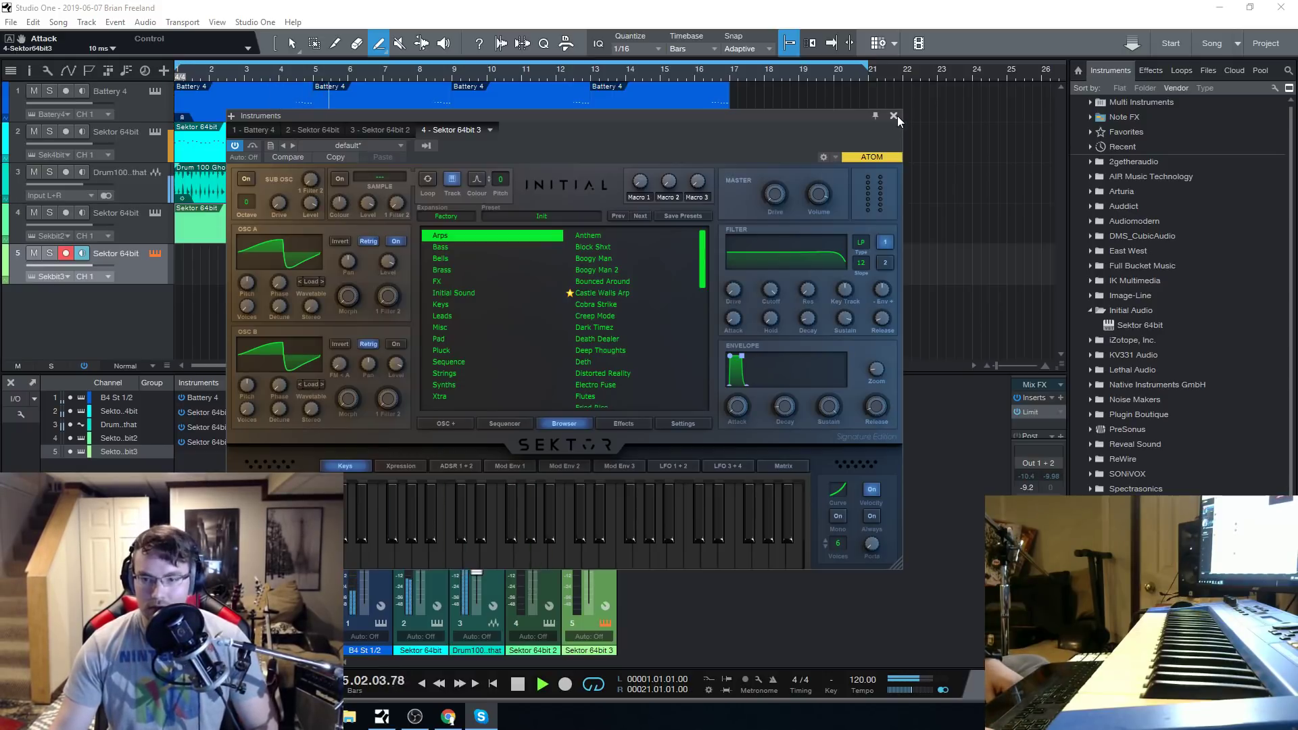
Compare the Sektor 64bit instruments on tracks 4 and 5, and stop playback at the beginning of the song.
click(127, 209)
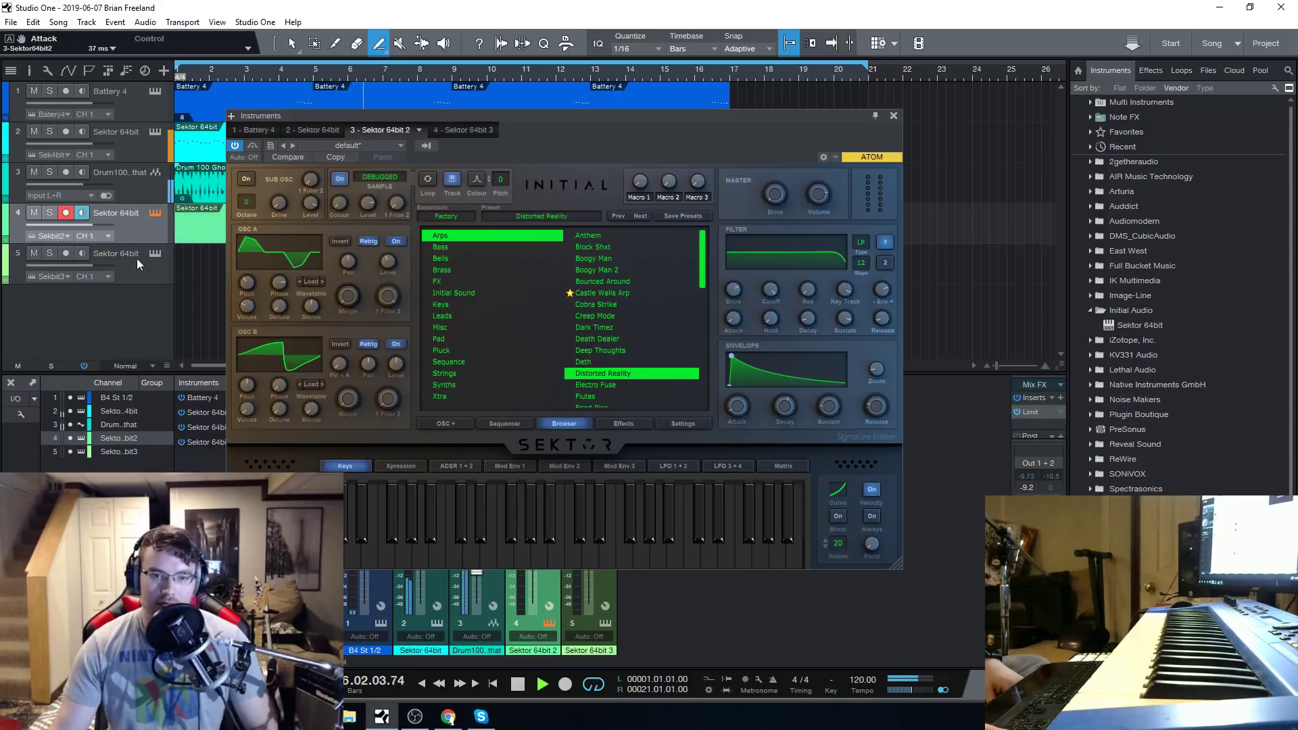
click(136, 259)
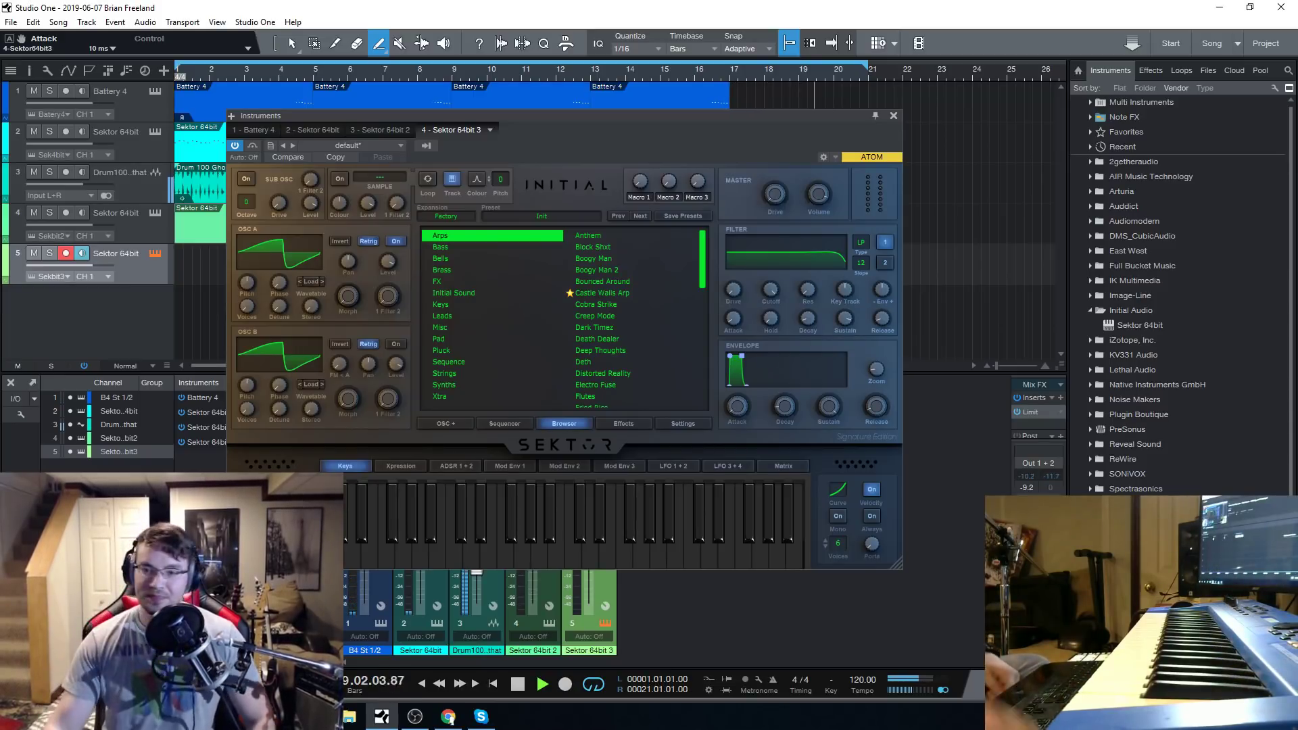
click(516, 684)
click(502, 687)
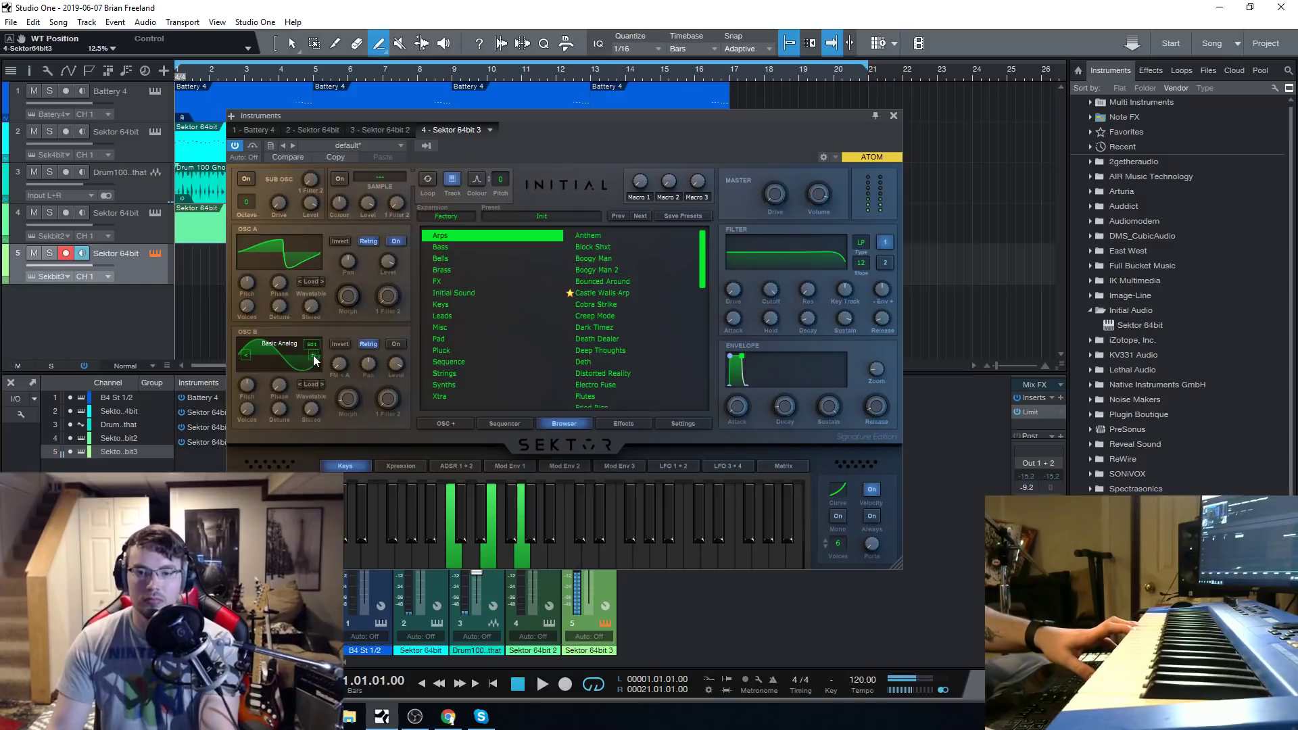
Turn on OSC B of the track 5 Sektor and draw rising saw segments across its waveform in the wavetable editor.
click(311, 344)
mouse_move(378, 260)
mouse_down()
mouse_move(356, 290)
mouse_move(307, 310)
mouse_up()
click(883, 191)
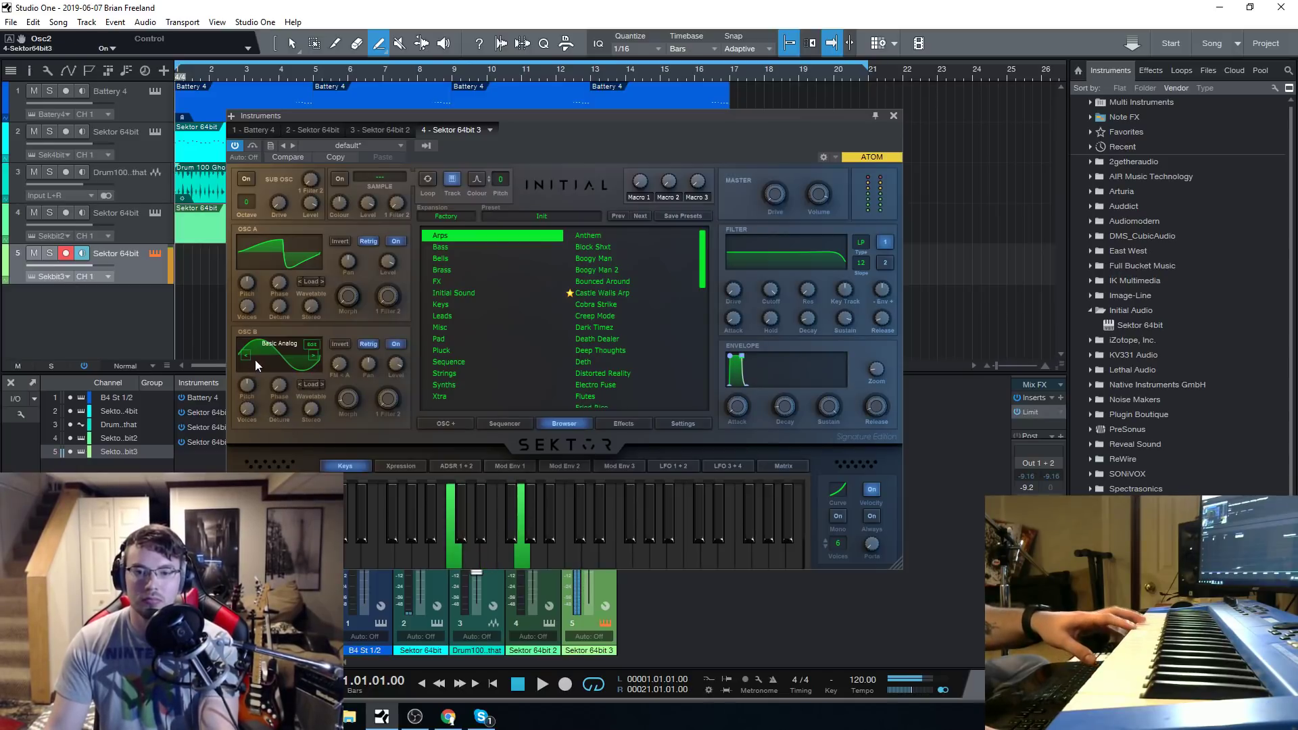
click(317, 346)
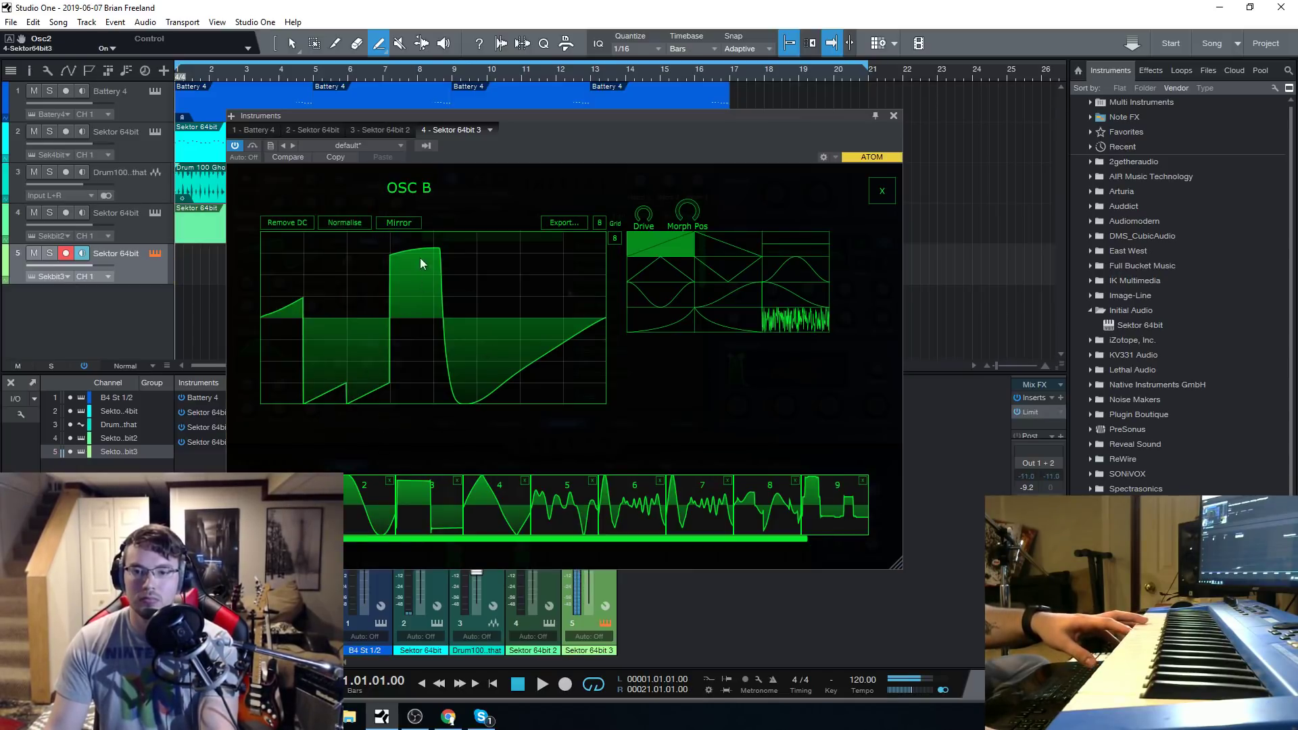
mouse_move(419, 258)
mouse_down()
mouse_move(318, 311)
mouse_move(287, 308)
mouse_move(471, 363)
mouse_move(487, 204)
mouse_move(322, 196)
mouse_up()
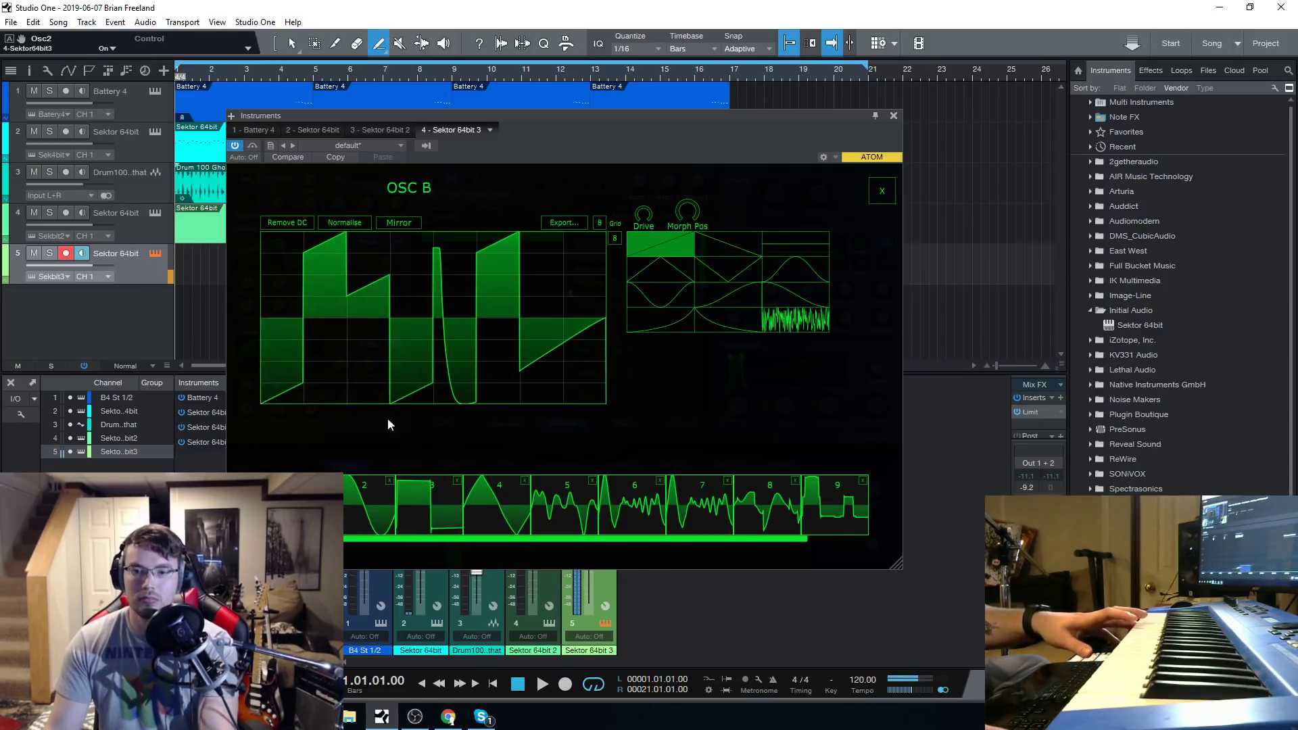
mouse_move(388, 425)
mouse_down()
mouse_move(484, 513)
mouse_move(565, 338)
mouse_move(586, 258)
mouse_move(371, 477)
mouse_move(465, 359)
mouse_move(442, 477)
mouse_move(488, 385)
mouse_up()
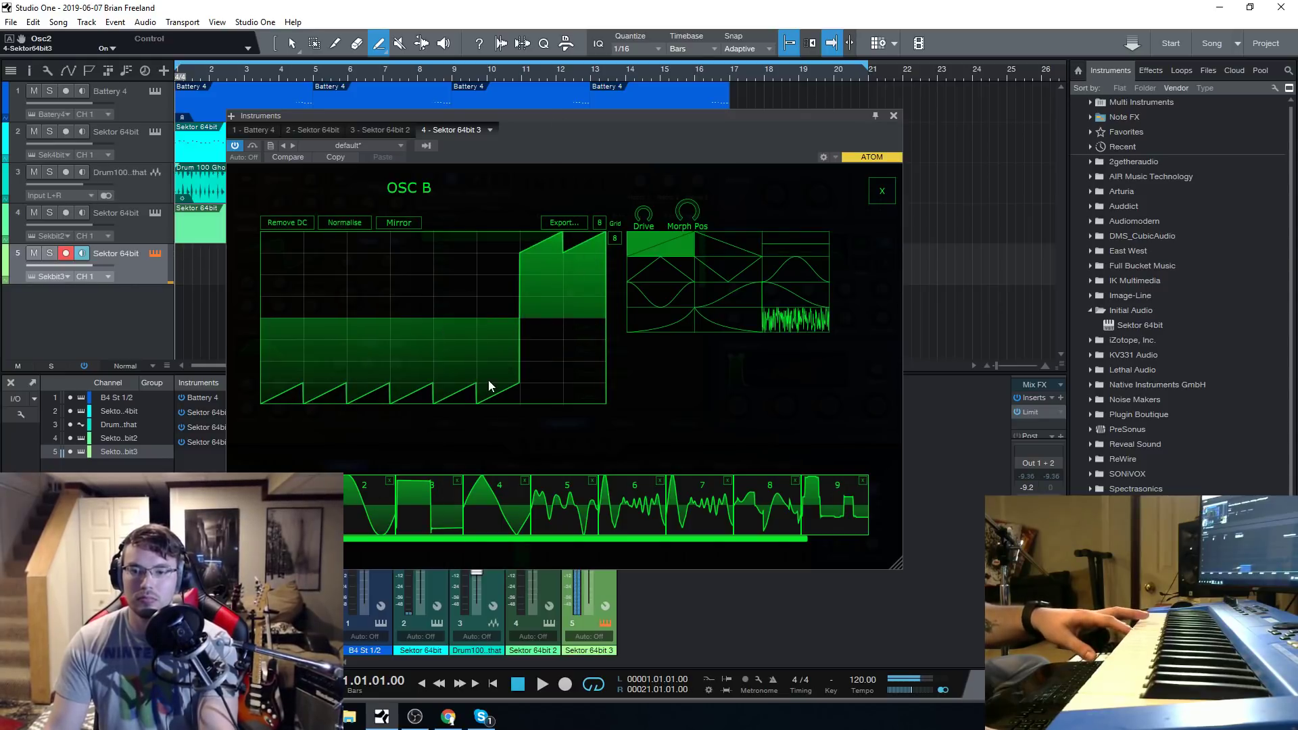
Choose the curved dip shape and redraw several OSC B waveform segments at alternating high and low levels.
click(667, 293)
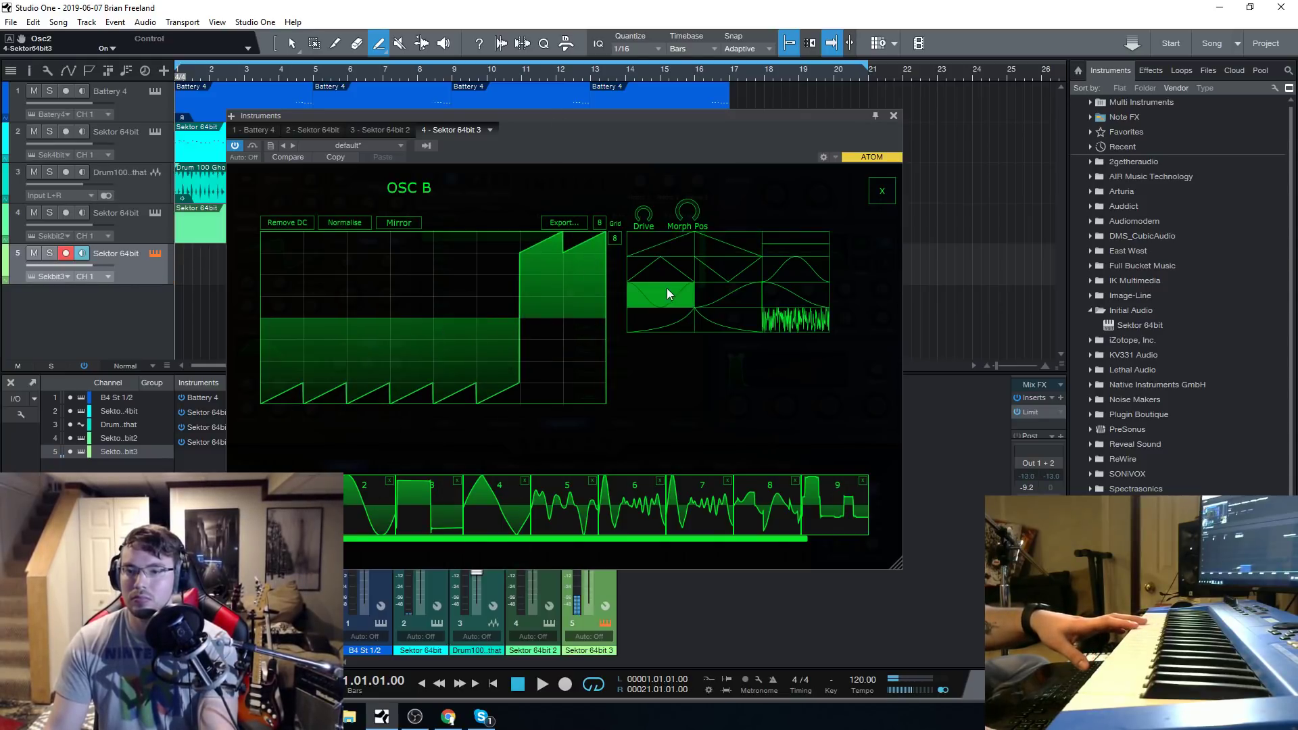
drag(460, 305, 419, 242)
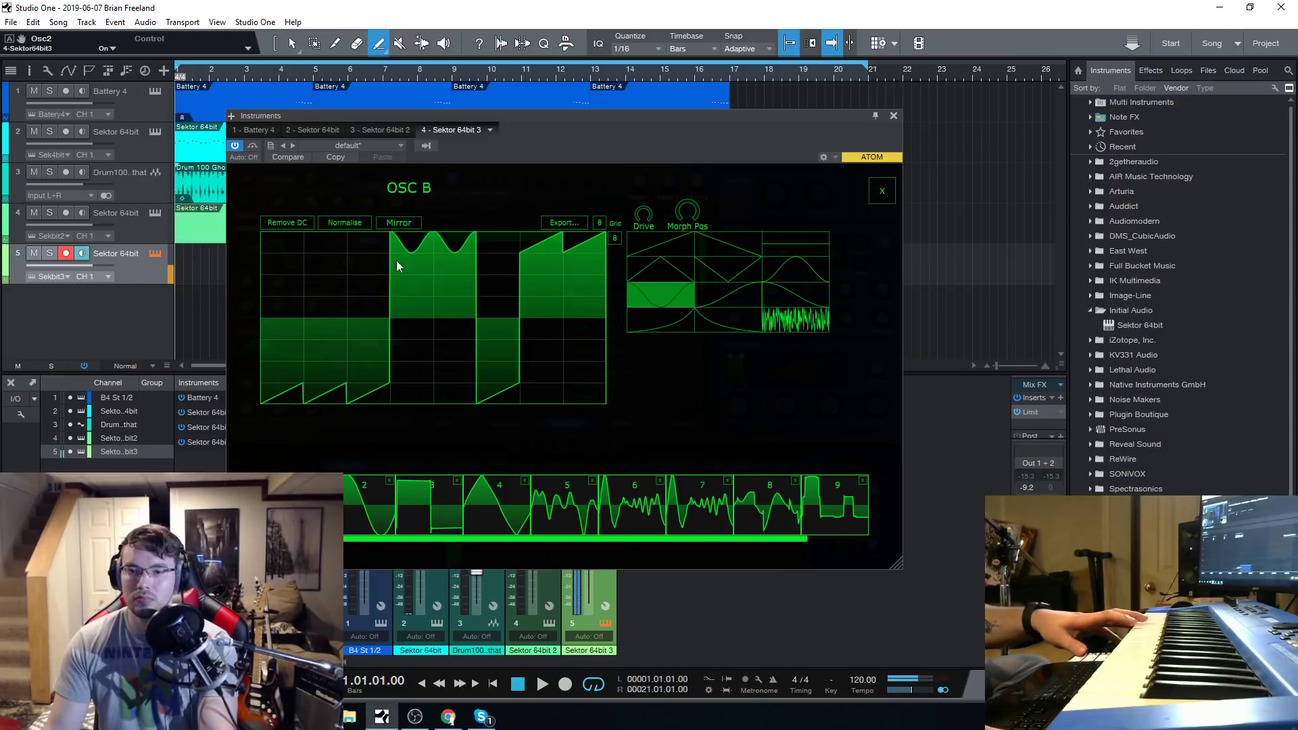
mouse_move(308, 330)
mouse_down()
mouse_move(461, 304)
mouse_move(444, 426)
mouse_move(456, 230)
mouse_up()
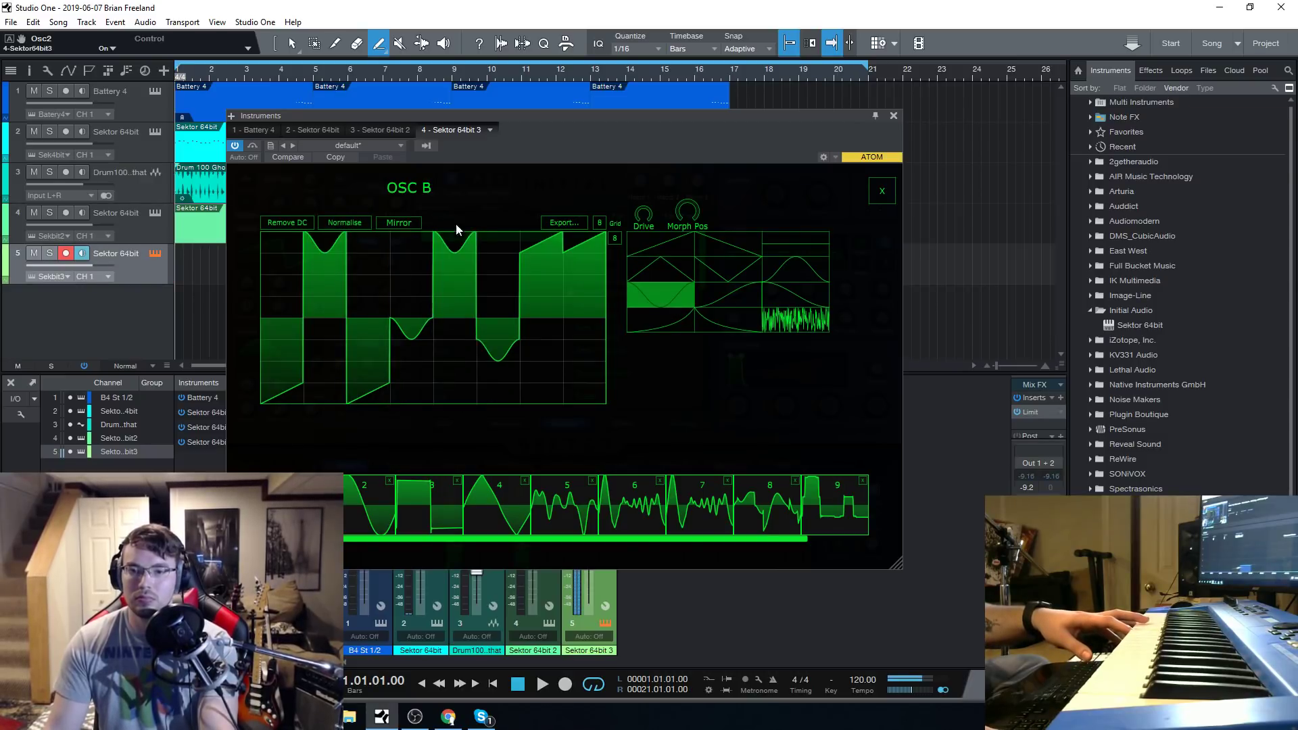
drag(495, 357, 498, 404)
drag(578, 279, 582, 499)
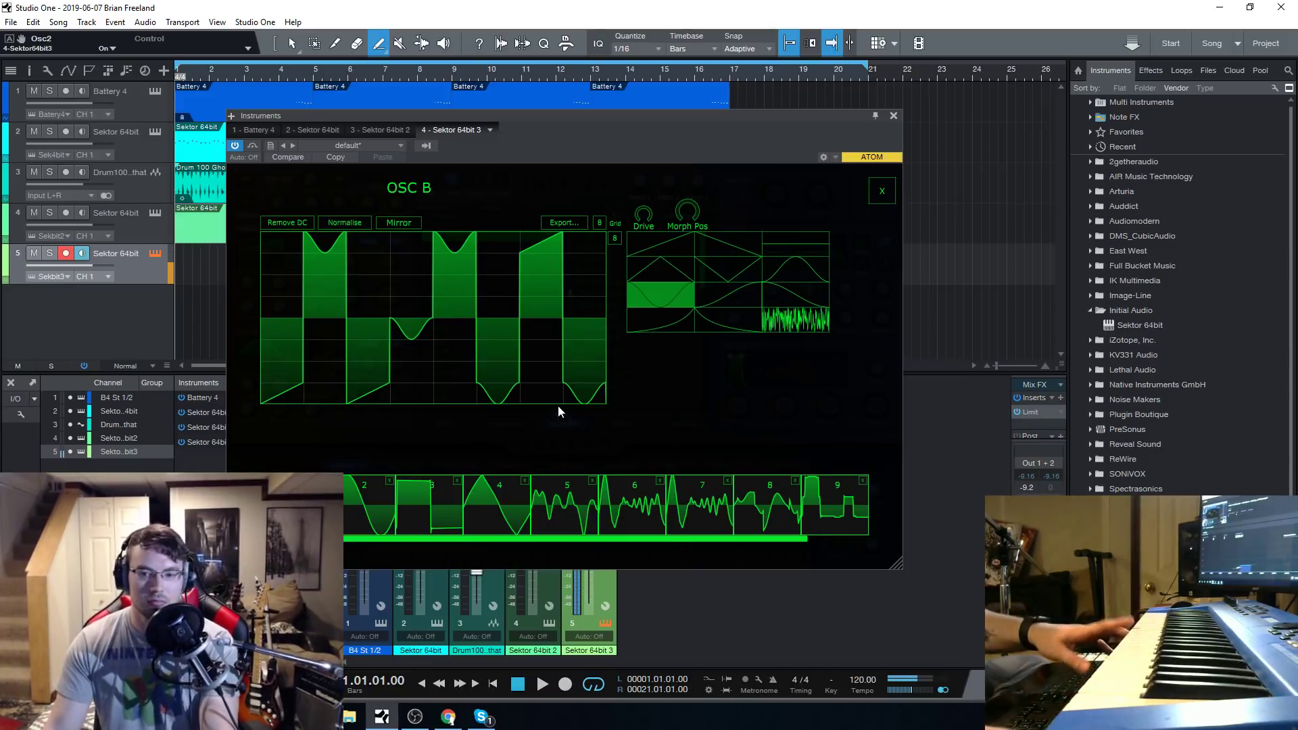
Apply Remove DC, Normalise and Mirror to the drawn OSC B waveform.
click(311, 223)
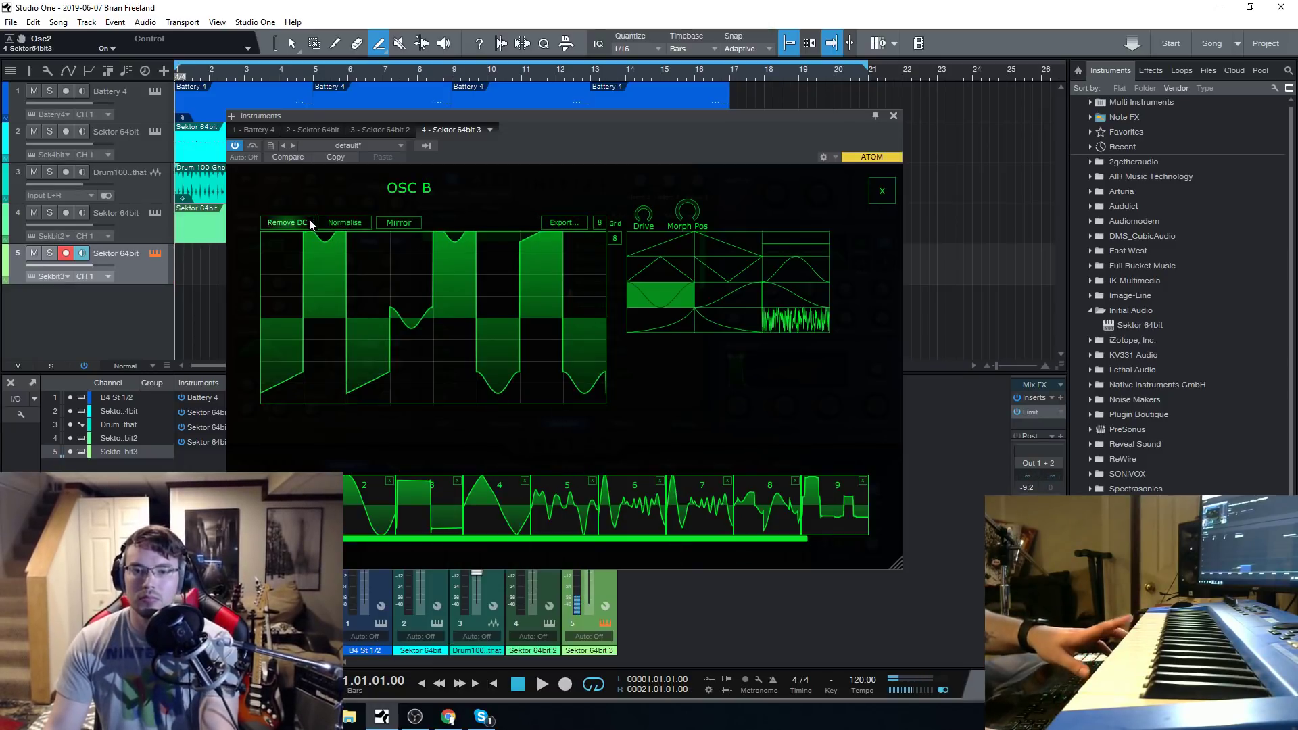
click(344, 223)
click(398, 223)
Draw a short stroke near the top of wavetable frame 2, then close the editor and switch OSC B off.
click(351, 513)
mouse_move(311, 237)
mouse_down()
mouse_move(346, 314)
mouse_move(334, 375)
mouse_move(322, 262)
mouse_move(325, 394)
mouse_move(324, 249)
mouse_move(328, 406)
mouse_move(341, 238)
mouse_up()
click(881, 193)
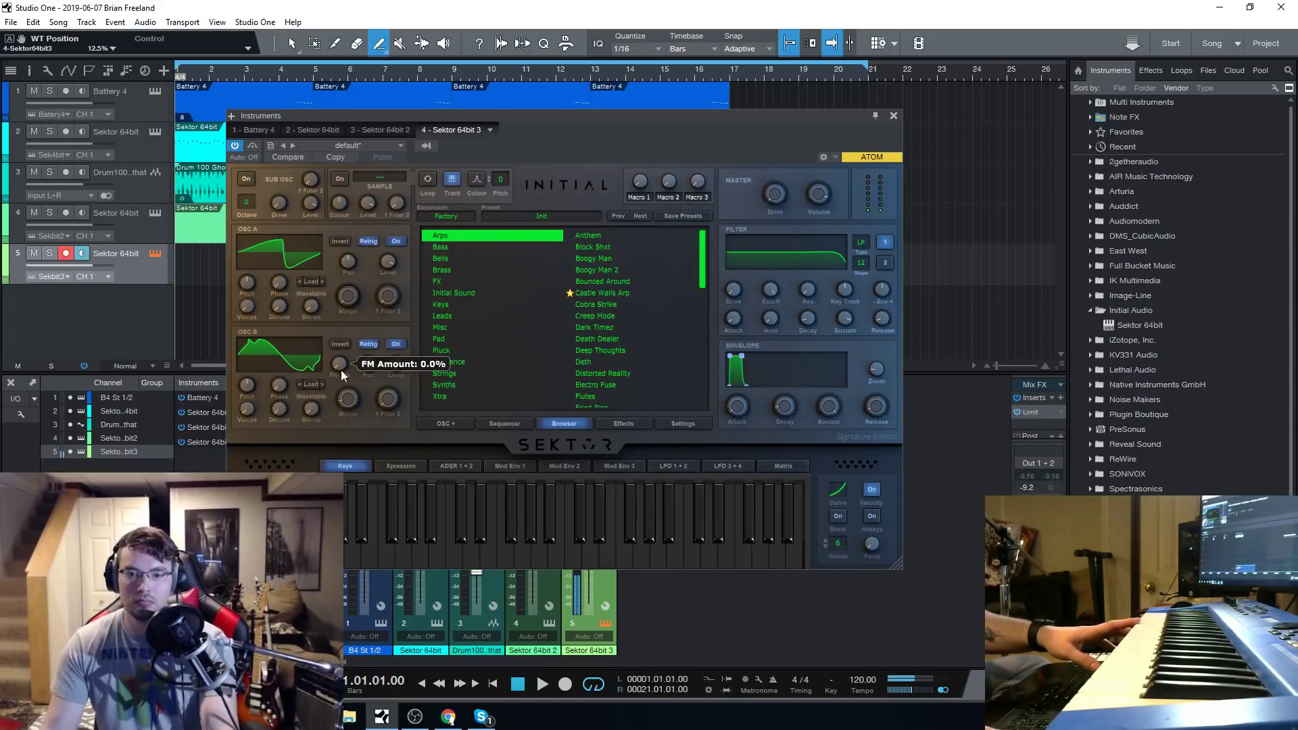
click(397, 344)
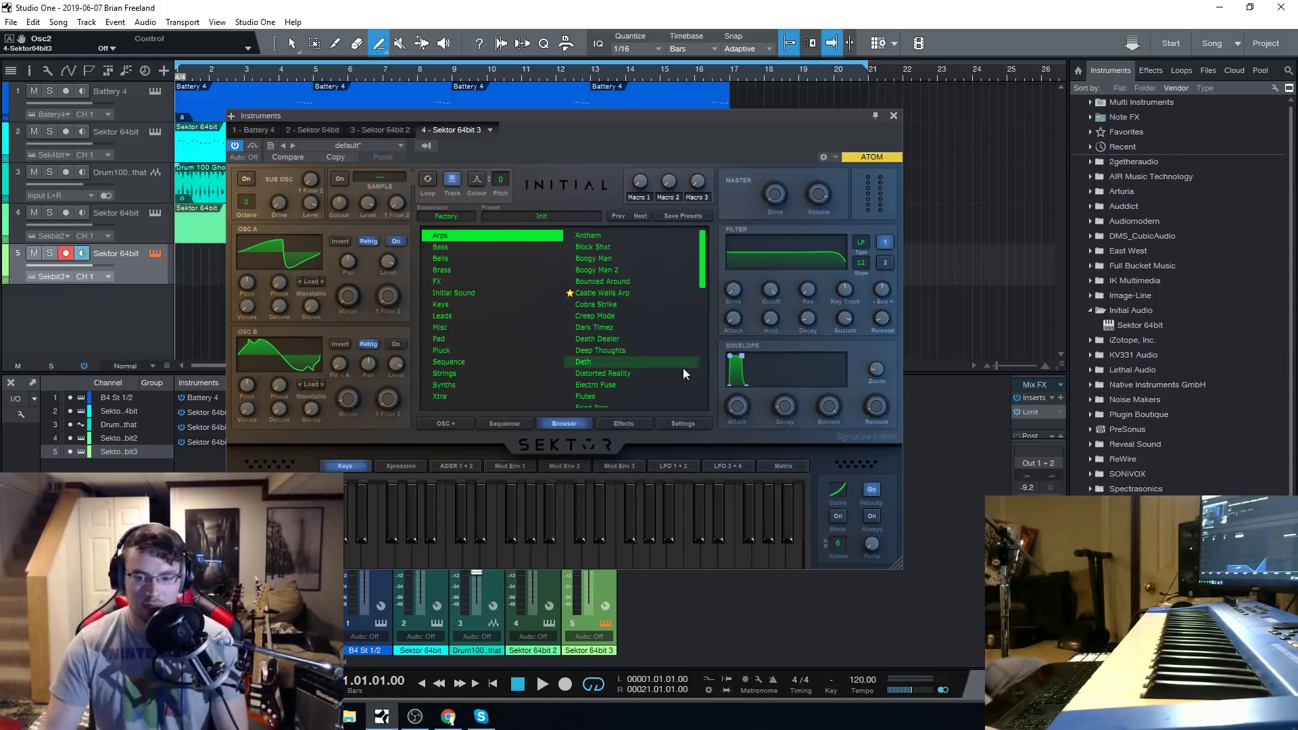
Play the song from the beginning to listen to the current arrangement.
click(450, 718)
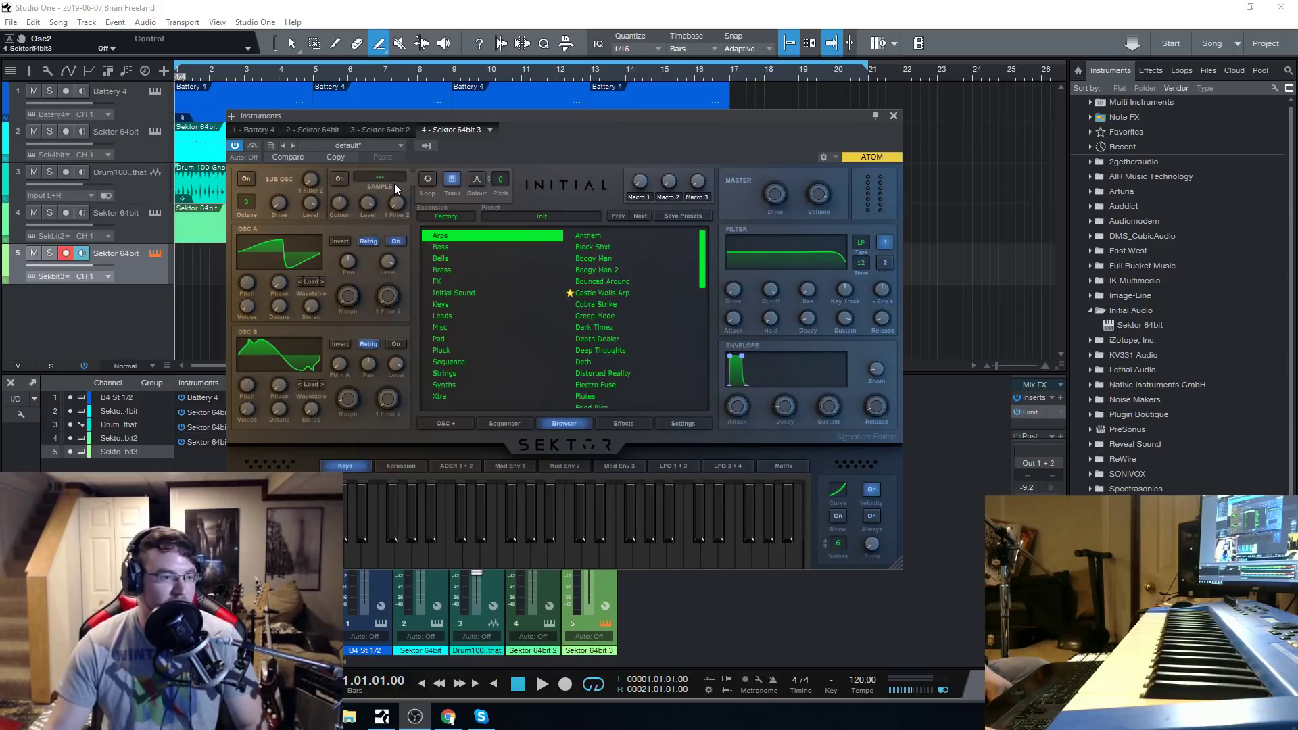
mouse_move(566, 120)
mouse_down()
mouse_move(586, 116)
mouse_move(569, 118)
mouse_up()
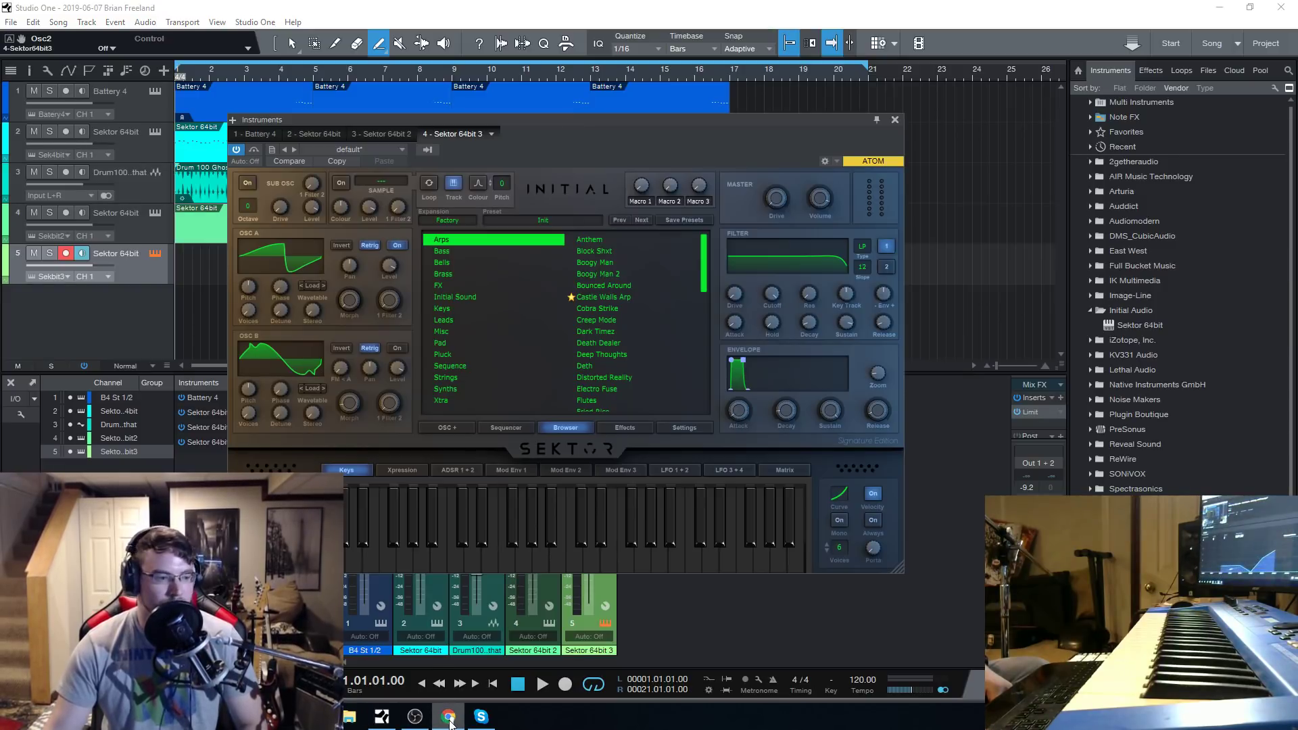
mouse_move(449, 720)
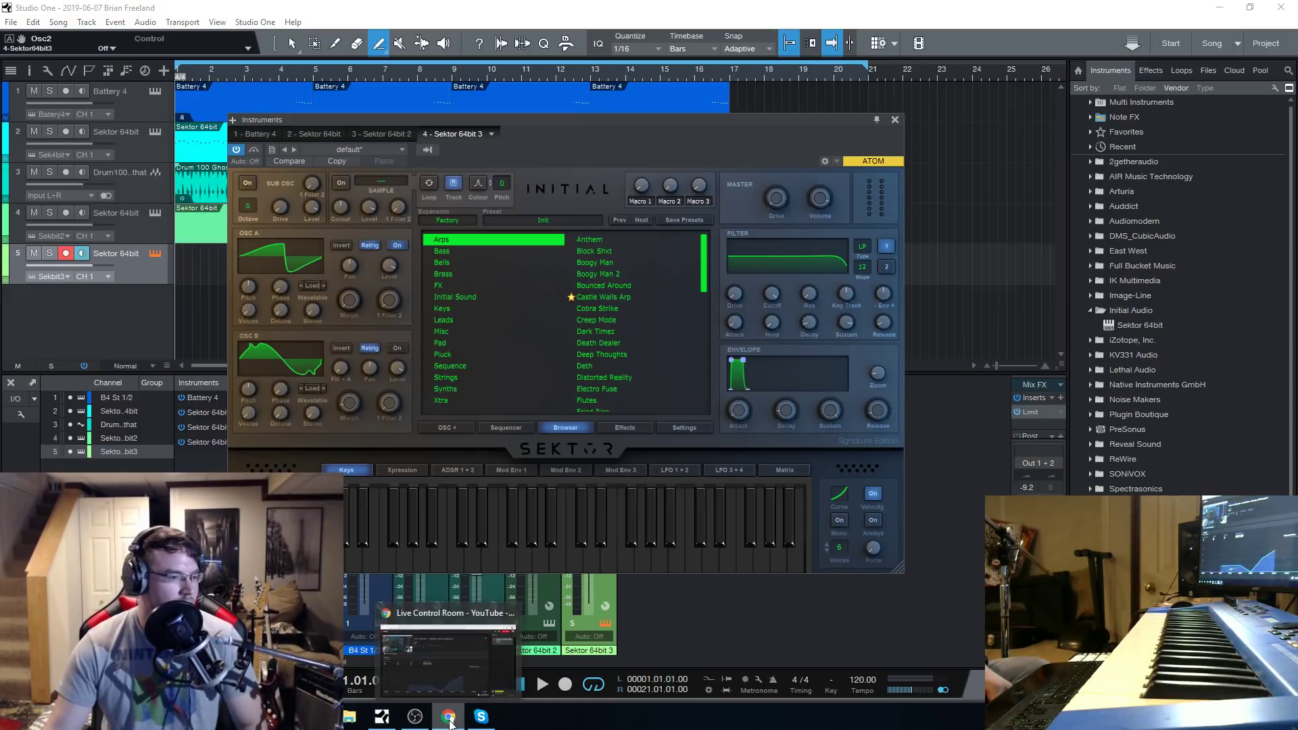
click(542, 684)
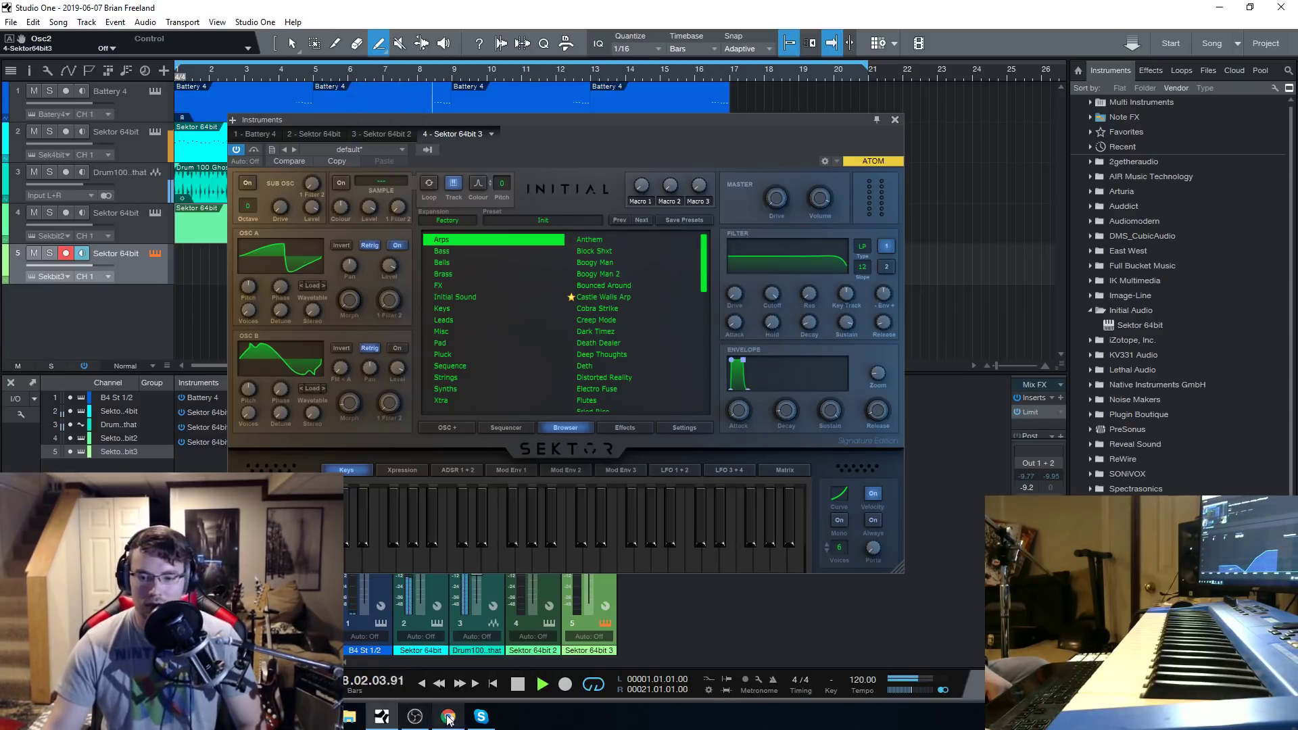
click(449, 718)
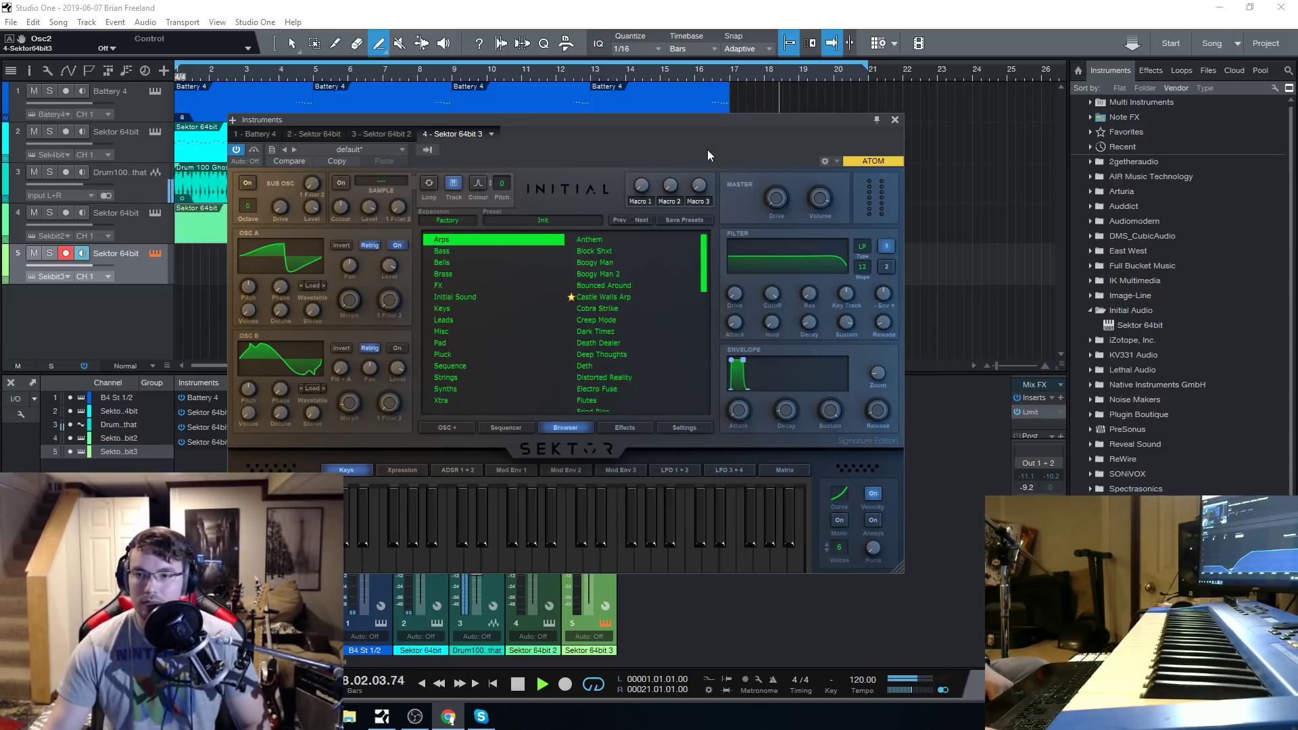
drag(711, 119, 821, 131)
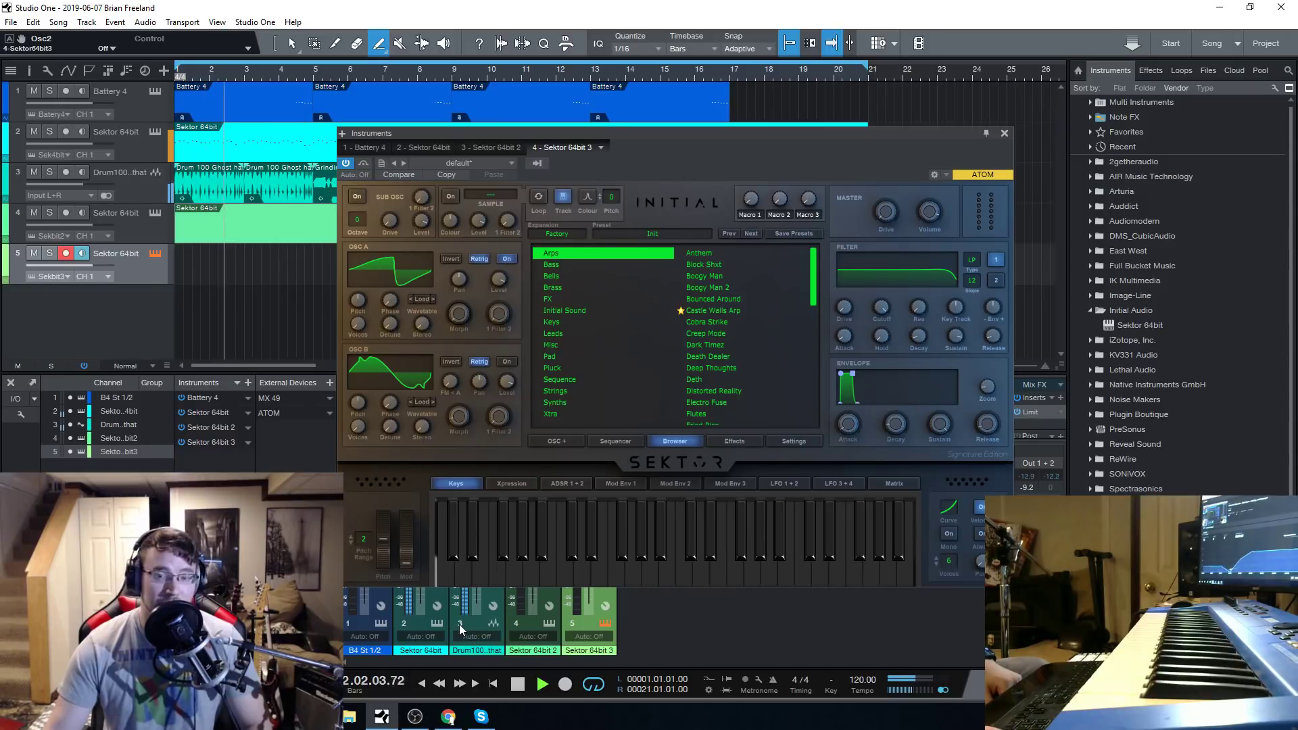
drag(722, 136, 593, 122)
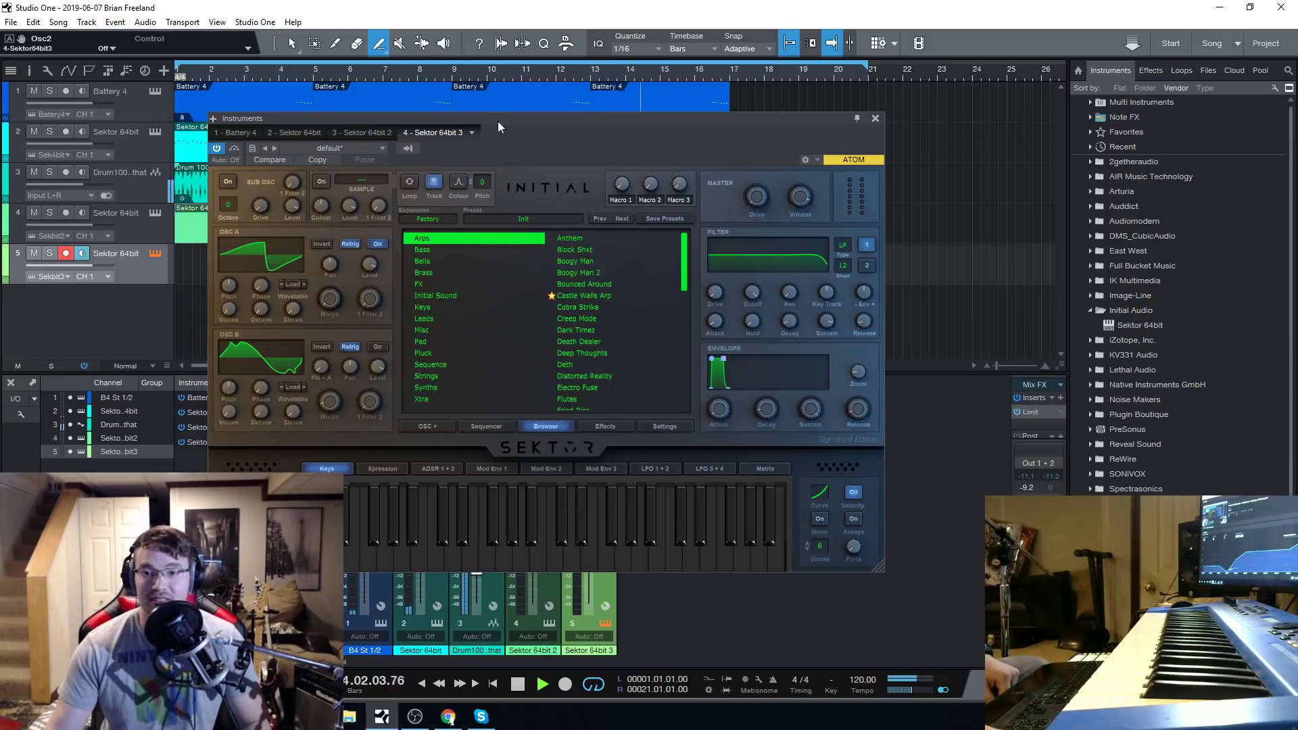
drag(497, 121, 477, 91)
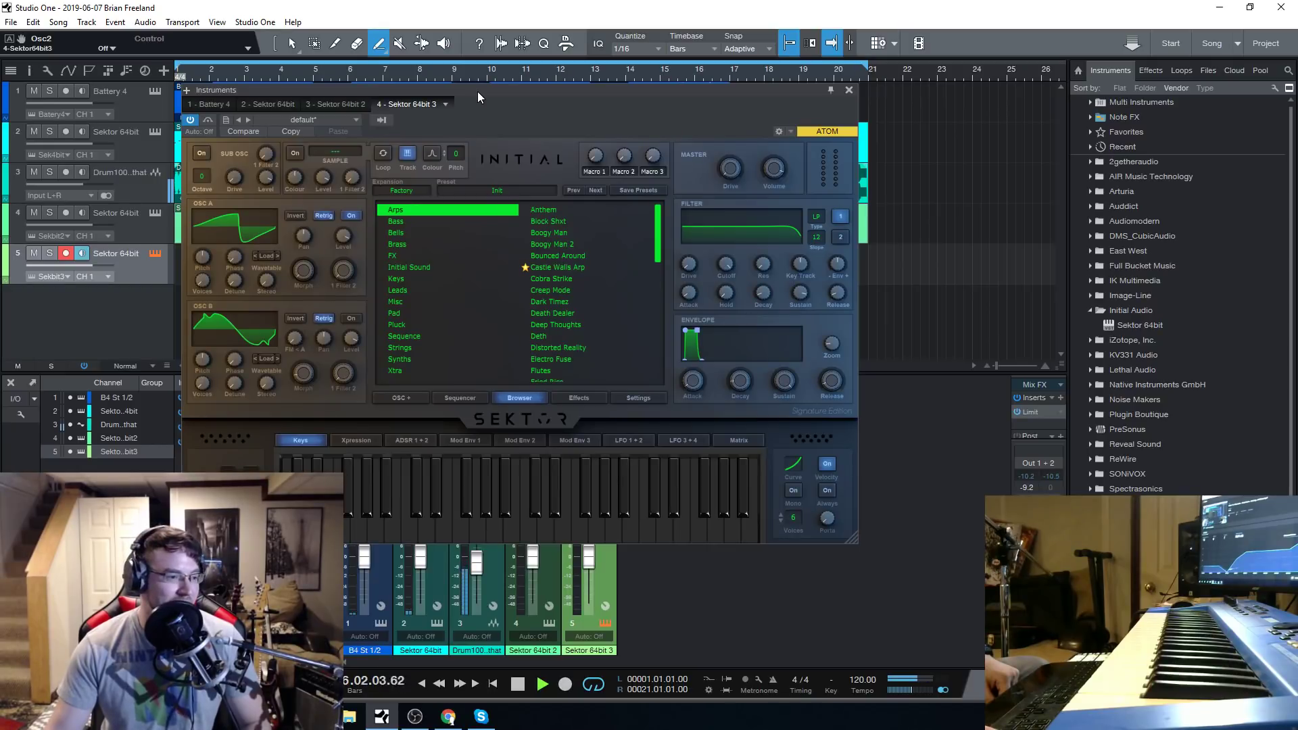
drag(477, 92, 510, 113)
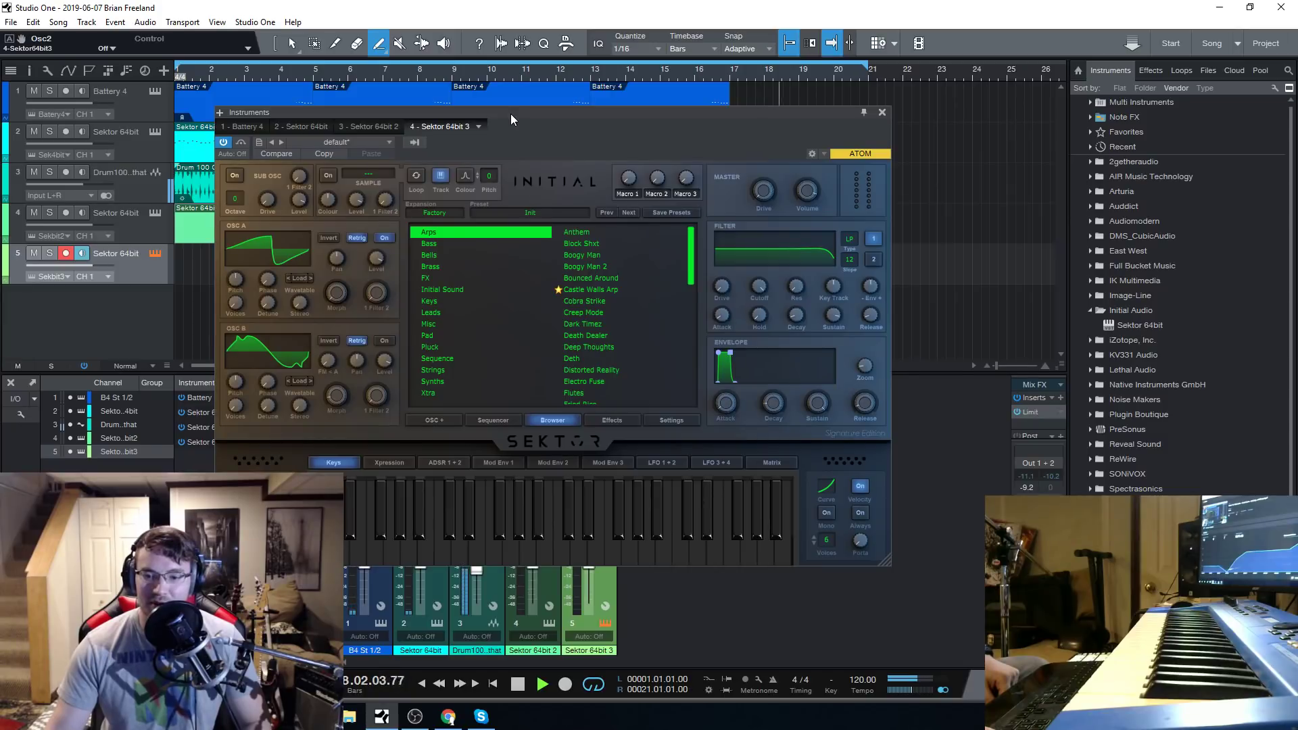
drag(509, 114, 493, 102)
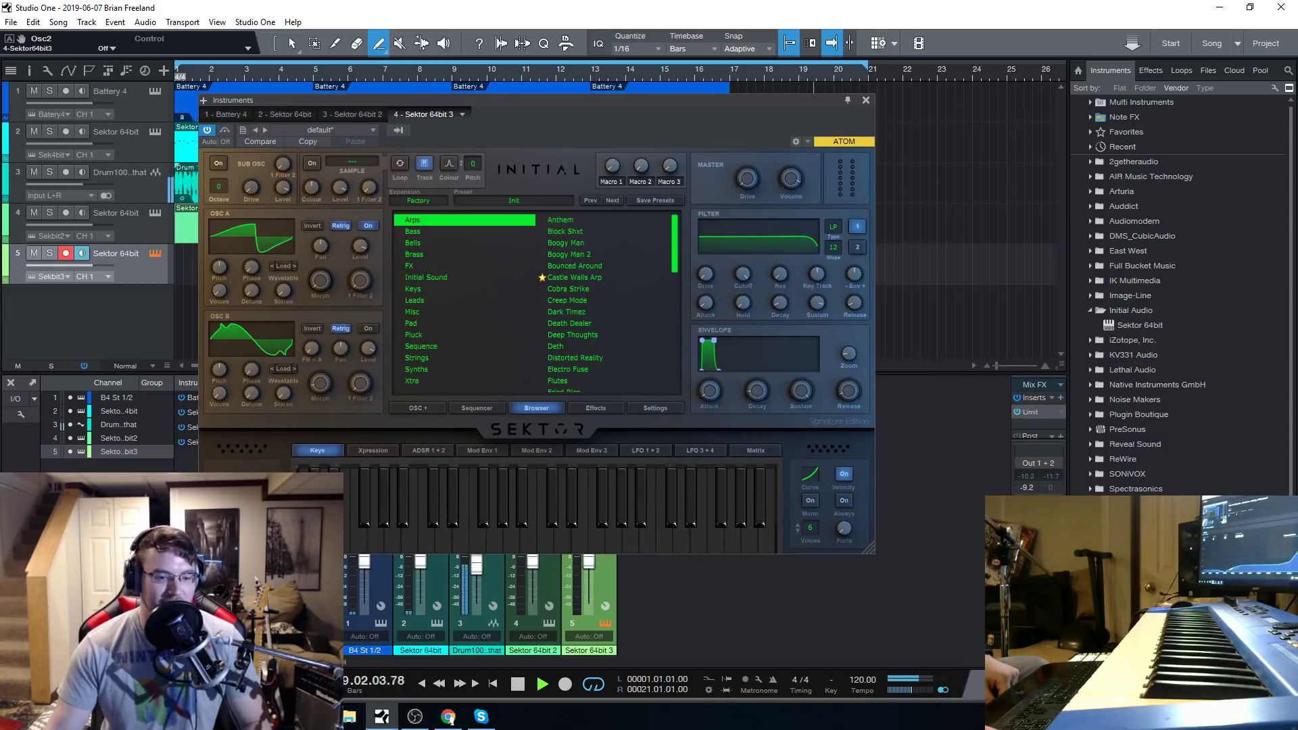
key(alt+Tab)
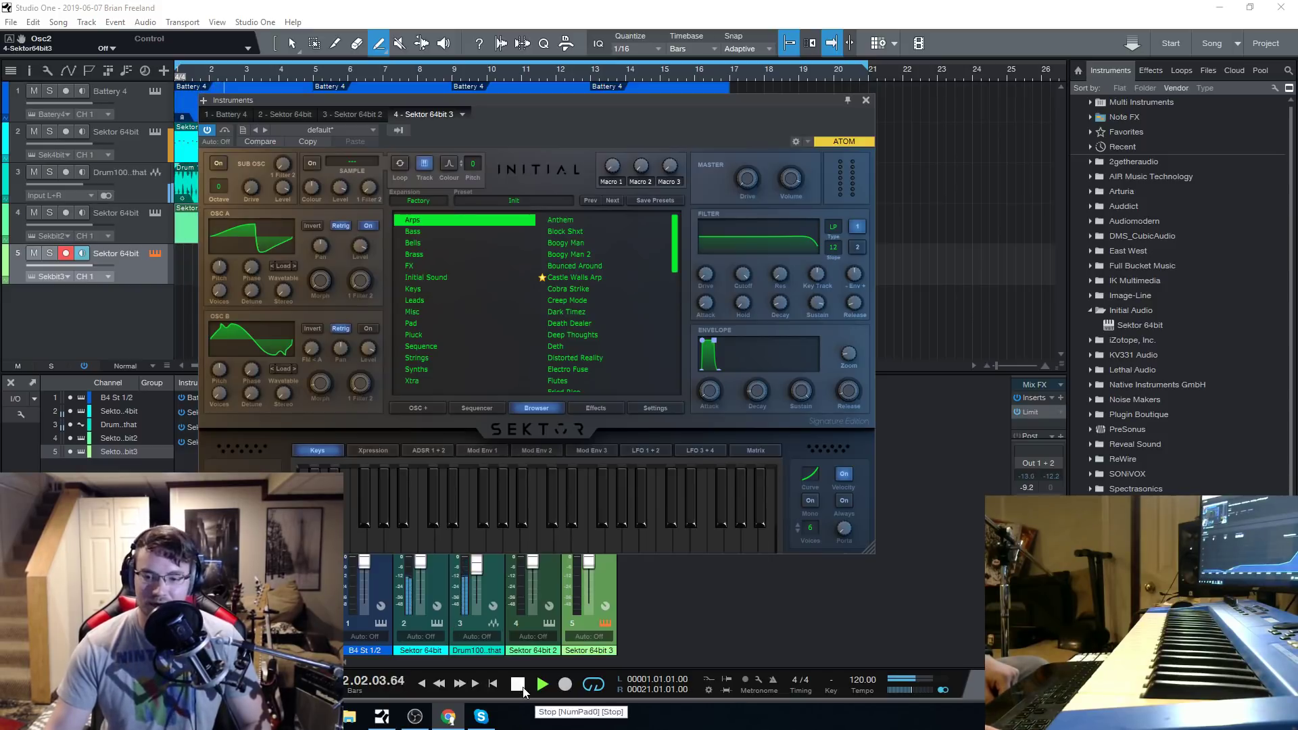
Add another Sektor 64bit instrument from the Initial Audio folder as a new track below track 5.
drag(632, 99, 648, 120)
drag(1141, 327, 152, 336)
drag(642, 120, 671, 107)
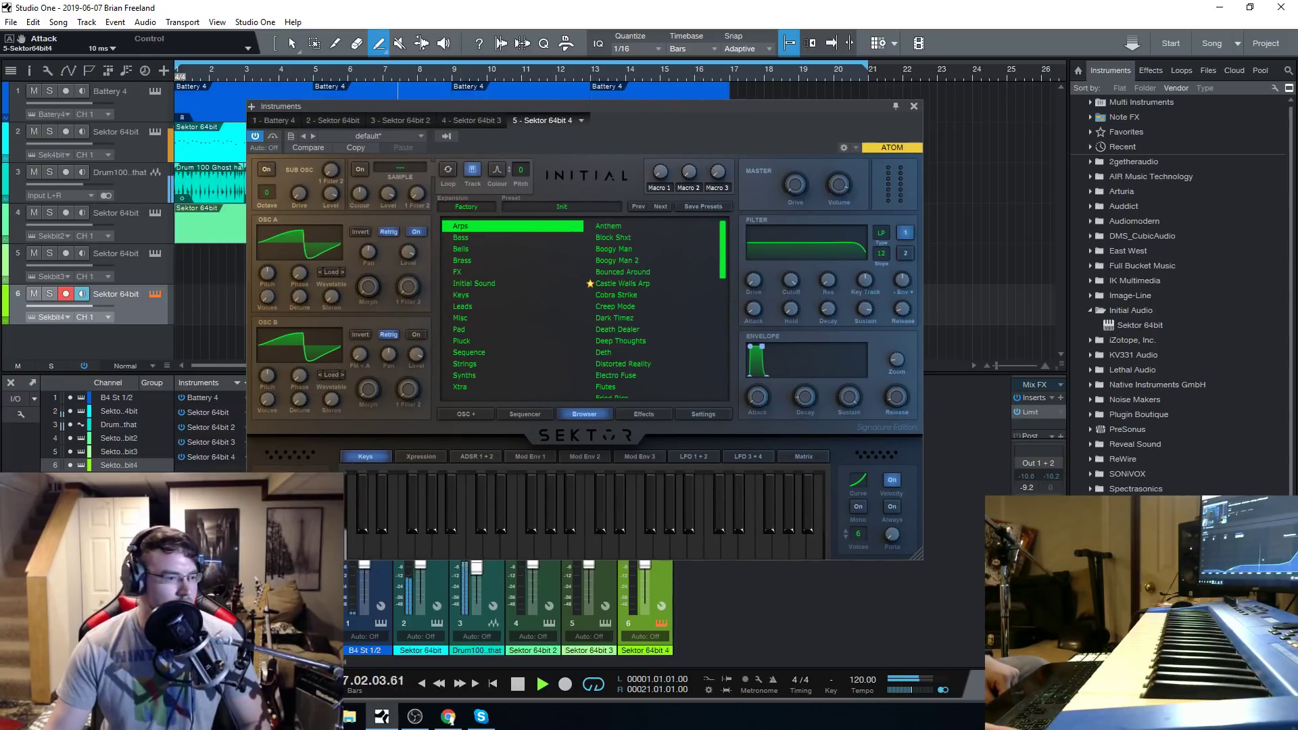
Stop playback and return the playhead to the beginning of the song.
click(449, 717)
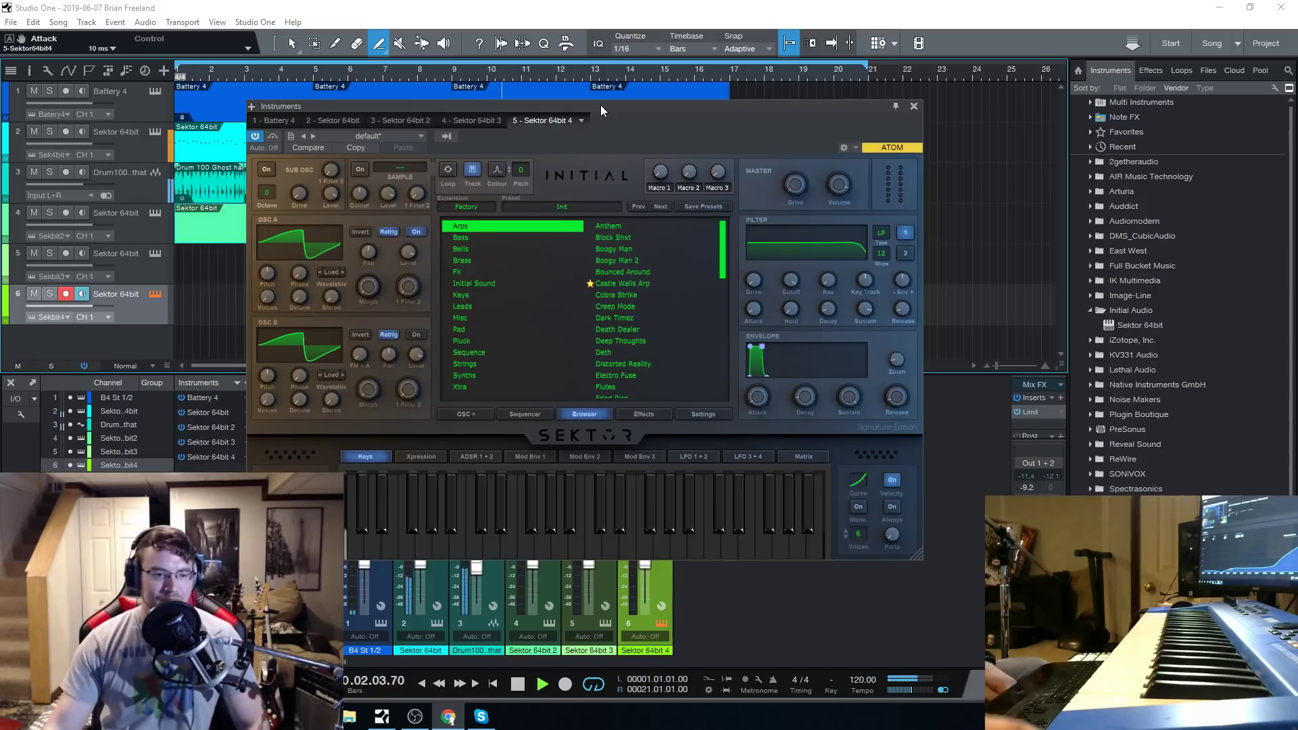
click(518, 684)
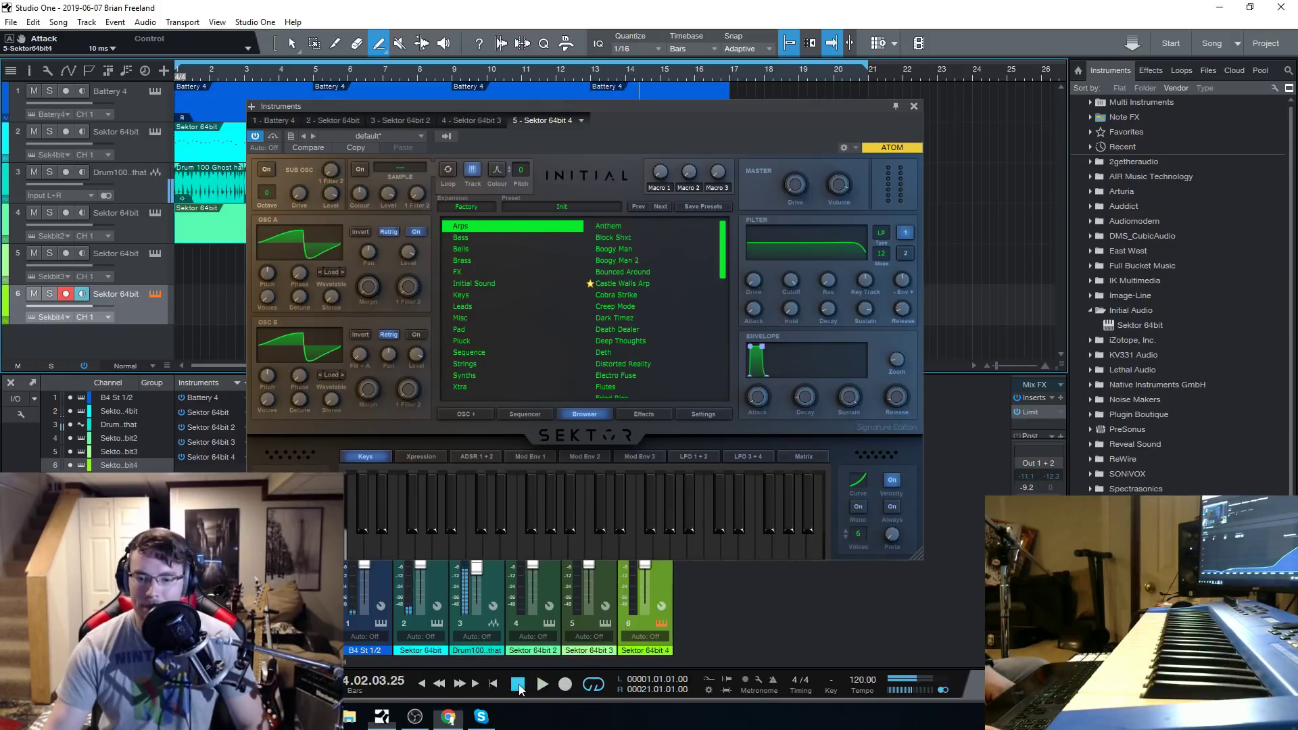
drag(653, 107, 586, 92)
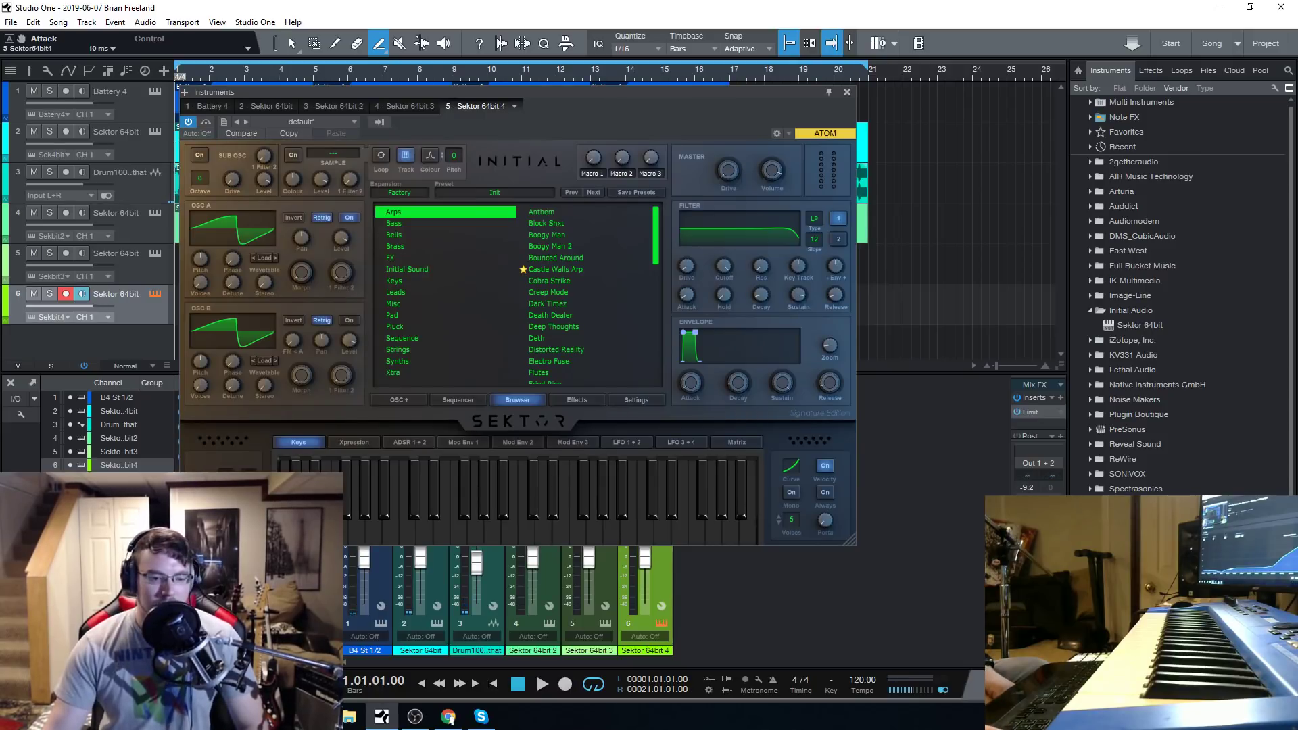
drag(563, 95, 590, 104)
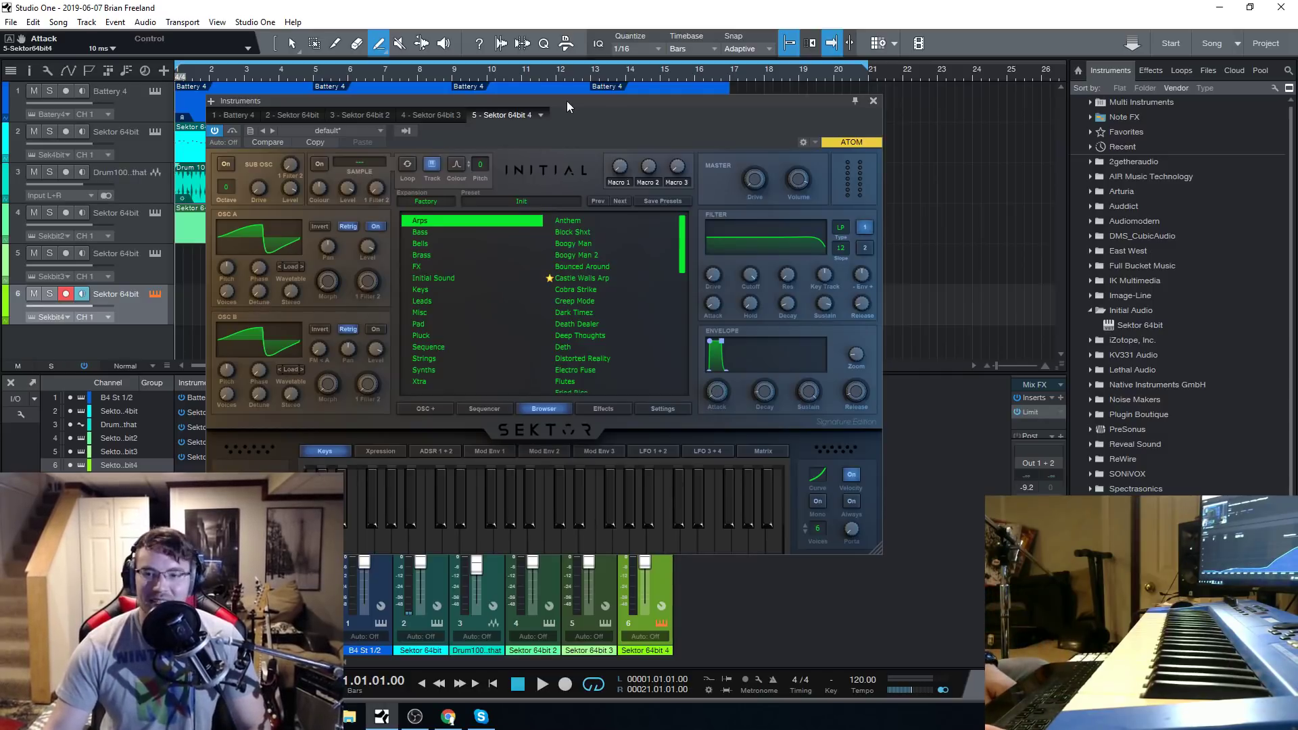
drag(566, 100, 556, 103)
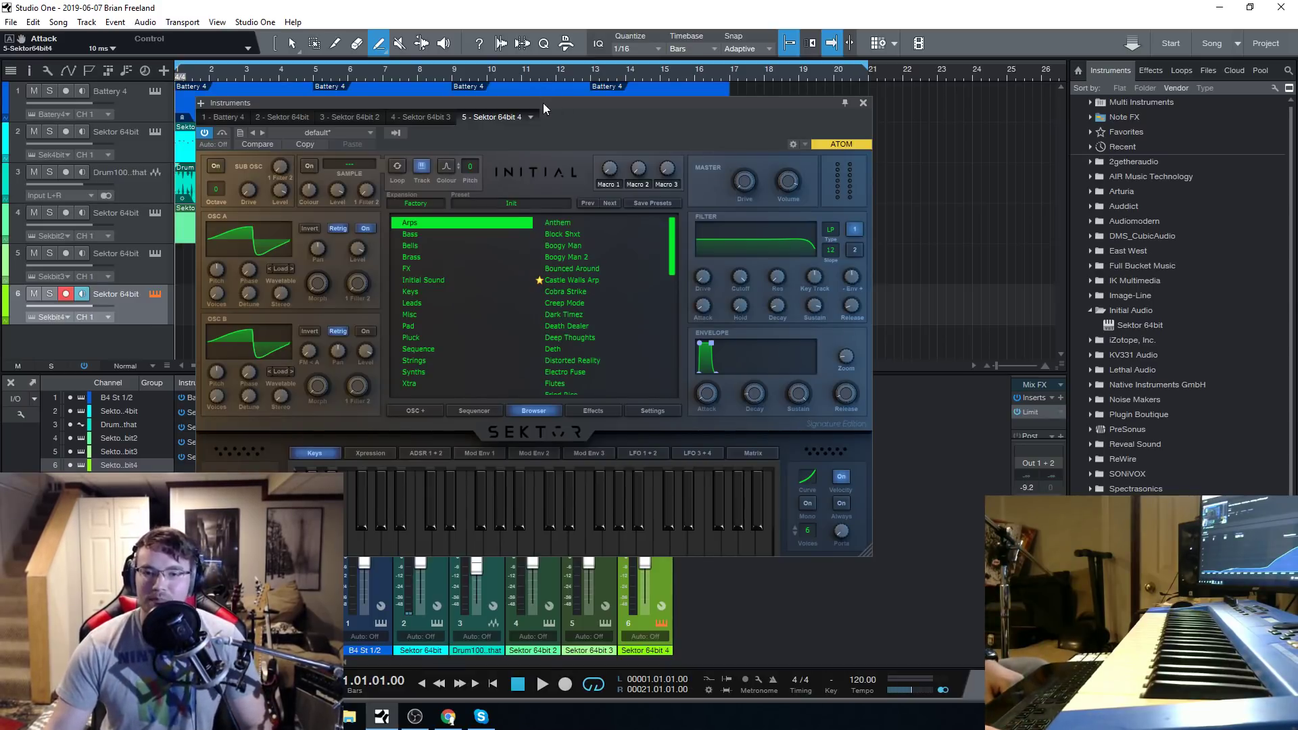
drag(542, 102, 581, 130)
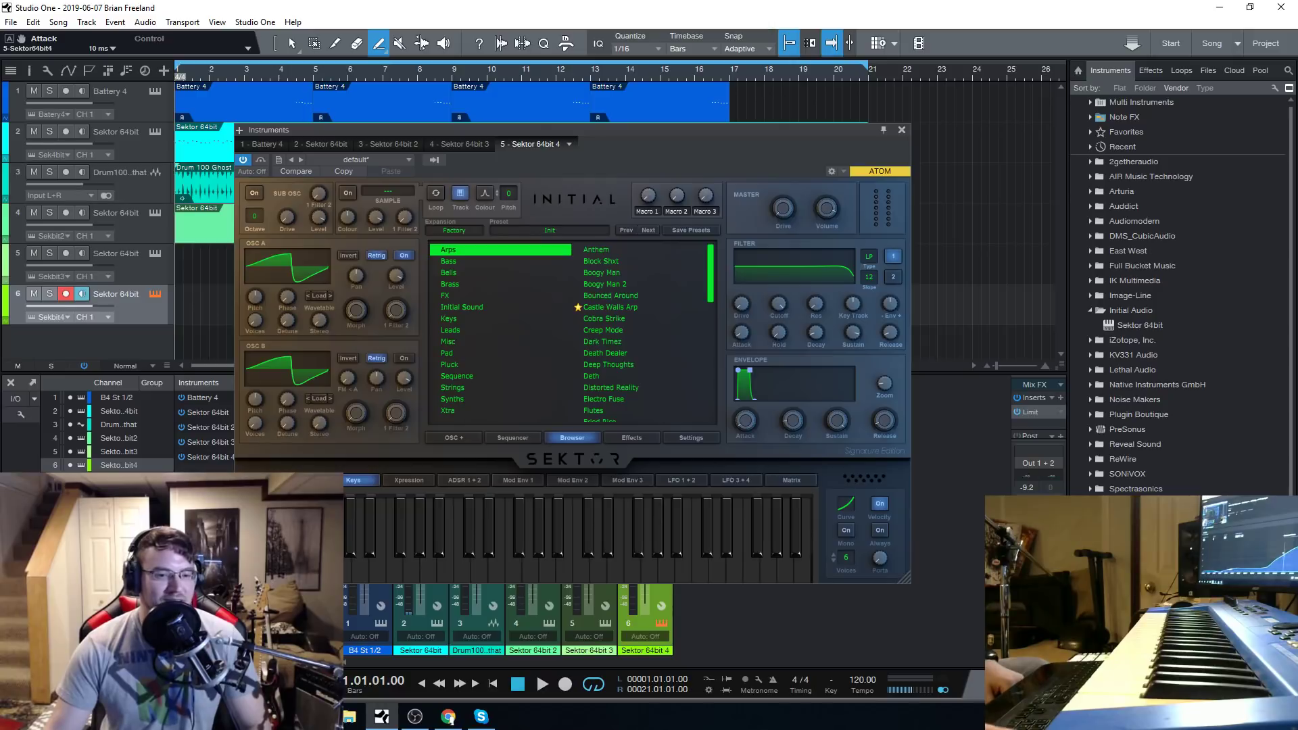
key(alt+Tab)
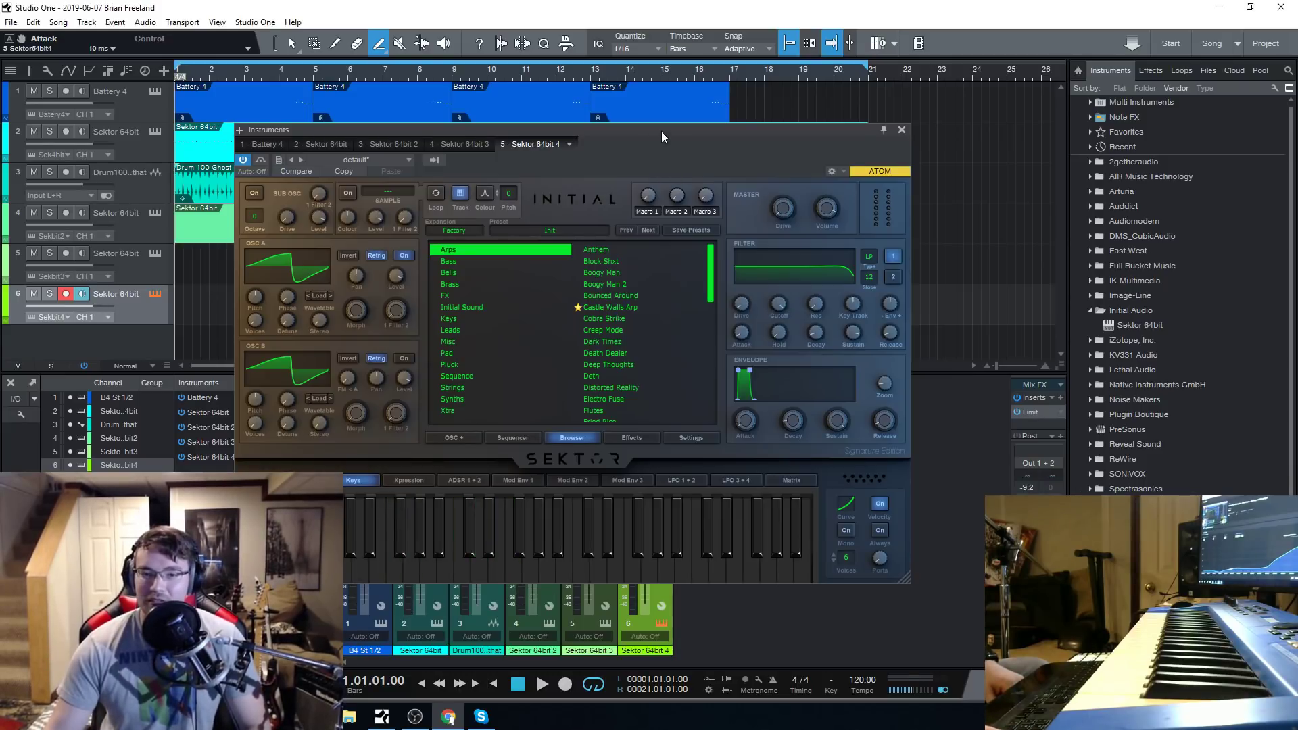
mouse_move(660, 132)
mouse_down()
mouse_move(670, 131)
mouse_move(660, 117)
mouse_up()
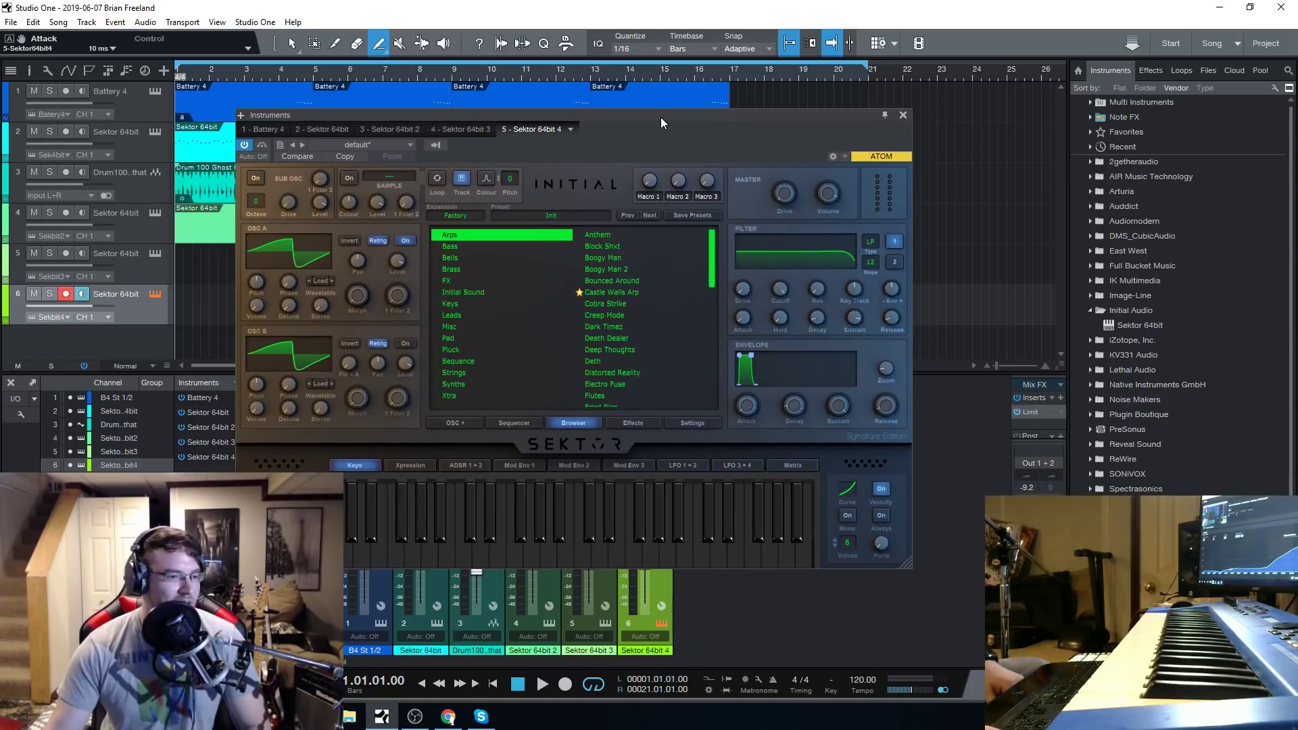
Start playback from bar 1 with the new Sektor track armed.
click(542, 684)
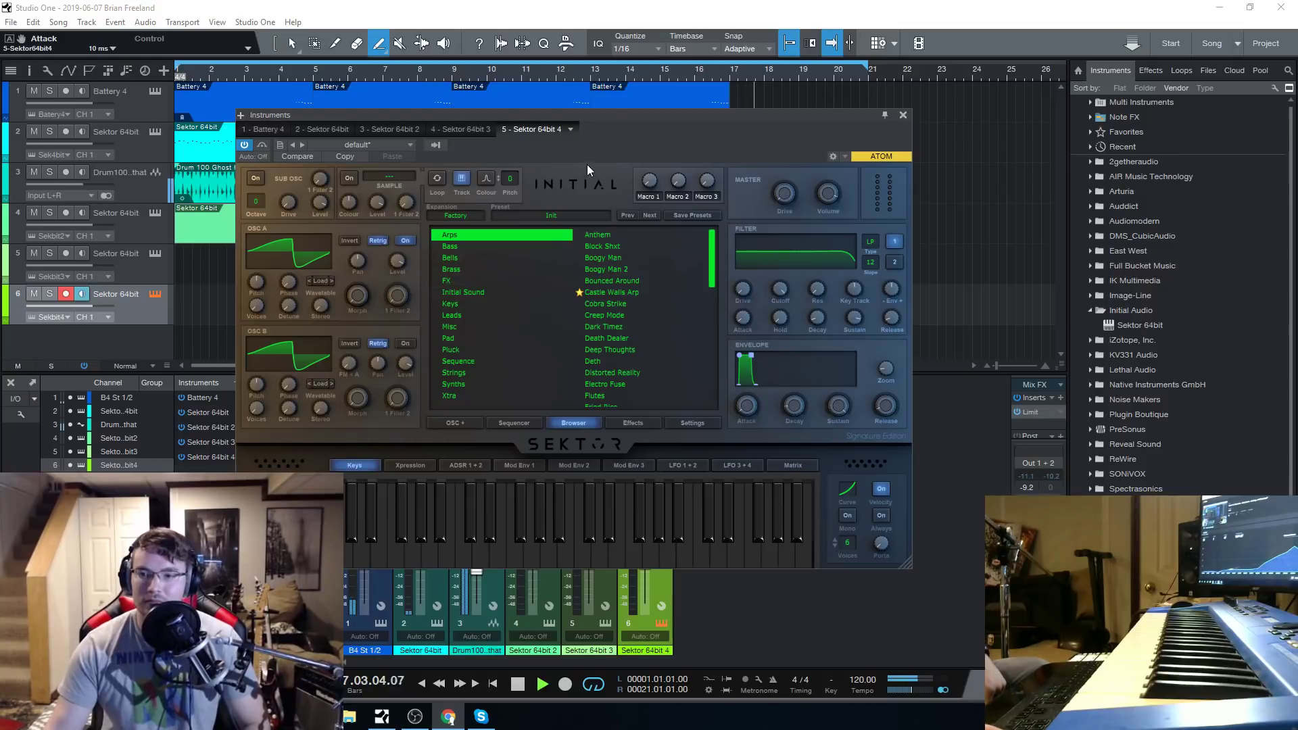
Stop playback and reselect the newly added Sektor 64bit instrument on track 6.
mouse_move(615, 116)
mouse_down()
mouse_move(600, 217)
mouse_move(600, 117)
mouse_up()
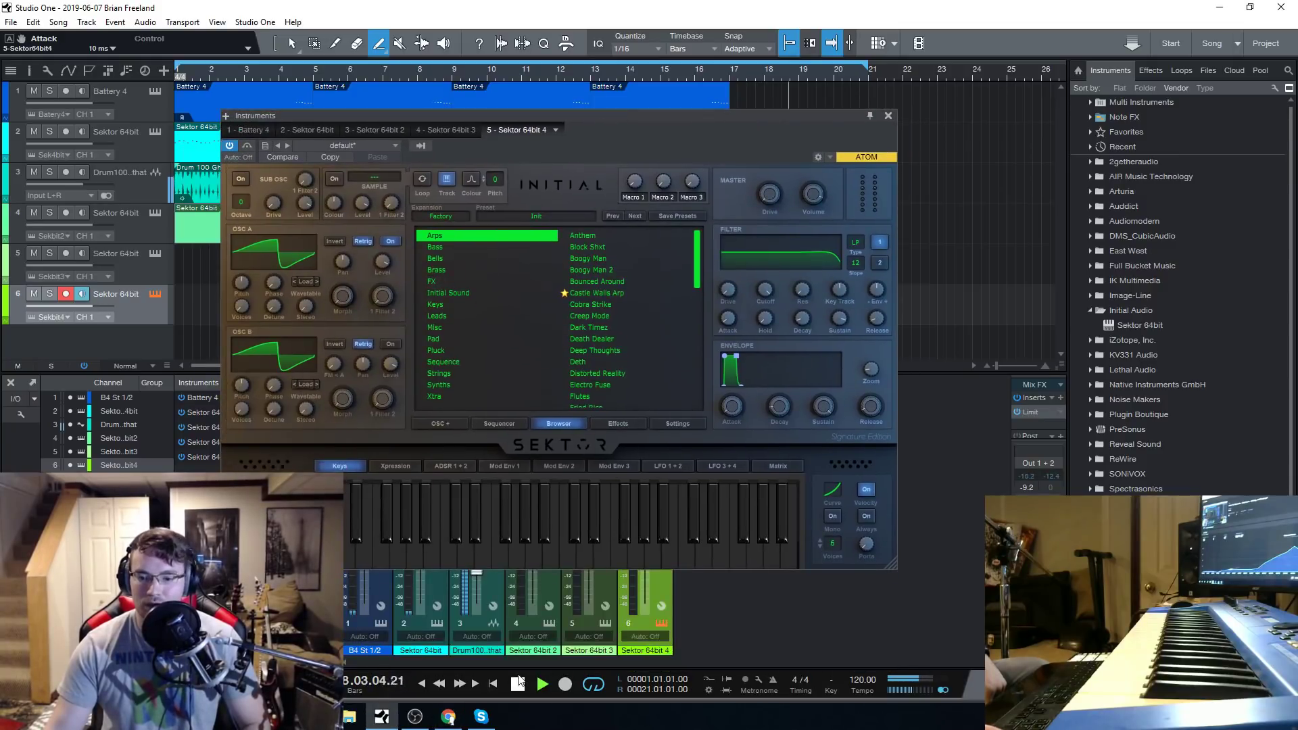
click(518, 683)
key(Up)
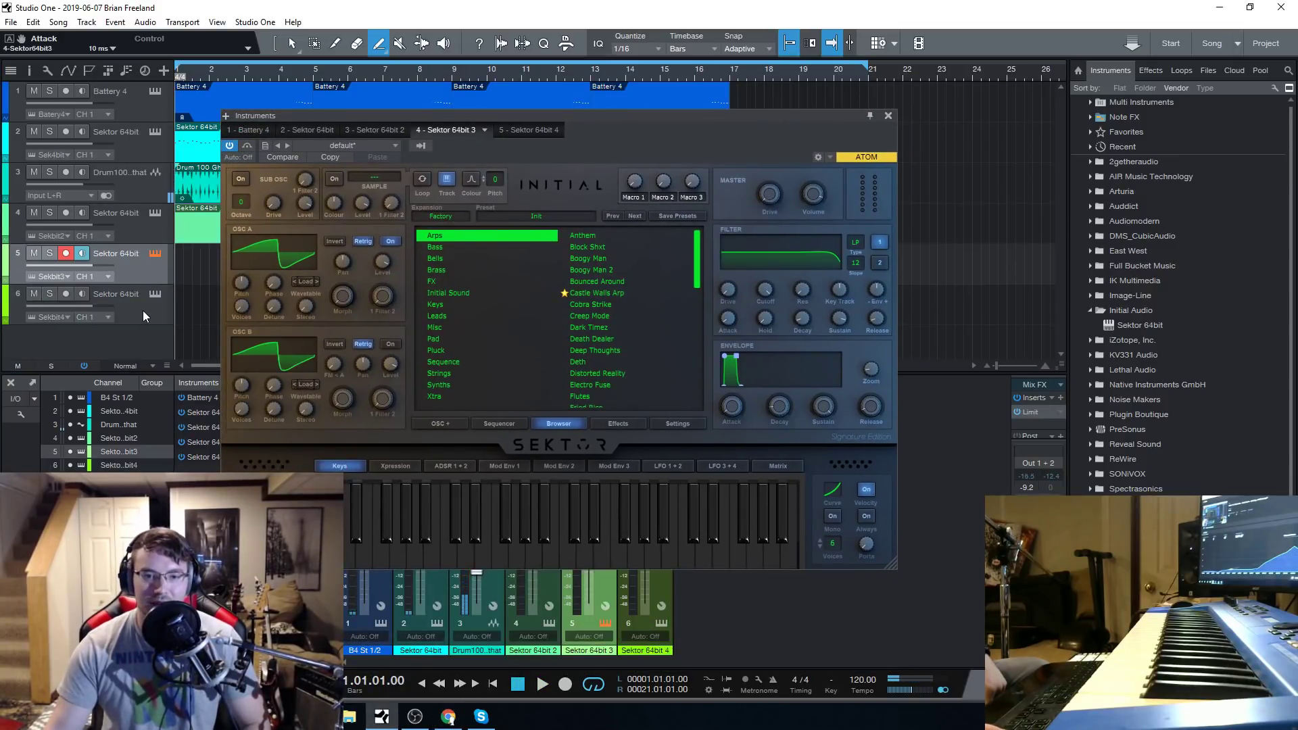
click(144, 310)
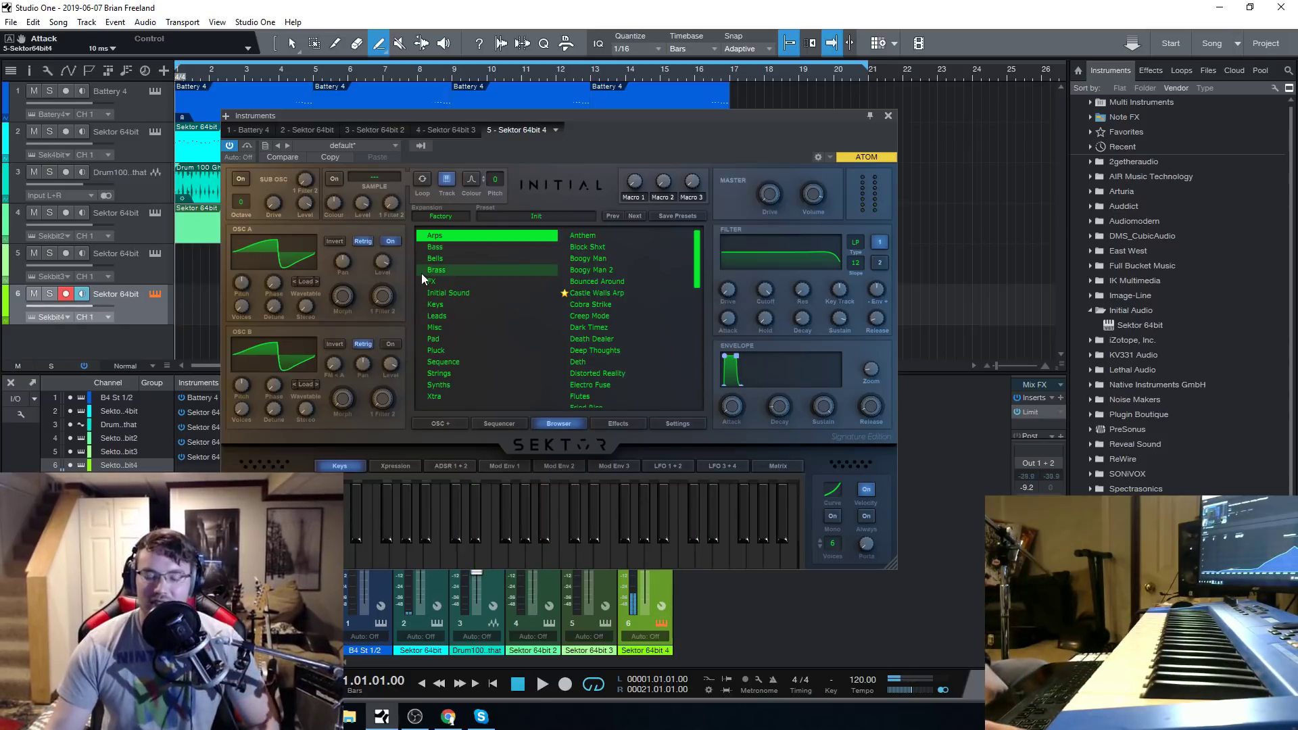
drag(586, 116, 595, 111)
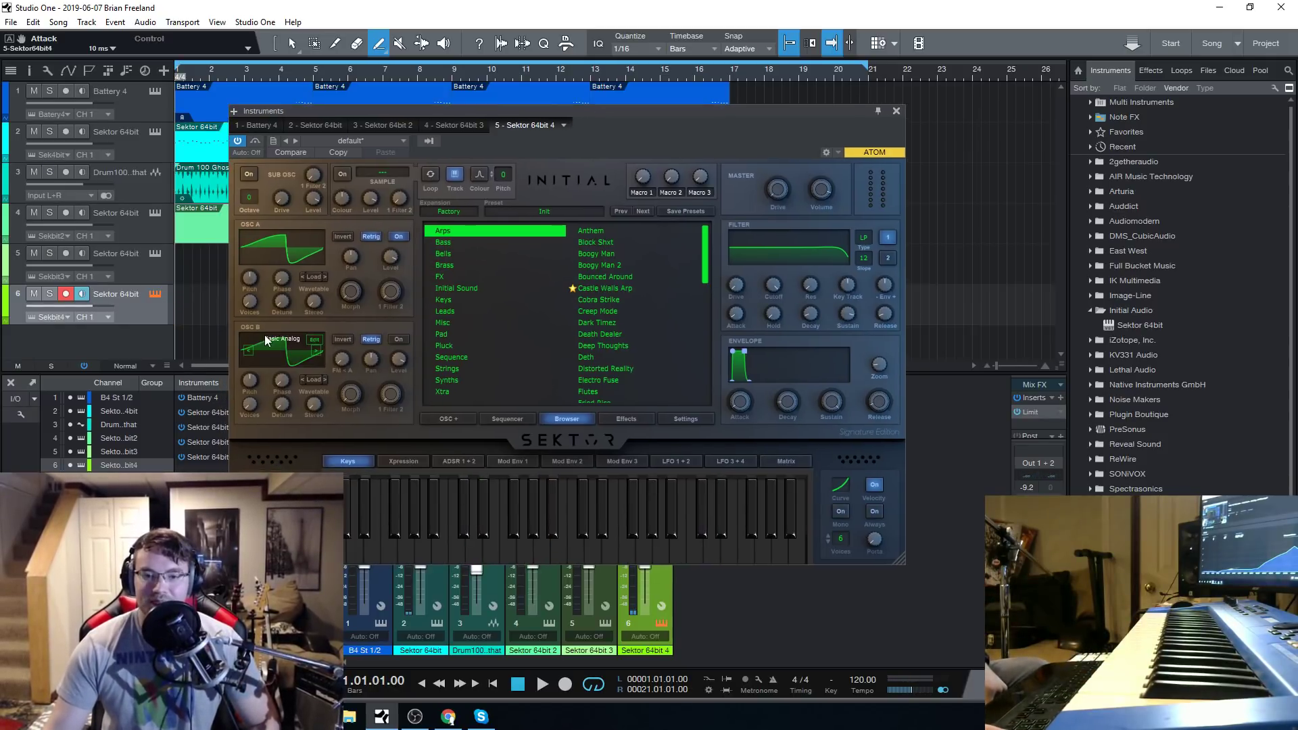
Switch on OSC B and draw alternating high and low blocks into its waveform in the wave editor.
click(399, 339)
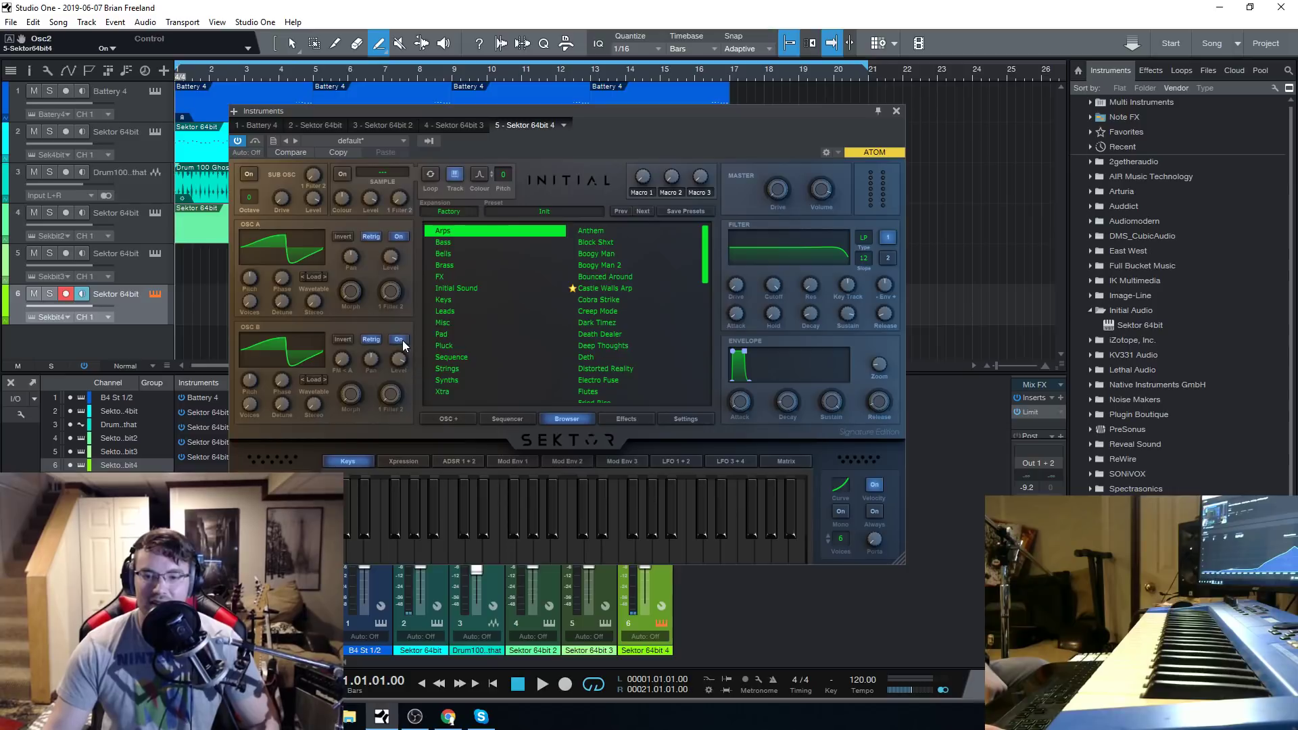
click(314, 340)
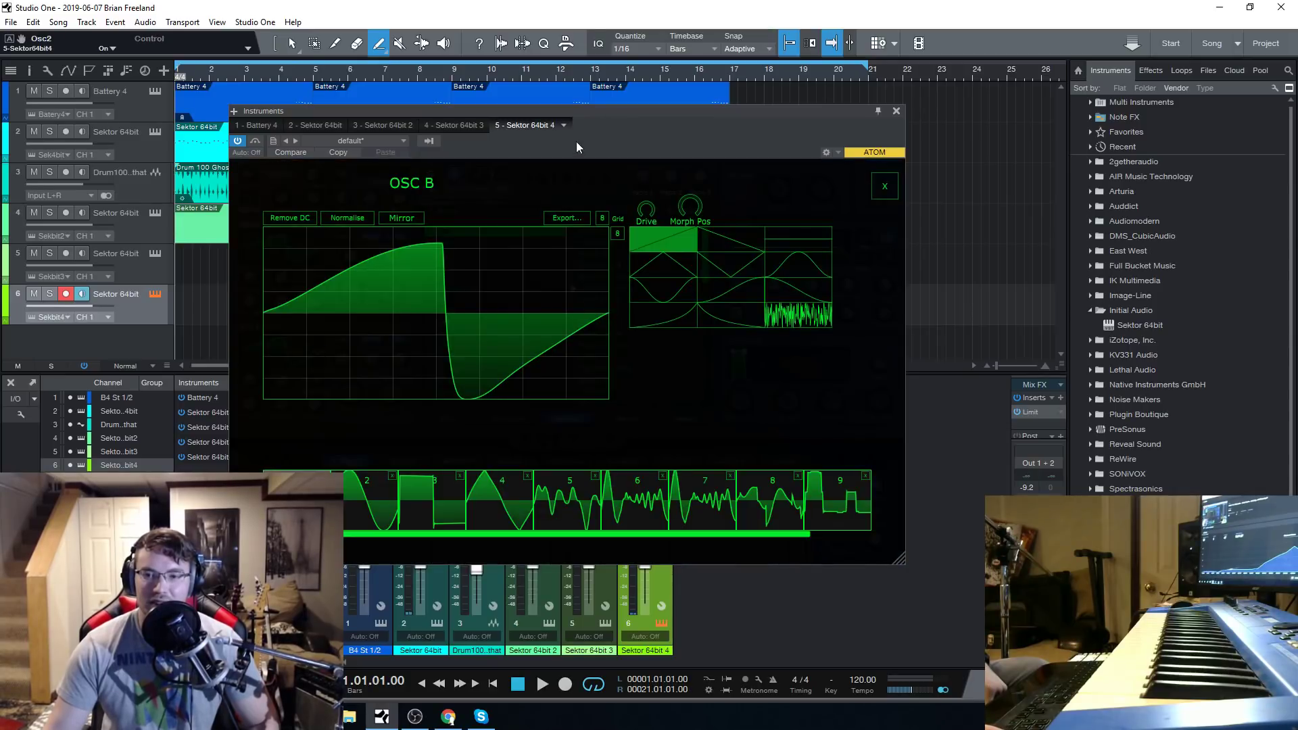
drag(584, 111, 570, 112)
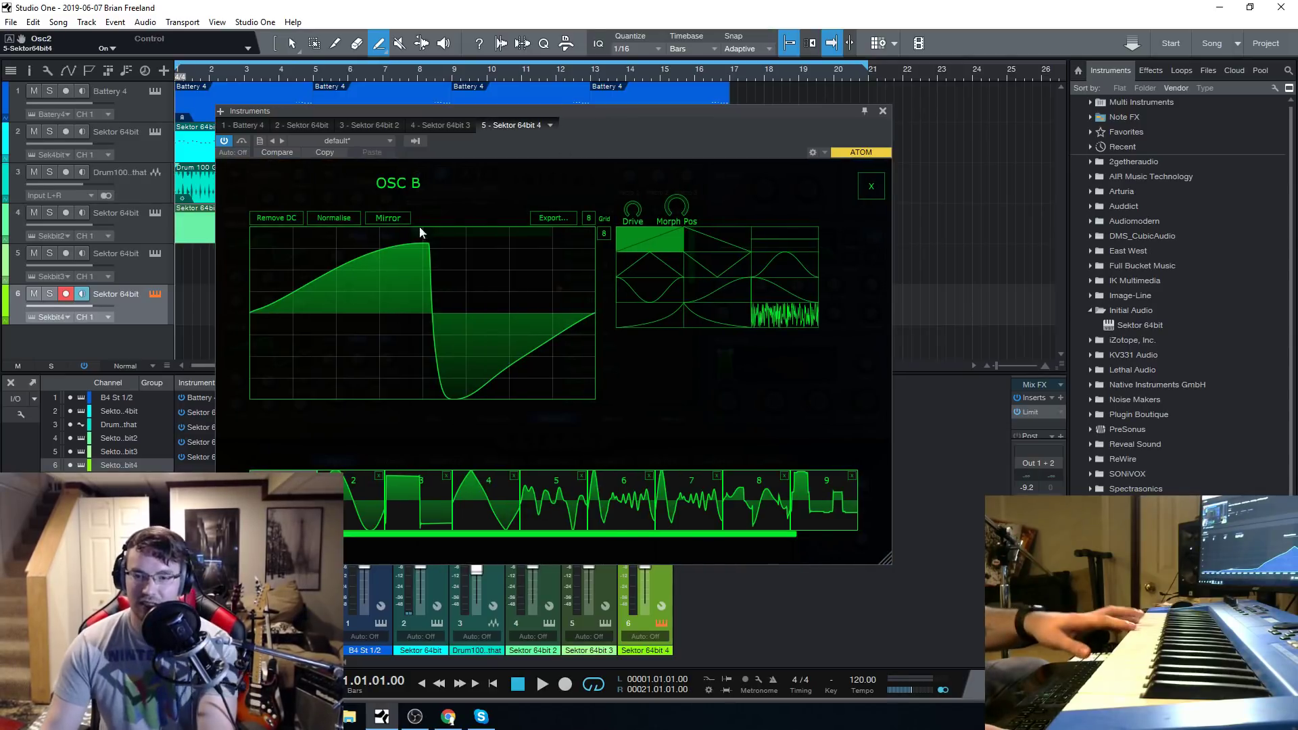
mouse_move(335, 344)
mouse_down()
mouse_move(342, 383)
mouse_move(377, 231)
mouse_up()
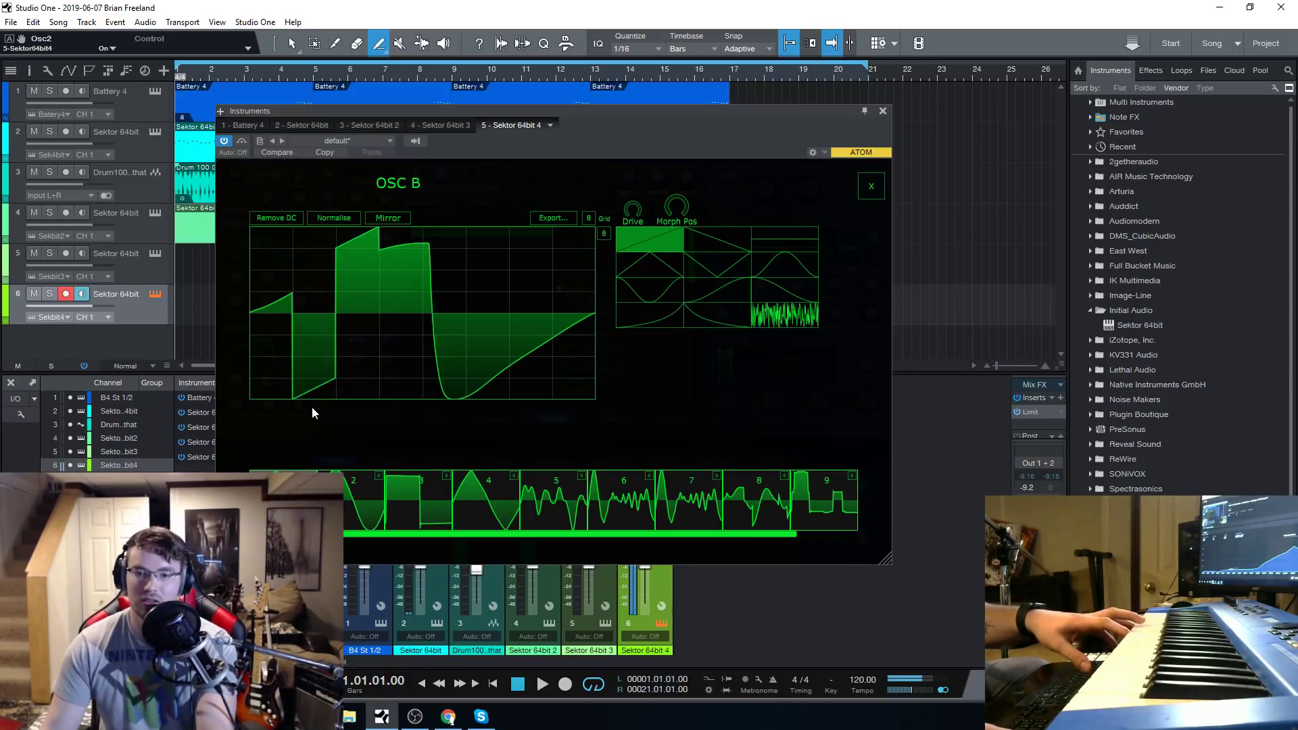
drag(407, 278, 419, 388)
click(471, 261)
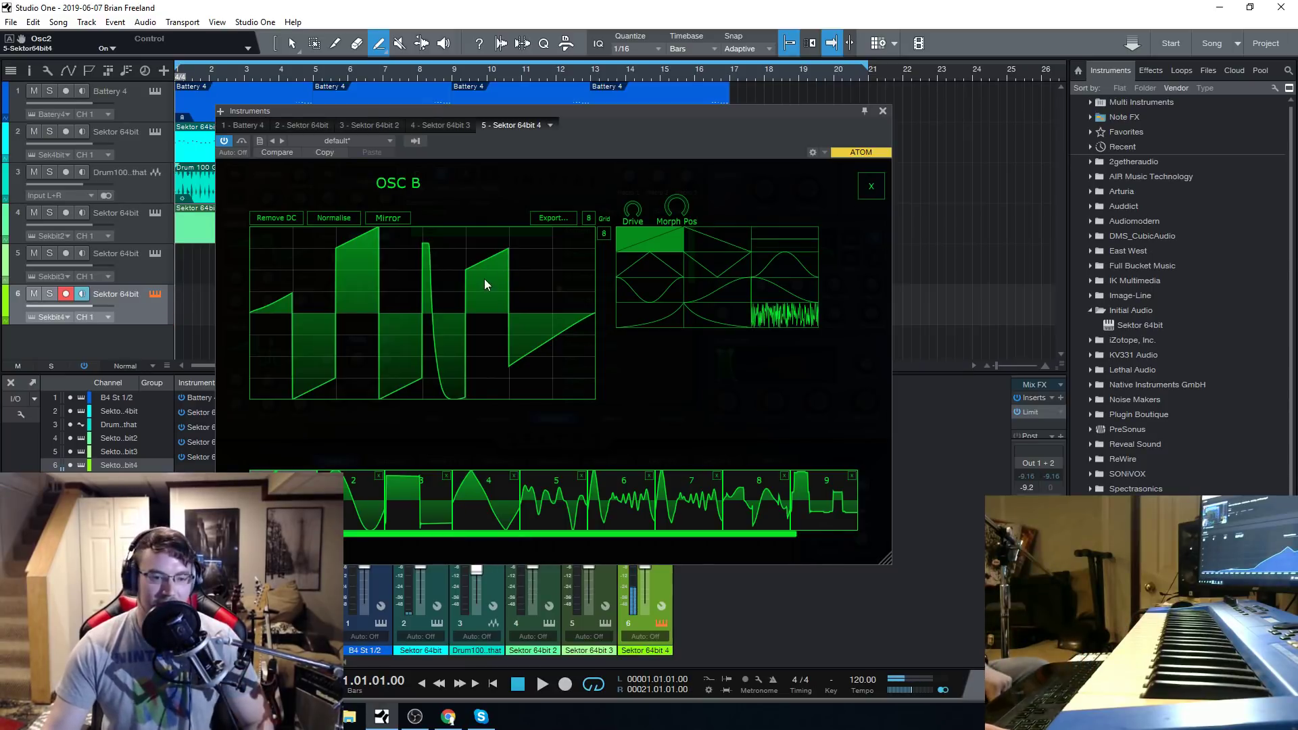
Close the OSC B waveform editor and switch OSC B off.
click(448, 716)
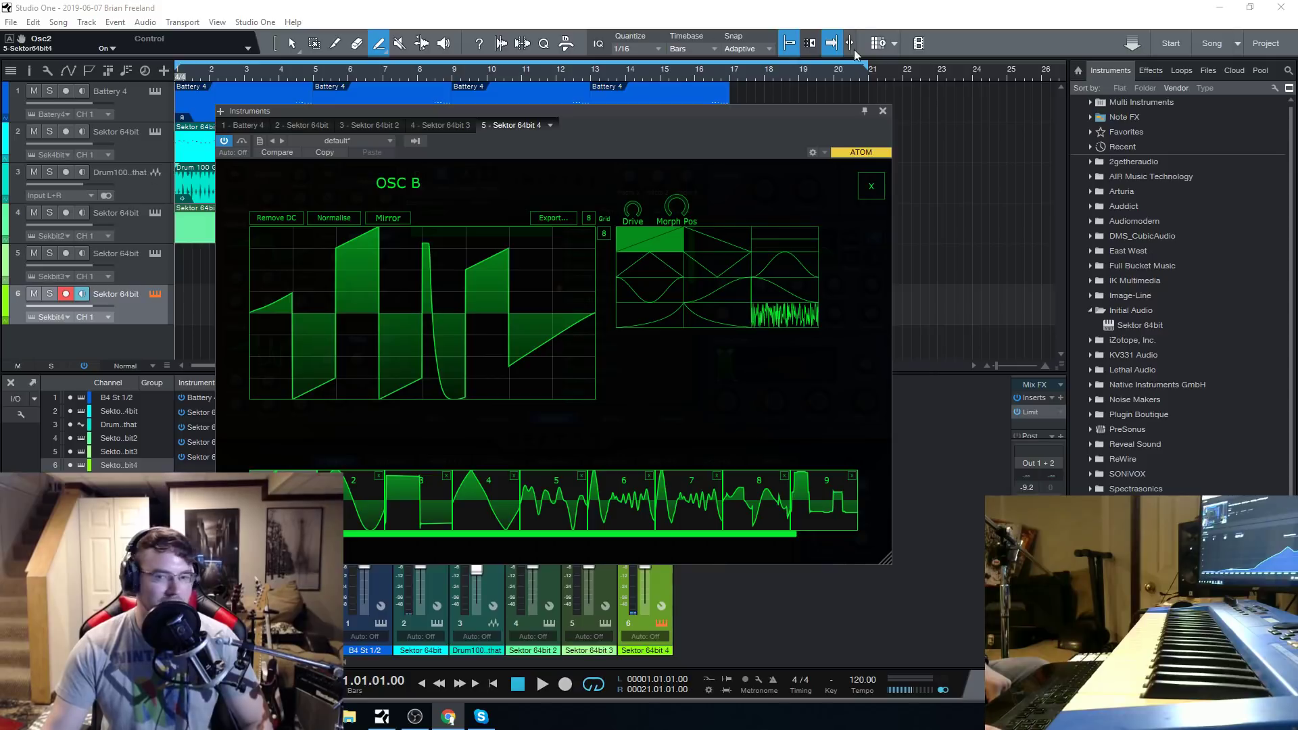
drag(820, 113, 851, 106)
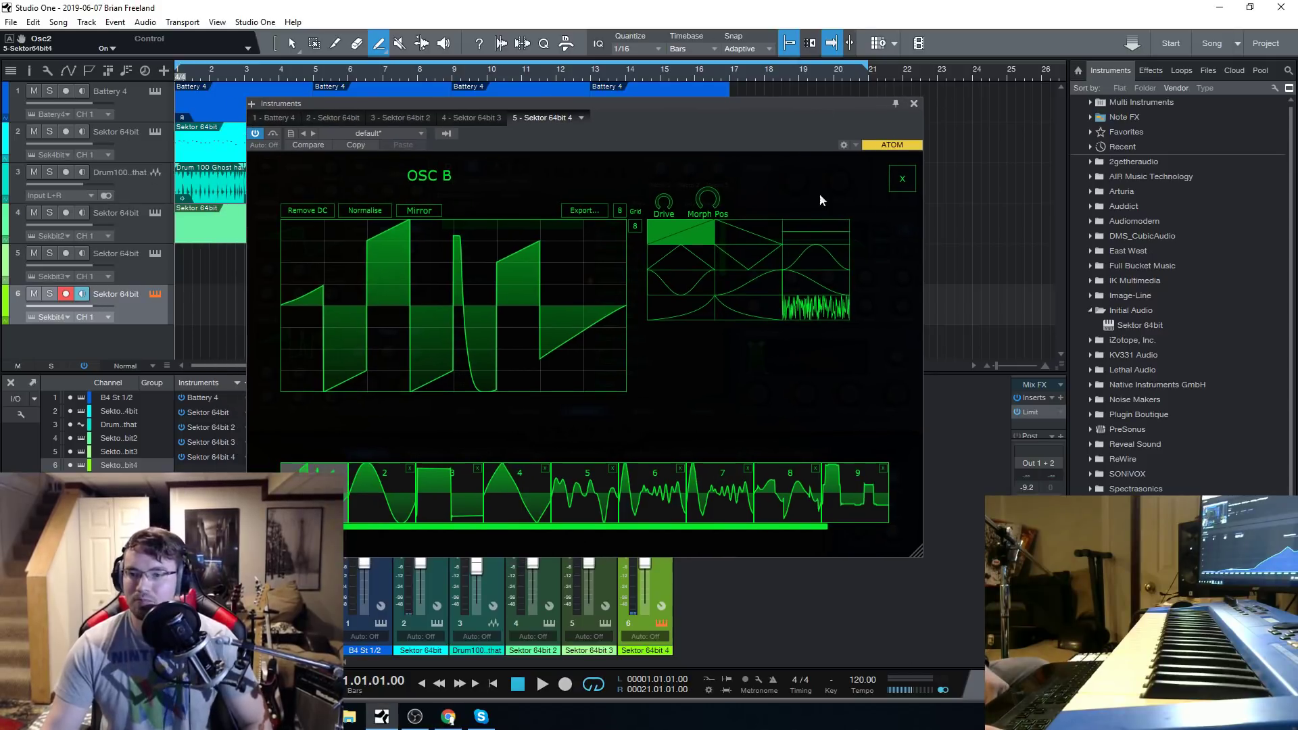
click(903, 179)
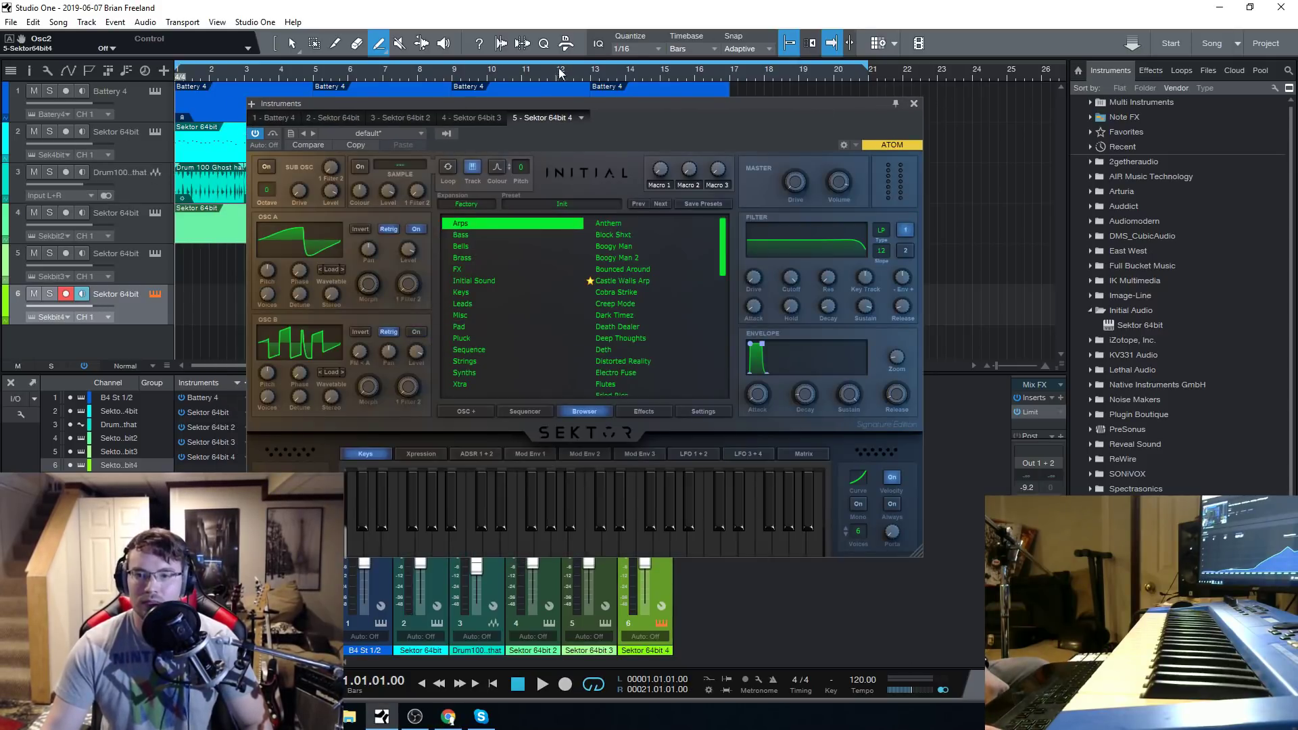
drag(610, 107, 606, 131)
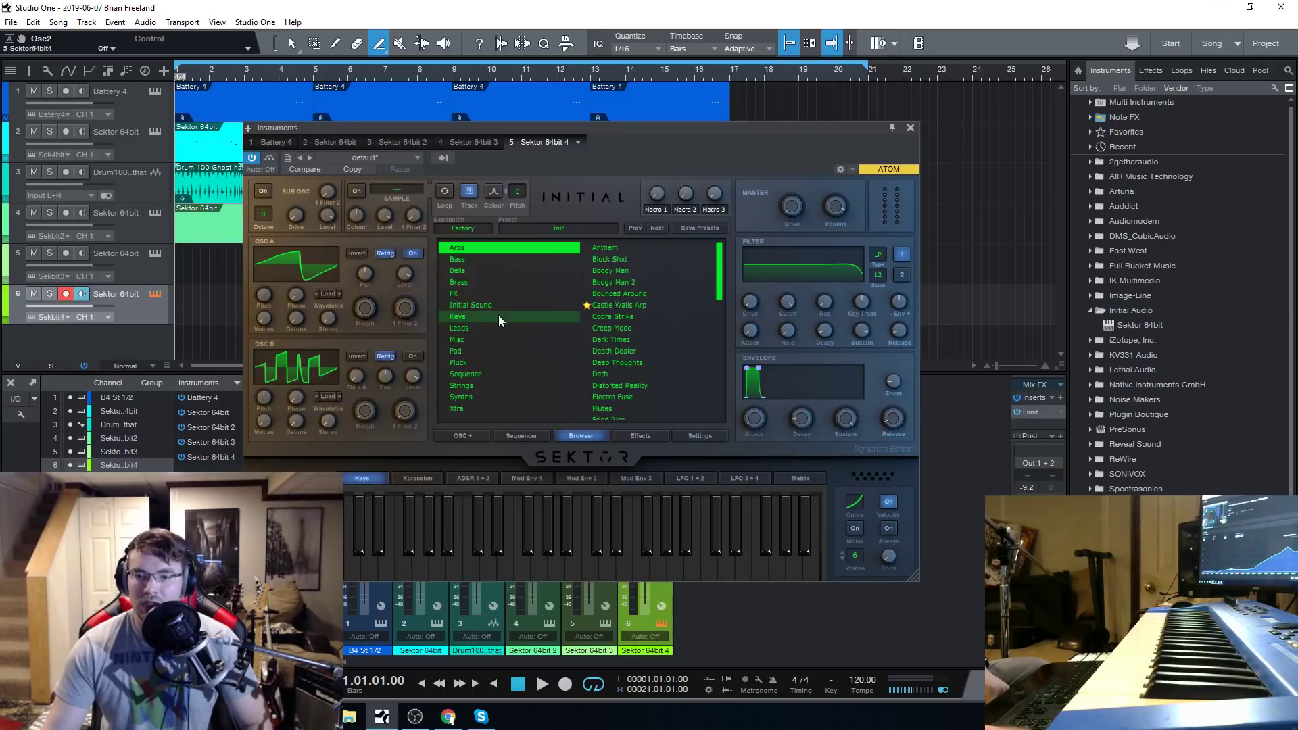
Load the Training Room Piano preset from the Xtra category of the Factory presets.
click(497, 407)
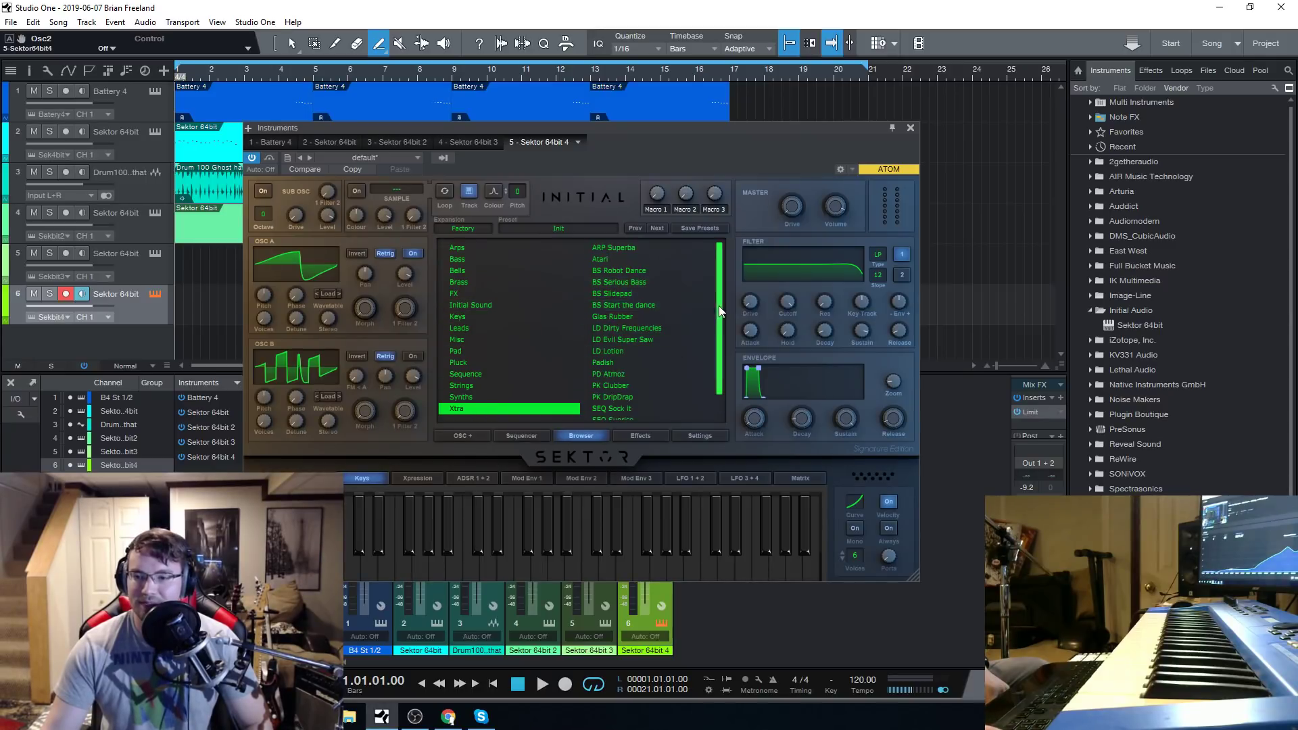
scroll(719, 305, down, 1)
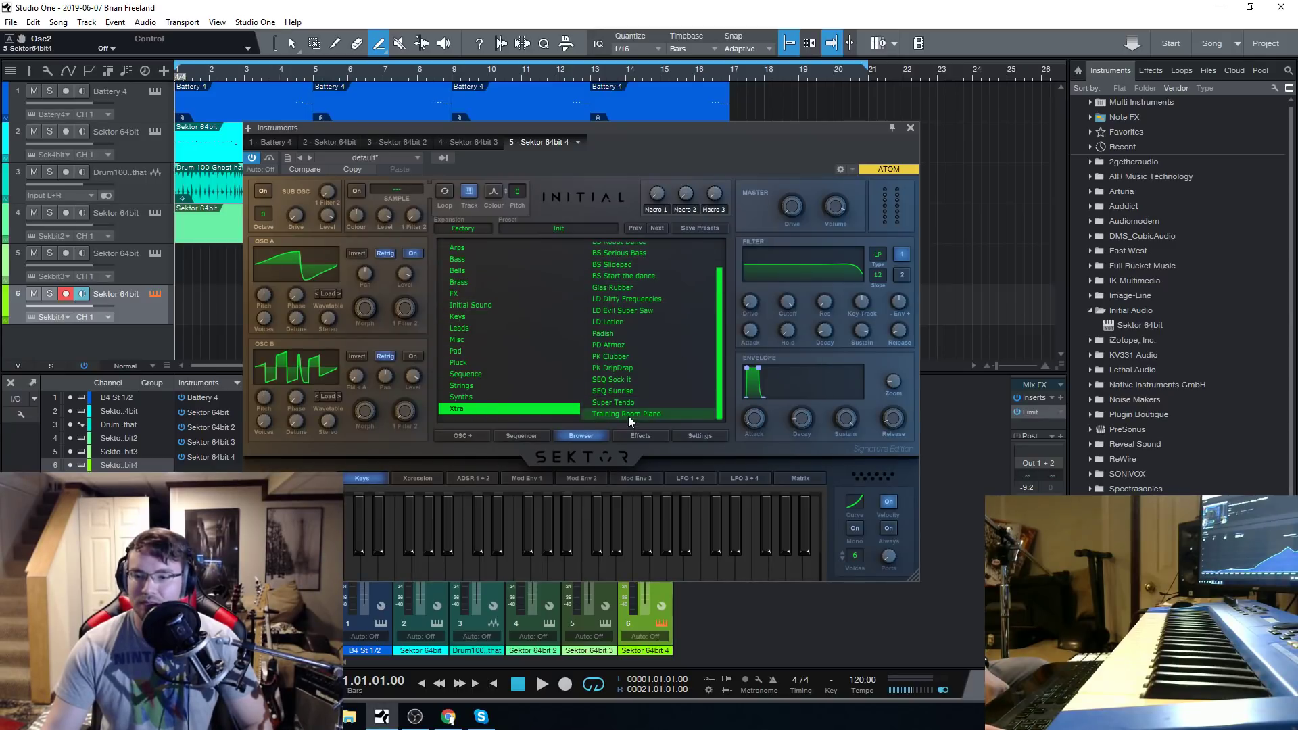
click(628, 414)
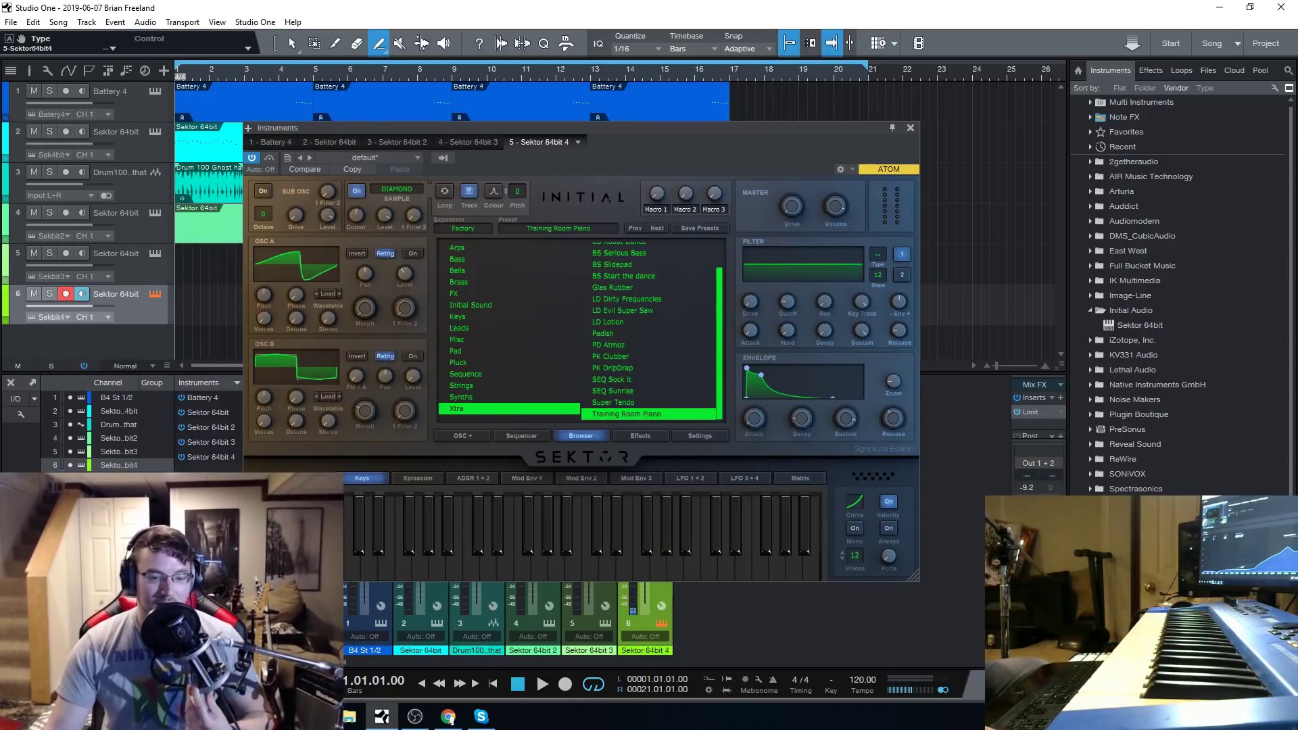
drag(679, 132, 663, 132)
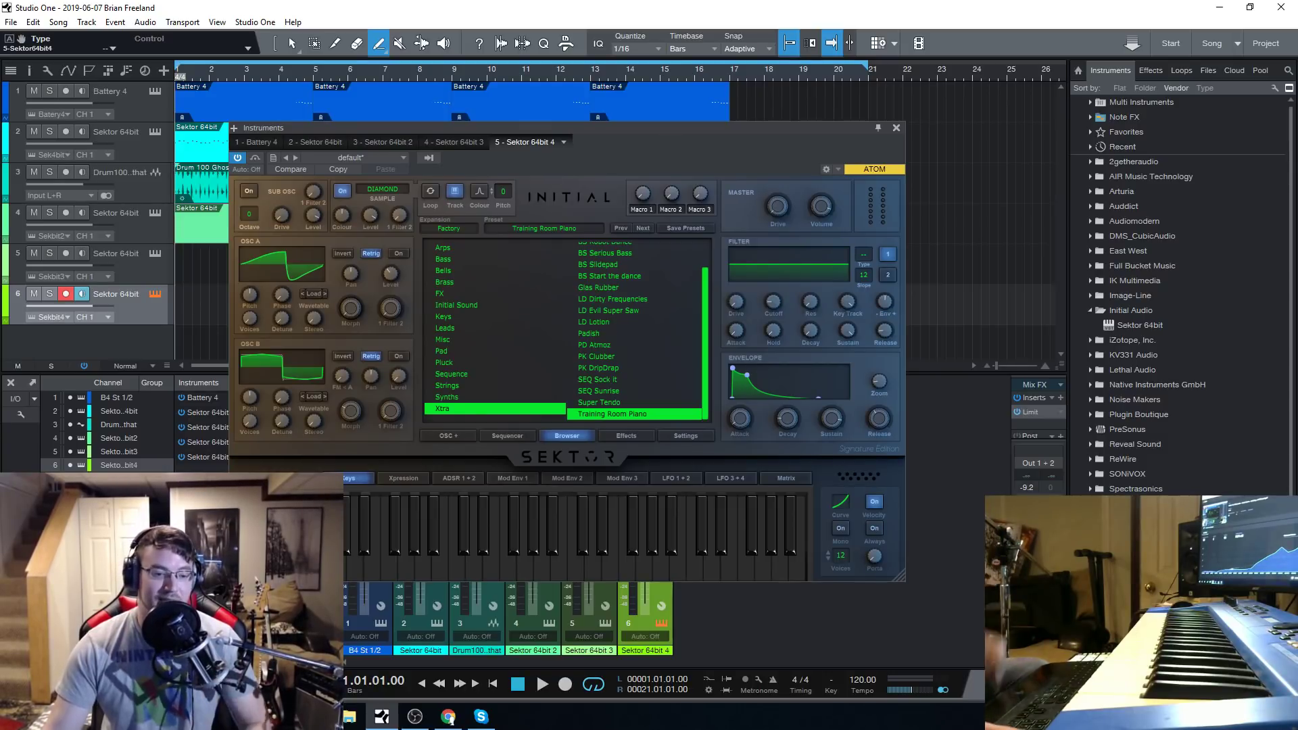
Audition the Training Room Piano preset by playing notes on the synth's keyboard.
key(alt+Tab)
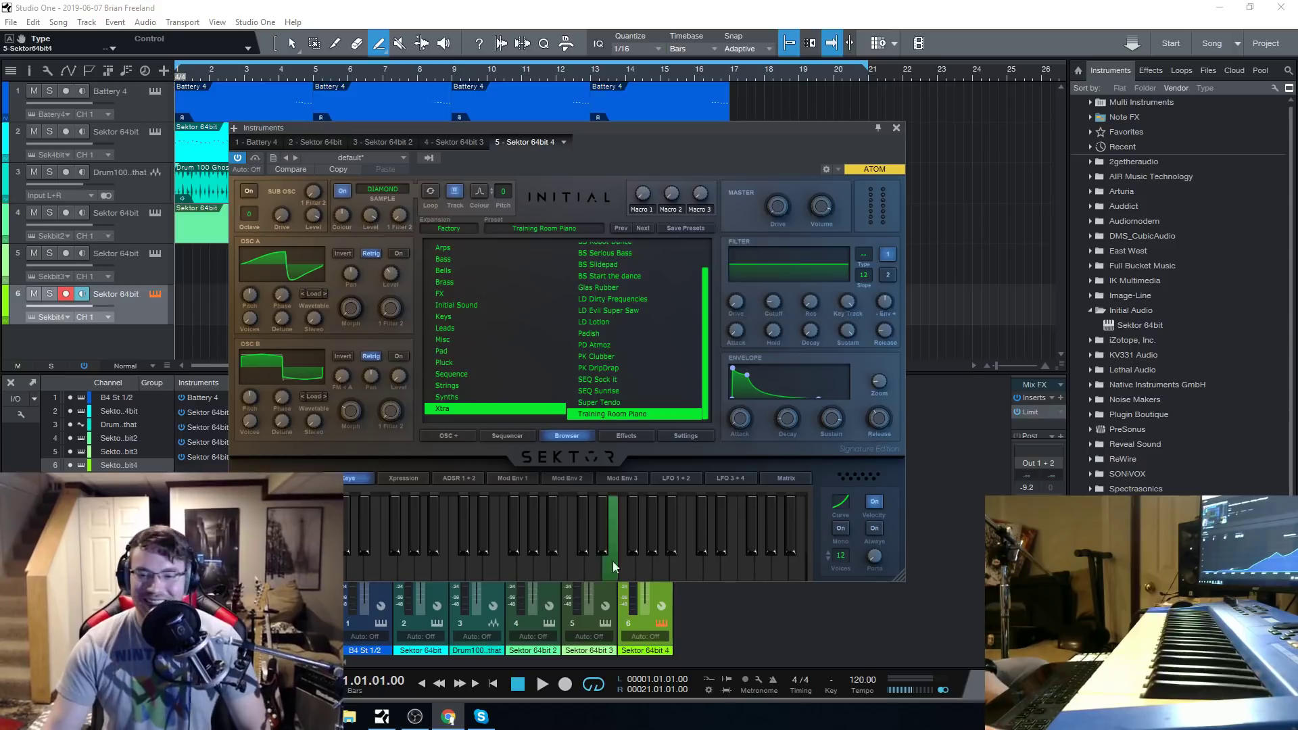
drag(627, 128, 578, 123)
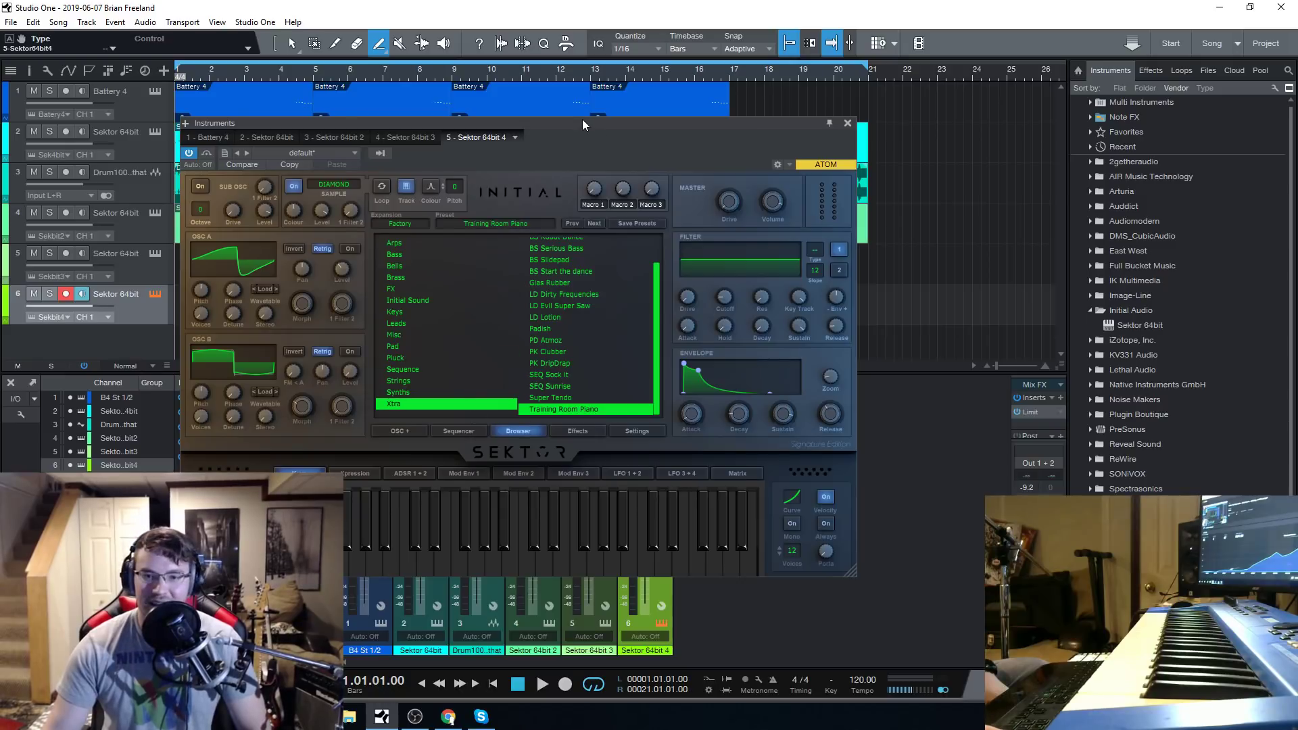
drag(582, 120, 622, 127)
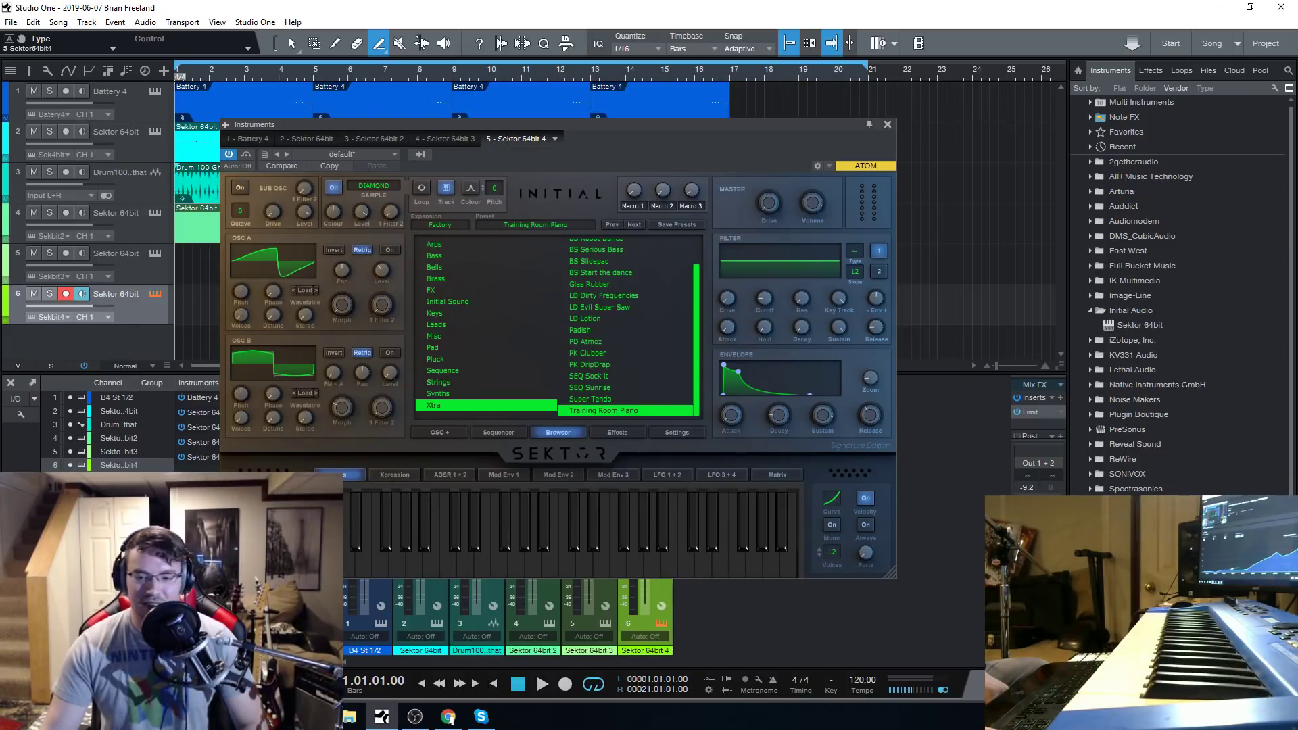
click(449, 719)
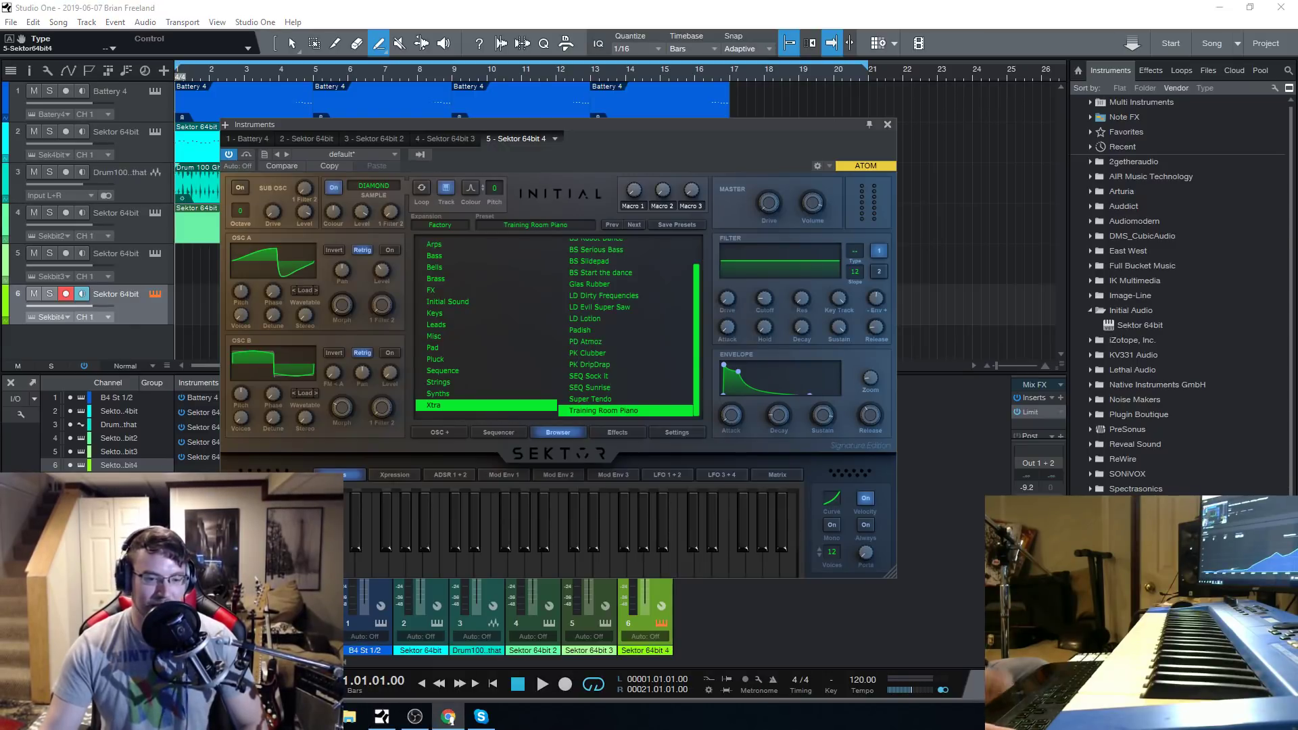
drag(610, 125, 653, 110)
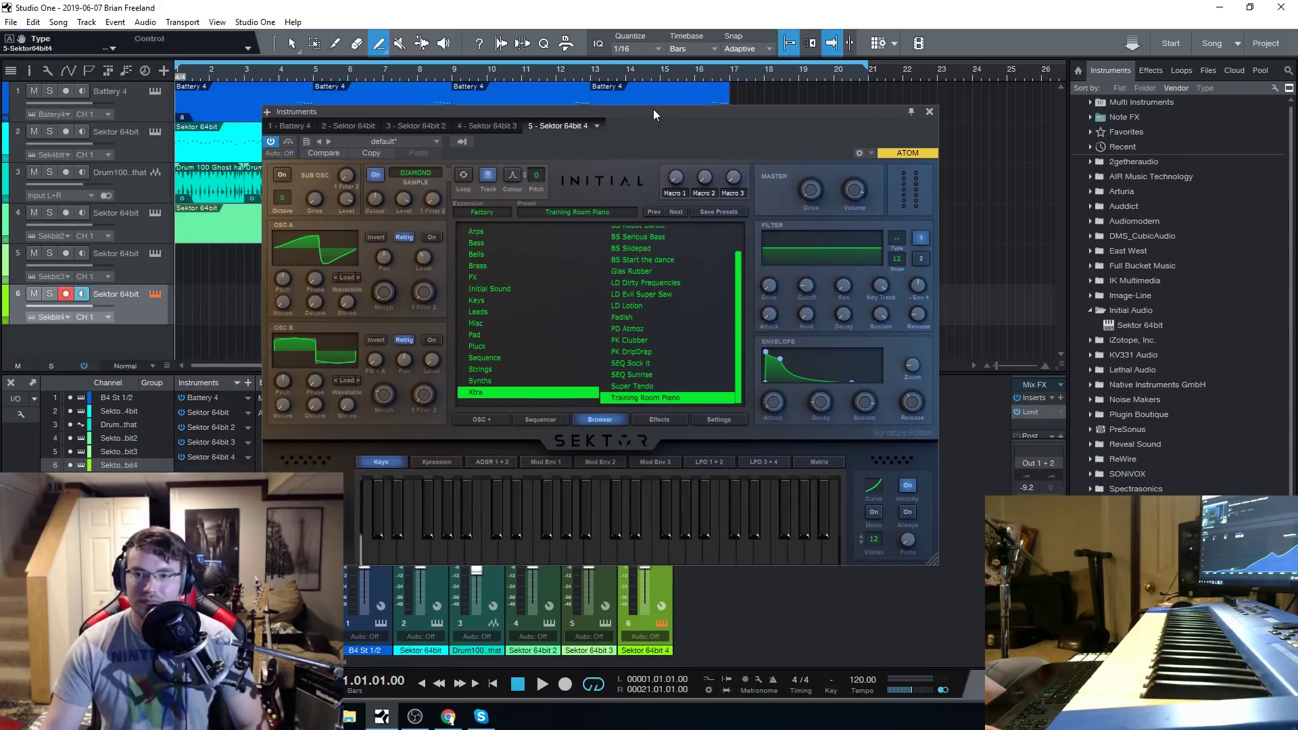
click(615, 534)
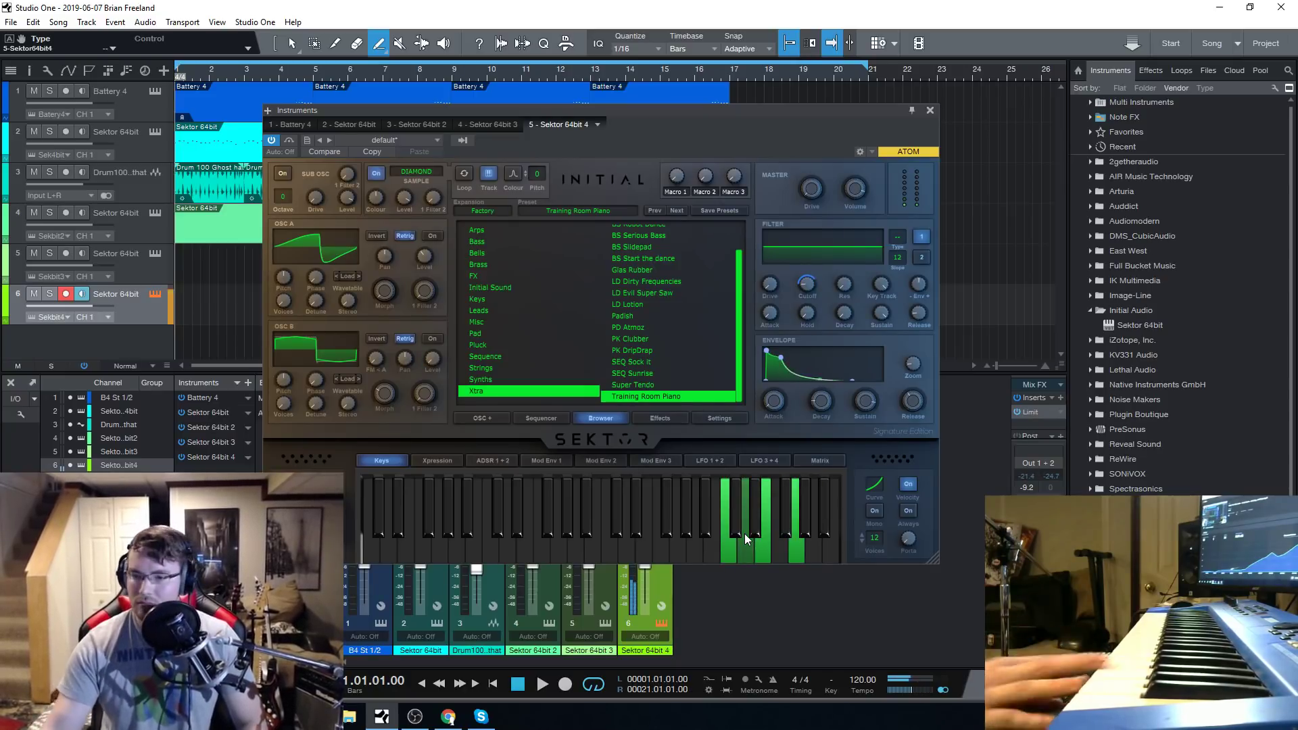
Audition the Xtra presets Super Tendo and SEQ Sunrise, and load SEQ Sock It.
click(648, 385)
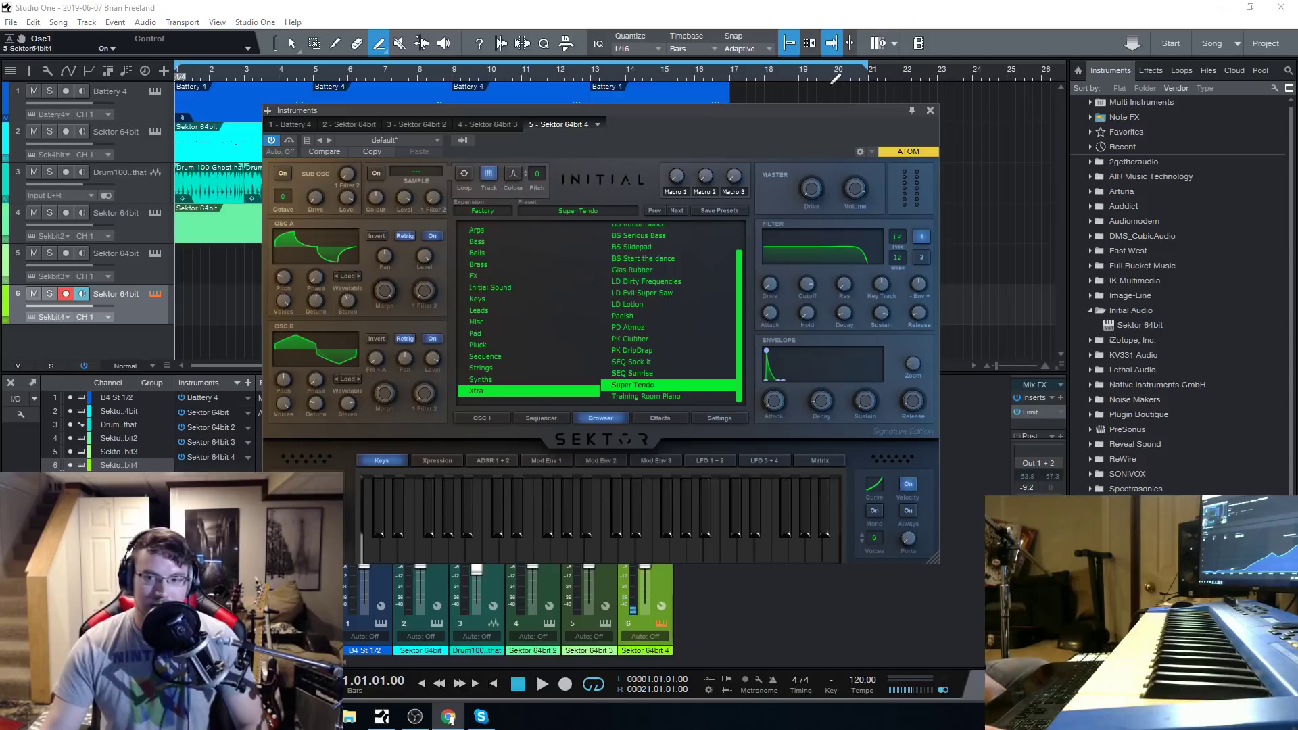
drag(725, 112, 656, 95)
click(568, 352)
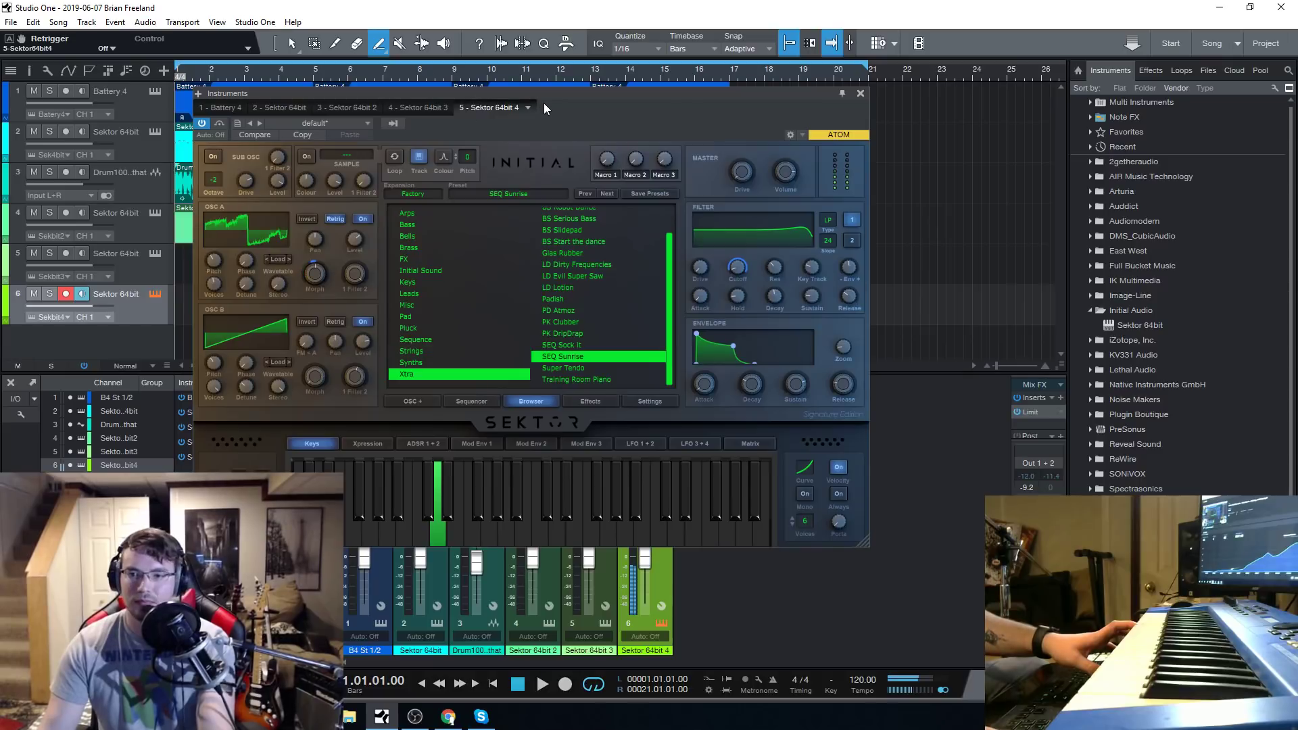
drag(544, 104, 569, 112)
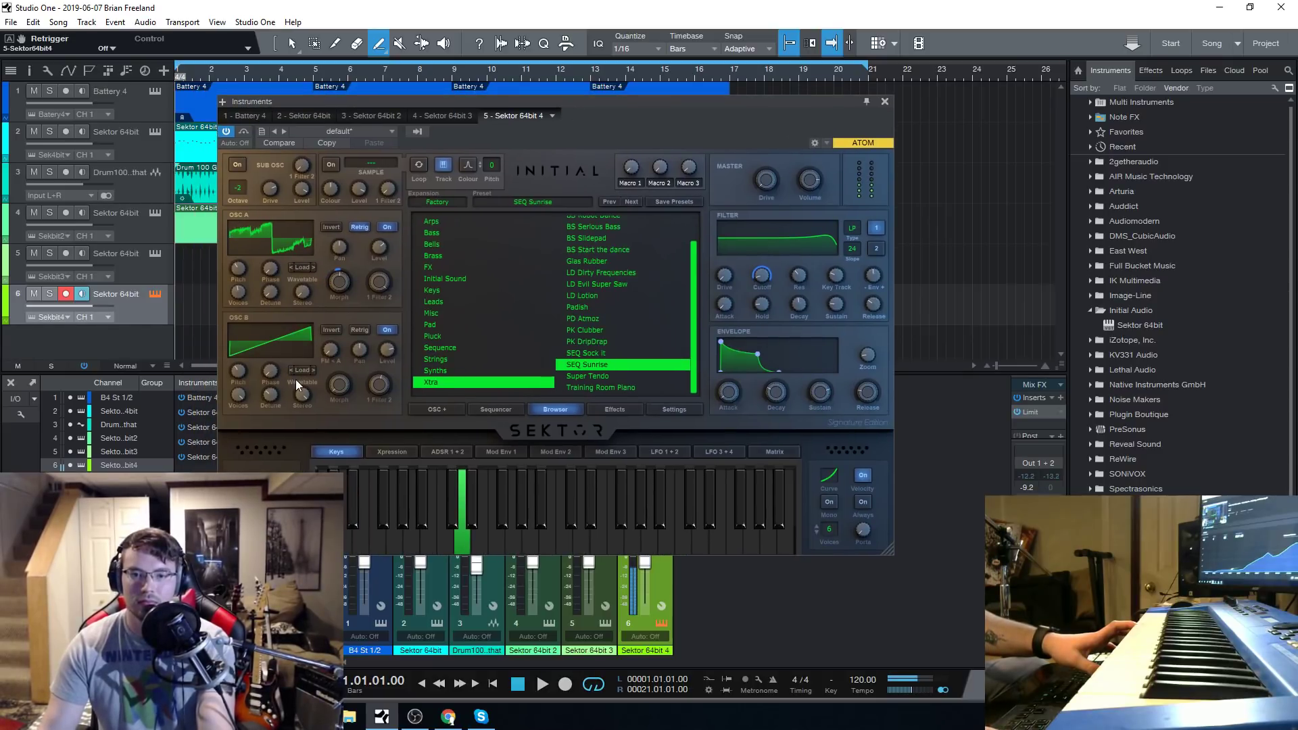
click(589, 351)
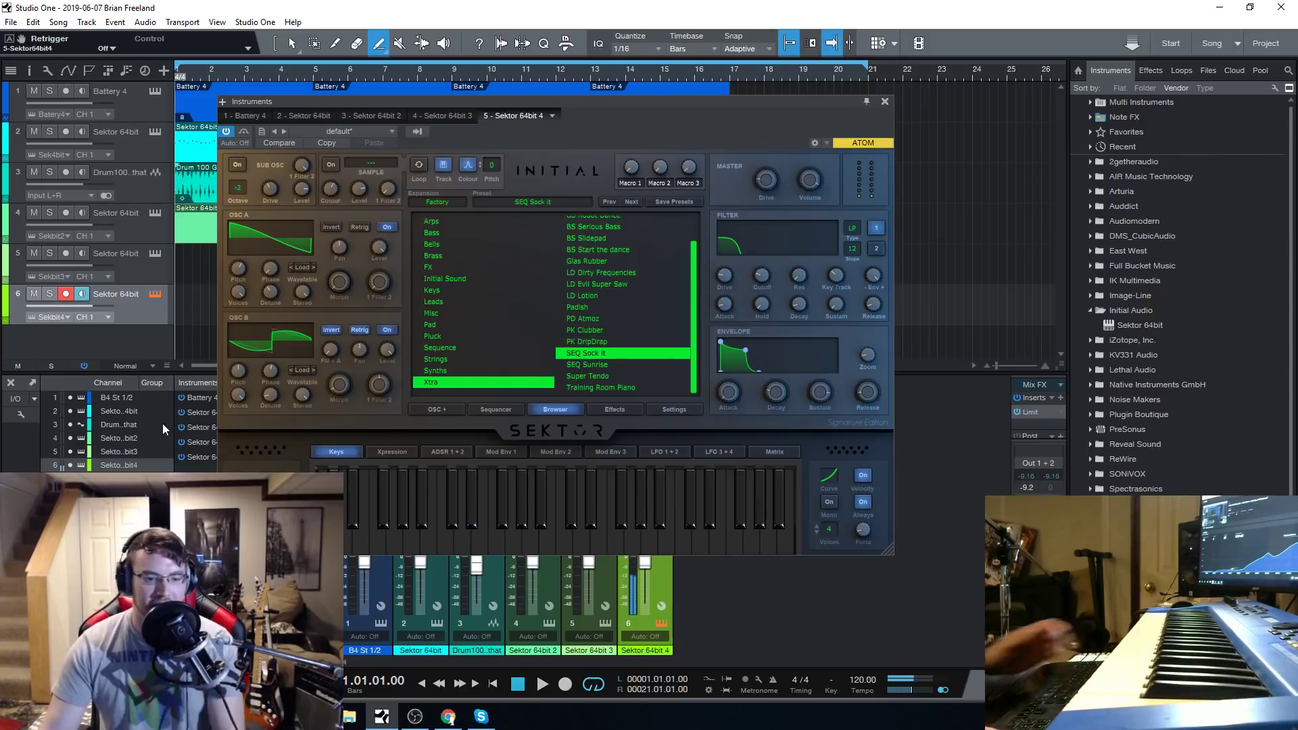
View the OSC B Basic Waveforms wavetable in the wave editor and close the editor.
mouse_move(282, 343)
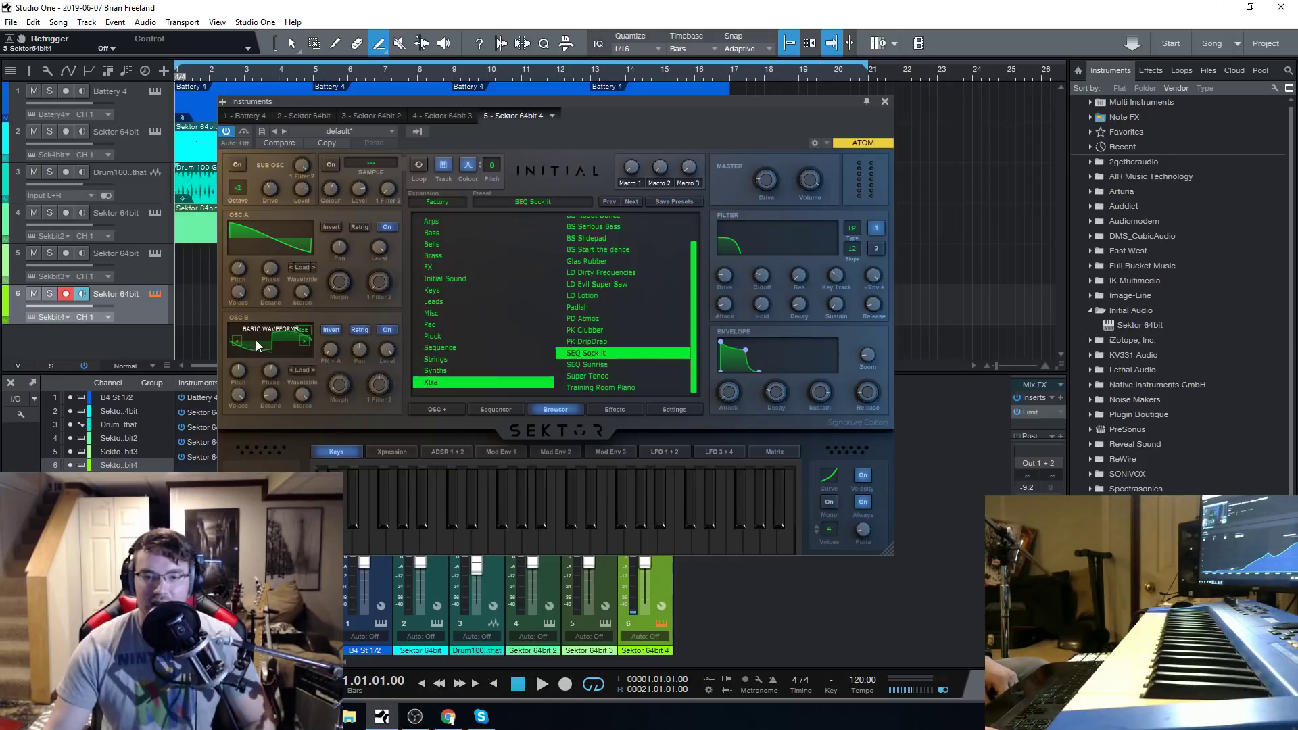
click(257, 343)
click(233, 417)
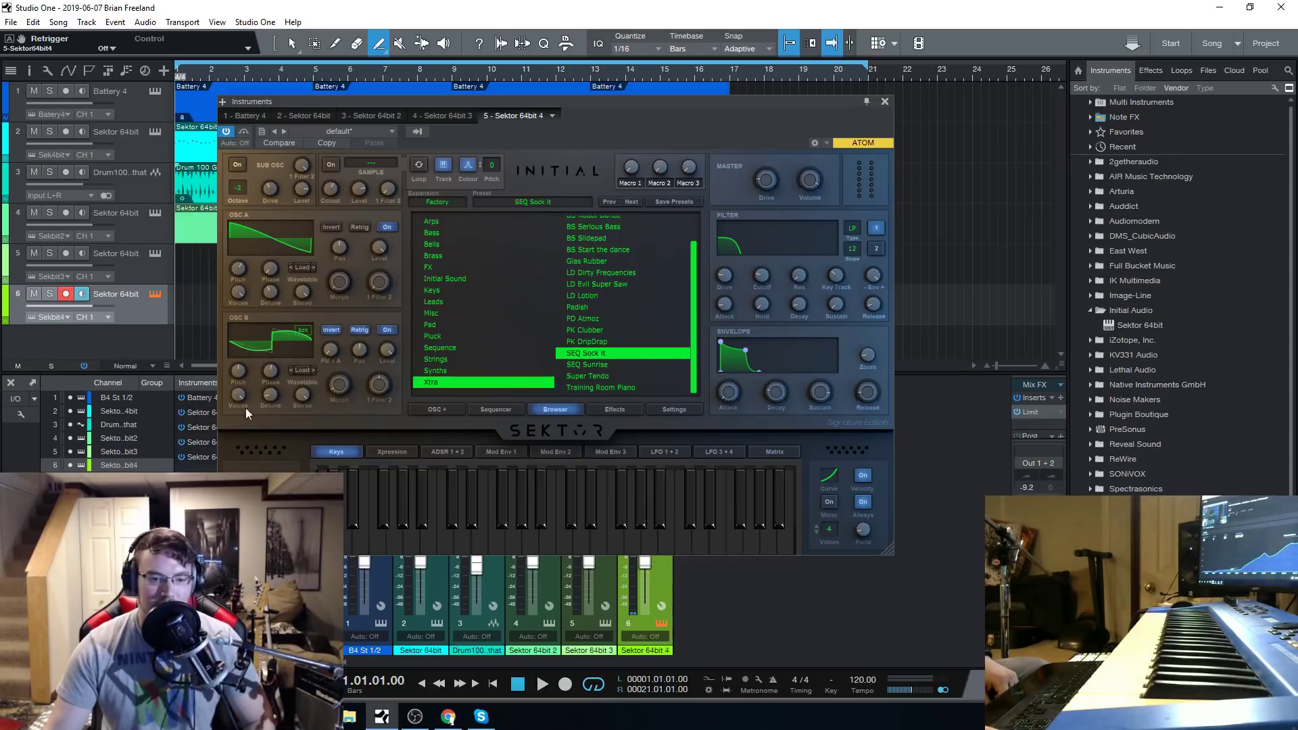
click(301, 330)
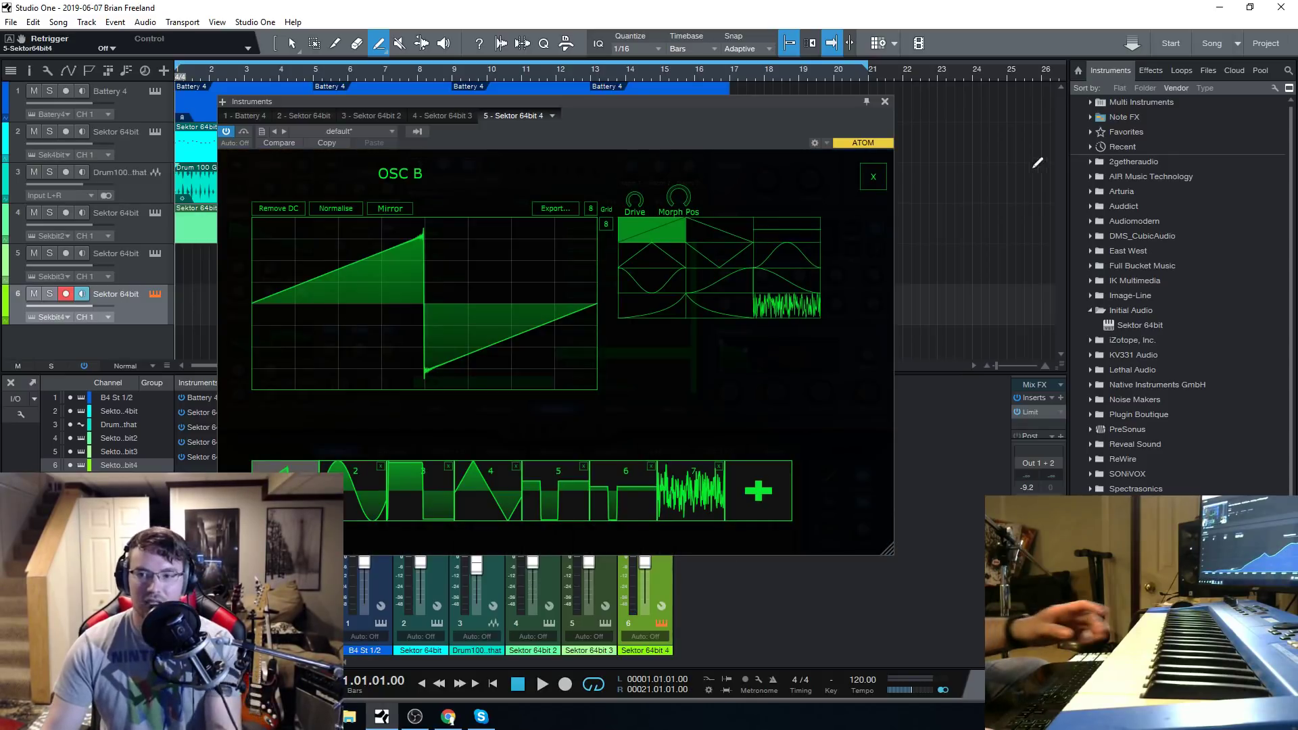
click(873, 176)
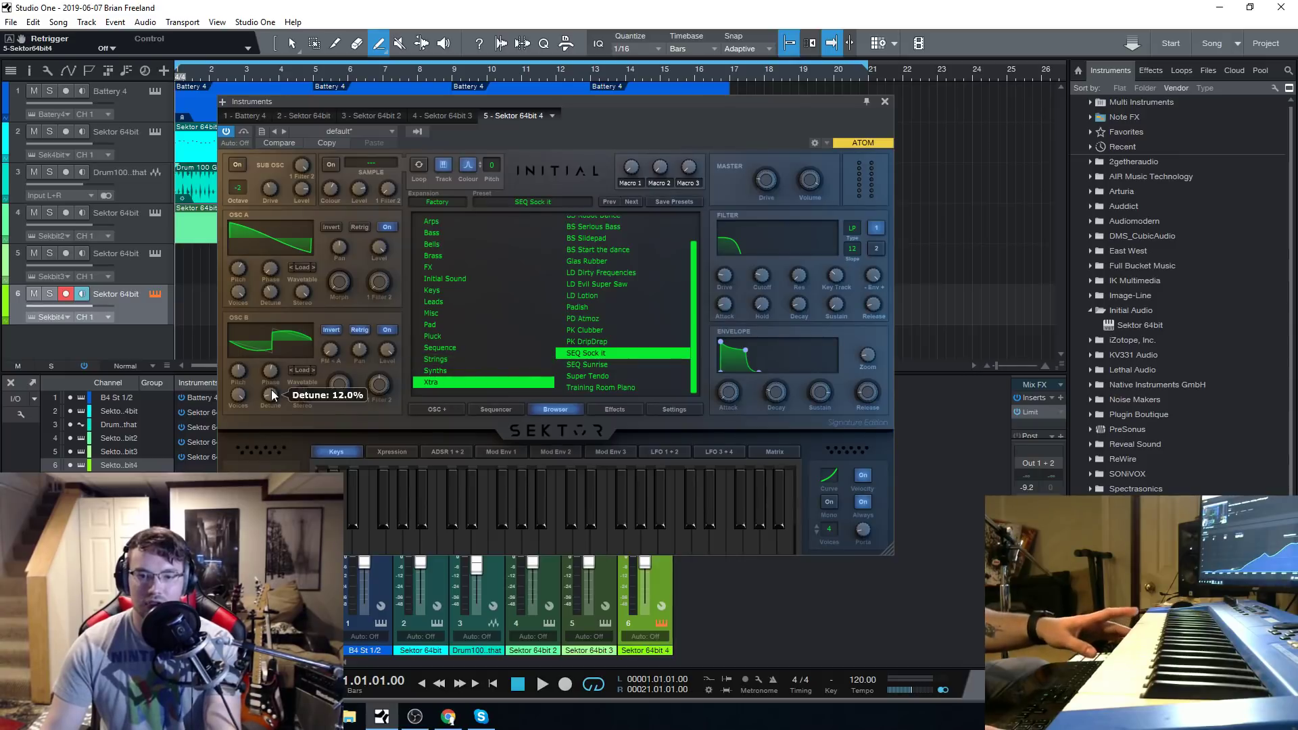
Redraw the first OSC B waveform of the SEQ Sock It preset with alternating high and low blocks in the wave editor.
click(262, 329)
click(307, 340)
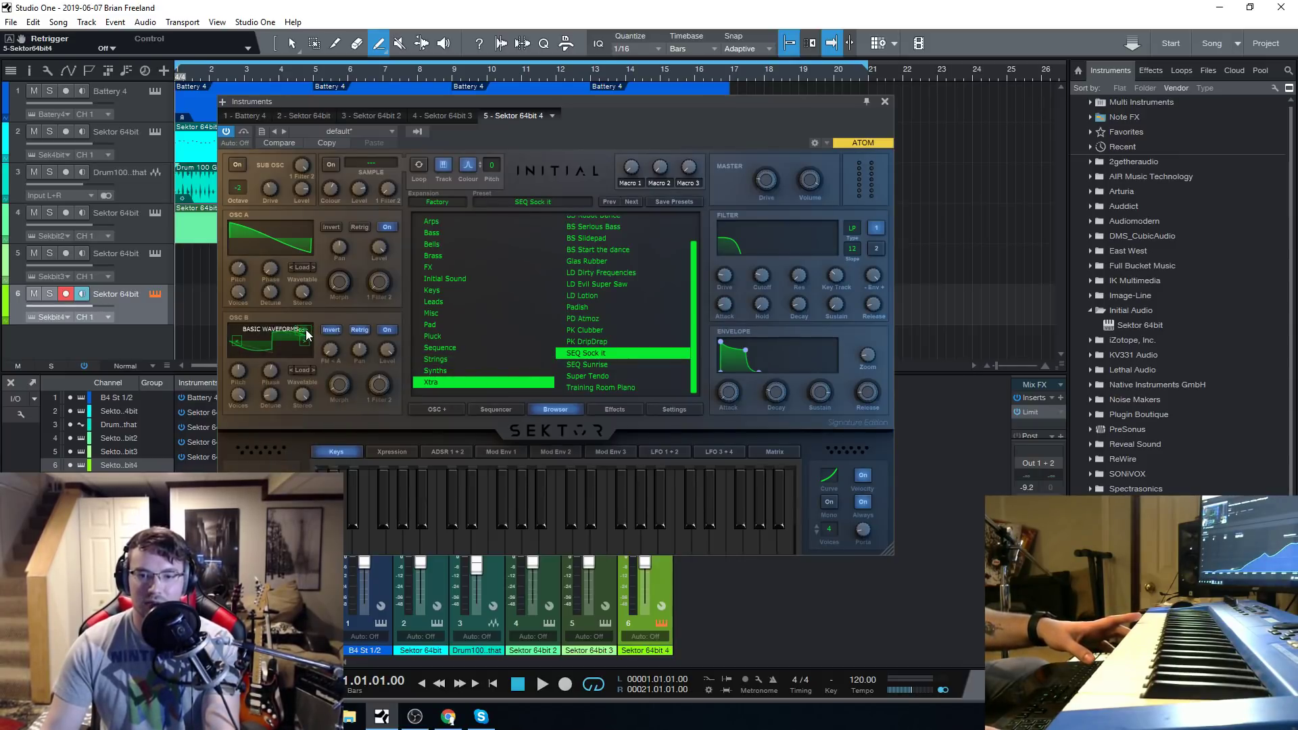
click(306, 330)
drag(327, 283, 340, 426)
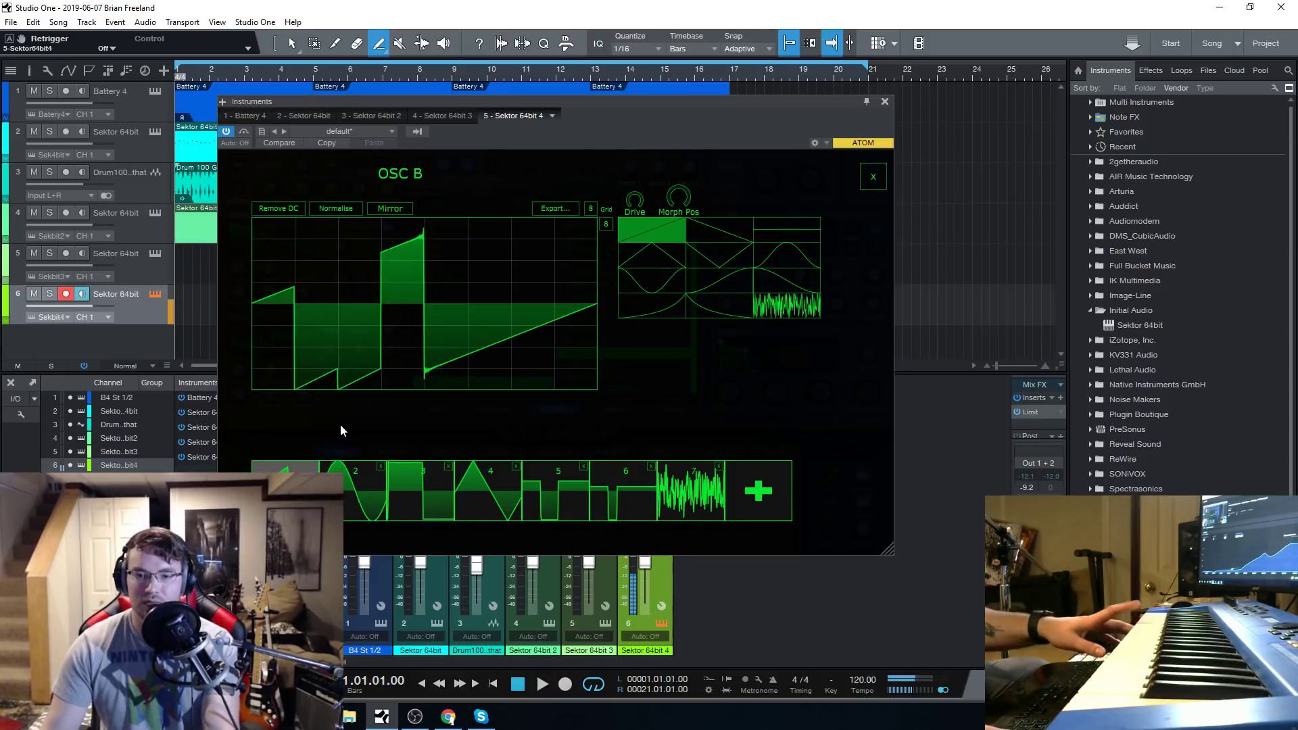
drag(365, 344, 368, 225)
drag(469, 338, 484, 206)
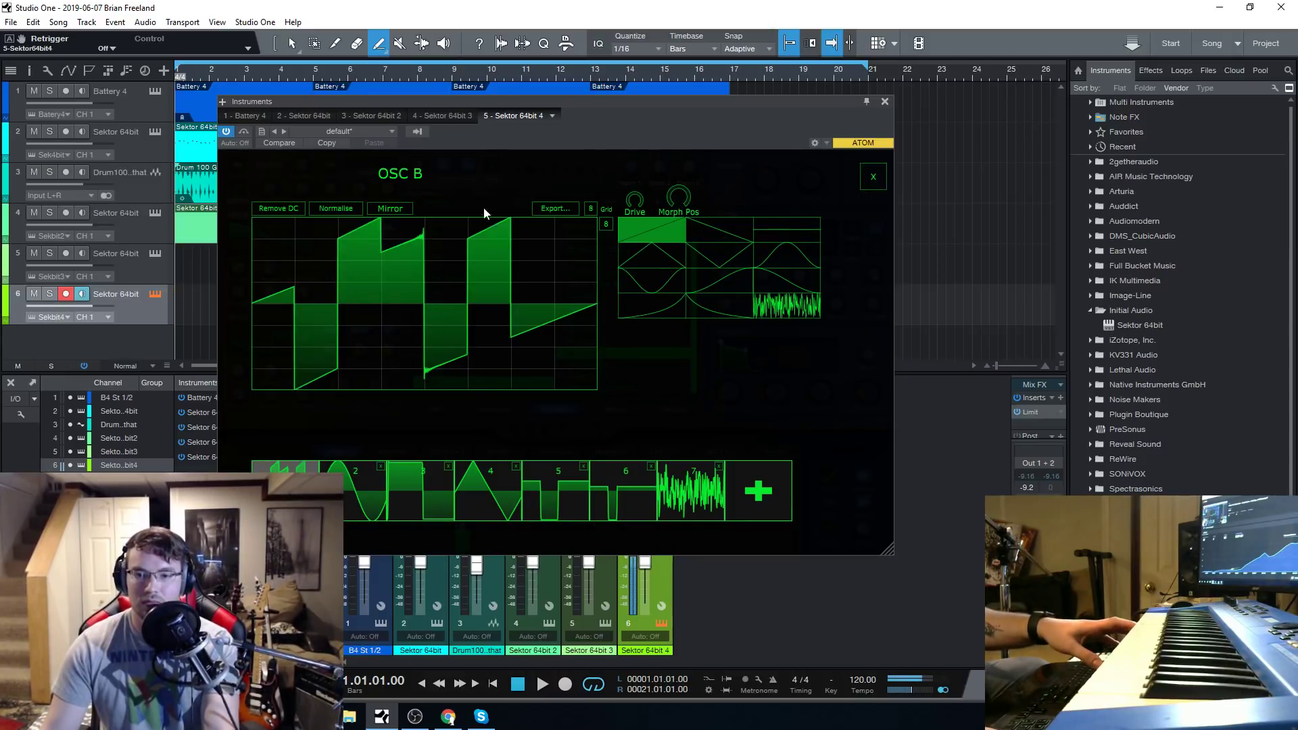
drag(409, 271, 411, 375)
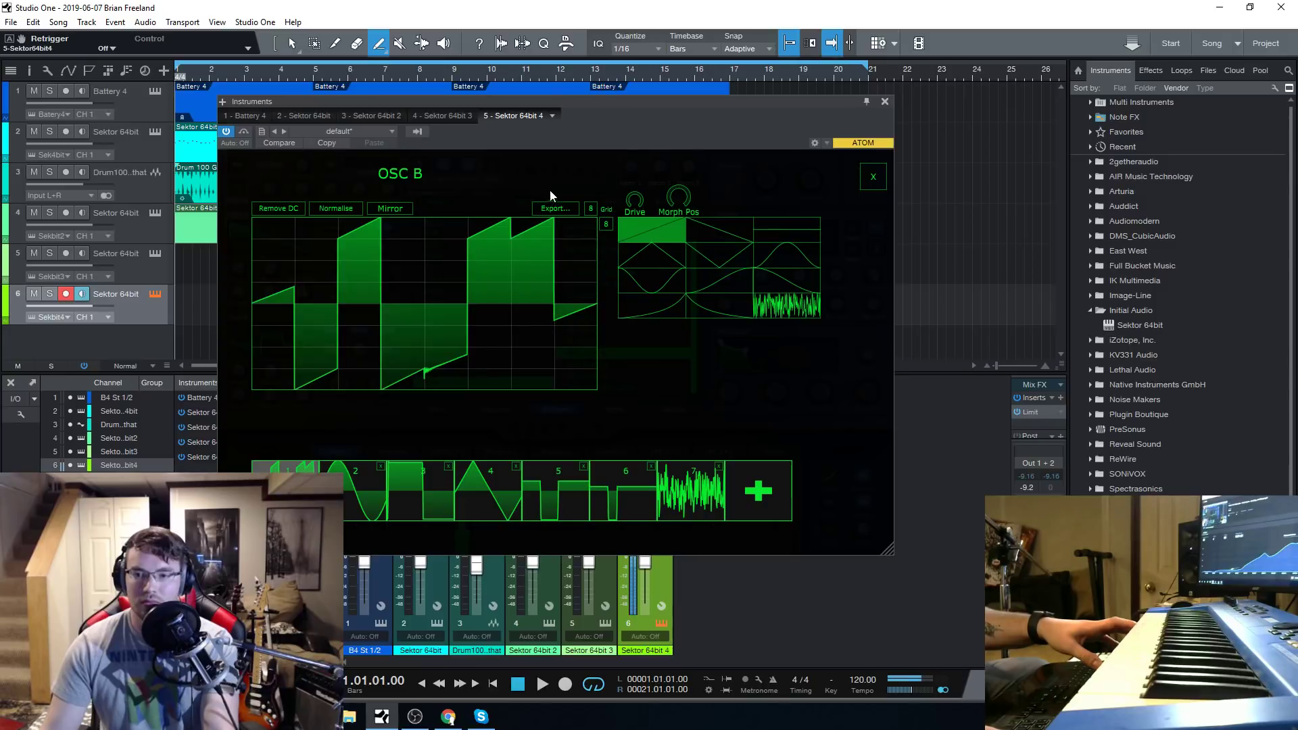
Redraw the second OSC B waveform with high and low blocks using the rising ramp shape.
click(362, 489)
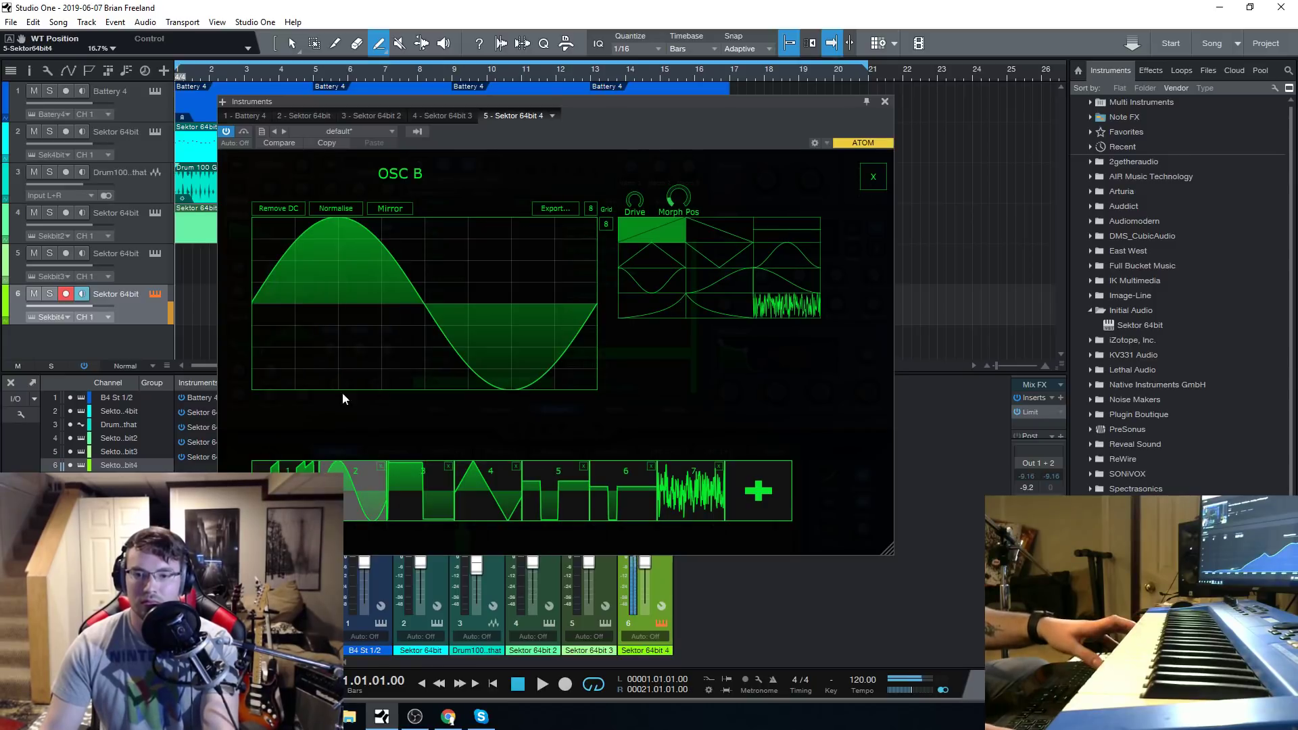
drag(315, 263, 352, 440)
drag(471, 372, 487, 127)
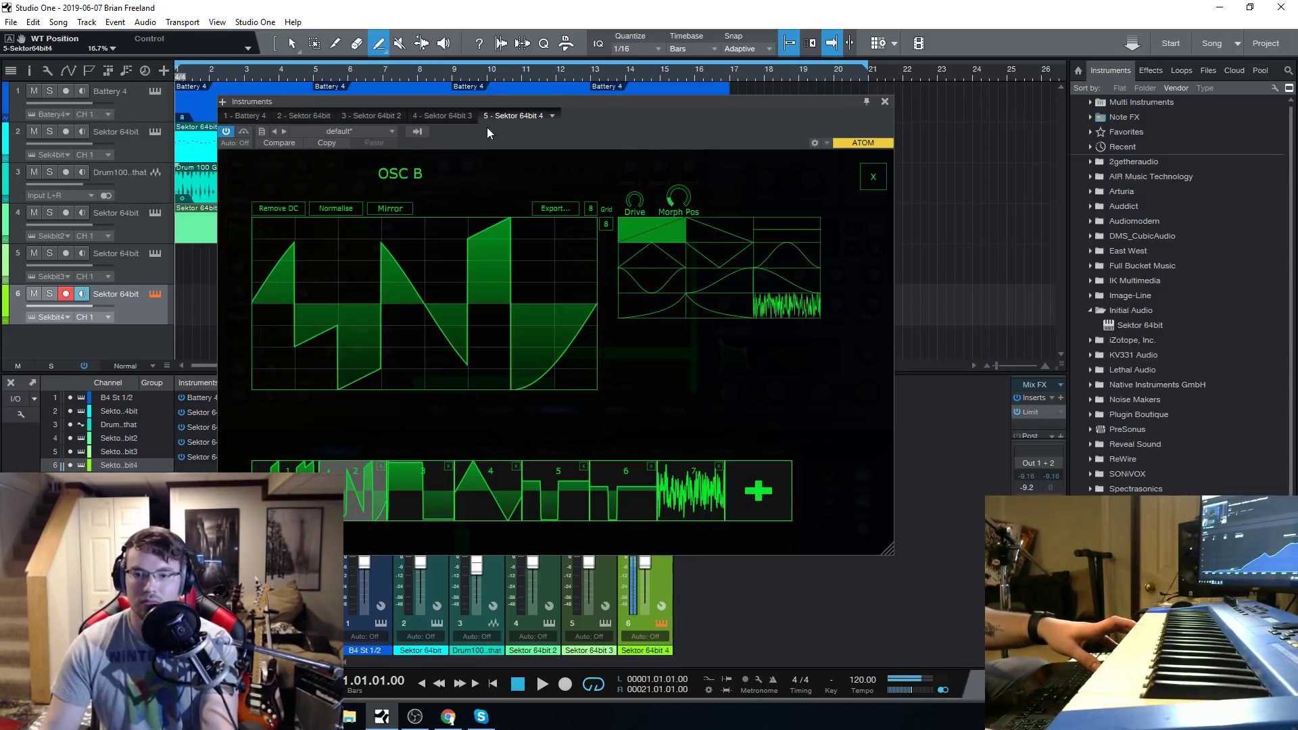
Redraw the second OSC B waveform with the dipping curve shape, stepping from low to high, and close the wave editor.
click(632, 281)
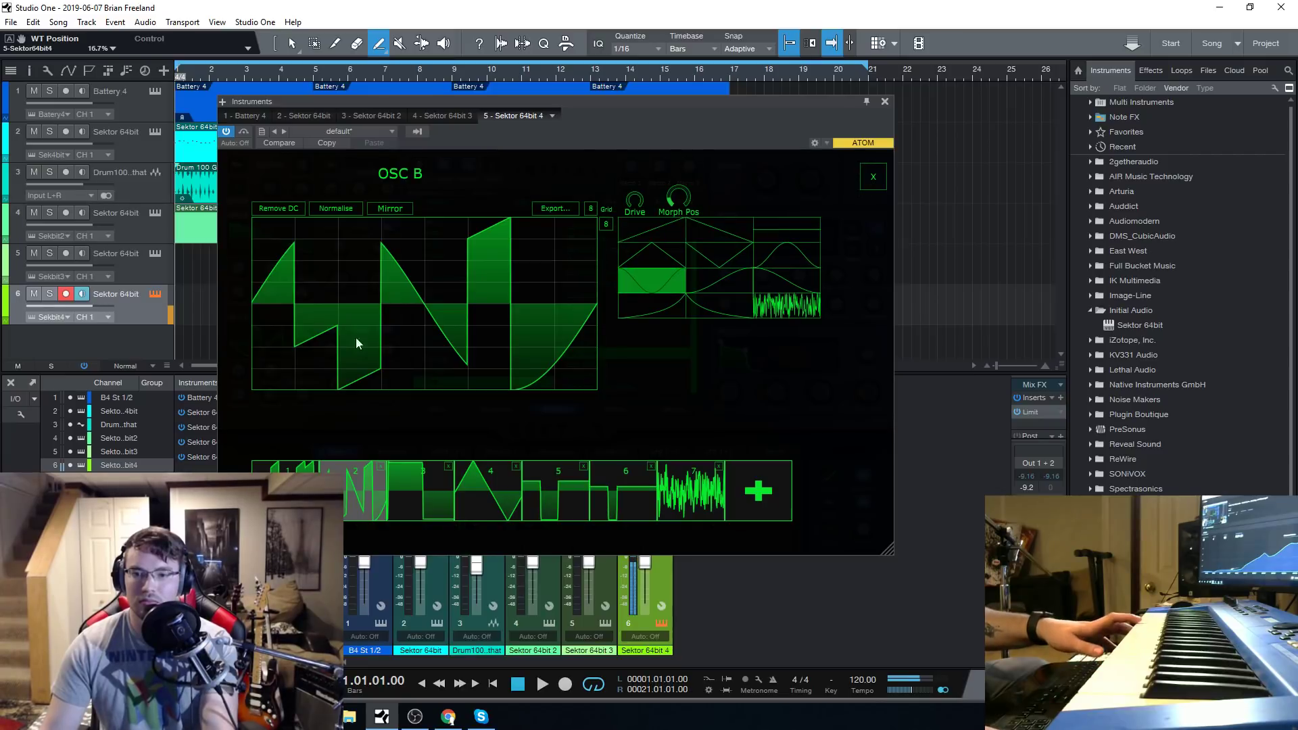
click(342, 319)
click(326, 289)
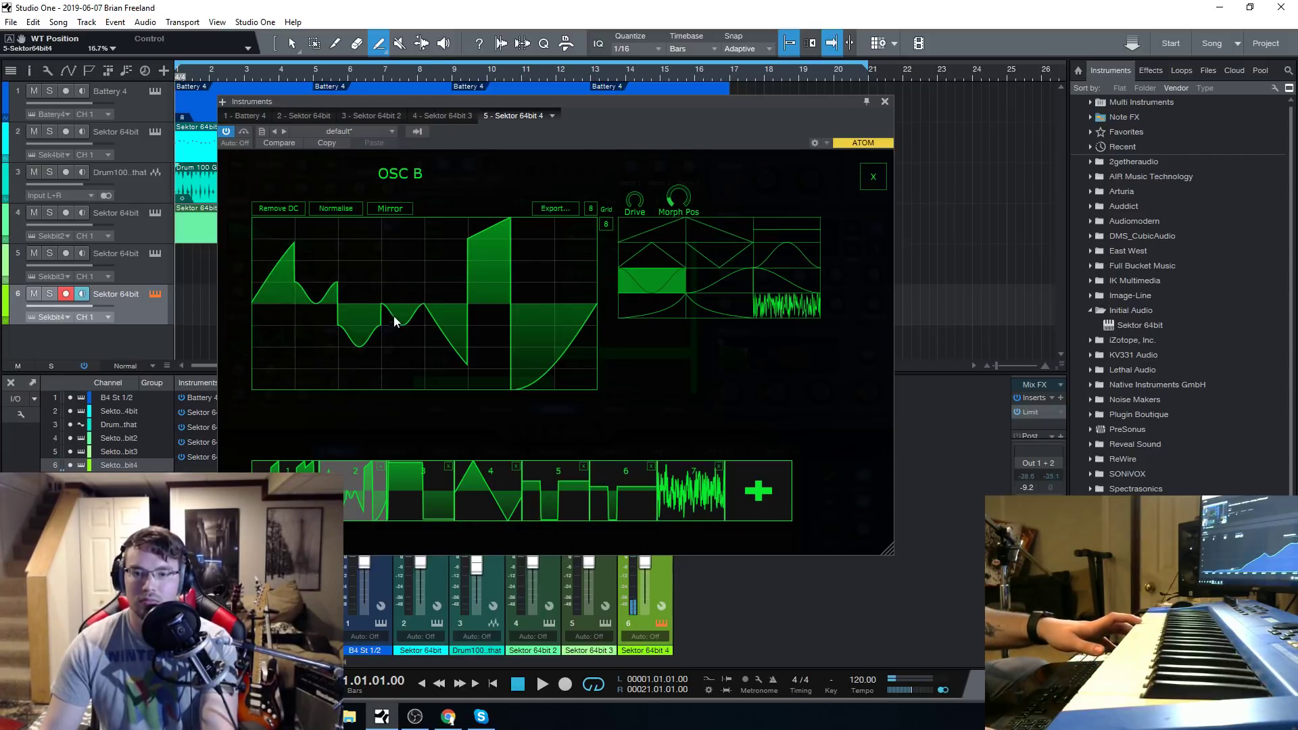
click(447, 272)
click(536, 289)
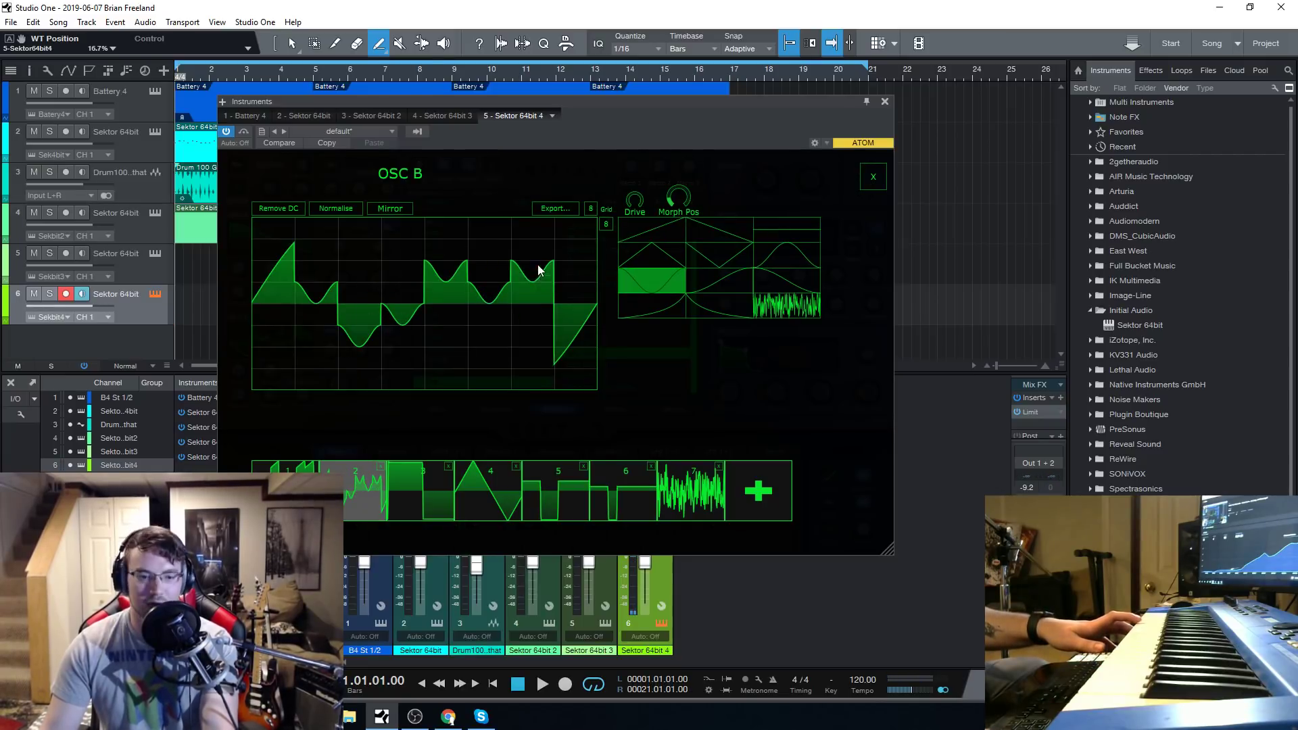
click(576, 291)
drag(315, 280, 311, 463)
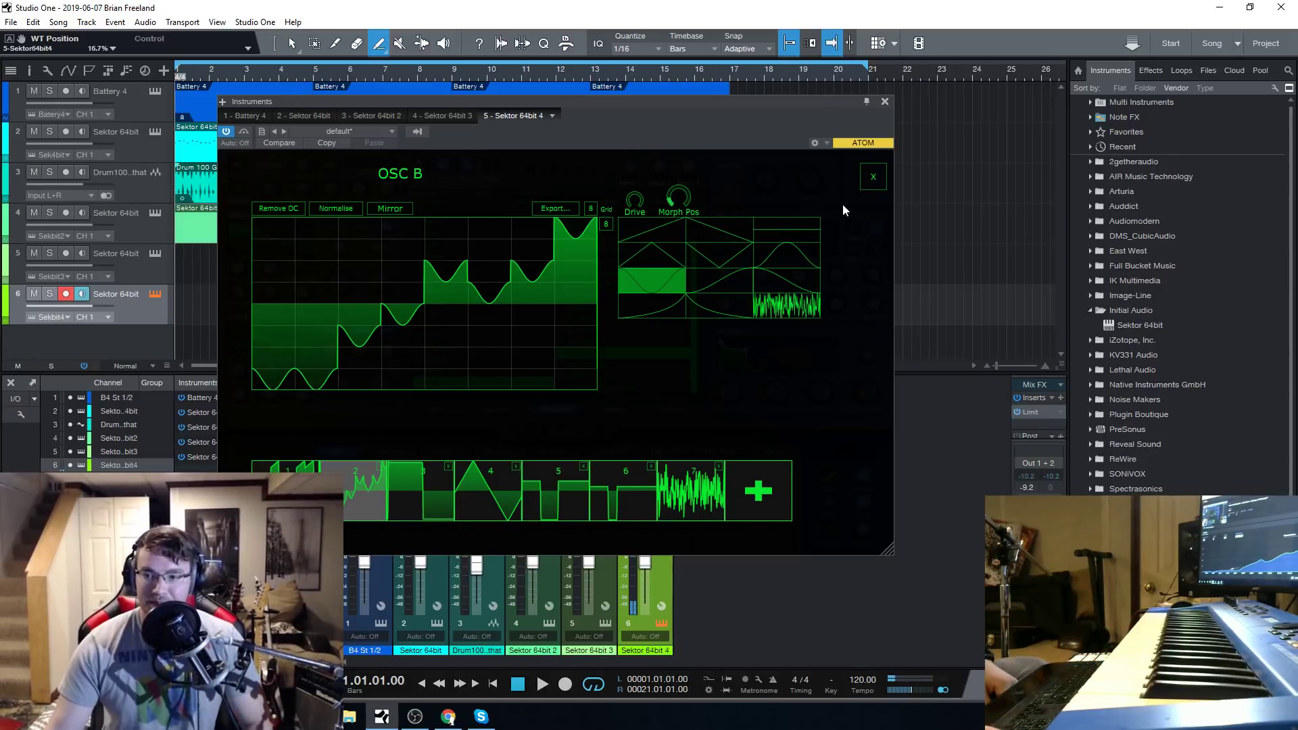
click(871, 176)
drag(598, 107, 623, 92)
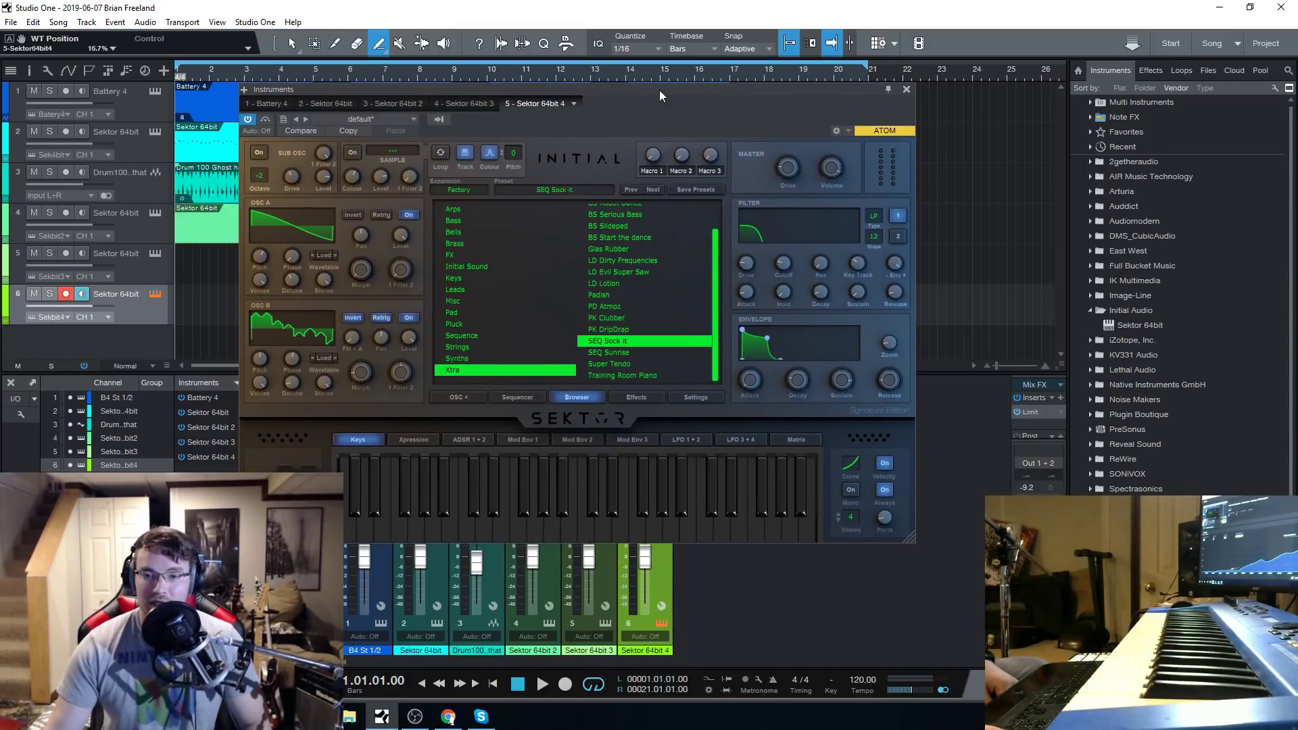
mouse_move(659, 91)
mouse_down()
mouse_move(670, 107)
mouse_move(652, 81)
mouse_up()
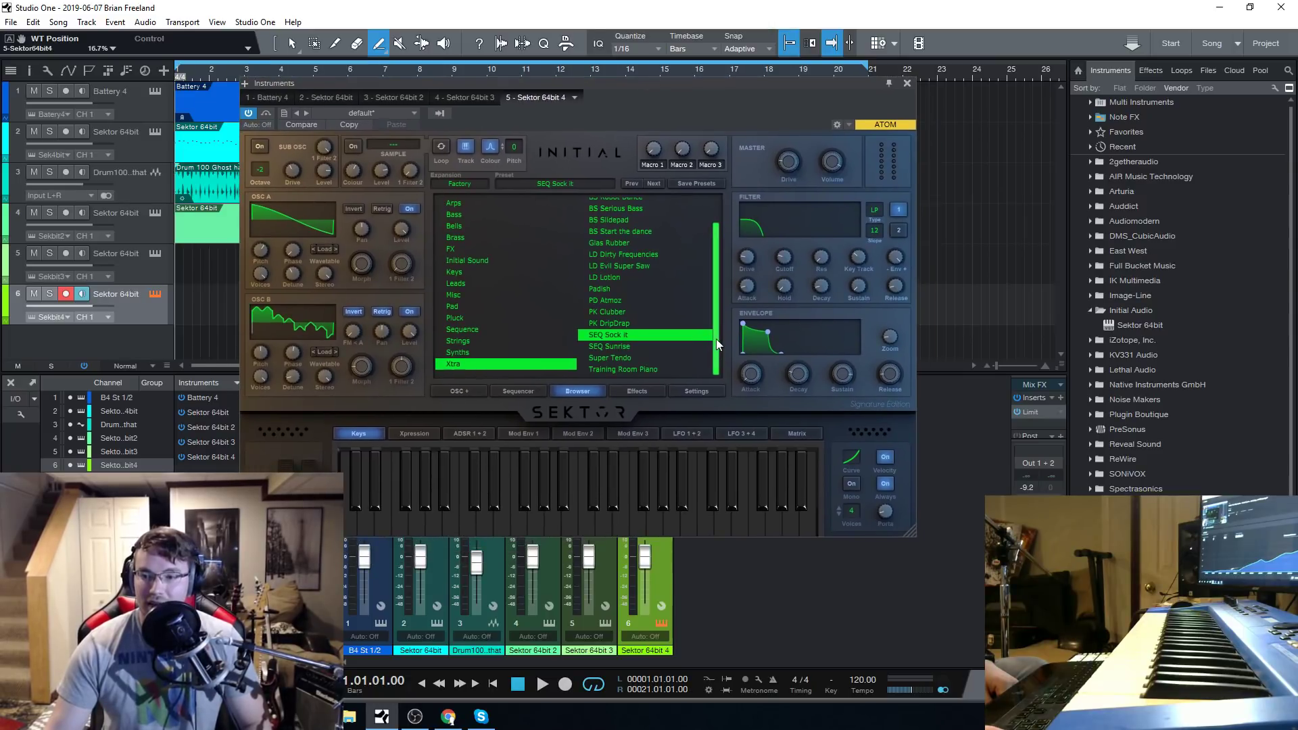
mouse_move(716, 339)
mouse_down()
mouse_move(719, 270)
mouse_move(722, 361)
mouse_up()
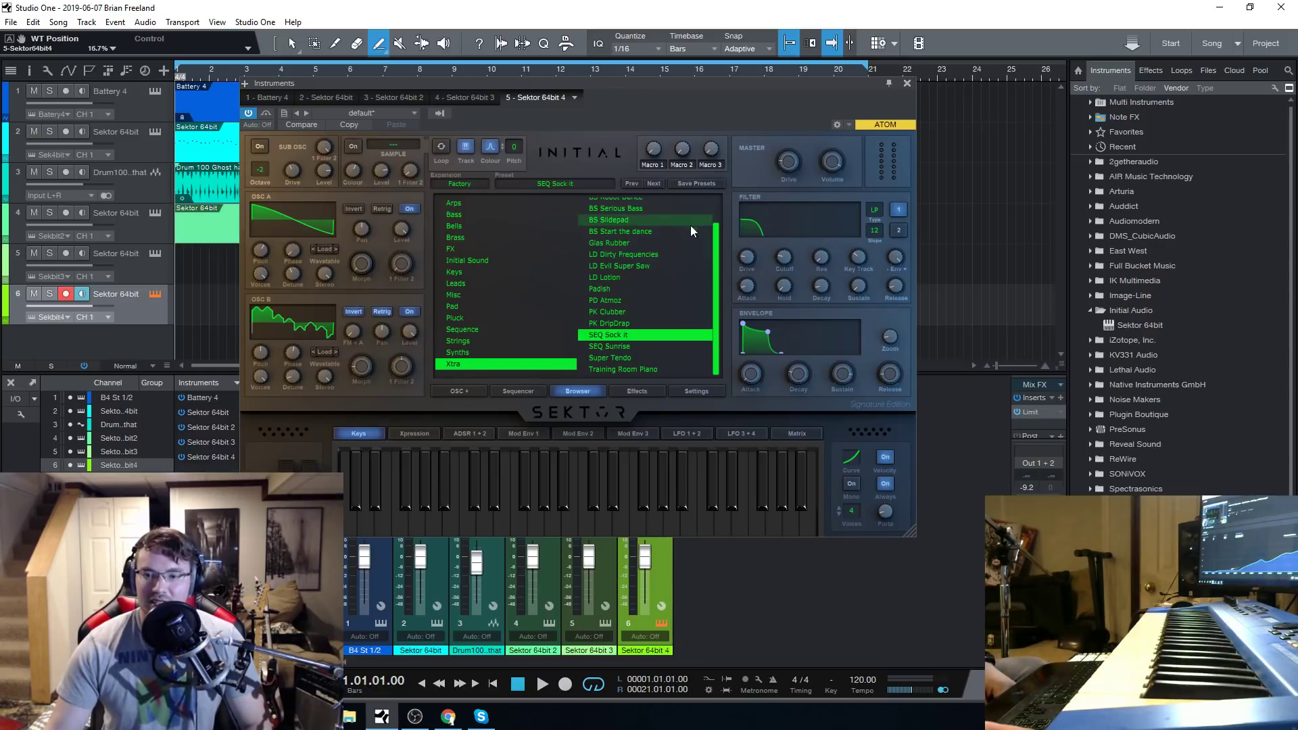
drag(715, 346, 704, 392)
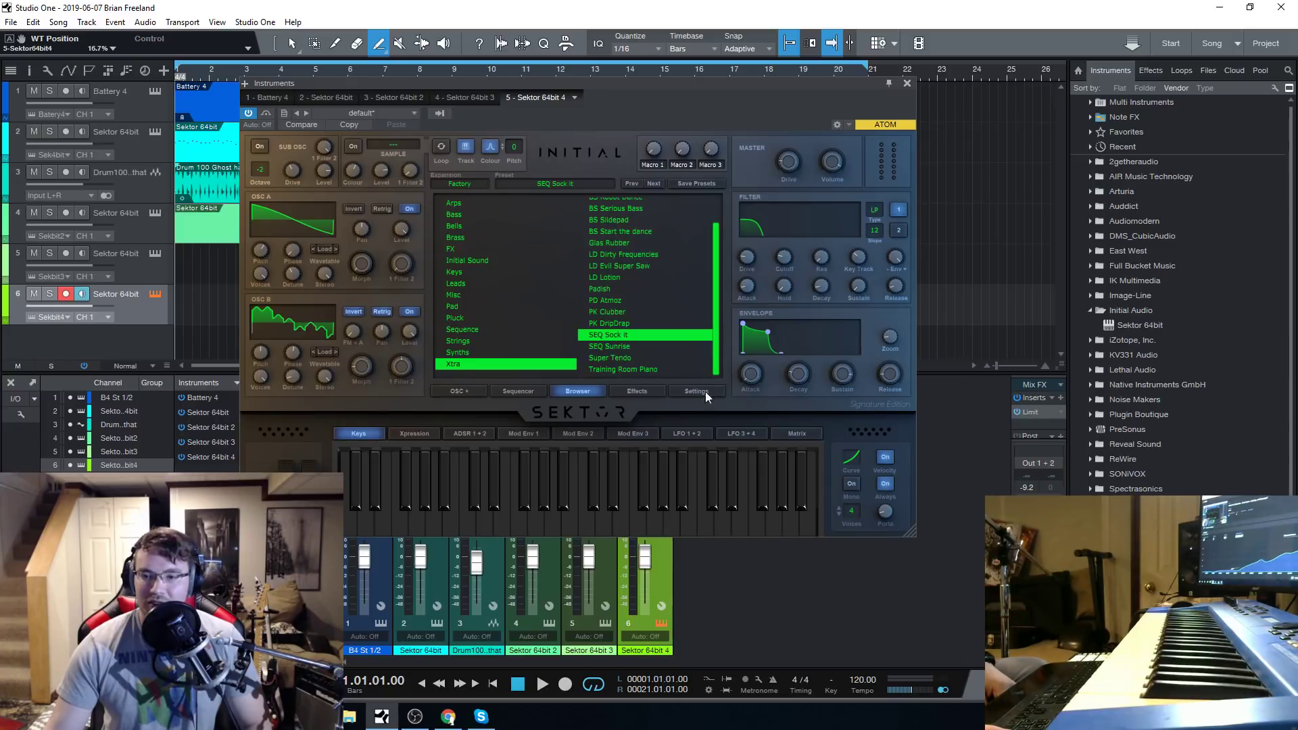
drag(627, 80, 617, 111)
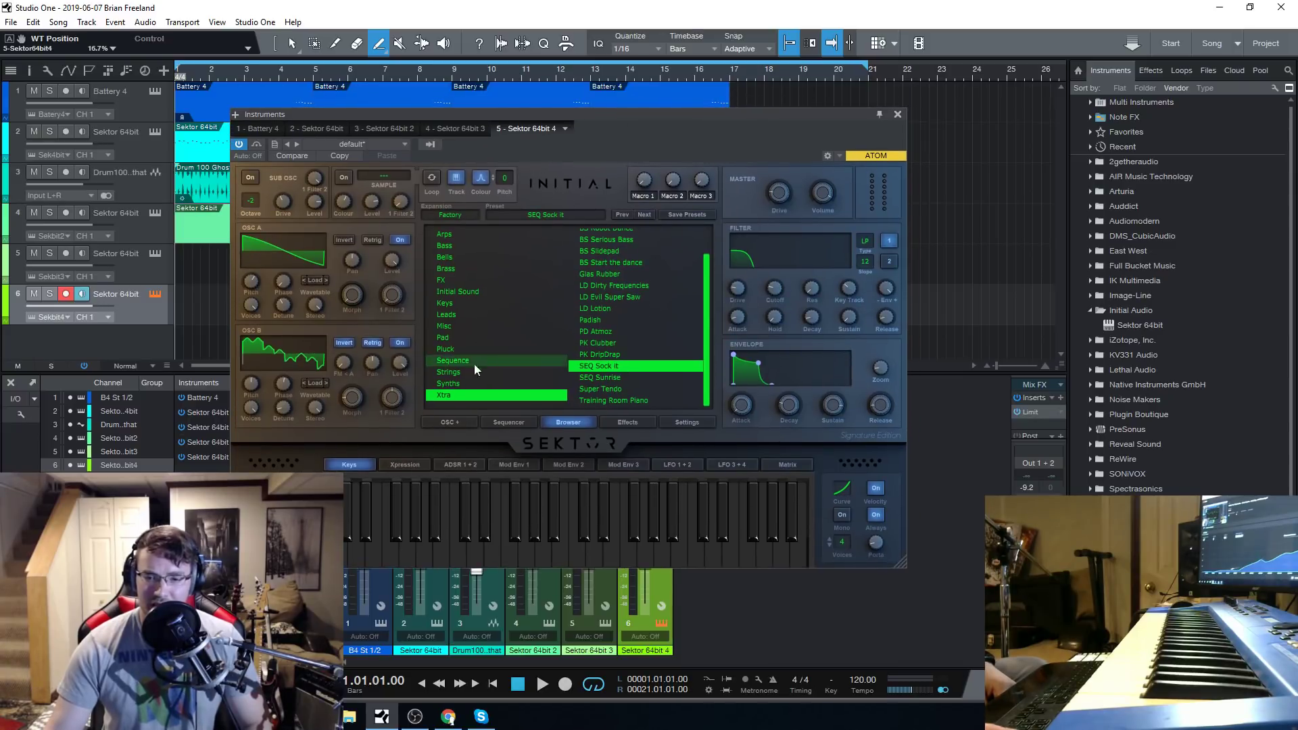
click(448, 718)
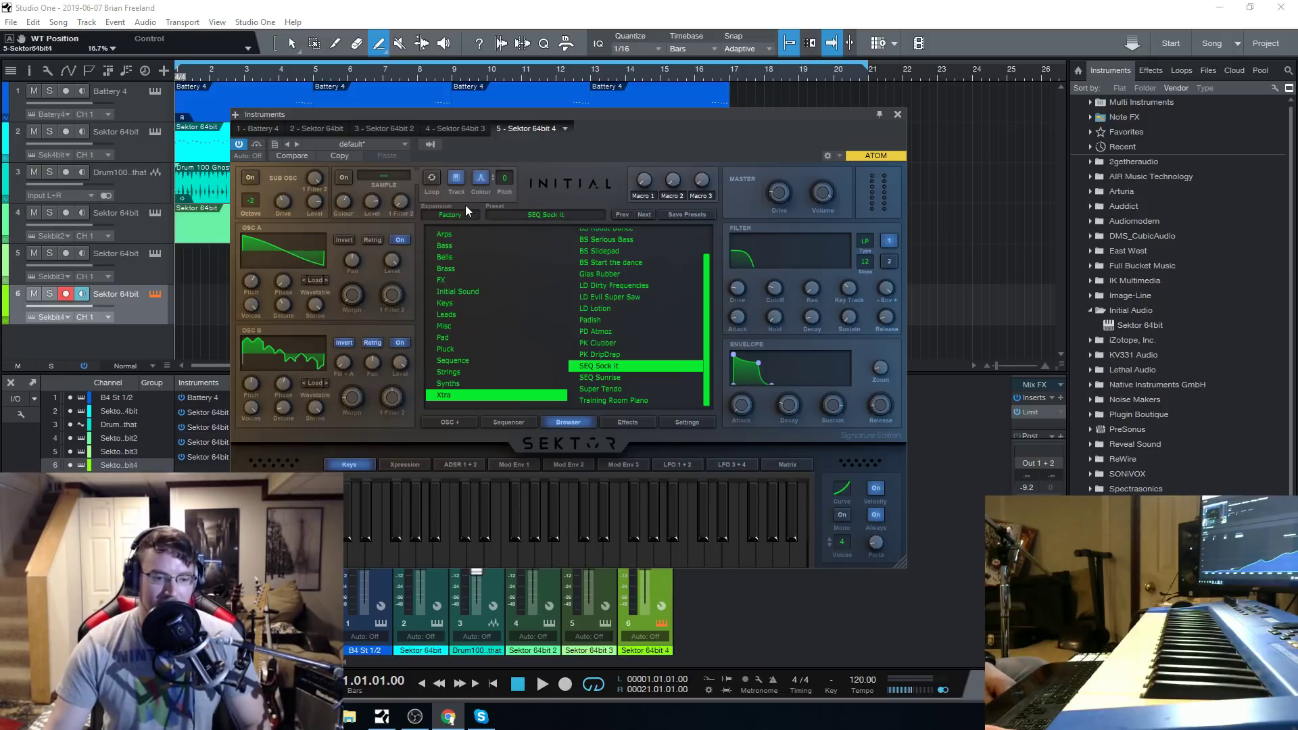
drag(590, 113, 569, 102)
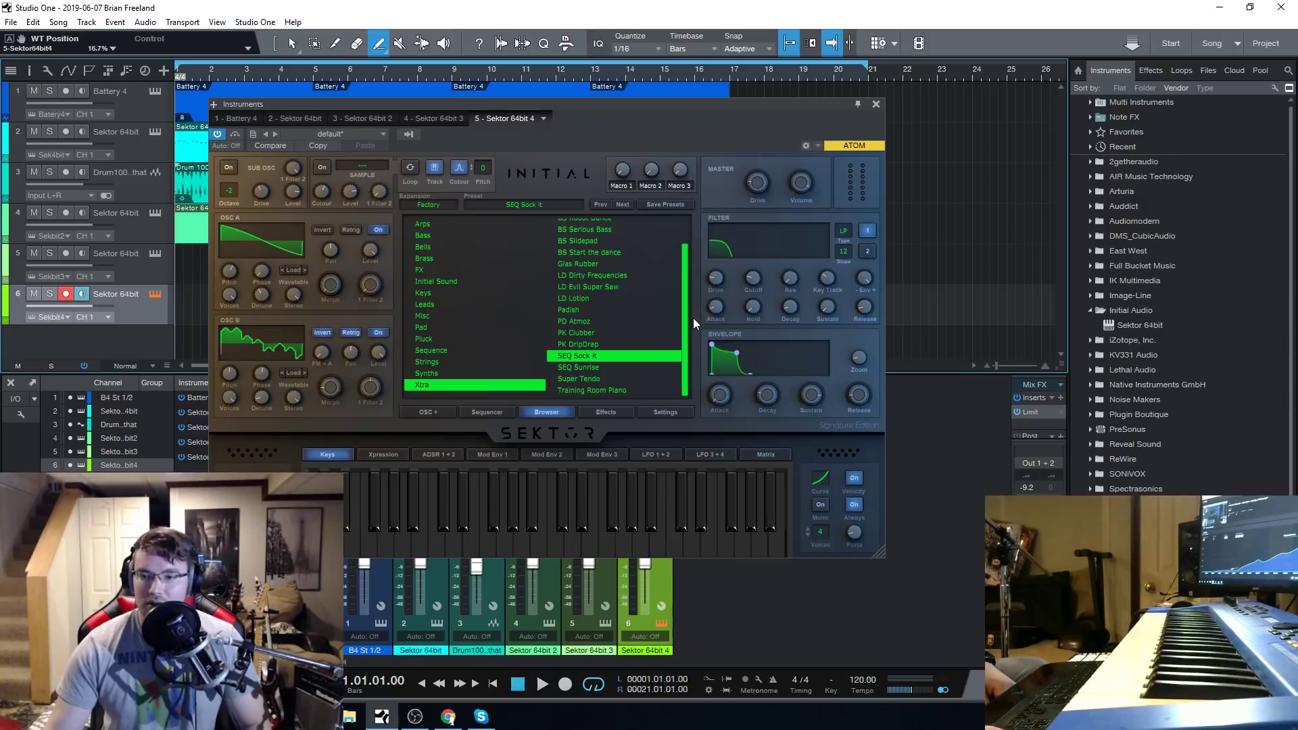
drag(685, 315, 687, 276)
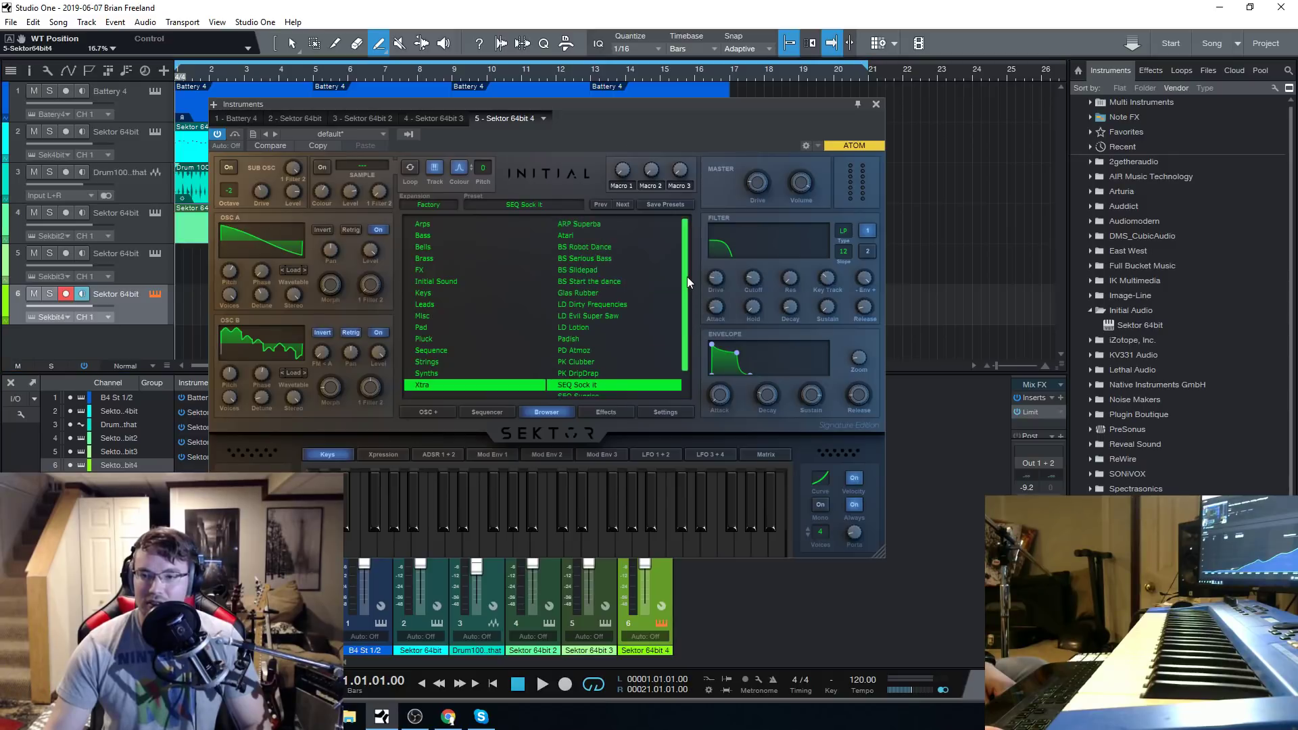
Examine the preset list and the sequencer of the Sektor 64bit synth on track 2.
click(131, 153)
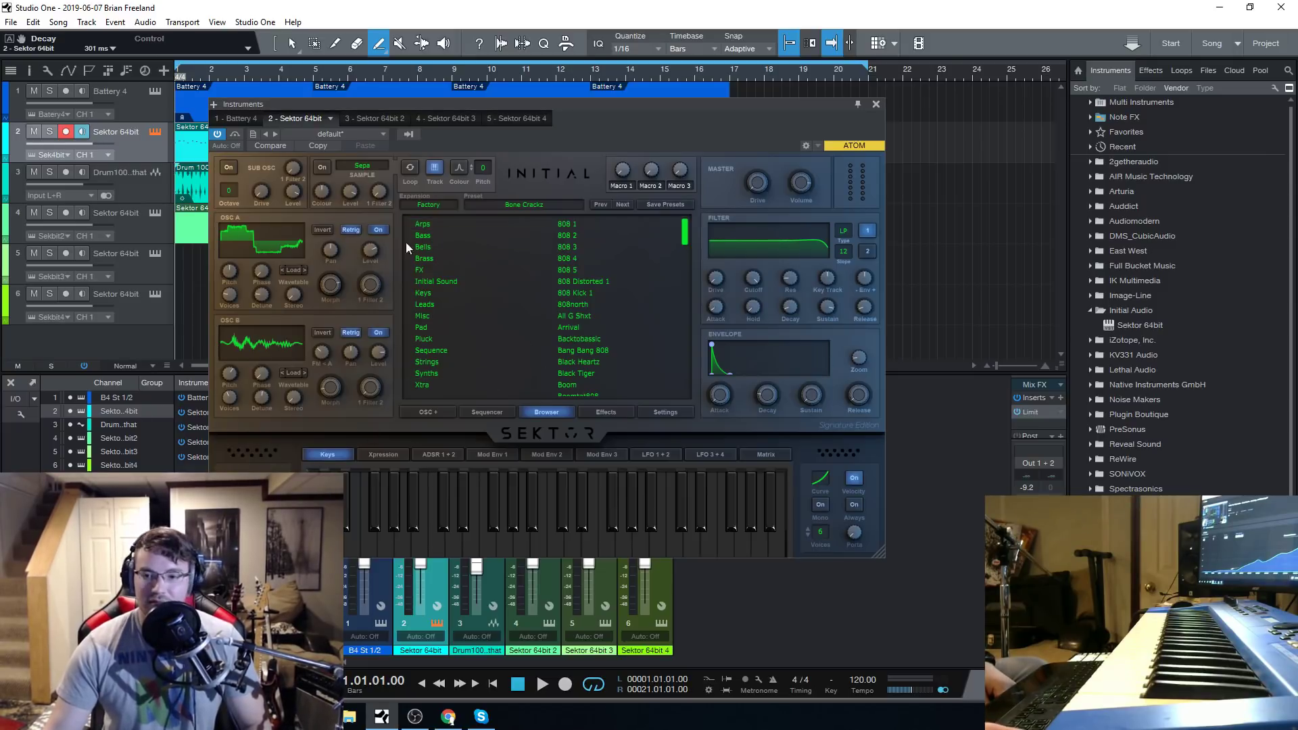
scroll(585, 342, down, 5)
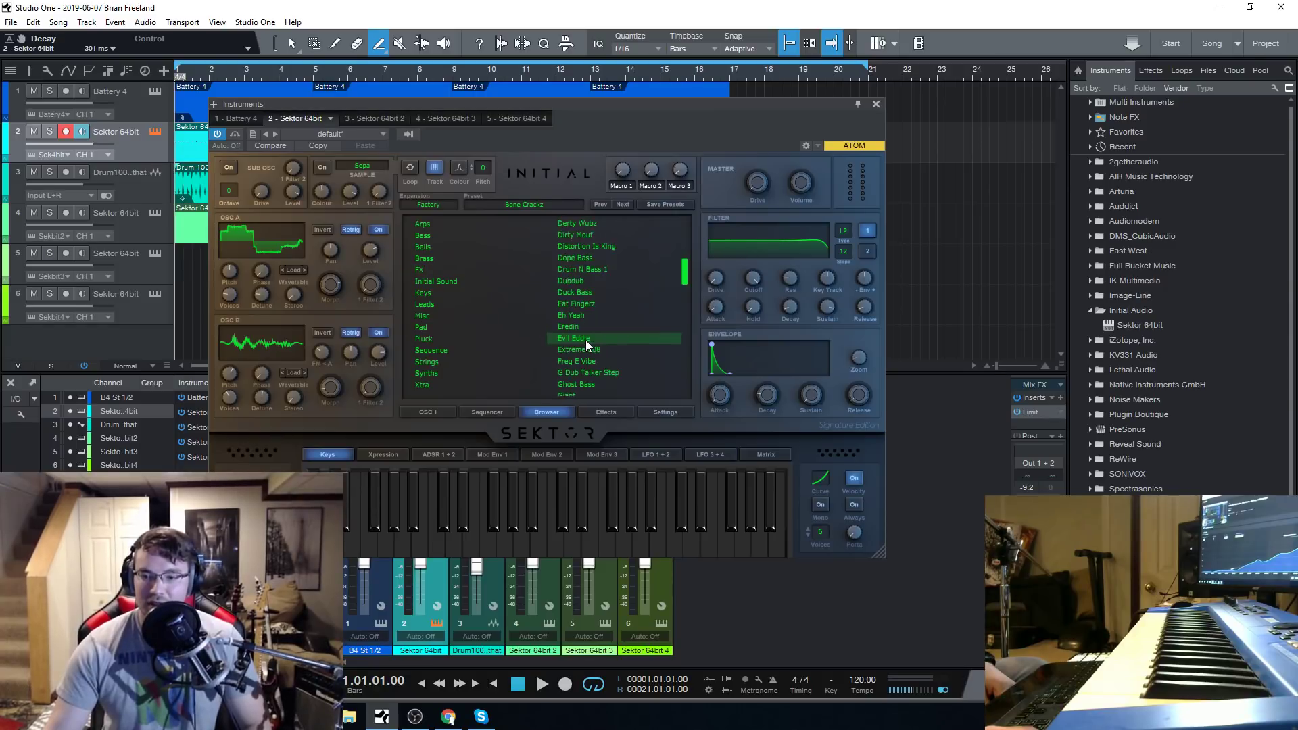
click(496, 411)
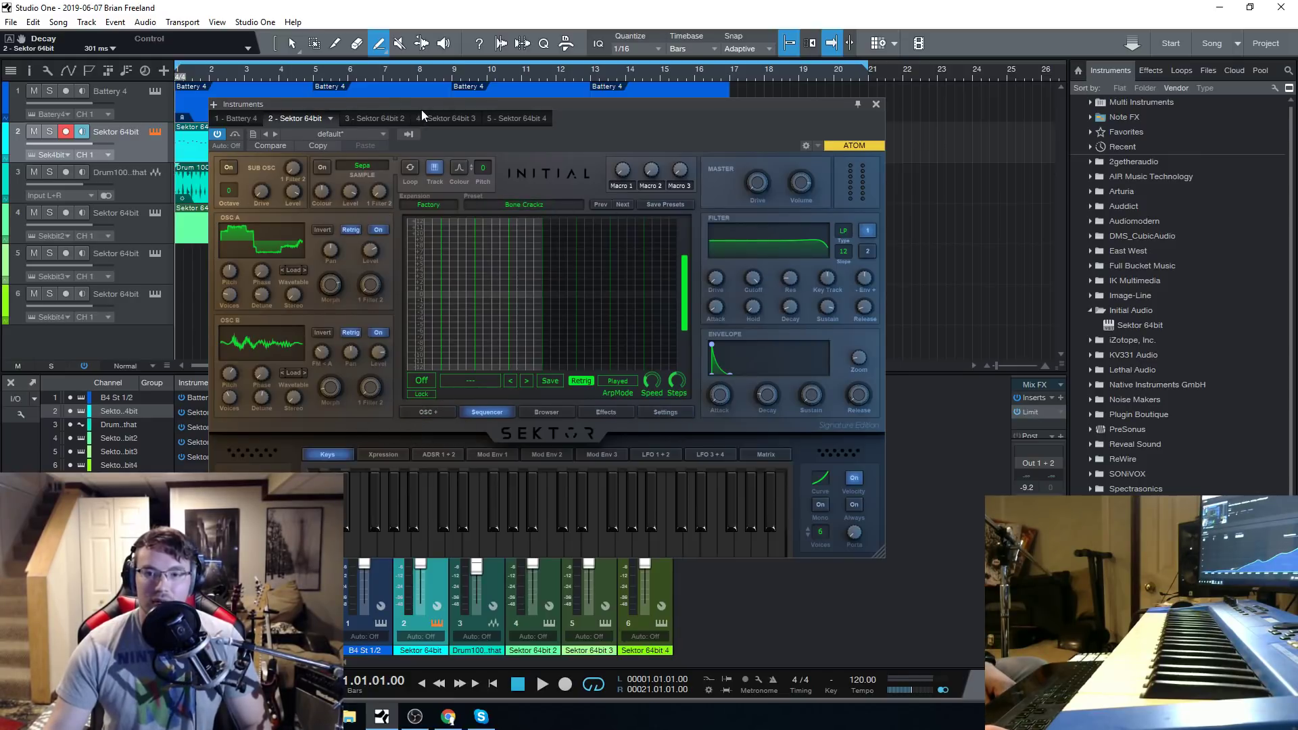
drag(419, 109, 432, 102)
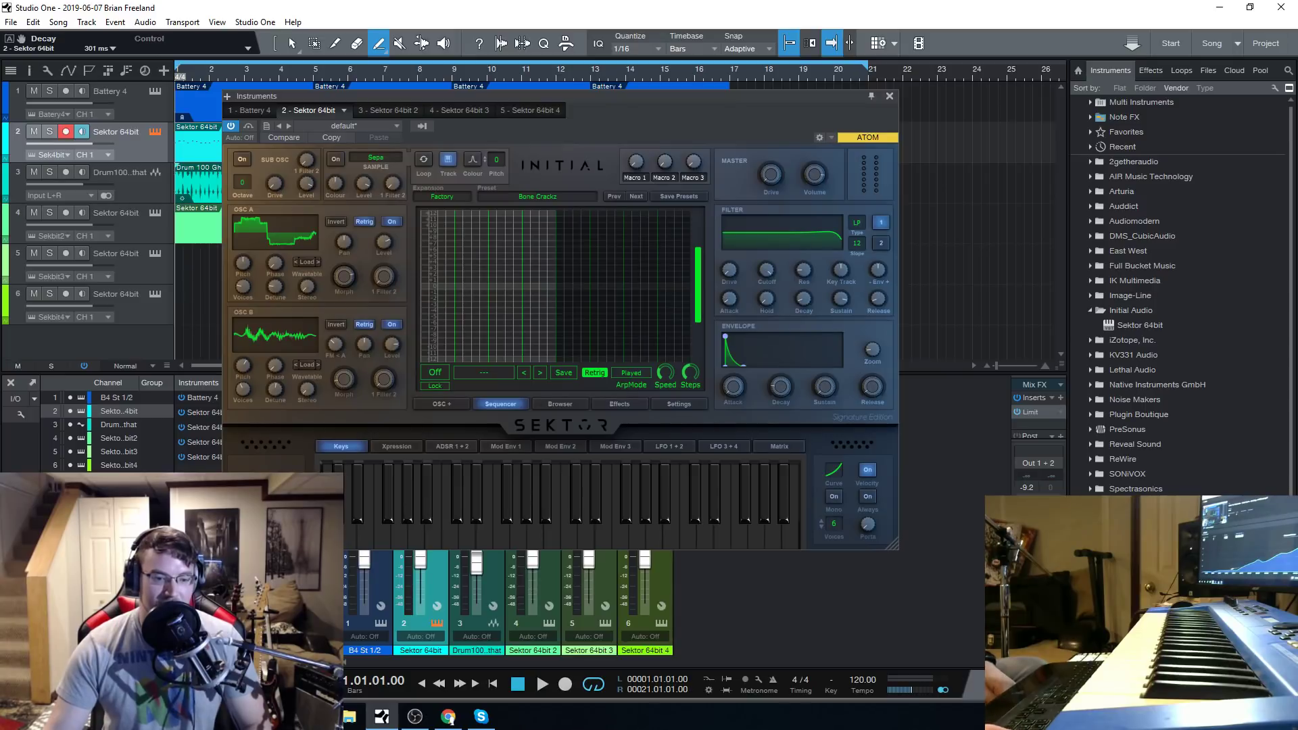
click(448, 717)
click(154, 93)
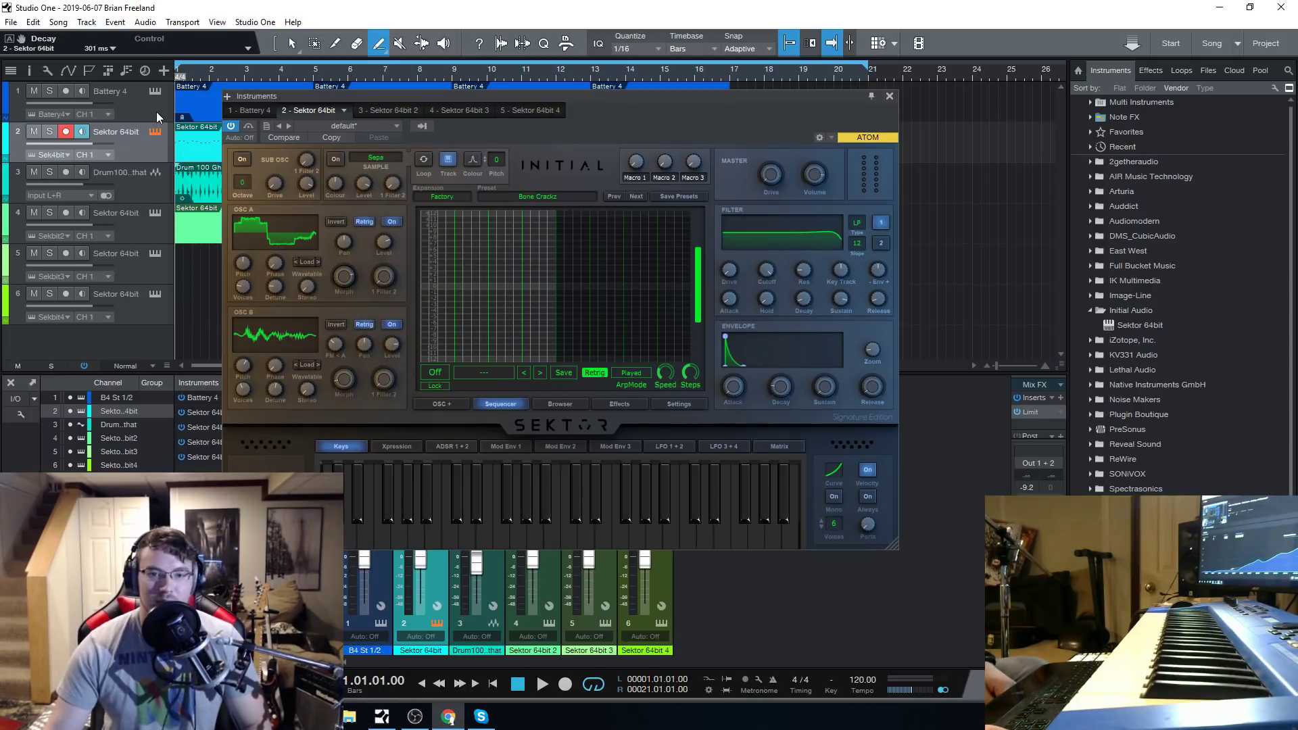
click(153, 132)
click(153, 131)
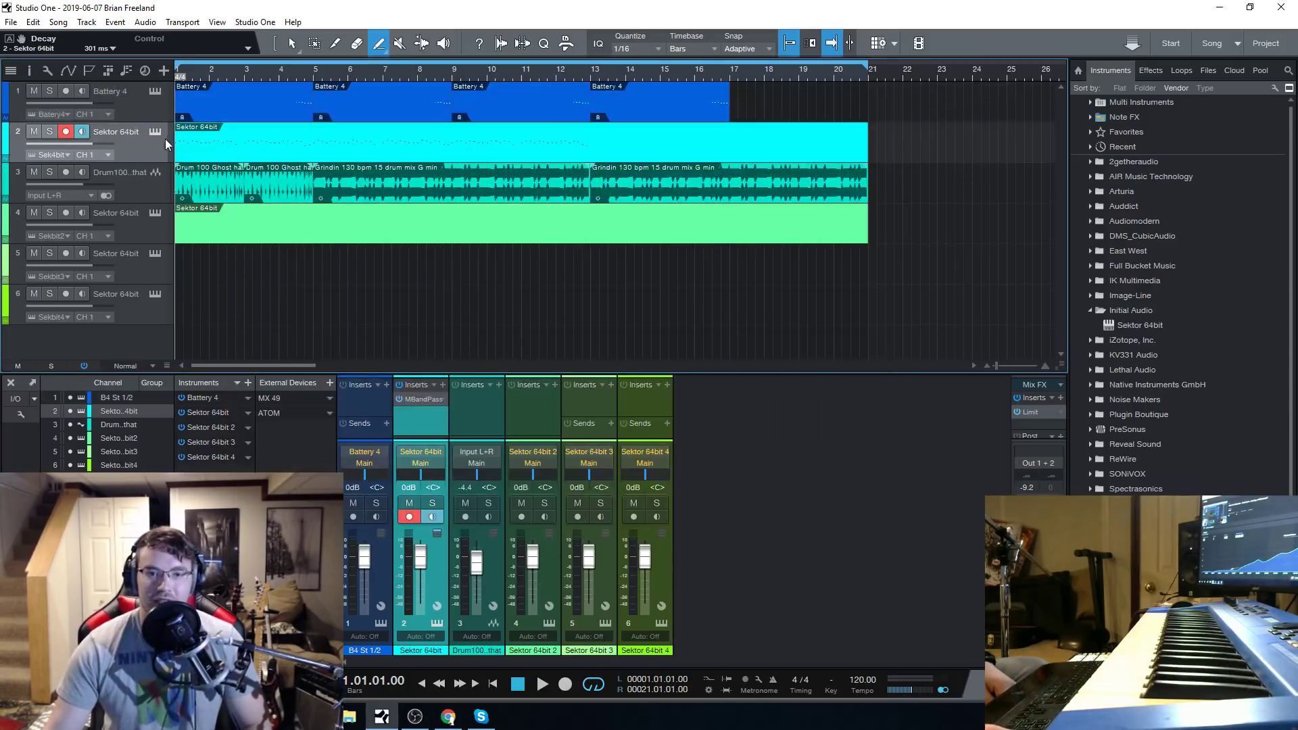
Examine the preset dropdown and the Expansions page of the track 2 Sektor synth.
click(151, 132)
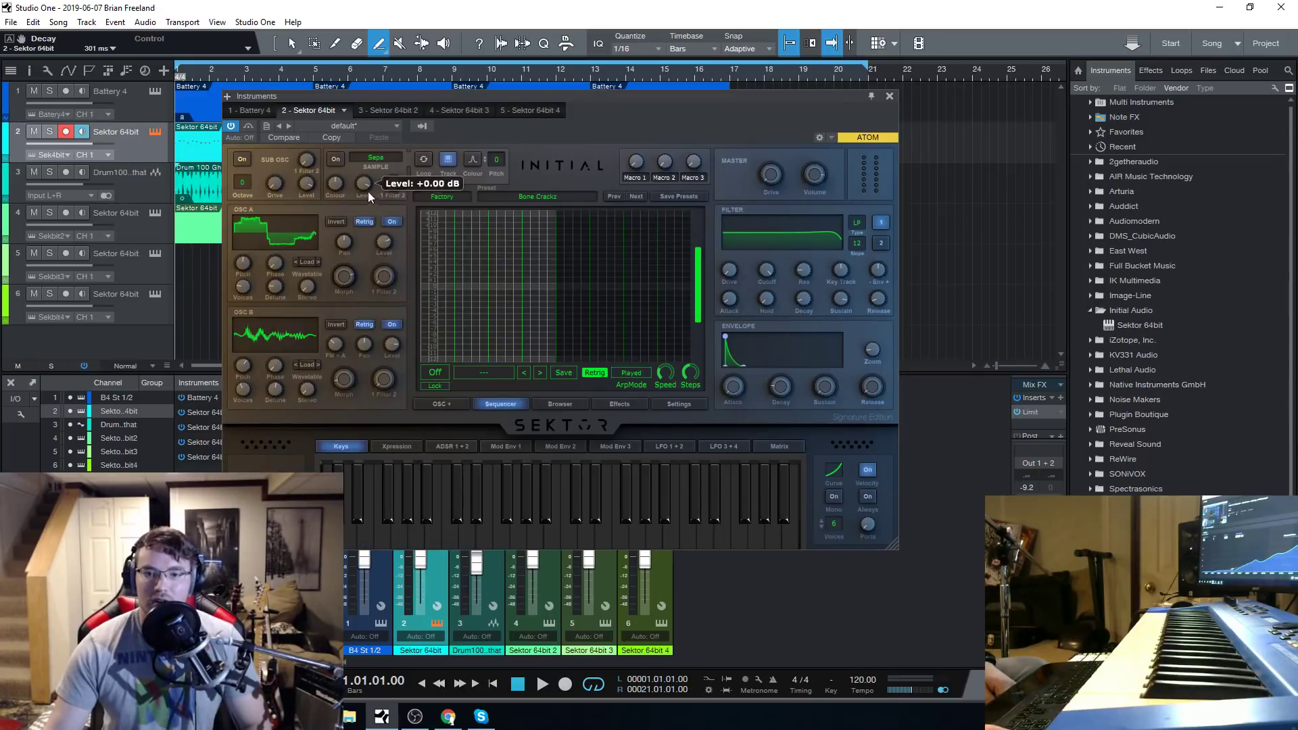
click(557, 196)
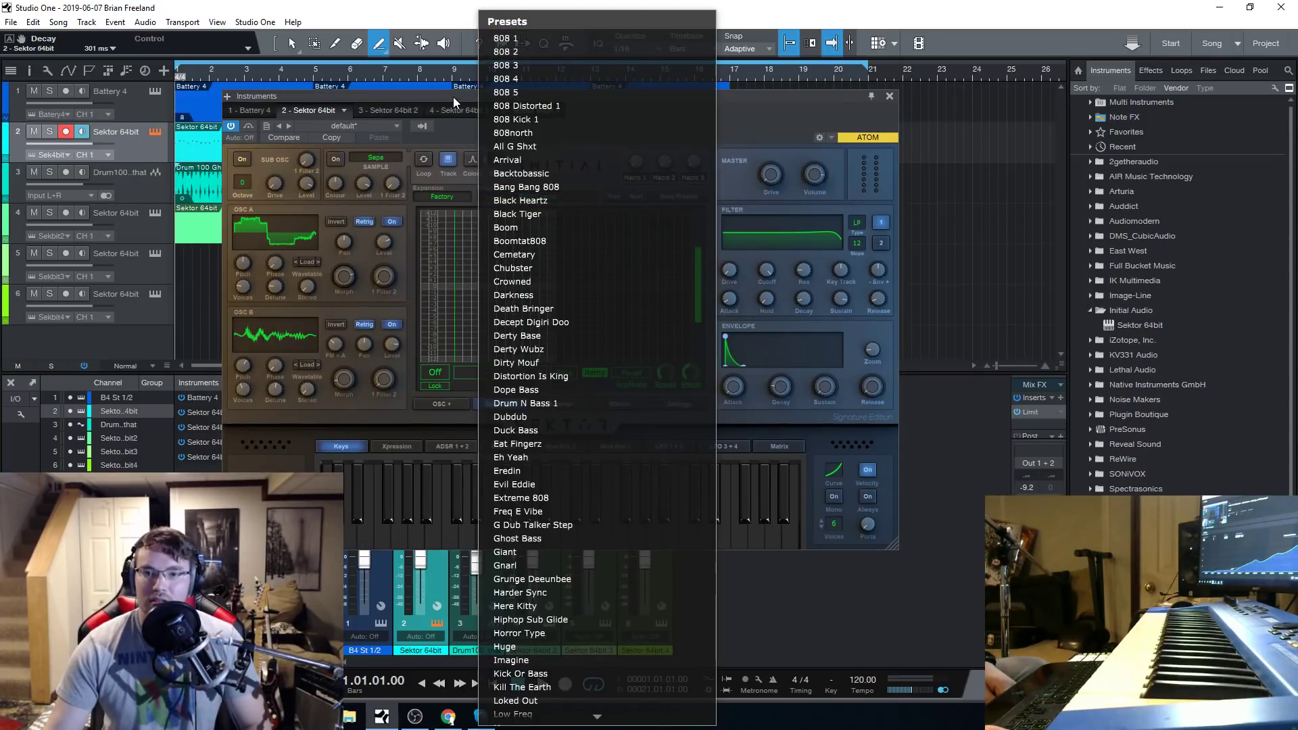
click(391, 281)
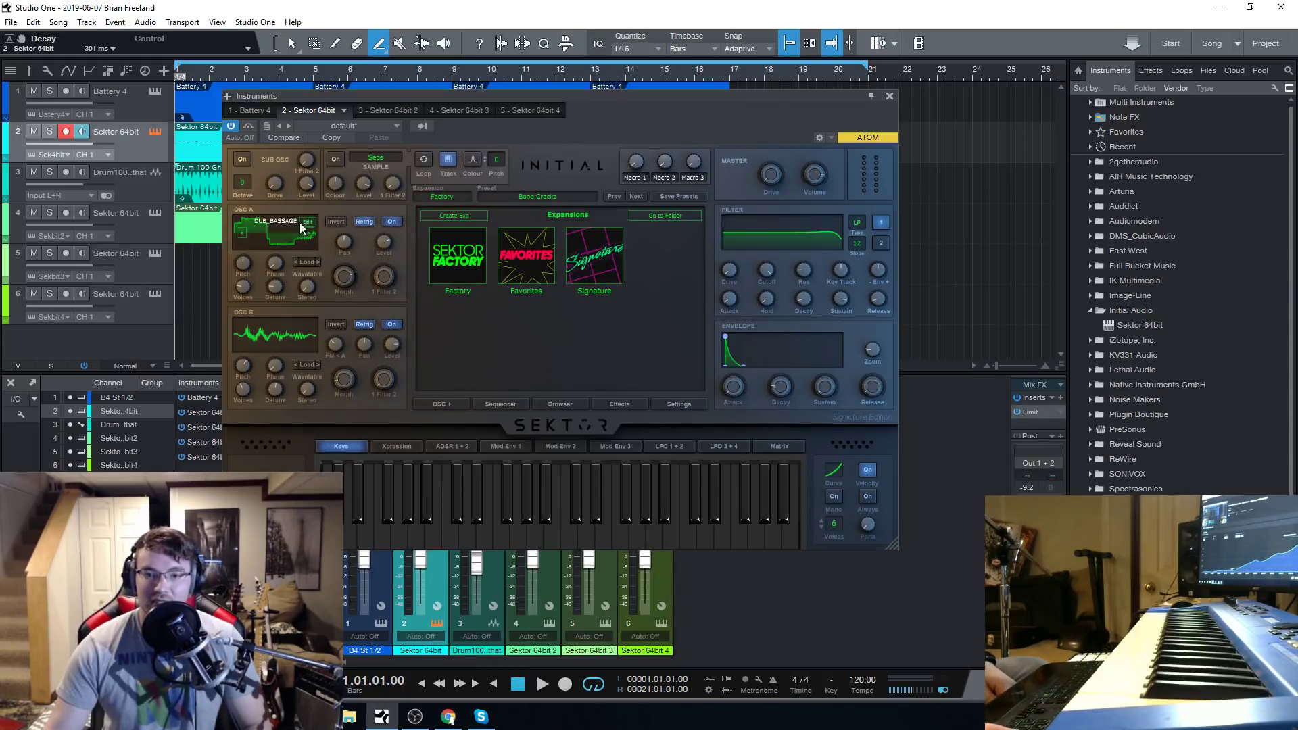
click(671, 220)
click(1072, 203)
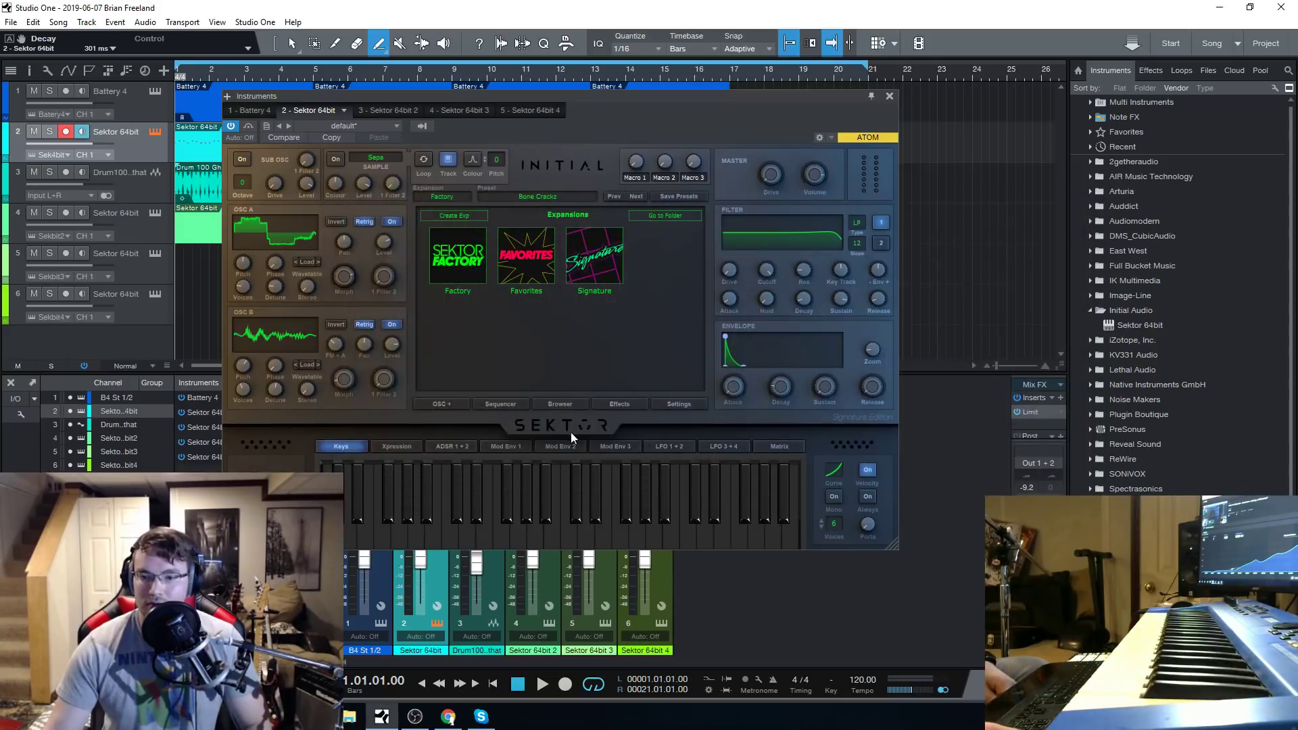
Browse the Factory preset categories Arps, Bass, Bells, Brass, FX, Keys, Leads and Misc.
click(562, 403)
click(451, 216)
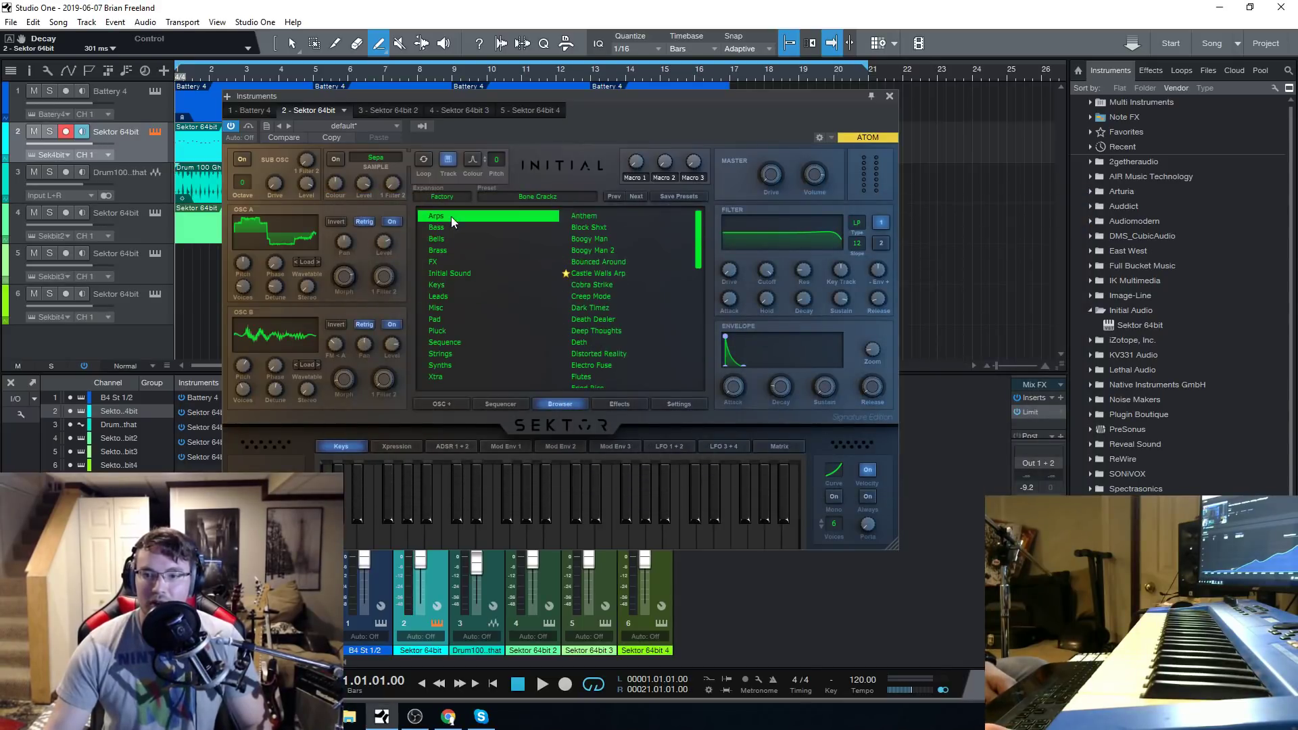
click(452, 228)
click(448, 238)
click(448, 250)
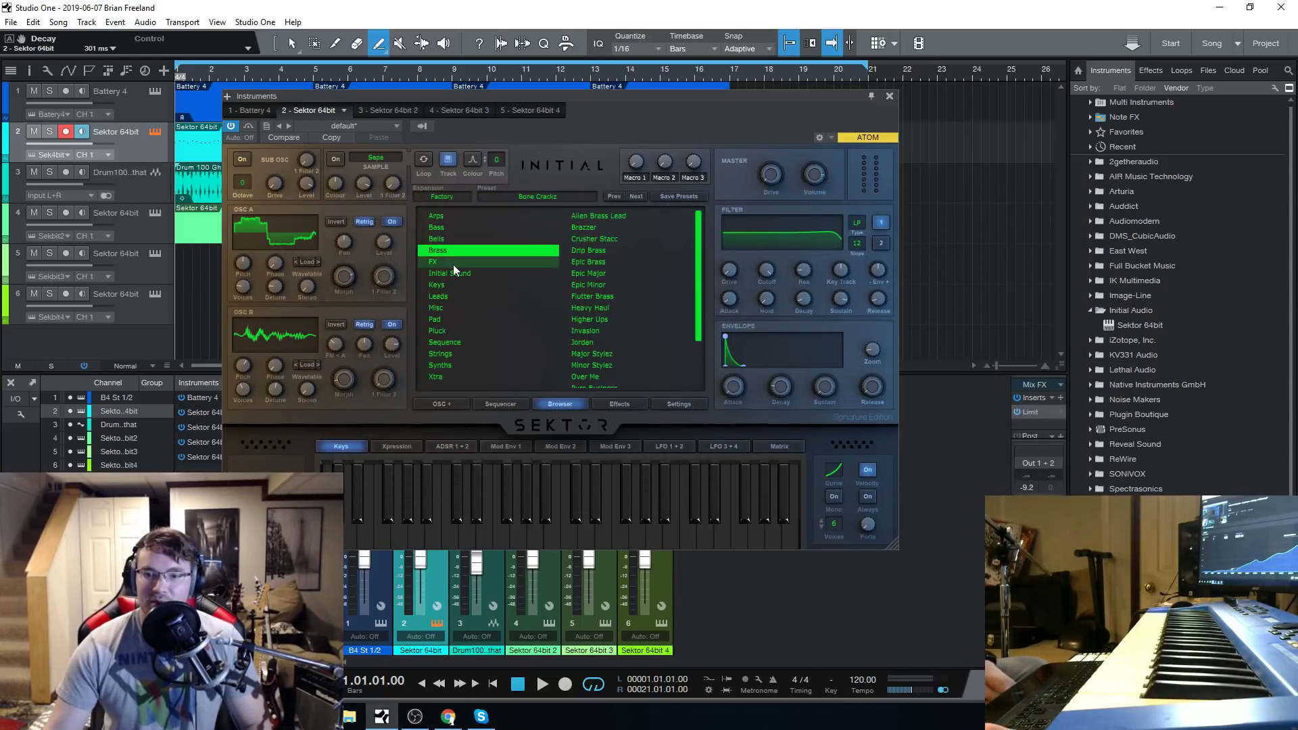
click(467, 264)
click(477, 285)
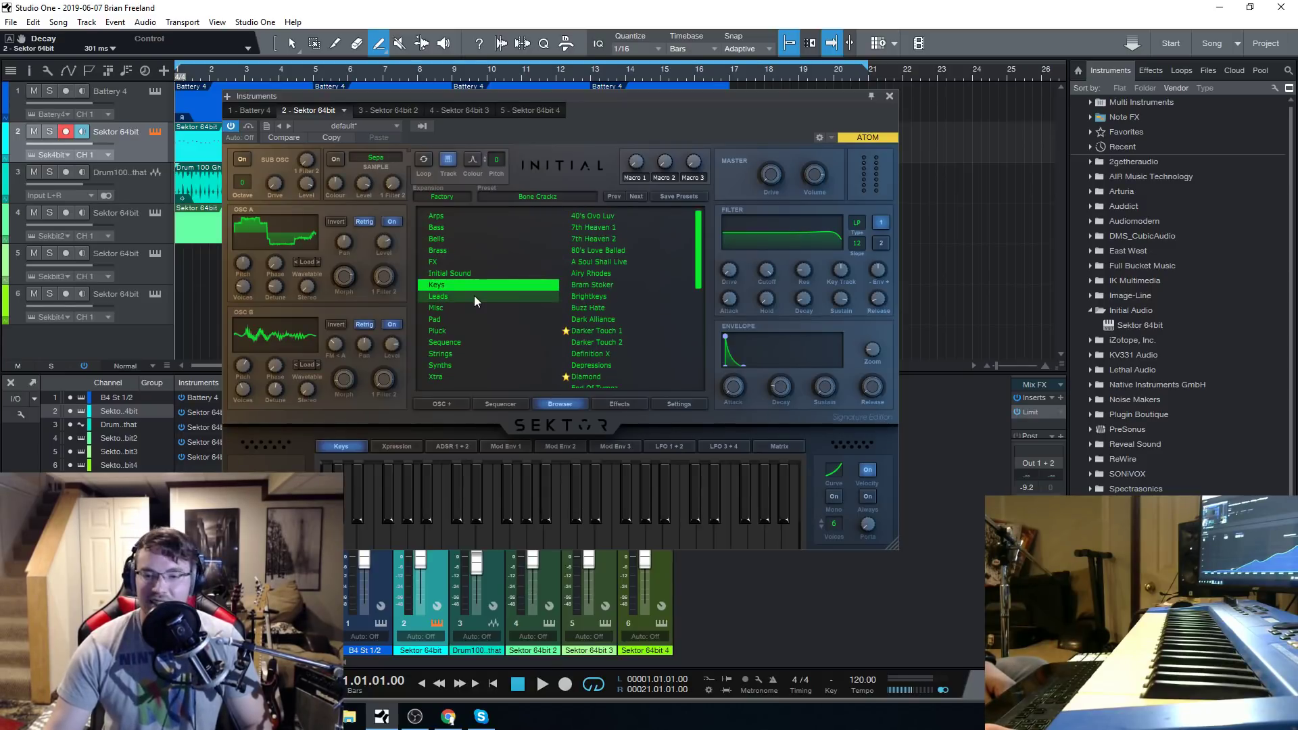
click(474, 298)
click(471, 309)
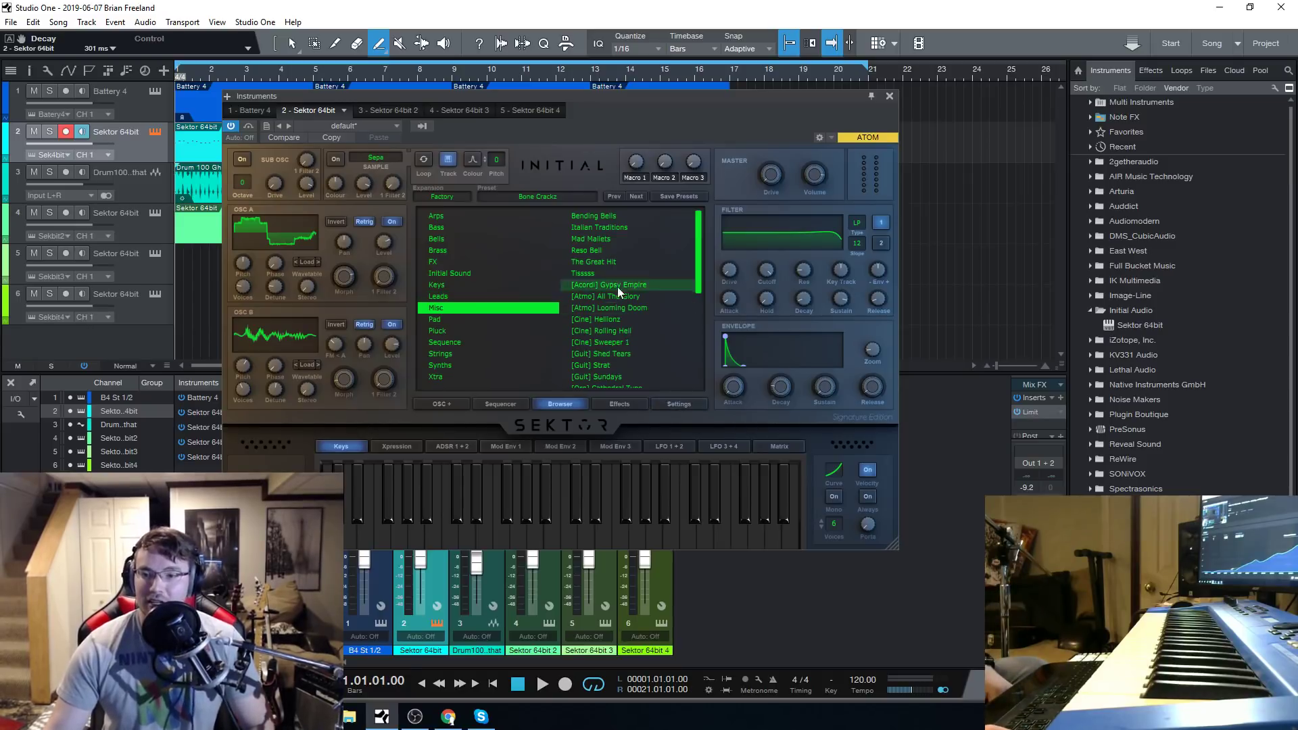
Examine the Misc presets through to the Vox entries at the end of the list.
drag(631, 98, 623, 73)
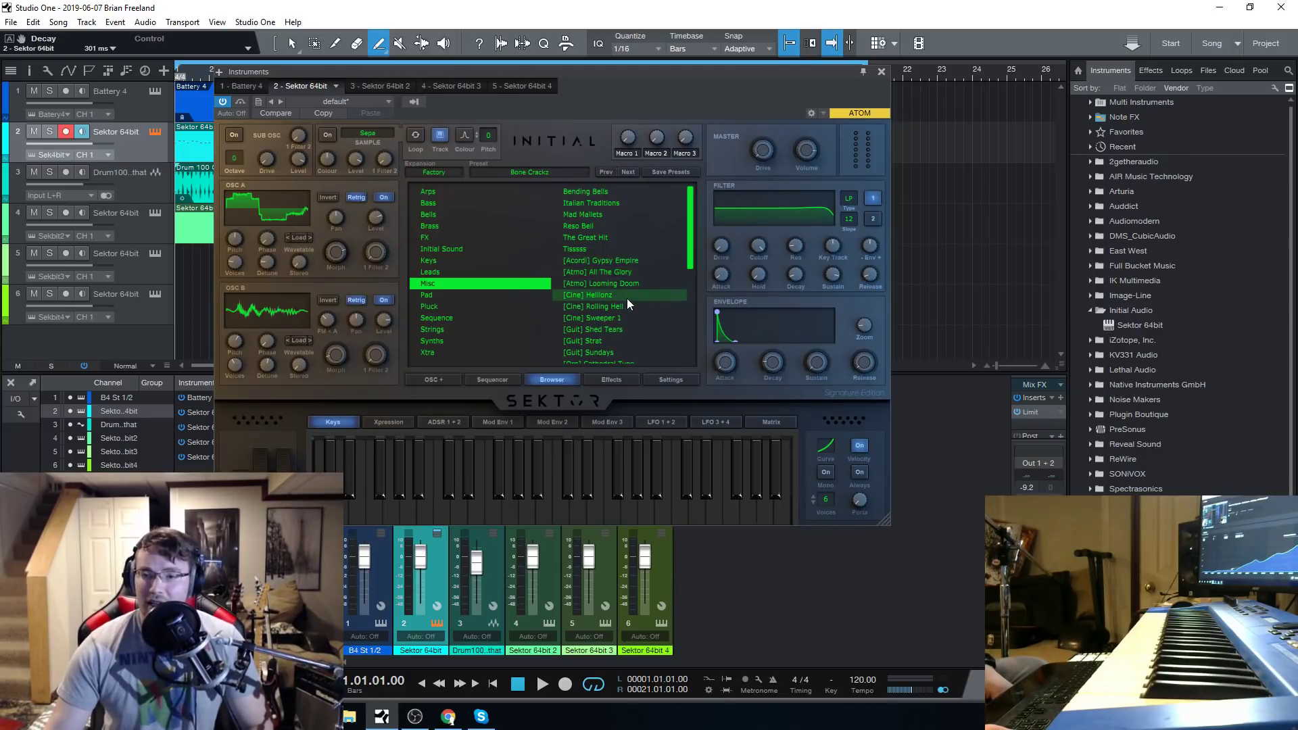
scroll(608, 313, down, 2)
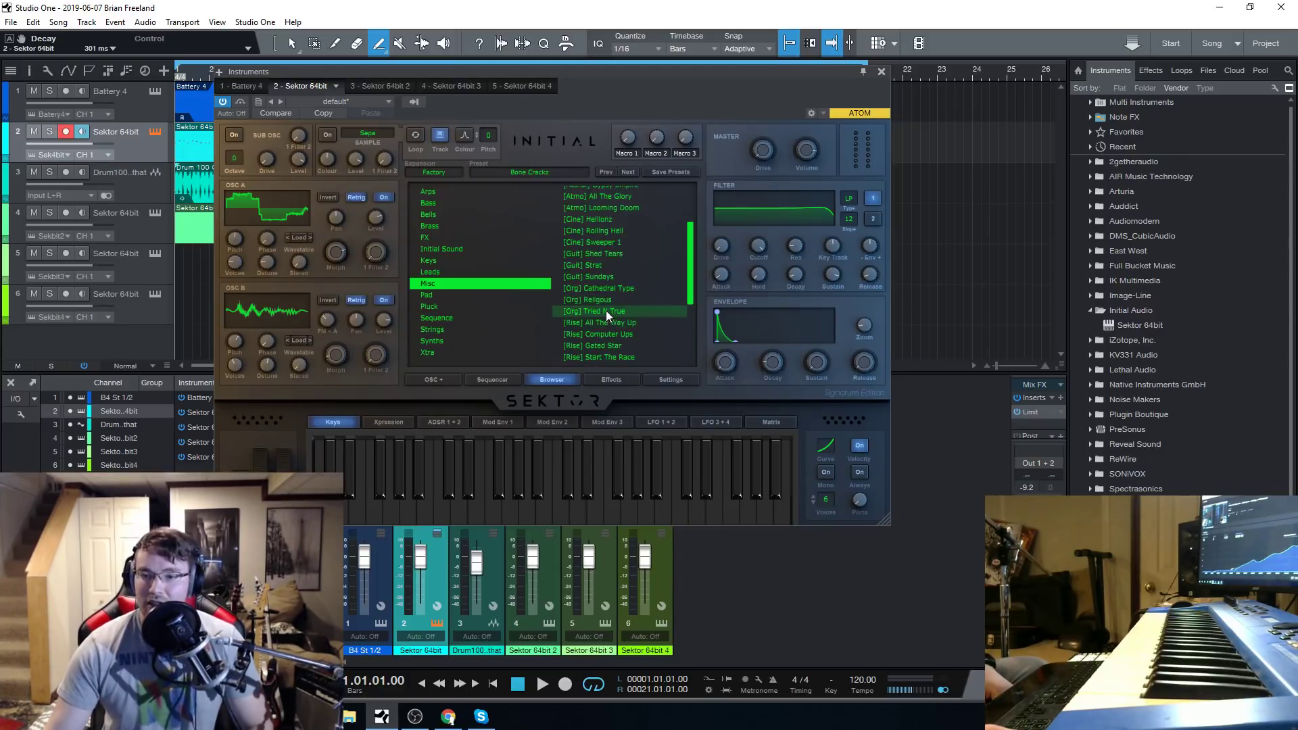
scroll(606, 308, down, 2)
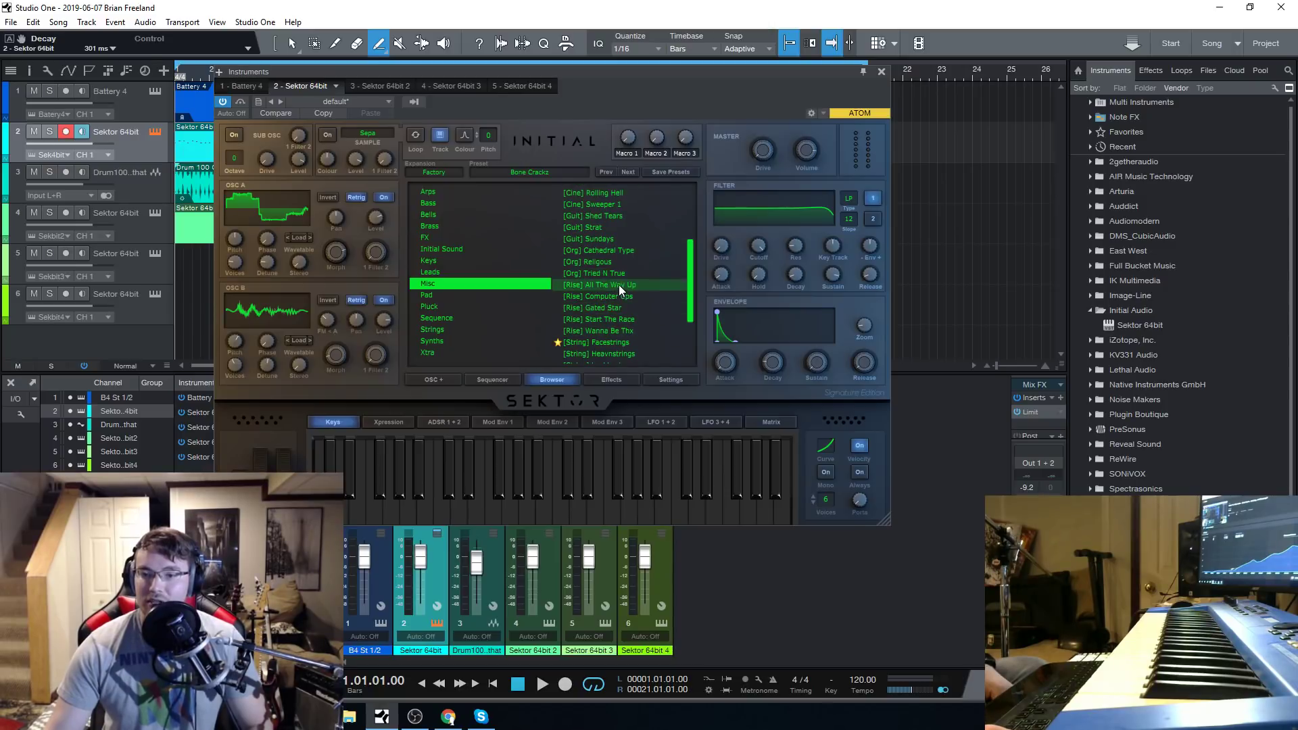
scroll(618, 282, down, 3)
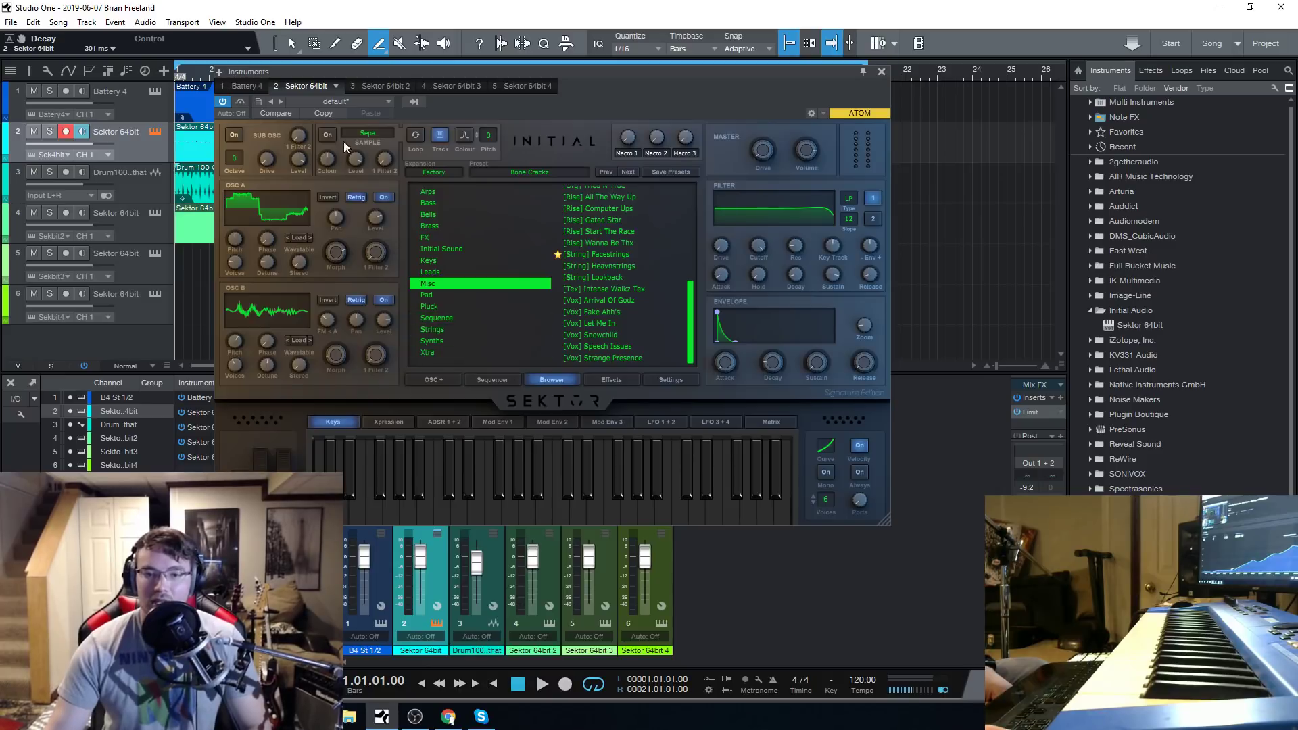
Close the instrument window, play the song from the start until about bar 13, and stop playback.
click(881, 72)
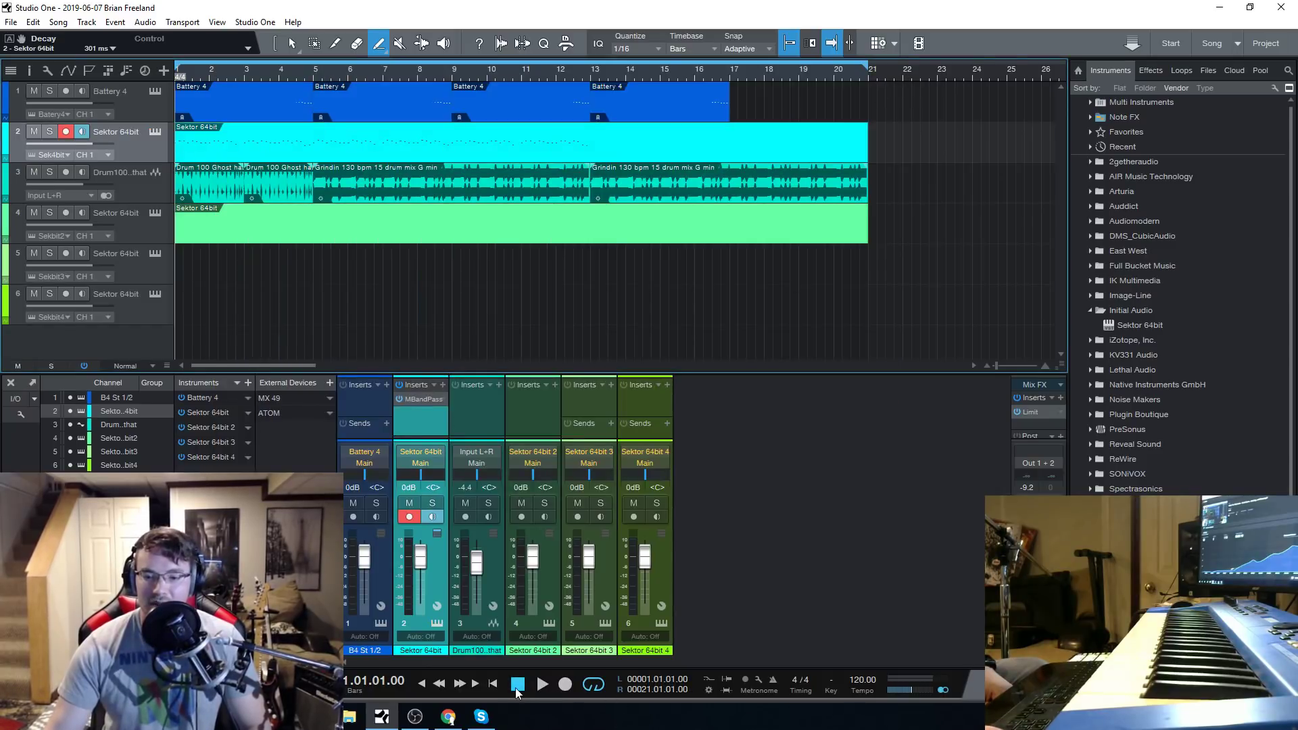
click(543, 685)
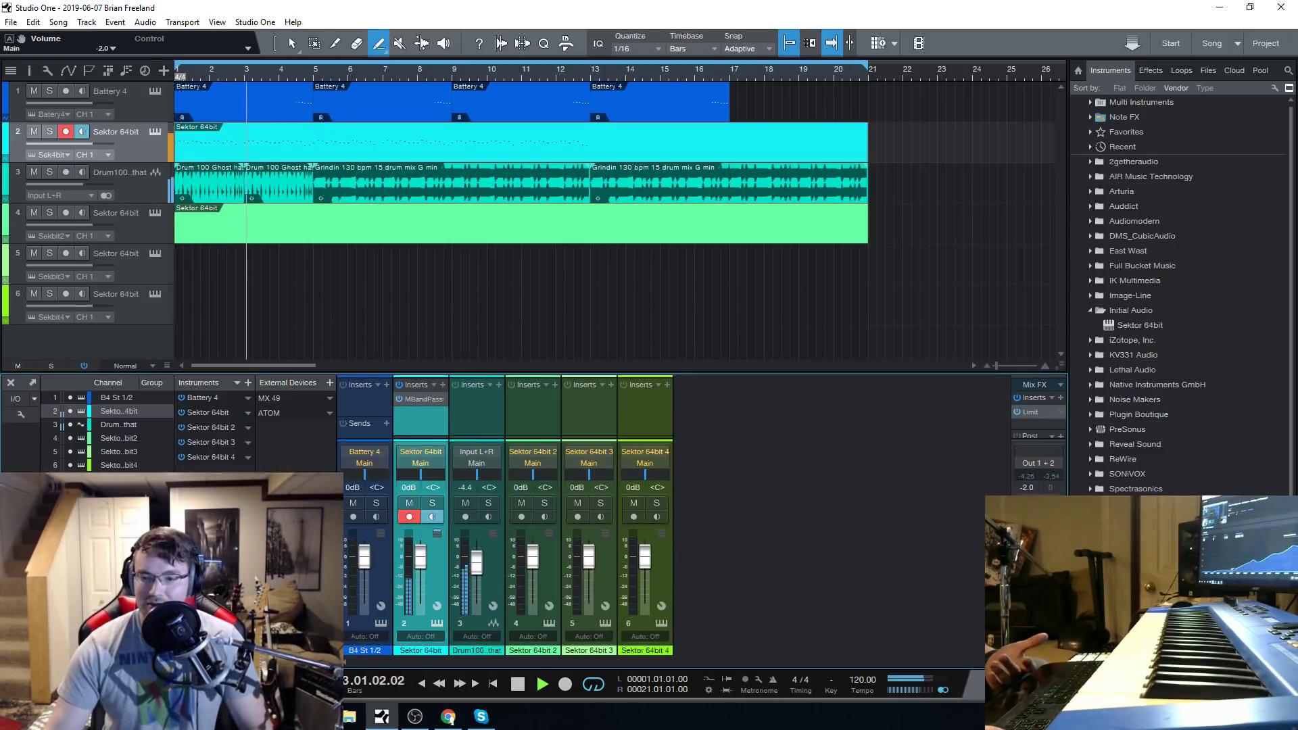
click(517, 685)
Open the Sektor synth on track 5 and load the Anthem preset from the Arps category.
click(151, 274)
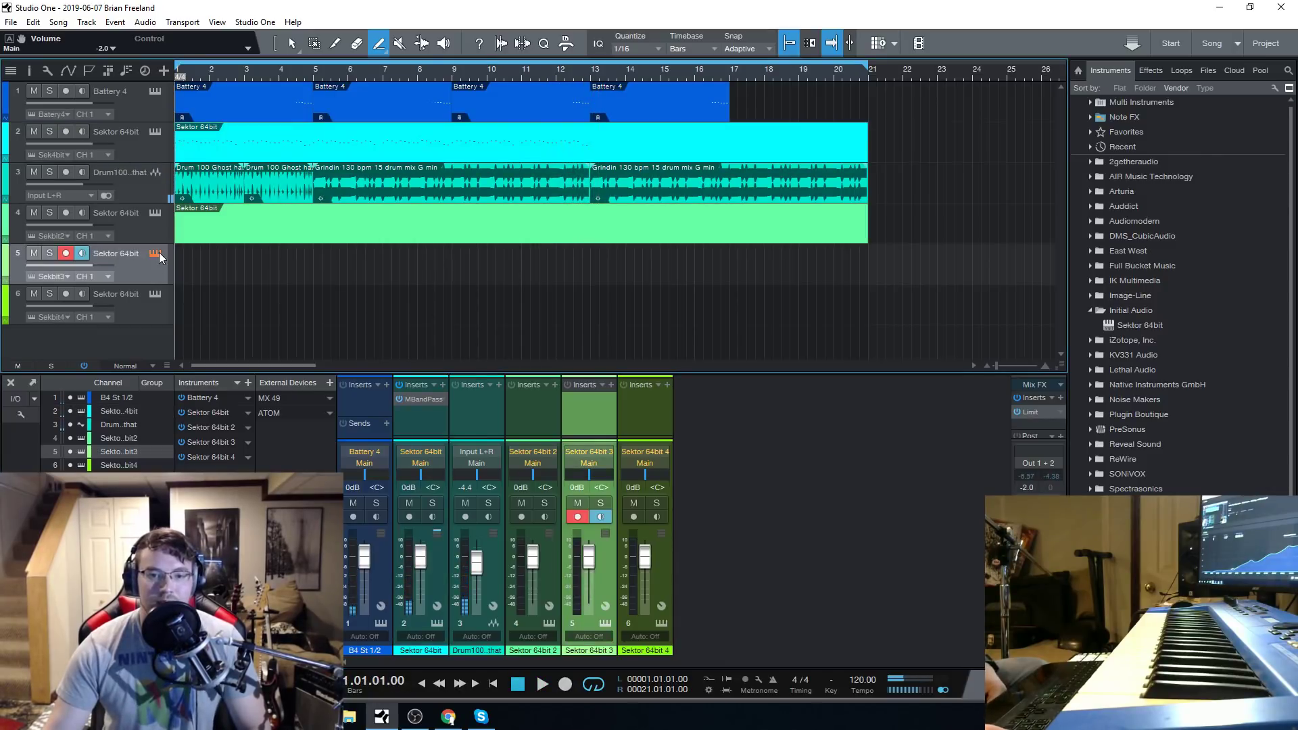
click(155, 253)
click(599, 235)
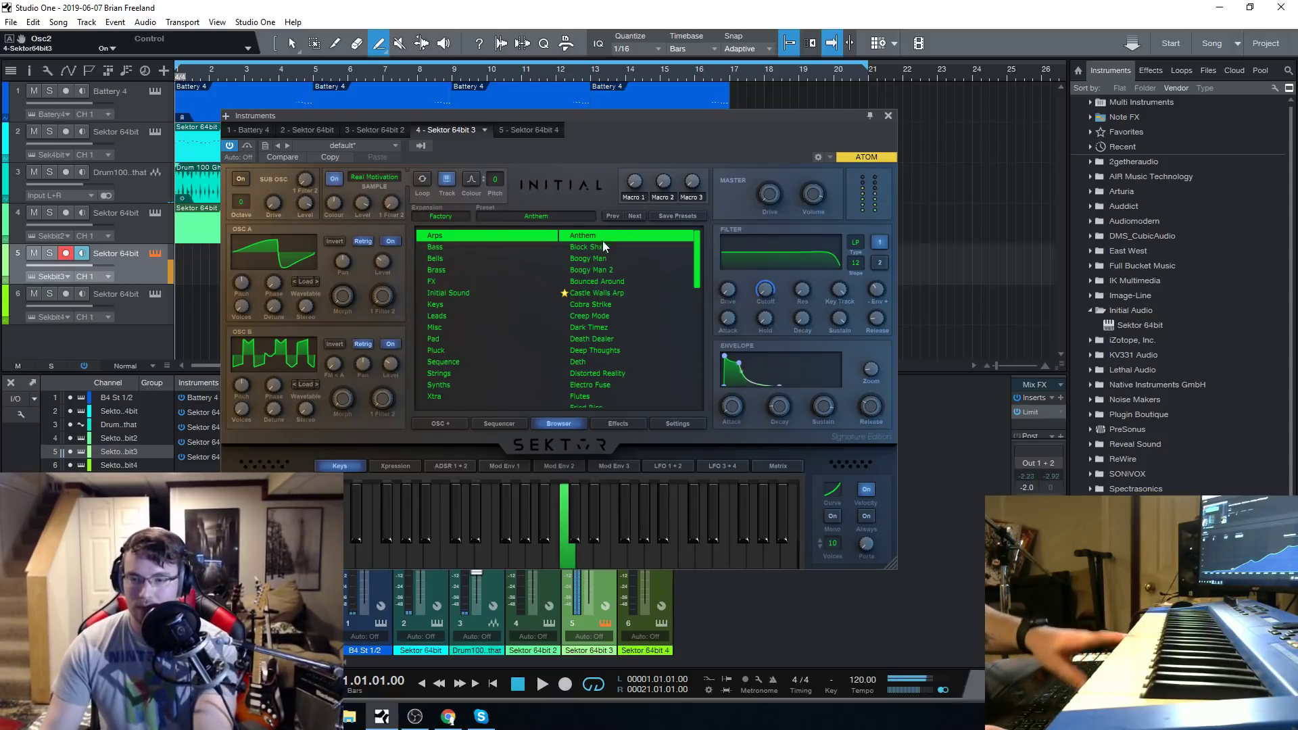
drag(644, 118, 614, 110)
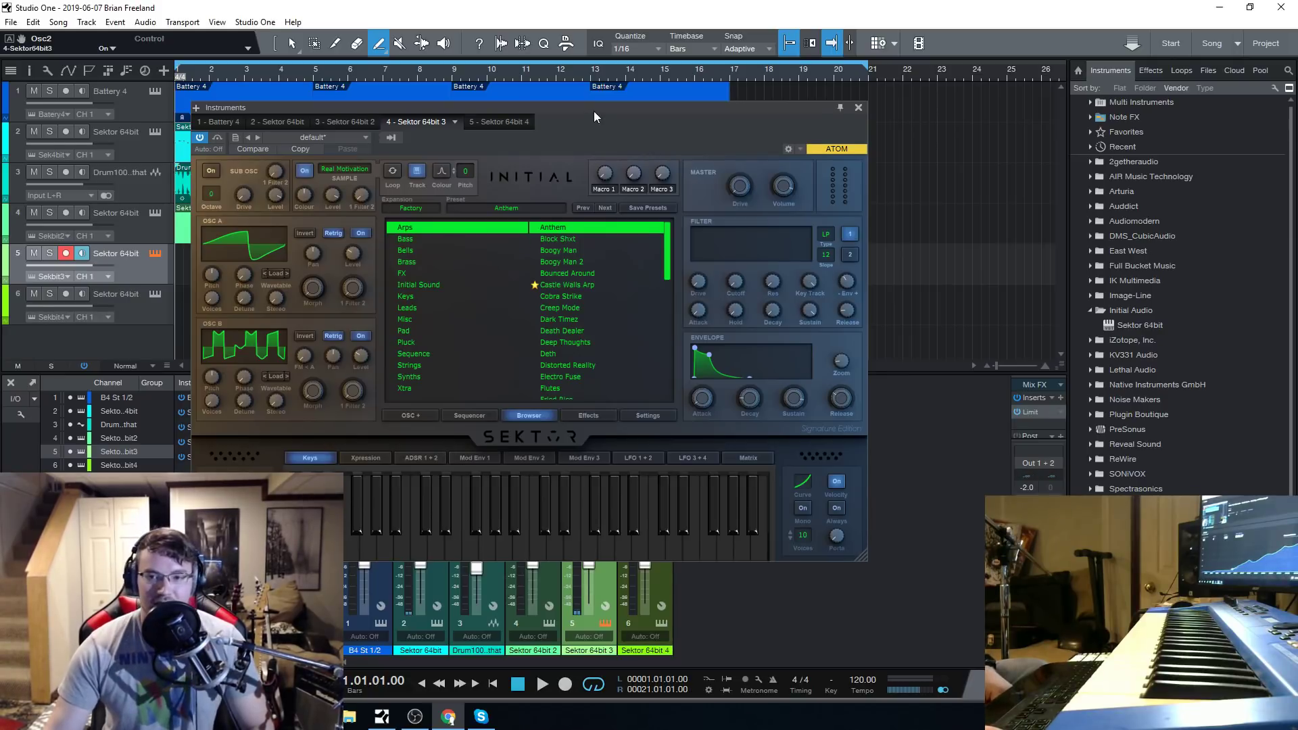
mouse_move(593, 111)
mouse_down()
mouse_move(577, 92)
mouse_move(598, 104)
mouse_up()
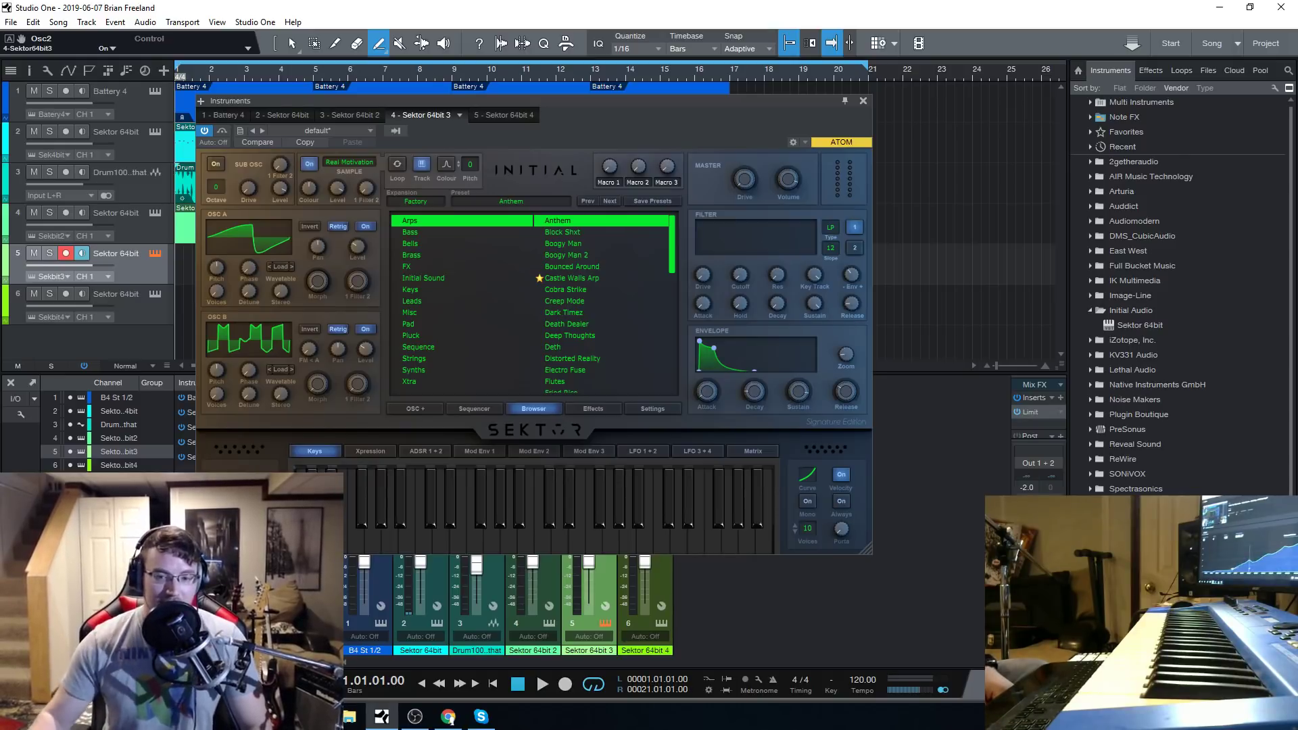
drag(610, 107, 586, 93)
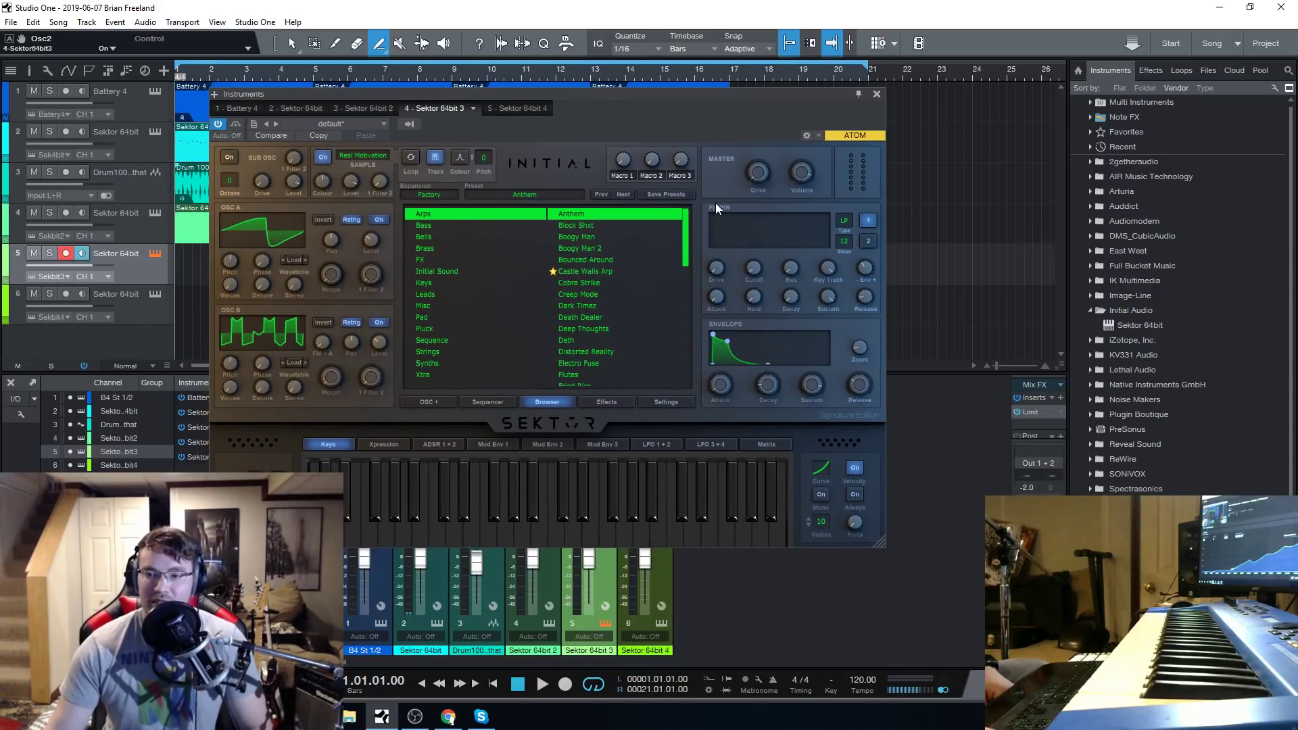
drag(684, 230, 689, 171)
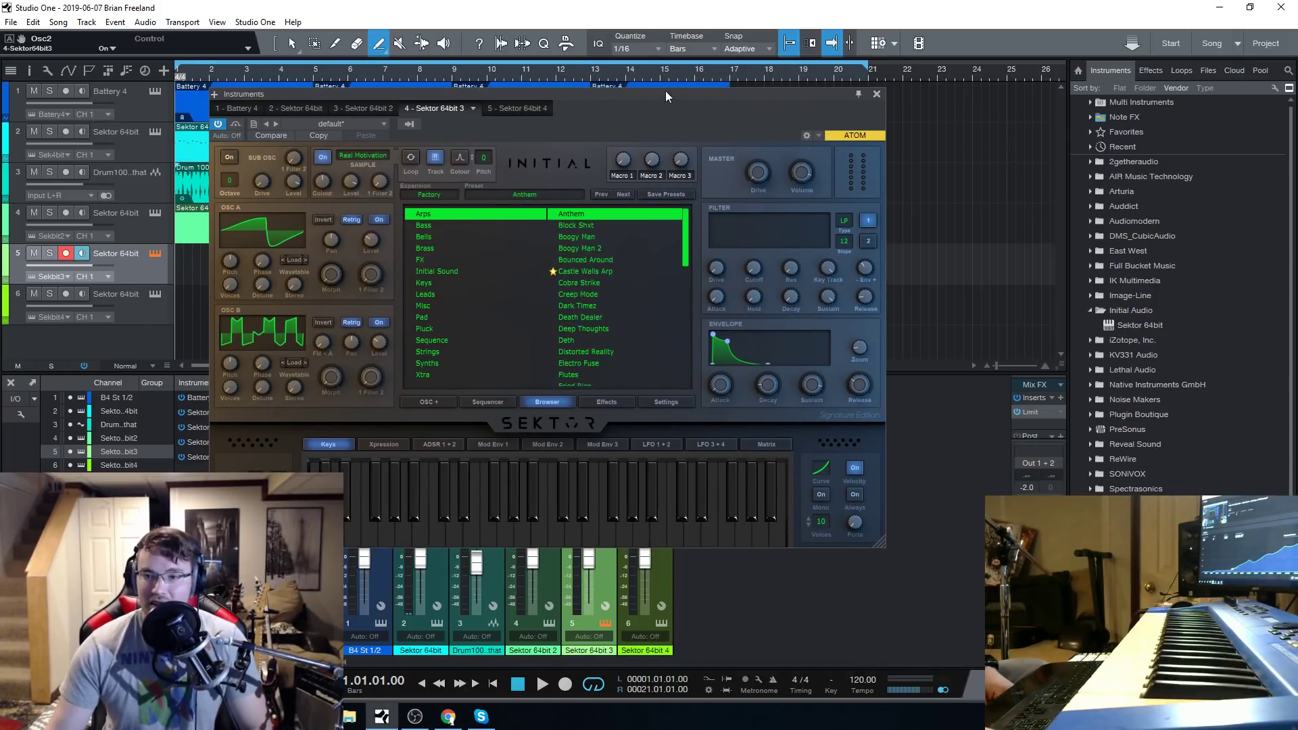
drag(653, 97, 647, 99)
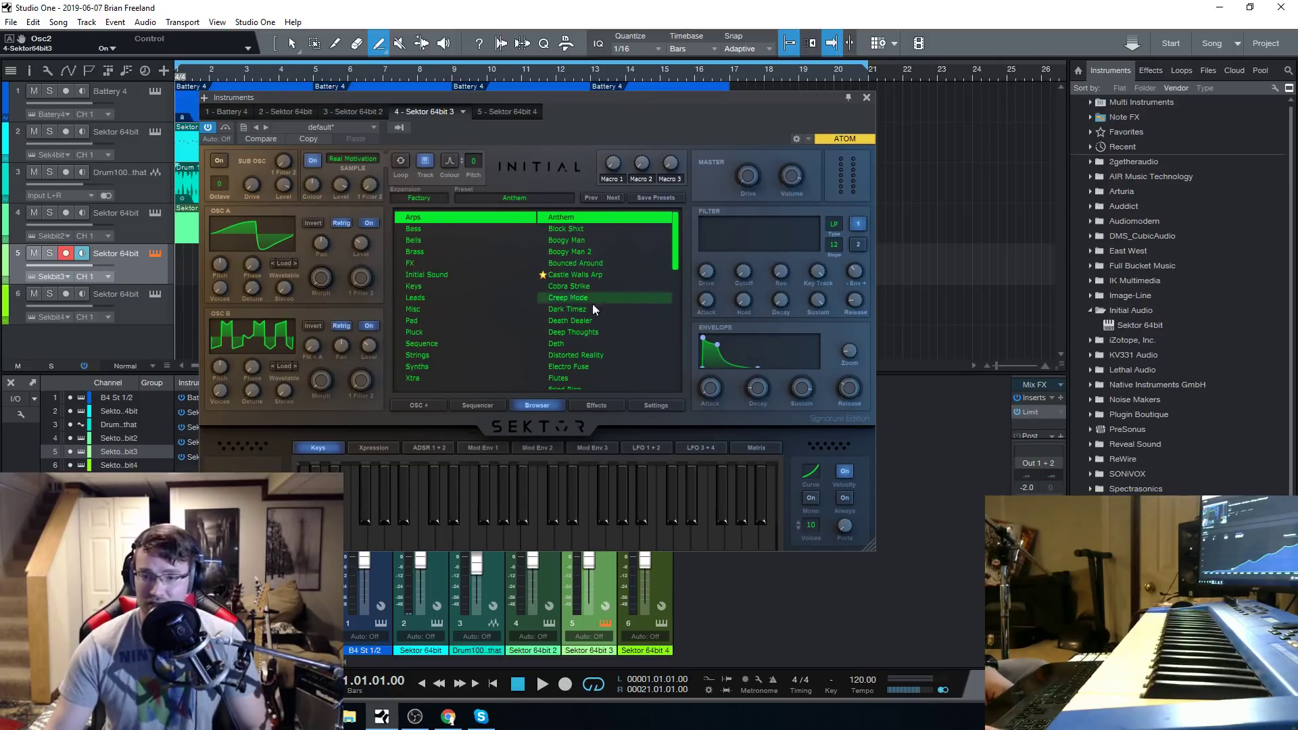
Audition the Arps presets Block Shxt, Boogy Man, Boogy Man 2 and Bounced Around.
click(577, 228)
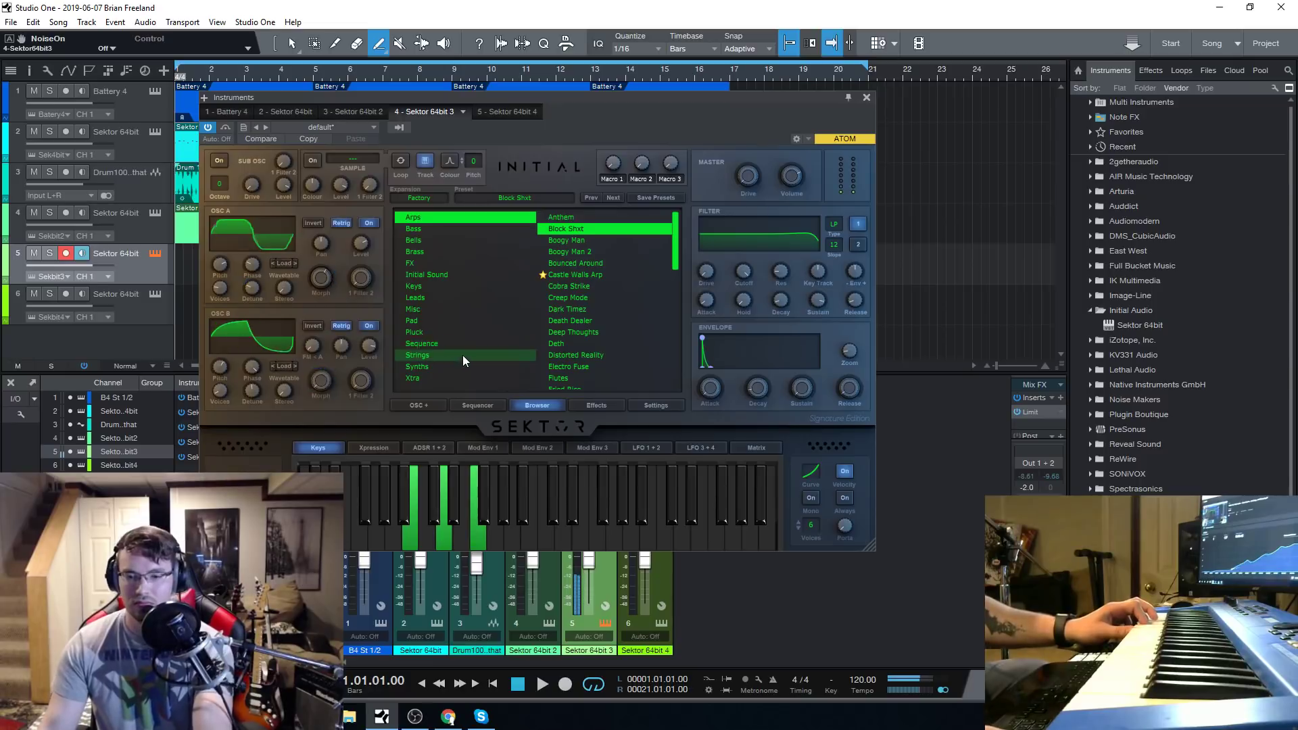
click(581, 240)
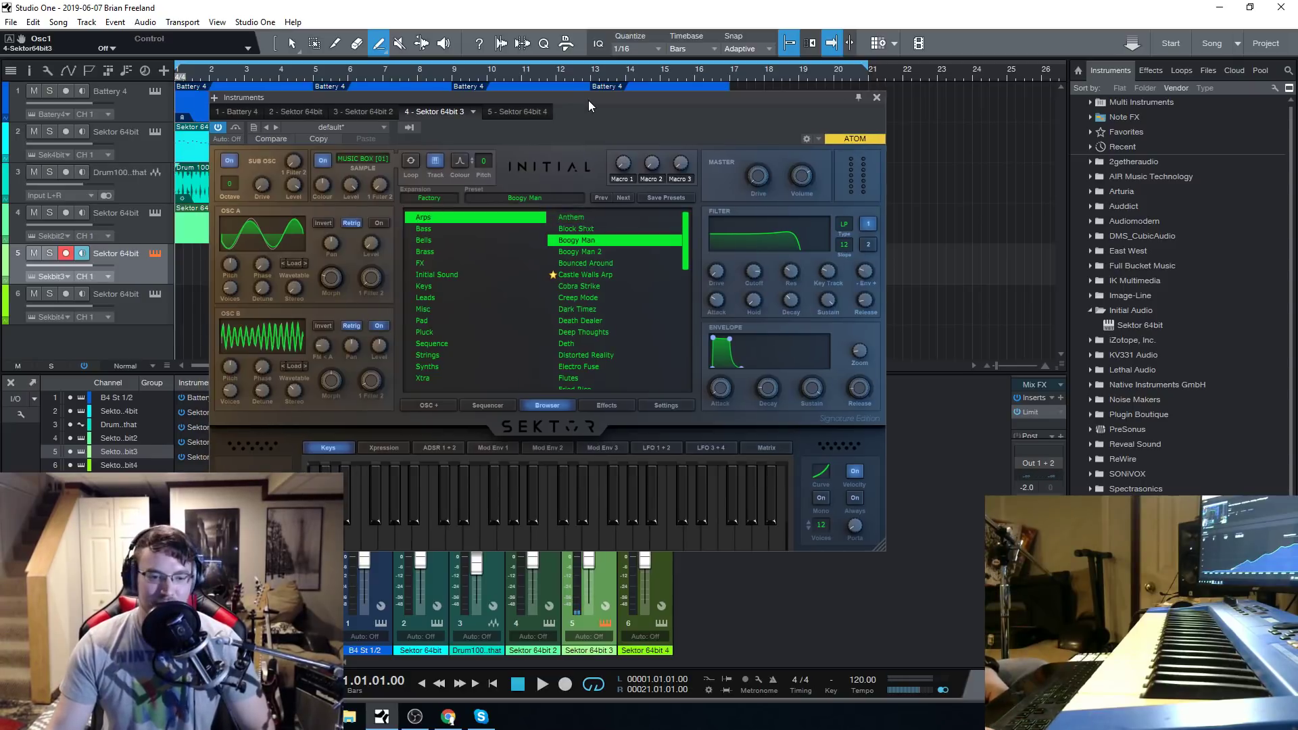
drag(588, 100, 588, 103)
click(582, 256)
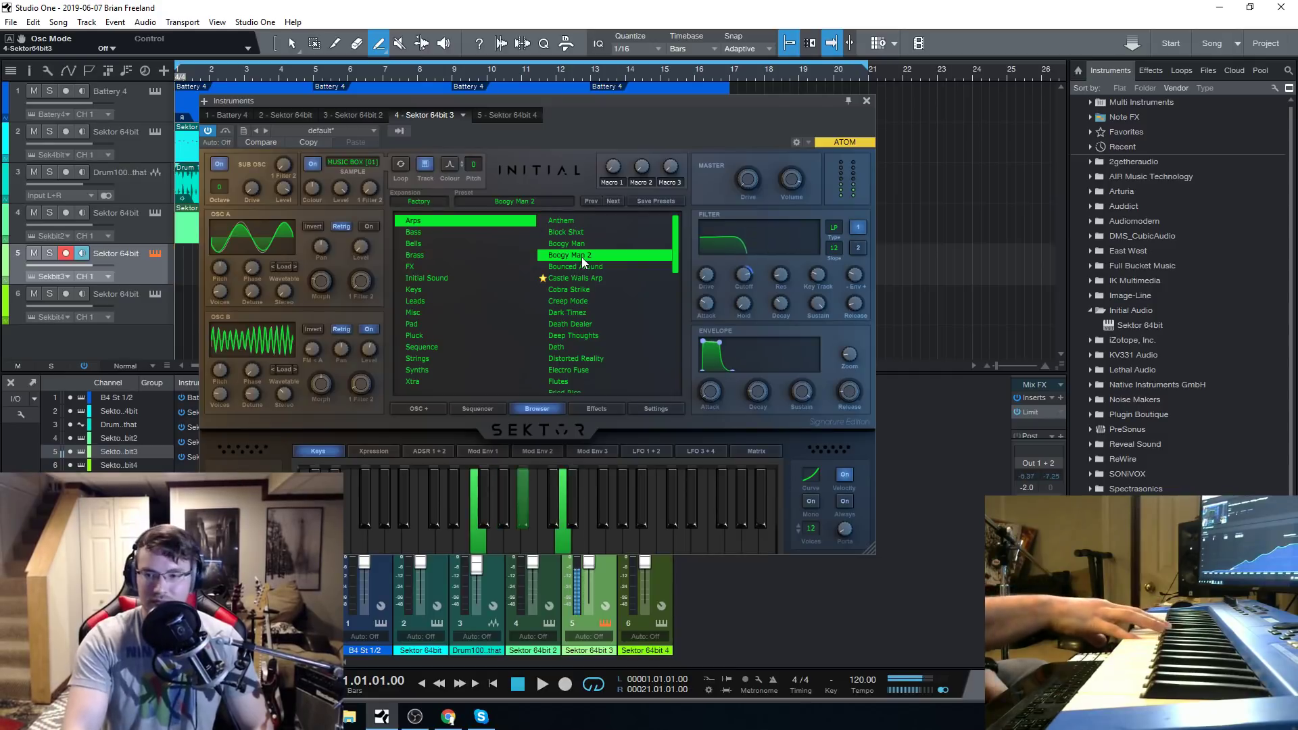
click(582, 266)
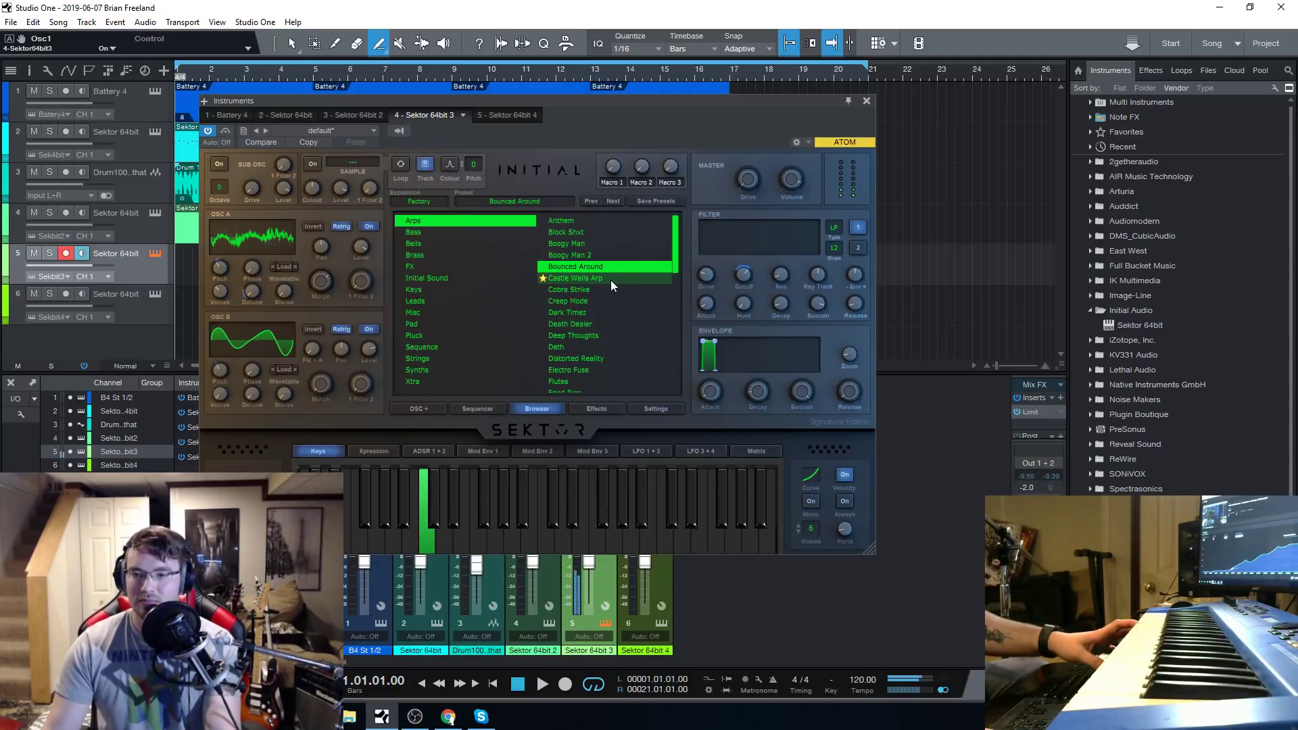
Set the Bounced Around preset's filter overdrive to 100% and cutoff to about 7295 Hz, trying a 538 ms envelope attack along the way.
drag(742, 275, 772, 260)
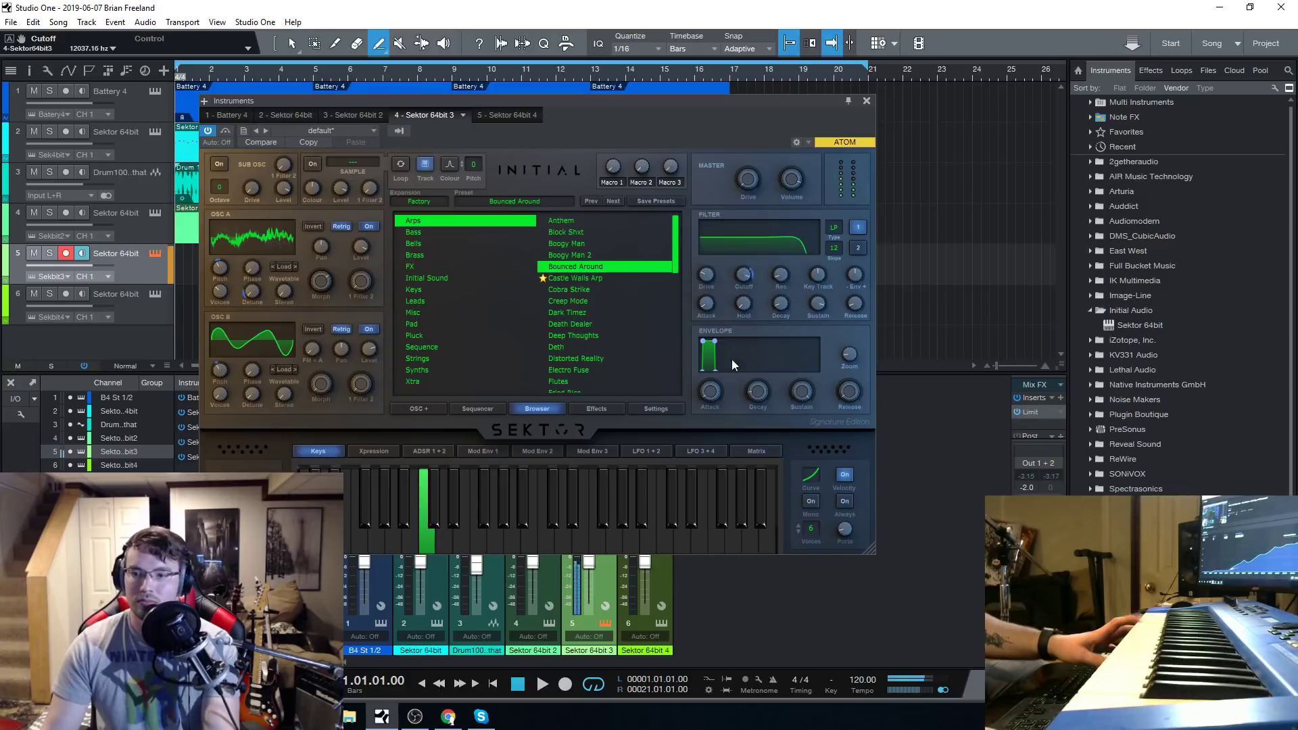
mouse_move(712, 280)
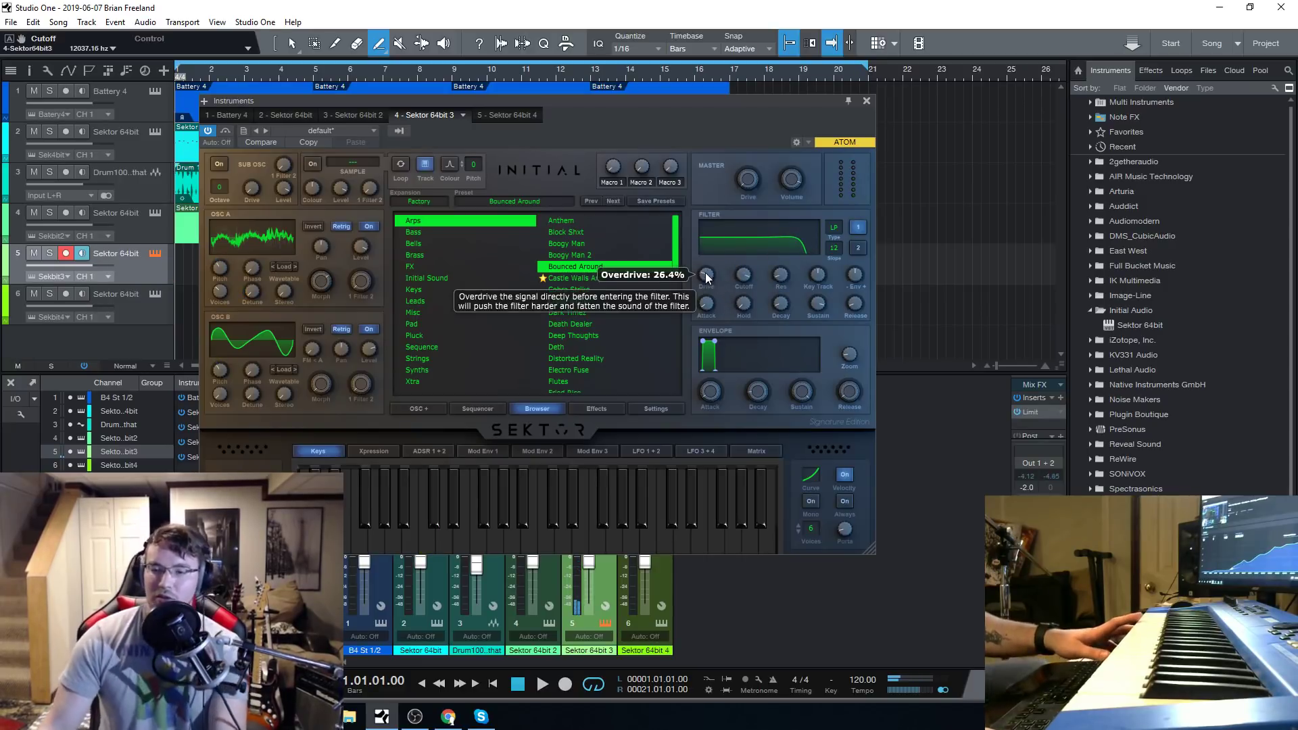
drag(706, 277, 720, 208)
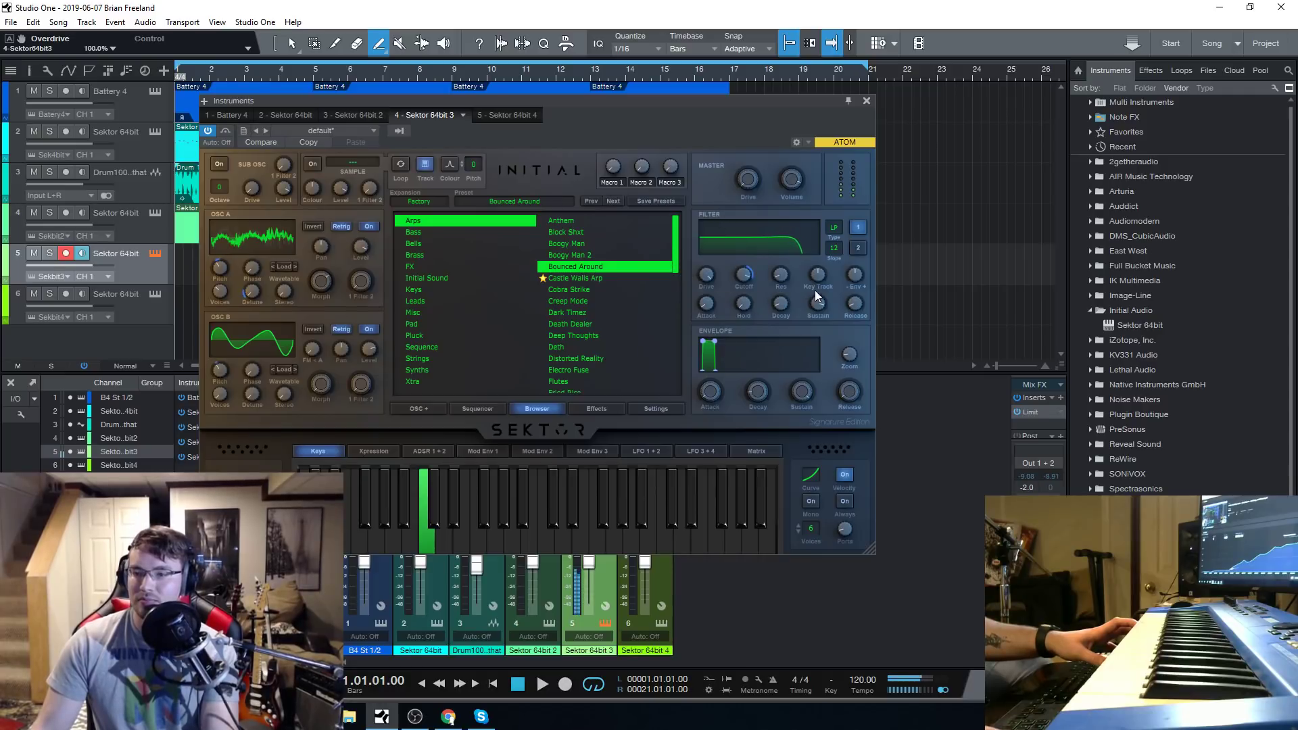
drag(745, 278, 760, 311)
drag(709, 393, 713, 390)
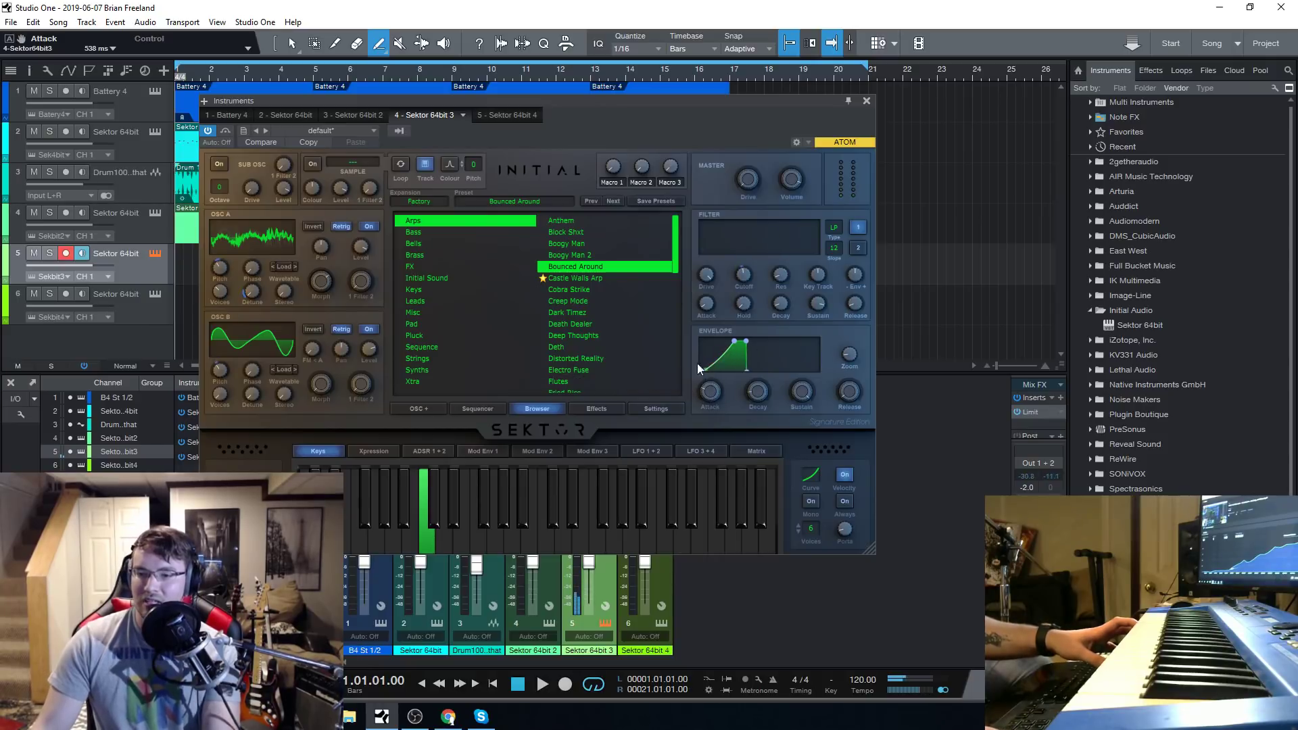
drag(708, 391, 712, 408)
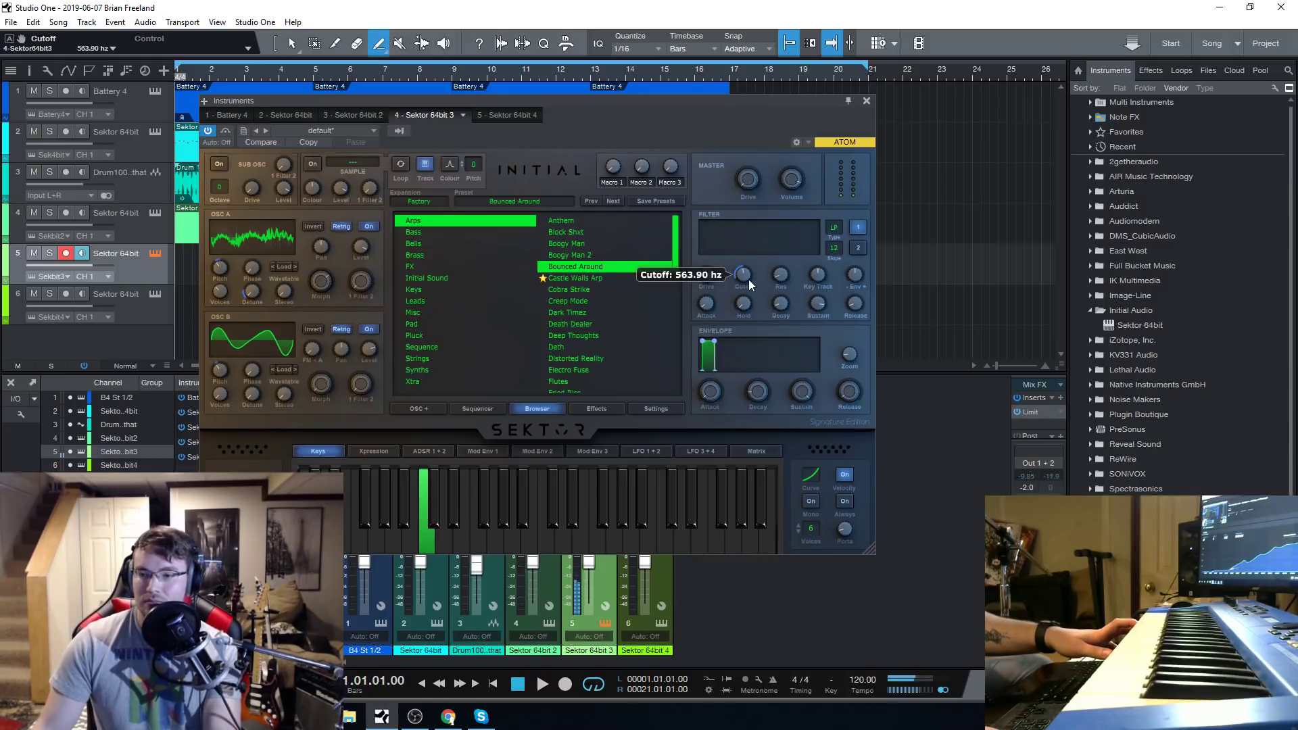
drag(748, 278, 752, 246)
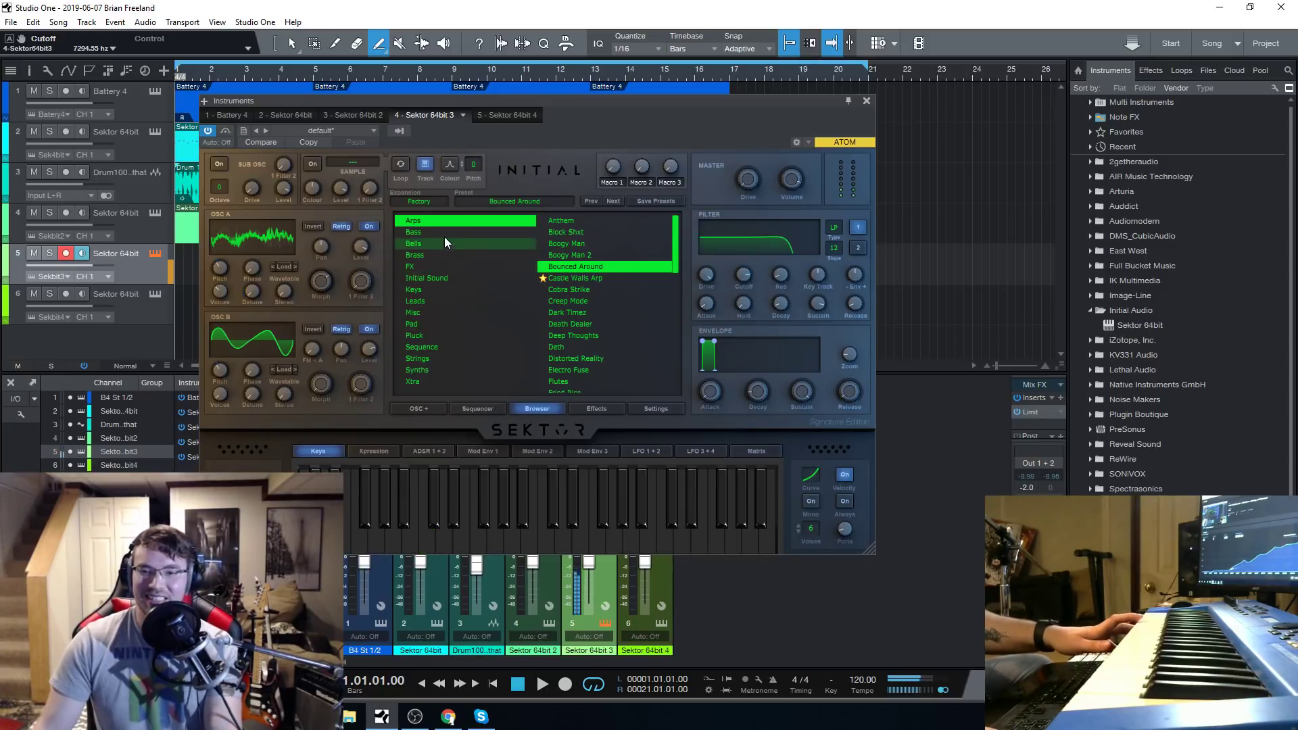
Load the Castle Walls Arp preset and raise its filter cutoff to 21000 Hz.
click(606, 278)
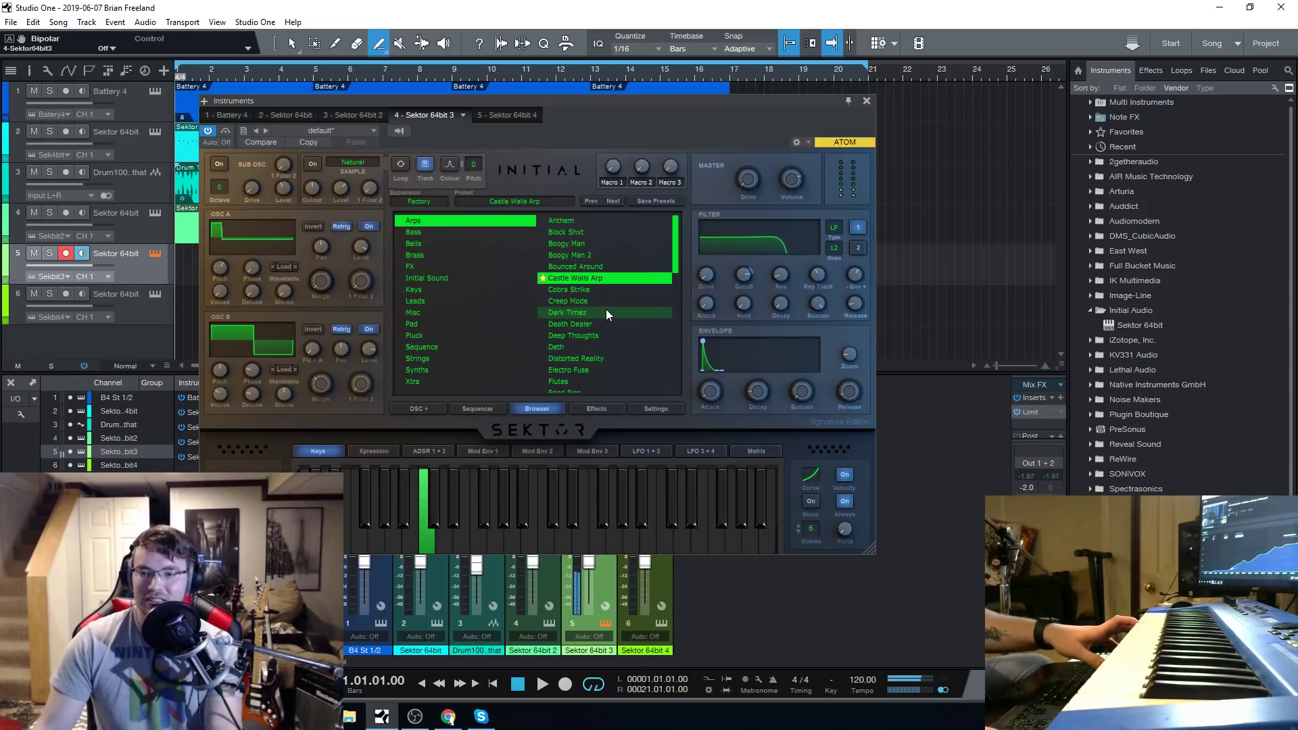
mouse_move(743, 280)
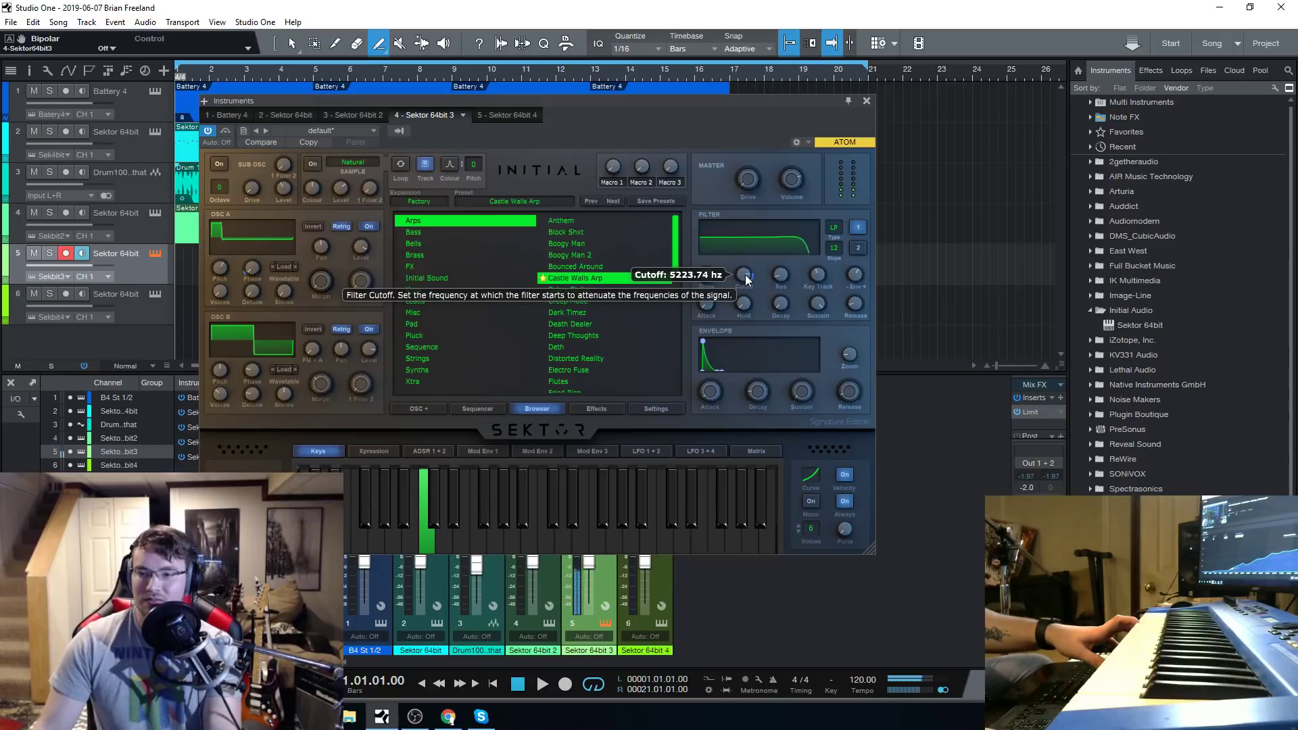
drag(745, 274, 764, 243)
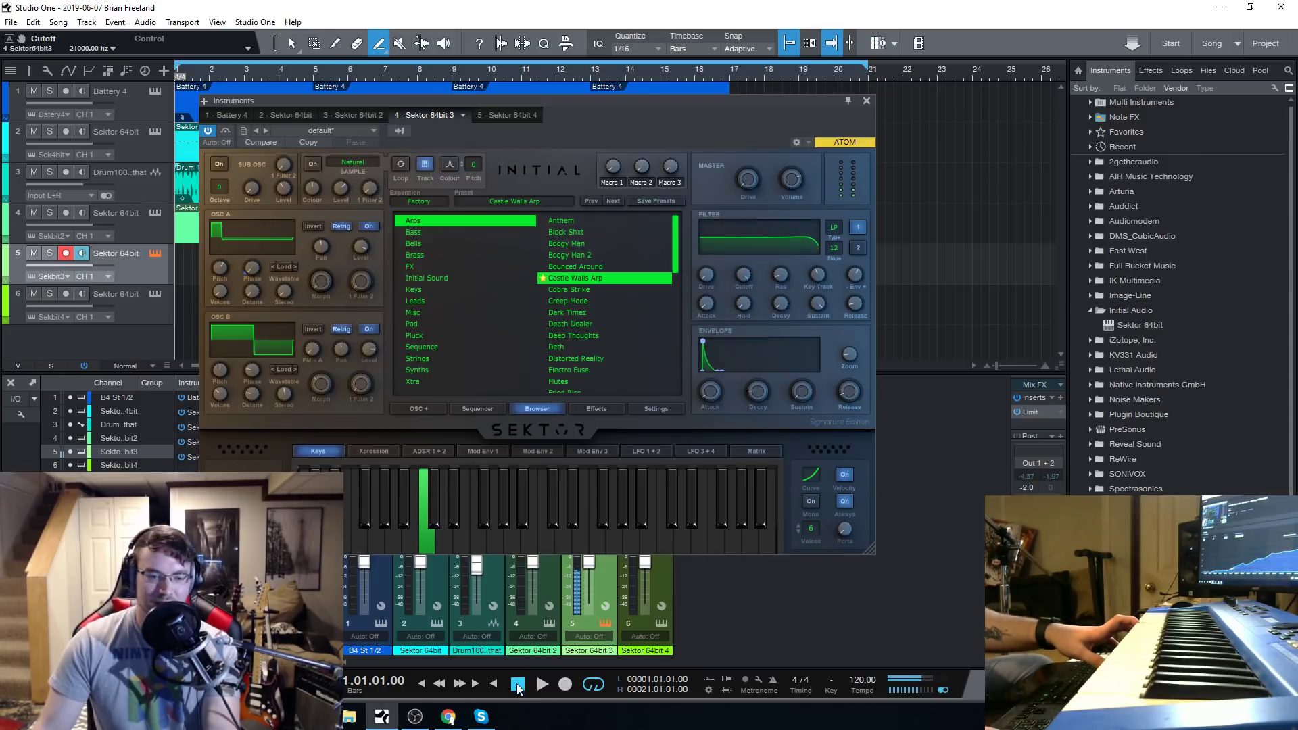
click(451, 719)
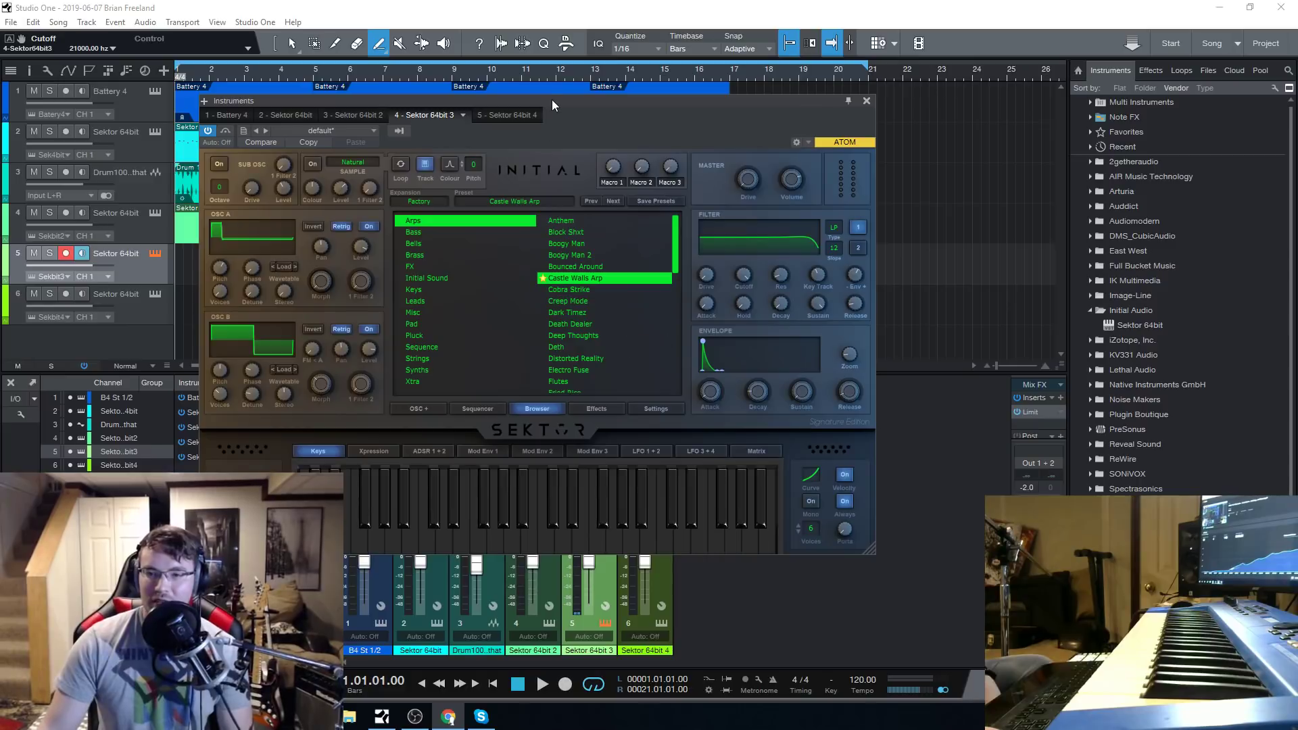
drag(551, 100, 558, 100)
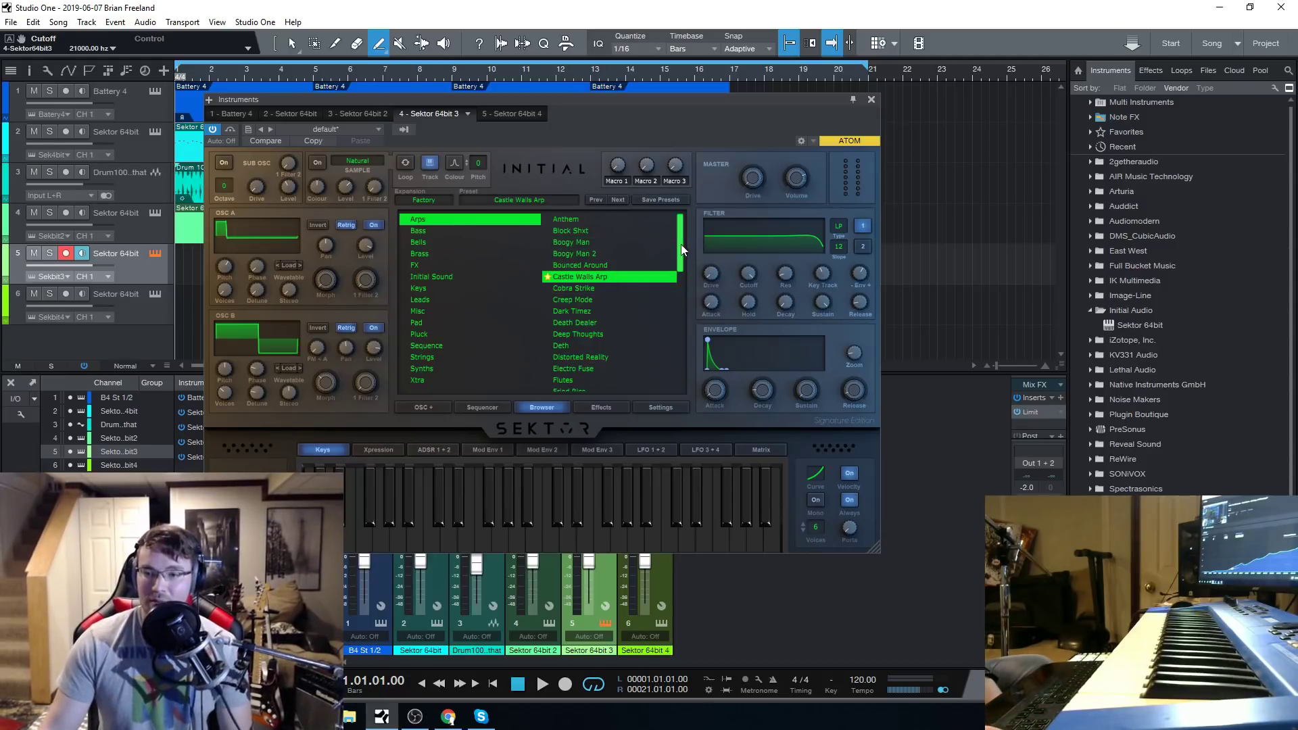
mouse_move(679, 245)
mouse_down()
mouse_move(680, 354)
mouse_move(681, 246)
mouse_up()
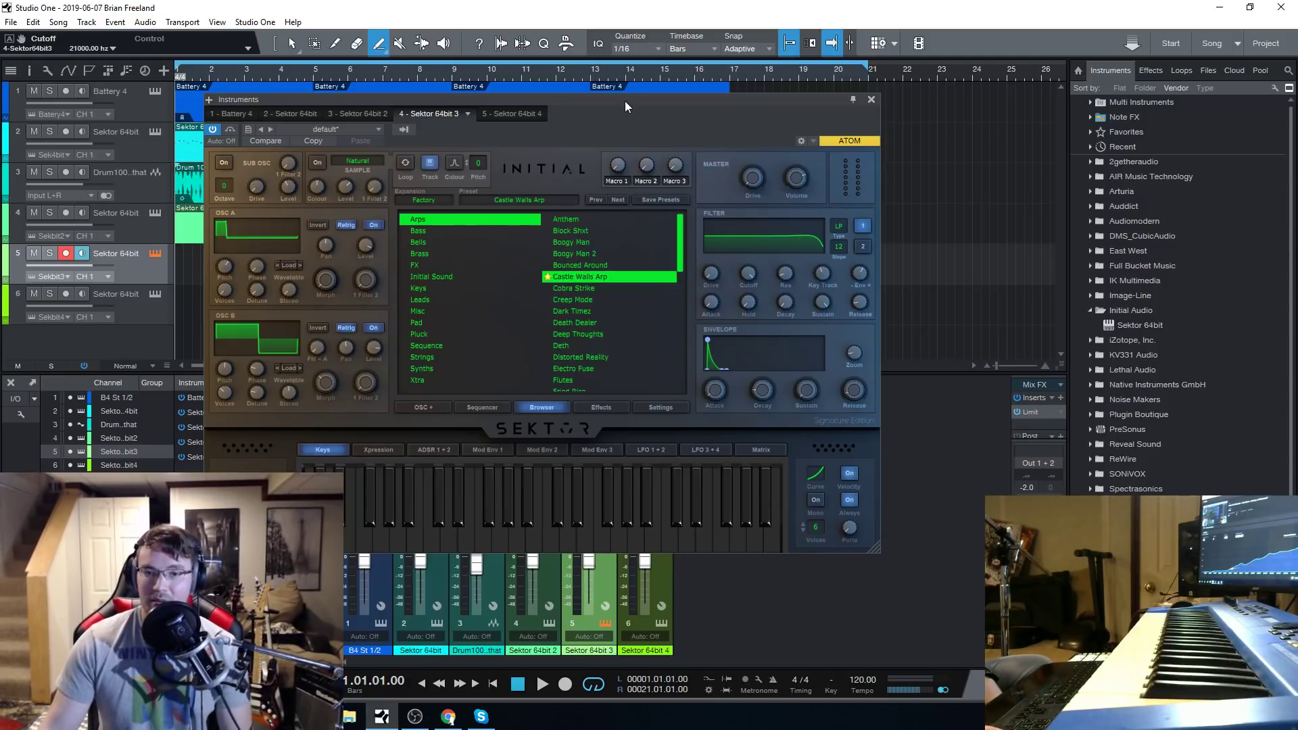
drag(625, 100, 648, 104)
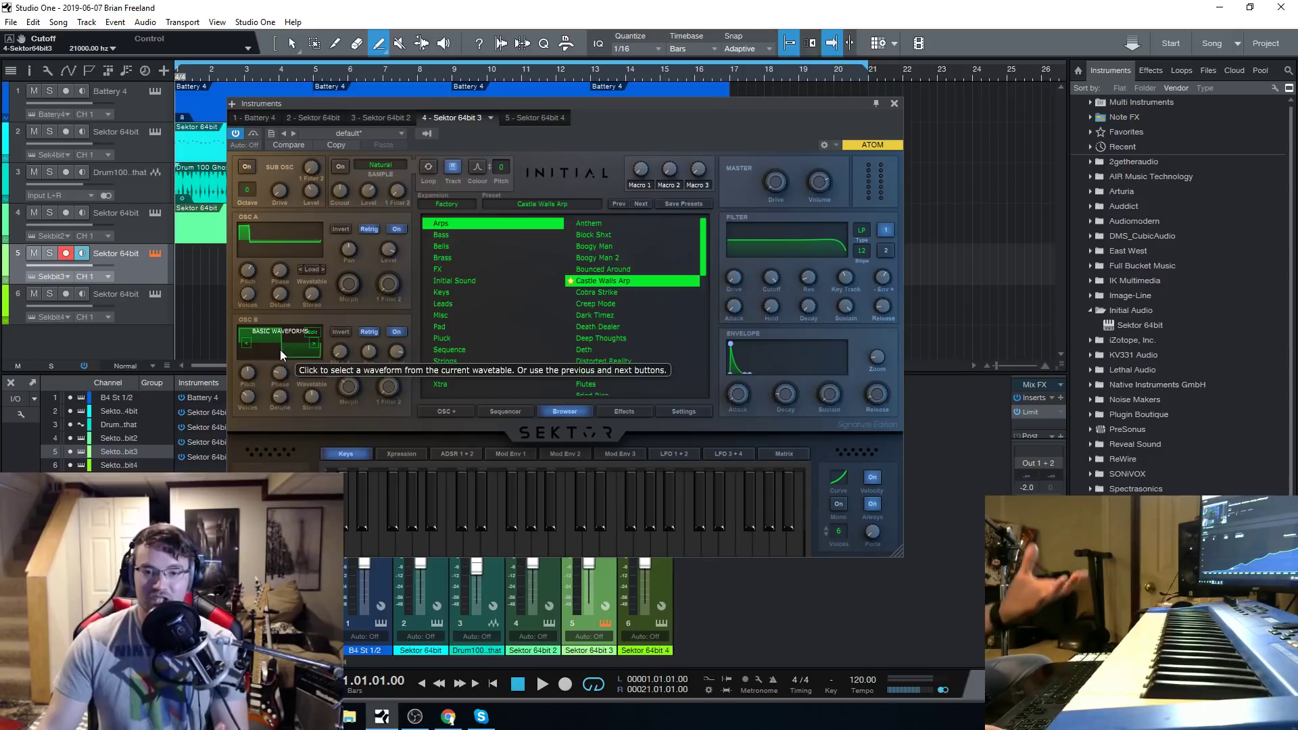
Load the Cobra Strike preset and set its envelope attack to 87 ms.
click(622, 293)
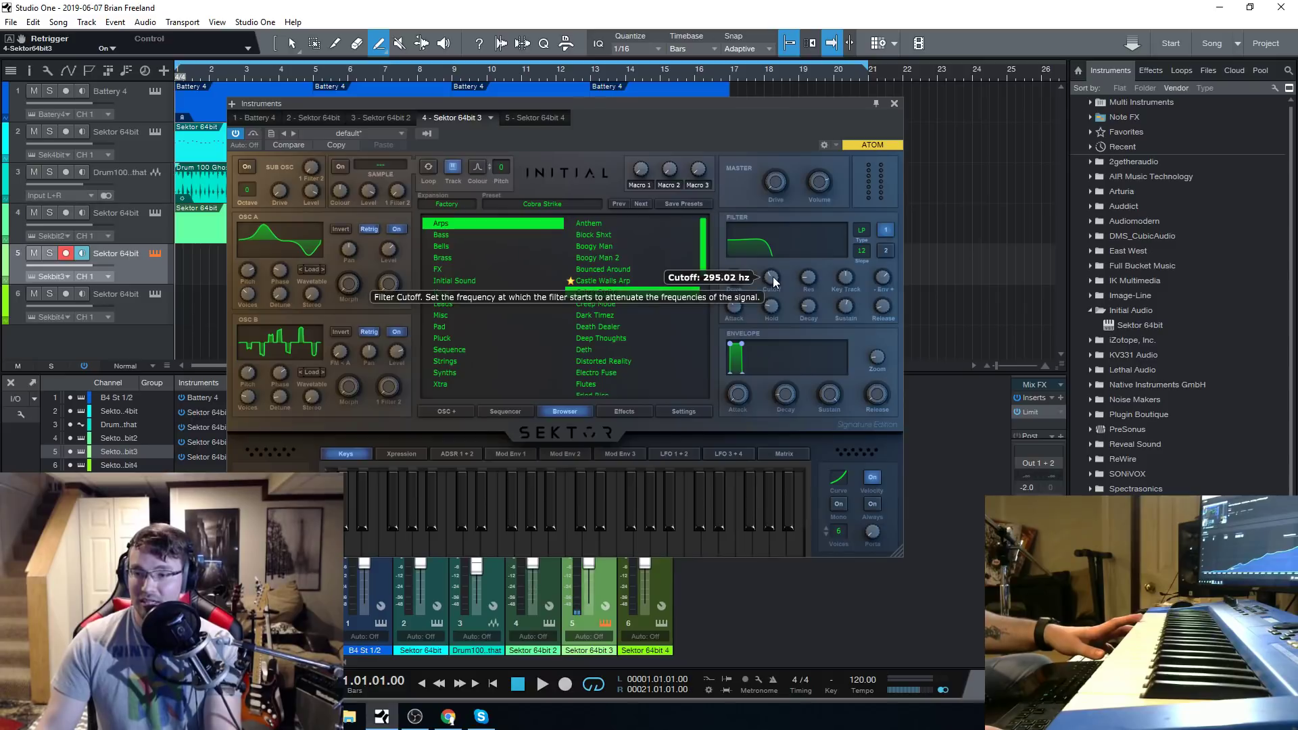
drag(746, 401, 744, 385)
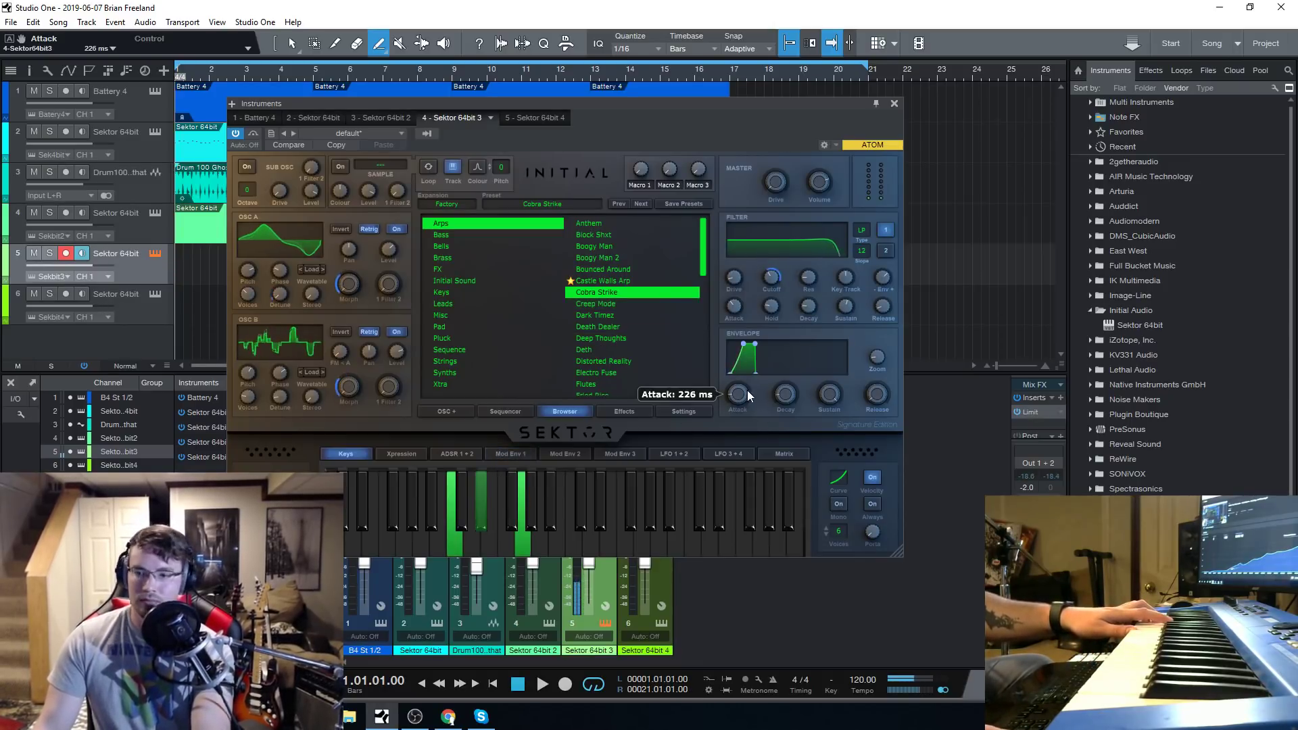
mouse_move(747, 391)
mouse_down()
mouse_move(747, 423)
mouse_move(743, 397)
mouse_up()
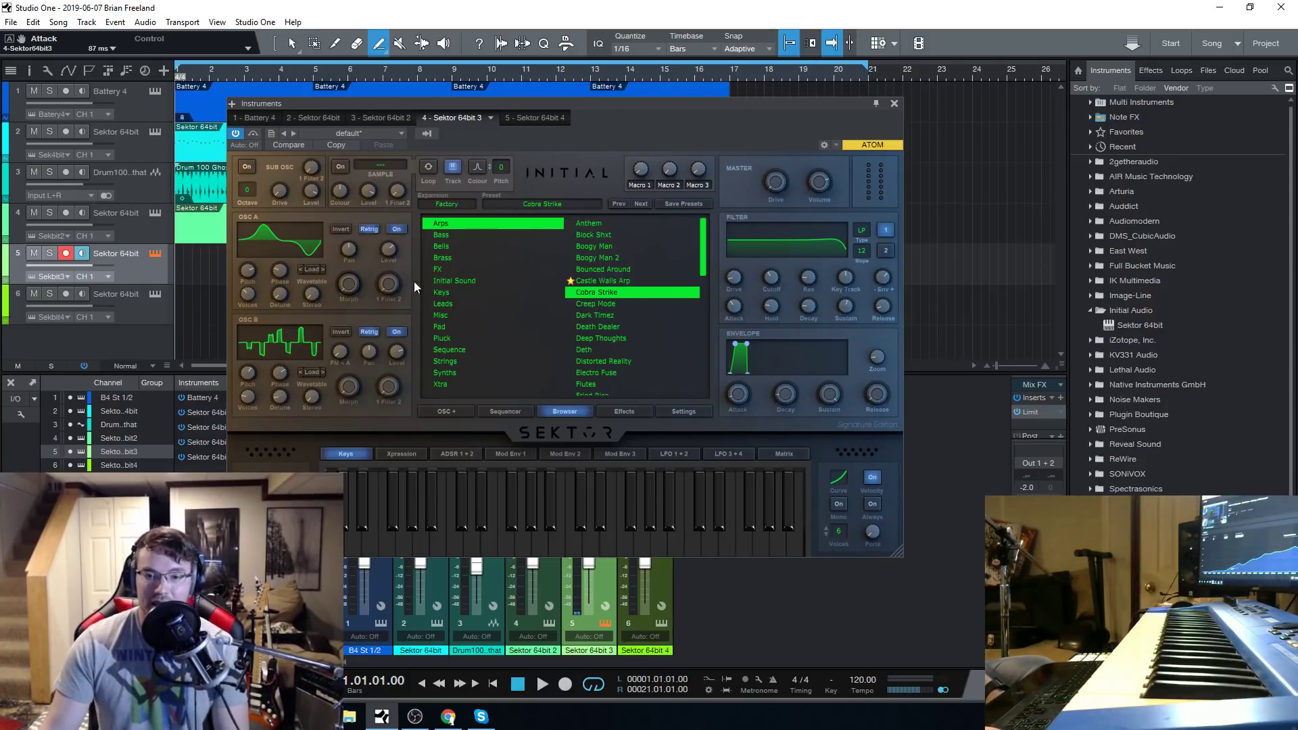
Draw an instrument part on track 5 from bar 1 to bar 5 and shorten the loop range to end at bar 5.
mouse_move(382, 295)
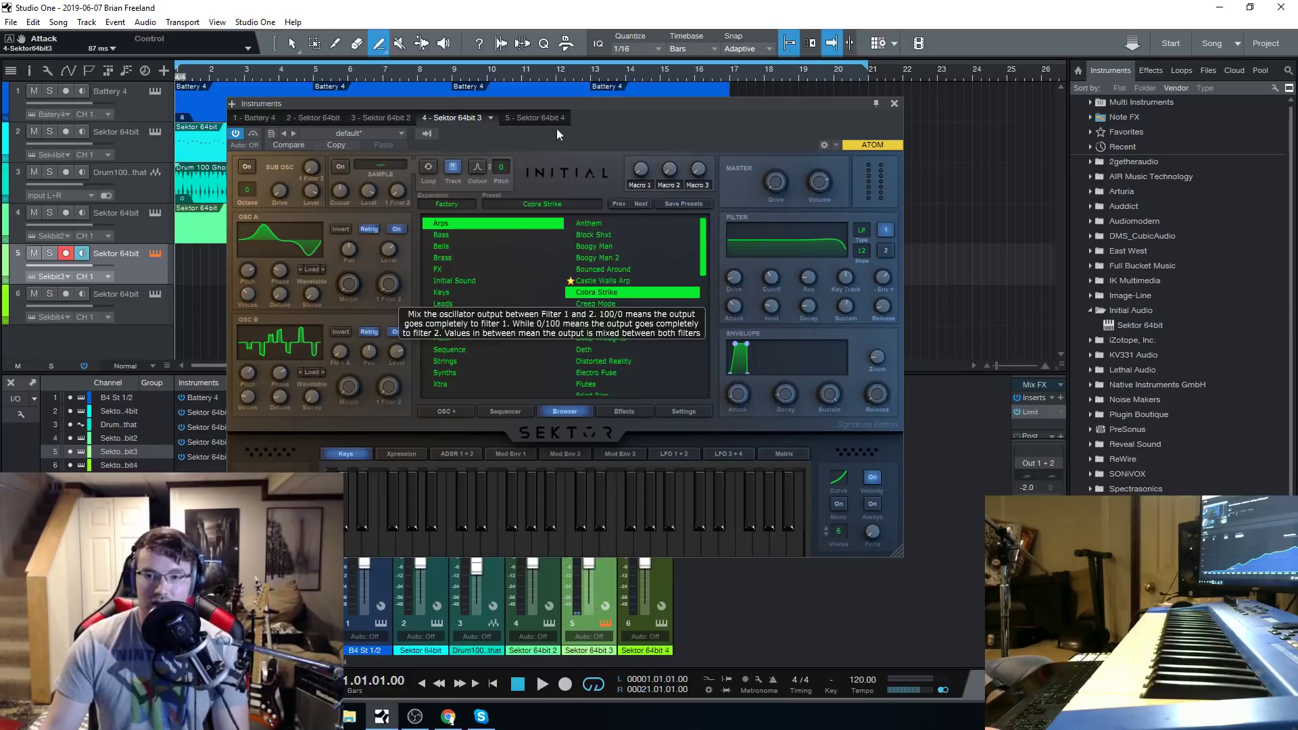
drag(561, 104, 756, 139)
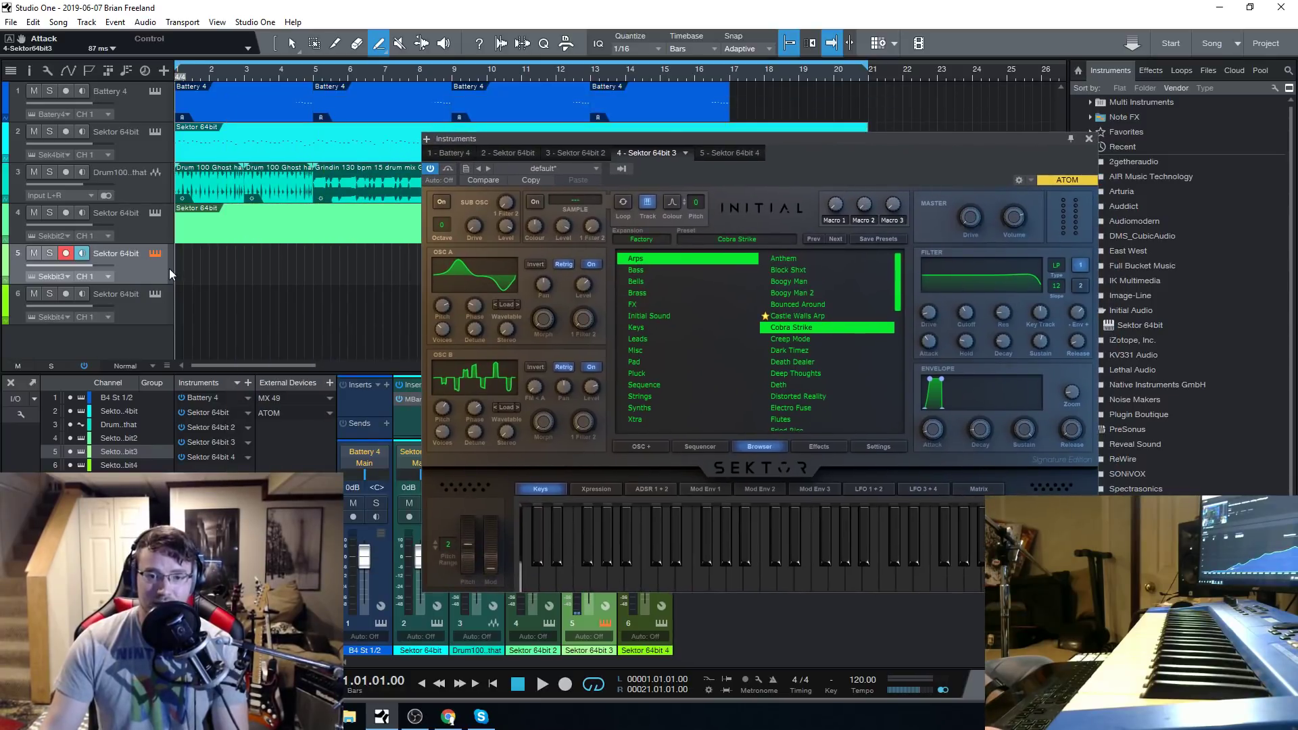
drag(181, 262, 313, 265)
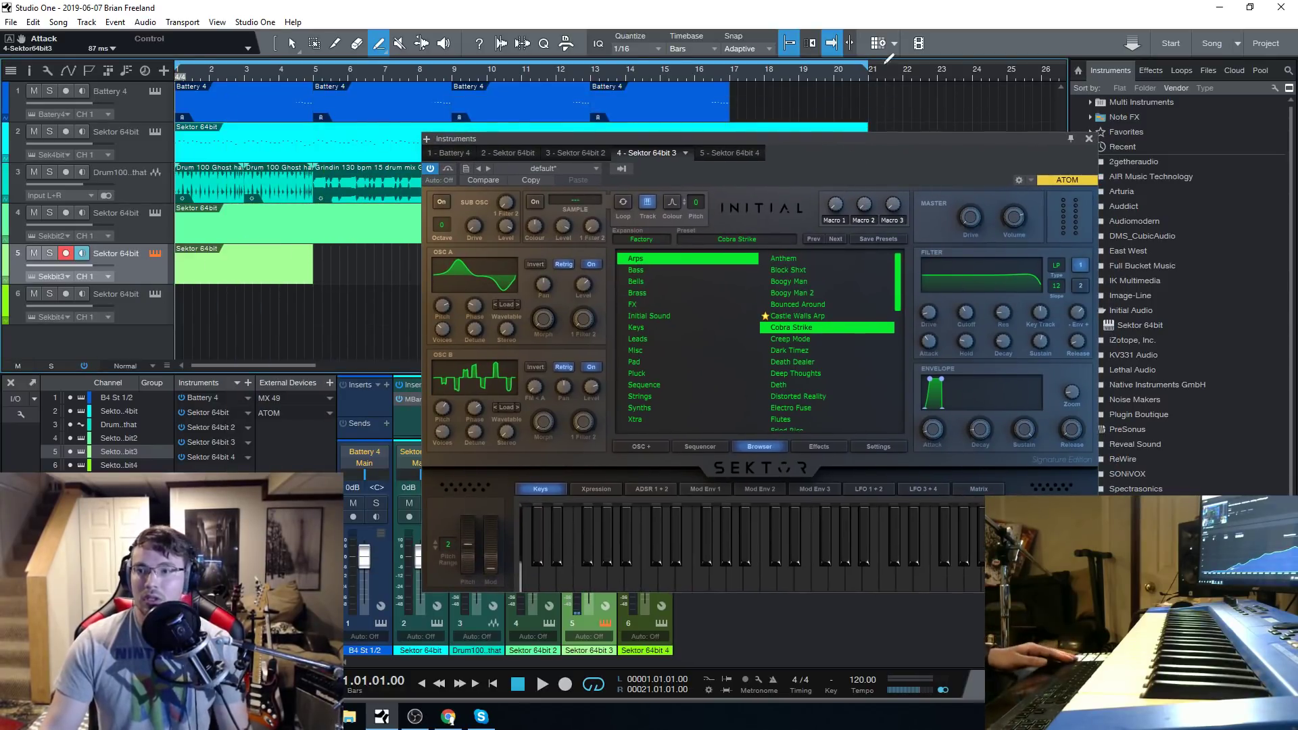
drag(870, 72, 313, 108)
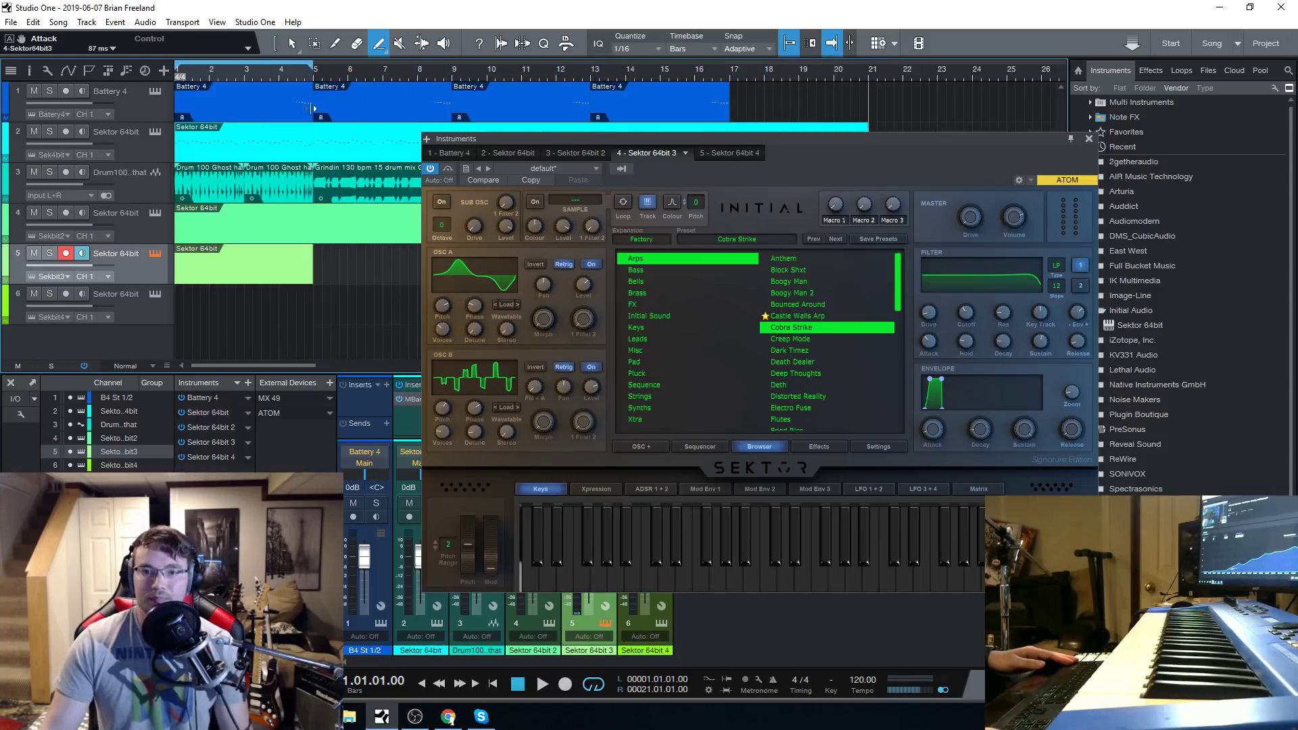
Solo track 5 and enter one sustained note across the full length of its new part in the note editor.
click(50, 256)
double_click(213, 269)
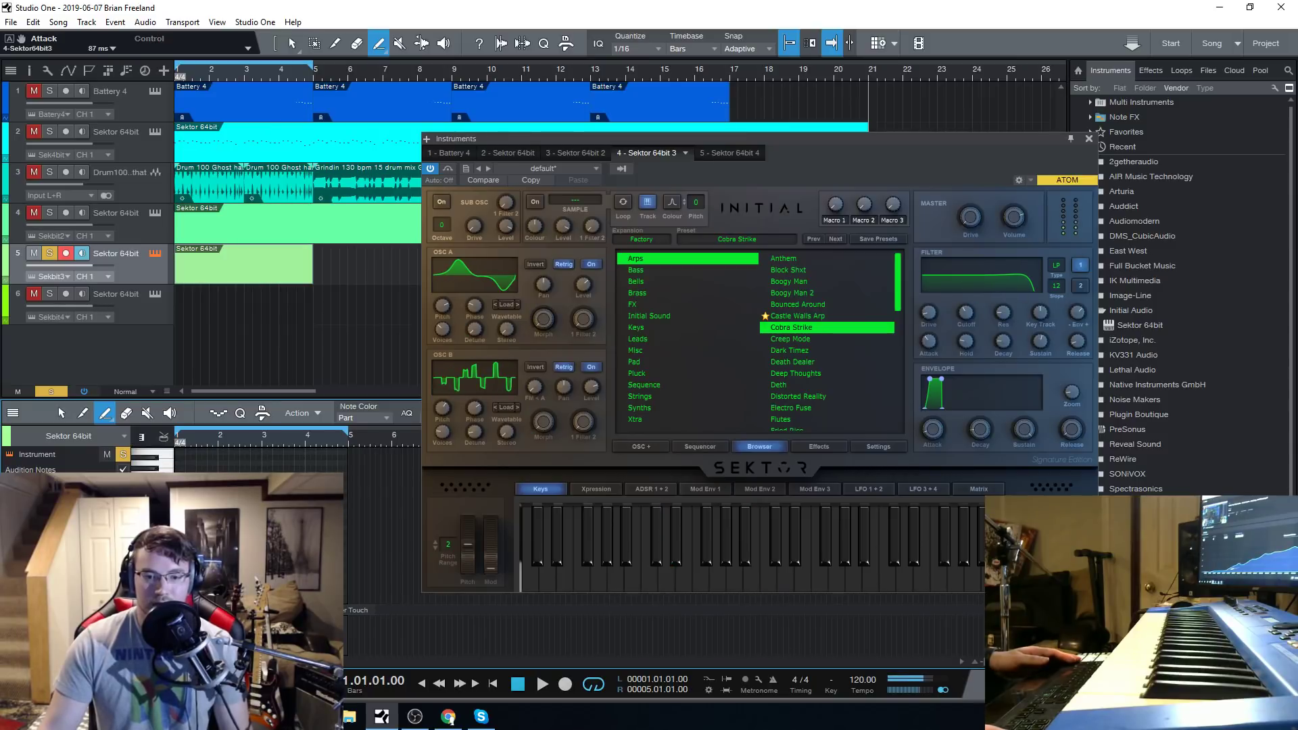
drag(209, 436, 209, 493)
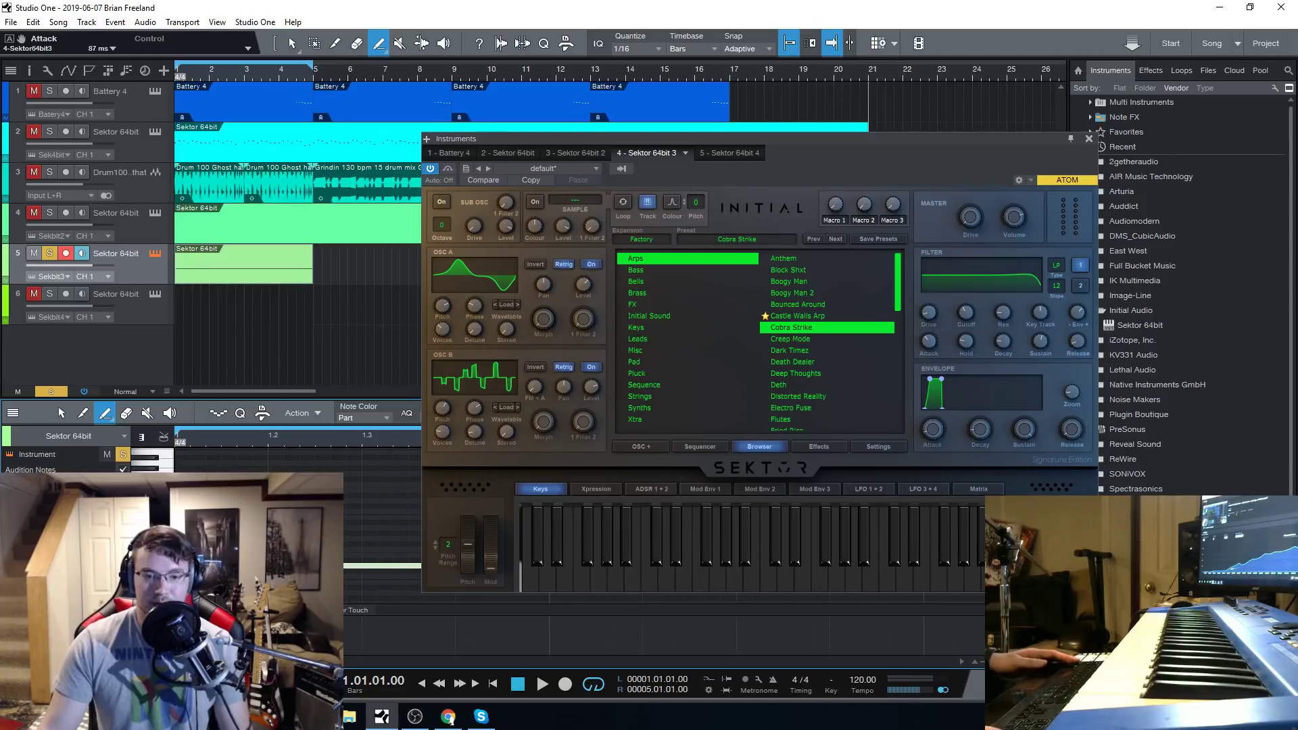
drag(209, 493, 205, 439)
Examine the automation parameters available for the track 5 part, including the MIDI controls and the Sektor parameters.
click(1088, 138)
drag(217, 660, 199, 661)
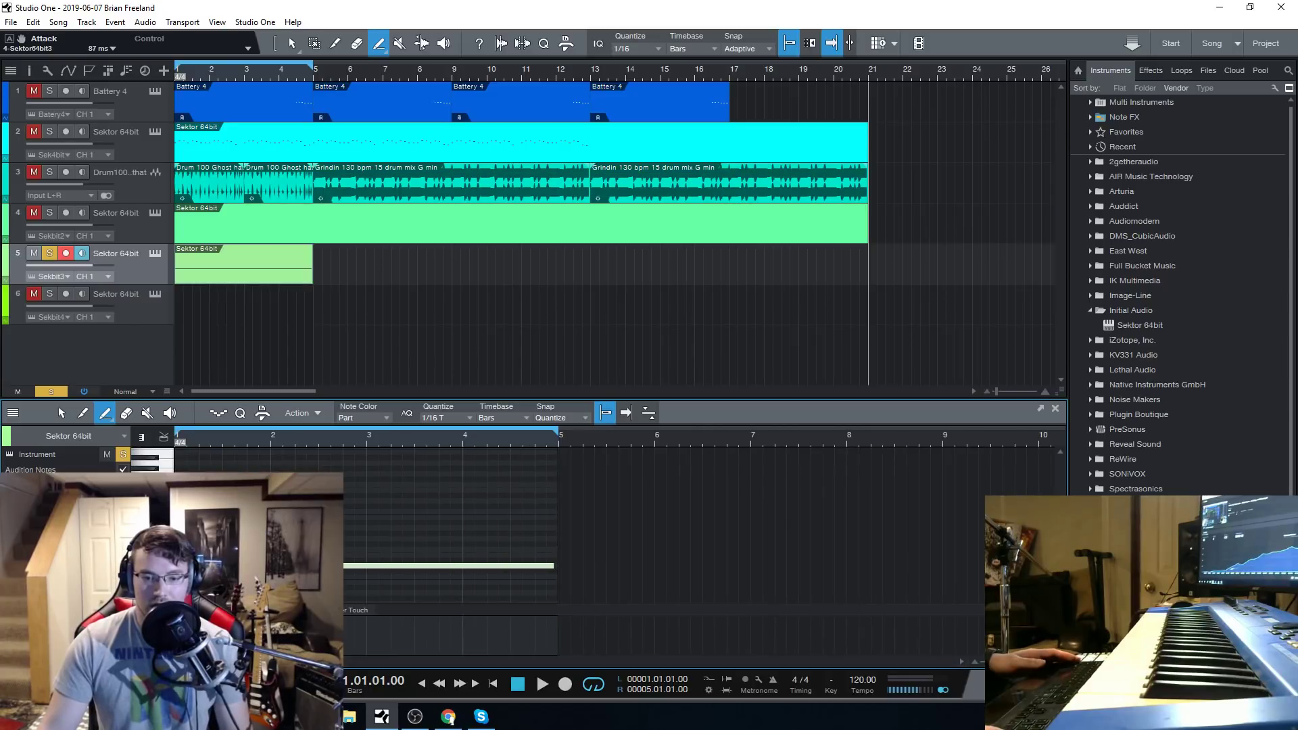
click(182, 610)
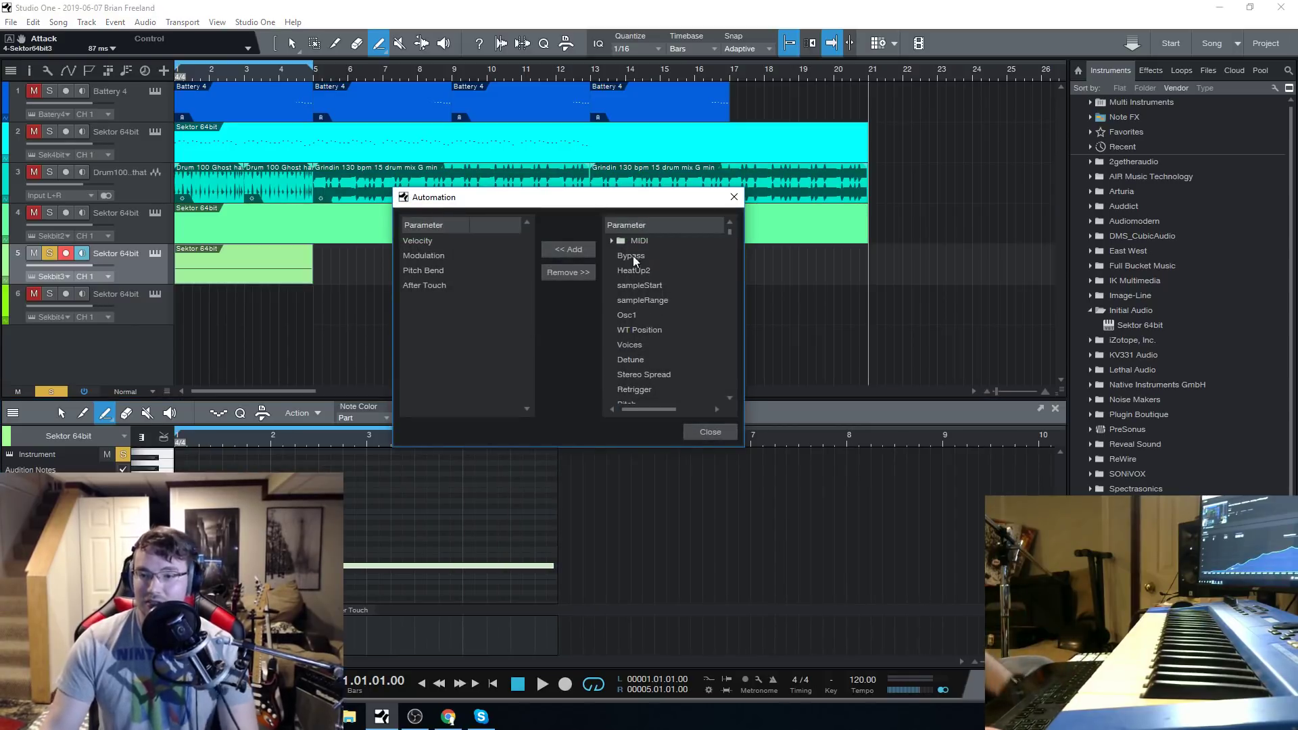
click(611, 241)
scroll(659, 294, down, 10)
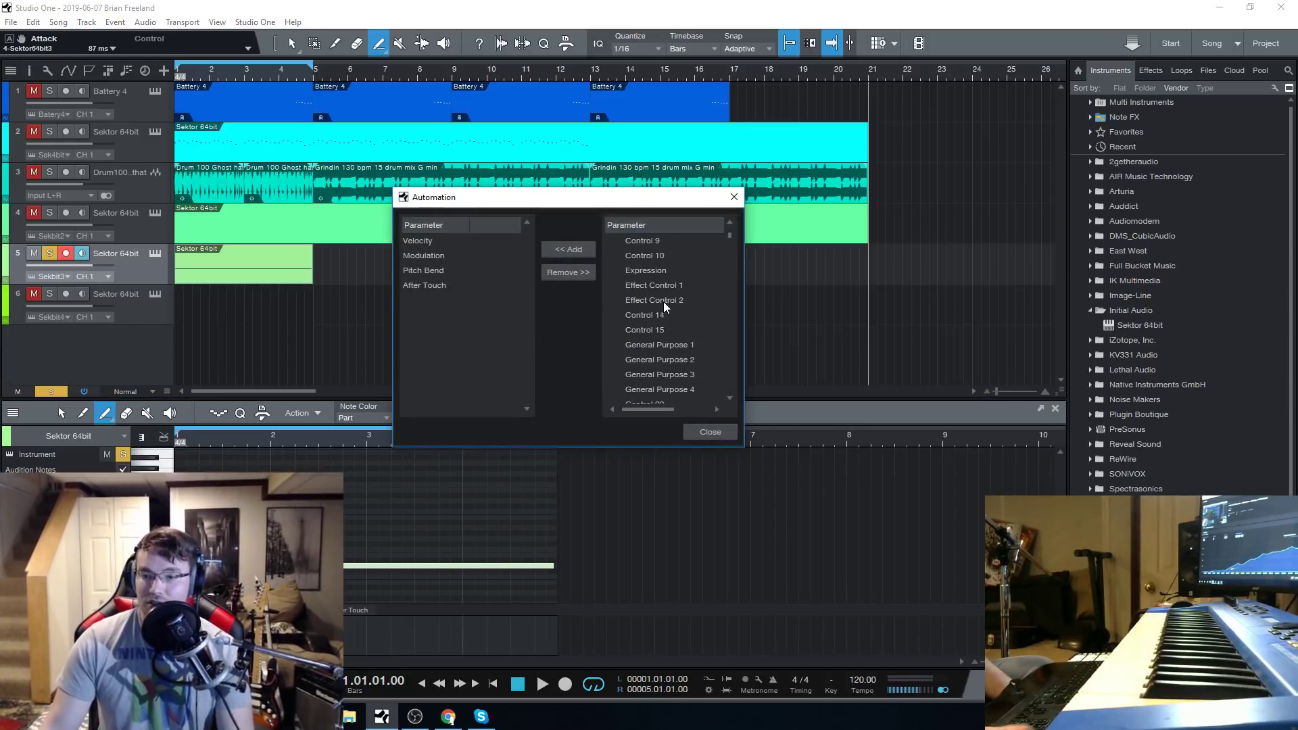
drag(729, 238, 736, 305)
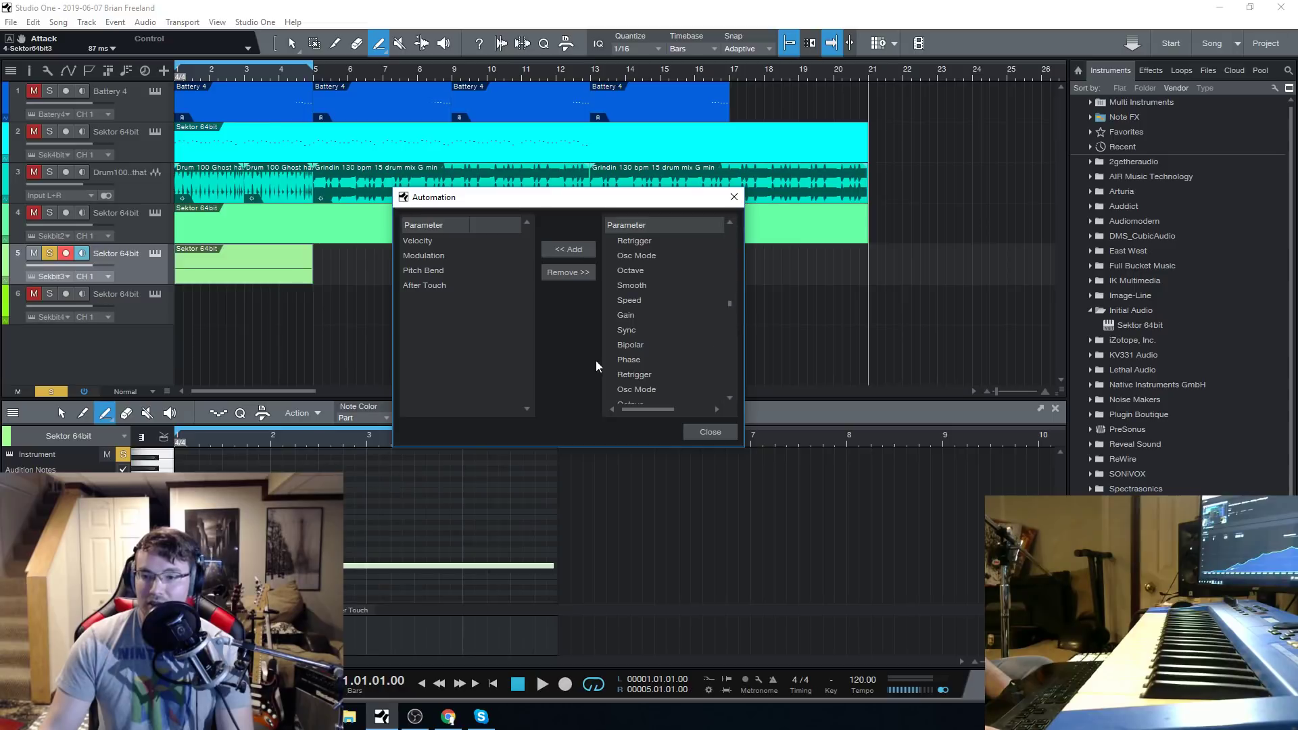
click(714, 434)
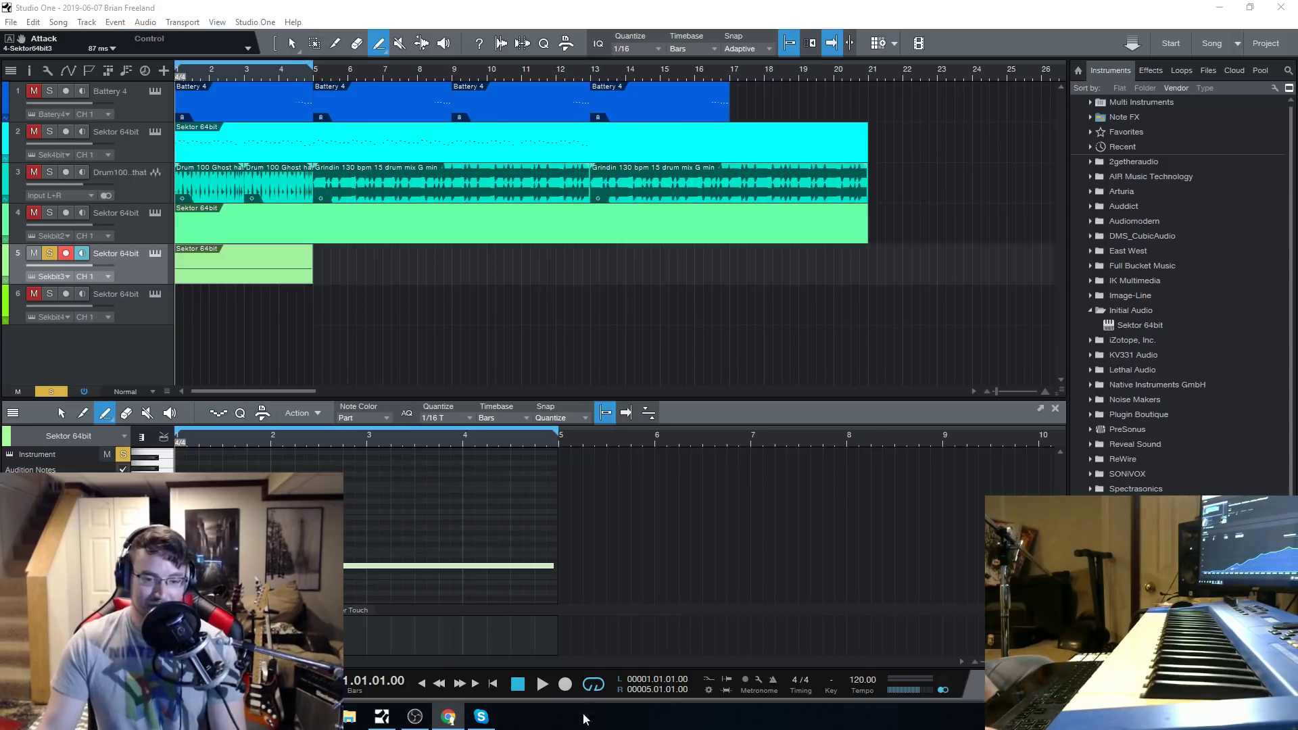
Play the soloed track 5 part briefly and stop playback.
key(space)
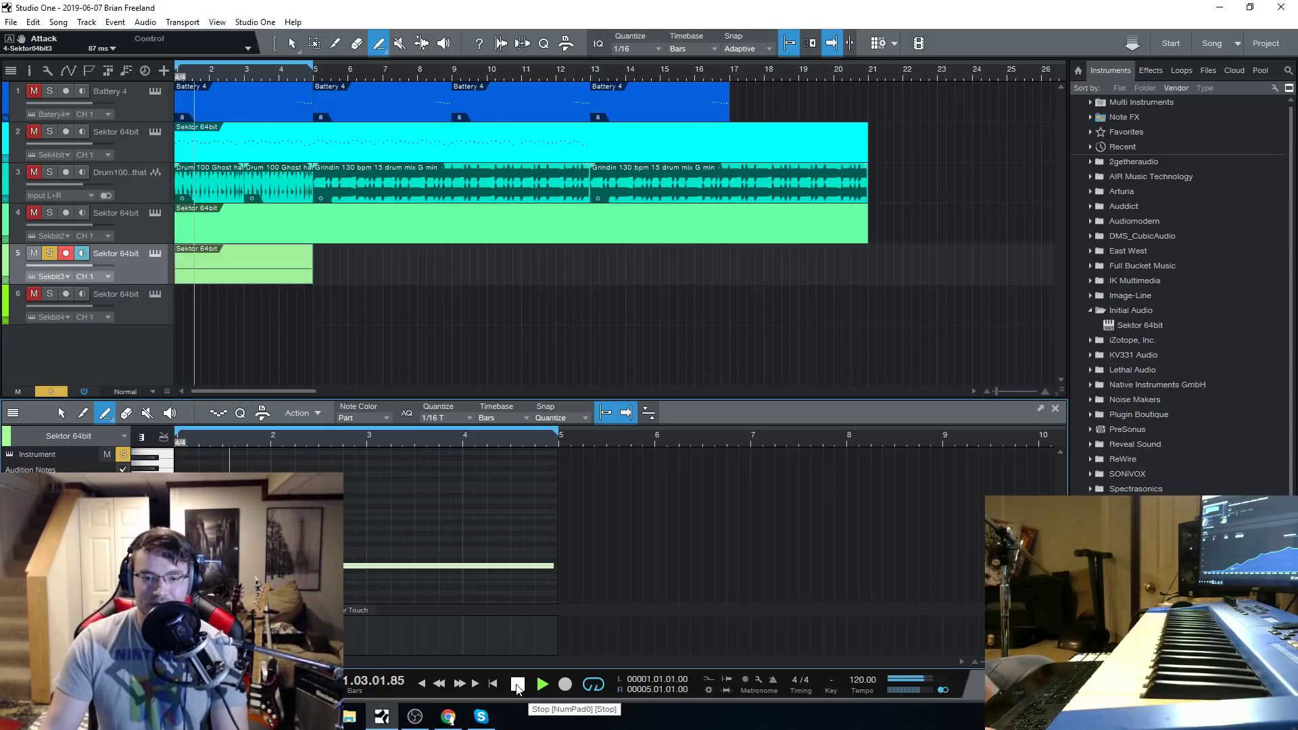
click(516, 685)
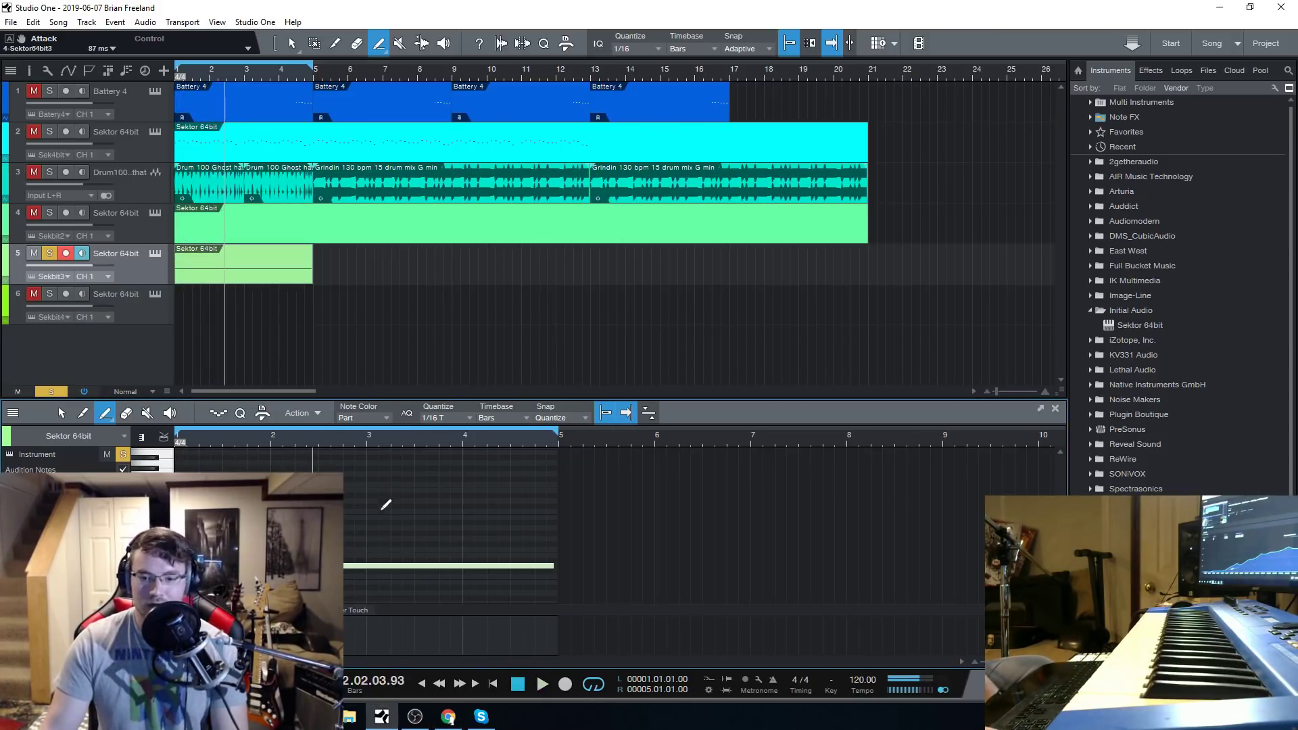
Load the Creep Mode preset in track 5's Sektor and set its envelope attack to 225 ms.
click(154, 253)
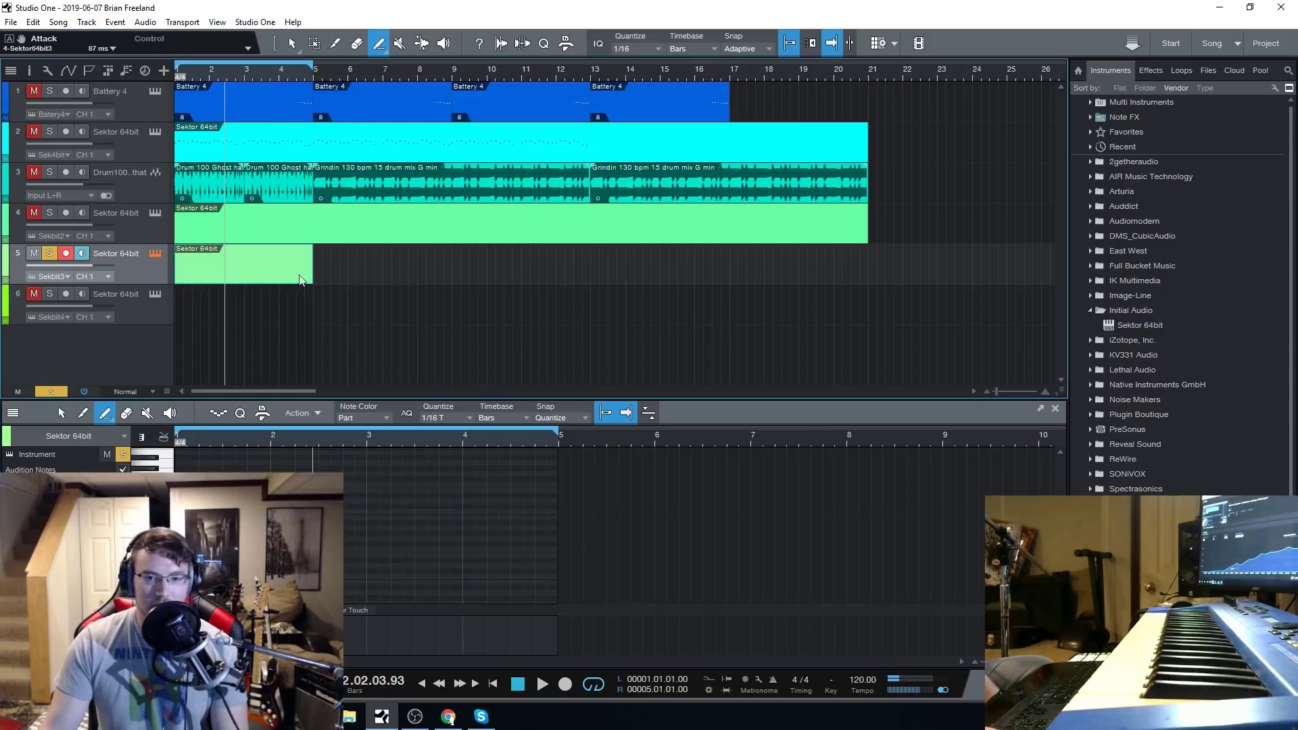
drag(935, 151, 849, 133)
click(713, 321)
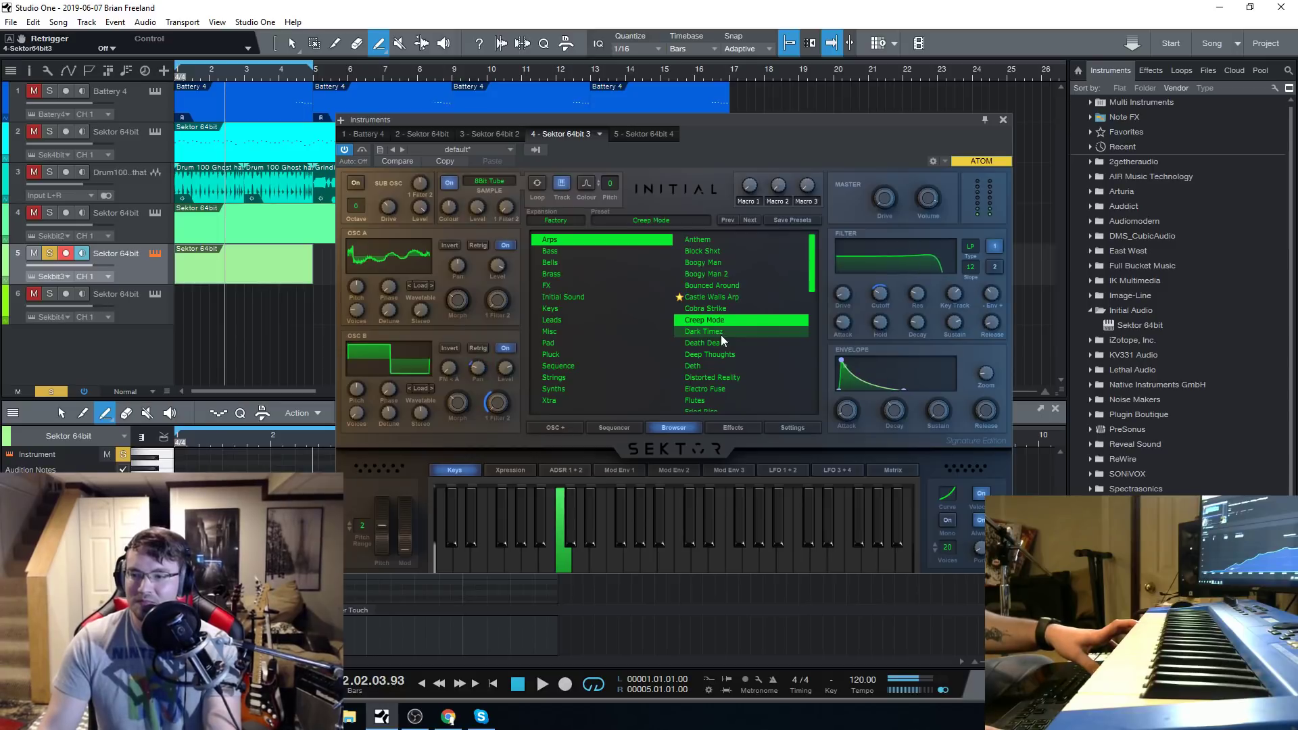
drag(855, 415, 855, 405)
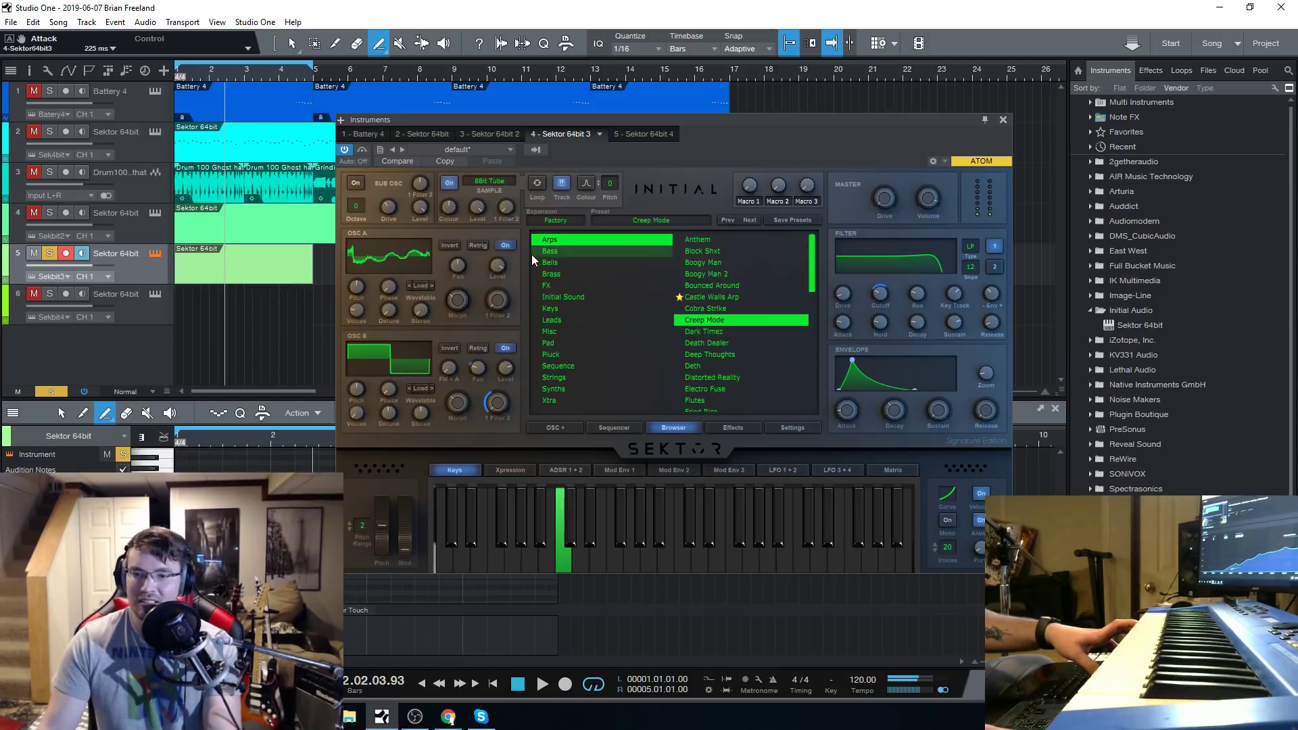
Load the Dark Times preset and return the playhead to the start of the song.
click(711, 331)
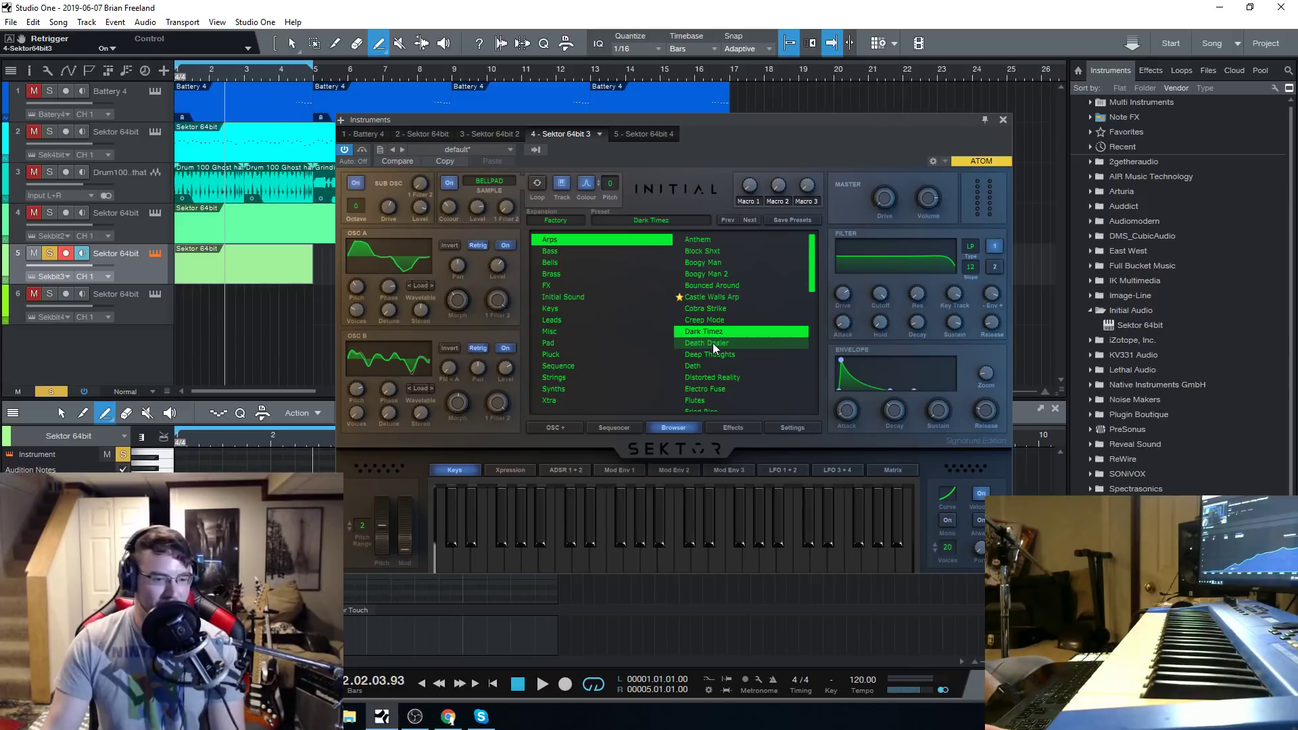
key(alt+Tab)
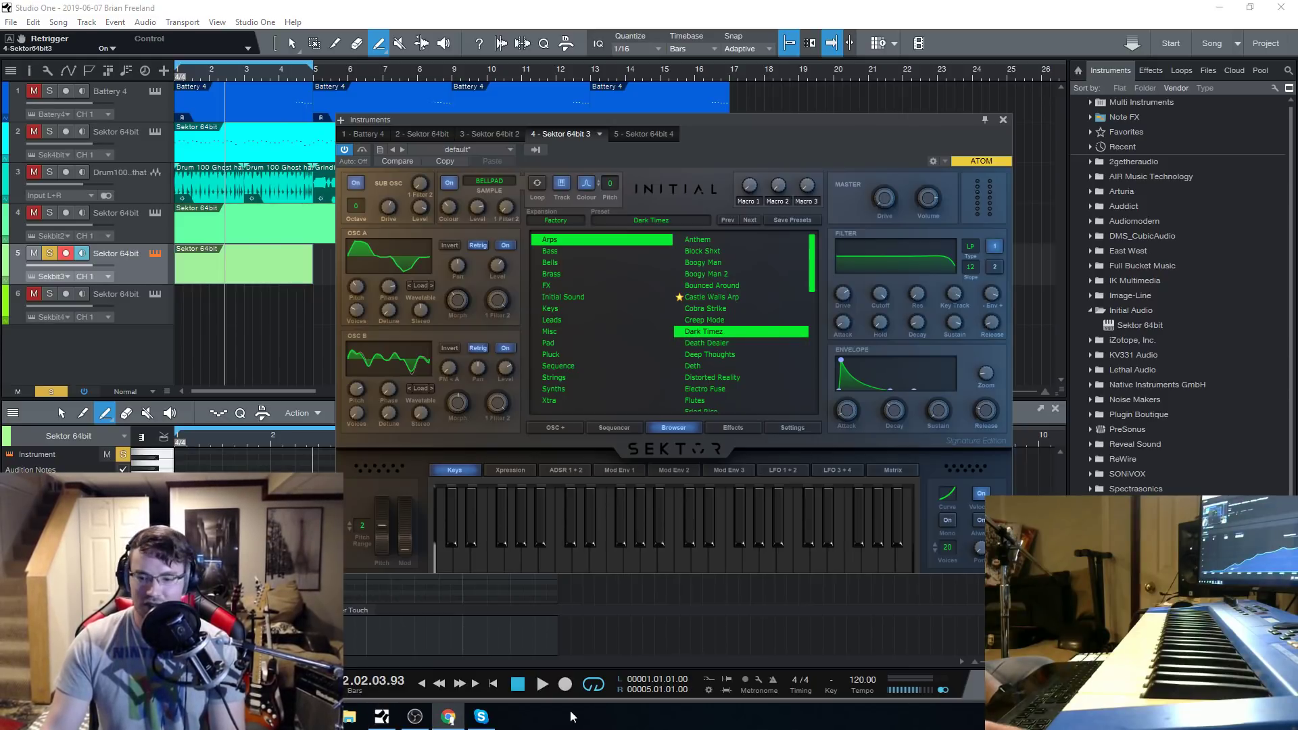
click(519, 689)
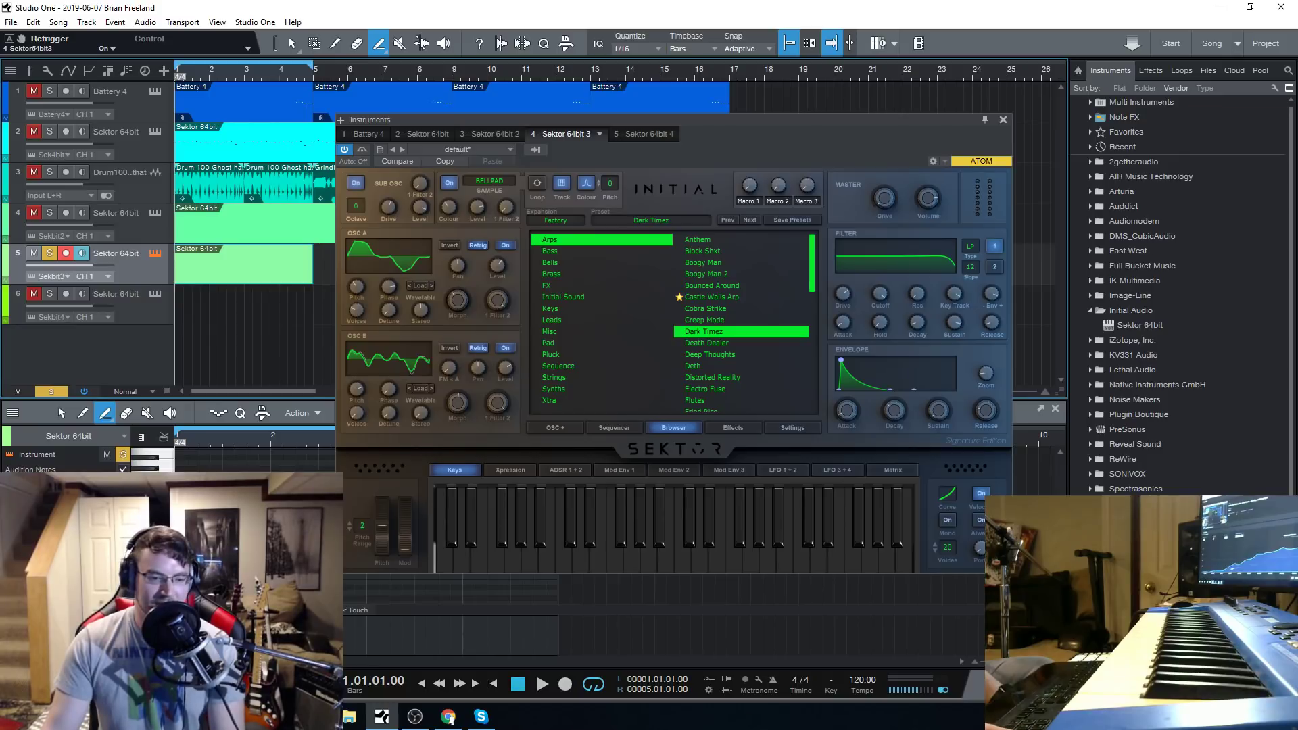
key(alt+Tab)
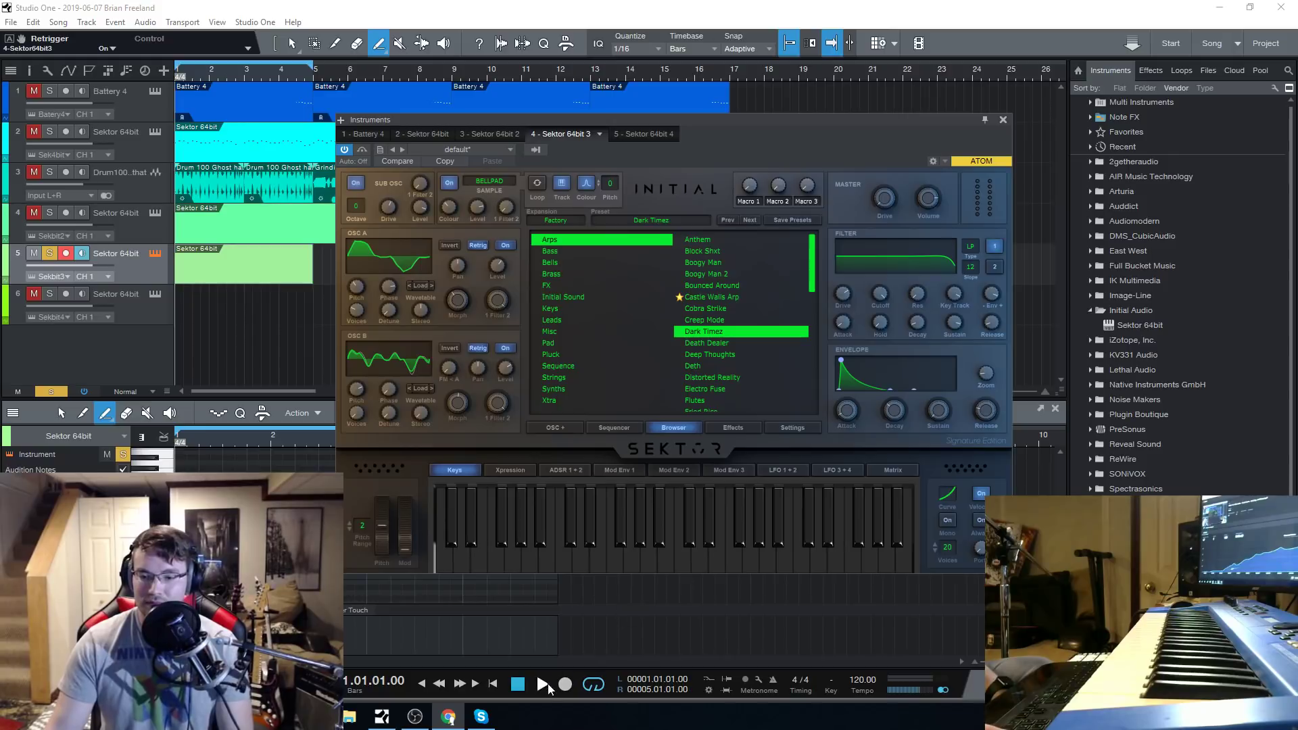
Clear the active solo and play the full arrangement from the start.
click(51, 392)
key(space)
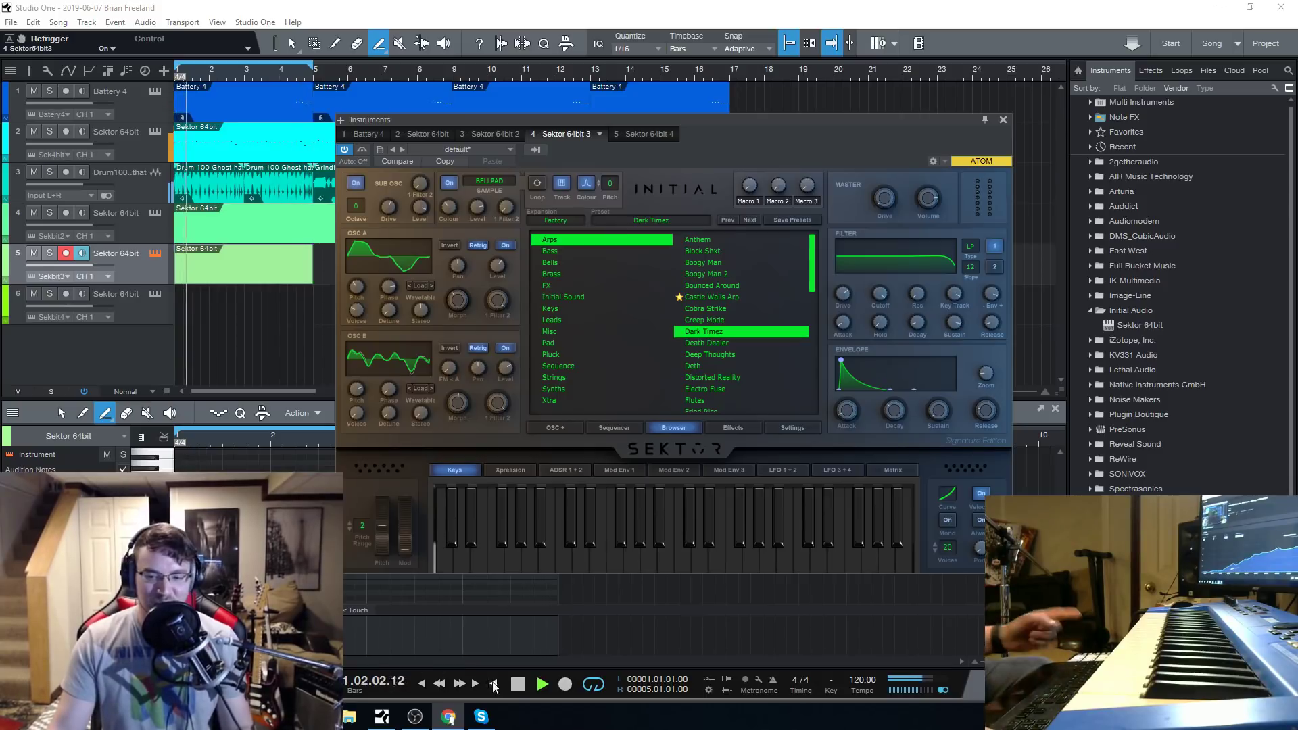
click(521, 686)
key(alt+Tab)
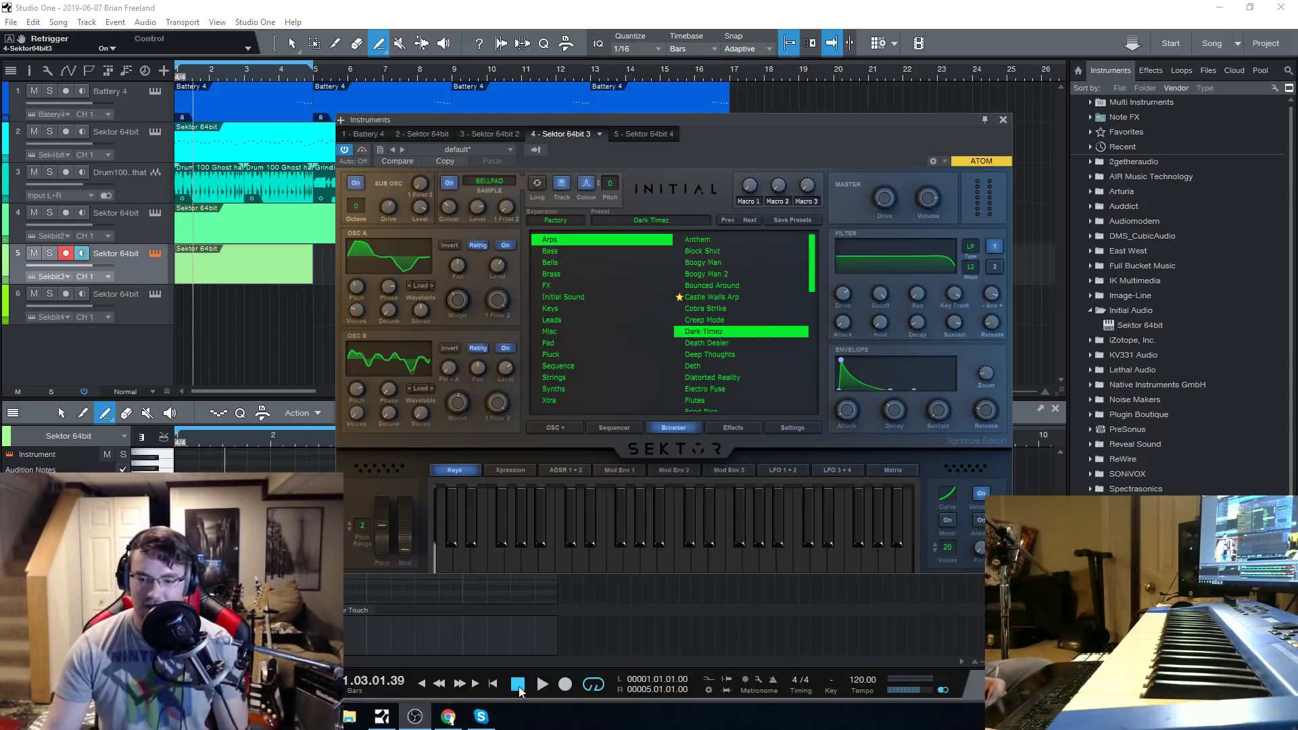
click(519, 688)
click(542, 686)
click(450, 719)
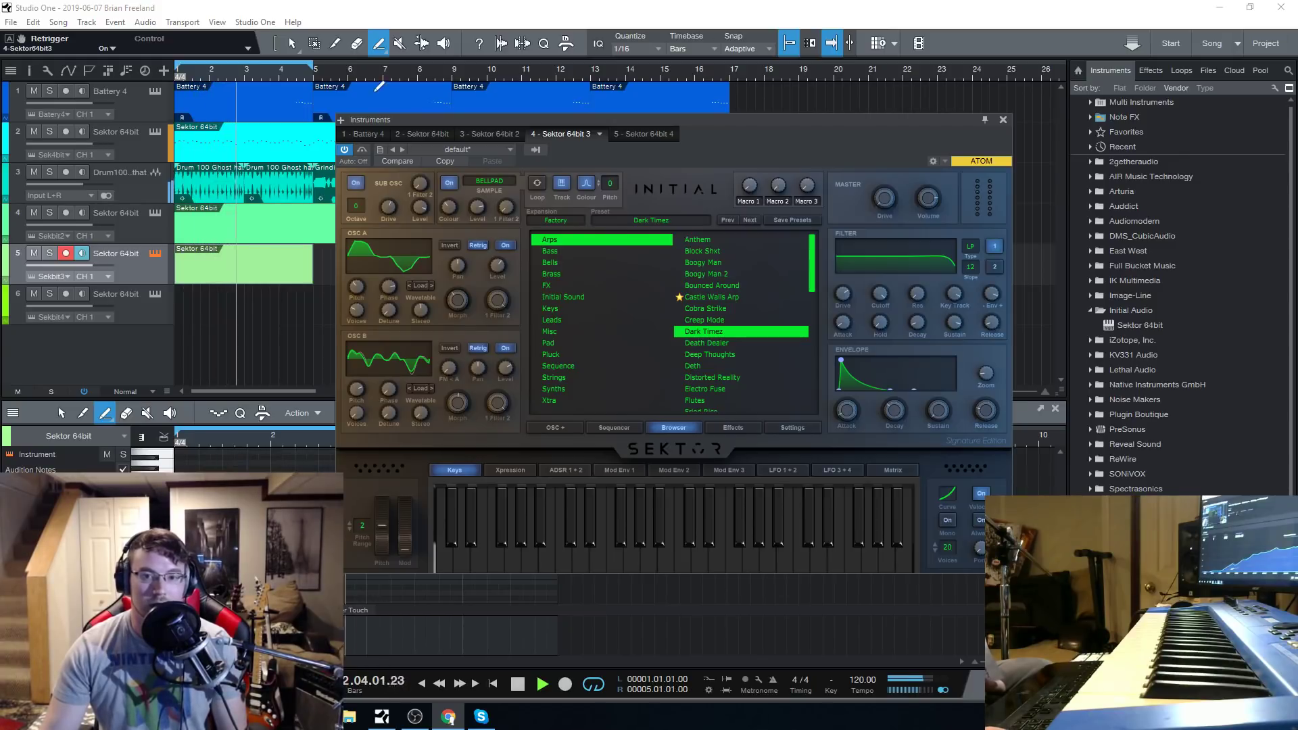
Extend the loop range to end at bar 17 and stop playback.
drag(312, 66, 730, 74)
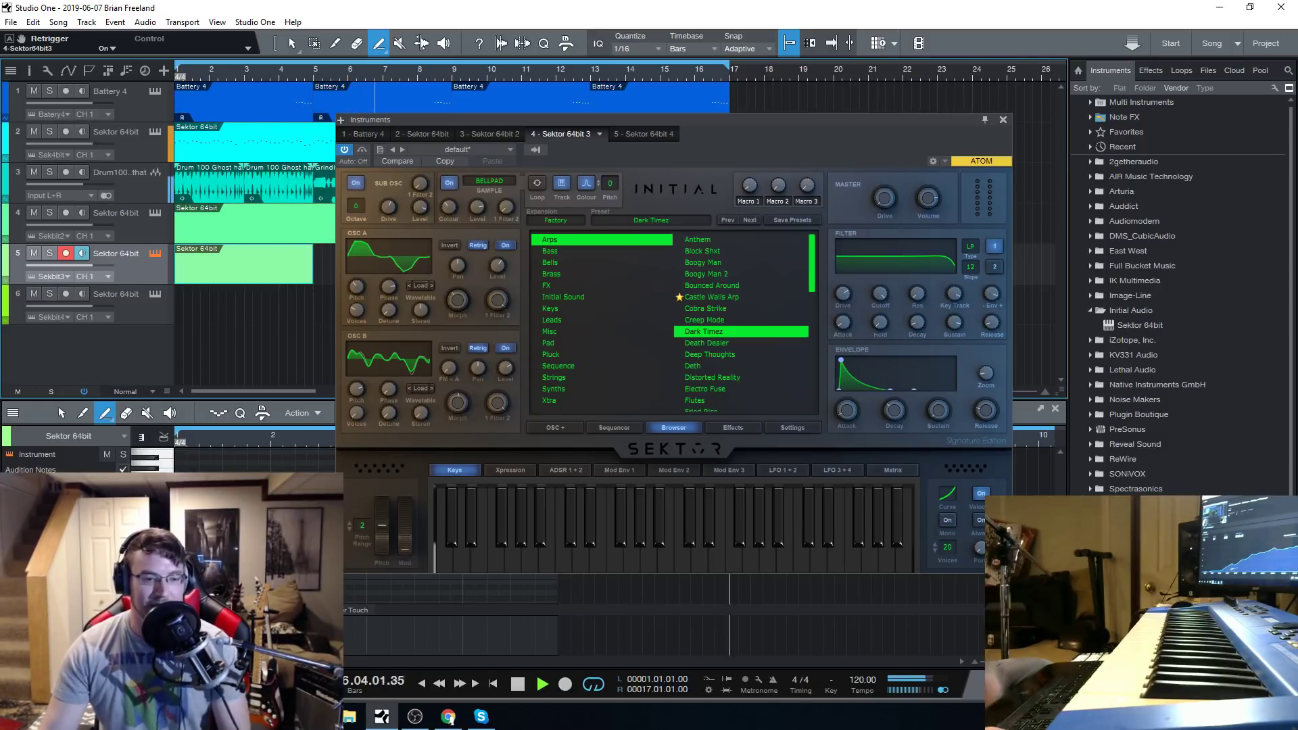
key(space)
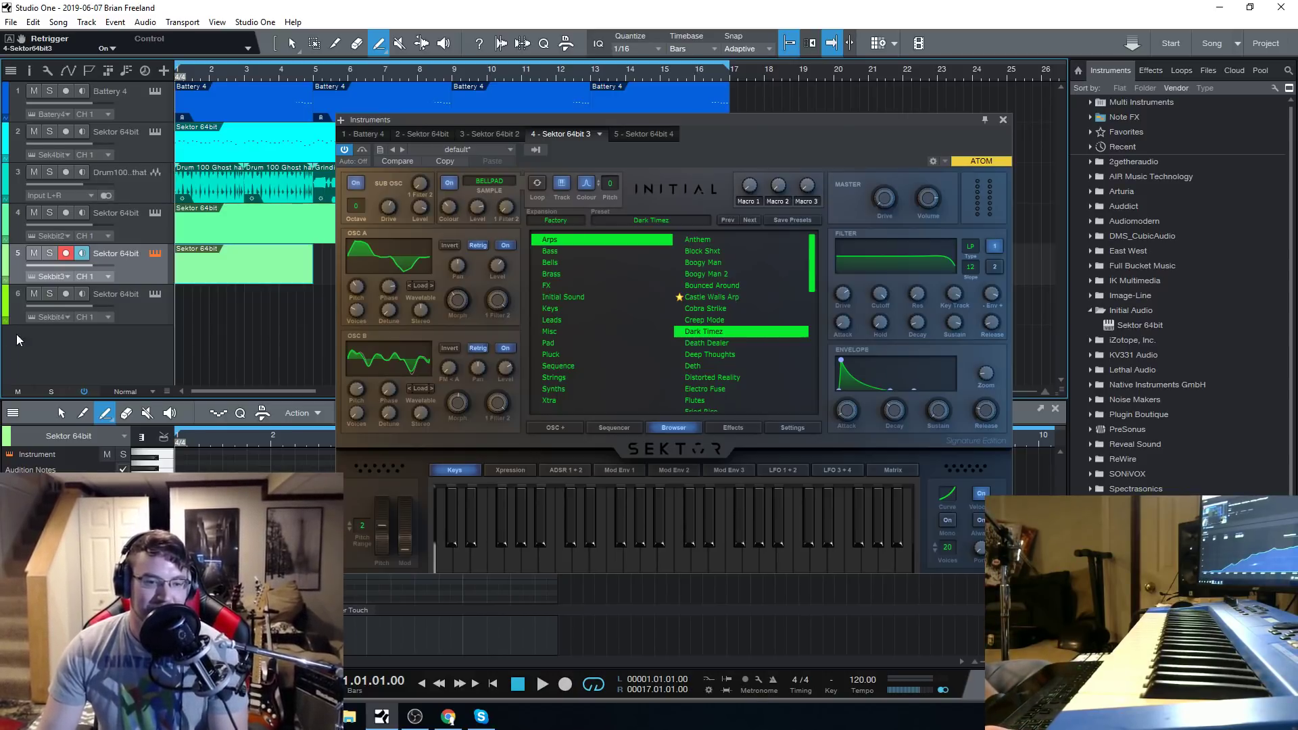
click(449, 717)
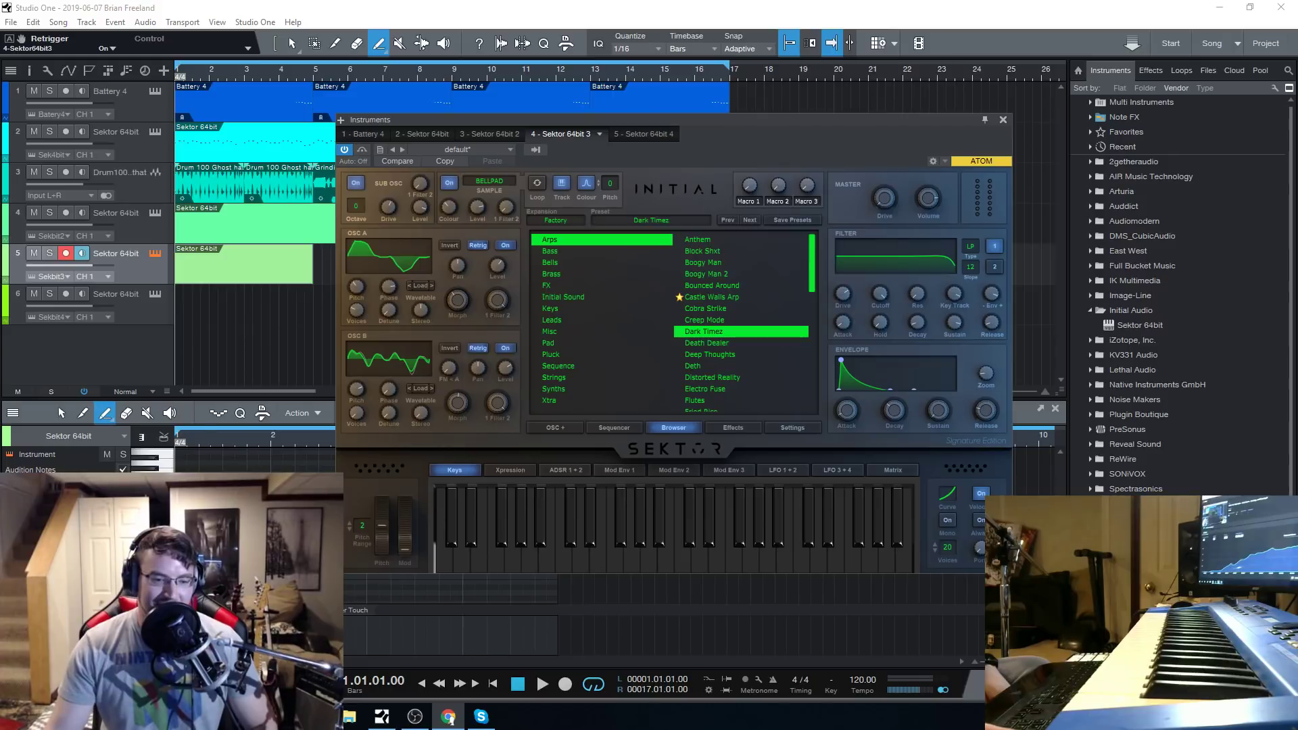
Load the Death Dealer preset on track 5 and set its filter cutoff to 666.36 Hz and oscillator B's wavetable position to 8.3%.
click(1003, 119)
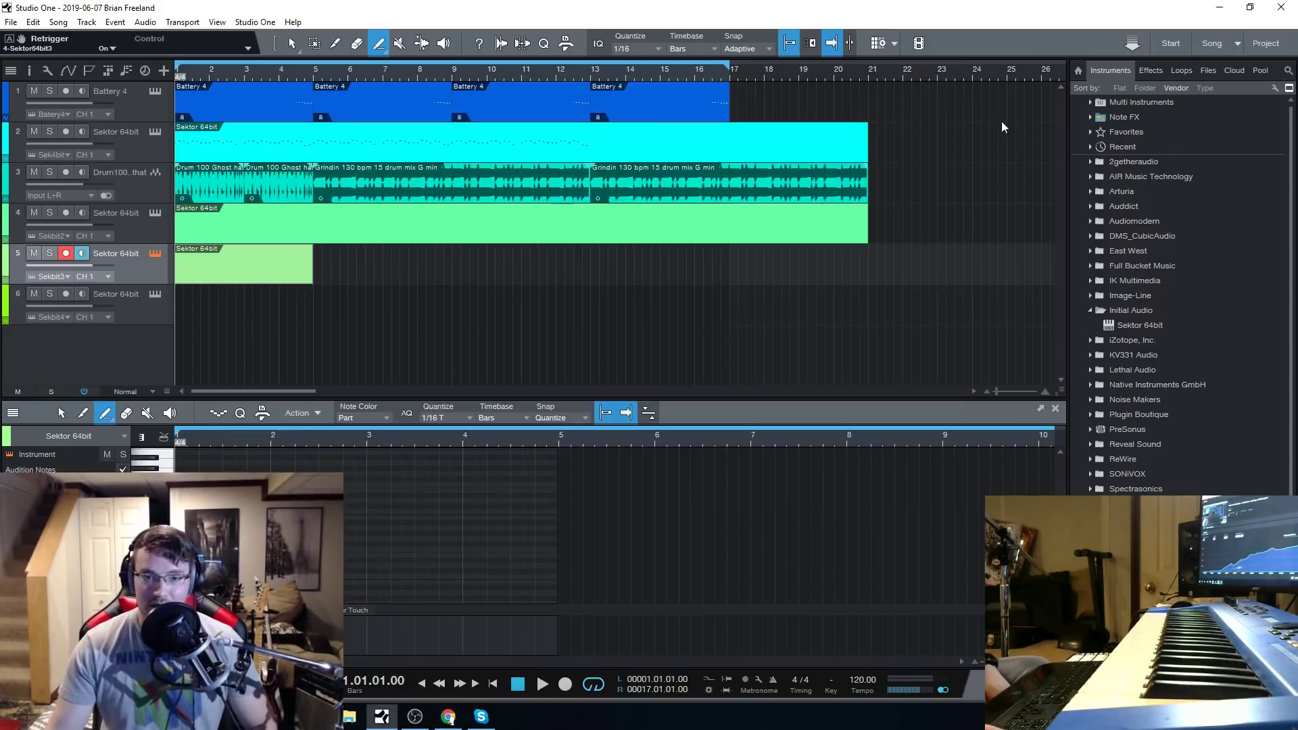
click(155, 257)
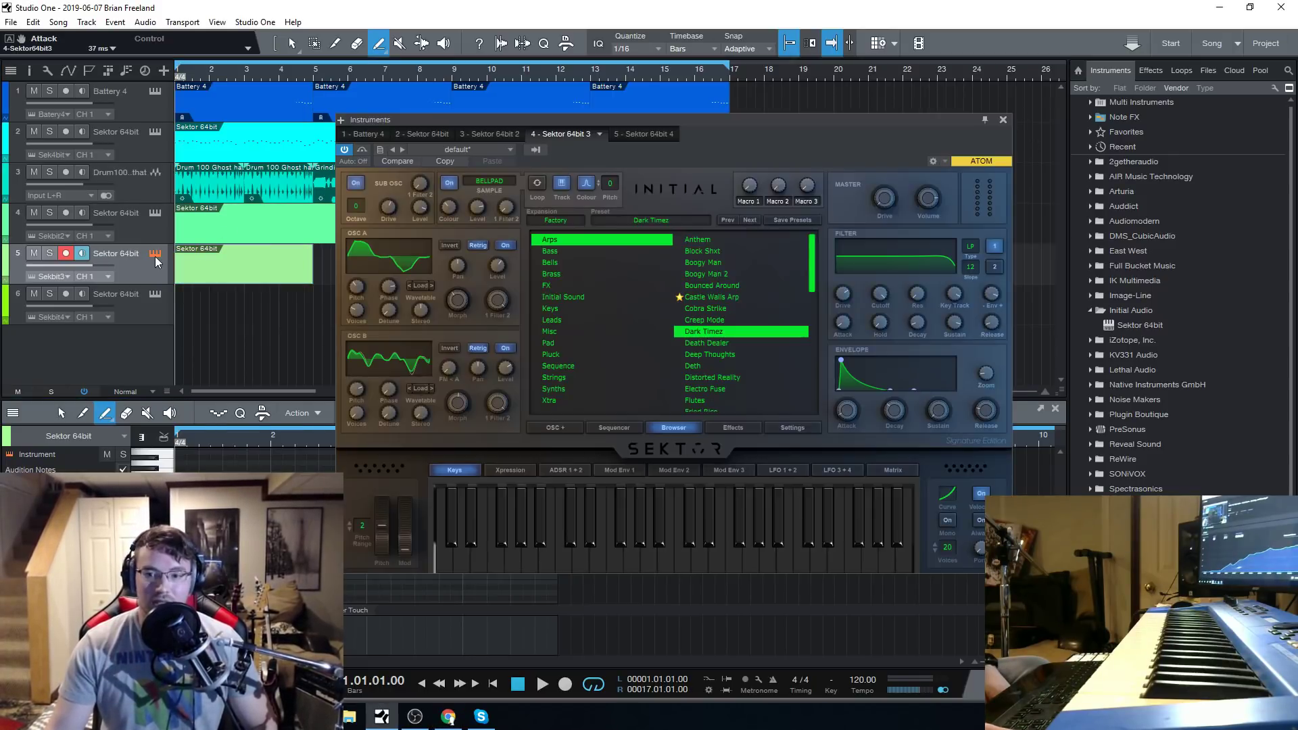
click(721, 343)
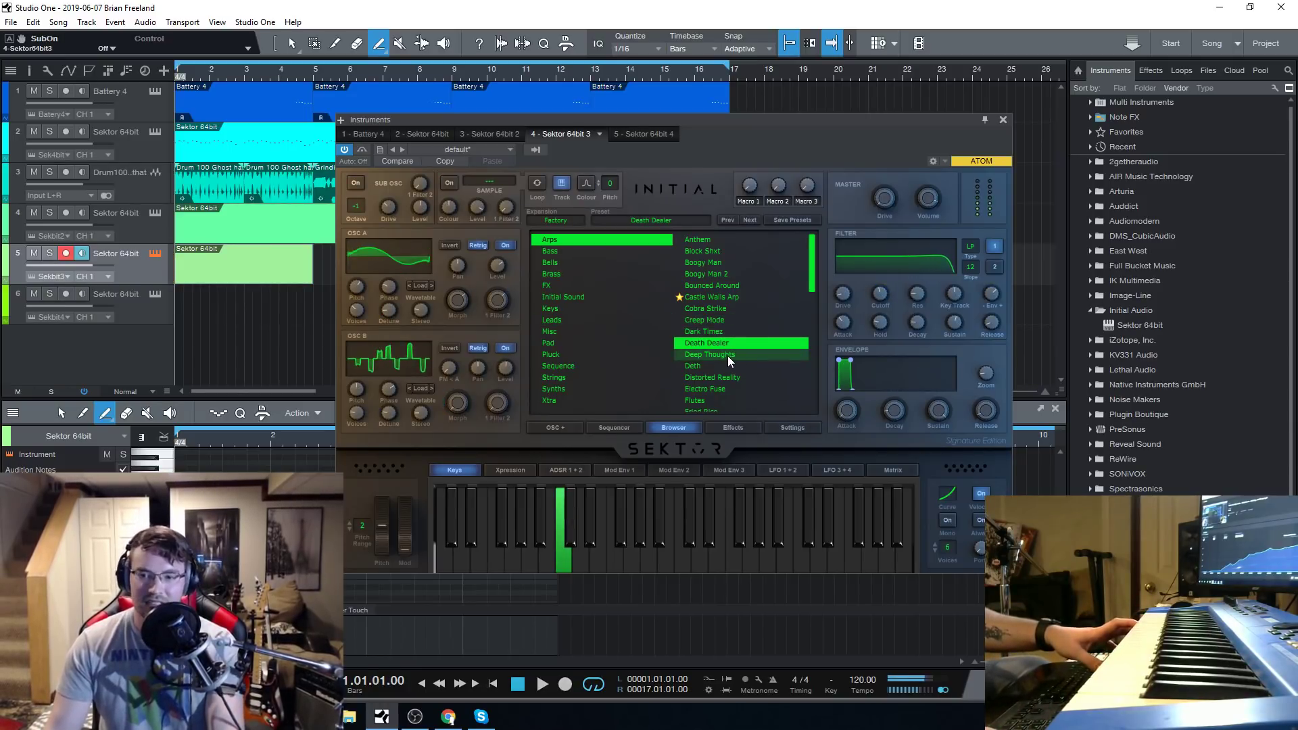
mouse_move(887, 292)
mouse_down()
mouse_move(898, 352)
mouse_move(887, 287)
mouse_up()
click(371, 369)
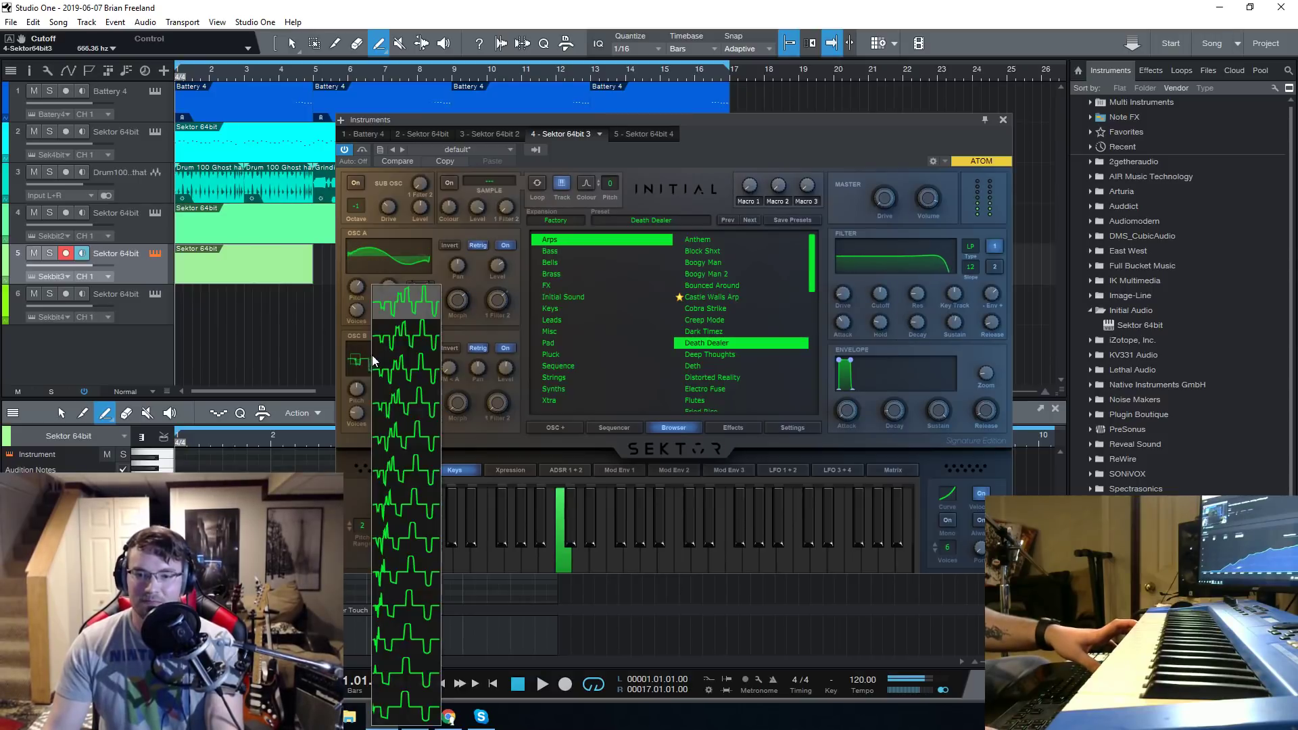
click(412, 348)
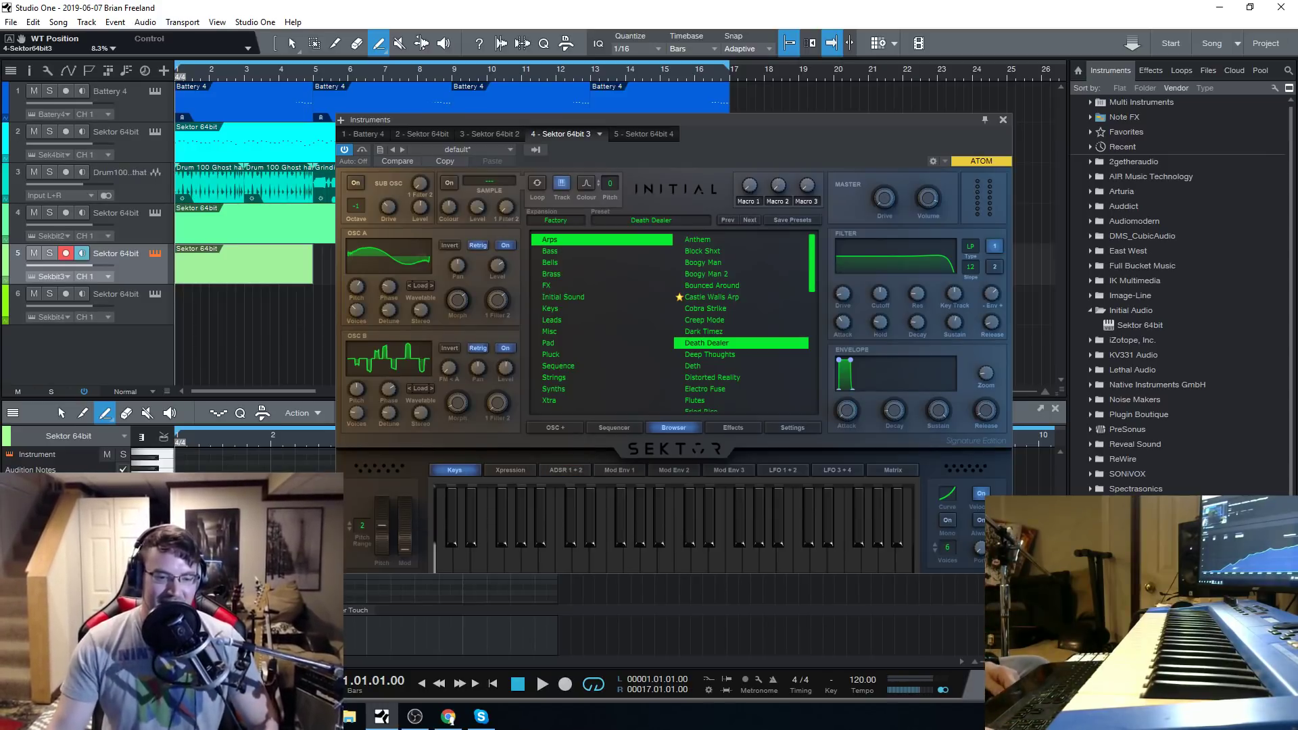
click(448, 717)
Switch on oscillator B and the sub oscillator, and adjust the filter cutoff and set the attack to 0 ms.
mouse_move(422, 253)
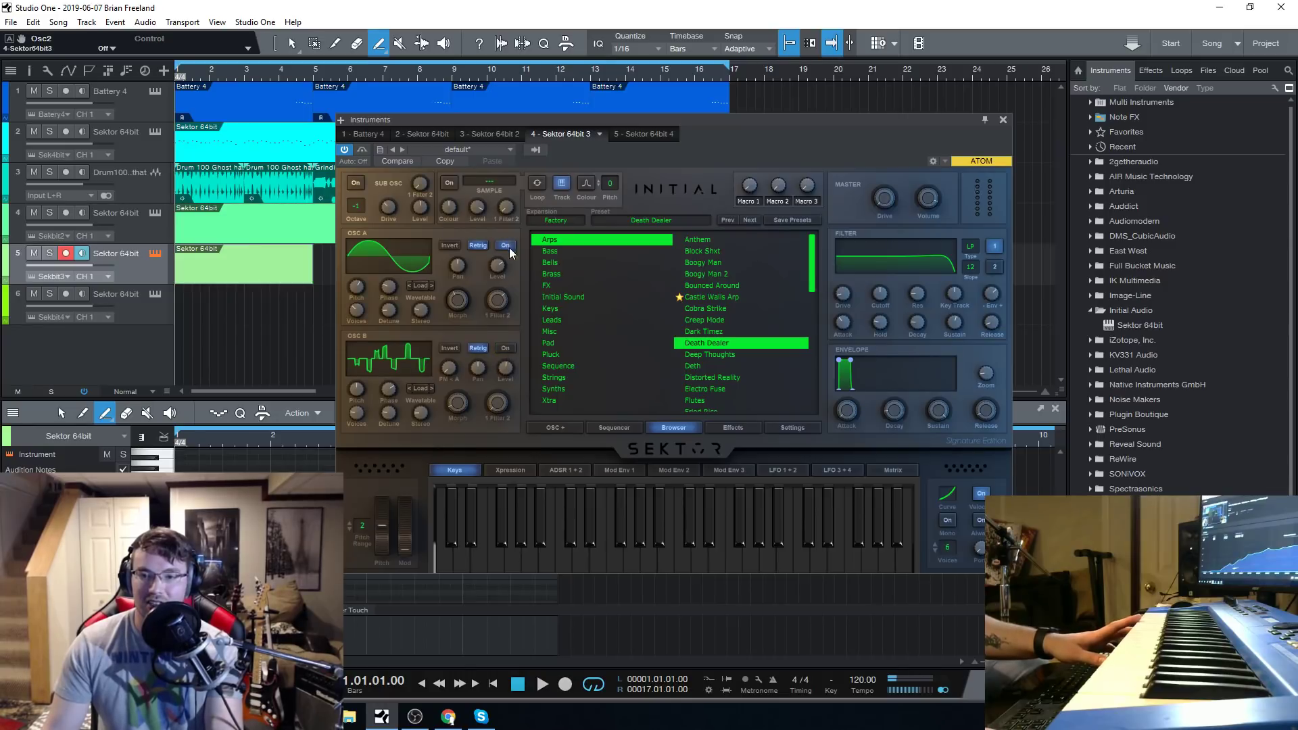
click(505, 348)
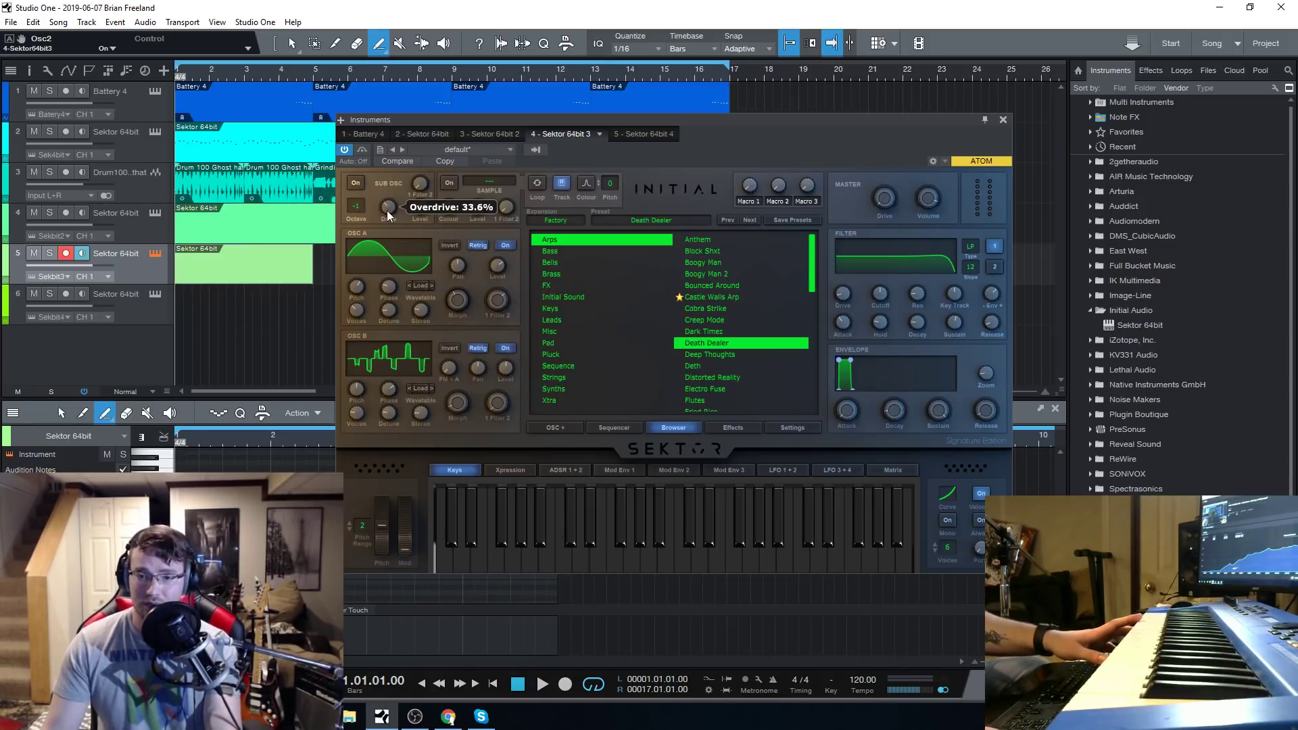
click(357, 183)
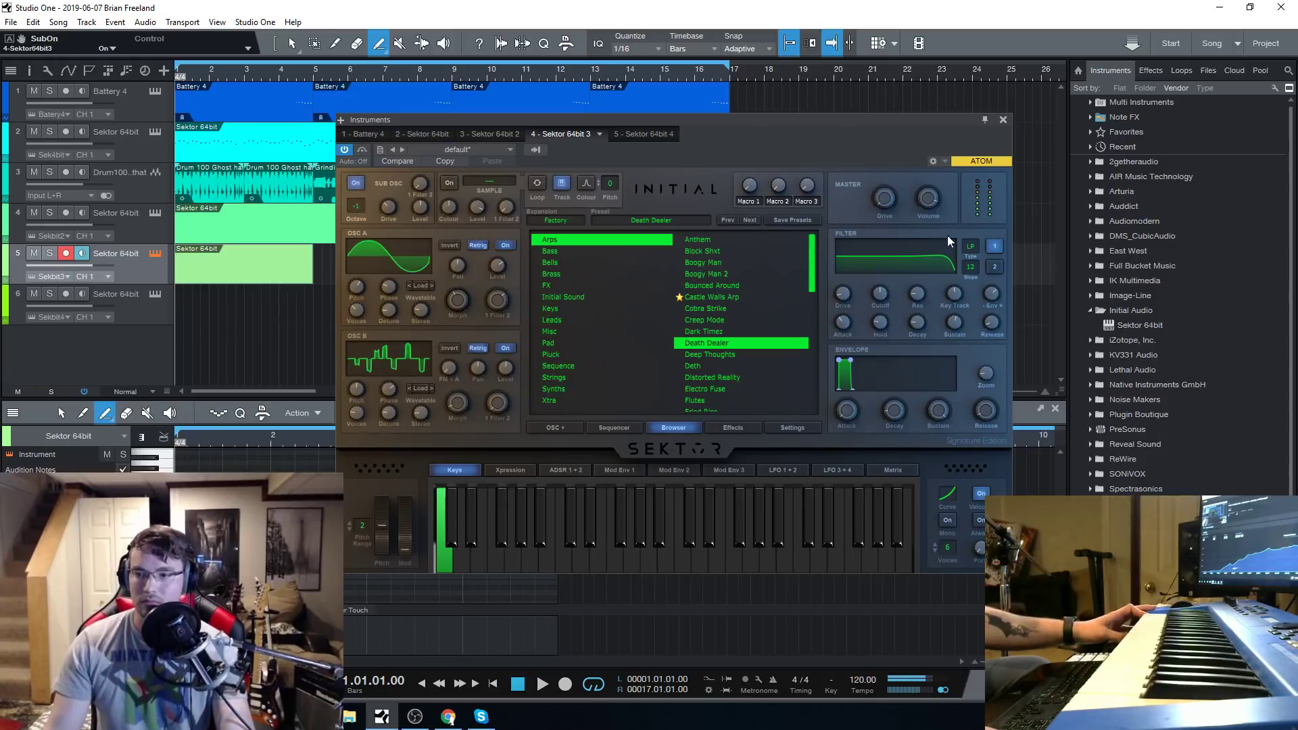
drag(885, 305, 906, 350)
drag(843, 295, 853, 358)
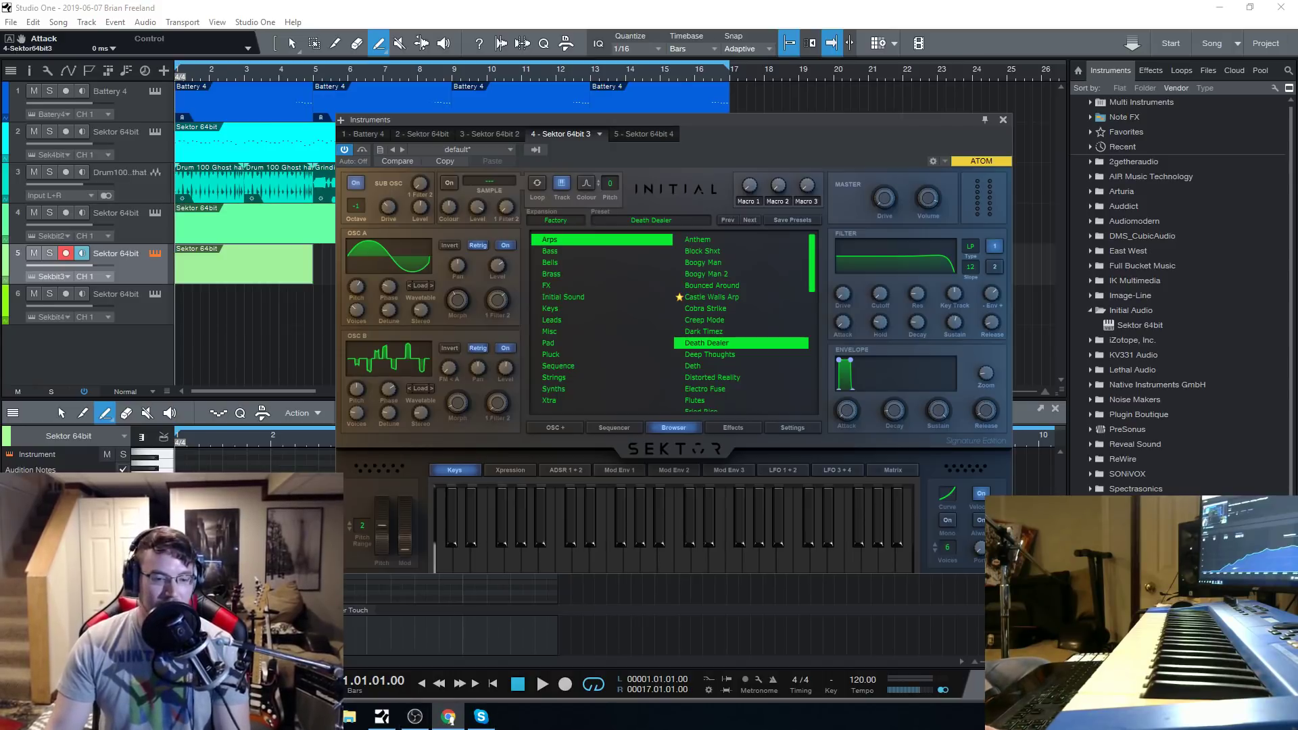
Move the Sektor instrument window slightly up and to the left over the arrangement.
drag(722, 121, 698, 121)
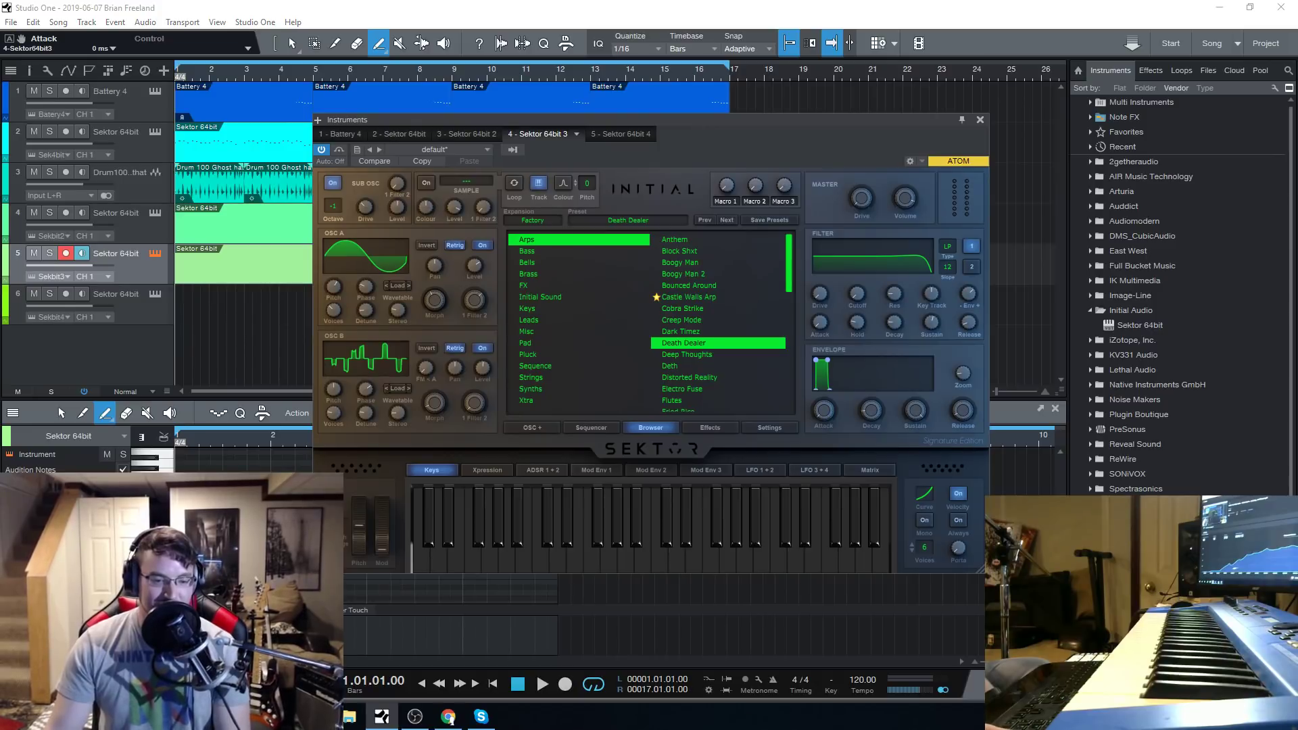
drag(717, 123, 698, 94)
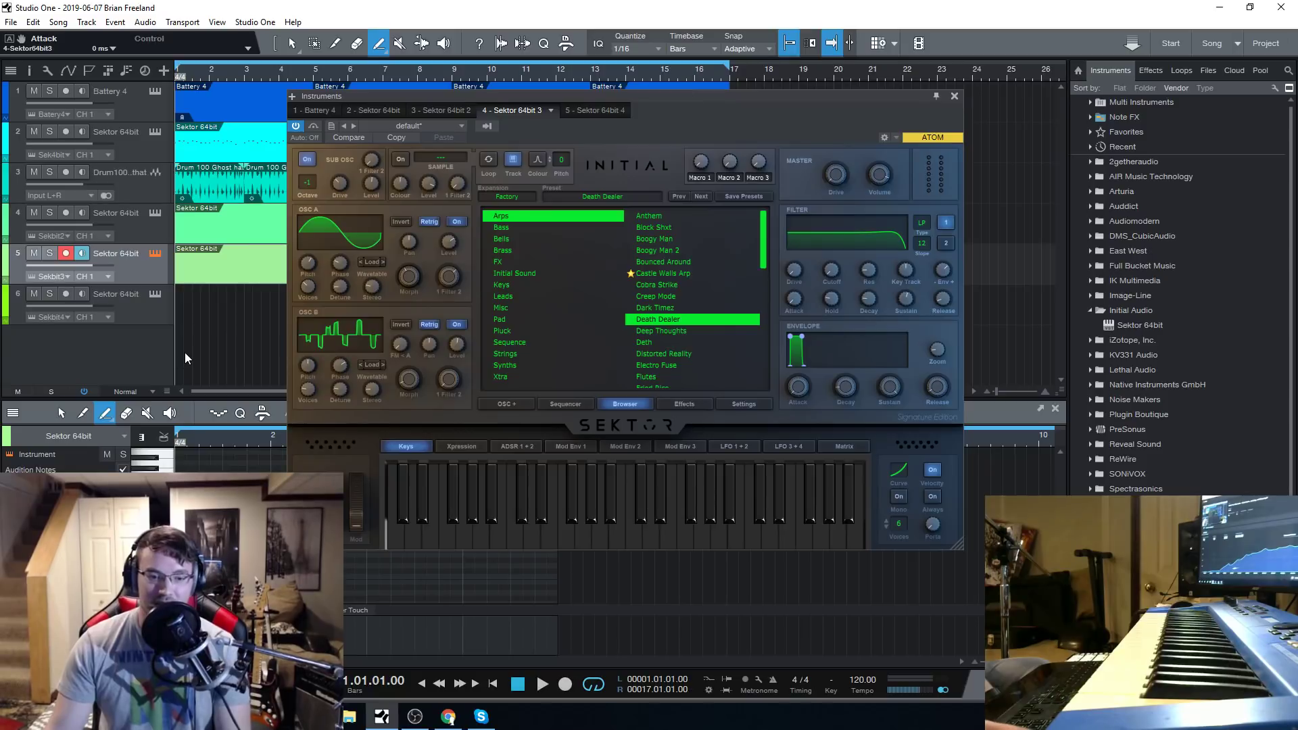
key(alt+Tab)
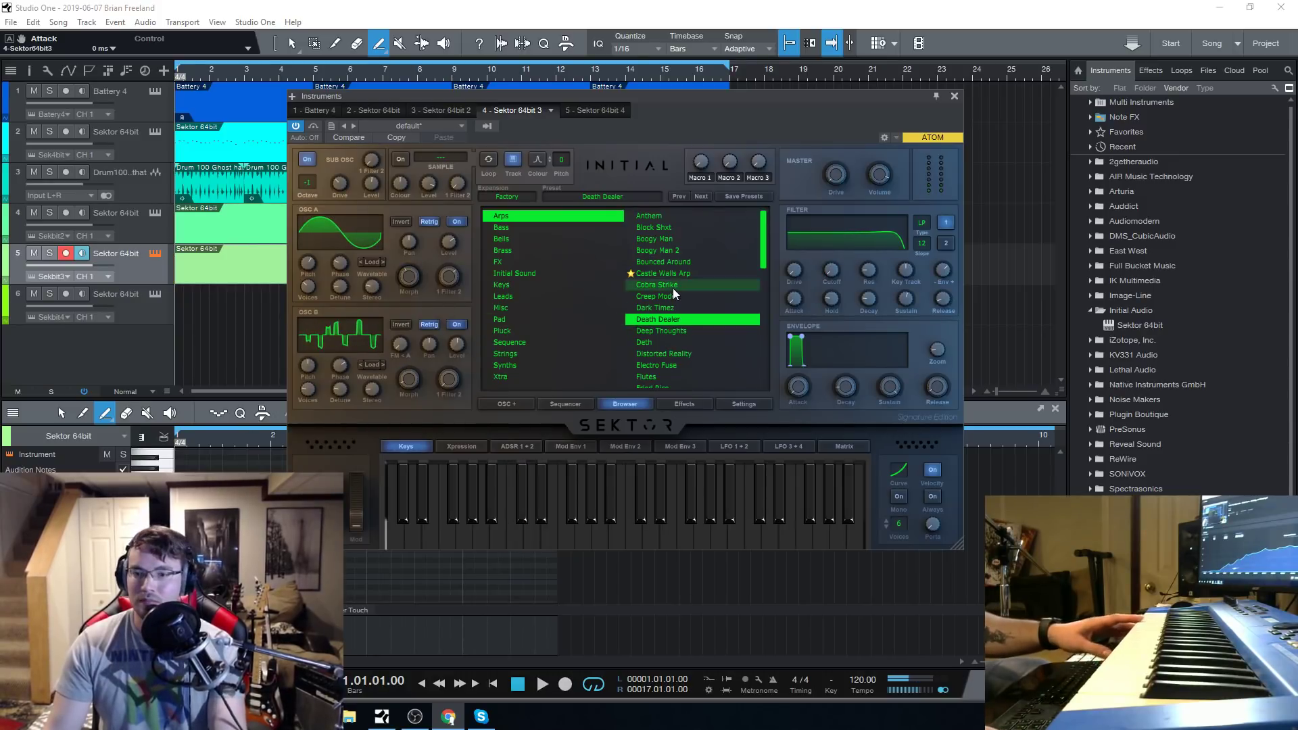
Audition the Deep Thoughts and Deth arp presets on track 5, and lower Deth's filter cutoff to 20 Hz.
click(671, 331)
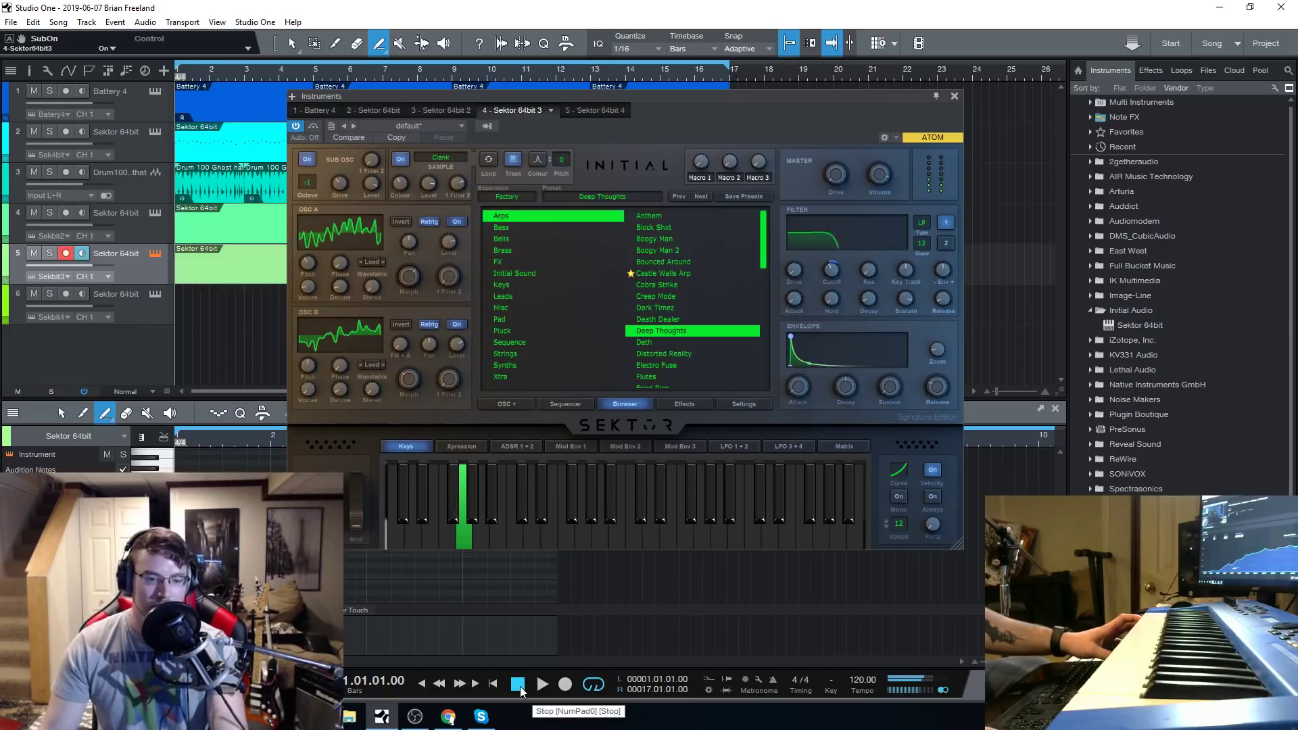
click(687, 342)
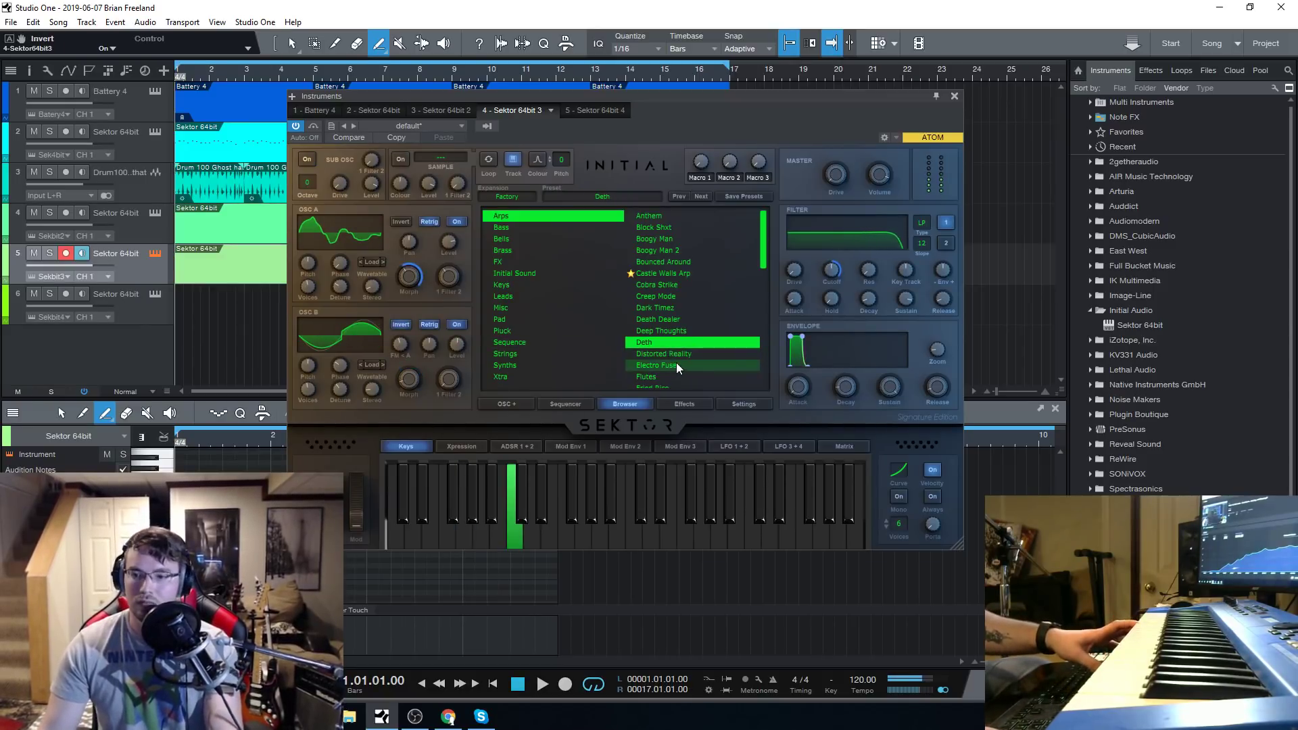
mouse_move(825, 273)
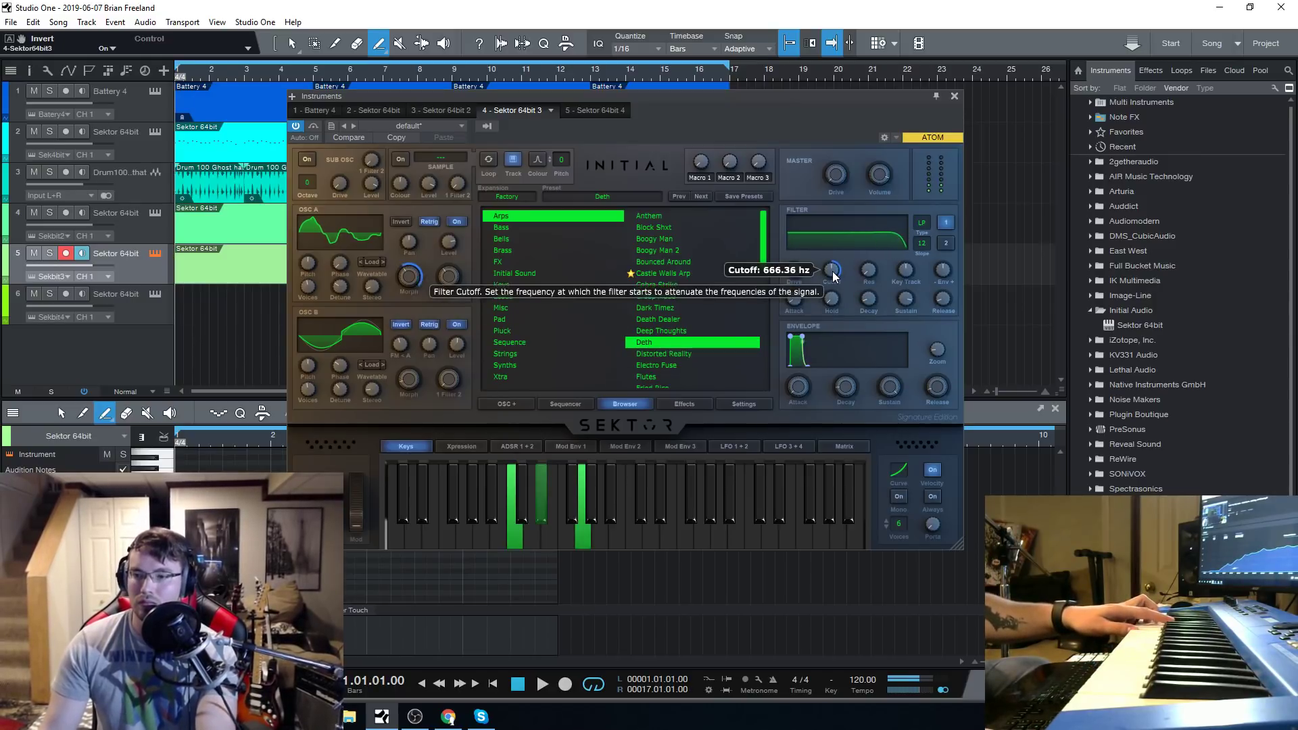
drag(834, 273, 837, 322)
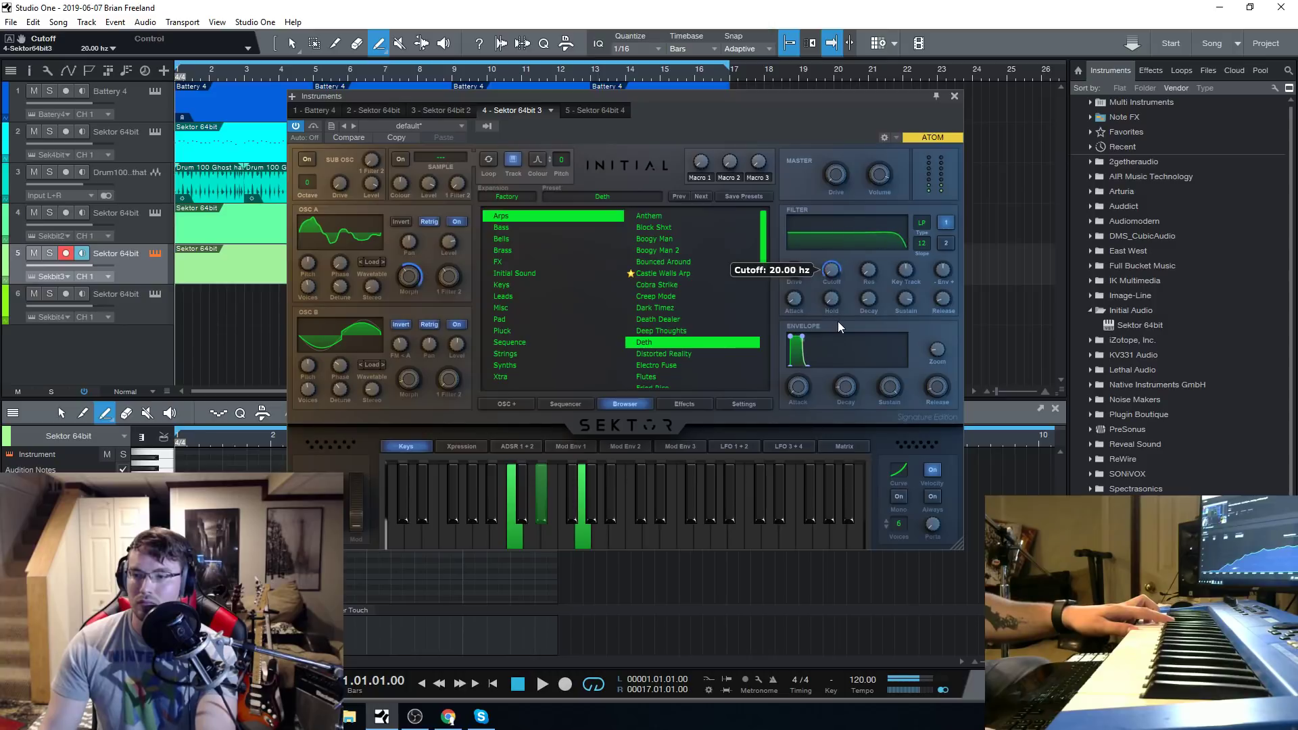
drag(803, 261, 808, 225)
Reshape frame 9 of oscillator A's wavetable in the waveform editor, and switch the oscillator off.
click(374, 233)
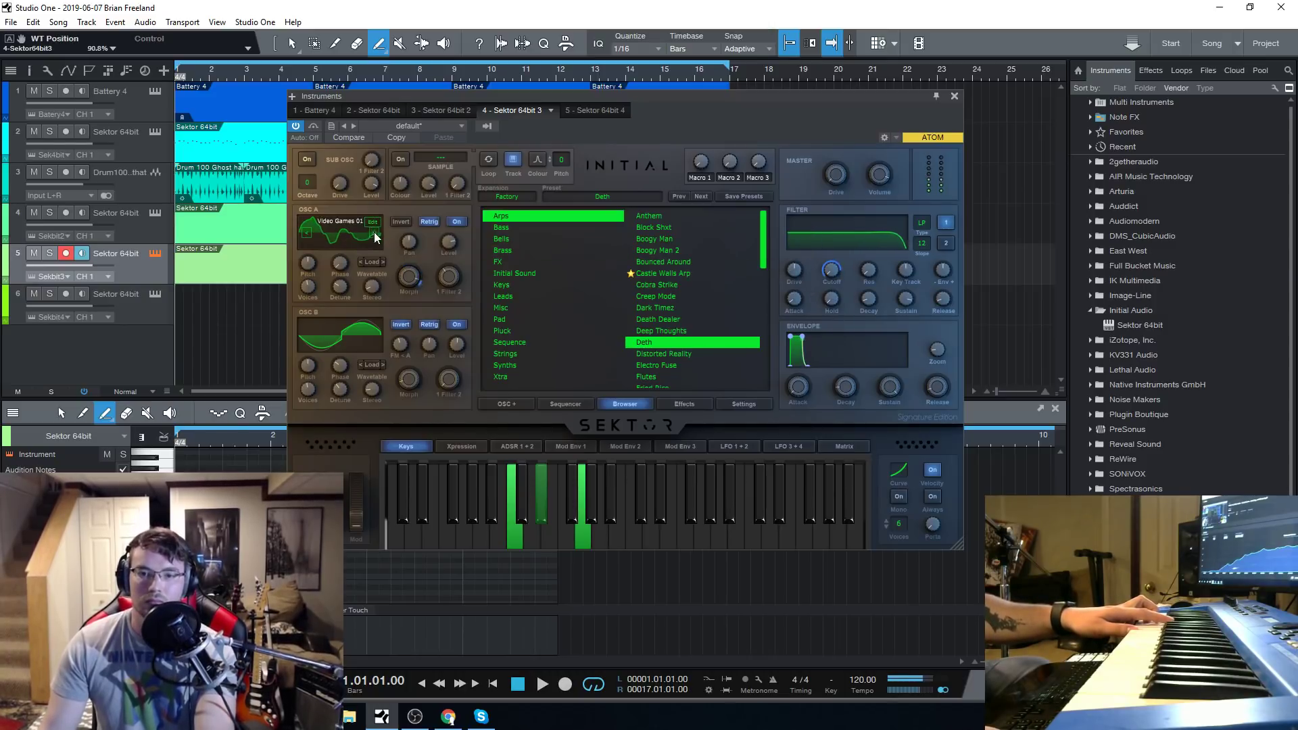
click(374, 233)
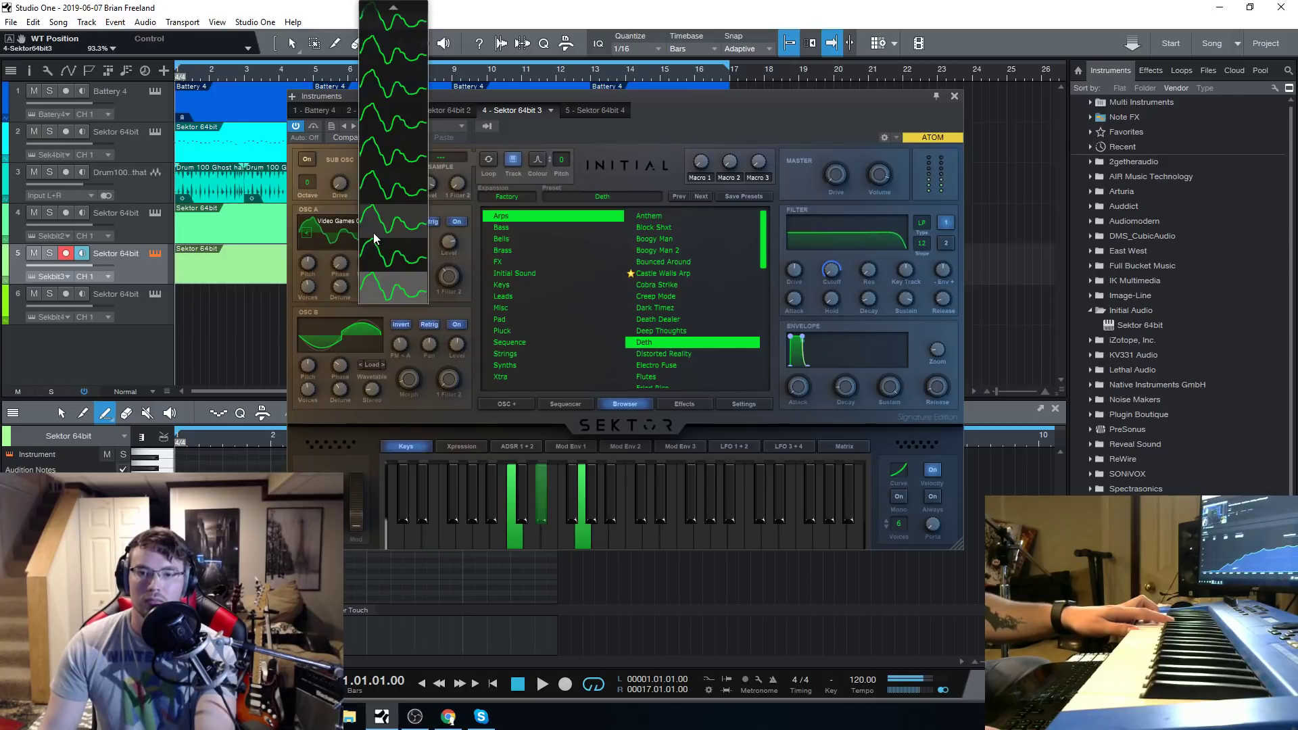
click(380, 84)
click(374, 225)
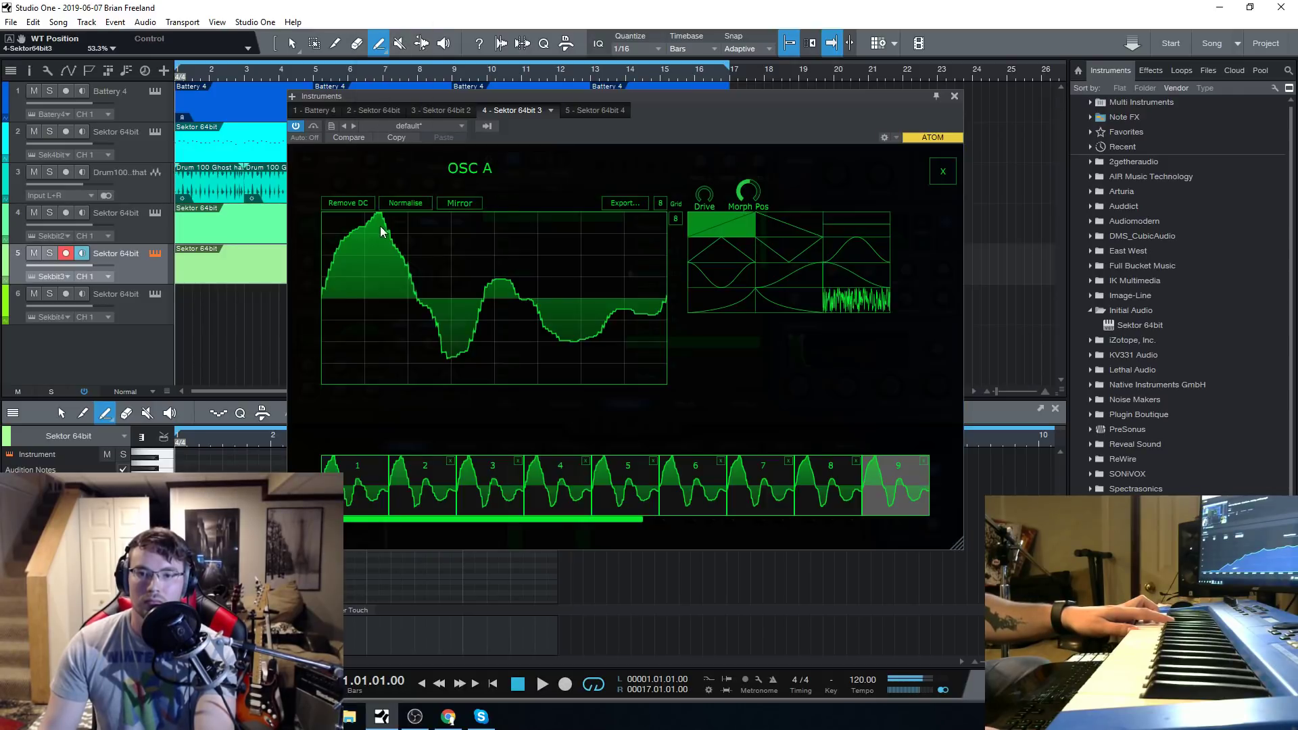
click(942, 173)
click(458, 223)
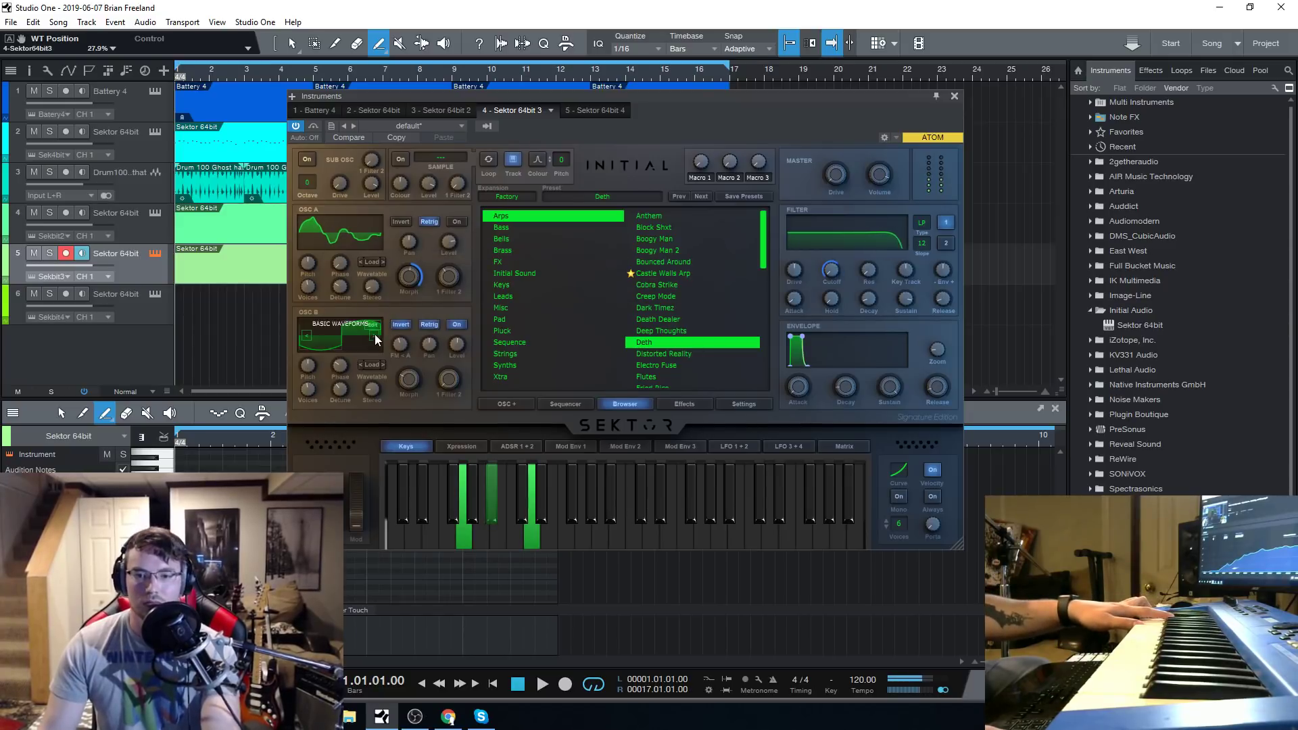
Open oscillator B's waveform editor and redraw several grid segments of wavetable frame 4 with the ramp shape.
click(374, 336)
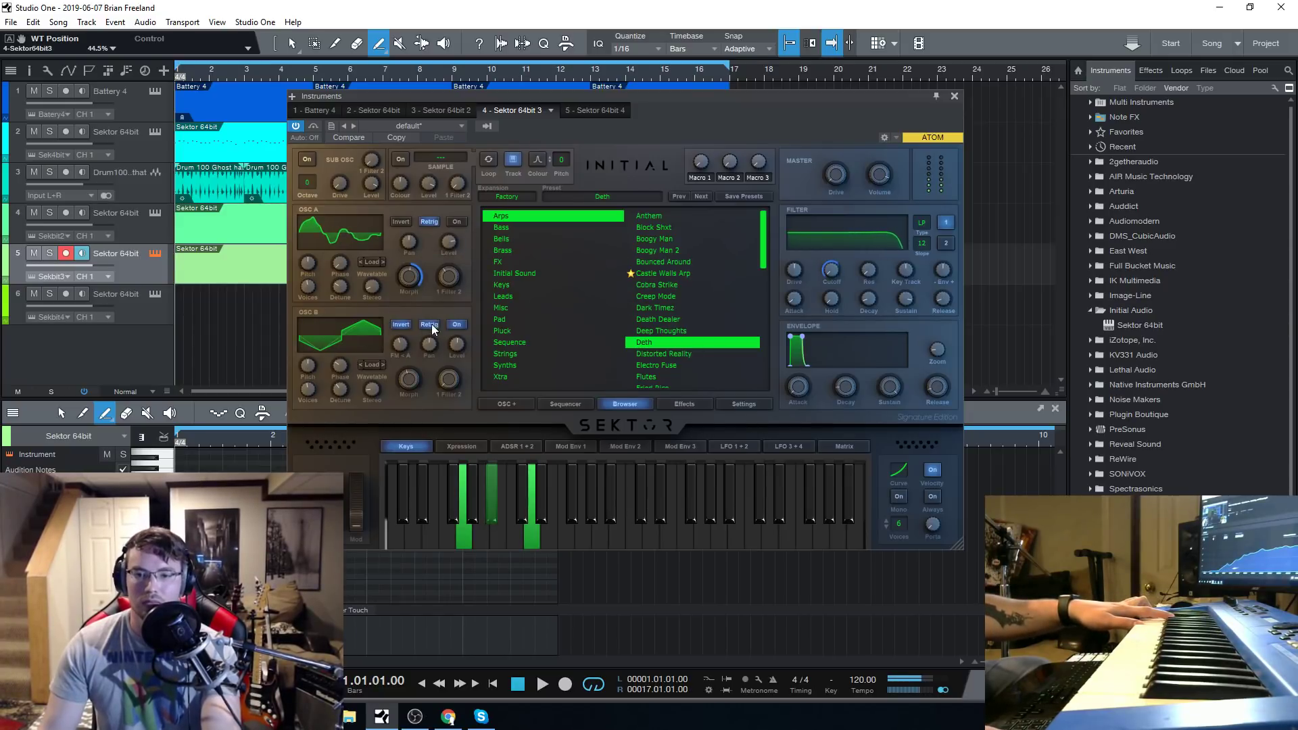
click(369, 327)
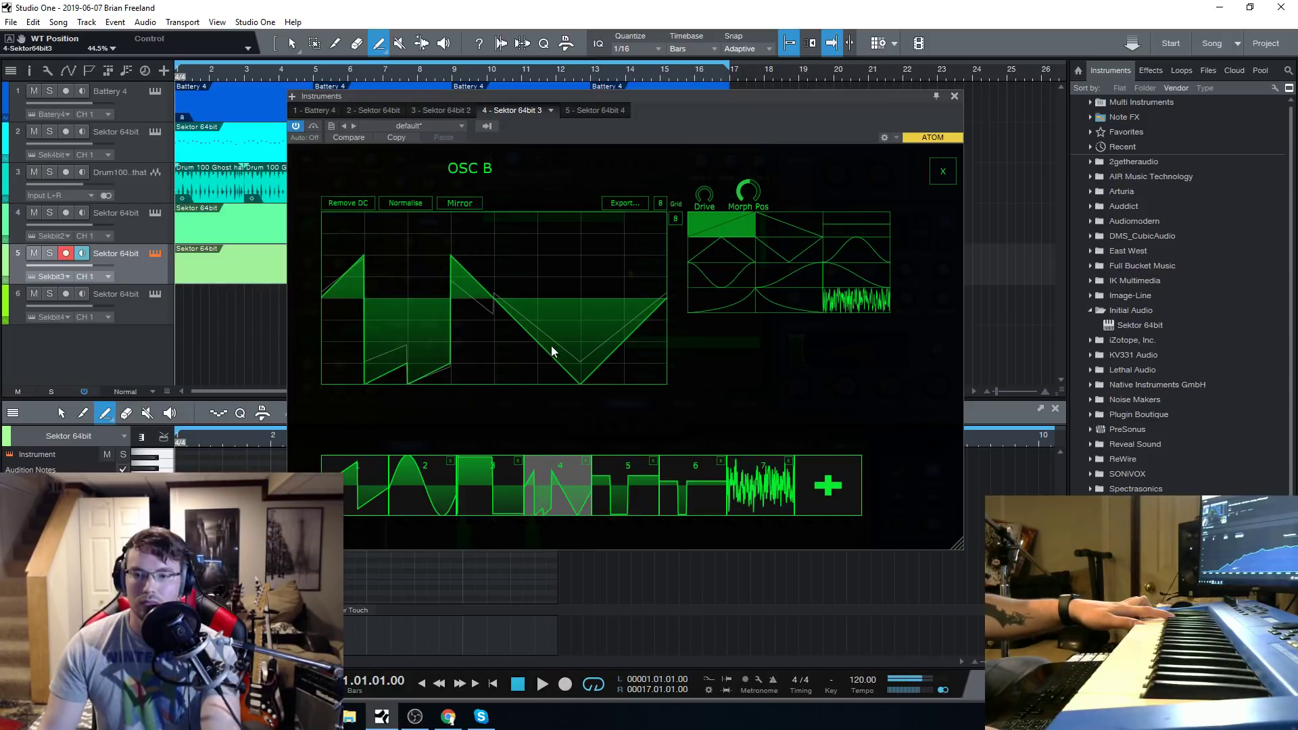
drag(550, 346, 578, 215)
drag(642, 321, 665, 215)
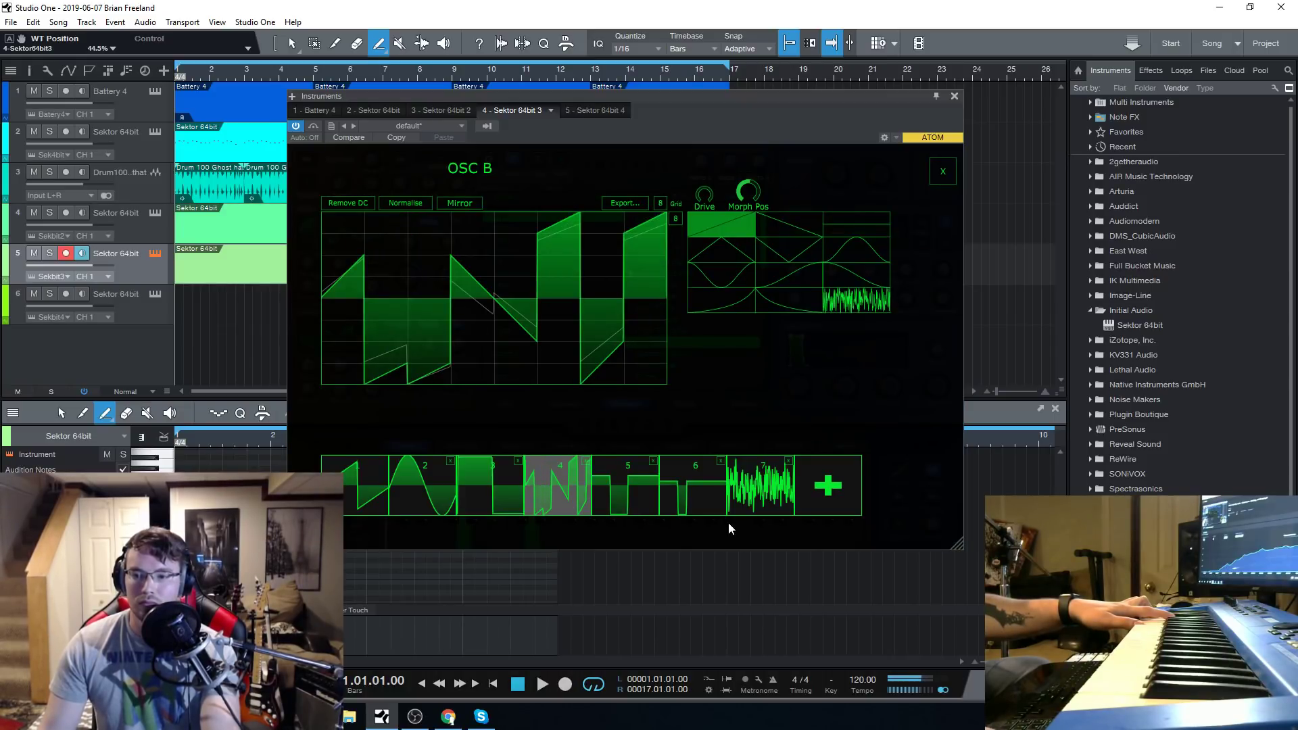
Check the noise and saw frames of oscillator B's wavetable, and redraw segments of the sine in frame 2.
click(757, 492)
click(383, 481)
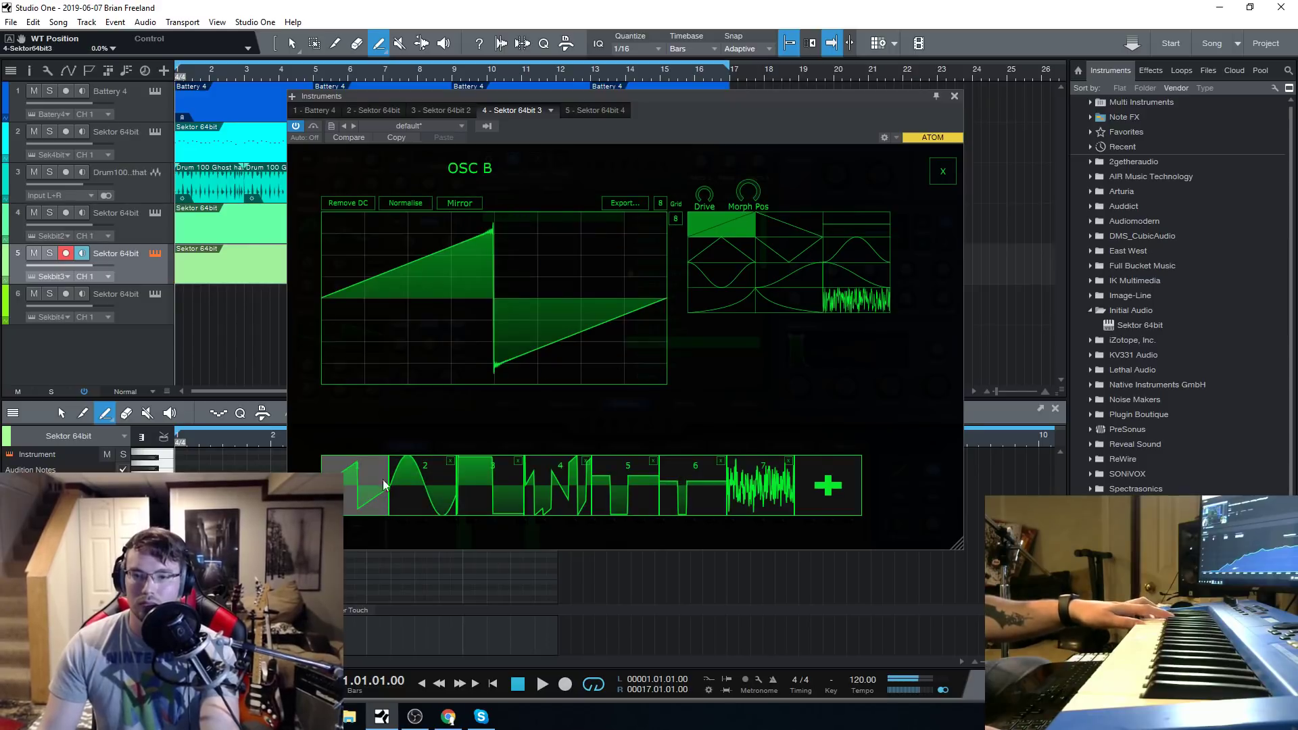
click(426, 488)
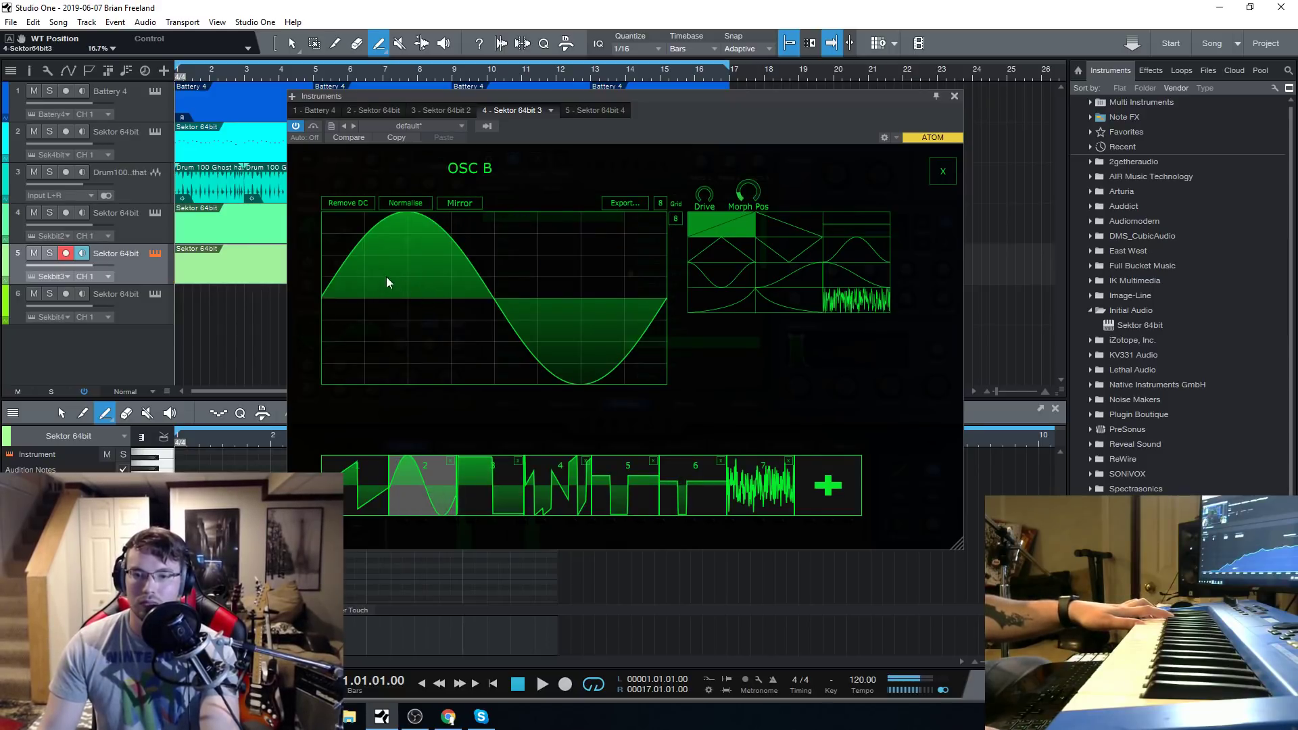
drag(386, 277, 451, 400)
drag(522, 358, 550, 172)
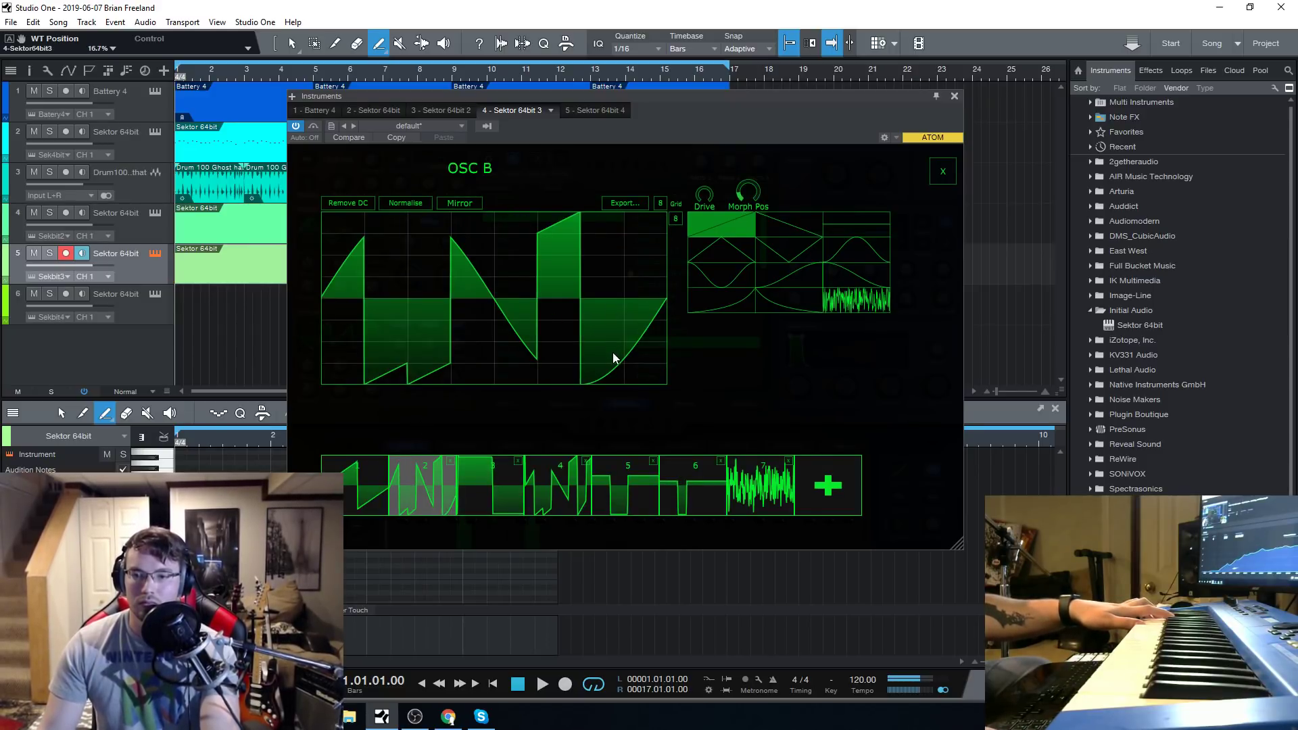
Redraw the second and third grid segments of oscillator B's frame 2, choose another drawing shape and close the waveform editor.
click(467, 492)
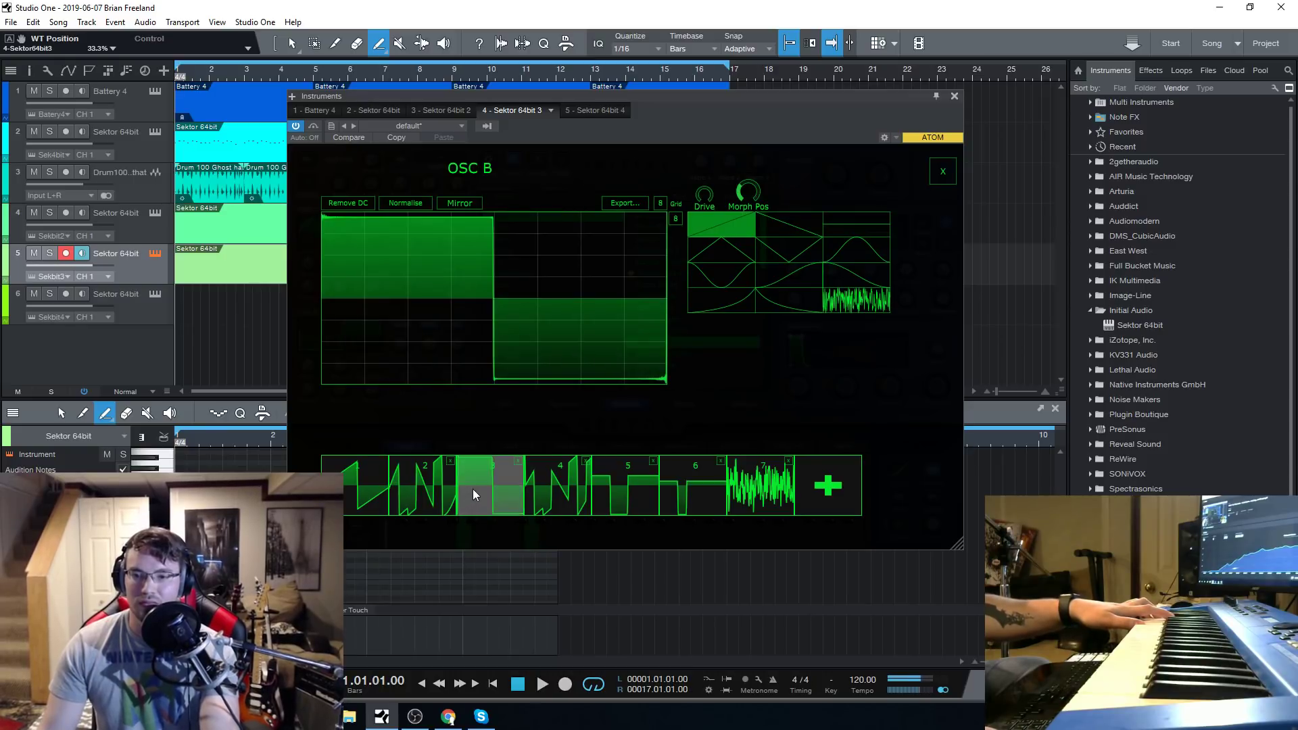
click(376, 493)
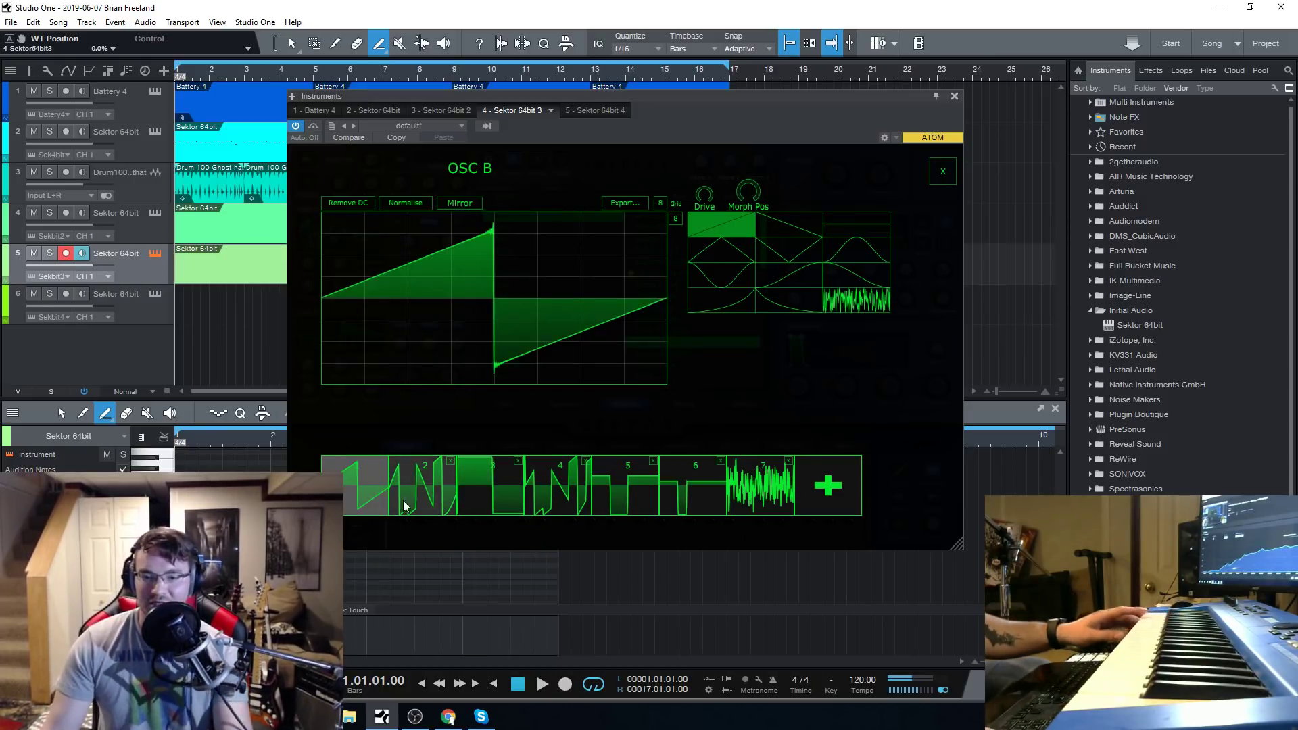
click(419, 493)
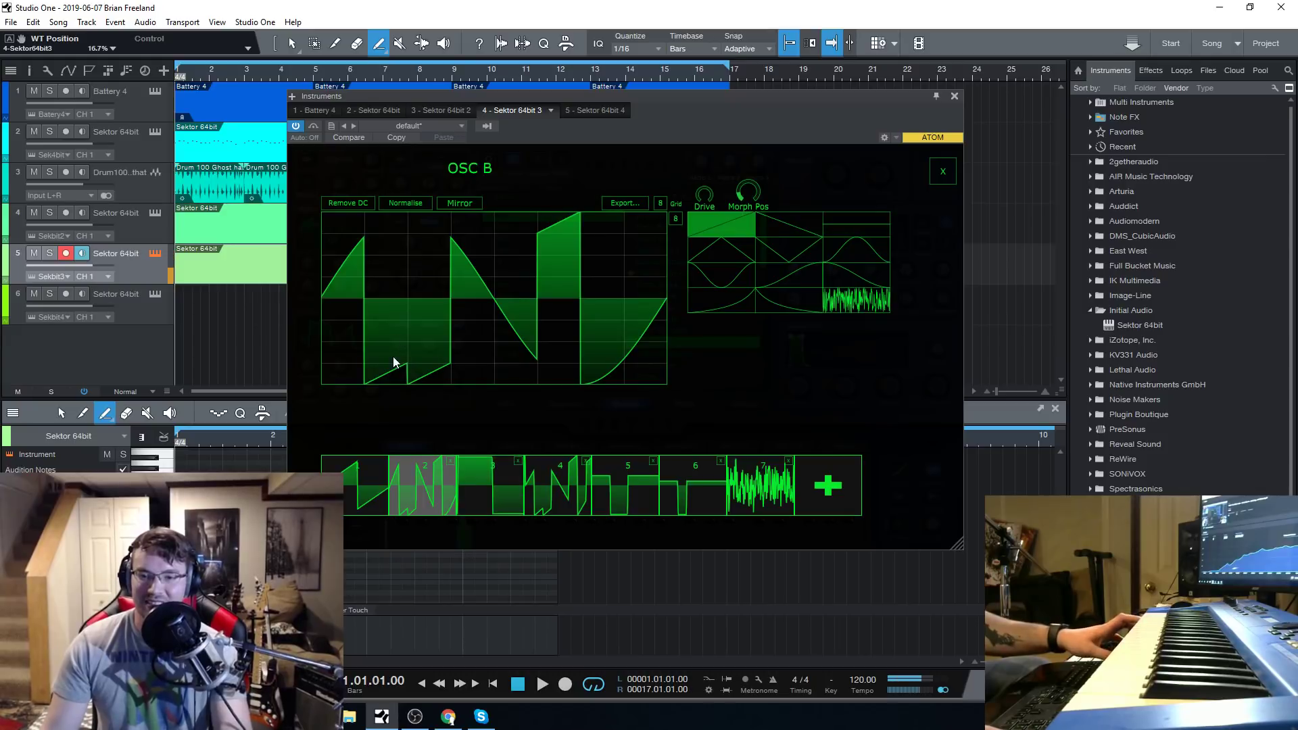
drag(392, 356, 384, 268)
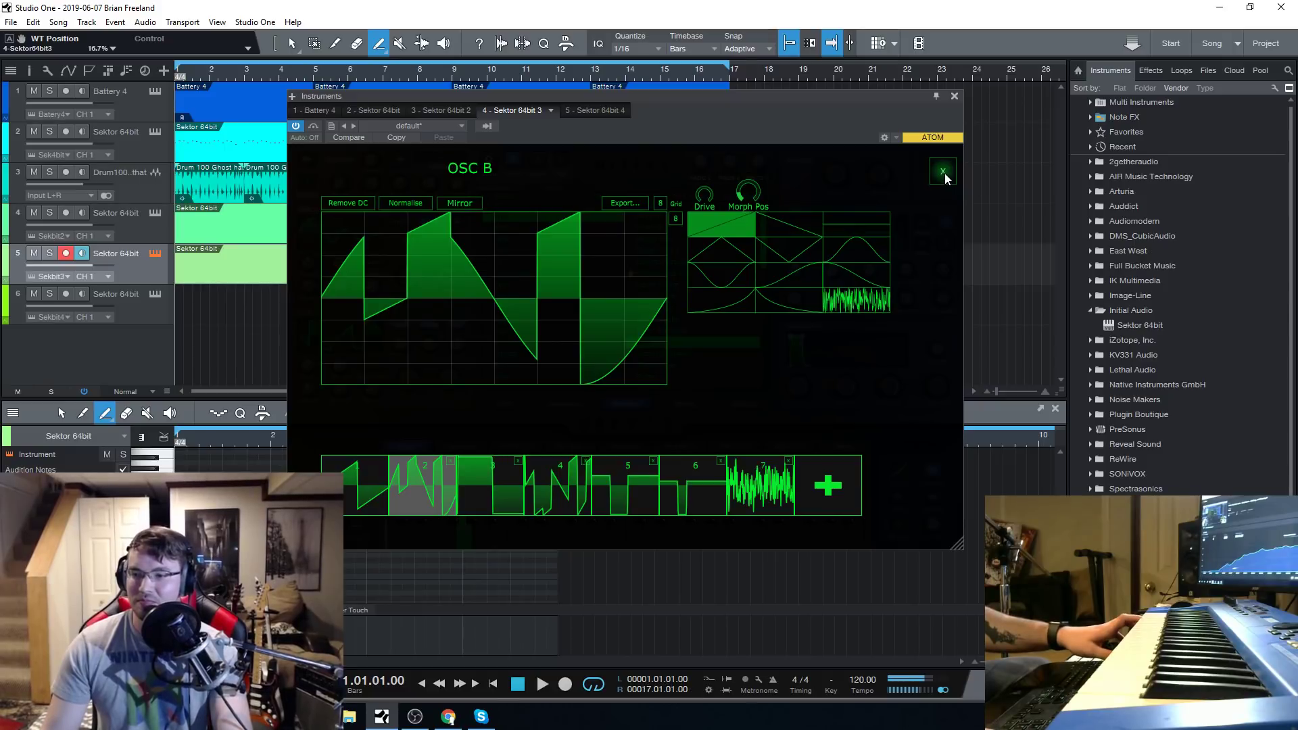
click(872, 250)
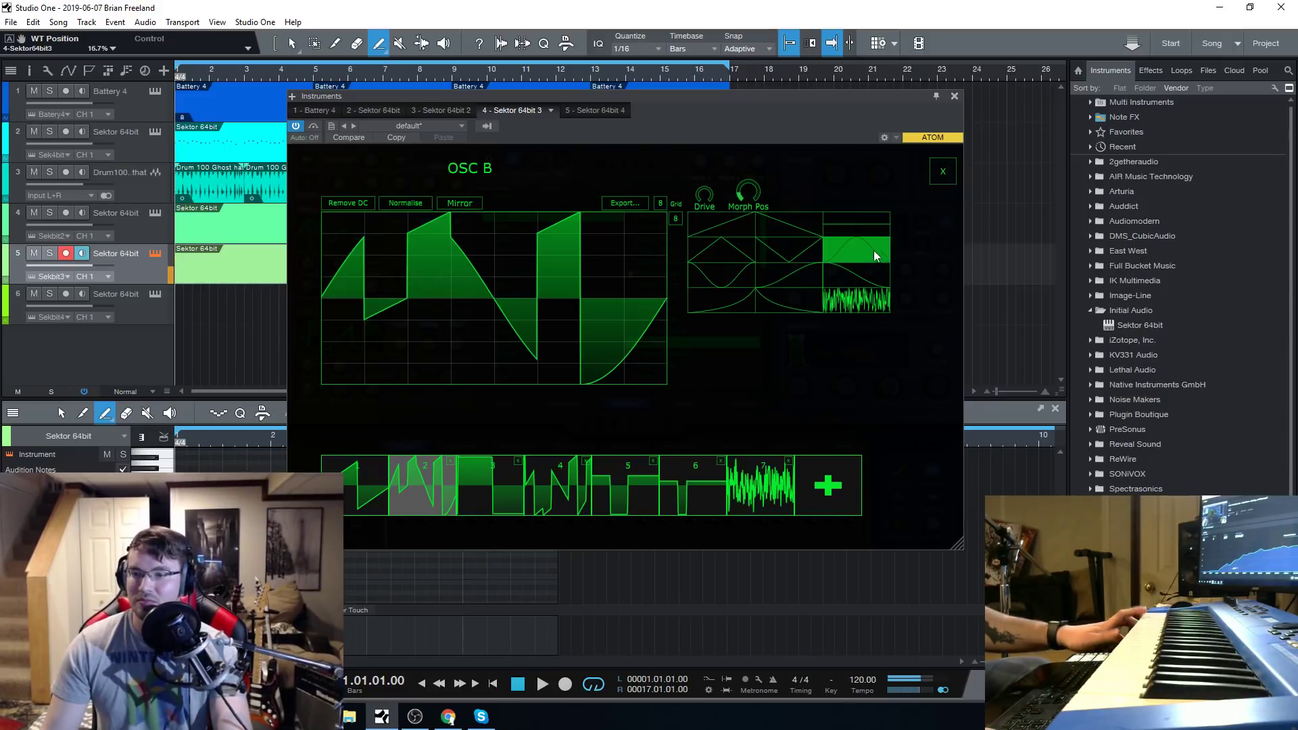
click(940, 174)
Load the Distorted Reality preset on track 5 and play the song with track 2 muted.
click(666, 357)
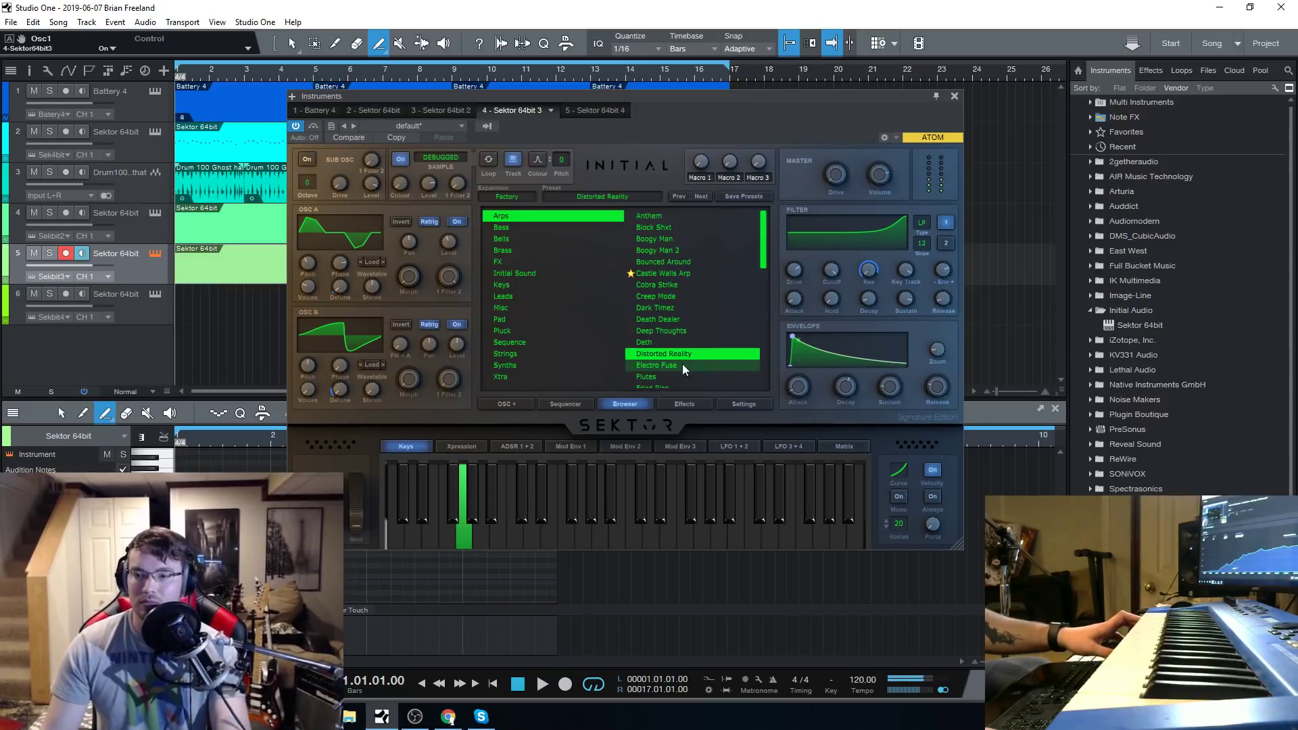
click(954, 96)
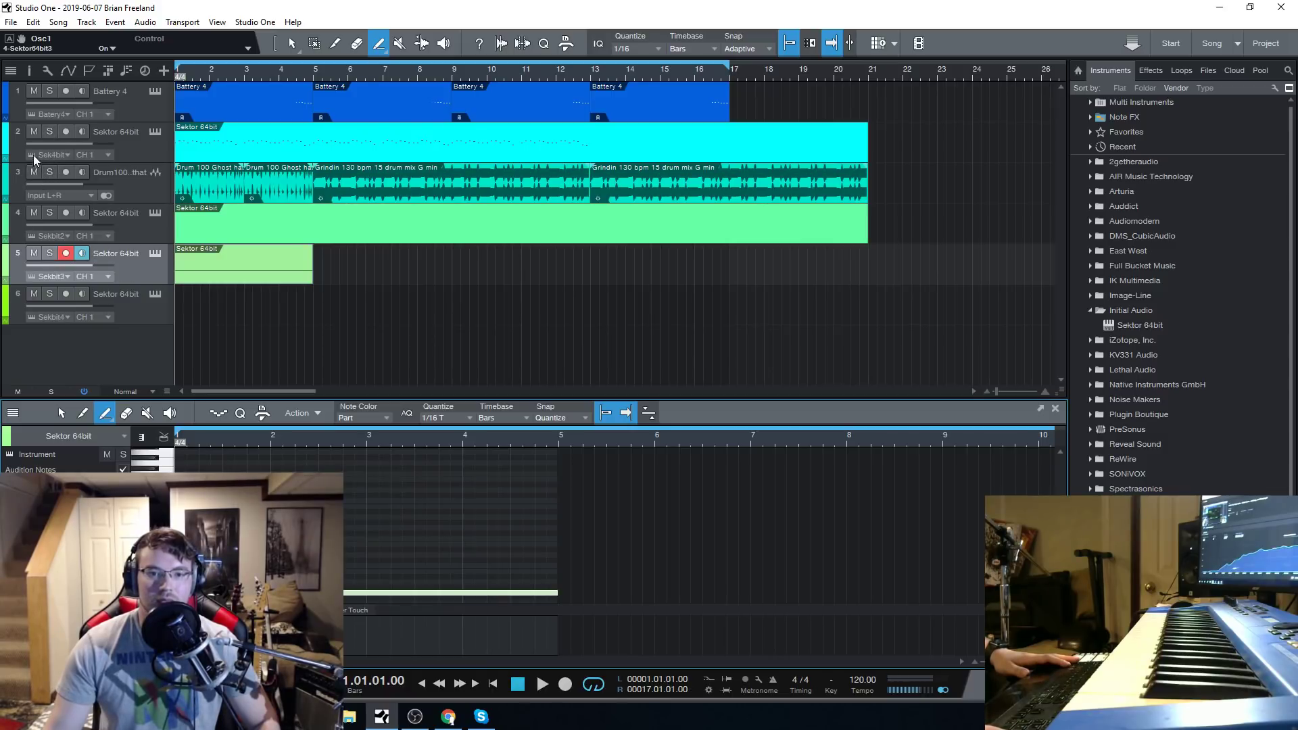
click(33, 132)
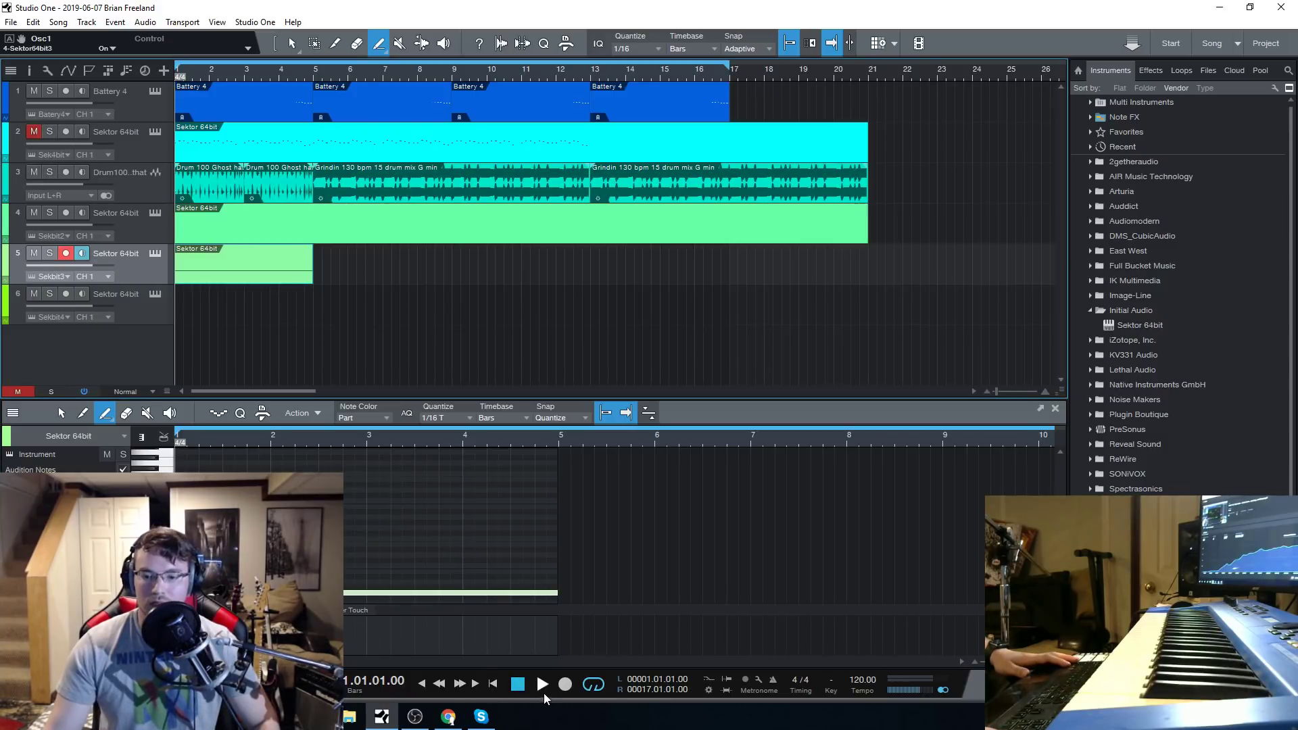
key(space)
Repeat track 5's four-bar part out to bar 17, set the filter cutoff to 21000 Hz and stop playback.
drag(216, 249, 630, 272)
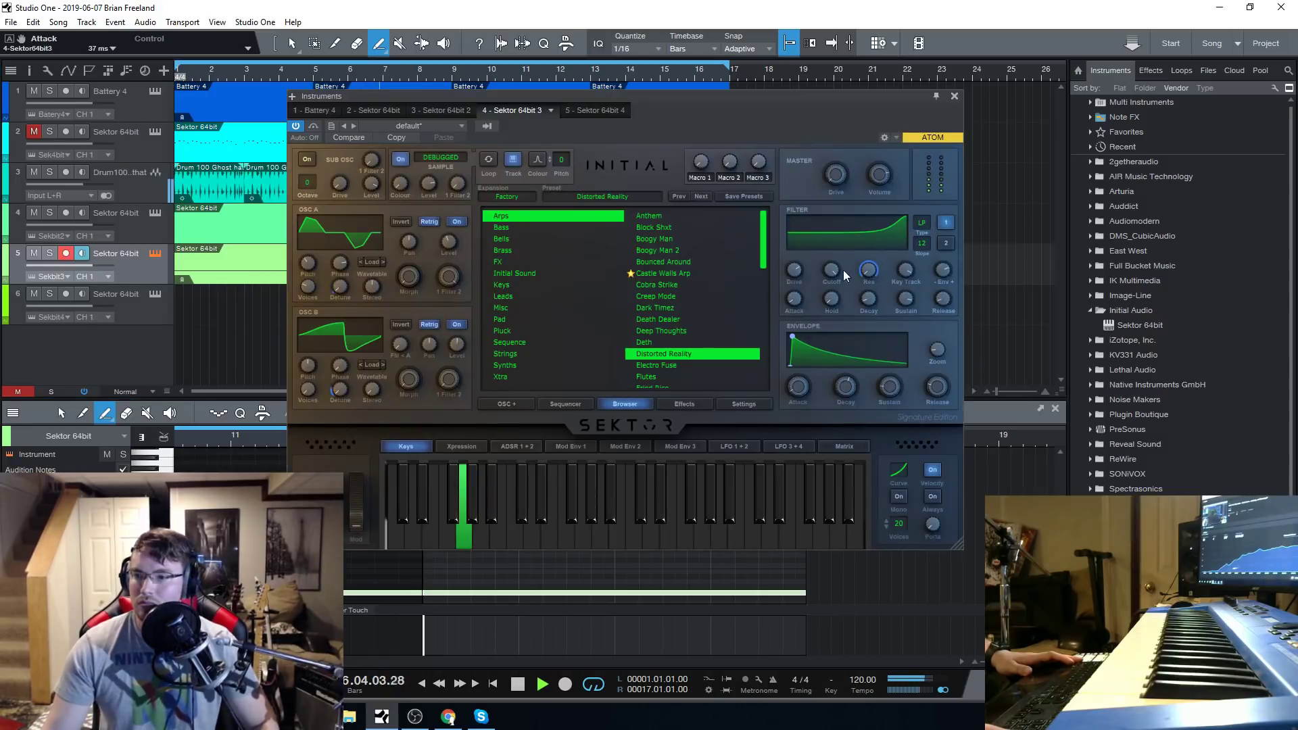
mouse_move(842, 270)
mouse_down()
mouse_move(834, 292)
mouse_move(861, 348)
mouse_move(855, 284)
mouse_up()
click(536, 672)
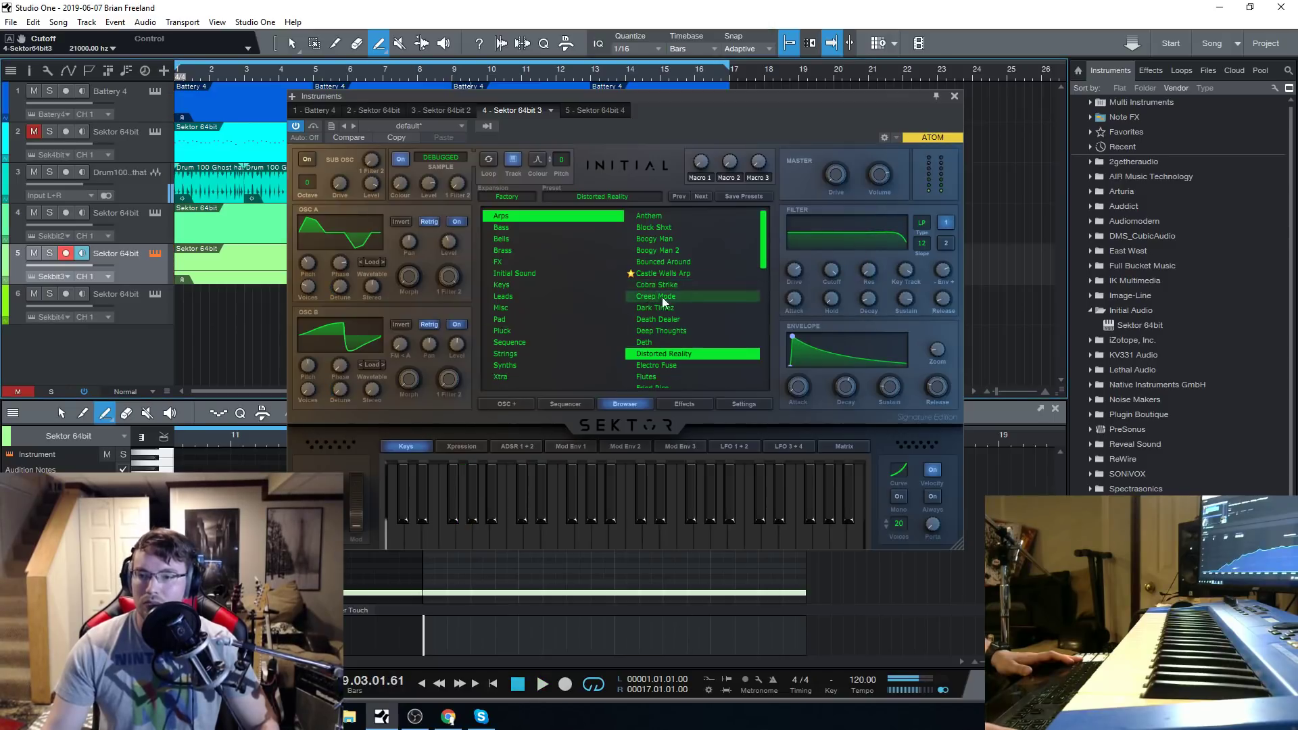
Load the Electro Fuse preset on track 5 and play the arrangement from the start with the instrument window closed.
click(675, 365)
click(954, 96)
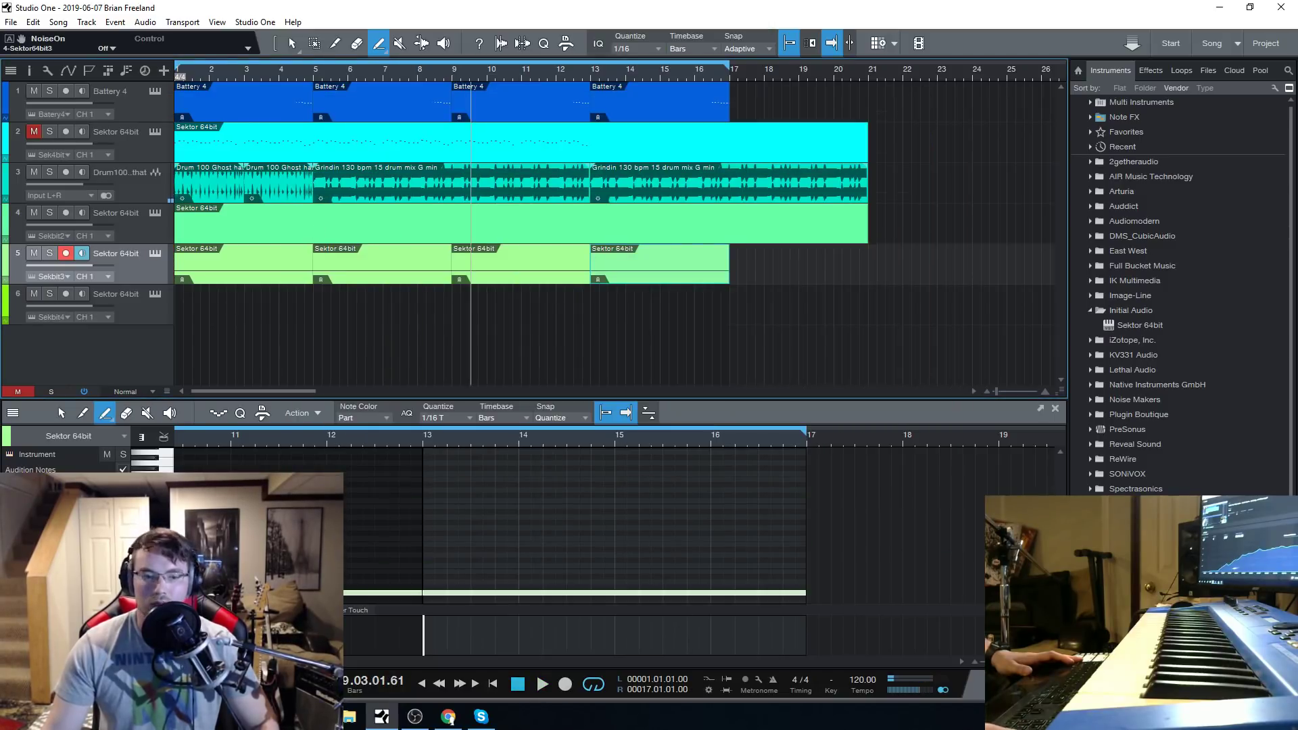
click(492, 684)
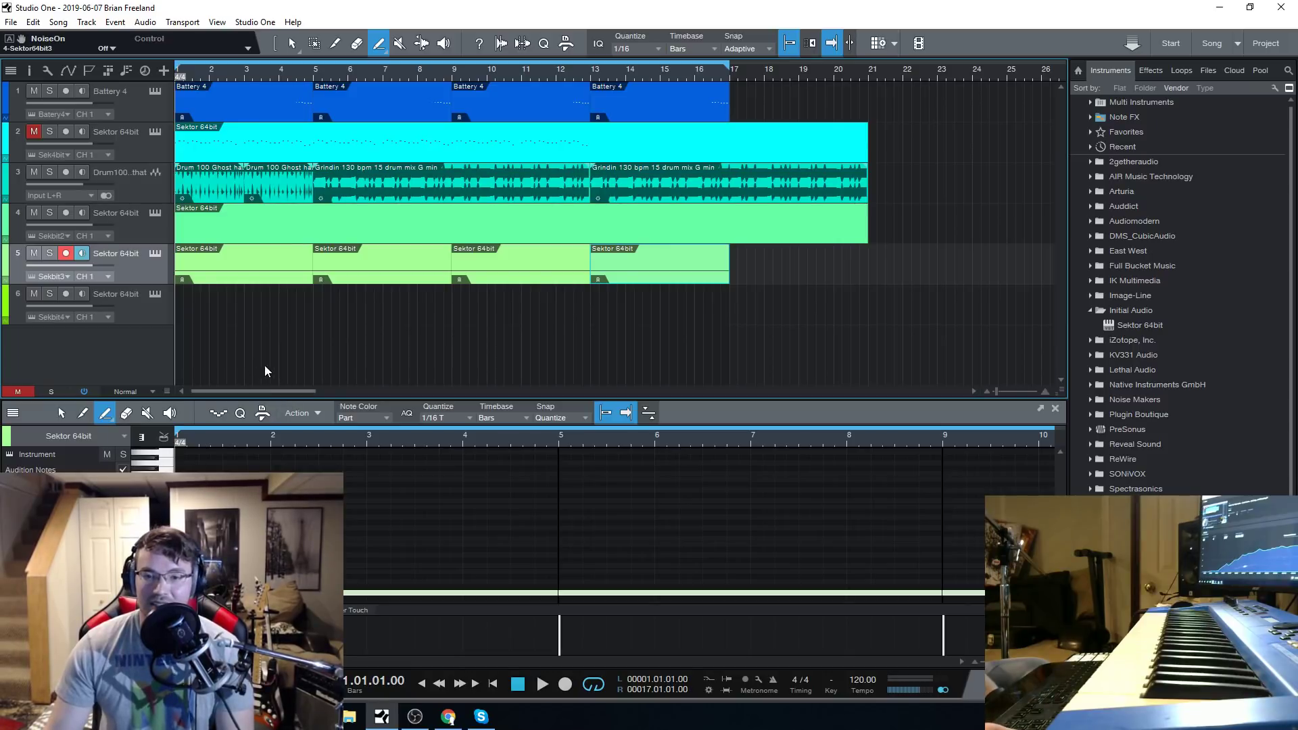
click(294, 327)
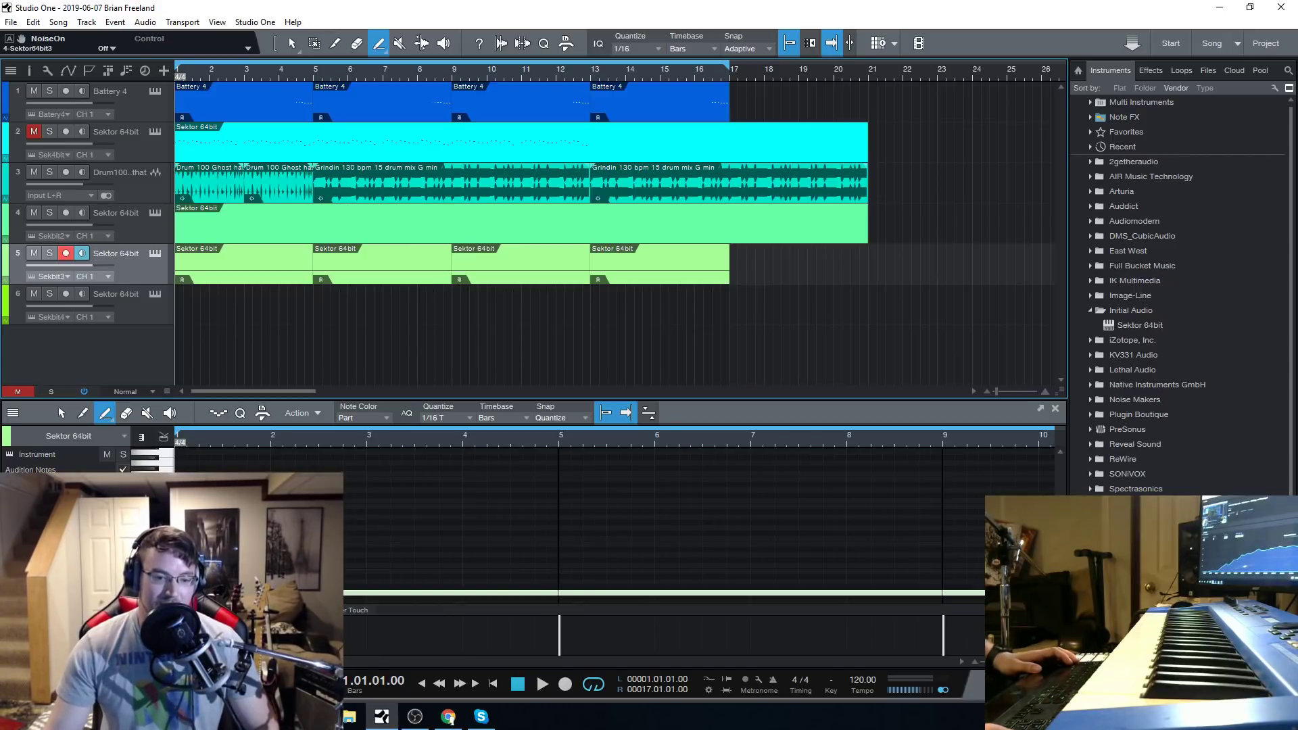
Open track 6's Sektor instrument, look through its Xtra presets and save the song.
click(157, 293)
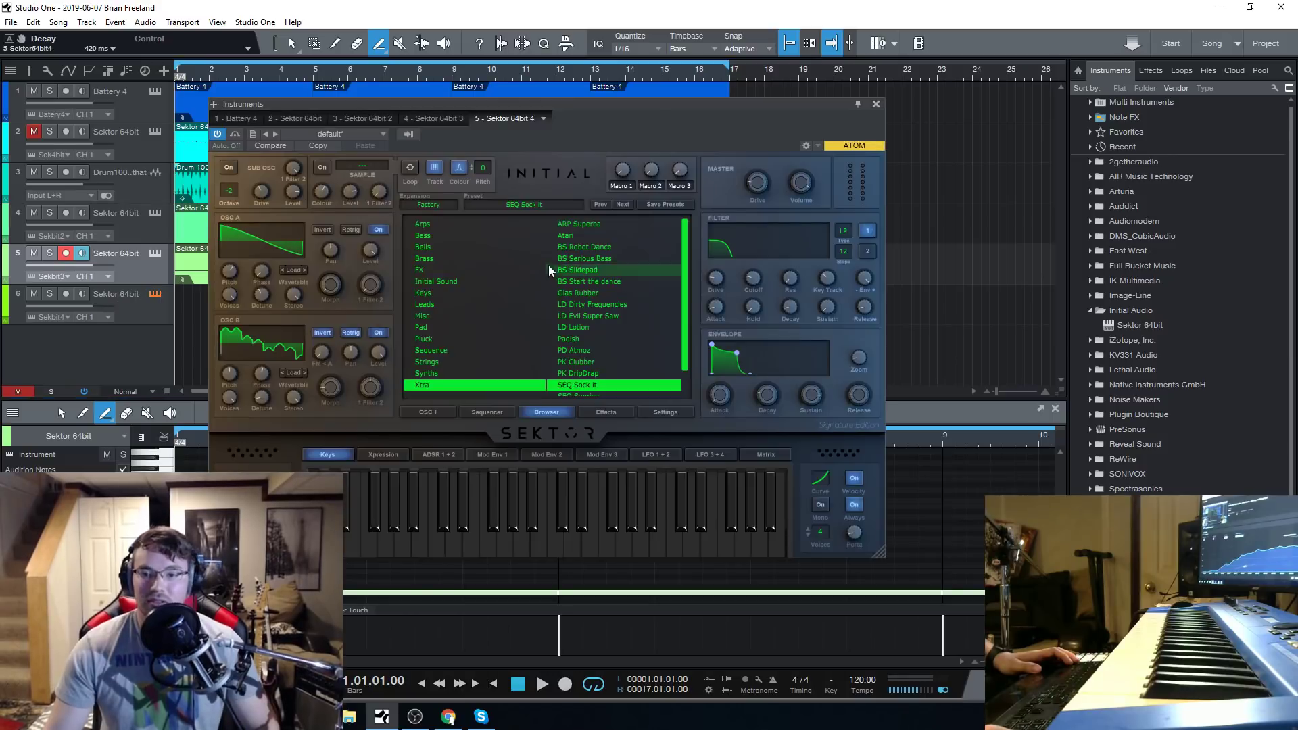
drag(648, 110, 686, 107)
scroll(671, 310, down, 2)
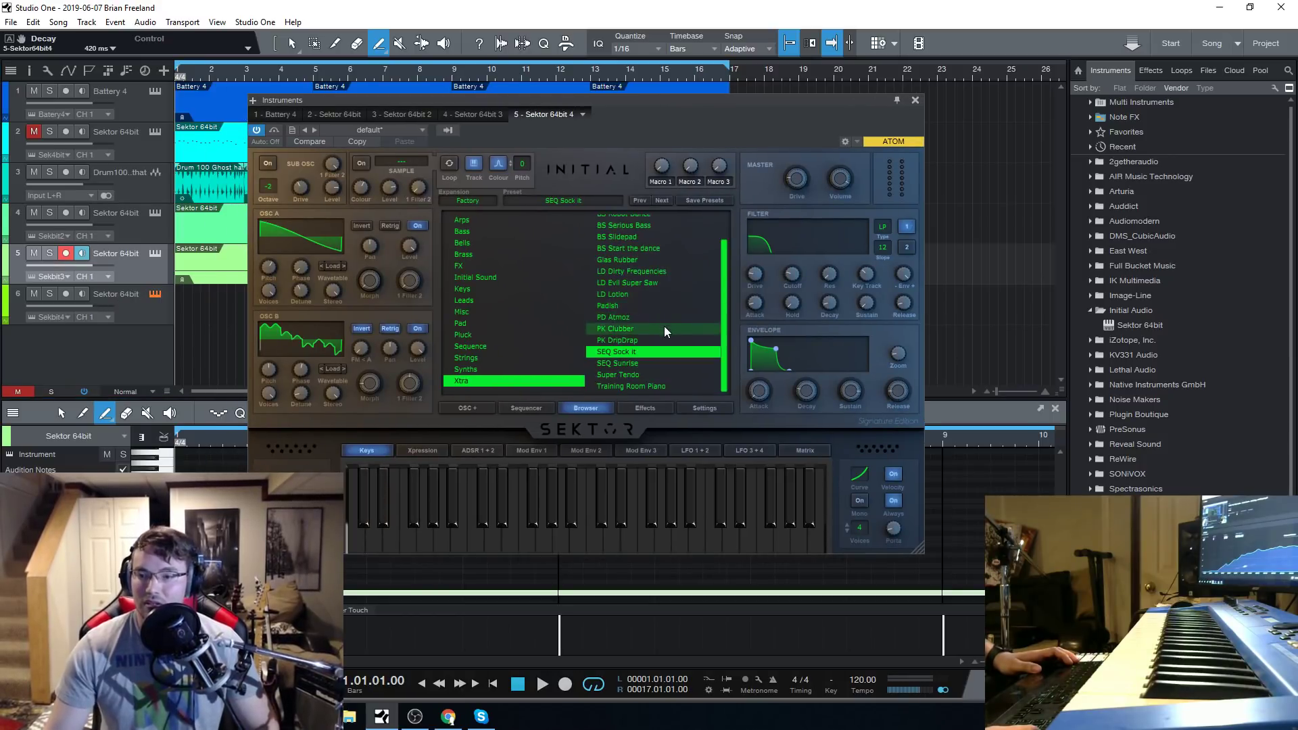
scroll(664, 326, up, 2)
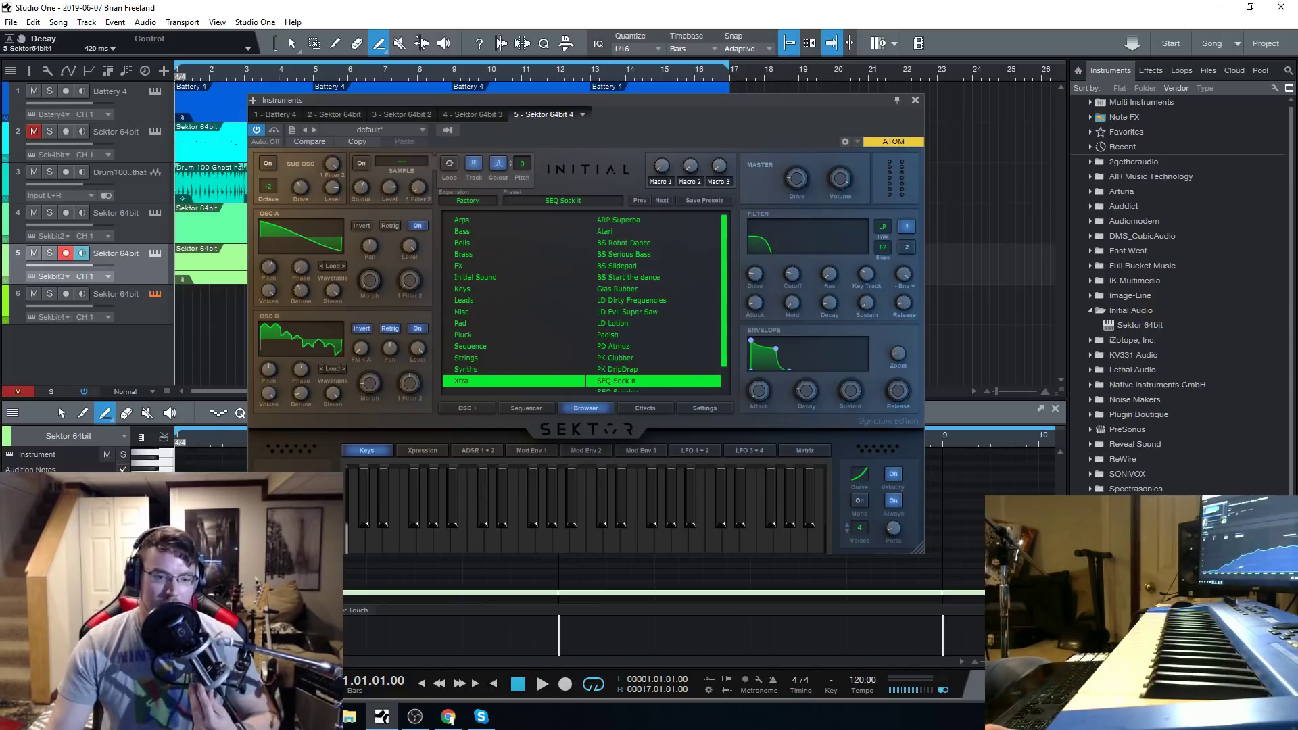
key(ctrl+s)
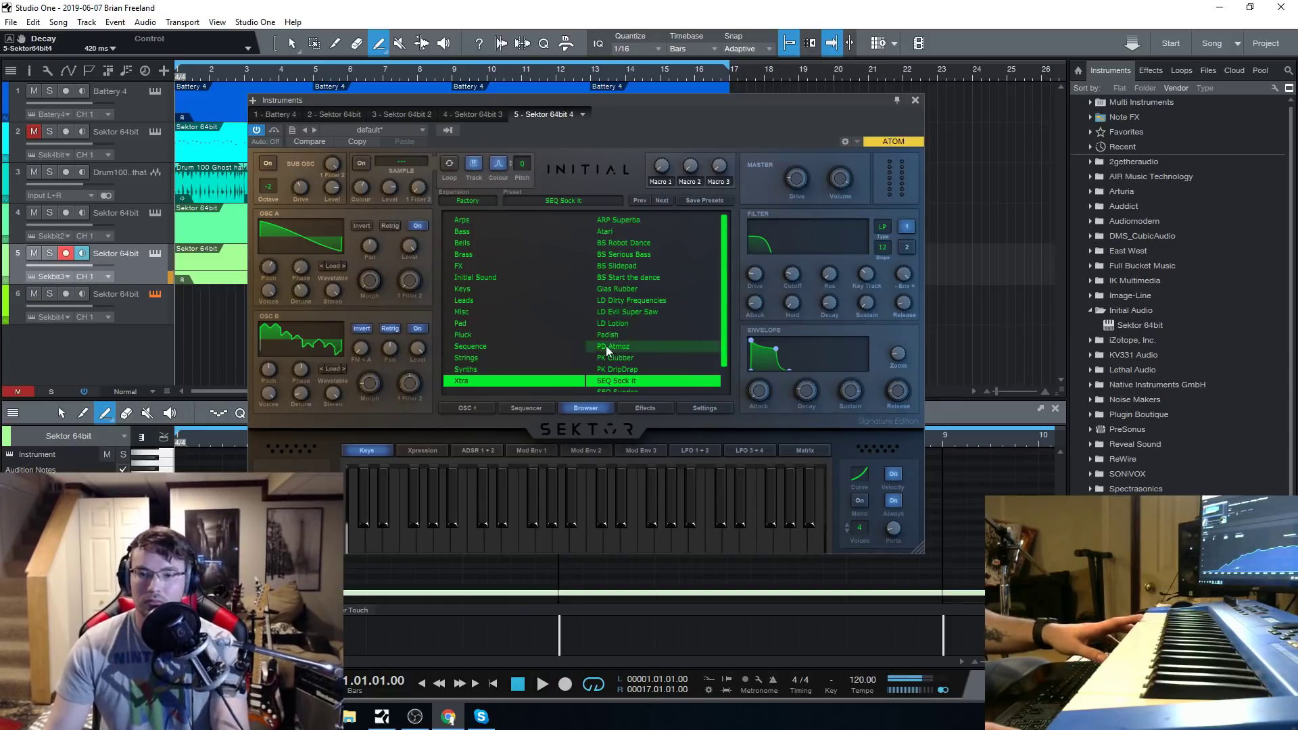
Reopen the Sektor instrument on track 5 and lower the Electro Fuse preset's filter cutoff to 64.36 Hz.
click(154, 255)
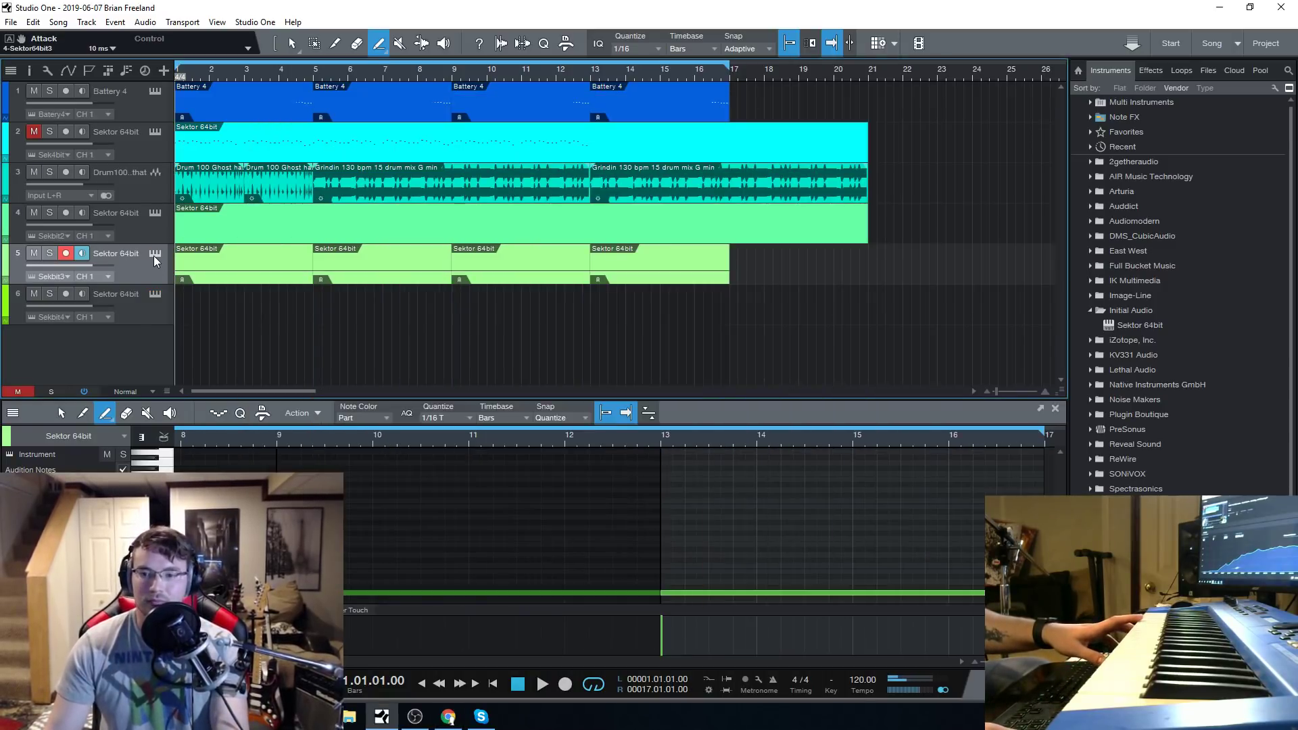
click(153, 255)
scroll(663, 350, down, 2)
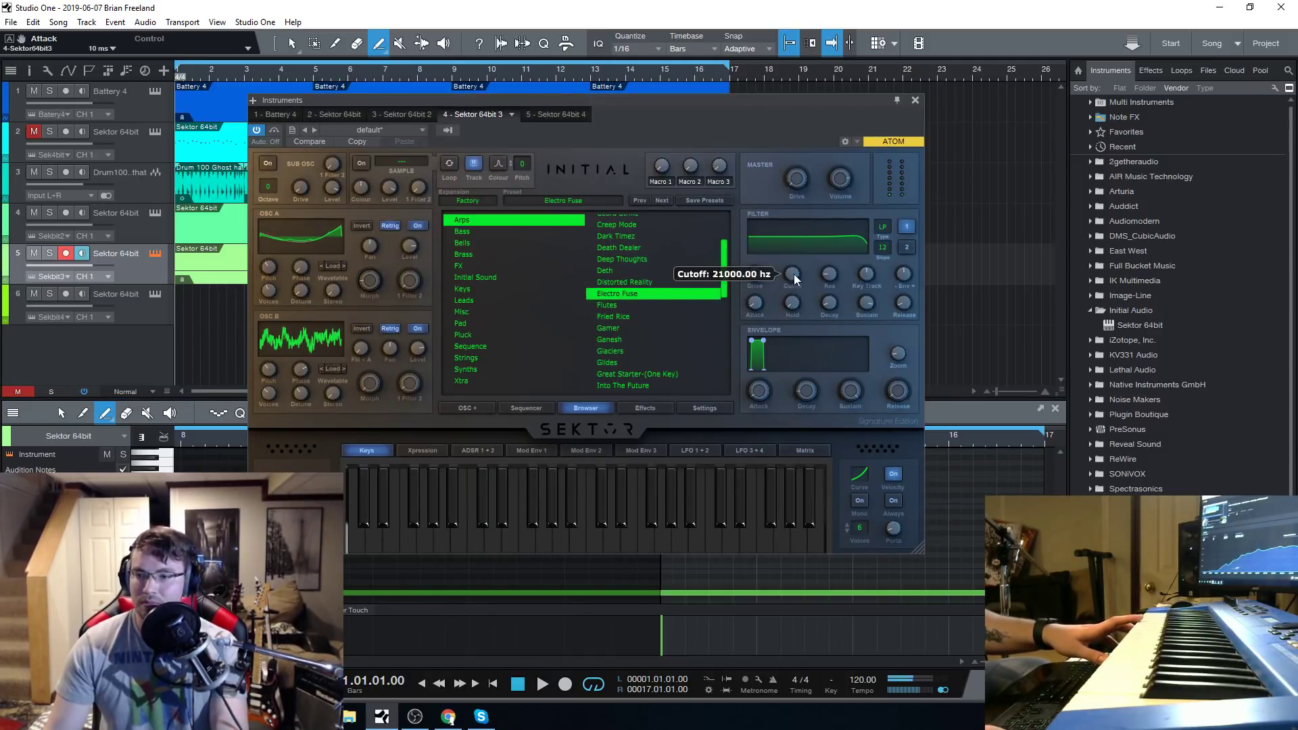
drag(791, 274, 803, 343)
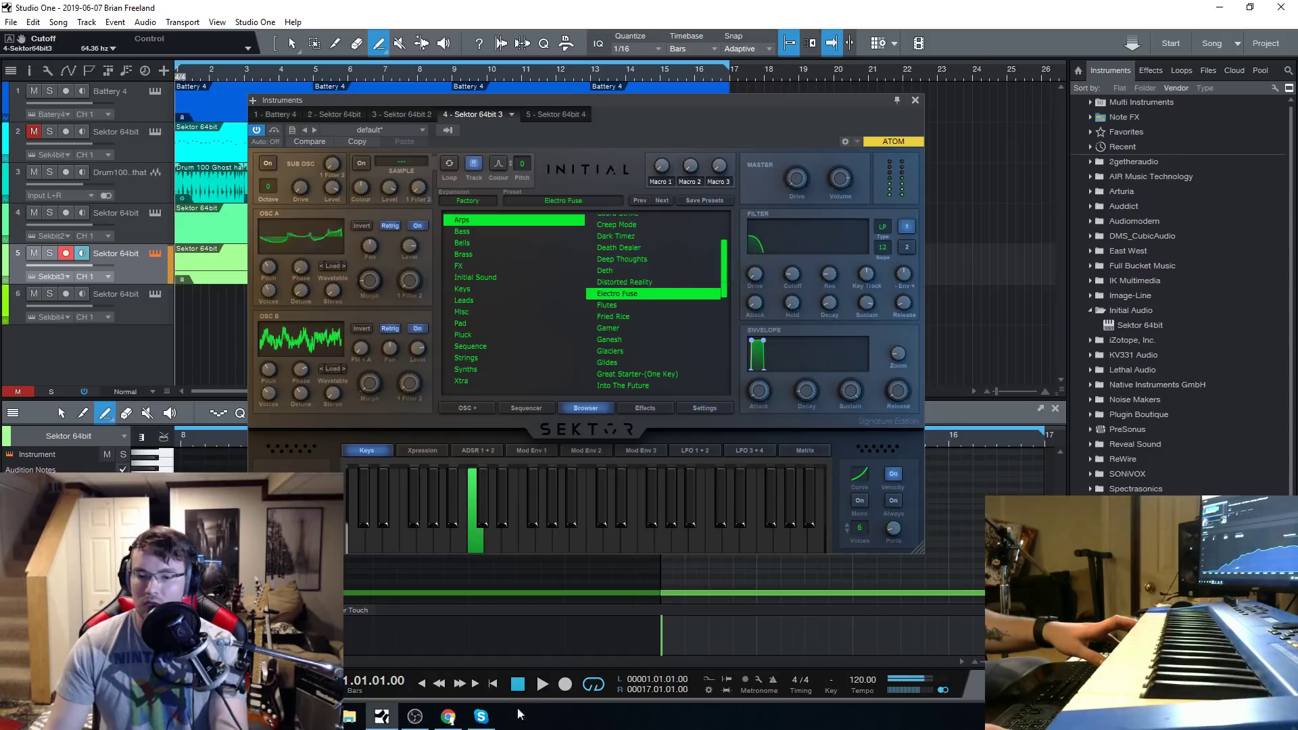
Switch off all active effects in Effect Rack 1 of track 5's Electro Fuse preset, including Reverb, Chorus, Delay and Distortion.
click(645, 407)
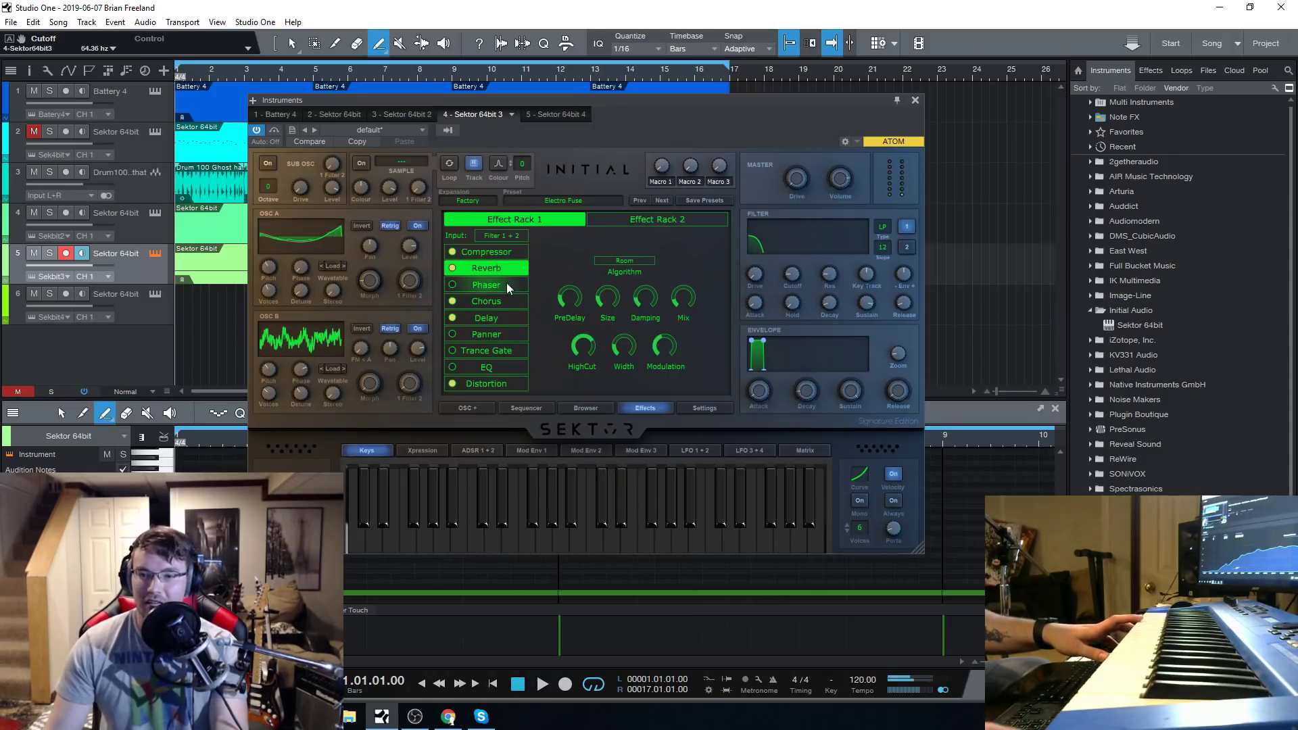
click(450, 269)
click(452, 383)
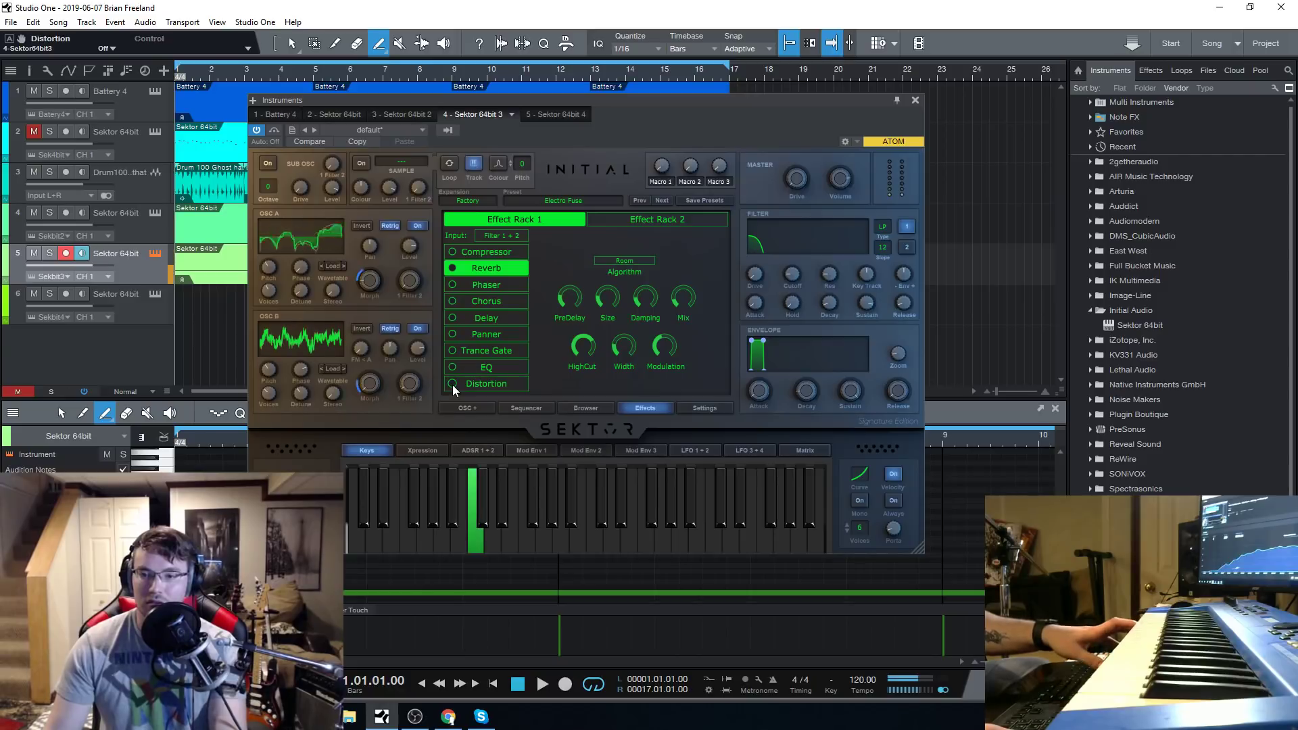
Raise the Electro Fuse preset's filter cutoff to 21000 Hz and enable the Phaser and Delay effects in Effect Rack 1.
drag(808, 286, 801, 193)
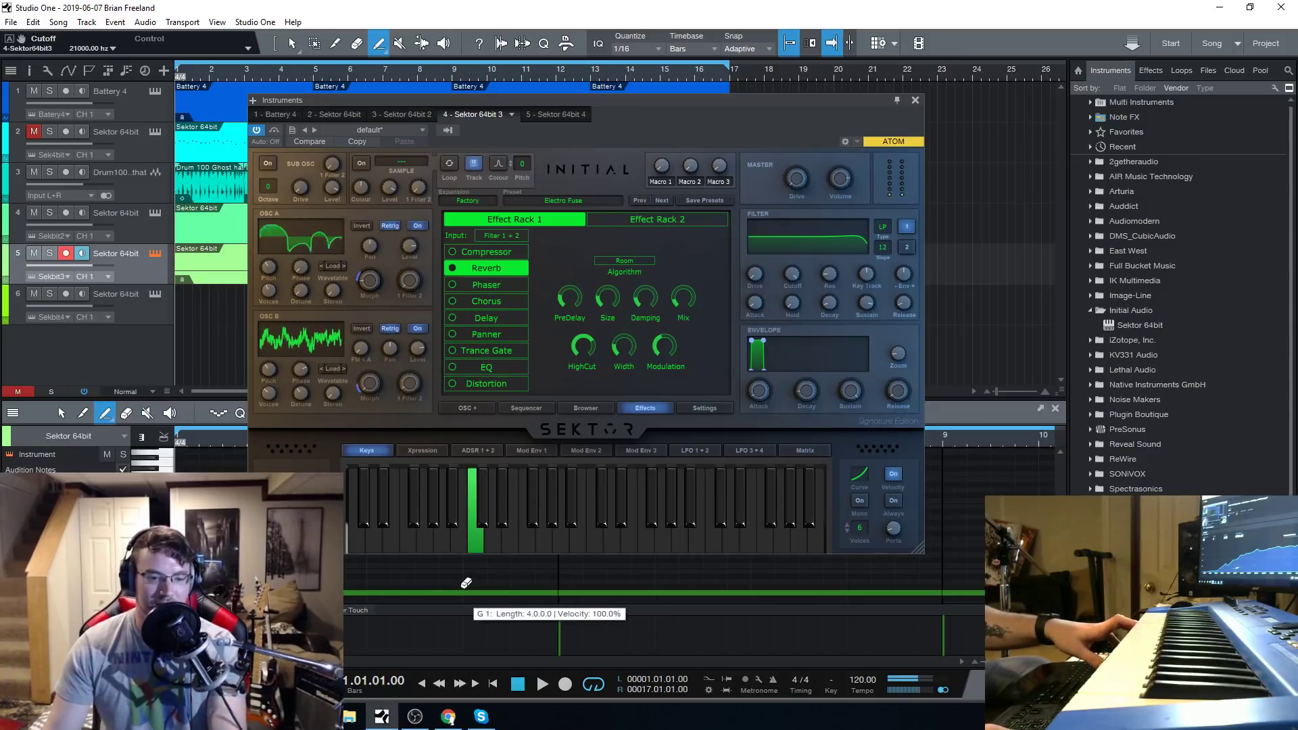
click(456, 286)
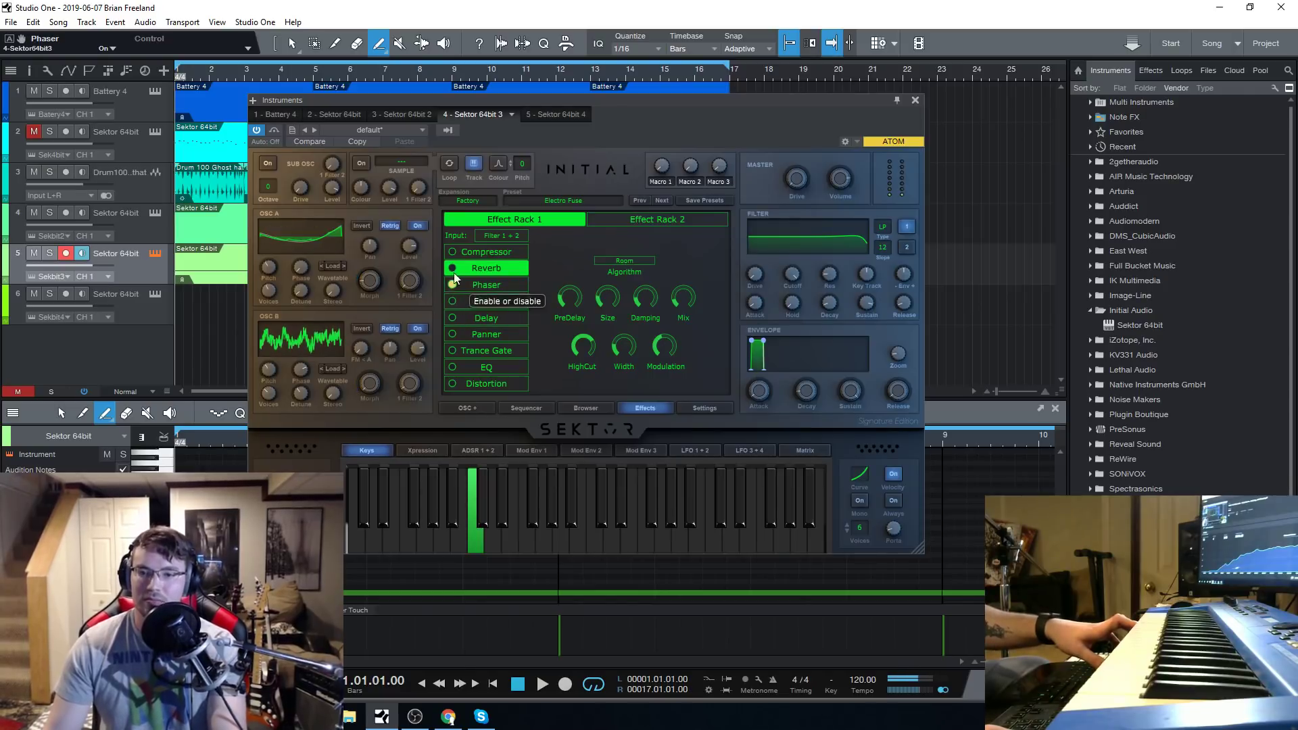
click(452, 319)
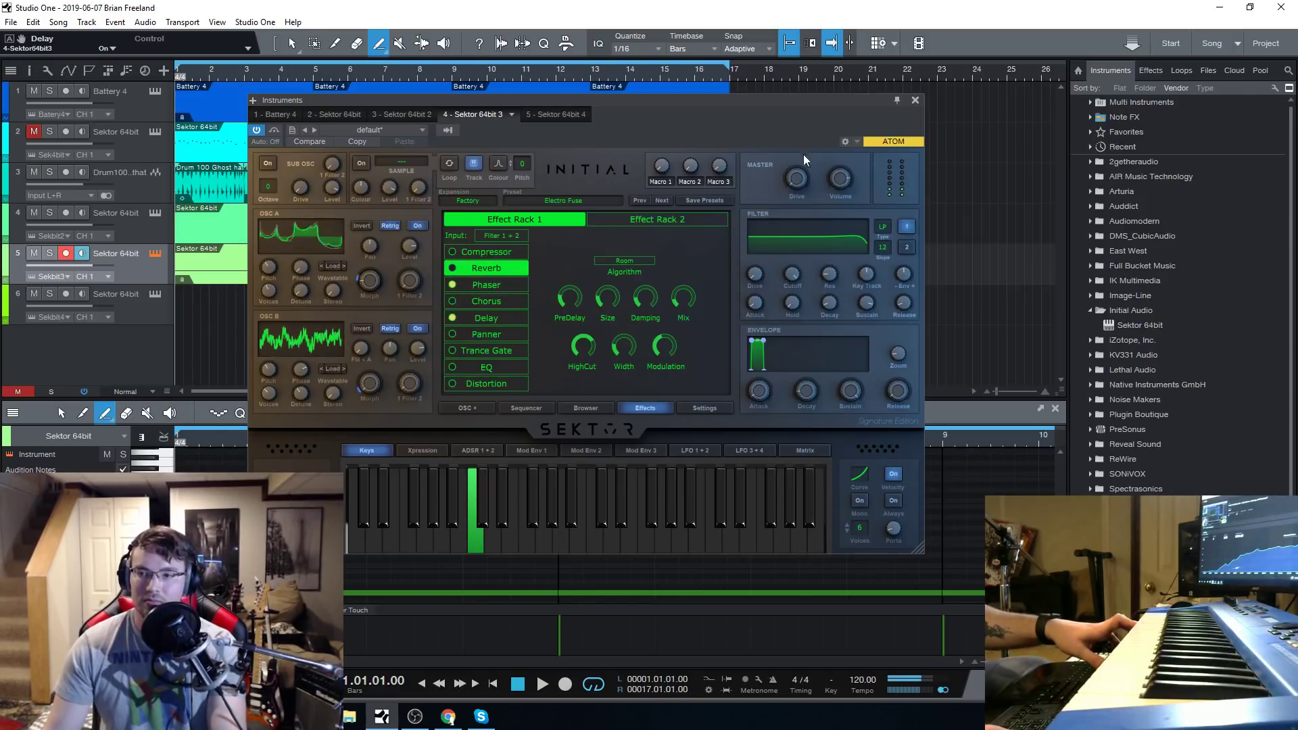
Close the instrument window, play the arrangement from the start, select track 5's first part and stop playback.
click(915, 100)
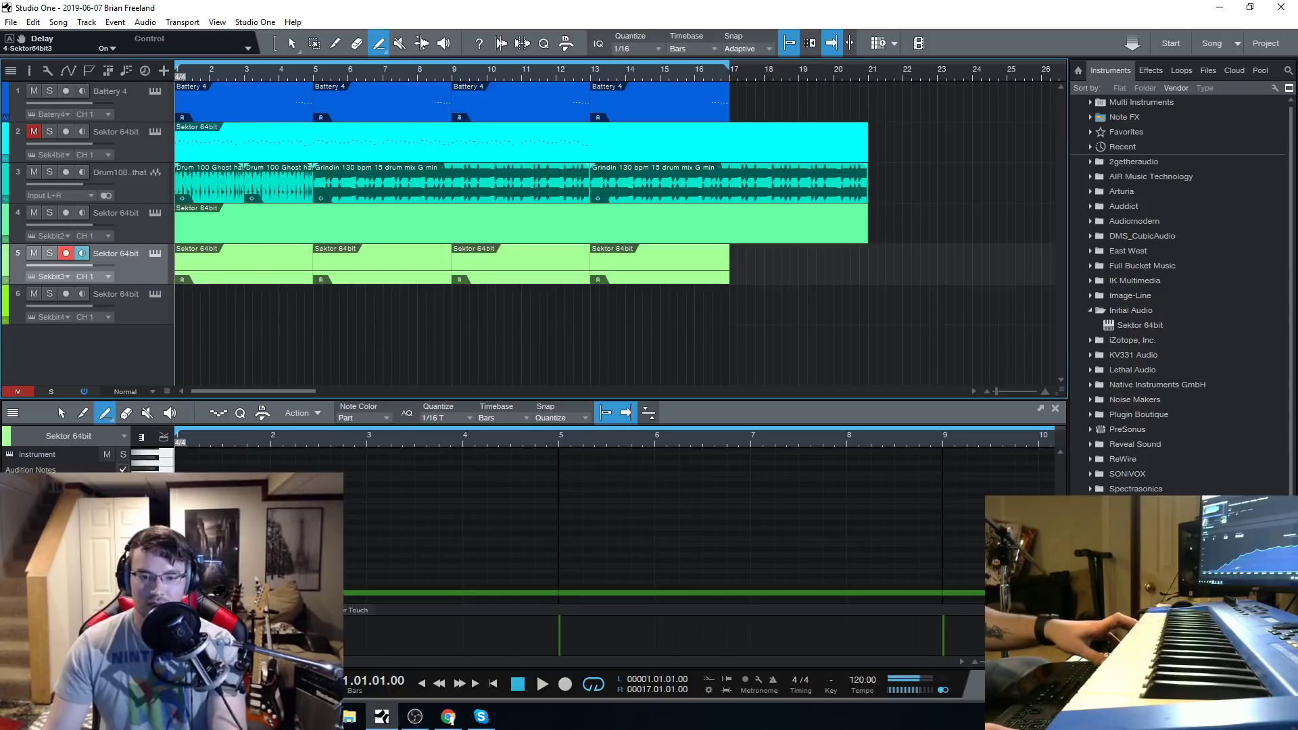
click(541, 685)
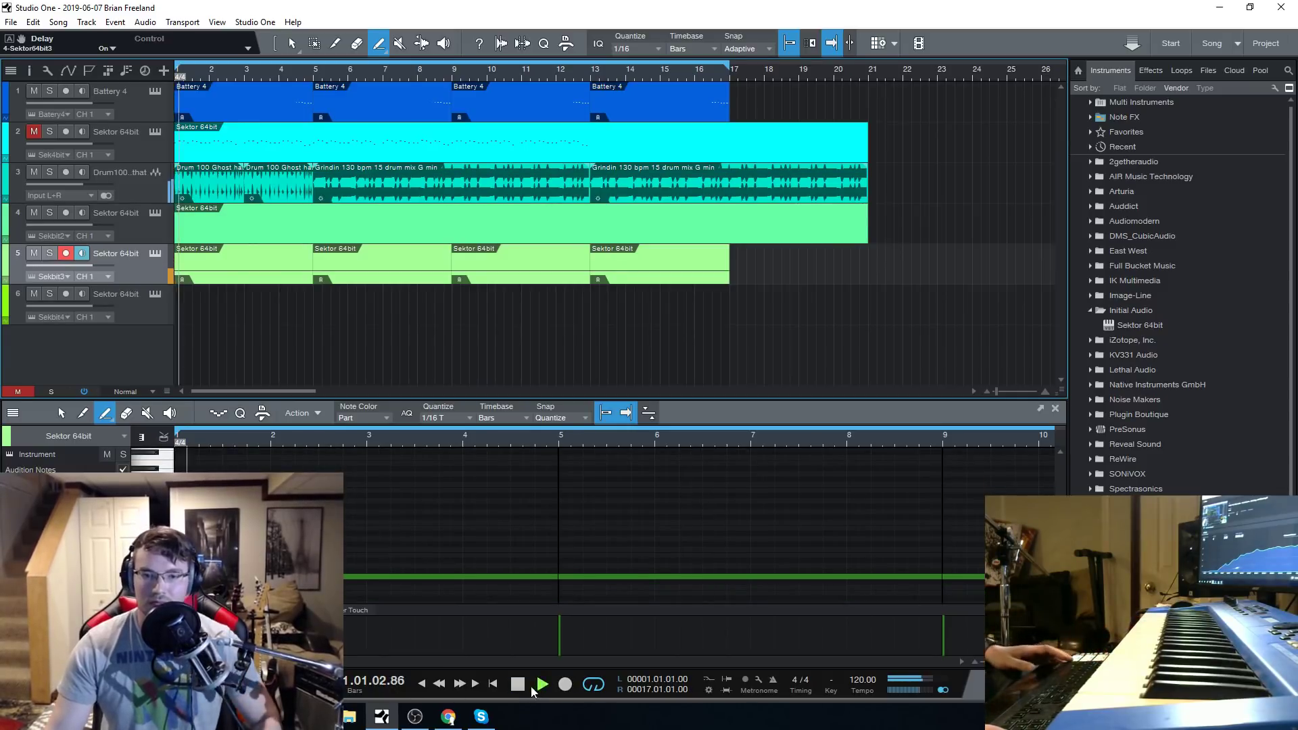
click(252, 260)
click(516, 683)
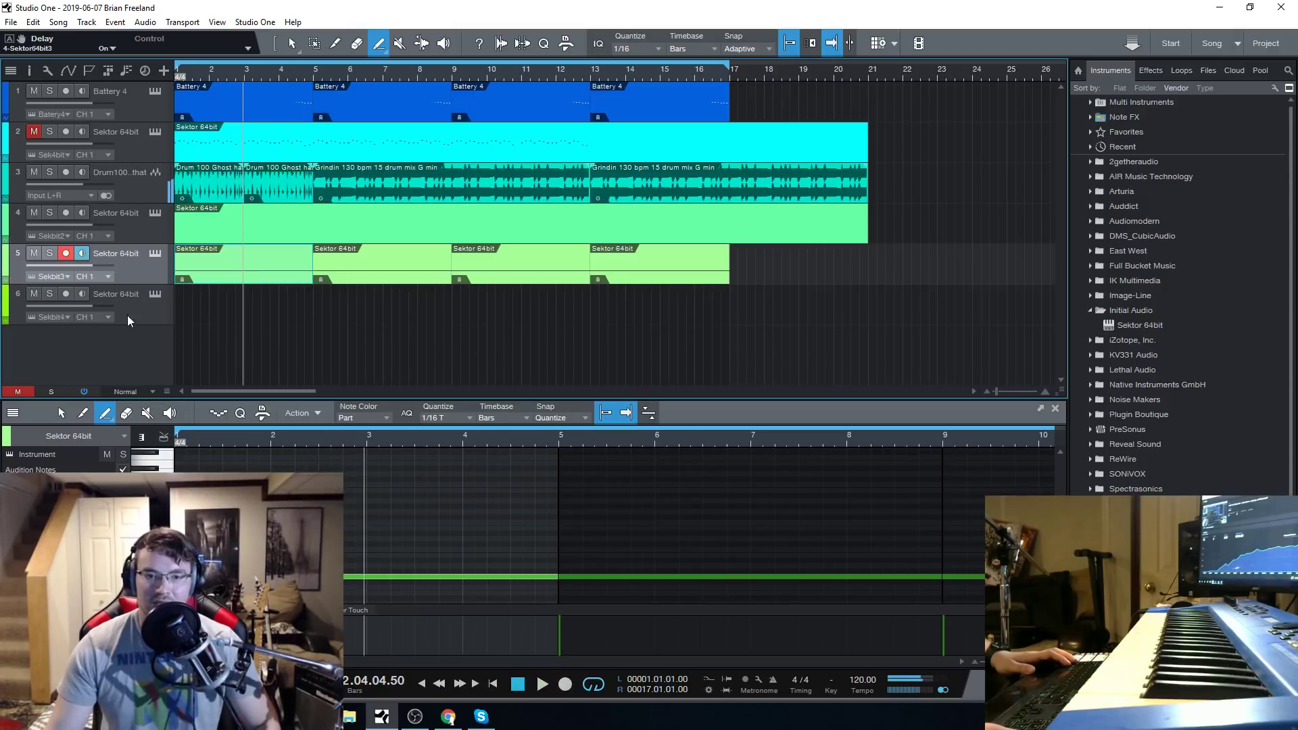
Reopen track 5's Sektor instrument and load the Flutes preset from the Arps category.
click(155, 254)
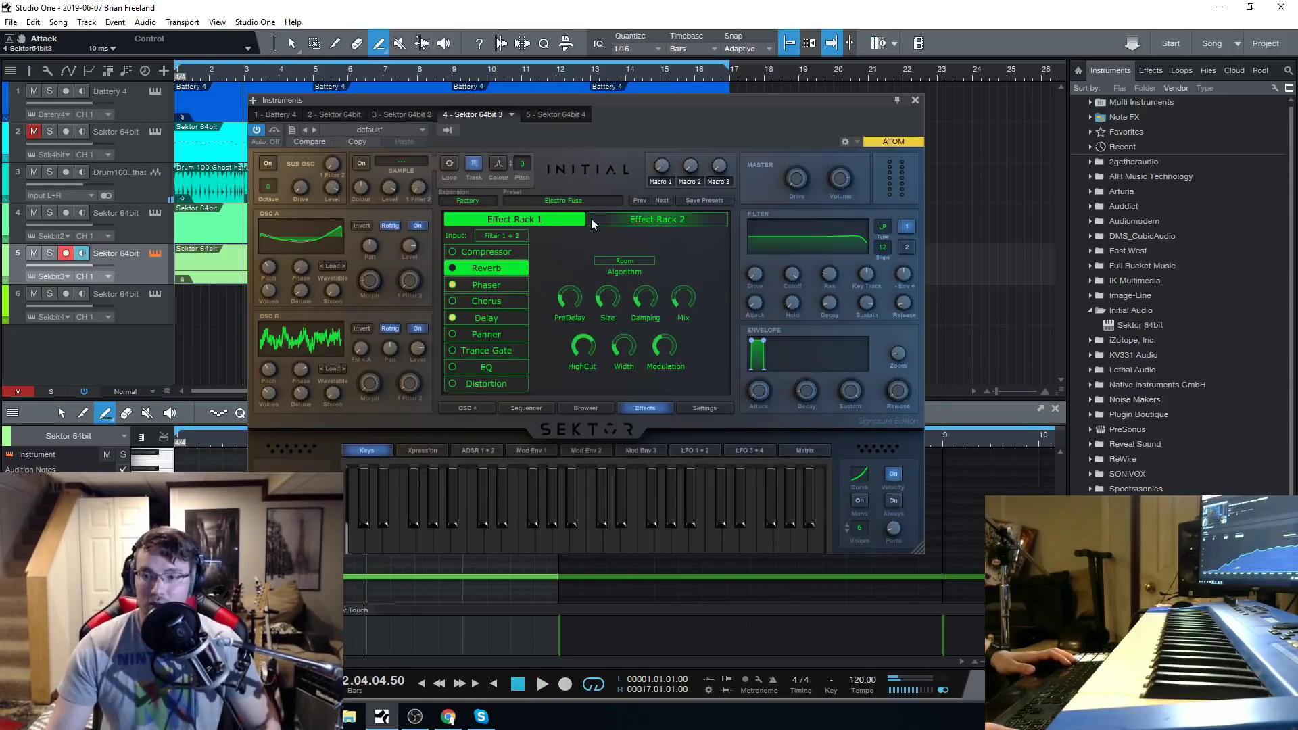
click(586, 408)
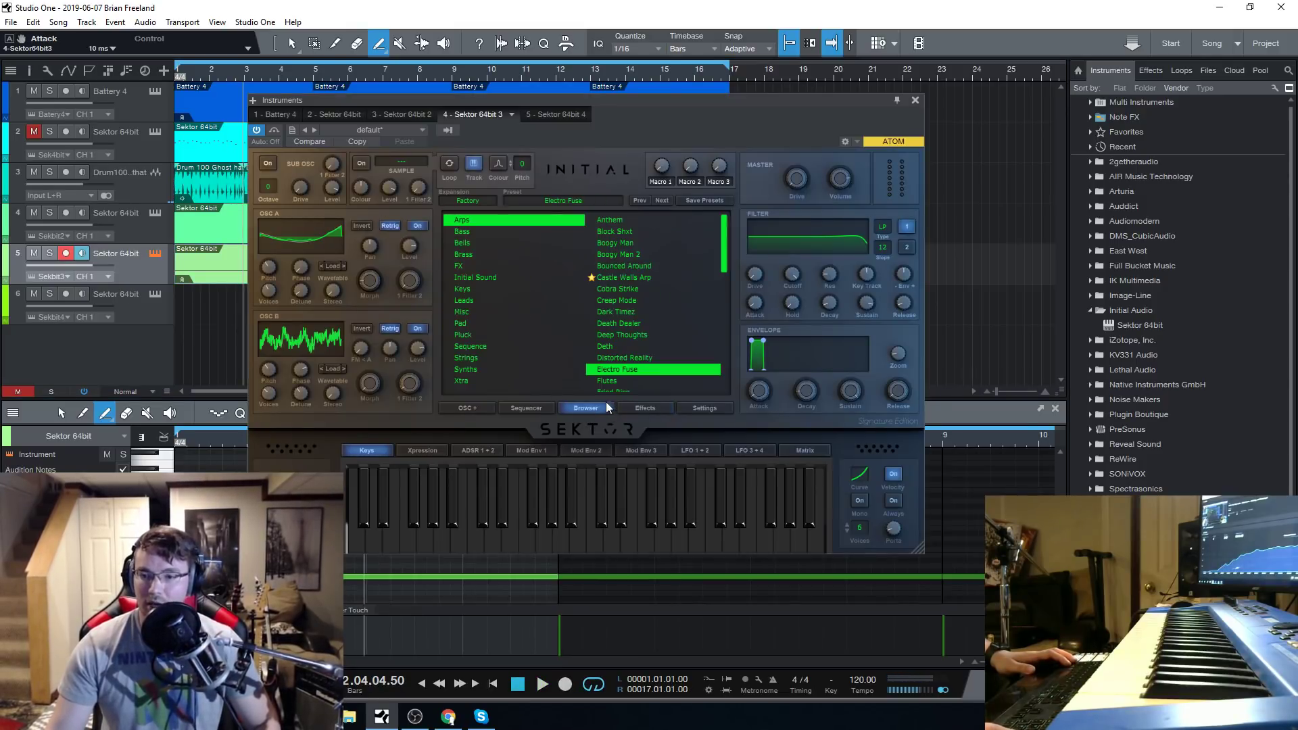
click(620, 380)
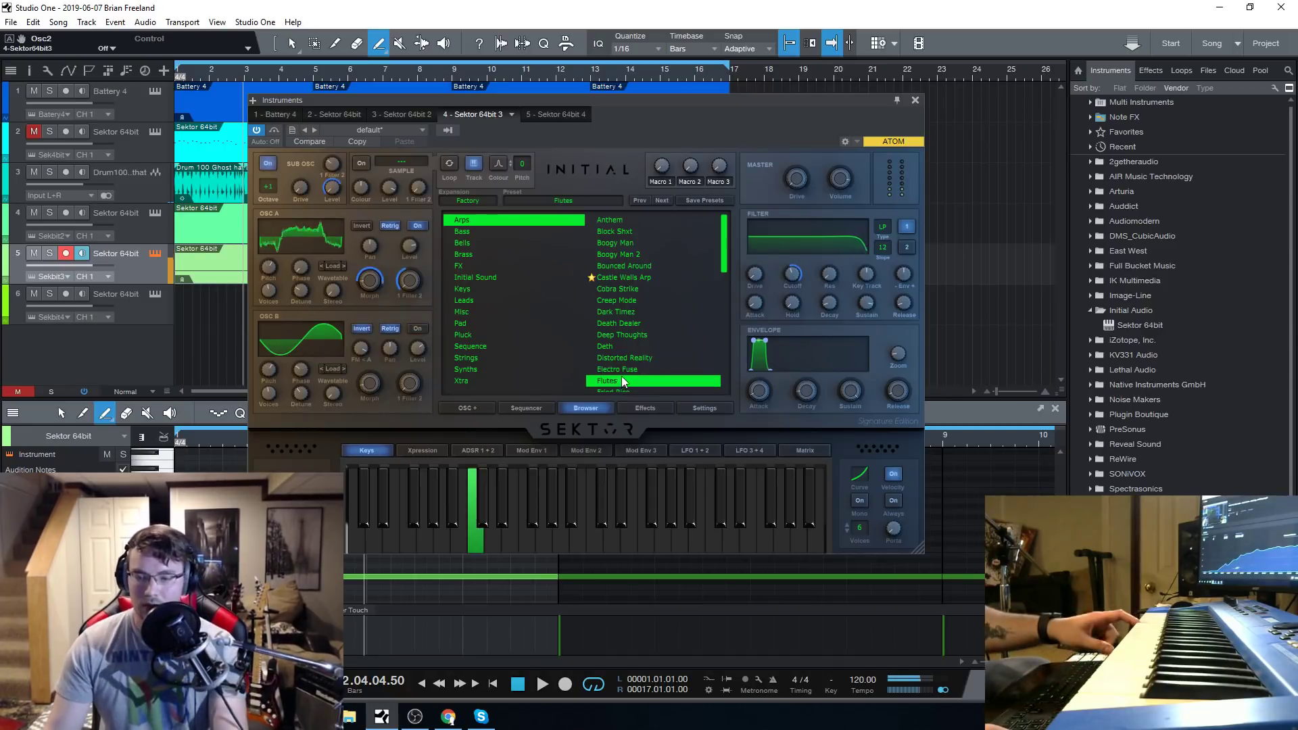
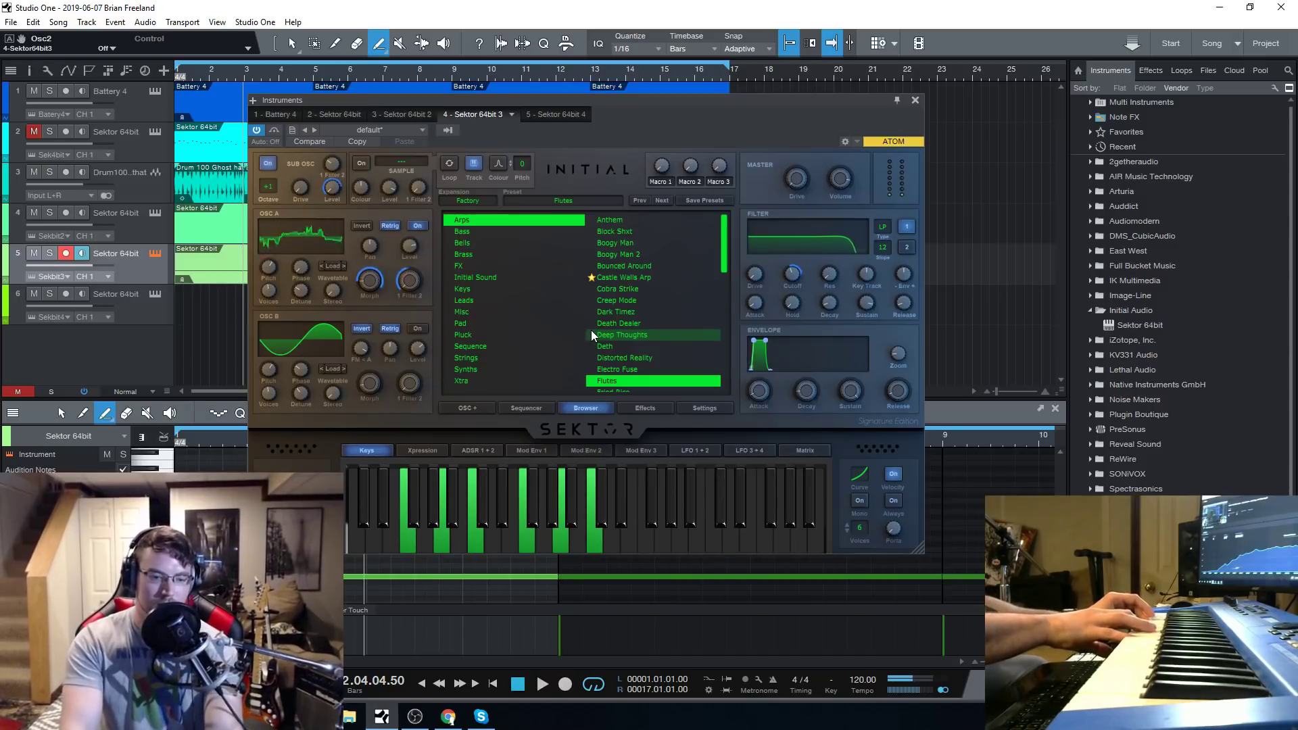
Reorder the effects in Effect Rack 1 to Phaser, Panner, Delay, Distortion, Reverb, Trance Gate, EQ, Compressor, Chorus.
click(635, 407)
click(483, 249)
click(487, 268)
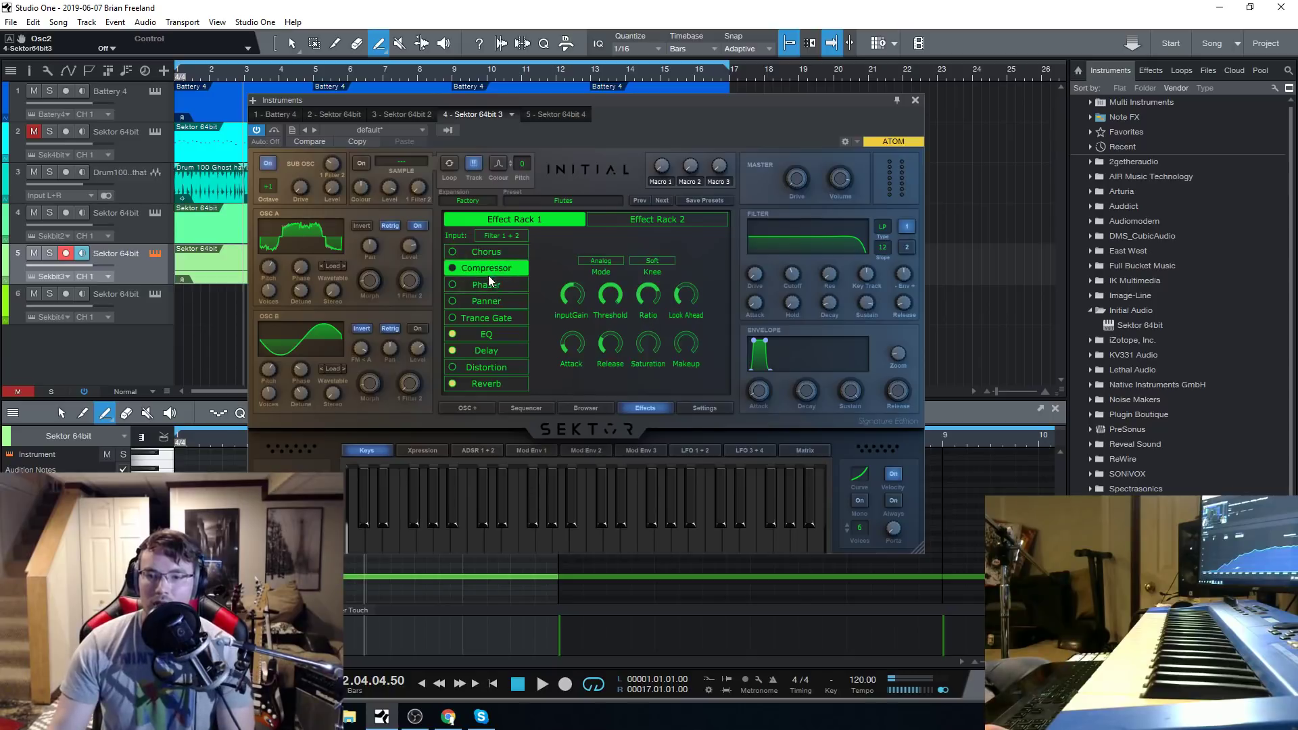
drag(492, 302, 492, 340)
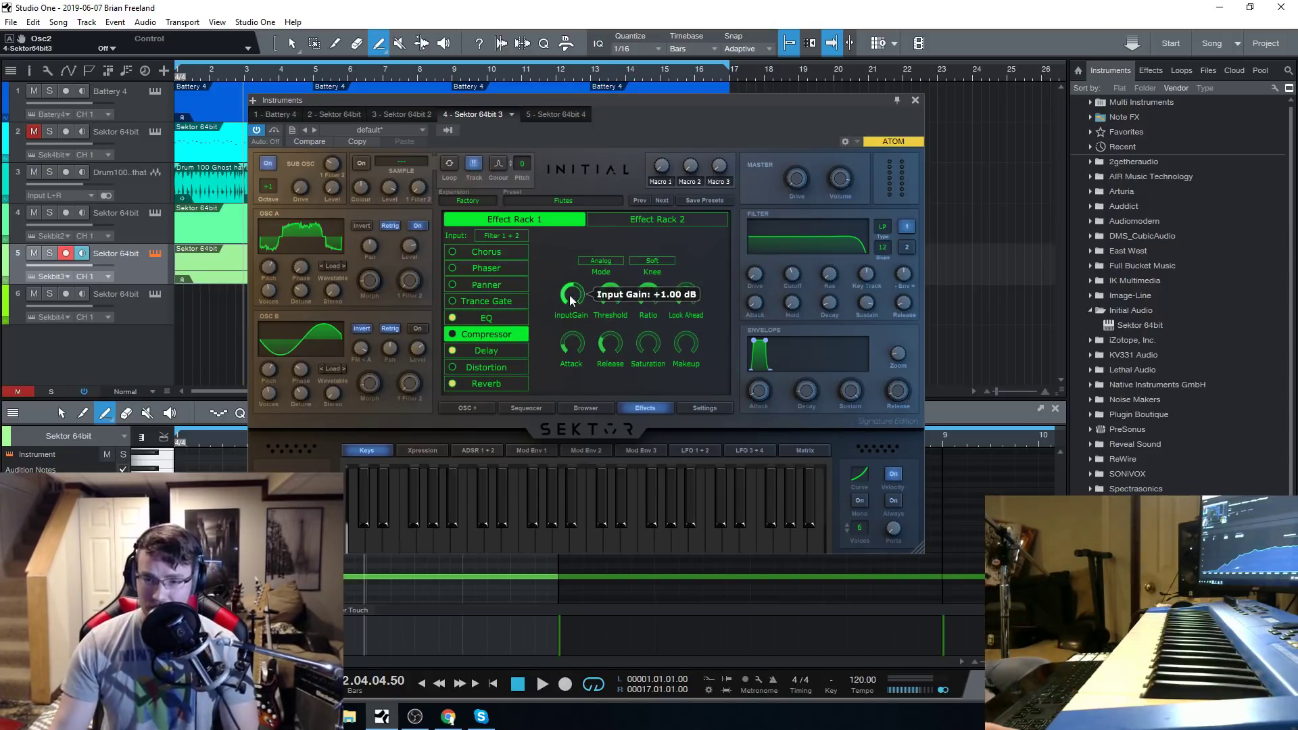
drag(498, 252, 502, 351)
drag(492, 368, 503, 317)
drag(506, 384, 500, 318)
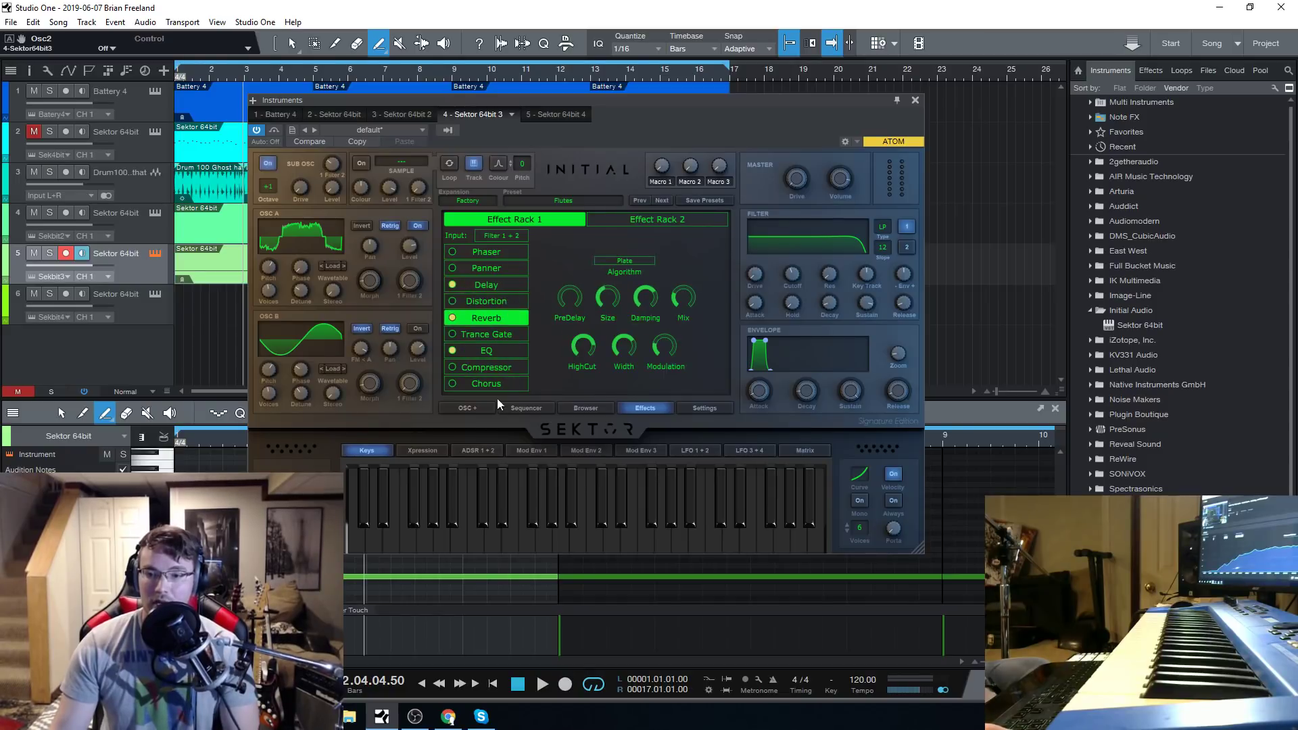
Enable the Trance Gate, silence its step 2, and set it to 10 steps at a 1/64 rate.
click(452, 334)
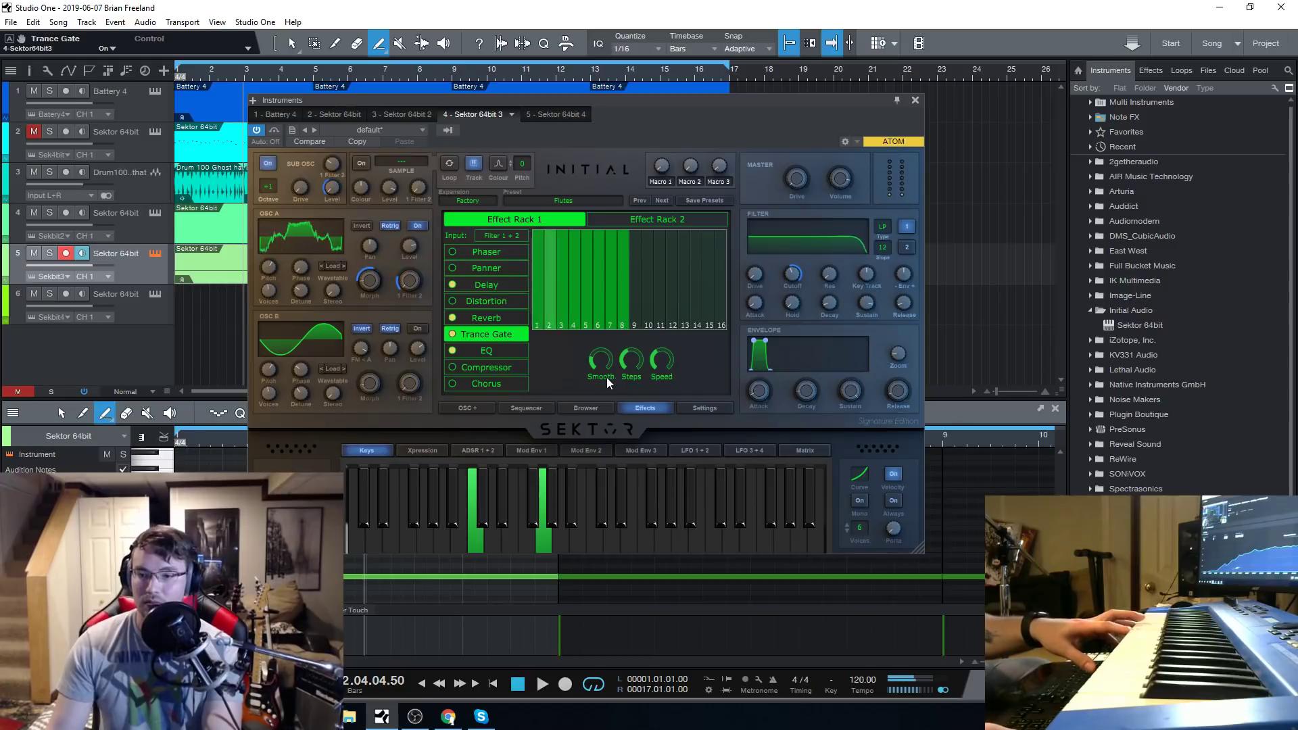
mouse_move(635, 365)
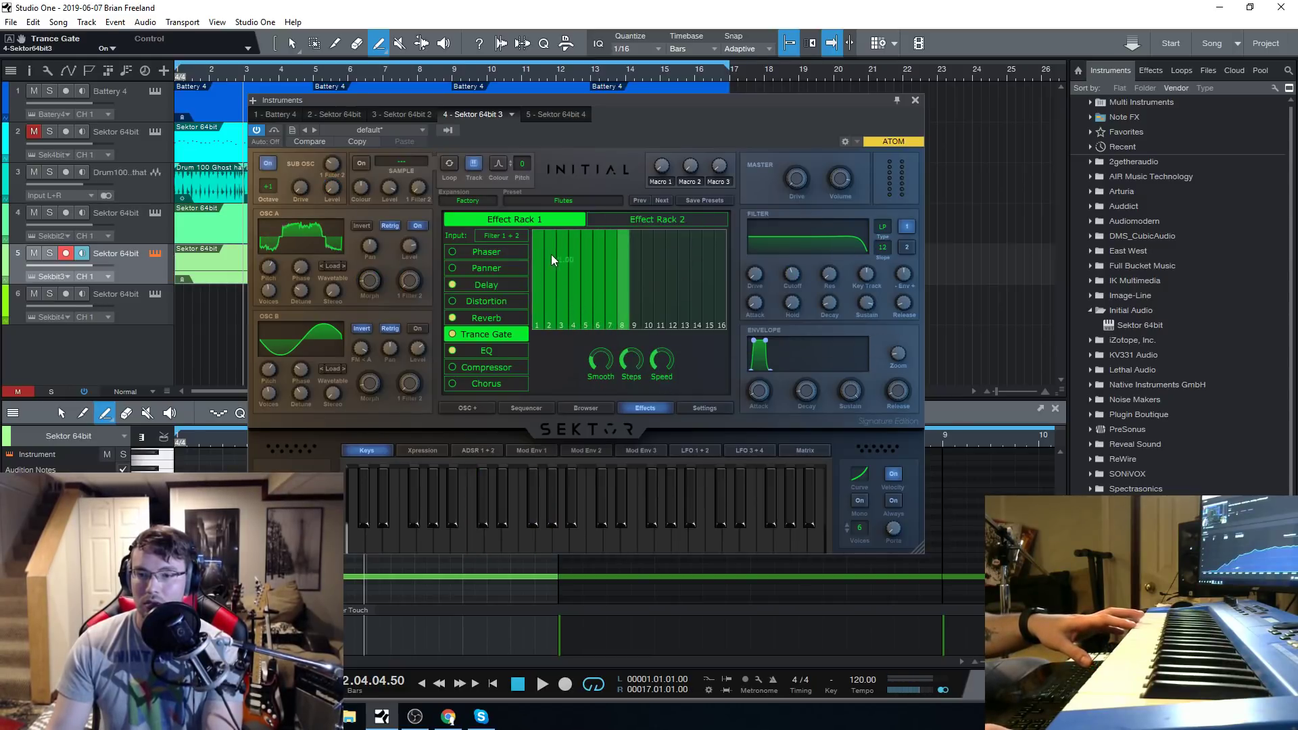
drag(550, 254, 561, 346)
click(561, 297)
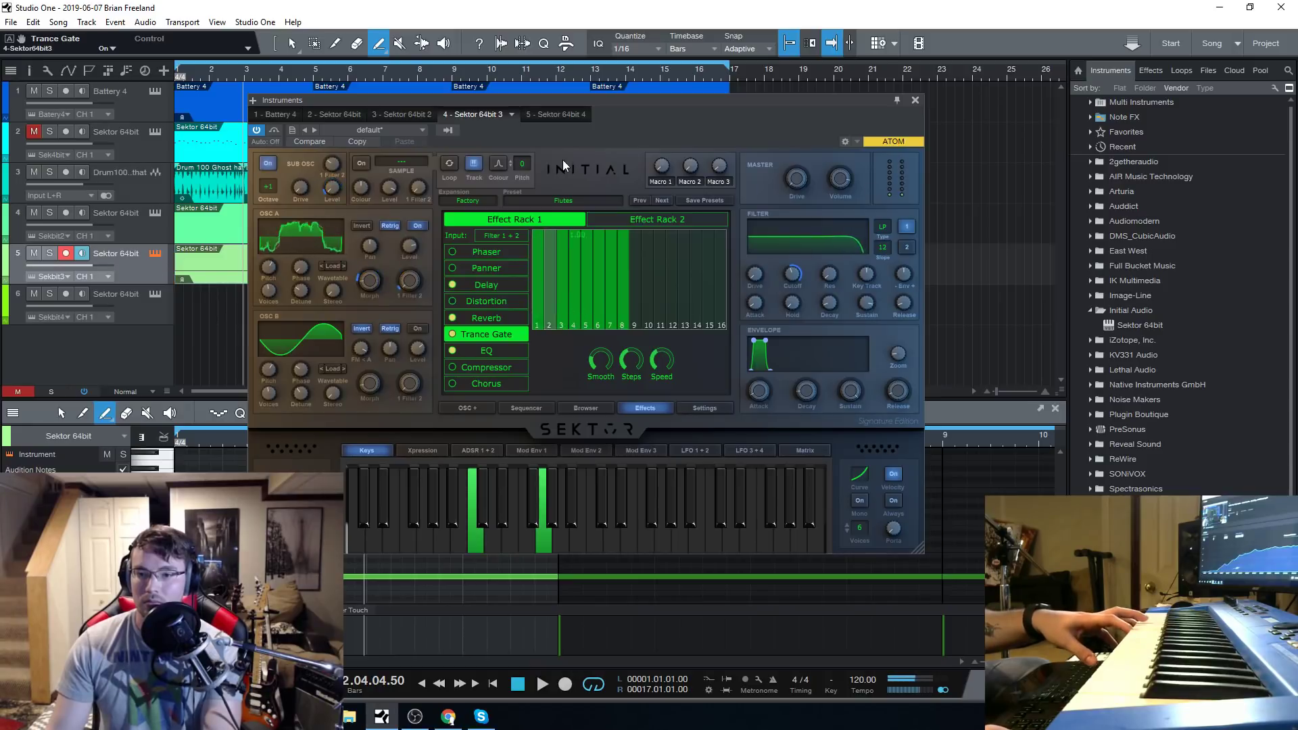
mouse_move(631, 362)
mouse_down()
mouse_move(638, 331)
mouse_move(635, 354)
mouse_up()
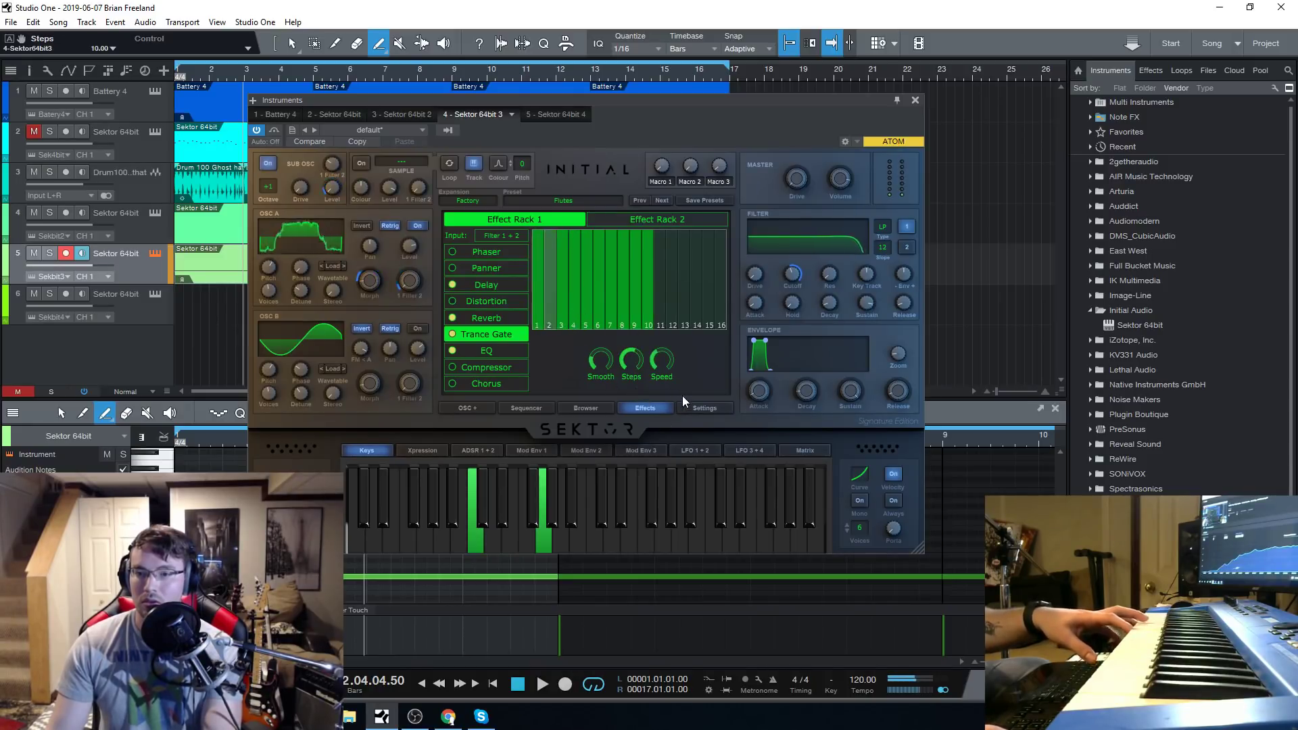
mouse_move(662, 365)
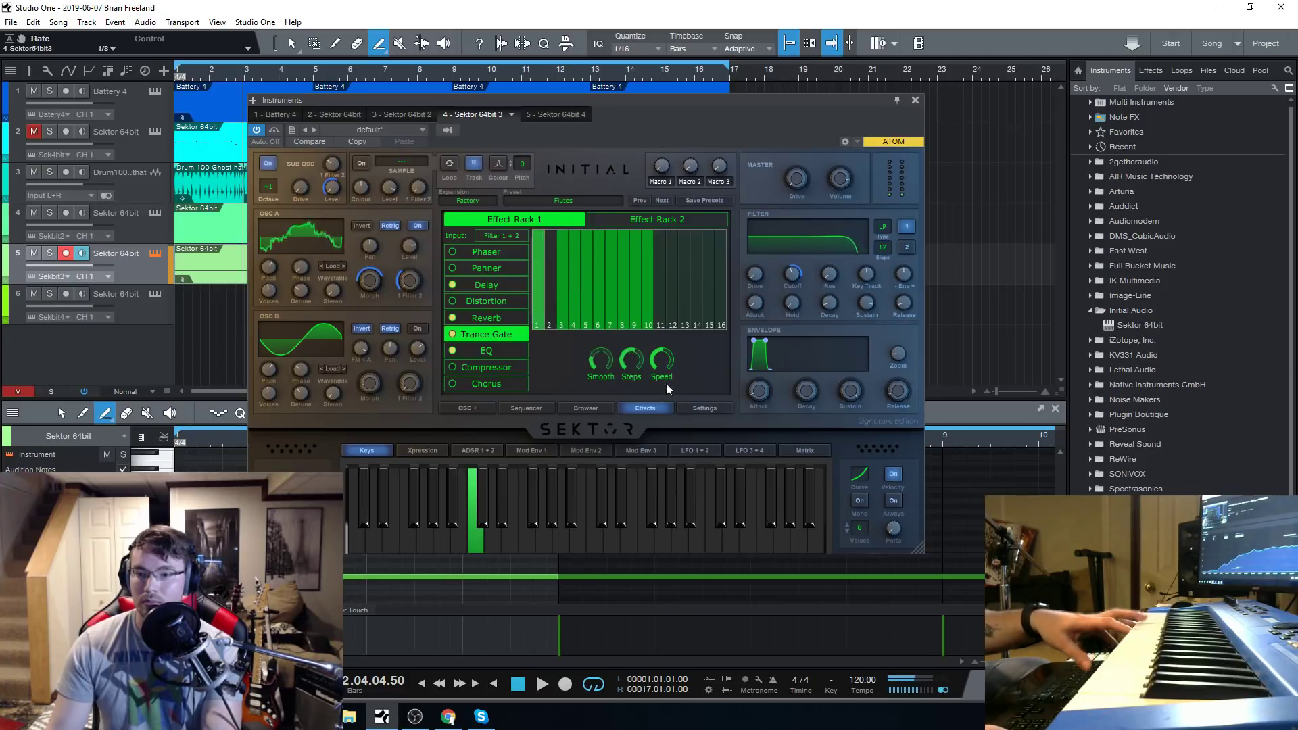
drag(664, 370, 669, 308)
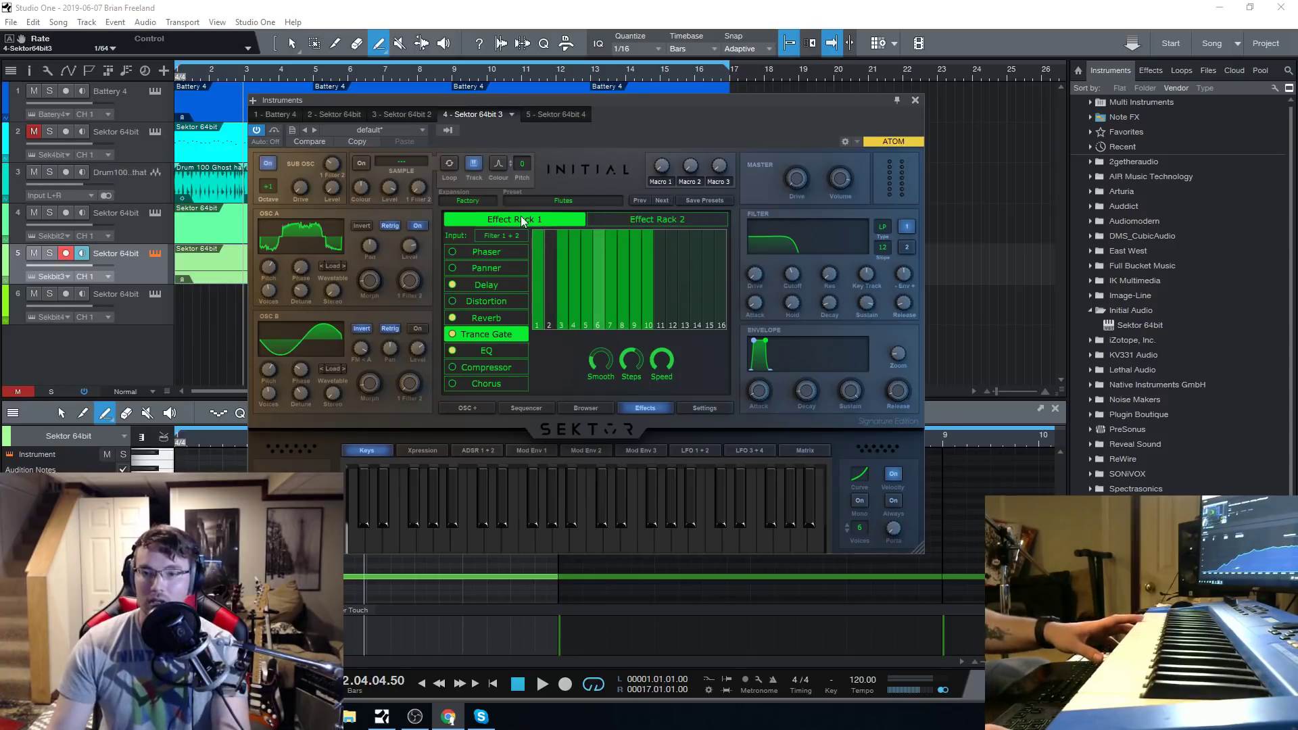
Glance at the Flutes preset's sequencer pattern and load the Fried Rice and Gamer presets from the Arps category in turn.
click(503, 408)
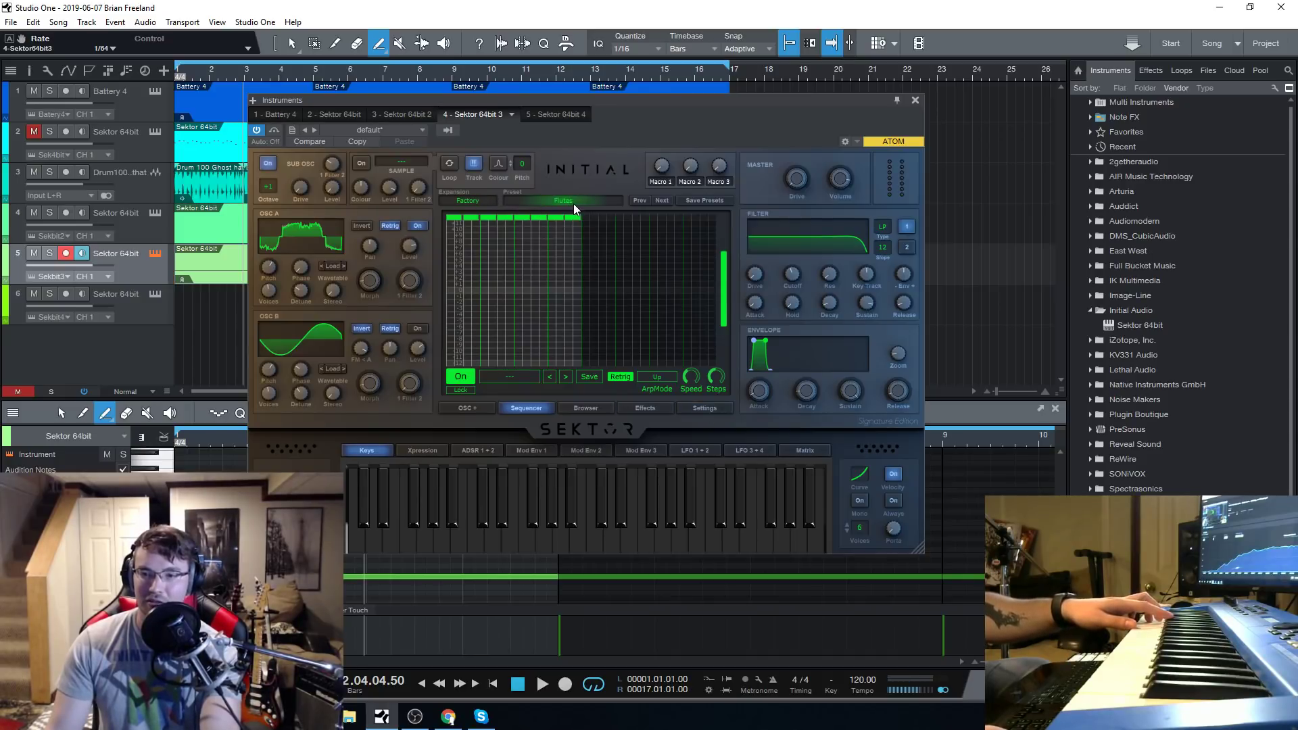
click(585, 408)
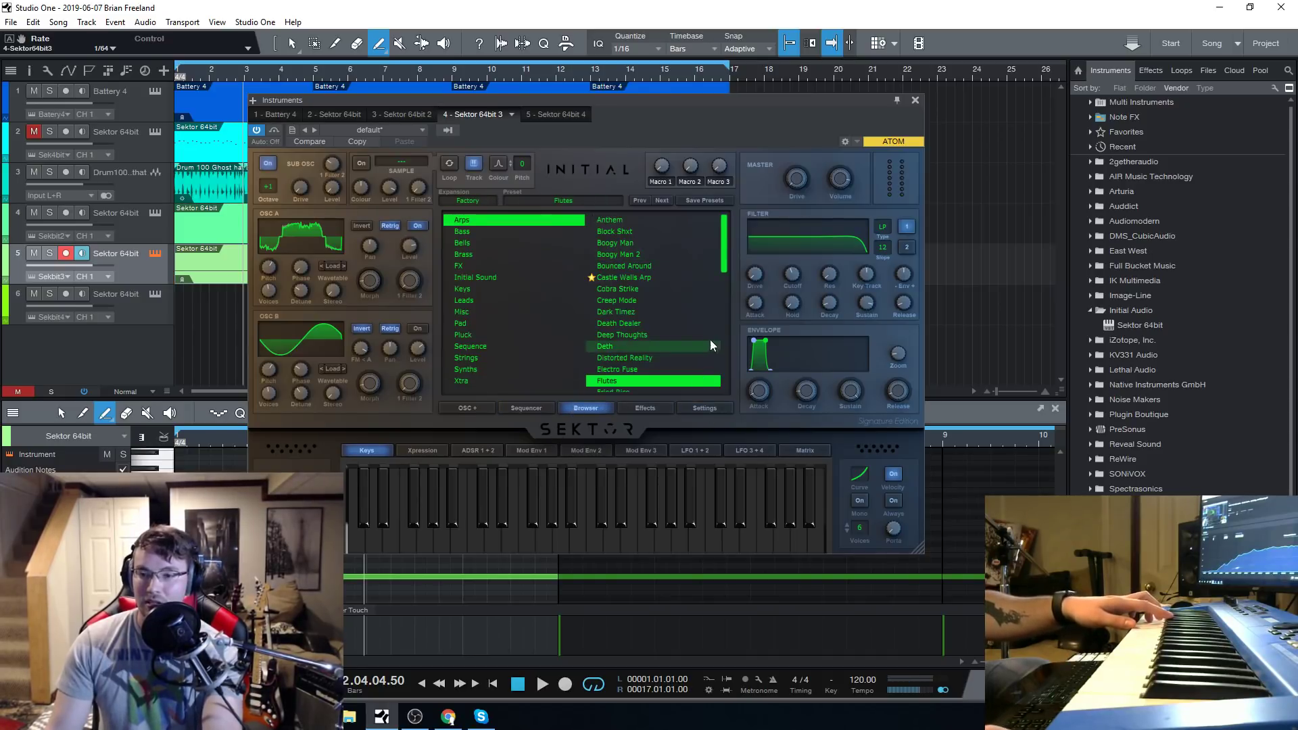
scroll(710, 340, down, 2)
click(626, 317)
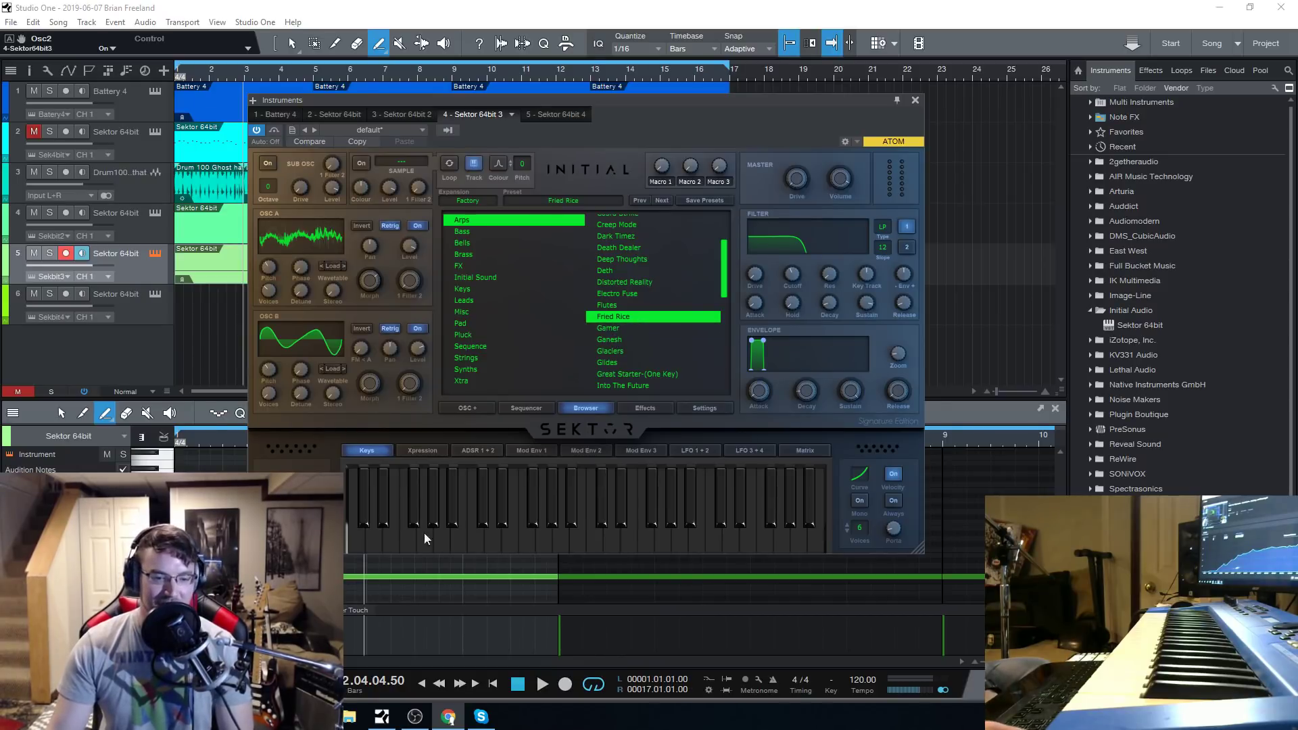
click(636, 329)
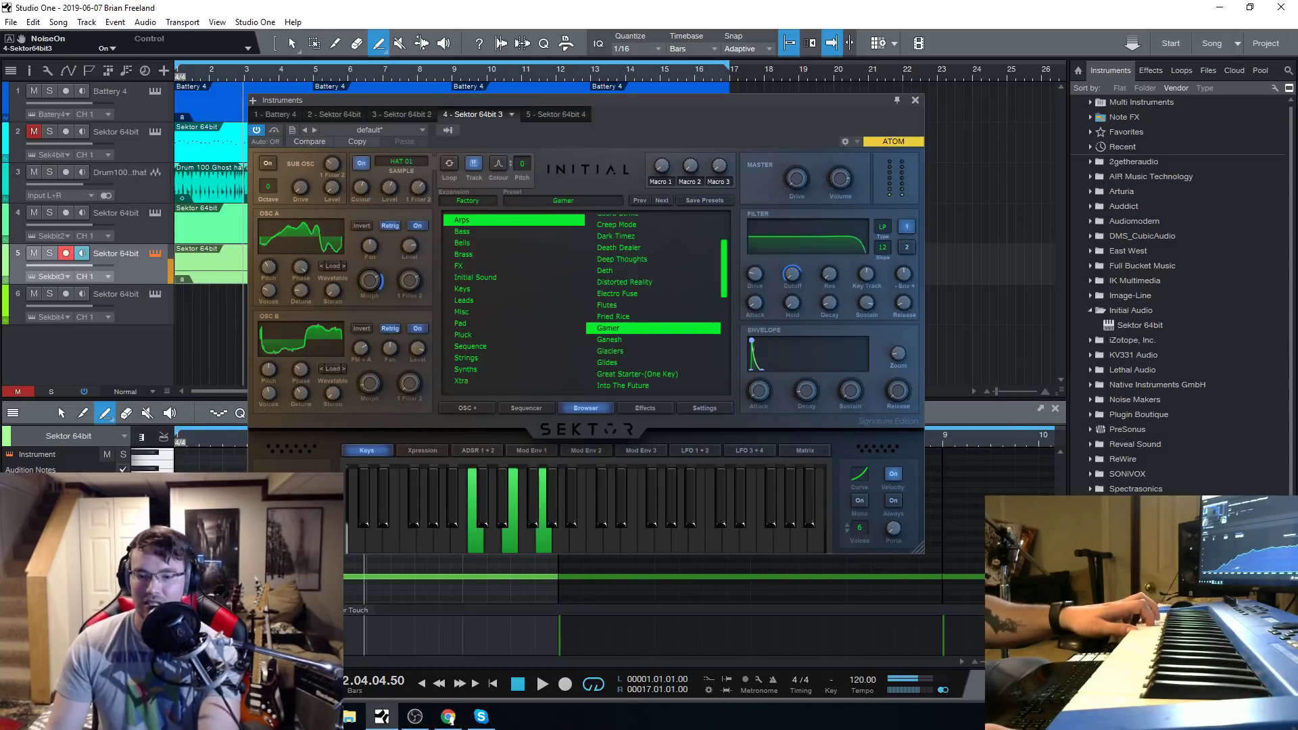
click(447, 718)
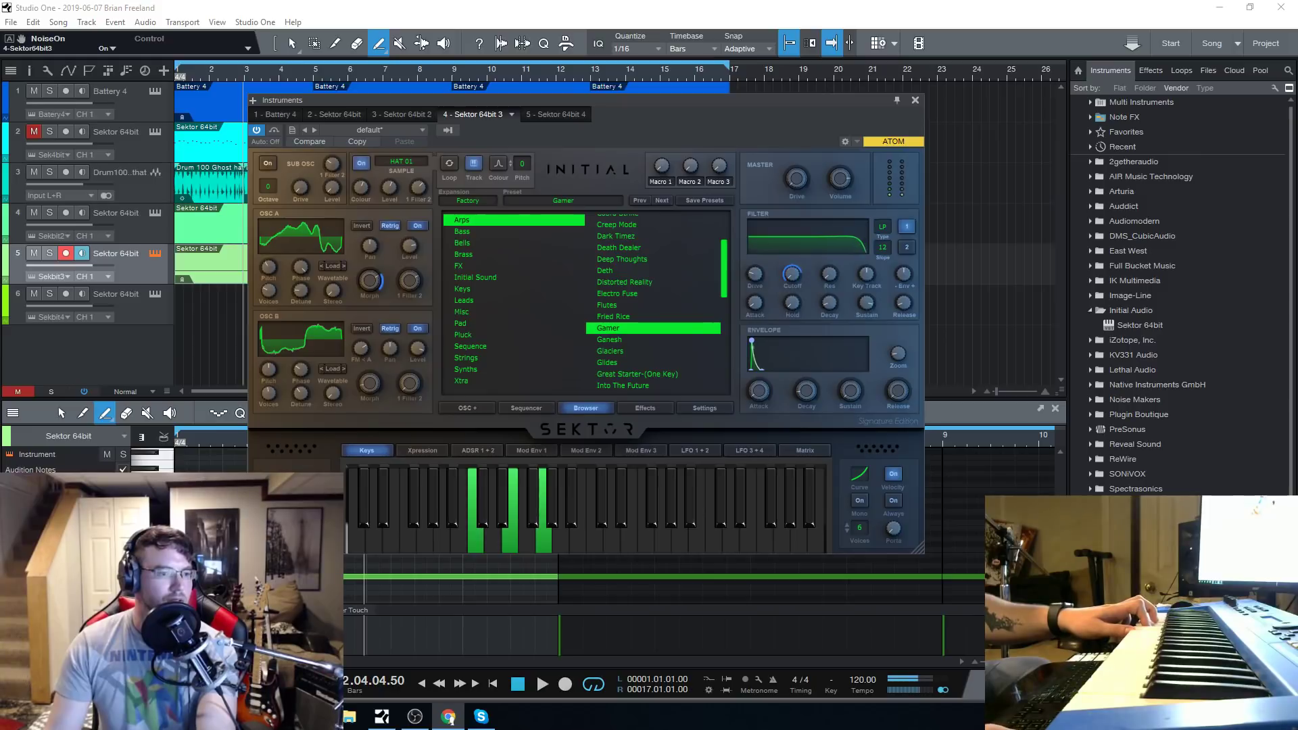
Load the Ganesh arp preset and raise its filter cutoff to 21000 Hz.
click(630, 340)
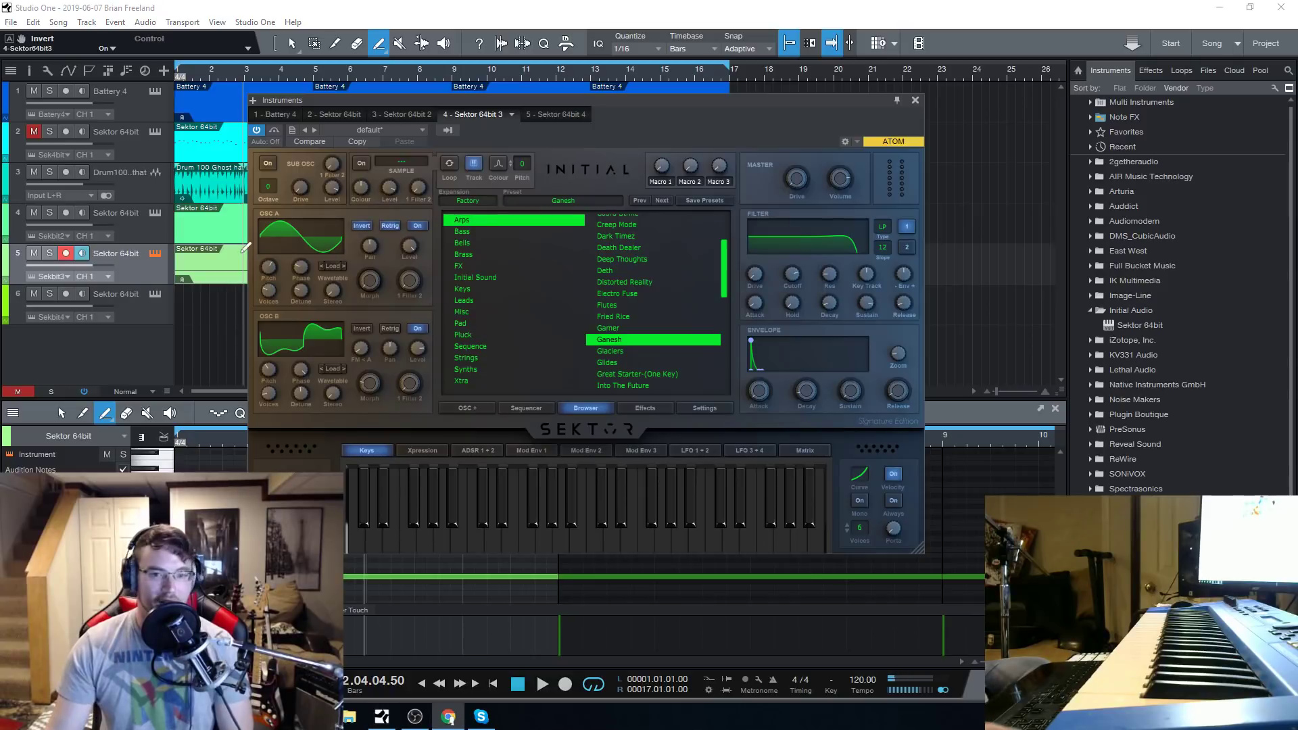
drag(700, 120, 673, 136)
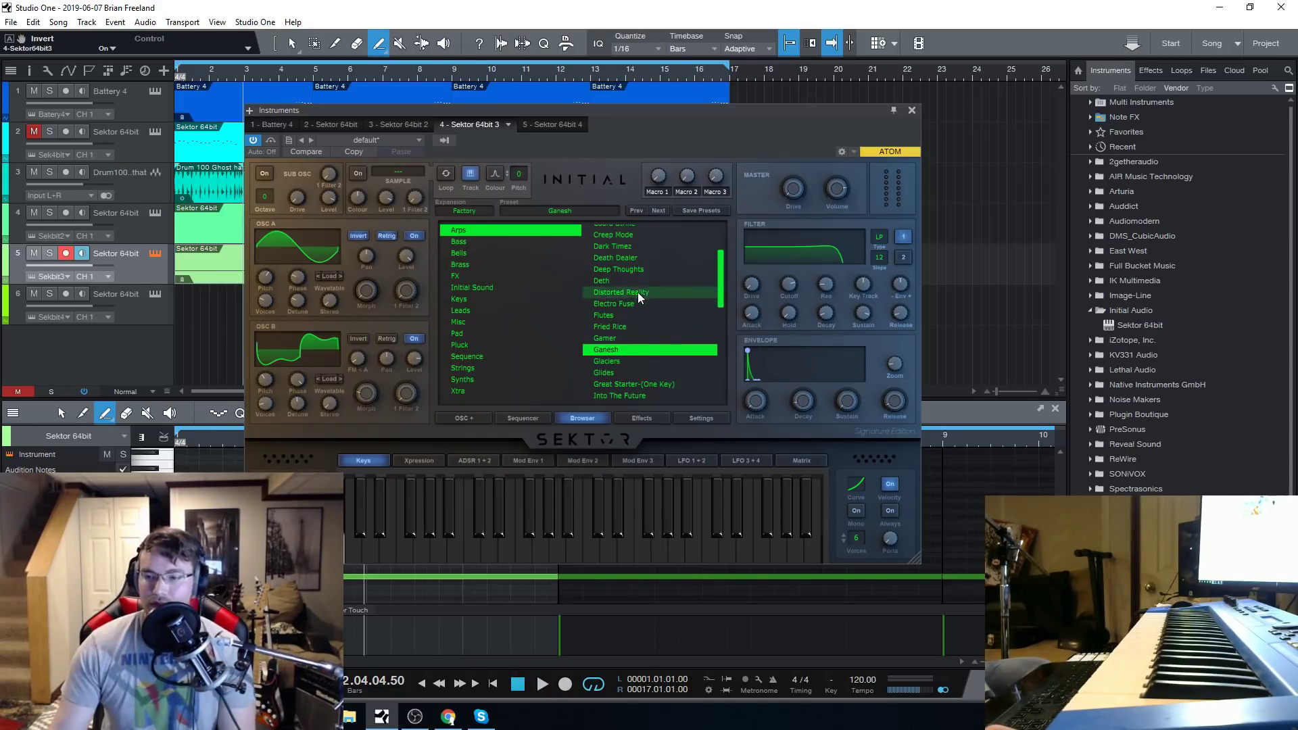
scroll(642, 300, down, 1)
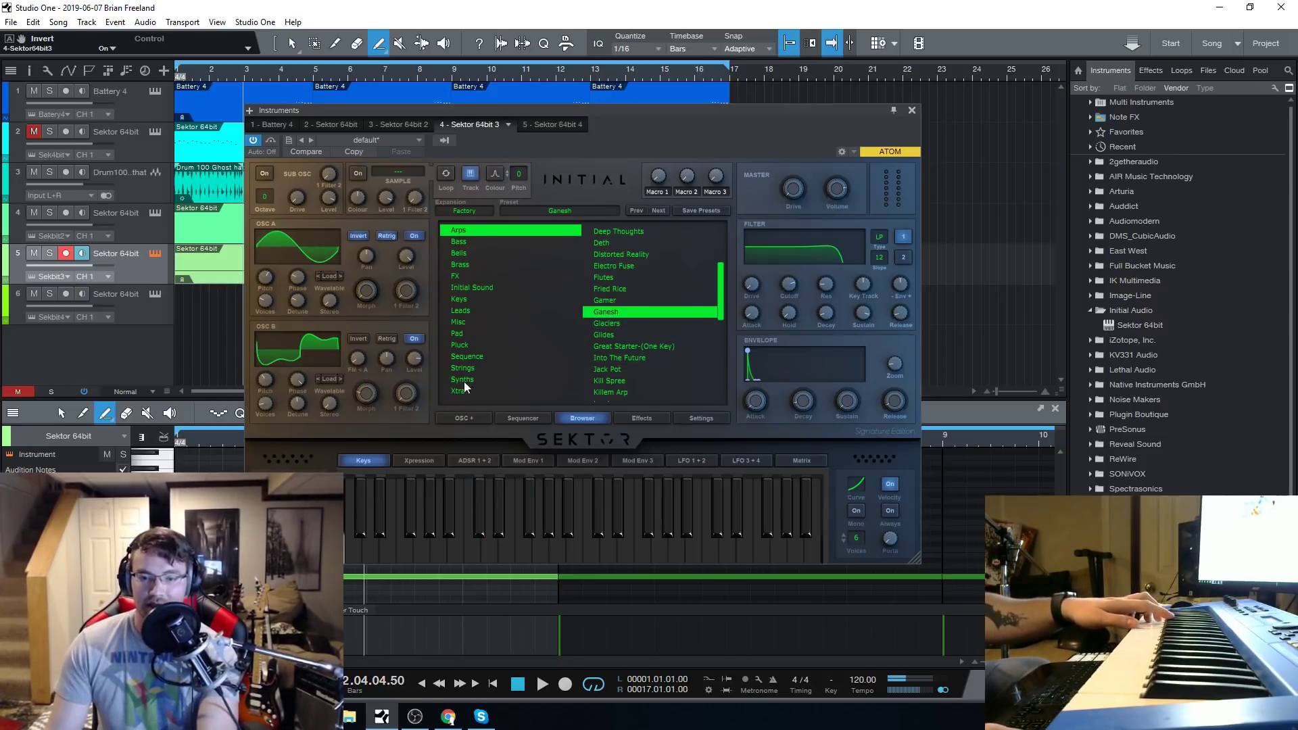
mouse_move(797, 288)
drag(797, 286, 814, 265)
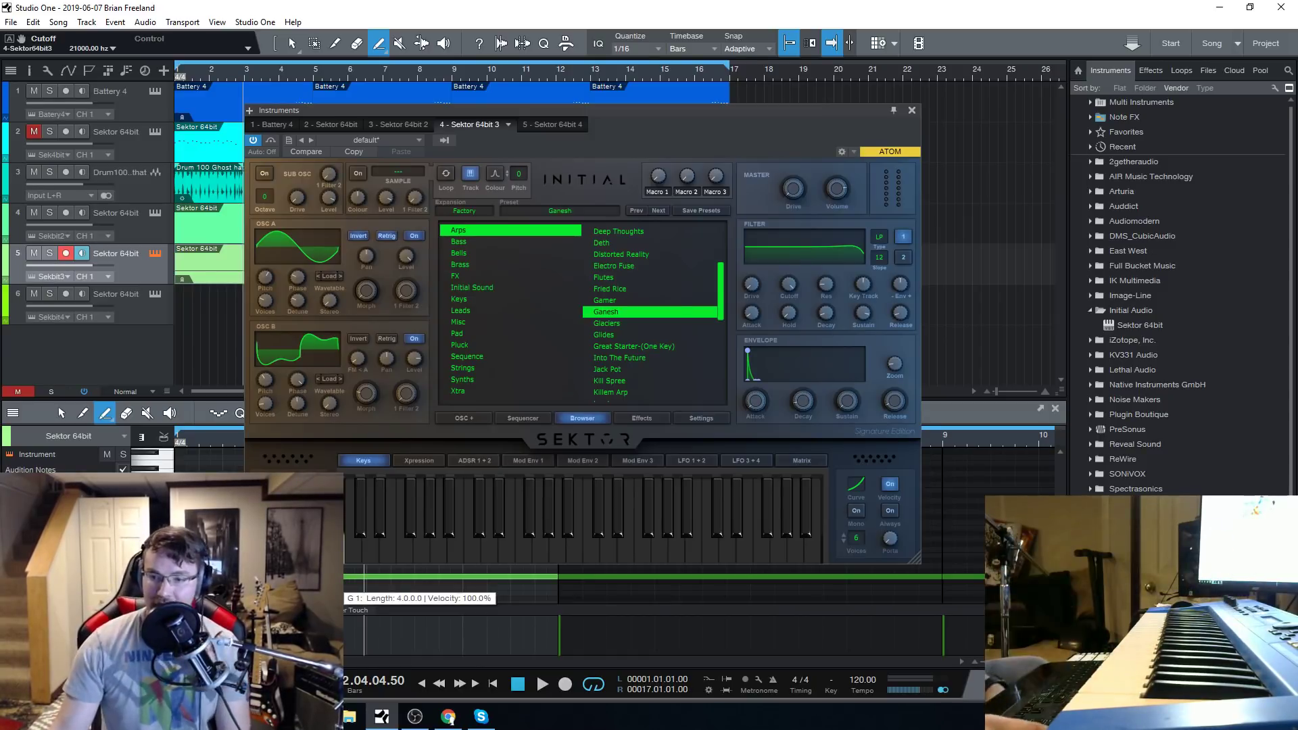
Load the Glaciers arp preset and give it a portamento time of 803 ms with Always switched on.
click(607, 323)
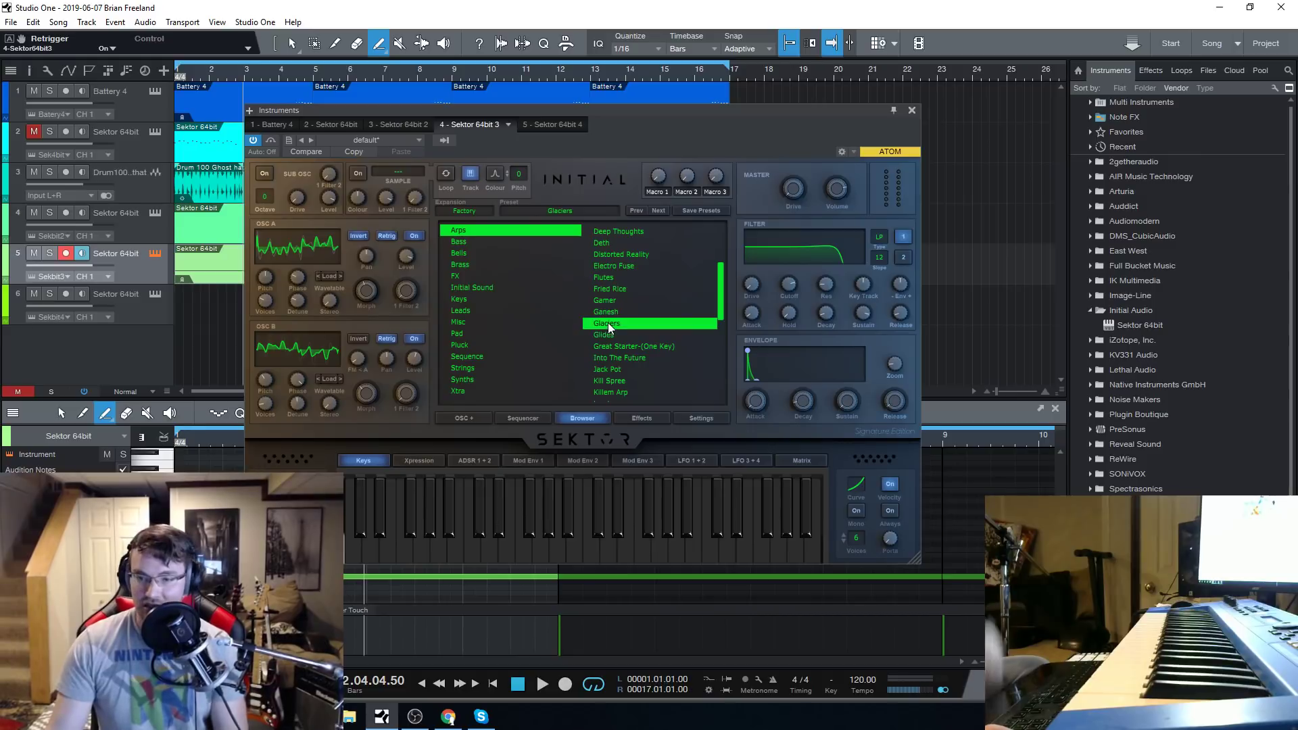
drag(689, 112, 664, 97)
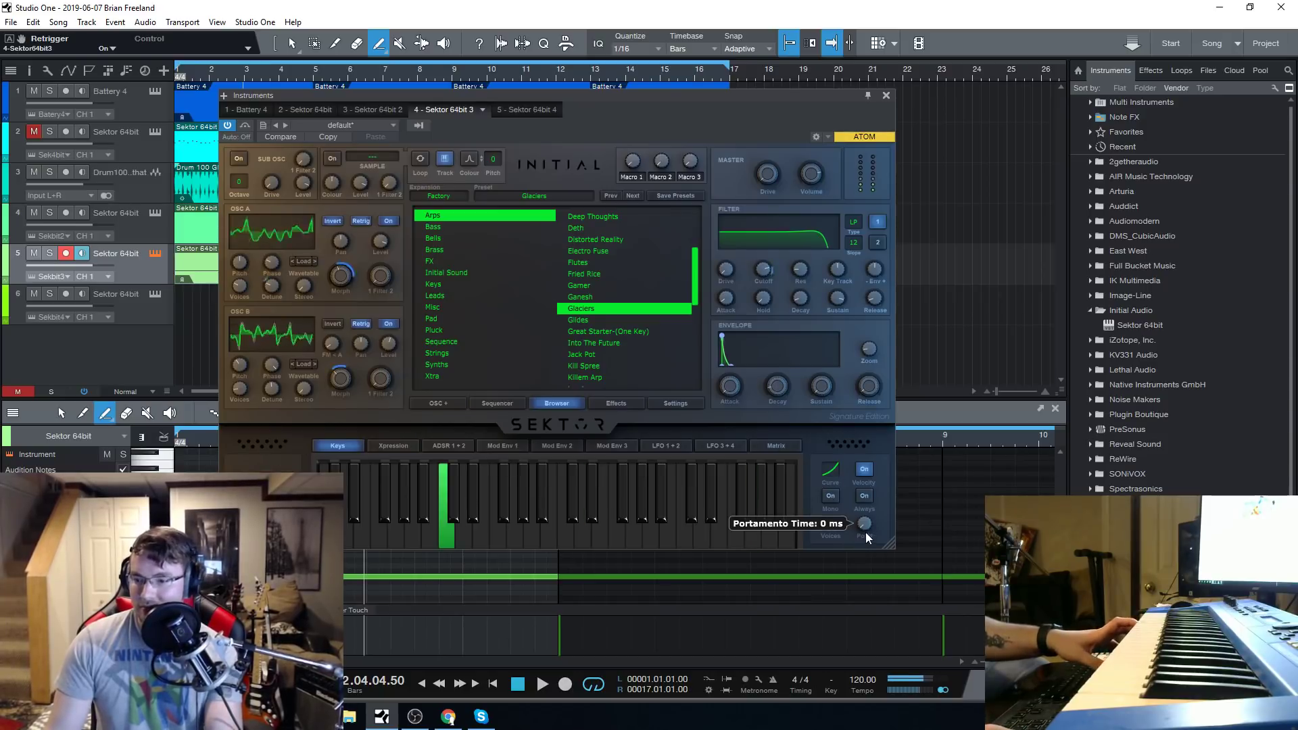
mouse_move(865, 528)
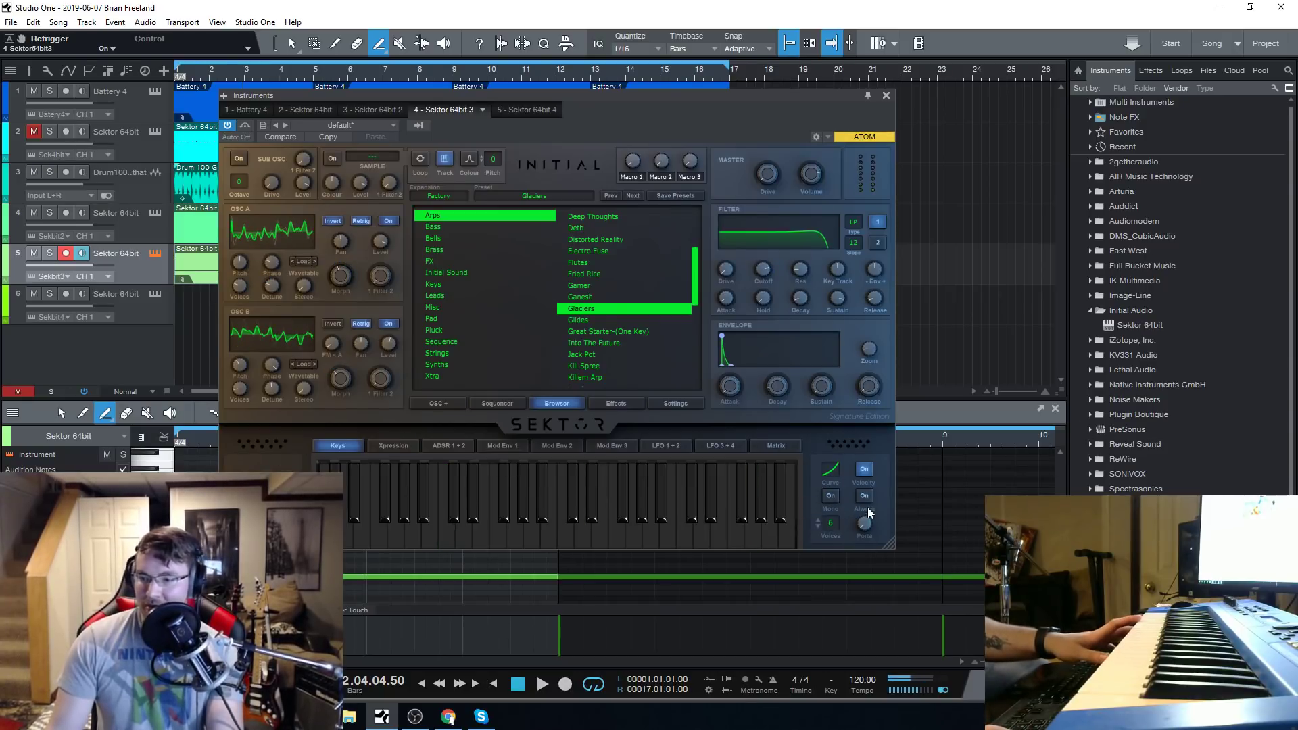
drag(866, 529, 872, 495)
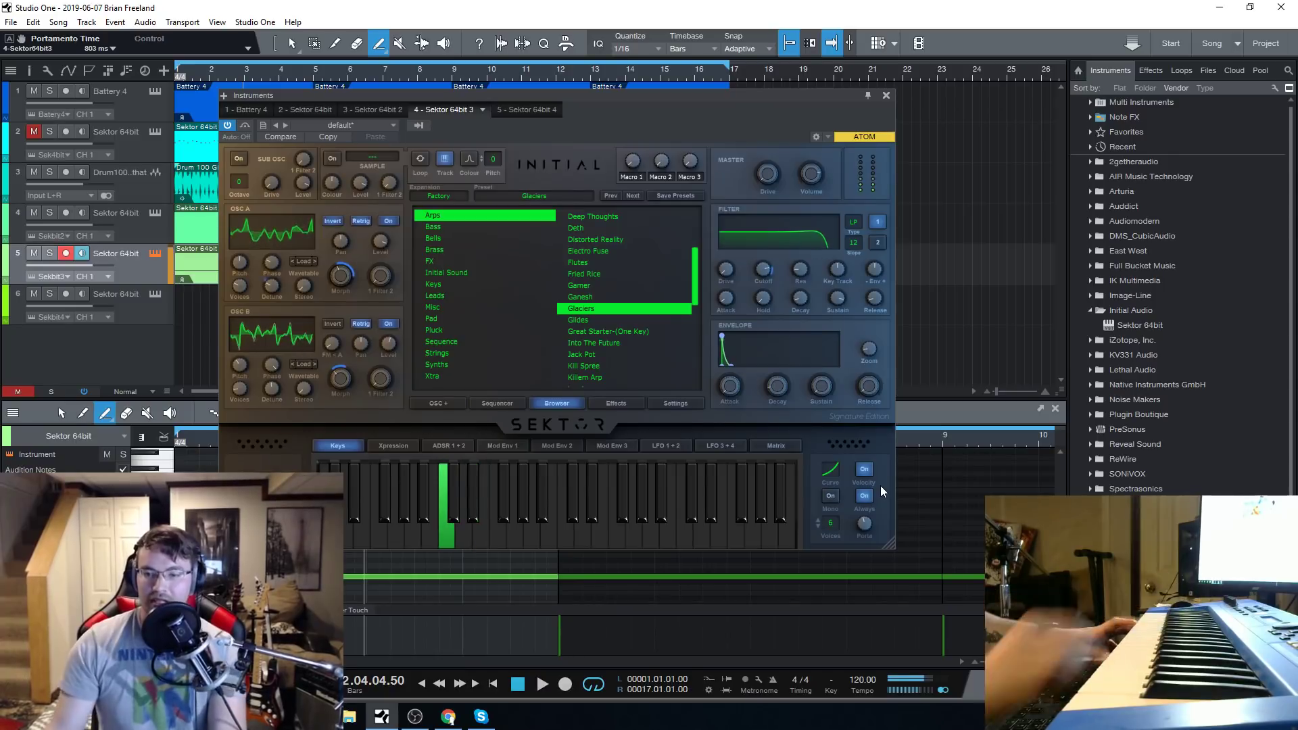
Load the Glides arp preset and replace it with the Great Starter-(One Key) preset.
click(603, 319)
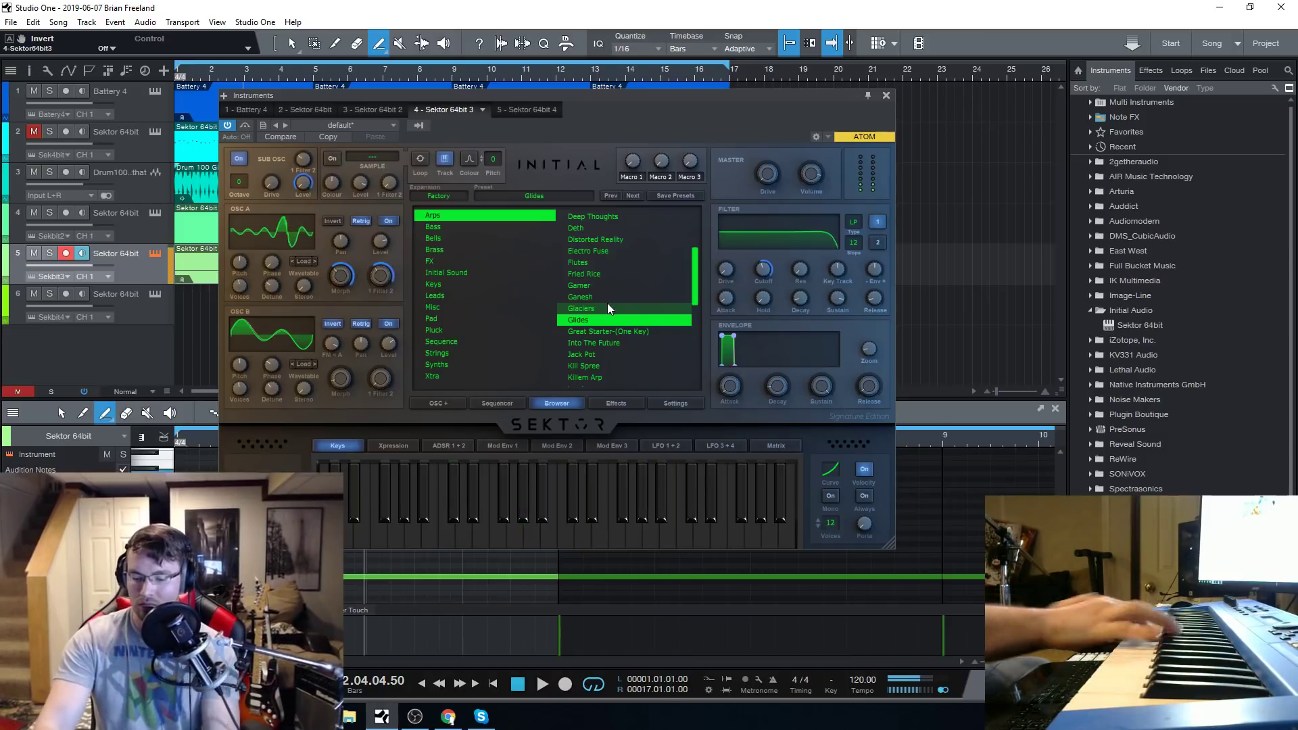
click(566, 331)
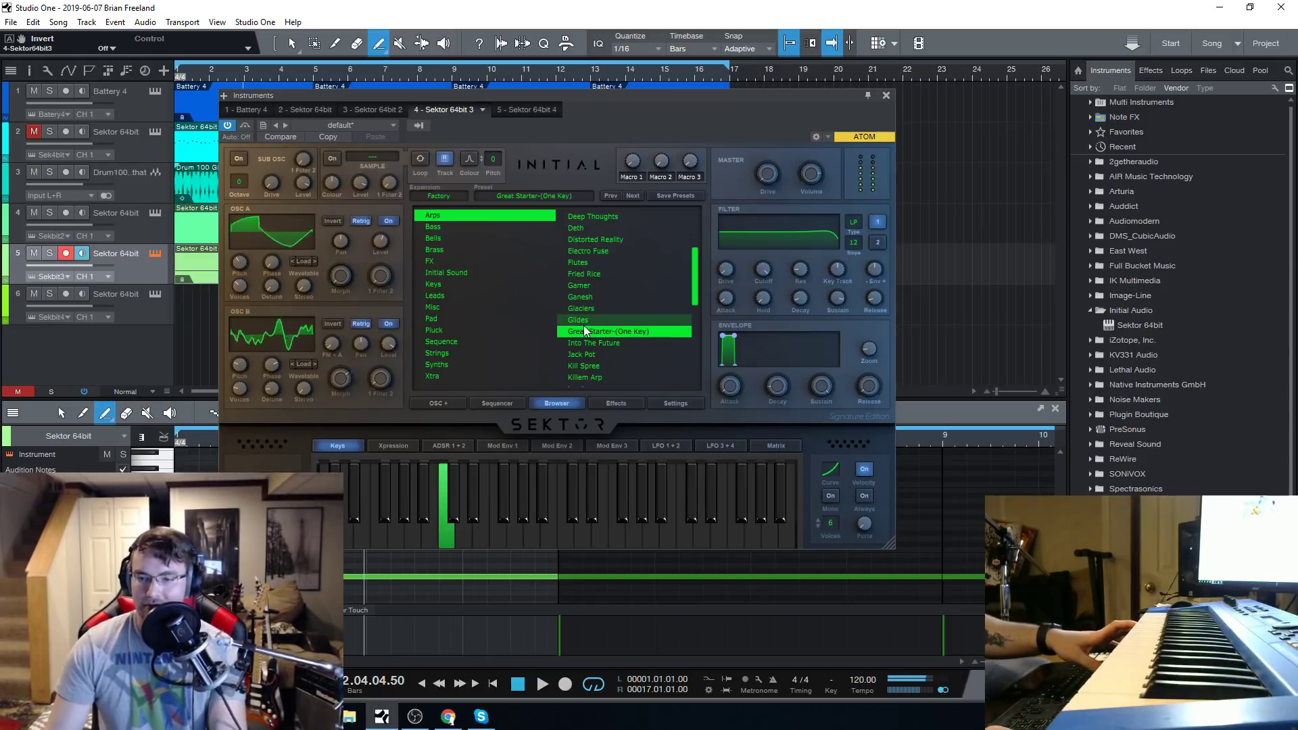
Enable Compressor, EQ and Distortion in the Great Starter-(One Key) preset's Effect Rack 1 and raise the filter overdrive to 100%.
click(615, 402)
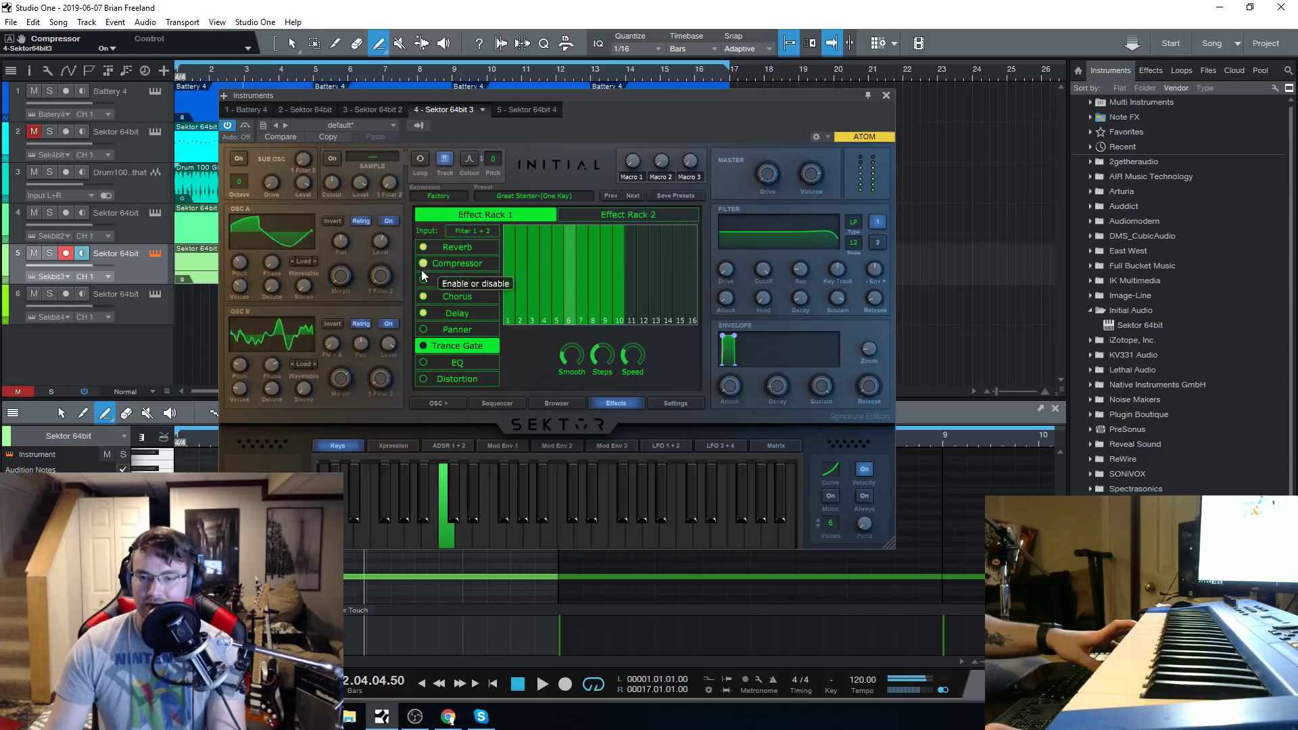
click(423, 380)
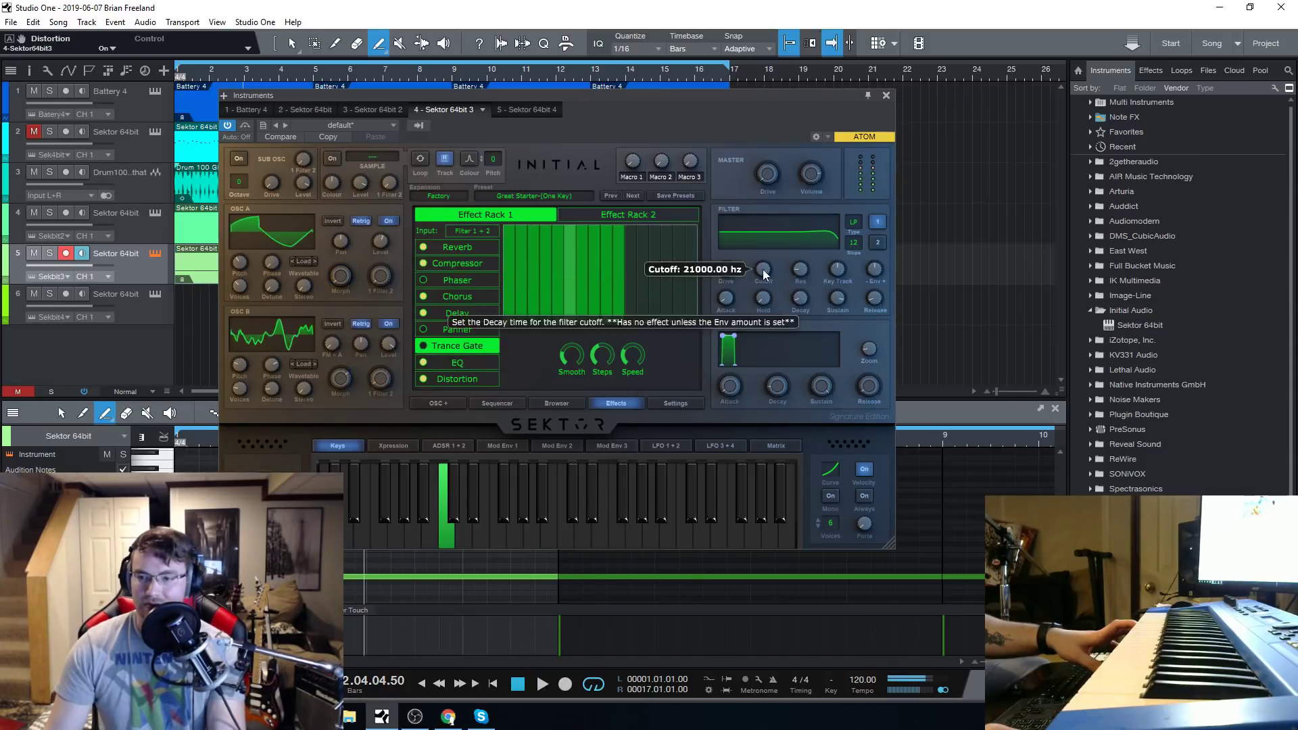
drag(733, 270, 735, 173)
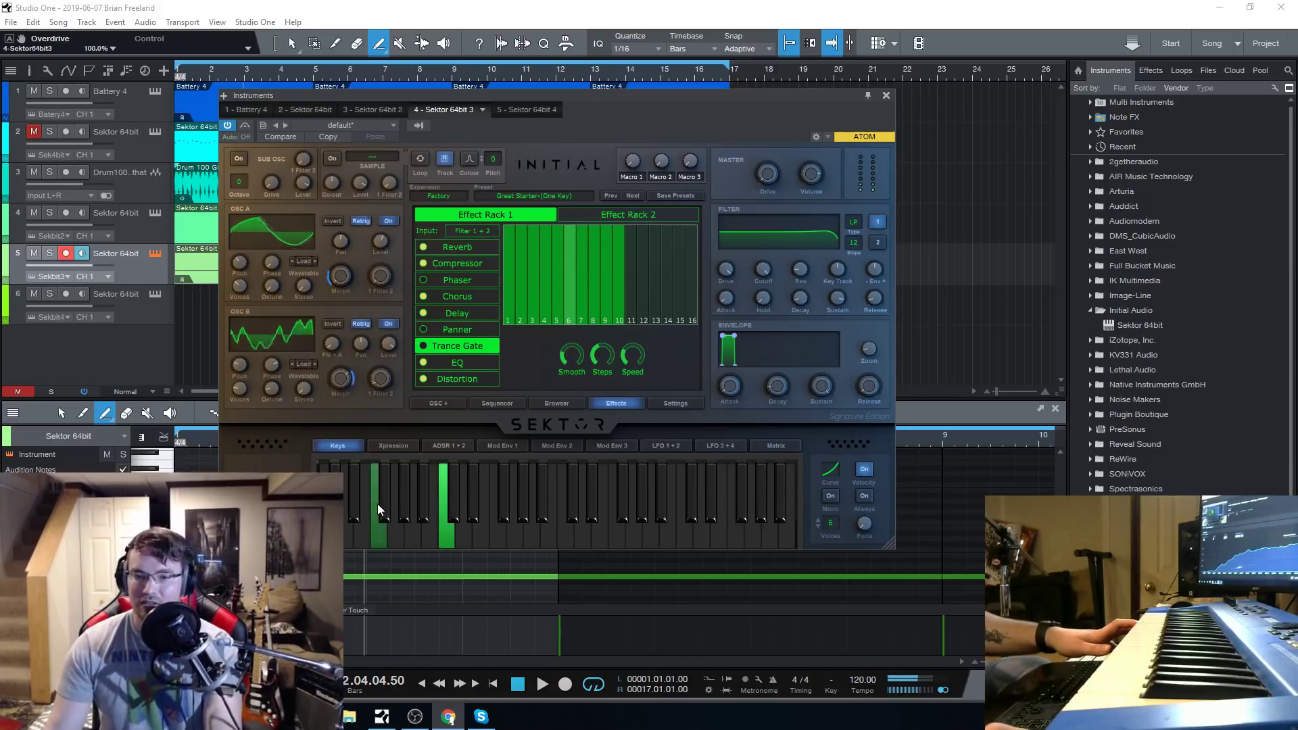
click(387, 444)
click(337, 444)
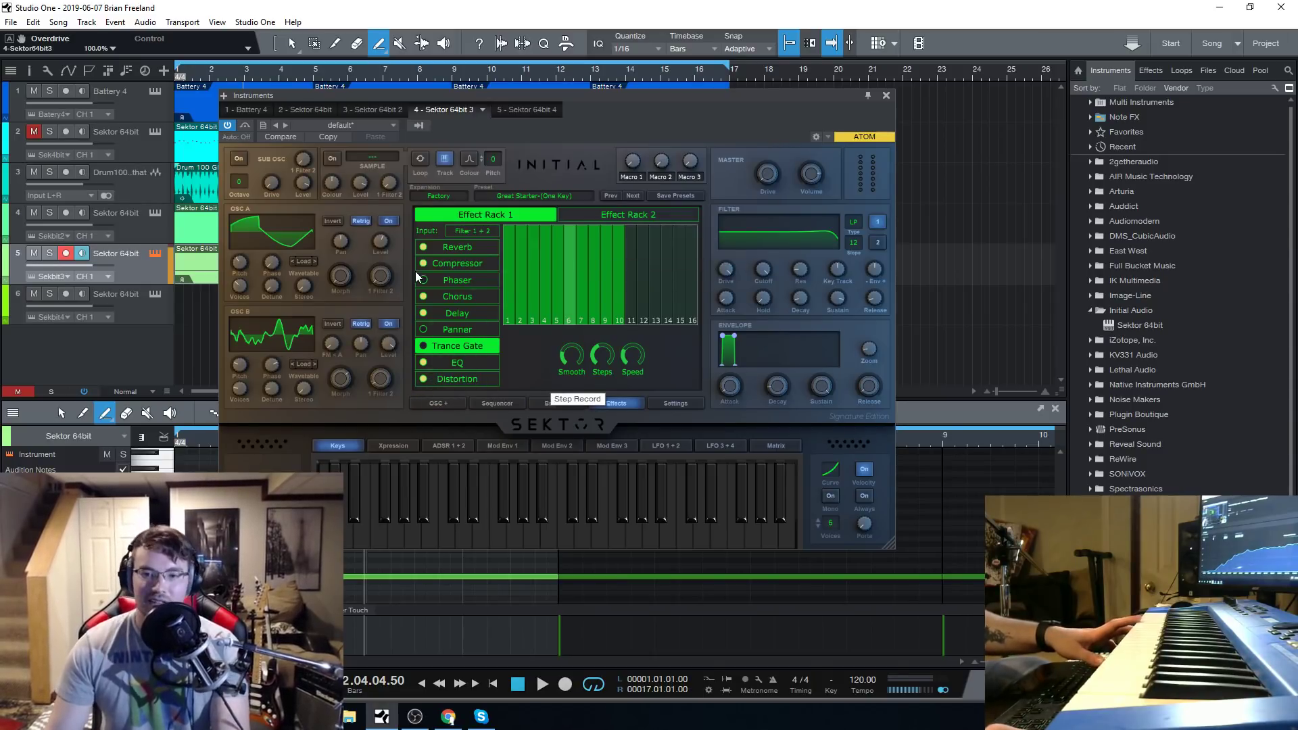
drag(569, 99, 560, 104)
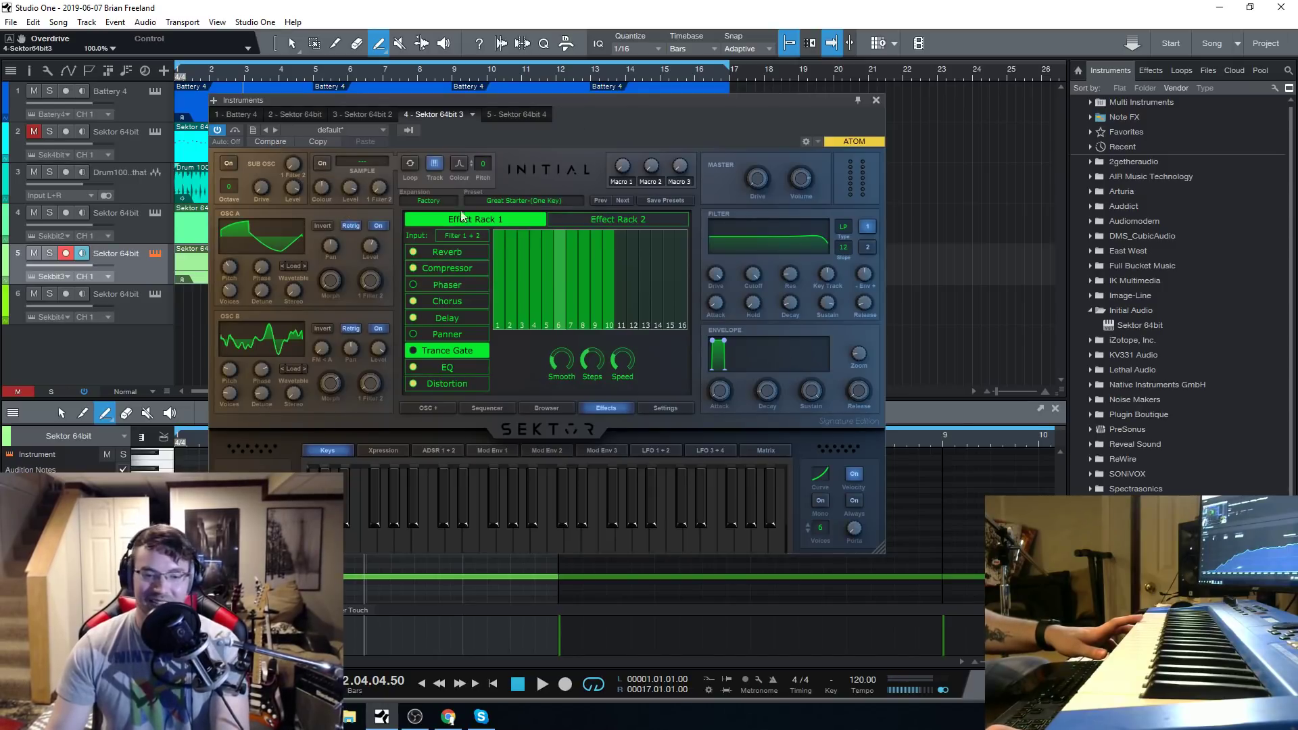
drag(560, 105, 534, 105)
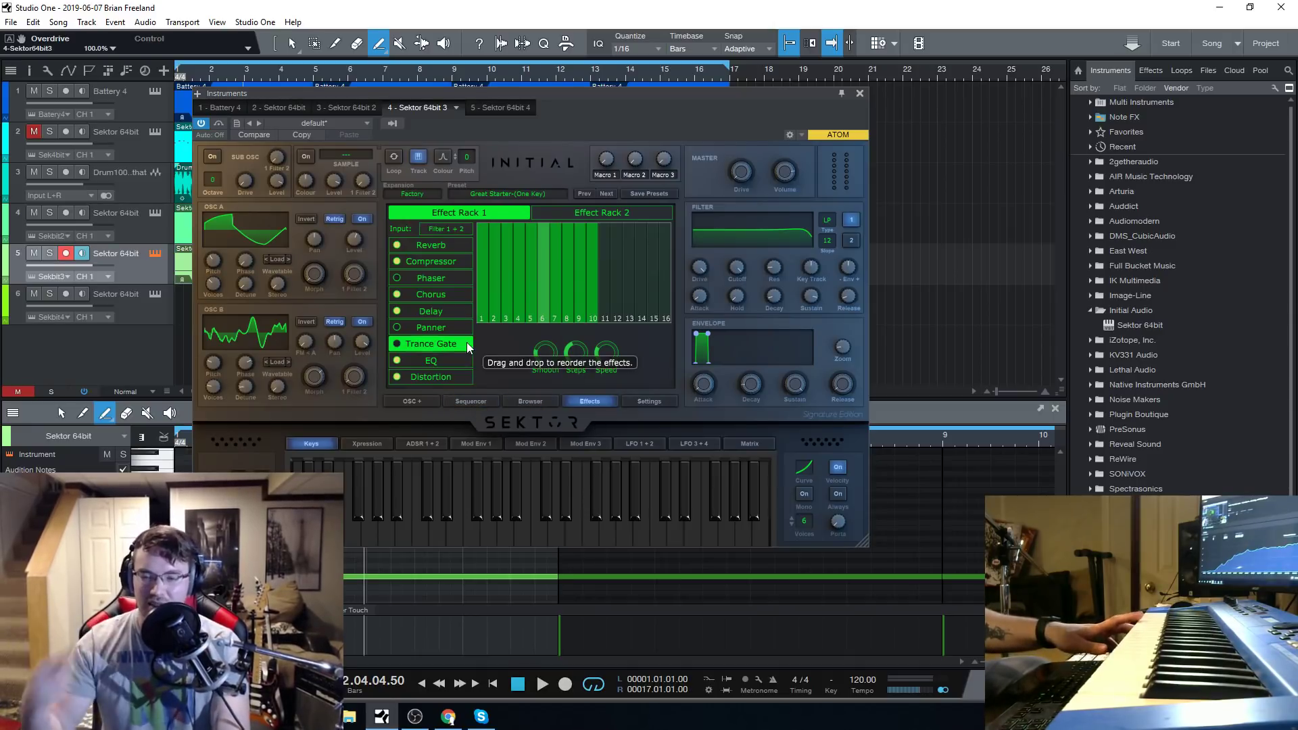
drag(570, 97, 572, 106)
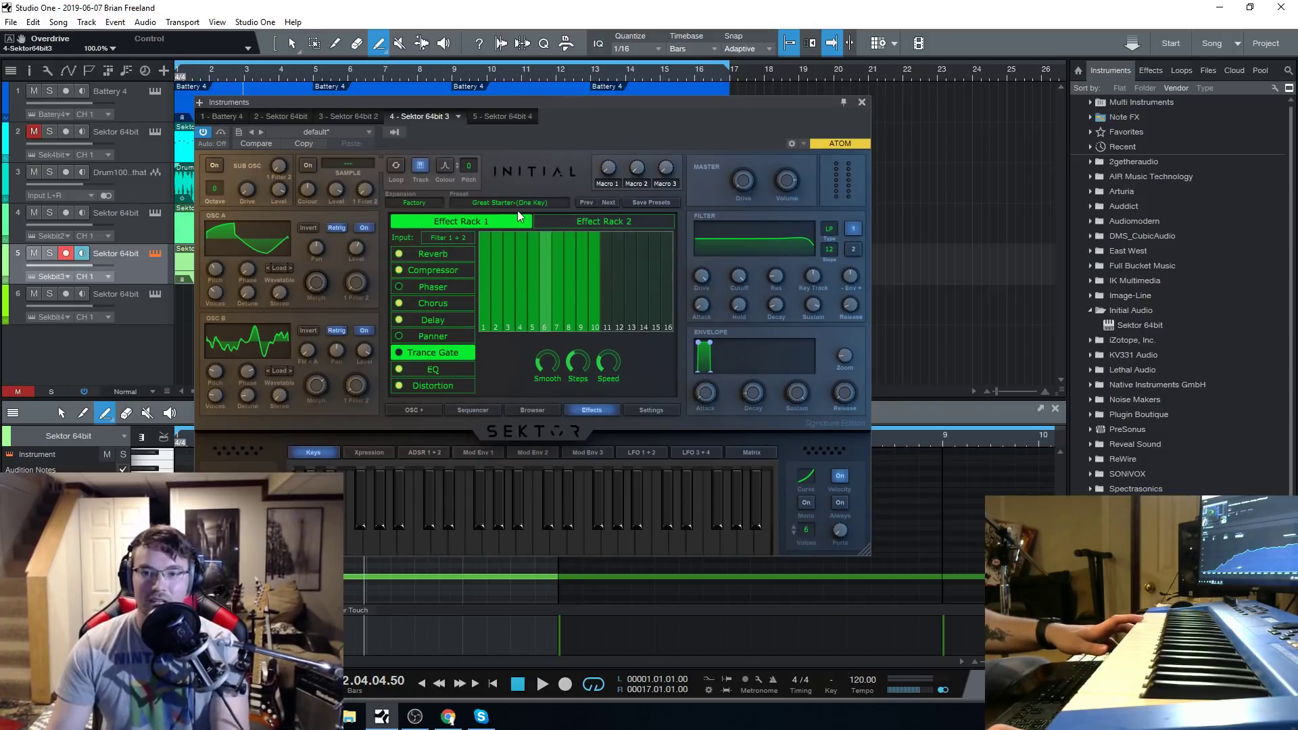
Load the 808 1 preset from Sektor's Bass category.
click(551, 409)
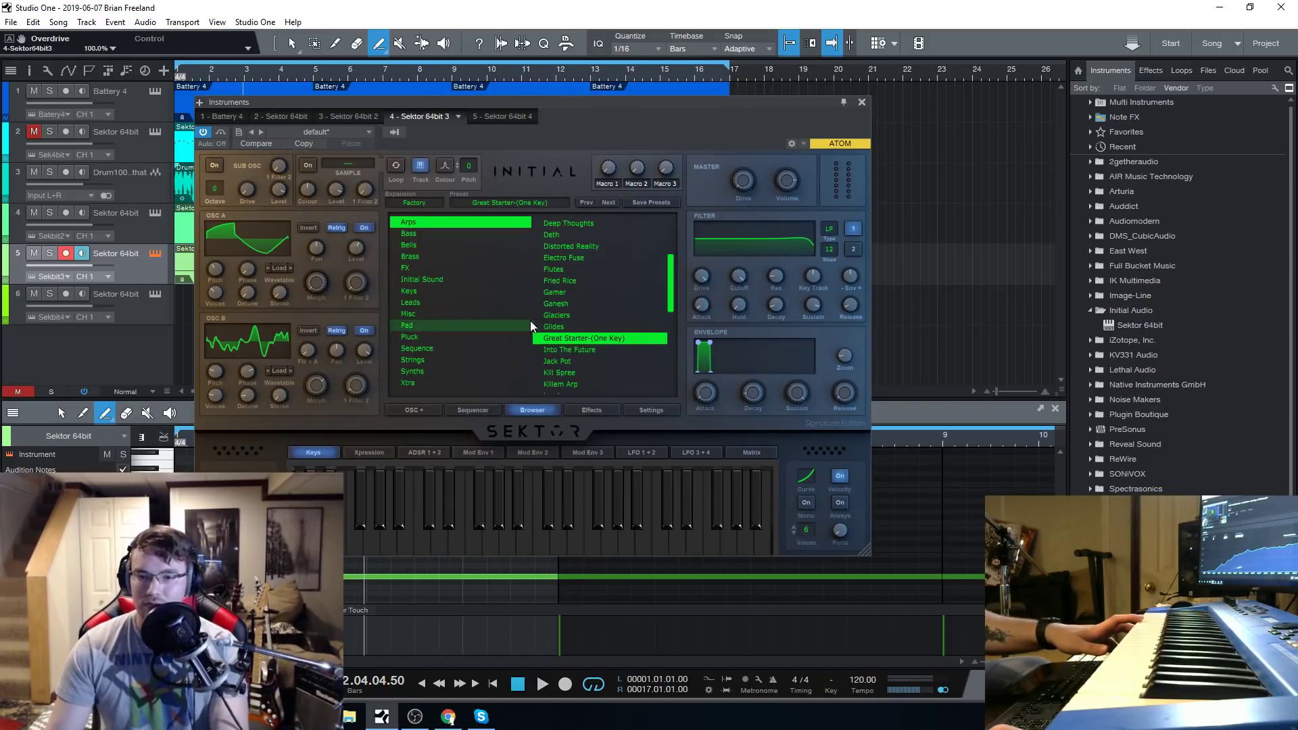
click(435, 233)
click(575, 221)
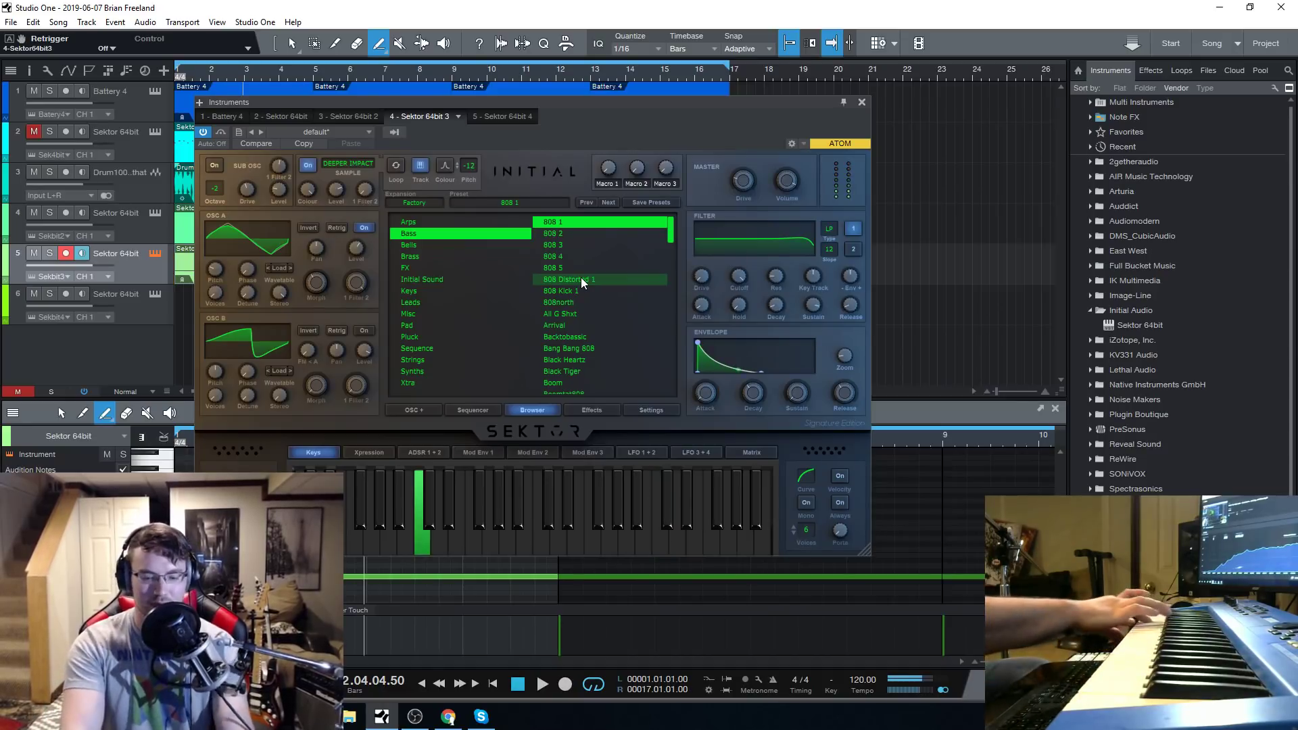
Close the Sektor window and raise track 5's sustained note to a higher pitch in the note editor.
click(861, 102)
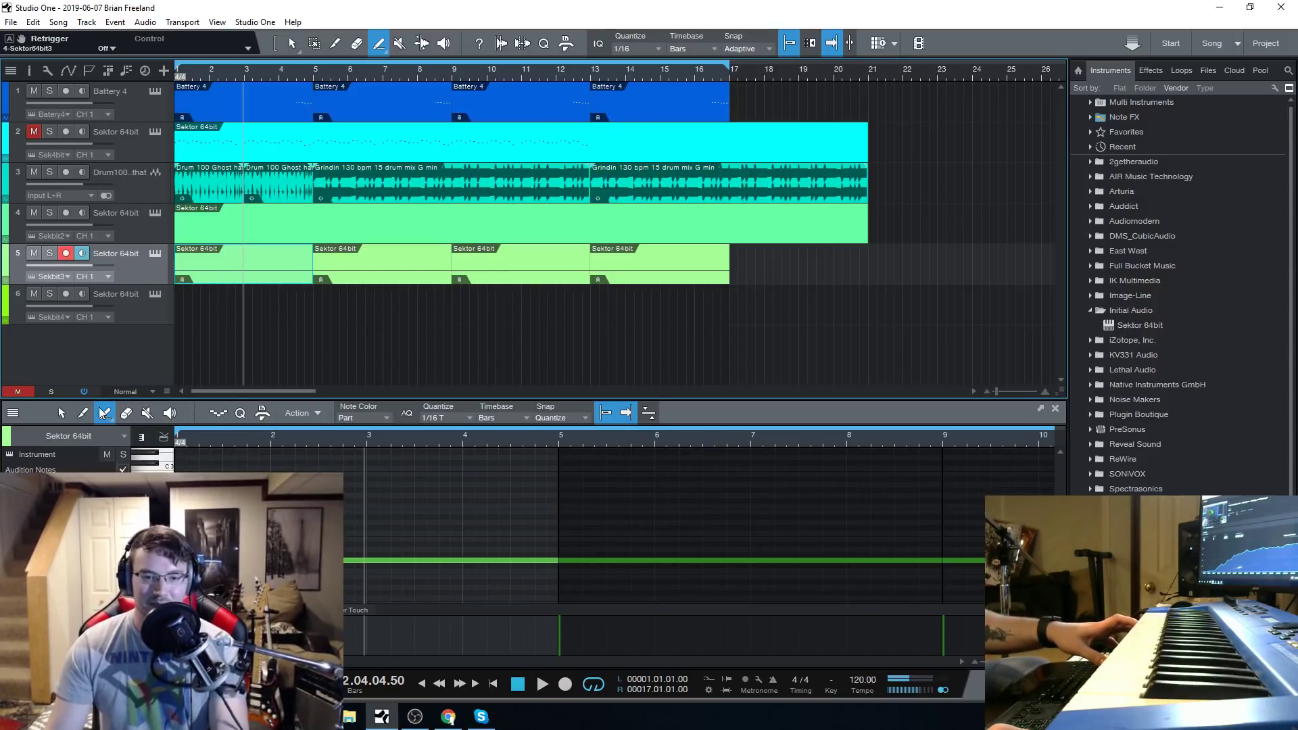
key(1)
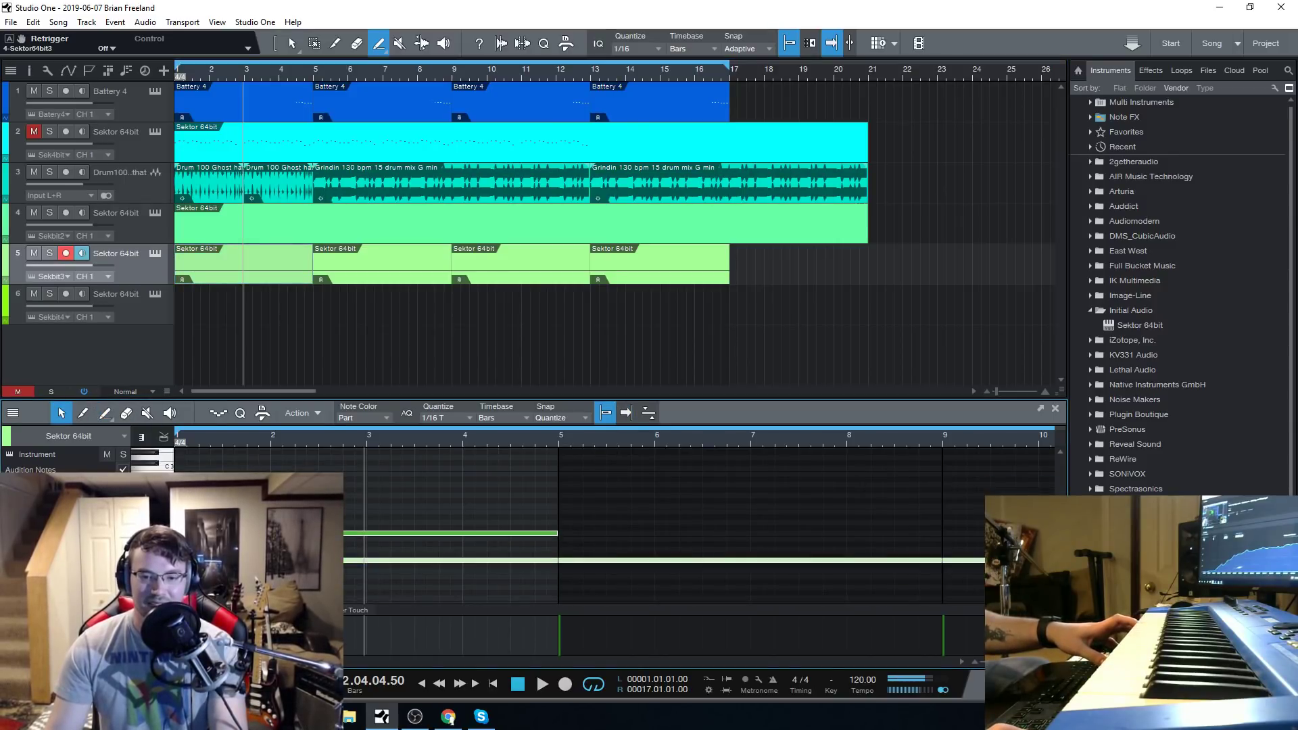
drag(483, 559, 483, 534)
click(564, 533)
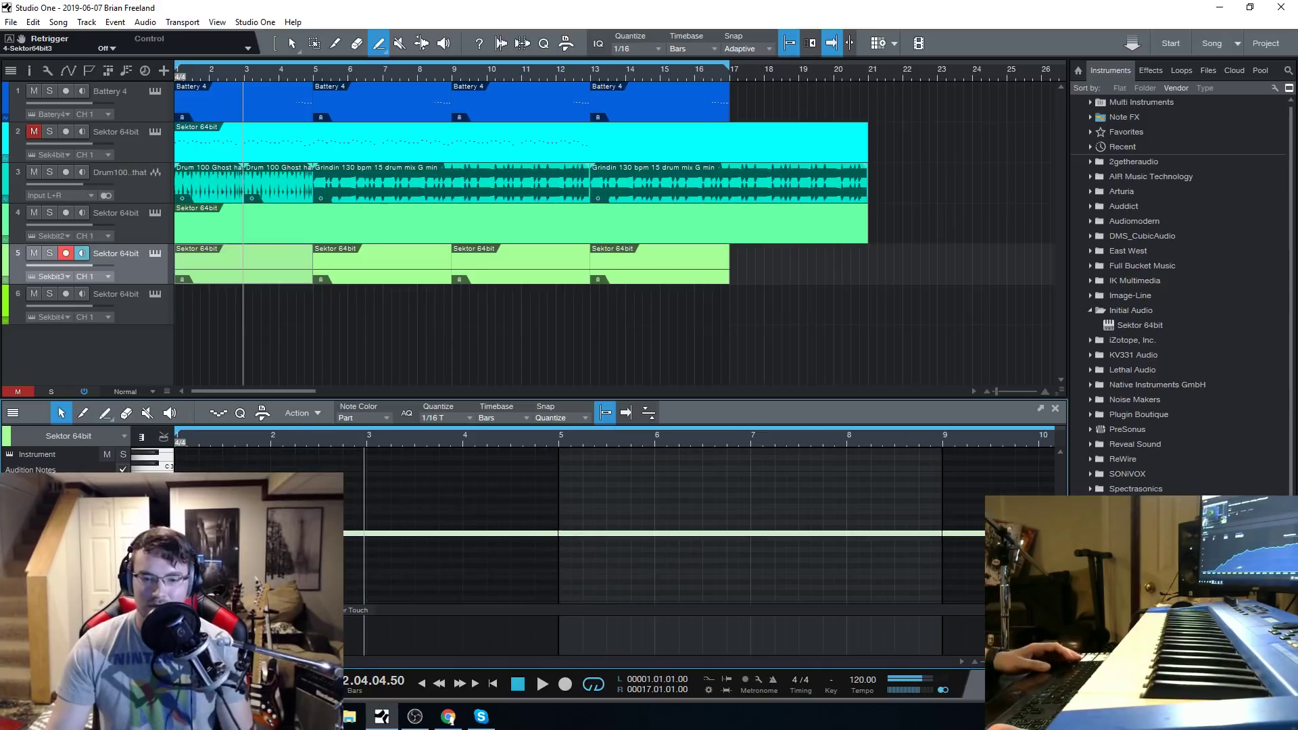
Erase the three repeated parts after bar 5 on track 5 and shorten the loop range to end at bar 5.
right_click(527, 257)
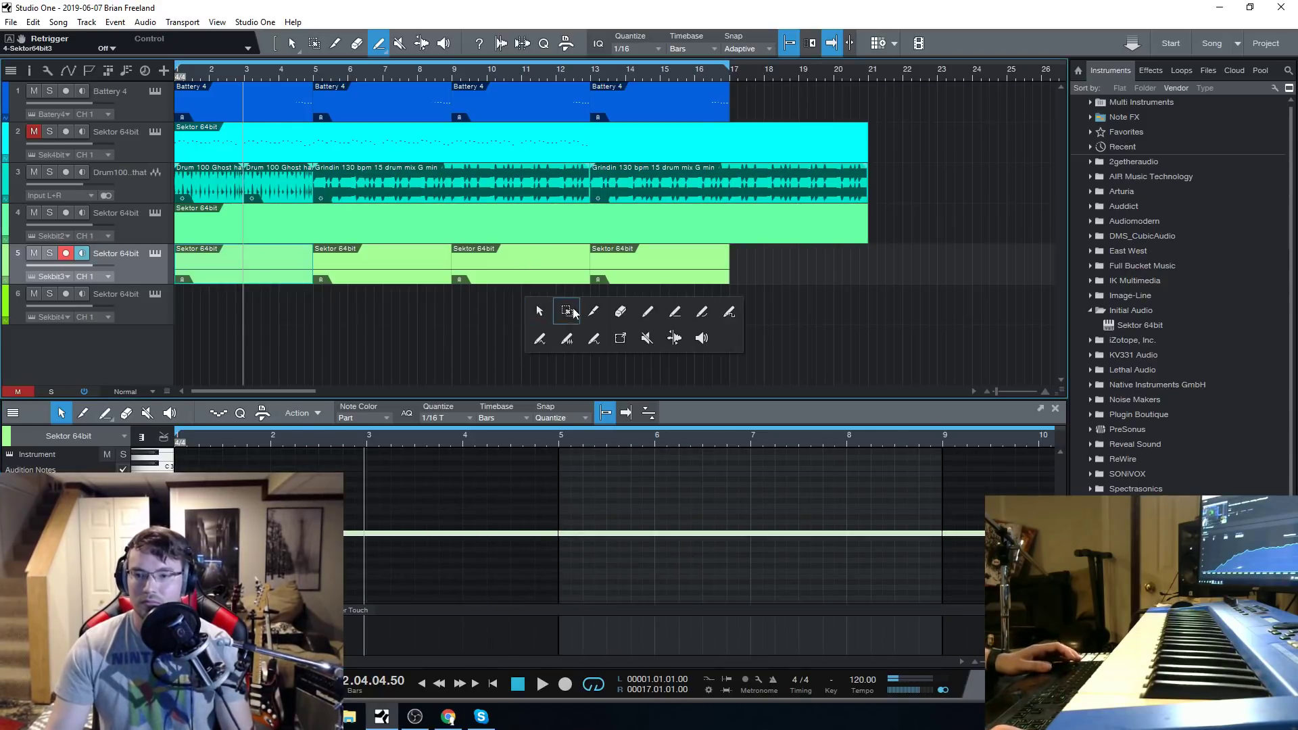
click(622, 311)
click(659, 263)
click(520, 262)
click(402, 256)
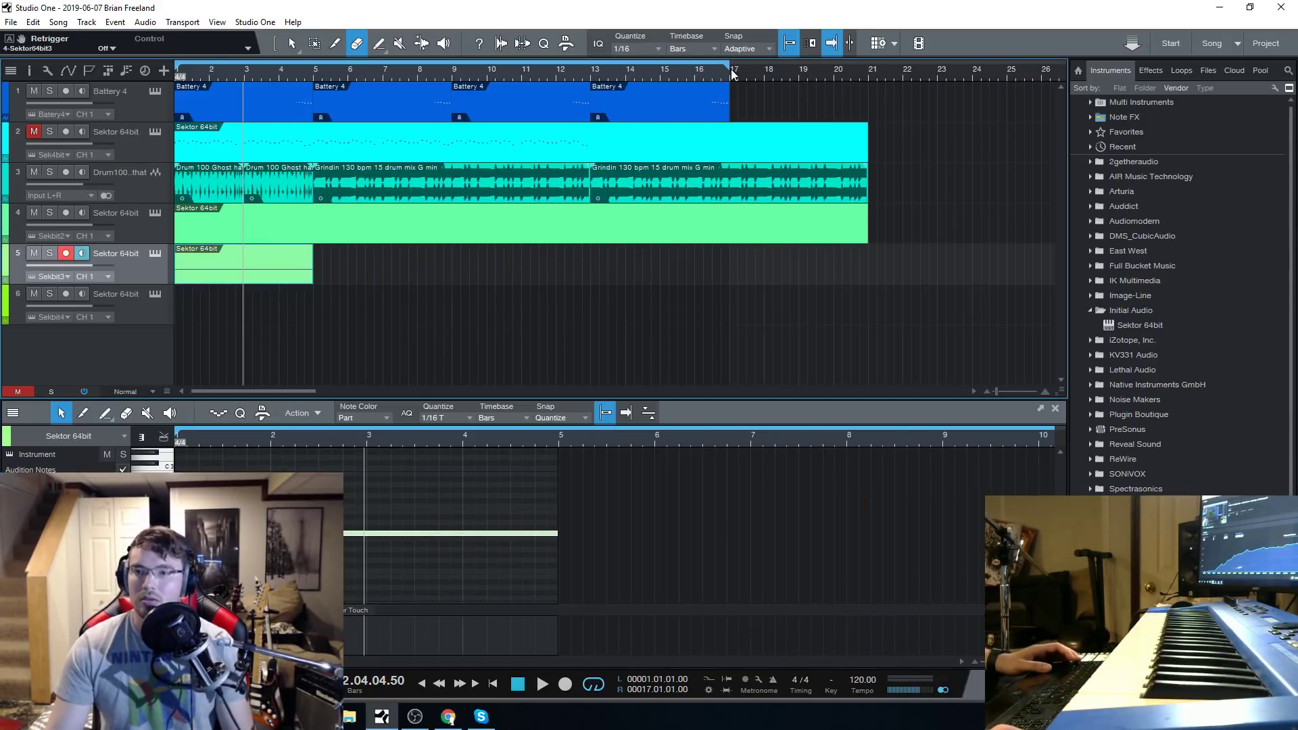
drag(732, 73, 318, 73)
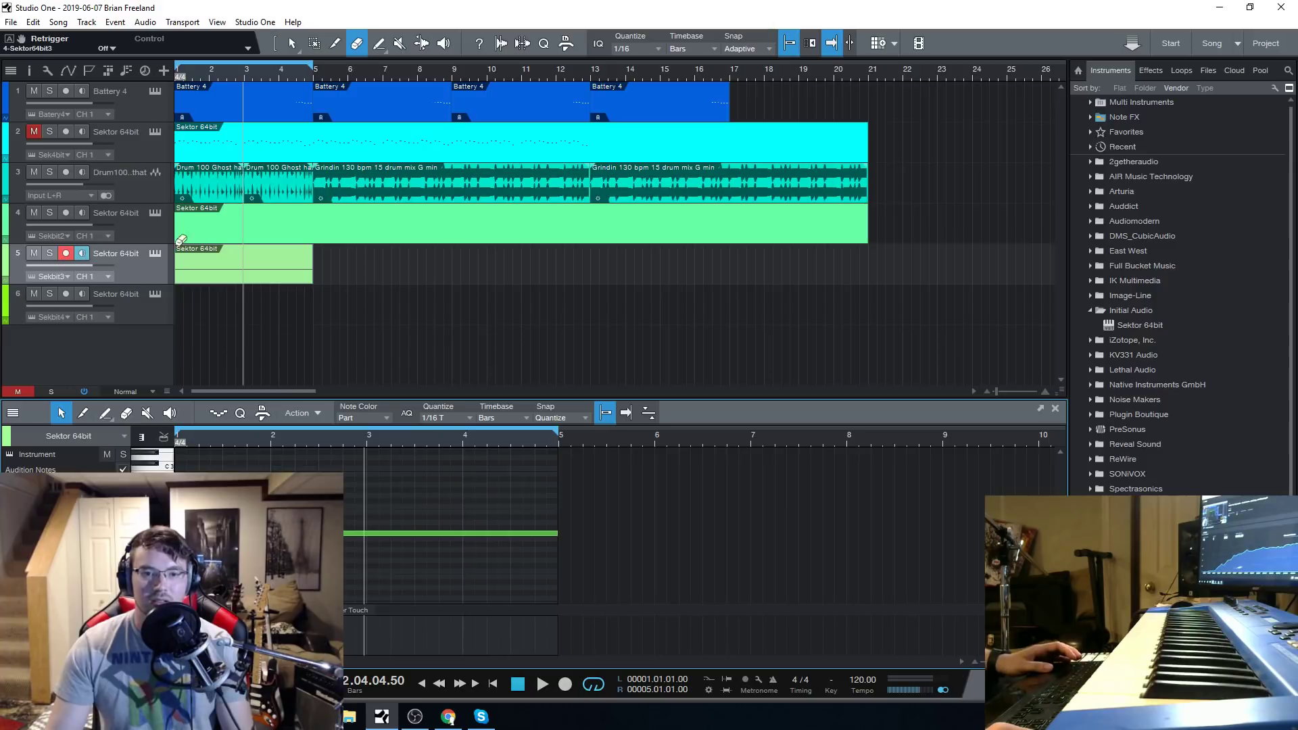
Shorten track 5's sustained note to less than half a bar, playing the loop to check it.
drag(561, 534, 348, 564)
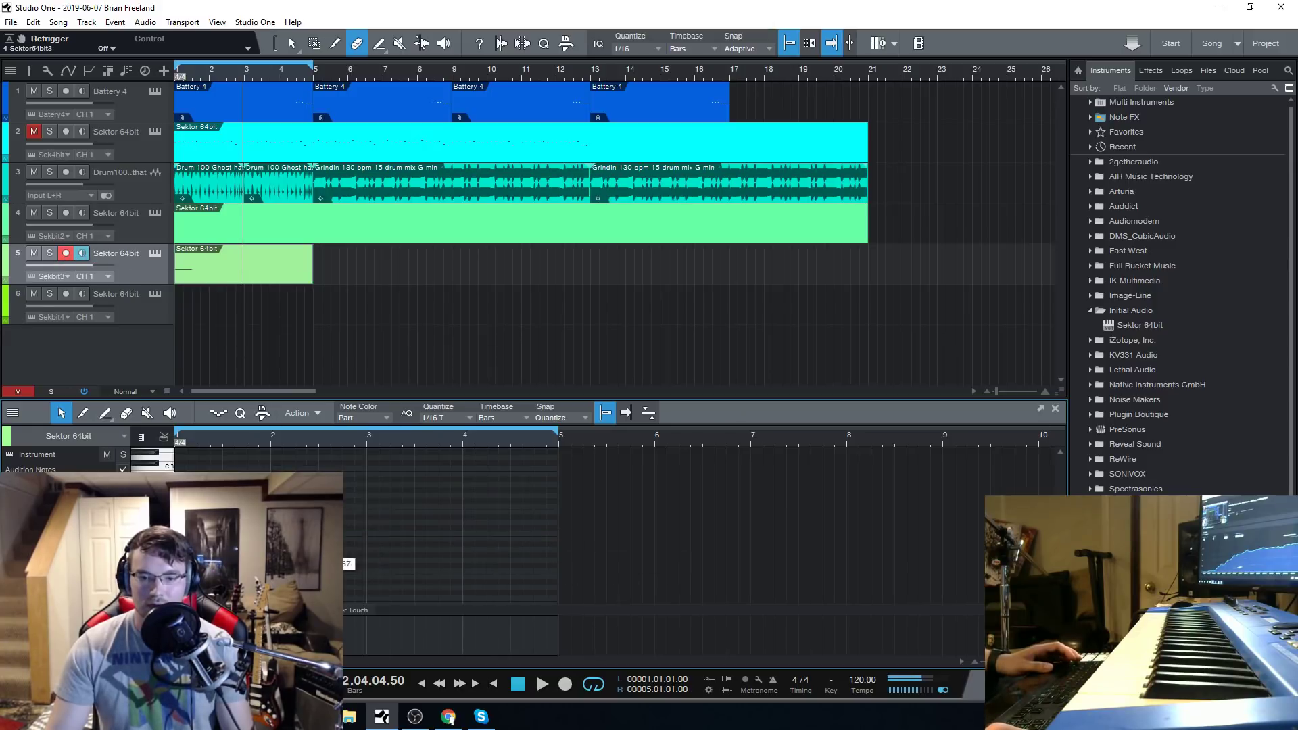
click(545, 684)
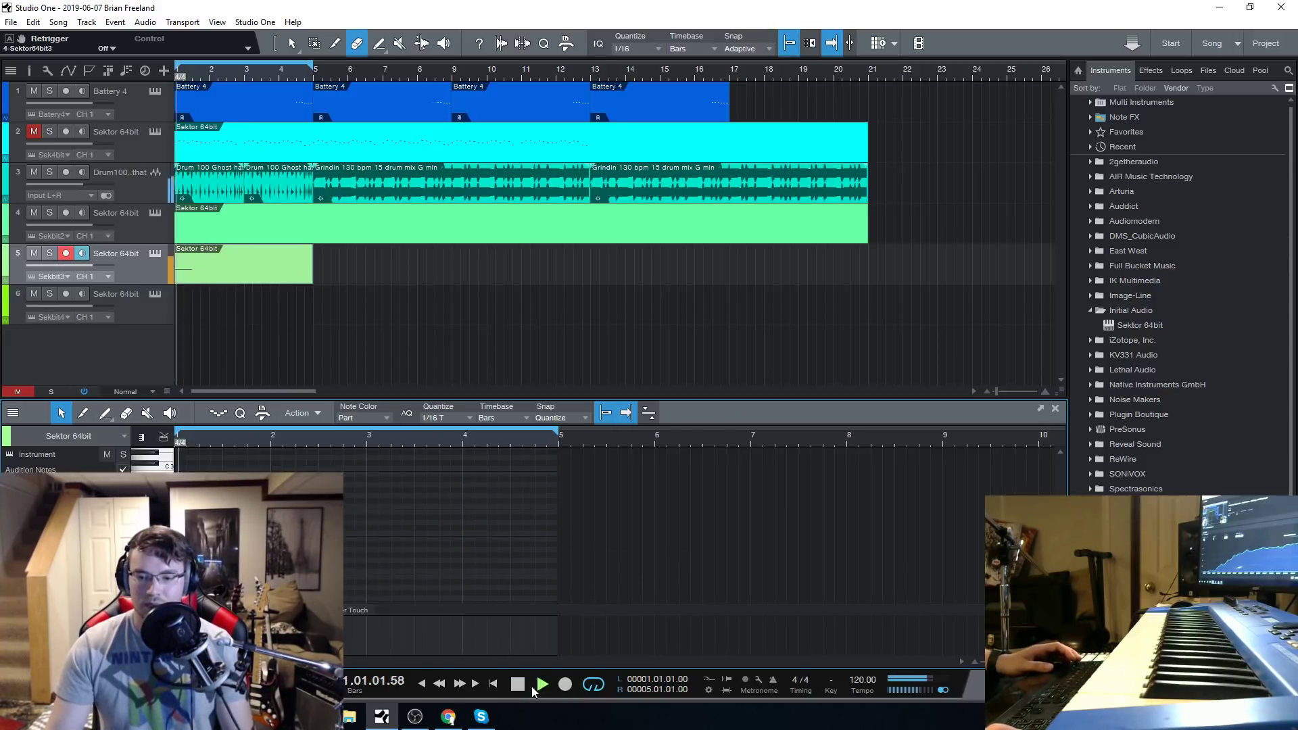
drag(181, 445, 183, 511)
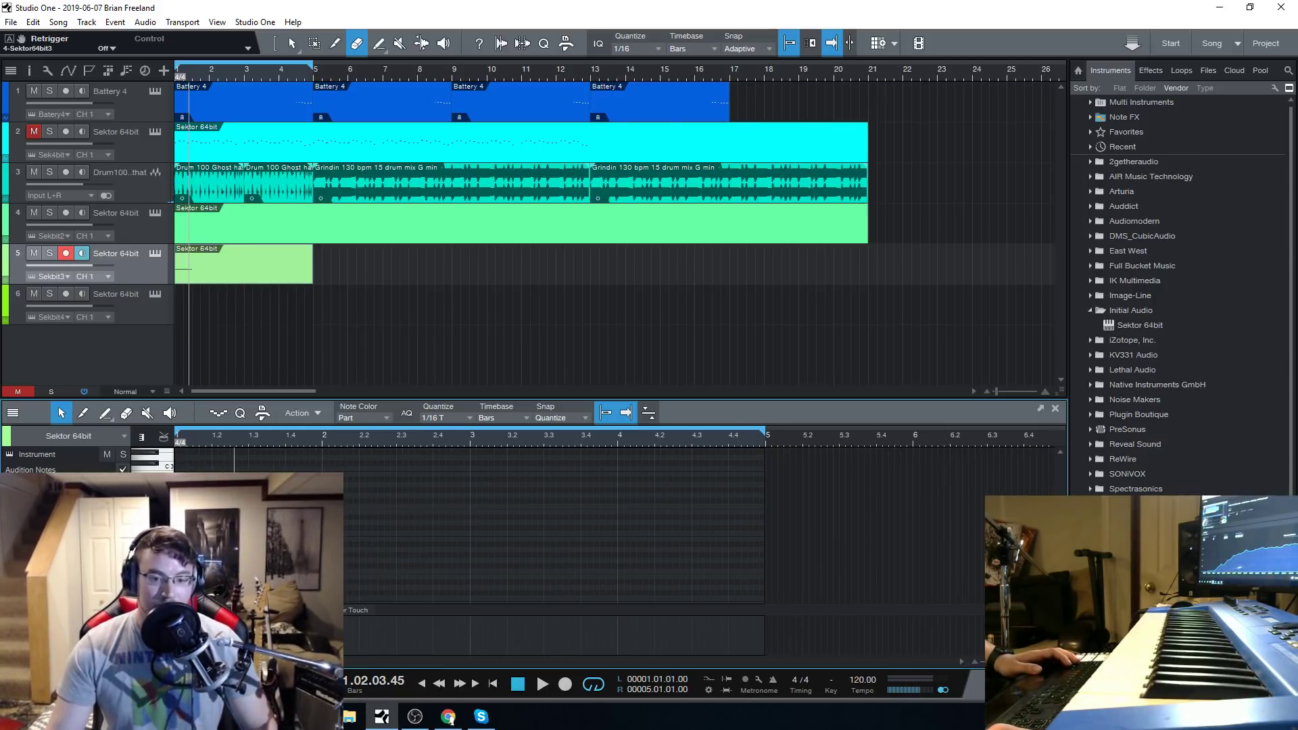
drag(248, 546, 236, 546)
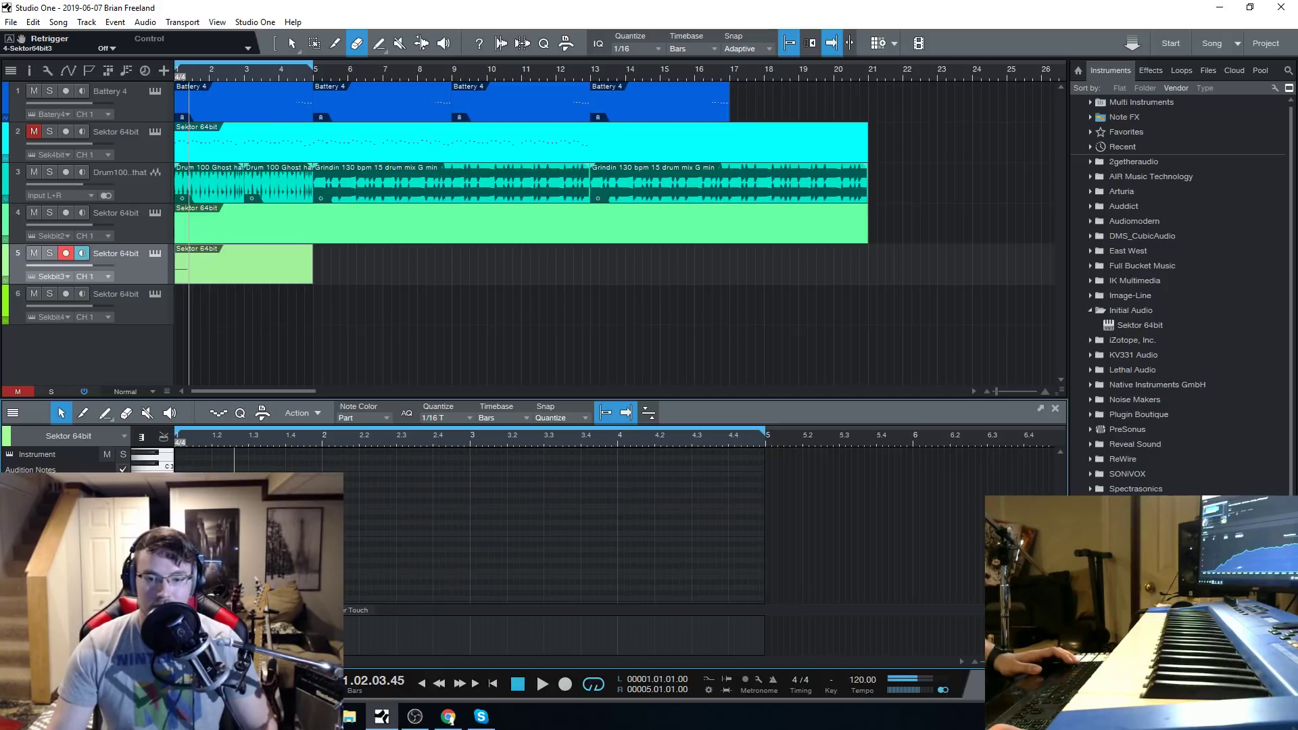
Set the note editor's quantize grid to straight 1/16 notes.
drag(232, 431, 304, 459)
click(240, 413)
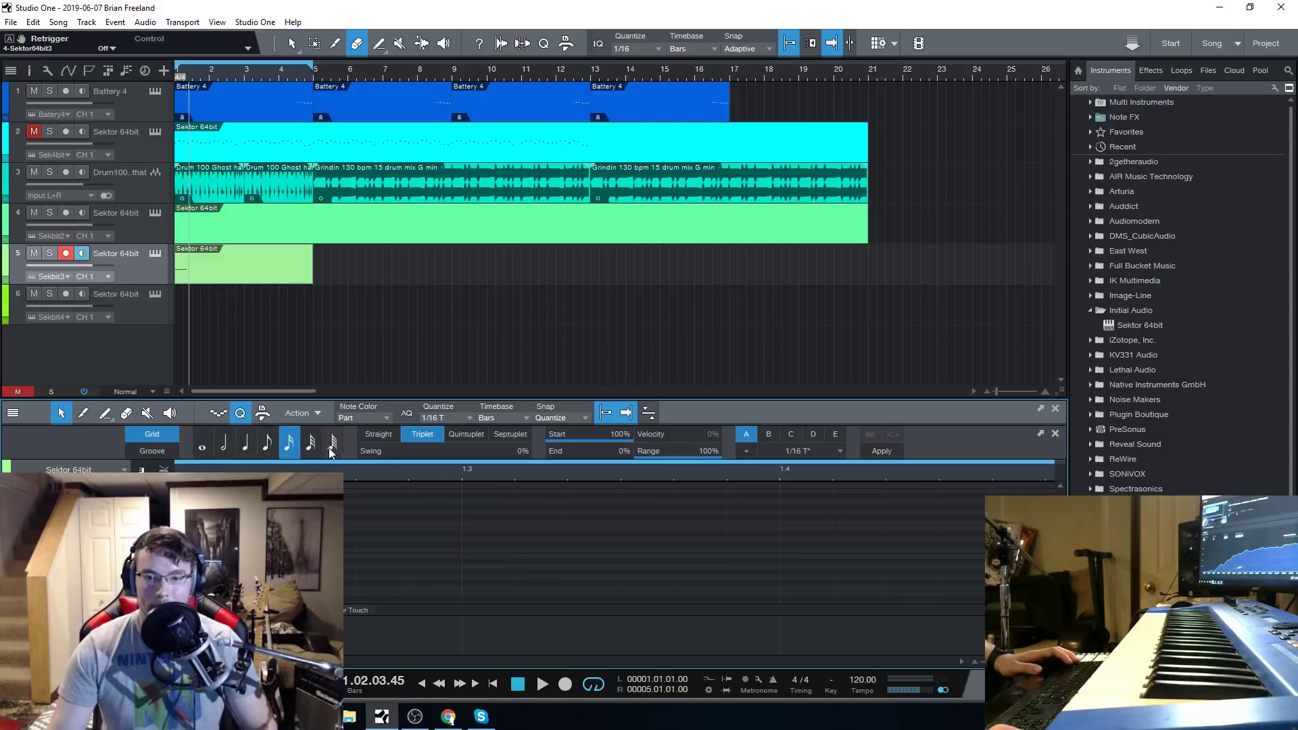
click(246, 443)
click(268, 443)
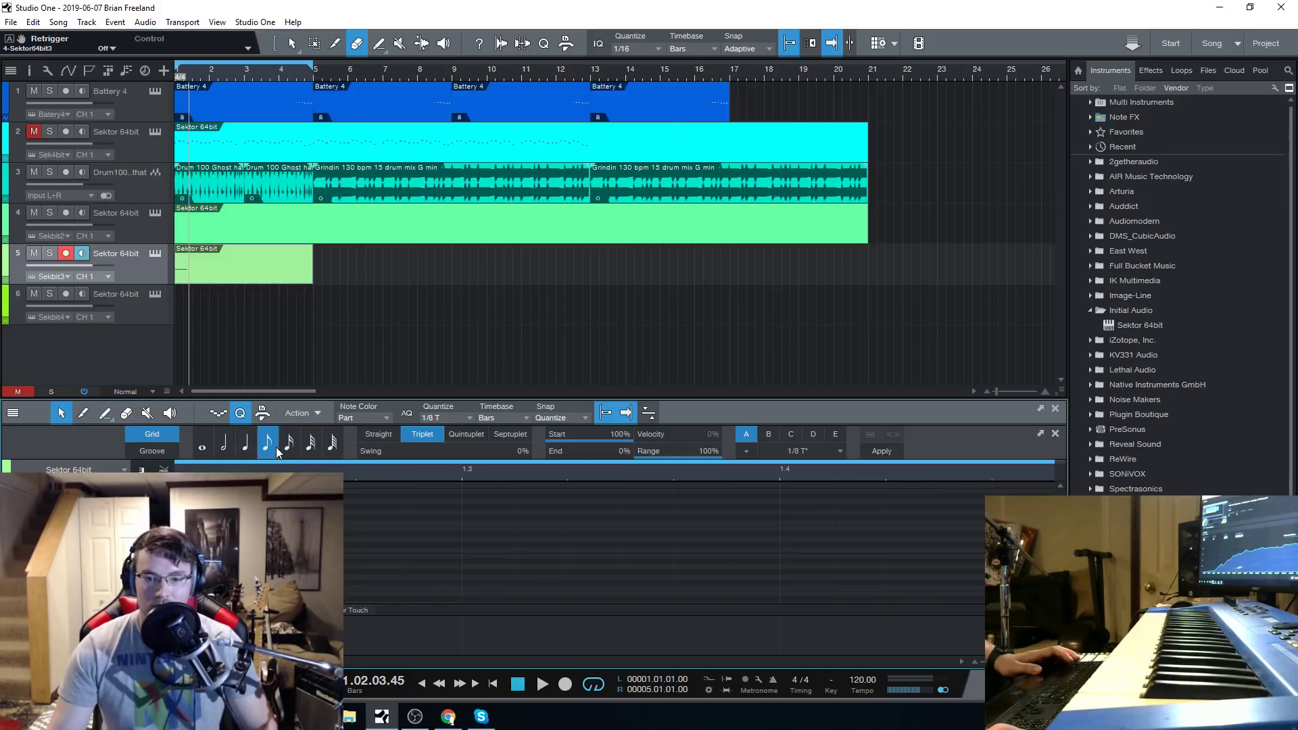
click(287, 446)
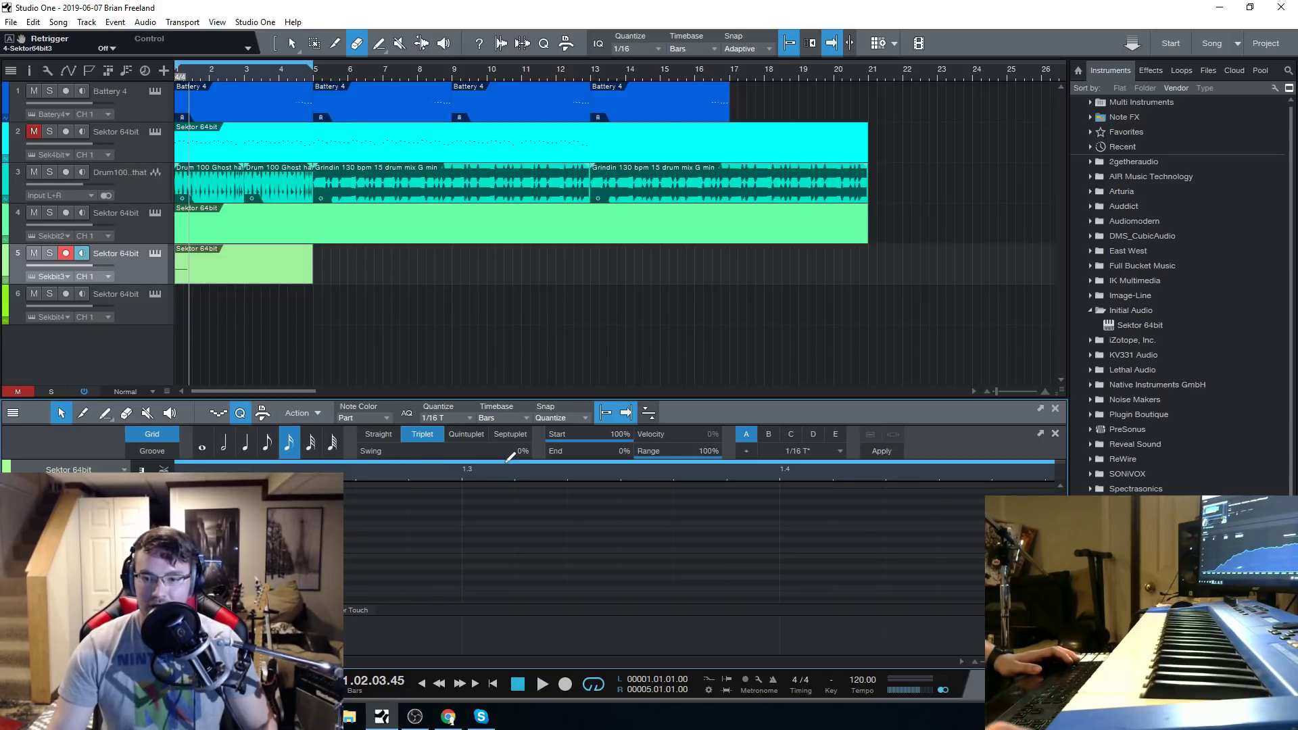
click(473, 420)
click(572, 439)
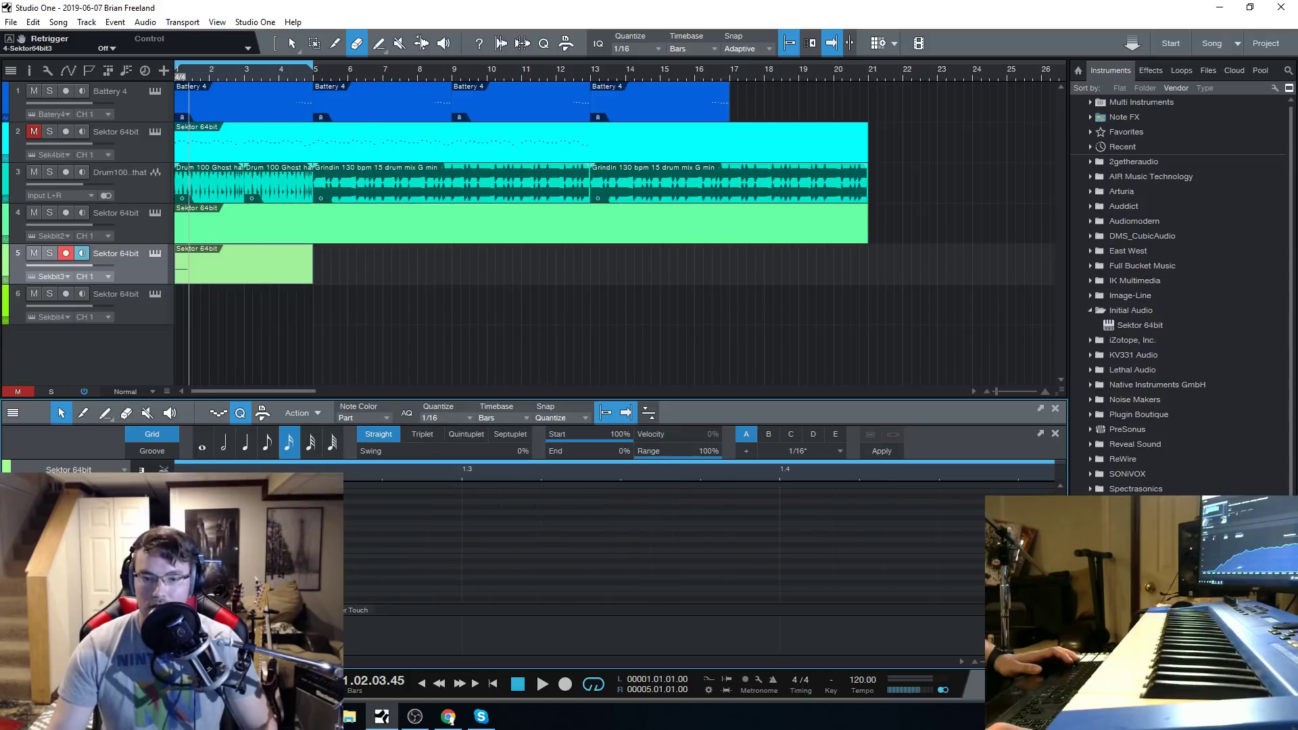
Extend the opening note on track 5 to end at beat 1.3 and play the loop from the start.
drag(384, 554, 460, 551)
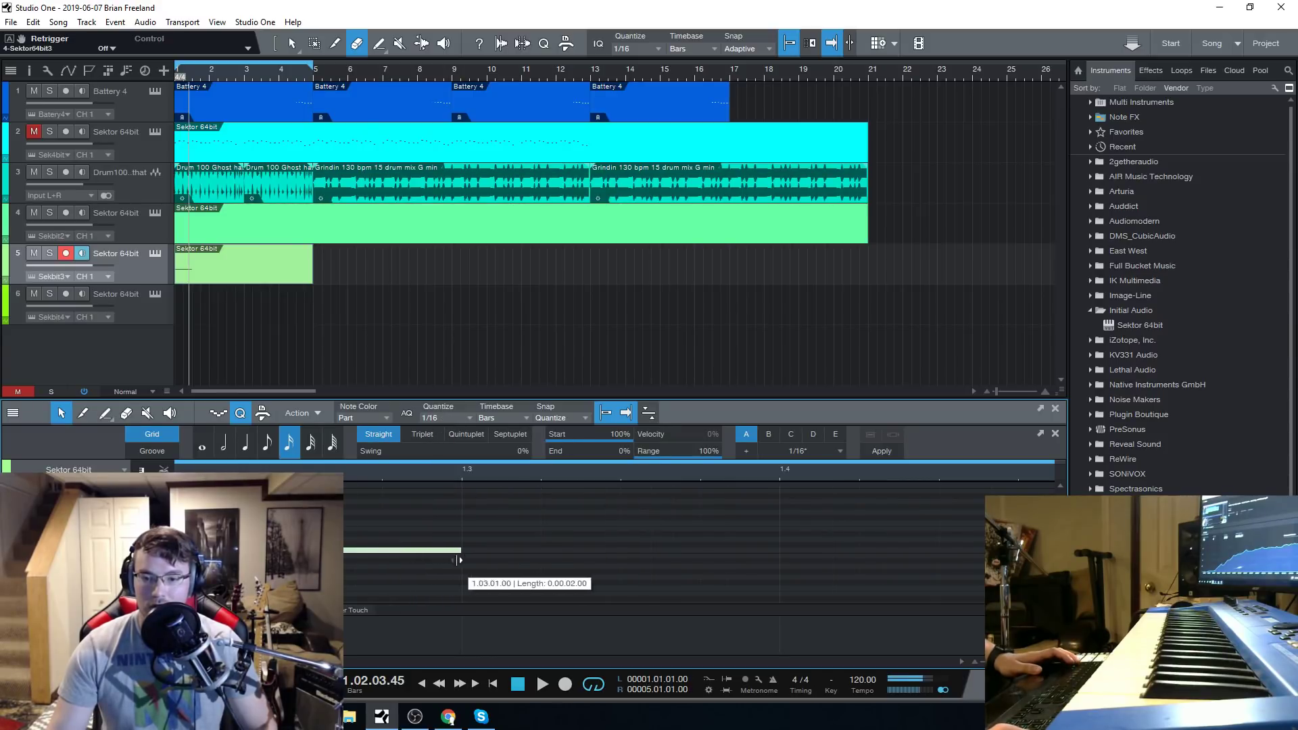
click(517, 684)
click(541, 682)
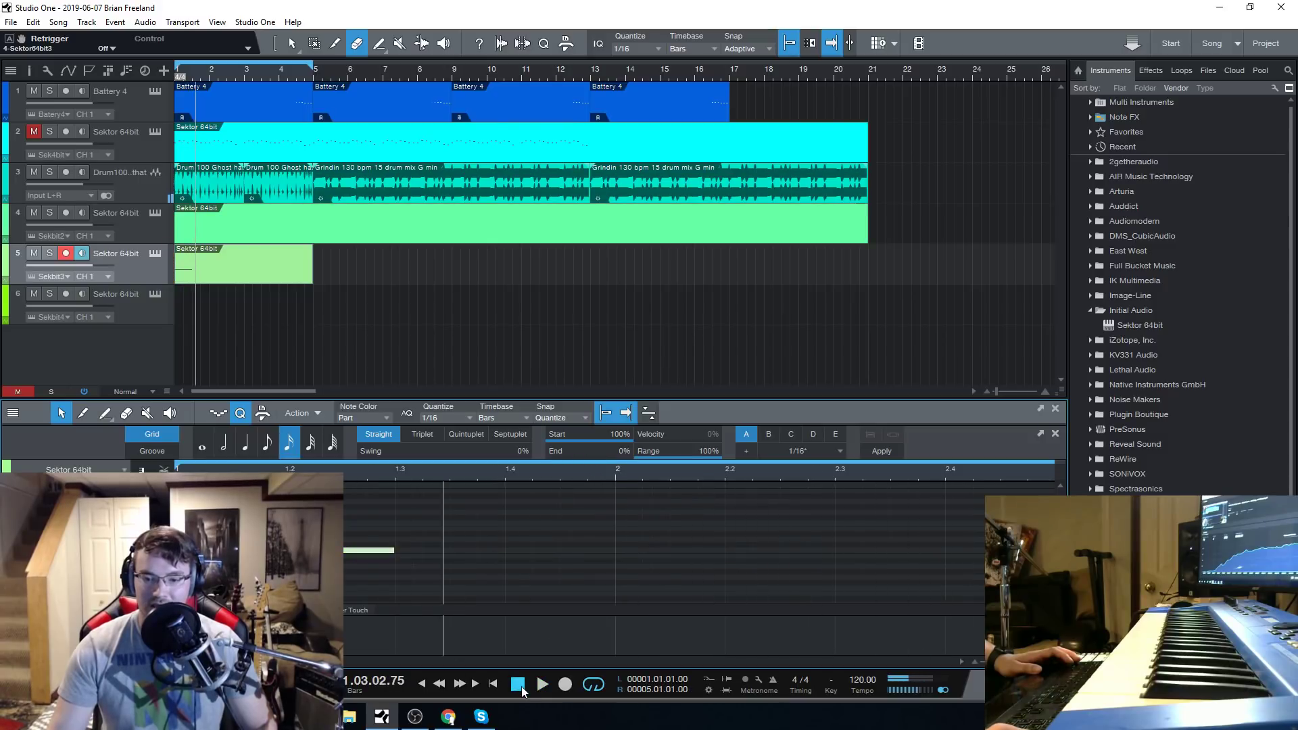
click(522, 688)
click(544, 687)
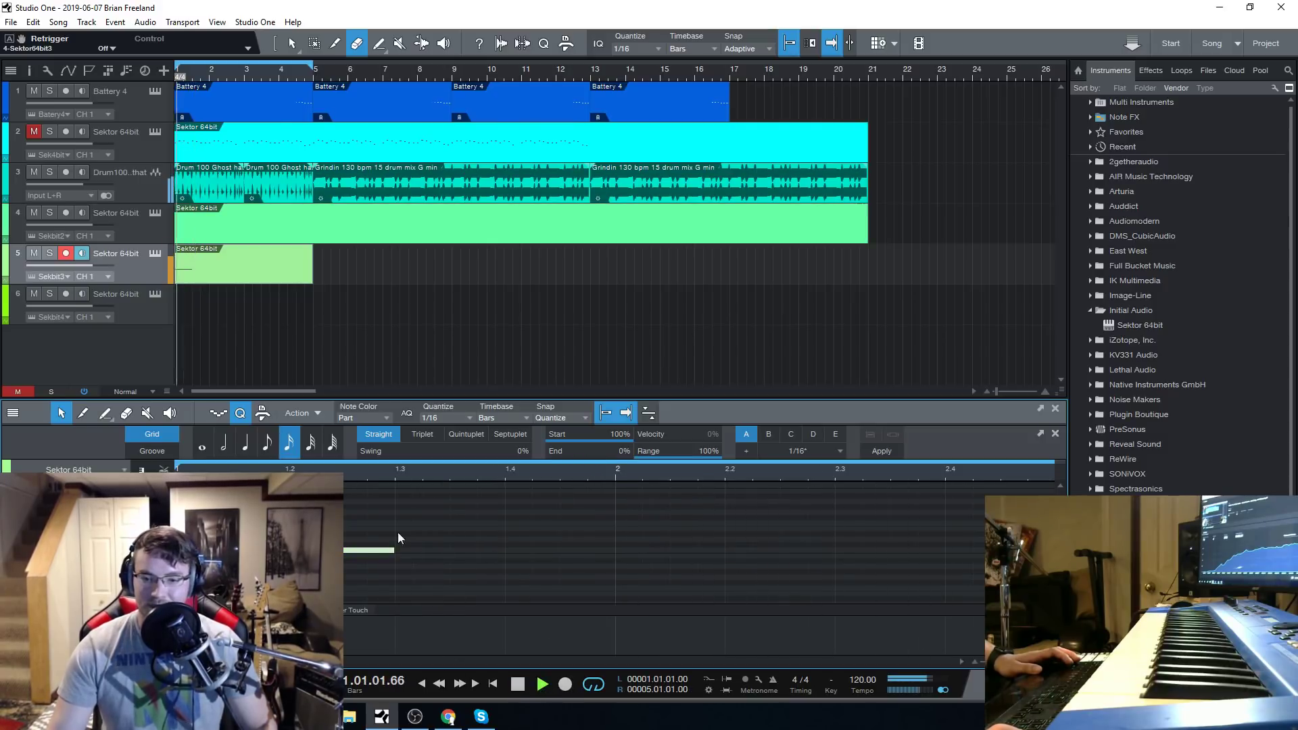
Draw a short note on track 5 that ends at bar 2 and is pitched above the opening note.
scroll(397, 537, down, 2)
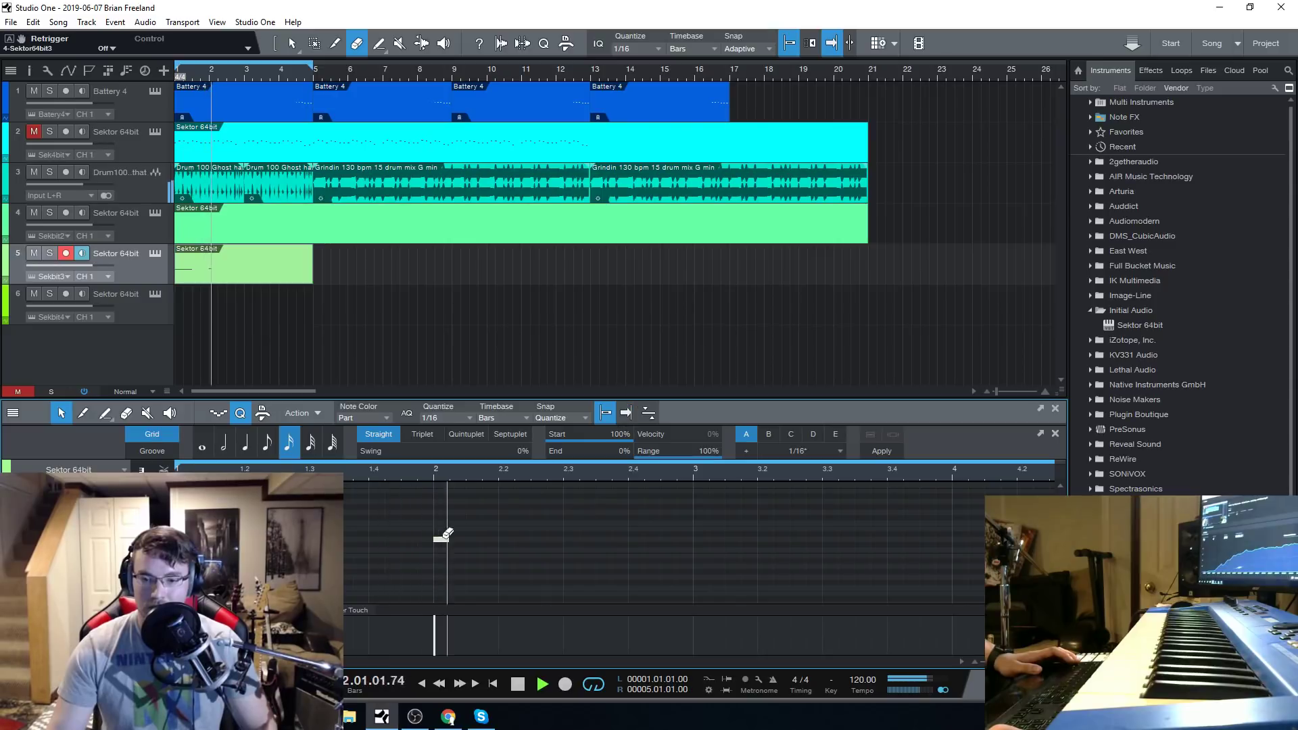
key(f)
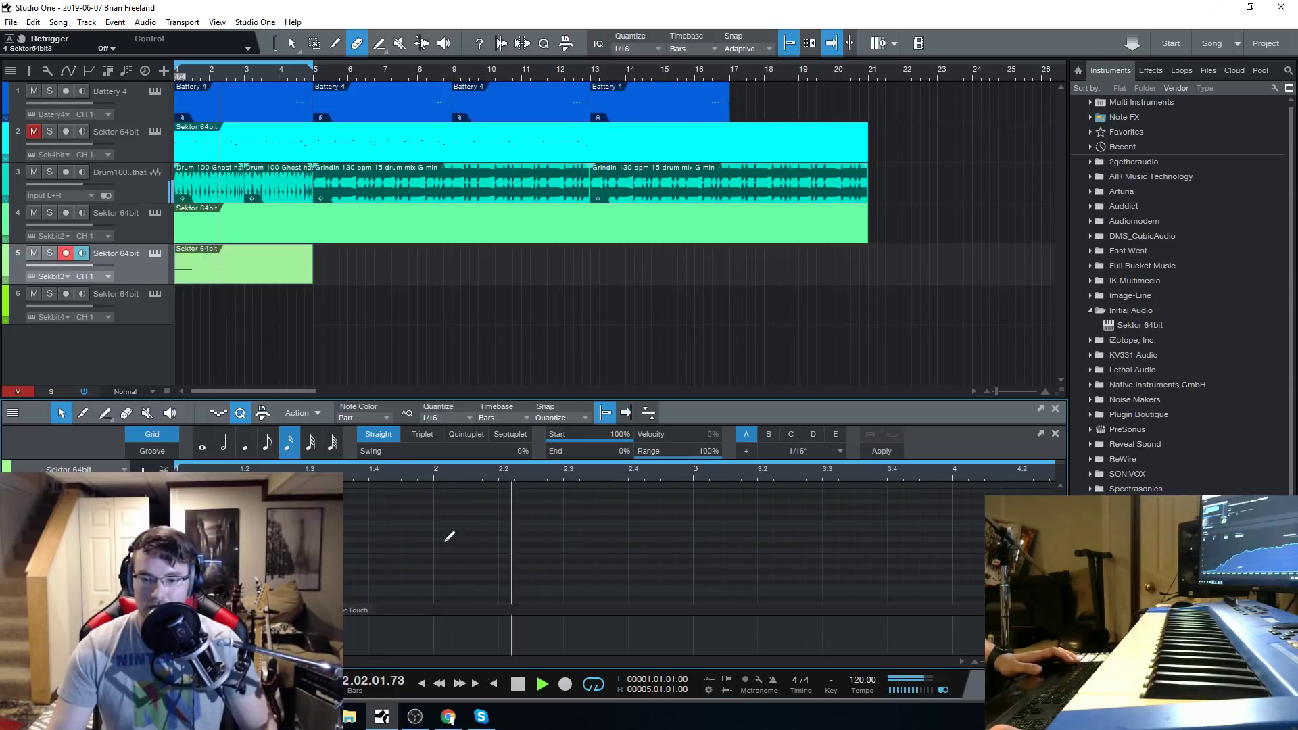
click(405, 534)
click(395, 557)
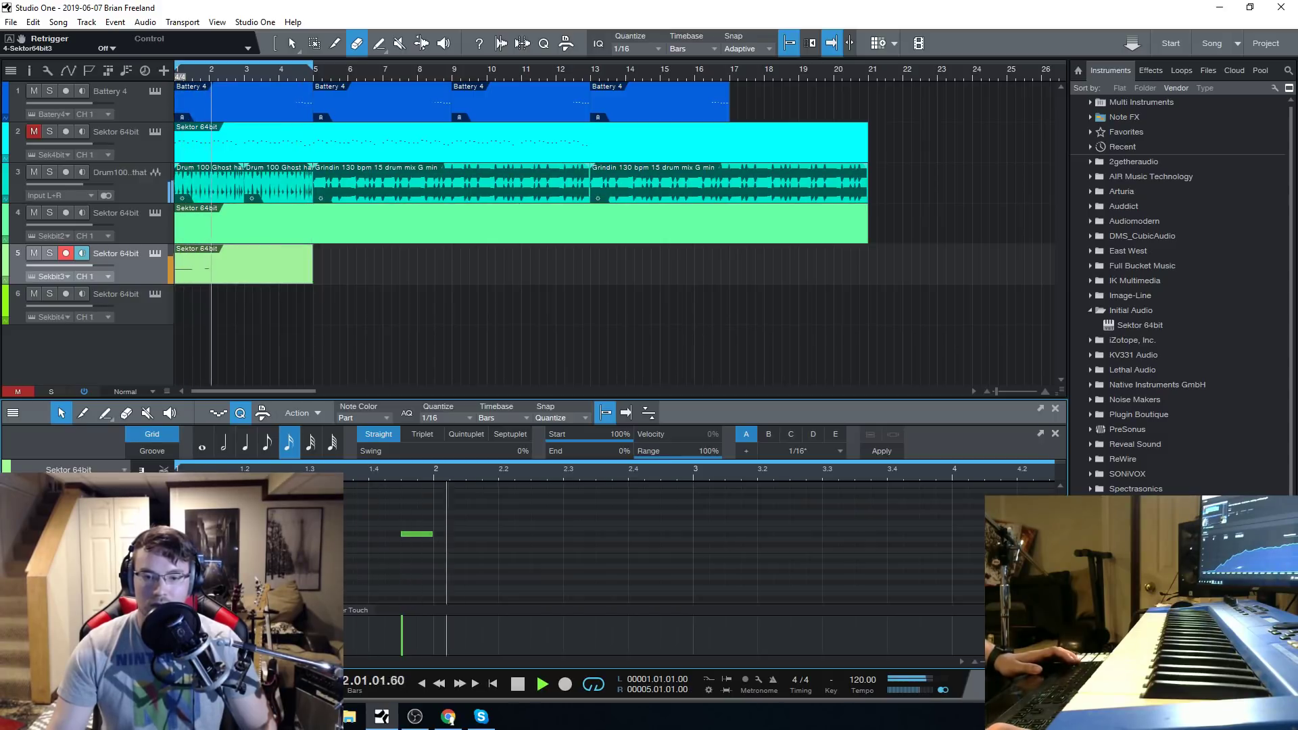
Try drawing a long note at the opening note's pitch and set the quantize grid to 1/64.
click(105, 413)
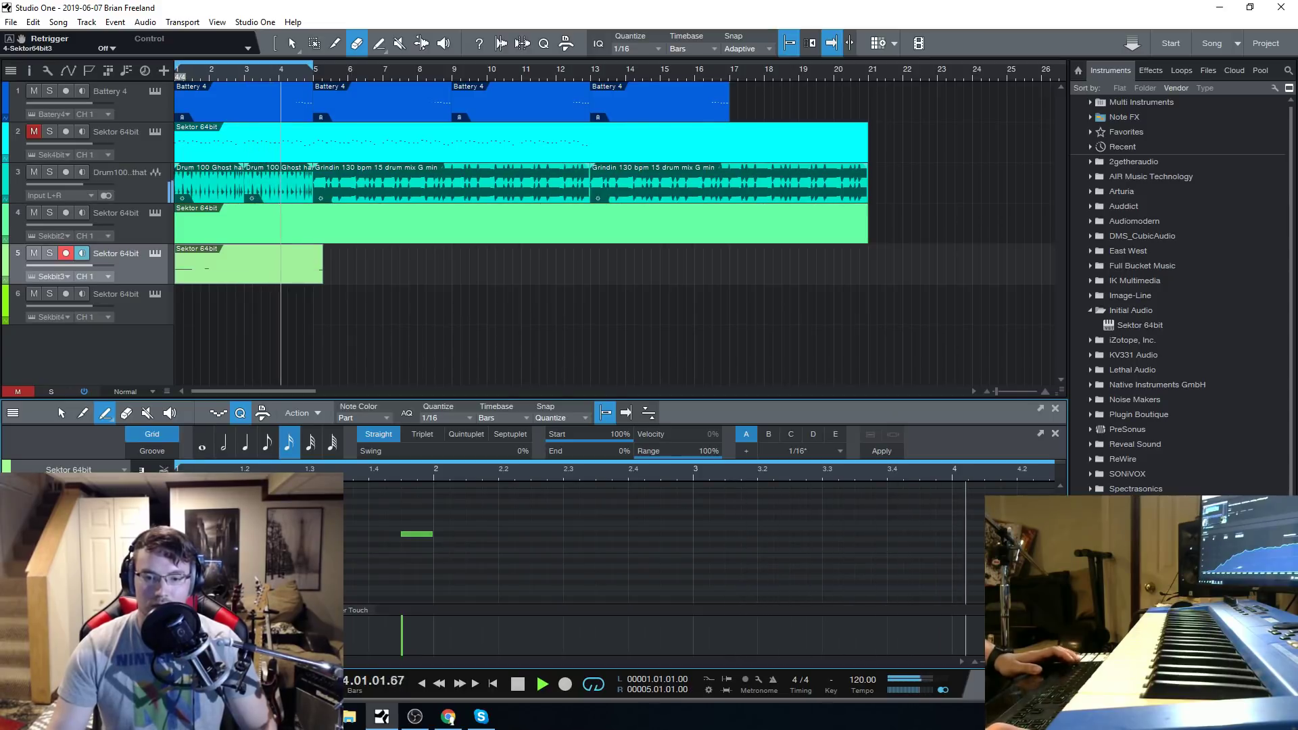
drag(307, 551, 1215, 550)
right_click(442, 548)
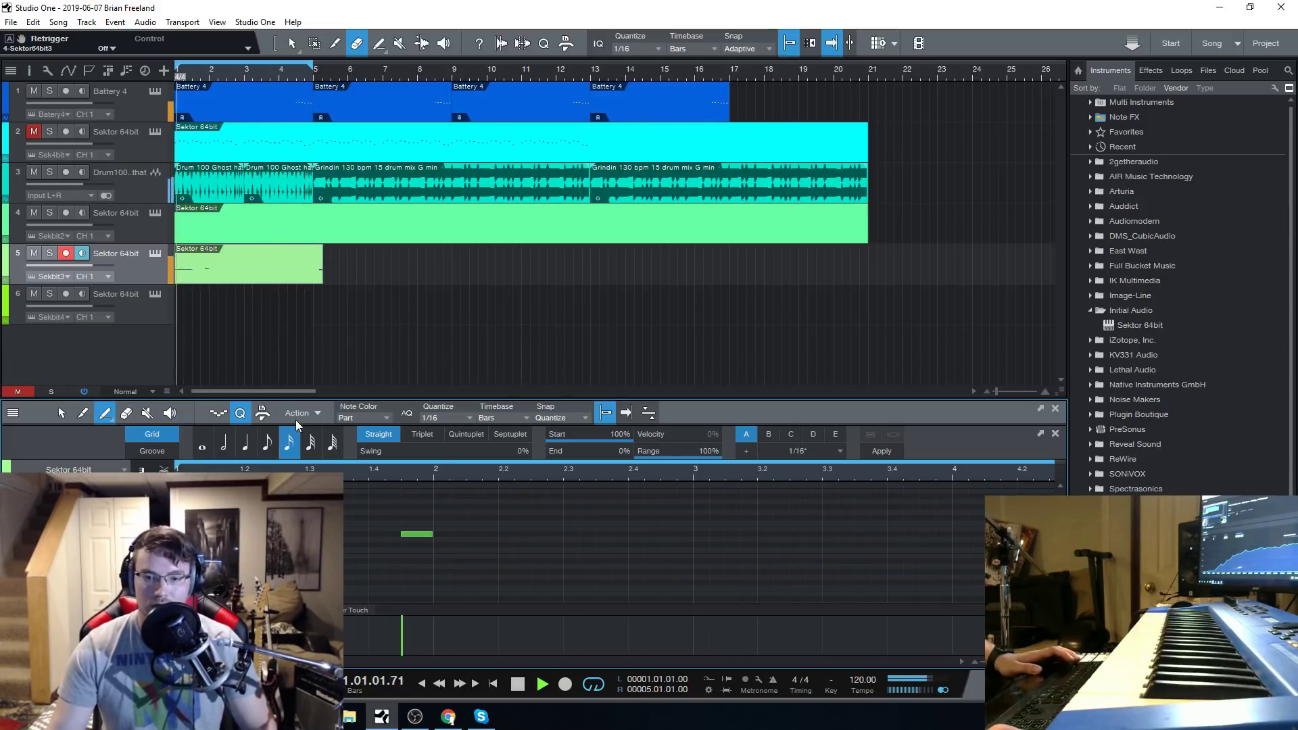
click(267, 444)
click(333, 444)
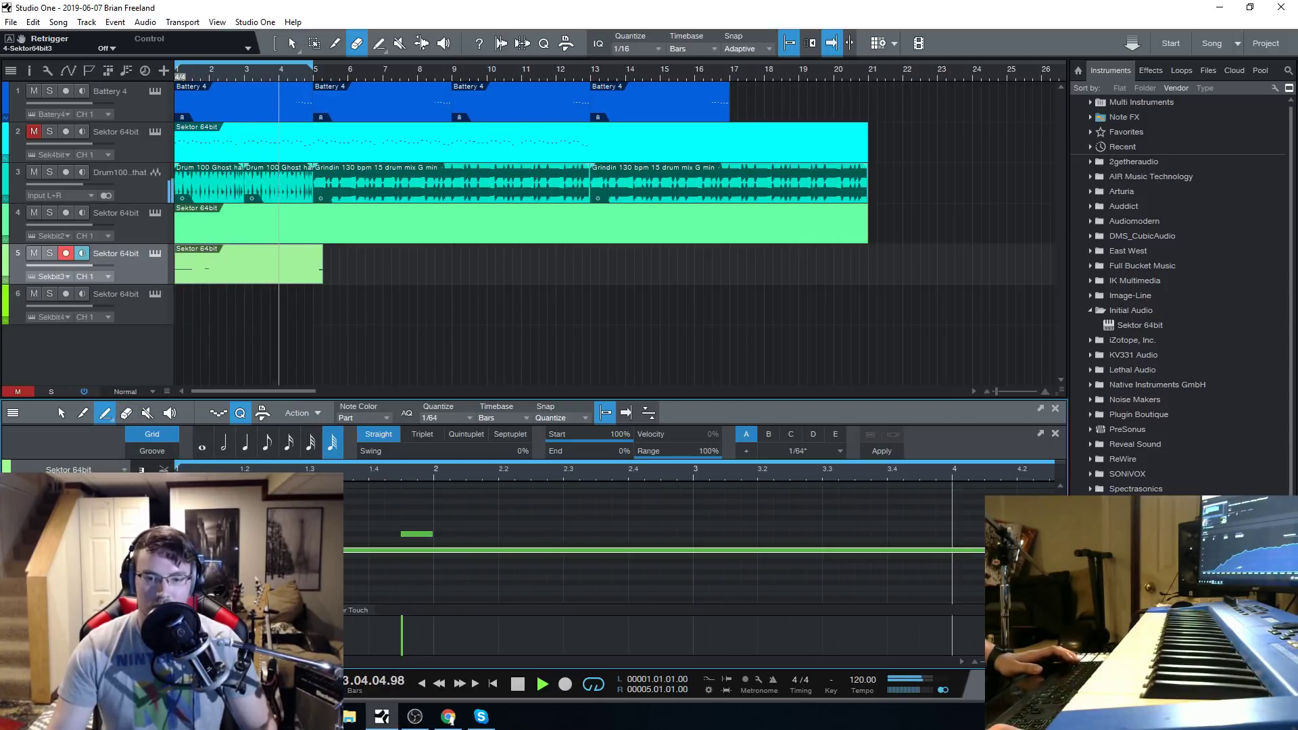
Trim track 5's part to end at bar 5 and draw a note from bar 2 to about beat 2.2.
scroll(271, 541, down, 3)
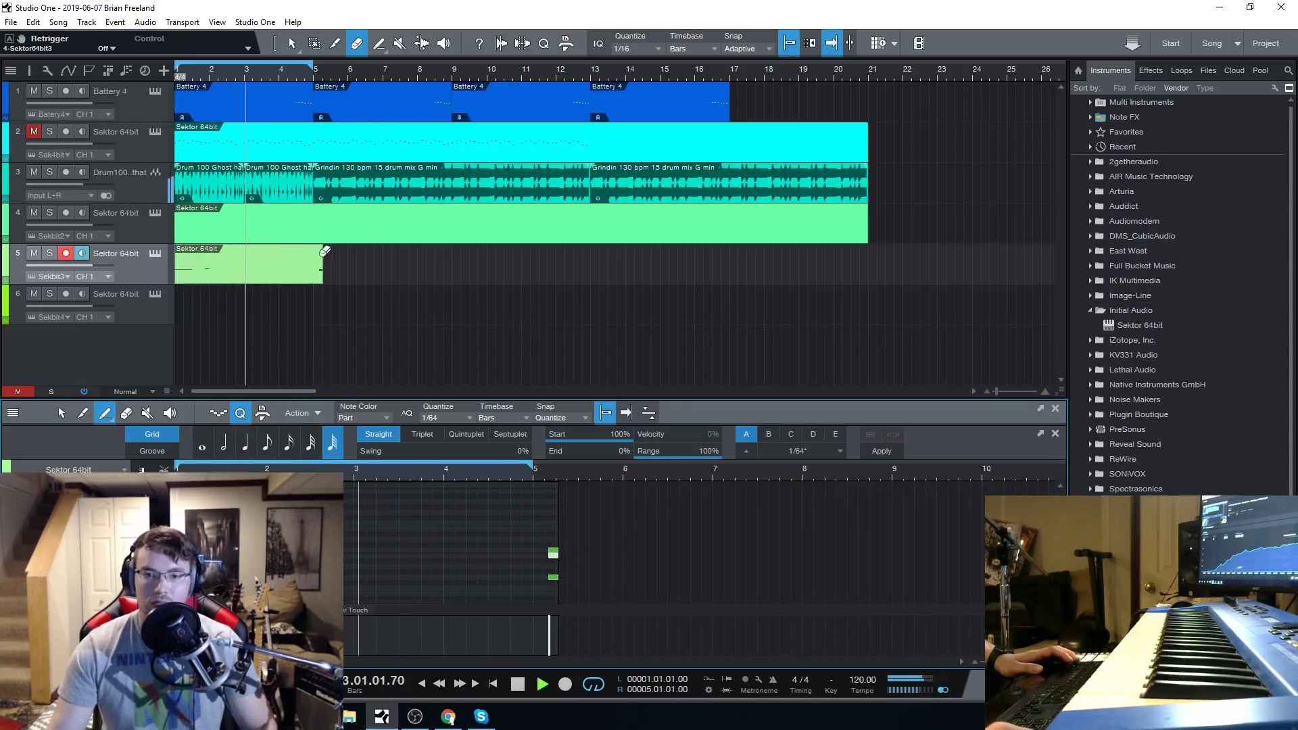
drag(323, 271, 313, 271)
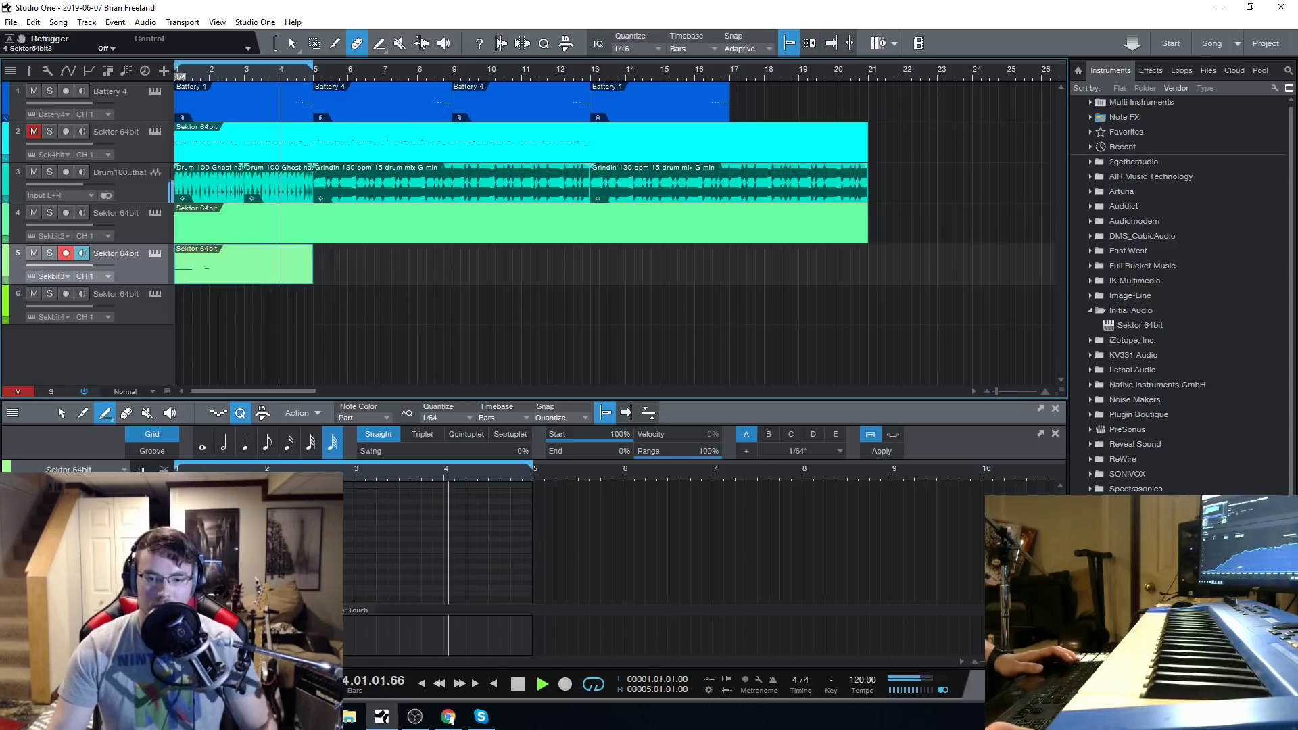
scroll(243, 514, up, 5)
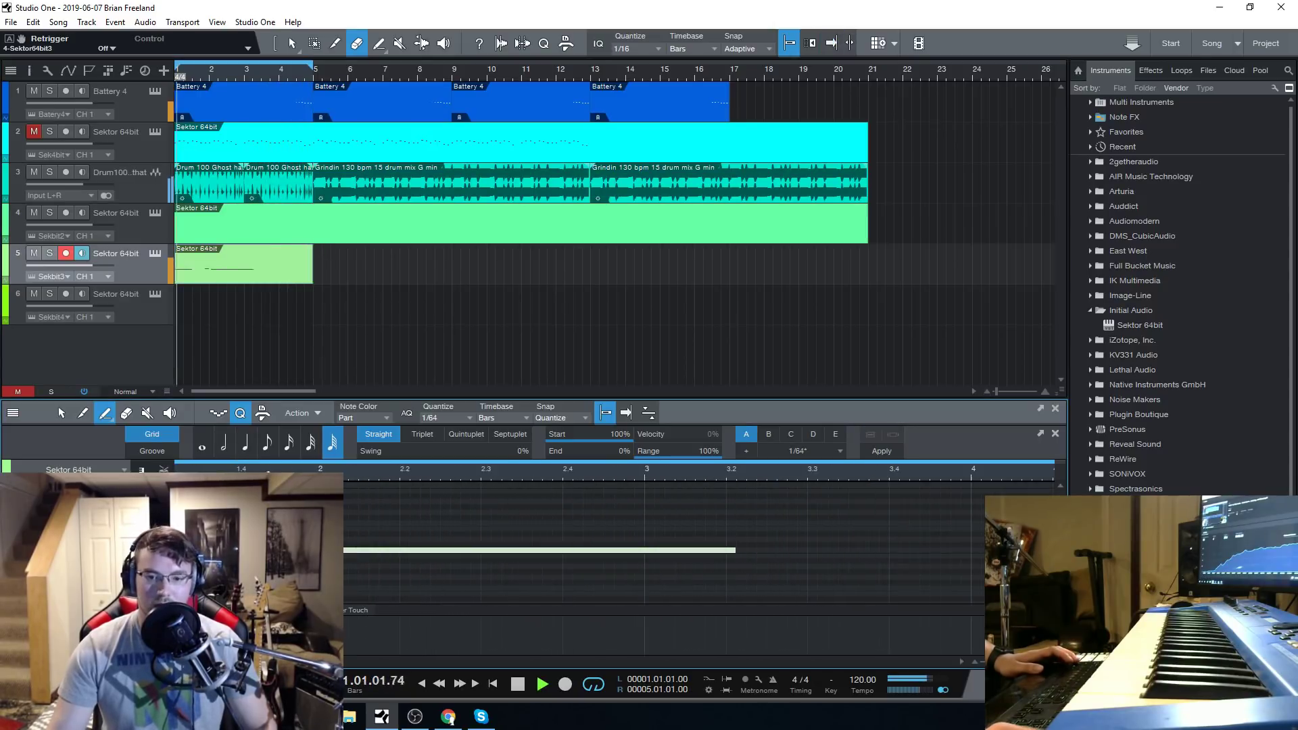
click(356, 550)
drag(322, 551, 402, 547)
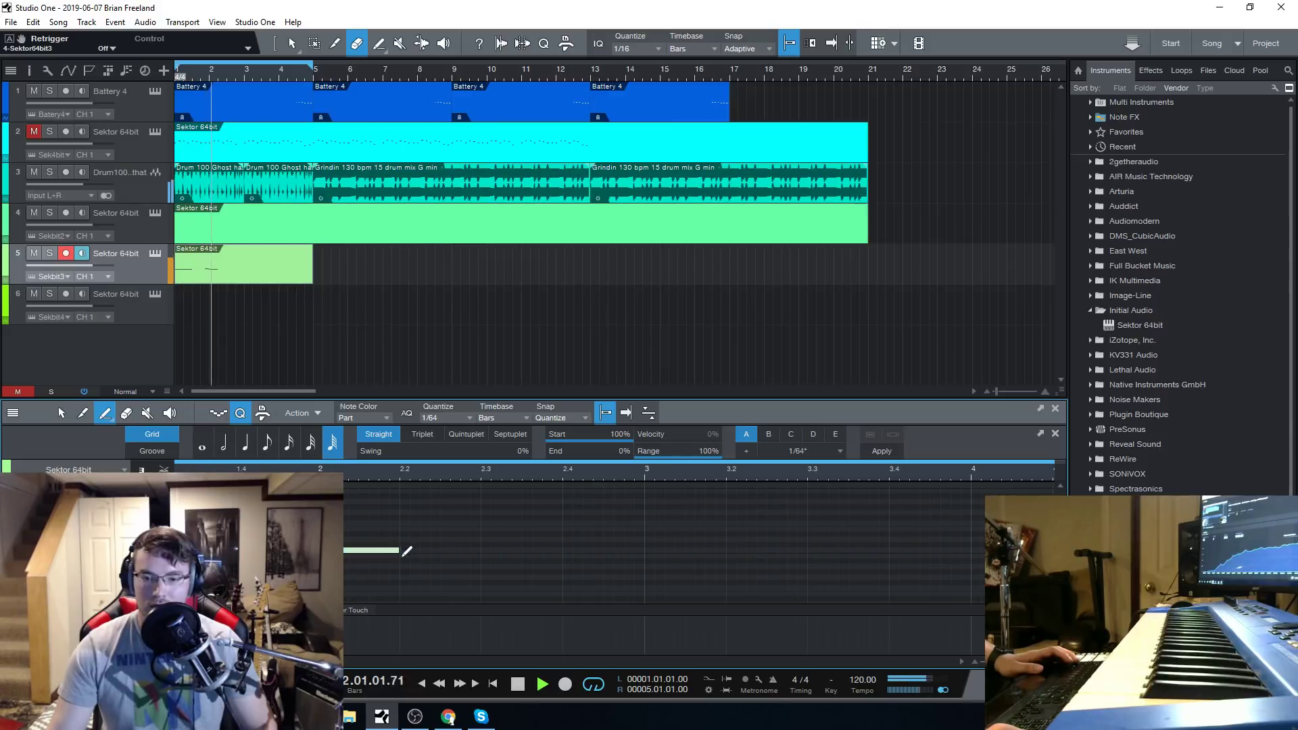
key(f)
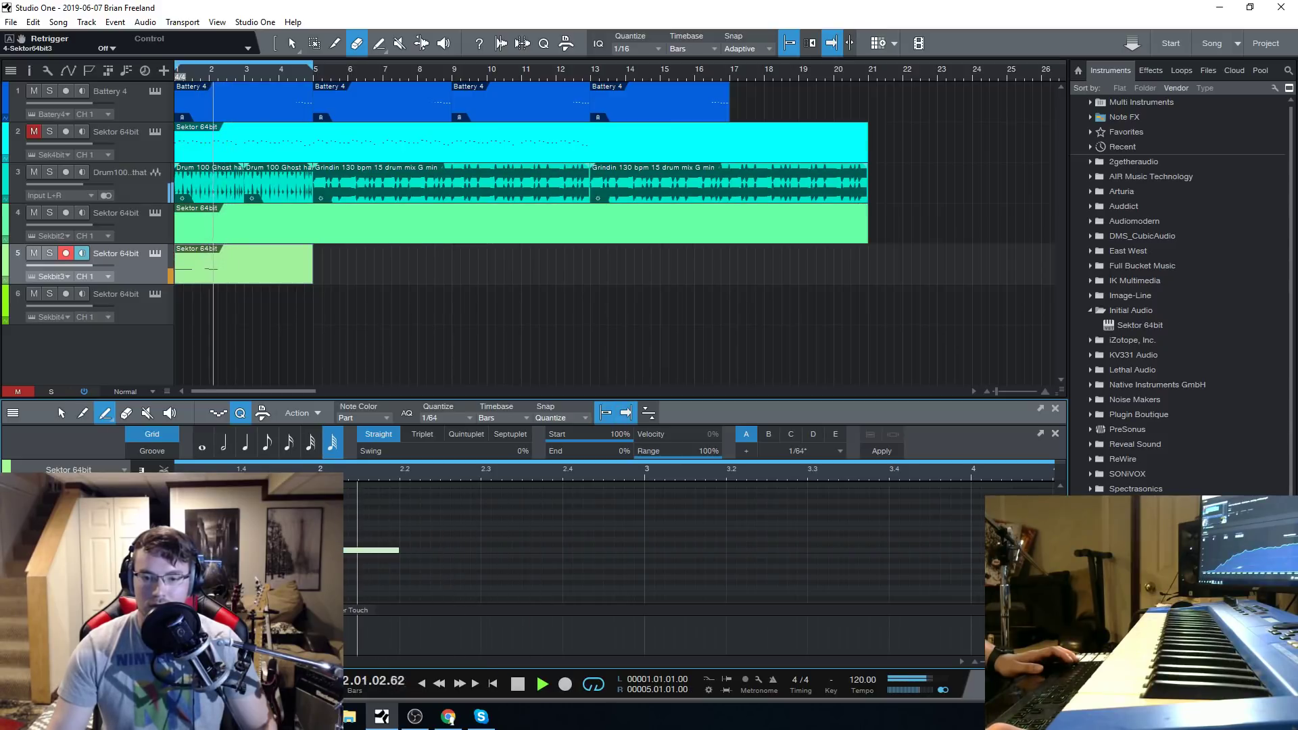
key(space)
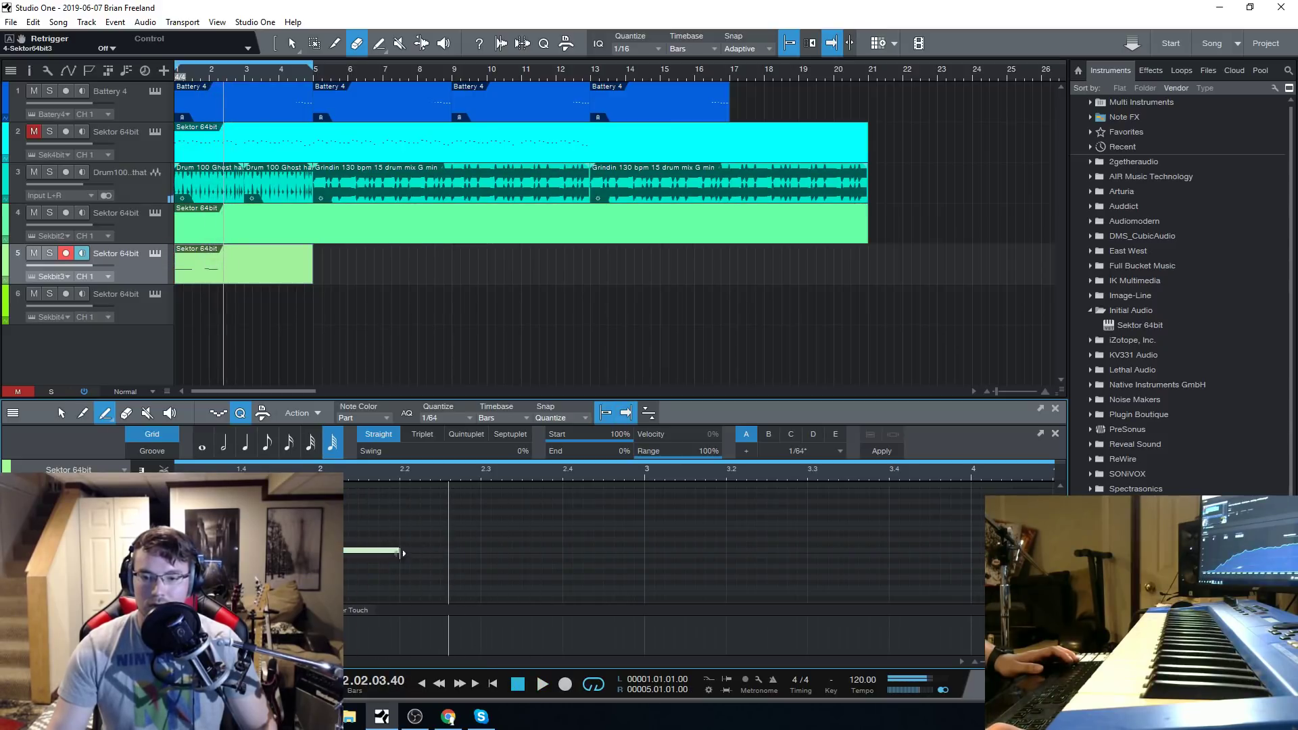
Extend the bar 2 note past beat 2.2, add a second note after it ending near 3.2, and play the loop.
drag(402, 553, 440, 550)
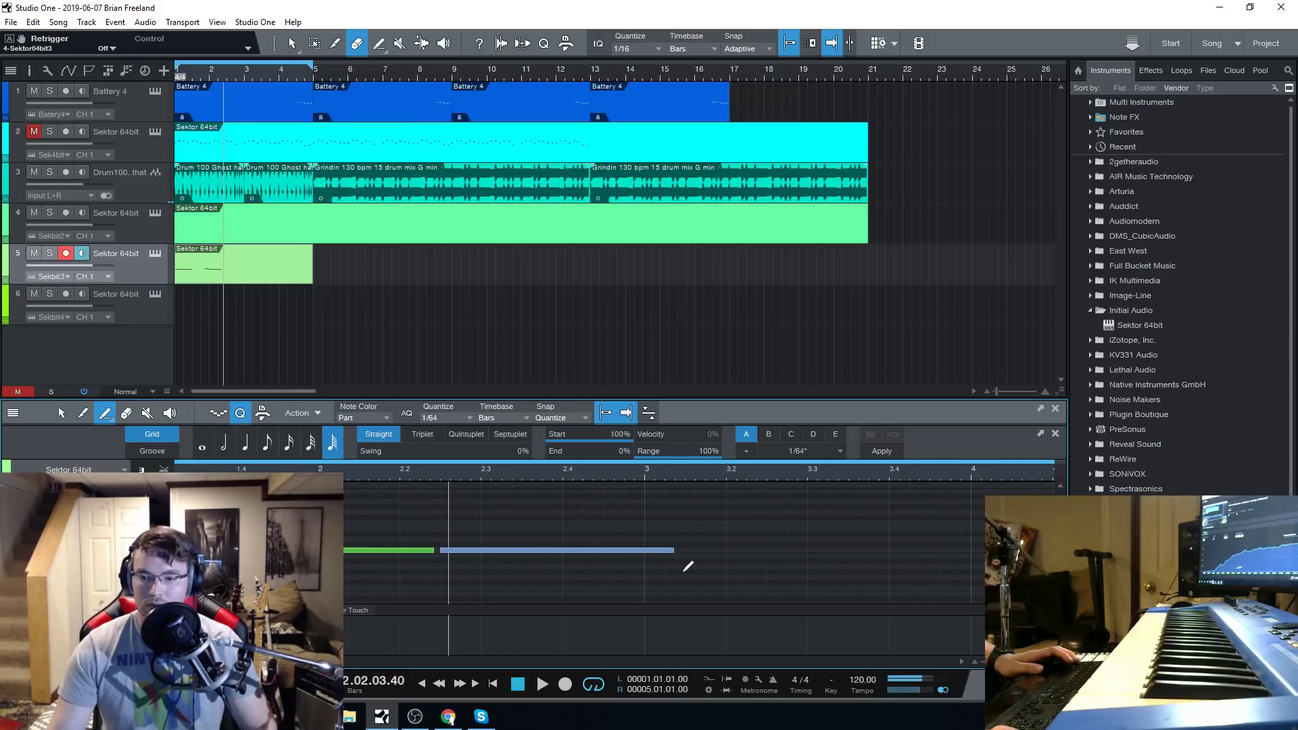
drag(730, 569, 730, 569)
key(space)
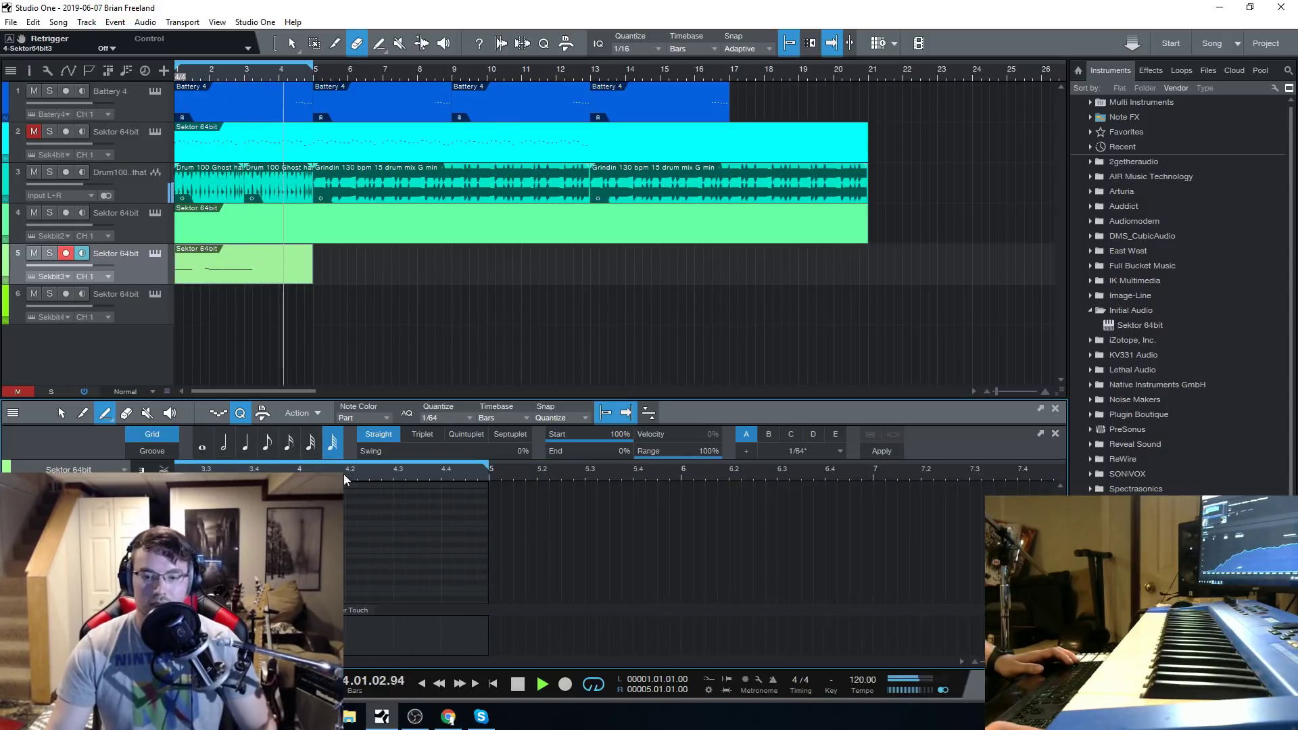
Solo tracks 1, 2, 3 and 5 and audition the loop from the start.
click(49, 131)
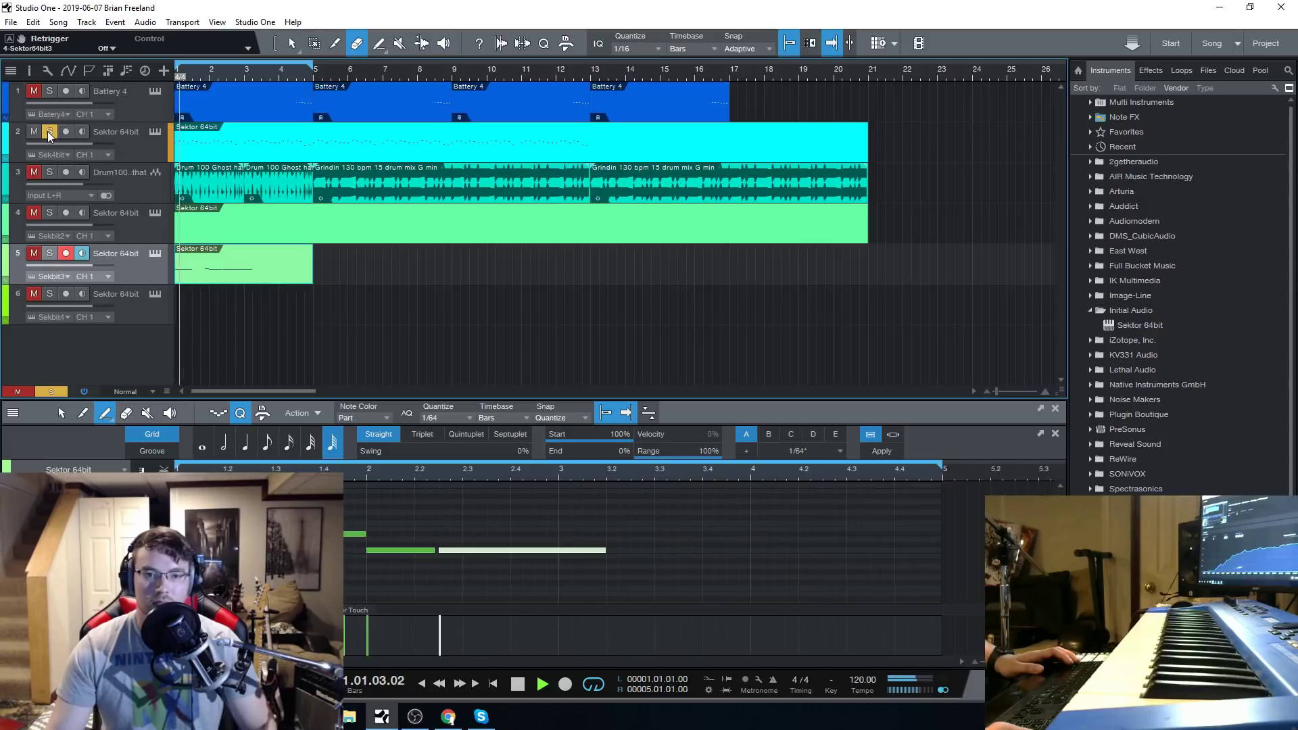
click(50, 254)
click(518, 683)
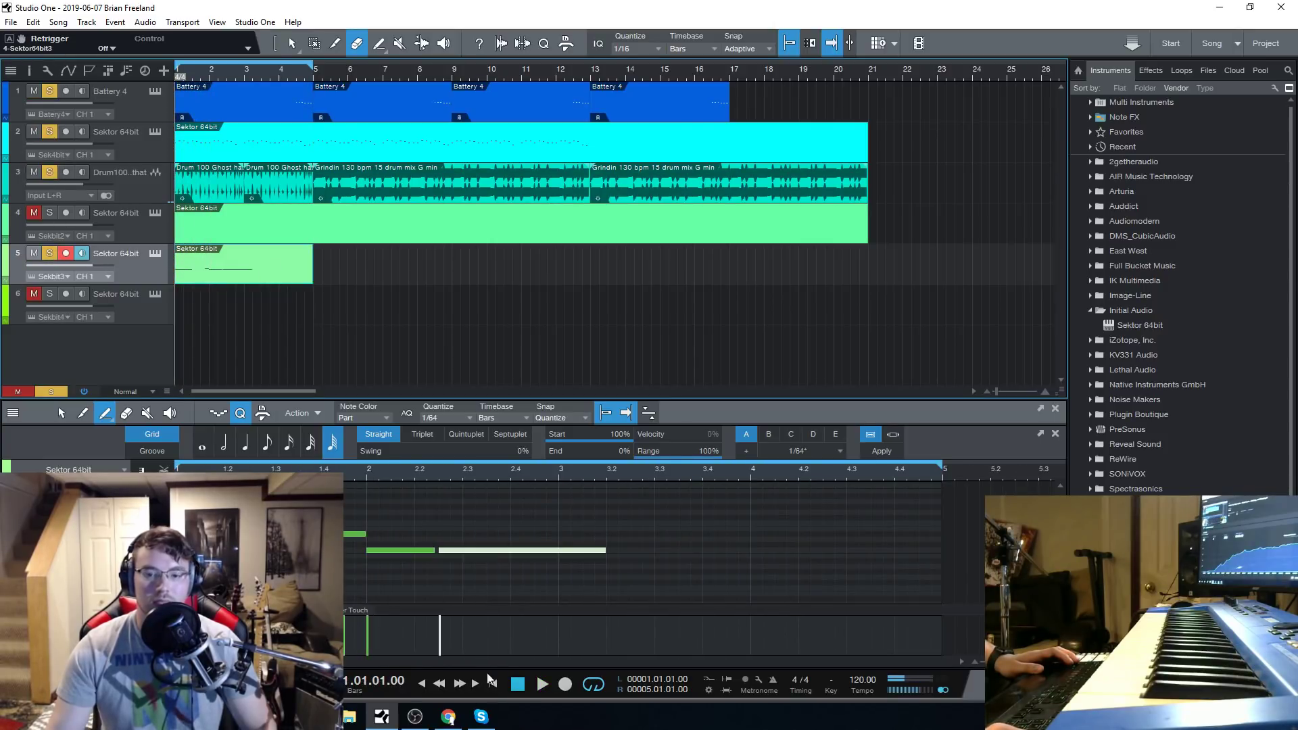
key(space)
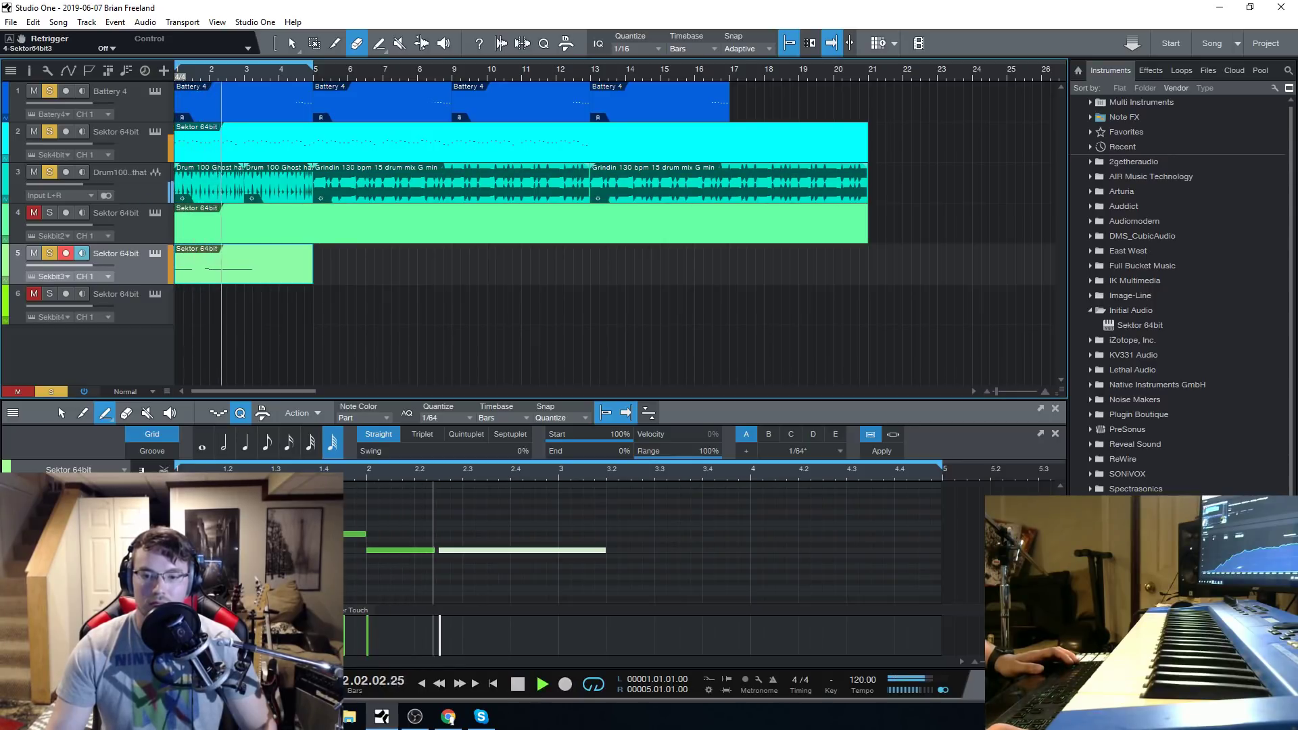
click(519, 686)
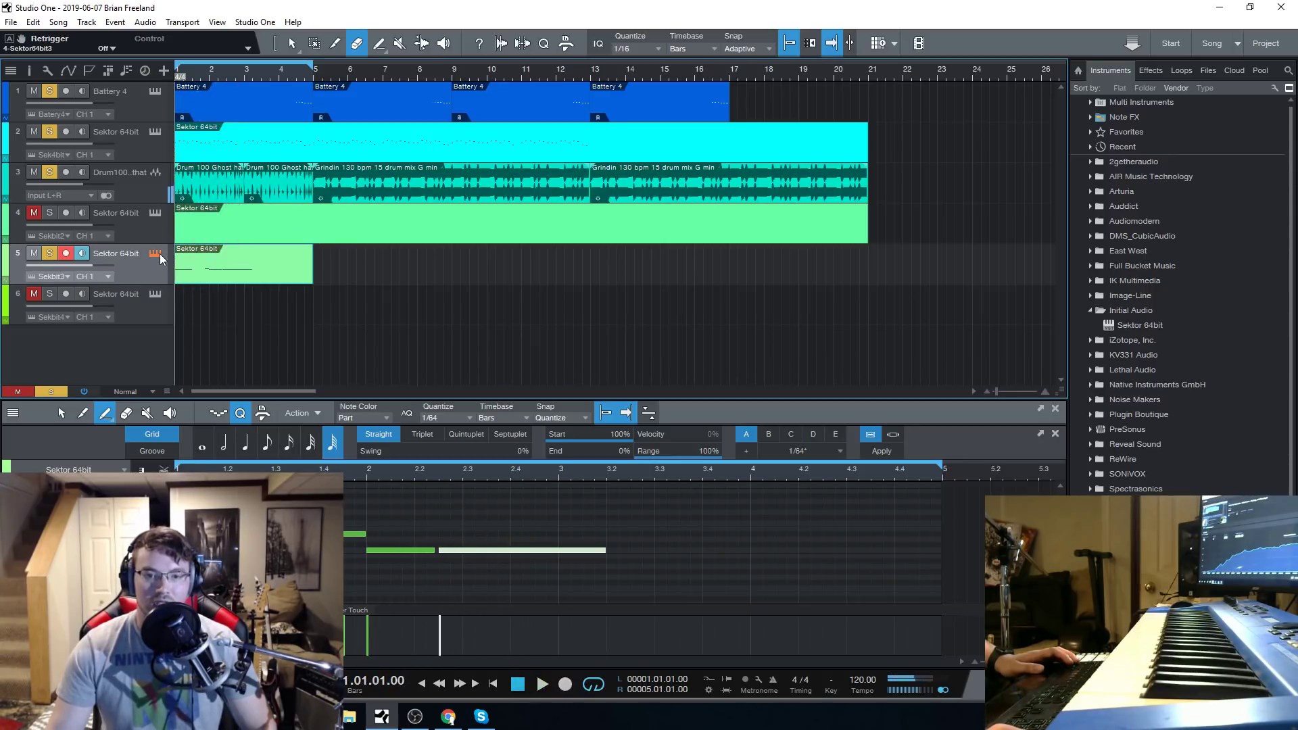
Open track 5's Sektor instrument and audition the bass presets 808 2, 808 3, 808 4 and 808 5.
click(156, 255)
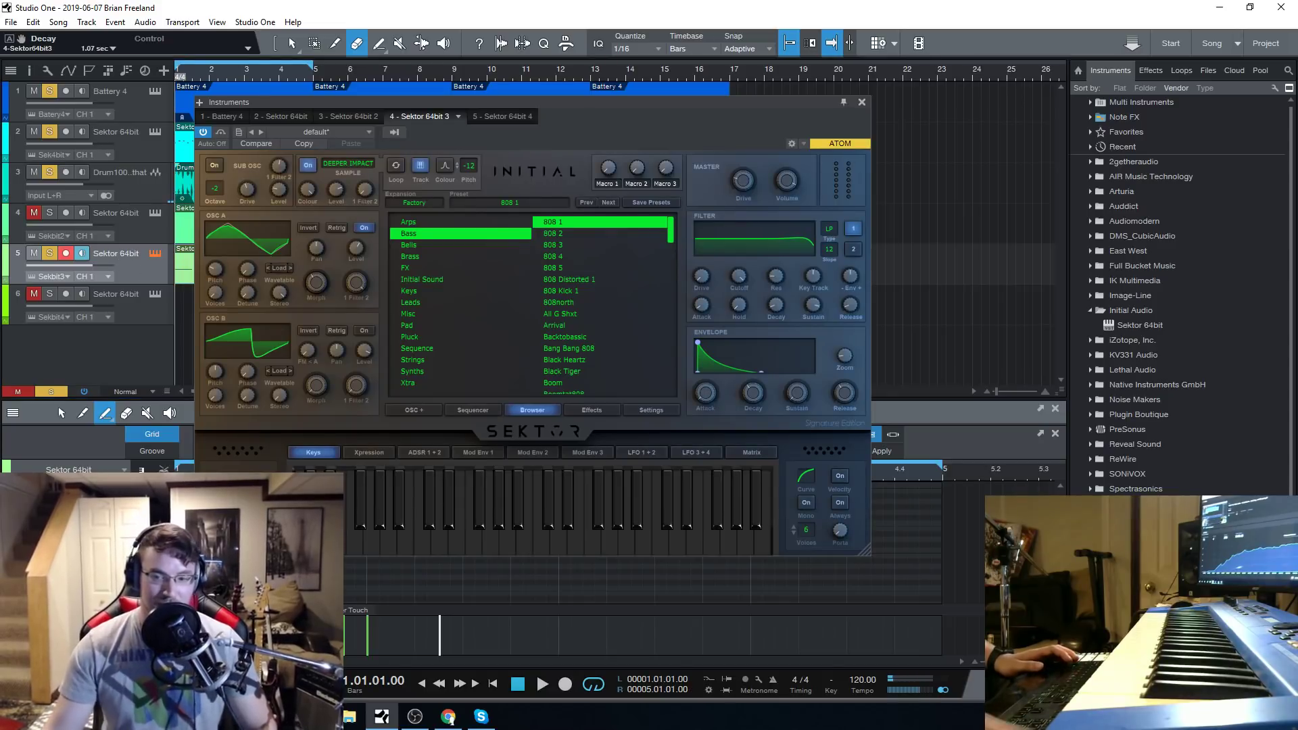
click(561, 233)
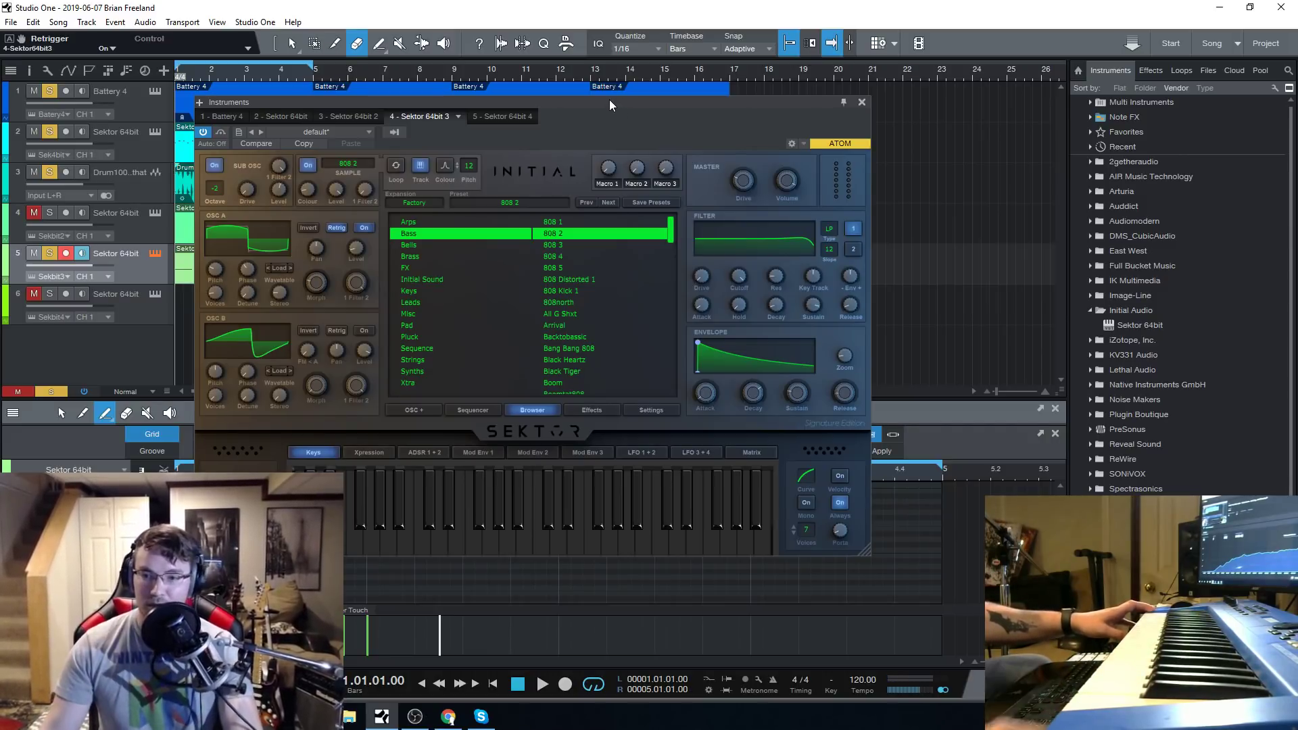
click(570, 245)
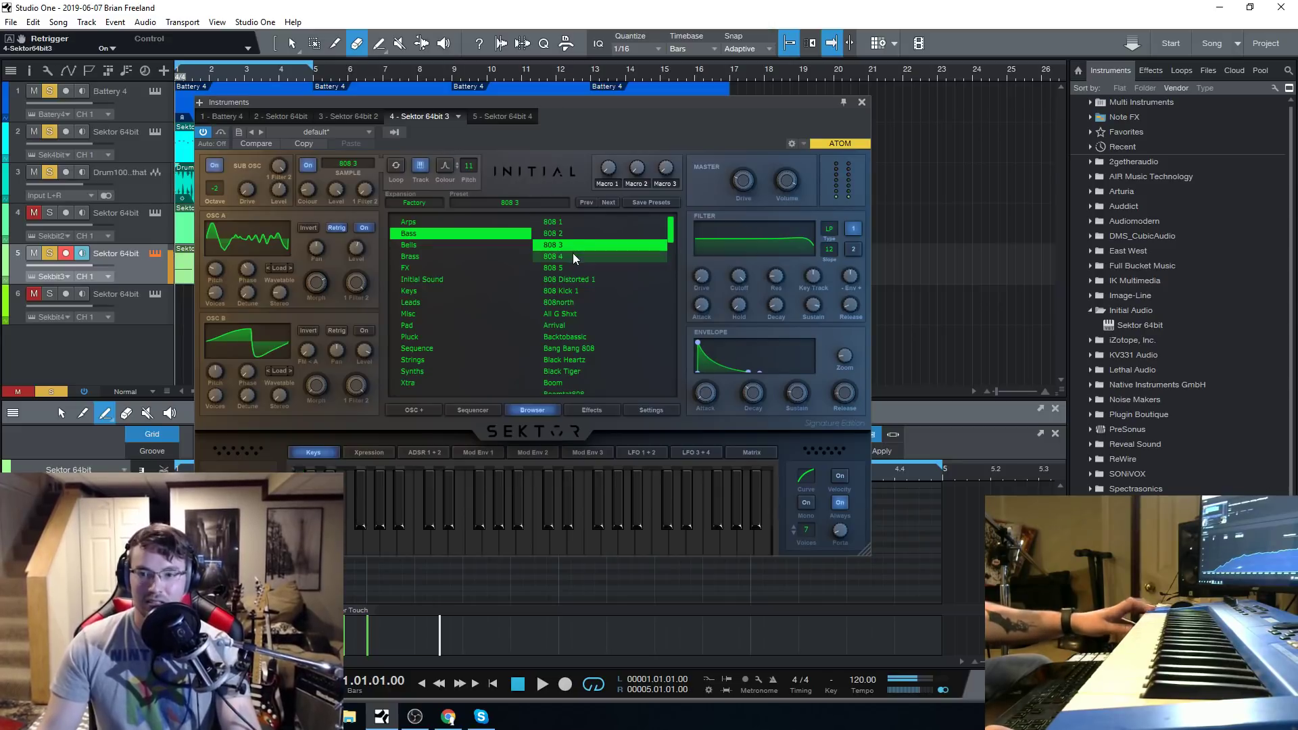
click(573, 254)
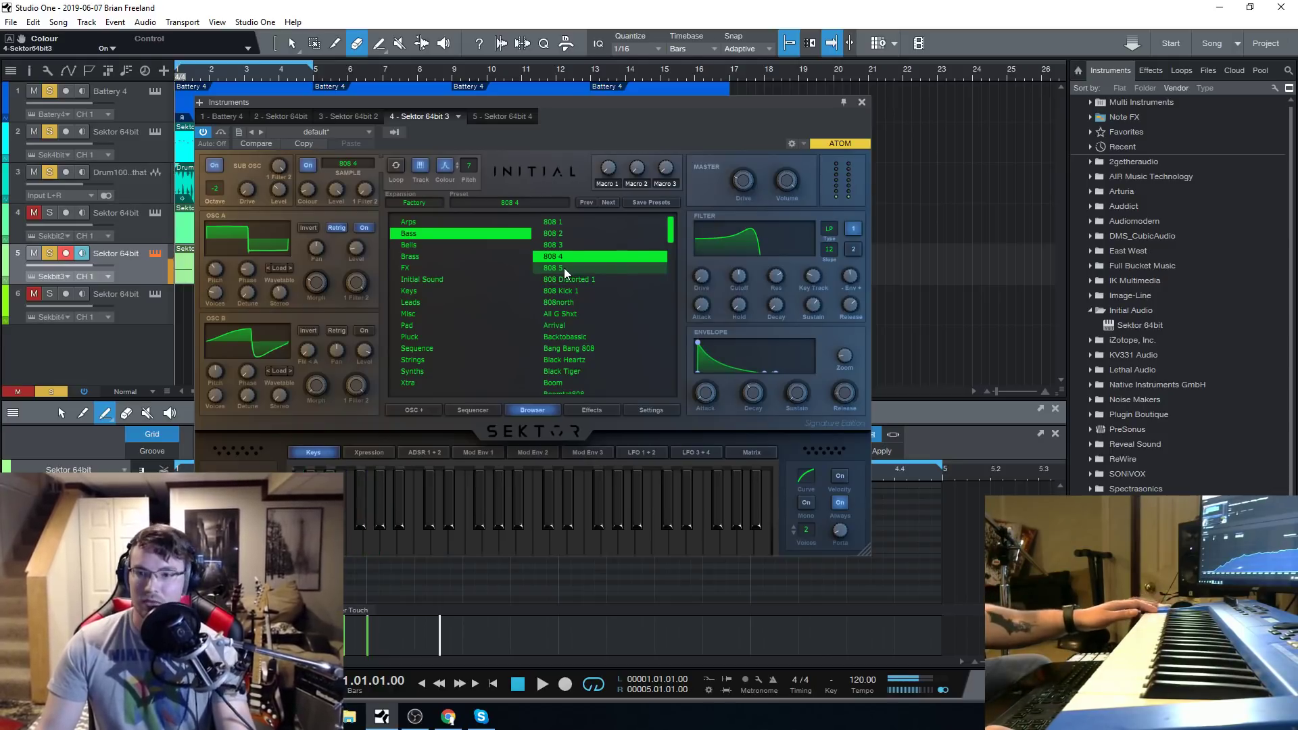
click(563, 268)
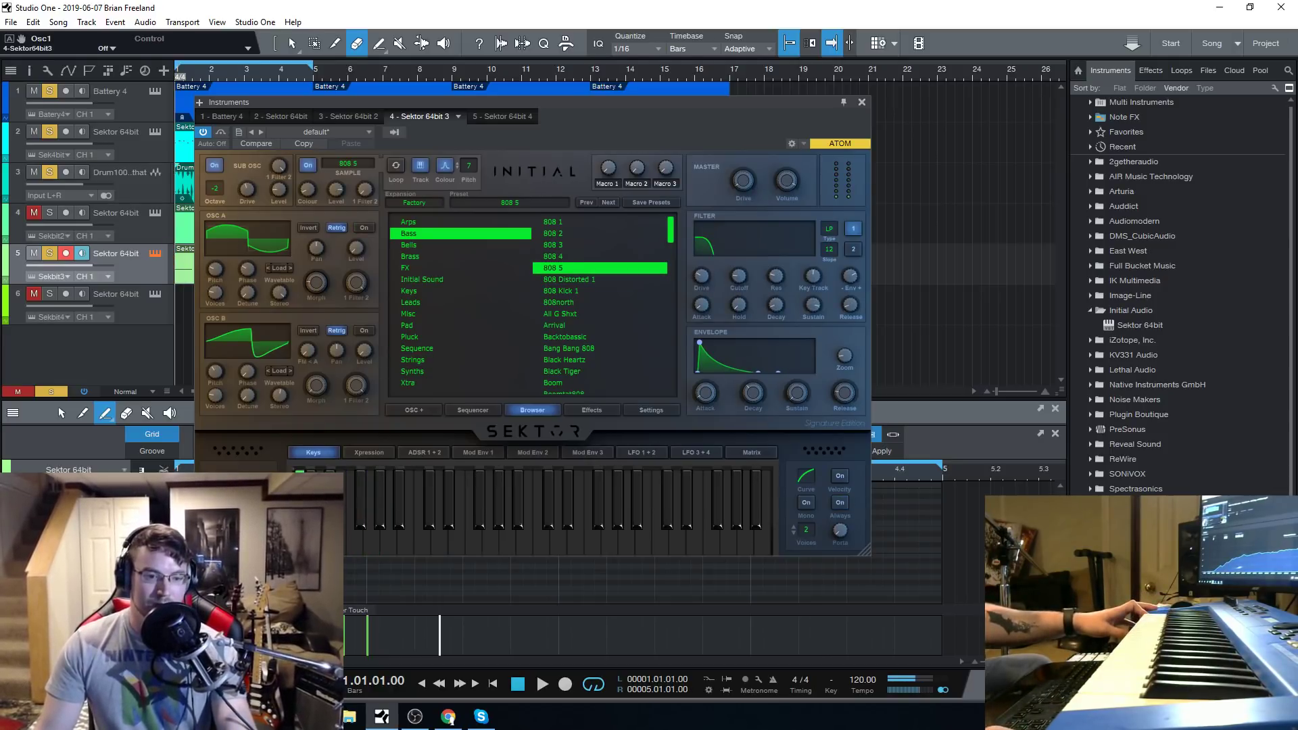
Audition the bass presets 808 Distorted 1, 808 Kick 1, 808north and All G Shxt.
click(588, 278)
click(574, 292)
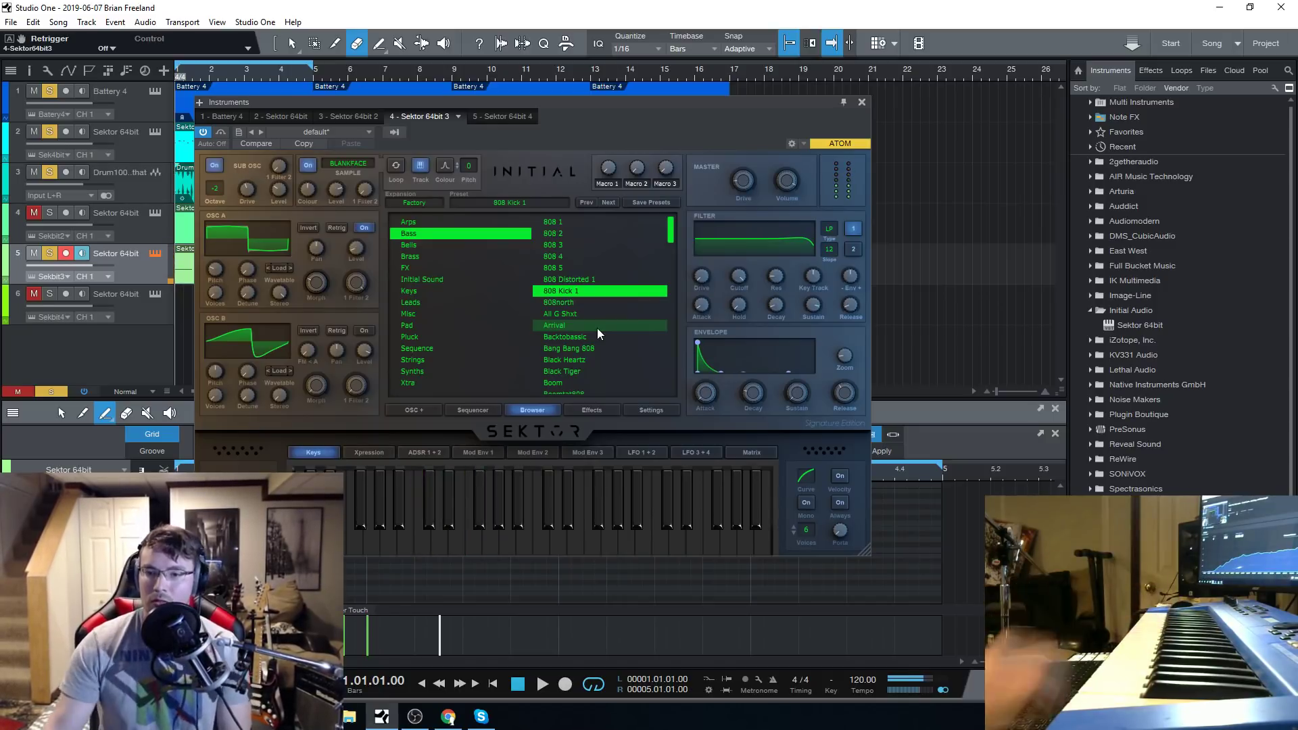
click(589, 302)
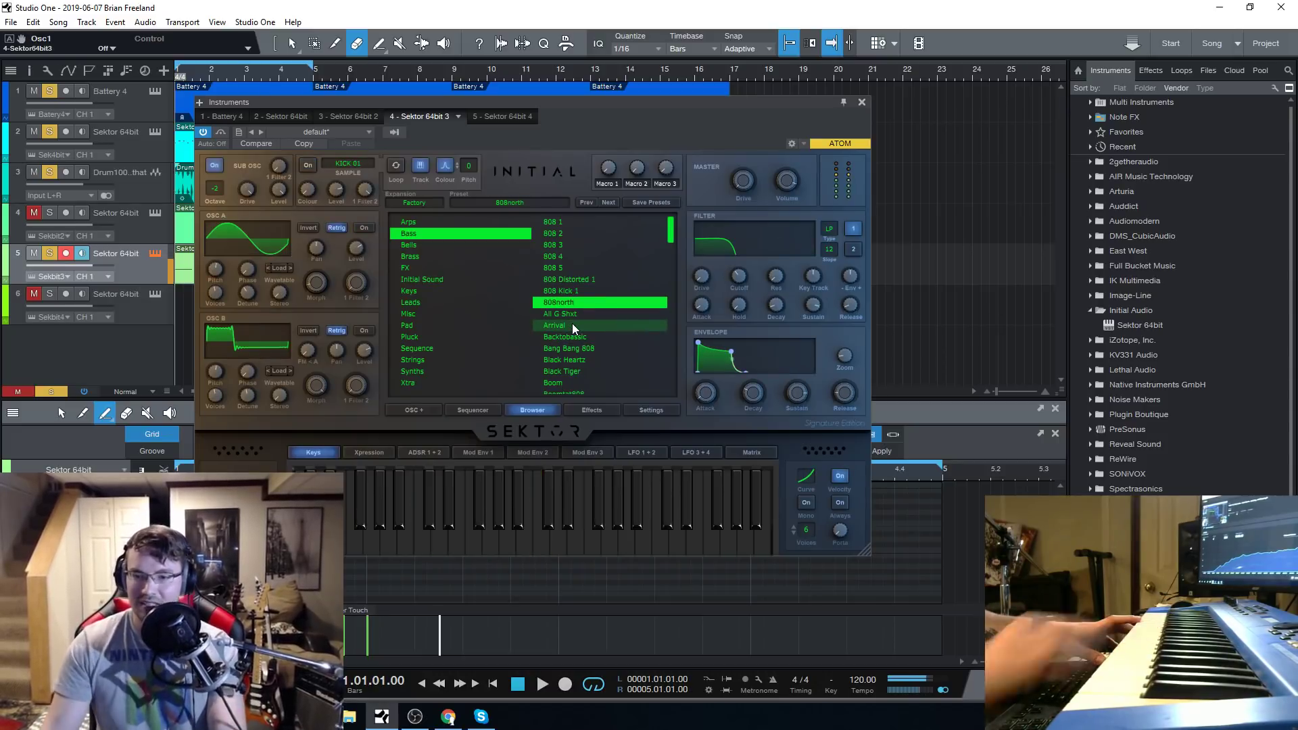
click(573, 314)
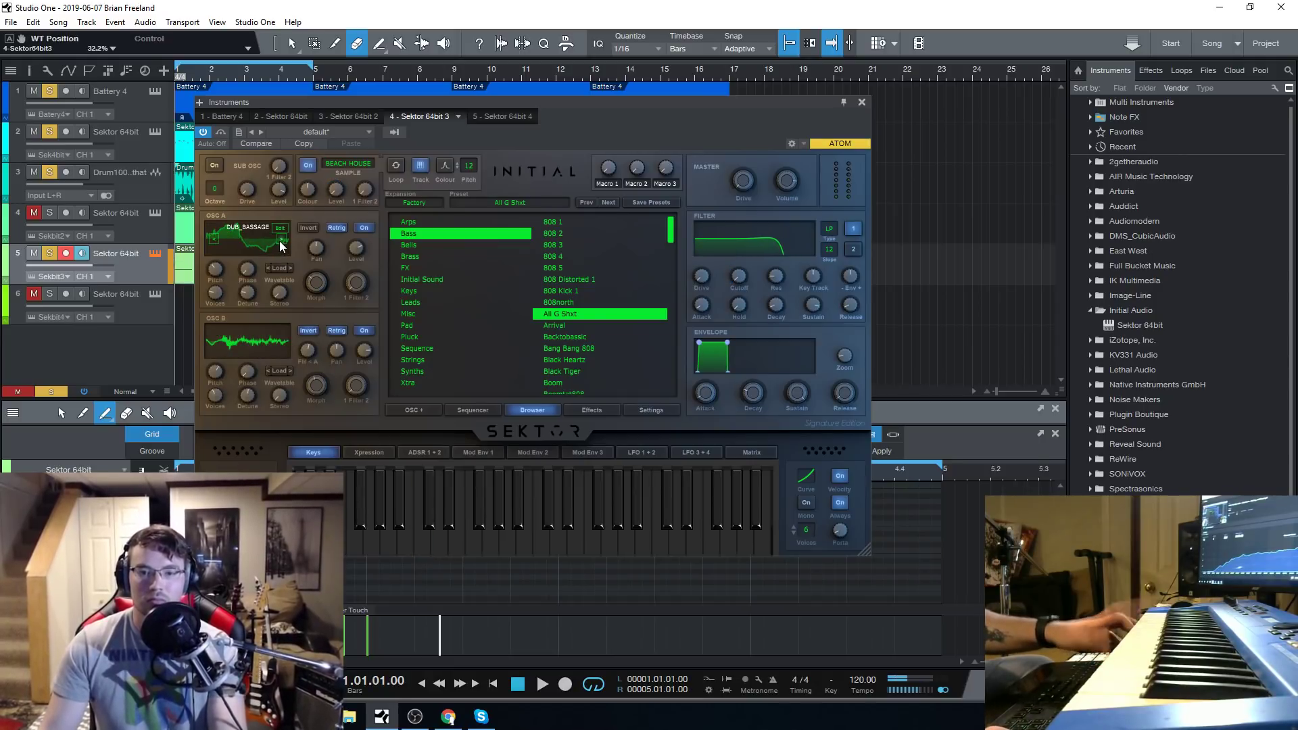
Advance Osc A's waveform in the All G Shxt preset and enable the sub oscillator at octave -1.
click(281, 242)
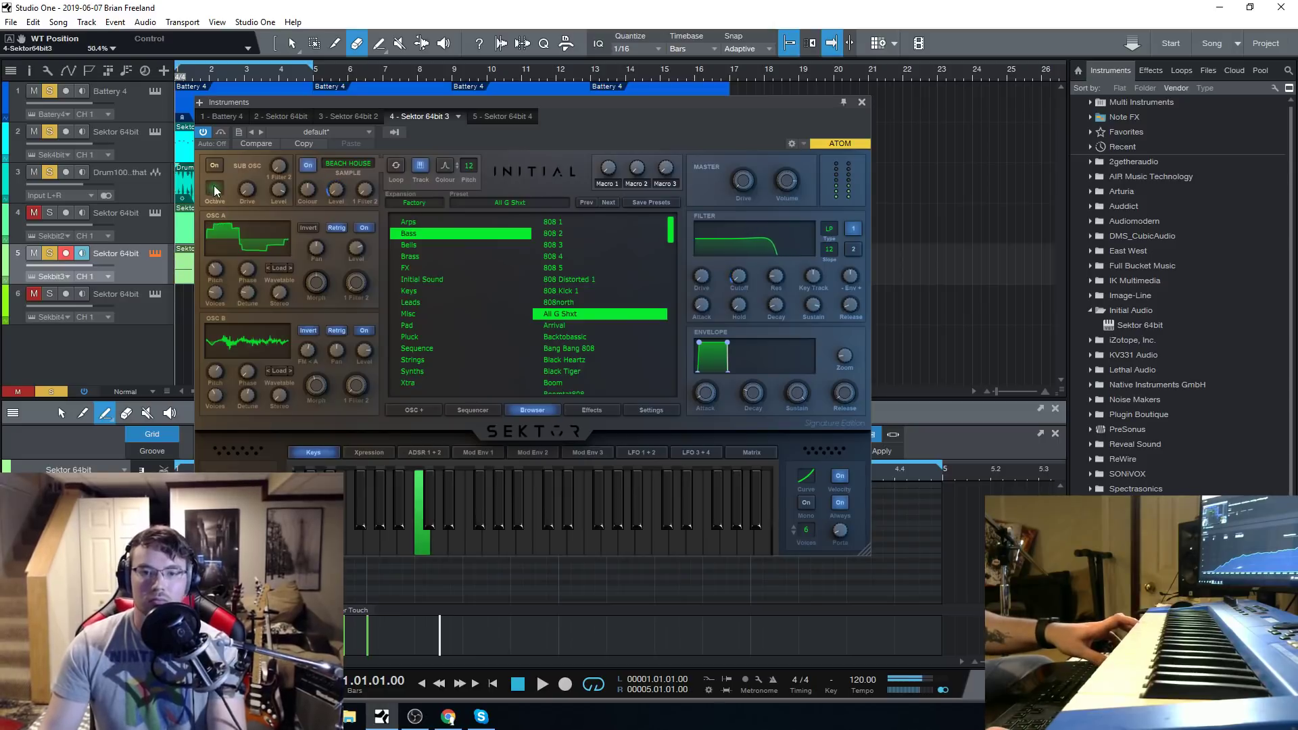
scroll(210, 194, up, 4)
scroll(210, 194, down, 5)
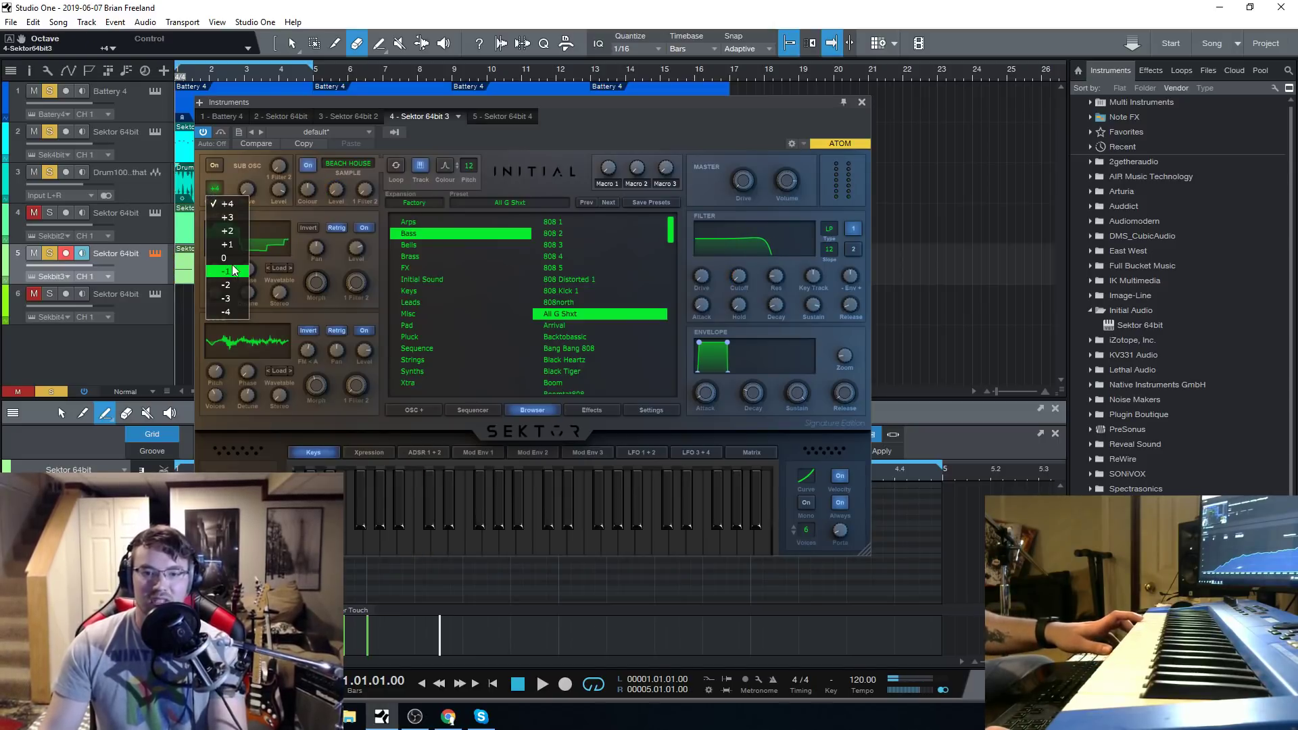
click(214, 166)
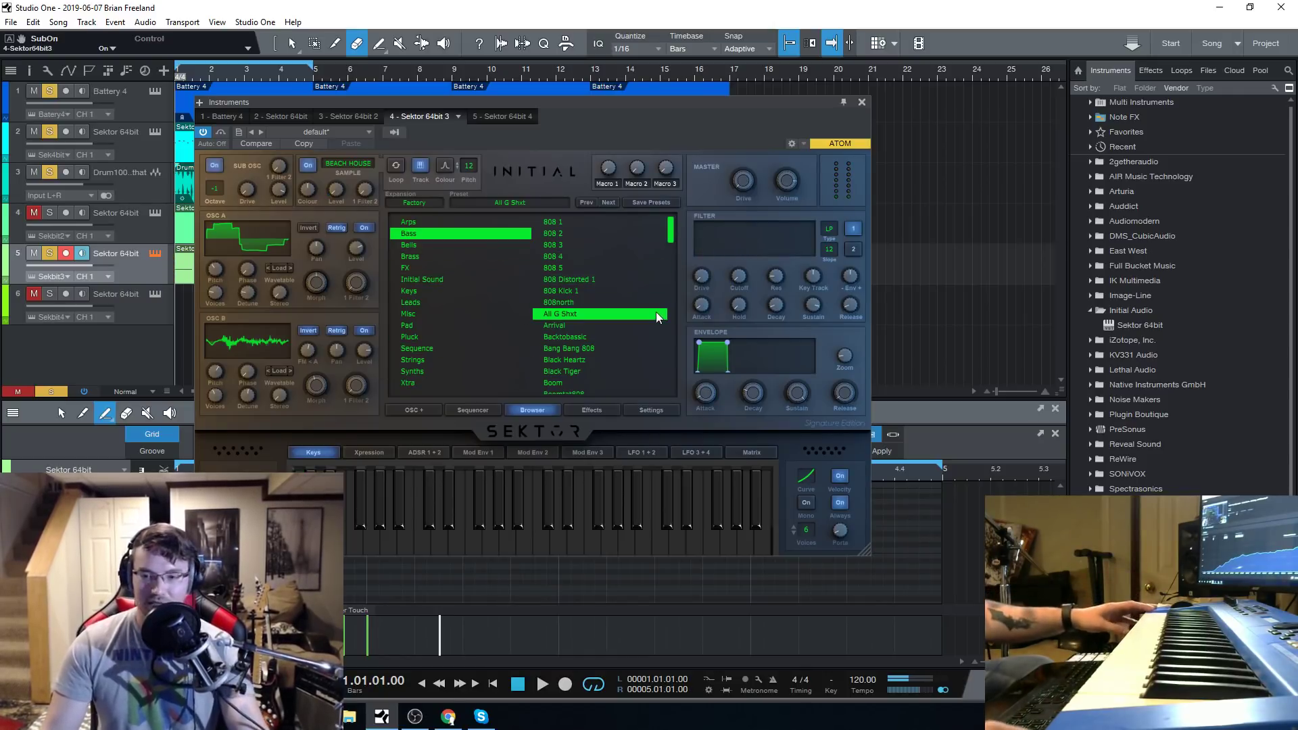
Load the Arrival bass preset and switch off the Compressor in Effect Rack 1.
click(587, 327)
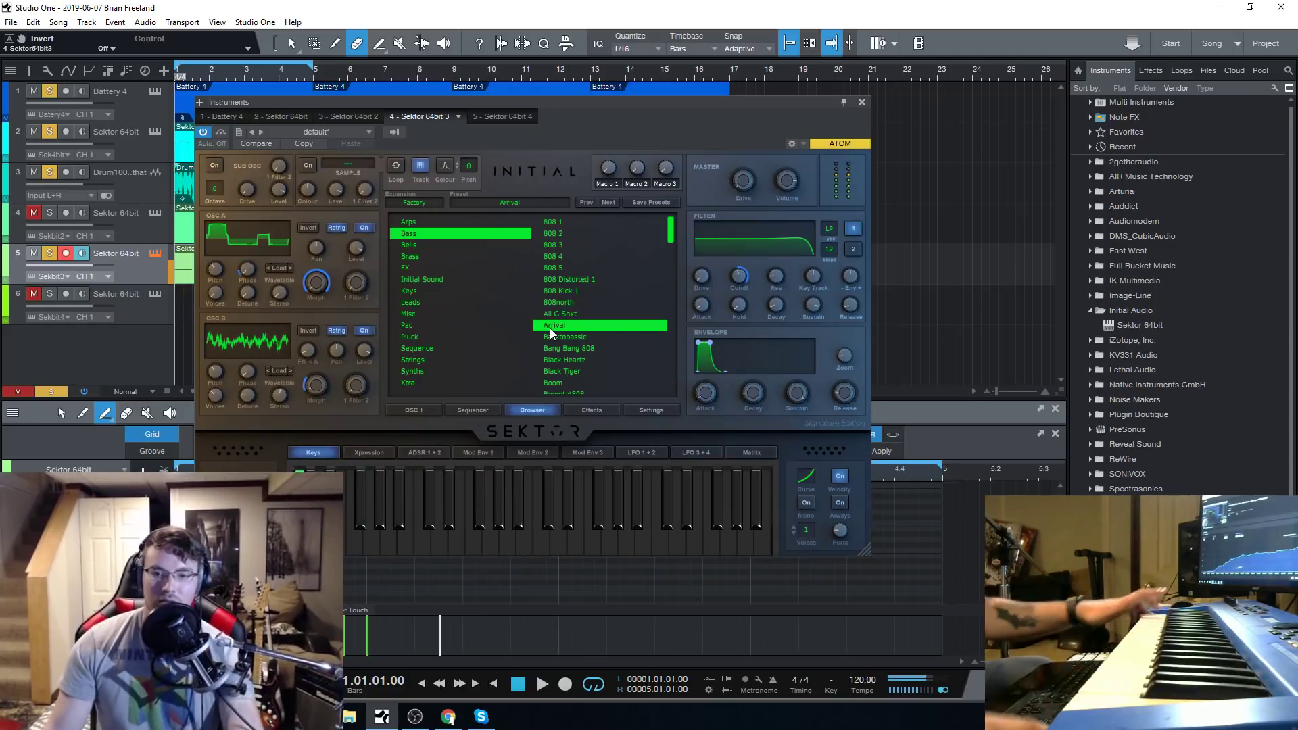
click(600, 411)
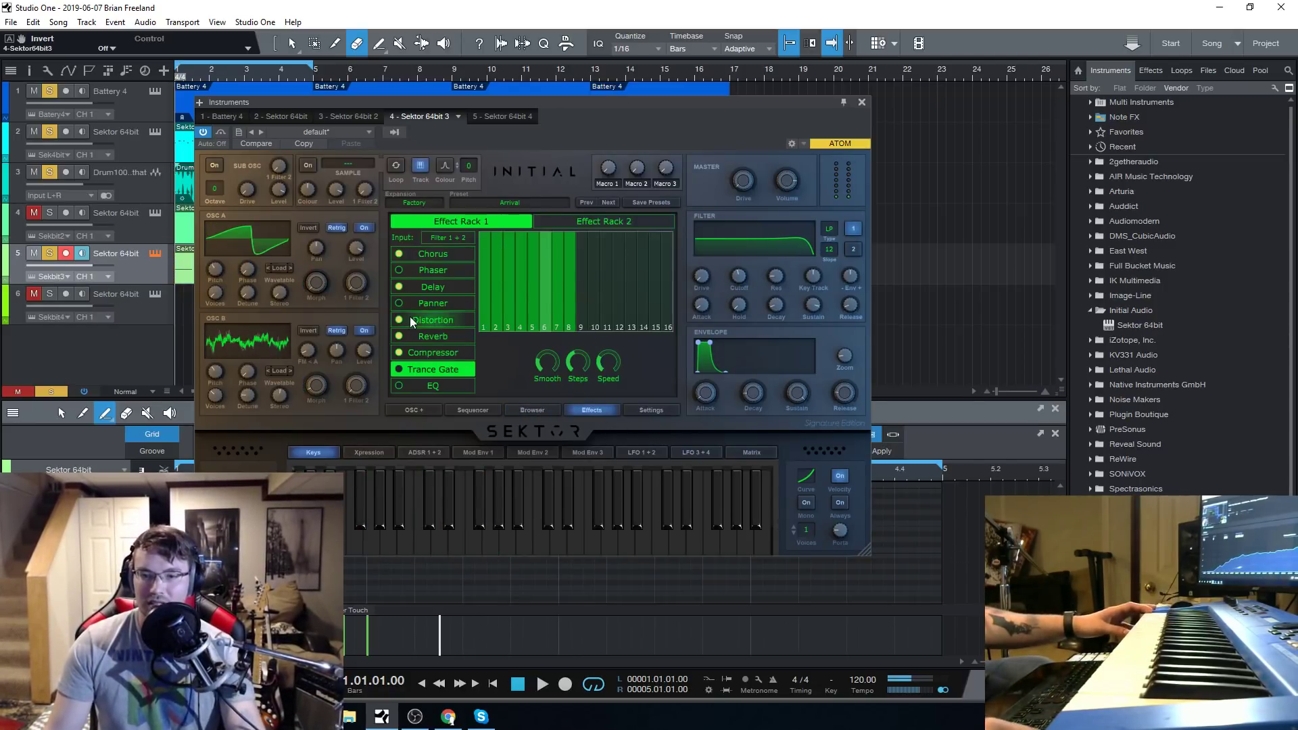
click(398, 353)
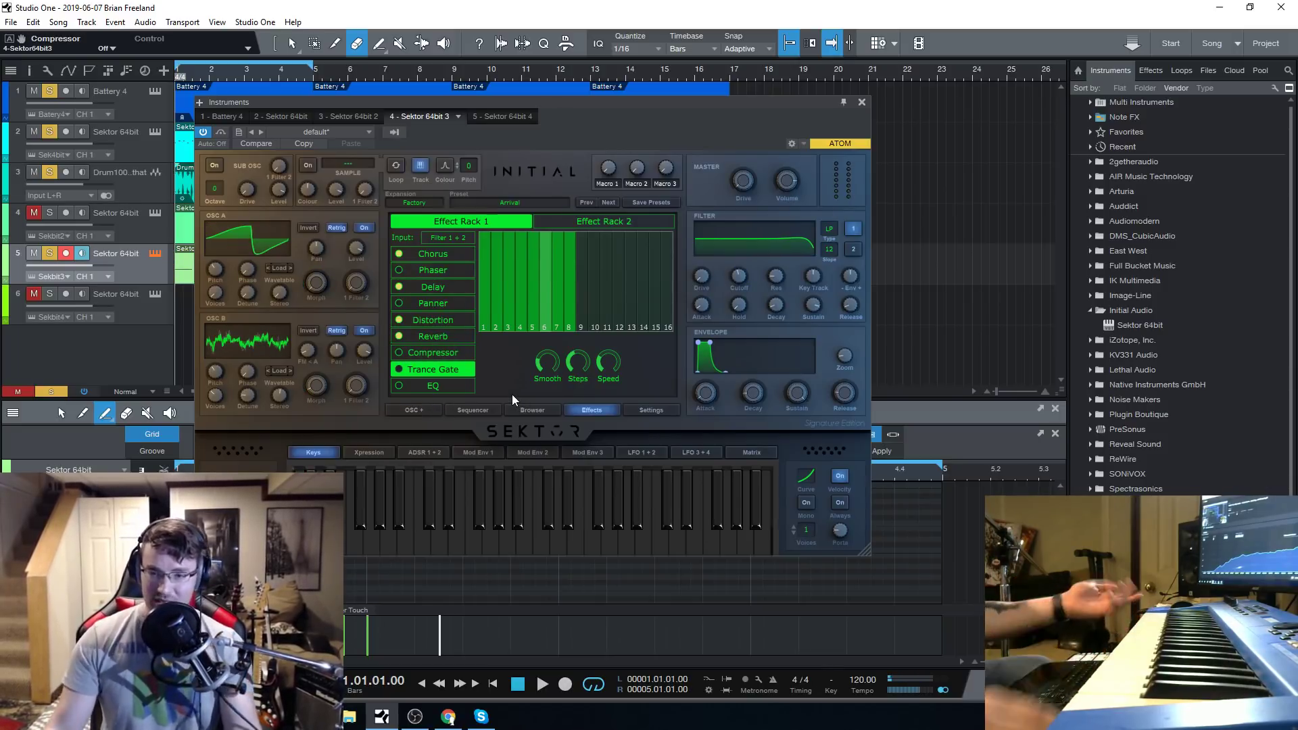
Turn on the sub oscillator in the Arrival preset and set its octave to -1.
drag(602, 104, 619, 105)
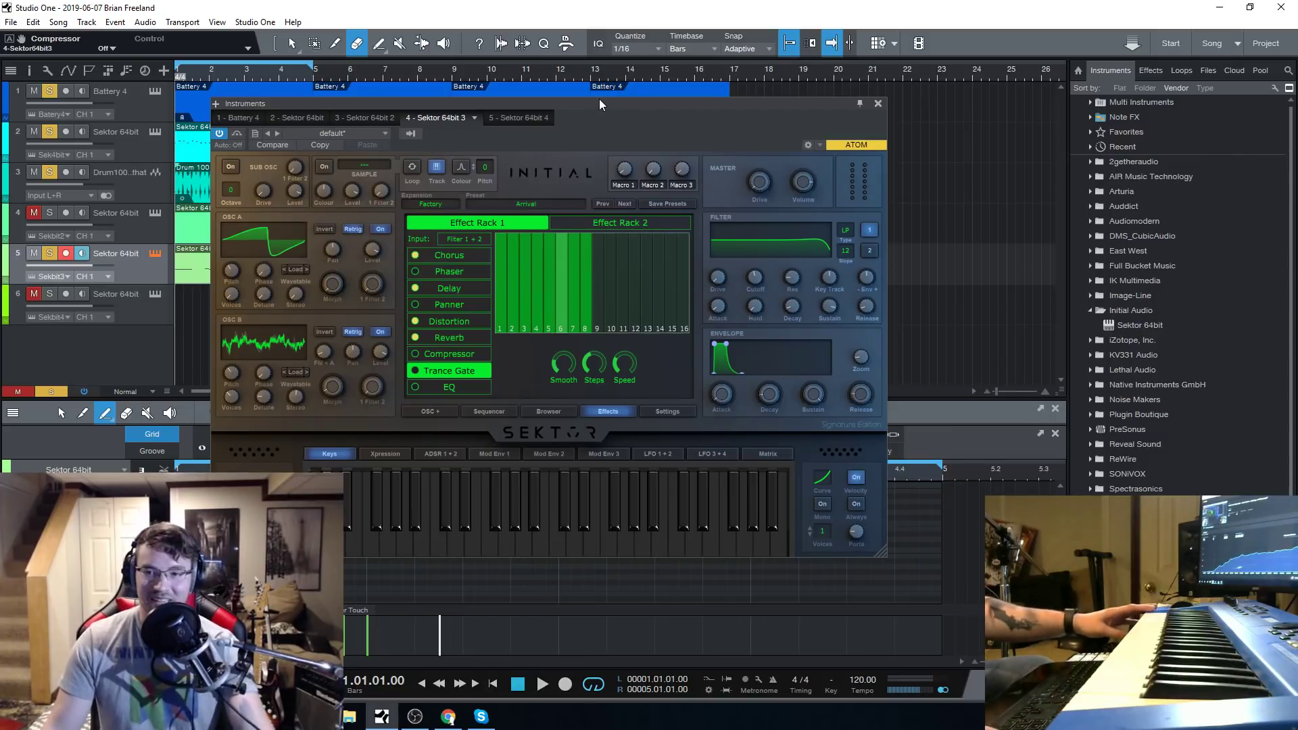
drag(599, 99, 567, 89)
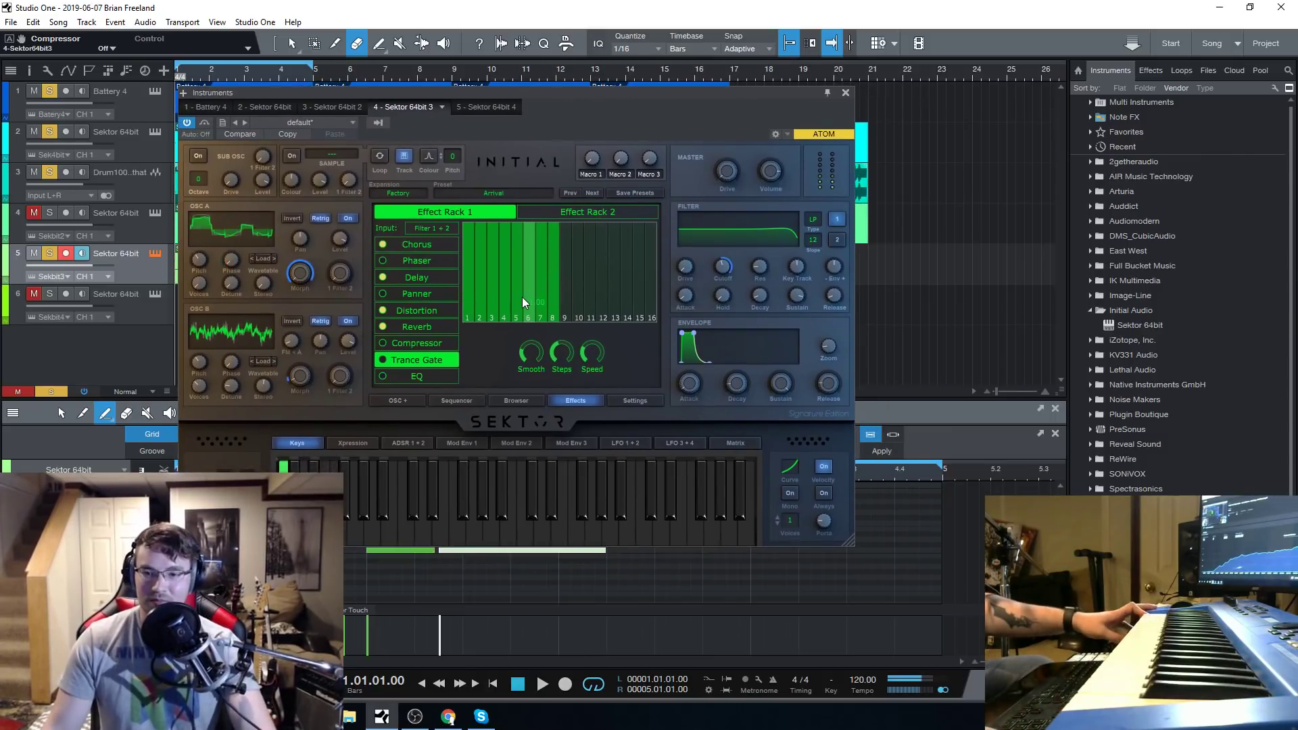
mouse_move(270, 234)
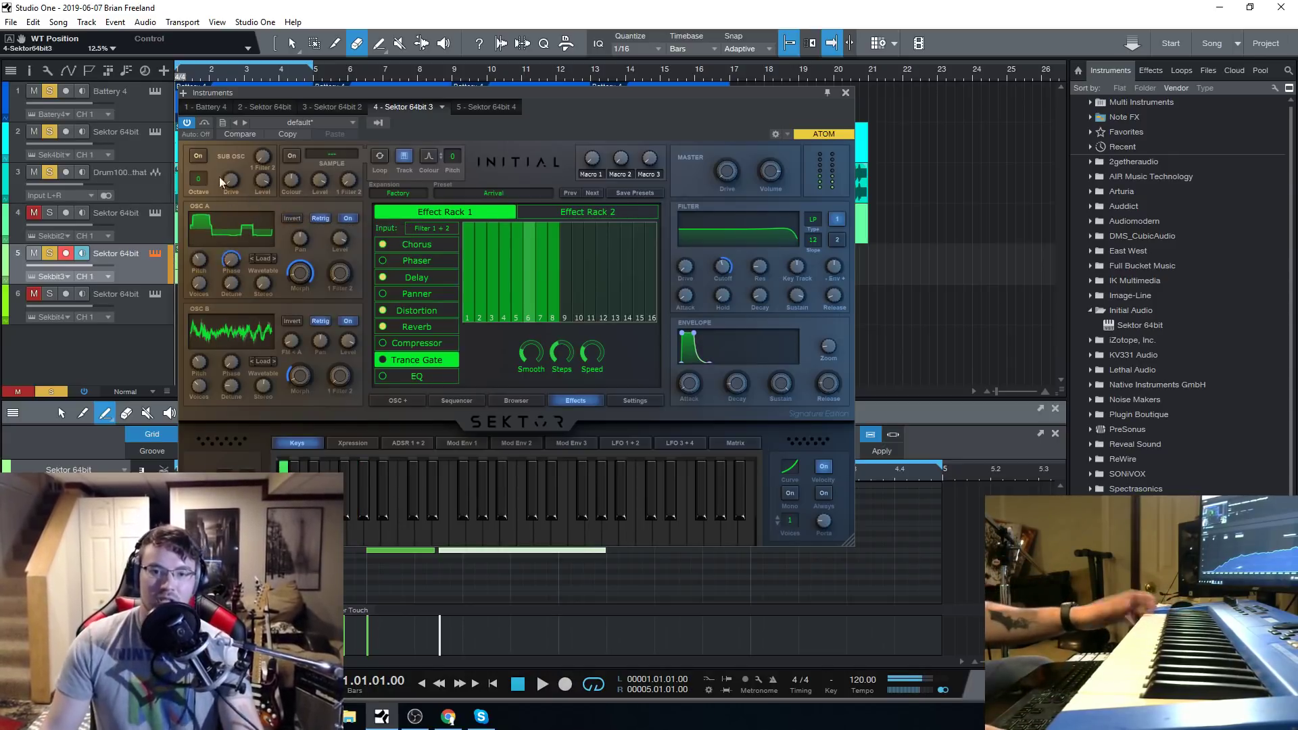
click(198, 156)
click(198, 178)
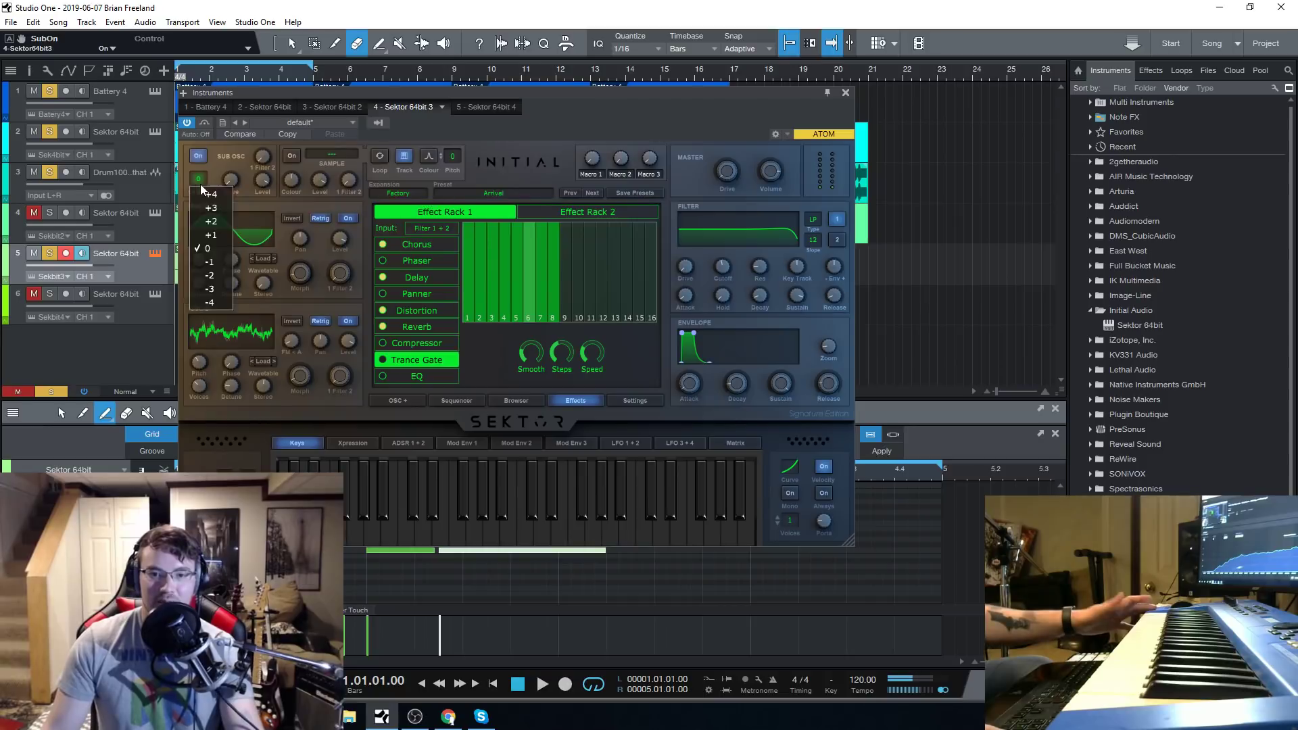
click(221, 262)
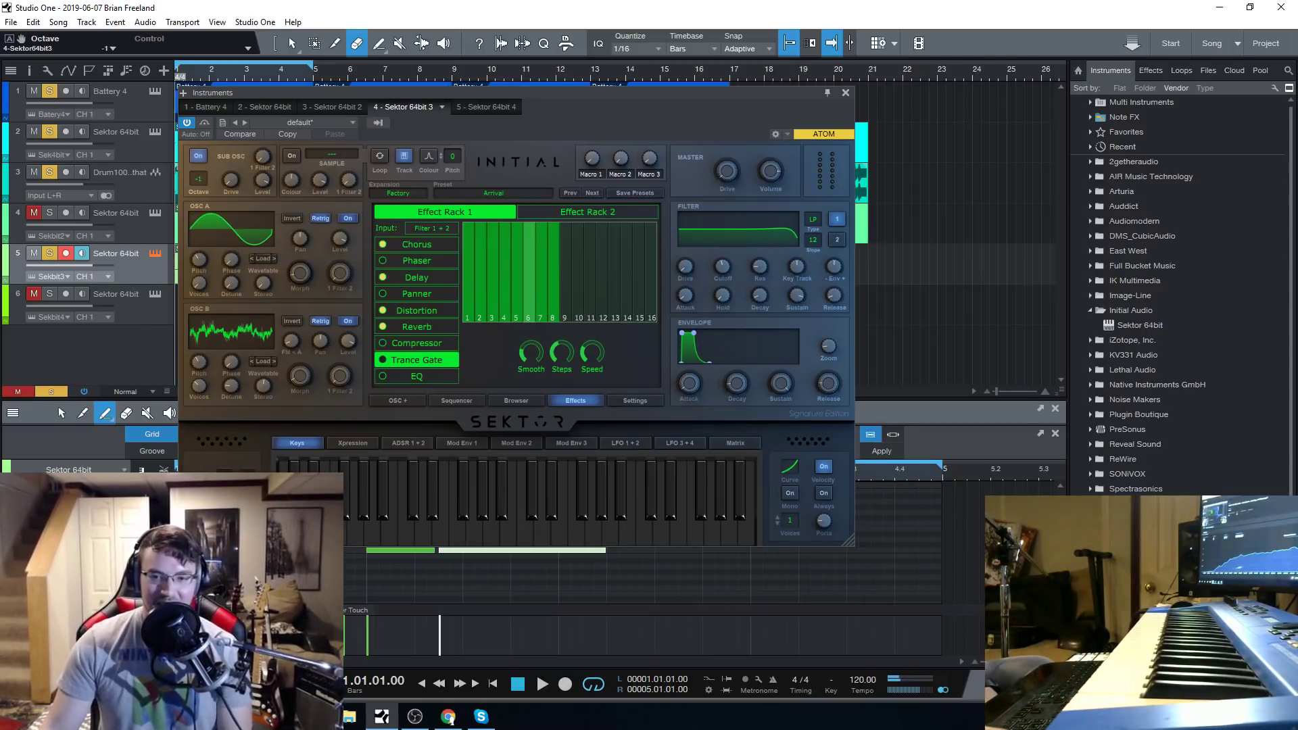
drag(529, 92, 597, 95)
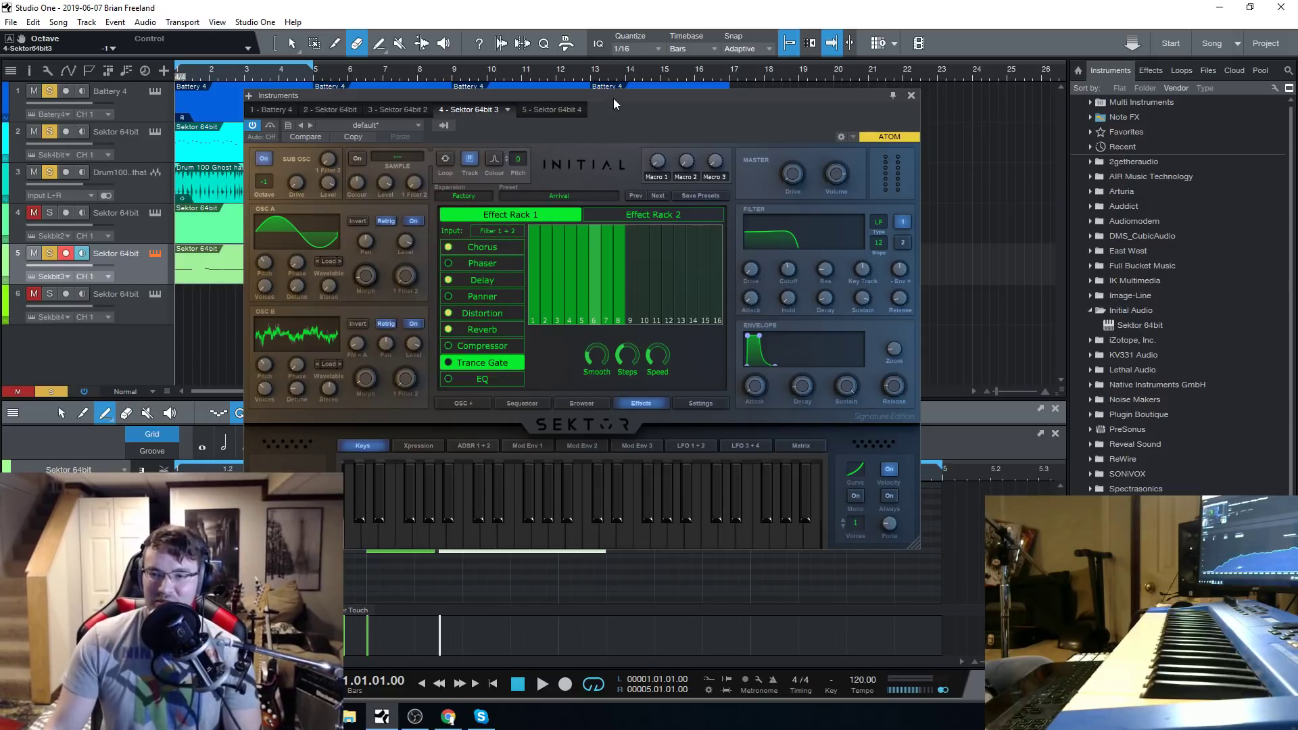
drag(613, 98, 599, 99)
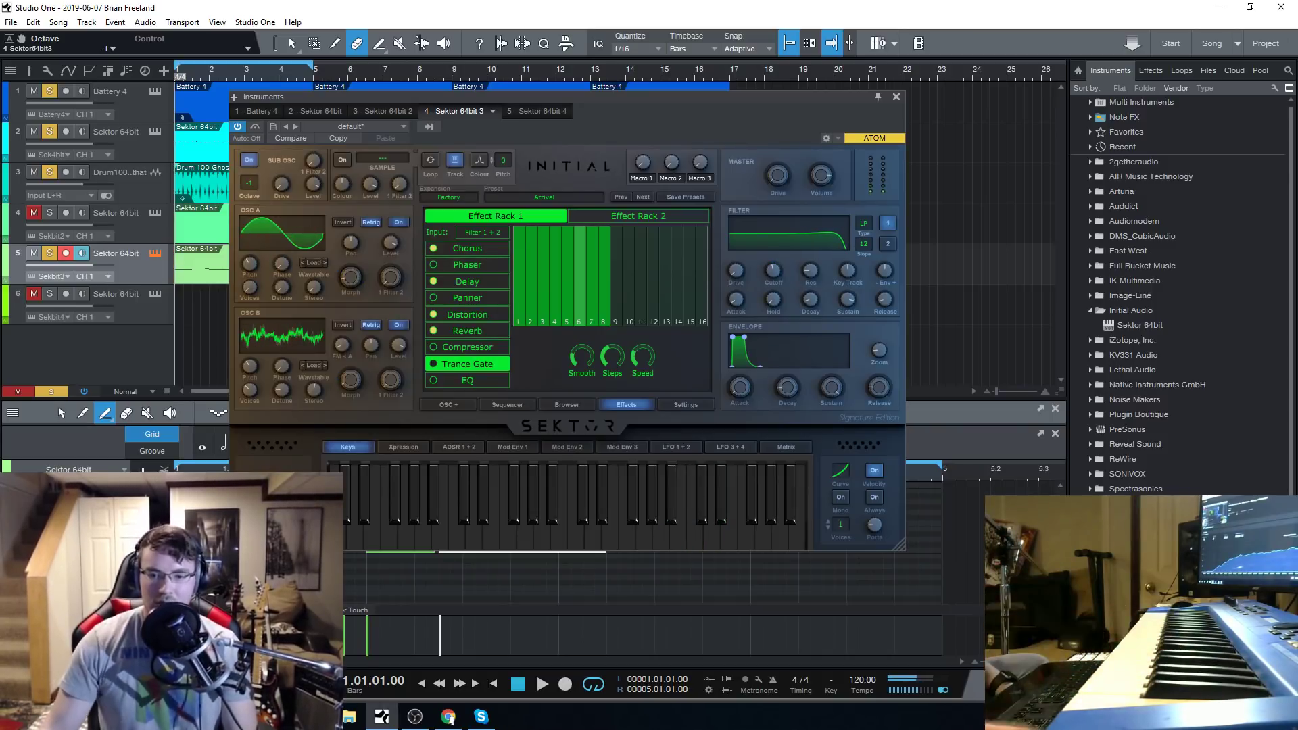
click(448, 717)
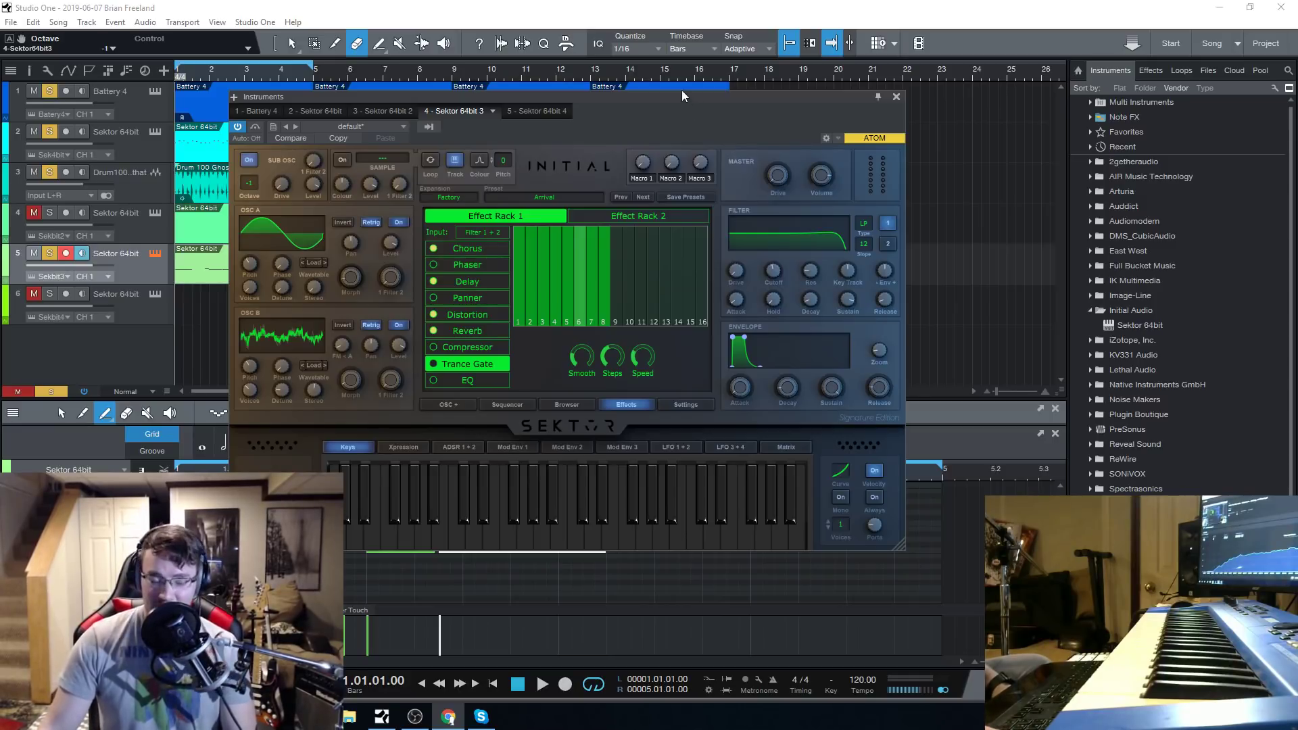
click(523, 674)
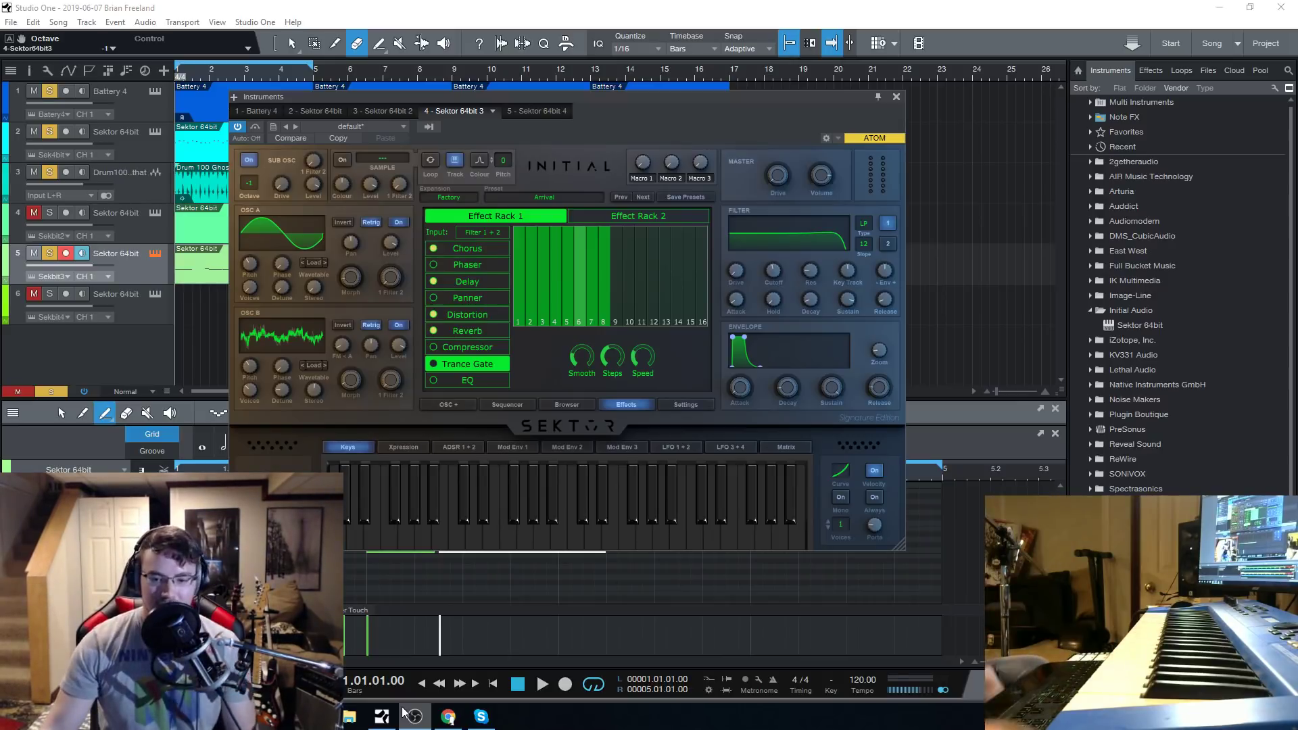
click(444, 718)
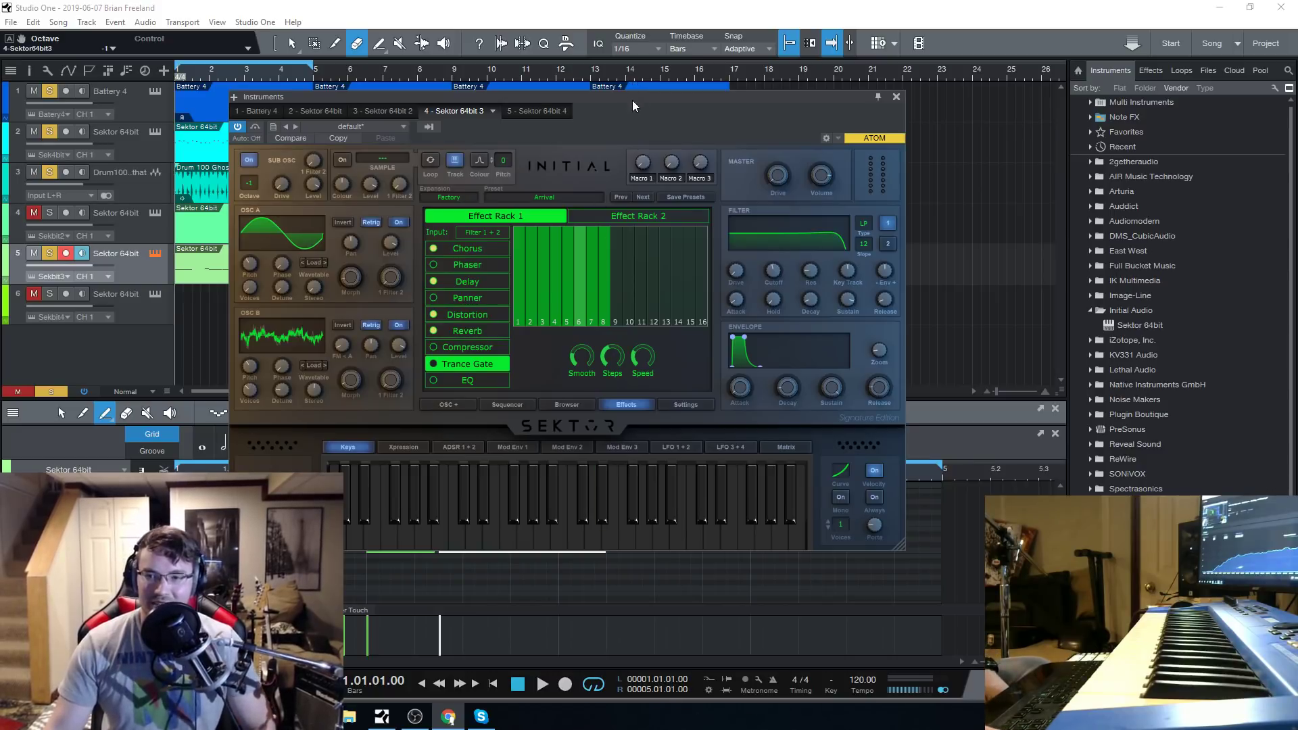
drag(631, 100, 600, 91)
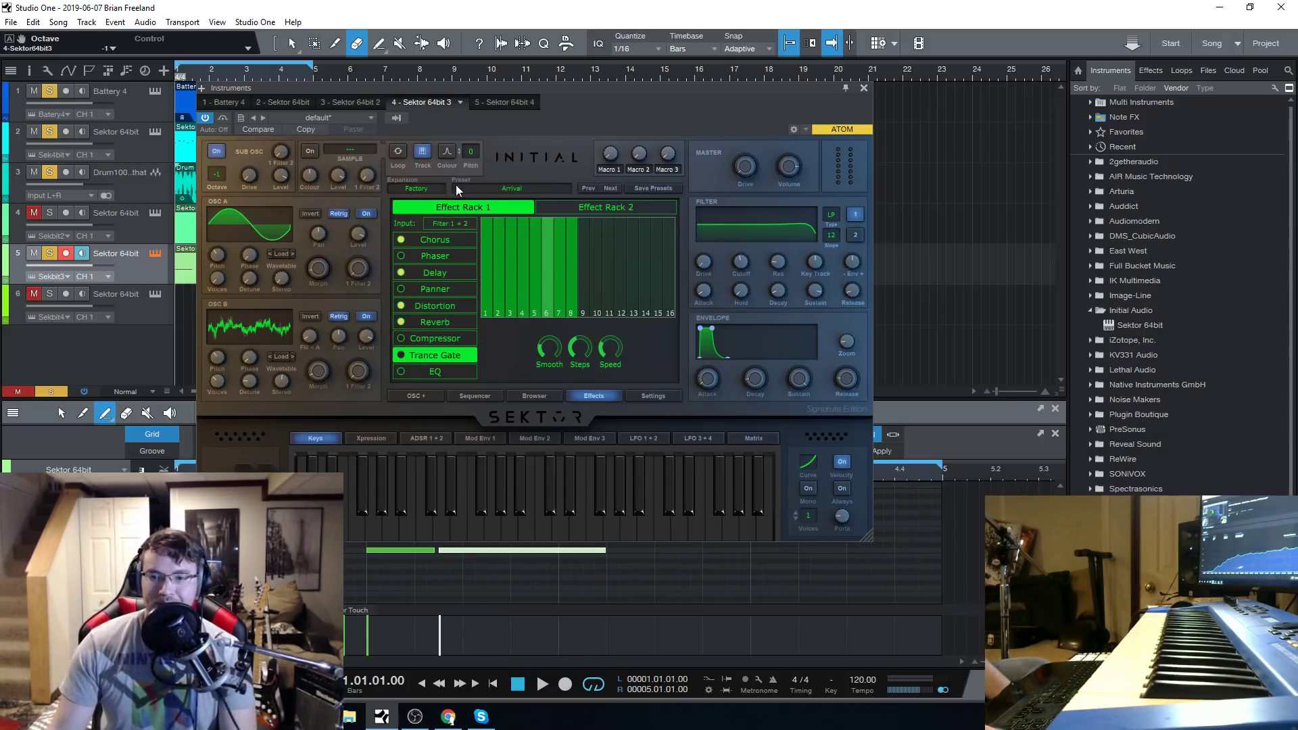
key(alt+Tab)
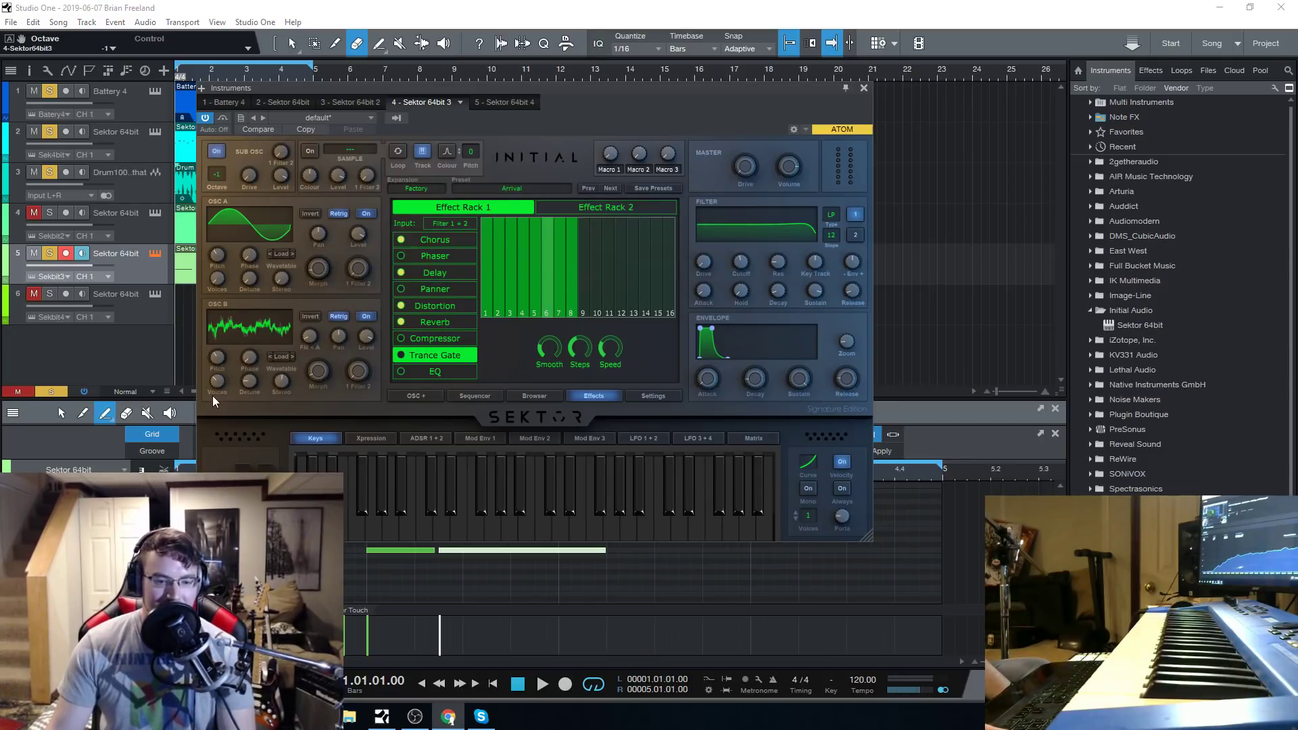
Load the Backtobassic bass preset and lower the filter cutoff to 20 Hz.
click(490, 188)
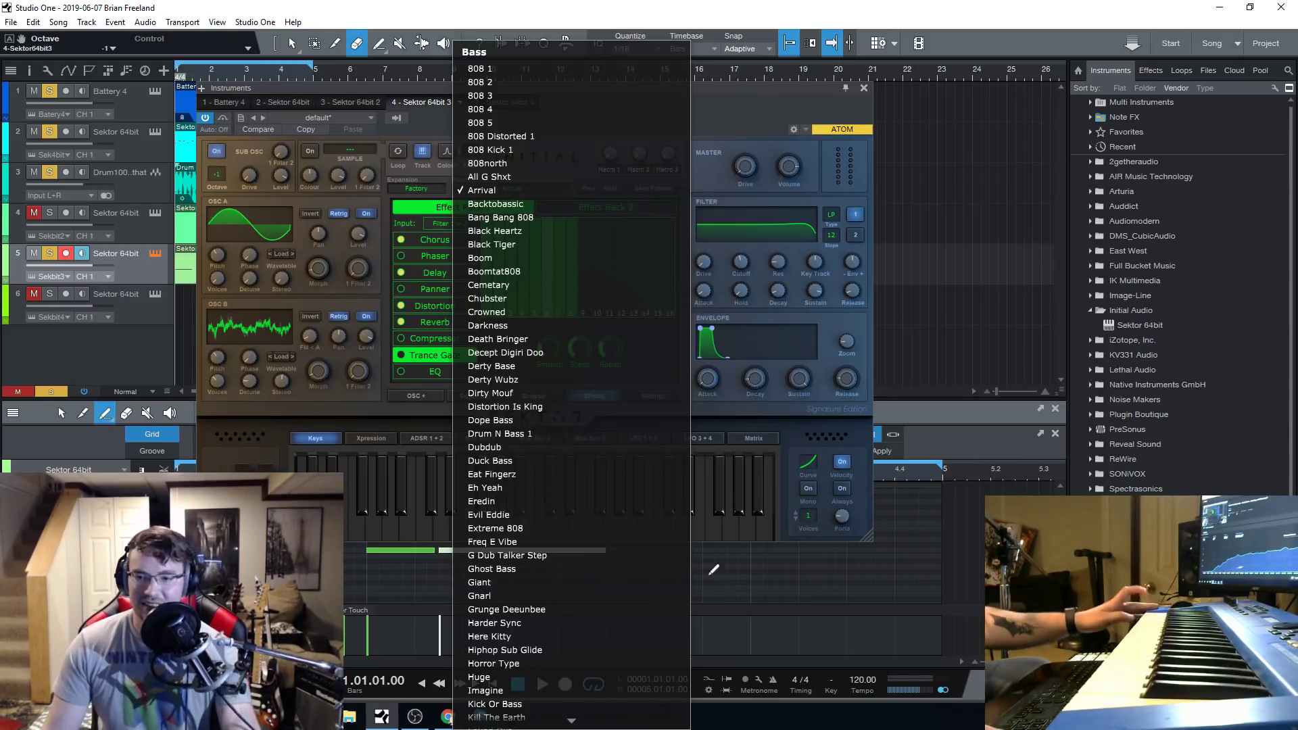
click(505, 204)
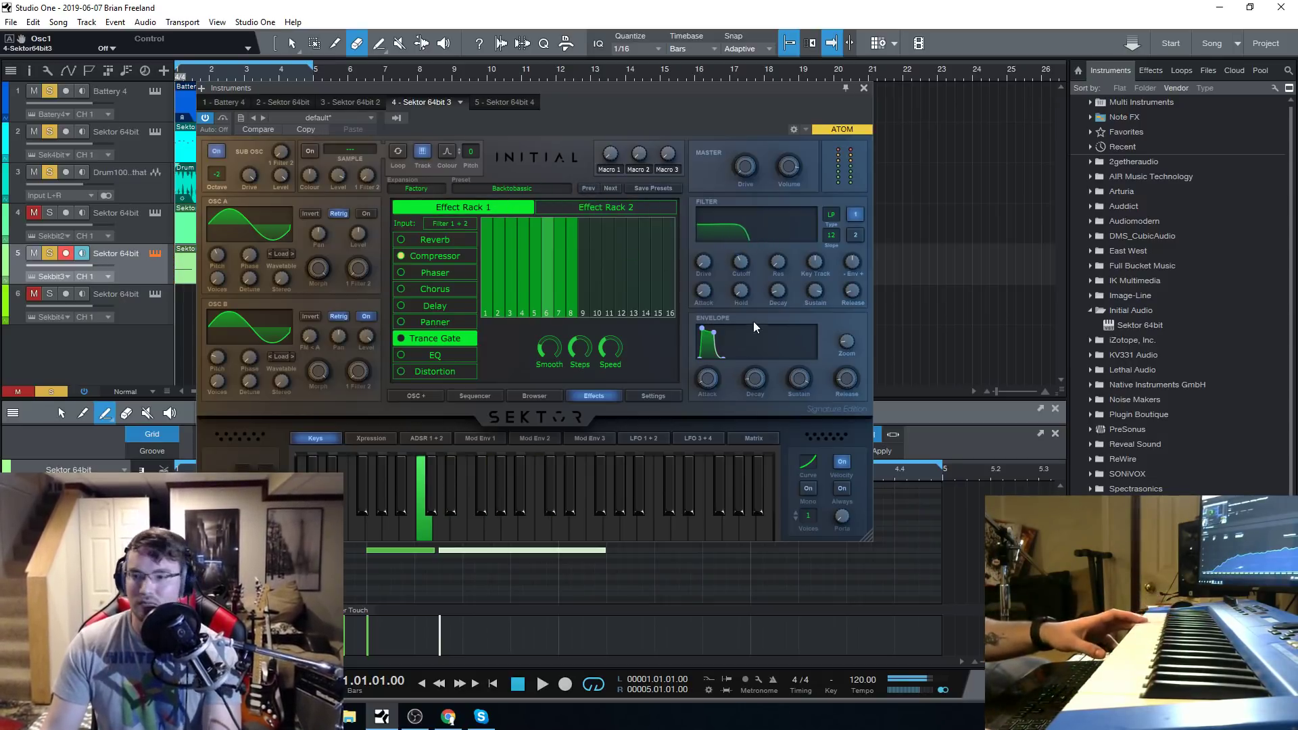
drag(746, 270, 747, 277)
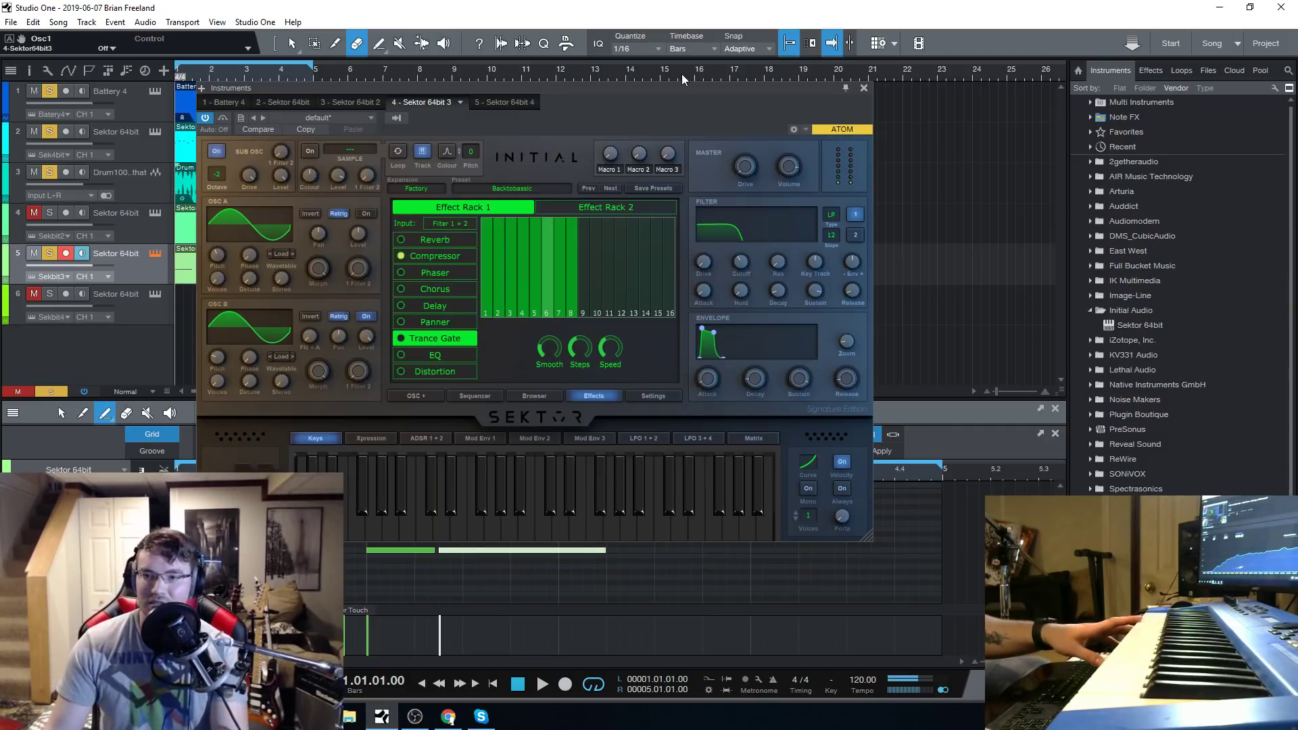
drag(680, 88, 594, 68)
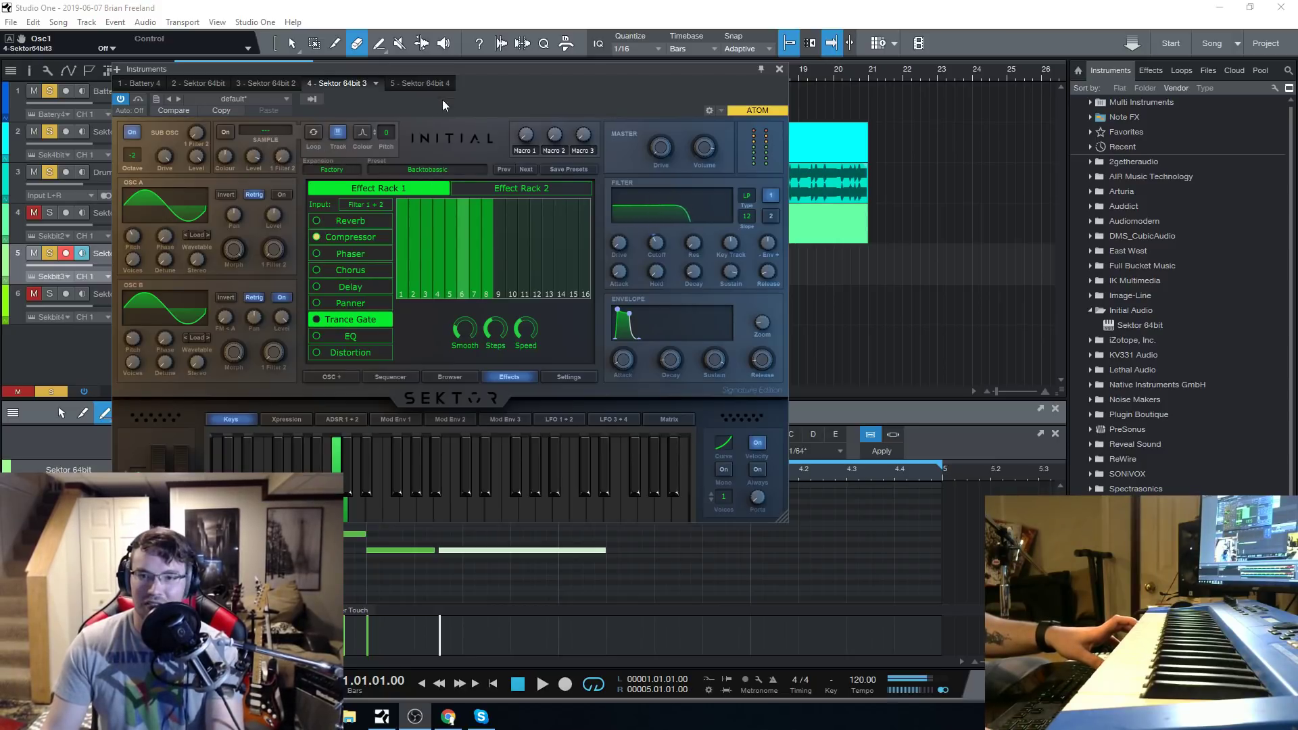
drag(657, 245, 664, 293)
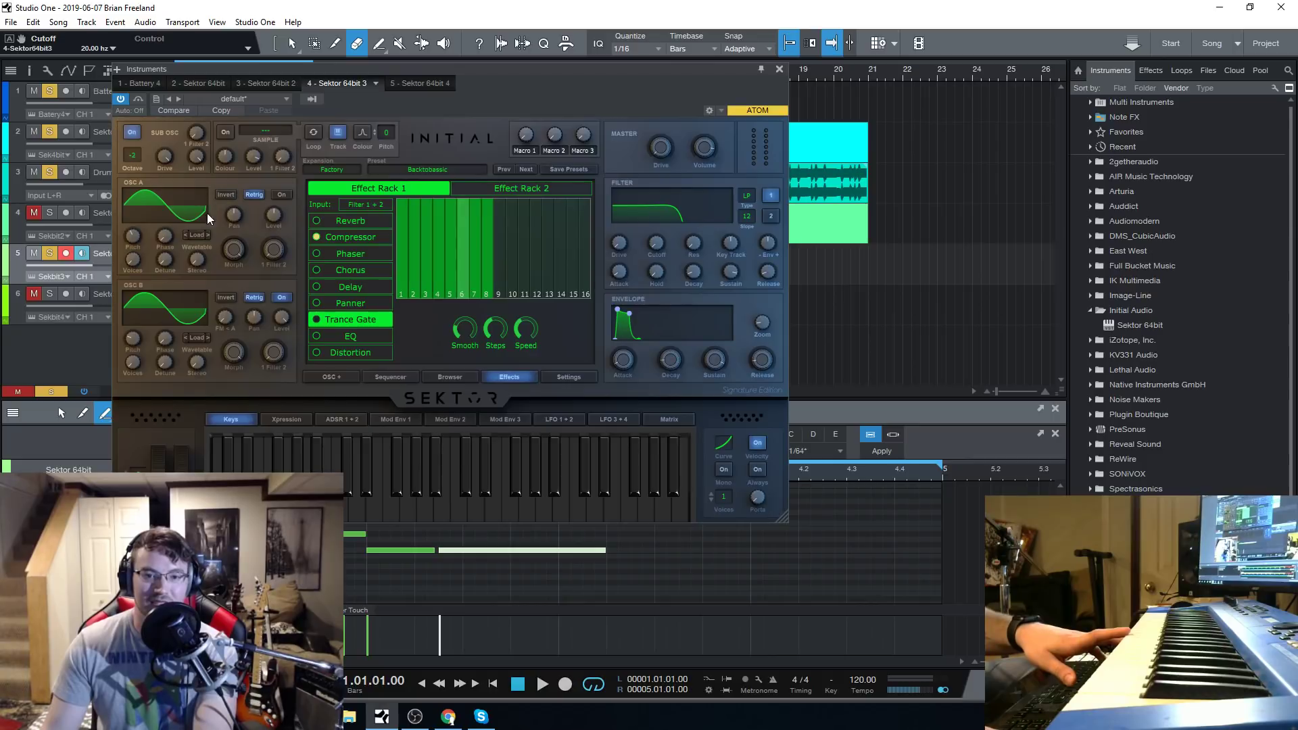
Switch on Osc A with the sawtooth waveform and set Osc B to the first waveform in its wavetable.
click(133, 206)
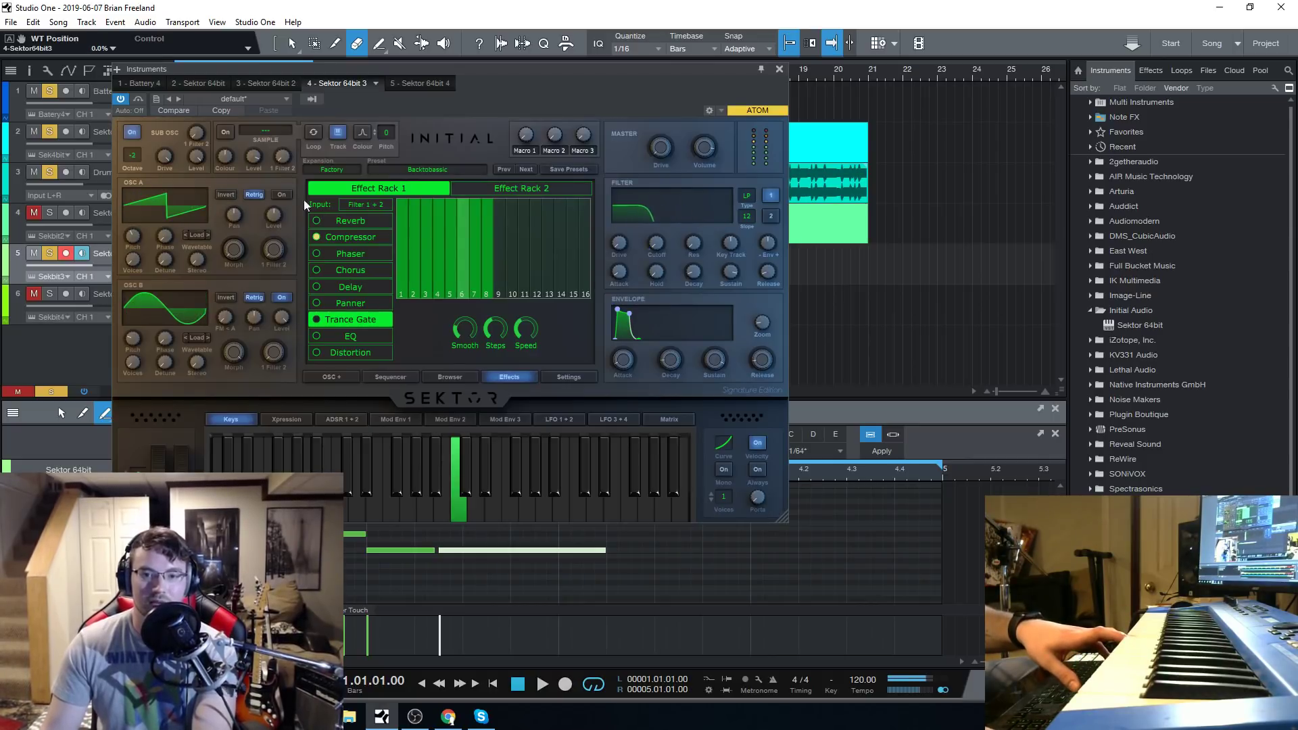
click(281, 196)
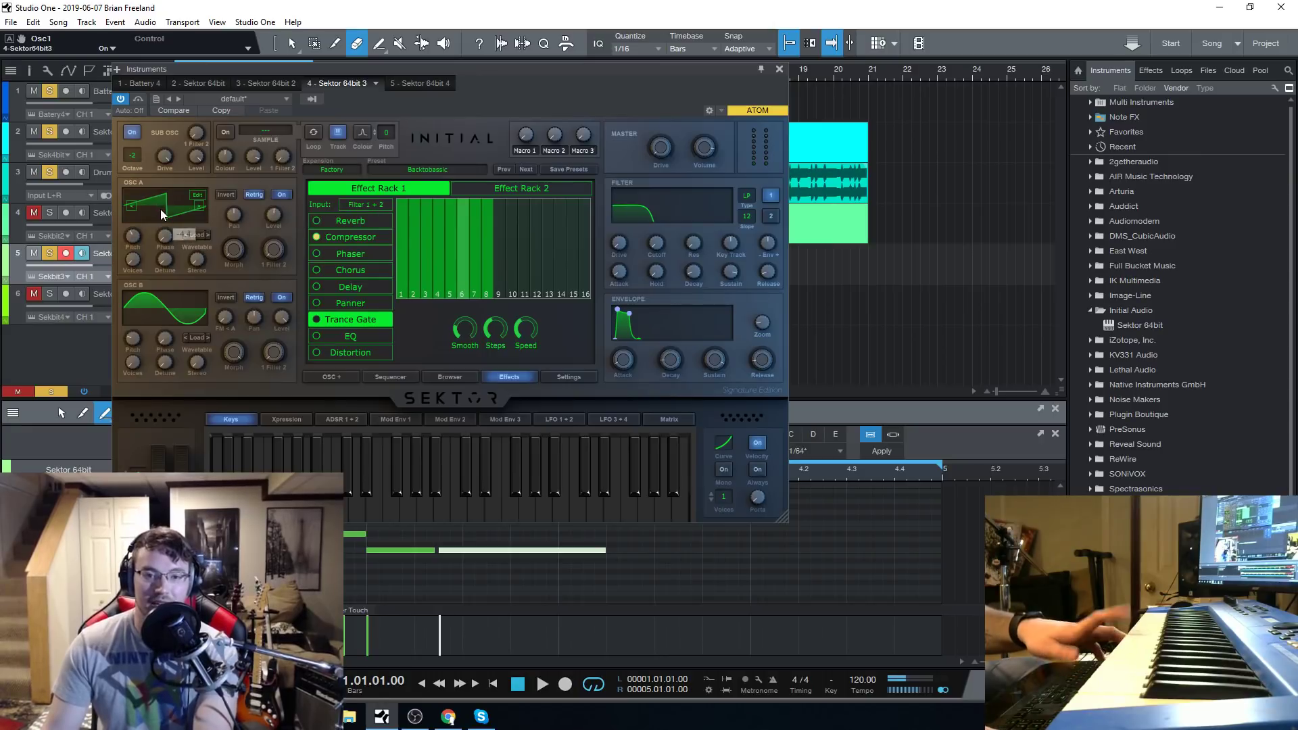
click(198, 206)
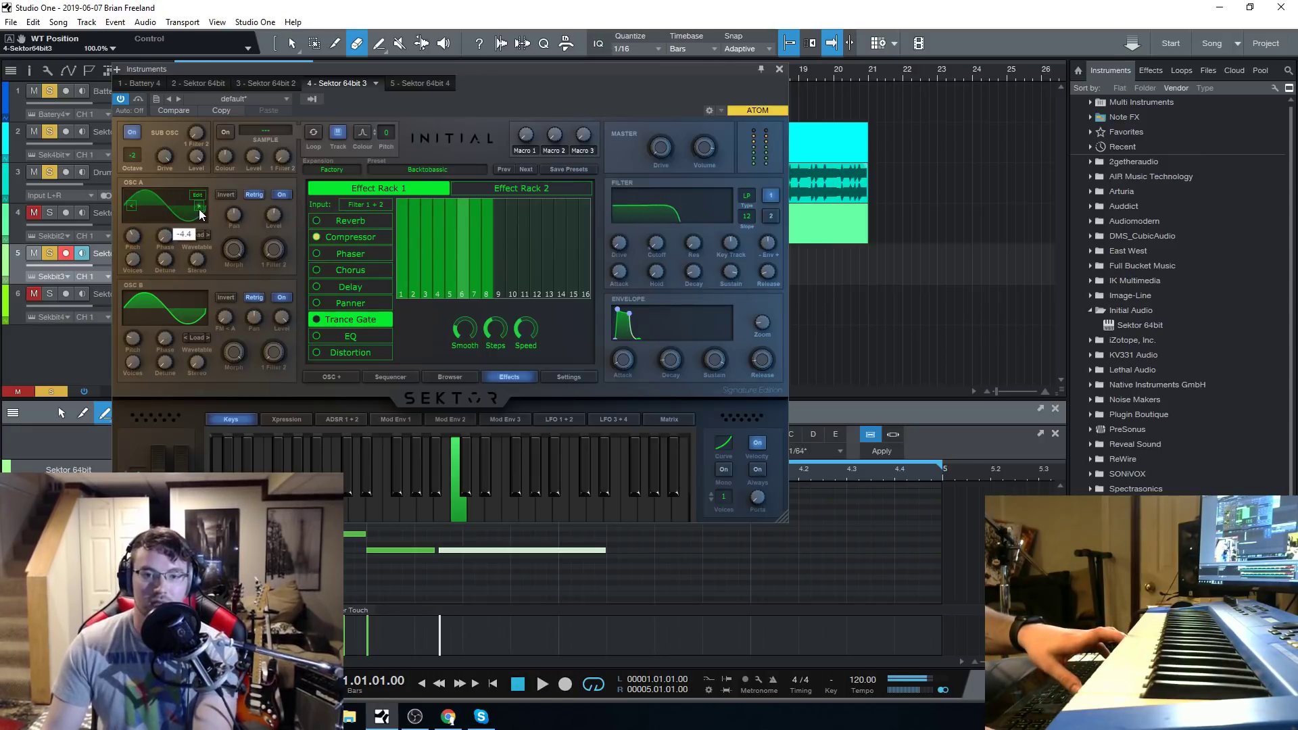
click(159, 210)
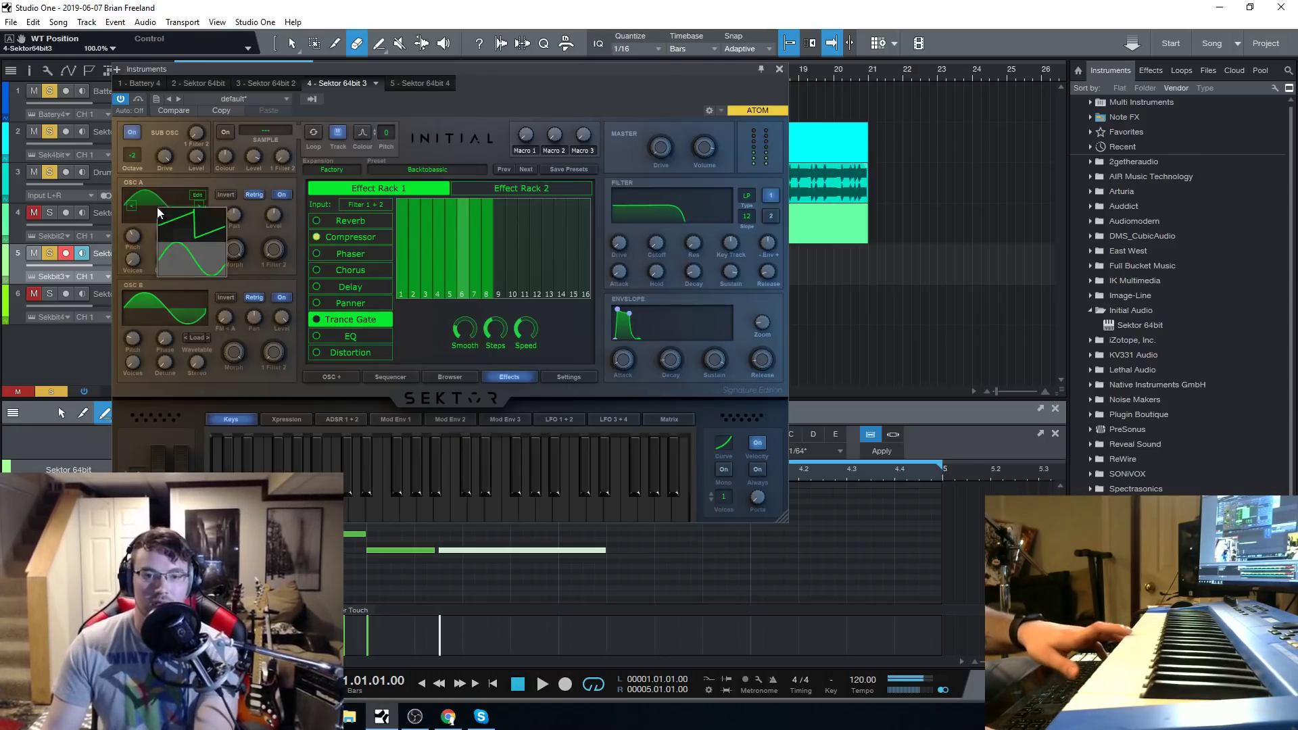
click(184, 230)
click(166, 302)
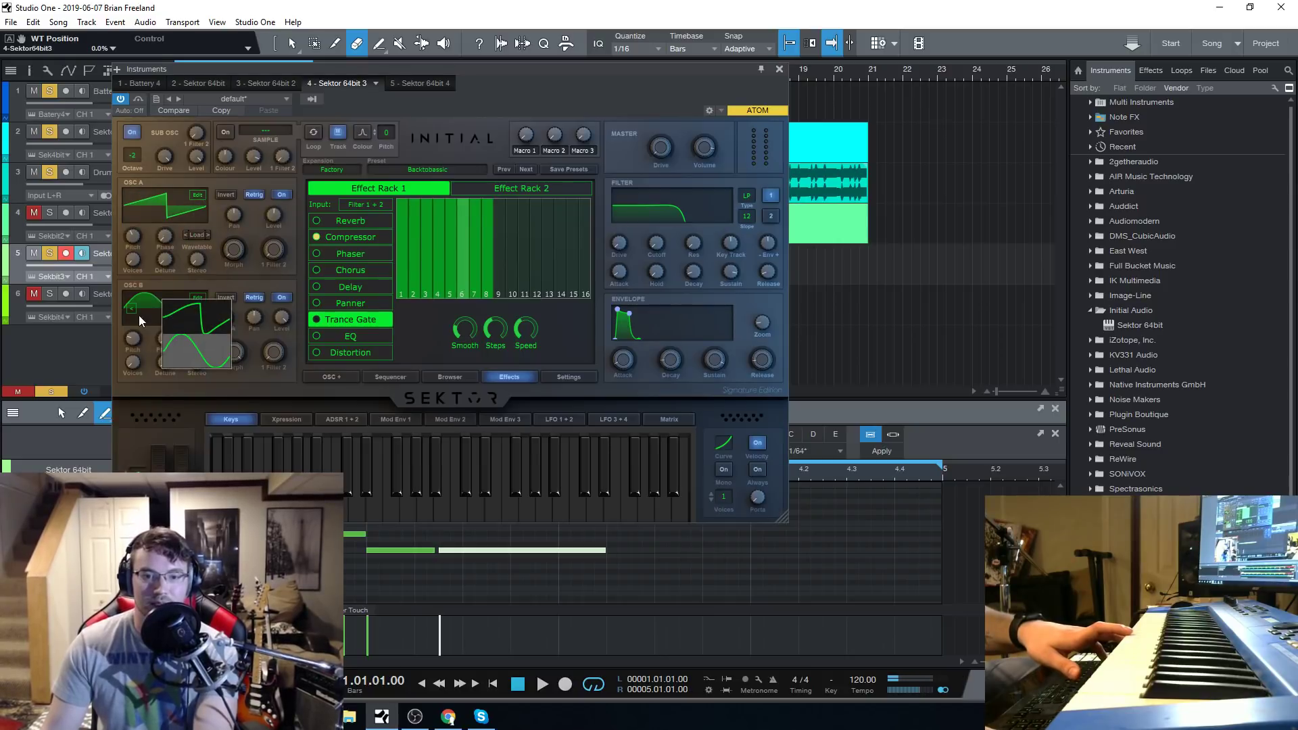
click(172, 315)
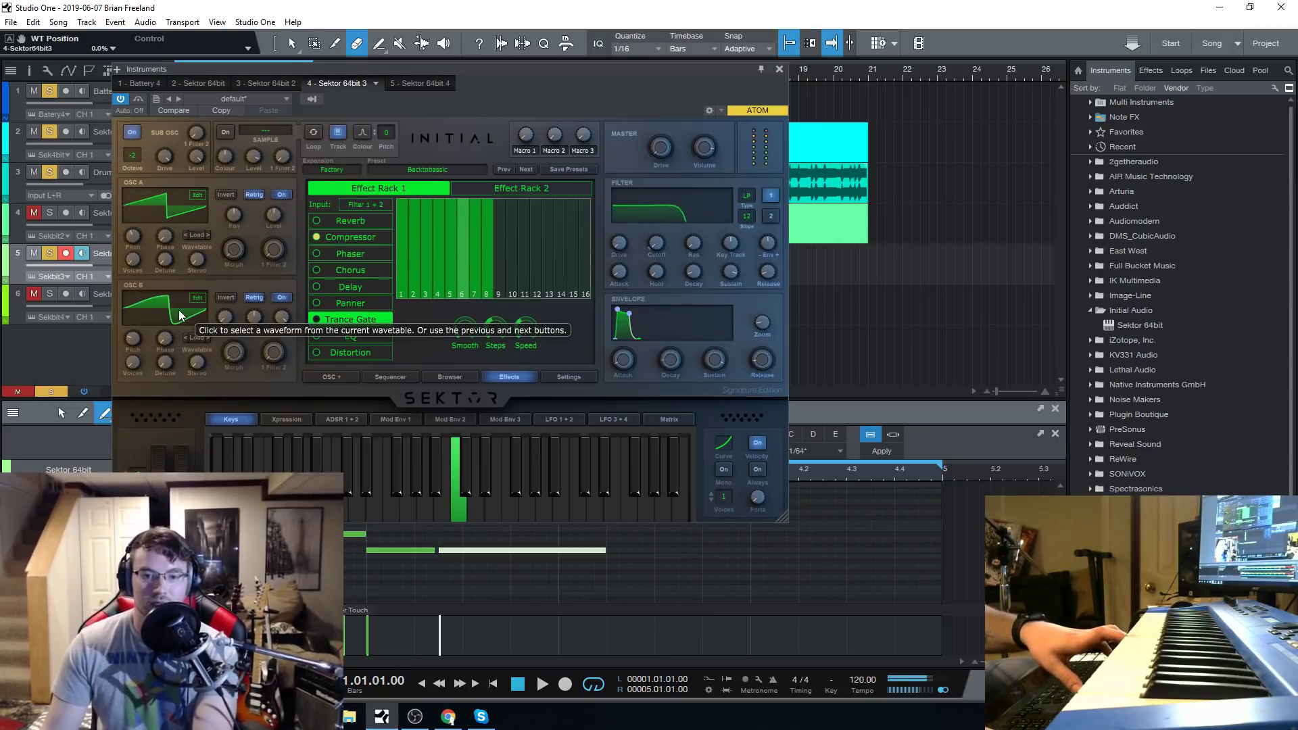
Open Osc B's waveform for editing and redraw several grid segments with the rising ramp shape.
click(196, 297)
drag(252, 288, 254, 346)
drag(389, 327, 395, 140)
drag(459, 318, 478, 382)
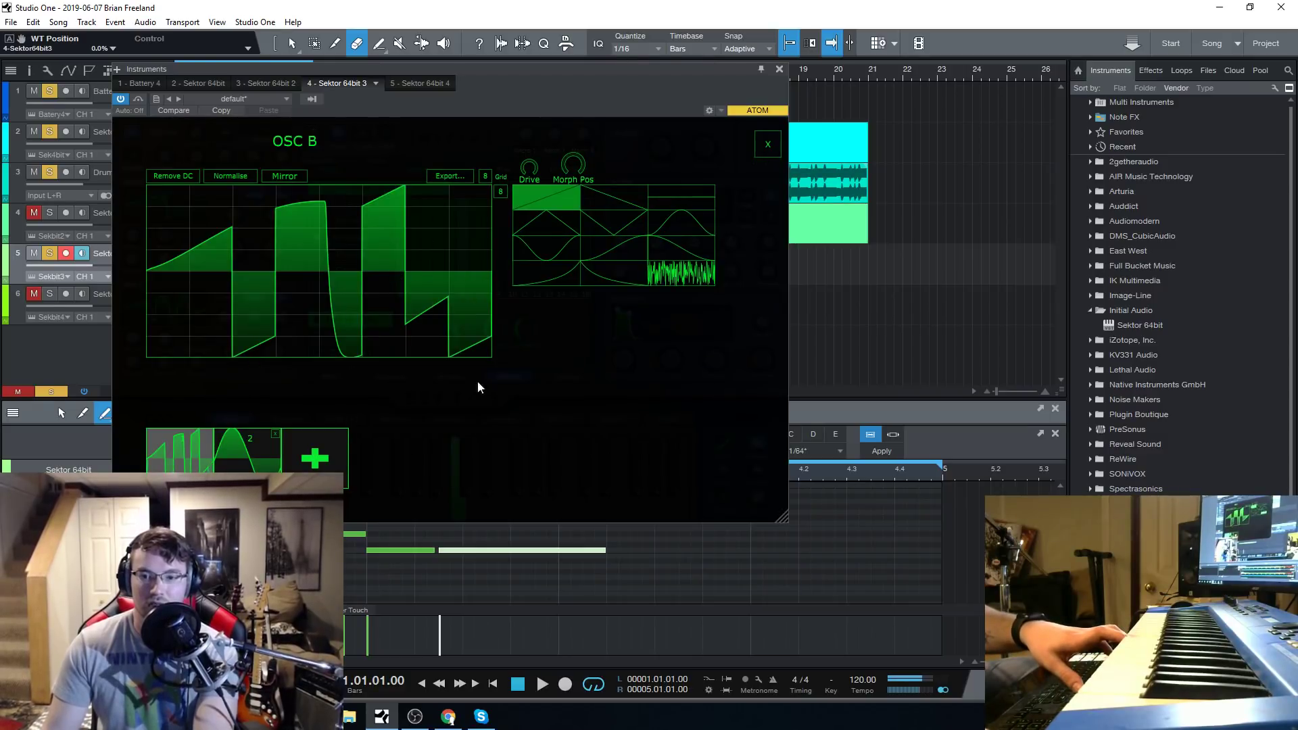
drag(154, 277, 187, 365)
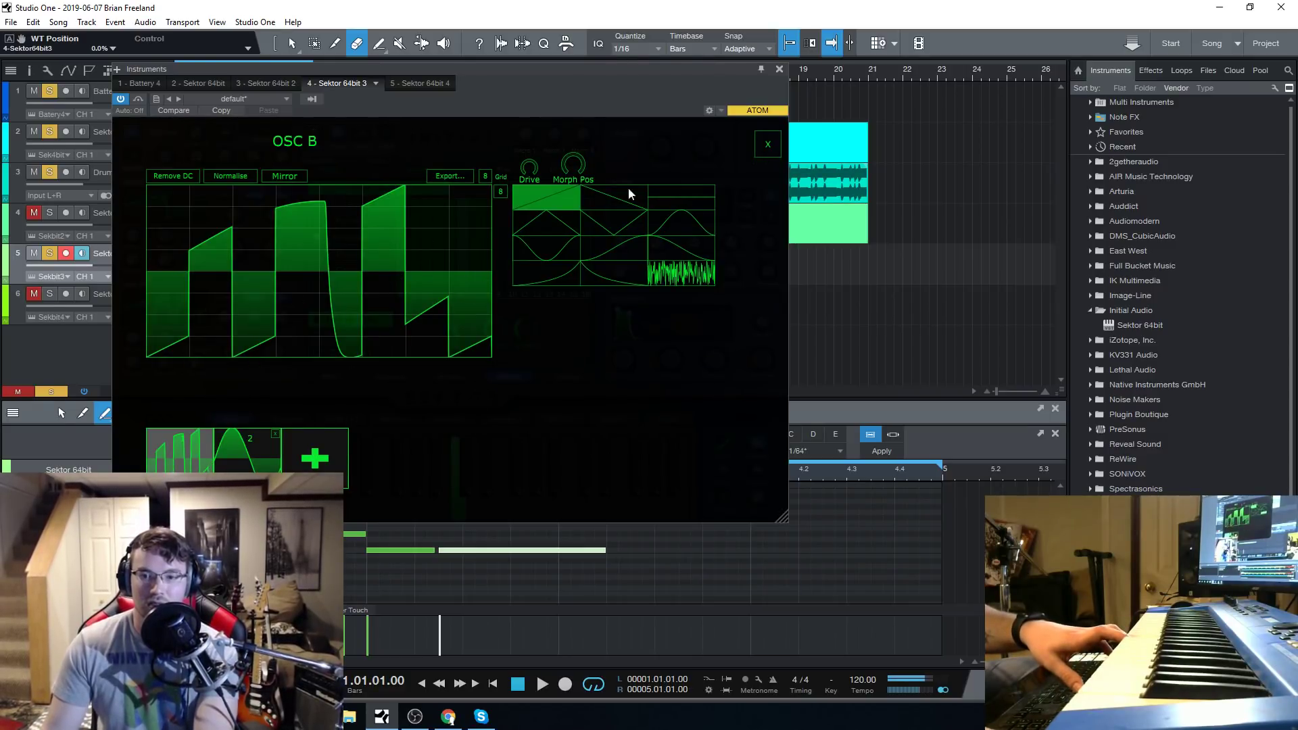
Stamp the noise shape onto a few grid segments of Osc B's waveform and close the waveform editor.
click(670, 271)
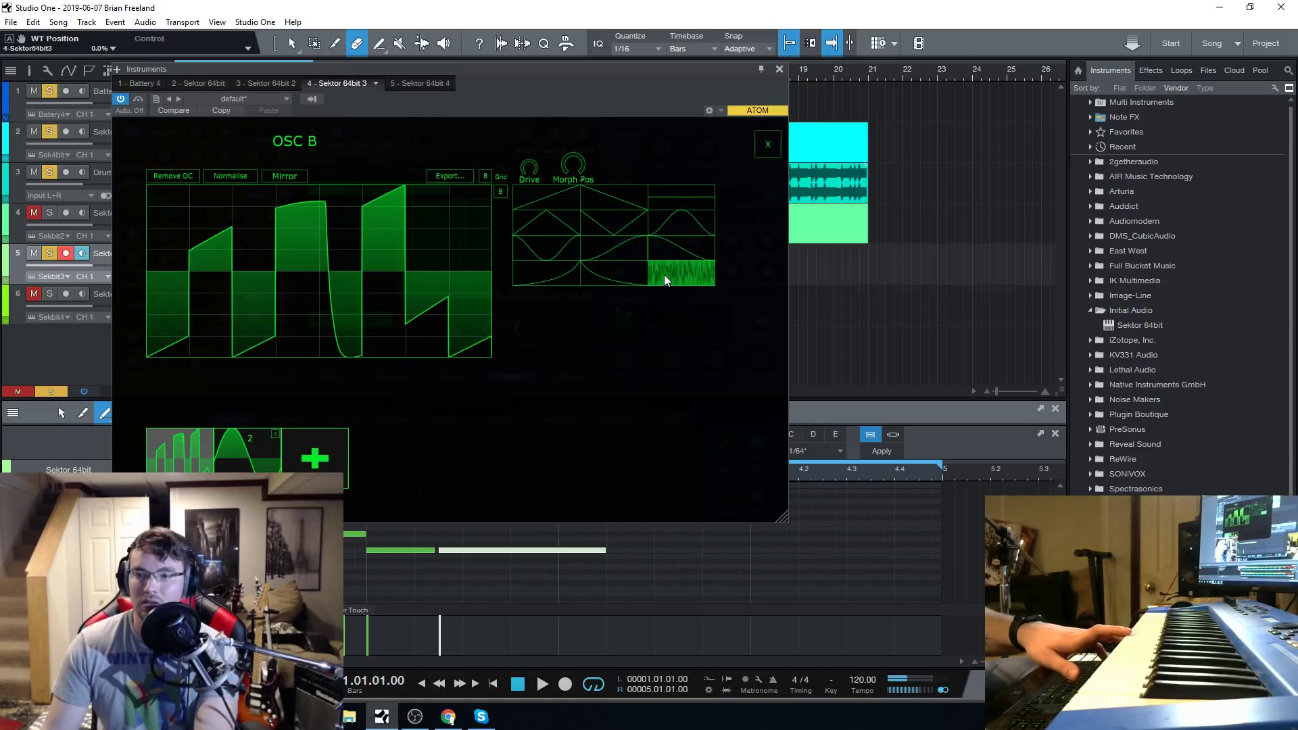
click(201, 312)
click(302, 243)
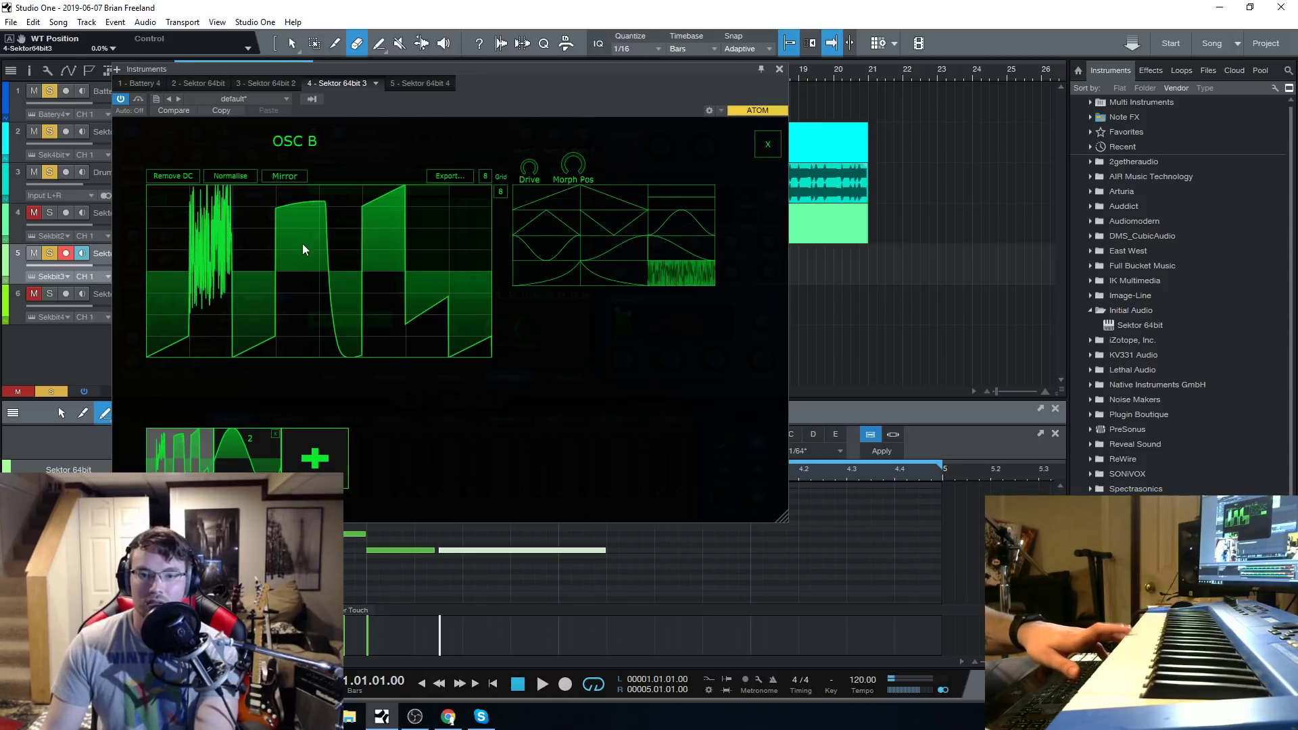
click(345, 326)
click(767, 143)
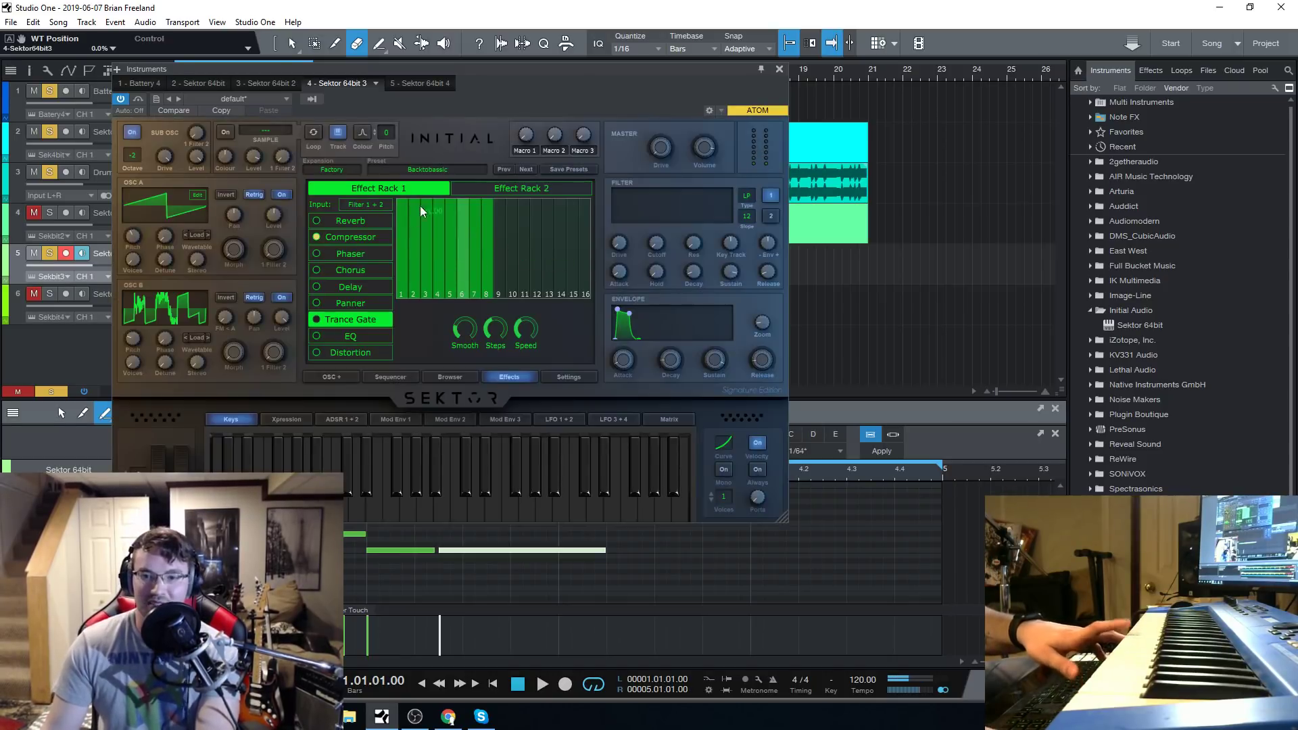
Load the Bang Bang 808 bass preset, switch off Osc B, and bring up the Chrome window.
click(427, 169)
click(423, 174)
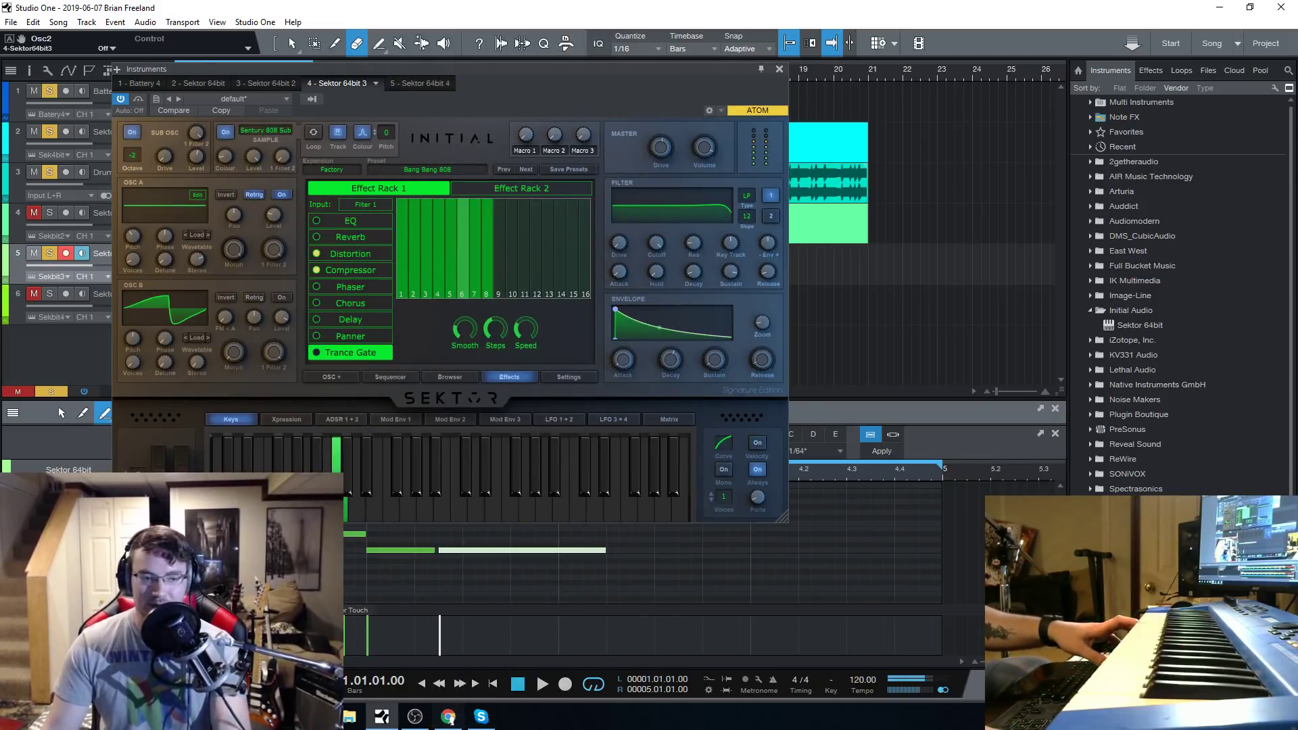
click(449, 719)
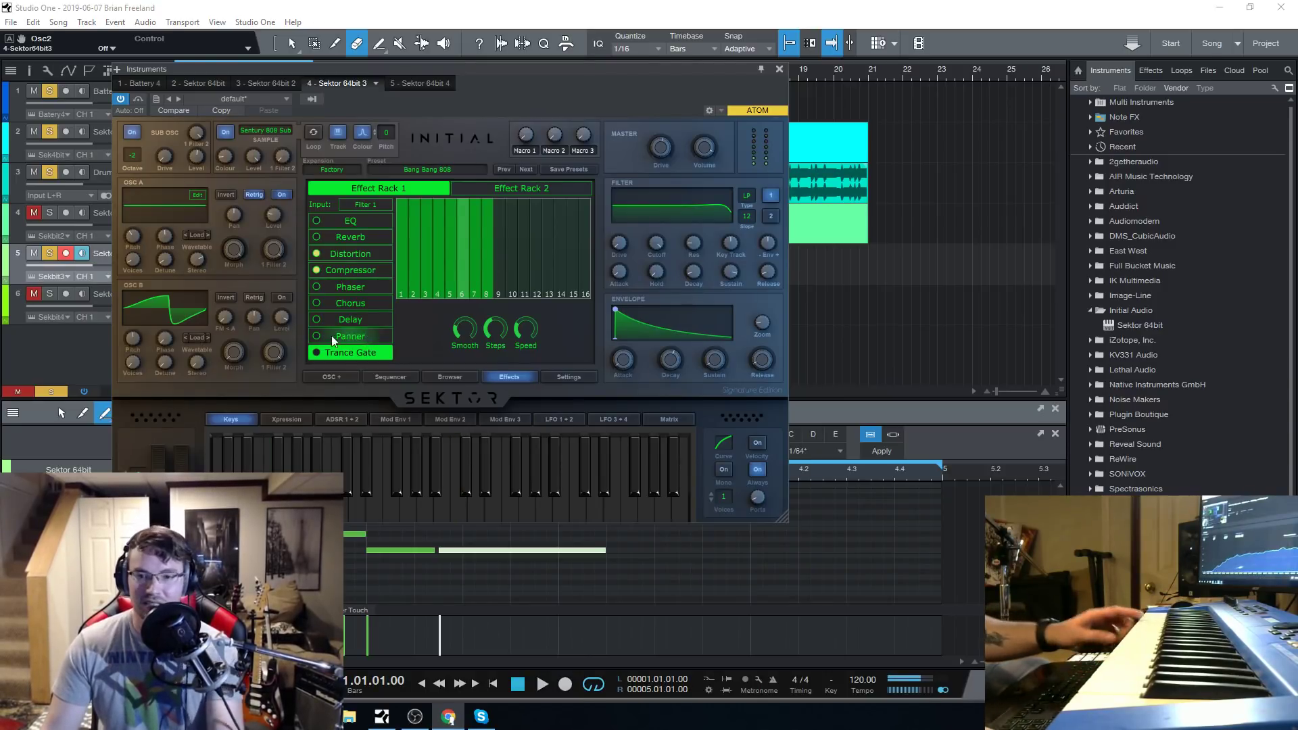
Load the Black Heartz bass preset and move the synth window clear of the track list.
click(457, 181)
click(424, 173)
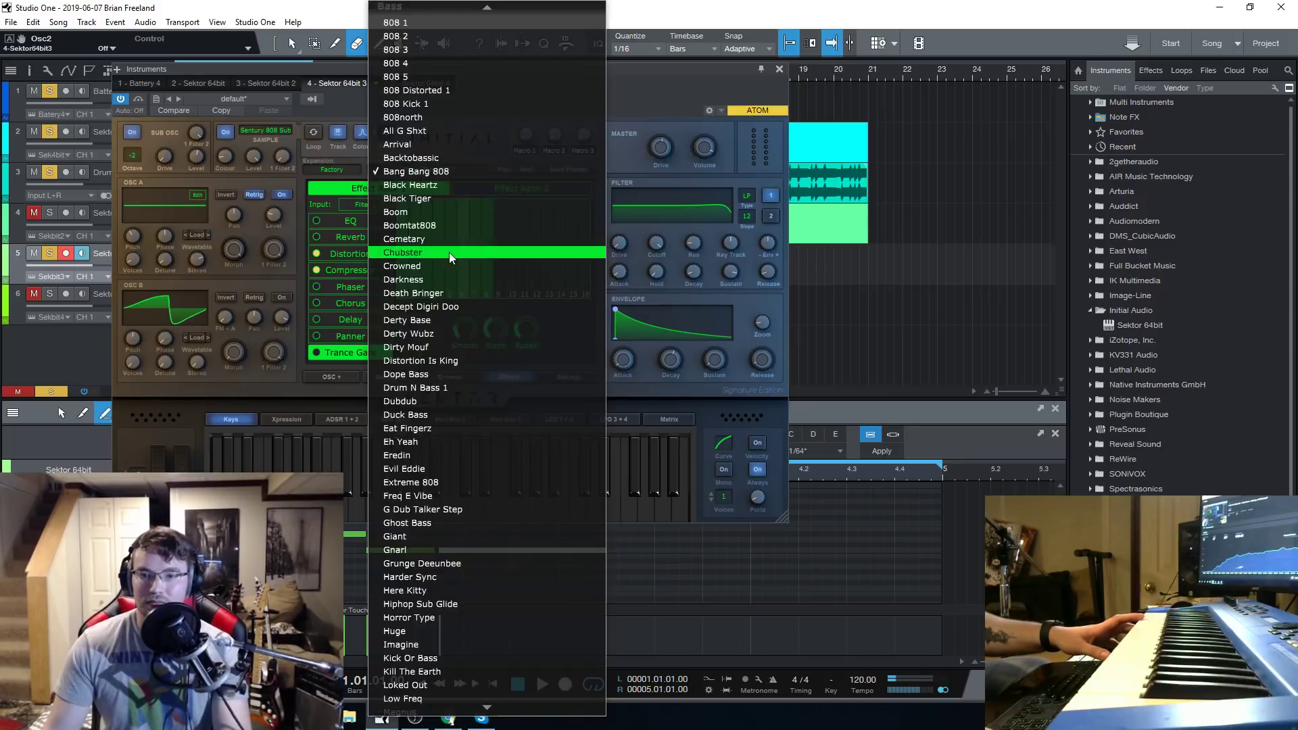
click(452, 183)
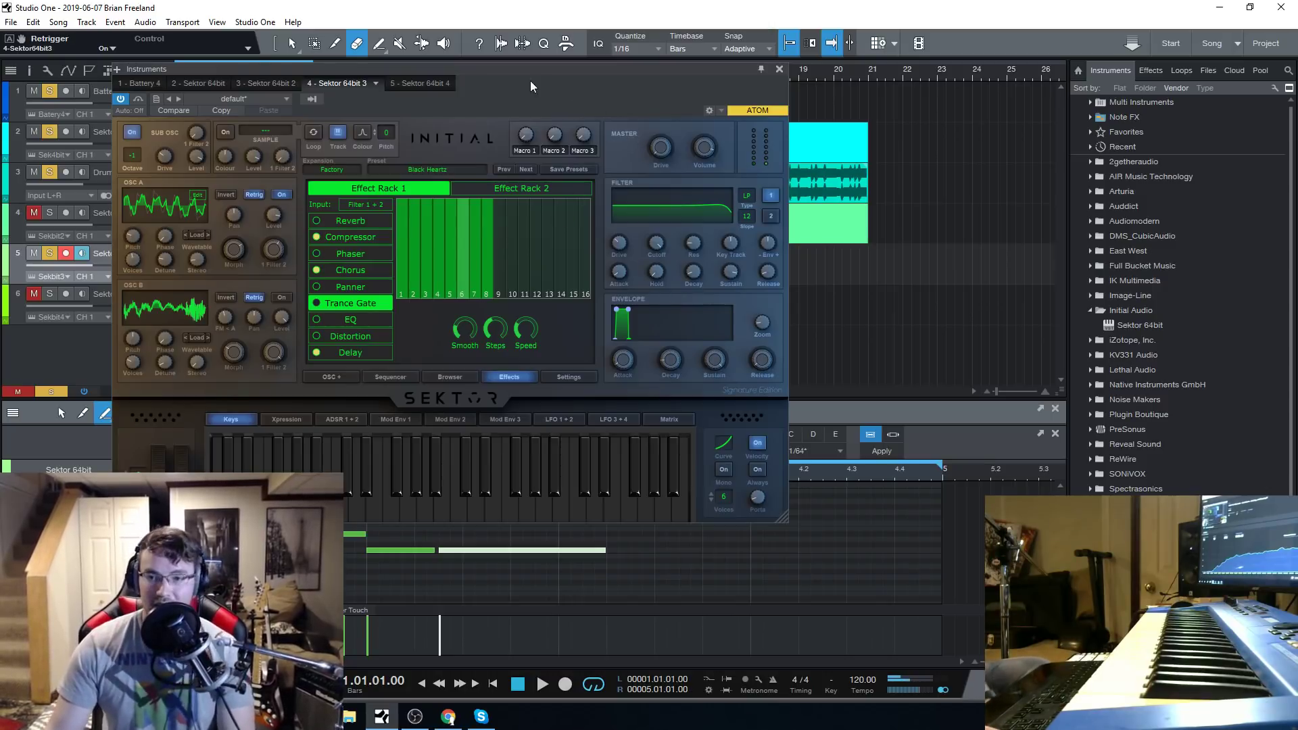
drag(530, 87, 561, 106)
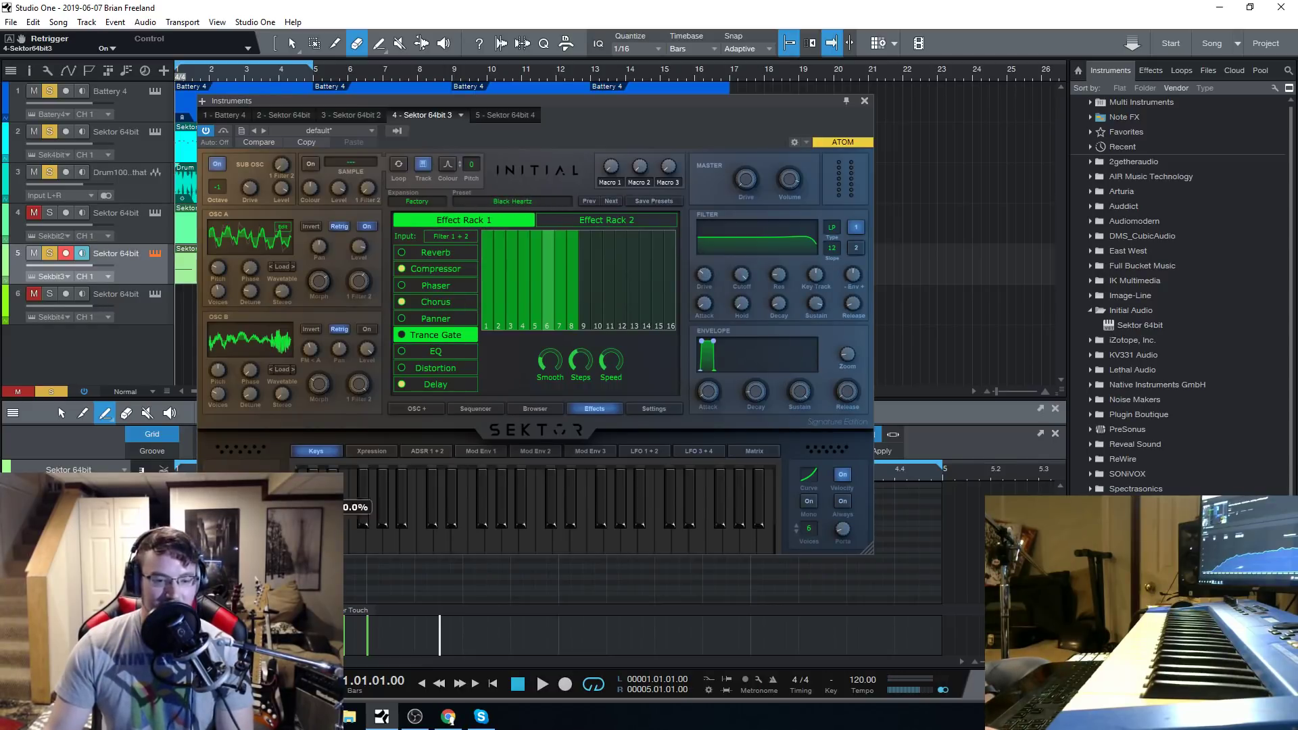
drag(622, 104, 623, 104)
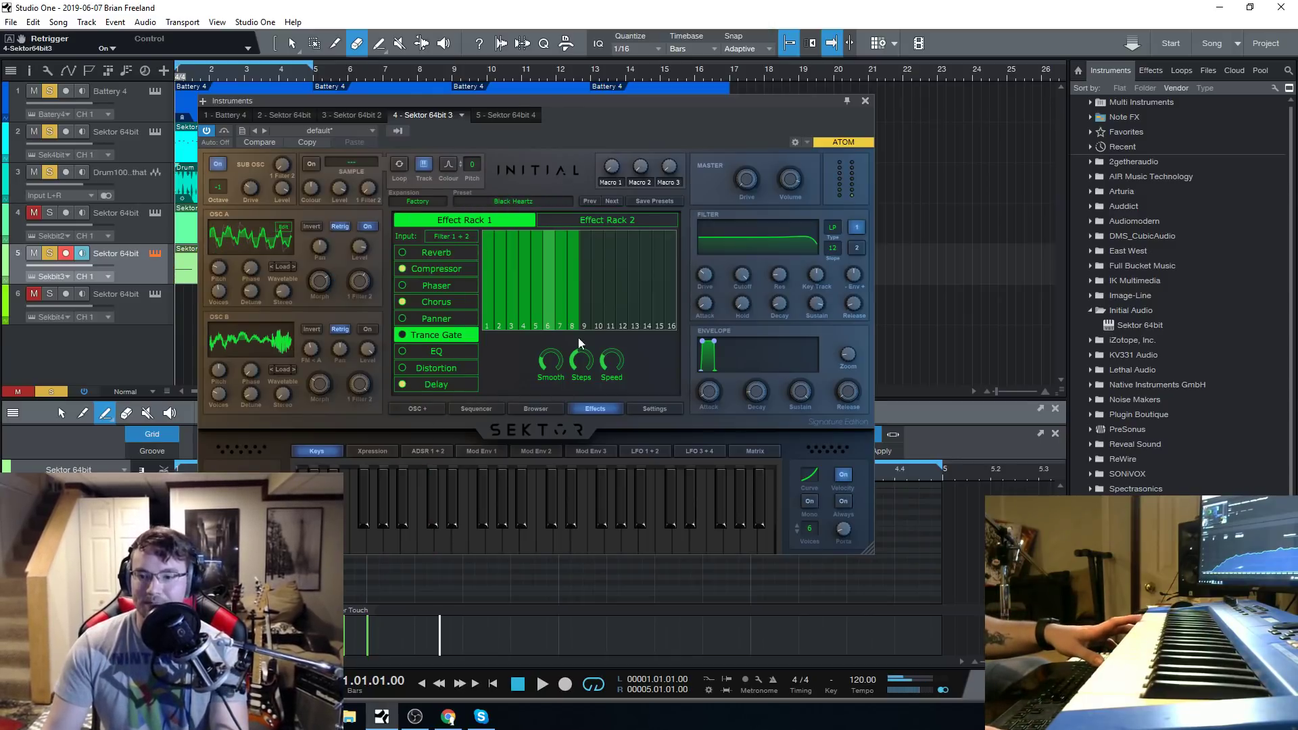
Load the Black Tiger bass preset and switch off the Compressor in Effect Rack 1.
click(539, 202)
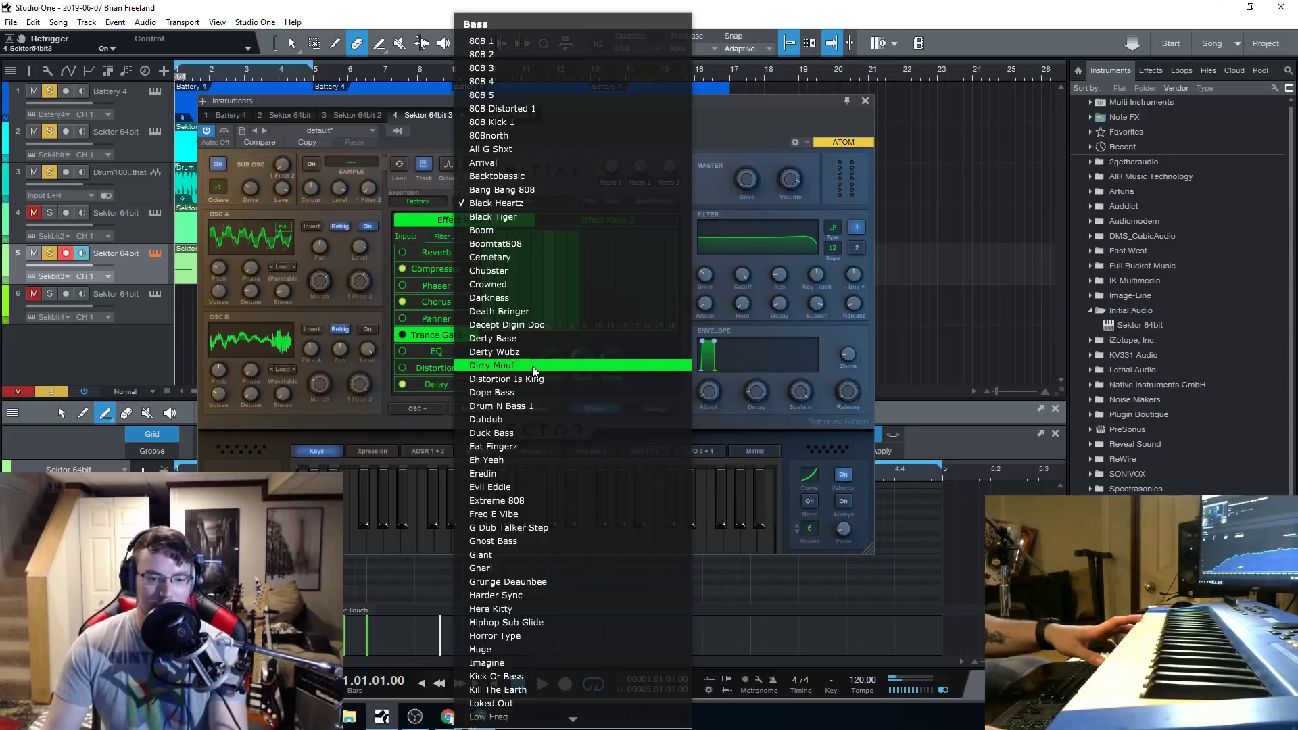
click(531, 215)
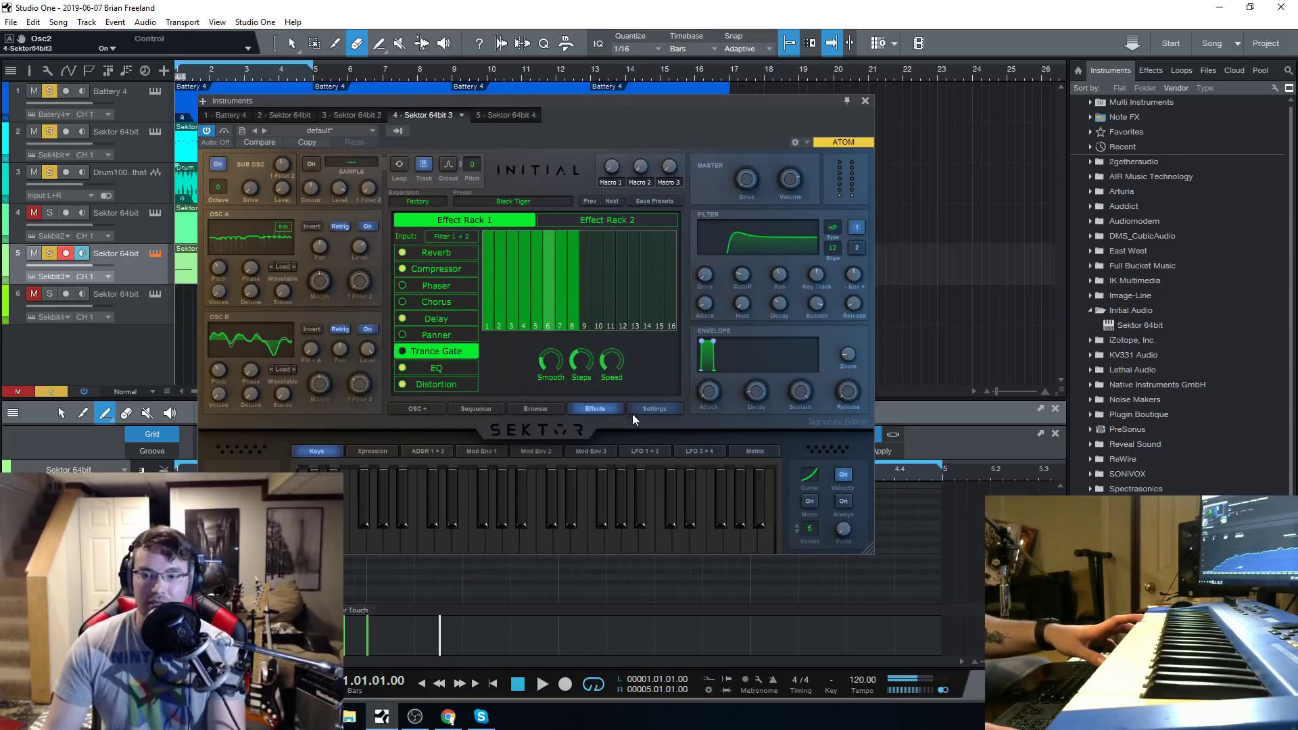
click(546, 408)
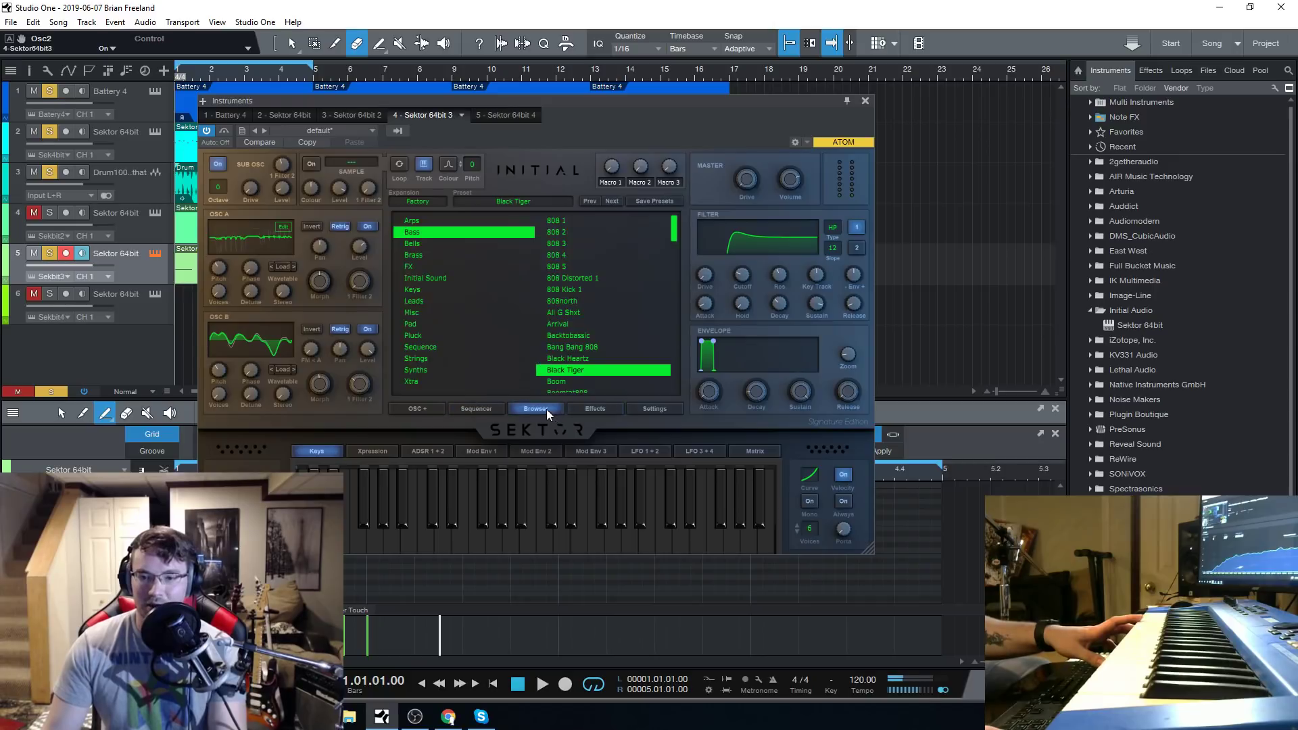
click(584, 408)
click(403, 269)
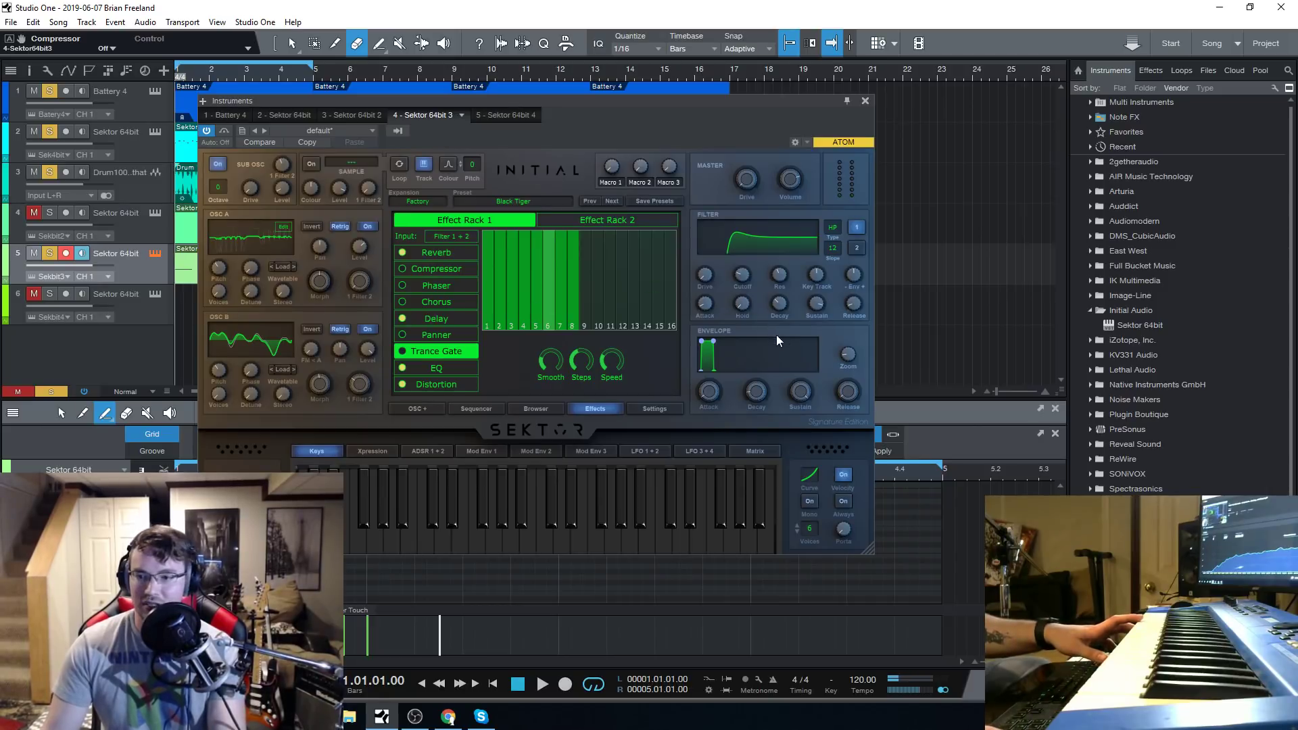
Show the mixer console and lower the track 5 Sektor channel's volume to -4.8 dB, moving the synth window out of the way meanwhile.
key(F3)
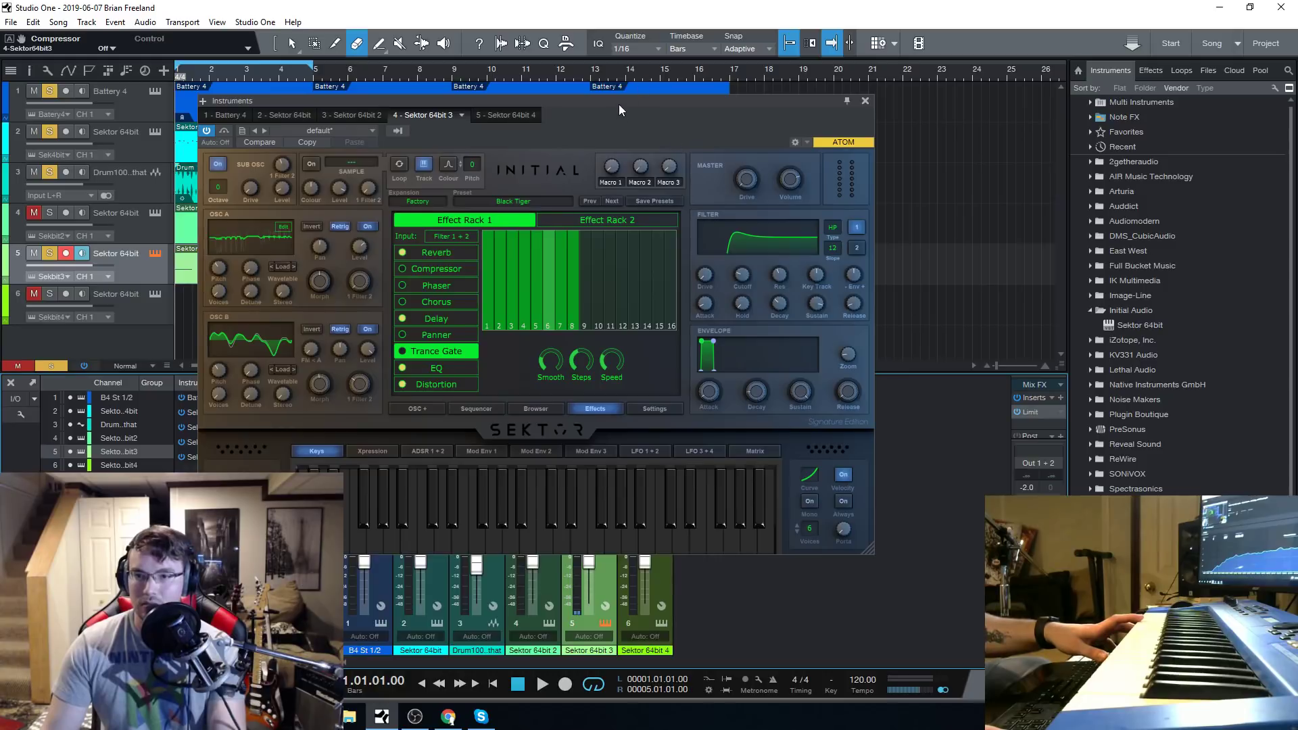
drag(619, 104, 650, 9)
drag(594, 557, 591, 564)
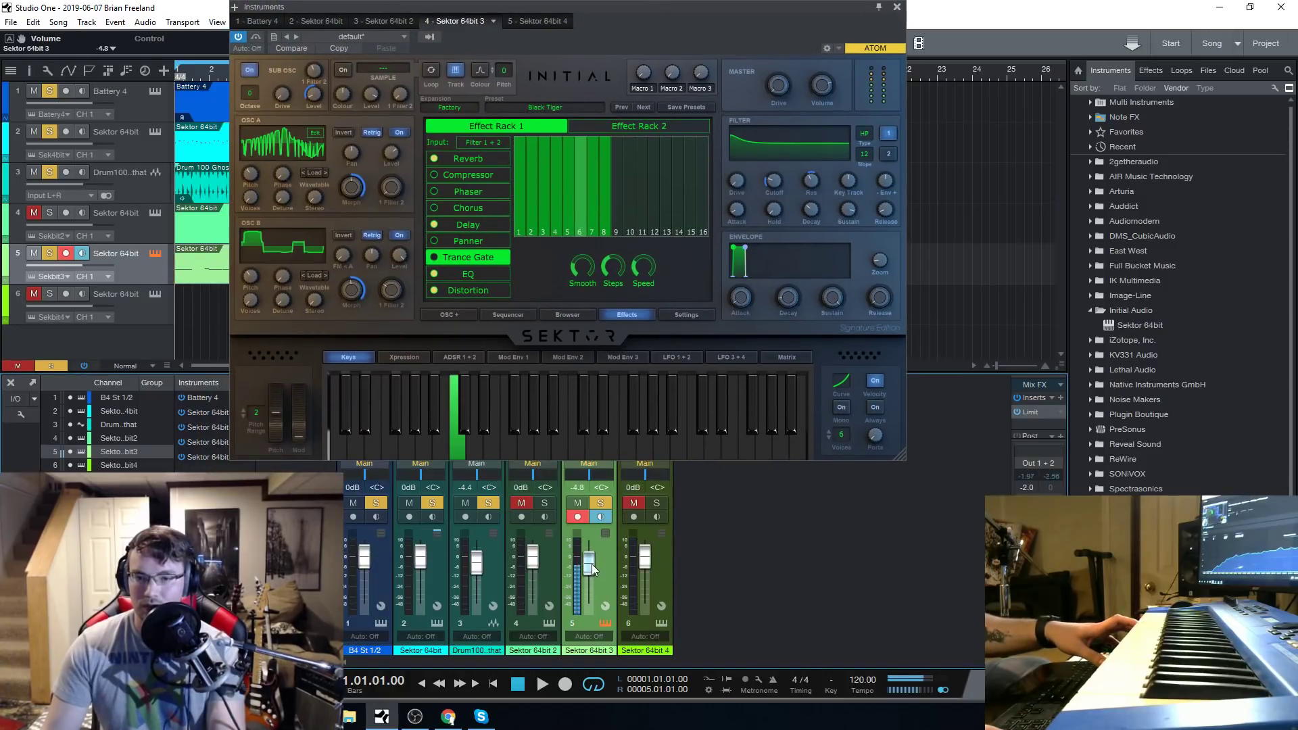
drag(594, 5, 571, 99)
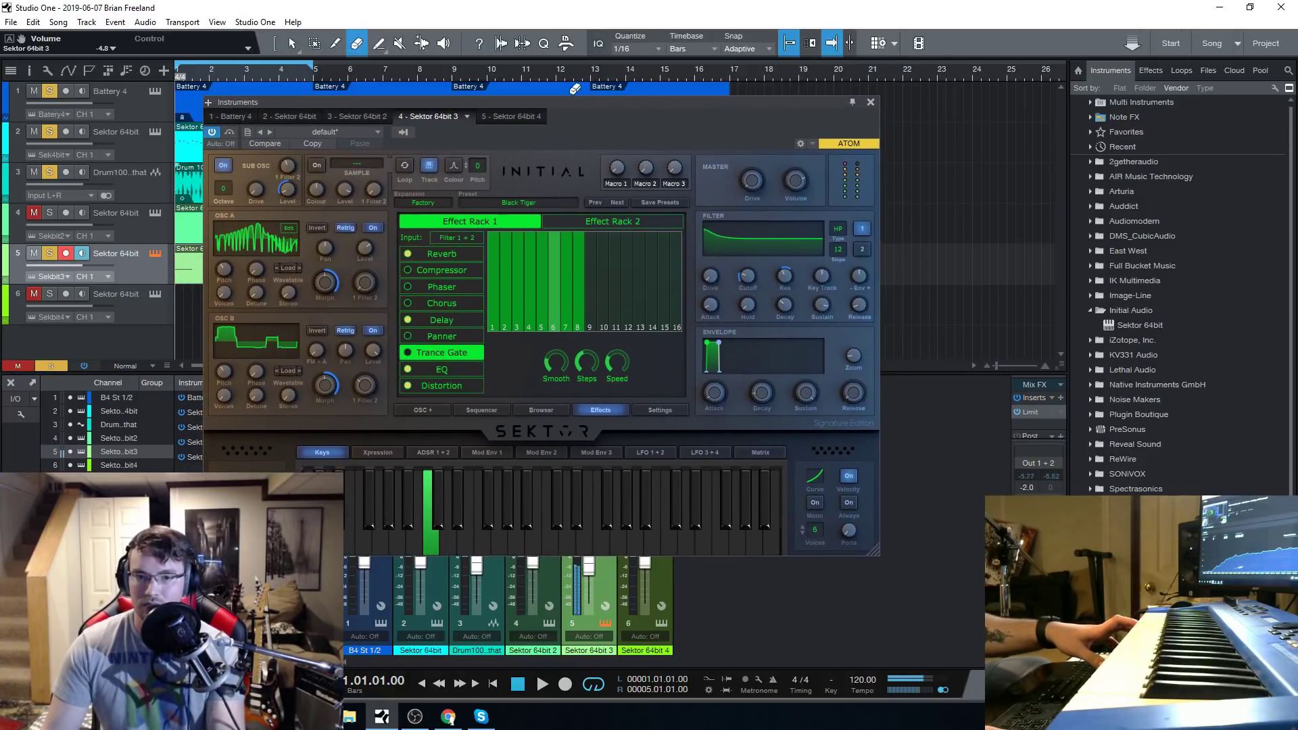
Adjust the Black Tiger preset's filter cutoff down to 41.23 Hz.
drag(744, 271, 764, 338)
drag(755, 262, 757, 241)
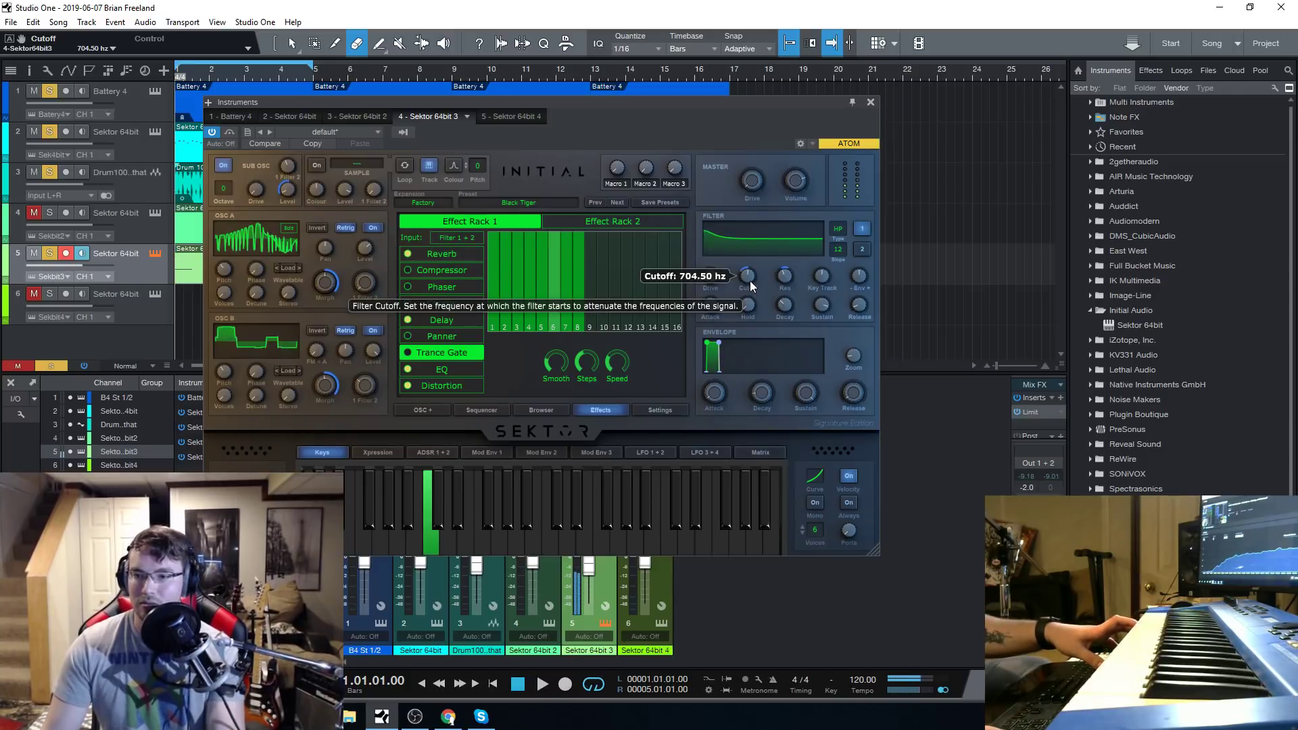
drag(749, 281, 772, 308)
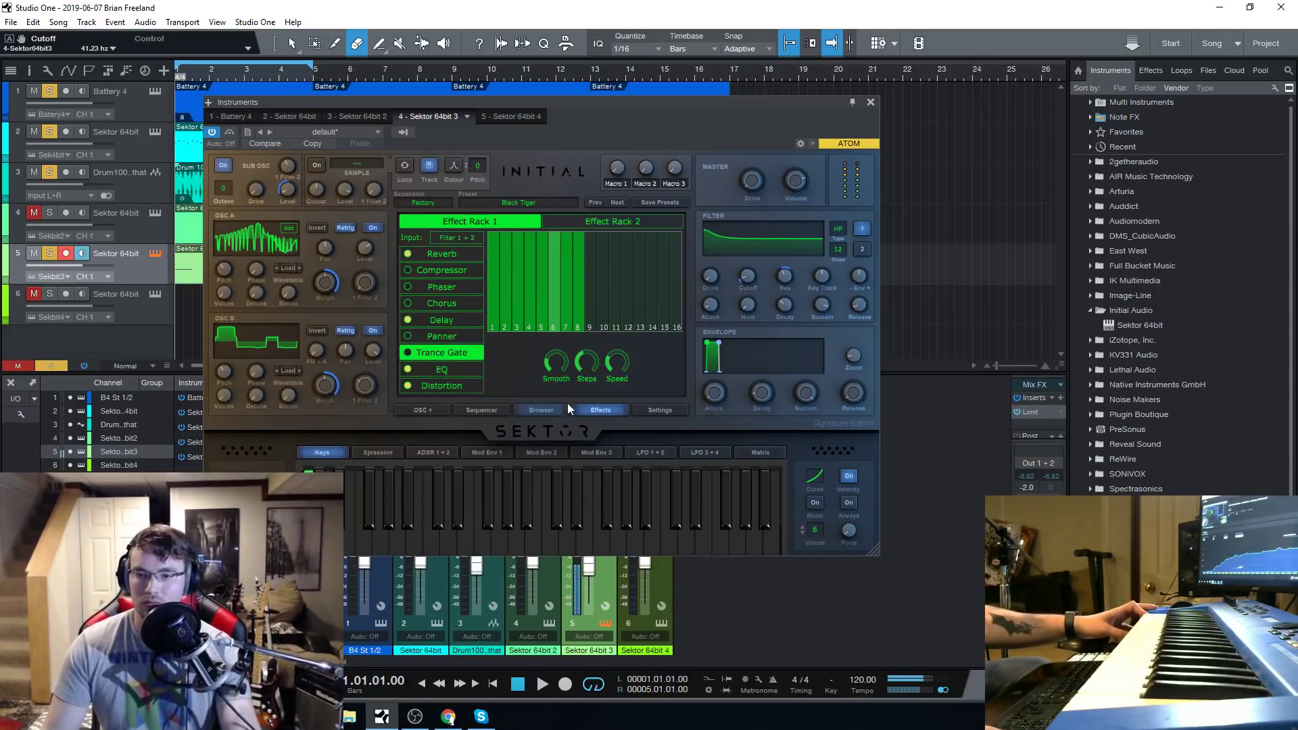
Switch on the Trance Gate across all 16 steps and silence steps 2, 4 and 6.
drag(590, 363, 599, 300)
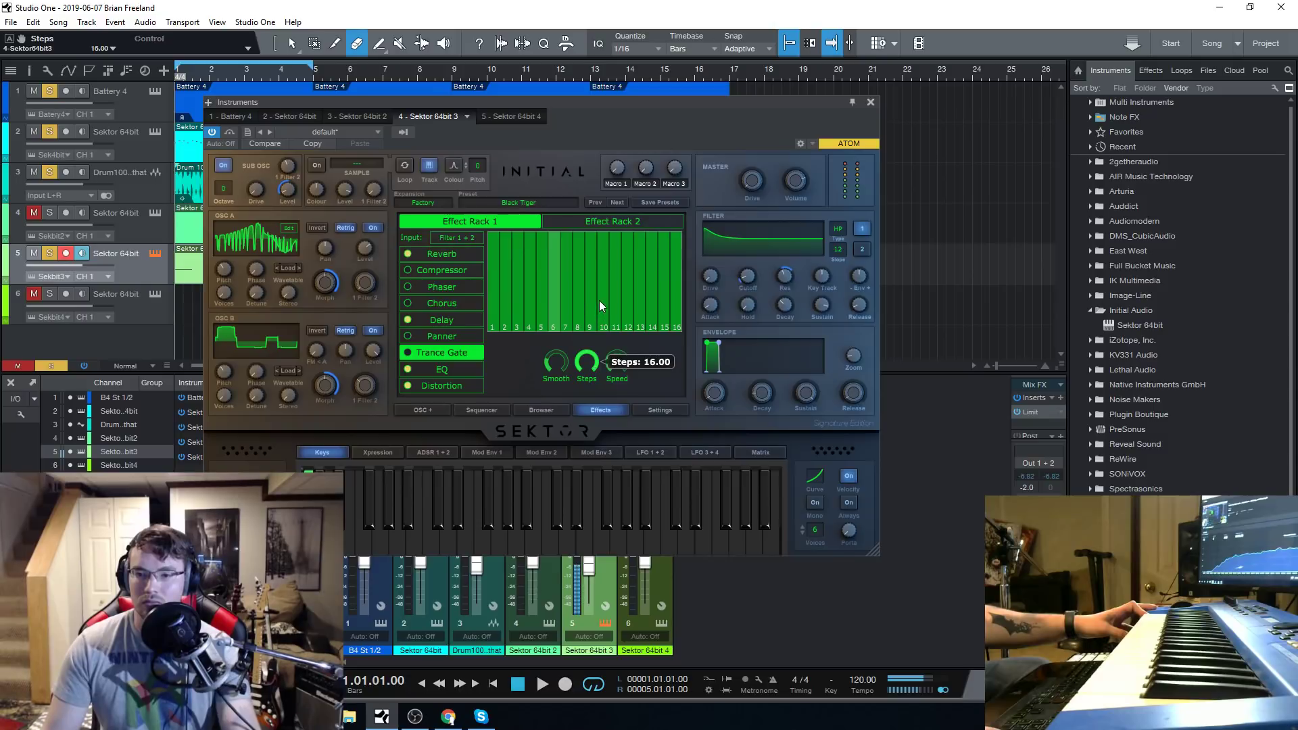
click(408, 352)
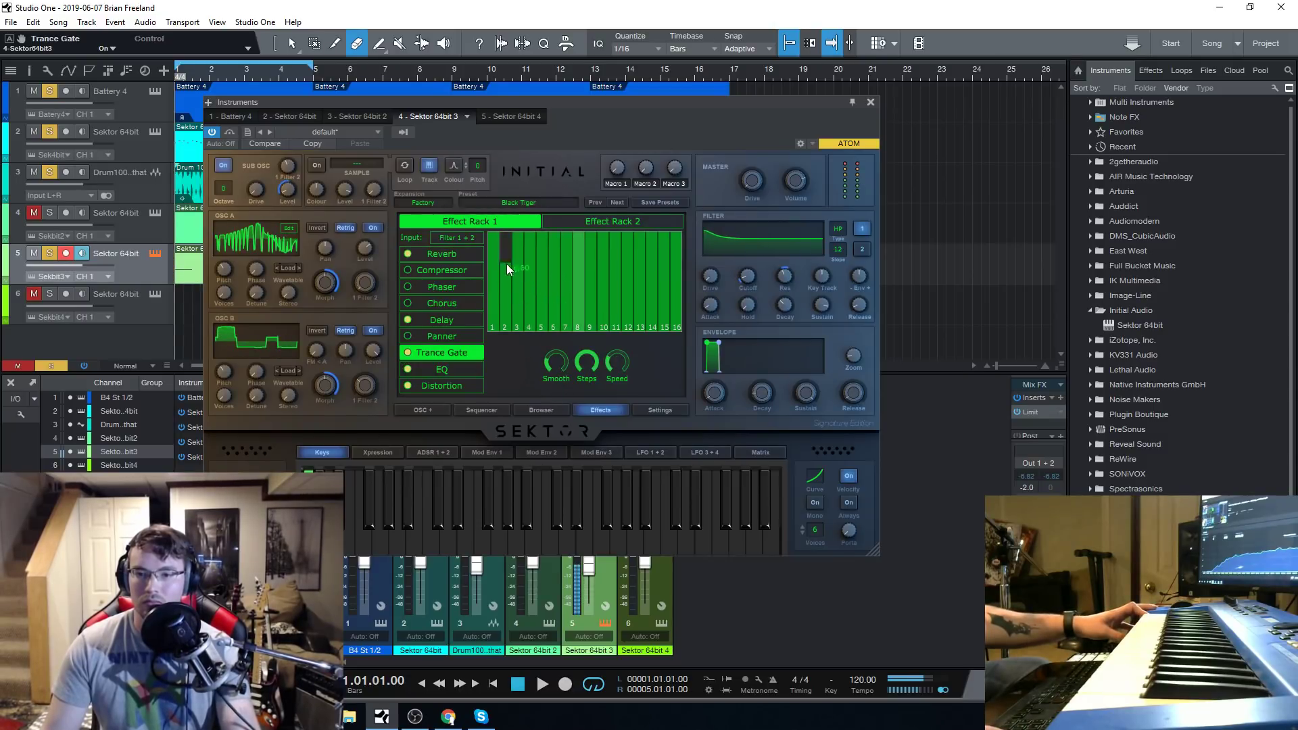
mouse_move(506, 263)
mouse_down()
mouse_move(506, 338)
mouse_move(541, 361)
mouse_up()
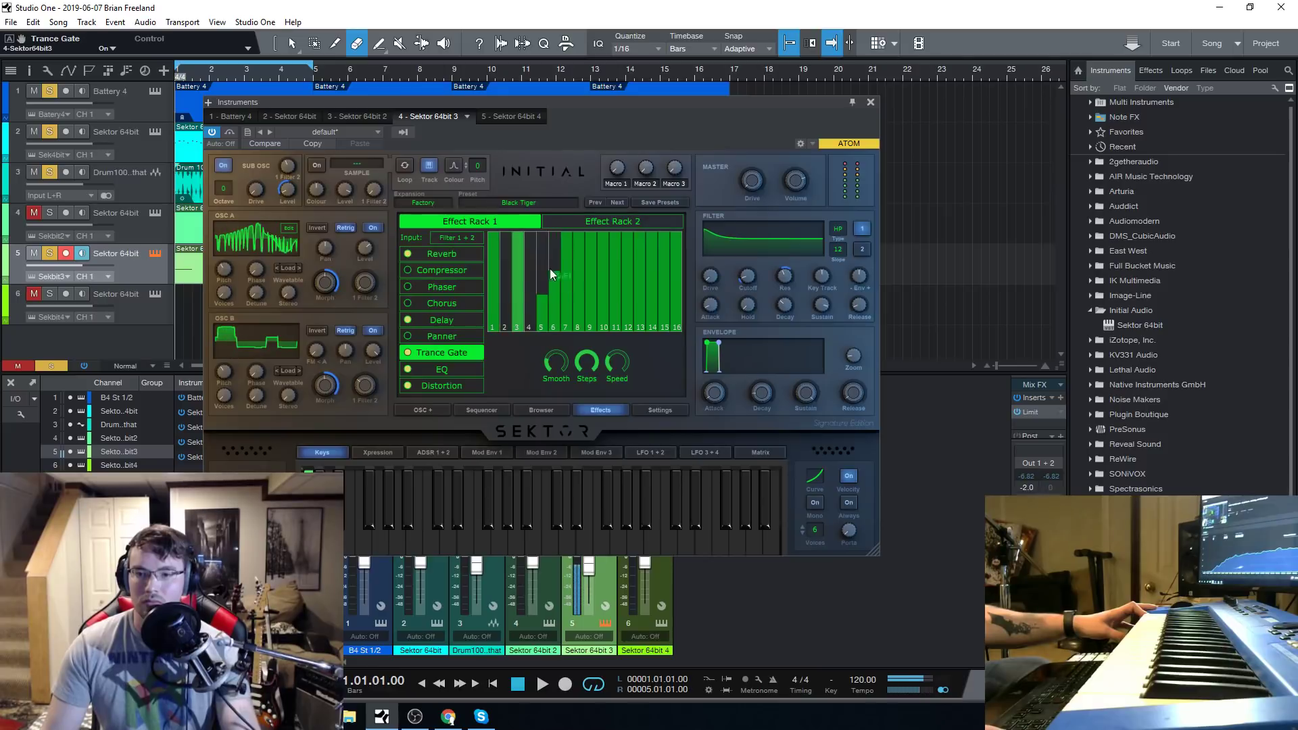
click(539, 251)
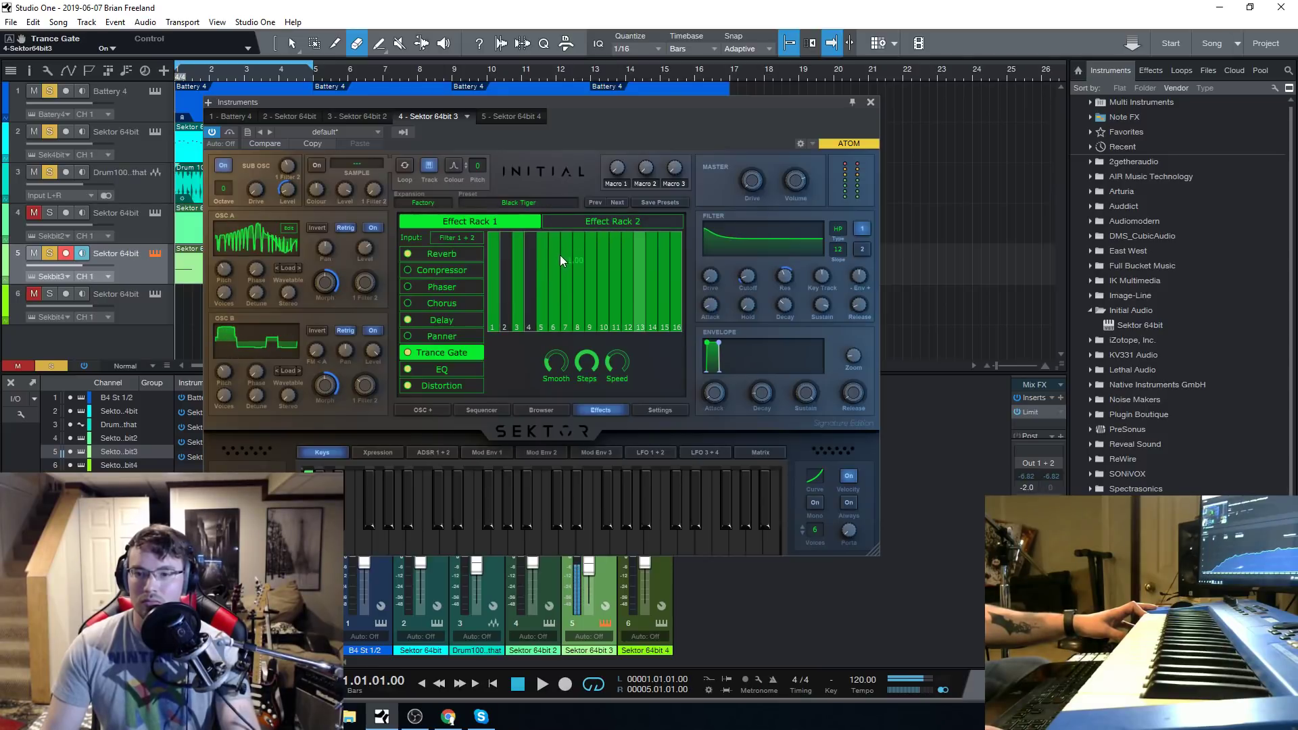
drag(559, 254, 561, 387)
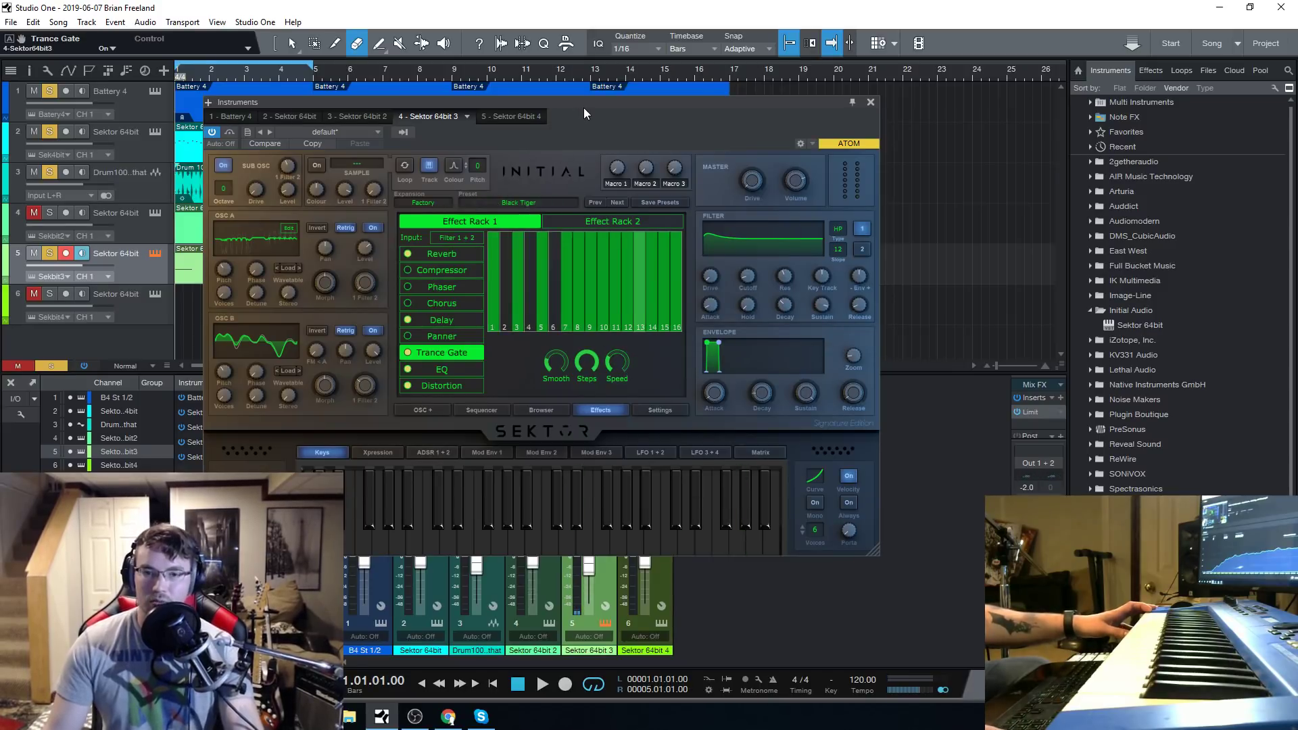
View the available sound expansions and return to the Bass category in the preset browser.
drag(582, 107, 595, 104)
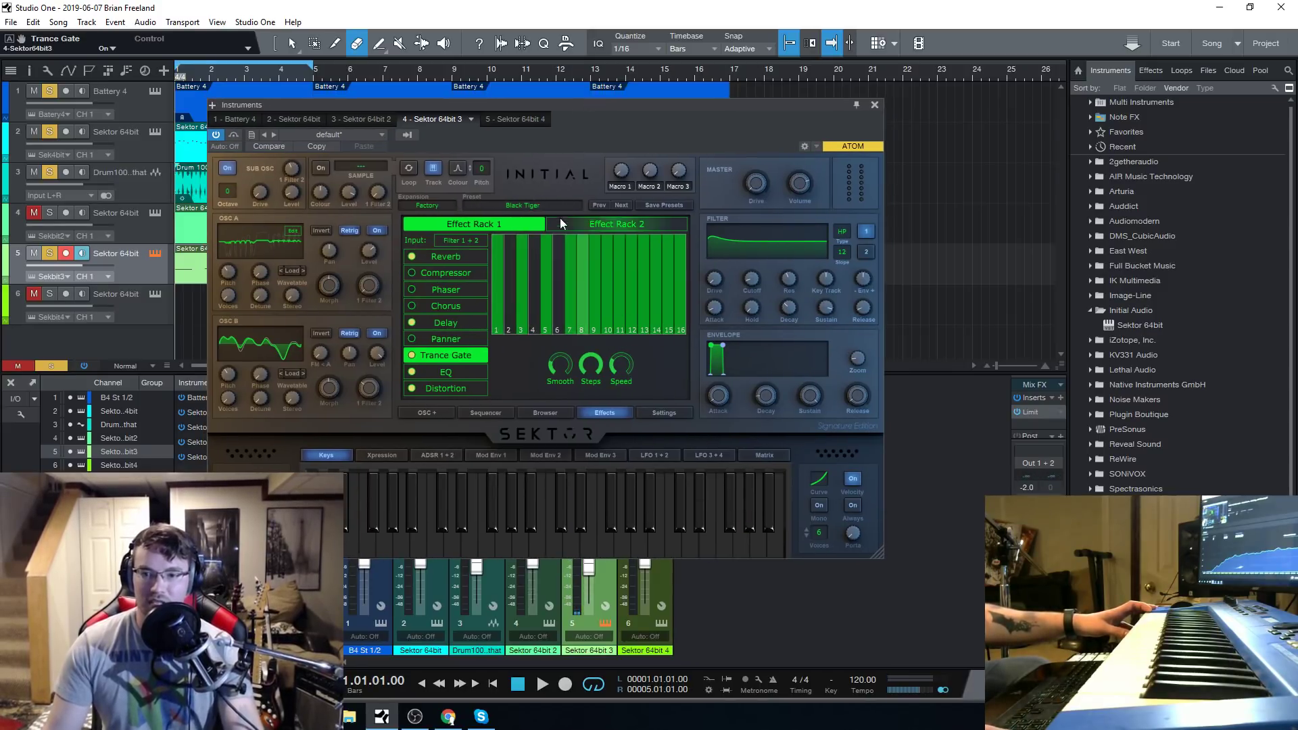
click(434, 204)
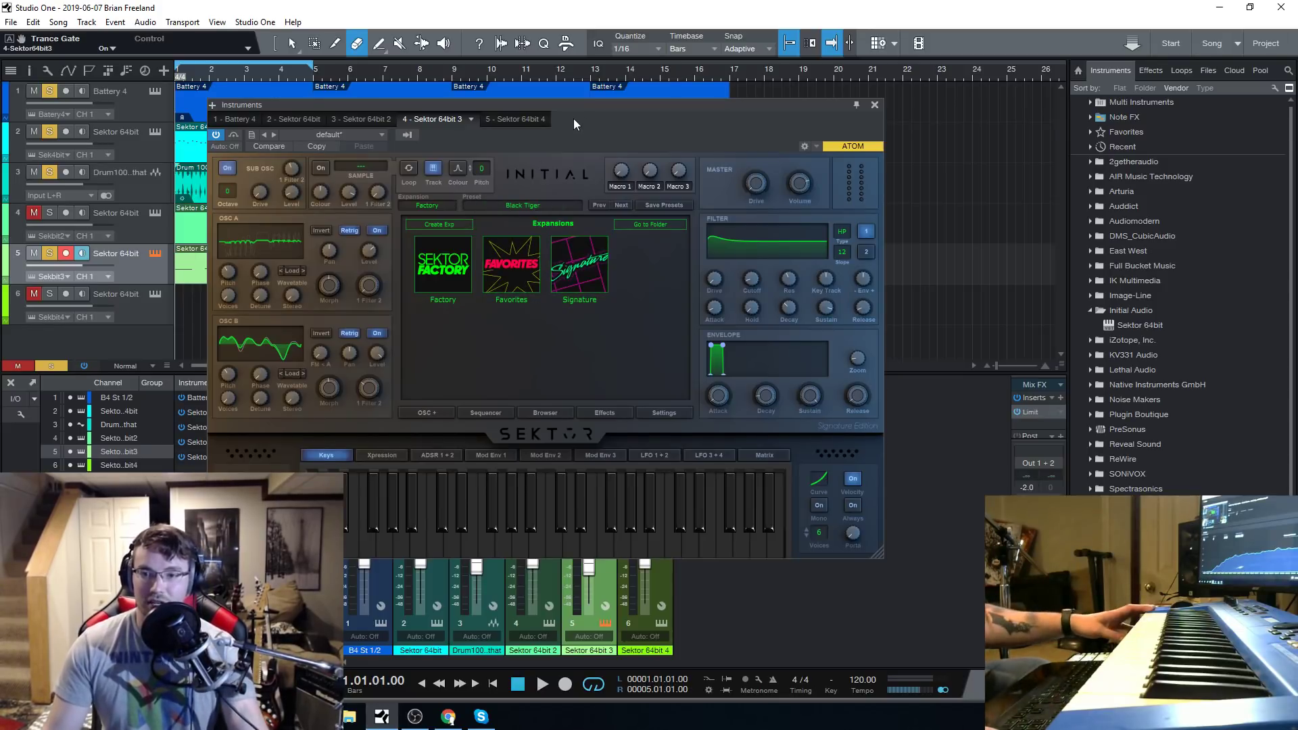
drag(575, 105, 590, 116)
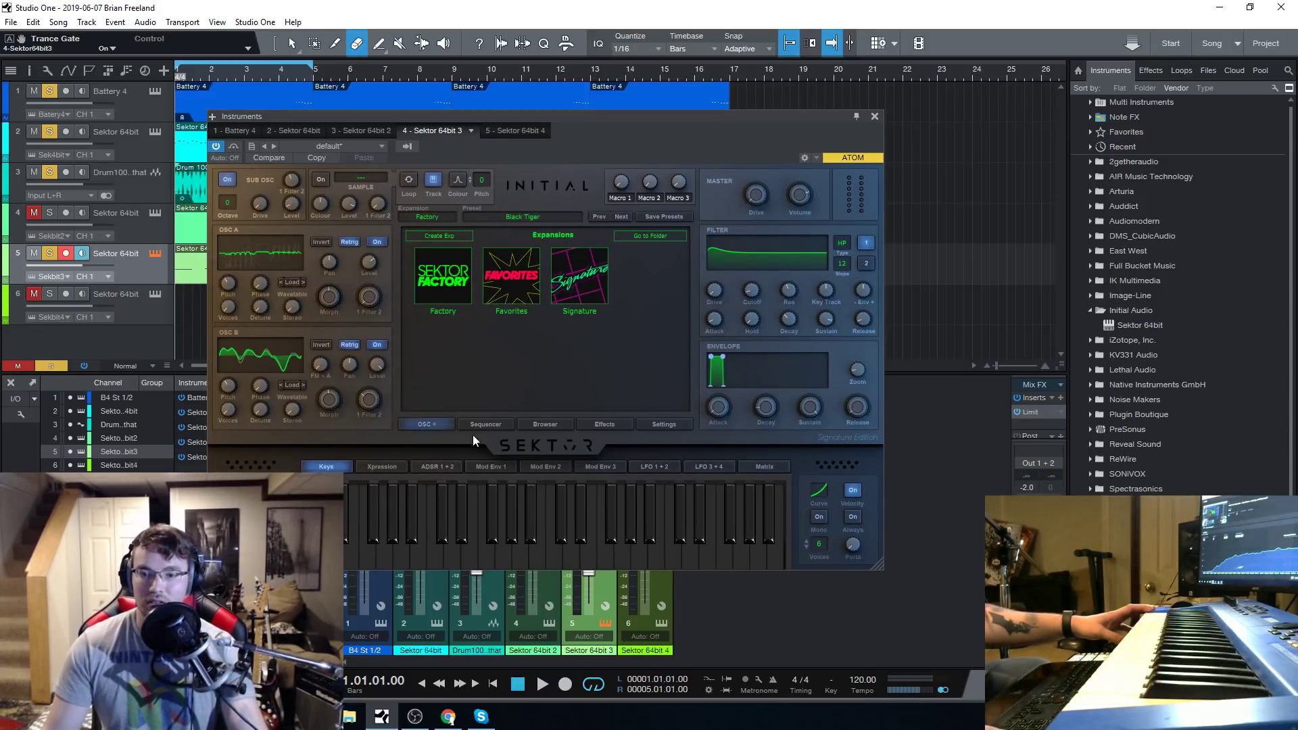
click(545, 424)
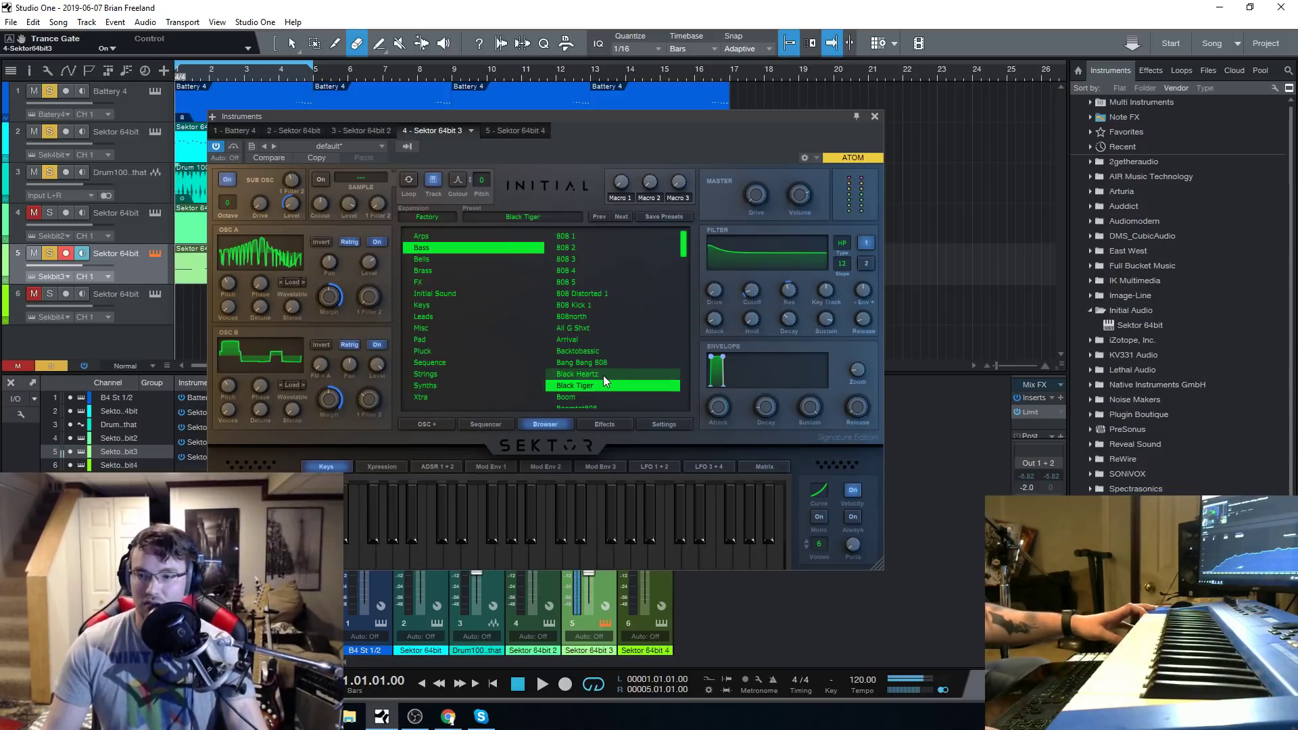
Look through the synth's Settings, Sequencer, OSC+ and Browser pages, nudging the plugin window slightly.
click(657, 425)
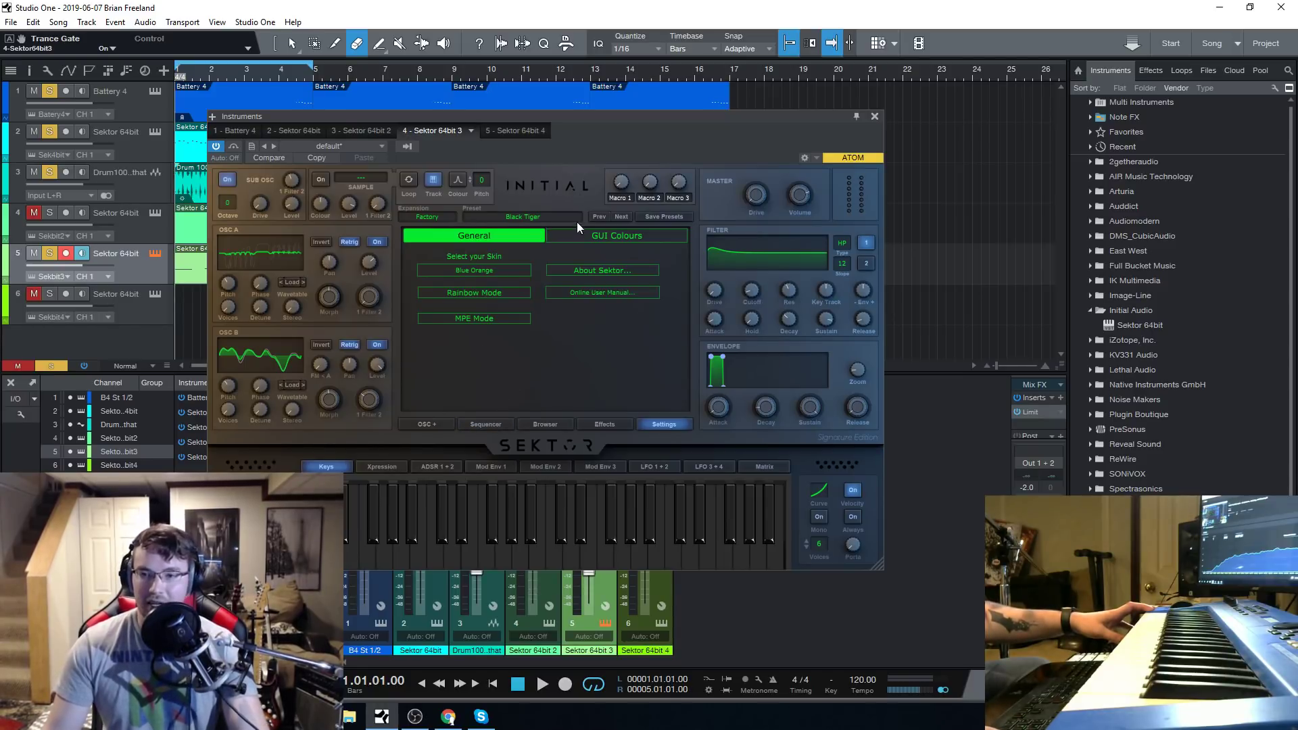
drag(585, 122, 589, 113)
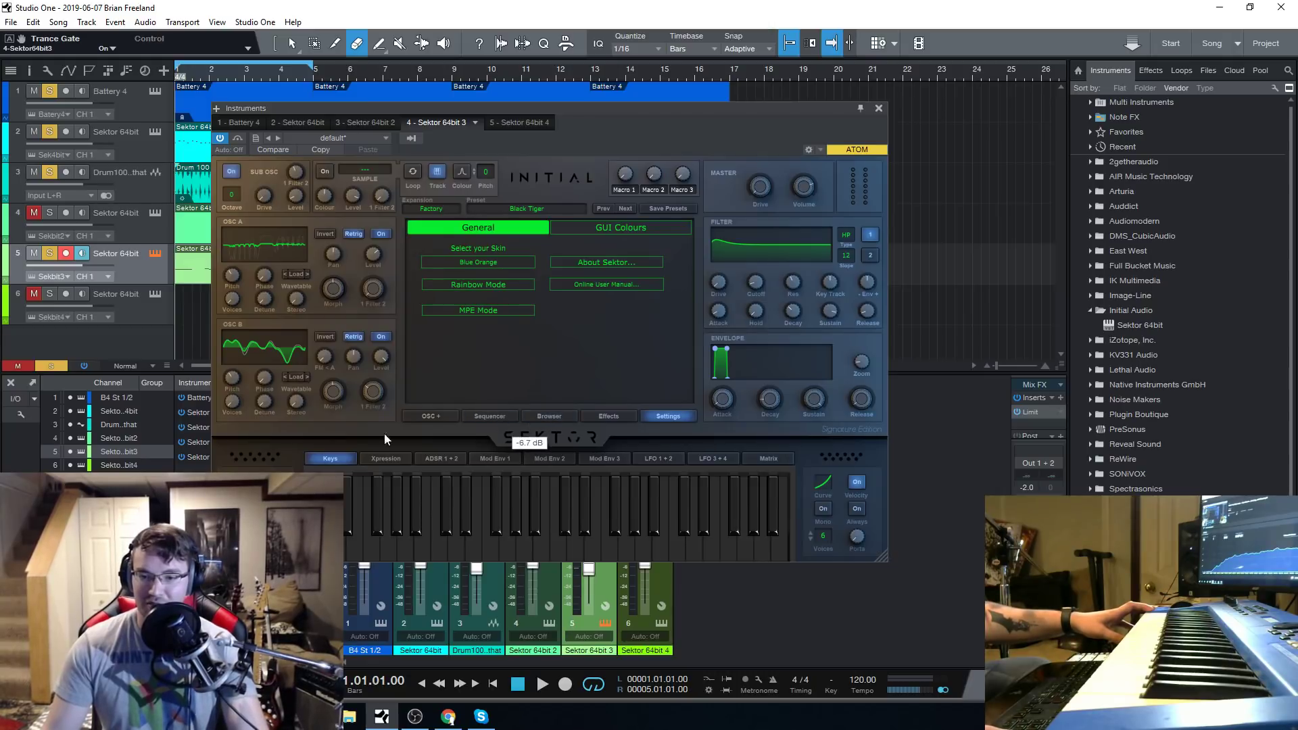
click(486, 417)
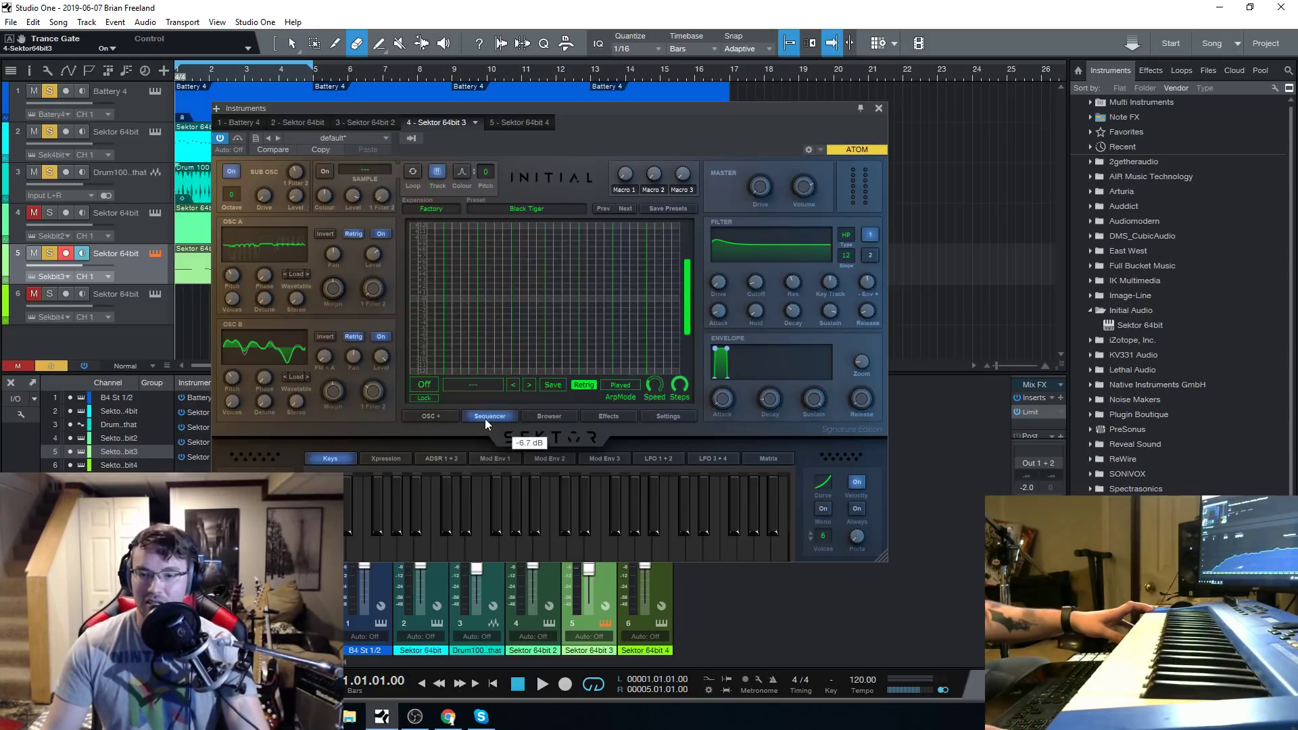
click(426, 417)
click(561, 415)
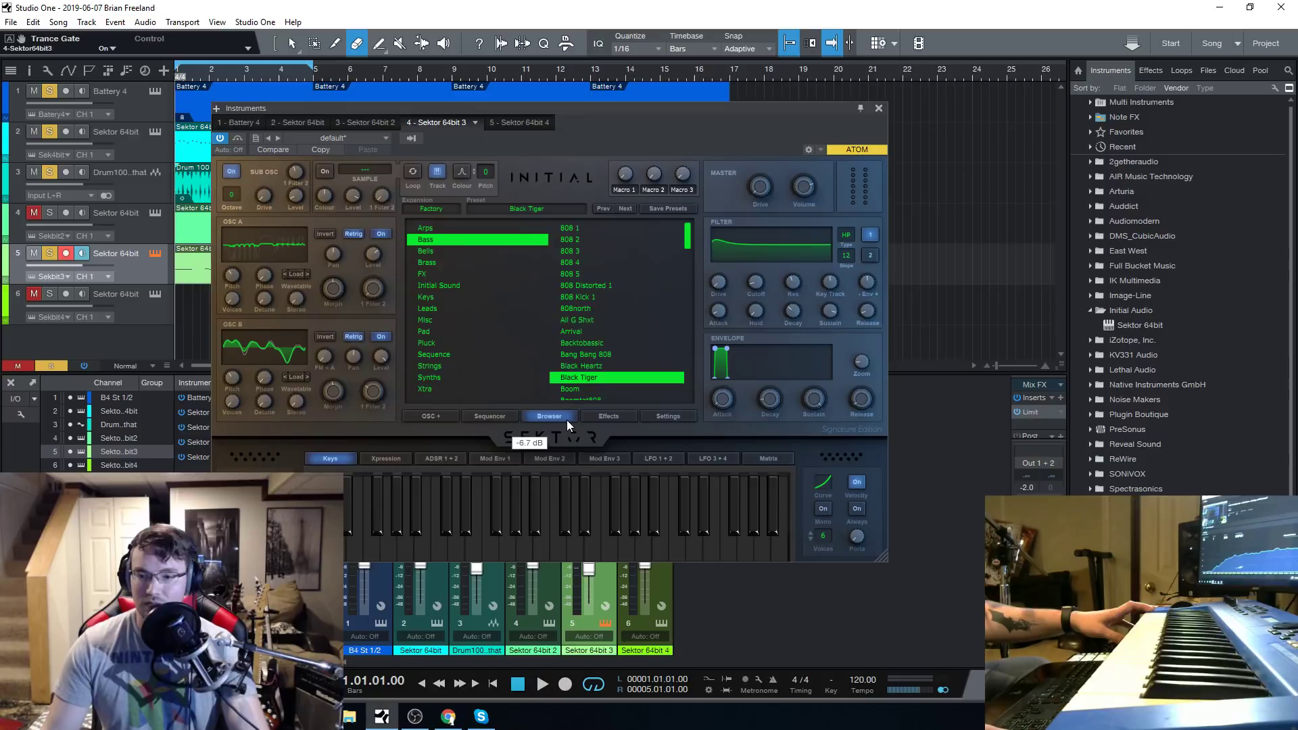
Set the Trance Gate rate to 1/8 and its smoothing to 88.2%, and switch off the Reverb effect.
click(601, 416)
drag(621, 367, 635, 346)
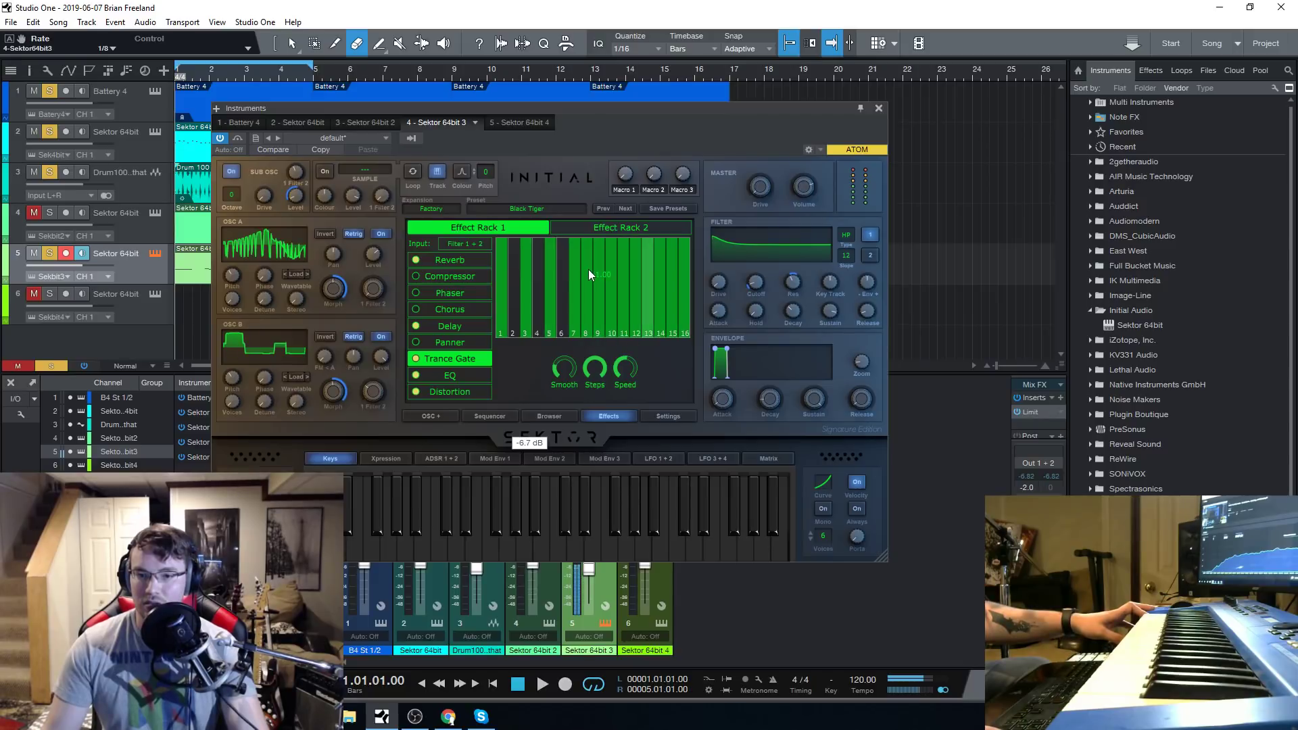
mouse_move(572, 382)
drag(572, 383, 573, 319)
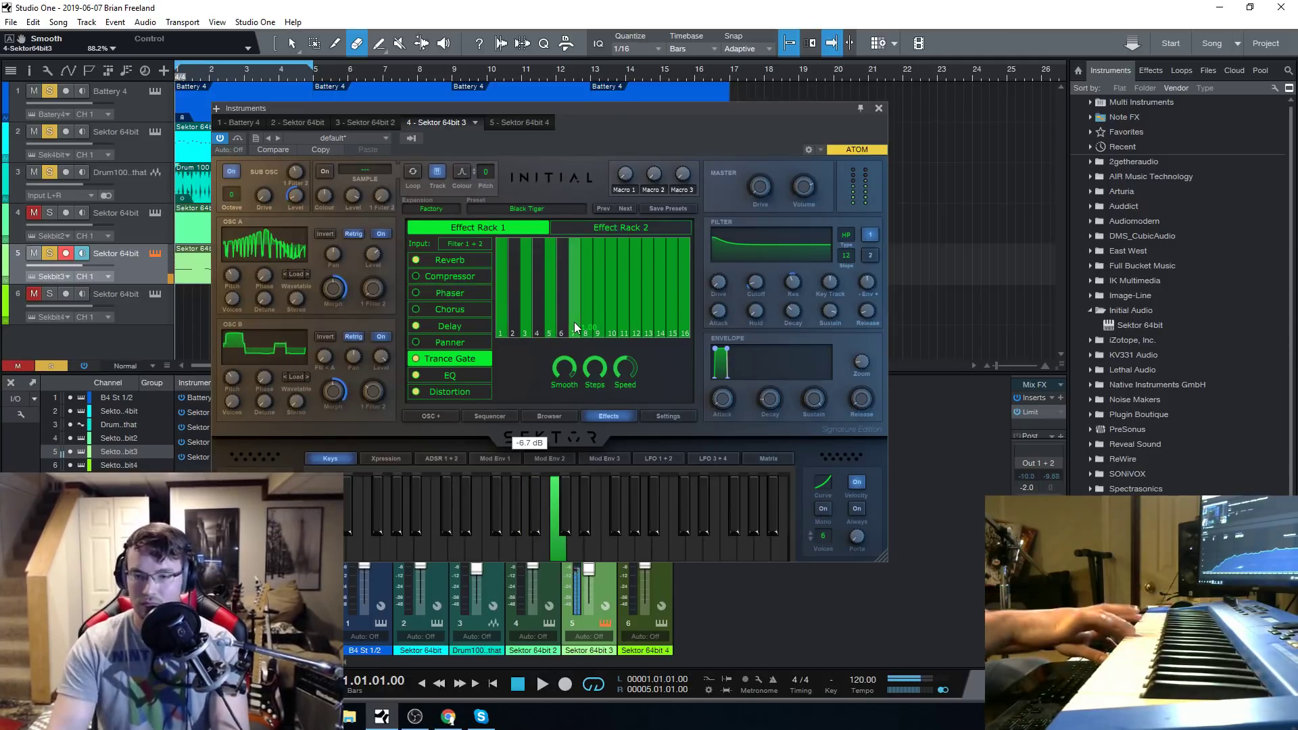
click(416, 261)
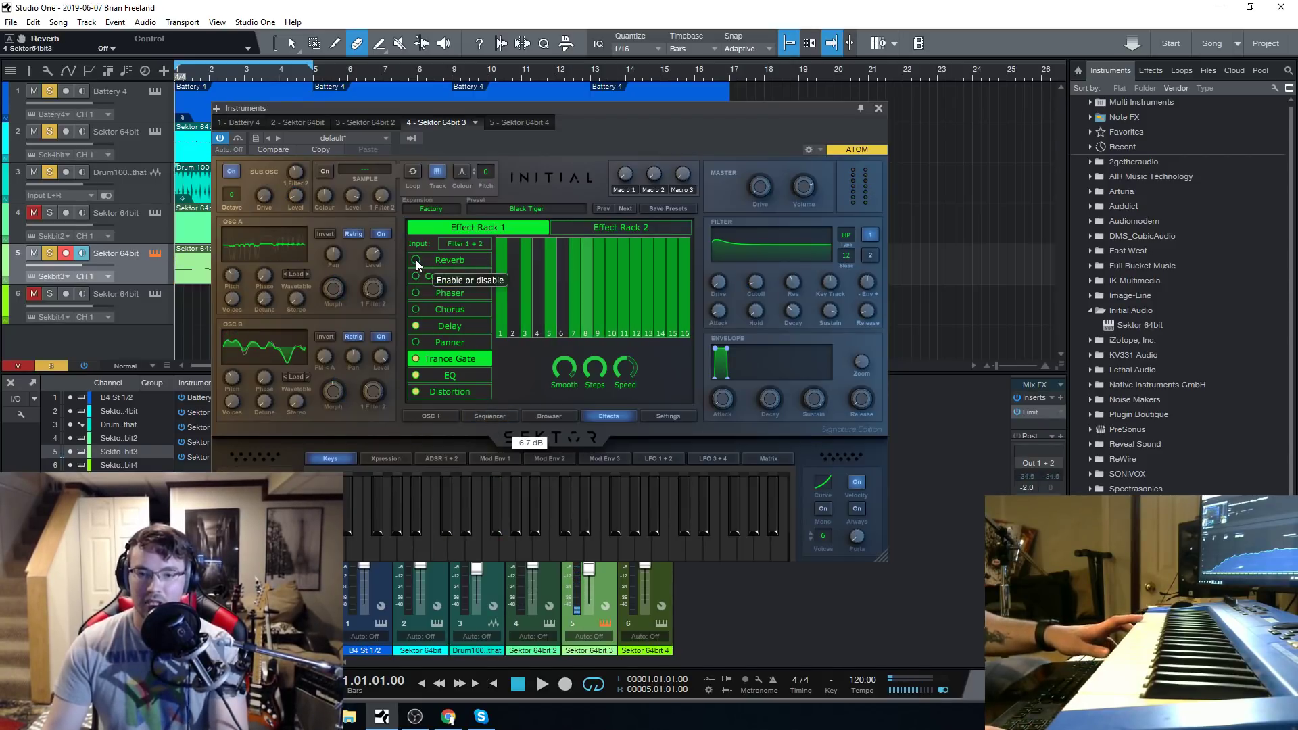
Audition the bass presets Boom, Duck Bass and Ghost Bass one after another.
click(538, 207)
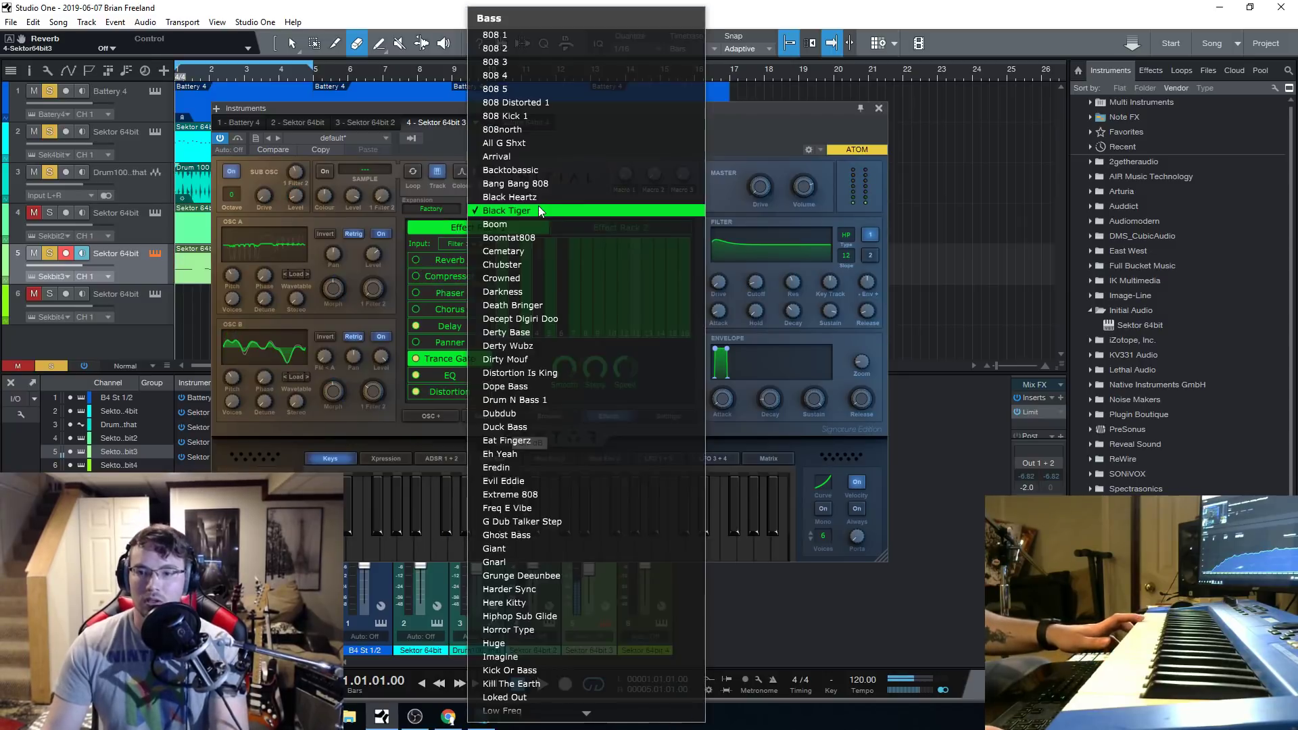
click(532, 229)
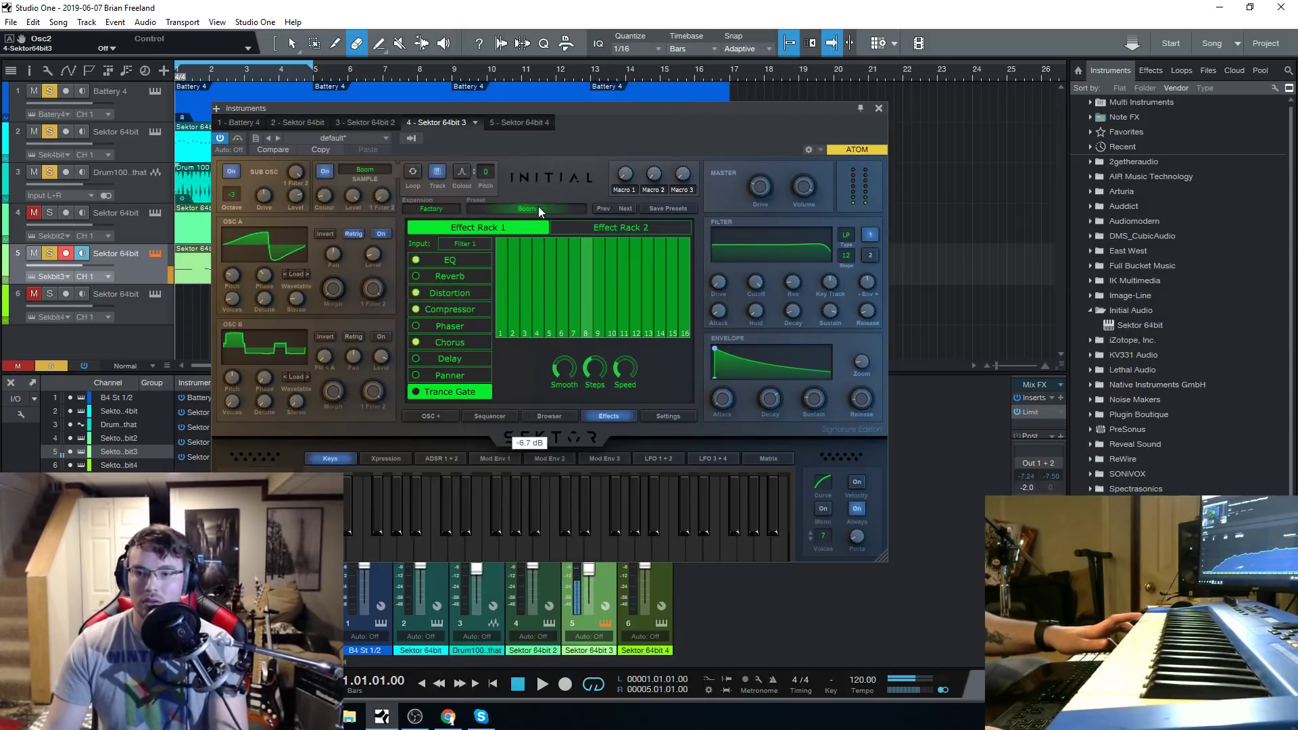
click(538, 206)
click(553, 414)
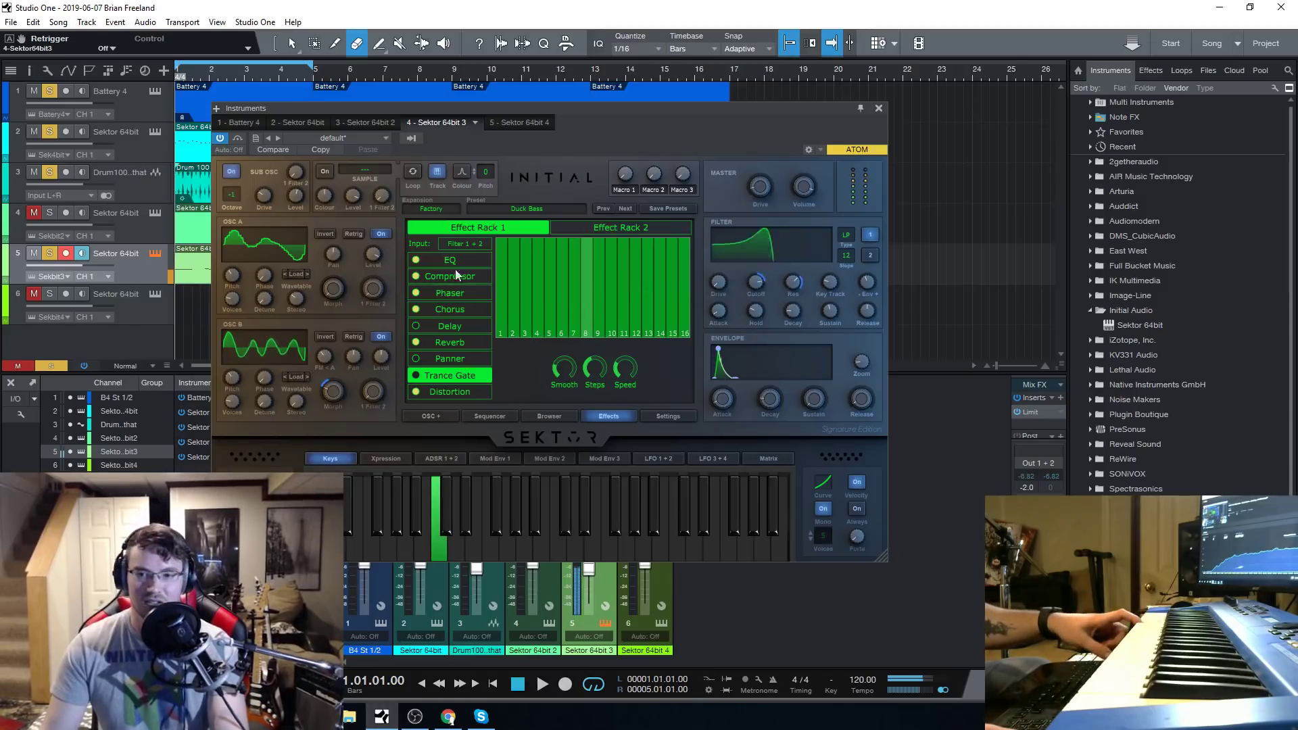
click(538, 206)
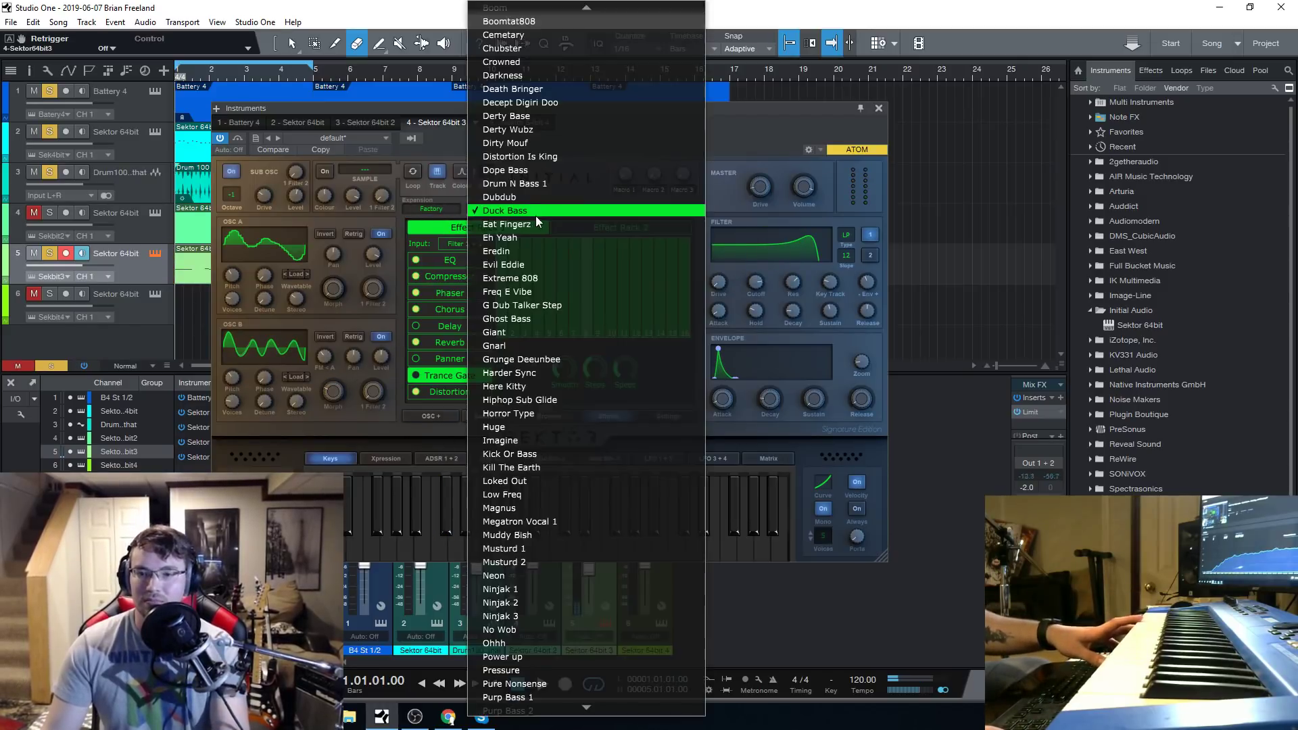
click(544, 319)
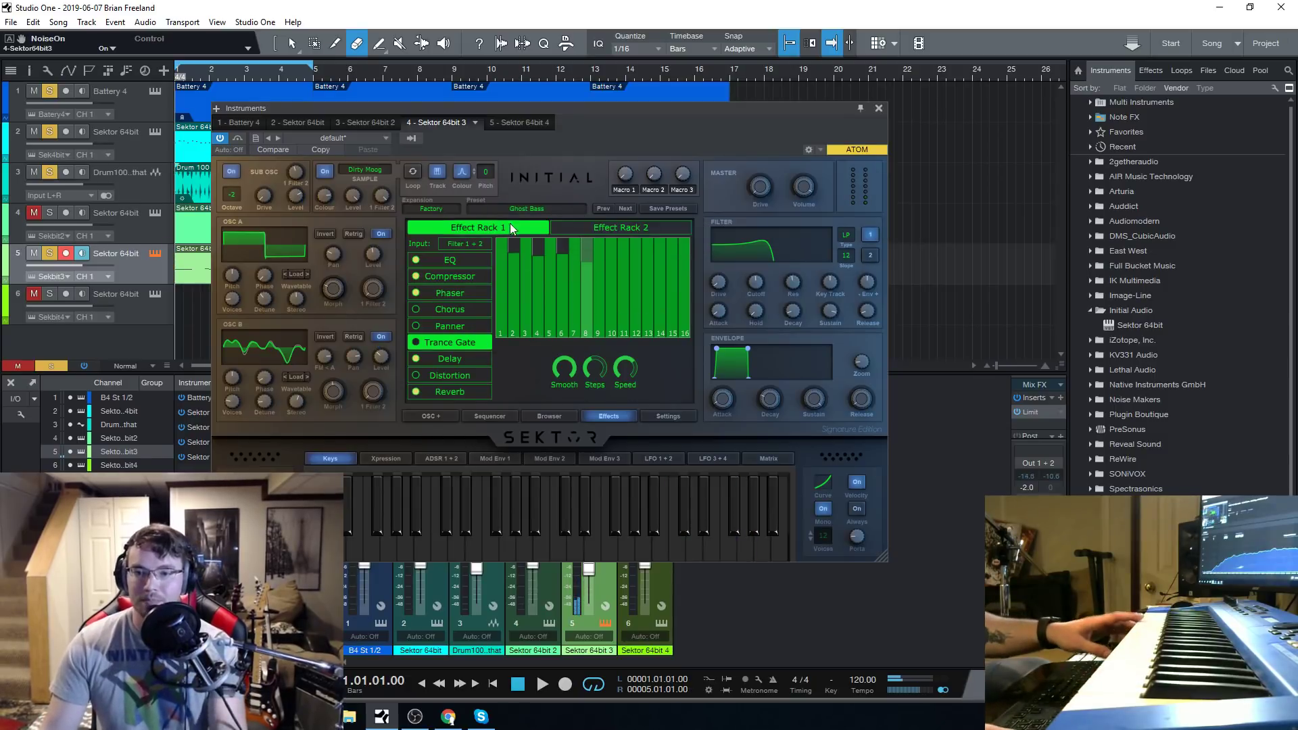
Audition the Giant and Low Freq bass presets.
click(524, 209)
click(529, 223)
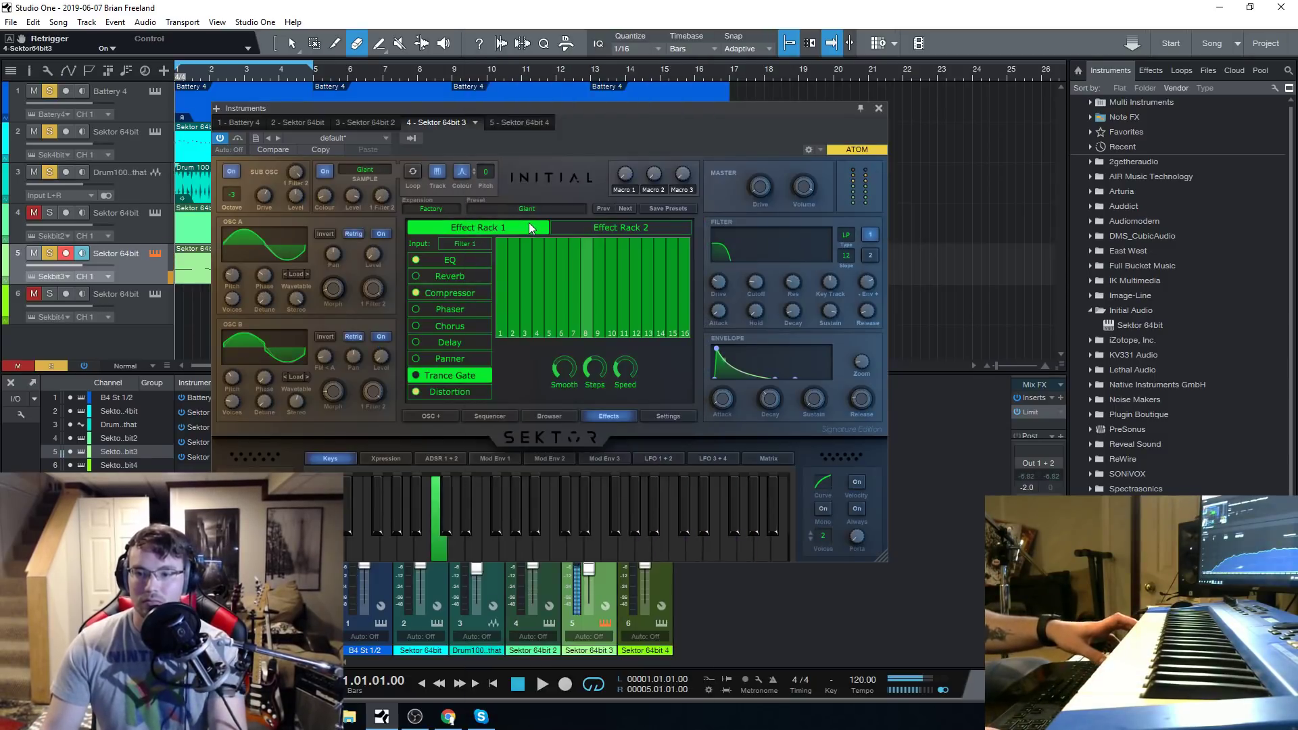
click(524, 208)
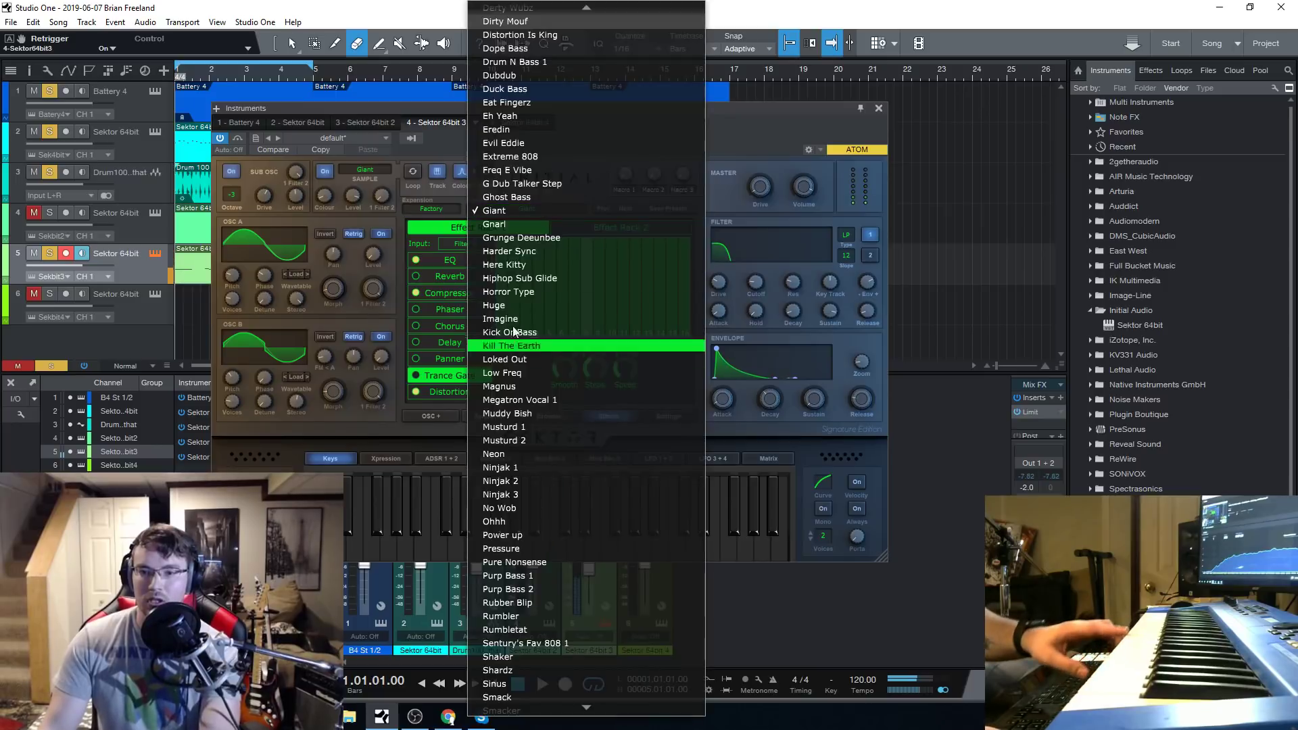
click(512, 374)
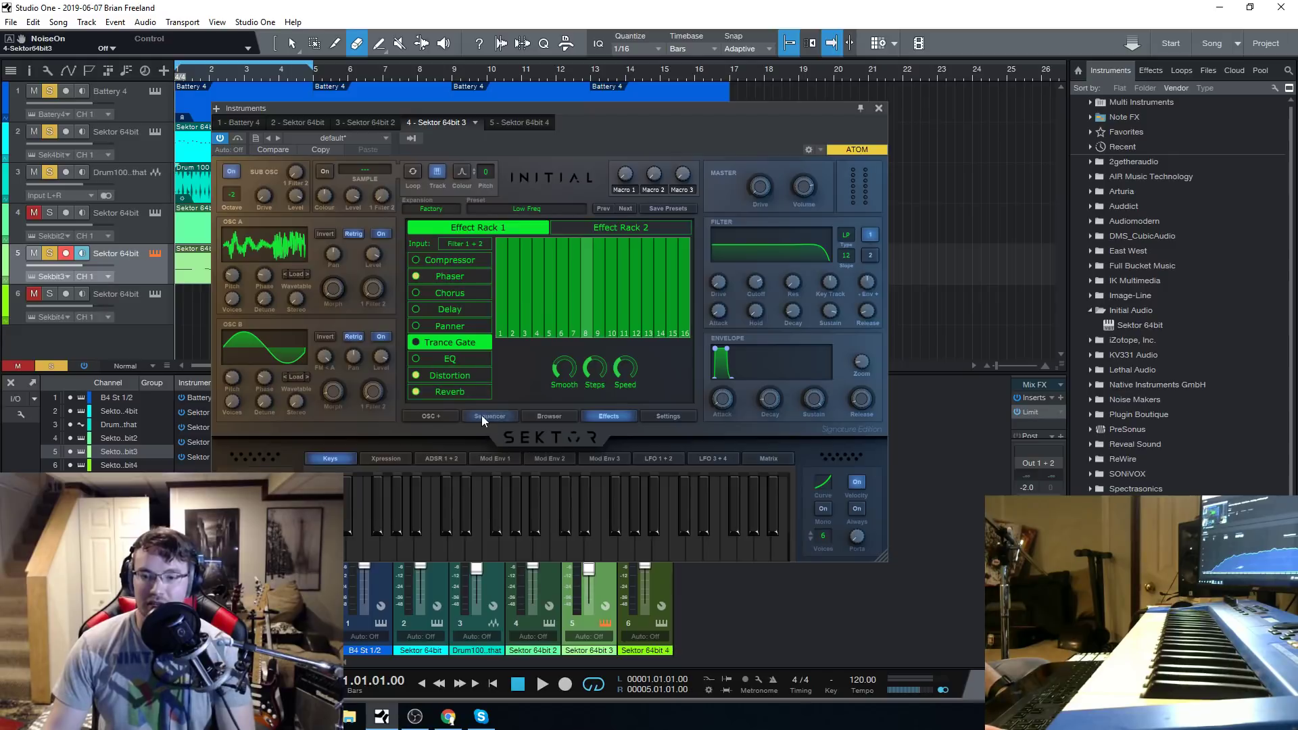
Load the Baphomet's Anthem preset from the Bells category and close the synth window.
click(549, 416)
click(469, 254)
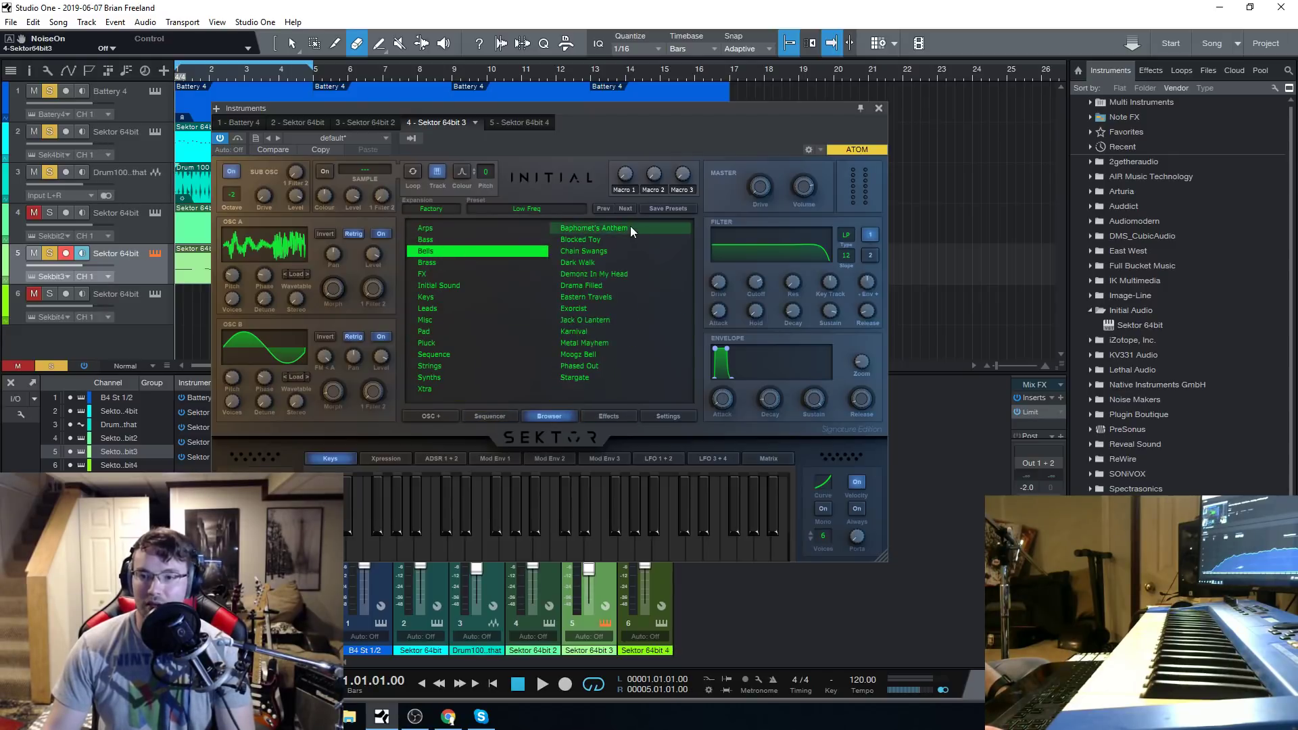
click(630, 227)
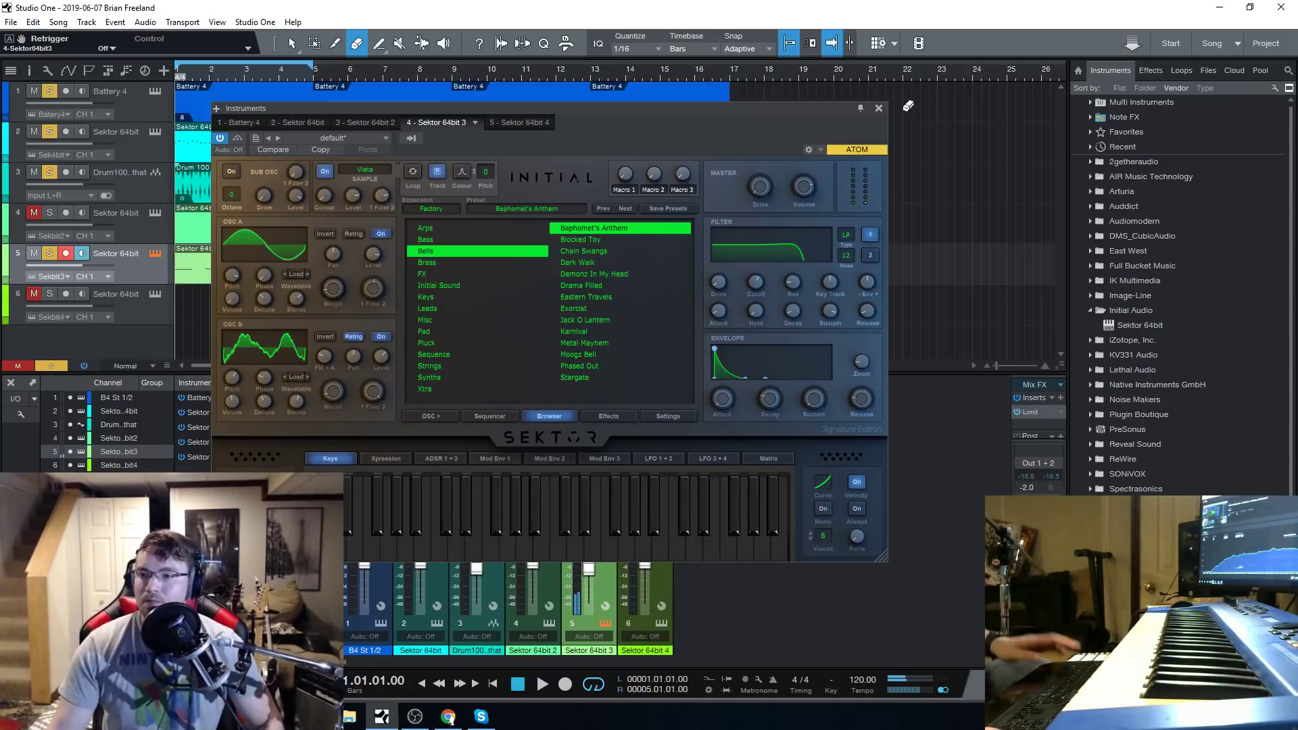
click(878, 108)
Open the track 5 Sektor part in the note editor and delete all of its notes.
double_click(216, 266)
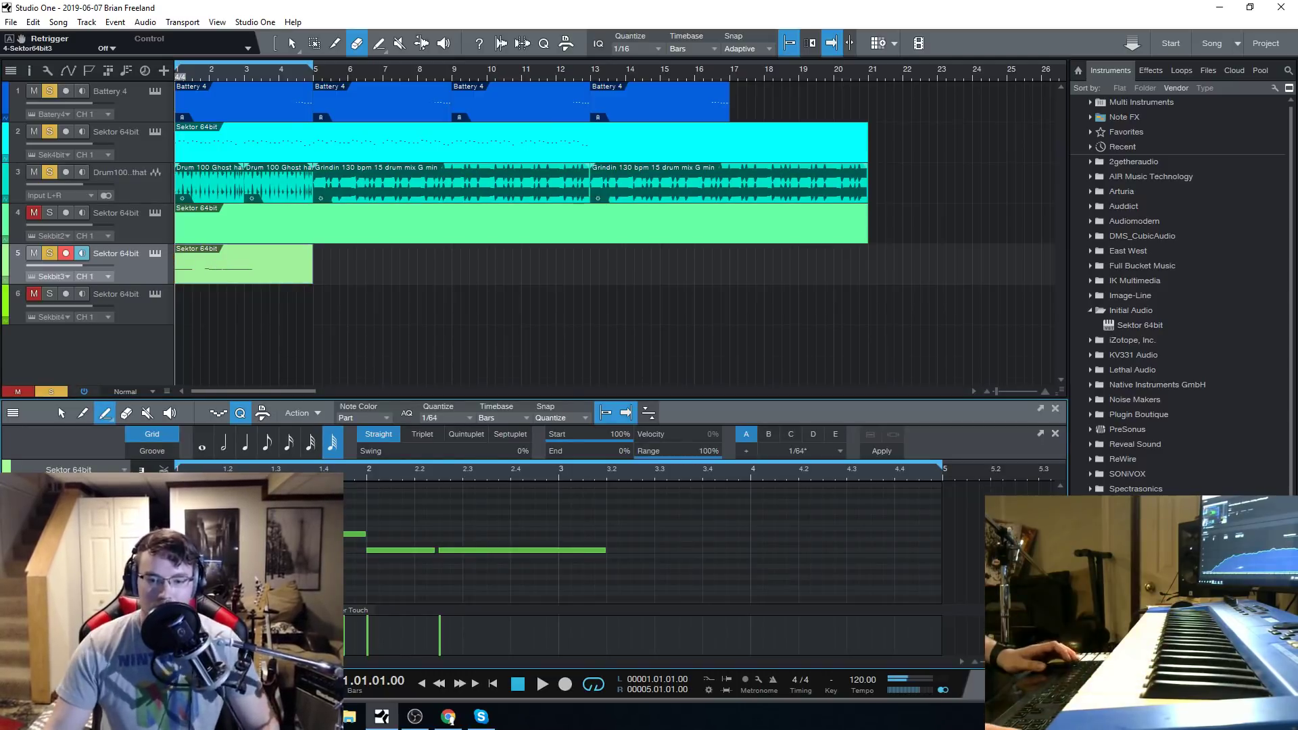
key(ctrl+a)
key(Delete)
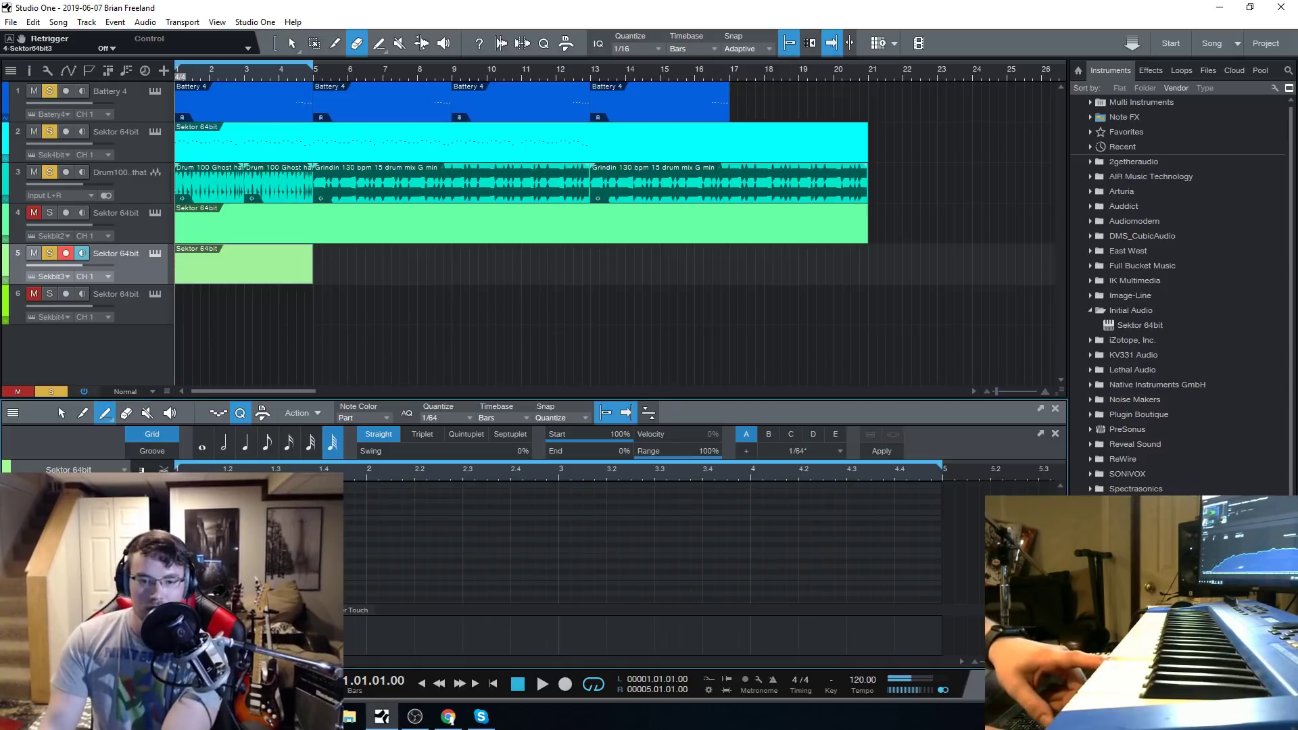
Start a rising phrase of 1/8 notes in bar 1 of the track 5 part, muting track 2 during playback.
click(266, 446)
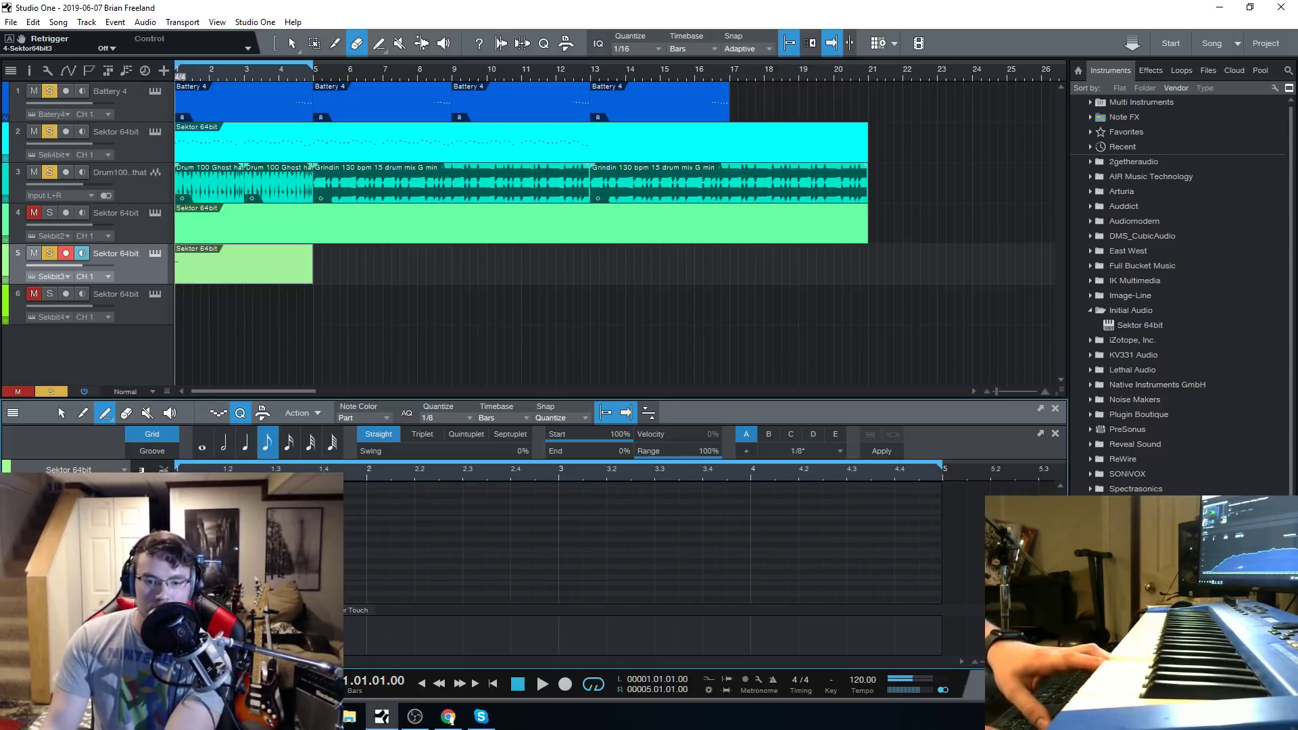
click(542, 684)
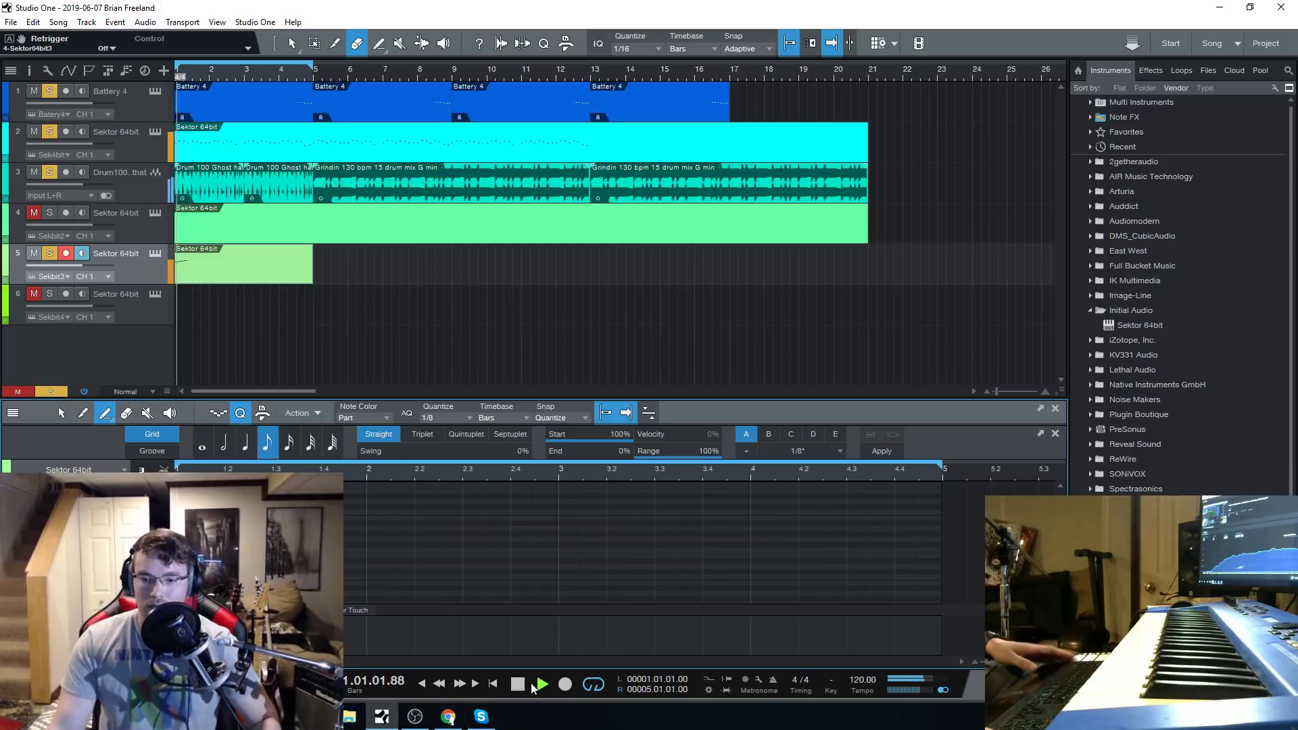
click(34, 131)
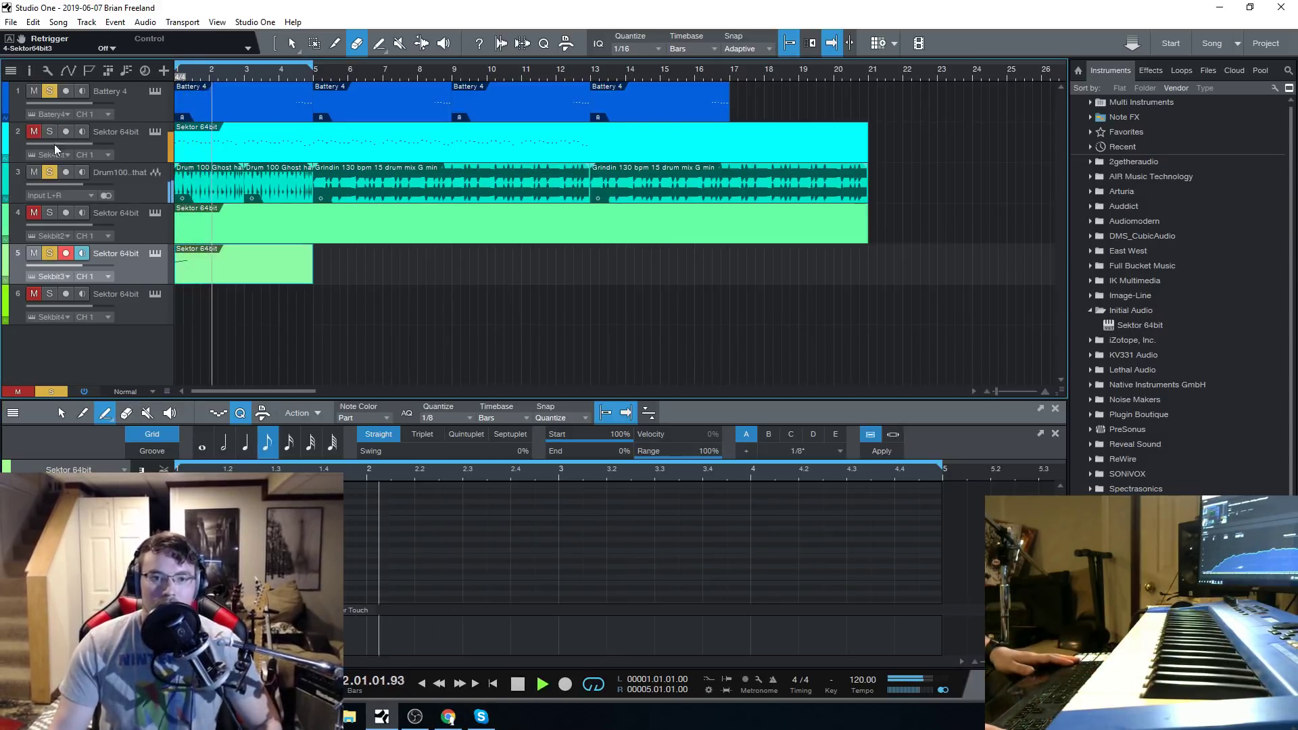
click(517, 684)
Extend the bar 1 phrase on track 5 to six rising and falling 1/8 notes, checking it with playback.
scroll(642, 542, up, 1)
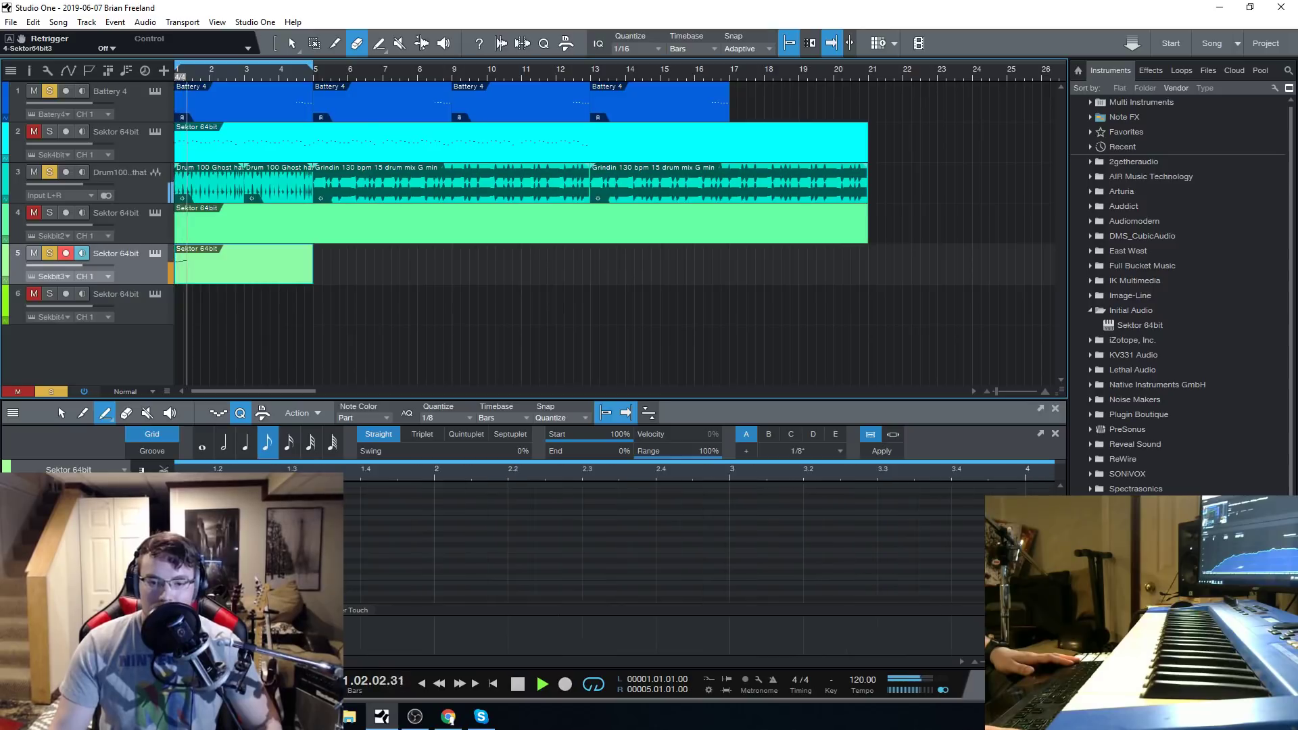
scroll(642, 542, down, 2)
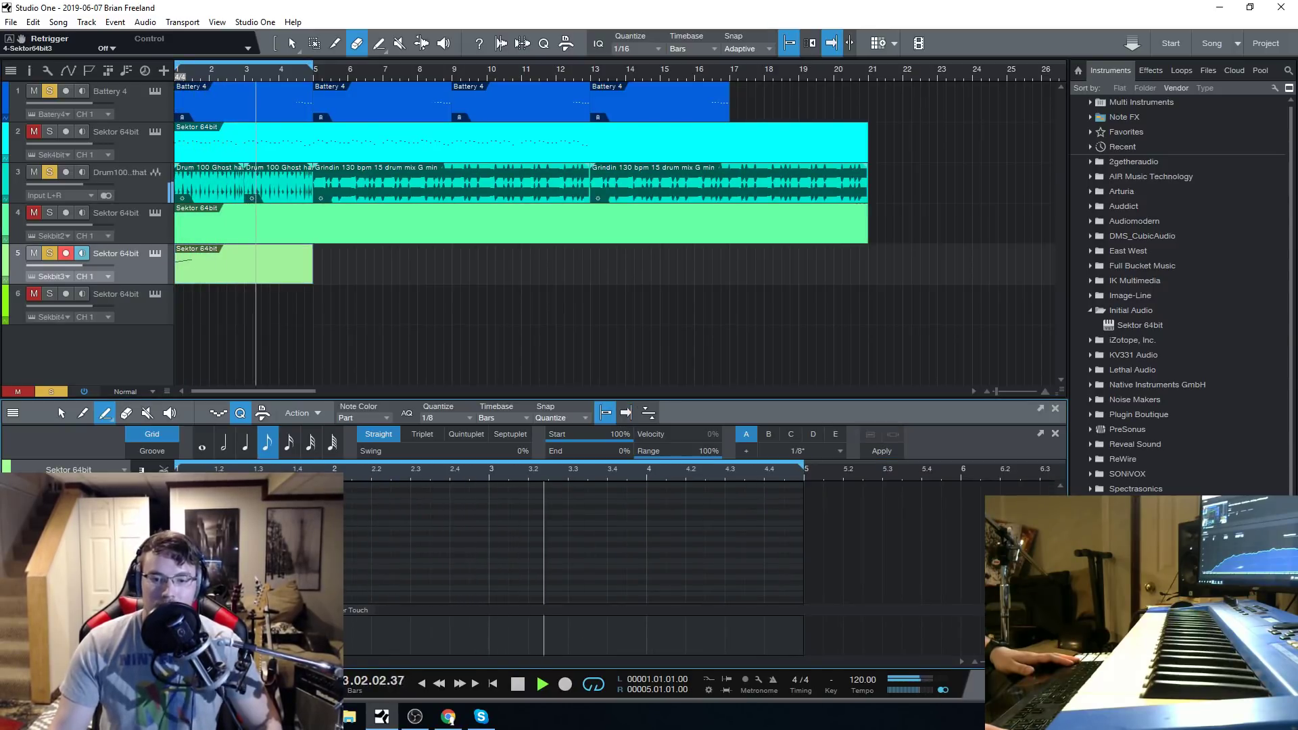
click(519, 685)
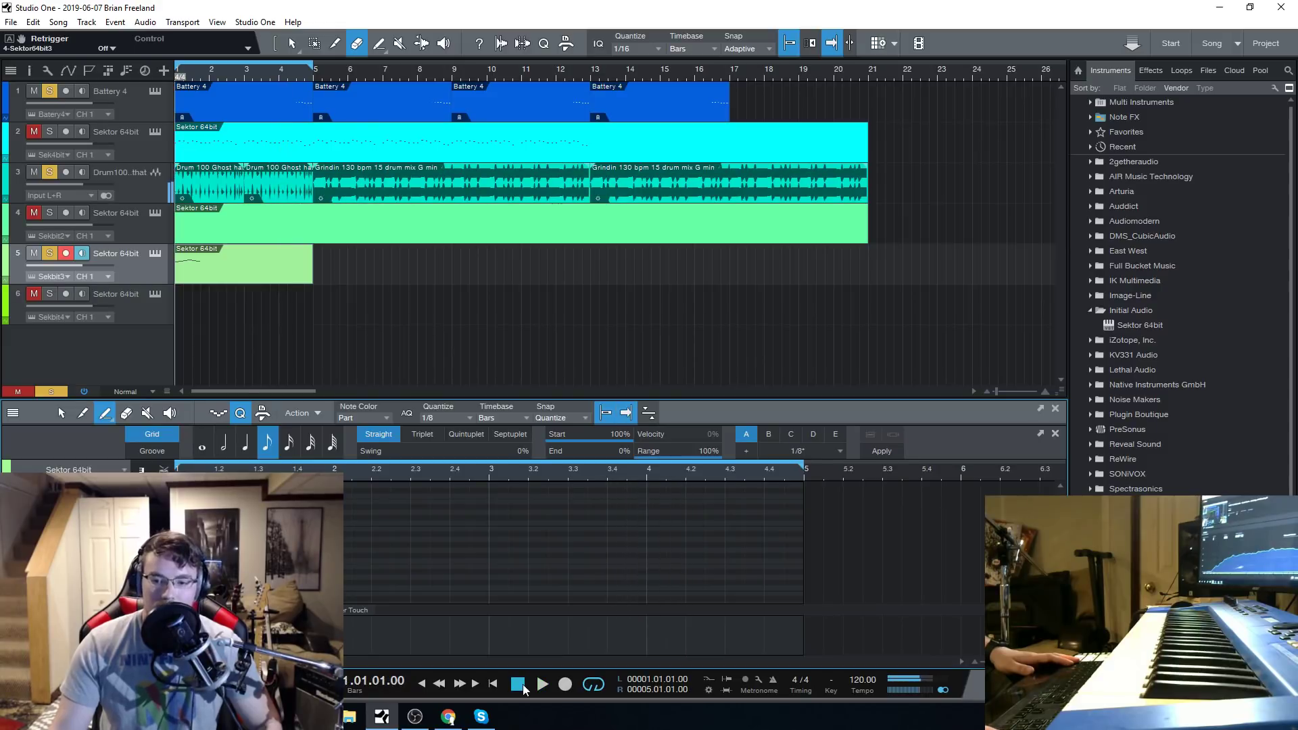
click(541, 684)
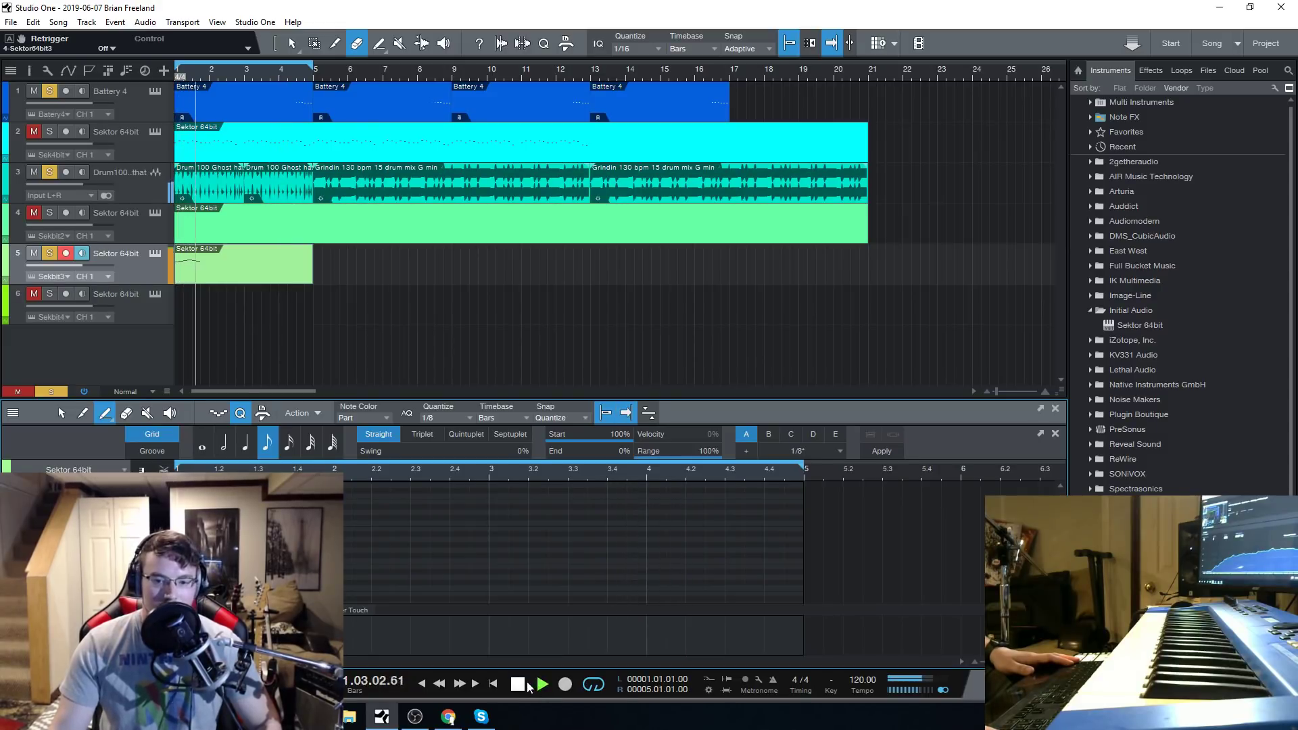
key(space)
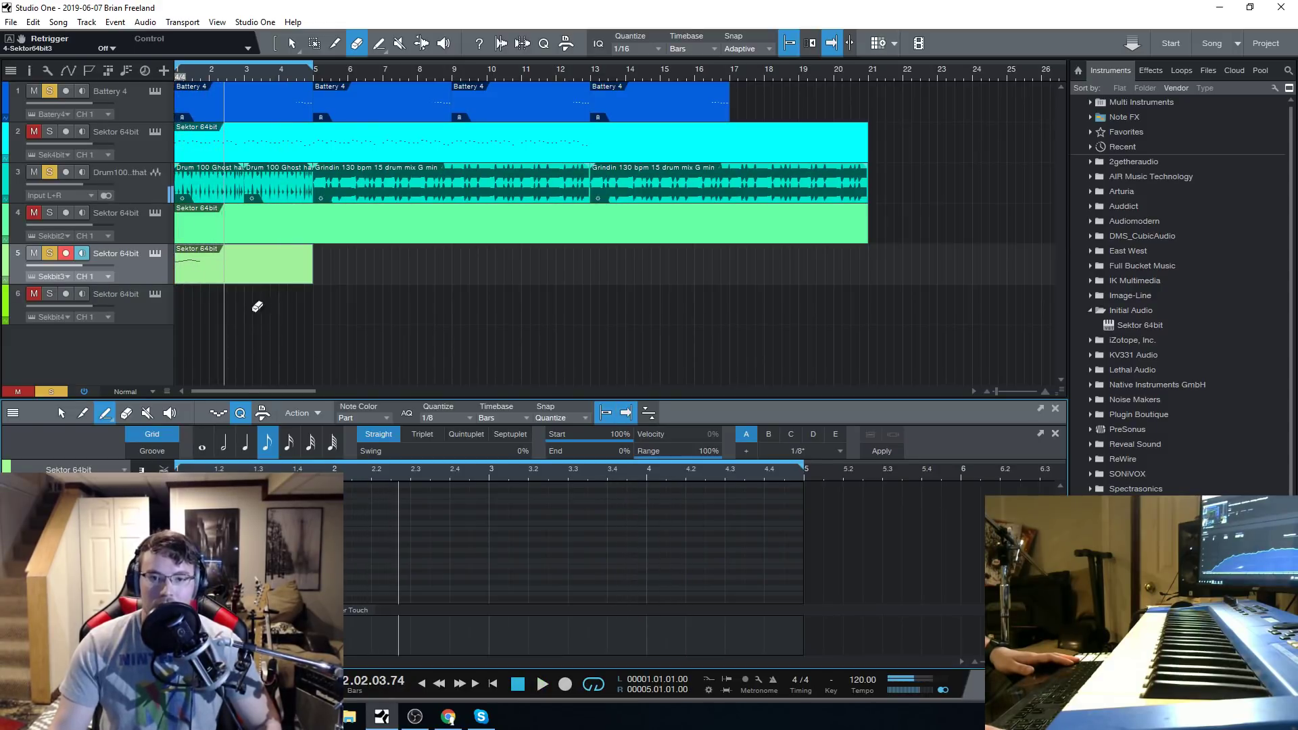
Duplicate the four-bar track 5 part to bar 5 and extend the loop range to bar 17, playing from bar 4.
drag(231, 265, 366, 266)
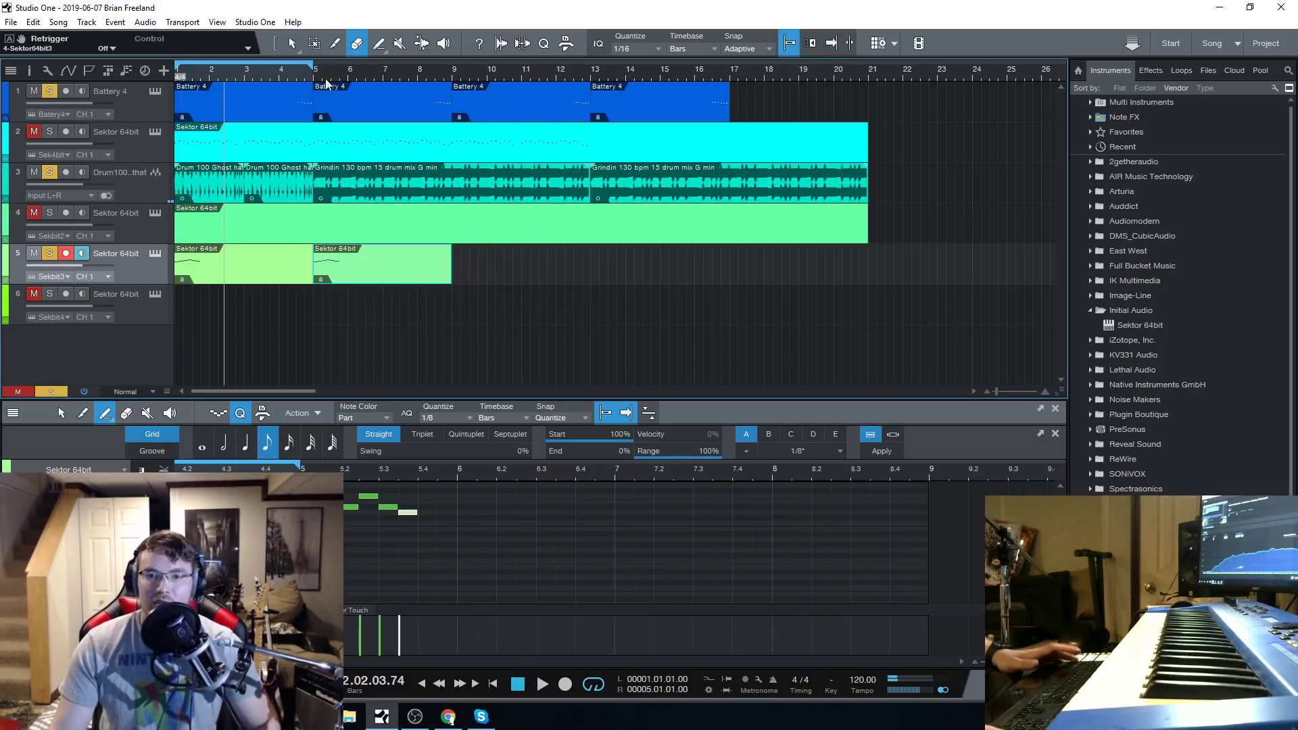
drag(314, 65, 693, 104)
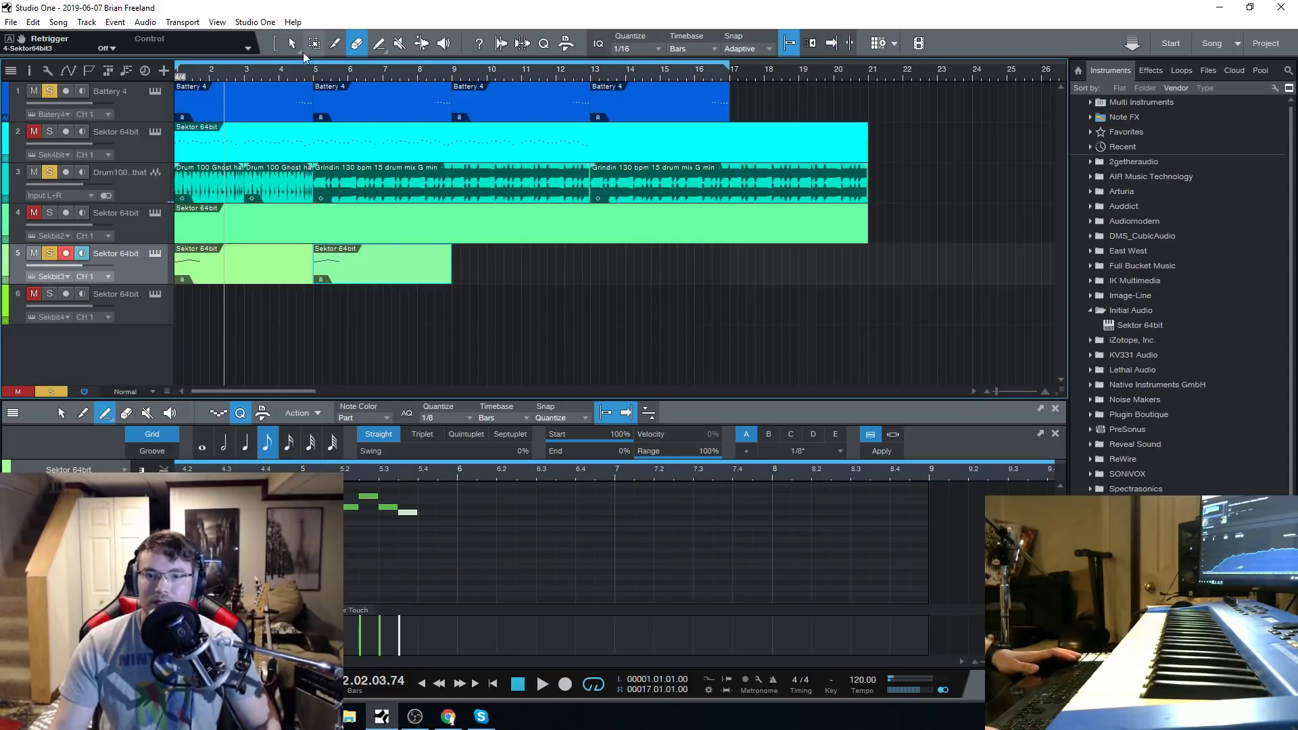
click(280, 81)
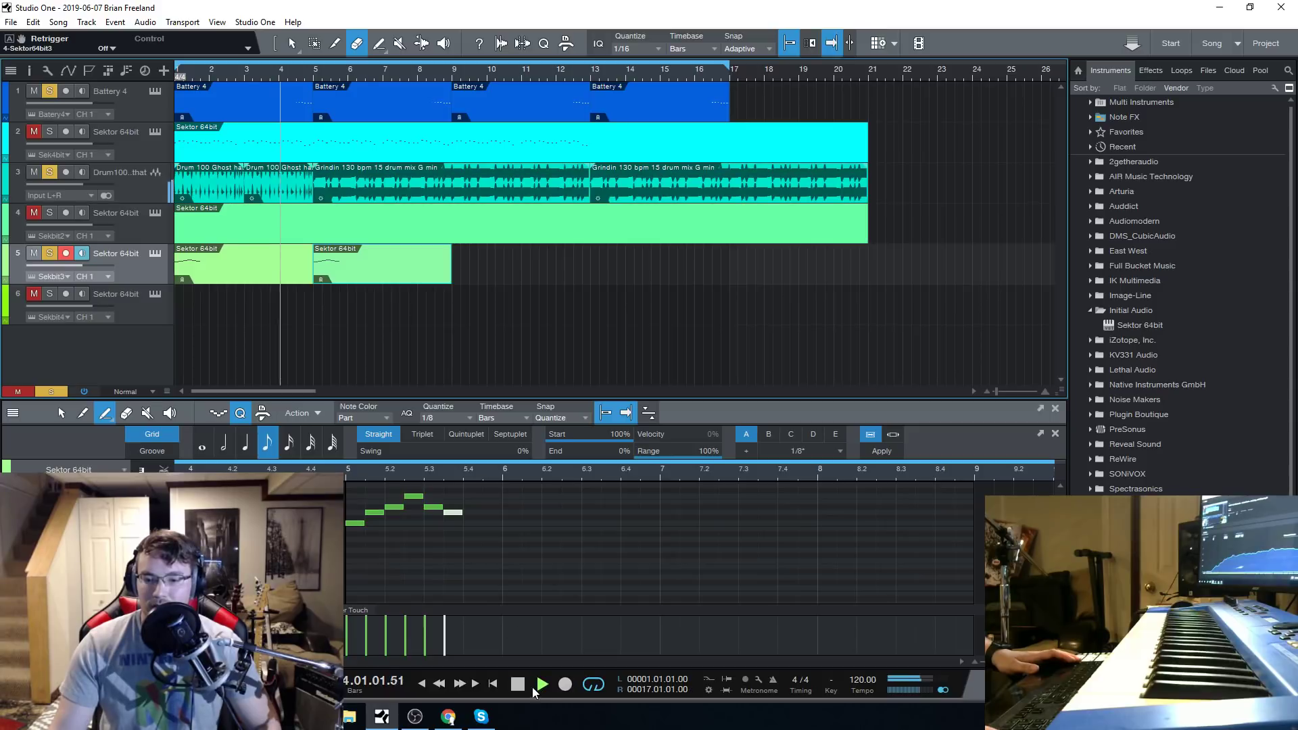
key(space)
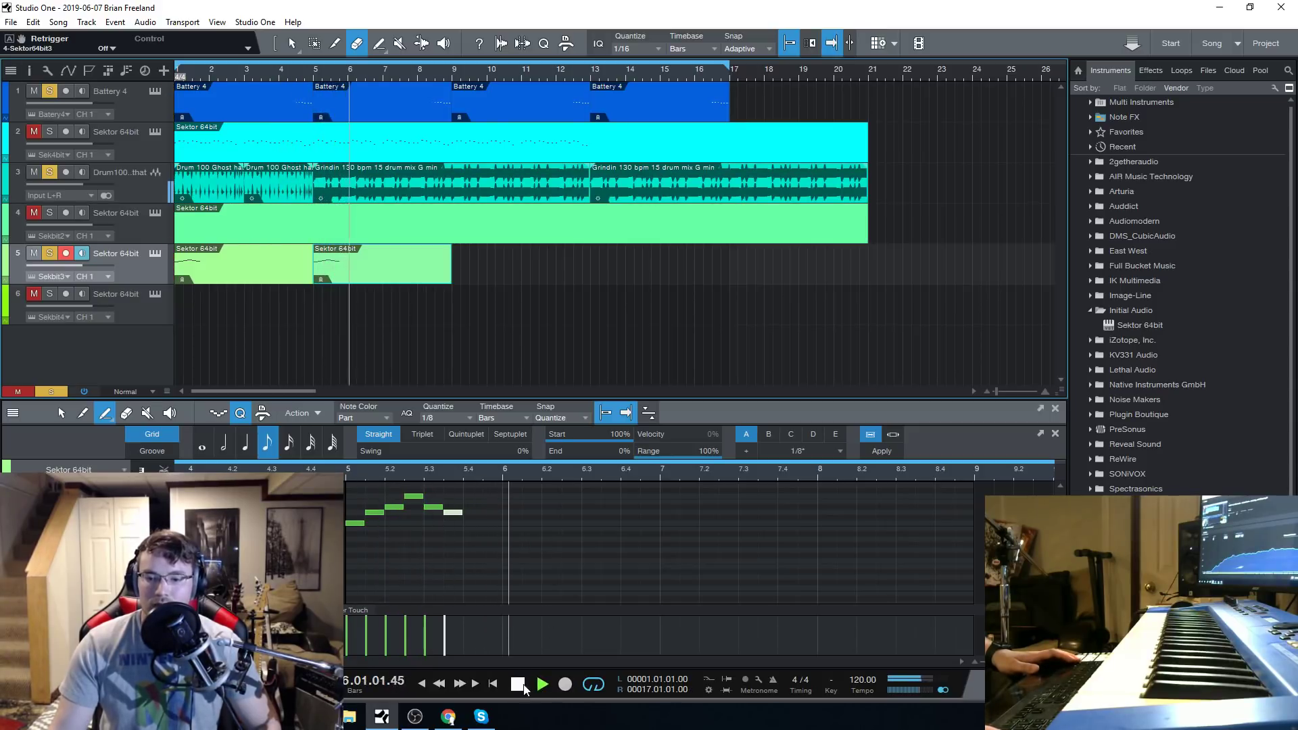
Stop playback and copy the six-note phrase from bar 5 into bars 6, 7 and 8 of the part.
drag(503, 569, 350, 478)
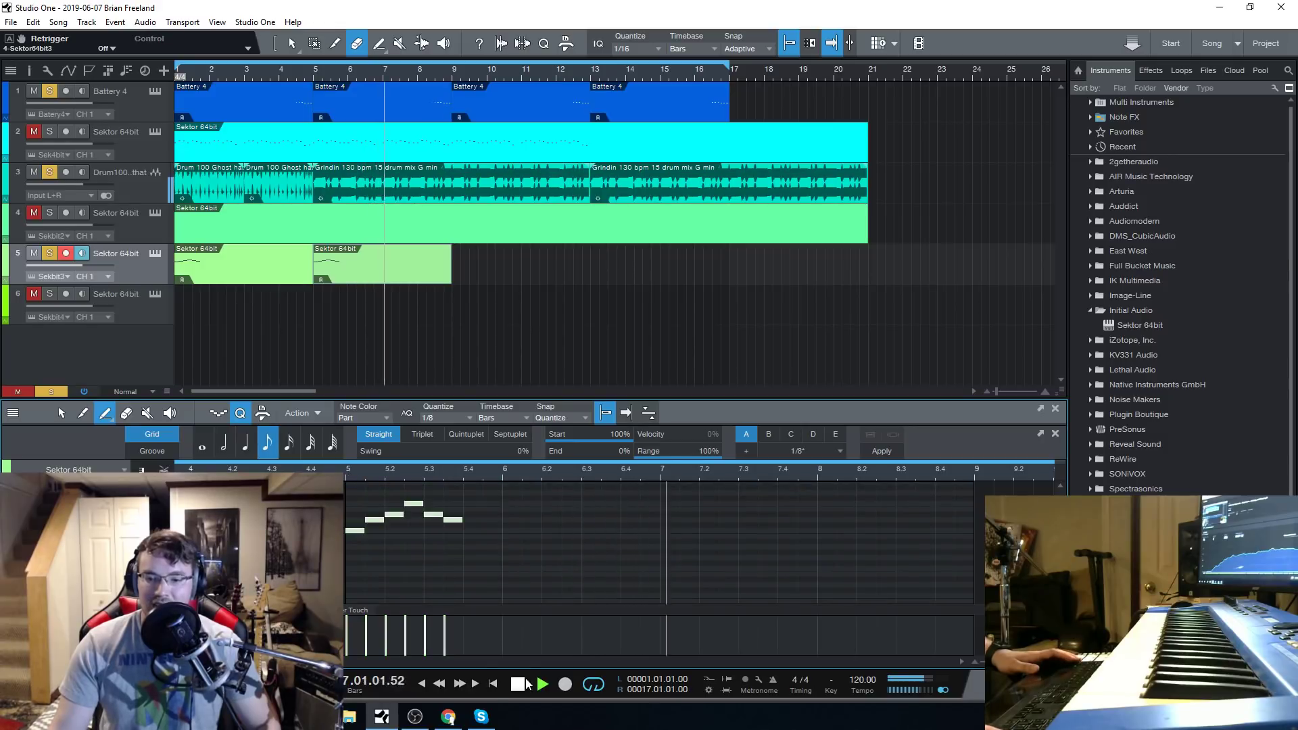
click(517, 684)
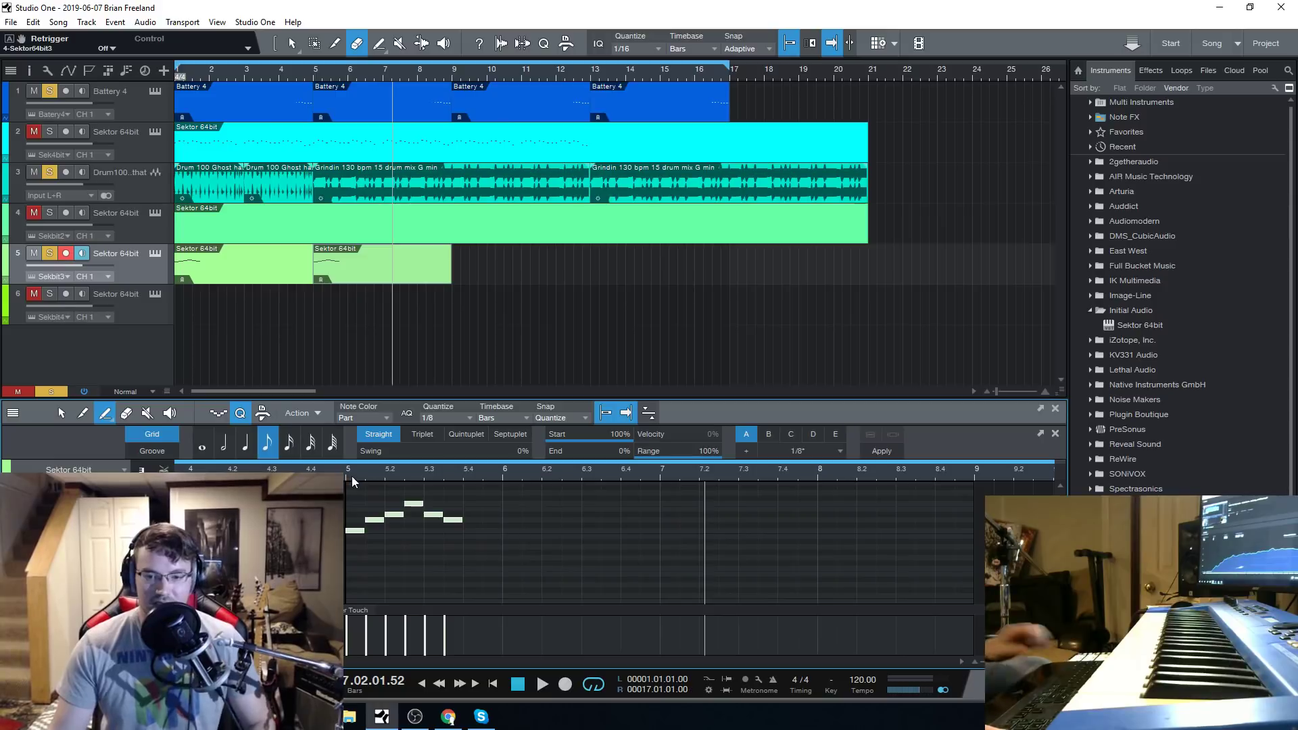
drag(352, 535, 510, 528)
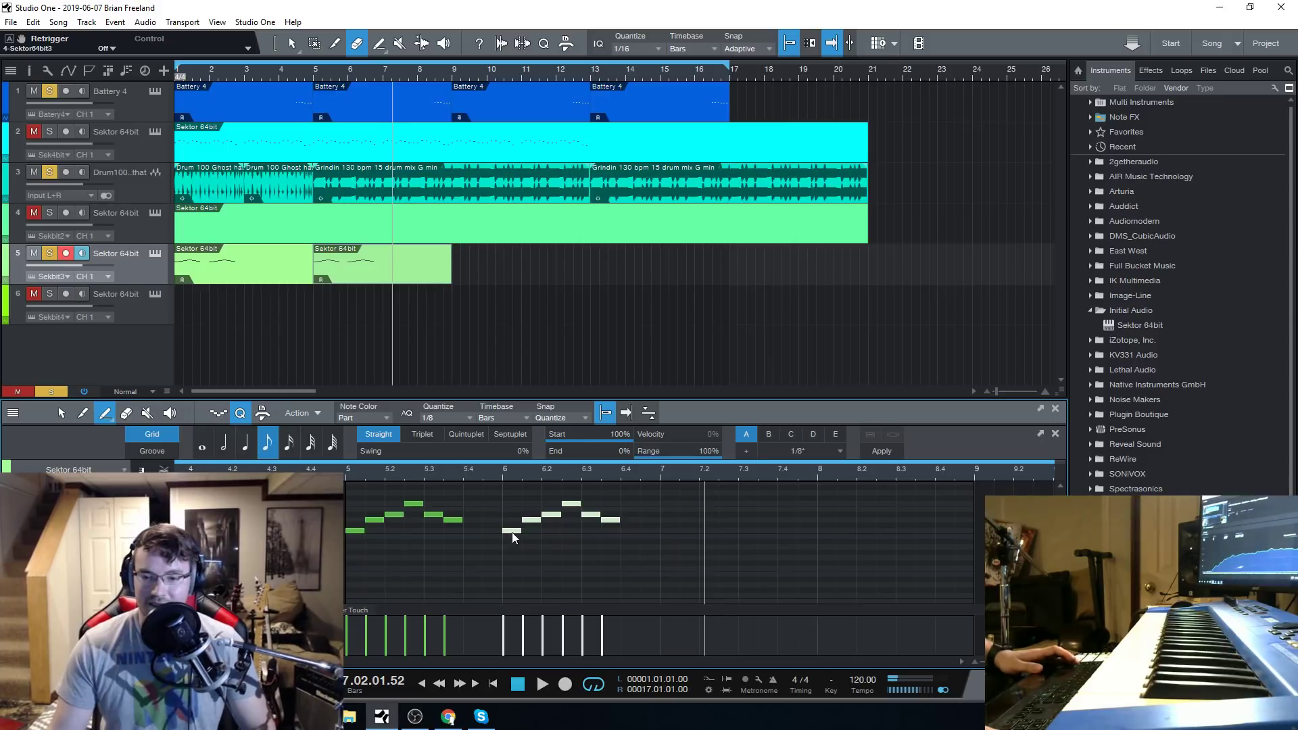
drag(513, 533, 767, 534)
Raise the pitch of the phrases in bars 7 and 8 of the track 5 part and play from bar 5.
scroll(676, 469, down, 3)
drag(852, 566, 672, 484)
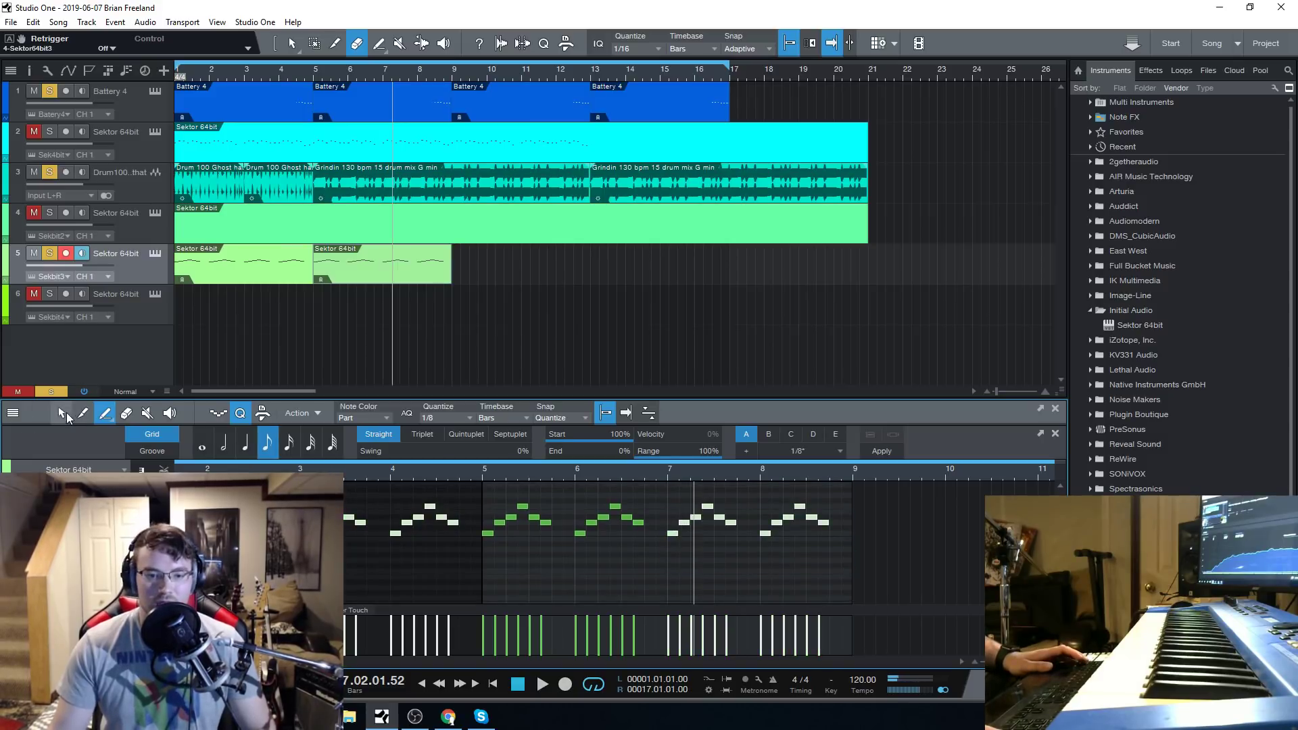
drag(672, 532, 671, 526)
click(484, 474)
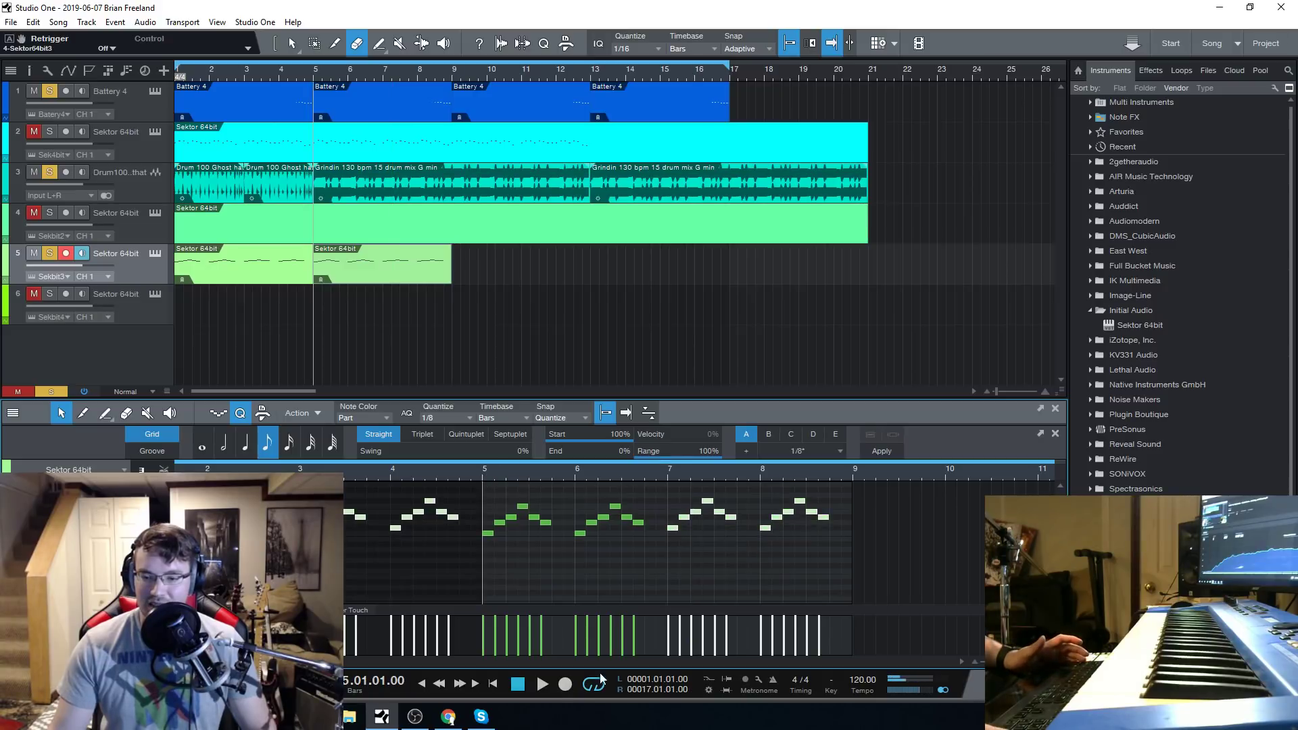
click(688, 578)
click(542, 684)
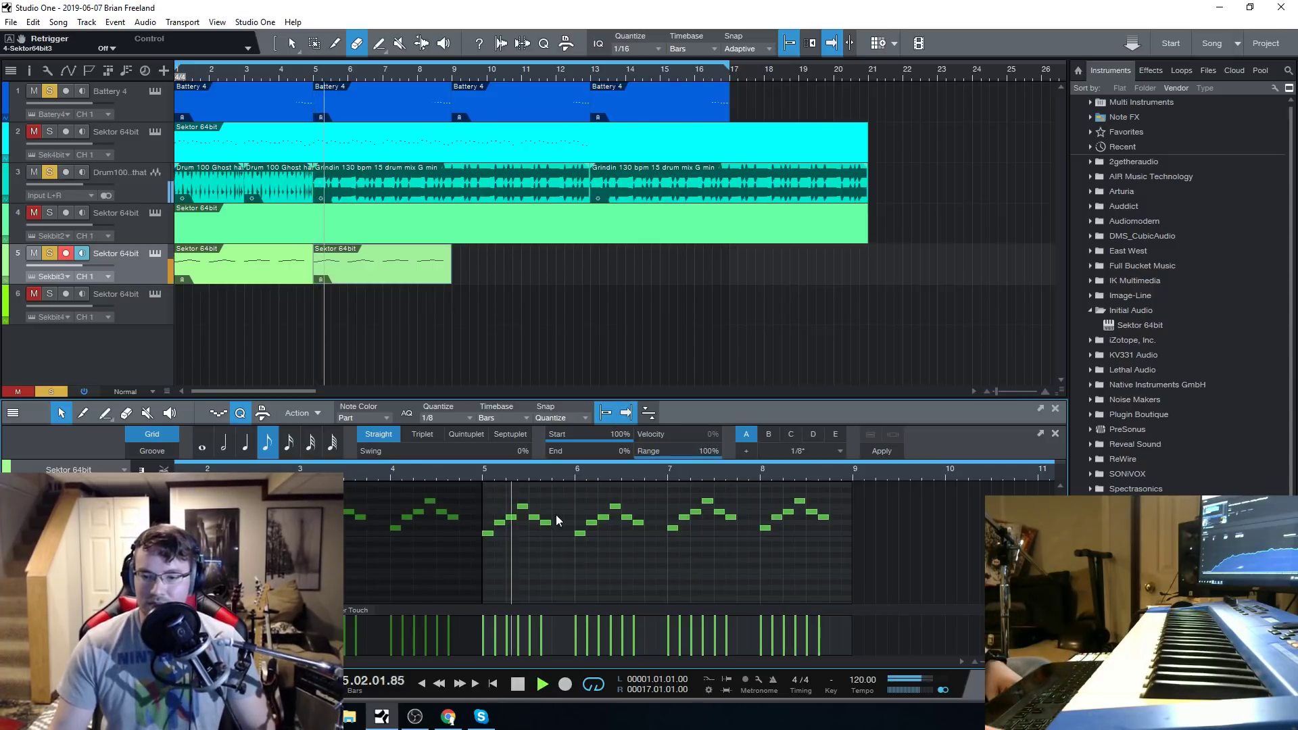
Set the loop range to bars 5 through 9 and restart playback from bar 5.
click(156, 255)
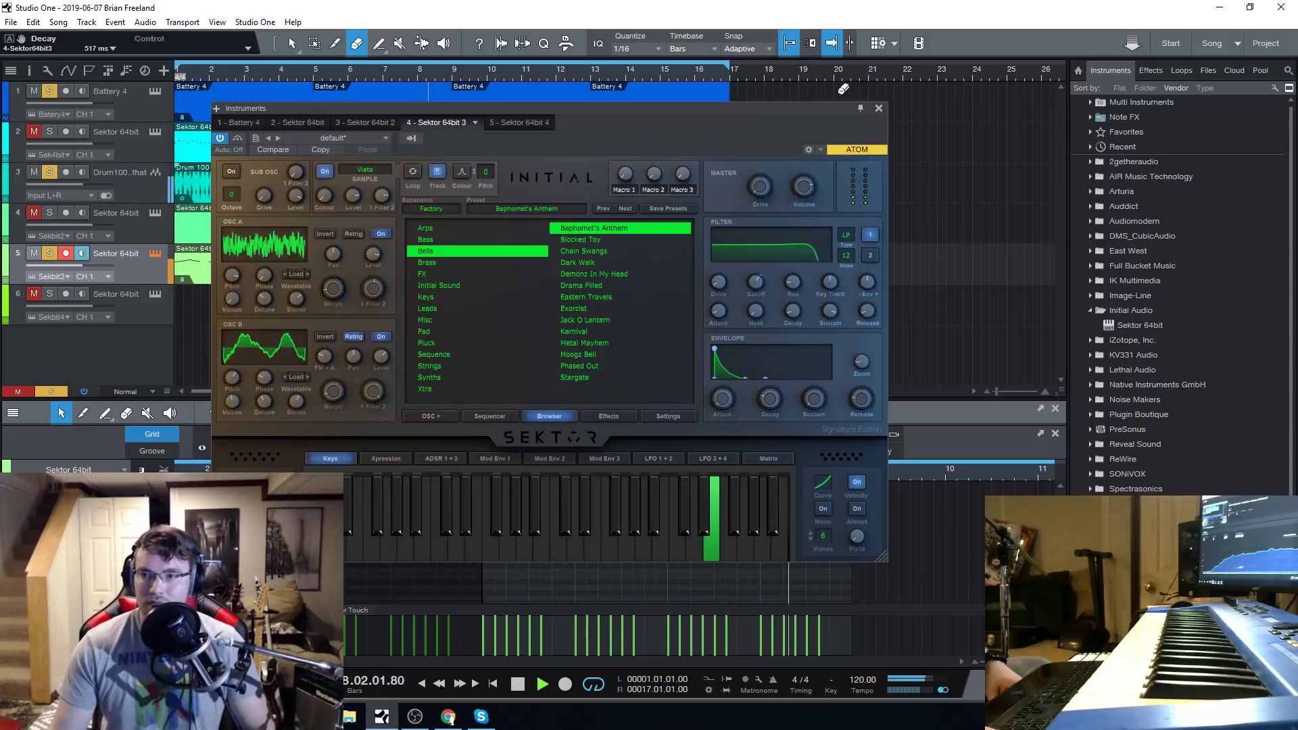
click(842, 103)
drag(728, 66, 451, 66)
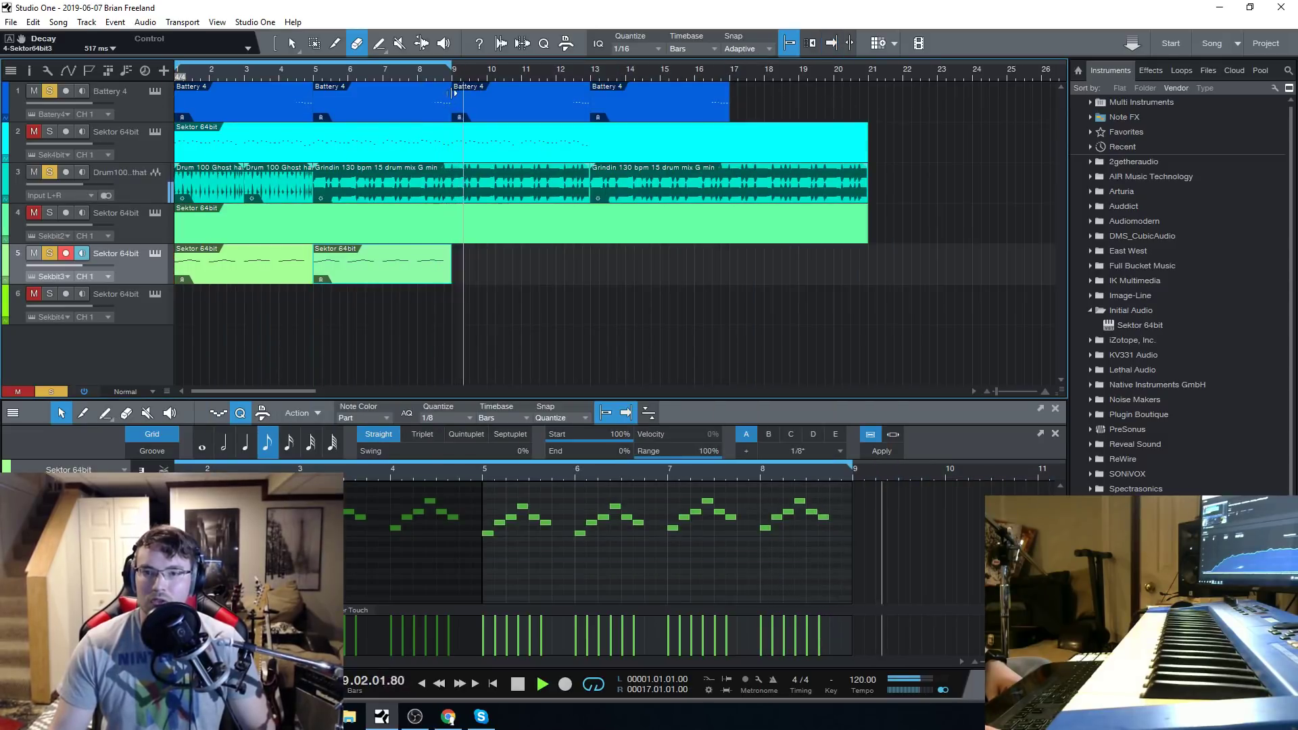
drag(174, 66, 315, 66)
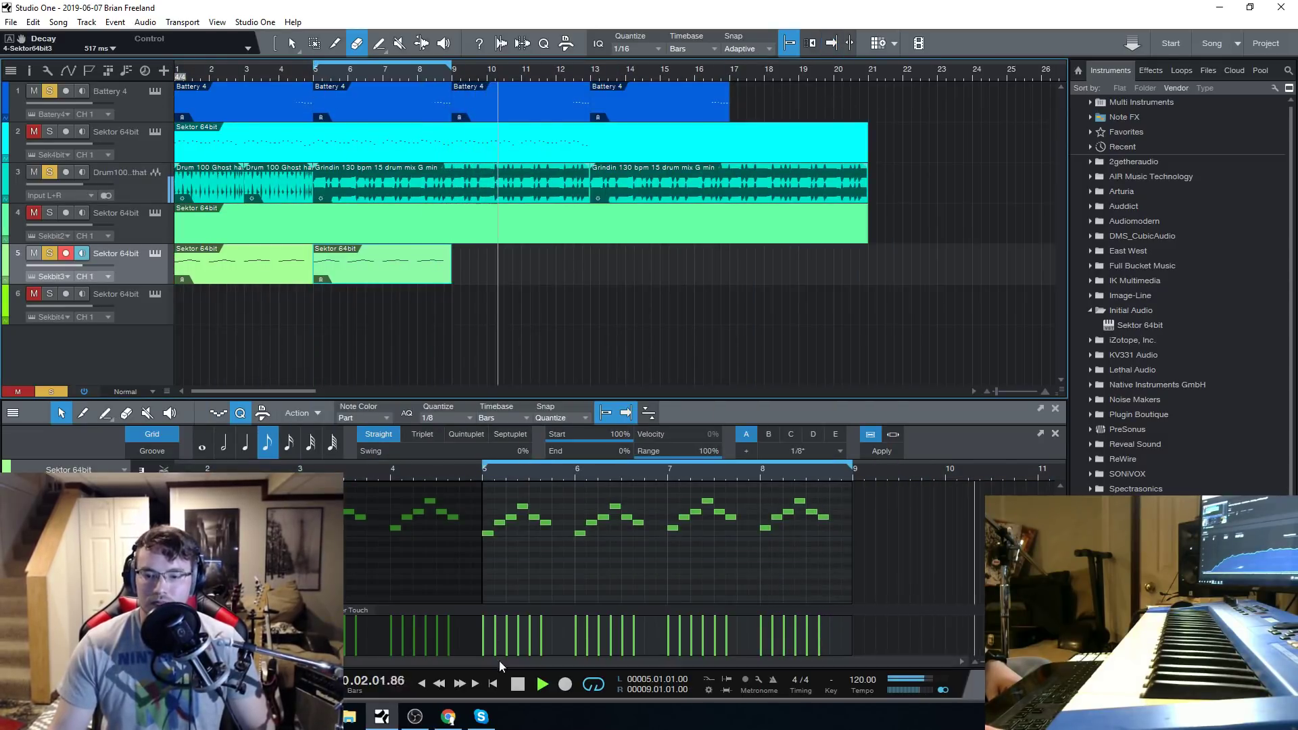
click(518, 684)
click(519, 689)
click(542, 684)
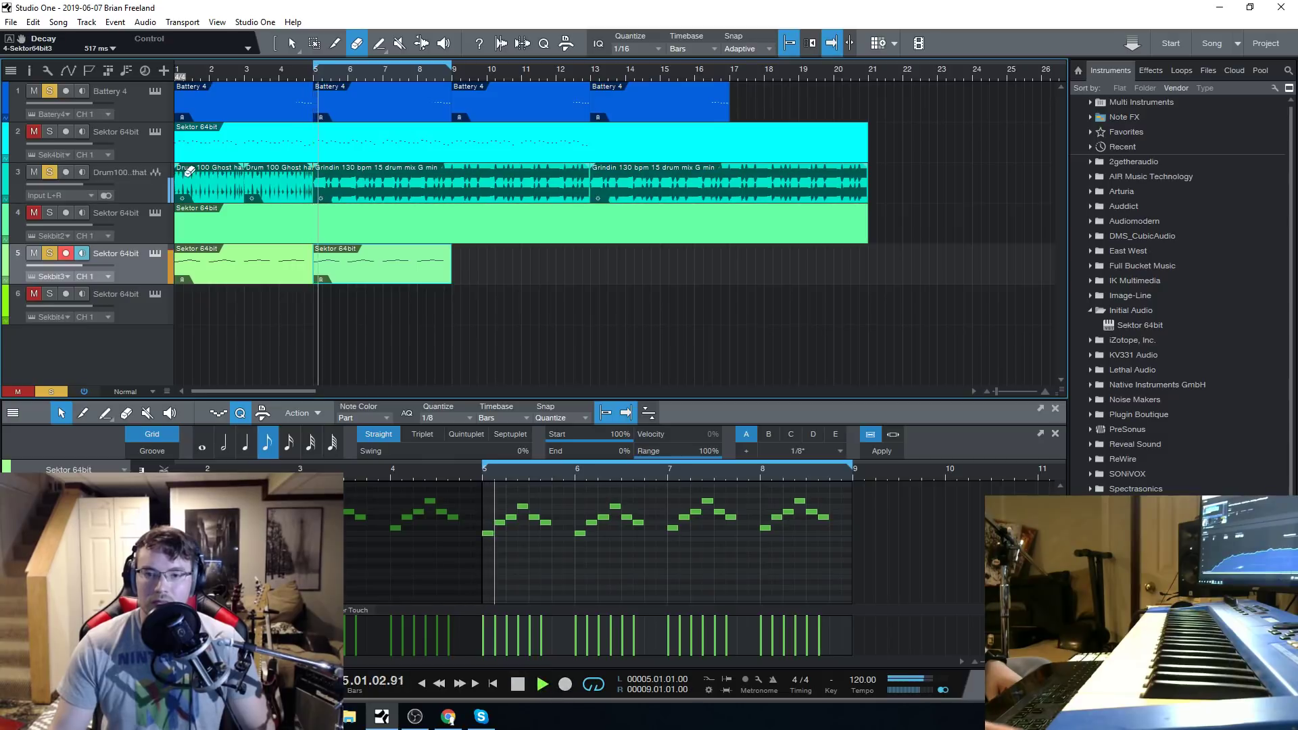
Load the Blocked Toy bell preset in track 5's Sektor and audition it with playback.
click(155, 255)
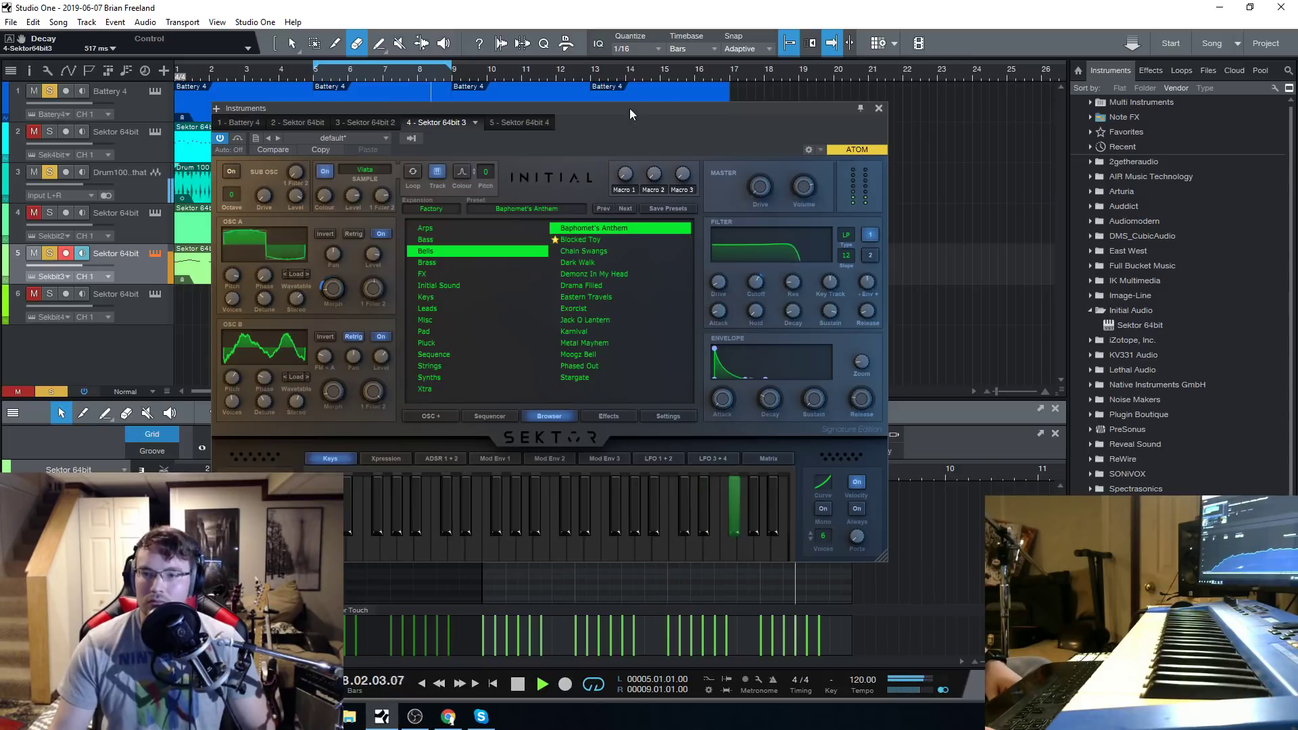
click(524, 683)
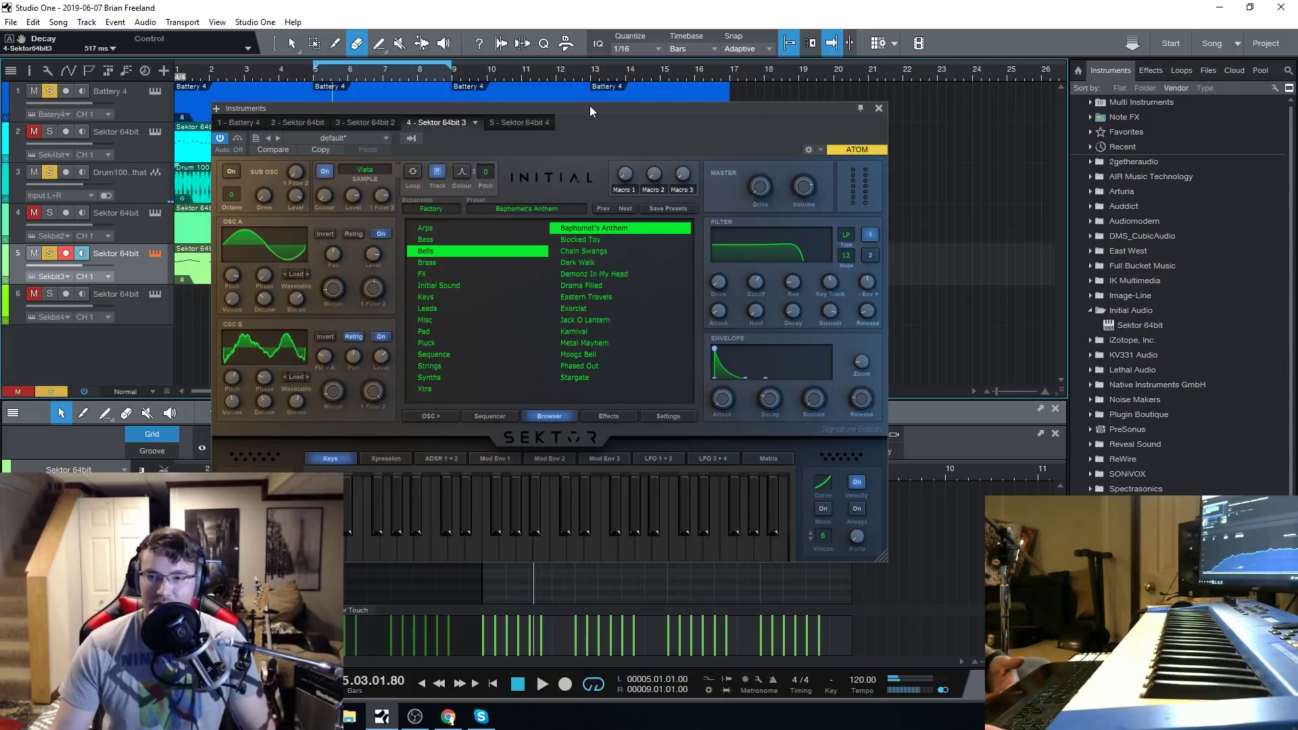
drag(589, 106, 571, 92)
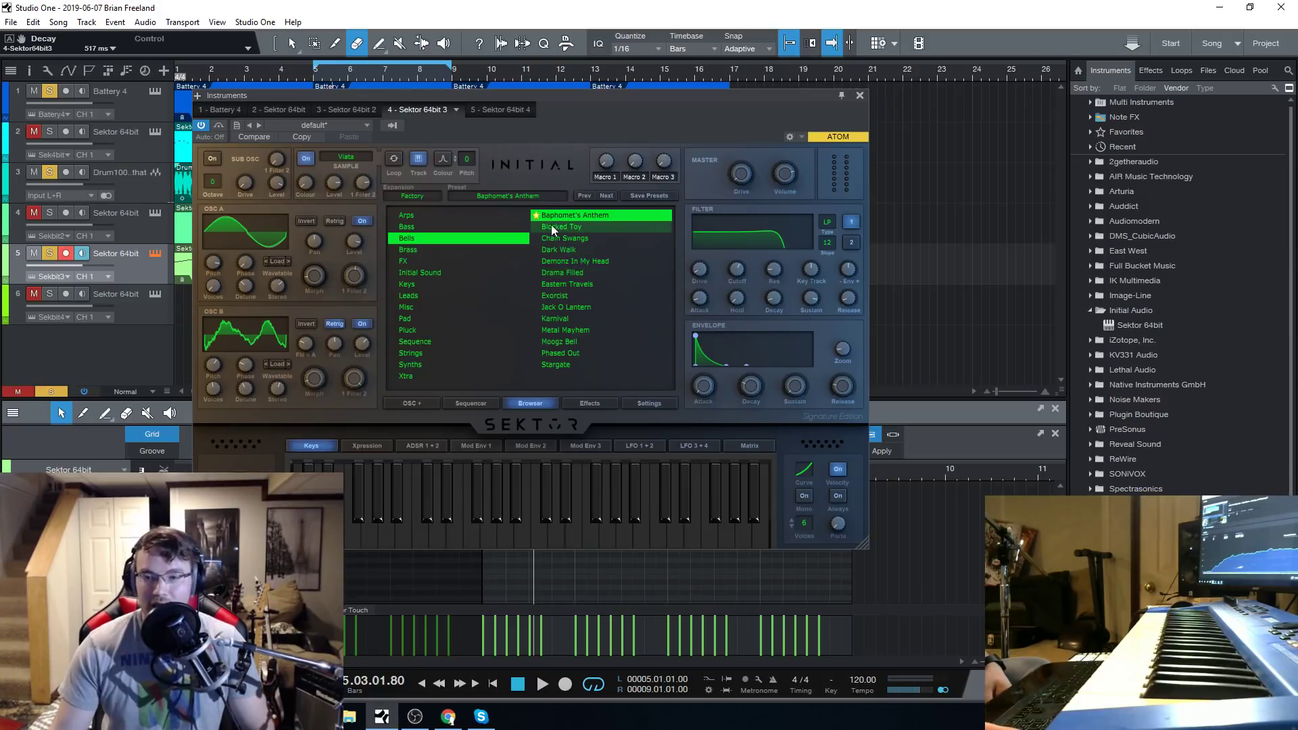
click(561, 228)
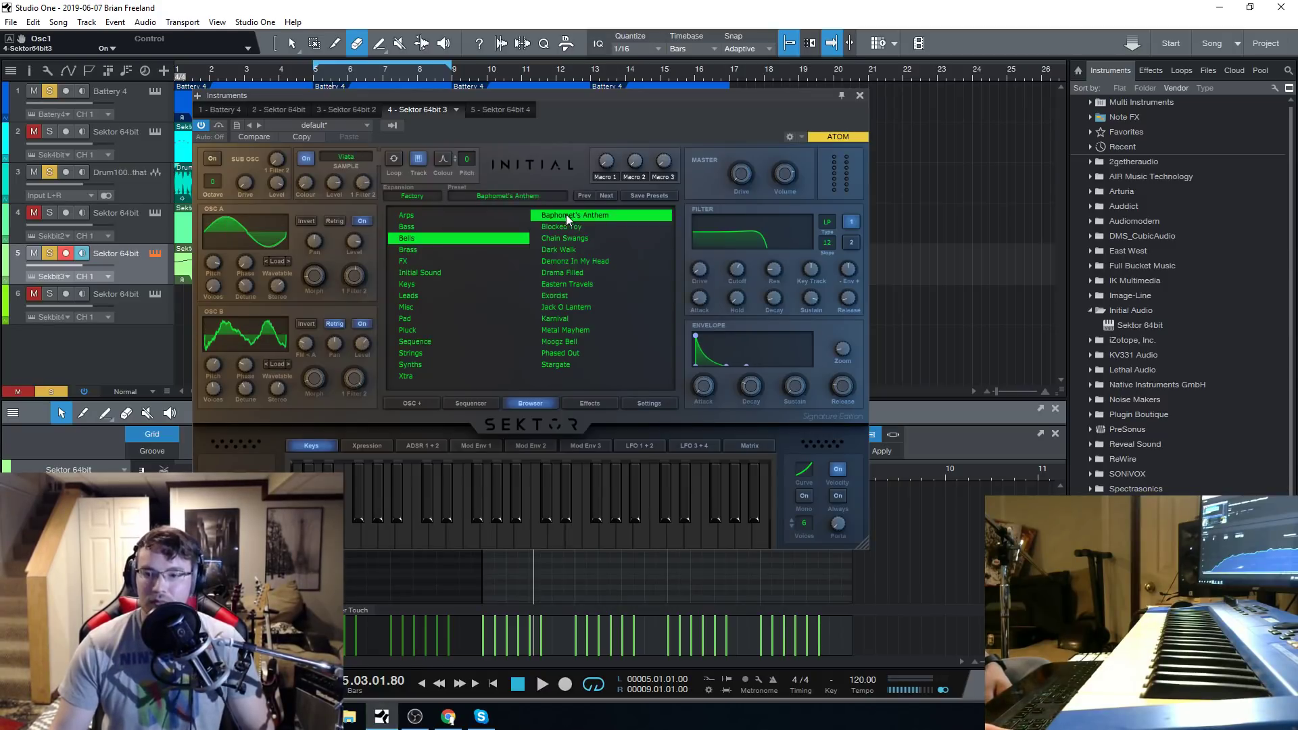
click(540, 687)
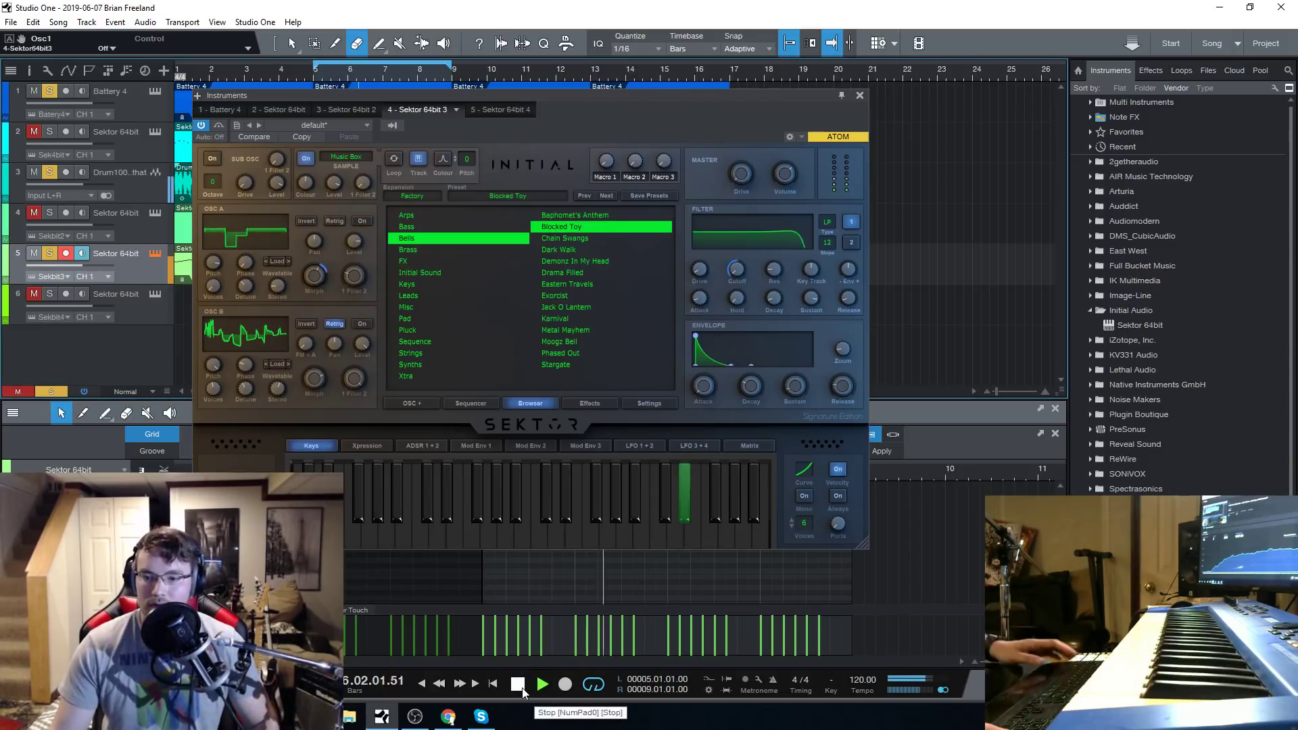
click(517, 684)
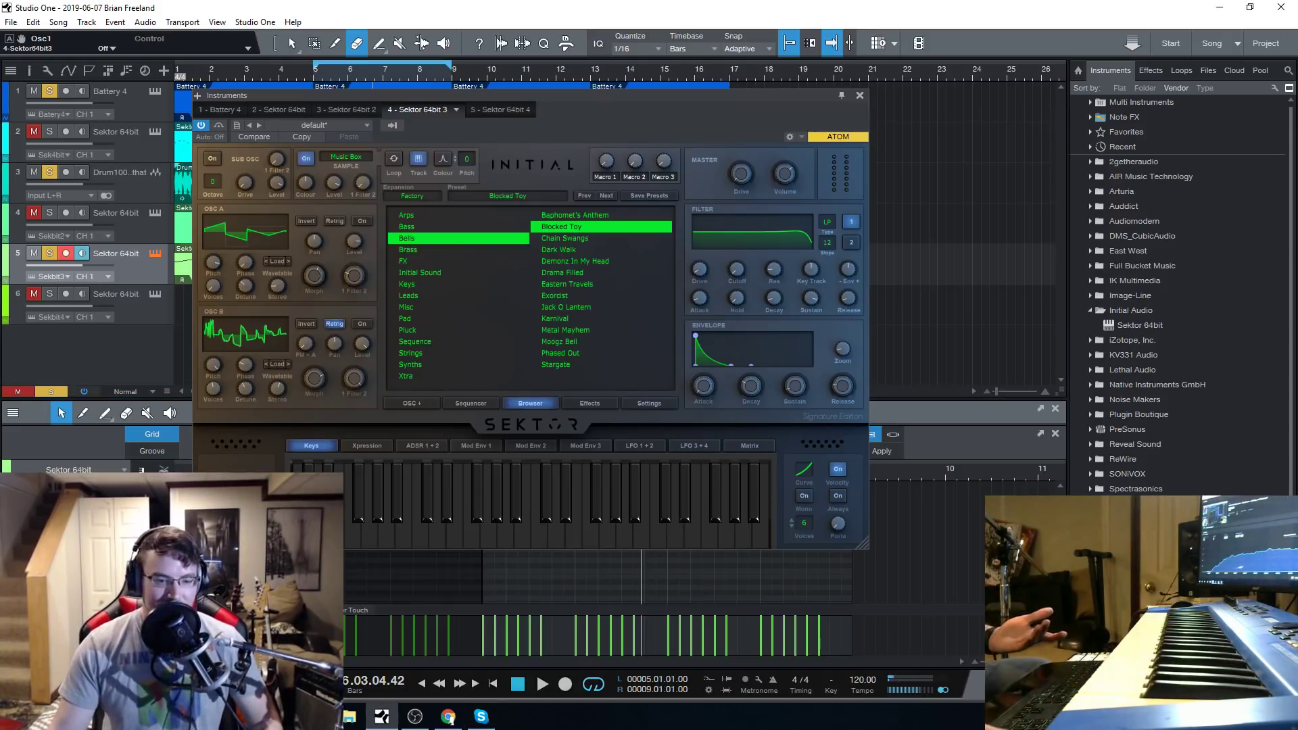
Close the instrument, select track 3 and look through the Trap drum loops for the Grindin 130 bpm drum mix.
click(860, 96)
click(124, 192)
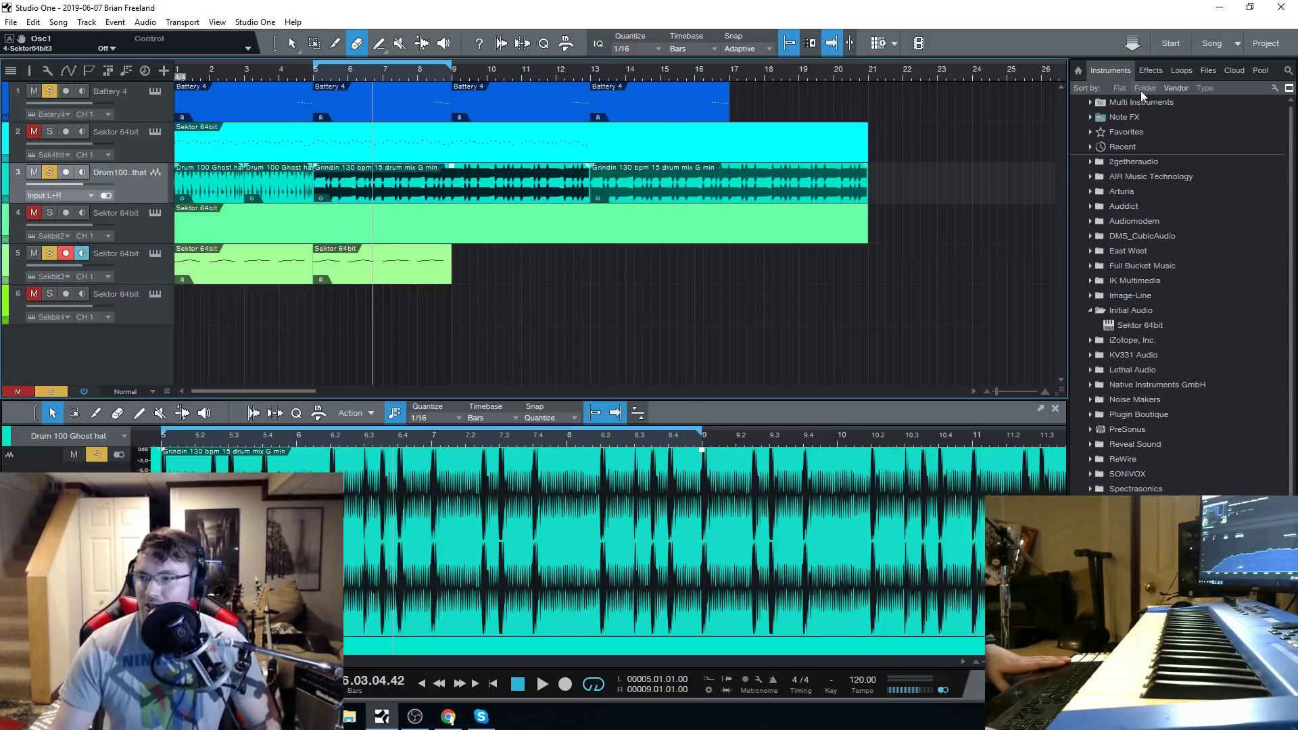
click(1183, 69)
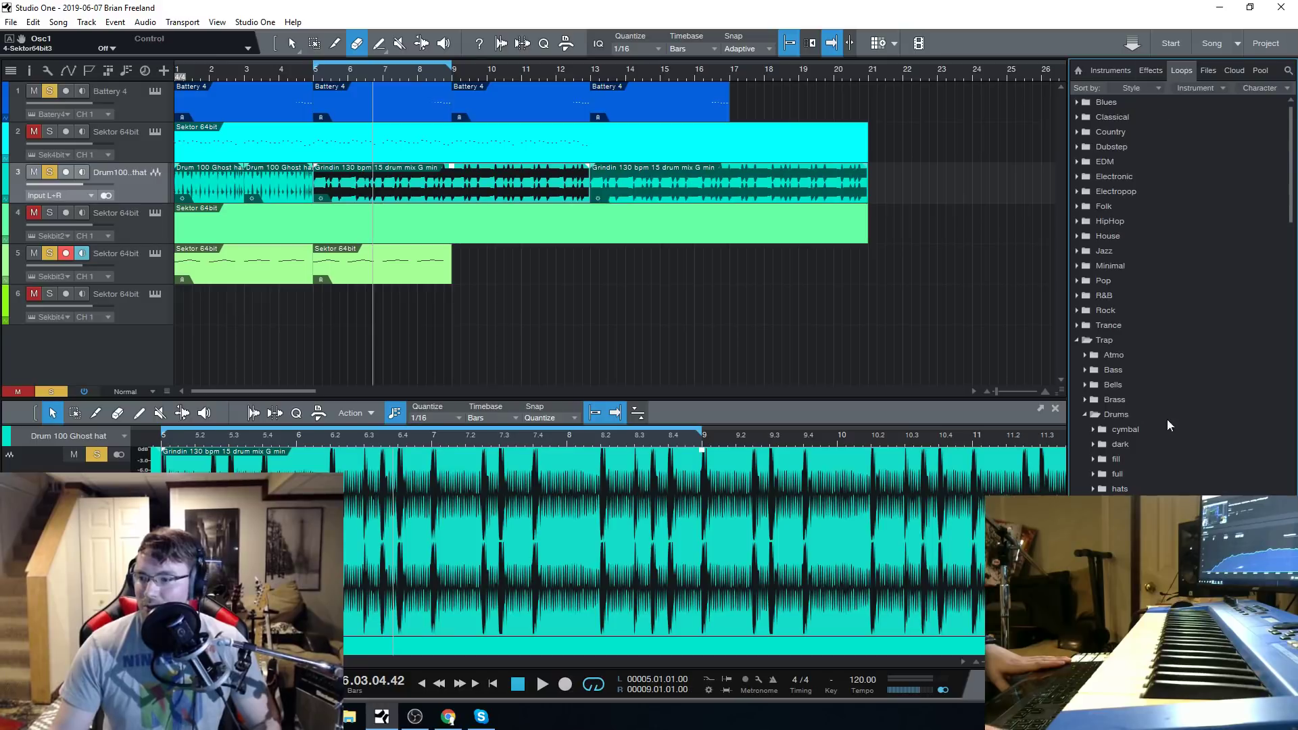
scroll(1187, 429, down, 7)
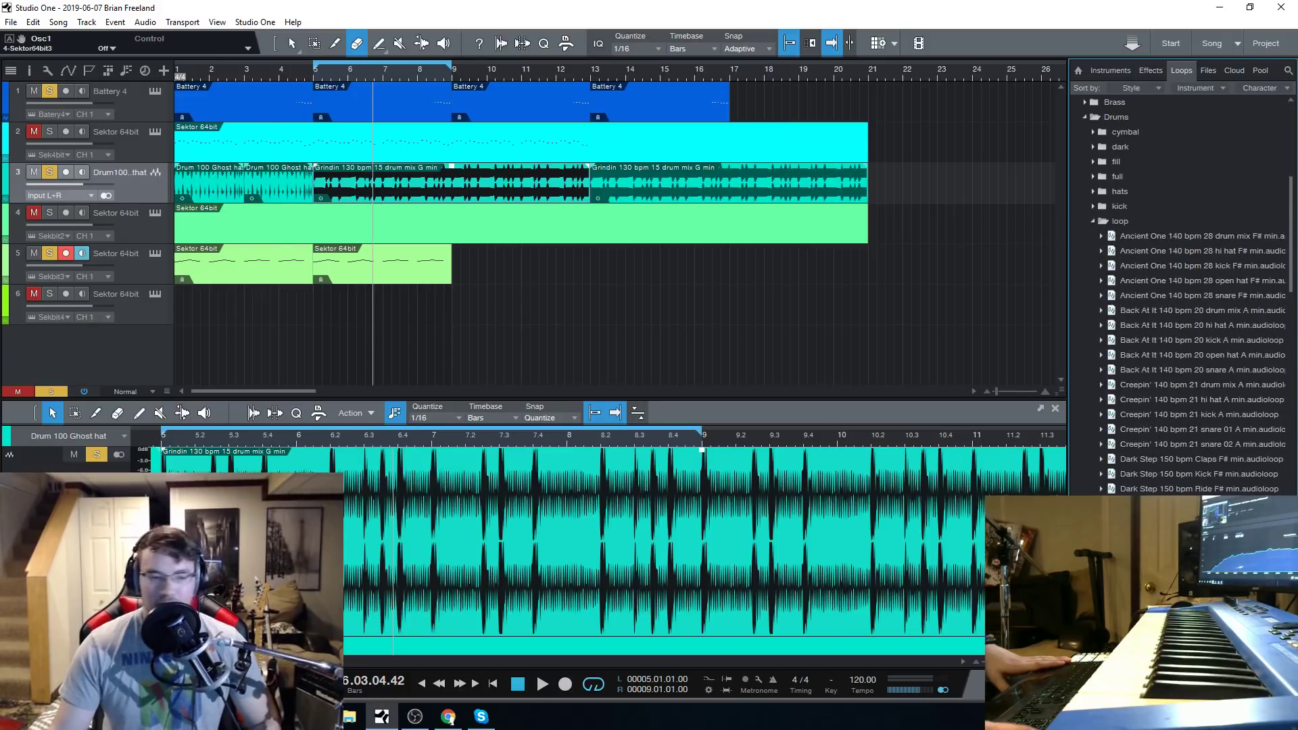
click(415, 716)
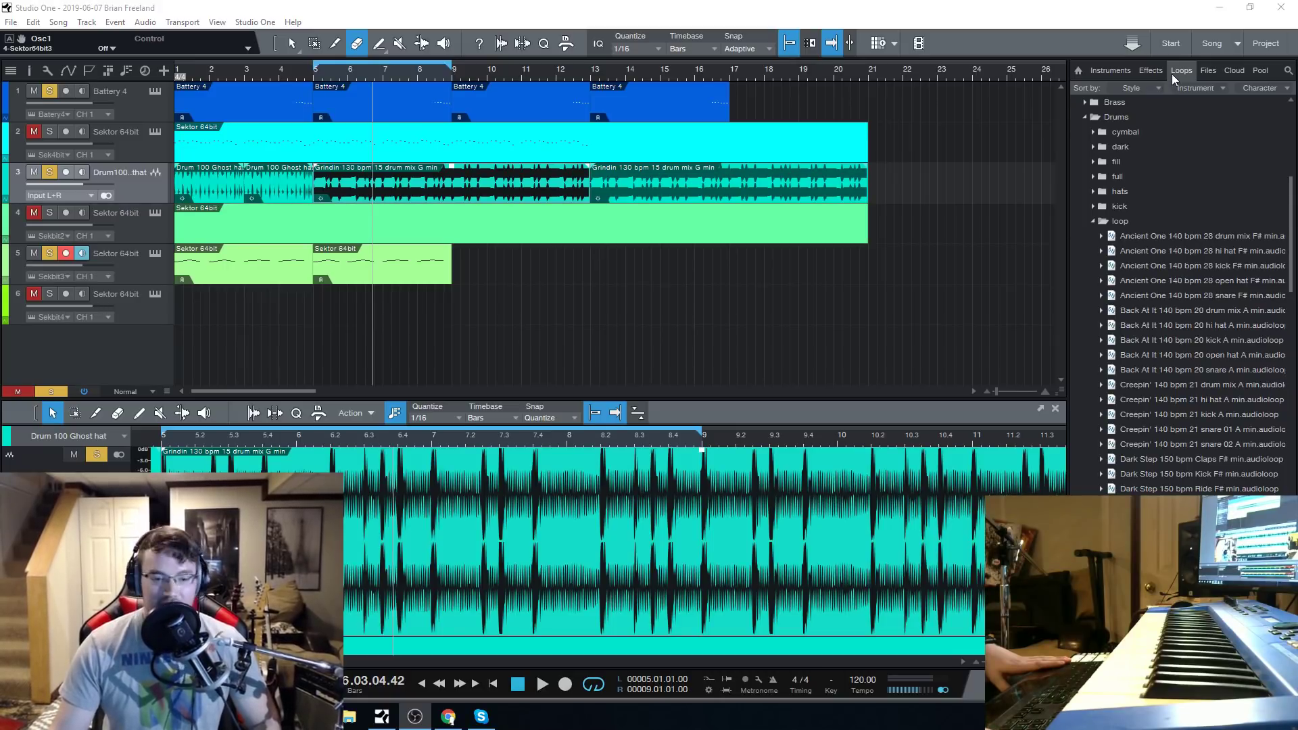
scroll(1250, 406, down, 5)
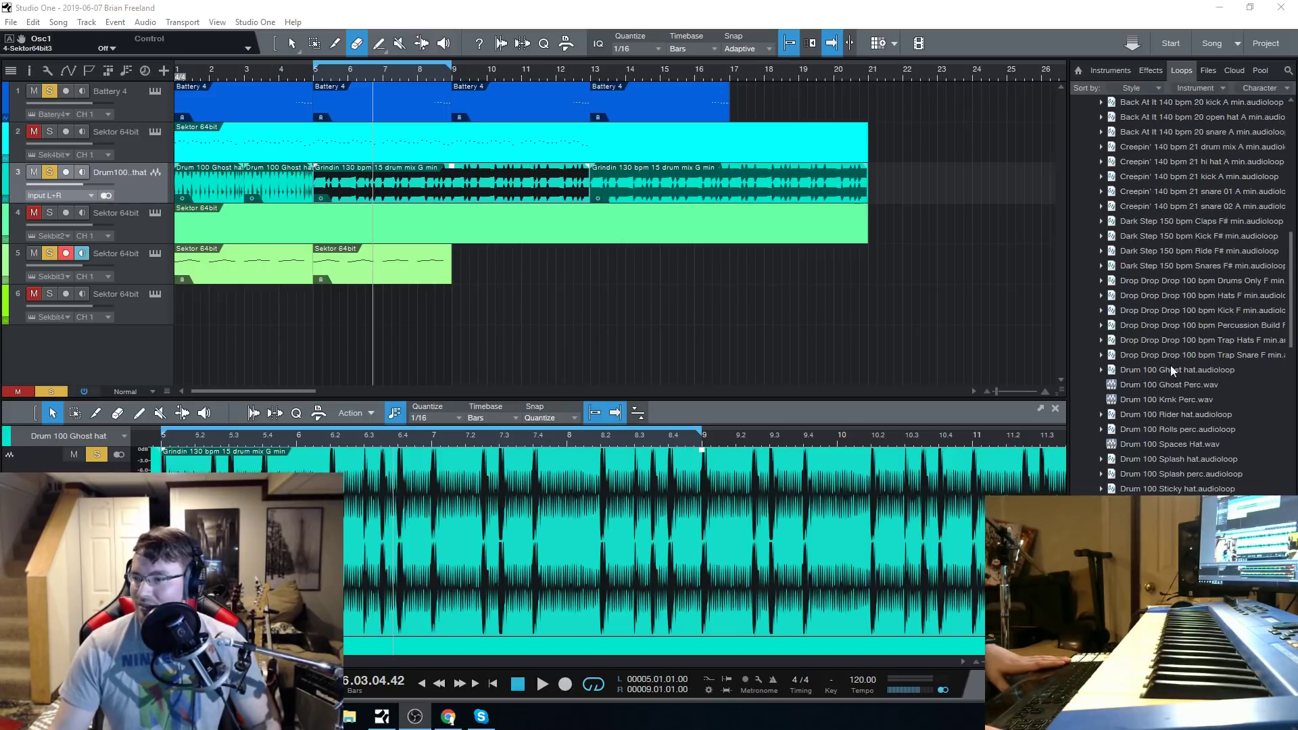
scroll(1165, 334, down, 3)
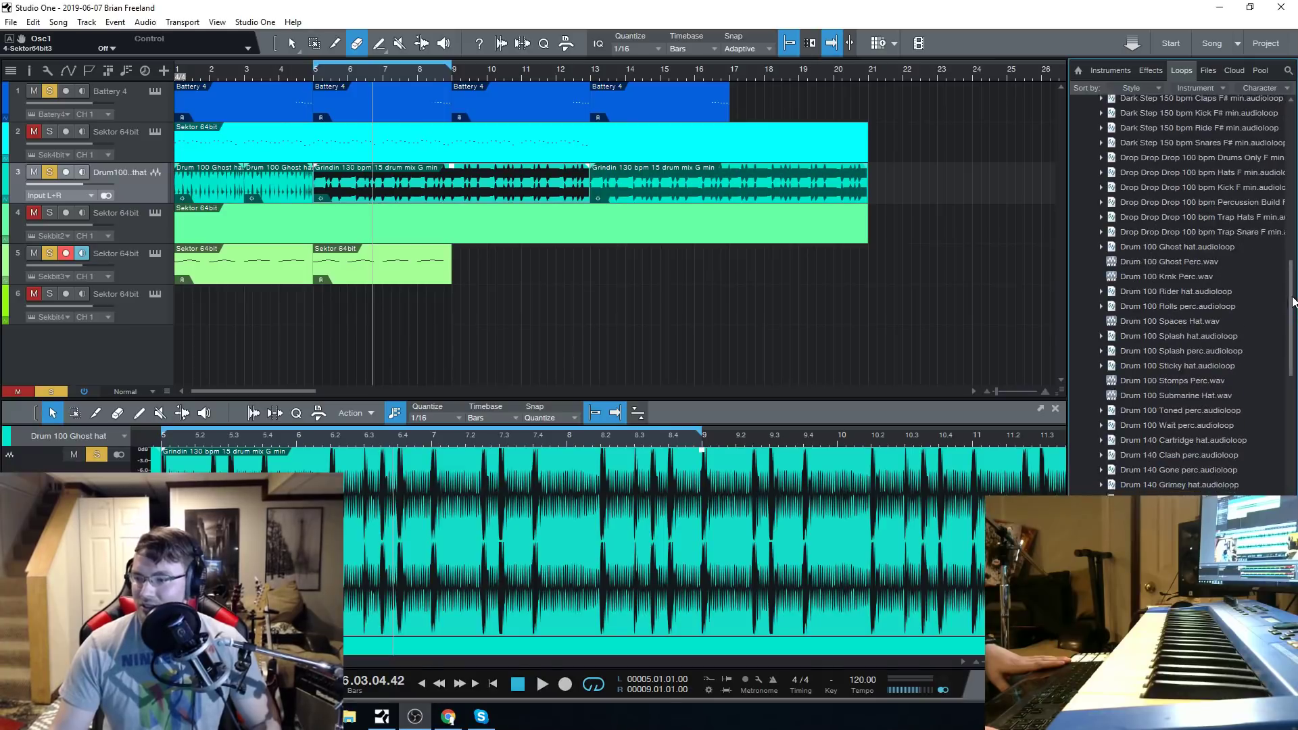
drag(1292, 302, 1292, 341)
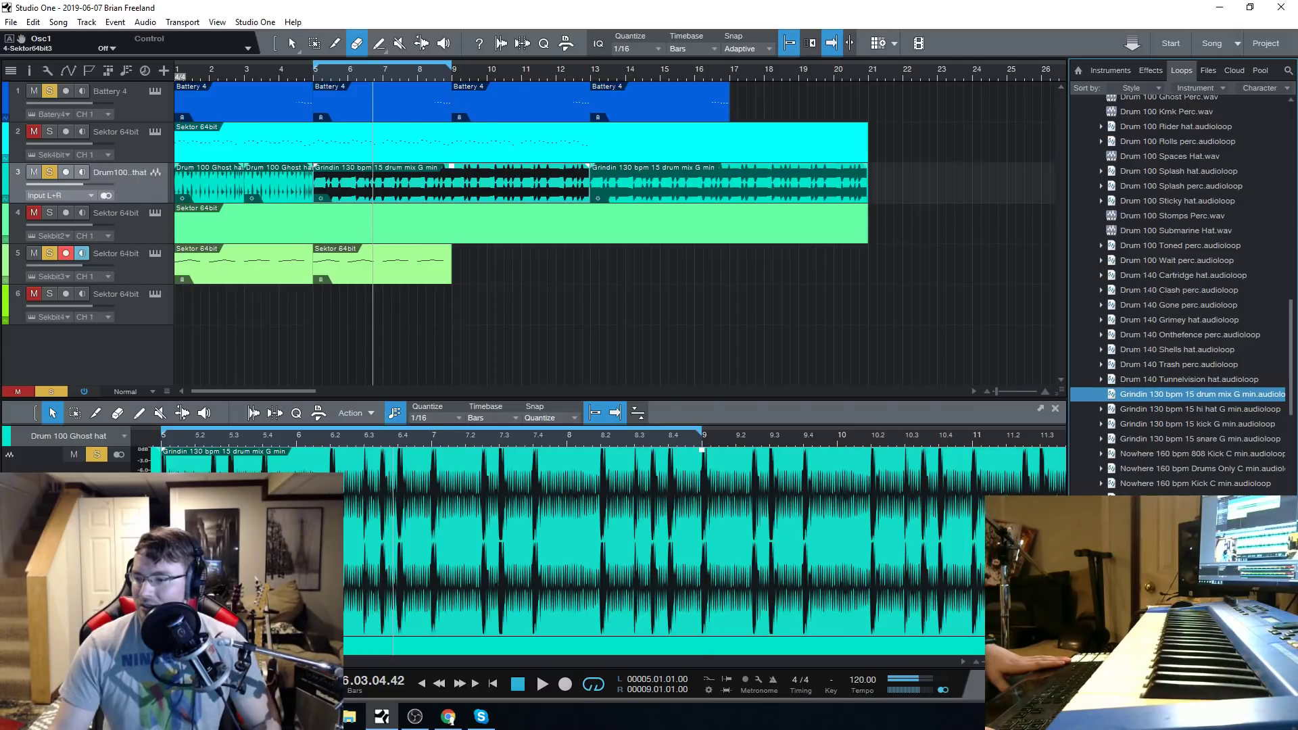
Play the song from bar 1, load the Chain Swangs bell preset on track 5, and stop playback after listening.
click(518, 684)
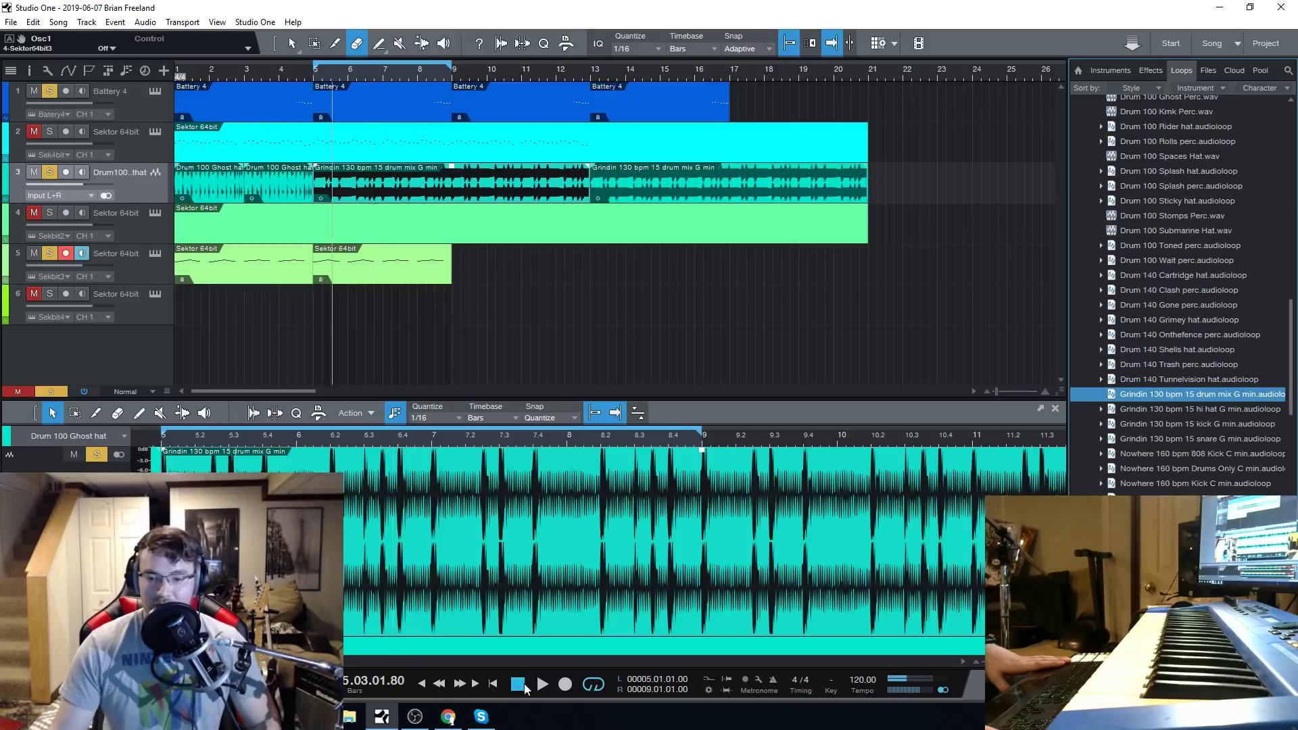
click(517, 684)
click(542, 684)
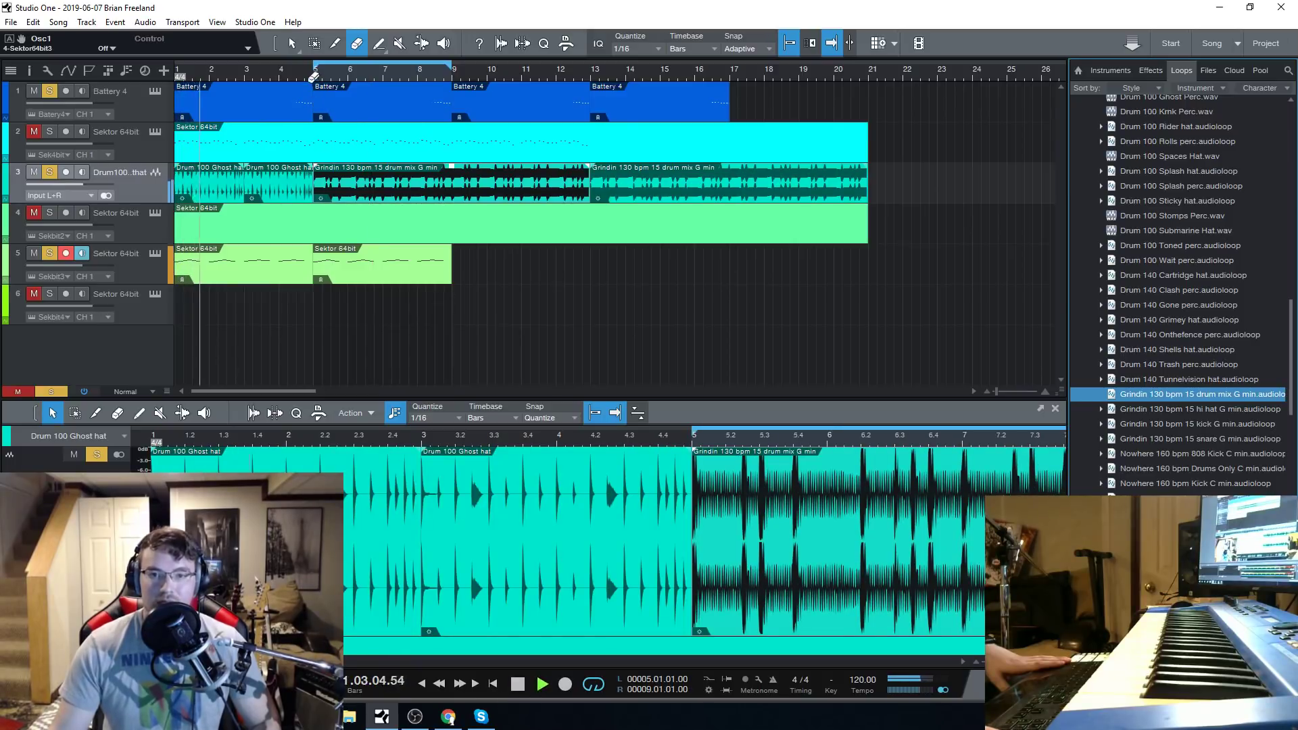
scroll(293, 77, down, 5)
scroll(200, 73, up, 2)
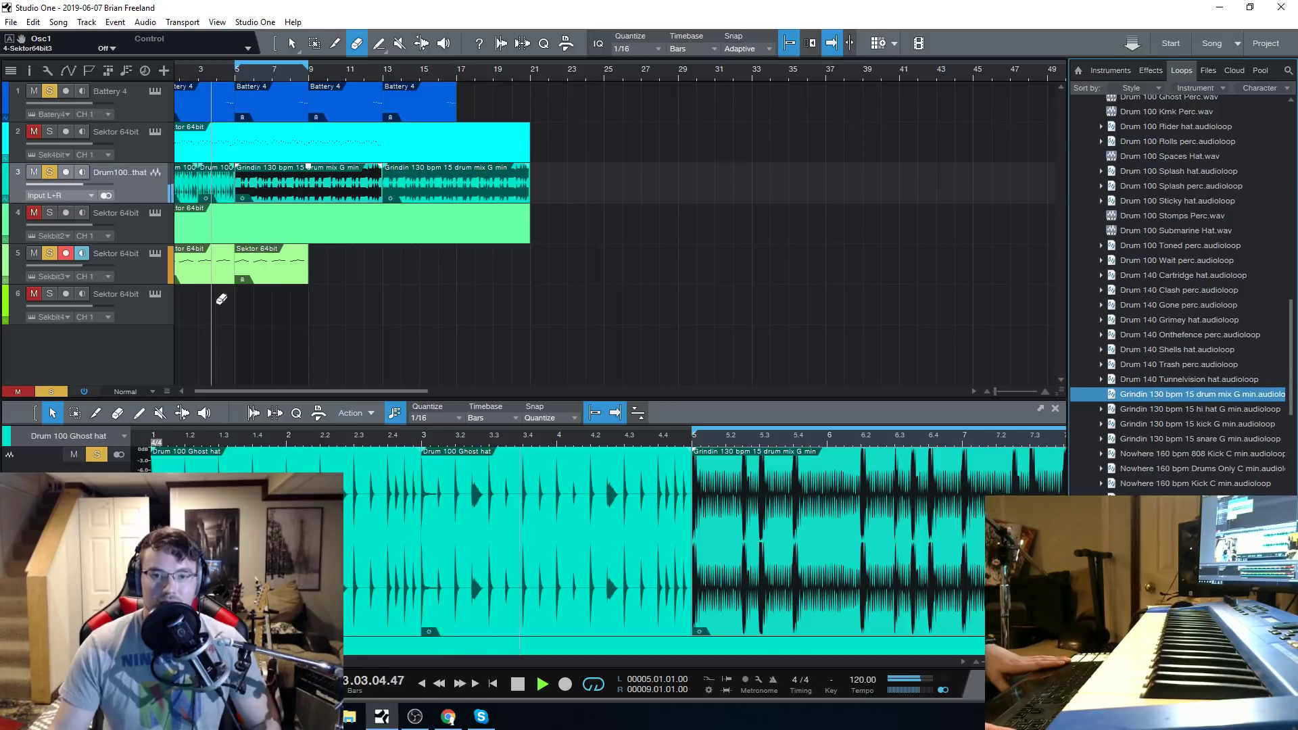
click(153, 257)
click(154, 255)
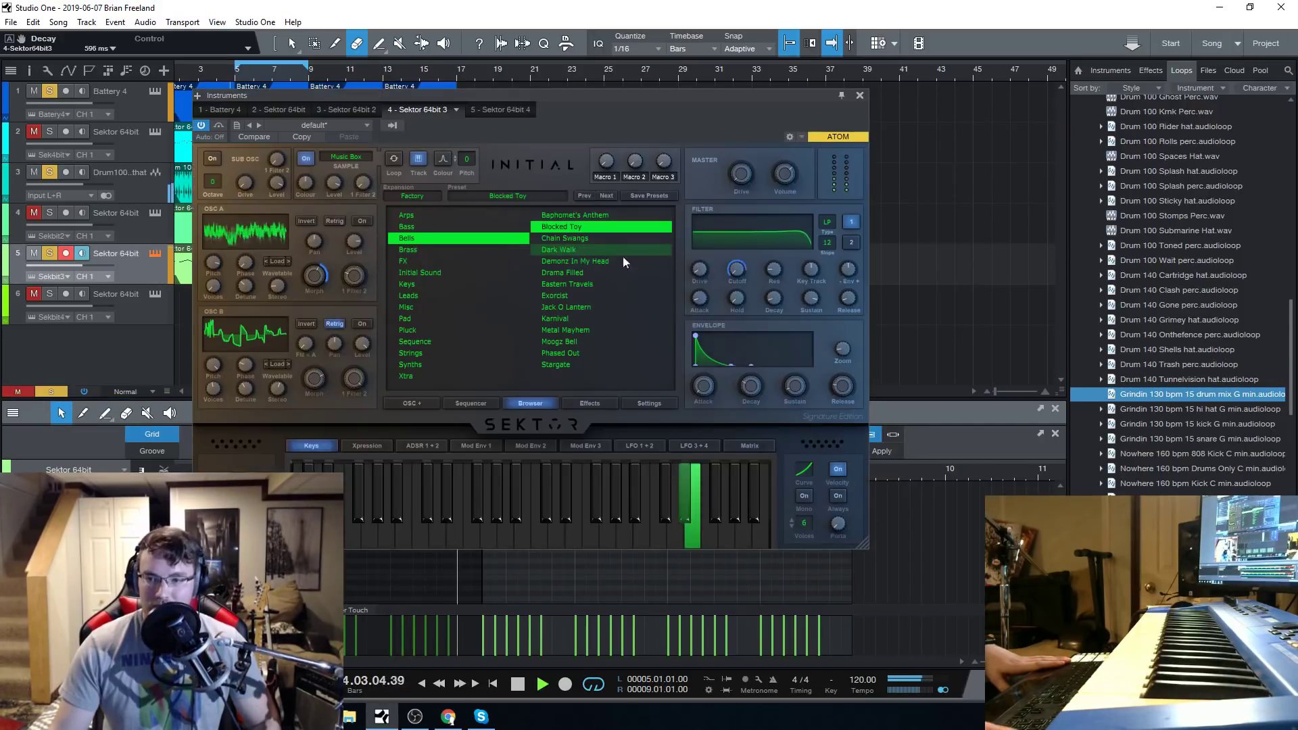
click(571, 239)
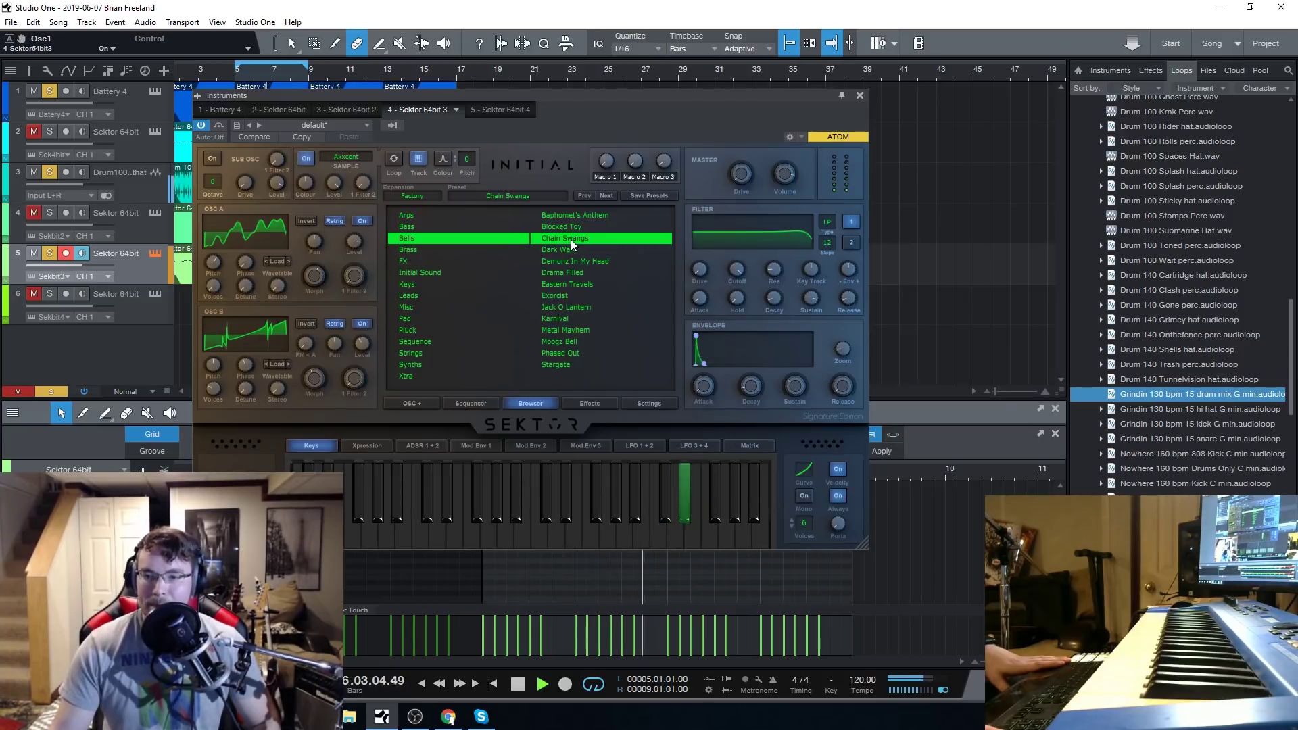
click(518, 685)
drag(545, 92, 538, 81)
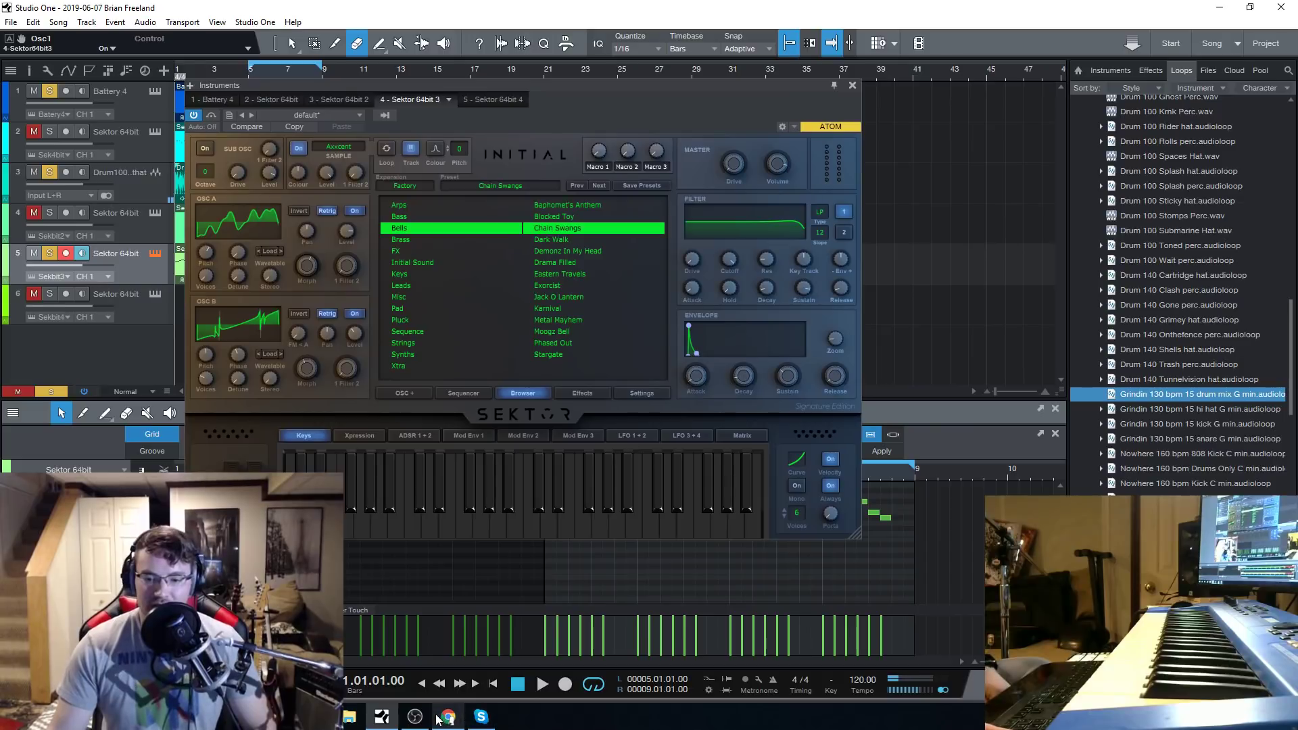
Load the Dark Walk bell preset on track 5 and audition it with playback from bar 1.
click(448, 723)
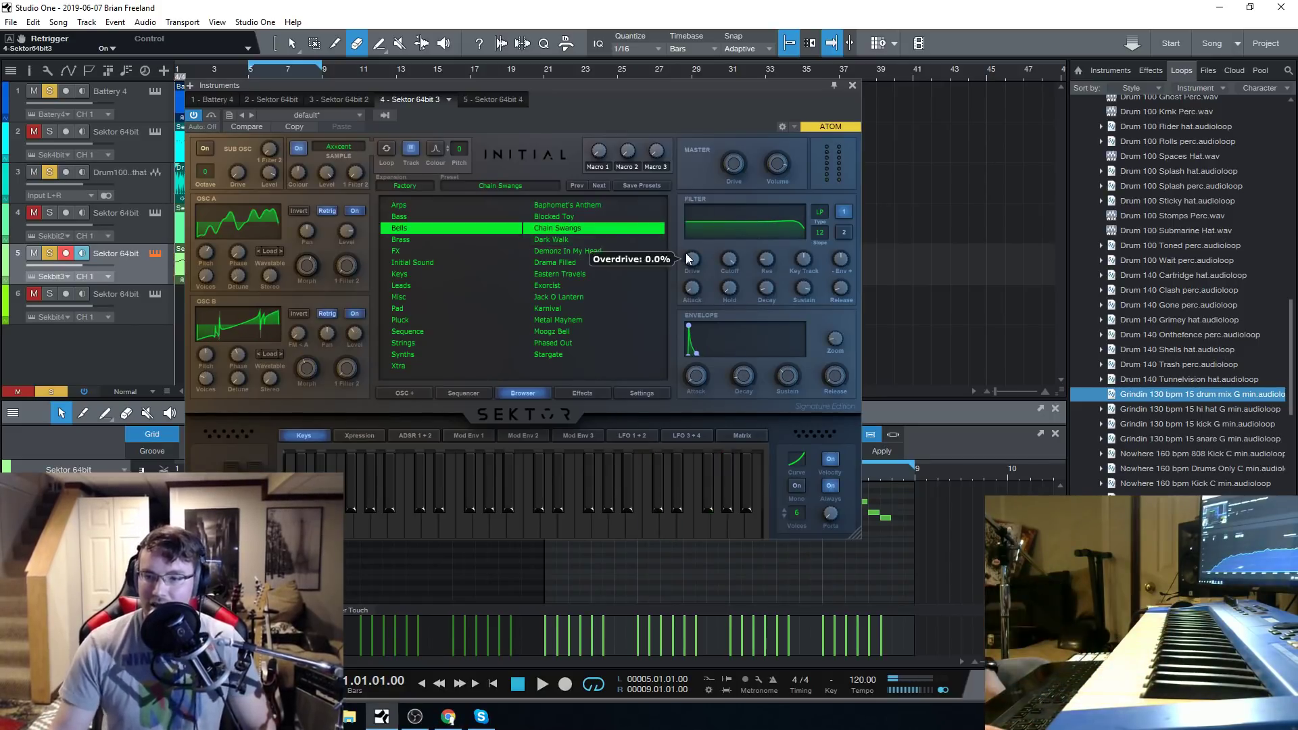
click(590, 239)
click(539, 685)
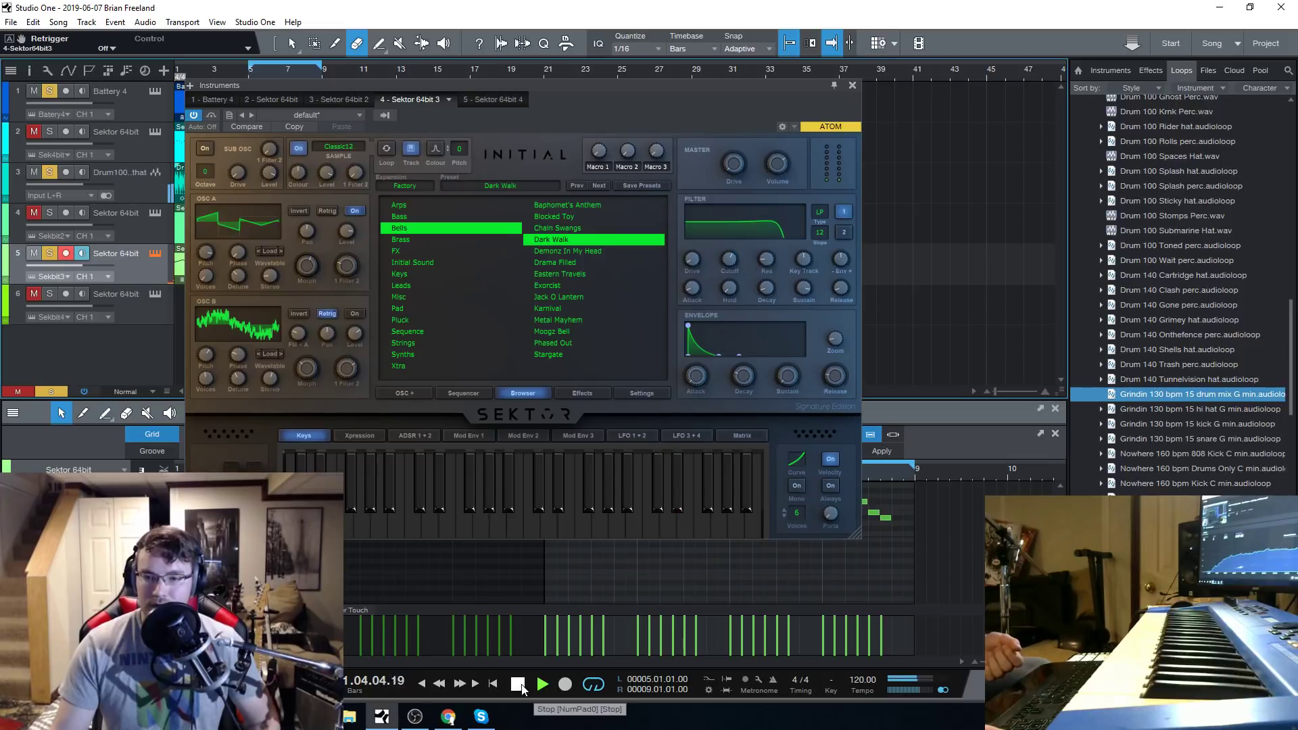
click(522, 687)
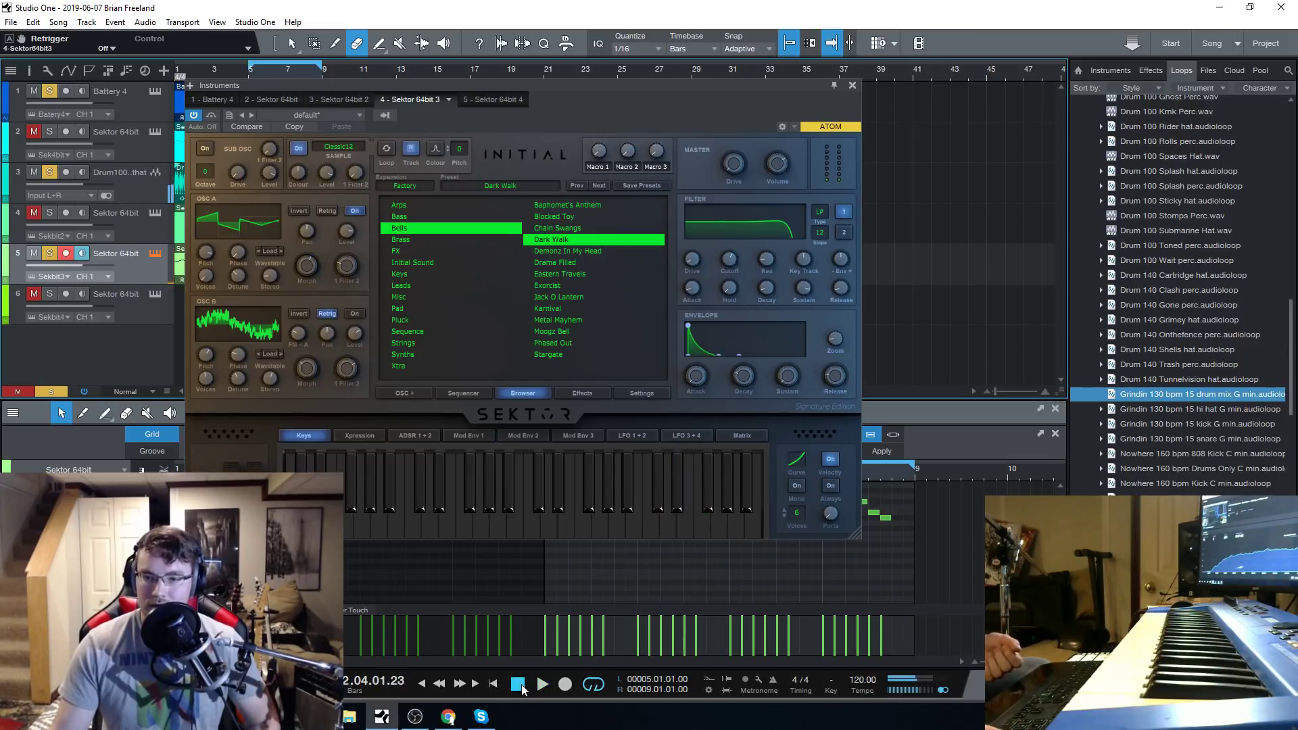
Examine Effect Rack 1 of the Dark Walk preset, including its Trance Gate, and return to the preset list.
click(601, 394)
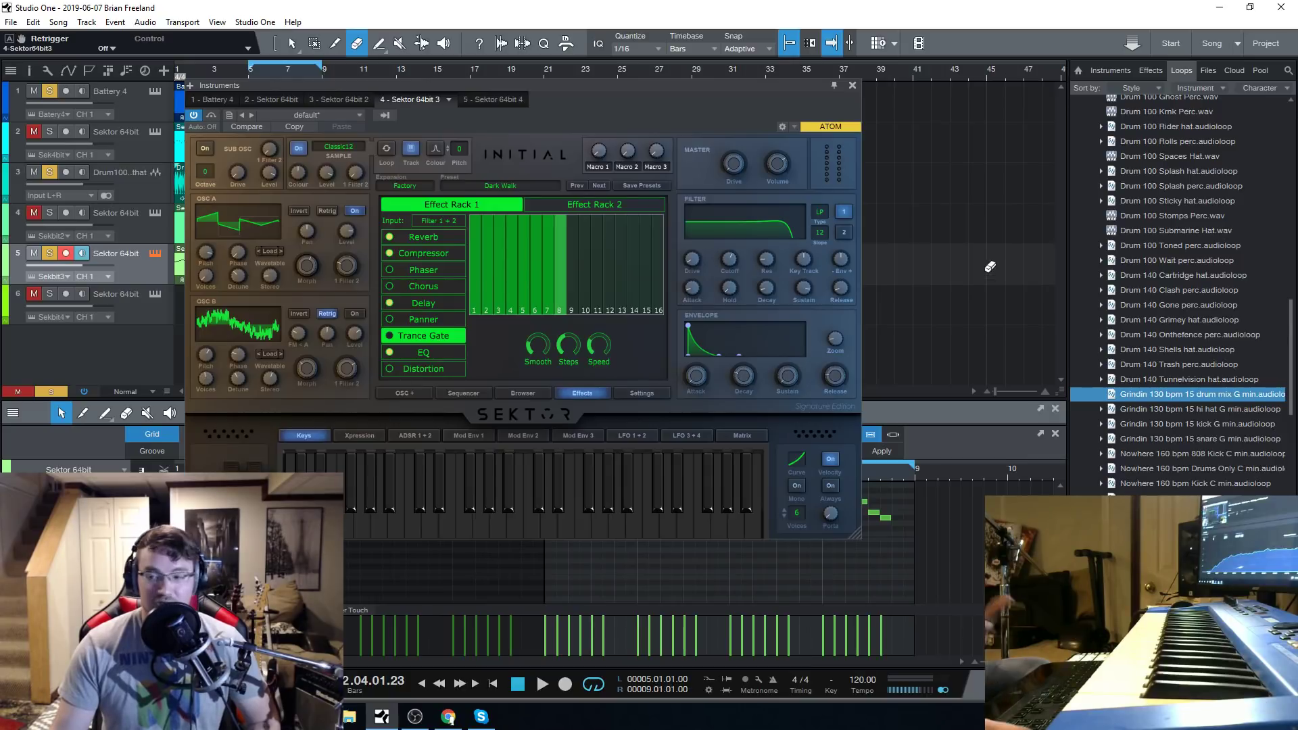
drag(592, 84, 596, 87)
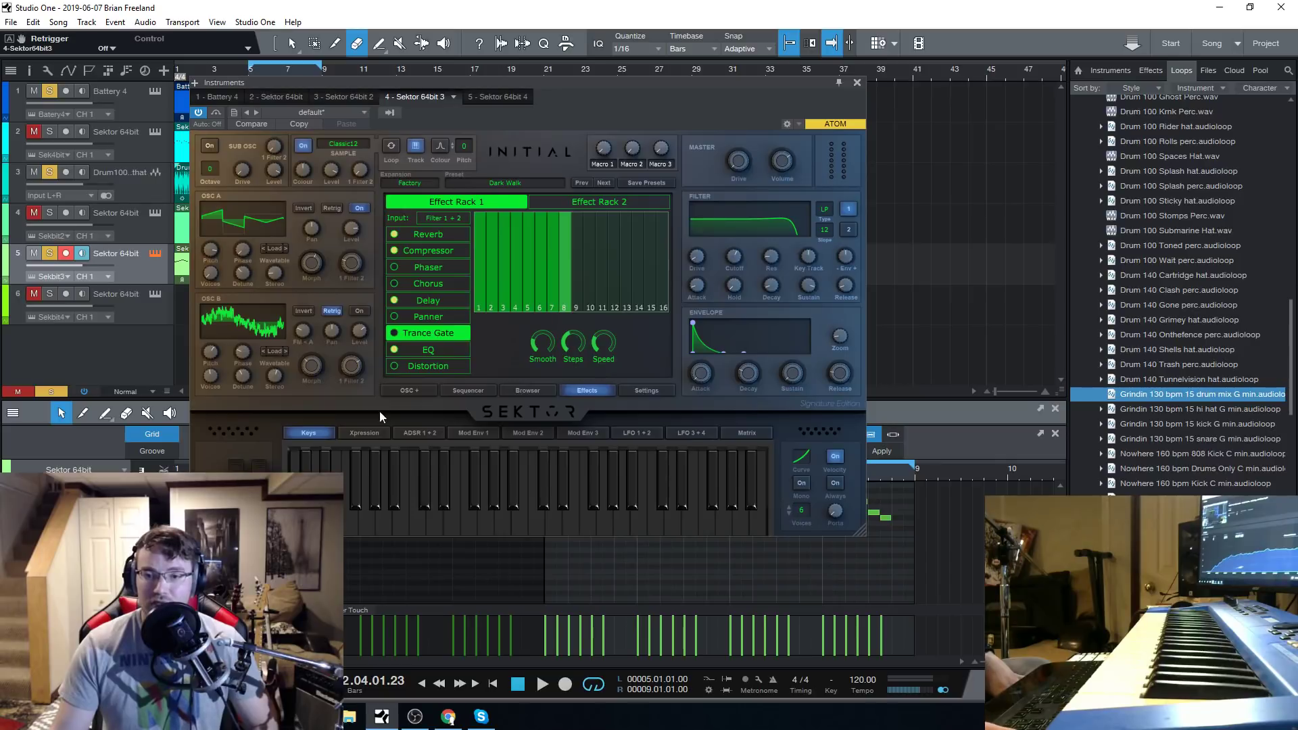
click(530, 391)
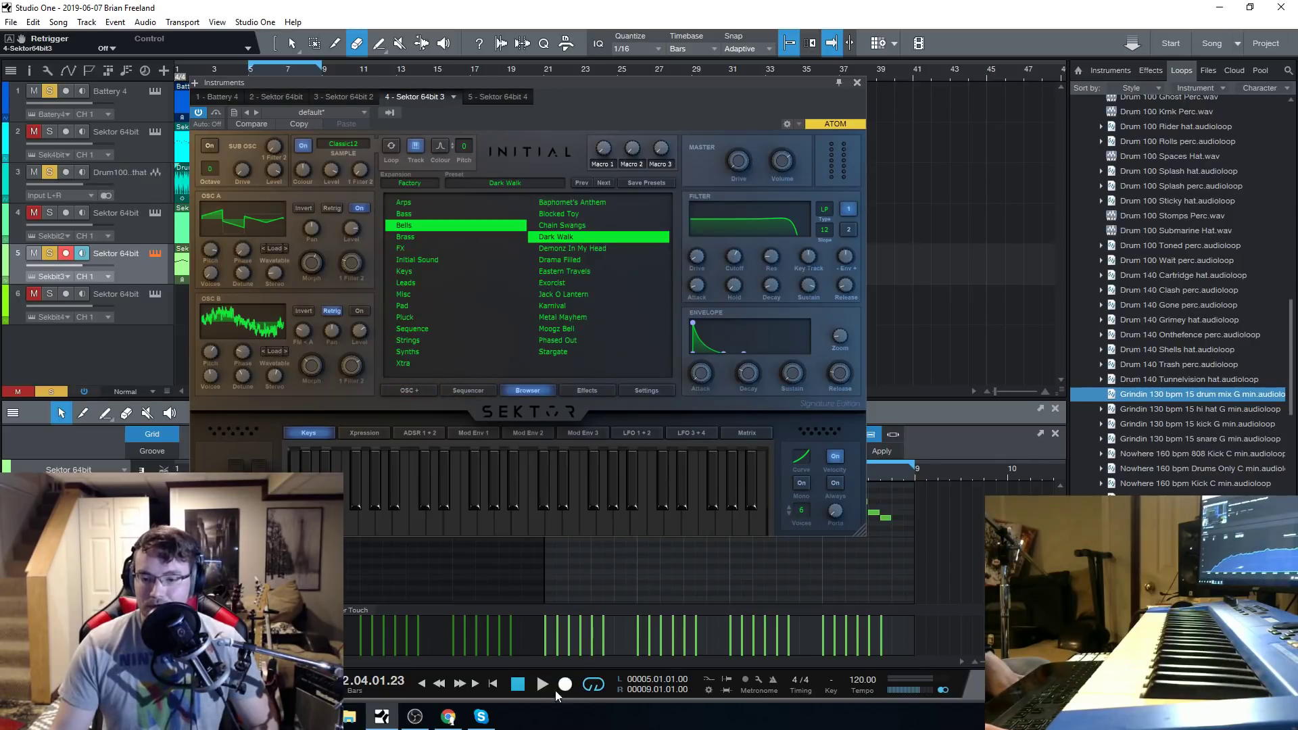
Audition the Drama Filled bell preset on track 5, switch to Jack O Lantern and play from bar 1.
click(576, 259)
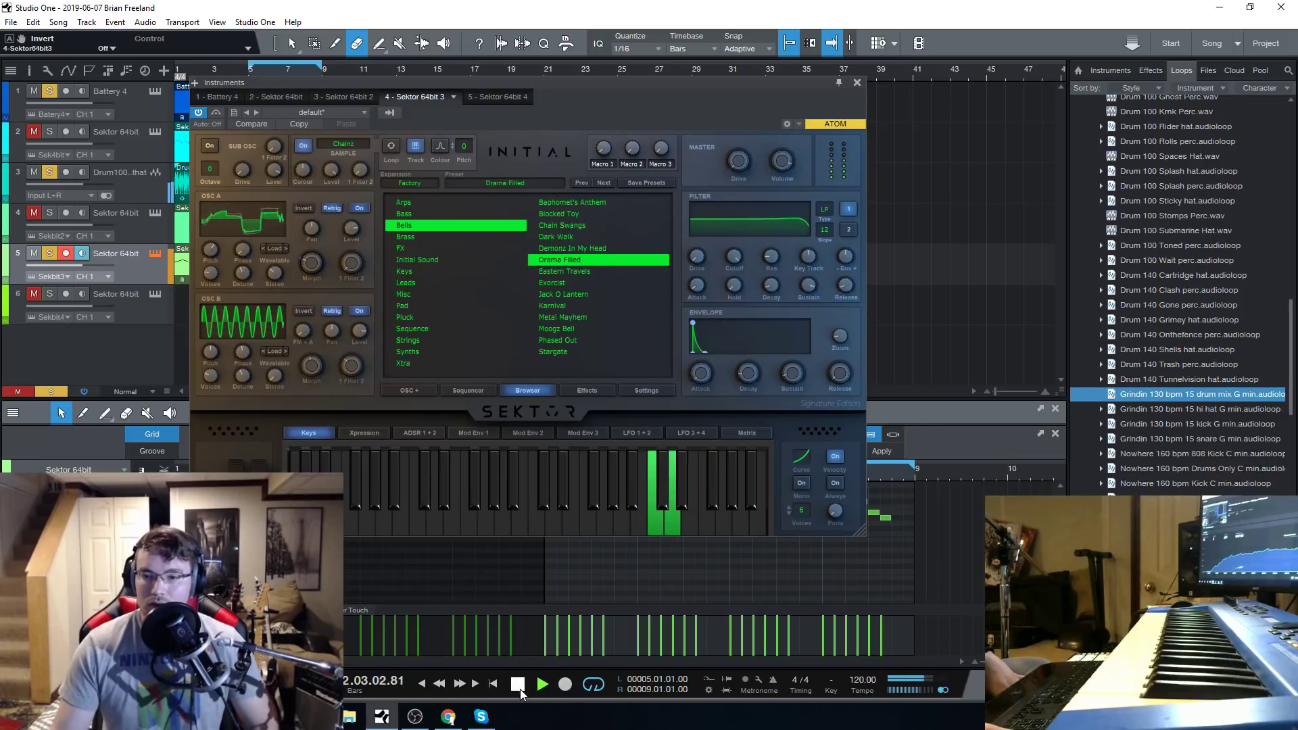
key(space)
click(567, 294)
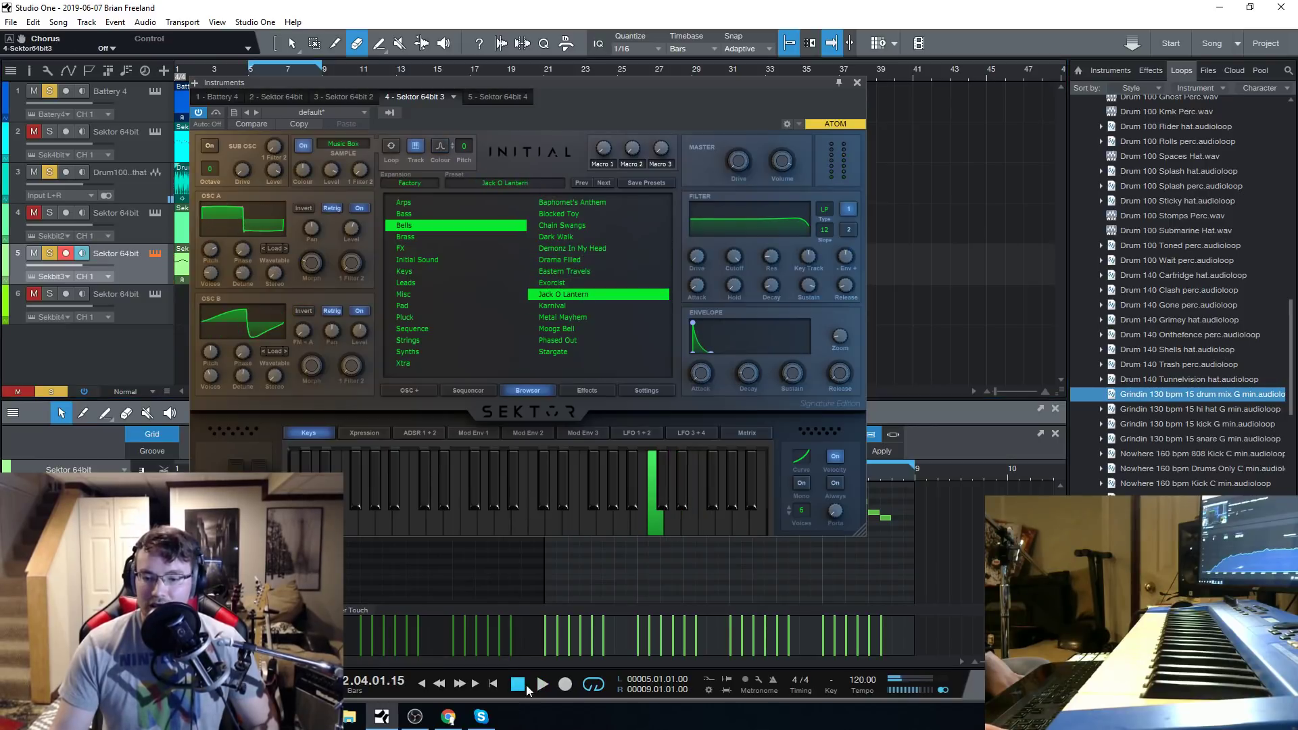
click(517, 684)
key(space)
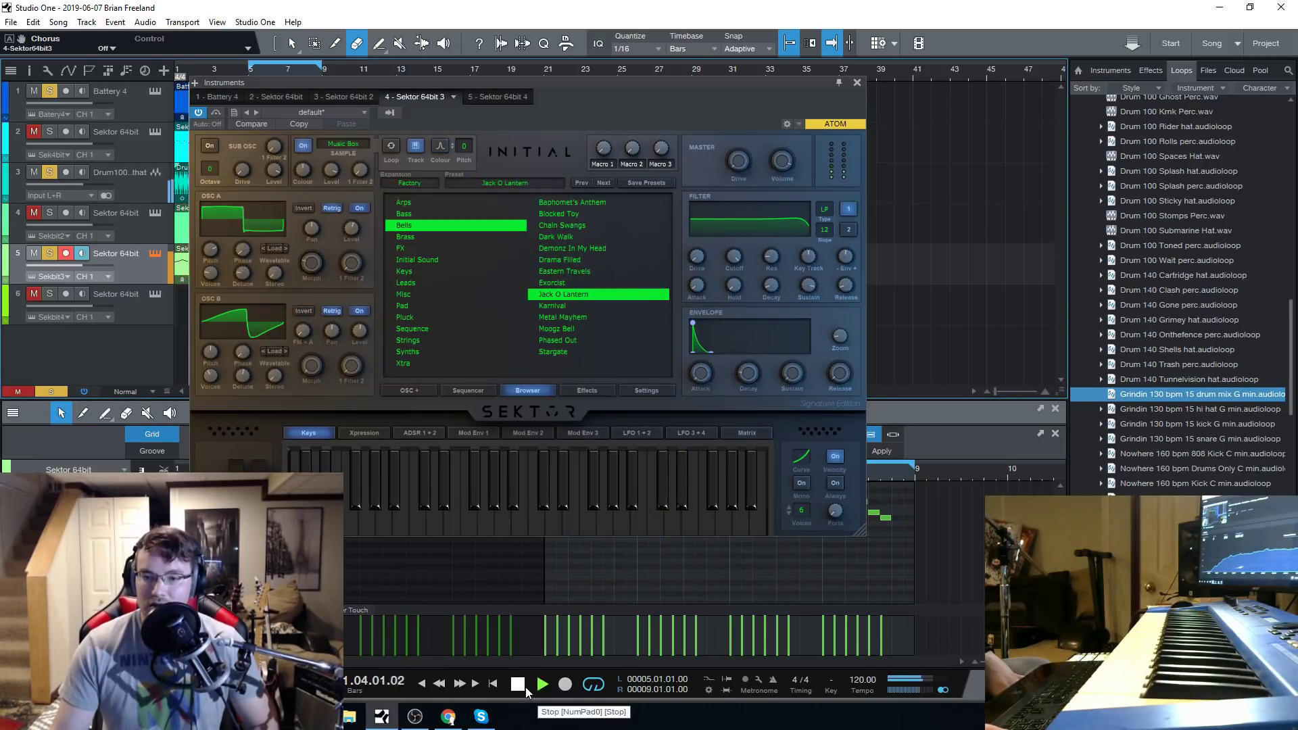
Stop playback, load the Alien Brass Lead preset from the Brass category on track 5, and audition it.
click(526, 689)
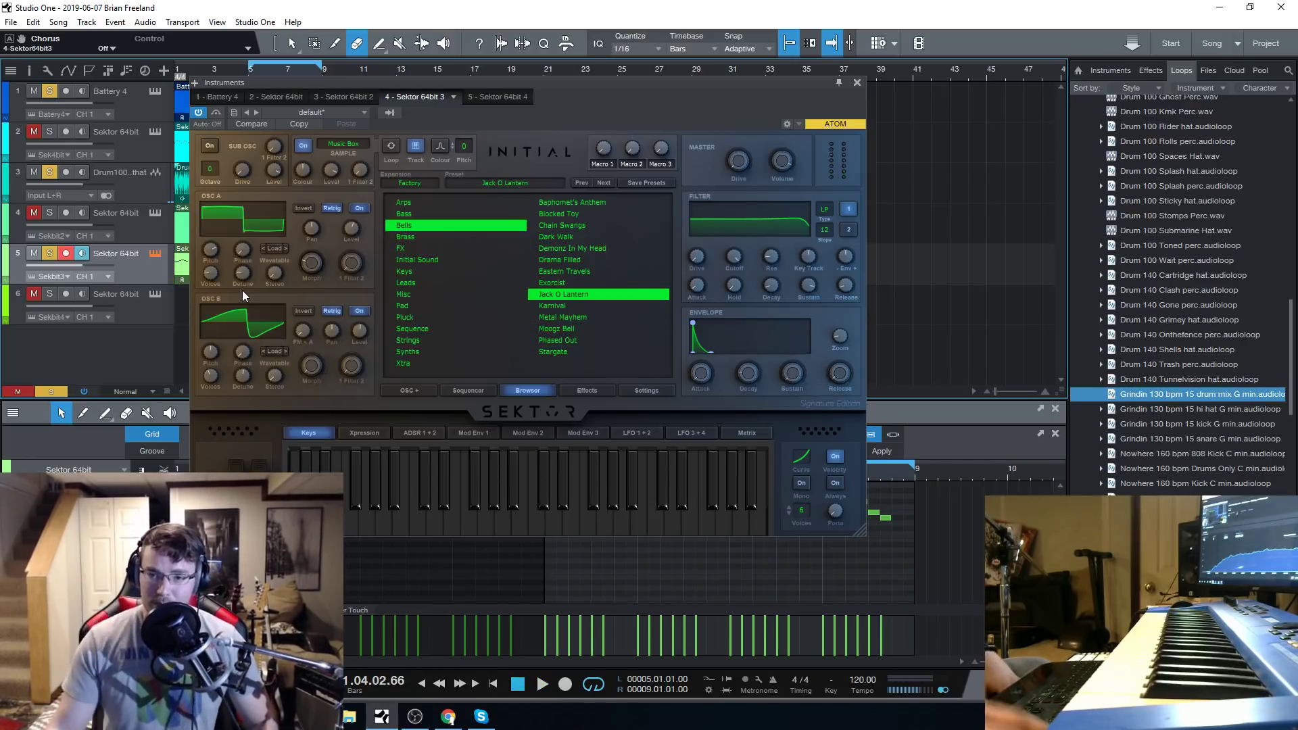
click(405, 236)
click(578, 202)
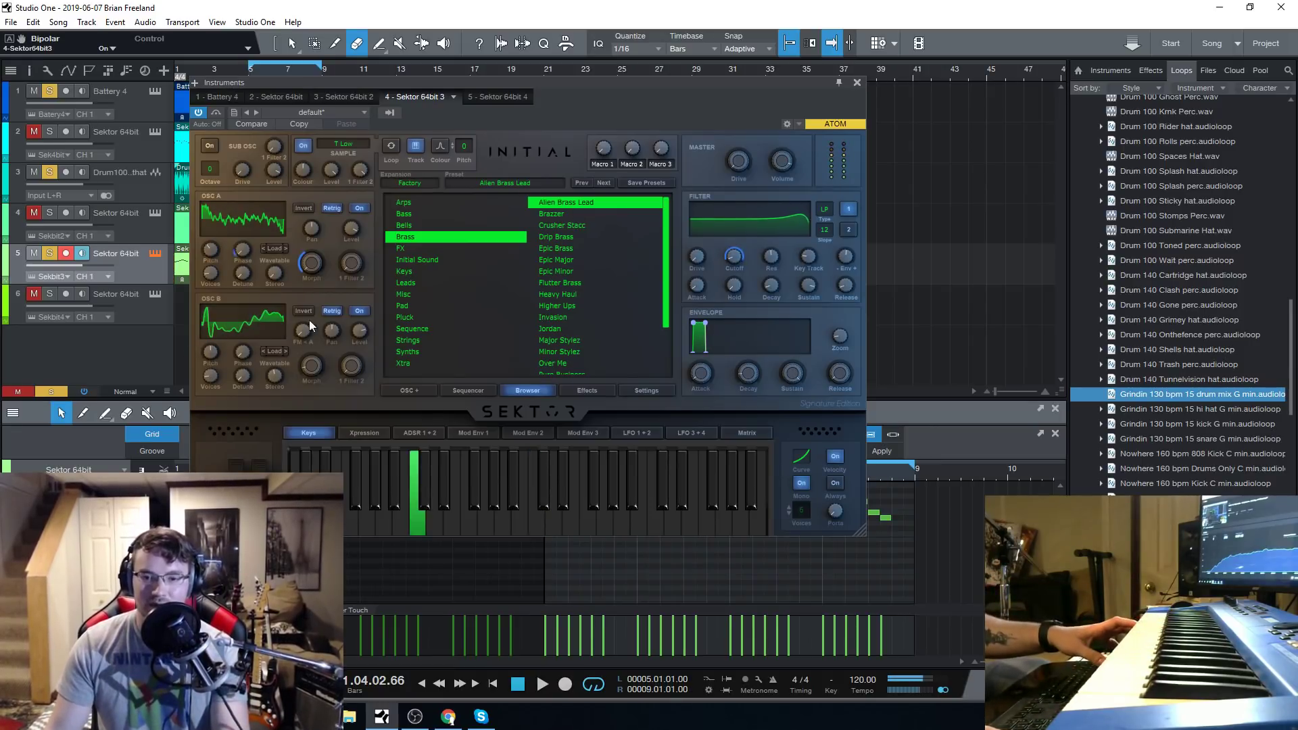
mouse_move(278, 323)
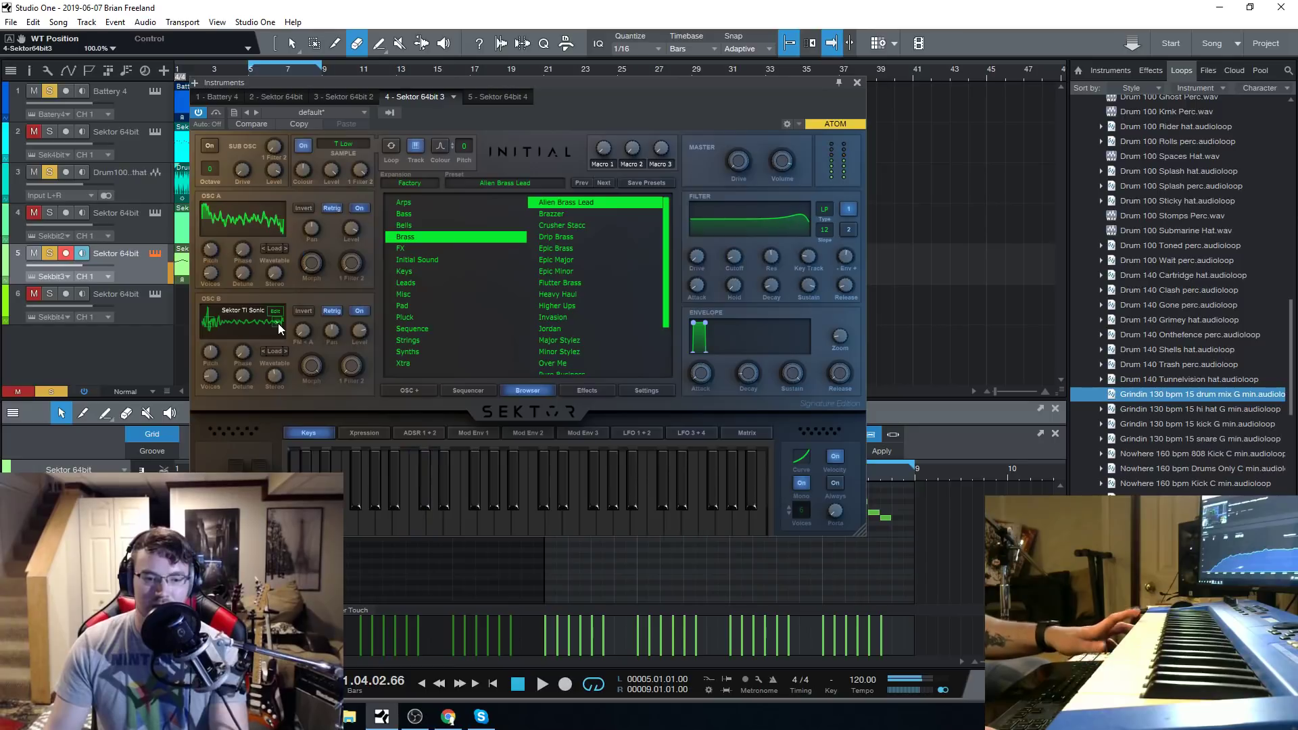
mouse_move(281, 222)
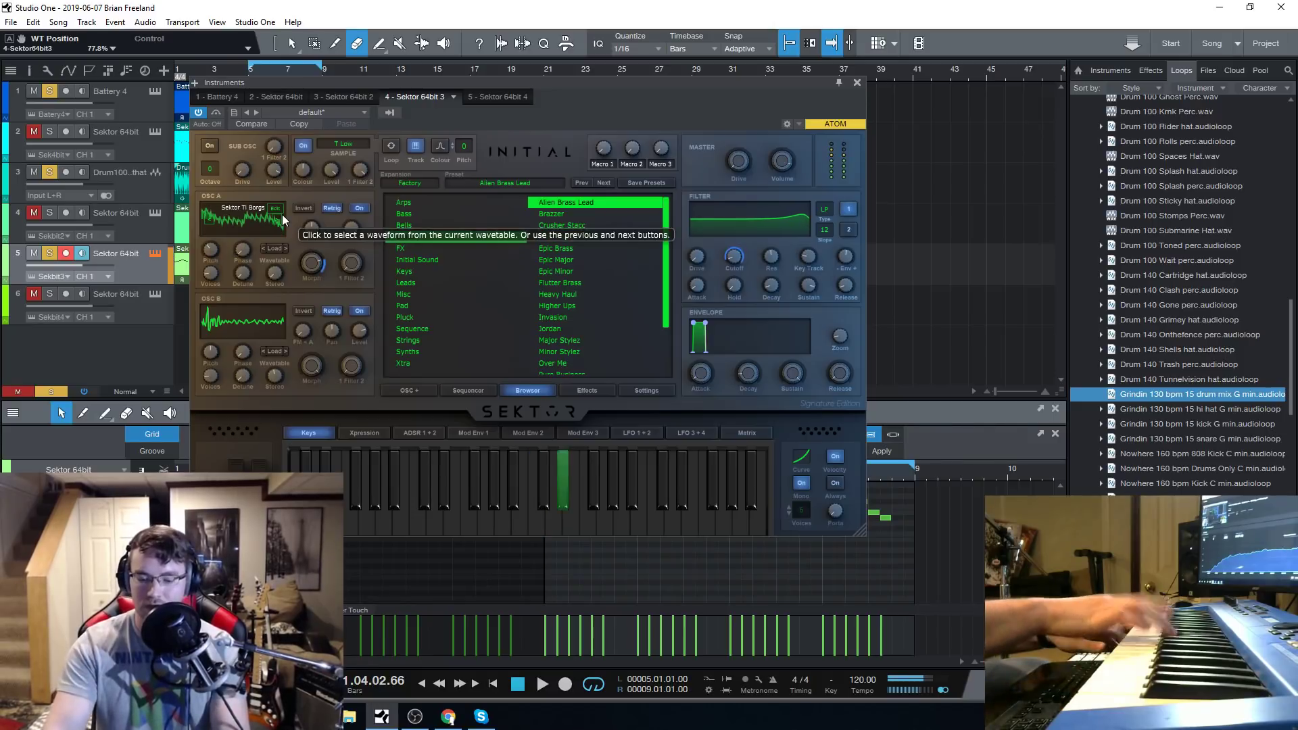
Load the Brazzer brass preset and switch off the Compressor in its Effect Rack 1, returning to the preset list.
click(567, 214)
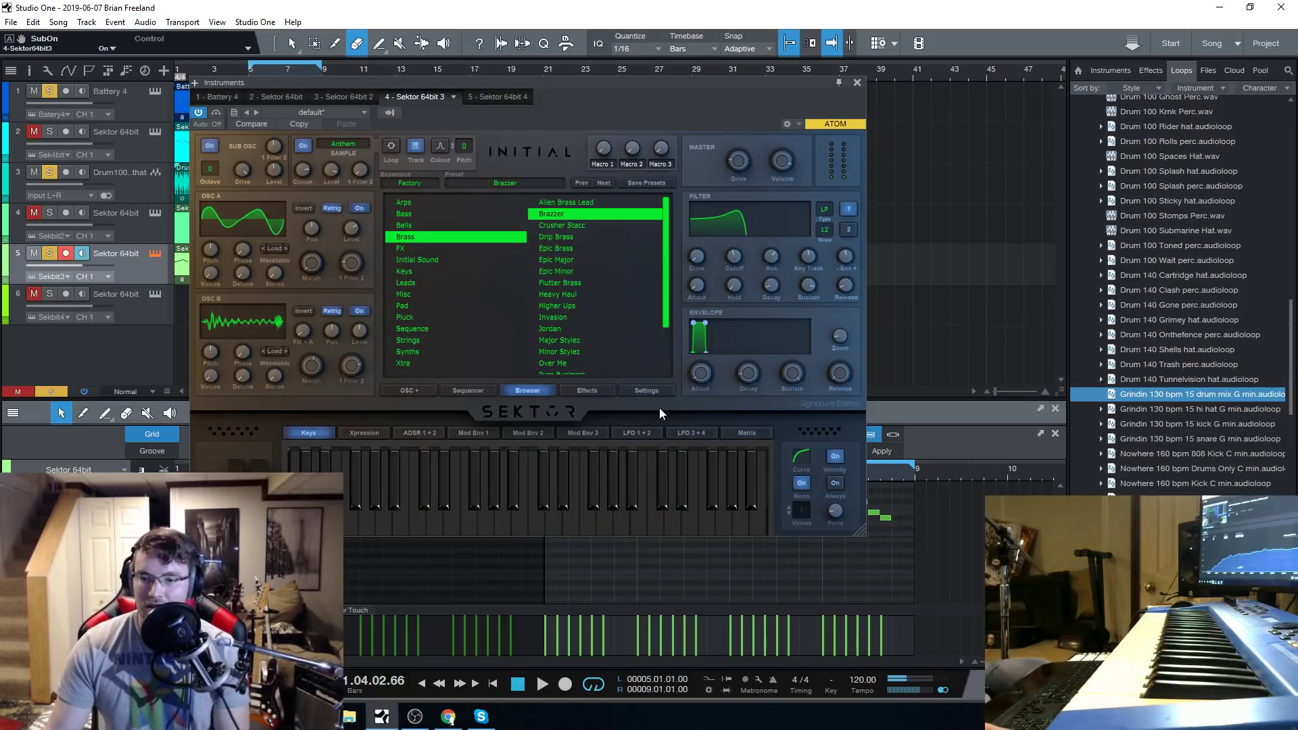
click(608, 391)
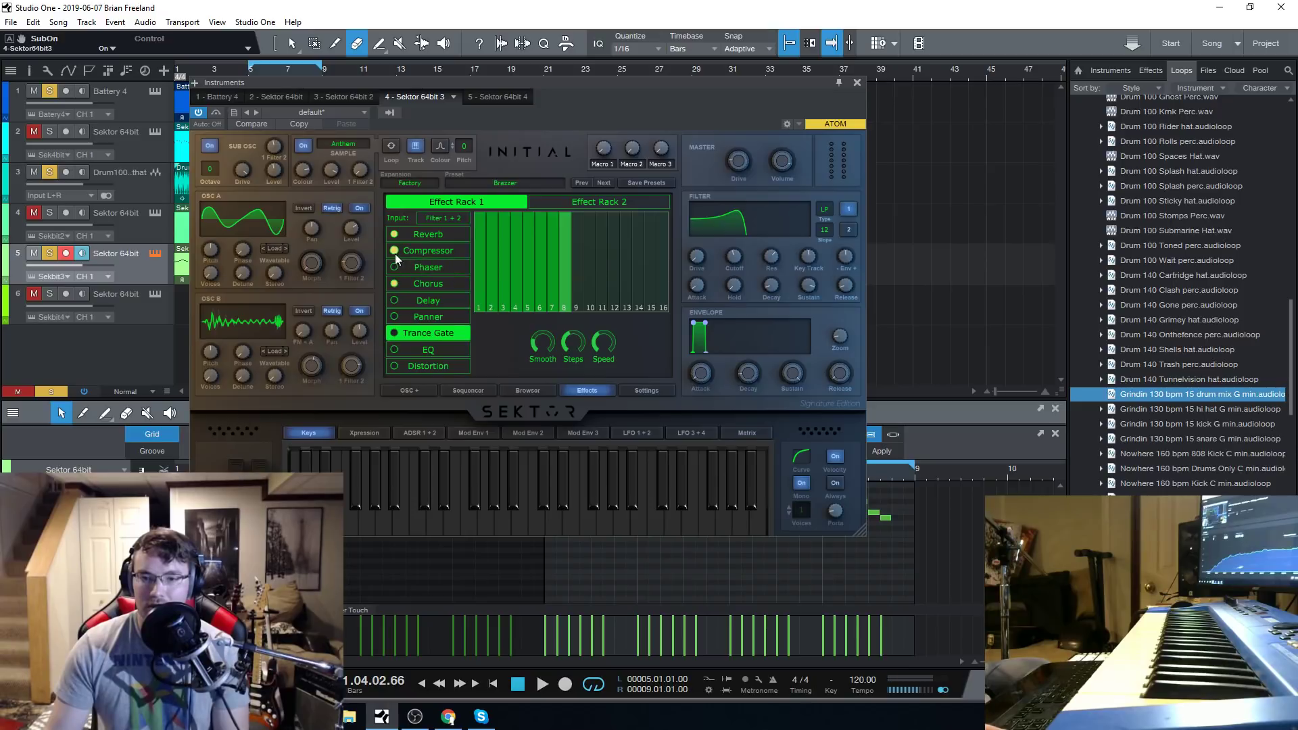
click(529, 390)
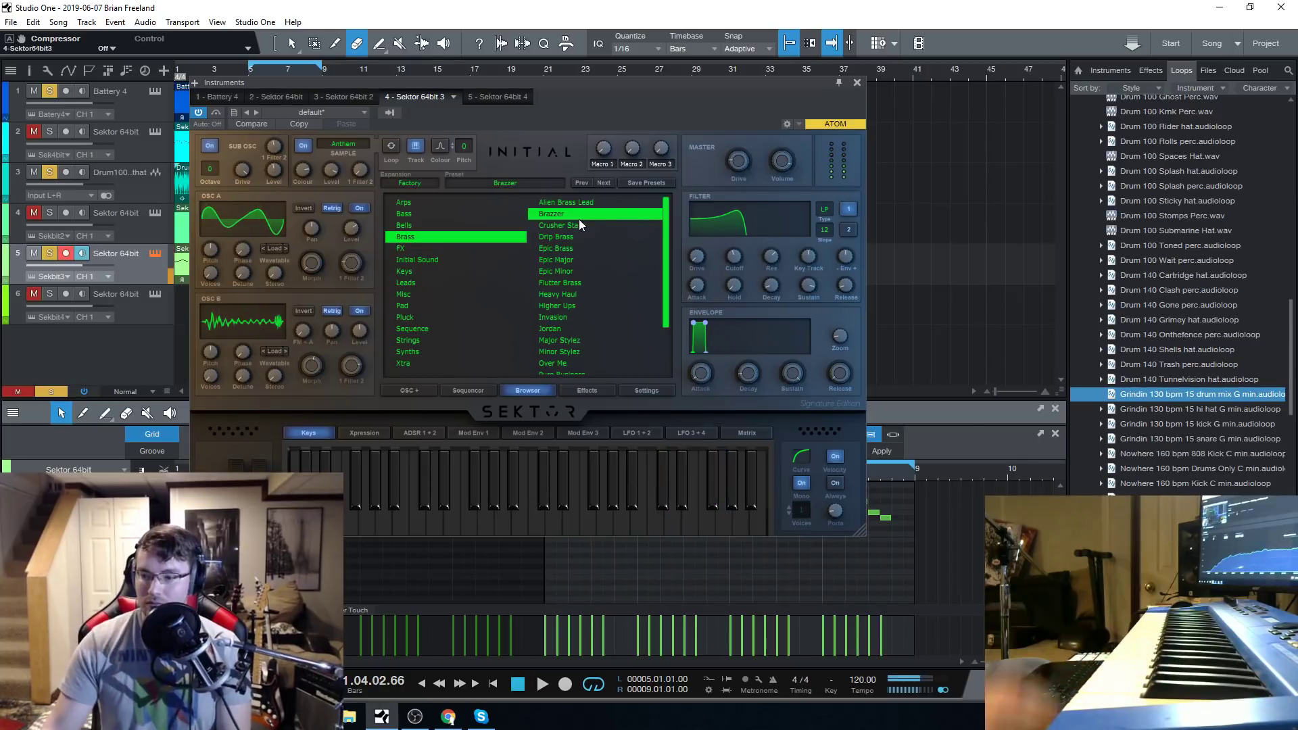
Show the mixer and lower the Brazzer preset's filter cutoff to 20 Hz while auditioning it.
key(F3)
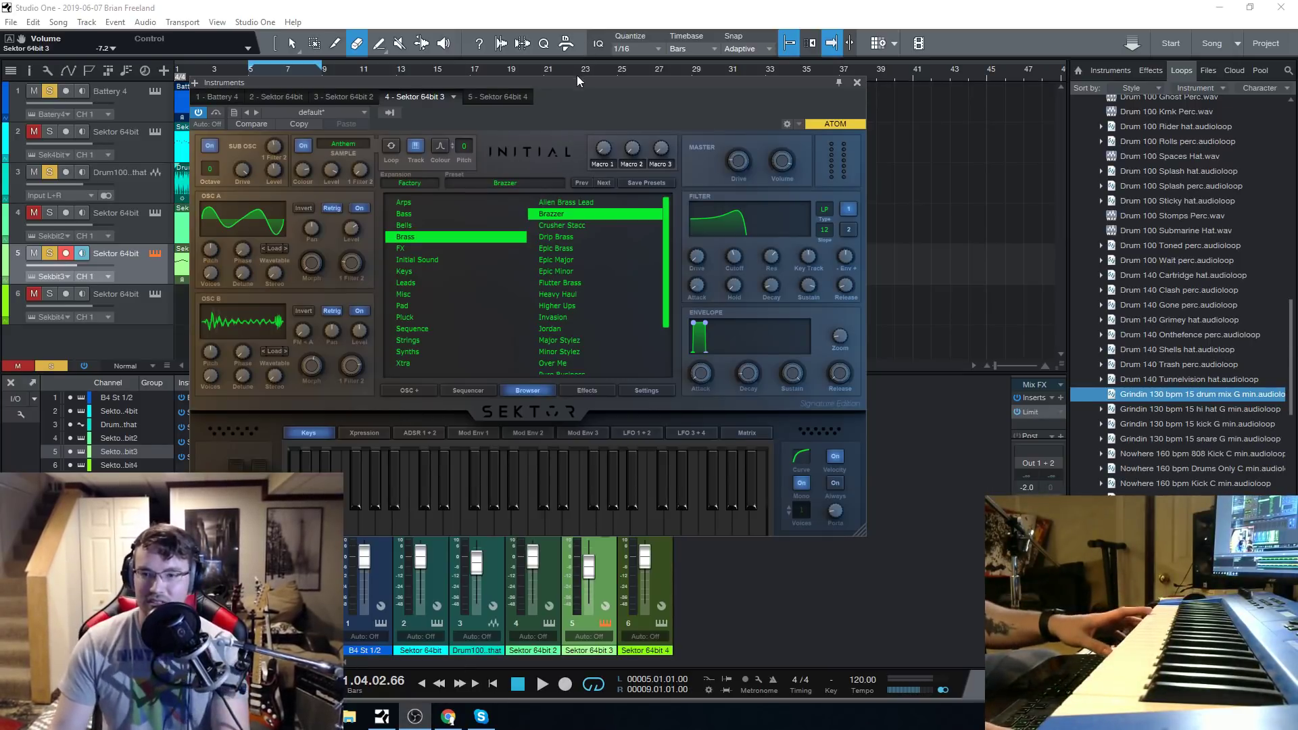
drag(577, 78, 588, 77)
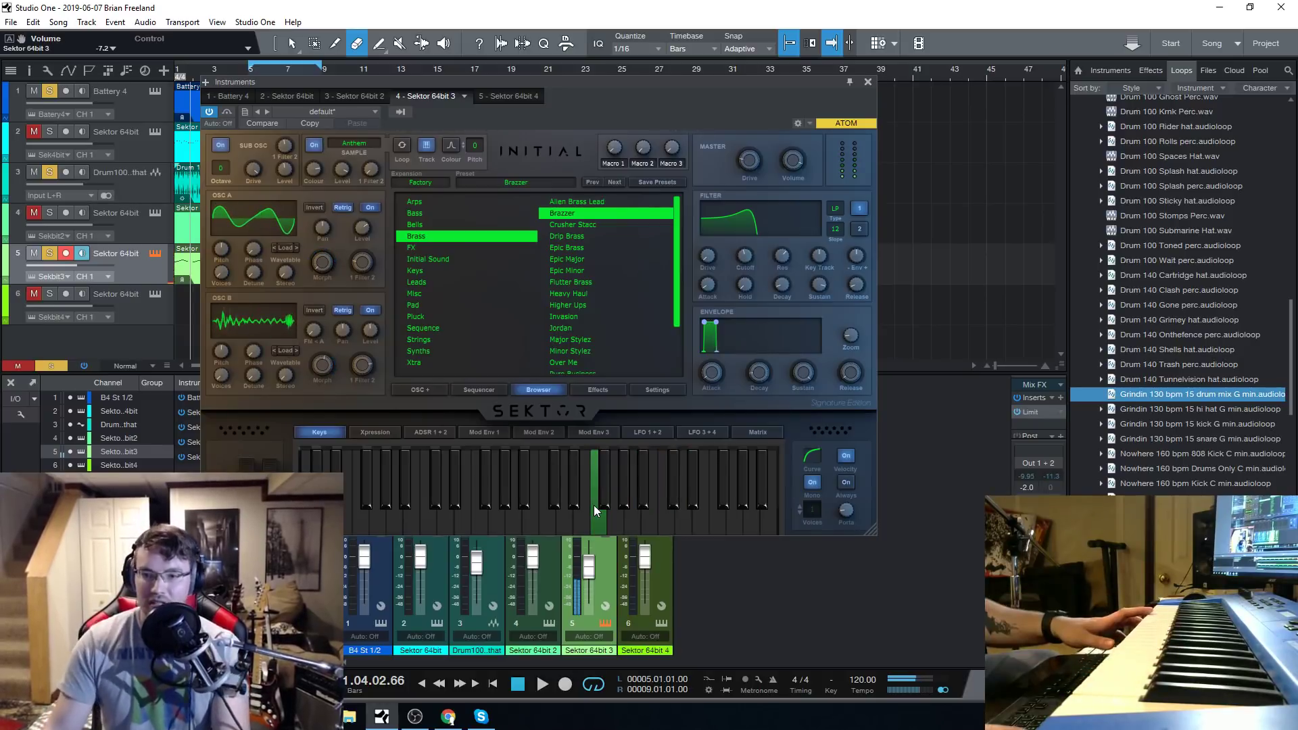
mouse_move(717, 375)
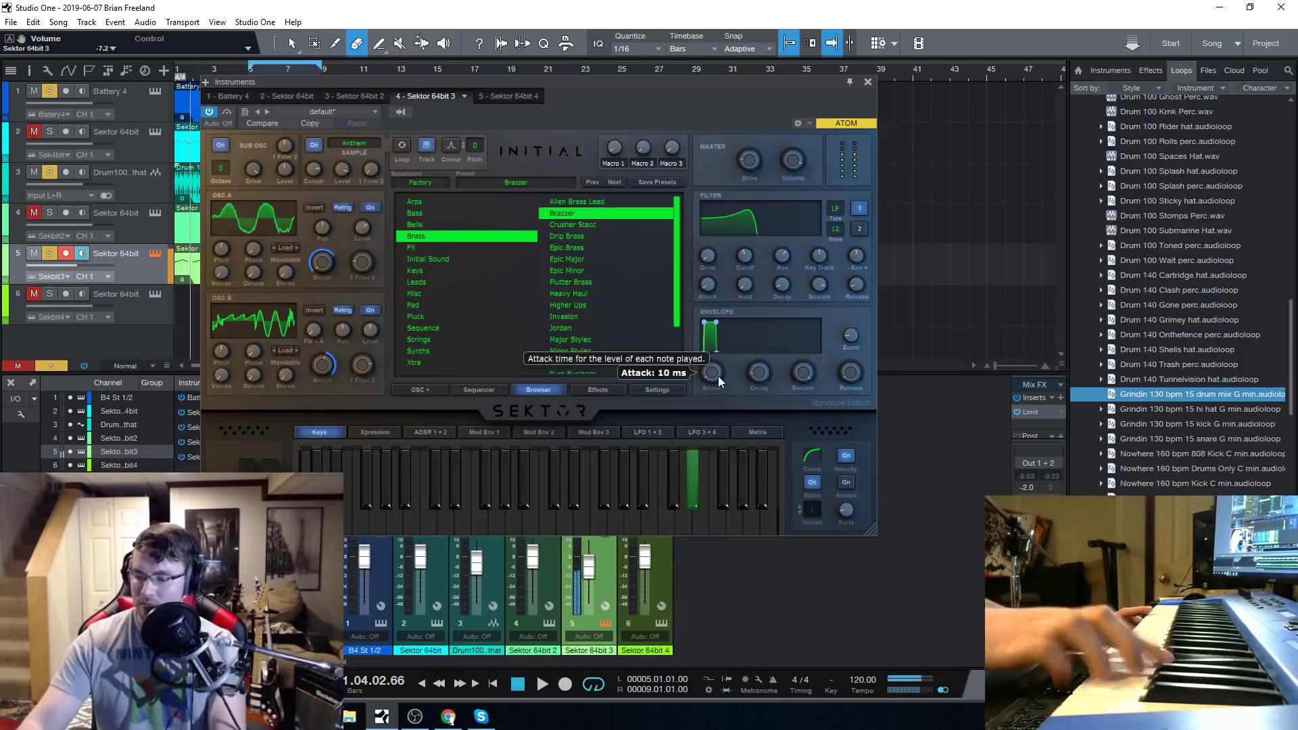
drag(744, 255, 746, 306)
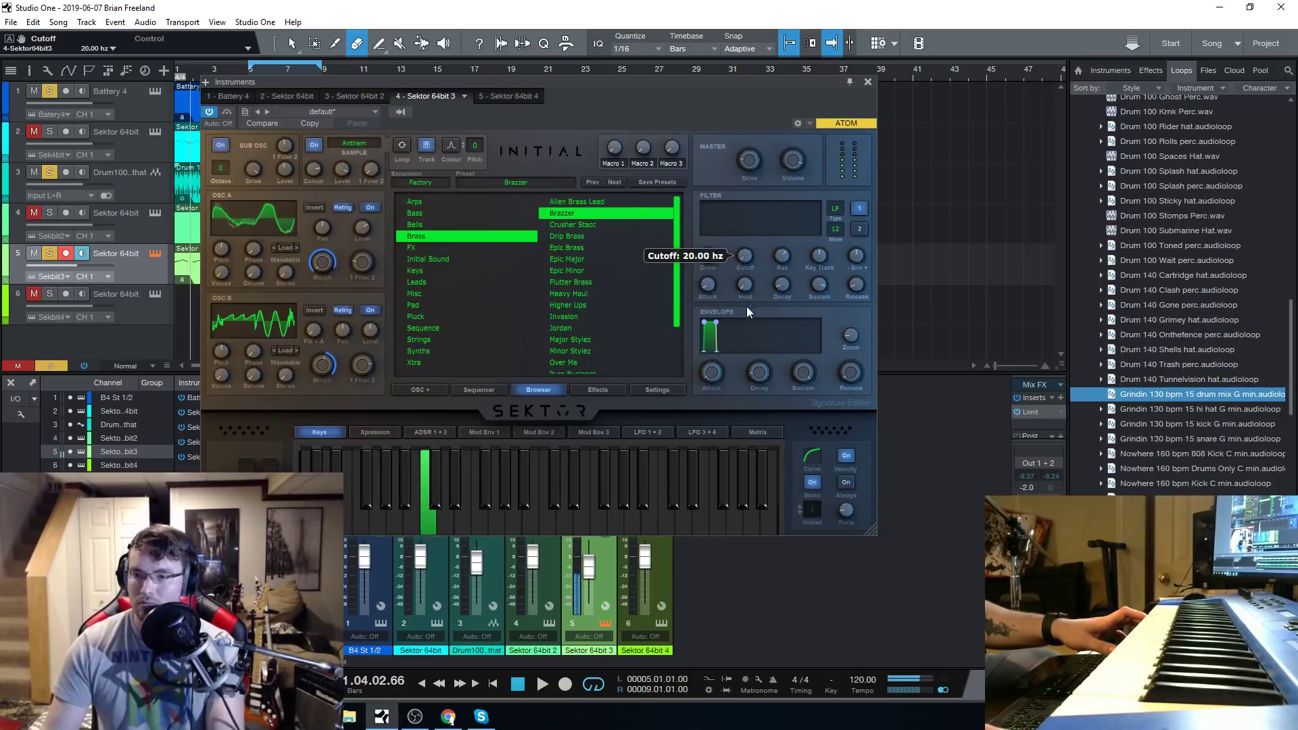
right_click(747, 257)
click(784, 295)
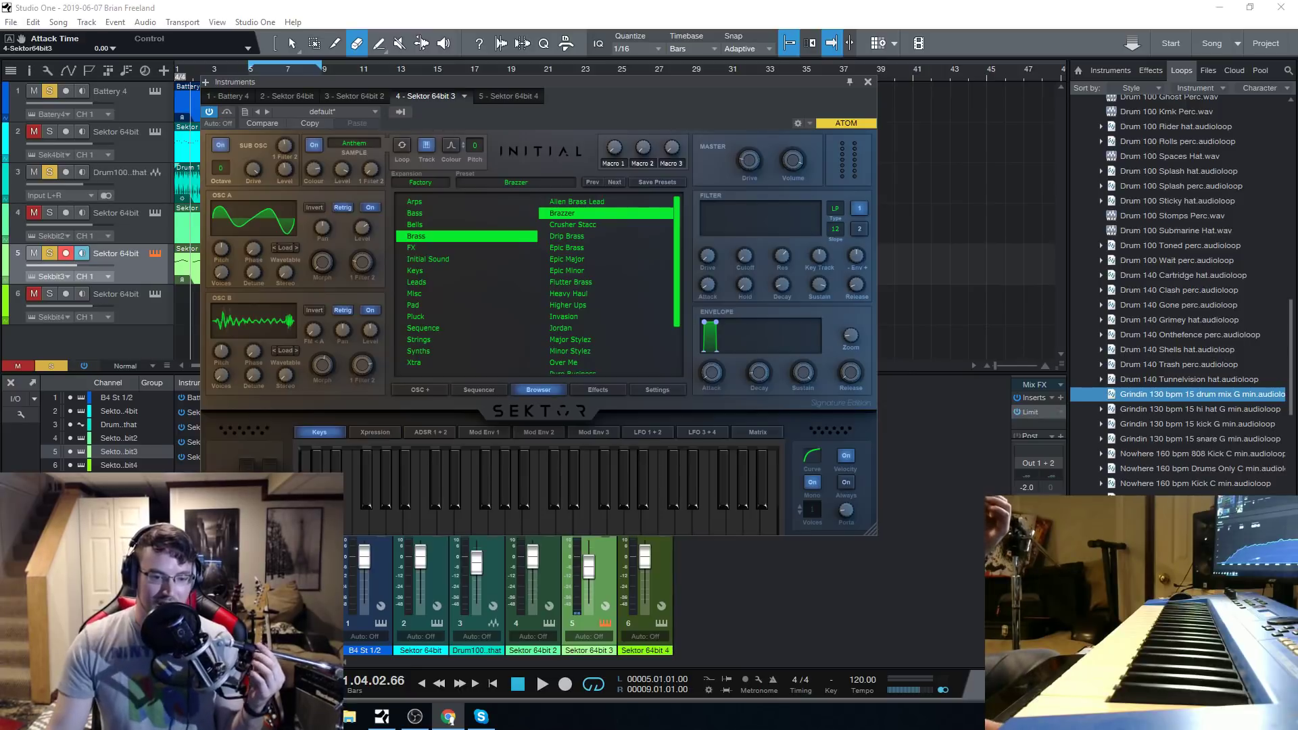
Shift the Sektor instrument window off the track lanes and close it.
drag(594, 84, 598, 94)
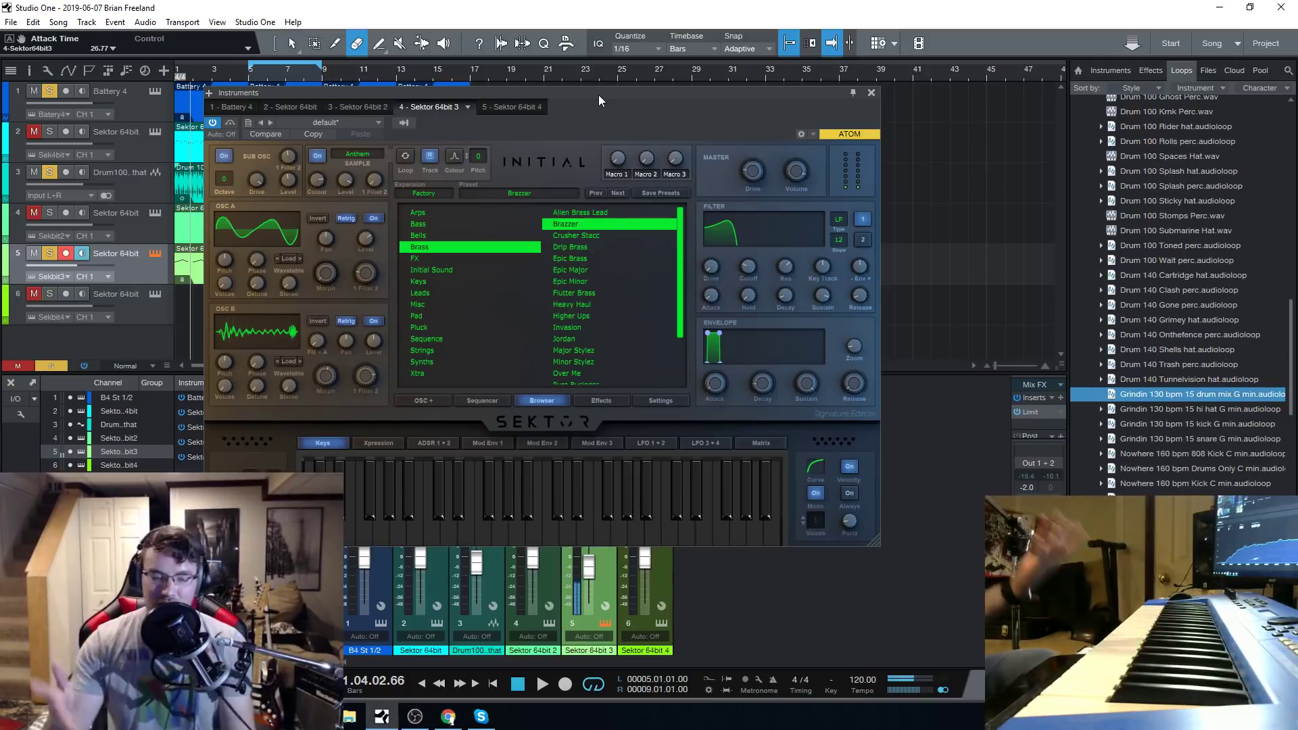
drag(598, 95, 648, 95)
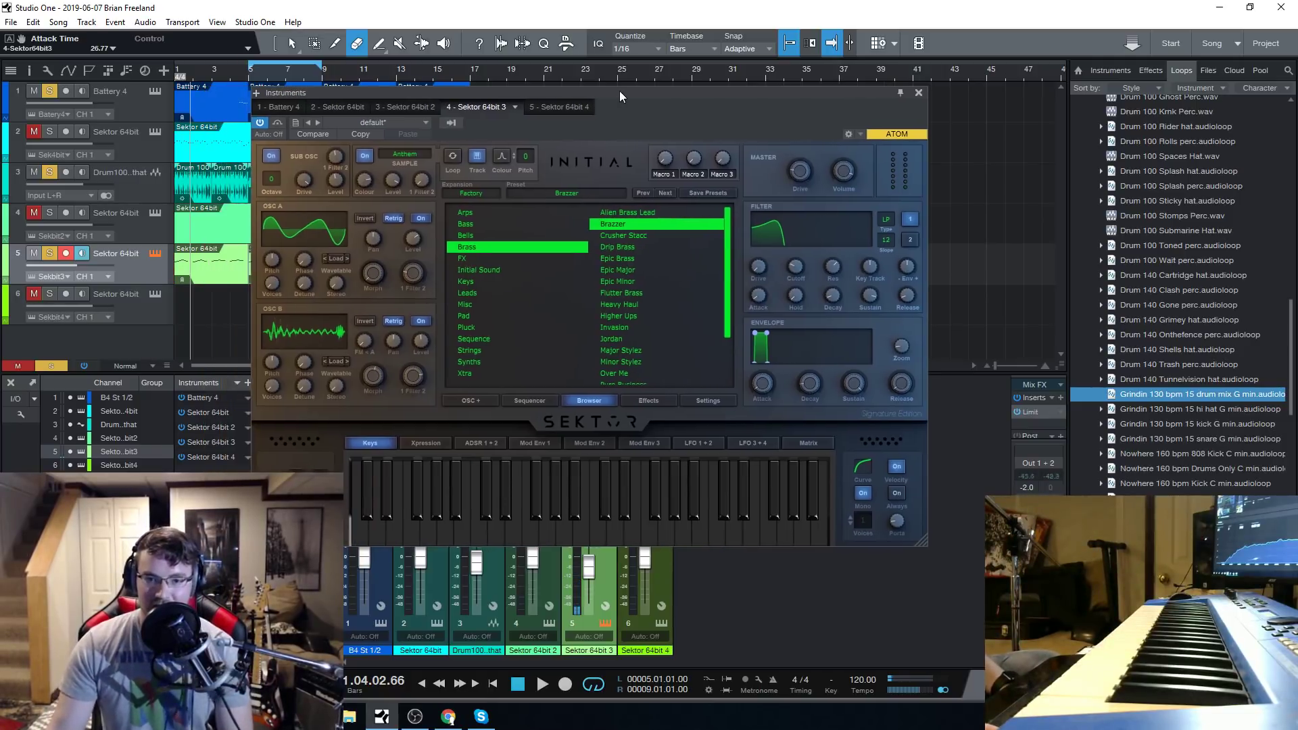
click(920, 93)
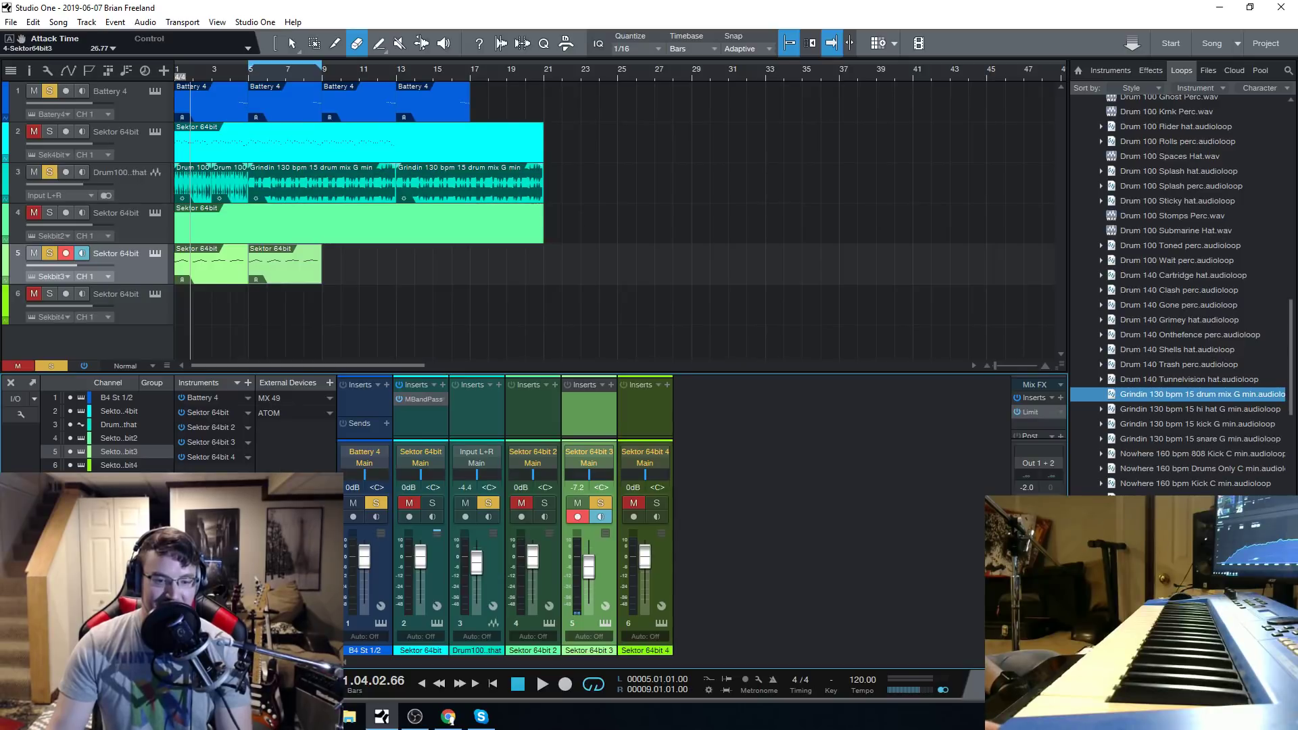
Check the Sektor instruments on tracks 6 and 4, and reopen the one on track 5.
click(155, 293)
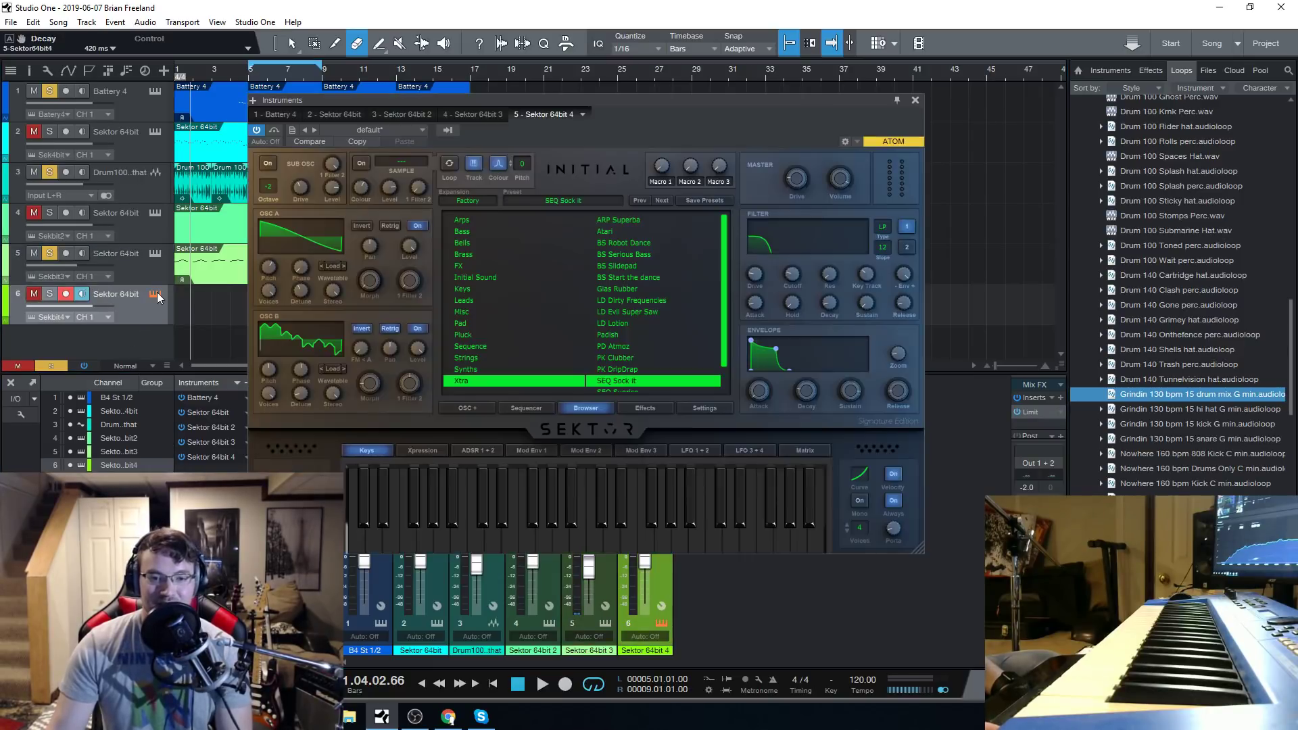
click(915, 100)
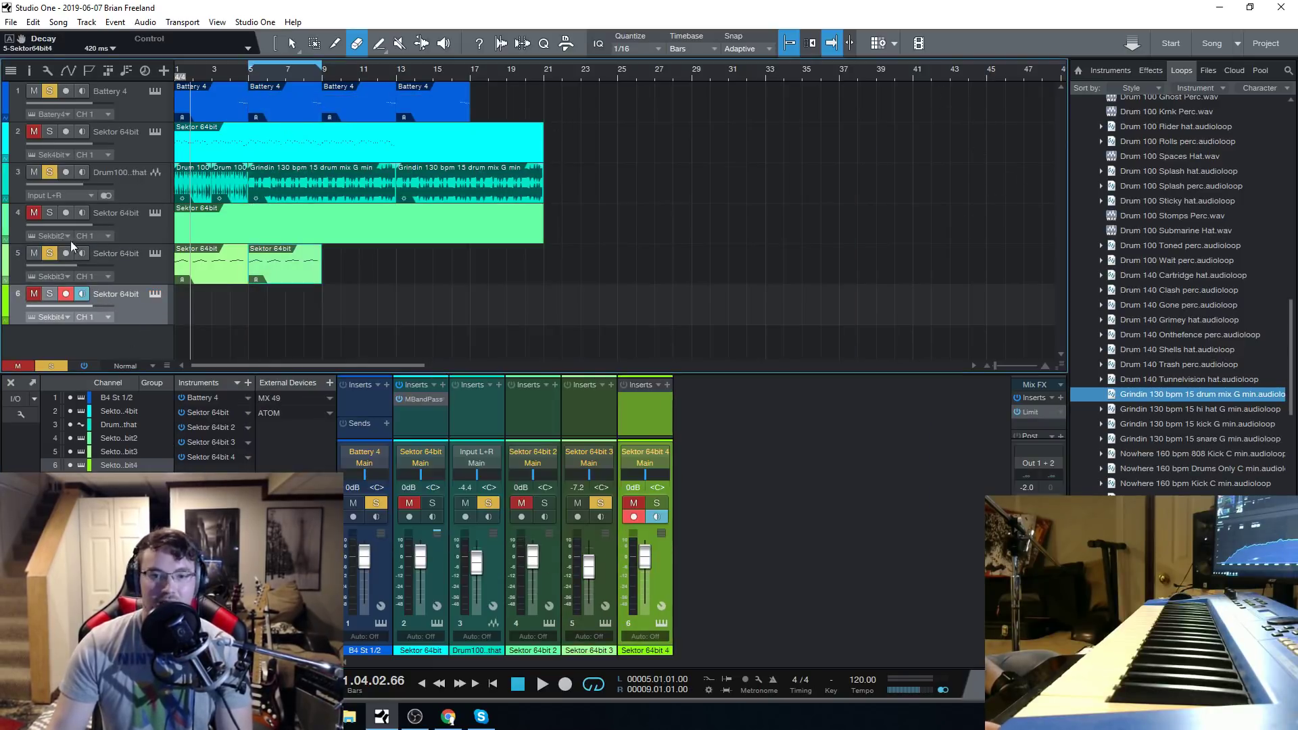
click(147, 221)
click(156, 215)
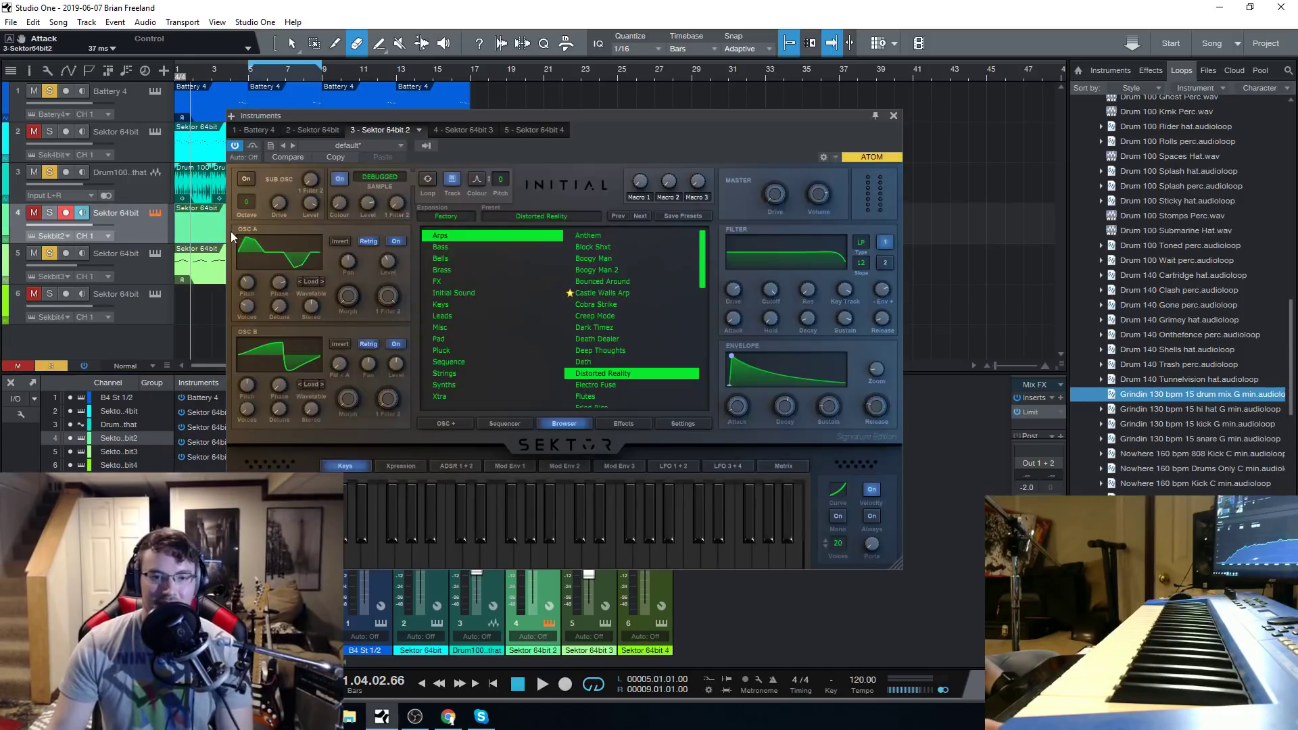
click(147, 257)
click(152, 255)
click(155, 254)
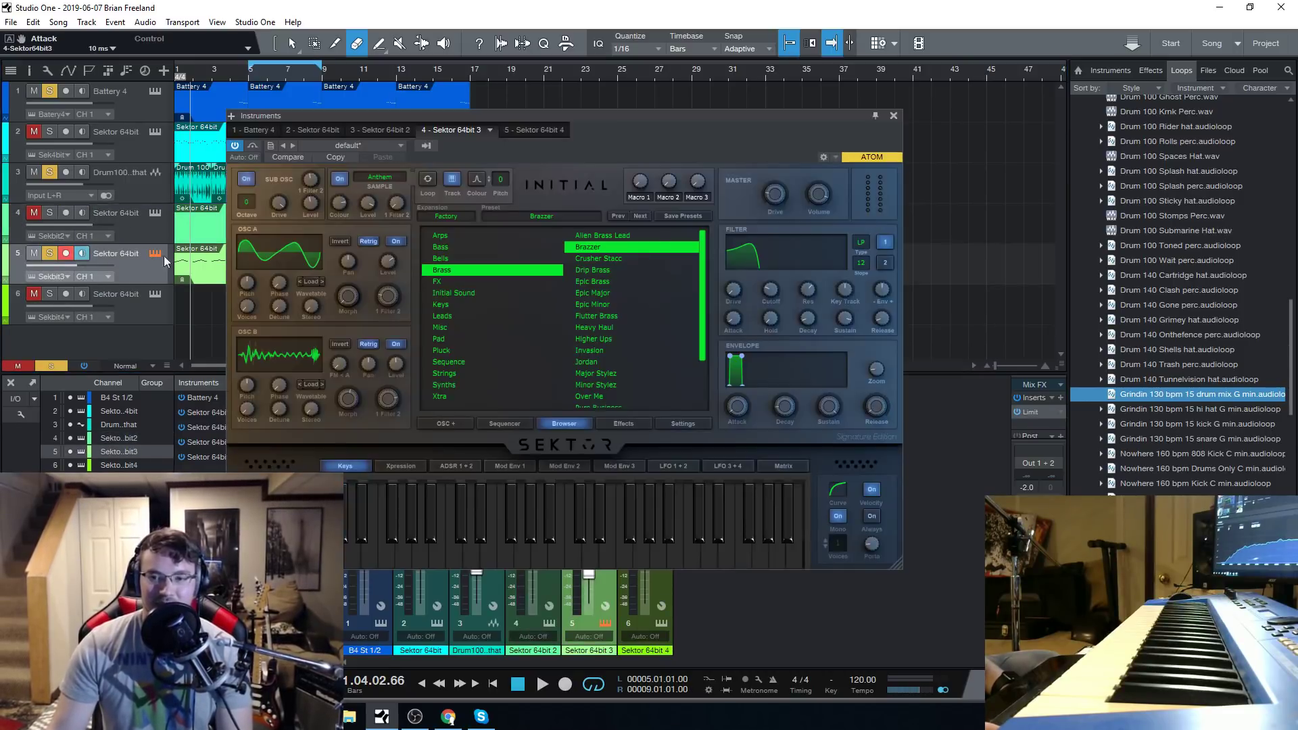
Audition the Epic Brass, Epic Major, Epic Minor and Heavy Haul presets from the Brass category on track 5.
click(623, 280)
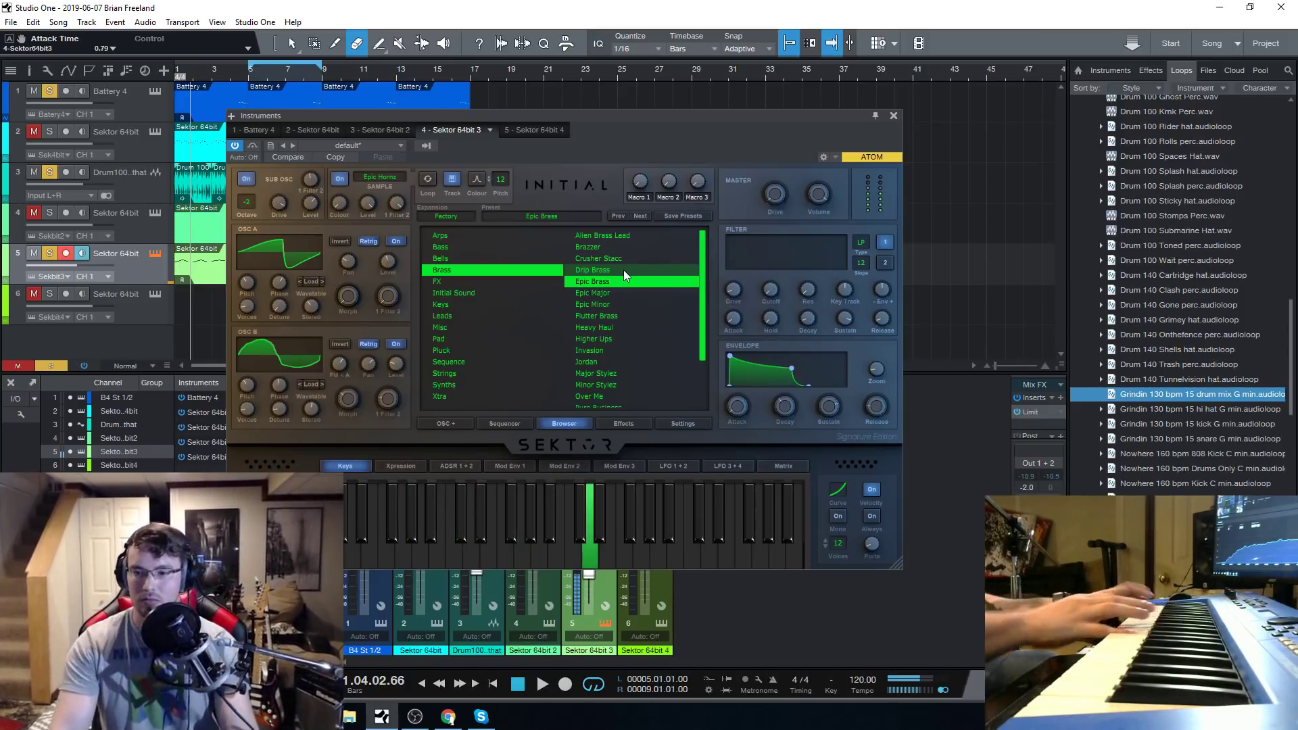
click(611, 295)
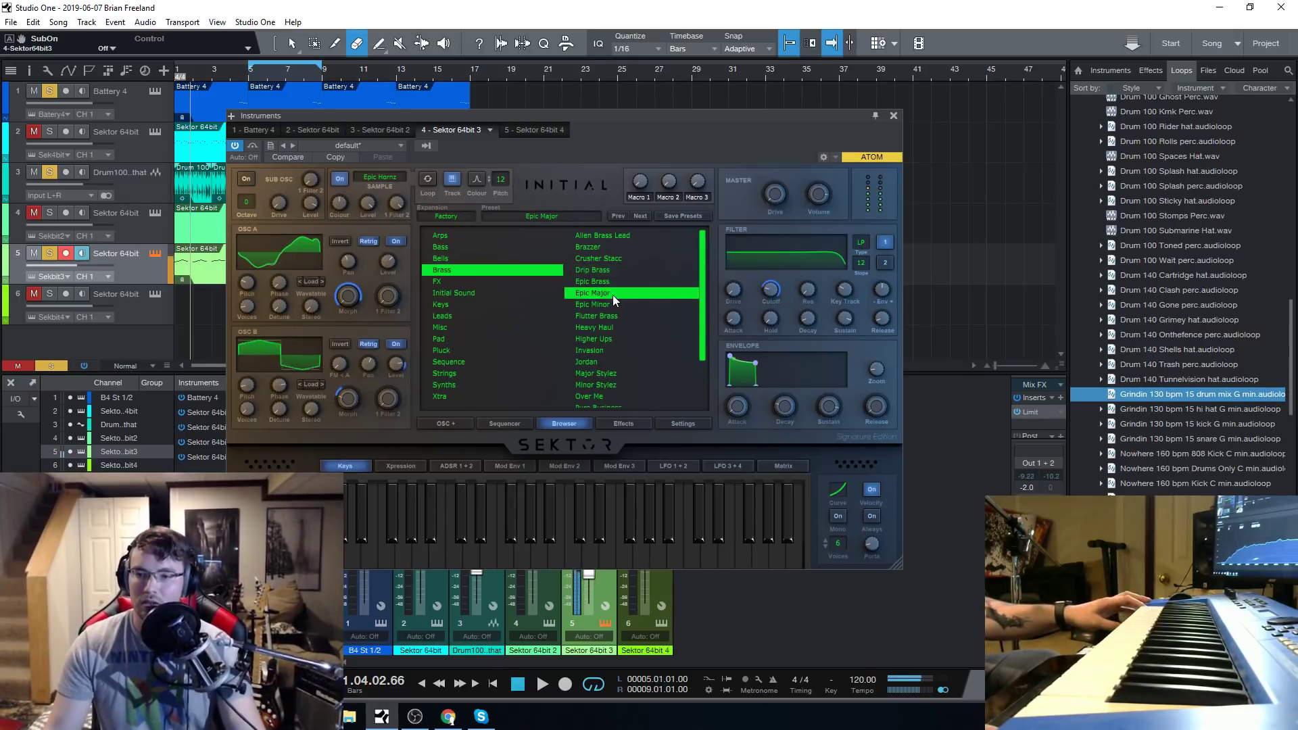
click(617, 305)
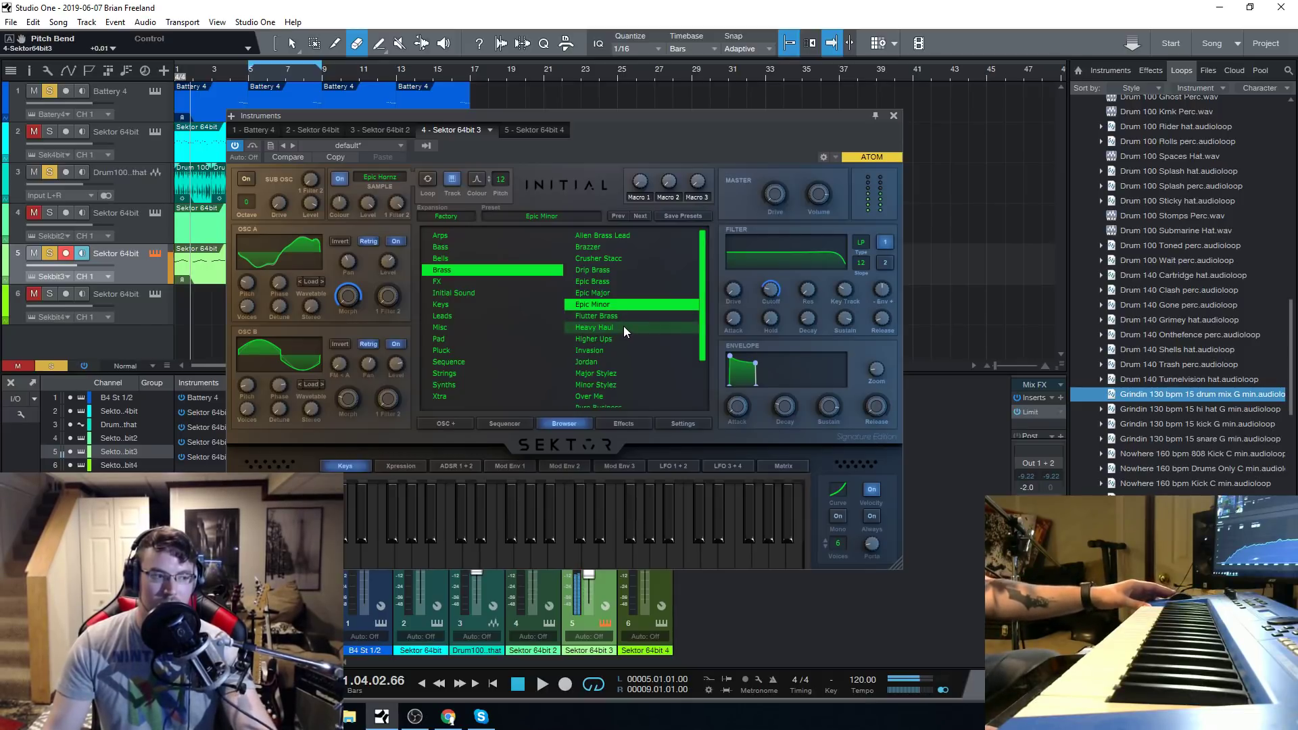
click(623, 327)
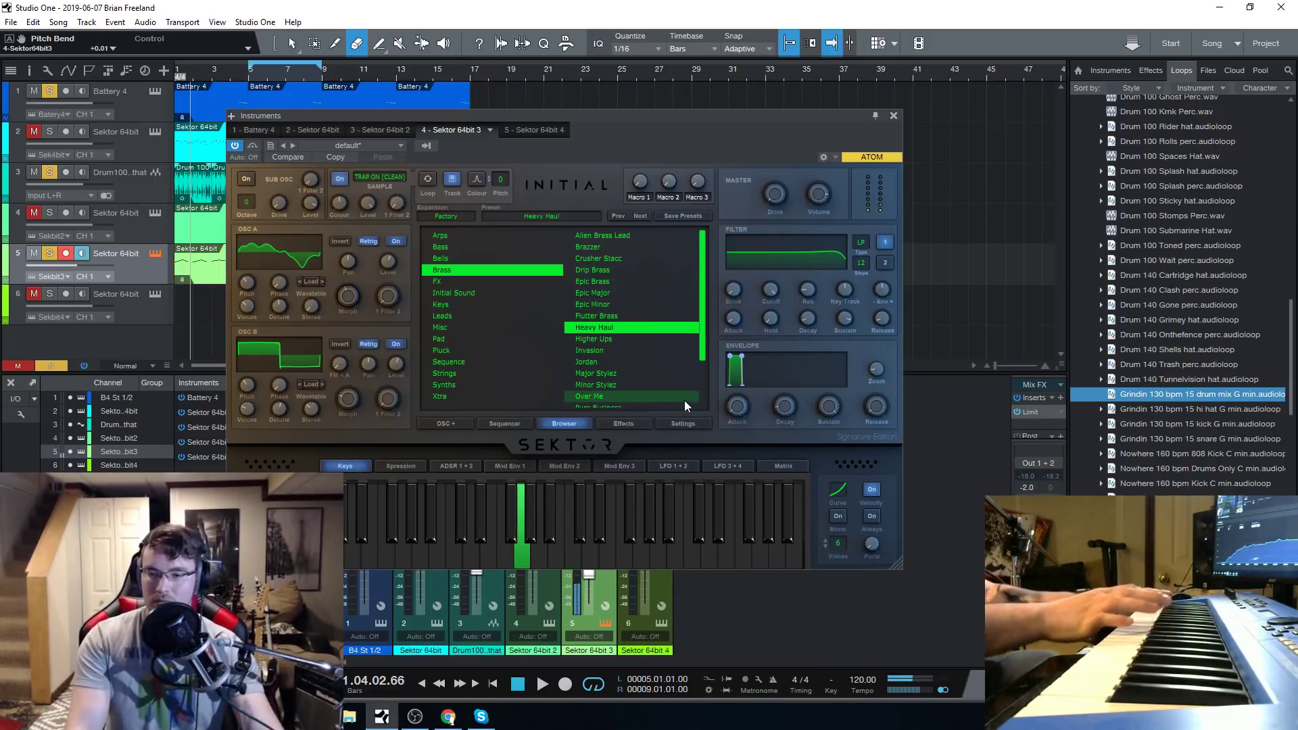
Switch to the FX category and audition the Bombs Away, Bugatti Drive By and Digi Sword Hit presets.
click(466, 280)
click(595, 238)
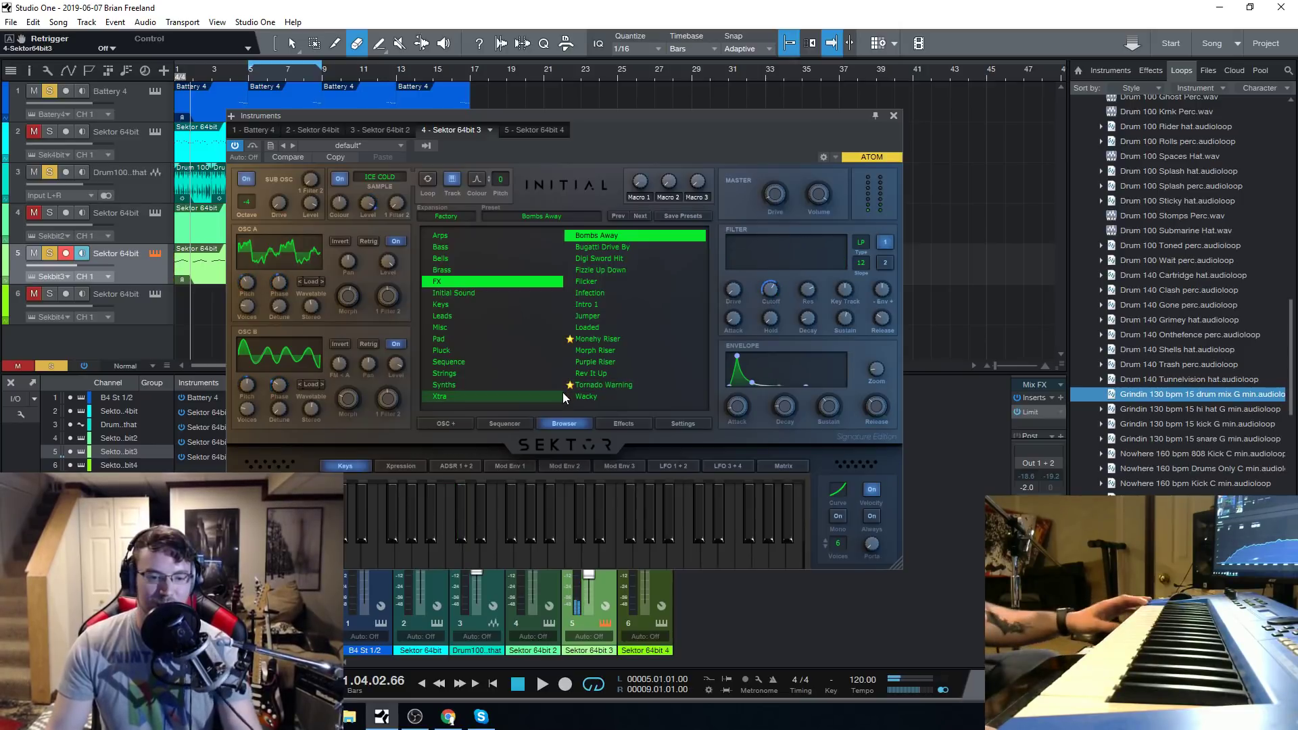
click(610, 249)
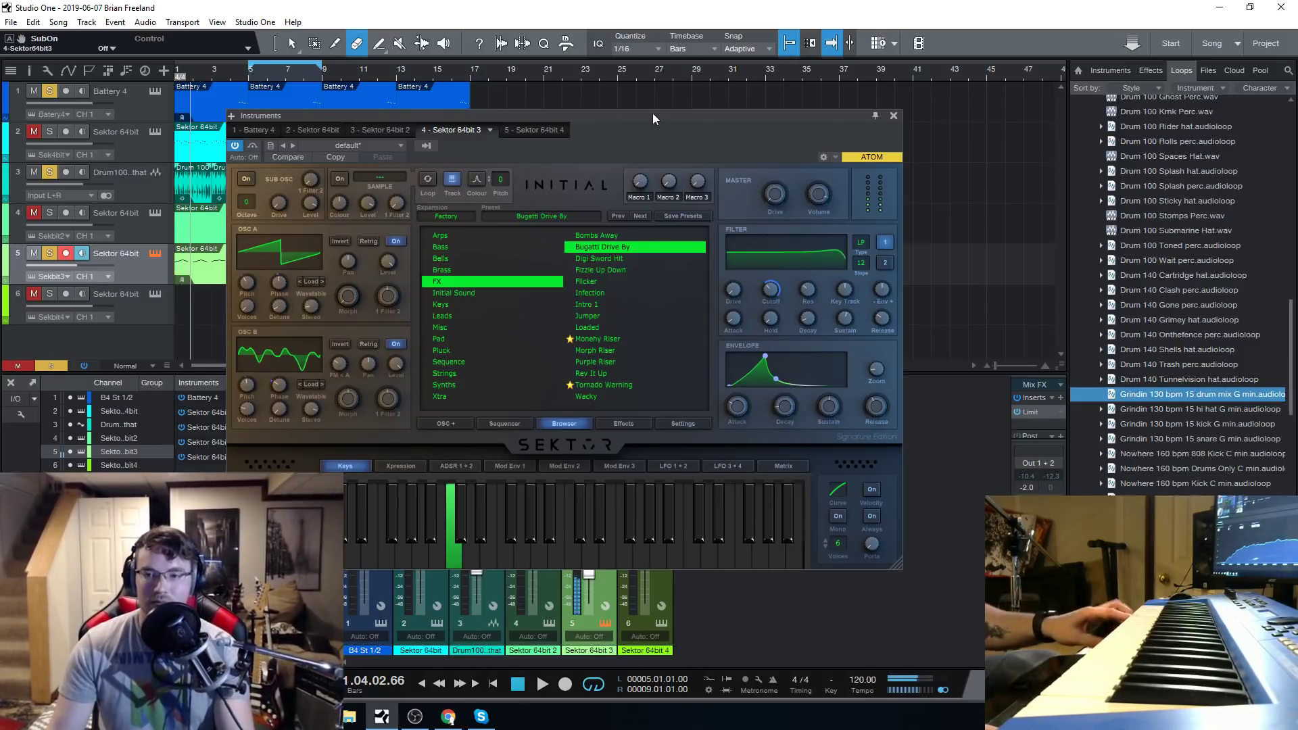
click(602, 258)
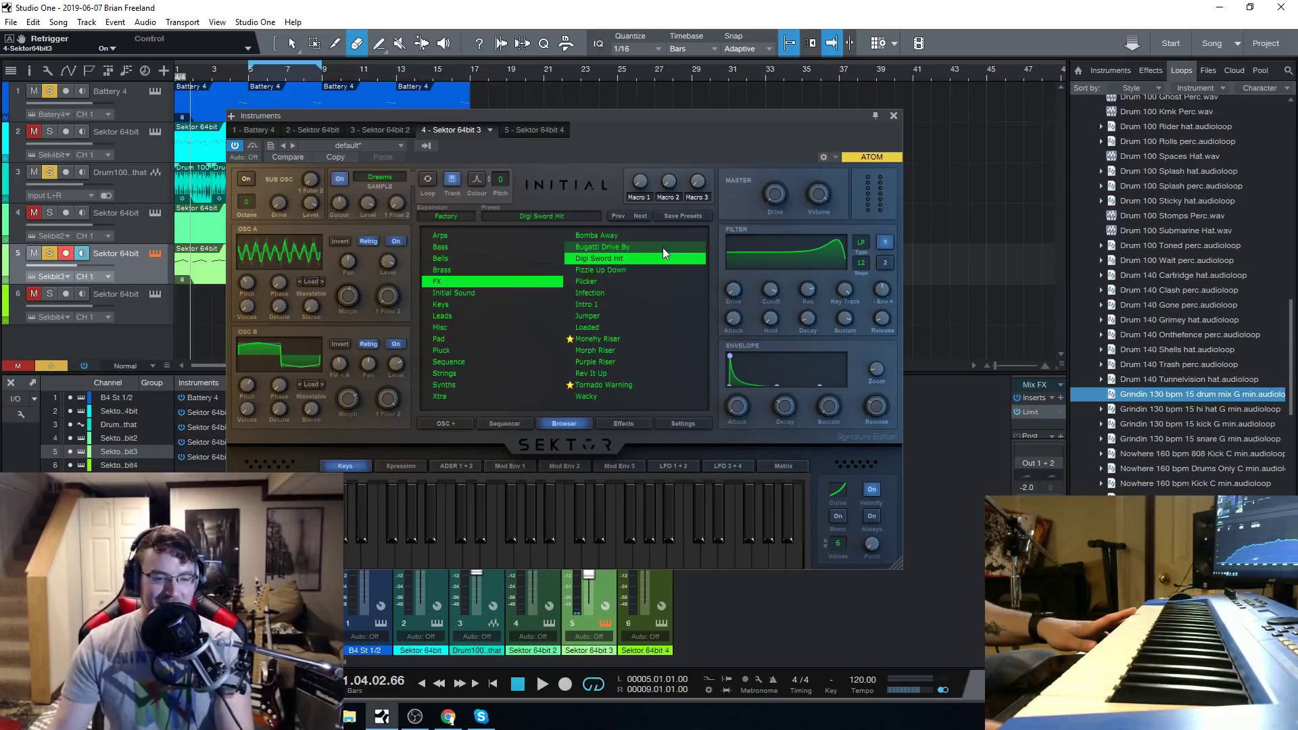
mouse_move(768, 286)
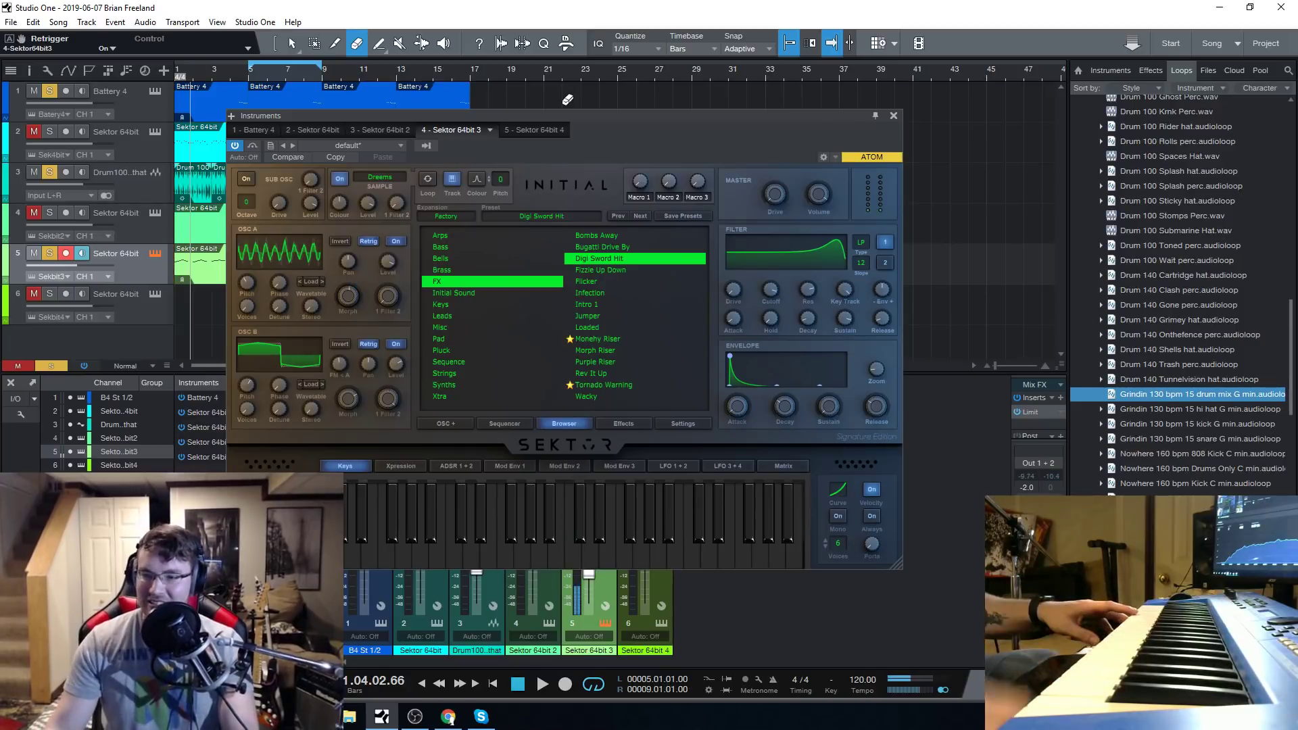
Audition the Fizzle Up Down and Monehy Riser FX presets, and load Morph Riser.
click(635, 269)
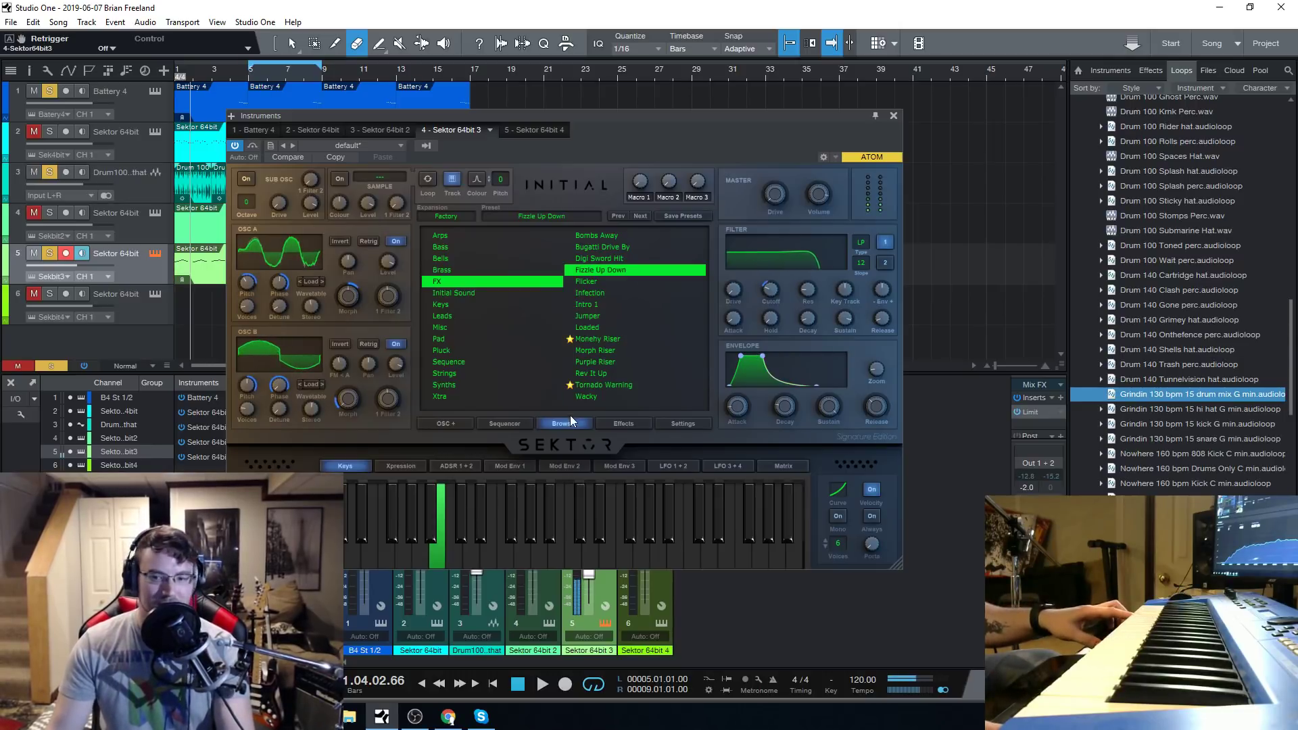
click(617, 339)
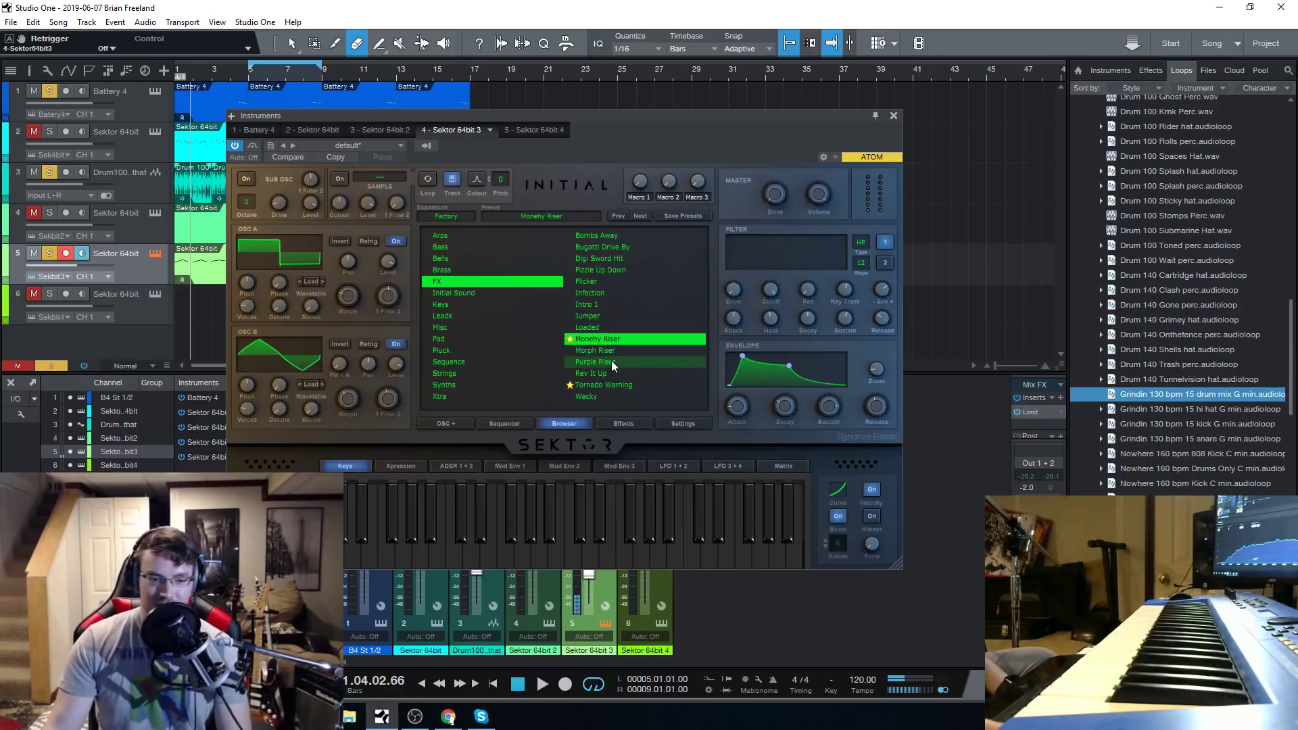
click(608, 353)
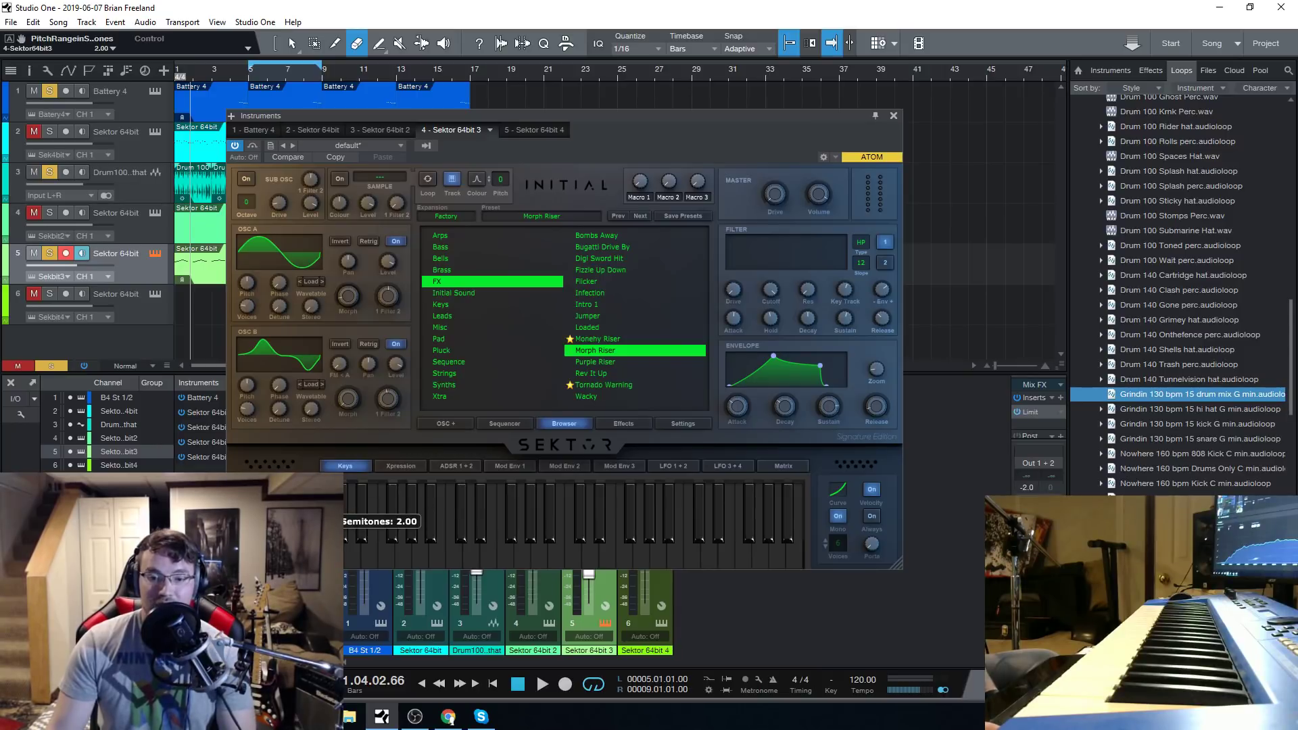
Set the pitch bend range of the Morph Riser preset to 24 semitones.
drag(258, 521, 258, 471)
drag(256, 384, 250, 306)
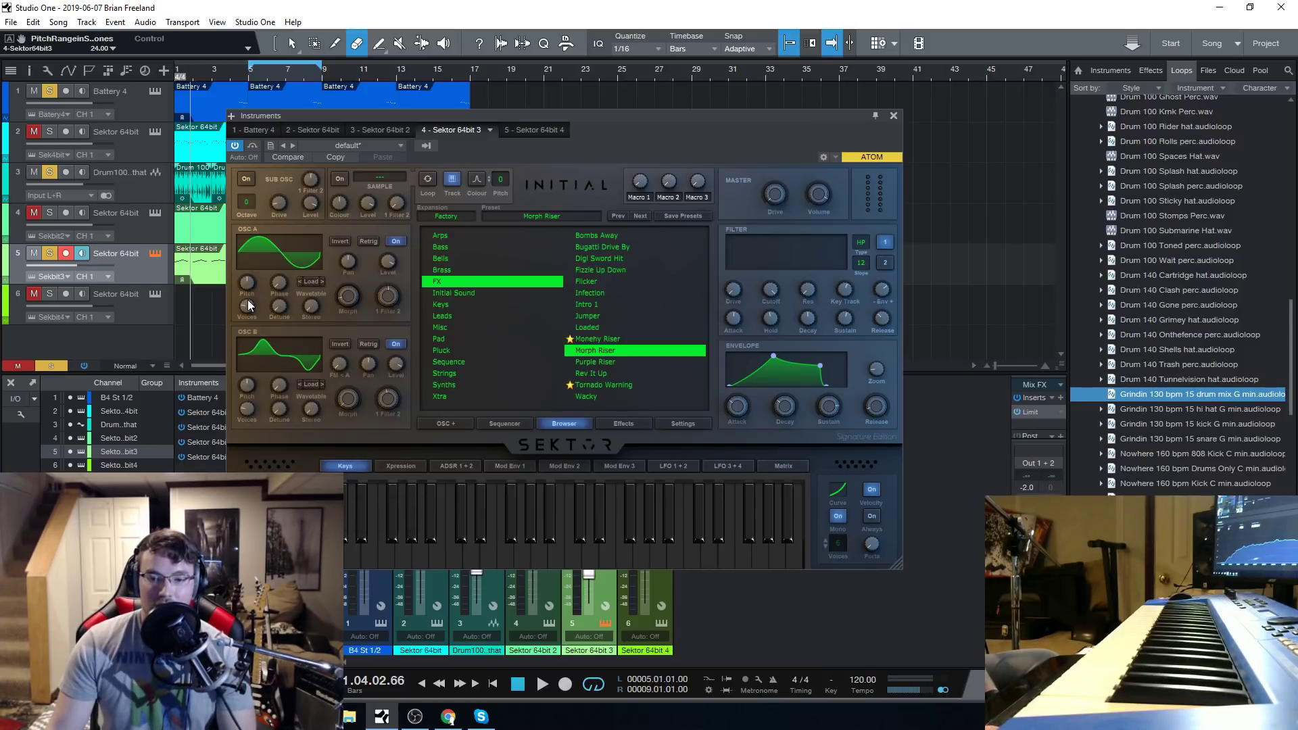
click(384, 557)
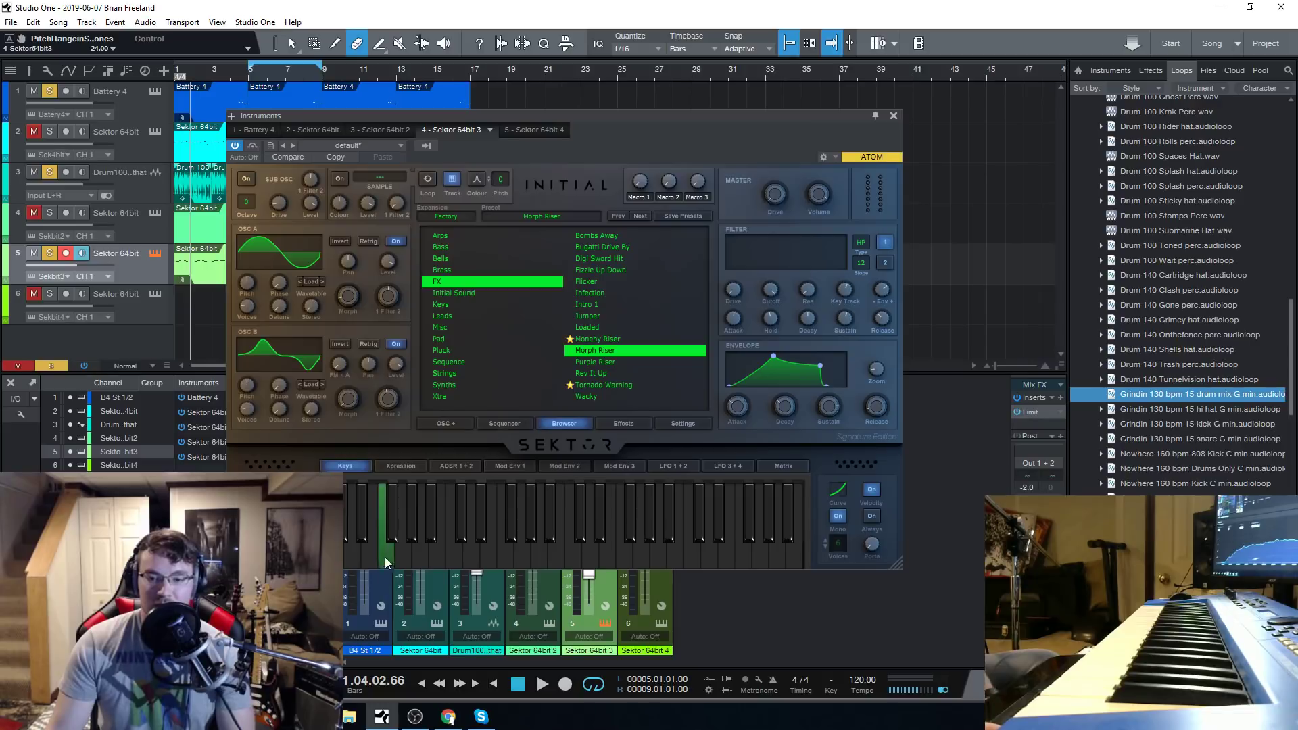
click(482, 562)
click(455, 561)
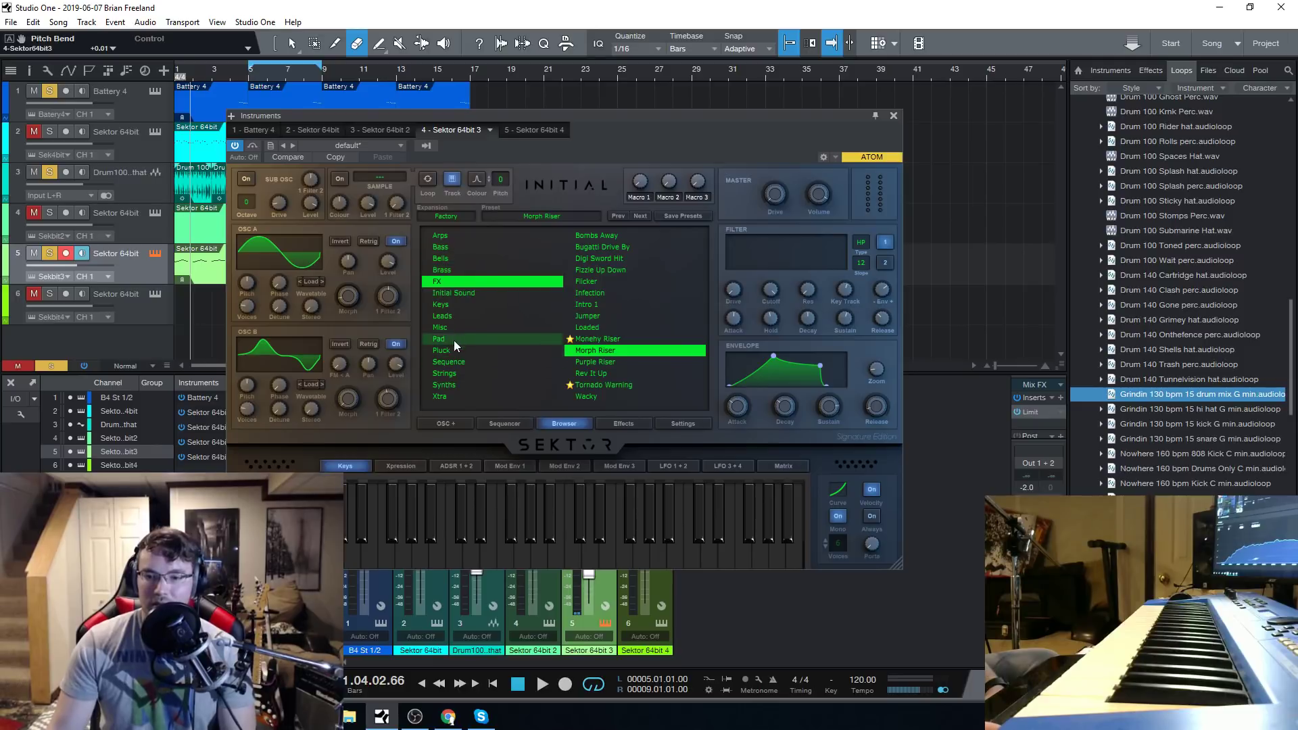
Load the Bad Cause preset from the Leads category on track 5 and audition it with pitch bend.
click(461, 318)
click(610, 317)
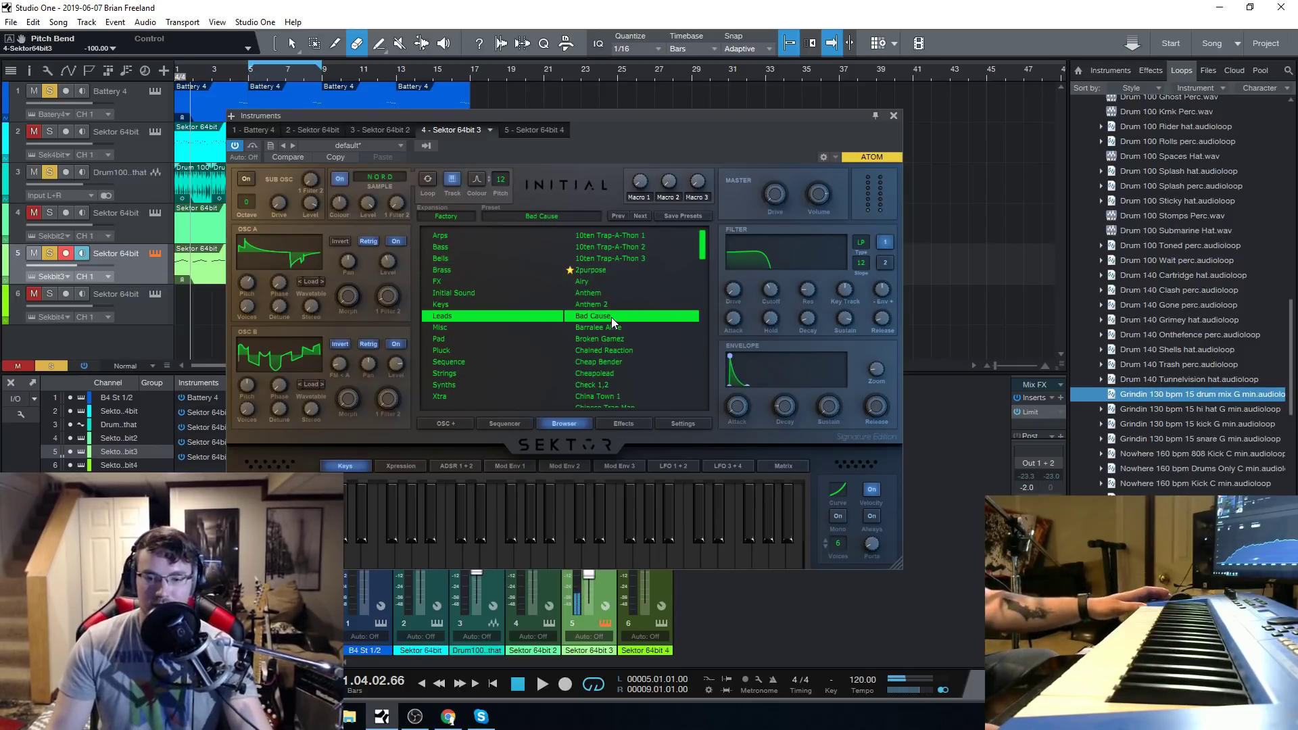
mouse_move(274, 519)
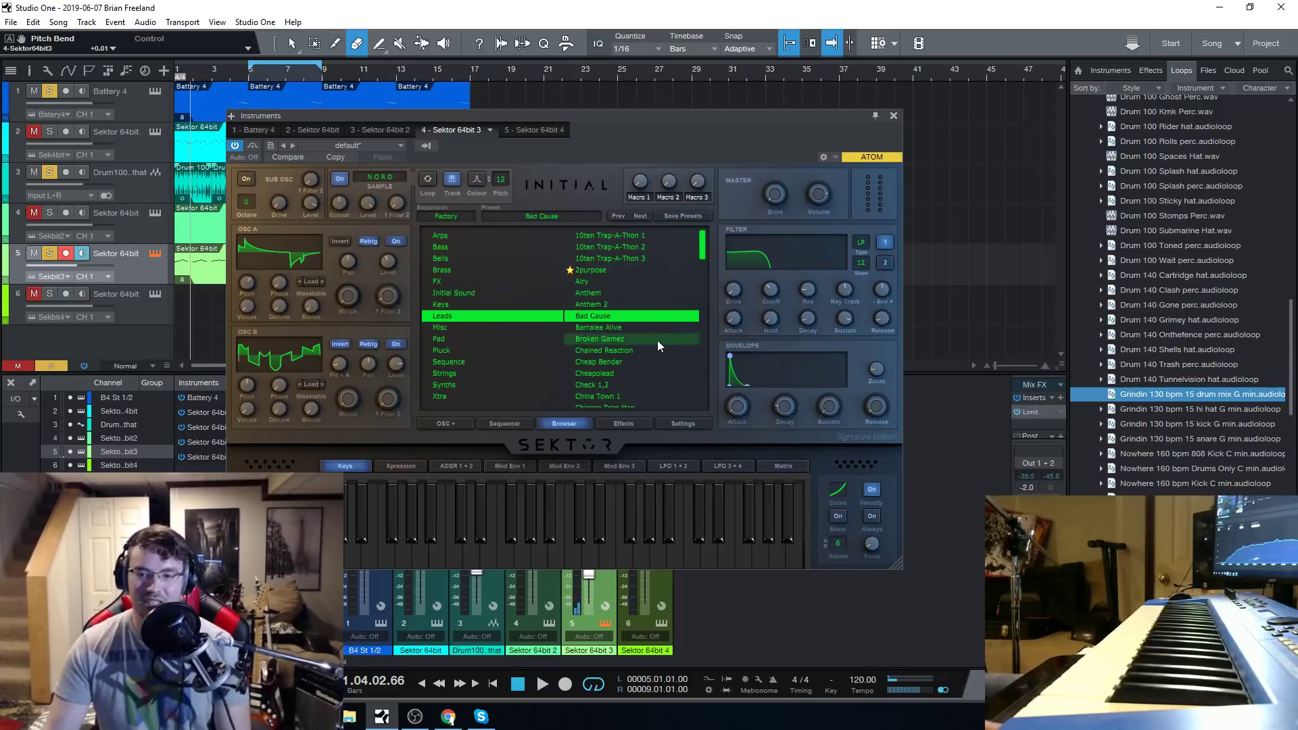
Switch to the Keys category on track 5 and audition the 40's Ovo Luv preset.
click(480, 305)
click(475, 292)
click(465, 302)
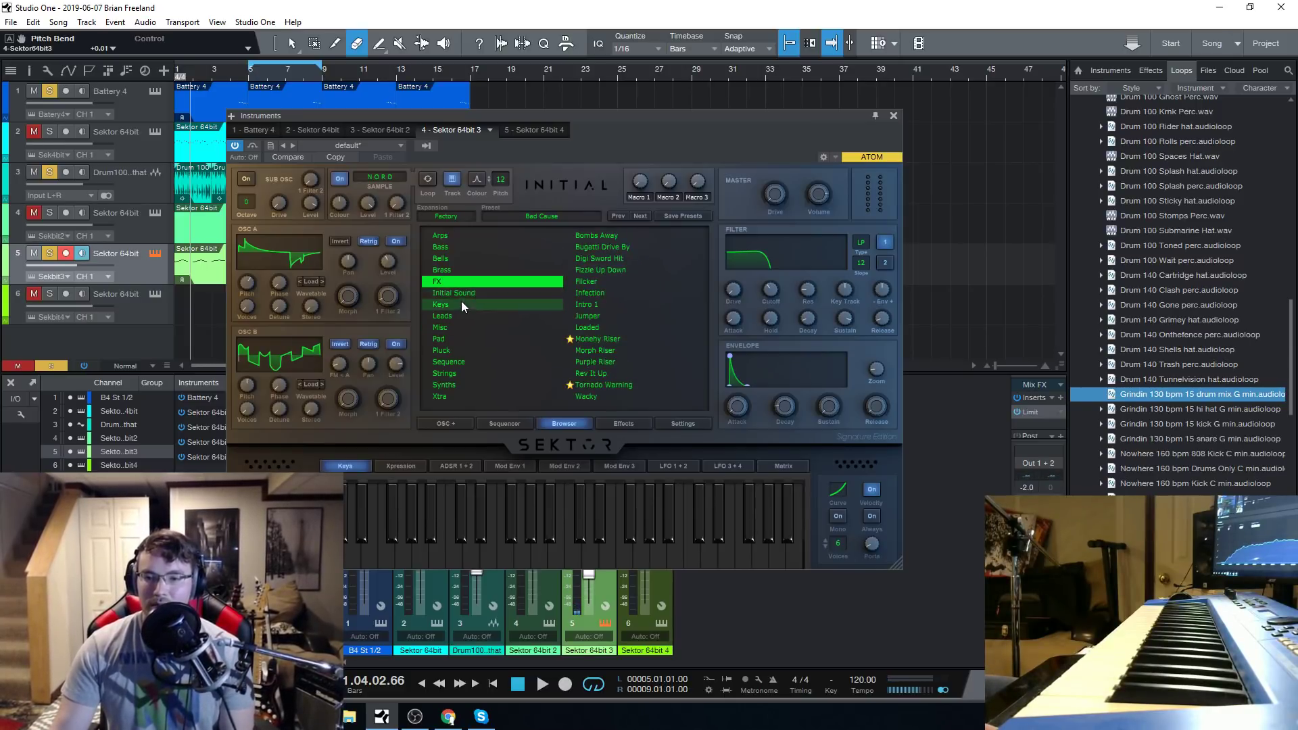
click(598, 235)
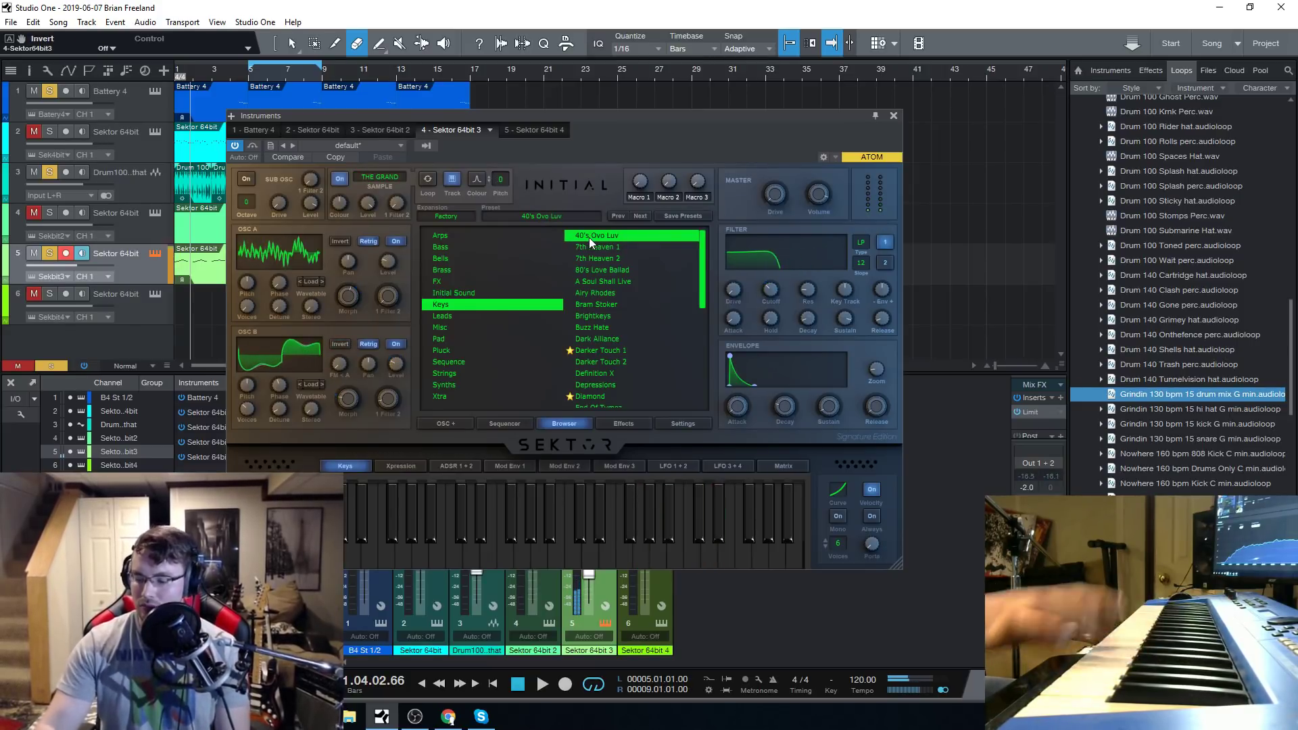
Audition the Happy Place 1 and Happy Place 2 presets from the Keys category.
scroll(603, 350, down, 4)
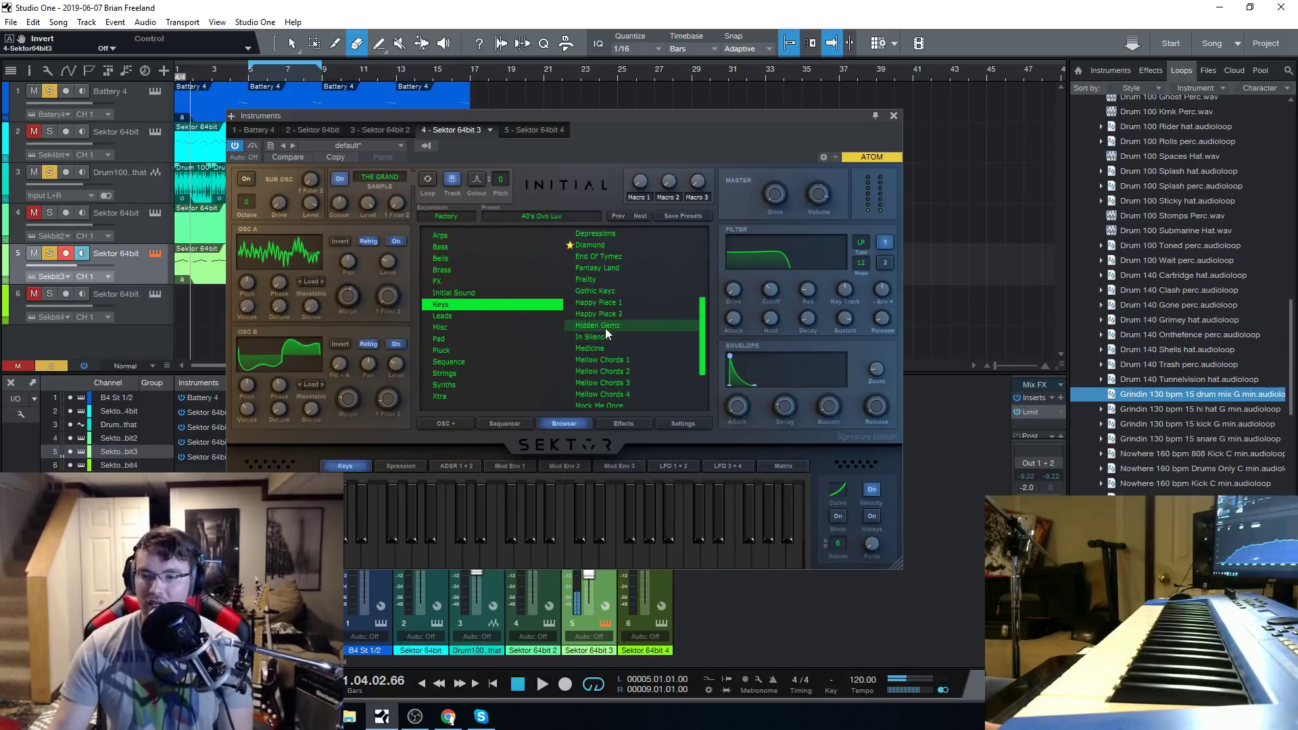
click(610, 314)
click(617, 303)
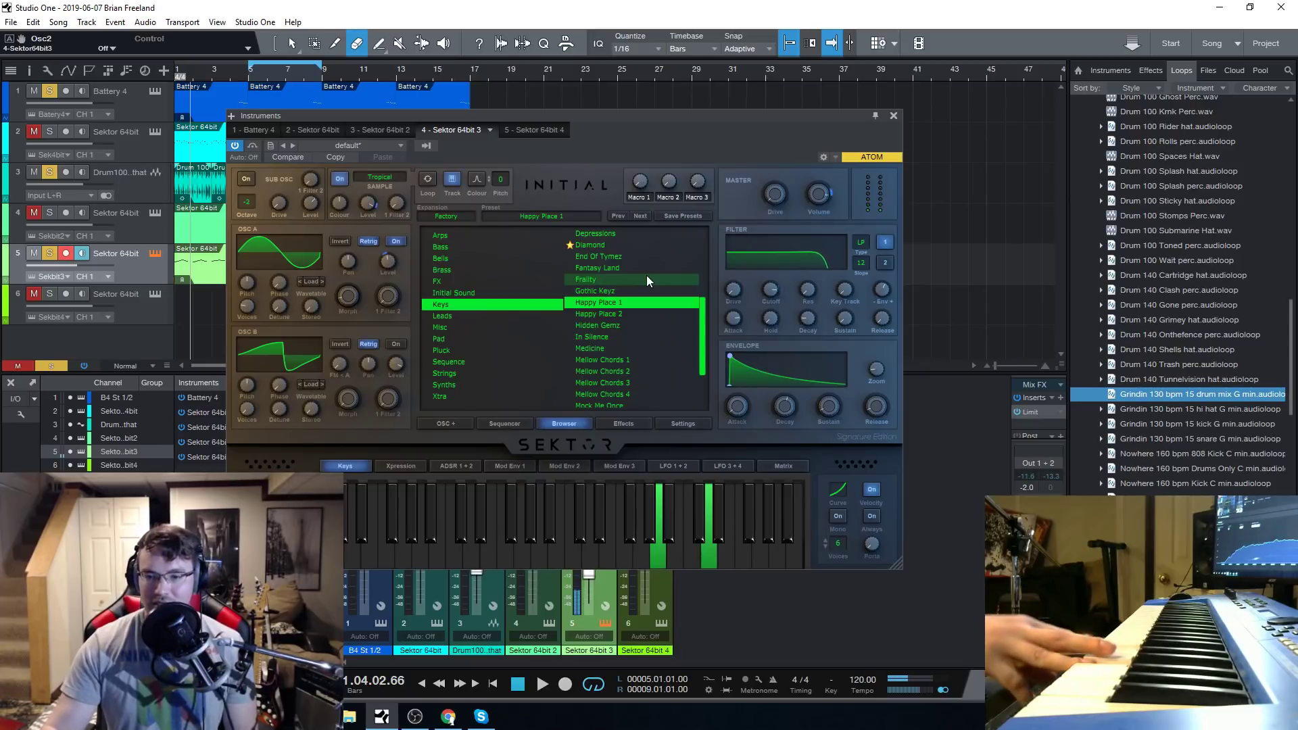
click(591, 315)
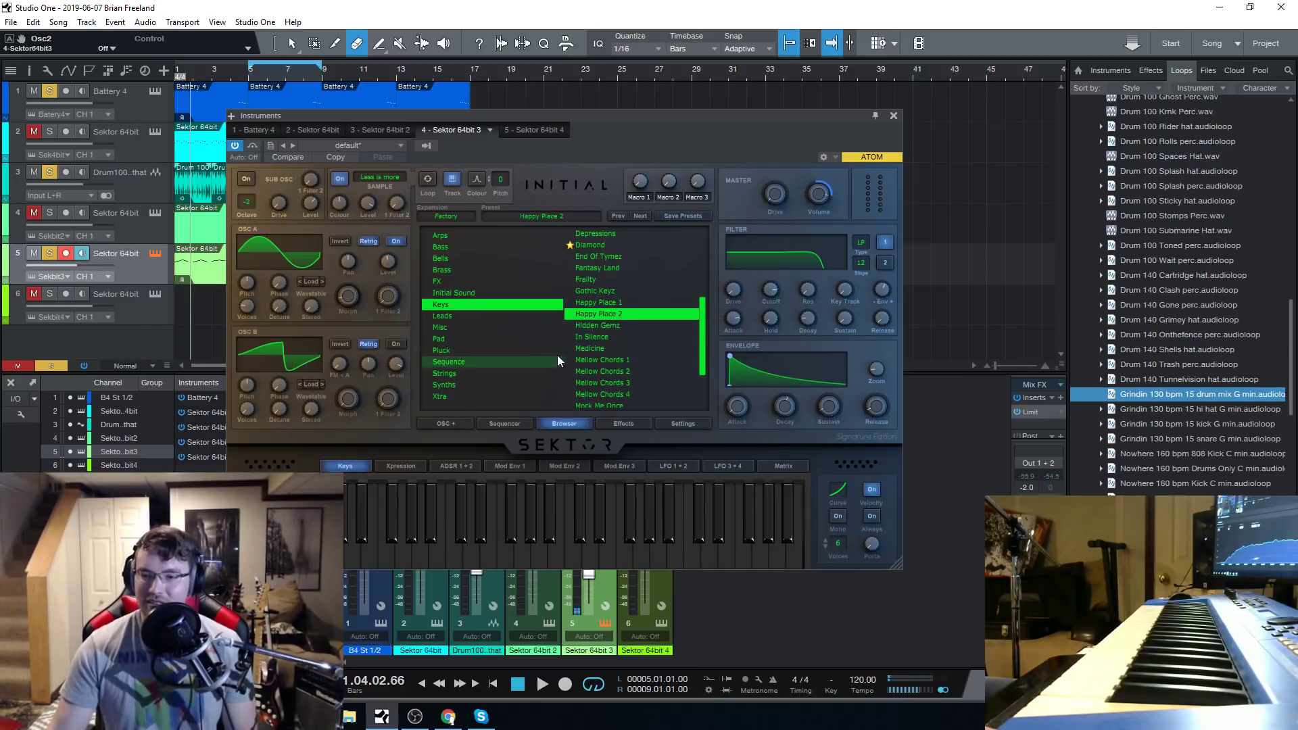
Audition the Hidden Gemz and Mellow Chords 3 presets from the Keys category.
click(587, 325)
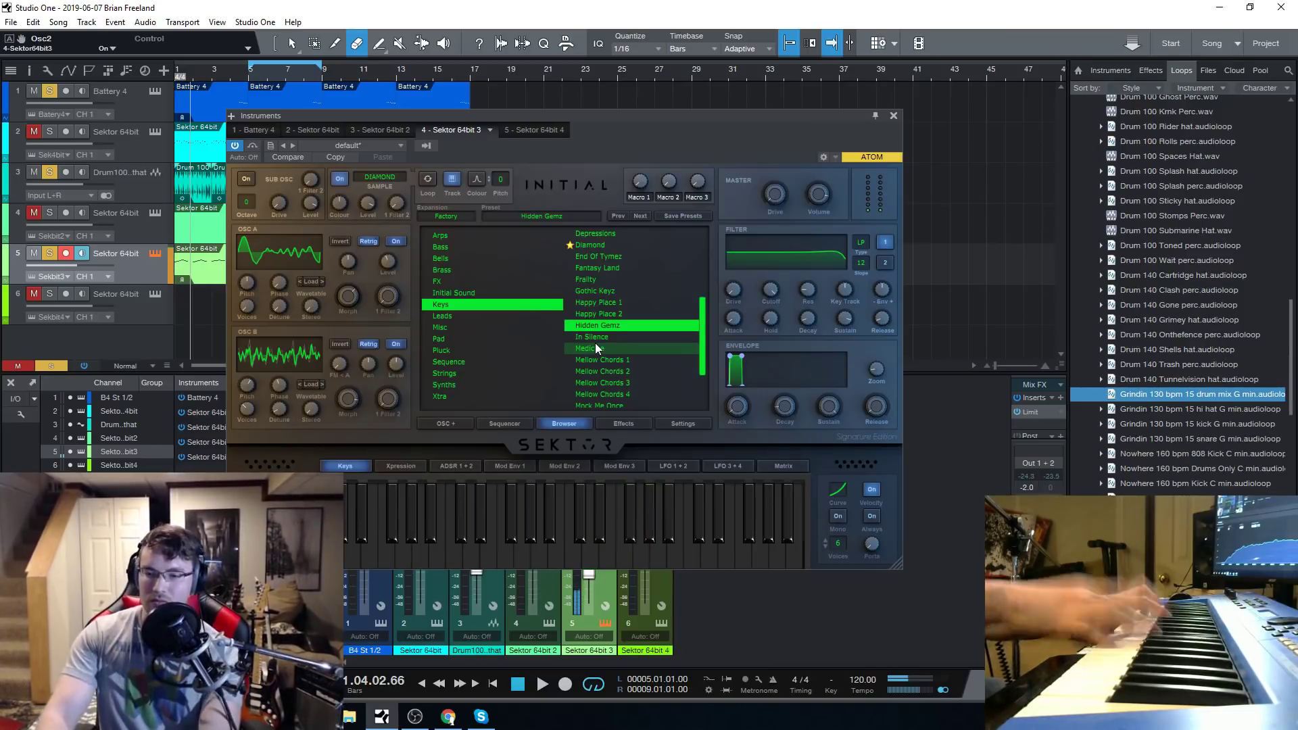
scroll(594, 342, down, 2)
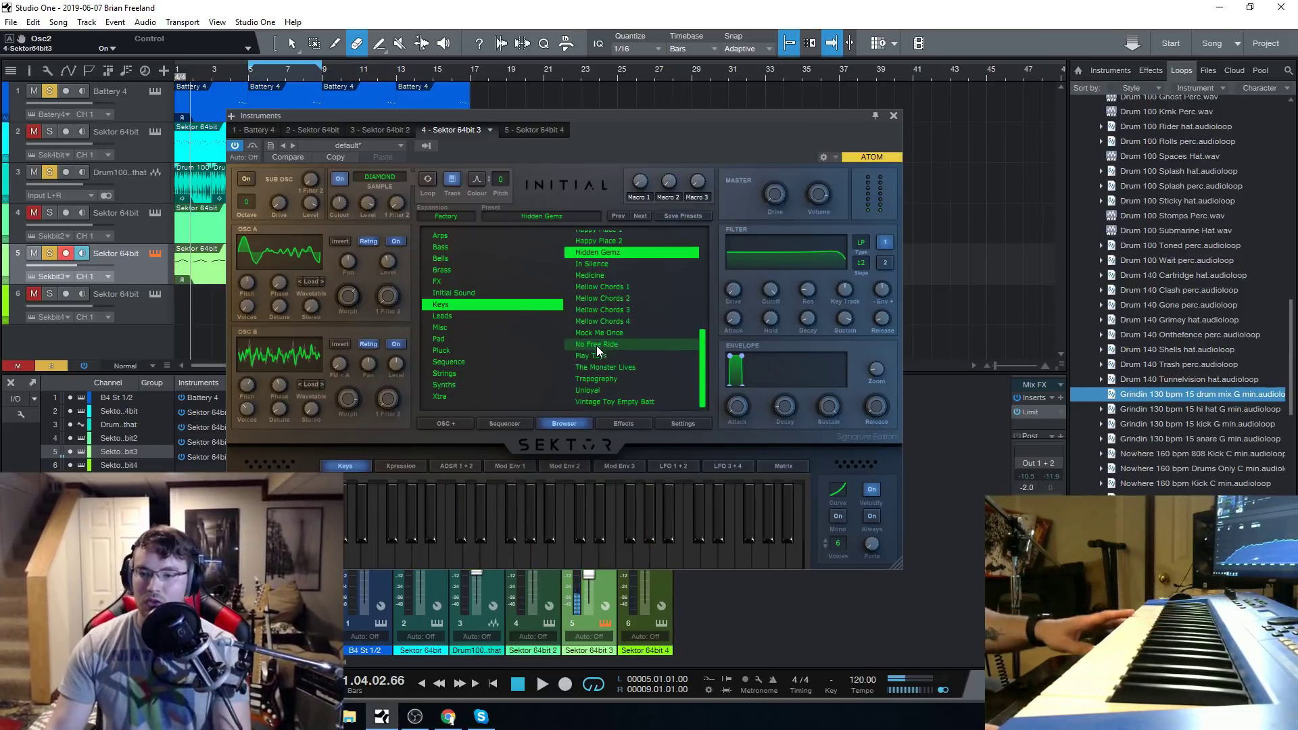
click(611, 309)
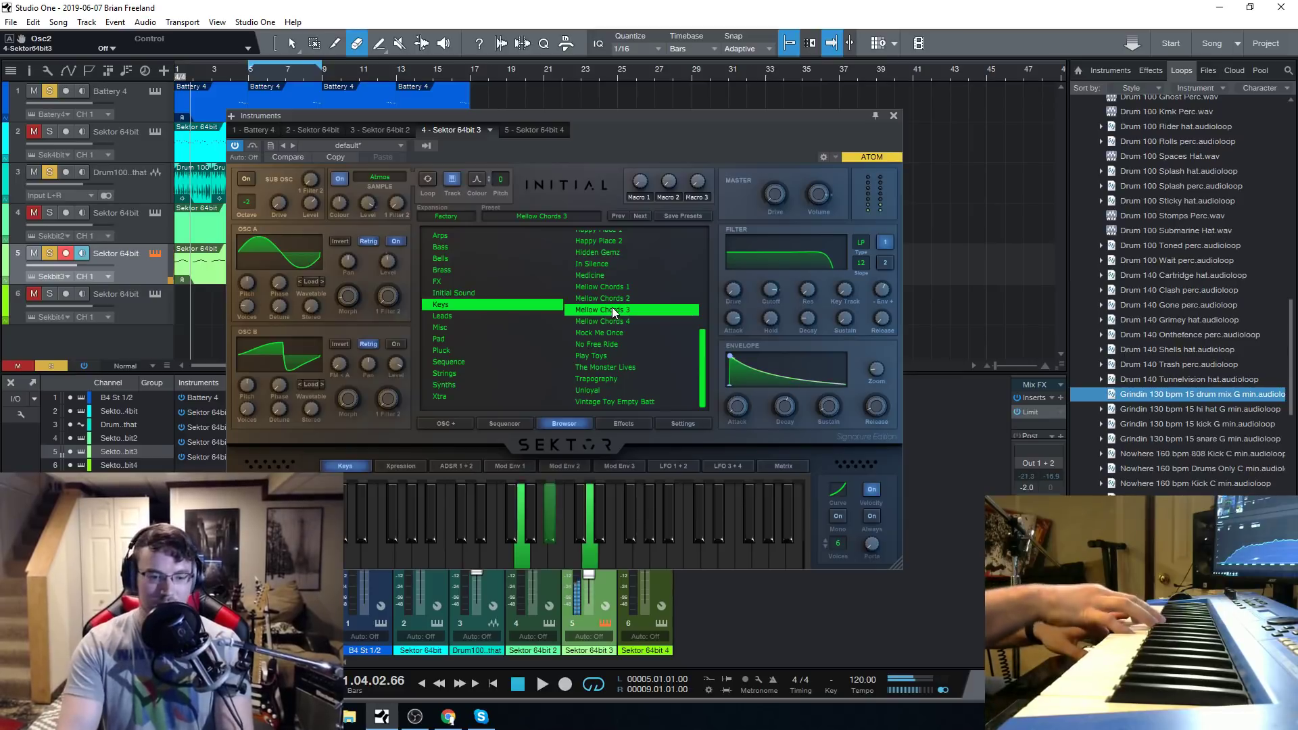
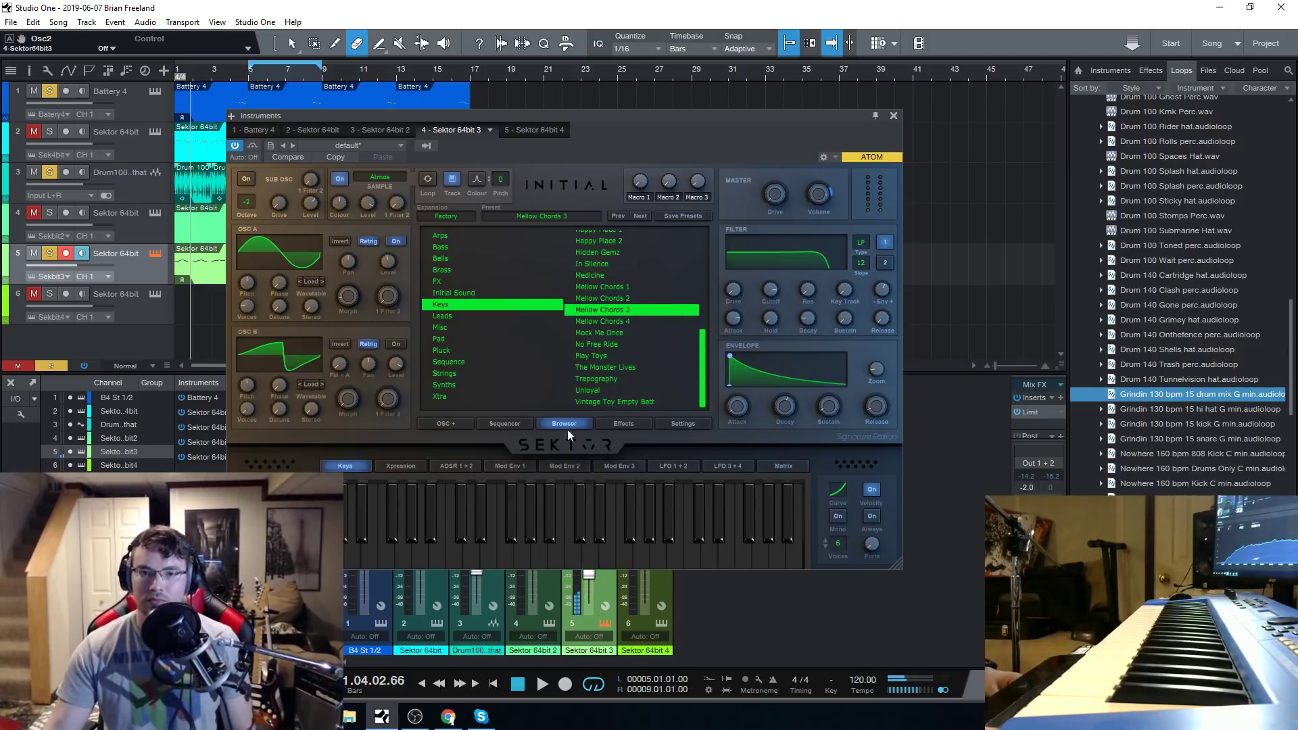
Mute track 5 and play the arrangement from the start with the instrument window closed.
click(517, 683)
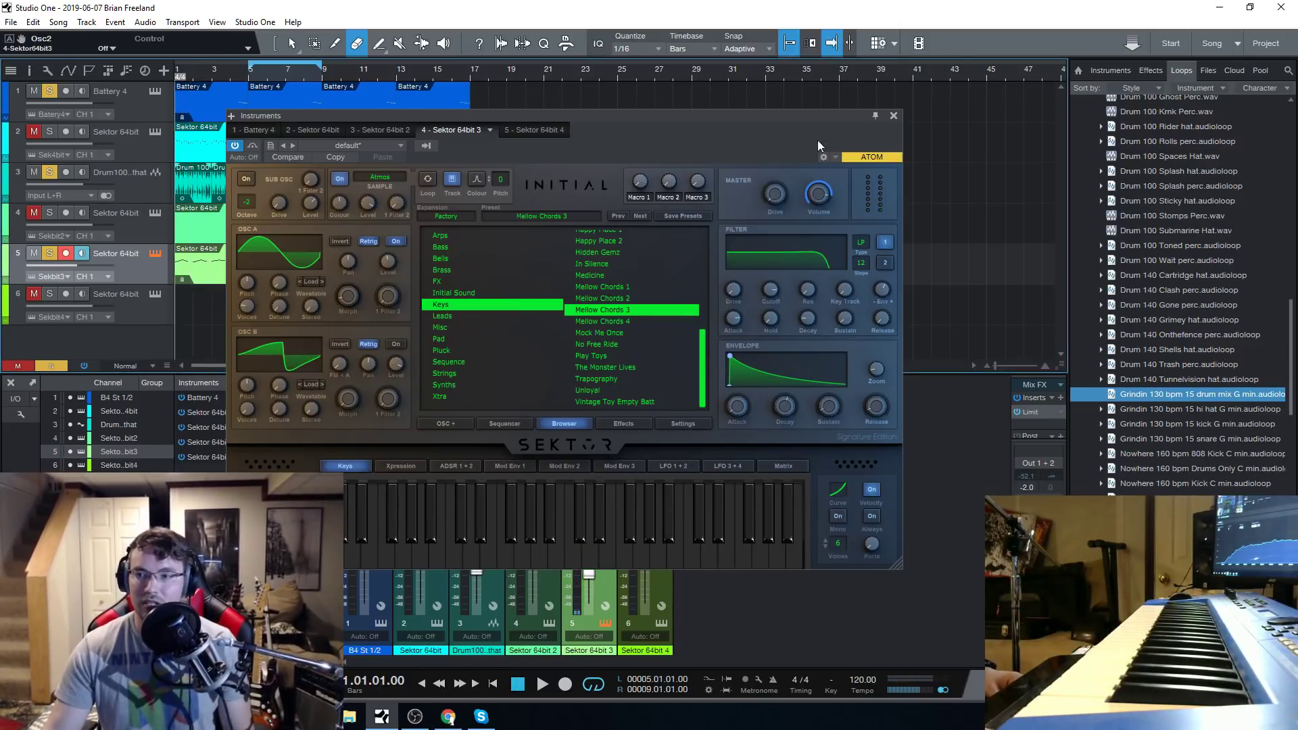
click(893, 115)
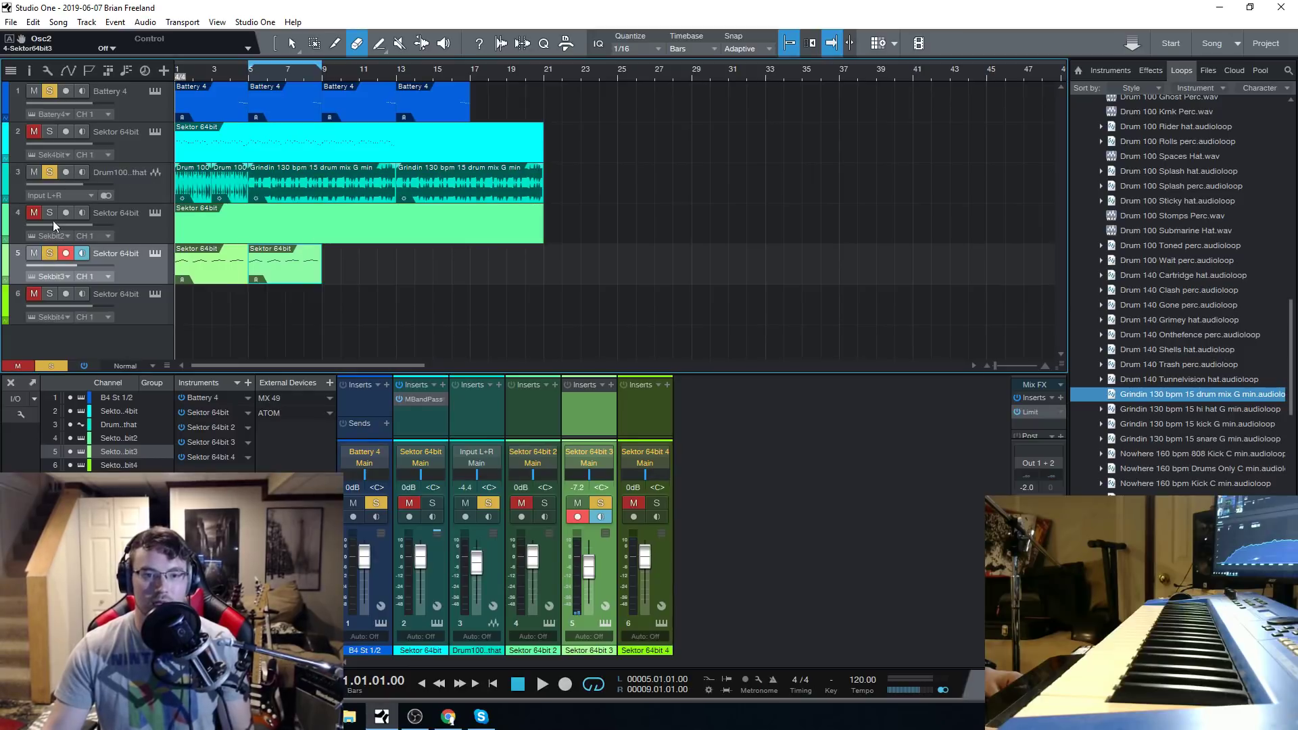
click(35, 173)
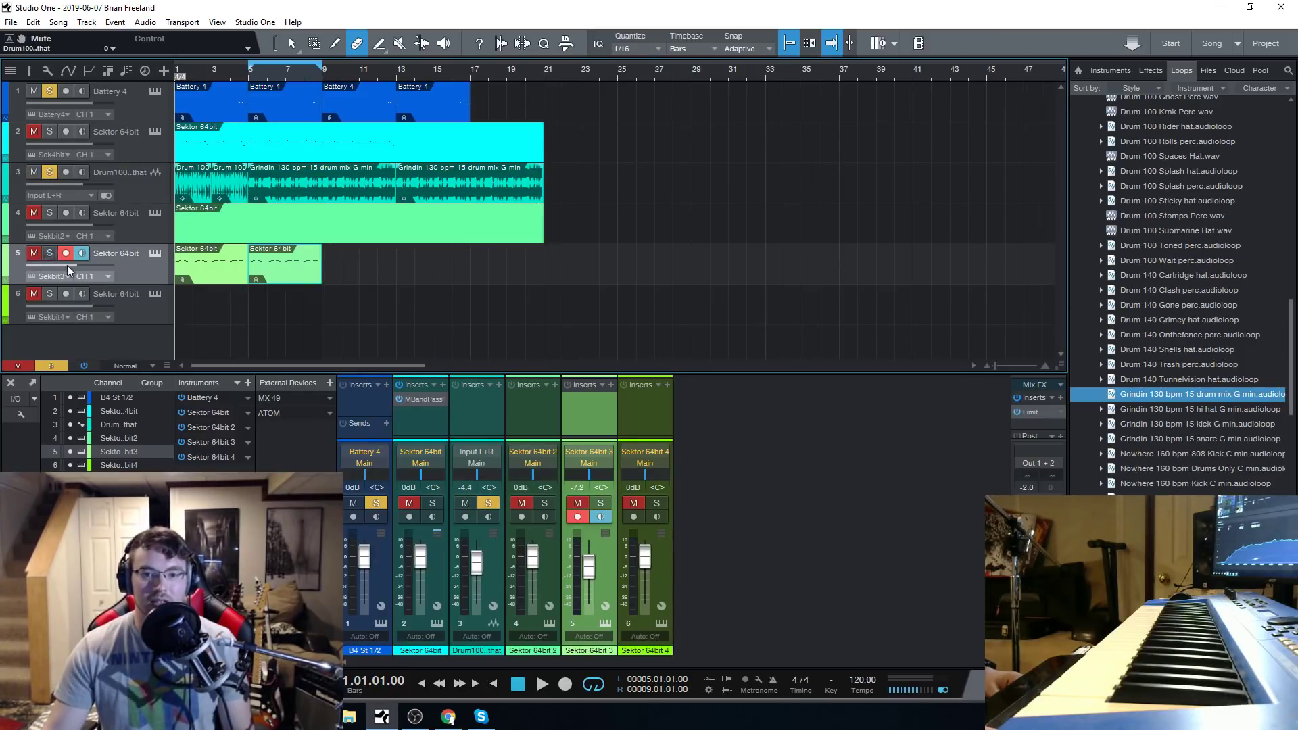
click(538, 686)
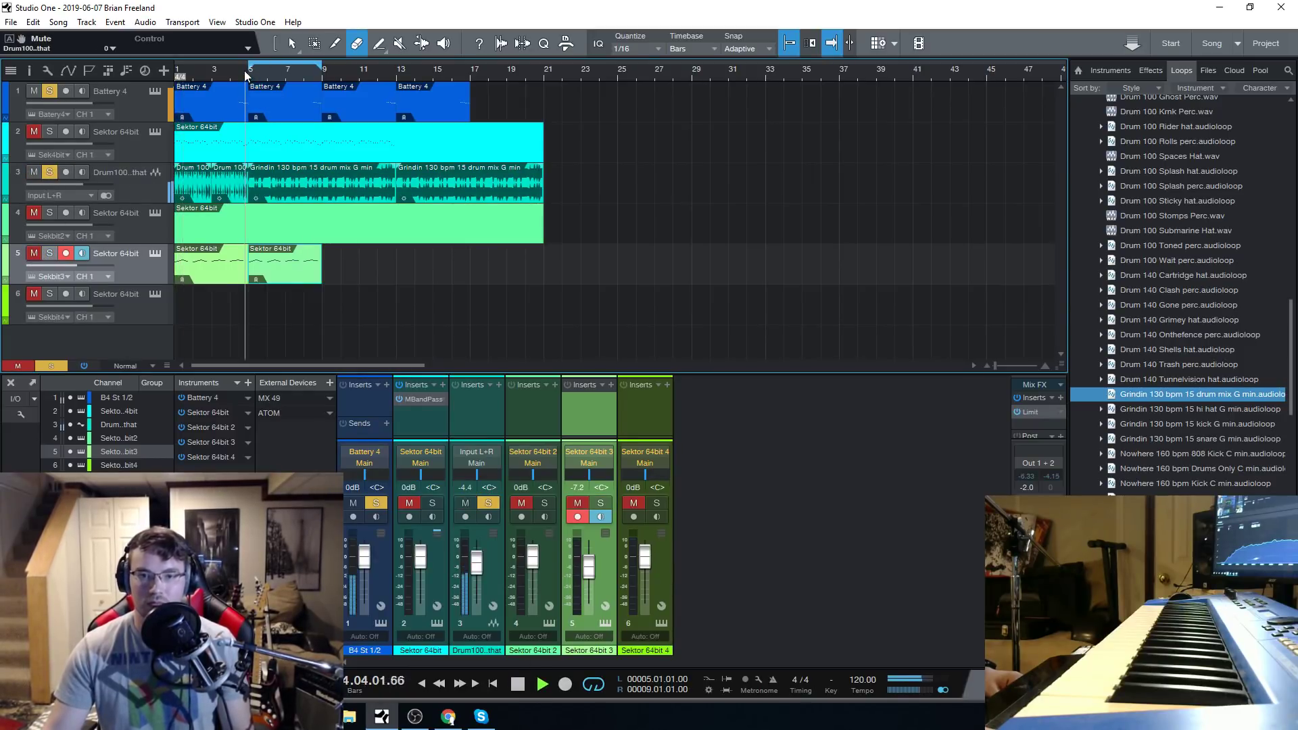
click(244, 72)
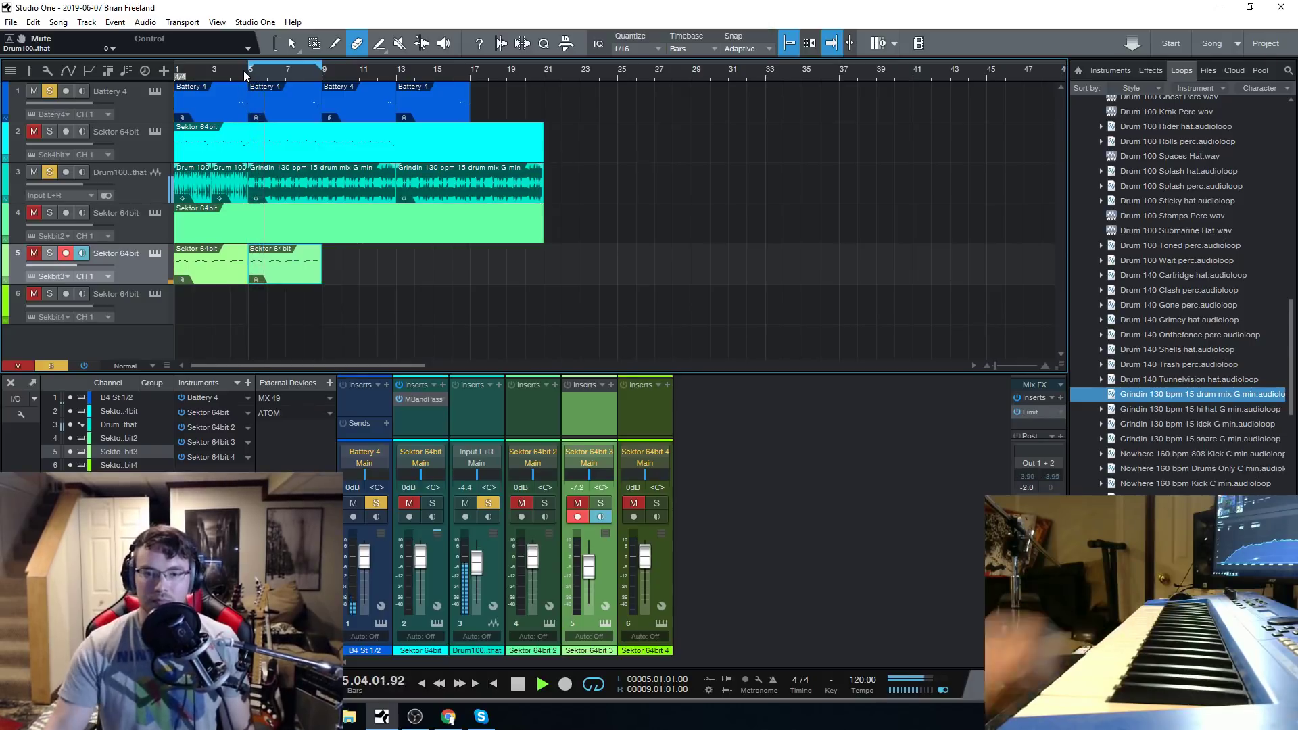
Solo track 6 and track 5 in turn to hear them over the beat, ending with playback stopped.
click(136, 305)
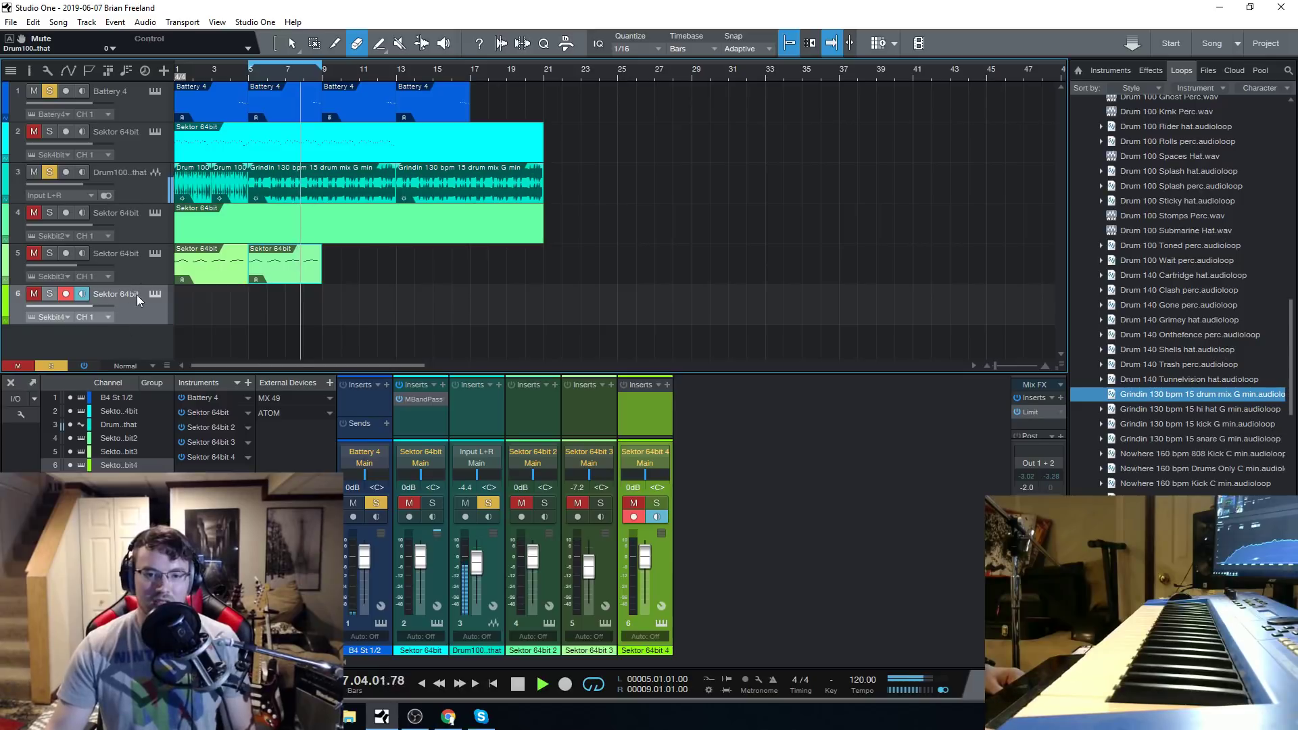
click(50, 293)
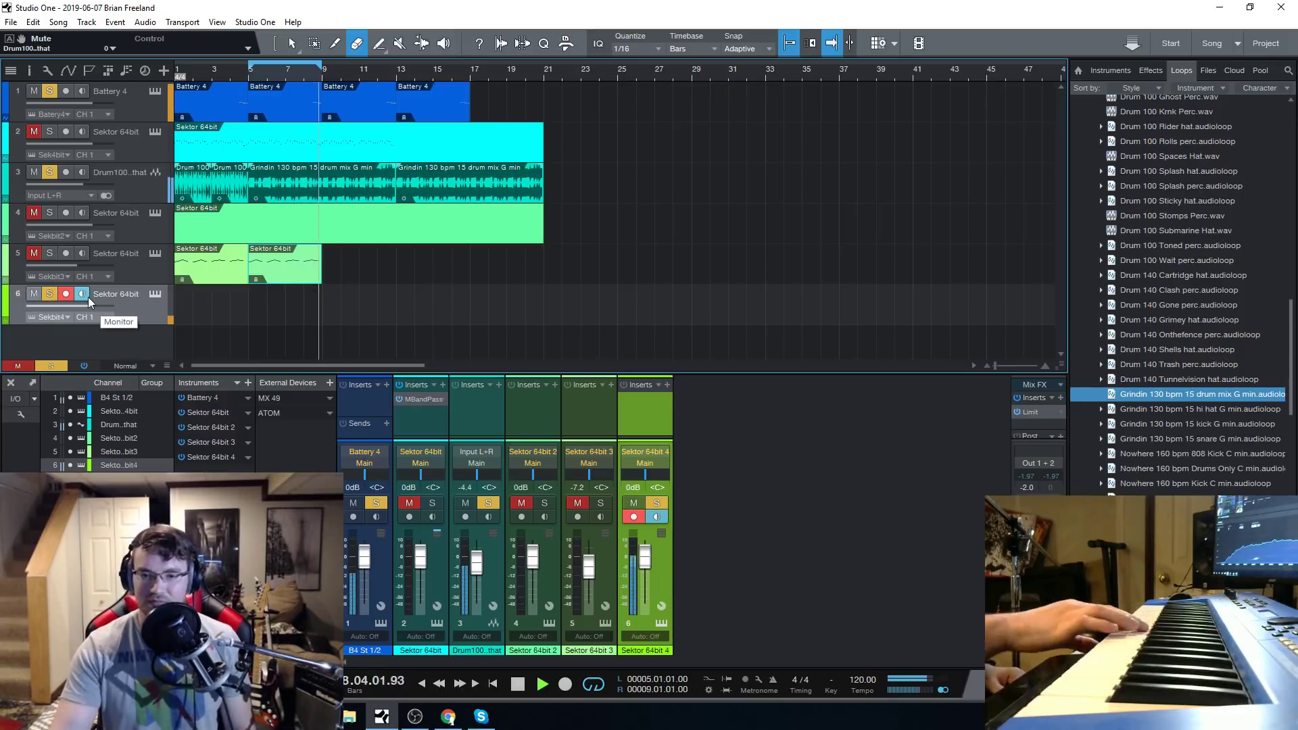
click(160, 273)
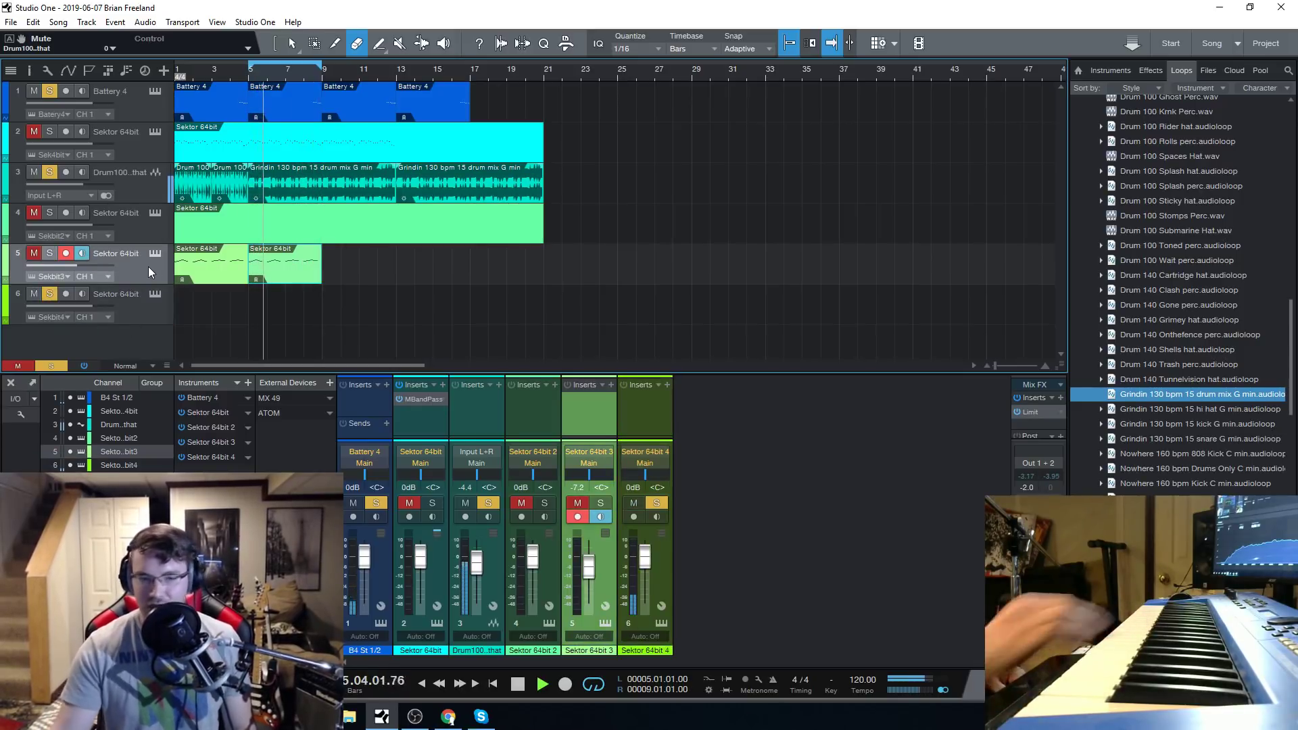
click(50, 253)
key(space)
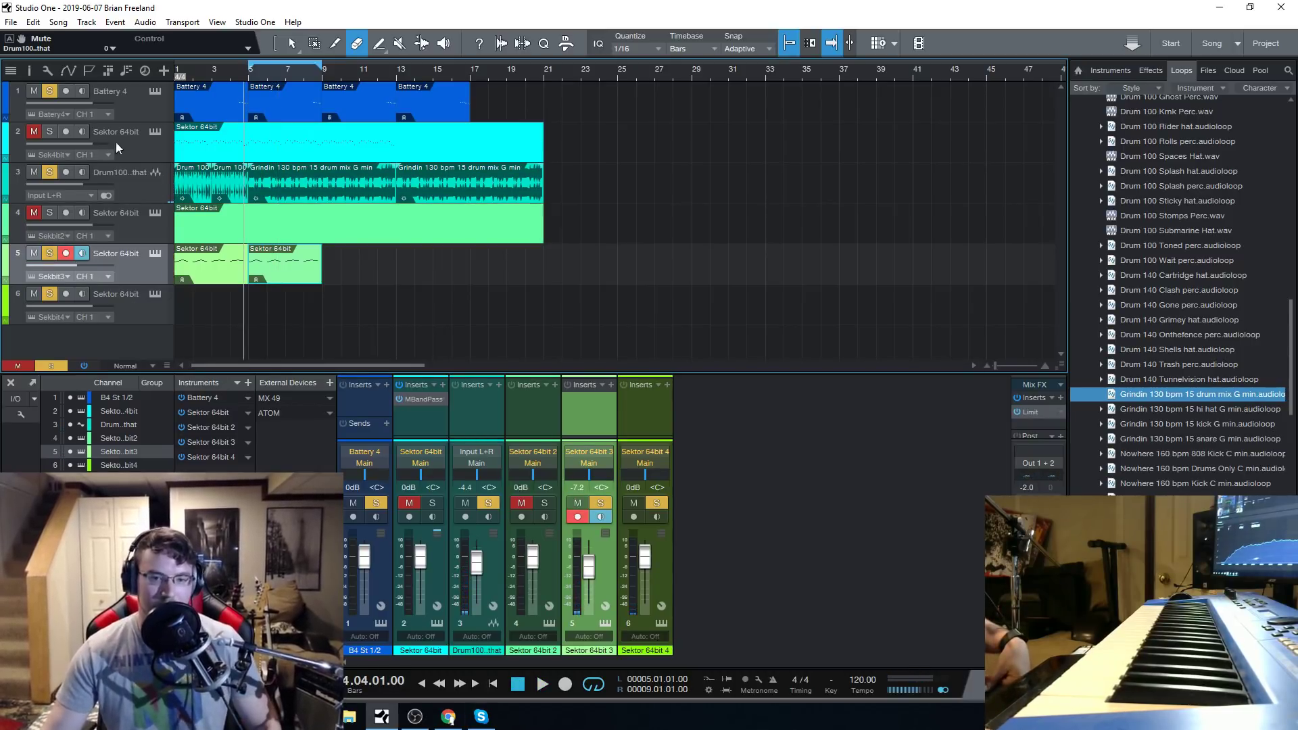
Open the Sektor instance on track 4 and look through its Arps presets.
click(157, 217)
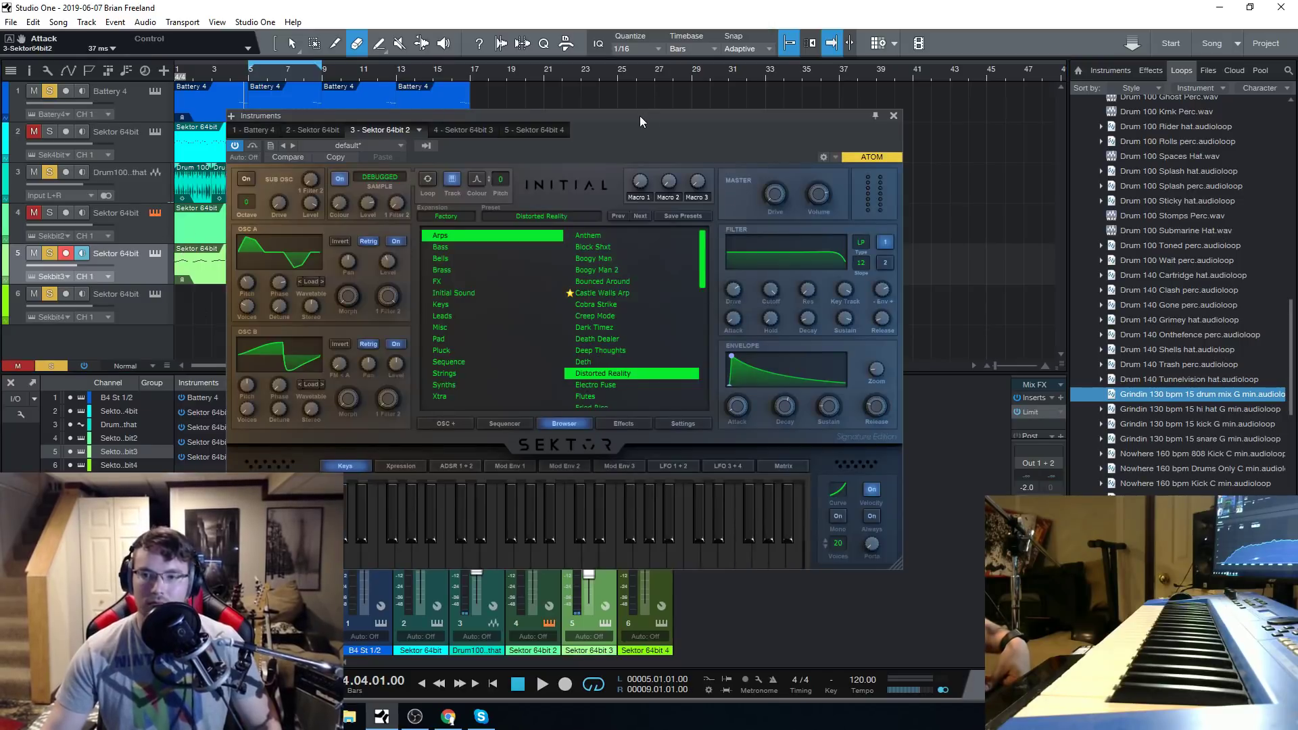
drag(640, 116, 660, 102)
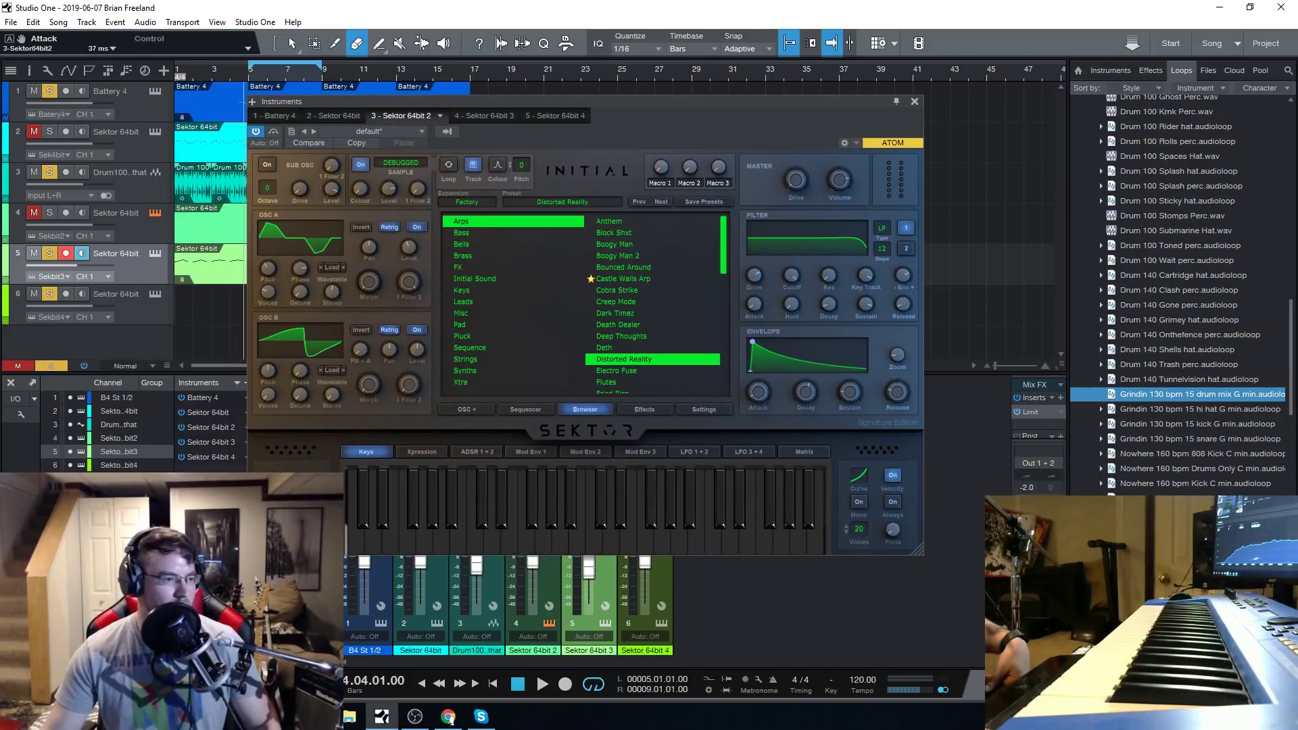
drag(625, 102, 673, 95)
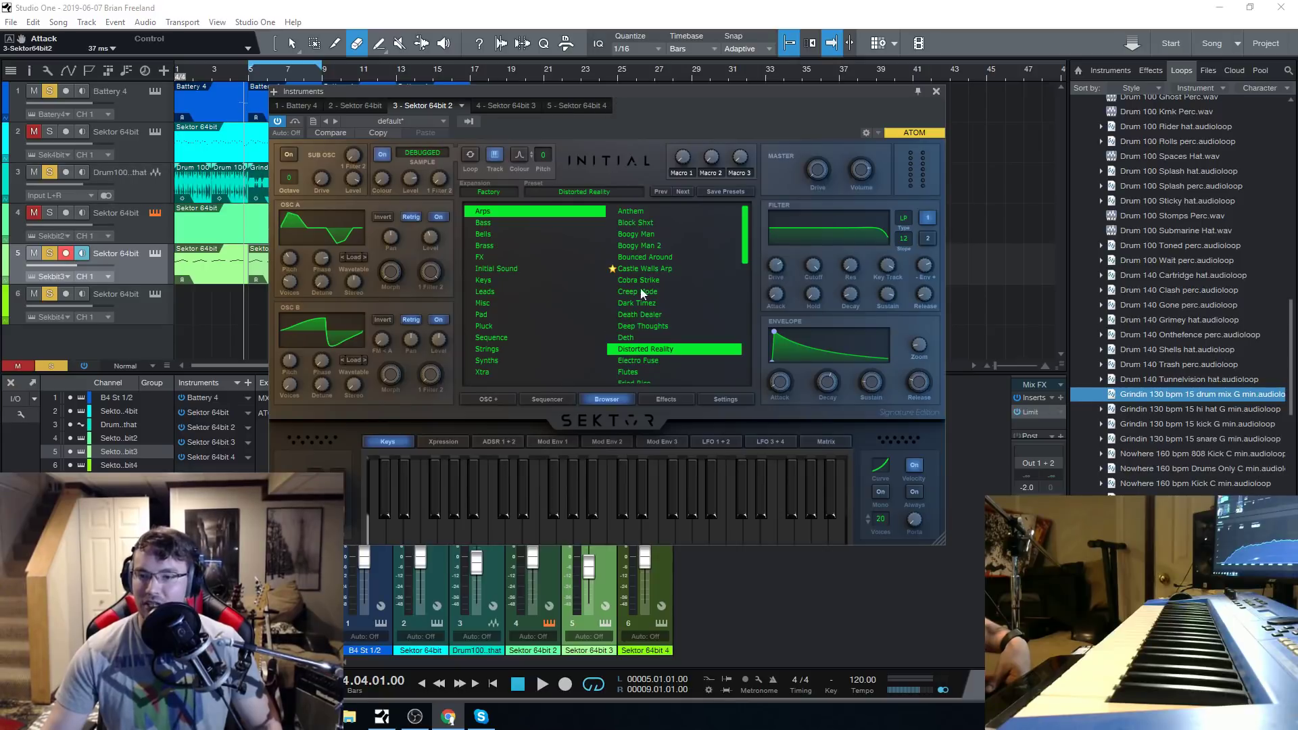
scroll(649, 324, down, 5)
scroll(652, 325, up, 5)
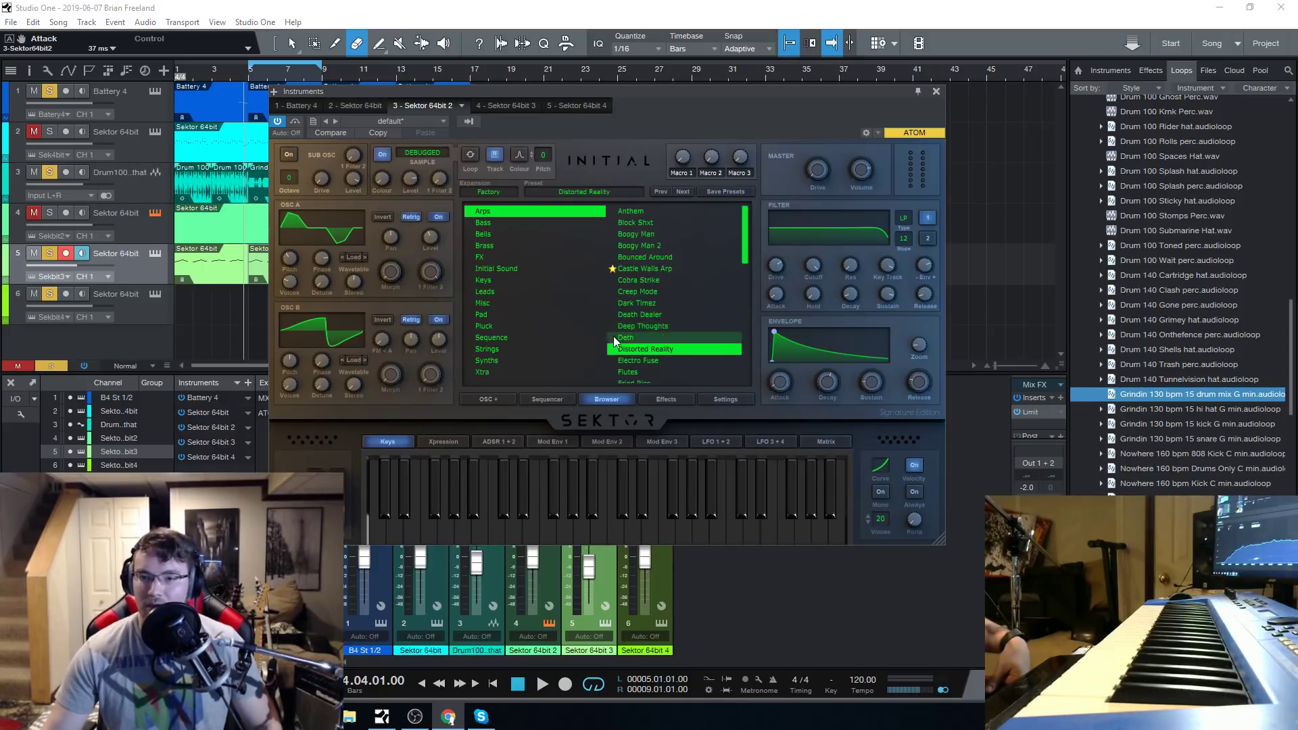
Return to the Sektor instance on track 5 and audition the Mellow Chords 4 preset with a few notes.
click(155, 254)
click(155, 295)
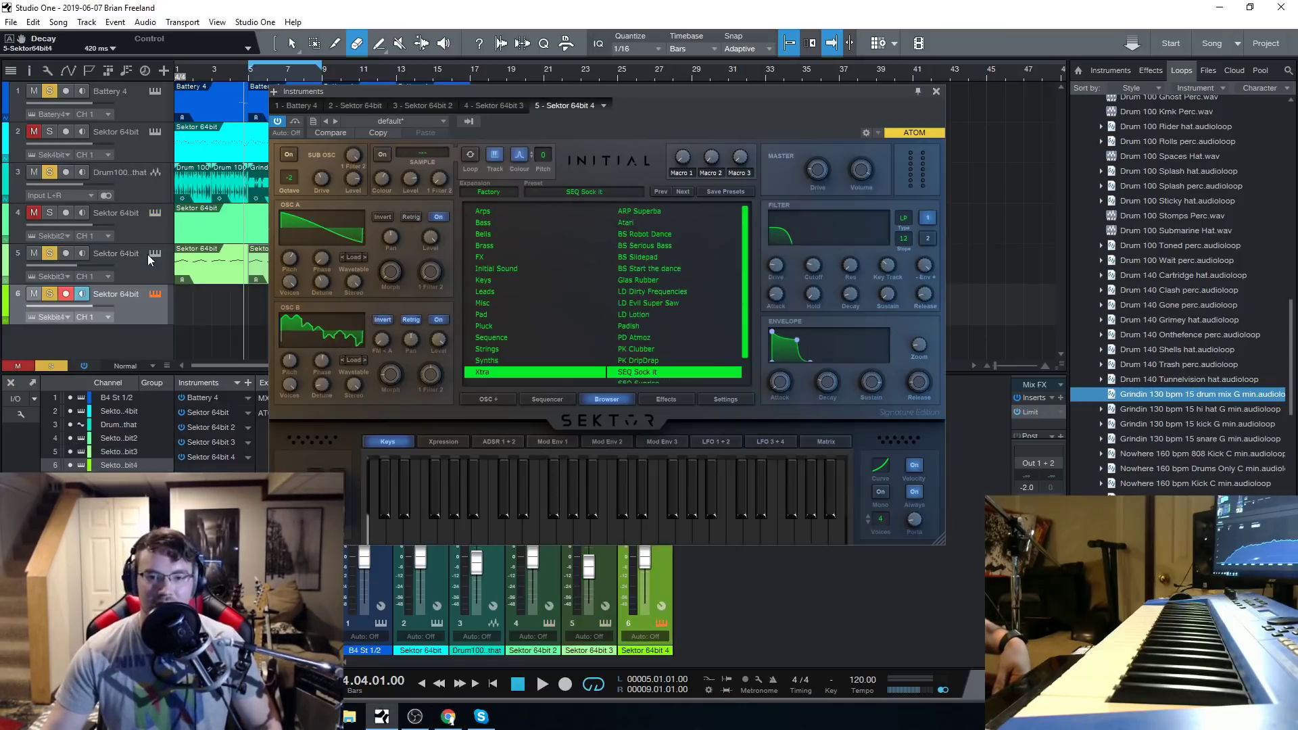
click(154, 254)
click(632, 531)
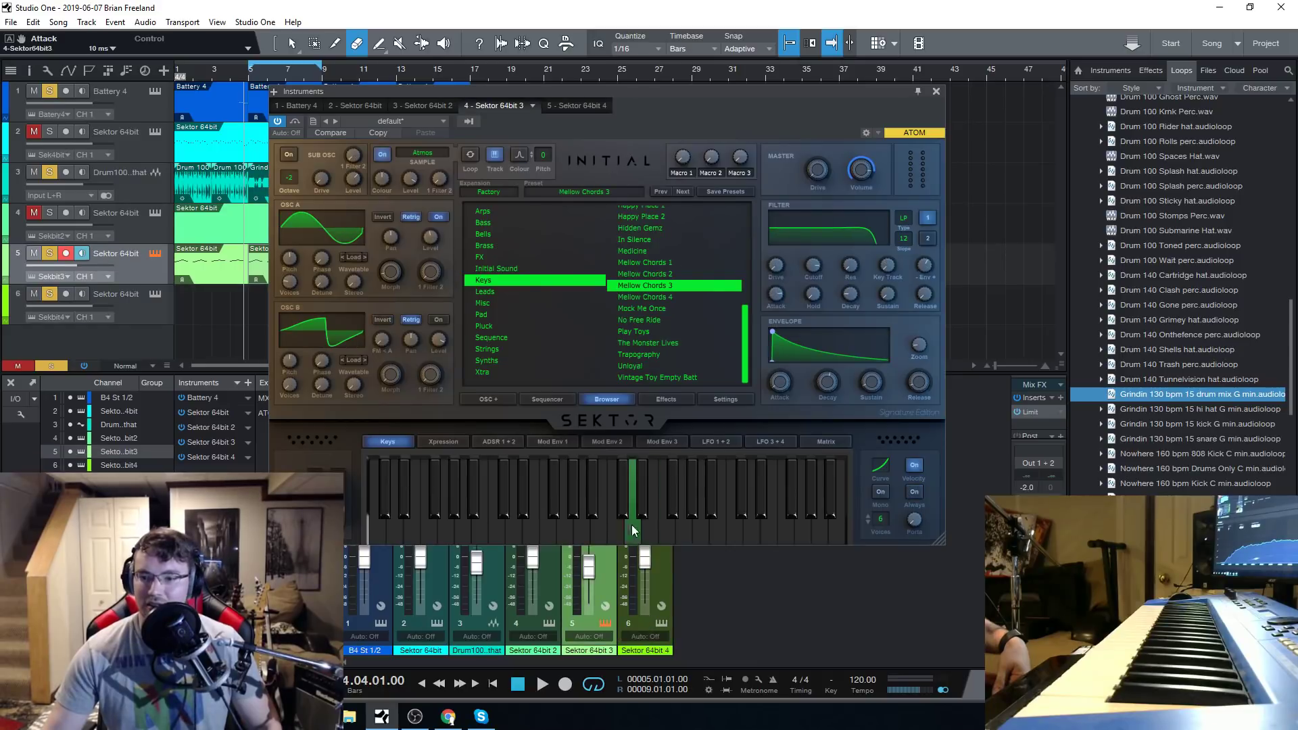
click(656, 298)
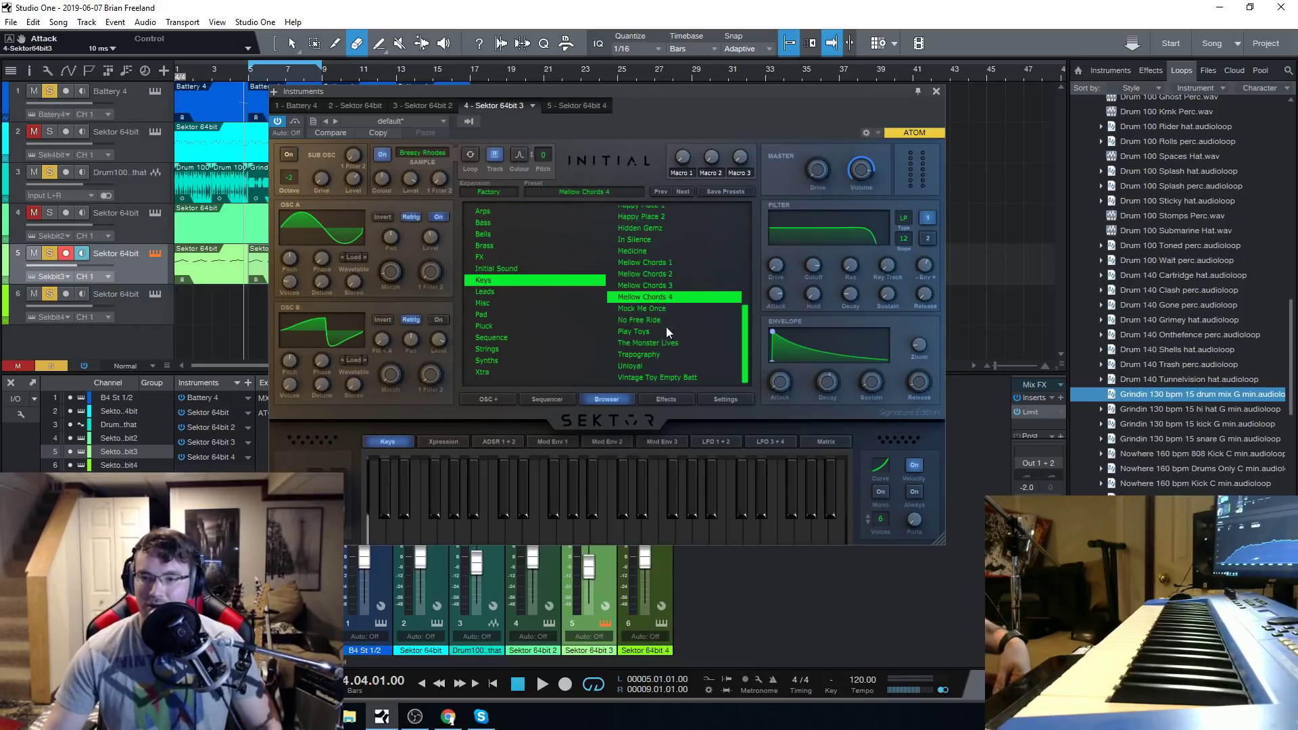
click(634, 537)
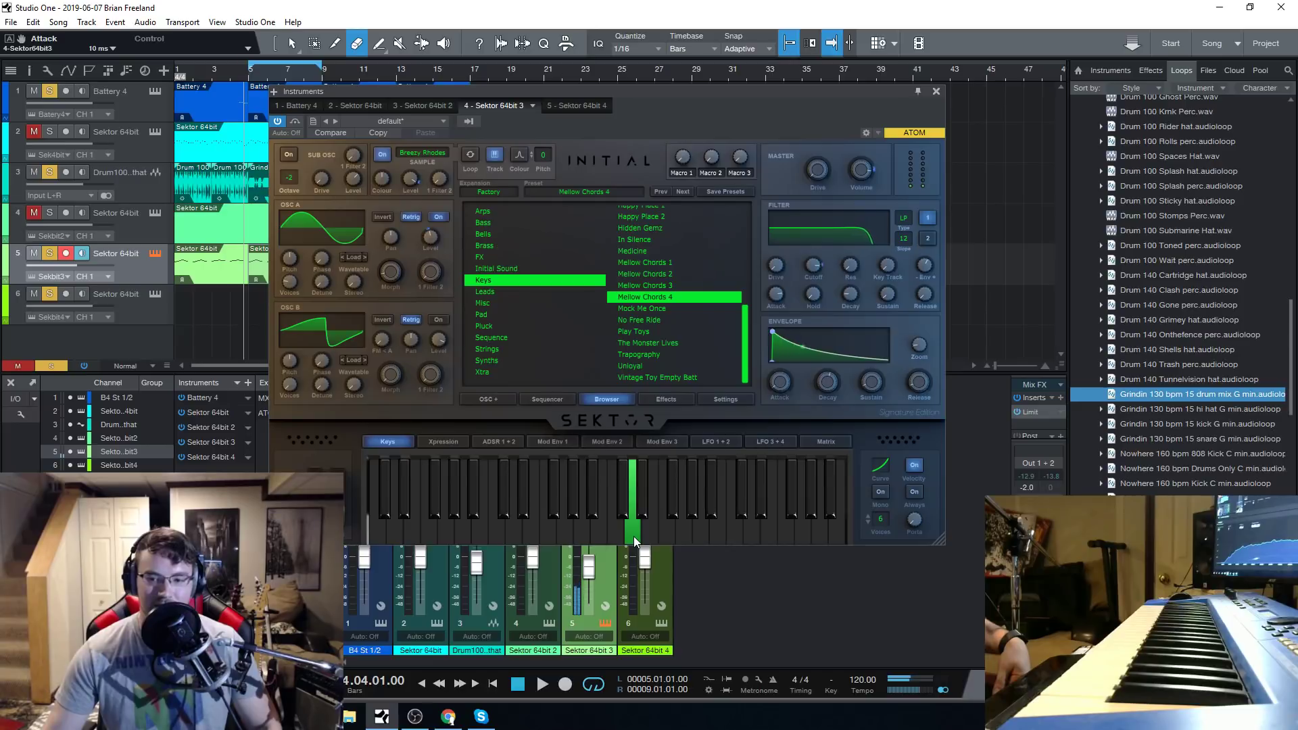
click(619, 533)
click(630, 535)
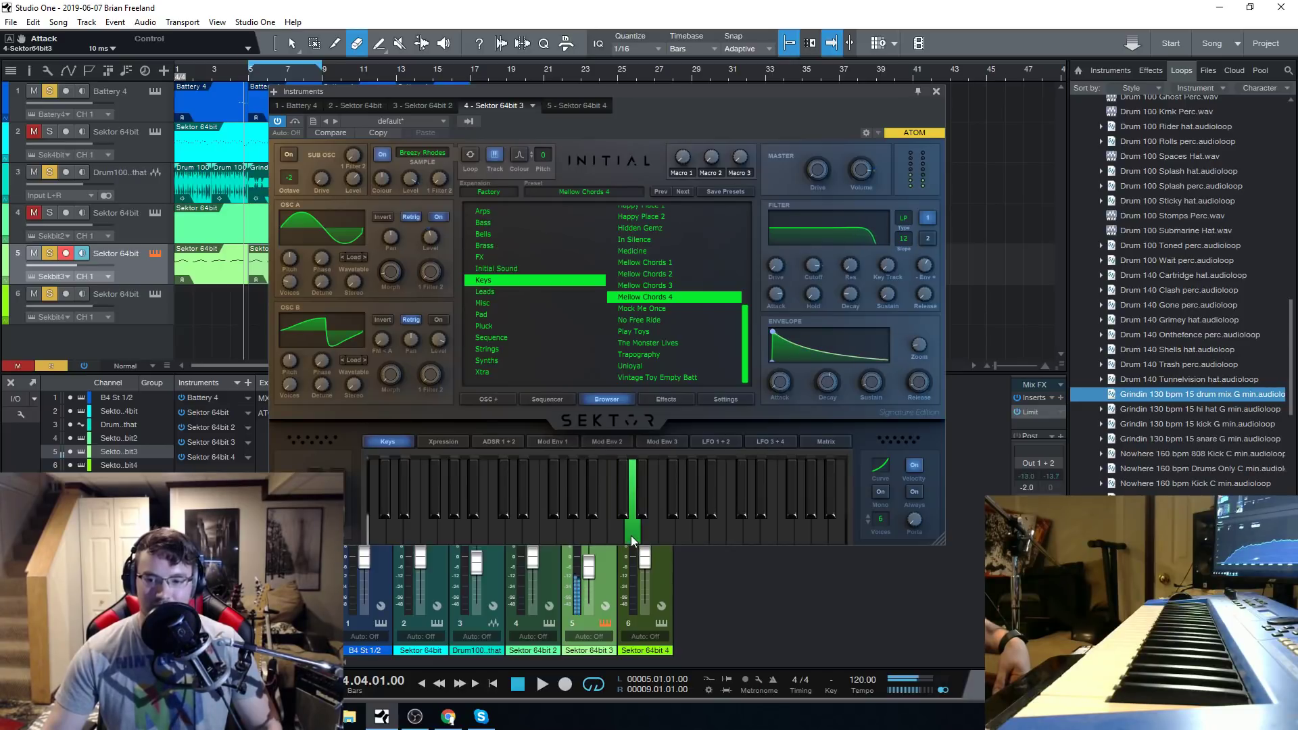
Load the Play Toys preset from the Keys category on track 5 and audition it with several notes.
click(660, 333)
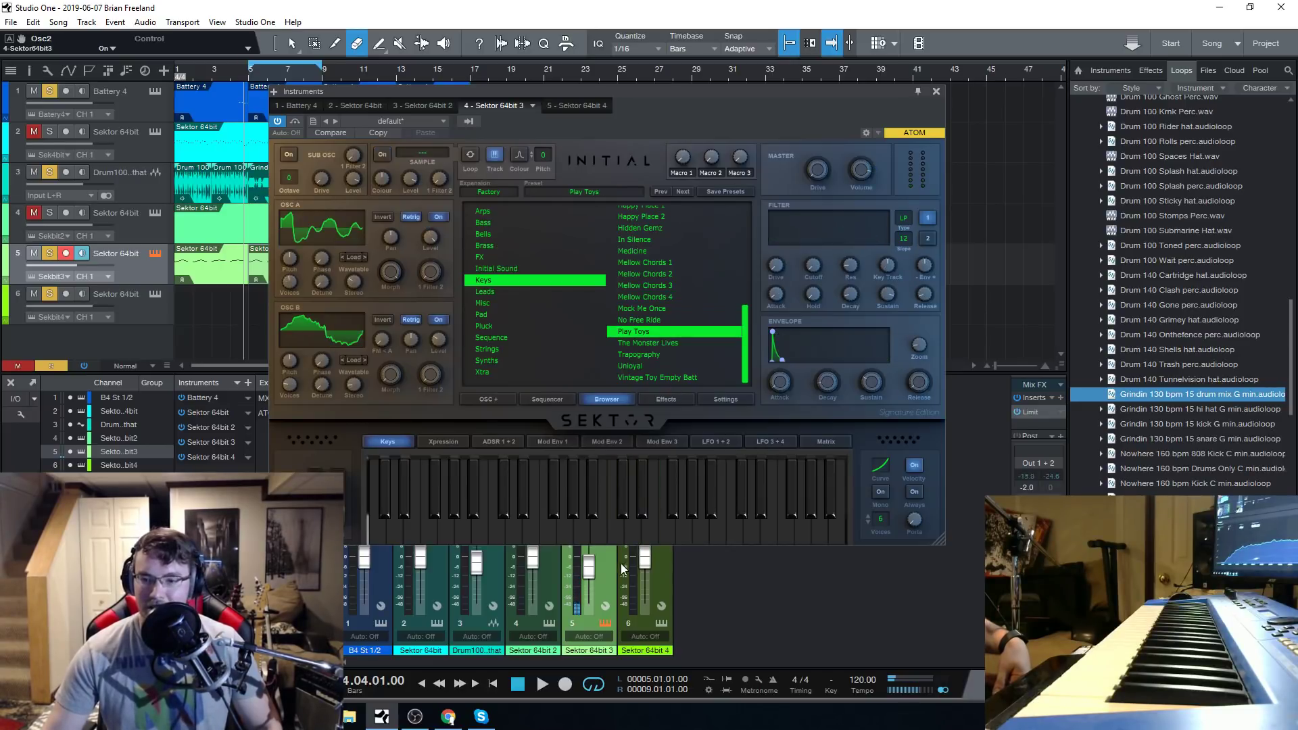
click(632, 536)
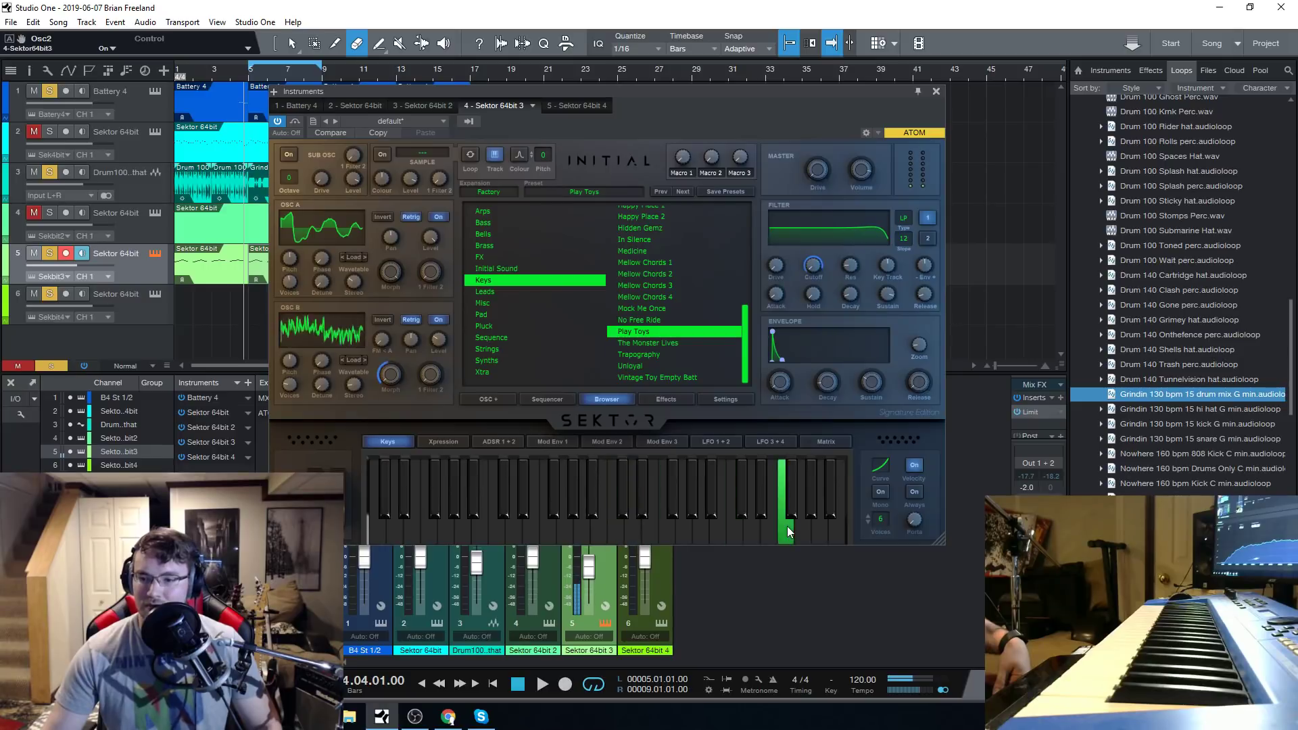
click(653, 536)
click(595, 476)
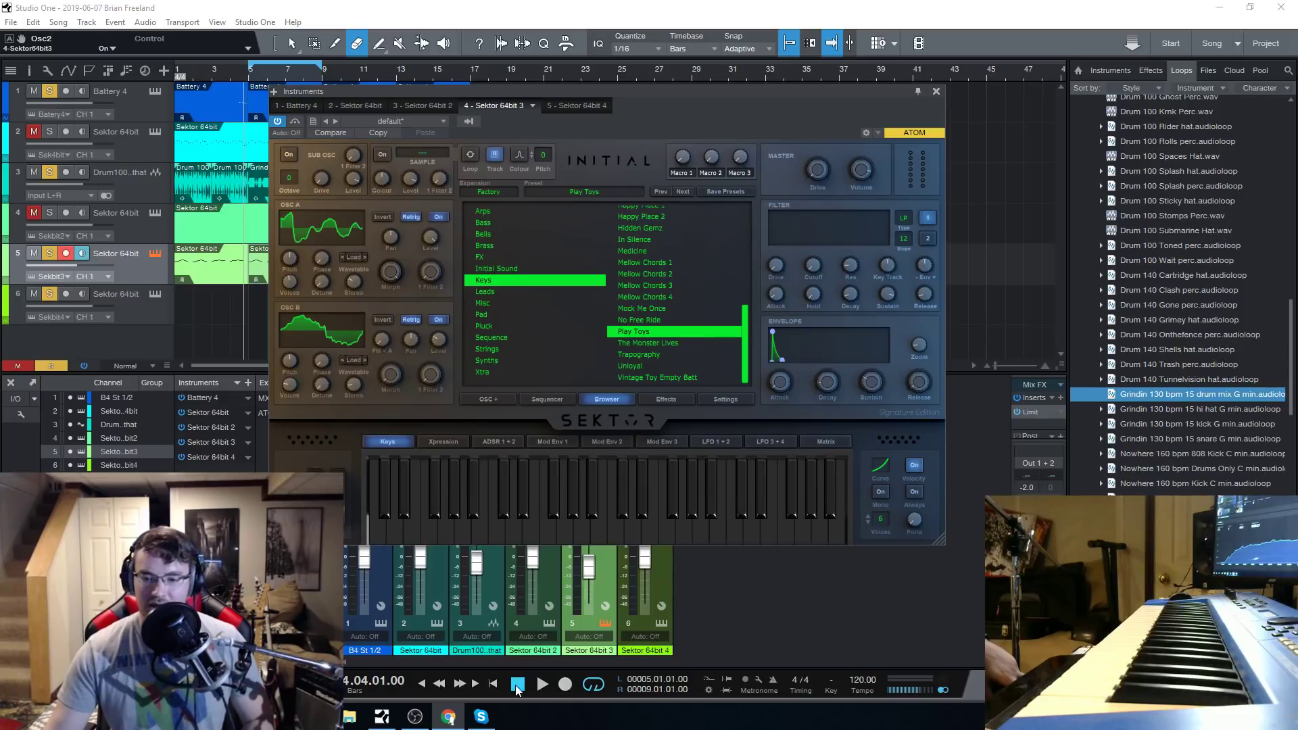
Play the arrangement from the start with the Play Toys preset on track 5 and stop playback.
click(517, 684)
key(alt+Tab)
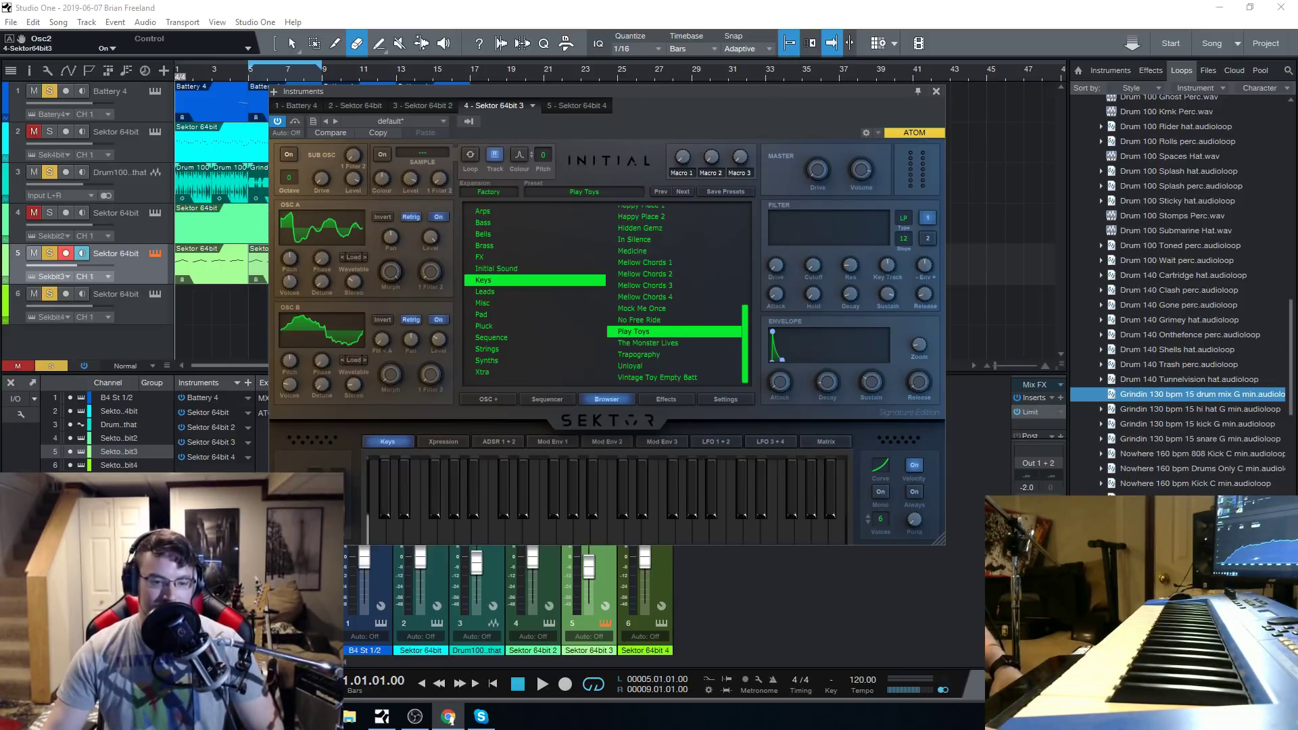
click(541, 685)
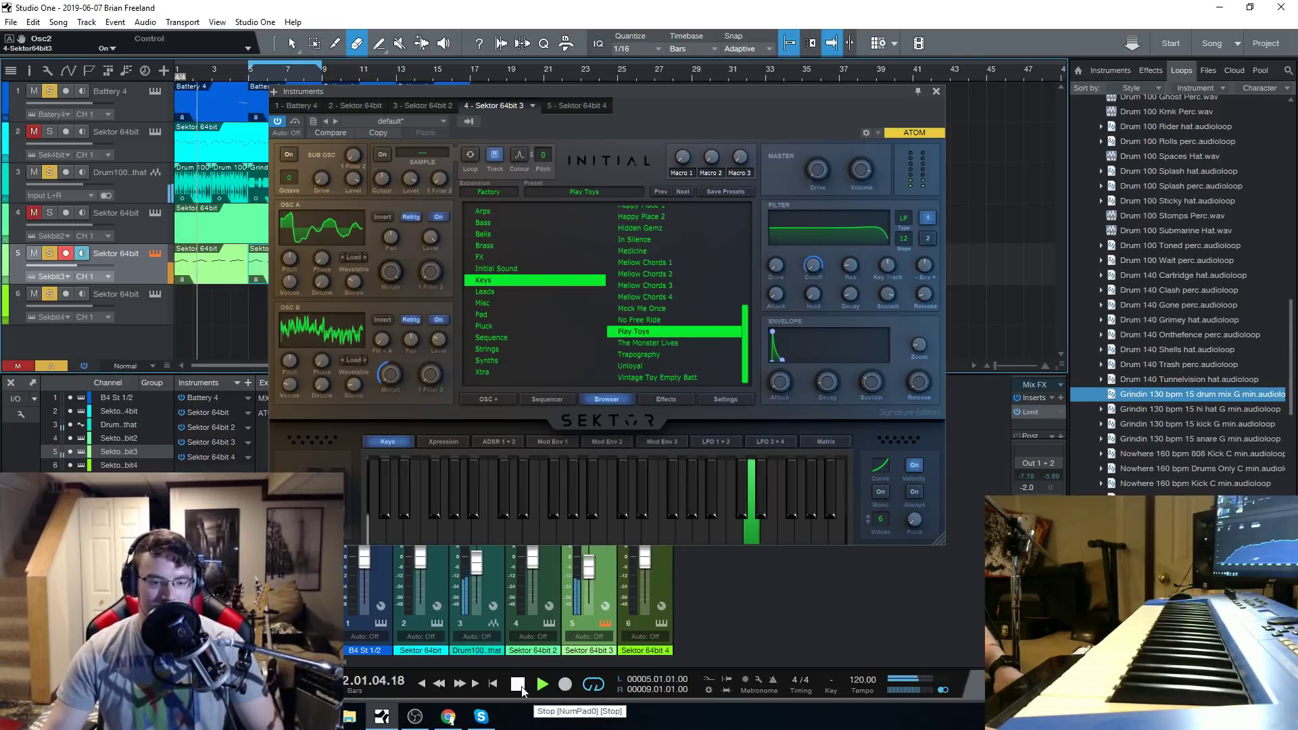
drag(634, 91, 623, 100)
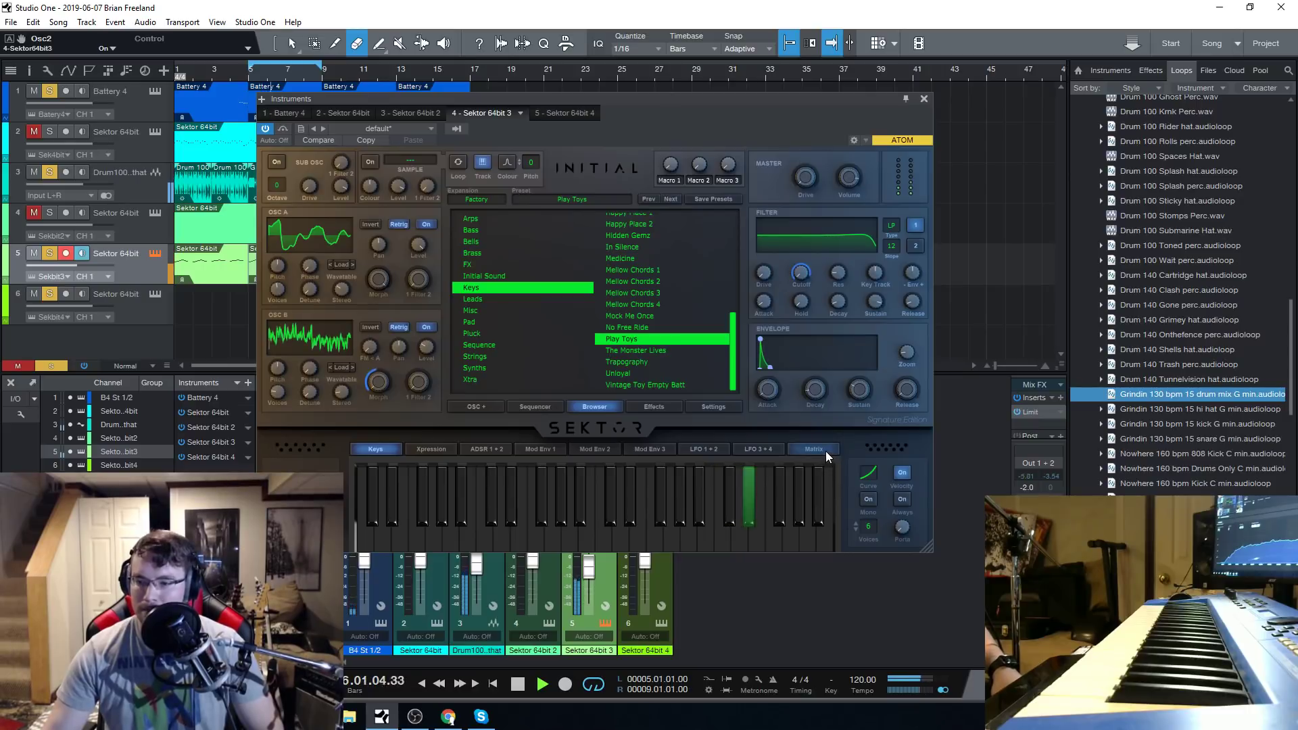
click(519, 685)
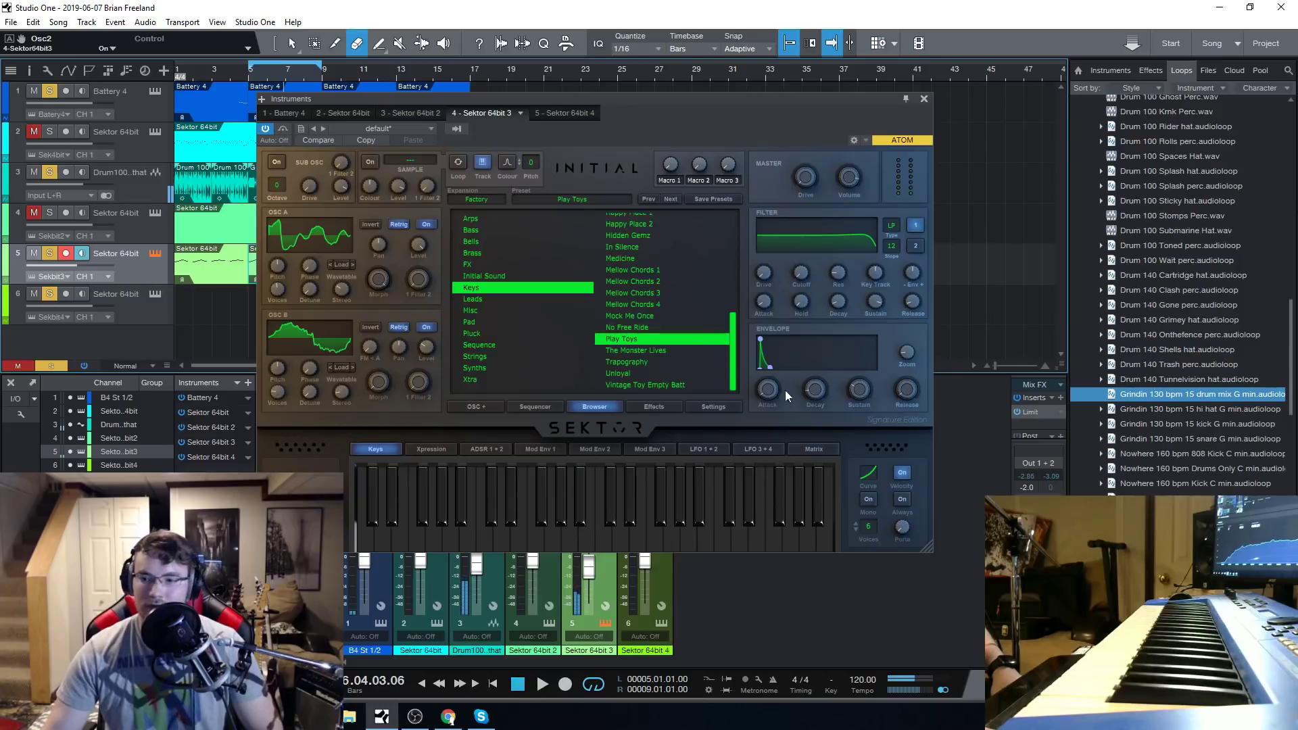
Load the Trapography preset on track 5, hear it in the arrangement and return the playhead to the start.
click(650, 363)
click(513, 685)
key(space)
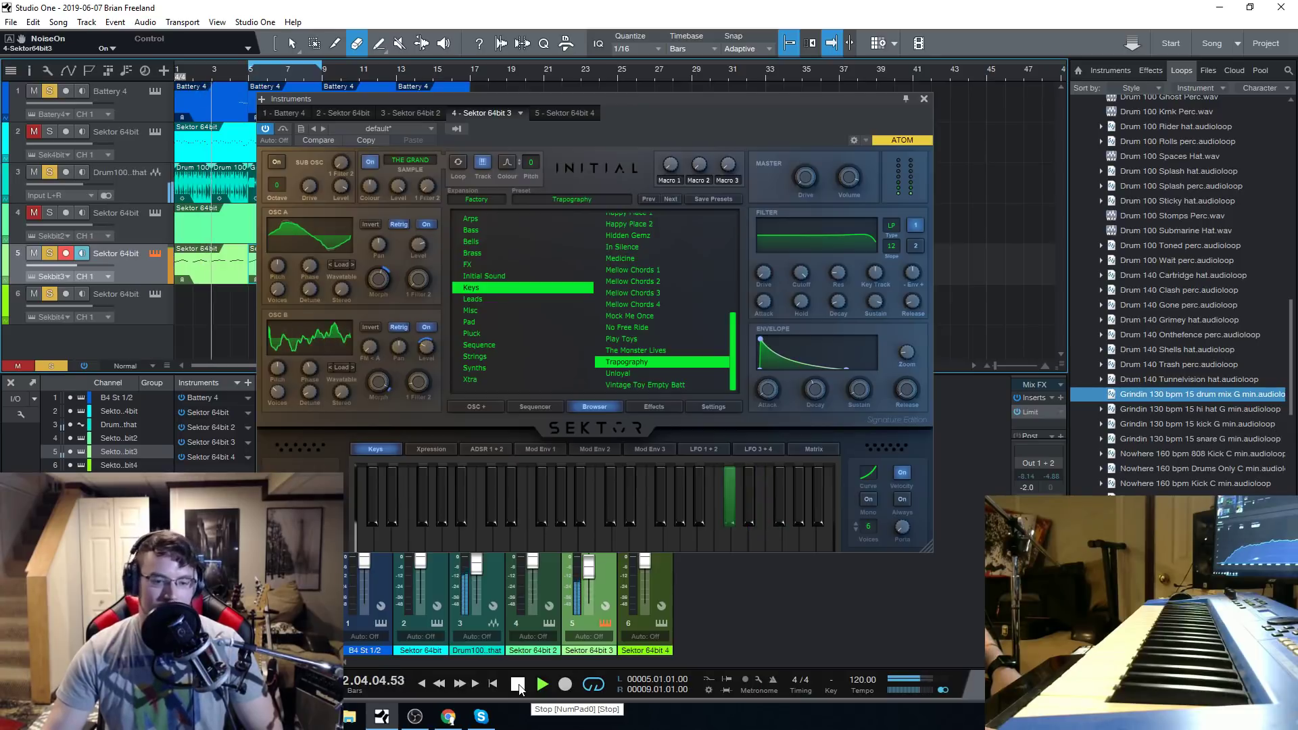
click(518, 687)
click(518, 686)
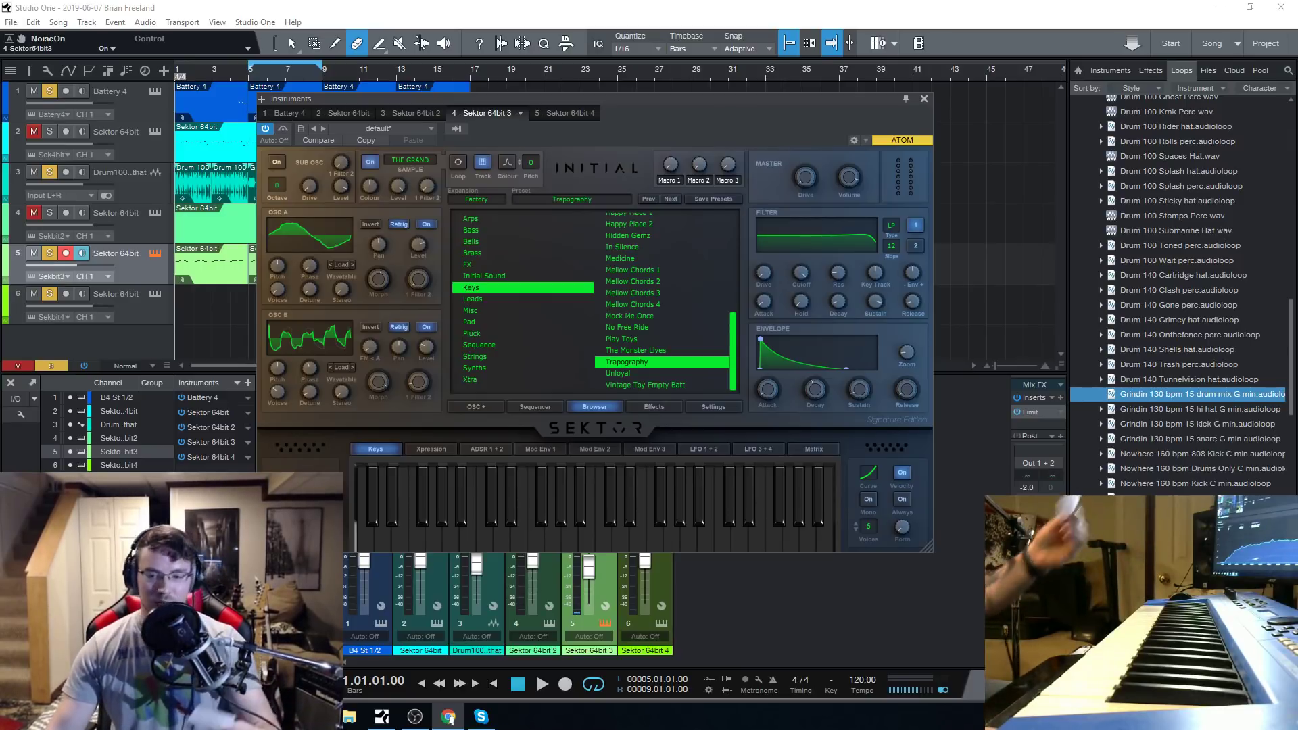
Replay the opening of the arrangement with the Trapography preset and stop playback.
mouse_move(384, 713)
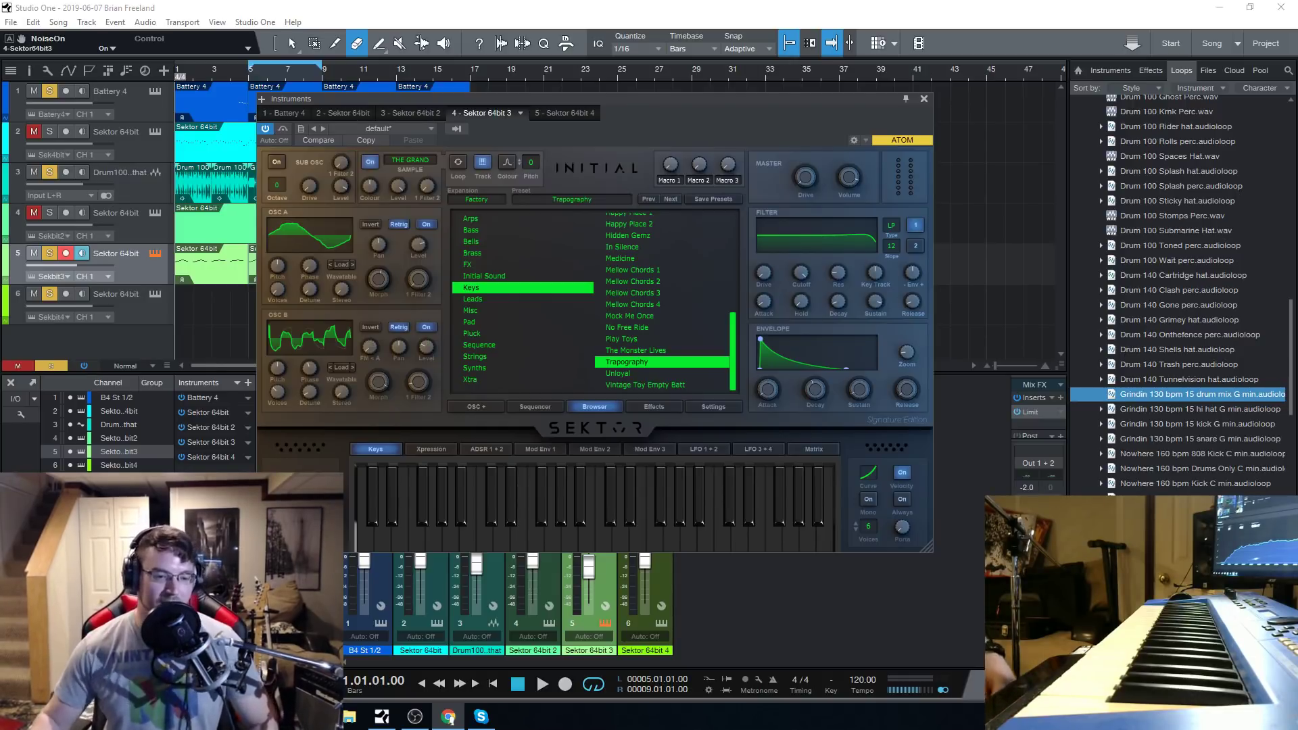
click(521, 688)
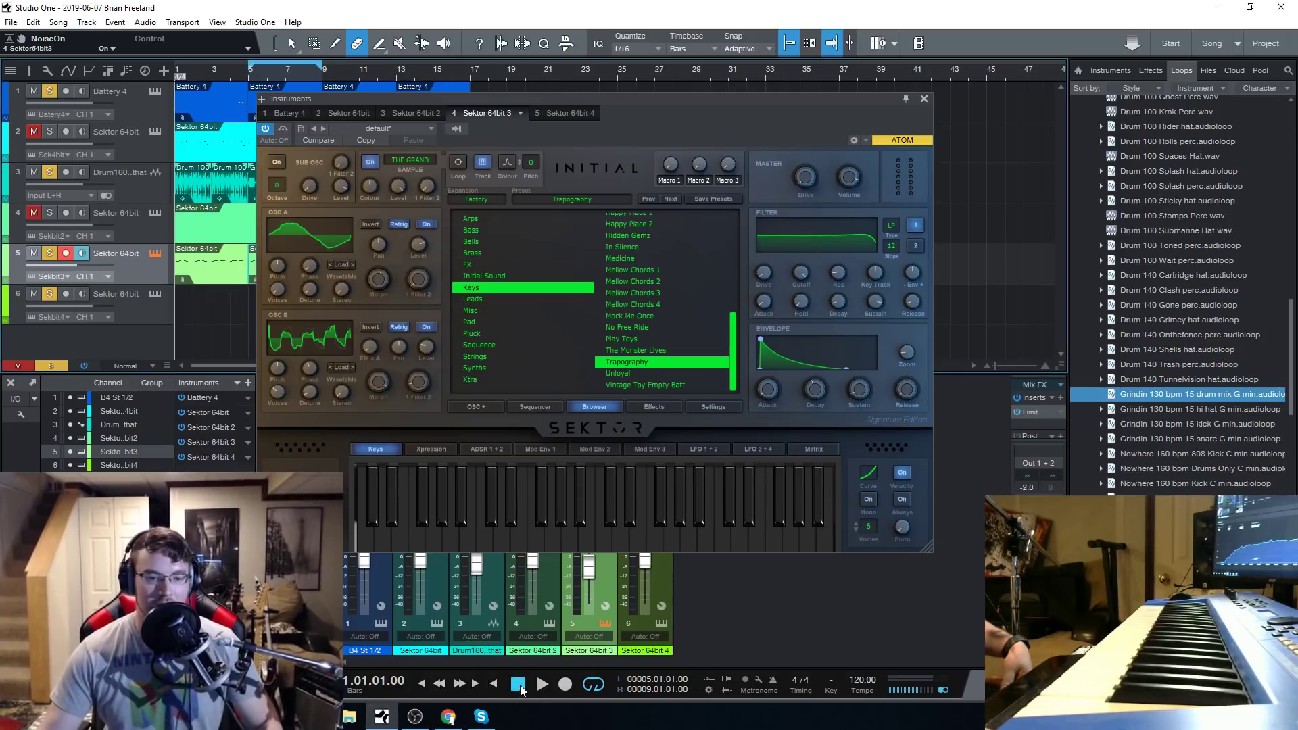
key(space)
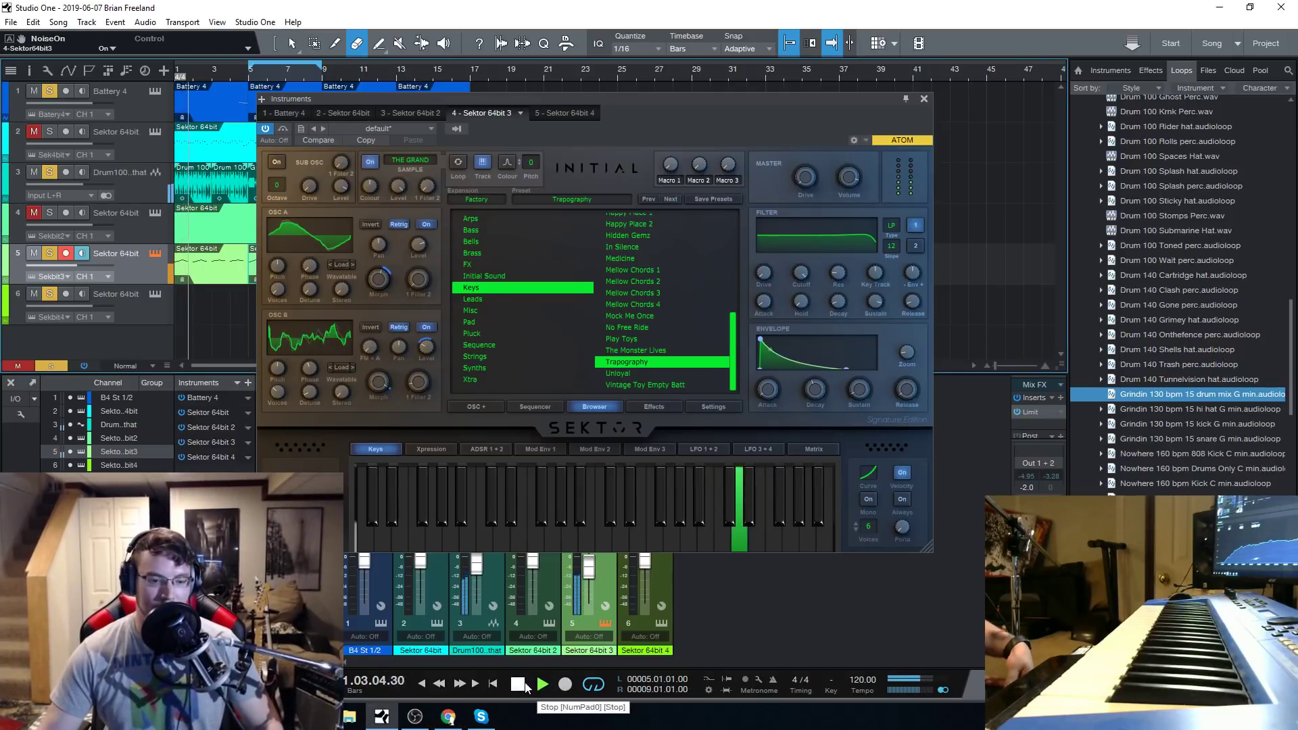
key(space)
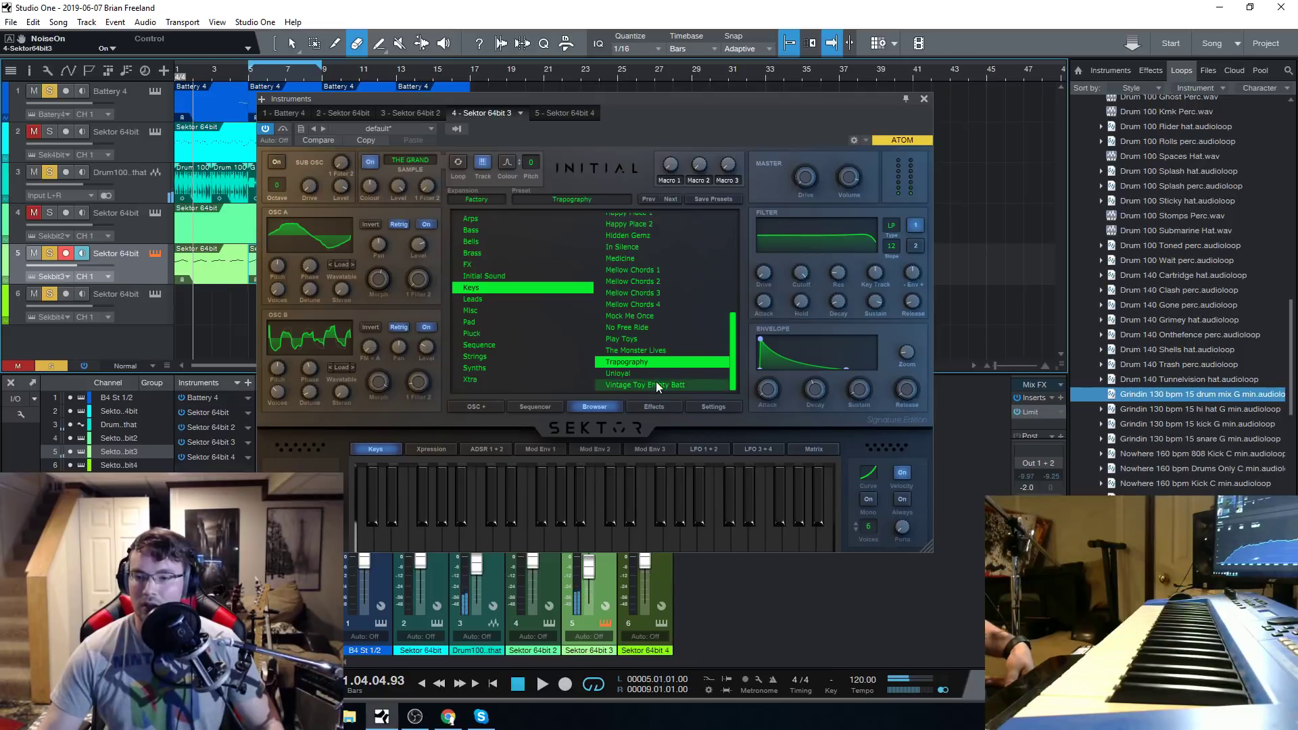
Load the Vintage Toy Empty Batt preset on track 5 and audition it.
click(656, 384)
click(623, 508)
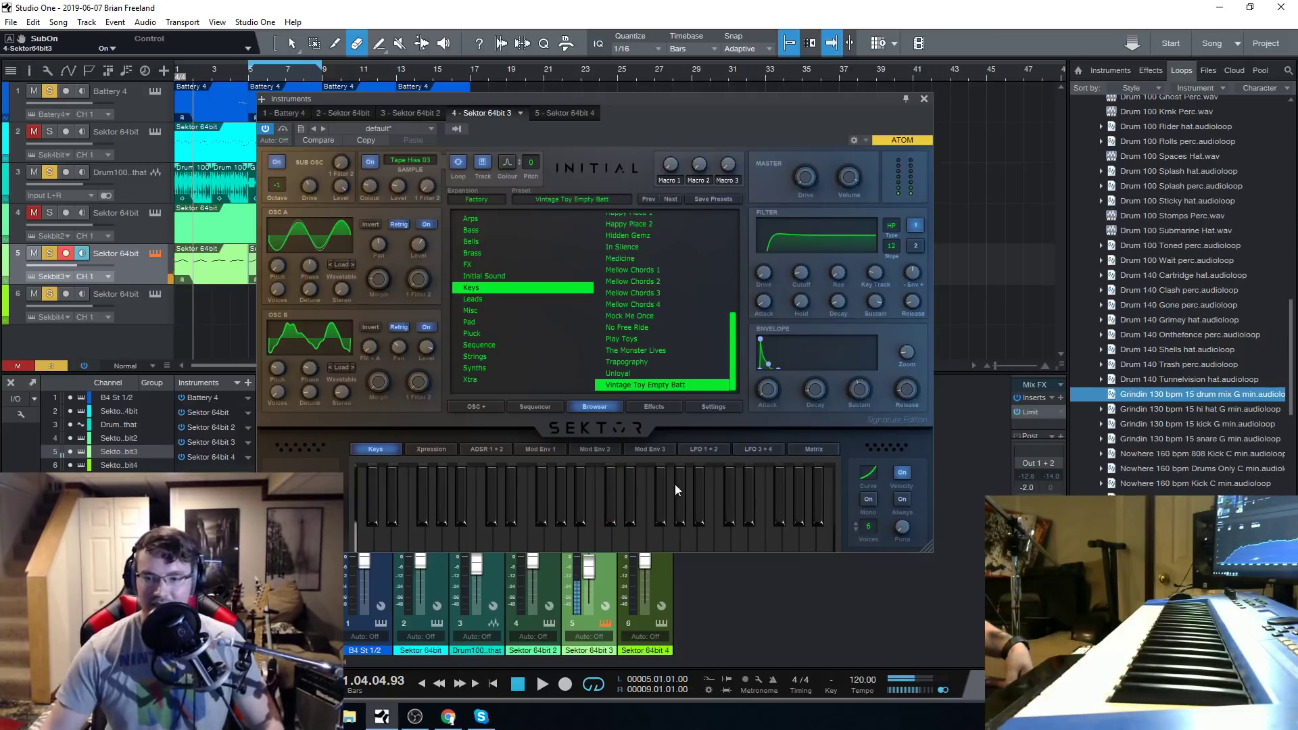
Mark the Chained Reaction preset in the Leads category as a favourite.
click(488, 298)
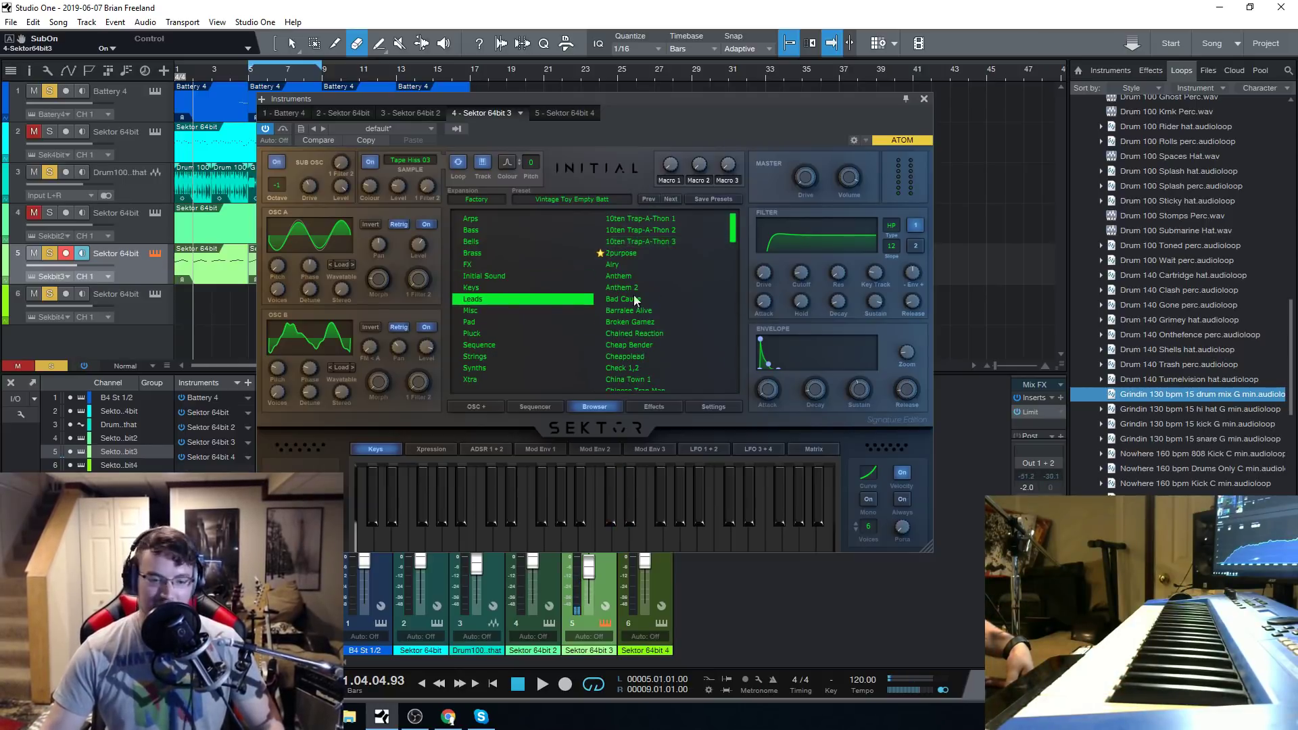
right_click(638, 338)
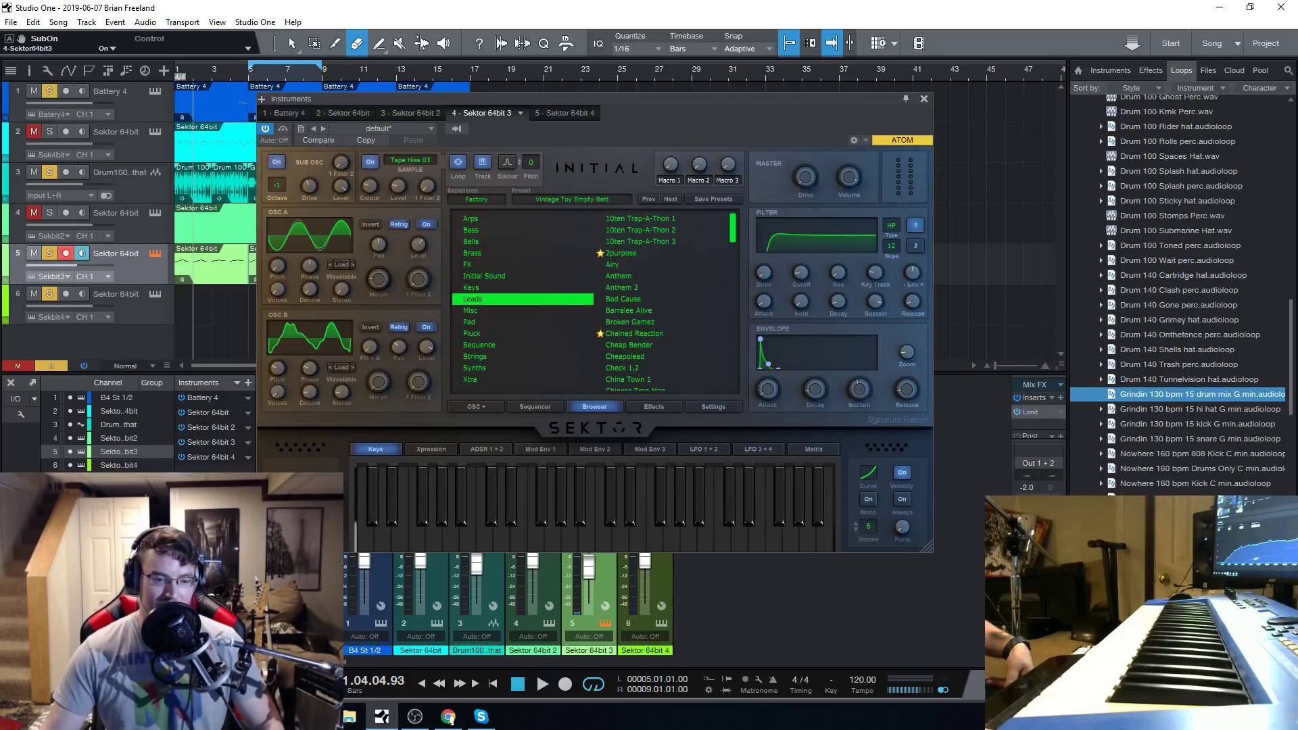
key(alt+Tab)
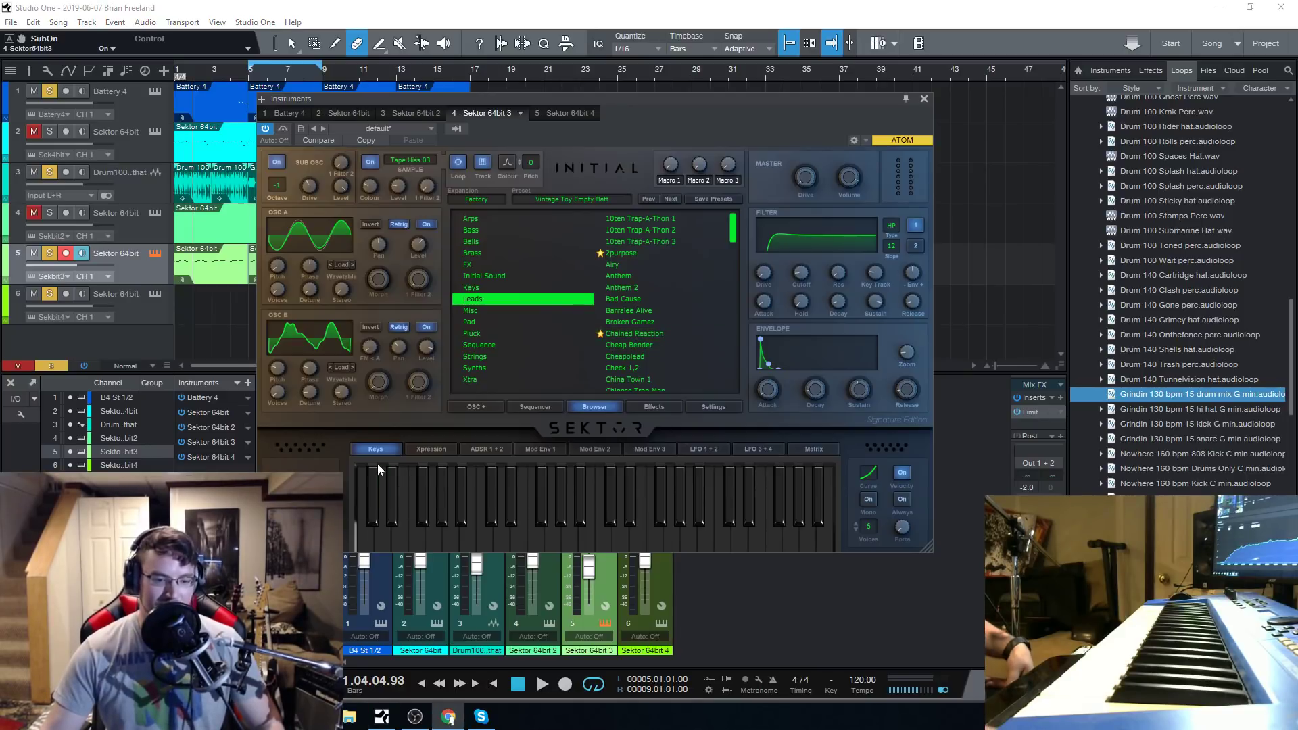
Load the 10ten Trap-A-Thon 3 preset on track 5 and switch off its compressor effect.
click(635, 241)
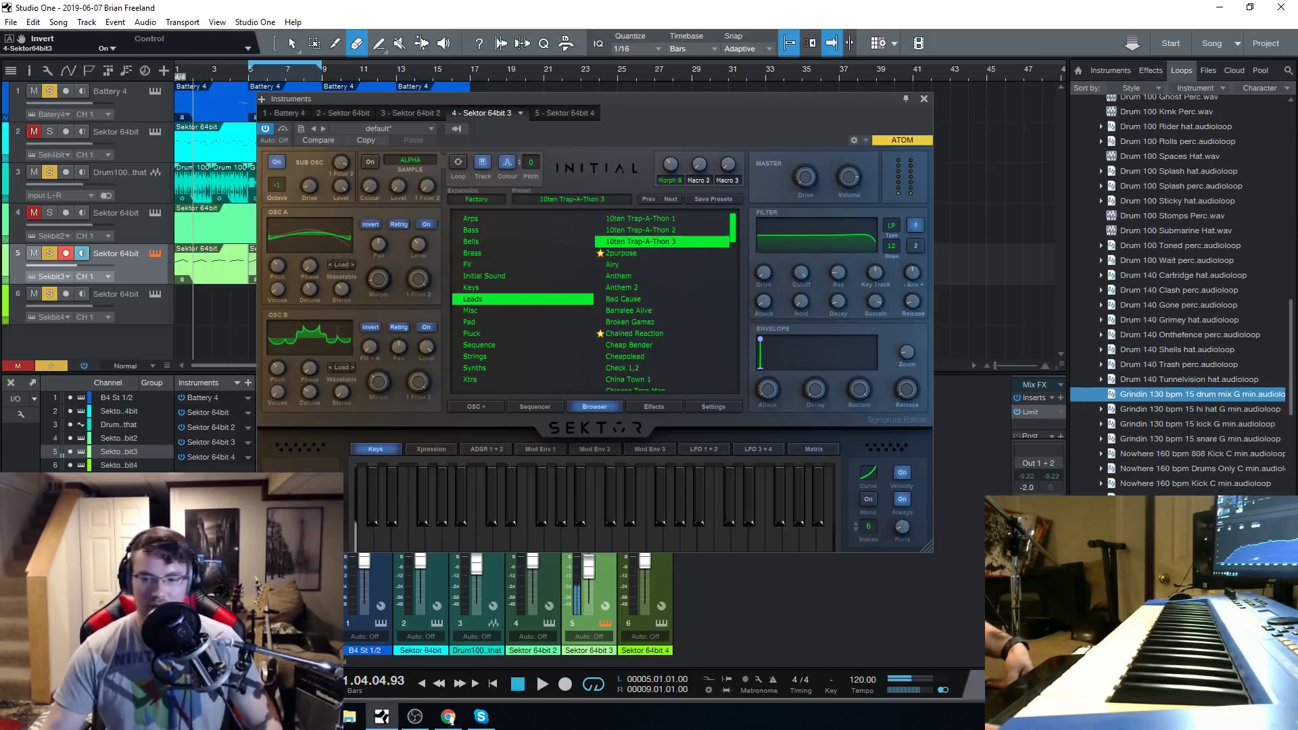
click(655, 407)
click(461, 268)
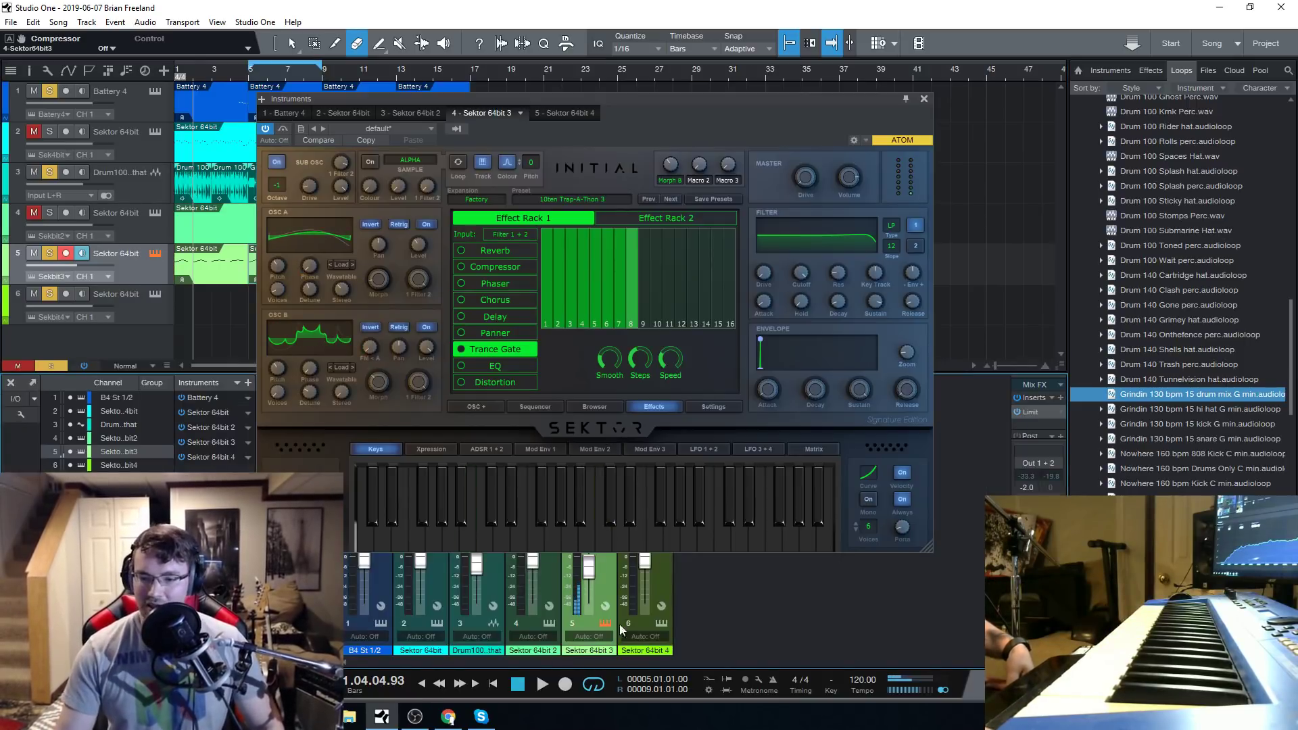
Lower the track 5 mixer fader, set the filter cutoff to 21000 Hz and audition the preset.
drag(588, 564, 593, 578)
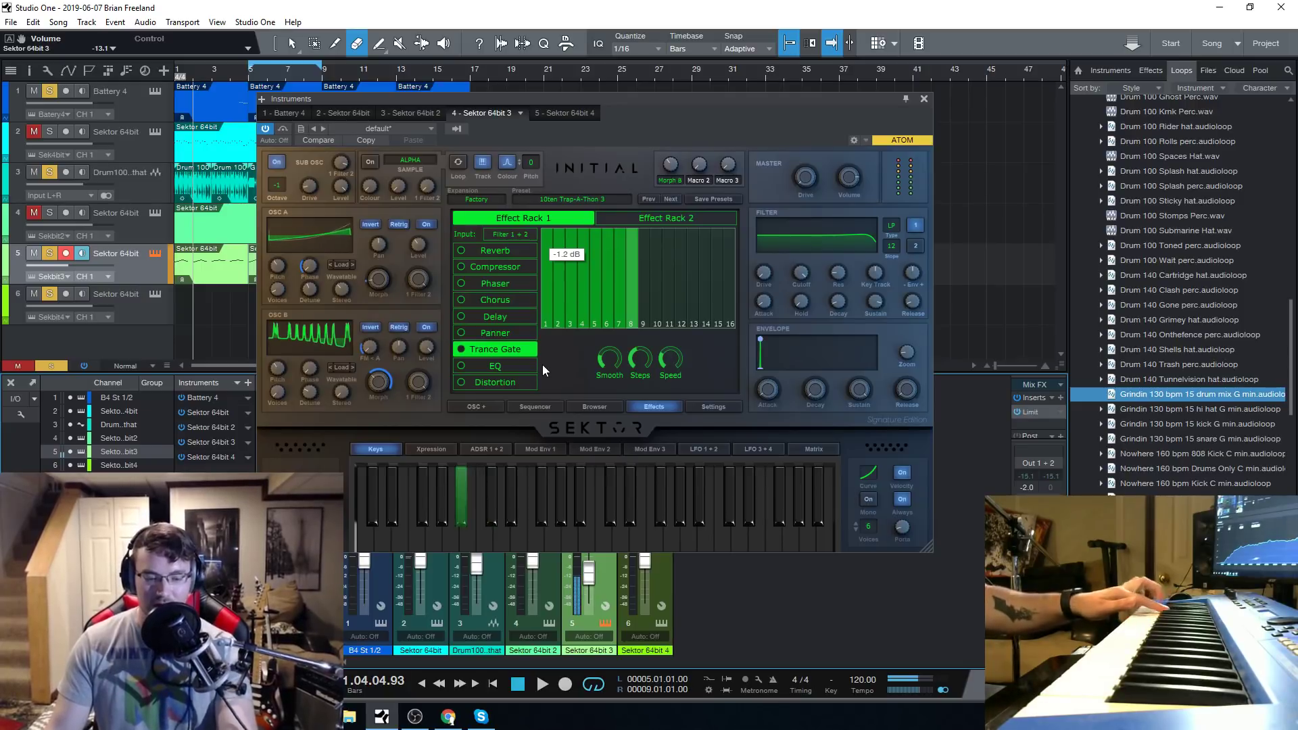
drag(796, 262, 821, 247)
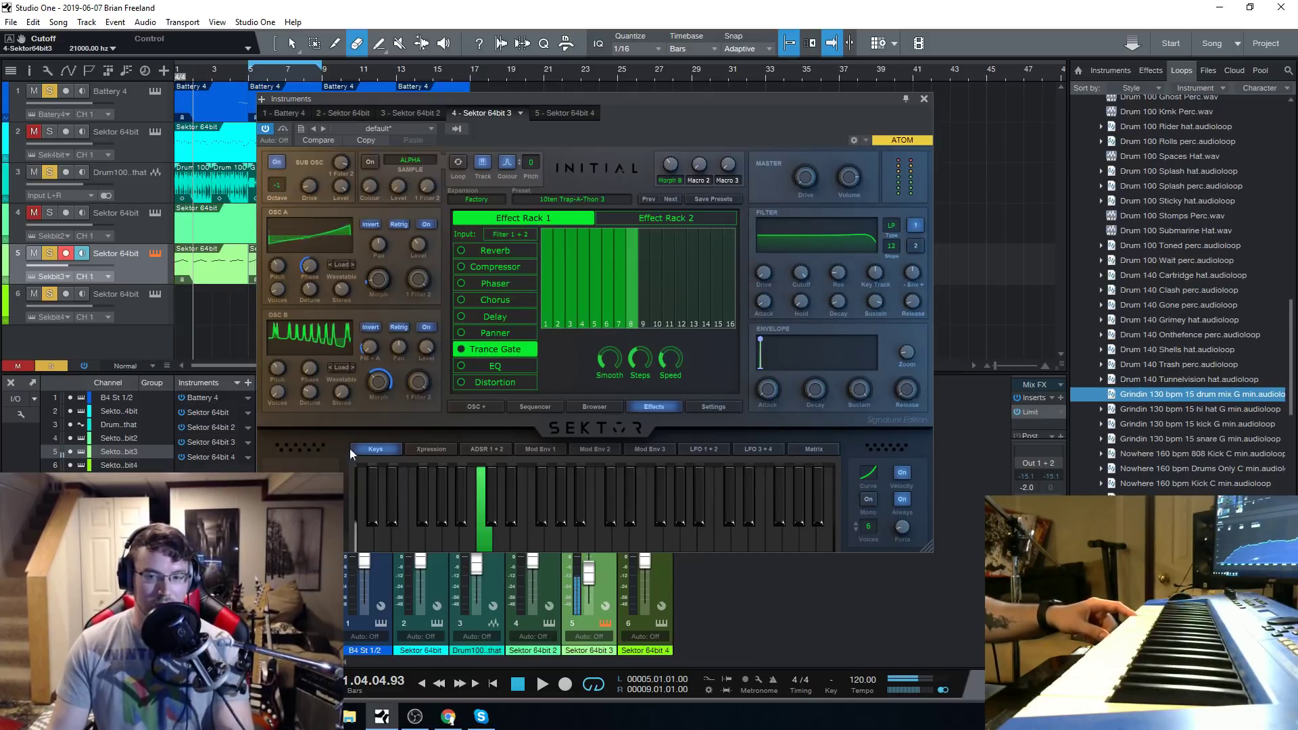
mouse_move(346, 342)
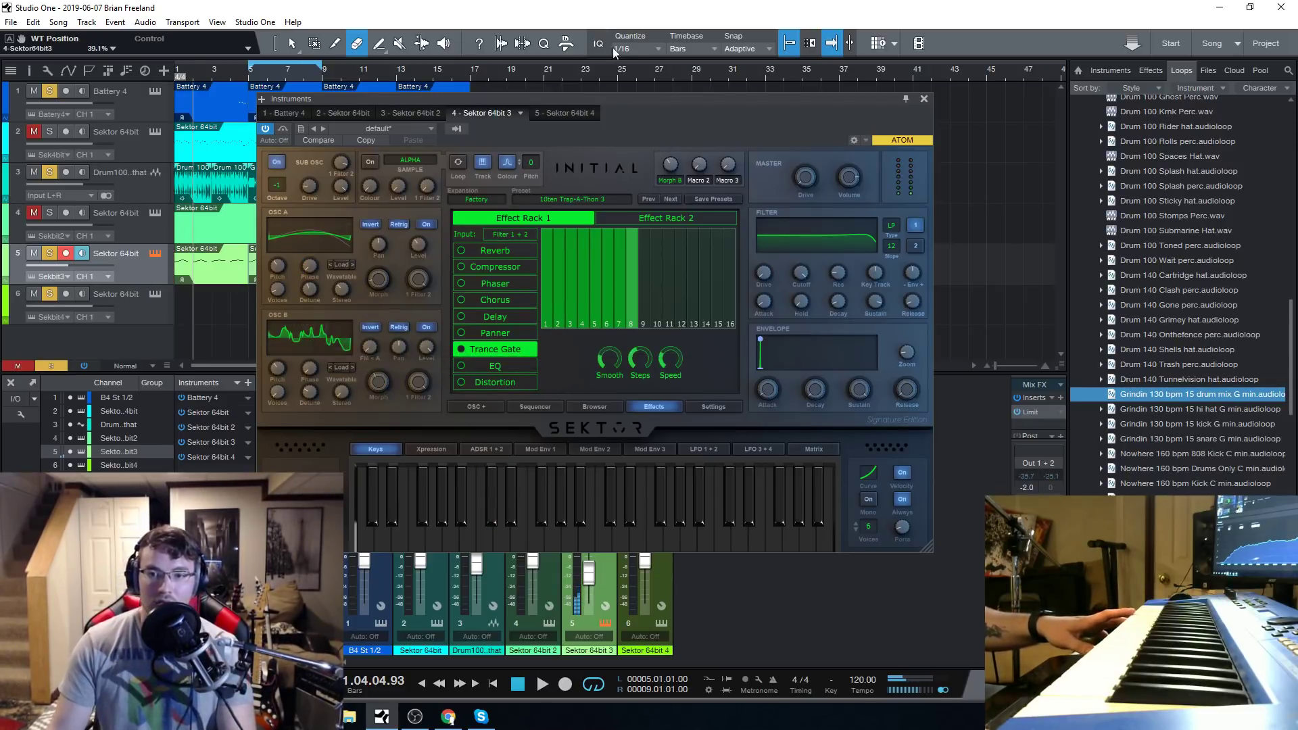
drag(618, 100, 650, 87)
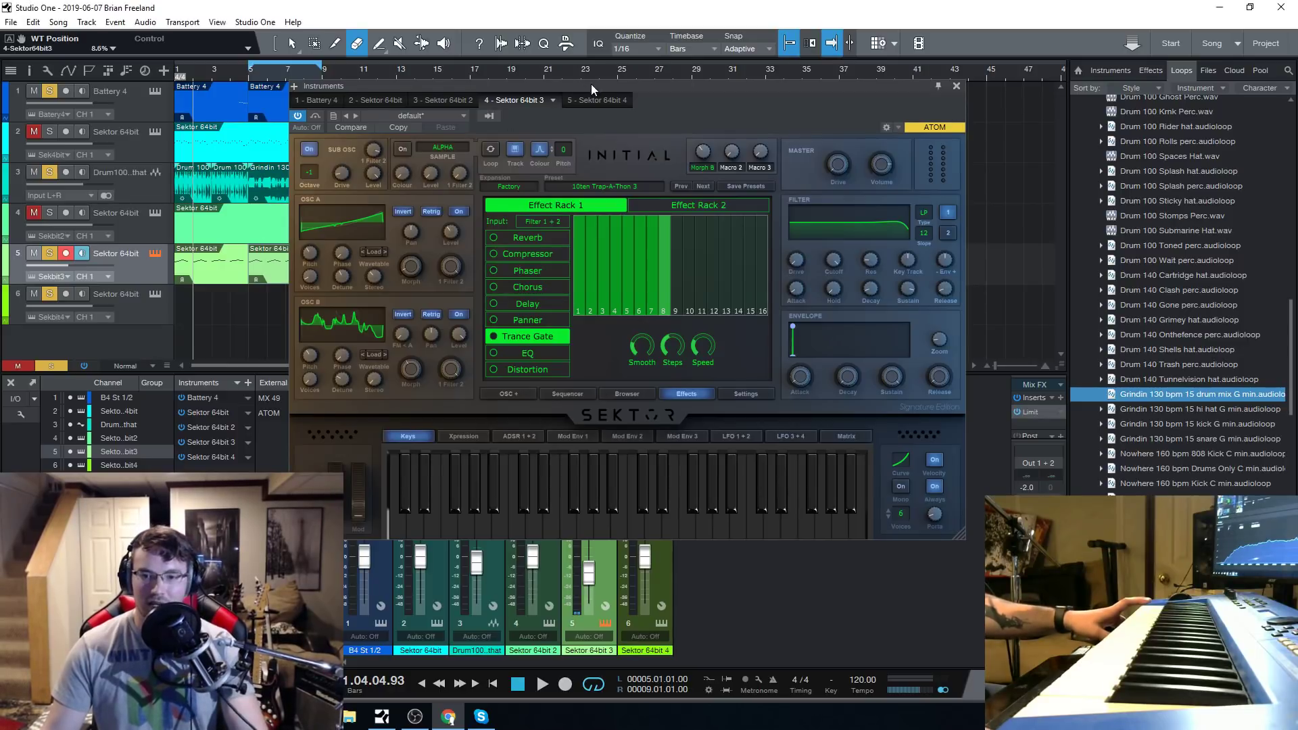
drag(591, 84, 574, 75)
mouse_move(438, 365)
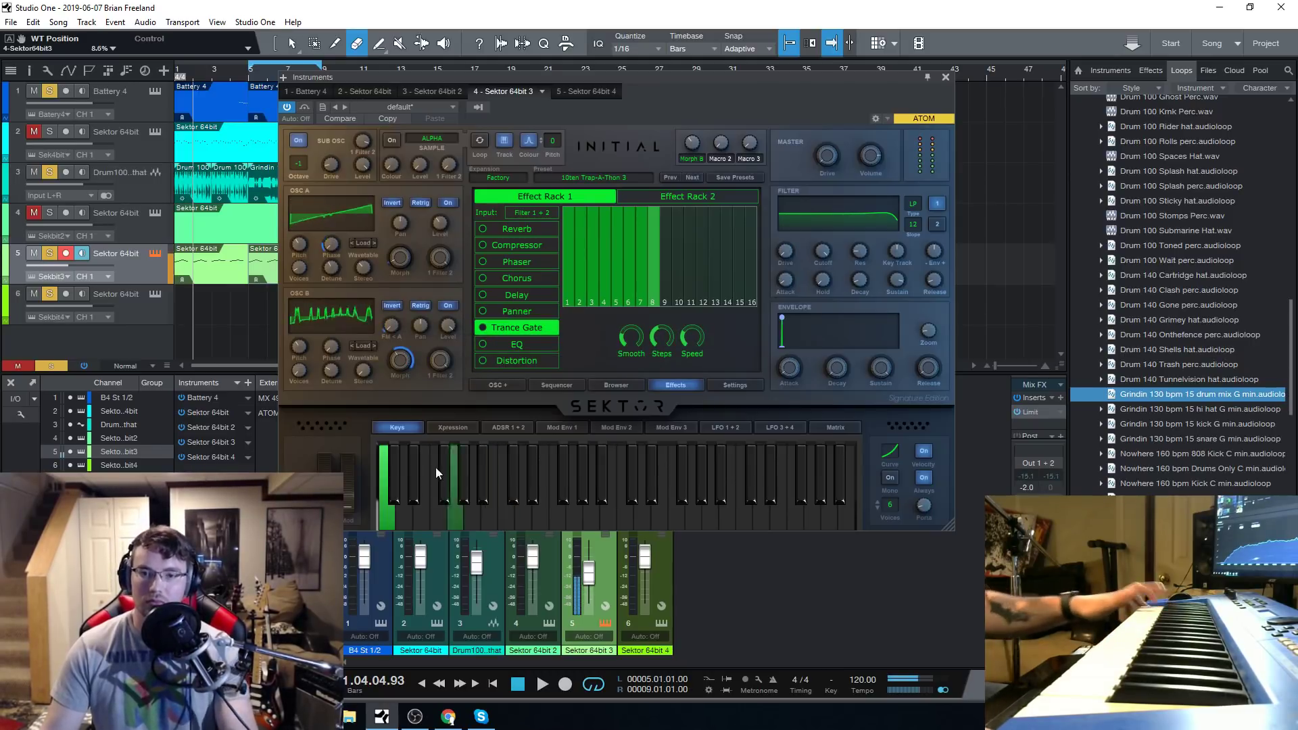
mouse_move(366, 315)
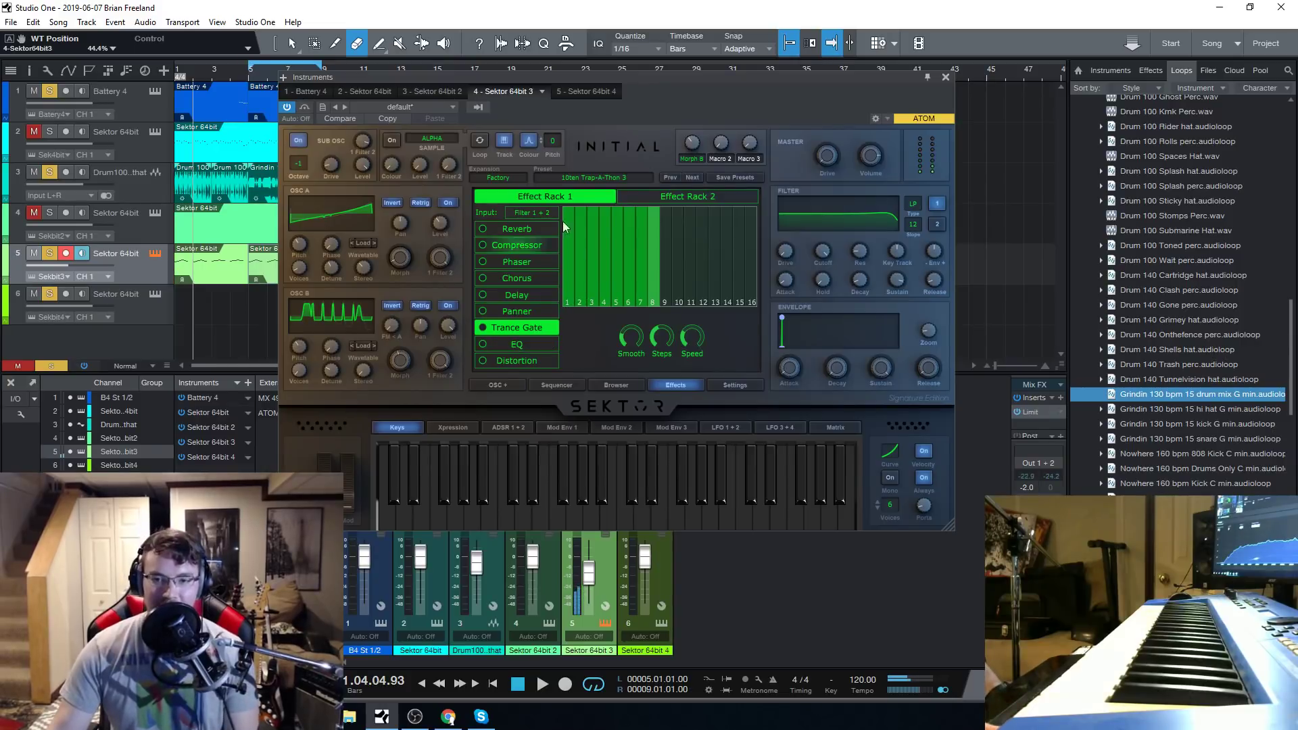
Load the 10ten Trap-A-Thon 1 preset and set its envelope attack to 642 ms.
click(628, 178)
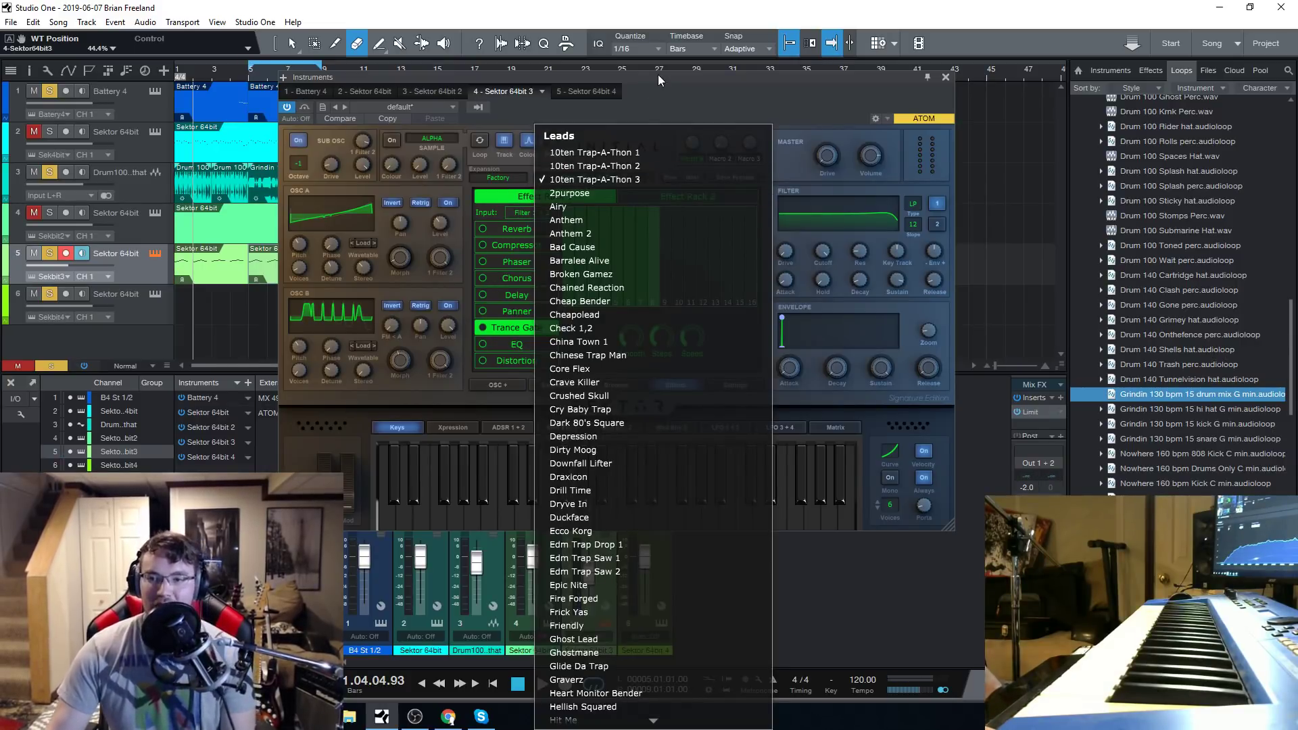
drag(655, 80, 627, 67)
click(607, 152)
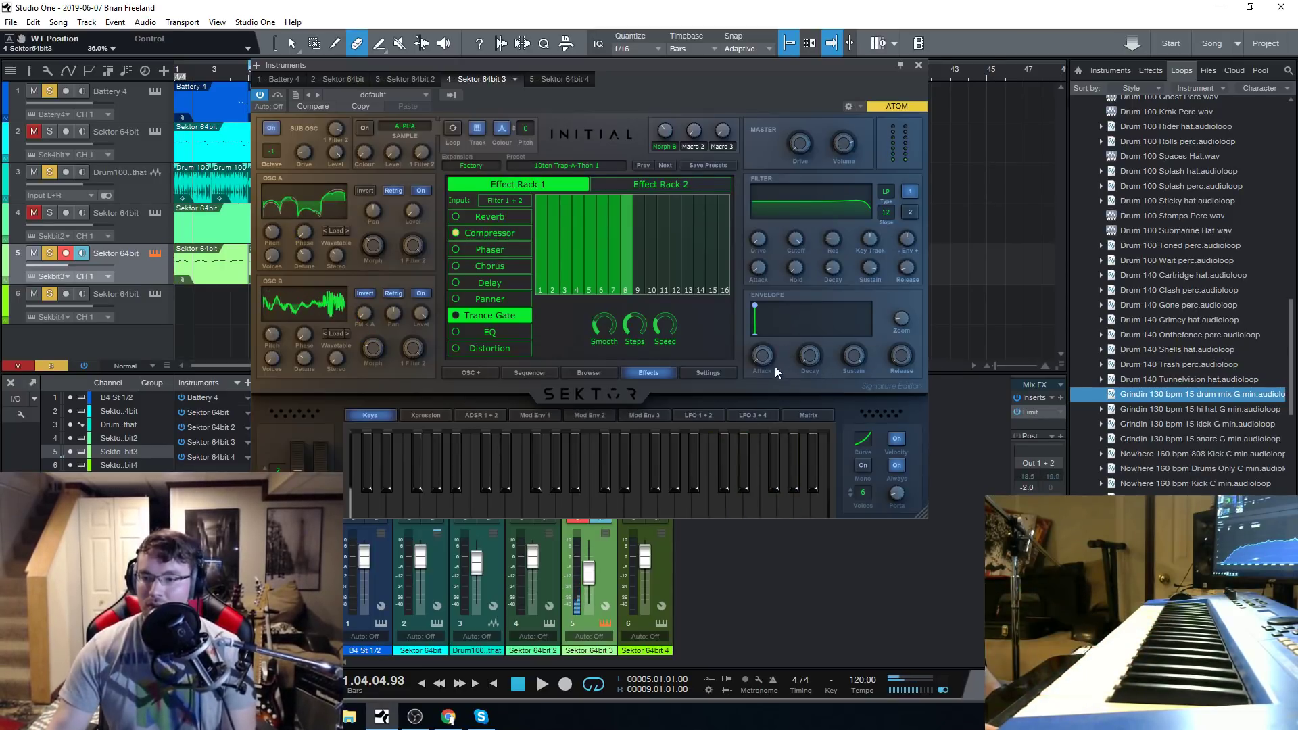
drag(771, 365, 768, 350)
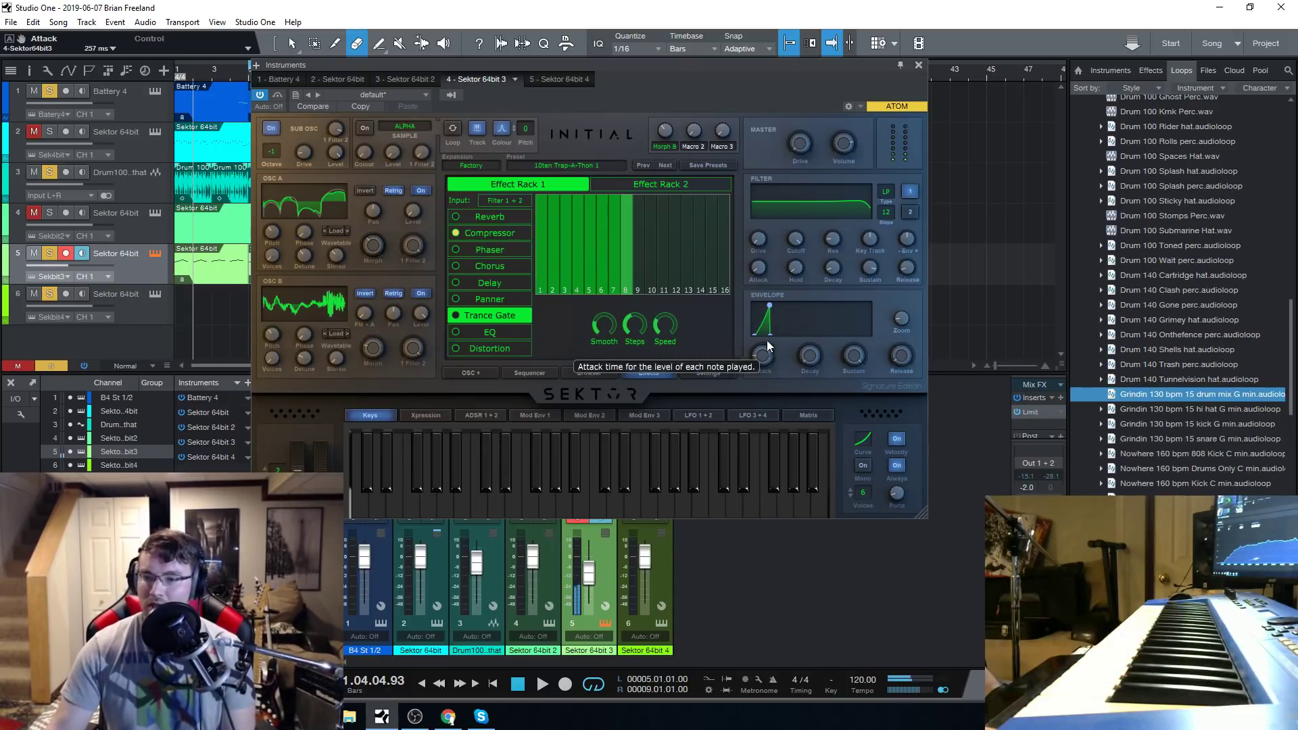
drag(766, 369, 769, 355)
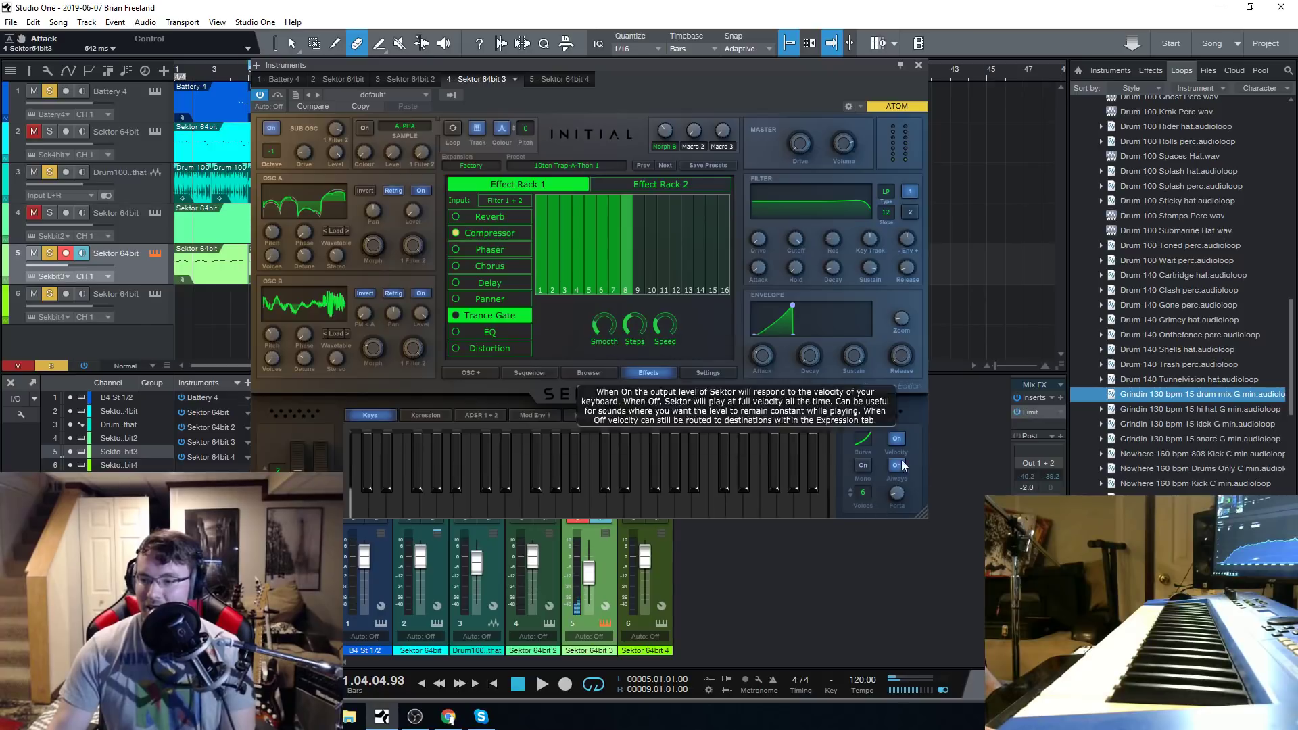
Set the portamento time to 195 ms and try the polyphony at 24 voices and at 1 voice.
drag(898, 492, 903, 482)
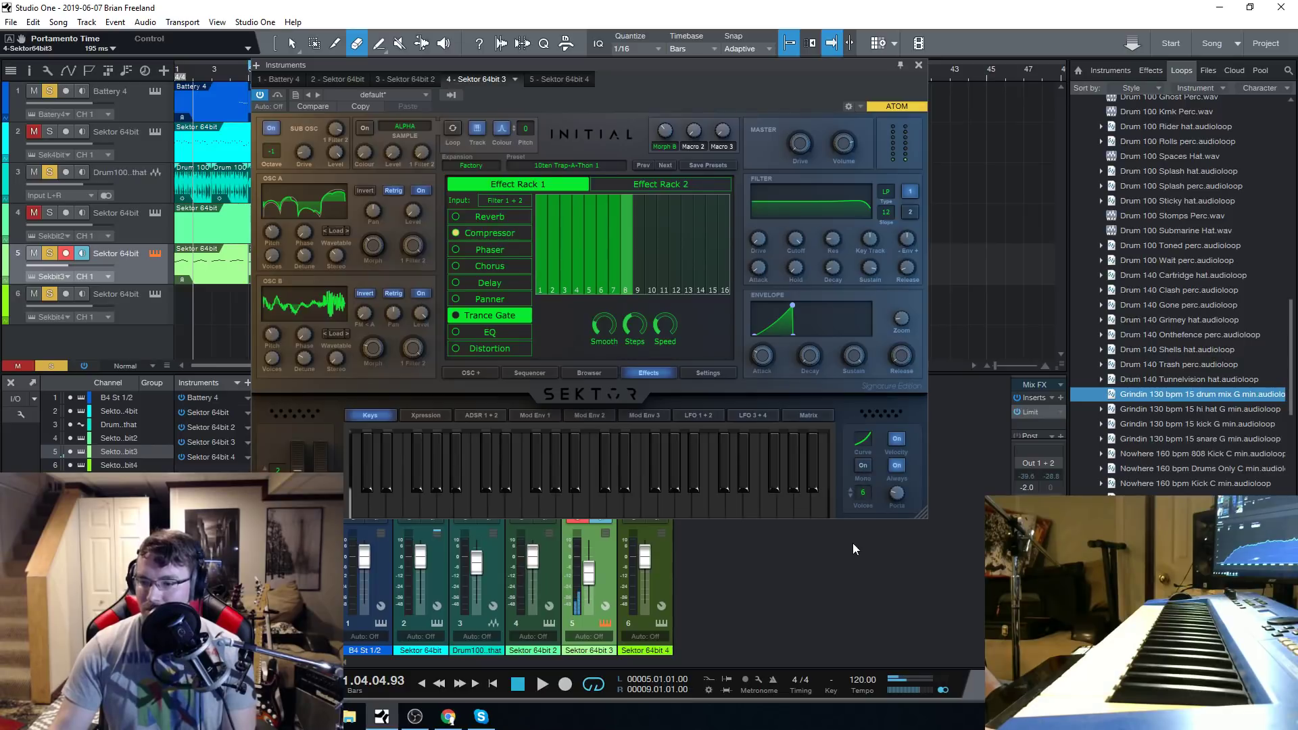
drag(861, 493, 861, 300)
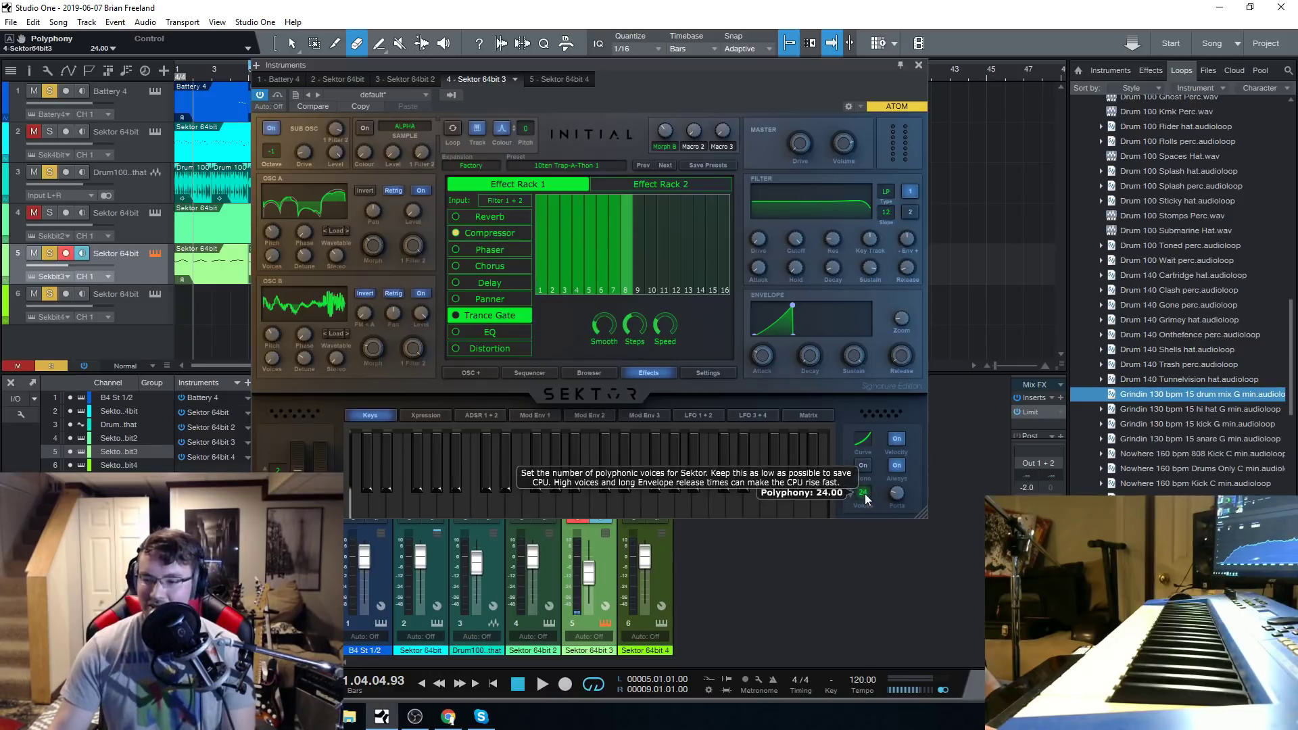
drag(865, 492, 876, 557)
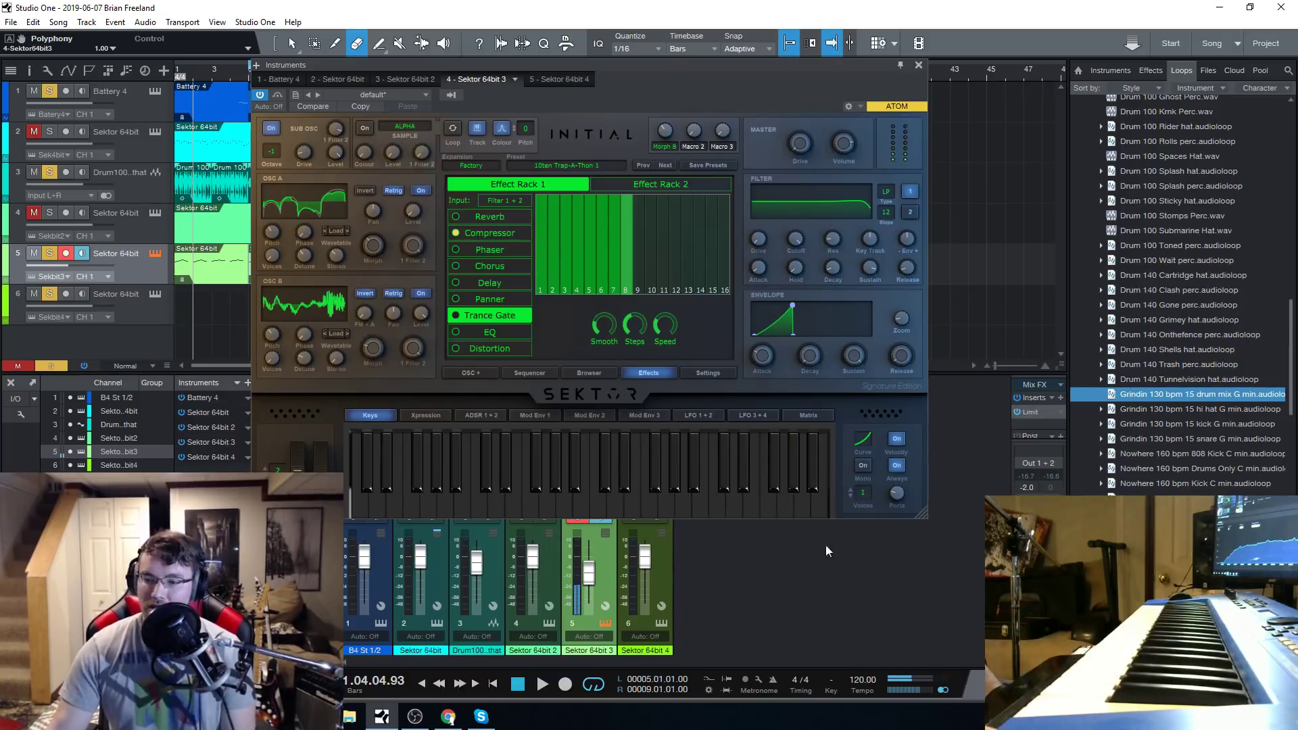
mouse_move(862, 496)
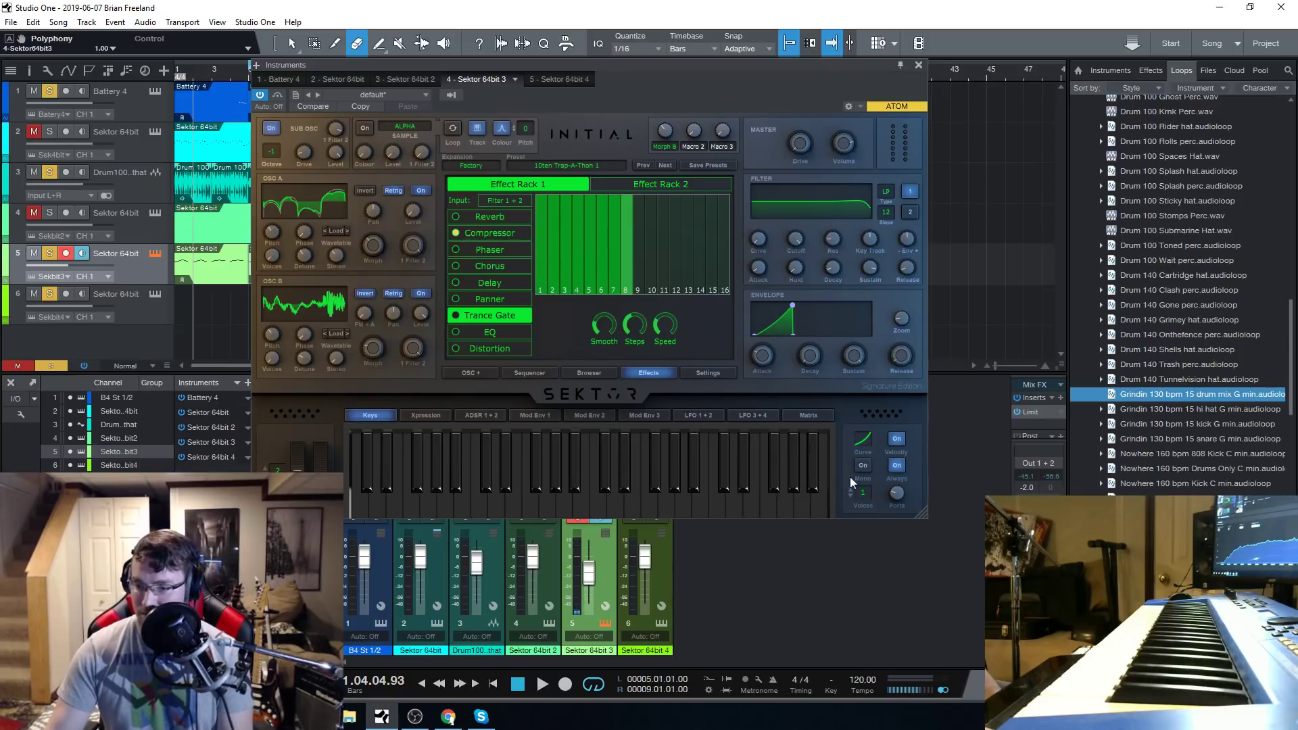
Toggle mono mode on and off again, and set the polyphony to 12 voices.
click(864, 466)
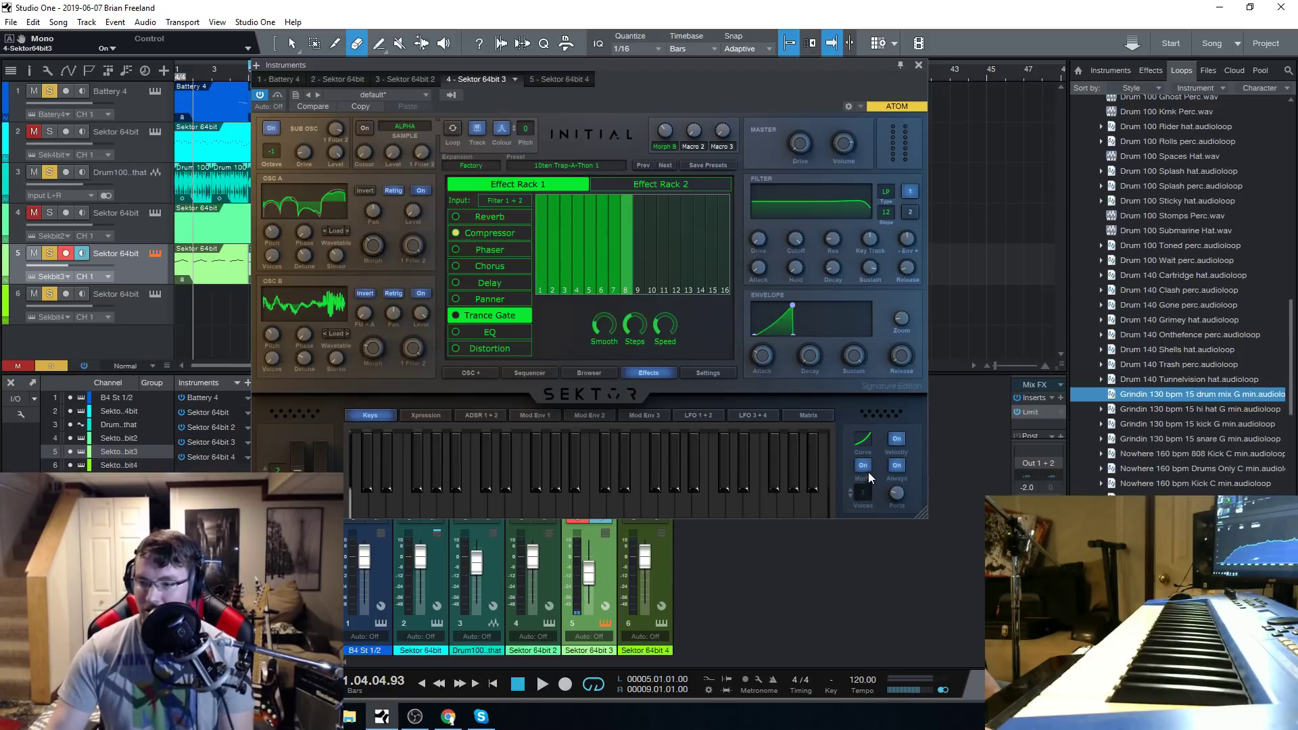
click(864, 467)
drag(871, 468, 870, 456)
drag(669, 64, 629, 46)
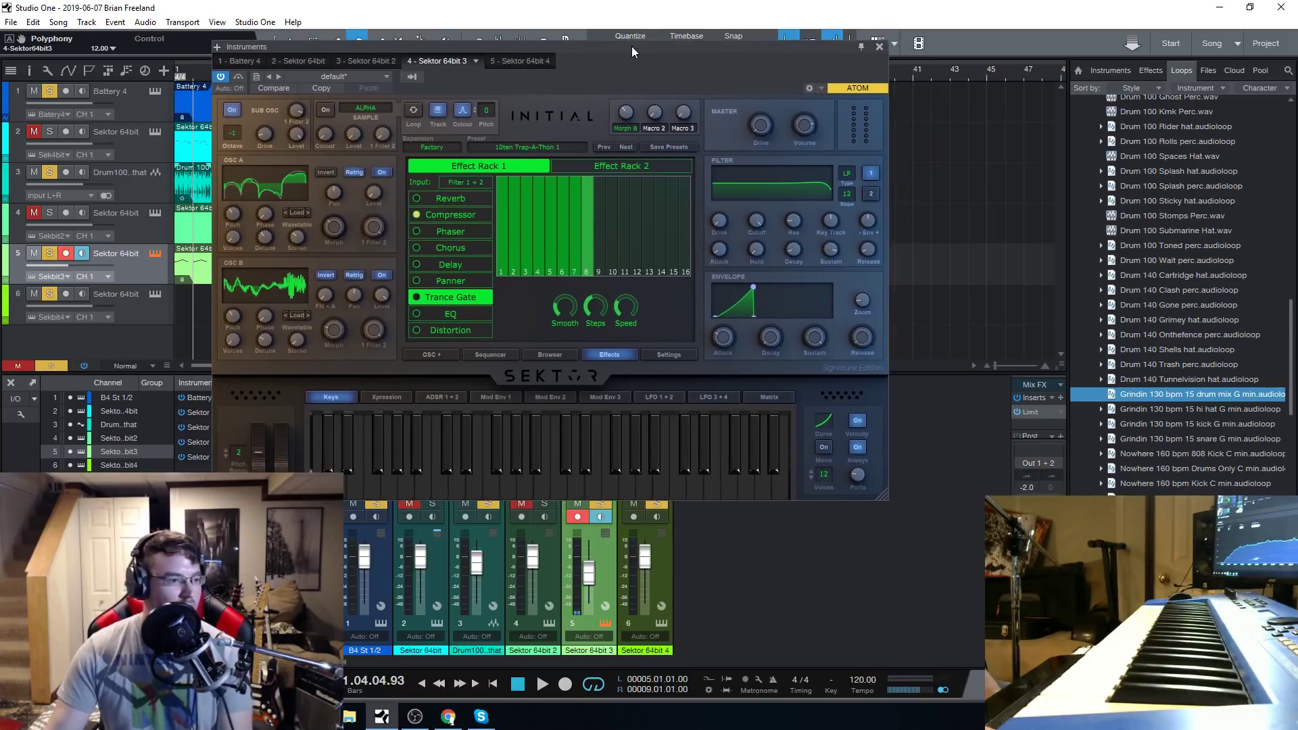
Turn on mono mode, audition with the filter cutoff at 21000 Hz and set the envelope attack to 0 ms.
click(419, 720)
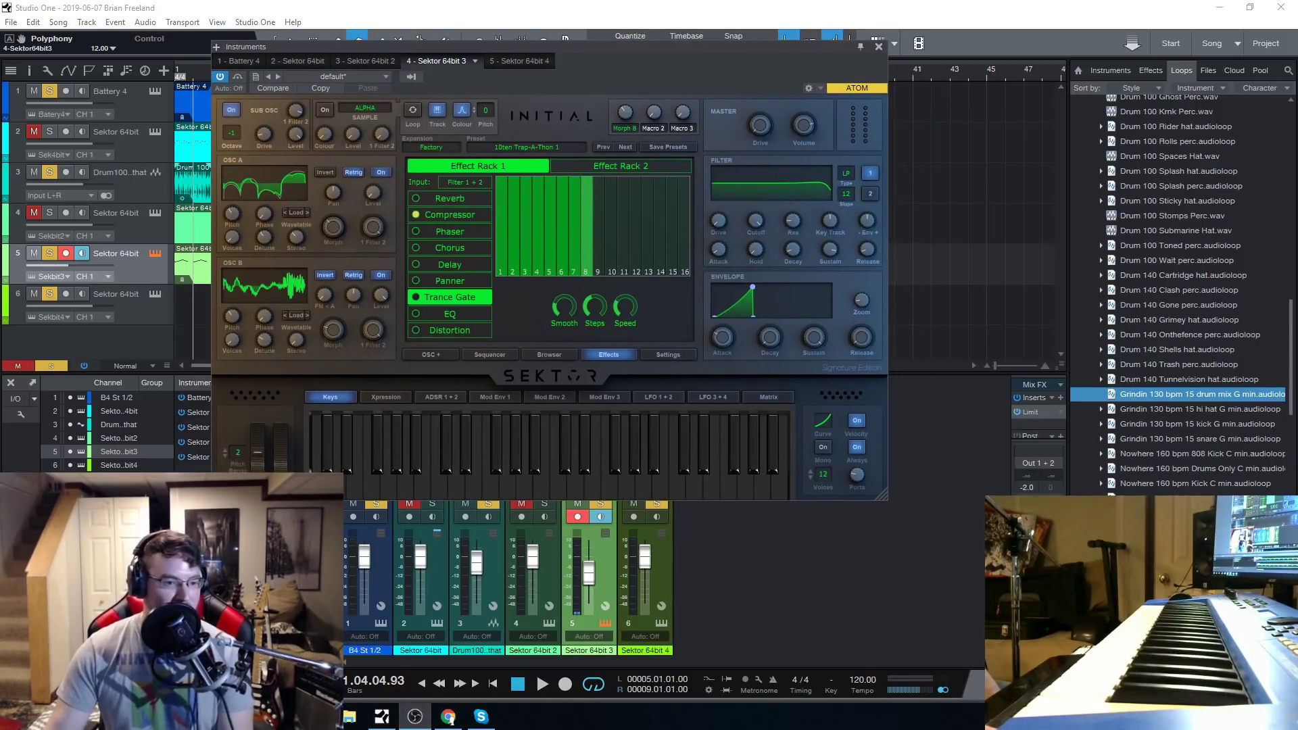
click(829, 450)
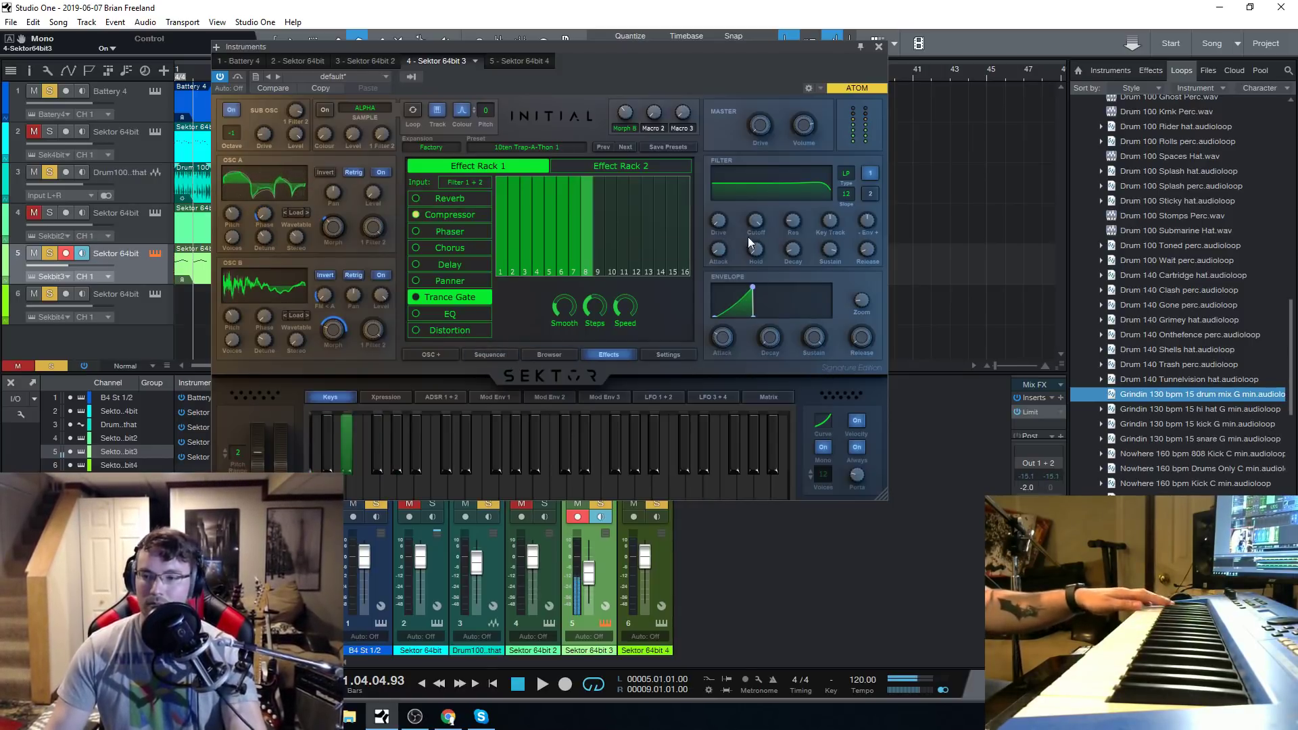
drag(751, 229, 776, 127)
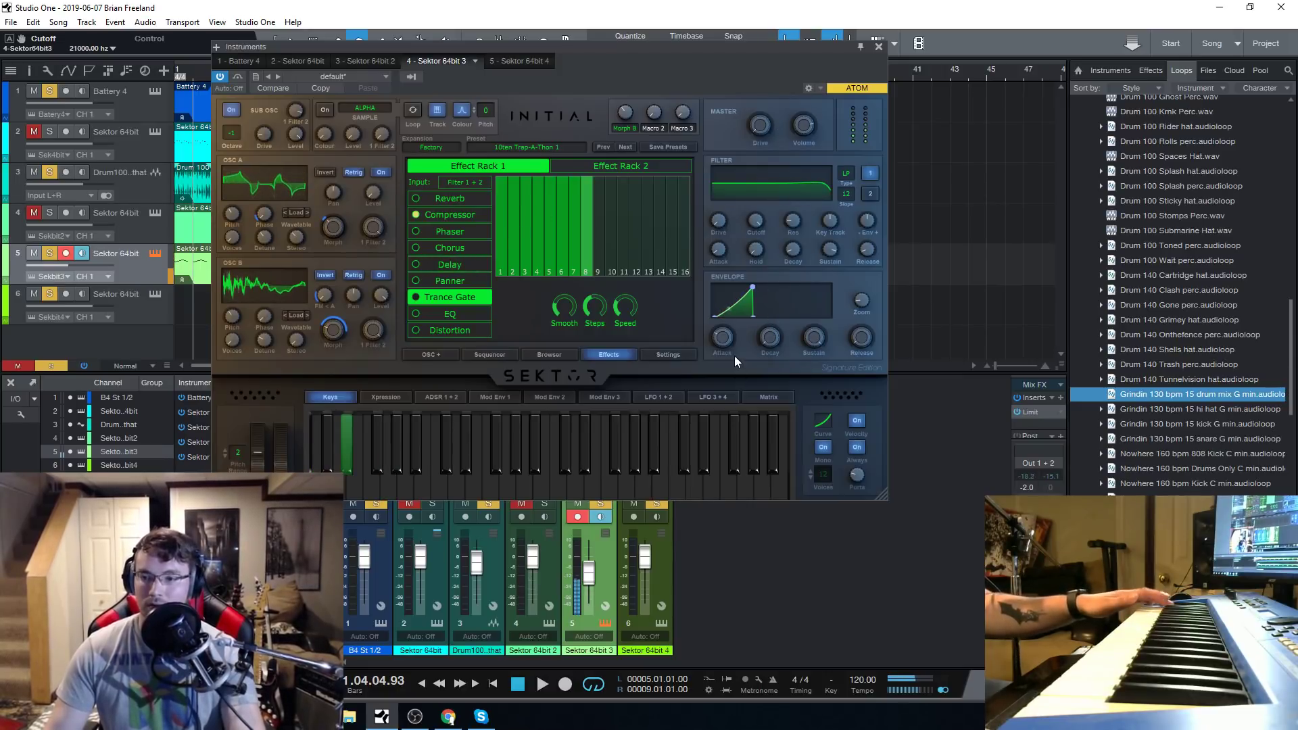
drag(723, 340, 737, 383)
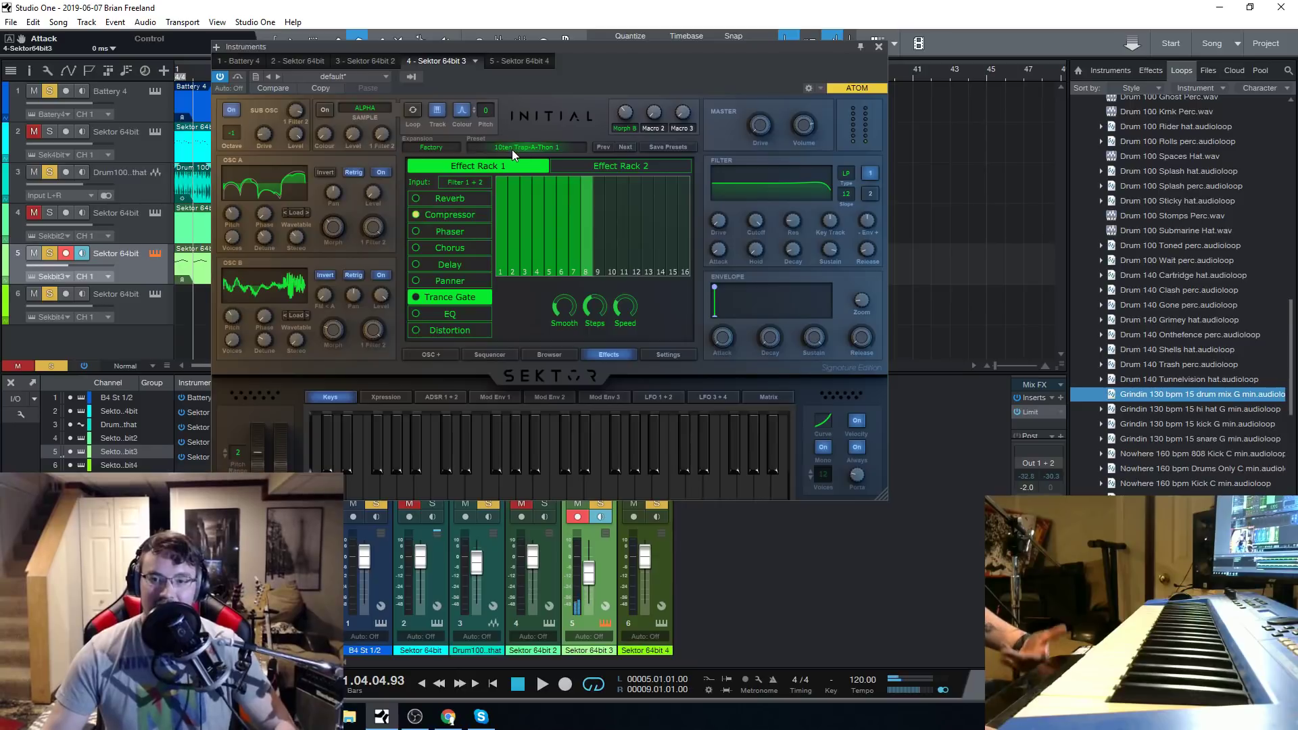
Load and audition the Airy lead preset on track 5 and look at its sequencer.
click(549, 147)
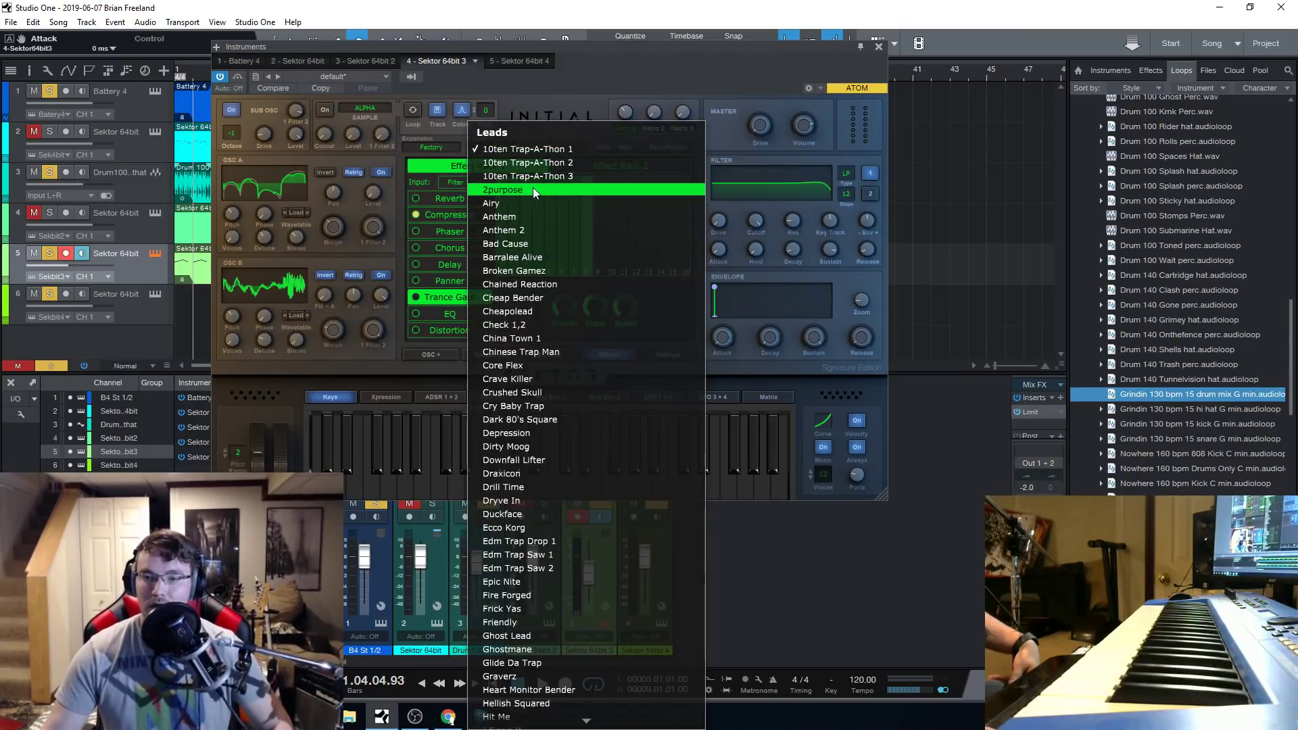
click(523, 204)
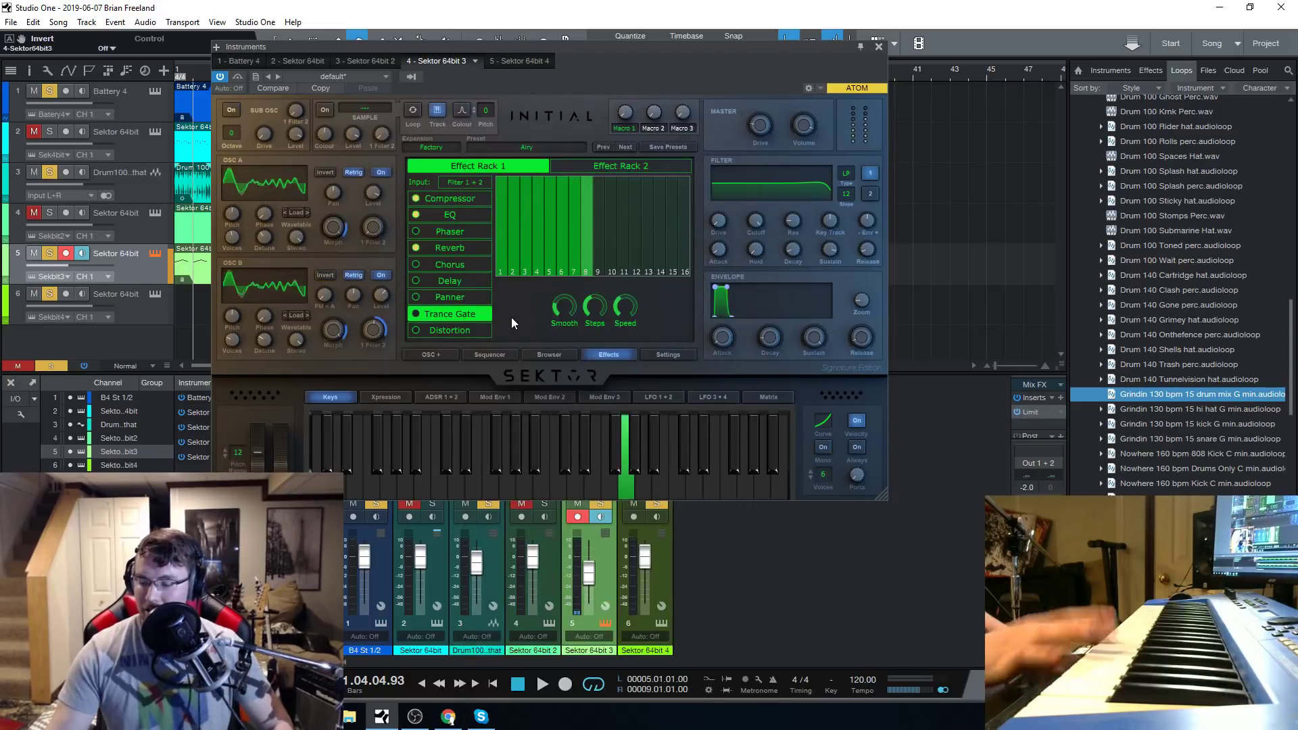
click(490, 355)
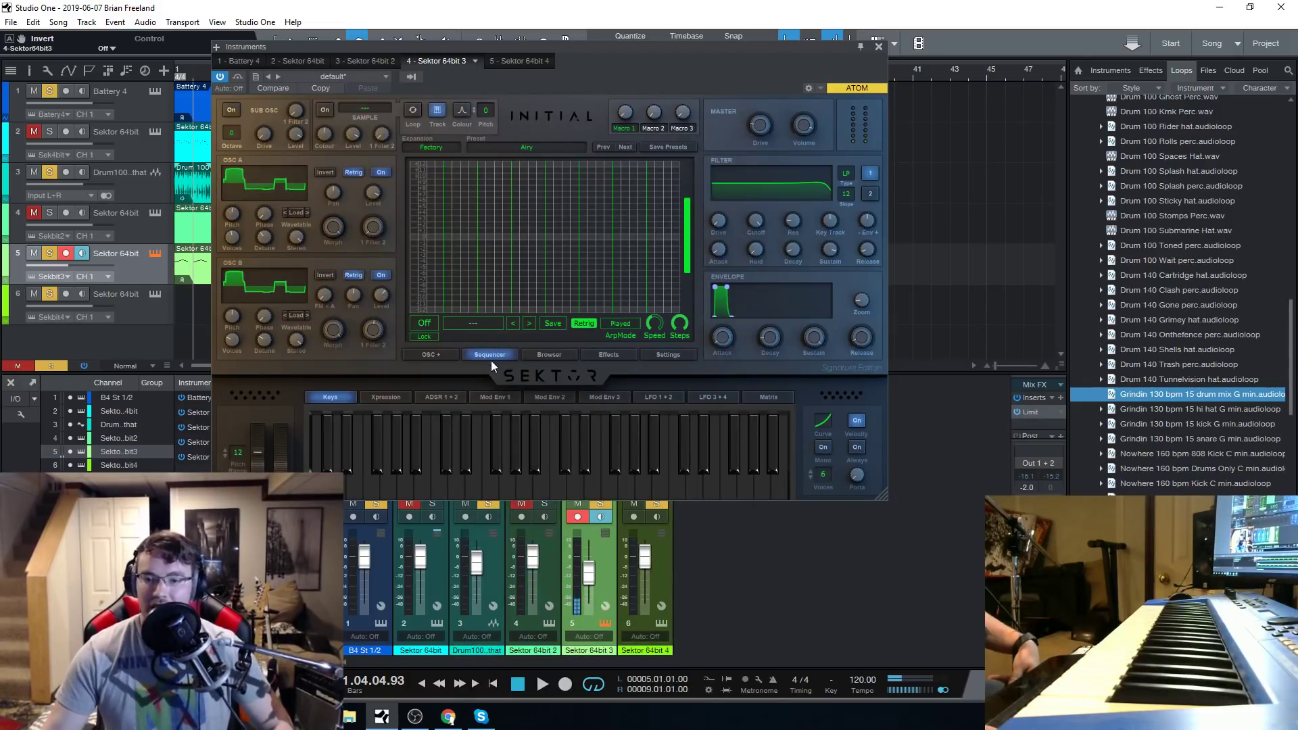
Audition the Anthem and Anthem 2 presets from the Leads category on track 5.
click(564, 353)
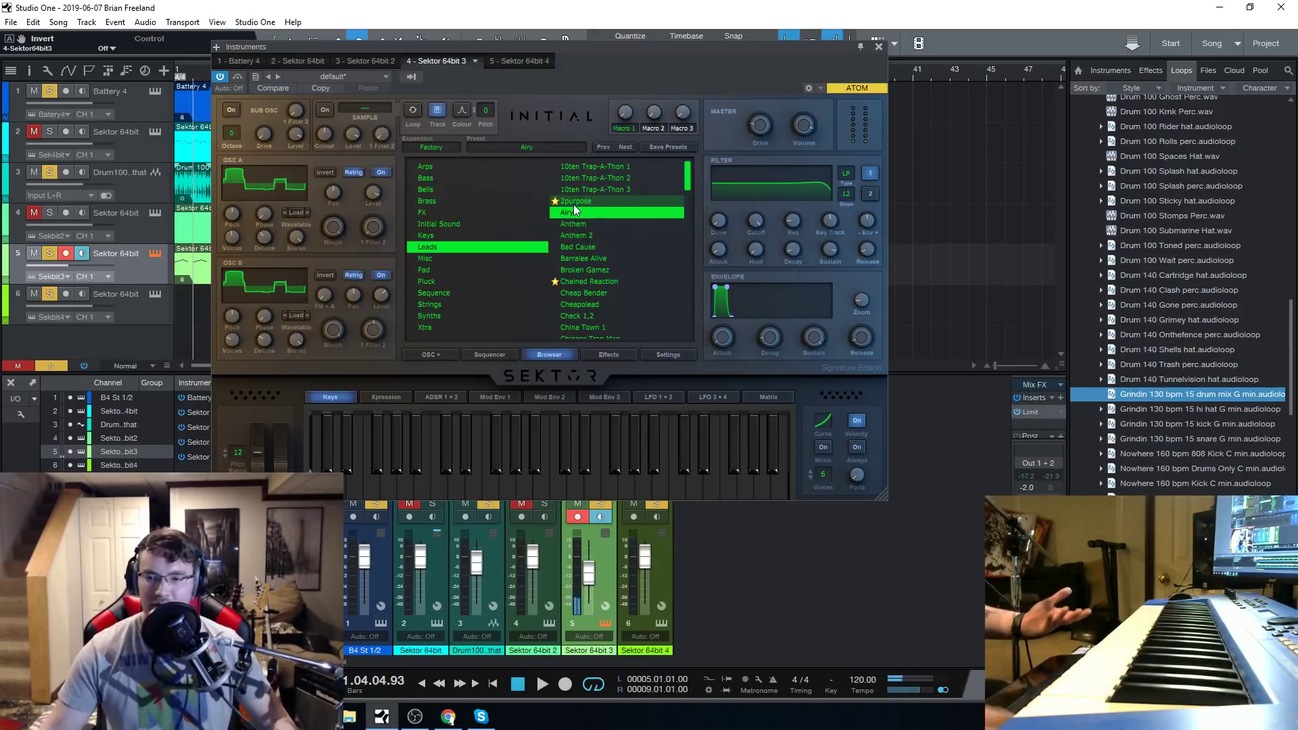
click(594, 224)
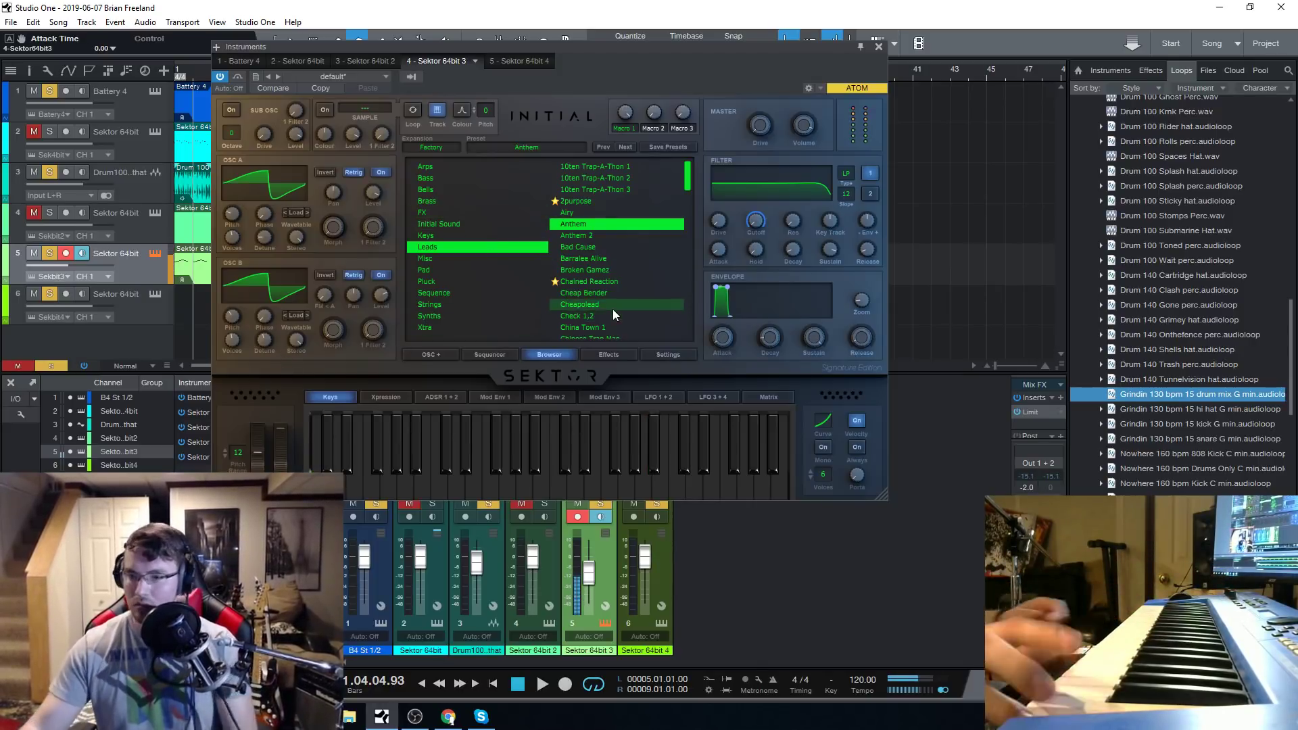
click(590, 236)
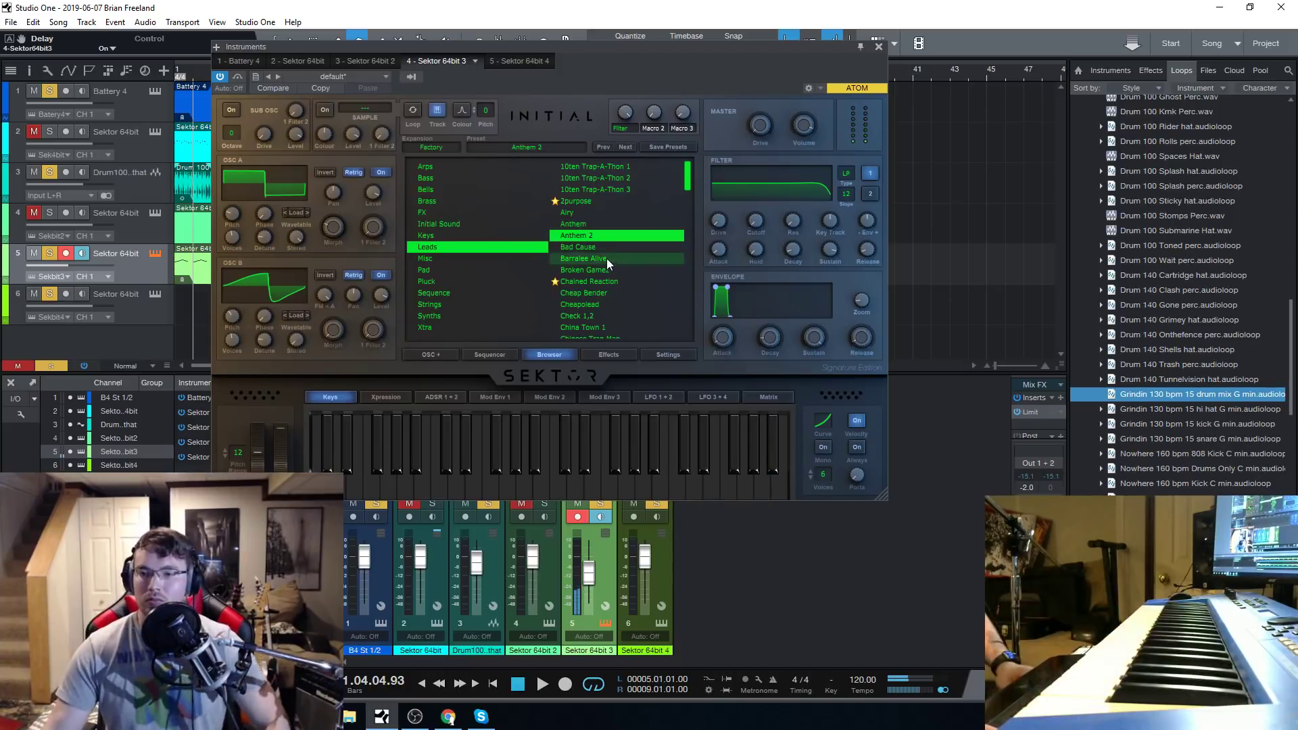
Compare the Chained Reaction and Cheap Bender lead presets and audition Drill Time.
click(606, 282)
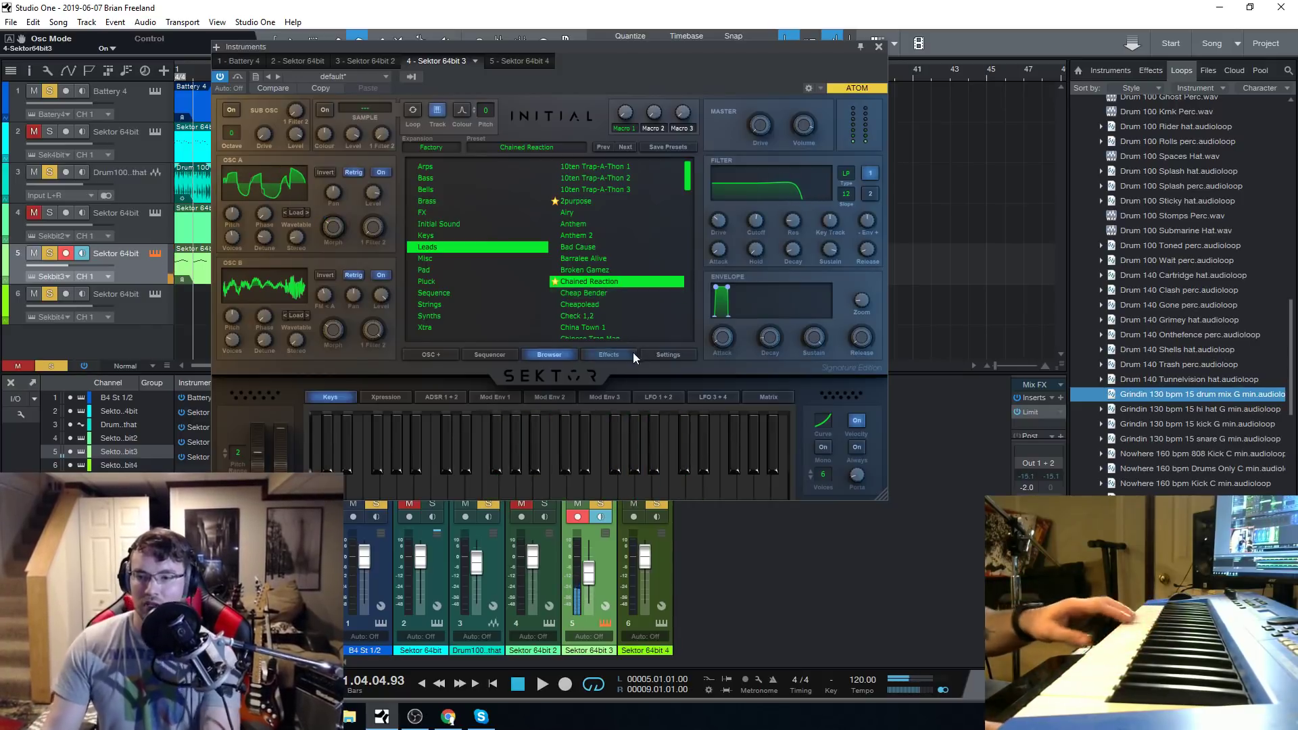
click(626, 293)
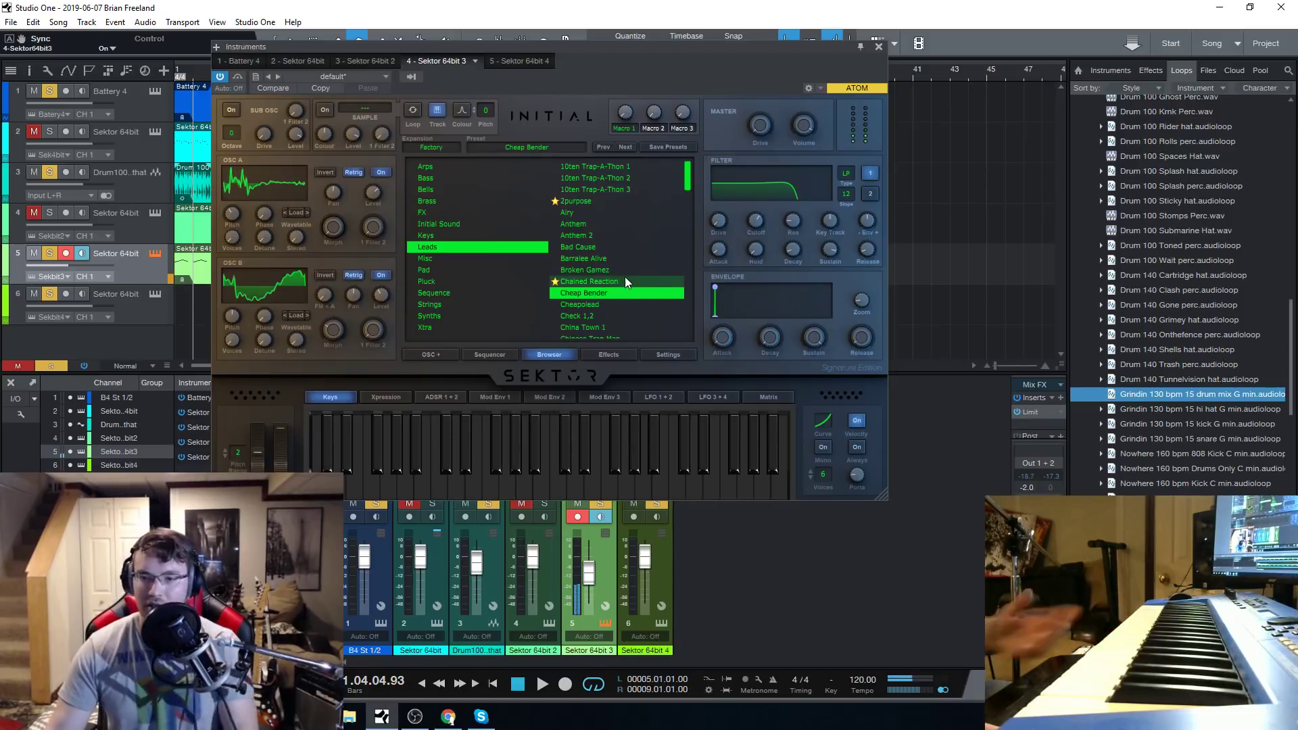
click(580, 281)
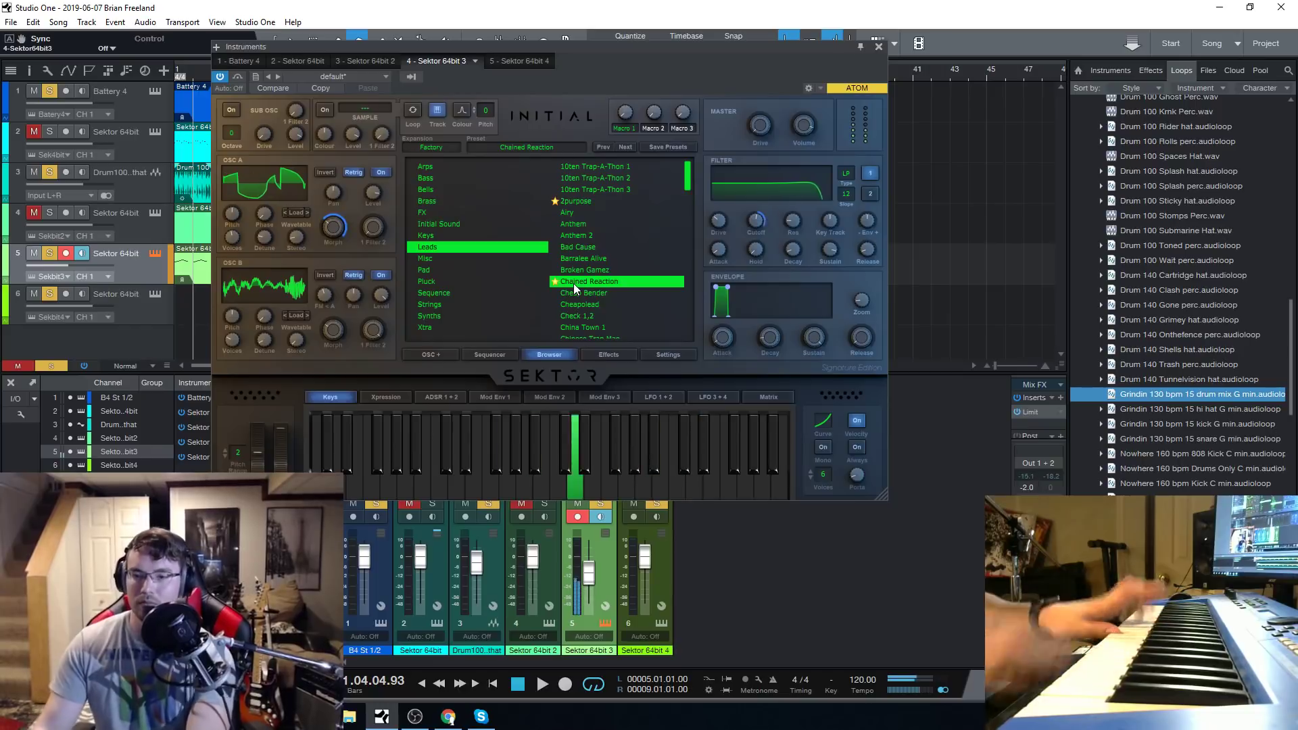
scroll(611, 282, down, 5)
click(609, 264)
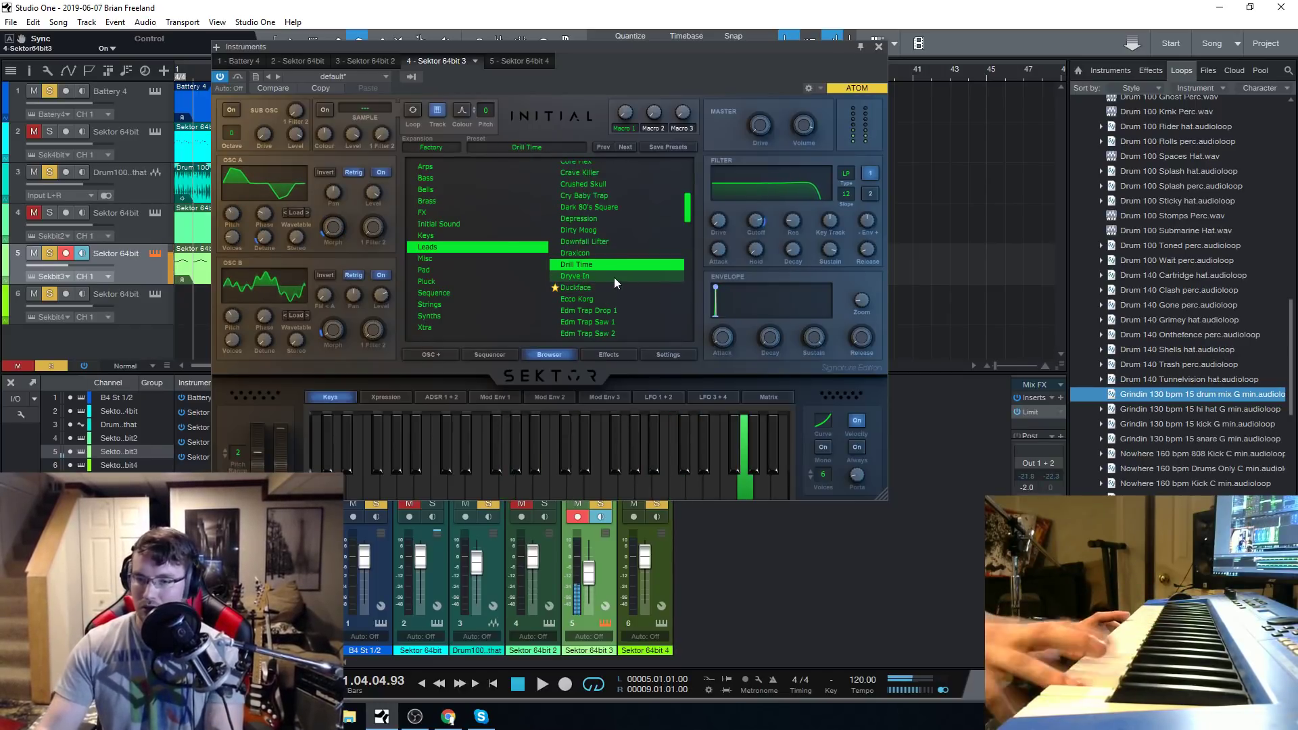
Load the Edm Trap Saw 1 preset and switch off its reverb effect.
click(614, 320)
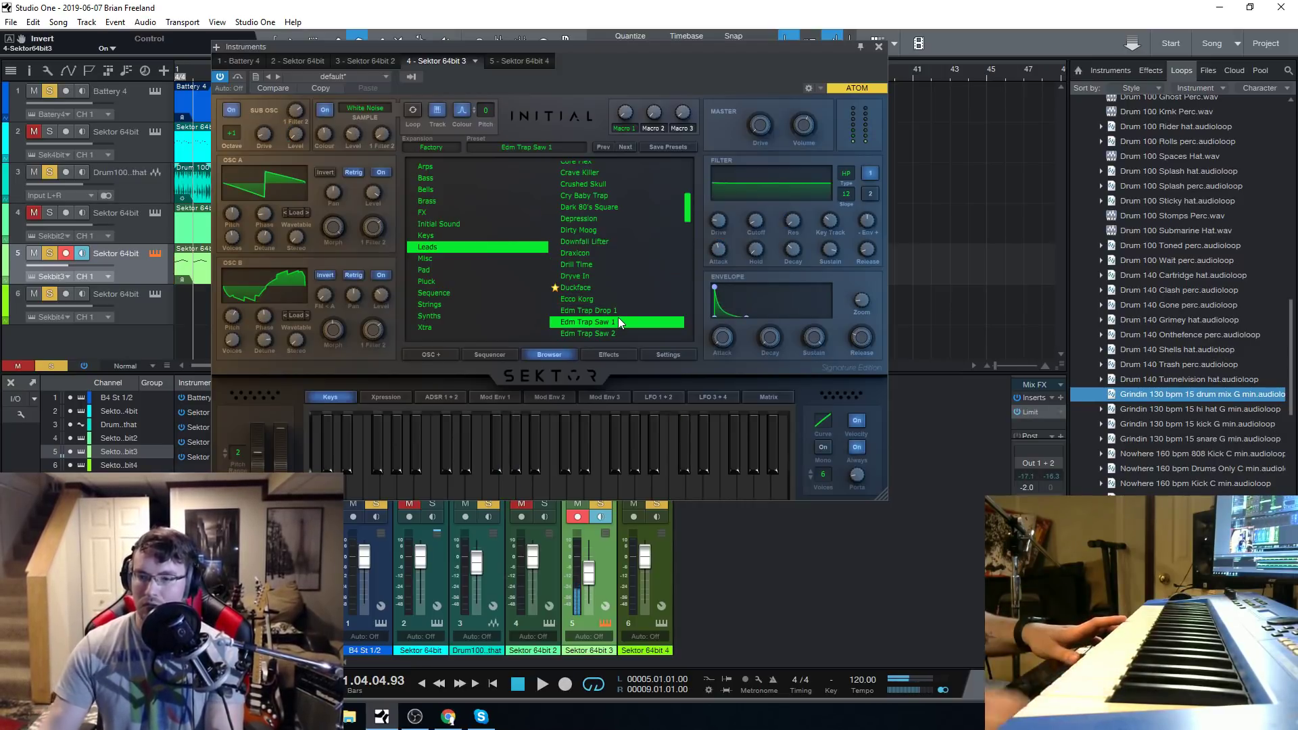
click(610, 354)
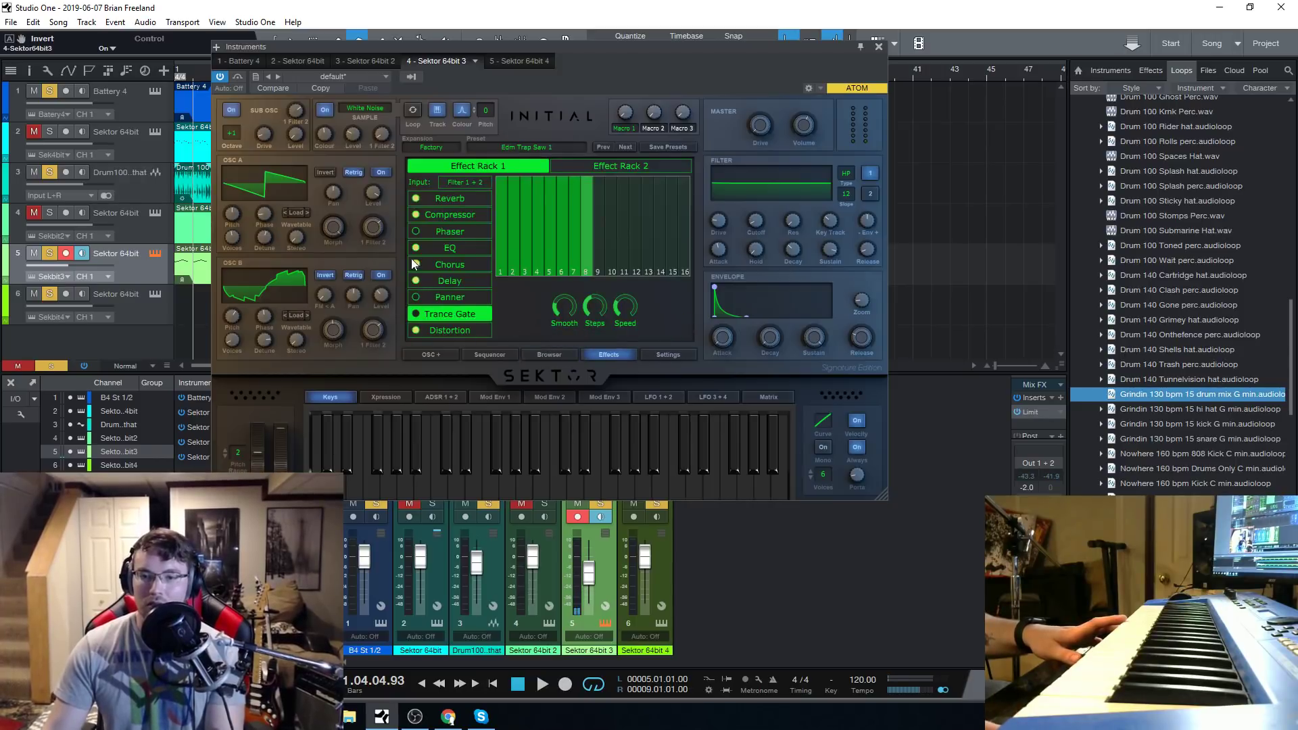
click(414, 199)
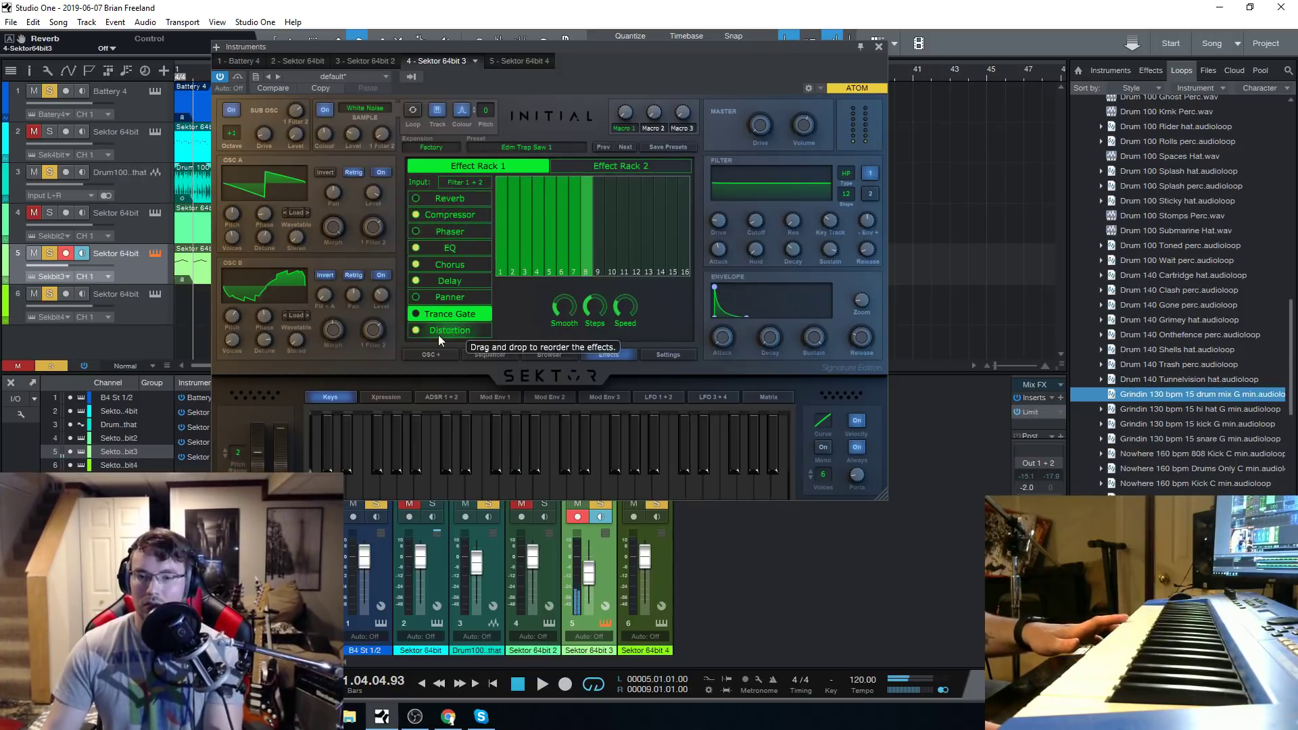
Switch off the compressor, EQ, chorus, delay and distortion effects and raise track 5's fader to about +0.9 dB.
click(416, 247)
click(416, 265)
click(417, 280)
click(414, 214)
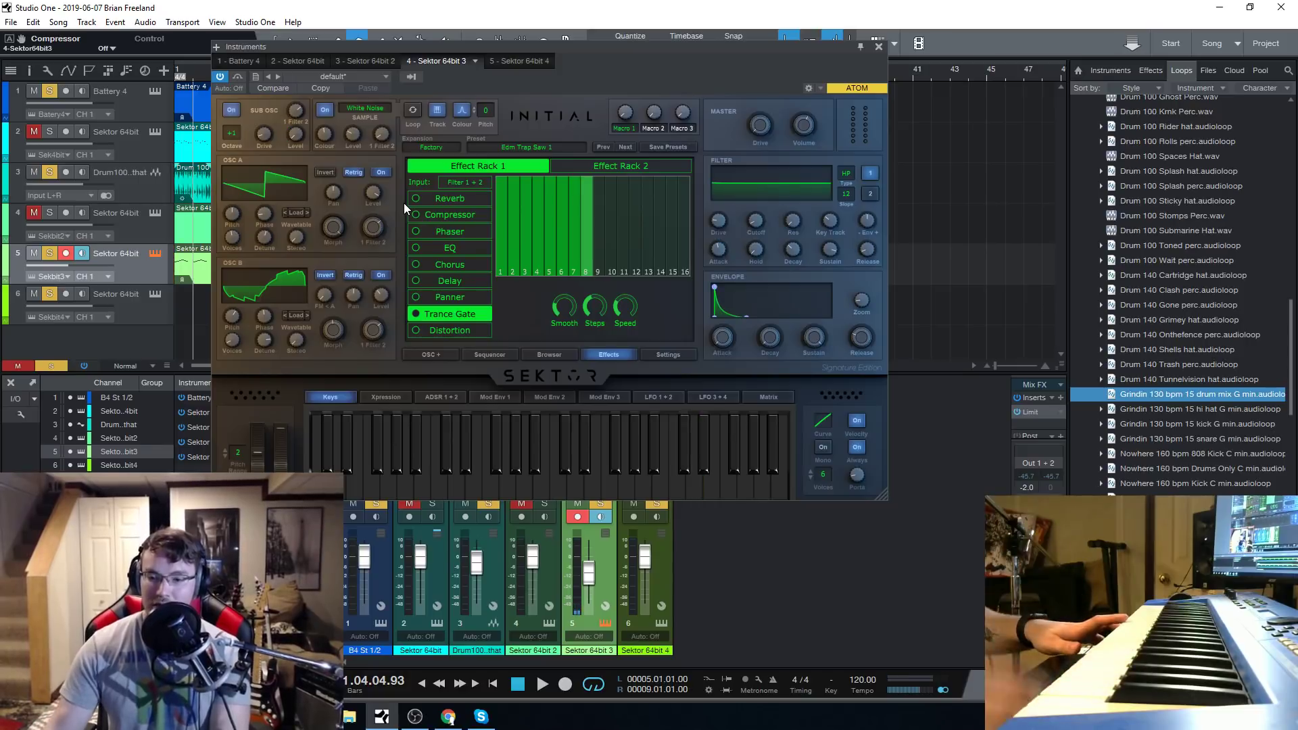
drag(590, 579, 592, 568)
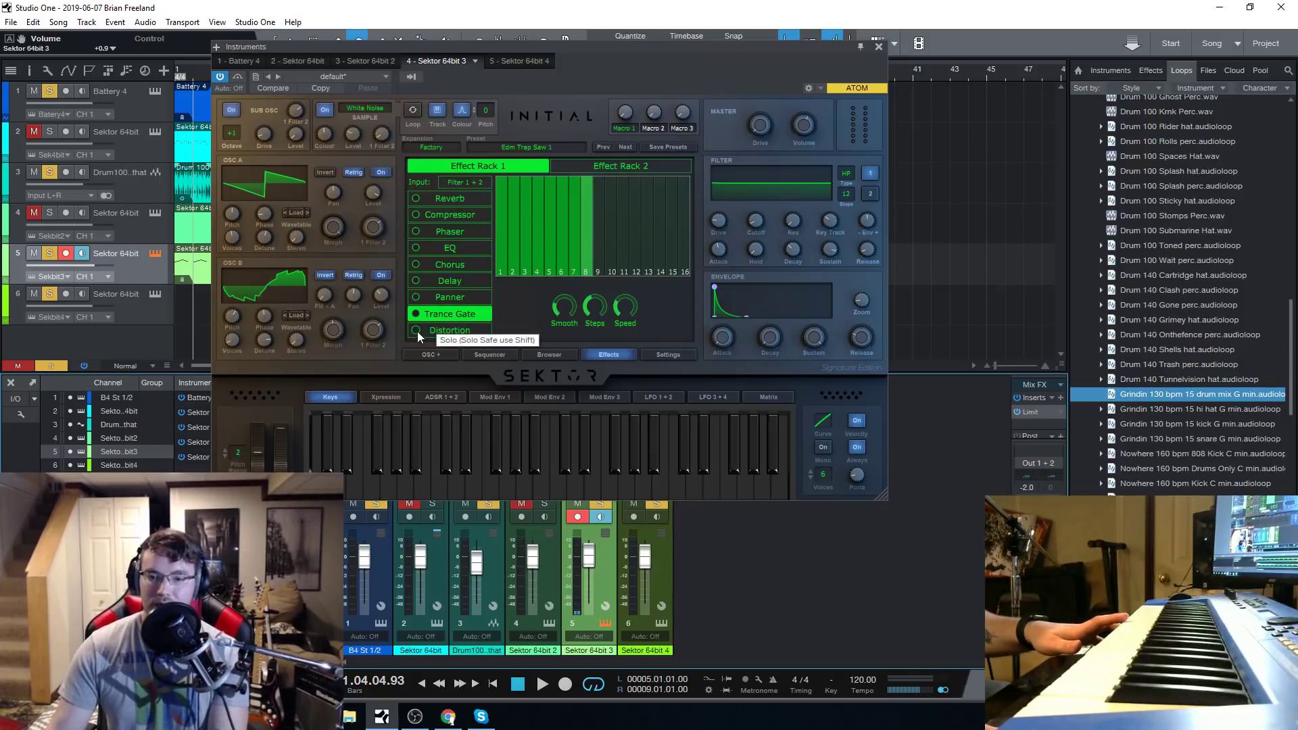
Load the Komrad preset from the Leads category and lower track 5's fader to about -8.7 dB.
click(561, 357)
click(594, 292)
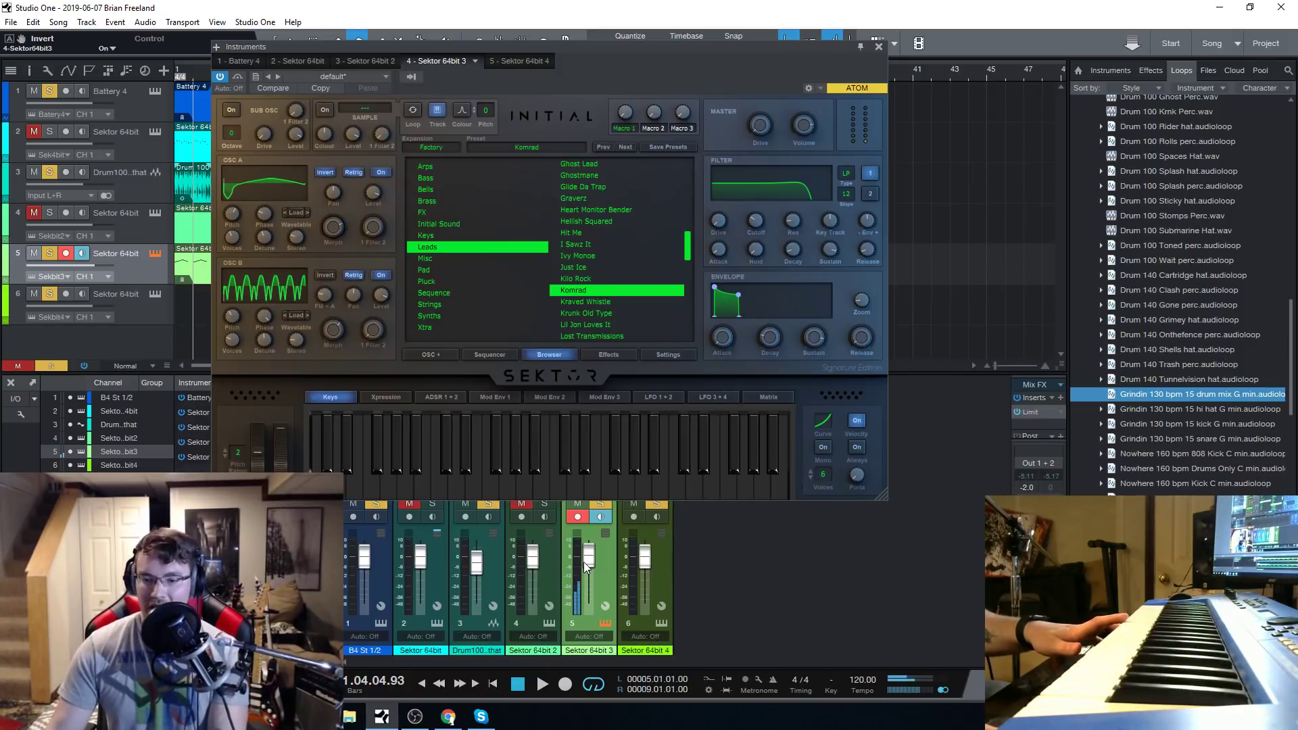
drag(585, 565, 589, 575)
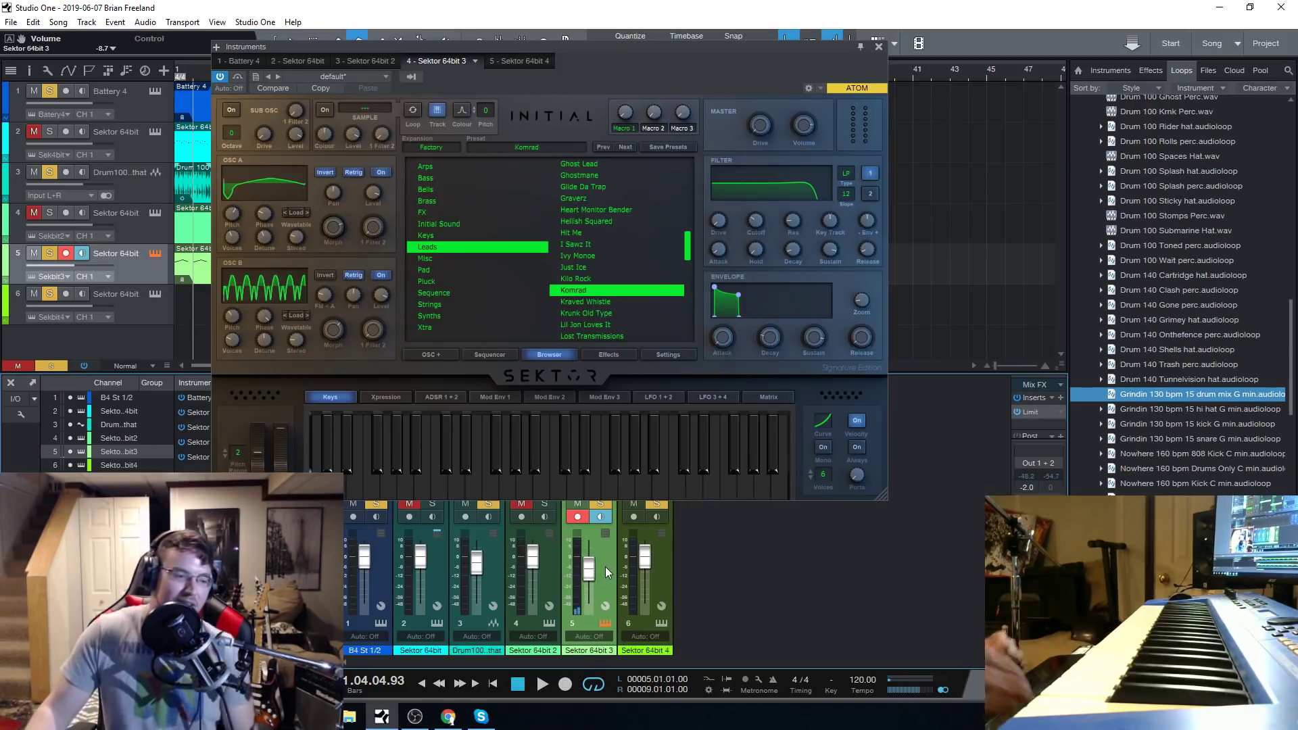
click(448, 717)
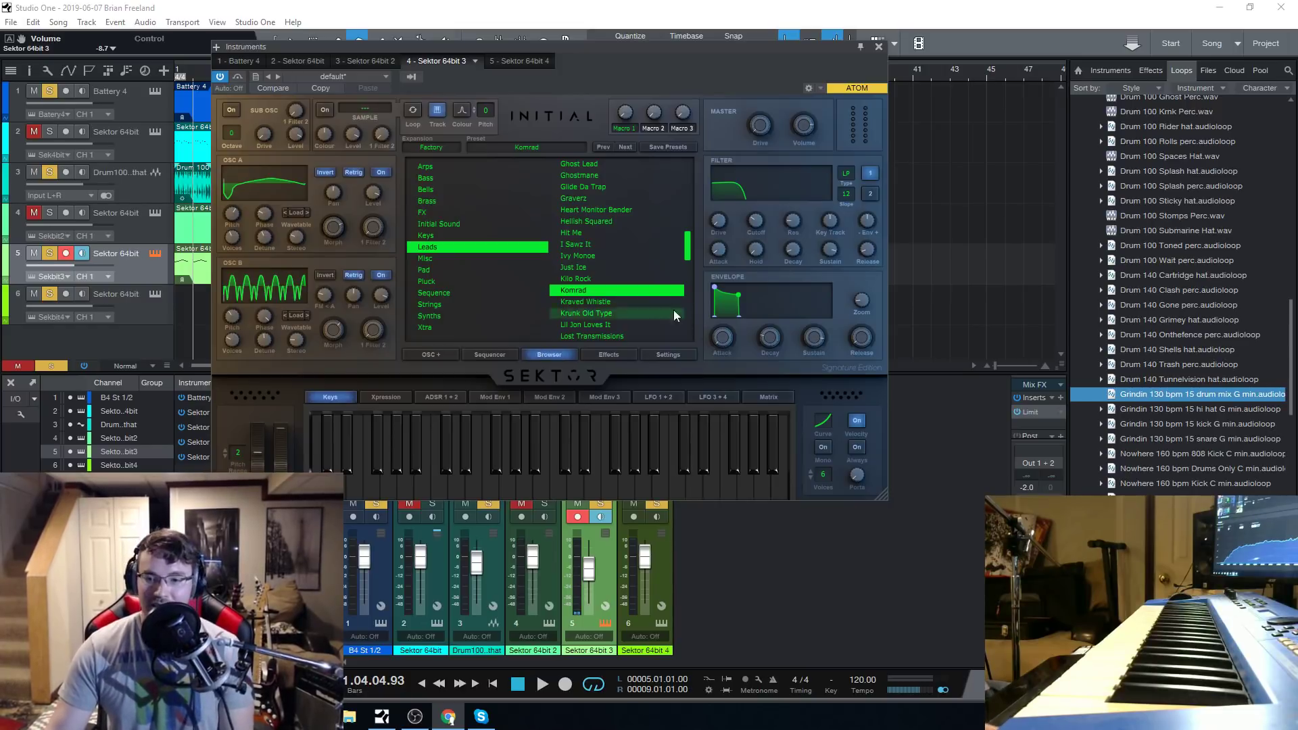
Audition the Kraved Whistle, Krunk Old Type, Lil Jon Loves It and Lost Transmissions lead presets.
scroll(596, 292, down, 1)
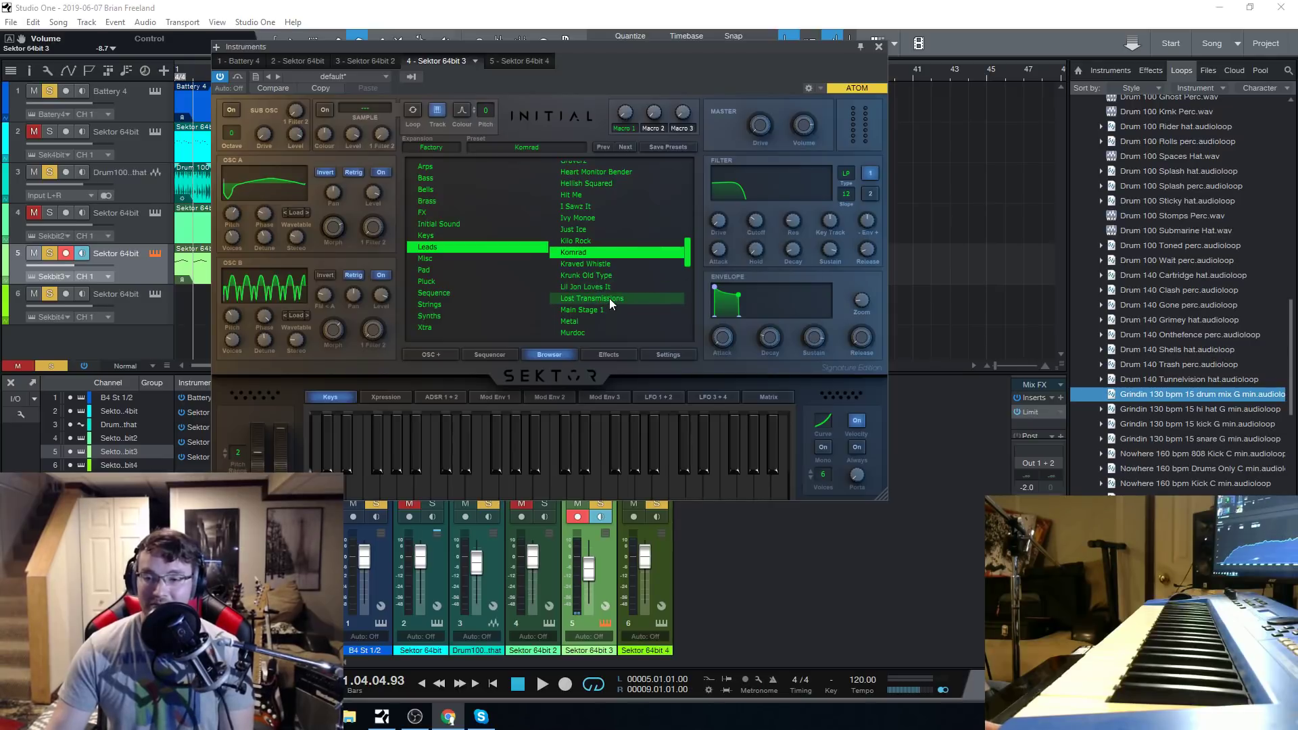
click(599, 265)
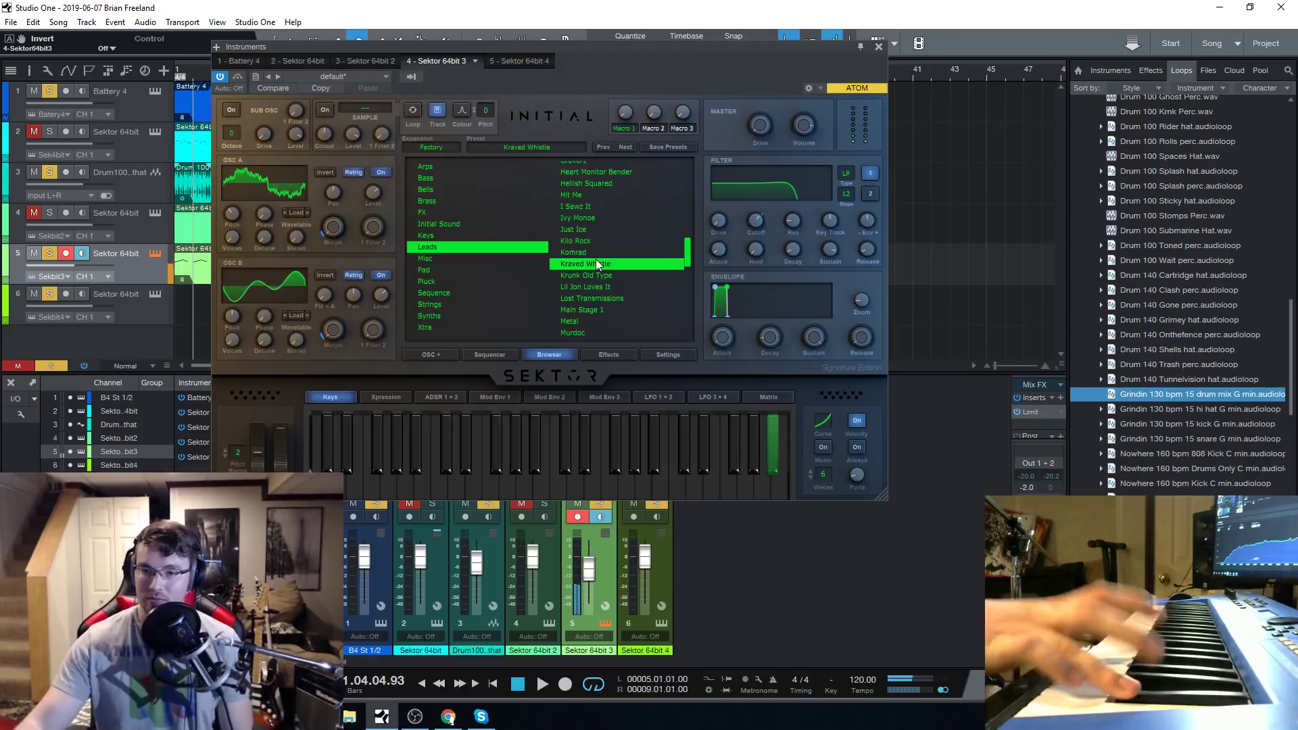
click(610, 276)
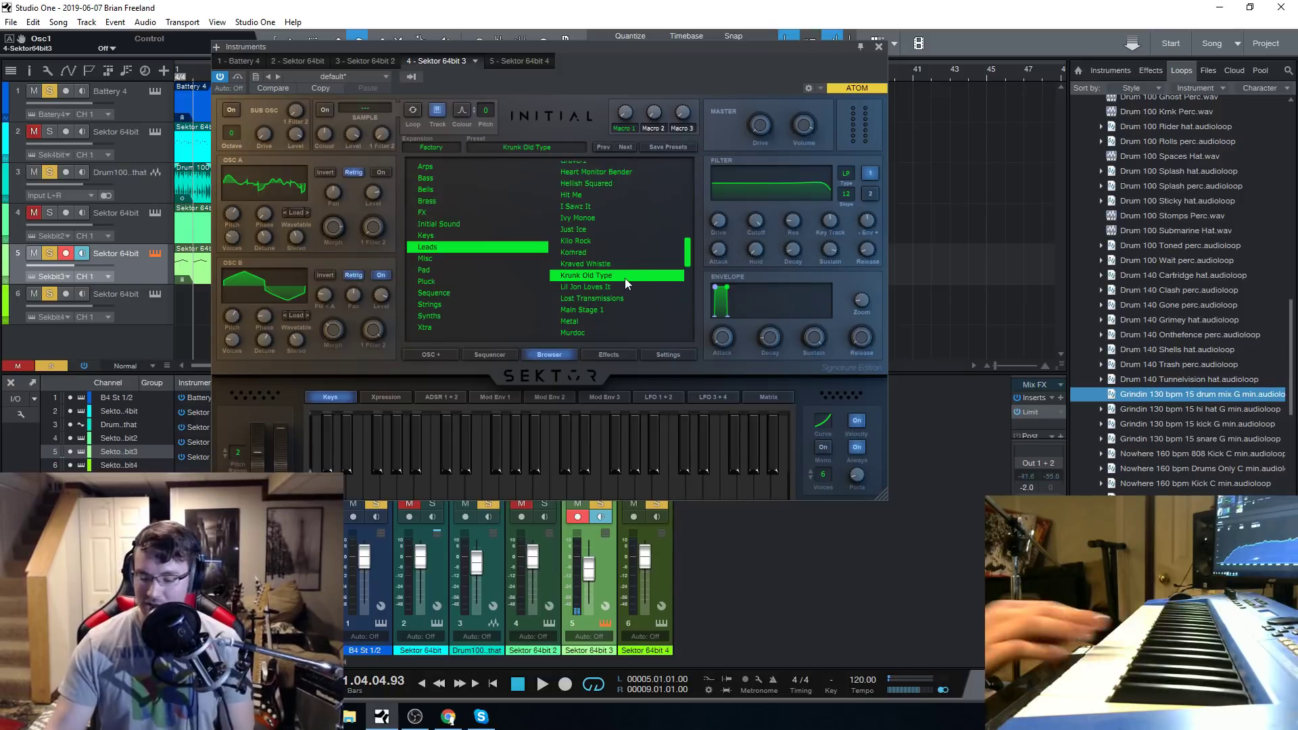
click(583, 287)
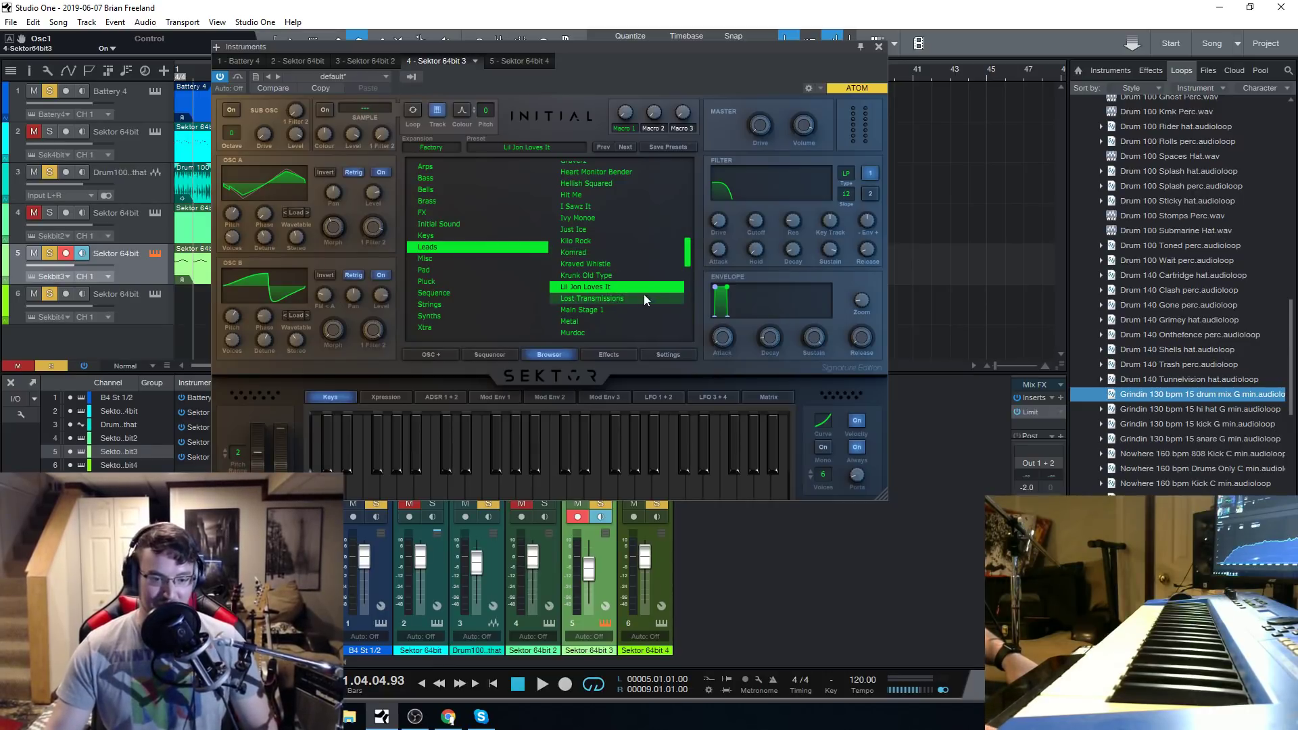
click(609, 296)
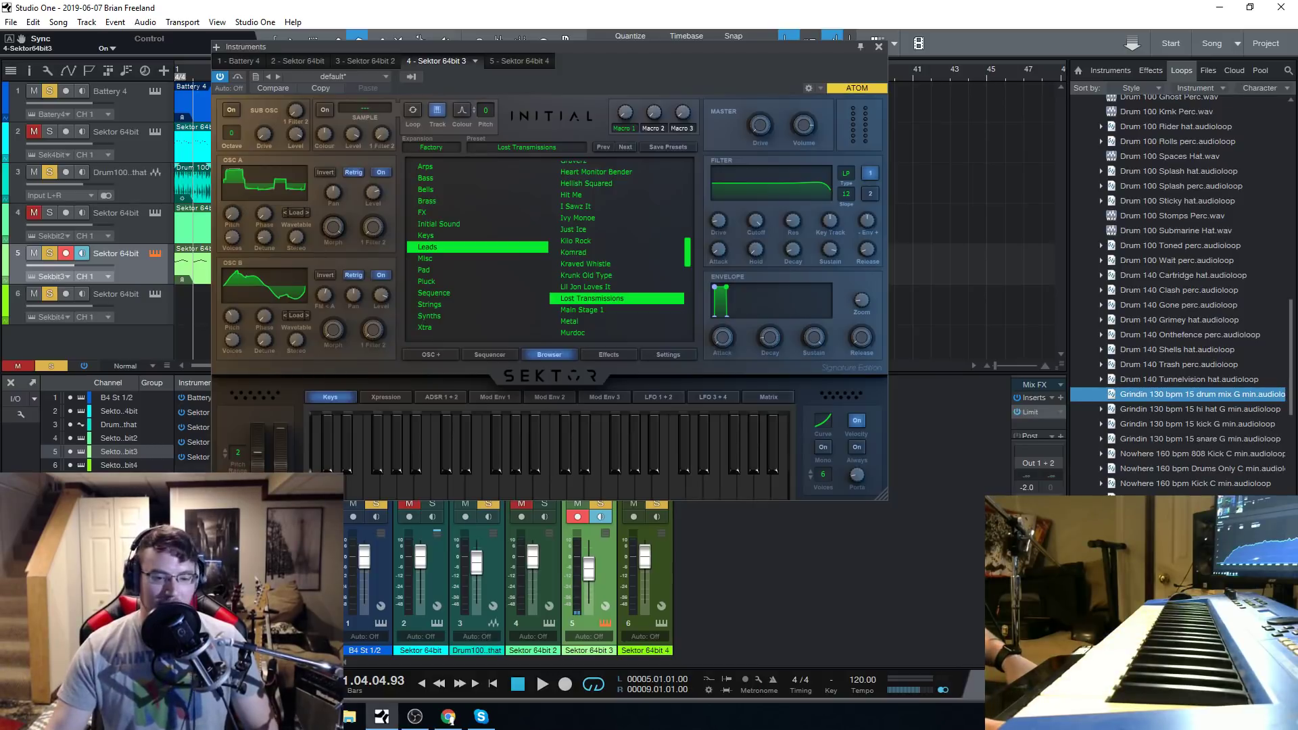
drag(581, 60, 588, 71)
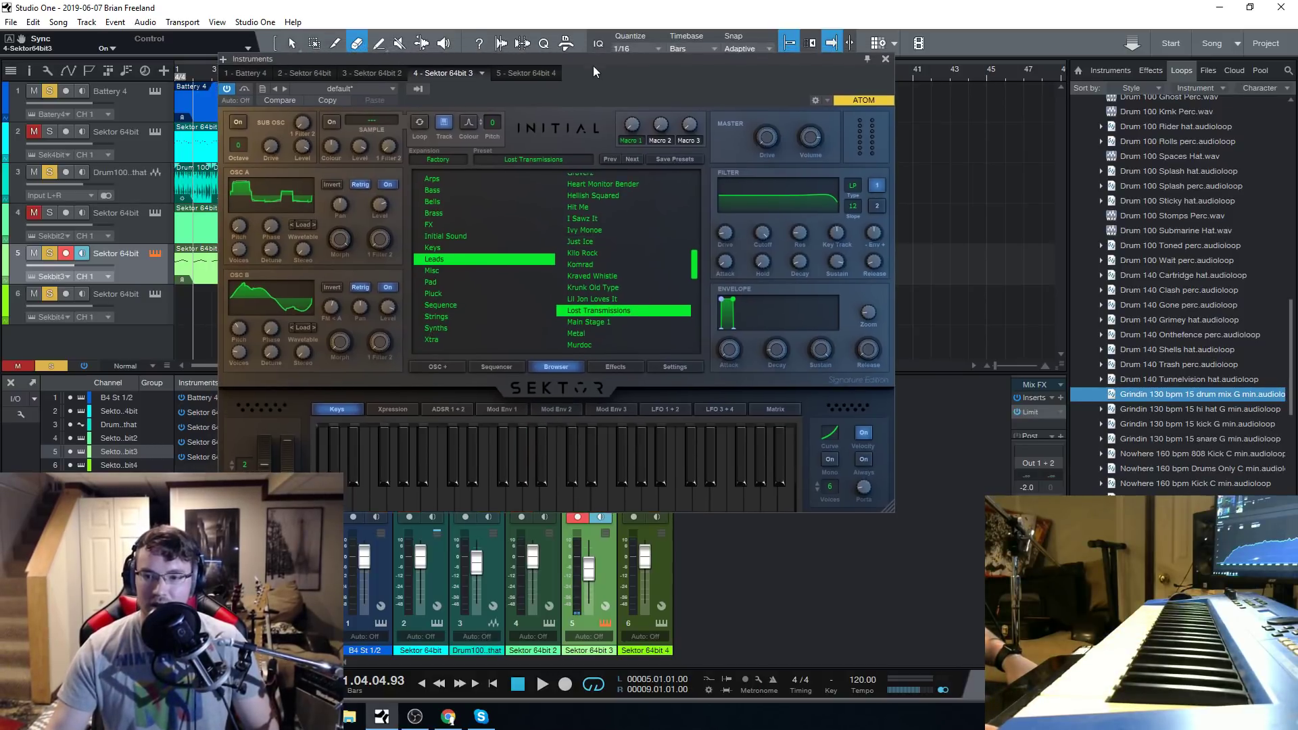
scroll(599, 300, down, 2)
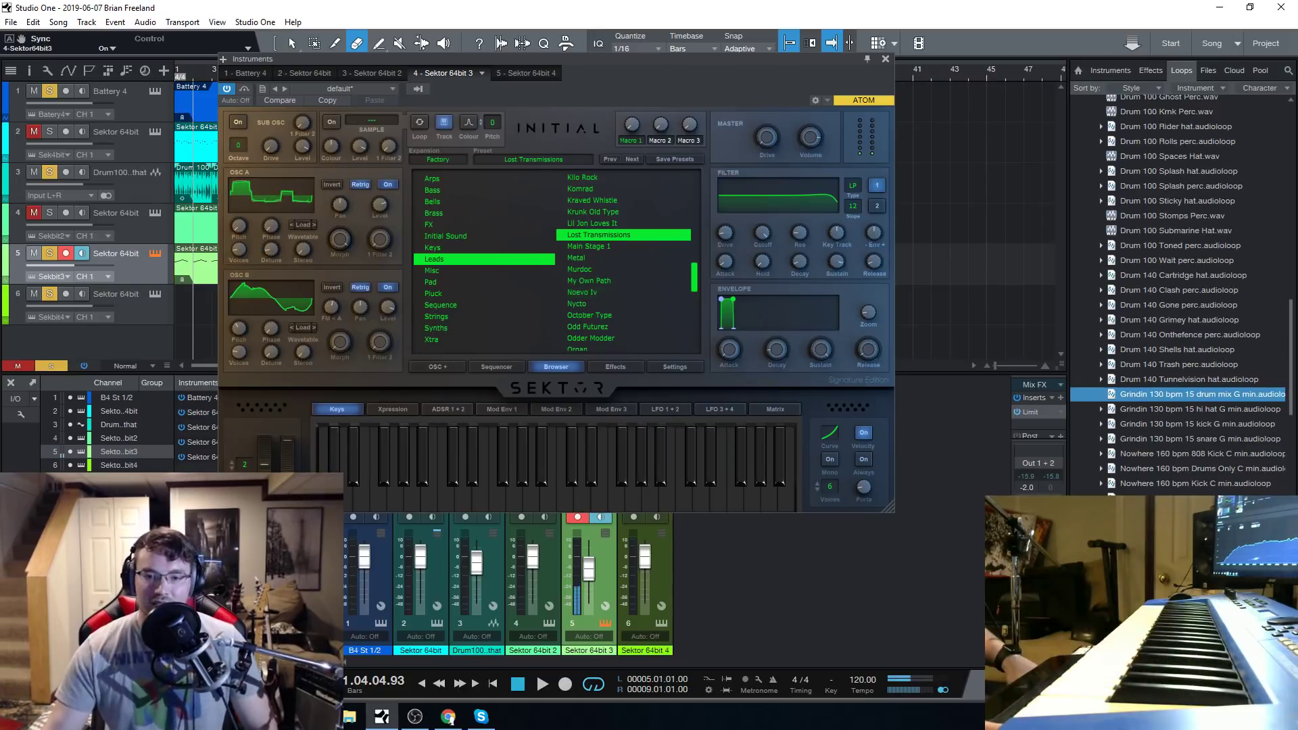
Reshape the second OSC B waveform frame of Lost Transmissions with rising and falling ramps, increased Drive and mirrored drawing.
click(301, 287)
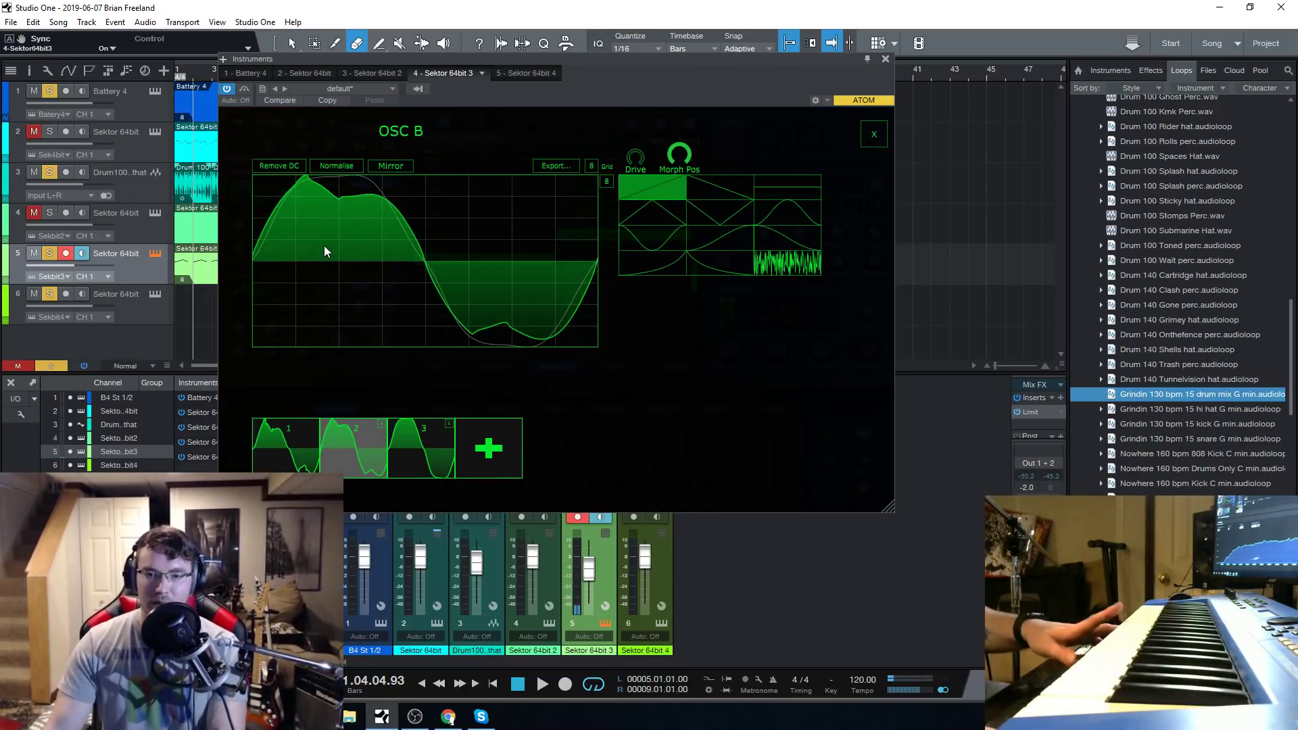
mouse_move(349, 241)
mouse_down()
mouse_move(282, 224)
mouse_move(260, 233)
mouse_move(318, 233)
mouse_up()
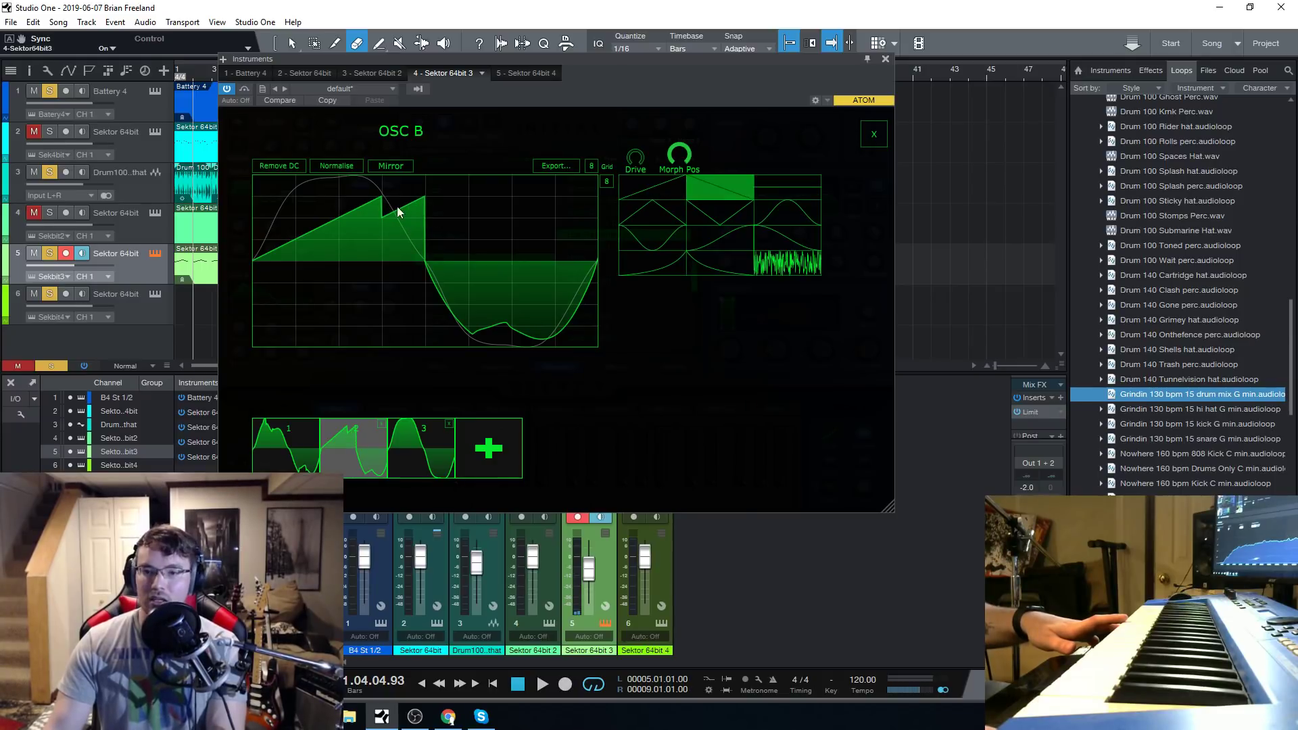
mouse_move(433, 258)
mouse_down()
mouse_move(443, 232)
mouse_move(493, 302)
mouse_move(493, 254)
mouse_up()
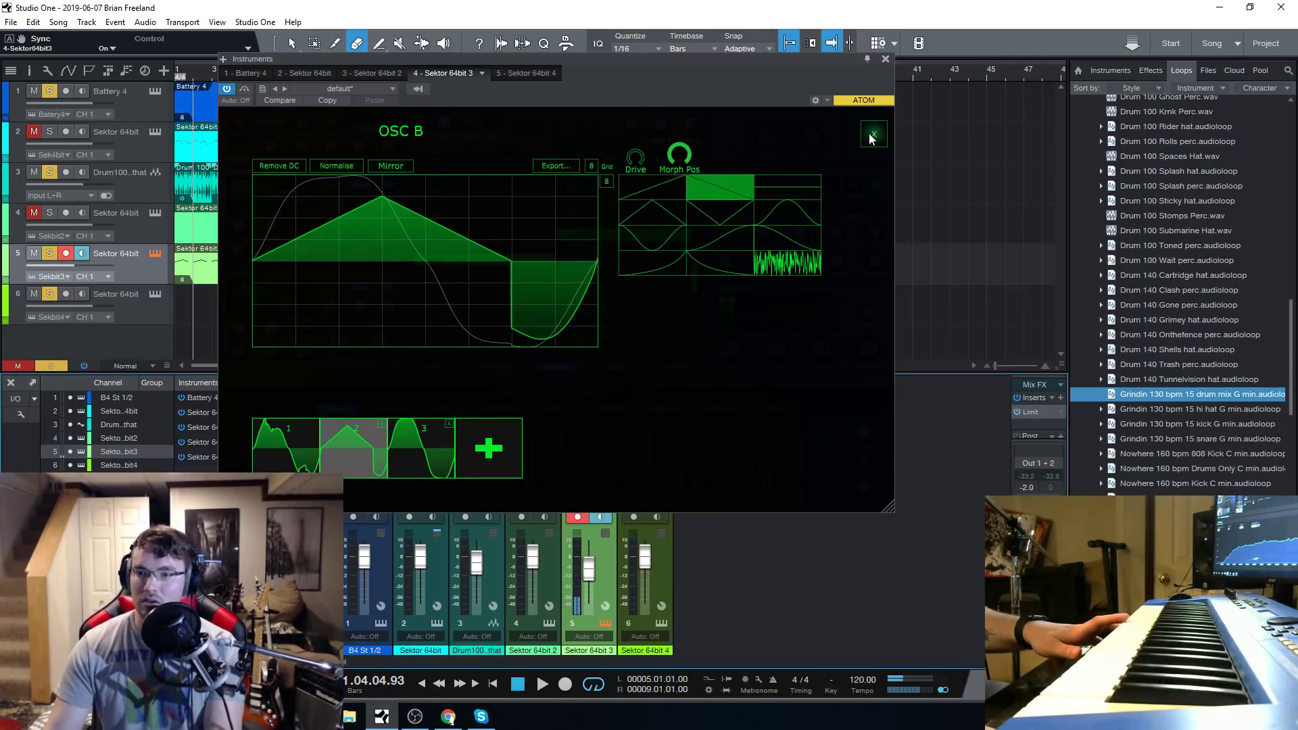
drag(635, 156, 634, 5)
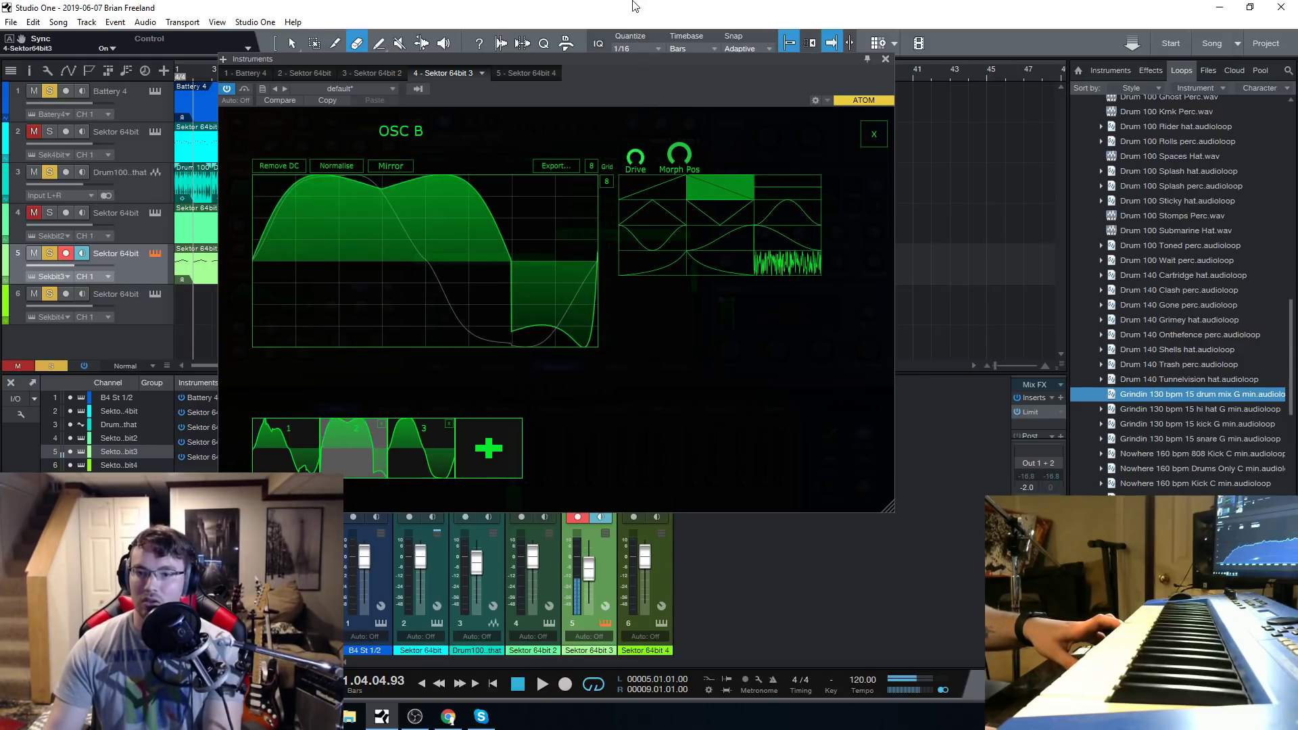
click(388, 164)
mouse_move(418, 264)
mouse_down()
mouse_move(420, 282)
mouse_move(409, 199)
mouse_move(403, 336)
mouse_move(403, 208)
mouse_move(400, 281)
mouse_move(304, 232)
mouse_move(310, 395)
mouse_up()
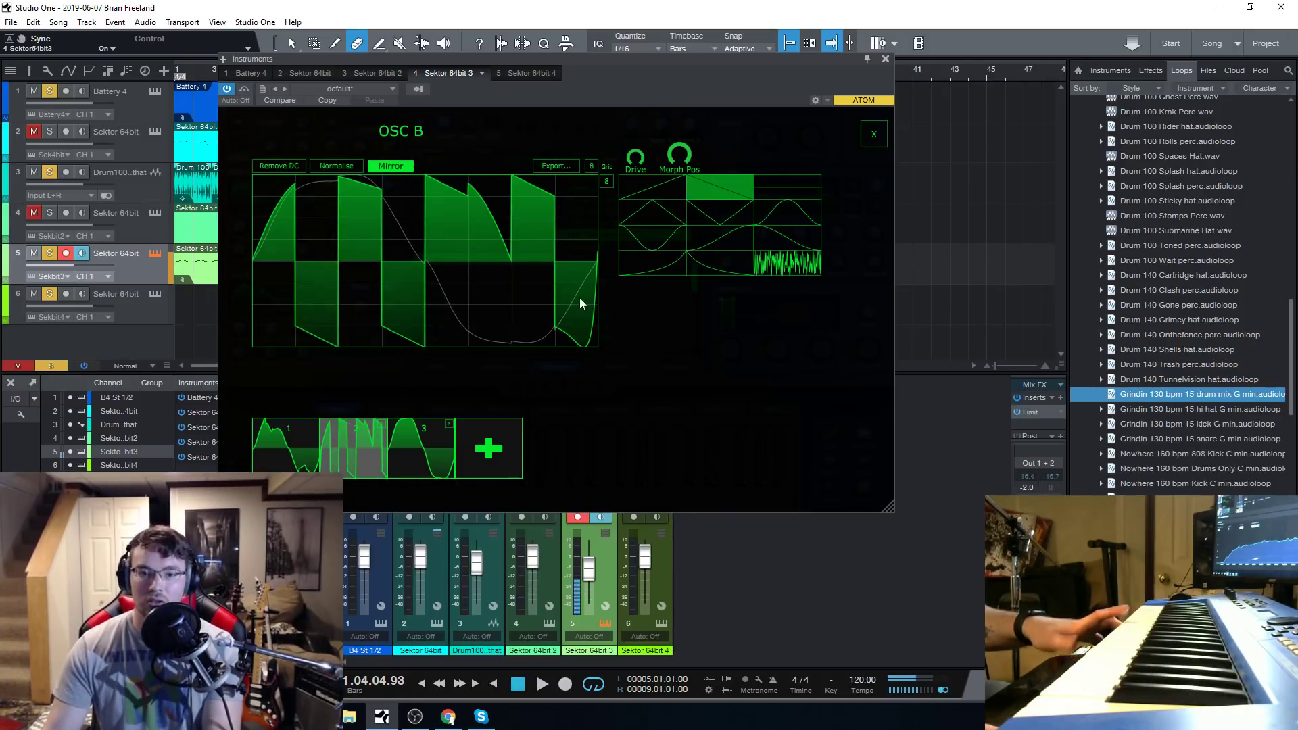
click(880, 137)
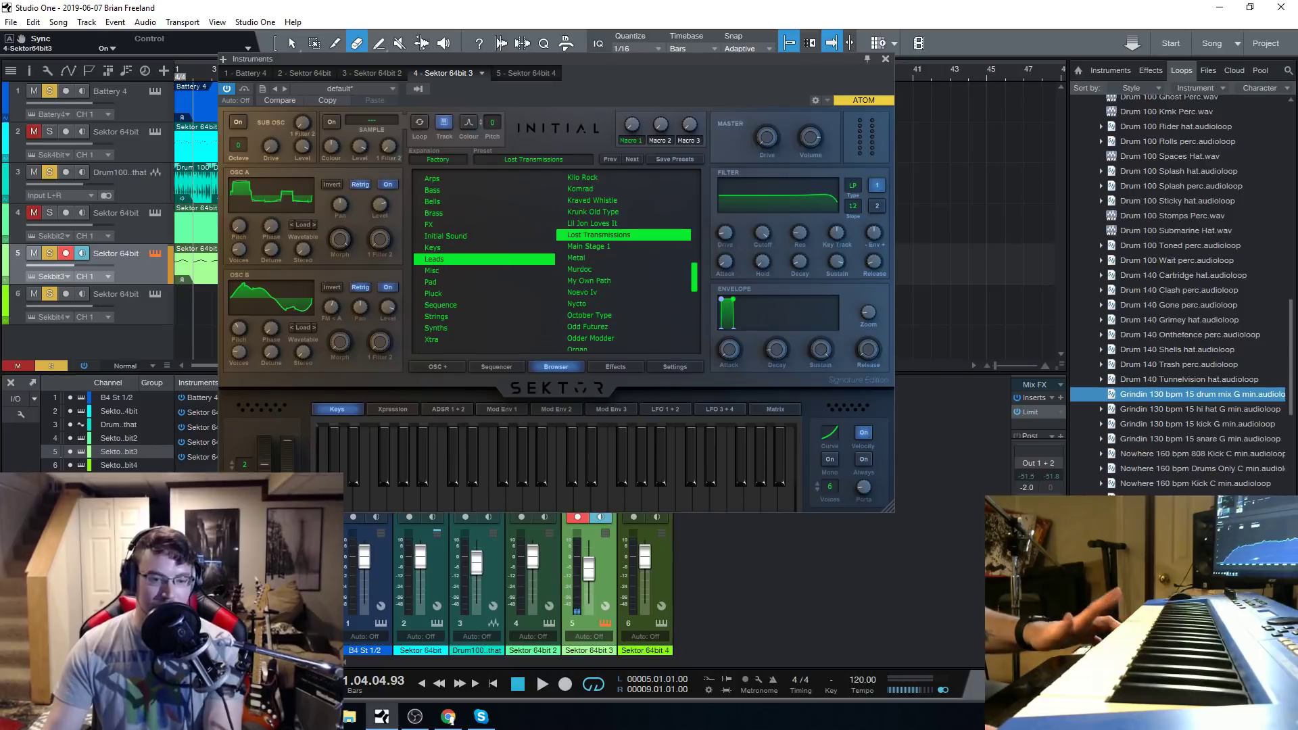
Audition the Main Stage 1 and Metal presets from the Leads category.
click(620, 245)
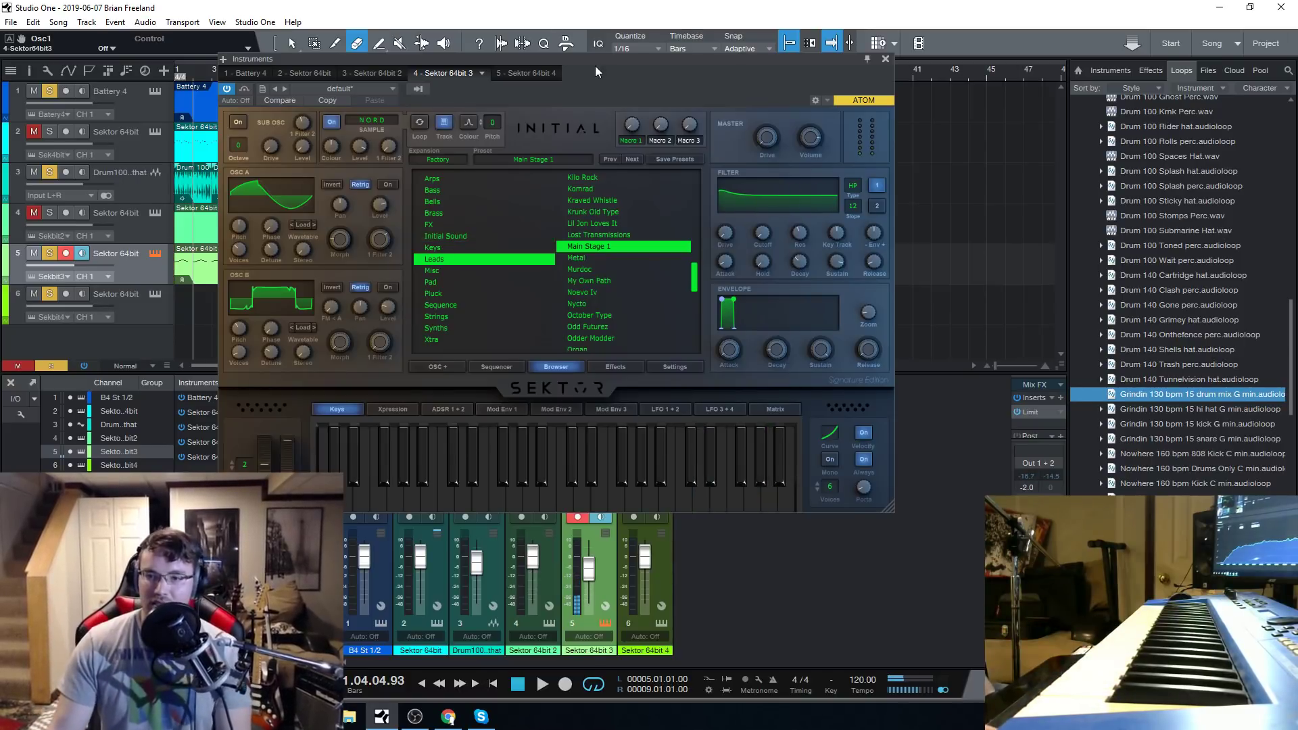
drag(595, 65, 591, 66)
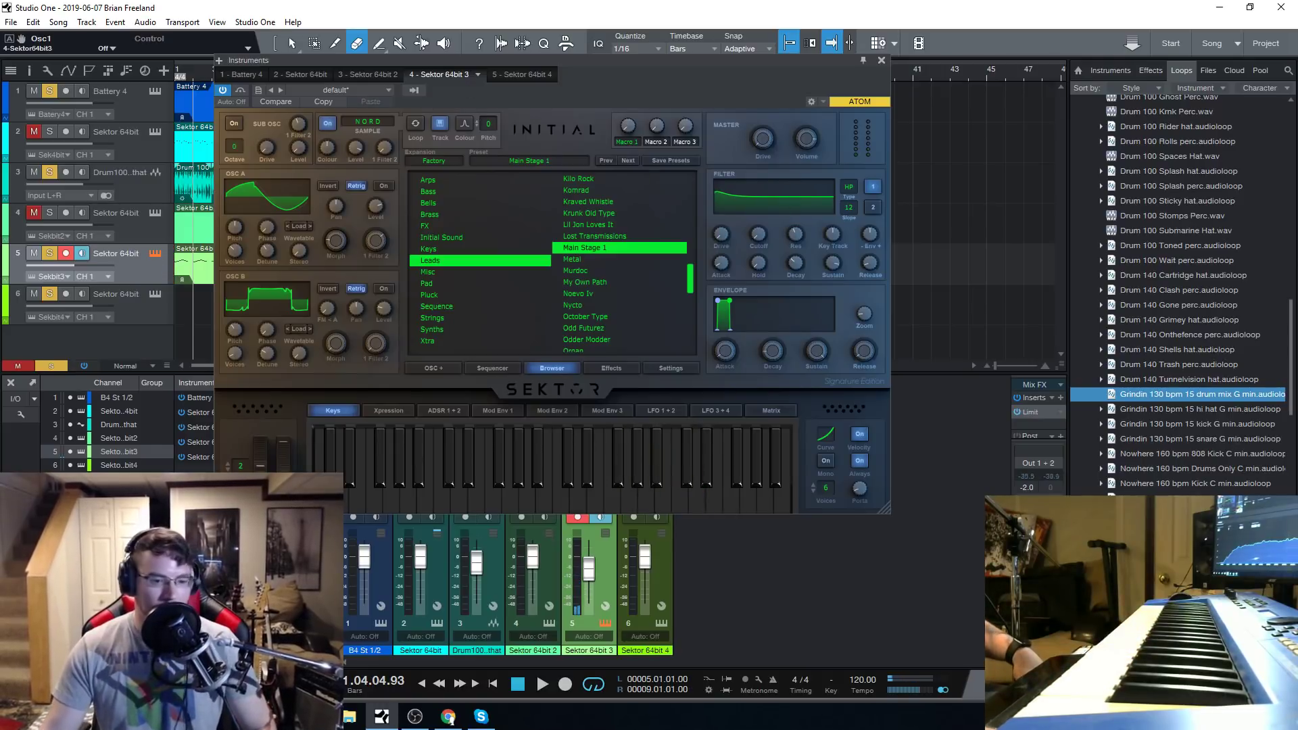
click(449, 718)
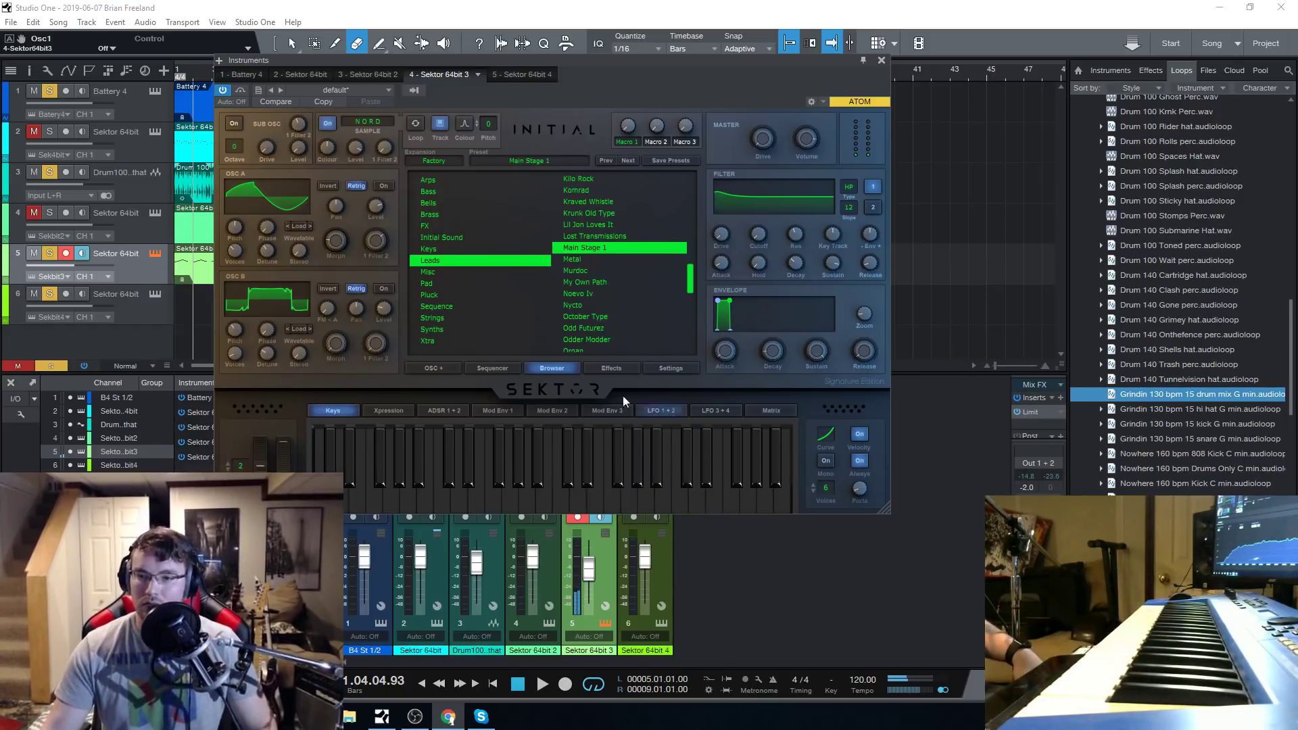
click(598, 259)
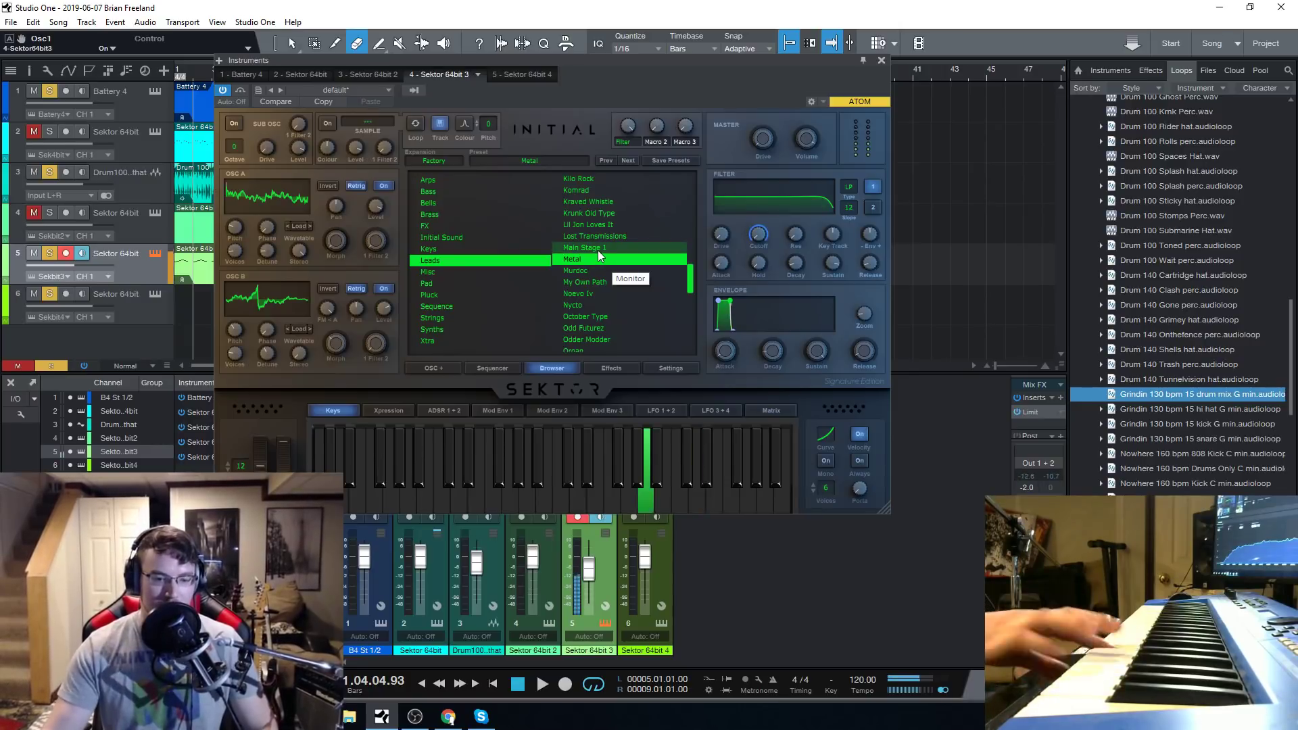
Open the OSC B waveform editor of the Metal preset and redraw the first frame with rising and falling ramps.
click(300, 287)
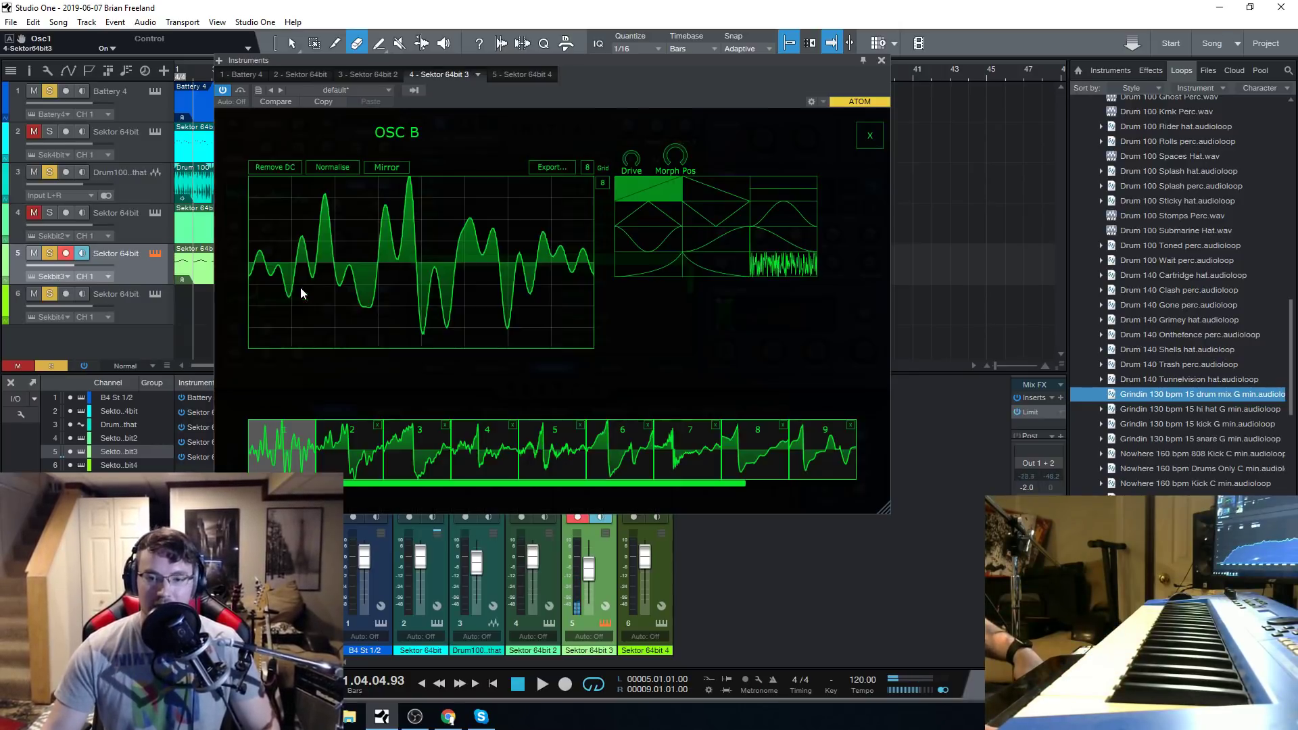
drag(602, 69, 626, 81)
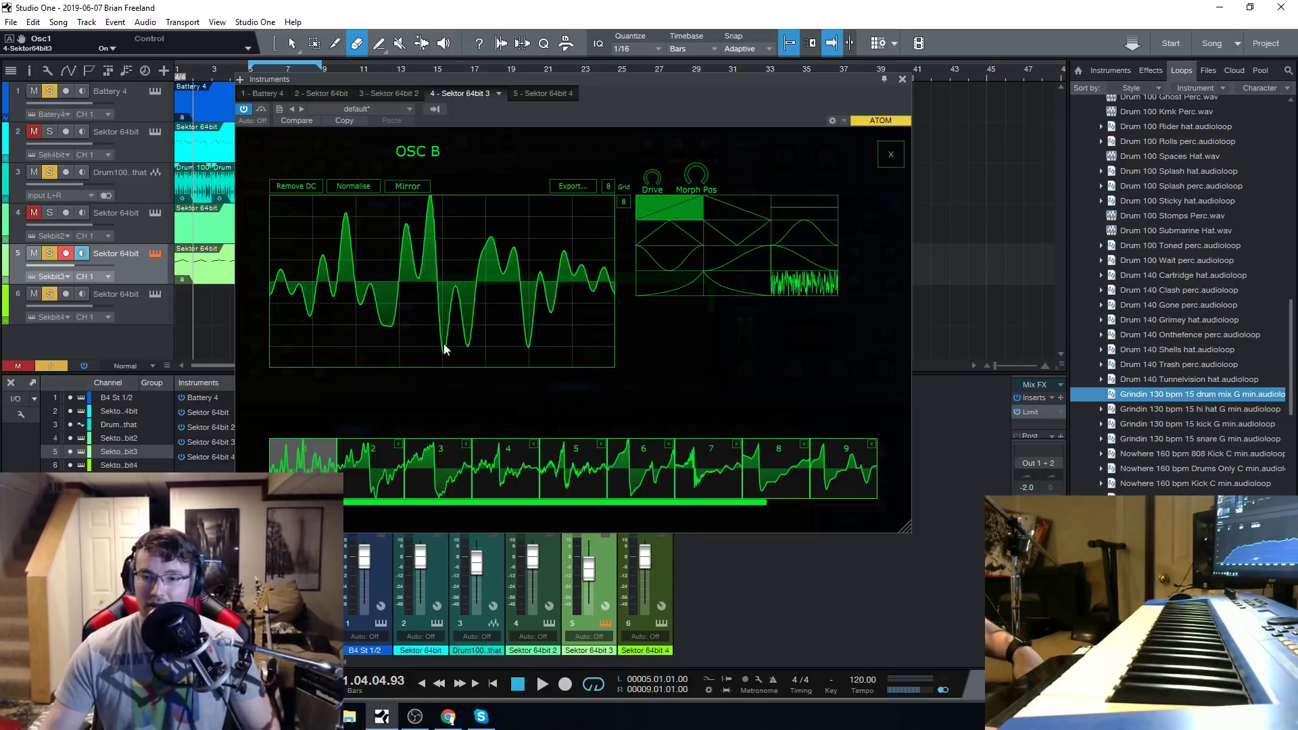
mouse_move(647, 98)
mouse_down()
mouse_move(658, 80)
mouse_move(642, 99)
mouse_move(647, 87)
mouse_up()
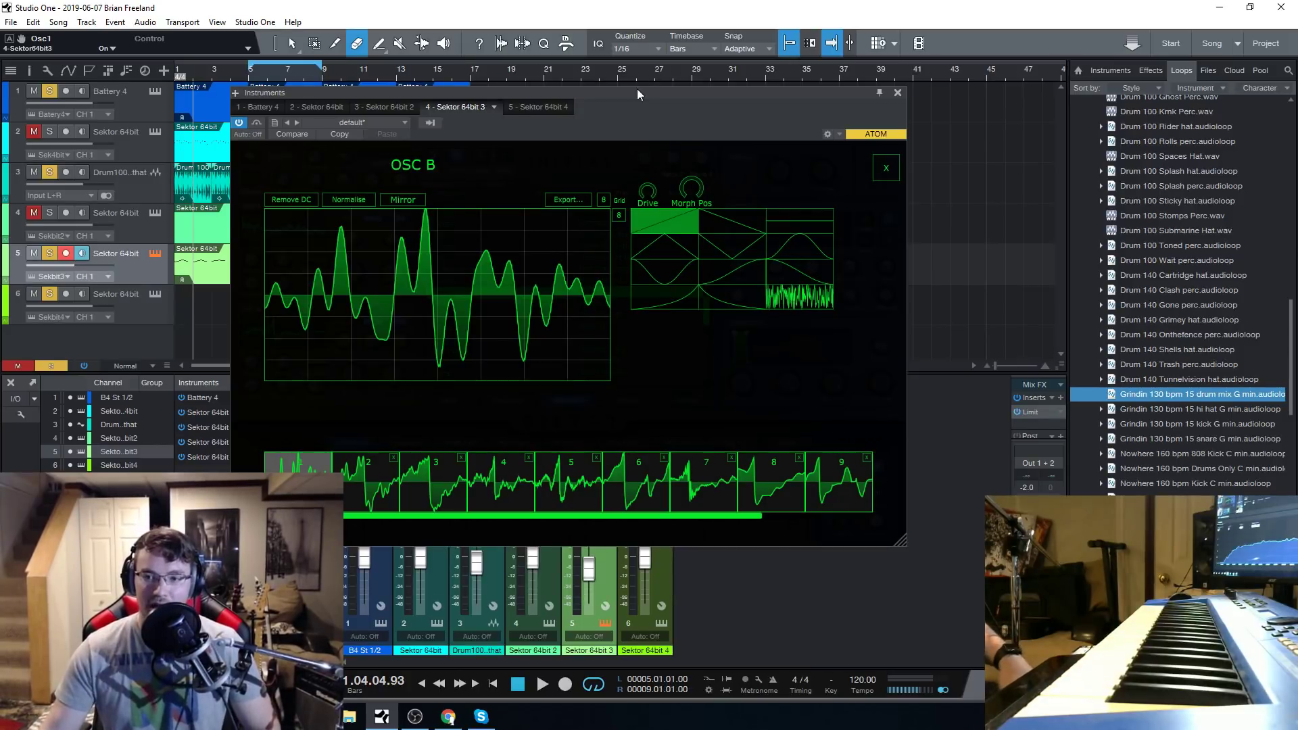
drag(586, 96, 589, 92)
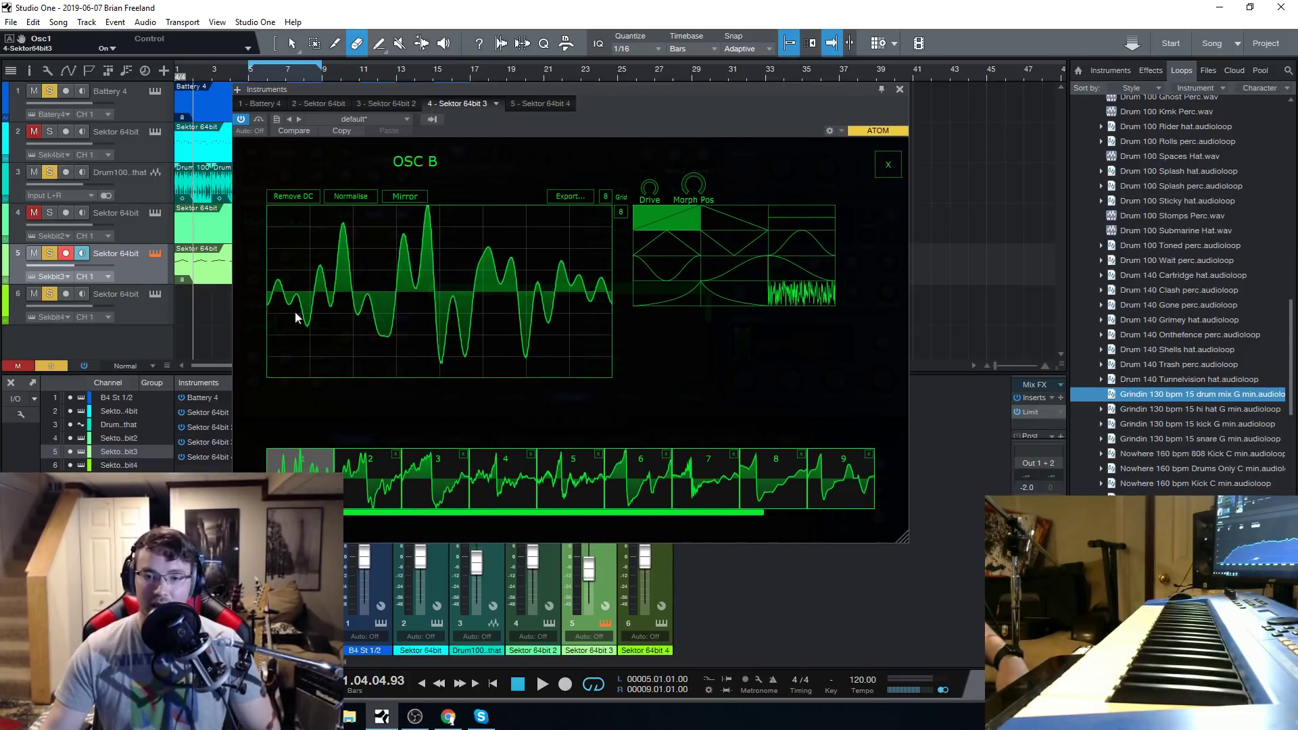
mouse_move(300, 348)
mouse_down()
mouse_move(302, 327)
mouse_move(326, 327)
mouse_move(412, 275)
mouse_move(526, 249)
mouse_move(579, 284)
mouse_up()
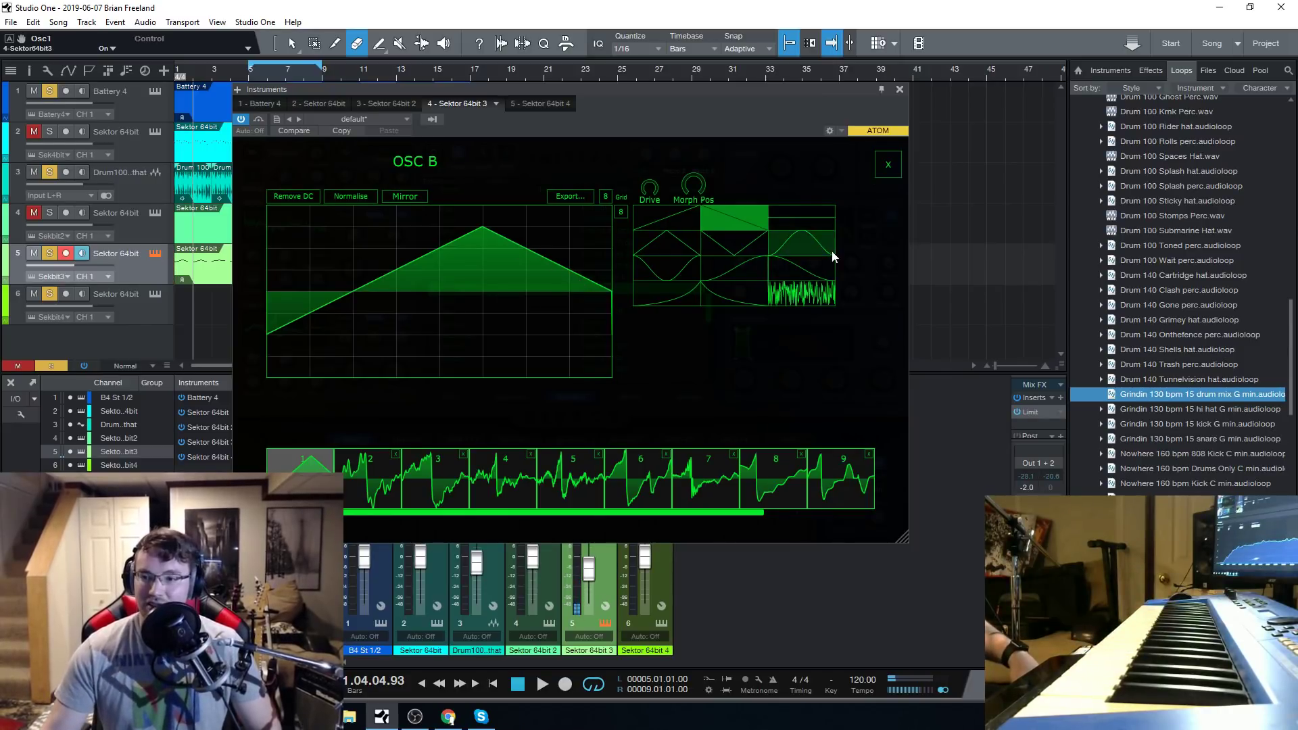
Draw bell, S-curve and inverted-bell segments into the first OSC B frame and close the waveform editor.
click(808, 244)
drag(401, 280, 433, 233)
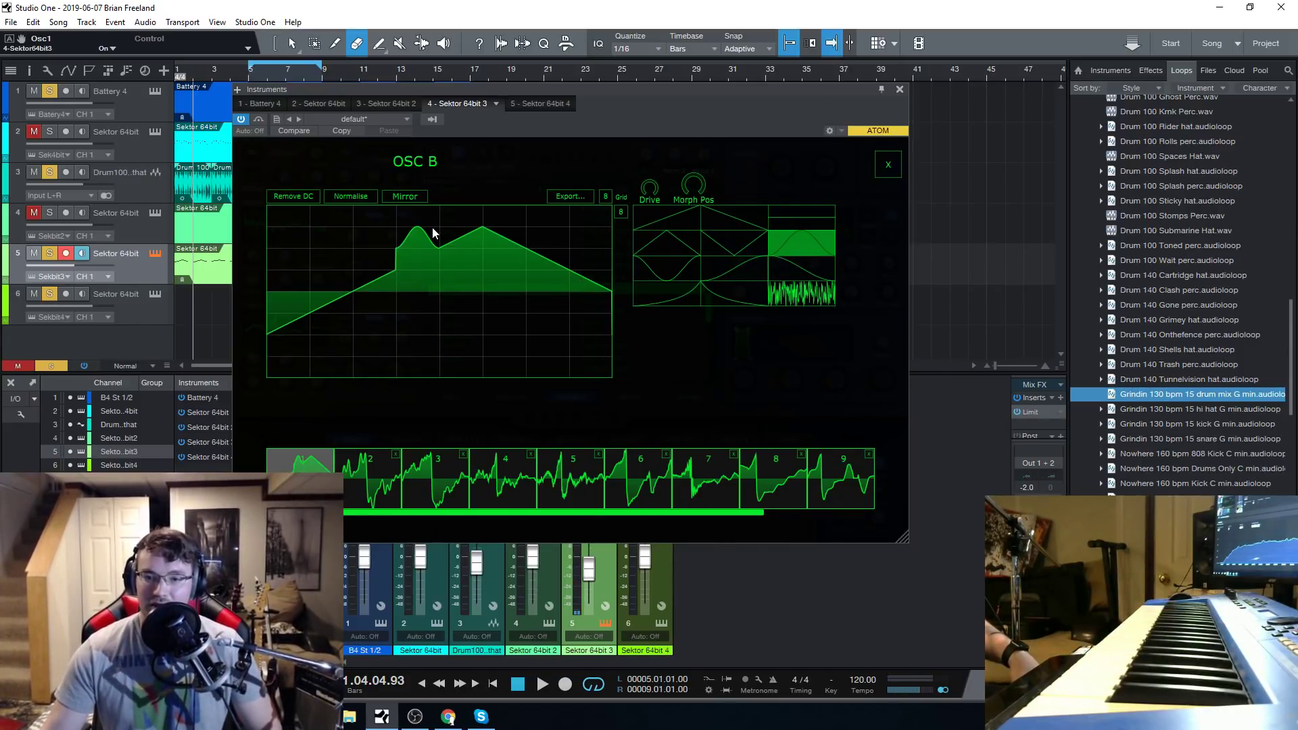
click(735, 272)
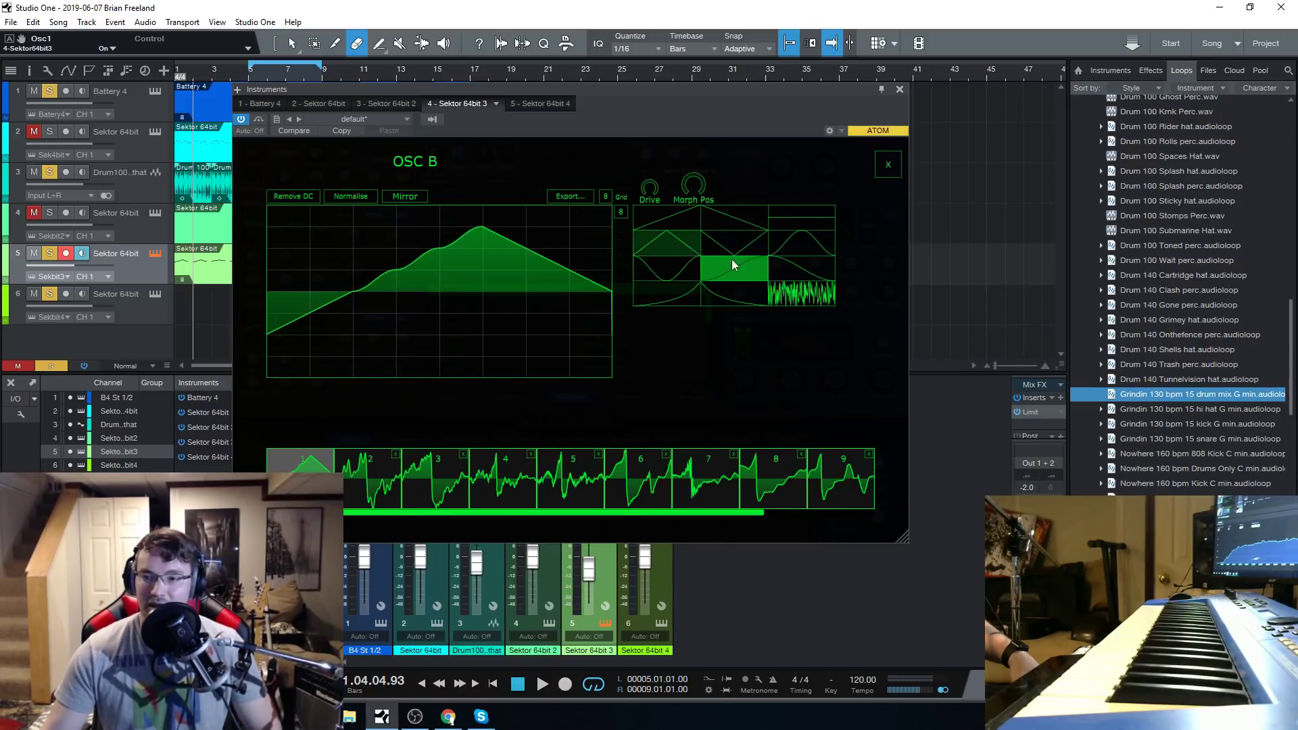
click(668, 269)
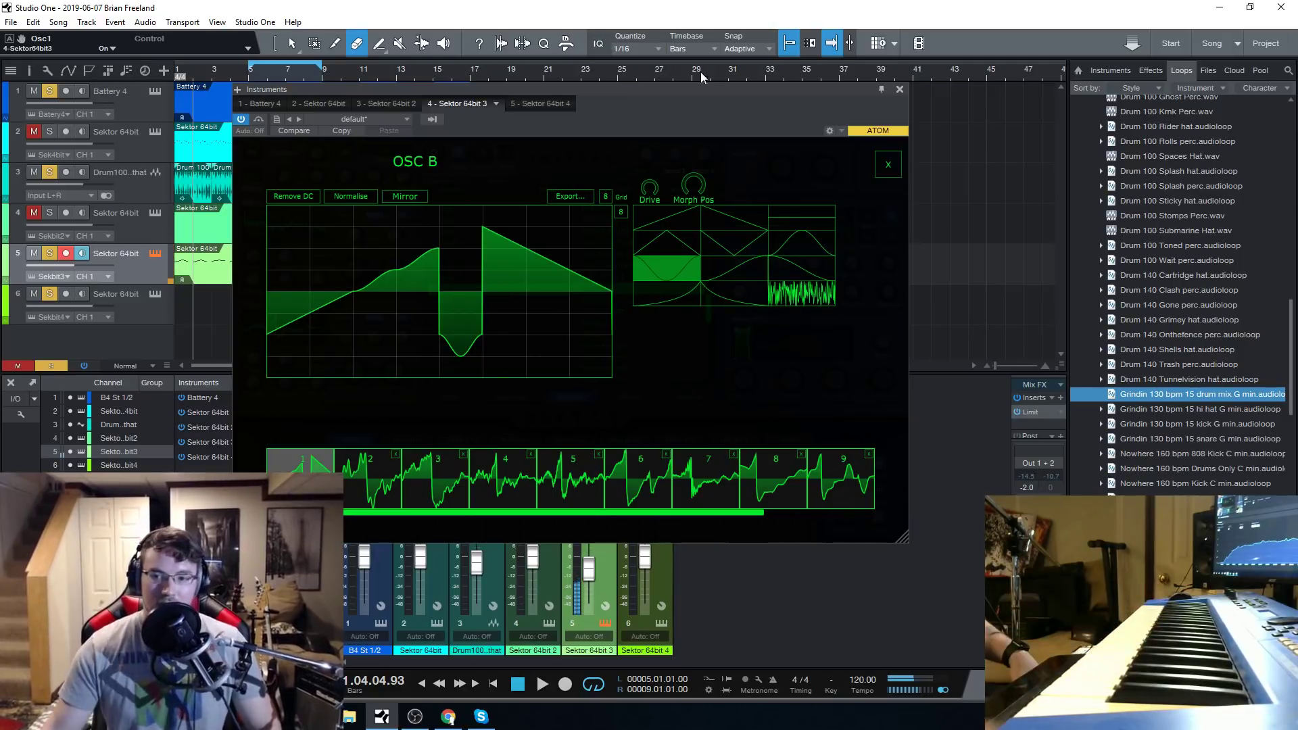
click(888, 165)
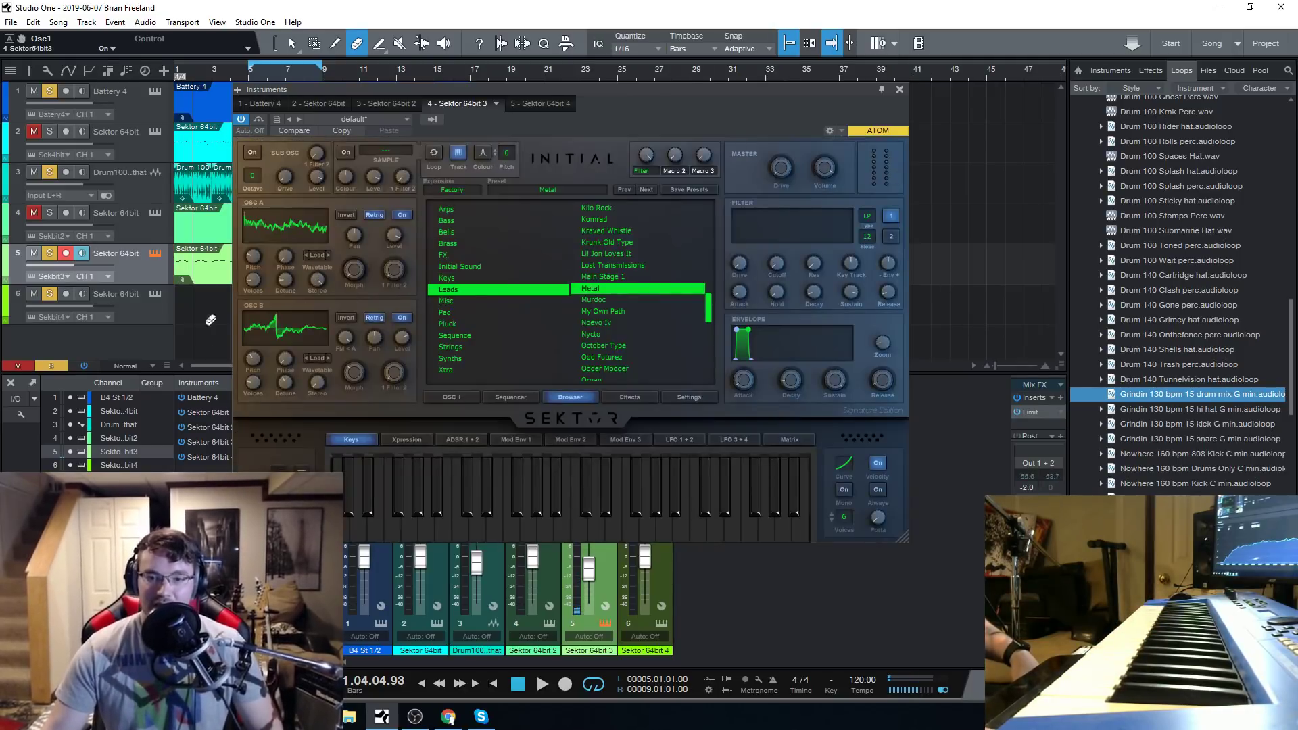
Audition Murdoc, load My Own Path, and switch on Mono with a portamento time of about 793 ms.
click(595, 300)
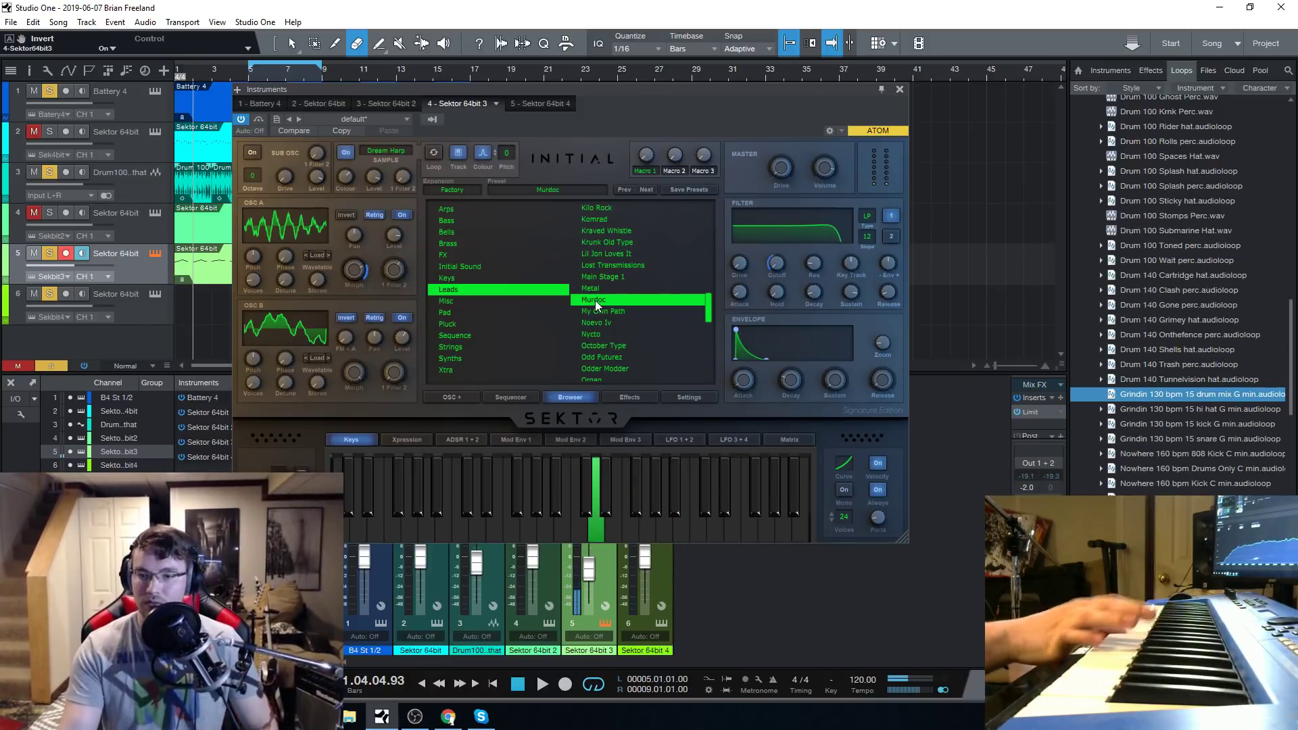
click(626, 310)
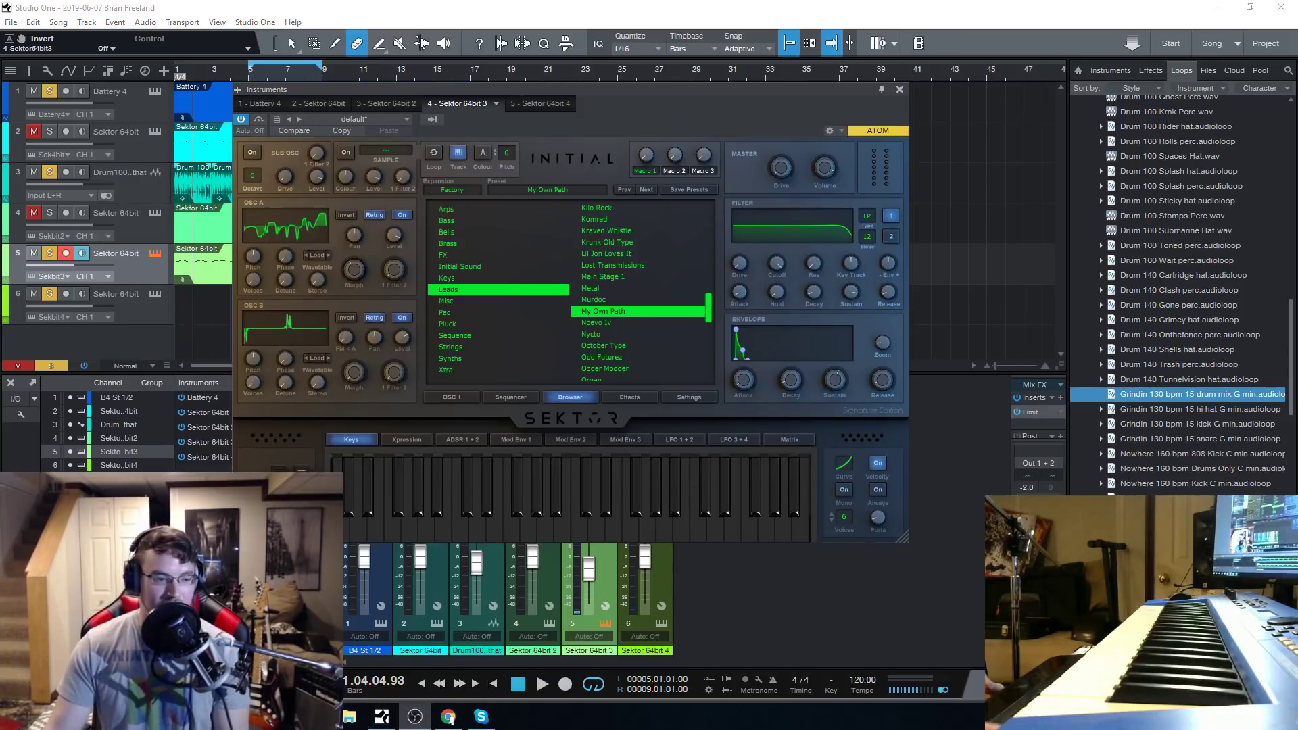
click(844, 490)
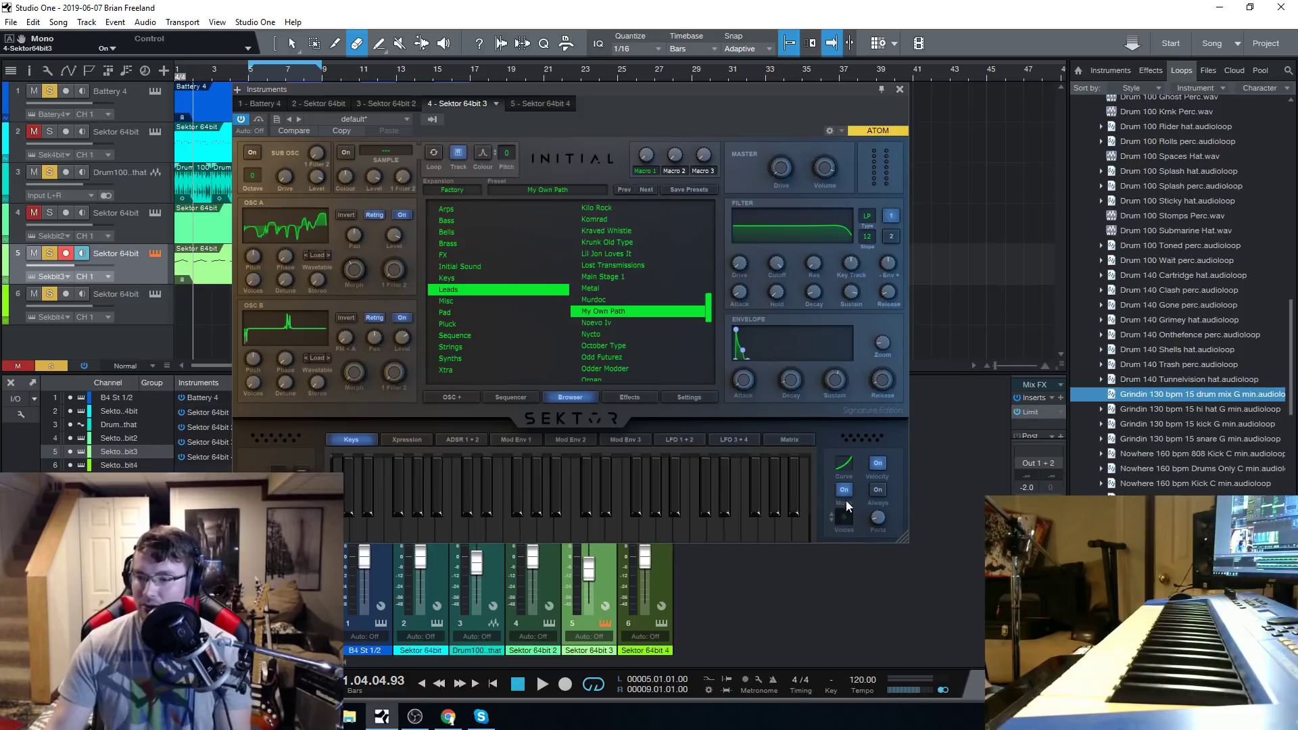
drag(877, 517, 873, 473)
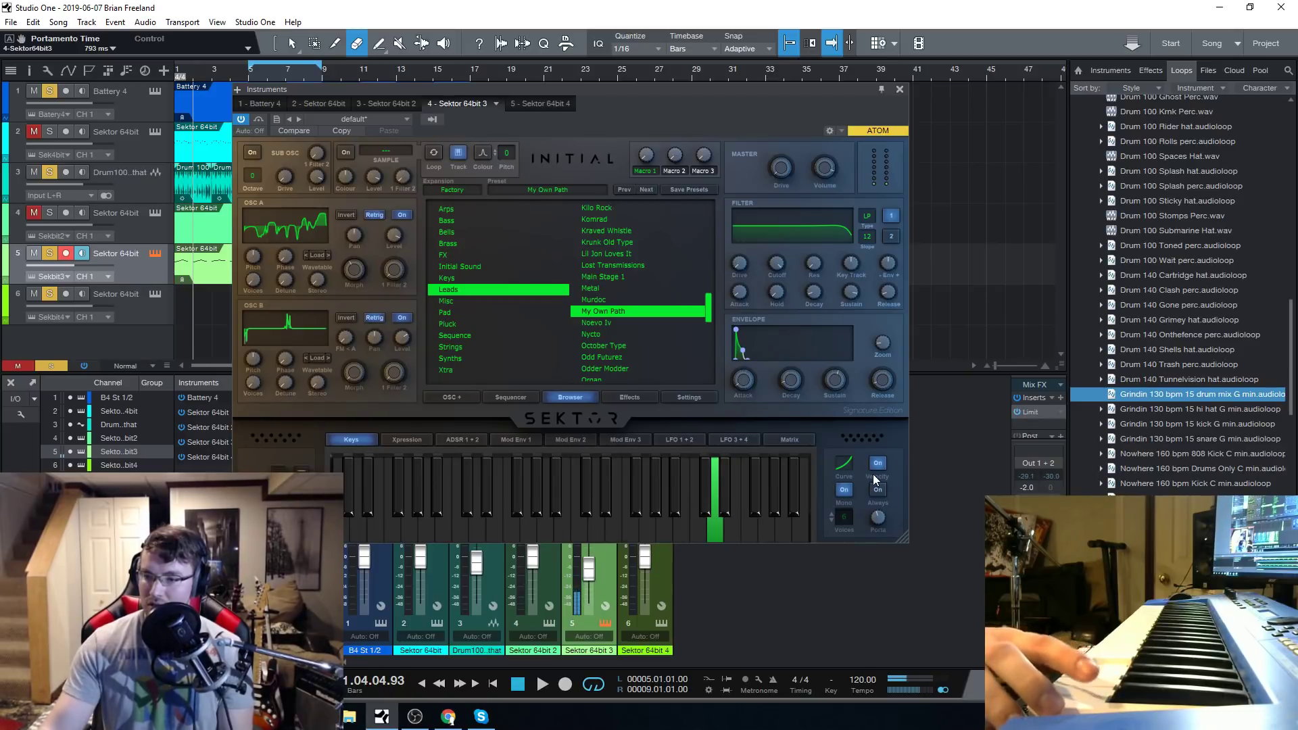
Set the portamento time to 4.00 seconds, then audition the Noevo Iv preset from the Leads category.
drag(881, 524, 888, 457)
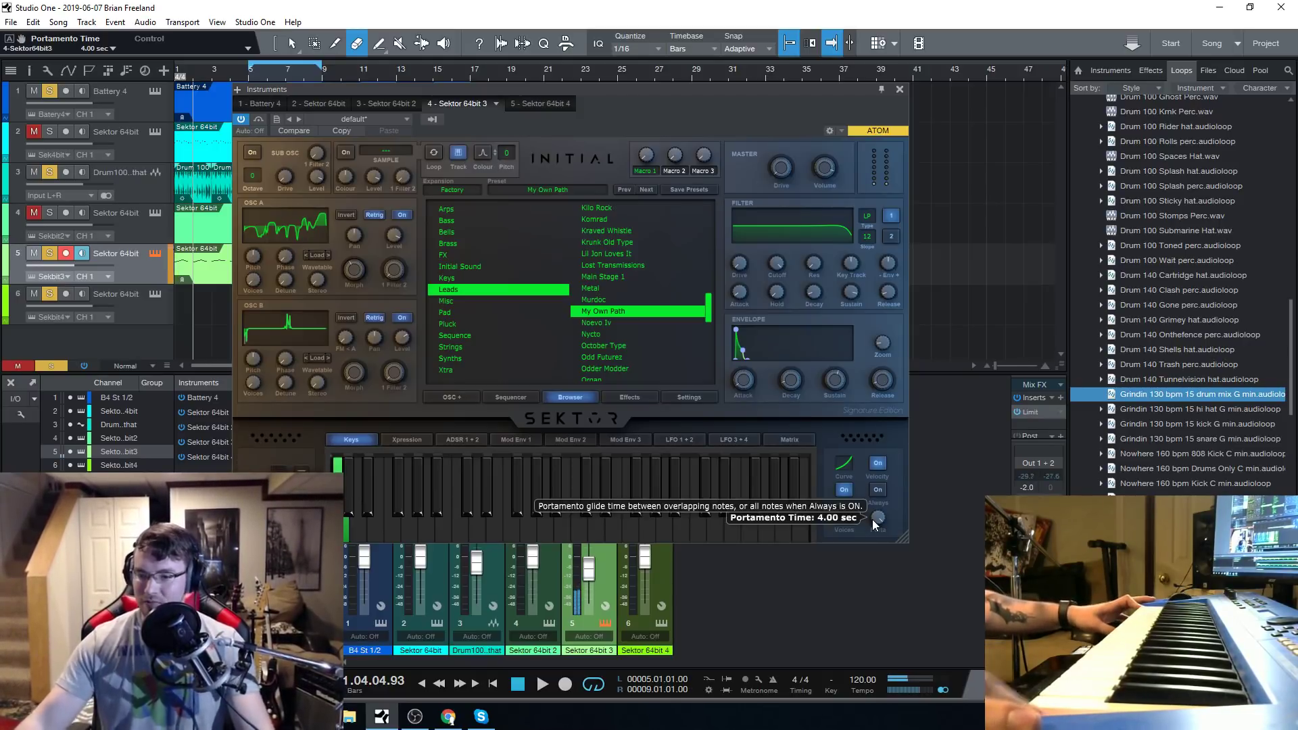
click(639, 322)
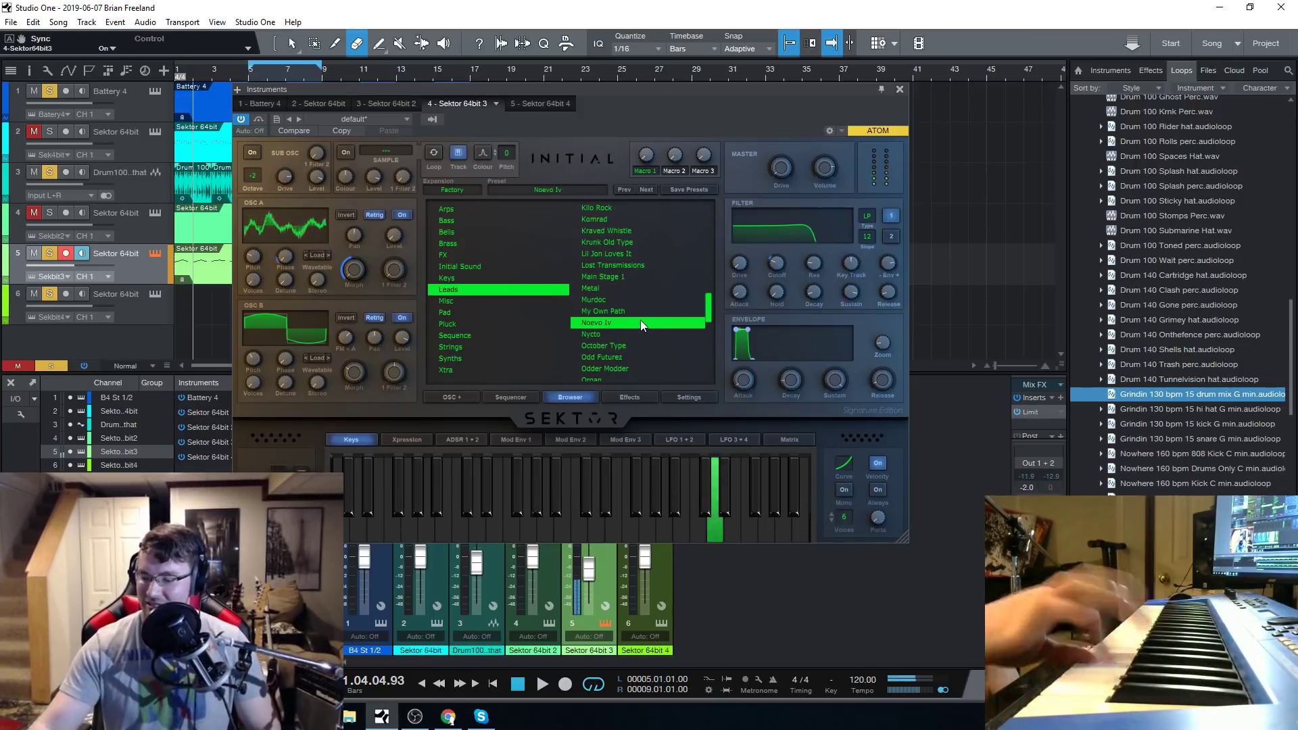
scroll(639, 322, down, 2)
scroll(638, 322, down, 1)
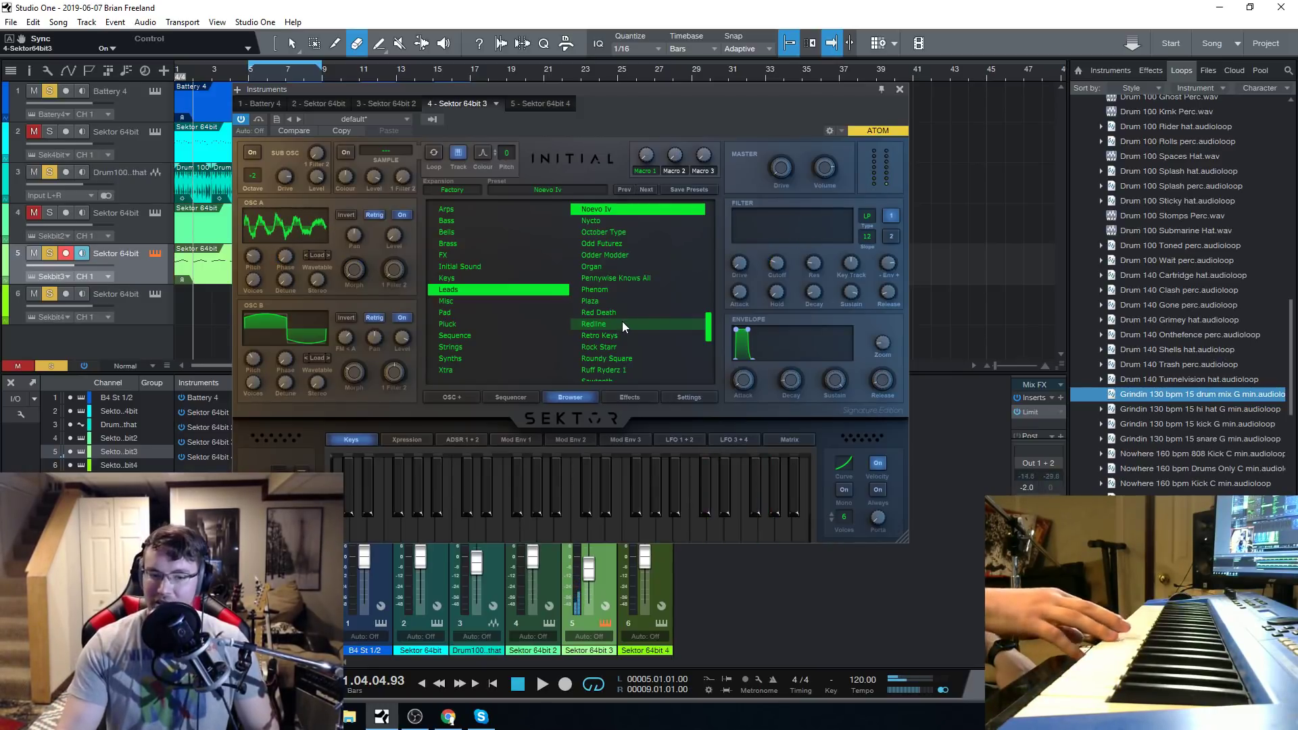
Audition the Phenom preset and load Retro Keys from the Leads category.
click(448, 717)
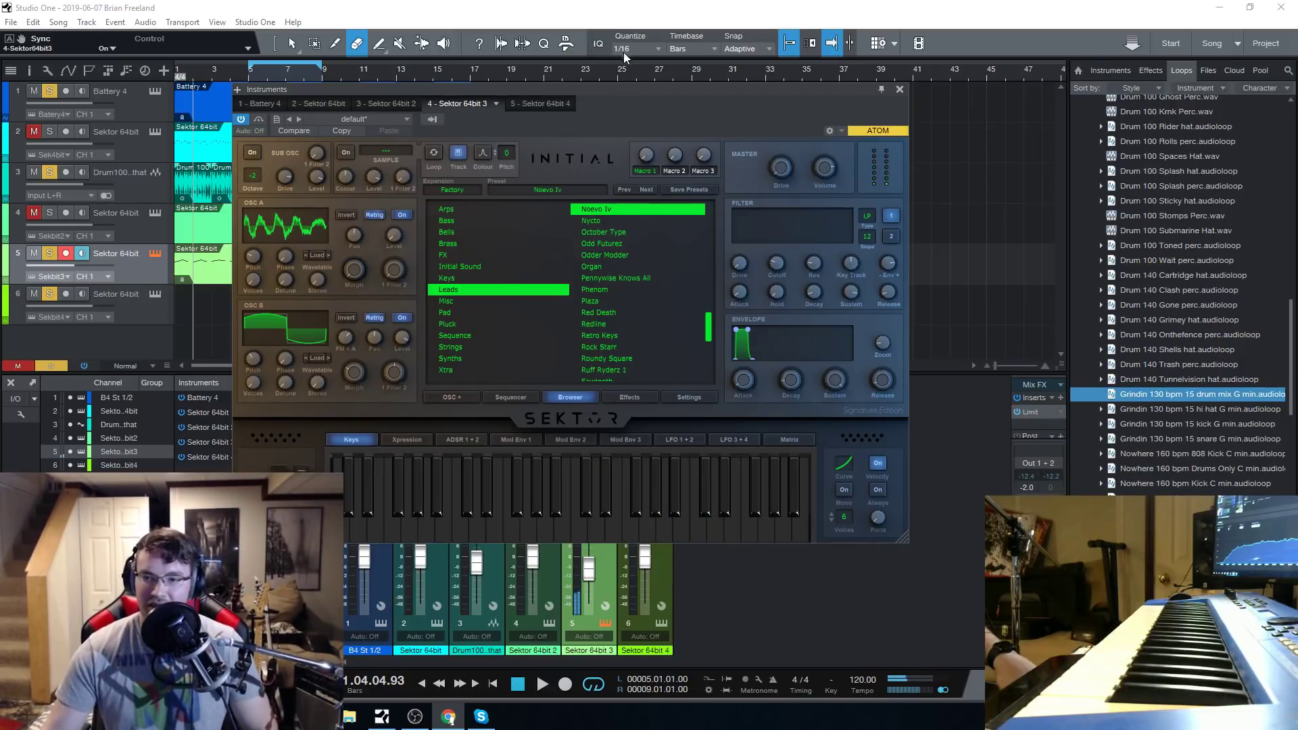
drag(632, 89, 631, 99)
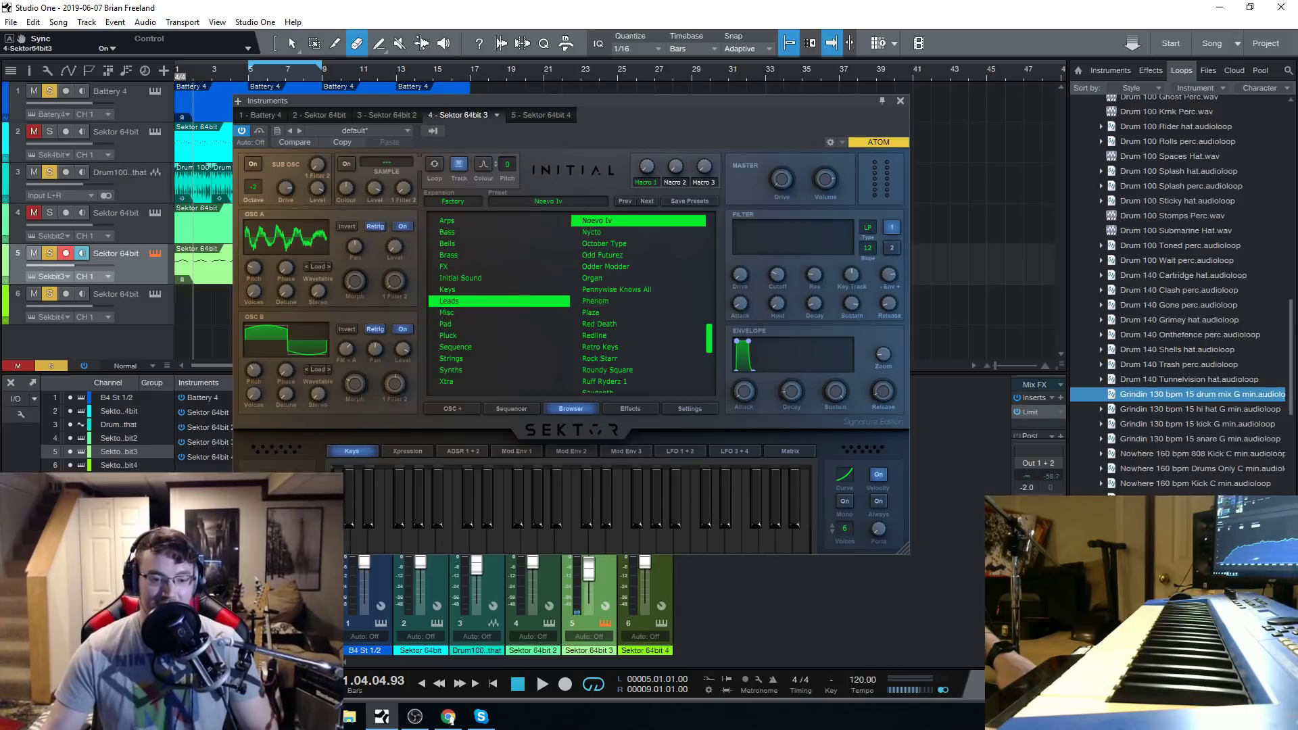
click(615, 301)
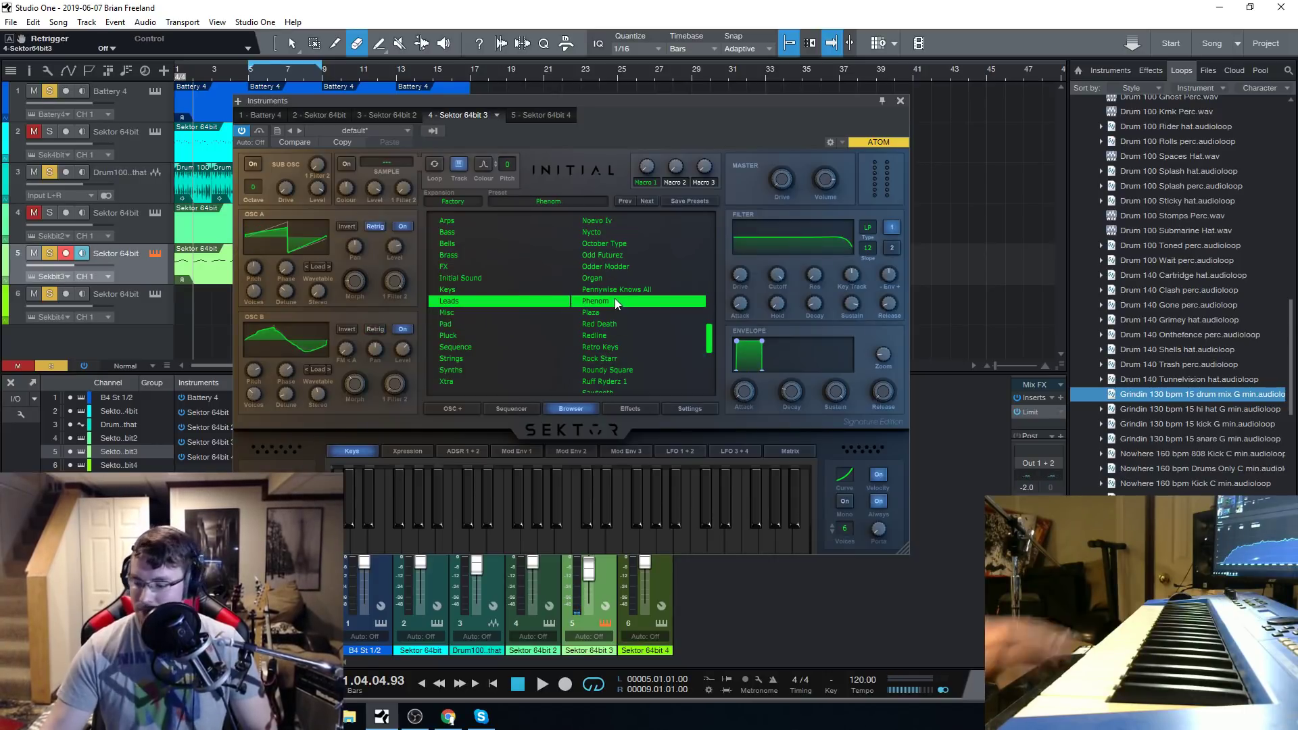
click(609, 348)
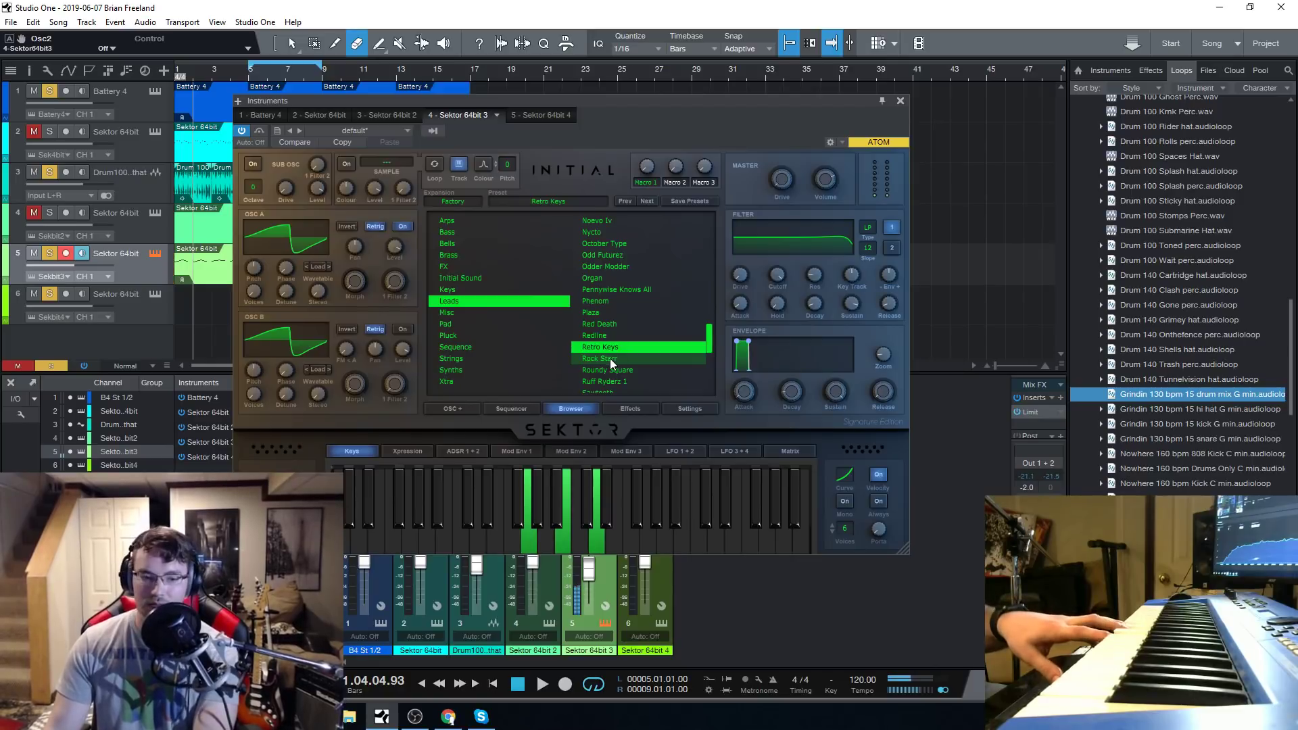
Lengthen the Retro Keys envelope to an attack of about 642 ms, decay of 1.48 seconds and release of 5.77 seconds.
drag(740, 399, 753, 375)
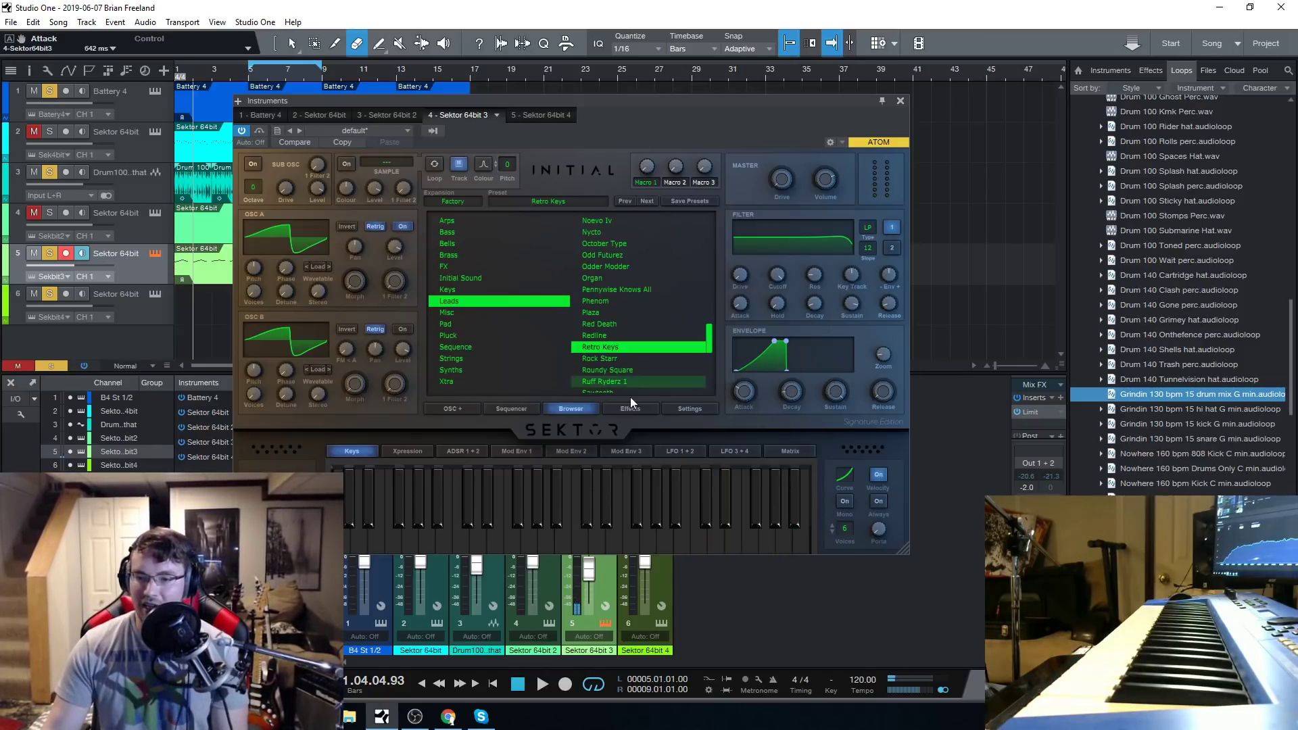
drag(795, 392, 794, 368)
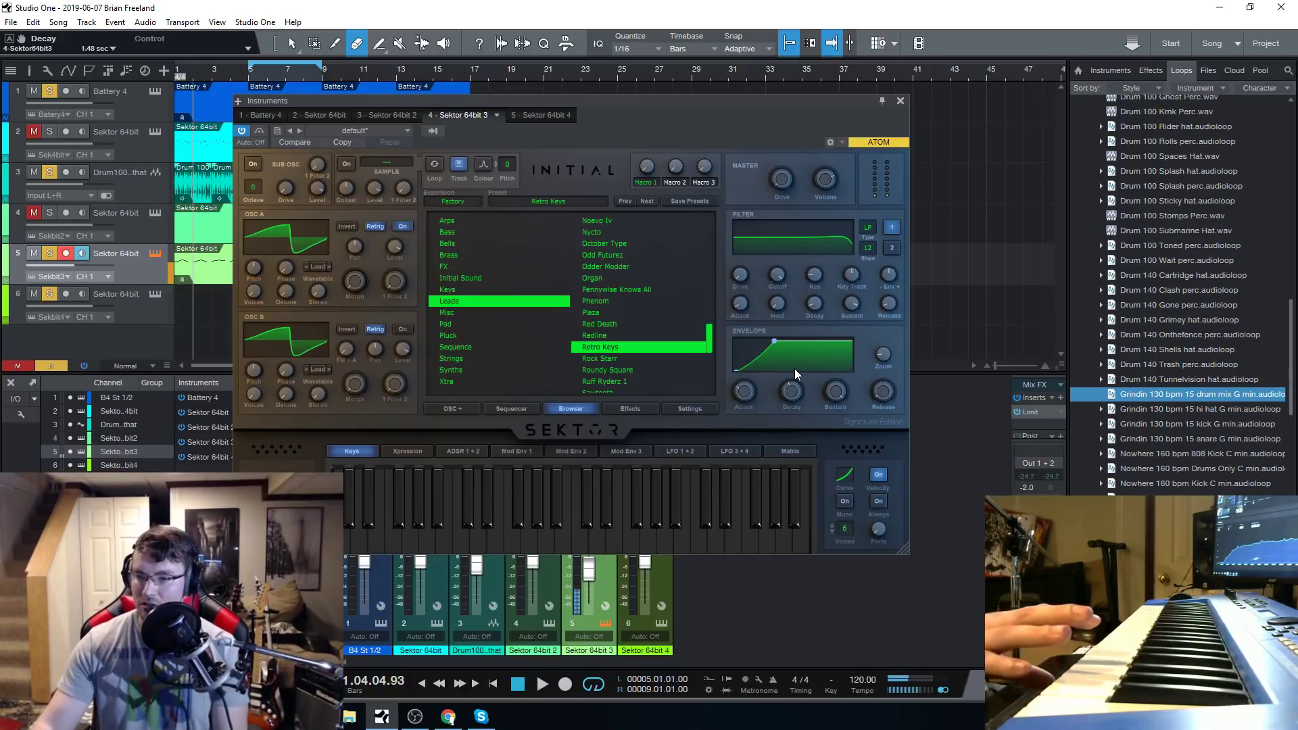
drag(886, 394, 893, 318)
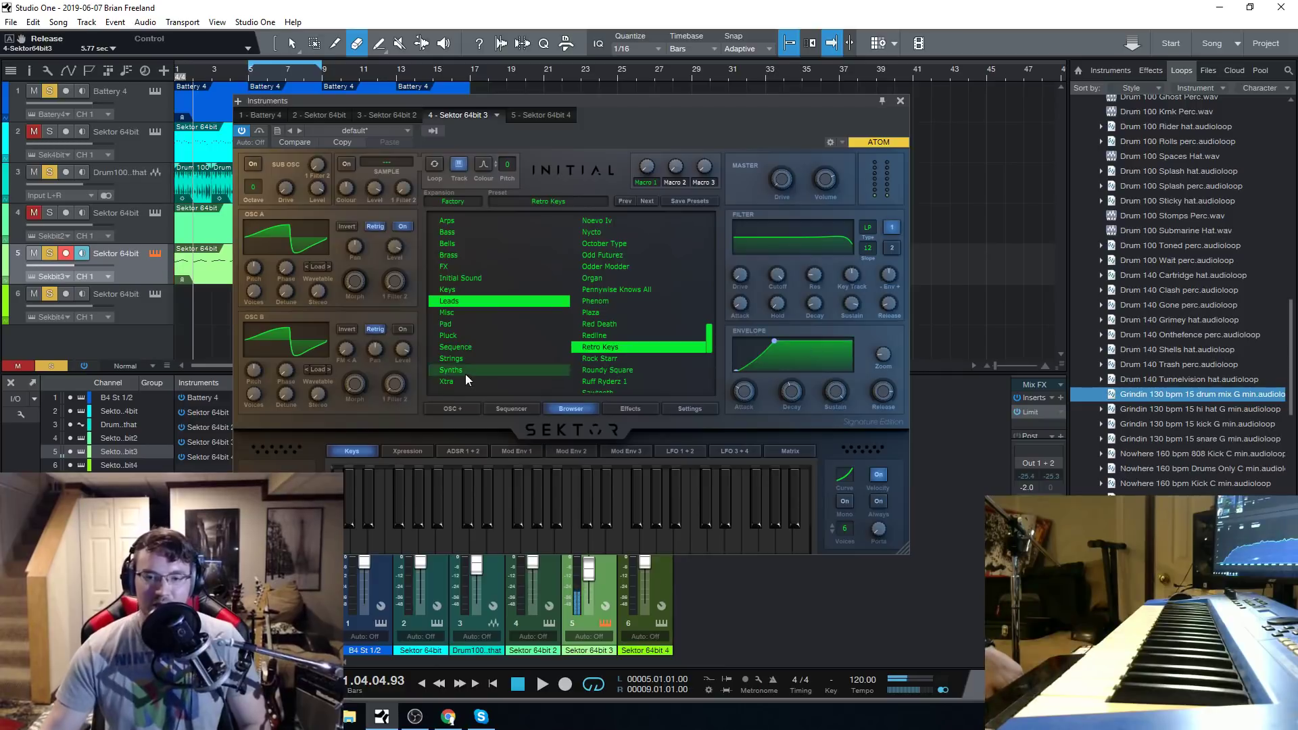
mouse_move(257, 237)
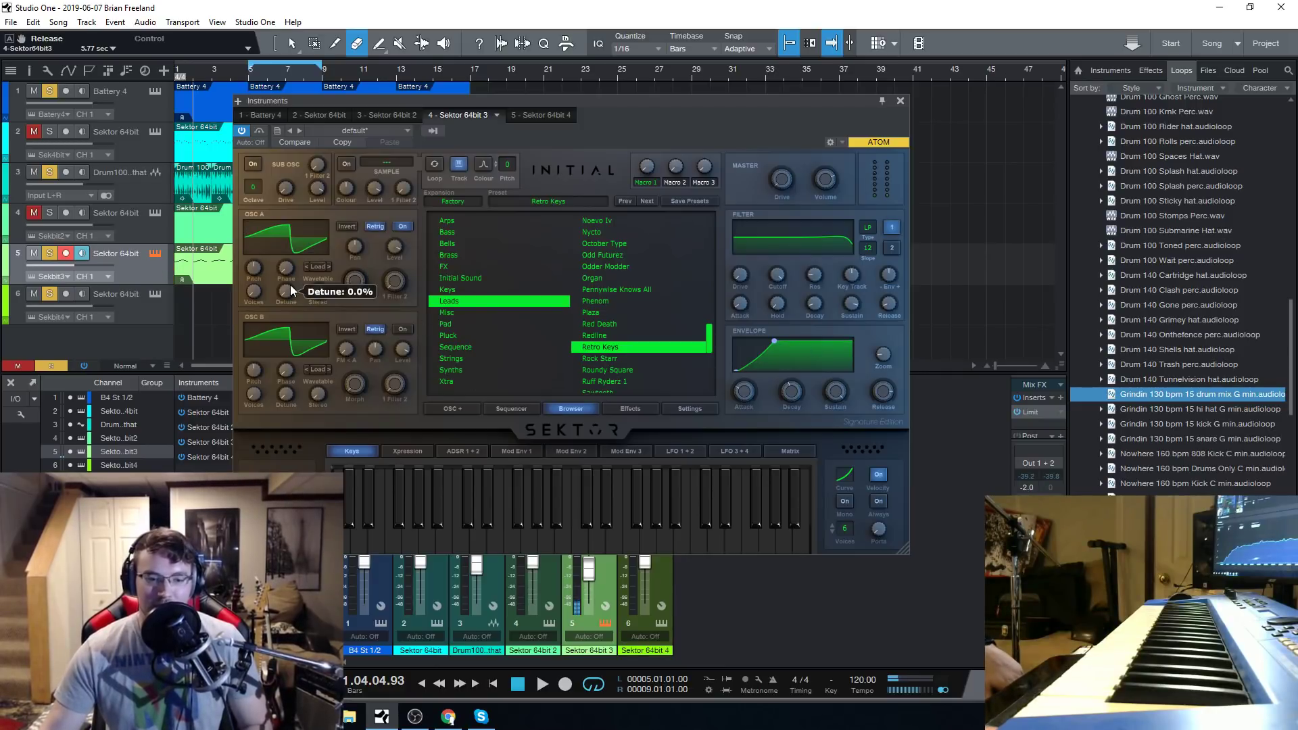
mouse_move(582, 103)
mouse_down()
mouse_move(594, 108)
mouse_move(593, 92)
mouse_up()
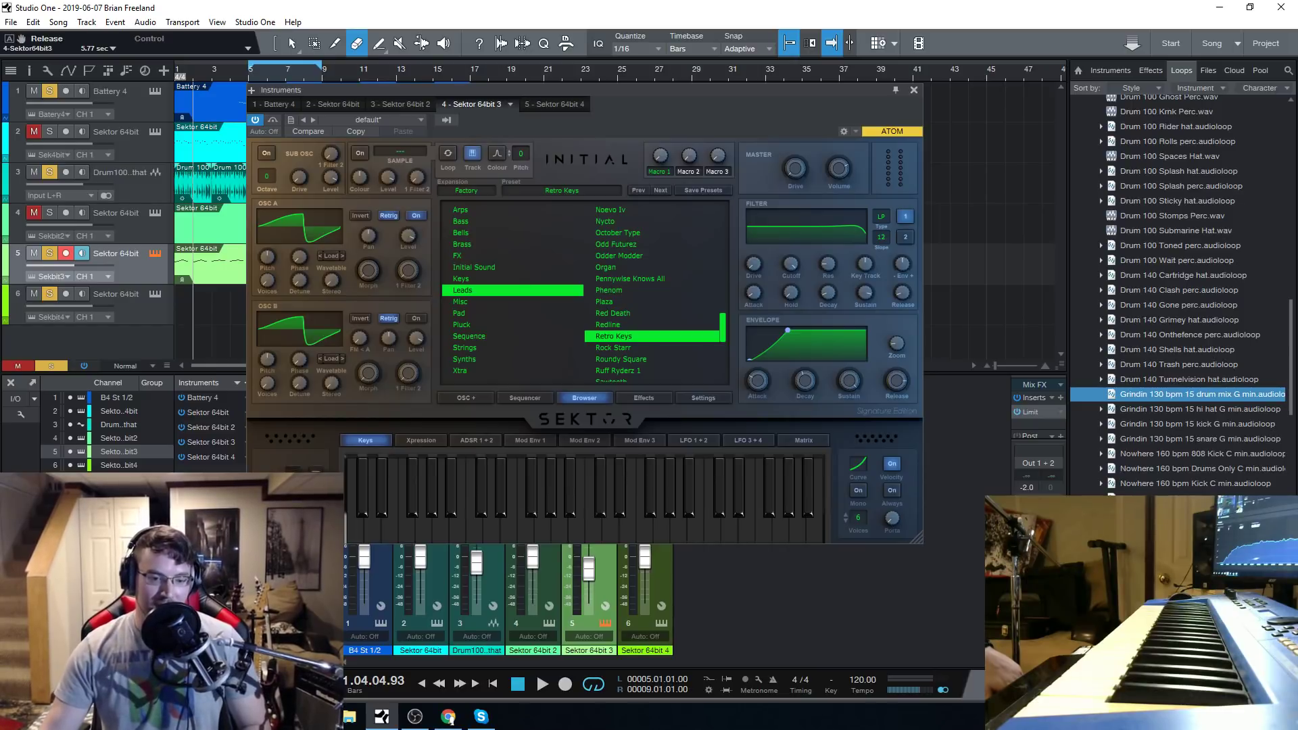
key(alt+Tab)
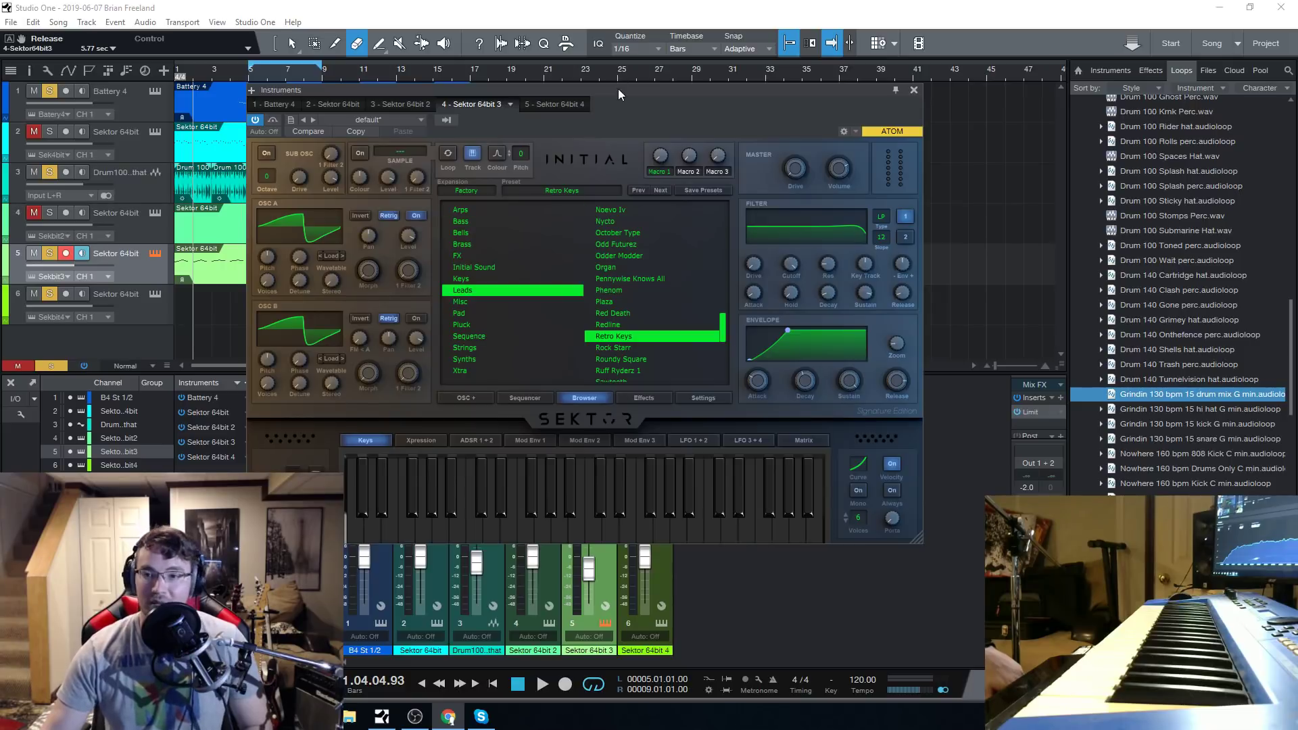
mouse_move(617, 87)
mouse_down()
mouse_move(619, 104)
mouse_move(614, 86)
mouse_up()
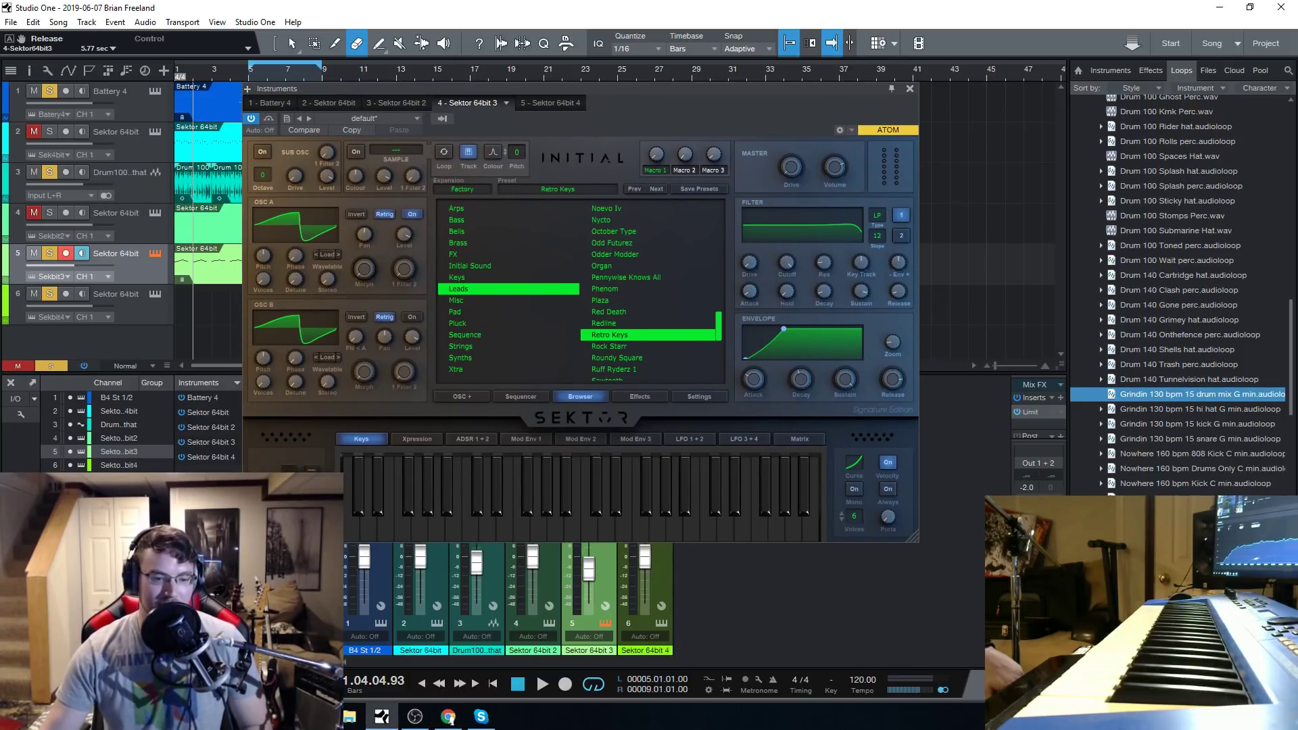
mouse_move(650, 89)
mouse_down()
mouse_move(657, 100)
mouse_move(653, 87)
mouse_up()
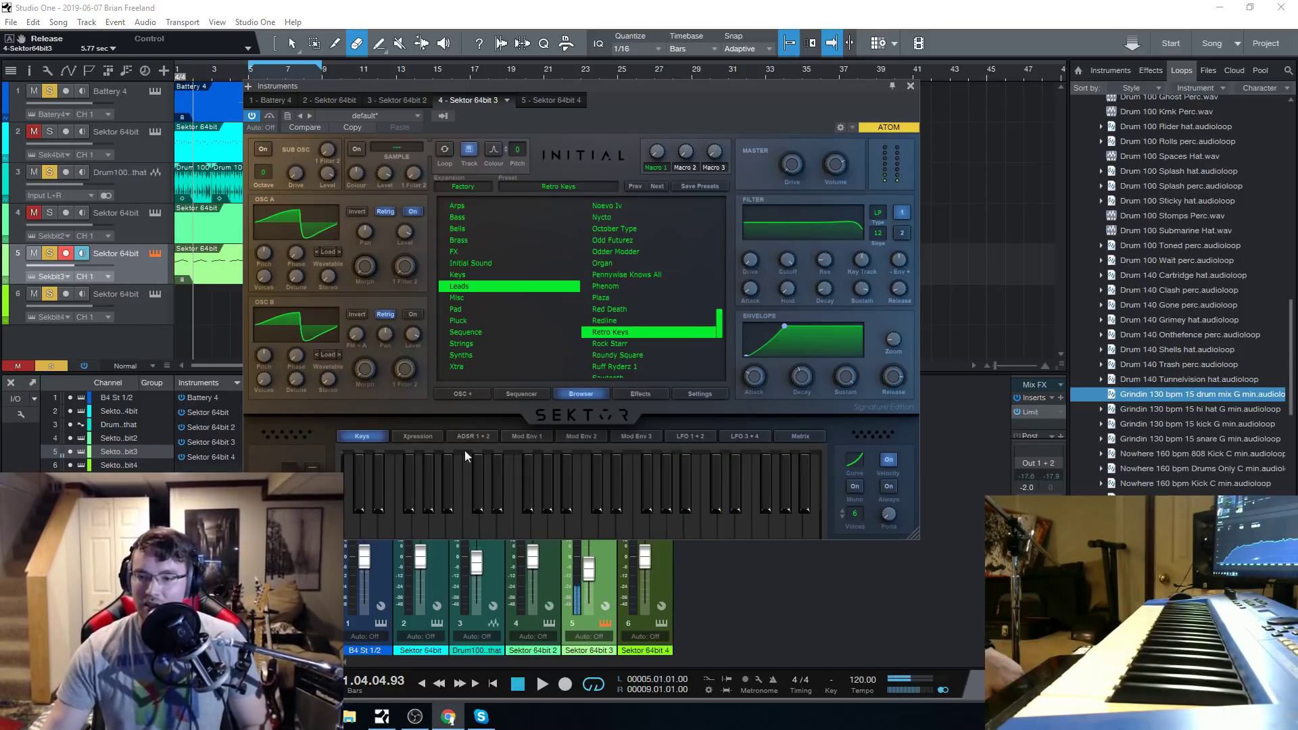
Load the Rock Starr lead preset and switch off its Distortion and Compressor effects.
click(616, 346)
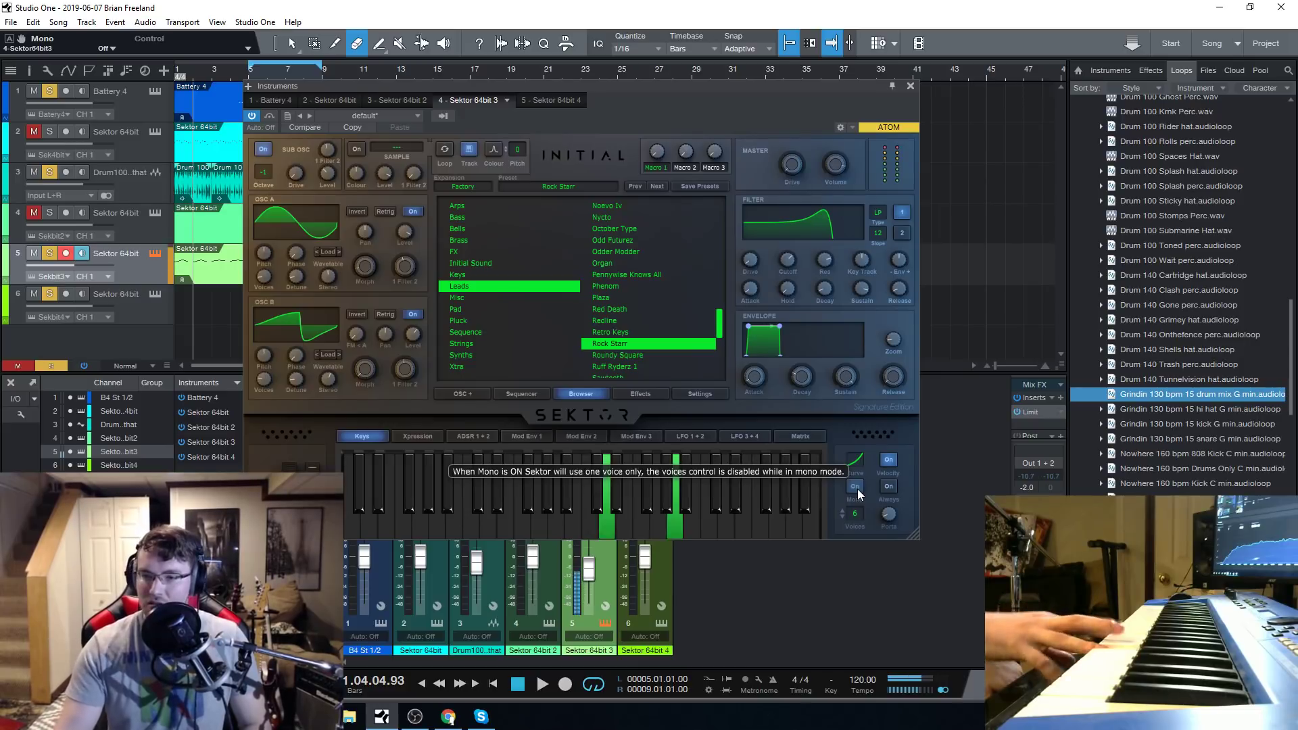
click(644, 394)
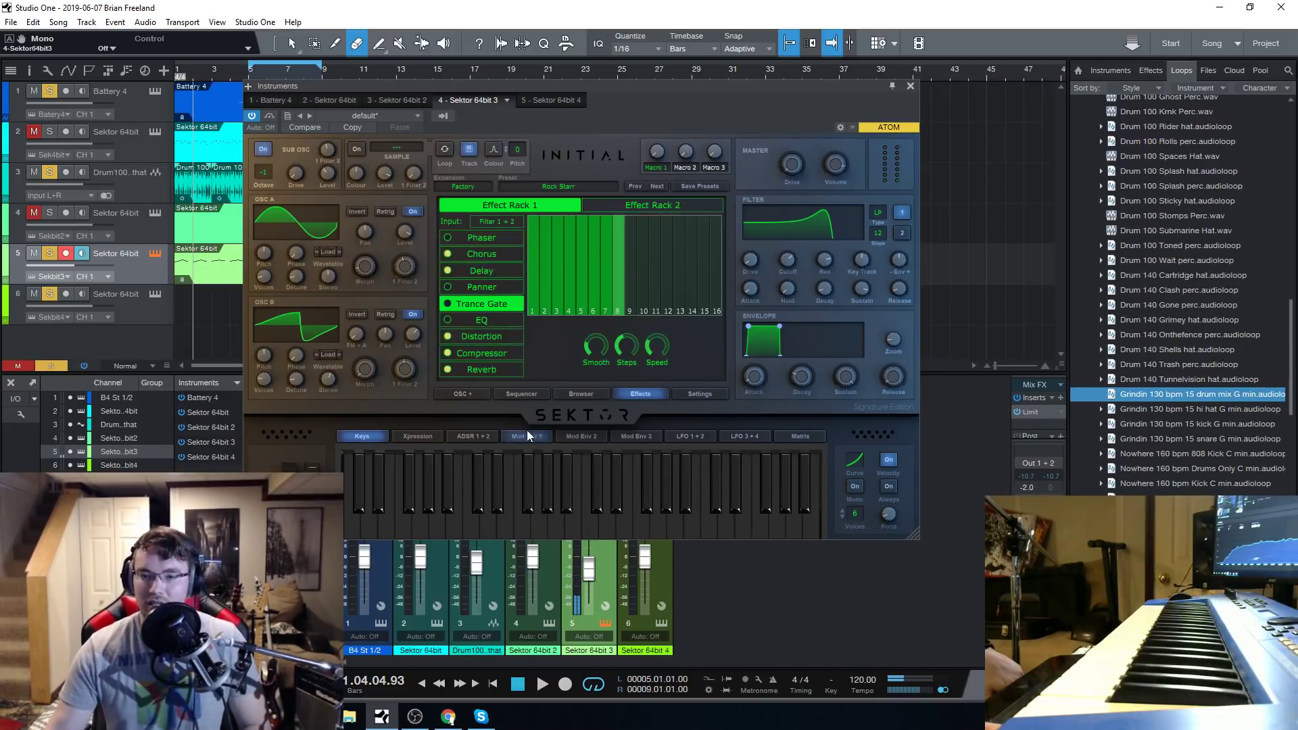
click(452, 348)
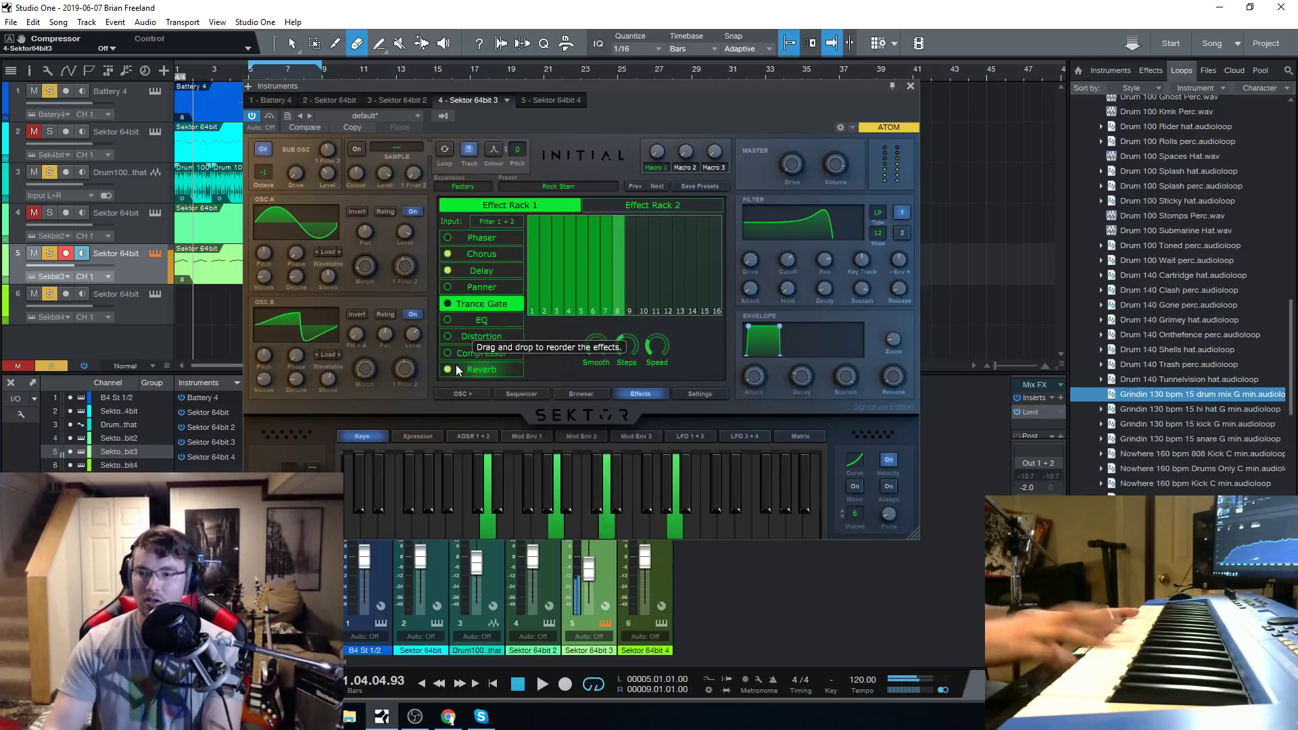
Lower the filter cutoff of the Rock Starr preset well into the low range.
drag(787, 259, 806, 294)
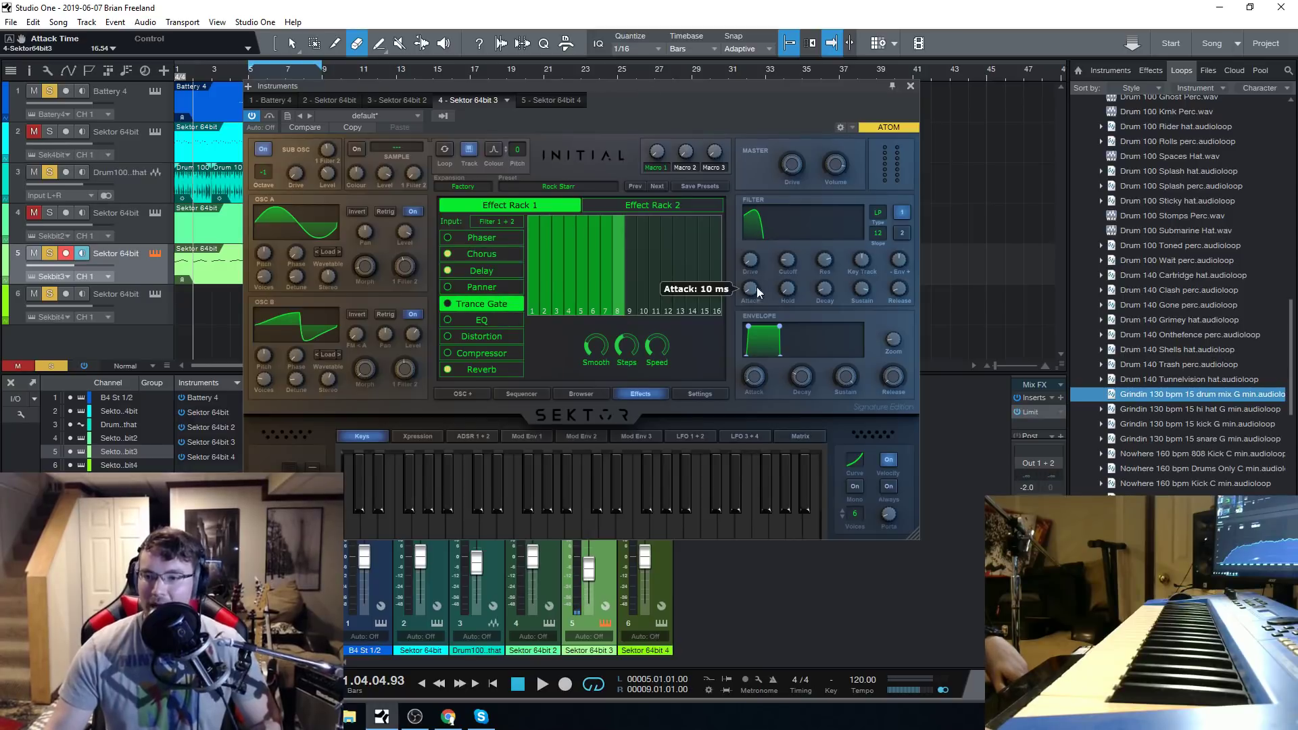
right_click(787, 260)
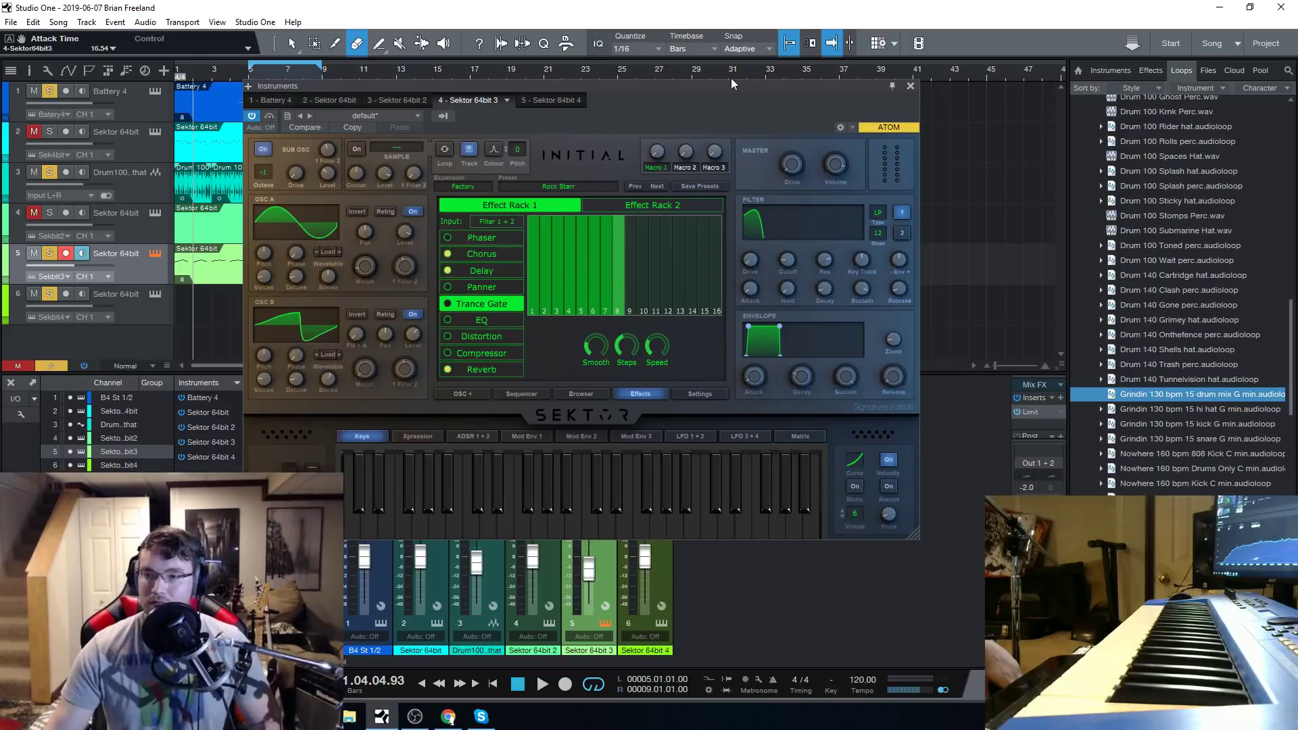
mouse_move(731, 79)
mouse_down()
mouse_move(755, 111)
mouse_move(754, 82)
mouse_up()
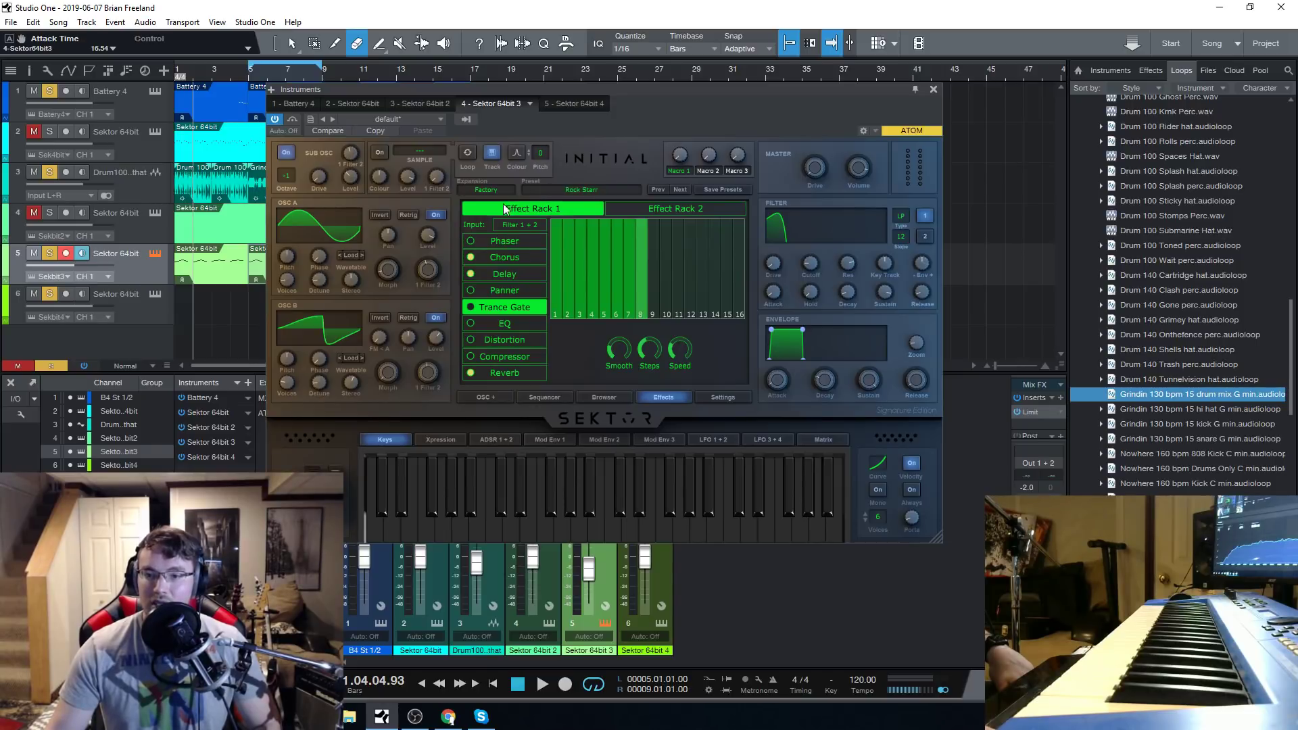
Audition the lead presets Westcoast Whiner 2, Twerkville 1 and Wah Wah, setting Twerkville 1's filter cutoff to about 4175 Hz.
click(544, 397)
click(603, 397)
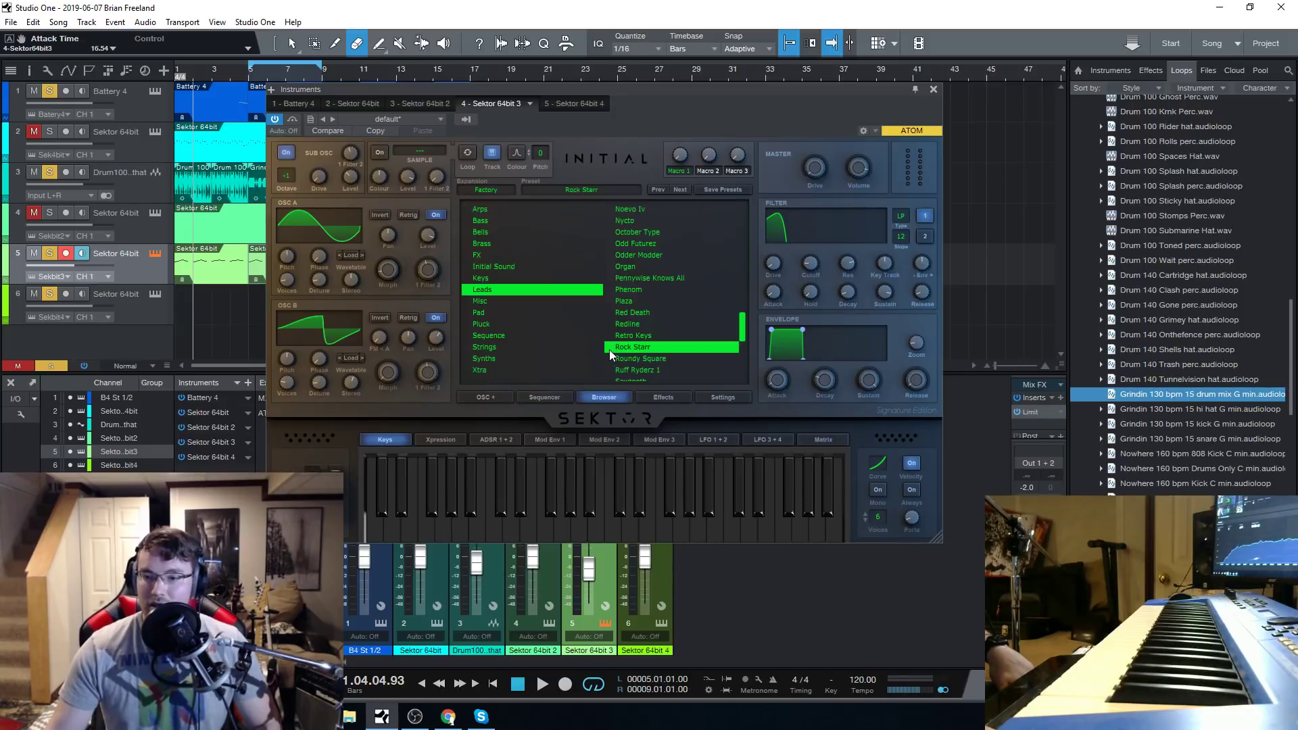
scroll(618, 342, down, 3)
click(660, 342)
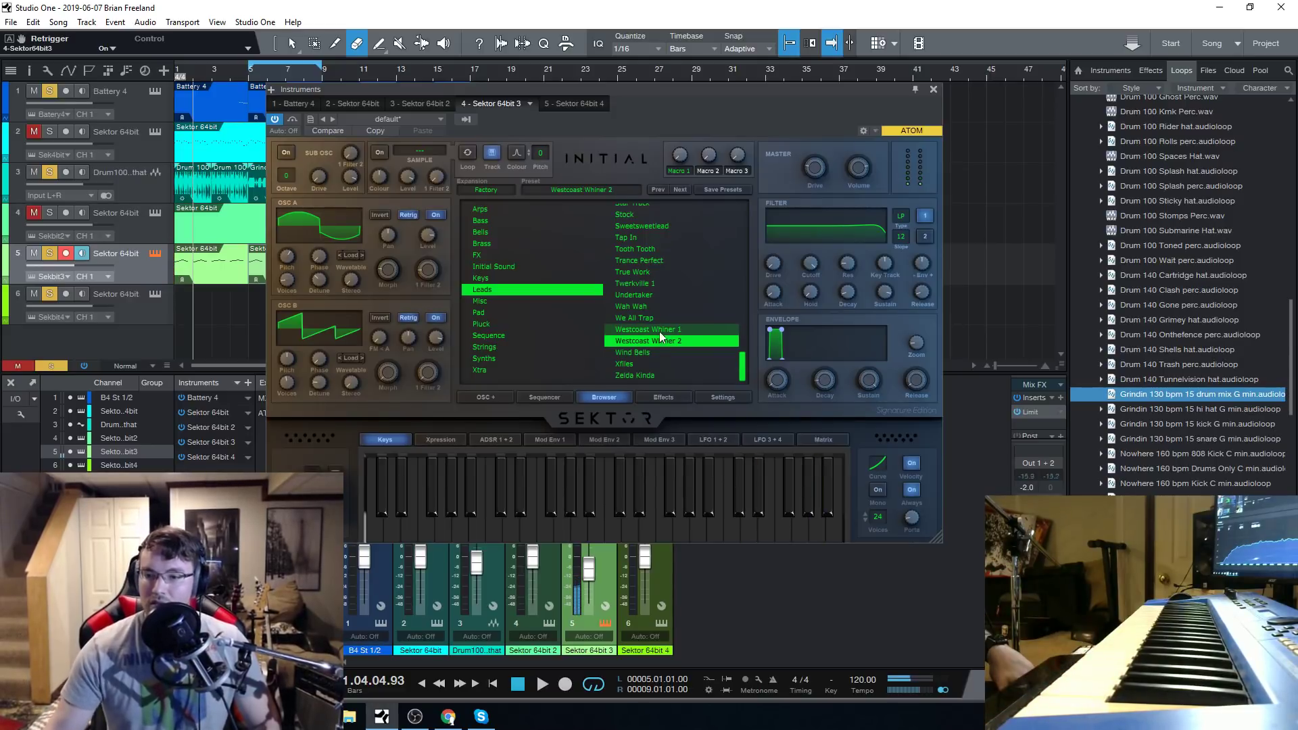
click(657, 283)
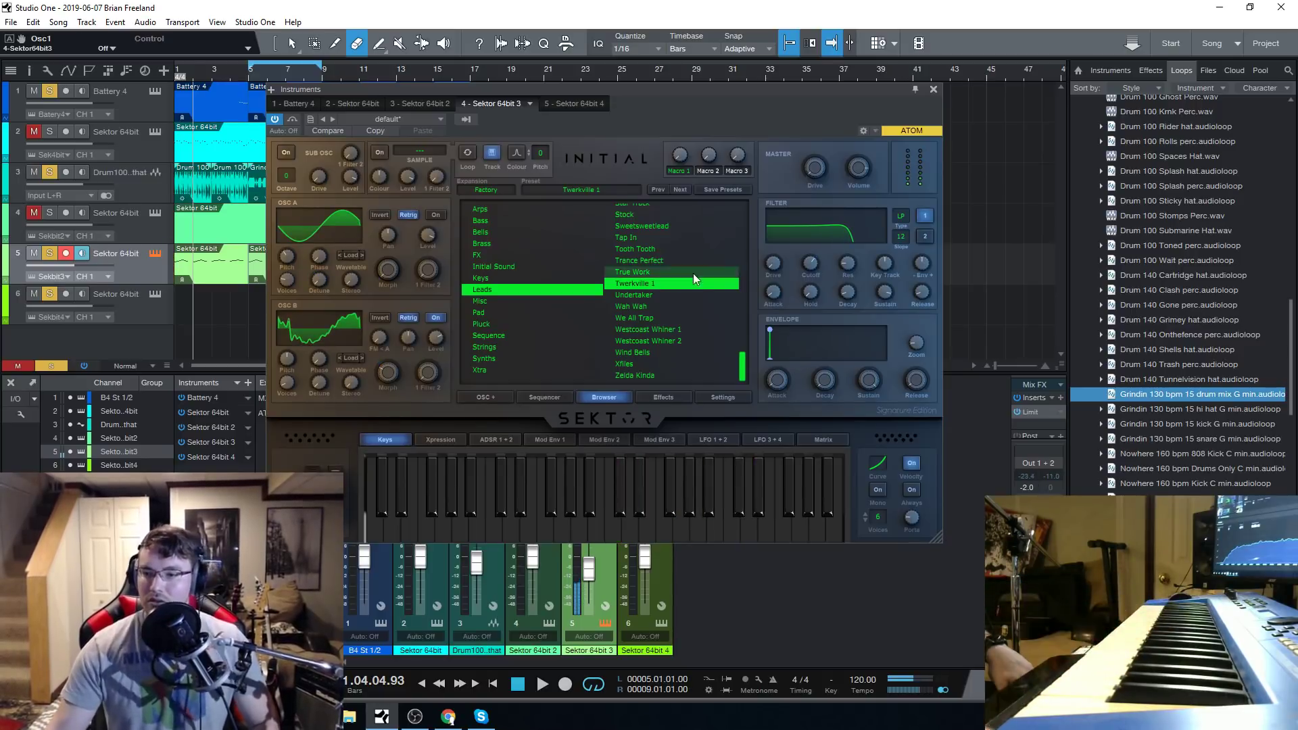
mouse_move(804, 268)
mouse_down()
mouse_move(807, 317)
mouse_move(809, 277)
mouse_move(796, 302)
mouse_move(810, 269)
mouse_up()
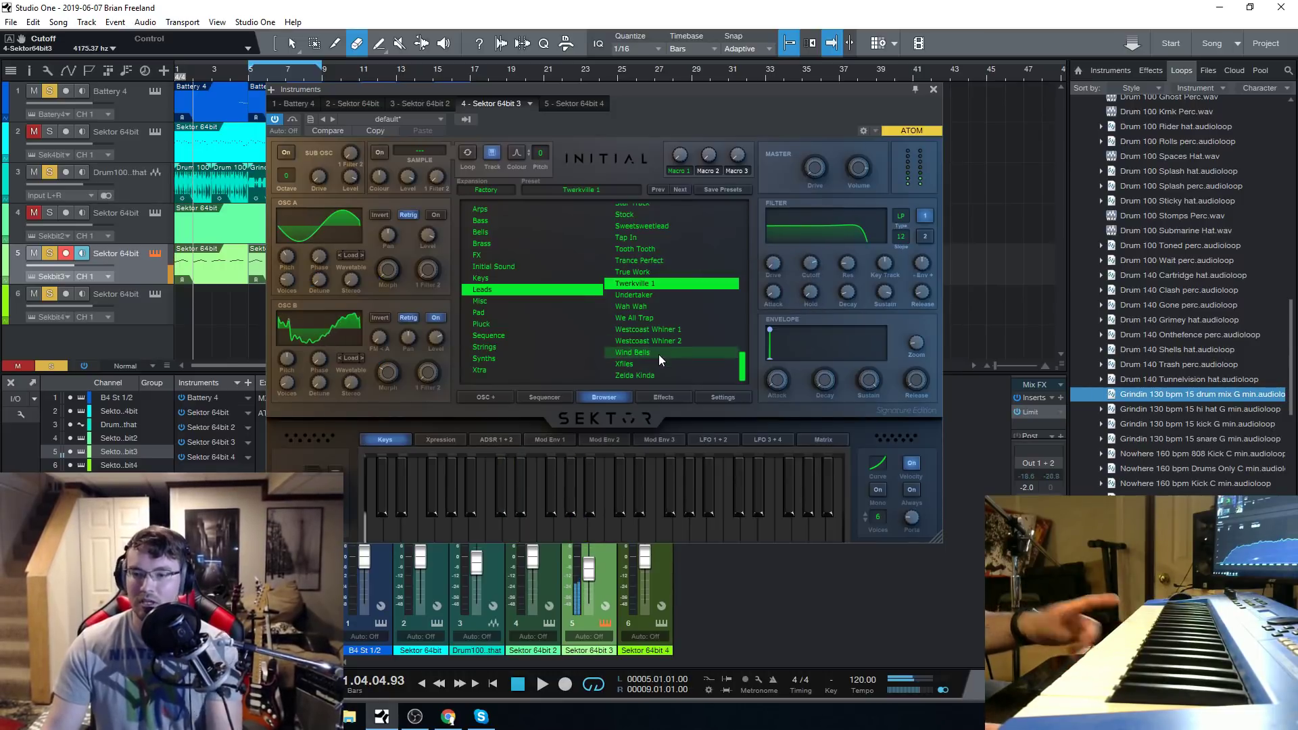
click(667, 307)
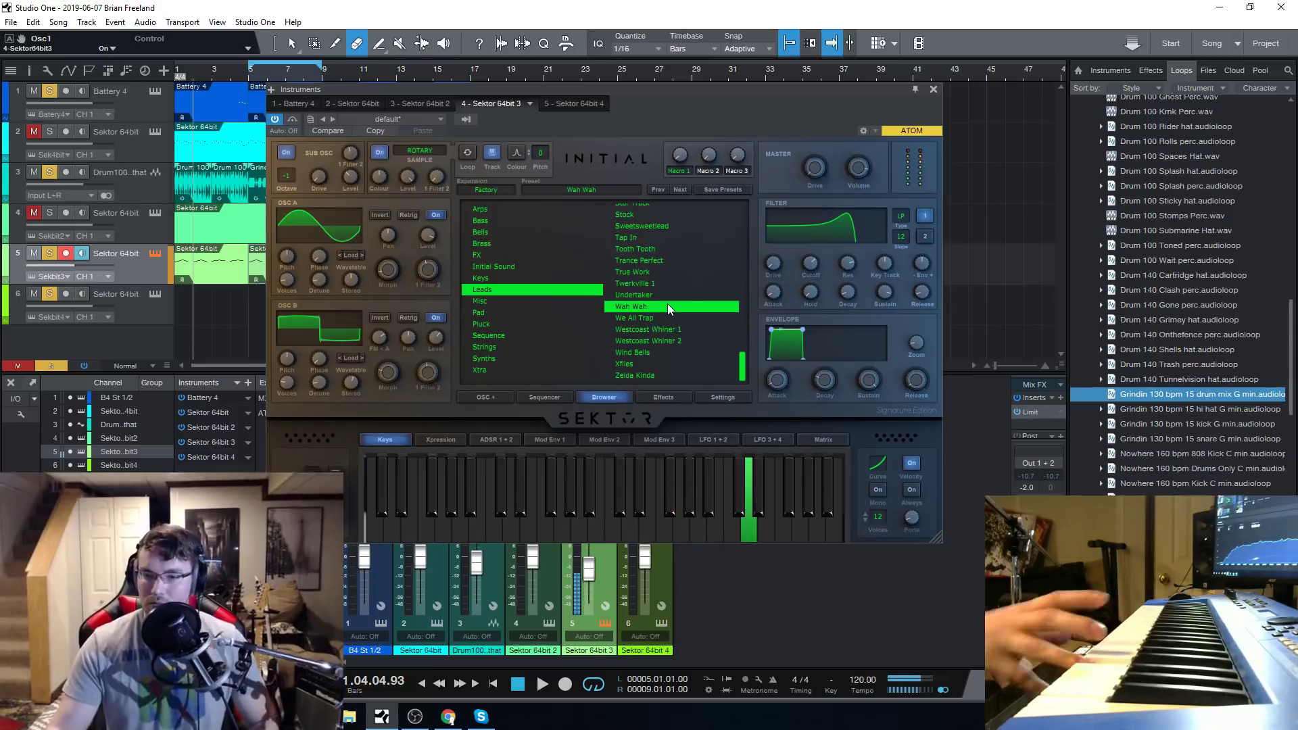
Audition the [Cine] Hellionz preset and load [Cine] Rolling Hell from the Misc category.
click(545, 303)
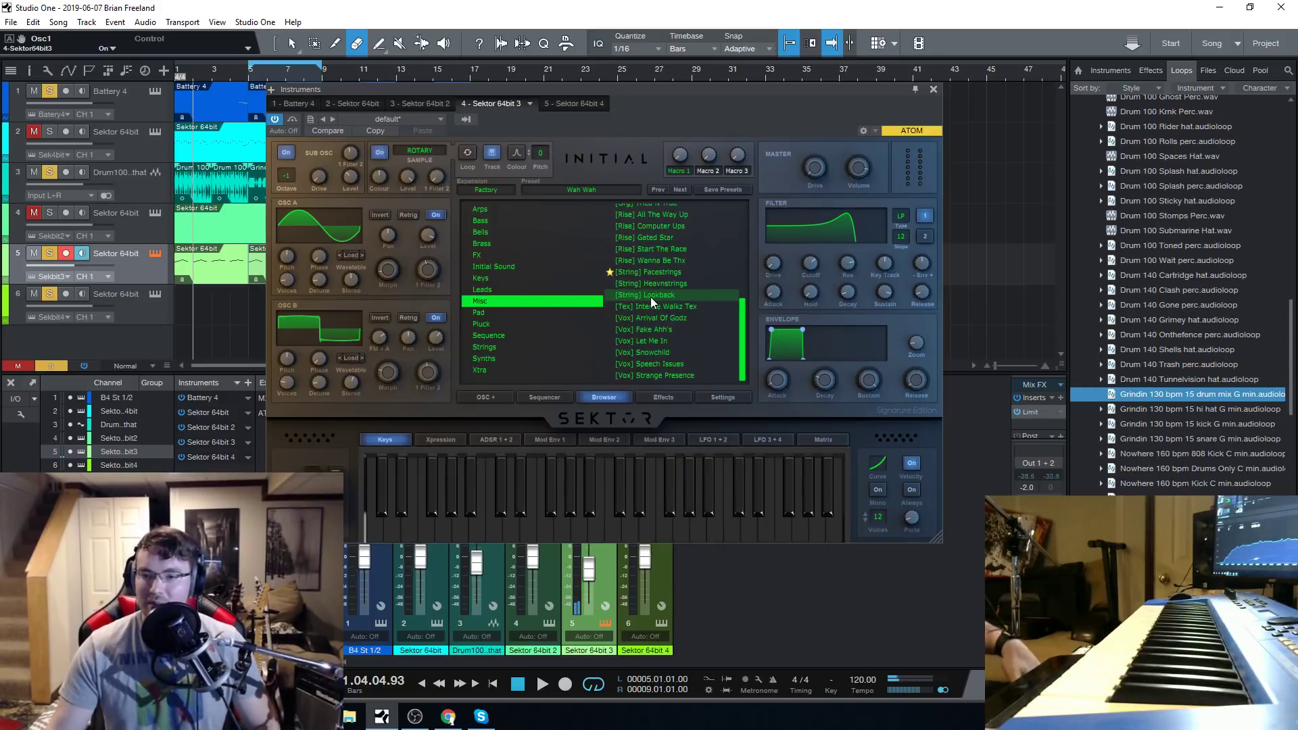
click(653, 299)
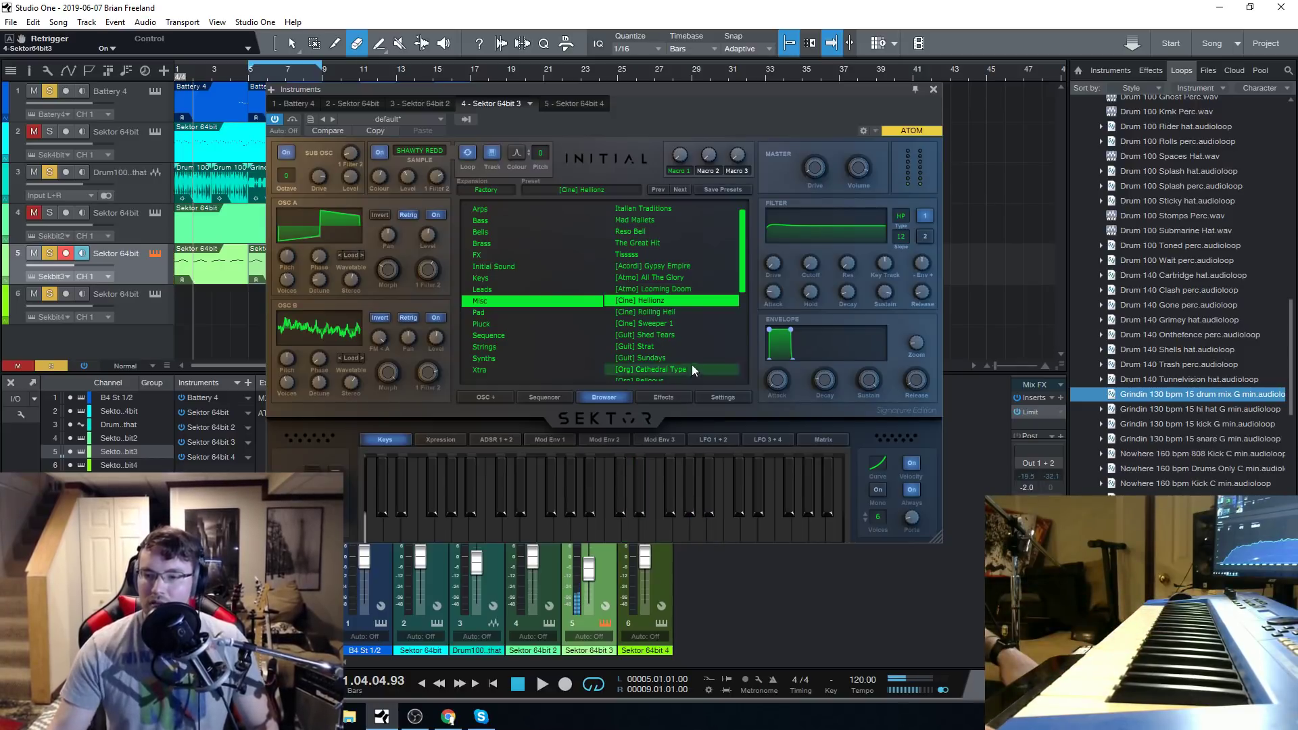
click(674, 313)
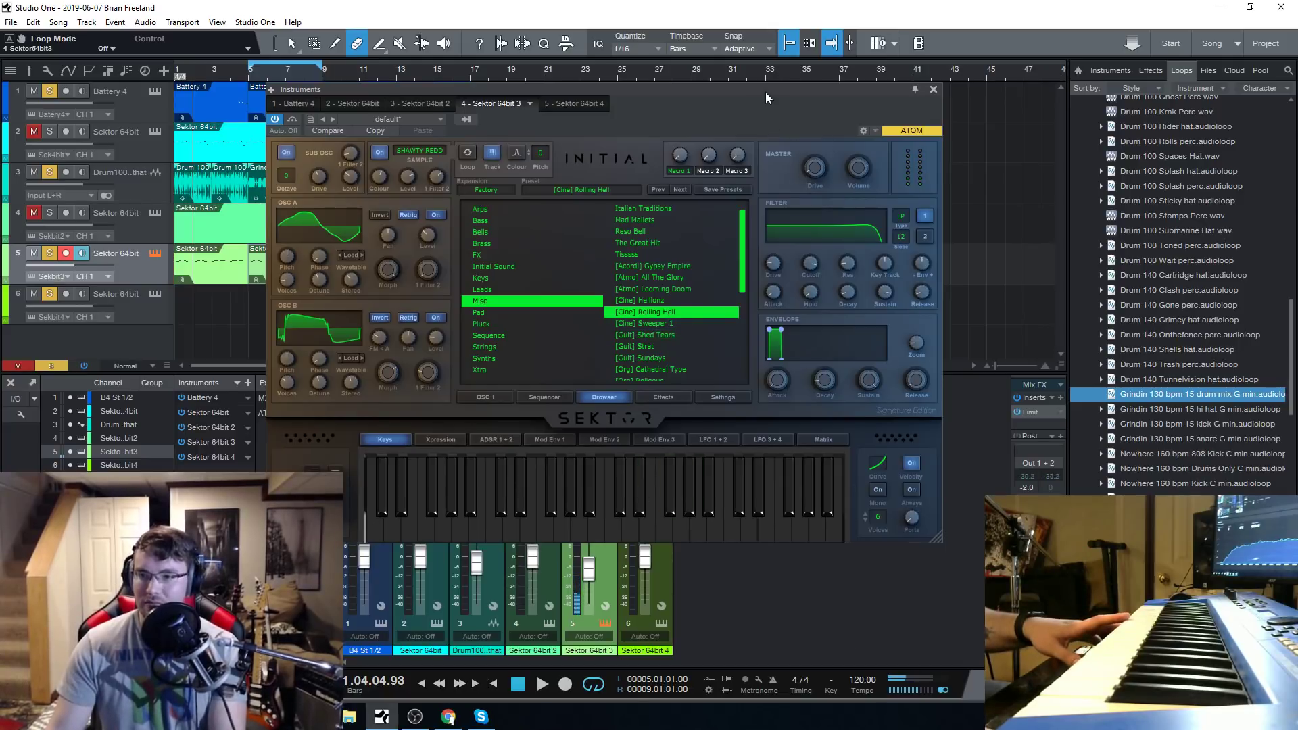
Switch off the Compressor and Distortion effects of the [Cine] Rolling Hell preset.
drag(765, 93, 769, 37)
click(669, 341)
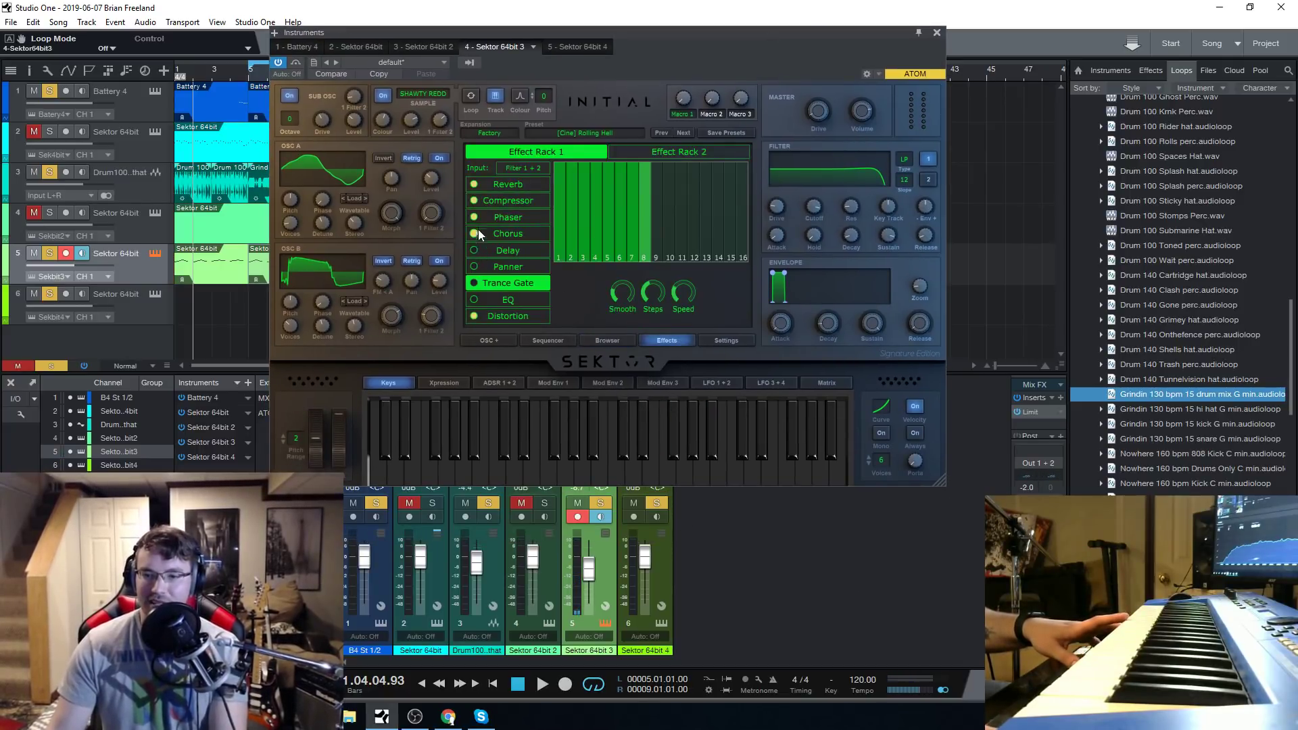
click(480, 316)
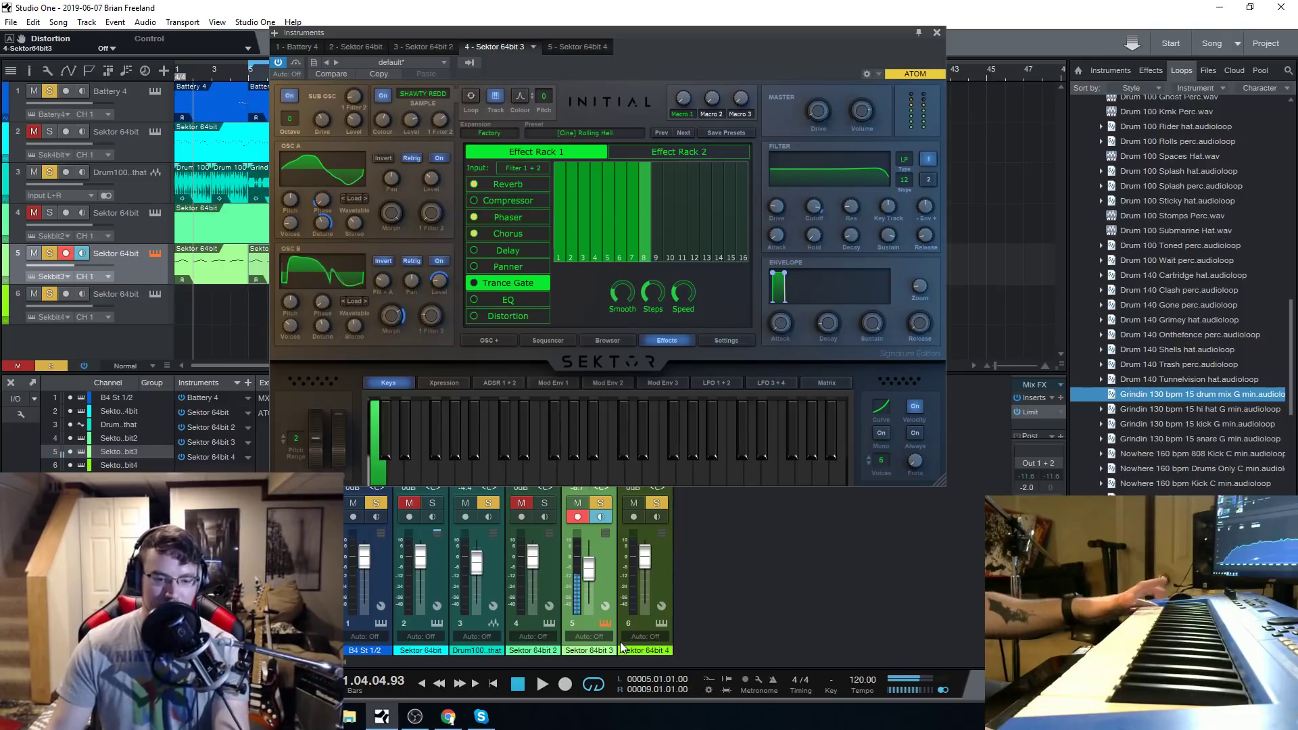
mouse_move(673, 280)
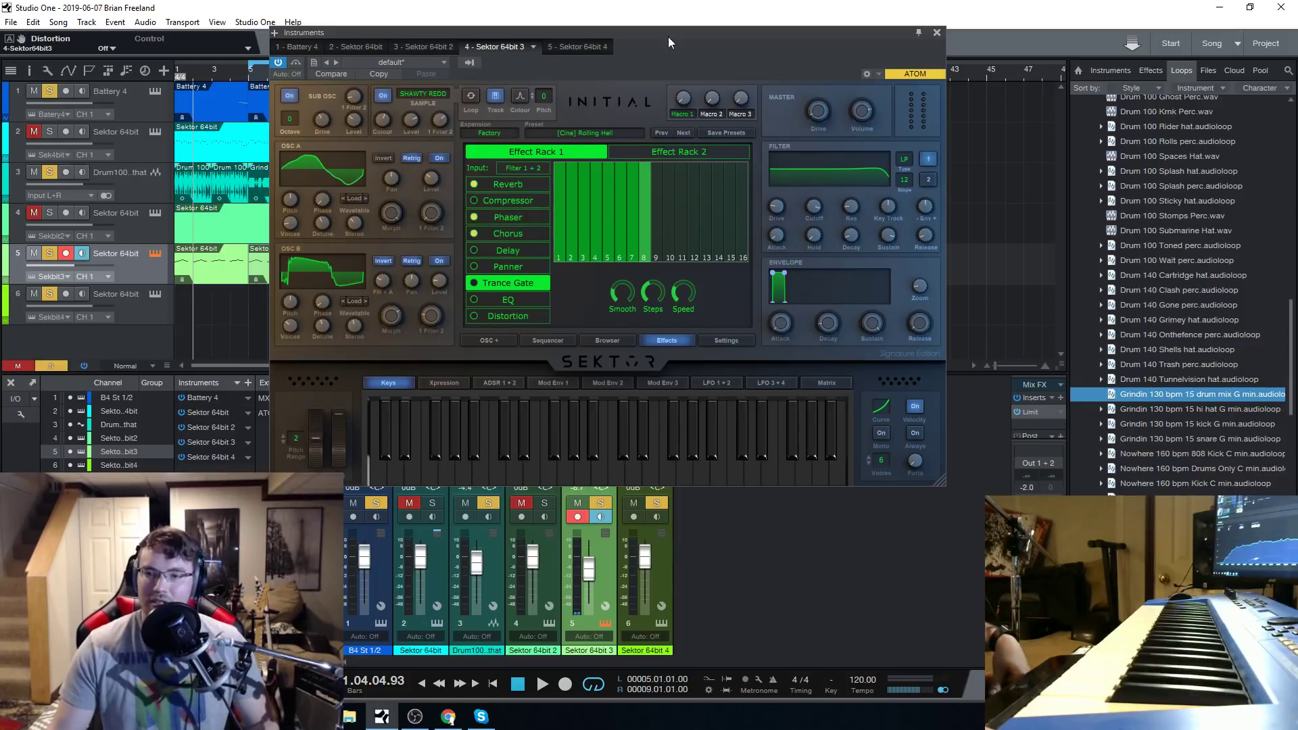
Draw rising sawtooth segments into the first part of oscillator B's waveform in its waveform editor.
drag(668, 37, 668, 43)
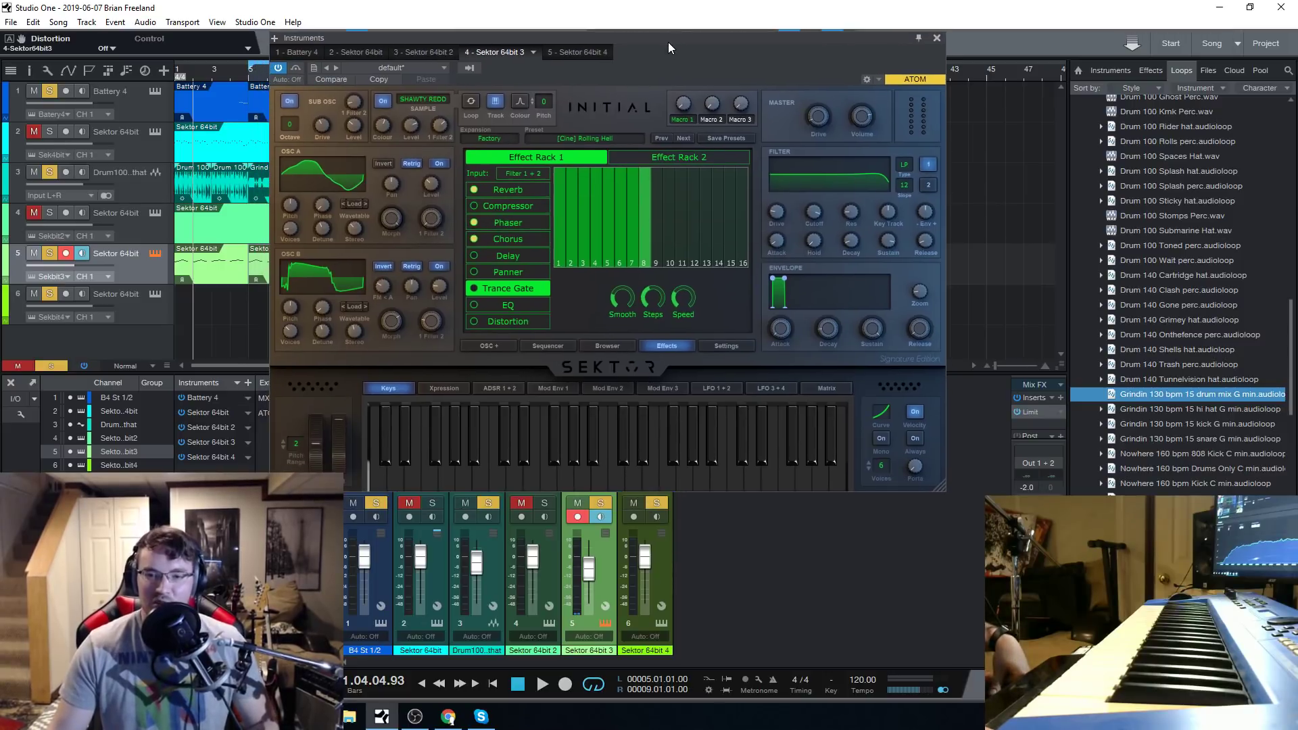
click(355, 267)
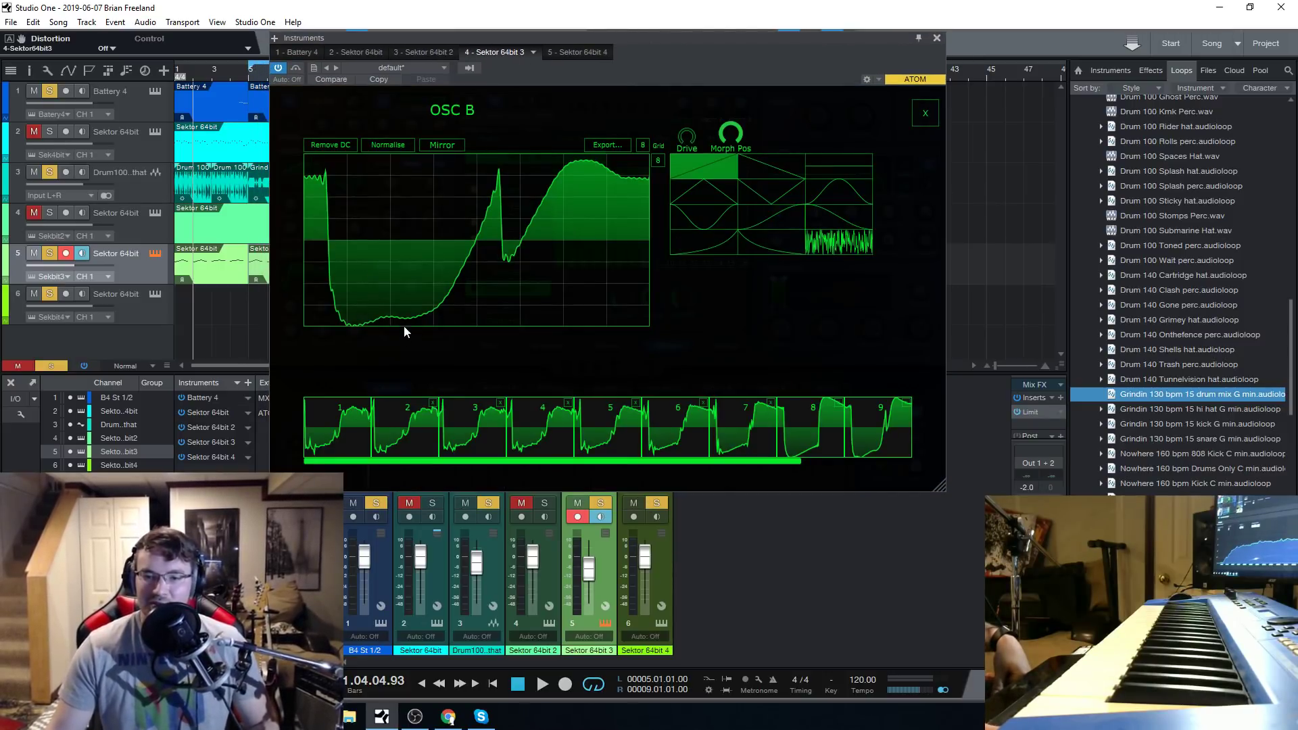
drag(384, 252, 390, 251)
click(381, 175)
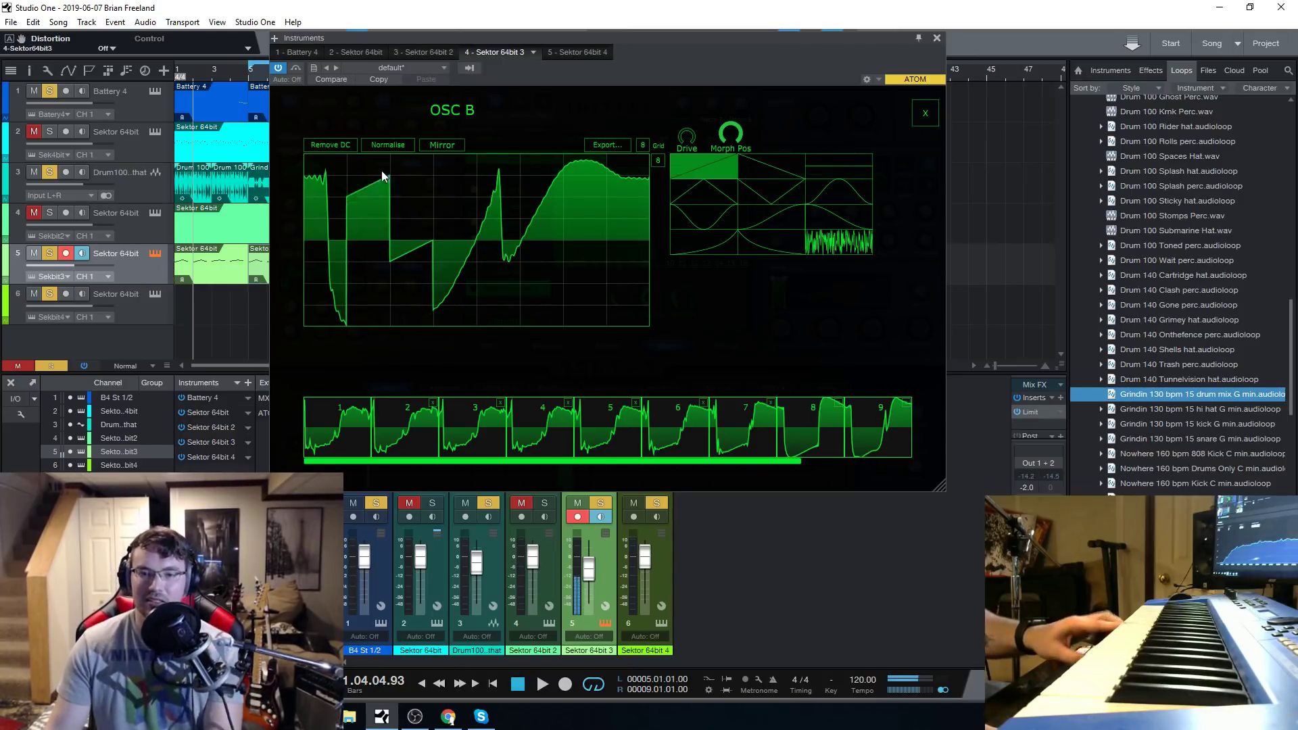
click(925, 113)
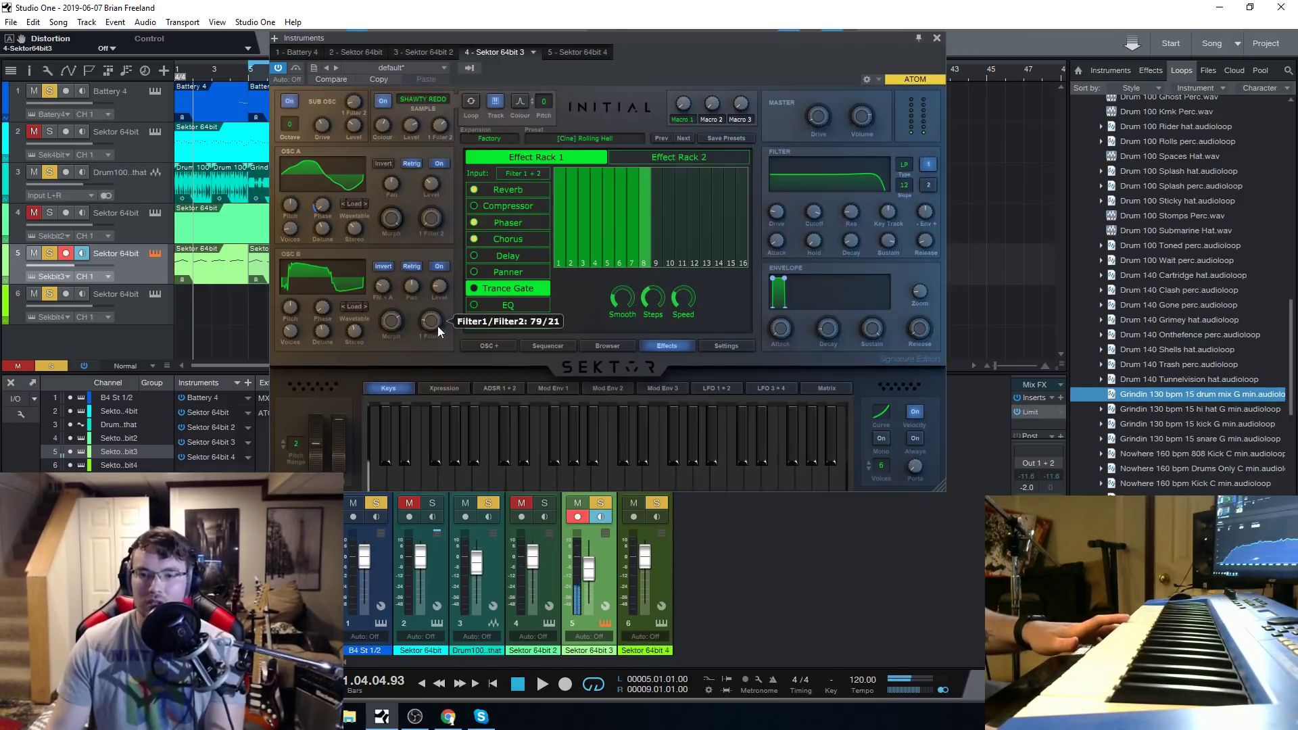
Step through oscillator B's wavetable waveforms and redraw its waveform as low sawtooth segments with one tall segment in the middle.
click(358, 278)
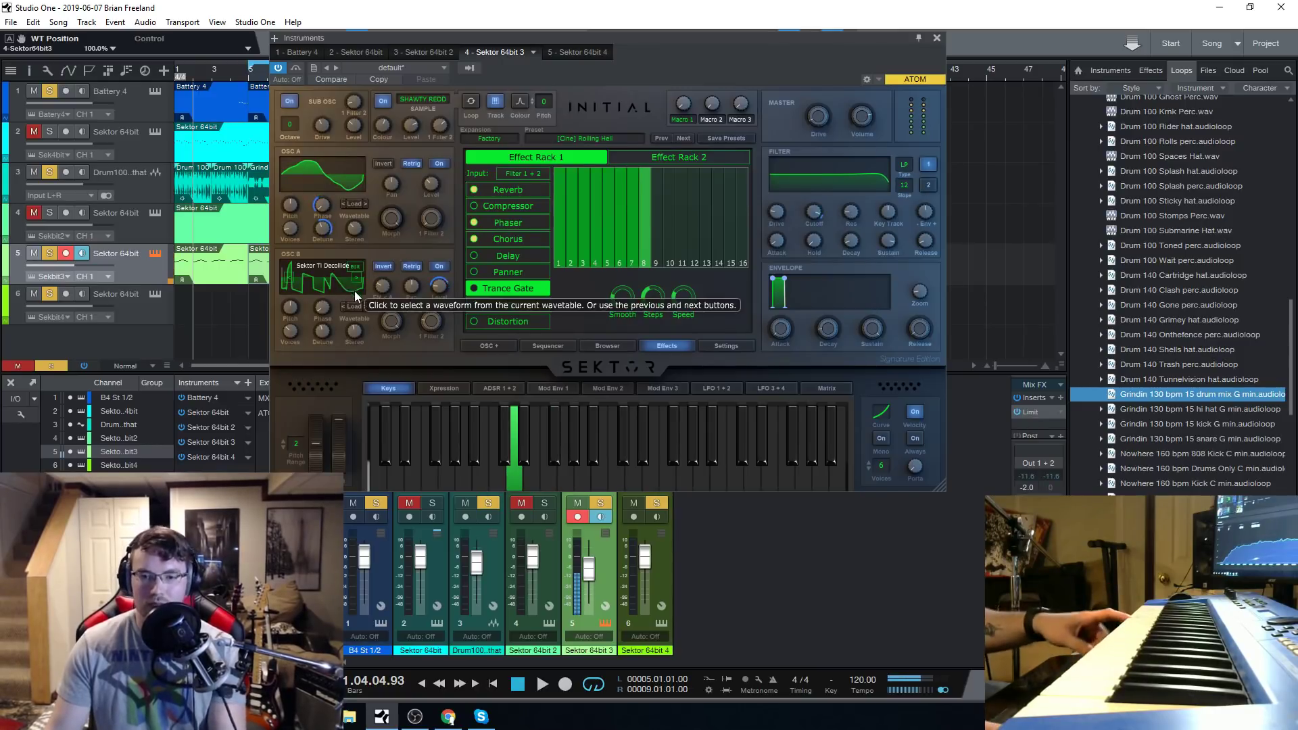
click(288, 279)
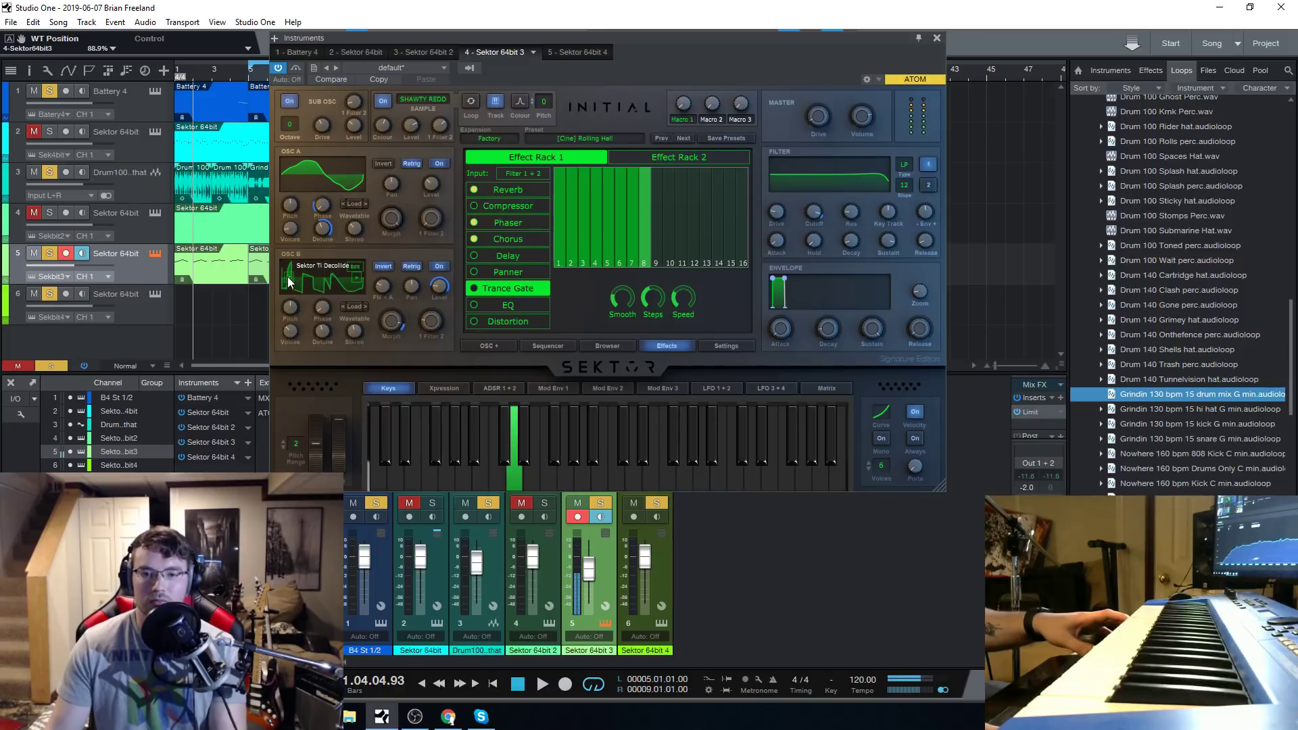
click(357, 278)
click(356, 267)
mouse_move(385, 301)
mouse_down()
mouse_move(394, 323)
mouse_move(550, 211)
mouse_move(574, 349)
mouse_up()
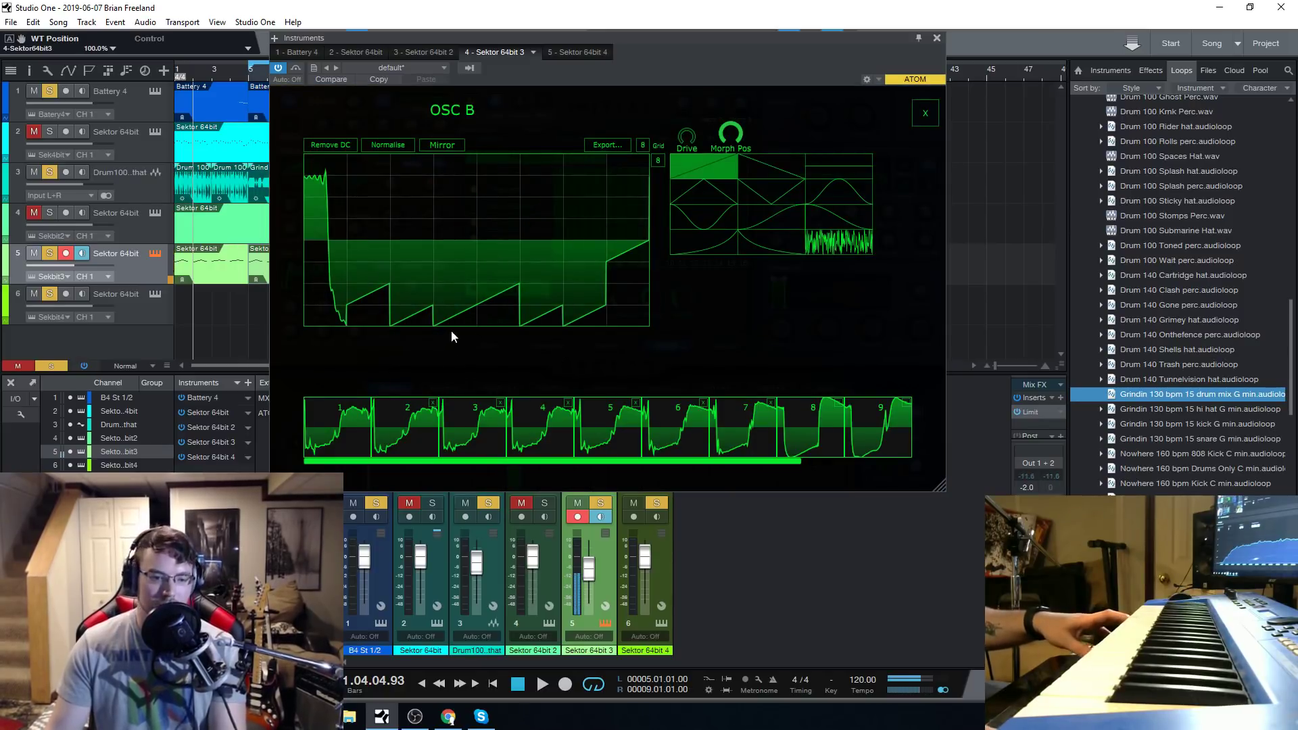
drag(476, 196, 521, 162)
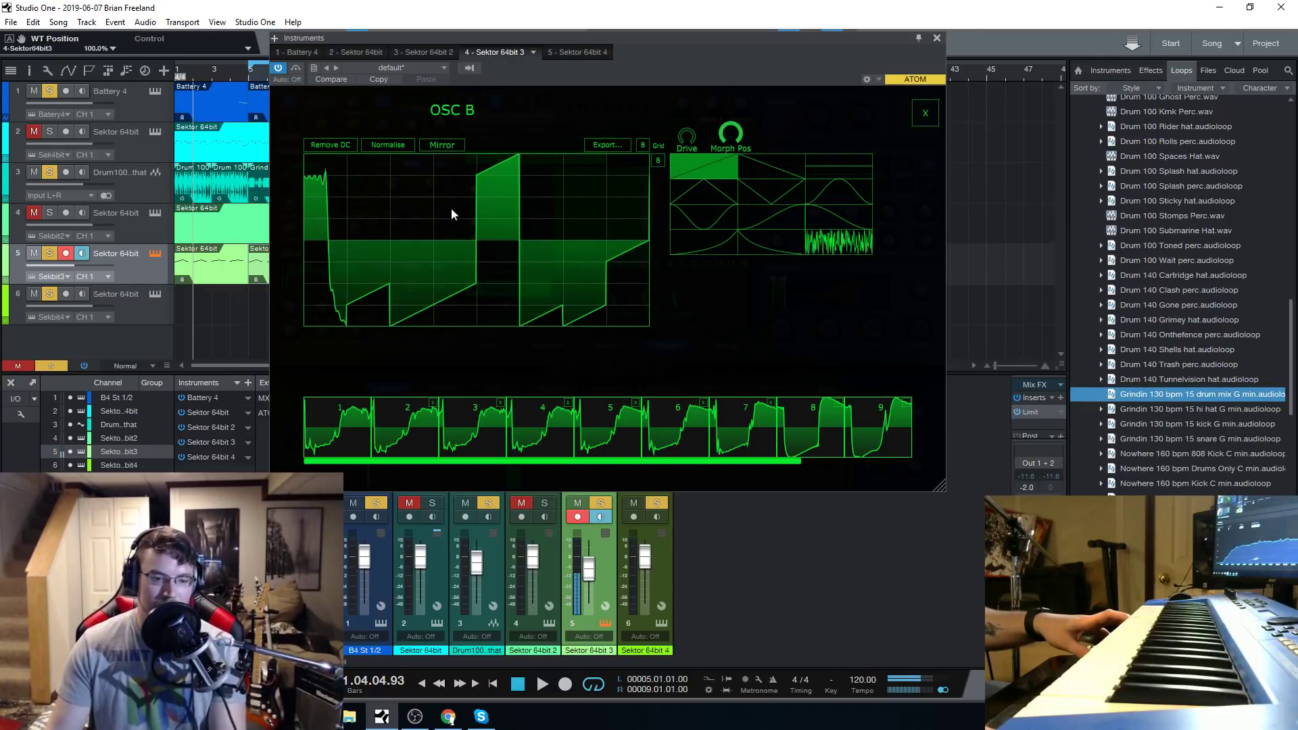
click(925, 112)
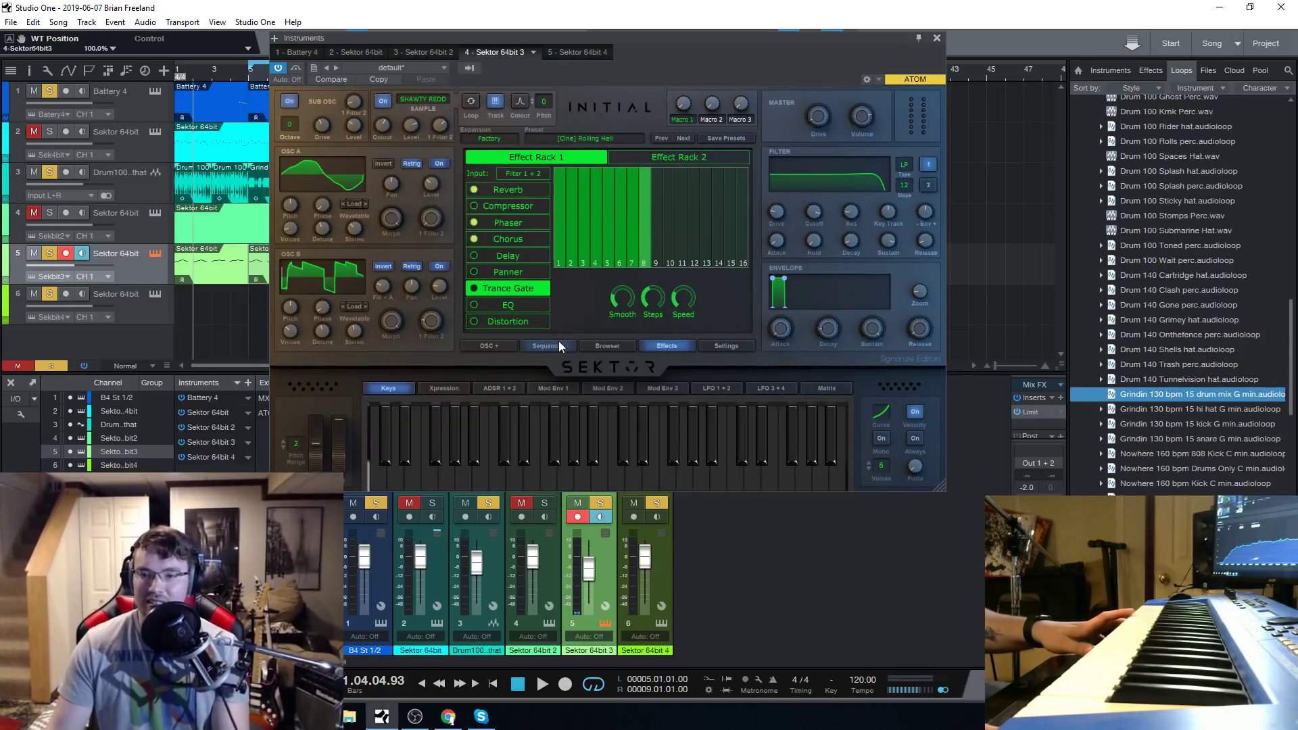
Load the 80's Nice Pad preset from the Pad category.
click(607, 346)
click(508, 261)
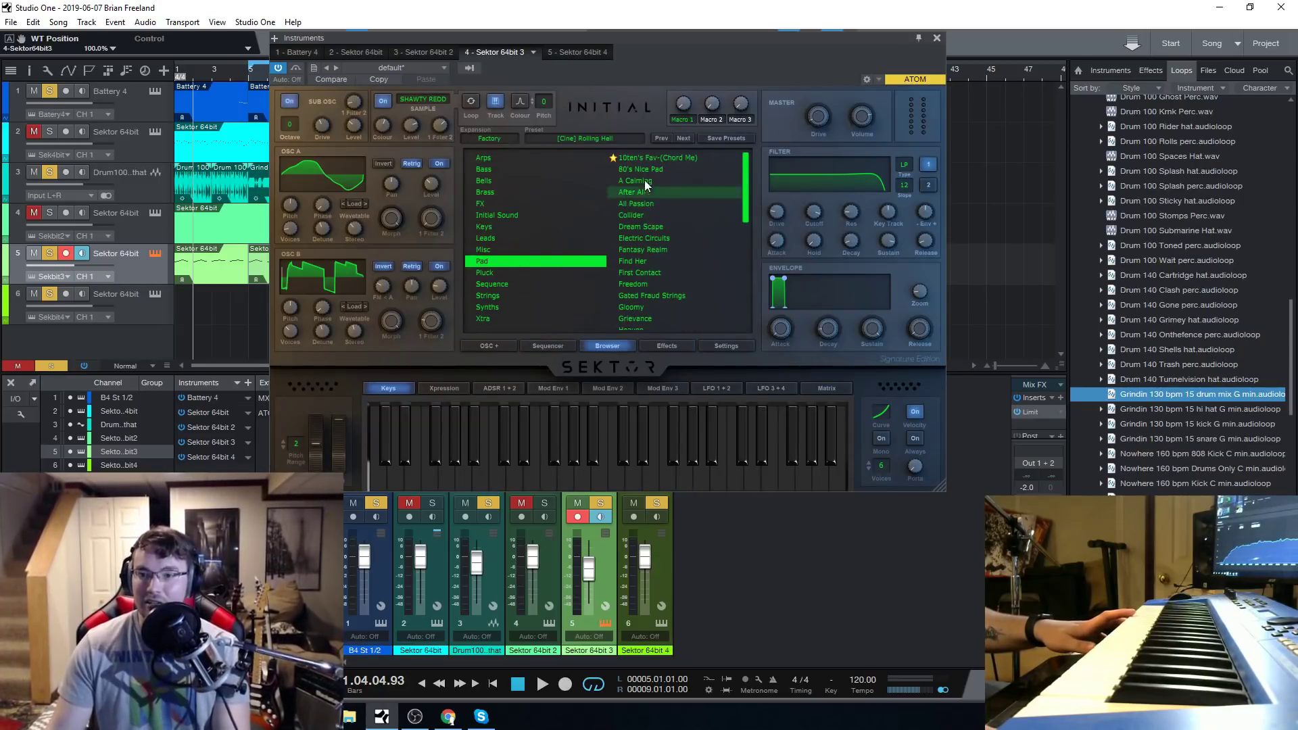
click(659, 169)
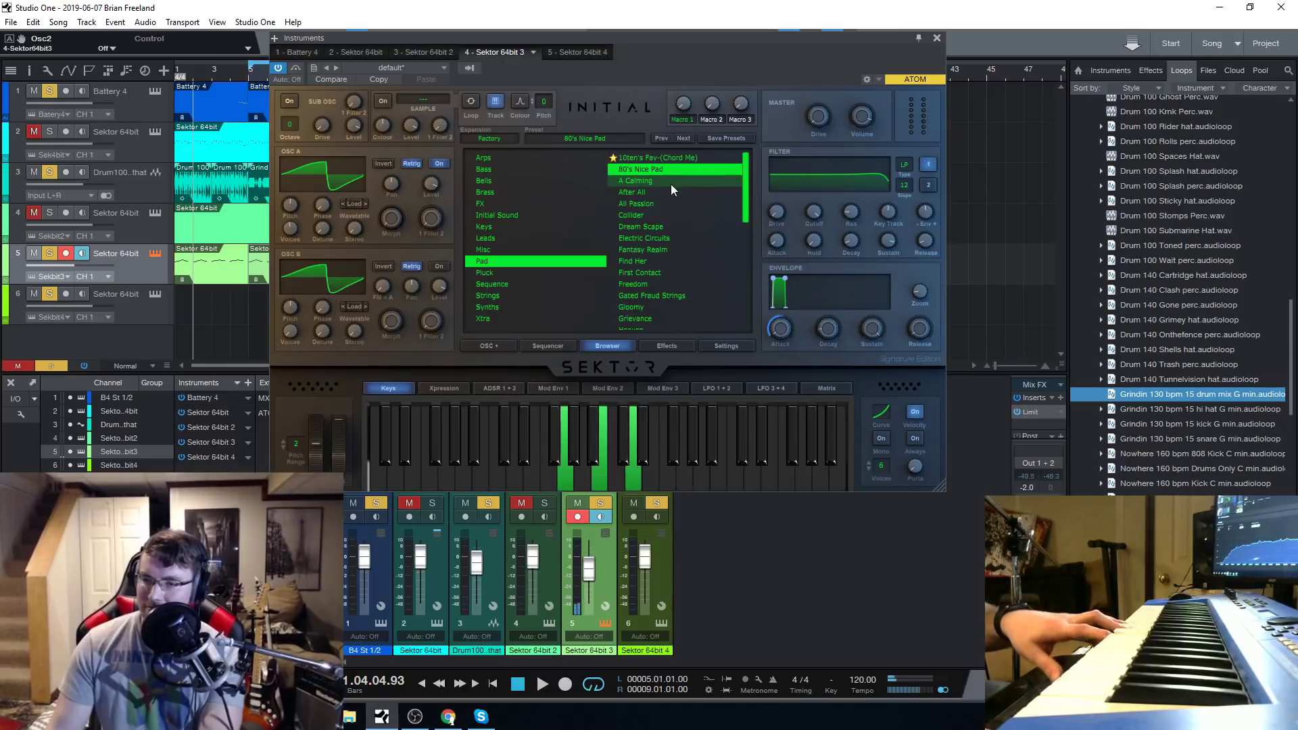
Sweep the pad's filter cutoff down and back up to about 1229 Hz, and lower track 5's volume to about -6.3 dB.
drag(813, 211, 844, 286)
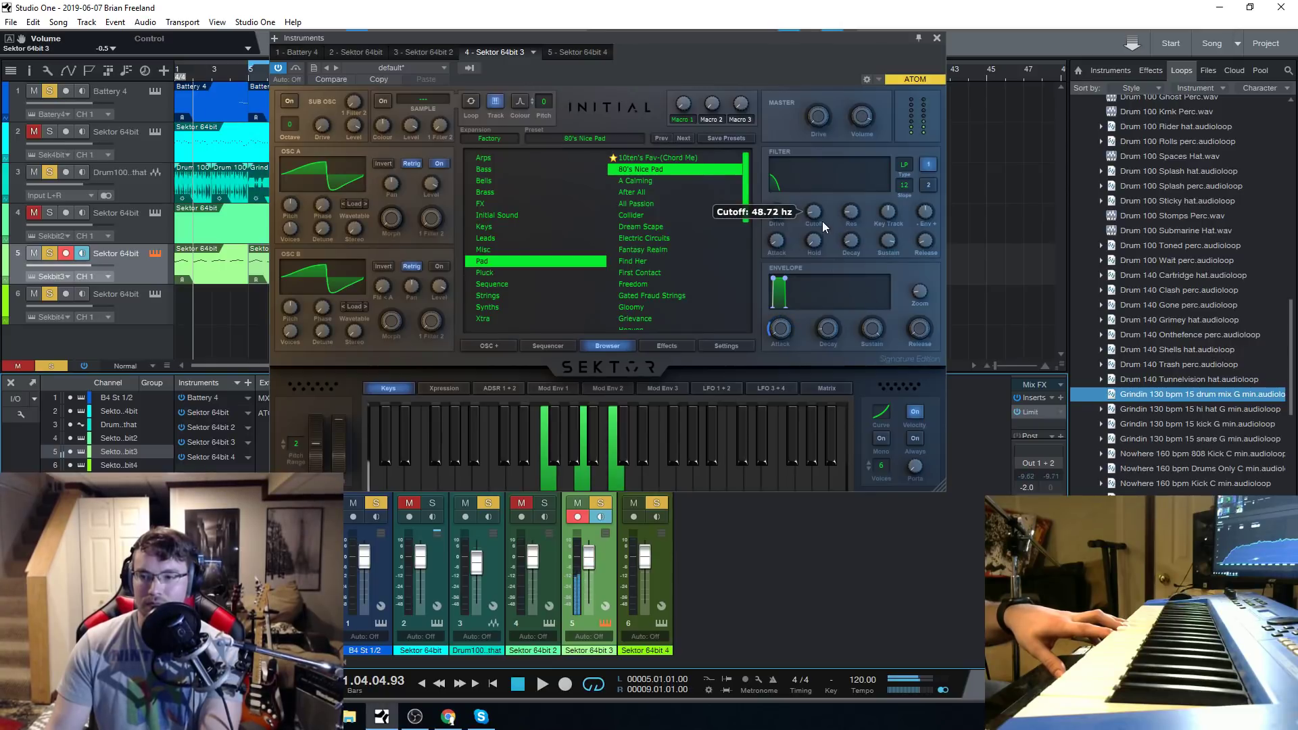
drag(821, 216, 832, 185)
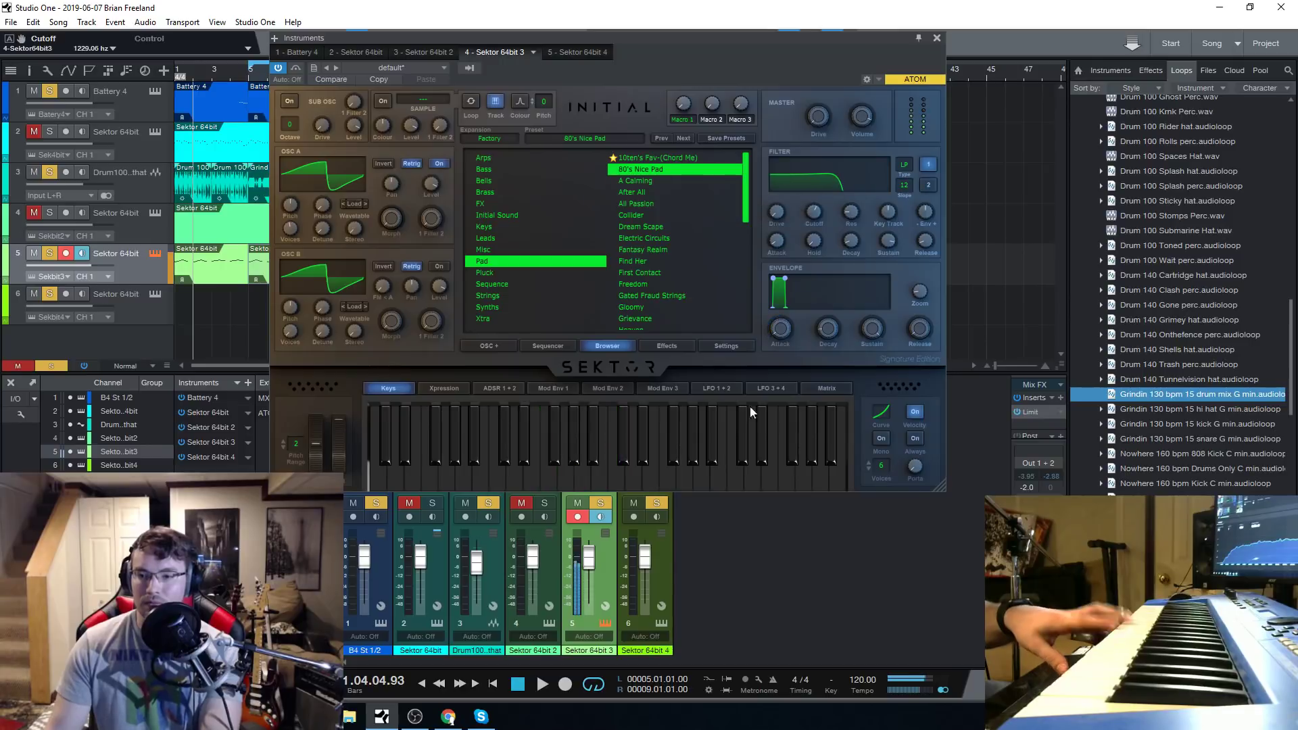
drag(589, 564, 590, 570)
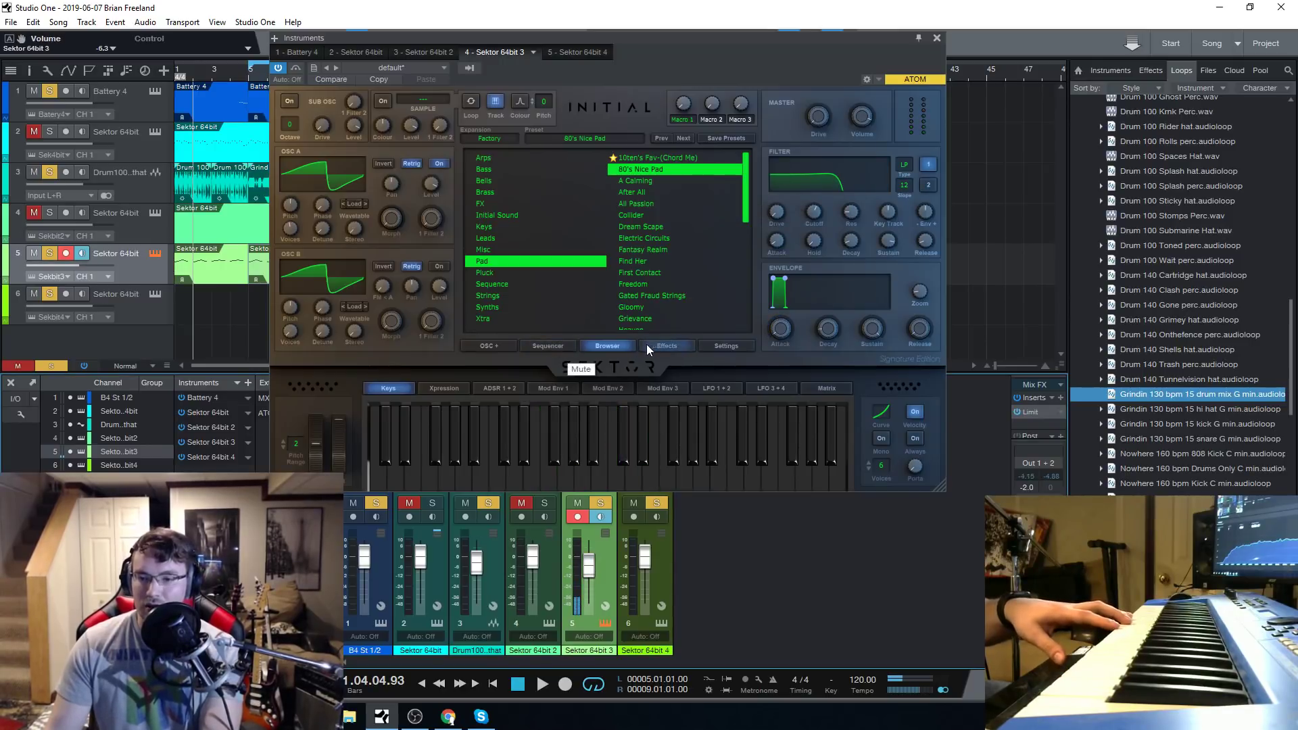
Switch on the pad's Trance Gate effect and set its speed to 1/4.
click(559, 347)
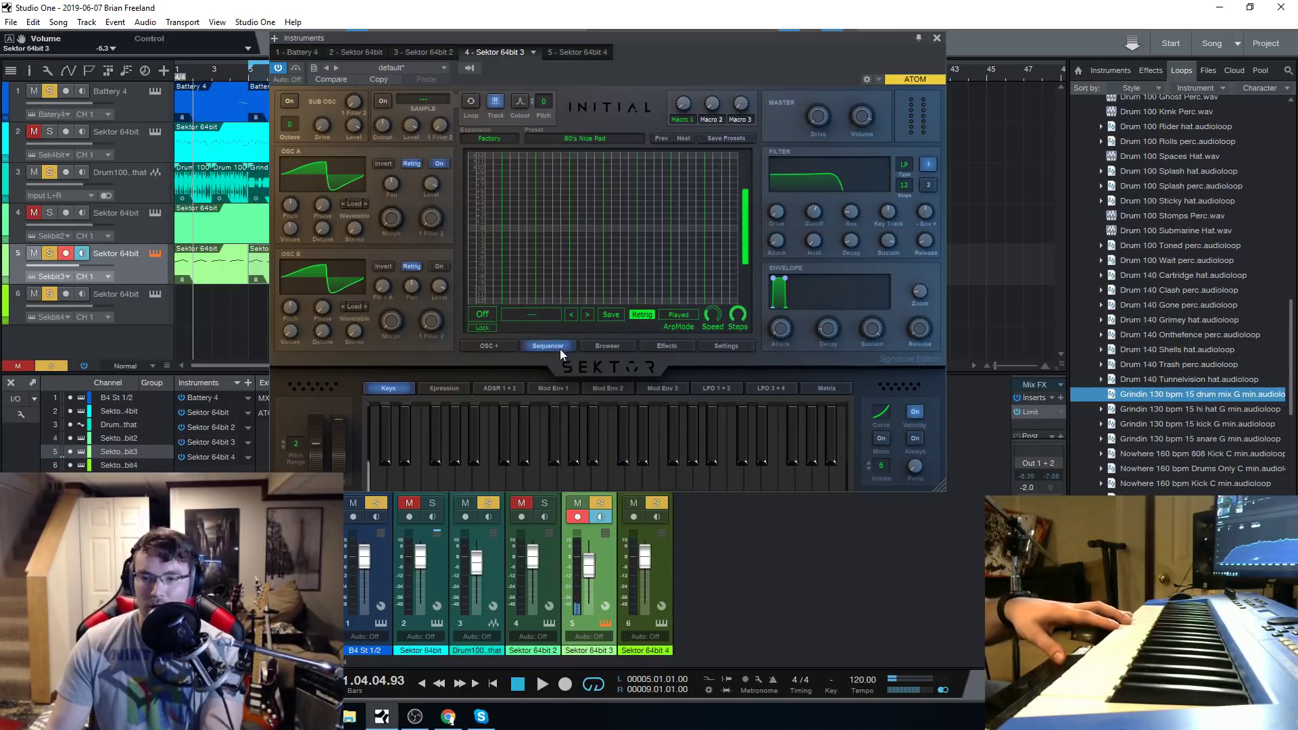
click(665, 348)
click(473, 288)
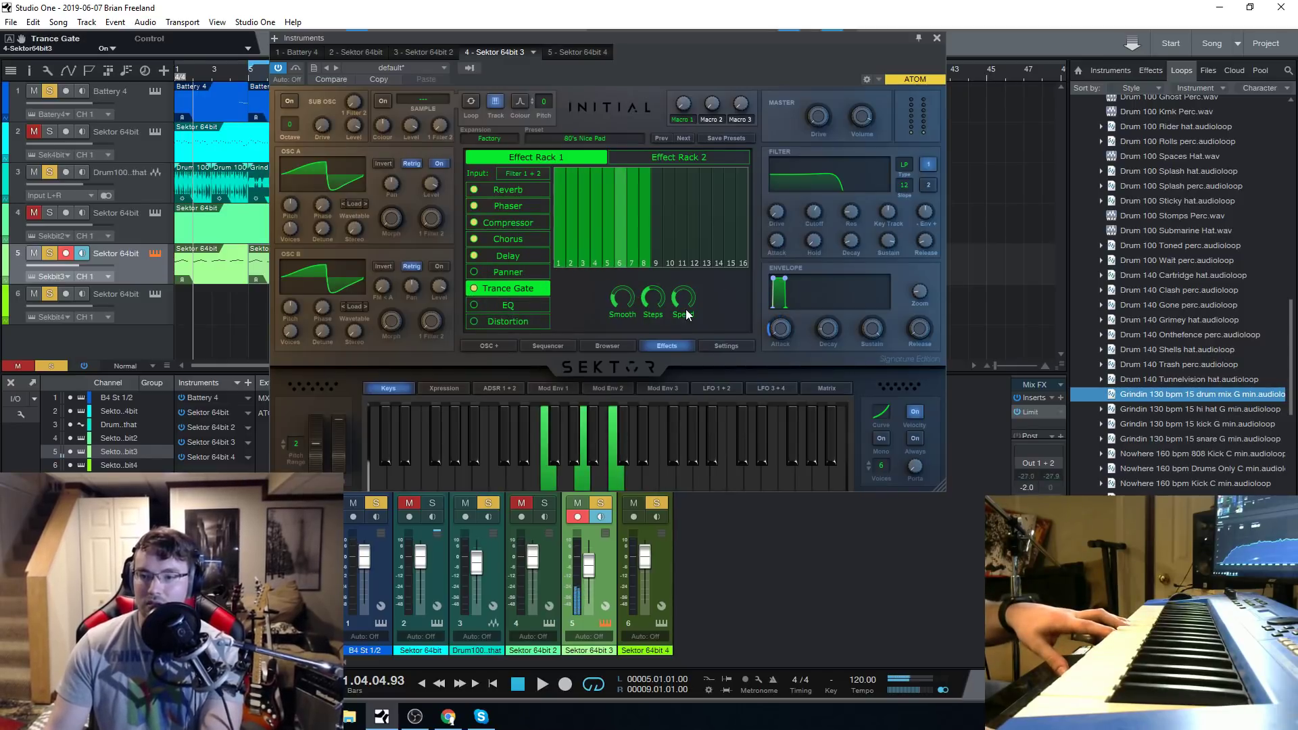
mouse_move(685, 293)
drag(686, 288, 688, 269)
Shape the Trance Gate pattern by silencing steps 2 and 4, nearly silencing step 6 and lowering step 7 to about half.
drag(574, 184, 573, 266)
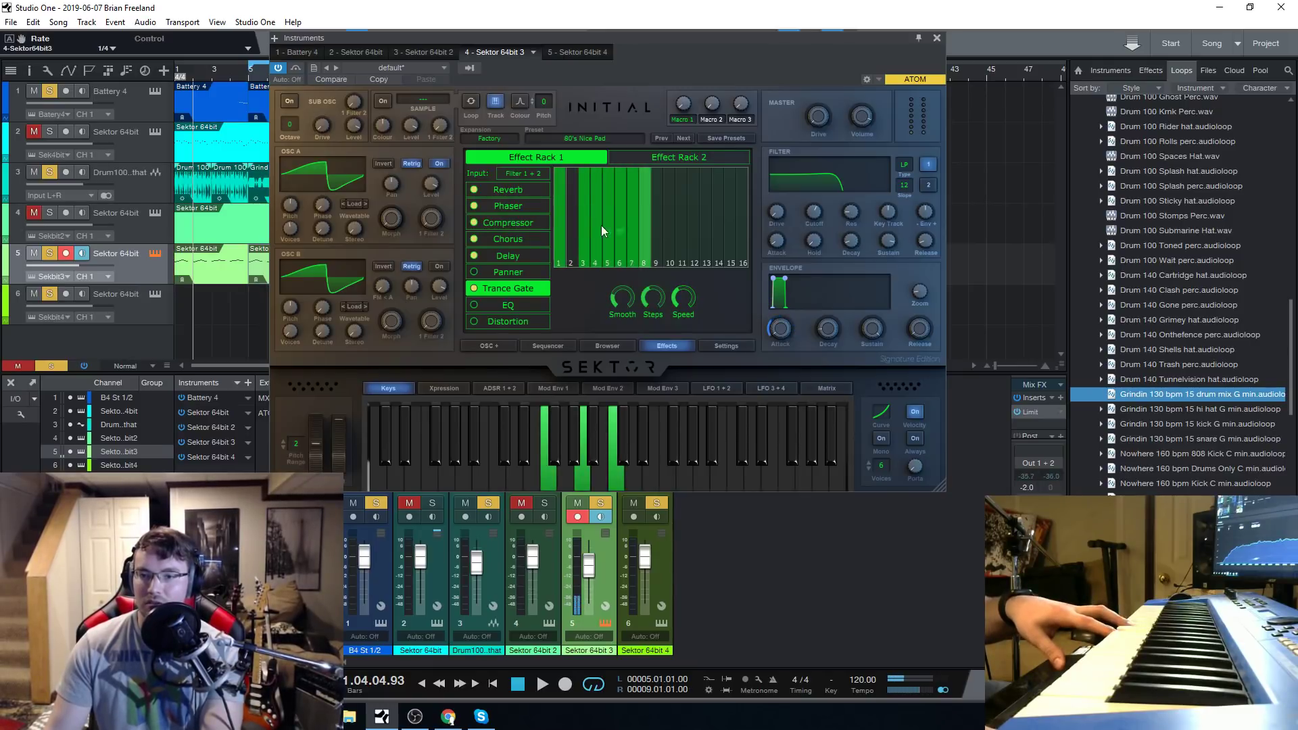
drag(600, 225, 599, 266)
mouse_move(629, 192)
mouse_down()
mouse_move(636, 259)
mouse_move(618, 188)
mouse_move(635, 238)
mouse_move(639, 114)
mouse_move(628, 225)
mouse_up()
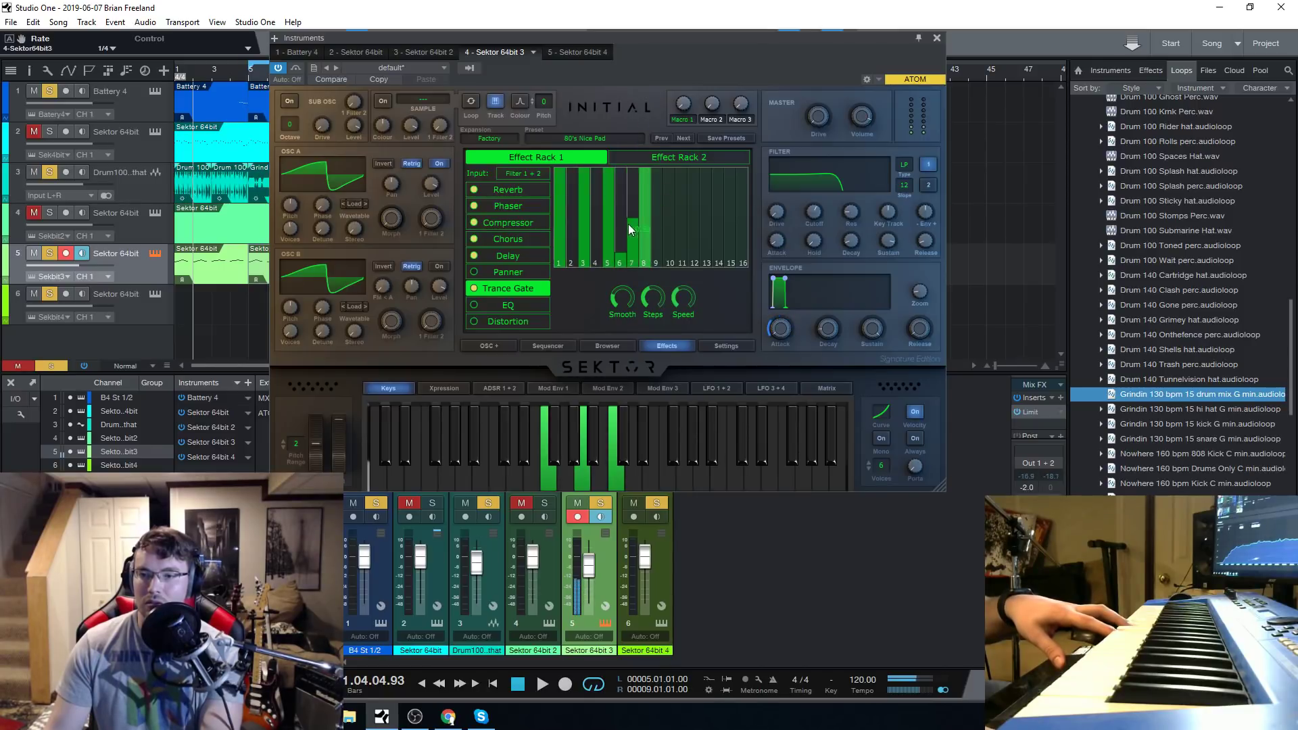
Try several Trance Gate smoothing amounts and filter cutoffs, setting Smooth to about 58.4% and the cutoff to about 361 Hz.
mouse_move(621, 303)
mouse_down()
mouse_move(632, 217)
mouse_move(642, 306)
mouse_up()
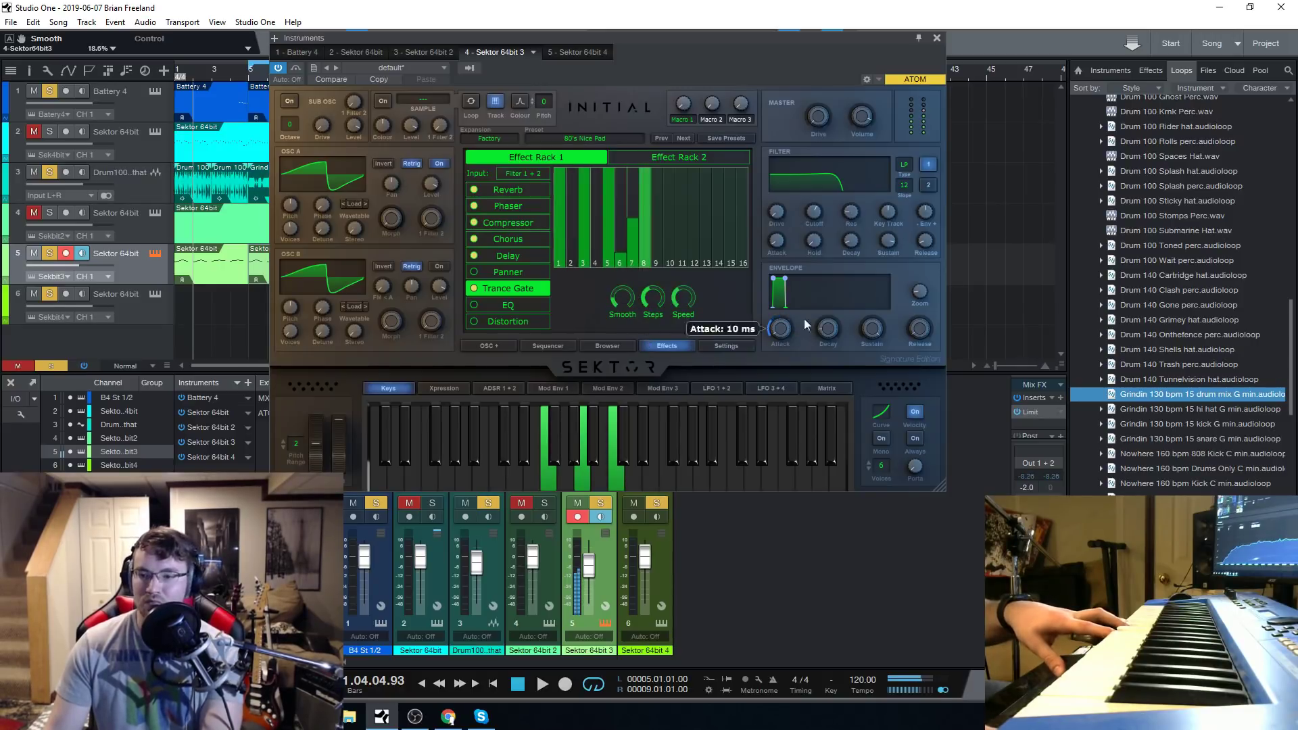
drag(814, 211, 826, 241)
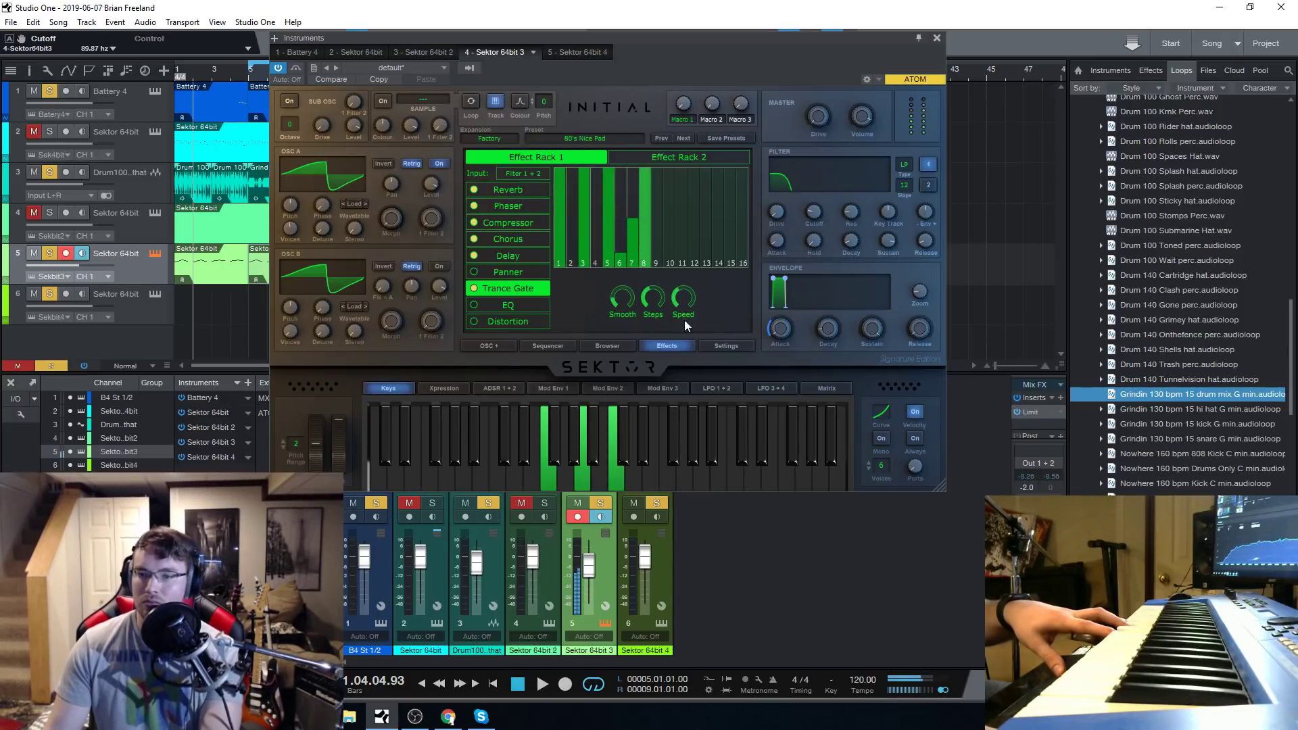
drag(625, 301, 630, 274)
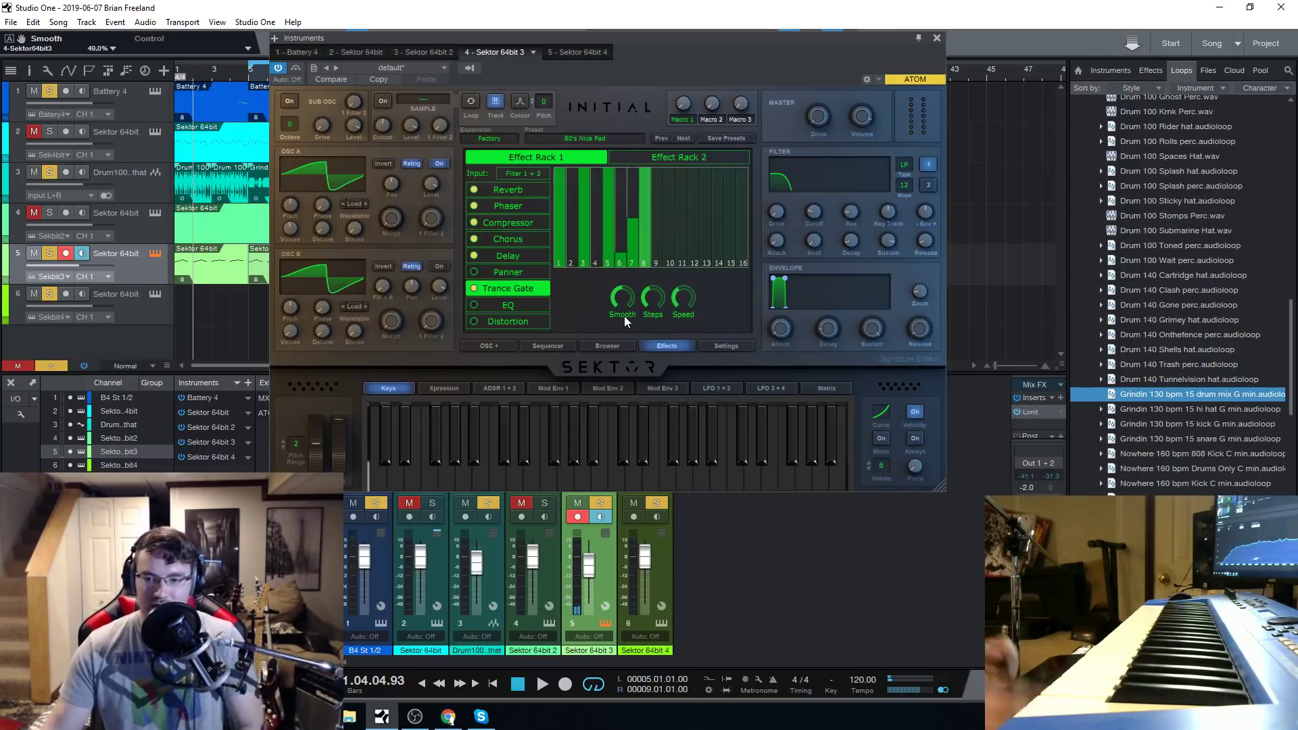
drag(628, 296, 630, 442)
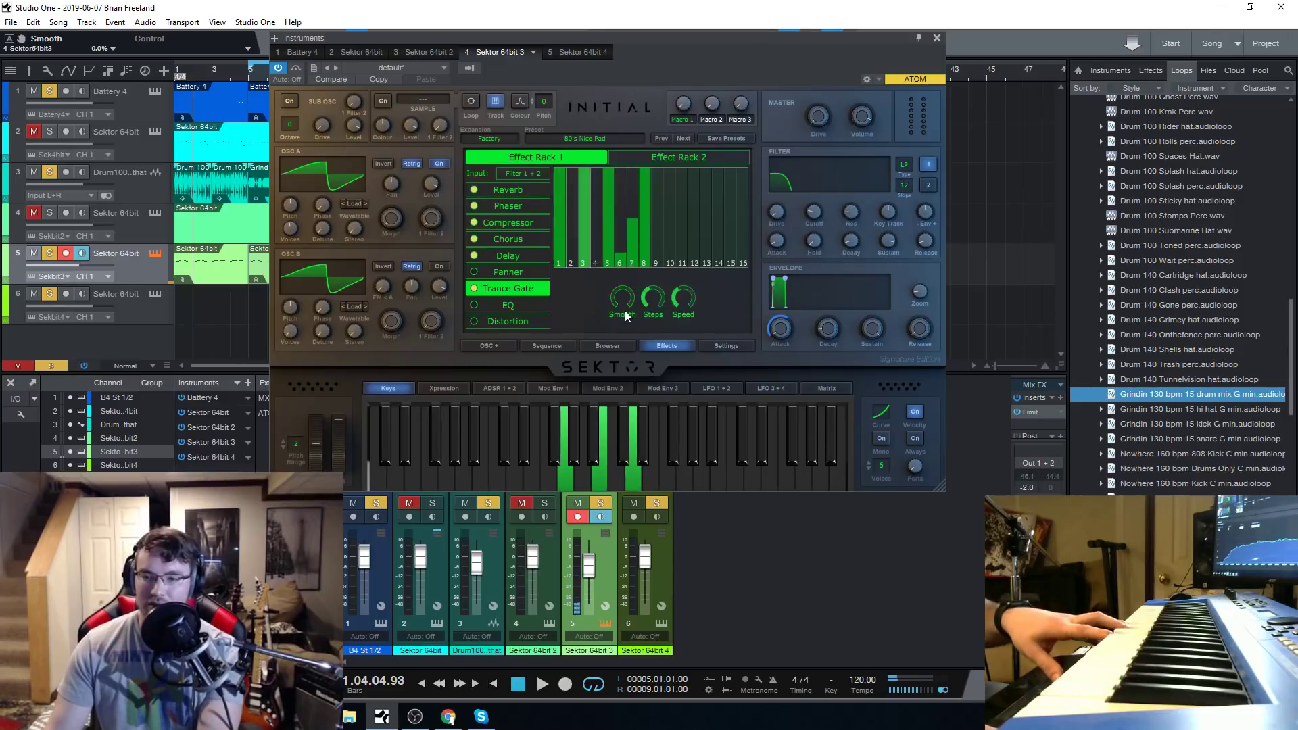
drag(816, 216, 822, 198)
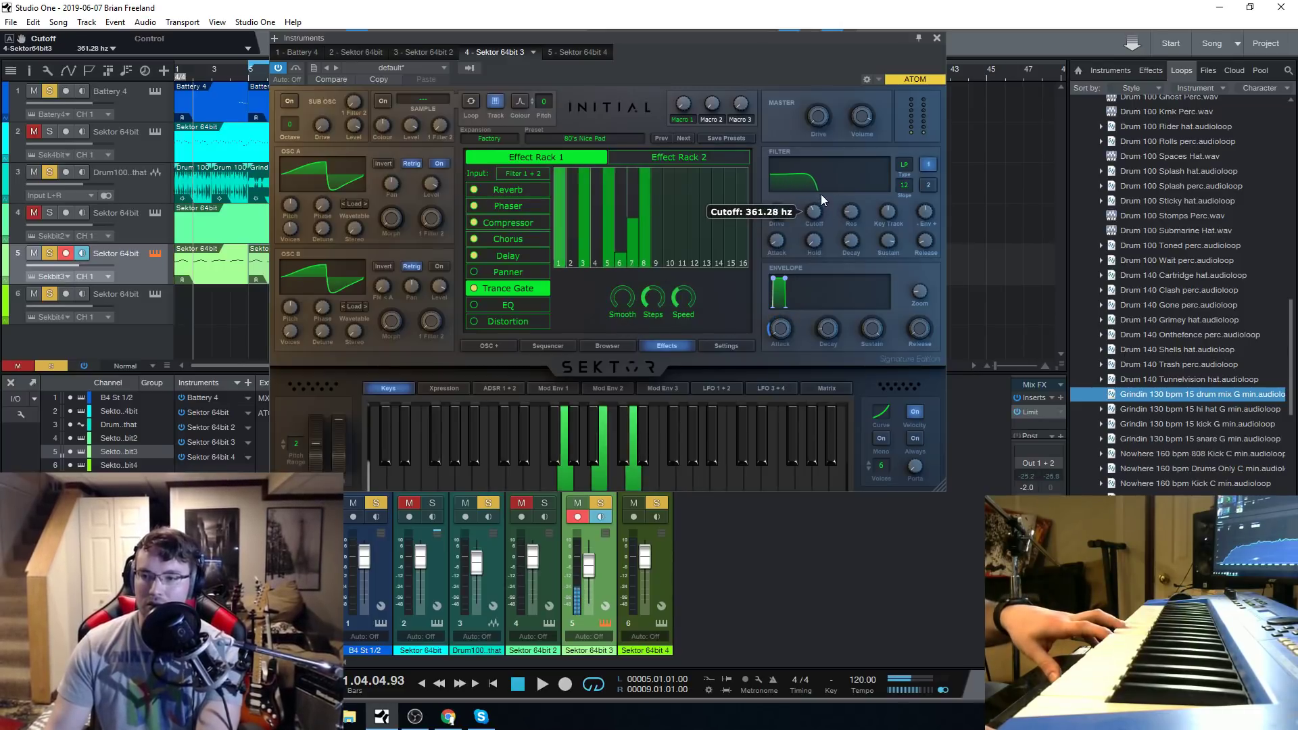
drag(622, 298, 631, 248)
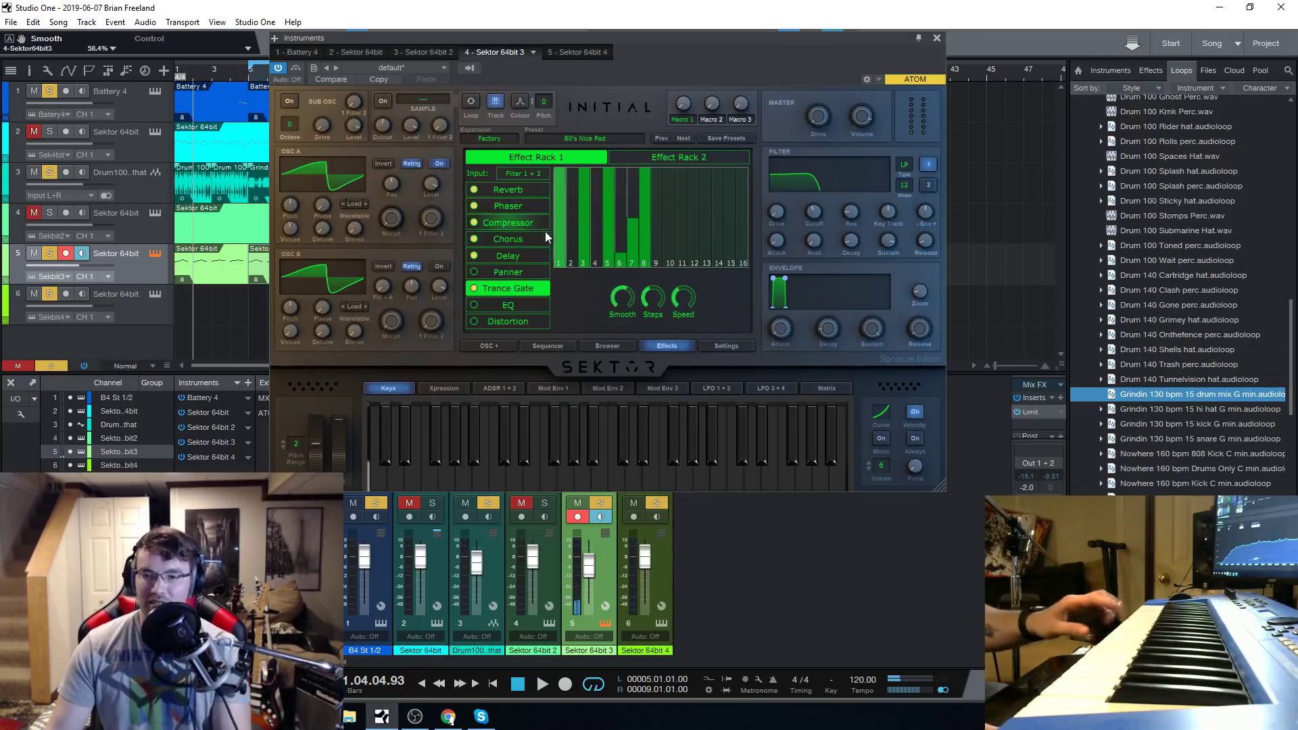
Switch on the Panner effect and switch off the Trance Gate.
click(473, 273)
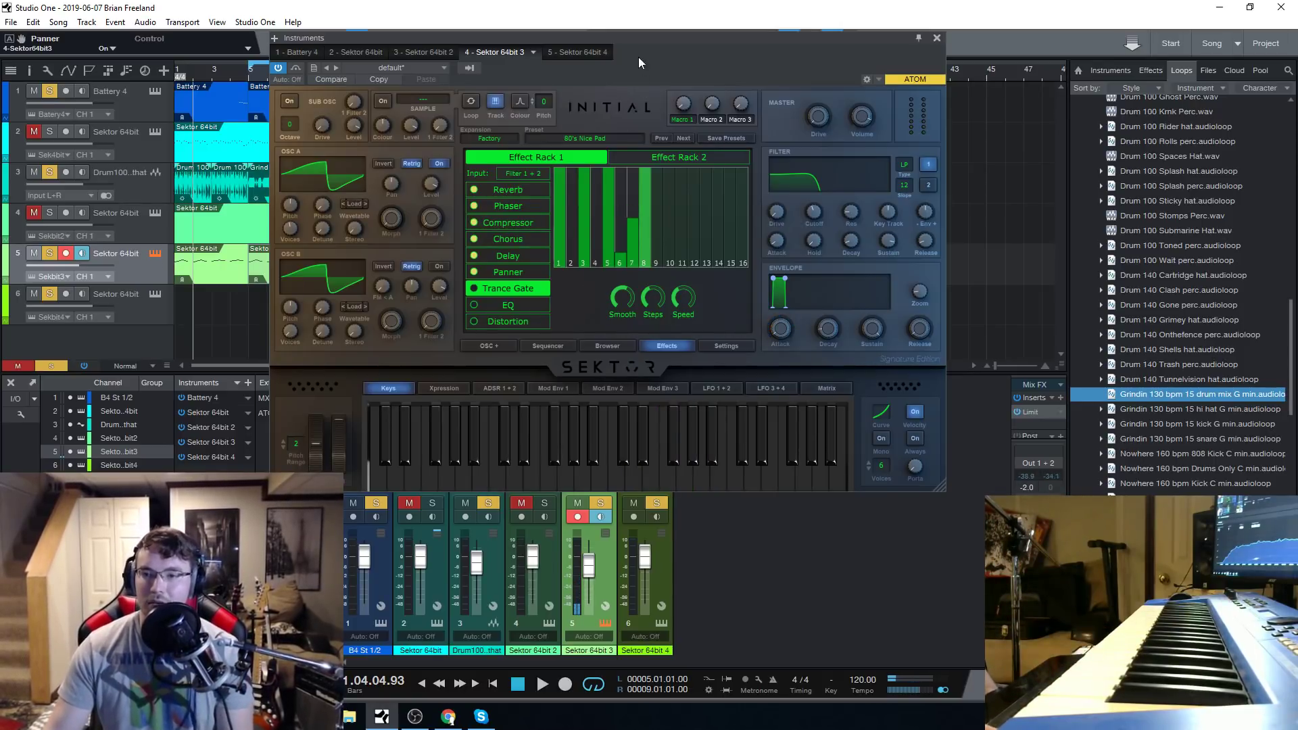
click(593, 138)
click(438, 363)
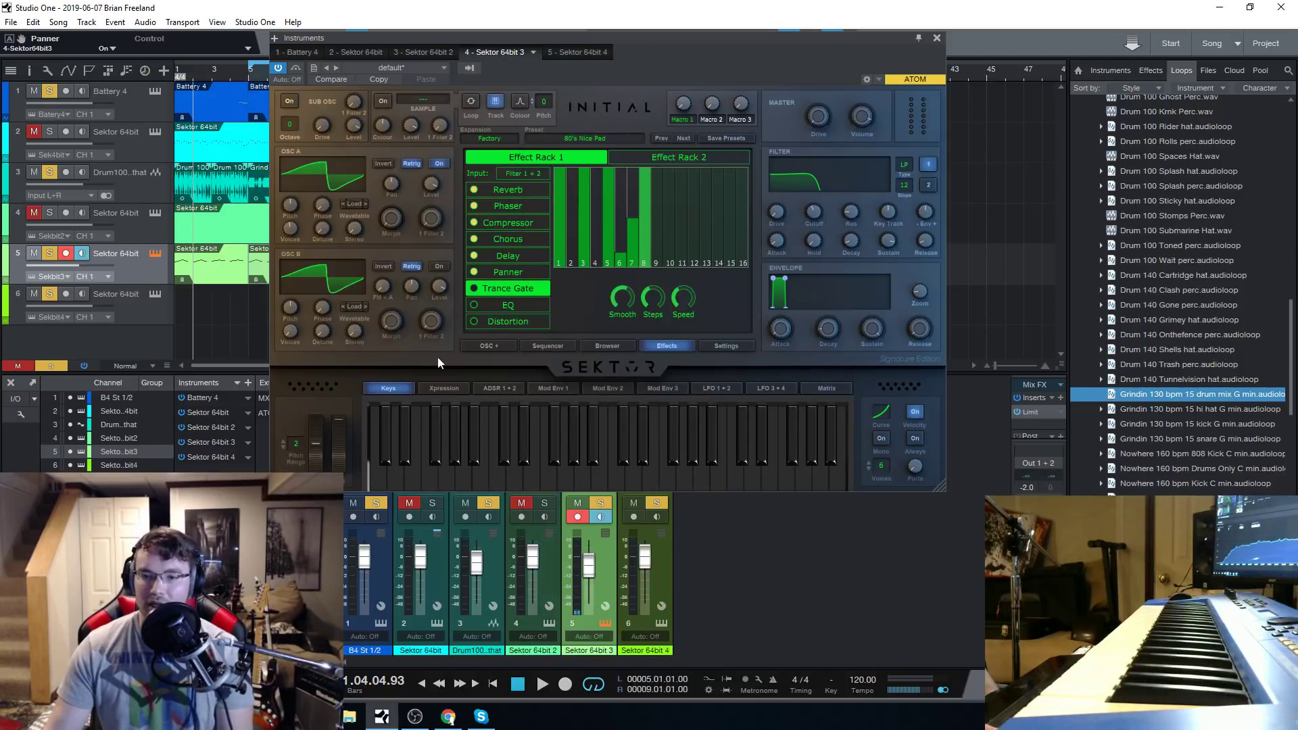
Look through Sektor's oscillator voices, sequencer, preset browser and effects pages.
click(593, 345)
click(488, 346)
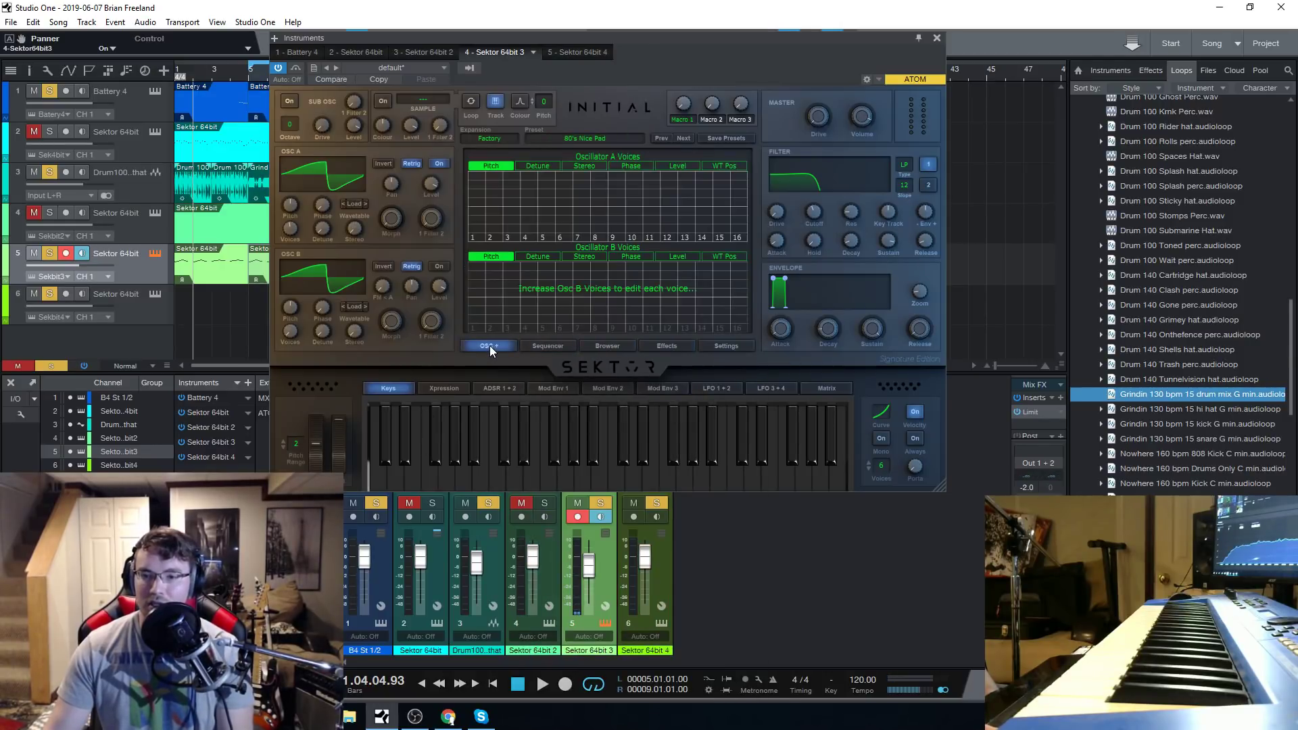
click(547, 346)
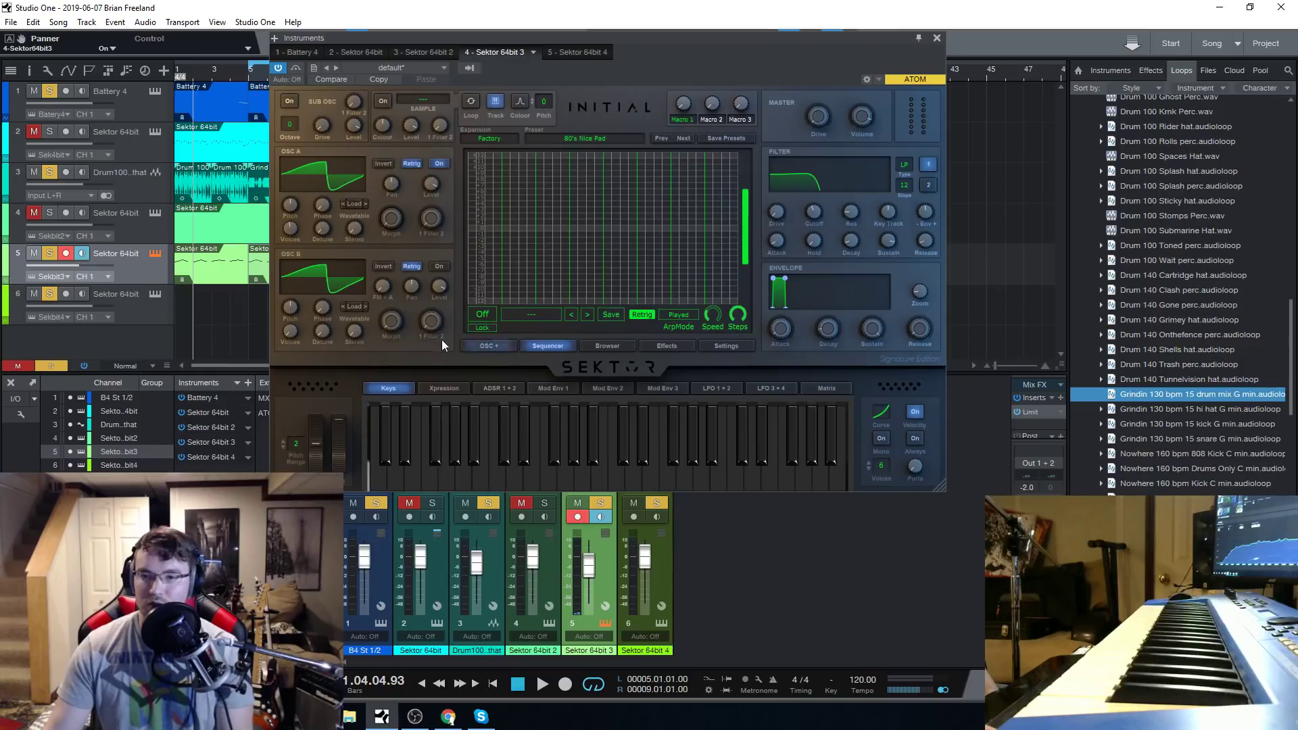
click(492, 348)
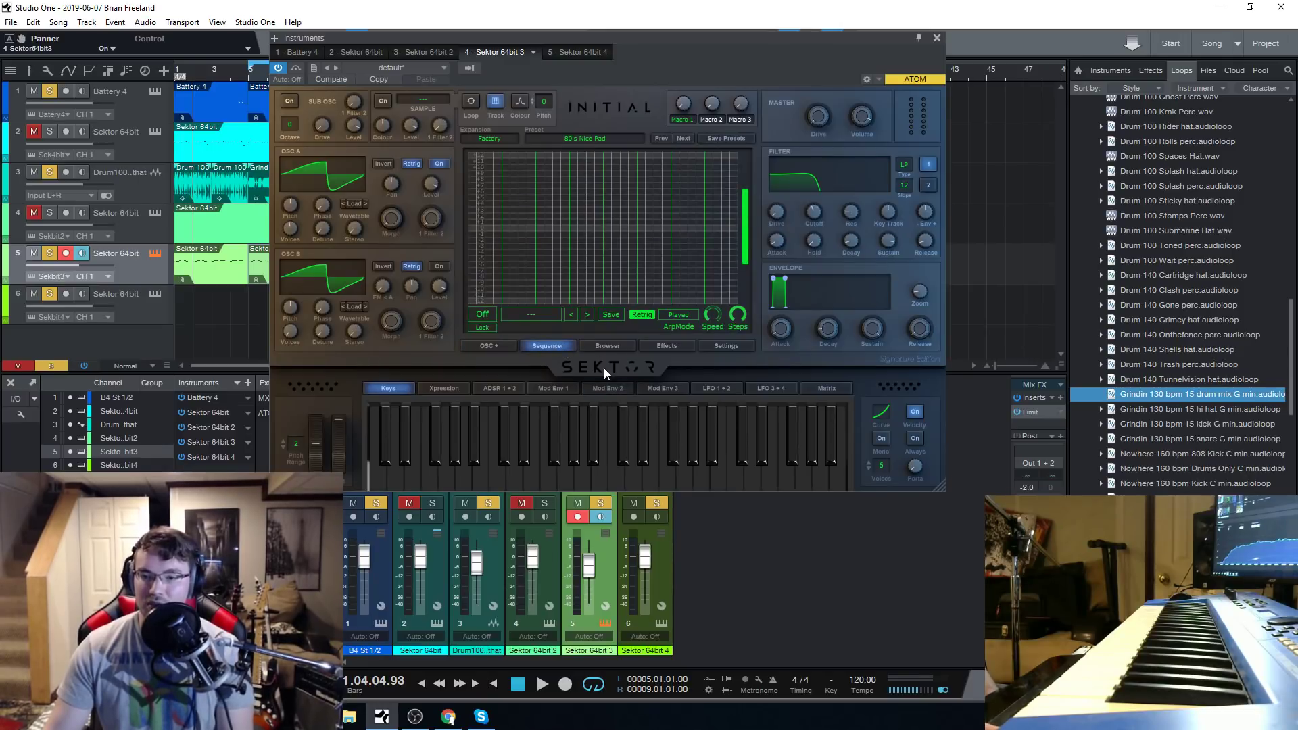
click(612, 346)
click(678, 348)
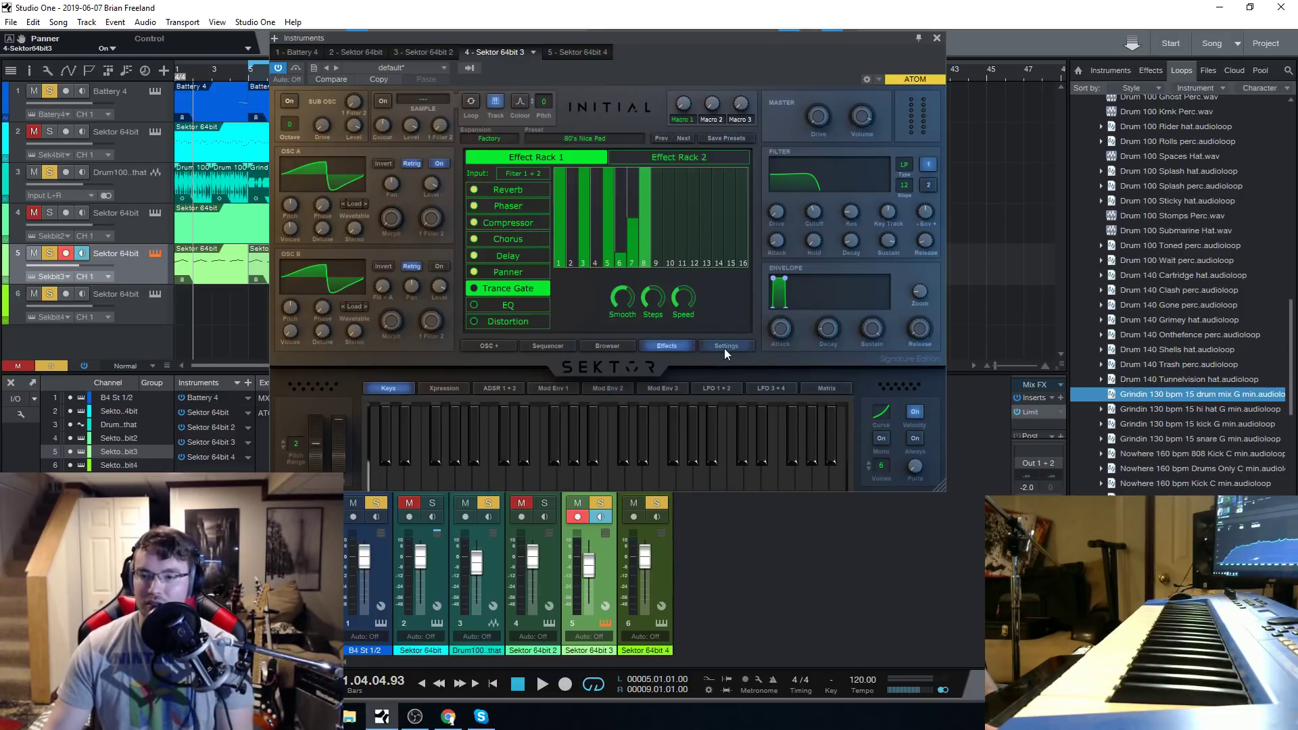
Change Sektor's skin to Signature Red from the Signature skins.
click(723, 348)
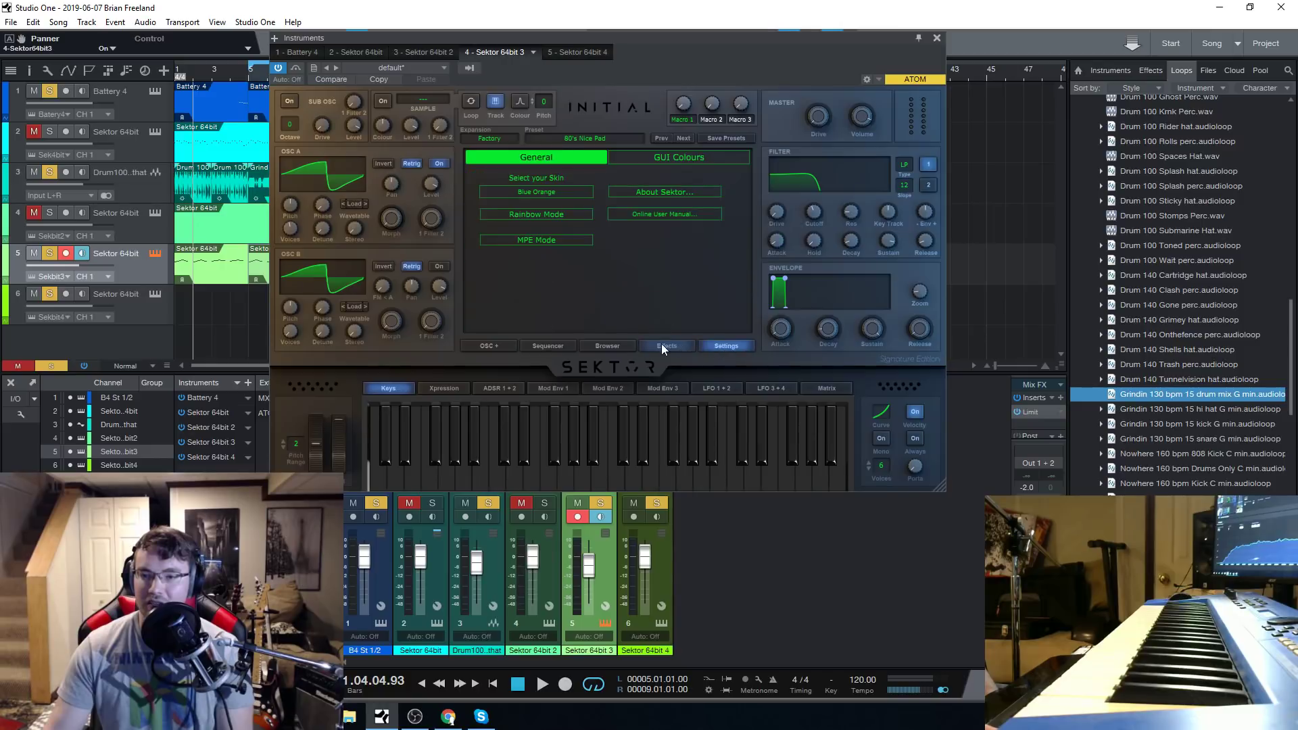
click(553, 192)
mouse_move(590, 202)
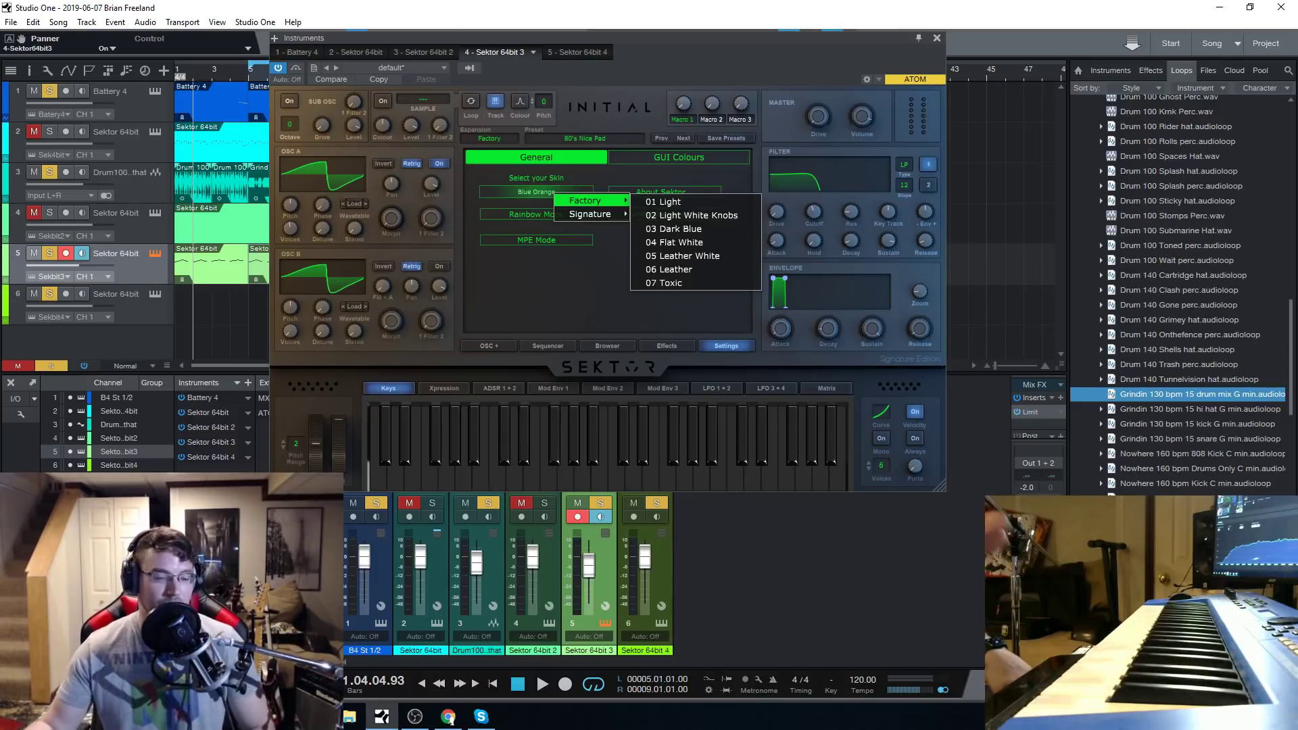
click(448, 718)
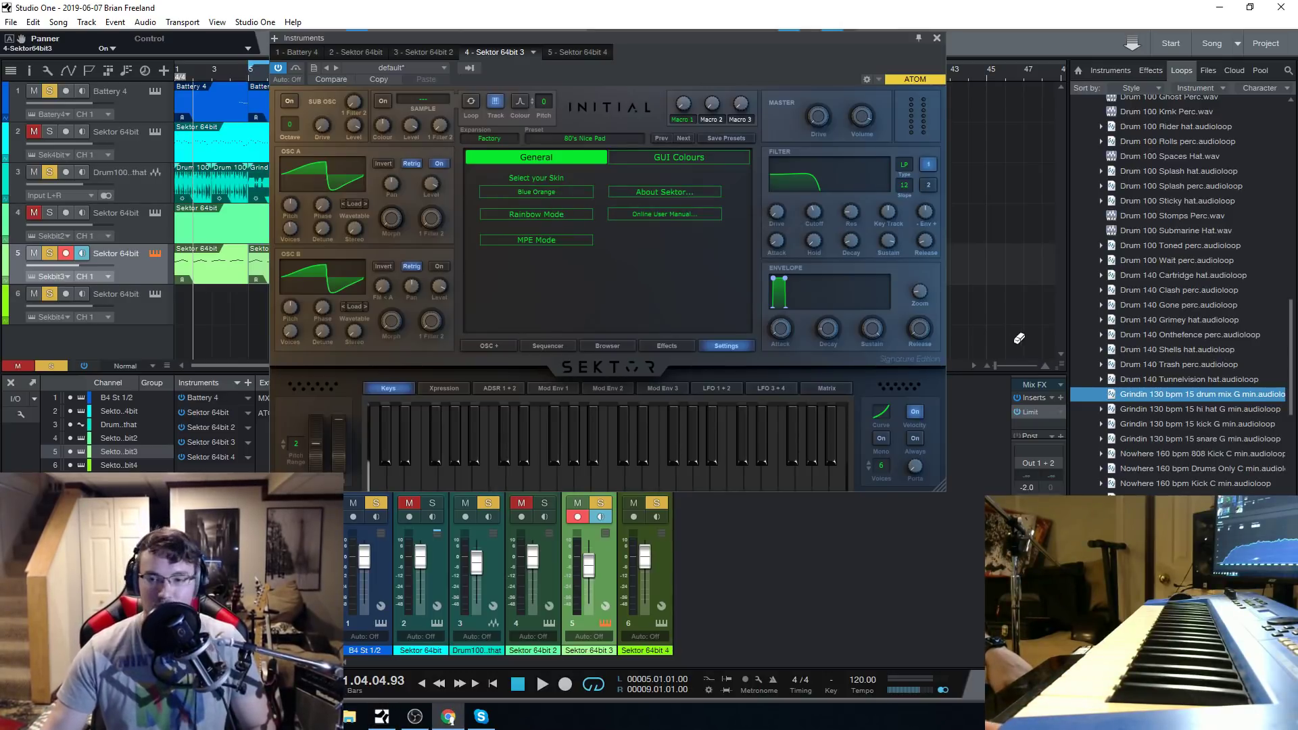
click(543, 192)
mouse_move(635, 213)
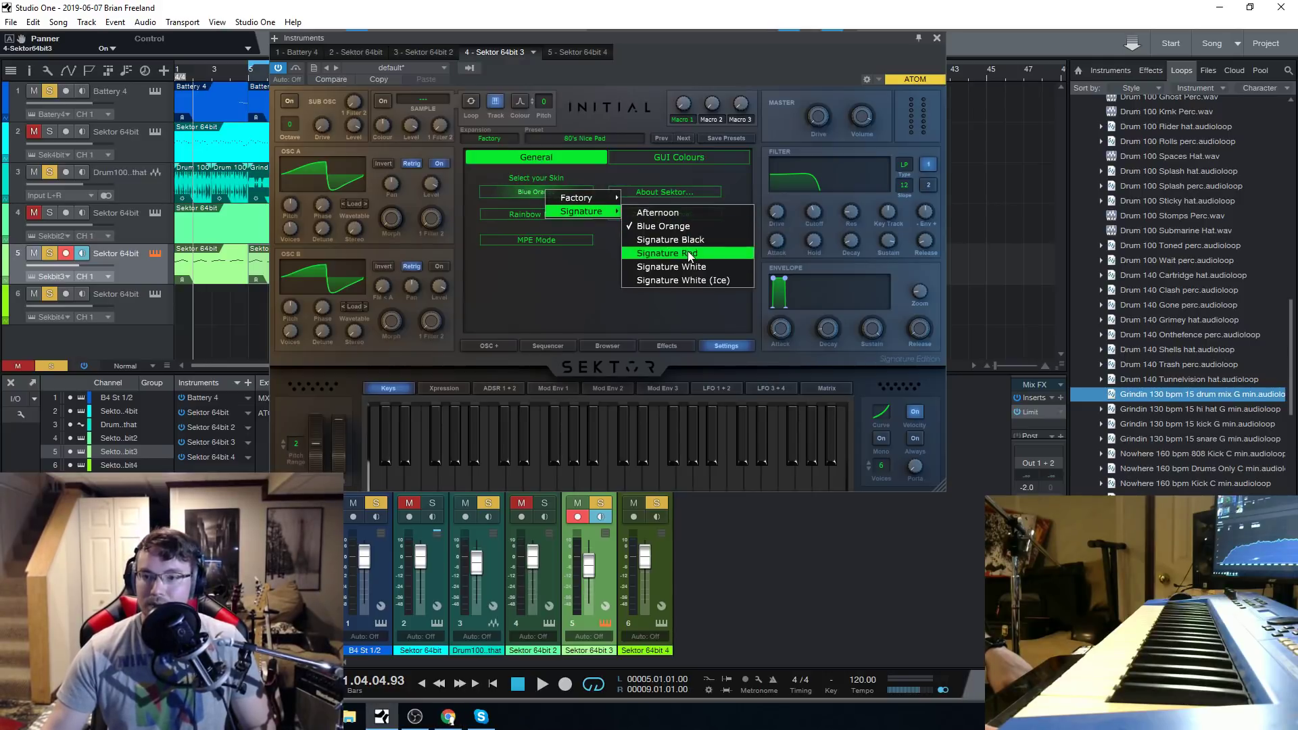
click(662, 254)
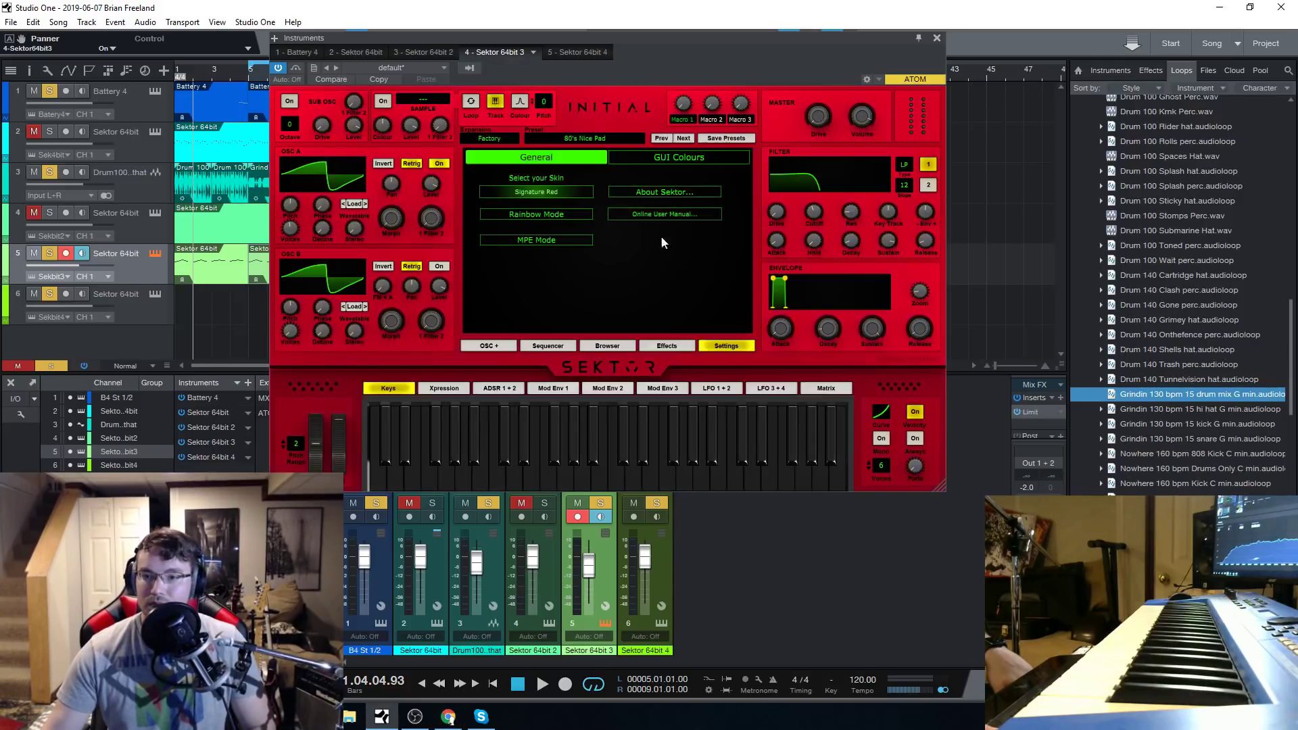
Try the Signature Black and Signature White (Ice) skins on Sektor.
click(528, 192)
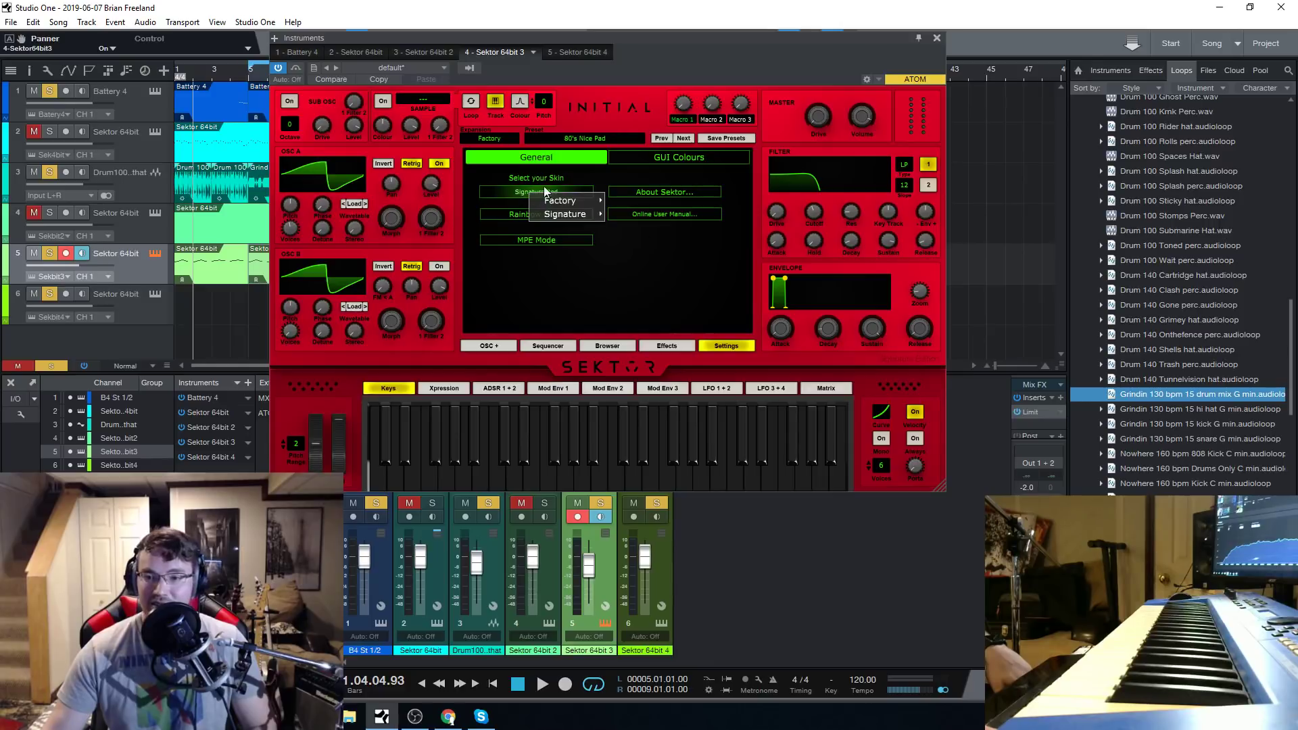
click(657, 242)
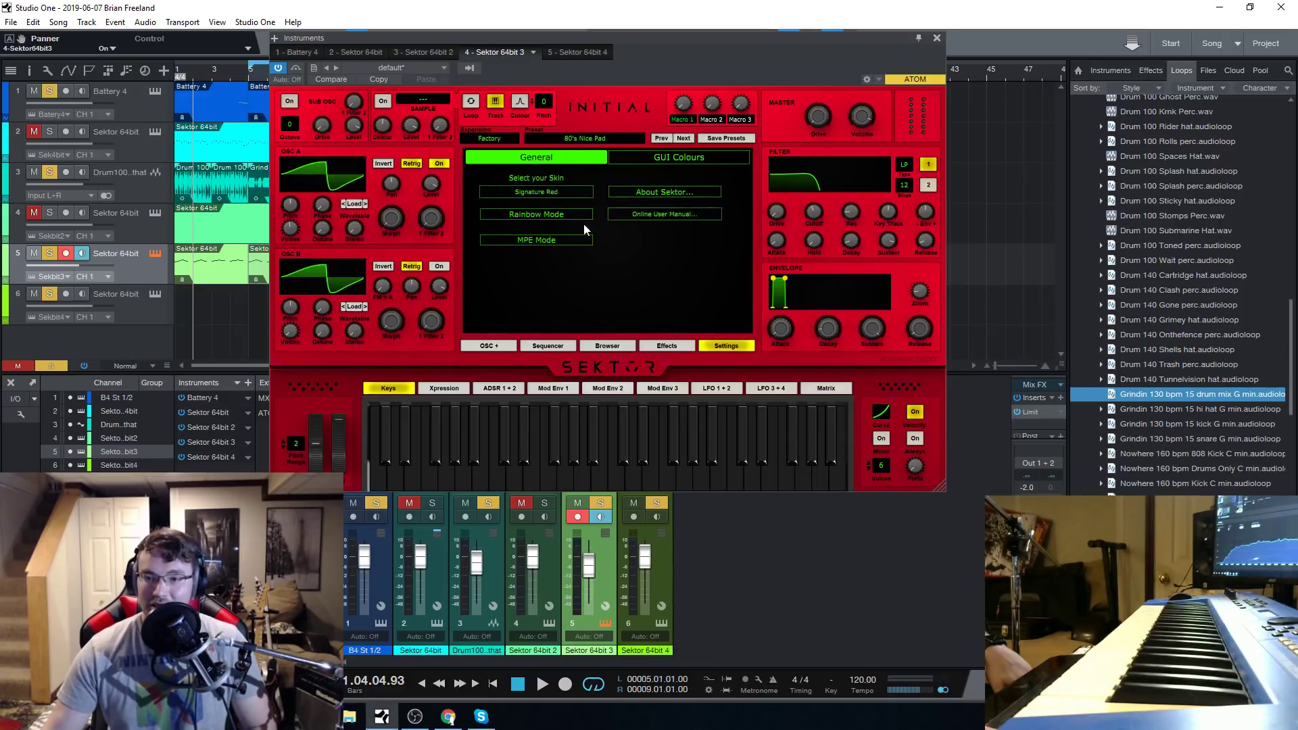
click(553, 192)
mouse_move(569, 210)
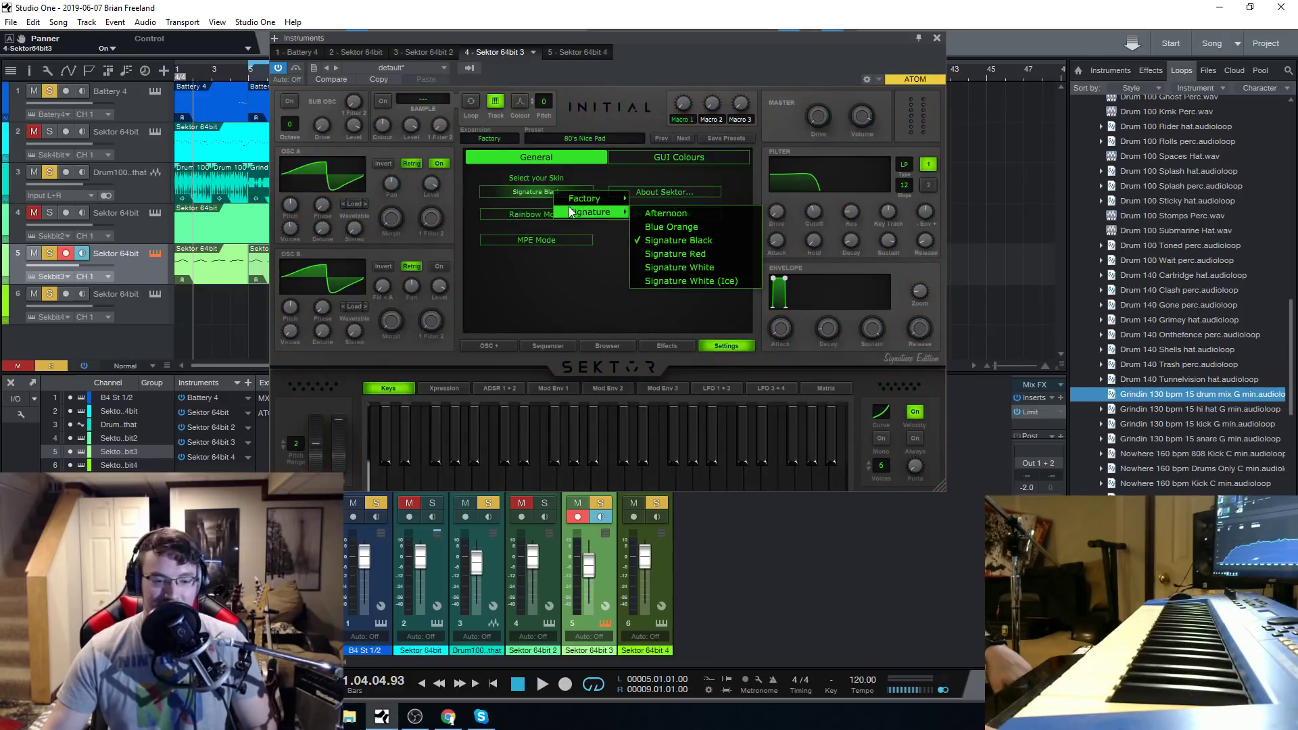
click(696, 281)
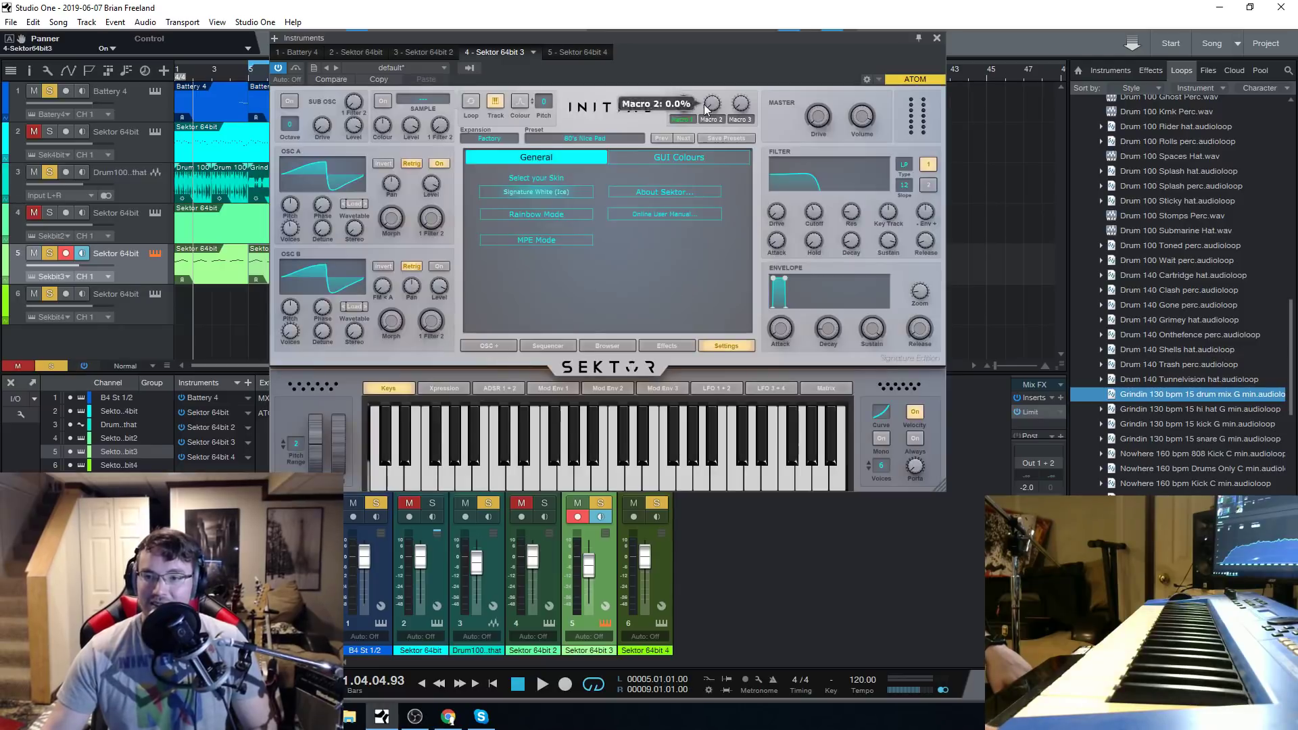
Move the Instruments window slightly down, view Sektor's expansions, and return to its settings.
drag(667, 39, 639, 62)
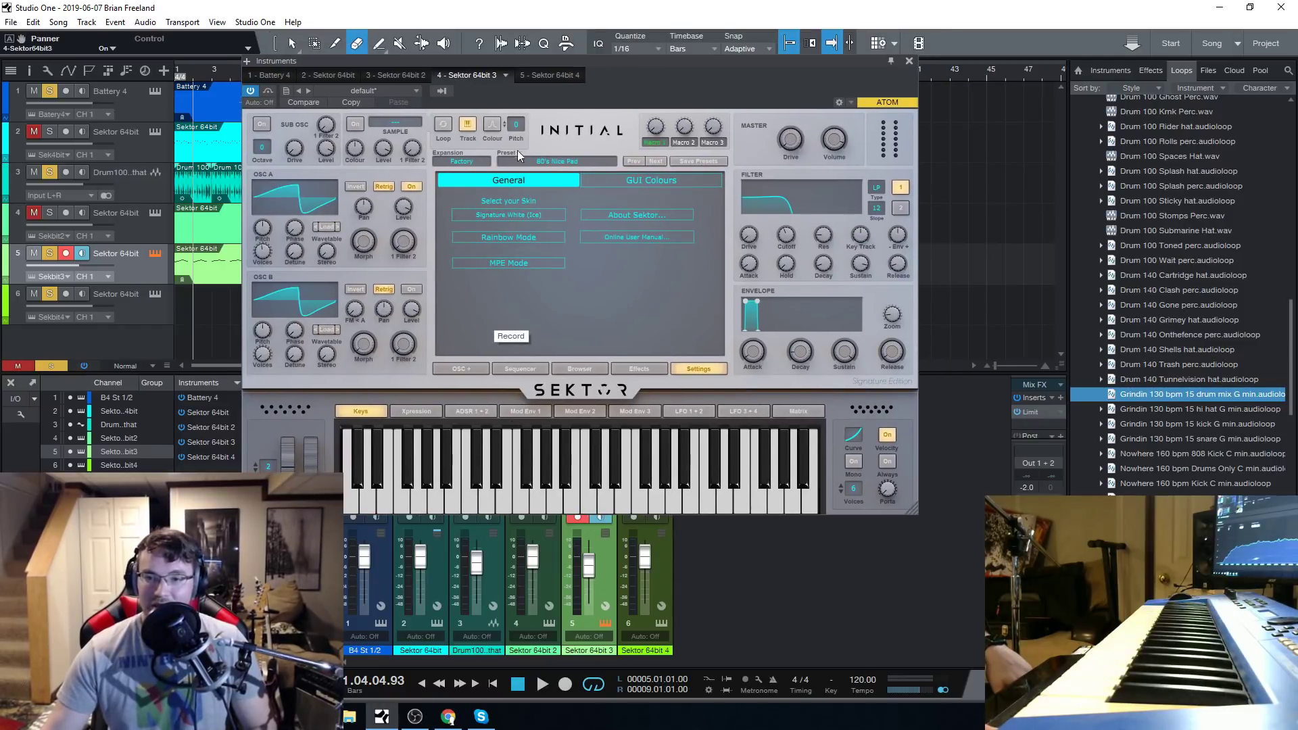
click(454, 161)
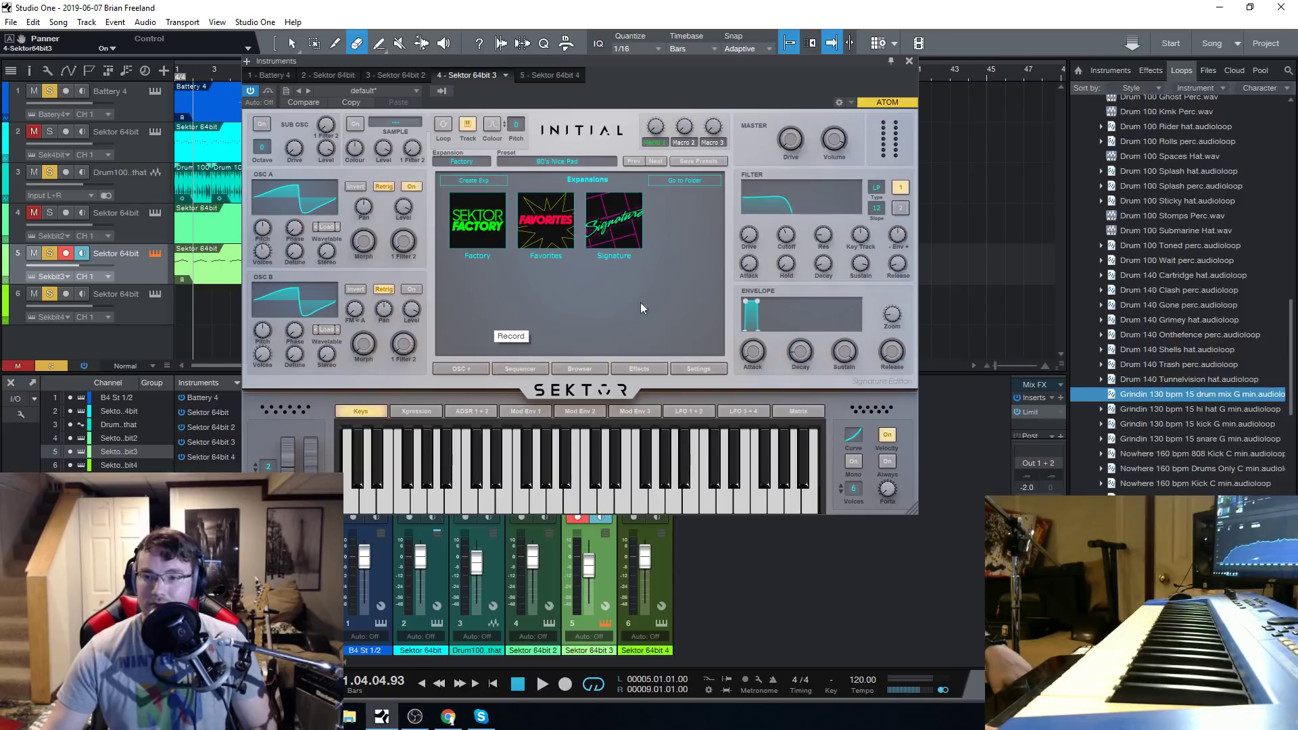
click(684, 369)
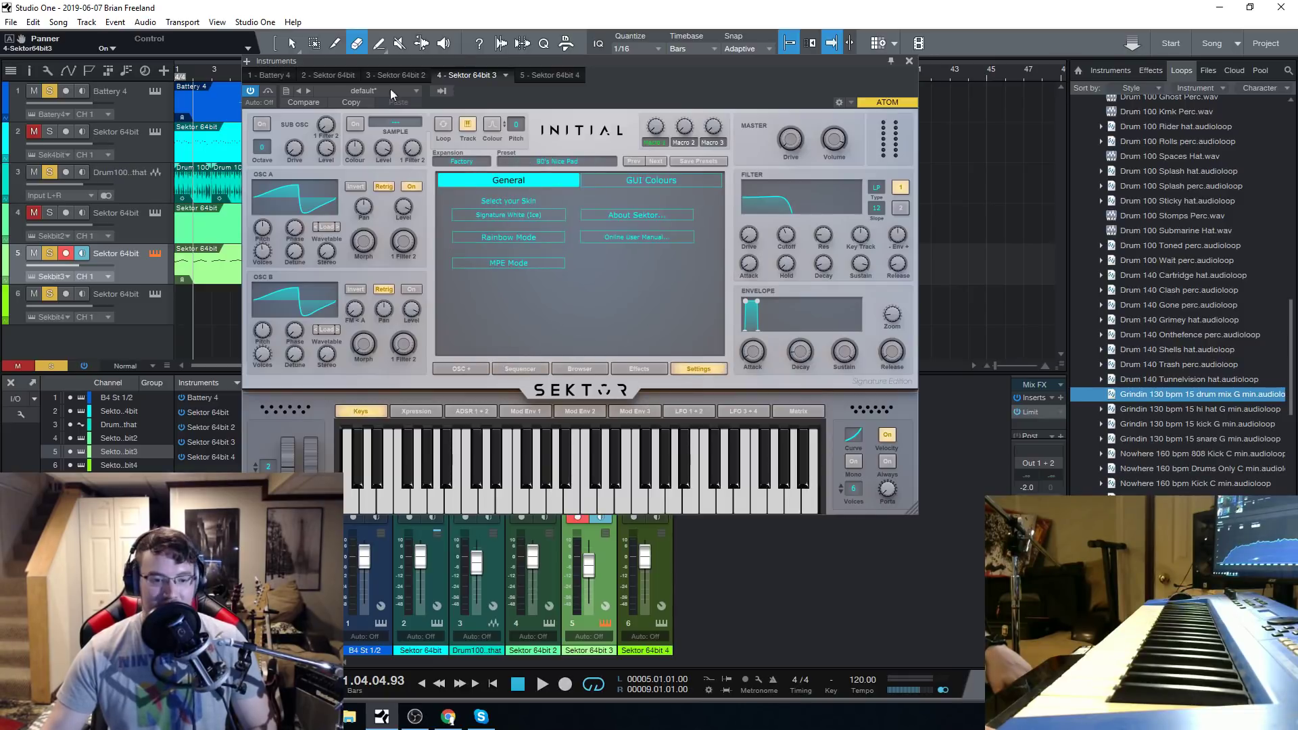
Try the factory skins 01 Light and 02 Light White Knobs, and switch back to Signature Red.
click(492, 213)
mouse_move(534, 221)
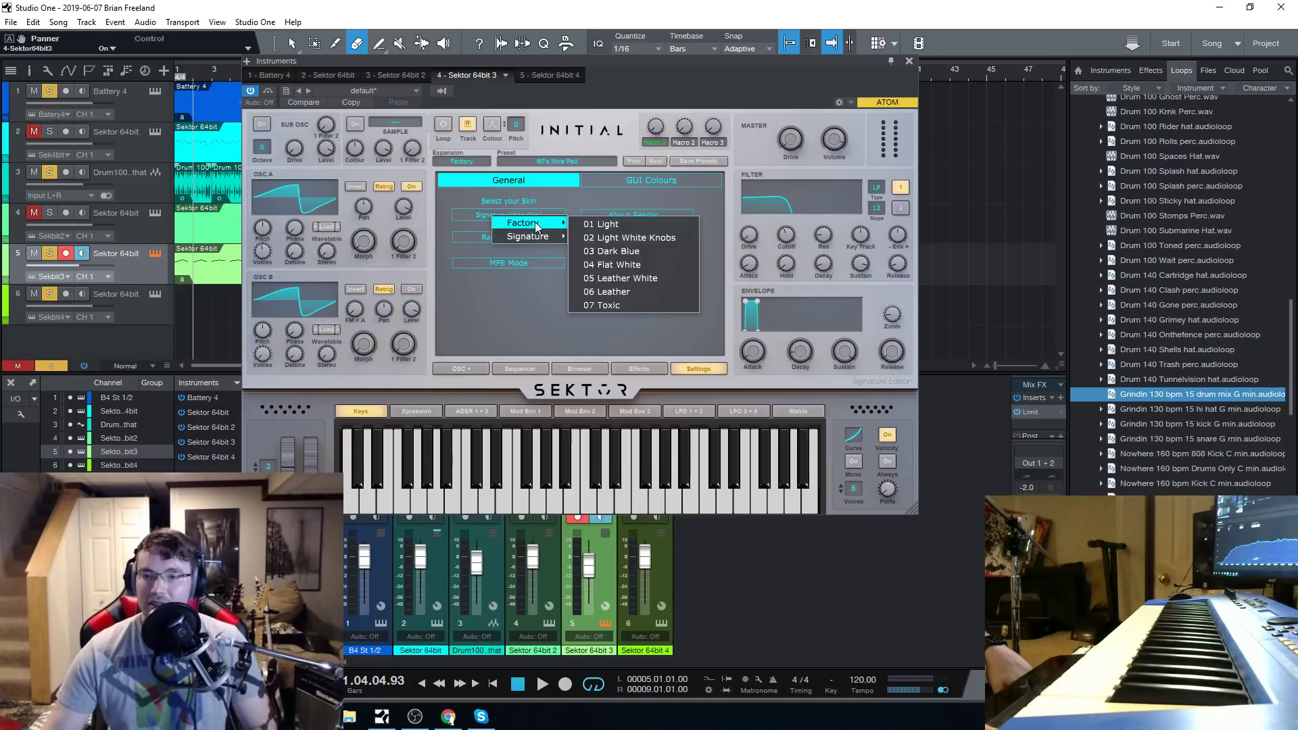
click(574, 224)
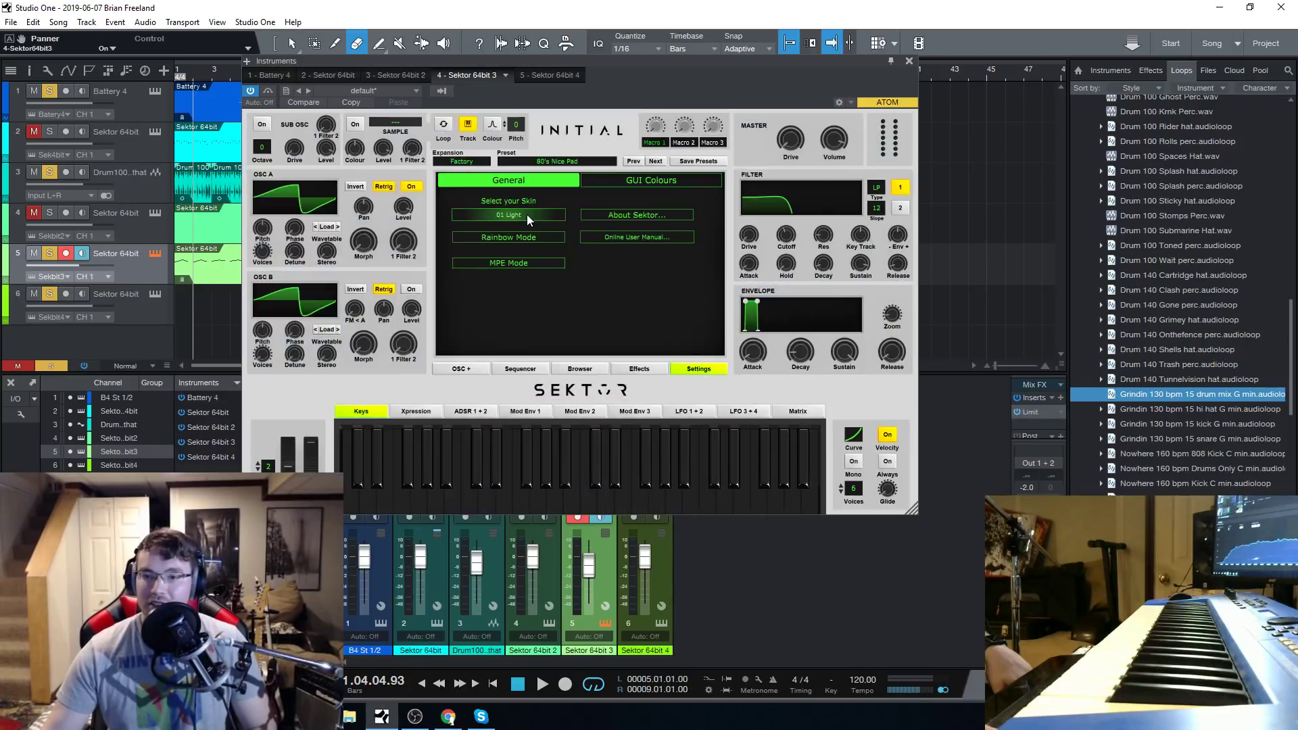
click(526, 214)
mouse_move(583, 226)
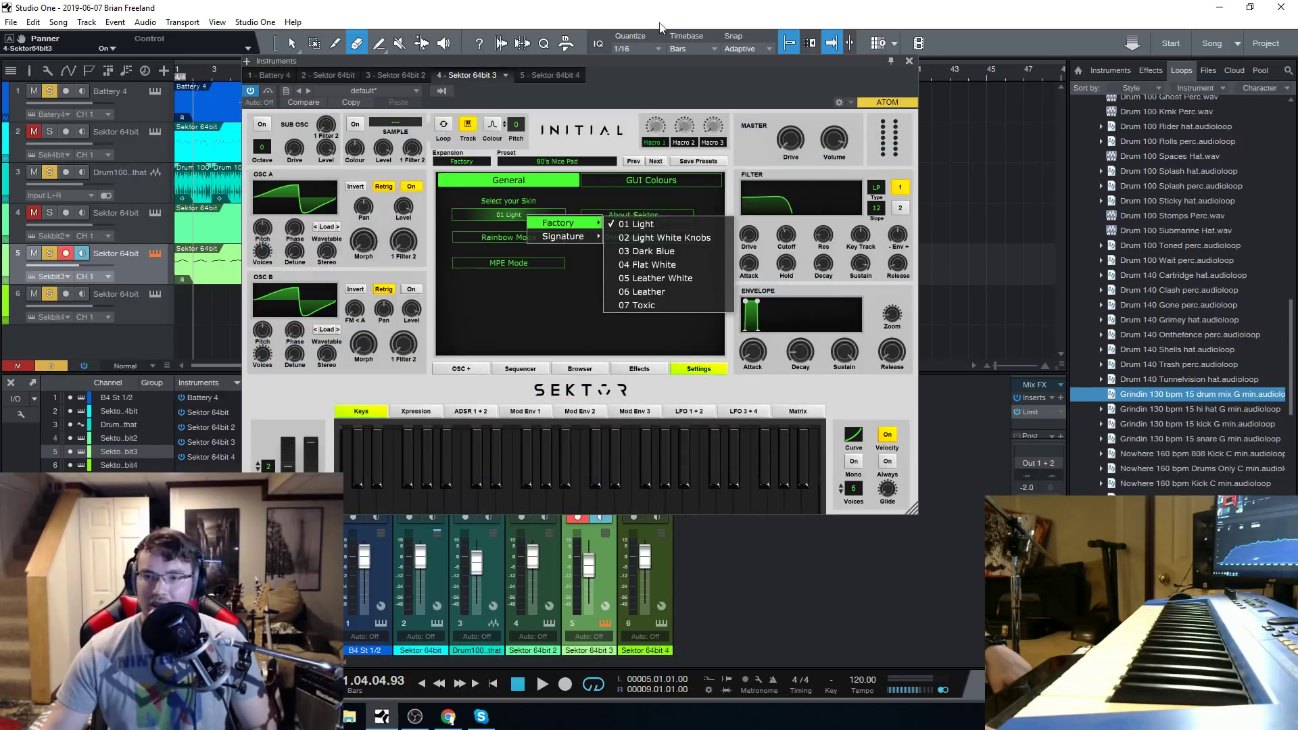
click(647, 237)
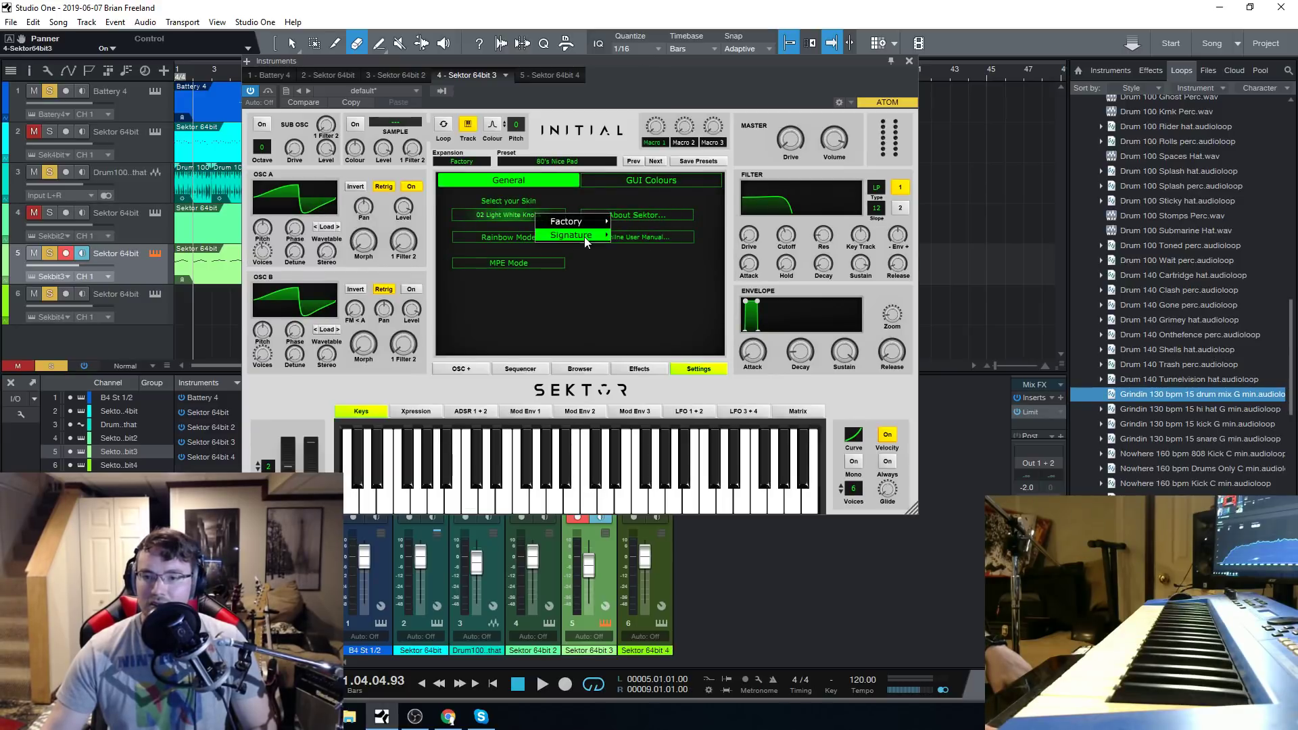
mouse_move(584, 237)
click(649, 284)
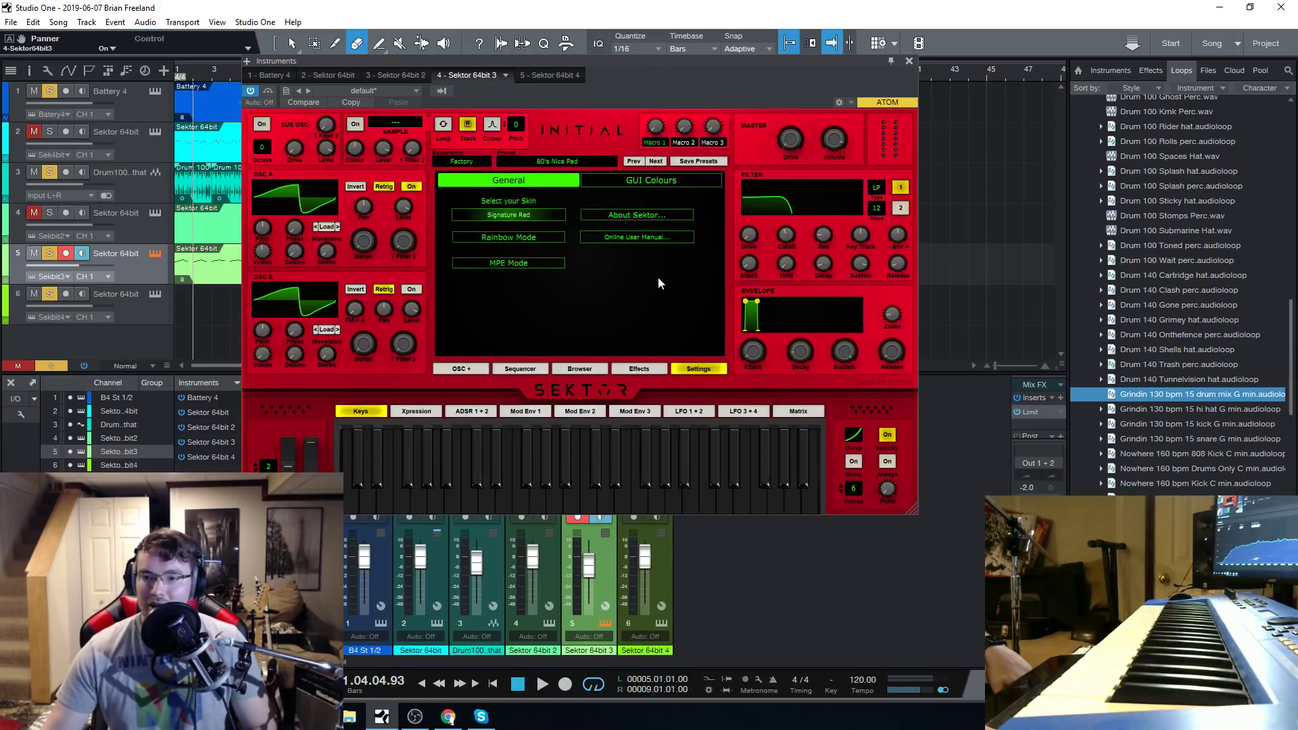
Try the factory skins 03 Dark Blue and 02 Light White Knobs, and toggle Rainbow Mode on and off.
click(504, 215)
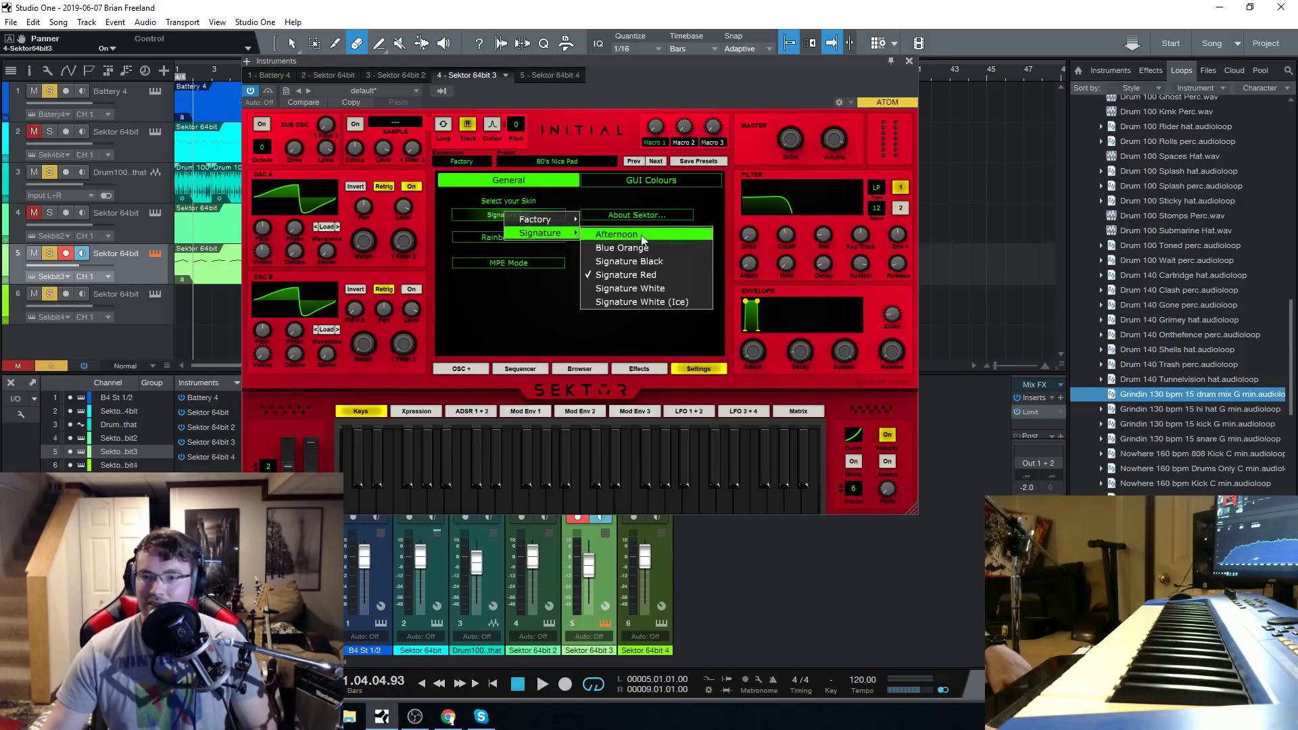
mouse_move(546, 218)
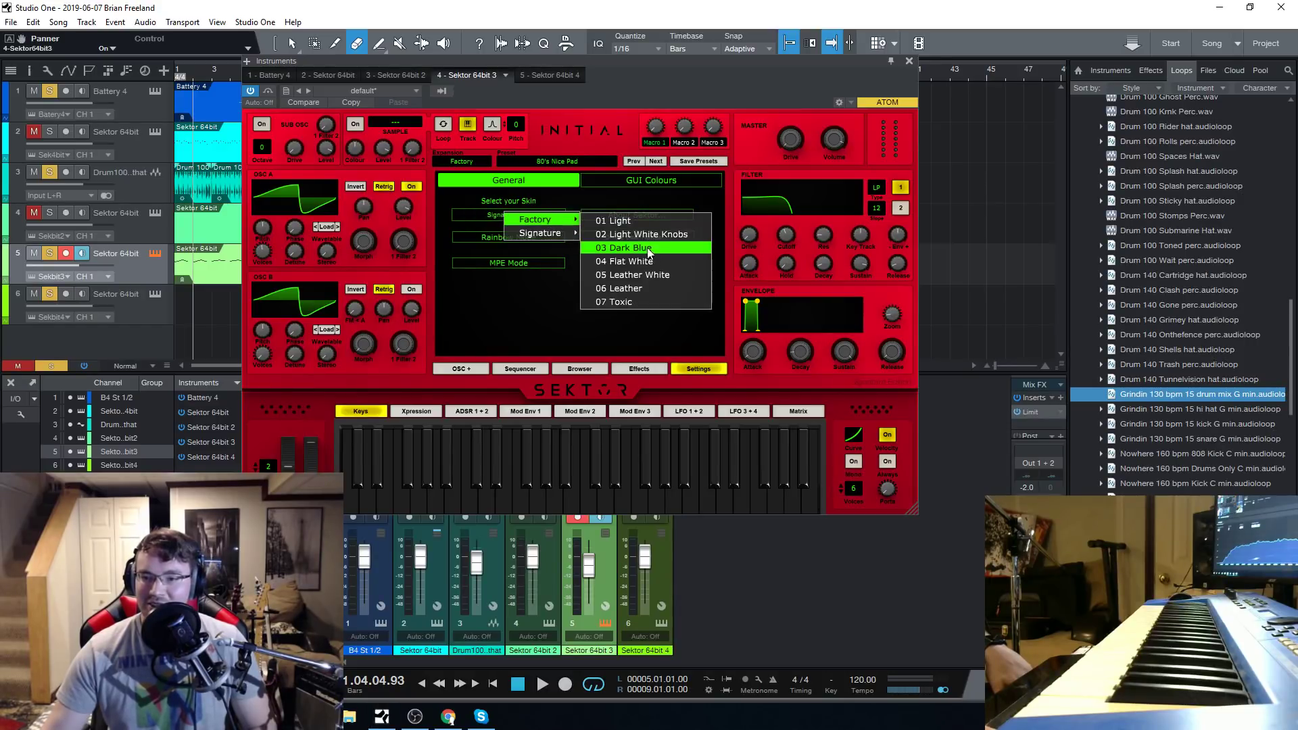
click(642, 249)
click(513, 216)
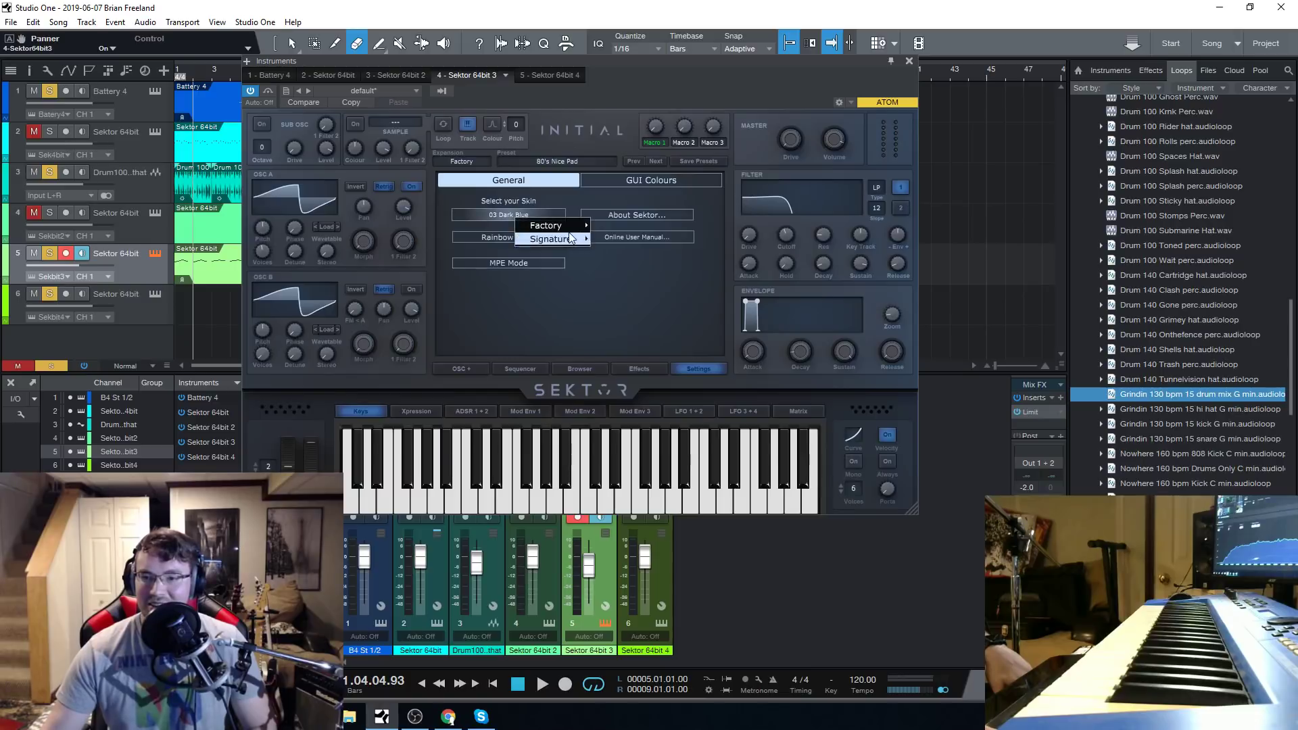
mouse_move(554, 225)
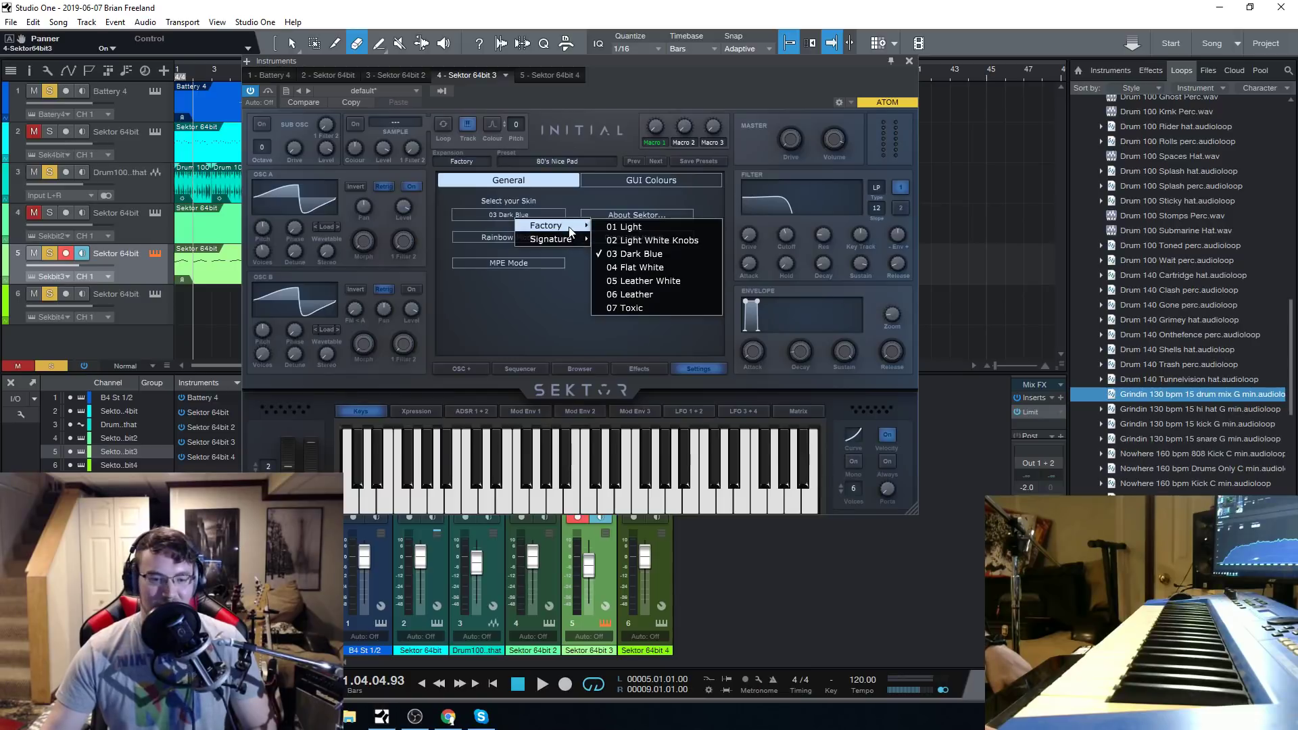
click(666, 240)
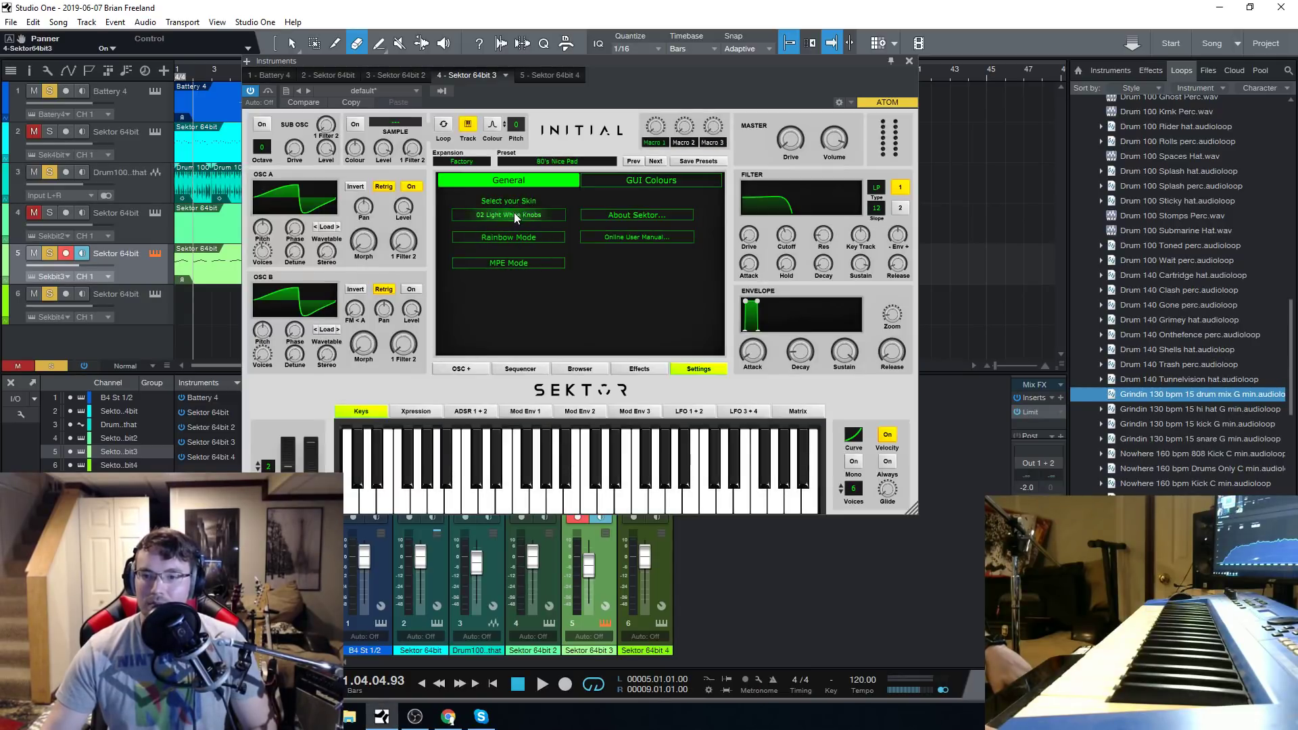
click(514, 215)
click(501, 237)
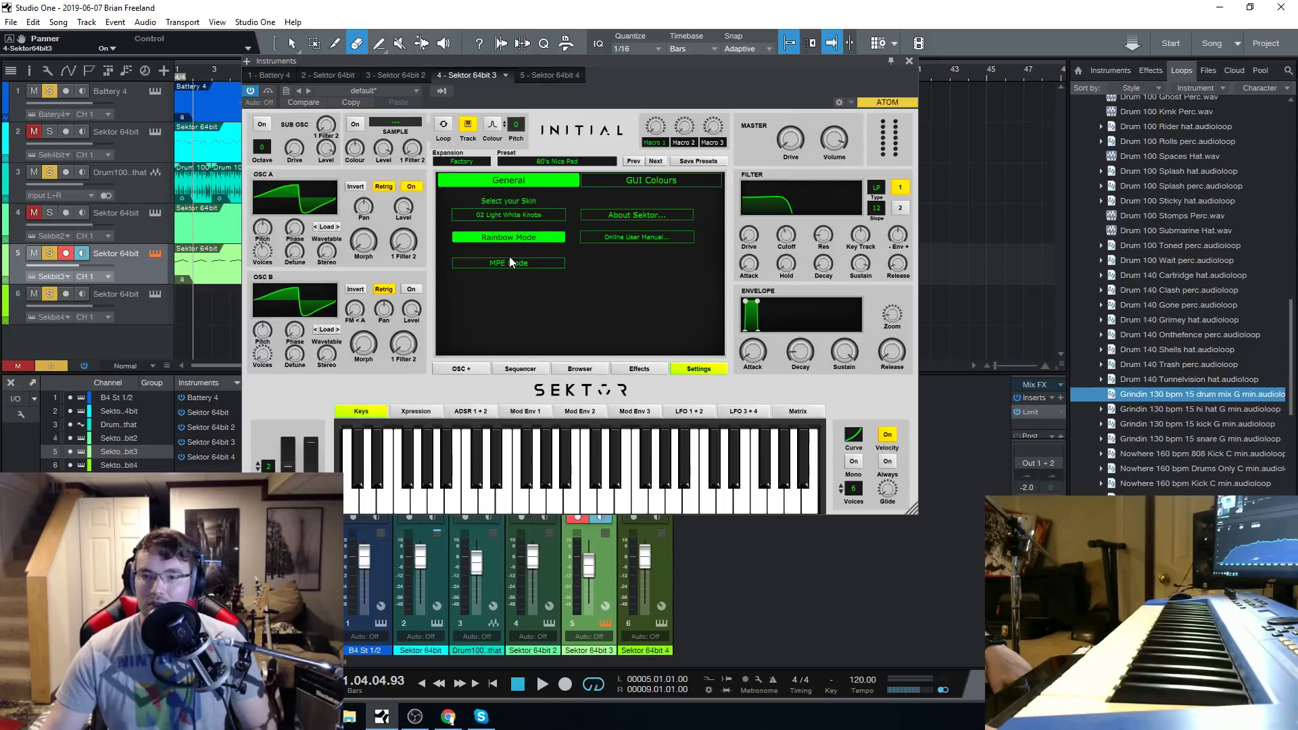
click(512, 239)
Set Sektor's skin to Signature Red.
click(522, 210)
mouse_move(538, 234)
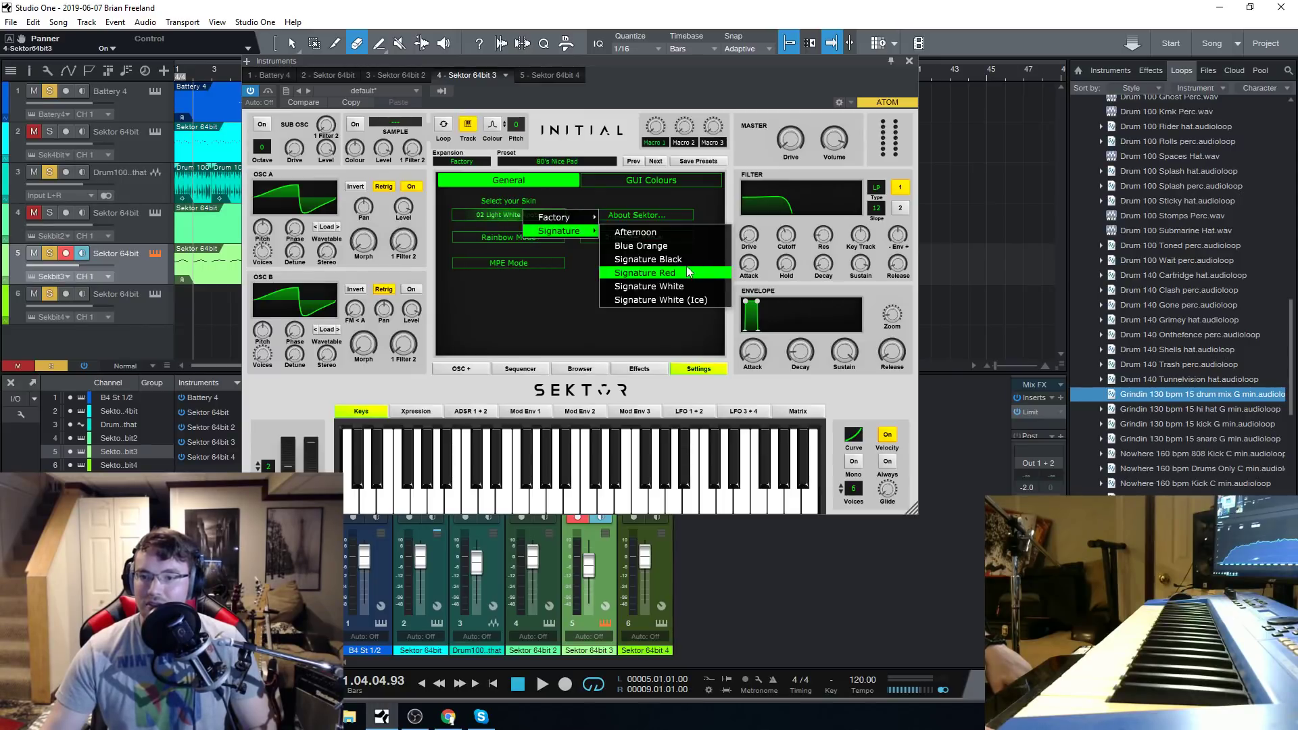
click(645, 272)
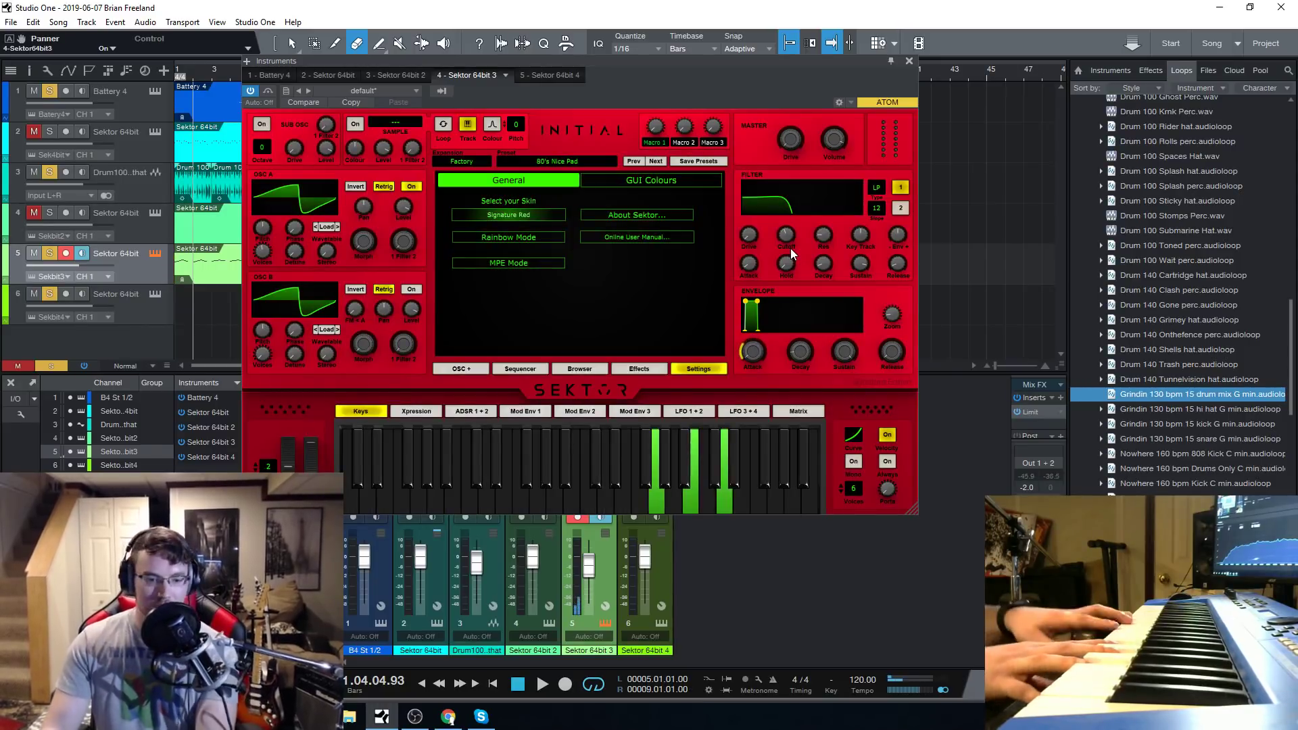
Load the In Depth pad preset from Sektor's preset browser.
click(550, 160)
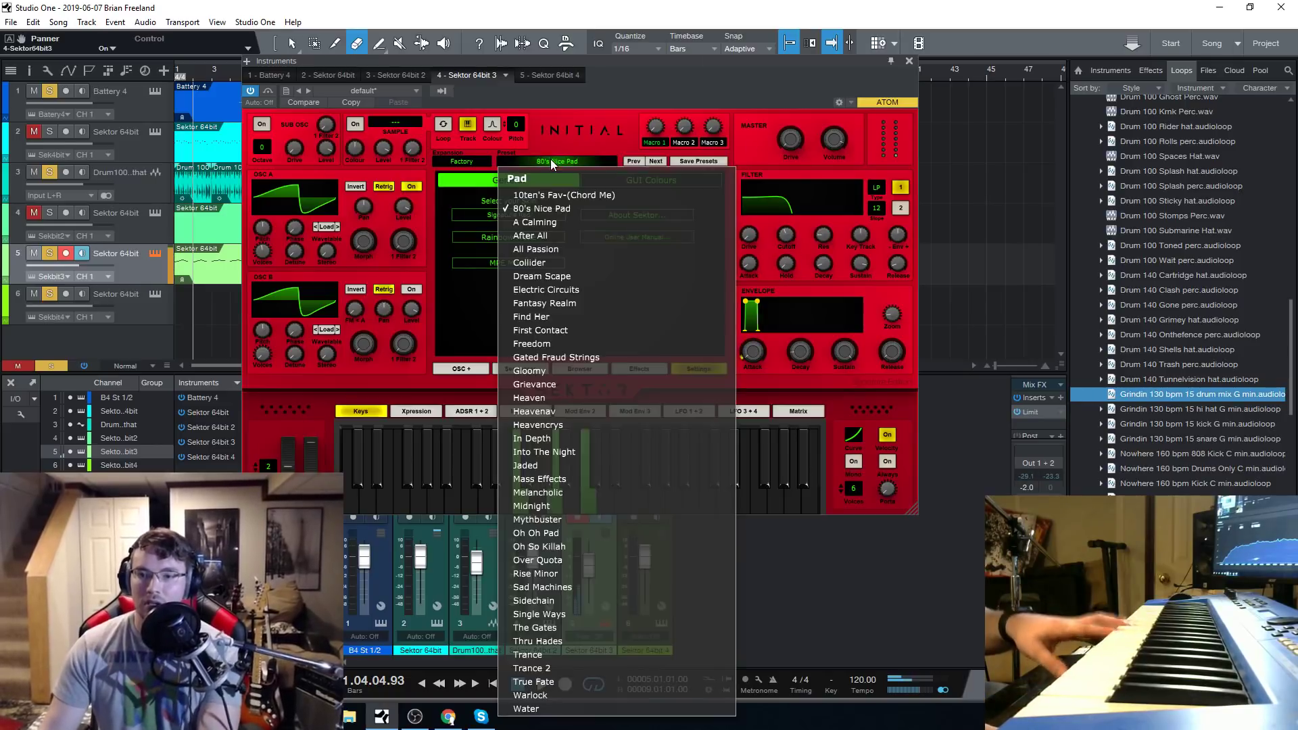
key(Escape)
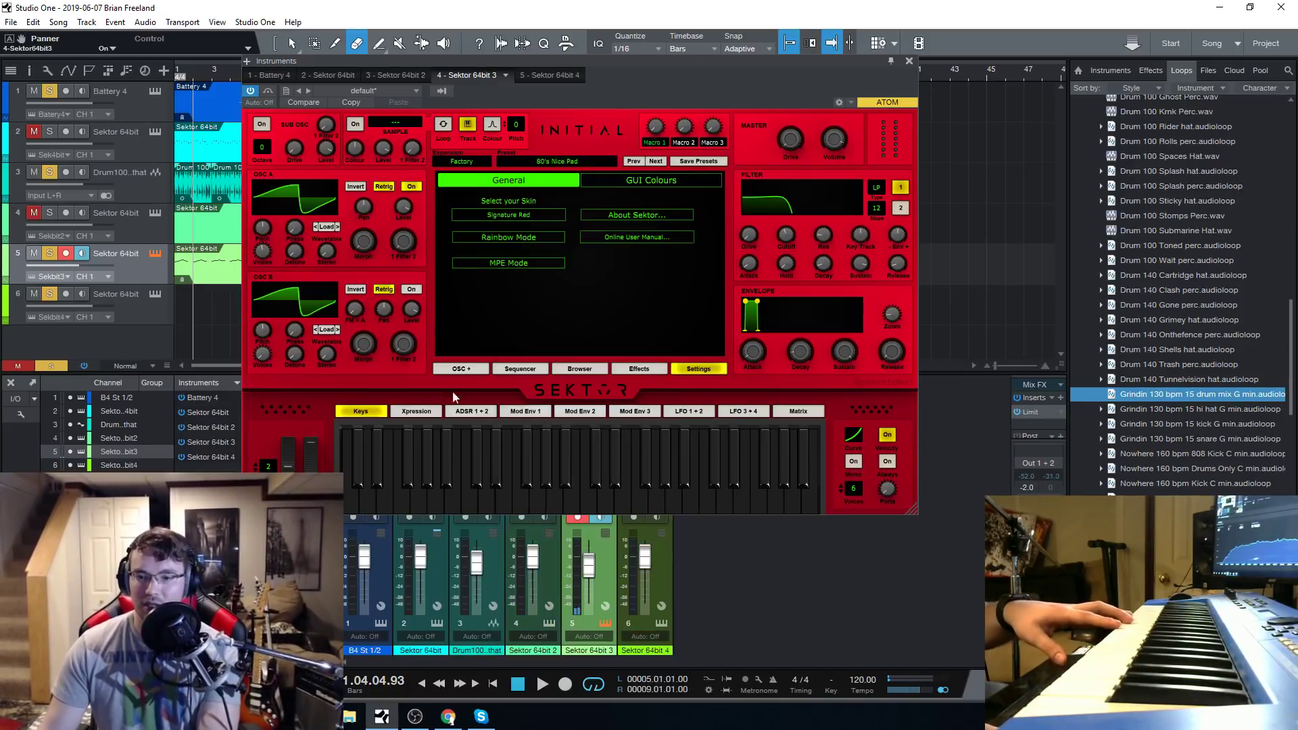
click(591, 371)
click(640, 274)
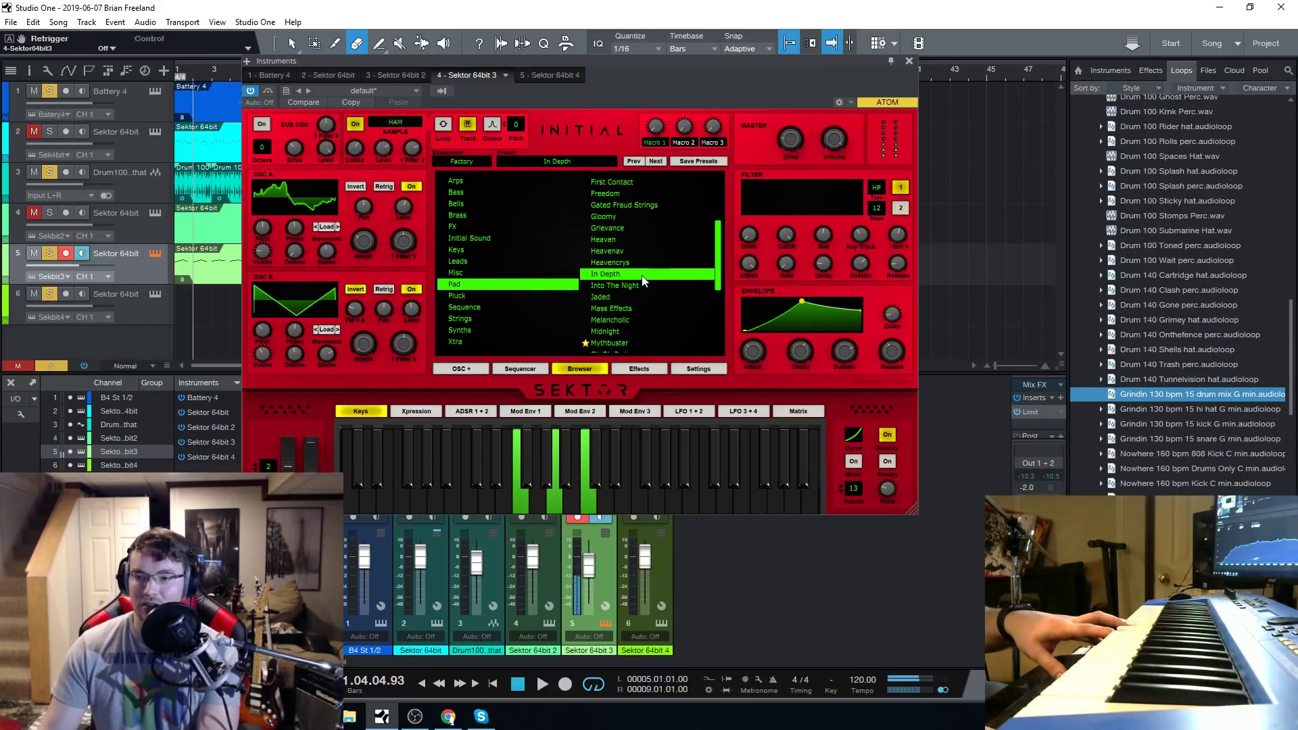
Raise the In Depth preset's filter cutoff to 21000 Hz and change the filter type to LP.
drag(785, 235, 852, 108)
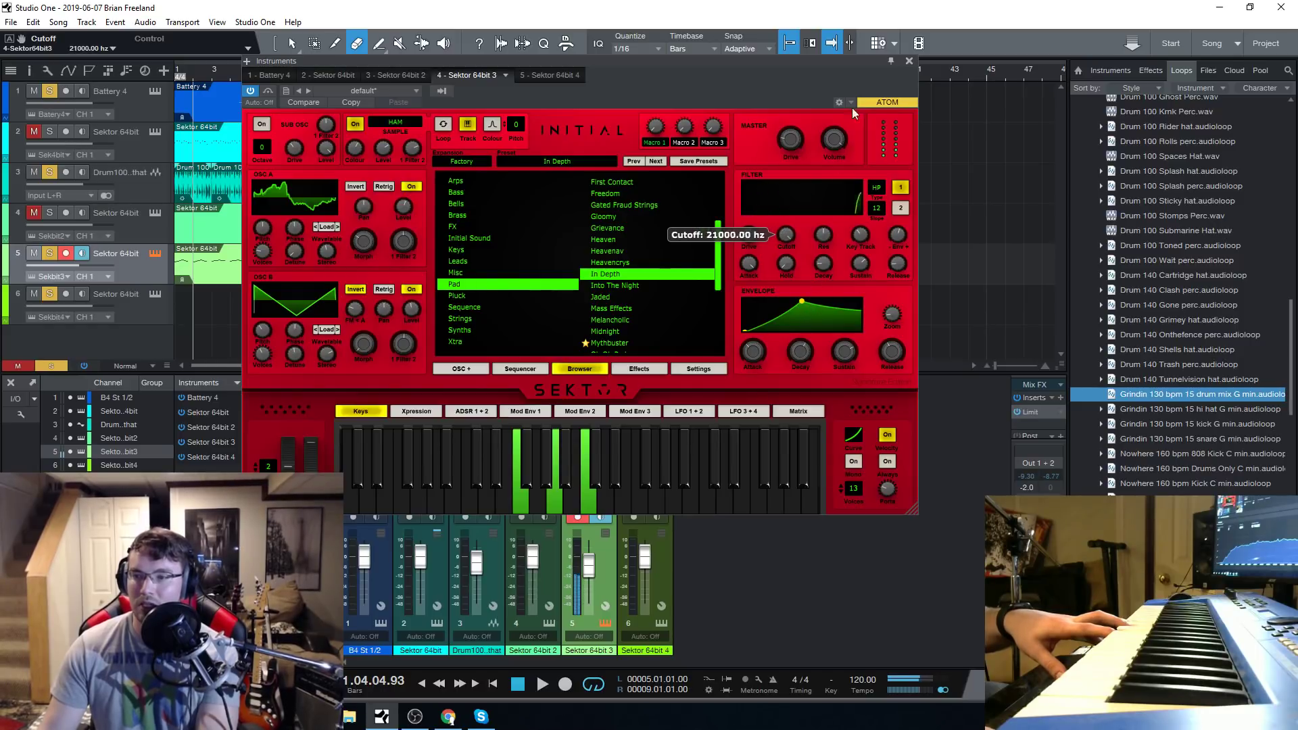
click(876, 187)
click(887, 216)
mouse_move(797, 236)
mouse_down()
mouse_move(801, 325)
mouse_move(811, 217)
mouse_up()
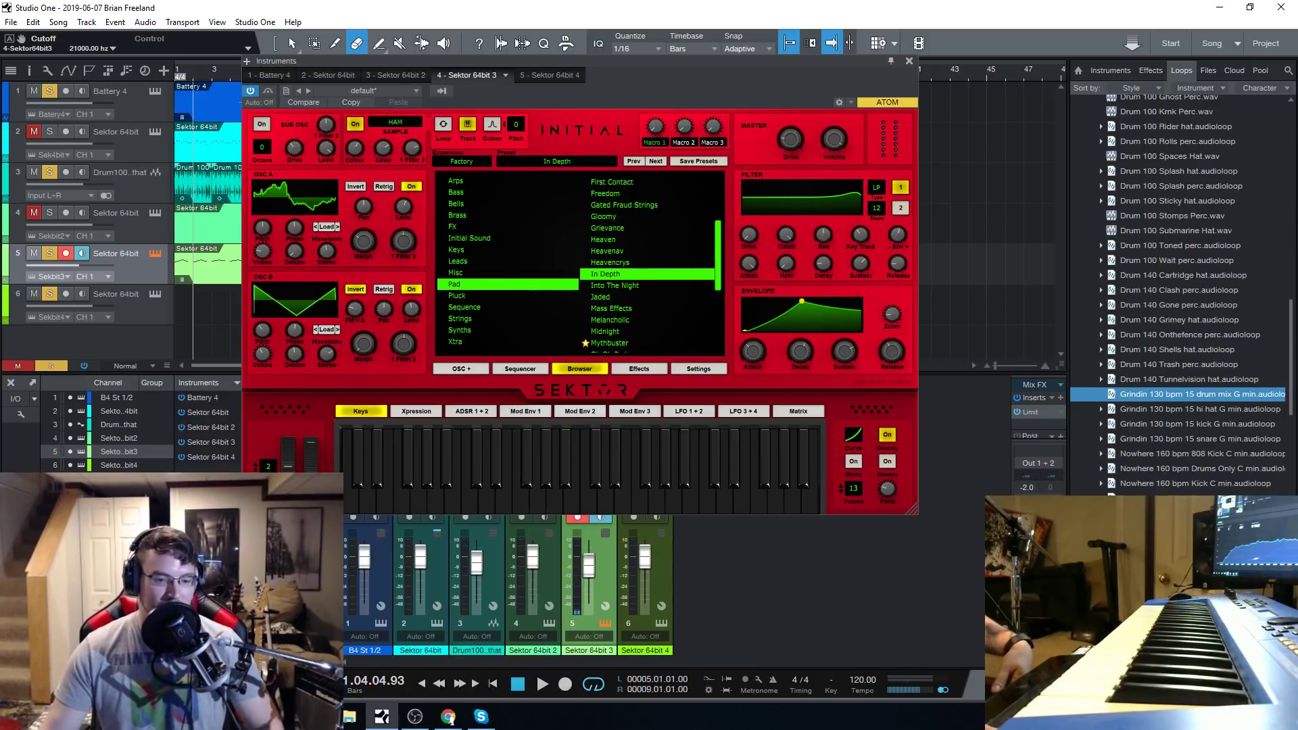
Look at Sektor's settings and sequencer pages and return to the preset browser.
click(693, 368)
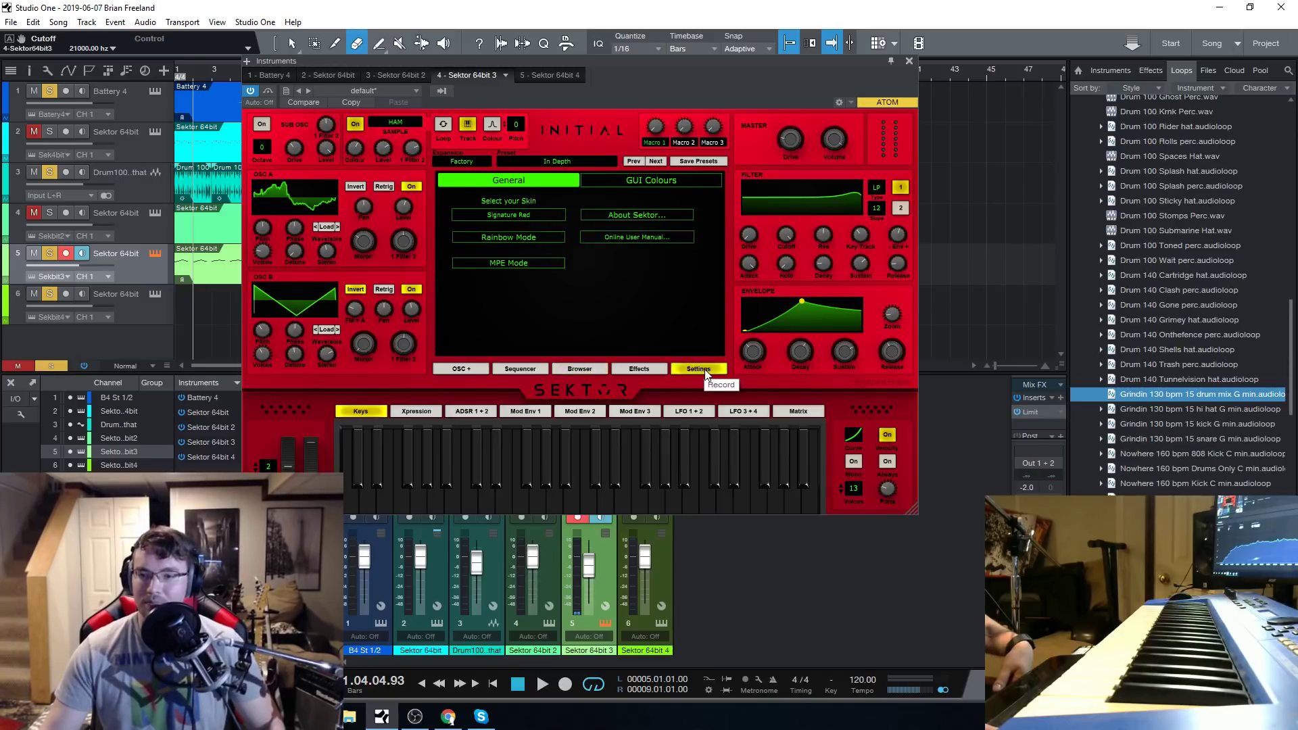
click(521, 366)
click(557, 370)
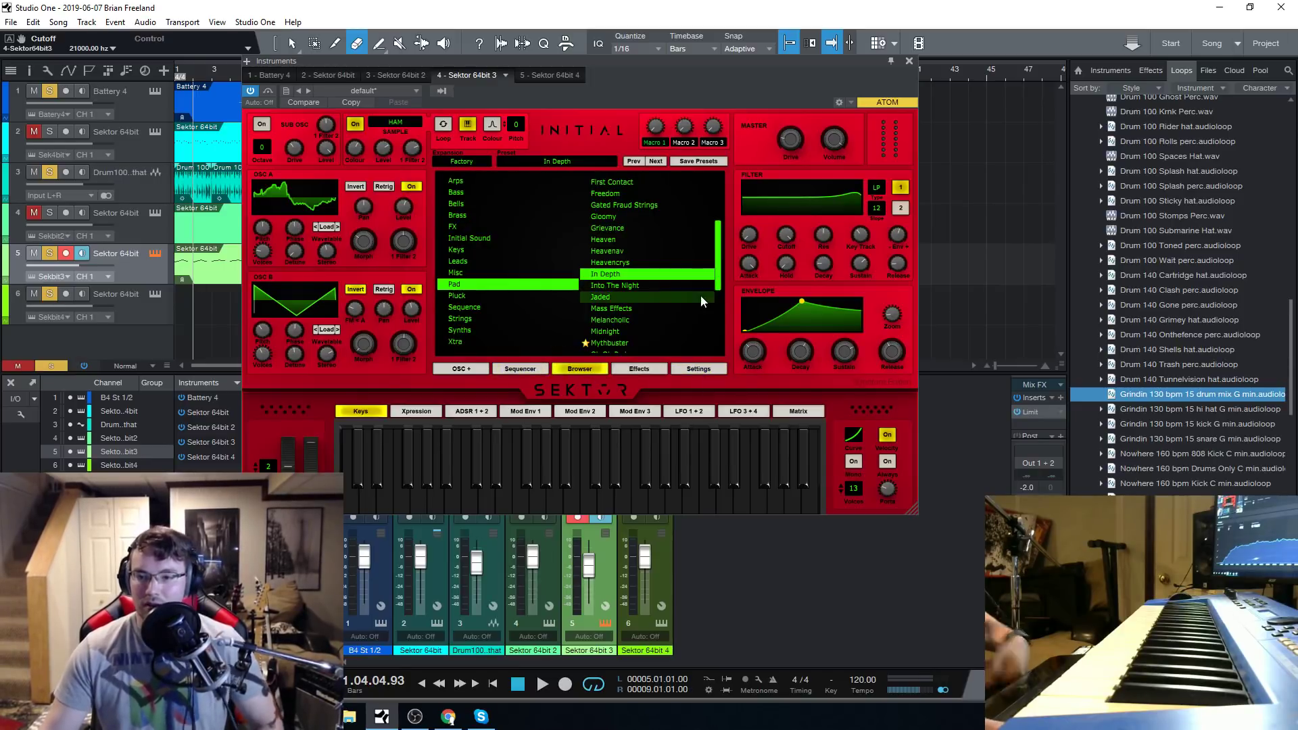
Audition the pad presets Into The Night, Mass Effects, Midnight and Trance.
click(612, 286)
click(624, 318)
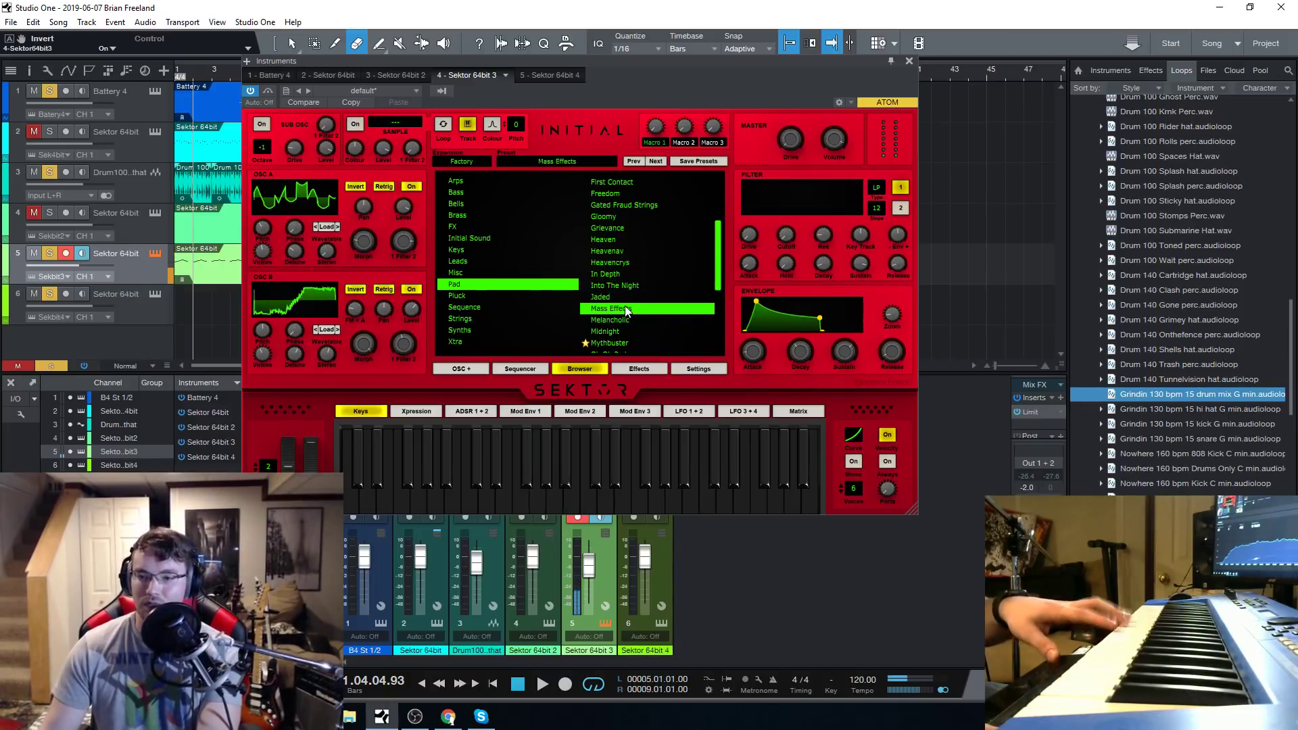
click(625, 331)
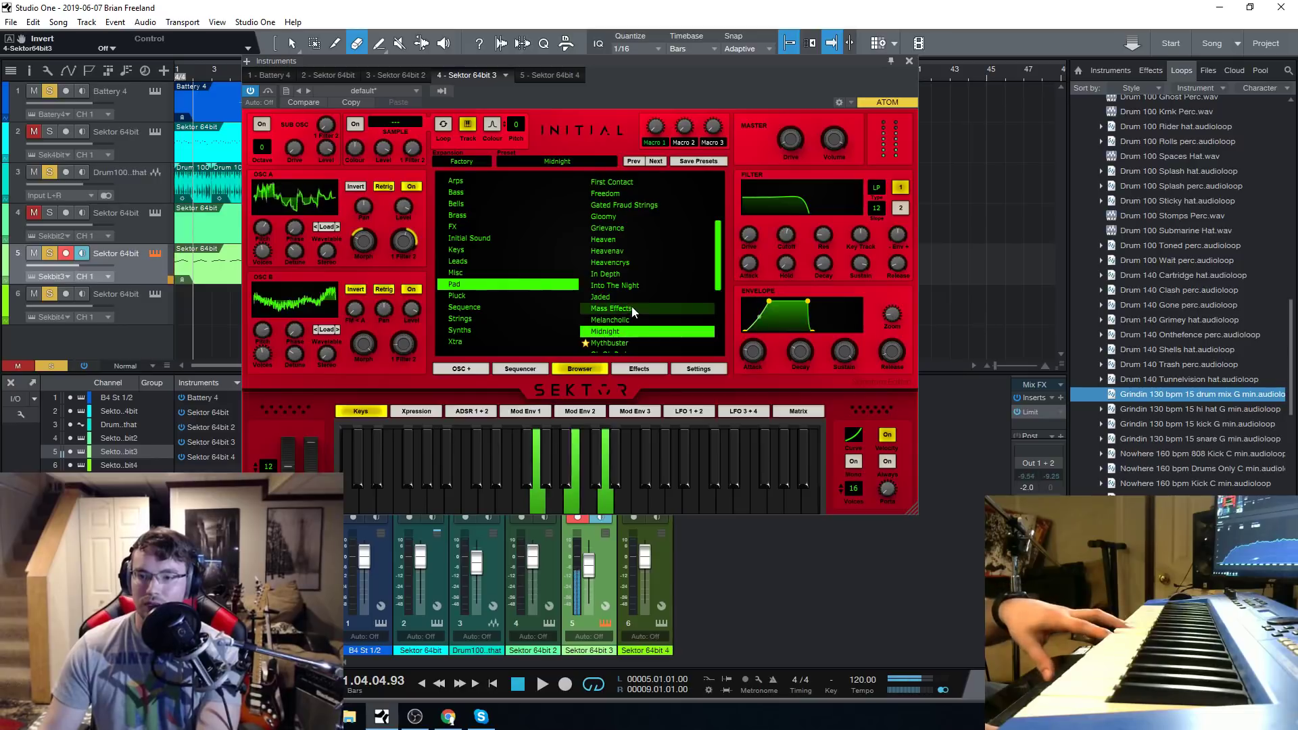
scroll(629, 311, down, 4)
click(628, 296)
click(632, 309)
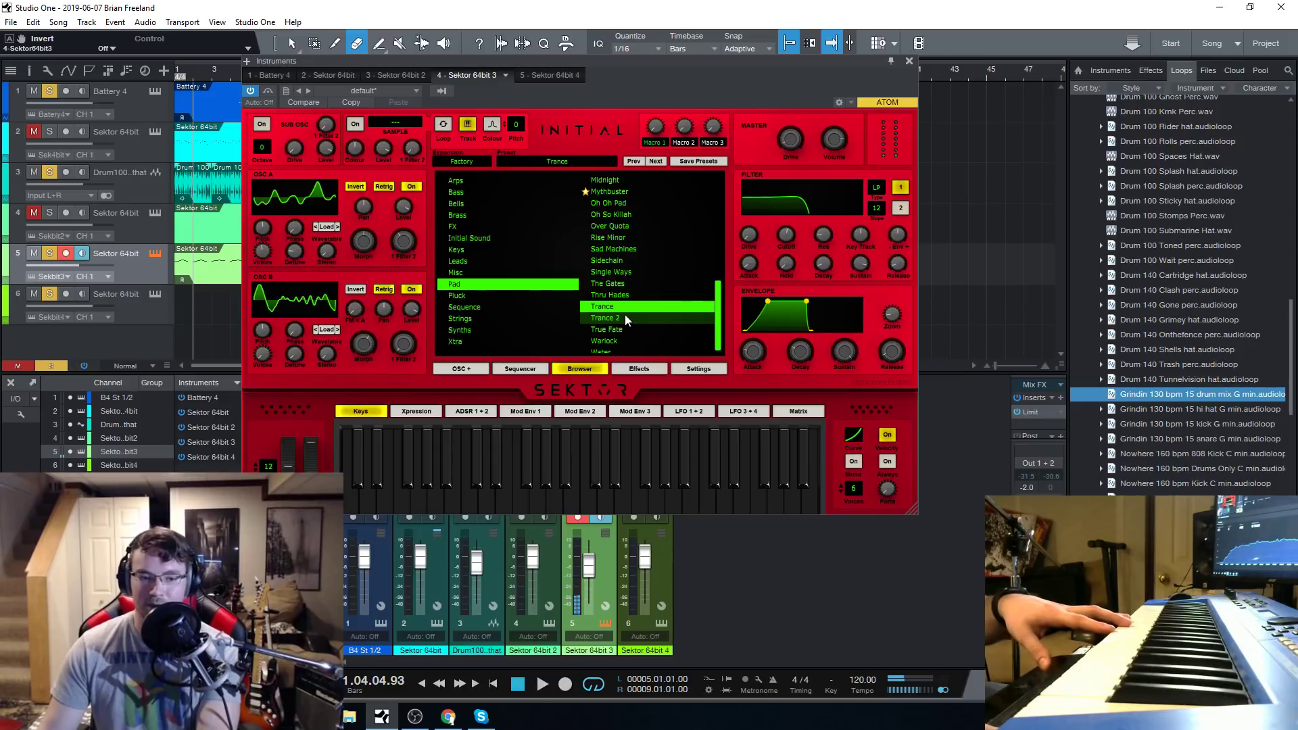
Load the Trance 2 pad preset and lower step 3 of its Trance Gate.
click(625, 317)
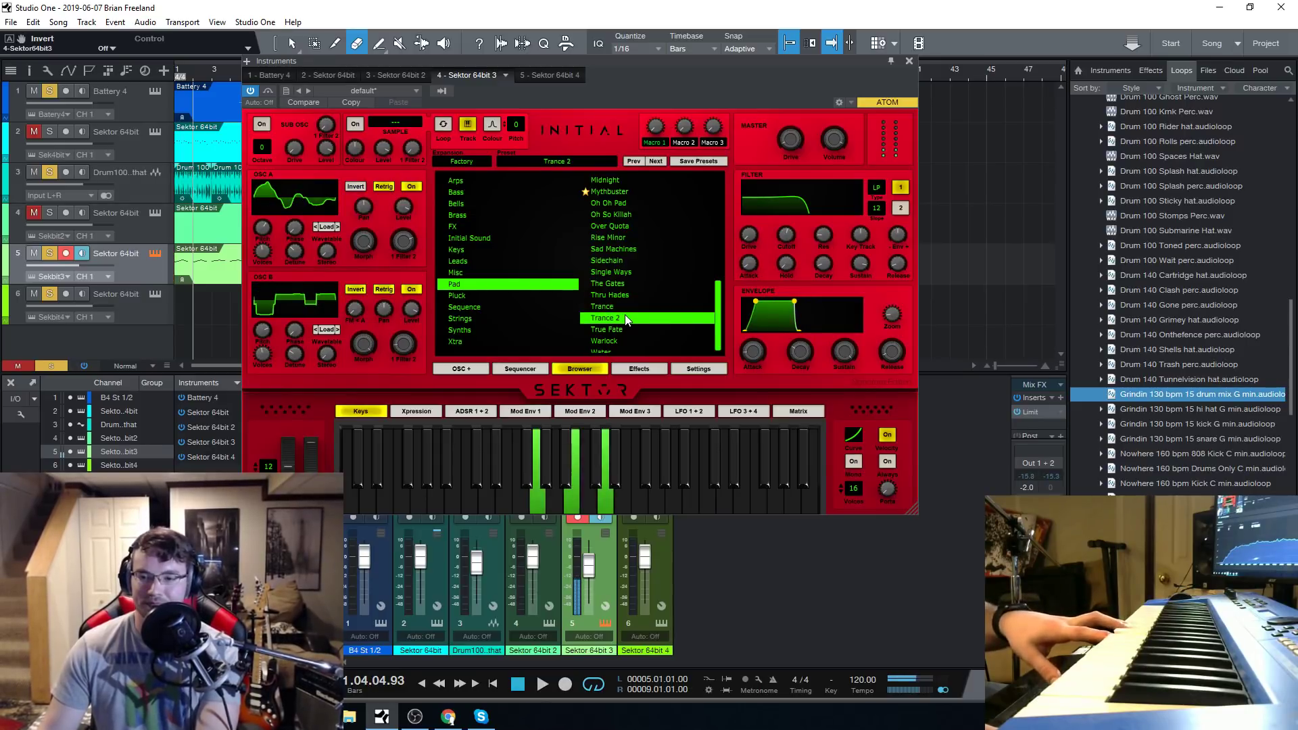
click(634, 366)
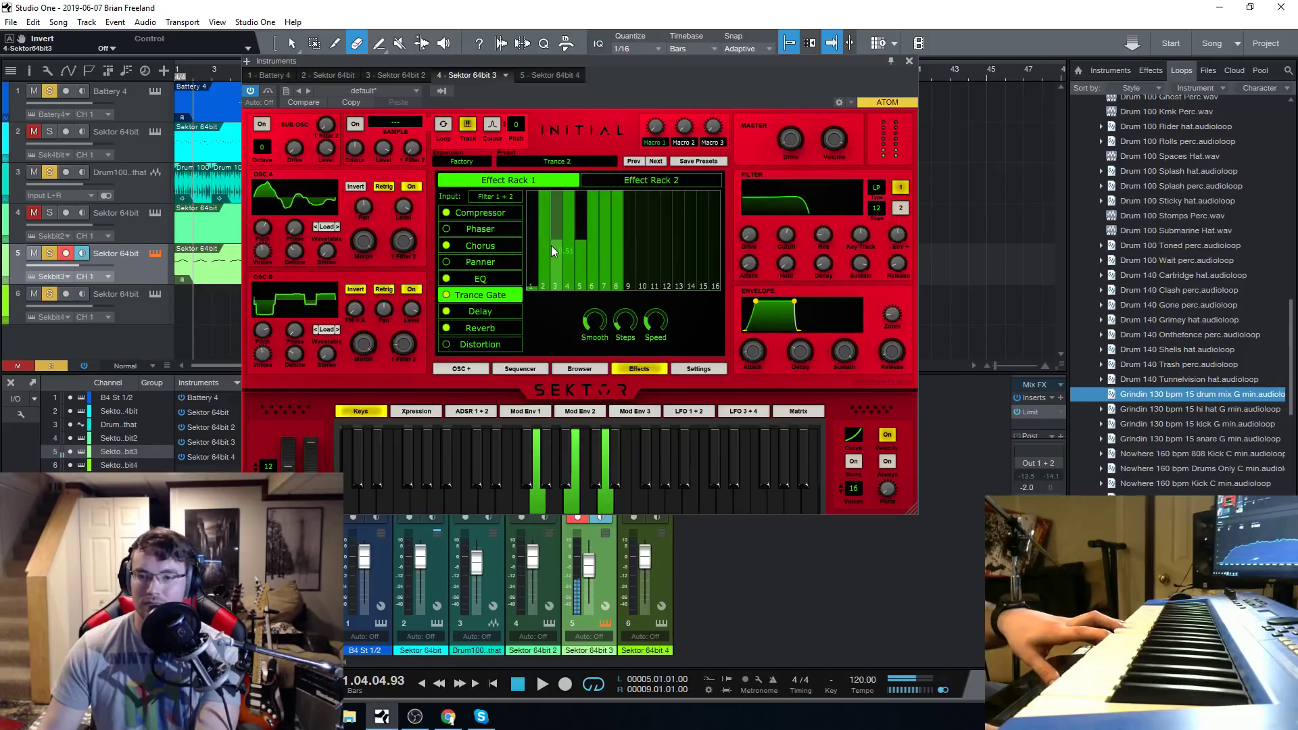
click(558, 271)
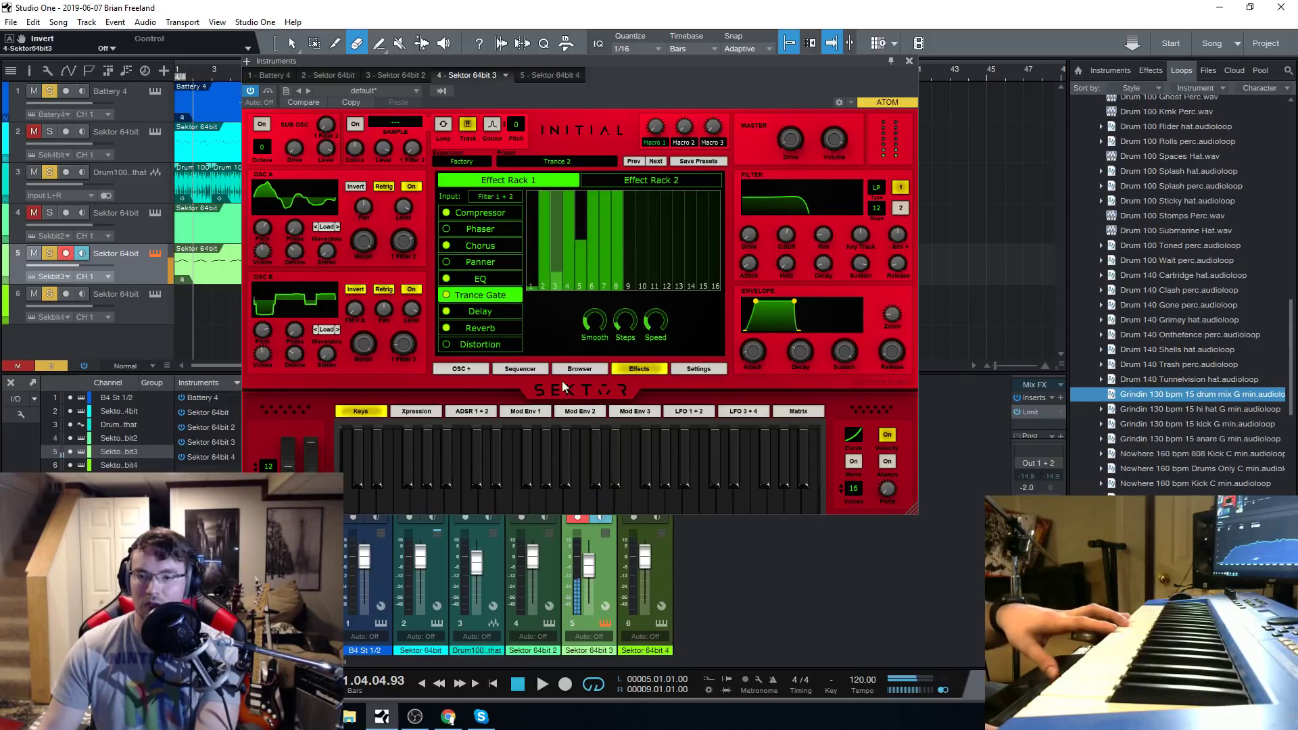
Load the Gloomy pad preset from the preset browser.
click(581, 370)
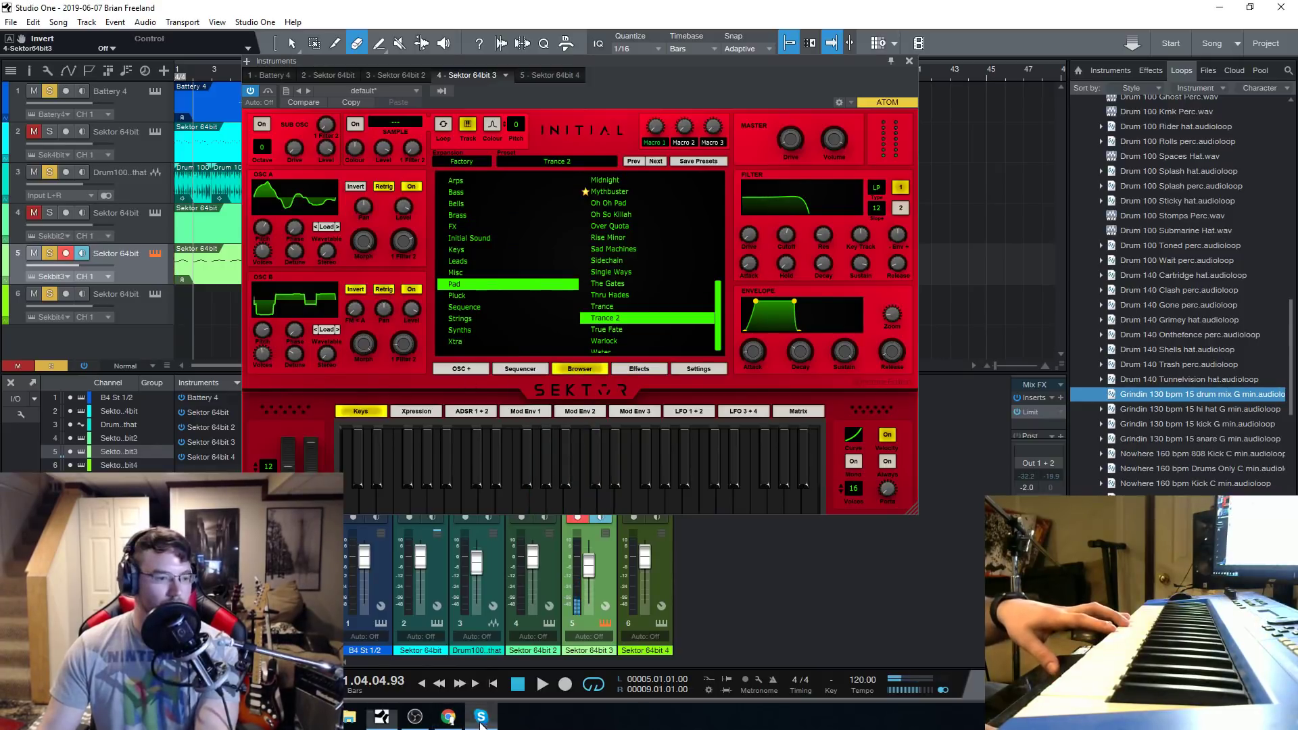
scroll(657, 306, down, 1)
scroll(655, 304, up, 6)
click(655, 286)
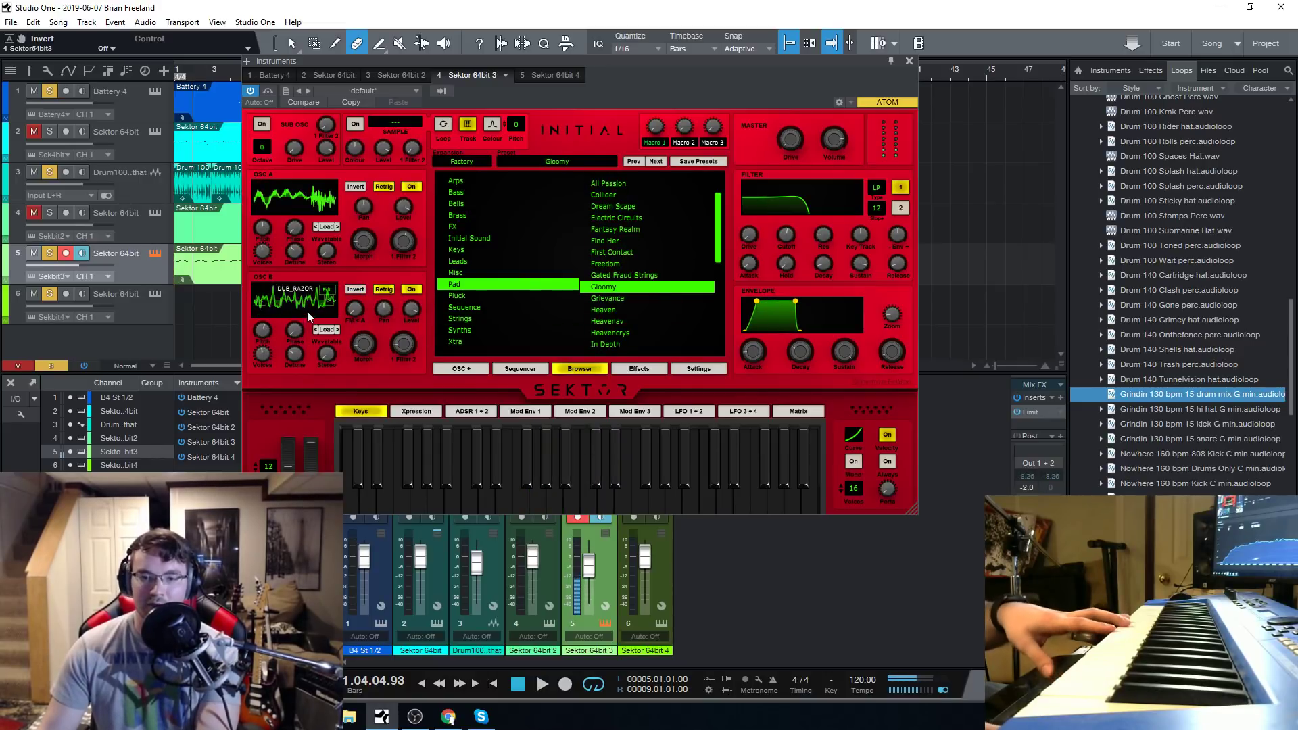
Pick a different waveform from oscillator A's Bone Dust wavetable.
mouse_move(306, 200)
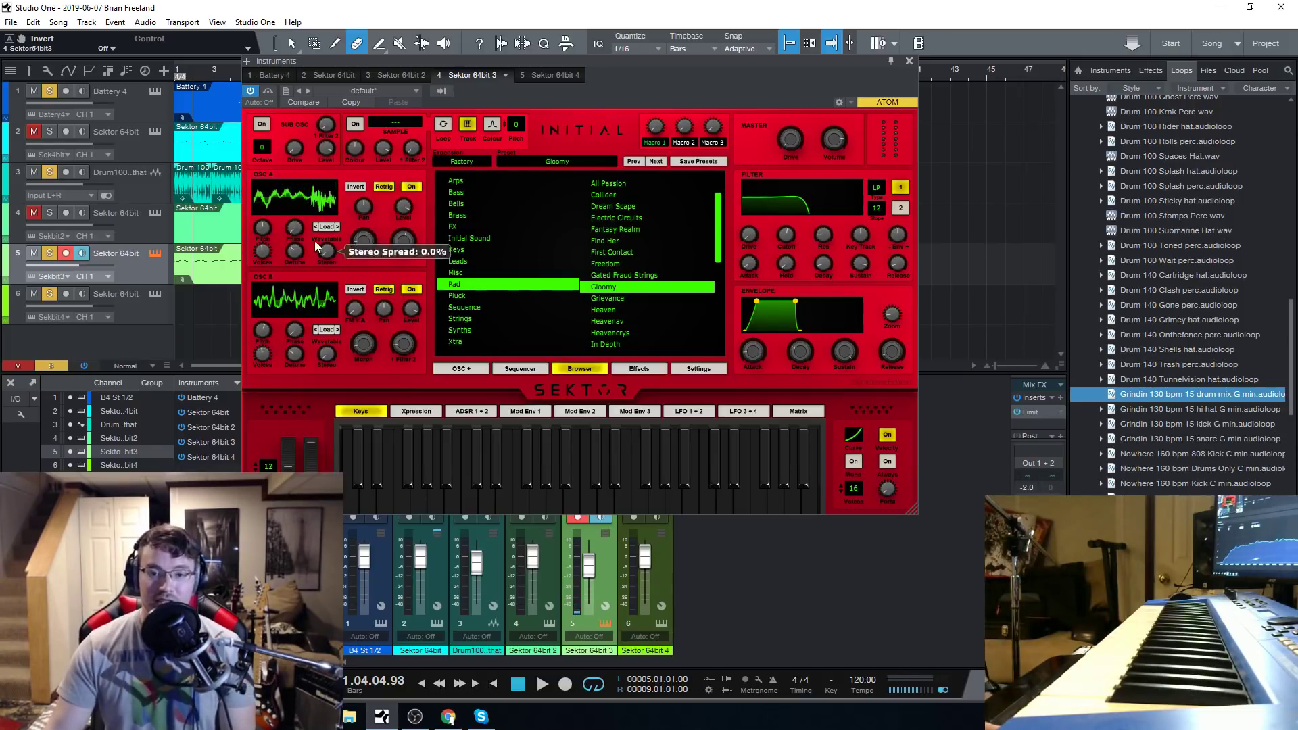
click(331, 201)
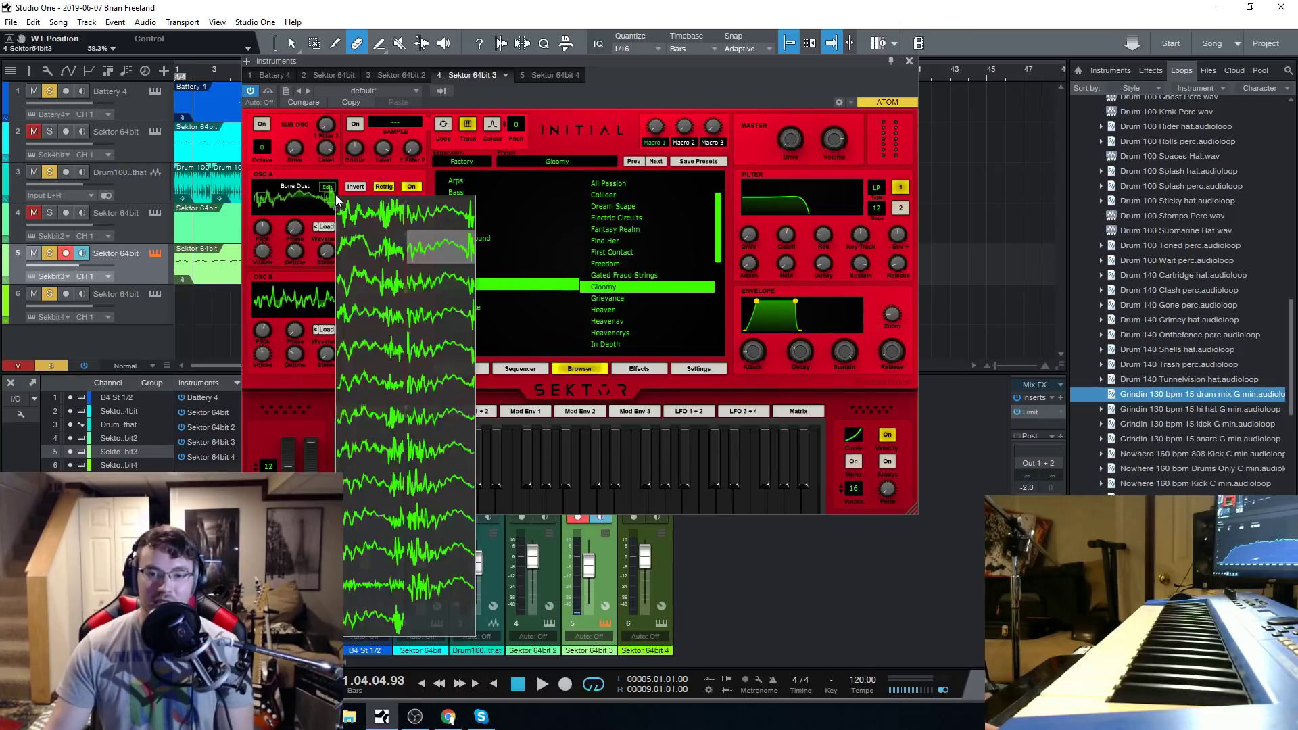
click(269, 267)
click(295, 190)
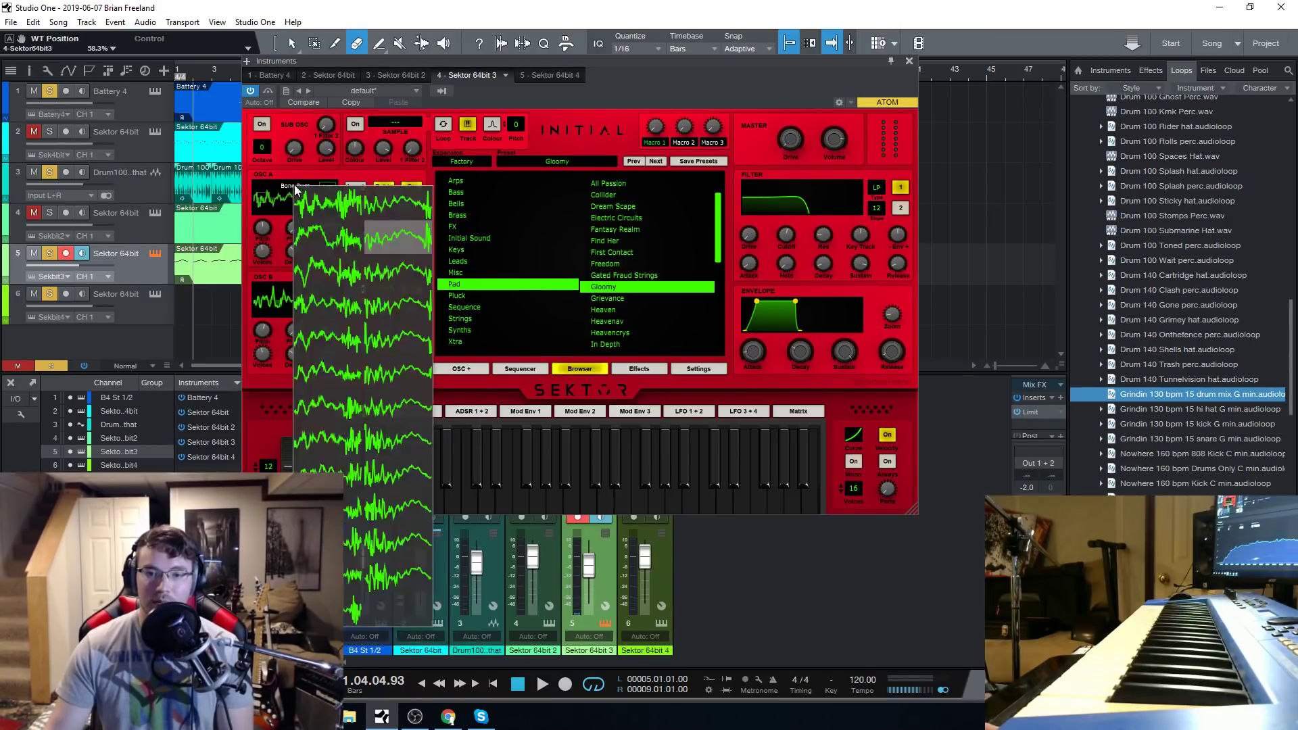
click(345, 414)
Look at oscillator A's wavetable editor, highlight the second morph shape, and return to the synth.
click(328, 187)
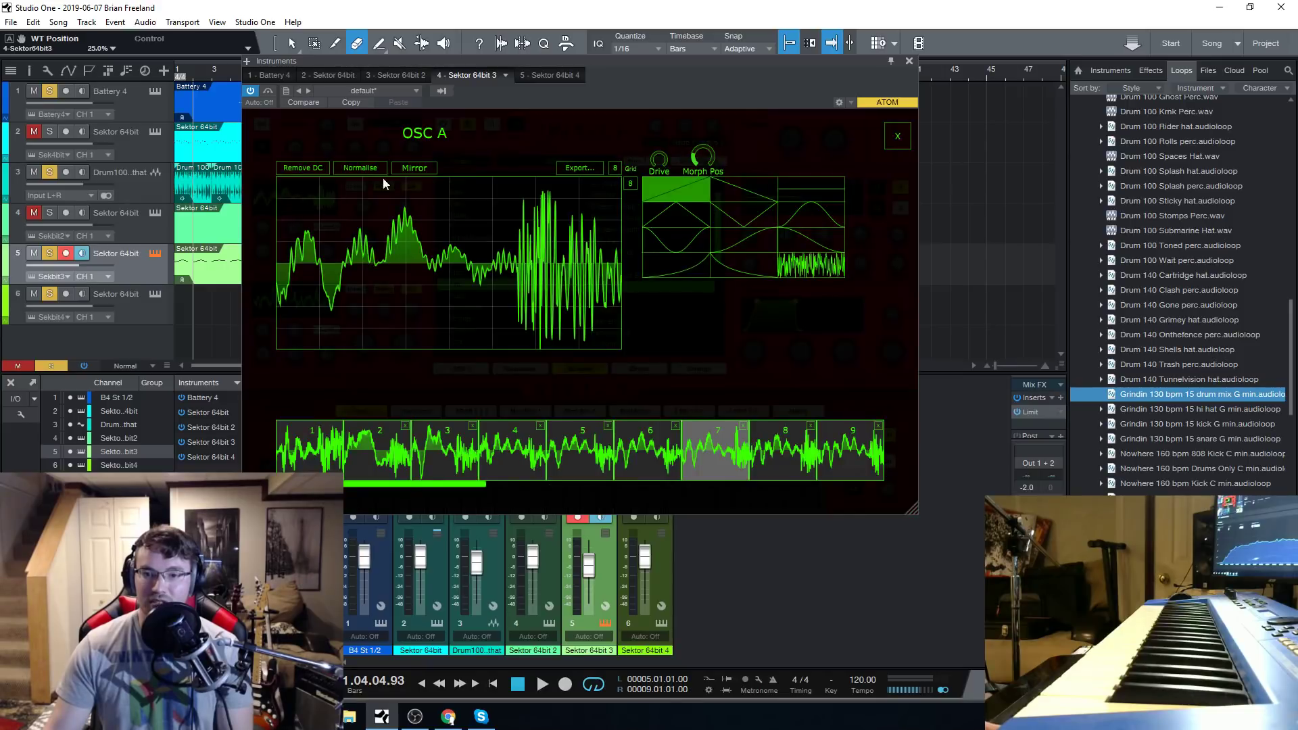
click(736, 192)
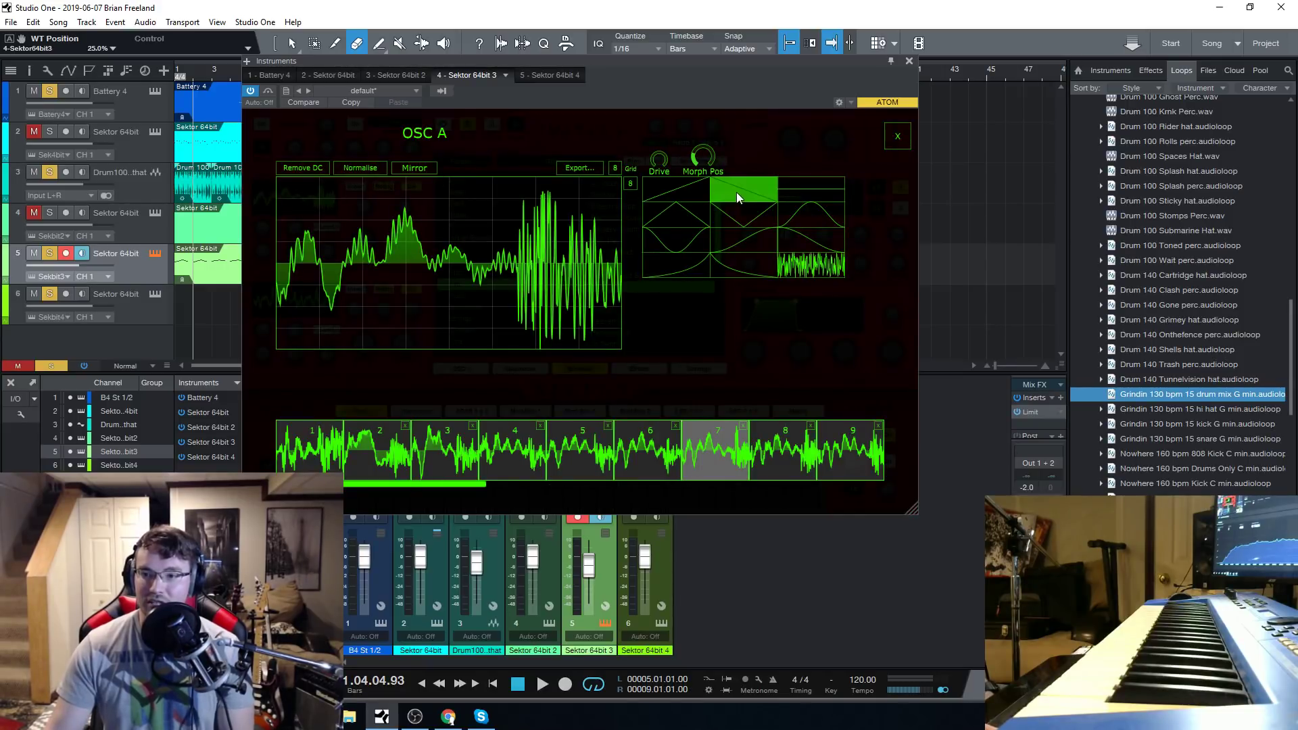
click(898, 134)
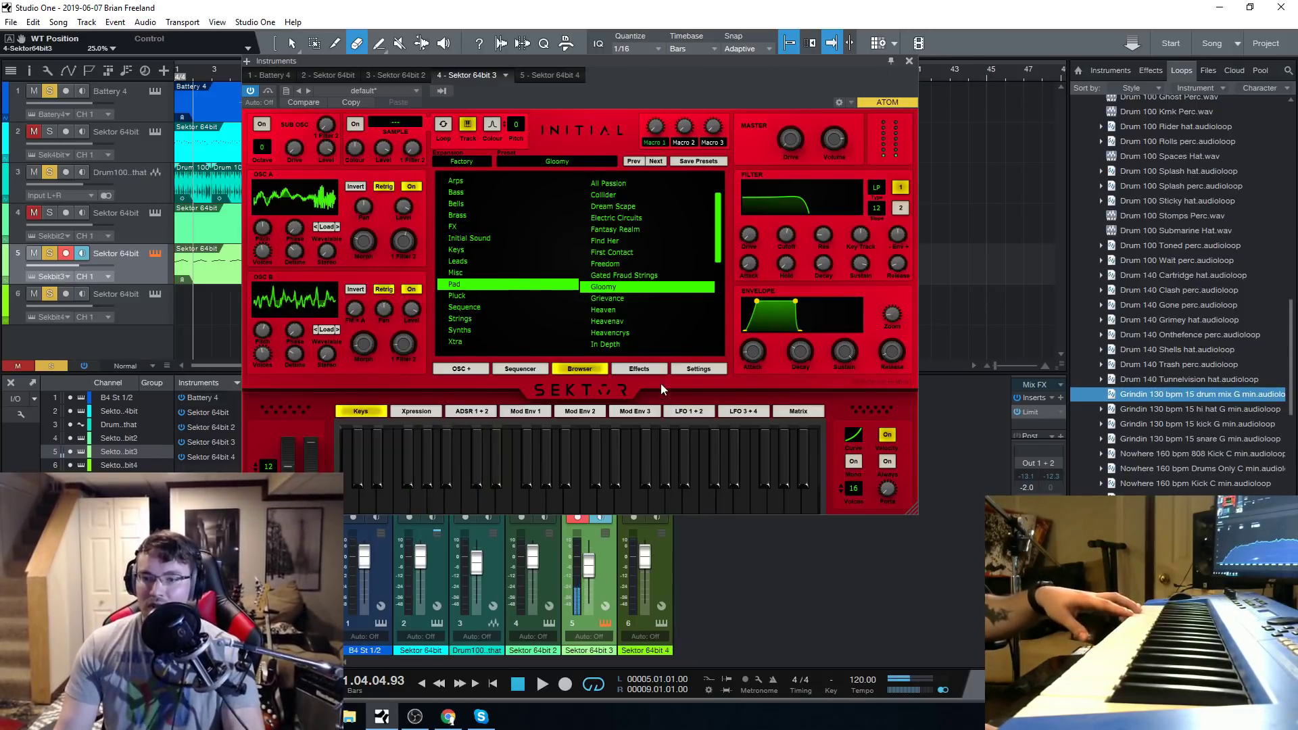
Switch off the Reverb in Effect Rack 1 and close the Sektor window.
click(639, 370)
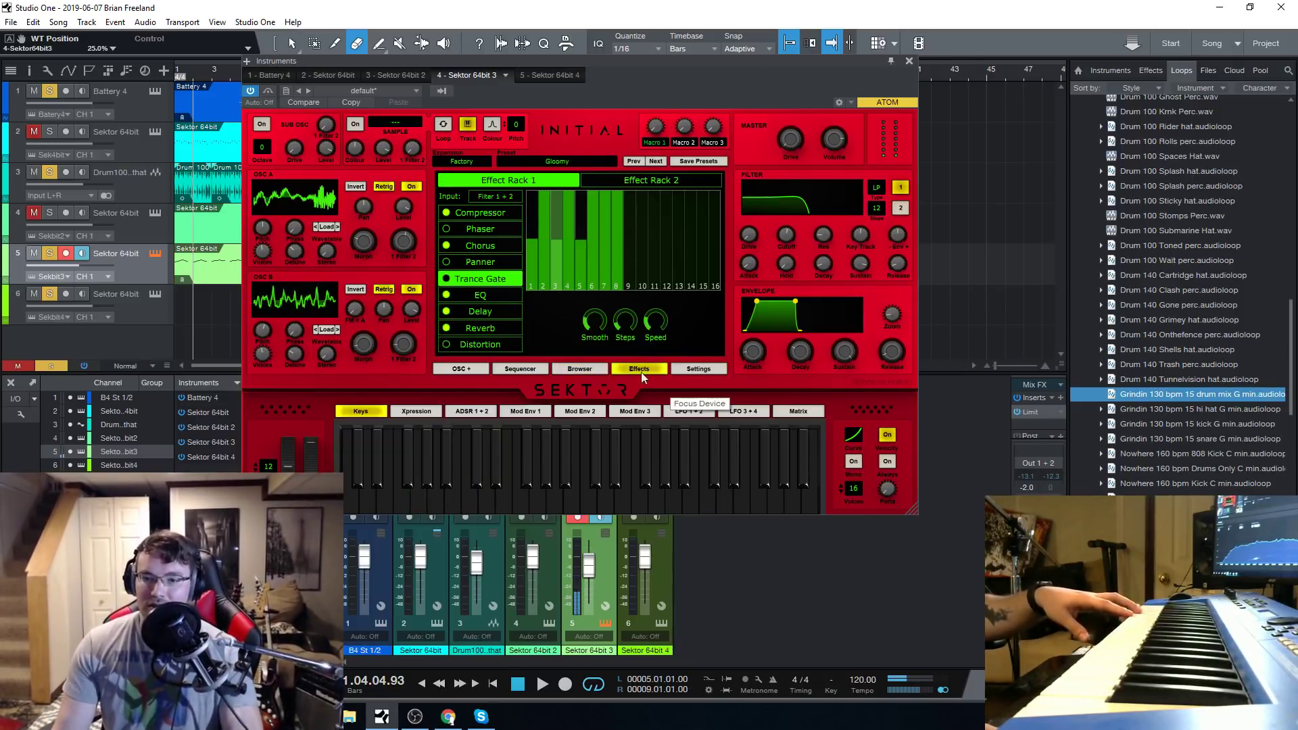
click(446, 328)
click(909, 61)
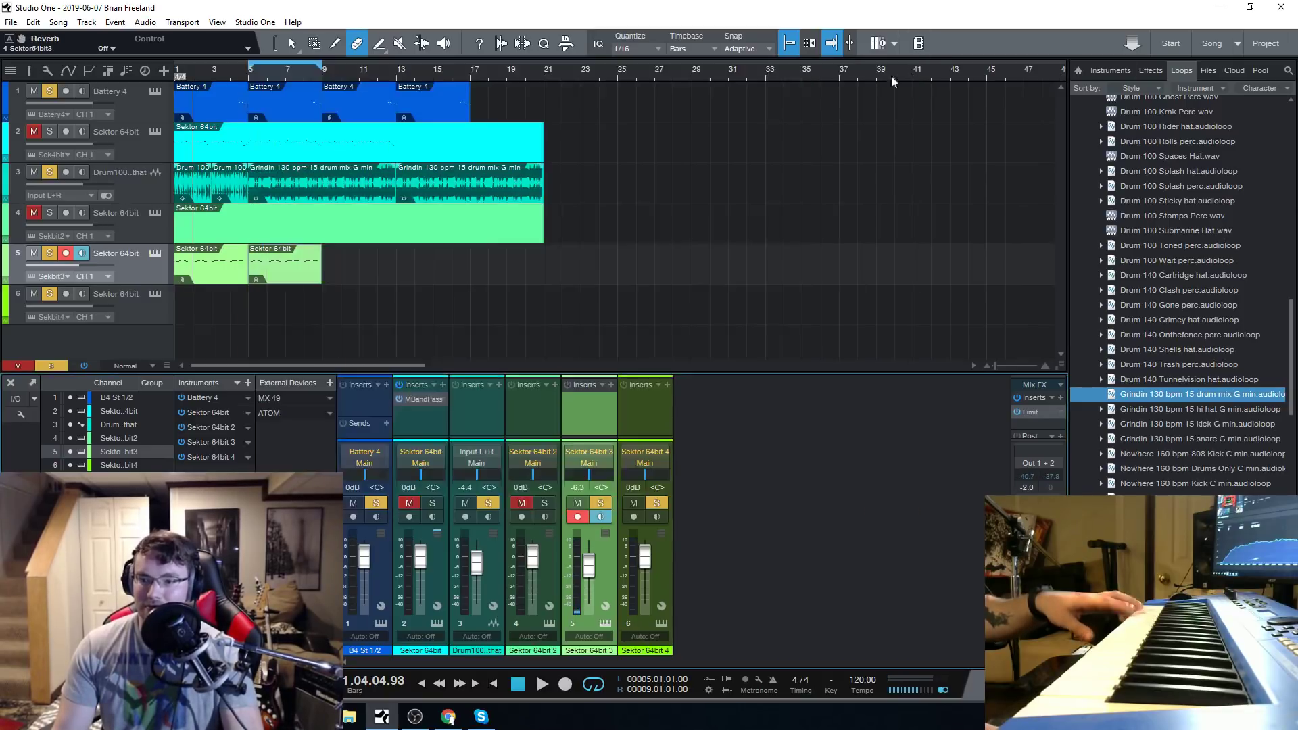
Insert the Eventide Blackhole reverb on the Sektor 64bit 3 channel and set its mix to 25.
click(607, 393)
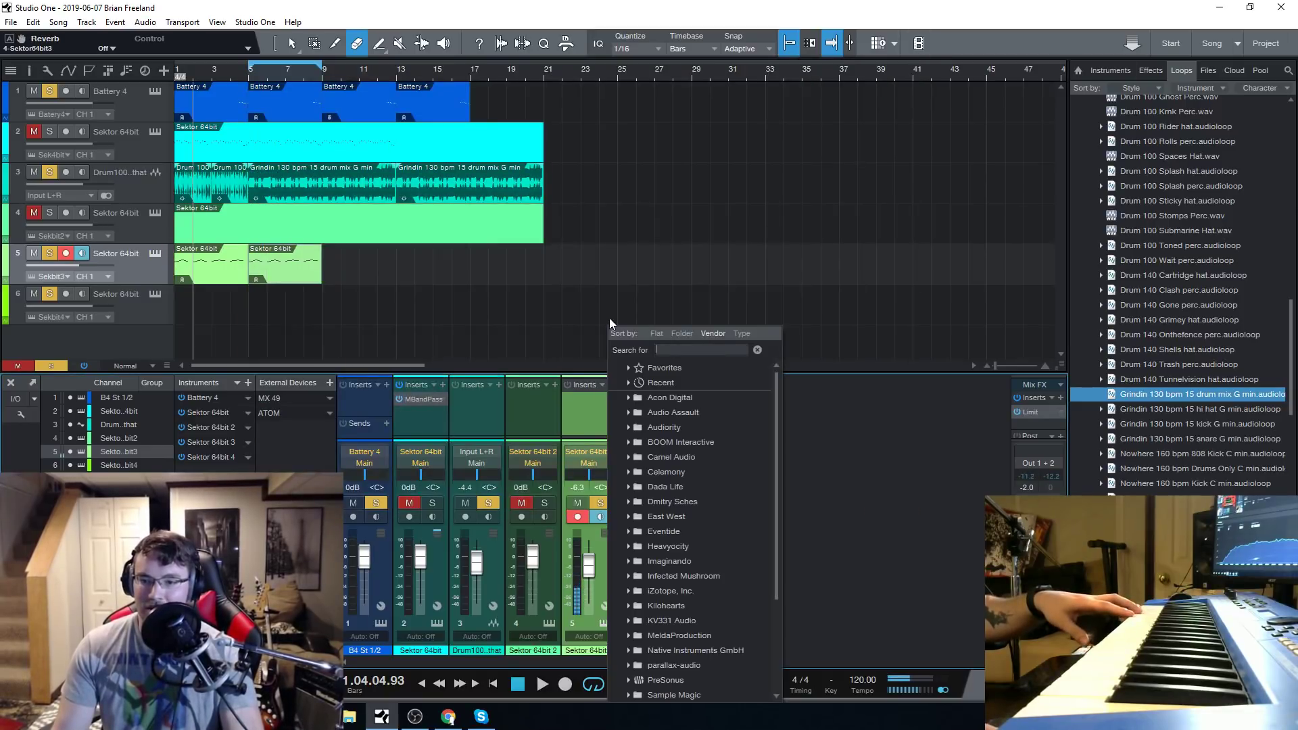
click(691, 530)
click(669, 560)
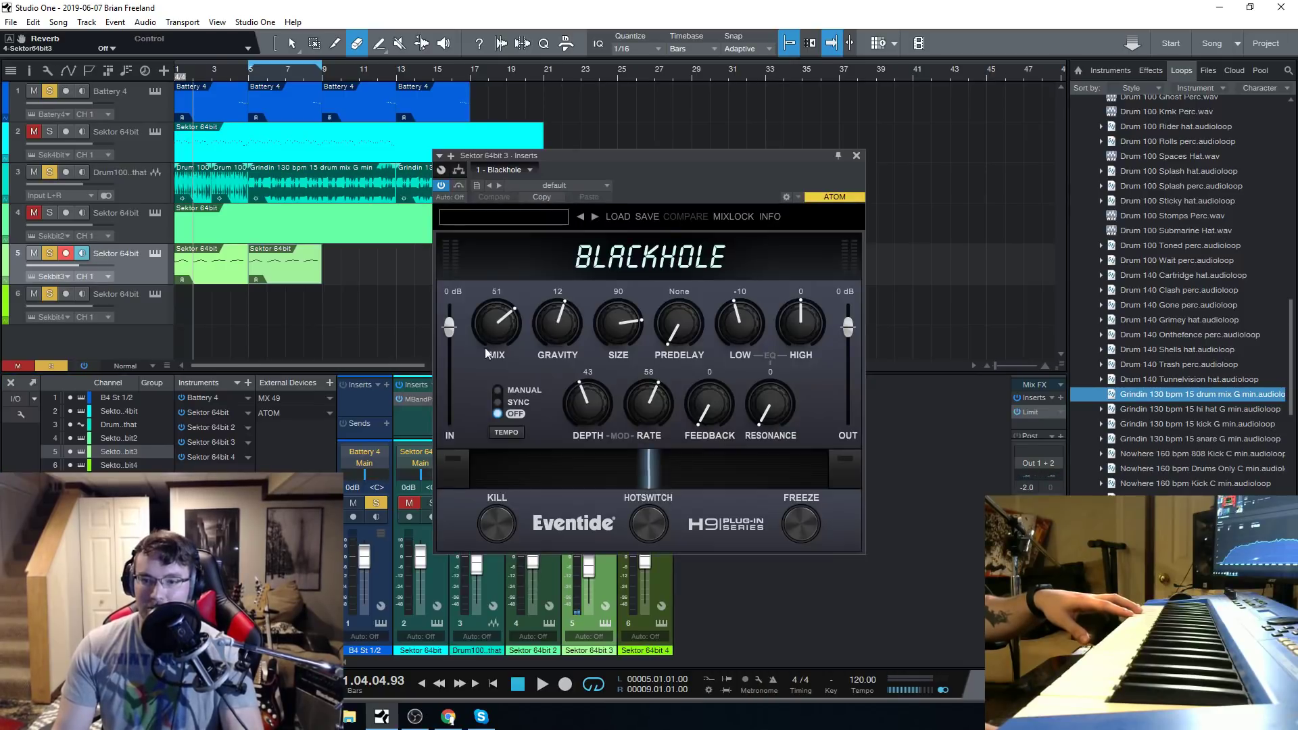
drag(484, 347, 489, 369)
click(855, 157)
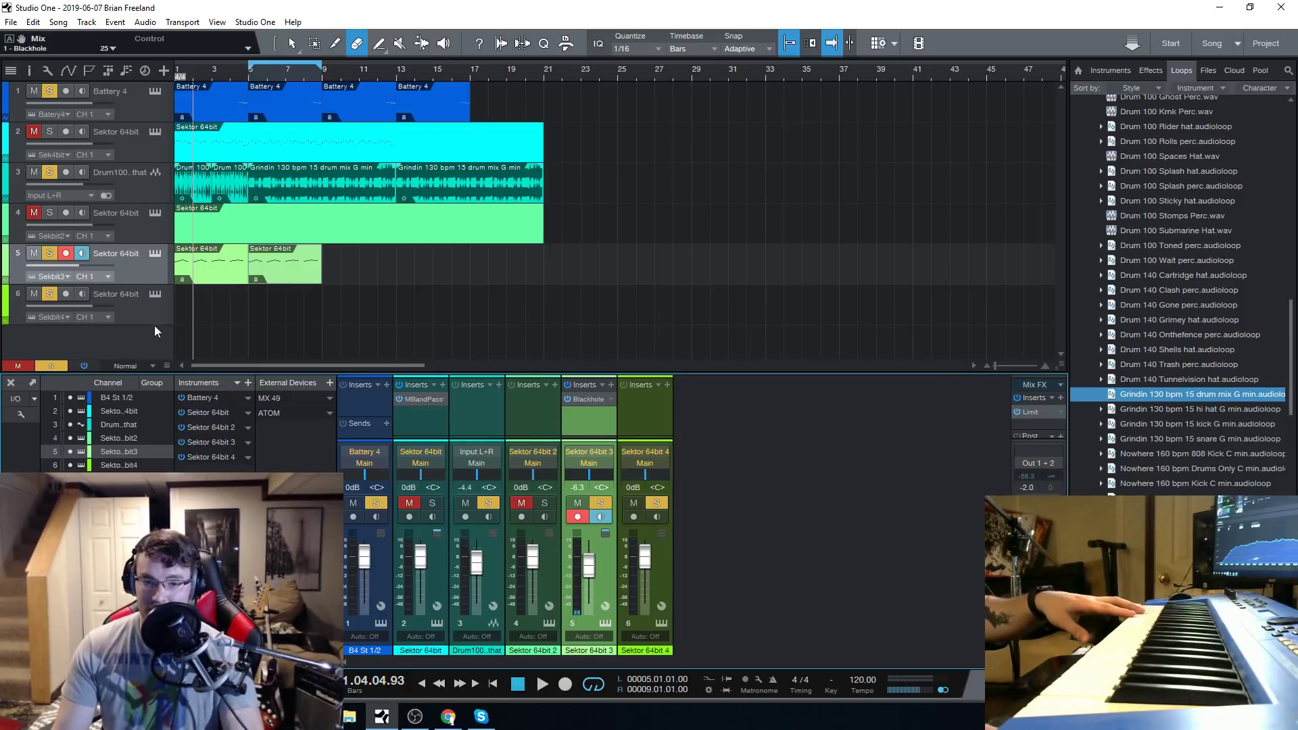
Reopen track 5's Sektor, lower filter 1's cutoff to about 63 Hz, and lower filter 2's cutoff as well.
click(154, 254)
drag(762, 63, 753, 76)
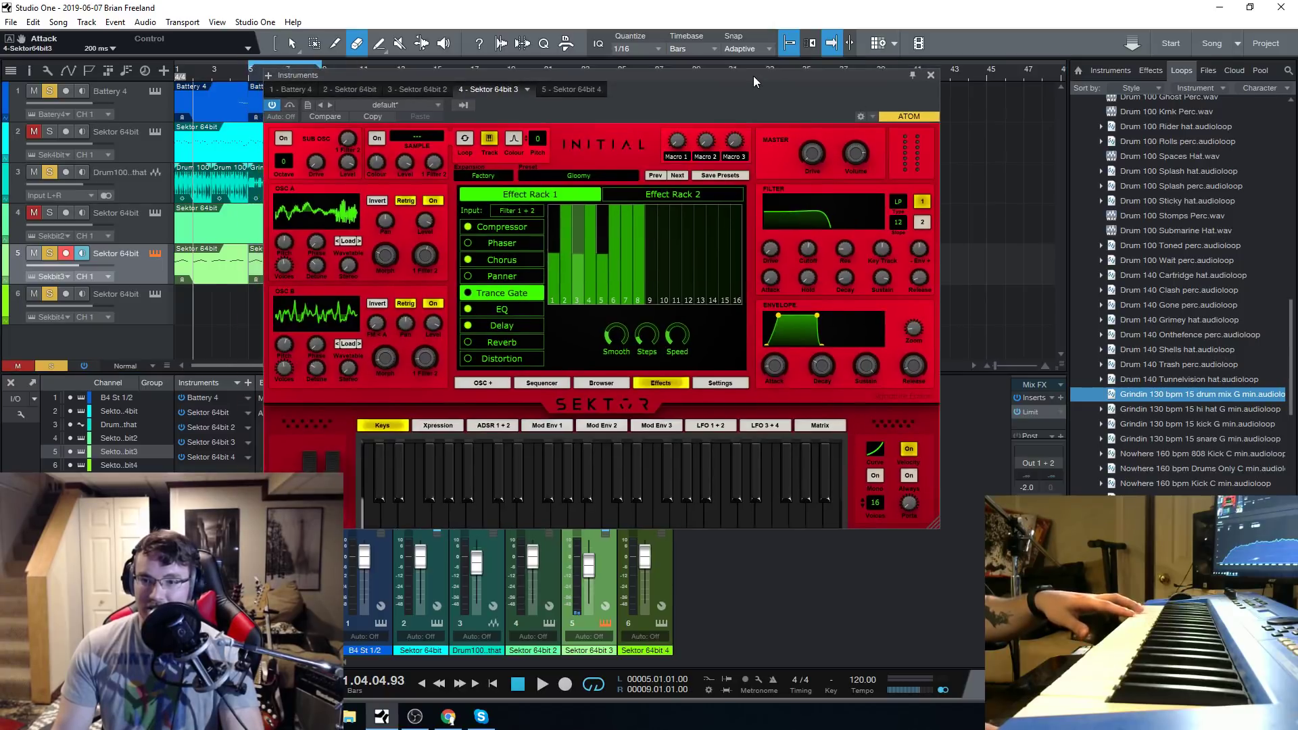
drag(807, 254, 814, 284)
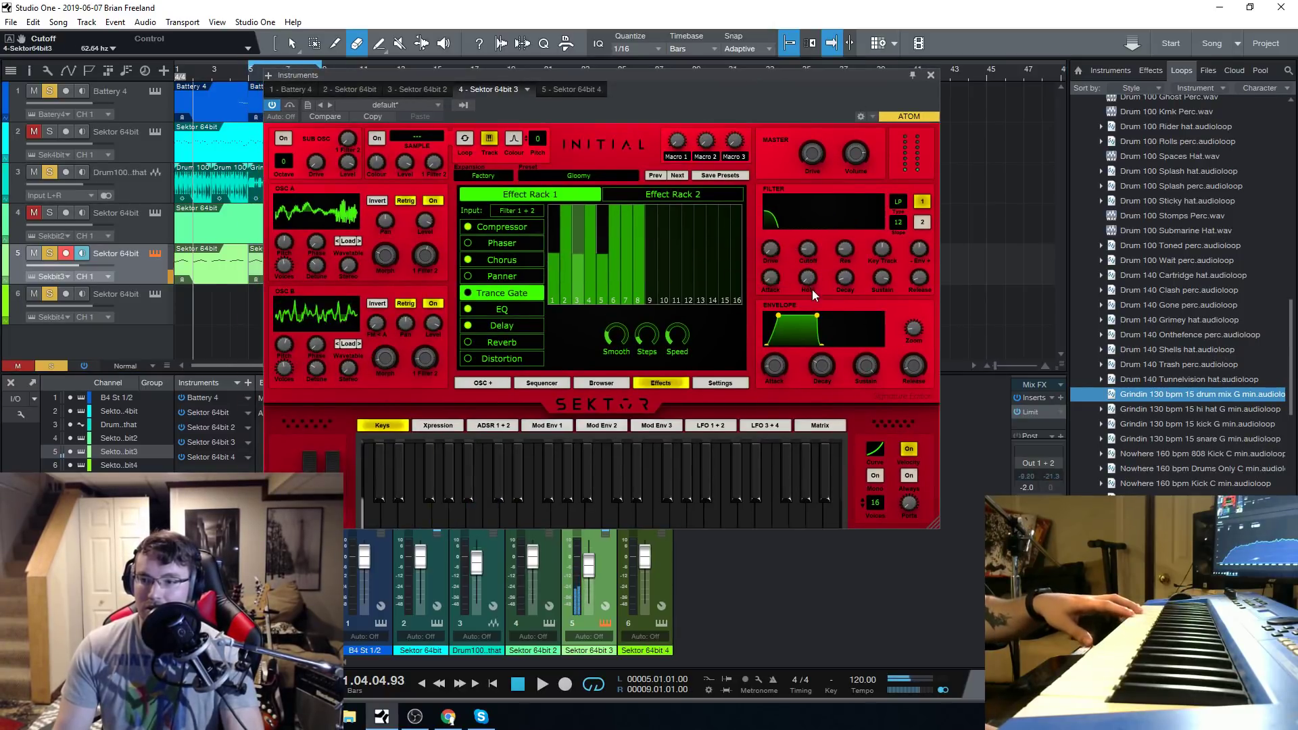
click(922, 222)
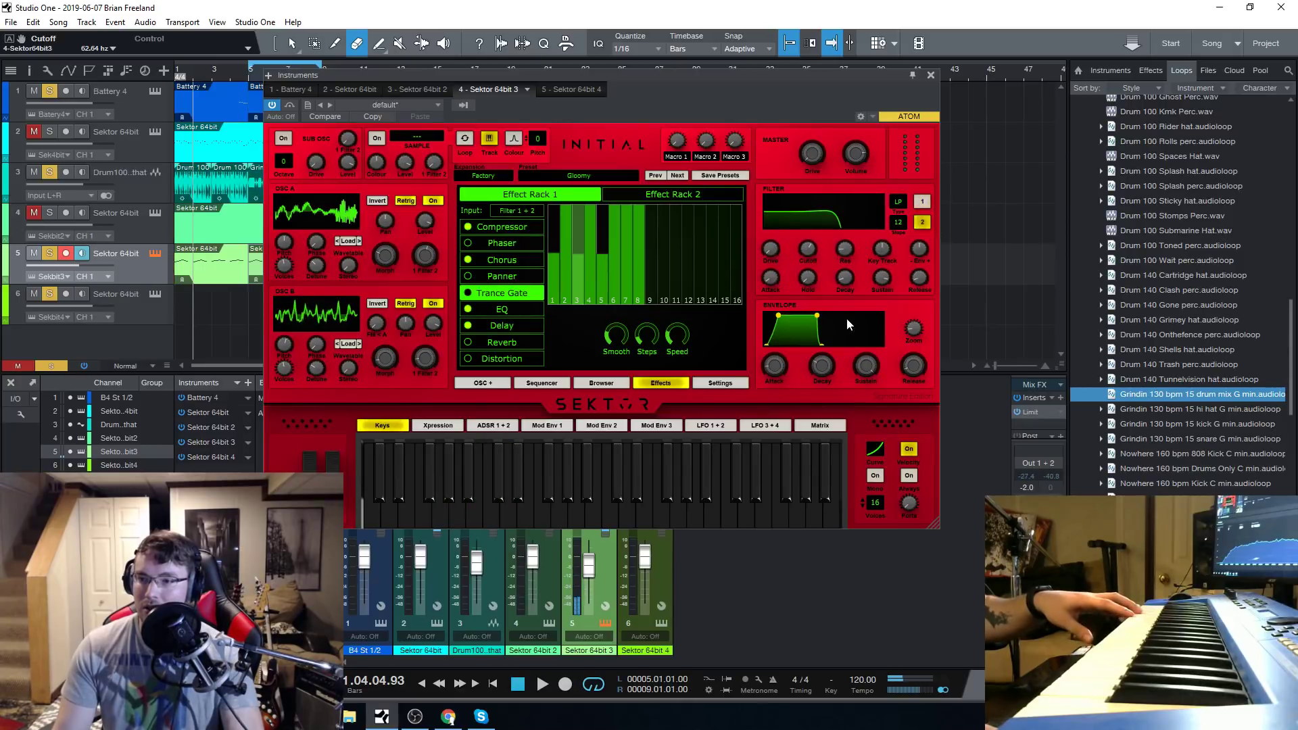
drag(811, 260, 814, 283)
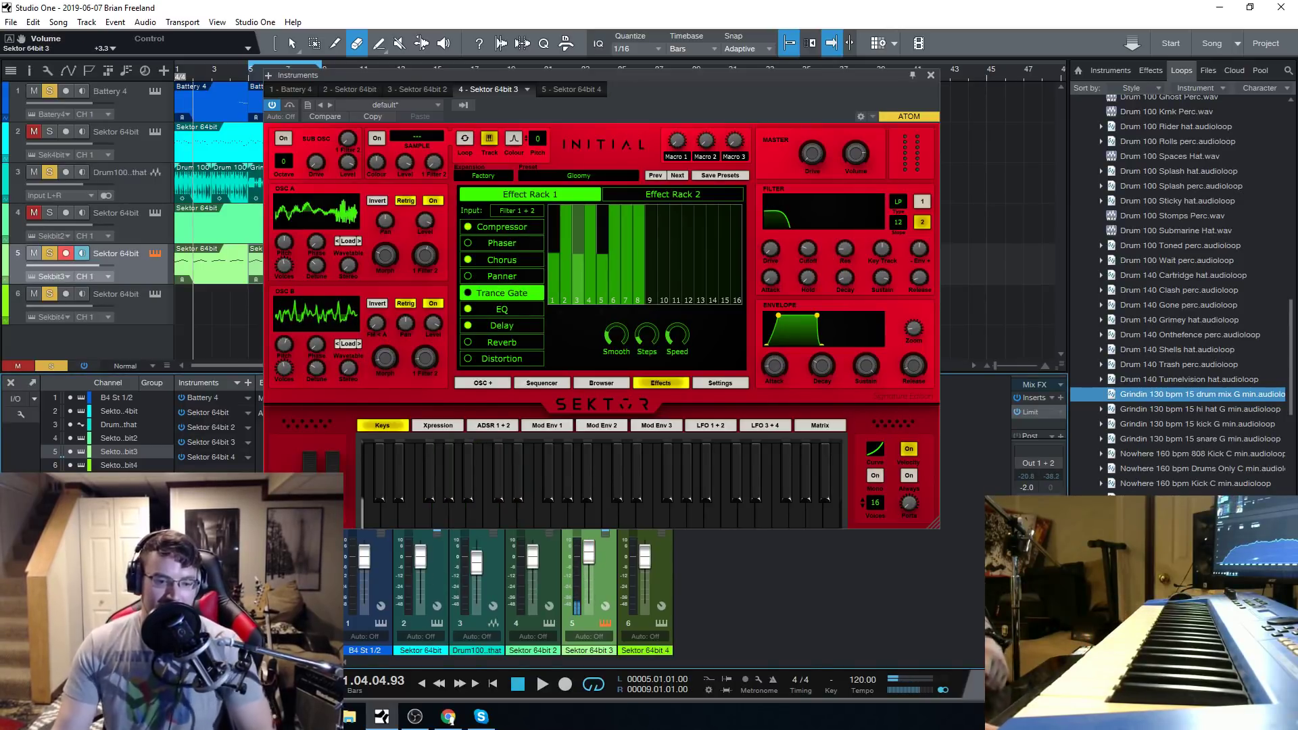
Compare the two filters, readjust the cutoff to about 107 Hz, and close the Sektor window.
click(923, 222)
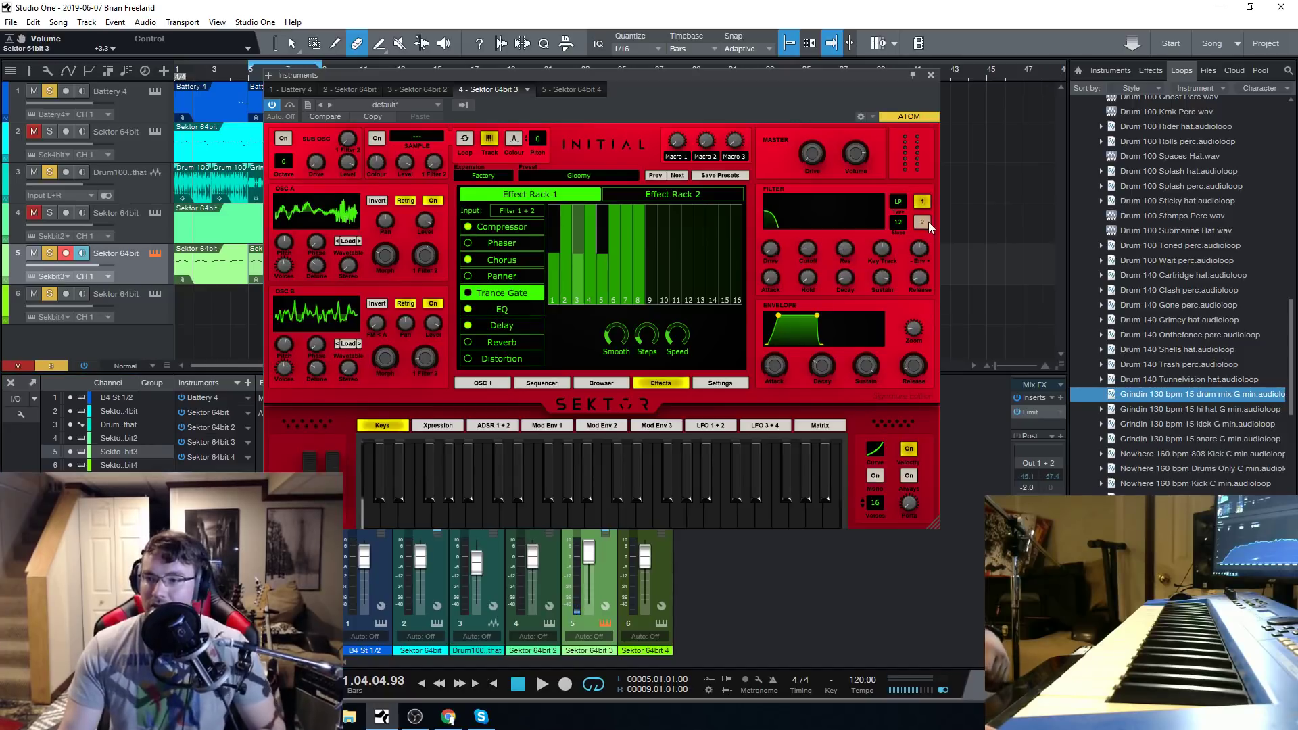
click(923, 223)
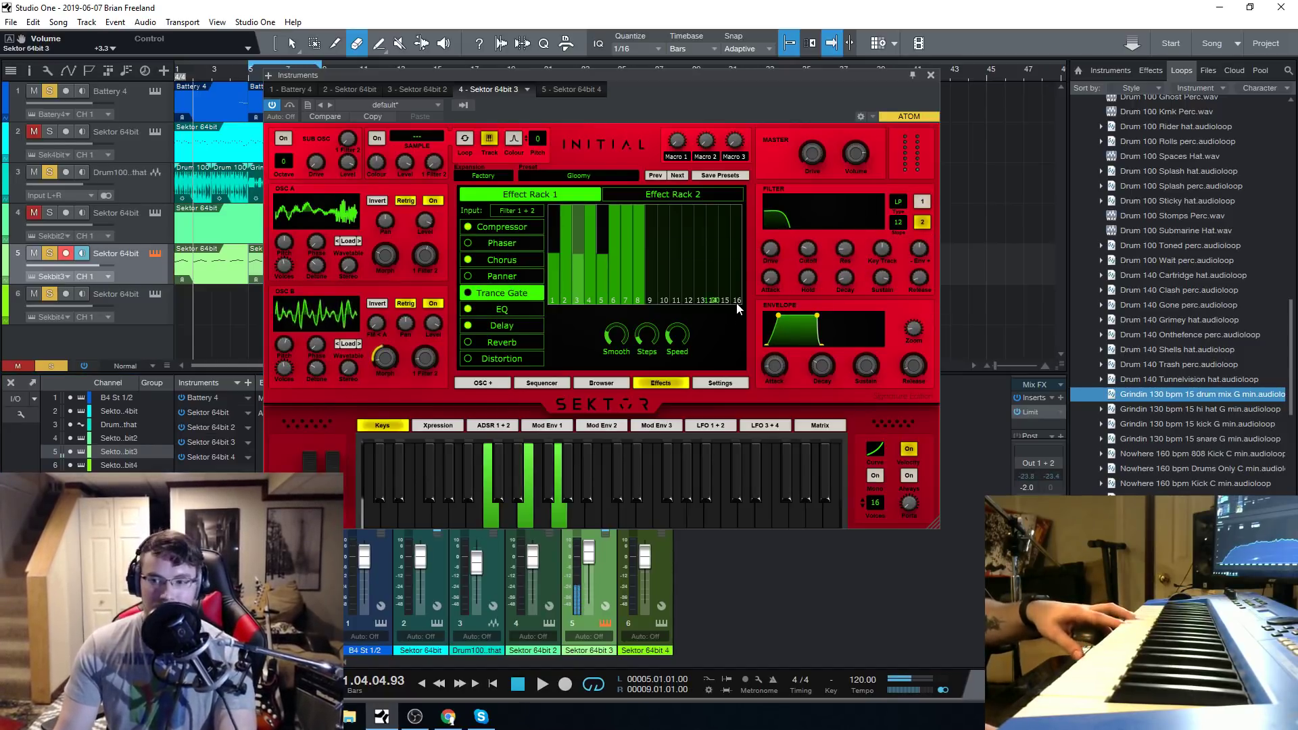
mouse_move(802, 254)
mouse_move(803, 254)
mouse_down()
mouse_move(822, 220)
mouse_move(823, 257)
mouse_up()
click(923, 202)
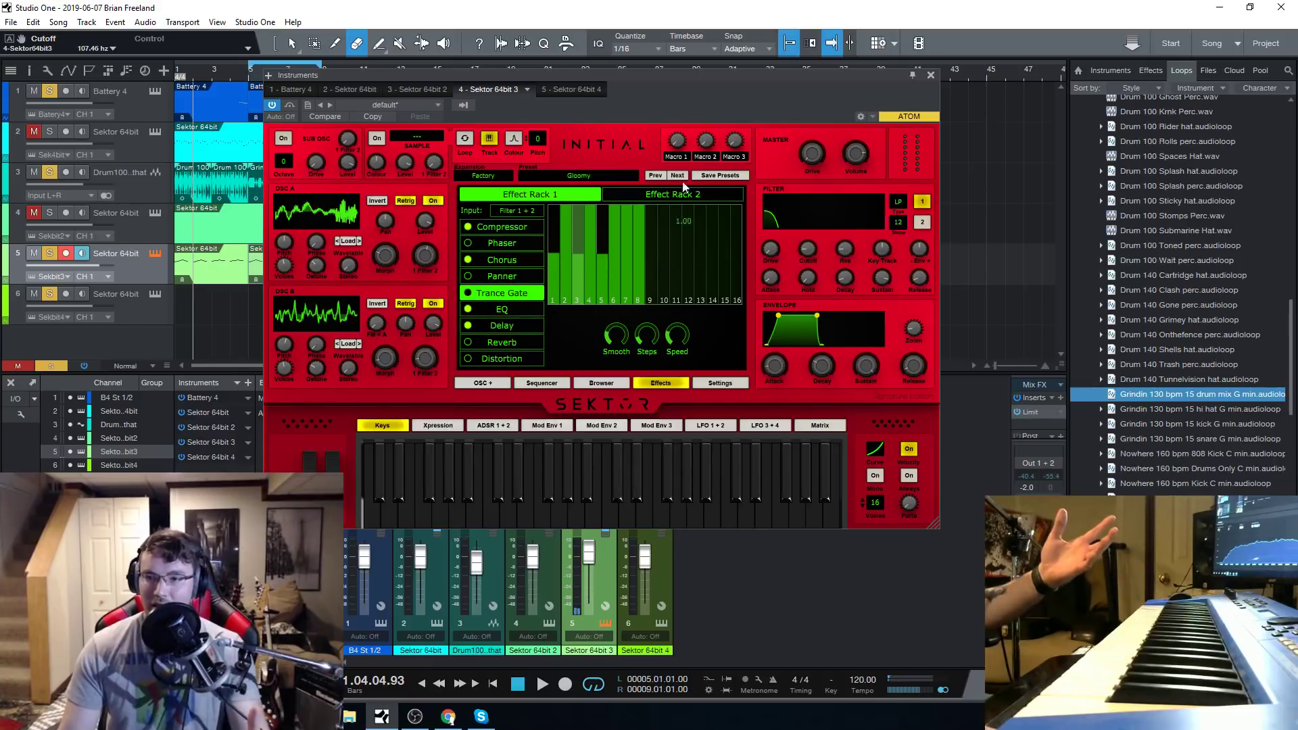
drag(696, 77, 696, 32)
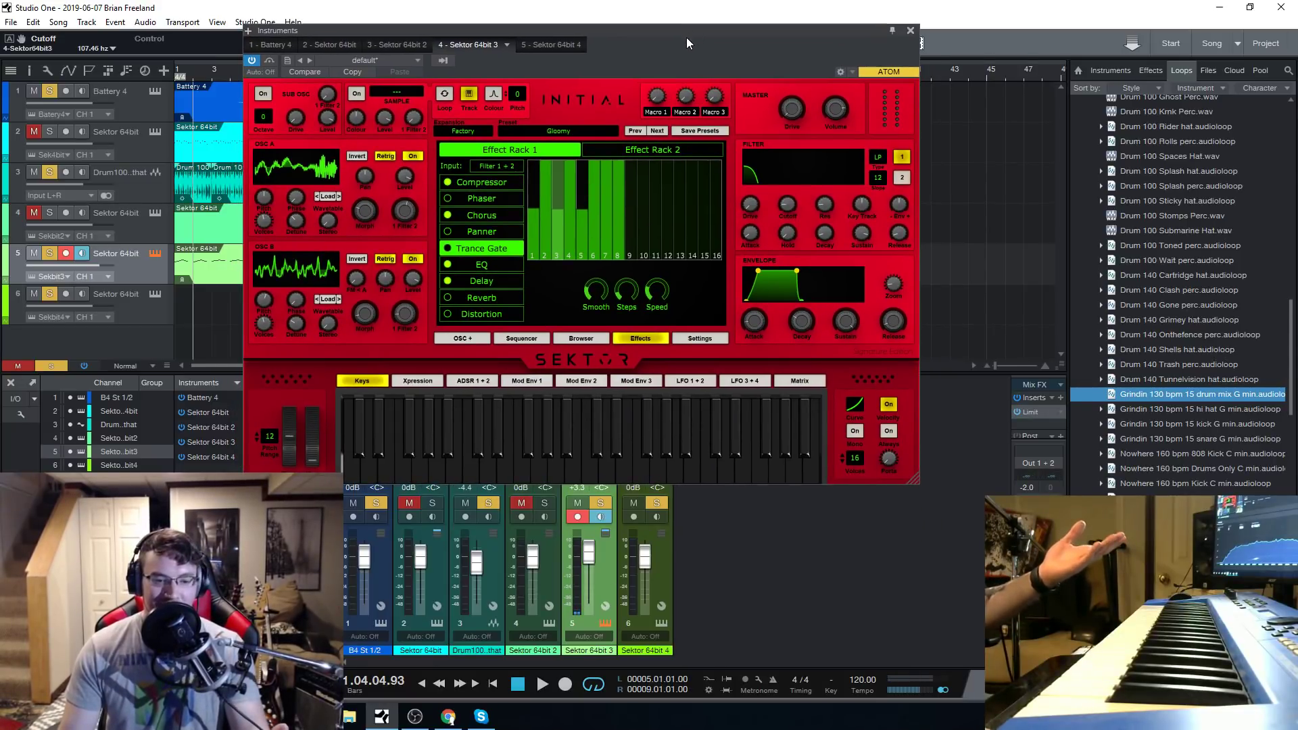
click(909, 30)
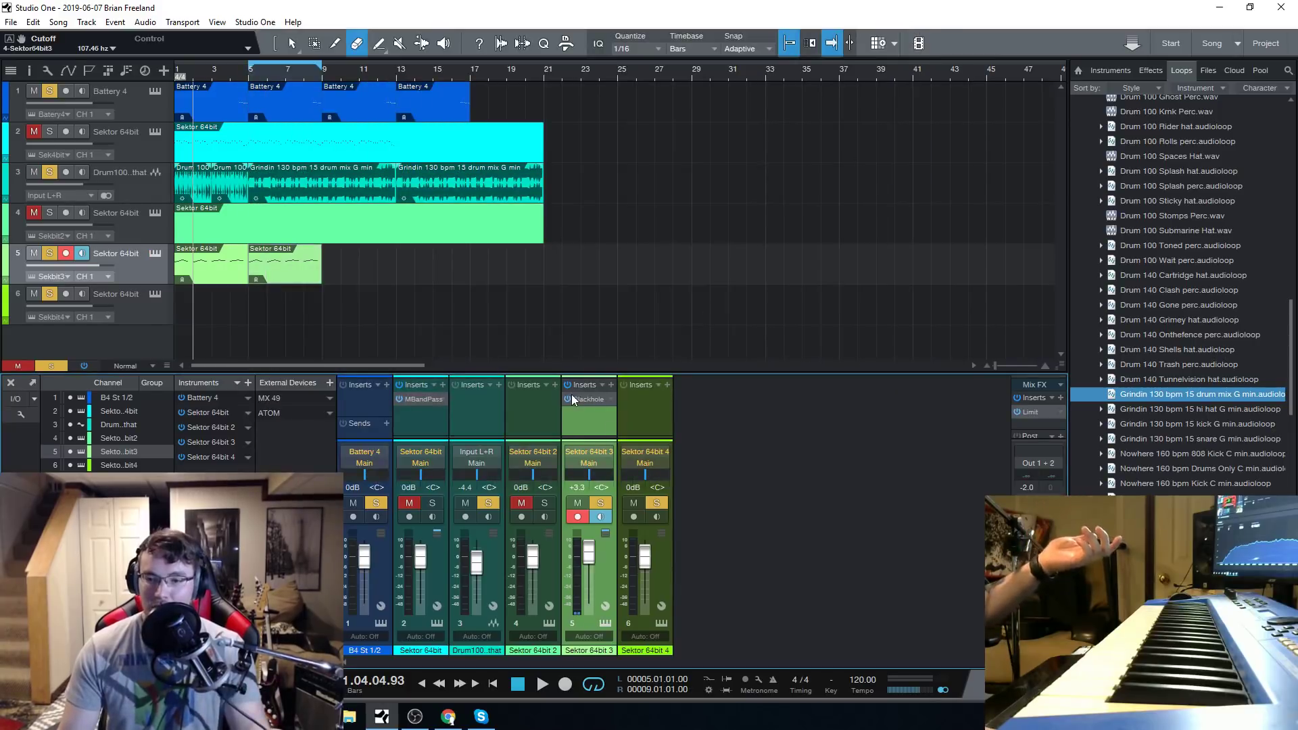
Reopen track 5's Sektor and look at oscillator A's Bone Dust waveform, repositioning the synth window.
click(154, 253)
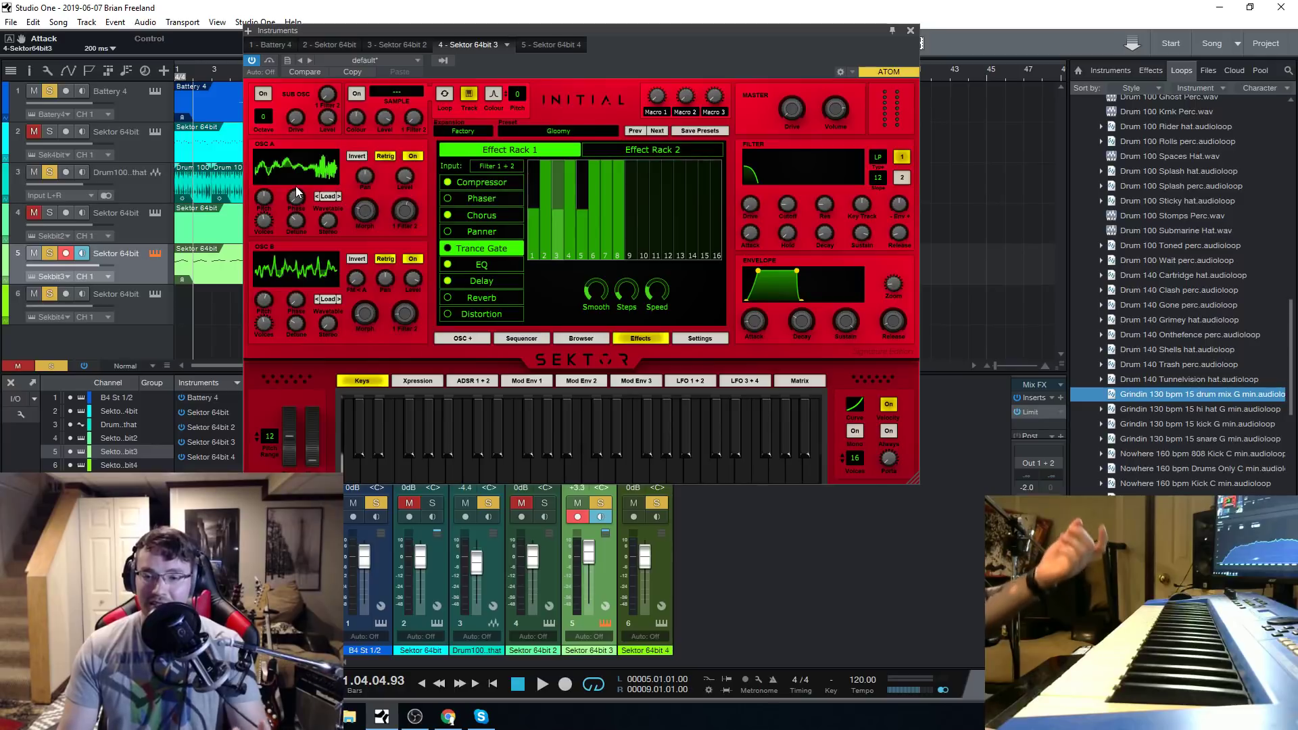
mouse_move(295, 194)
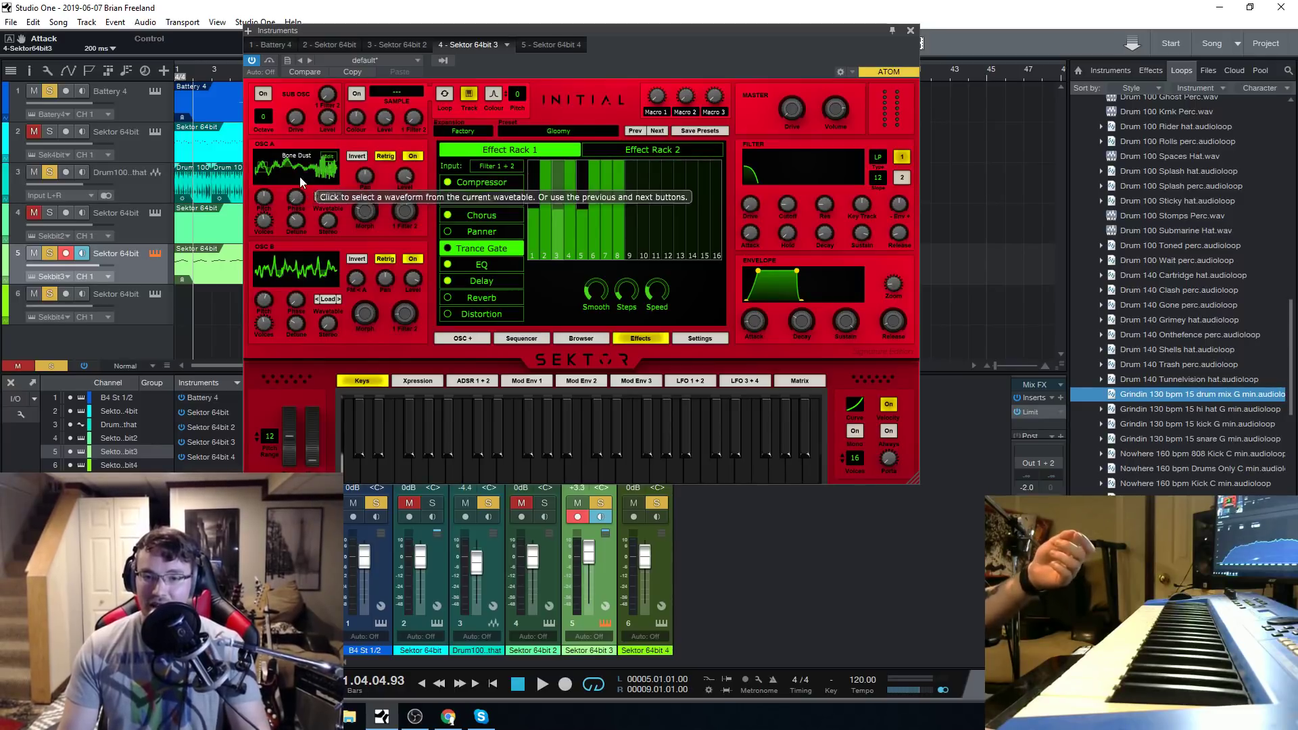
drag(672, 32, 684, 47)
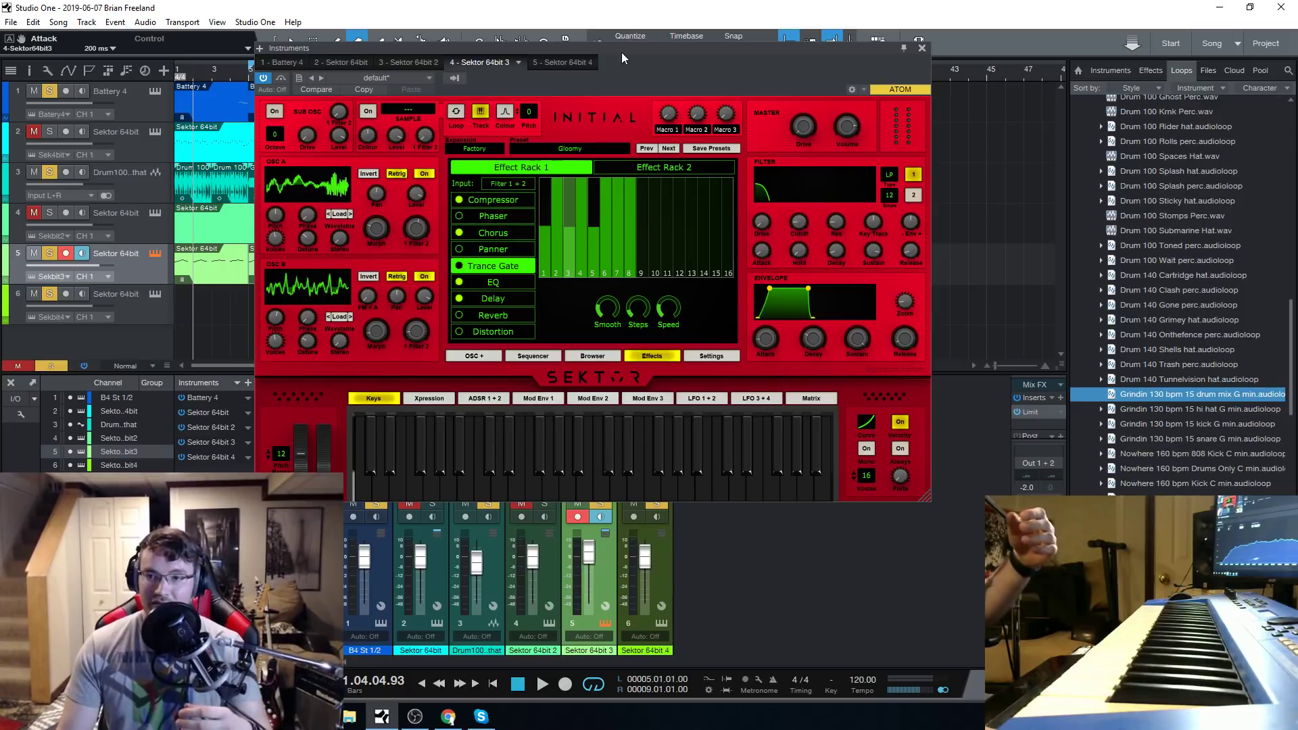
drag(622, 52, 609, 82)
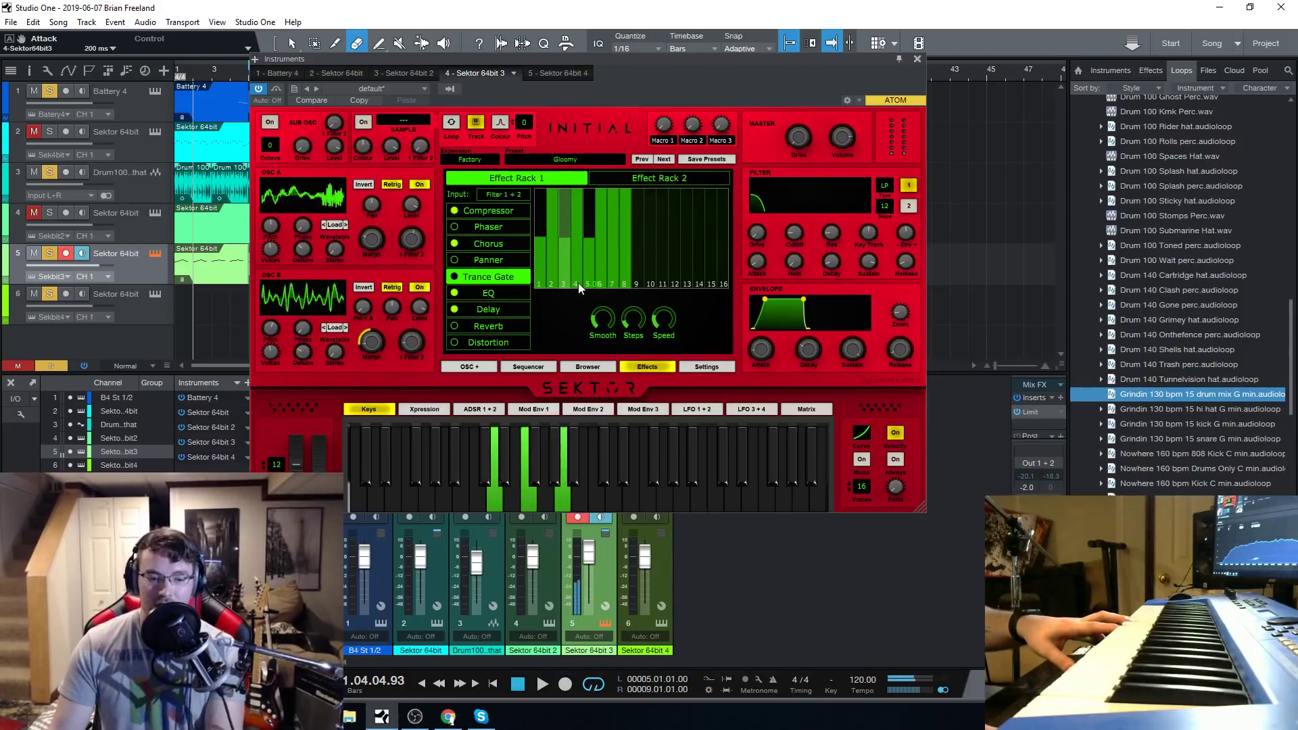
Set the Blackhole reverb's mix to 46 on the Sektor 64bit 3 channel.
click(917, 59)
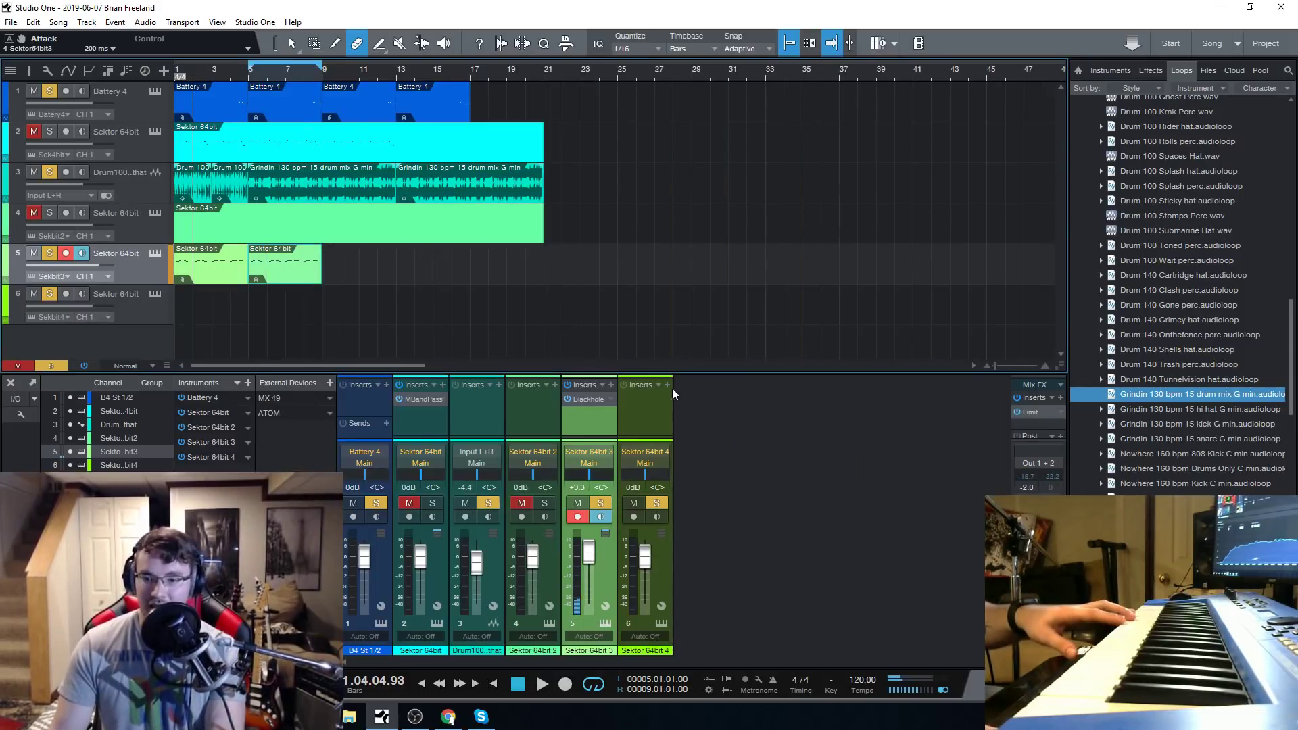
click(578, 400)
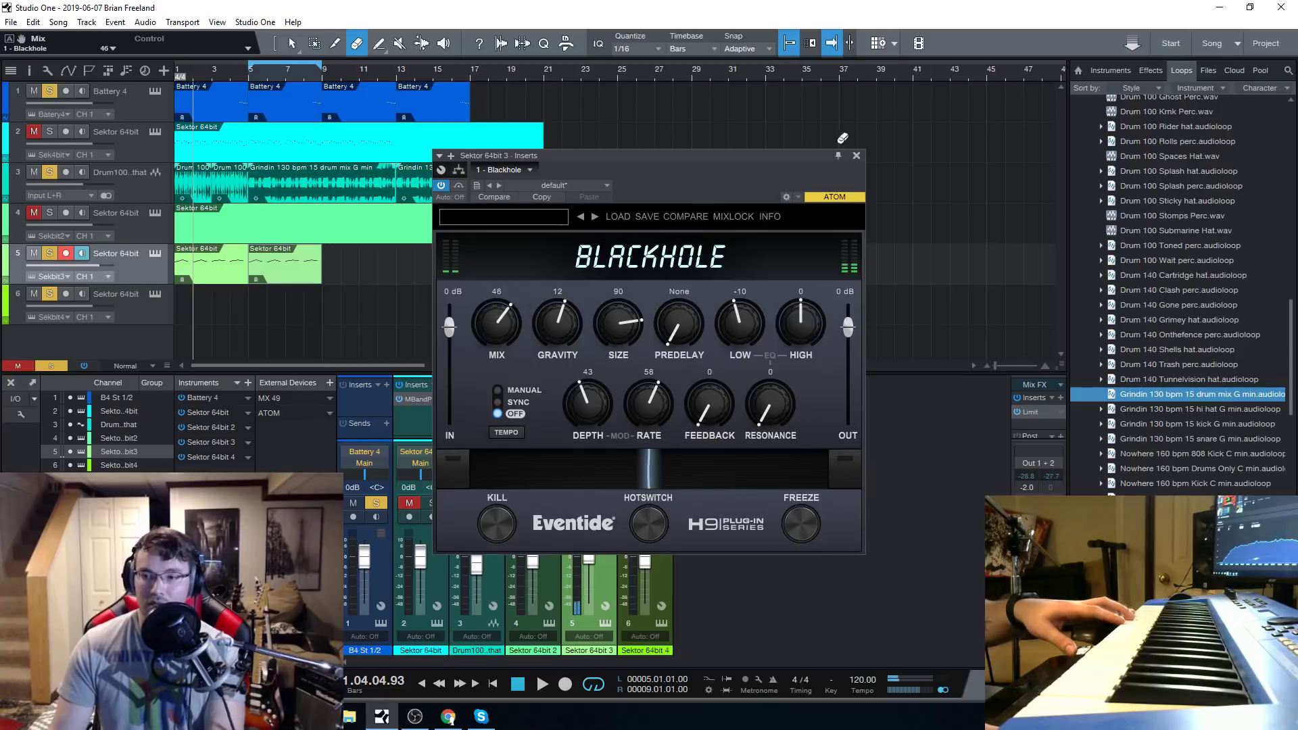
click(855, 156)
Load the Heaven pad preset in track 5's Sektor.
click(156, 254)
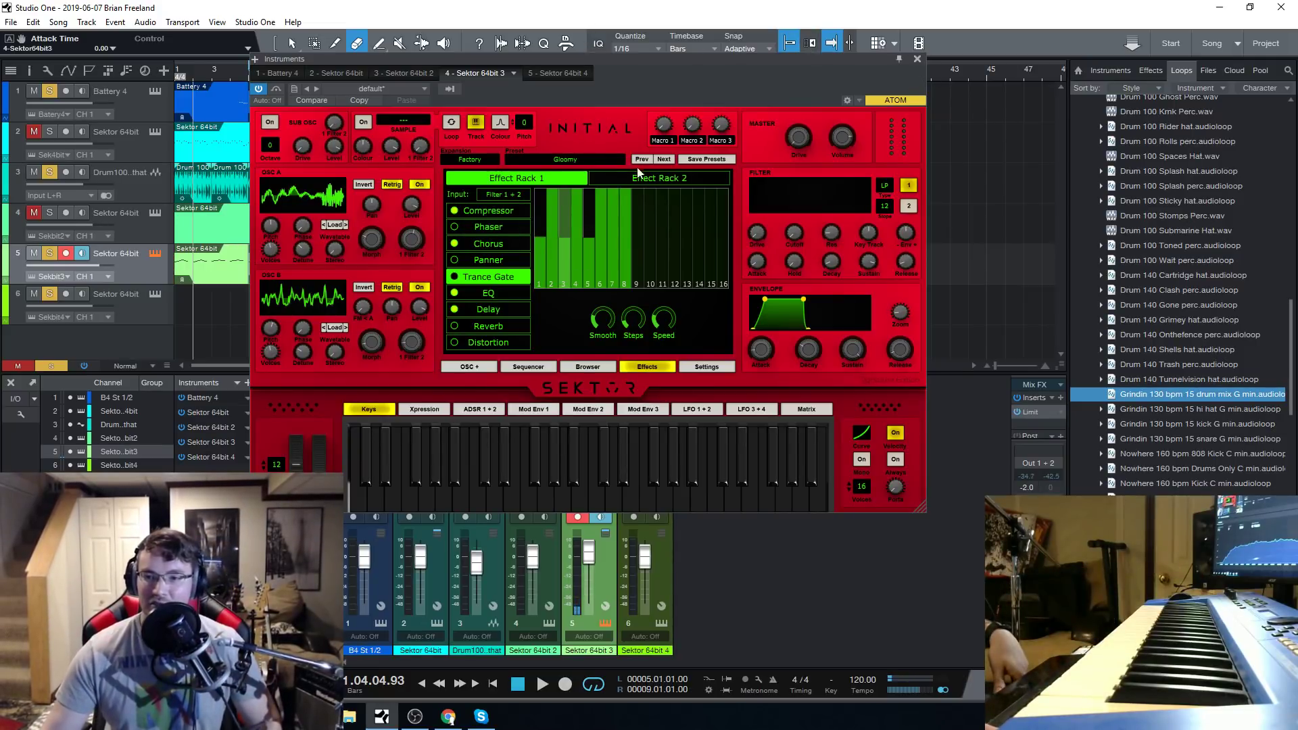
click(574, 160)
click(558, 399)
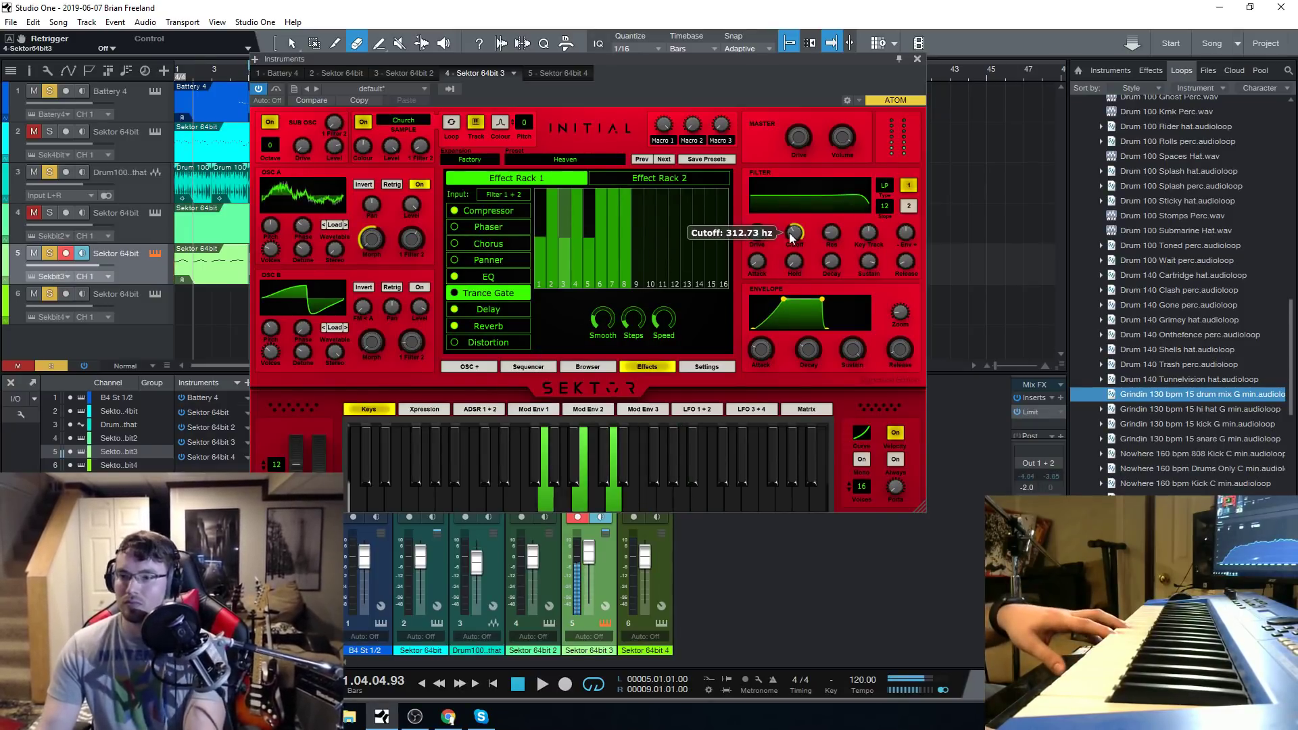
Lower filter 2's cutoff to about 34 Hz and switch back to filter 1.
click(907, 205)
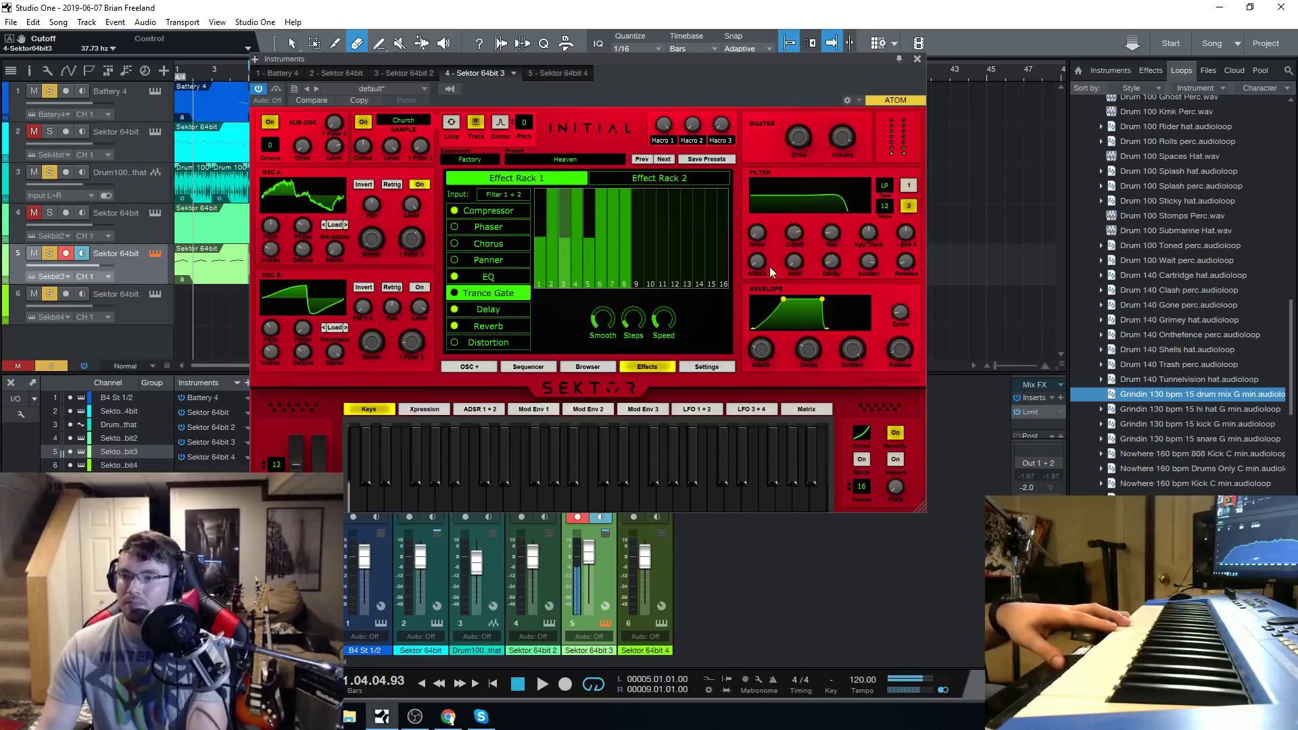
drag(792, 244, 800, 304)
click(904, 187)
Raise filter 1's cutoff to 21000 Hz, enable MIDI Learn on it, and sweep it down to 20 Hz.
right_click(798, 233)
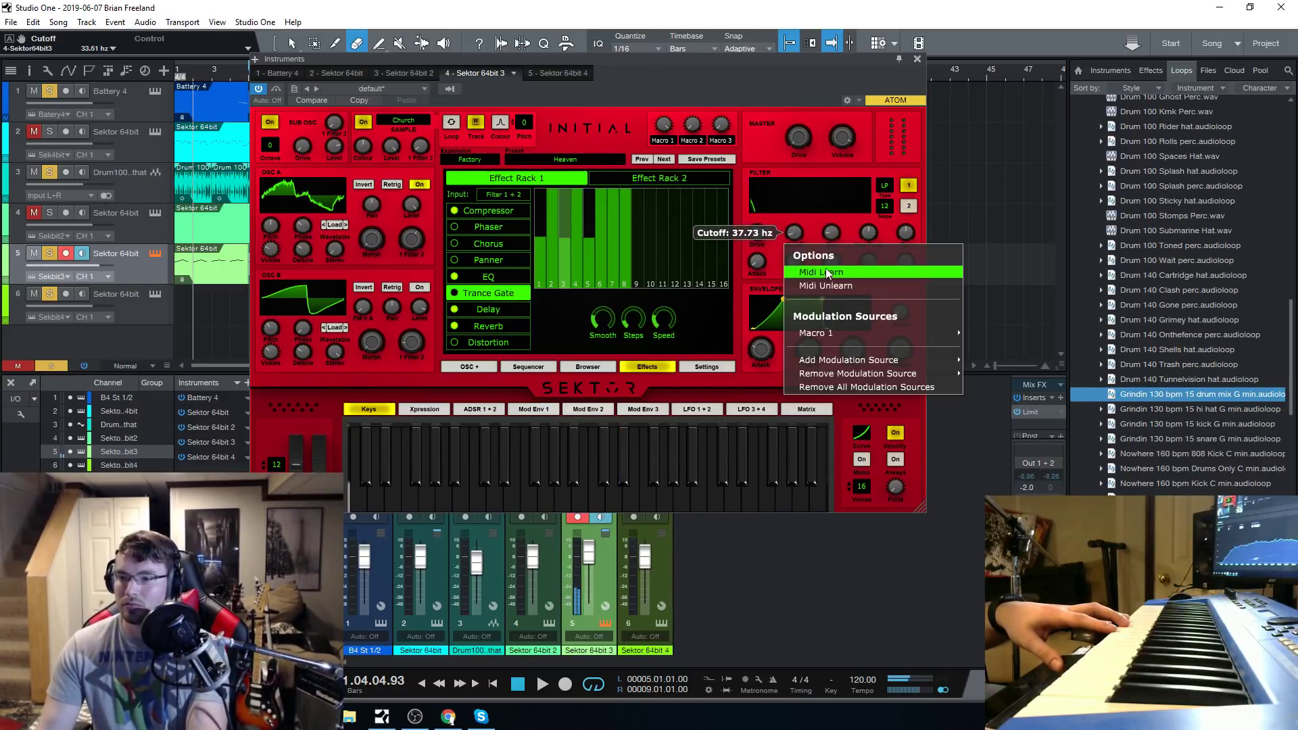
click(782, 224)
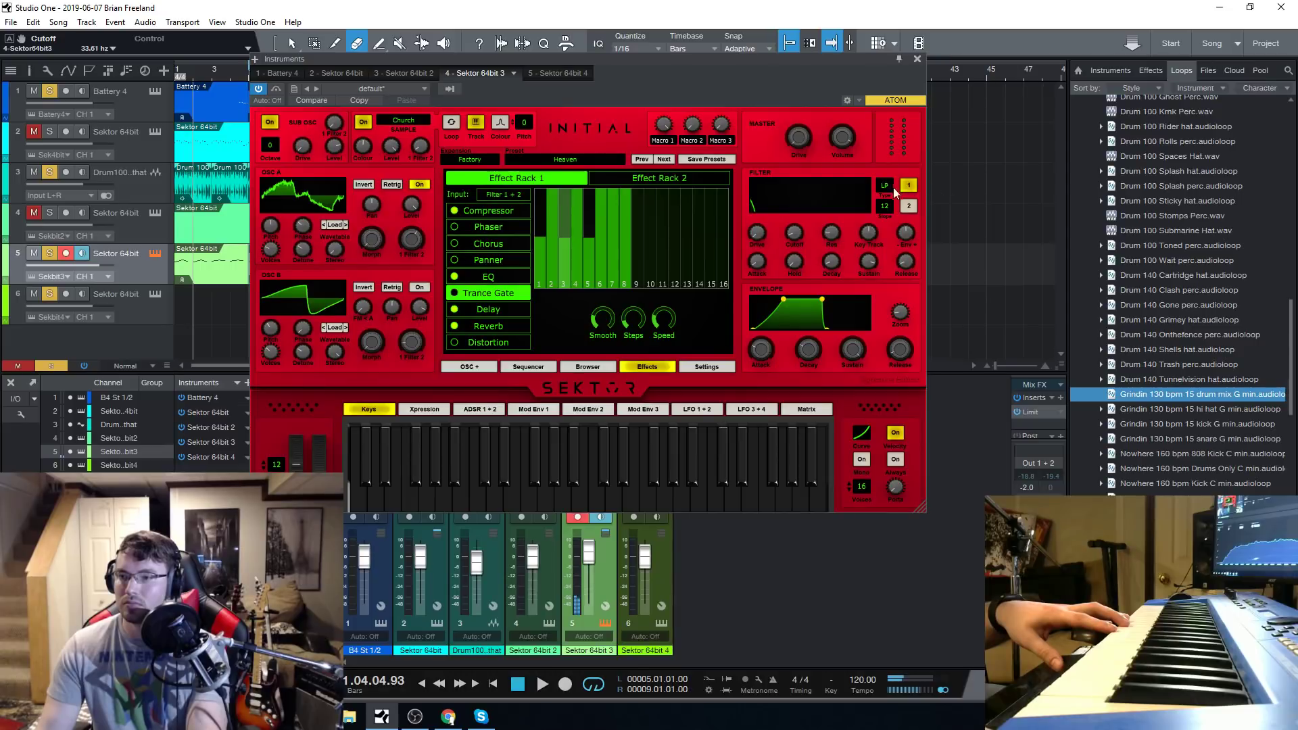
drag(796, 234, 813, 188)
right_click(794, 238)
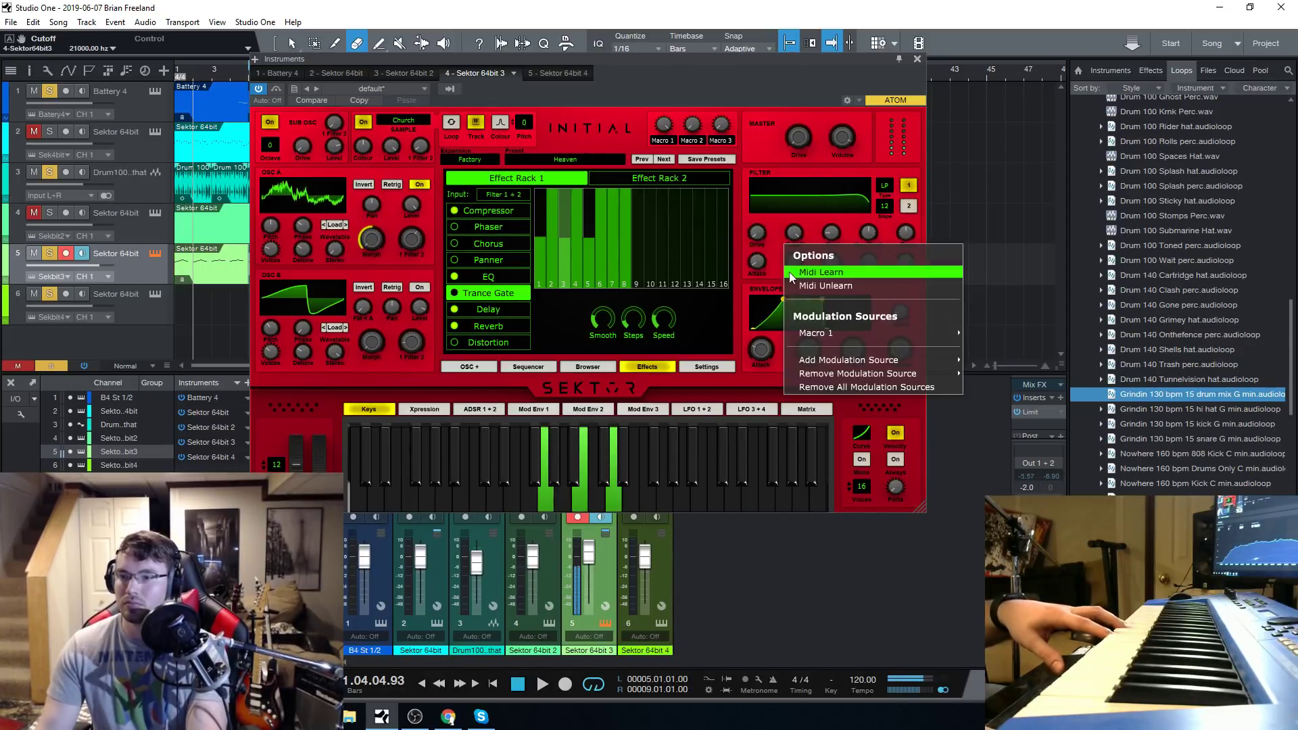
click(802, 271)
drag(795, 234, 808, 313)
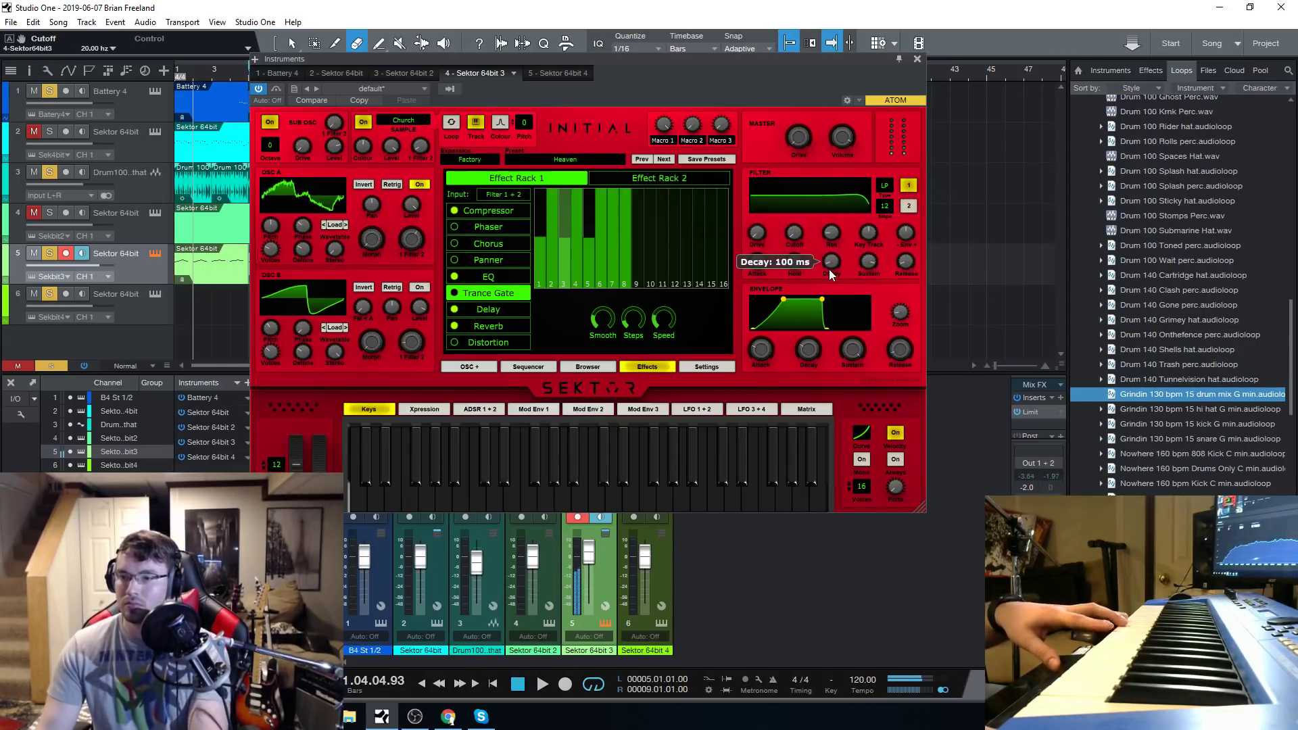
Audition the Mass Effects pad preset and load the Over Quota pad preset.
click(584, 158)
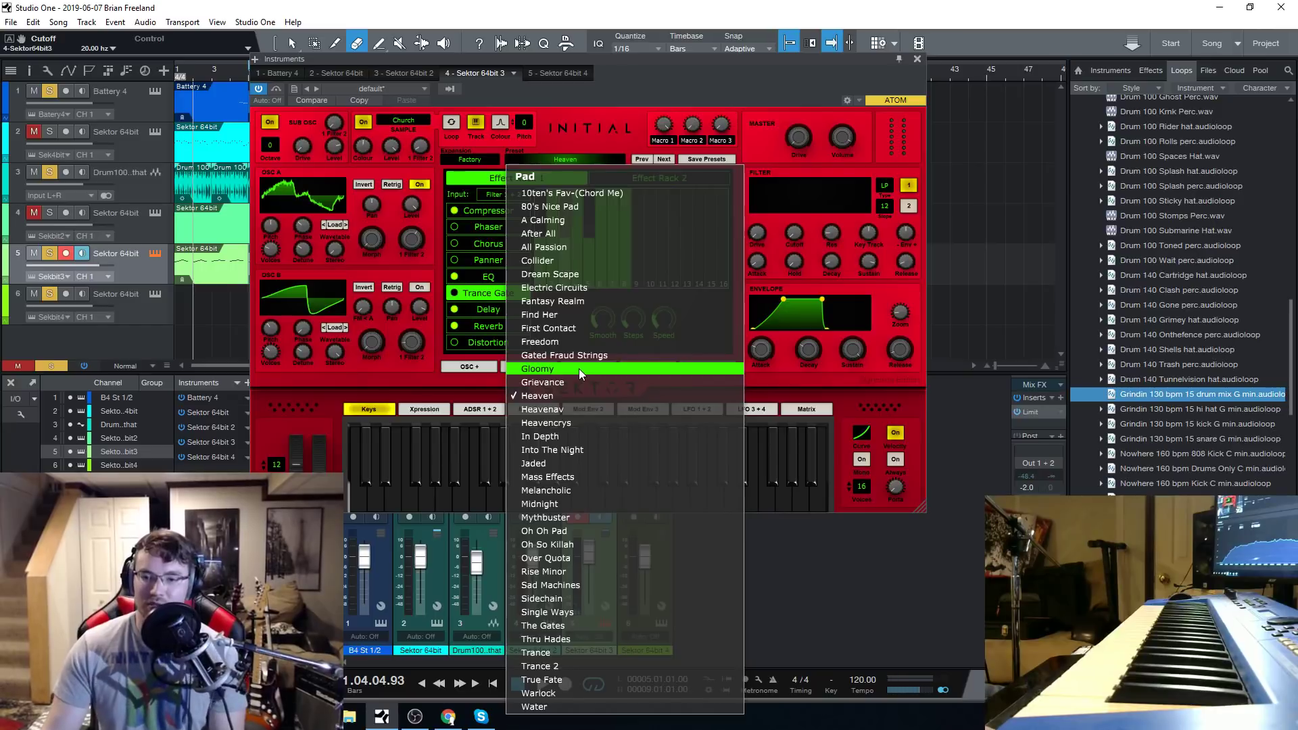
click(579, 478)
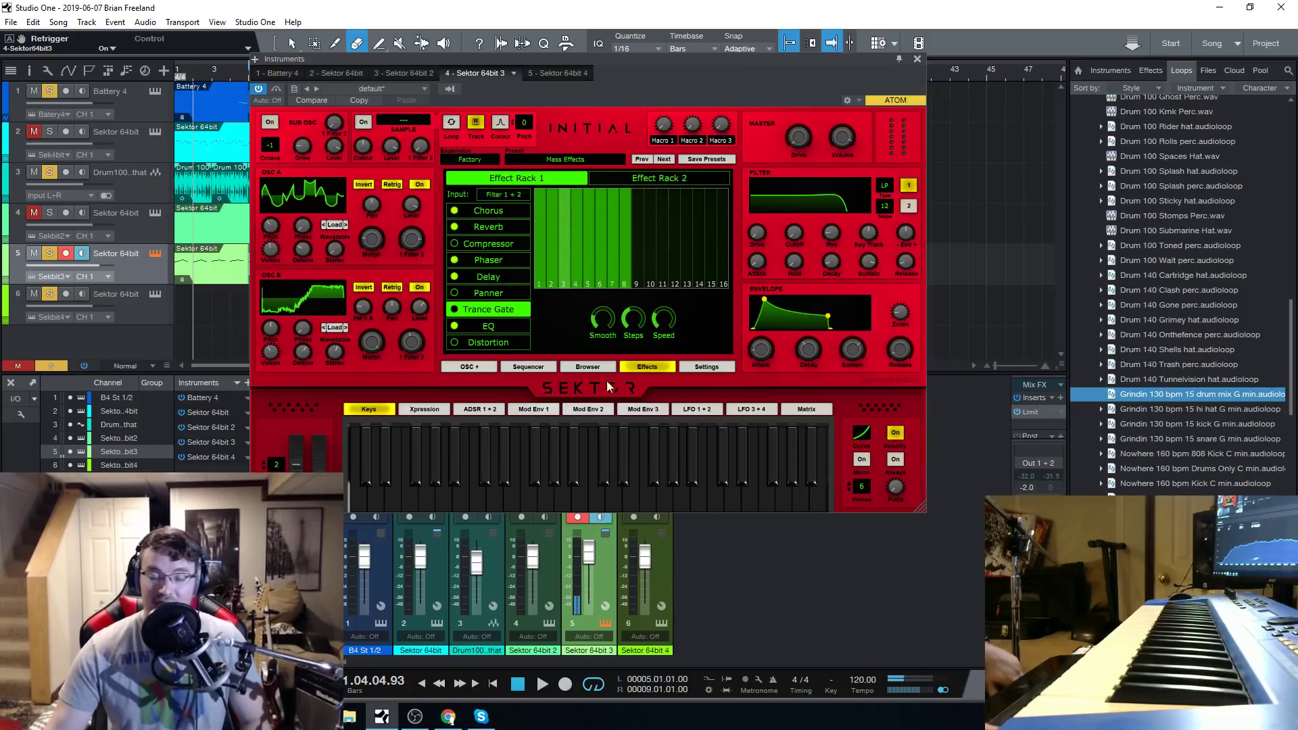
click(562, 161)
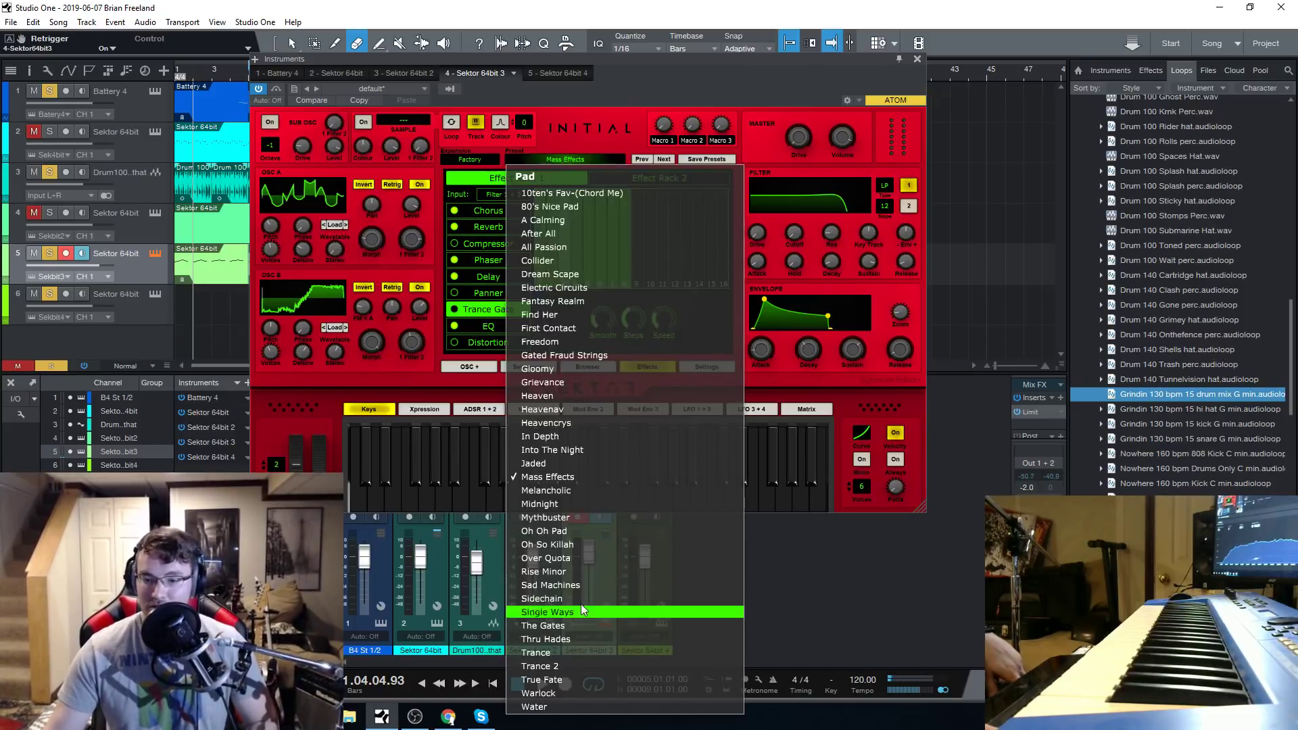
click(585, 556)
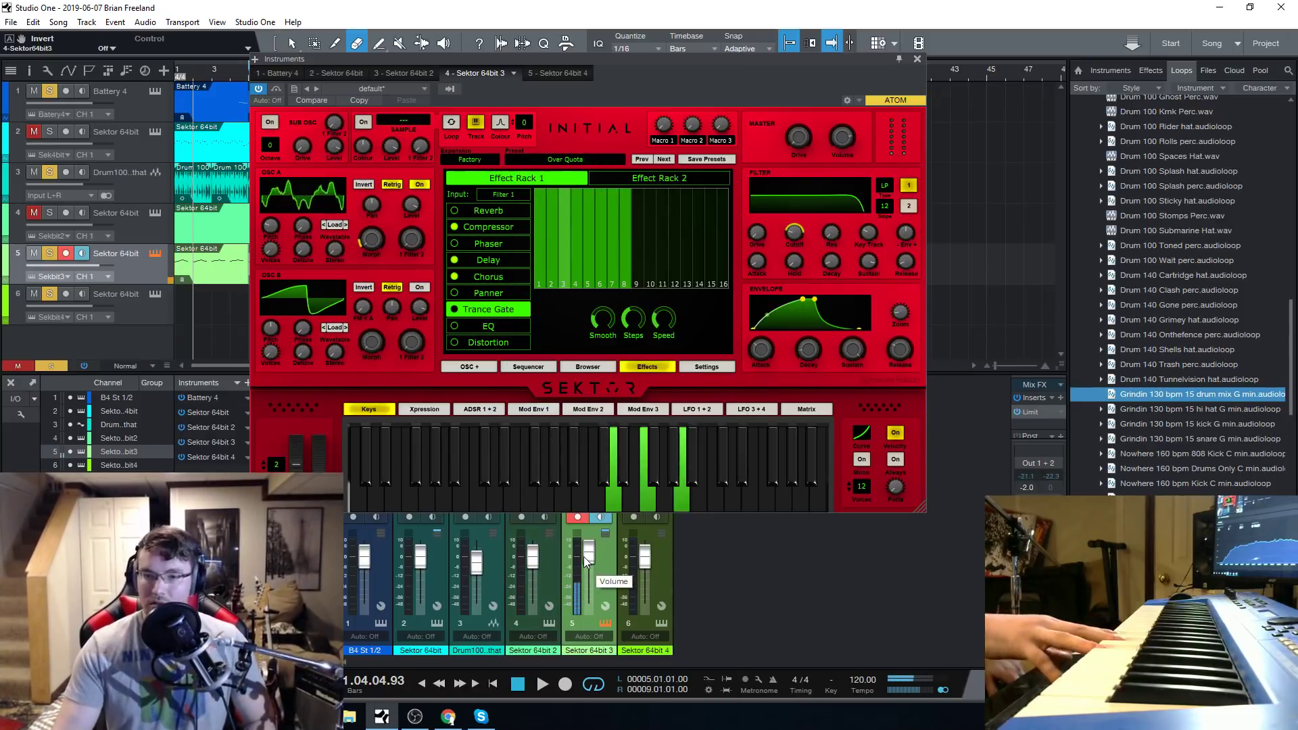
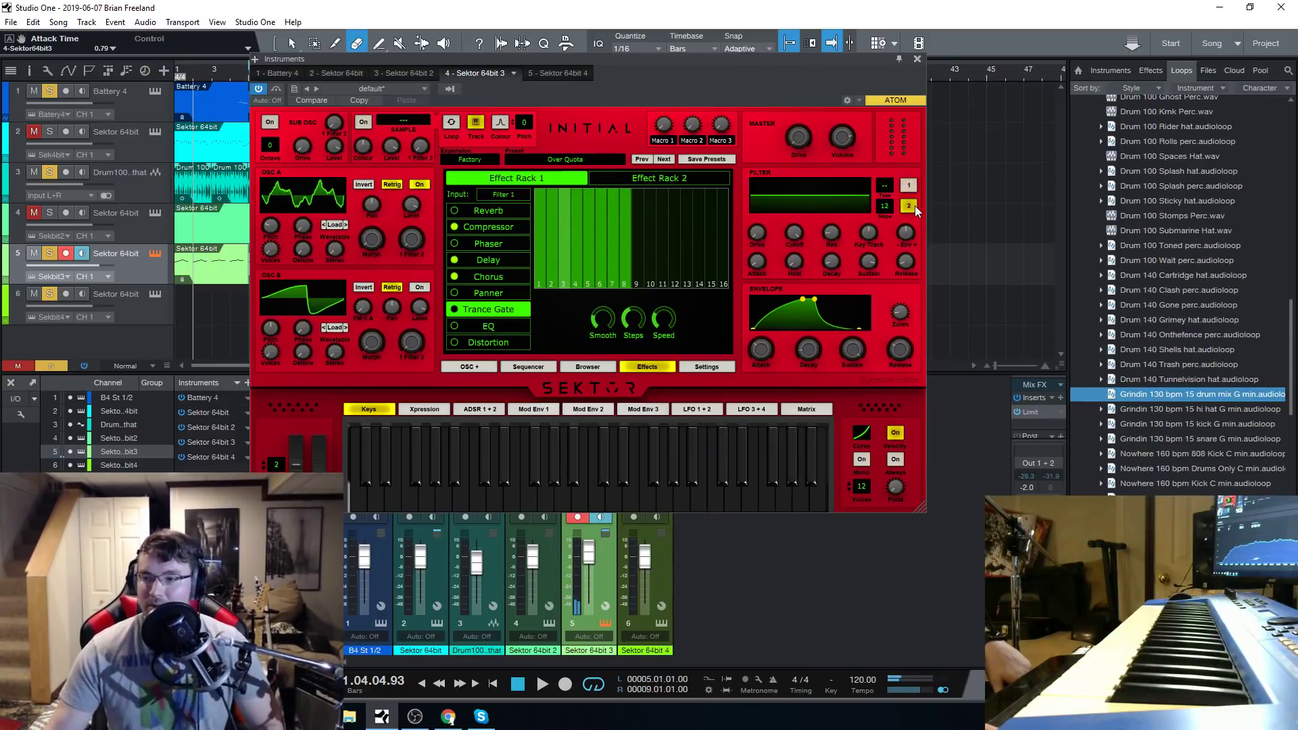
Lower filter 2's cutoff to about 131 Hz and set its type to LP.
drag(793, 234, 807, 294)
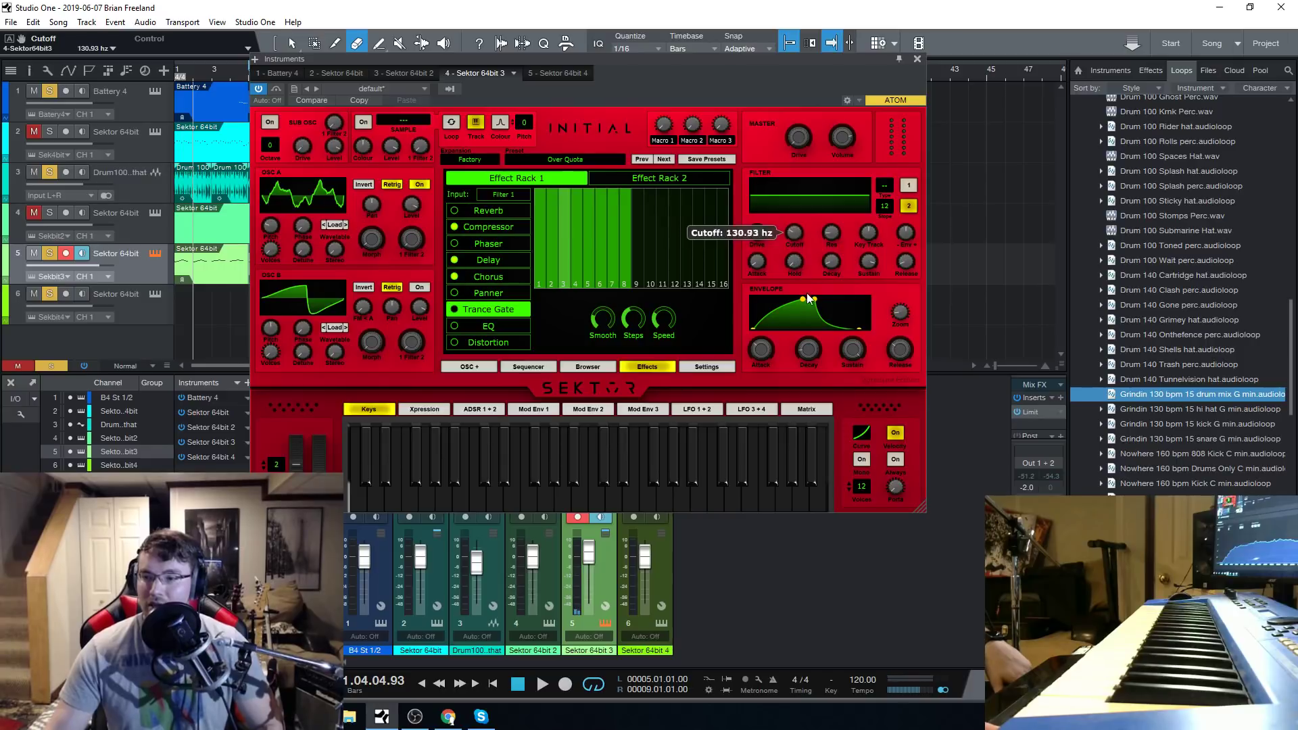
click(884, 185)
click(889, 208)
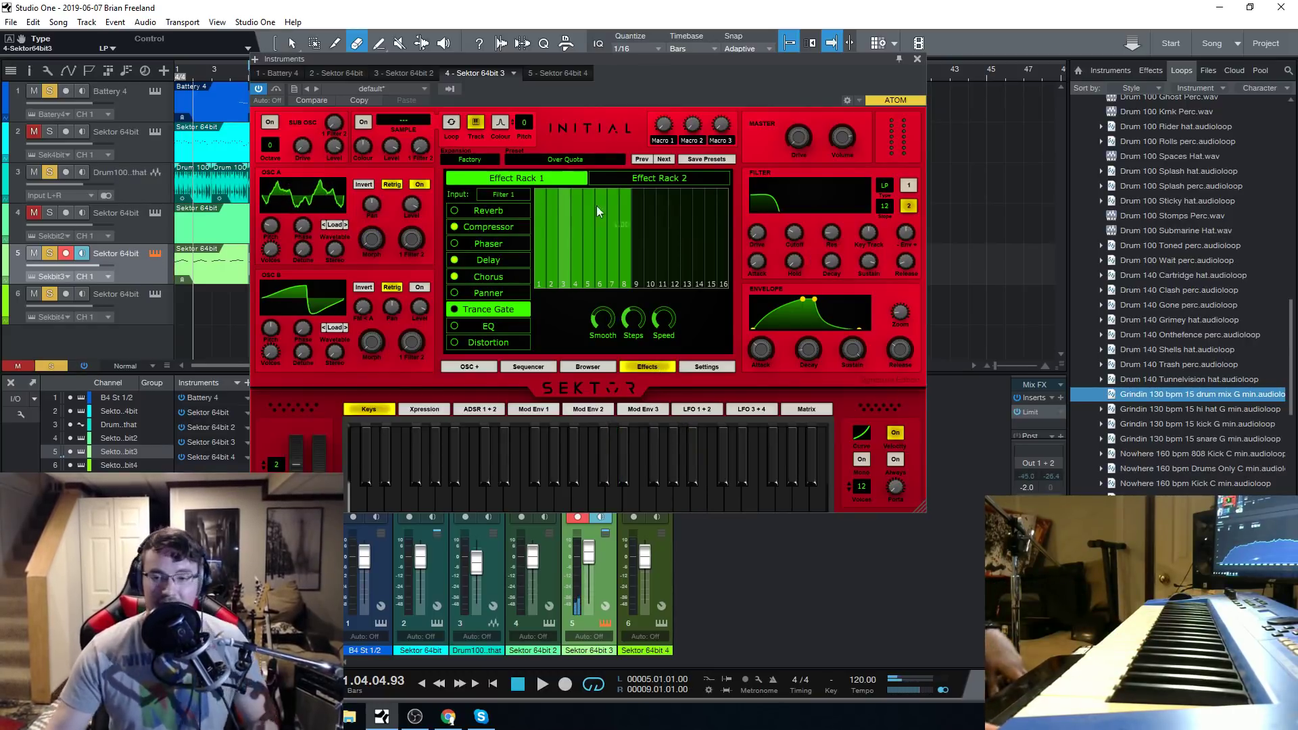
Try the 03 Dark Blue and 05 Leather White skins on Sektor and restore the Signature Red skin.
click(694, 366)
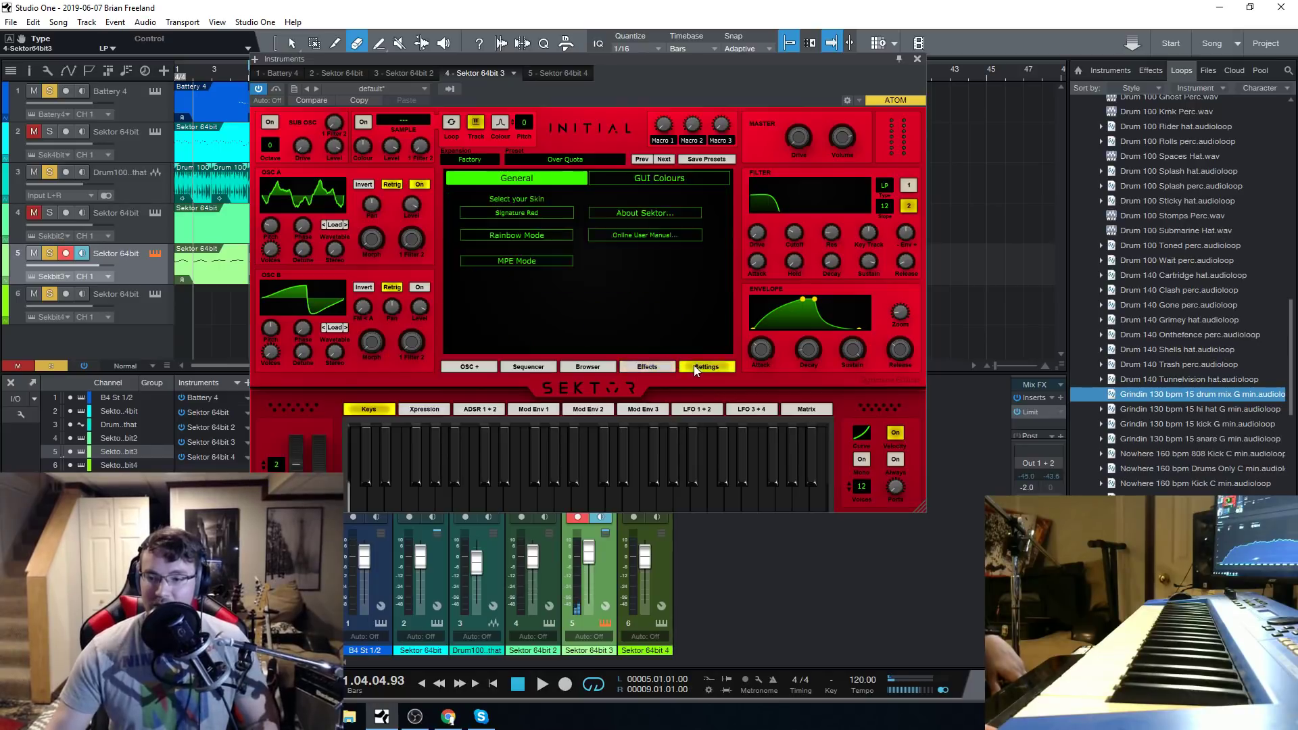
click(525, 213)
mouse_move(554, 221)
click(651, 240)
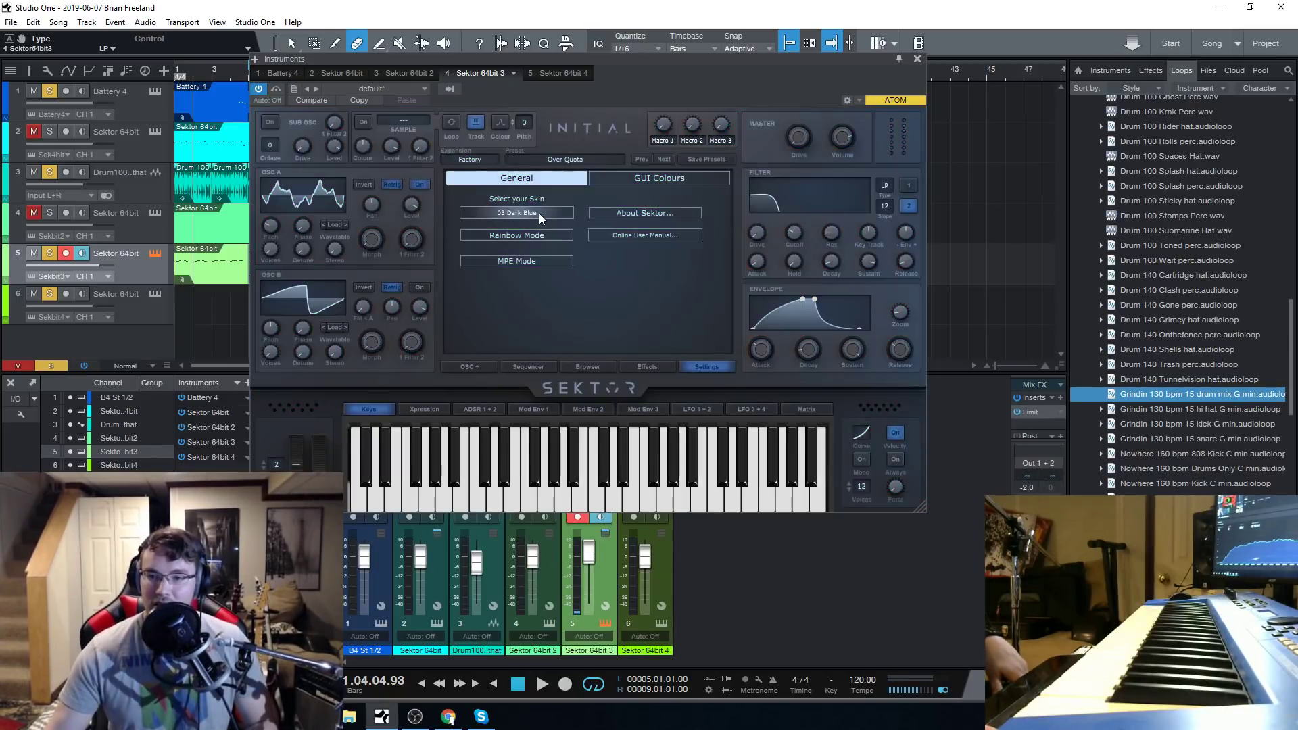
click(538, 213)
click(679, 282)
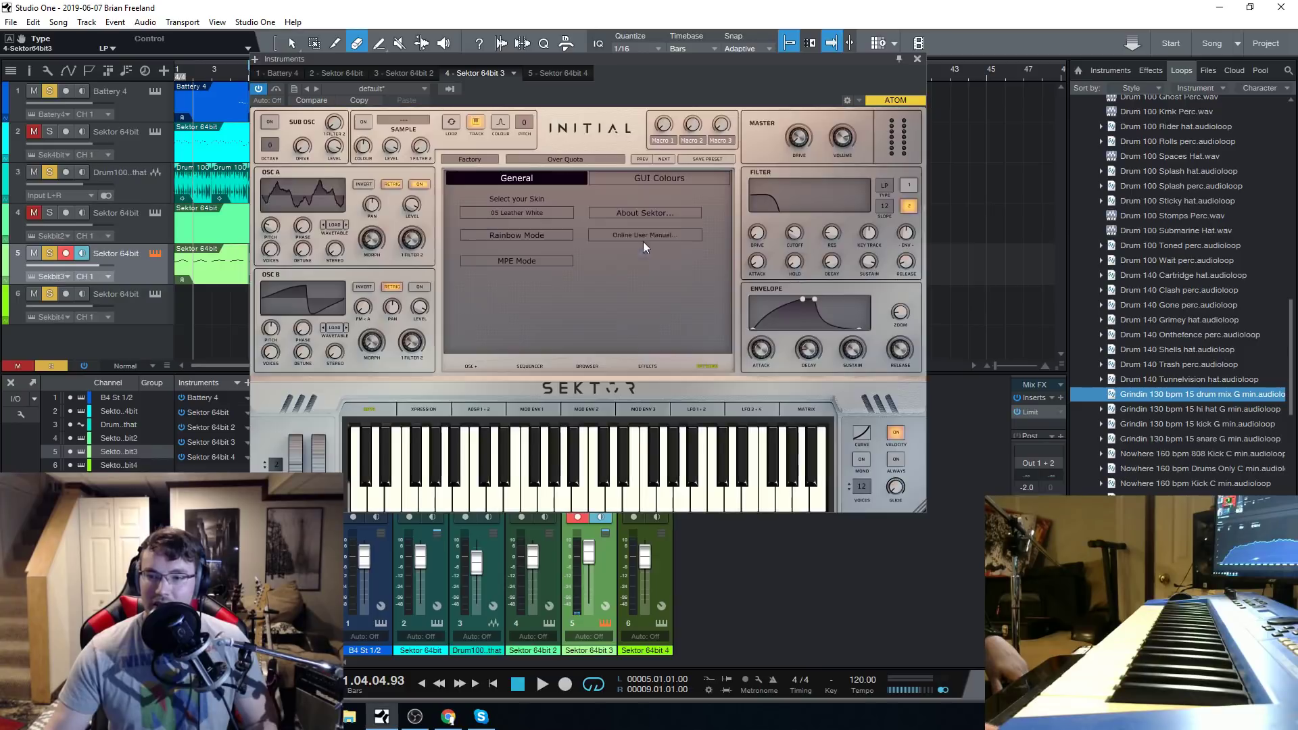
click(525, 213)
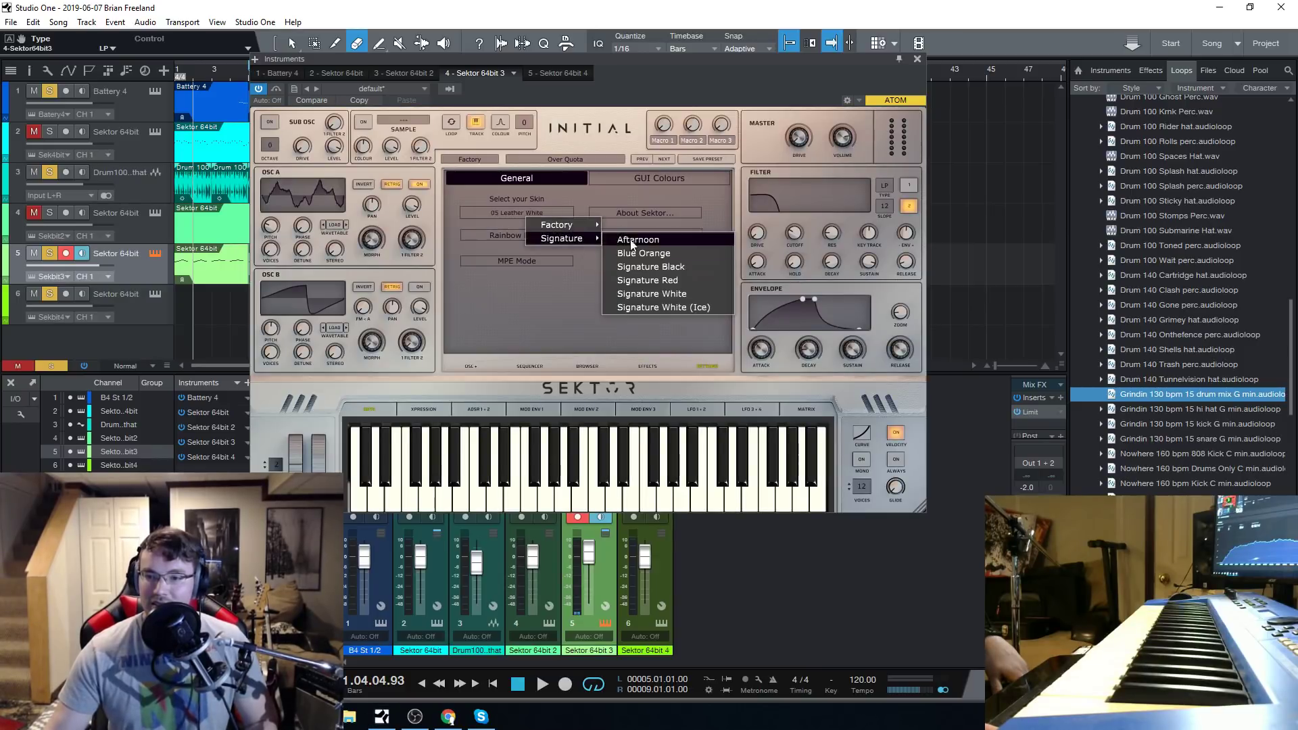
mouse_move(573, 229)
click(653, 278)
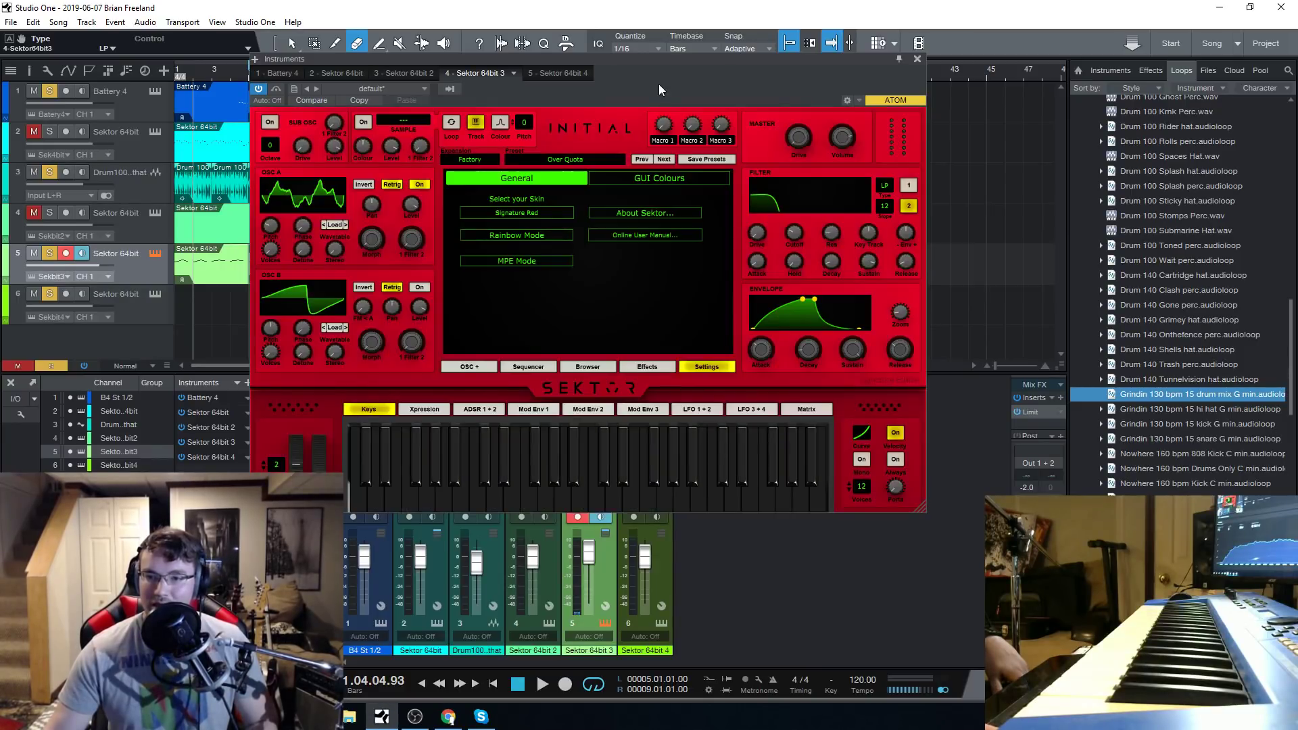
Nudge the instrument window slightly and load The Gates pad preset from Sektor's preset browser.
drag(658, 66, 654, 72)
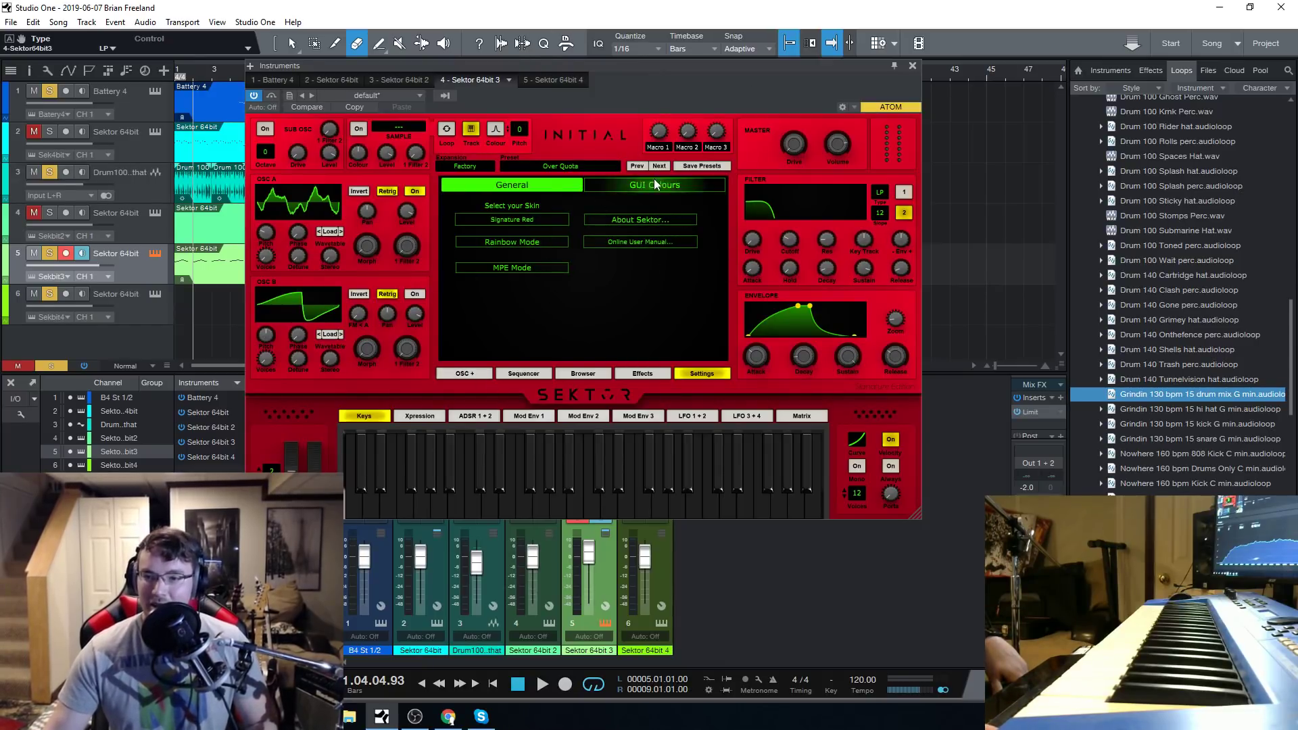
click(557, 373)
scroll(647, 338, down, 3)
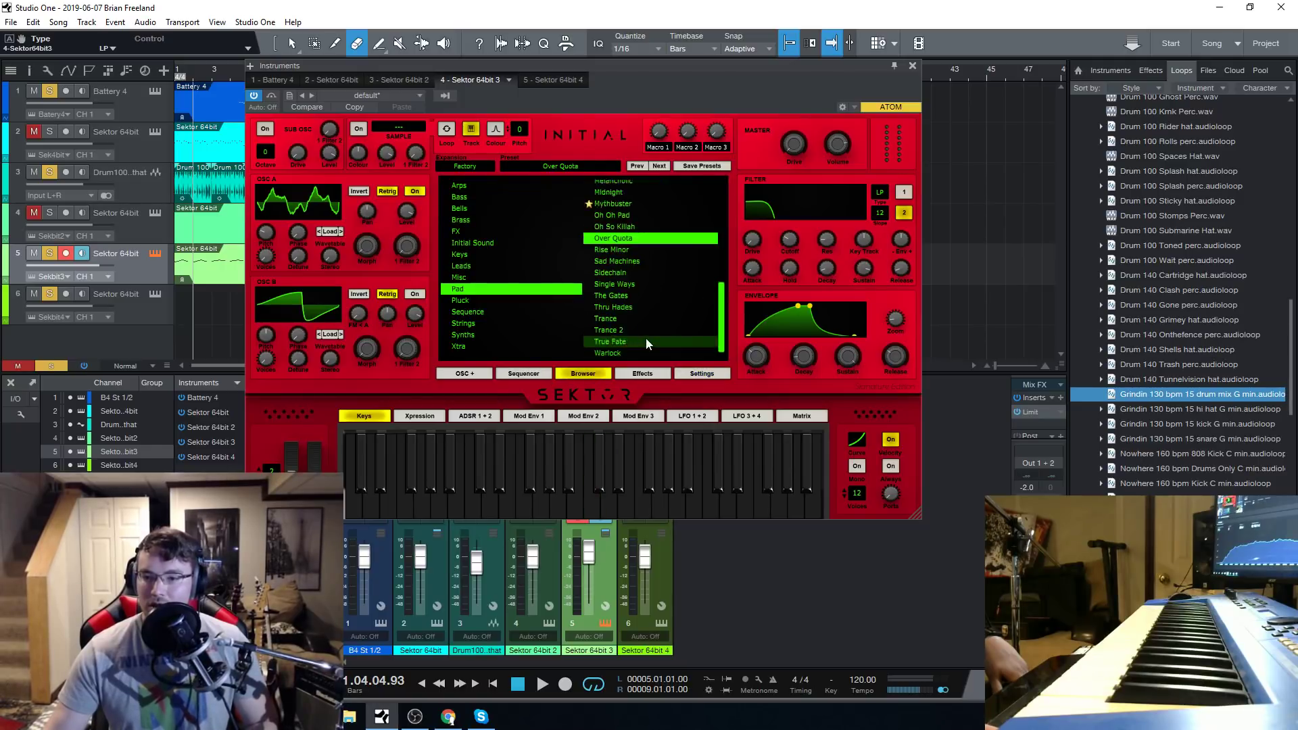
click(636, 293)
click(638, 282)
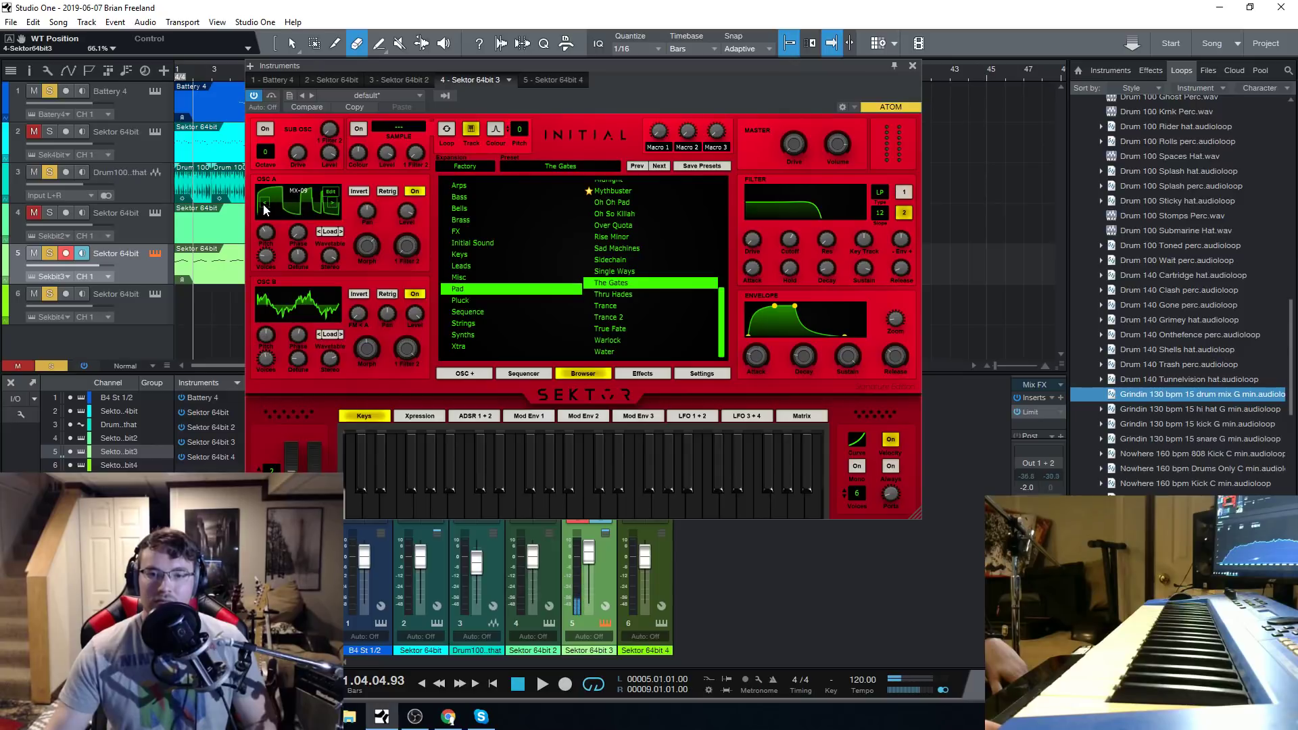
Examine OSC A's waveform in the wavetable editor and the effects in Effect Rack 1, returning to the preset browser.
click(331, 193)
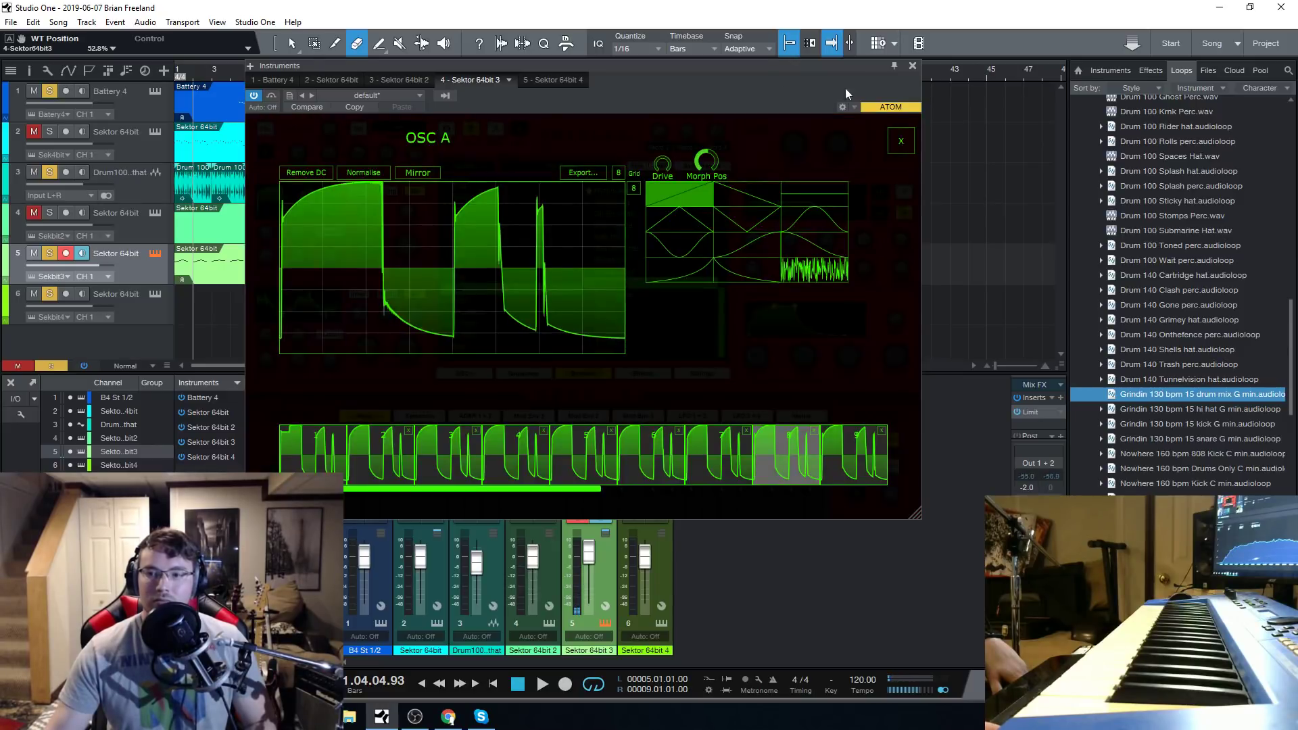
click(898, 142)
click(329, 231)
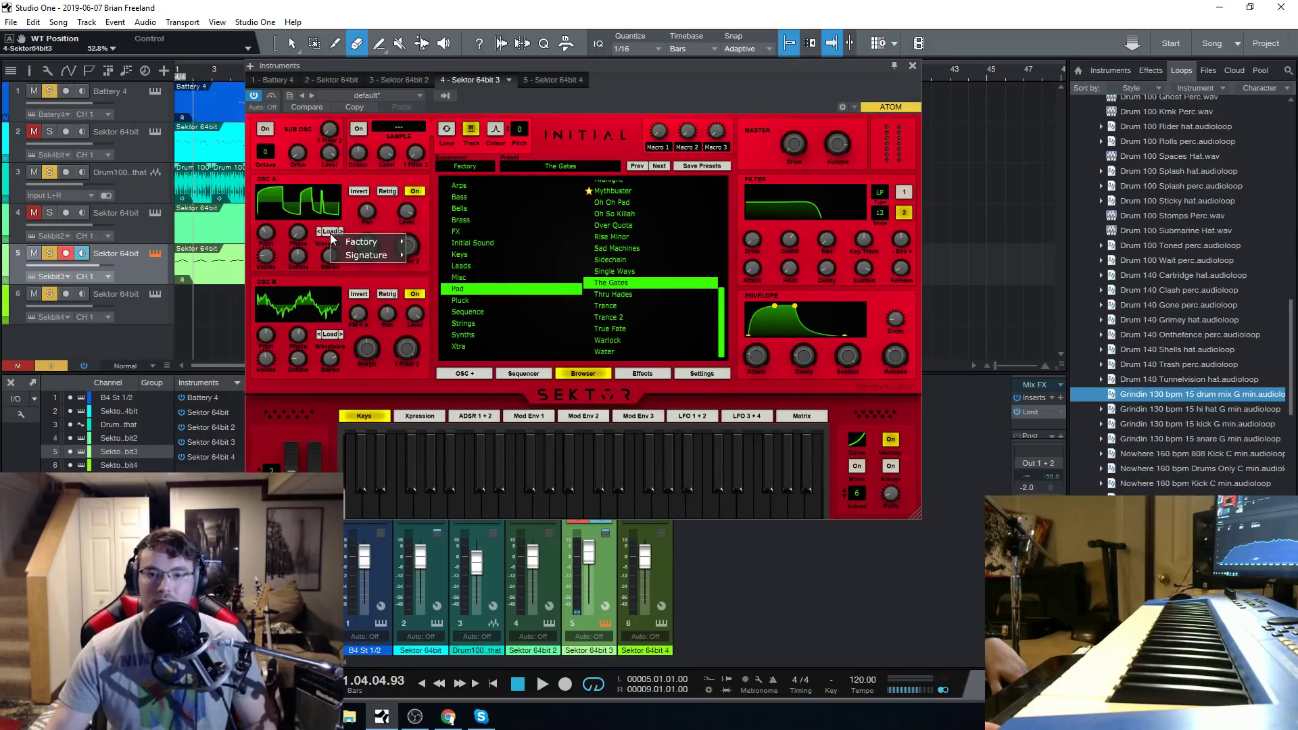
click(350, 223)
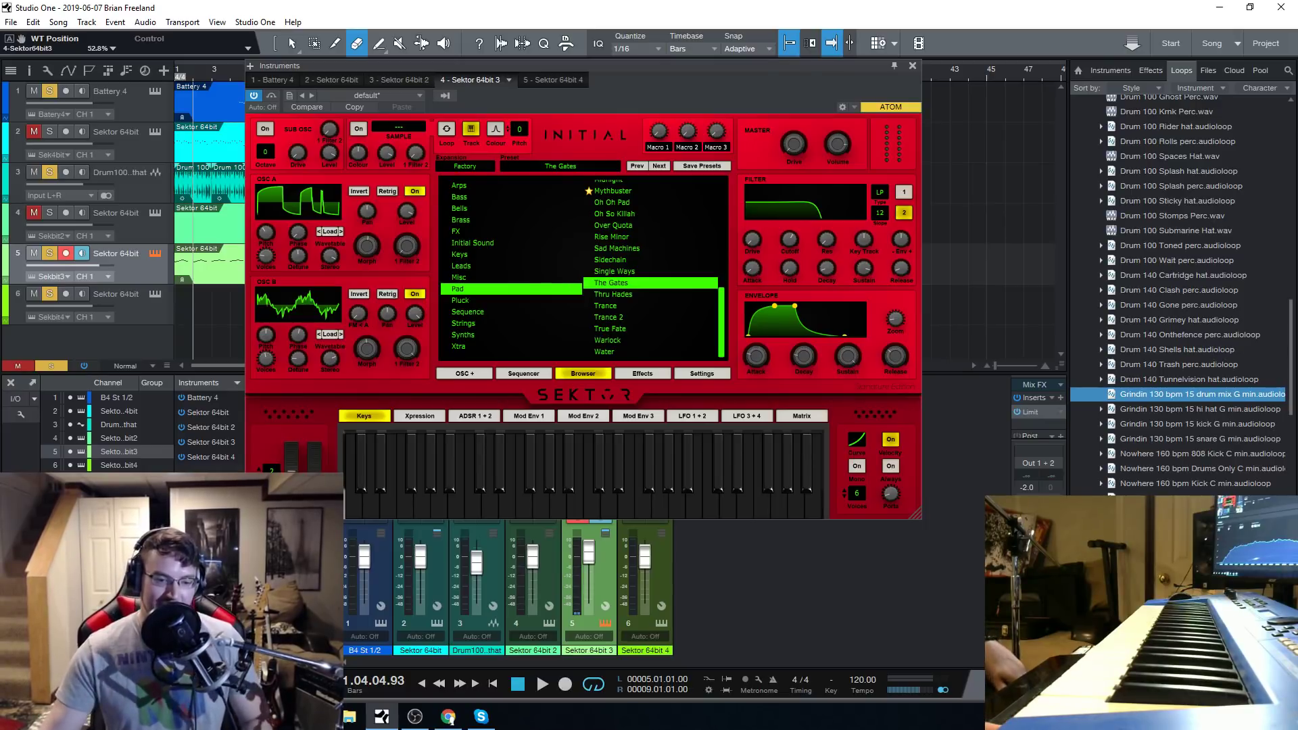
click(643, 373)
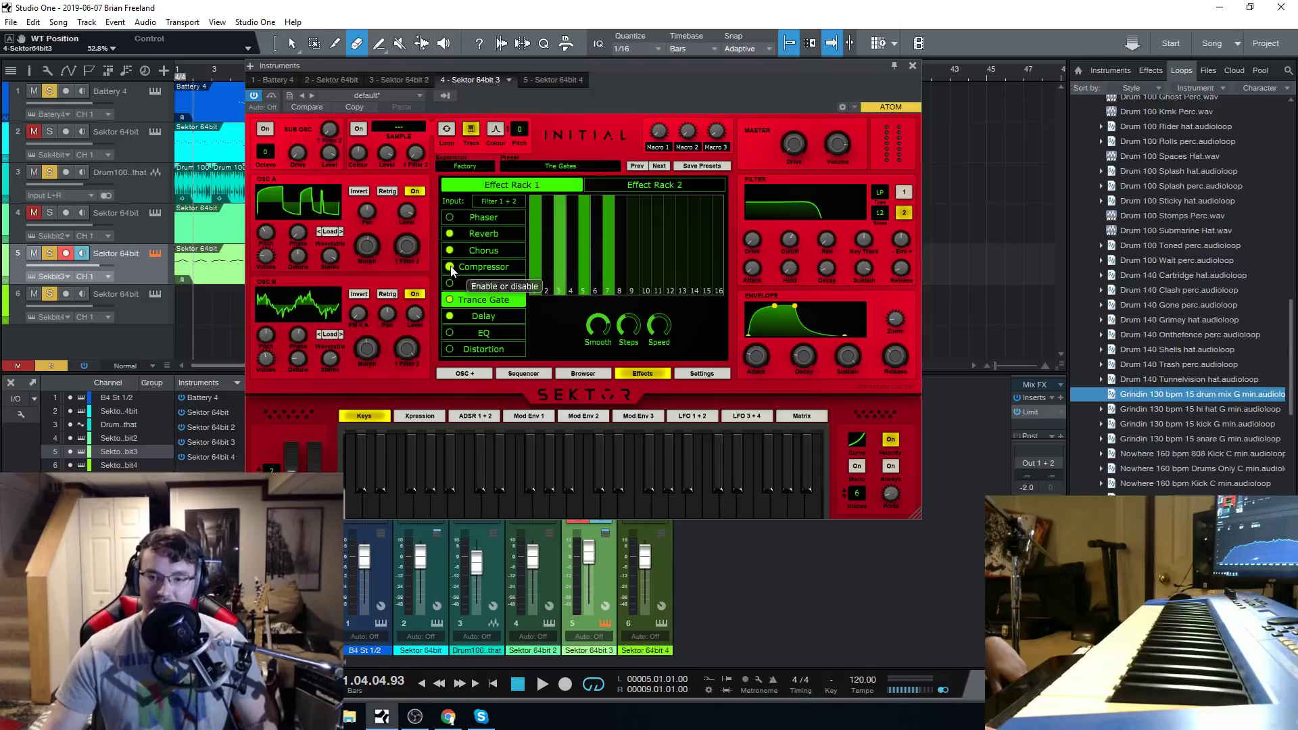
click(589, 376)
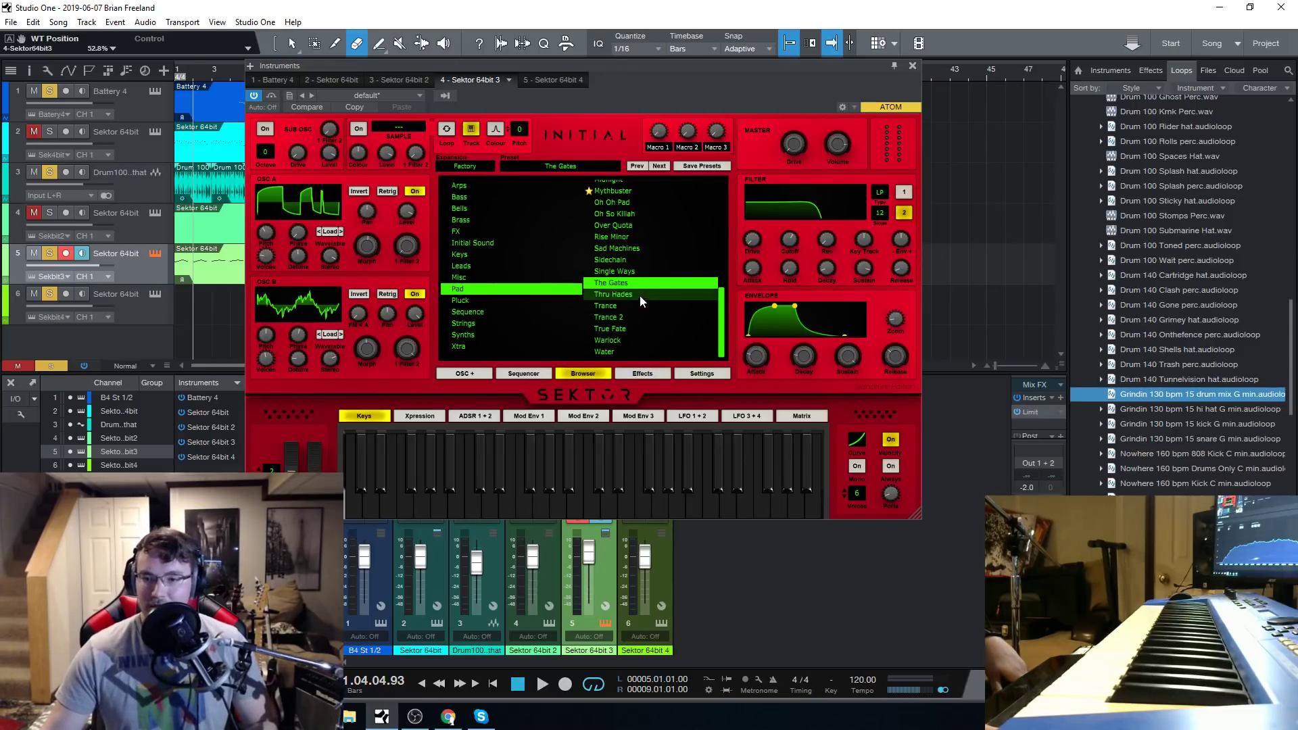
Browse the factory wavetable categories for OSC A and reposition the instrument window.
click(329, 230)
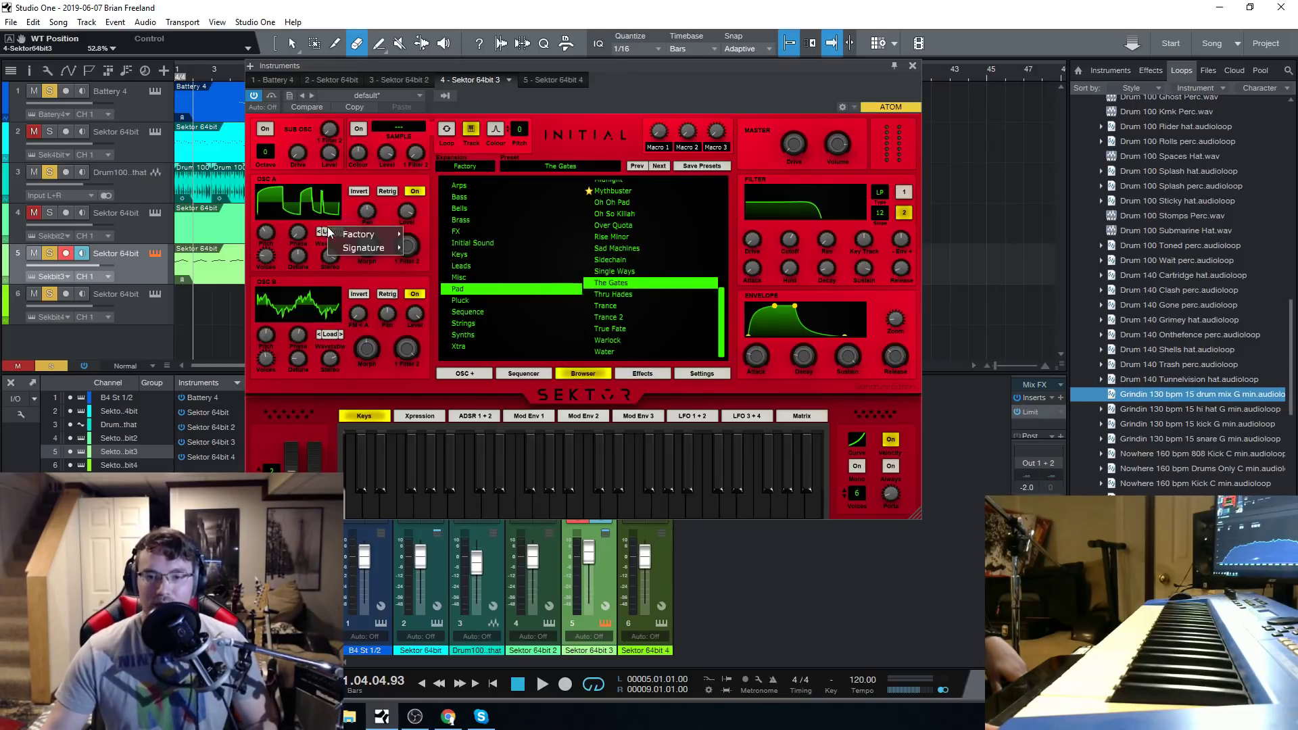
mouse_move(354, 234)
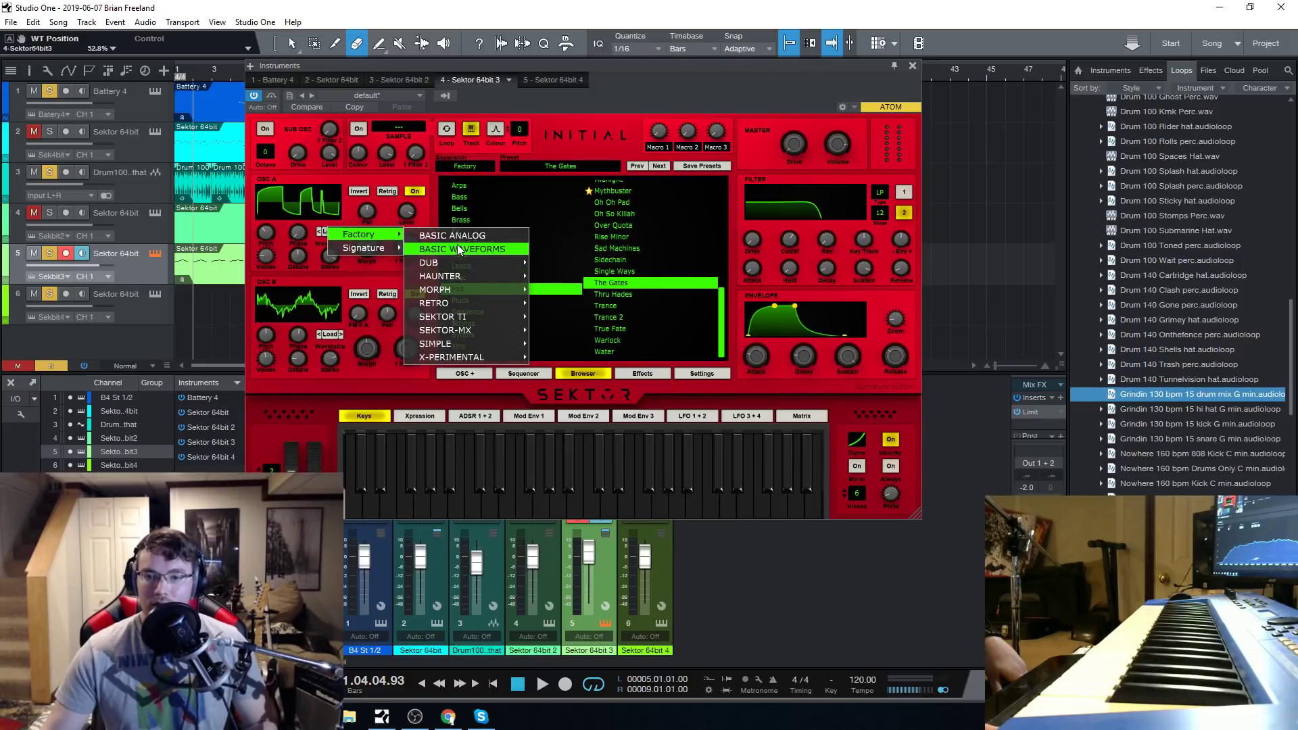
click(611, 68)
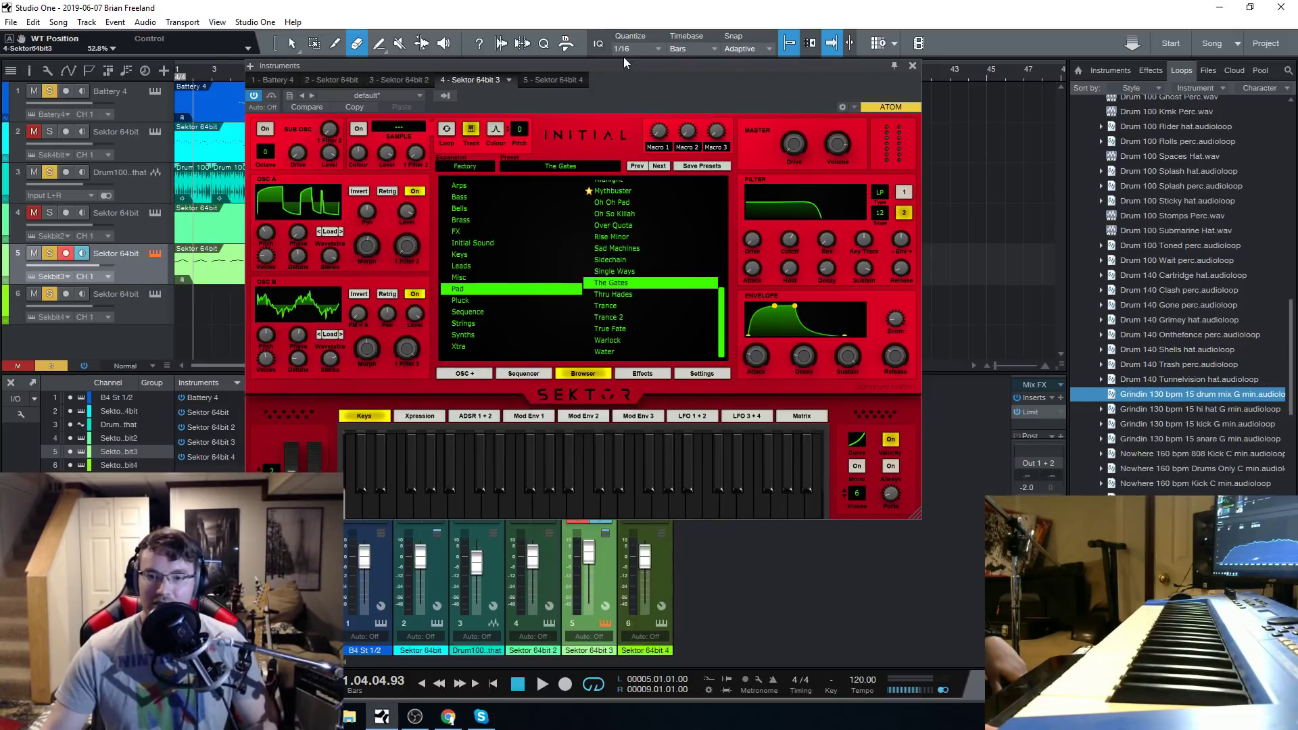
click(326, 233)
mouse_move(351, 257)
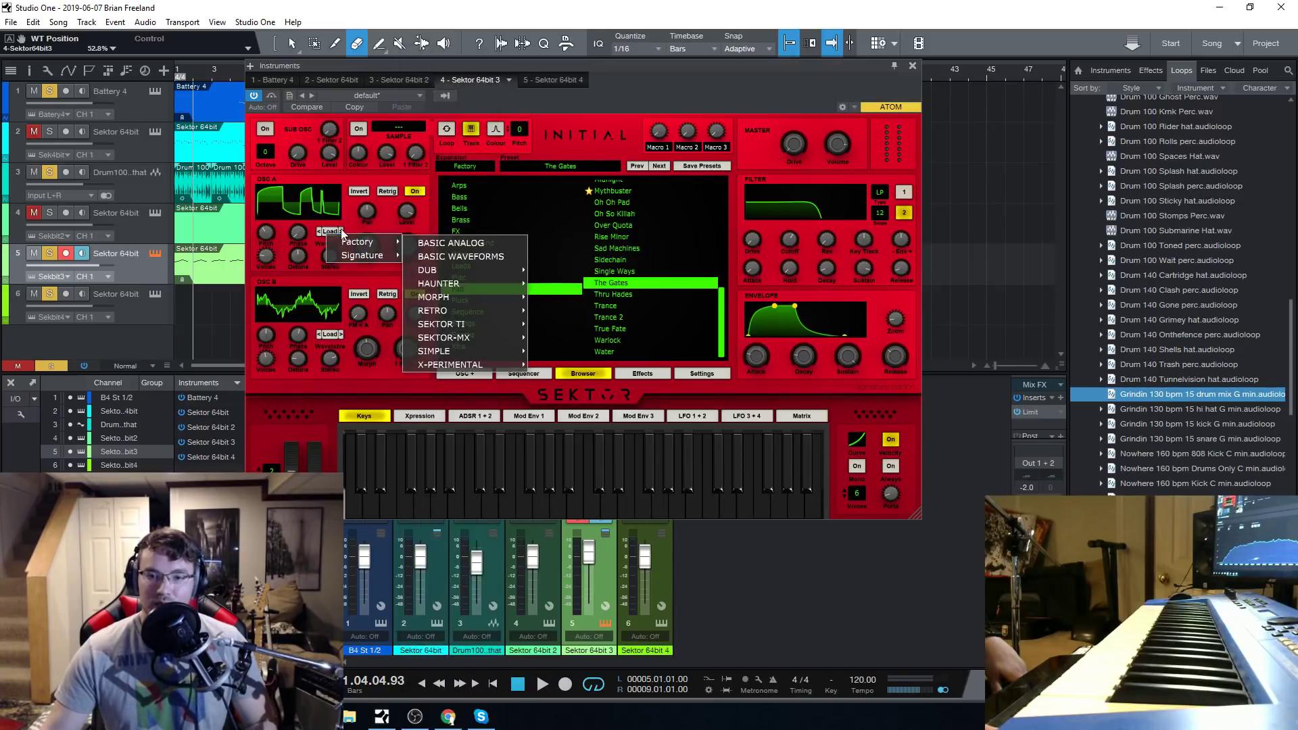
click(332, 230)
drag(590, 65, 638, 61)
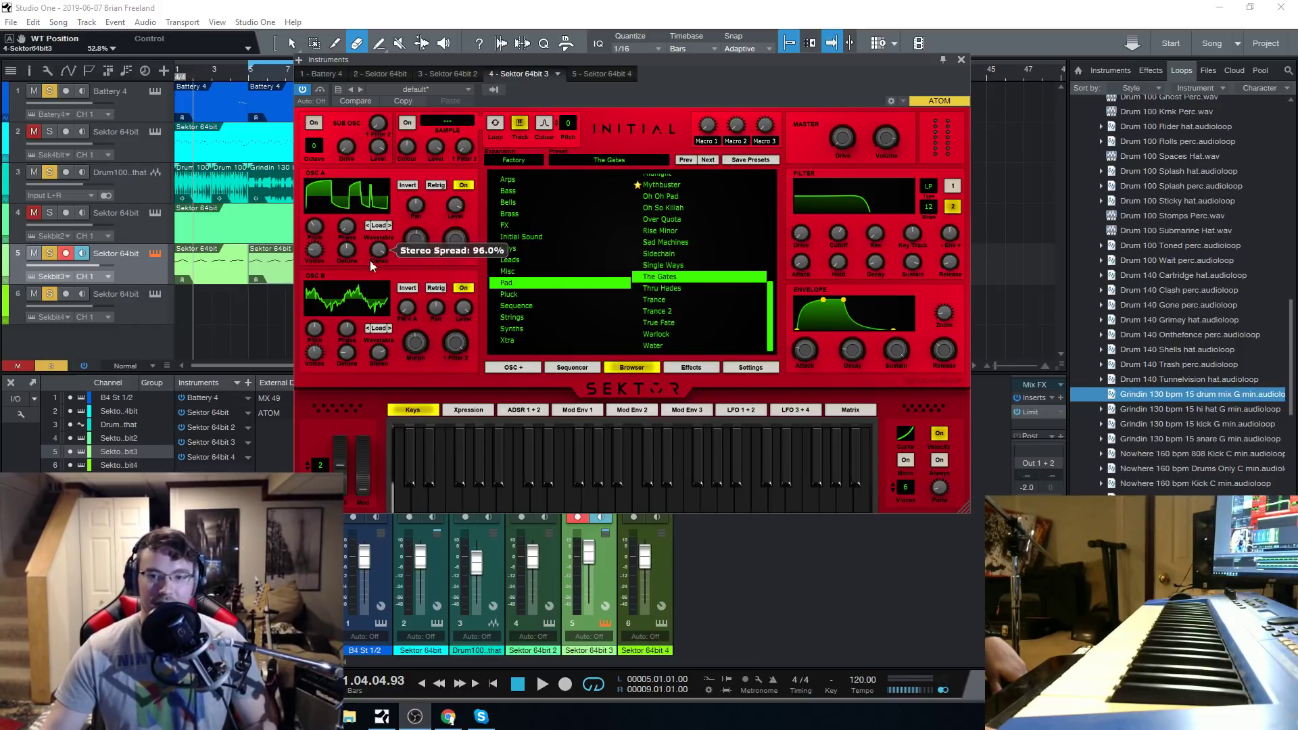
Load the BASIC WAVEFORMS factory wavetable into OSC A and advance its wavetable position to 100%.
click(379, 225)
mouse_move(419, 234)
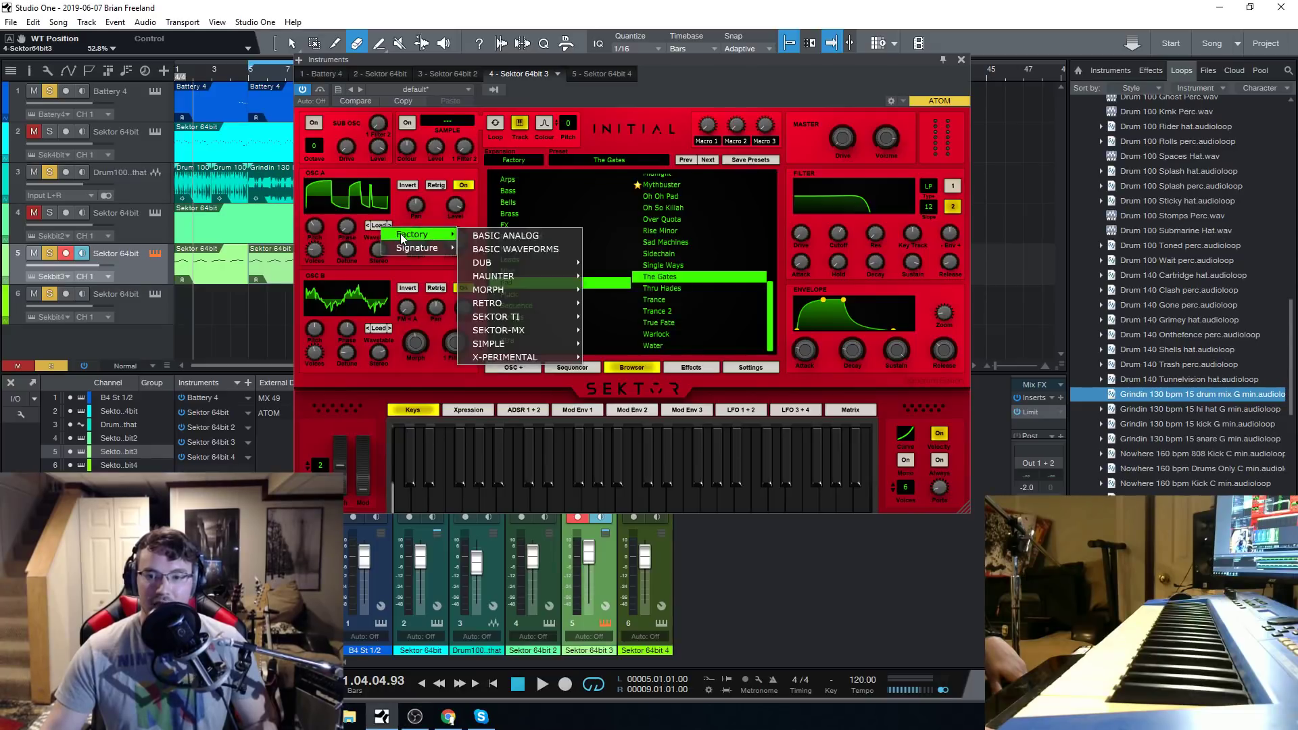
click(534, 248)
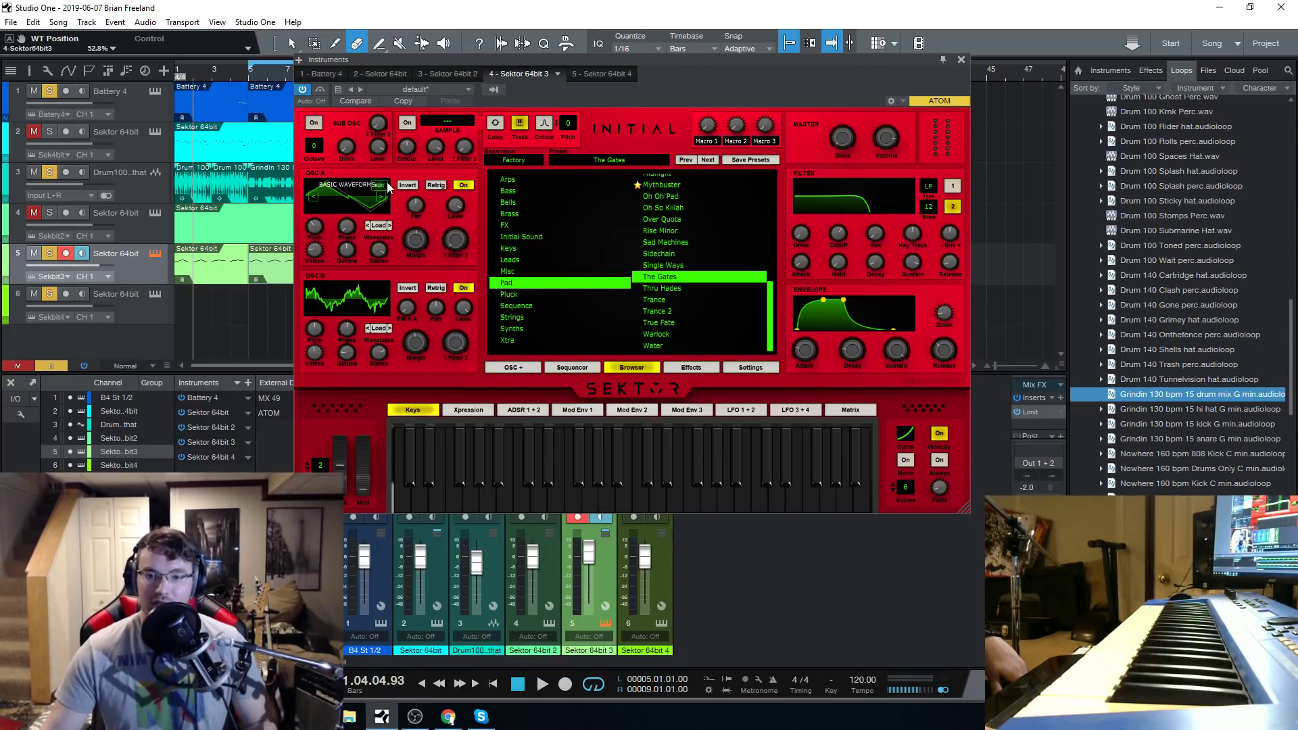
click(382, 201)
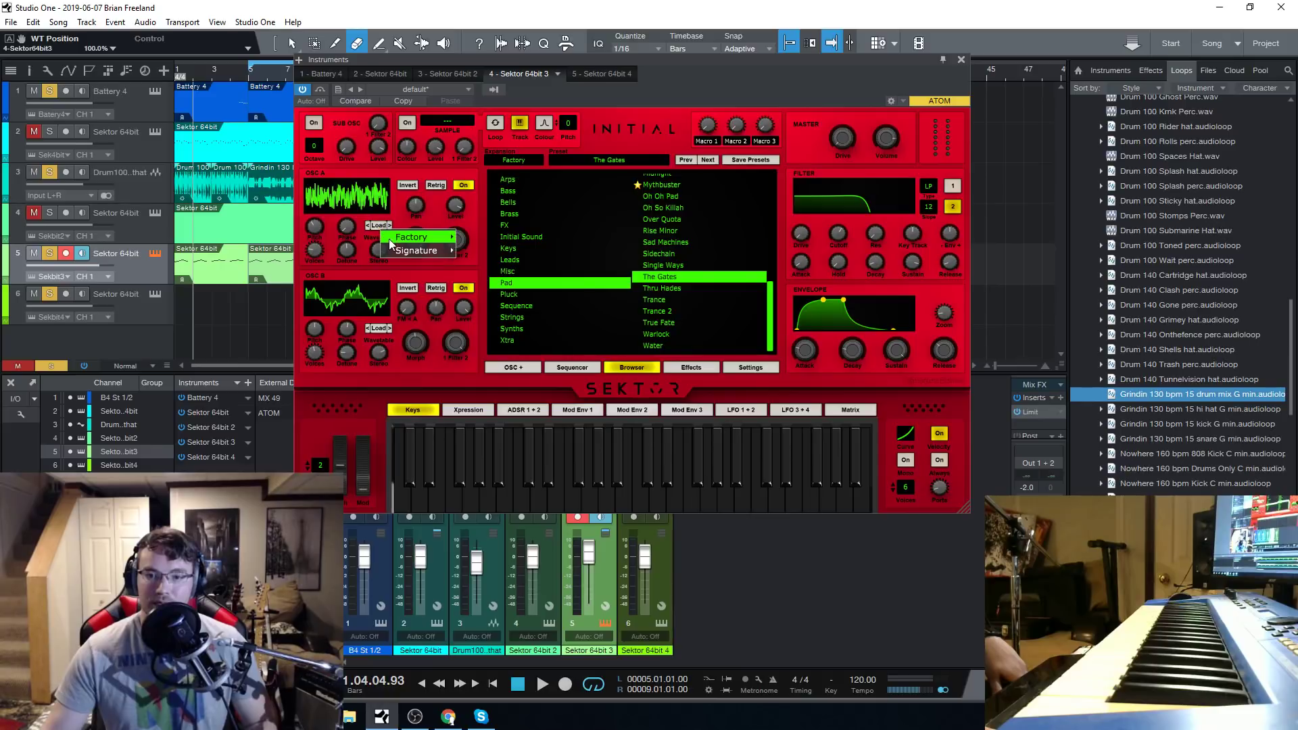
Load the BASIC ANALOG factory wavetable into OSC A and step its wavetable position to 62.5%.
mouse_move(399, 237)
click(494, 240)
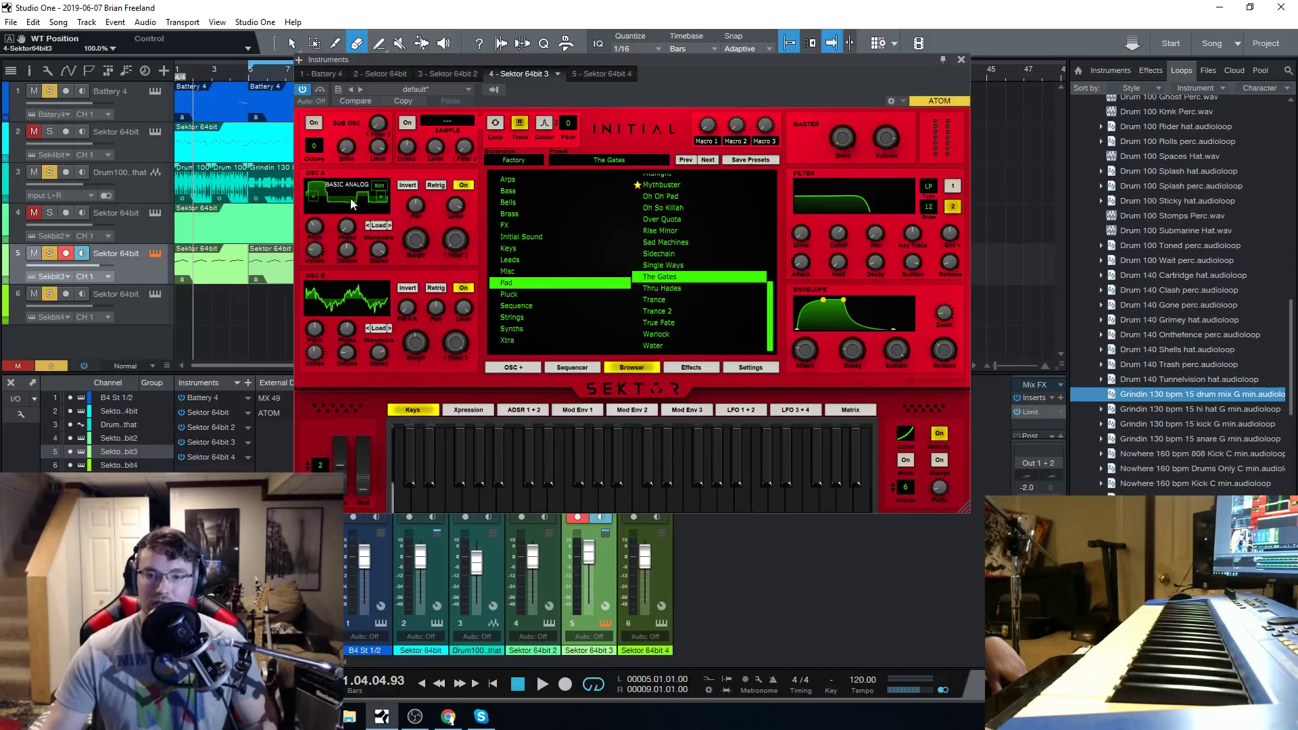
click(315, 198)
click(315, 198)
Load a DUB factory wavetable into OSC A and audition it with notes on the on-screen keyboard.
click(379, 226)
mouse_move(407, 233)
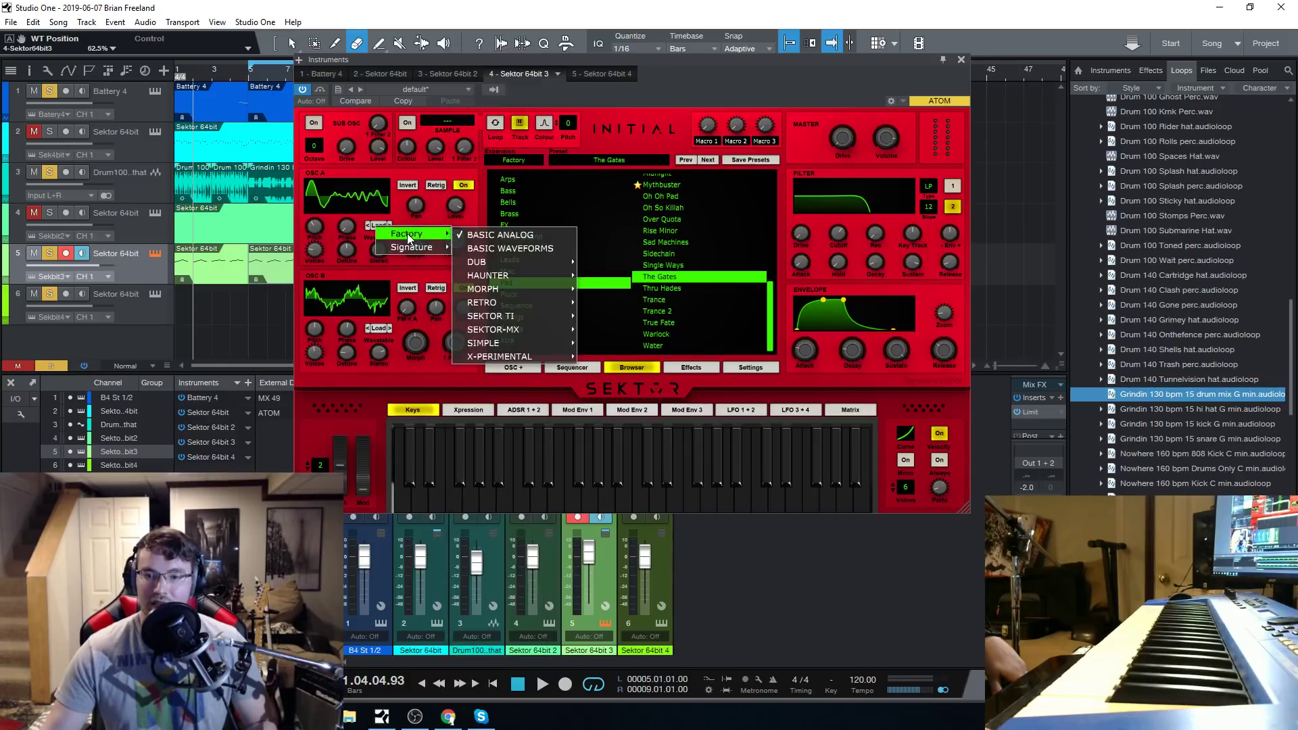
mouse_move(517, 262)
click(661, 263)
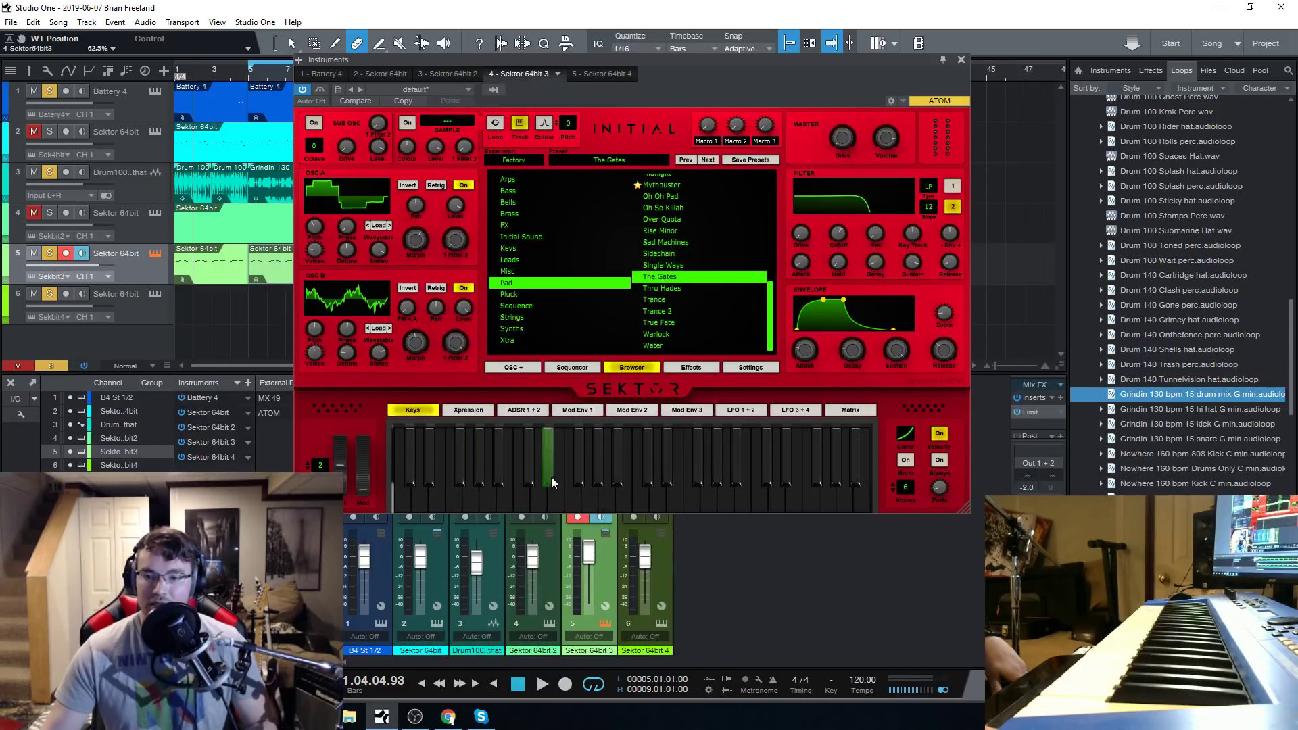
click(605, 498)
drag(604, 493, 575, 494)
mouse_move(366, 191)
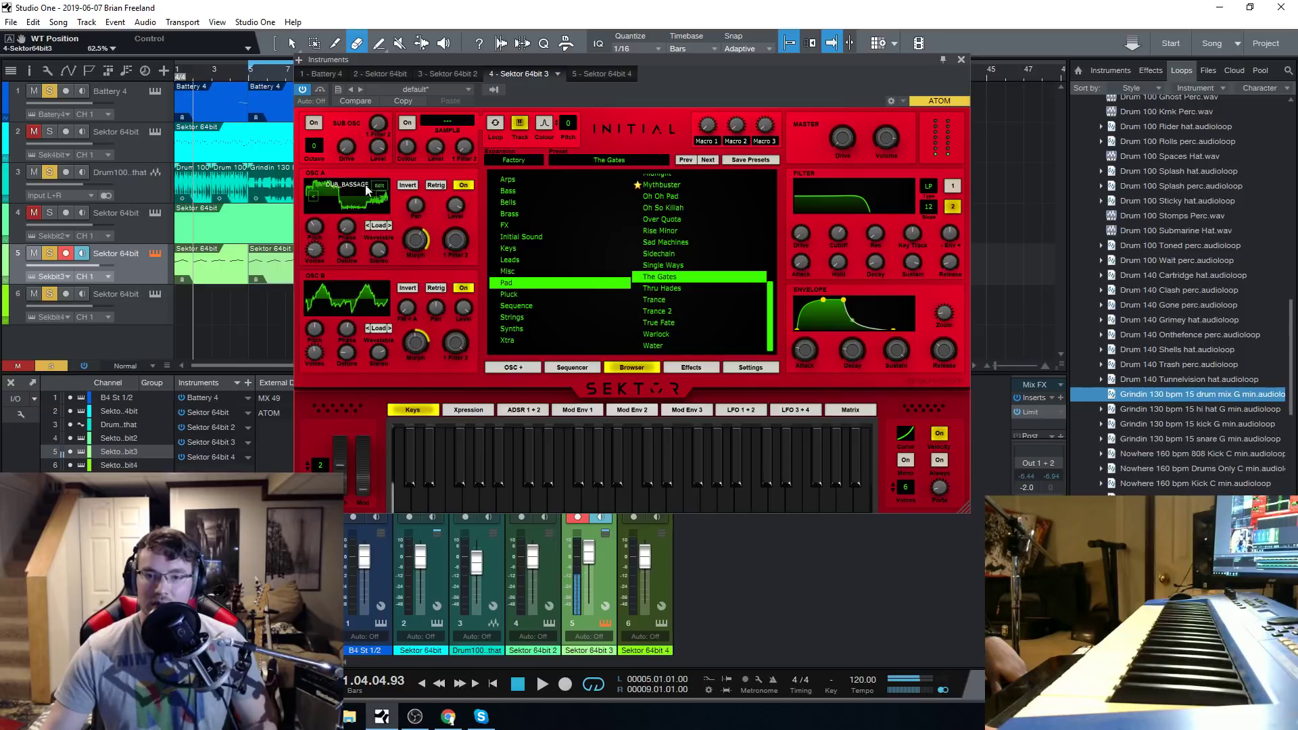
Load the Sektor Ti Acetone wavetable into OSC A and inspect its waveforms and drawing shapes in the wavetable editor.
click(379, 225)
mouse_move(433, 233)
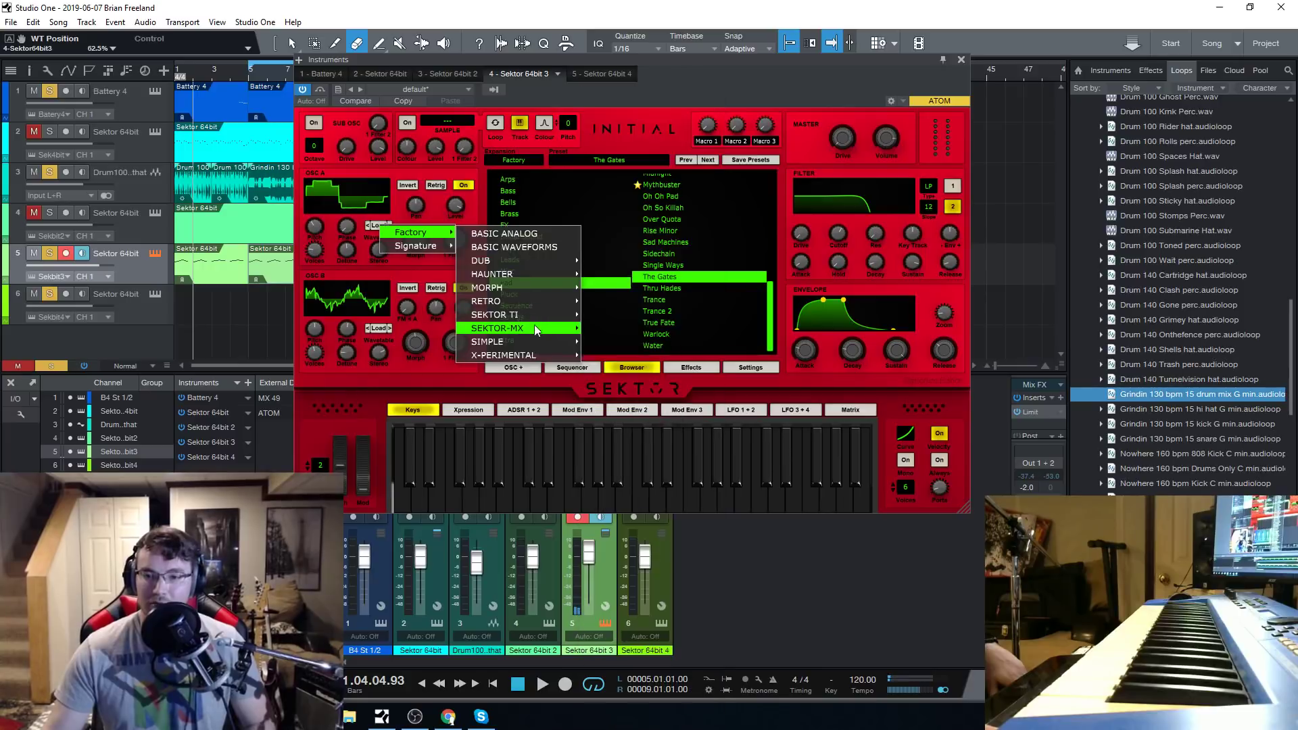
mouse_move(538, 314)
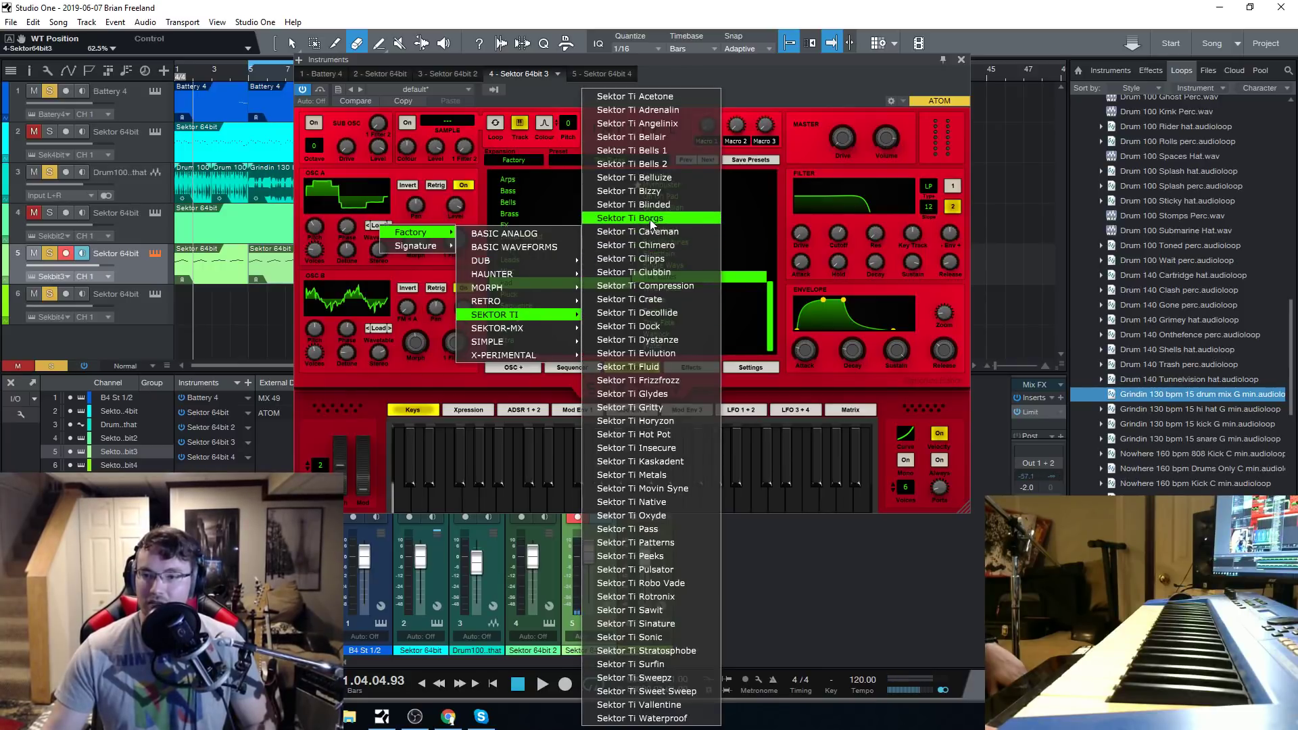
click(681, 98)
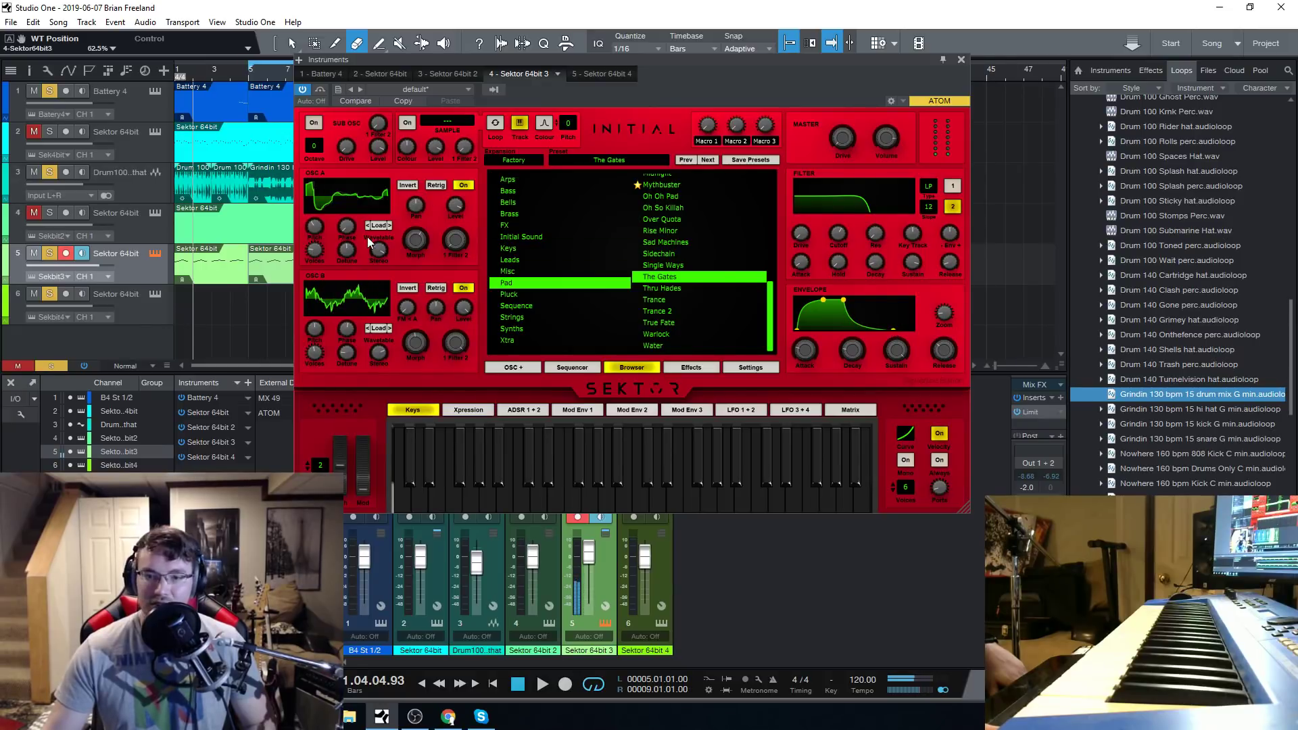
click(379, 188)
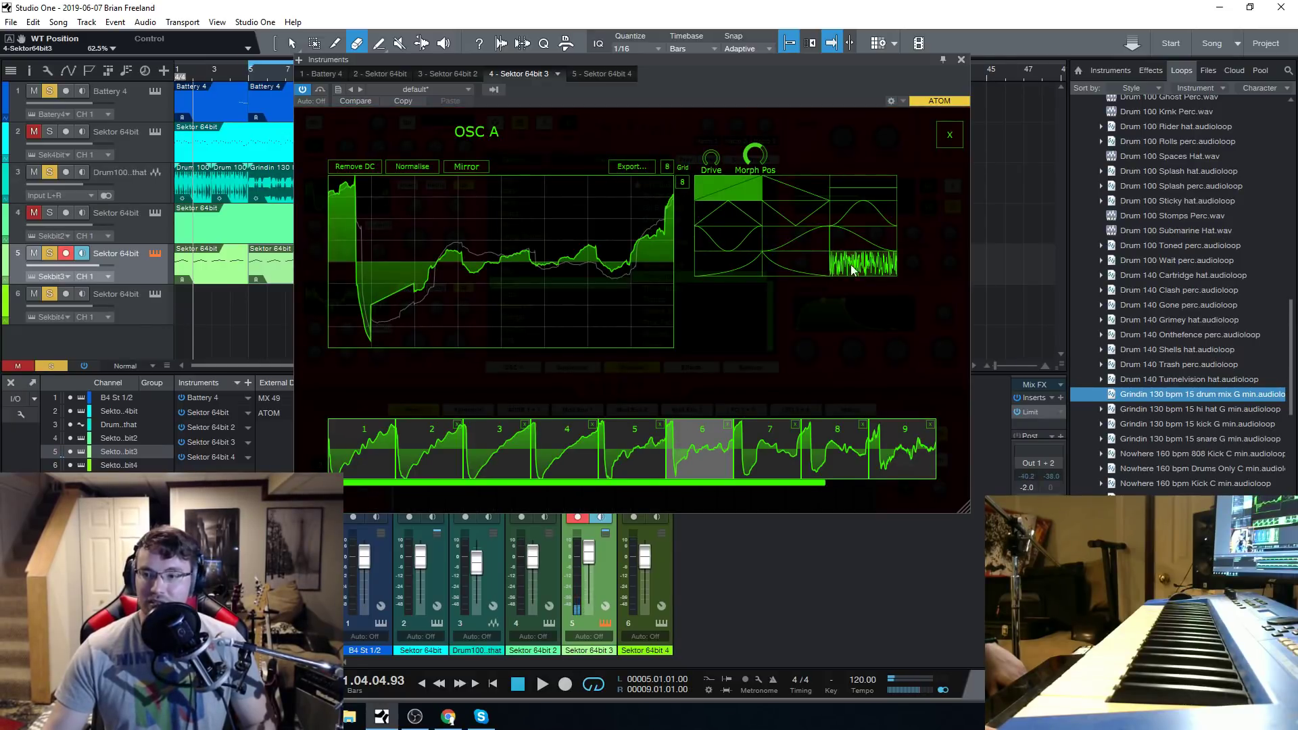
click(798, 267)
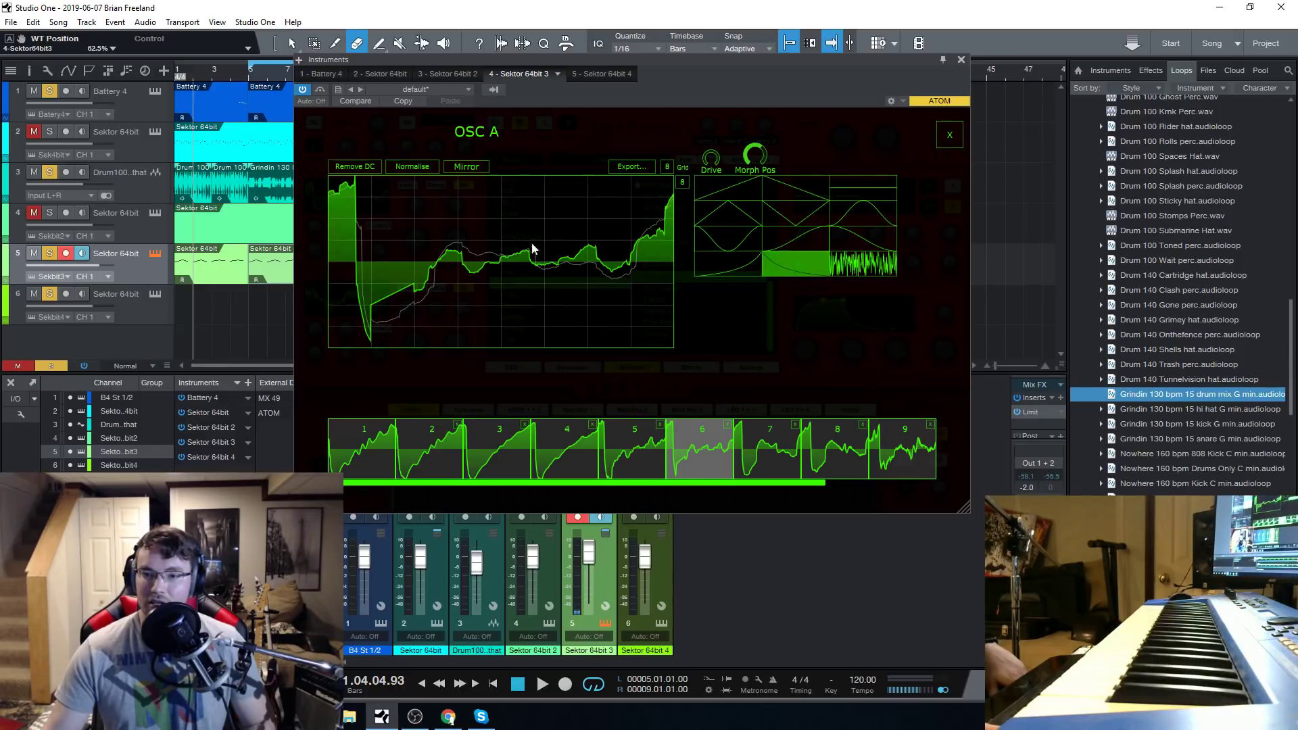
click(949, 135)
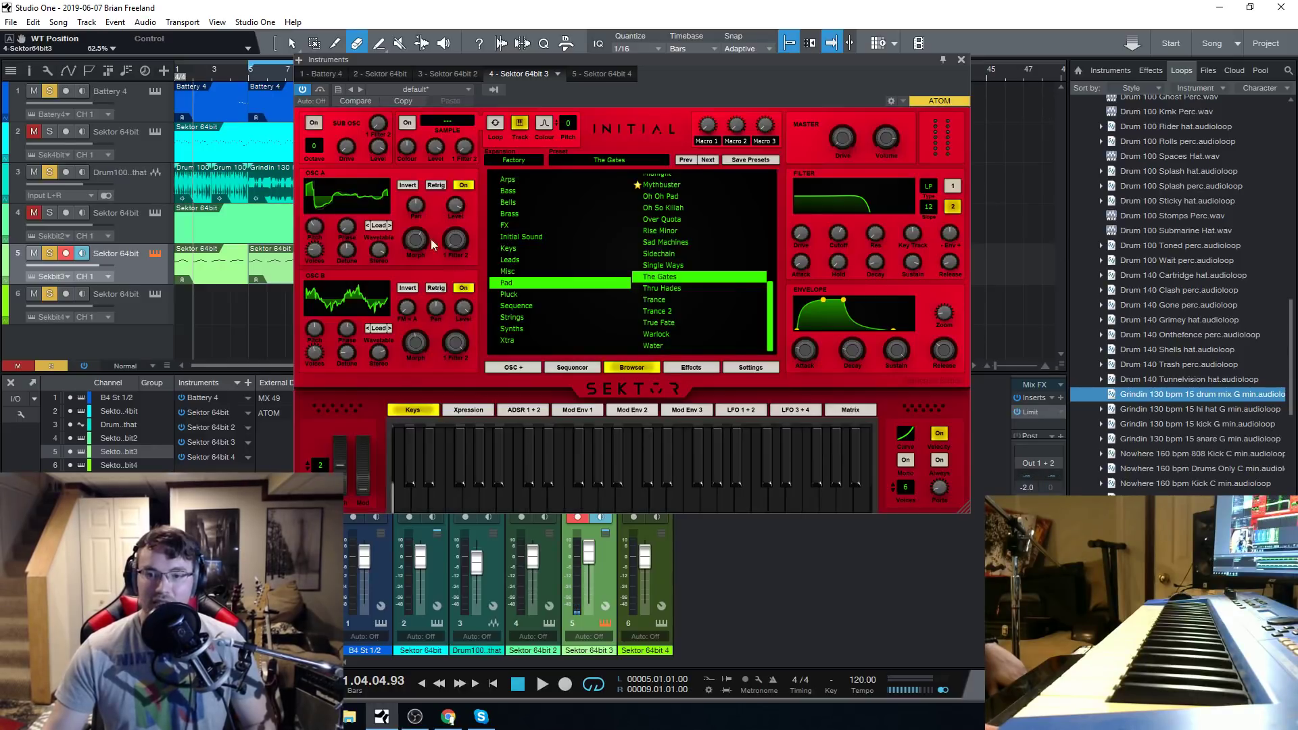
Load the French Horn signature wavetable into OSC A.
click(376, 226)
mouse_move(422, 236)
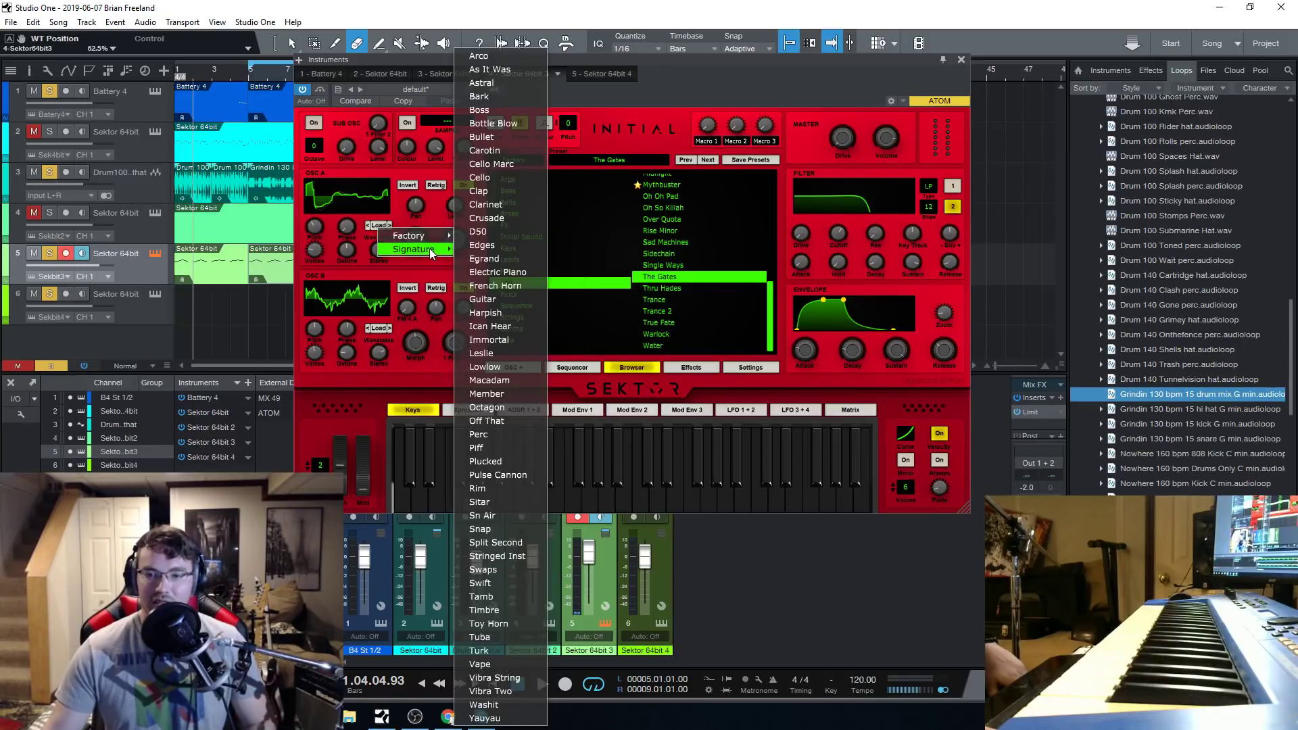
click(512, 287)
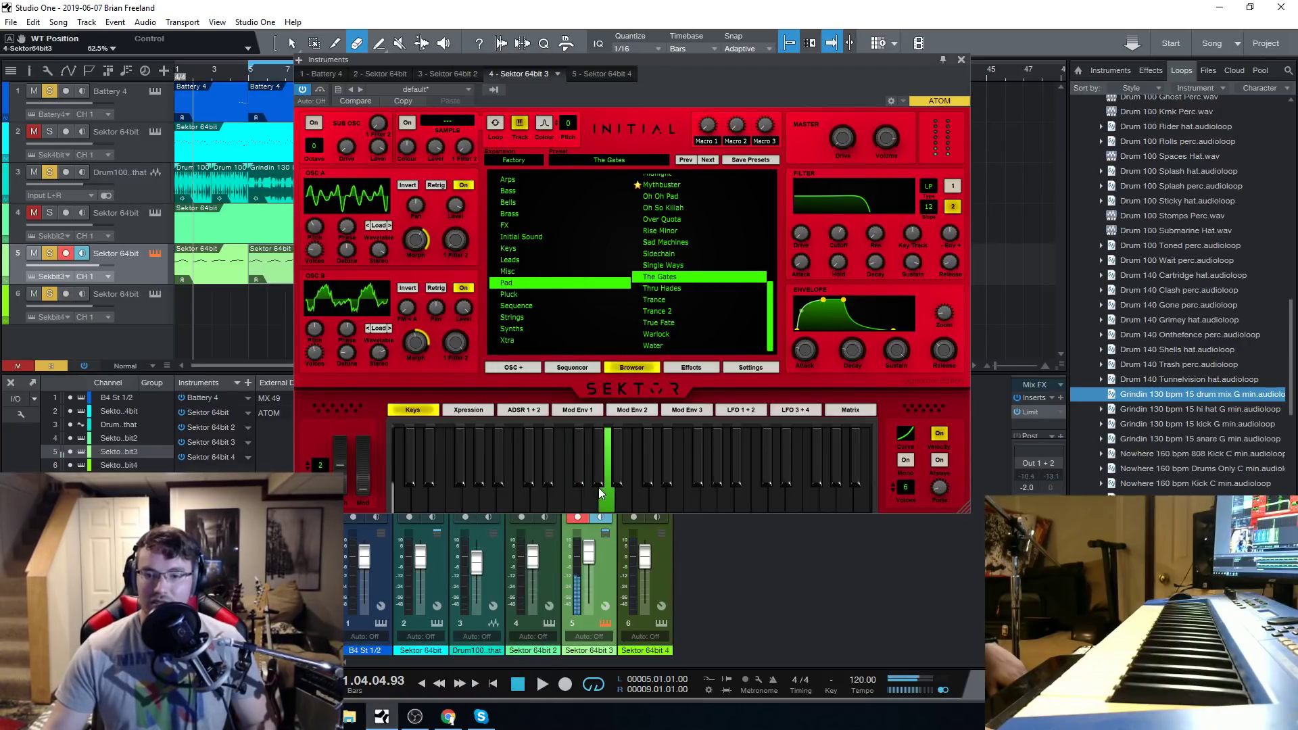
Load the Tuba signature wavetable into OSC A and audition it on the on-screen keyboard.
click(376, 225)
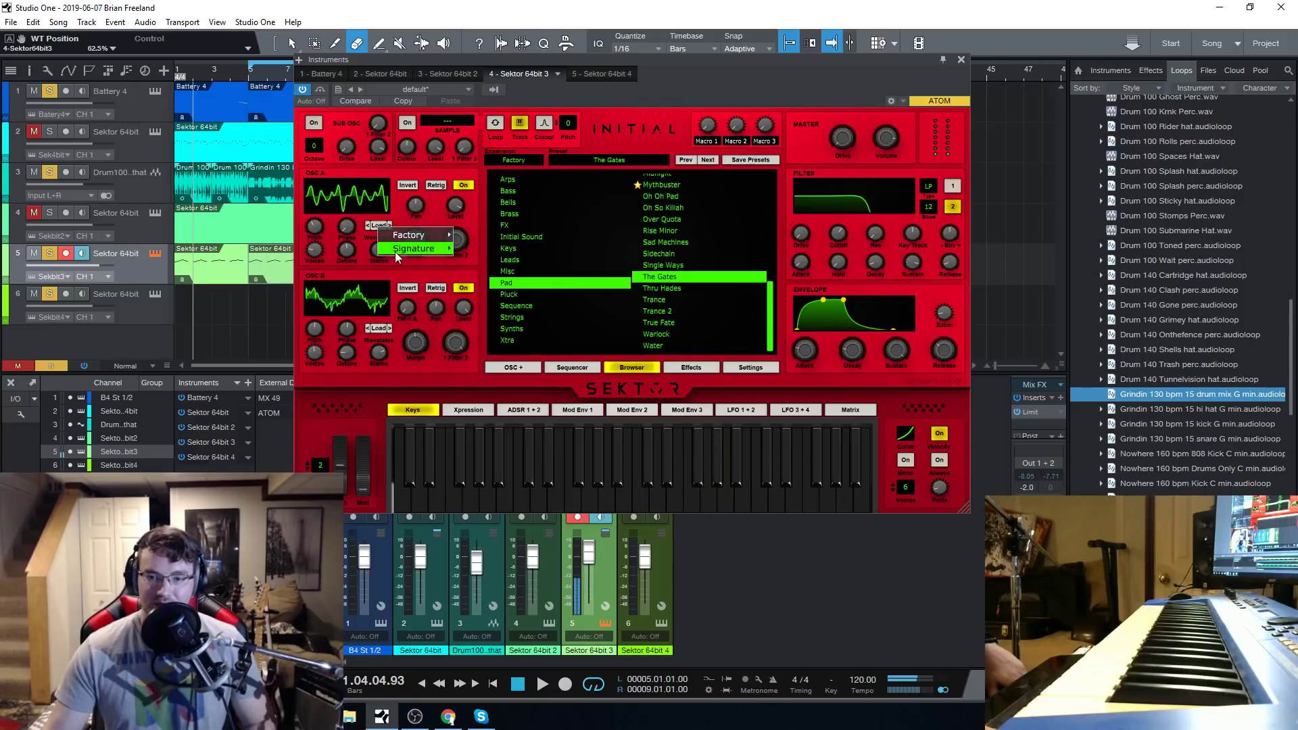
mouse_move(399, 253)
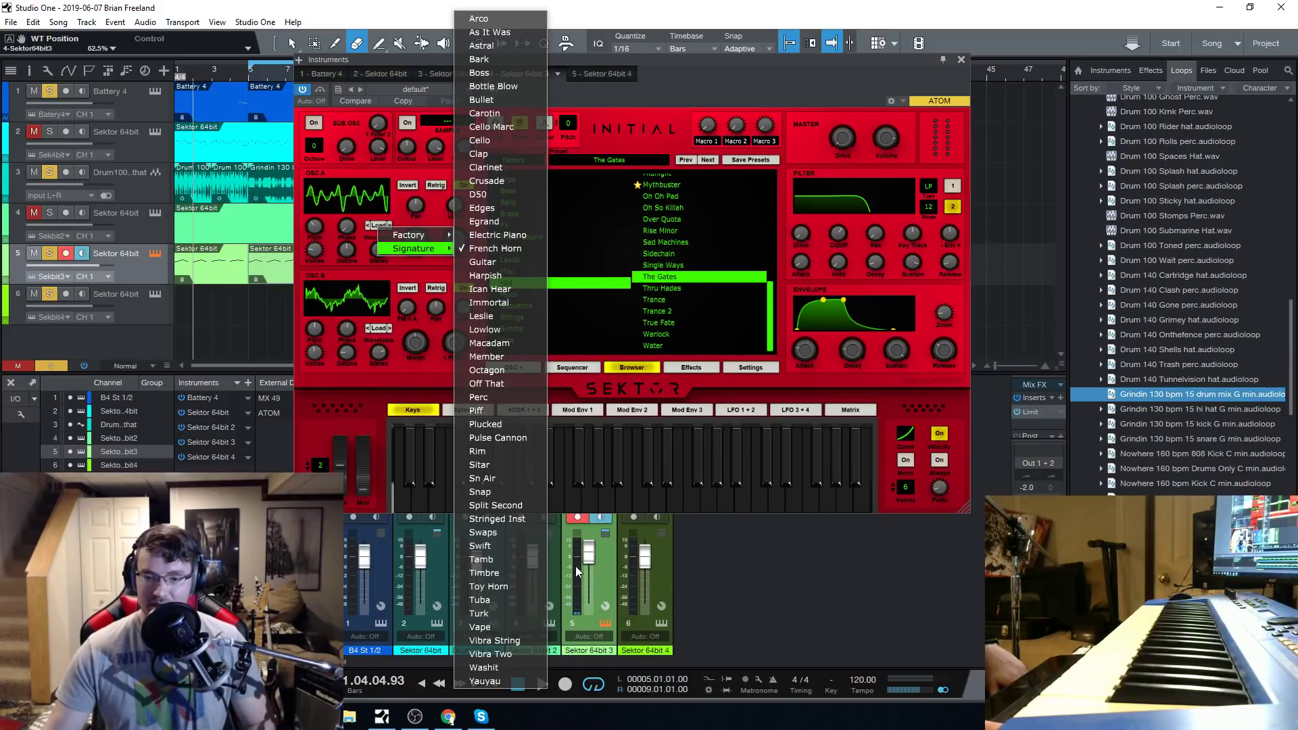
click(508, 602)
click(627, 496)
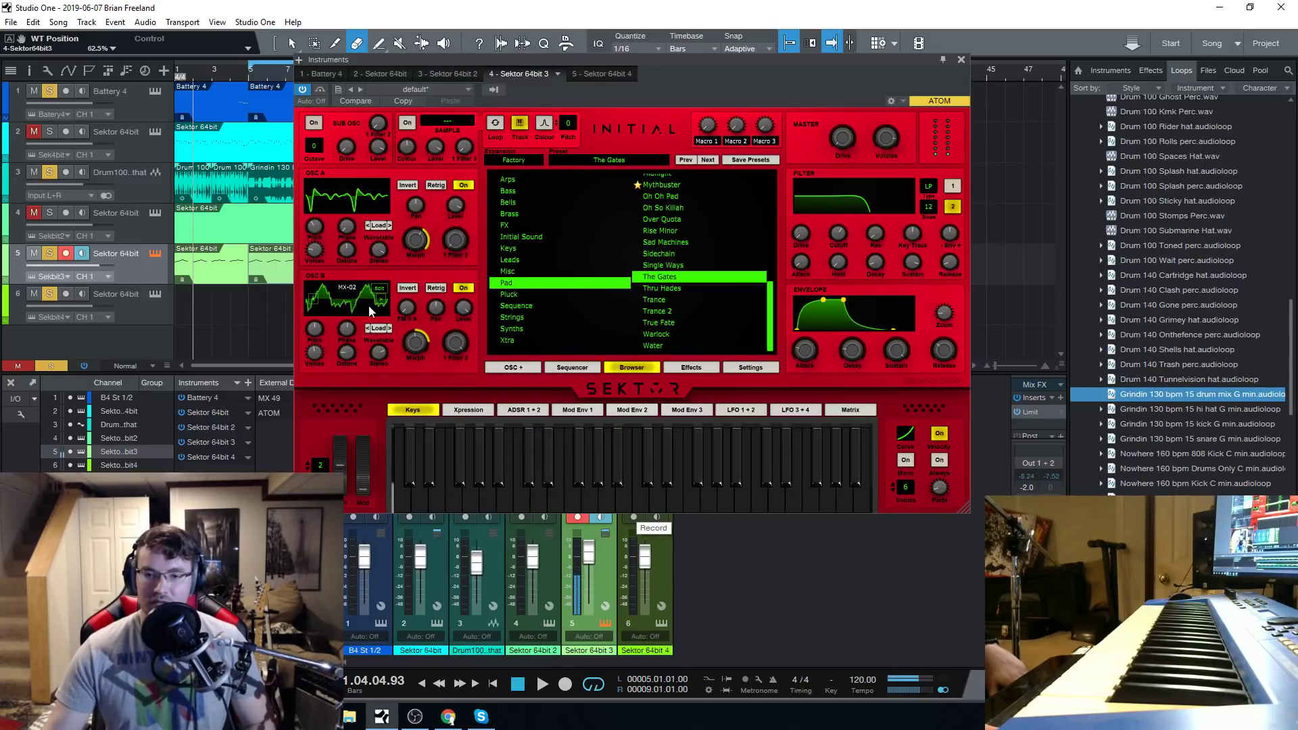
Load the Rim signature wavetable into OSC B and audition it on the on-screen keyboard.
click(383, 330)
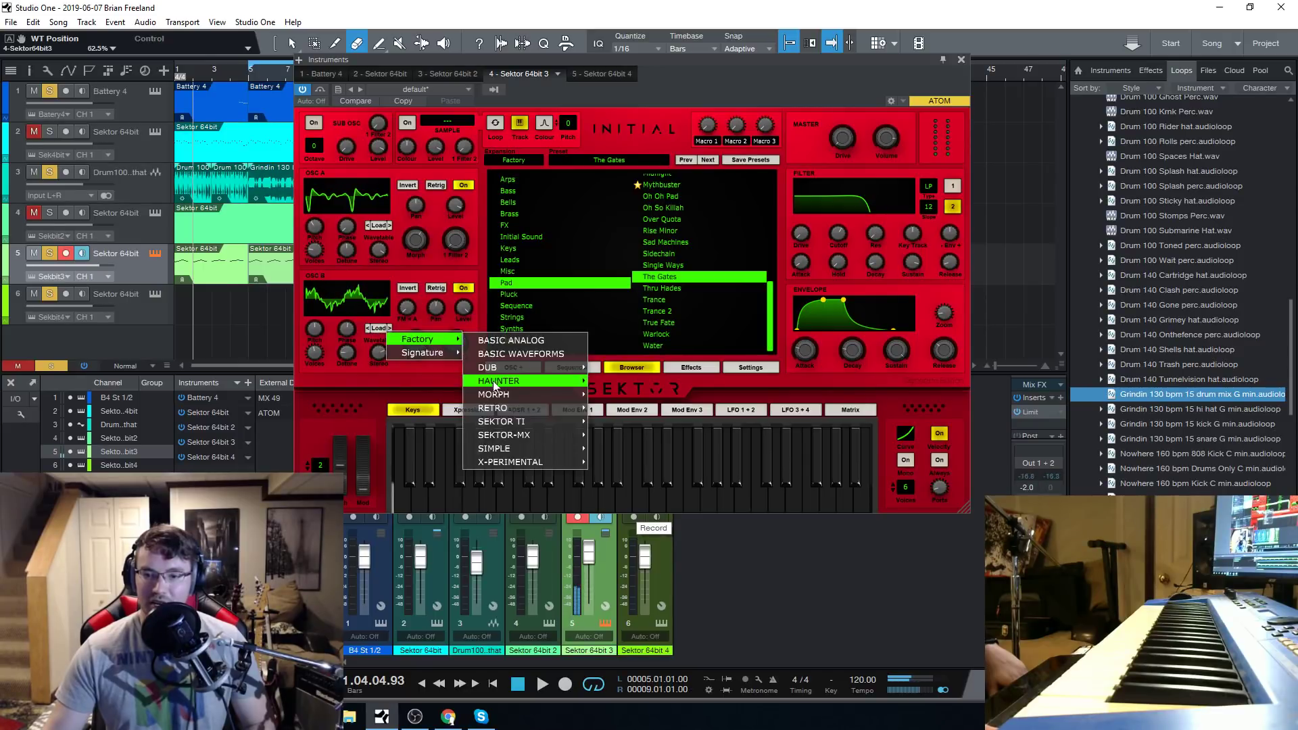
mouse_move(419, 350)
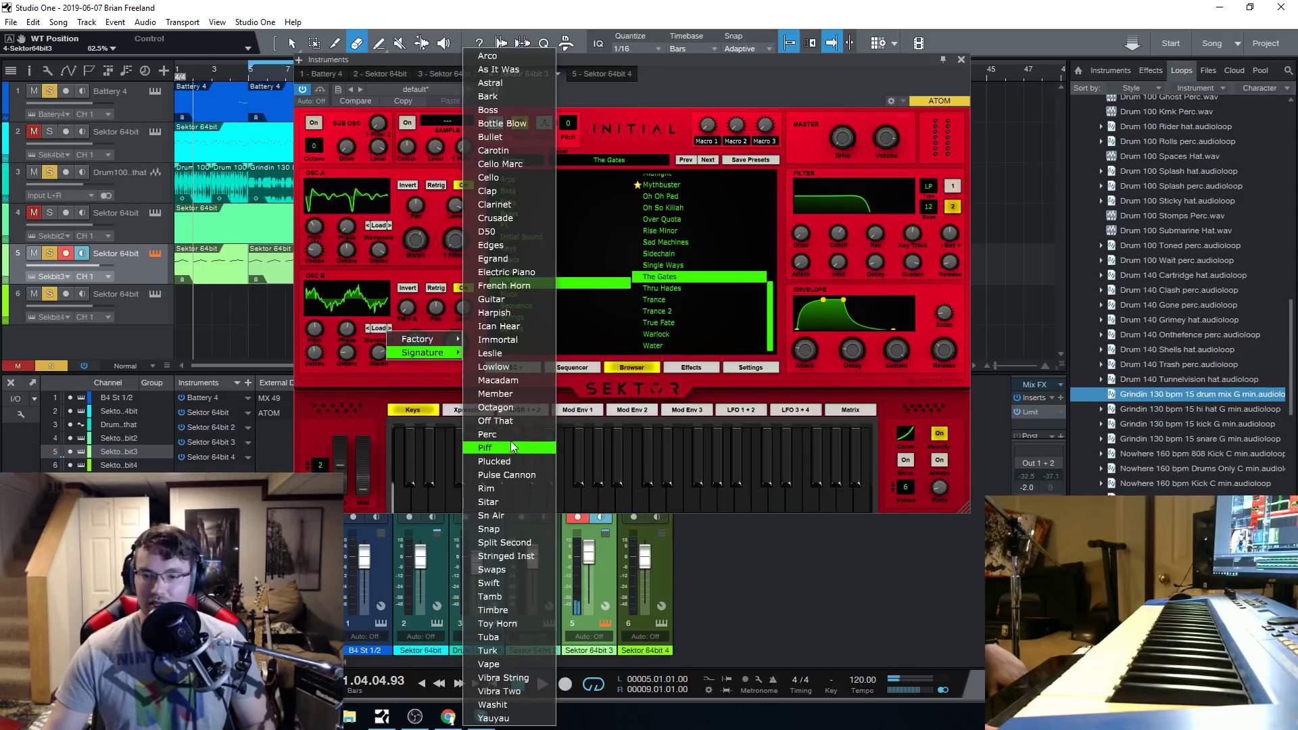
click(553, 488)
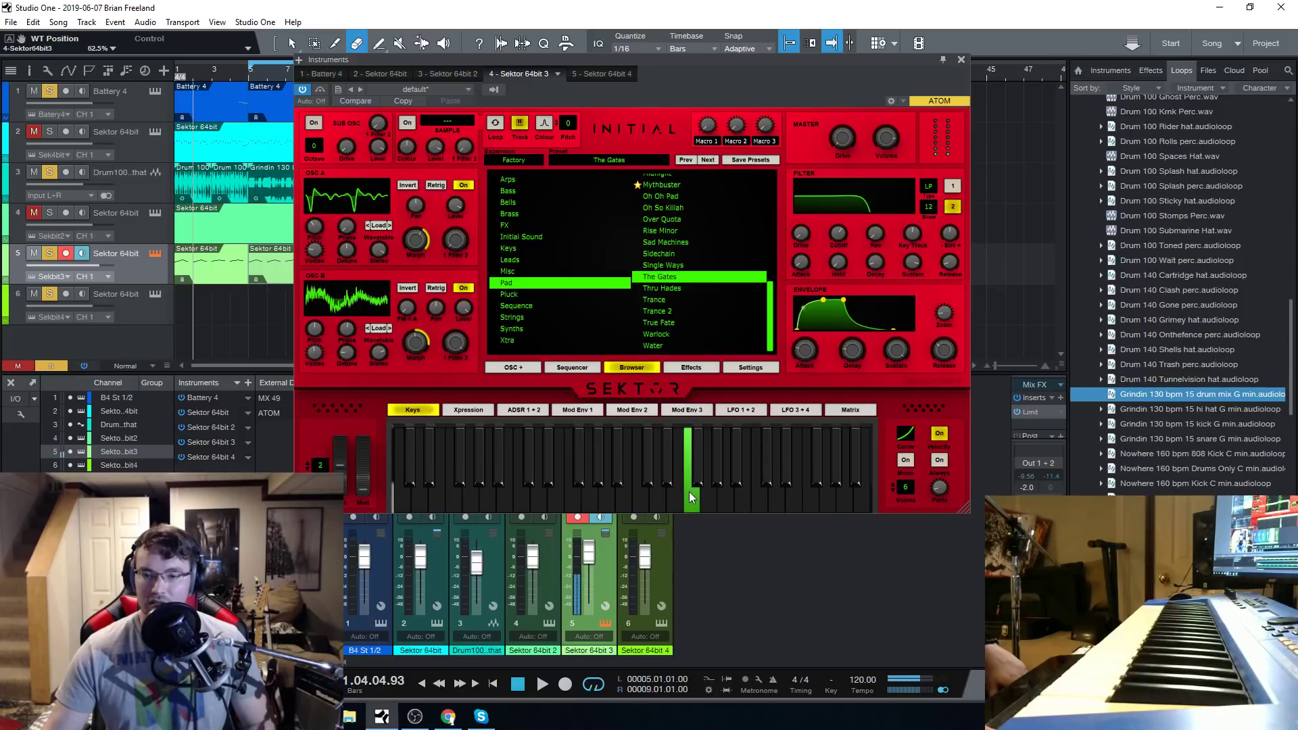
click(376, 330)
mouse_move(409, 352)
click(862, 6)
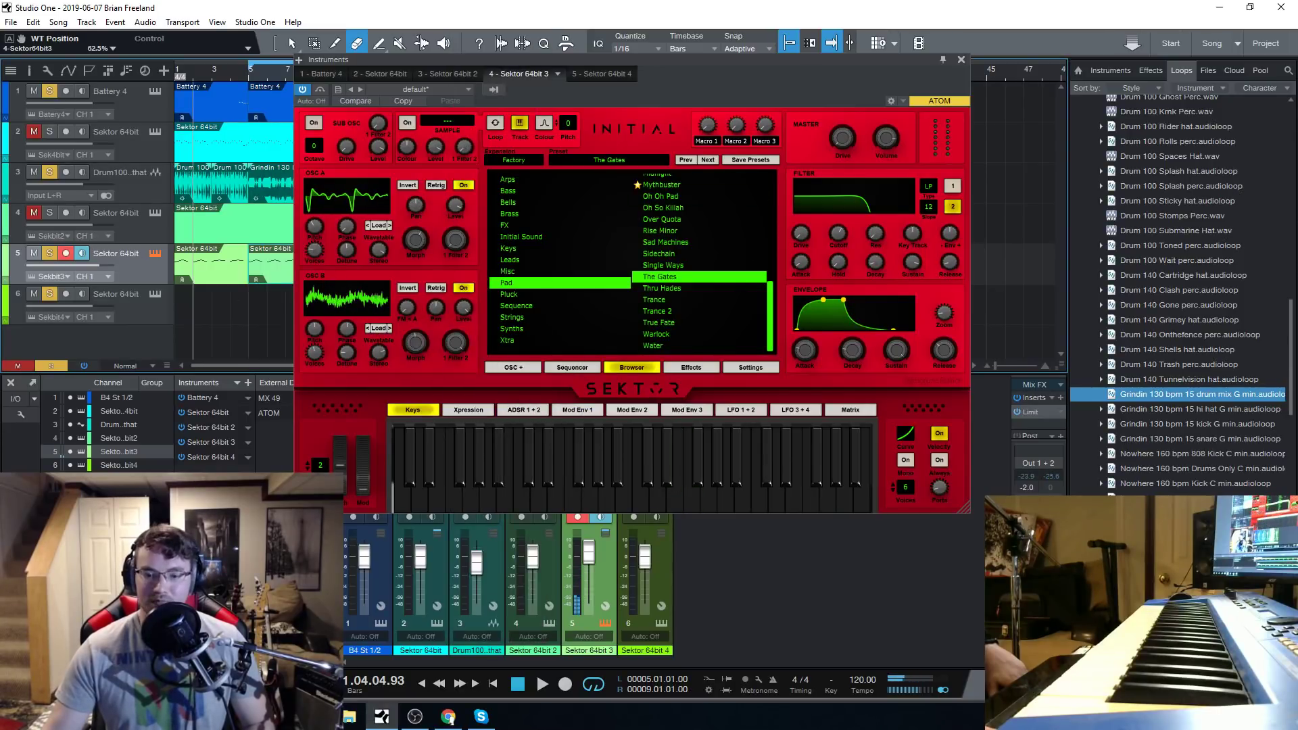
click(415, 716)
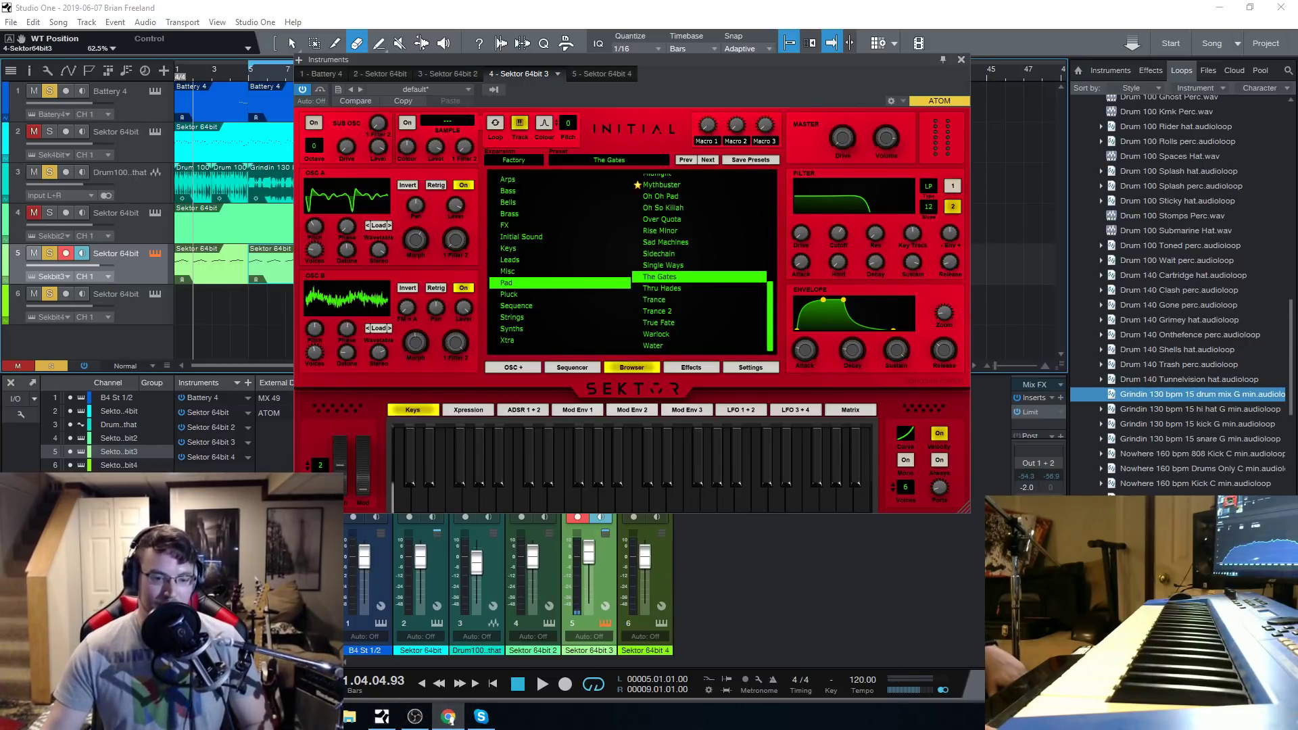
Audition the Trance 2 pad preset and the Bubble Pop and Computer Blipz pluck presets.
click(669, 310)
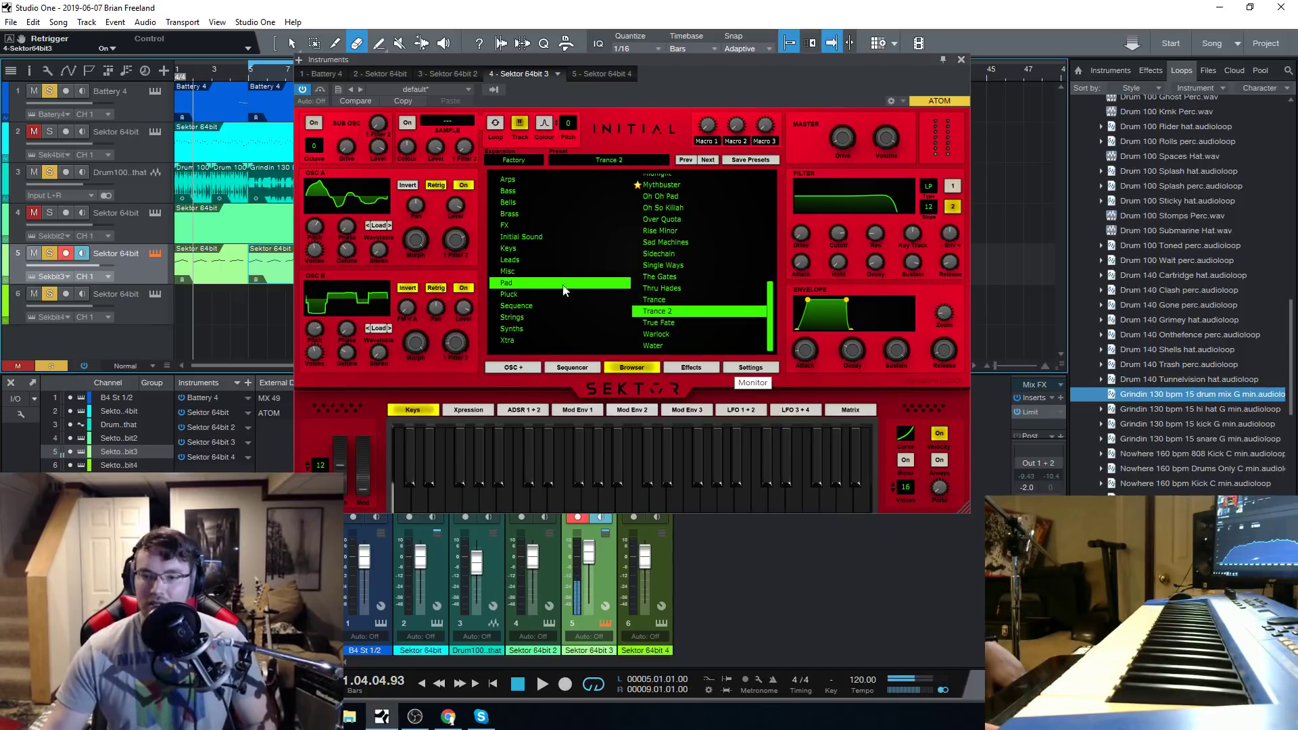
click(548, 295)
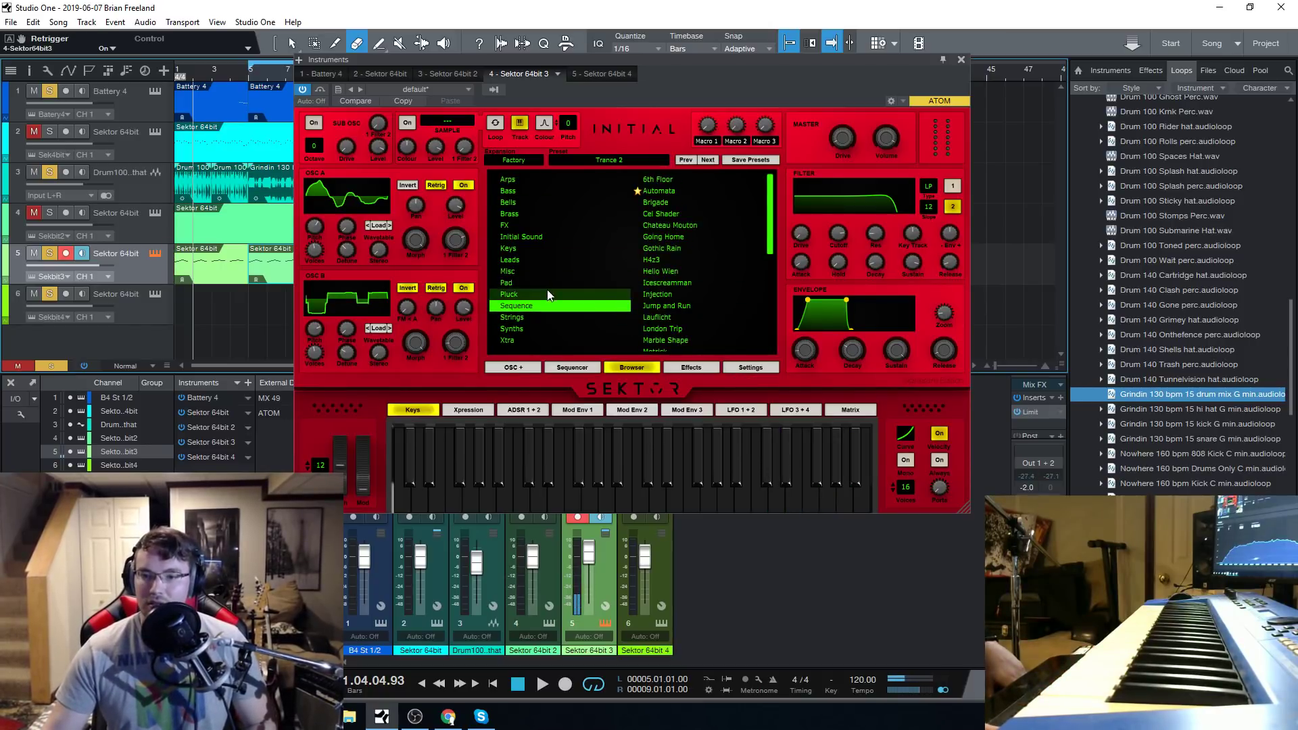
click(642, 250)
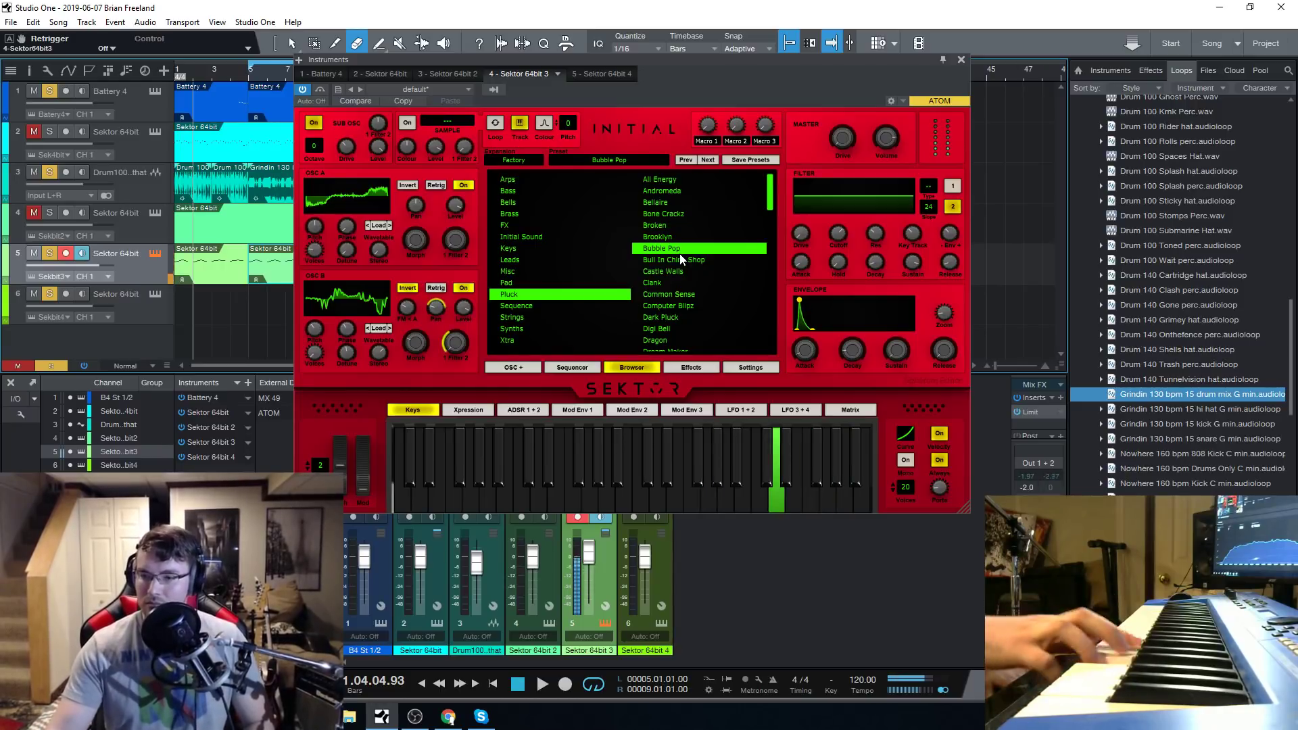
click(705, 308)
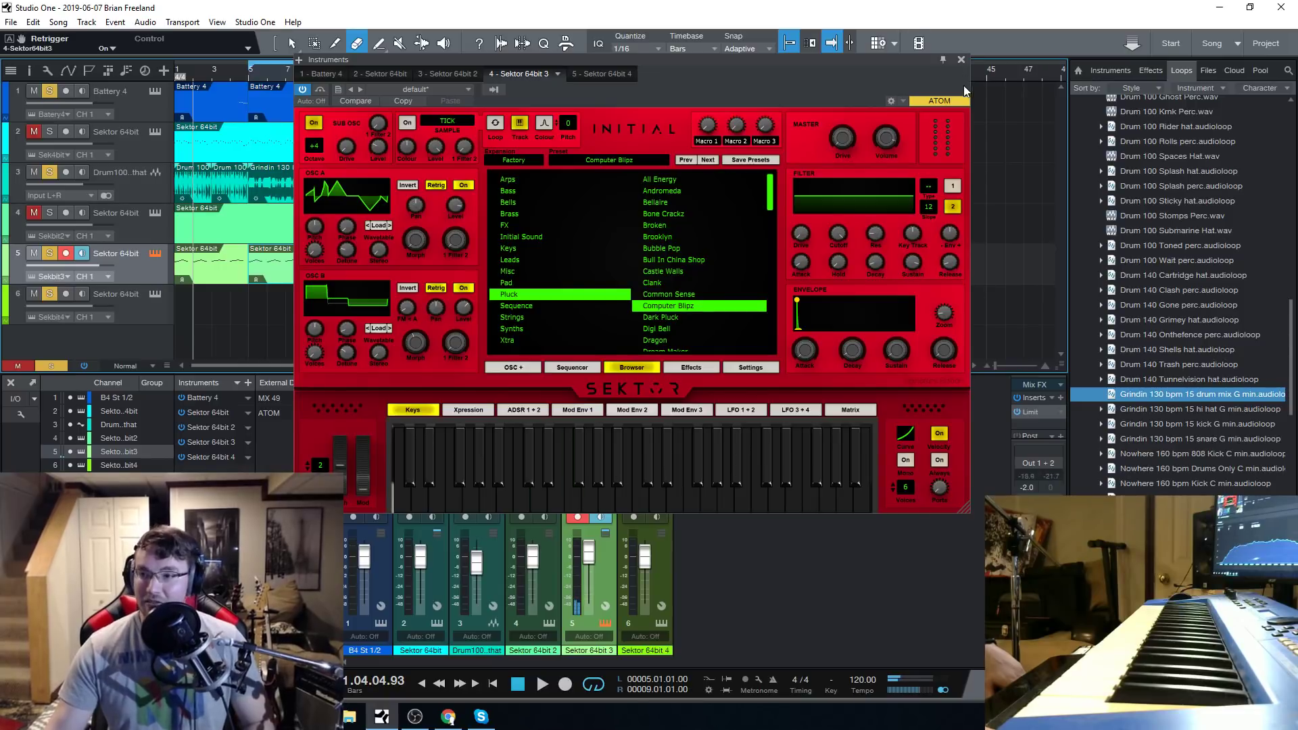
Reopen track 5's synth, load the Bull In China Shop pluck preset and audition it while raising its filter cutoff.
click(960, 59)
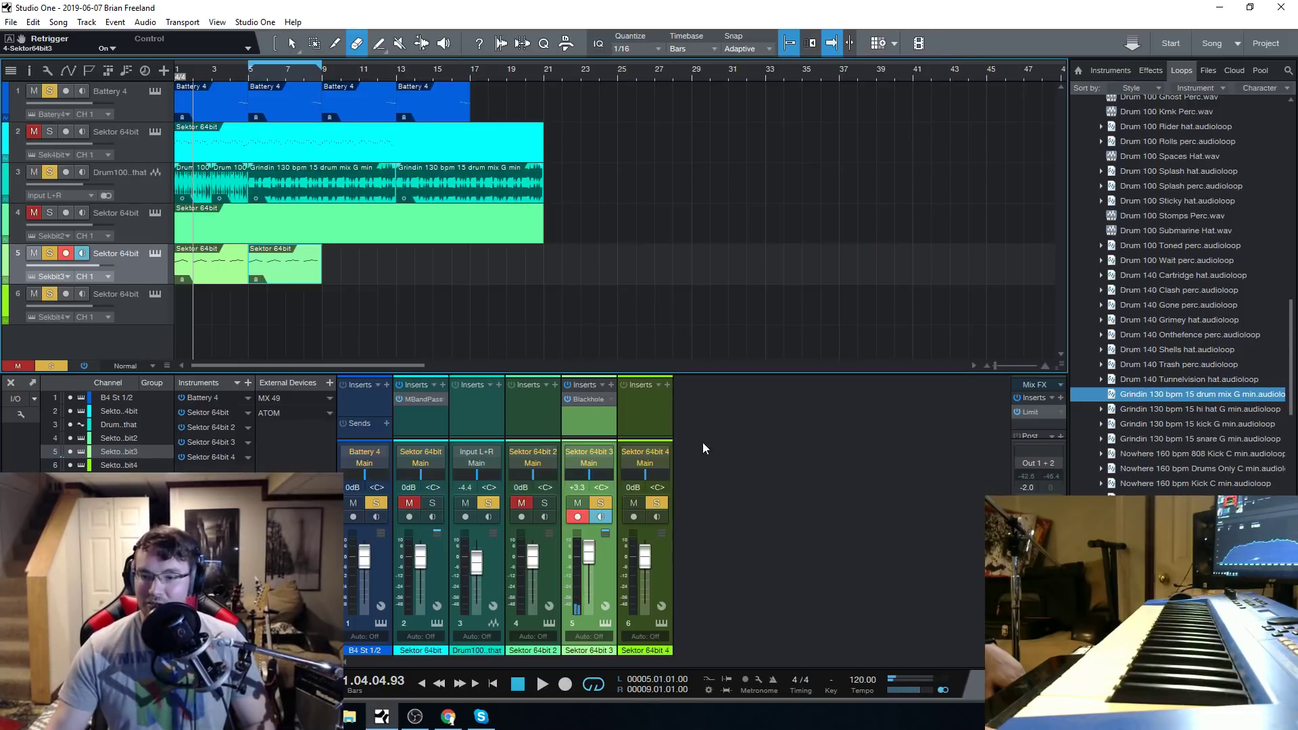
click(155, 253)
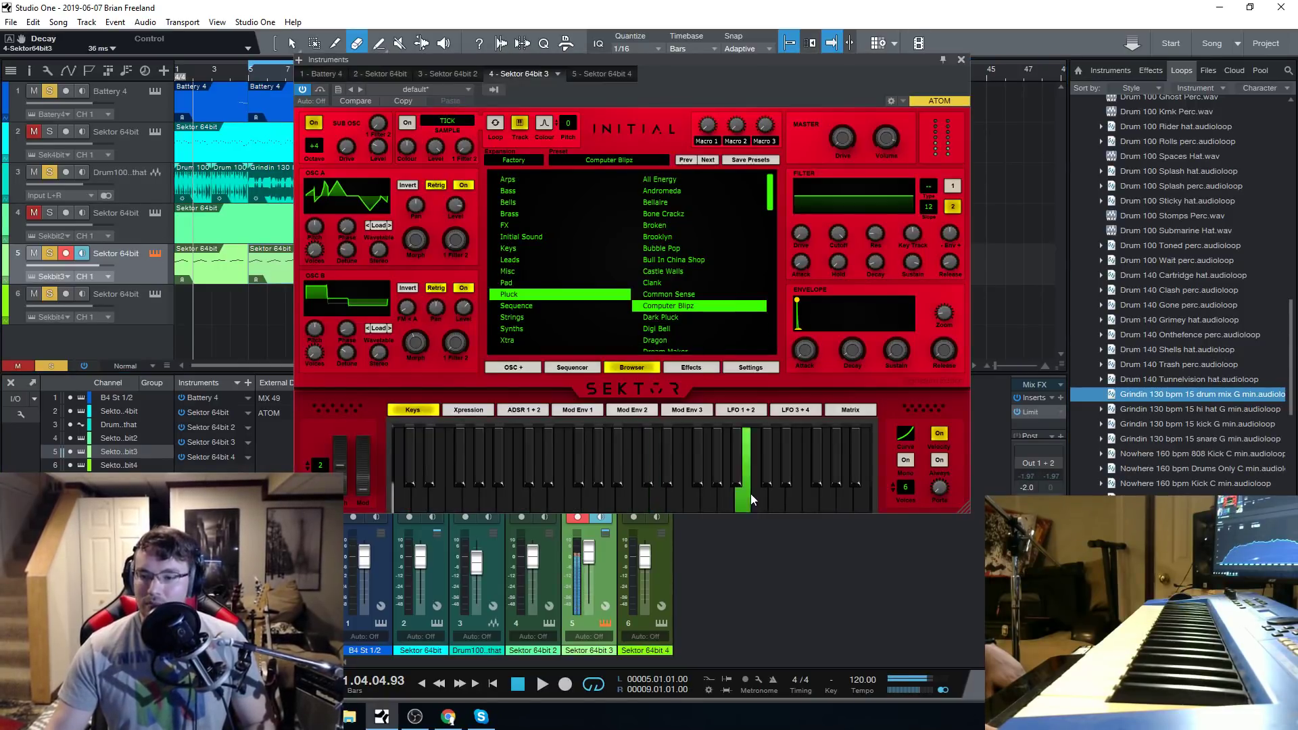
click(679, 262)
click(825, 506)
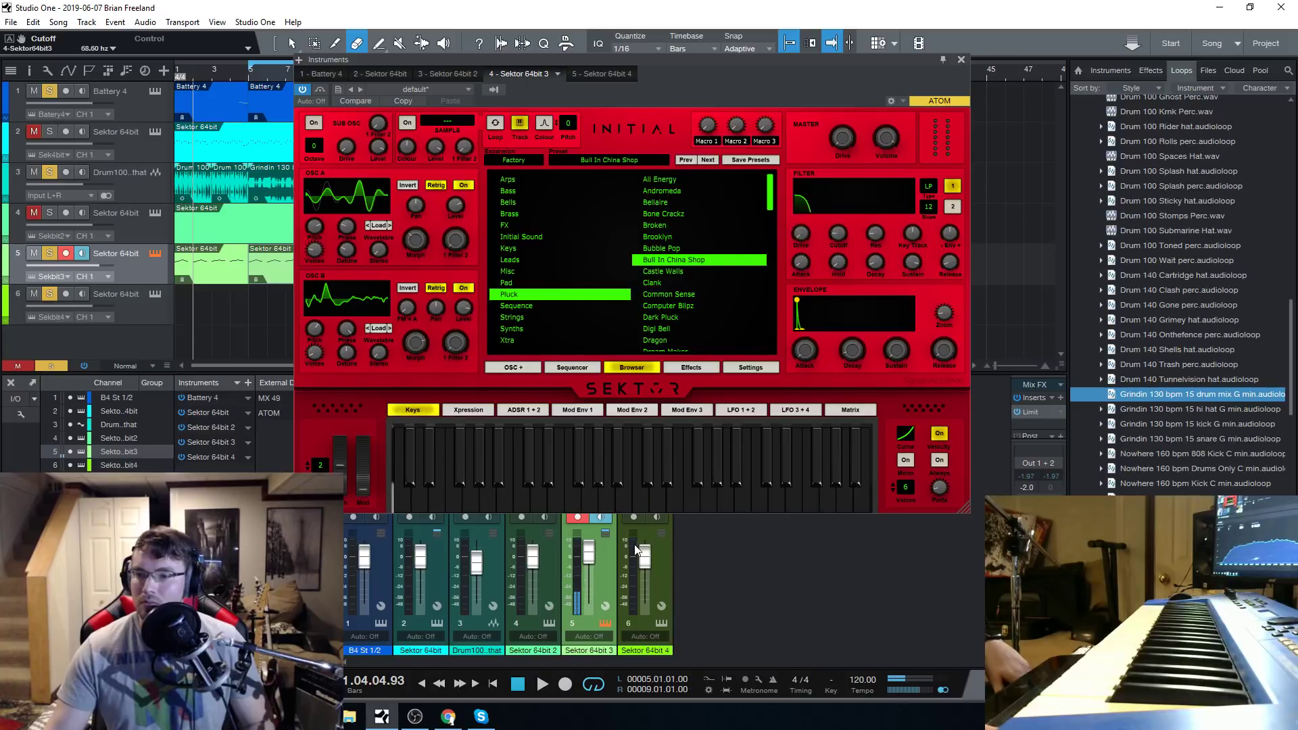
click(689, 506)
drag(836, 233, 829, 263)
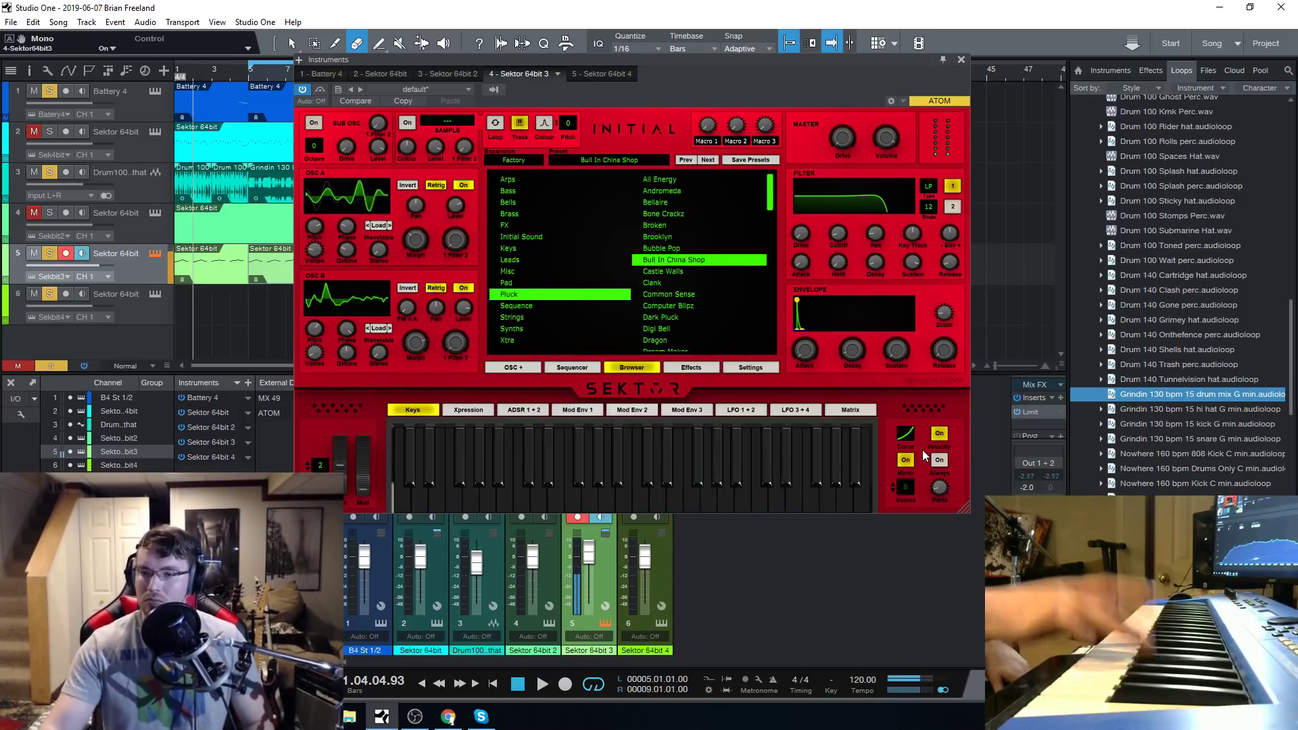
Load the Bone Crackz pluck preset and lower its filter 1 cutoff to 29.53 Hz.
click(695, 213)
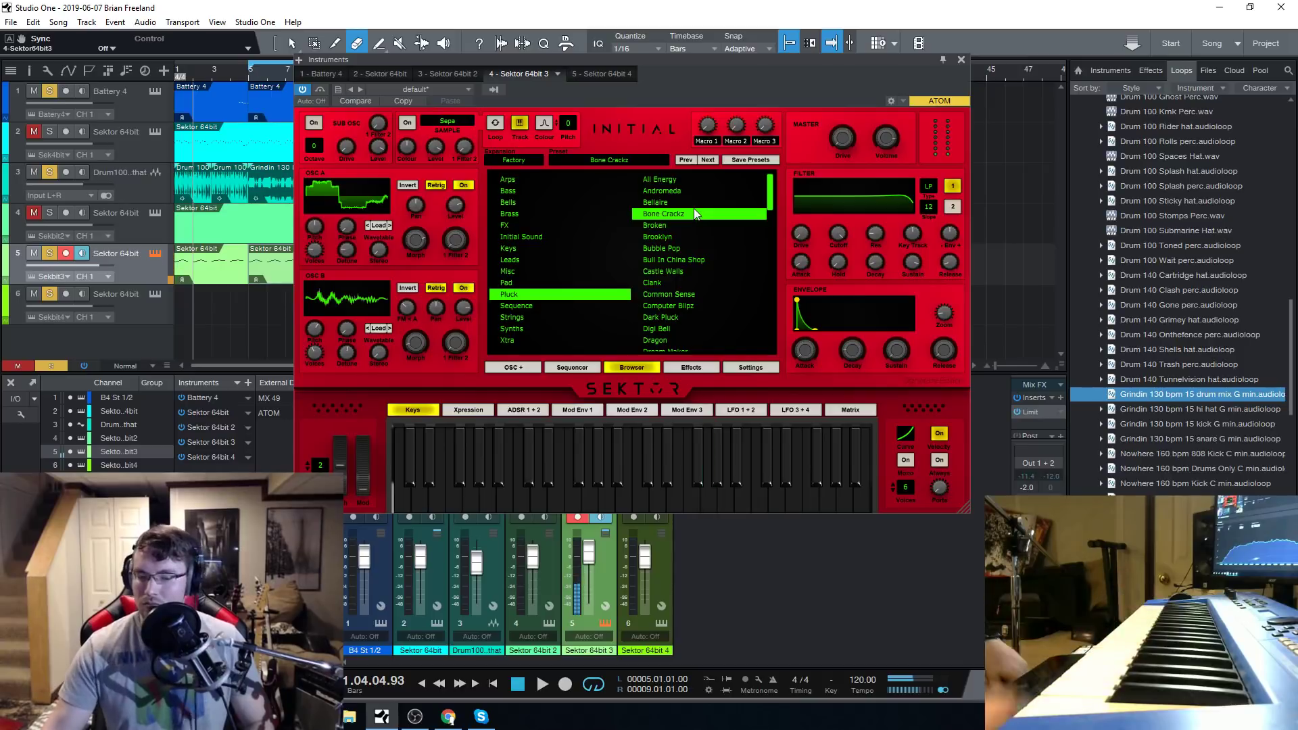
mouse_move(838, 233)
mouse_down()
mouse_move(839, 275)
mouse_move(845, 245)
mouse_up()
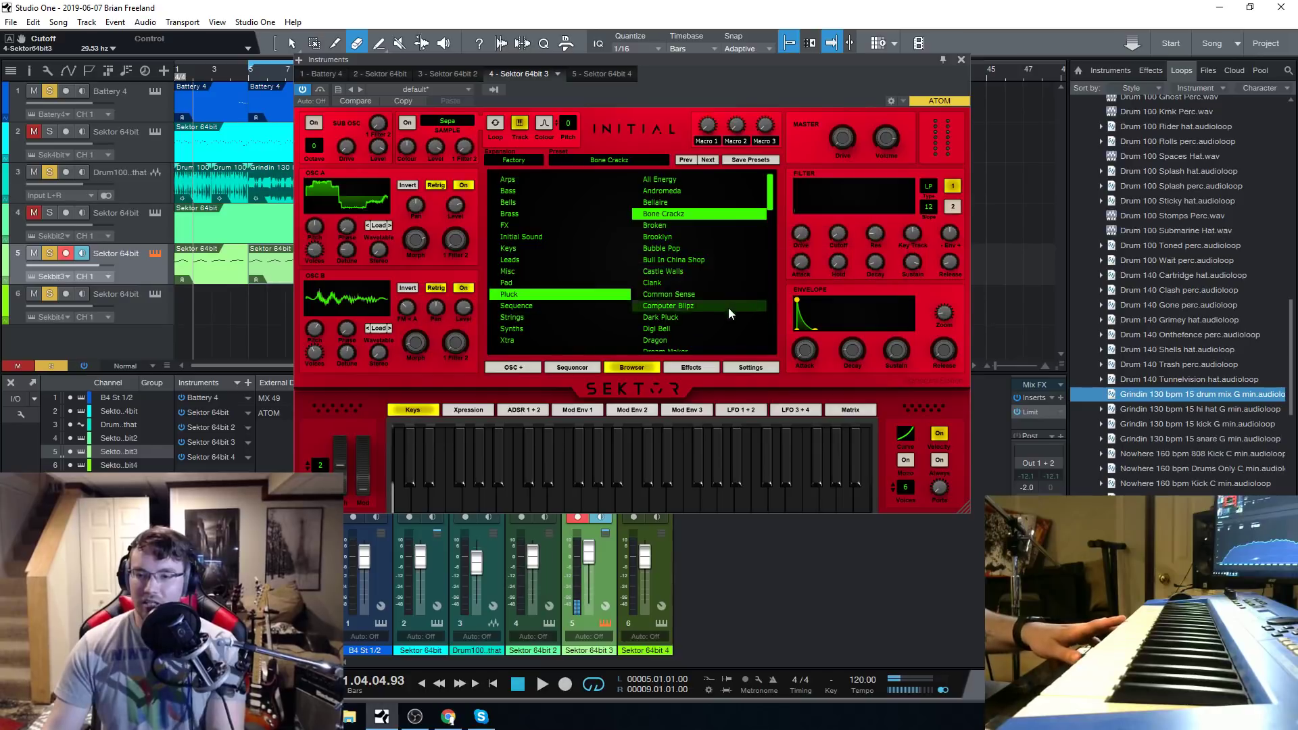
scroll(694, 238, down, 10)
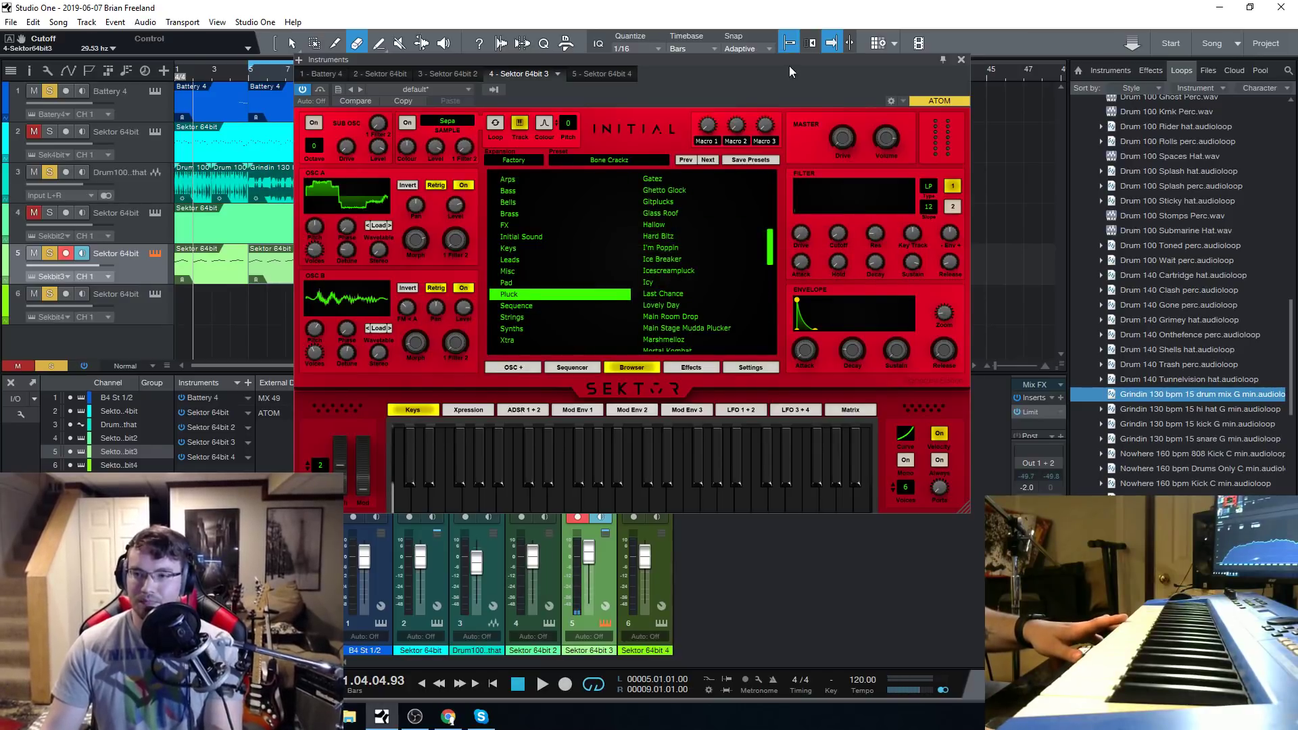
Compare filters 2 and 1, then set filter 1's envelope amount to -0.67 and its cutoff to 57.58 Hz.
drag(788, 66, 758, 66)
click(923, 207)
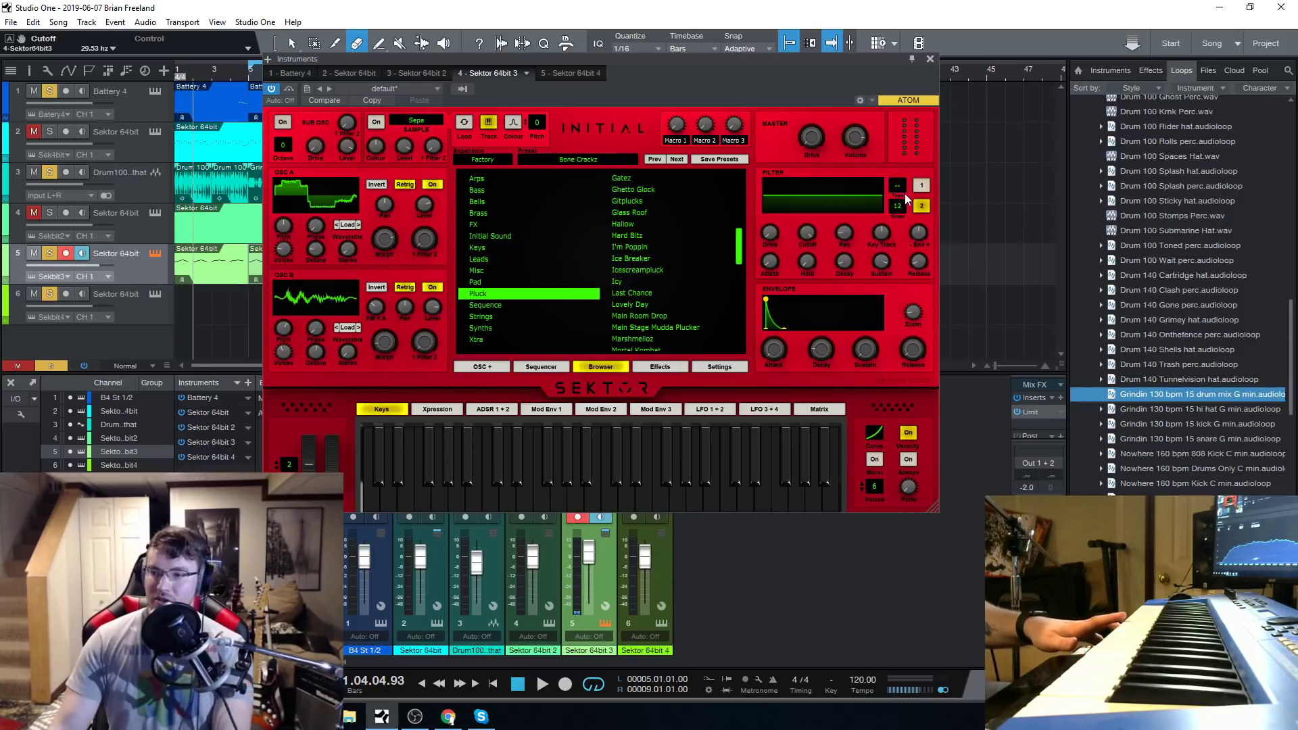
click(919, 186)
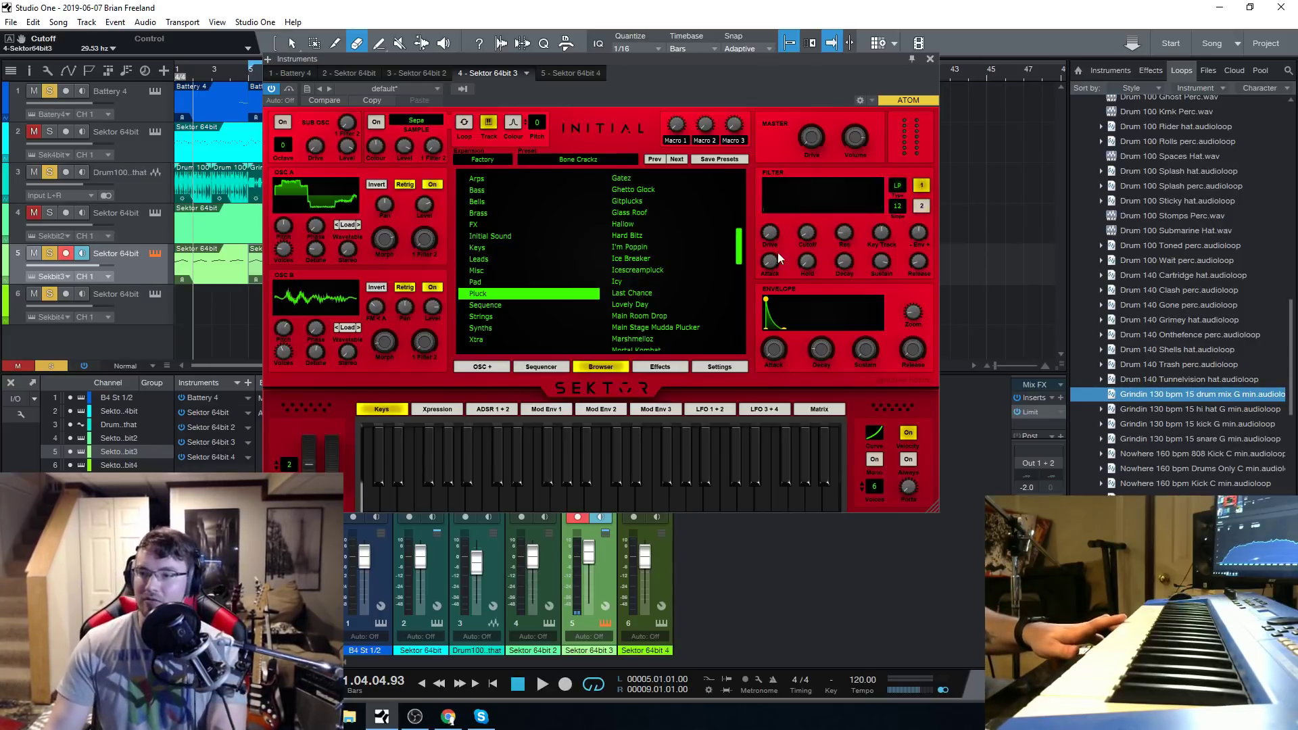
drag(773, 236, 774, 228)
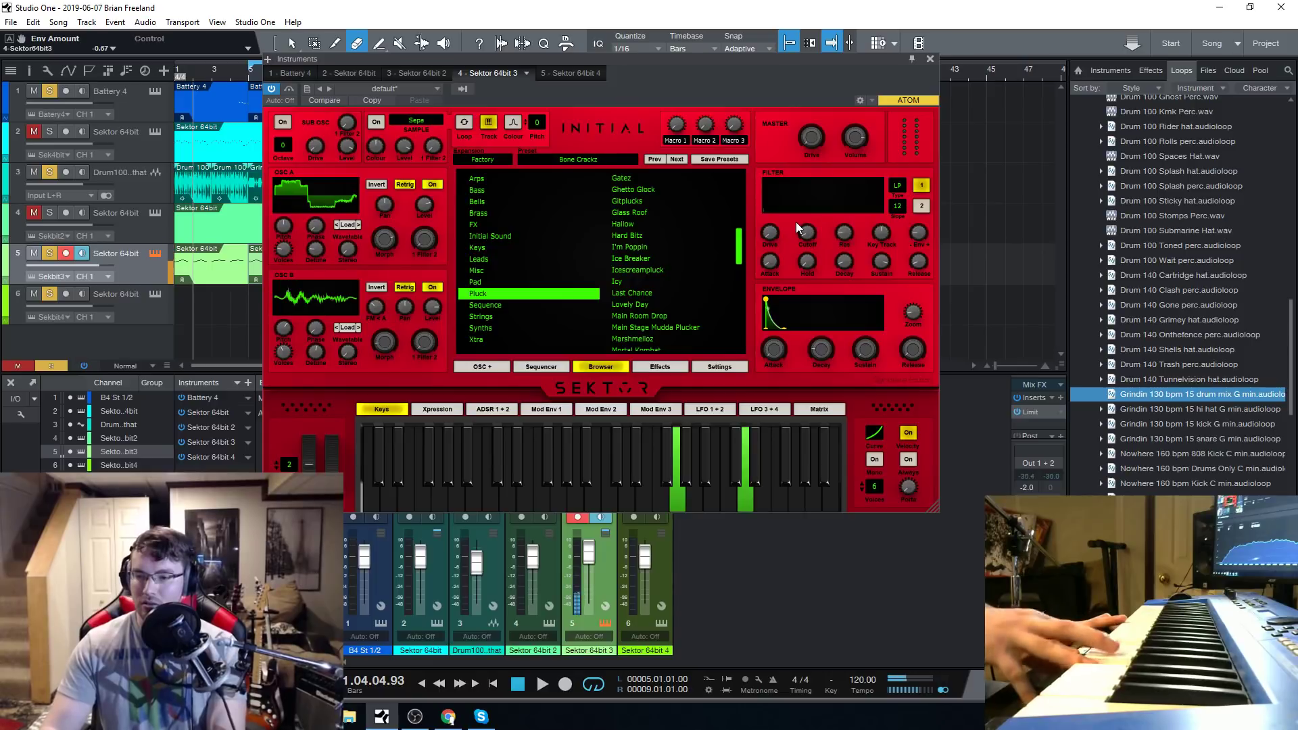
drag(807, 233, 809, 226)
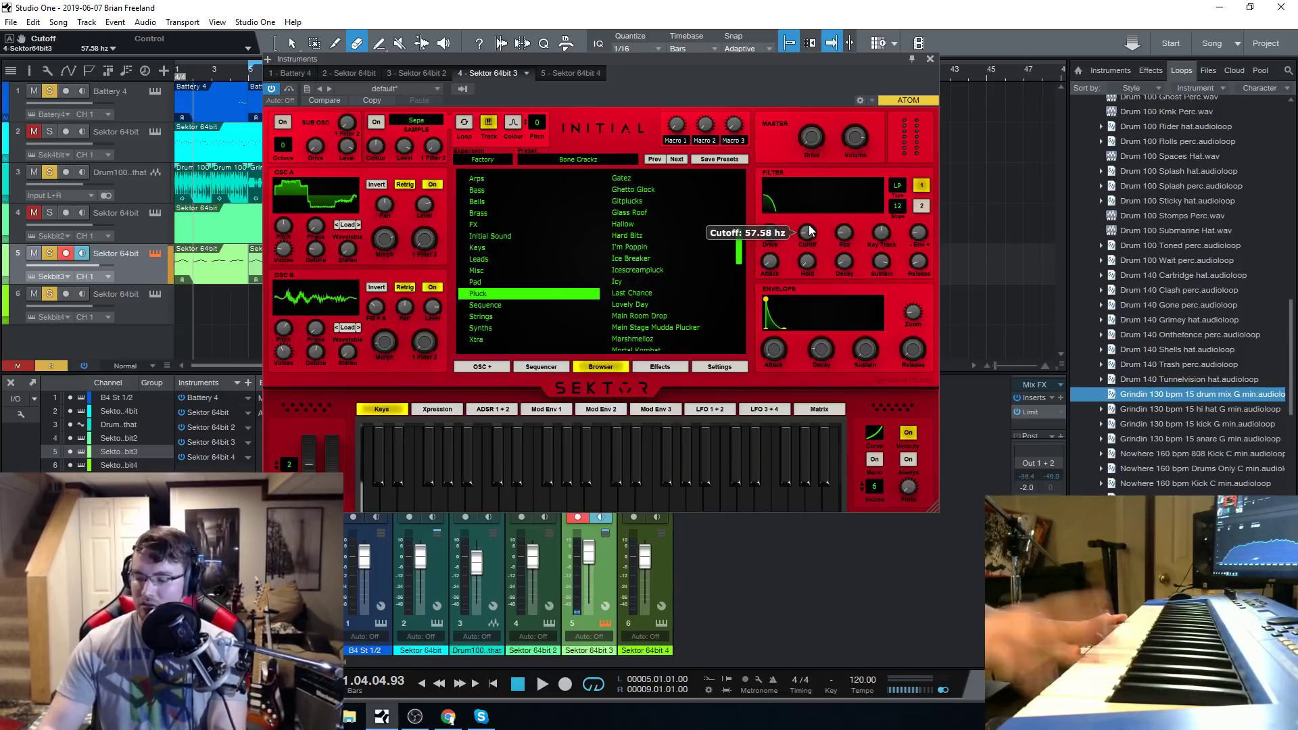
Load the Last Chance pluck preset, check the filter cutoff's MIDI and modulation options, and close the synth window.
click(659, 291)
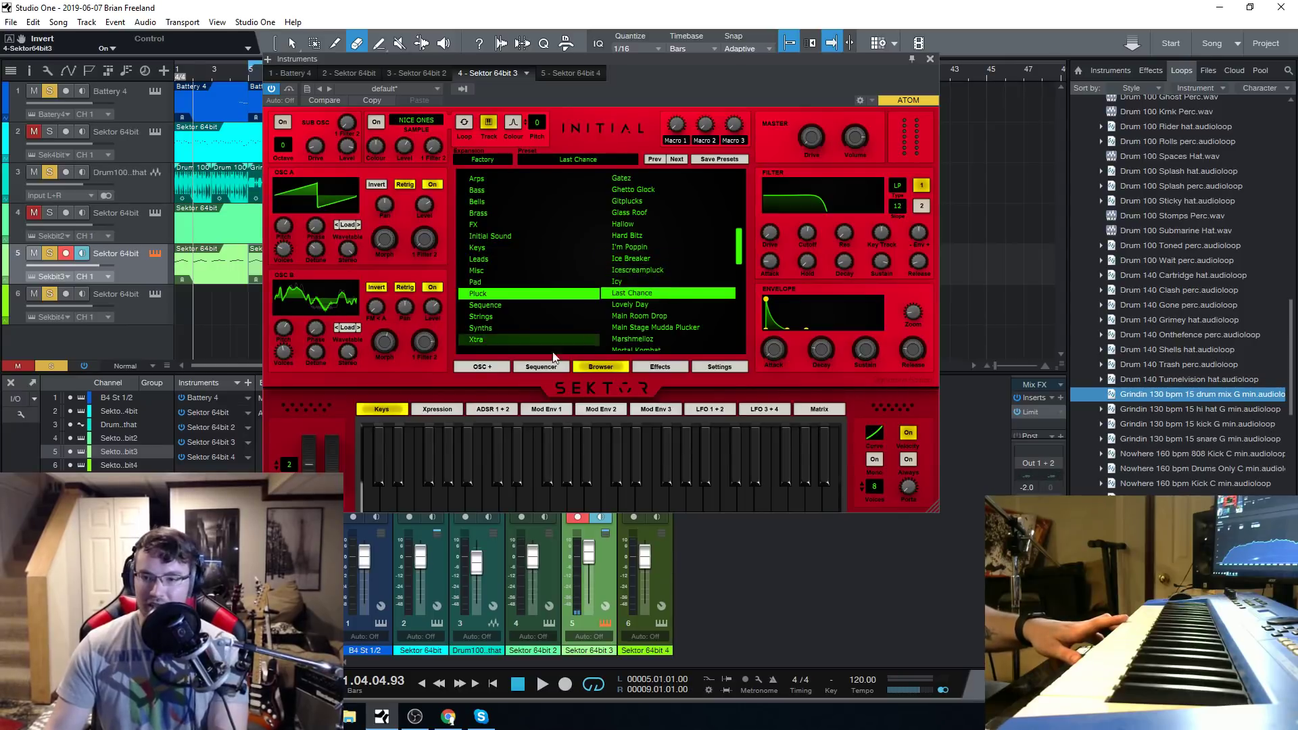
right_click(807, 233)
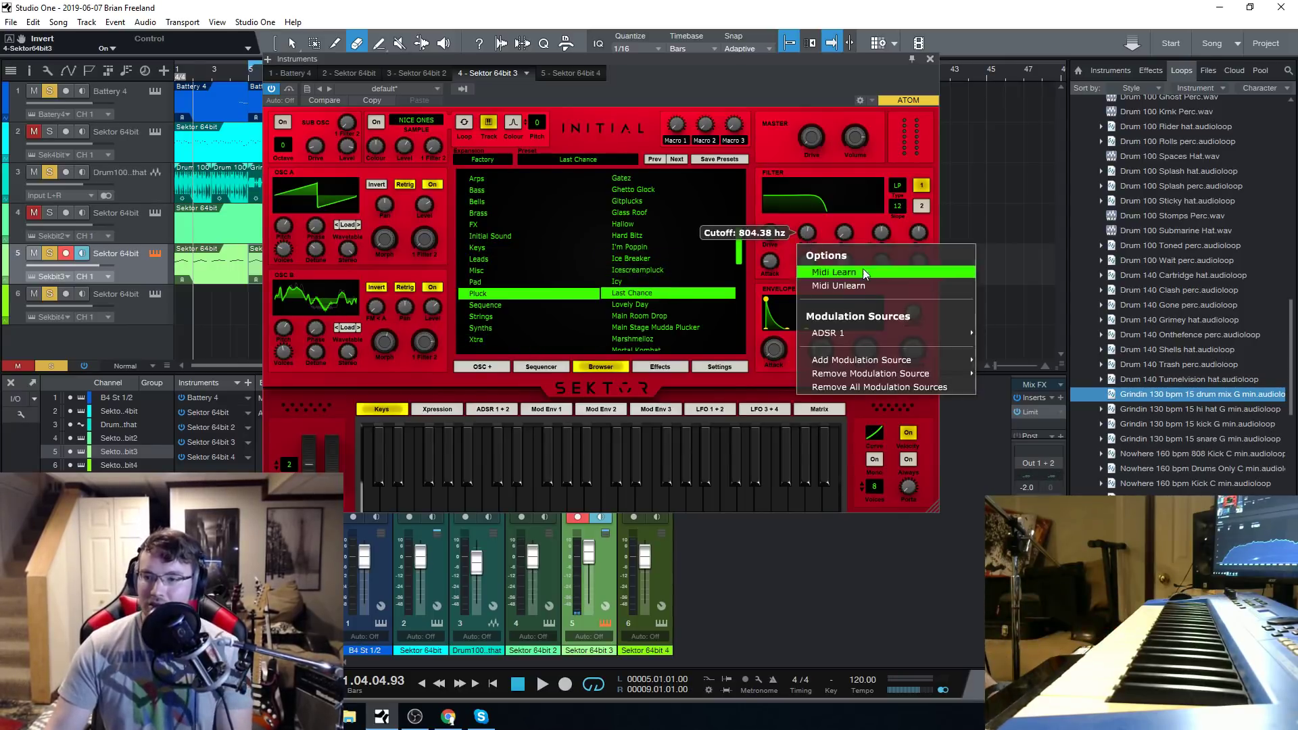
click(801, 60)
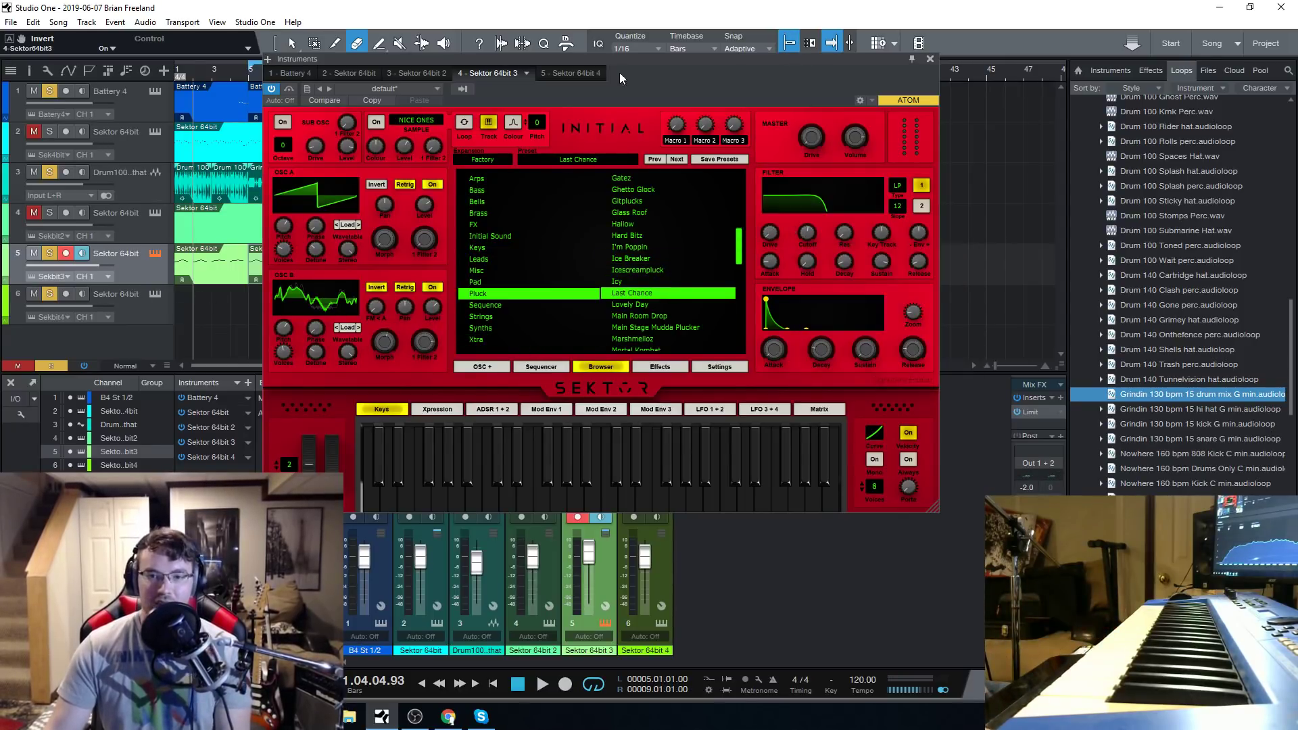
click(930, 59)
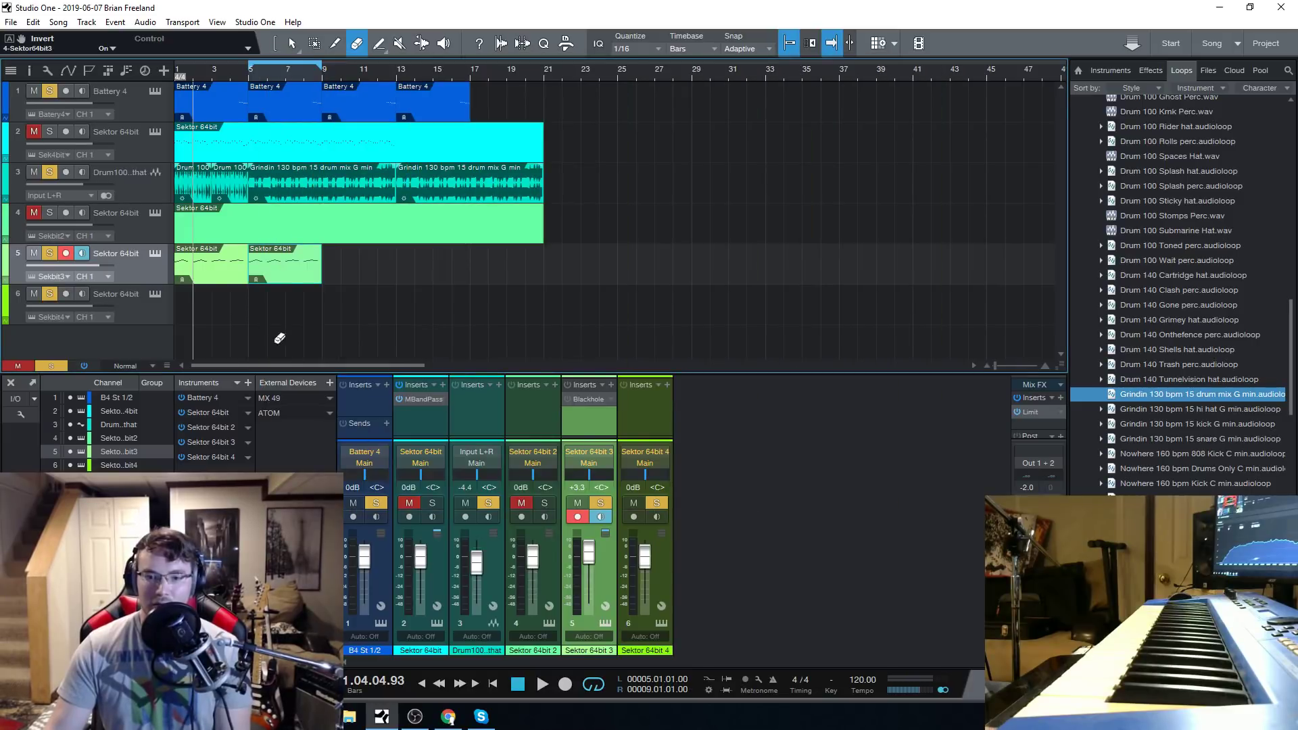
click(155, 255)
click(930, 59)
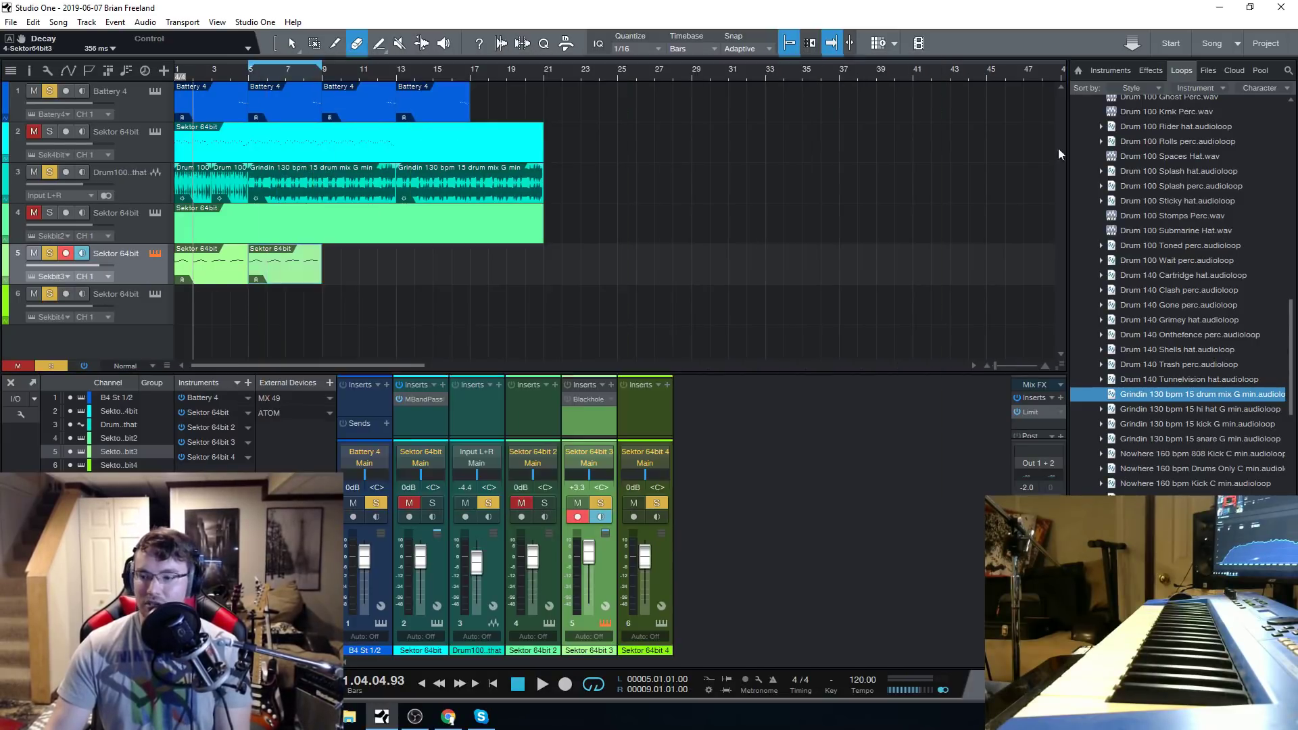
Draw a rising After Touch line from bar 5 to bar 9 in track 5's part with the Line paint tool.
key(F2)
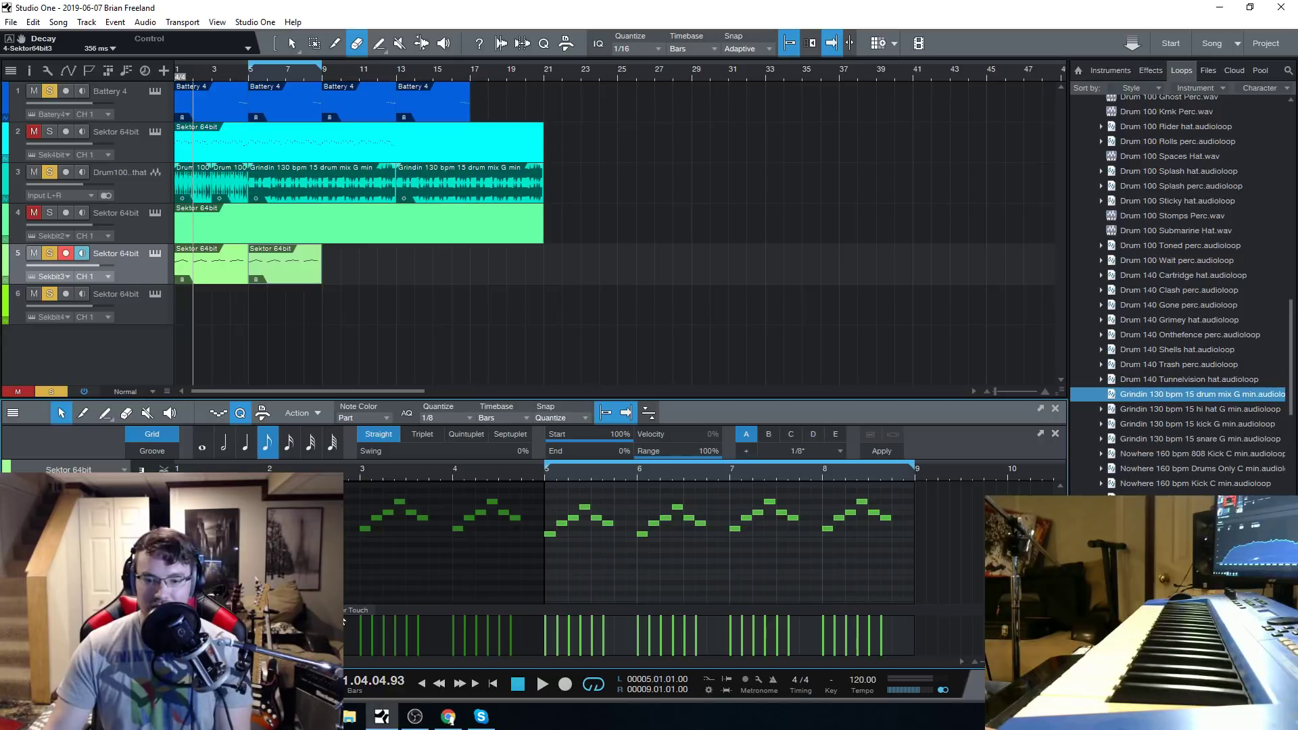
click(254, 610)
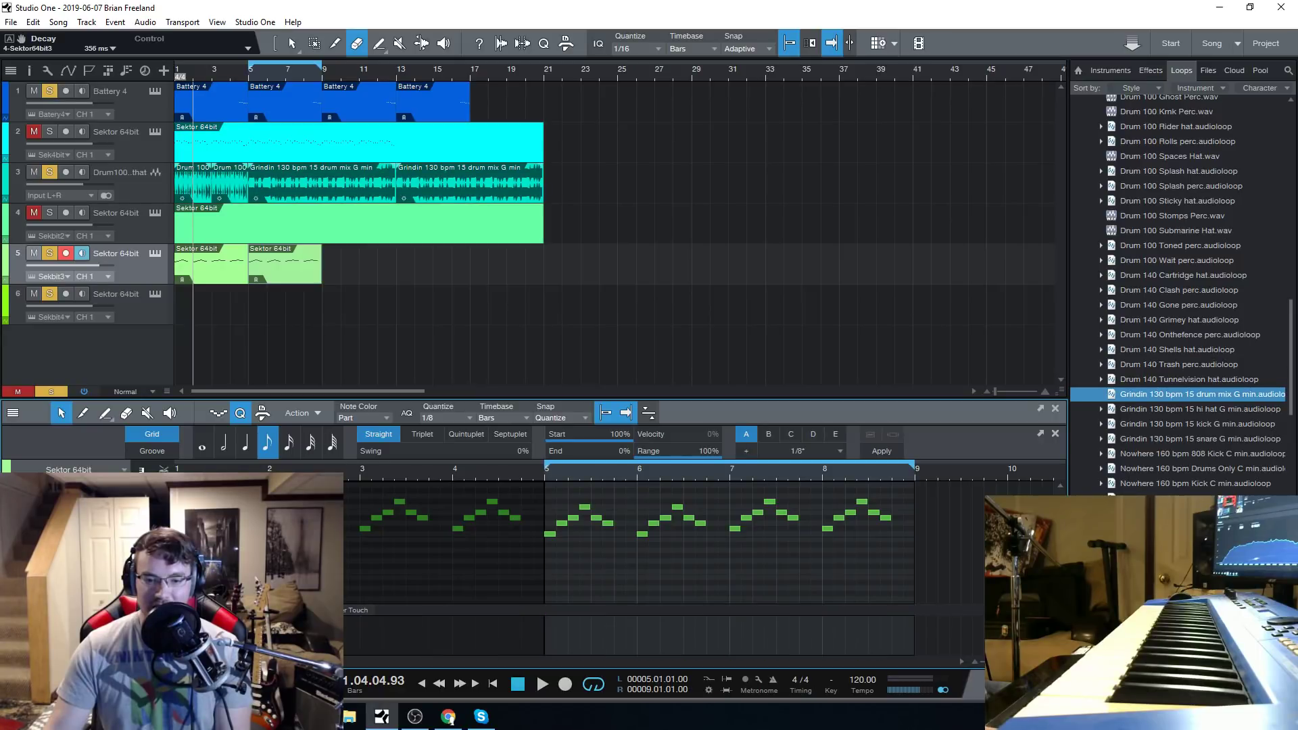
click(105, 412)
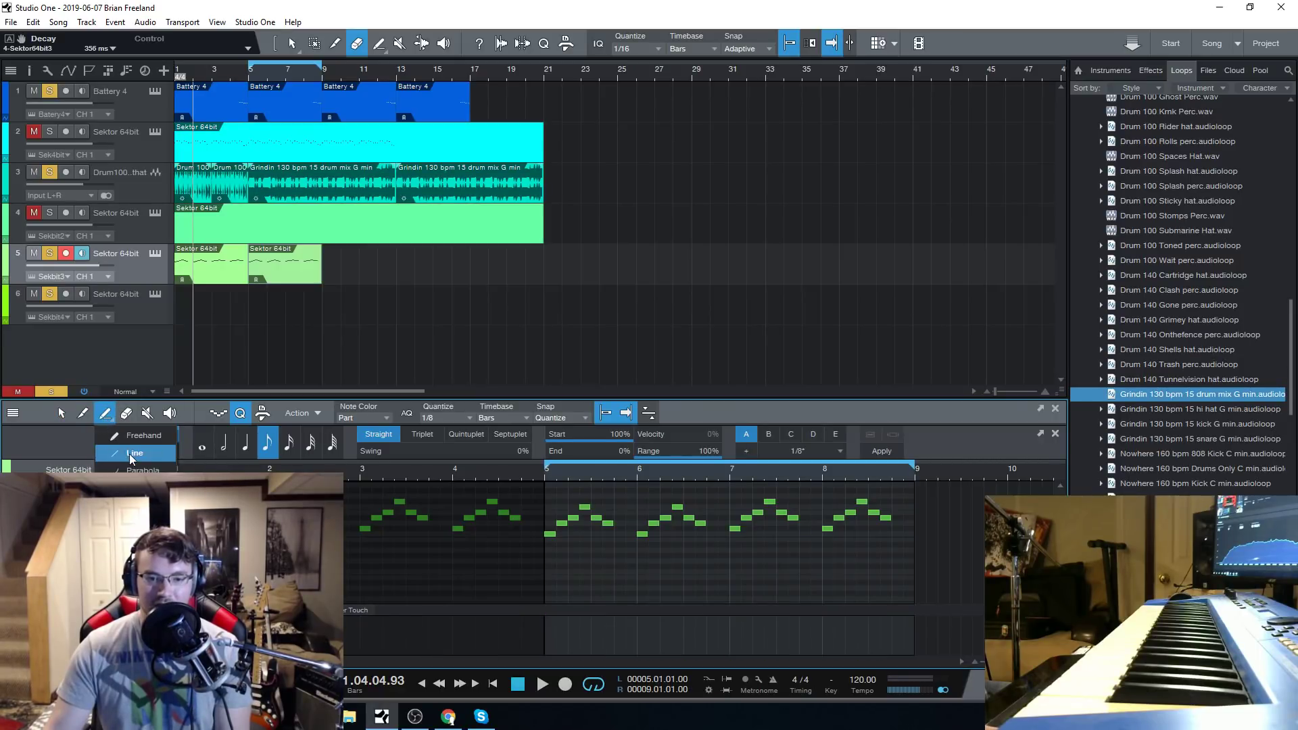
right_click(282, 636)
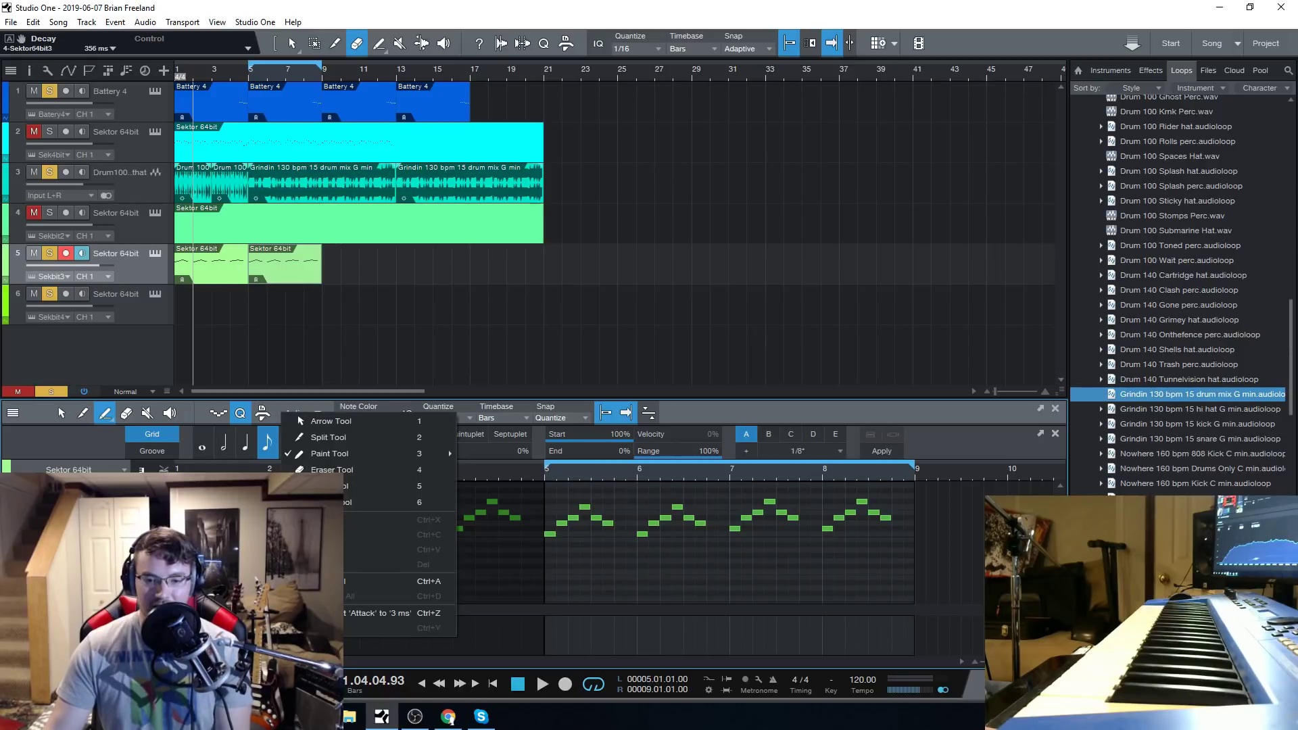
right_click(554, 653)
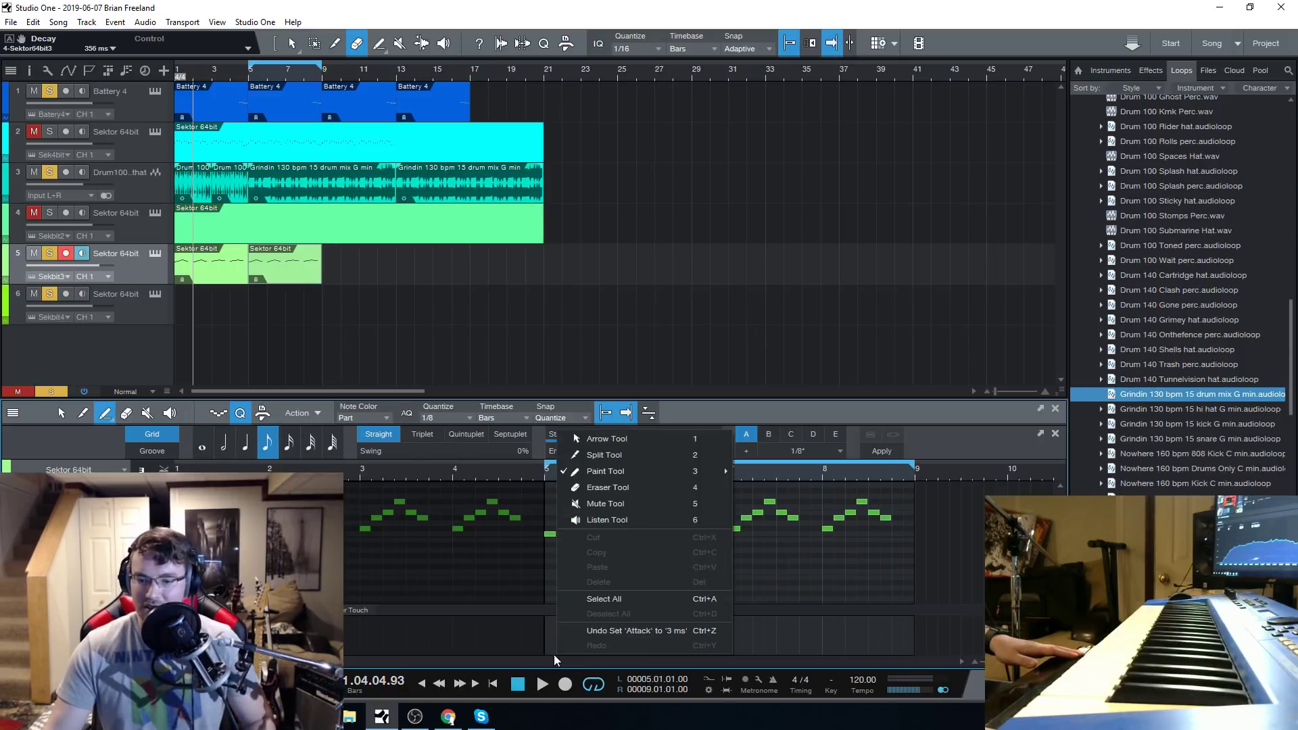
click(686, 5)
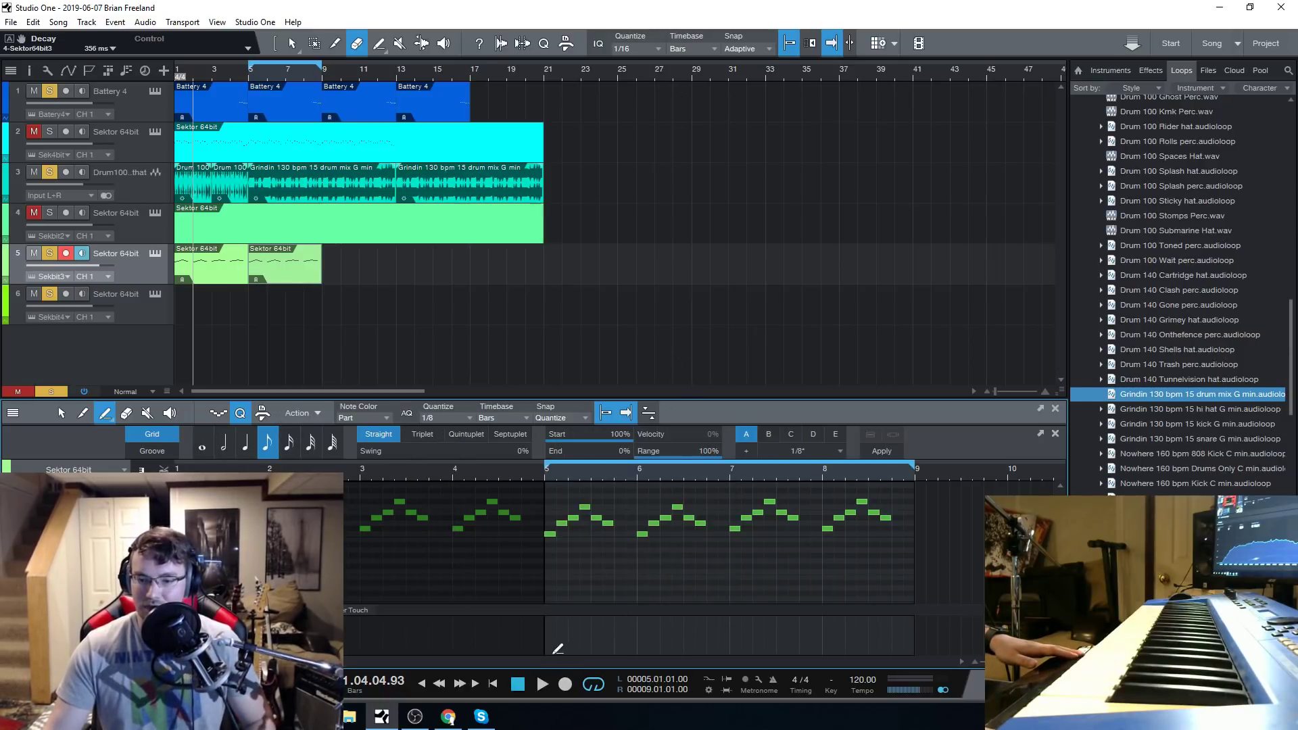
drag(550, 649, 919, 559)
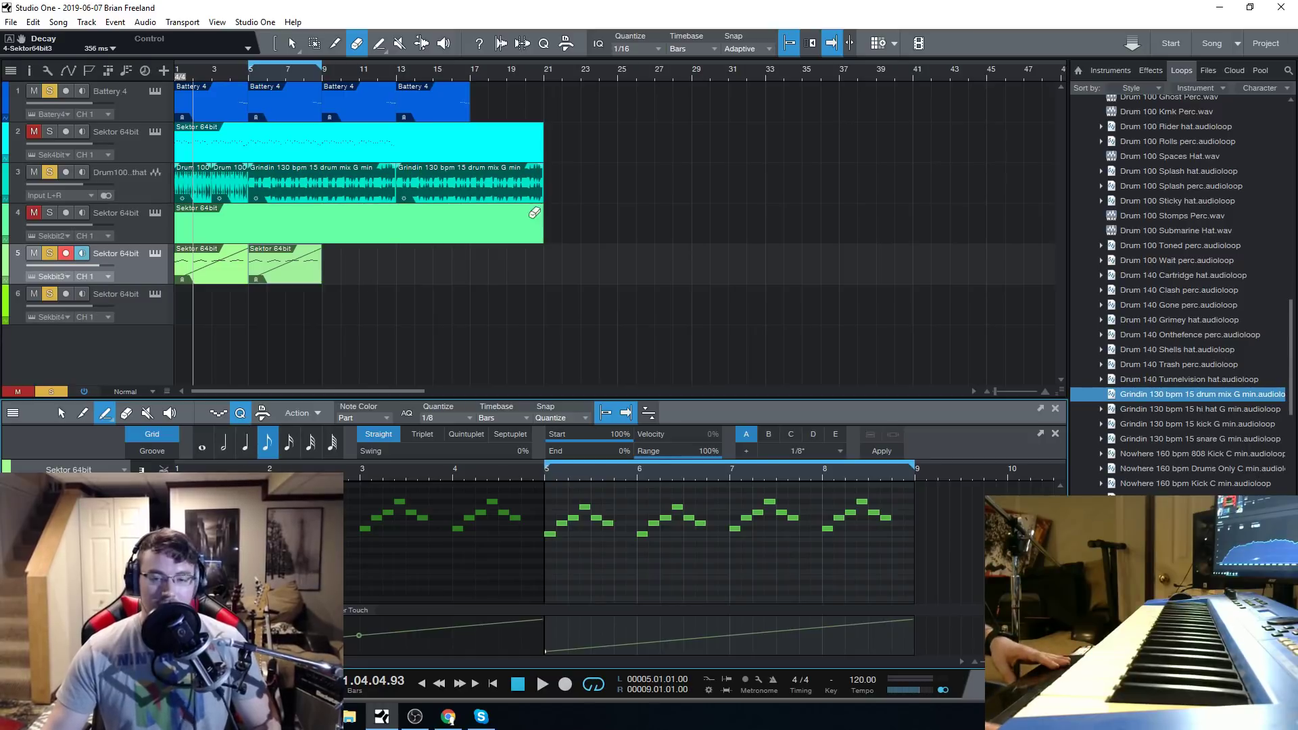
Open track 5's Sektor synth and browse oscillator A's factory wavetable categories.
click(153, 254)
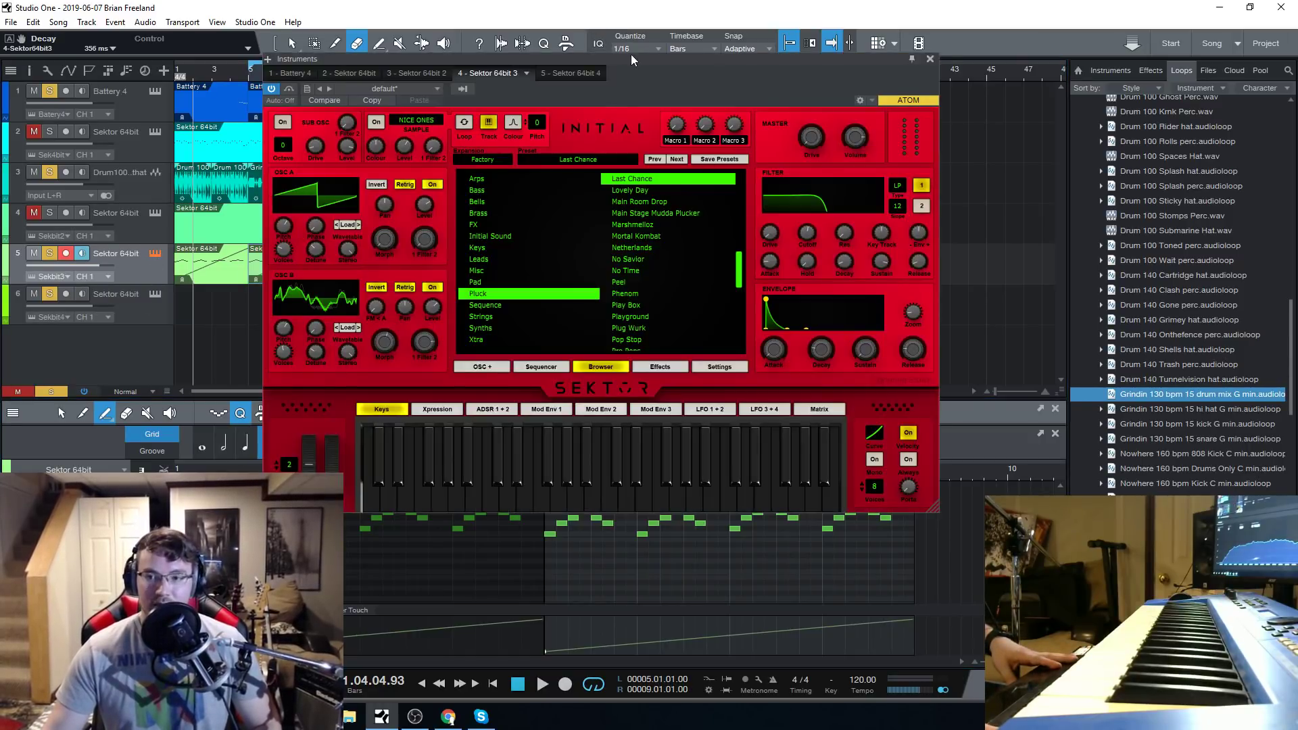
drag(631, 58, 628, 62)
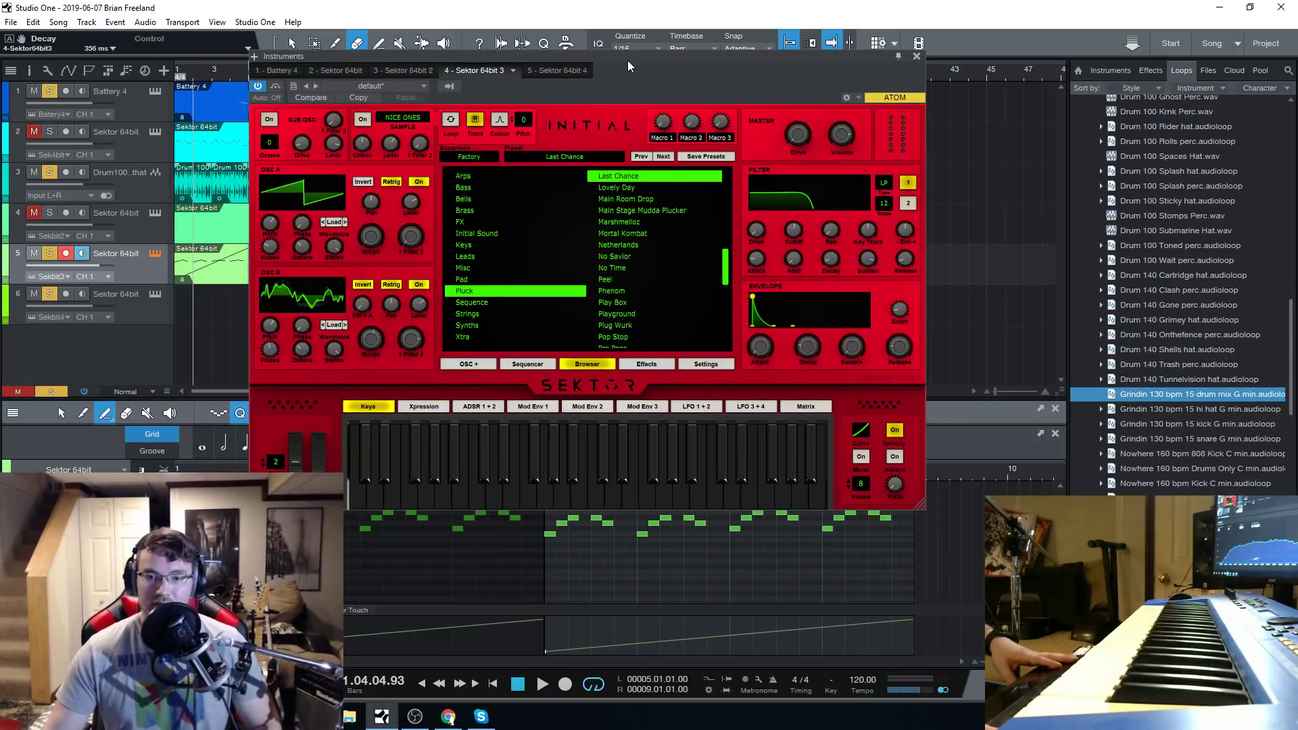
click(333, 222)
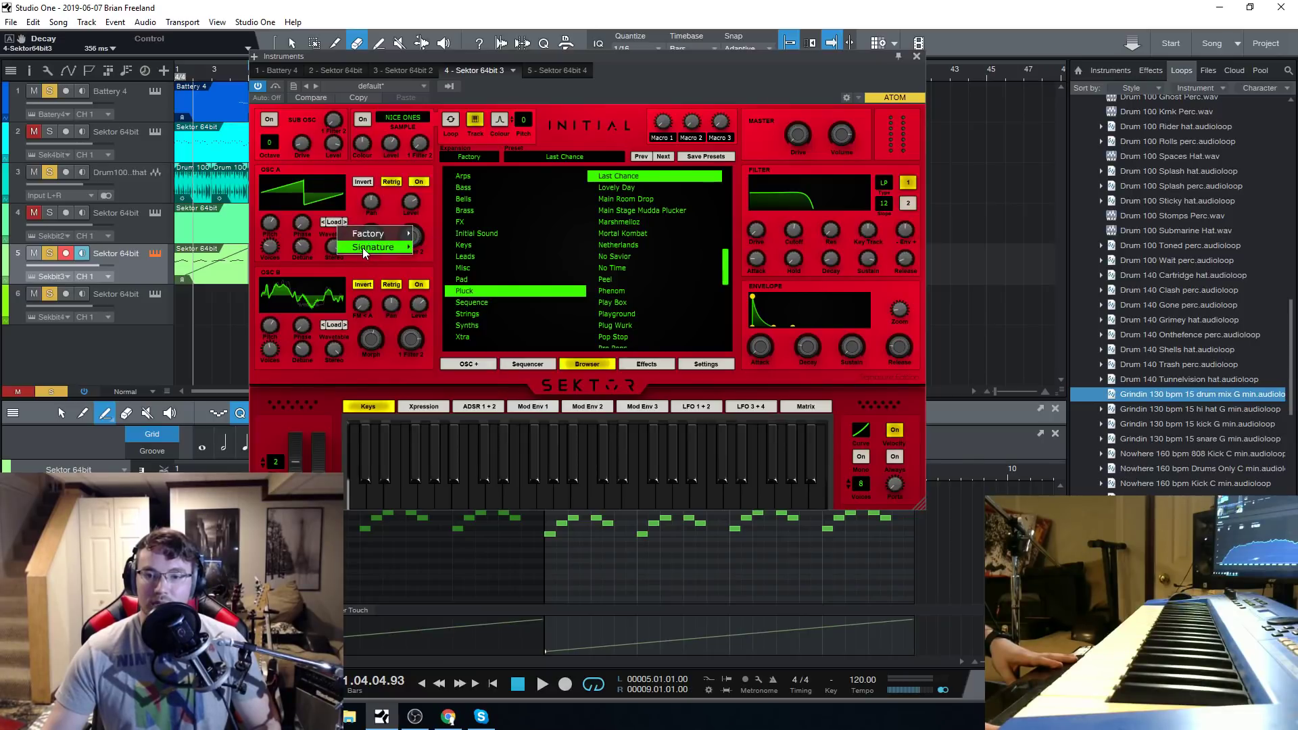
mouse_move(381, 234)
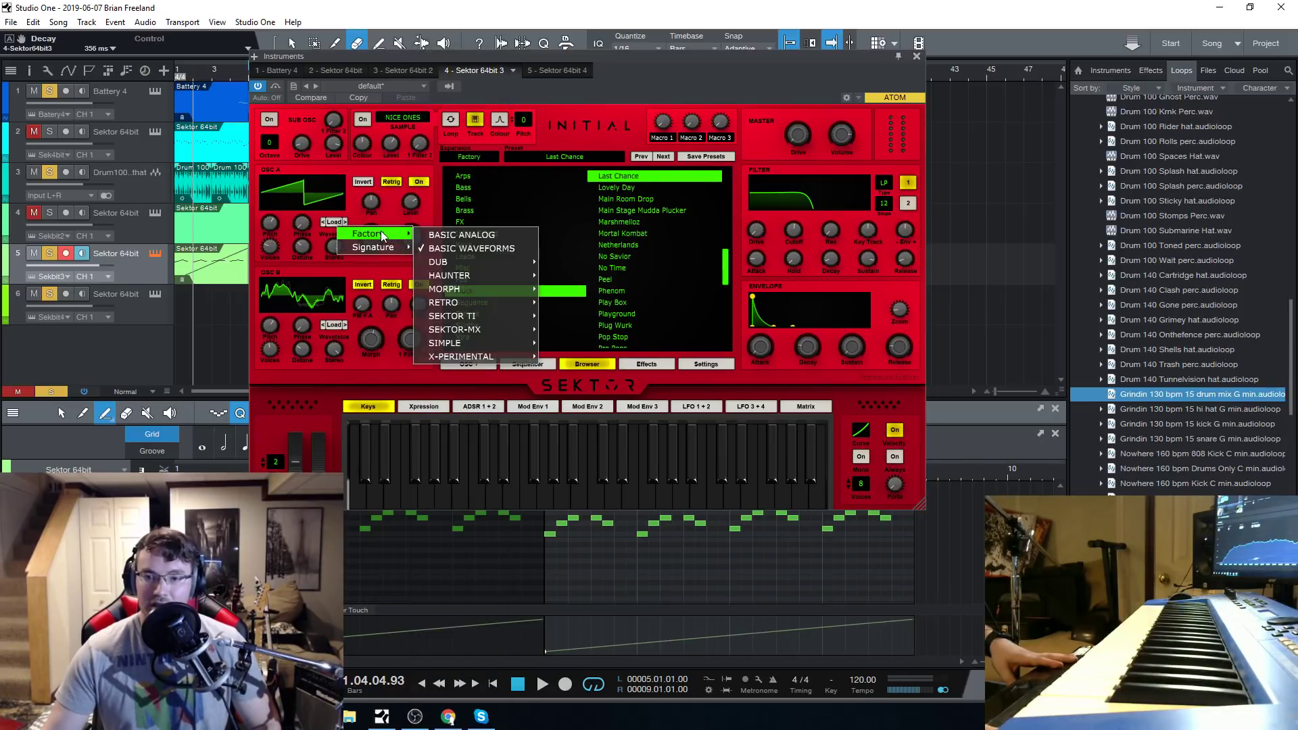
click(622, 60)
drag(622, 59, 637, 58)
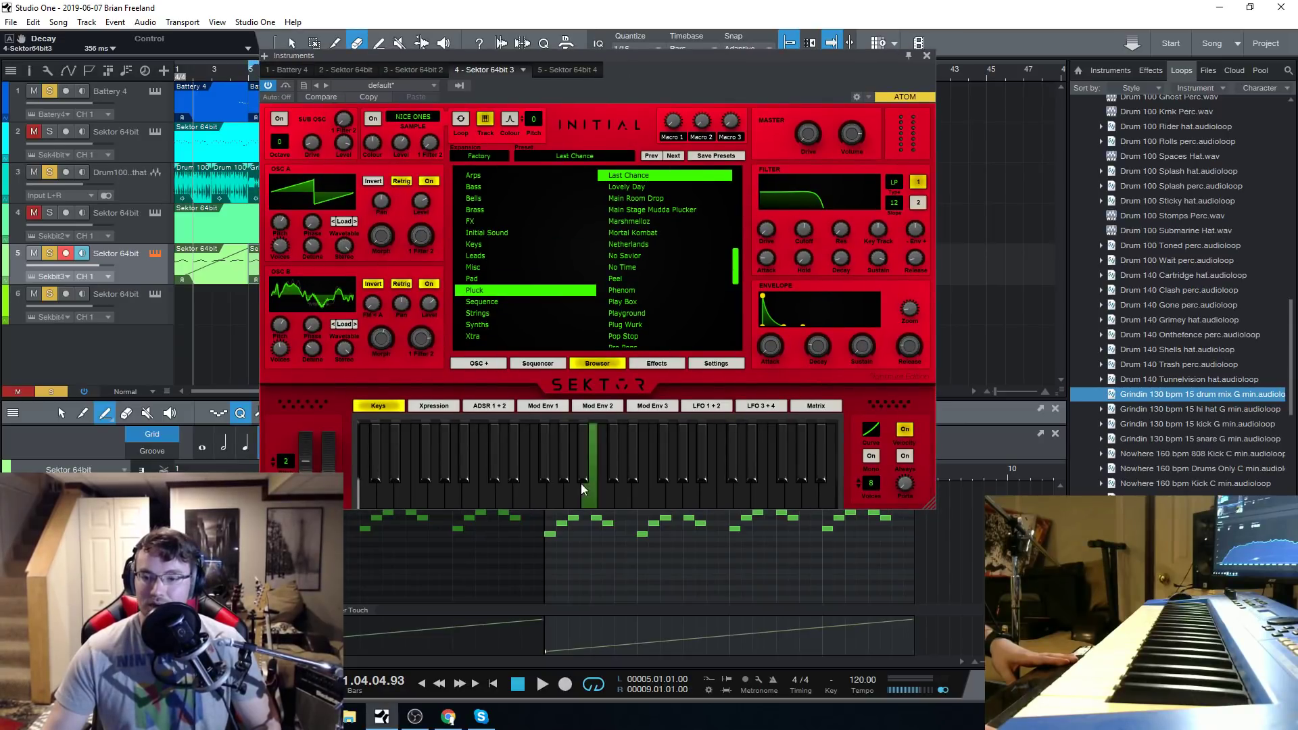
Audition the No Time and Space Cake pluck presets by playing notes on the synth's keyboard.
click(647, 269)
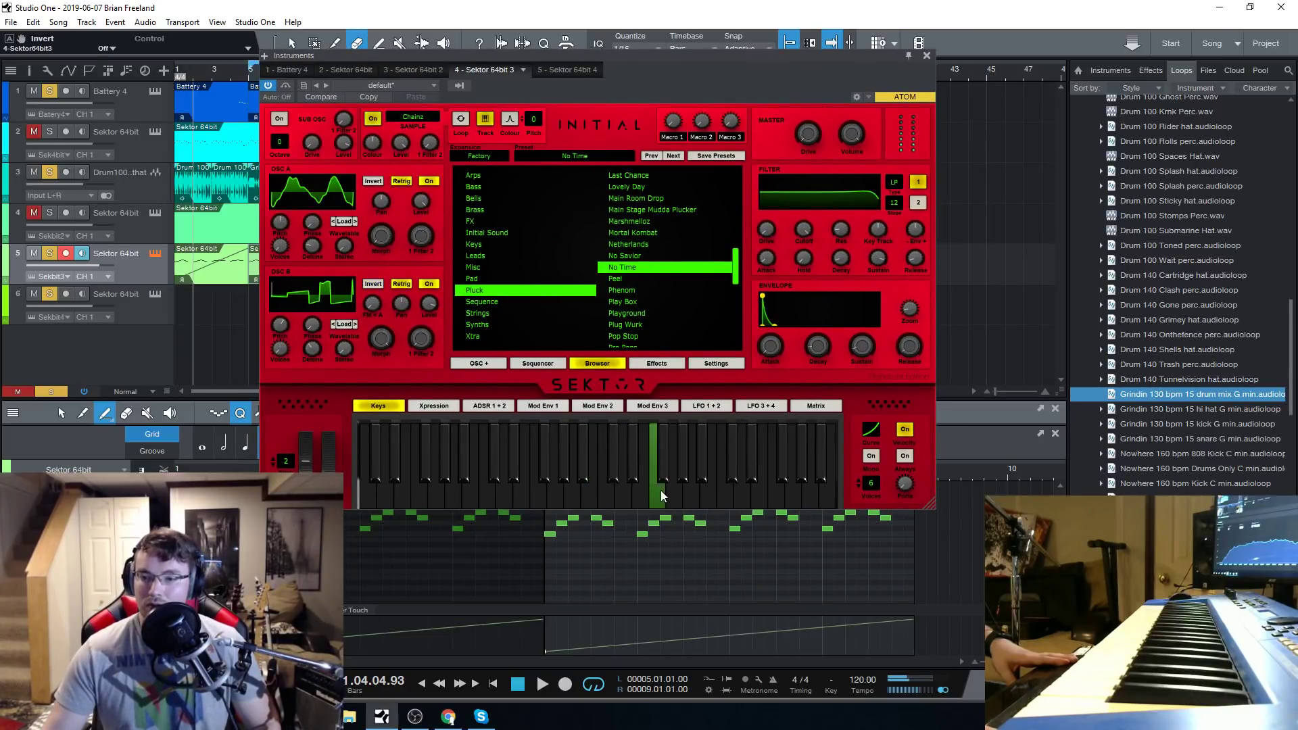
scroll(643, 304, down, 6)
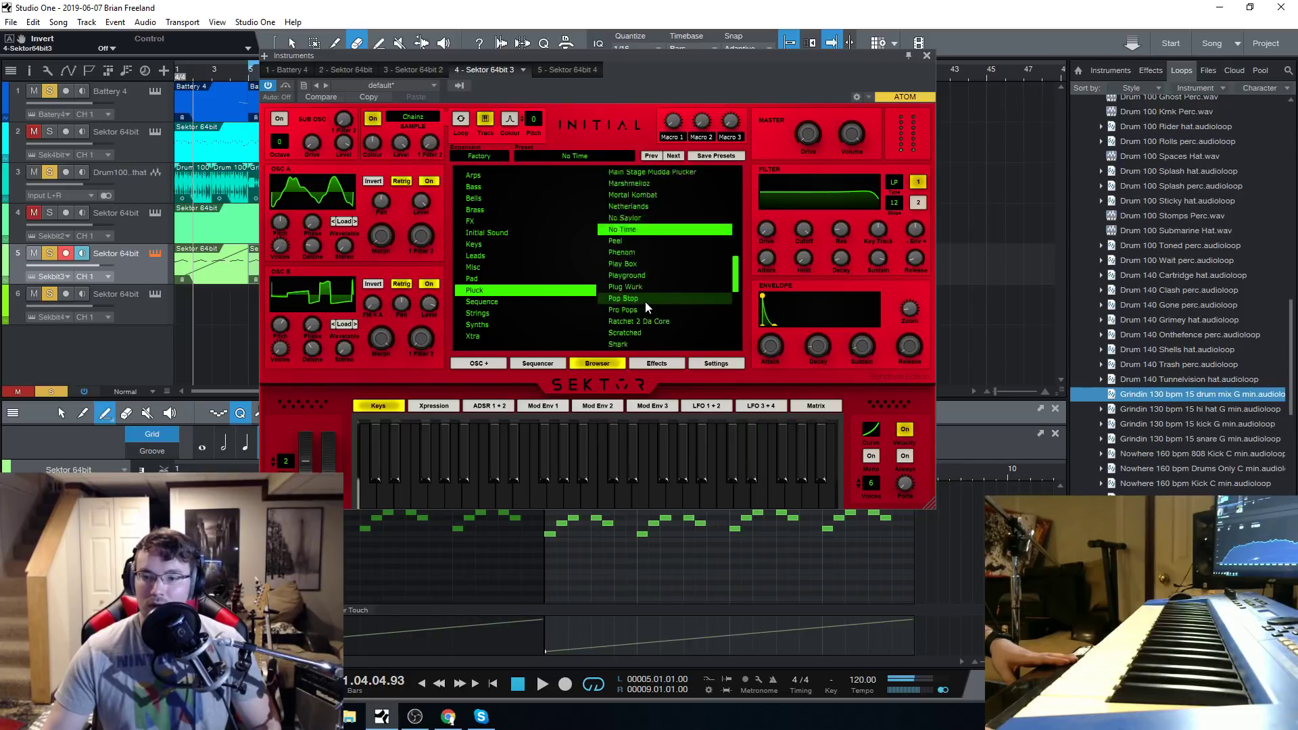
click(655, 274)
click(560, 501)
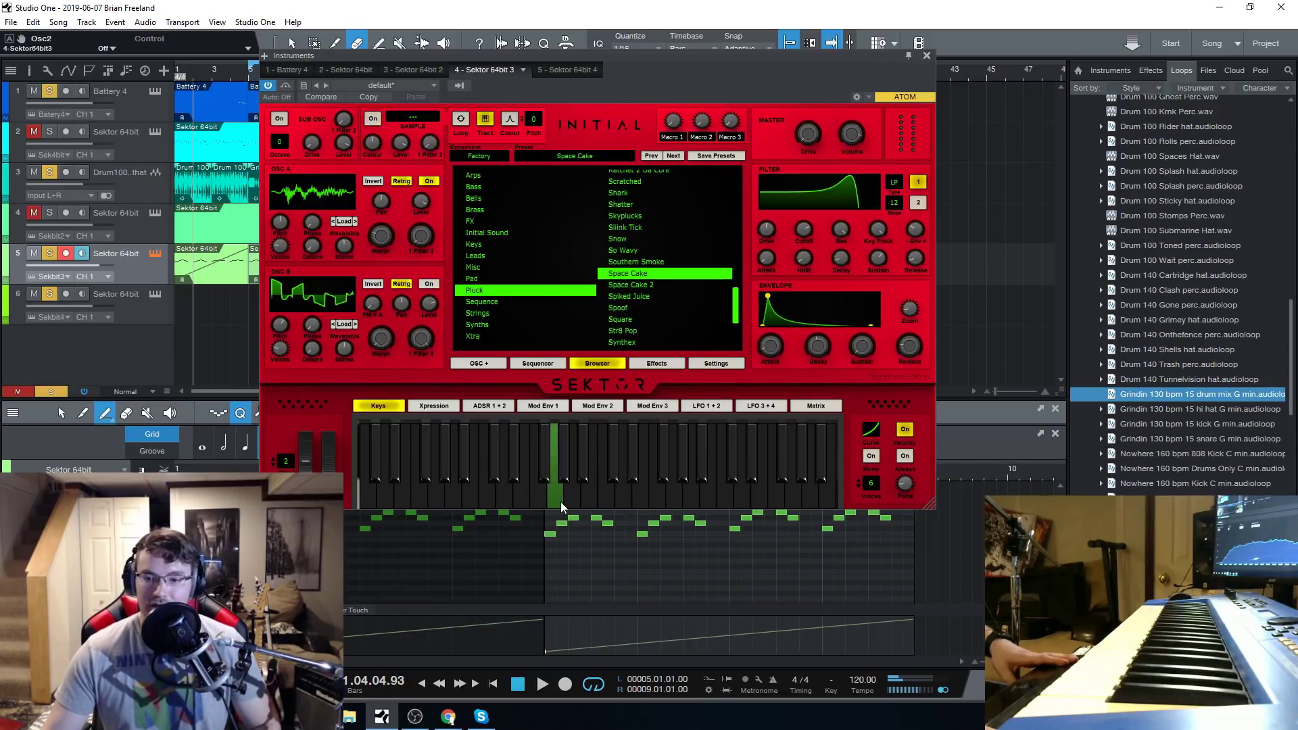
click(636, 501)
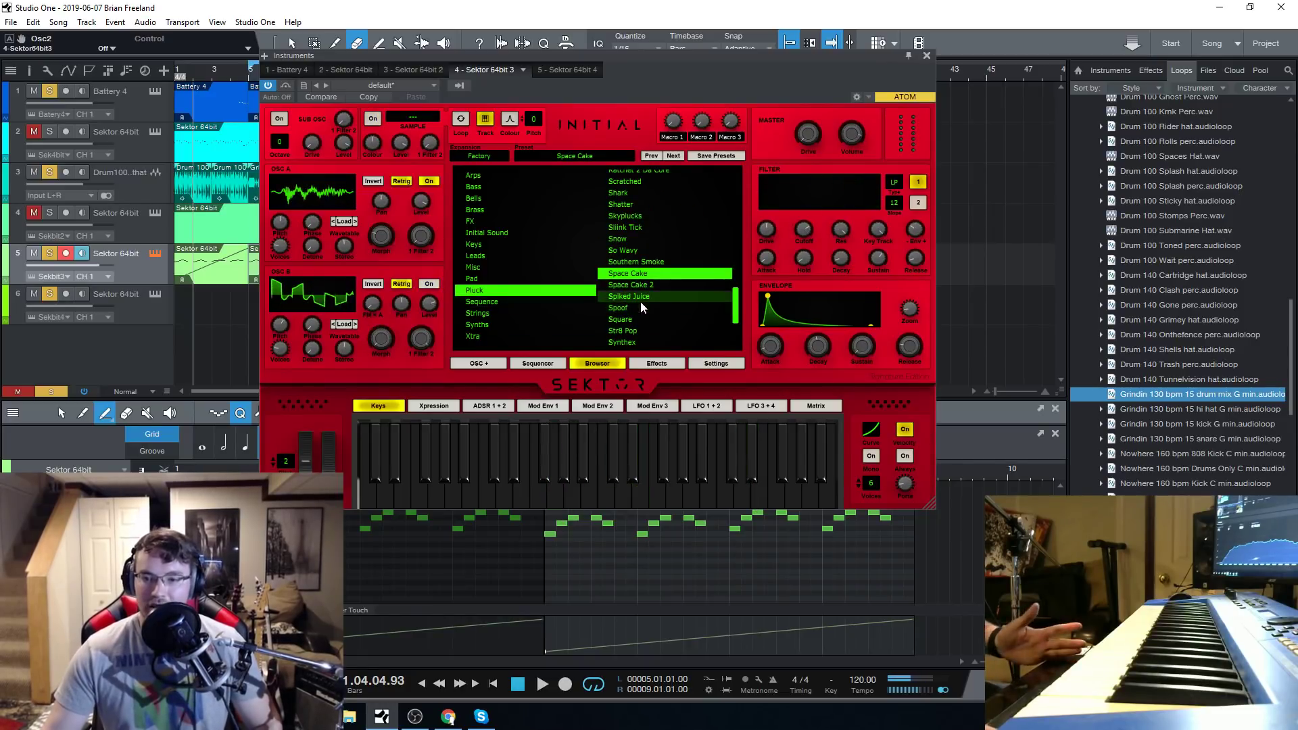
Load the Trap Queen pluck preset and play a few notes with it.
scroll(642, 291, down, 3)
click(652, 274)
click(646, 295)
click(615, 498)
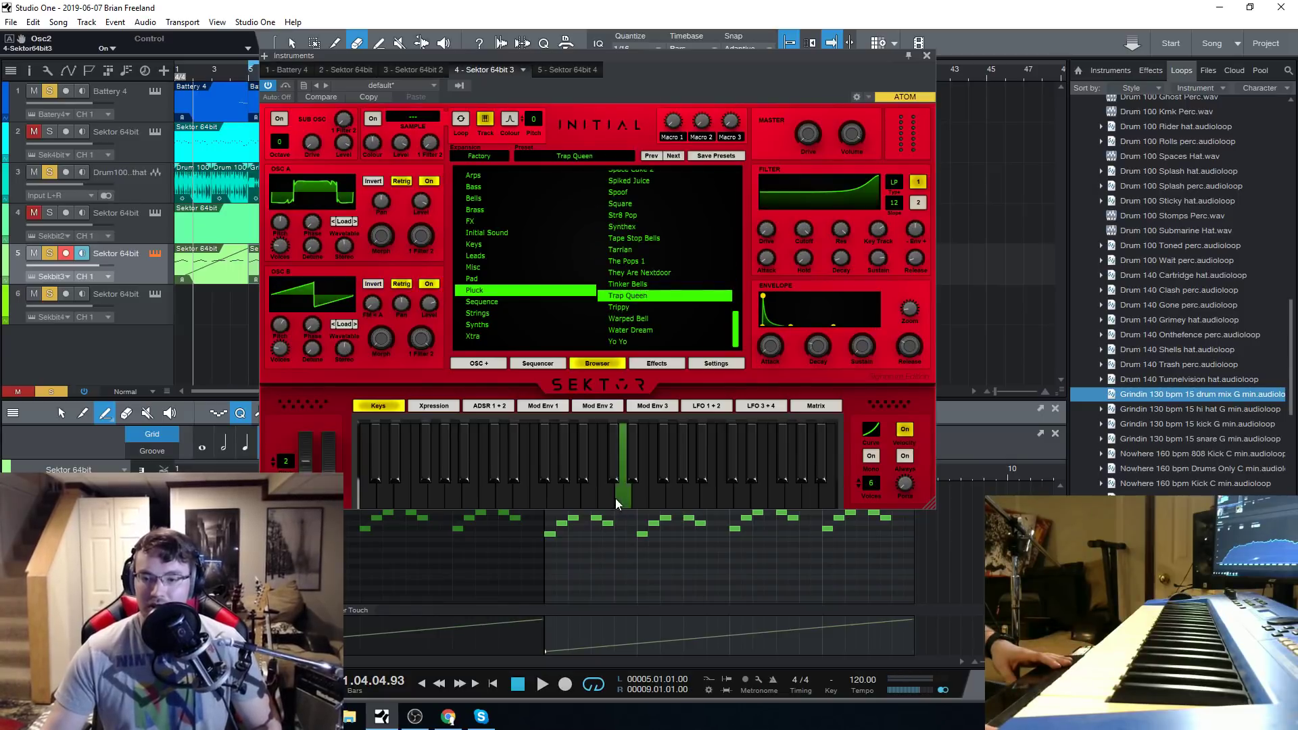
click(693, 497)
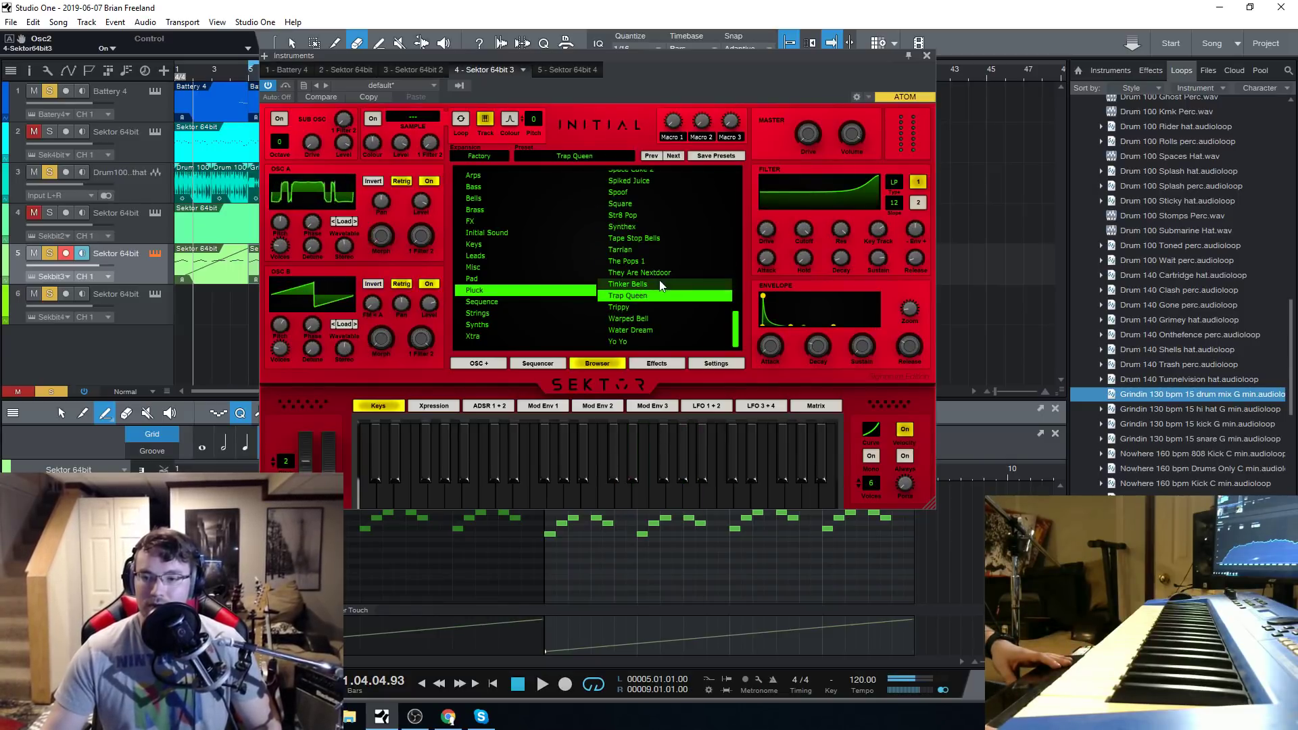
Audition the Trippy and Water Dream pluck presets with notes across the synth's keyboard.
click(643, 308)
click(629, 480)
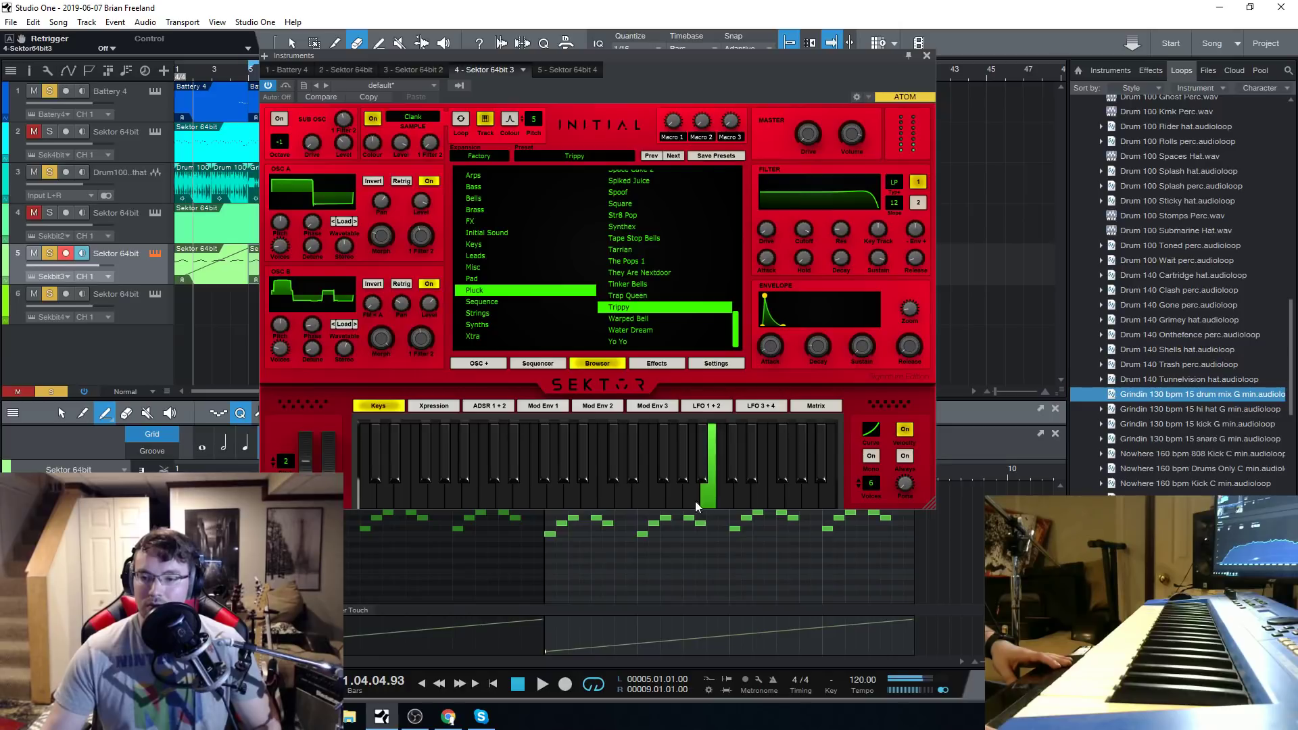
click(642, 330)
click(605, 497)
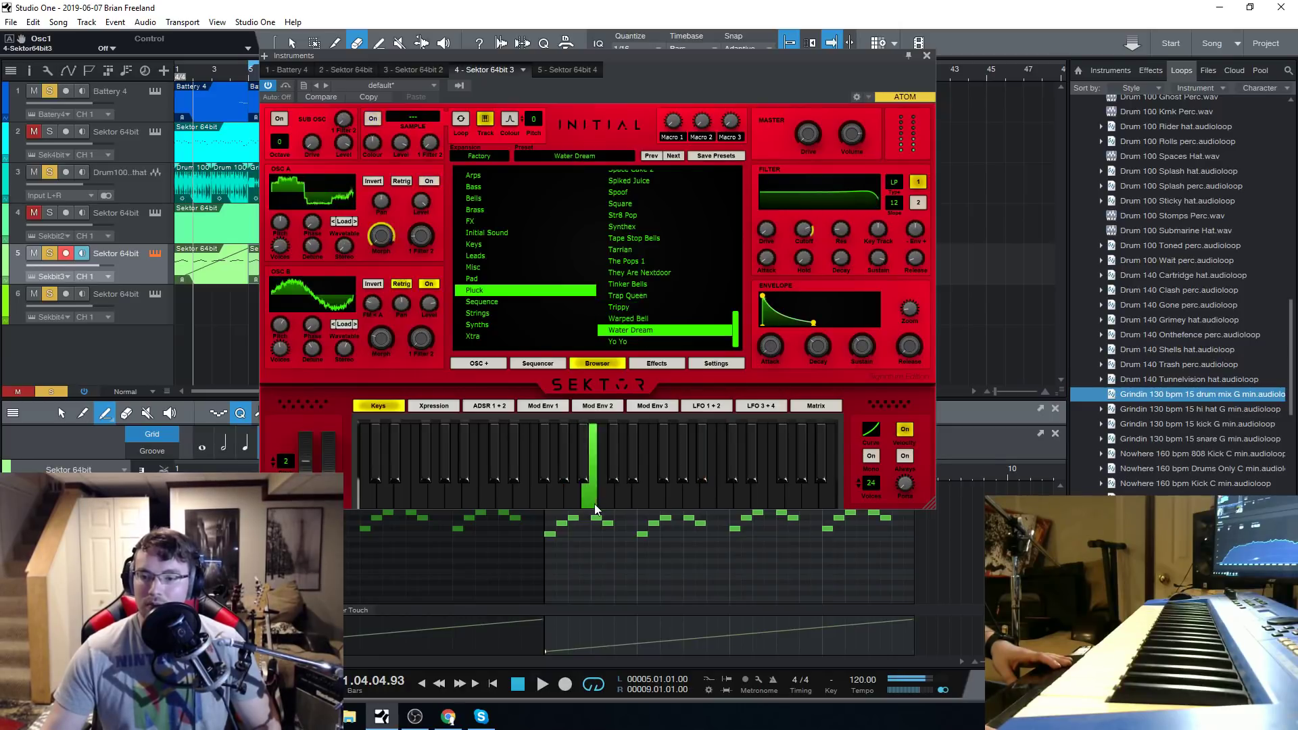
click(653, 497)
click(712, 497)
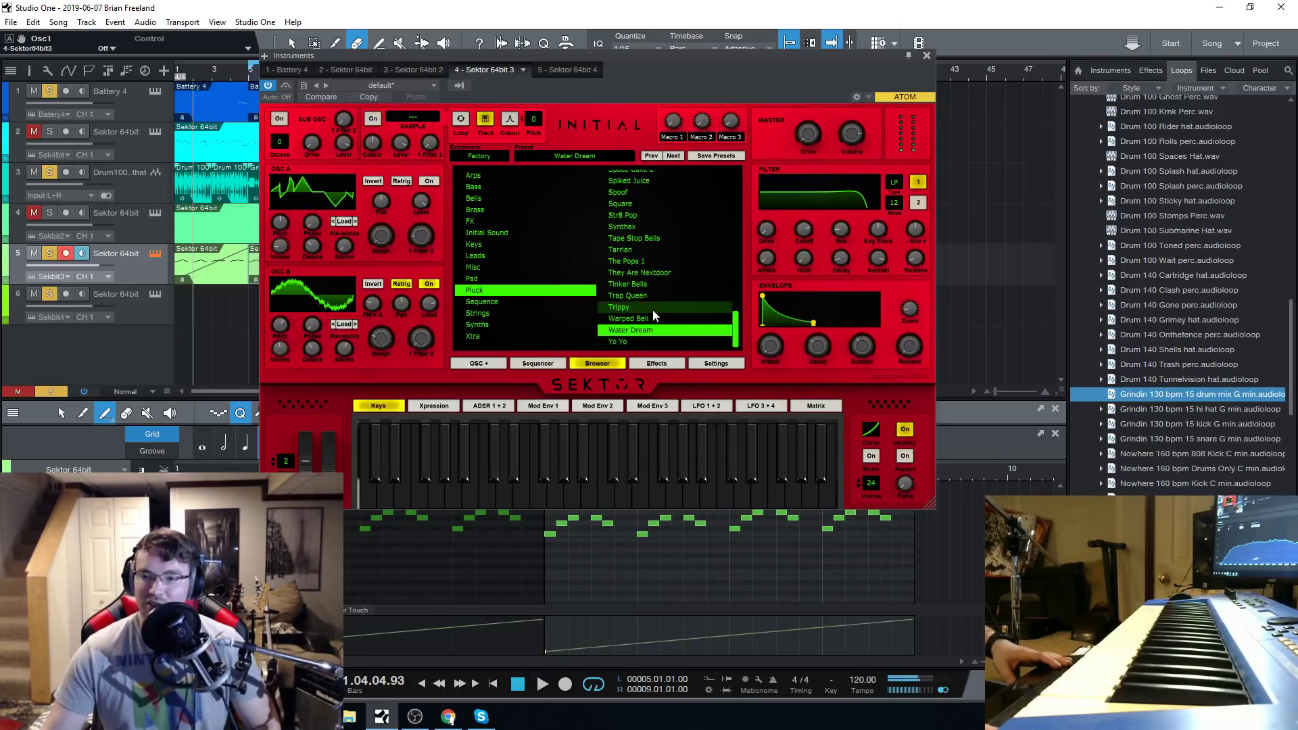
Audition the 6th Floor preset from the Sequence category with the mixer console shown, and return the playhead to the song start.
click(527, 302)
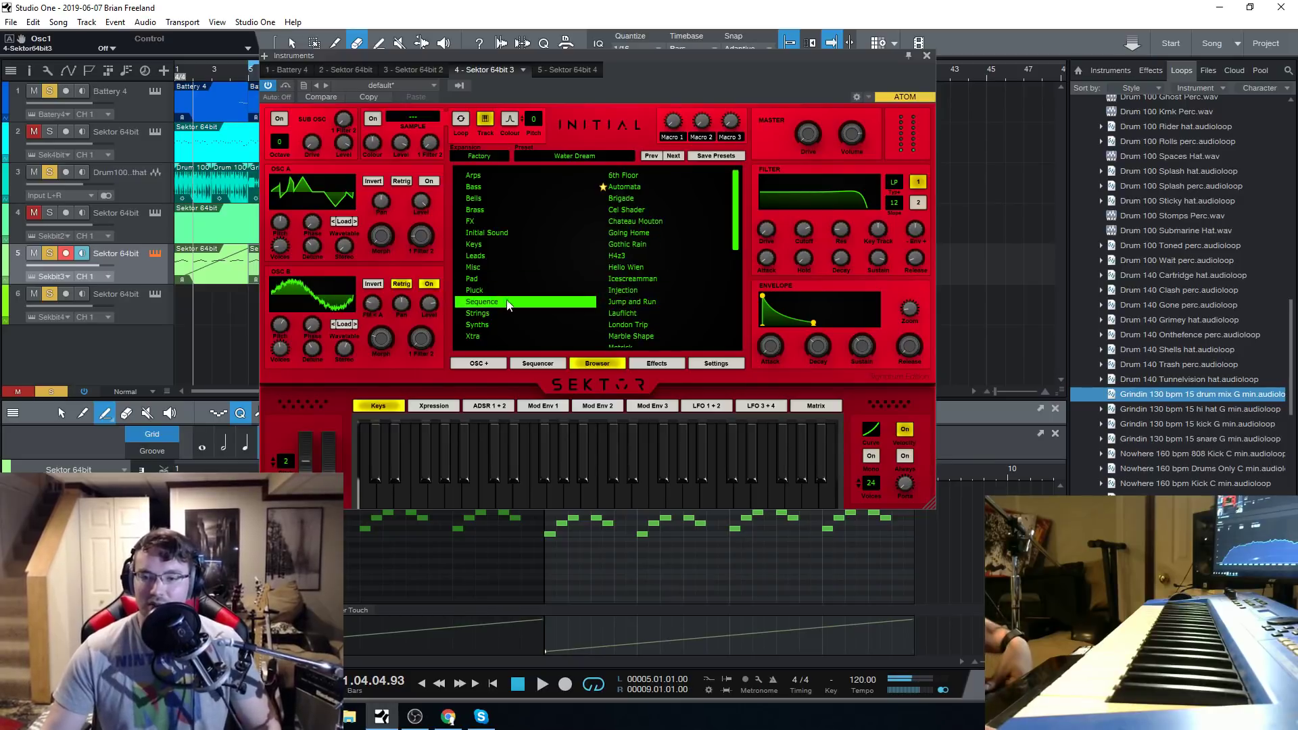
click(642, 176)
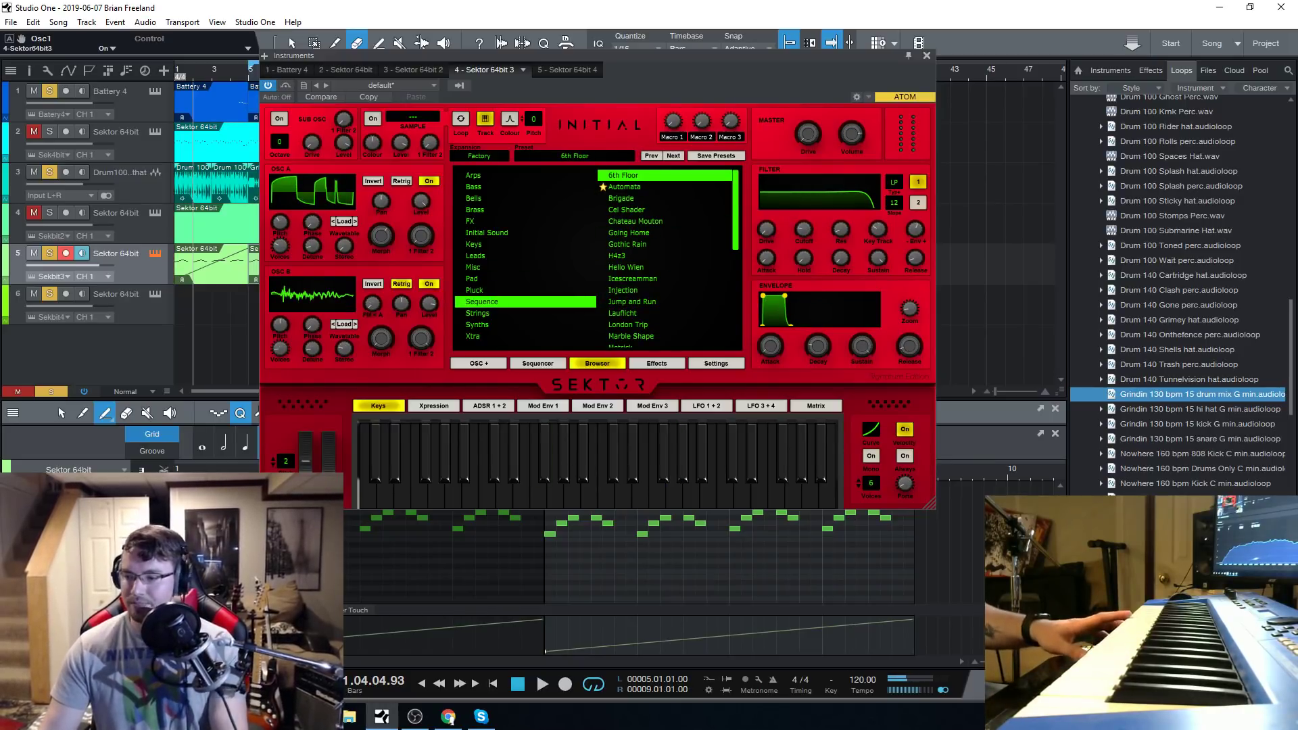
key(F3)
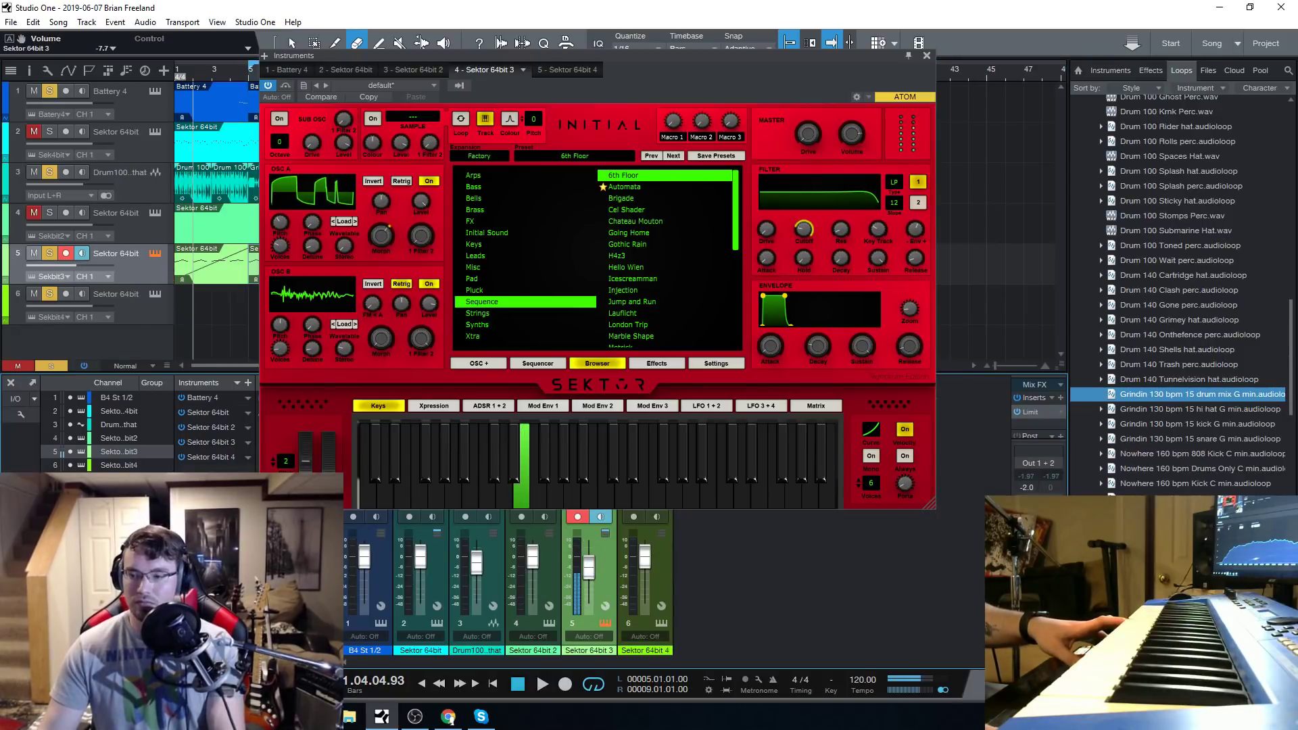
drag(749, 57, 741, 62)
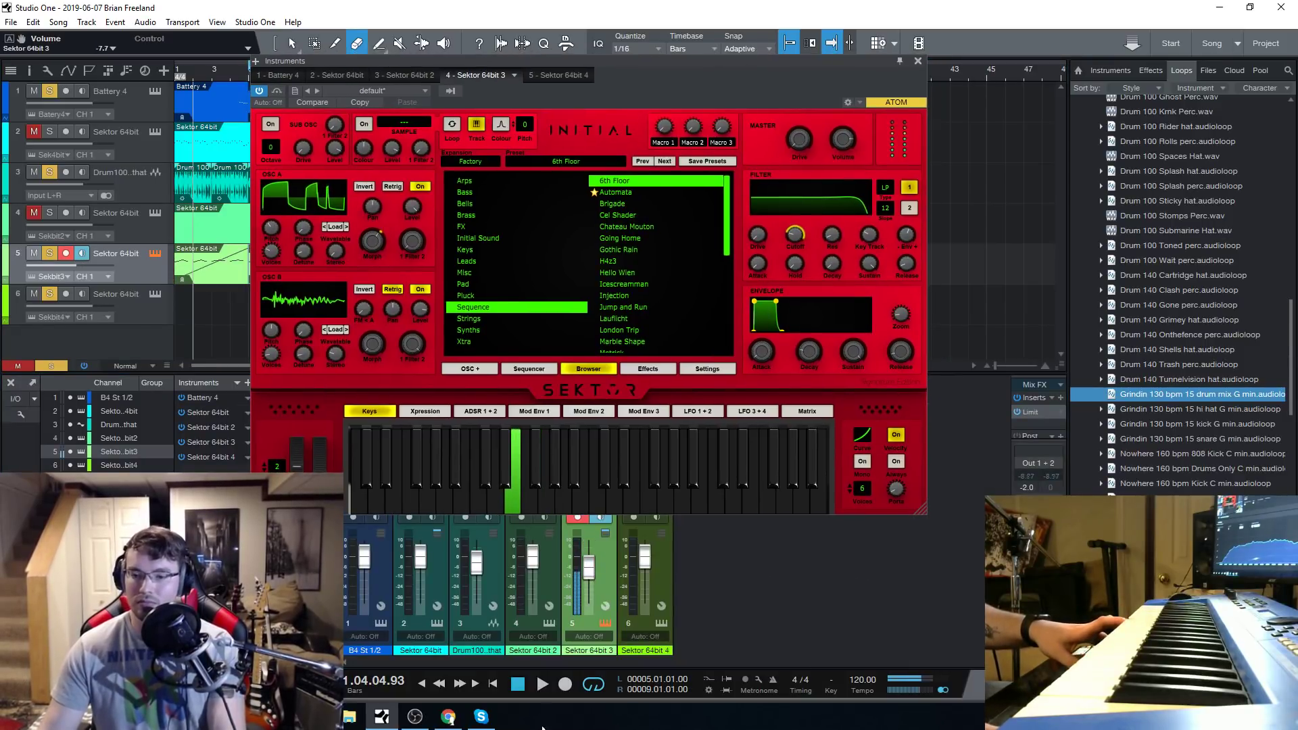
click(517, 686)
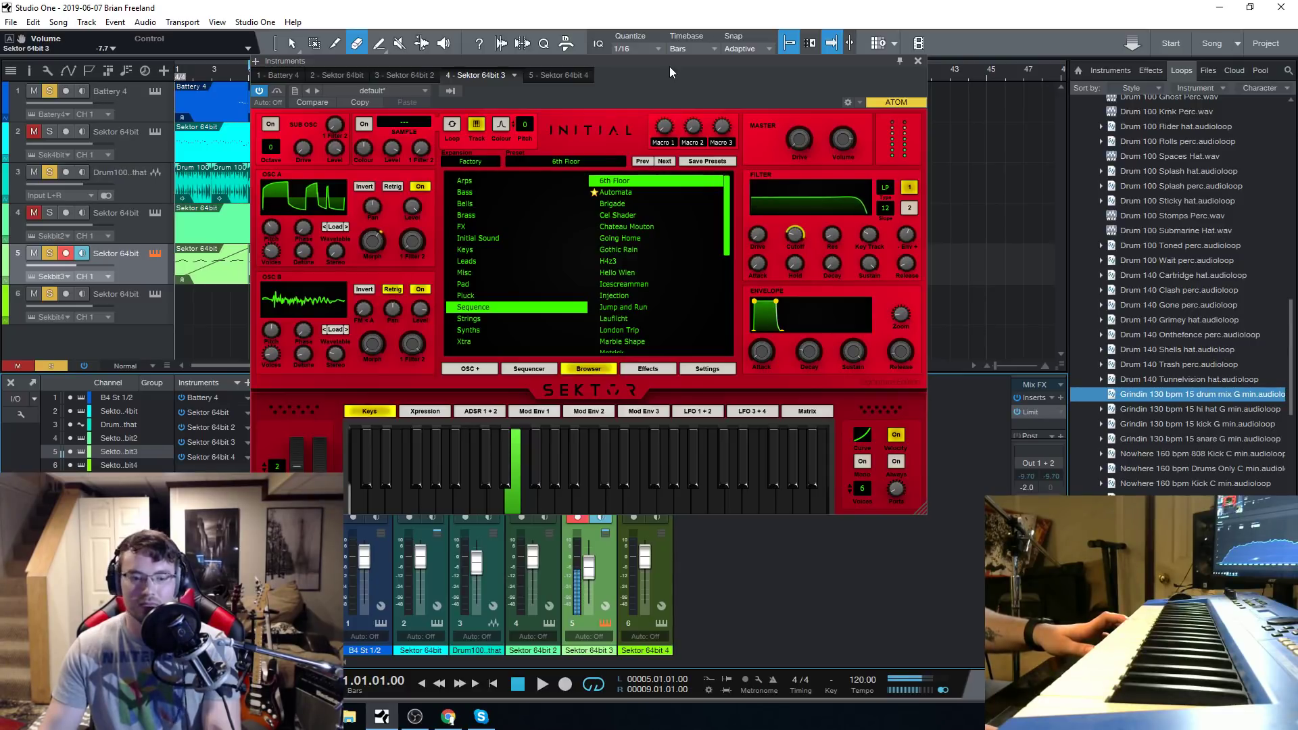
mouse_move(788, 241)
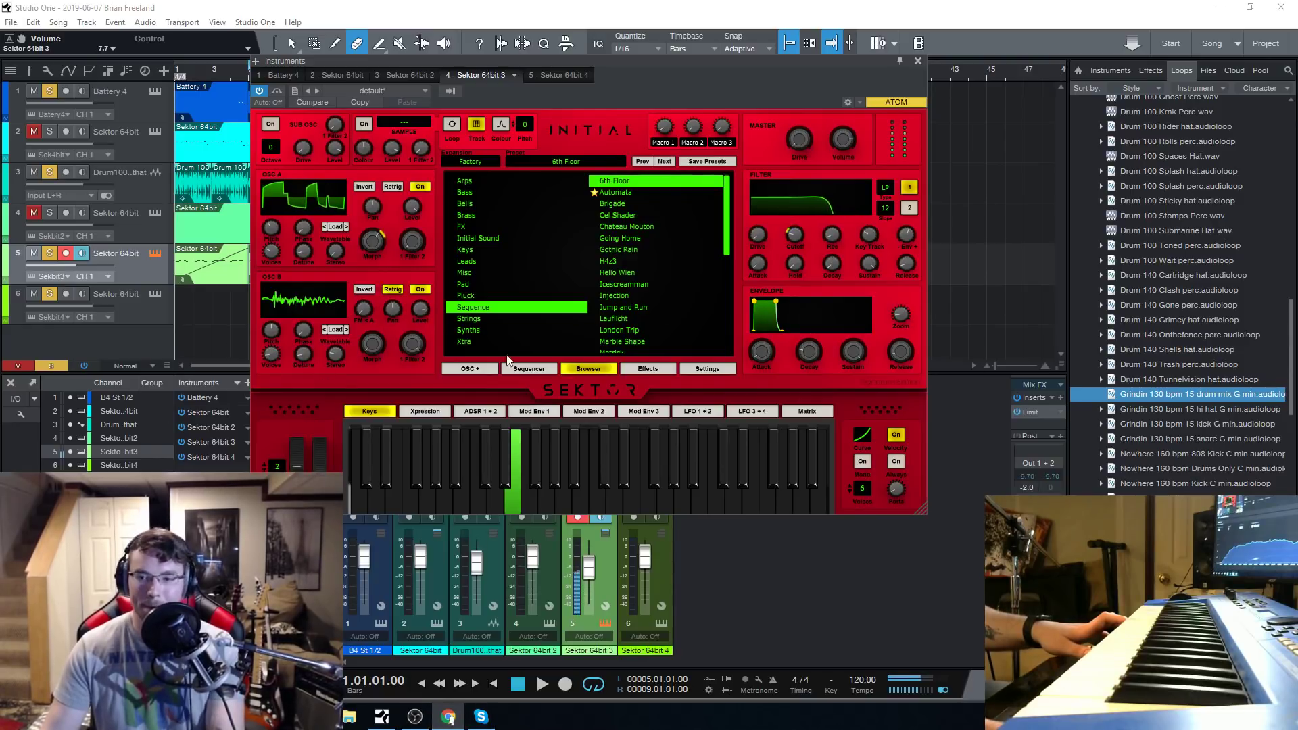
Audition the Automata and Brigade sequence presets, load Cel Shader instead and close the synth window.
click(627, 194)
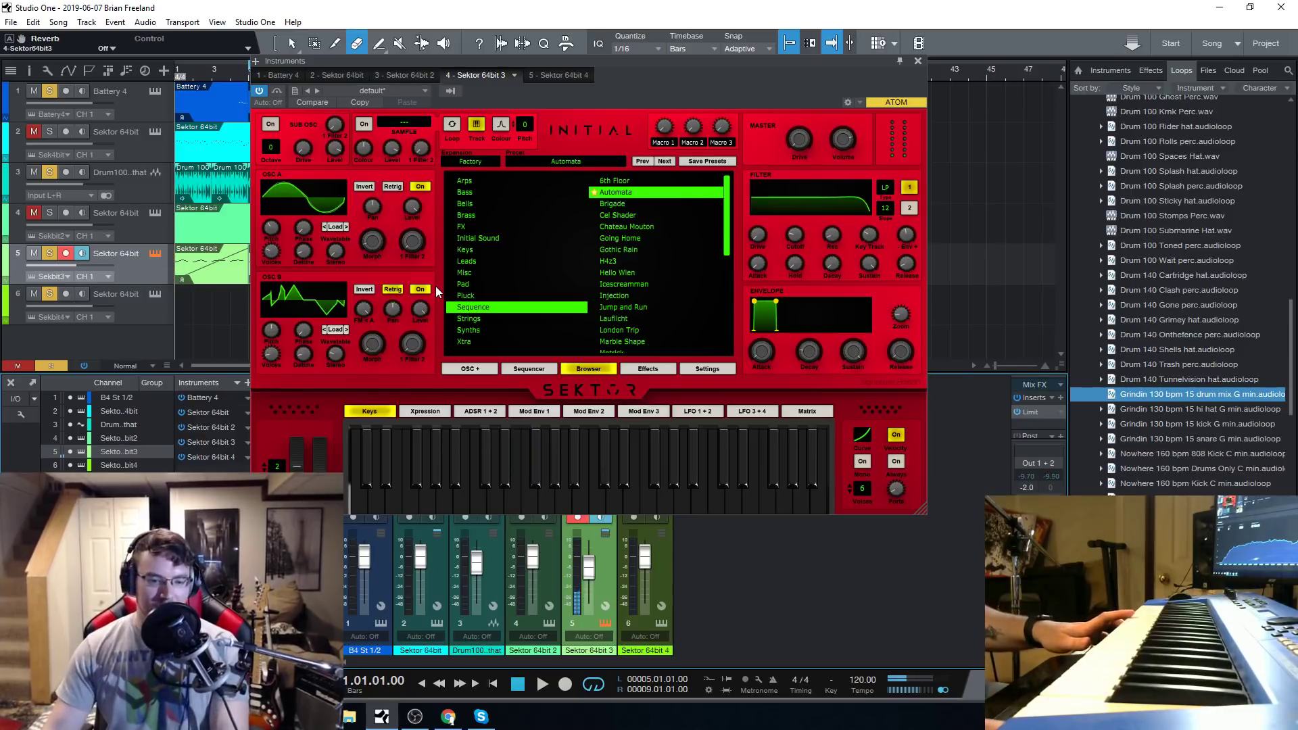
click(615, 204)
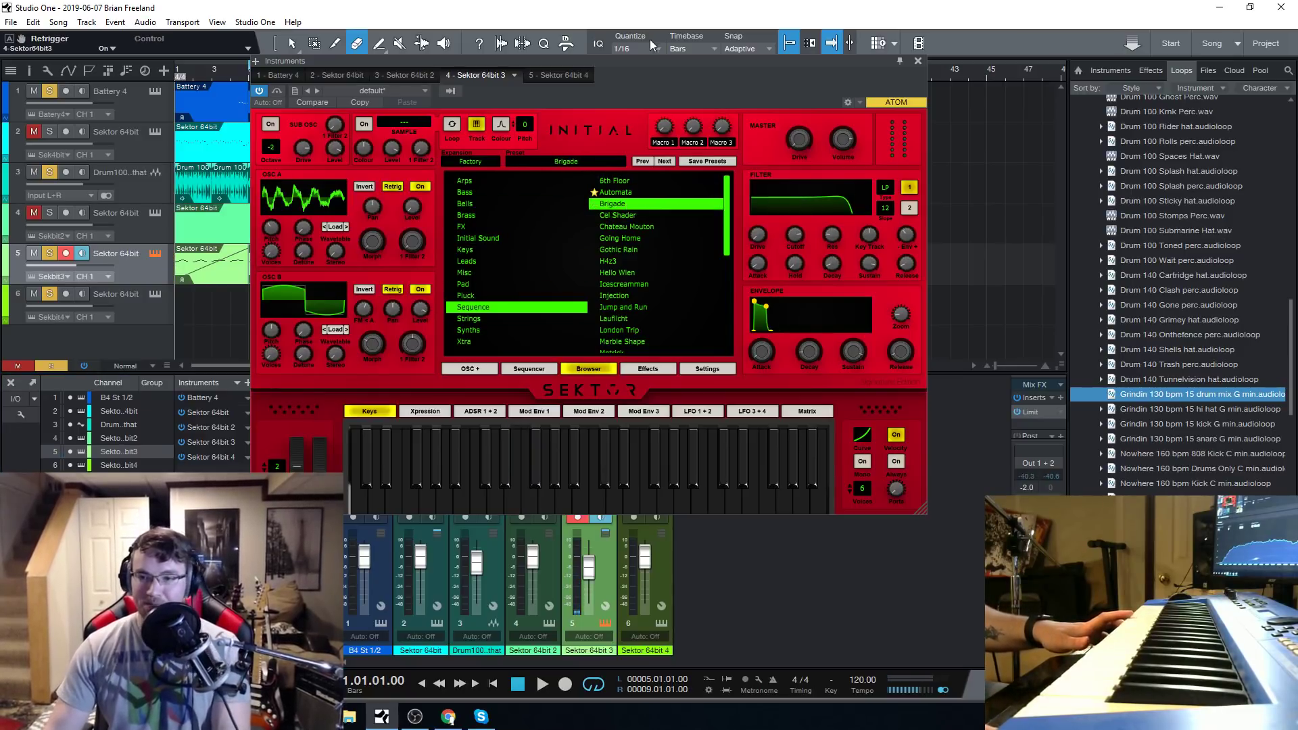
drag(641, 66, 626, 72)
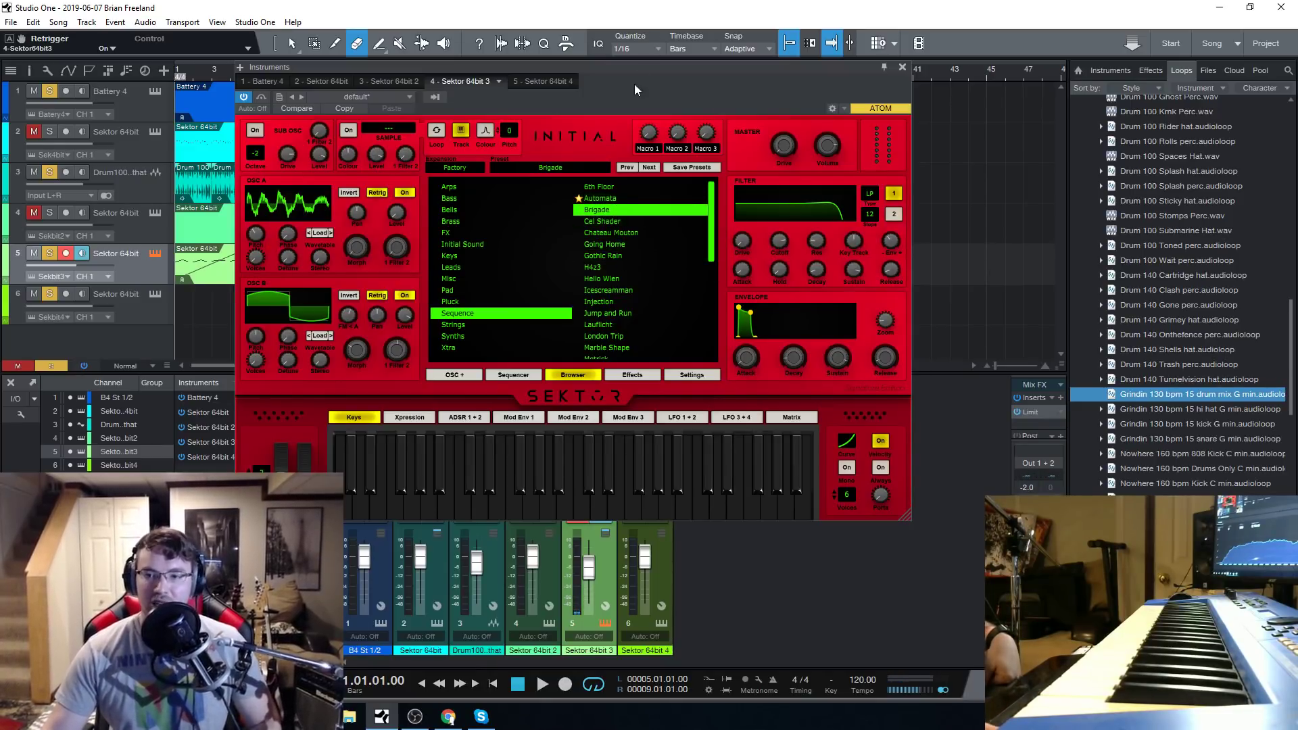
mouse_move(635, 68)
mouse_down()
mouse_move(650, 76)
mouse_move(641, 67)
mouse_up()
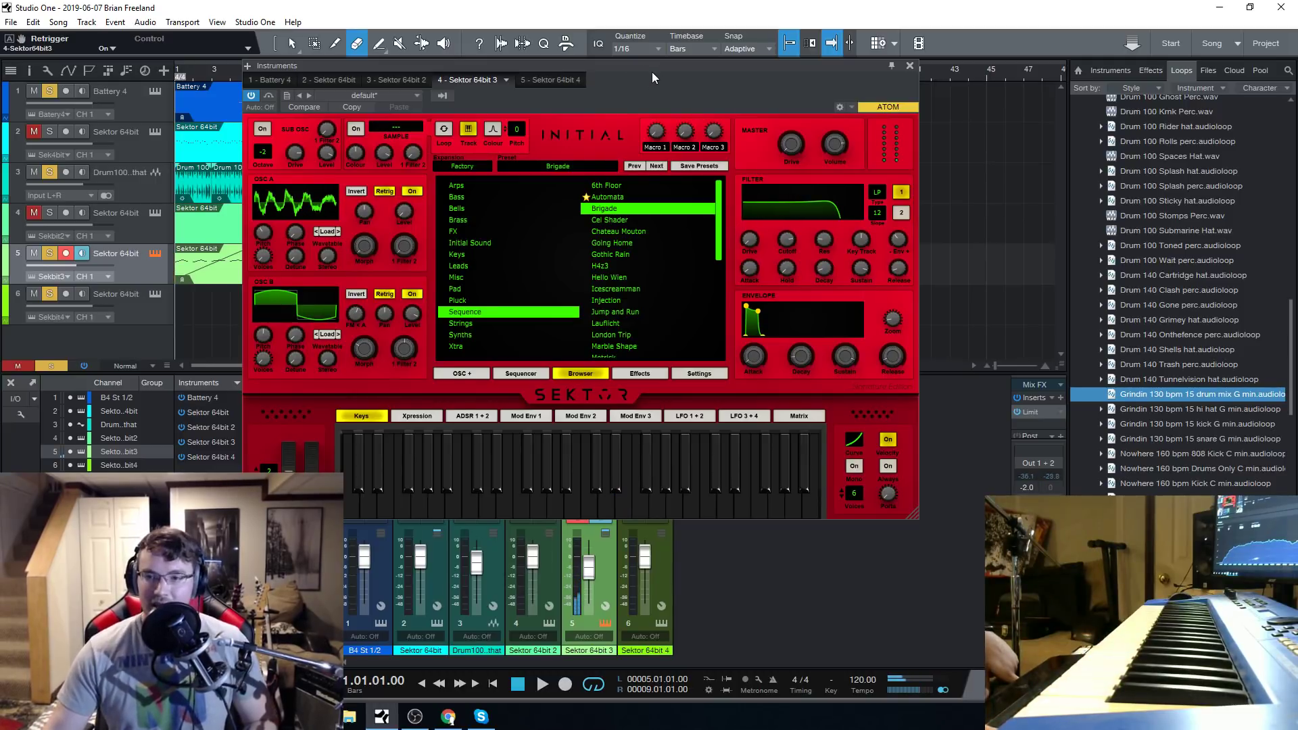
mouse_move(652, 72)
mouse_down()
mouse_move(645, 83)
mouse_move(660, 83)
mouse_move(638, 79)
mouse_move(683, 80)
mouse_move(639, 83)
mouse_up()
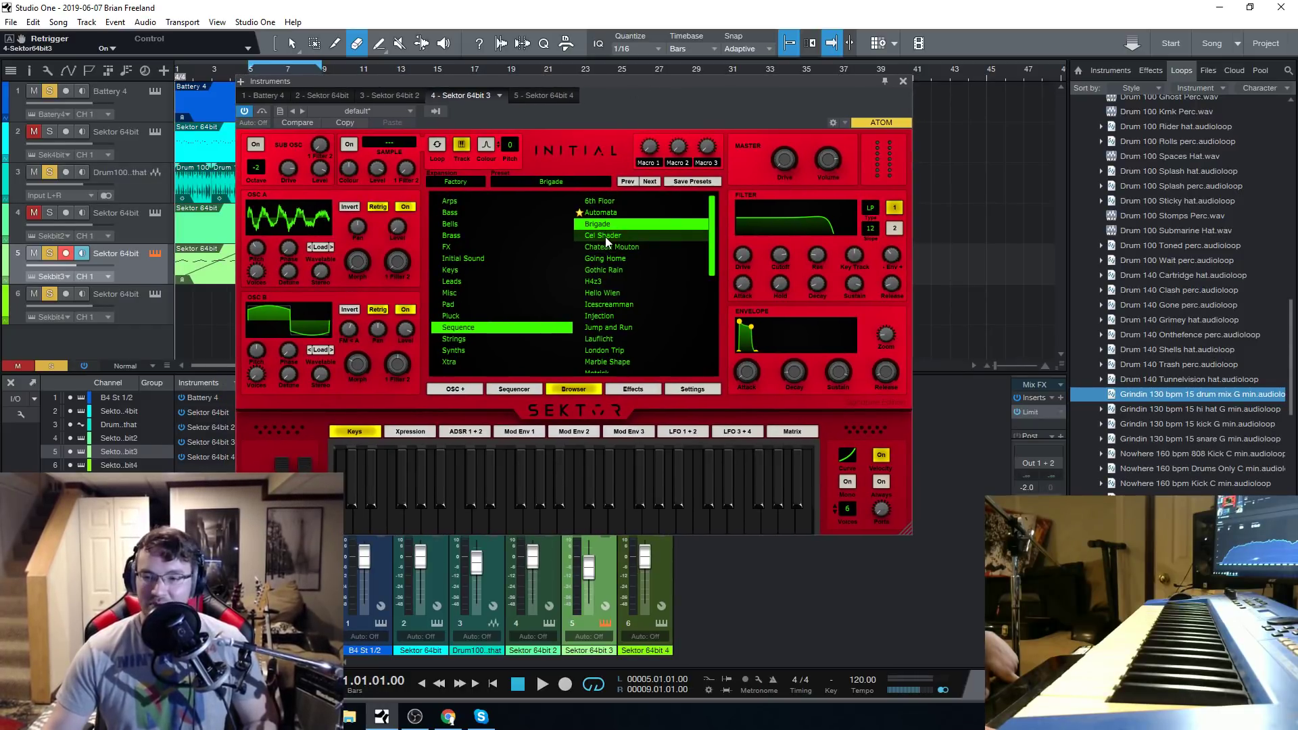
mouse_move(644, 82)
mouse_down()
mouse_move(667, 88)
mouse_move(631, 81)
mouse_up()
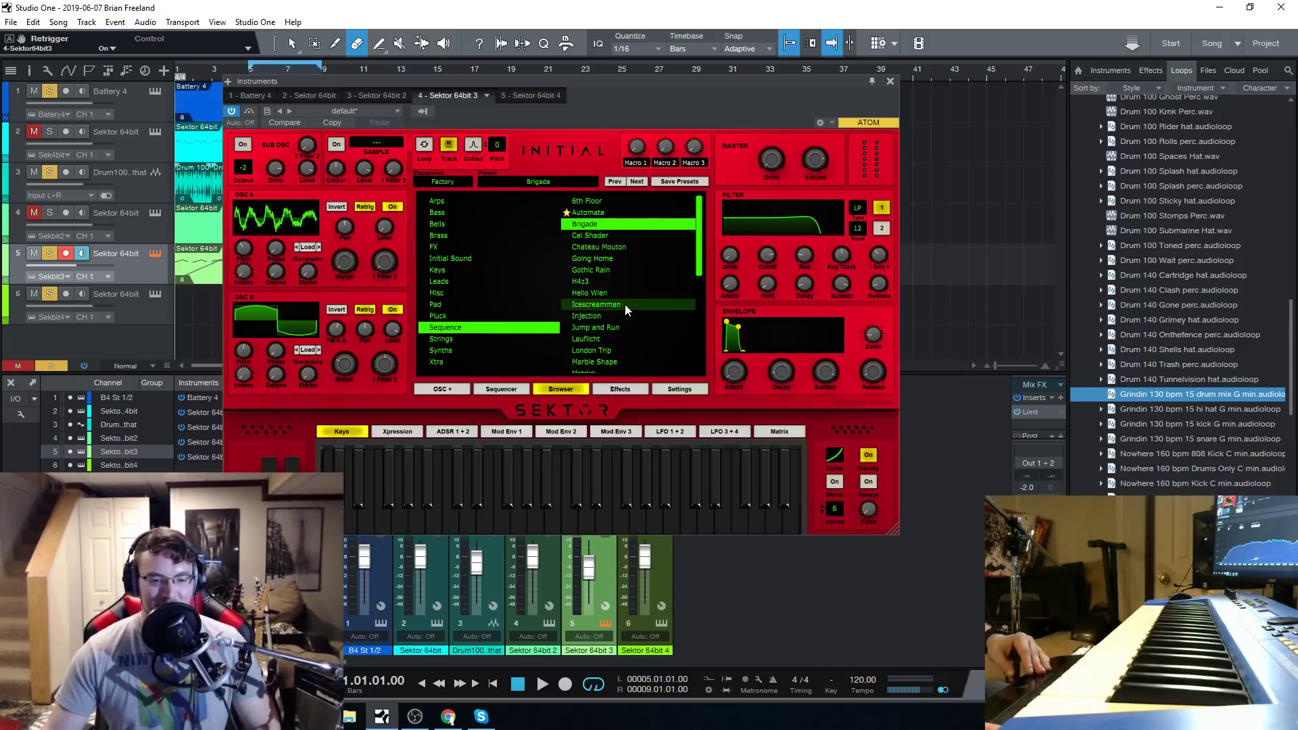
click(610, 234)
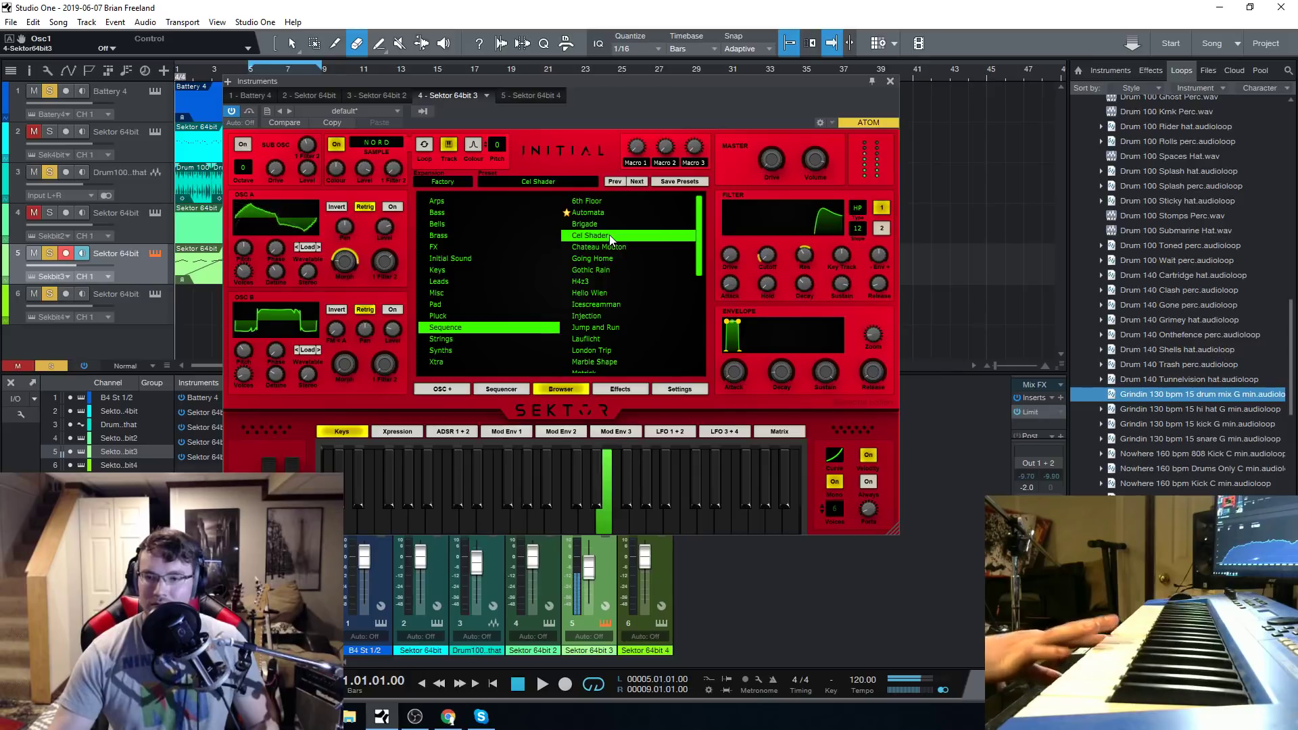
click(889, 81)
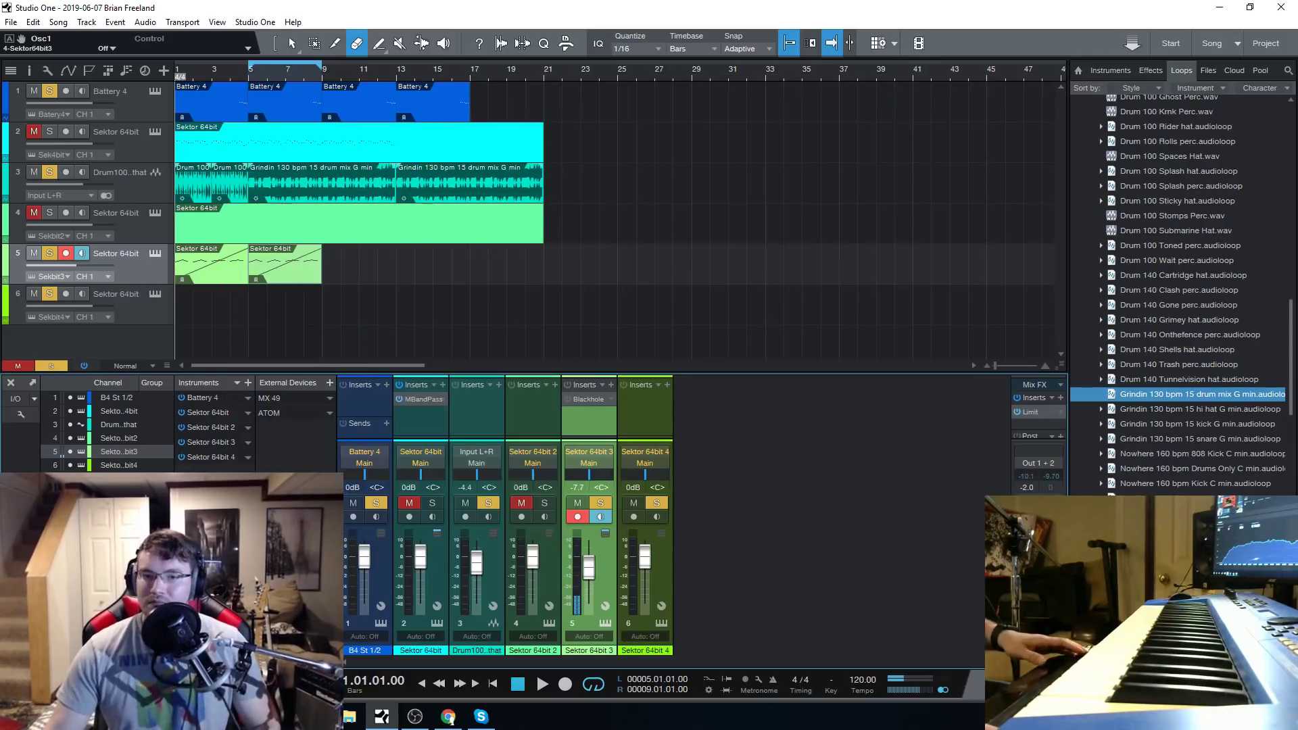
Erase the Sektor part on track 2 and both Sektor parts on track 5.
click(200, 134)
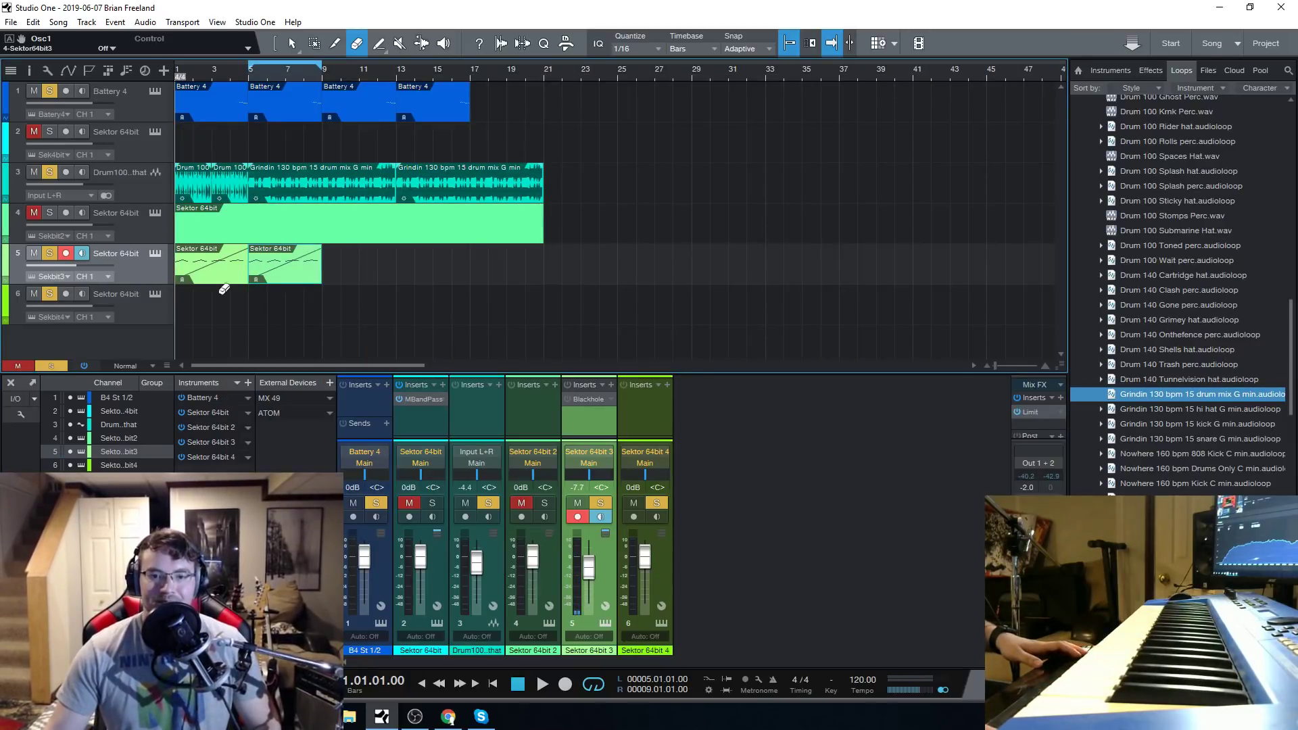
click(253, 268)
click(220, 275)
Draw an empty part from bar 1 to bar 21 on track 5 and add one sustained note from bar 1 to bar 9 using 1/2 quantize.
click(378, 43)
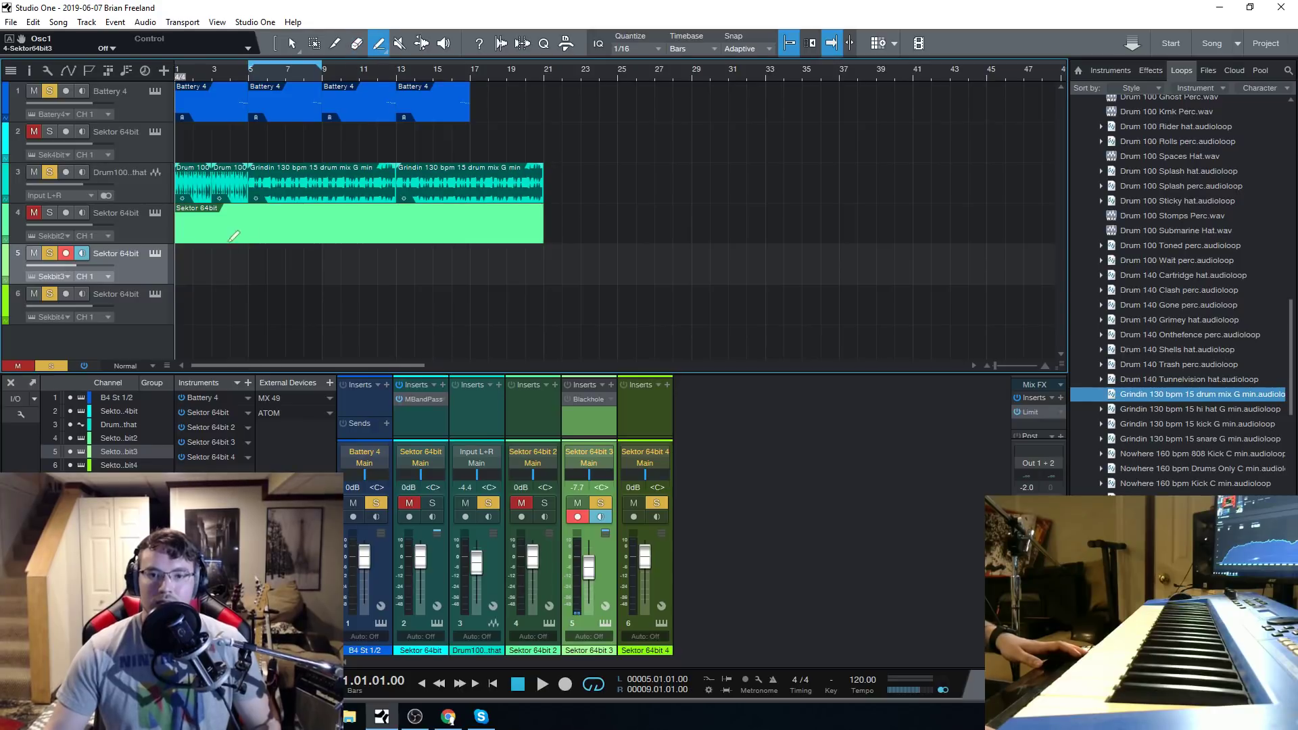
drag(181, 257, 541, 298)
double_click(200, 263)
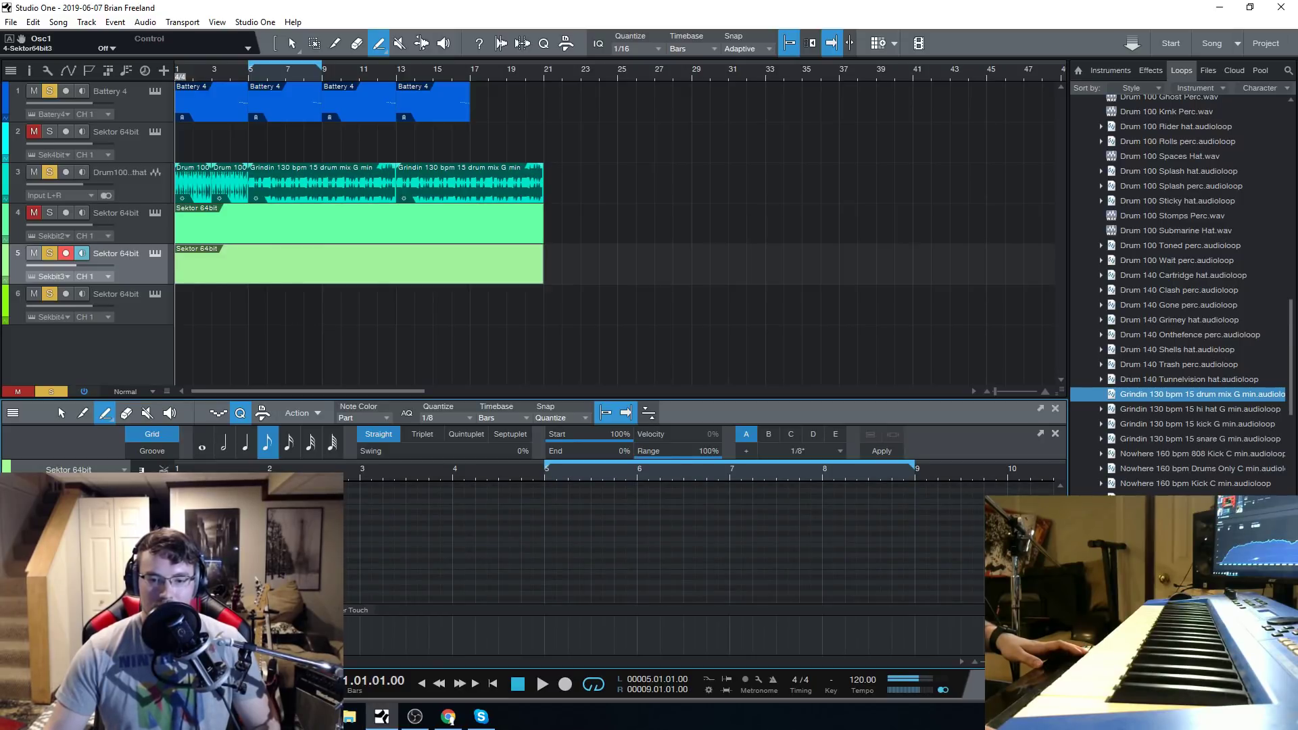
click(223, 445)
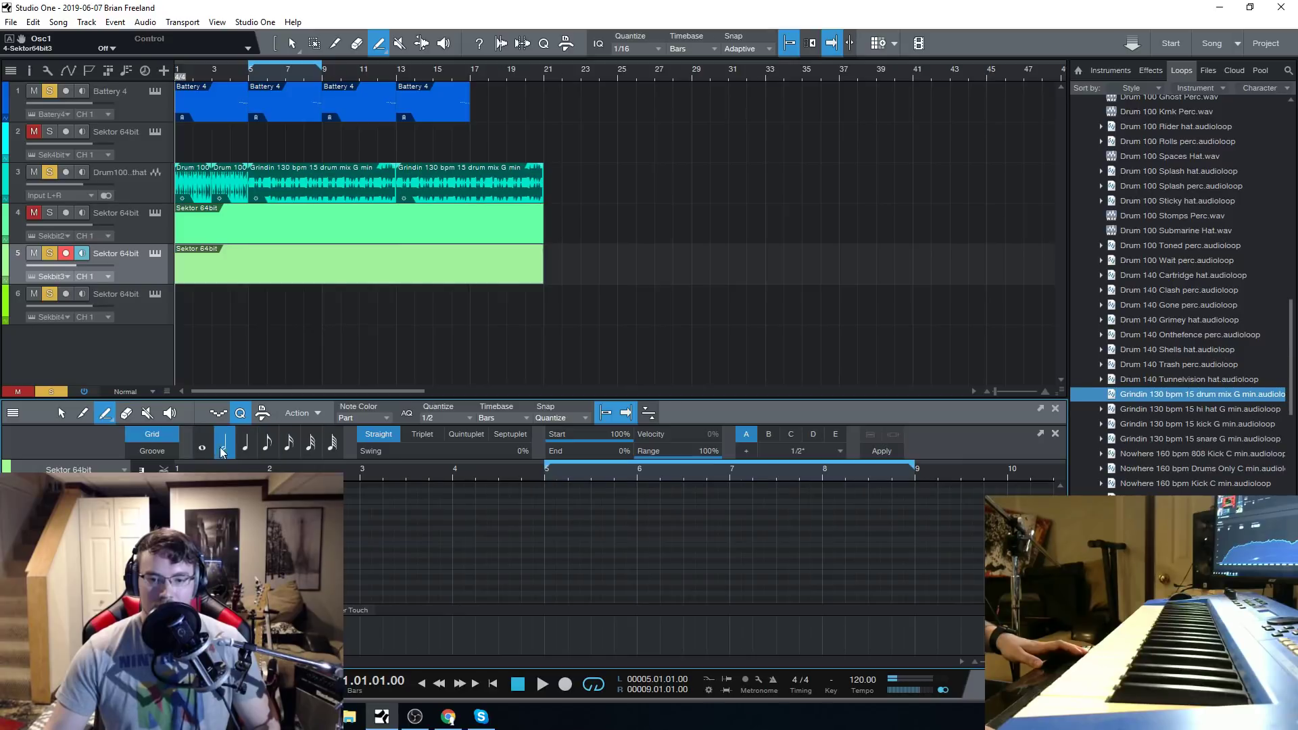
mouse_move(373, 570)
mouse_down()
mouse_move(980, 564)
mouse_move(925, 574)
mouse_up()
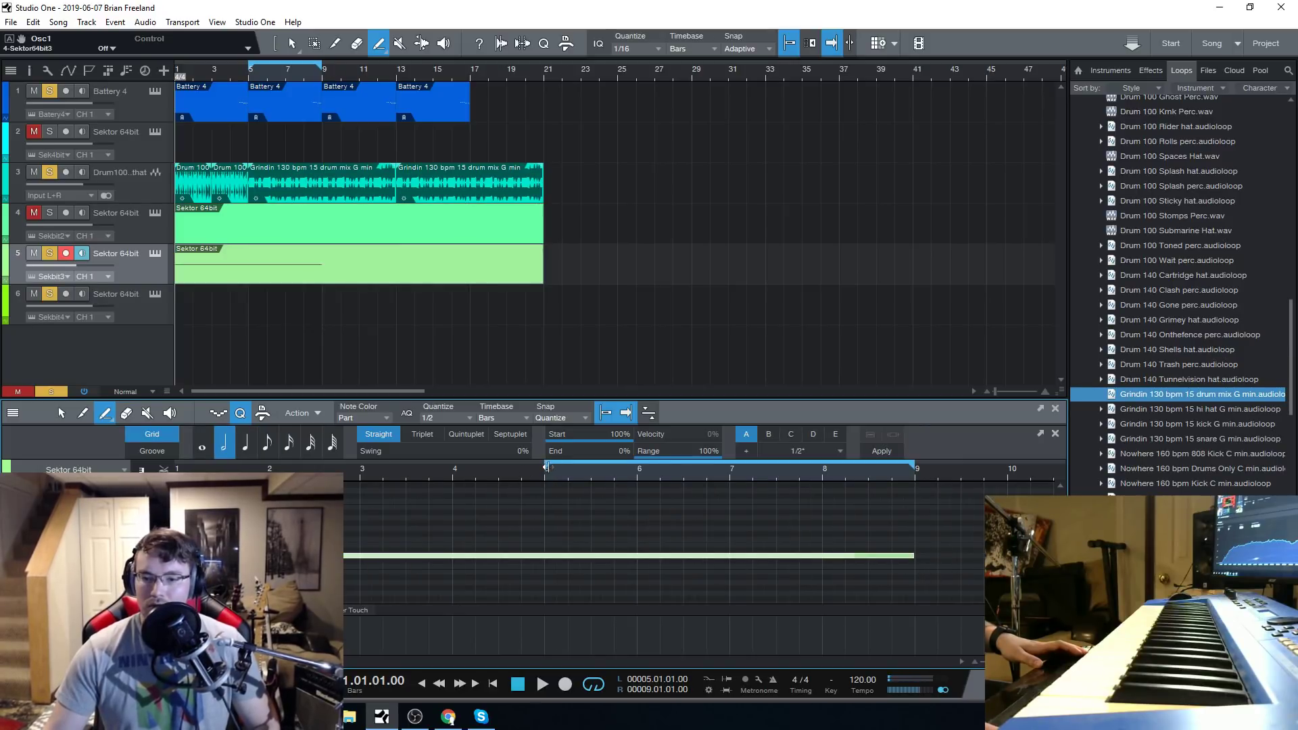
Extend the loop range back to bar 1 and preview the sustained note with track 5's Sektor synth open, then stop playback.
drag(546, 467, 176, 466)
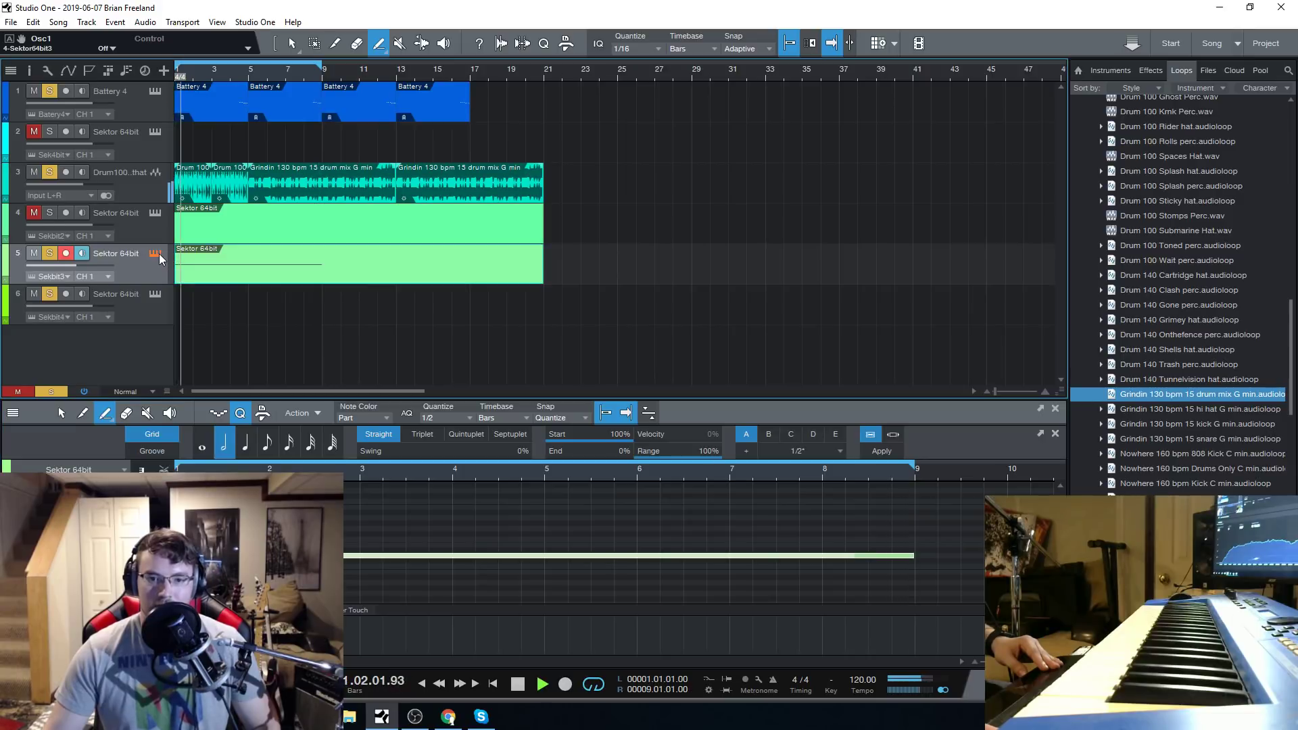
click(160, 252)
key(space)
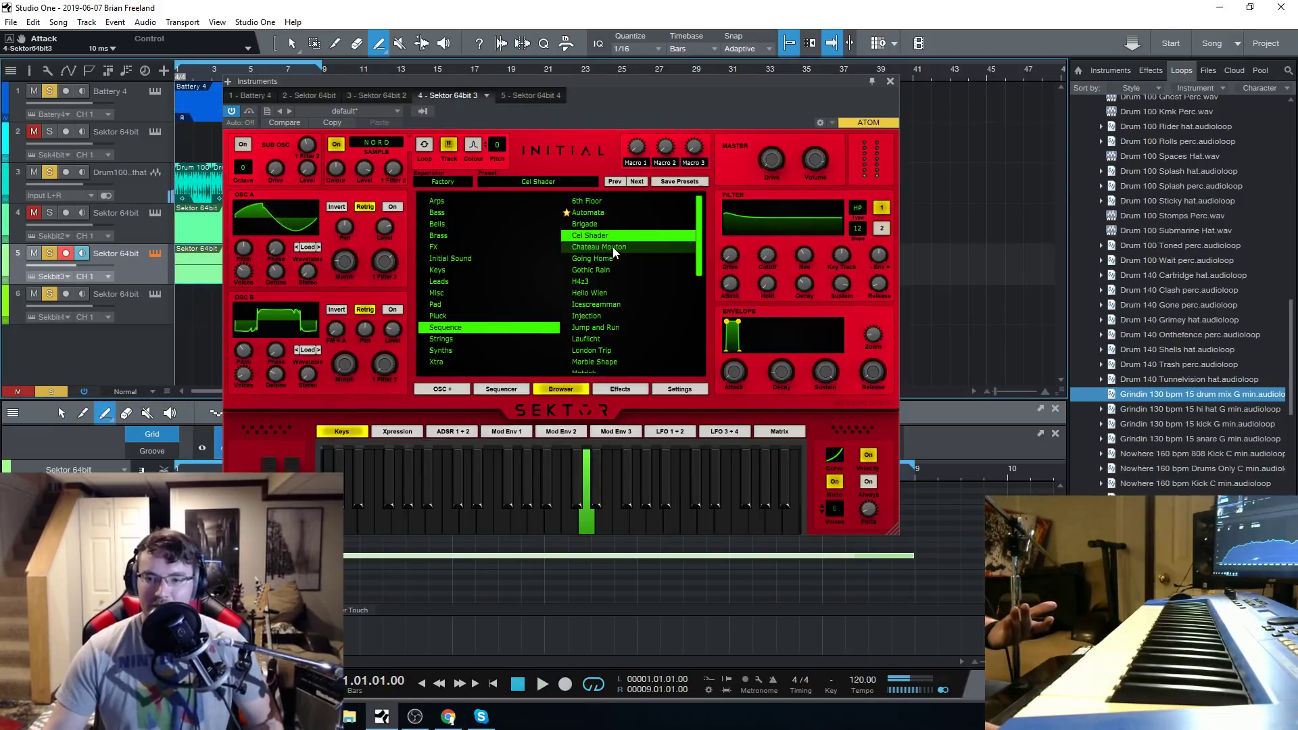
Load the Chateau Mouton sequence preset, start playback of the sustained note and close the synth window.
click(612, 246)
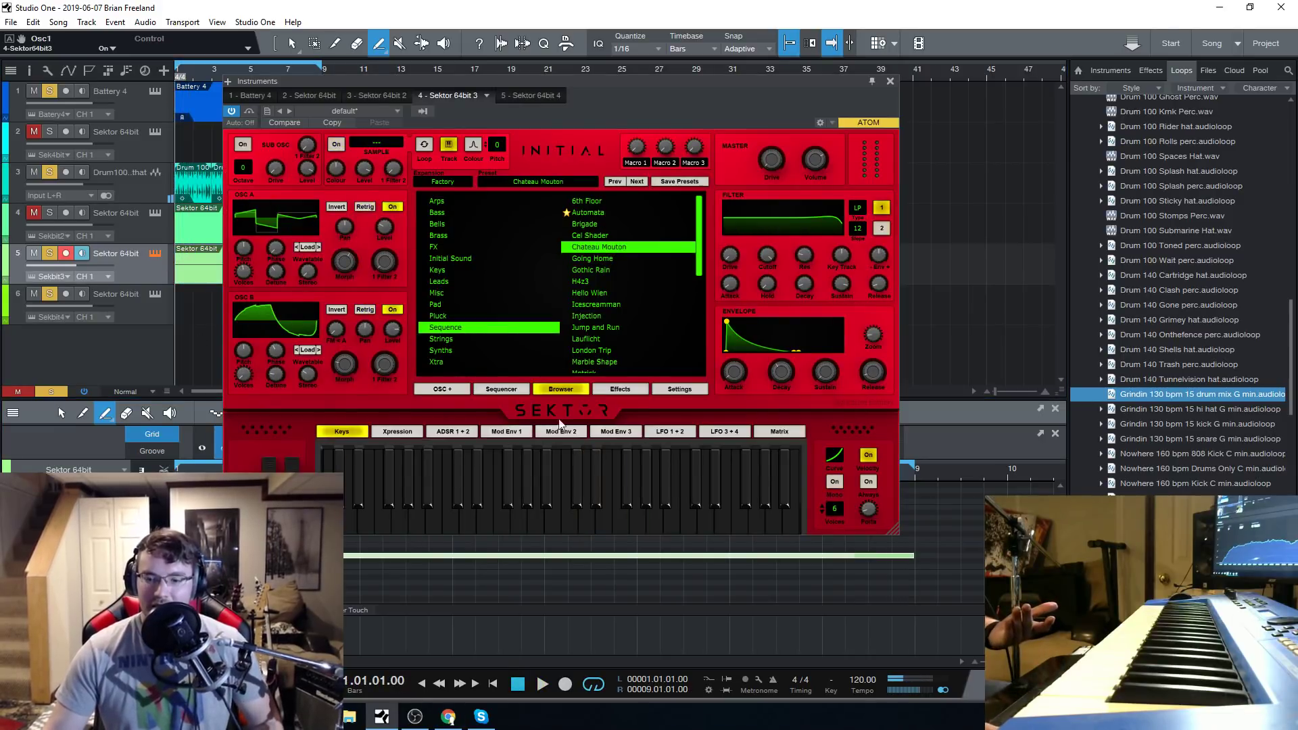
click(543, 685)
click(891, 81)
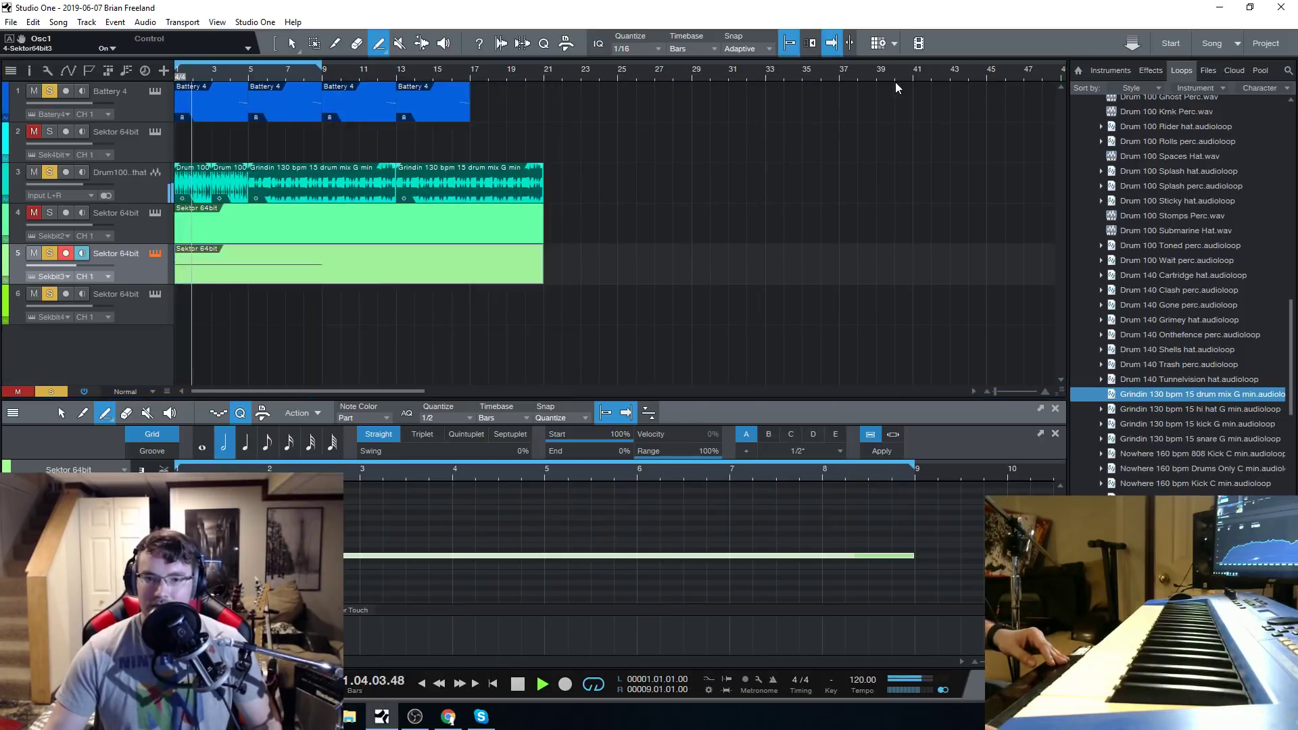
Select the Battery 4 track, show the mixing console and set the drum loop channel's volume to -3.9 dB.
click(127, 101)
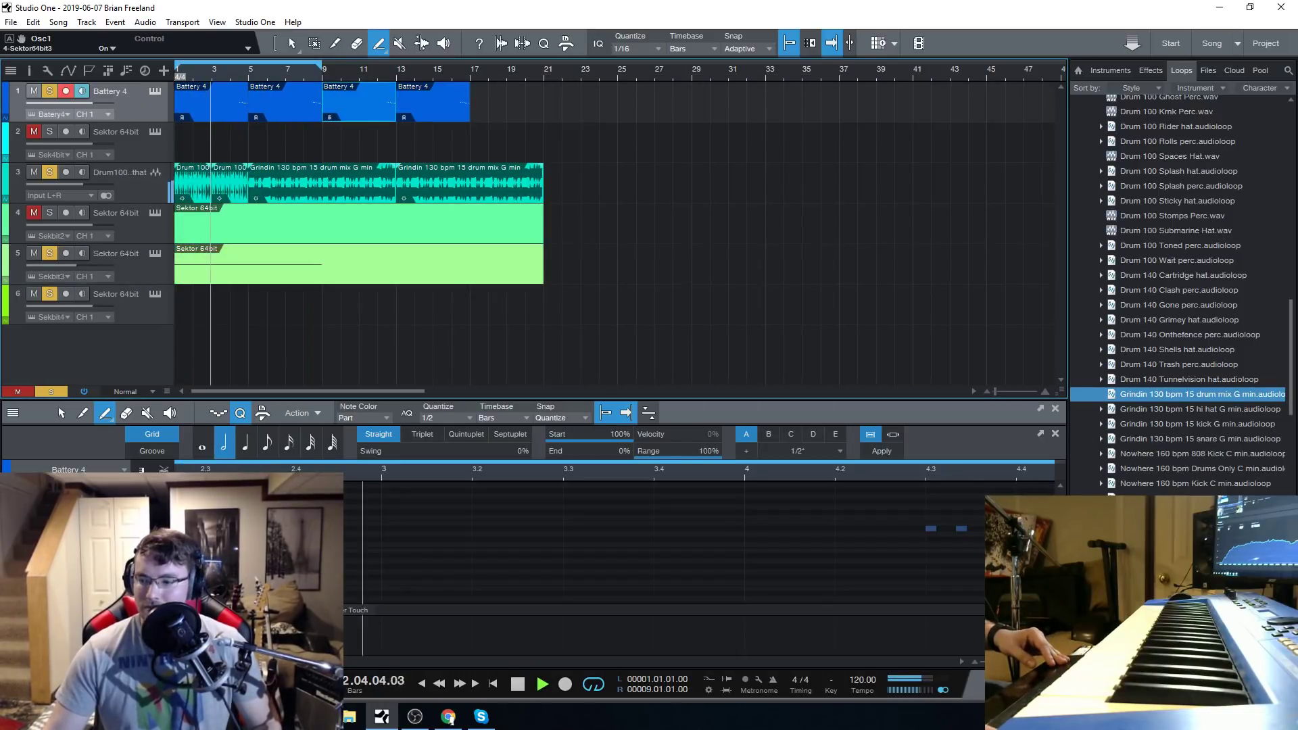
key(F3)
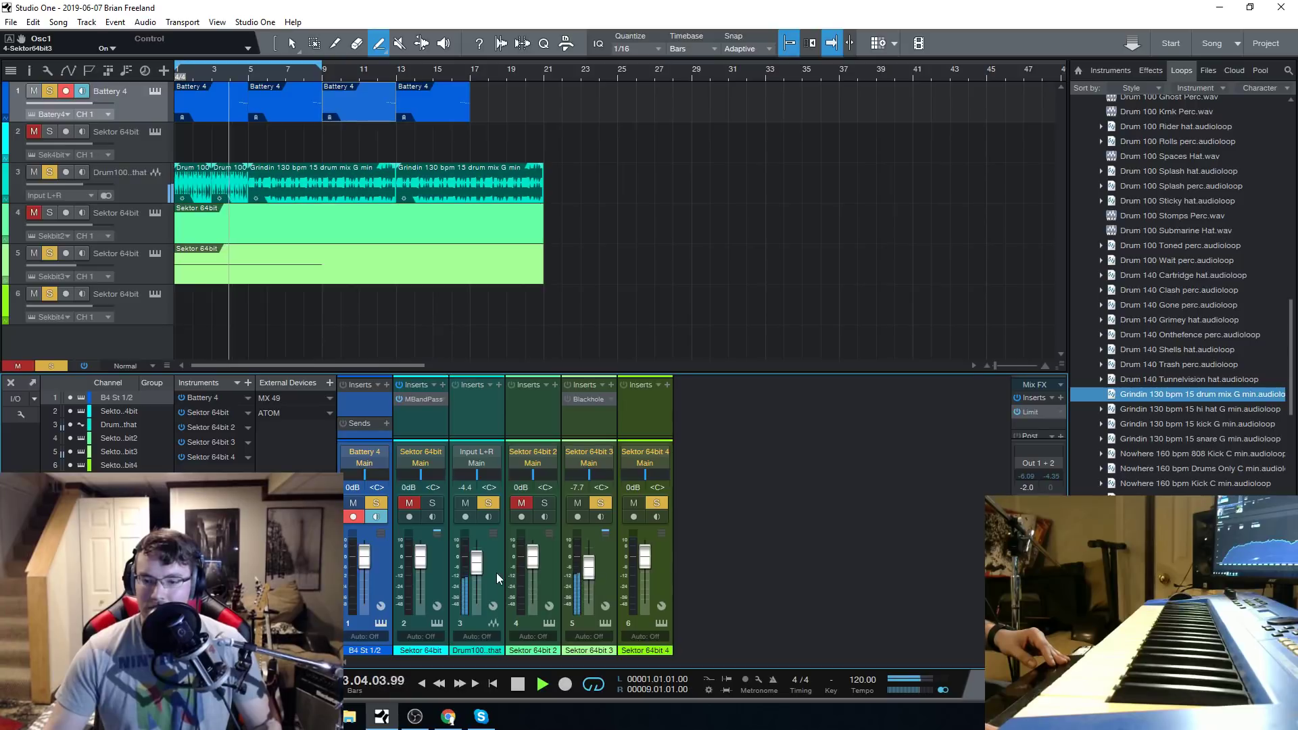
drag(478, 567, 476, 565)
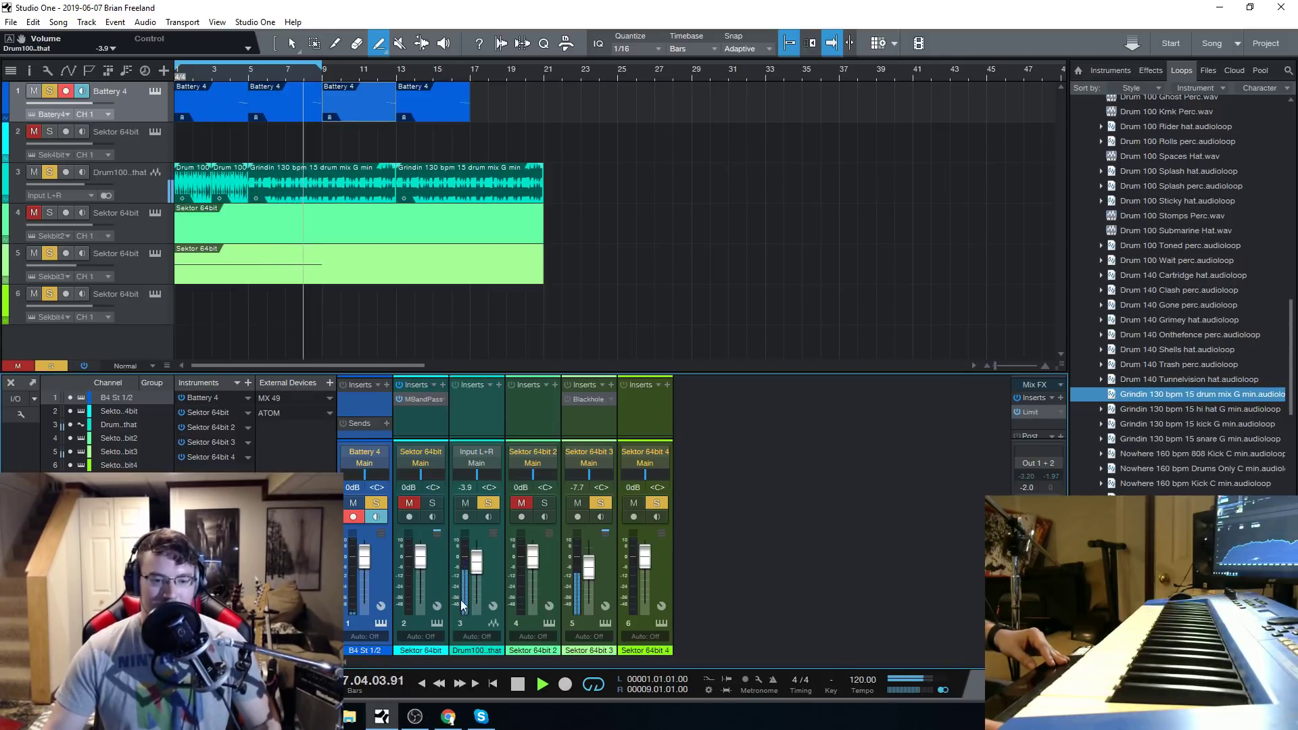
Select track 5, reopen its Sektor synth window and stop playback.
click(149, 262)
click(153, 254)
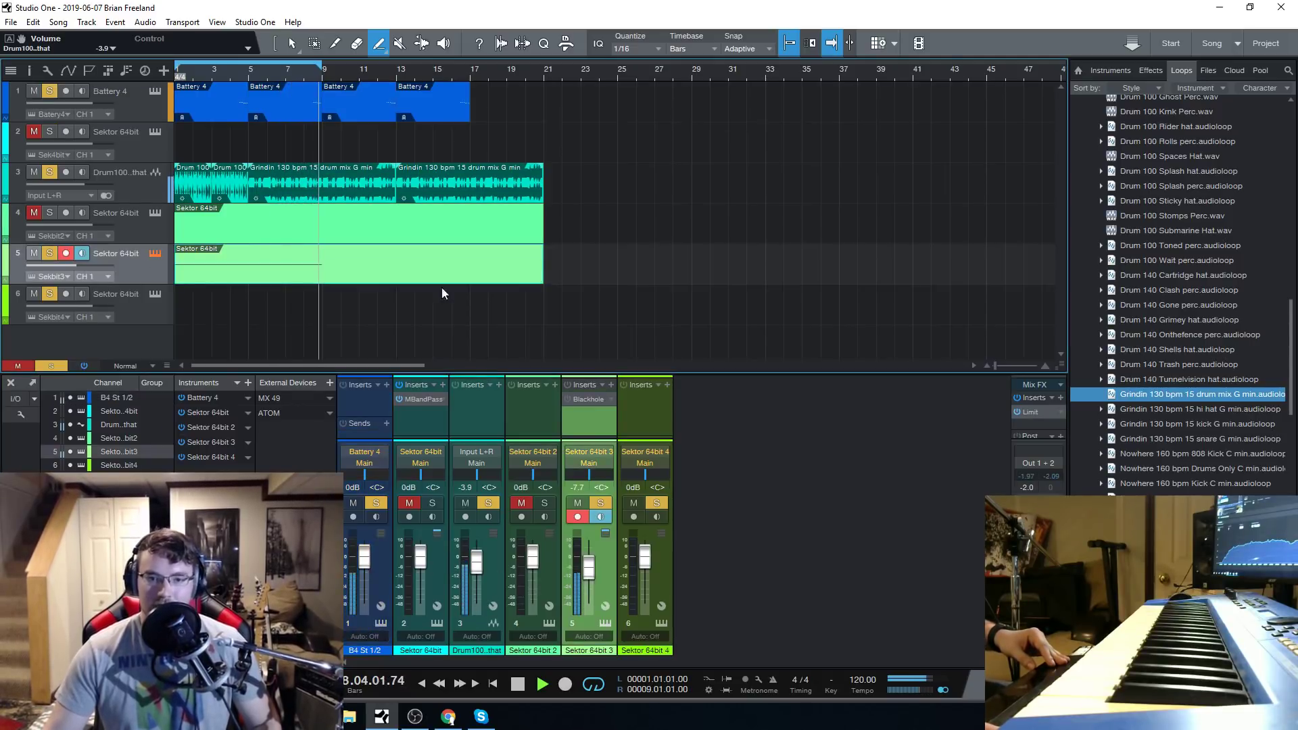
key(space)
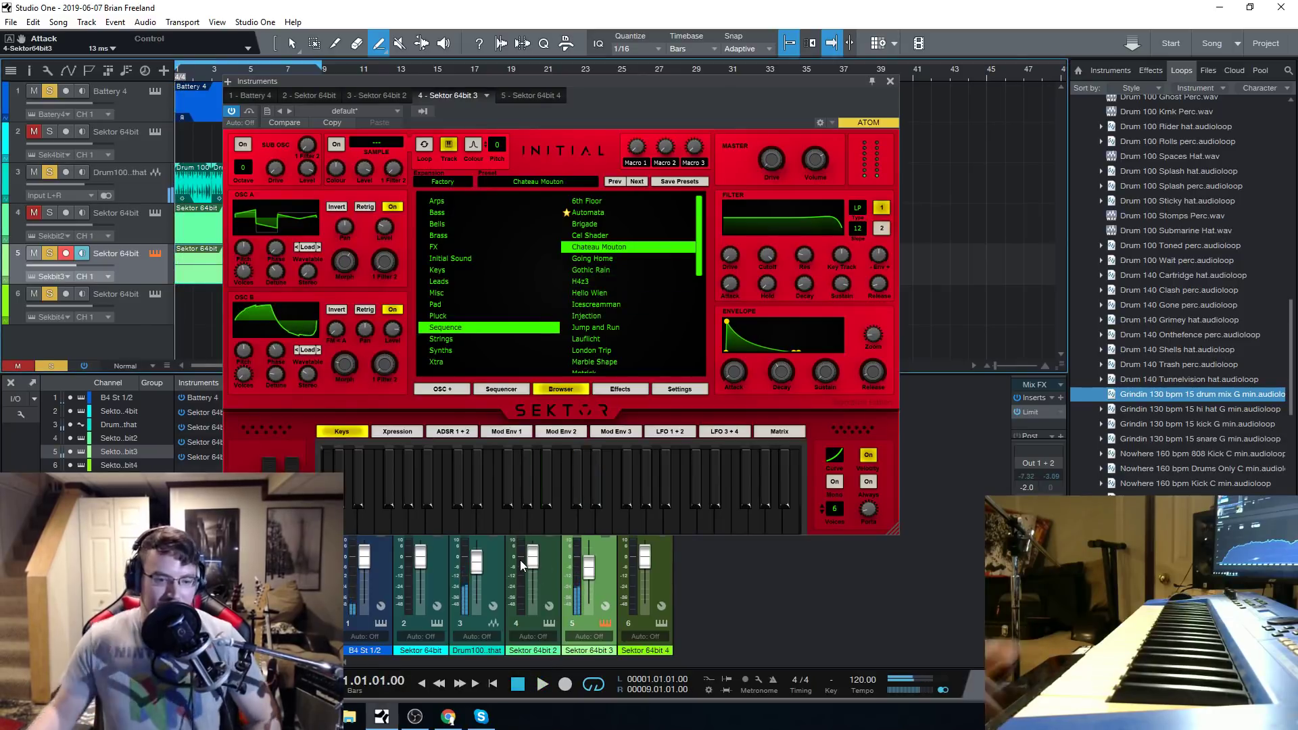
mouse_move(520, 560)
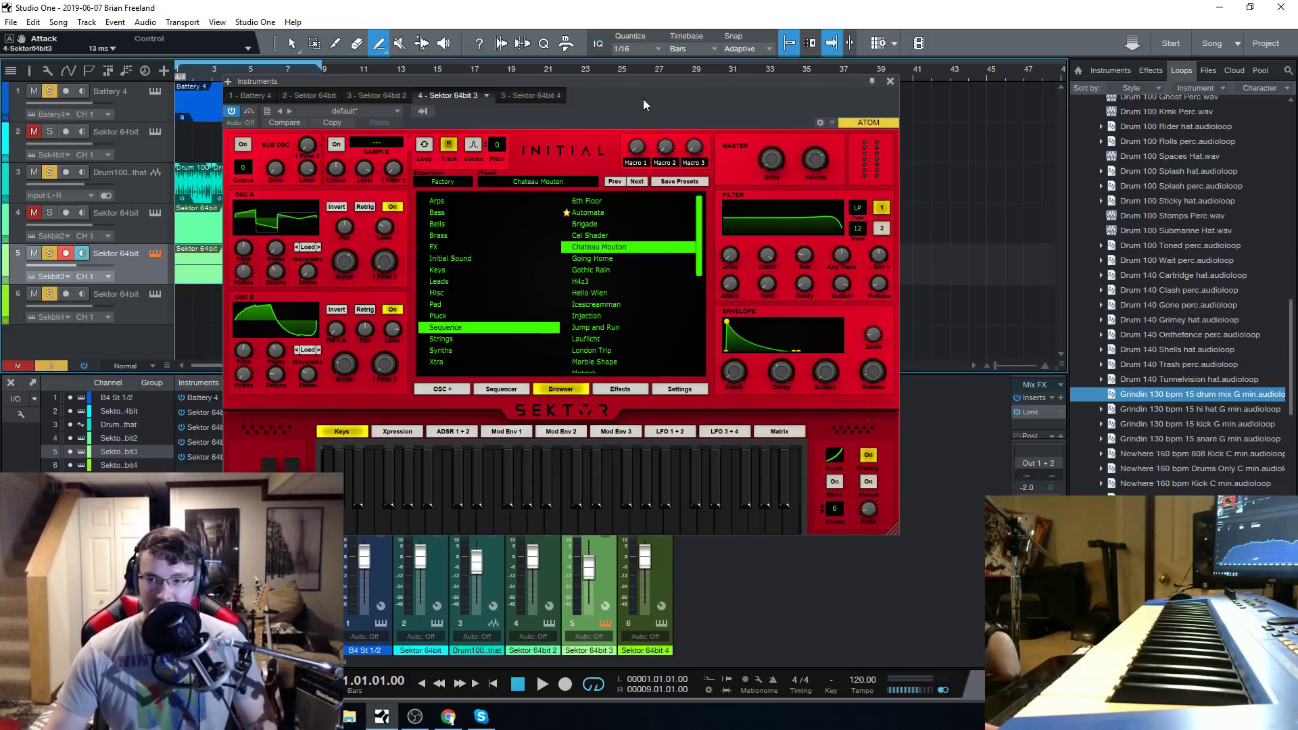
drag(660, 80, 684, 83)
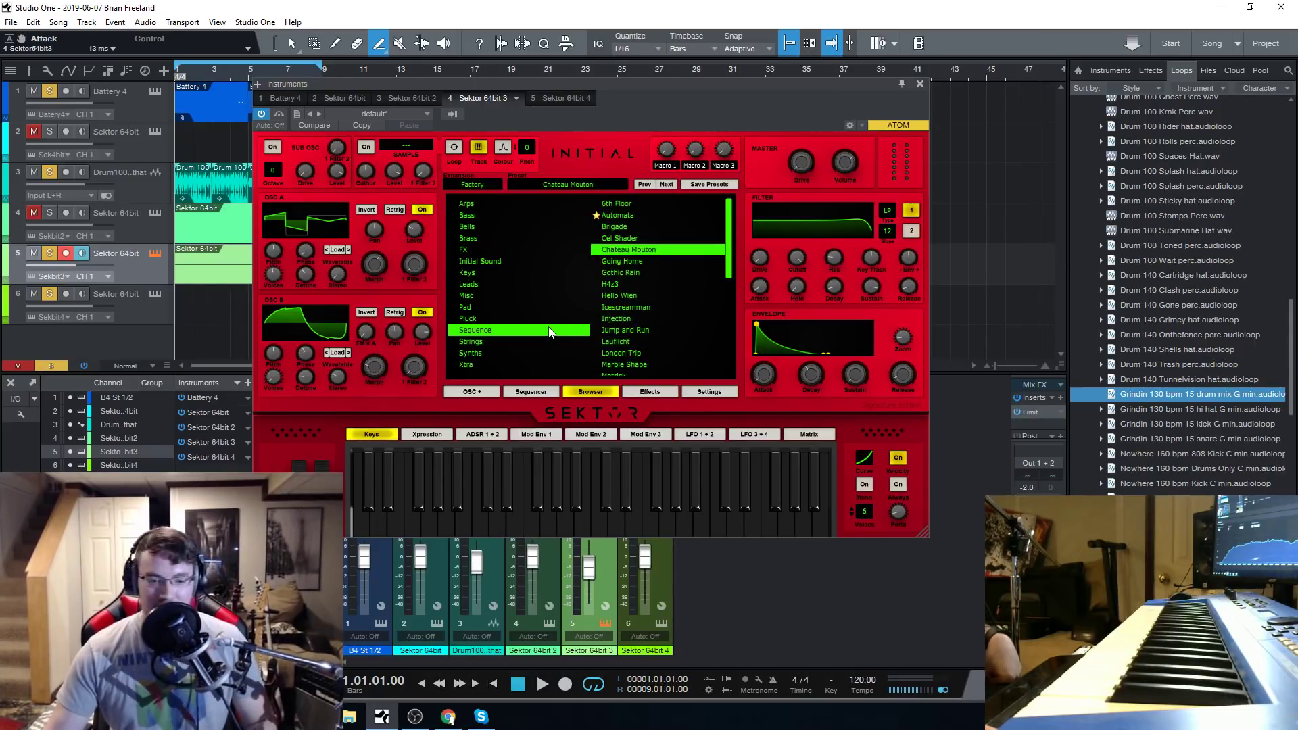
key(alt+Tab)
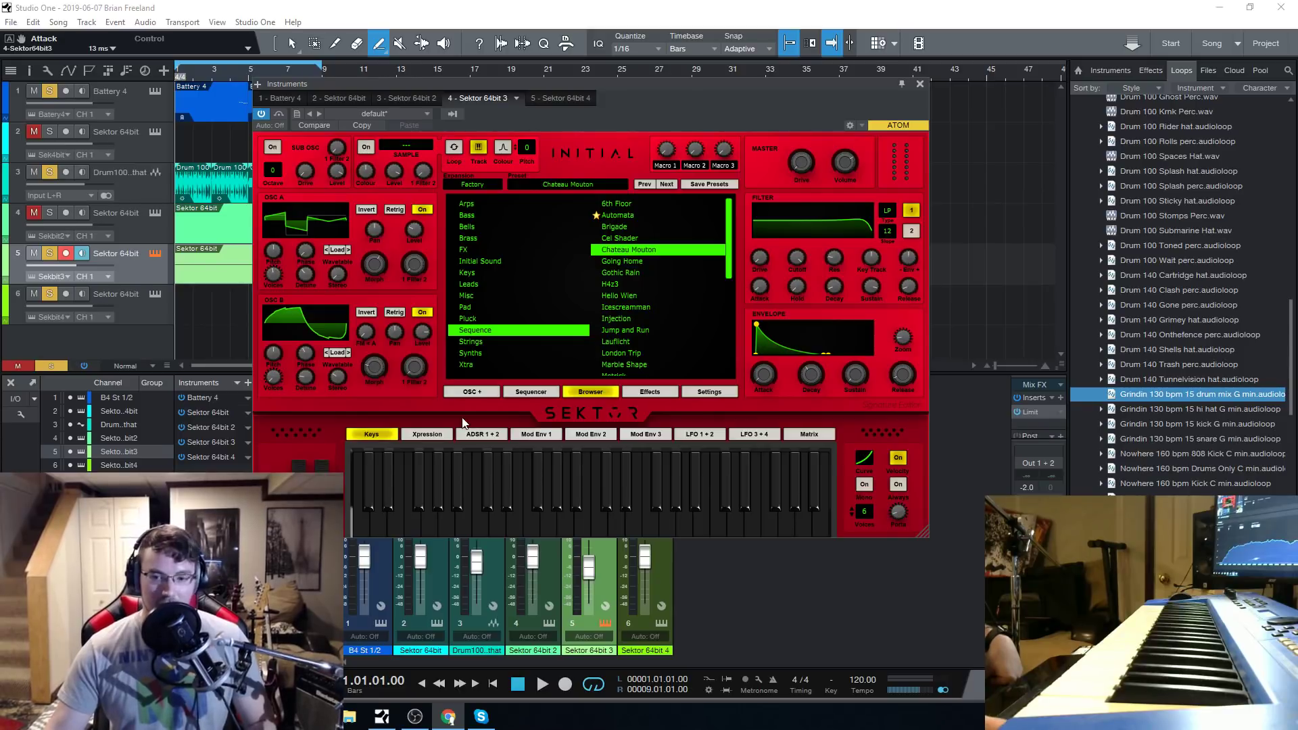
drag(653, 87, 648, 91)
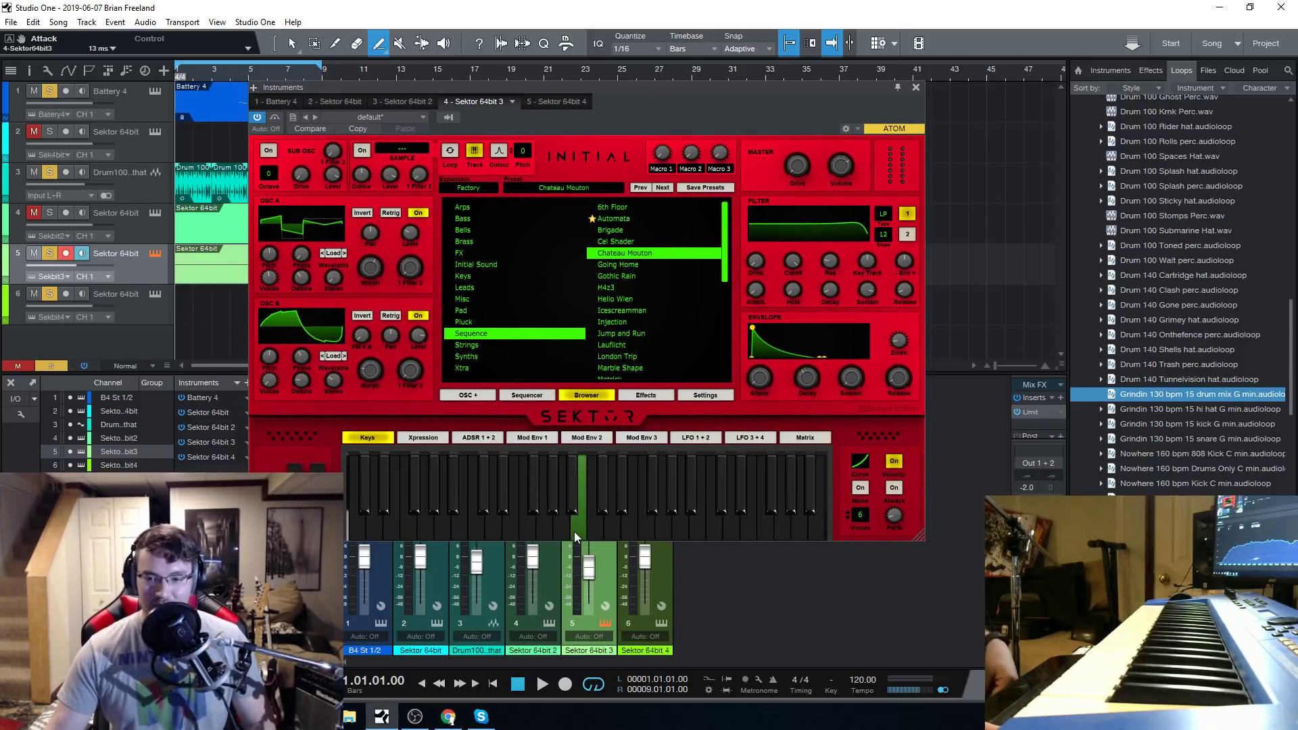
key(alt+Tab)
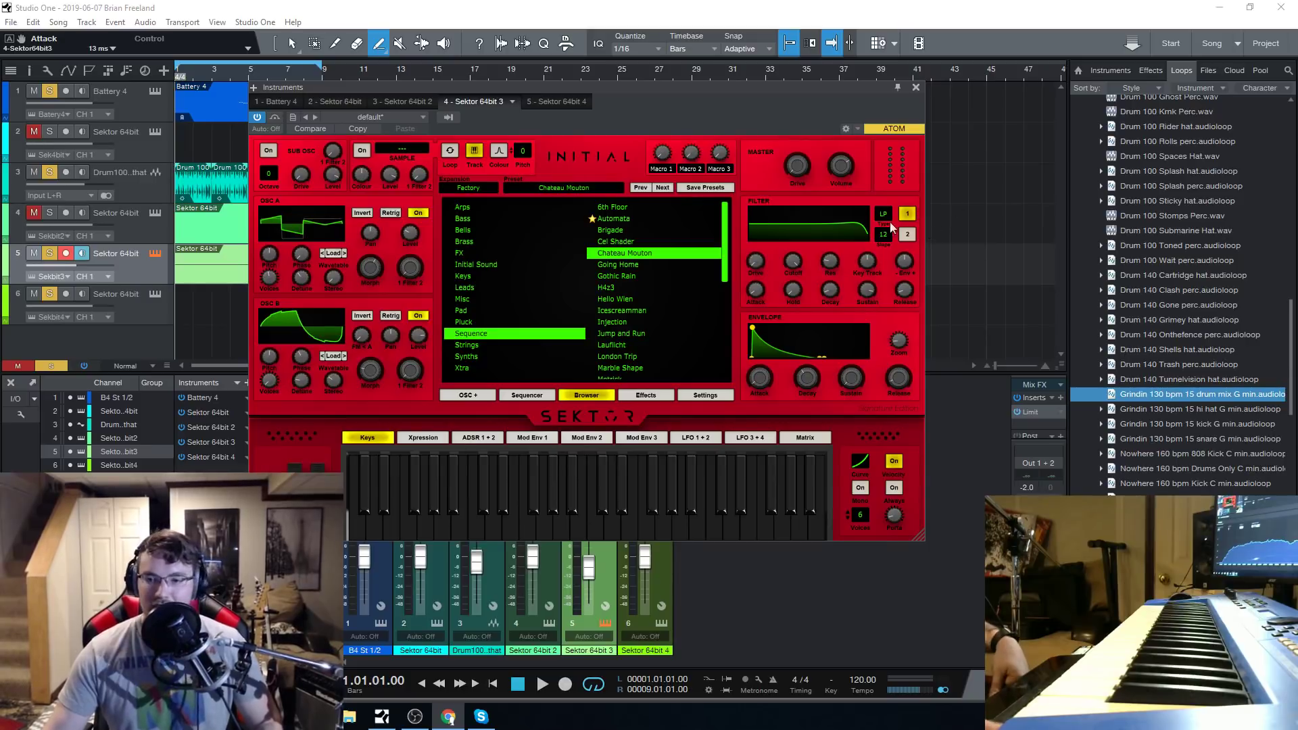
drag(633, 87, 637, 86)
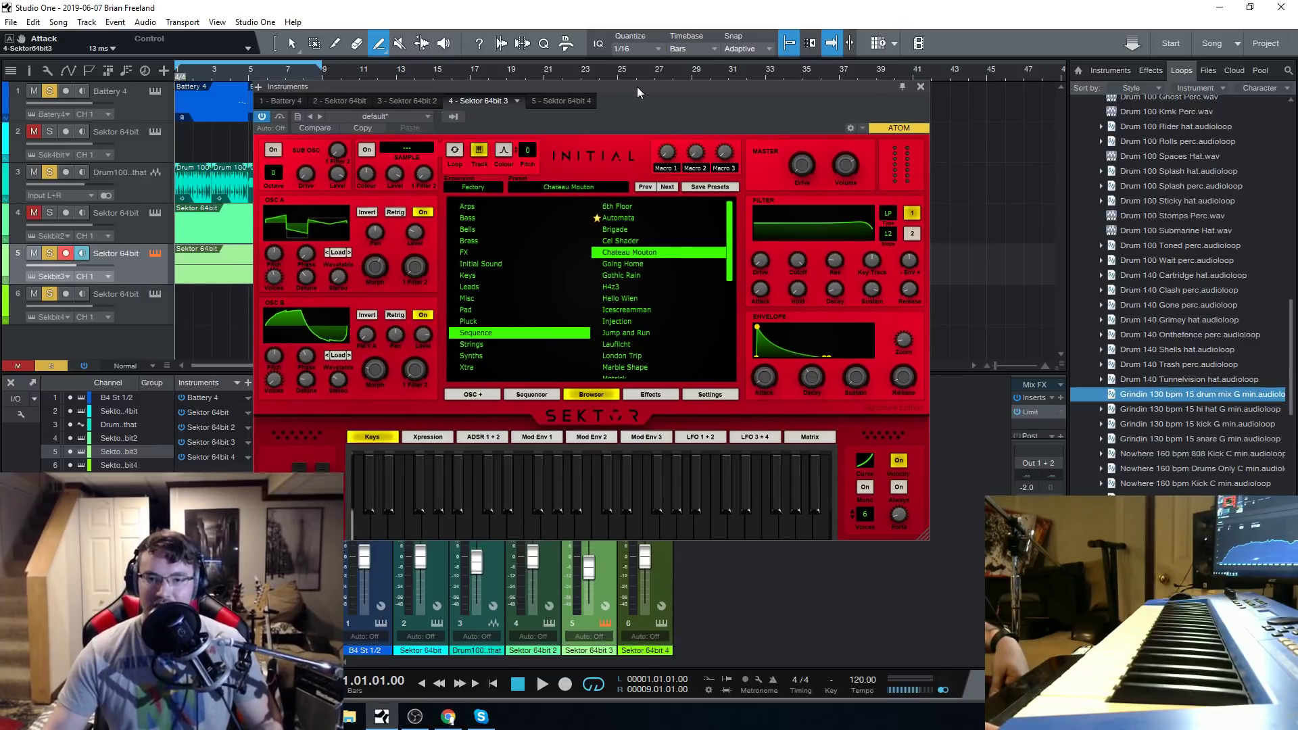
Start playback, select the Battery 4 track with its instrument window closed and raise its channel volume to +2.3 dB.
click(541, 684)
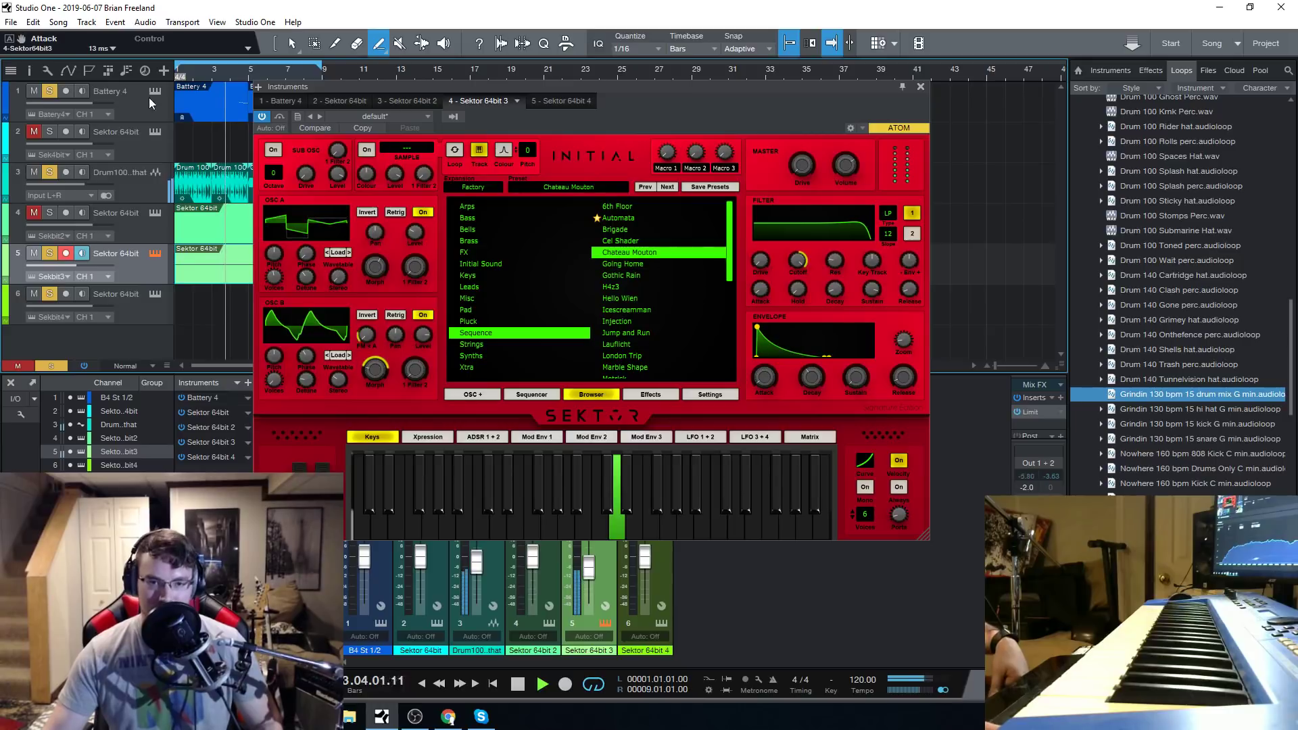
click(128, 110)
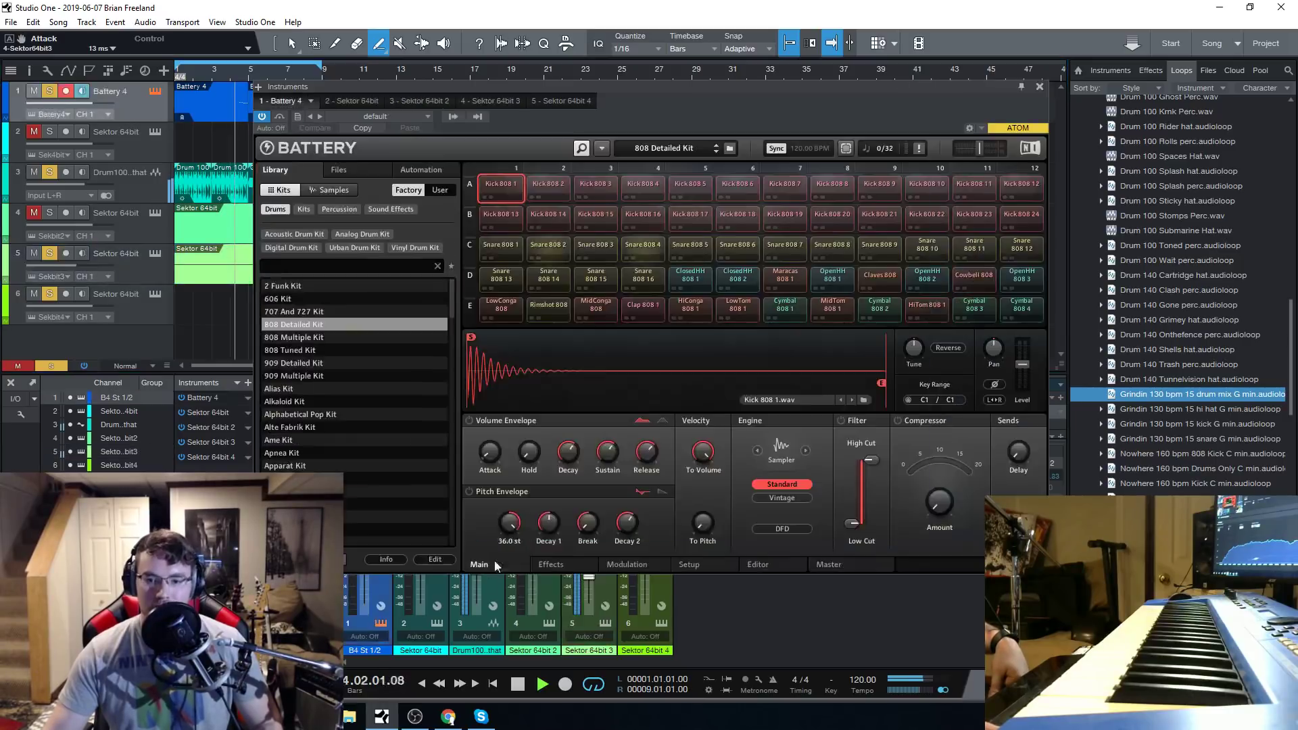
click(1039, 86)
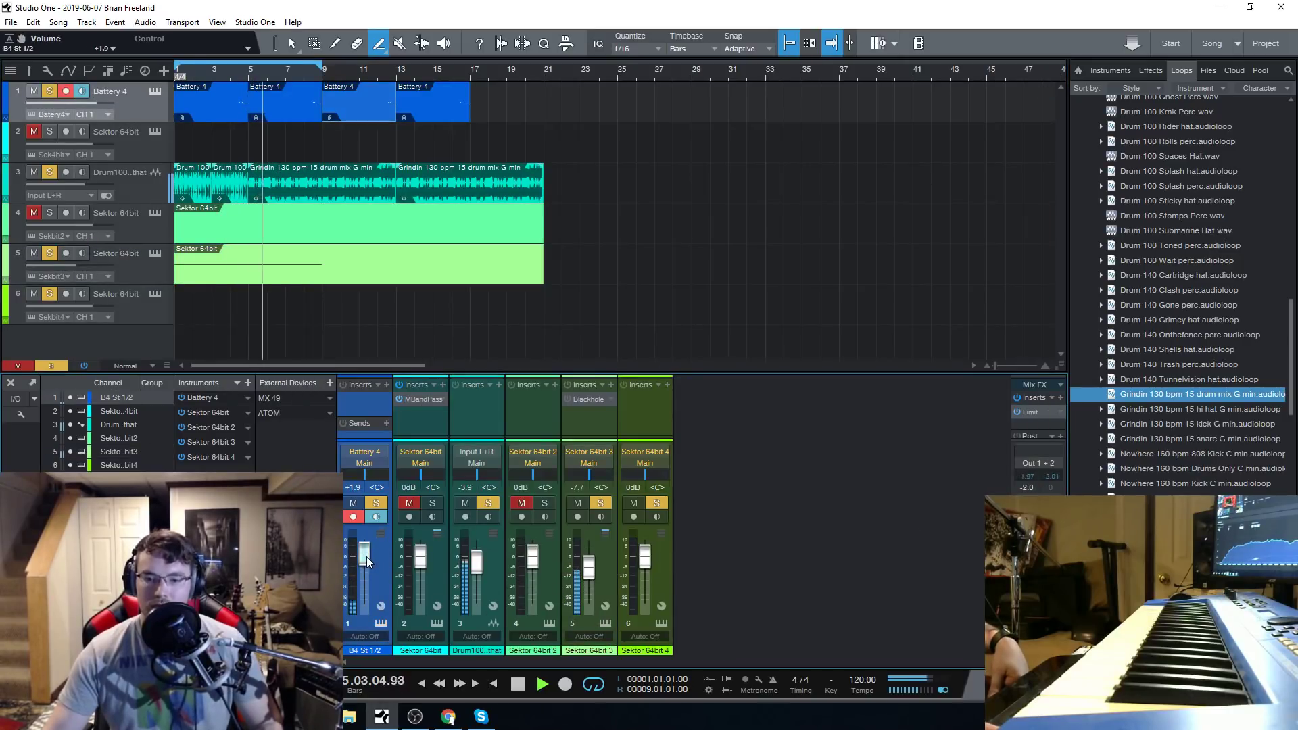
drag(366, 557, 366, 556)
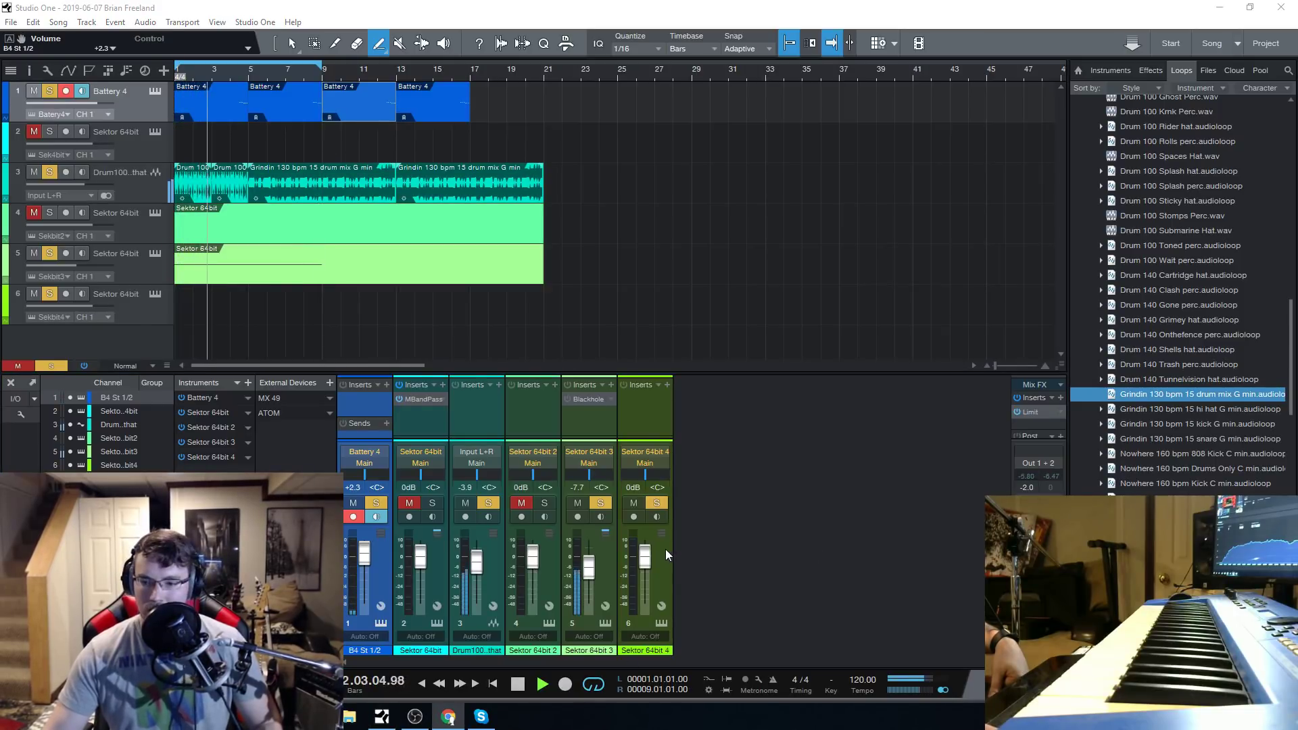
Lower the main output volume to -33.2 dB during playback.
drag(1039, 559, 1039, 594)
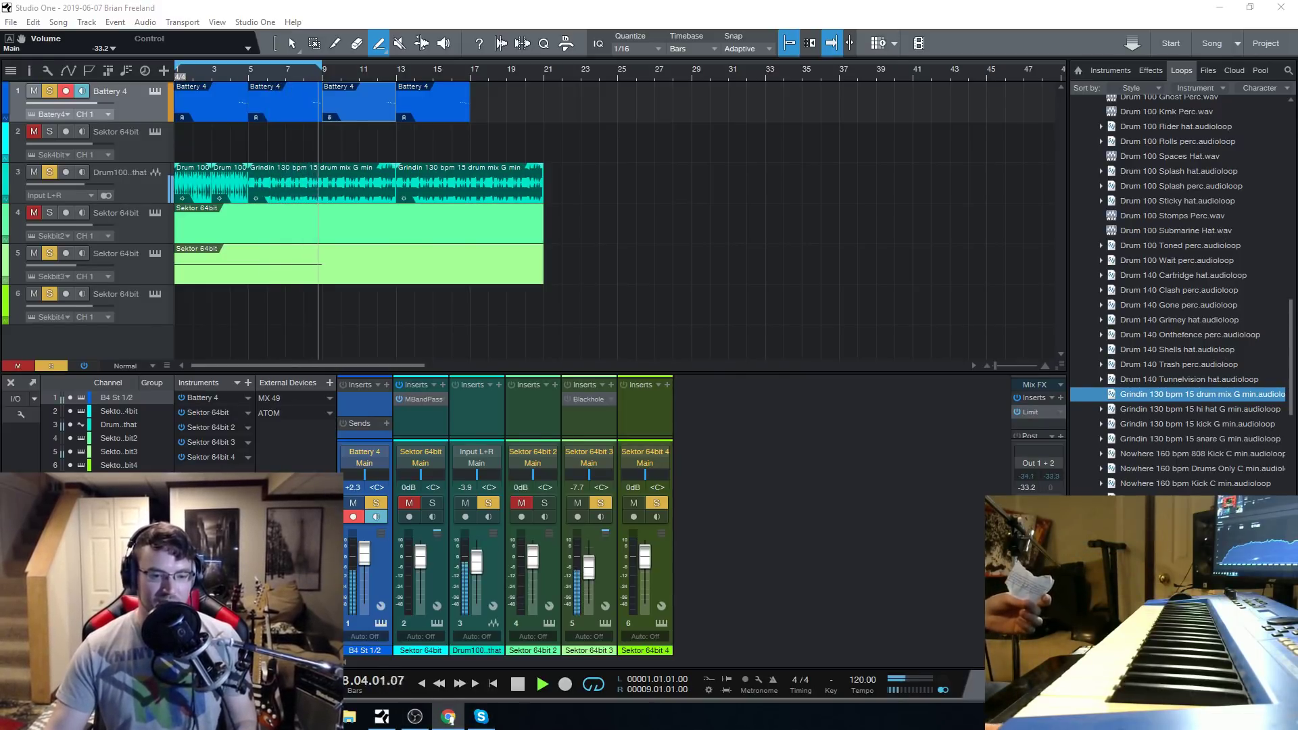
mouse_move(427, 722)
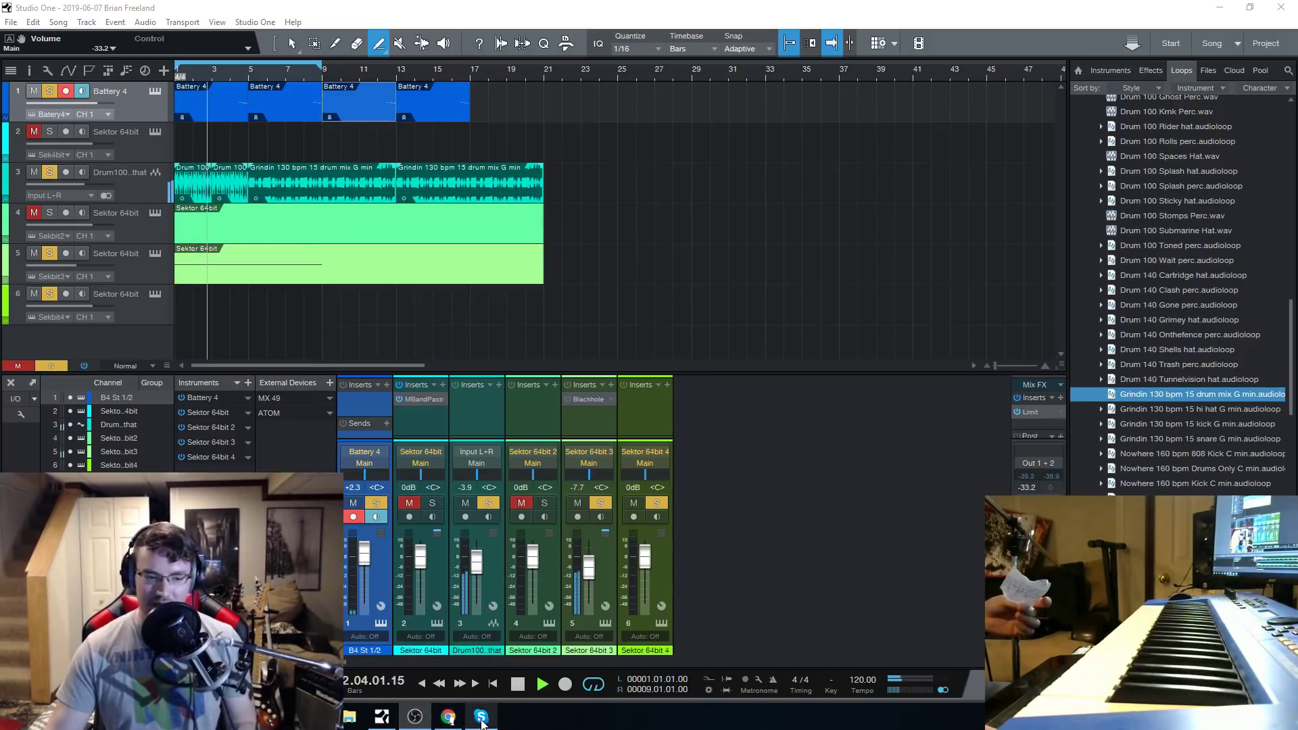
mouse_move(481, 721)
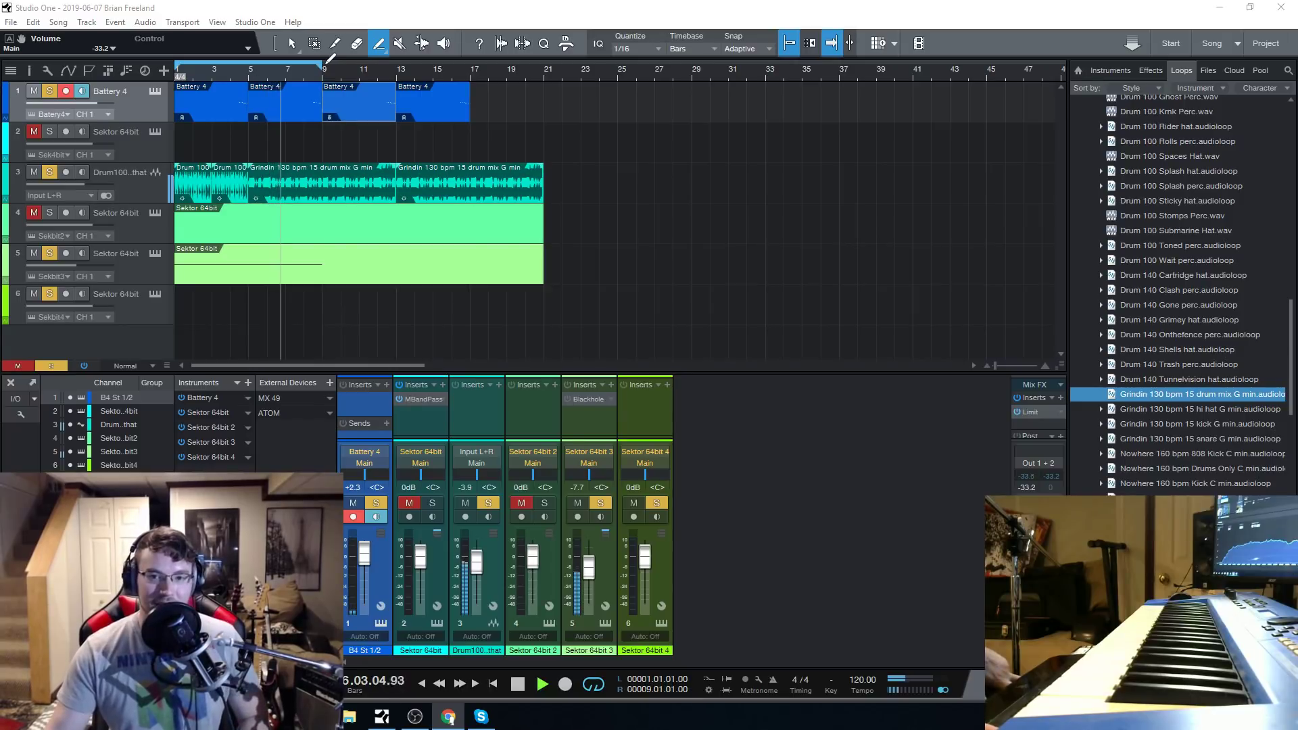
mouse_move(461, 720)
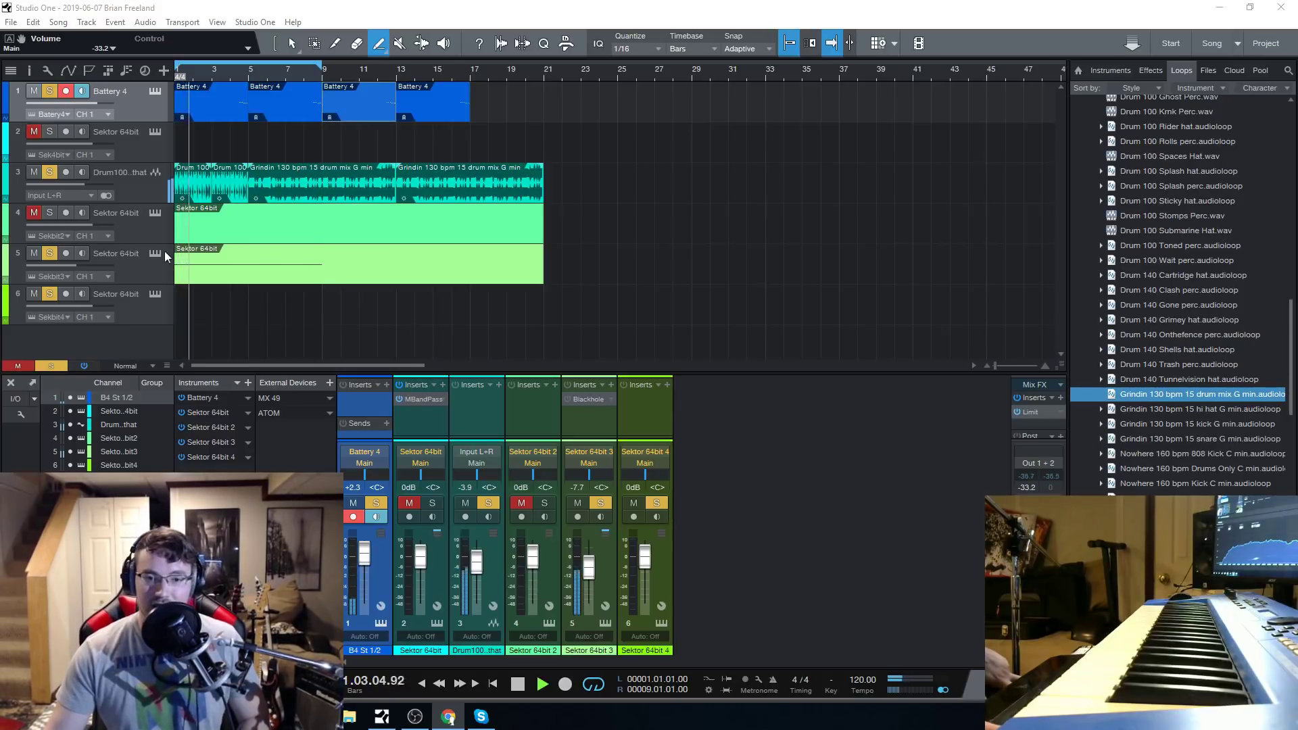
Stop playback and raise the drum loop channel to -0.1 dB and the Sektor 64bit 3 channel to -0.5 dB.
click(520, 685)
click(518, 685)
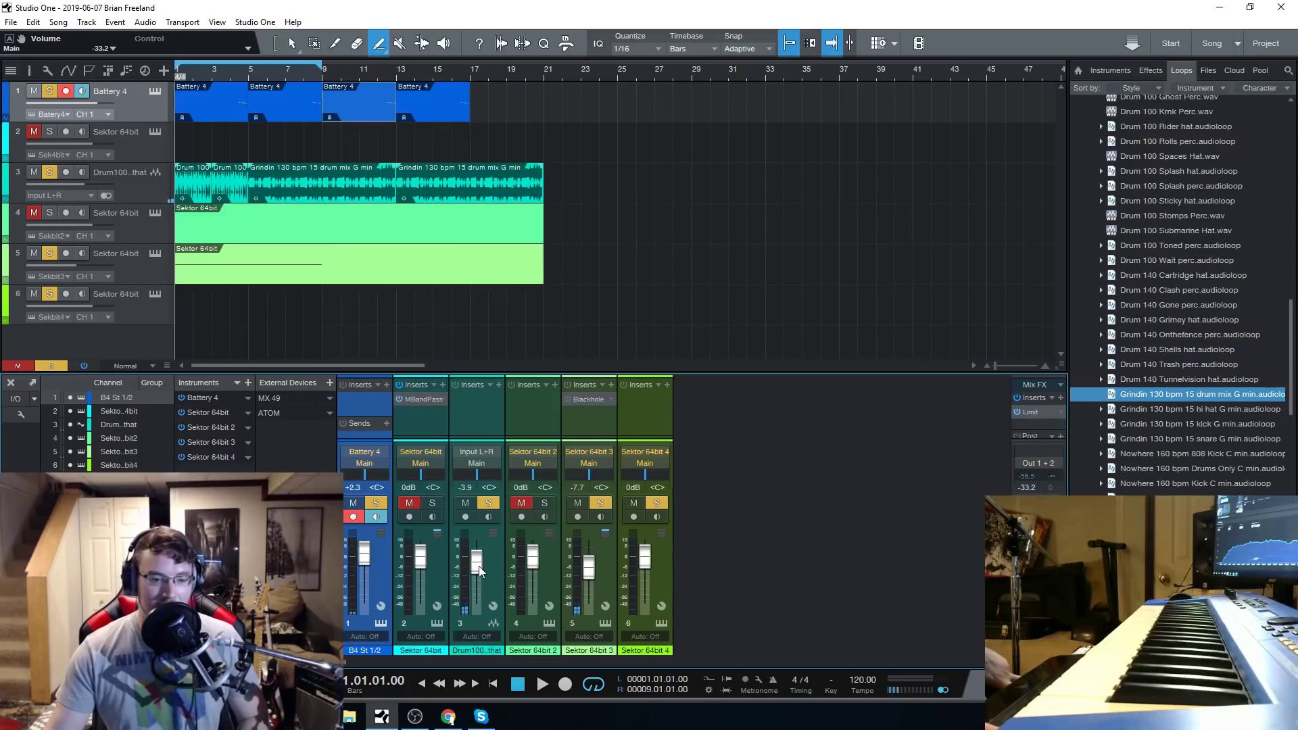
drag(478, 565, 477, 563)
drag(590, 574, 590, 565)
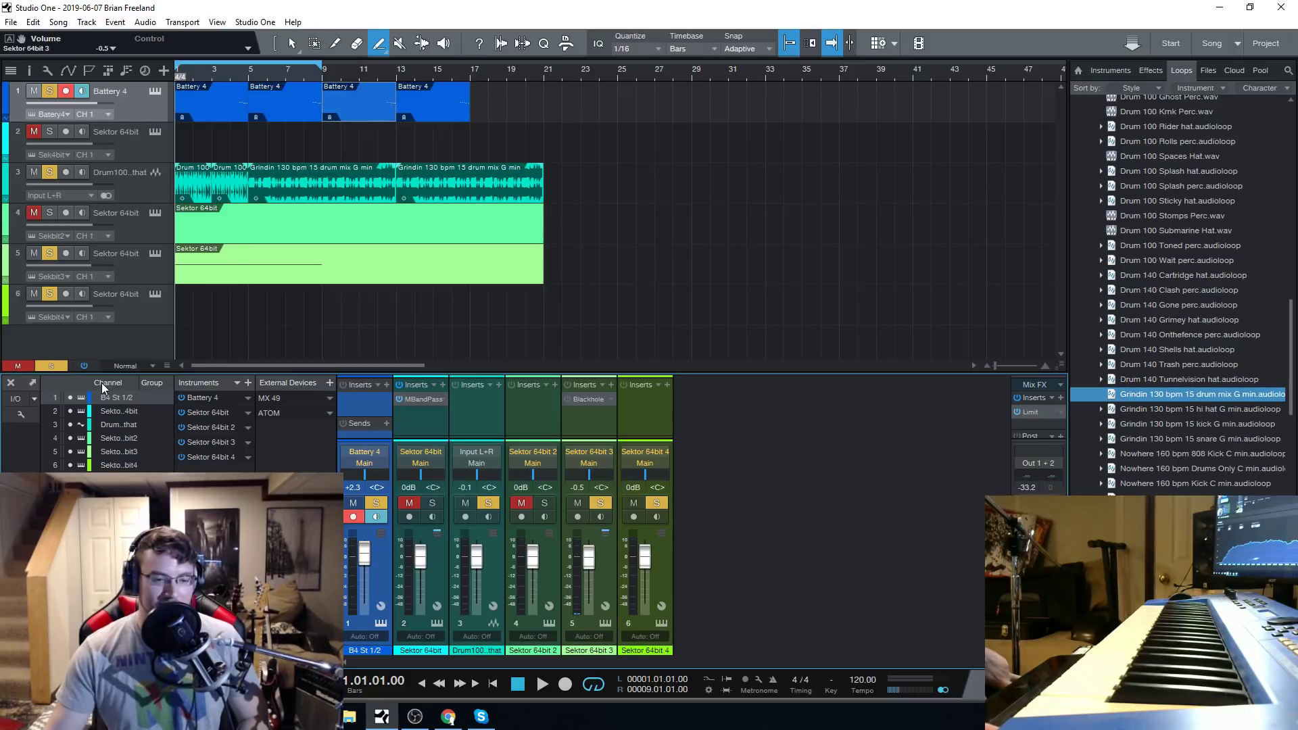
Open track 5's Sektor synth, try the Going Home sequence preset, then load and audition Gothic Rain.
click(144, 258)
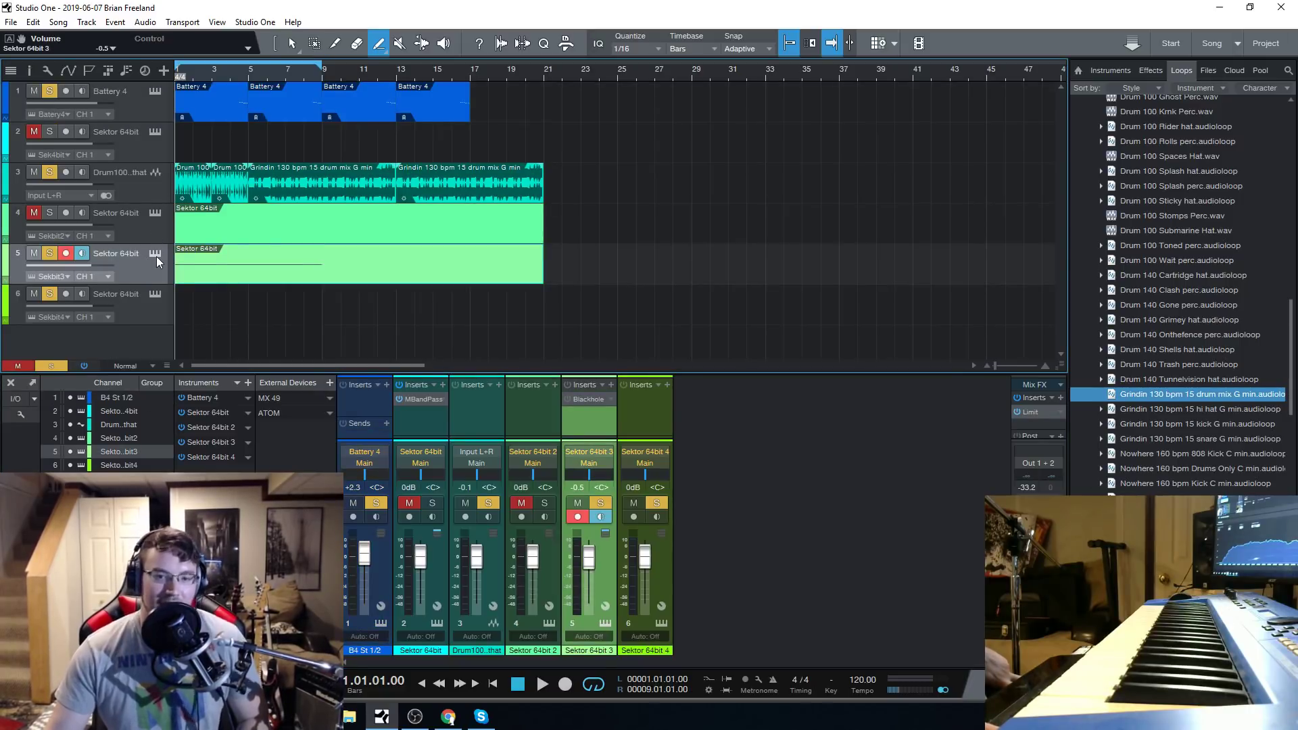
click(155, 255)
drag(711, 88, 698, 94)
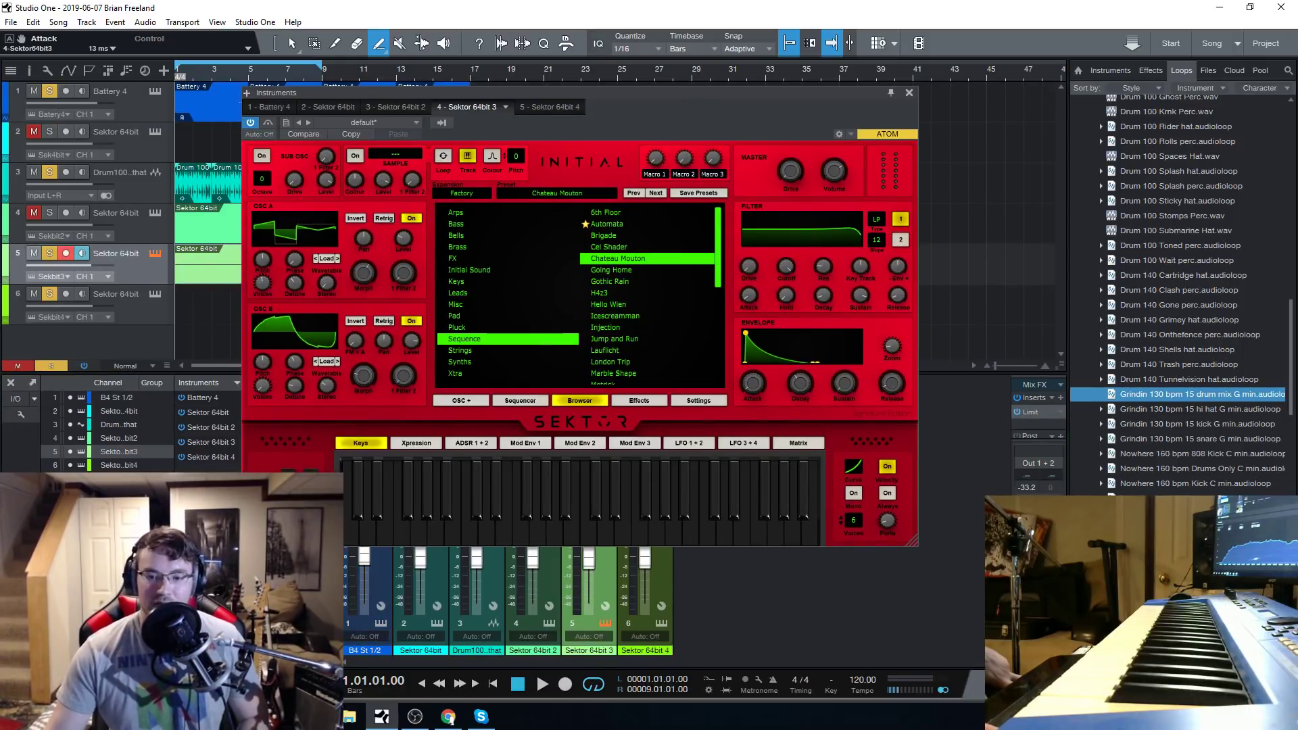
click(632, 271)
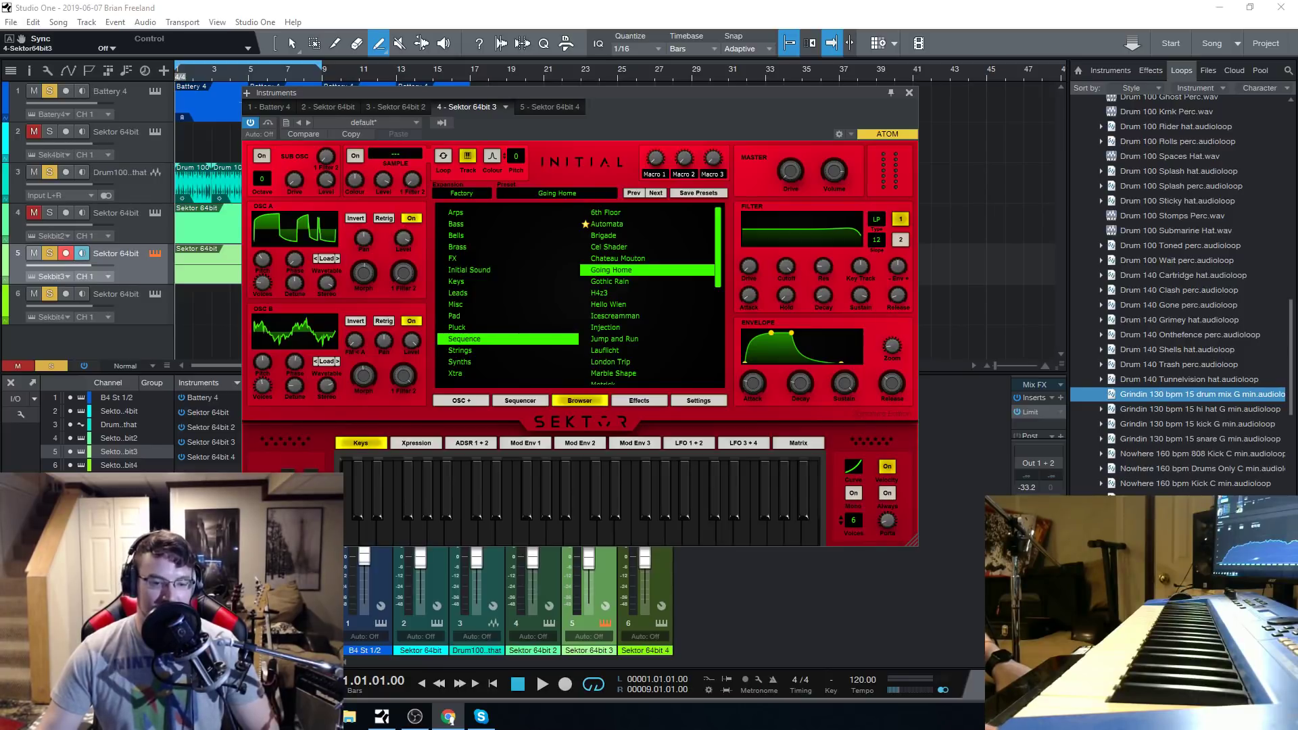
click(609, 282)
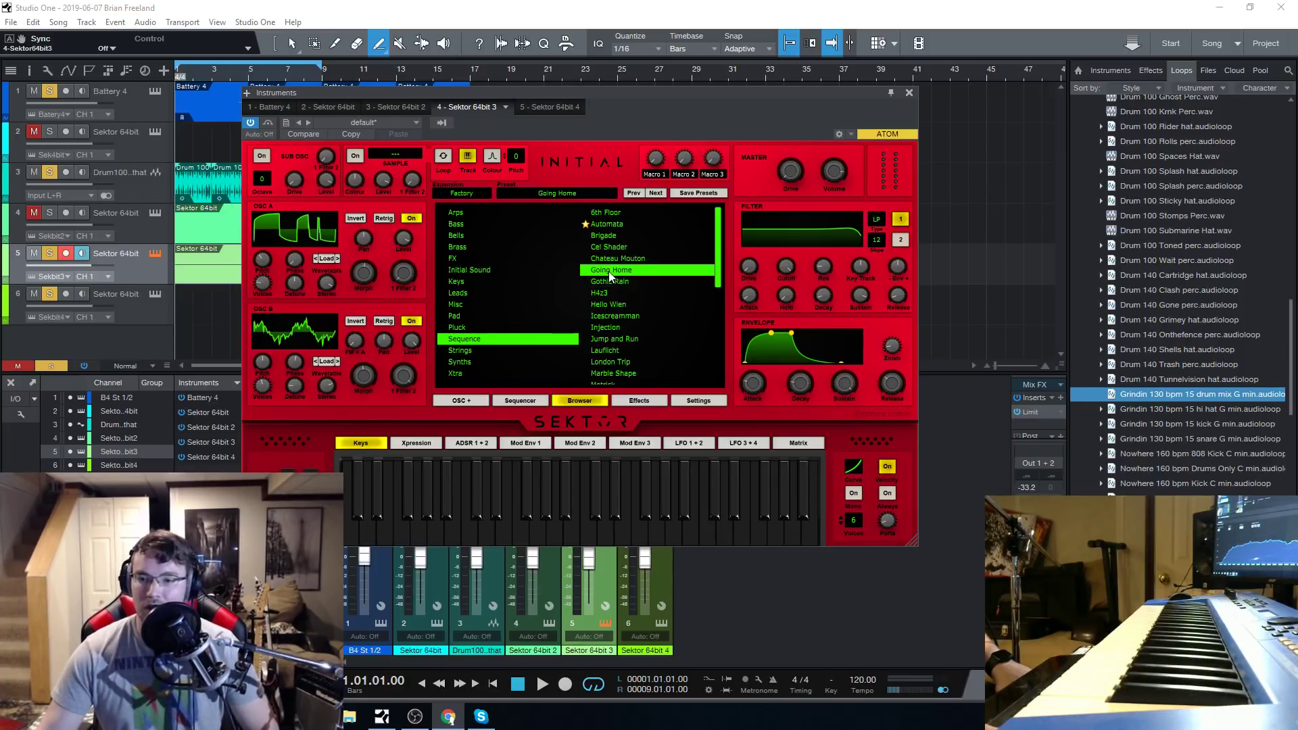
click(541, 532)
click(540, 532)
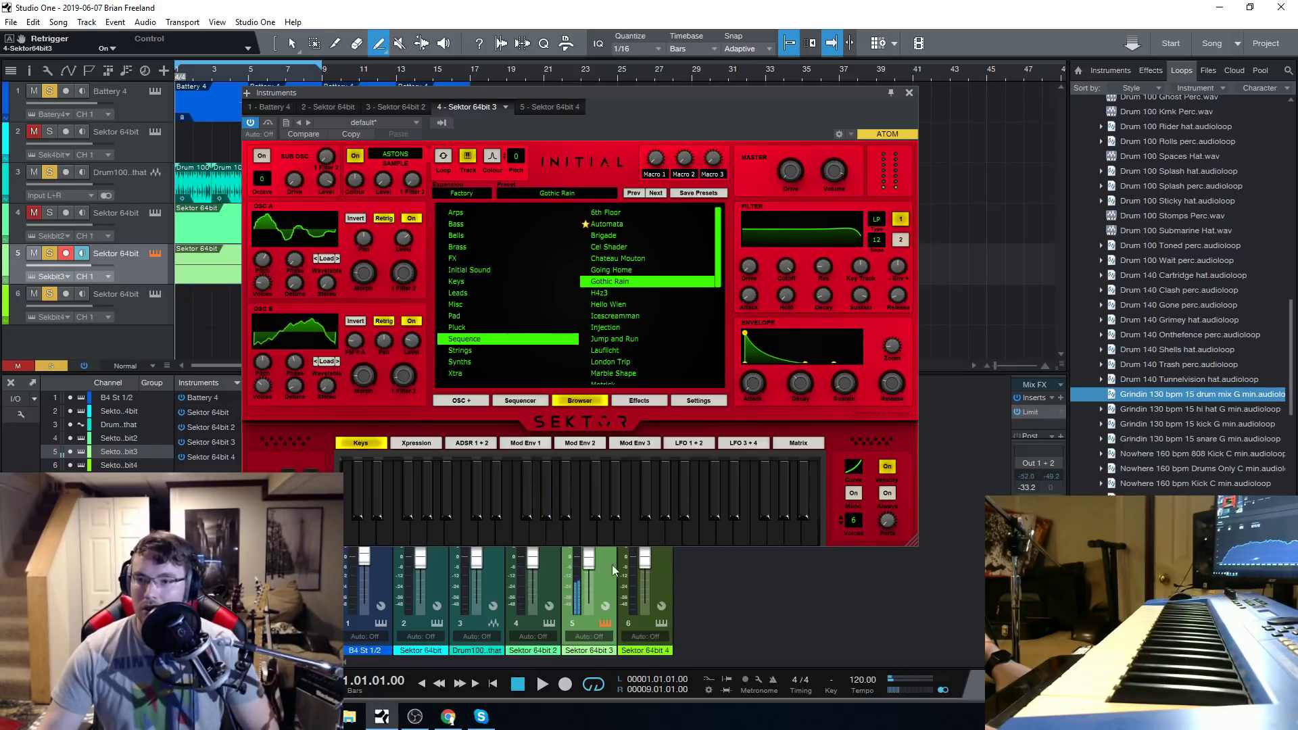
click(700, 542)
Play the loop with the synth window closed, raise the main output volume to -9.6 dB and stop playback.
click(541, 682)
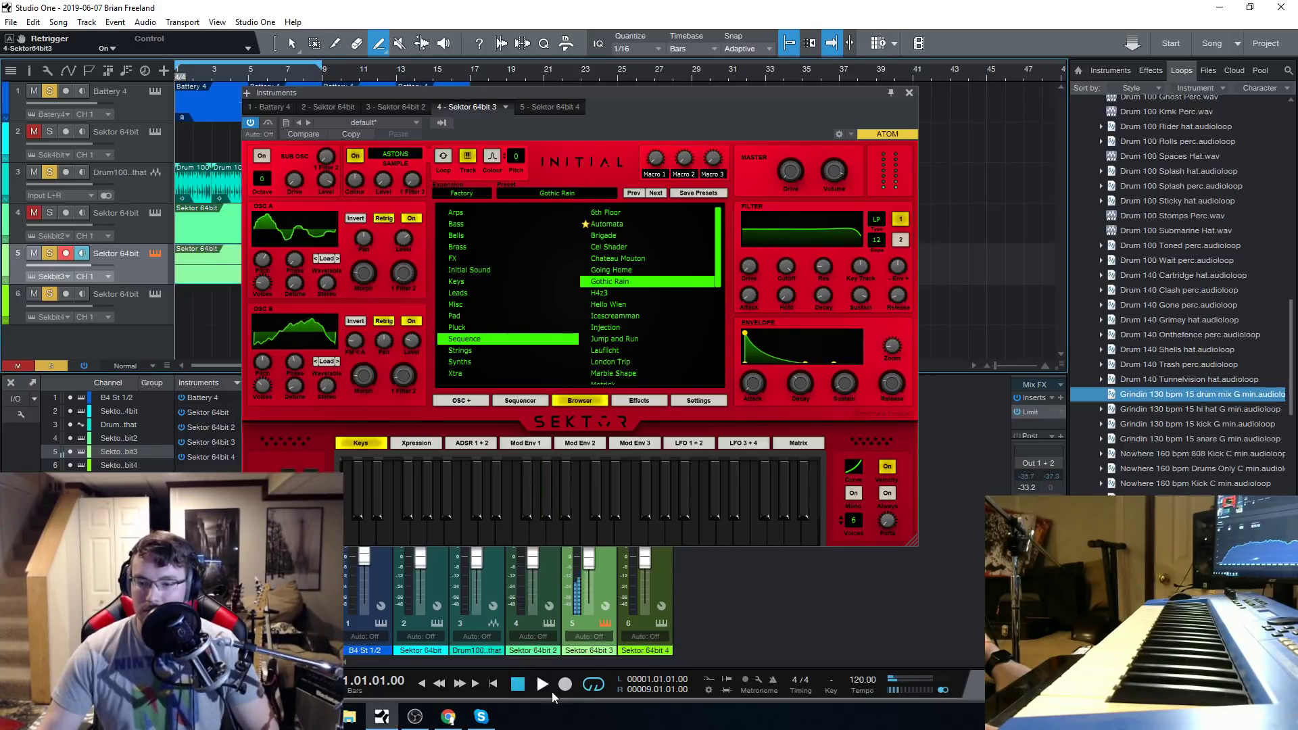
click(909, 93)
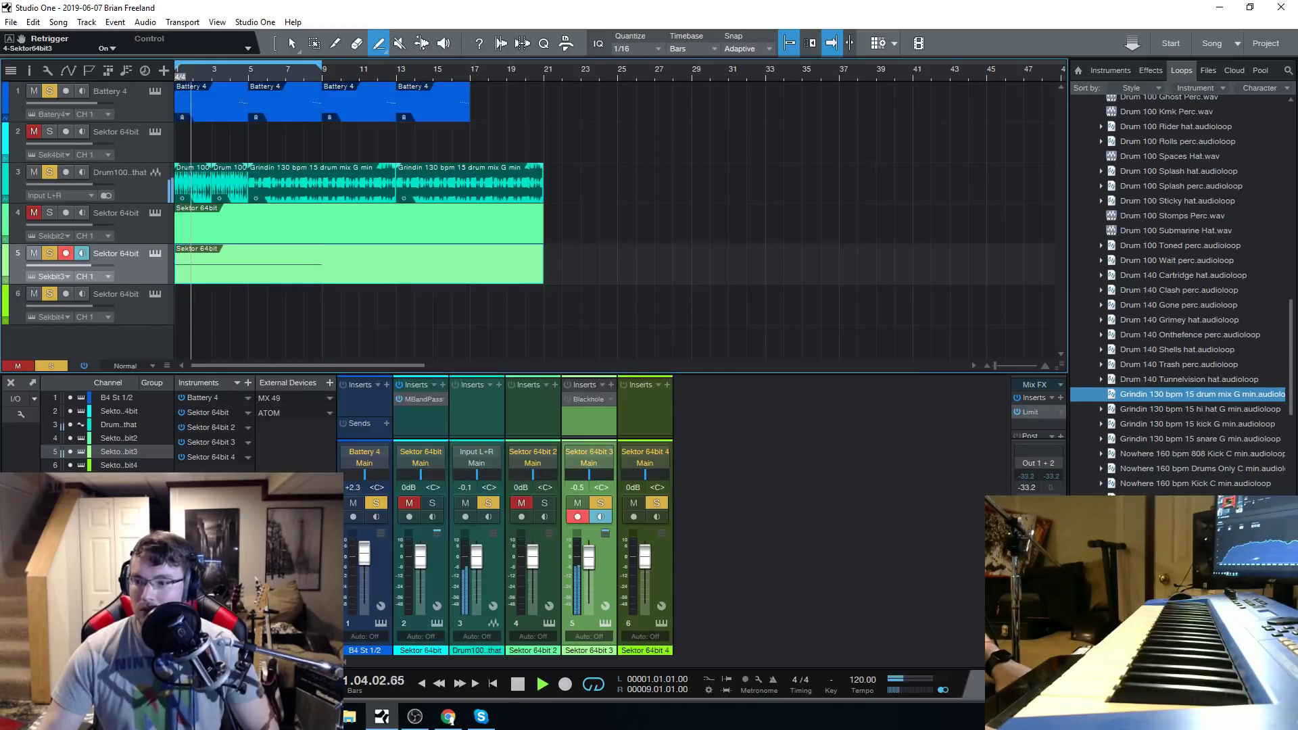
drag(1038, 595, 1038, 568)
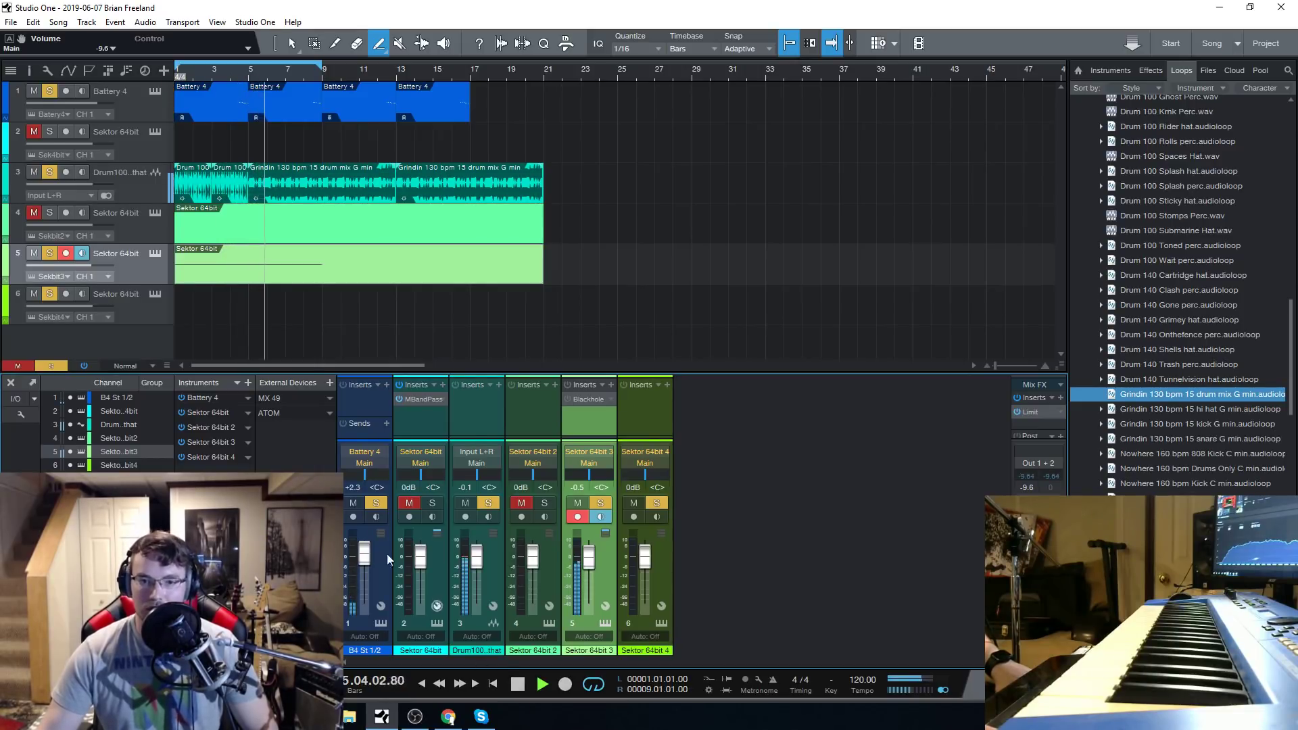
click(519, 685)
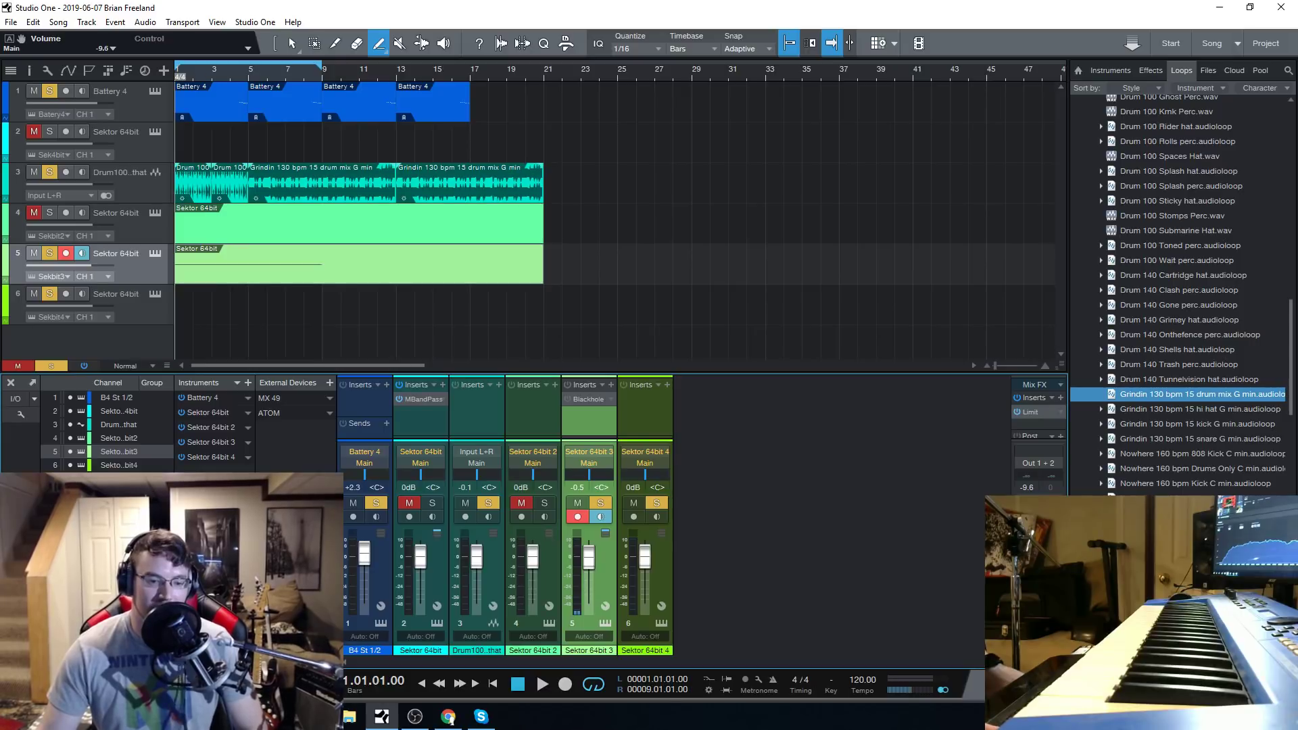
Extend the end of the loop range to bar 16, beat 4 and reopen track 5's Sektor synth window.
key(alt+Tab)
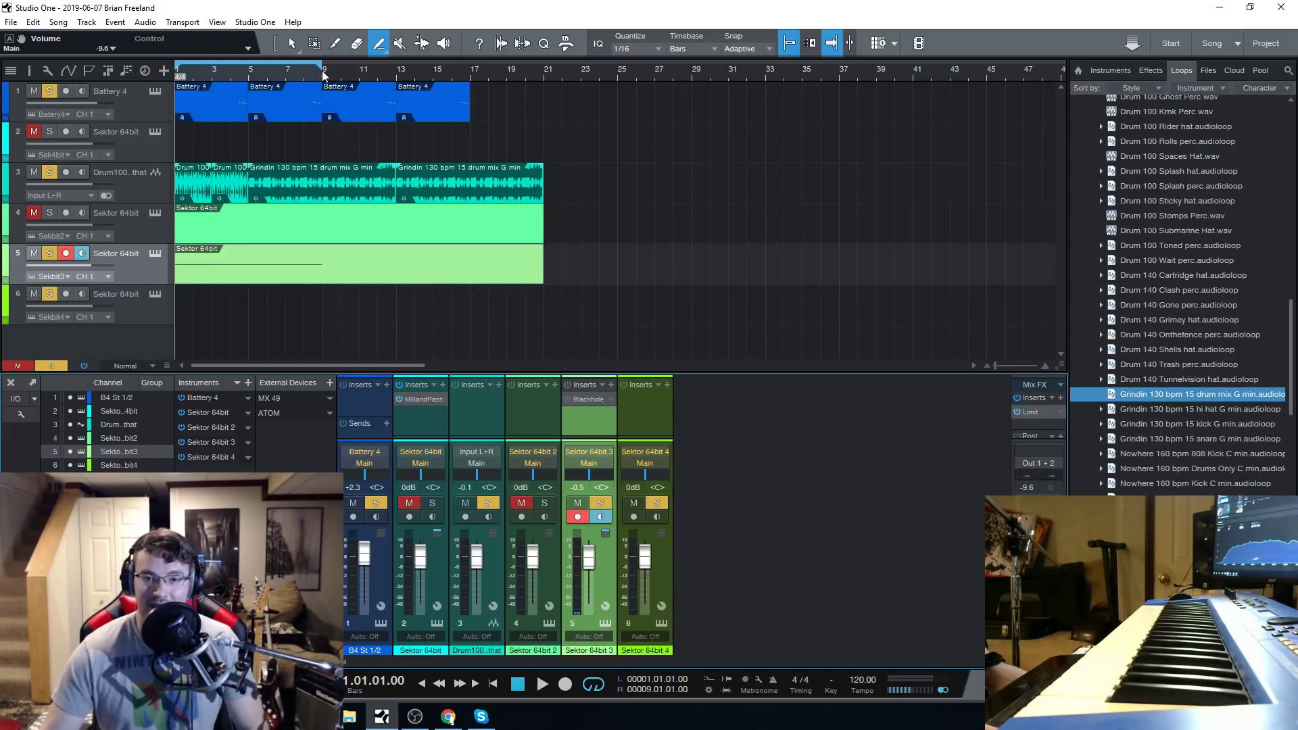
drag(323, 74, 464, 73)
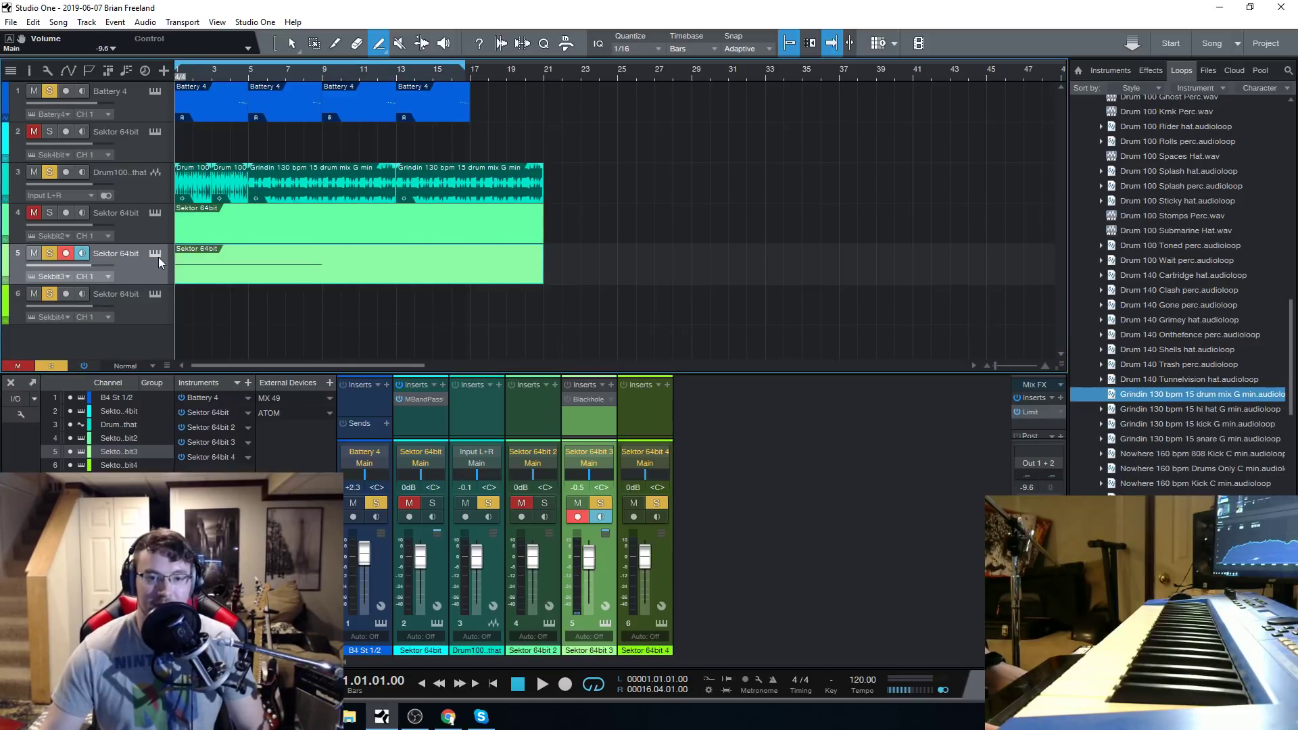
key(F11)
drag(611, 90, 643, 87)
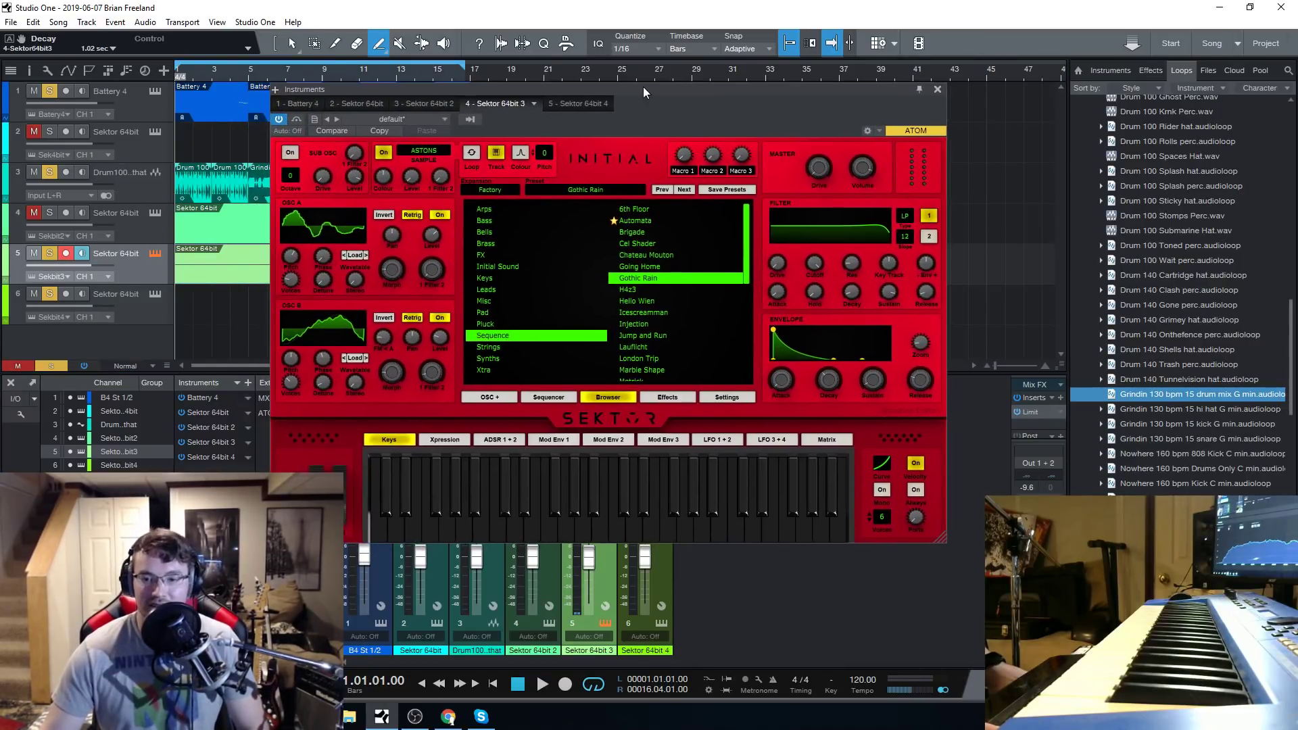
Shorten the loop range to end at bar 9 and reopen track 5's Sektor synth window.
click(936, 90)
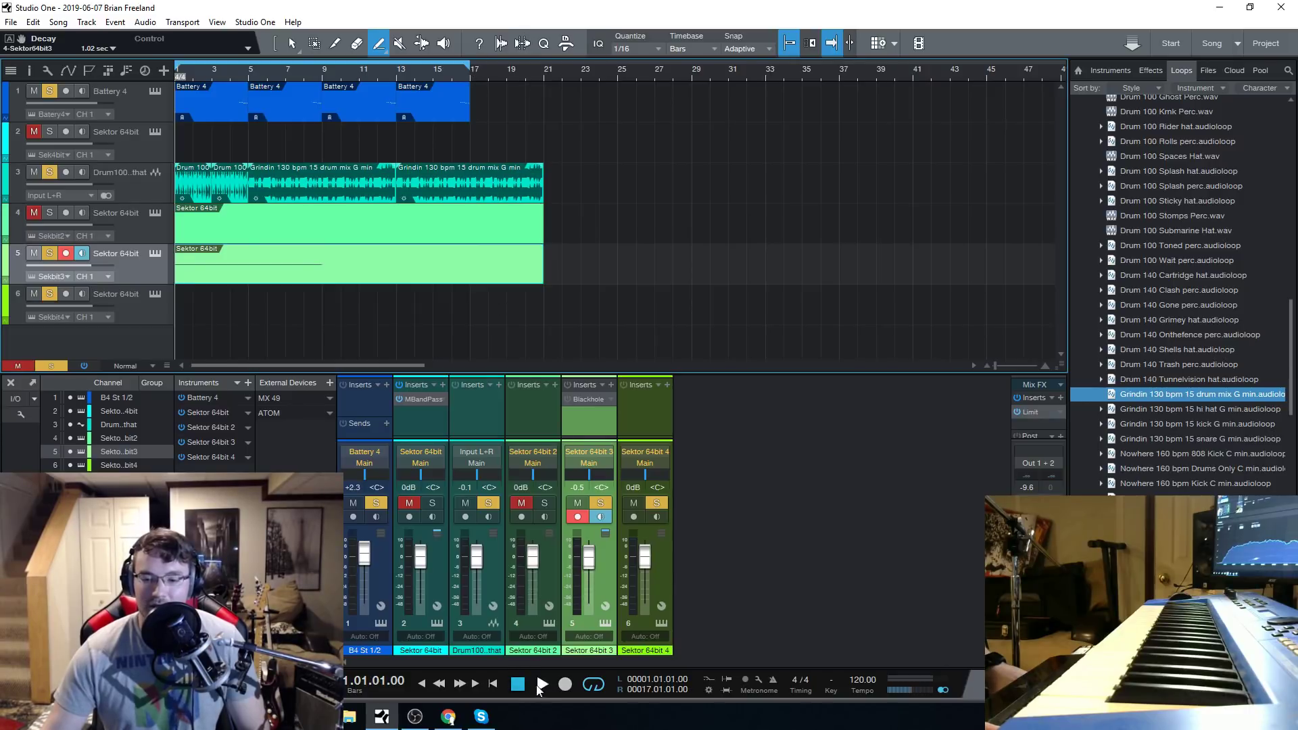
mouse_move(470, 65)
mouse_down()
mouse_move(287, 96)
mouse_move(324, 102)
mouse_up()
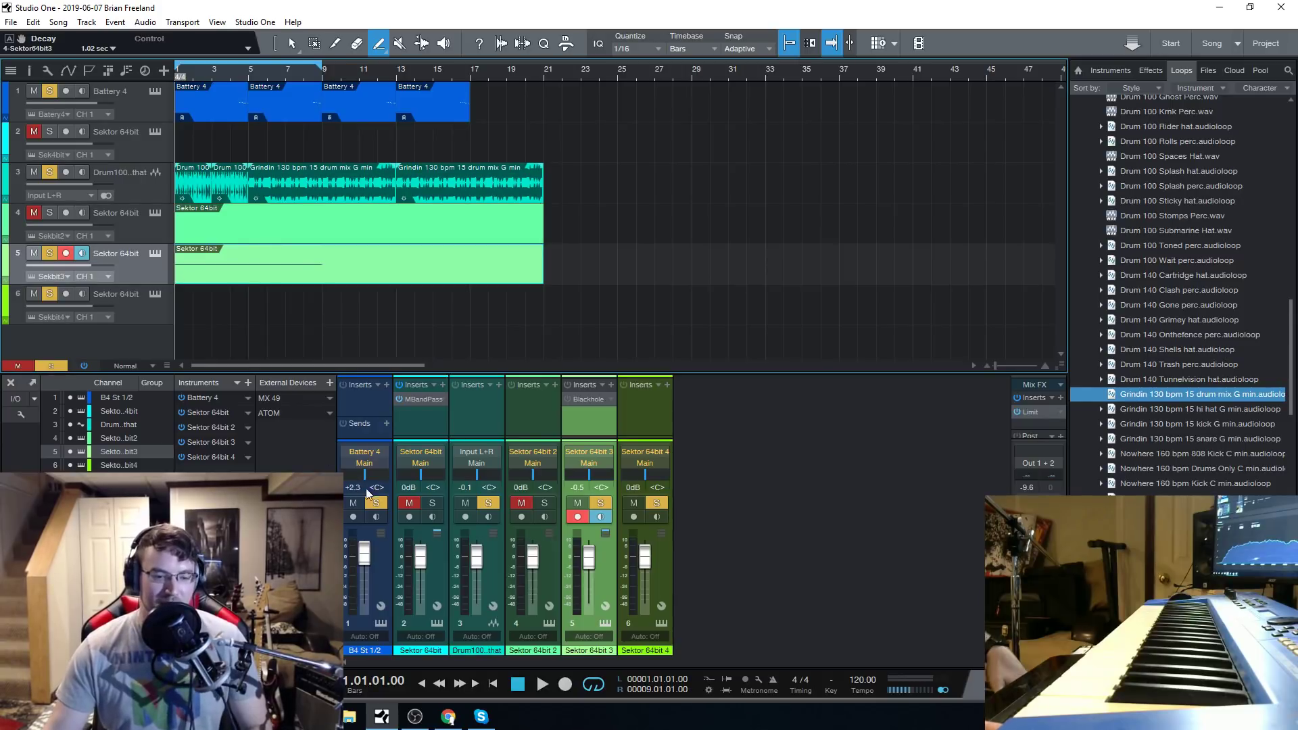
click(156, 253)
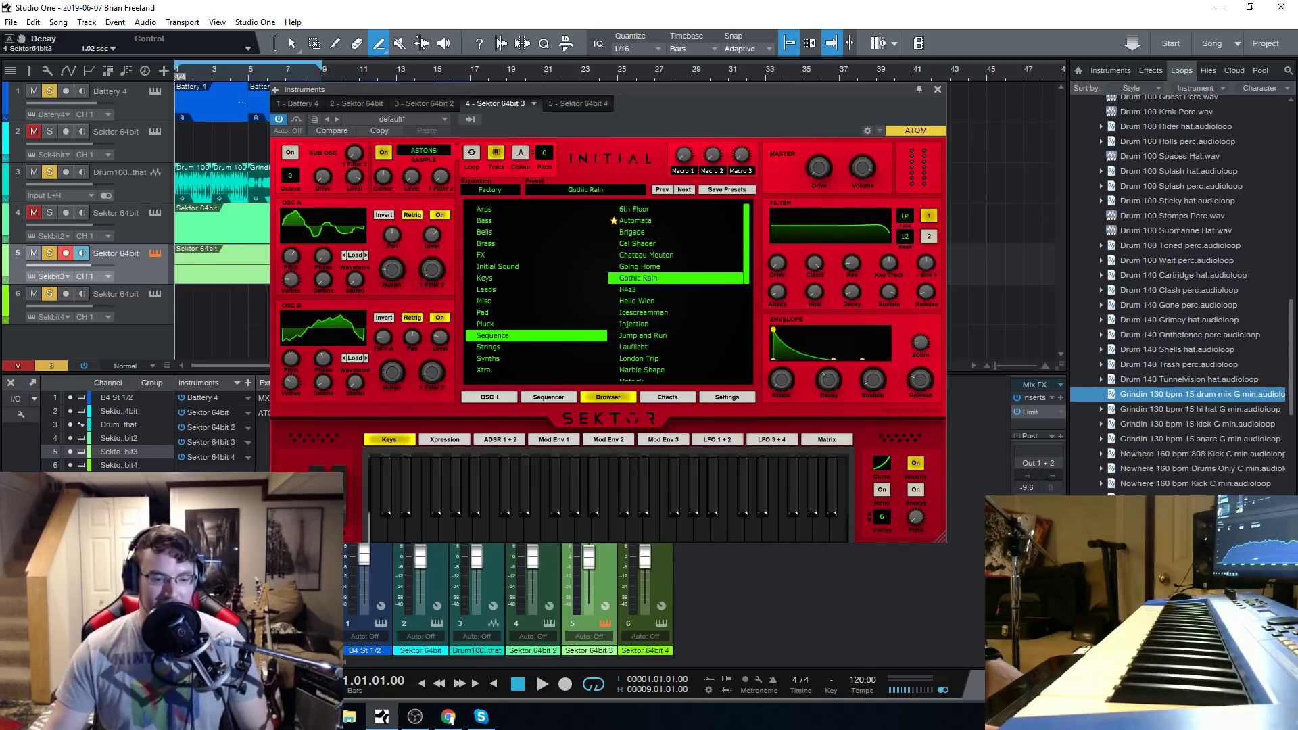
Audition the Gothic Rain preset over the shortened loop and stop playback.
click(545, 687)
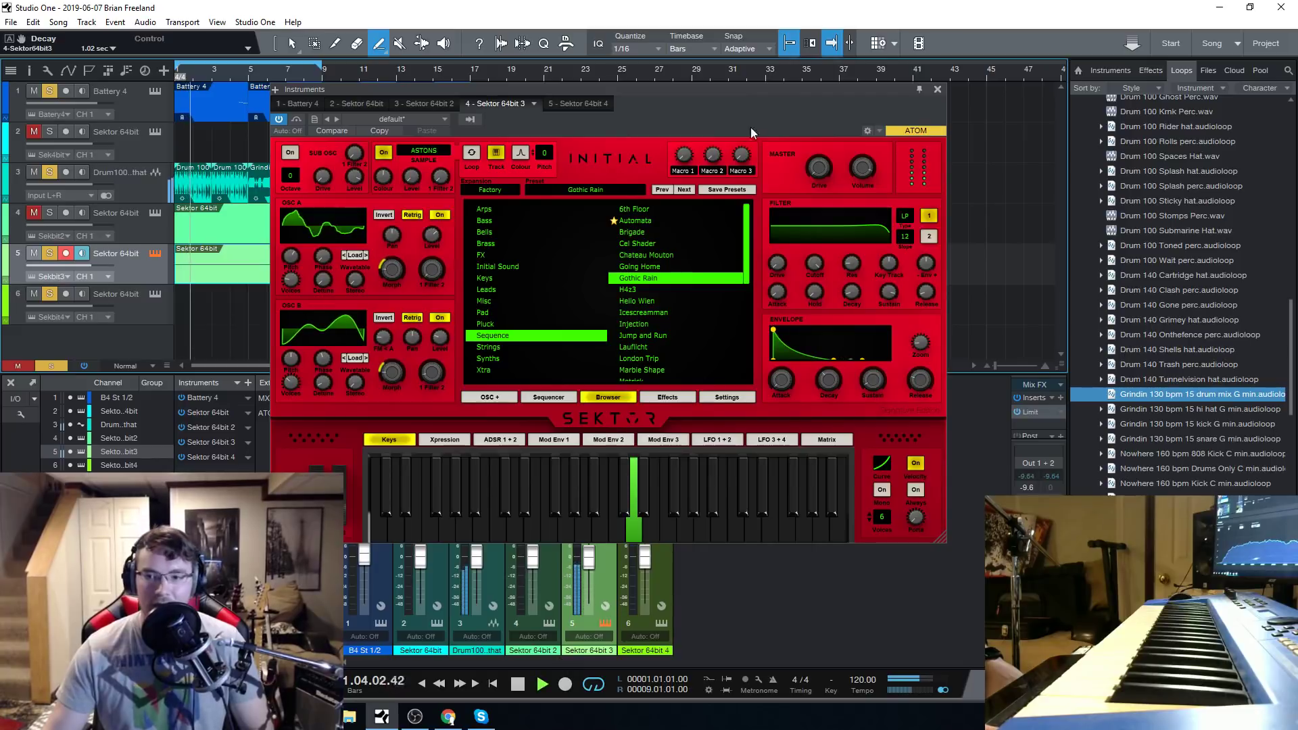
drag(720, 90, 716, 100)
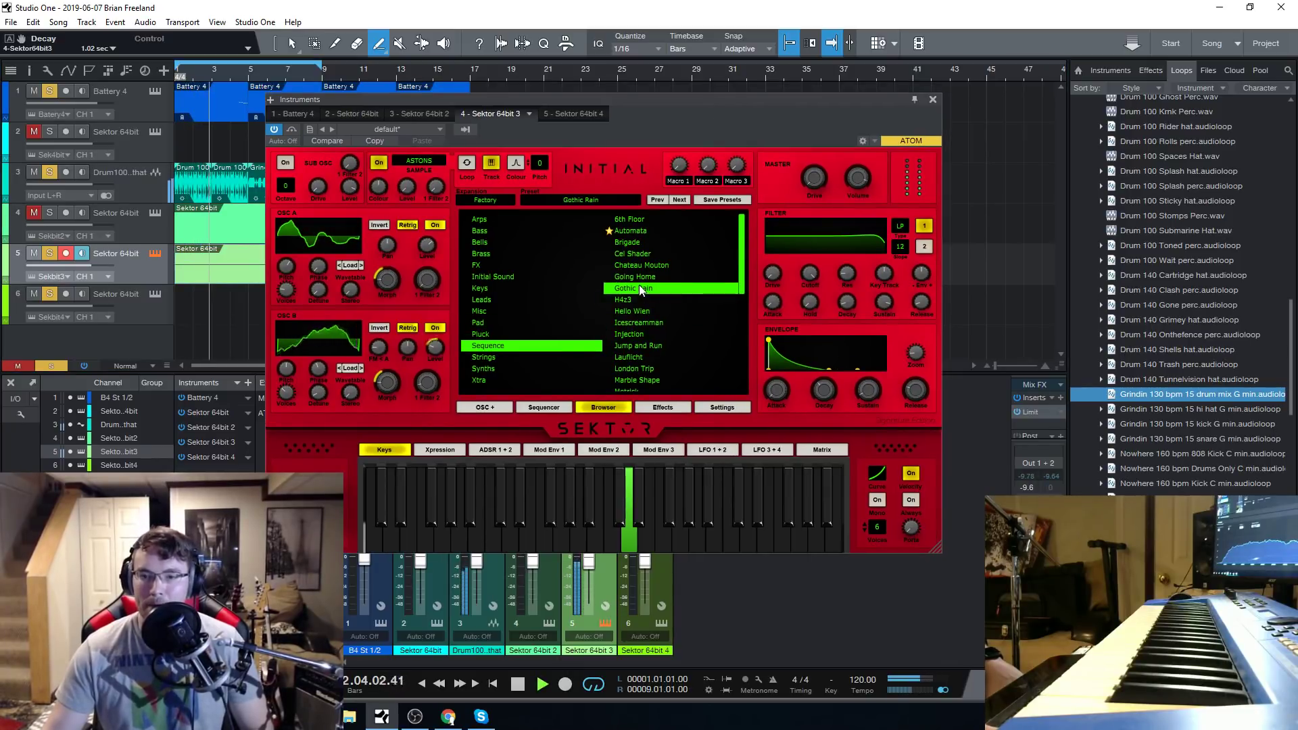
key(space)
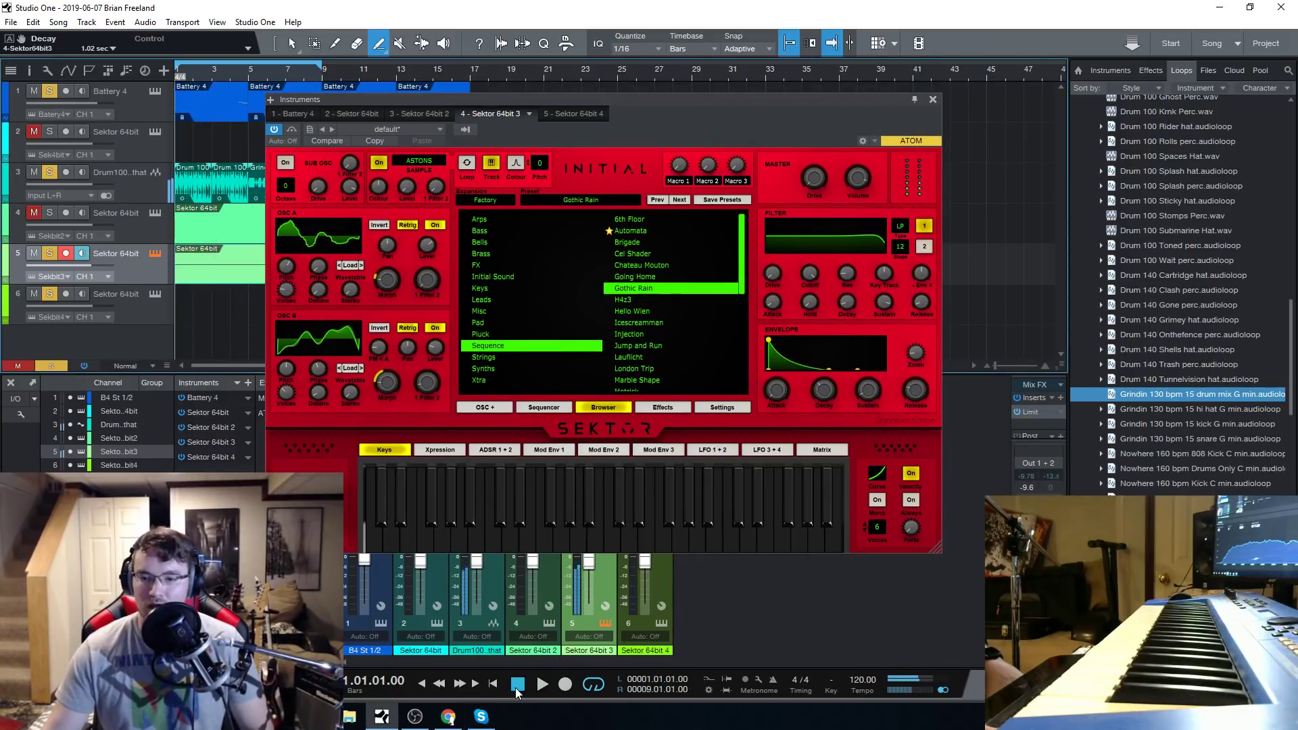
Load the H4z3 sequence preset, audition it over the loop with the synth window closed and stop playback.
click(637, 300)
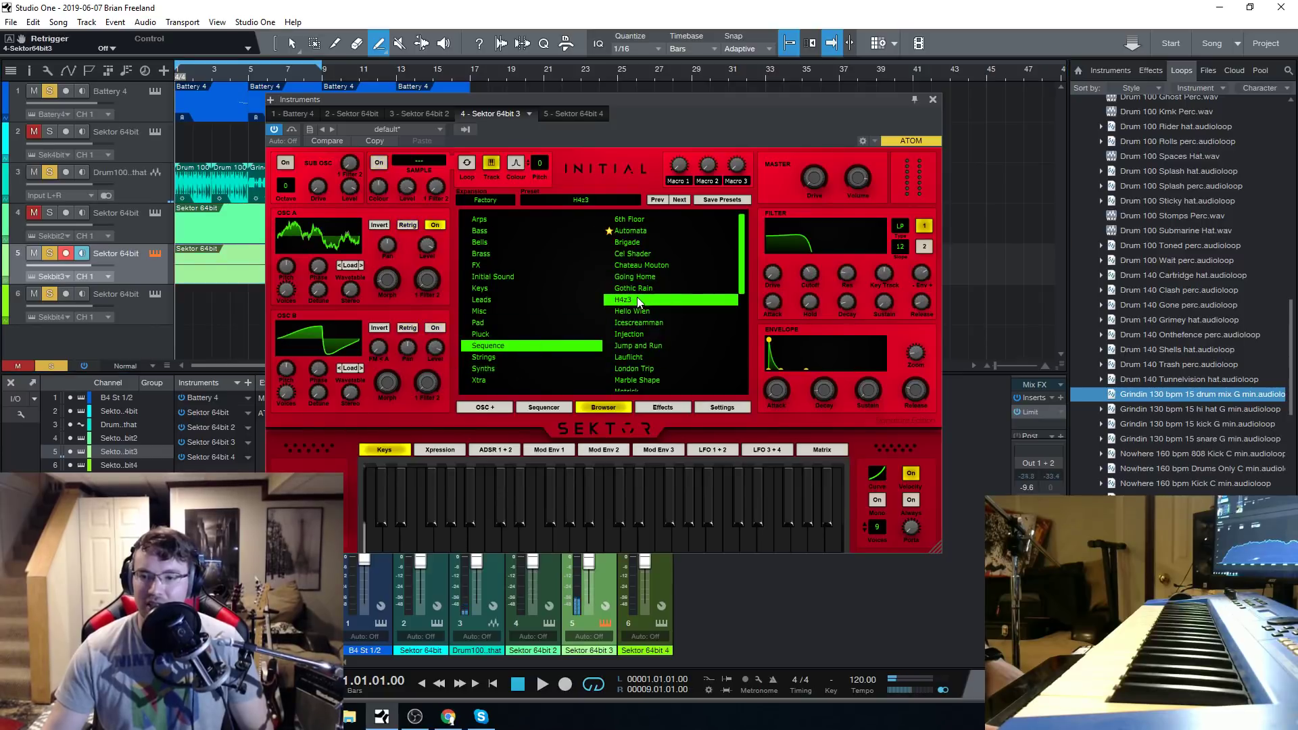
click(542, 684)
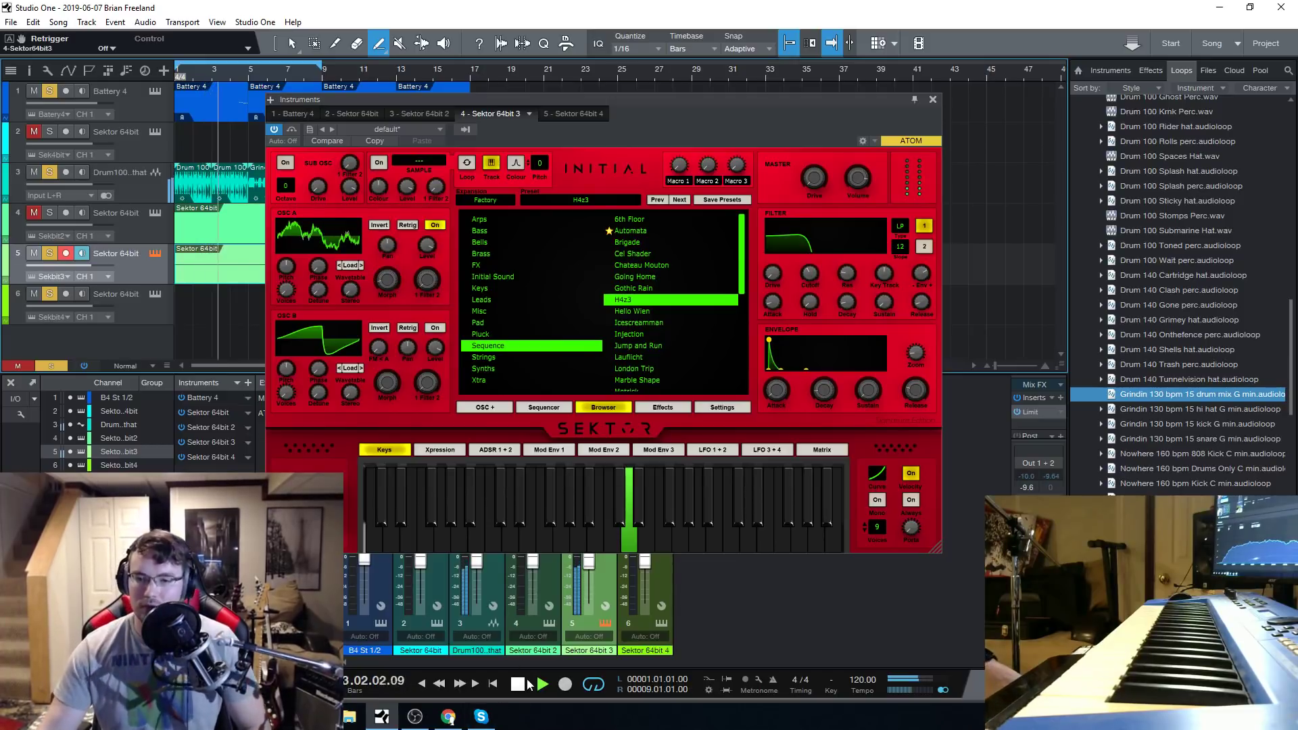
click(932, 100)
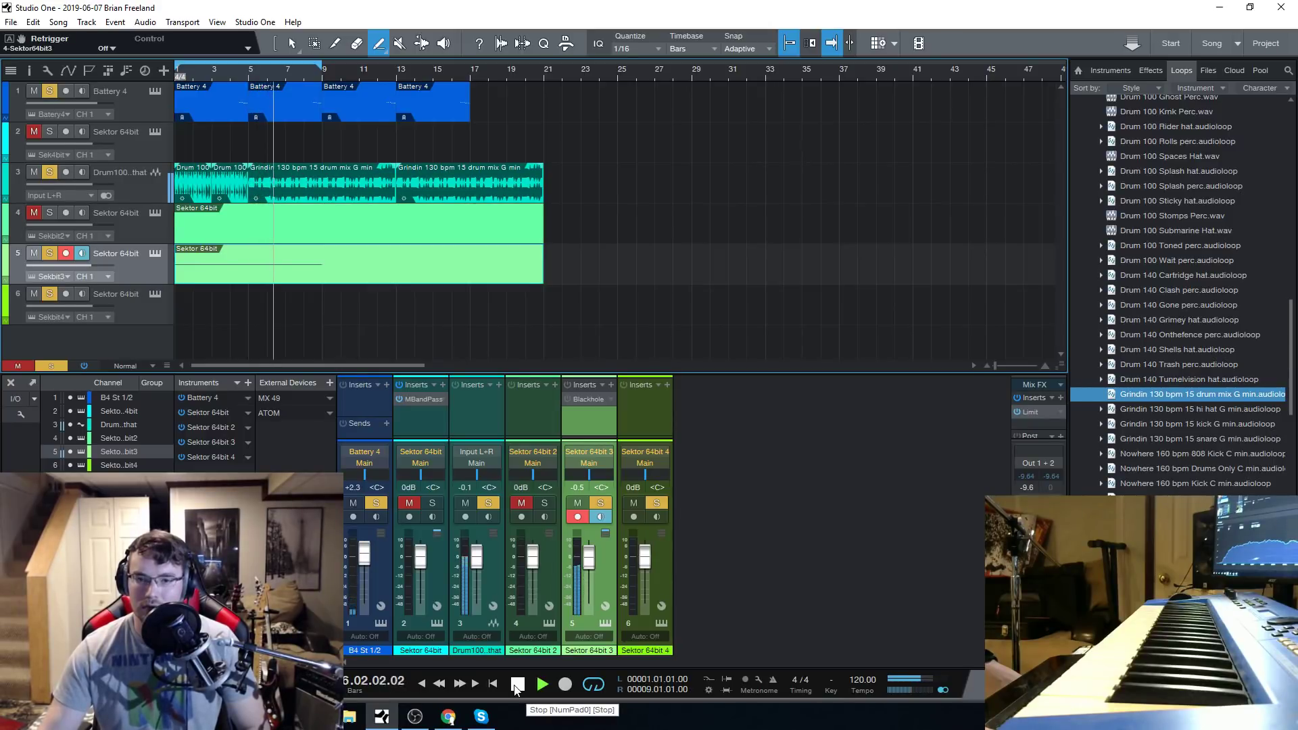
click(517, 685)
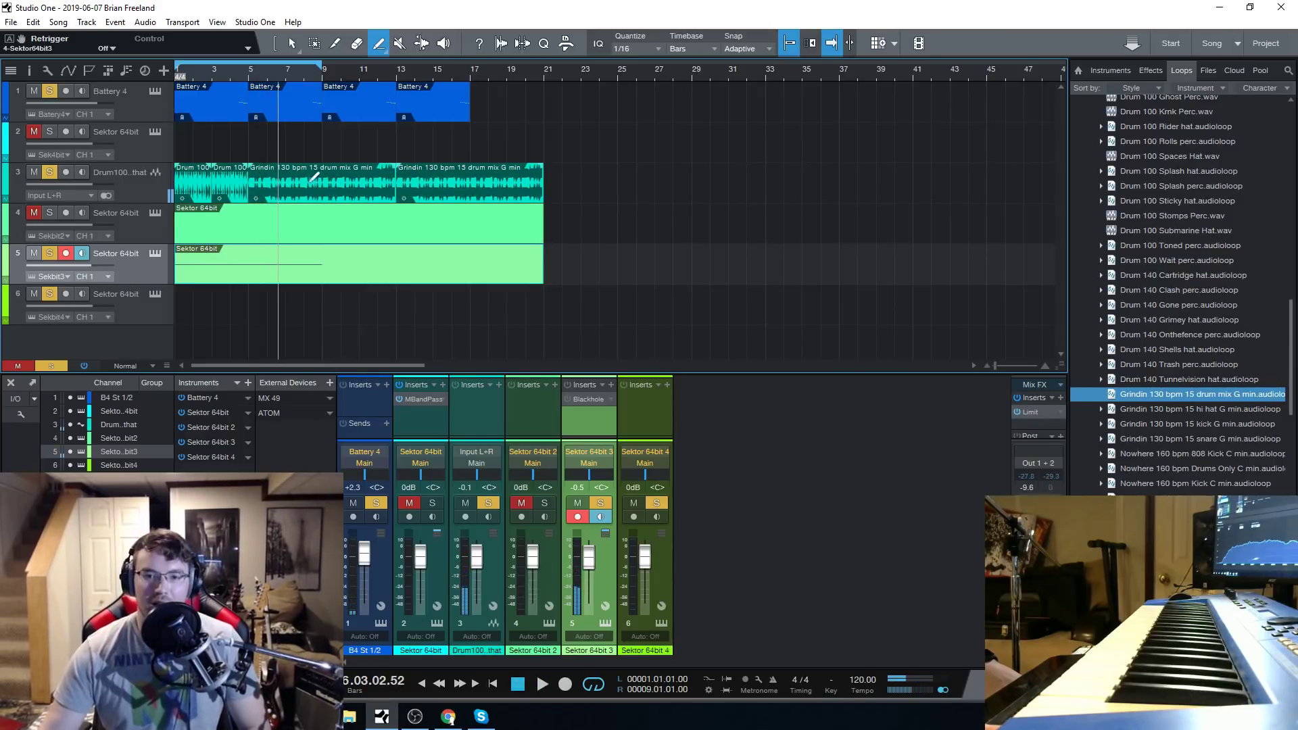
Take the drum loop on track 3 out of solo and mute it.
right_click(581, 148)
click(480, 106)
click(48, 173)
click(39, 172)
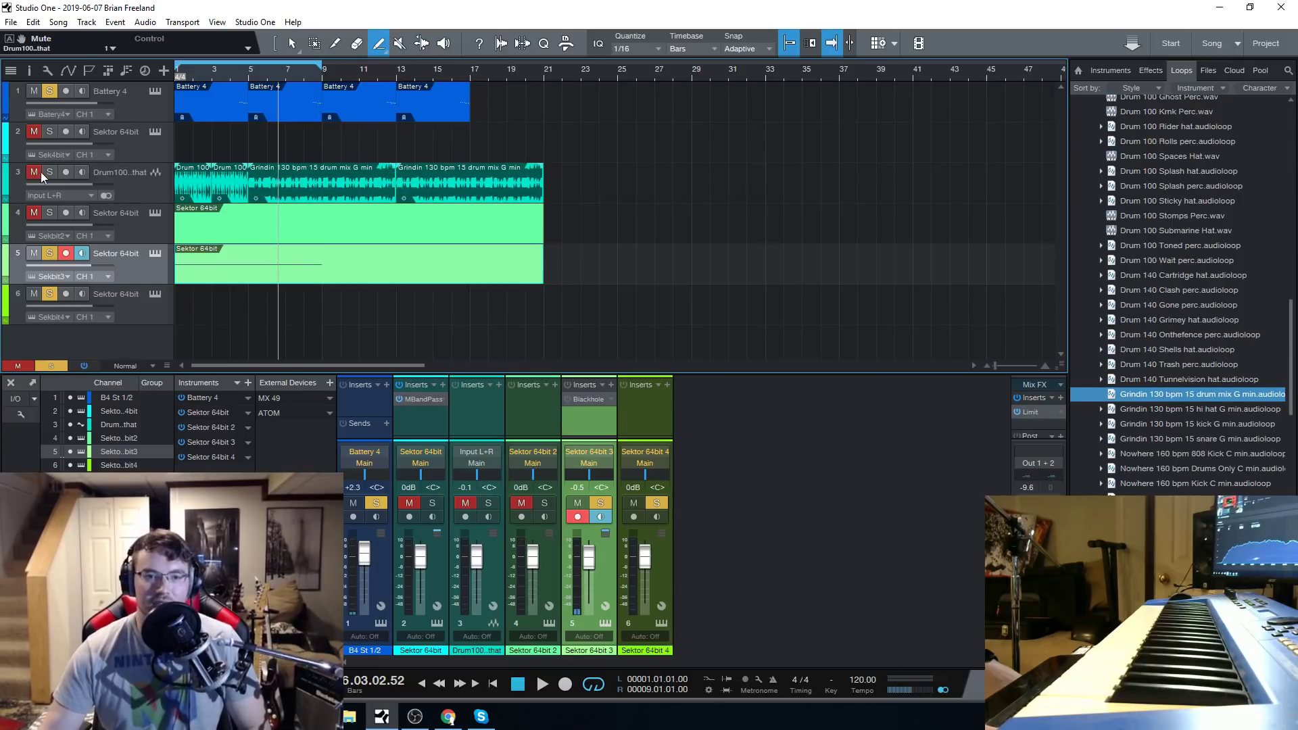
Collapse the expanded Trap drum loop folders back to the list of loop styles.
scroll(1222, 317, up, 9)
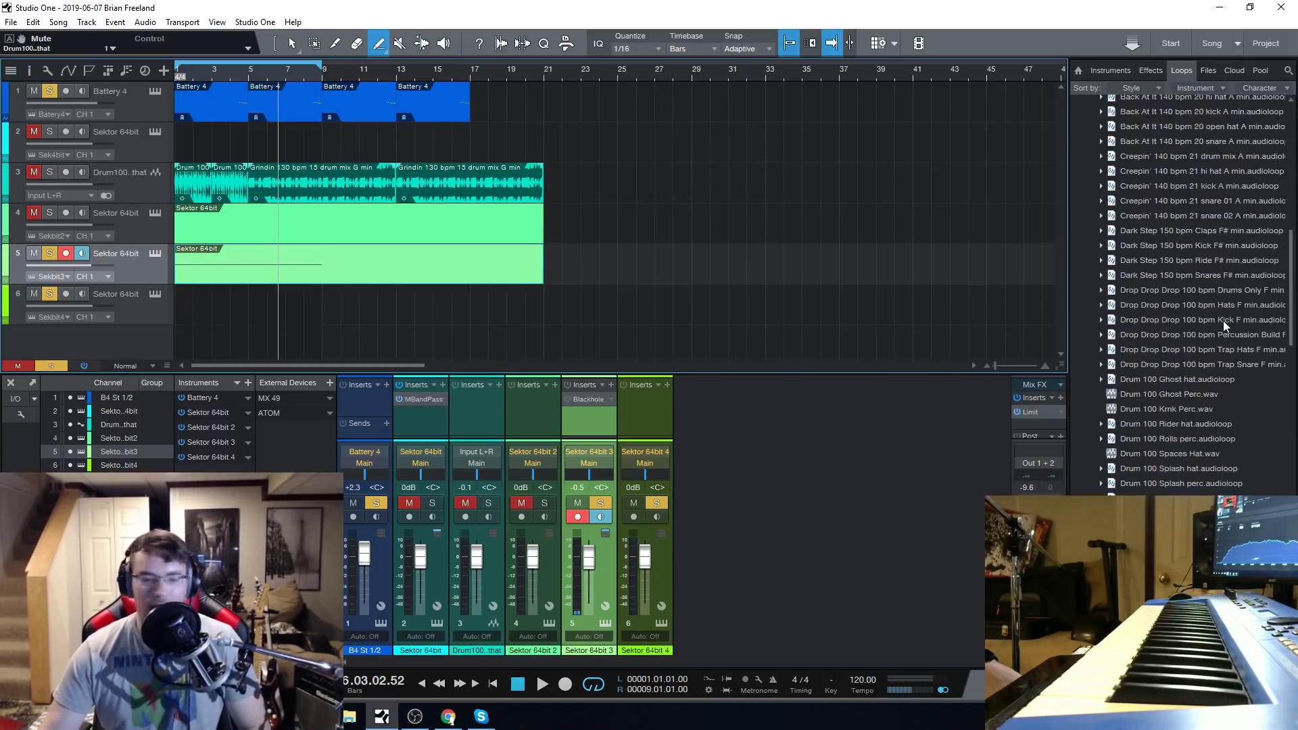
scroll(1223, 317, up, 3)
click(1091, 231)
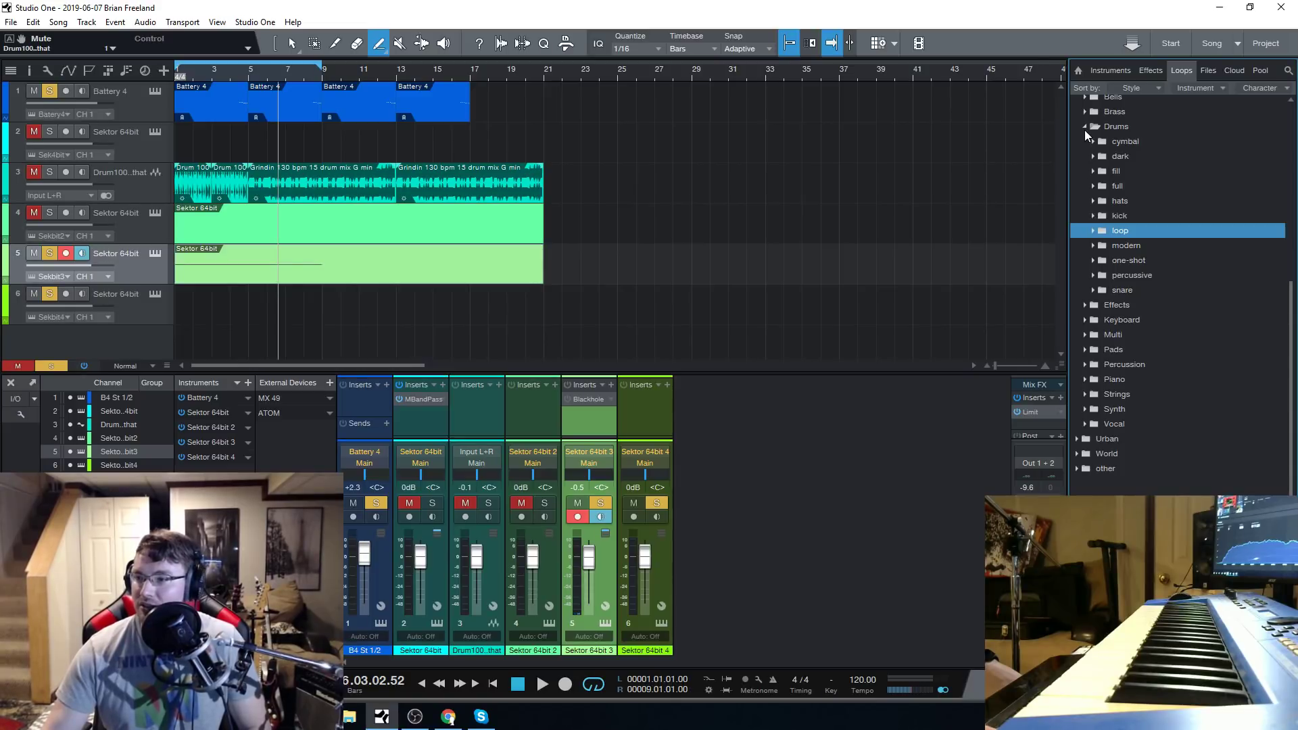
click(1085, 129)
click(1078, 202)
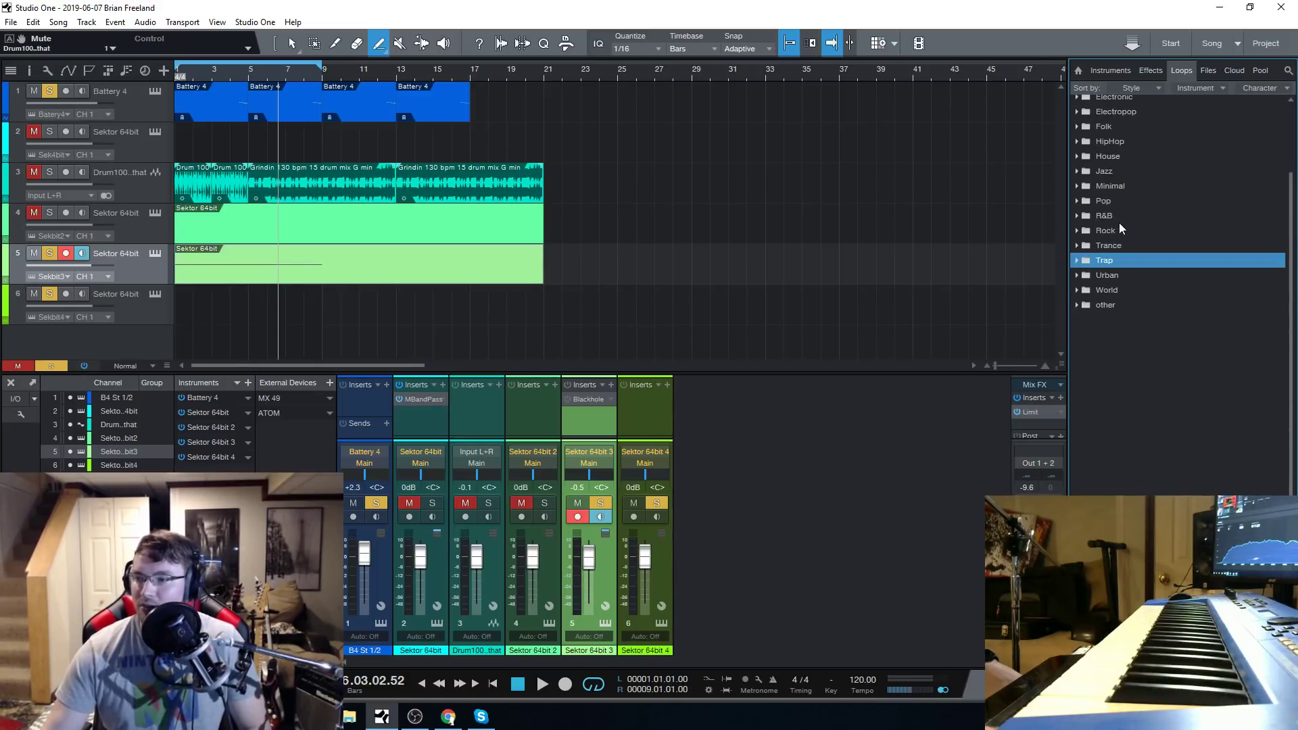
Look through the electronic drum loops in the Trance style and collapse that style again.
click(1077, 248)
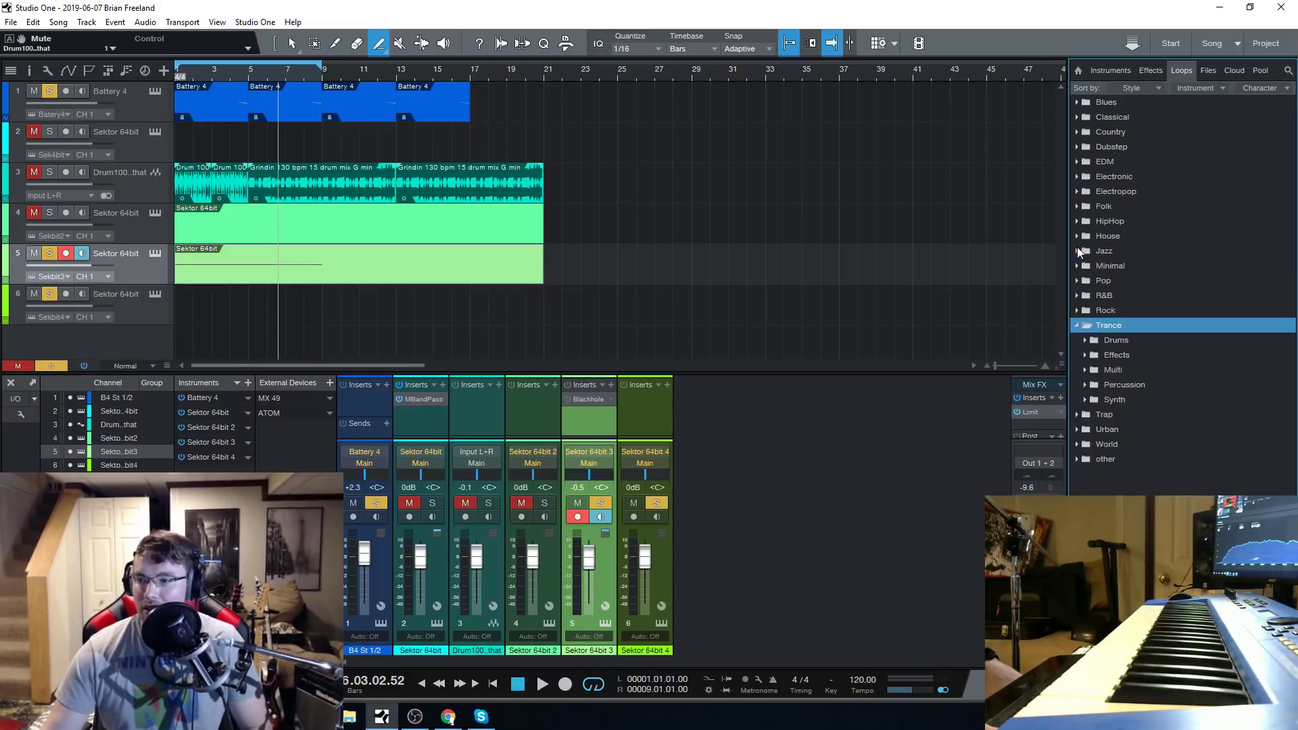
click(1116, 339)
click(1119, 368)
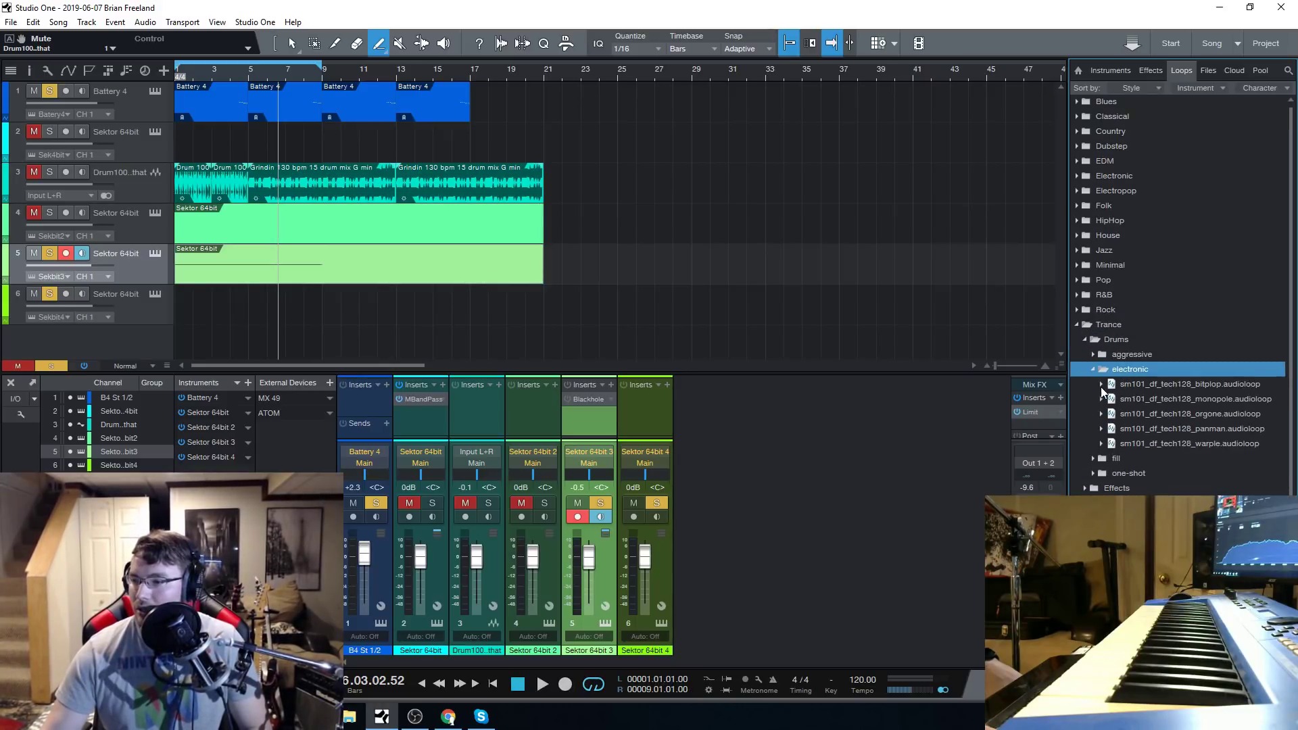
click(1091, 368)
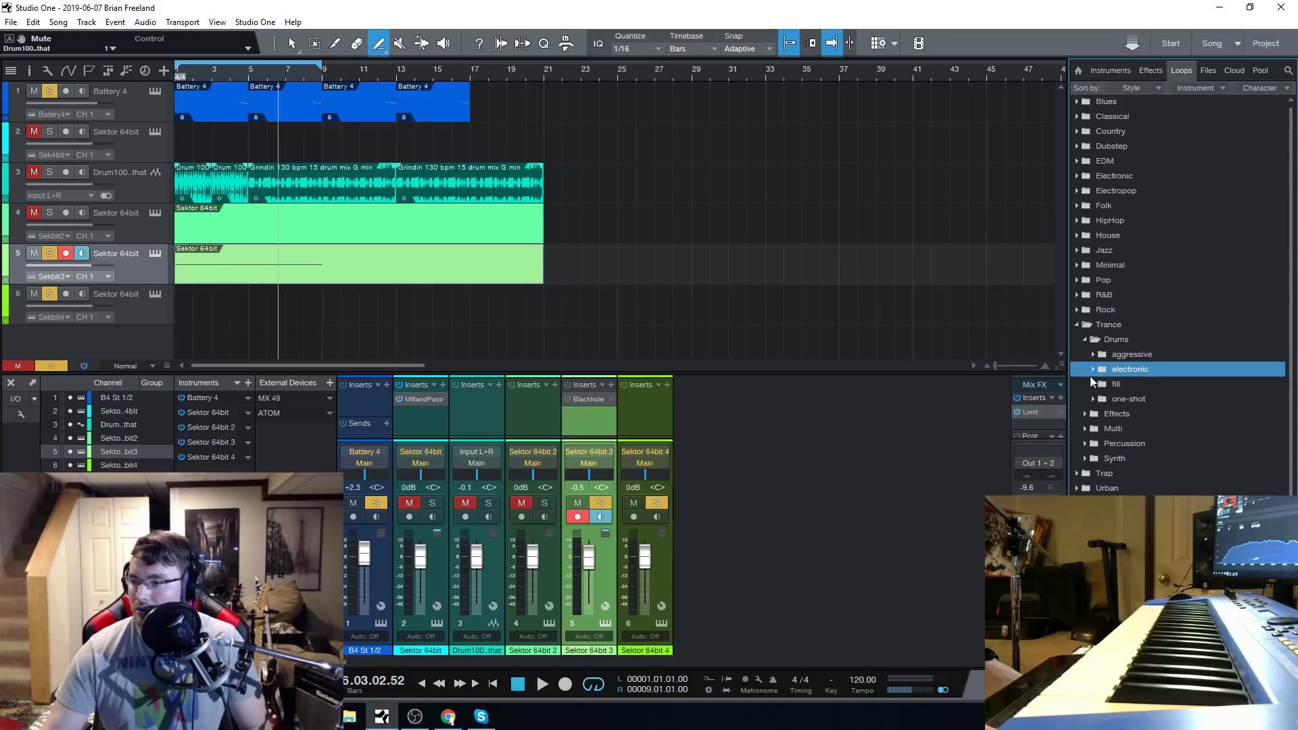
click(1081, 327)
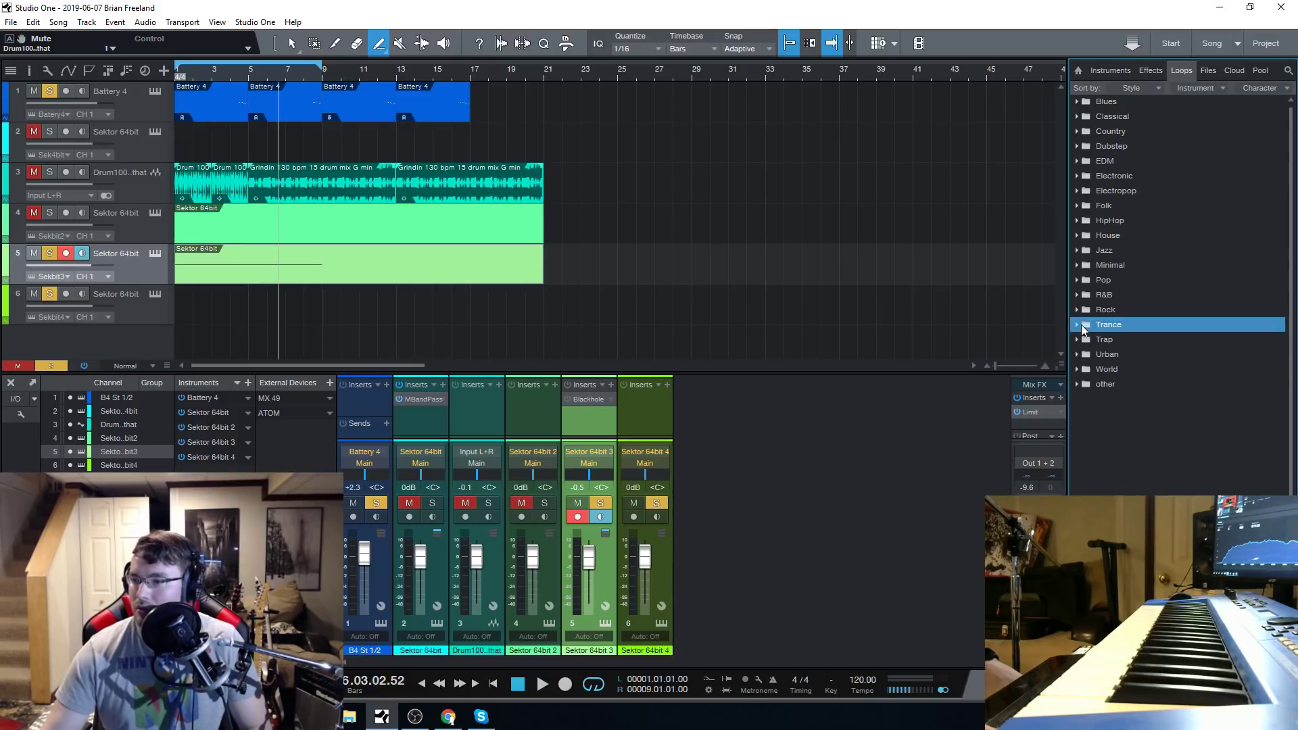
Find the House drum loops and preview atfc_drm126_ready.audioloop.
click(1075, 237)
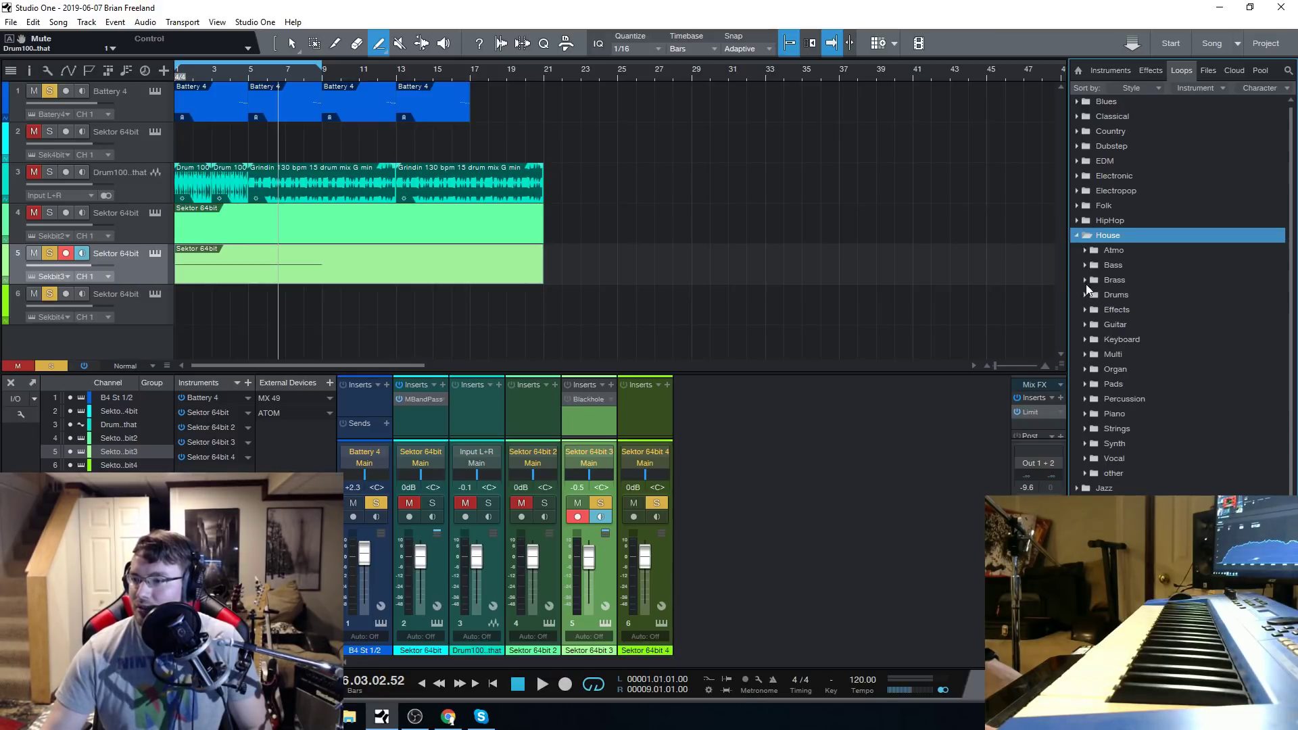
click(1084, 280)
click(1082, 310)
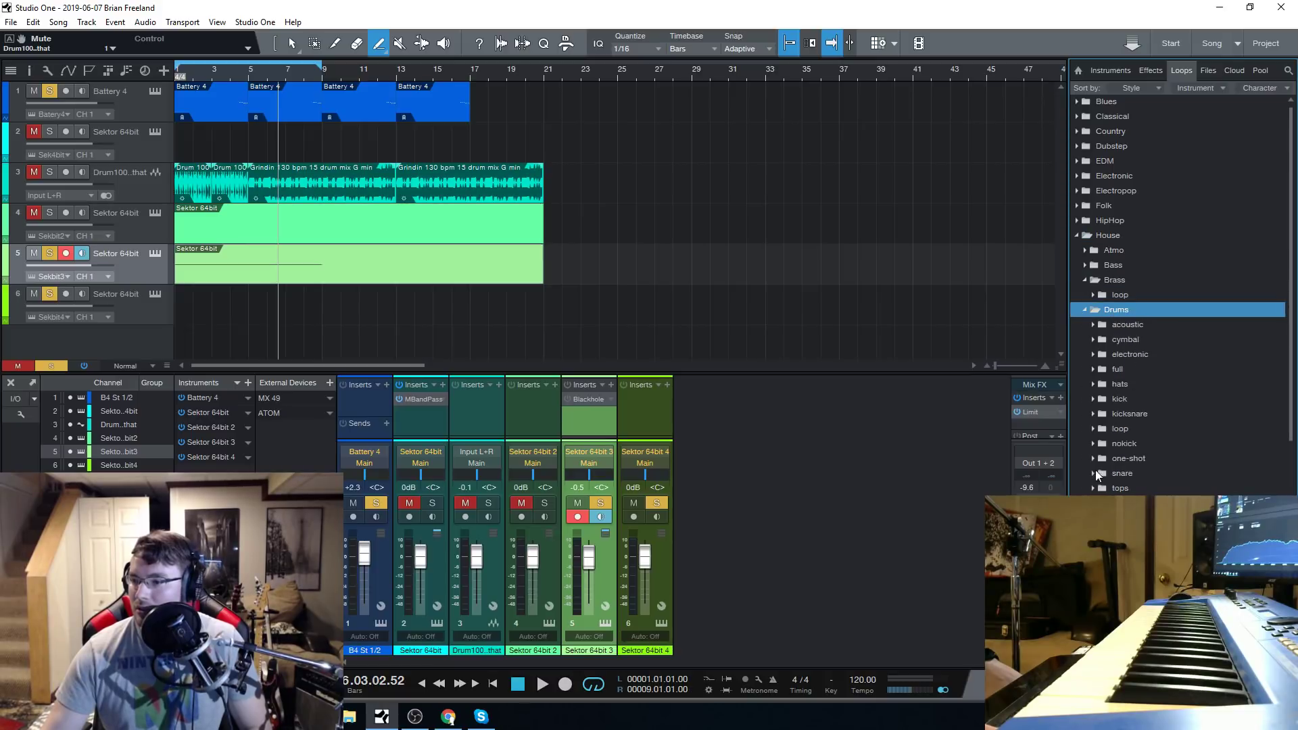
click(1098, 430)
scroll(1173, 457, down, 2)
click(1115, 472)
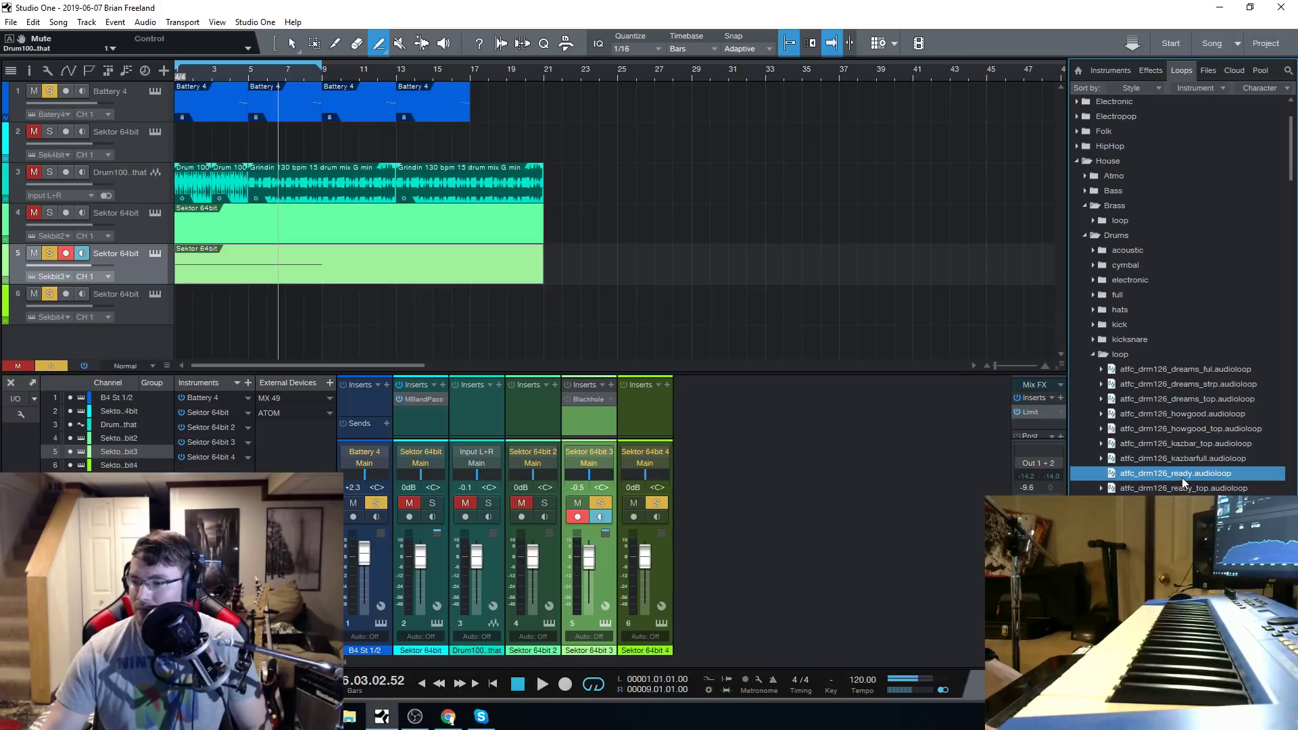
Place atfc_drm126_ready.audioloop on a new track at bar 5 and add a second copy at bar 7.
drag(1184, 482, 284, 332)
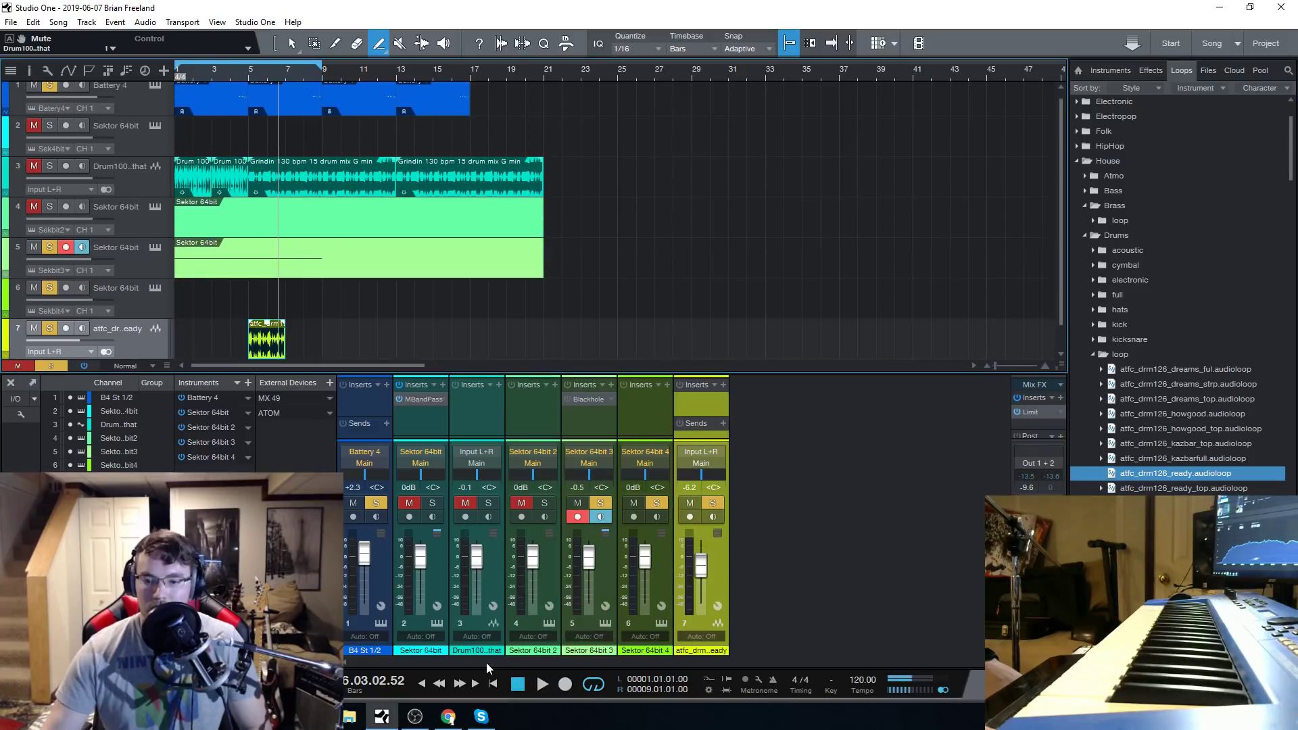
click(518, 686)
drag(1203, 480, 309, 339)
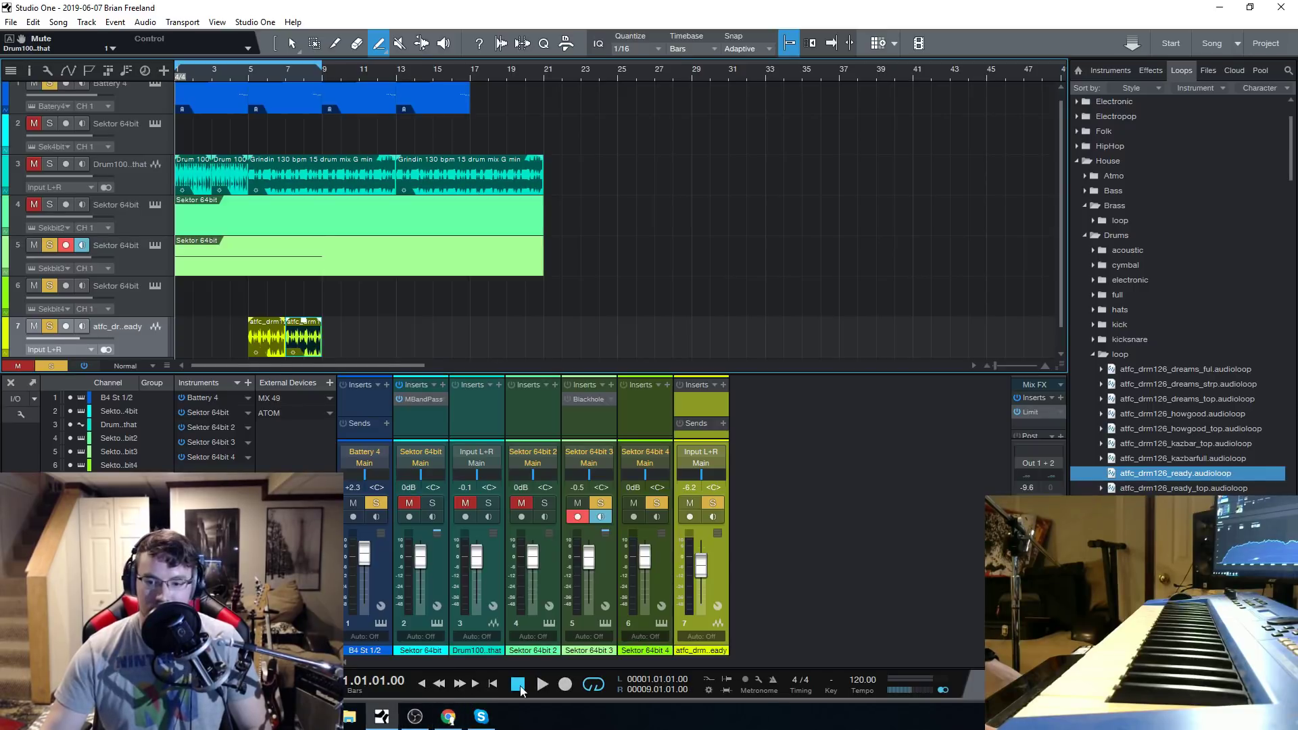
Play the loop from the start to hear the synth with the new House drums, stopping playback each time.
click(545, 686)
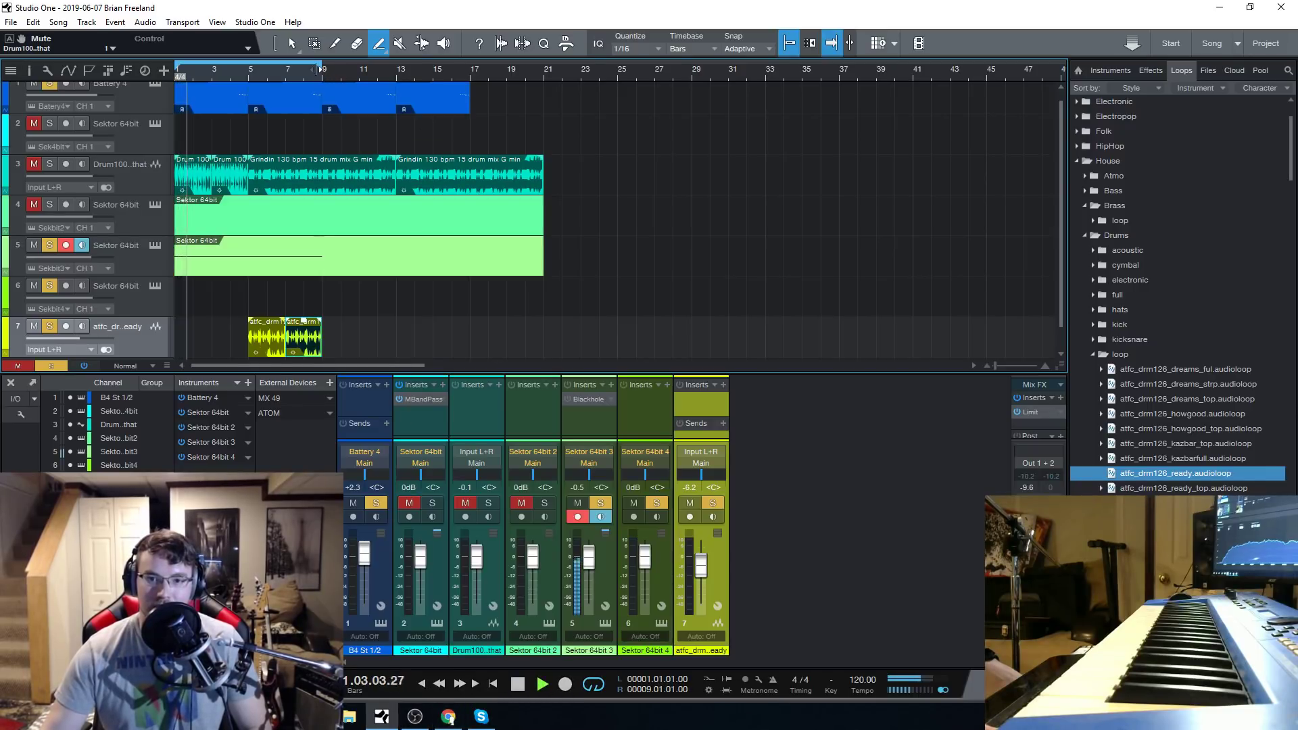
key(space)
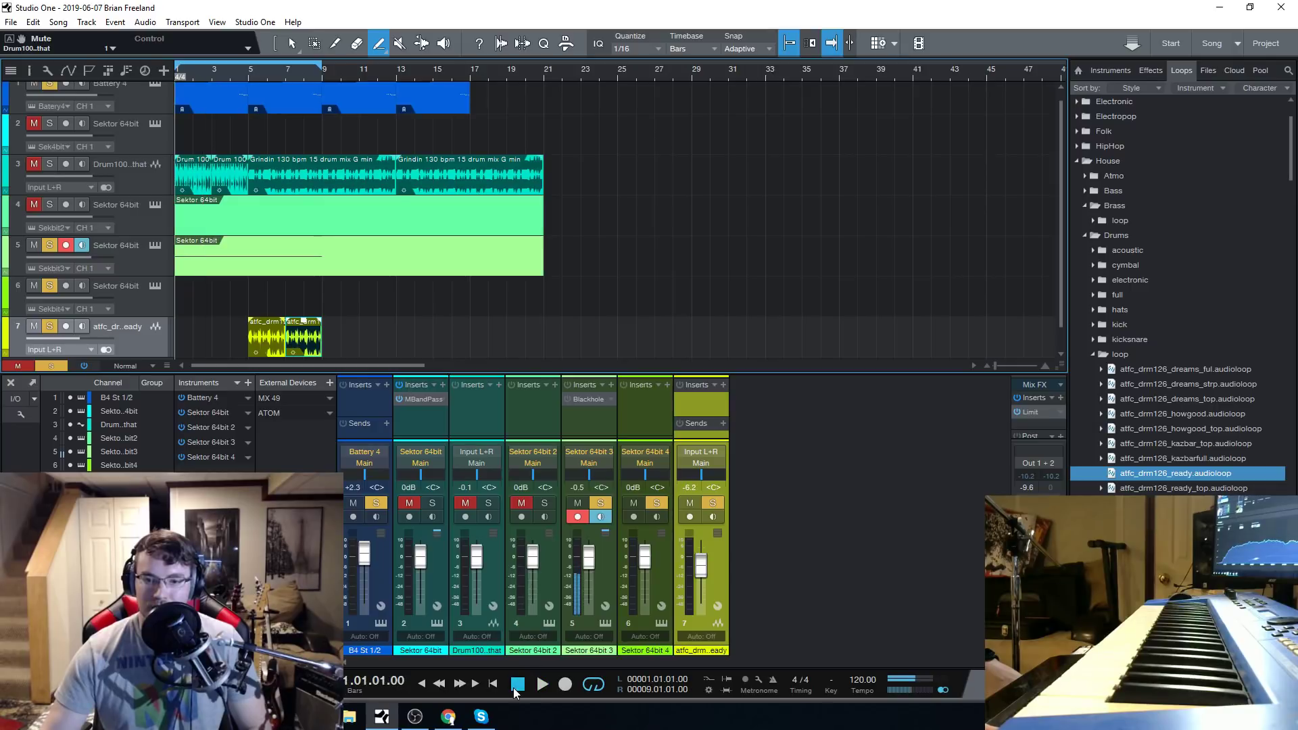
scroll(660, 259, down, 1)
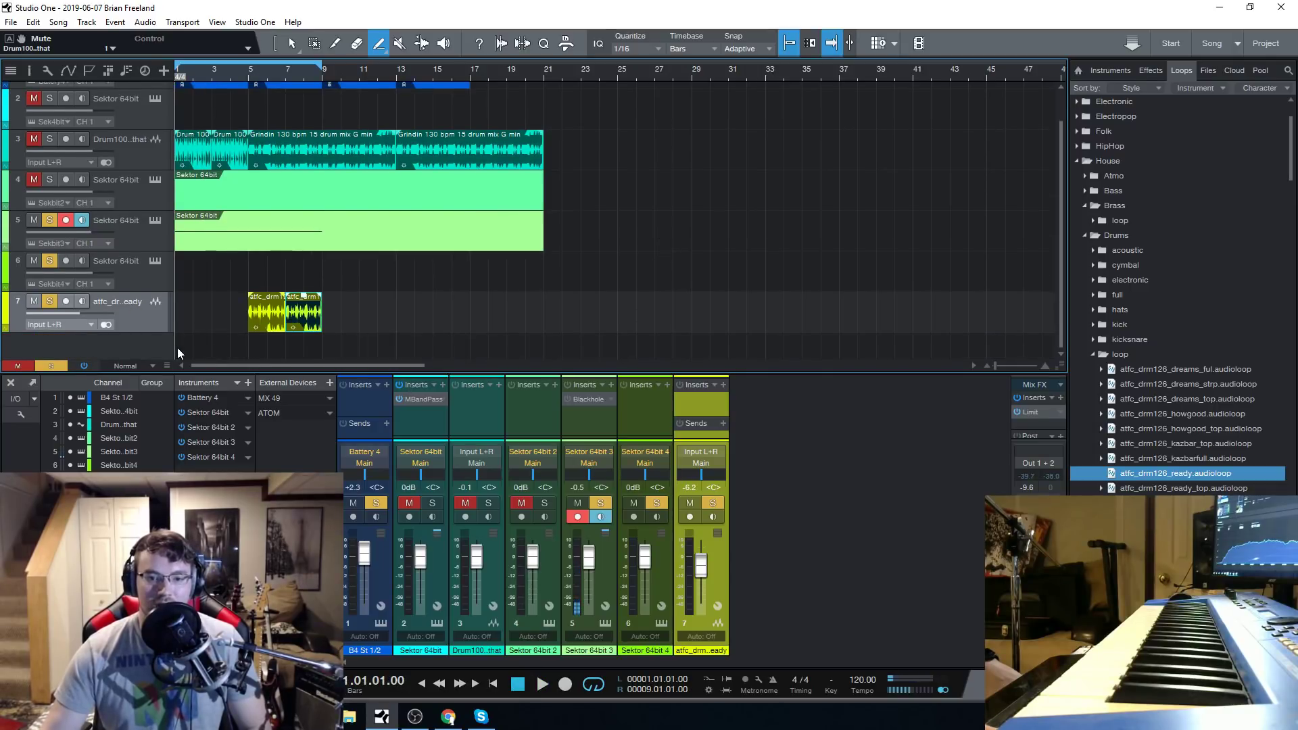
click(541, 684)
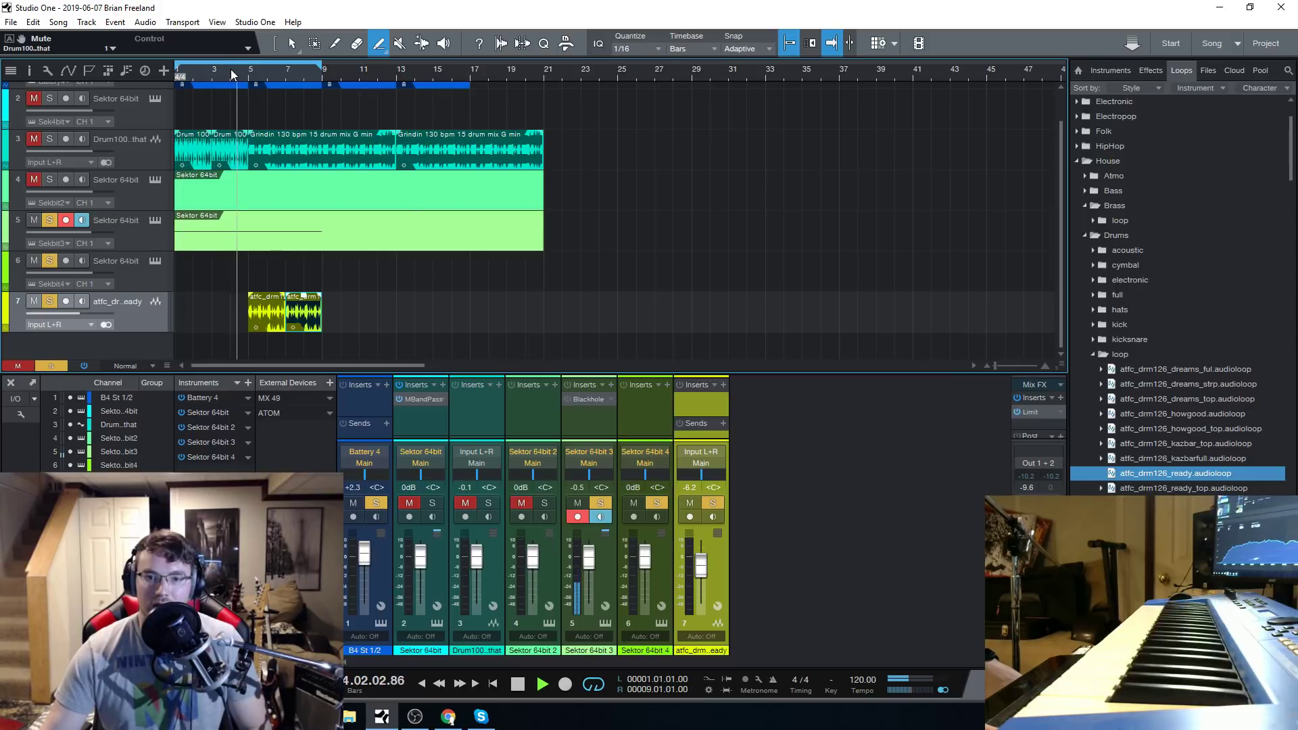
click(518, 685)
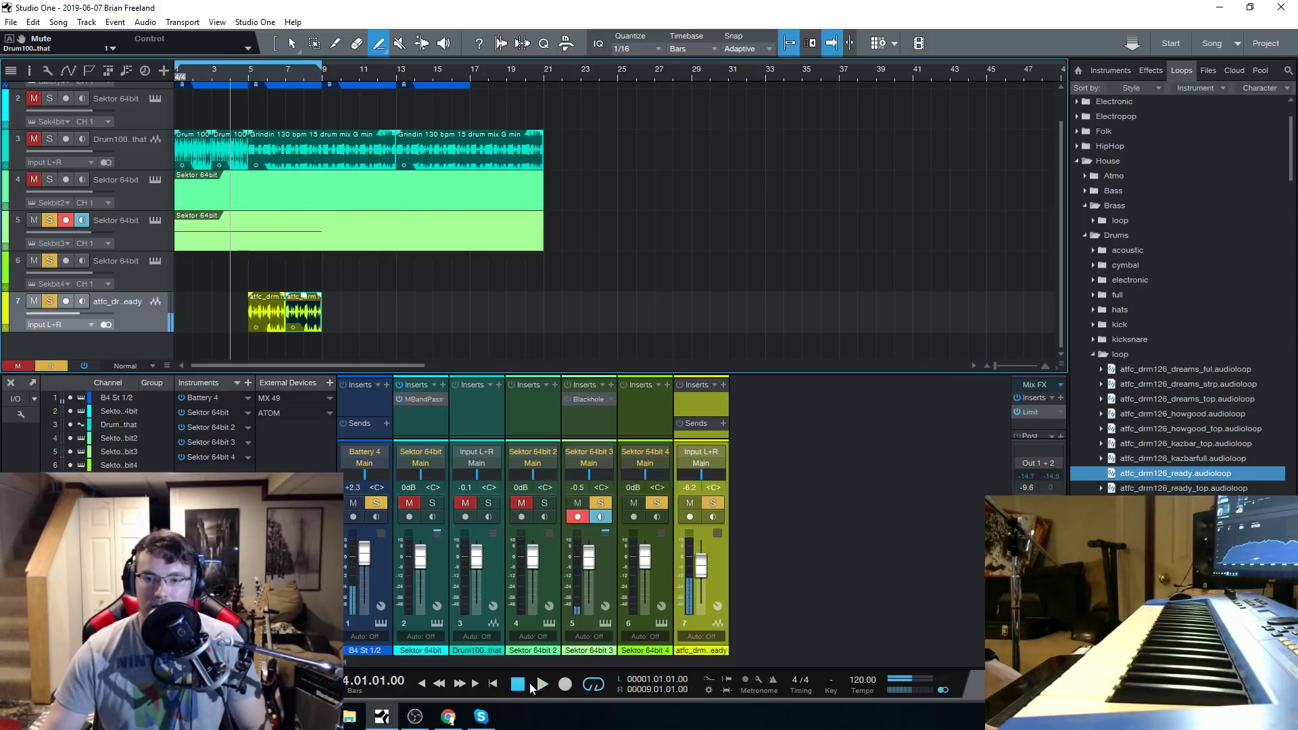
Move track 5's Sektor clip to start at bar 5 and play the loop.
click(292, 44)
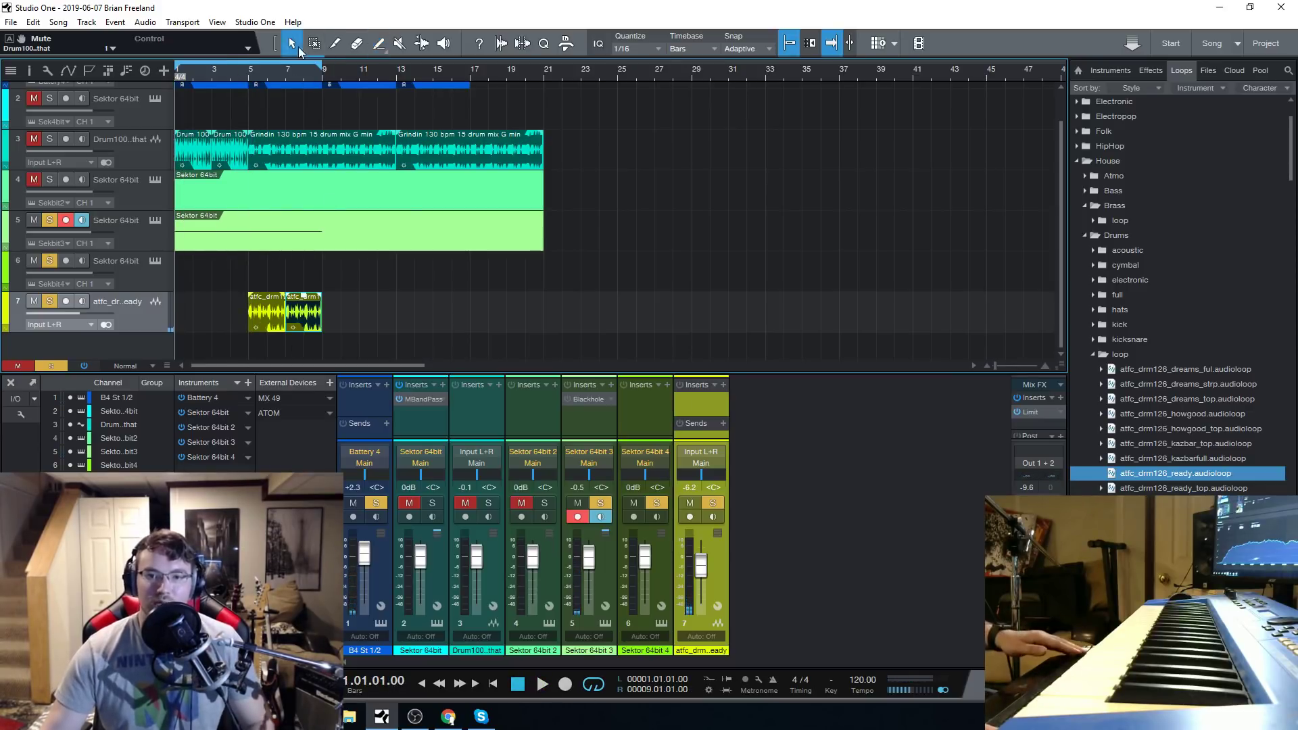
drag(215, 232, 288, 232)
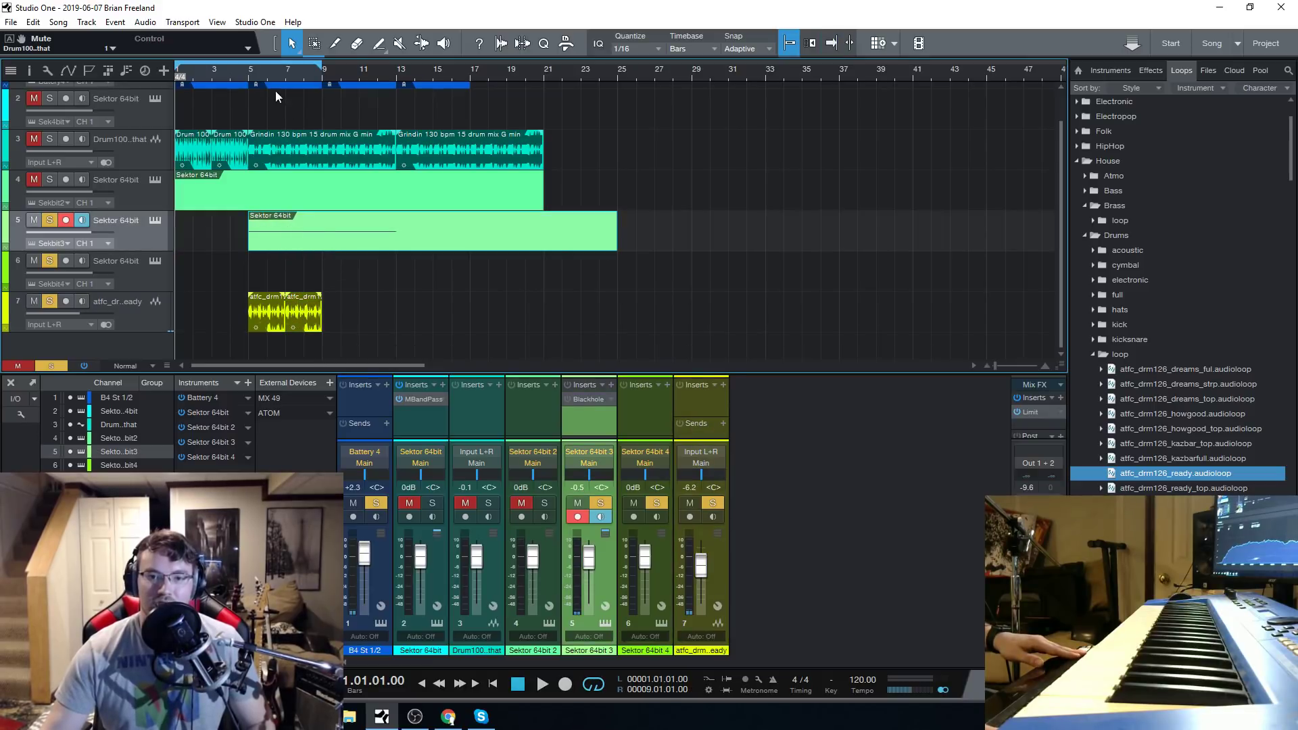
click(249, 74)
click(542, 685)
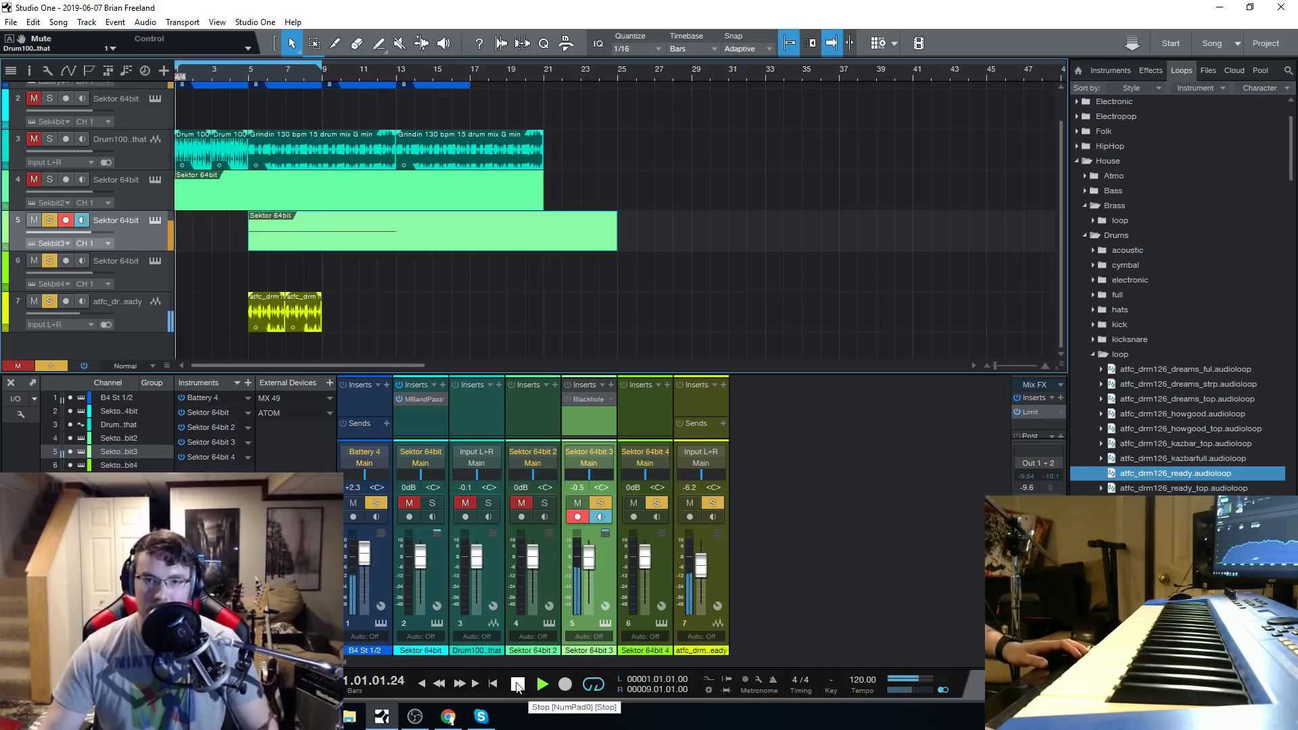
Duplicate the two House drum clips on track 7 to bars 1 and 3.
click(362, 314)
click(277, 328)
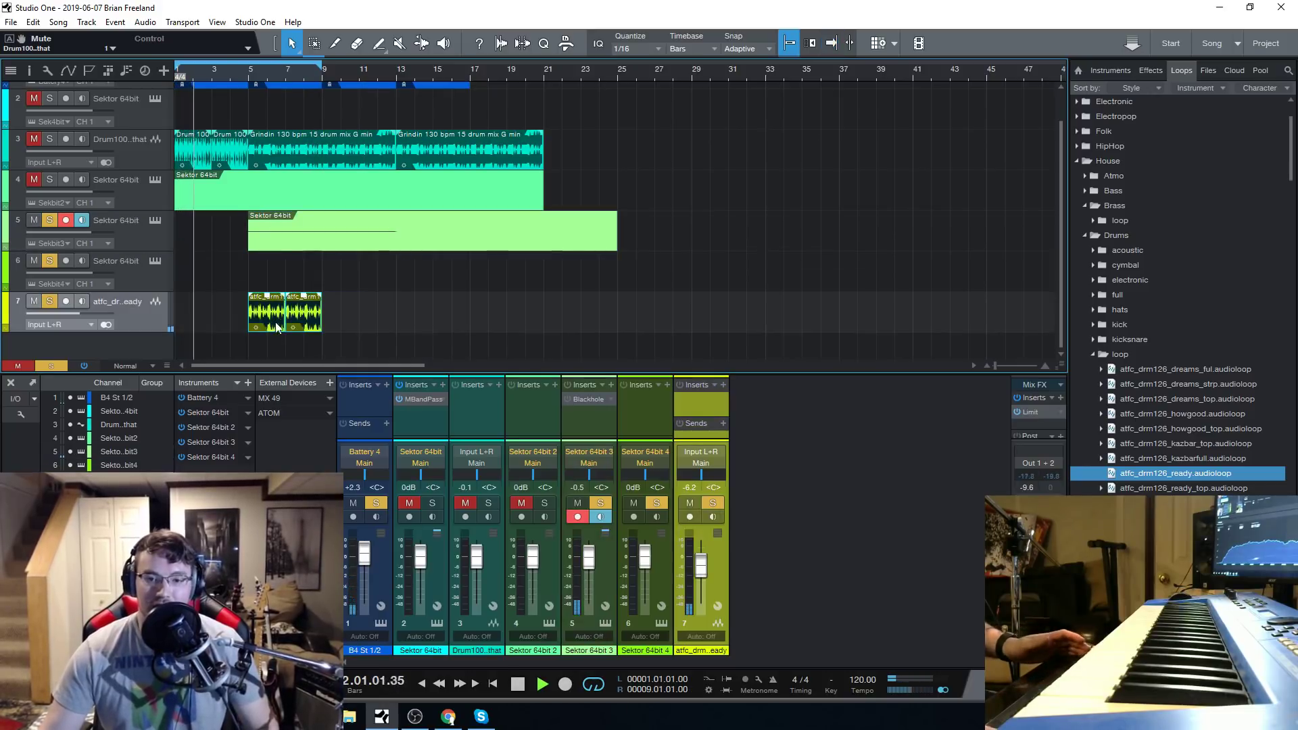
key(5)
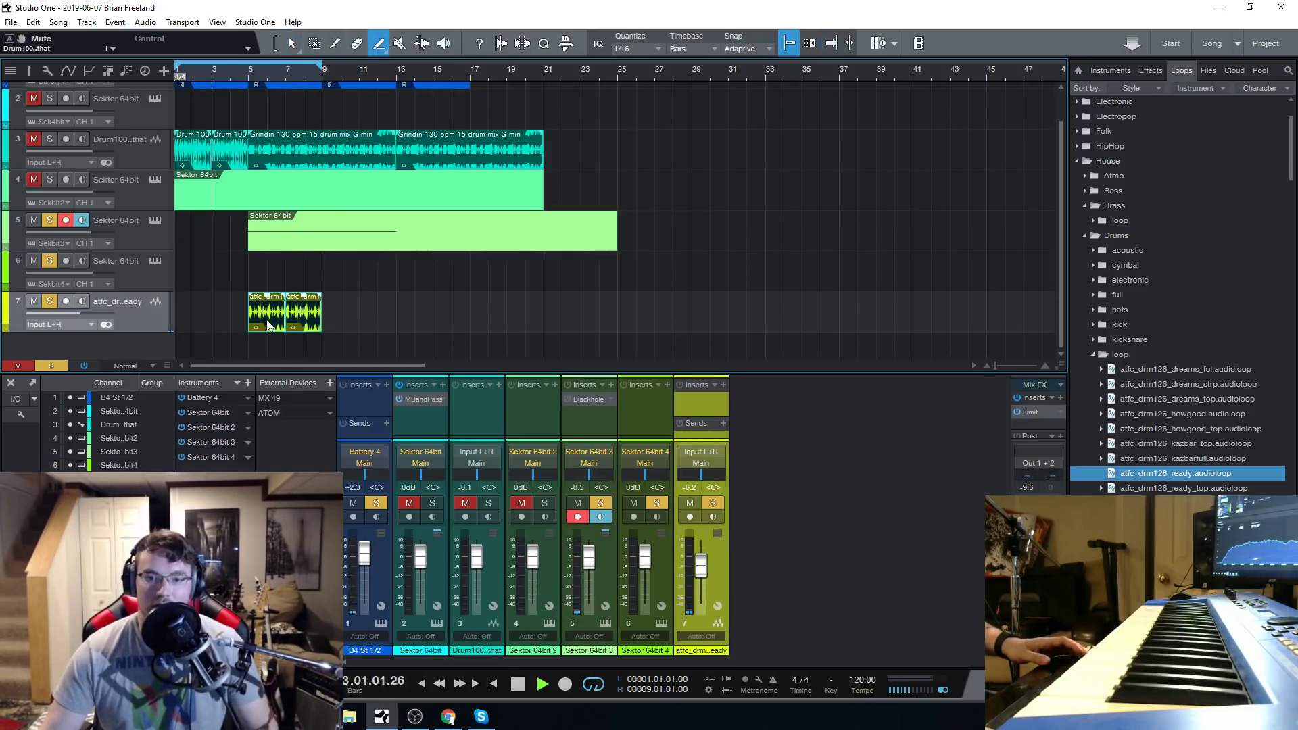
drag(267, 326, 178, 309)
Stop playback and place a copy of track 5's Sektor clip at bar 1.
click(515, 682)
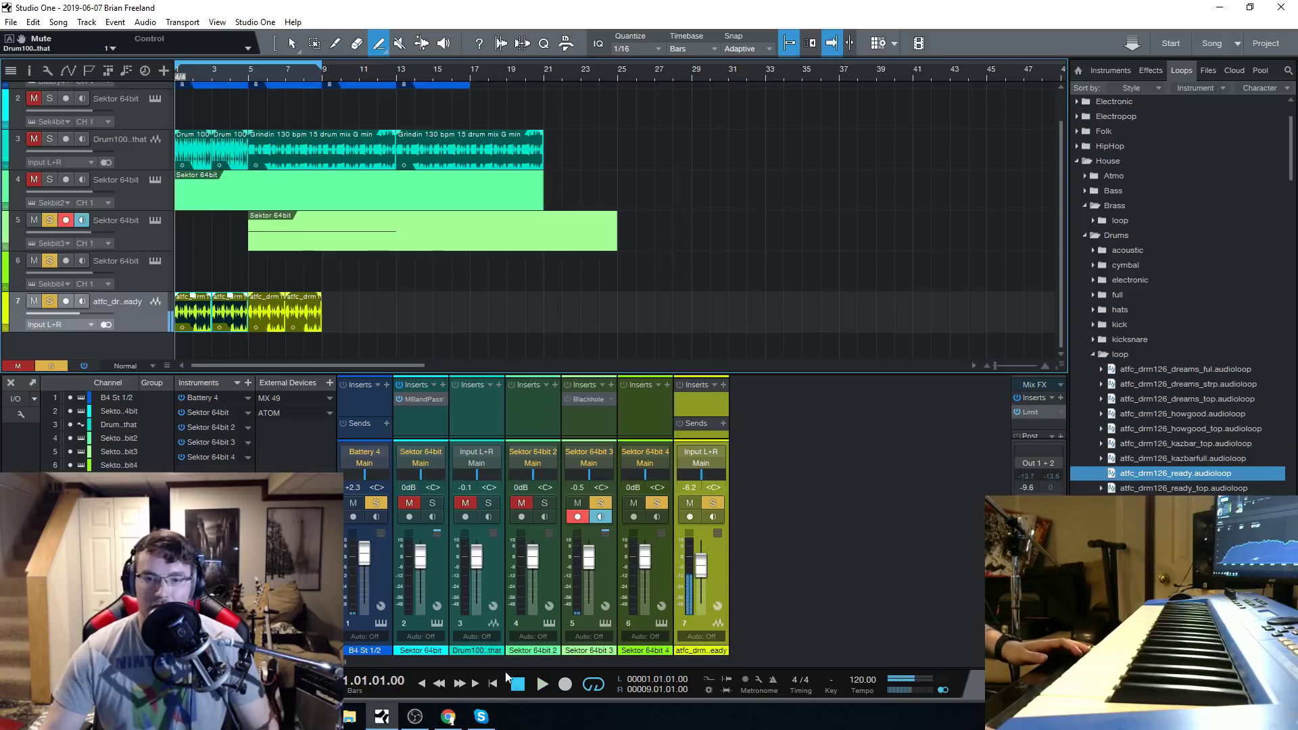
drag(304, 235, 234, 232)
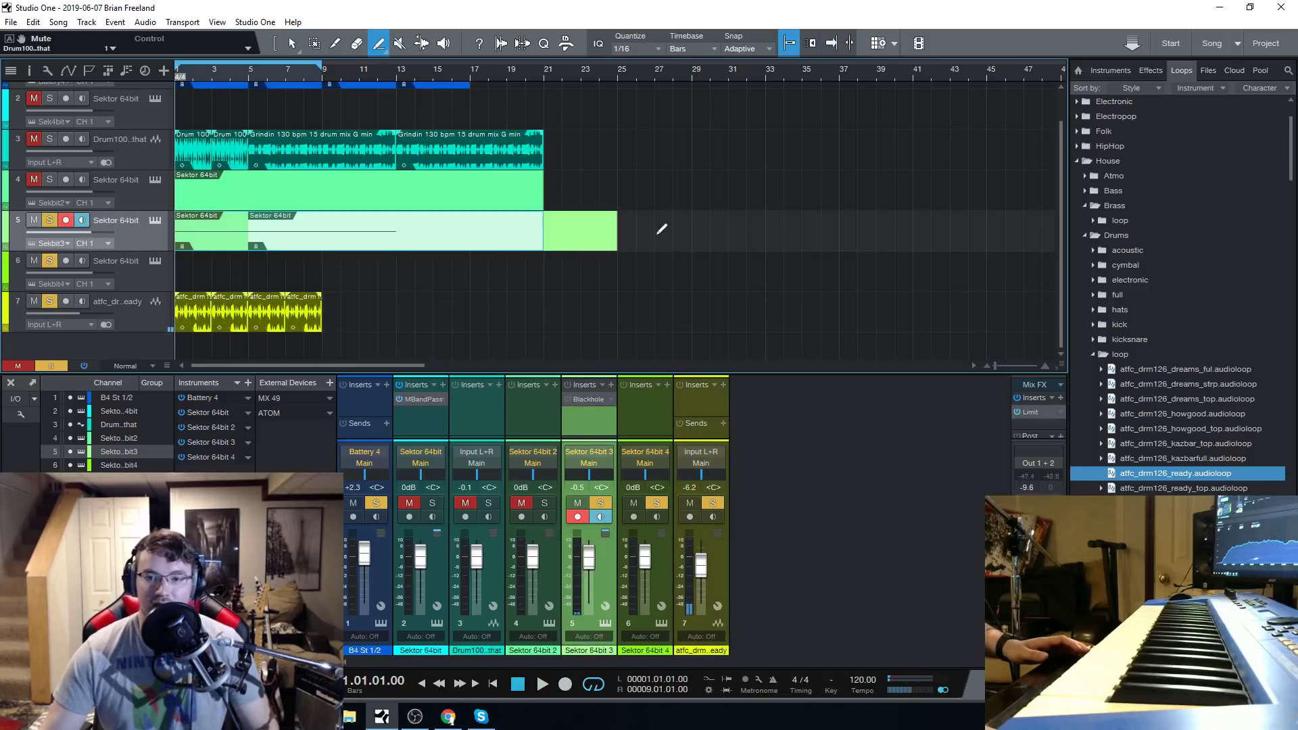
Erase the overlapping Sektor clip at bar 5 on track 5, keeping the copy that starts at bar 1.
right_click(614, 233)
click(660, 251)
click(386, 215)
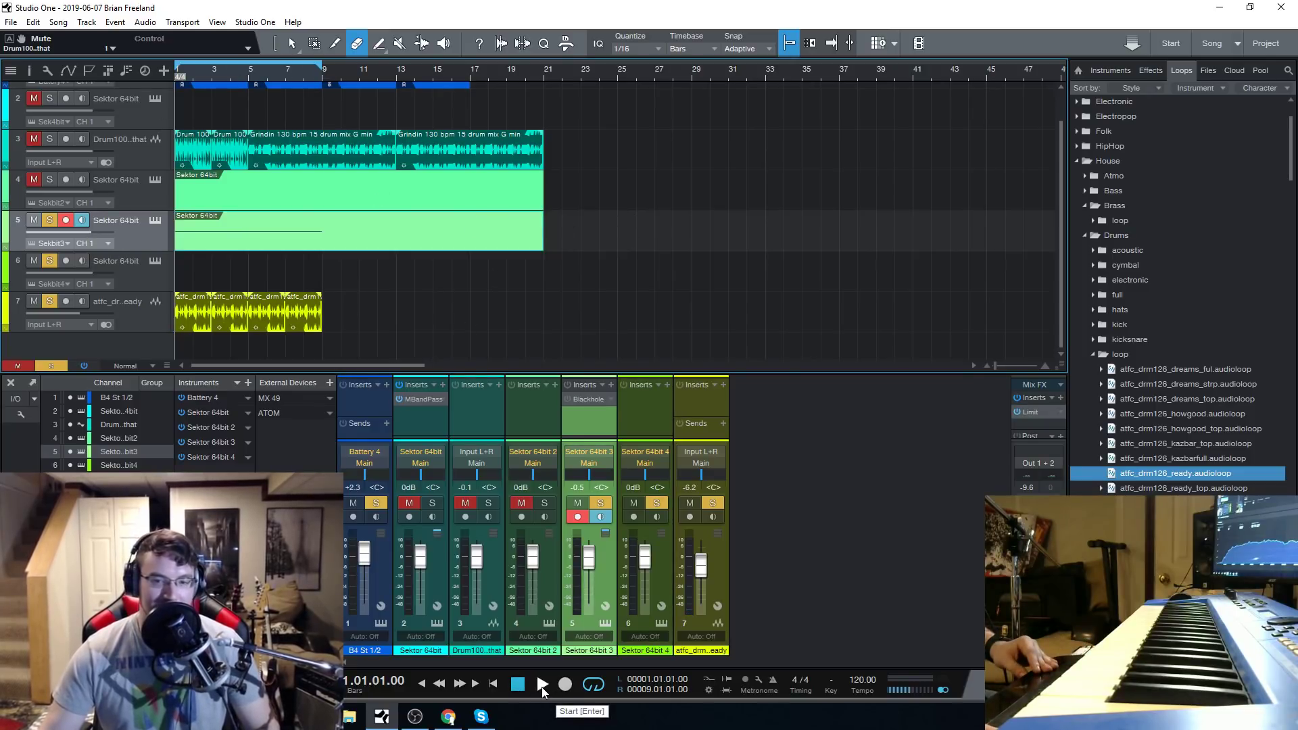
Play the loop with the single Sektor clip and House drums, open track 5's Sektor instrument, and stop playback.
click(540, 686)
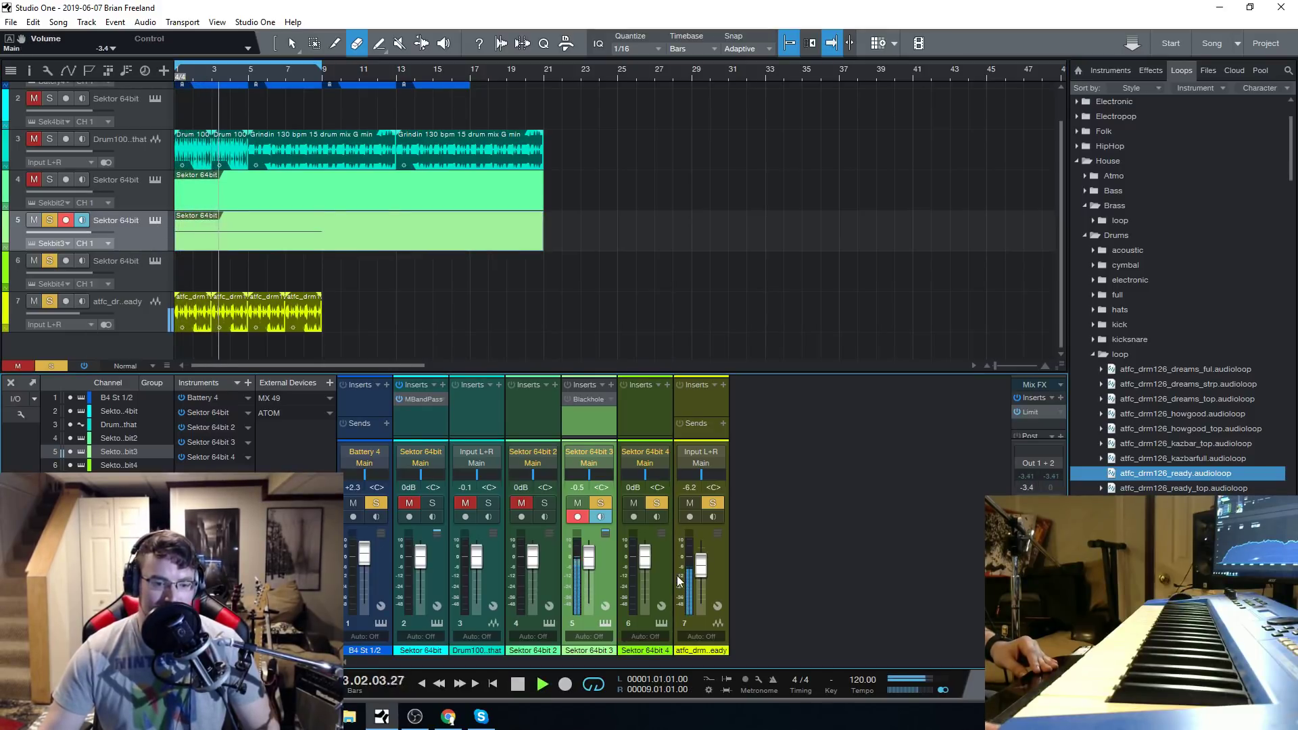
click(156, 220)
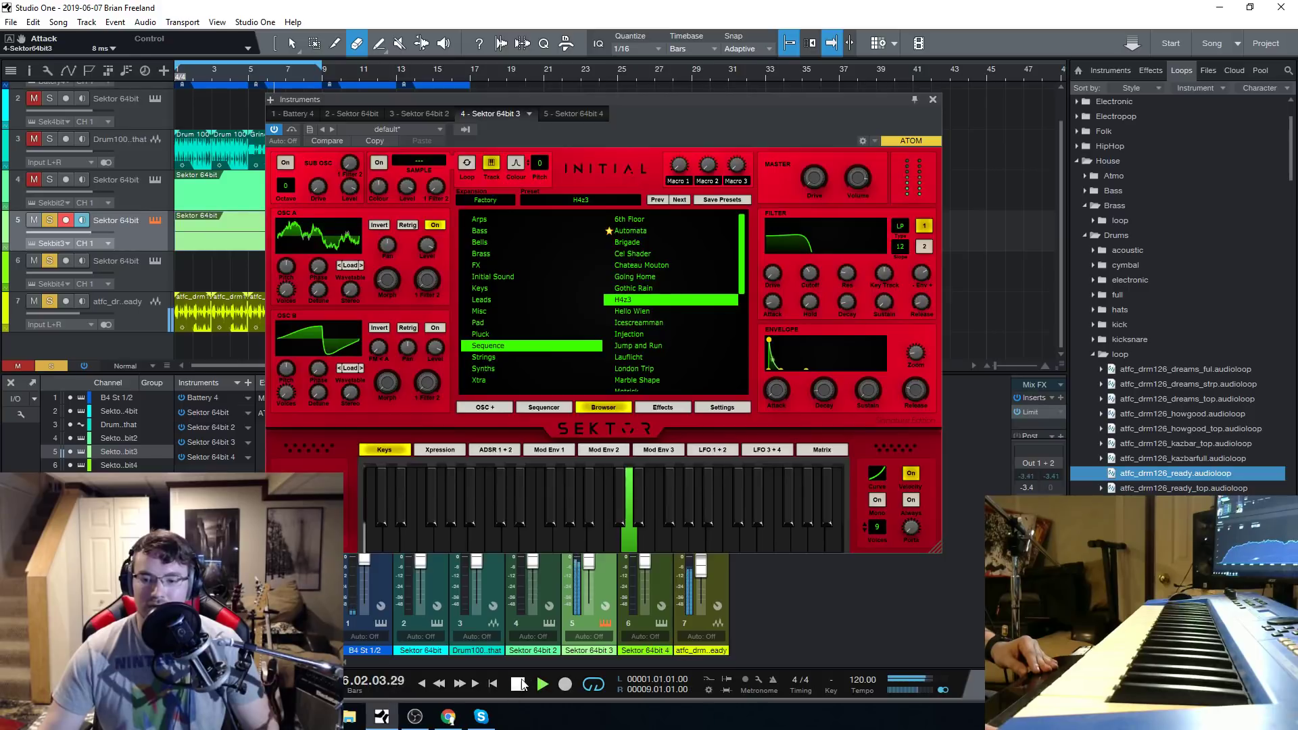
click(520, 684)
Load the Hello Wien sequence preset on track 5, close the instrument window and play the loop.
click(634, 311)
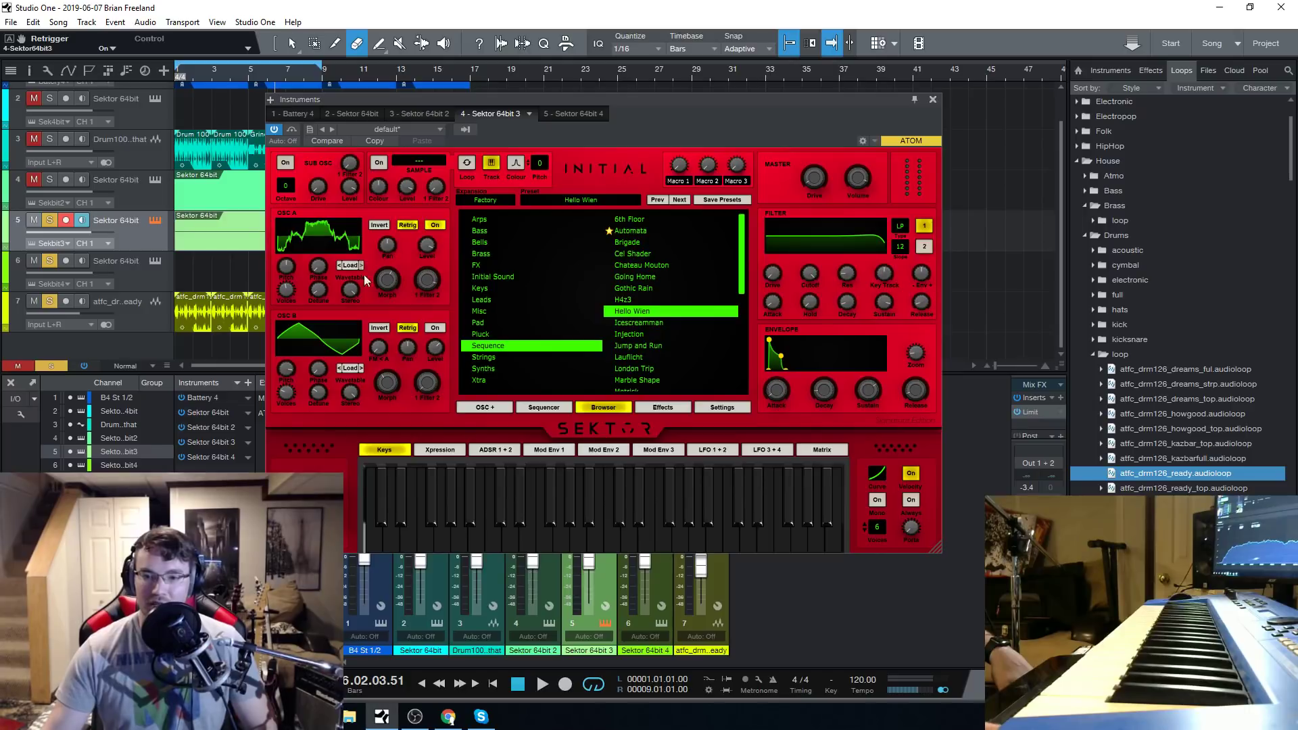
click(933, 100)
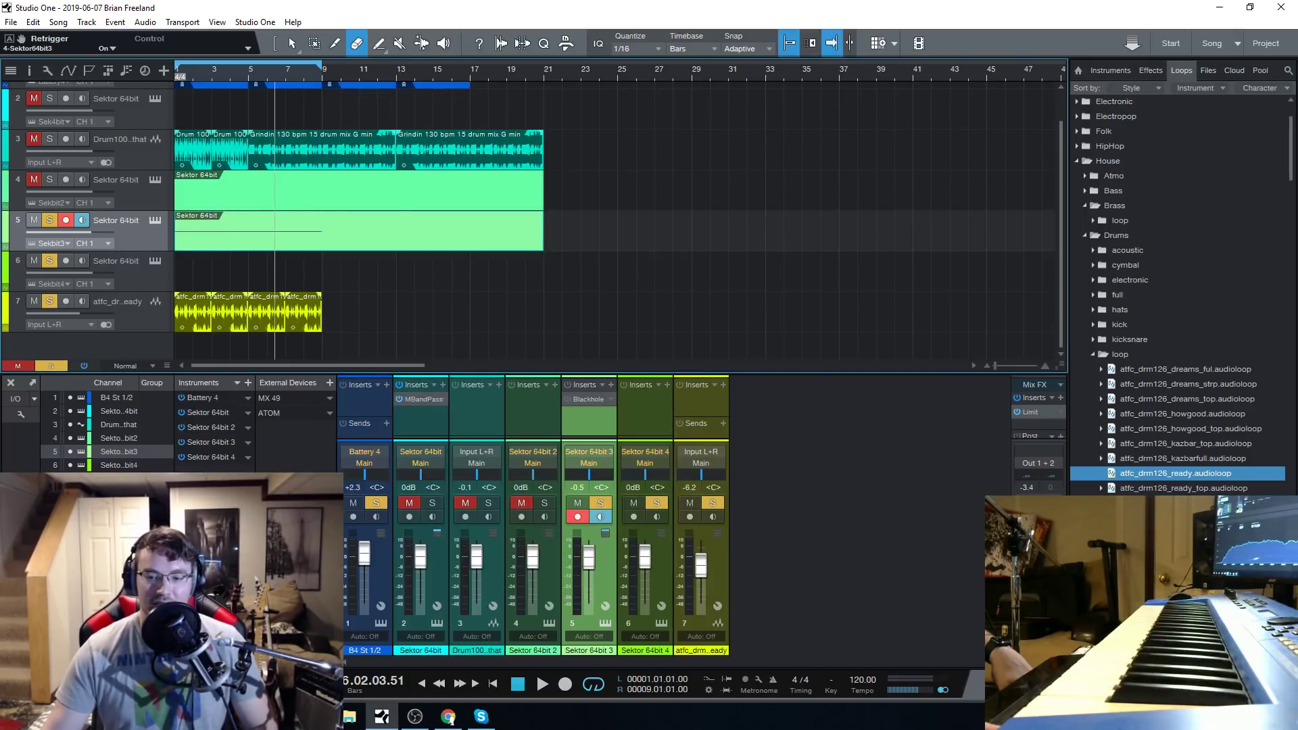
click(541, 683)
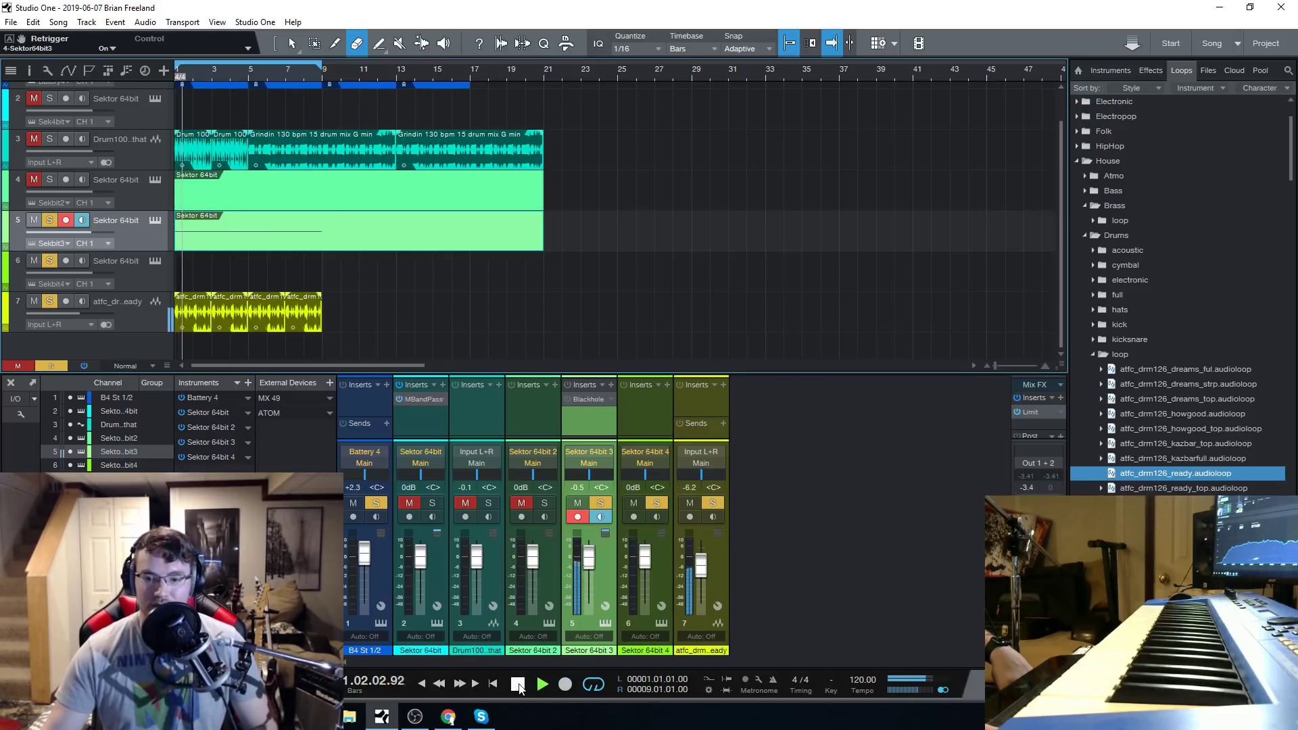
Reopen track 5's Sektor and lower the filter cutoff to 34.89 Hz during playback, finishing on filter 1, and stop the loop.
click(152, 221)
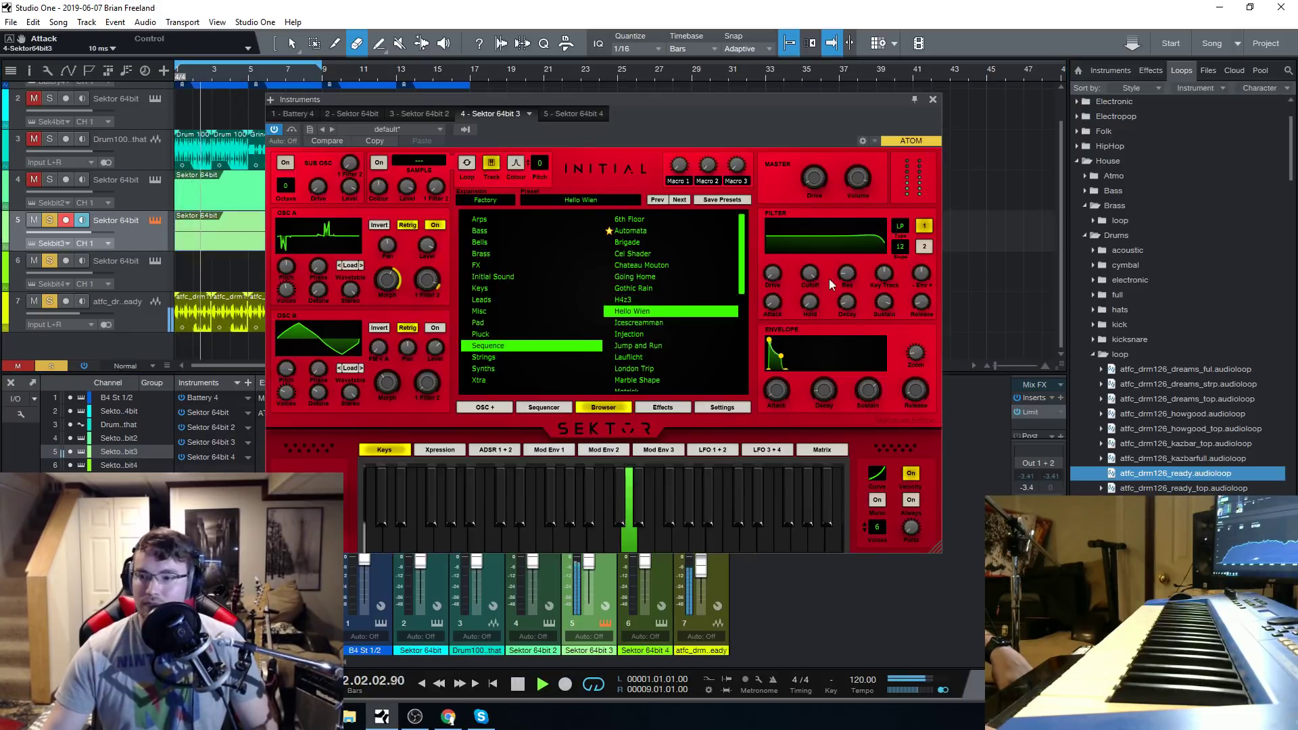
drag(816, 271, 831, 334)
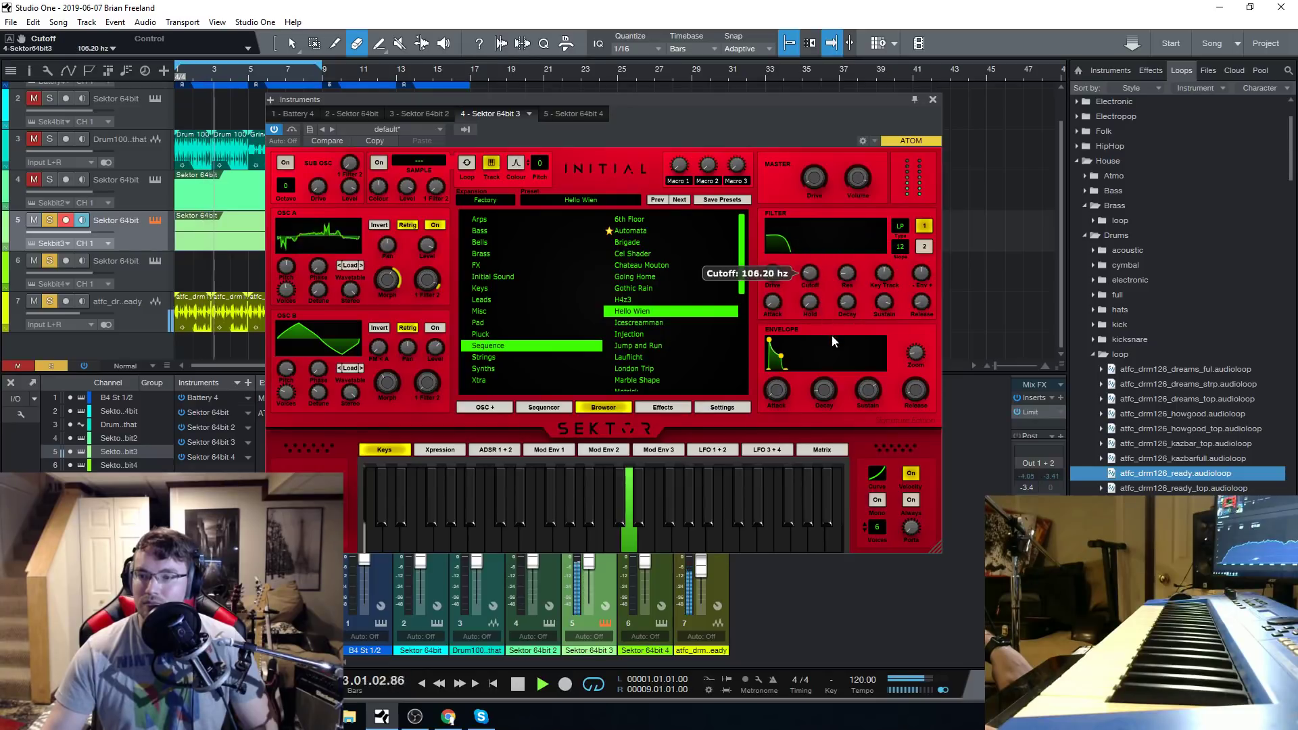
drag(817, 273, 813, 286)
click(923, 226)
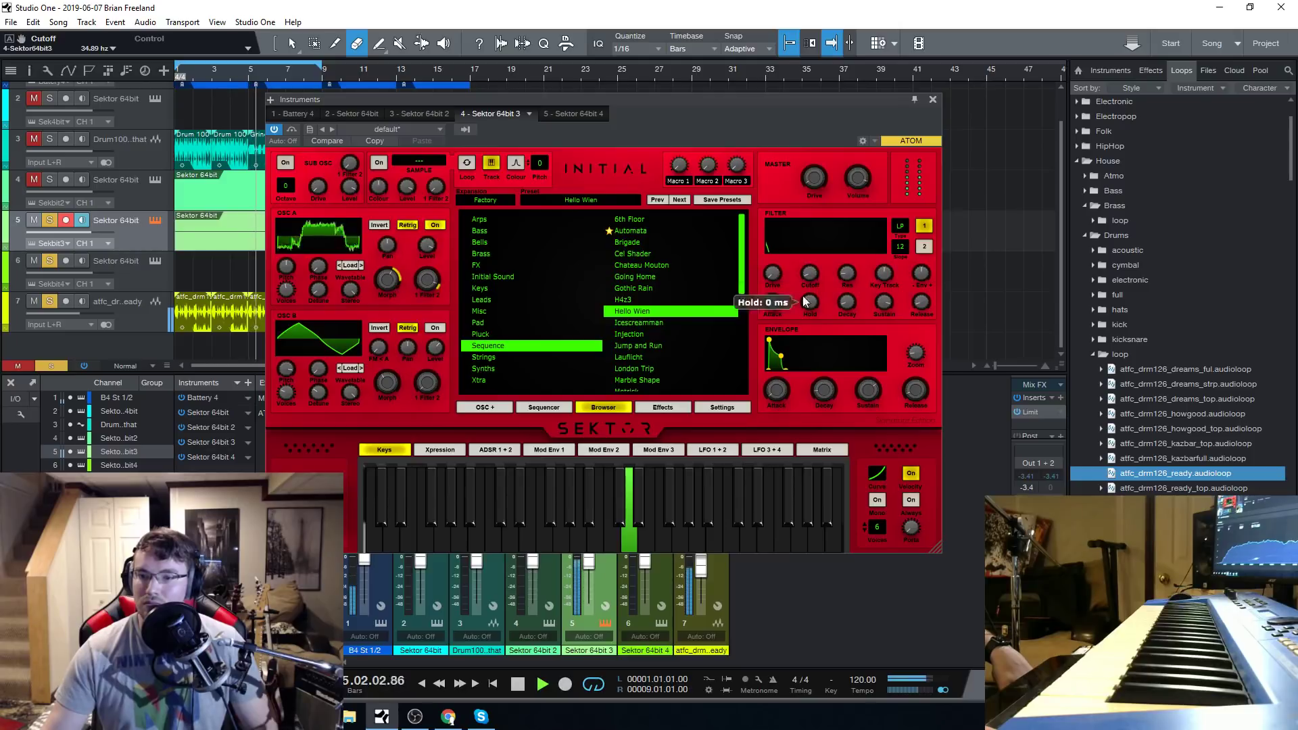
click(518, 684)
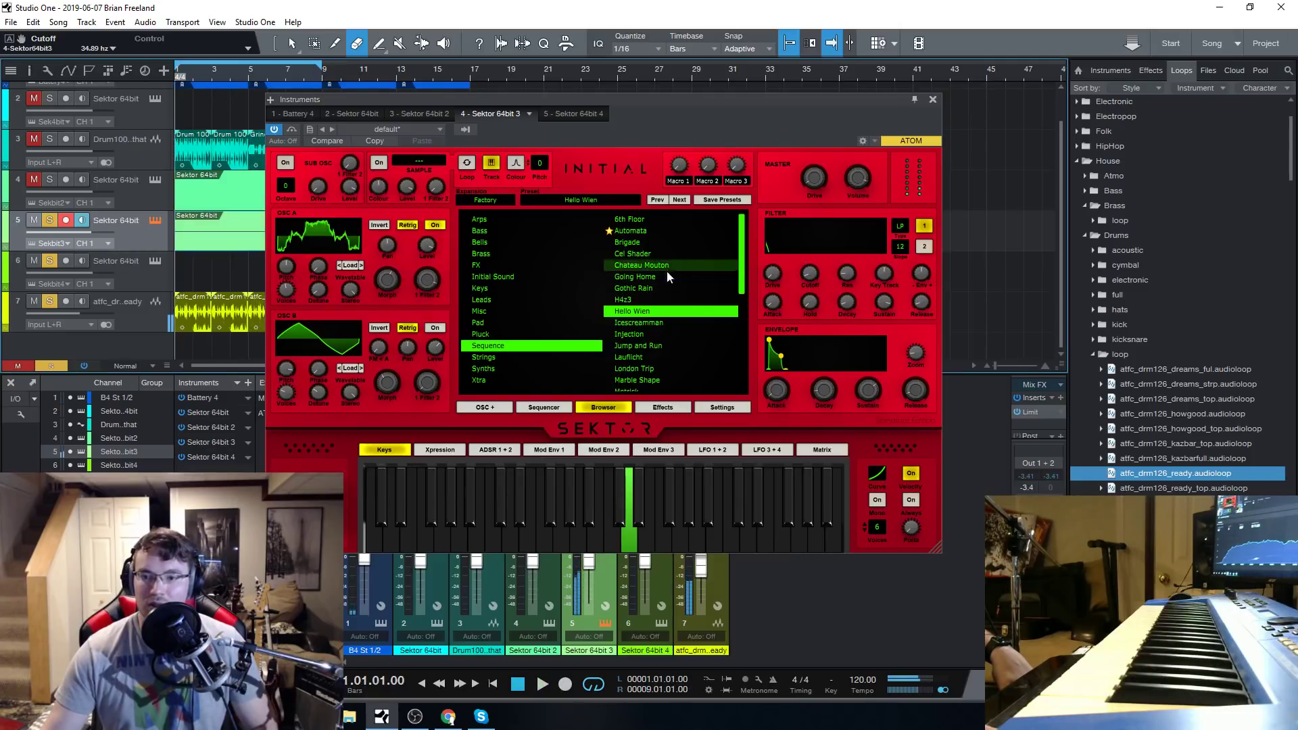
Load the Icescreamman sequence preset on track 5 and audition it with the loop, stopping playback after a few bars.
click(647, 323)
click(541, 684)
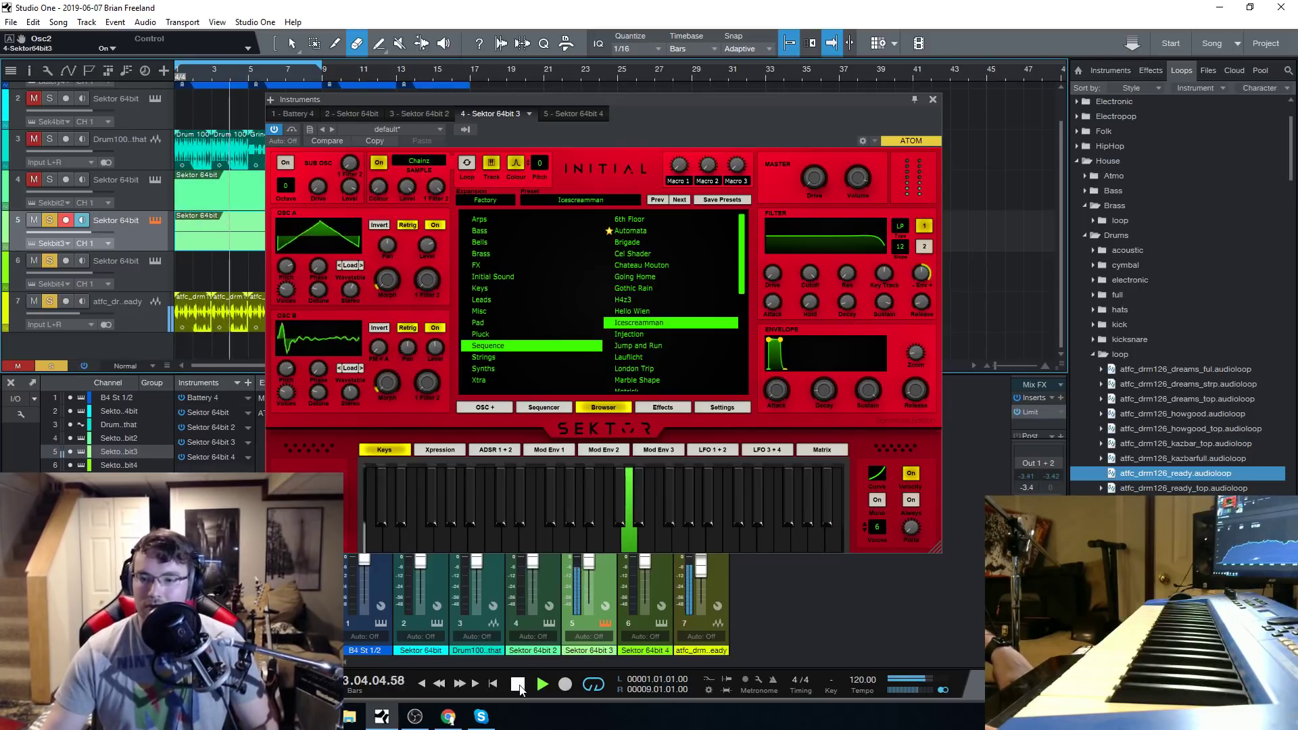
click(518, 684)
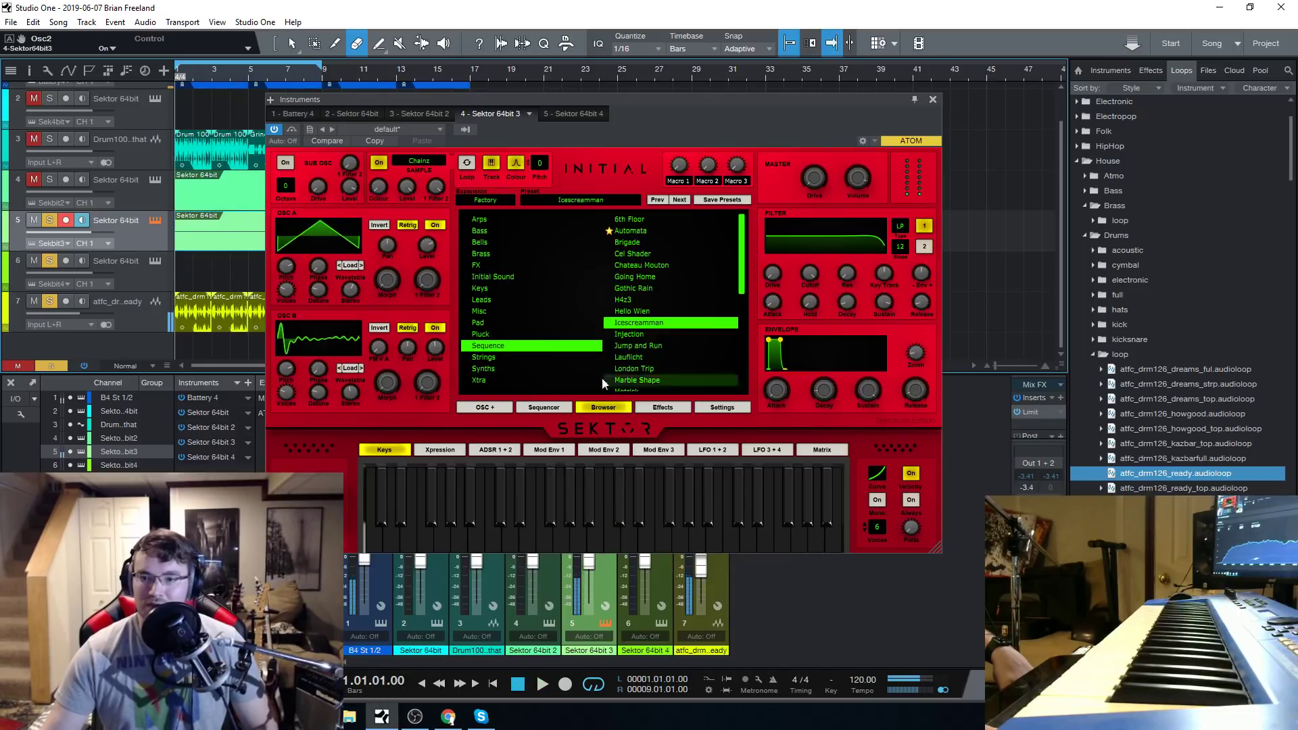
Load the Injection sequence preset on track 5 and audition it with the House drums before stopping playback.
click(647, 333)
key(space)
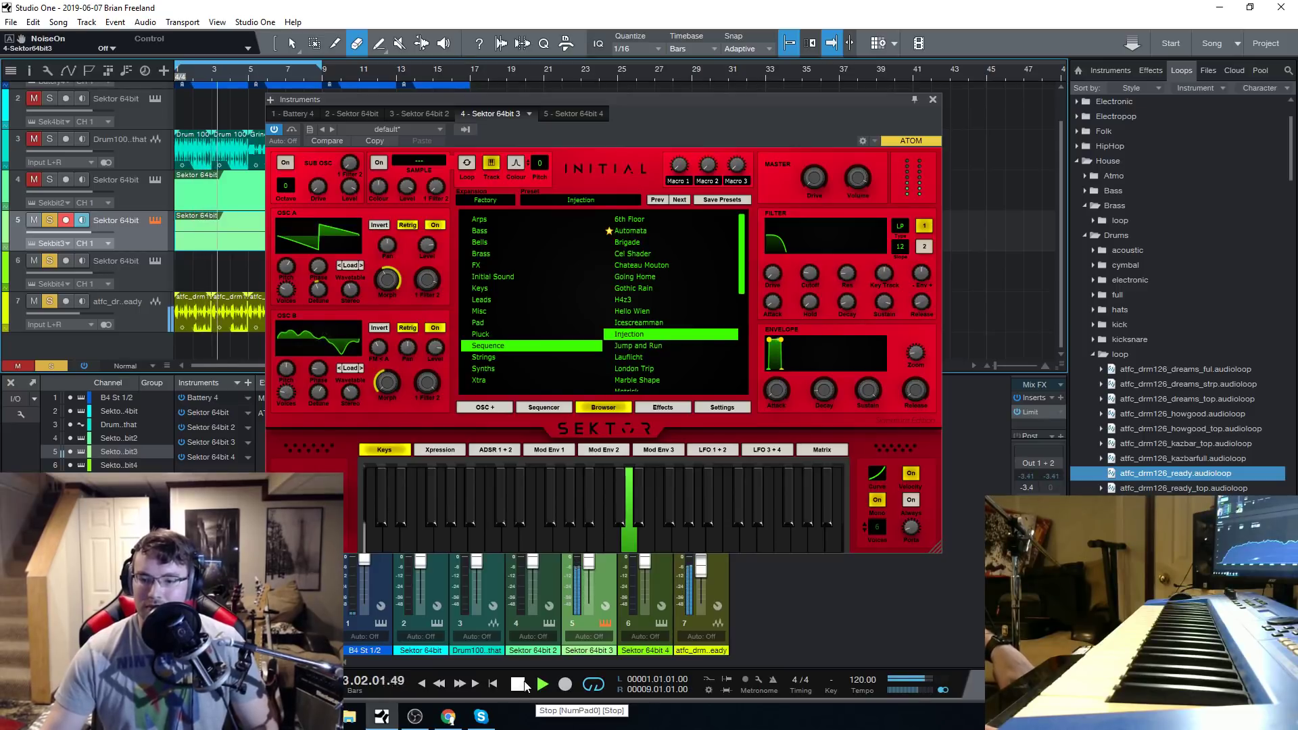
click(524, 684)
Close the instrument window, mute track 7's House drums, solo track 3's drum loop, and play it with track 5 selected.
click(932, 100)
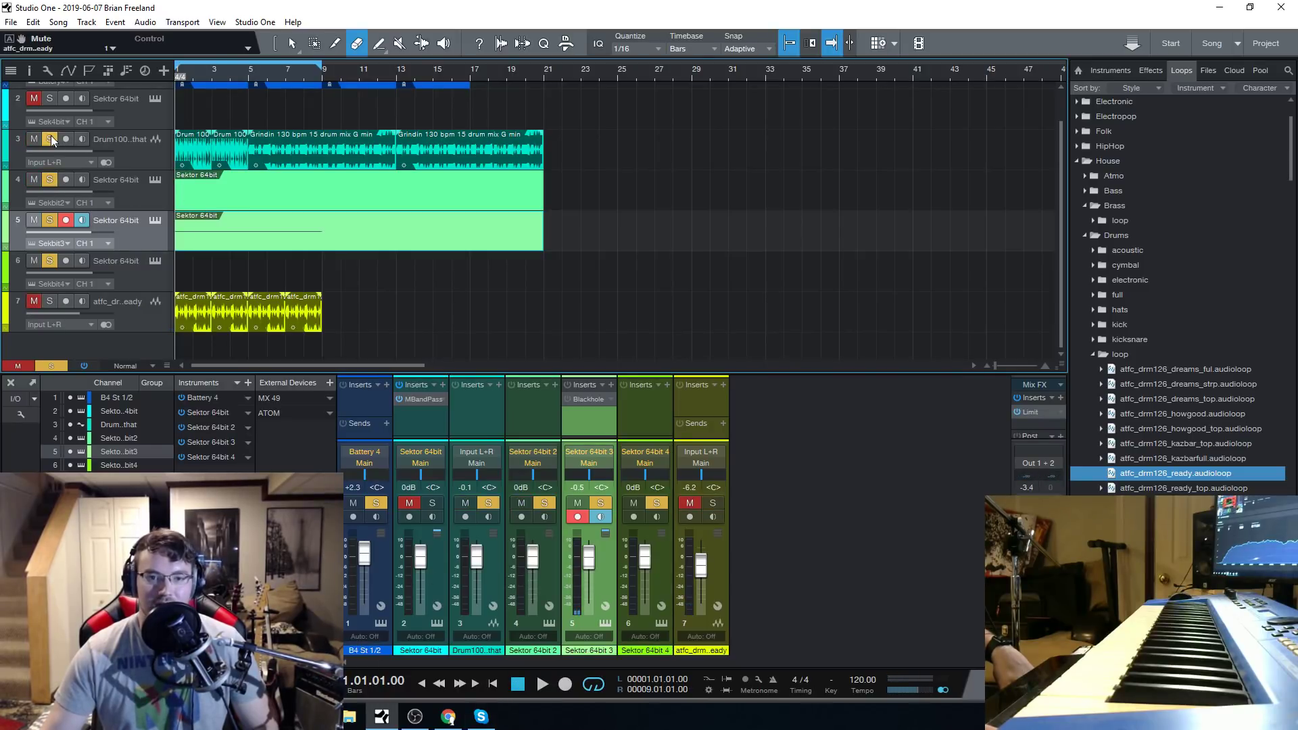
click(541, 684)
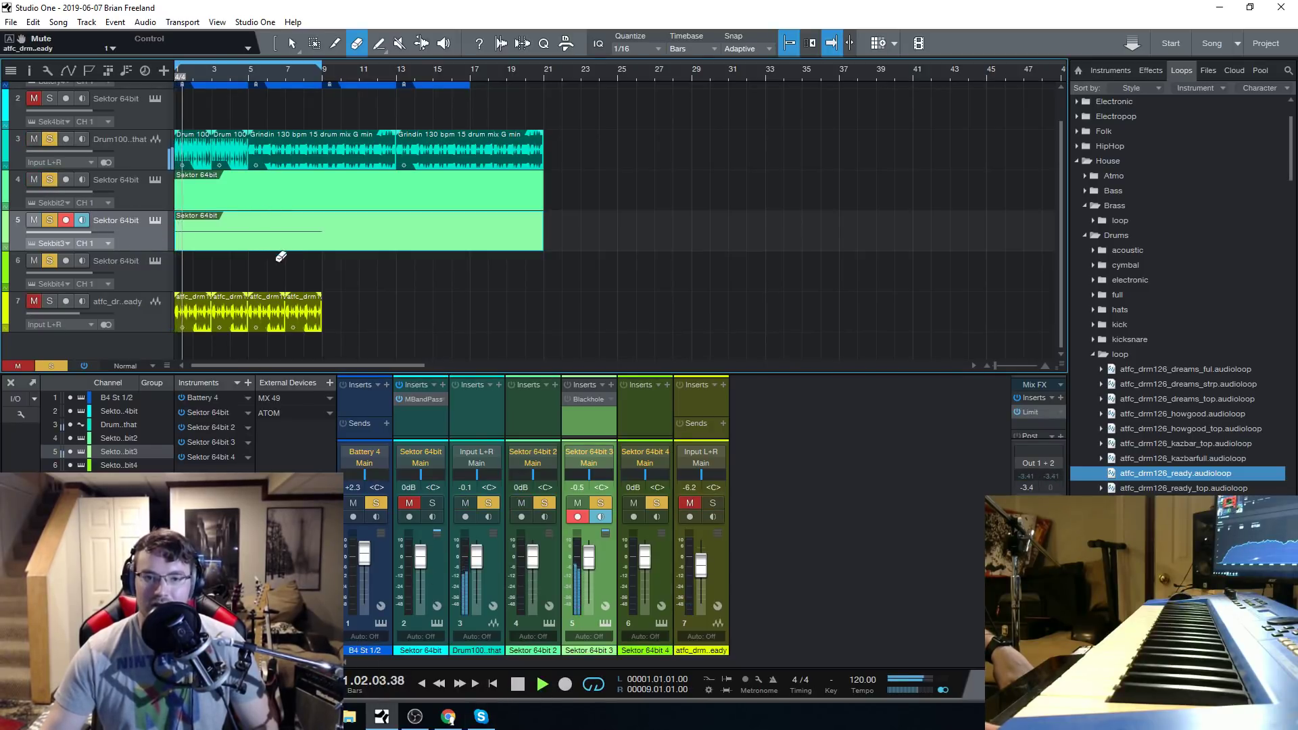
scroll(443, 338, up, 1)
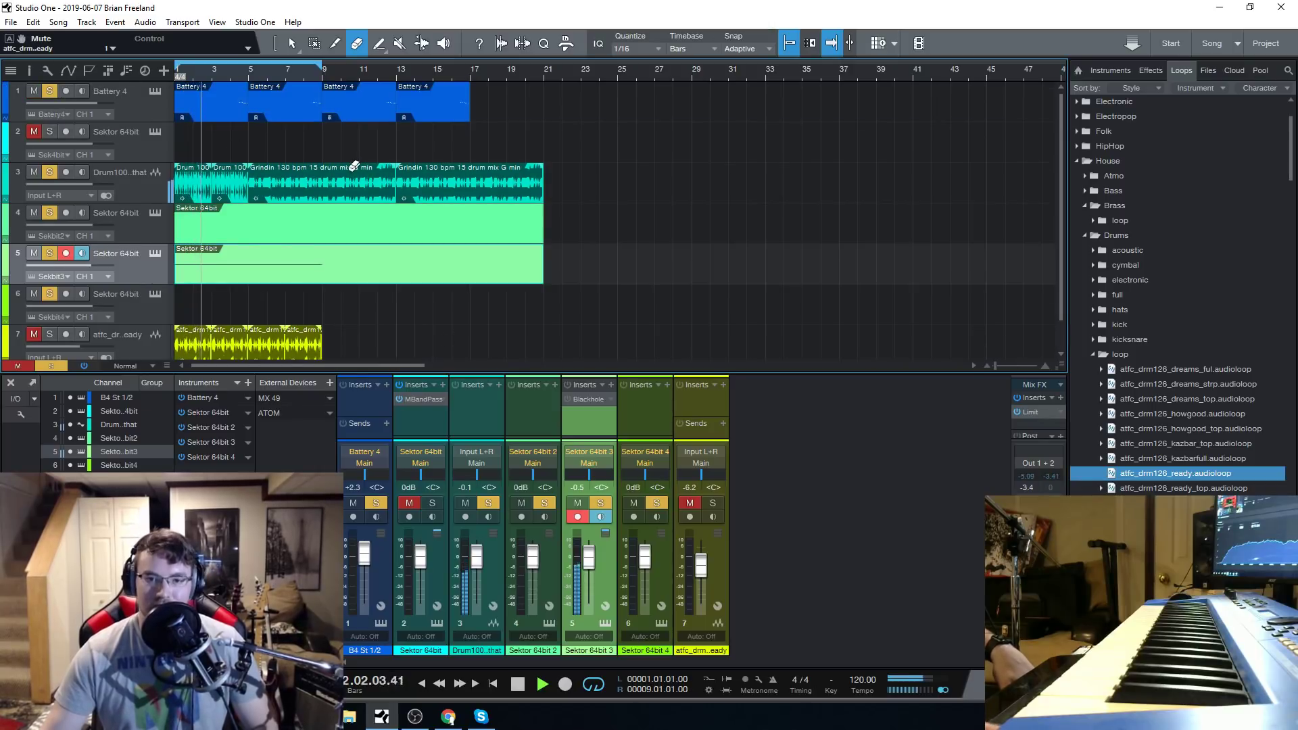
click(123, 118)
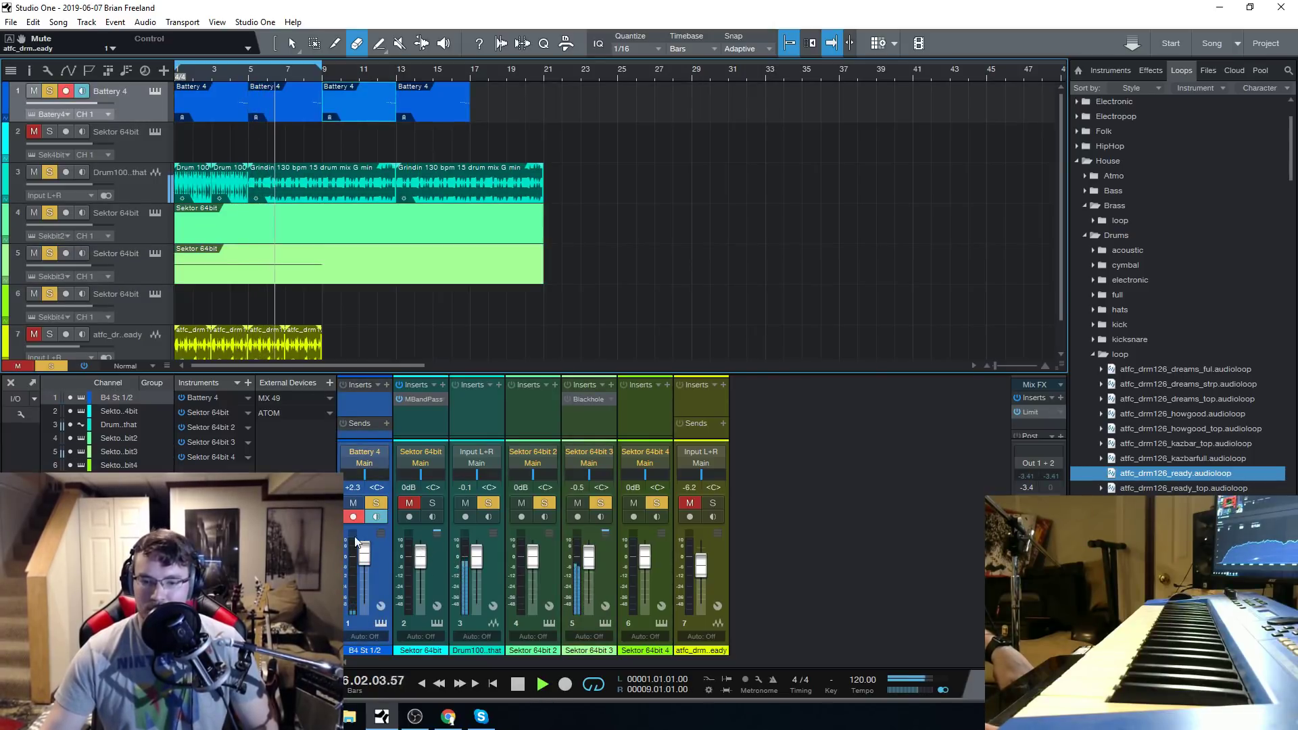
scroll(128, 277, down, 1)
click(137, 231)
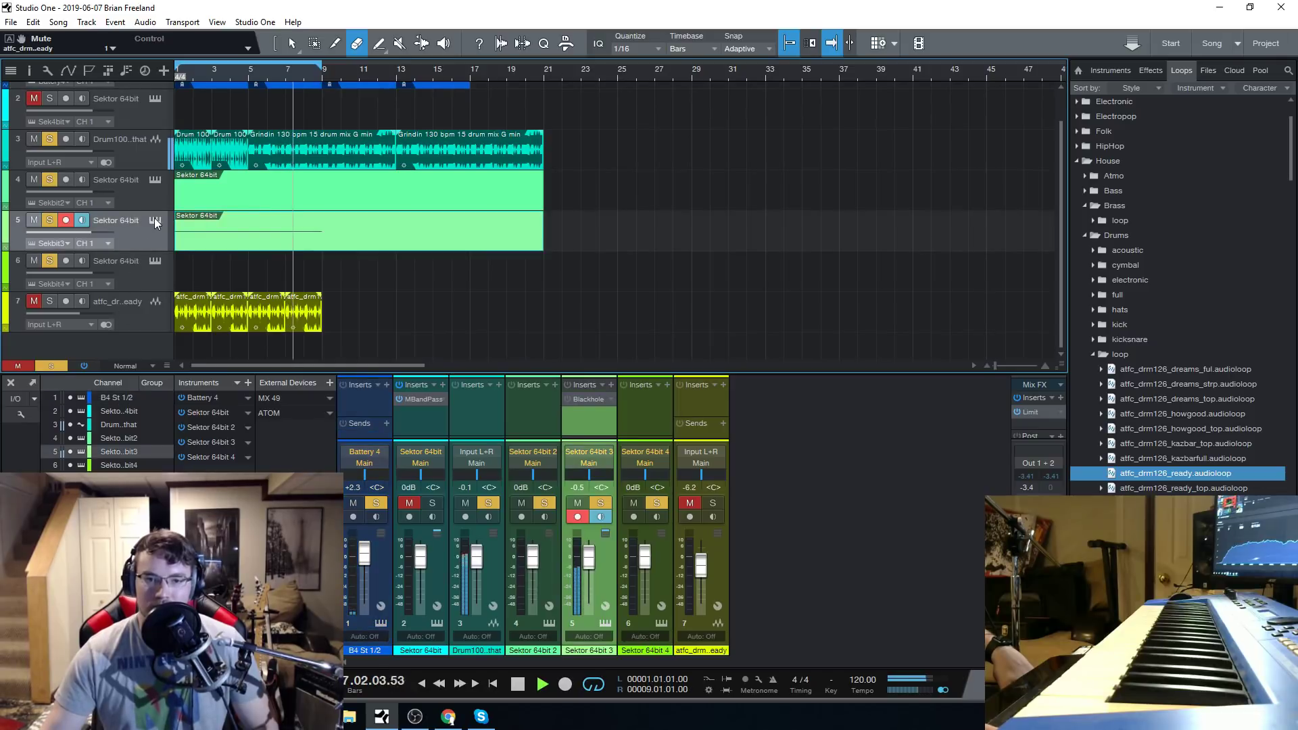
Open track 5's Sektor and replay the loop while examining the wavetables of oscillators A and B.
click(155, 220)
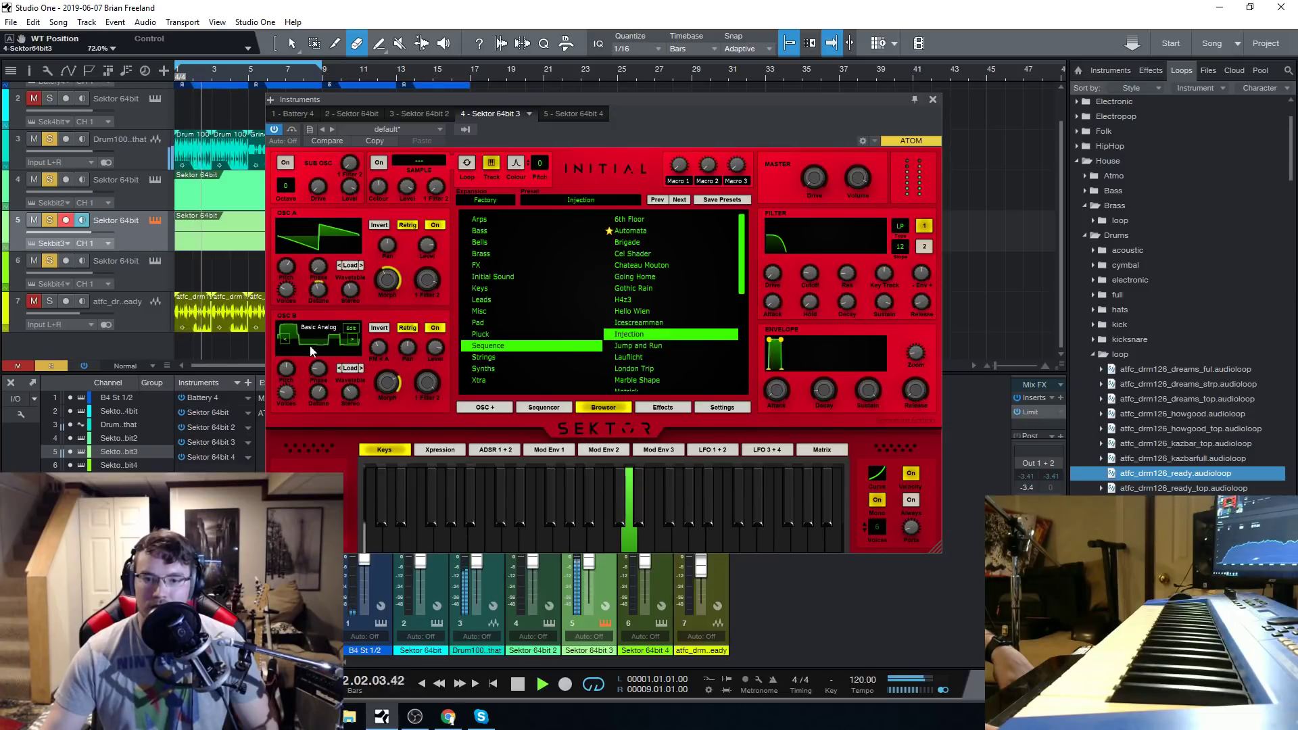
click(518, 684)
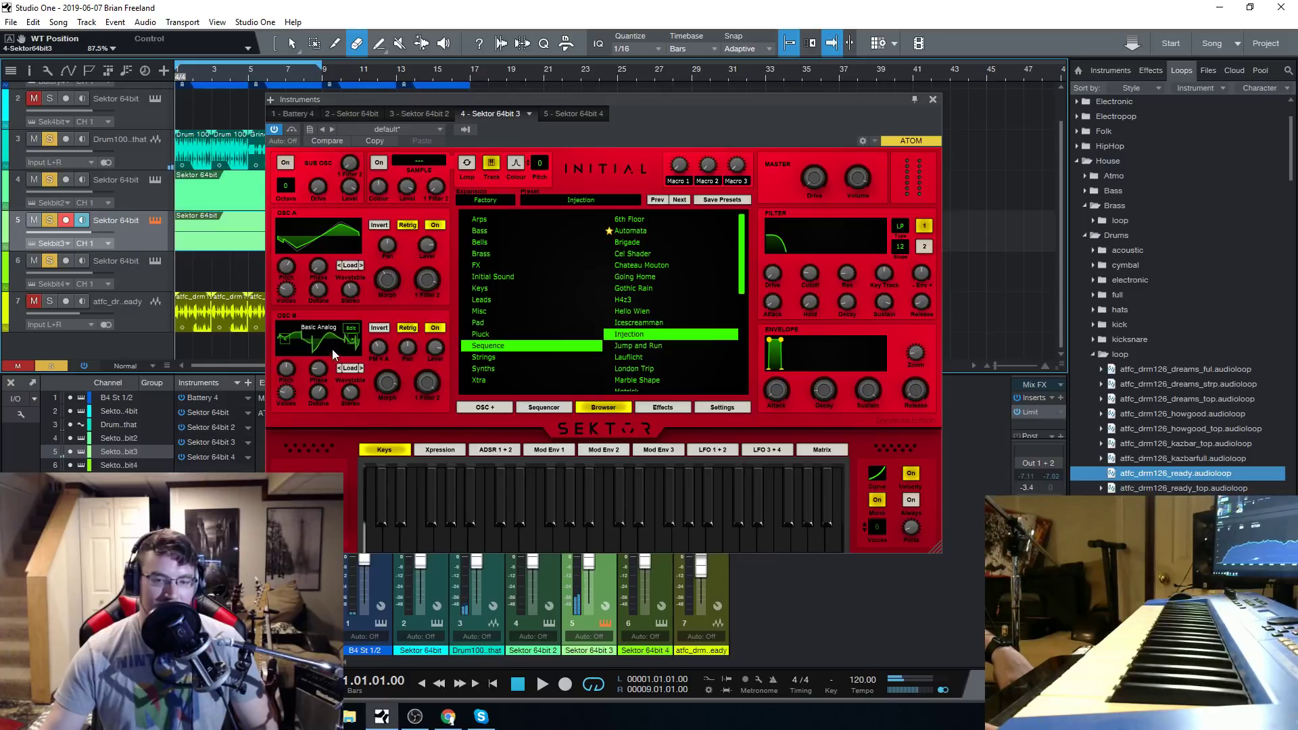
click(539, 686)
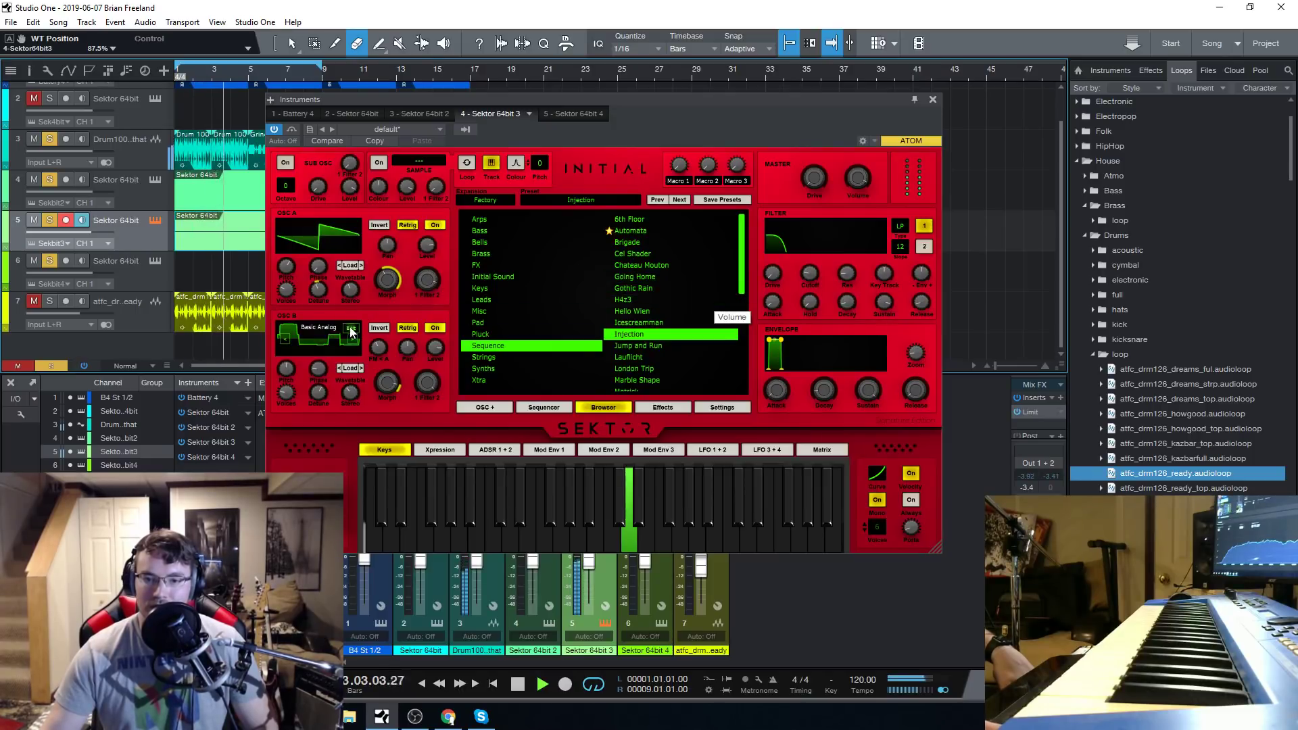
mouse_move(351, 245)
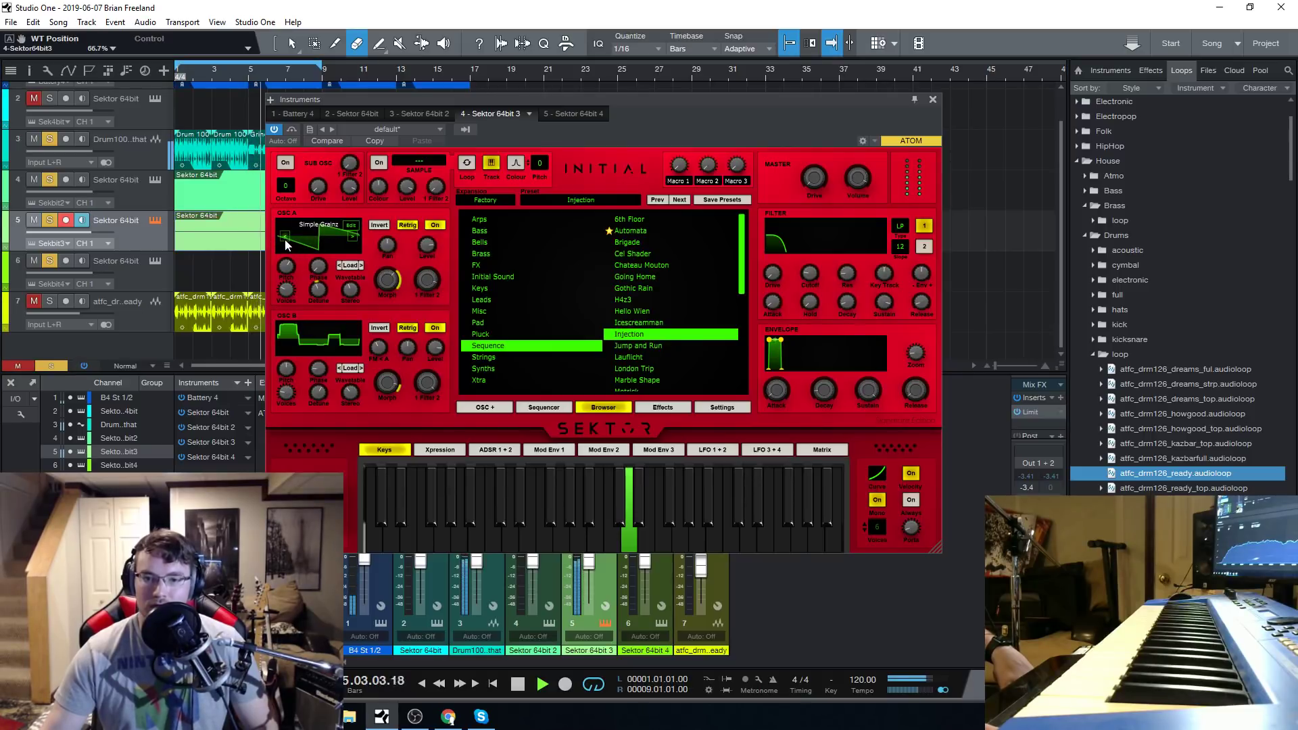
click(350, 225)
click(921, 176)
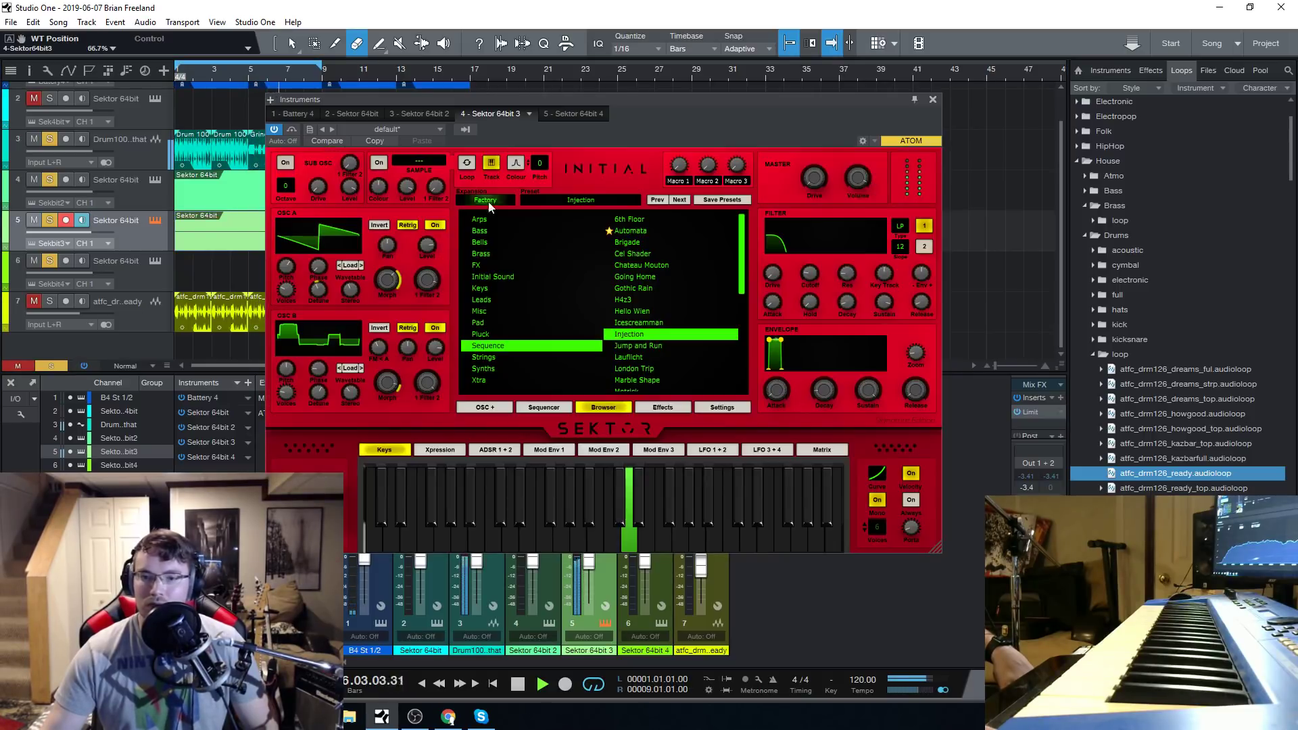
Load the factory BASIC ANALOG wavetable into oscillator A during playback, and stop the loop.
click(350, 265)
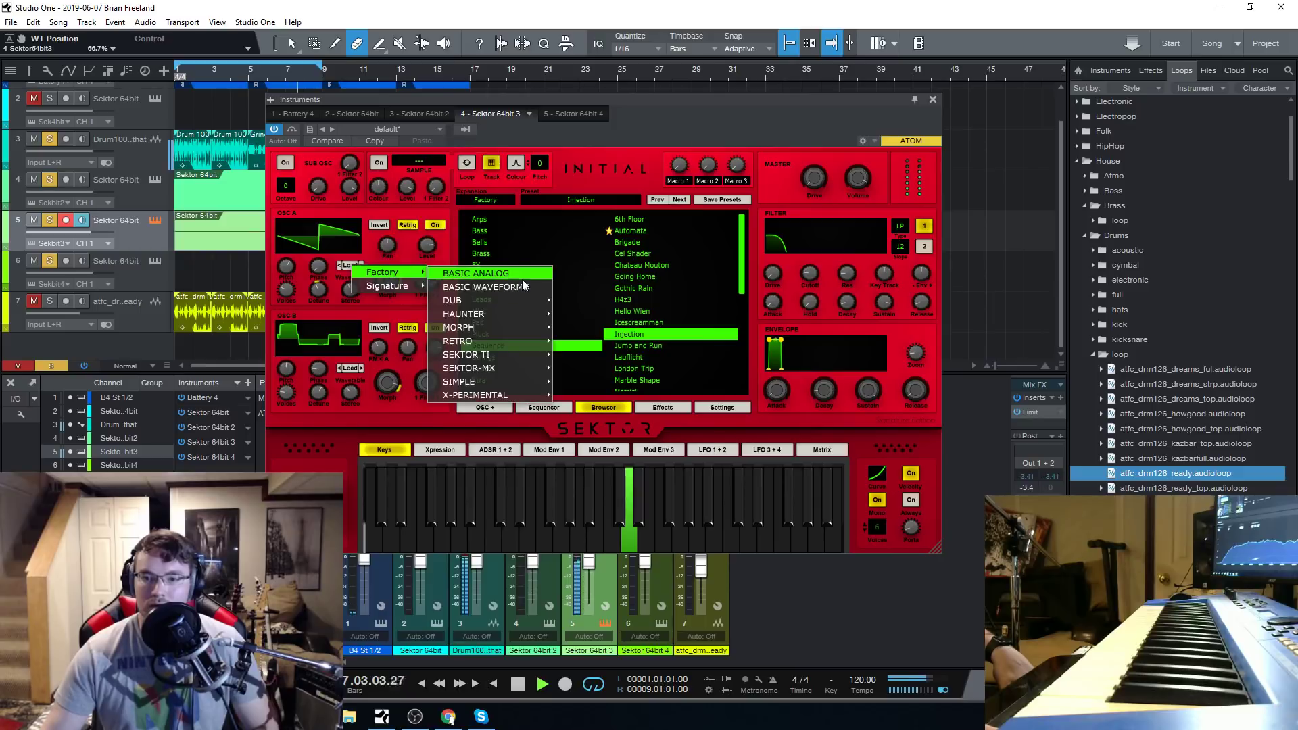
click(522, 278)
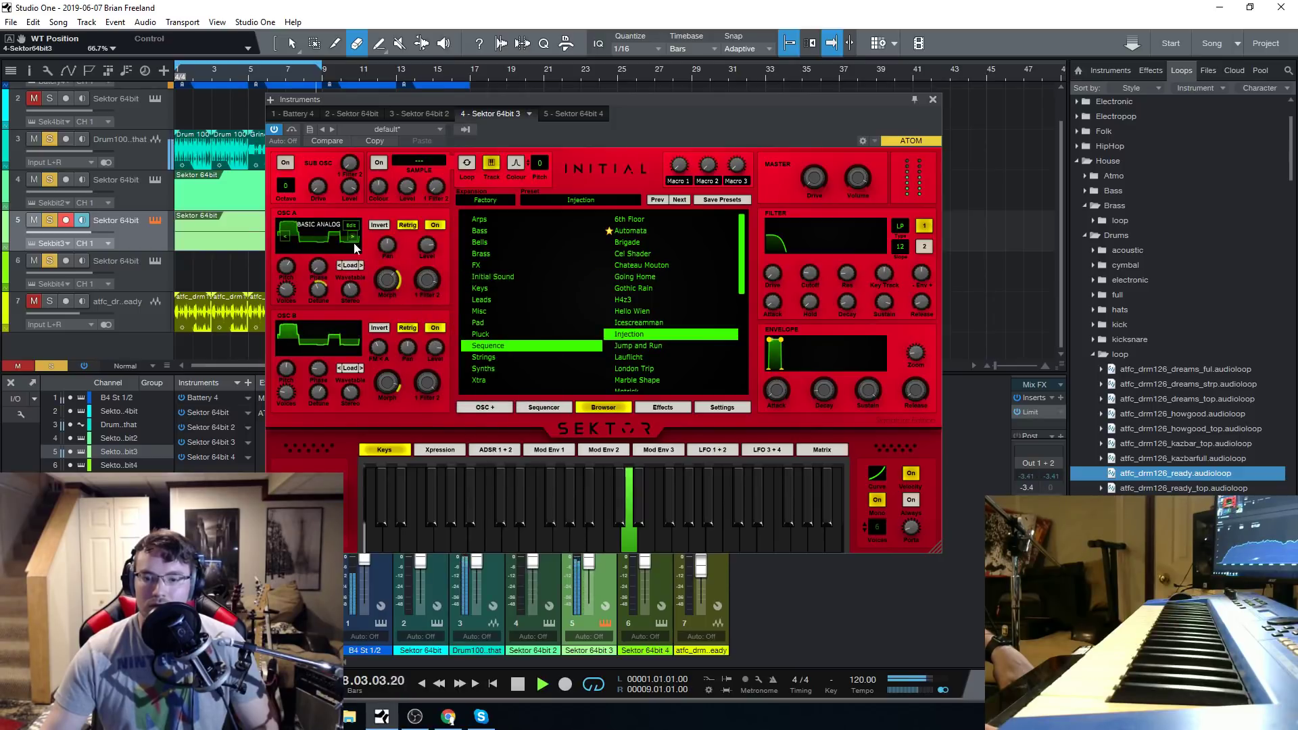
click(518, 684)
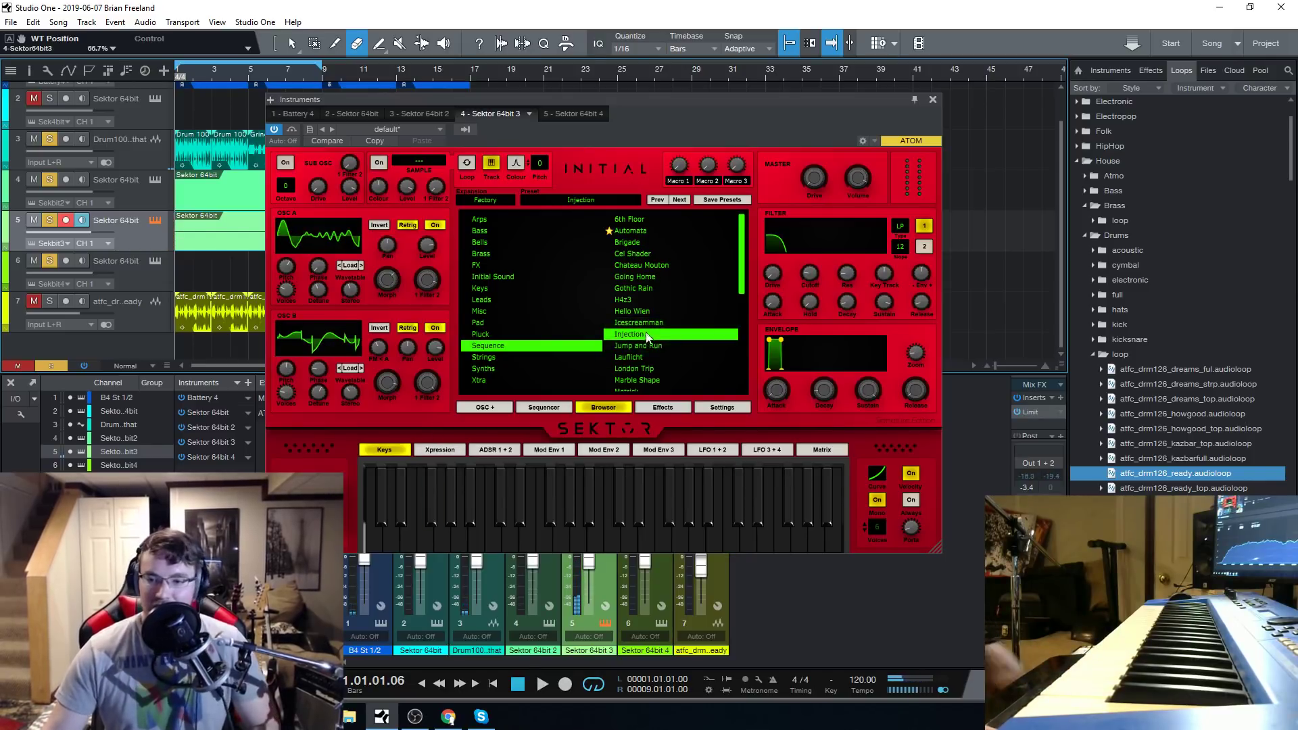
Load the Jump and Run sequence preset on track 5 and play it with track 3's drum loop.
click(658, 348)
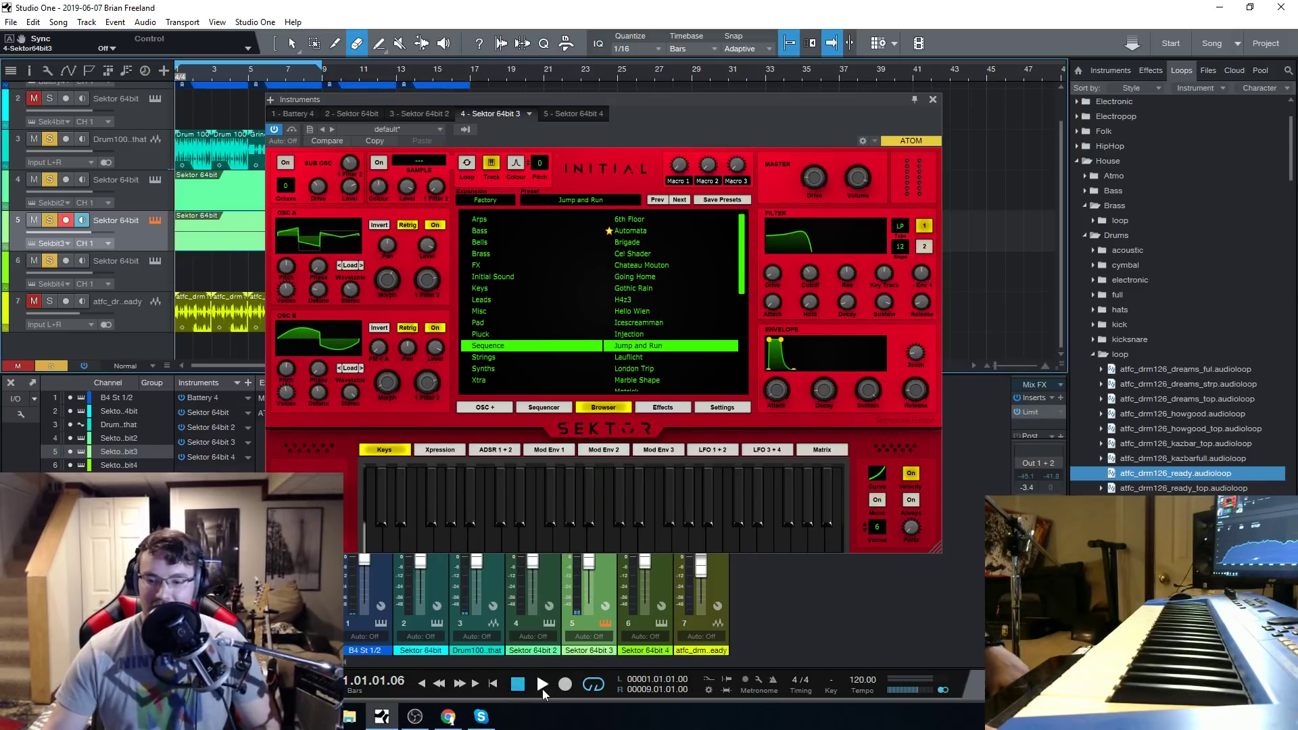
click(542, 684)
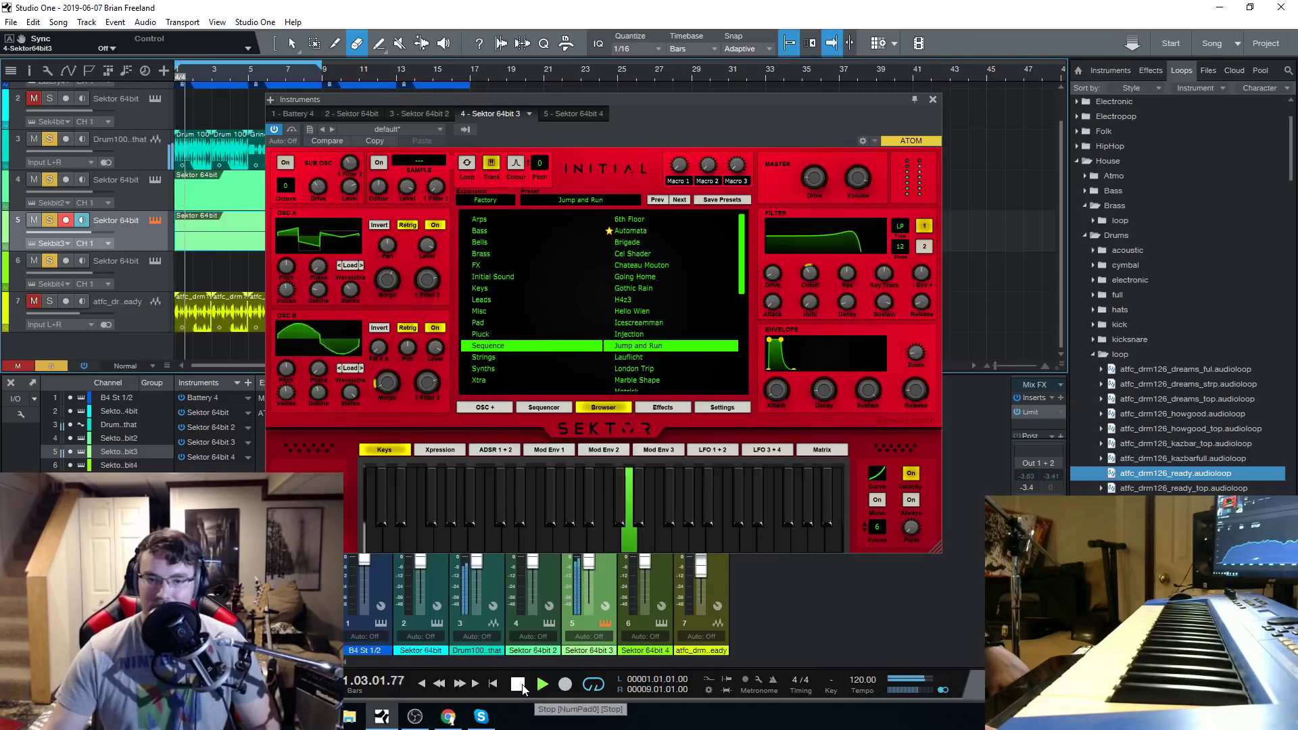
mouse_move(804, 277)
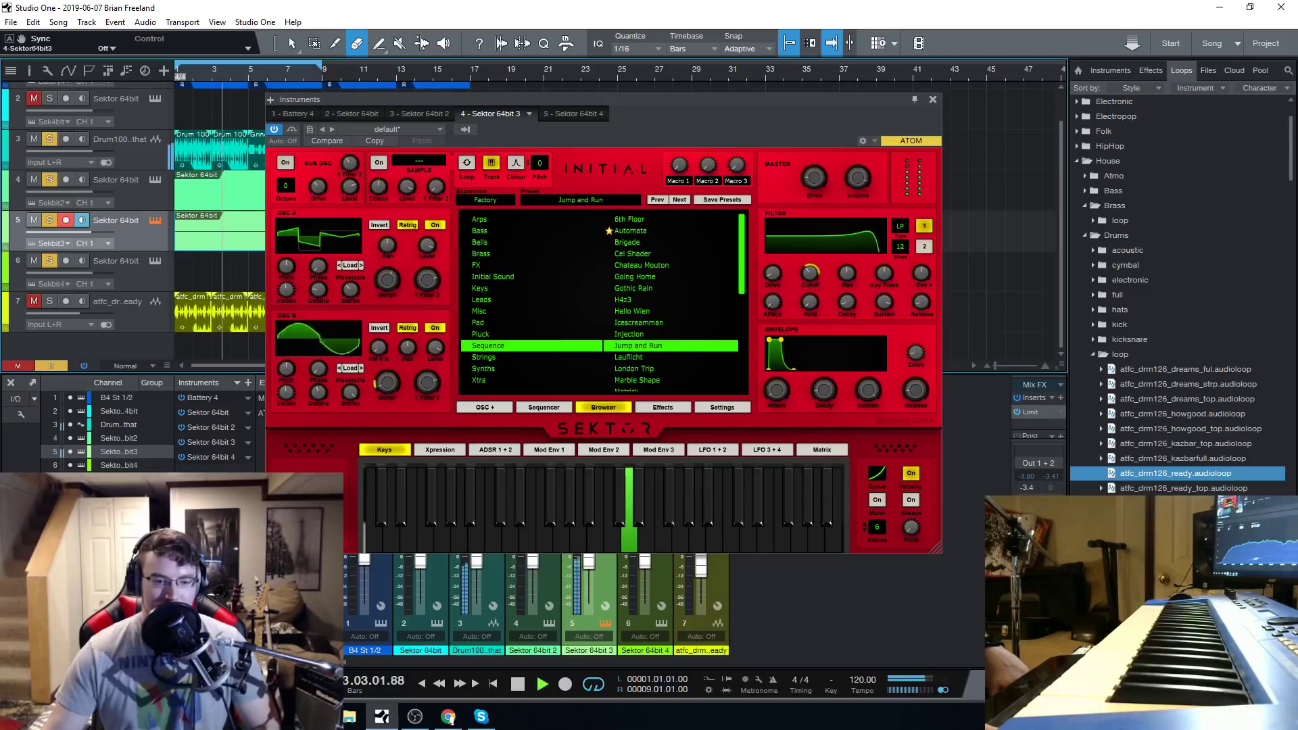
Display Sektor's sequencer pattern for Jump and Run and replay the loop from the start, stopping it each time.
click(549, 408)
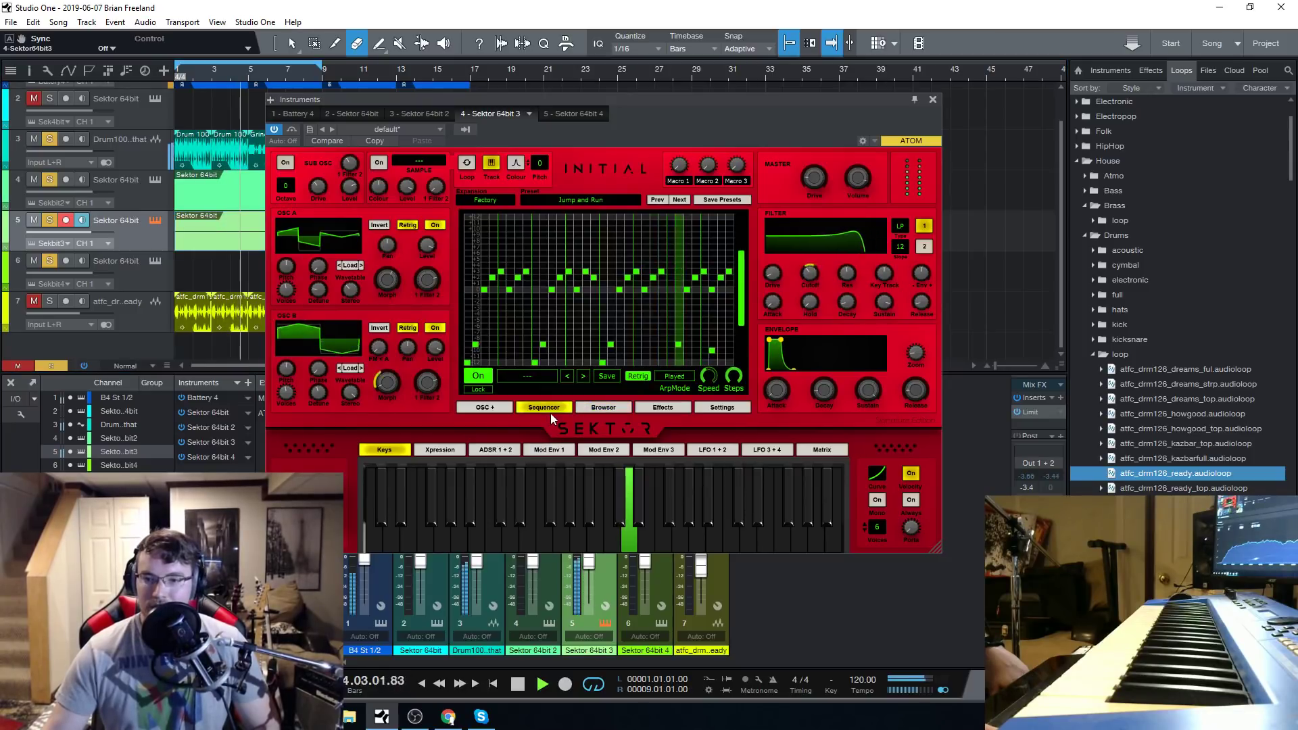
click(543, 684)
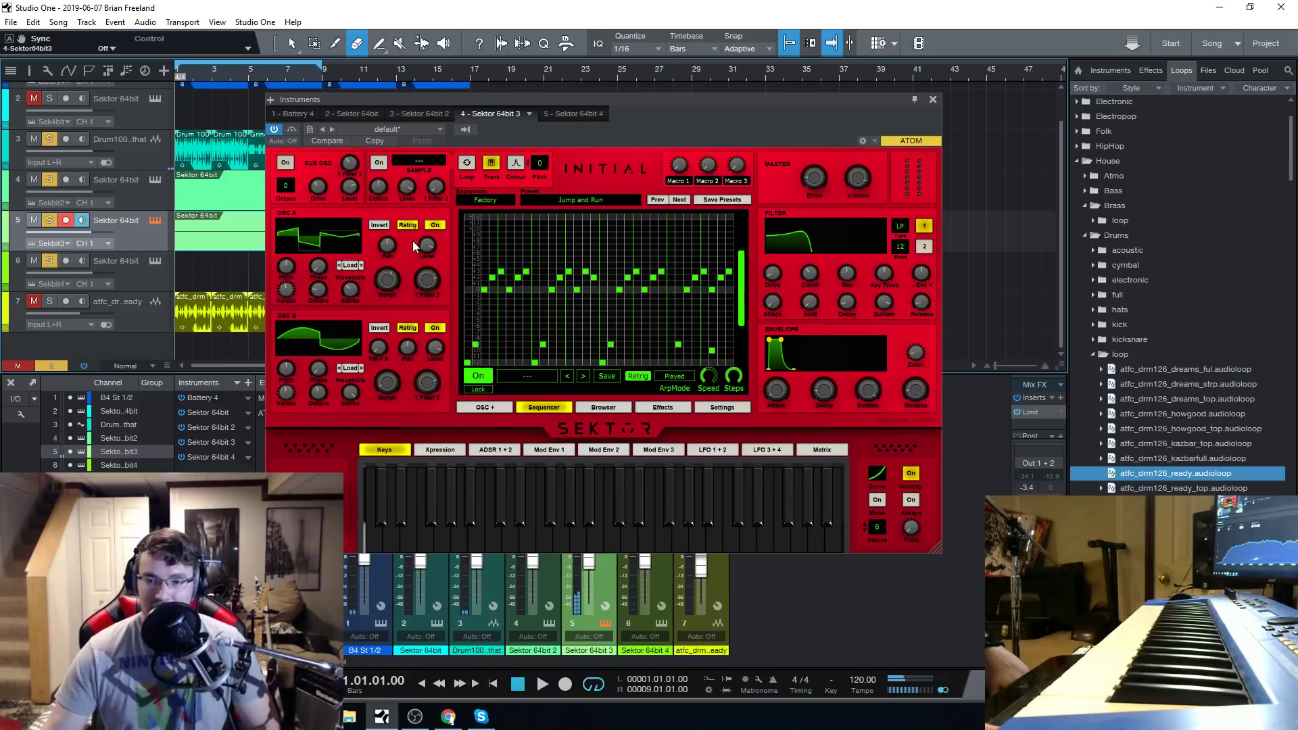
click(542, 685)
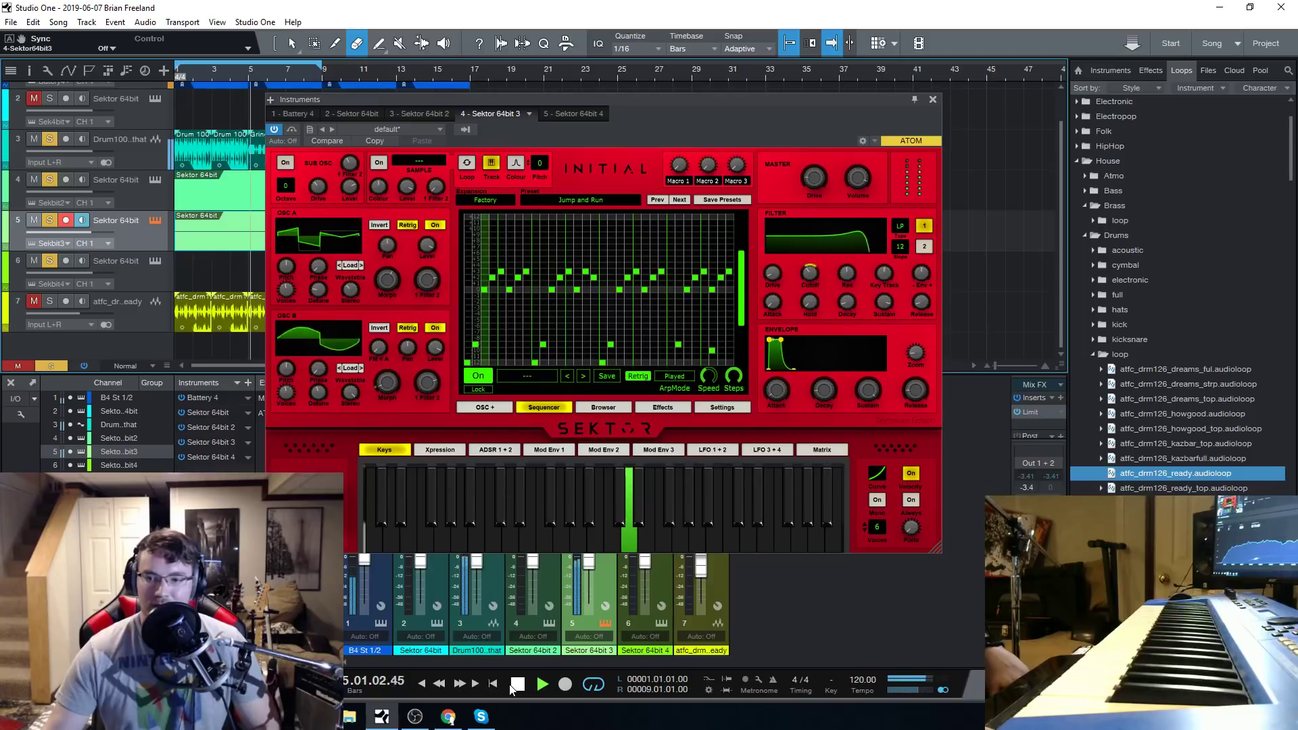
click(516, 684)
Inspect the lower notes of the sequencer pattern and the oscillator voice settings, returning to the sequencer.
scroll(514, 288, down, 3)
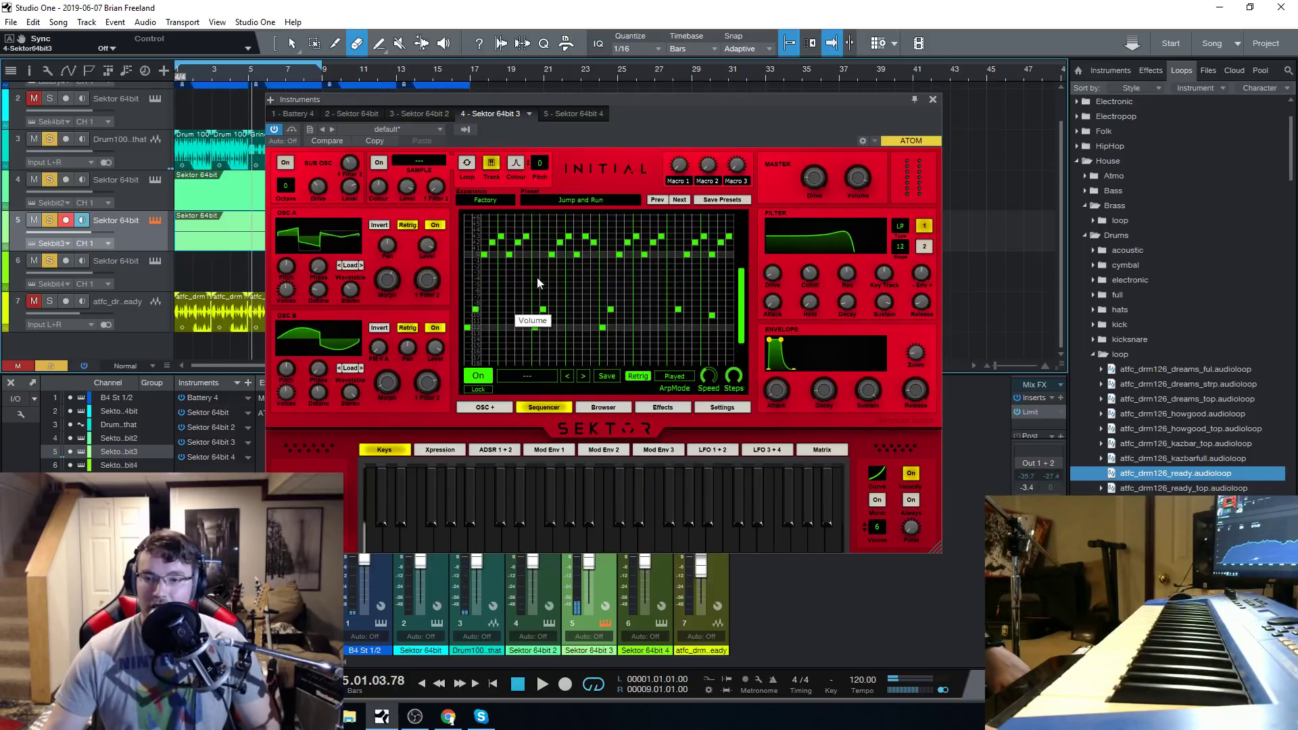
click(473, 407)
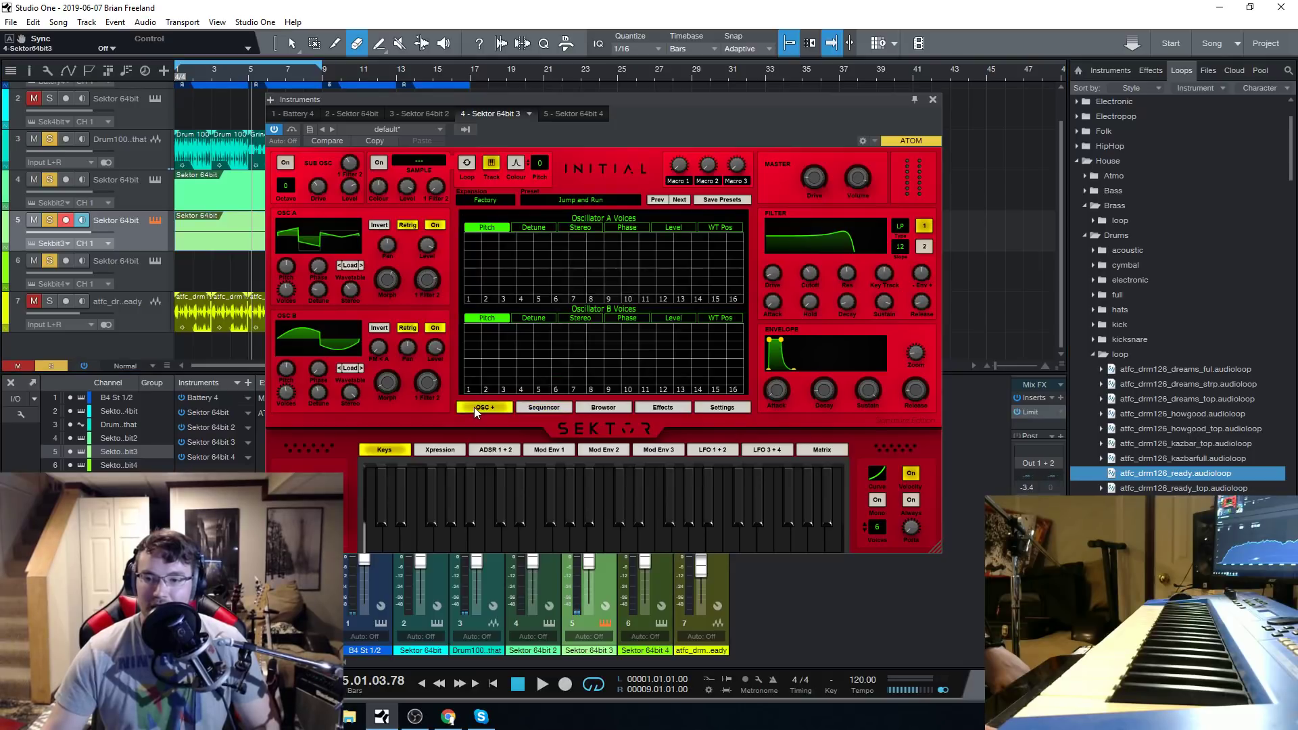
click(533, 407)
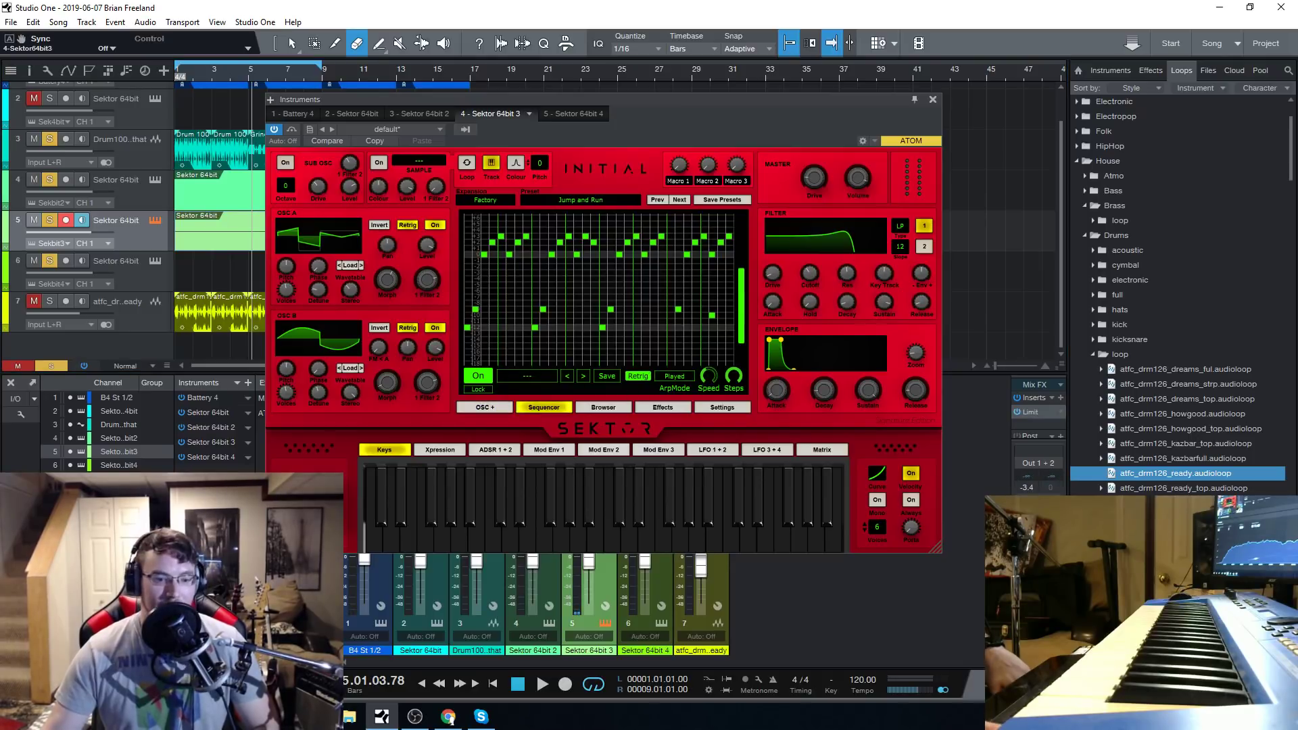
Compare Sektor's preset browser with the Jump and Run sequencer pattern, finishing on the preset list.
click(610, 408)
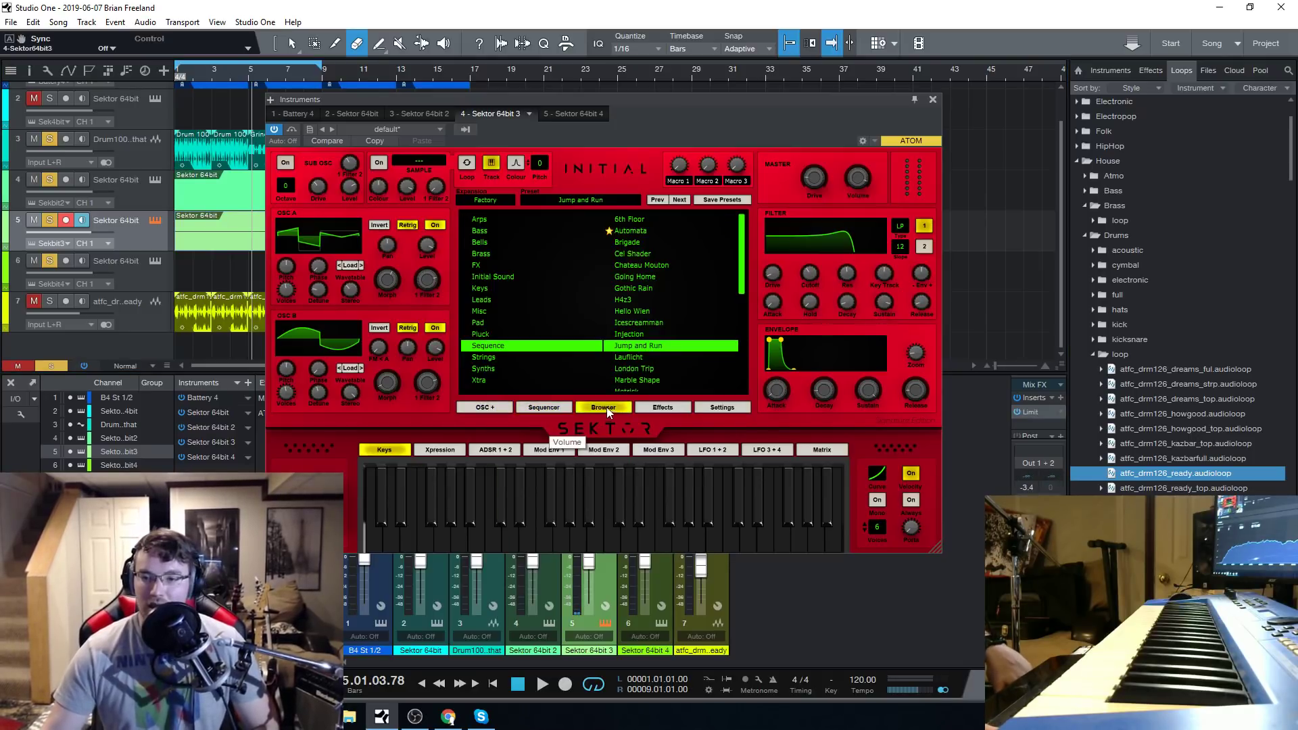
scroll(664, 356, down, 3)
scroll(664, 355, up, 3)
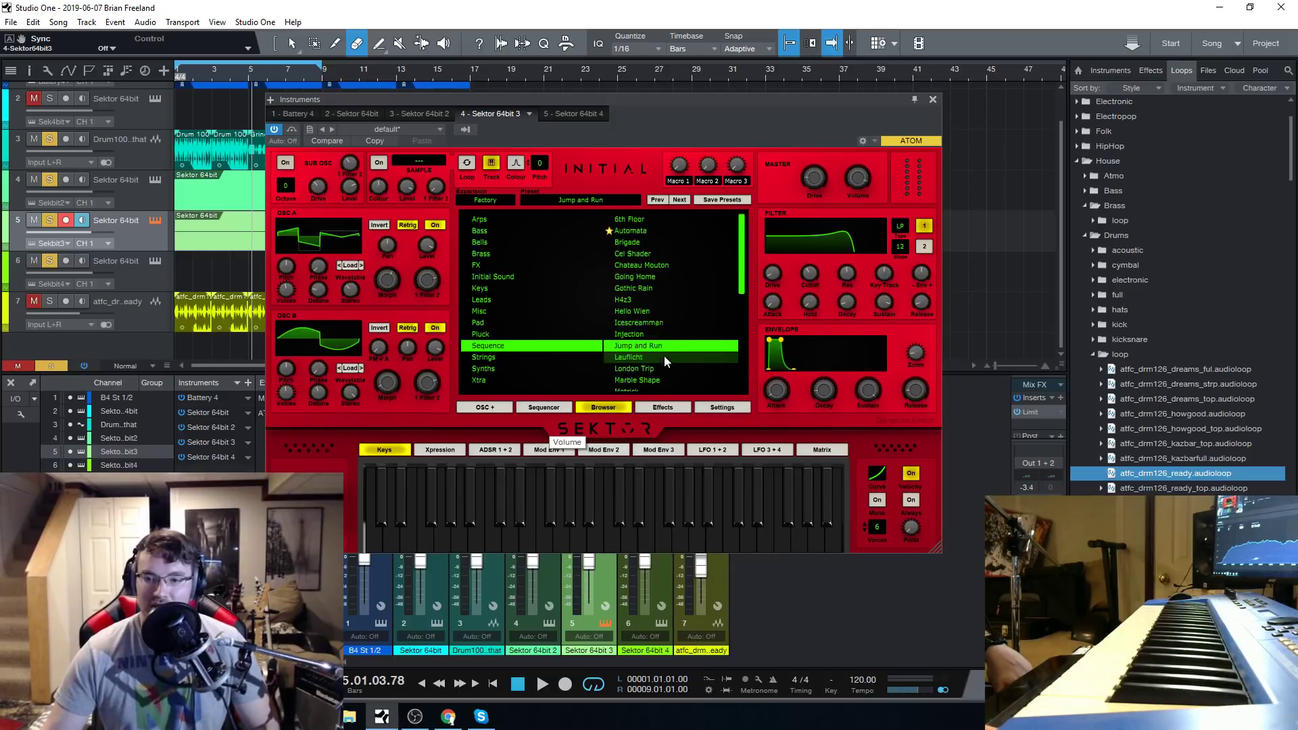
click(537, 405)
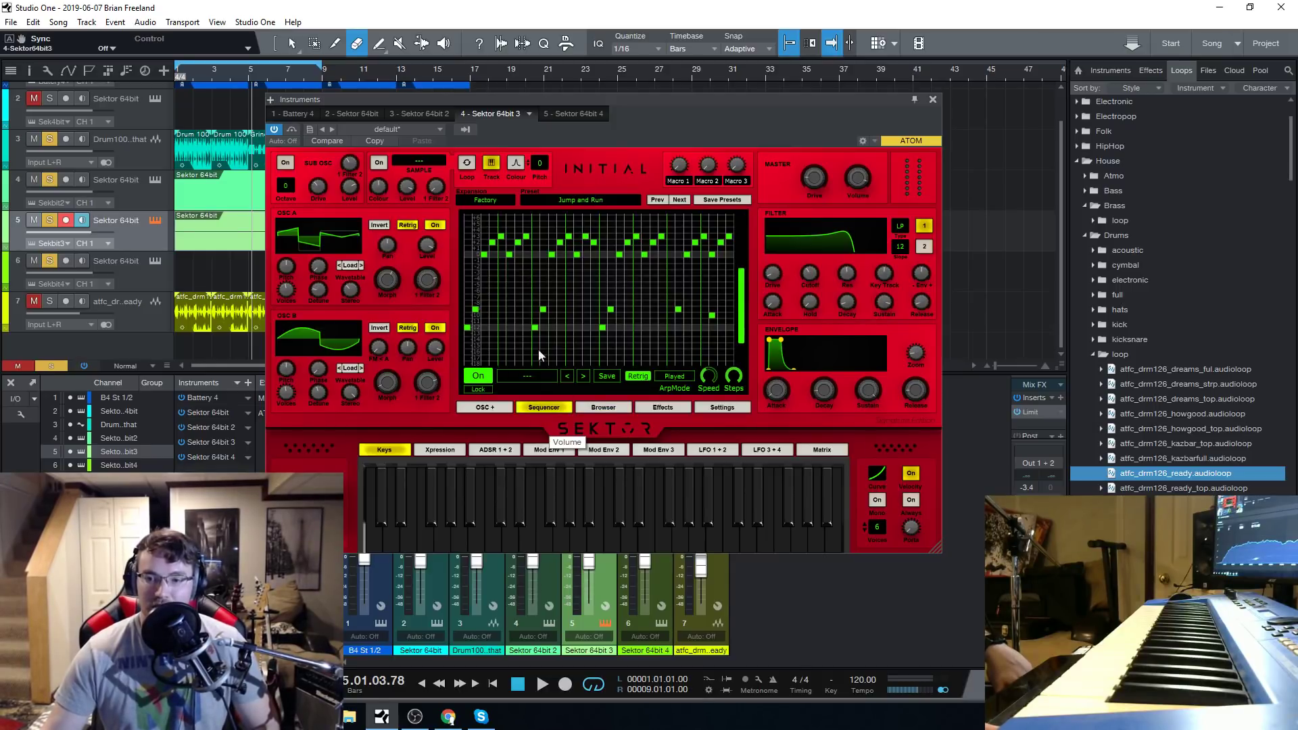
click(587, 407)
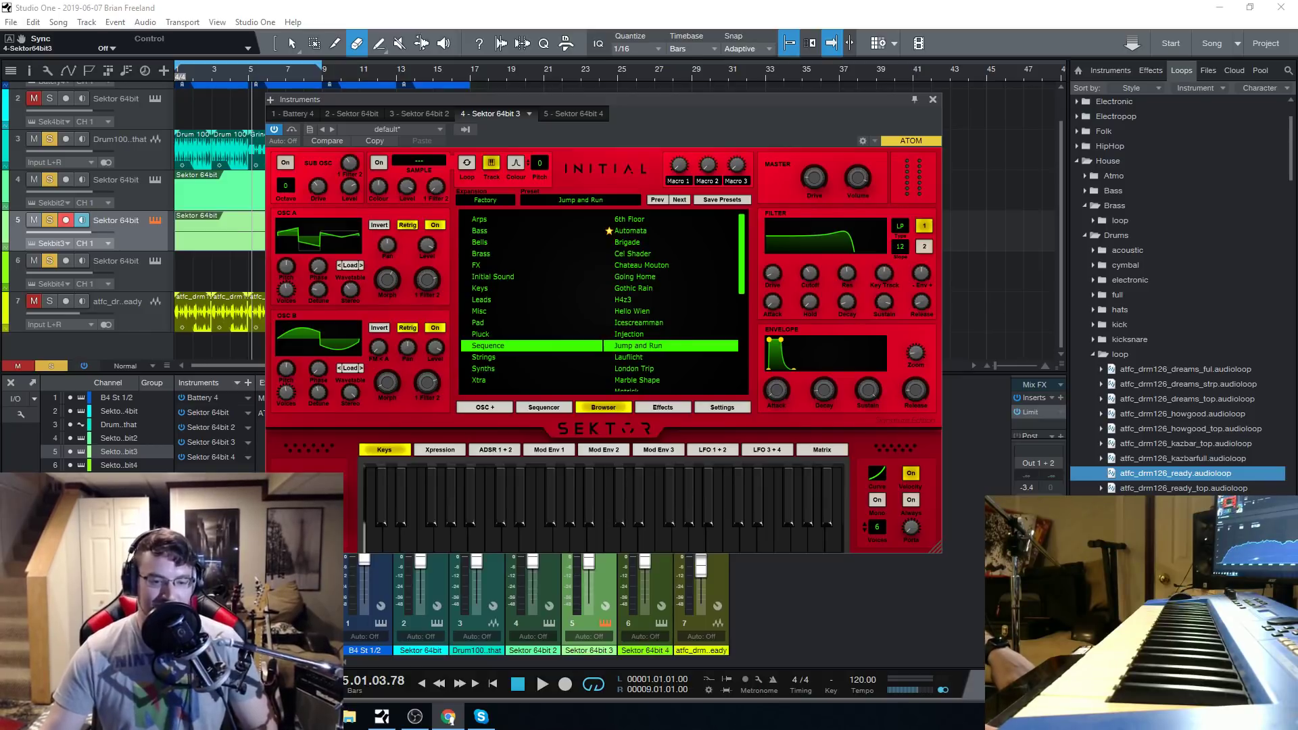
Shift the instrument window slightly up and left, and play the Jump and Run loop from the start before stopping it.
drag(616, 99, 615, 84)
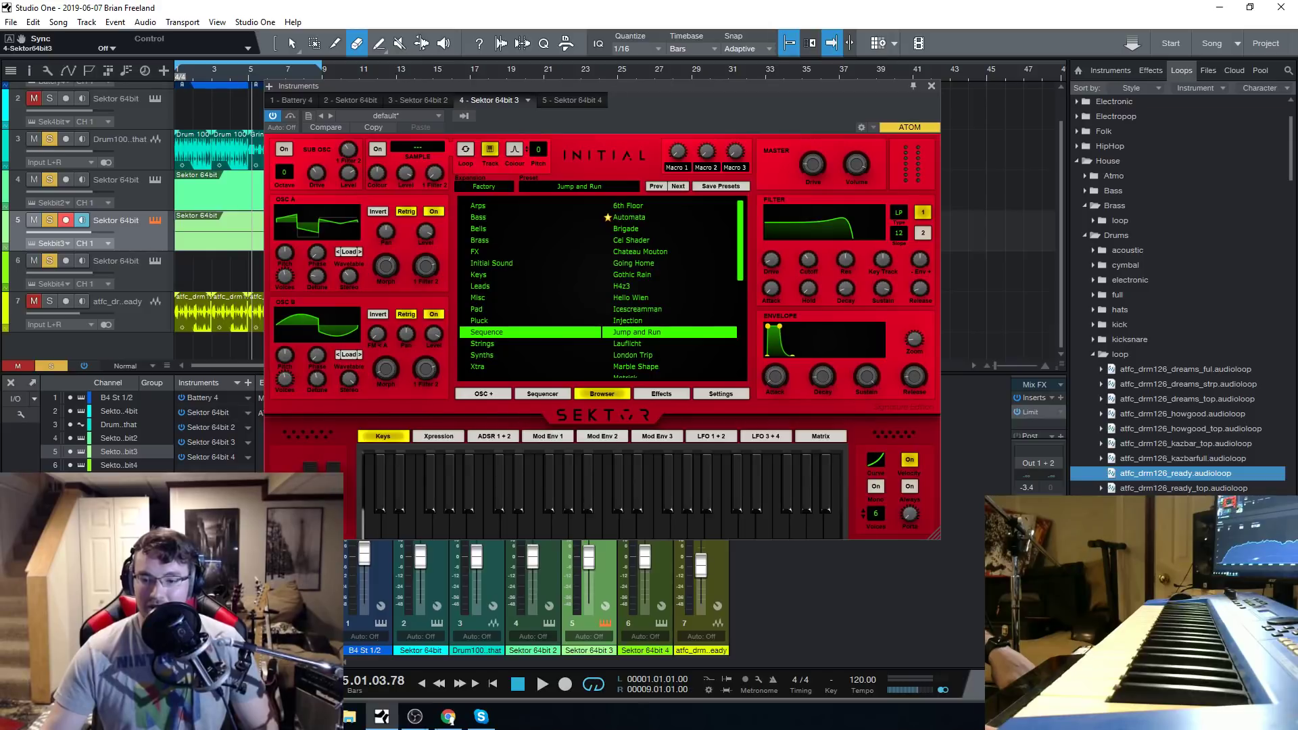
click(515, 686)
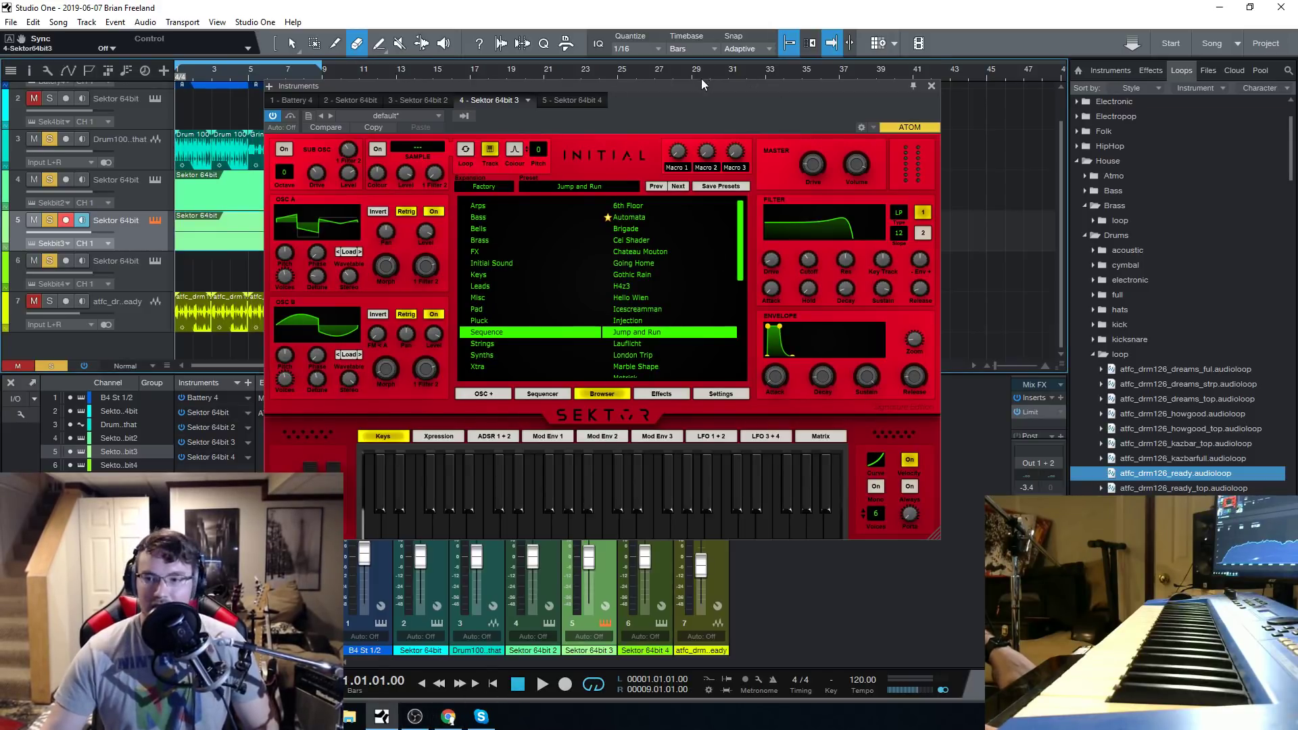
drag(700, 79, 682, 72)
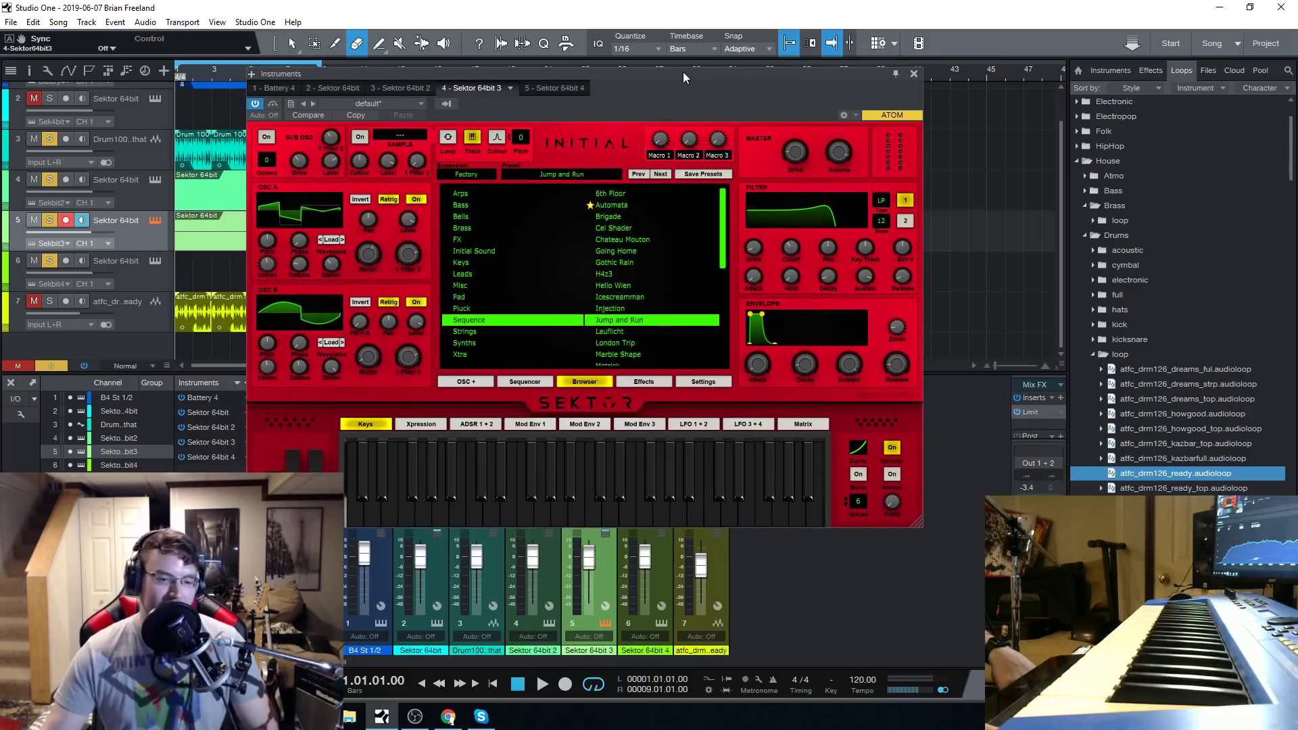
click(542, 684)
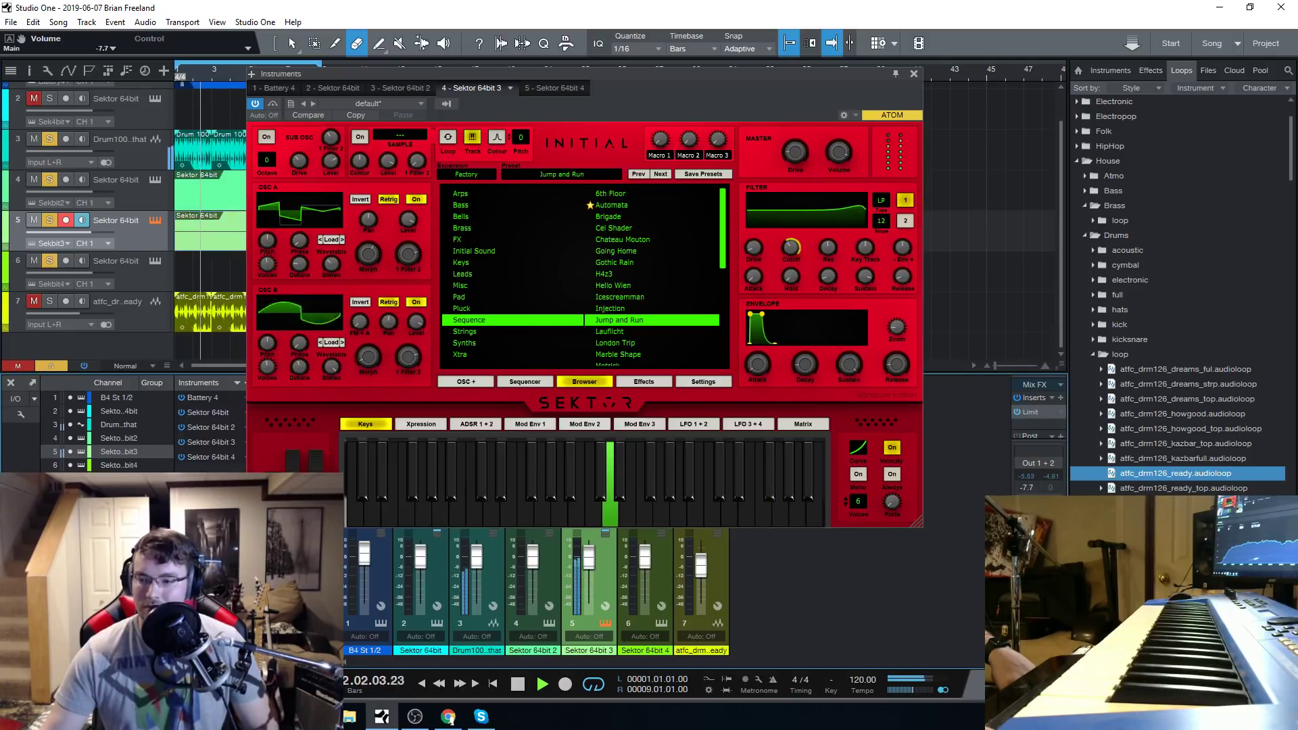
click(518, 684)
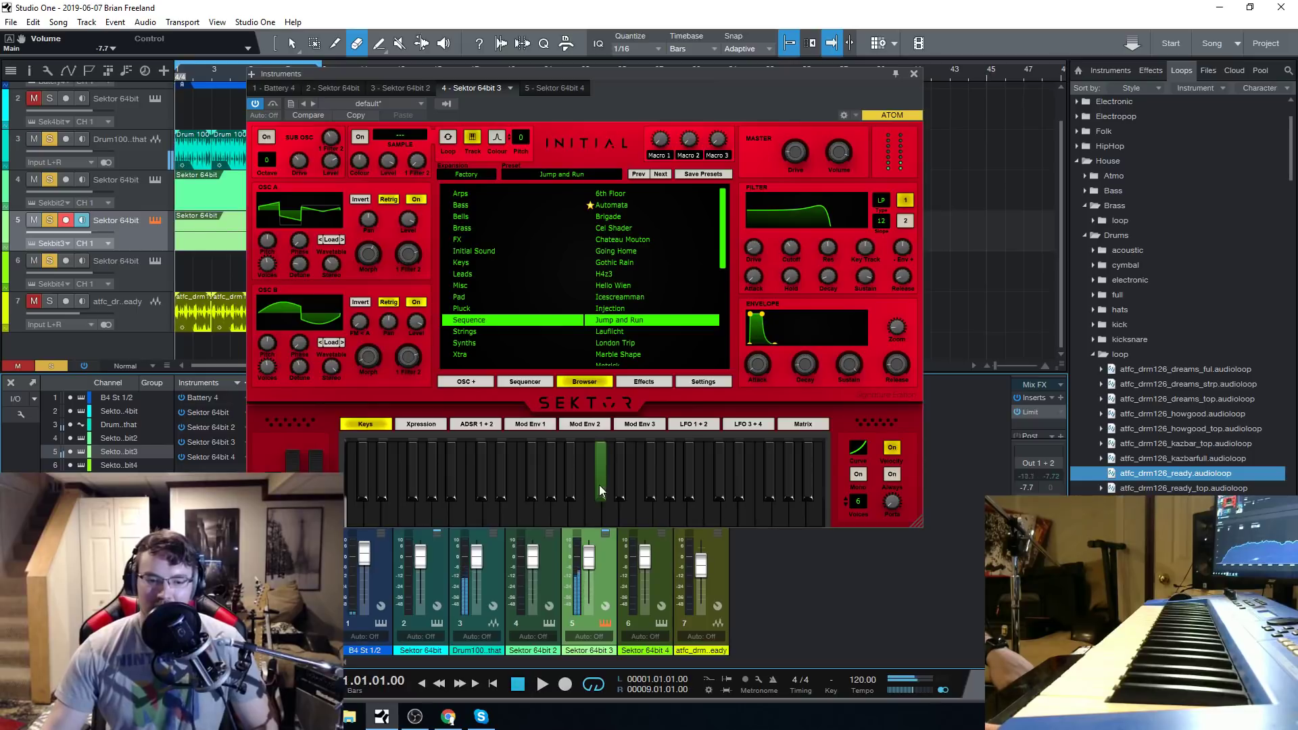
Load the Lauflicht sequence preset on track 5, display its sequencer pattern and start playback.
click(633, 332)
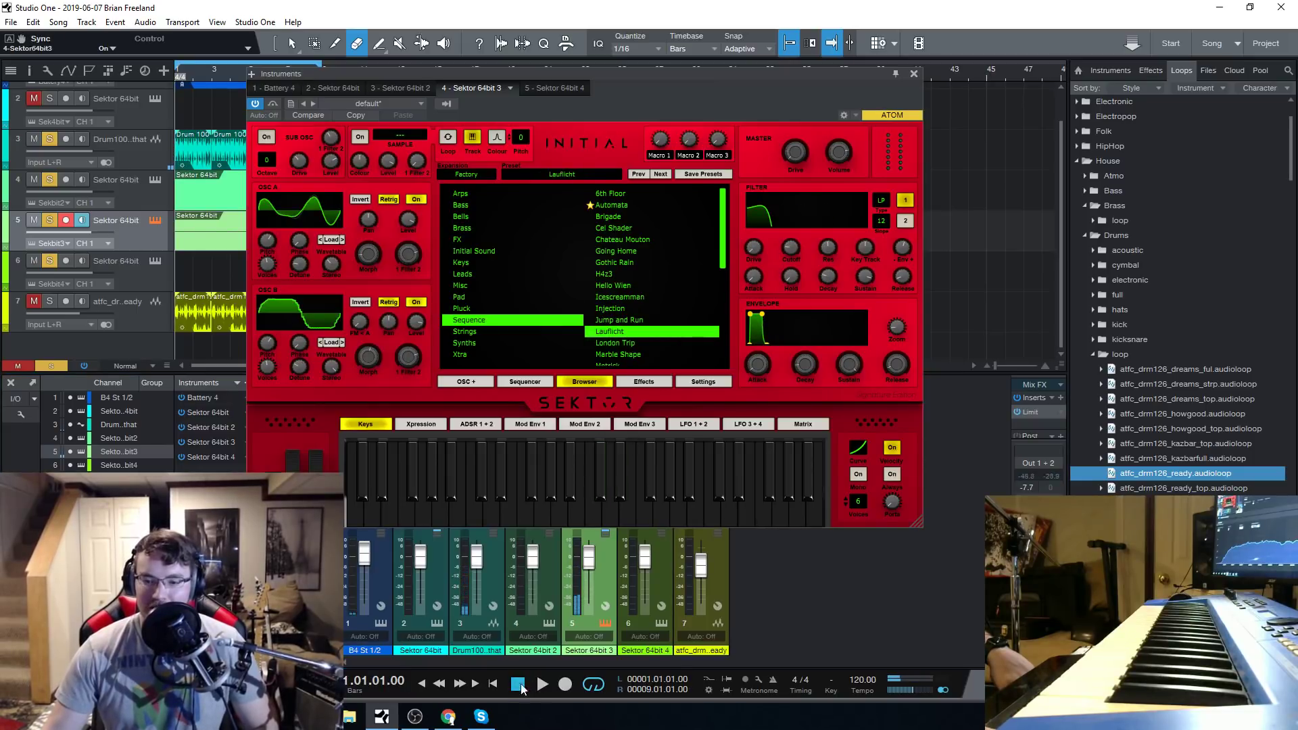
click(530, 383)
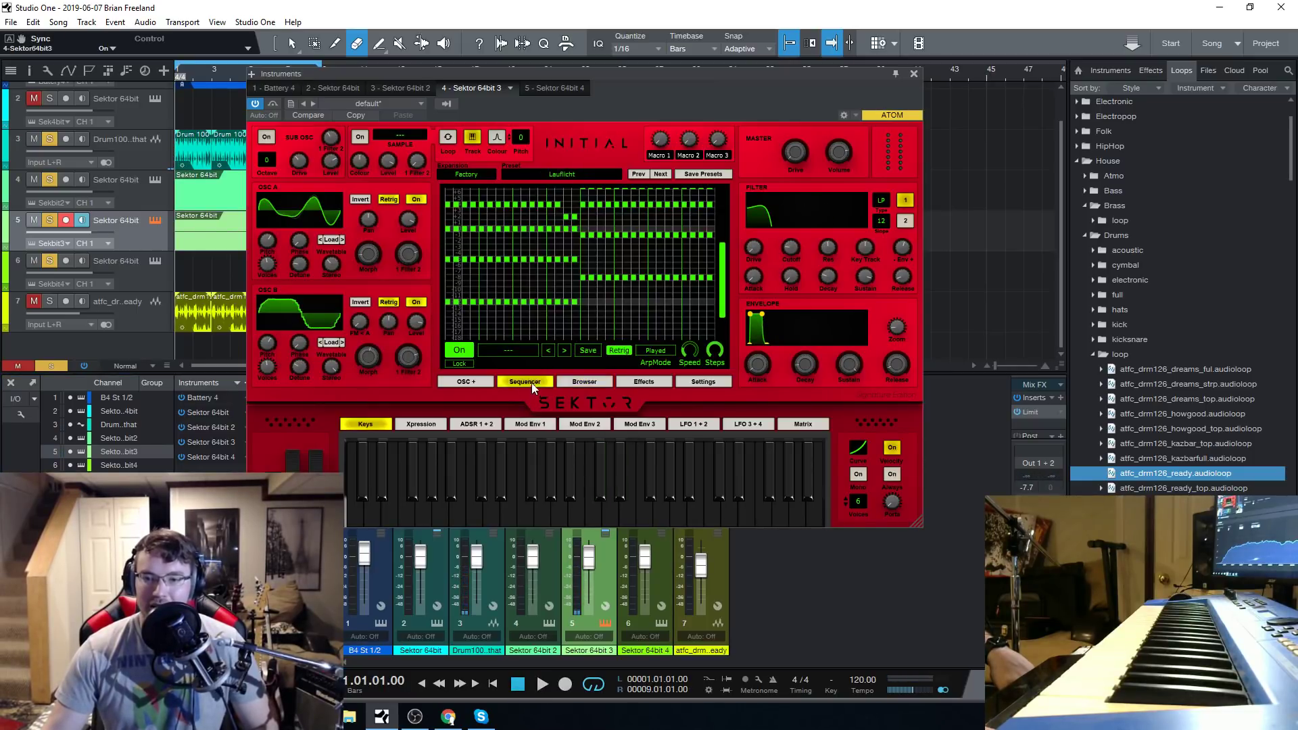
click(542, 683)
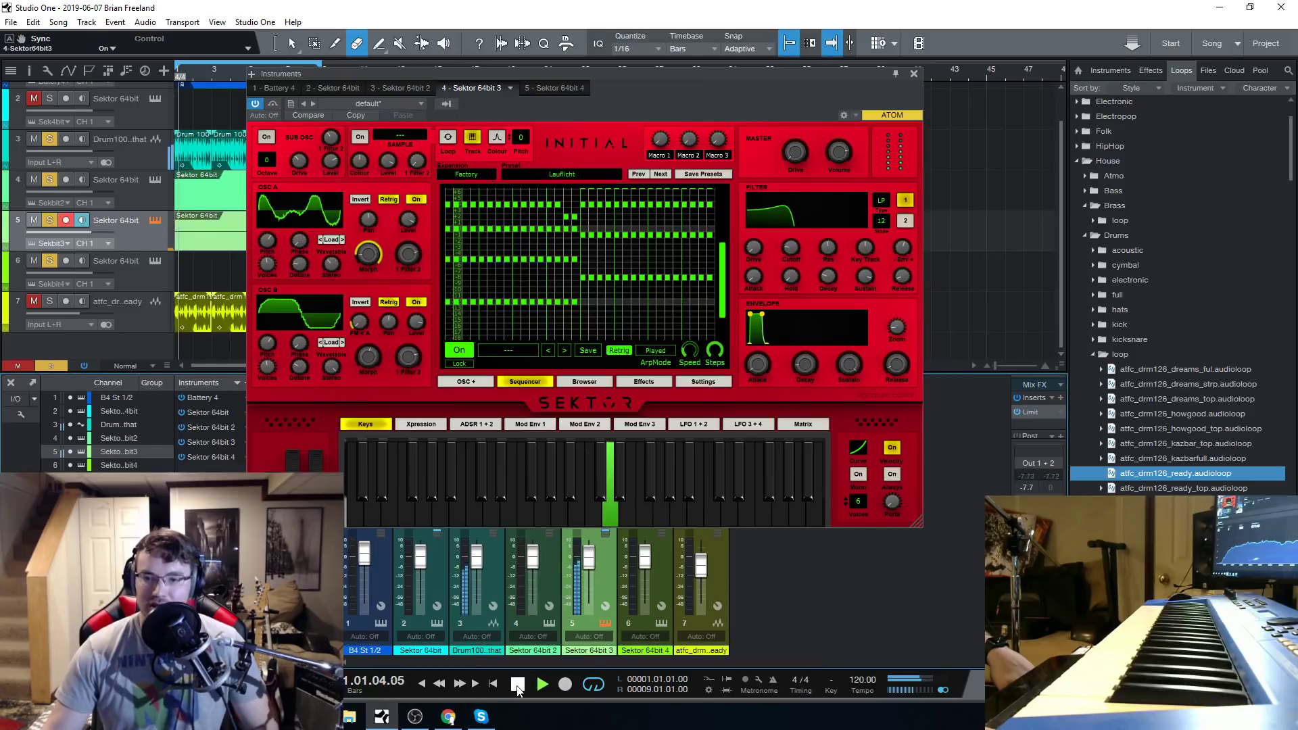
Try lowering the first three notes of the pattern's third note line by one grid row during playback, and replay the loop.
click(446, 265)
click(455, 263)
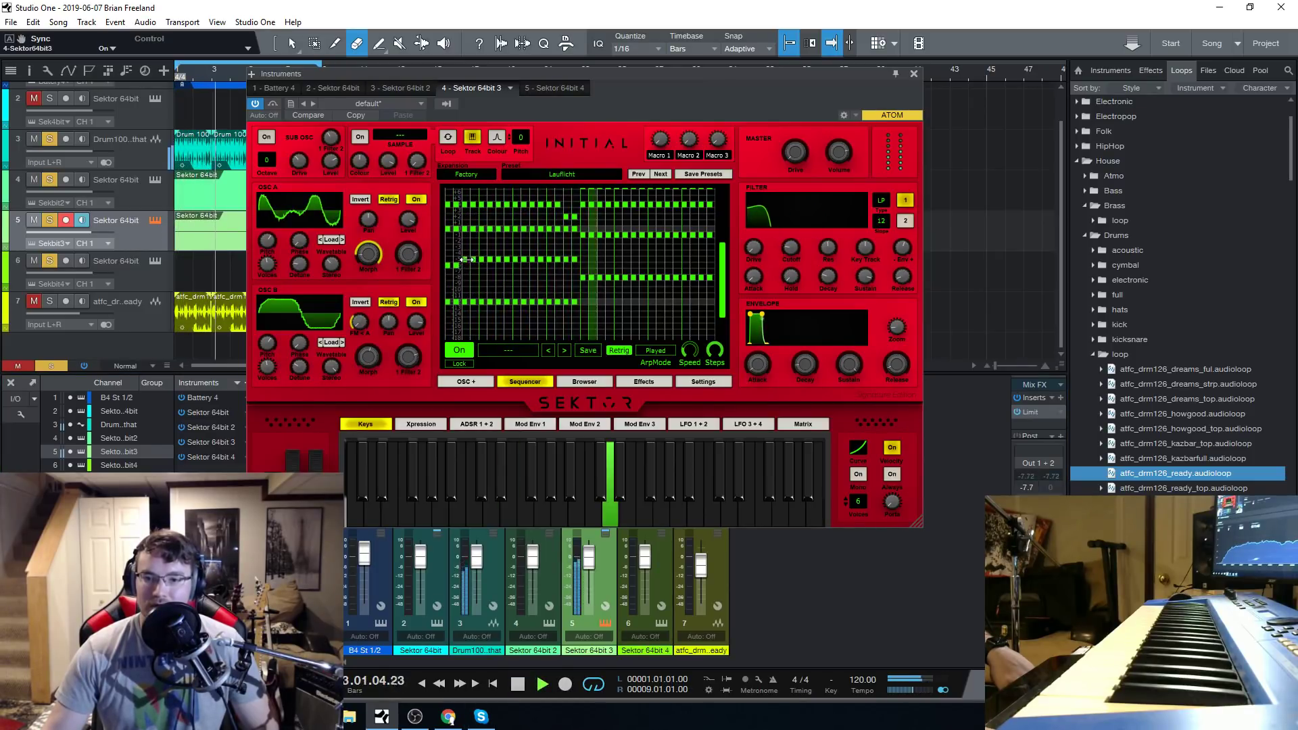
click(466, 264)
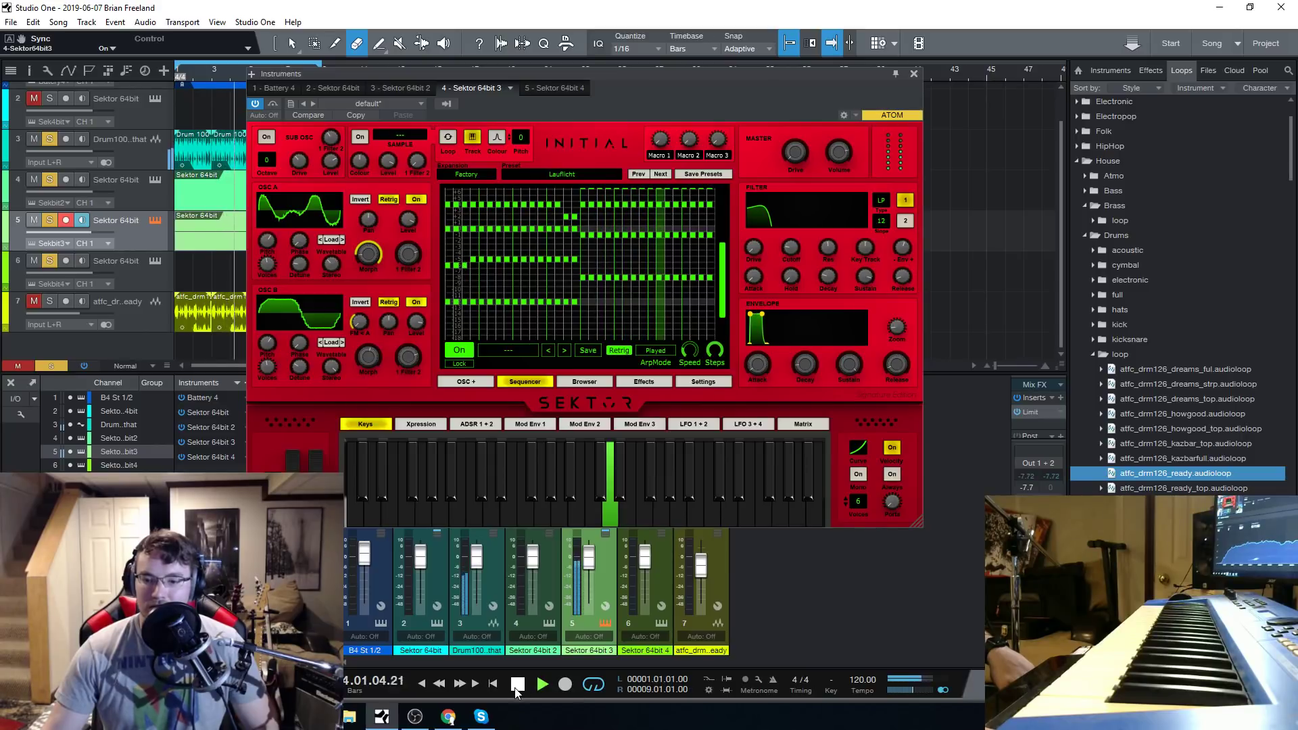
click(519, 685)
click(541, 685)
click(519, 685)
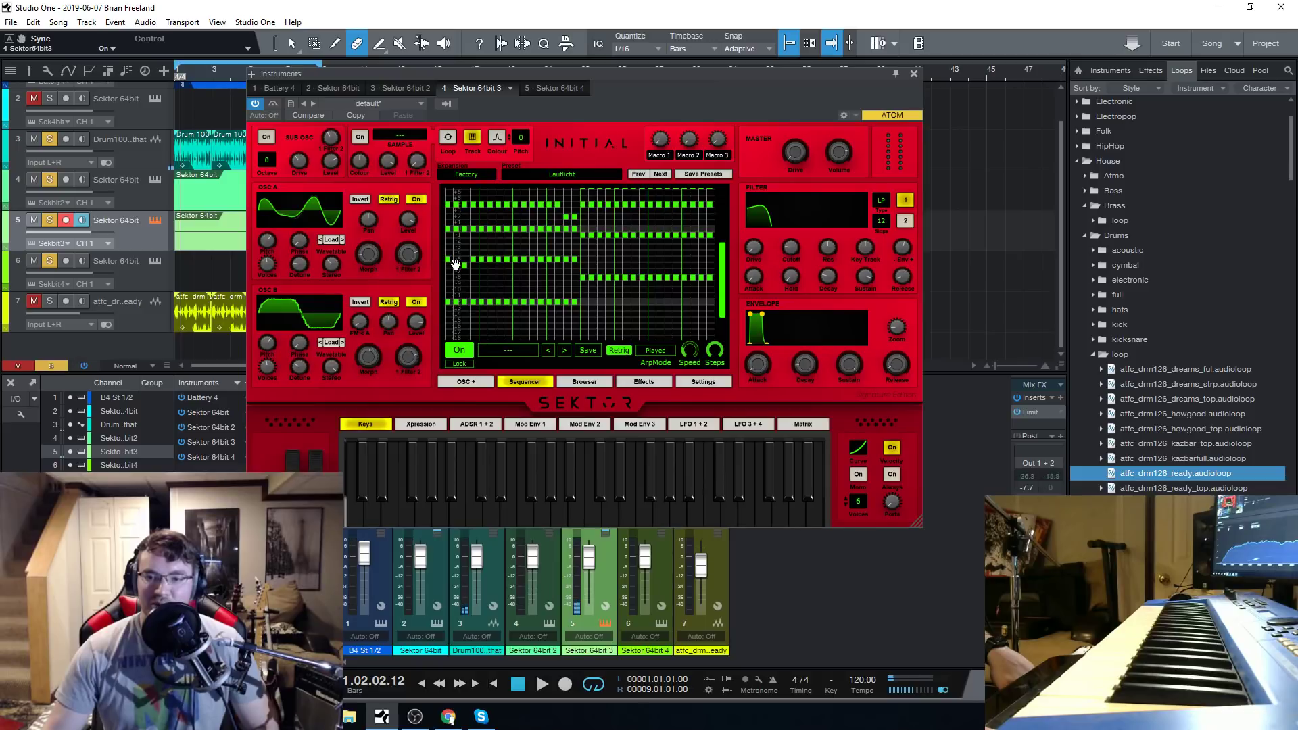
Try lowering the first two notes of the pattern's upper two note lines by two grid rows, and audition the loop.
click(448, 218)
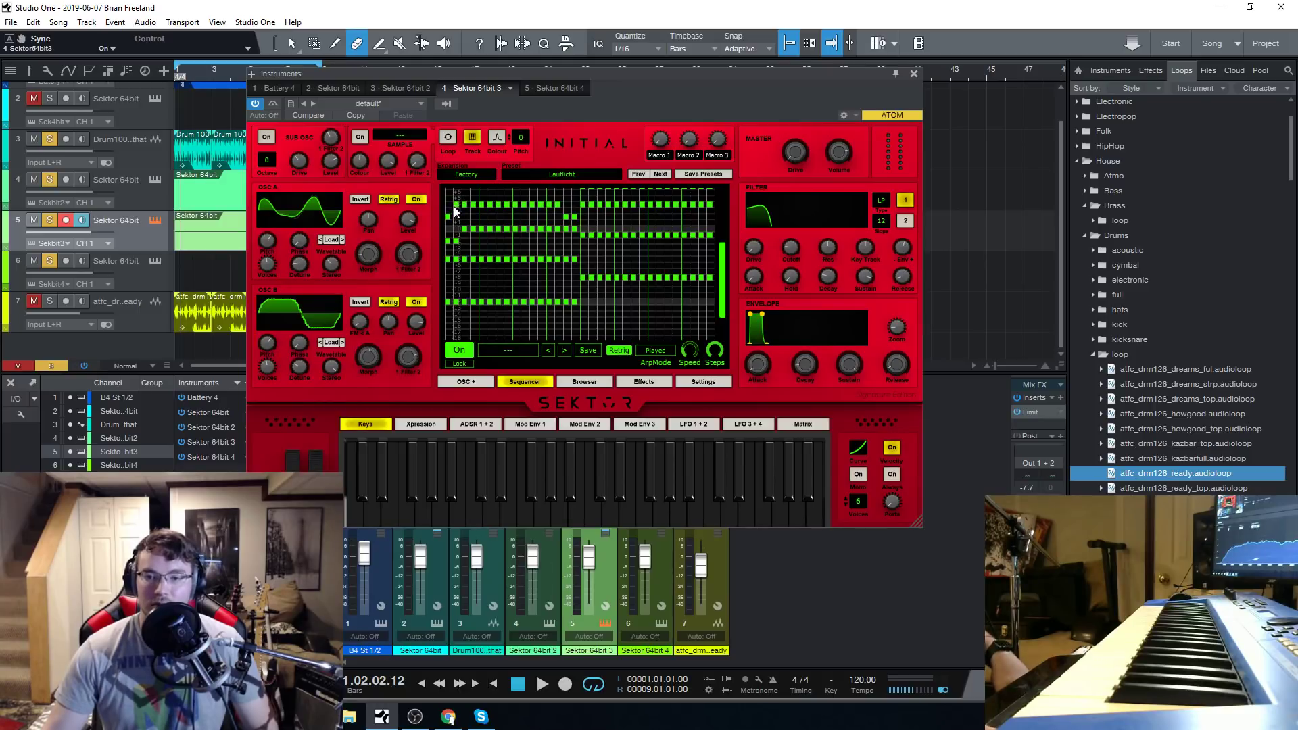
click(541, 685)
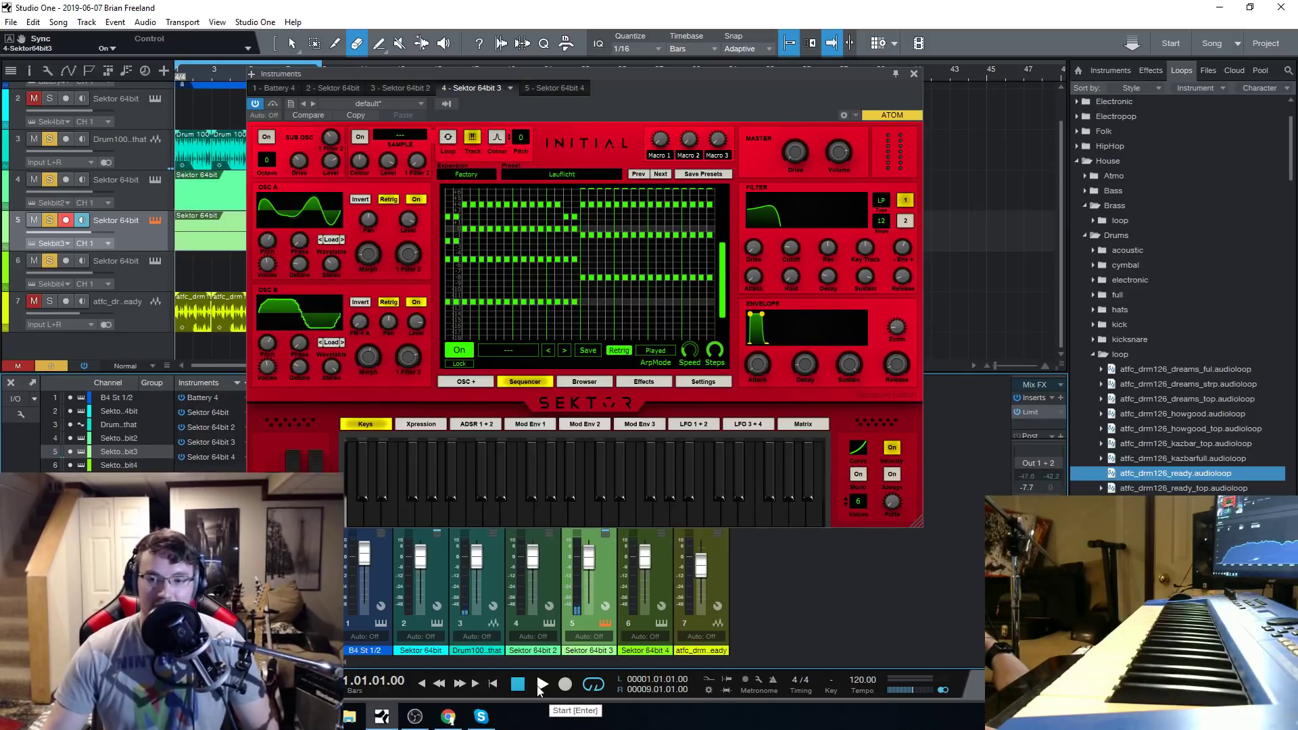
click(541, 685)
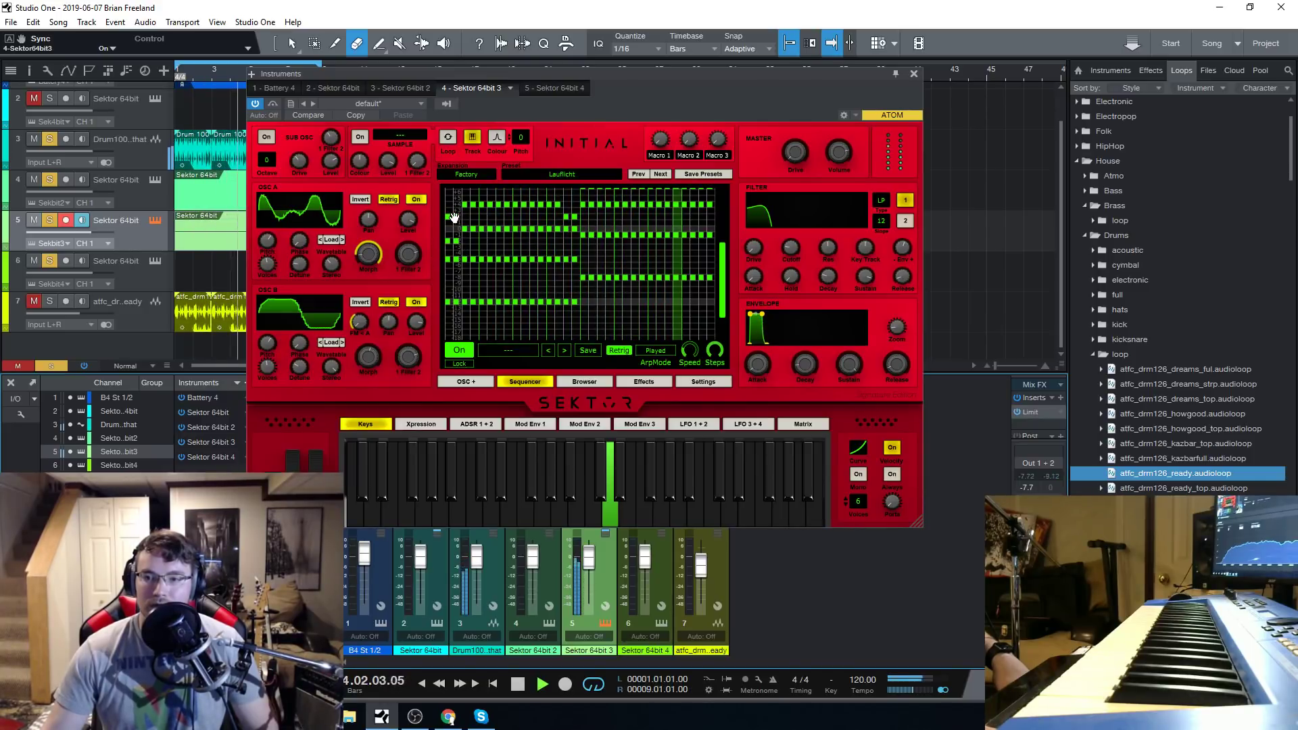
scroll(685, 274, up, 1)
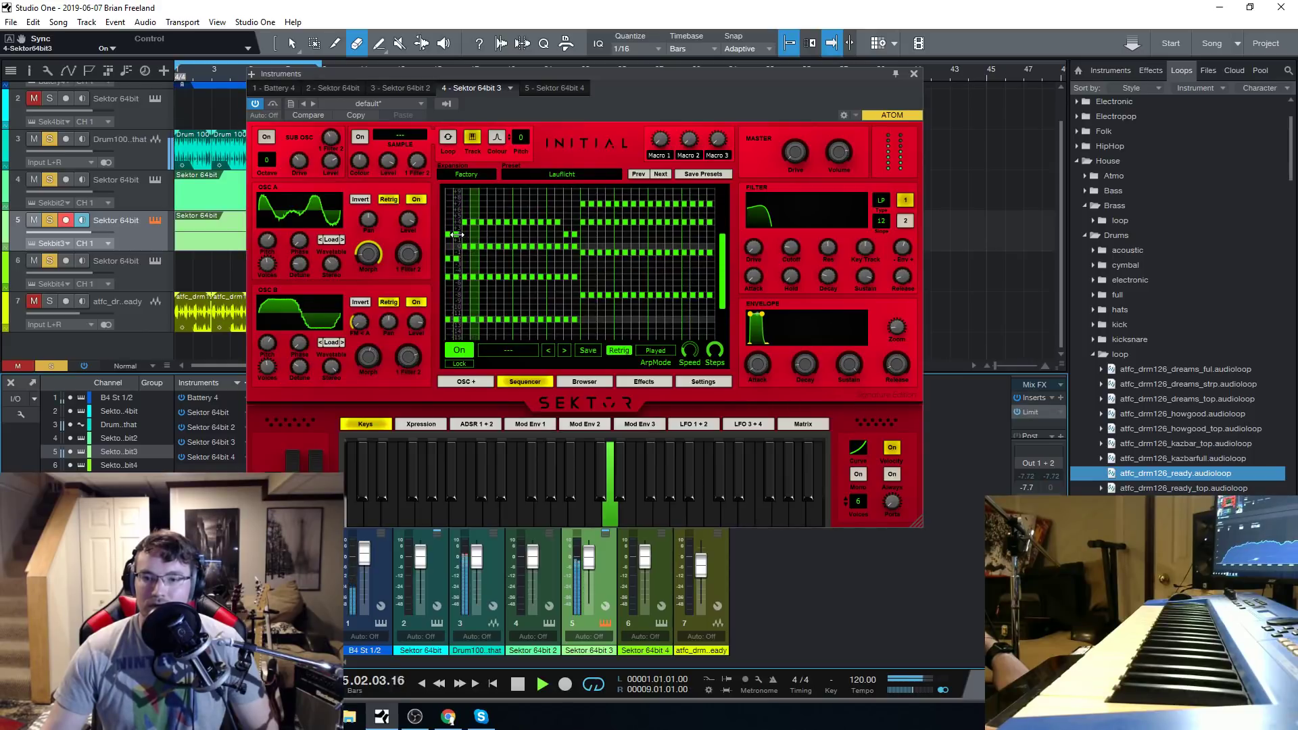
click(518, 684)
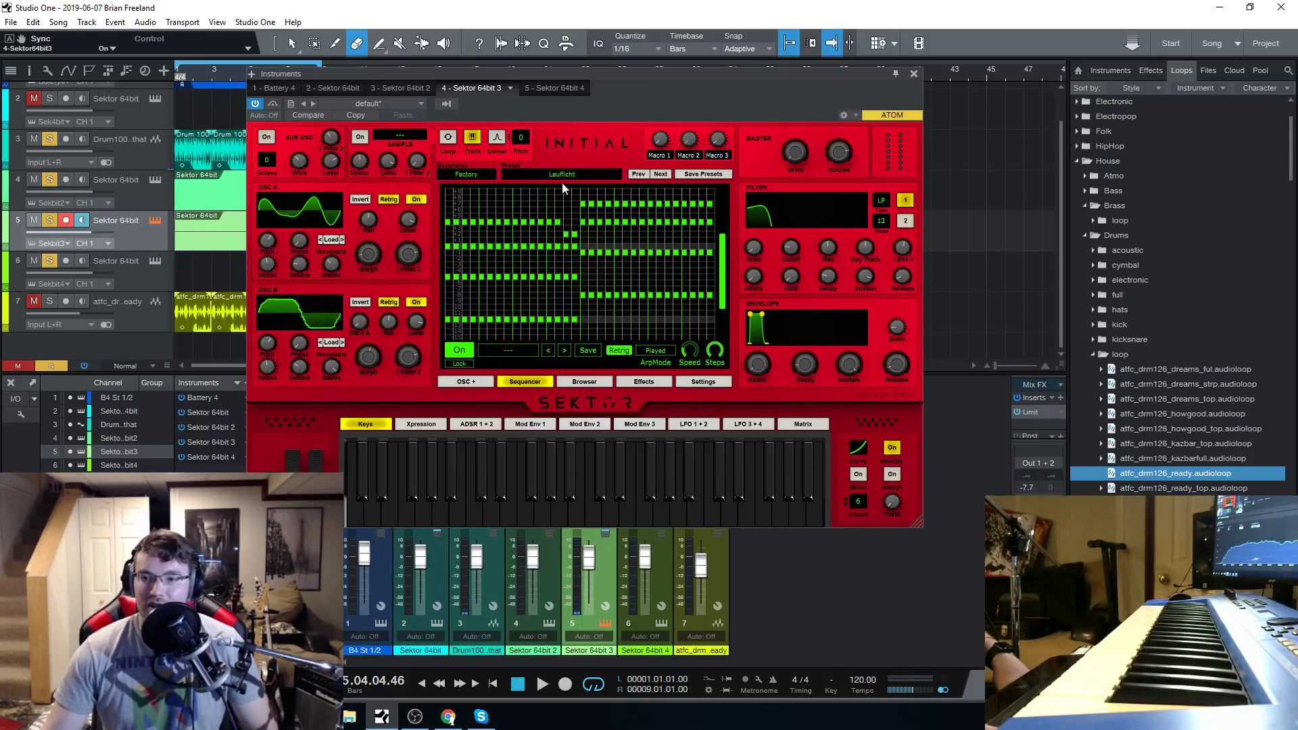
Replay the original Lauflicht pattern from the start of the loop, and stop it.
click(542, 684)
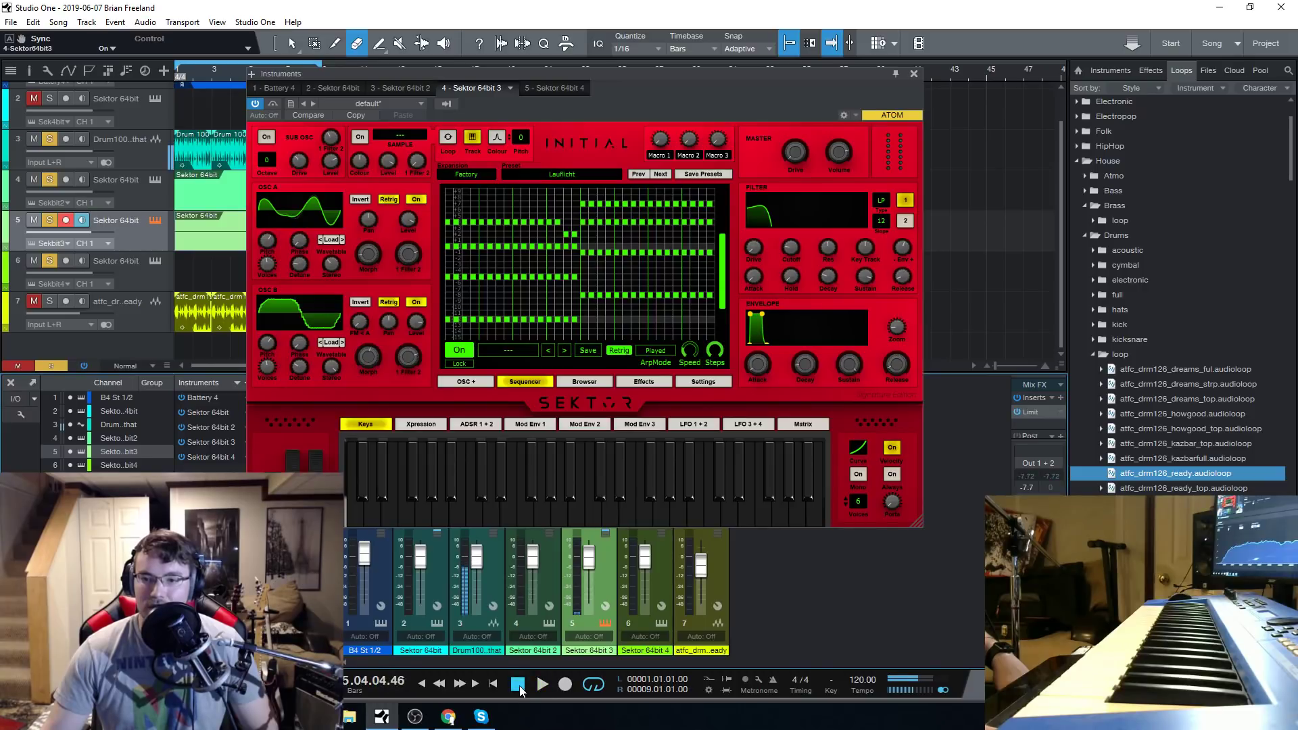
click(517, 684)
click(542, 684)
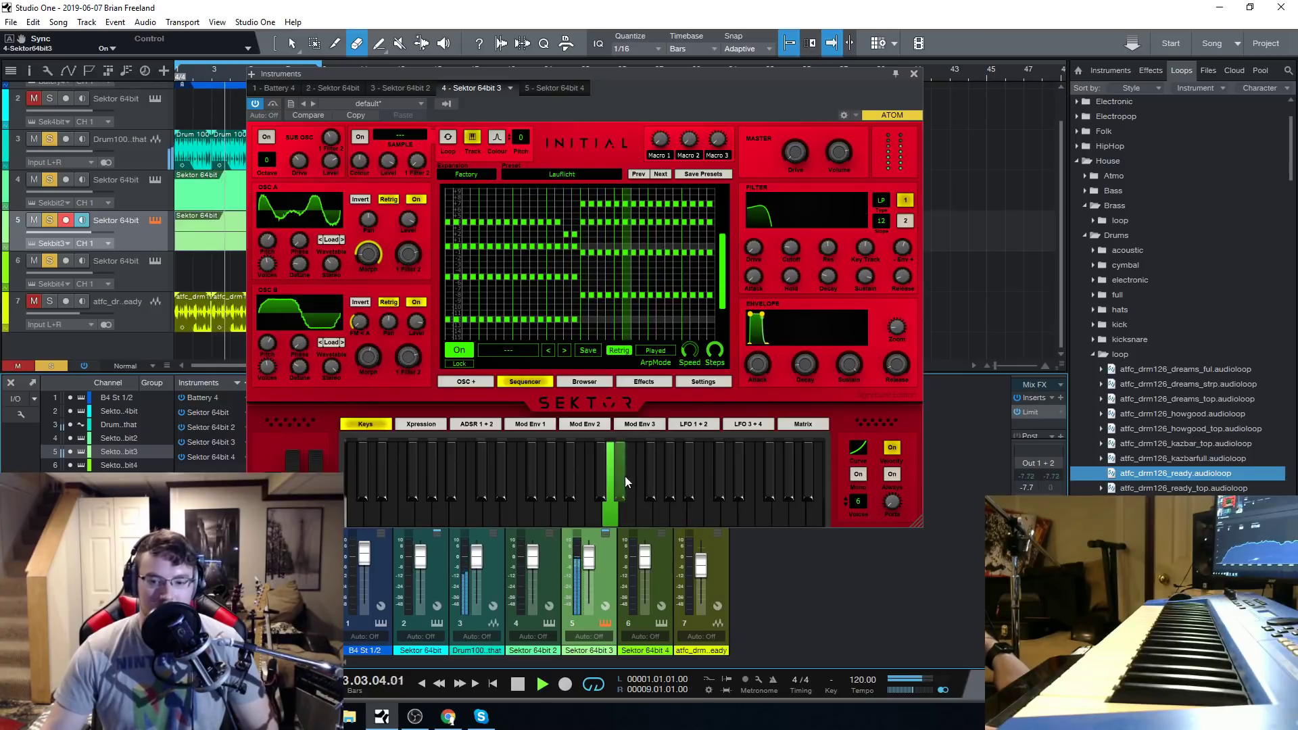
key(space)
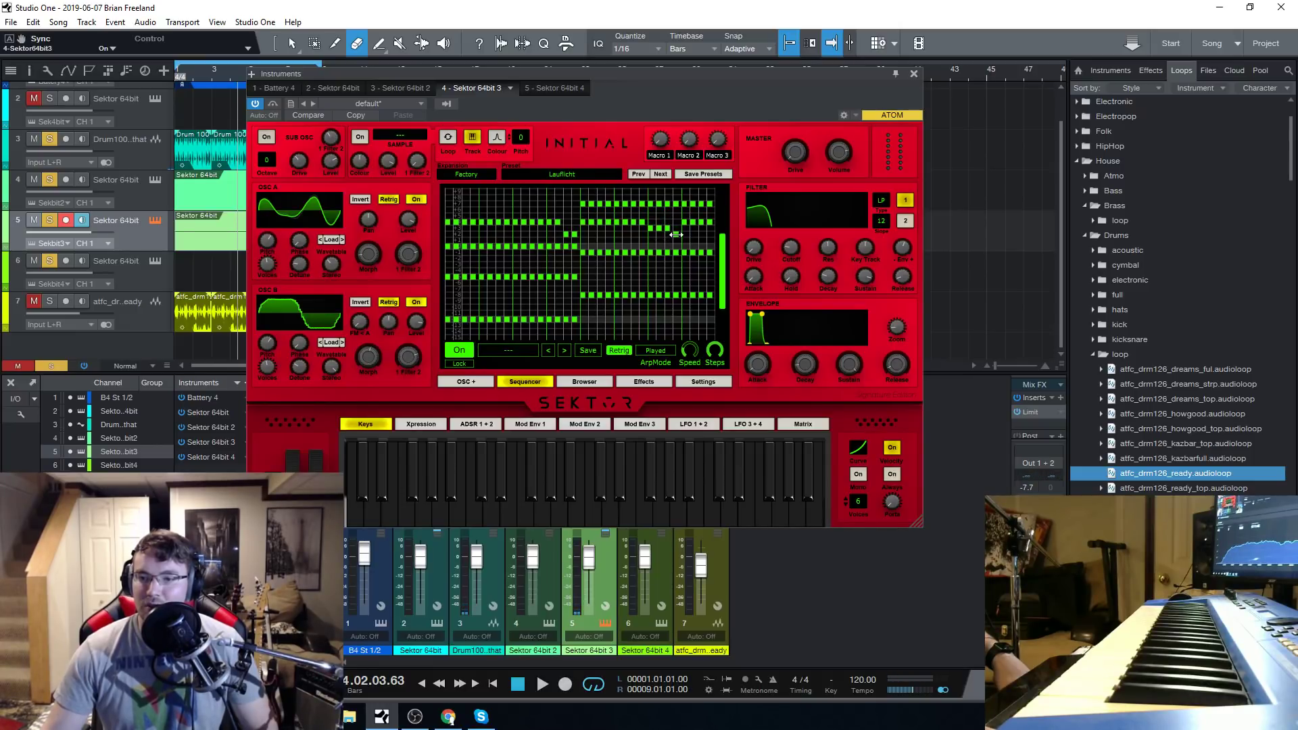
Try four lowered notes in the second note line of the pattern's second half, and move them back up.
click(524, 684)
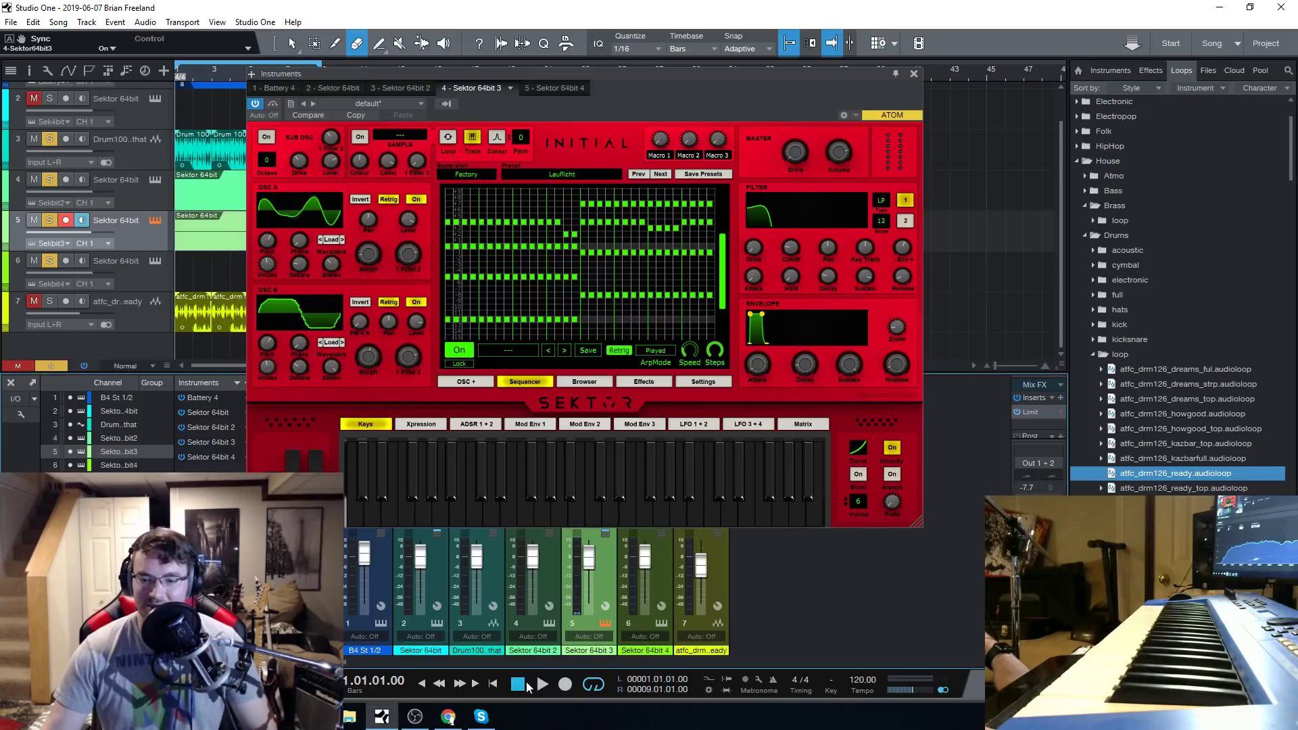
click(542, 685)
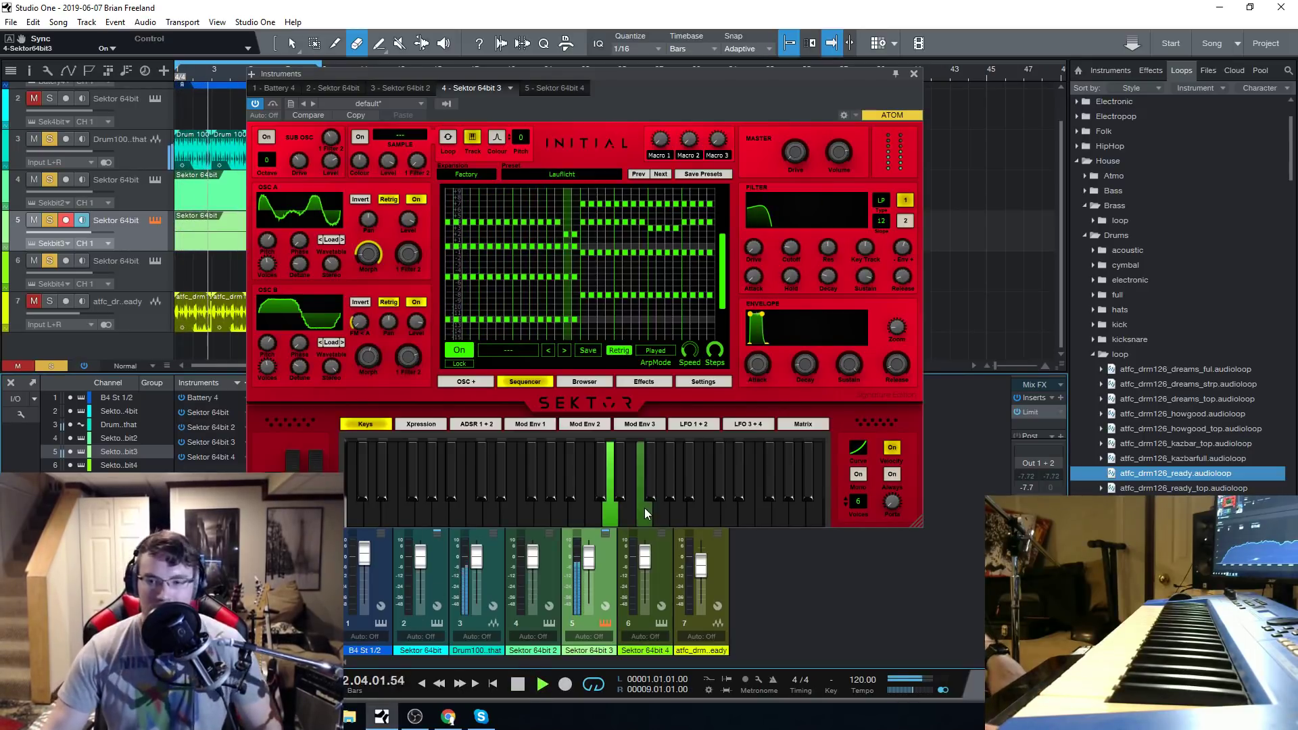
click(518, 685)
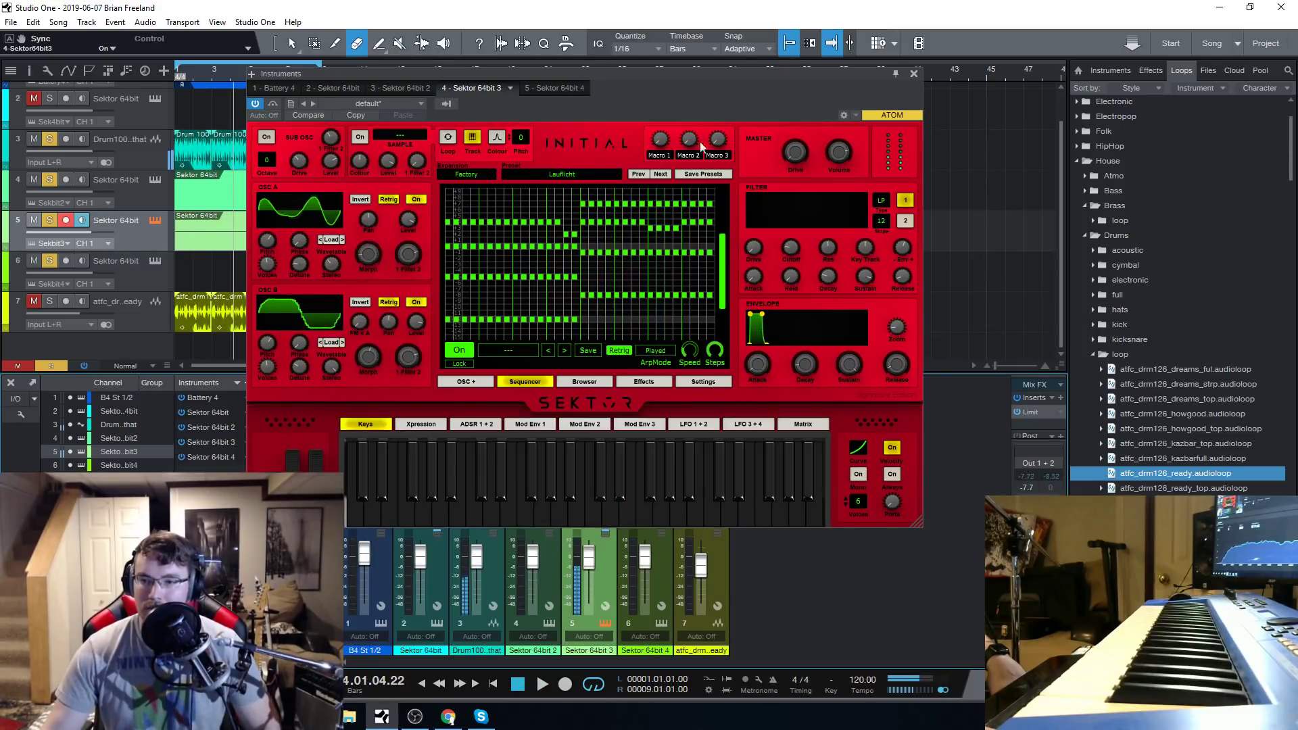
click(667, 229)
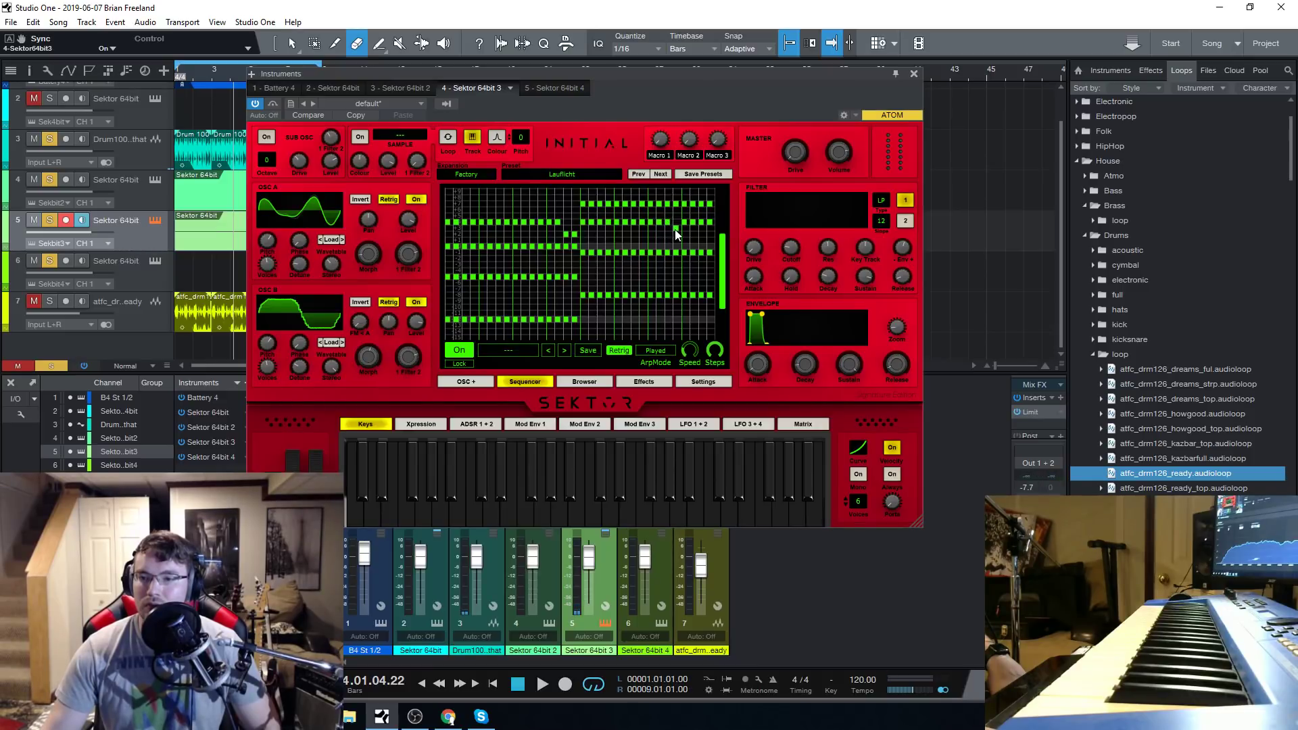
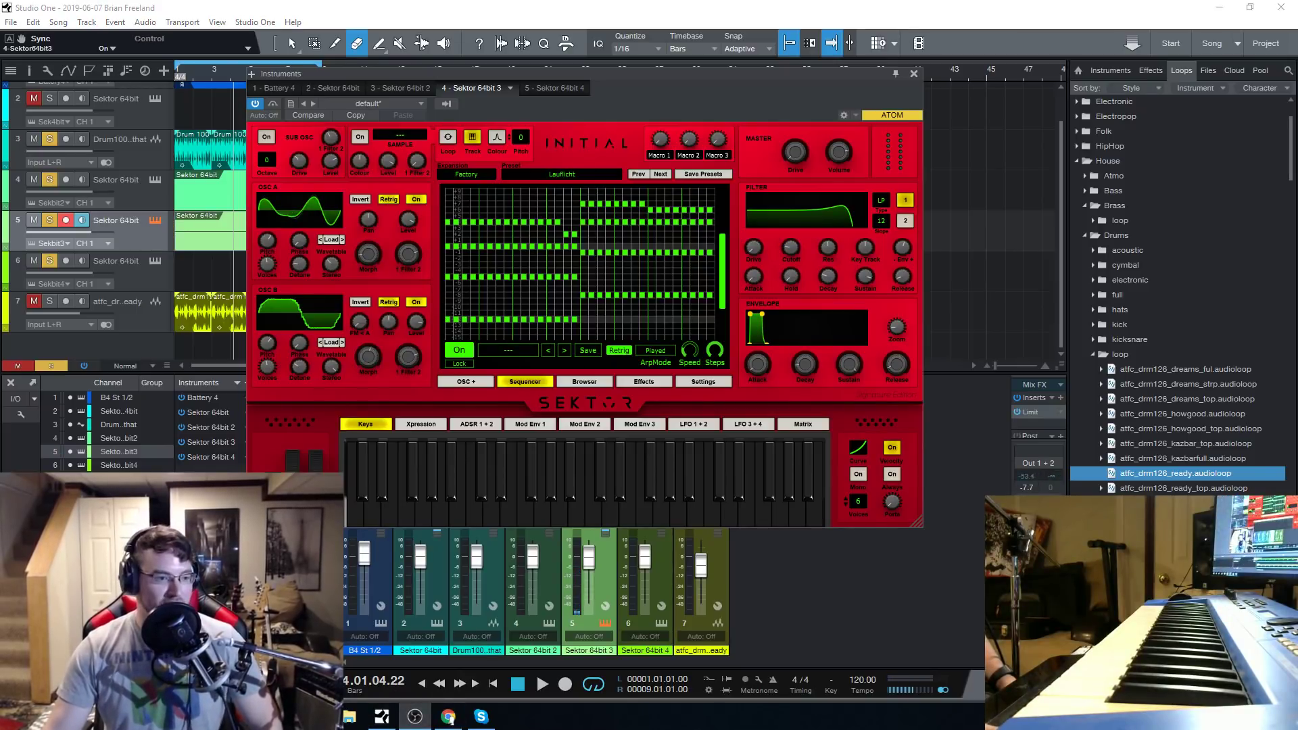
Play the song from the start and adjust the filter cutoff while auditioning Sektor 64bit 3.
drag(599, 75, 717, 68)
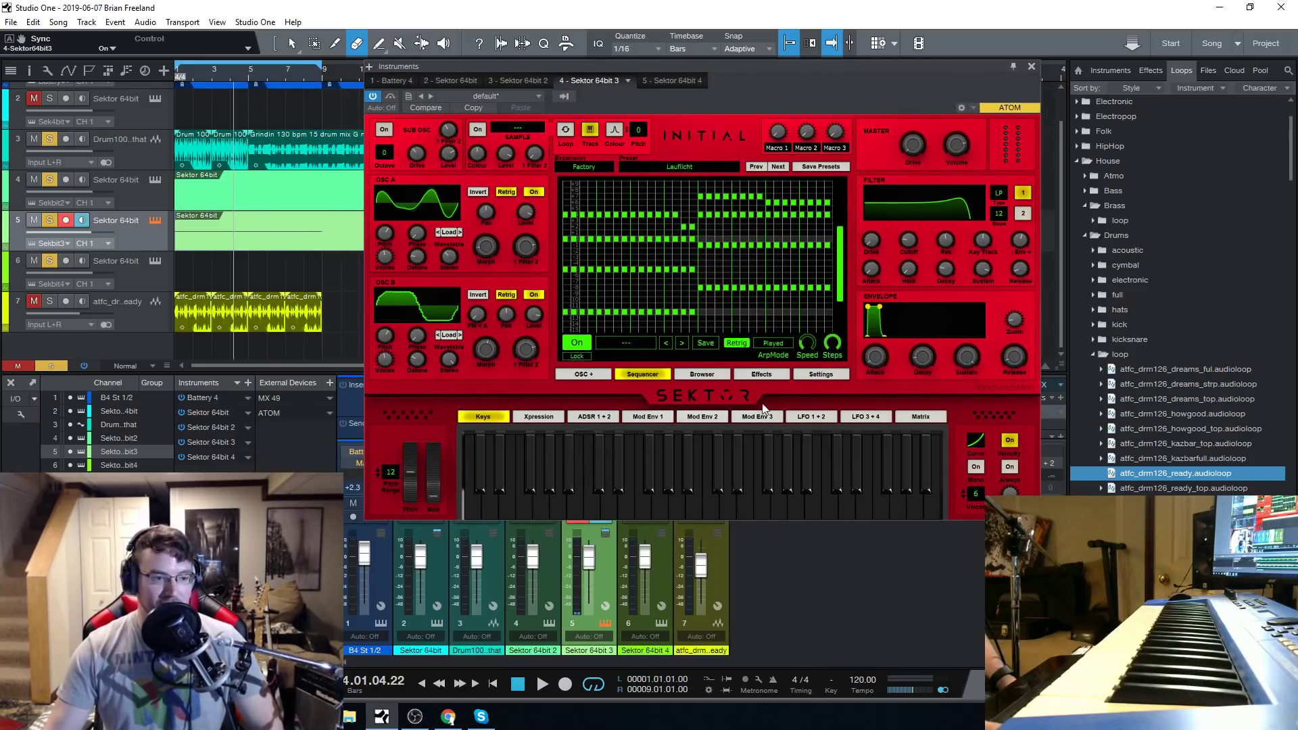
click(517, 684)
click(537, 686)
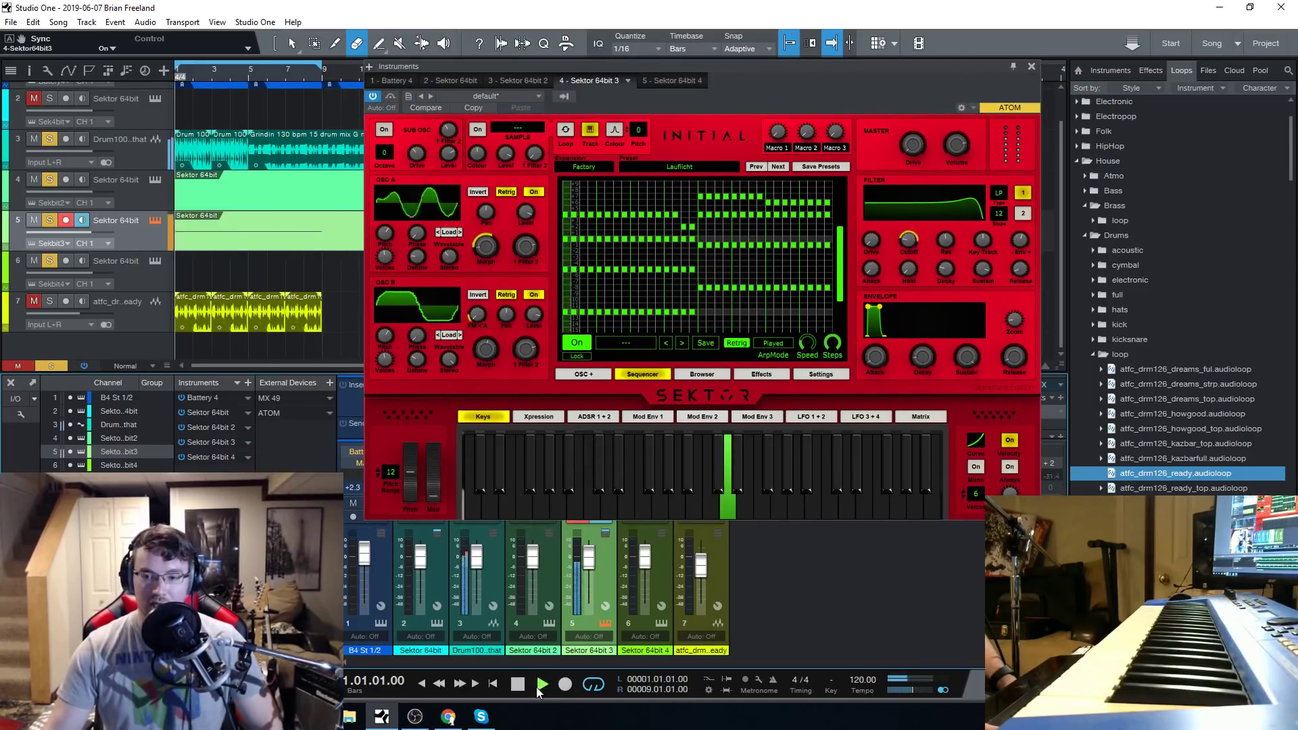
drag(782, 64, 746, 62)
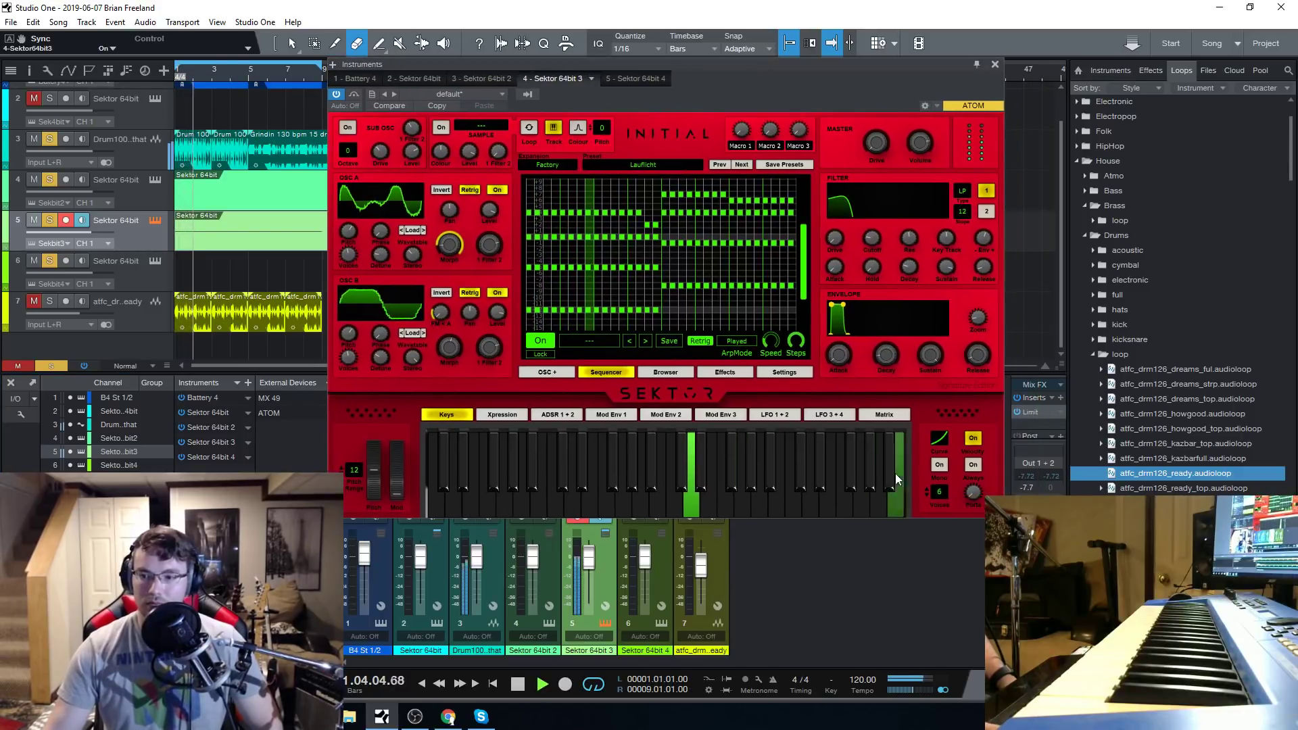
drag(878, 241, 874, 250)
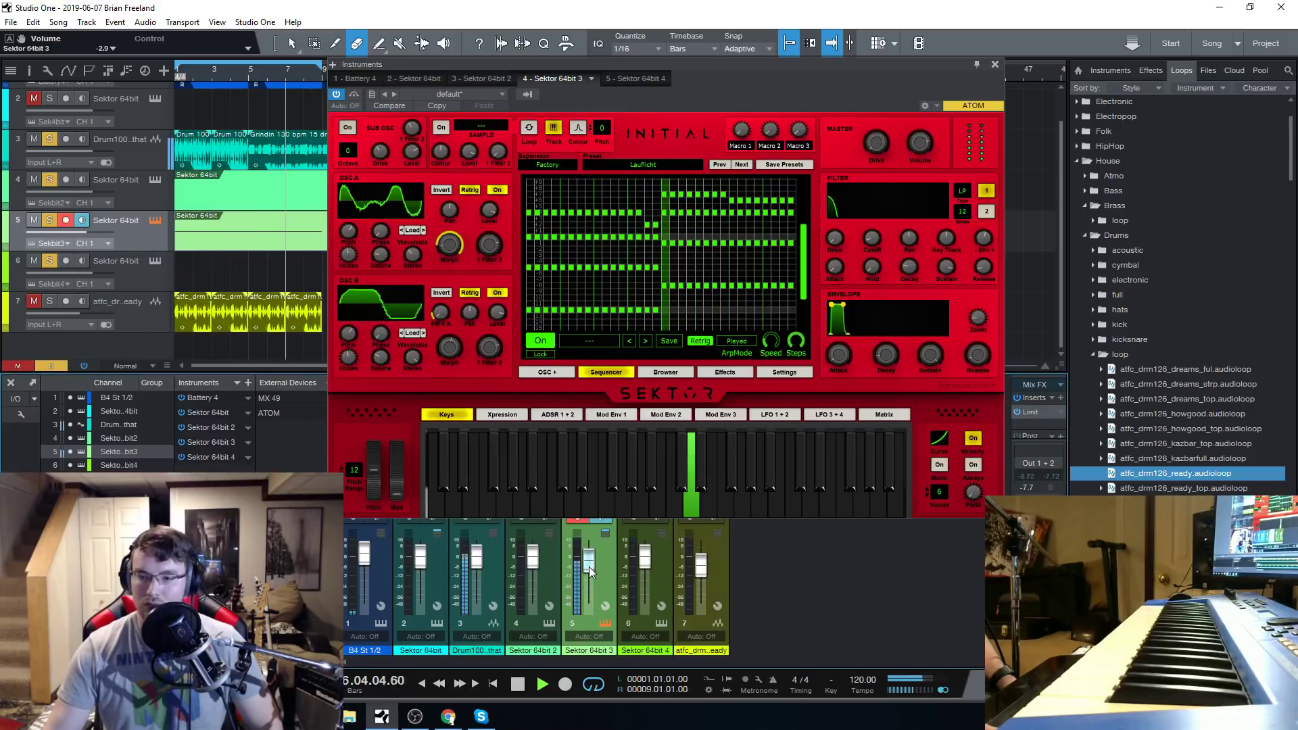
Enable the Compressor and disable the Distortion in Effect Rack 1 of Sektor 64bit 3, and stop playback.
click(714, 371)
click(535, 234)
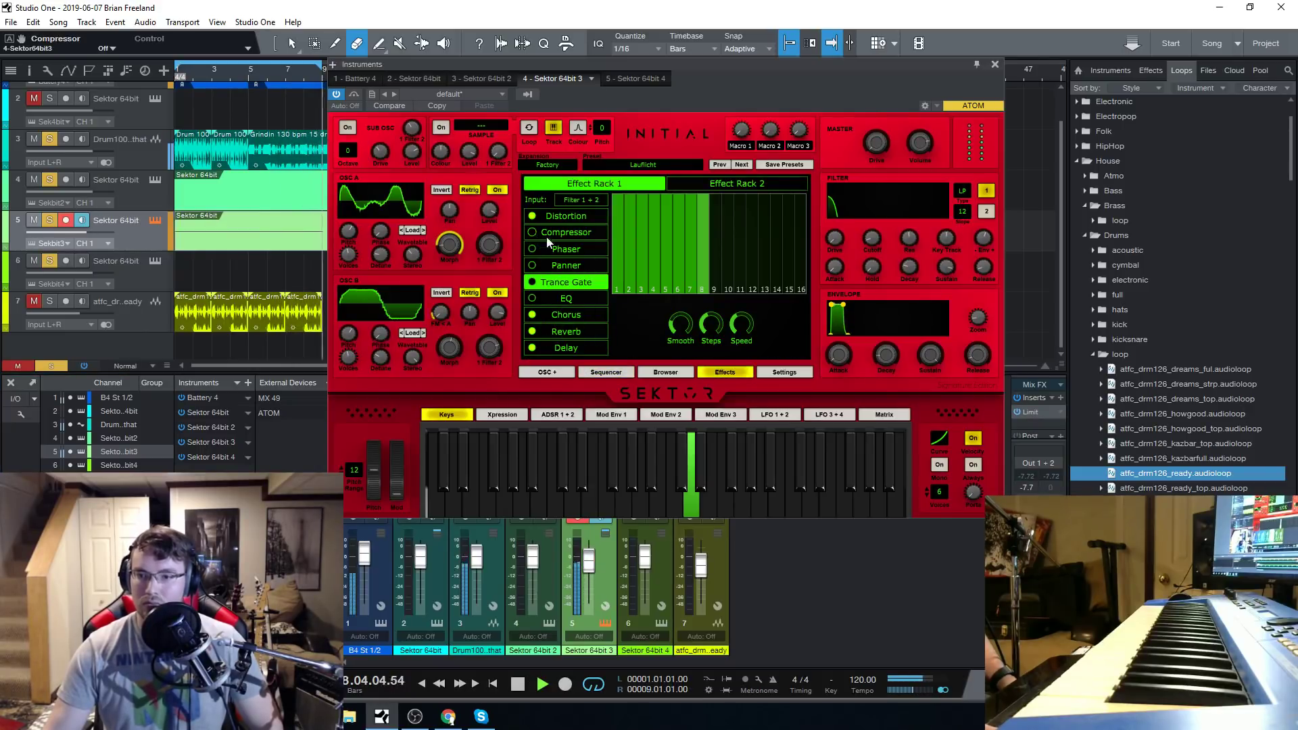
click(533, 216)
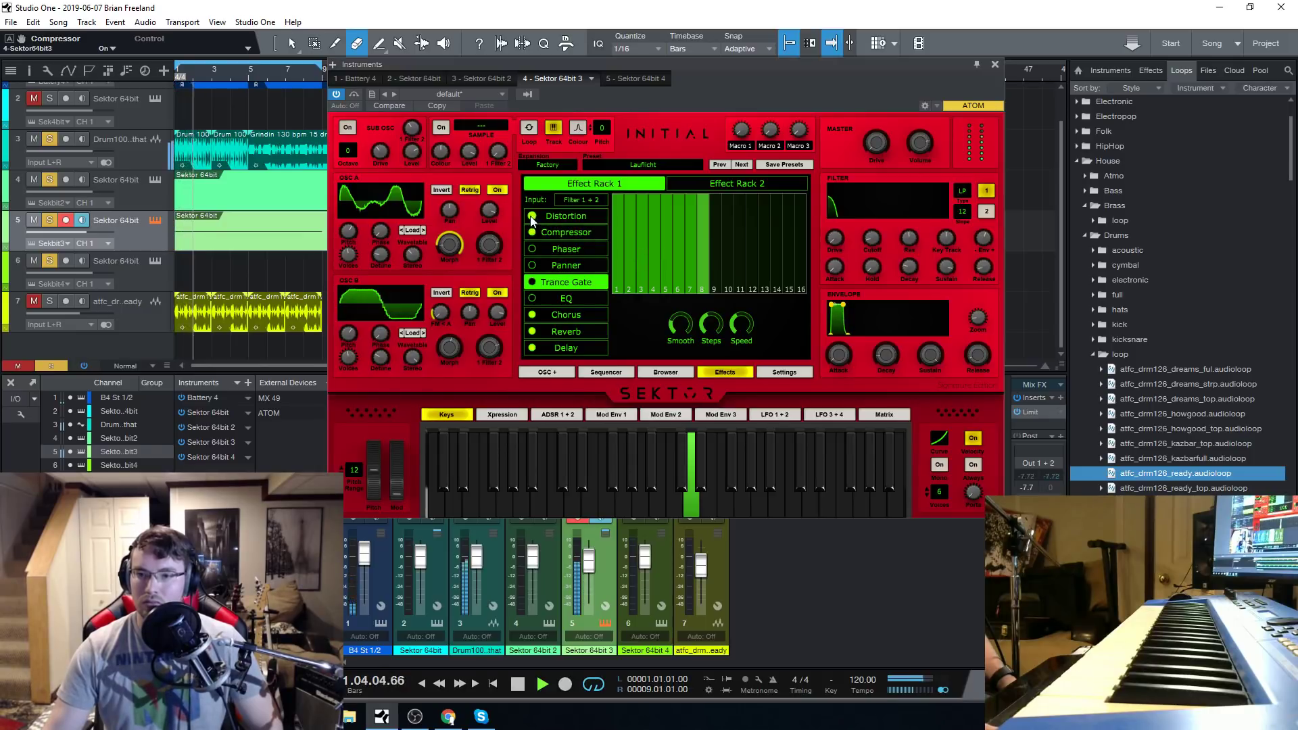
key(space)
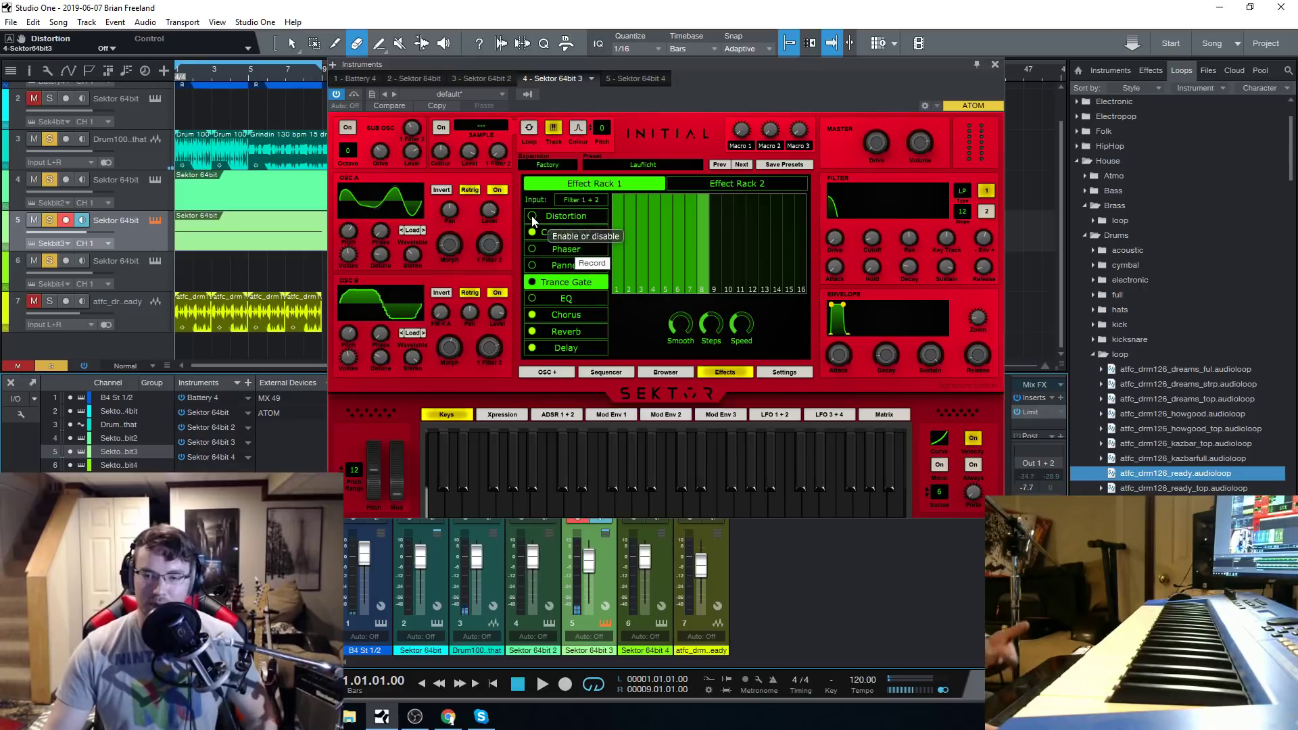
Restart playback, raise the Sektor 64bit 3 channel volume to +0.9 dB and close its instrument window.
click(542, 684)
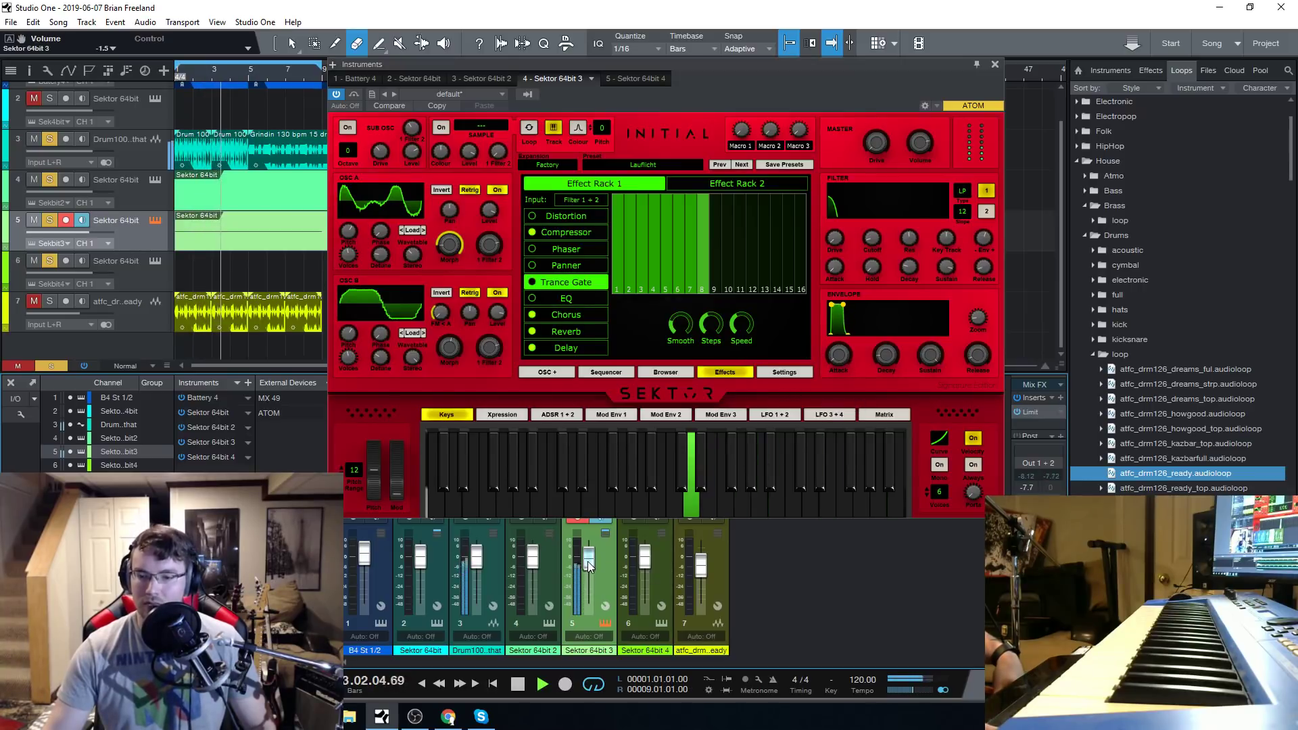
drag(587, 560, 586, 559)
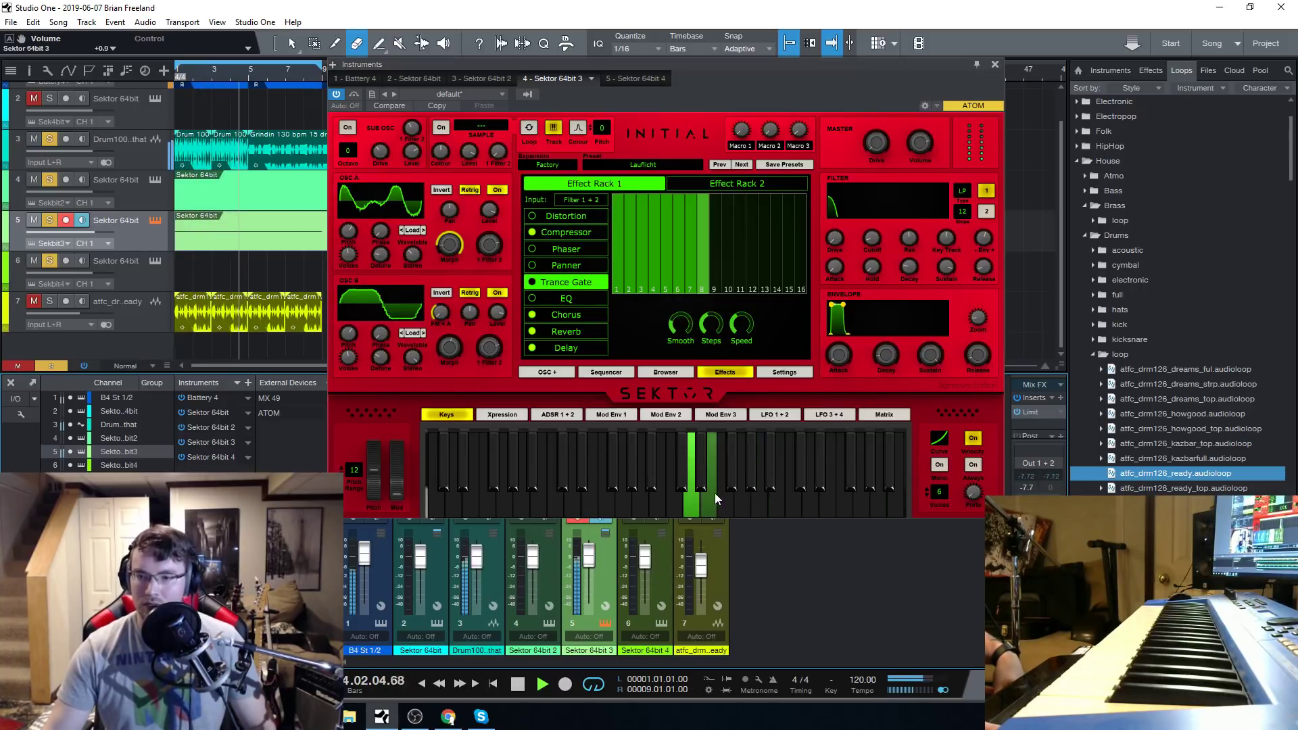
click(994, 65)
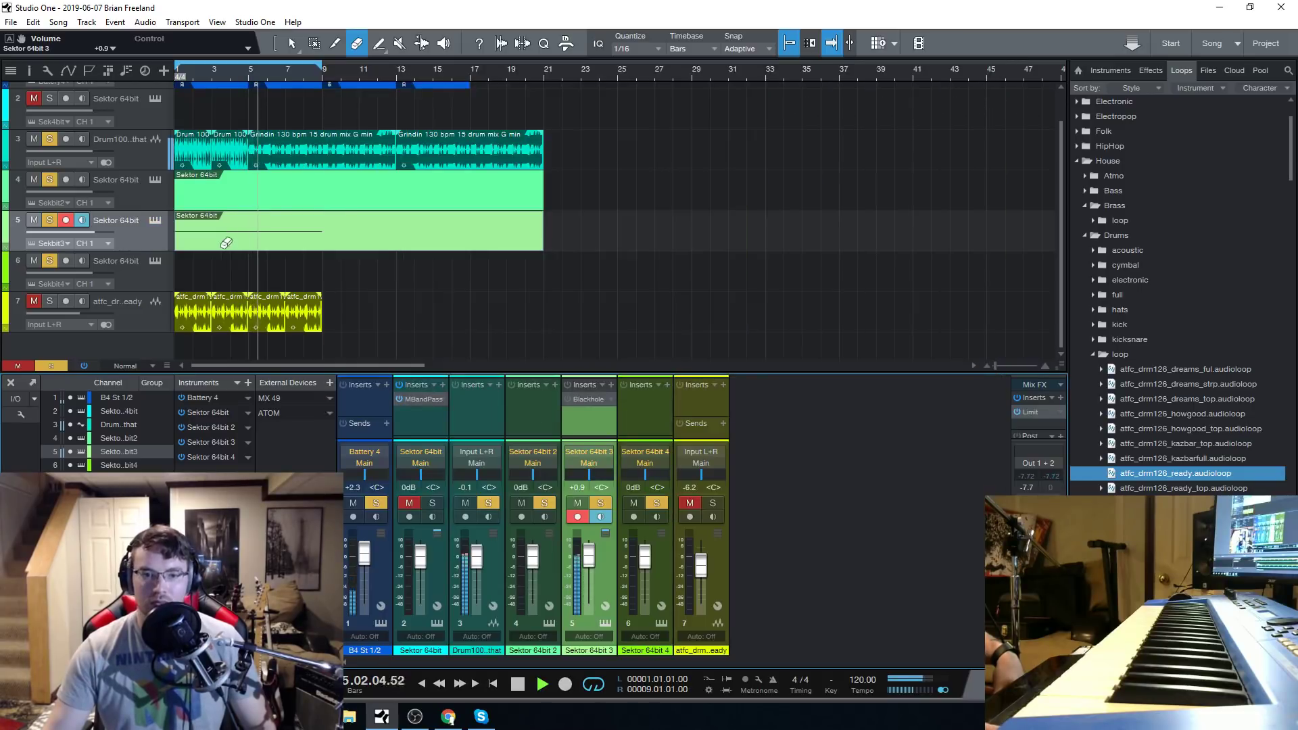
Draw an empty instrument part on track 6 from bar 1 to just before bar 9.
click(140, 266)
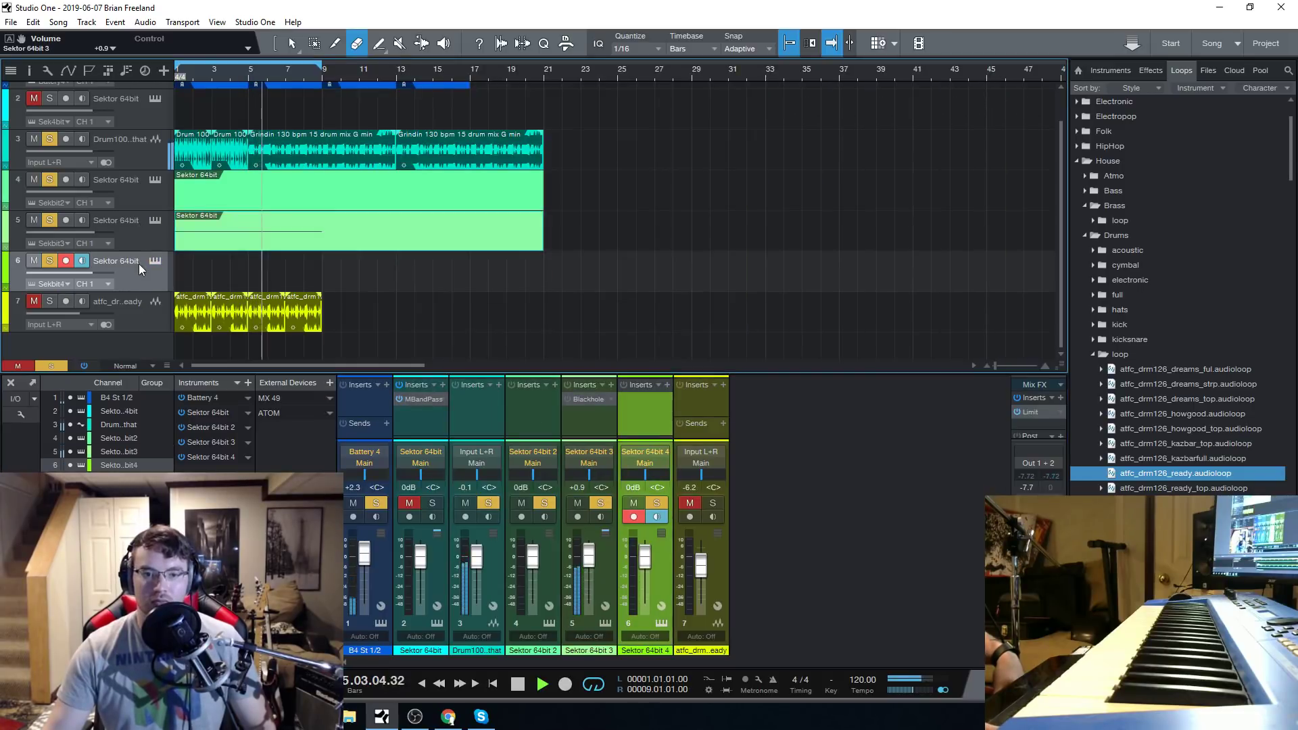
click(379, 46)
drag(179, 270, 324, 275)
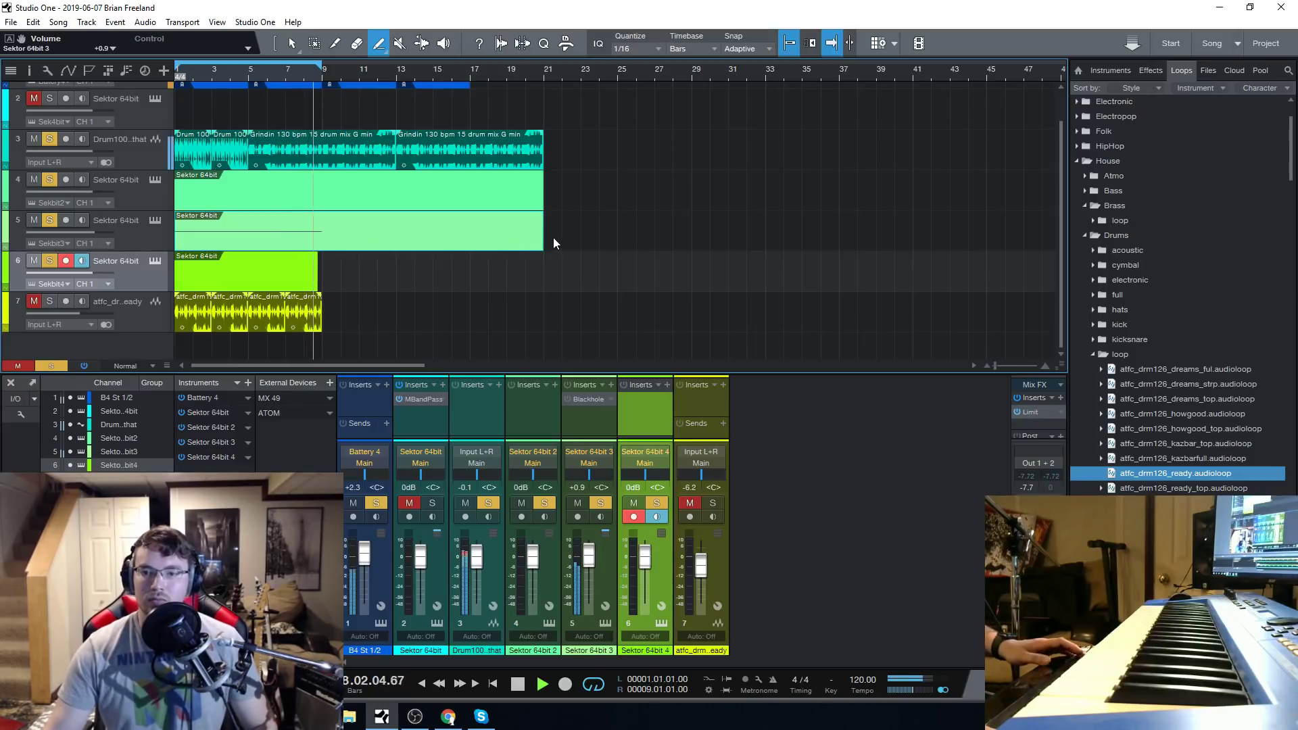
Shorten the Sektor 64bit part on track 5 so it ends at bar 9.
mouse_move(541, 236)
mouse_down()
mouse_move(322, 247)
mouse_move(335, 226)
mouse_up()
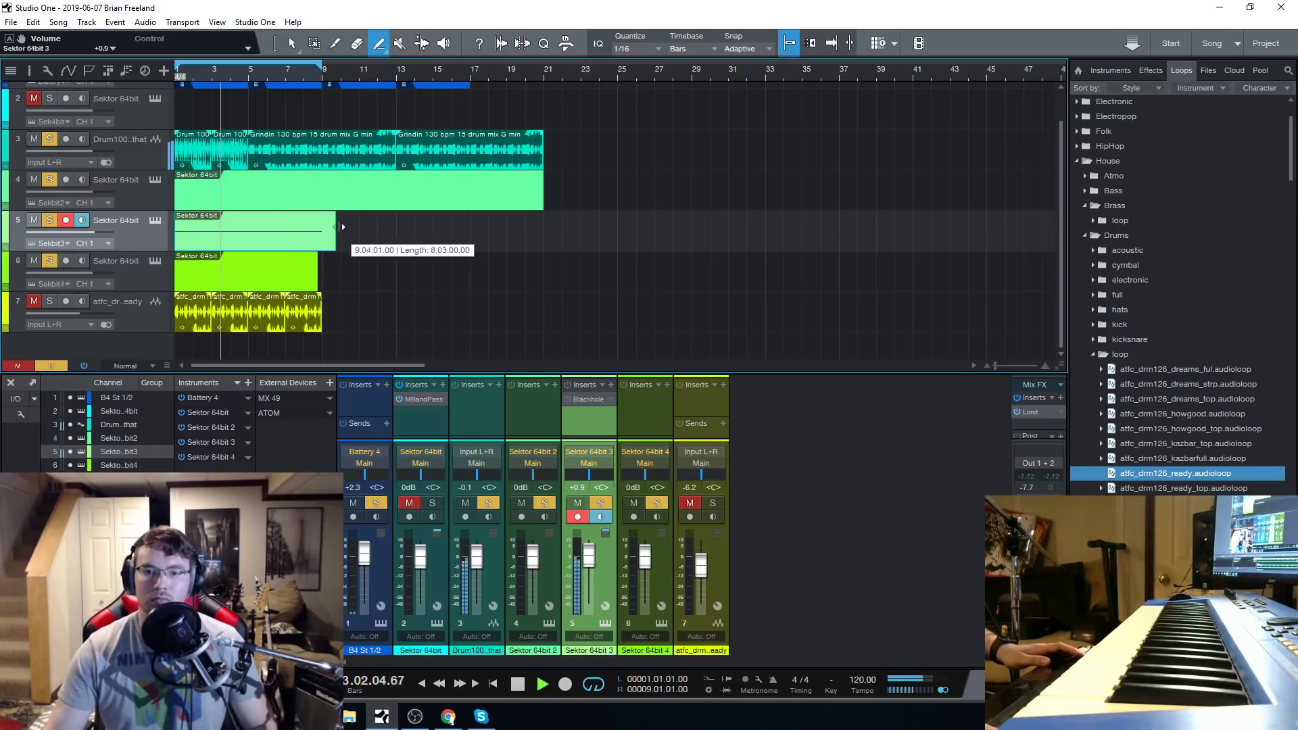
double_click(310, 225)
drag(450, 478, 491, 513)
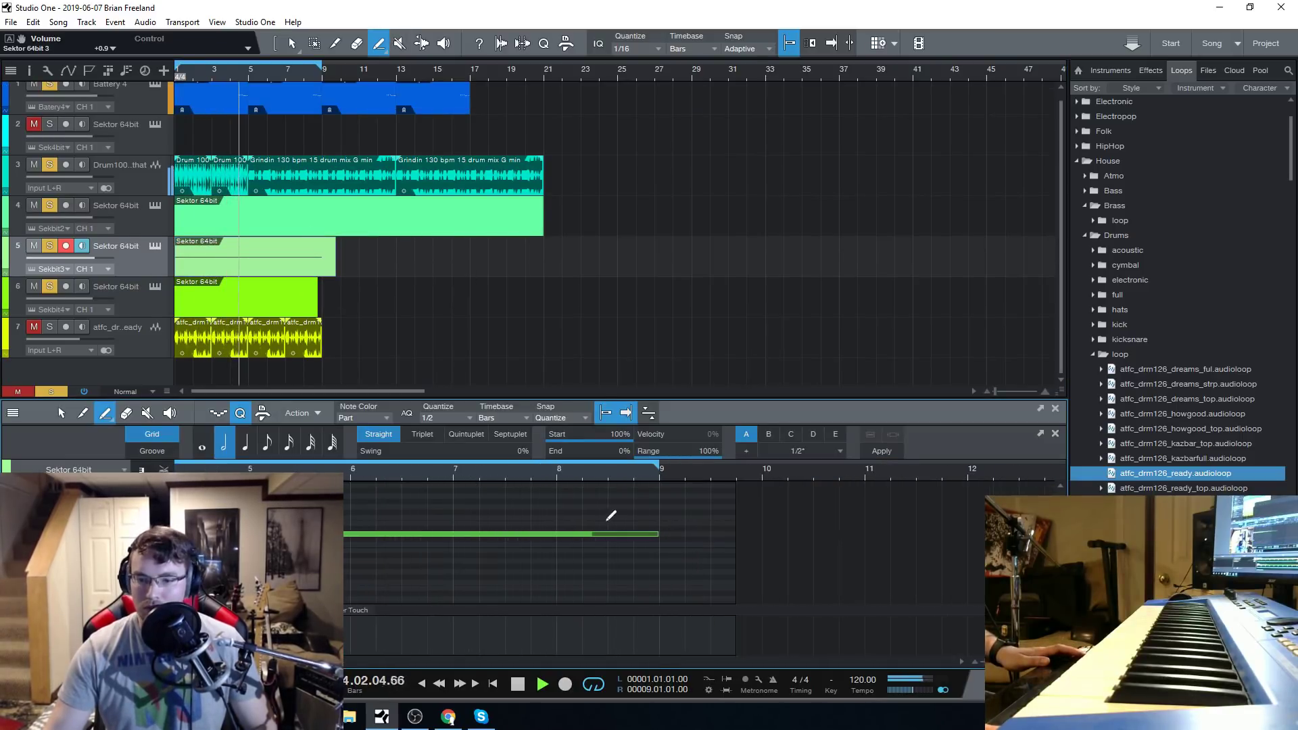
drag(333, 246, 322, 248)
click(379, 43)
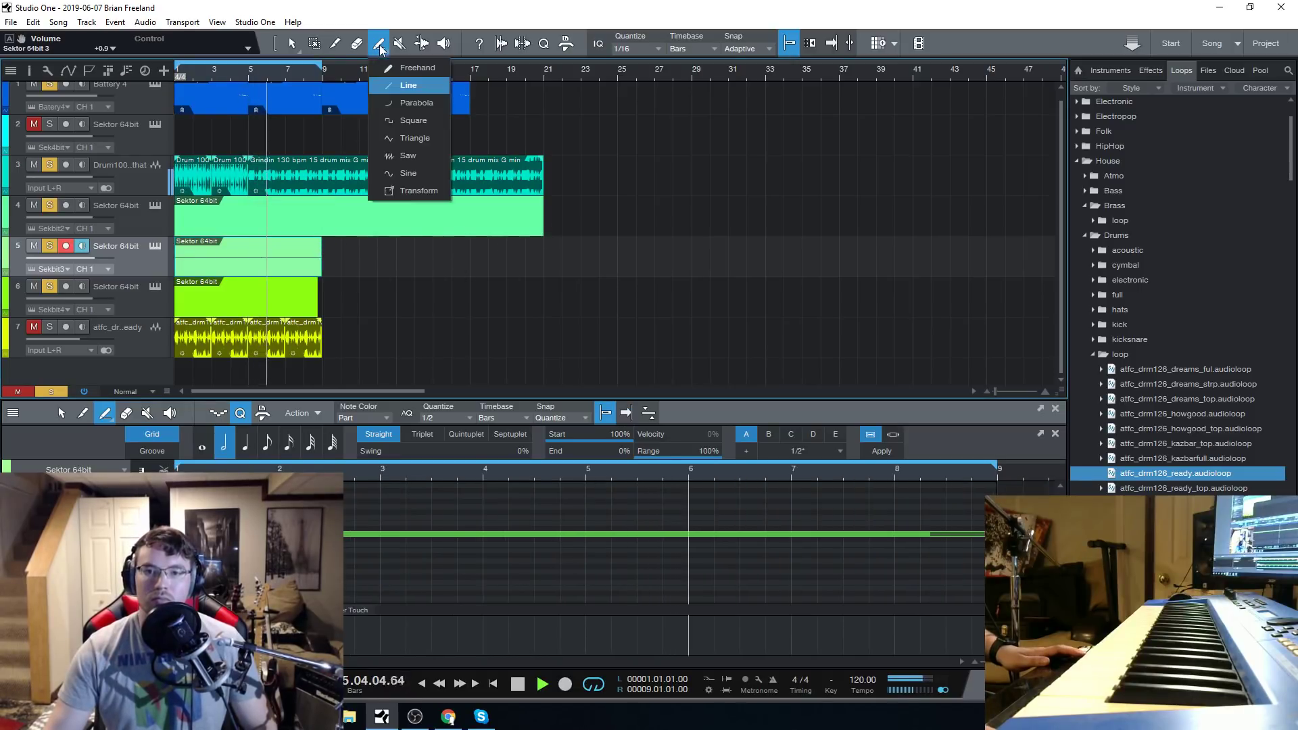
click(463, 7)
Extend the loop range to bar 17, duplicate the track 5 part across bars 9 to 17, and stop playback.
drag(320, 67, 479, 106)
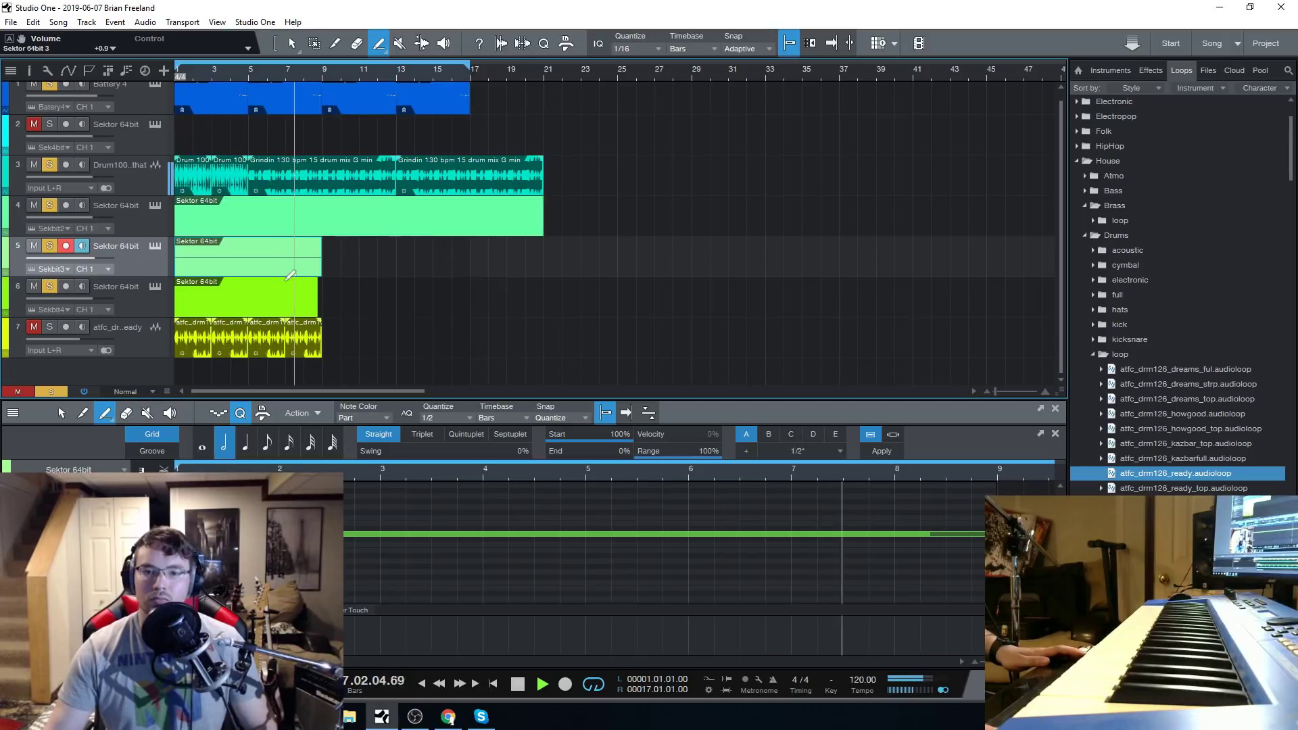
drag(249, 260, 395, 253)
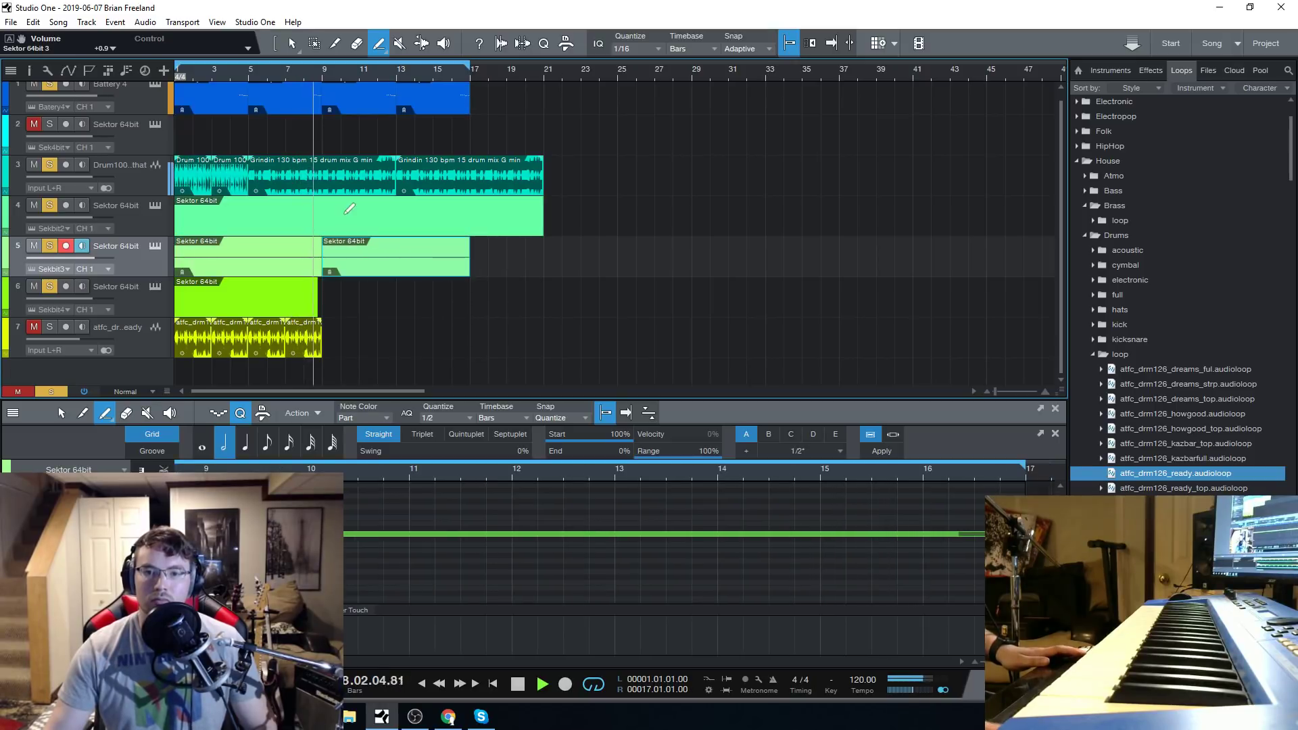
scroll(327, 70, up, 3)
scroll(327, 71, down, 5)
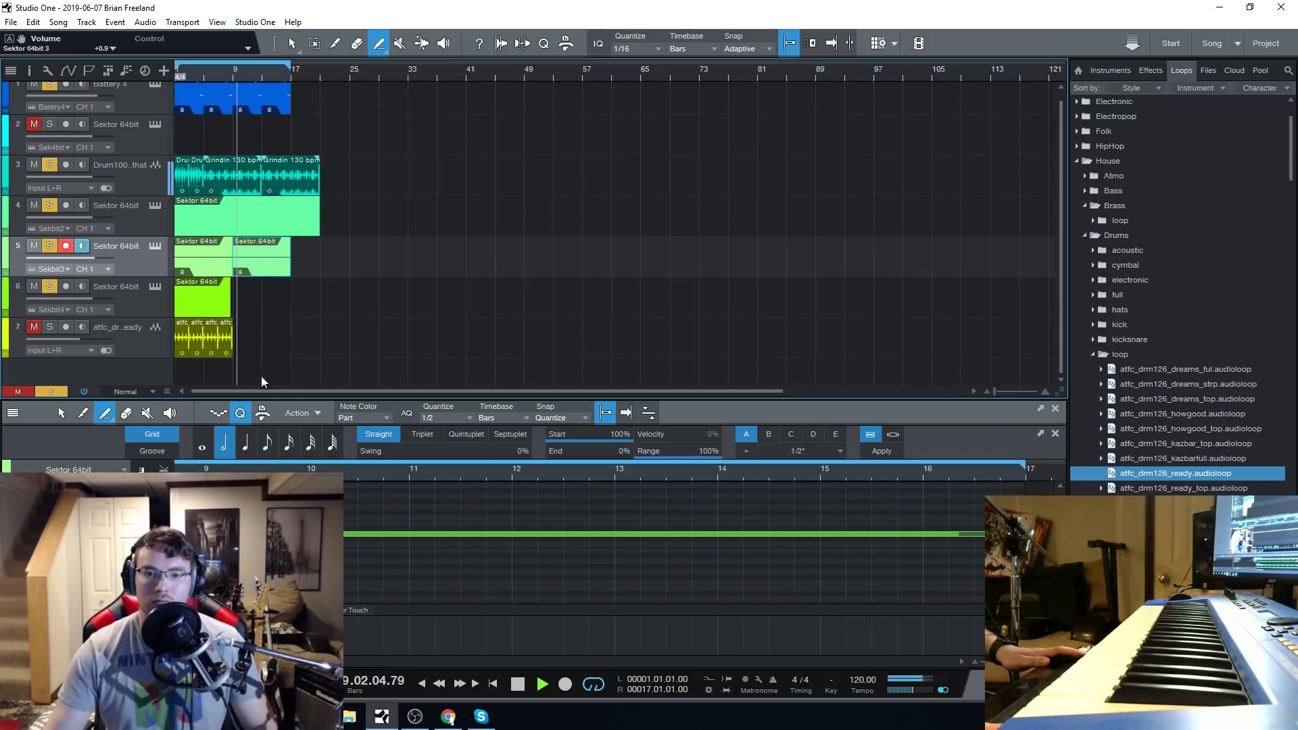
click(519, 684)
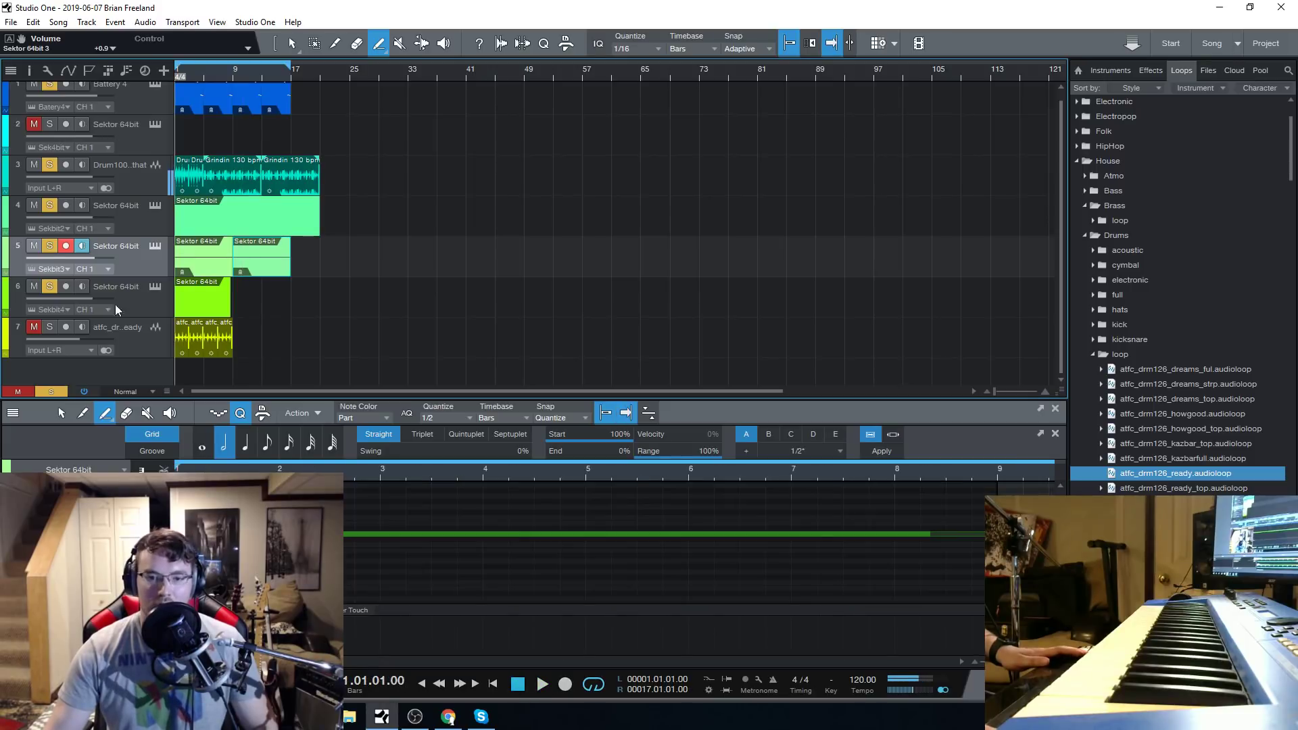
Open the Sektor 64bit 2 instrument on track 4 and audition its current preset.
scroll(207, 65, up, 5)
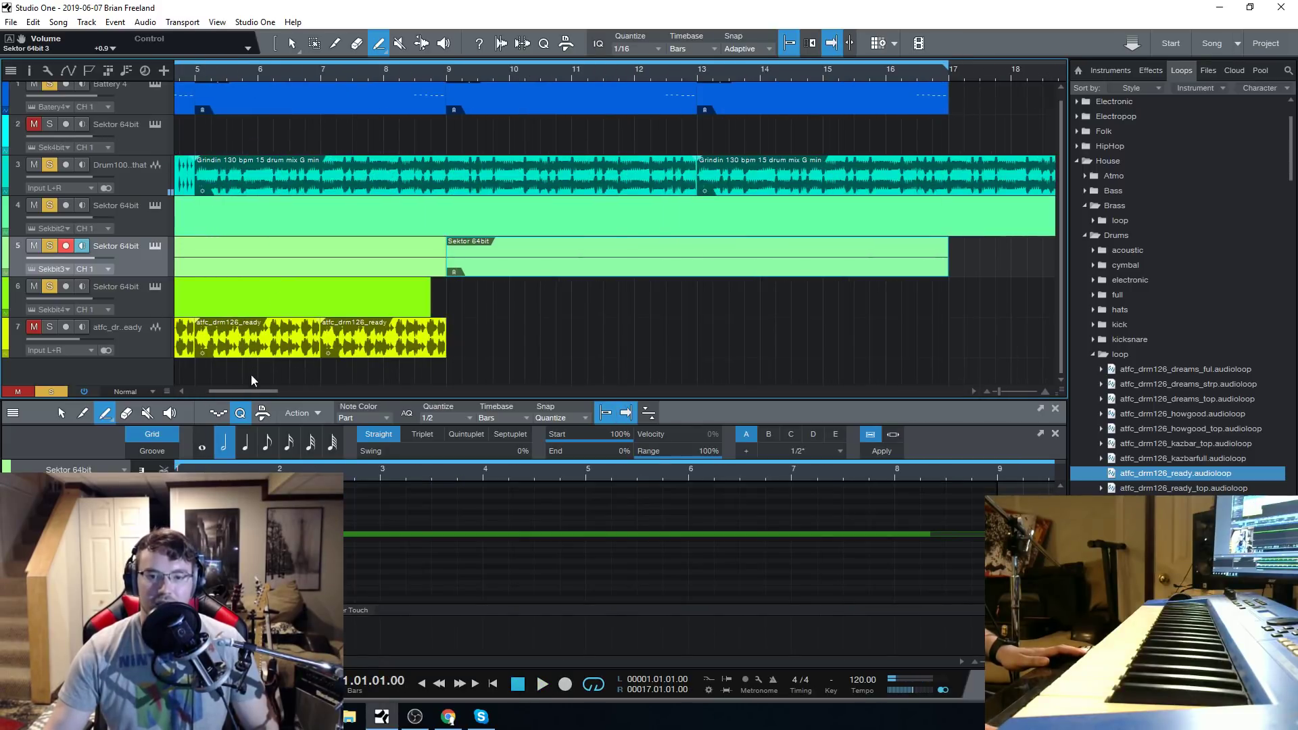
drag(240, 391, 139, 388)
click(156, 207)
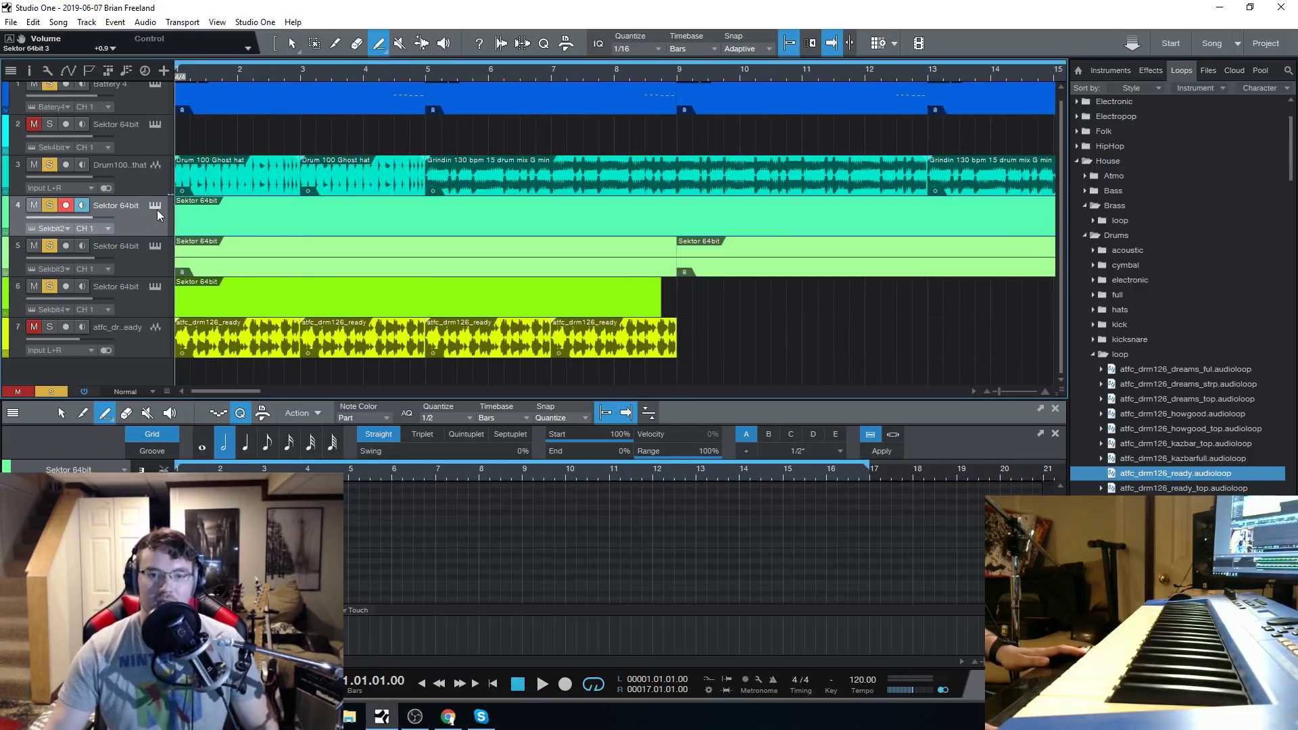
click(758, 549)
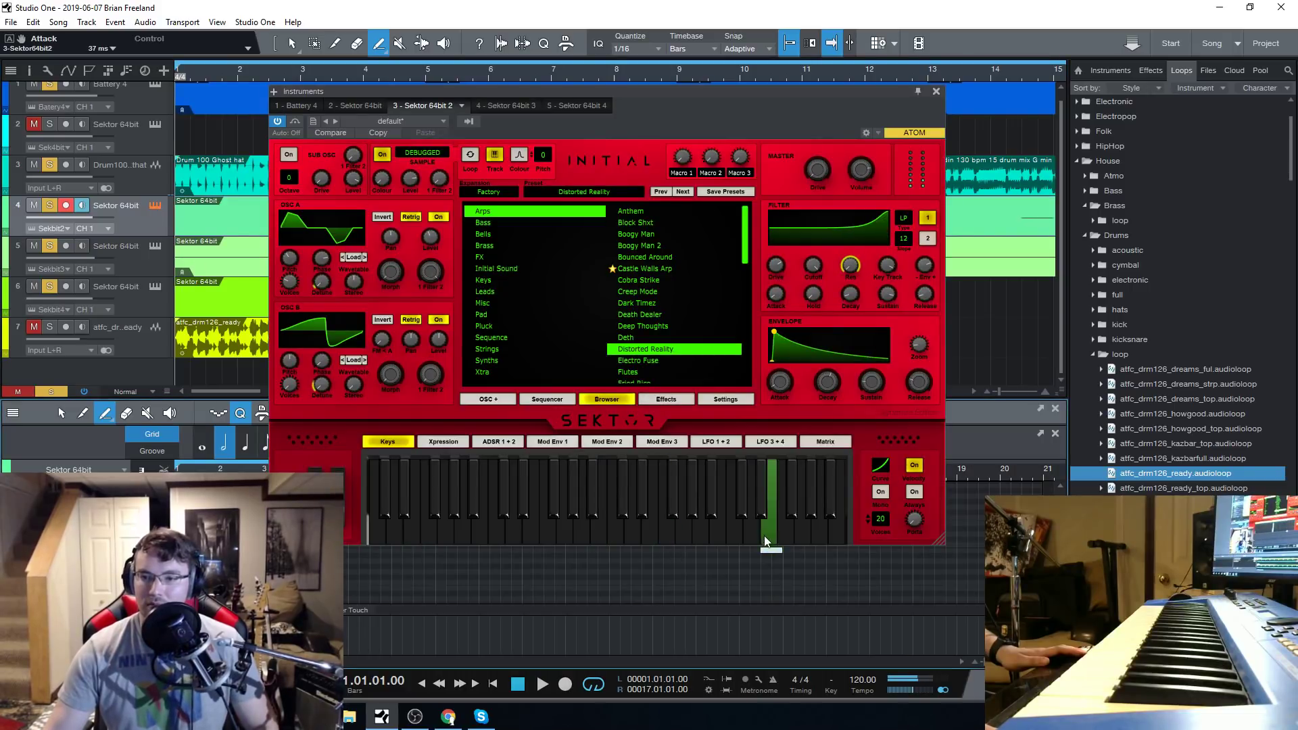
Audition the Wah Wah and We All Trap presets from the Leads category in Sektor 64bit 2.
click(501, 294)
scroll(669, 307, down, 12)
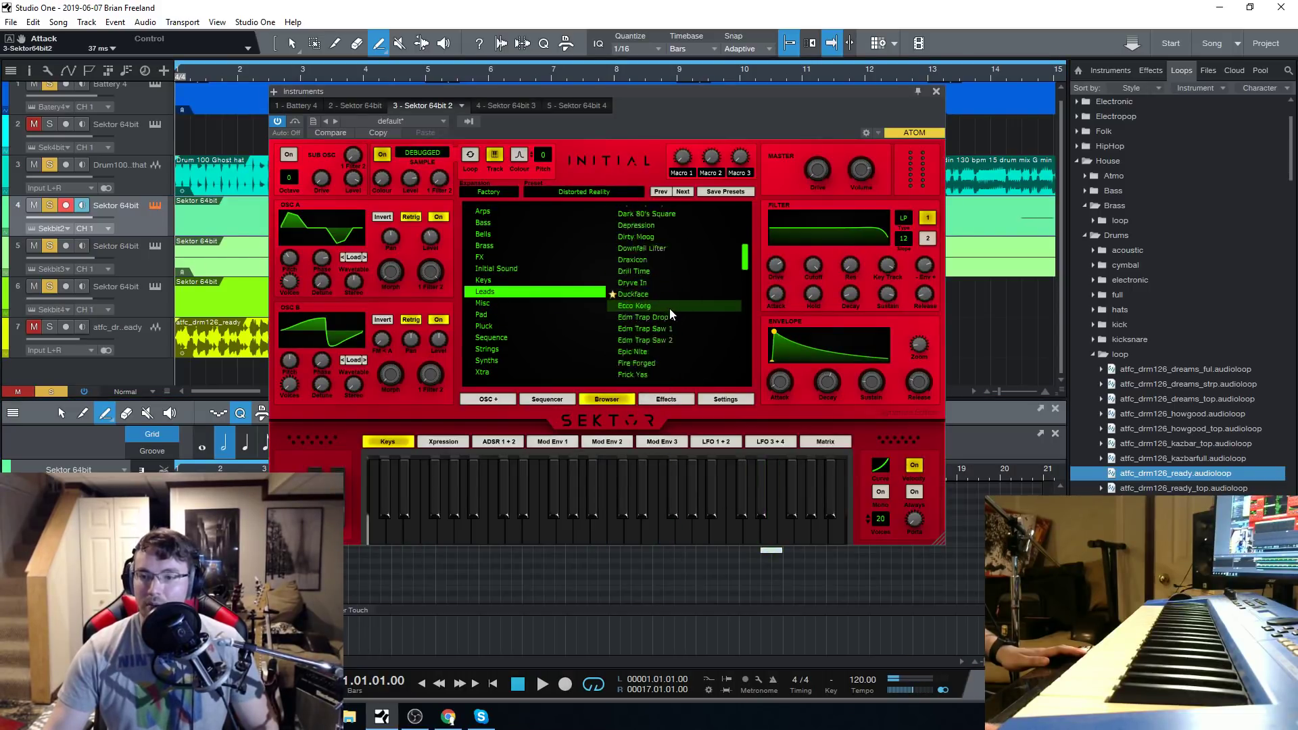
click(659, 308)
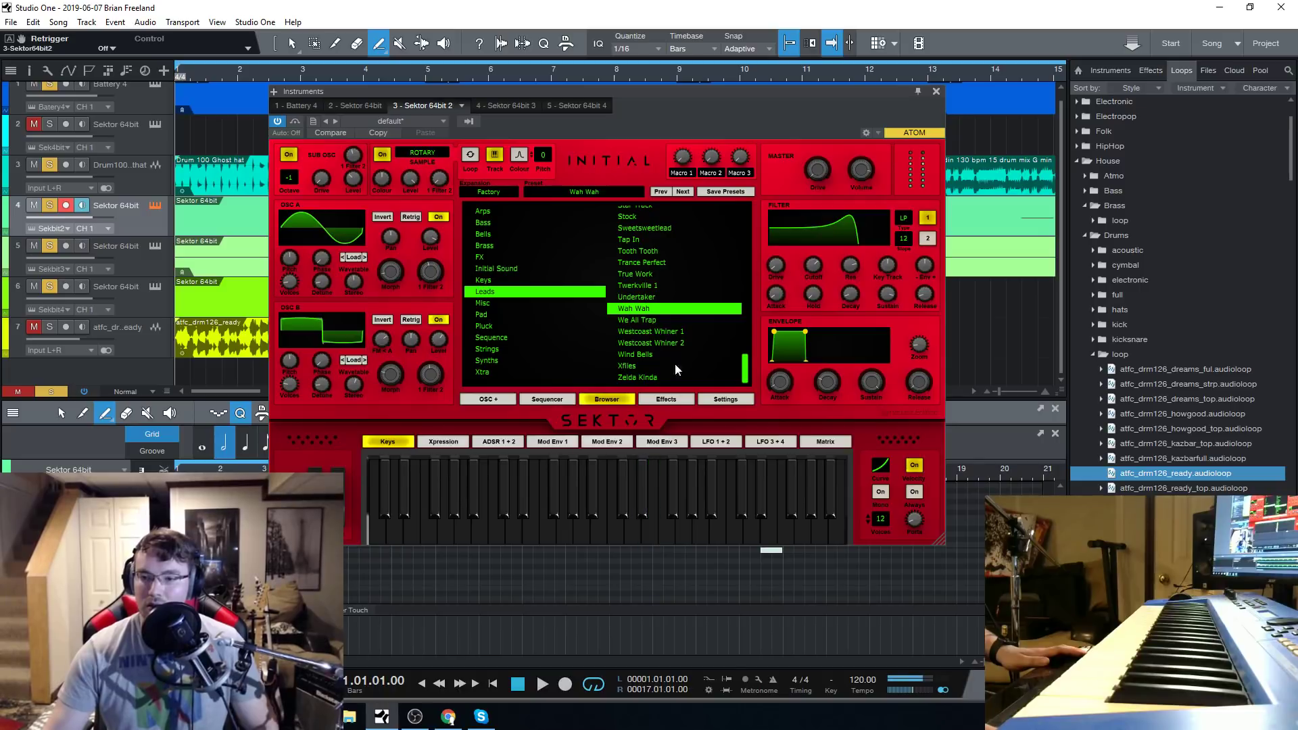
click(655, 323)
click(691, 501)
click(747, 531)
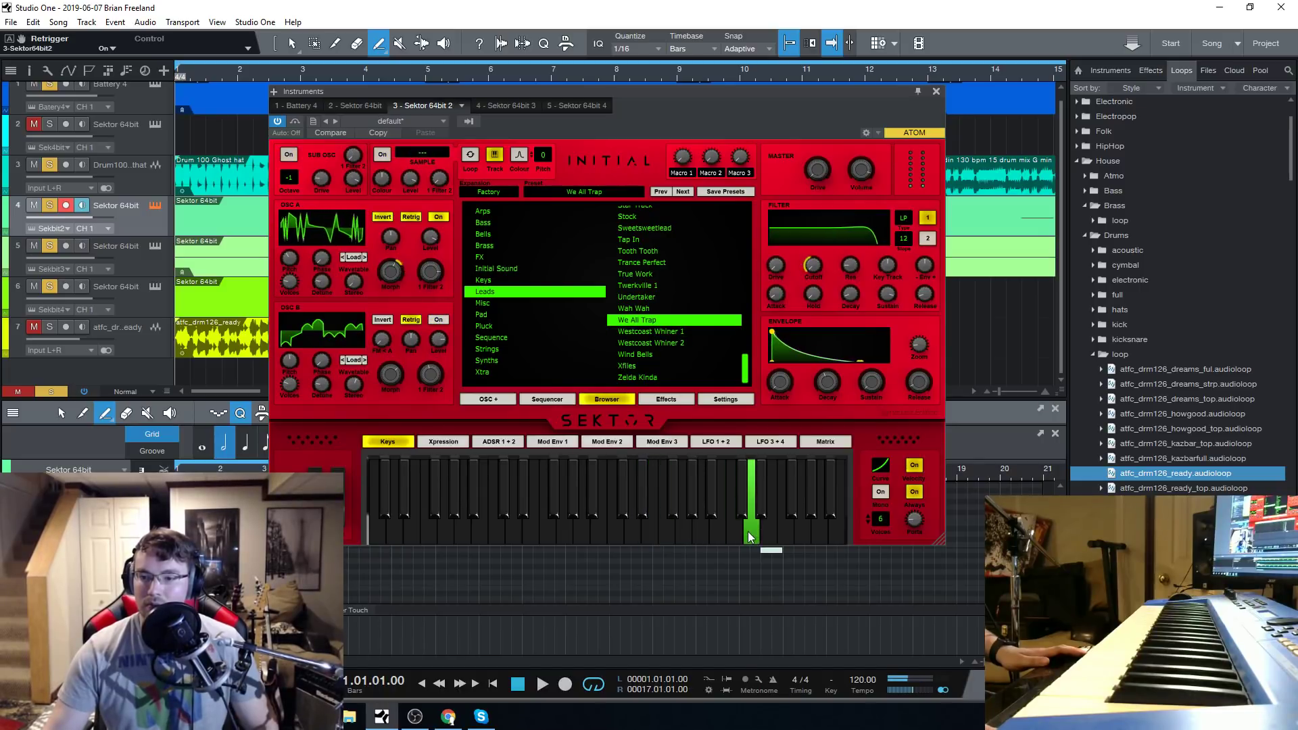
Load the 80's Nice Pad preset from the Pad category in Sektor 64bit 2.
click(500, 316)
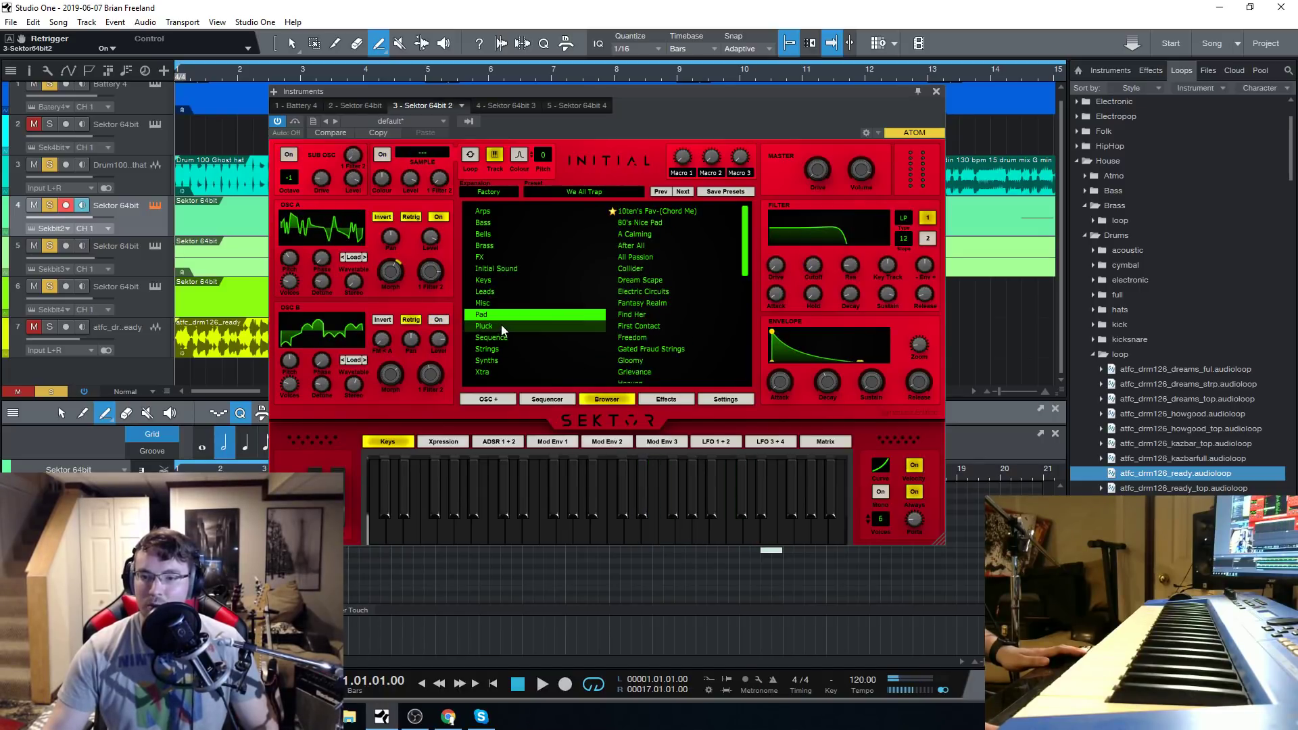
click(637, 223)
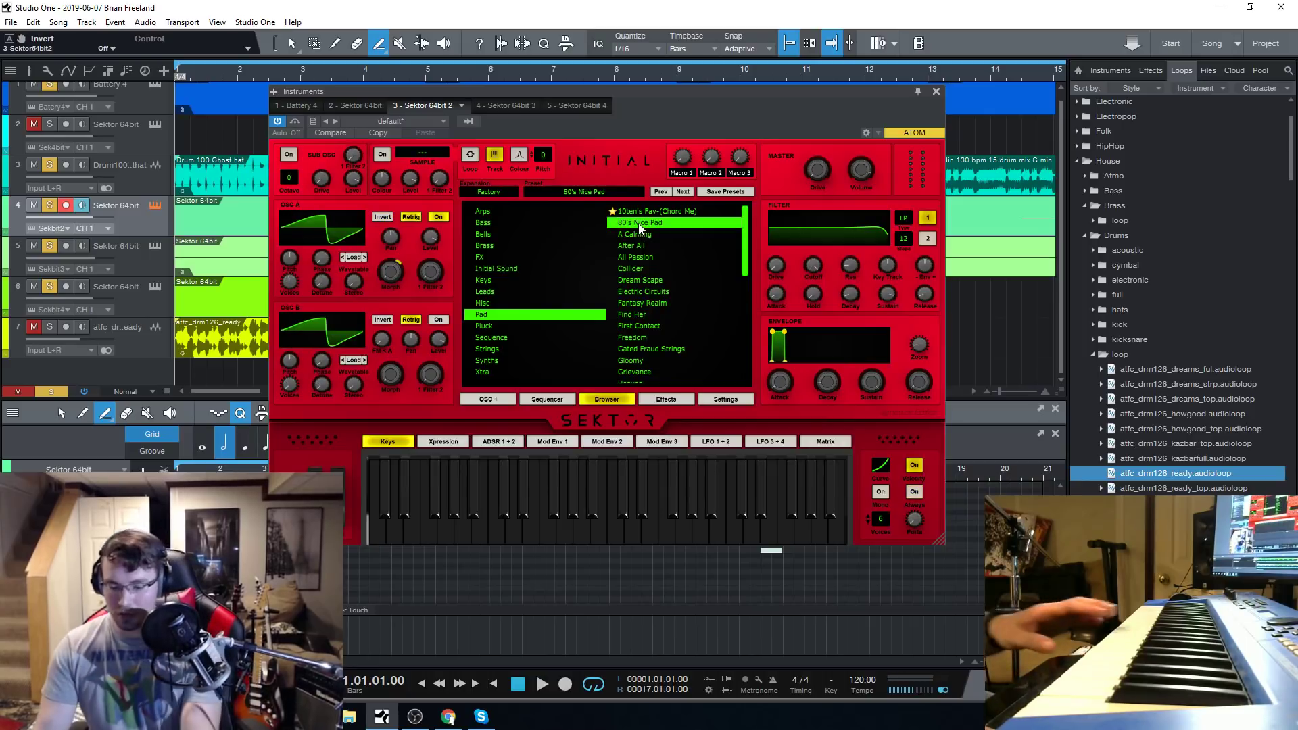
Review the Sektor 64bit 3 instrument, select the first part on track 5 and close the instrument window.
click(156, 248)
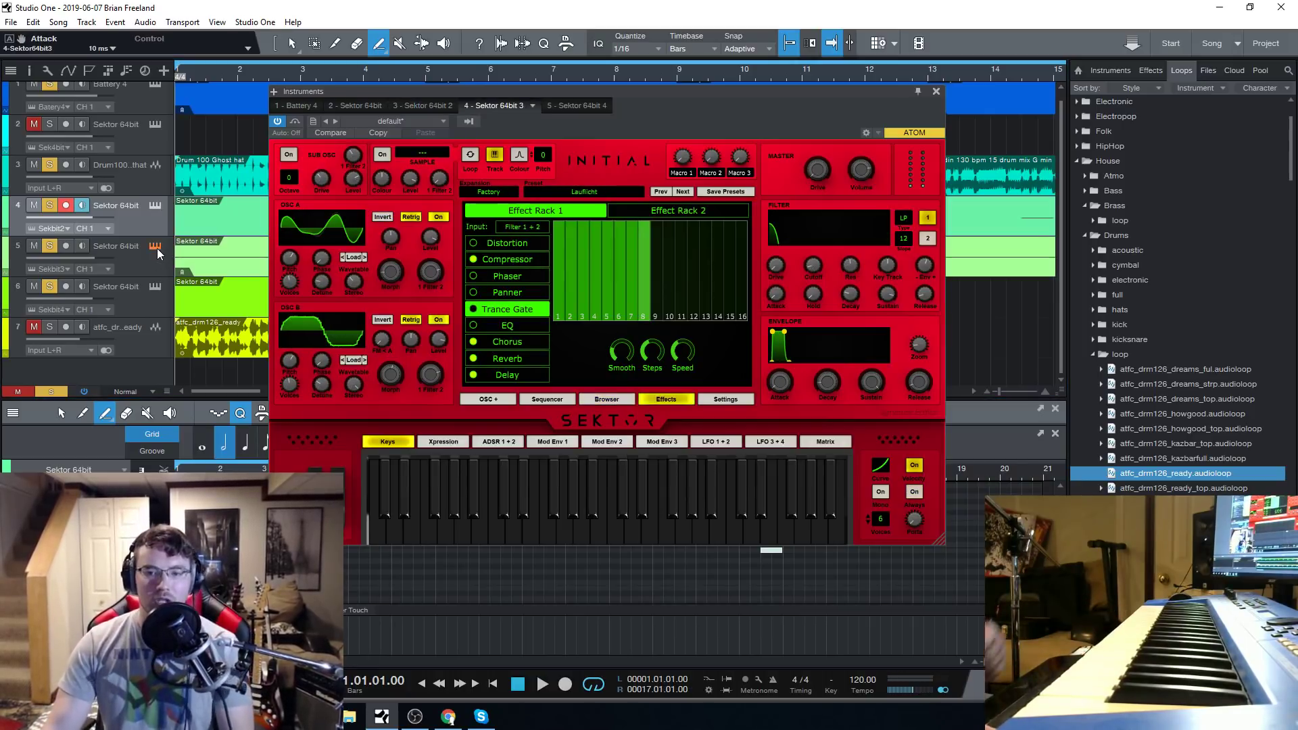
click(236, 255)
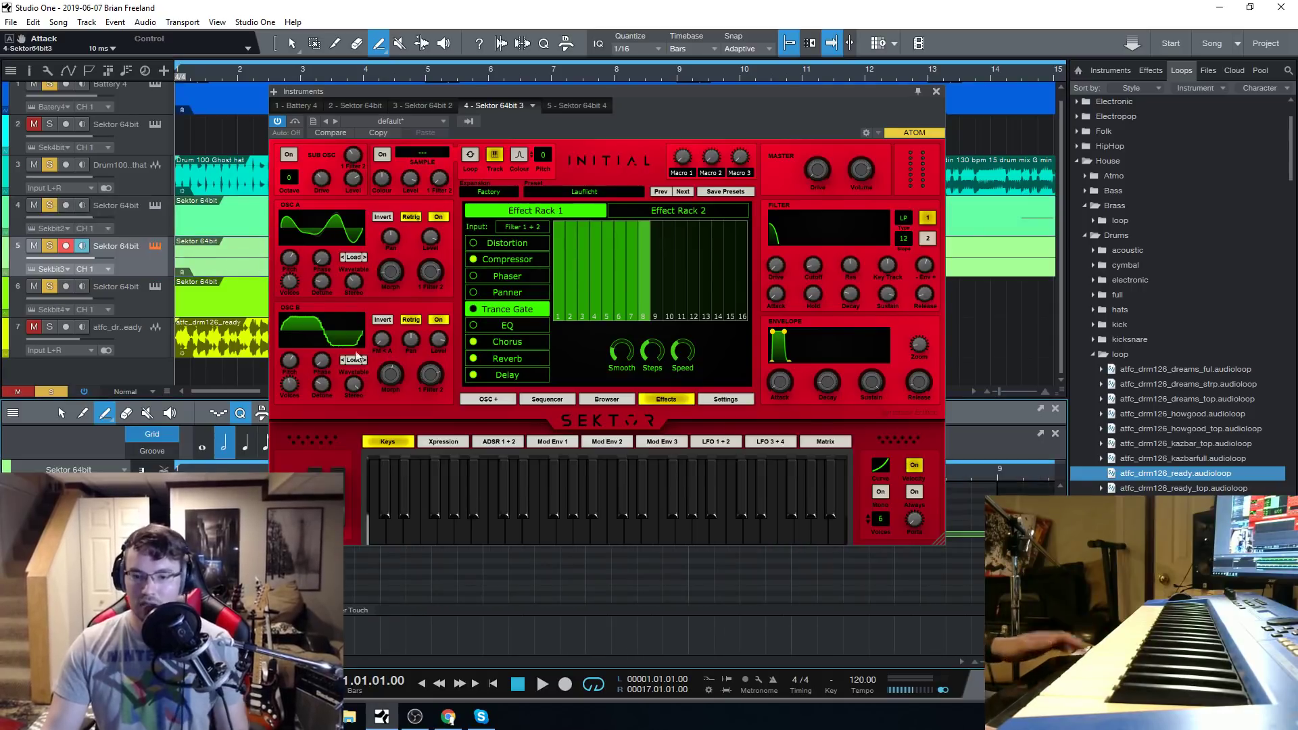
click(936, 91)
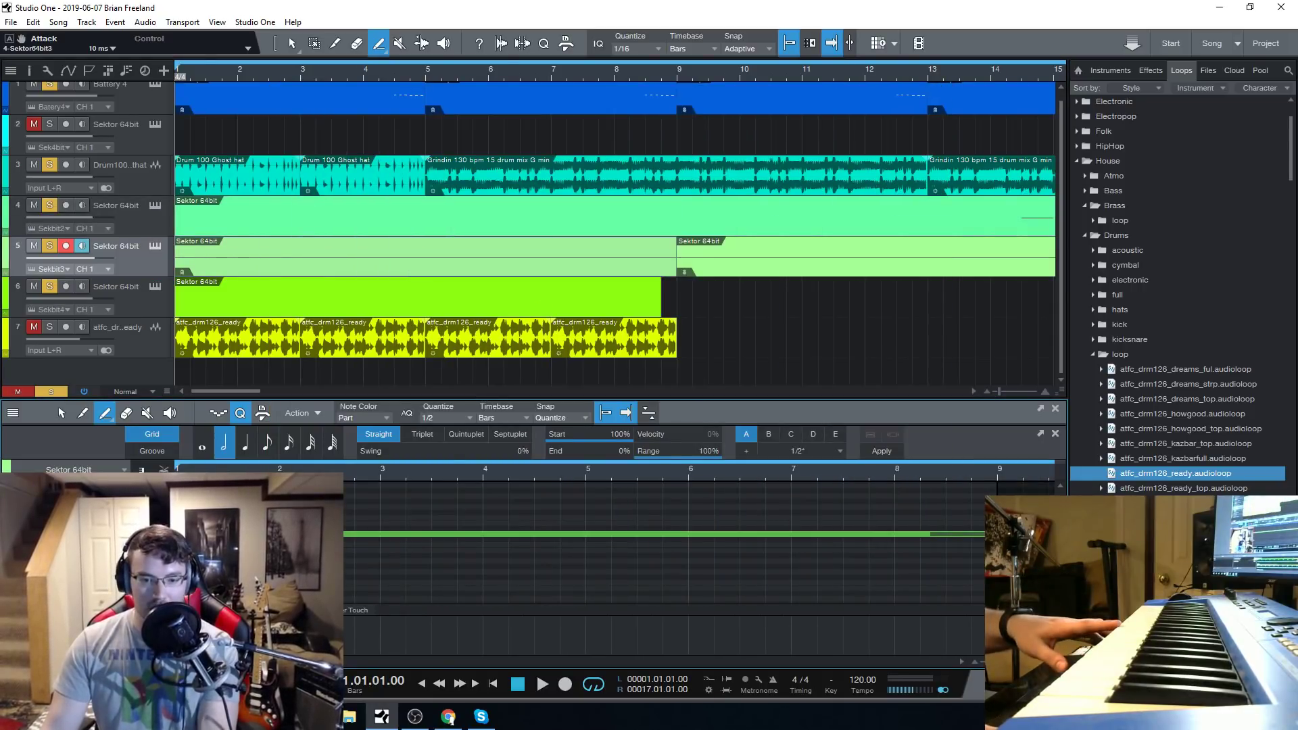
Unmute and solo track 2, check the preset loaded in its Sektor instrument, and close the instrument window.
click(143, 125)
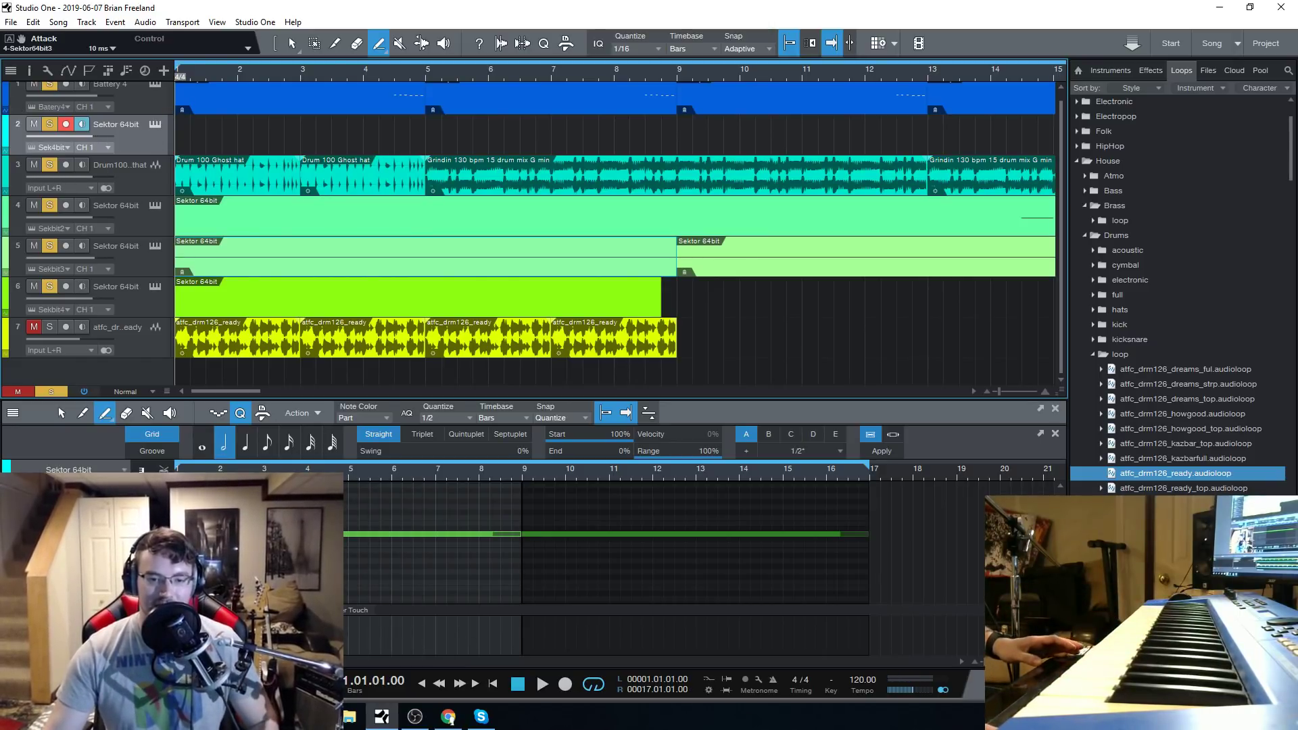
click(448, 717)
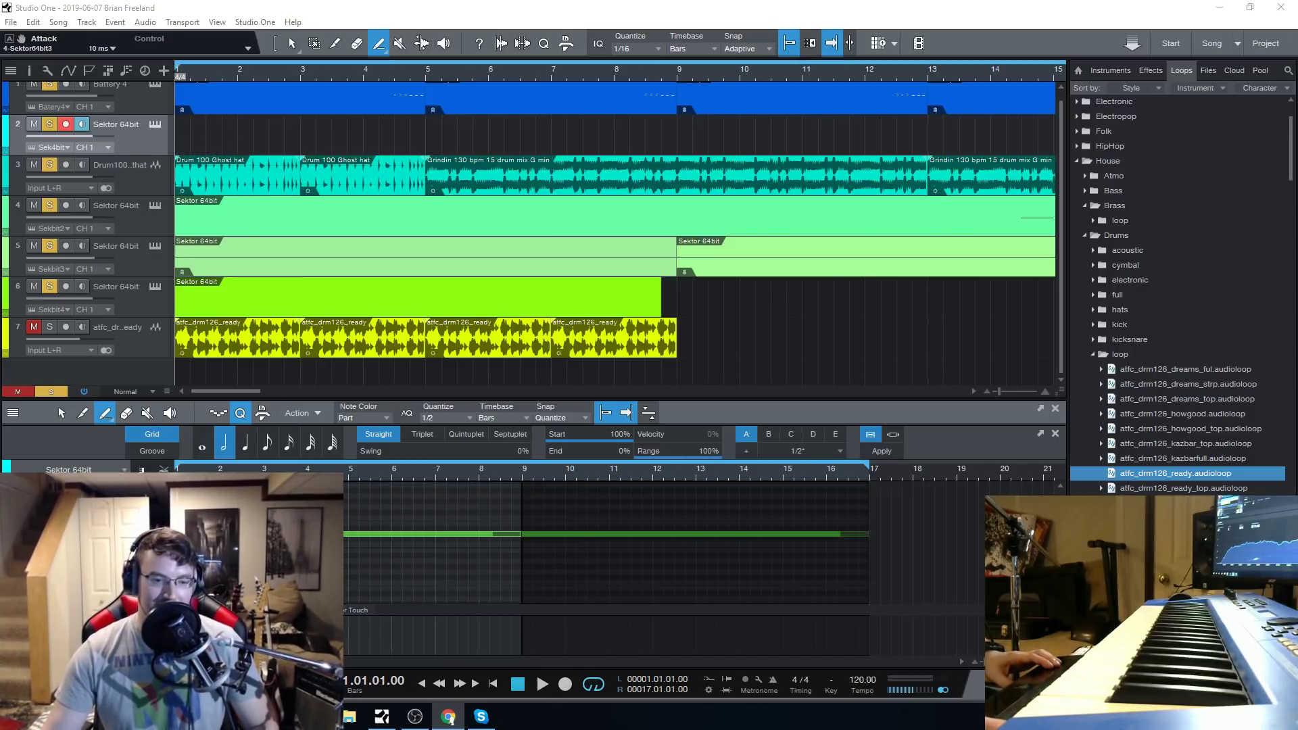
click(154, 124)
drag(541, 497, 582, 508)
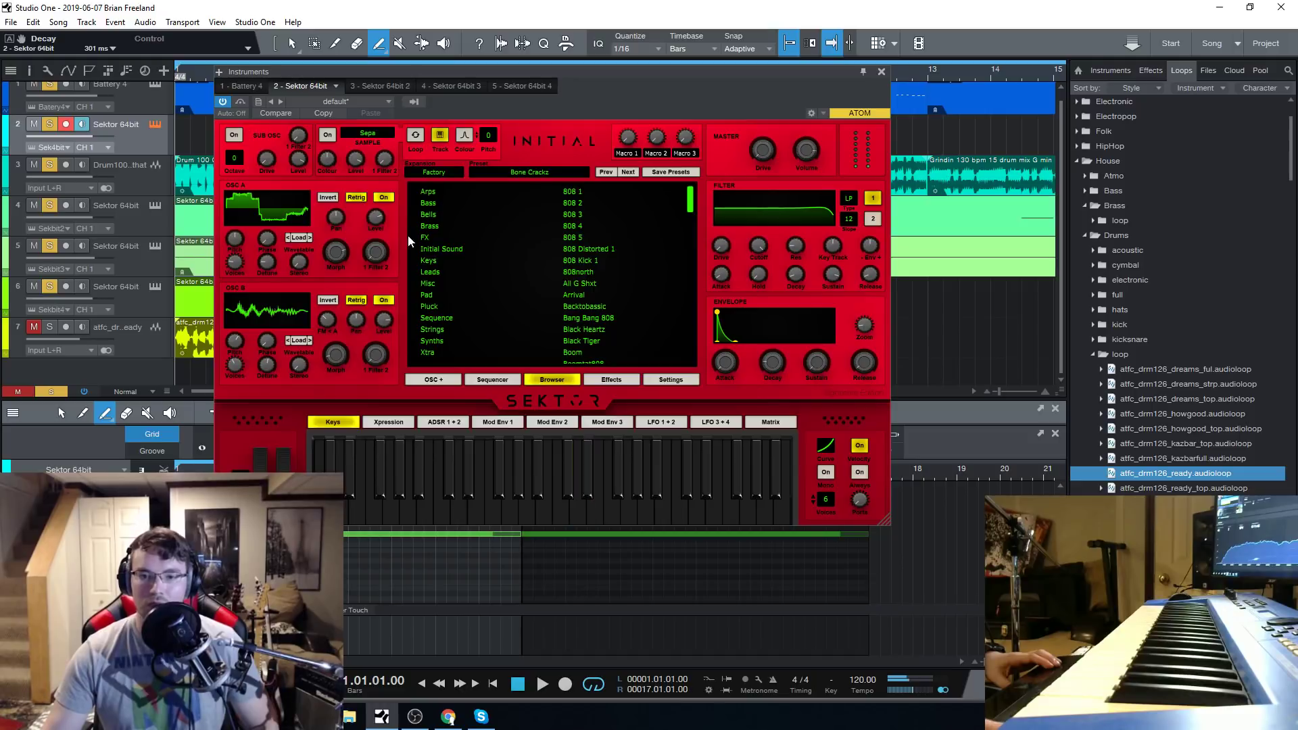
click(880, 71)
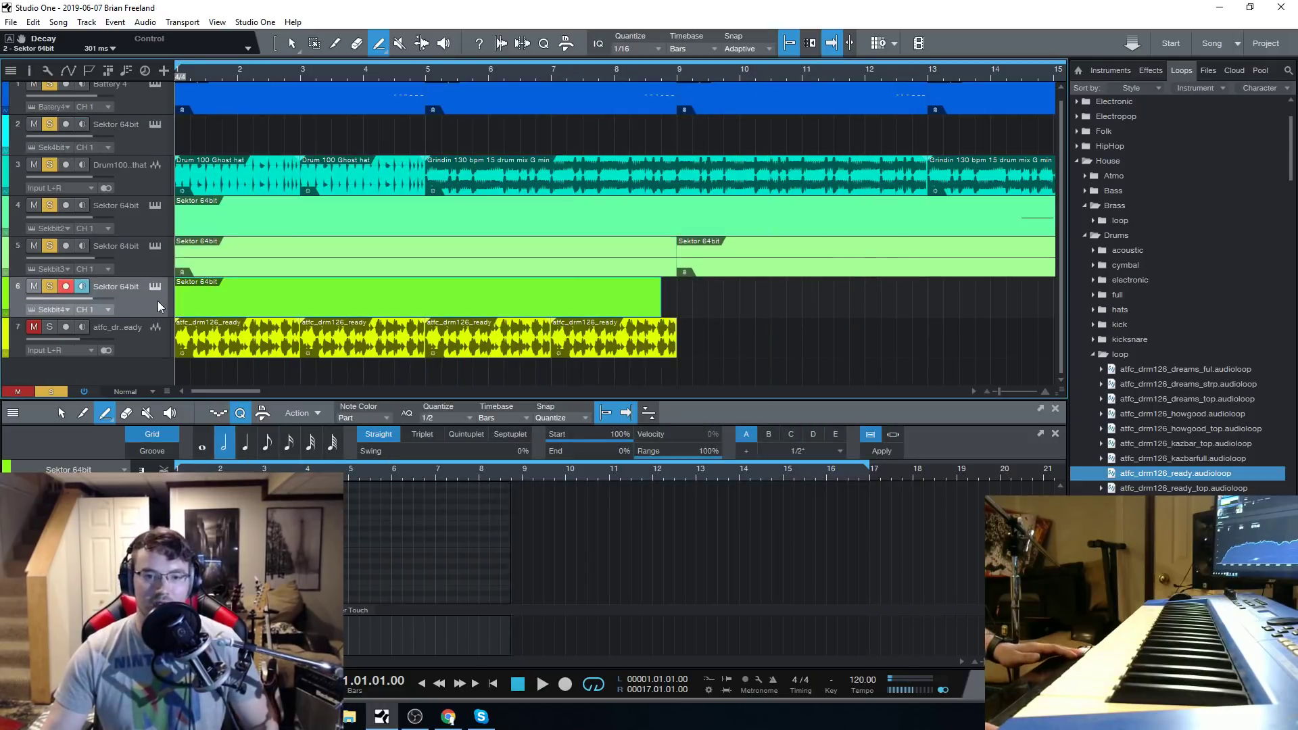
Check the Sektor presets loaded on tracks 6 and 5, playing the song briefly with the track 5 preset list shown.
click(155, 286)
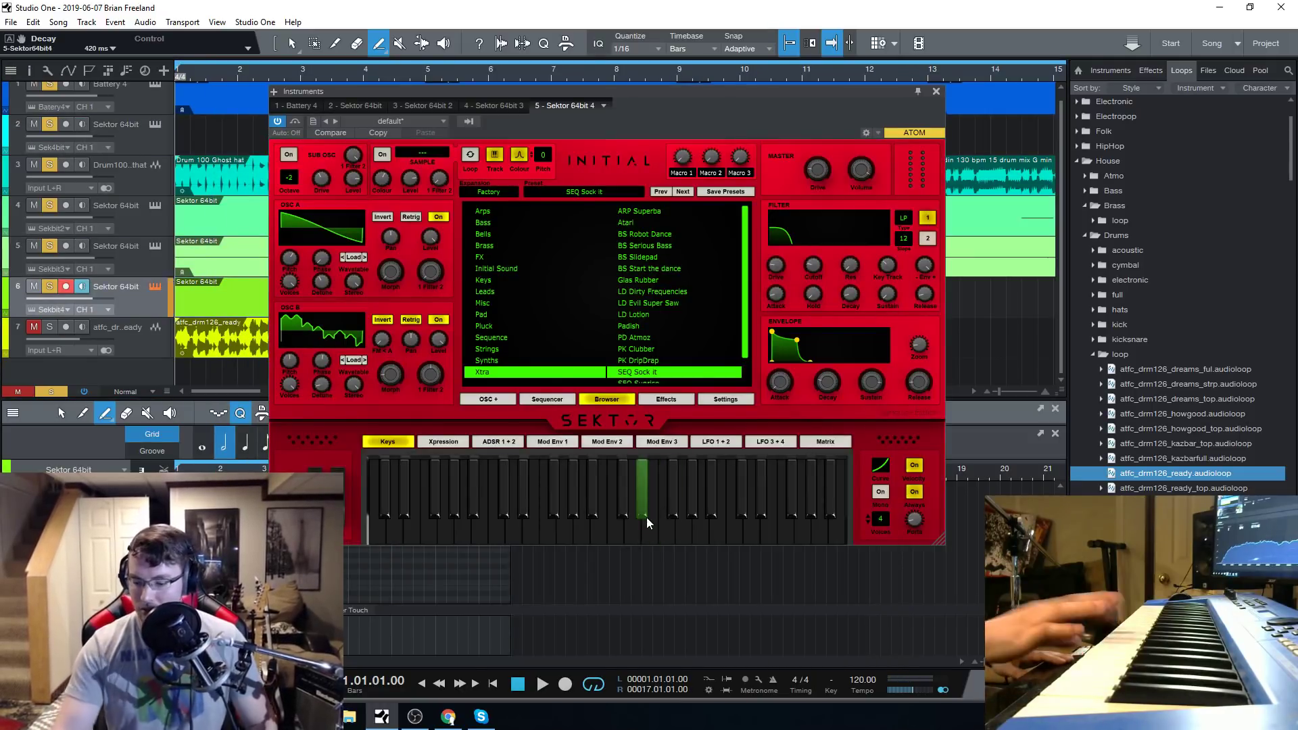
scroll(646, 309, down, 1)
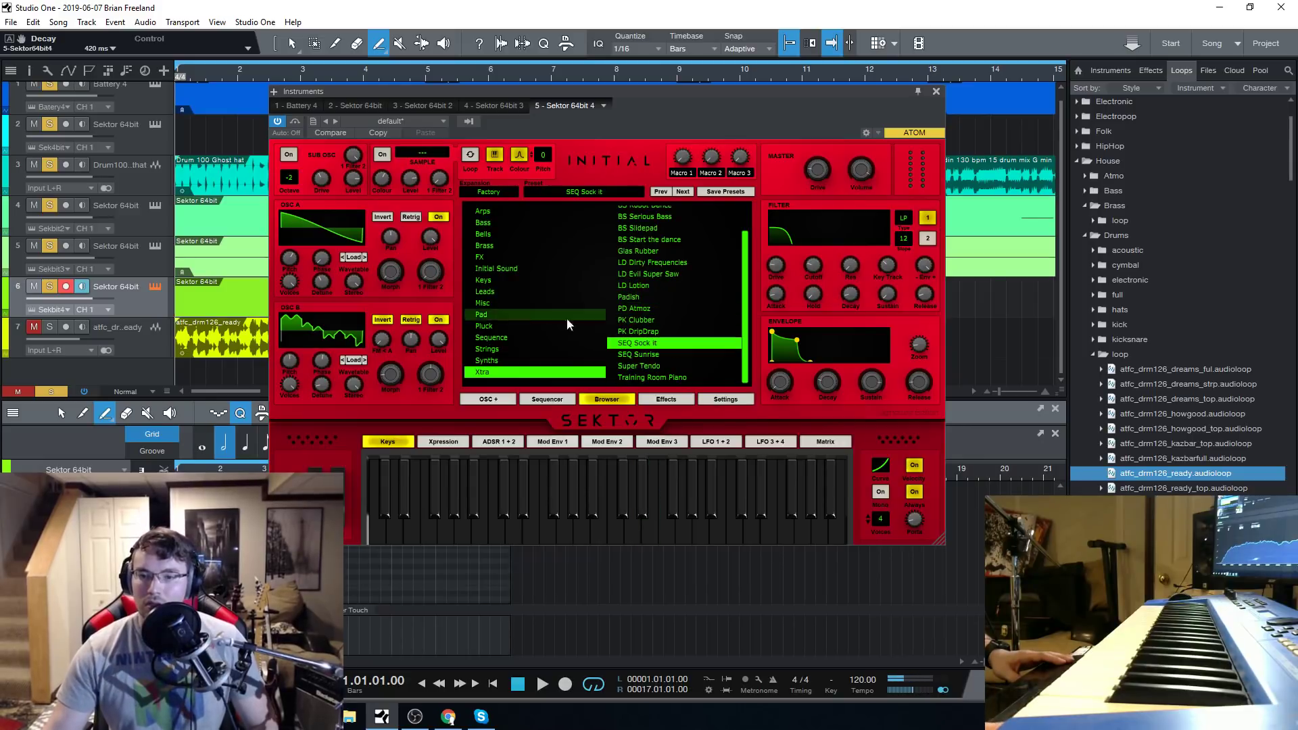
click(154, 245)
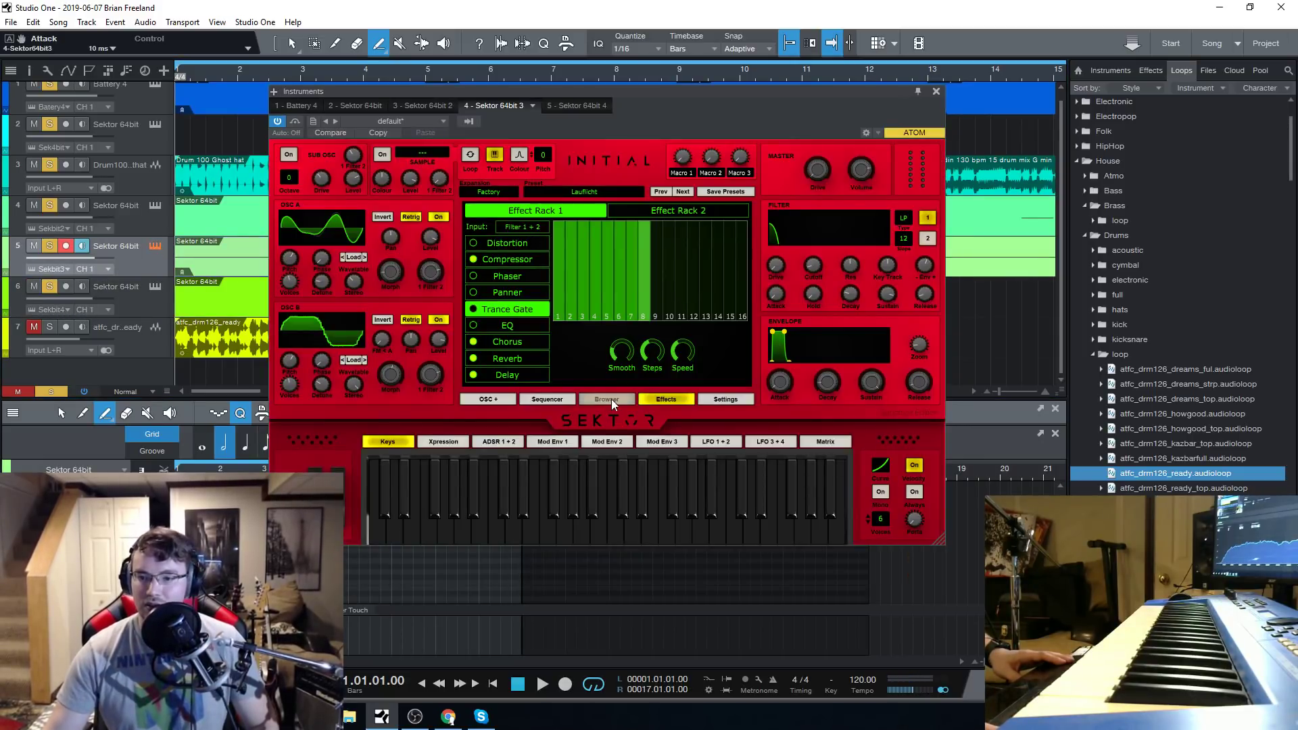
click(611, 399)
click(545, 689)
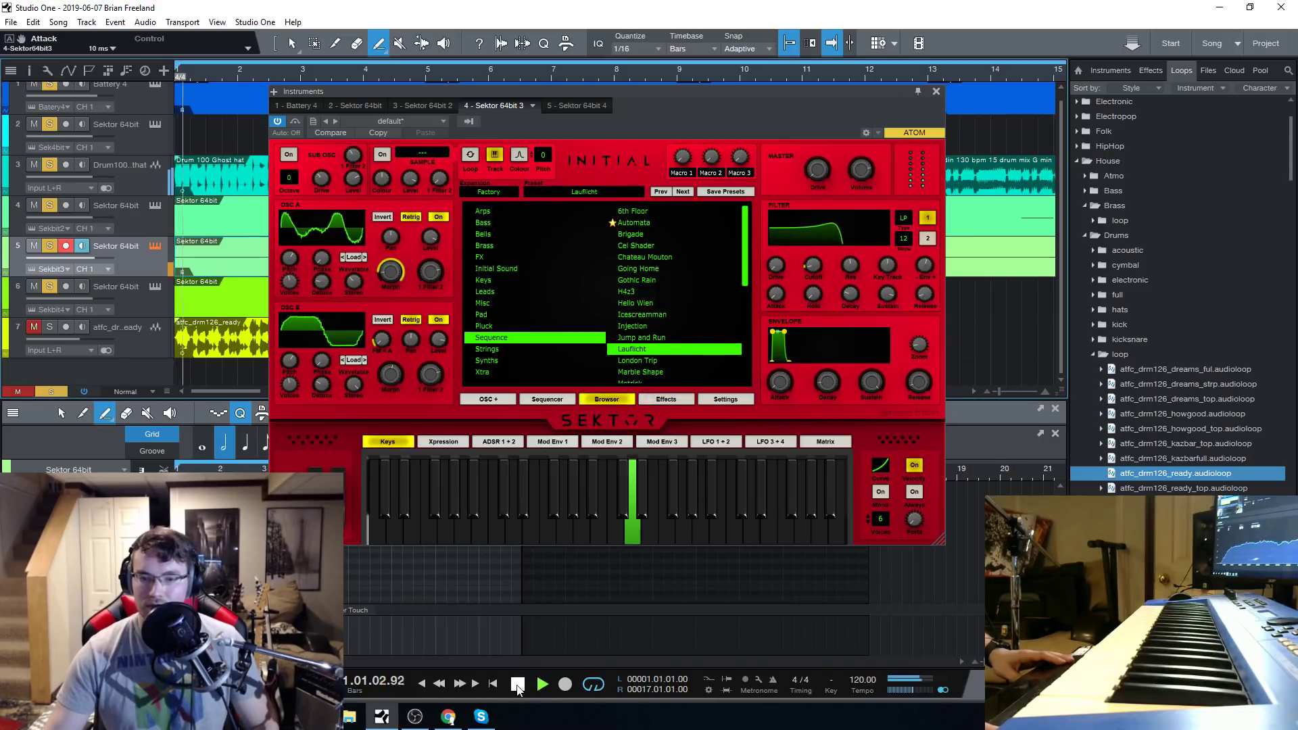
click(518, 684)
click(155, 301)
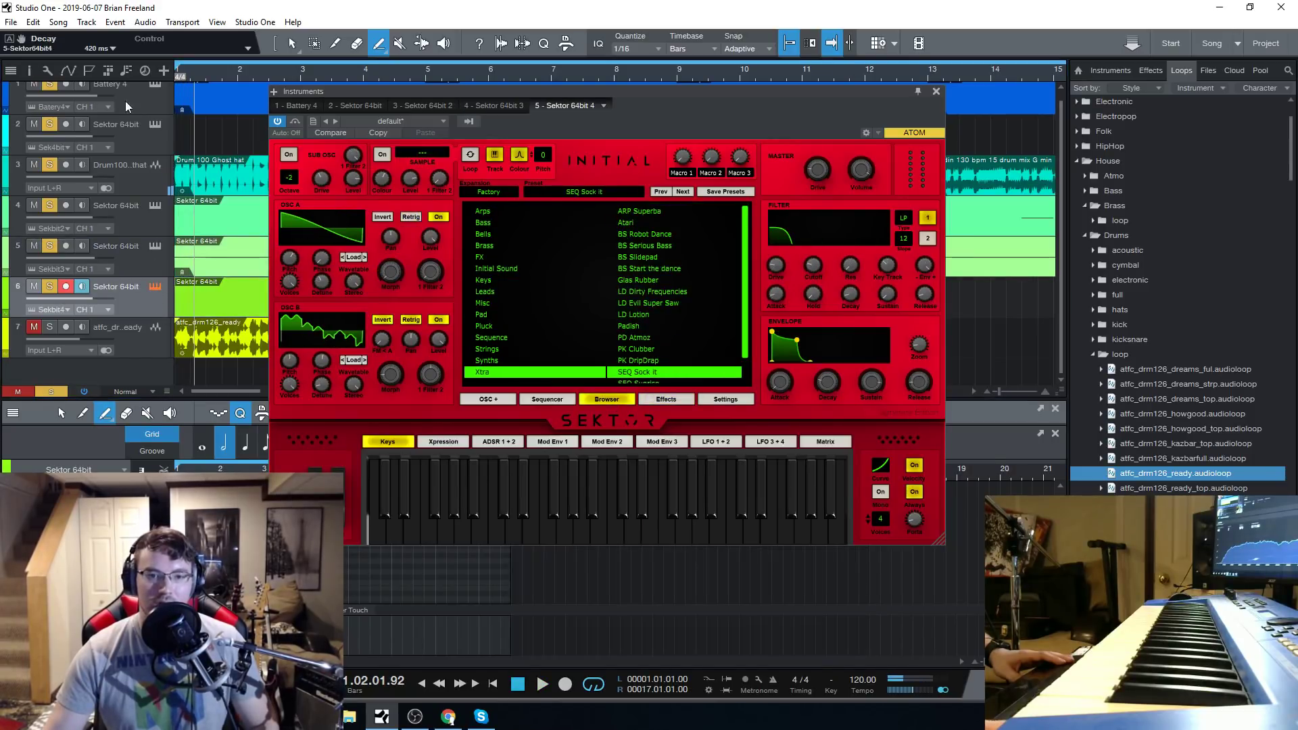
Audition Electric Circuits, load the Dream Scape pad preset in track 2's Sektor, play it with the song, and close the instrument window.
click(157, 124)
click(157, 124)
click(157, 124)
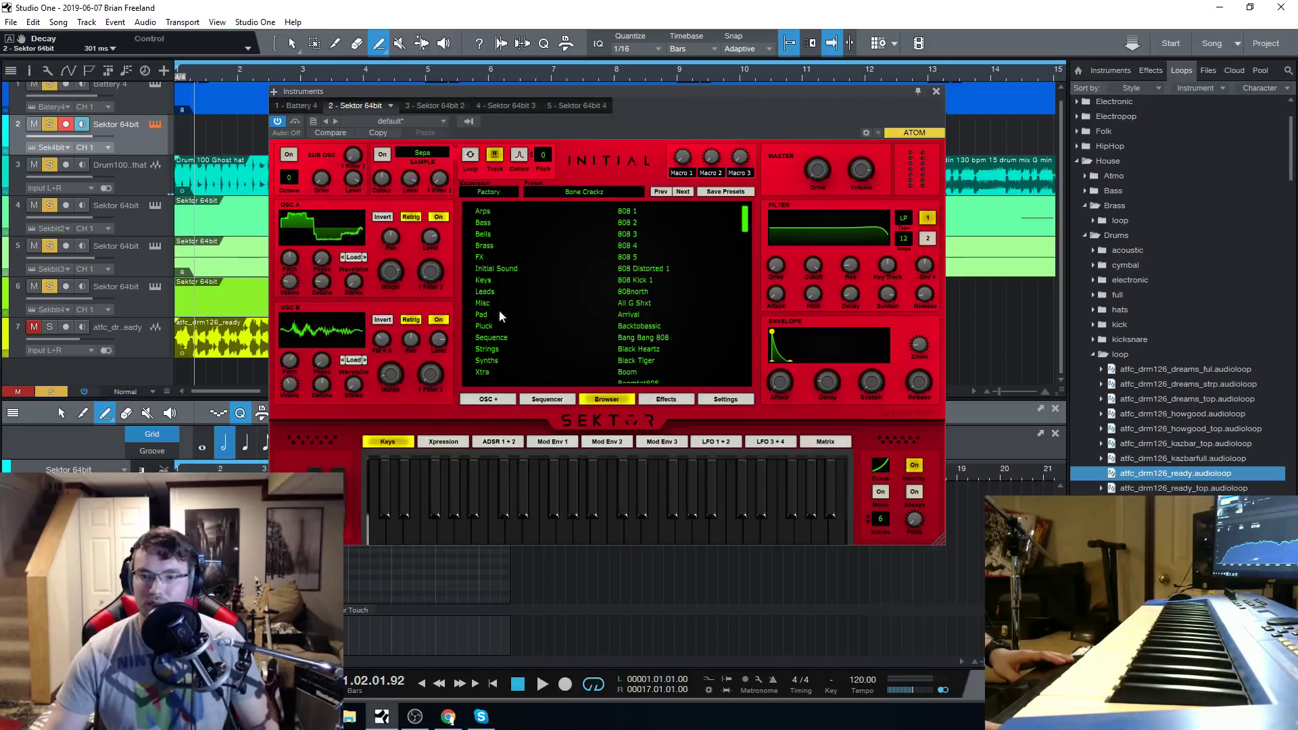
click(488, 314)
click(669, 292)
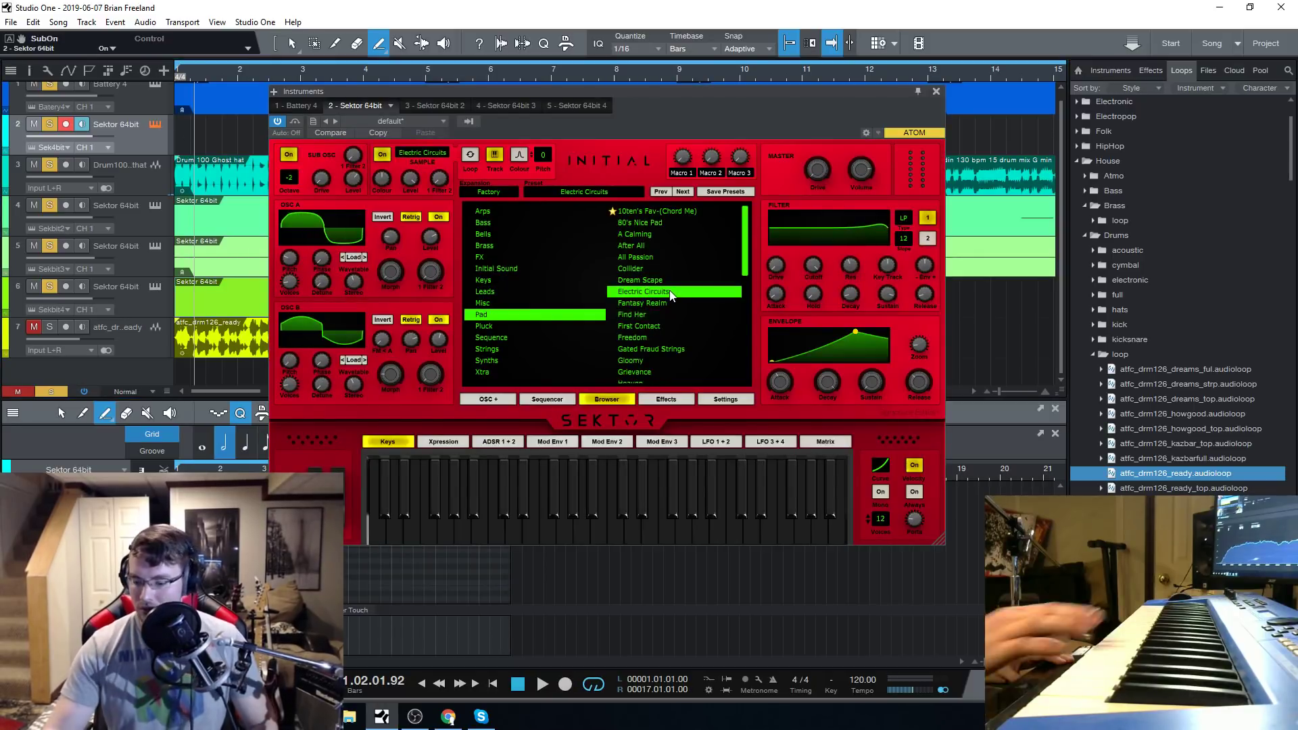
click(667, 282)
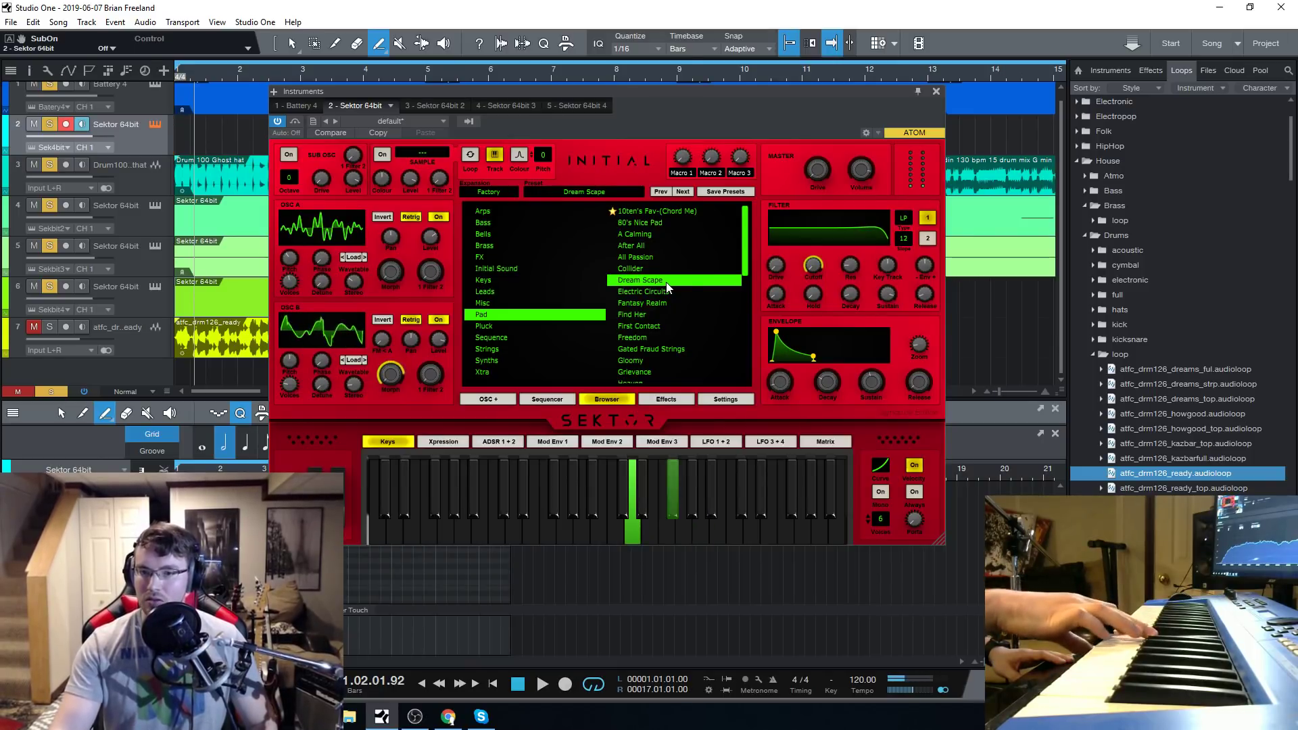
click(539, 685)
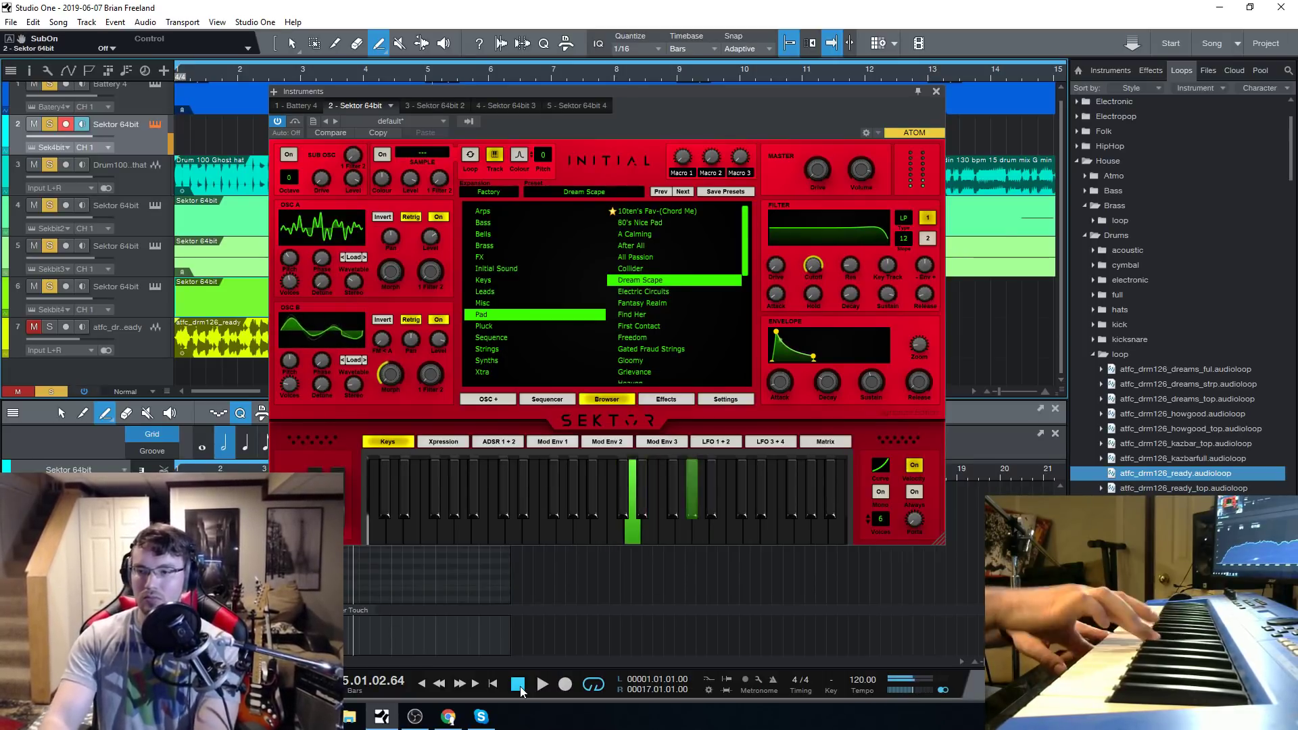
click(143, 309)
click(935, 92)
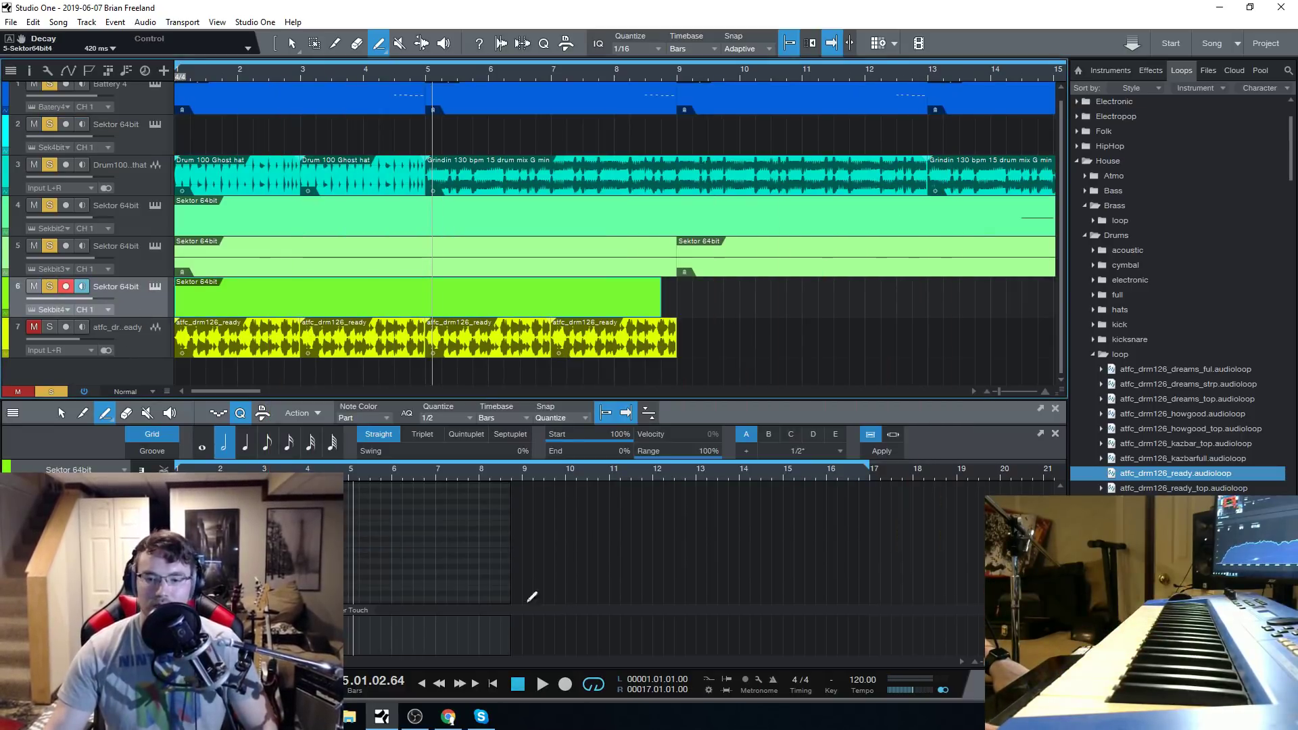
Audition the Anthem 2 preset from the Leads category in Sektor 64bit 4 during playback, adjusting the filter cutoff to 104.96 Hz.
click(534, 685)
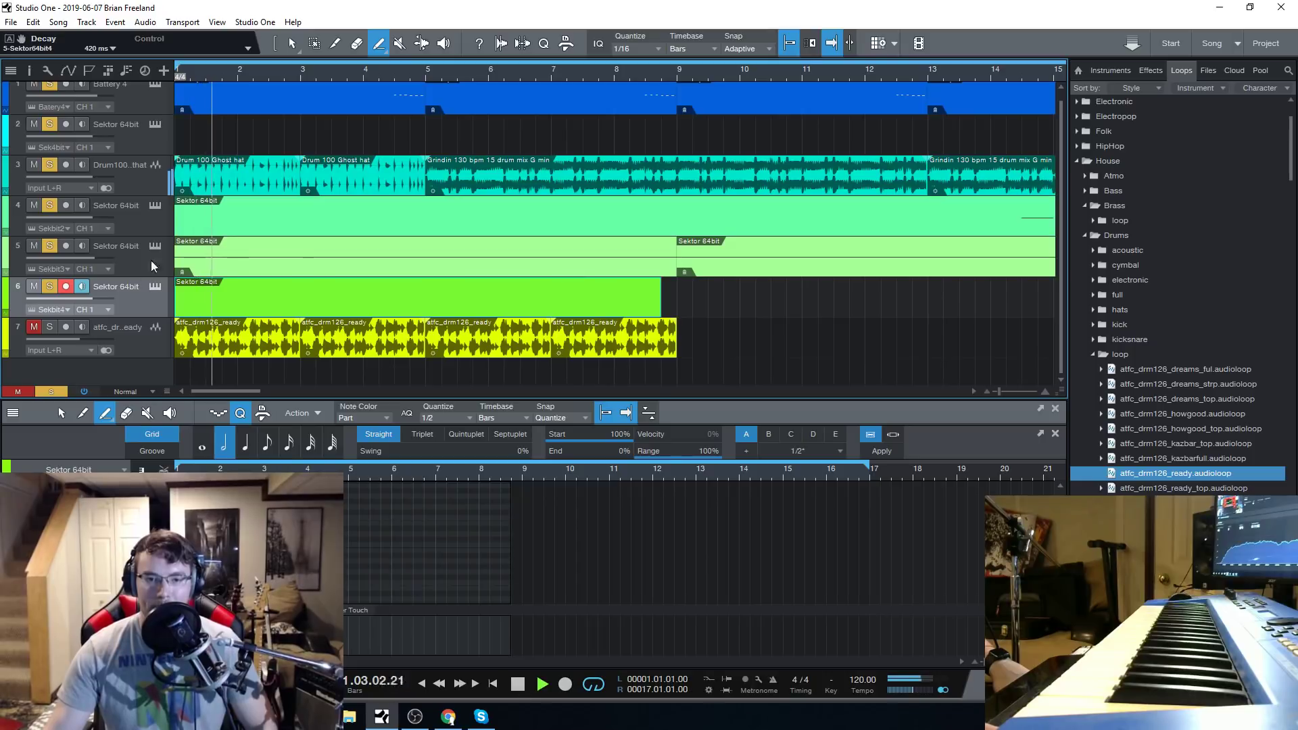
click(155, 287)
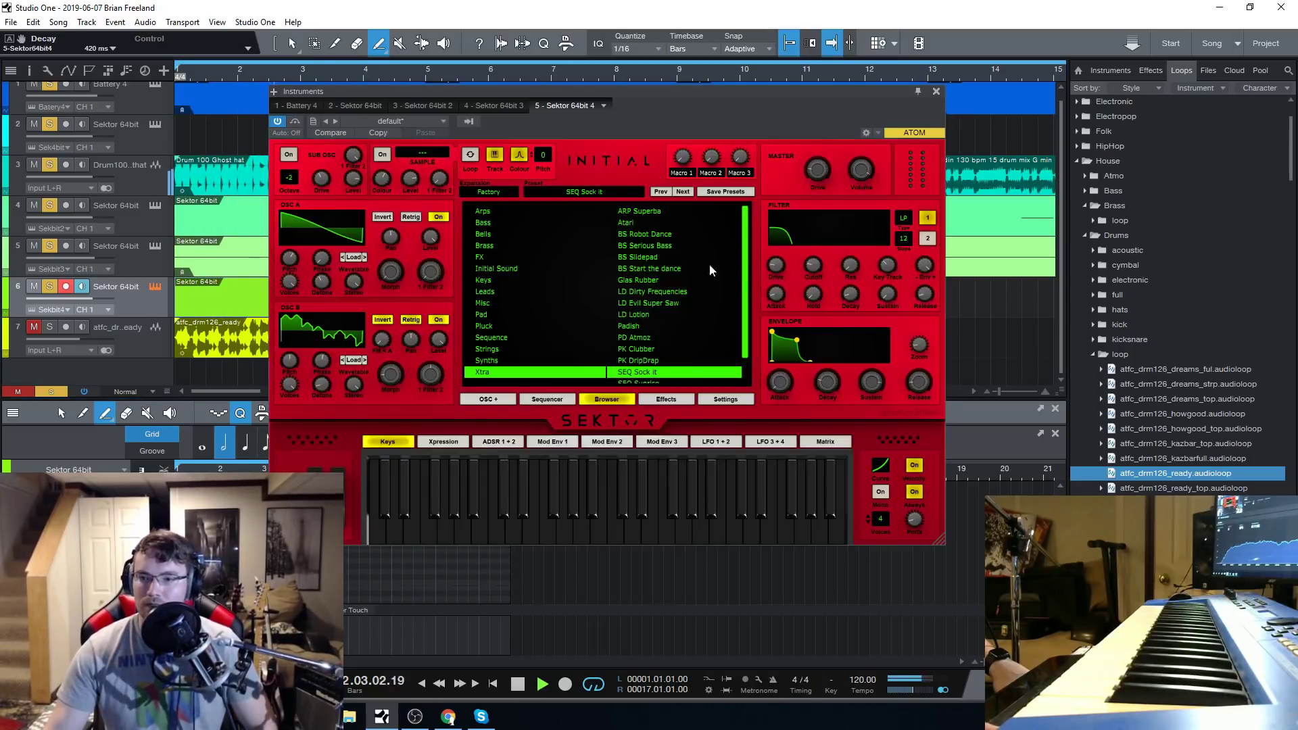
click(496, 292)
click(671, 282)
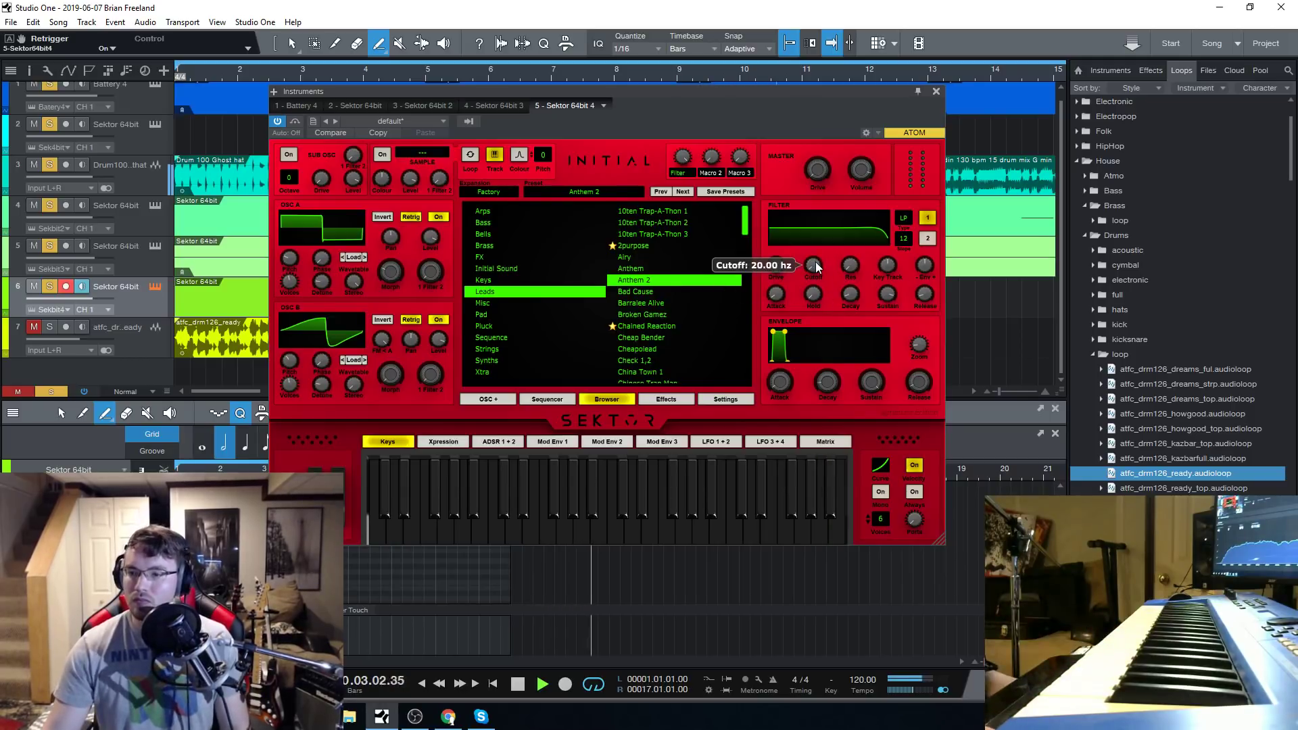
click(927, 239)
drag(813, 268, 838, 336)
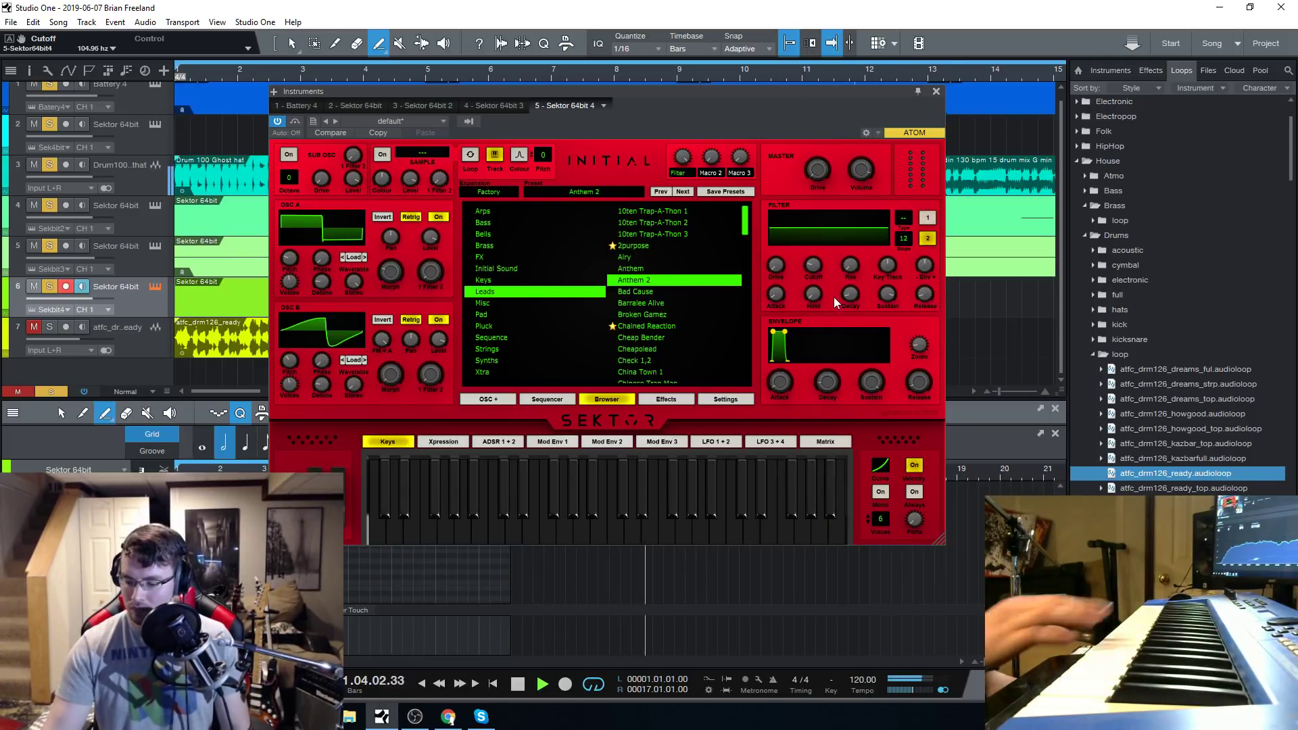
Load the Check 1,2 lead preset in Sektor 64bit 4, listen to it with the song, and close the instrument window.
click(667, 358)
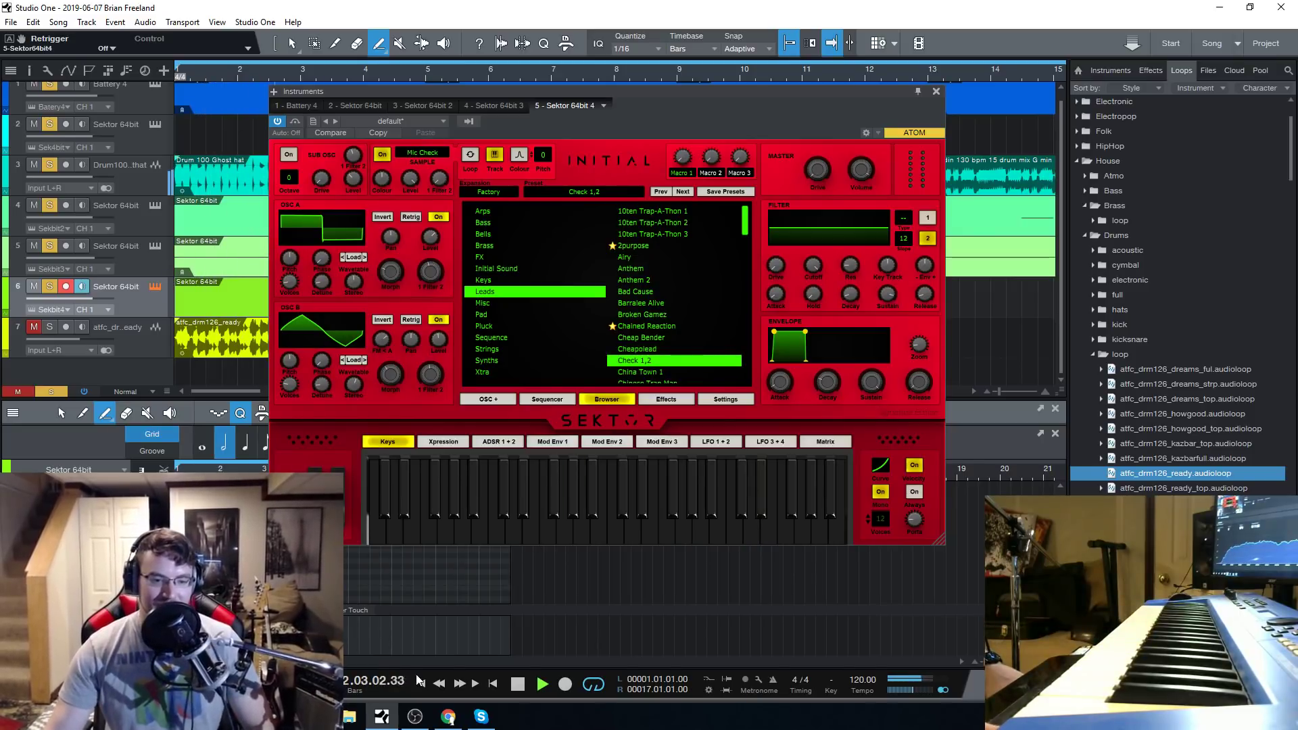
click(517, 684)
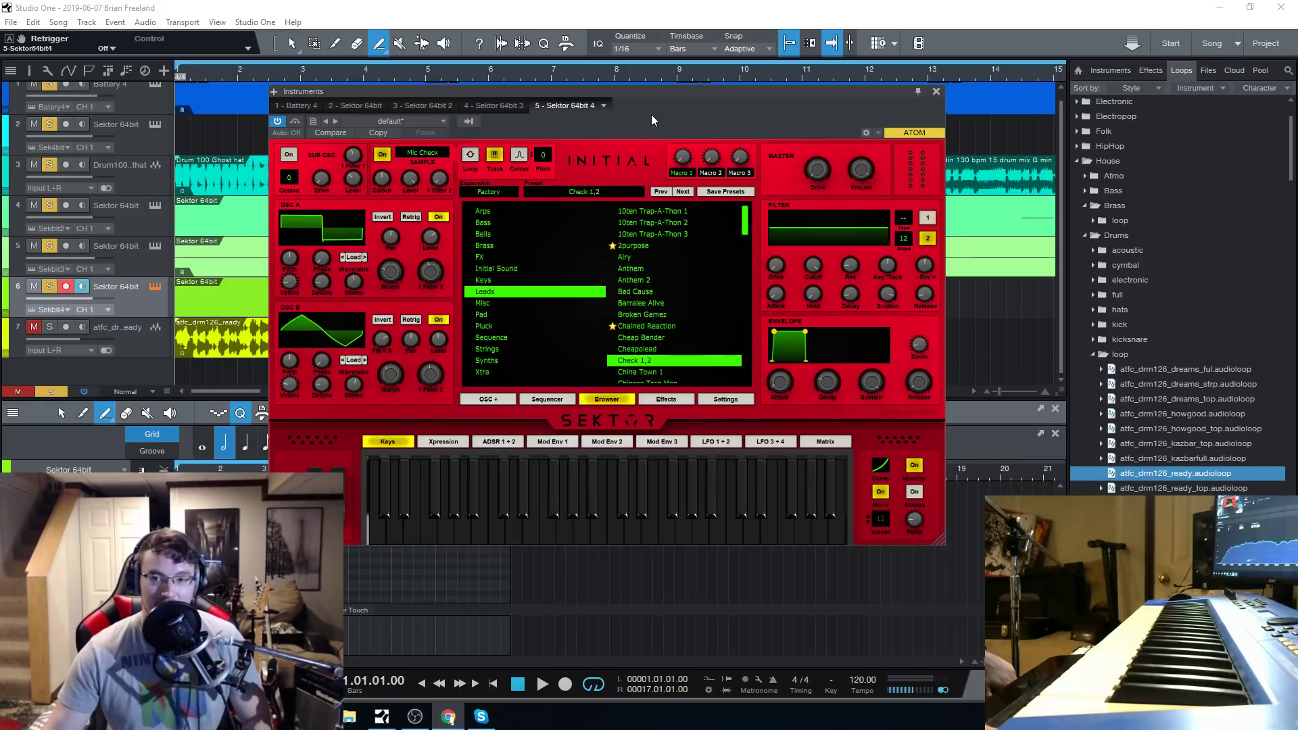
click(936, 91)
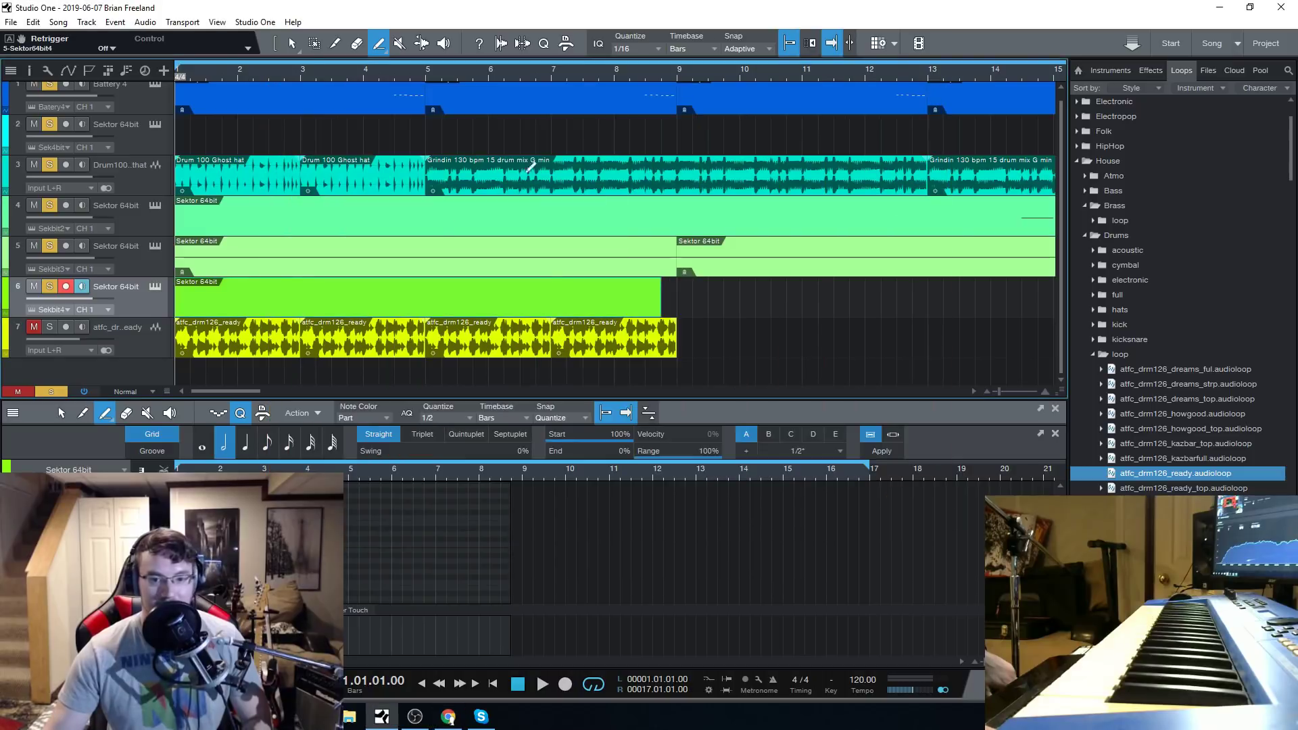
click(154, 288)
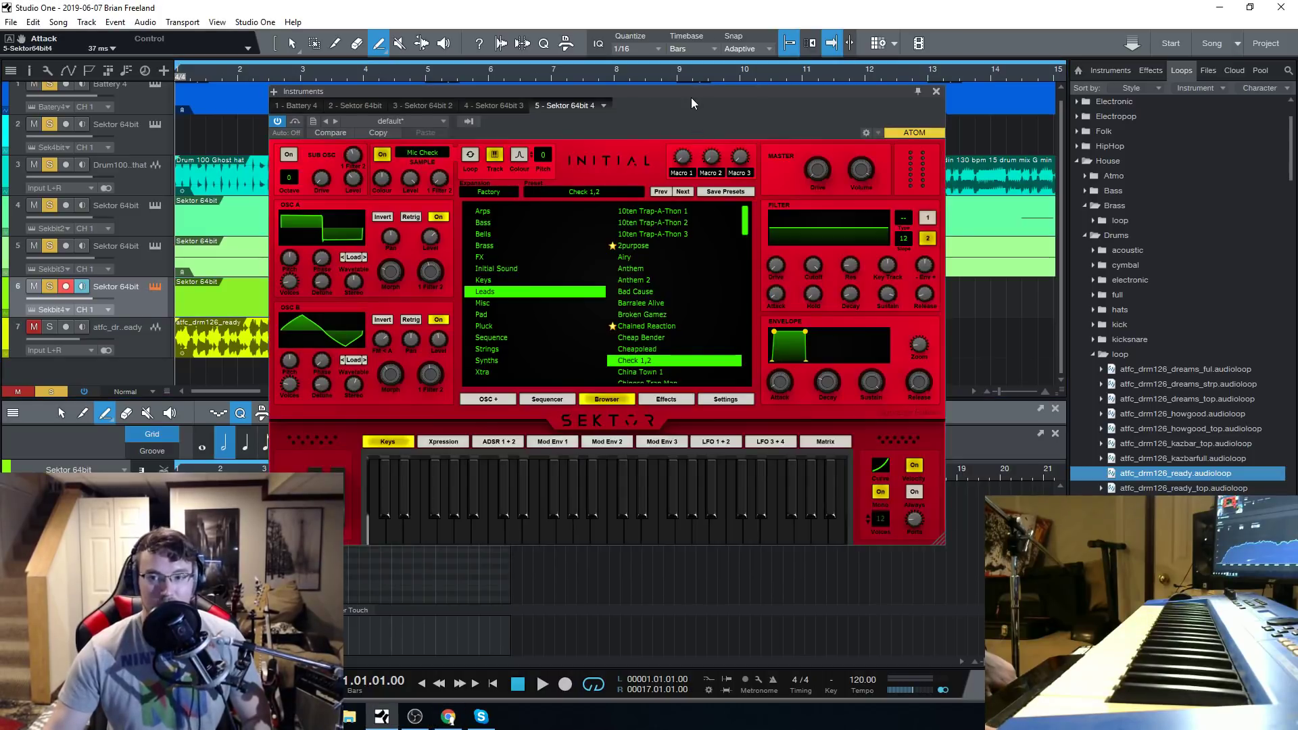
drag(687, 91, 663, 100)
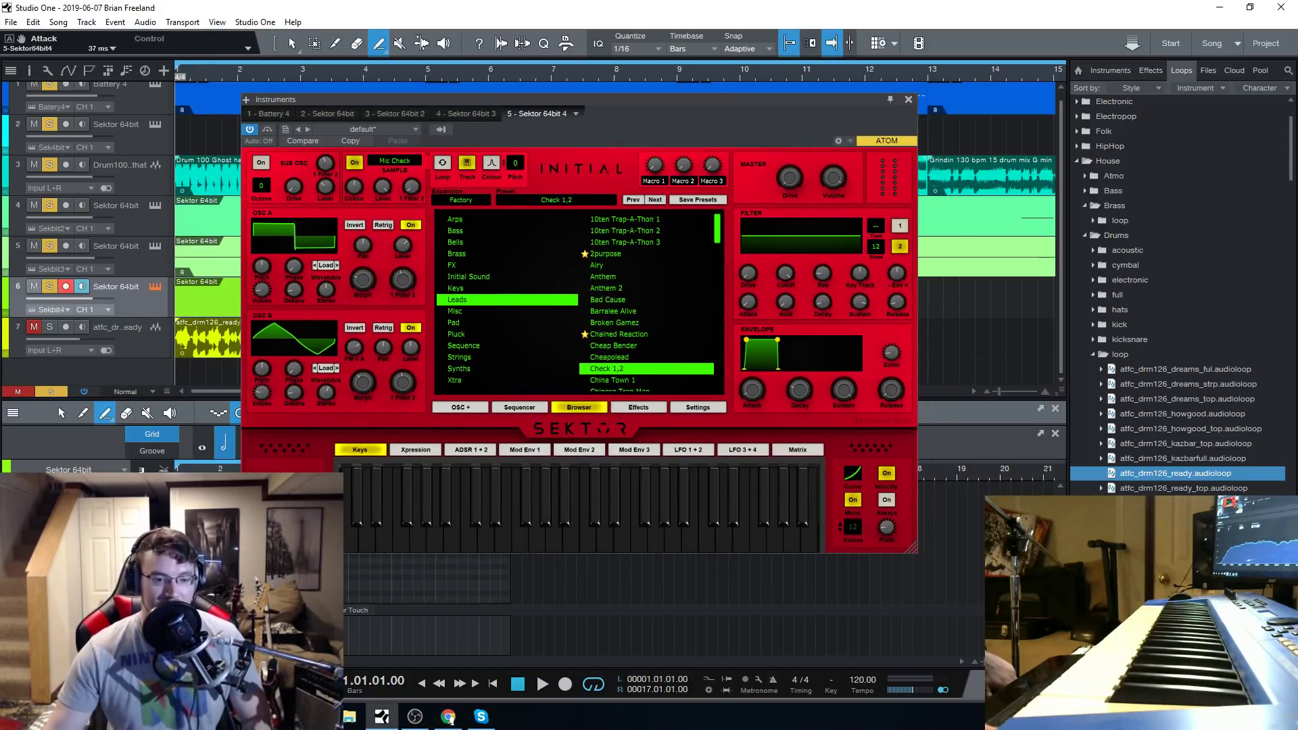
click(909, 100)
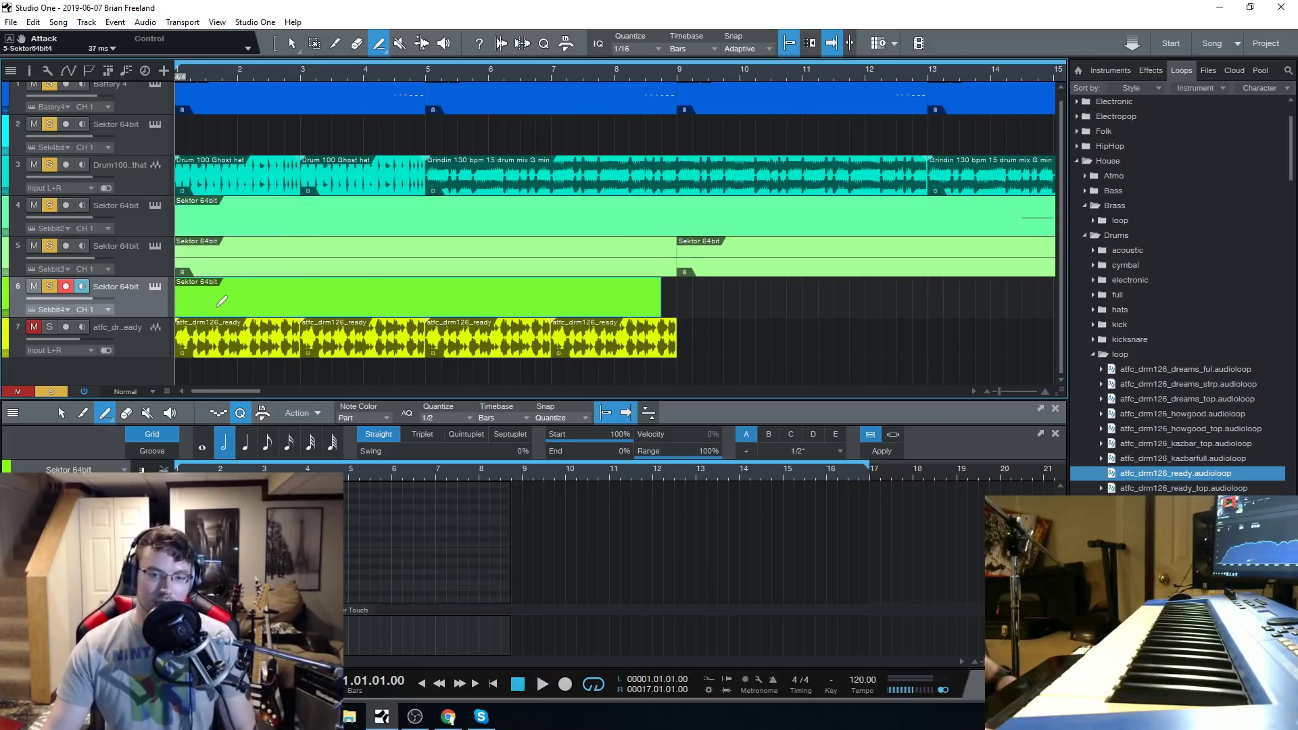
click(155, 289)
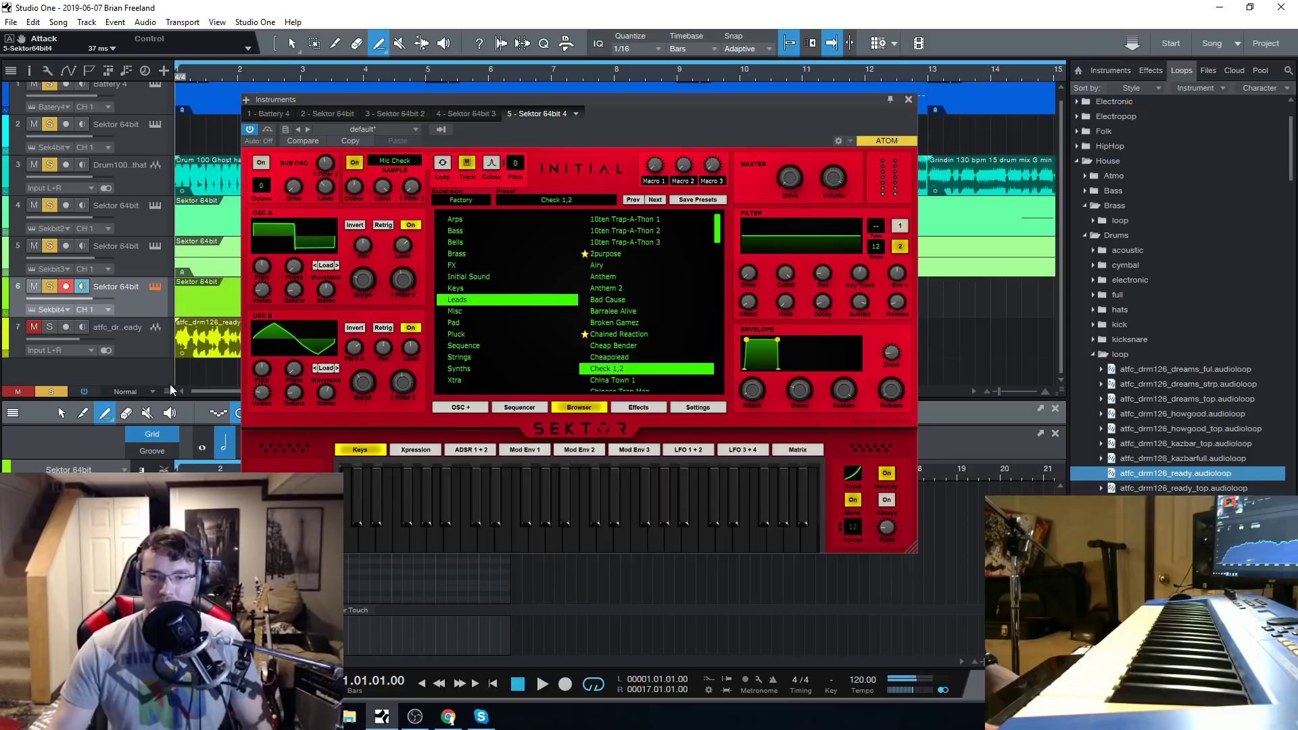
click(154, 289)
Load the London Trip preset from the Sequence category in track 5's Sektor and play the song from the start with it.
click(155, 246)
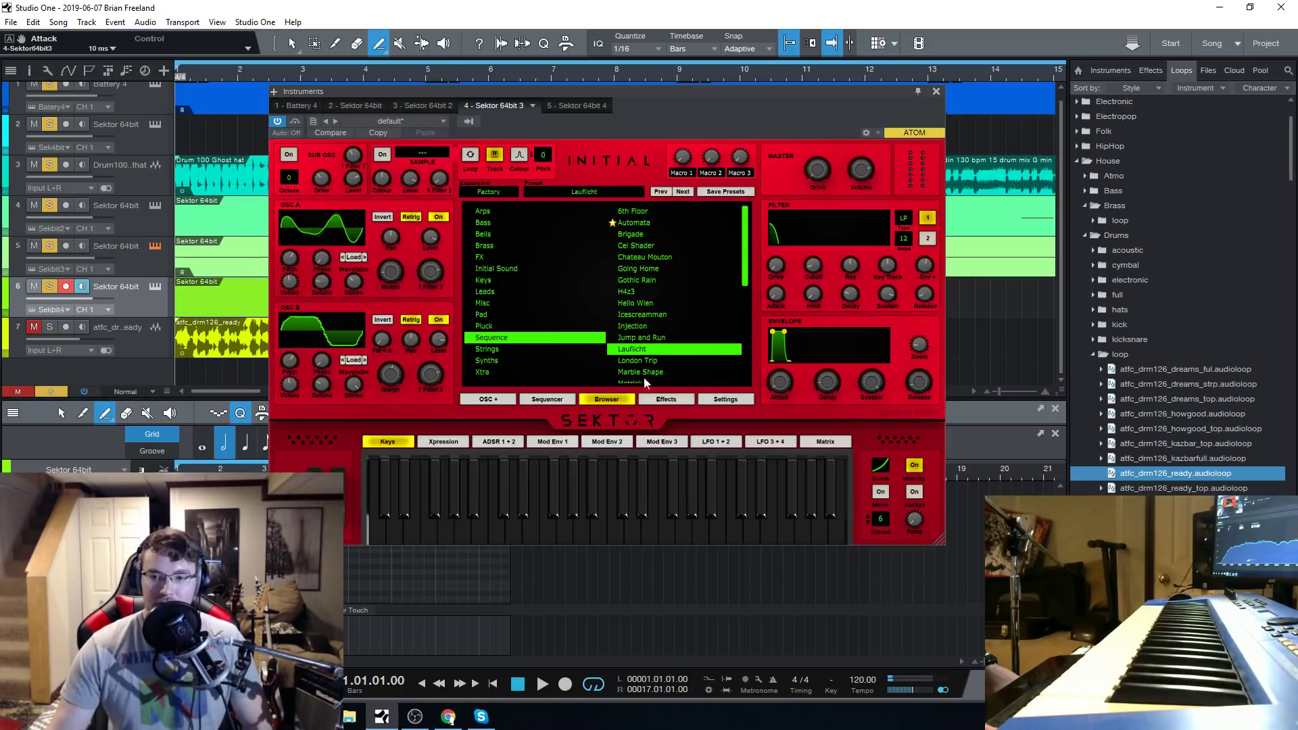
click(660, 361)
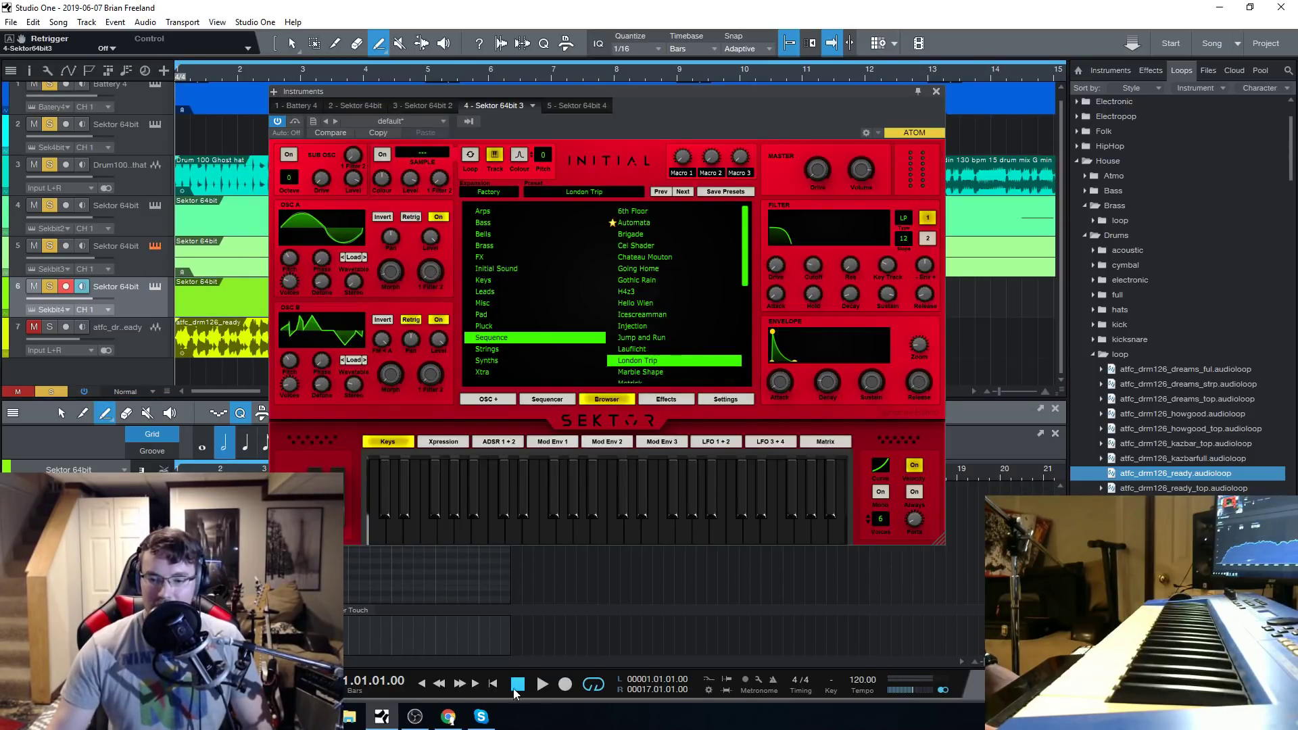
click(544, 686)
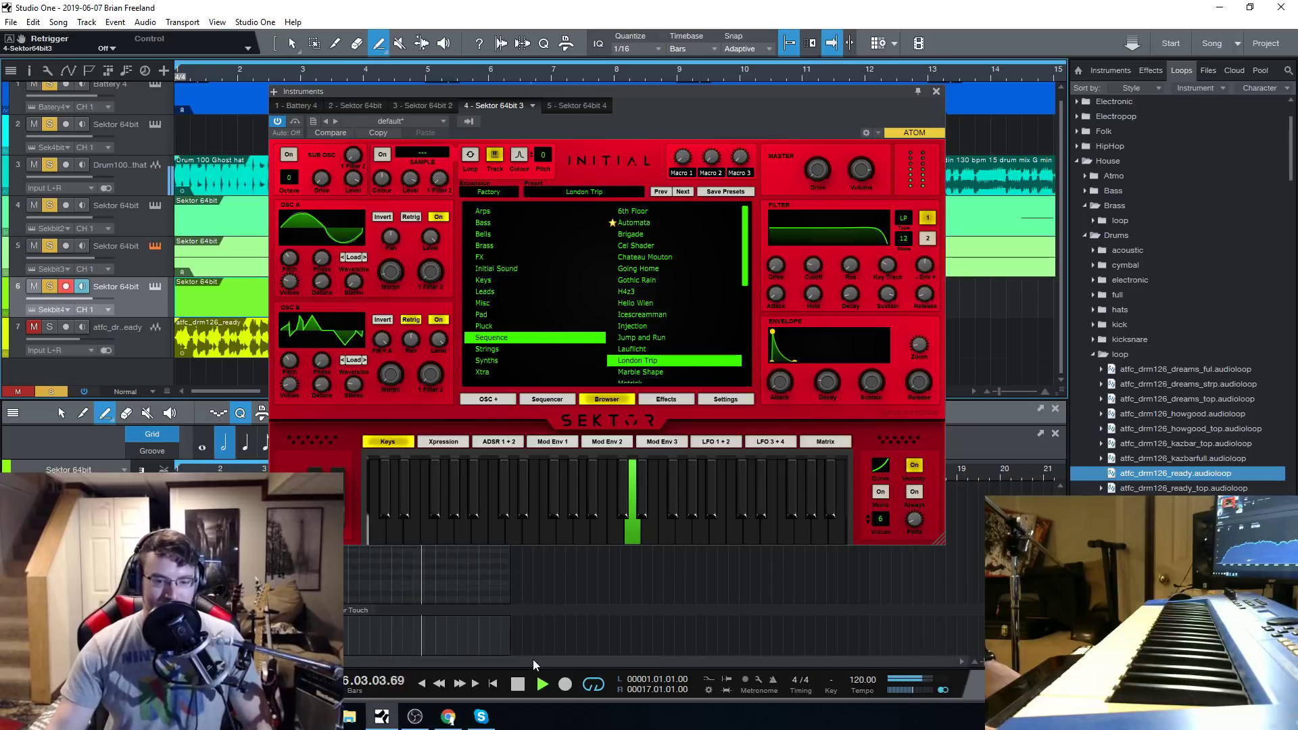
click(526, 688)
click(526, 688)
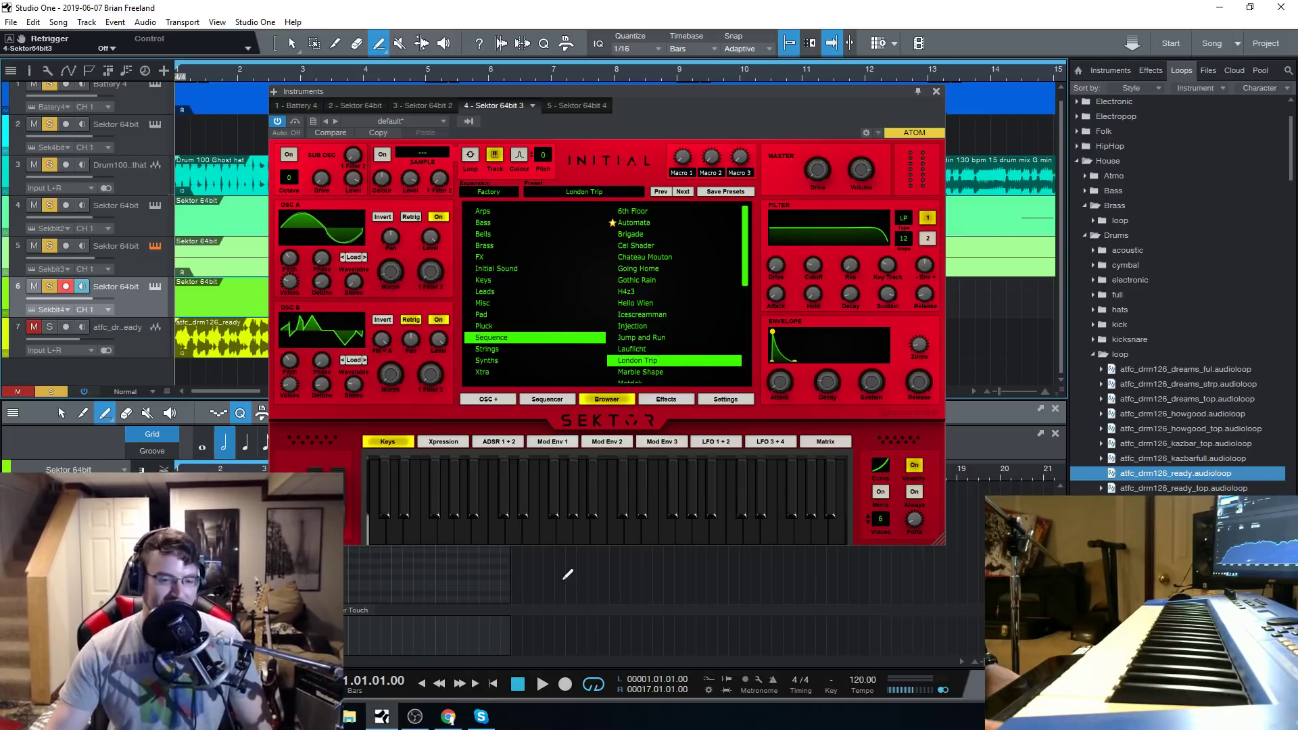
Replay the song with London Trip while browsing the other Sequence presets, and stop playback.
click(478, 717)
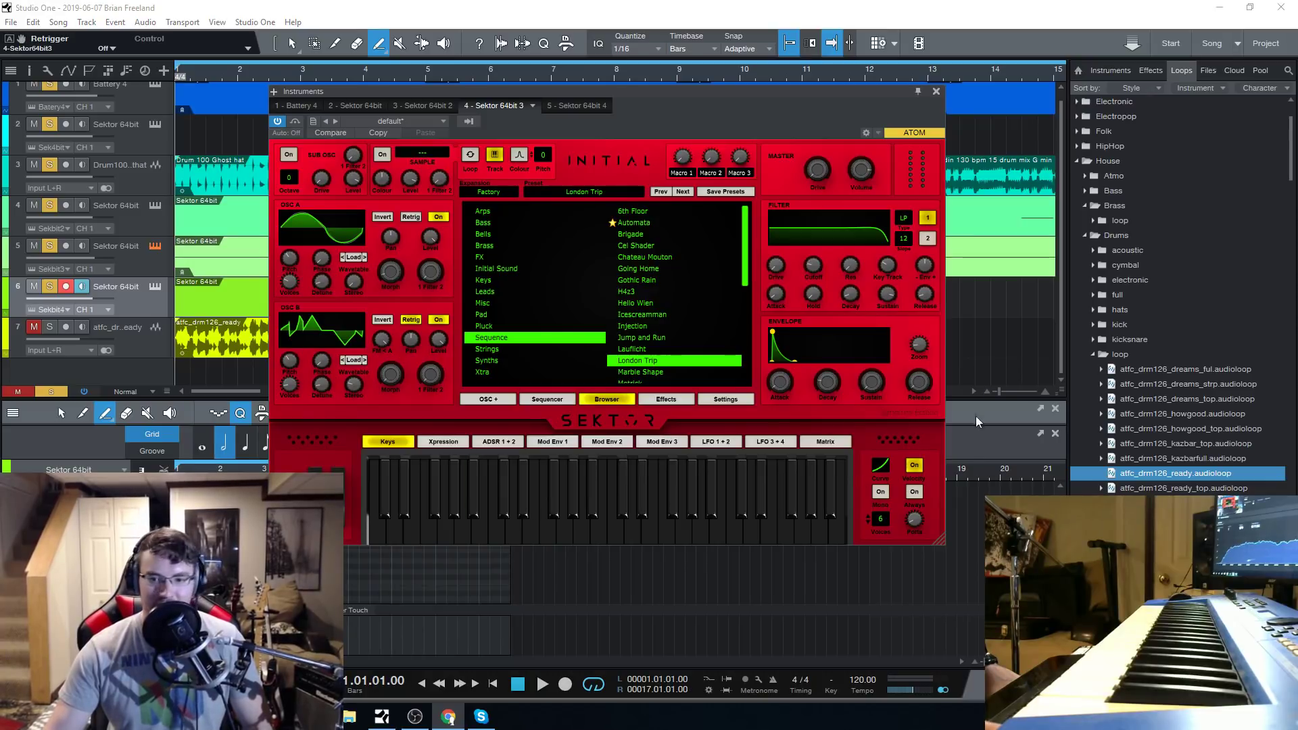
click(542, 684)
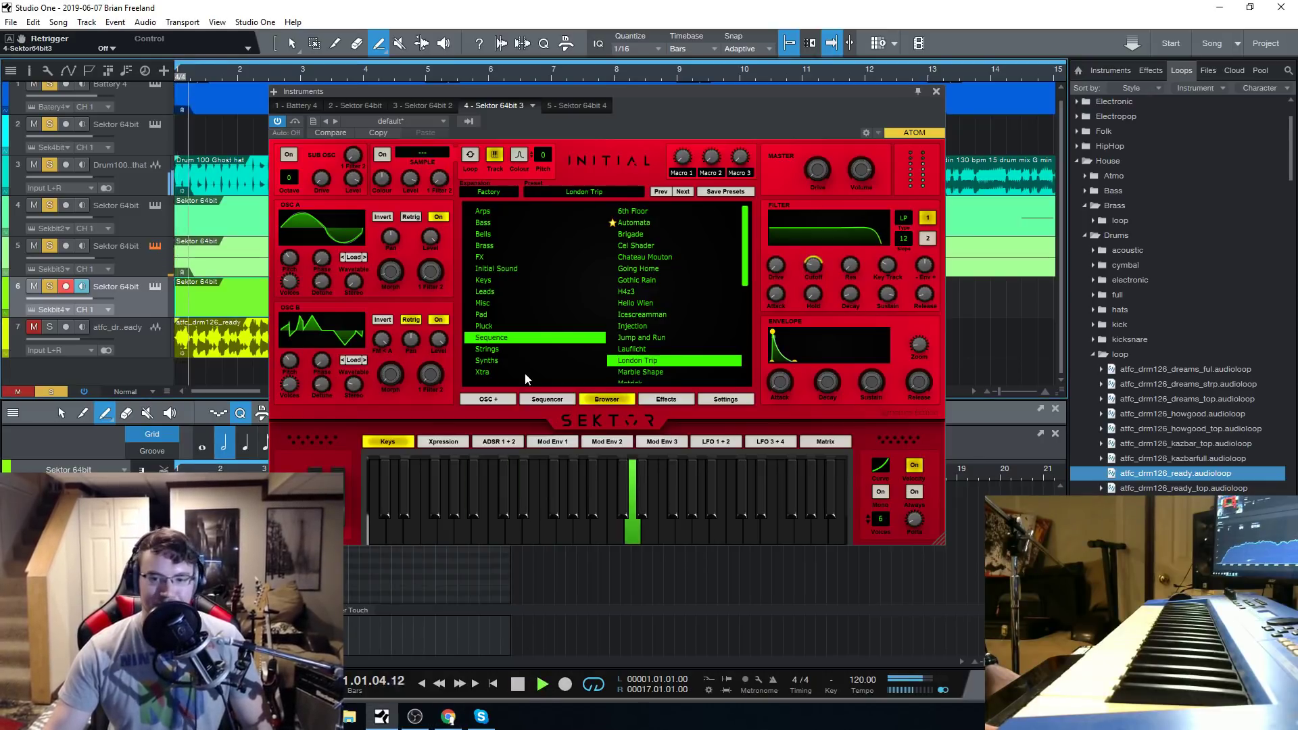
scroll(646, 345, down, 4)
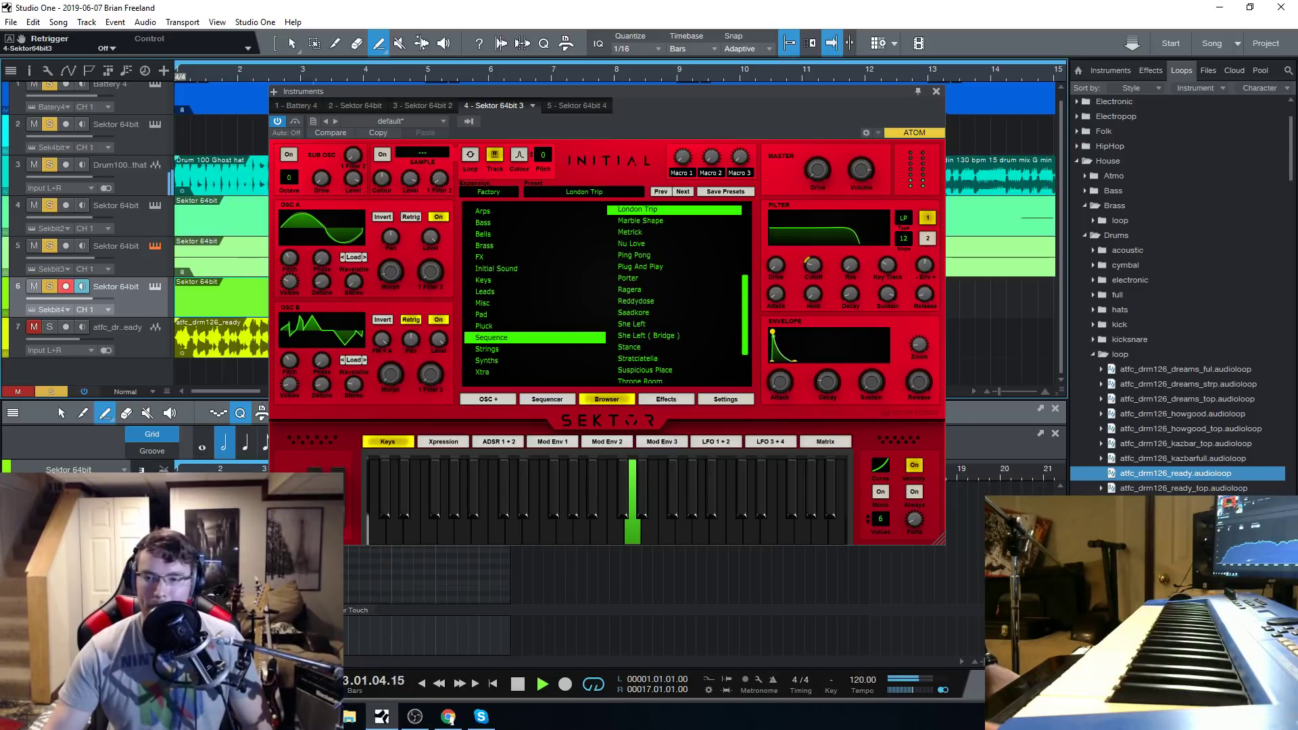
scroll(670, 355, up, 1)
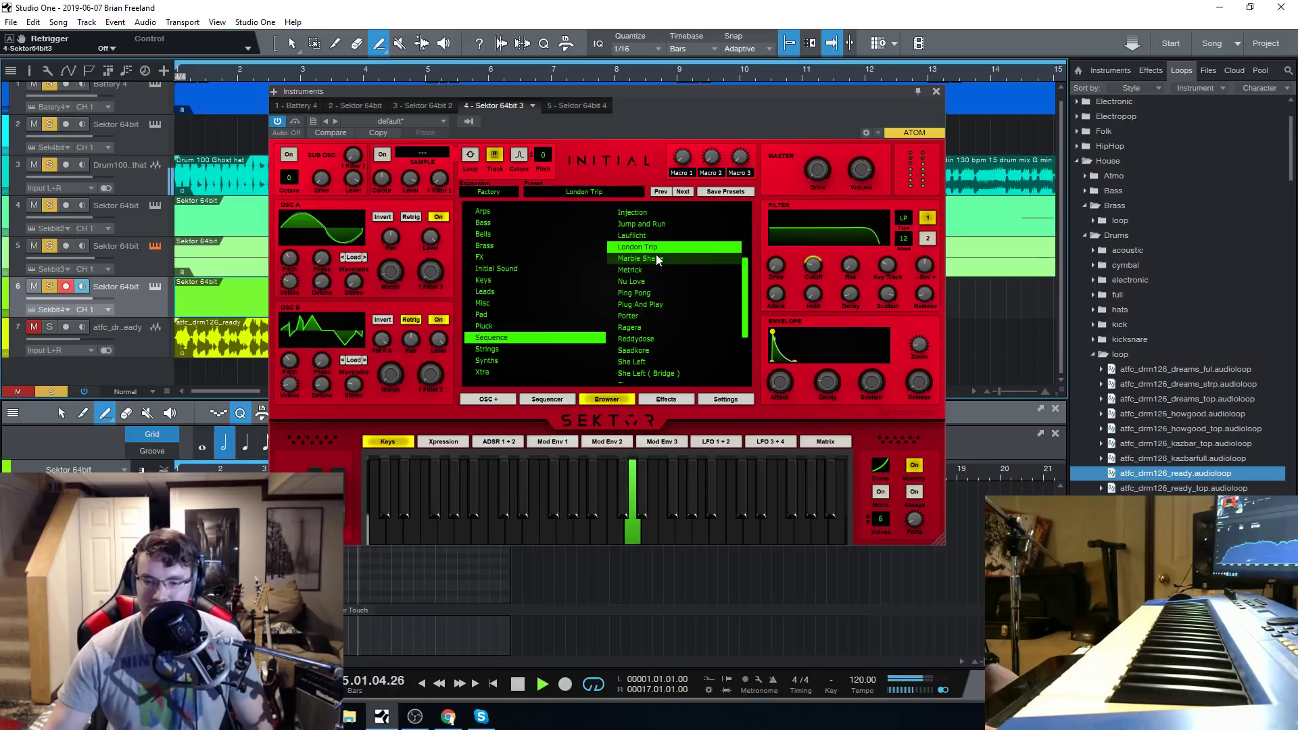
click(518, 685)
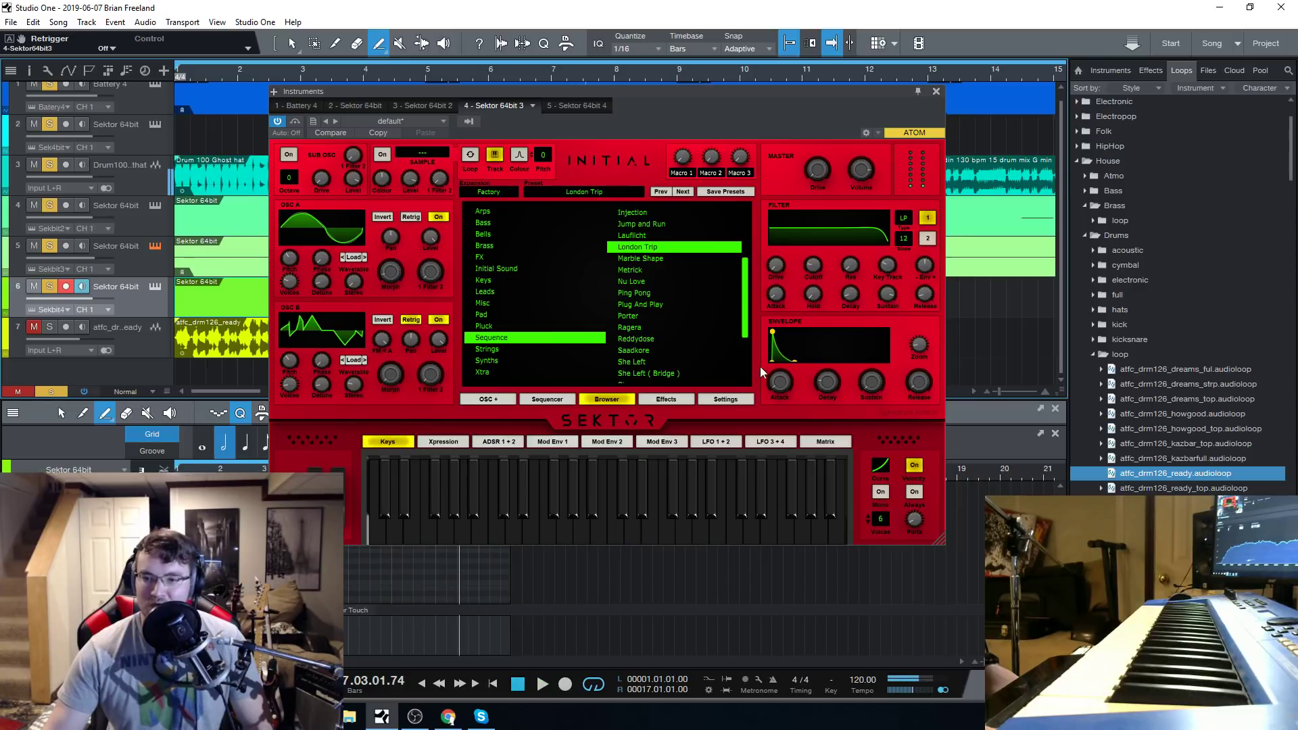
Examine London Trip's step sequencer pattern in Sektor 64bit 3 during a short playback, and return to the preset list.
click(559, 400)
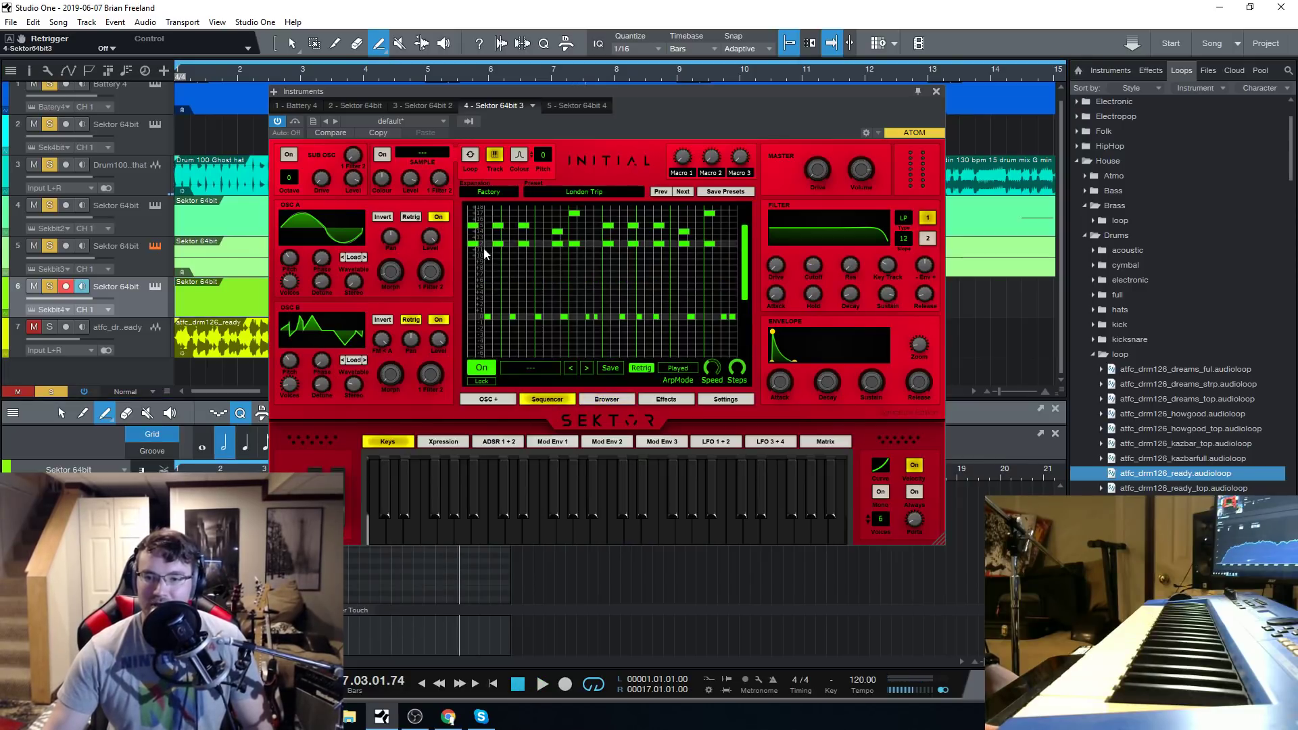
drag(489, 316, 500, 323)
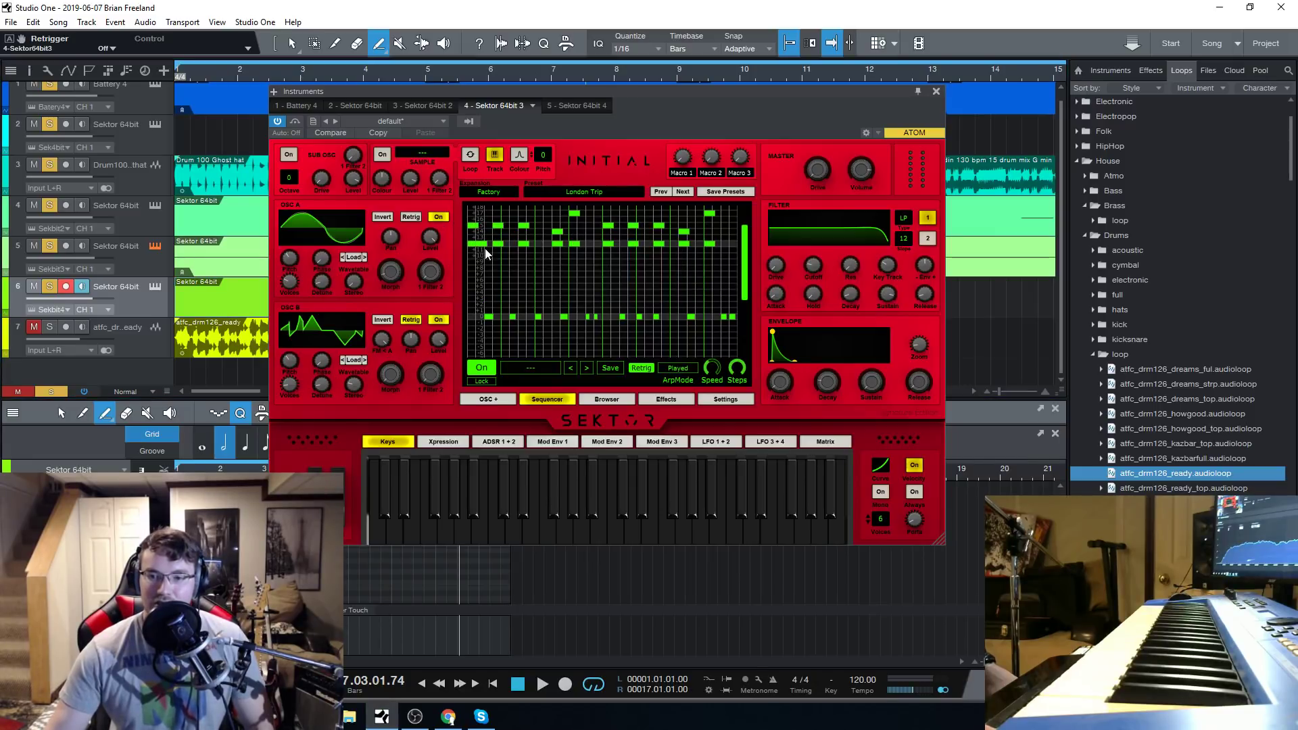
click(541, 684)
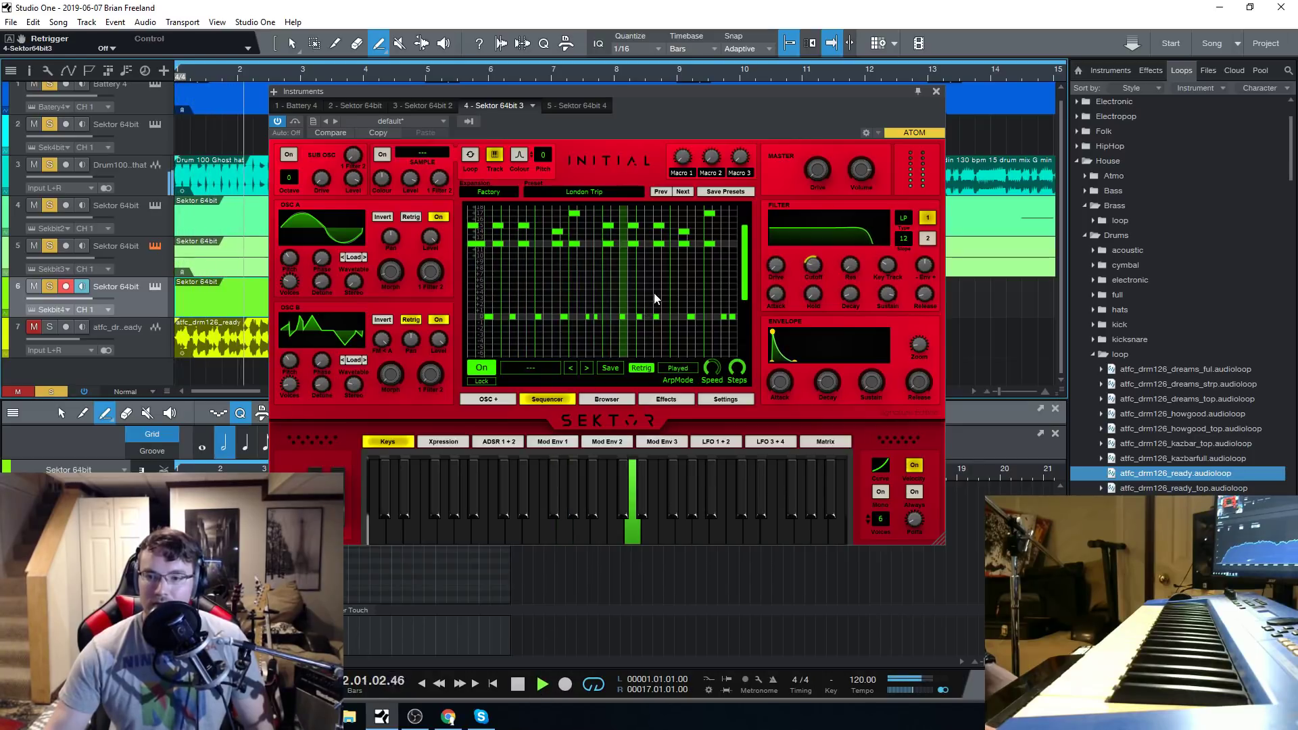
click(517, 684)
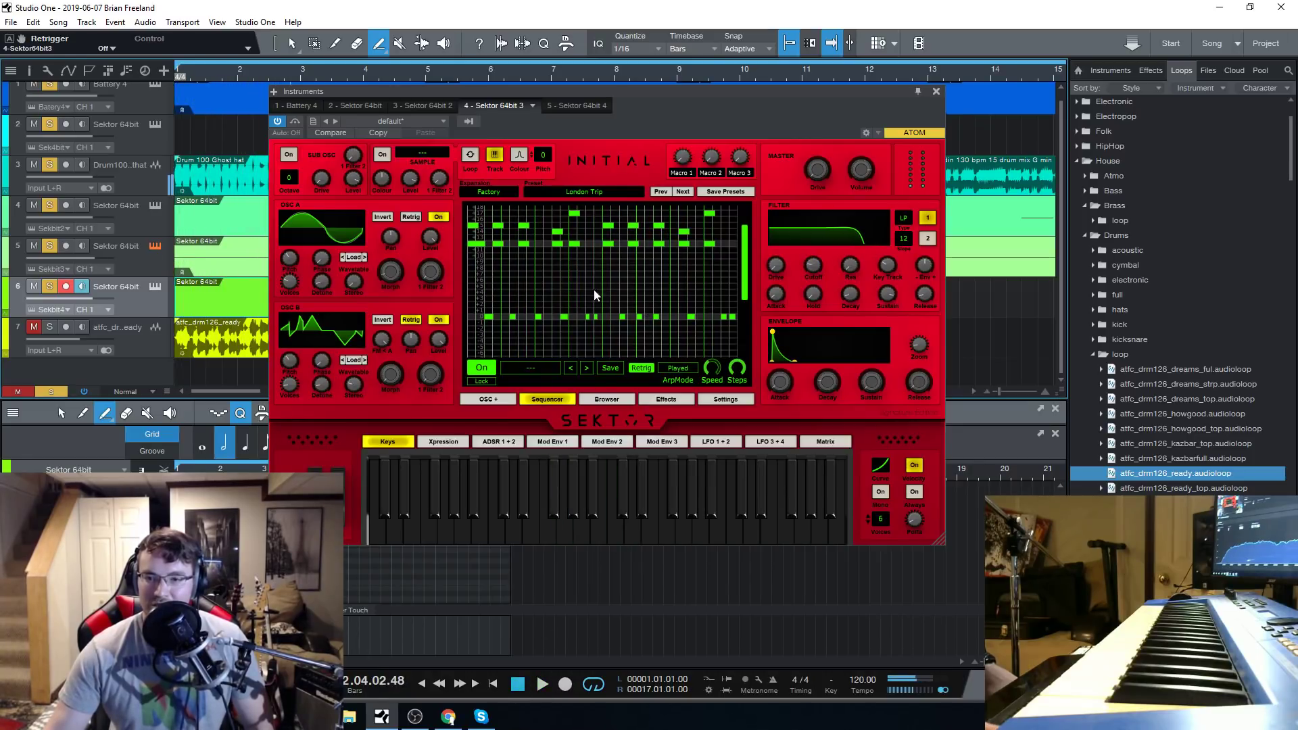
click(605, 400)
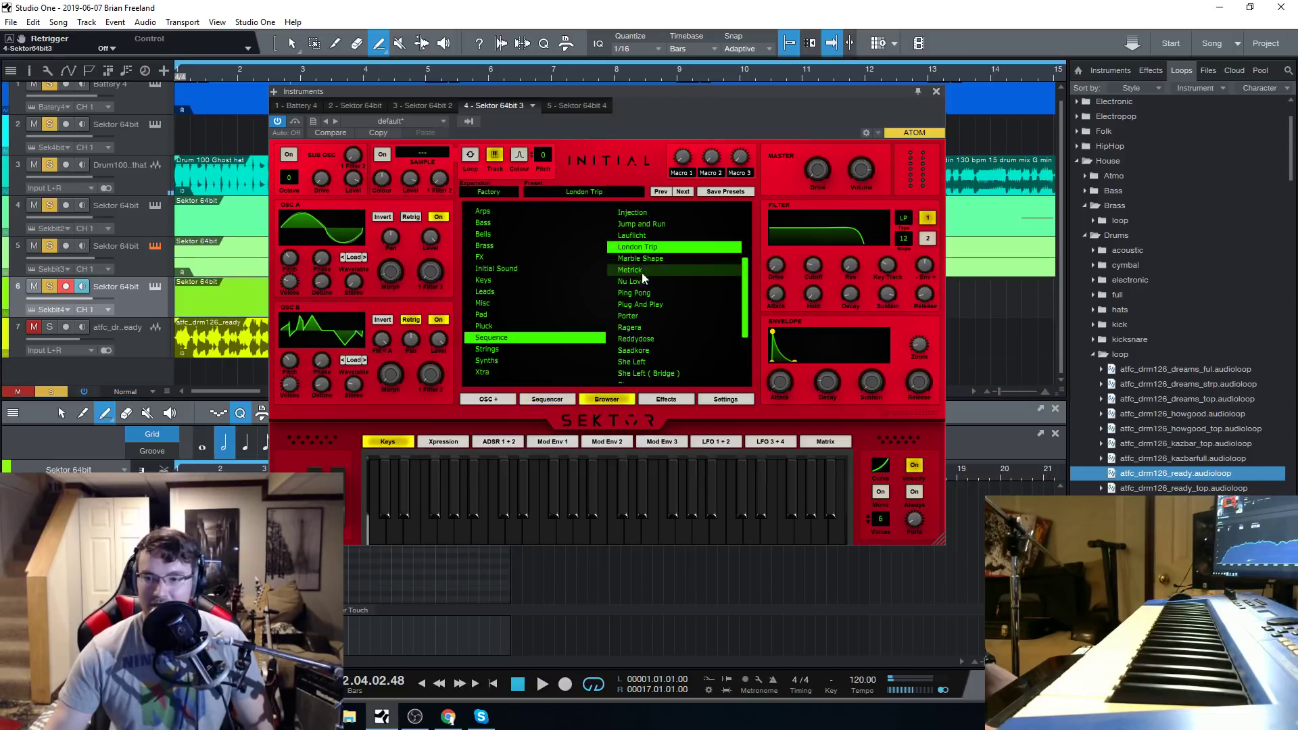
Load the Marble Shape sequence preset in Sektor 64bit 3, listen to it with the song, and stop playback.
click(653, 261)
click(541, 684)
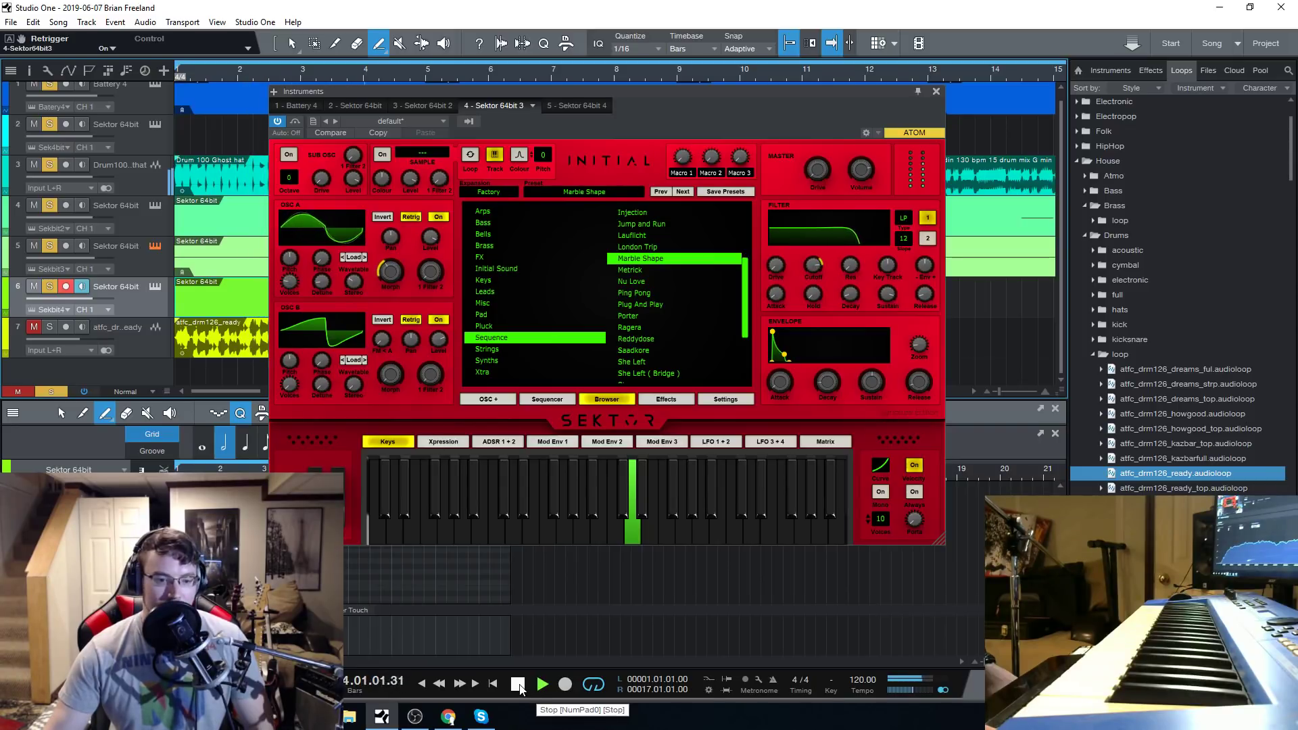
click(519, 684)
key(alt+Tab)
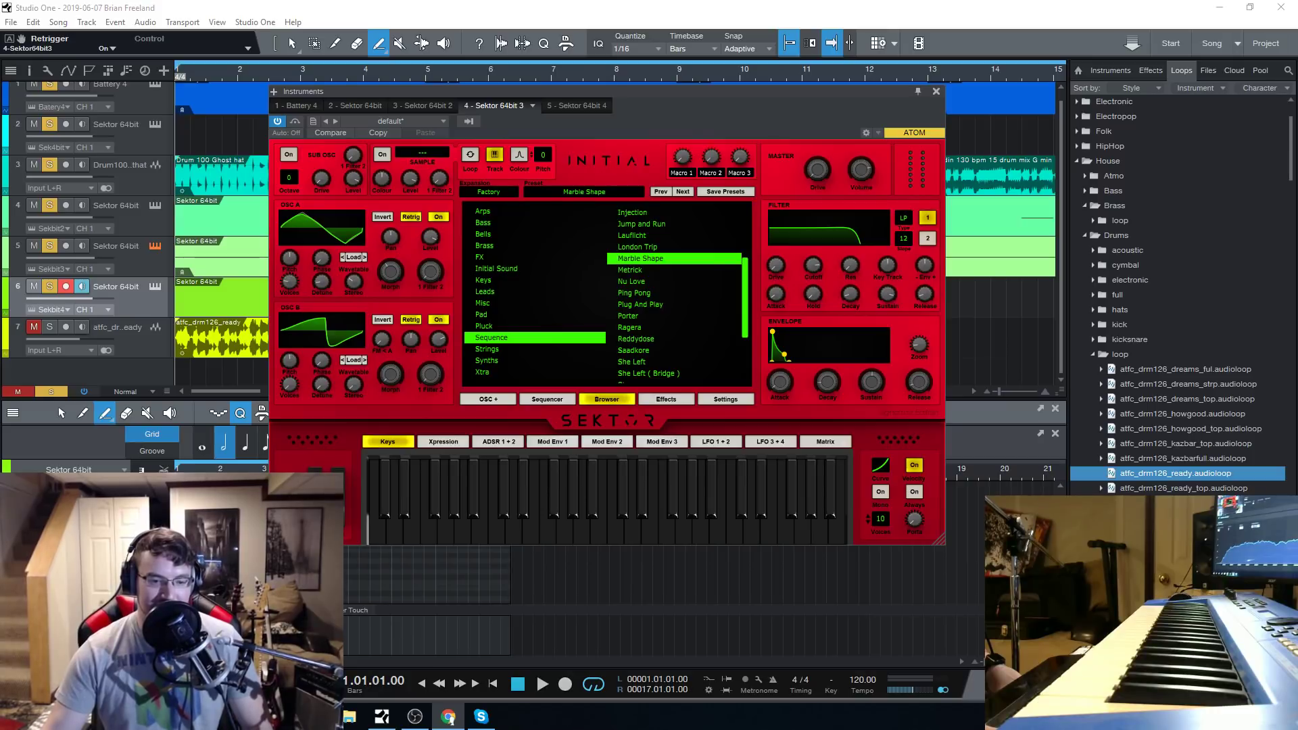
click(370, 515)
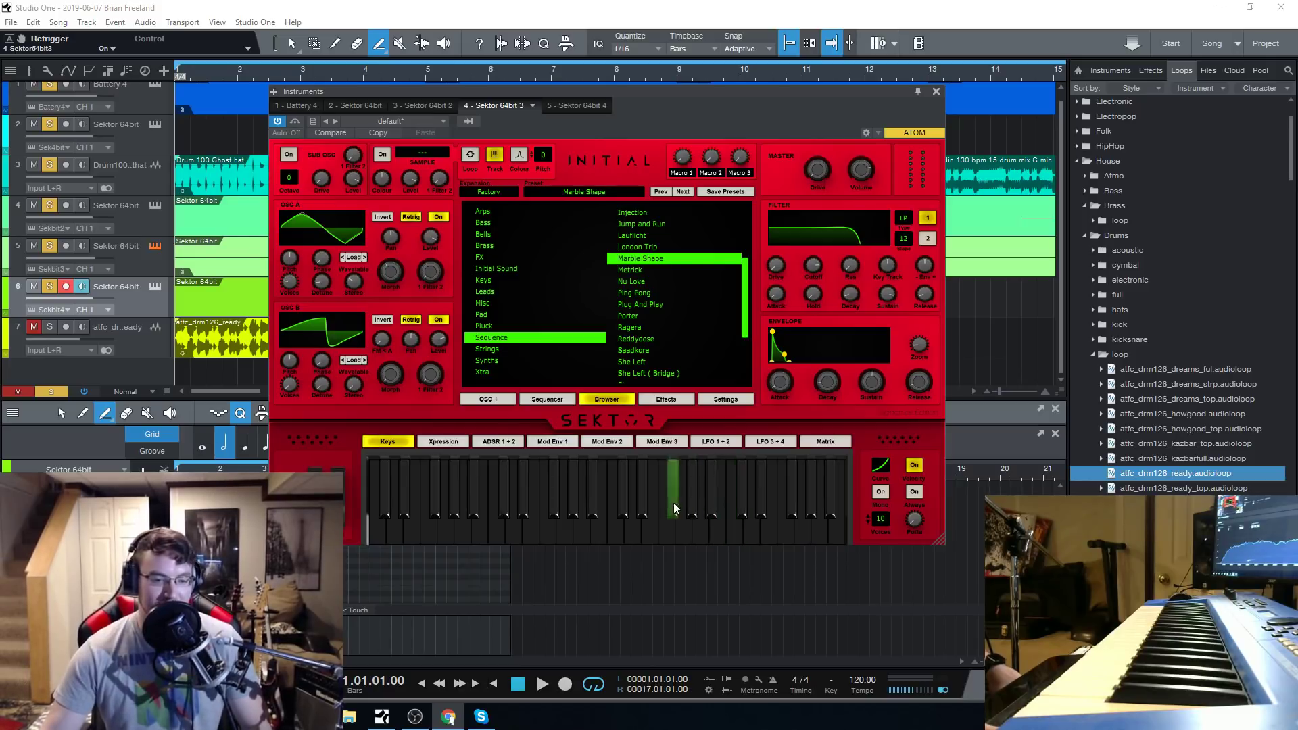
Load the Metrick sequence preset and play the song with it for a few bars before stopping.
click(650, 272)
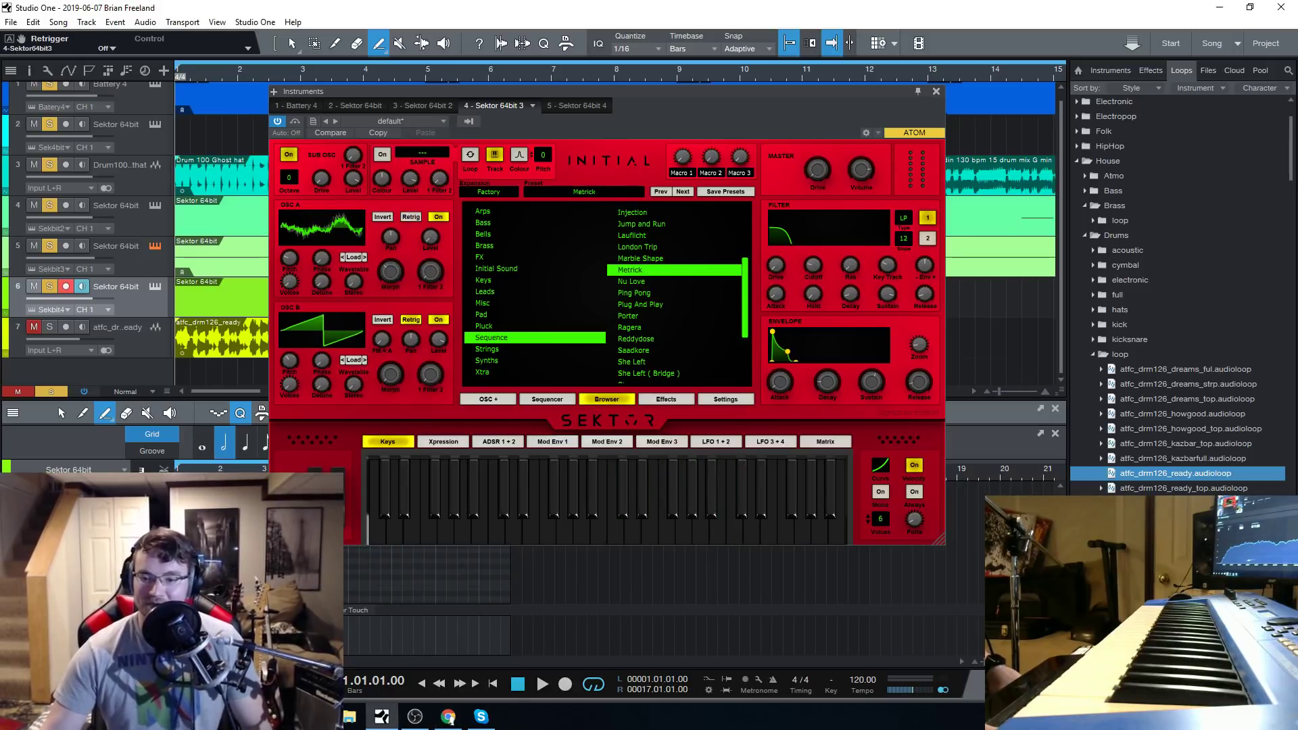
key(space)
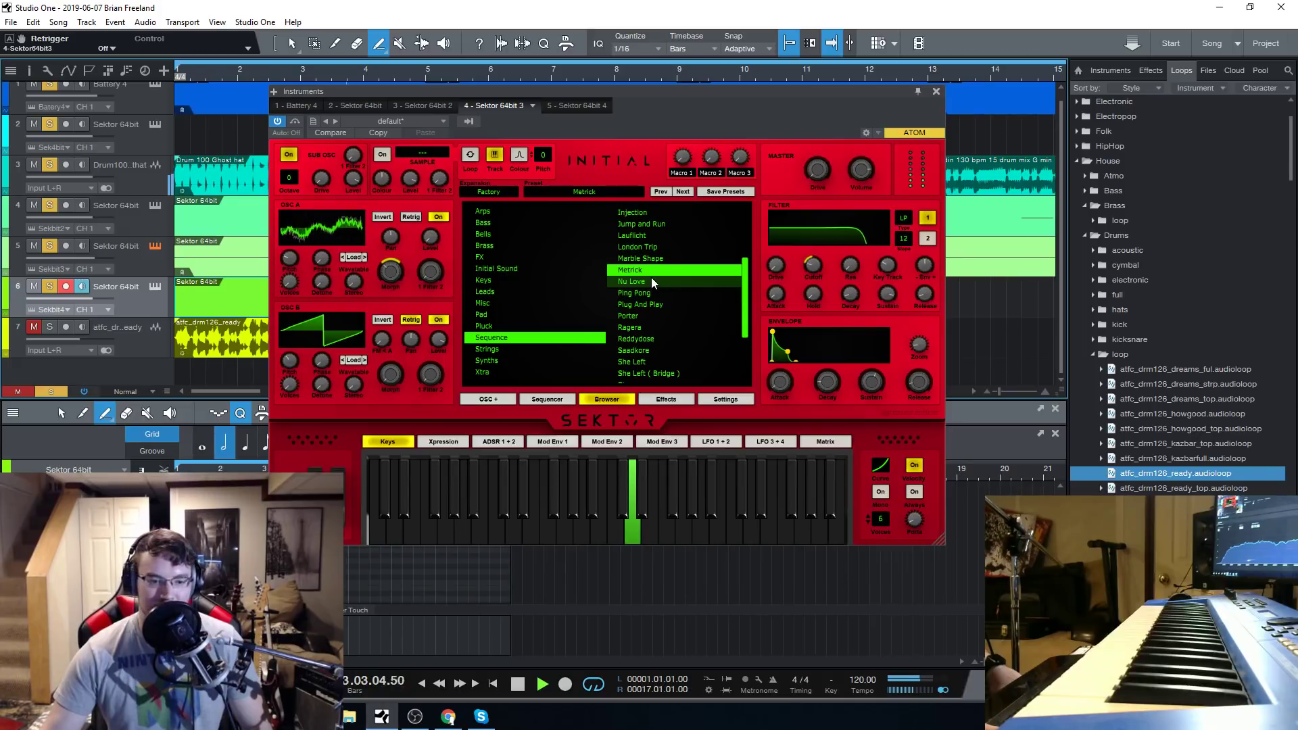
scroll(658, 326, down, 3)
key(space)
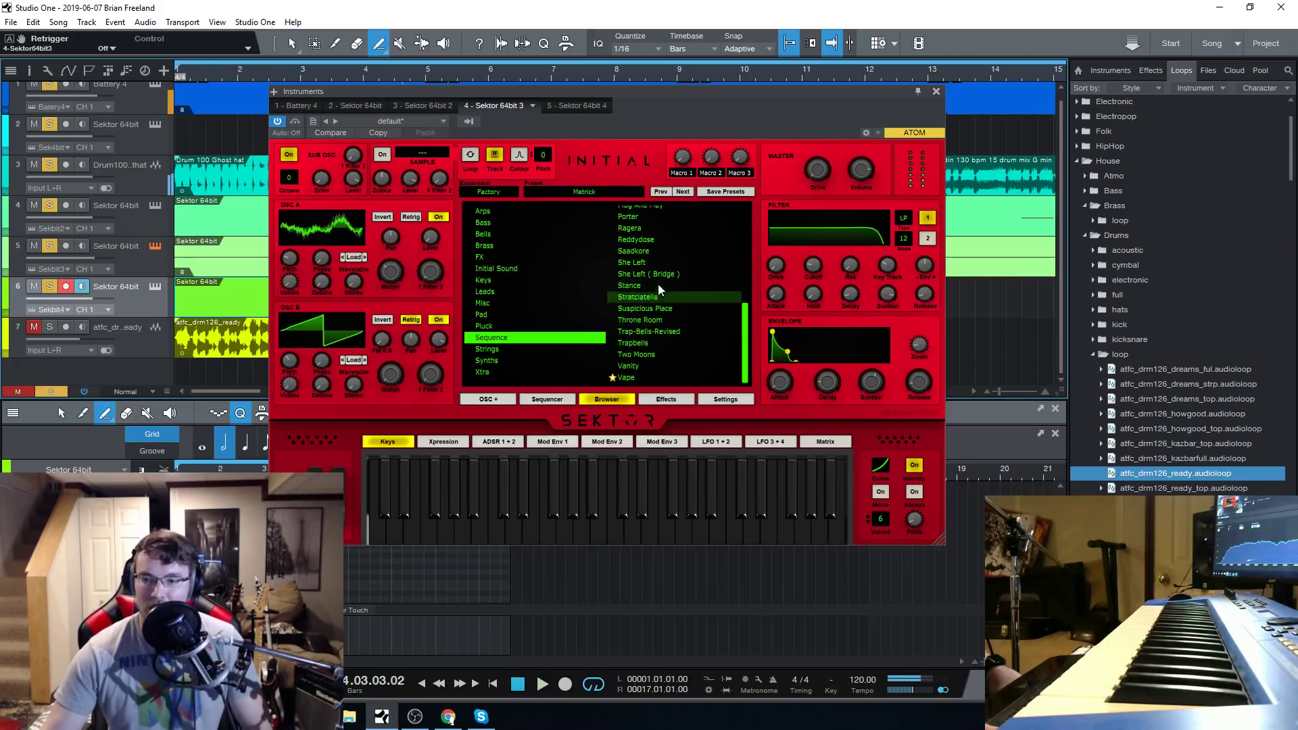
Look through the Sequence presets and examine Metrick's step sequencer pattern, and return to the preset list.
scroll(658, 284, up, 8)
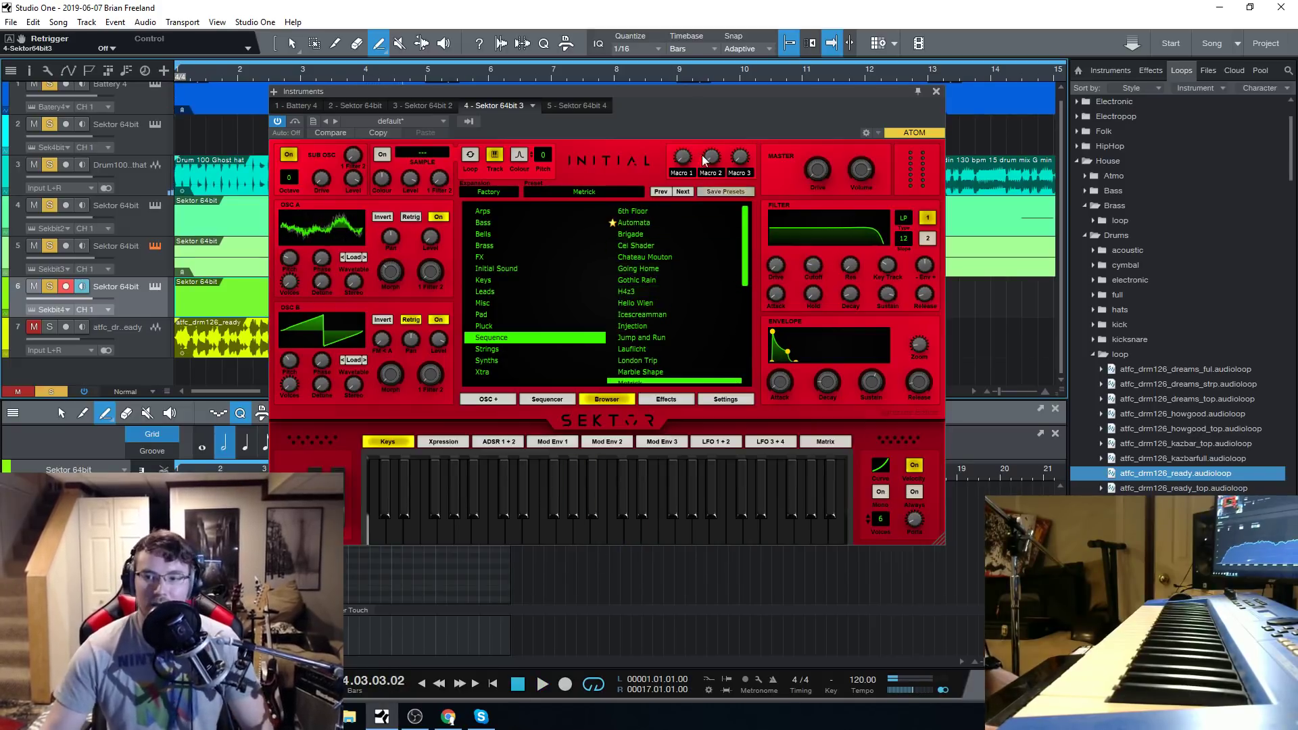
drag(684, 100, 677, 83)
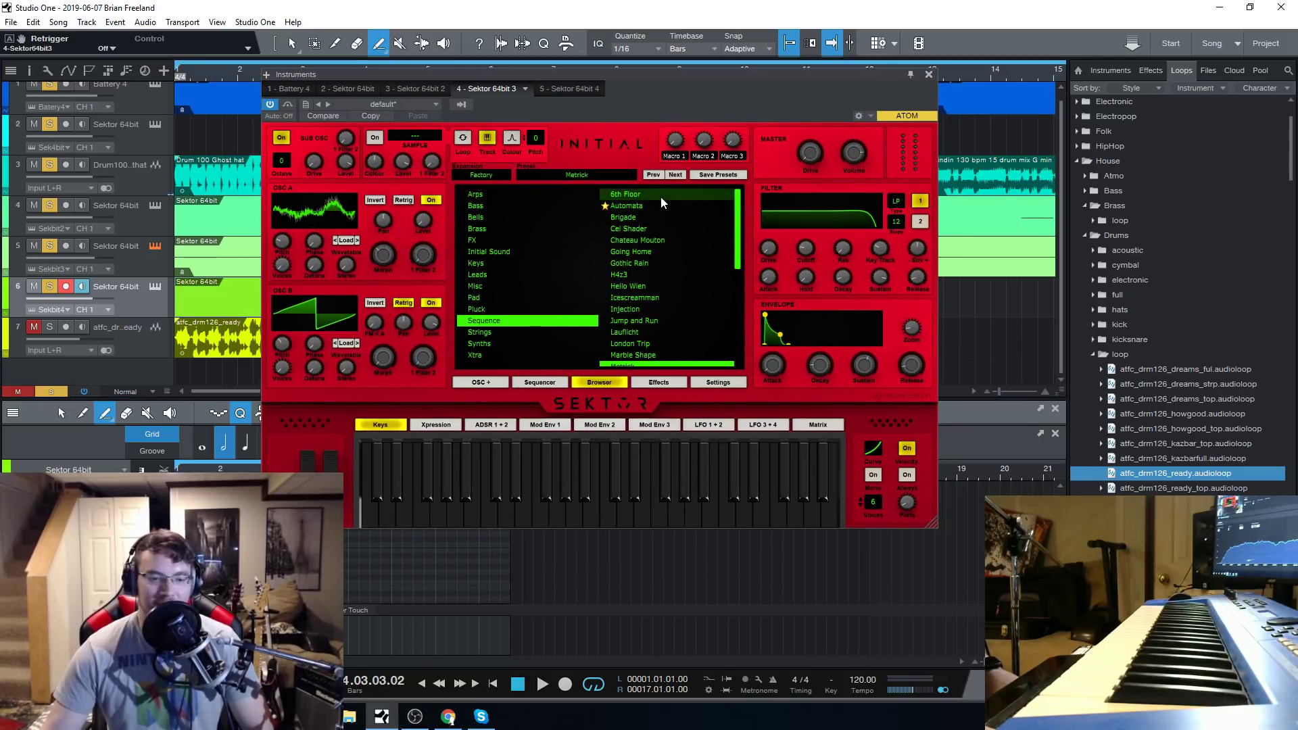
scroll(659, 196, down, 8)
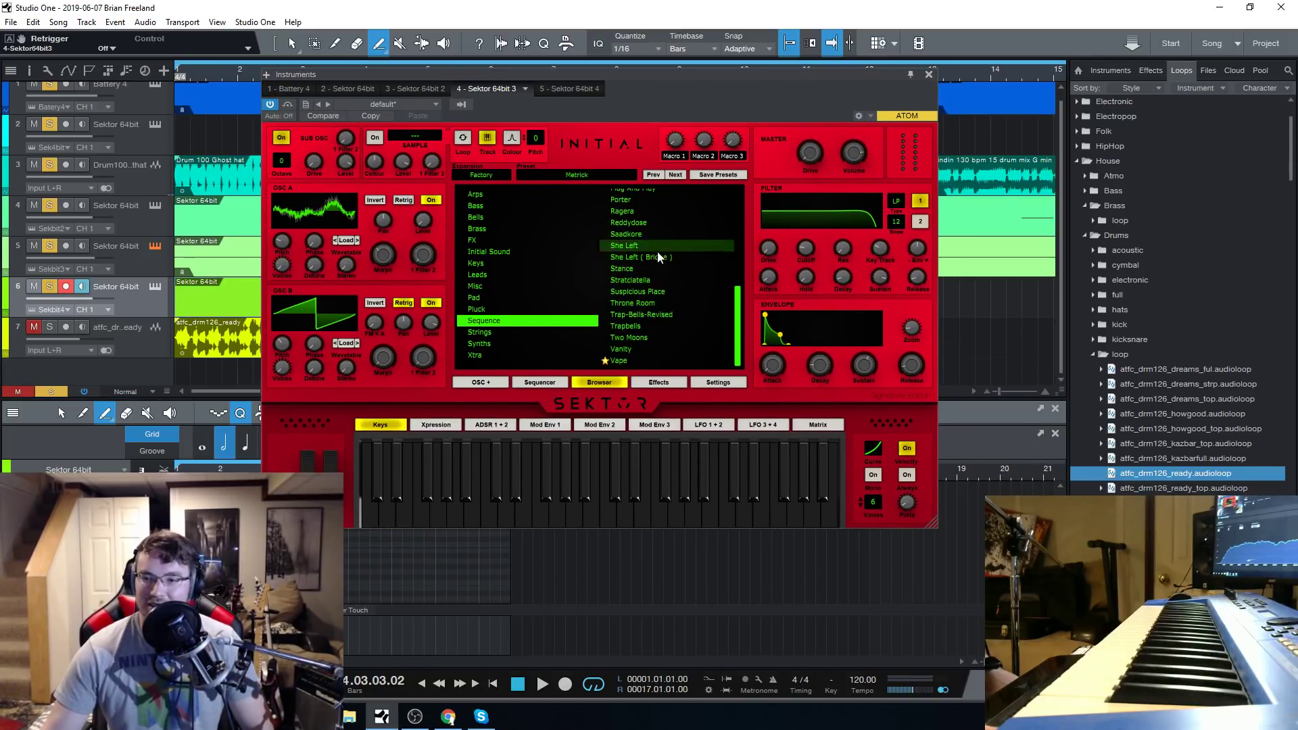
scroll(657, 333, up, 8)
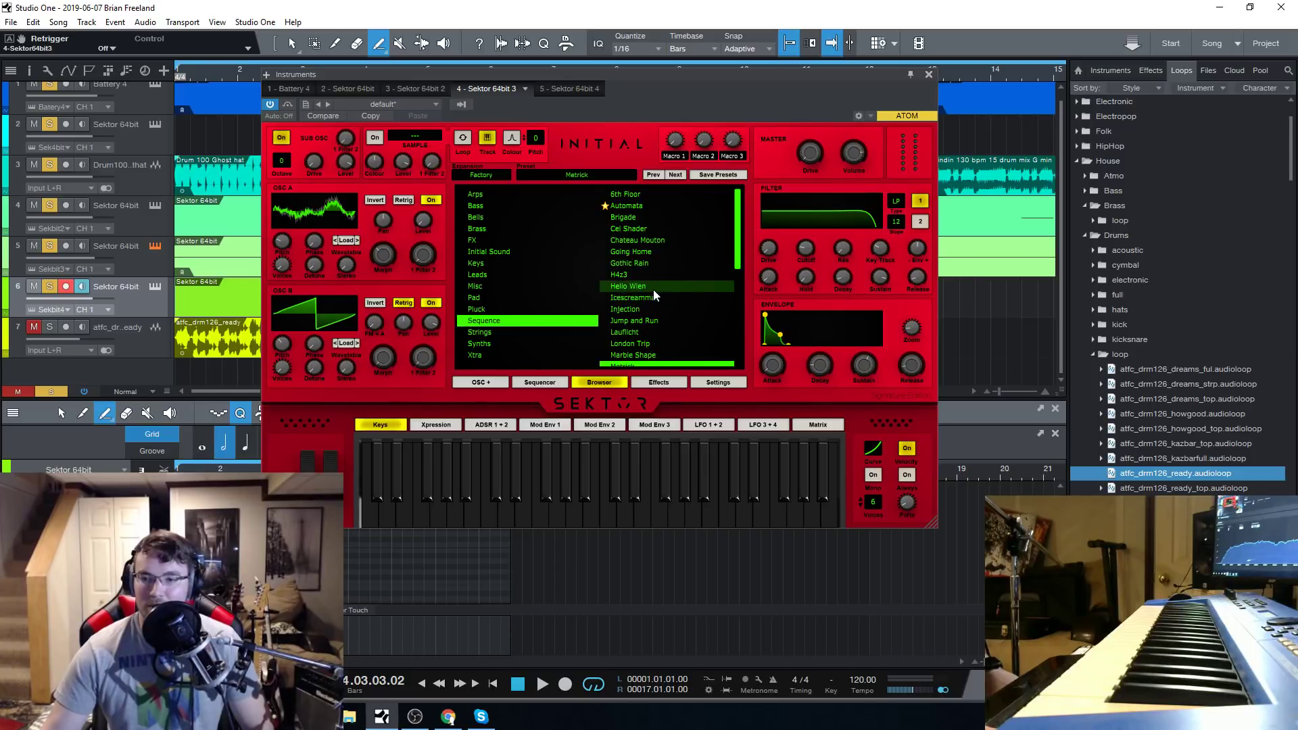
click(548, 381)
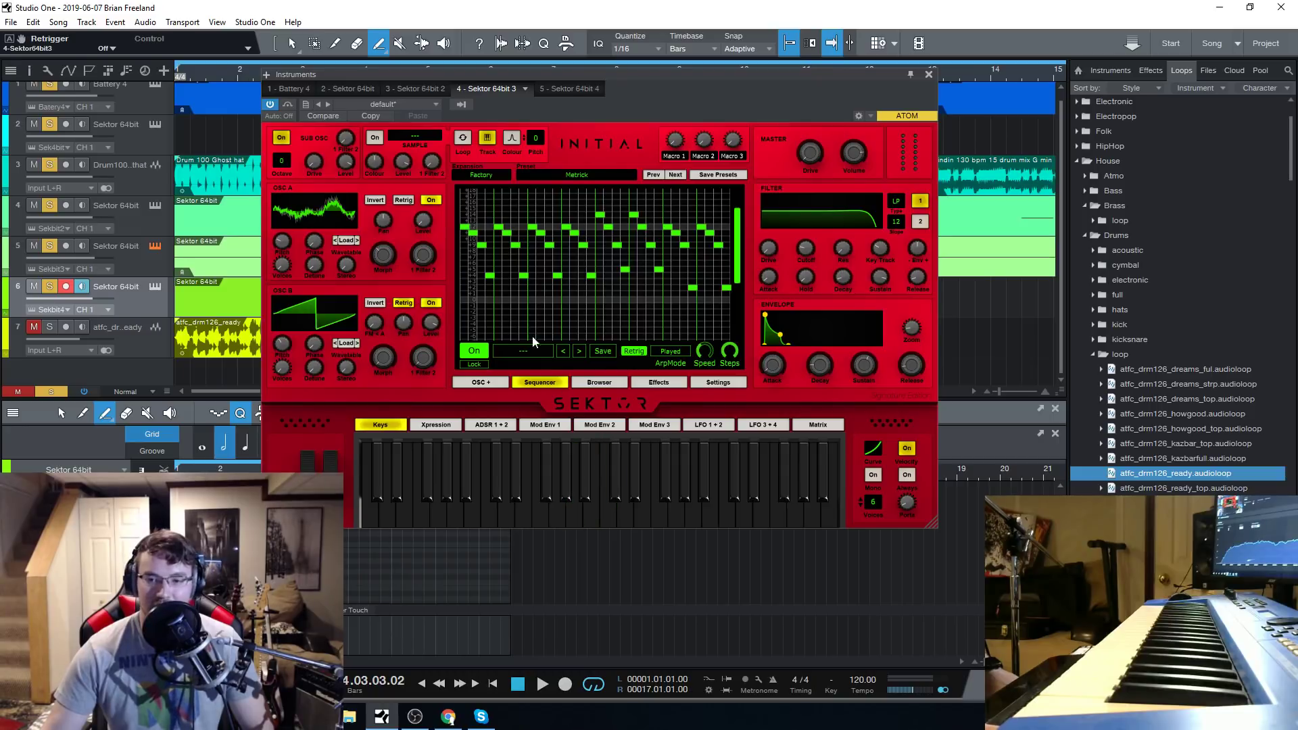
click(598, 382)
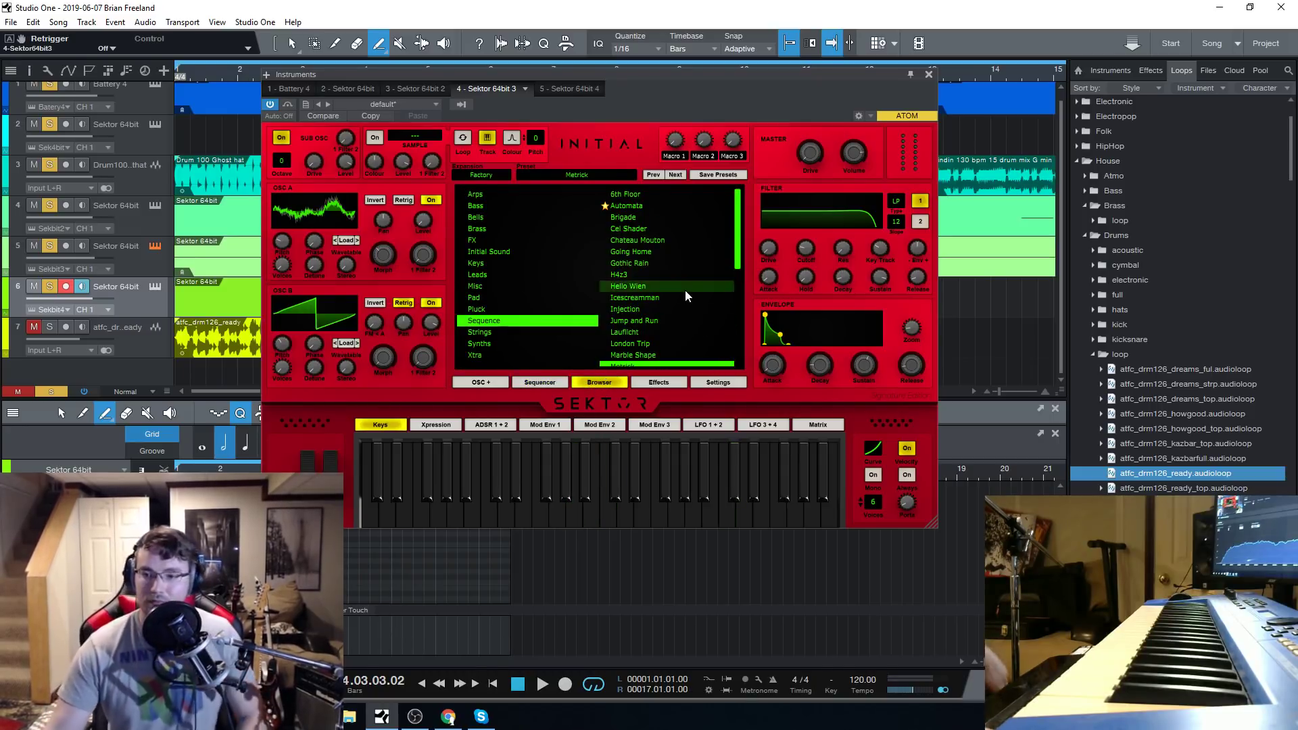
Load the Nu Love preset, select track 5, play the song with it, and close the instrument window with playback reset to the start.
scroll(684, 289, down, 3)
click(655, 265)
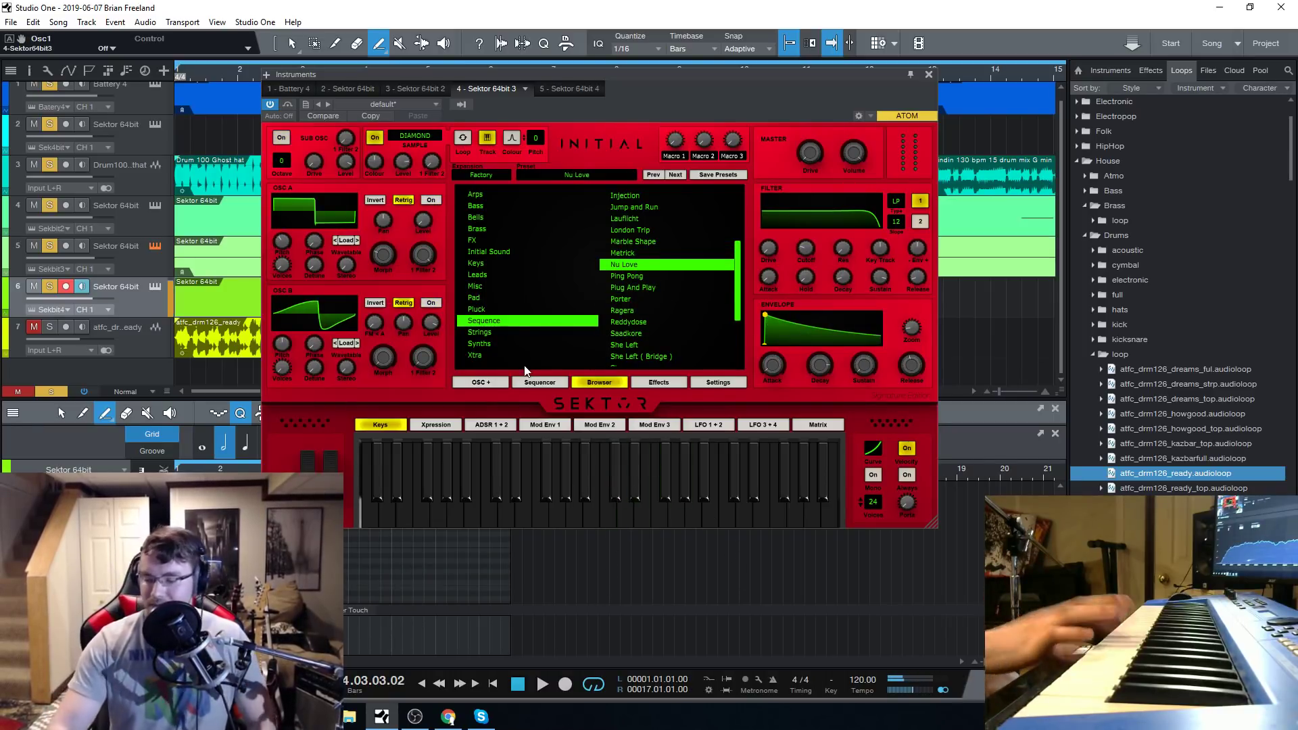
click(148, 257)
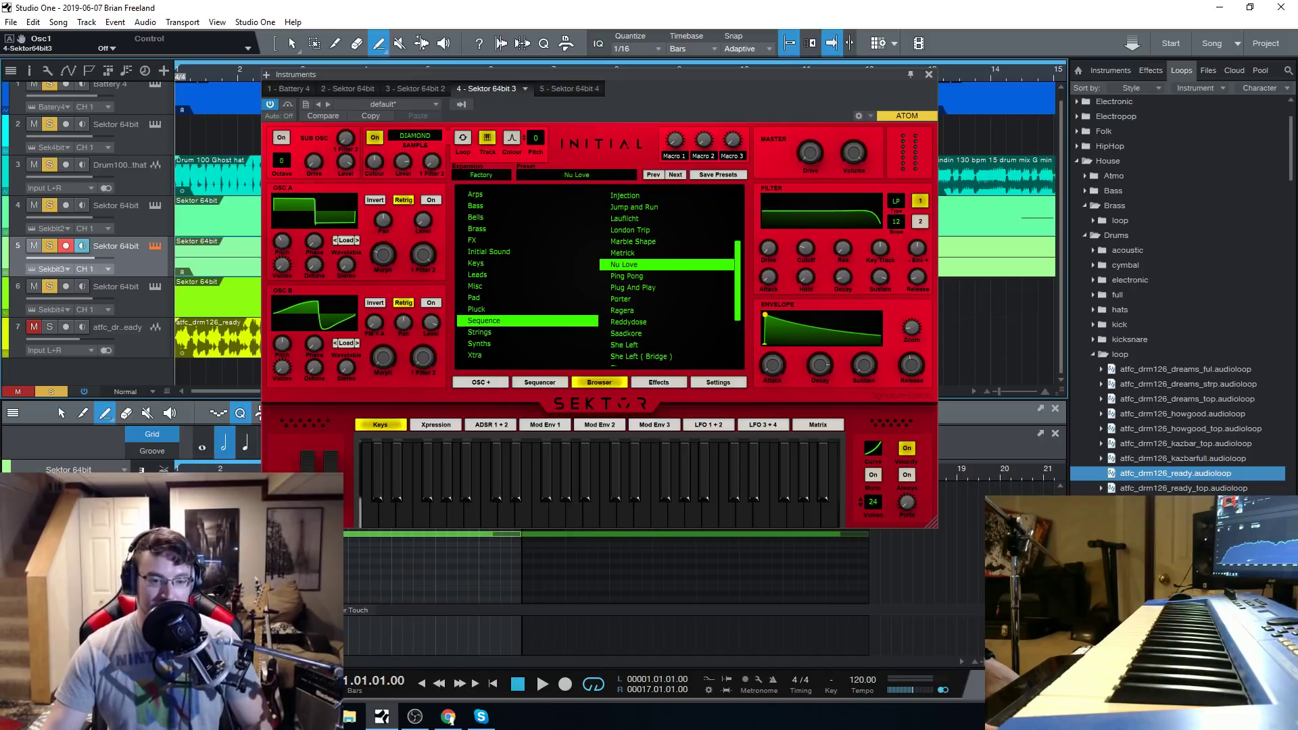
key(alt+Tab)
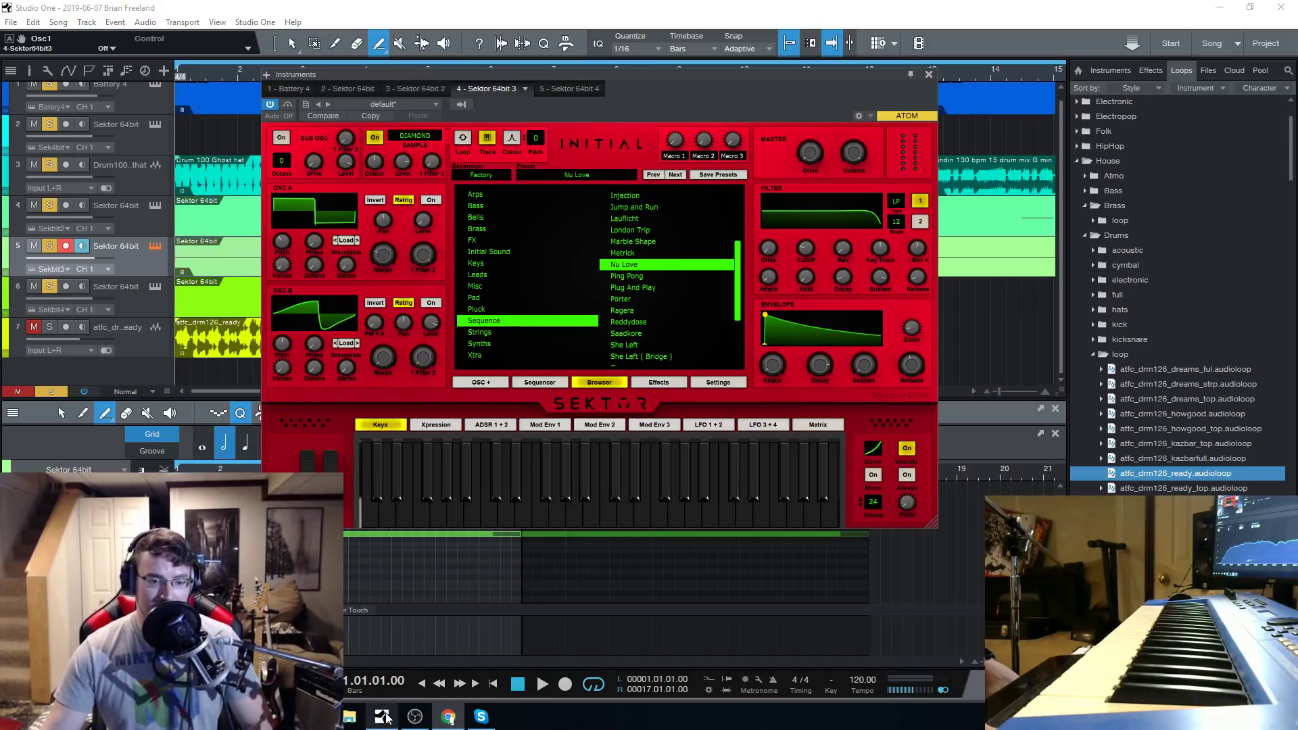
click(542, 684)
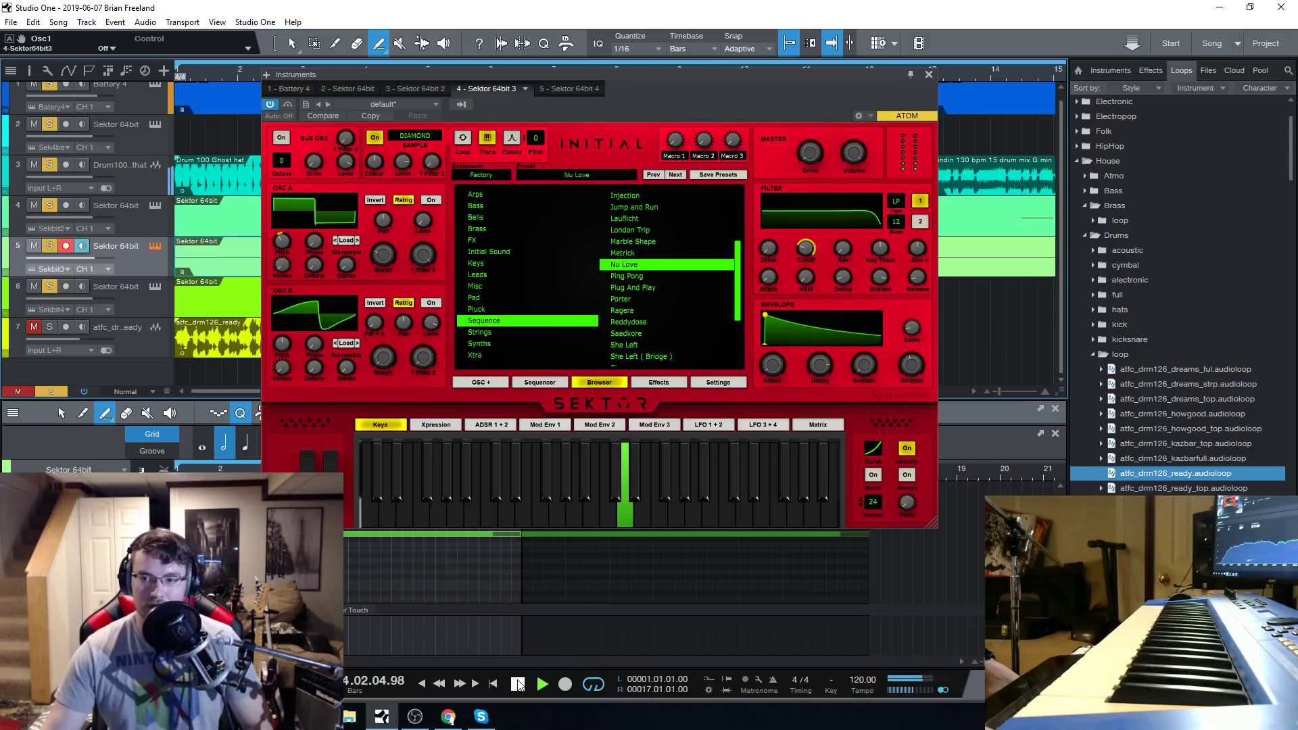
click(518, 684)
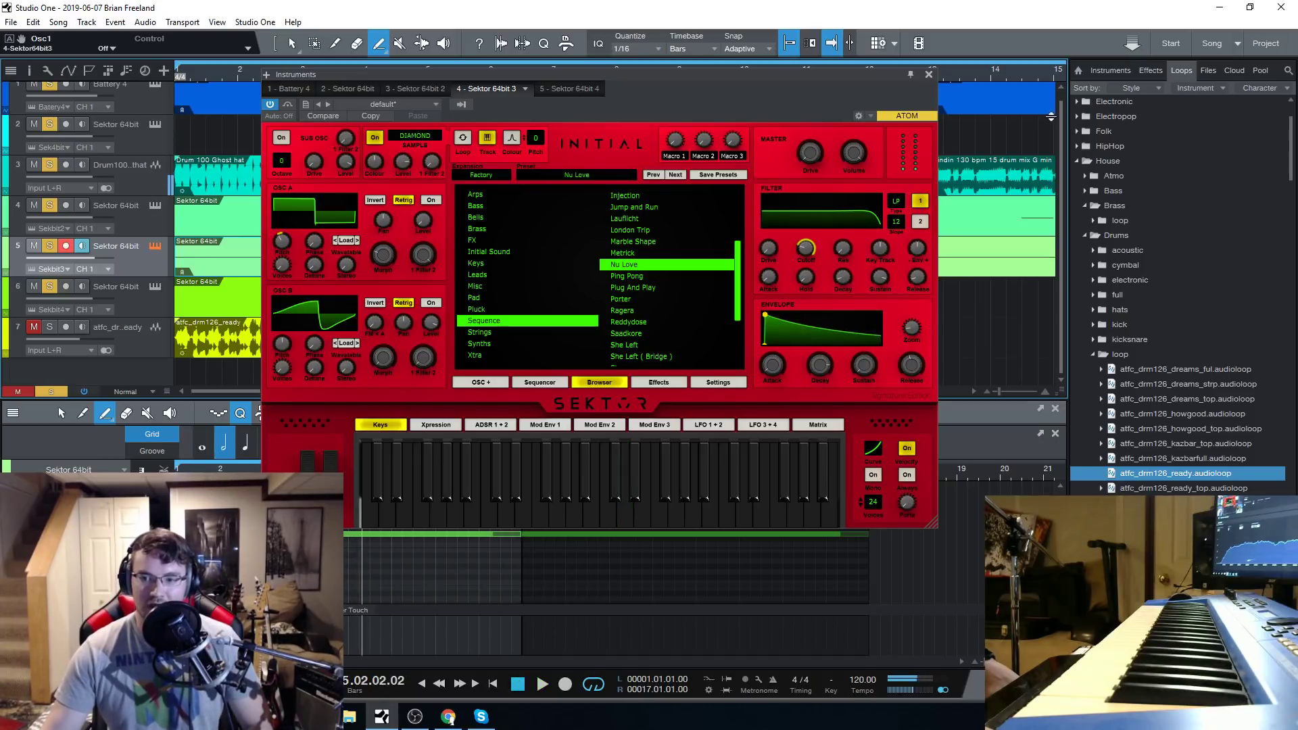
click(928, 76)
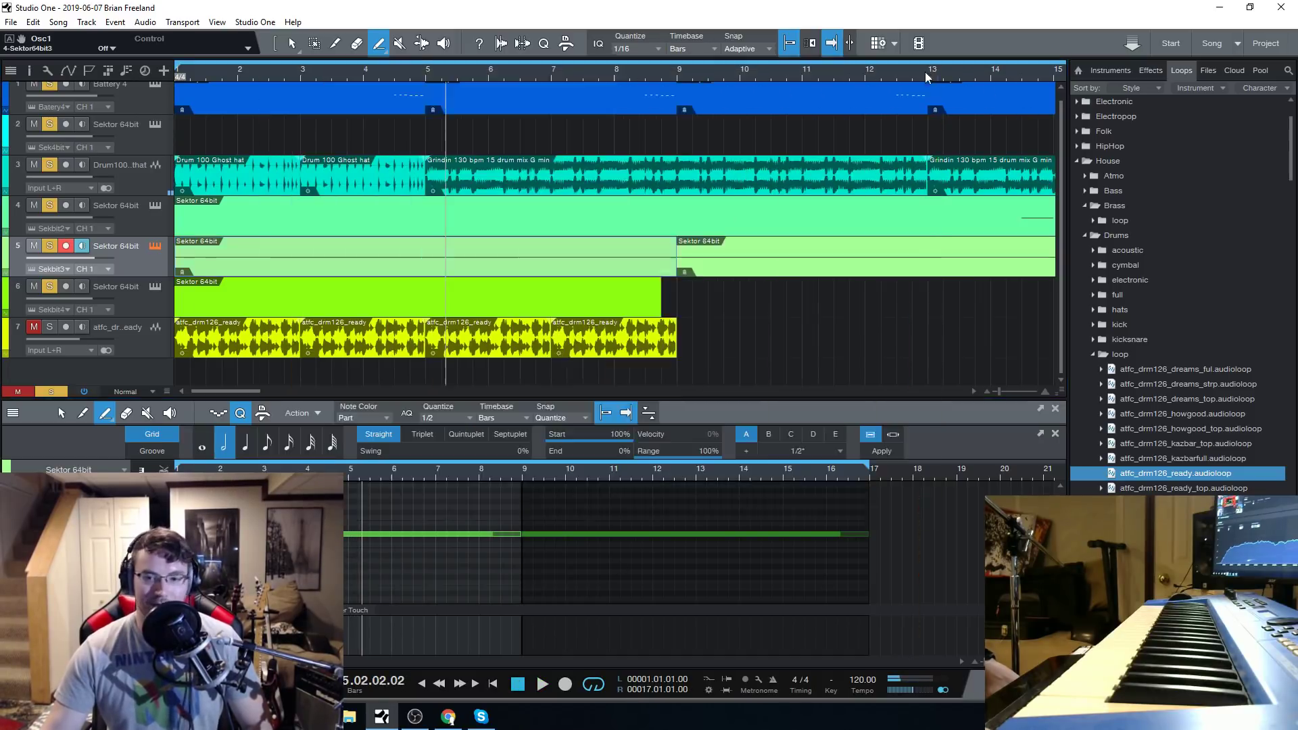
click(518, 684)
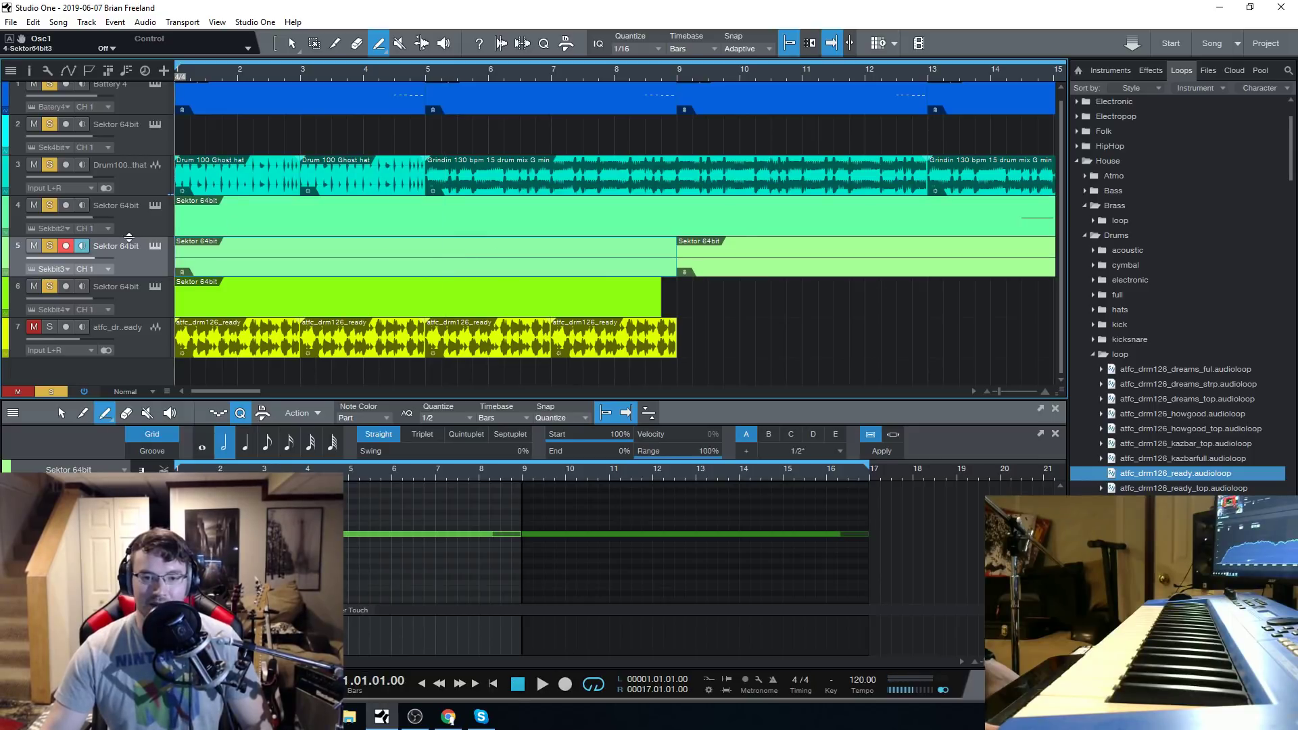
Reopen track 5's Sektor instrument window and load the Ping Pong preset from the Sequence category.
click(156, 246)
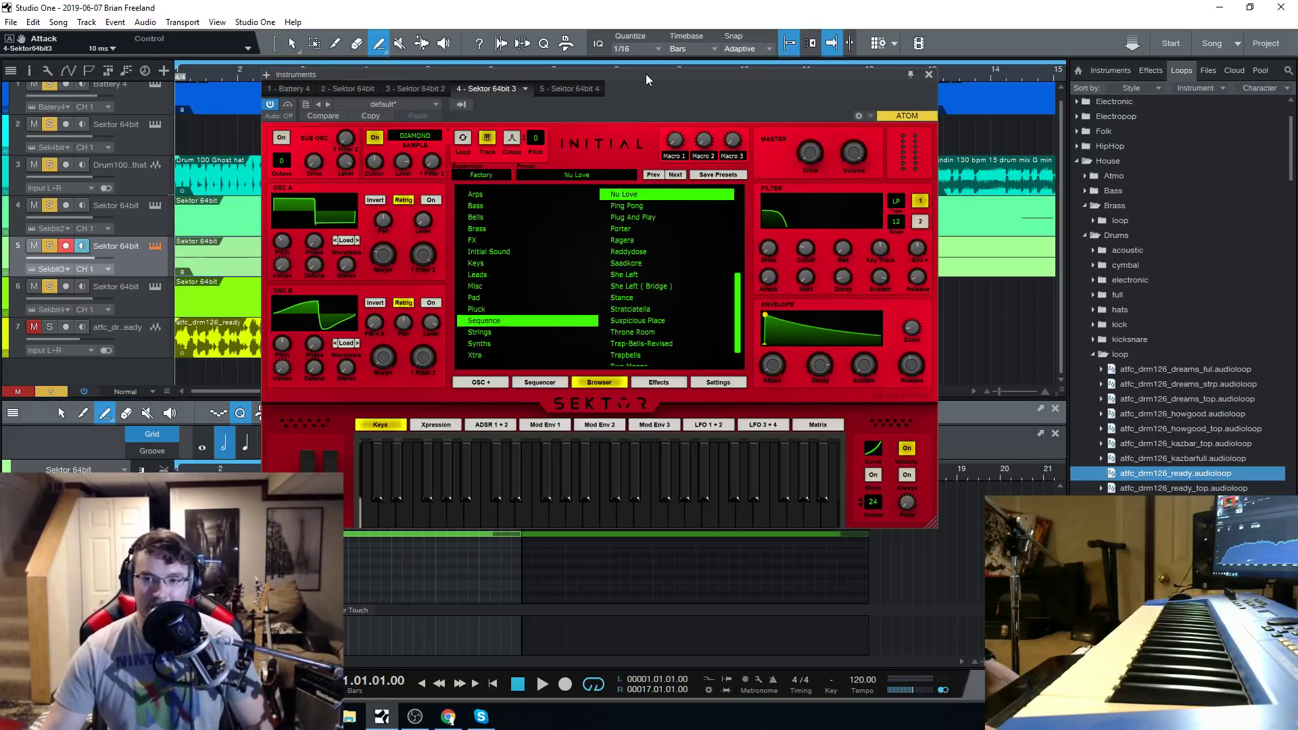
drag(646, 74, 644, 84)
click(638, 526)
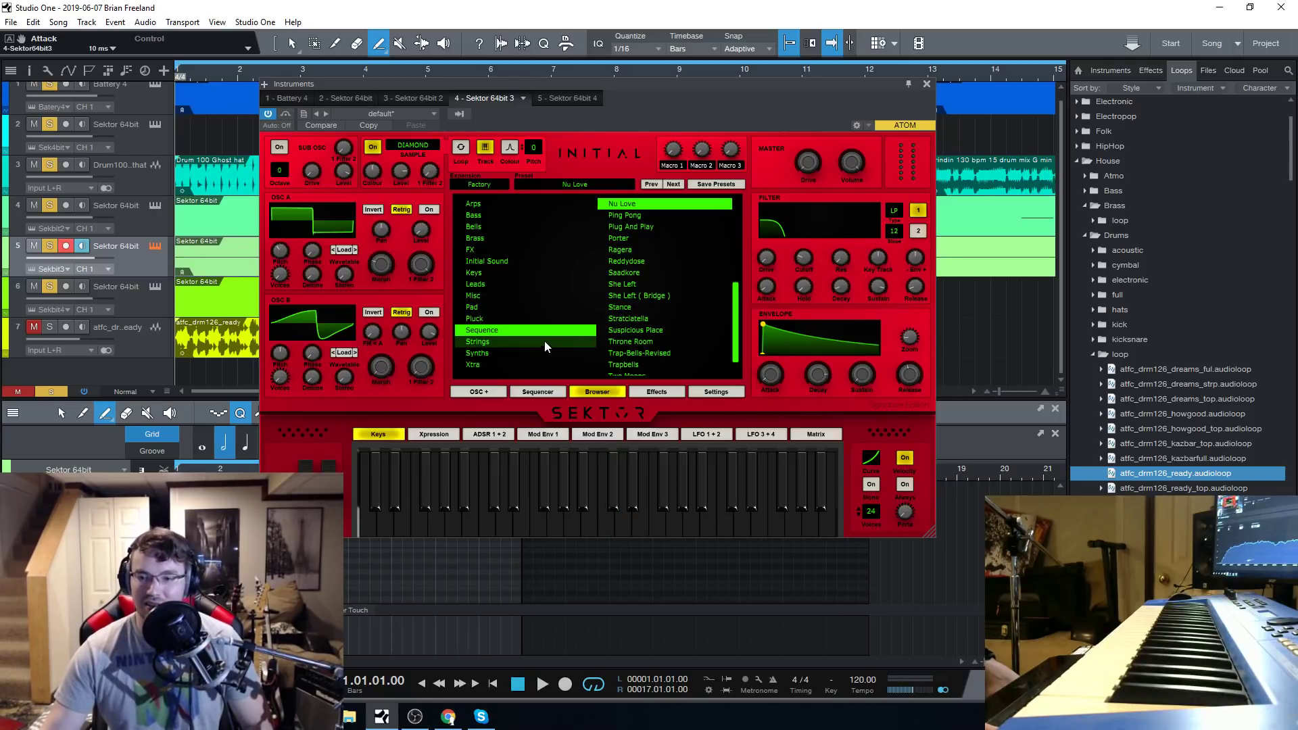
click(658, 216)
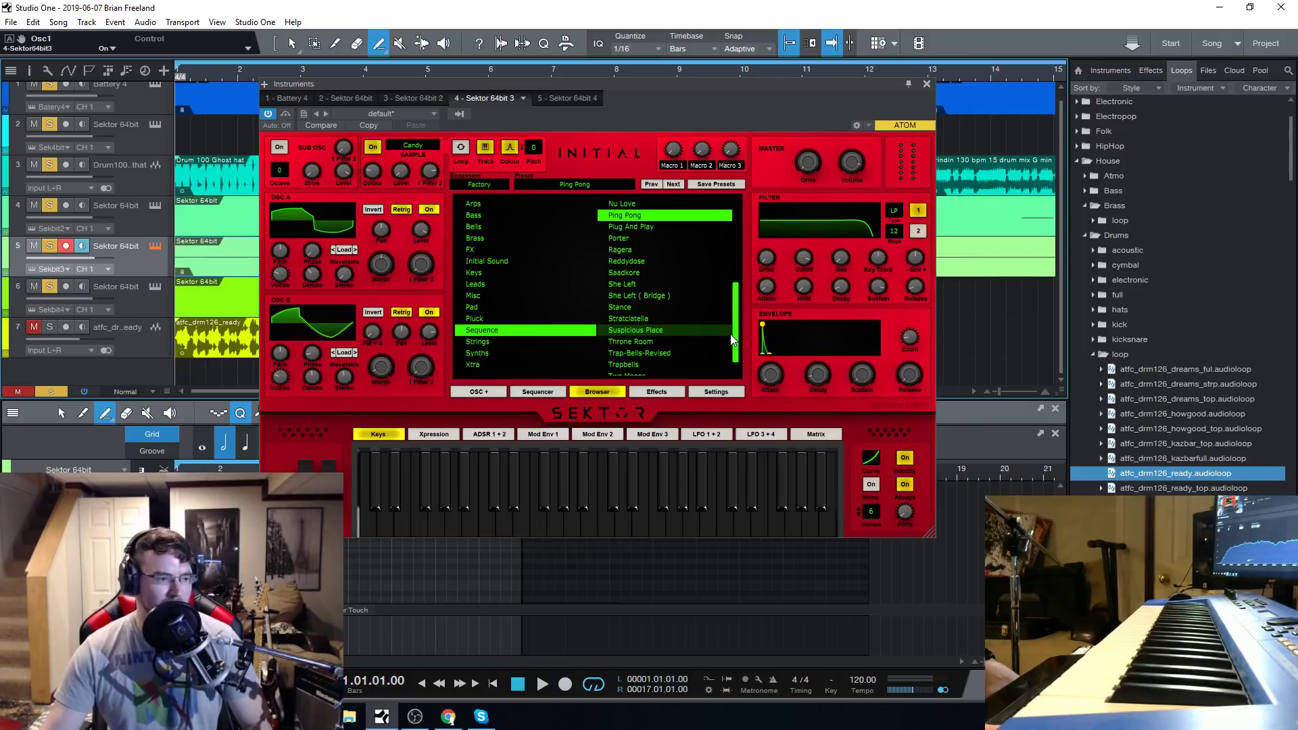
Go back through the Metrick and Ping Pong presets in the Sequence list and reload Nu Love.
scroll(732, 338, up, 5)
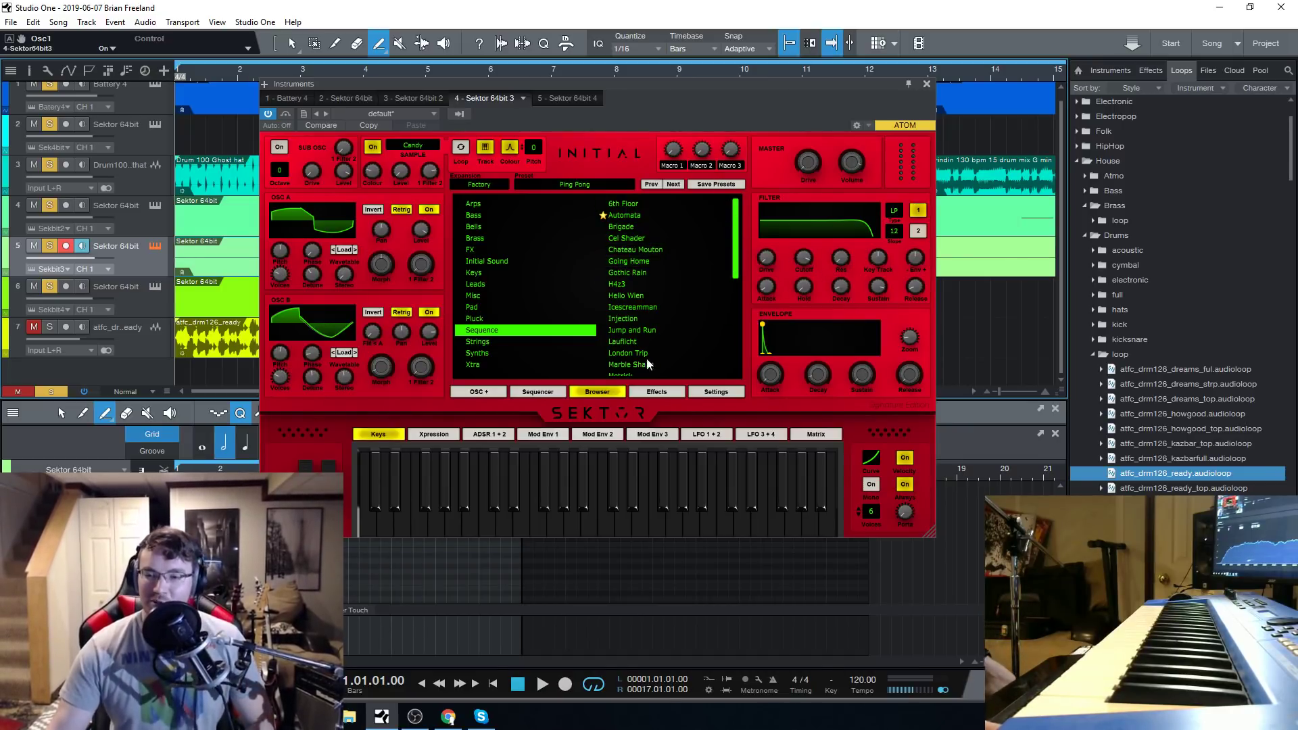
scroll(718, 289, down, 3)
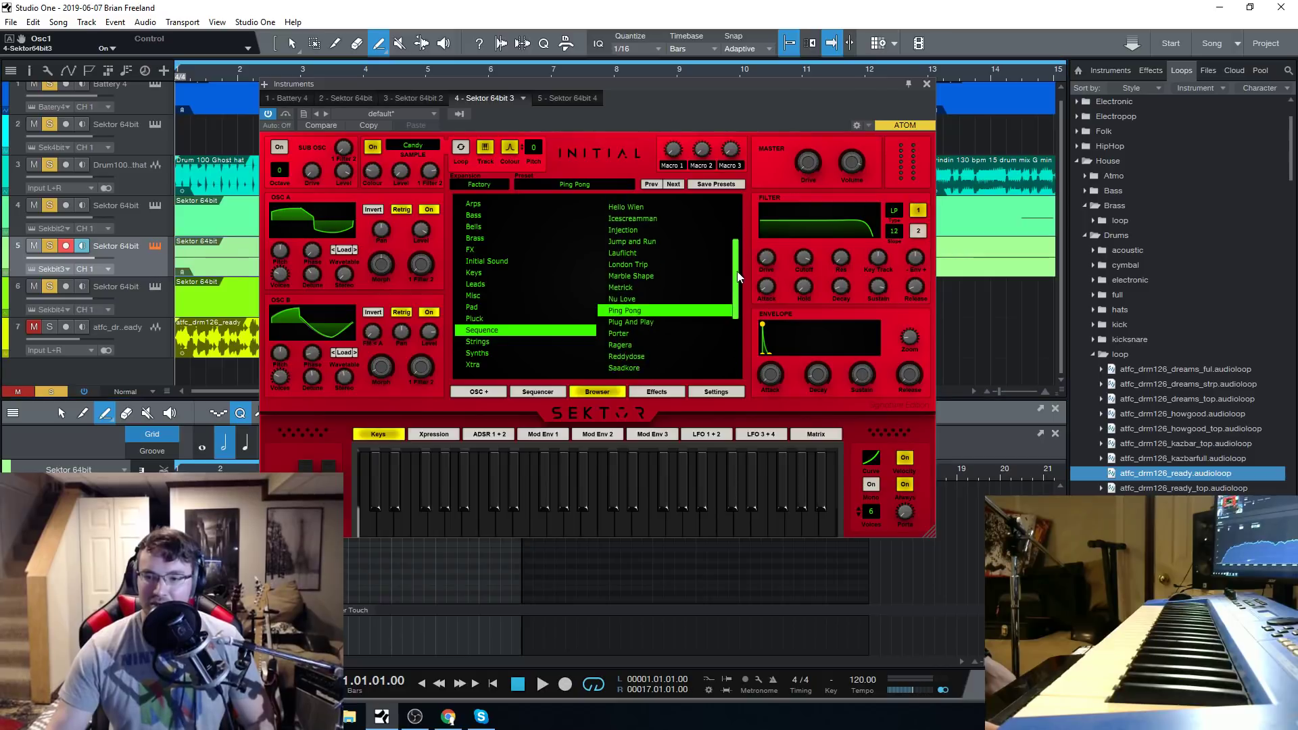
click(626, 289)
click(630, 280)
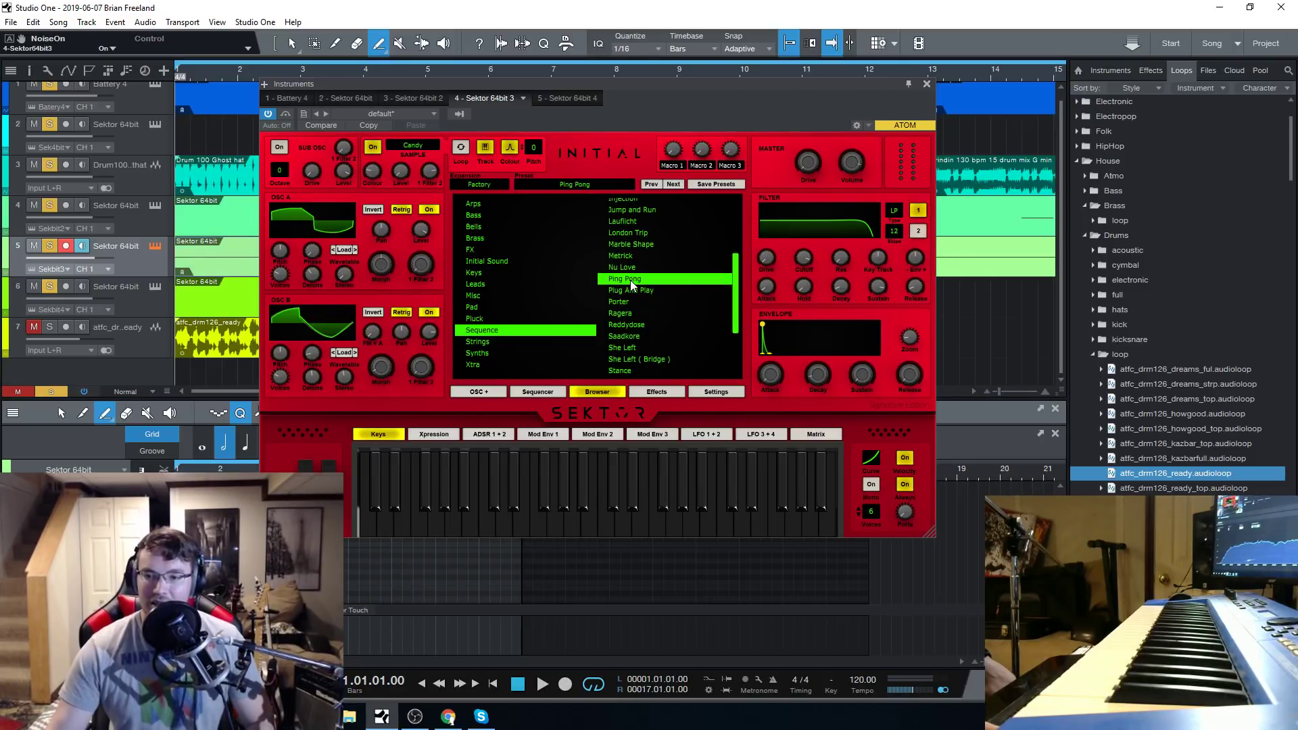
click(627, 267)
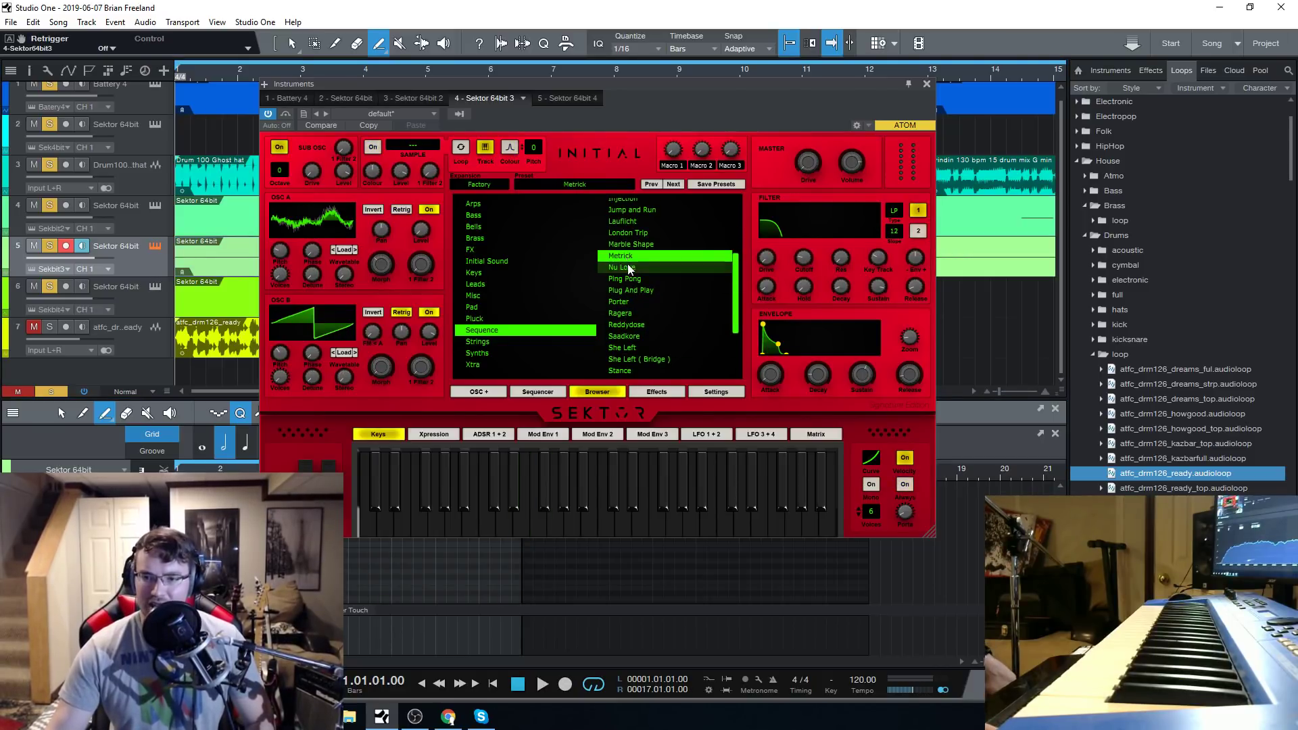
Play the song with Nu Love while examining its Effect Rack 1 settings, and stop playback.
key(space)
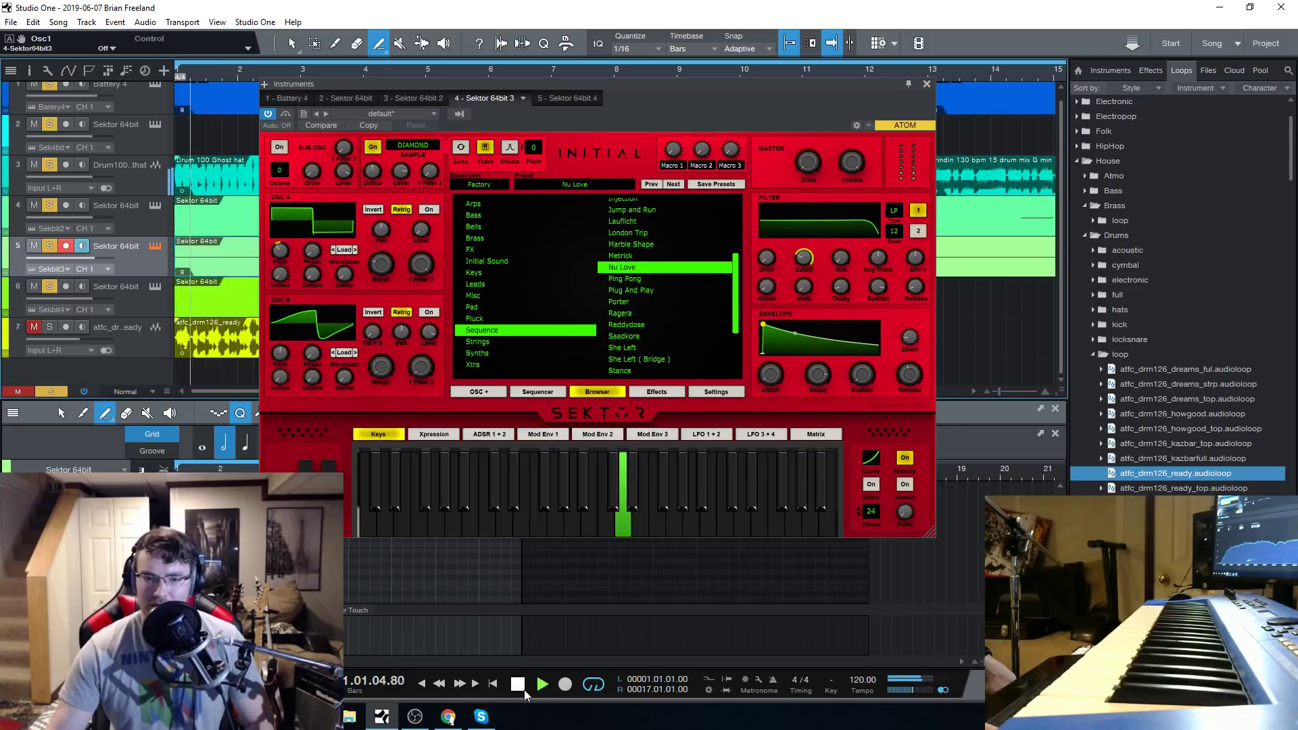
click(662, 391)
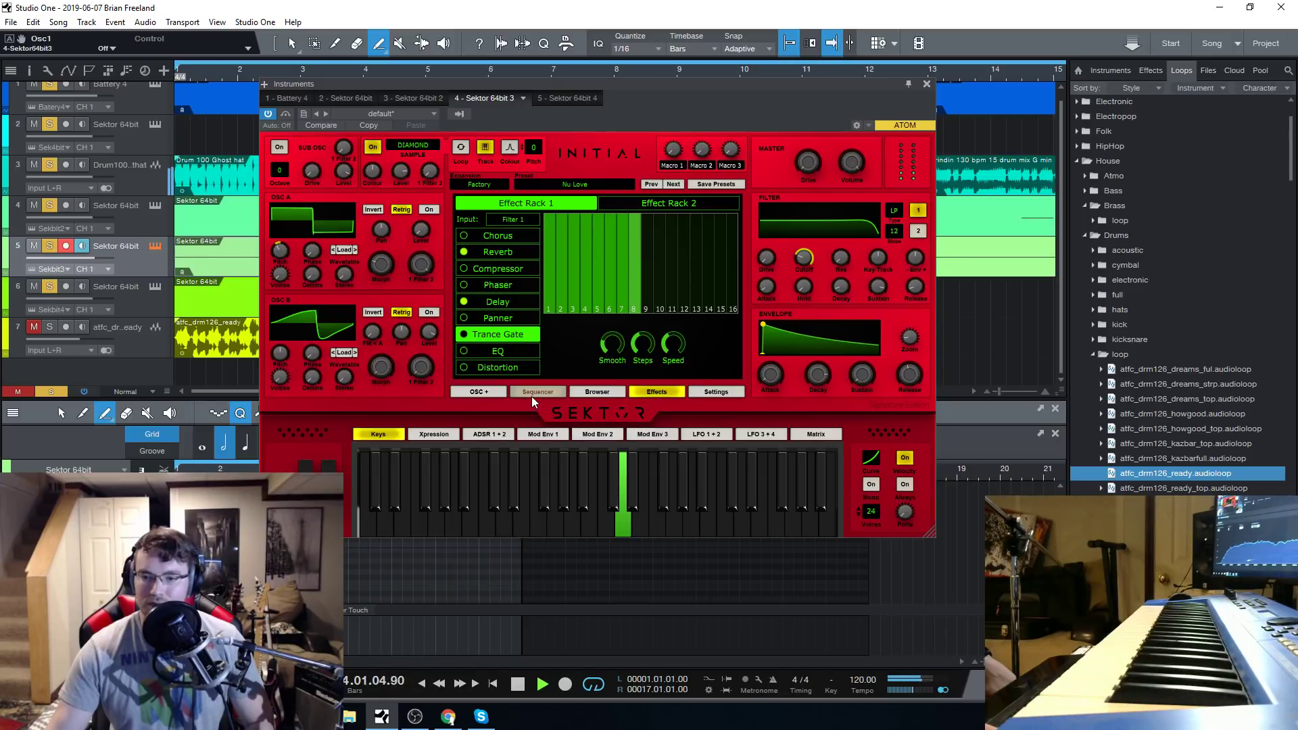
click(586, 391)
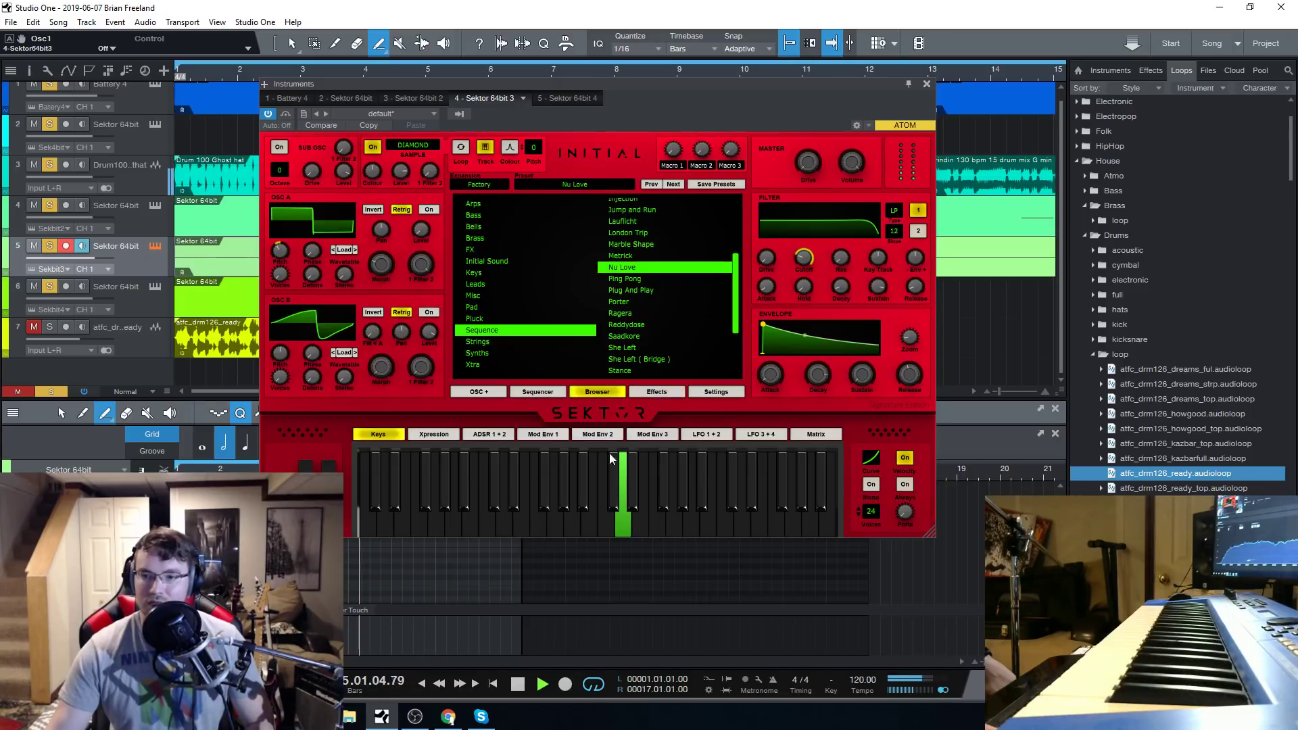
click(518, 684)
Load the Ping Pong preset, play the song from the start with it, show its effect rack, and stop playback.
click(634, 280)
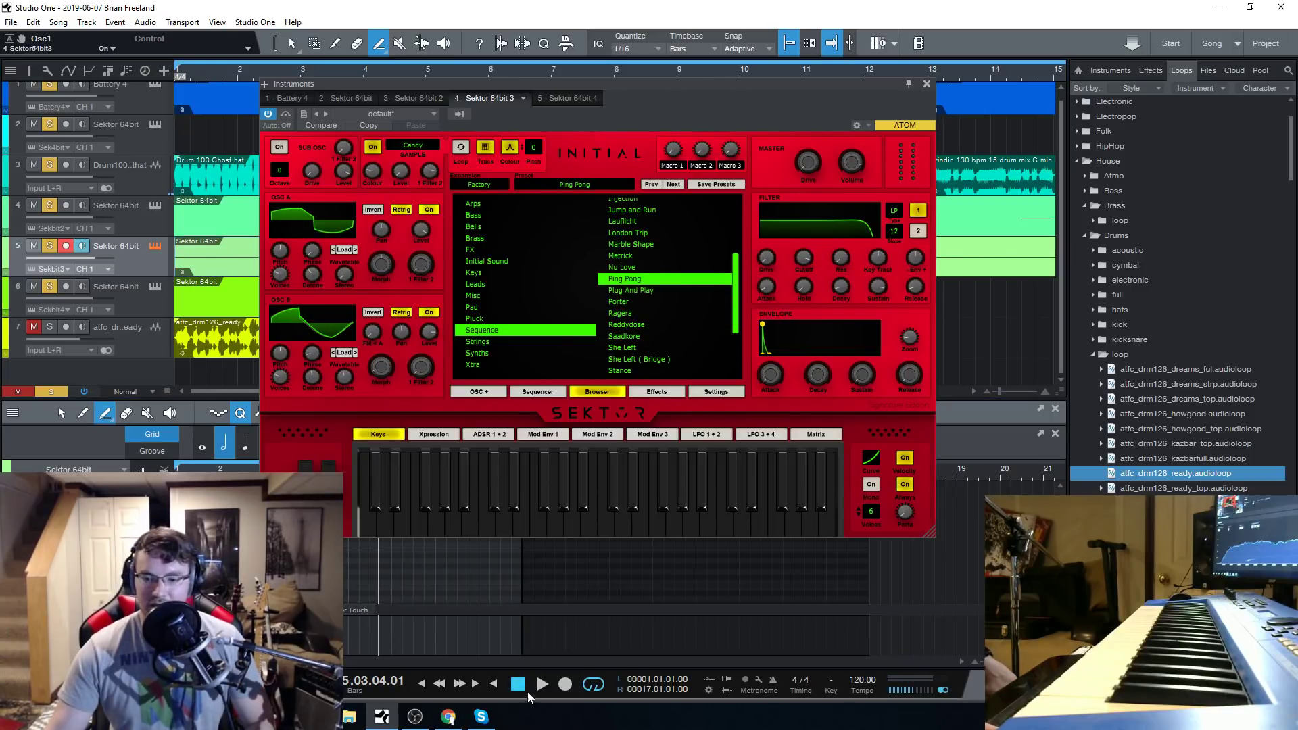
click(493, 684)
key(space)
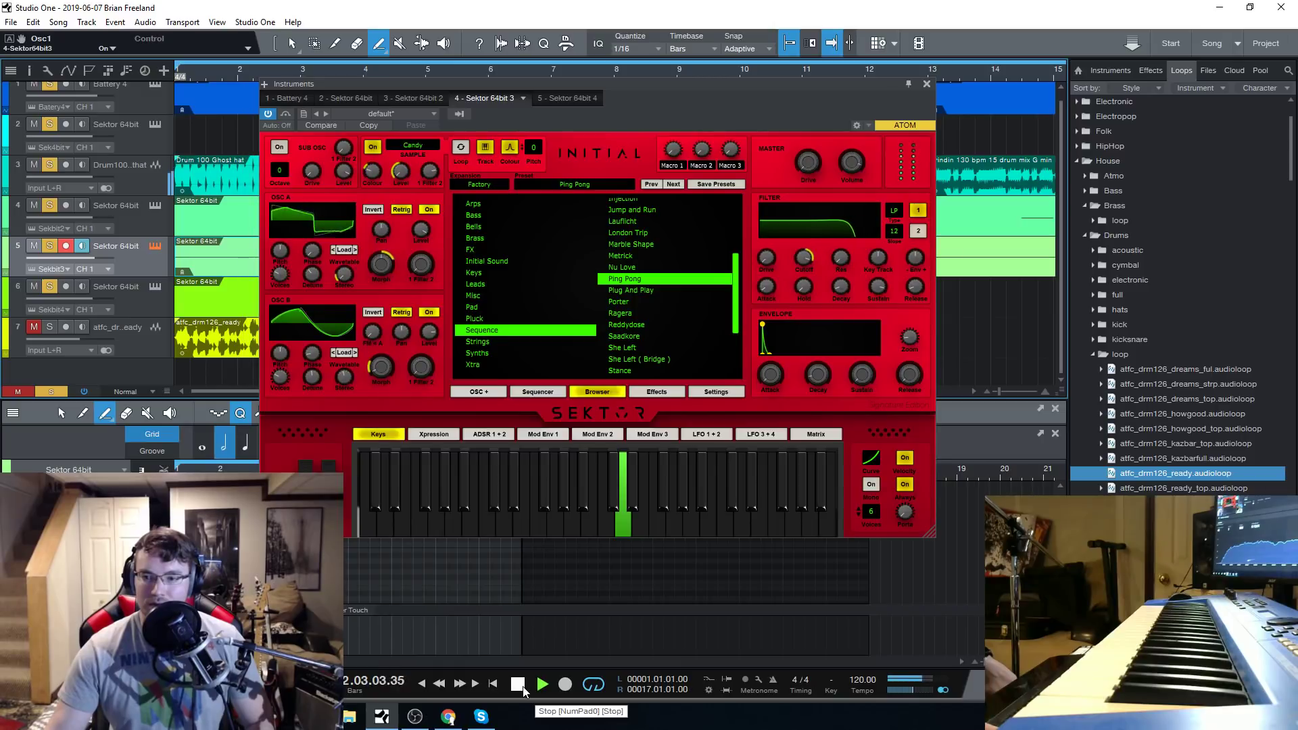
click(655, 391)
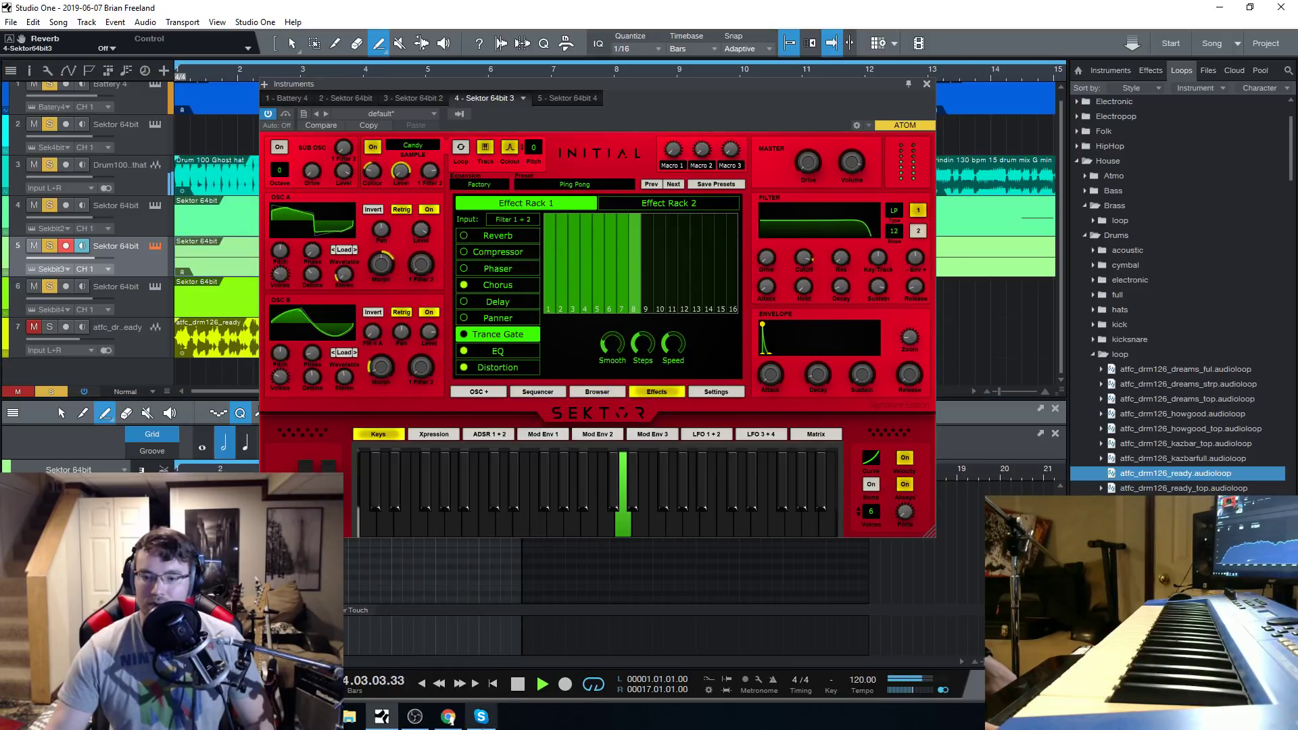
key(space)
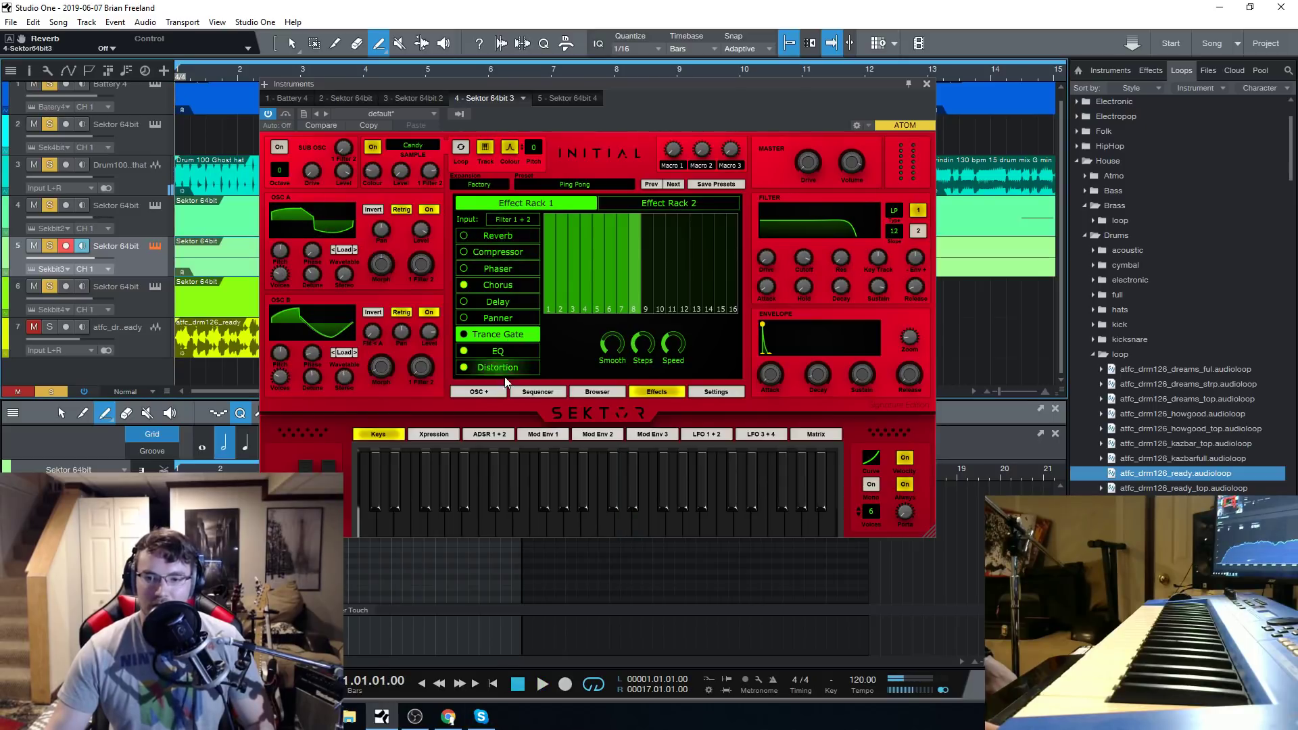
Play the song and sweep the Ping Pong preset's filter cutoff down to 48.22 Hz and back up to 286.19 Hz.
click(537, 689)
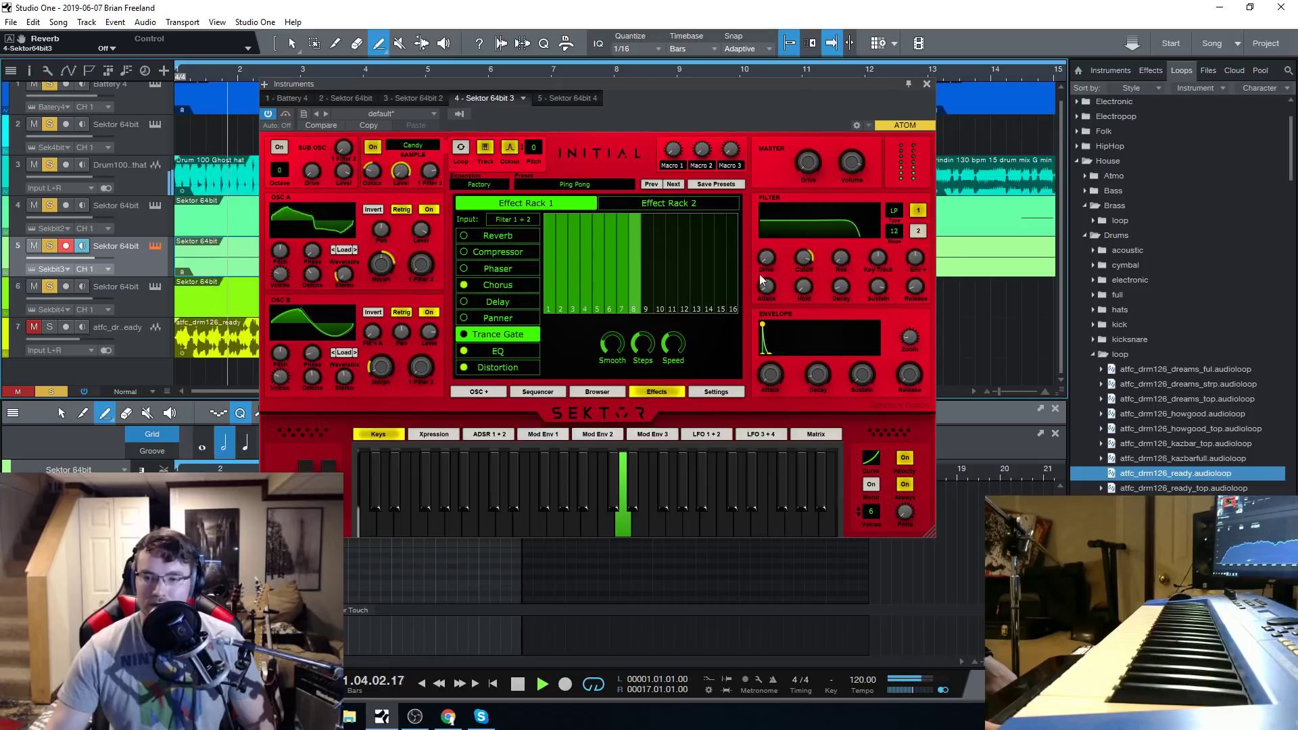
drag(797, 260, 826, 330)
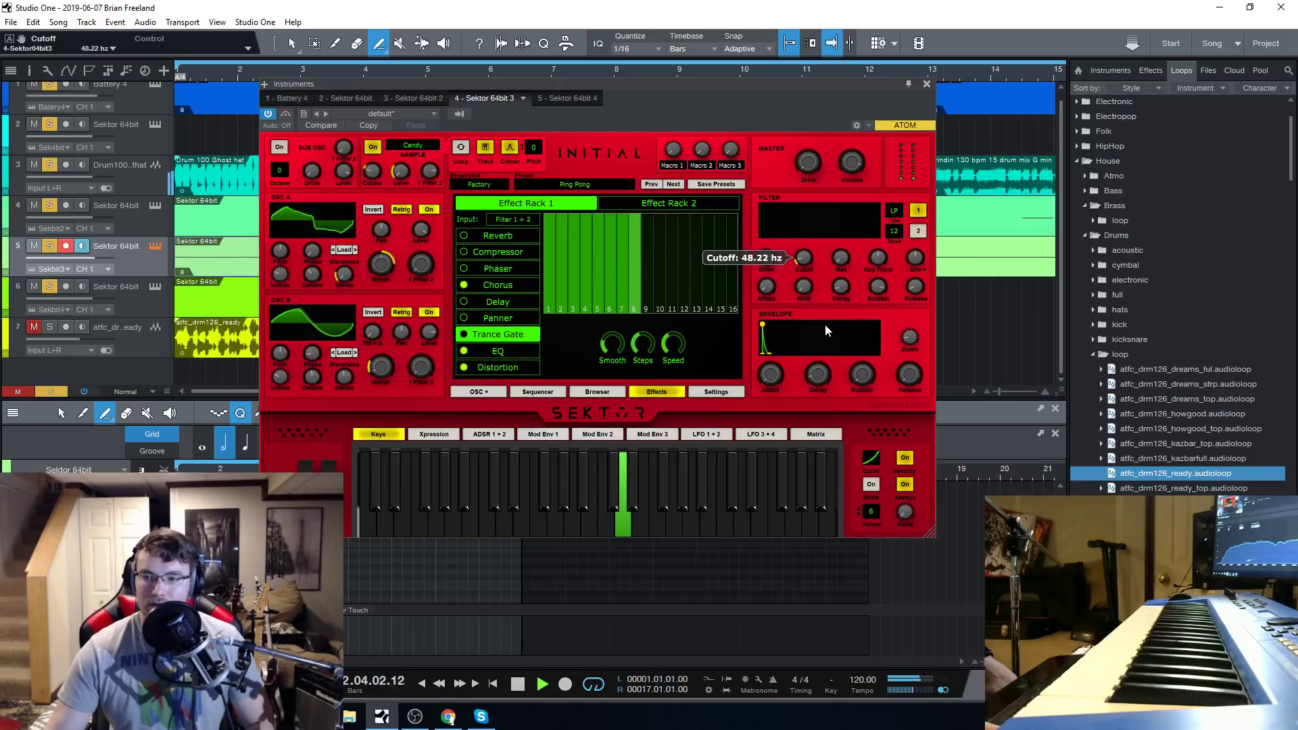
drag(809, 266, 812, 237)
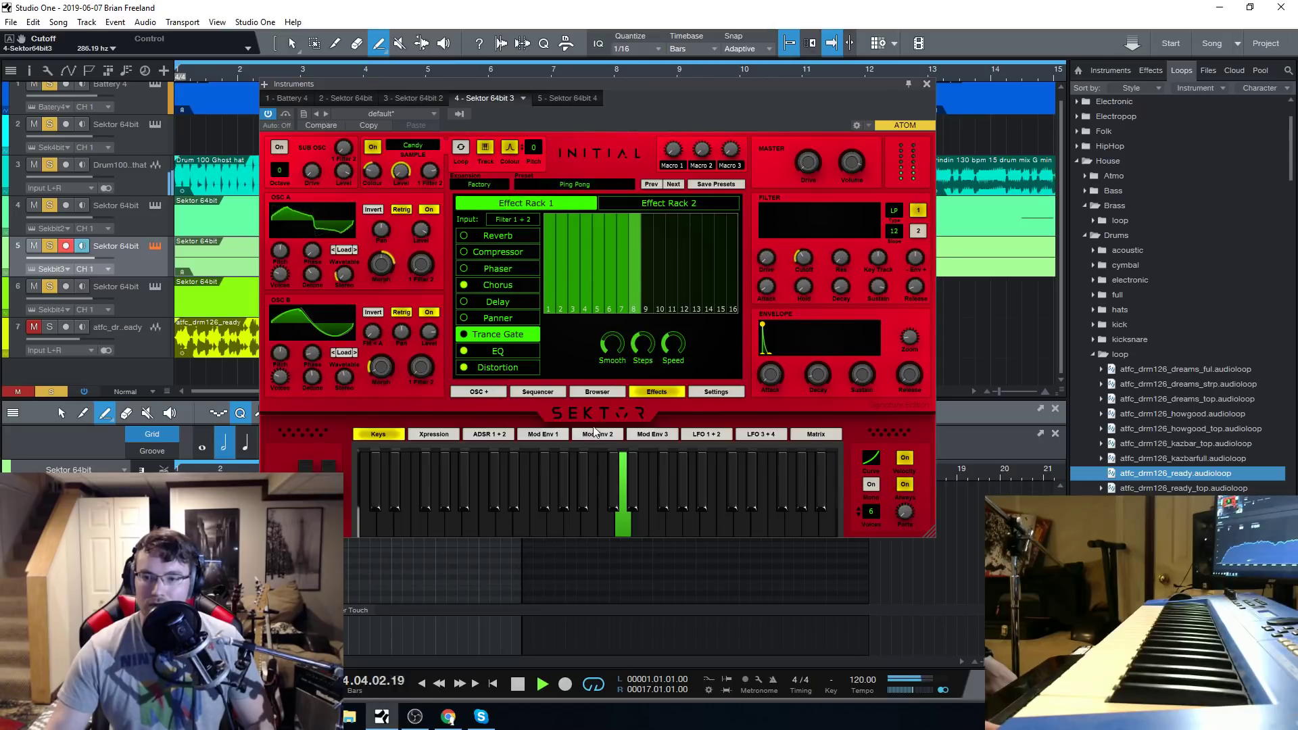
Load the Plug And Play preset from the Sequence category, play the song from the start with it, and stop playback.
click(595, 393)
click(653, 290)
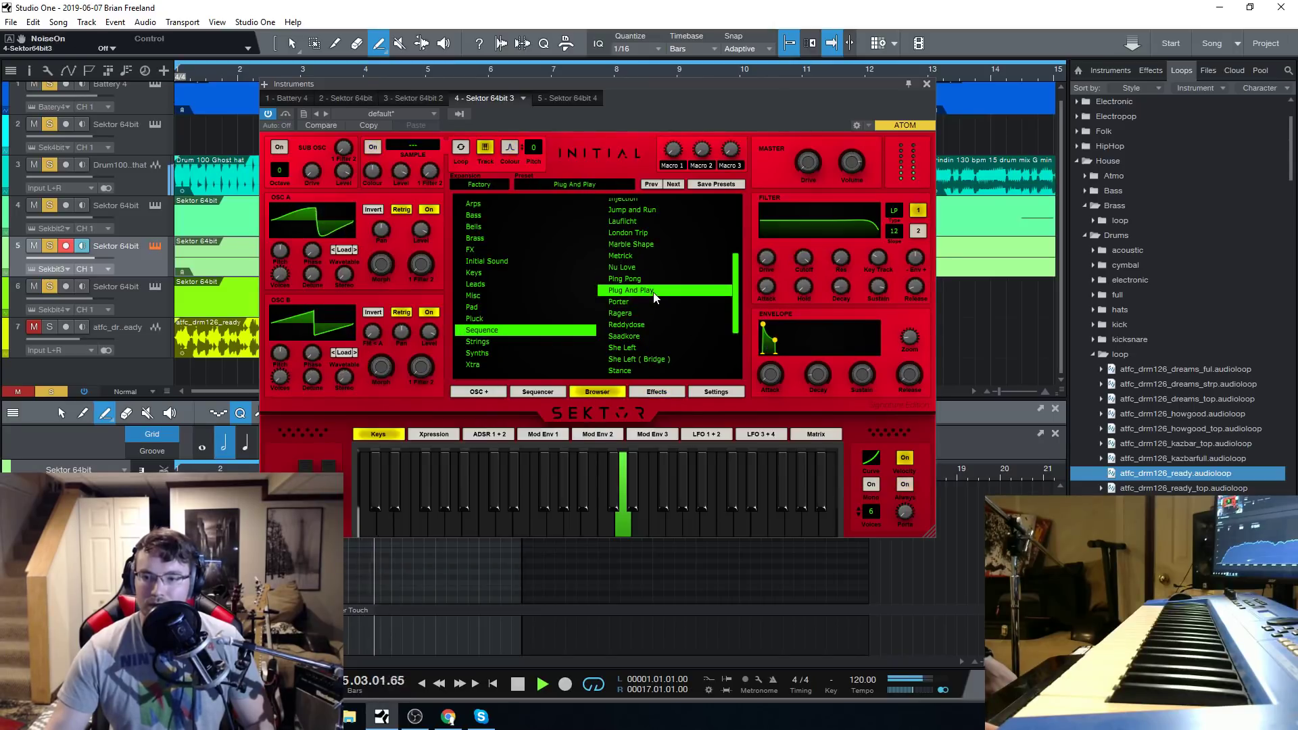
click(517, 689)
click(543, 686)
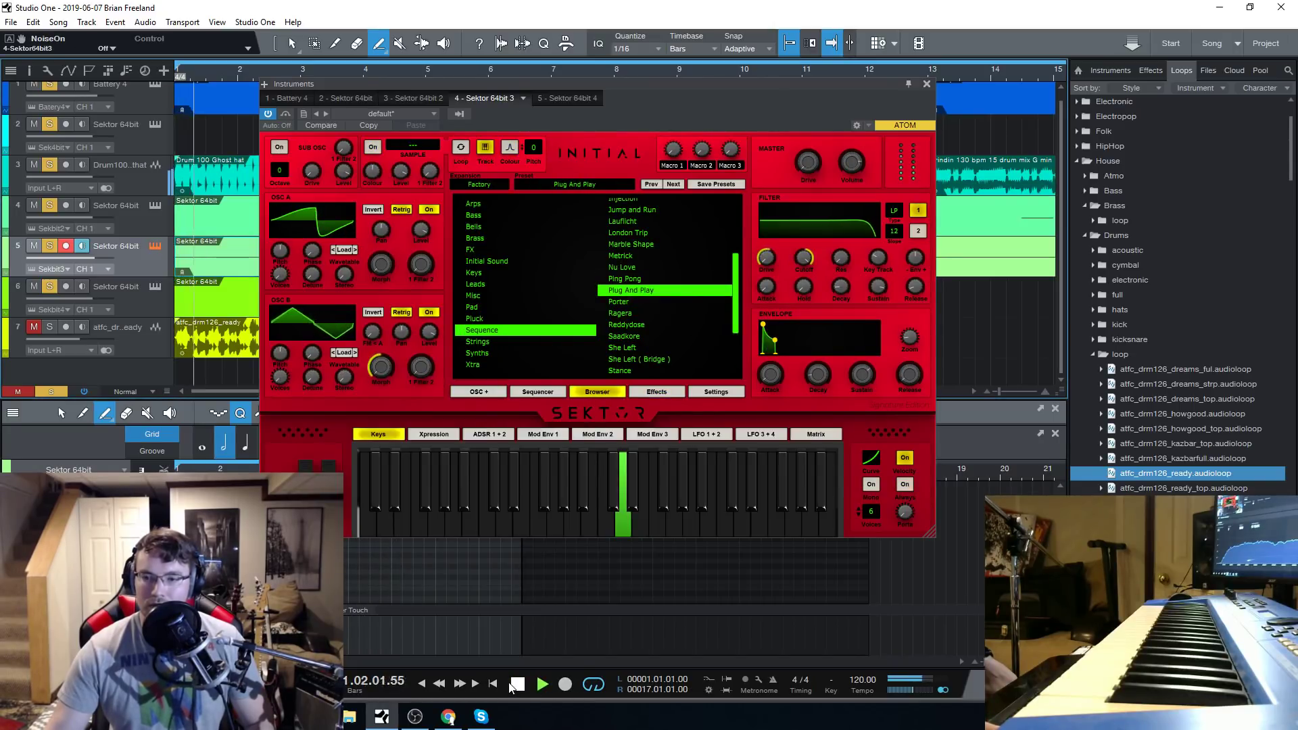
scroll(672, 284, down, 2)
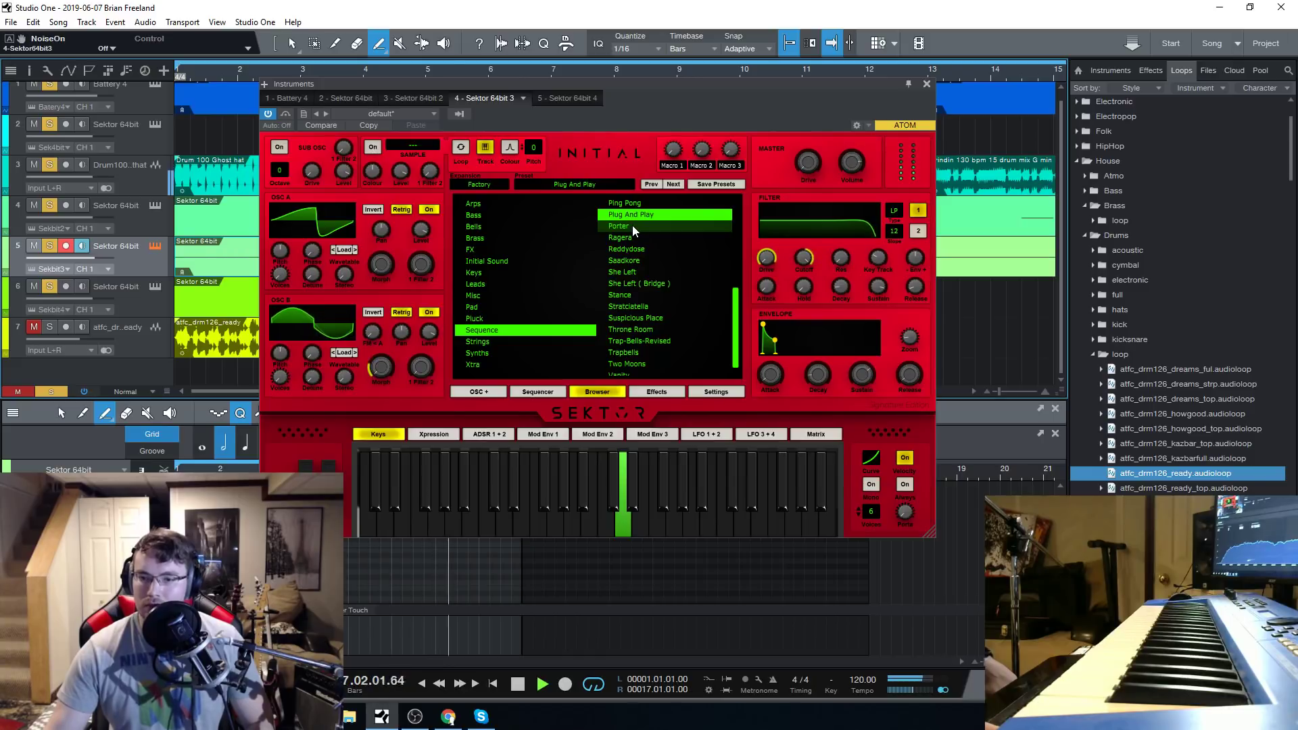
click(519, 685)
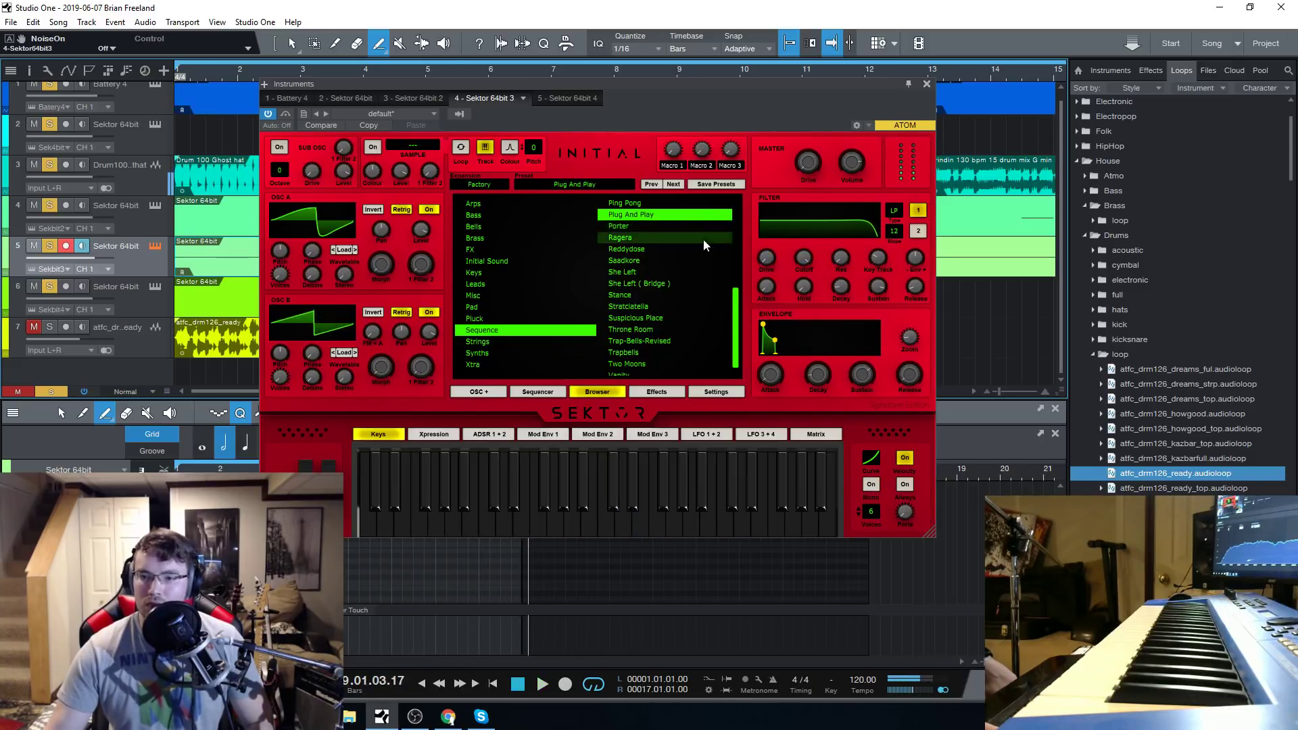
Load the Porter preset from the Sequence category, play the song with it, and stop playback.
click(652, 227)
click(522, 686)
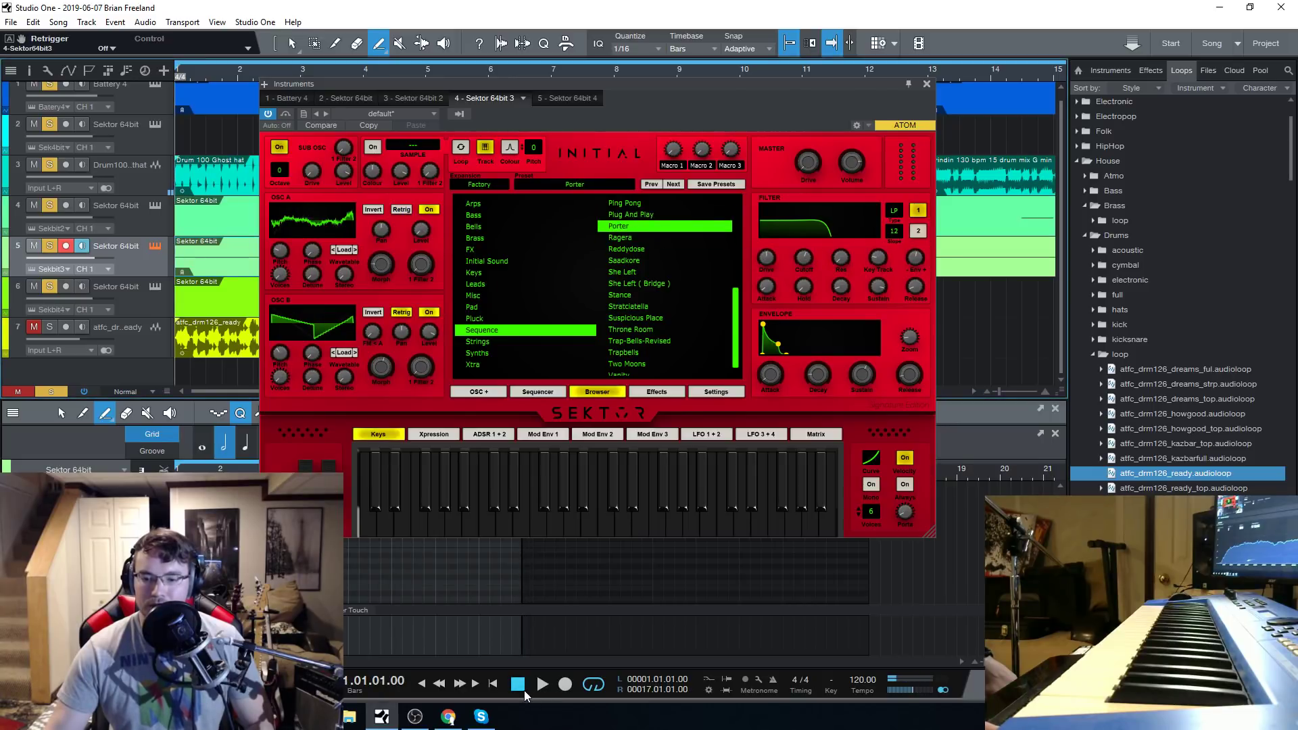
click(540, 686)
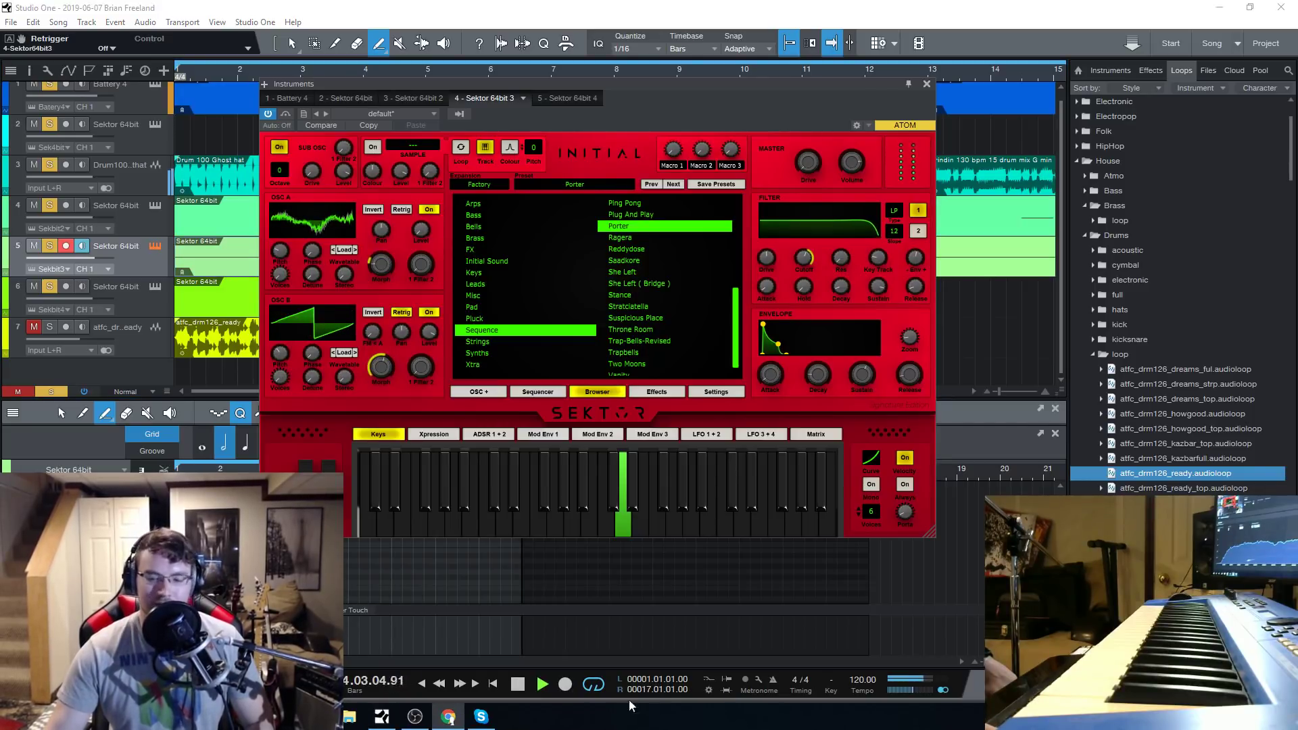
click(519, 683)
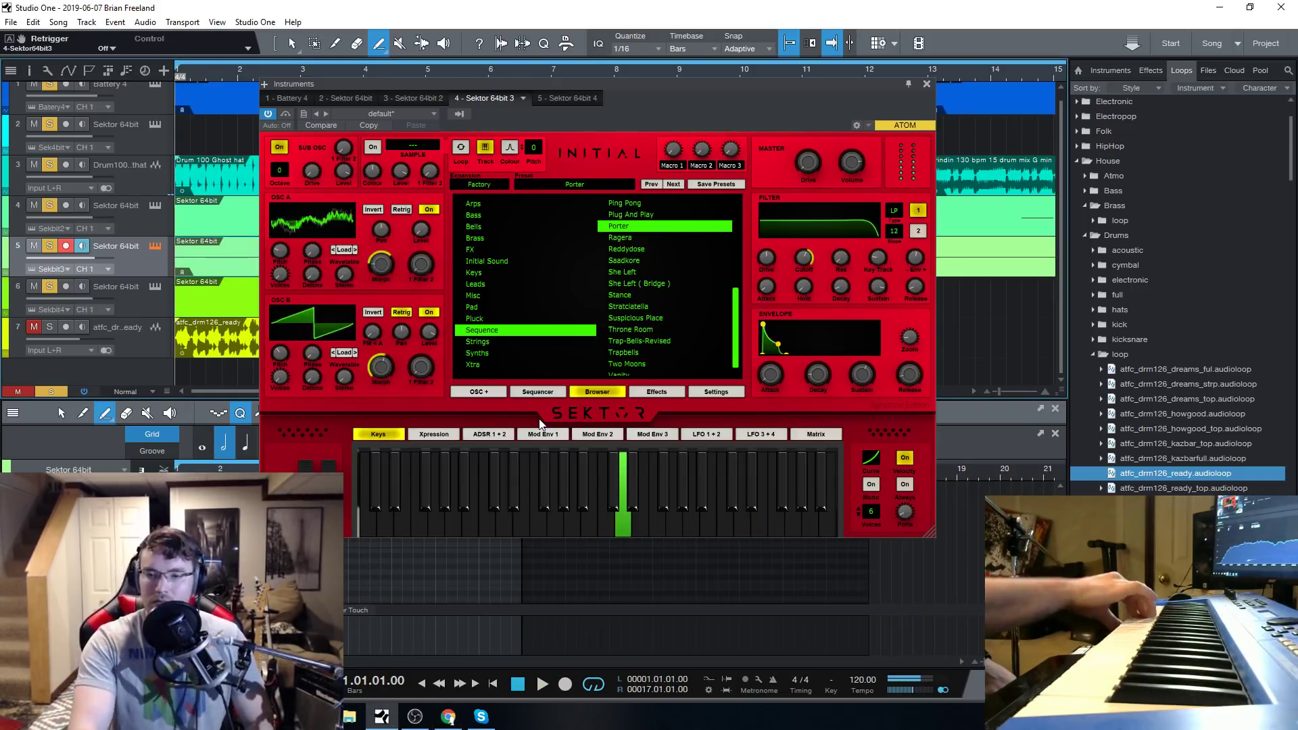
Edit Porter's sequencer pattern by adding a high note near the start, raising two middle notes, and lengthening the low note pair between them.
click(652, 389)
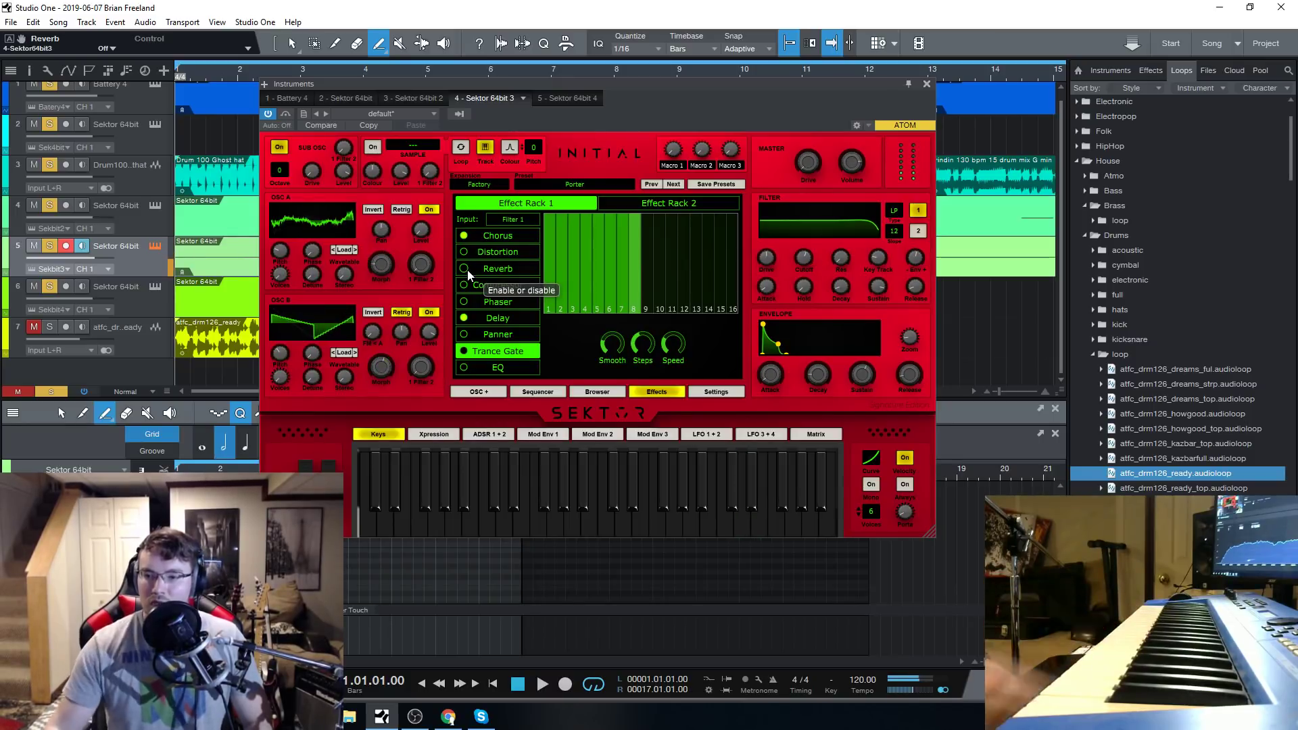
click(537, 391)
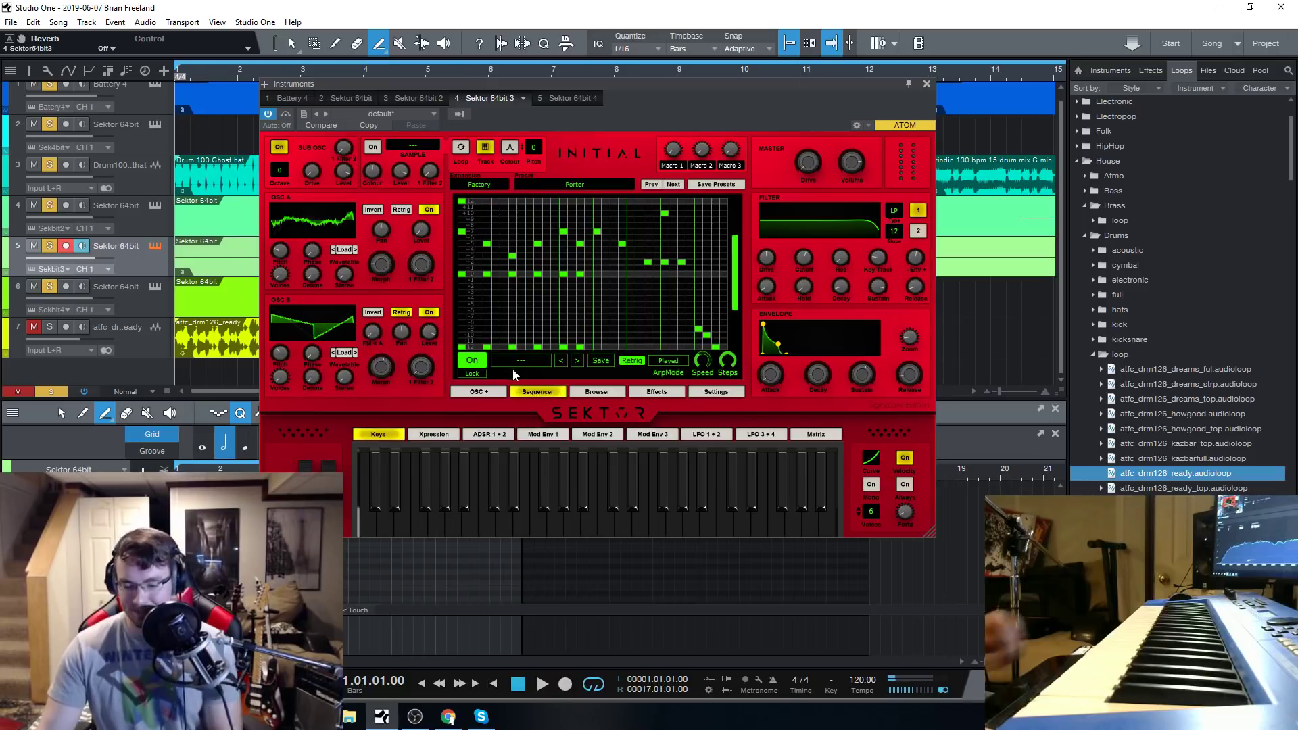
scroll(484, 273, up, 3)
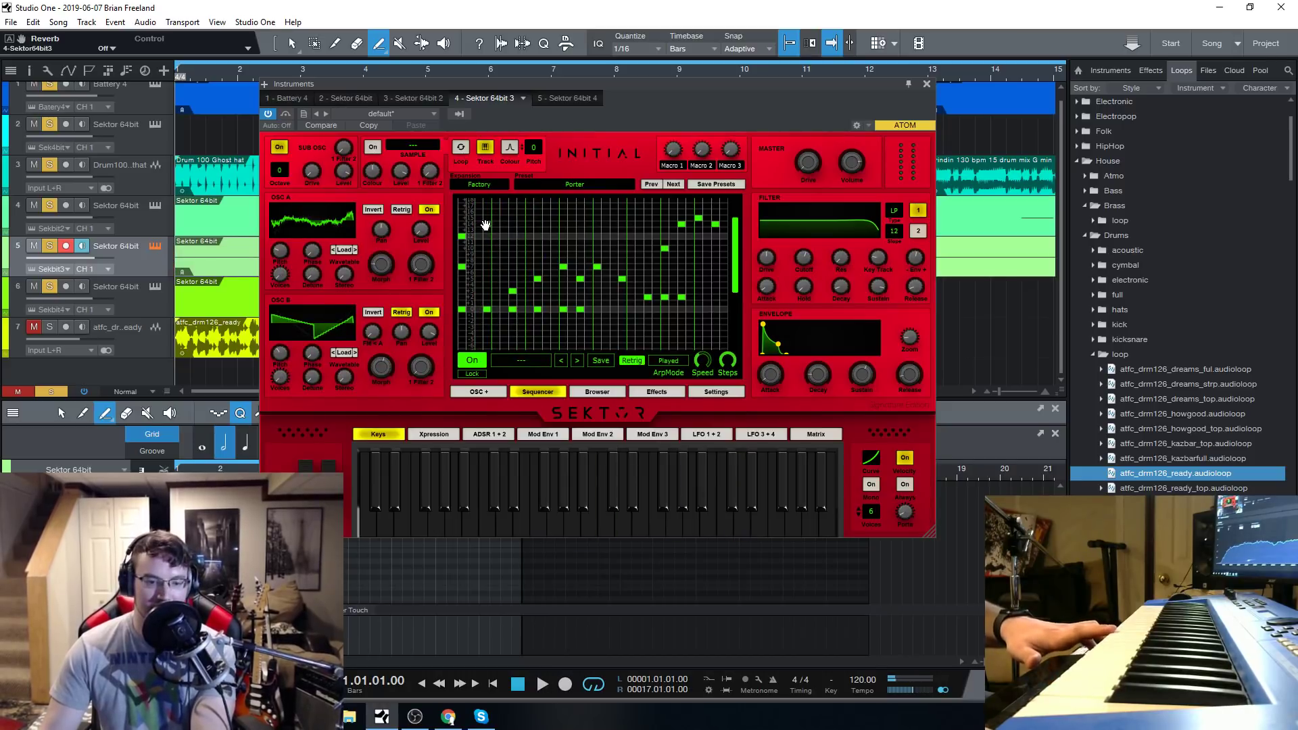
click(486, 225)
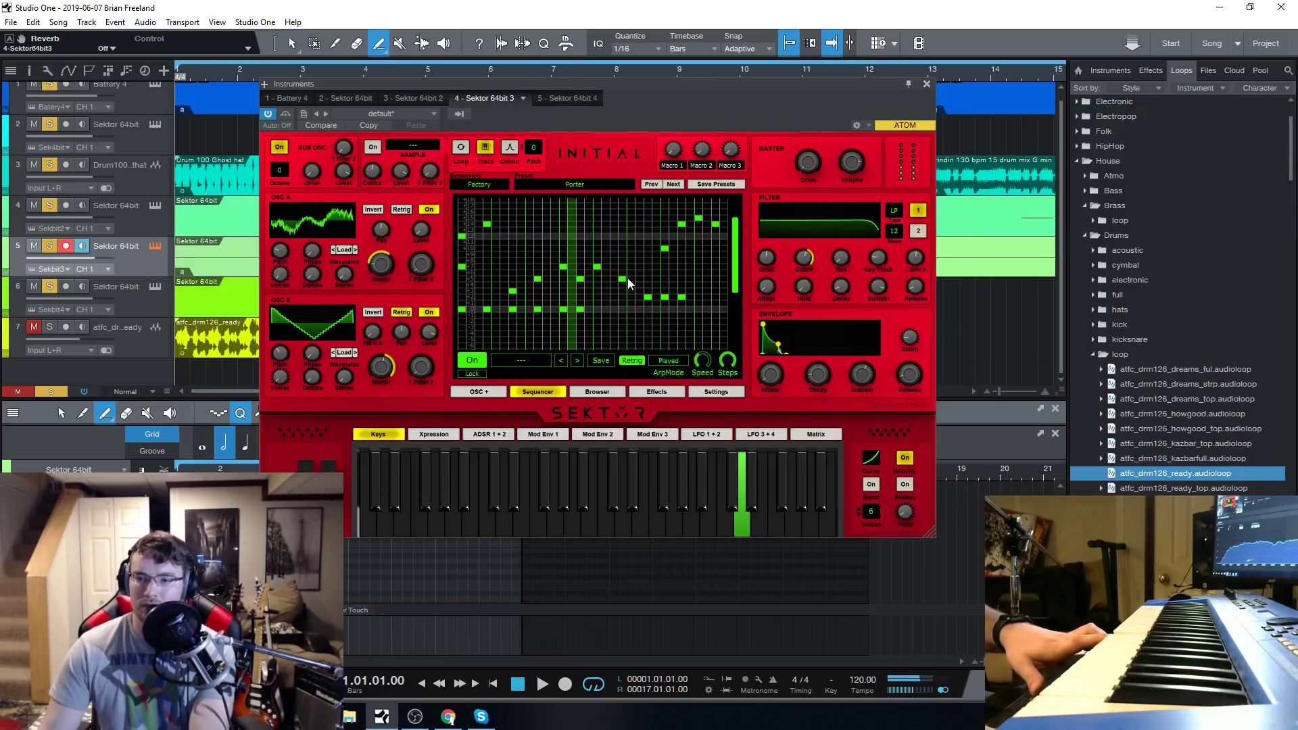
drag(627, 277, 619, 255)
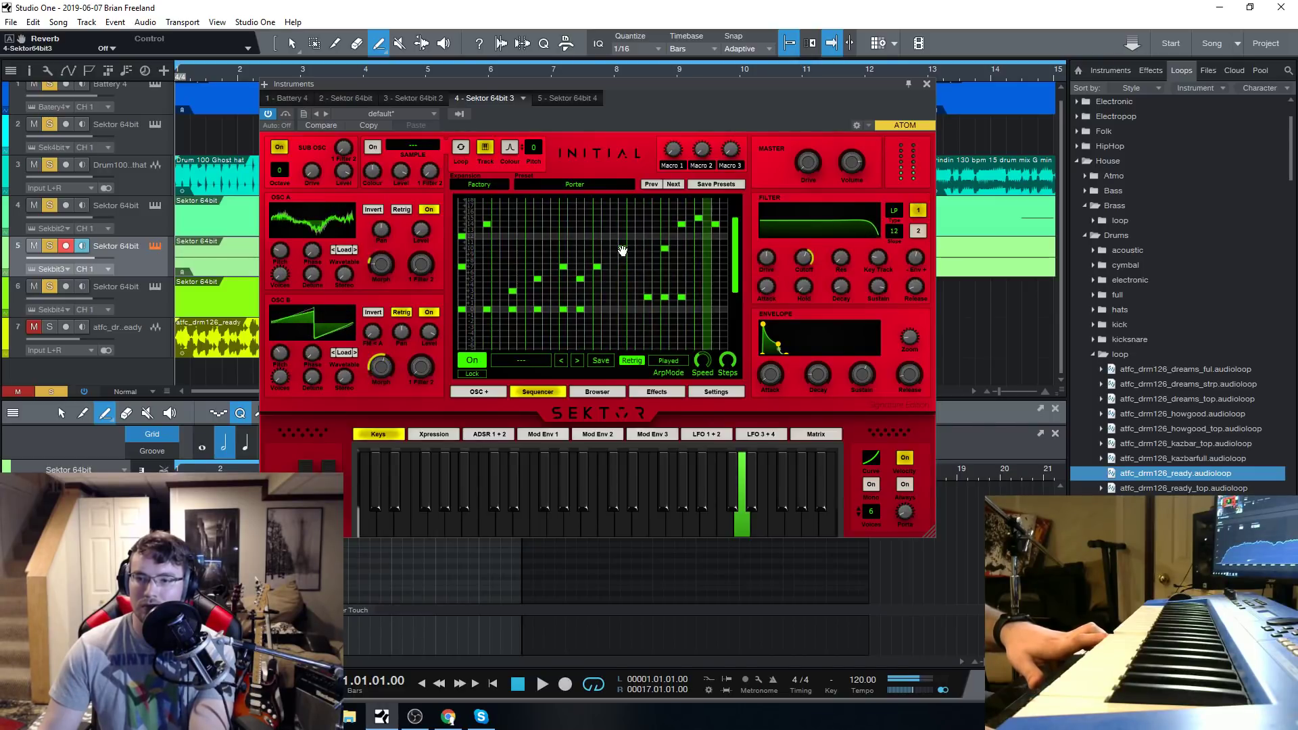
drag(563, 266, 564, 249)
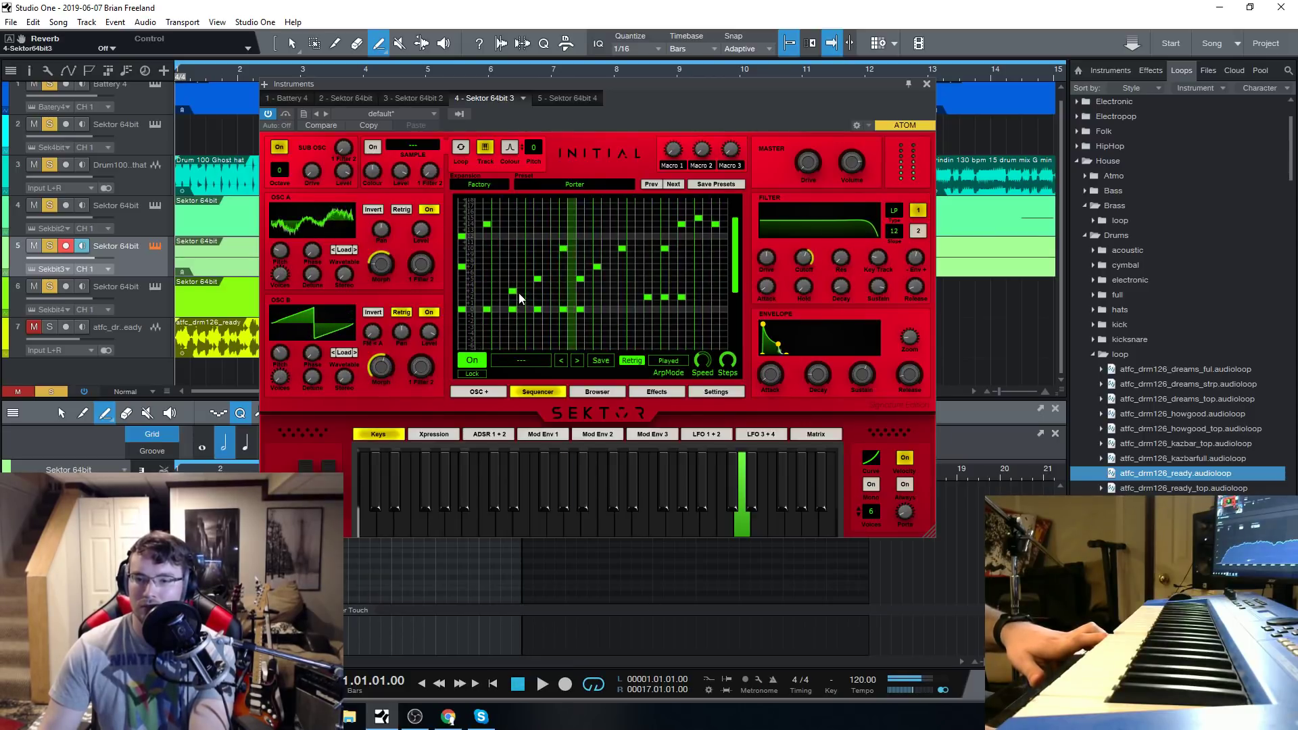
drag(518, 292, 533, 314)
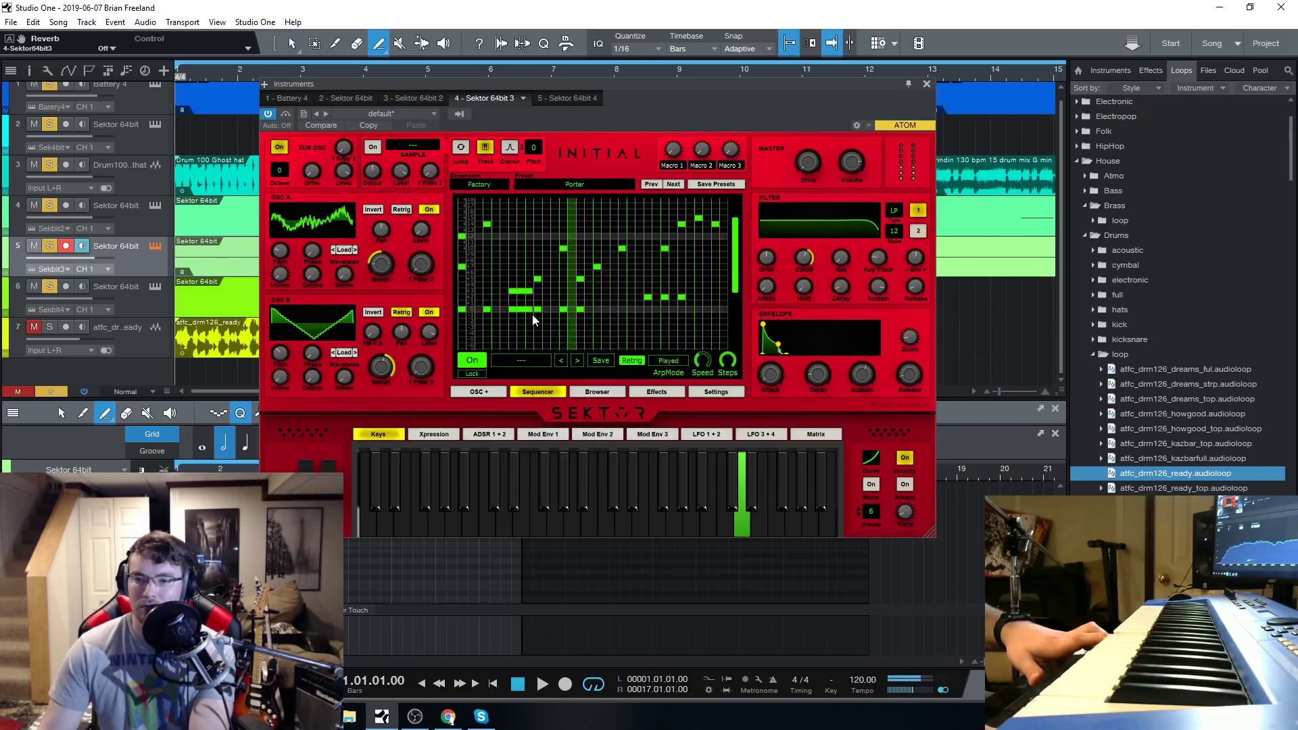
click(519, 688)
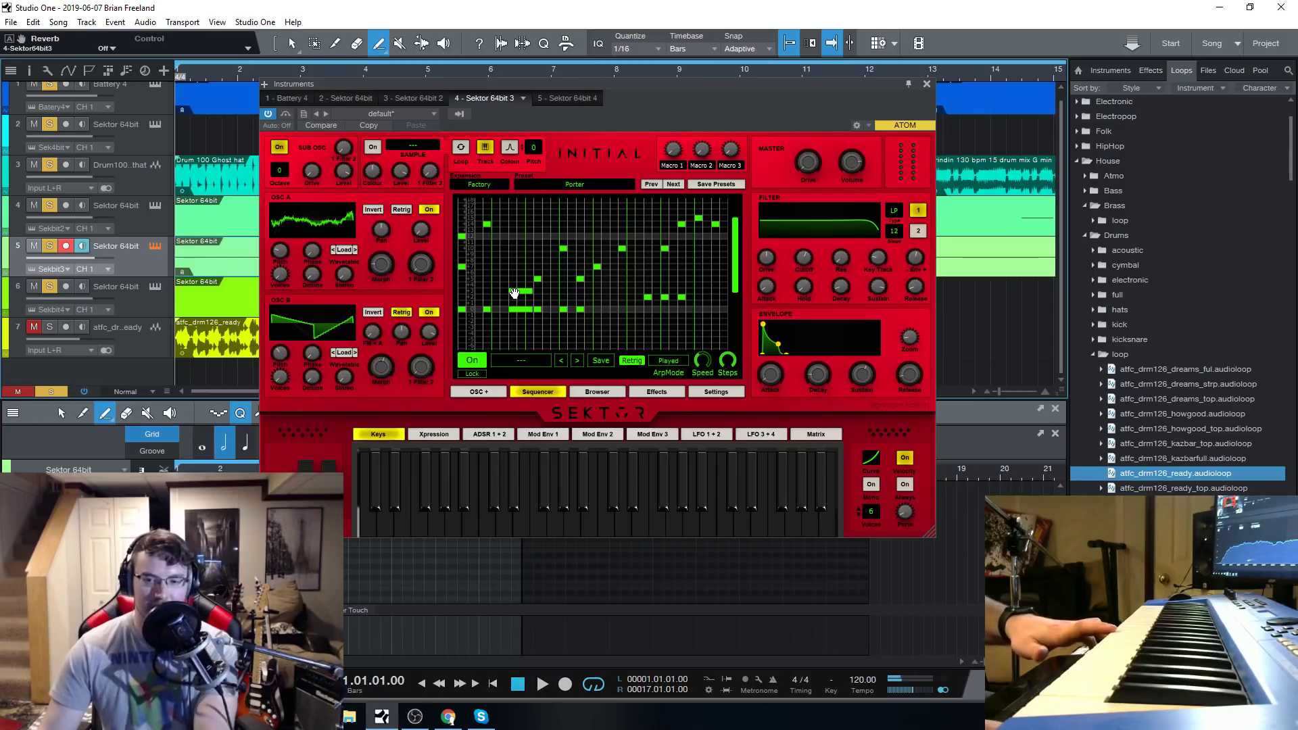
Fill the gaps between the low notes late in Porter's sequencer pattern and lengthen the high note above them.
click(461, 266)
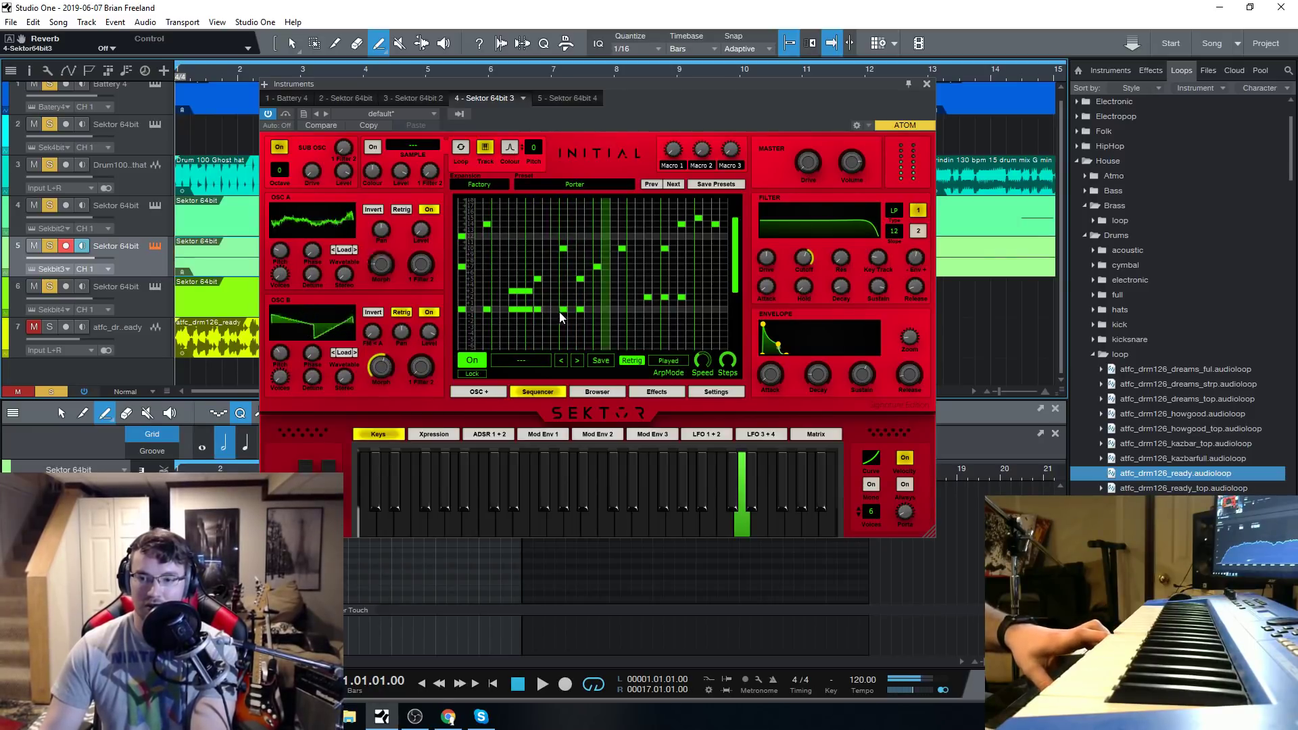
click(674, 298)
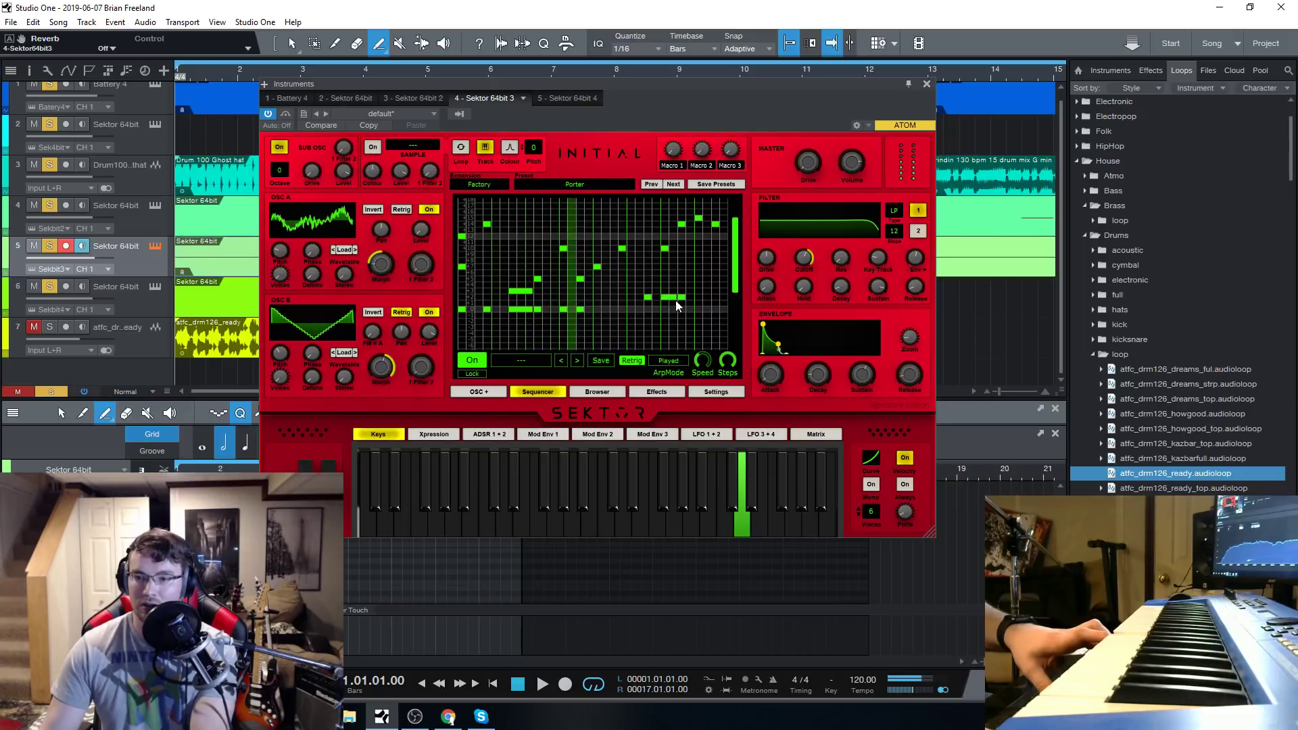
click(673, 248)
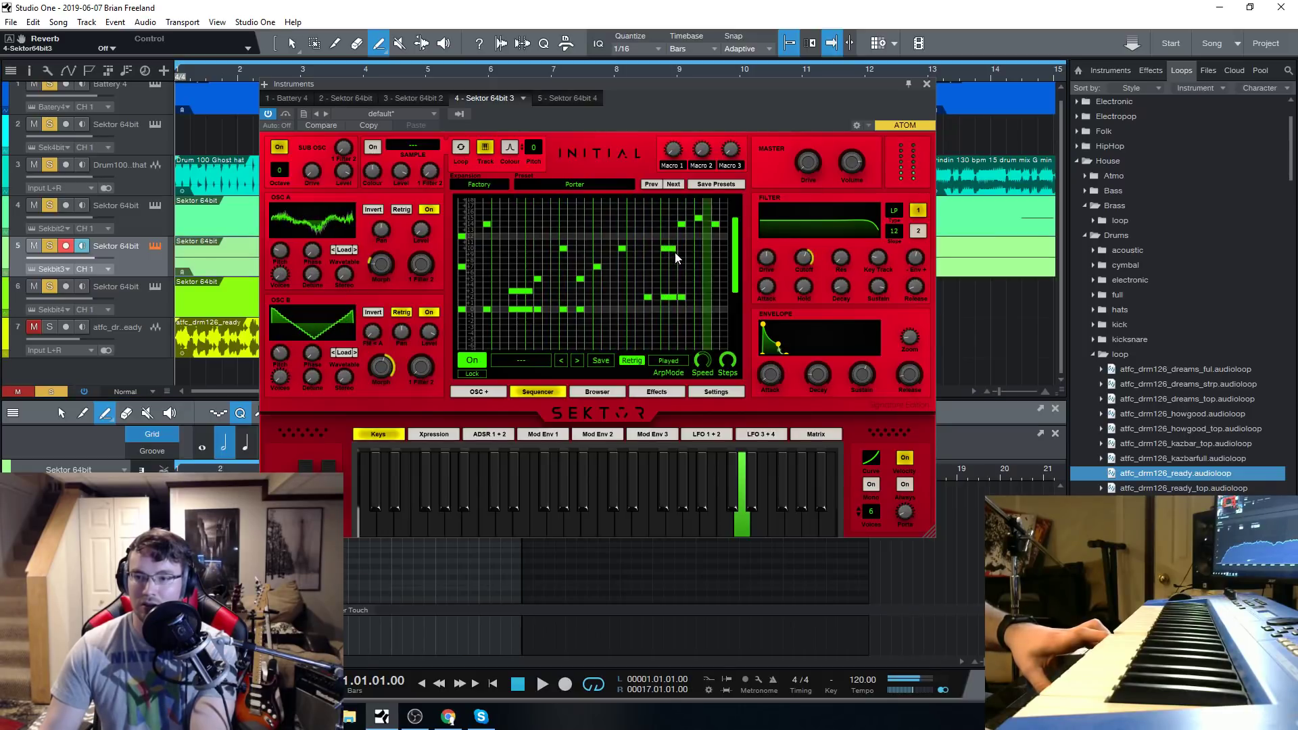
click(653, 298)
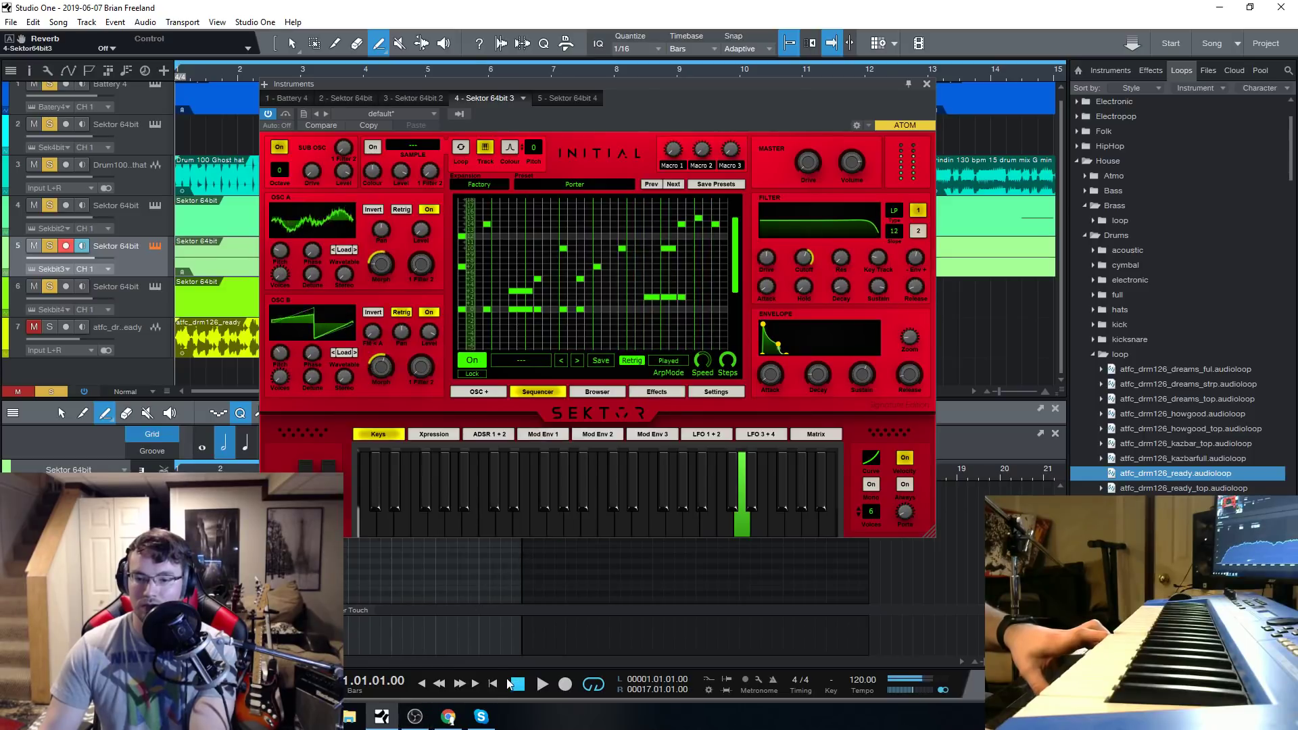
Load the Ragers preset from the Sequence category and look through the remaining presets in the list.
click(596, 392)
click(636, 237)
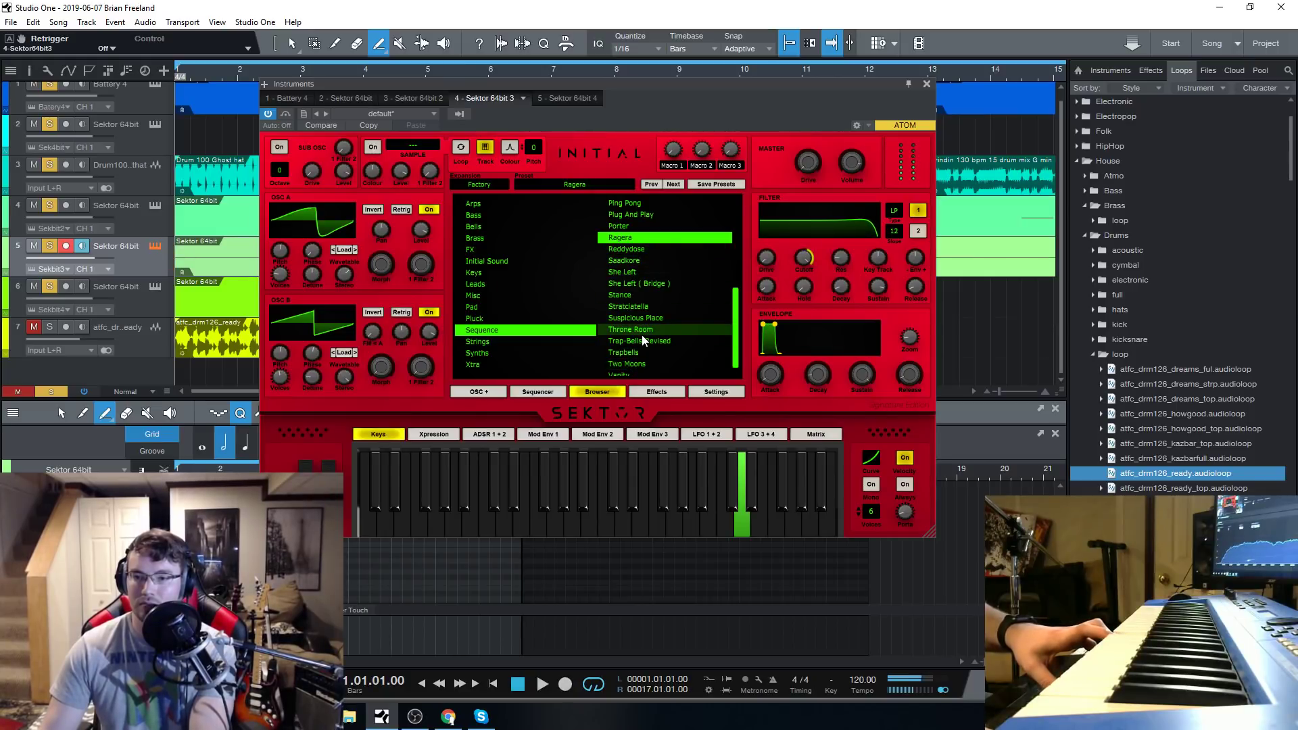
scroll(642, 341, down, 1)
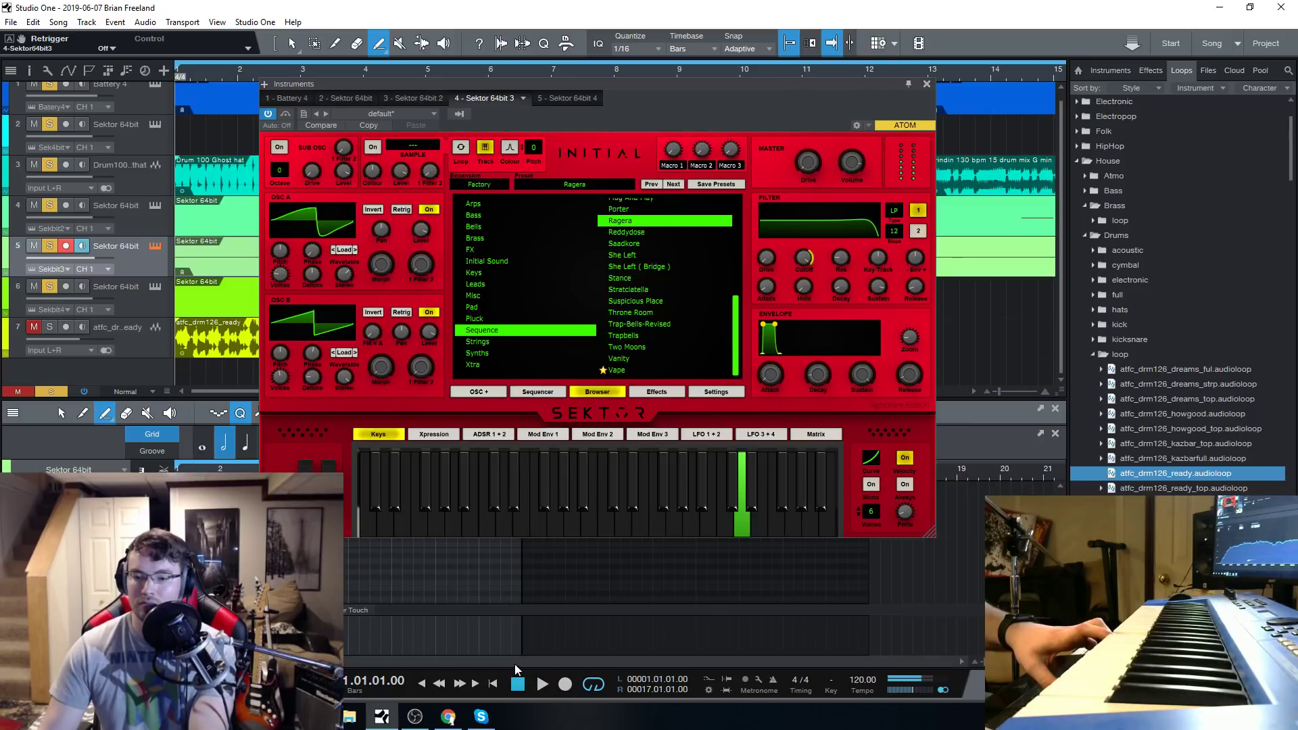
Open the Ragers preset's sequencer pattern and raise several of its notes to reshape the melody.
click(540, 392)
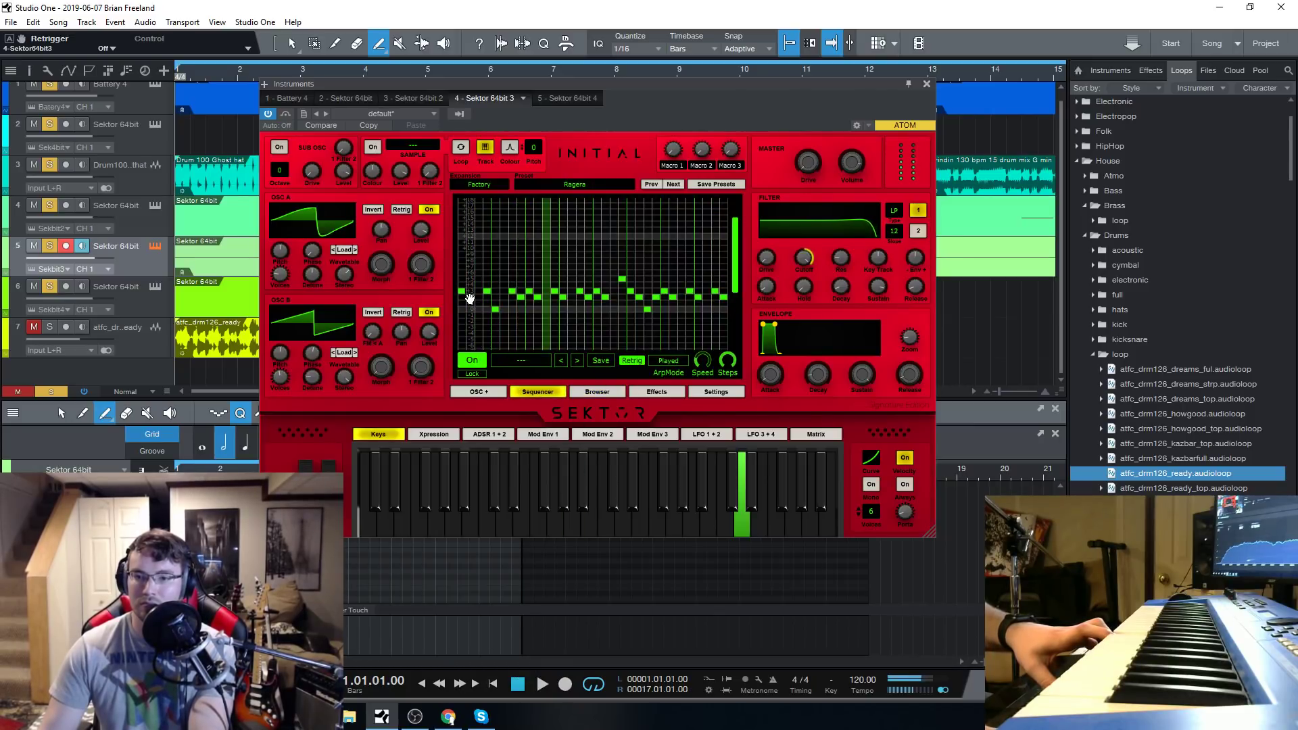
drag(540, 297, 537, 281)
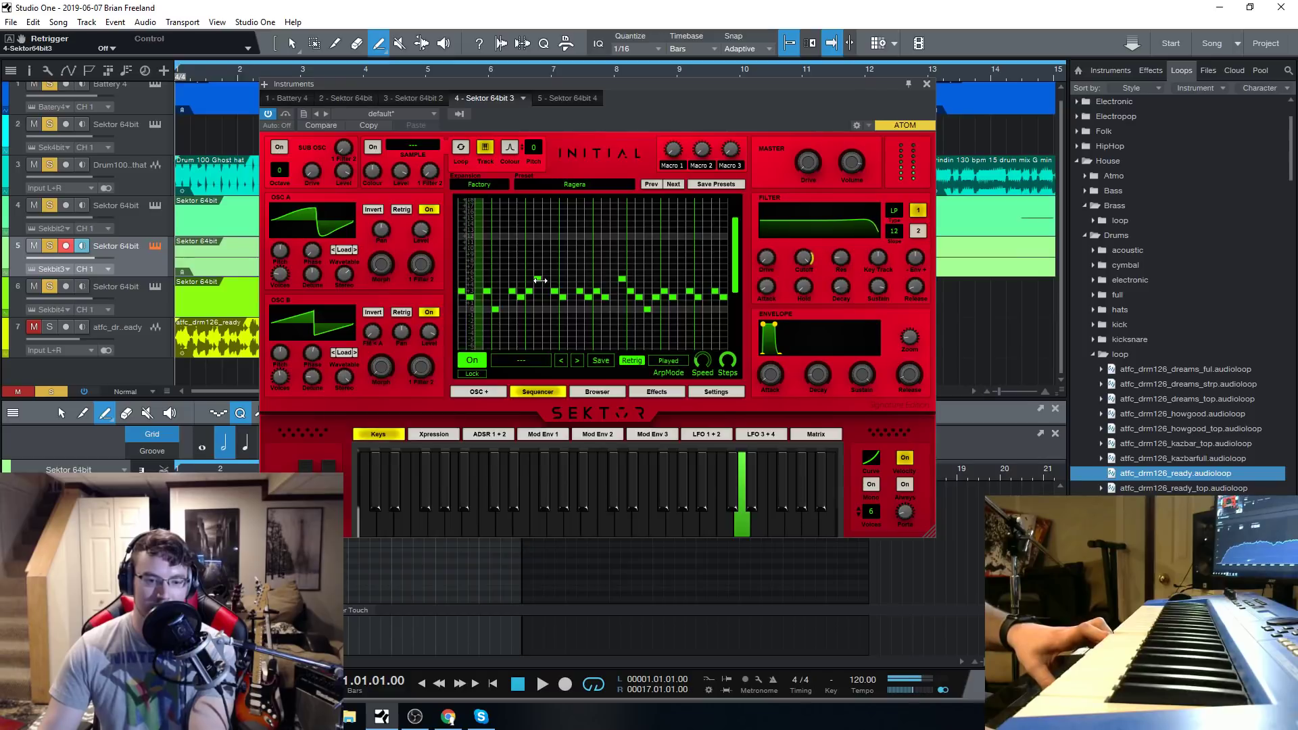
click(516, 524)
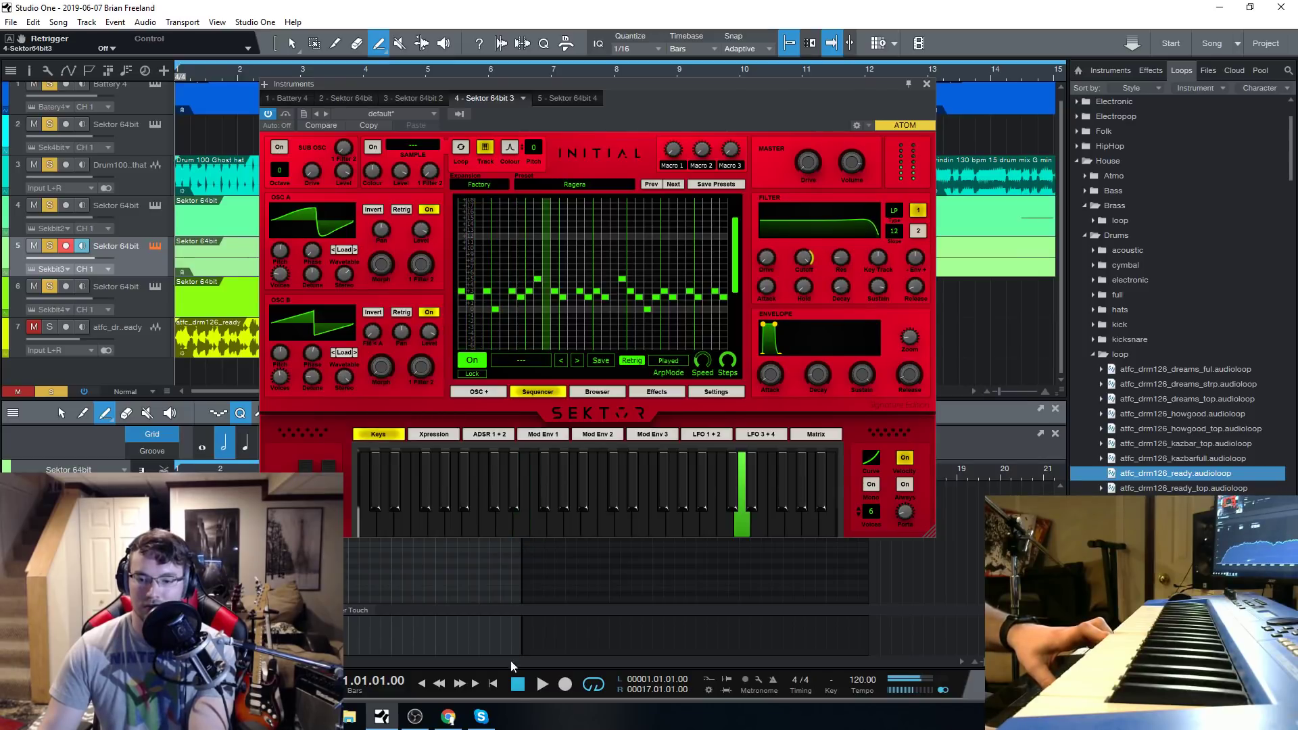
click(519, 687)
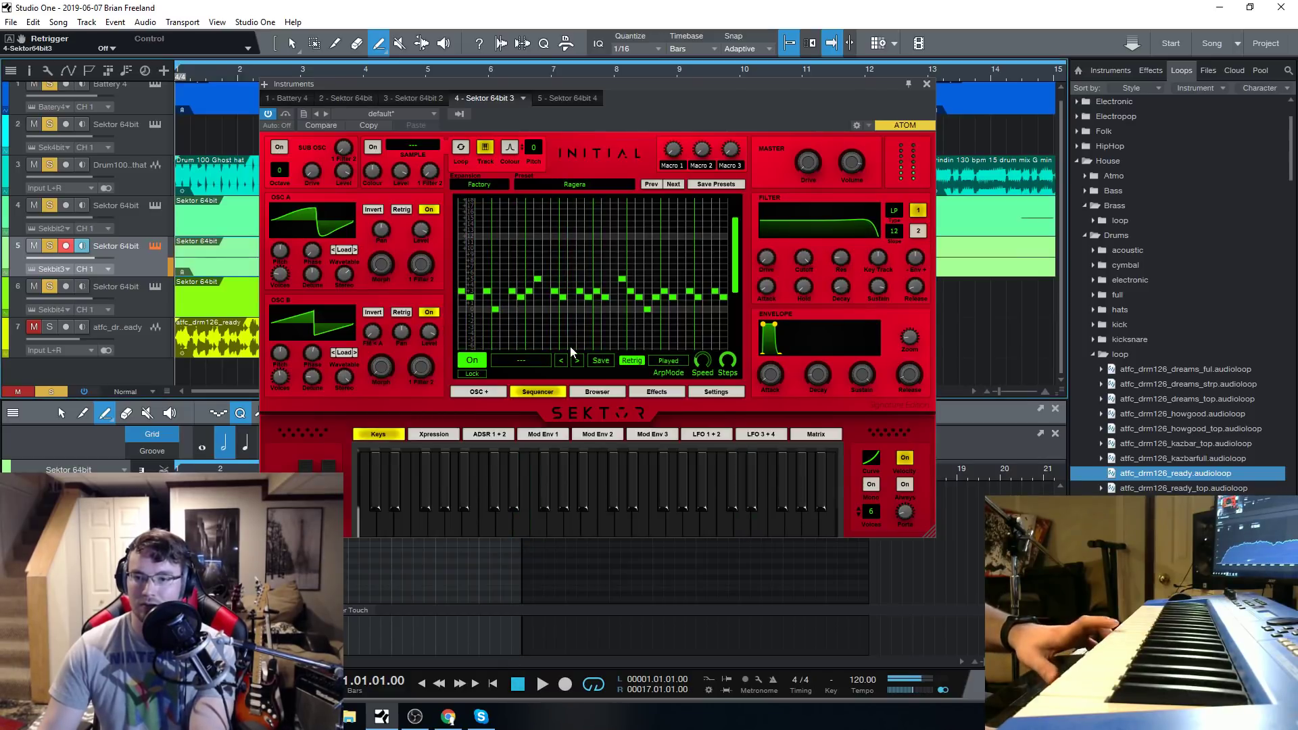
drag(595, 291, 597, 273)
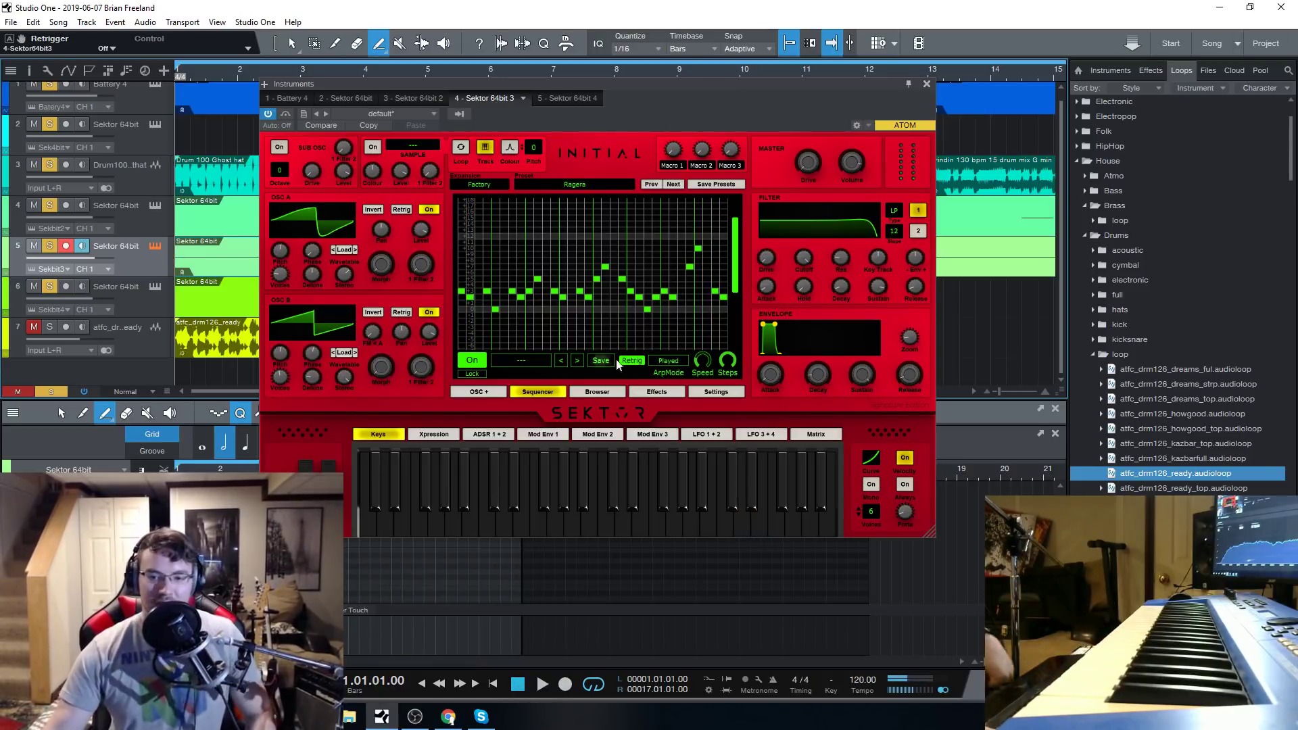
Load the Reddydose preset from the Sequence category and play the song with it.
click(596, 392)
click(650, 233)
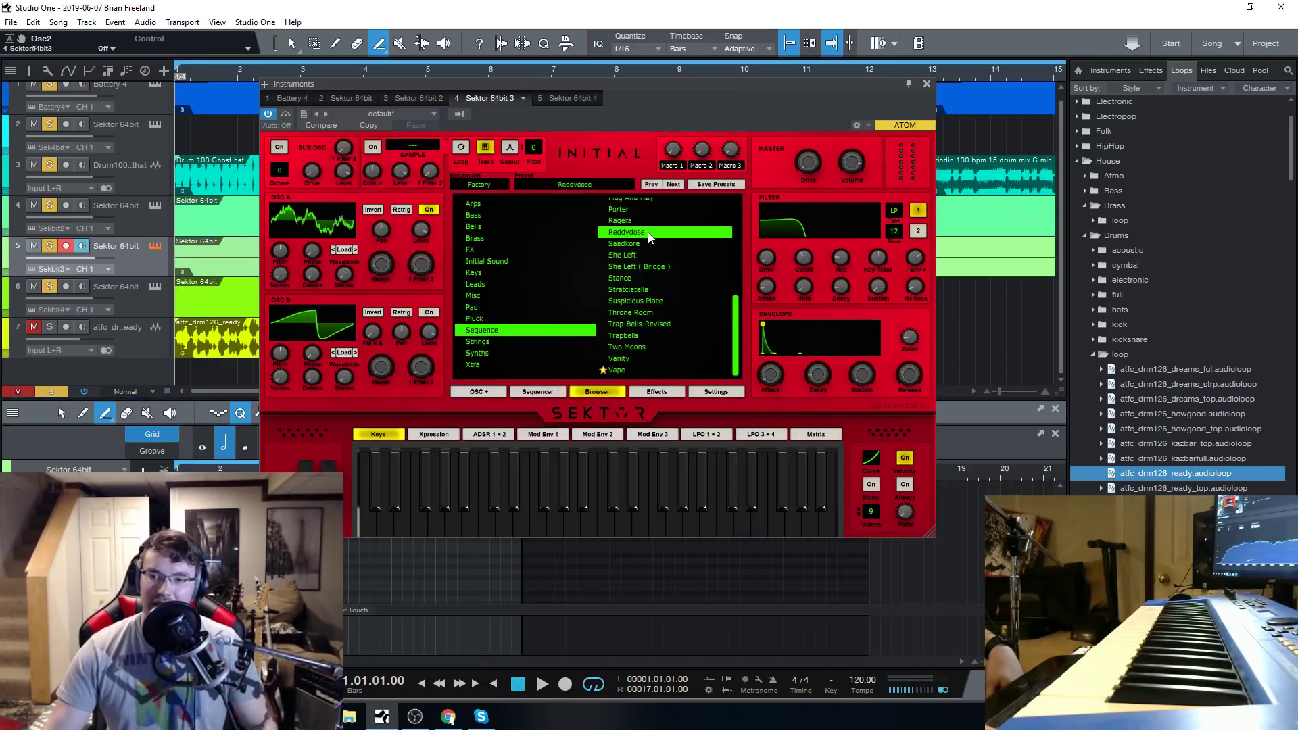
key(space)
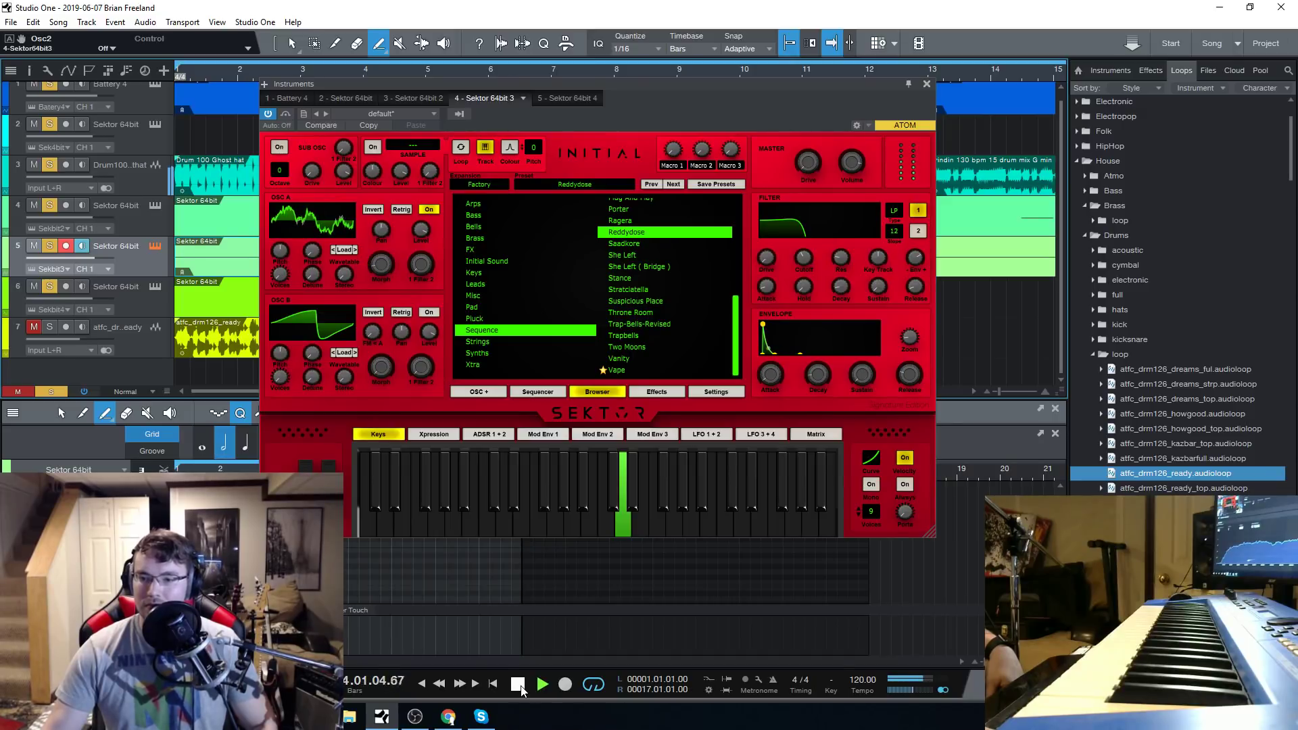
Load the Trap-Bells-Revised preset, play the song from the start with it, and close the instrument window.
click(638, 325)
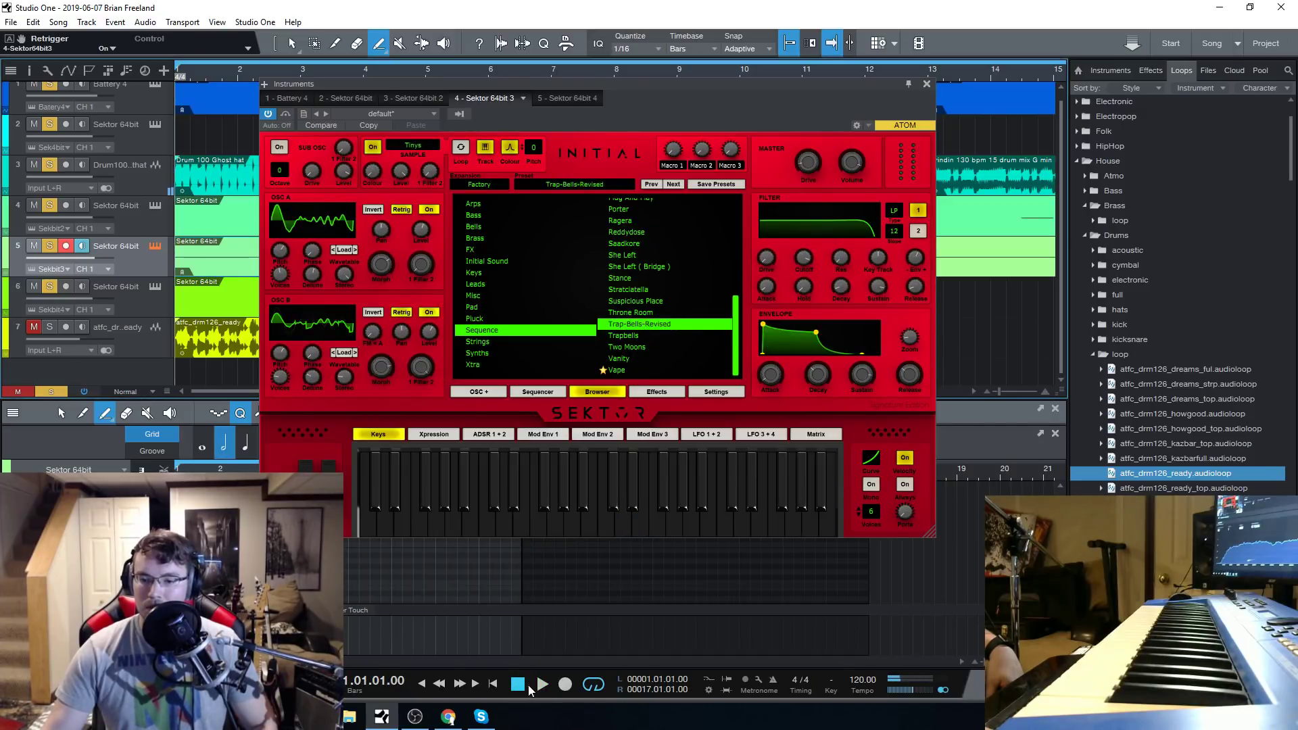
key(space)
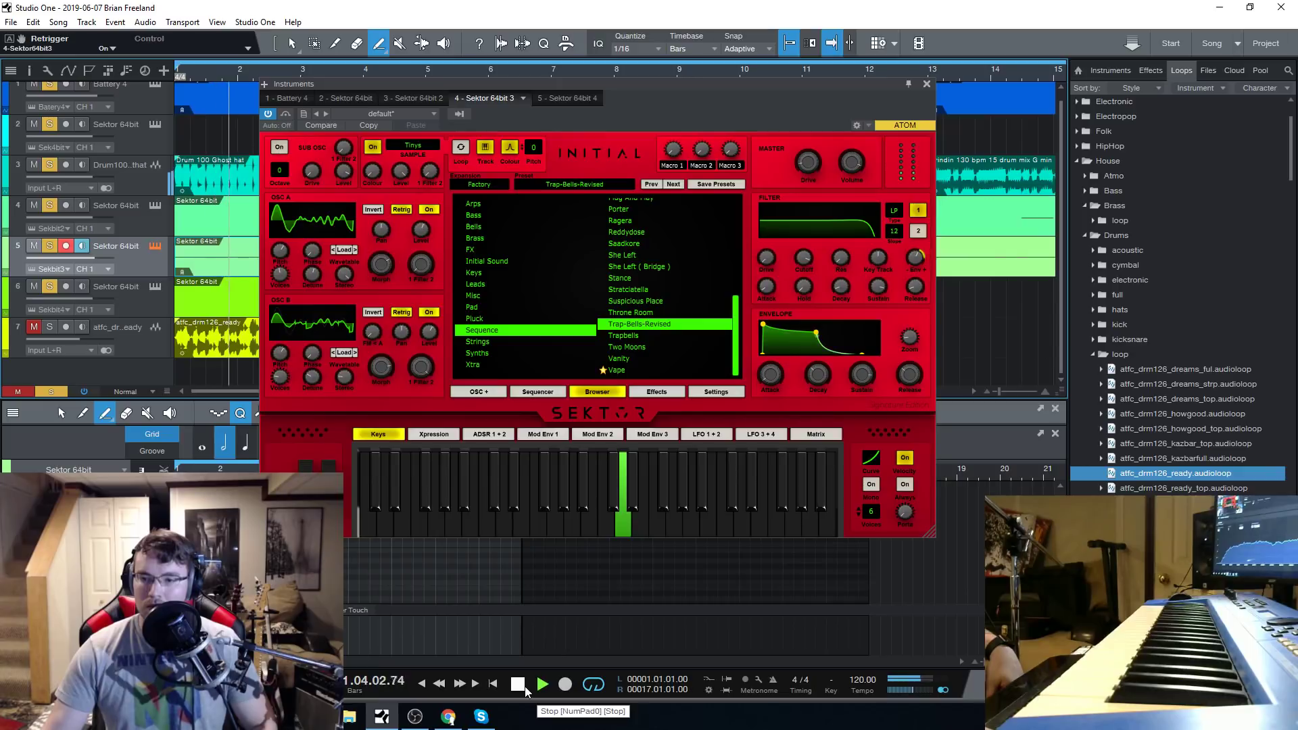
click(927, 85)
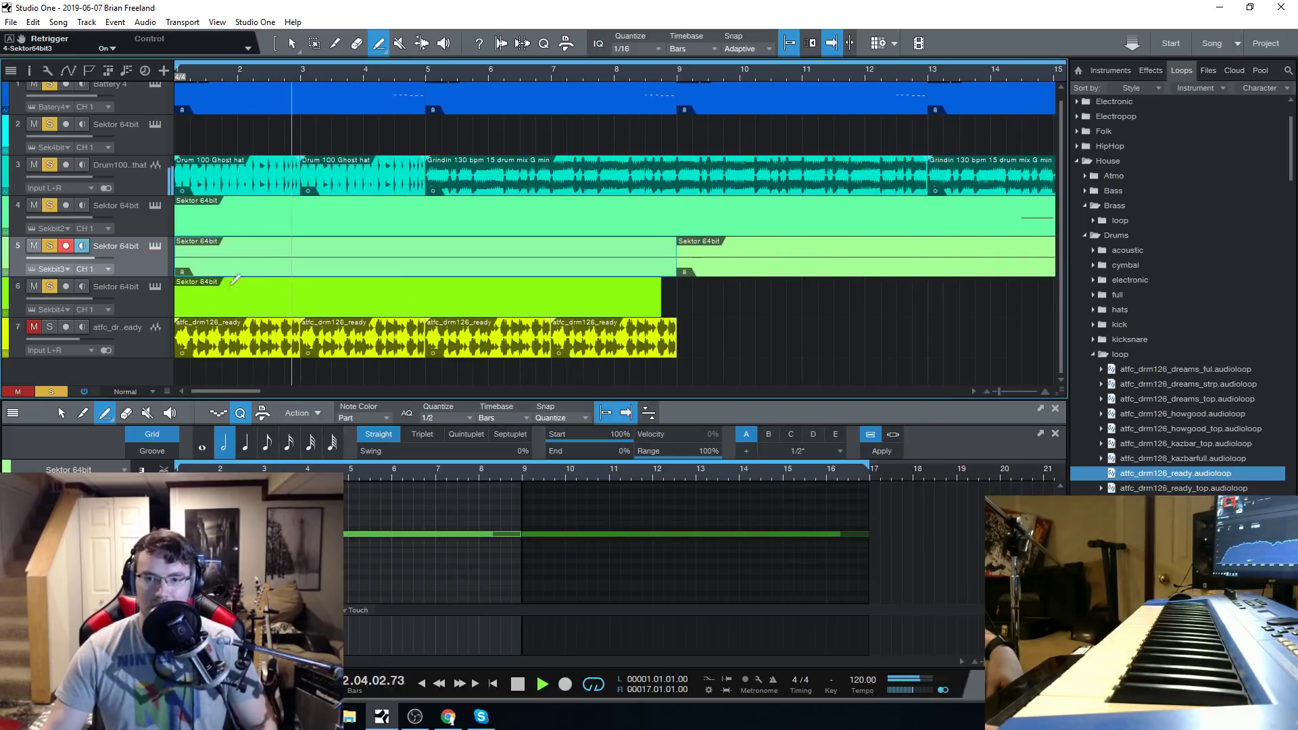
scroll(408, 289, up, 1)
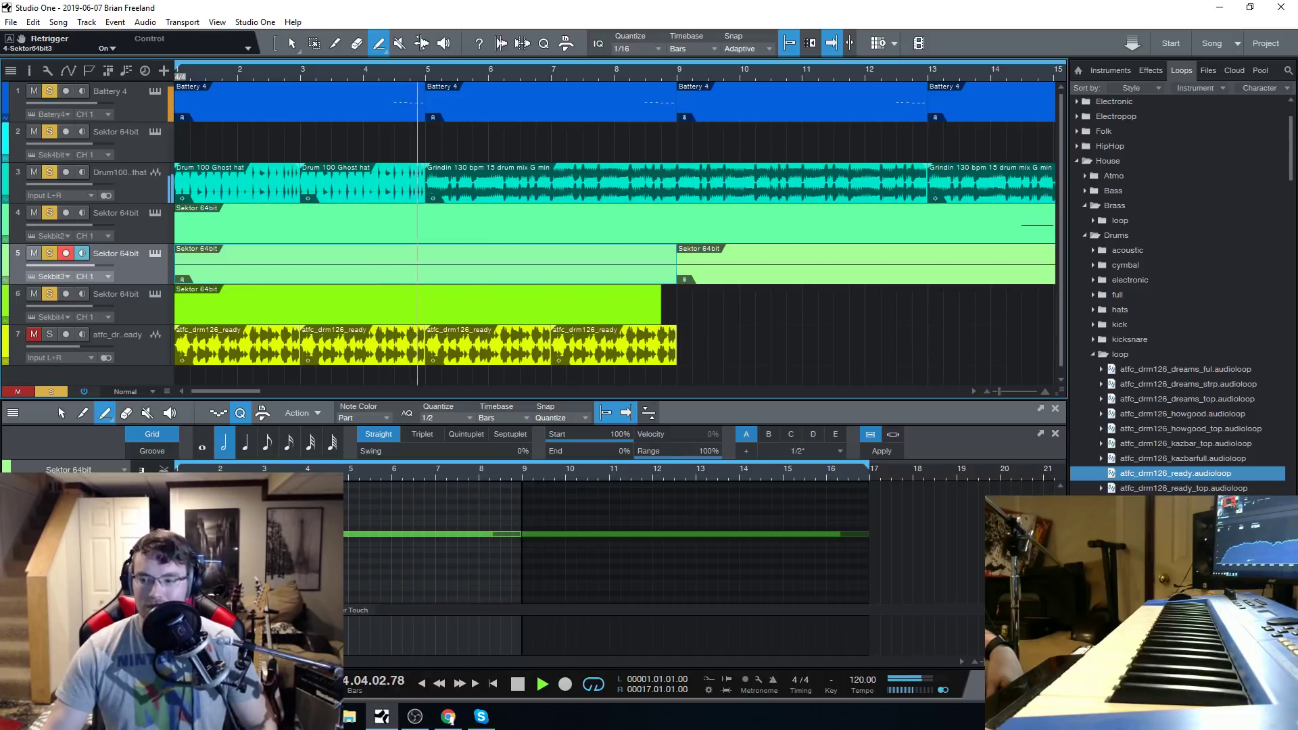
Raise the Battery 4 channel's volume to +9.5 dB in the mixer, stop playback, and hide the mixer.
key(F3)
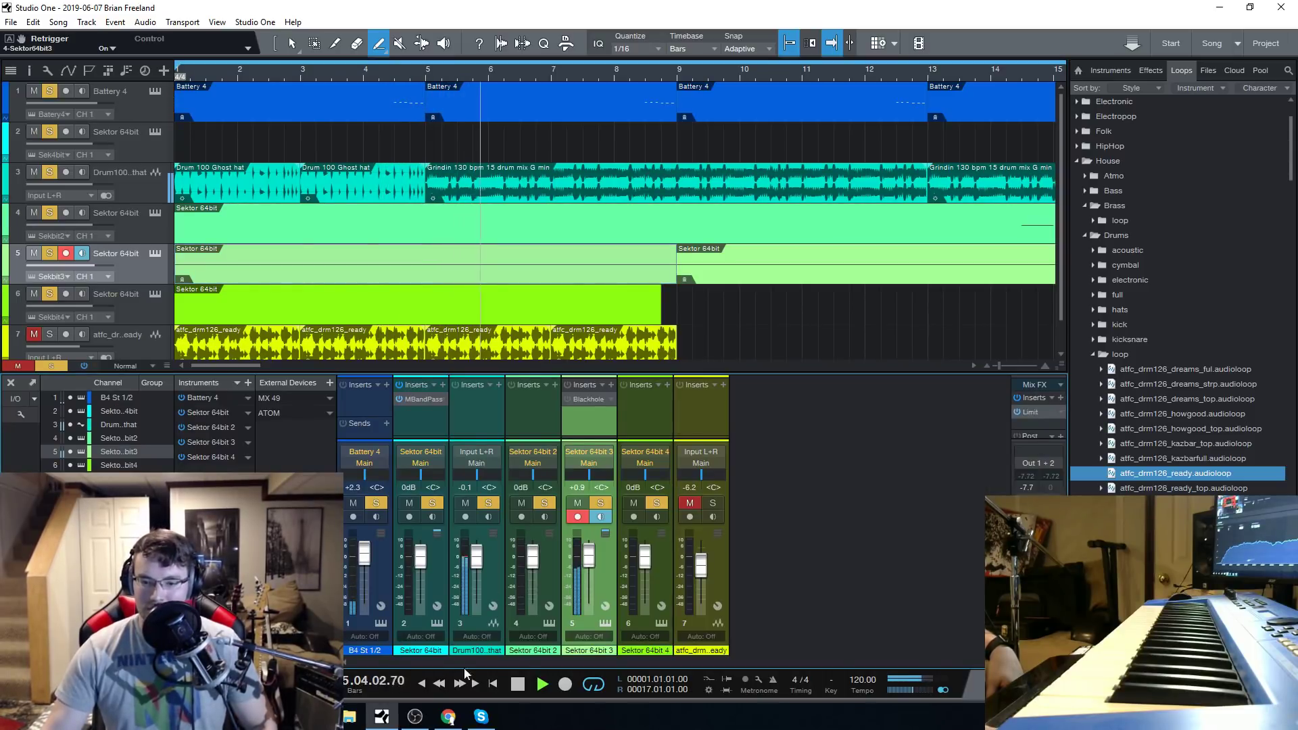
drag(366, 561, 369, 548)
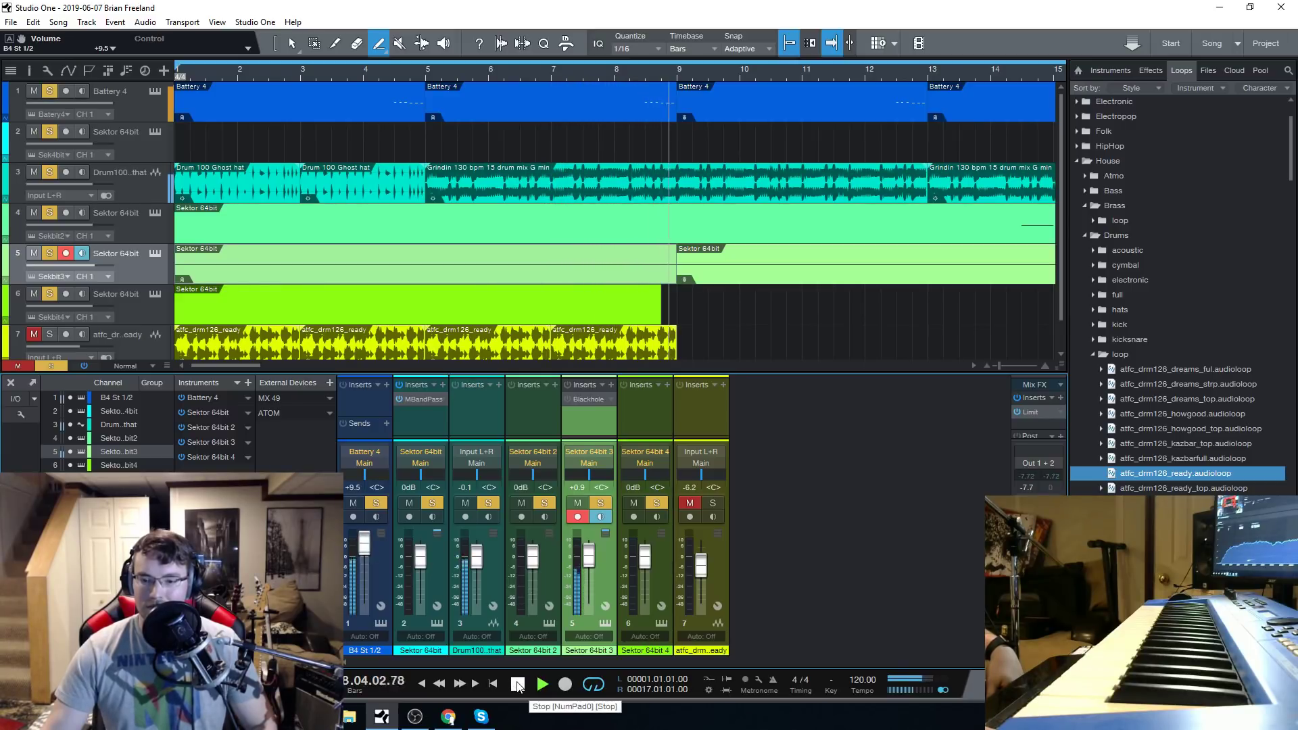
click(518, 684)
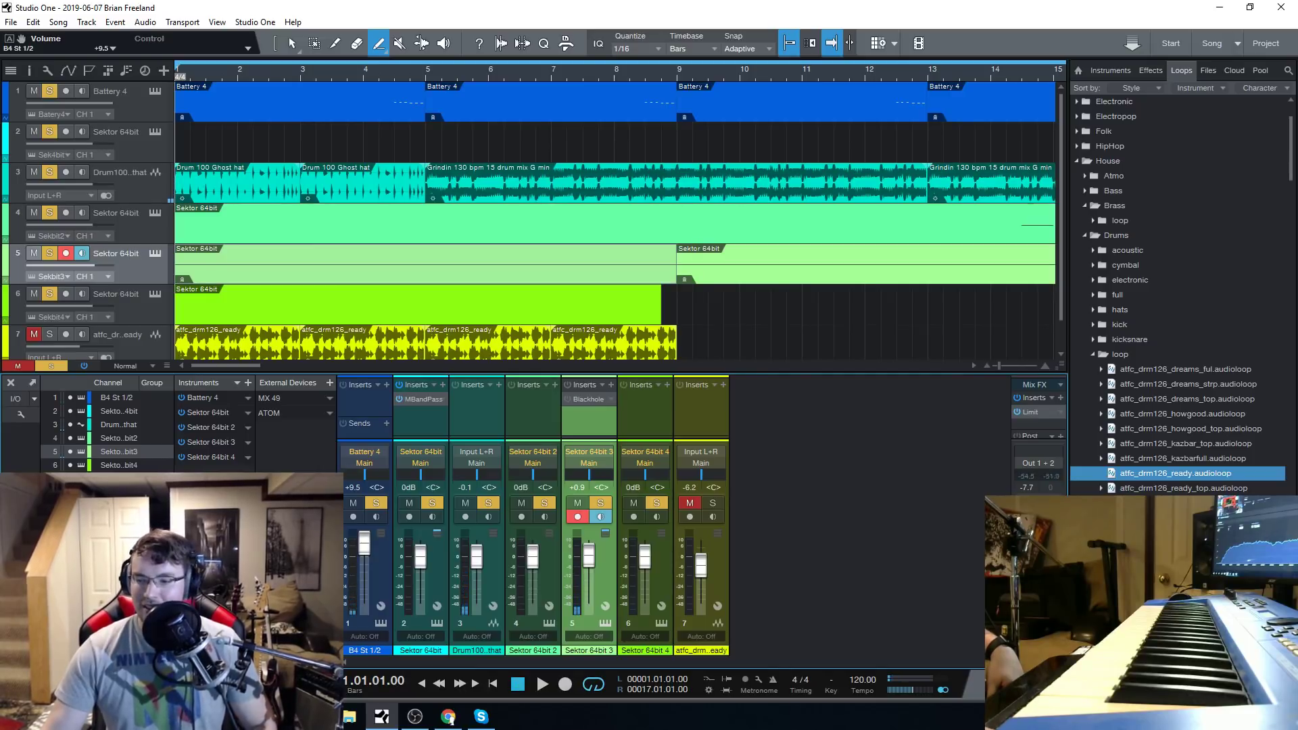
key(F3)
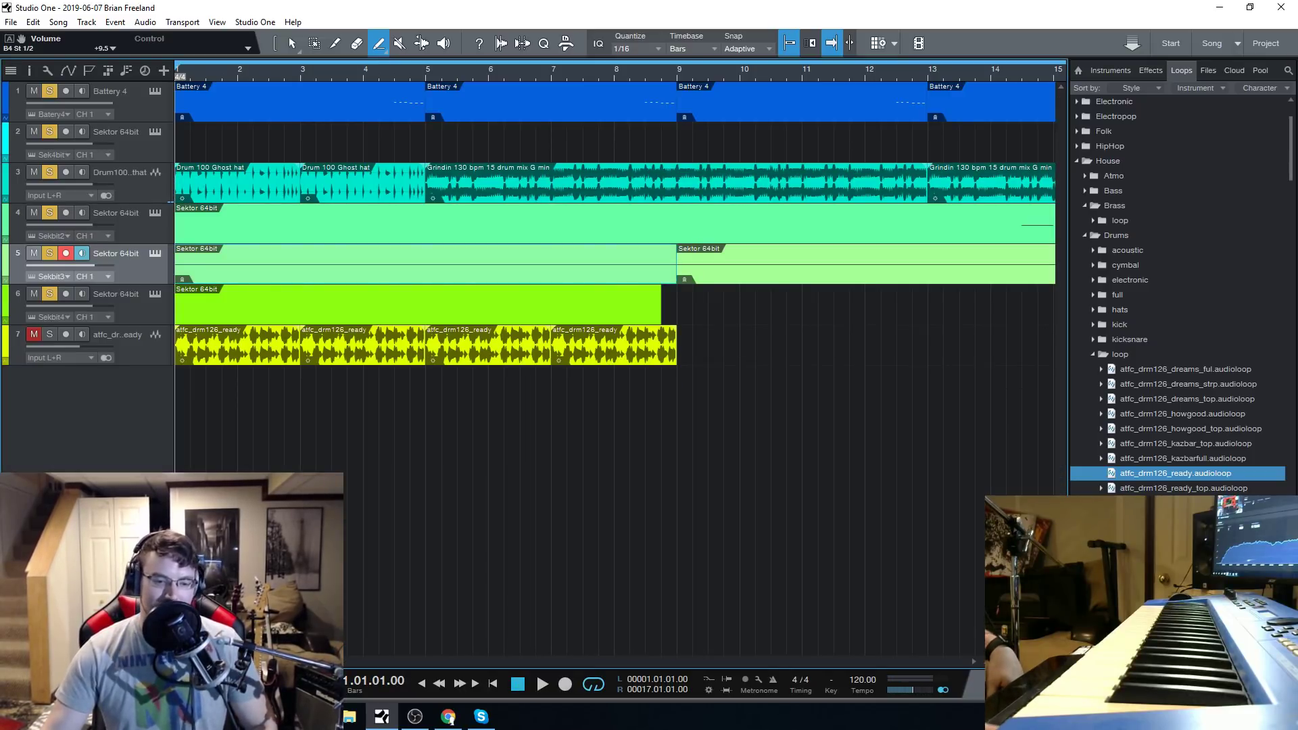
Load the Trapbells preset on track 5's Sektor, play the song with it, and close the instrument window.
click(153, 255)
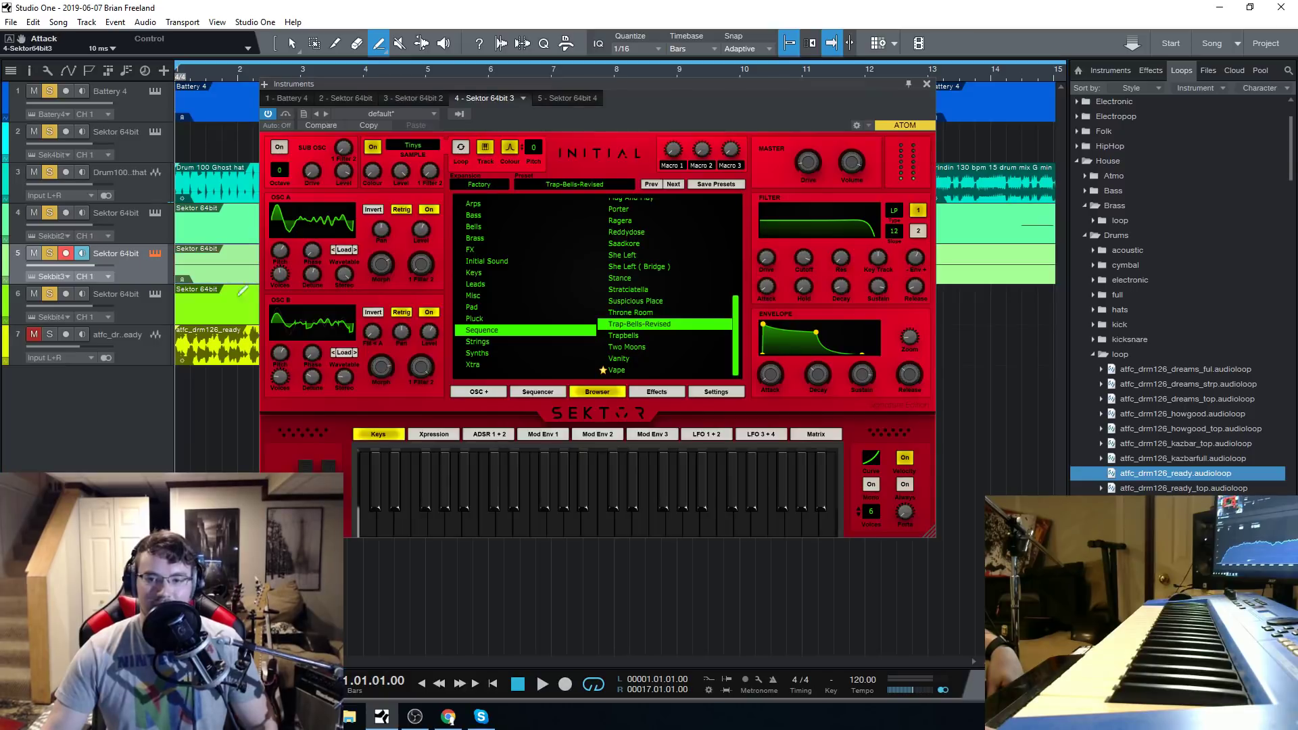
click(628, 338)
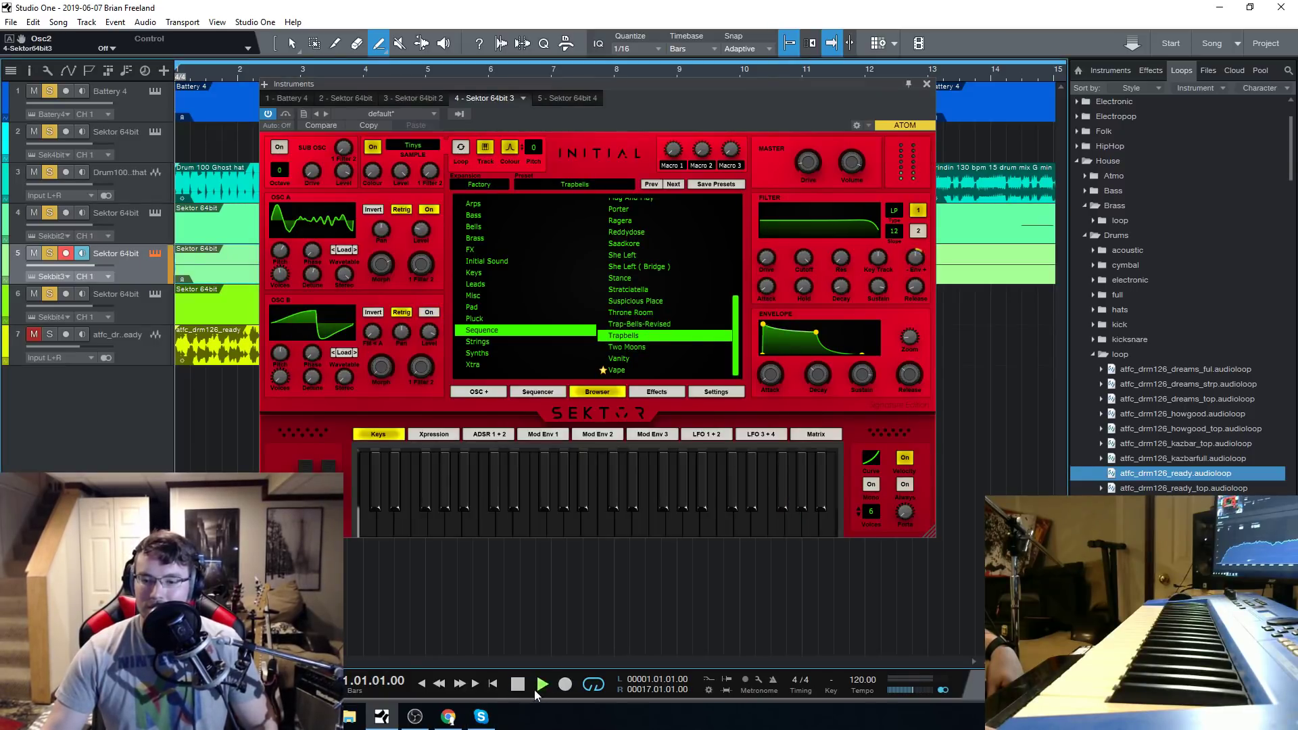
click(534, 689)
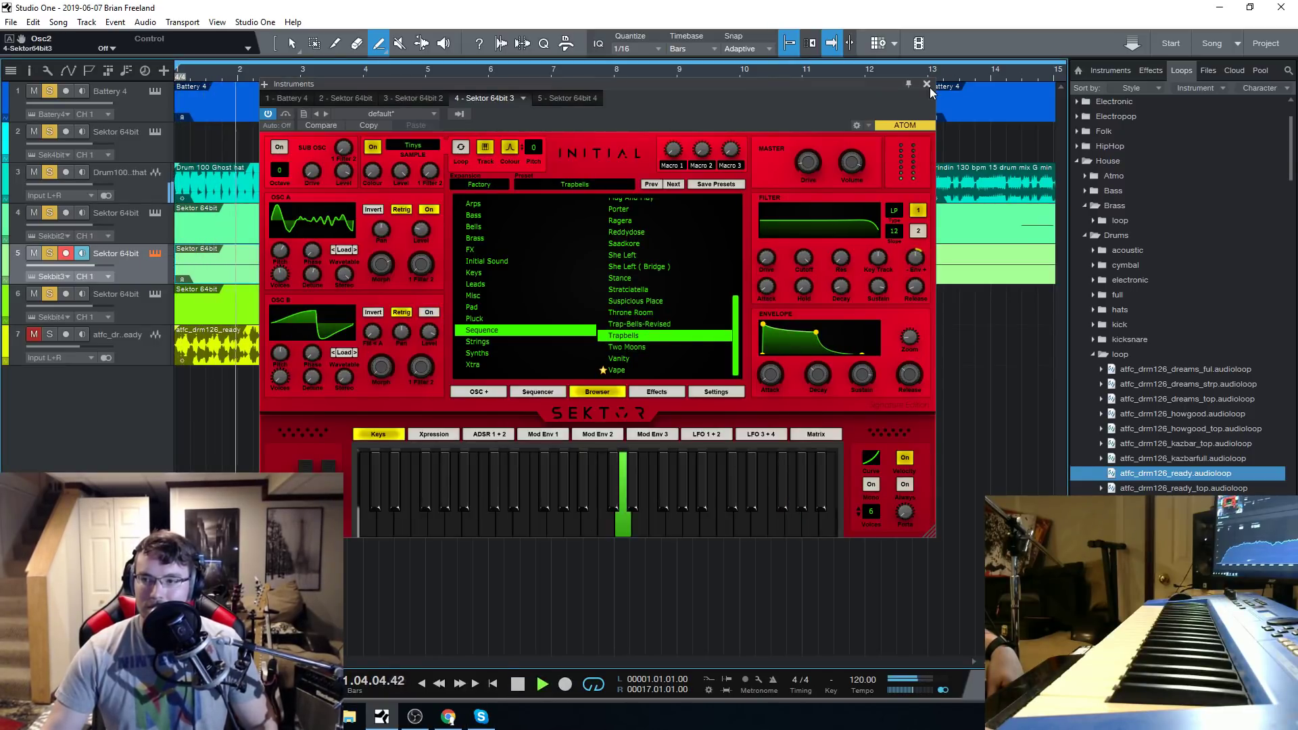
click(929, 86)
Merge all the Battery 4 parts on track 1 into one continuous part.
key(w)
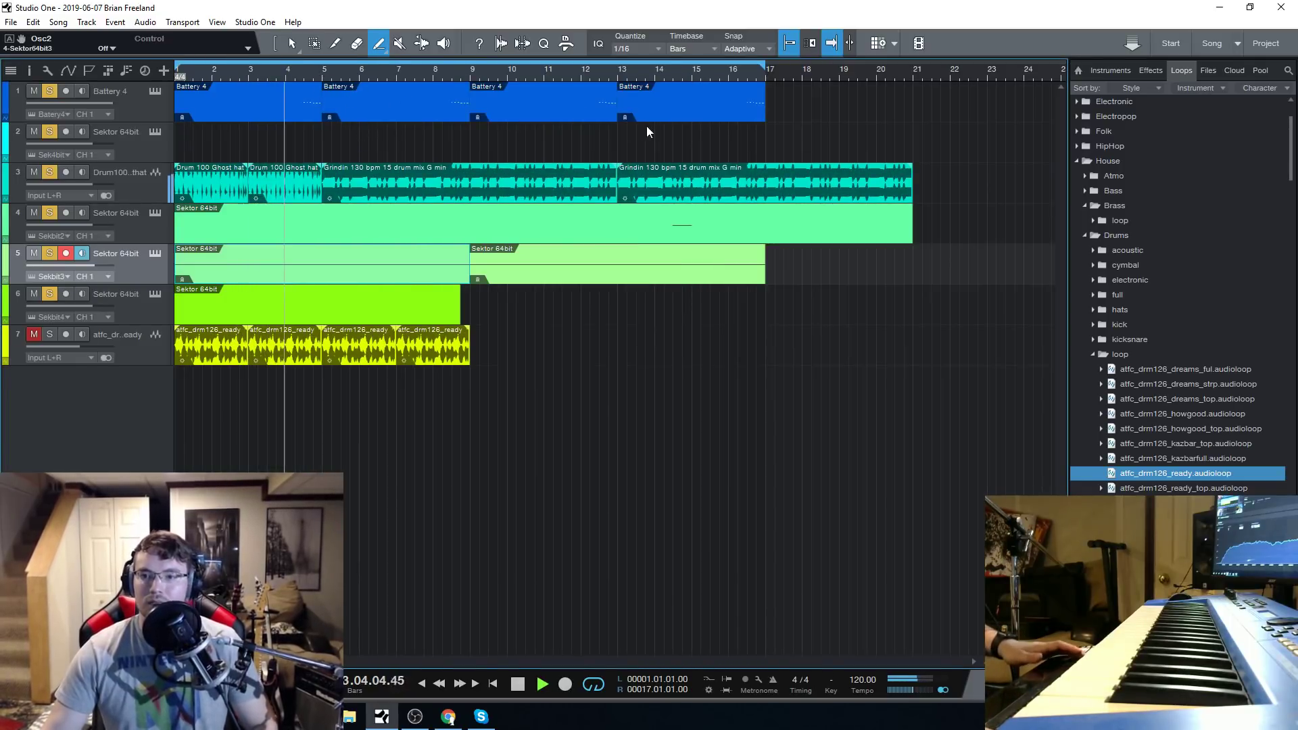
drag(663, 153, 234, 82)
key(g)
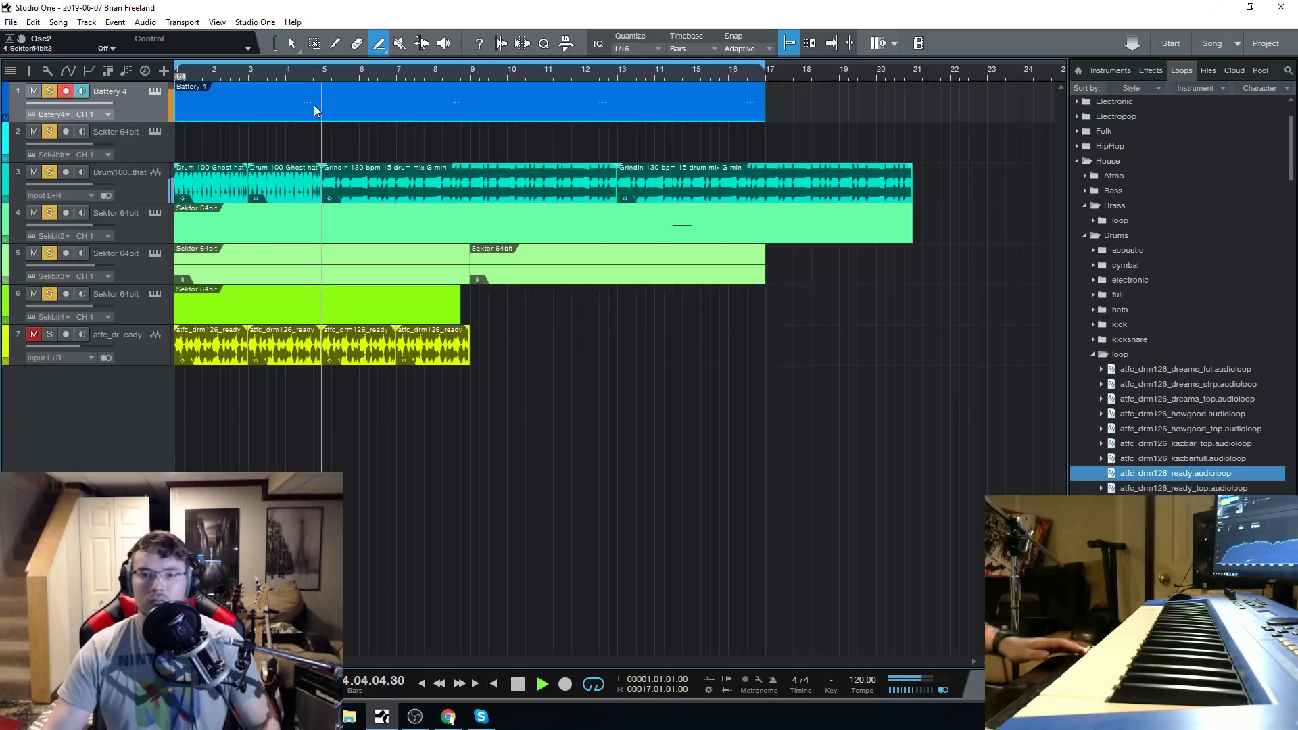
Open the merged Battery 4 part in the note editor, set the note length to 1/32, and stop playback.
double_click(314, 104)
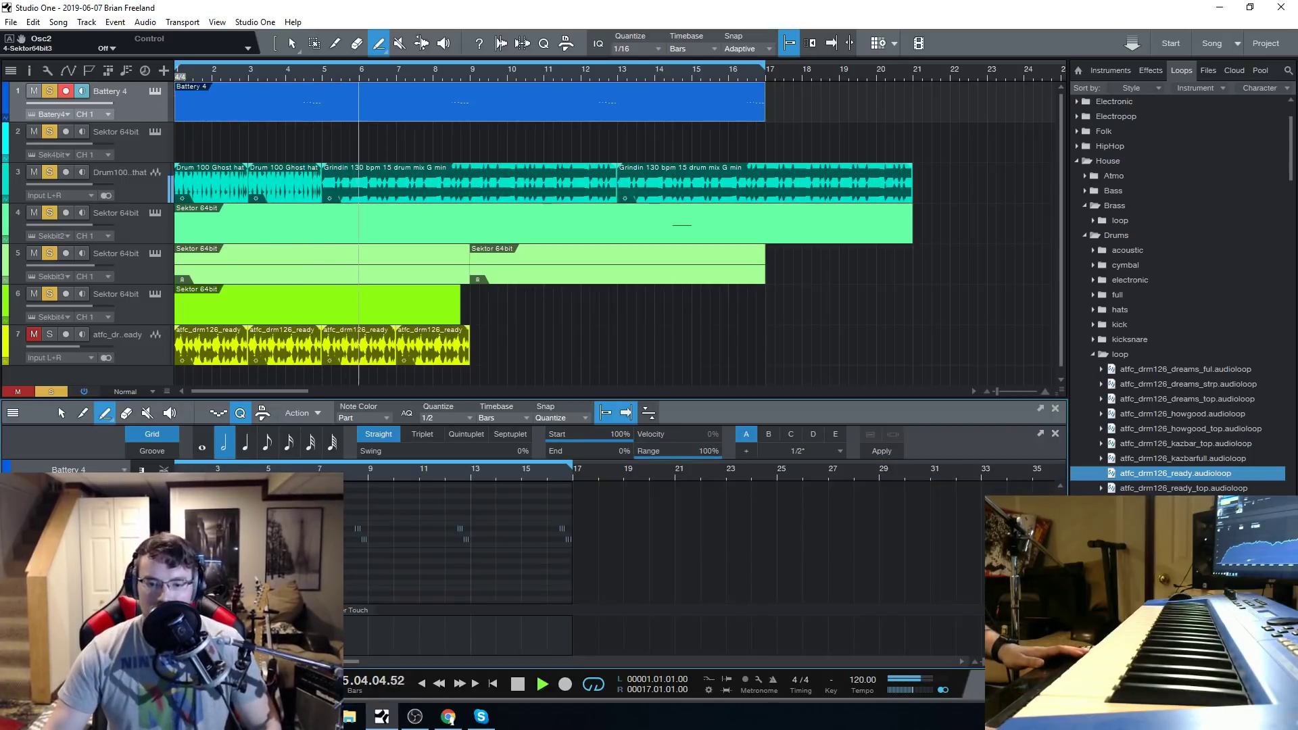
scroll(263, 540, up, 2)
scroll(264, 541, up, 7)
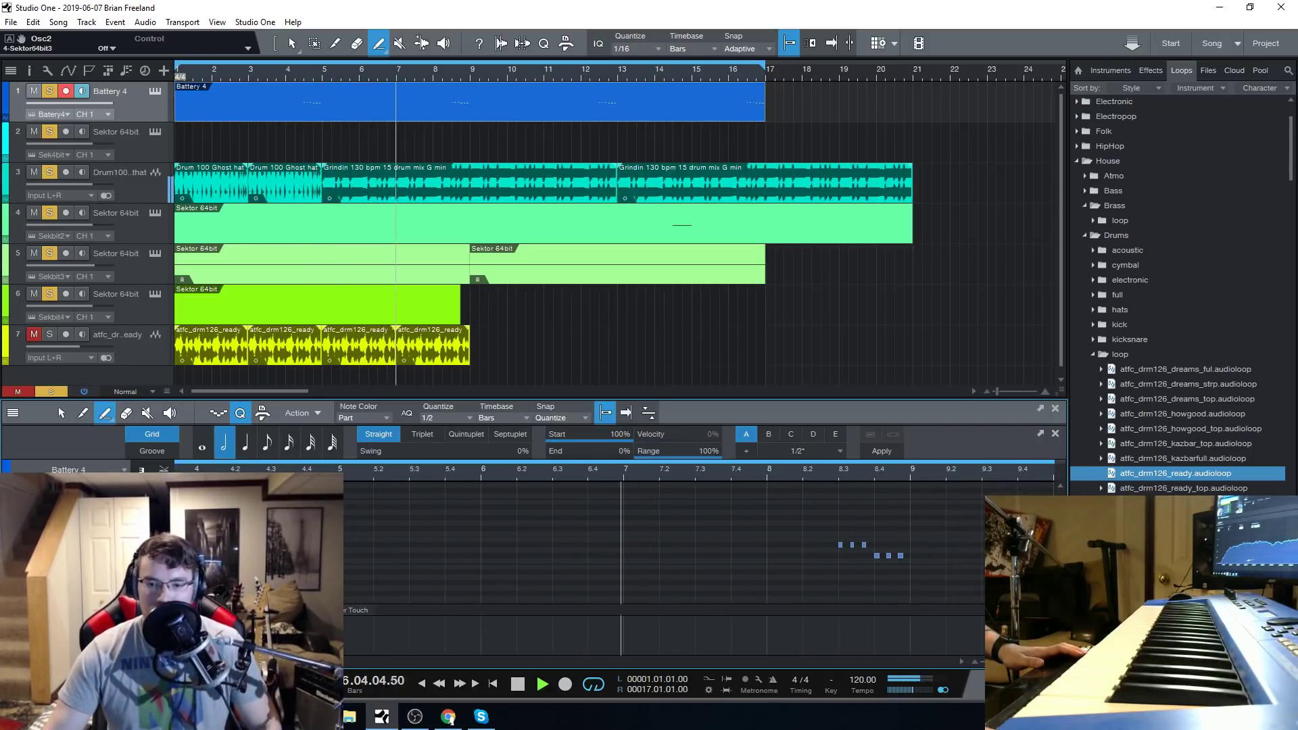
click(310, 442)
scroll(346, 469, up, 4)
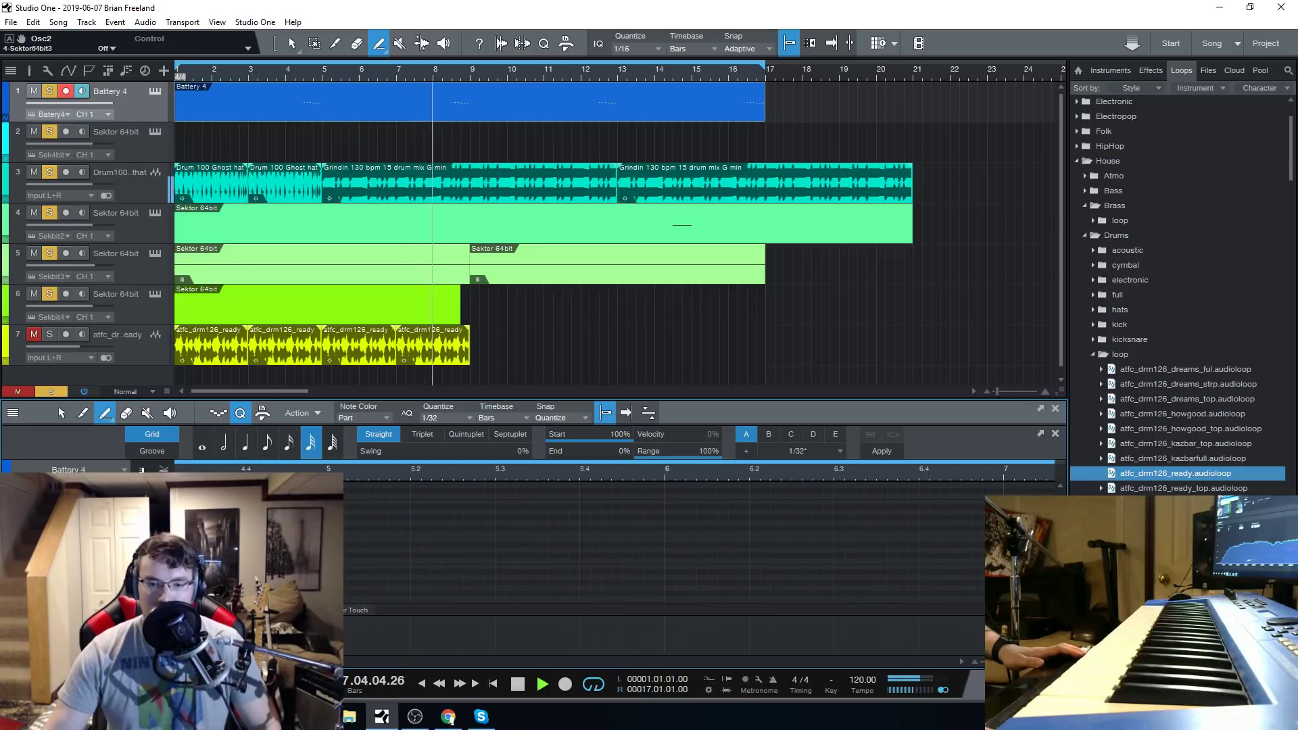
key(f)
click(518, 682)
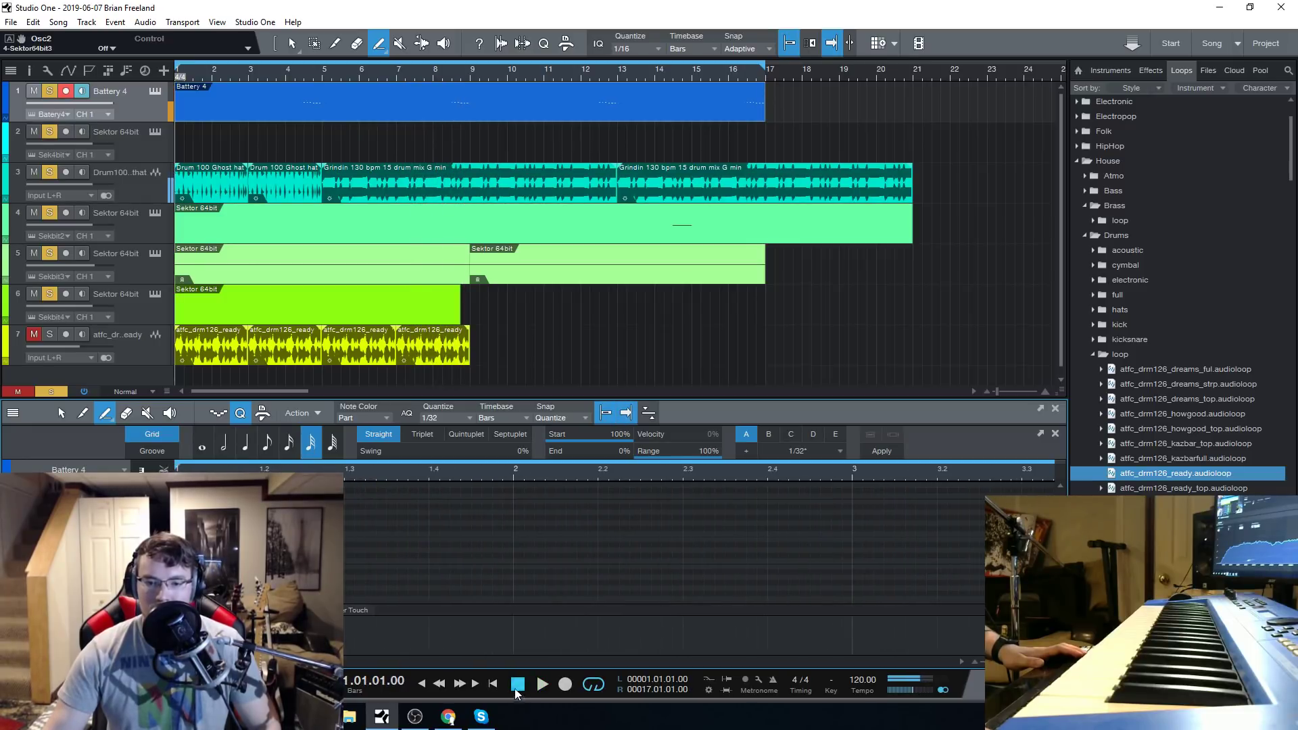
Check the kit loaded in the Battery 4 instrument, close it, and view the whole part in the note editor.
click(154, 91)
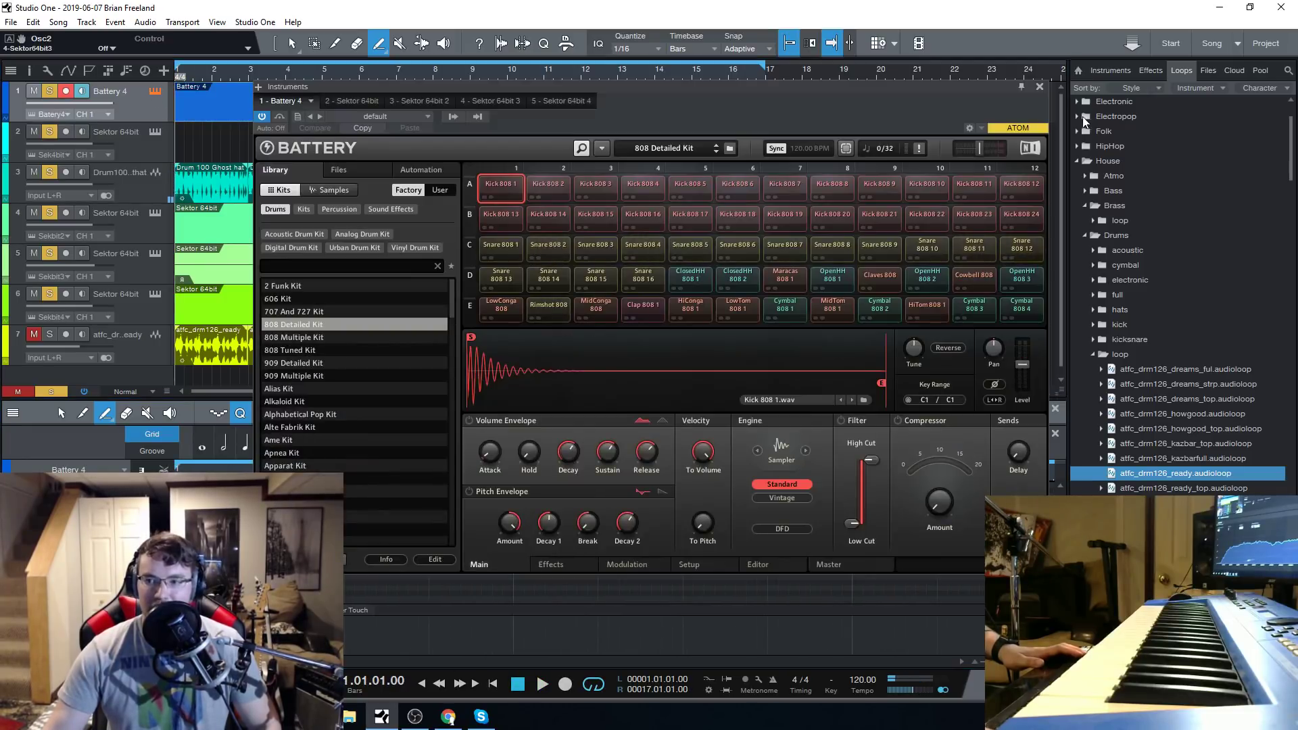
click(1040, 88)
scroll(313, 473, down, 5)
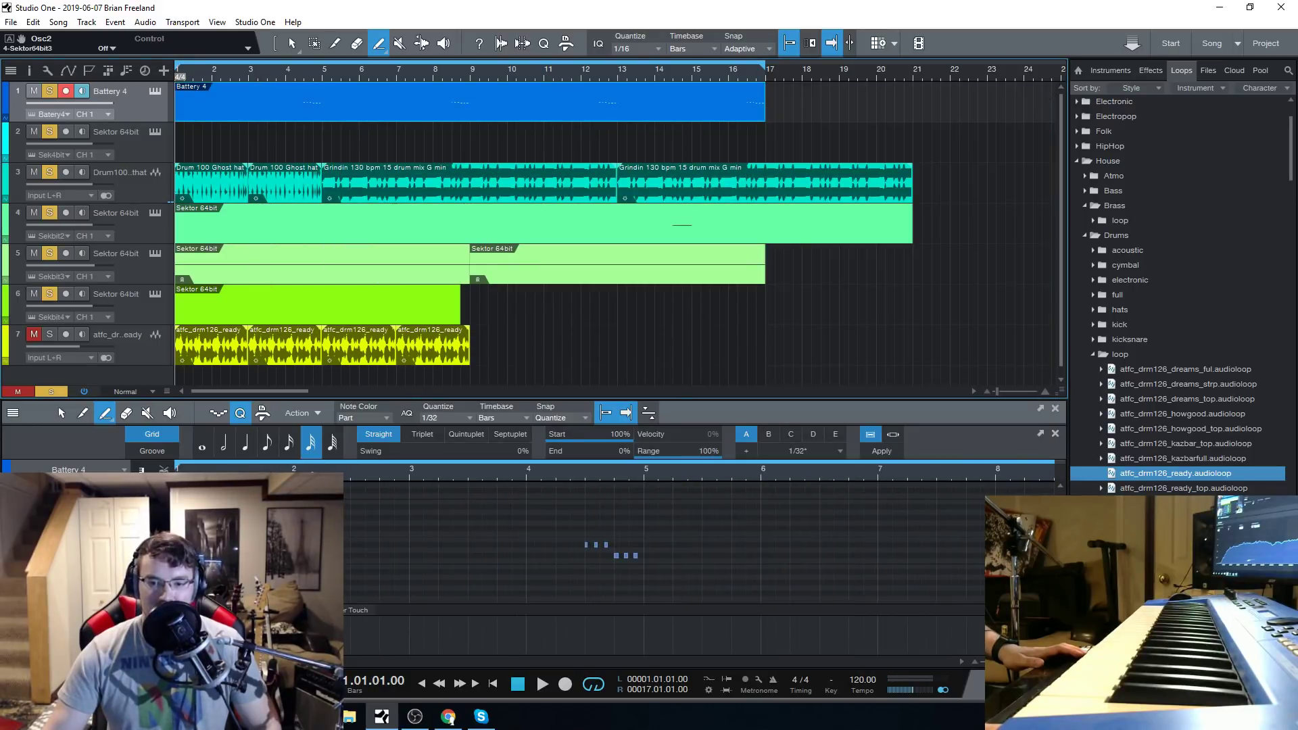
scroll(410, 470, down, 5)
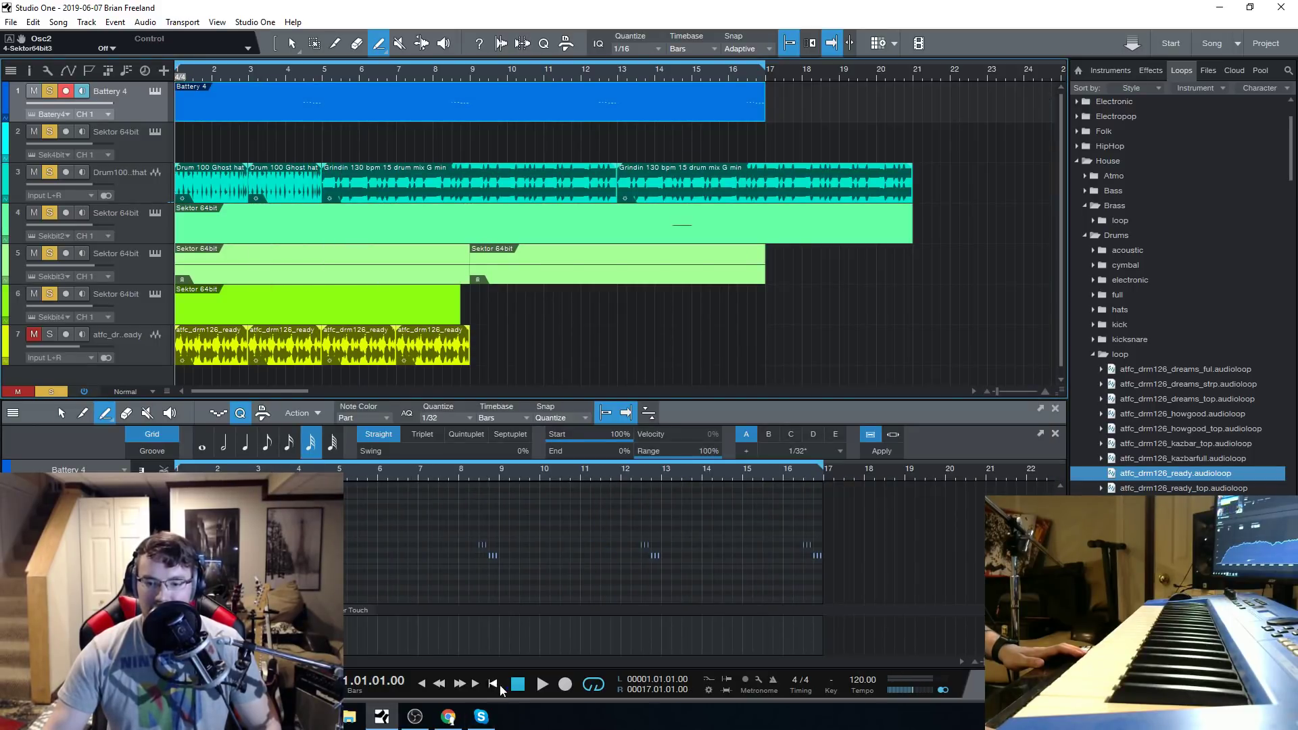
Check the CPU and disc load in the Performance Monitor while the song plays, close it, and stop playback.
scroll(772, 529, up, 4)
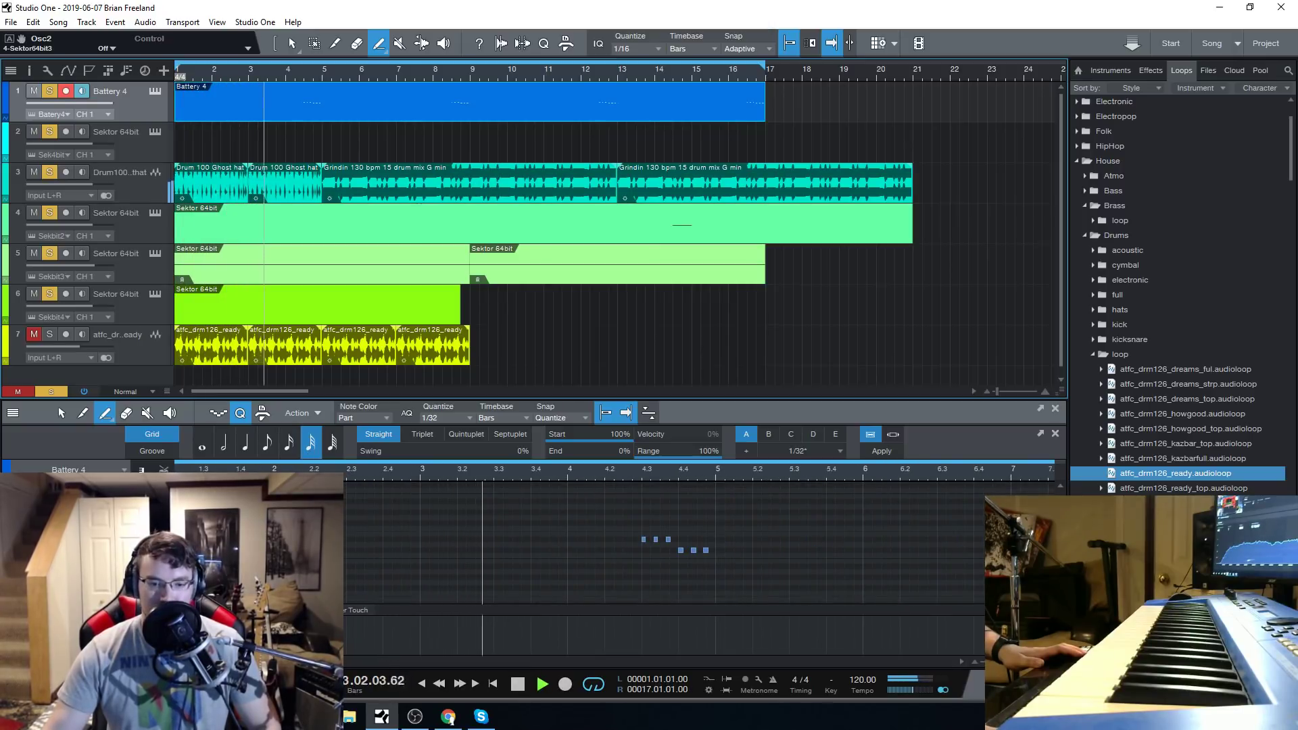
click(54, 683)
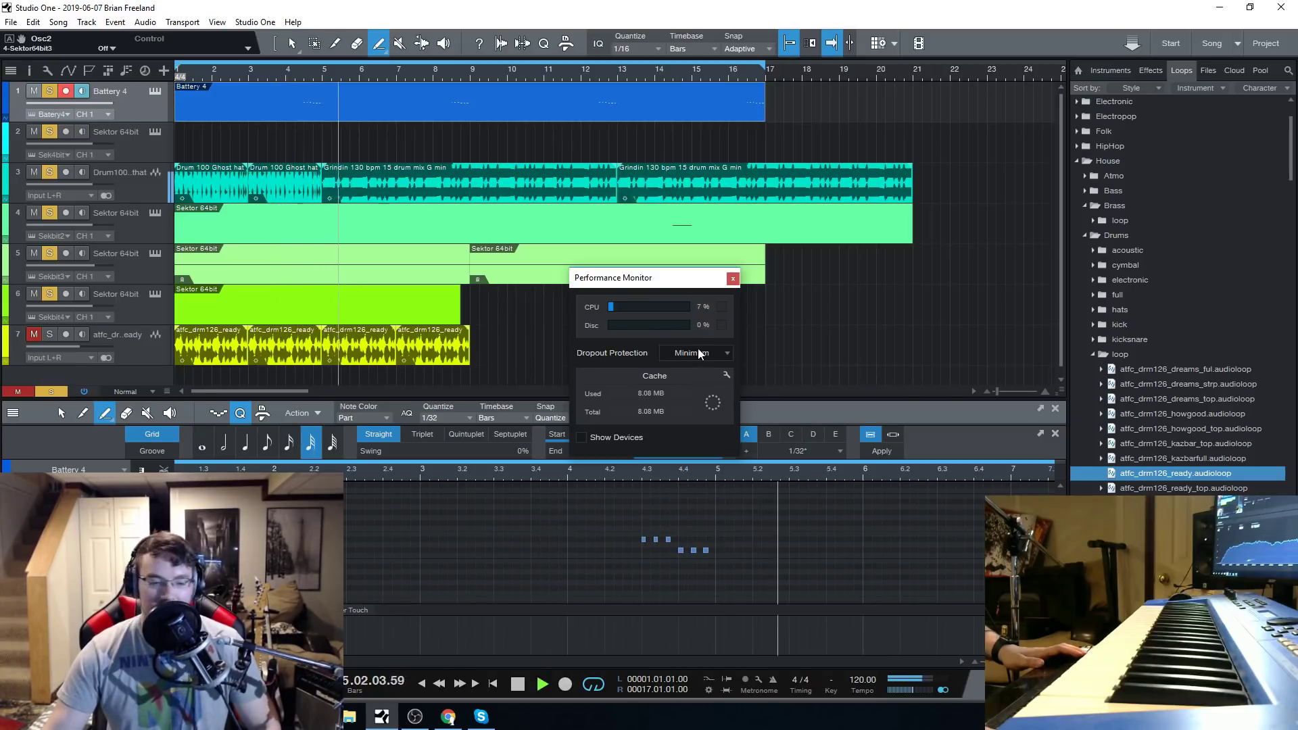
click(732, 278)
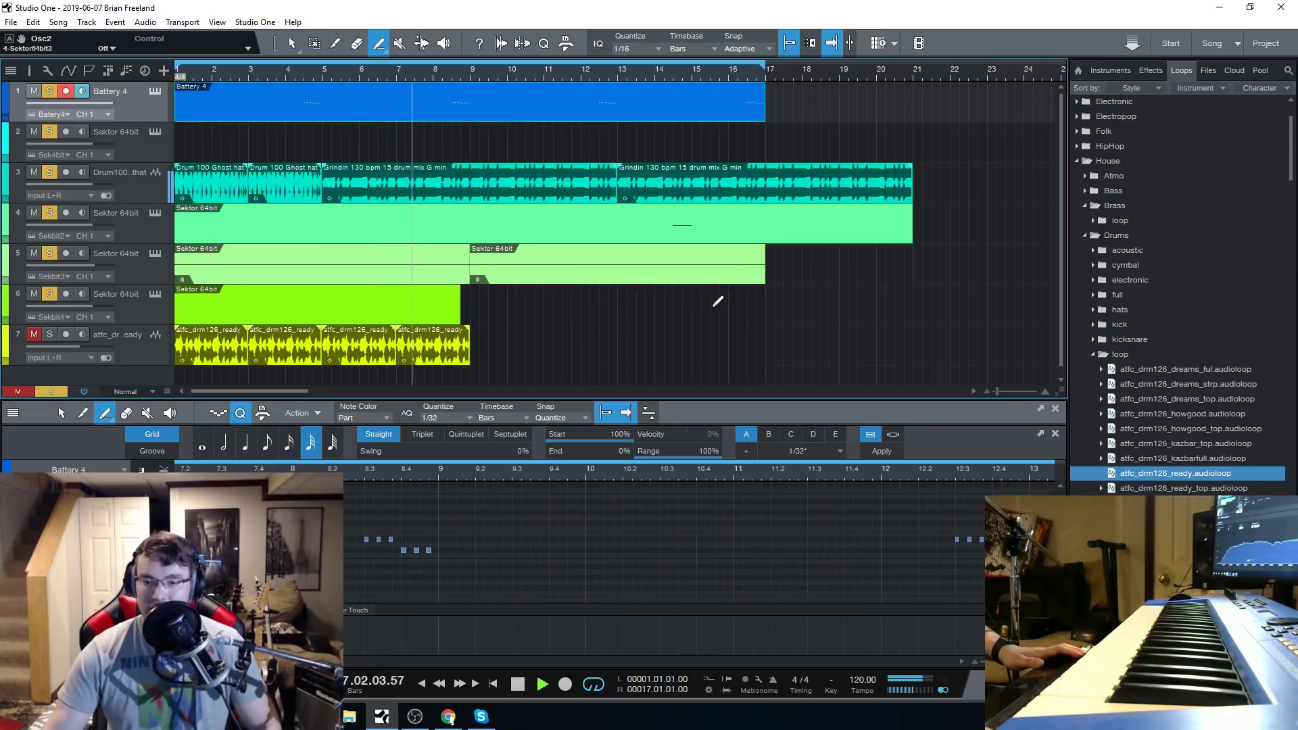
click(518, 684)
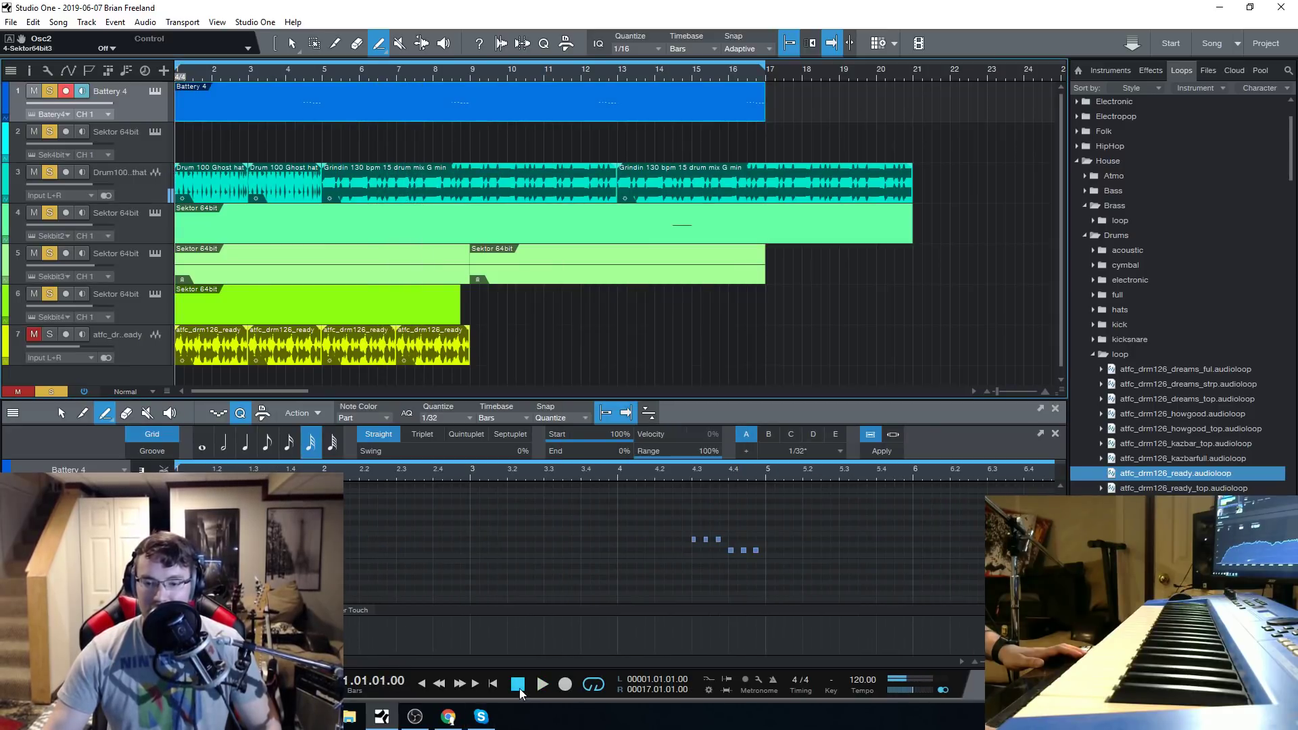
Draw a run of three consecutive 1/32 notes at the start of bar 5 in the Battery 4 part during playback.
key(space)
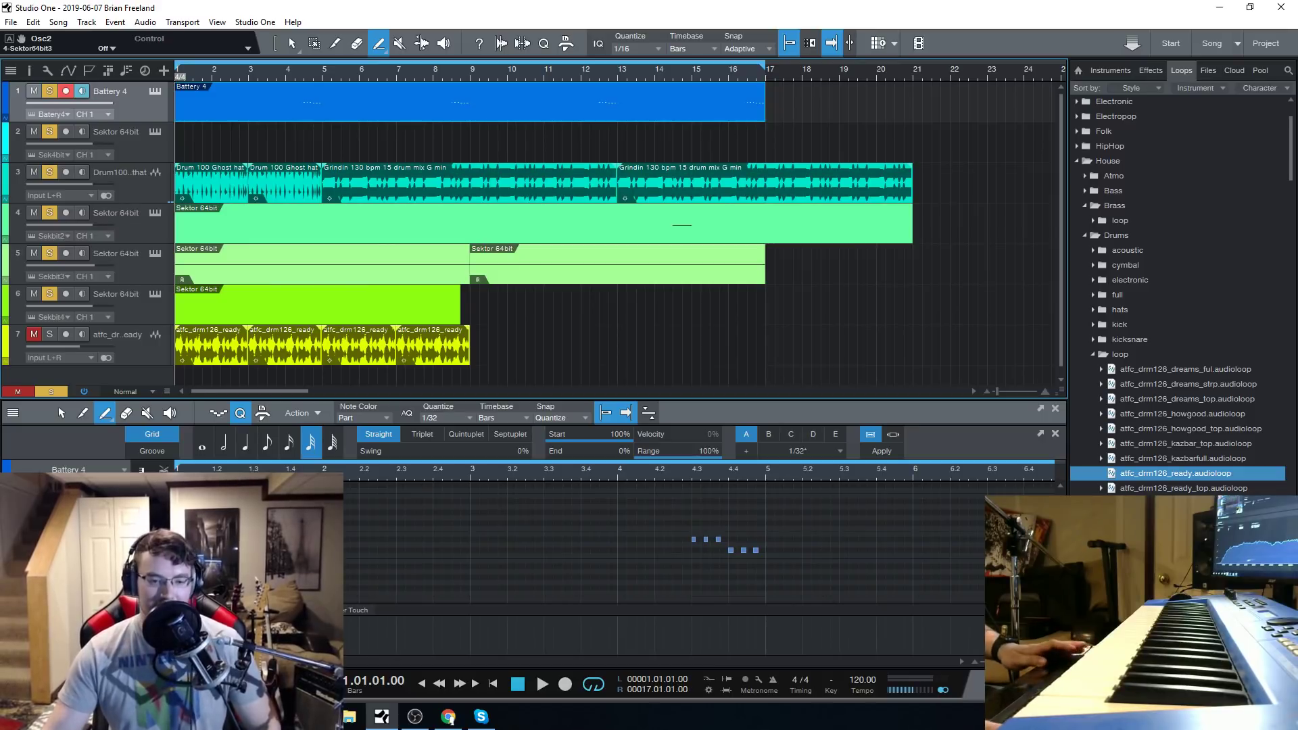
scroll(663, 542, down, 2)
scroll(362, 466, down, 4)
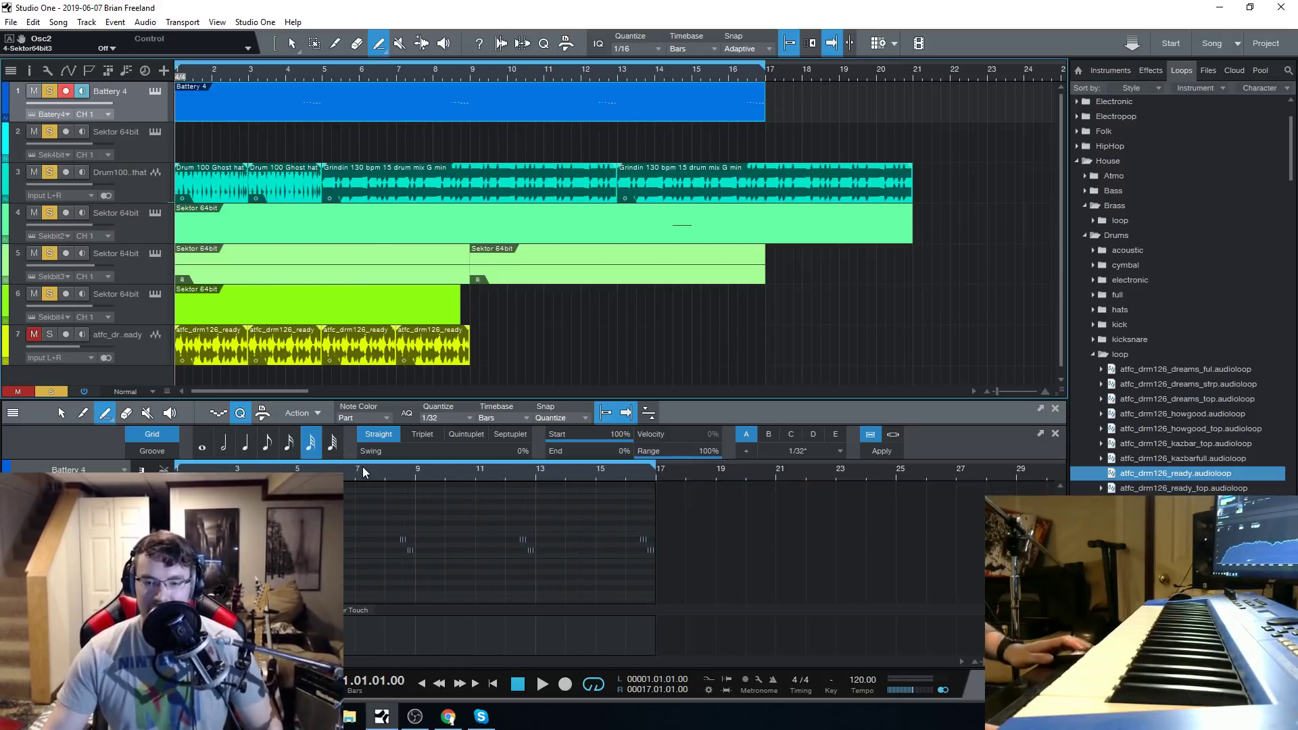
scroll(369, 471, up, 3)
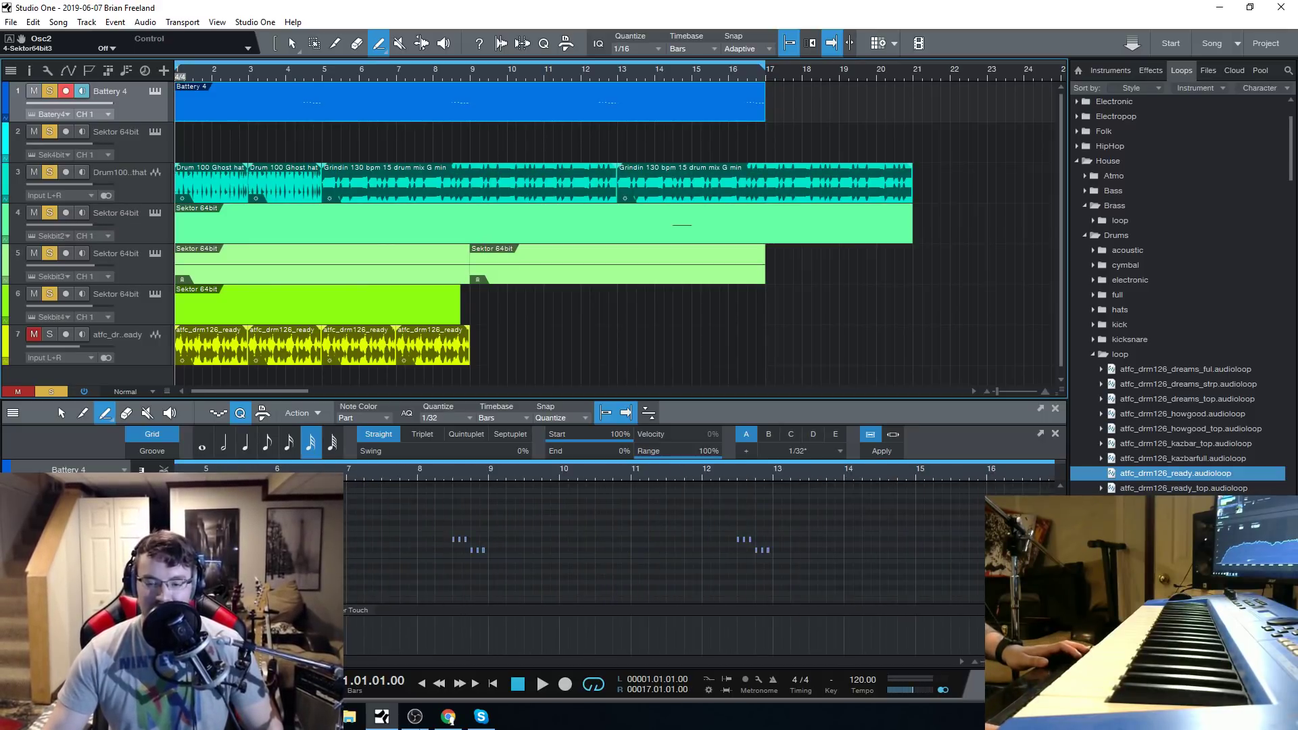
drag(233, 661, 234, 661)
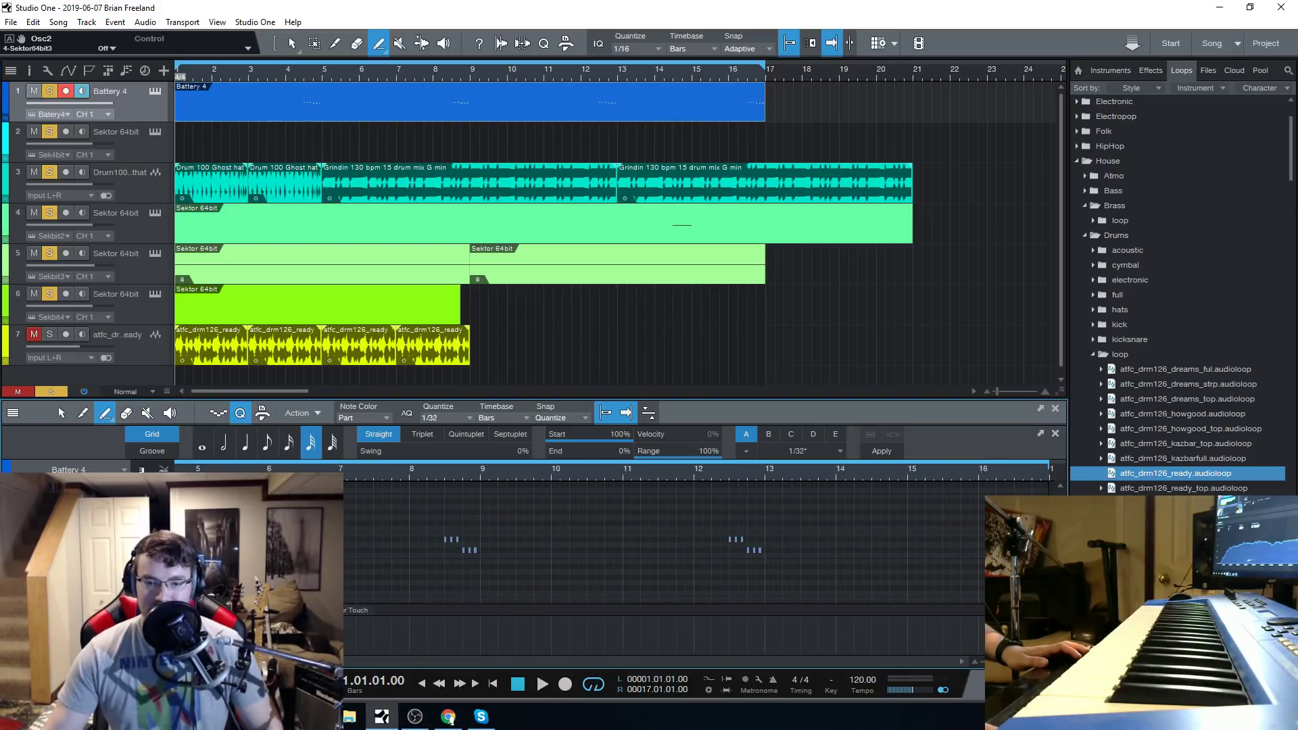
scroll(233, 466, down, 5)
scroll(213, 477, up, 5)
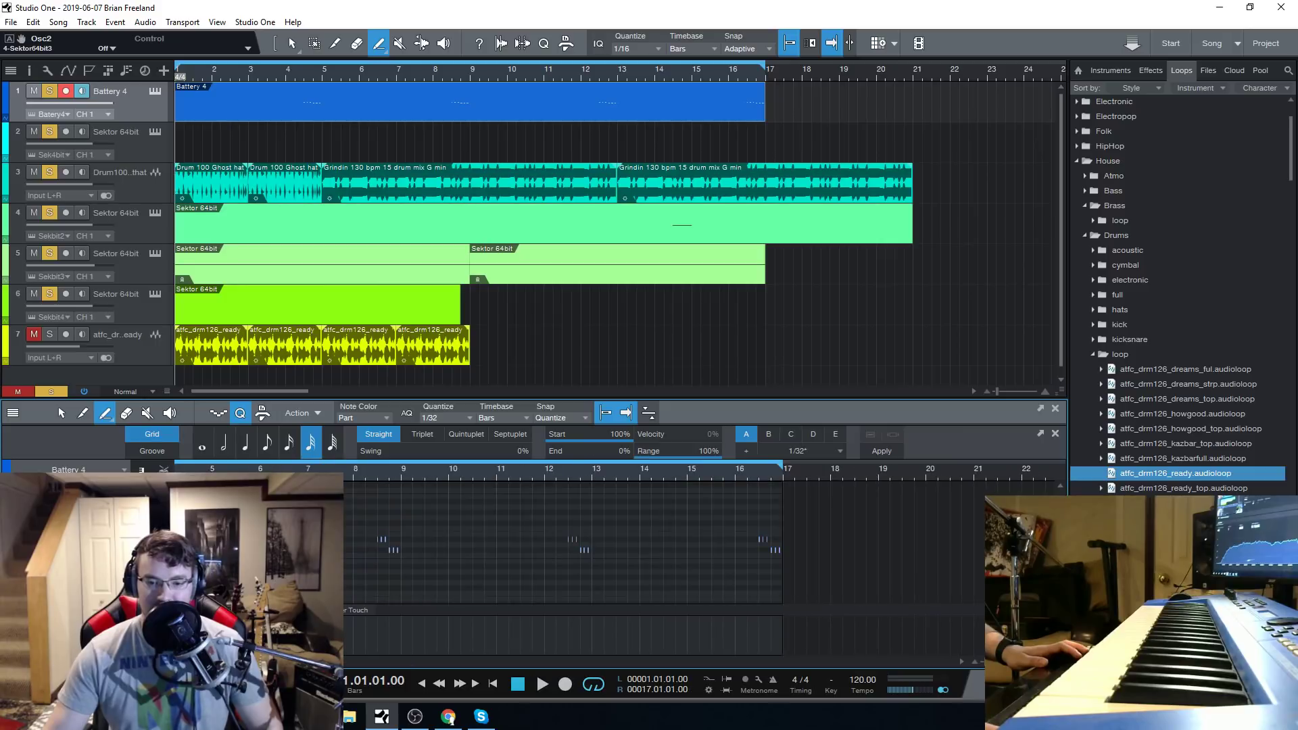
drag(230, 661, 211, 661)
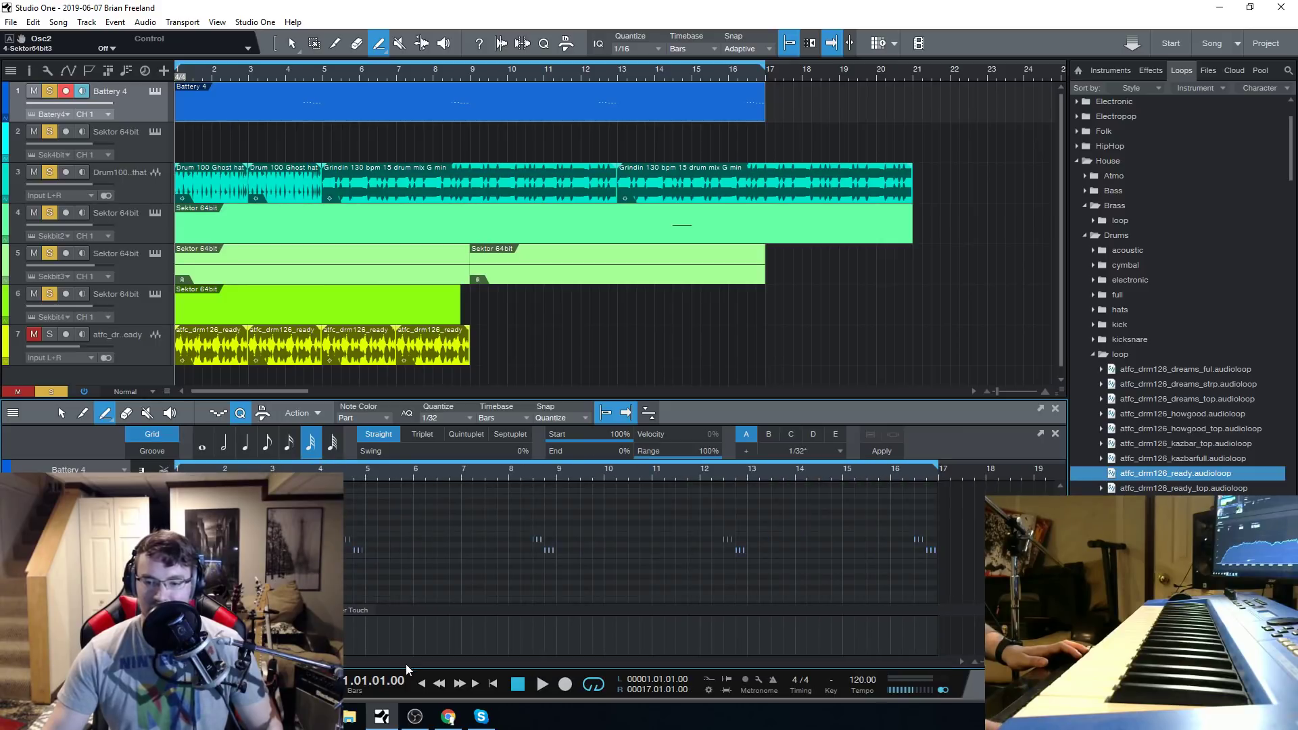
click(541, 683)
scroll(380, 476, up, 3)
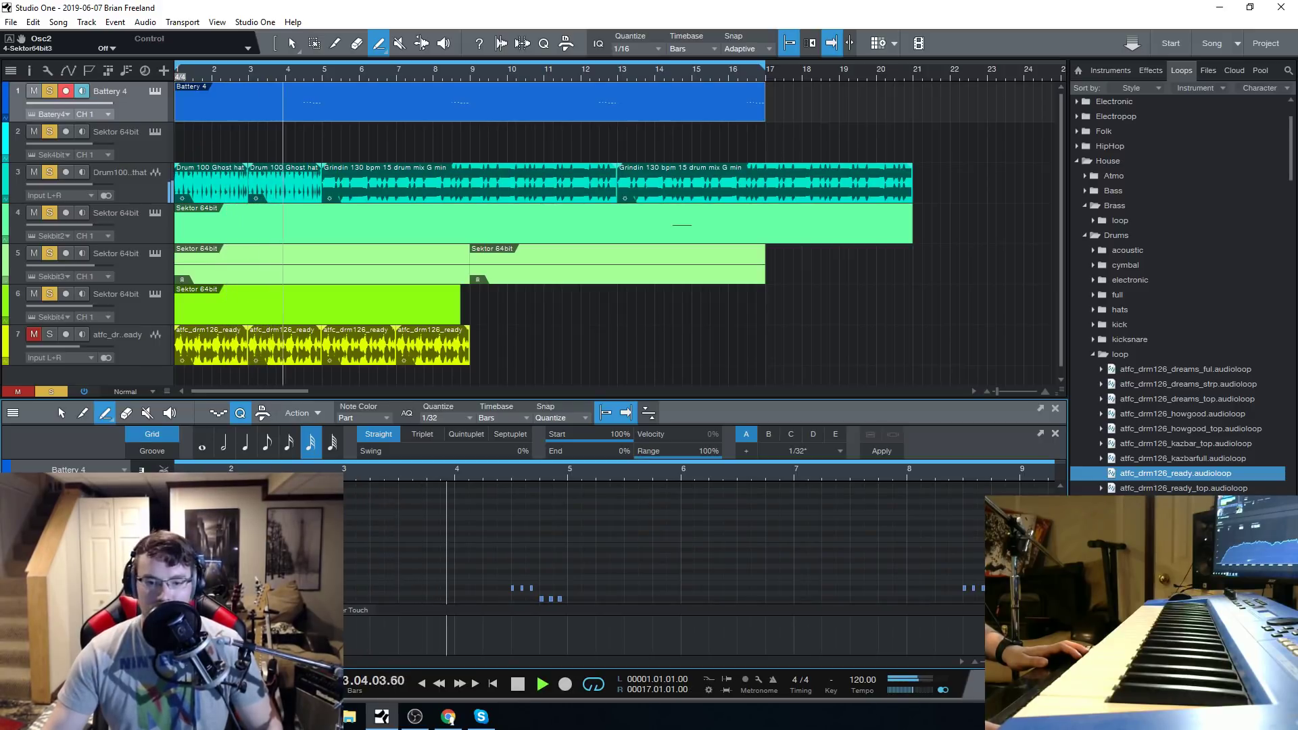
scroll(581, 475, up, 5)
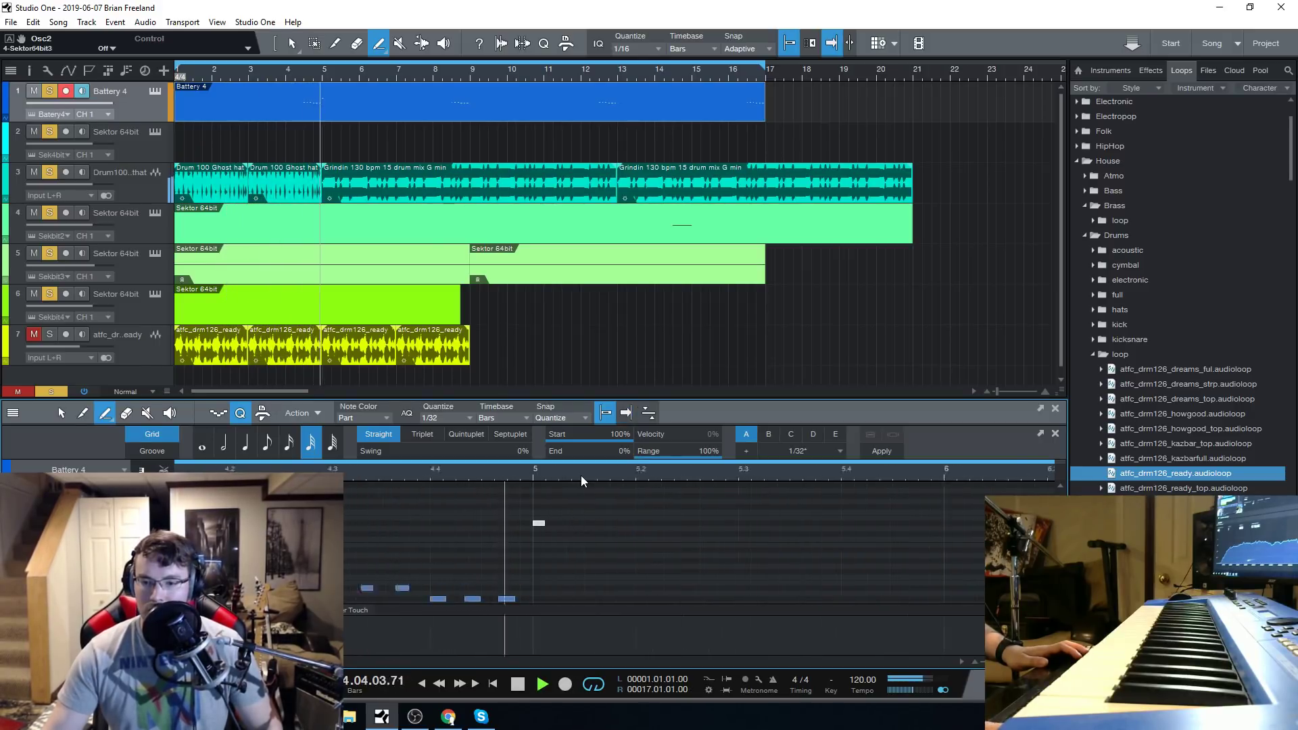
key(space)
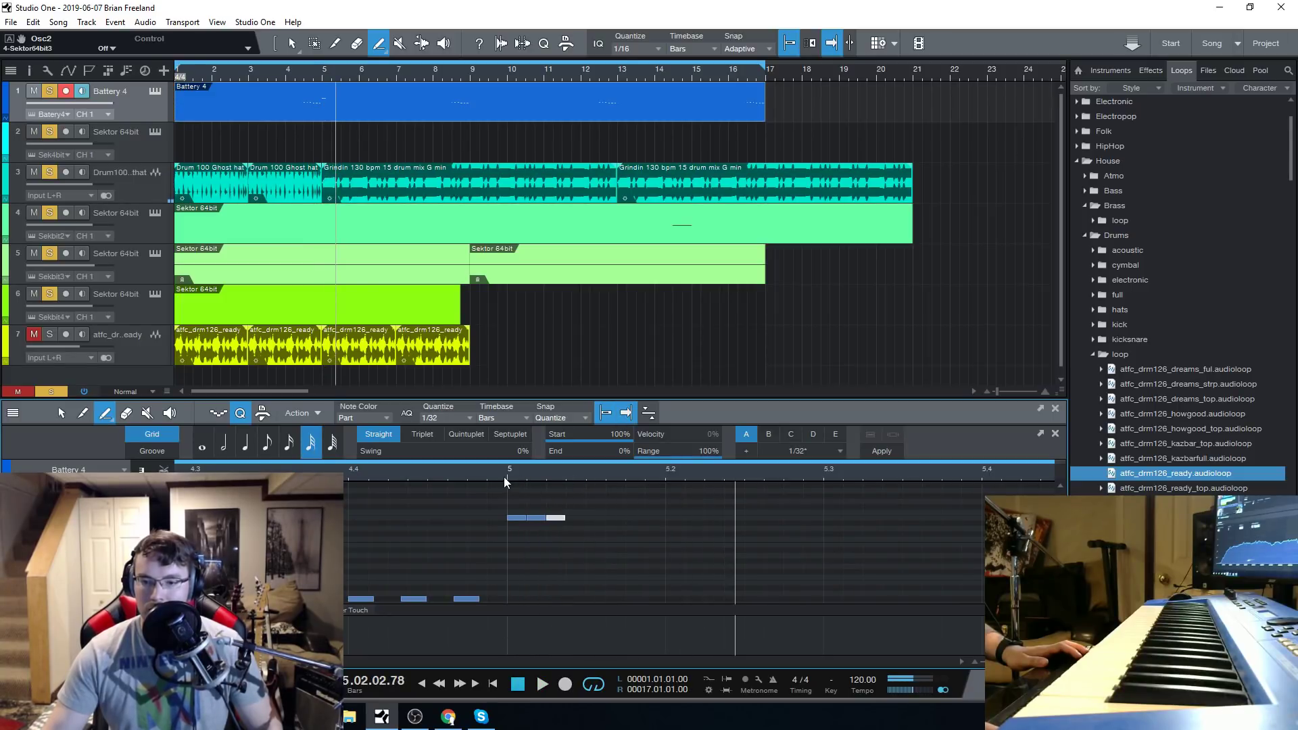
Play the song from bar 5 to hear the drawn notes, and return to the song start.
click(506, 478)
click(540, 684)
click(519, 685)
click(519, 686)
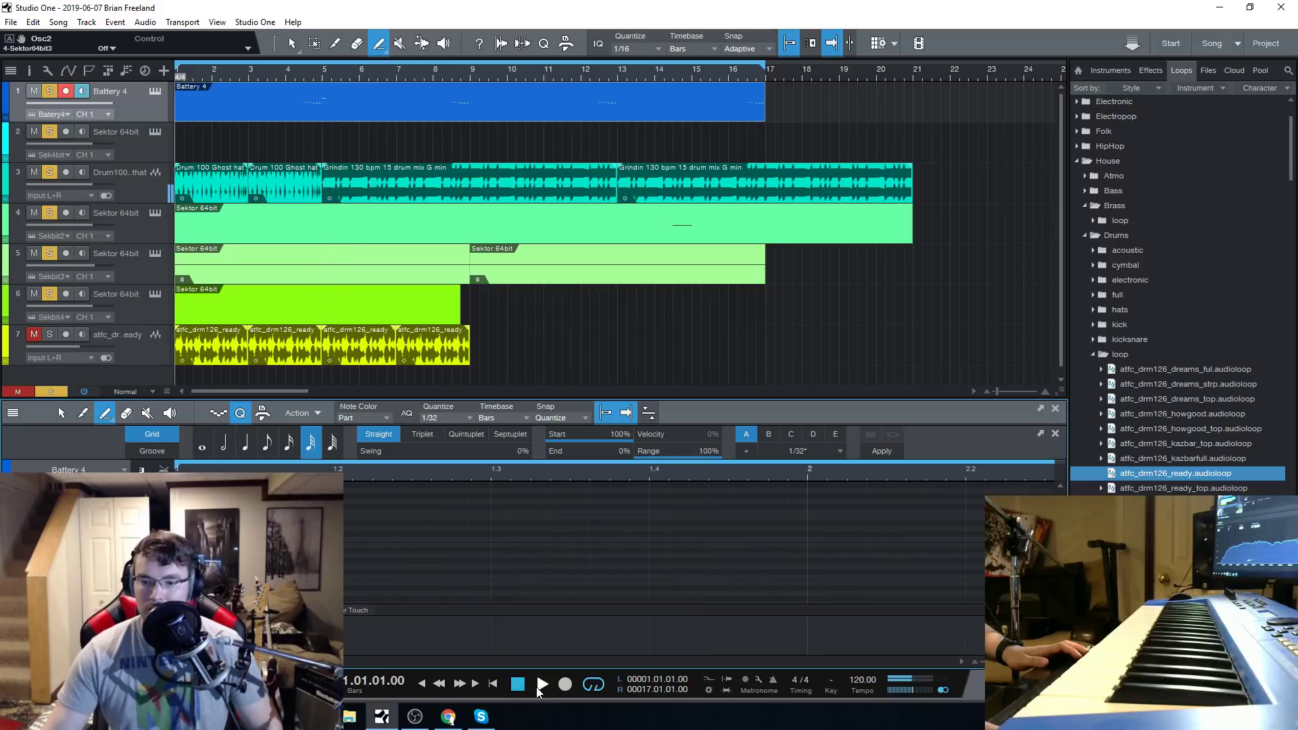
Play the song from the start into bar 5 to hear the drum fill with the new notes, and stop.
scroll(663, 478, down, 5)
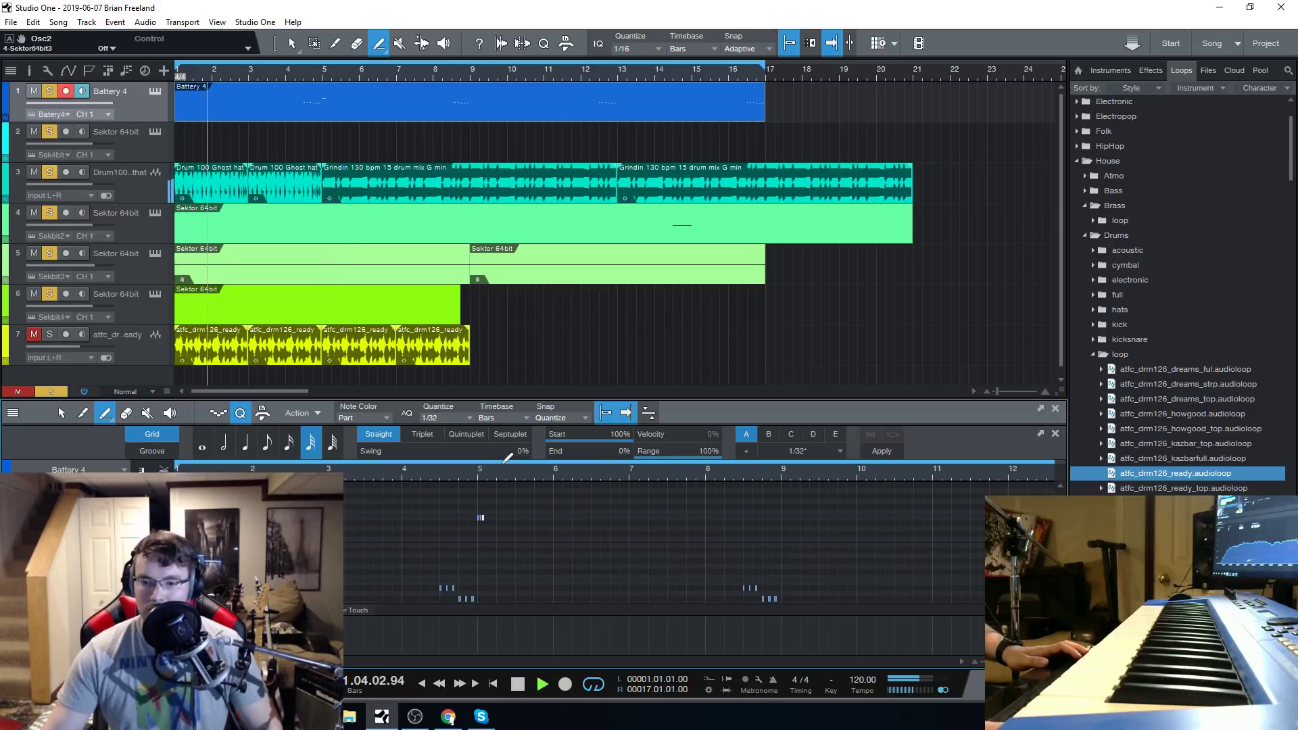
scroll(493, 476, up, 4)
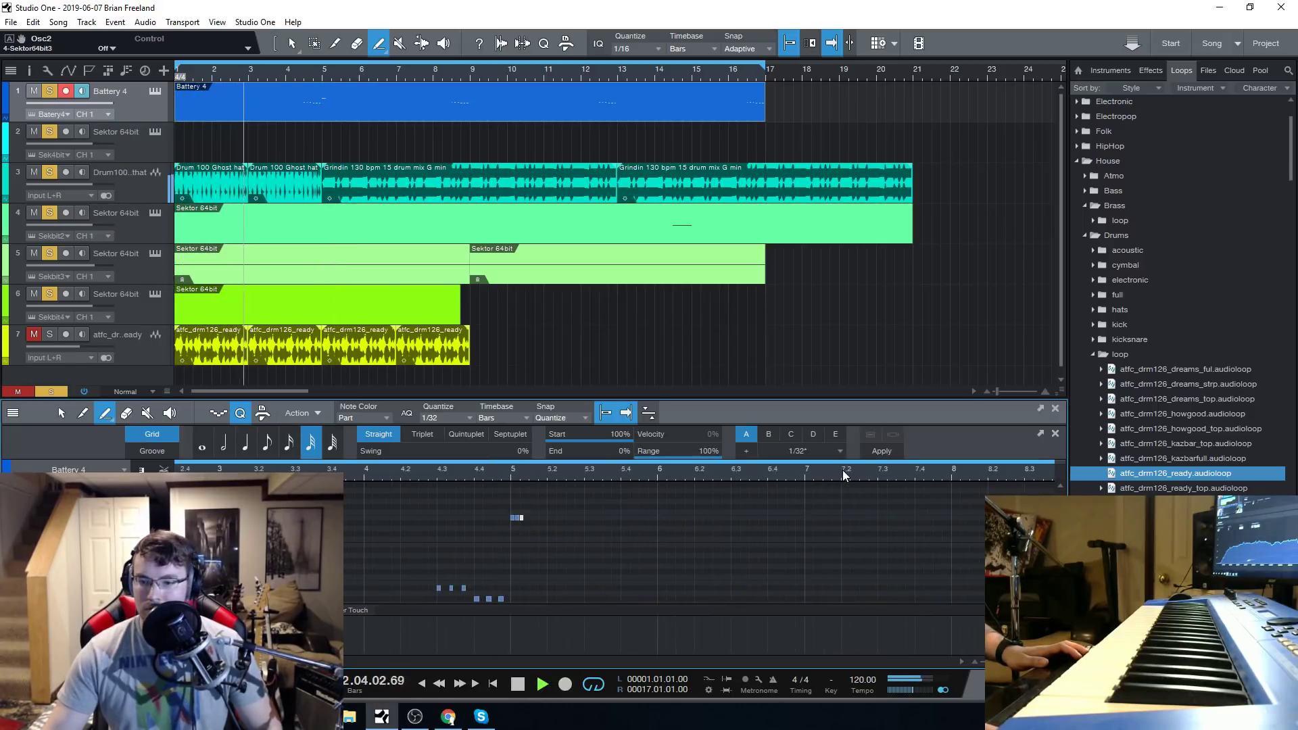
scroll(842, 469, up, 5)
drag(252, 661, 289, 661)
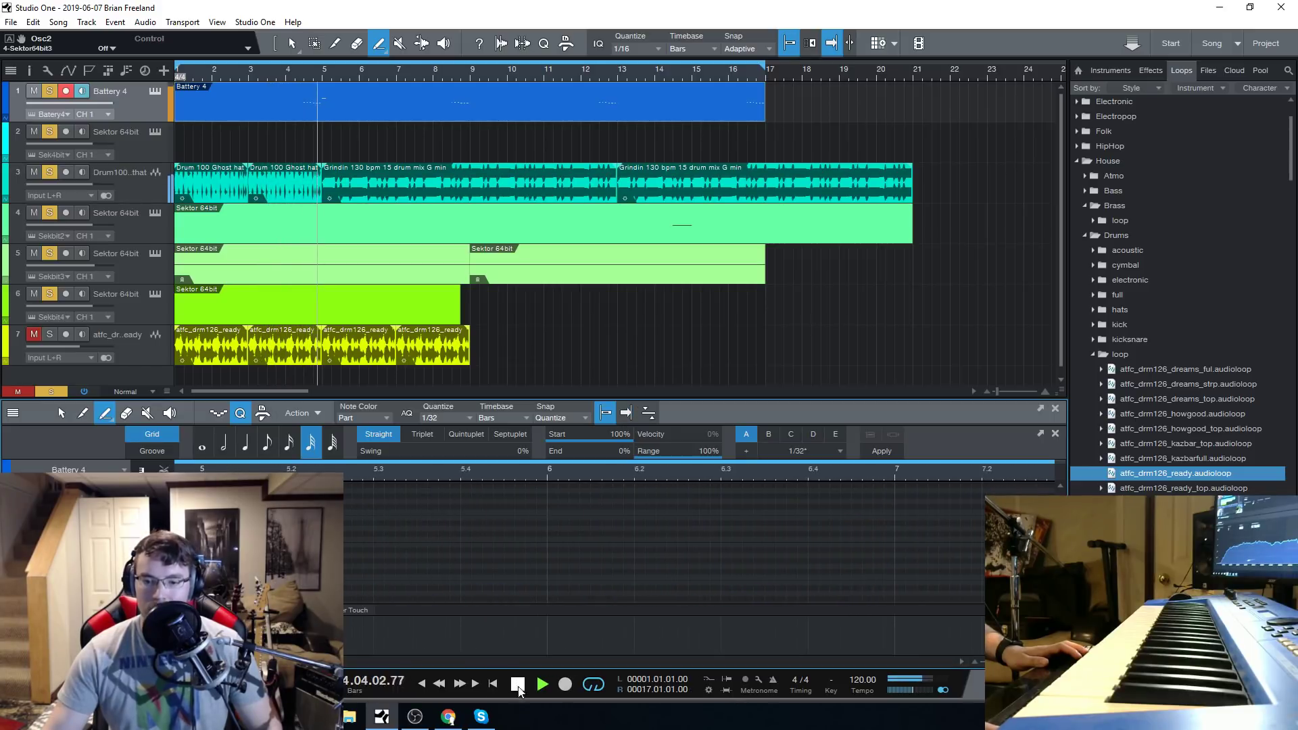
key(space)
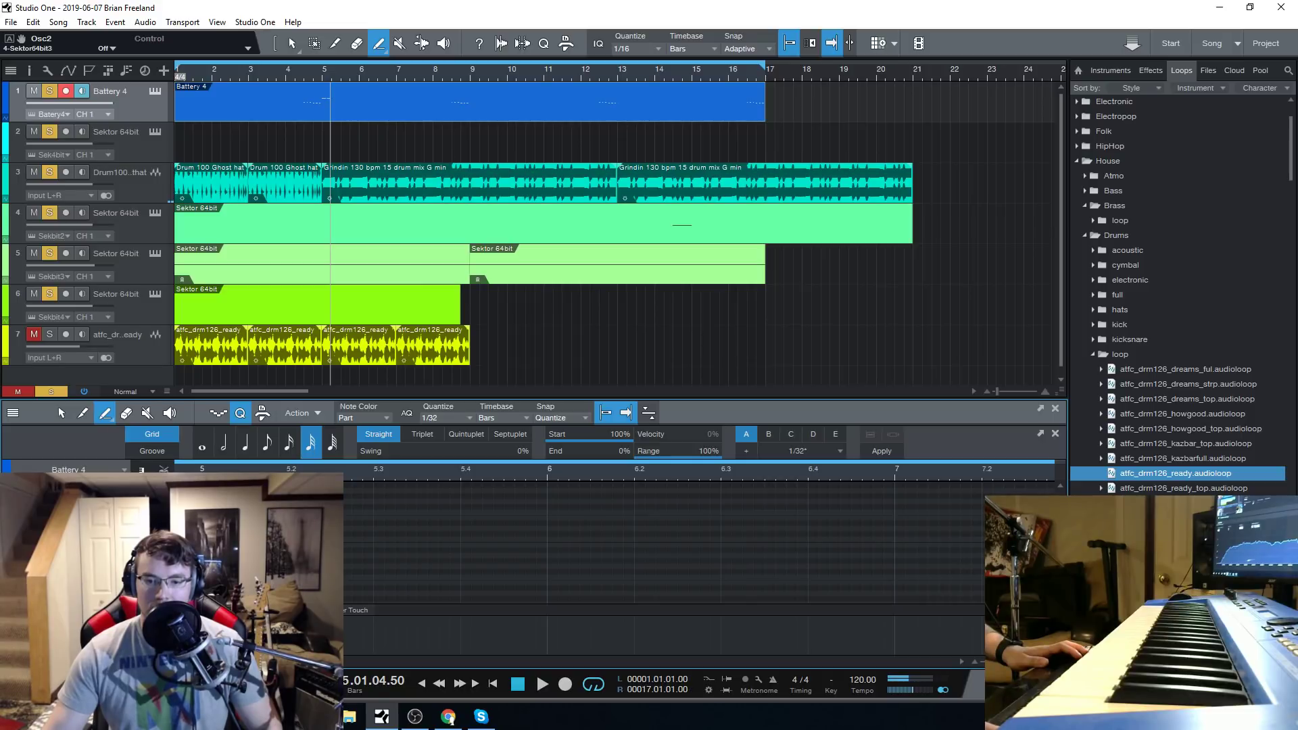
Replay the Battery 4 passage from the beginning of bar 5 and stop playback.
click(202, 476)
key(space)
click(524, 683)
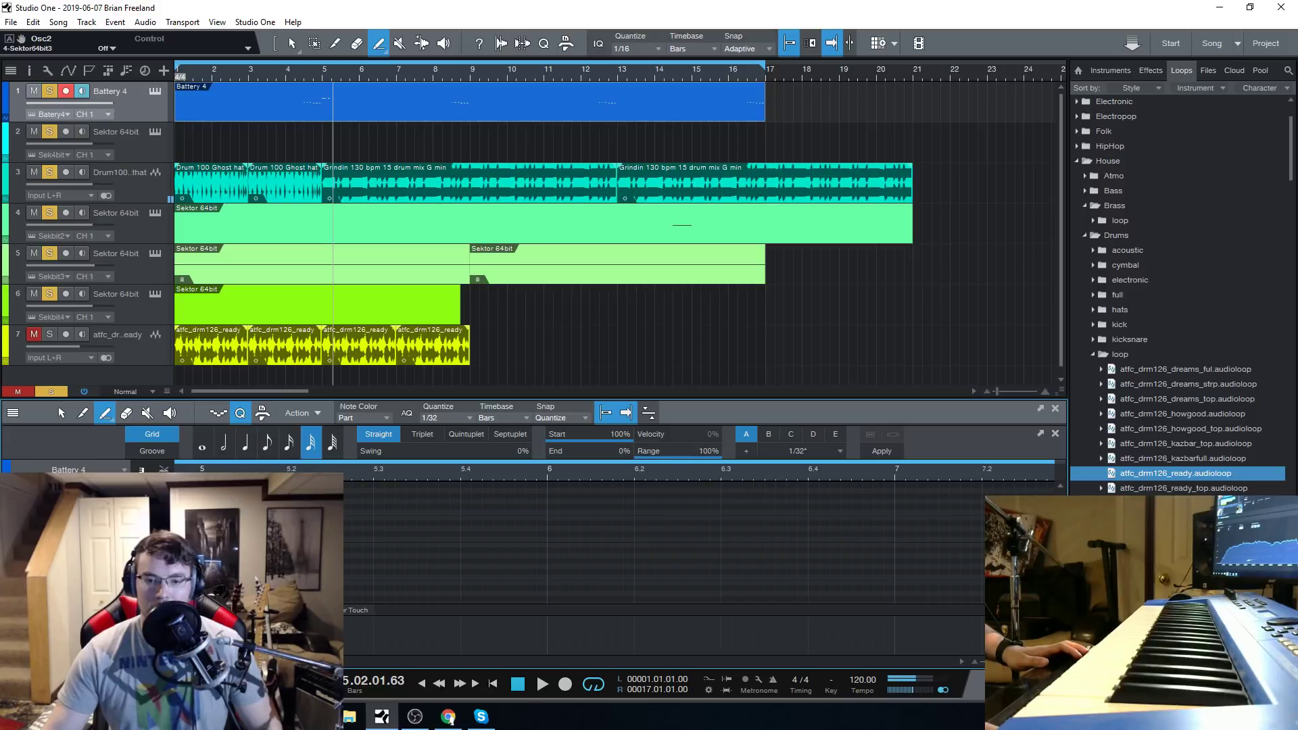
Play the song from the start into bar 5, select the Sektor track on track 5, and return to the song start.
click(516, 683)
click(535, 684)
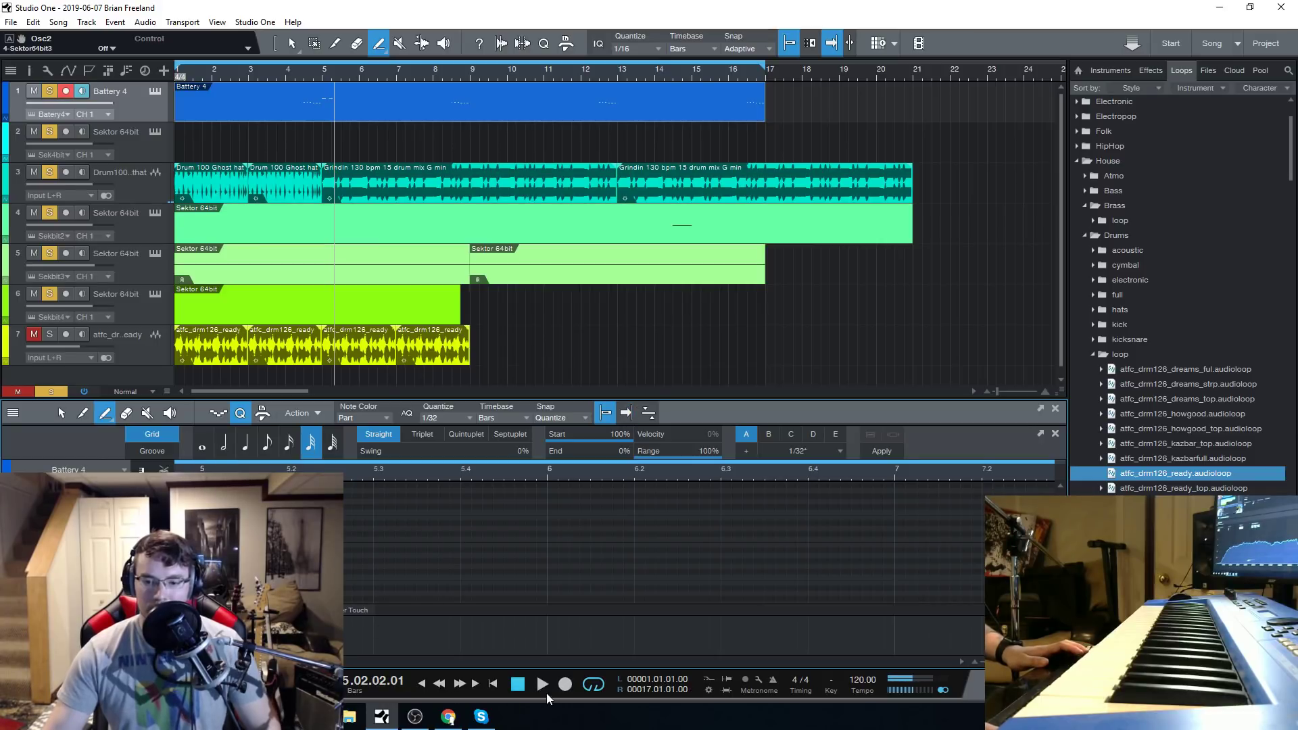
click(518, 684)
click(542, 683)
scroll(345, 477, down, 5)
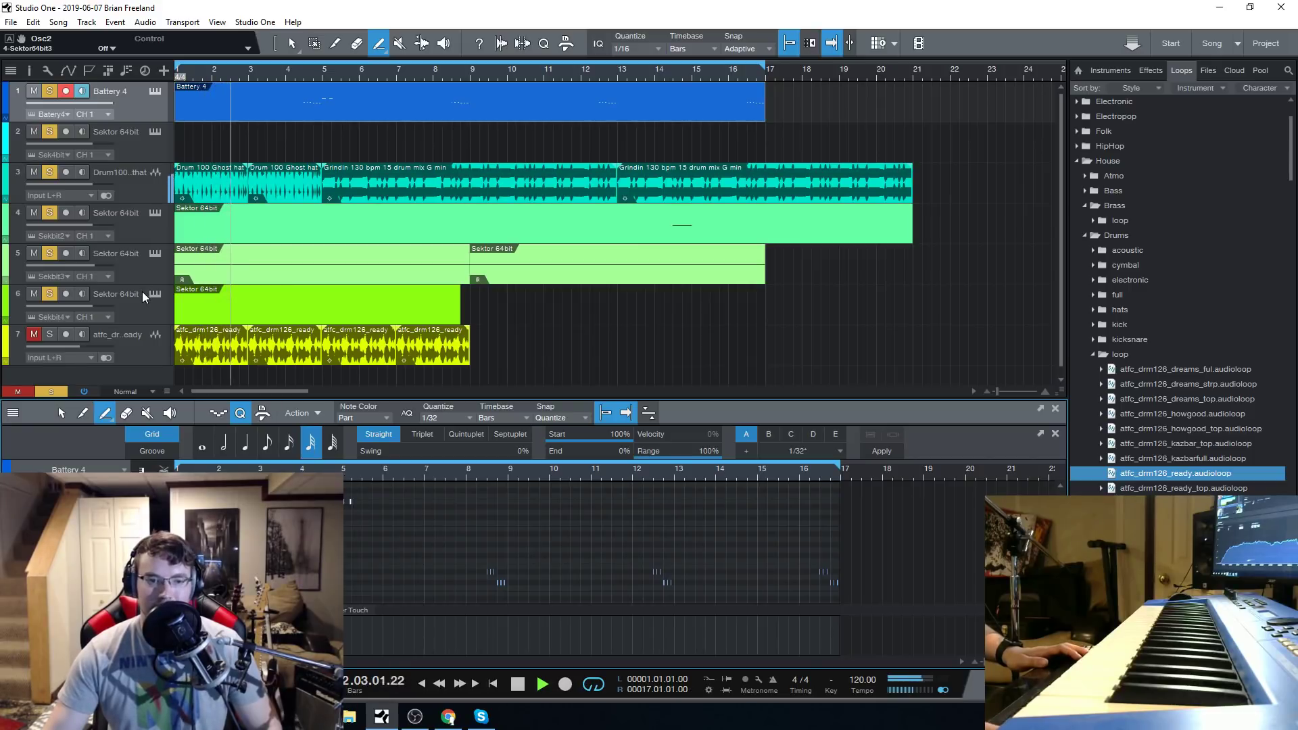
click(156, 271)
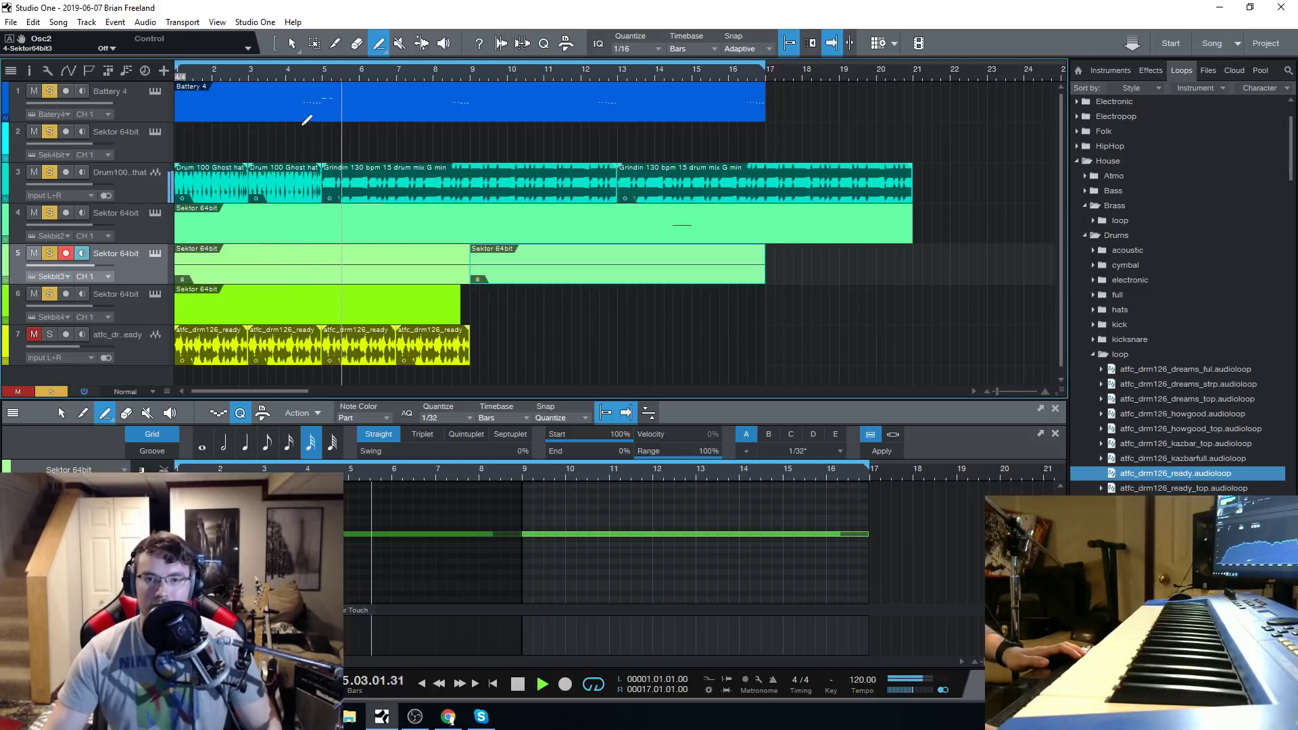
click(519, 685)
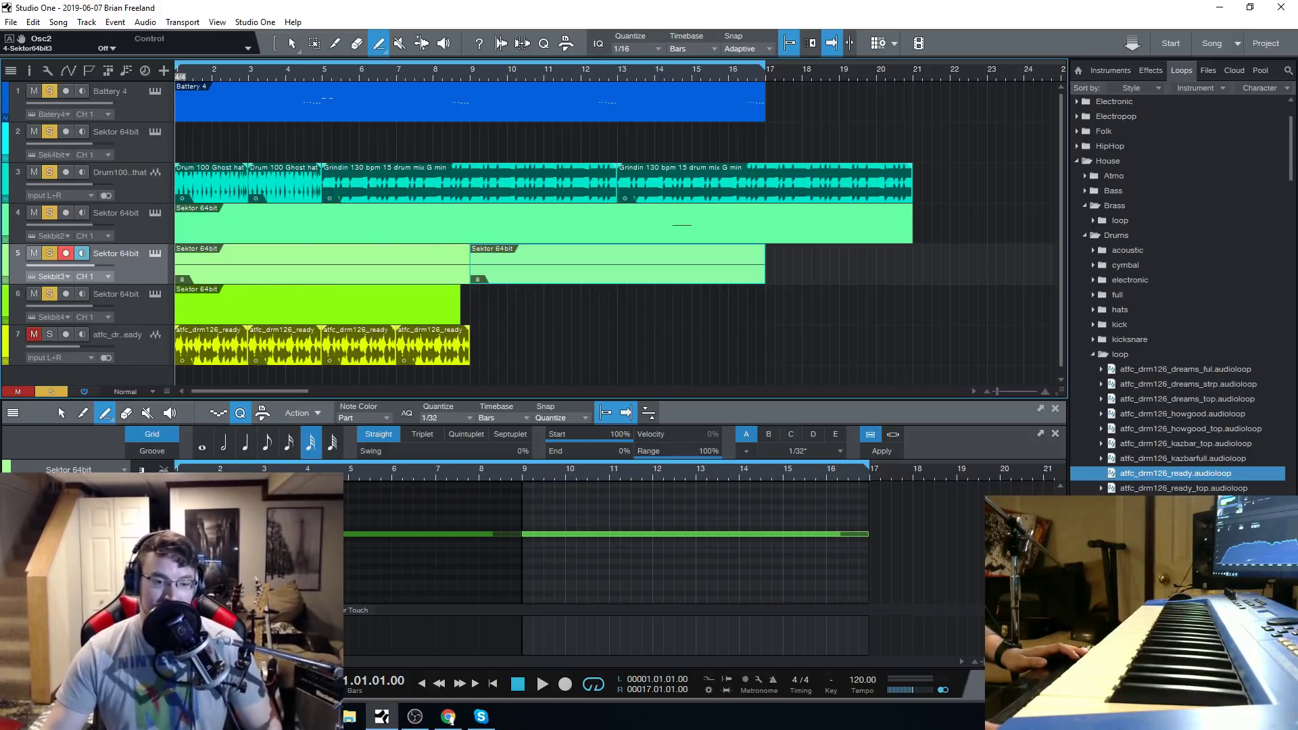
Delete the group of short notes at the start of bar 5 in the Battery 4 part.
click(448, 716)
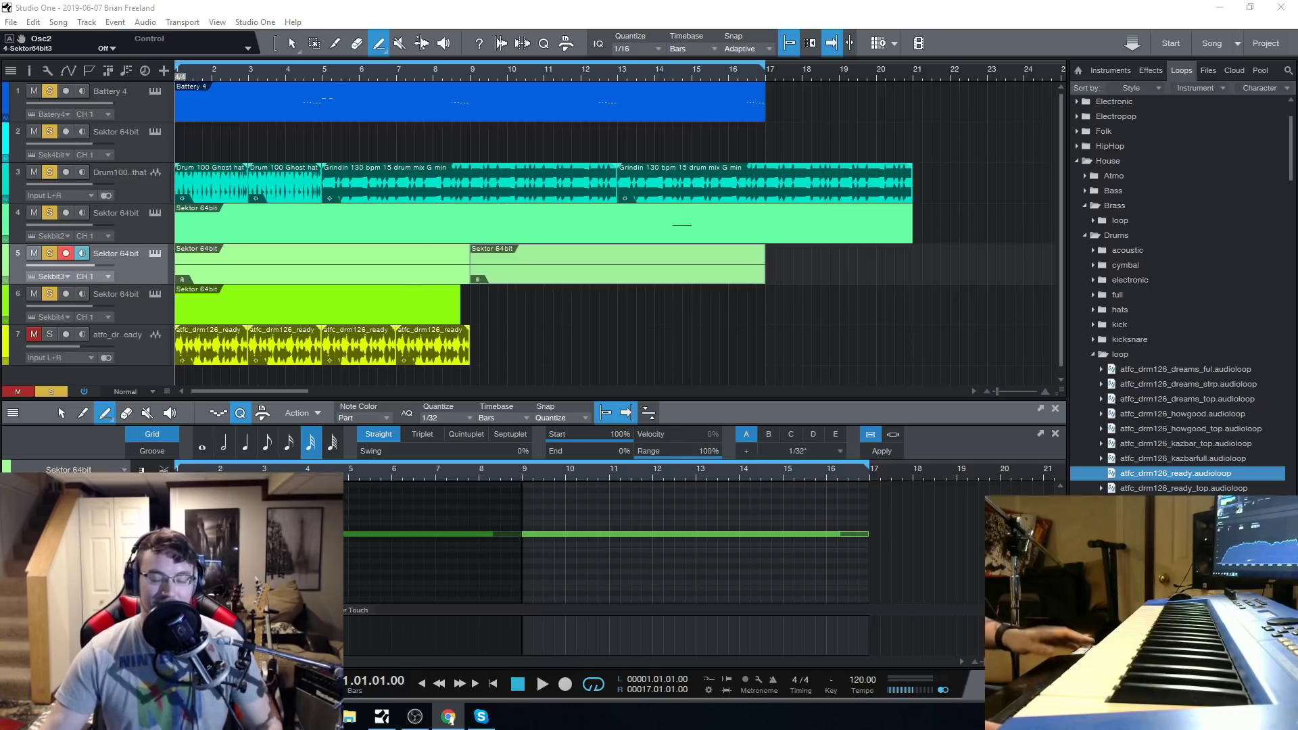
click(331, 94)
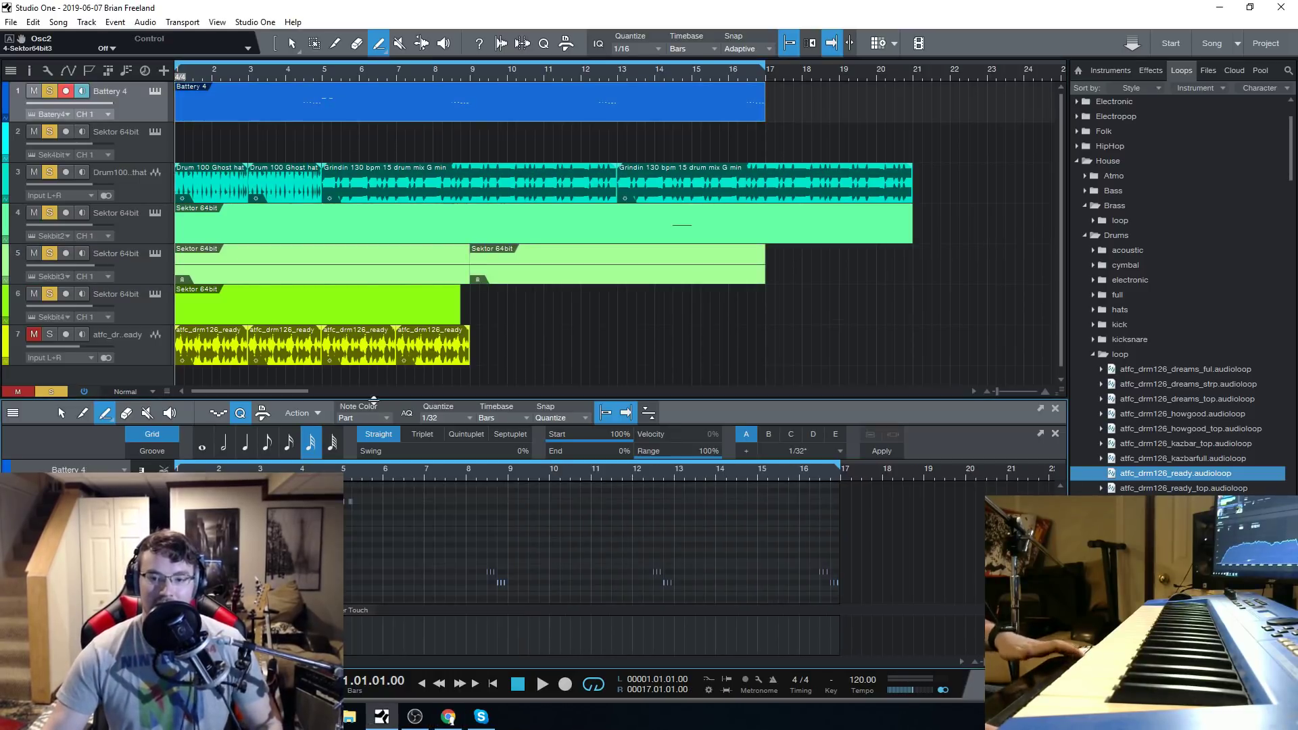
drag(418, 517, 351, 477)
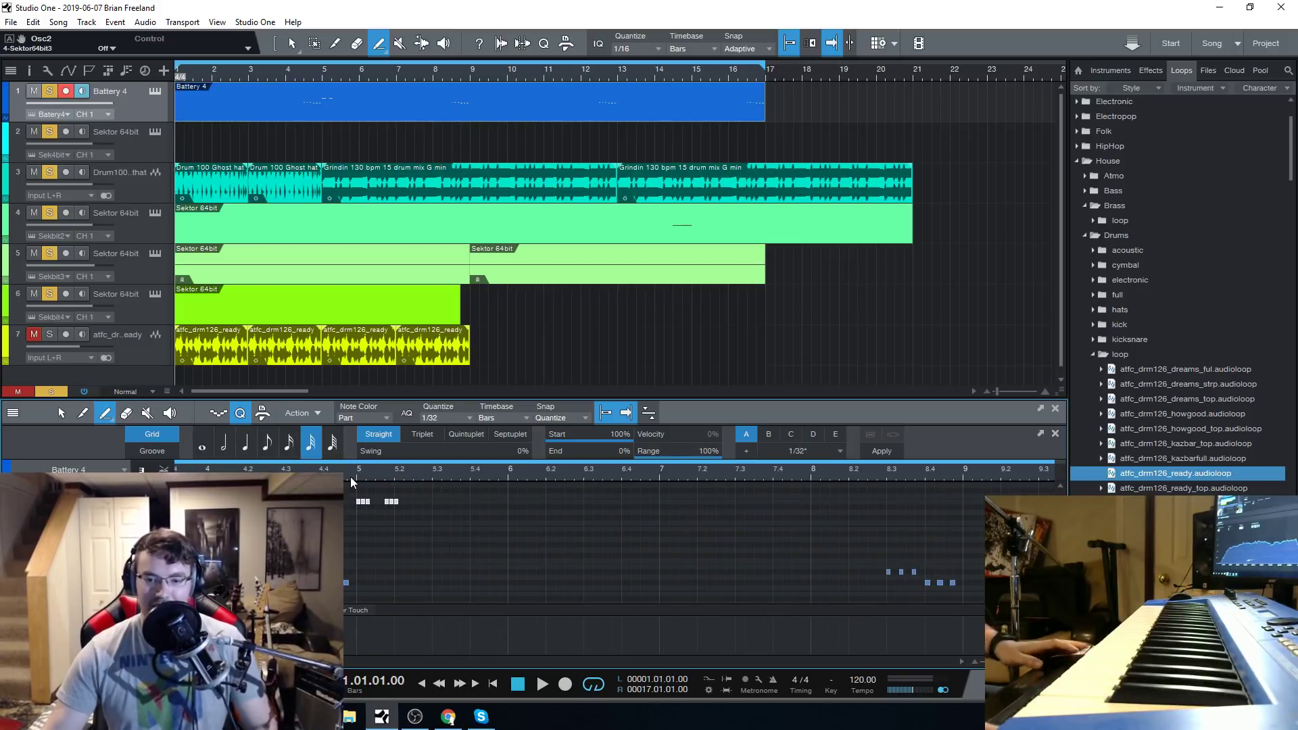
key(Delete)
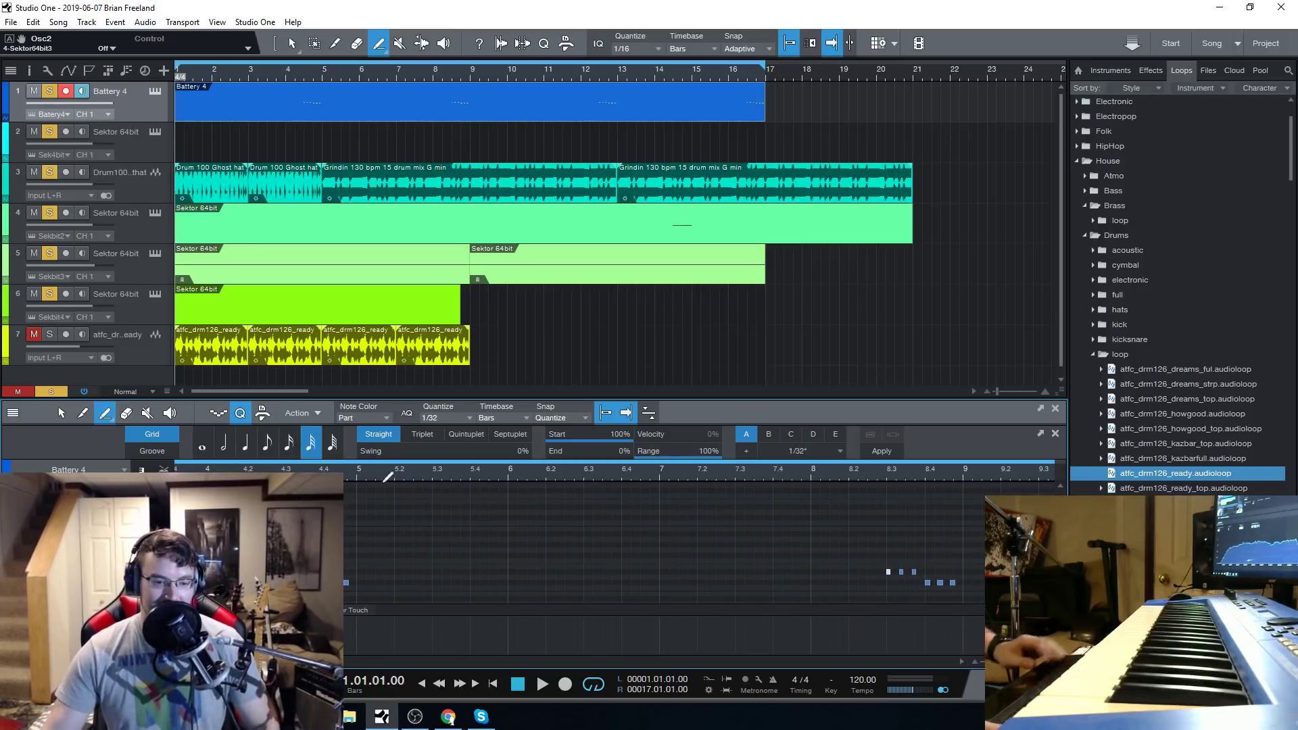
click(520, 685)
scroll(385, 477, down, 4)
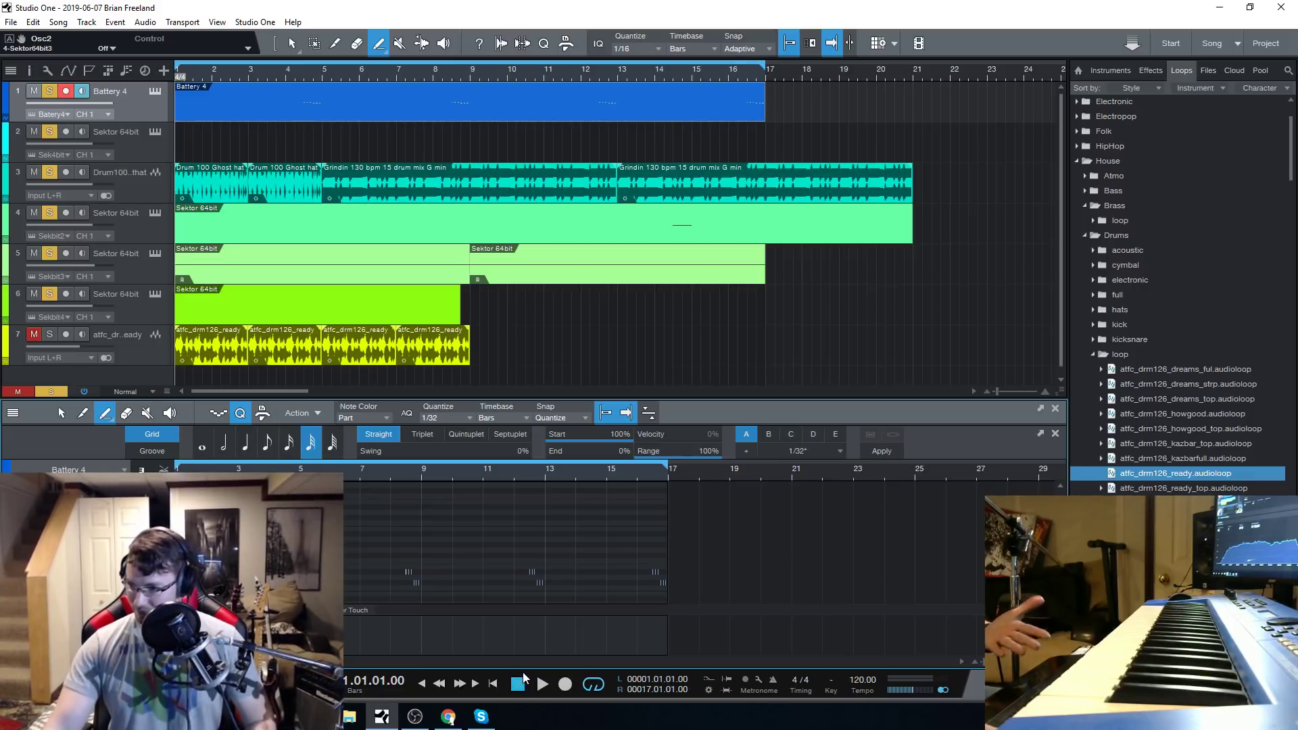
Collapse the drum loop, Drums and Brass folders under House in the loop browser.
click(1092, 355)
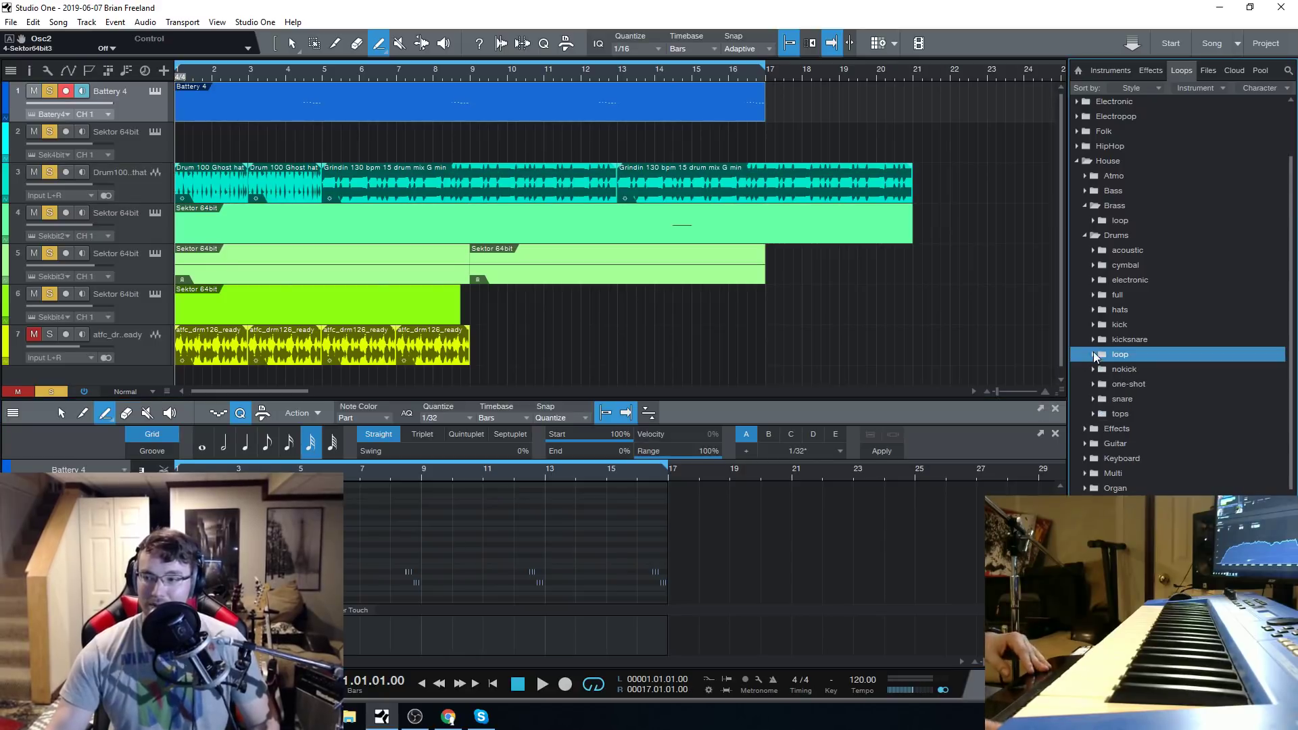
click(1083, 234)
click(1084, 205)
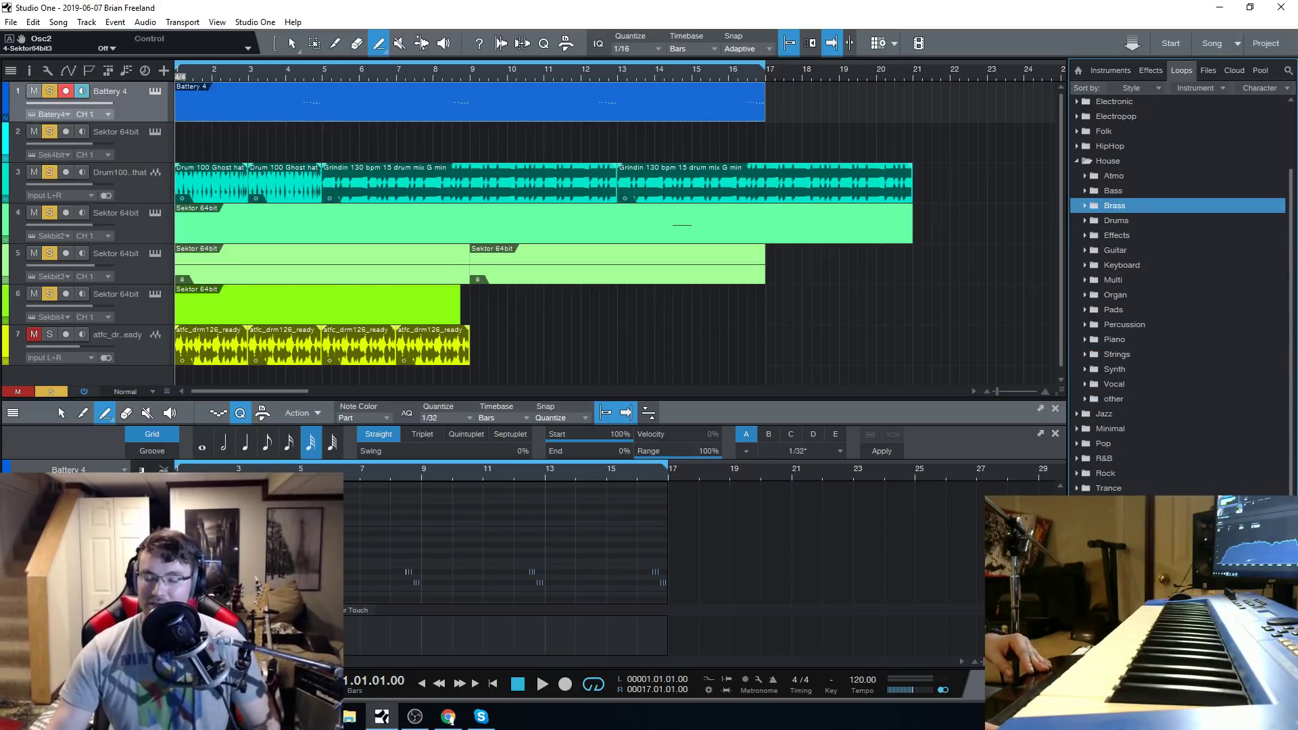
Load the Two Moons preset from the Sequence category into the Sektor of track 5 and play the song with it.
click(542, 684)
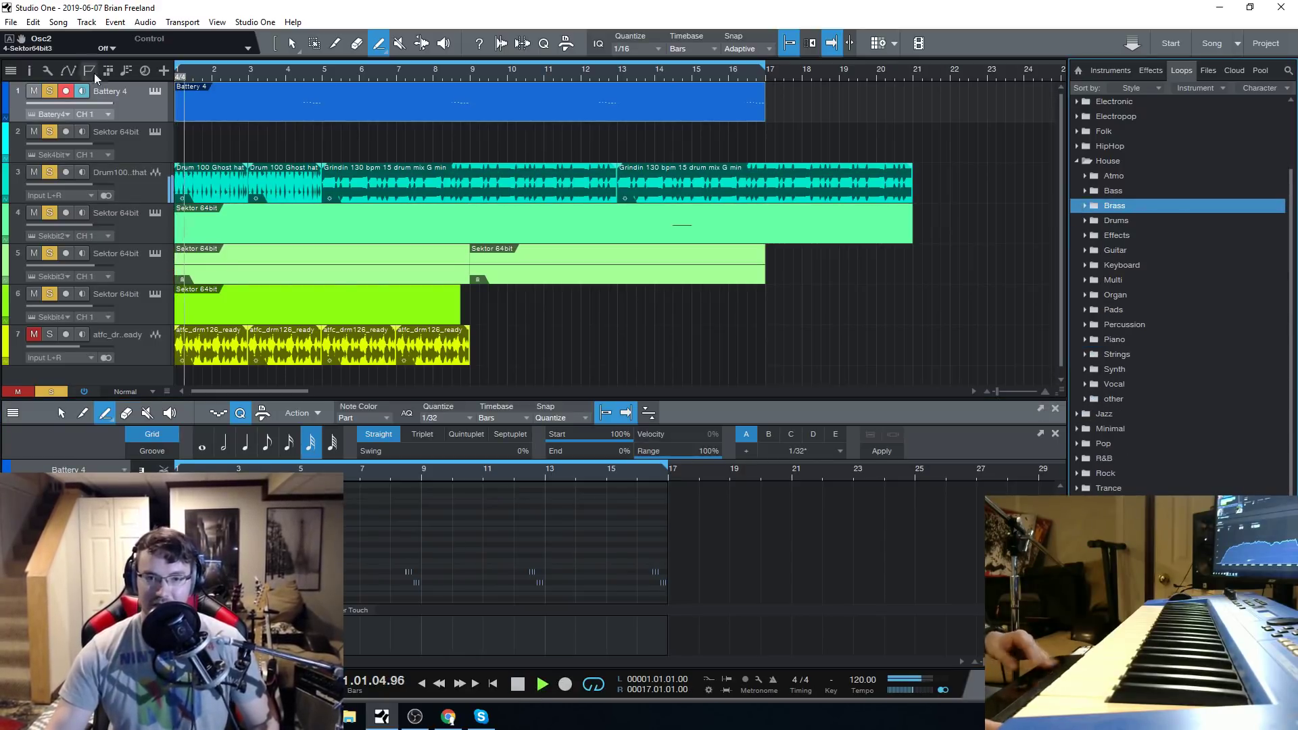
click(133, 303)
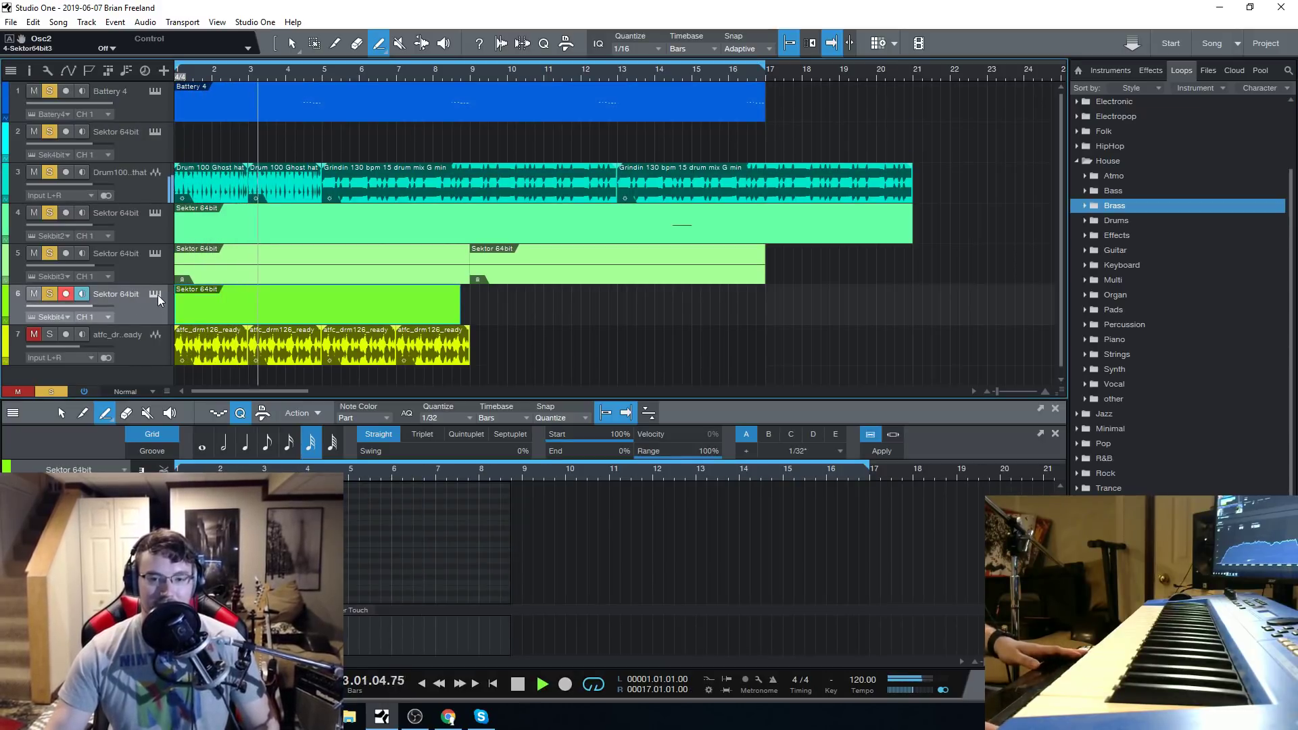
click(155, 254)
click(518, 684)
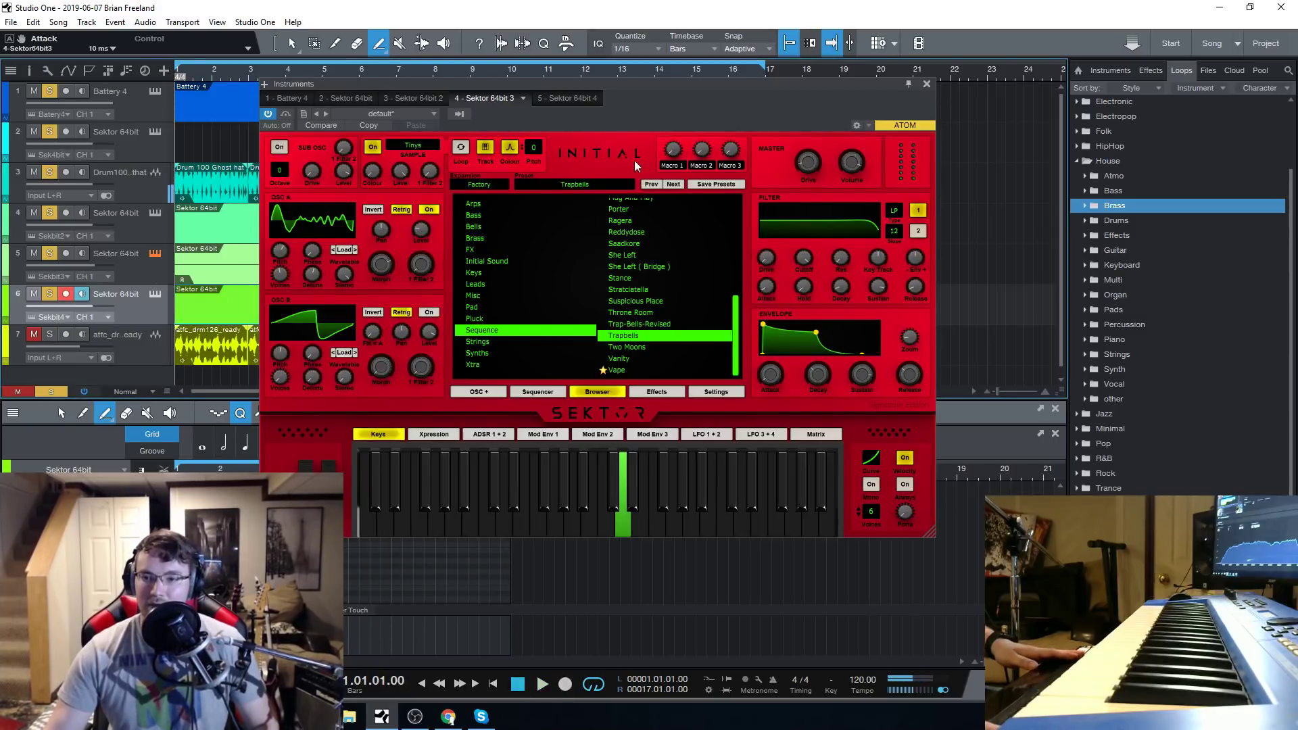
click(655, 347)
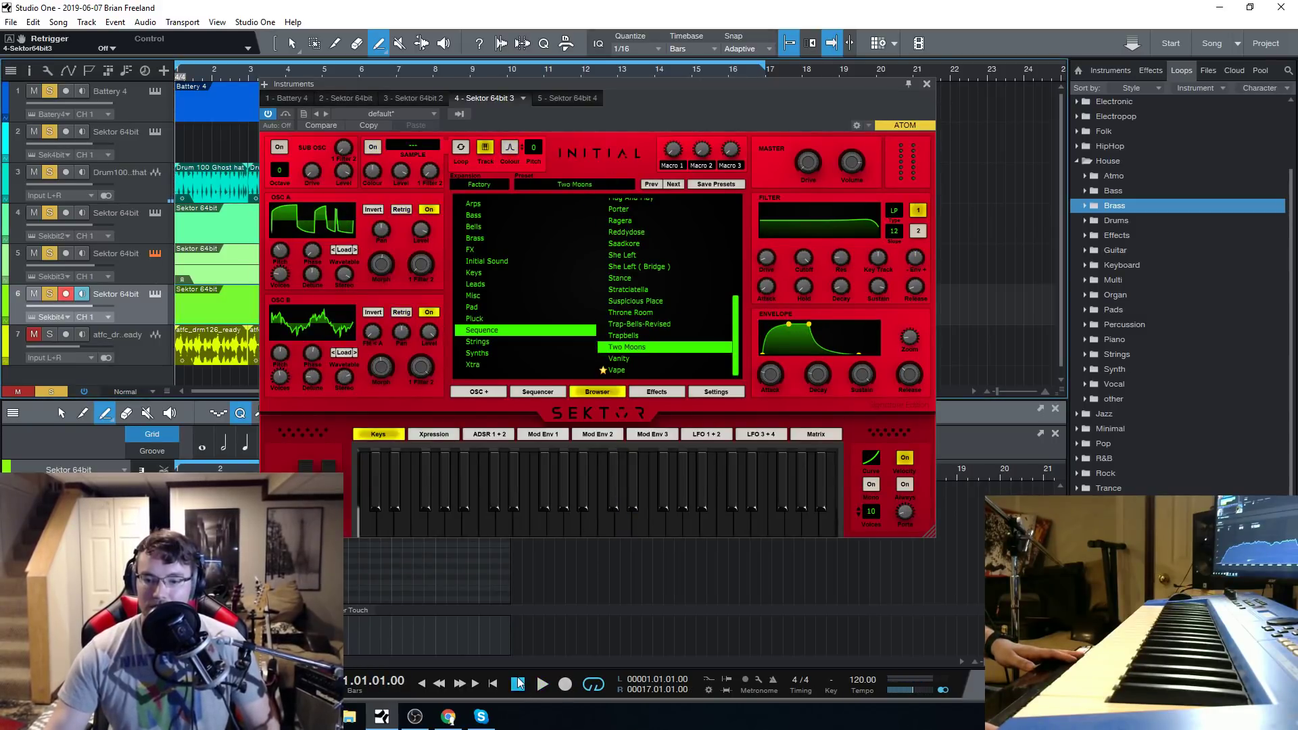
key(space)
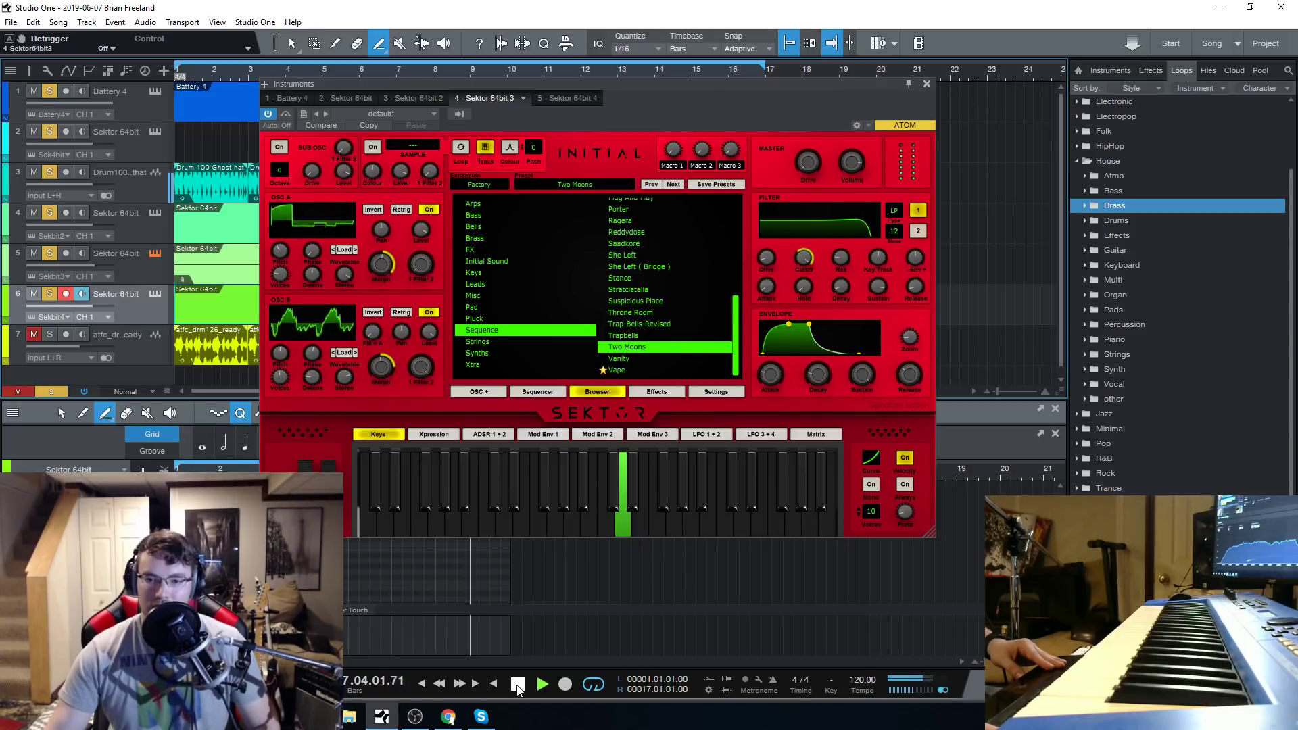
Sweep the Two Moons filter 1 cutoff down to 76.05 Hz and up to 21000 Hz during playback, raising filter 2's cutoff to 20000.01 Hz.
drag(803, 258, 813, 318)
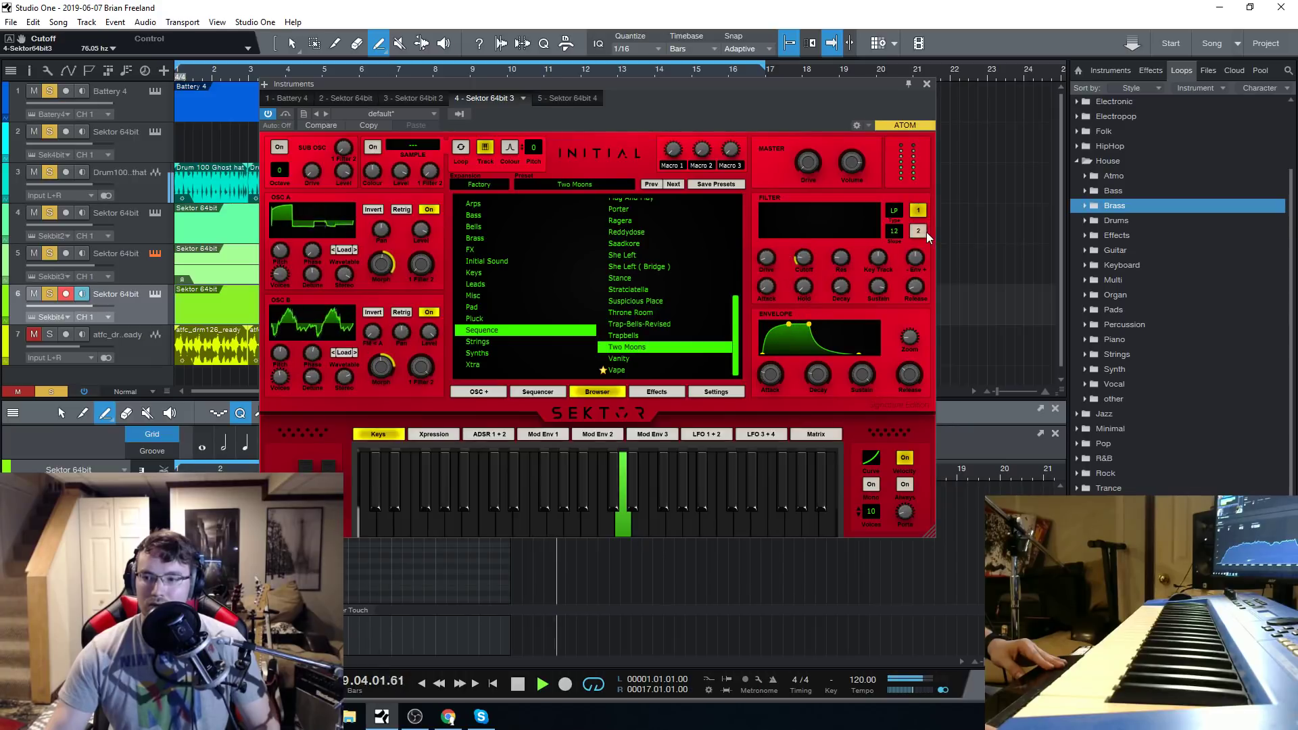
drag(804, 257, 834, 169)
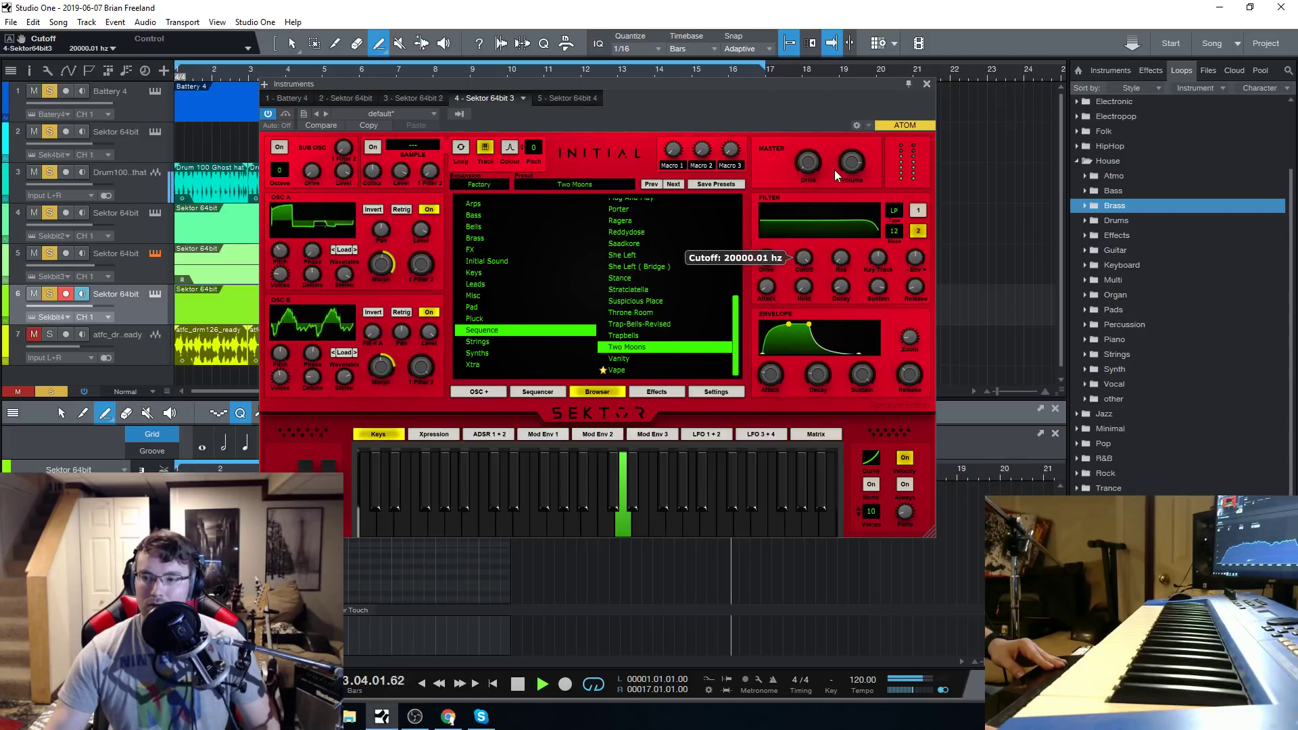
click(914, 212)
drag(803, 258, 812, 169)
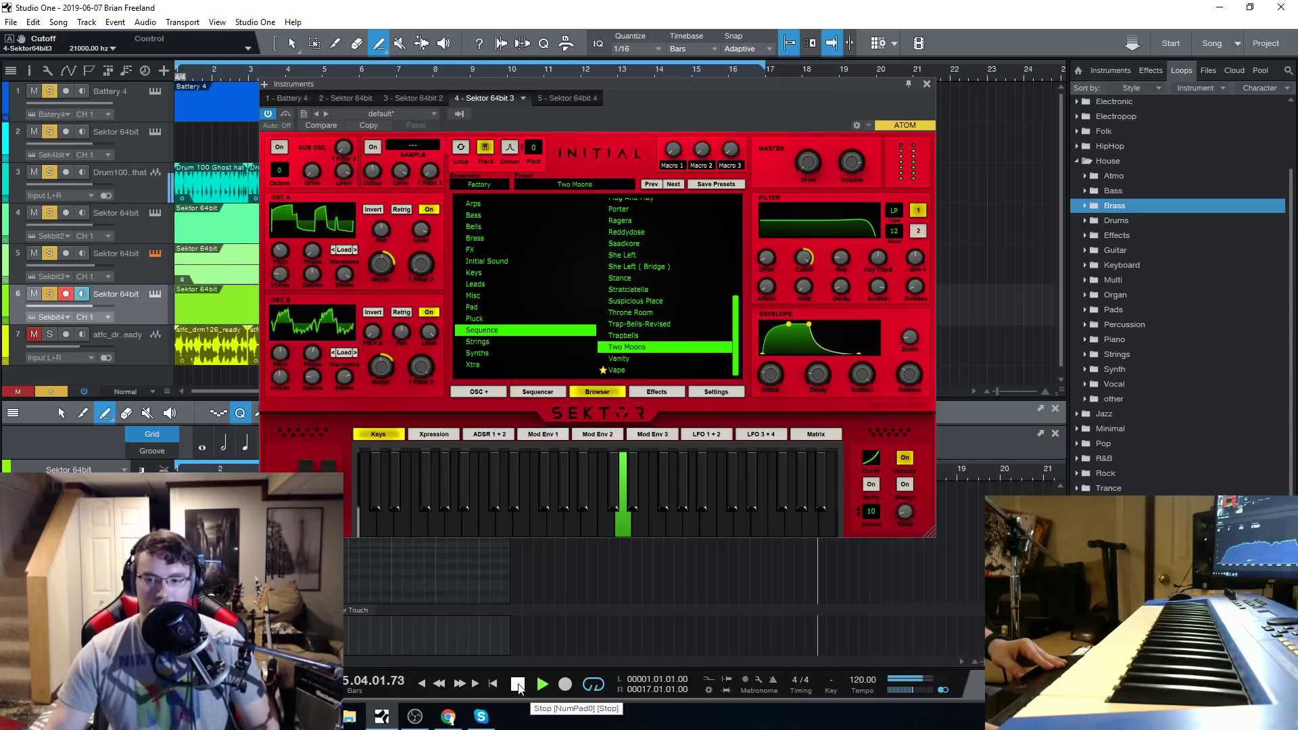
click(918, 232)
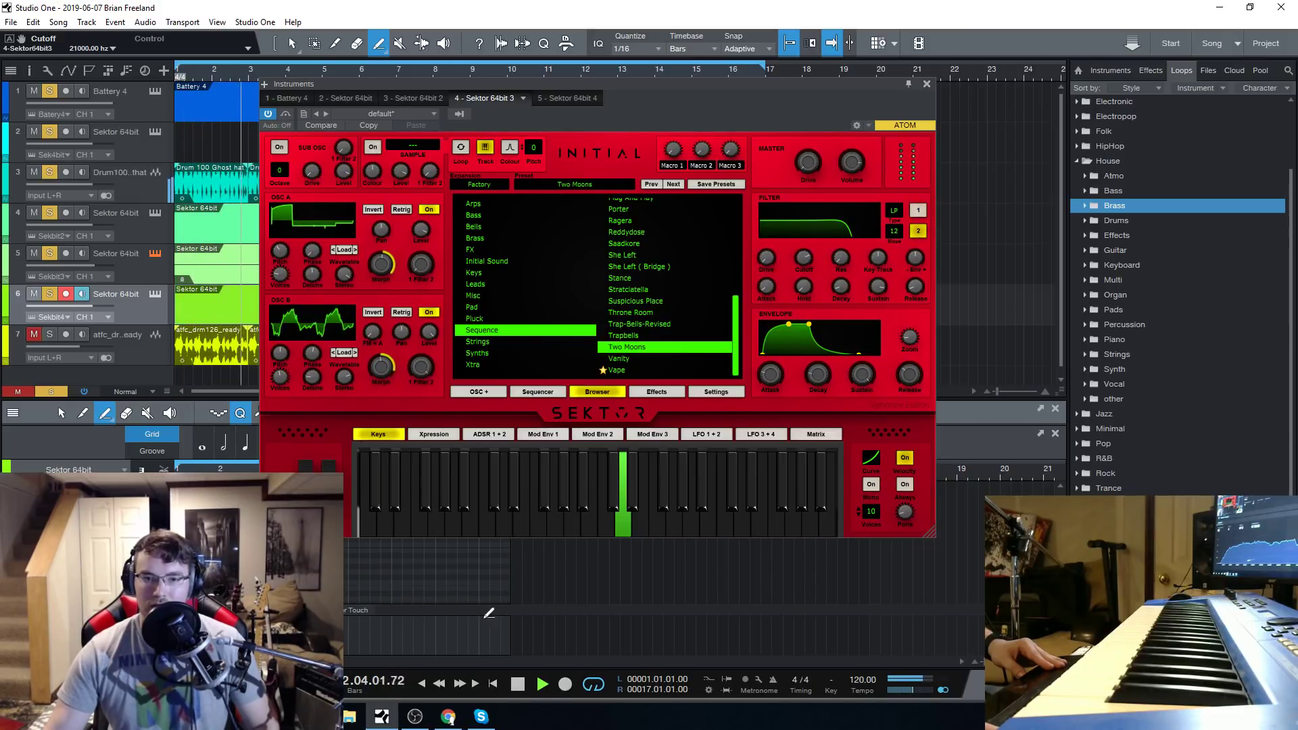
Stop playback and load the Leads preset Chained Reaction into the Sektor of track 4 after auditioning Bad Cause.
click(133, 227)
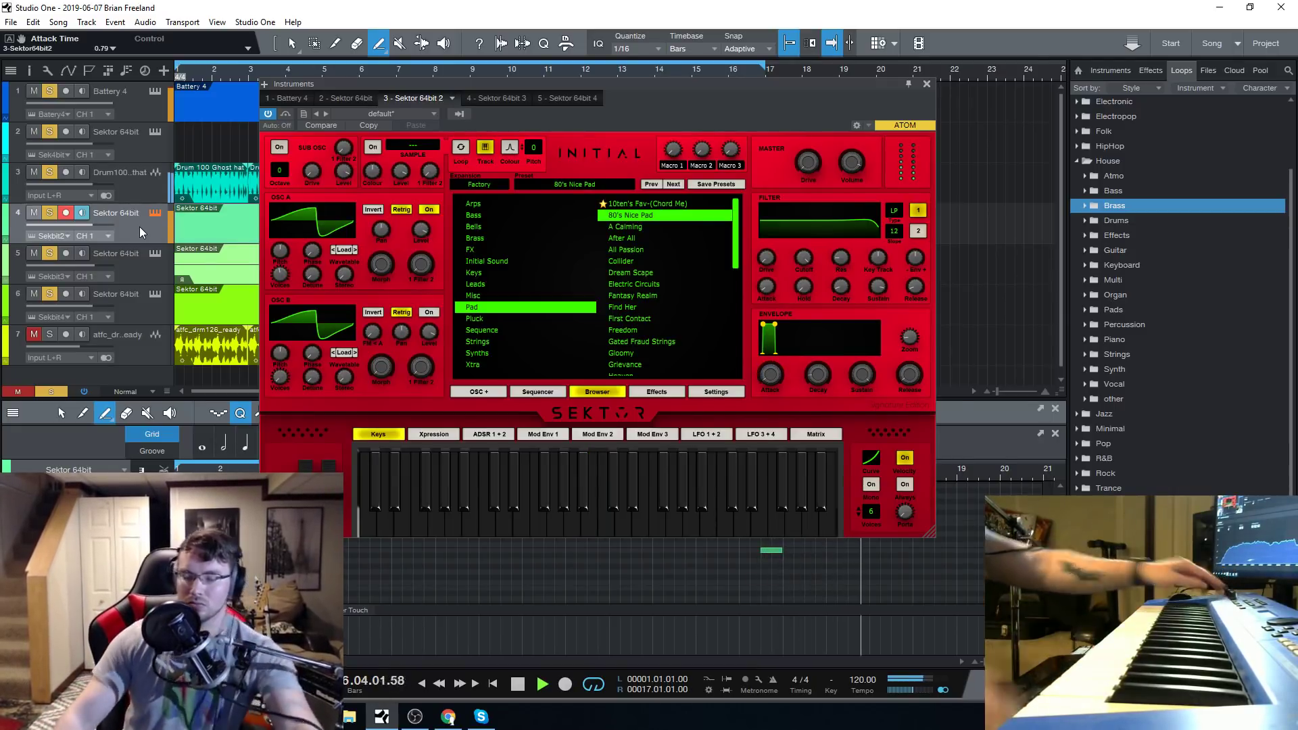
click(515, 684)
click(515, 684)
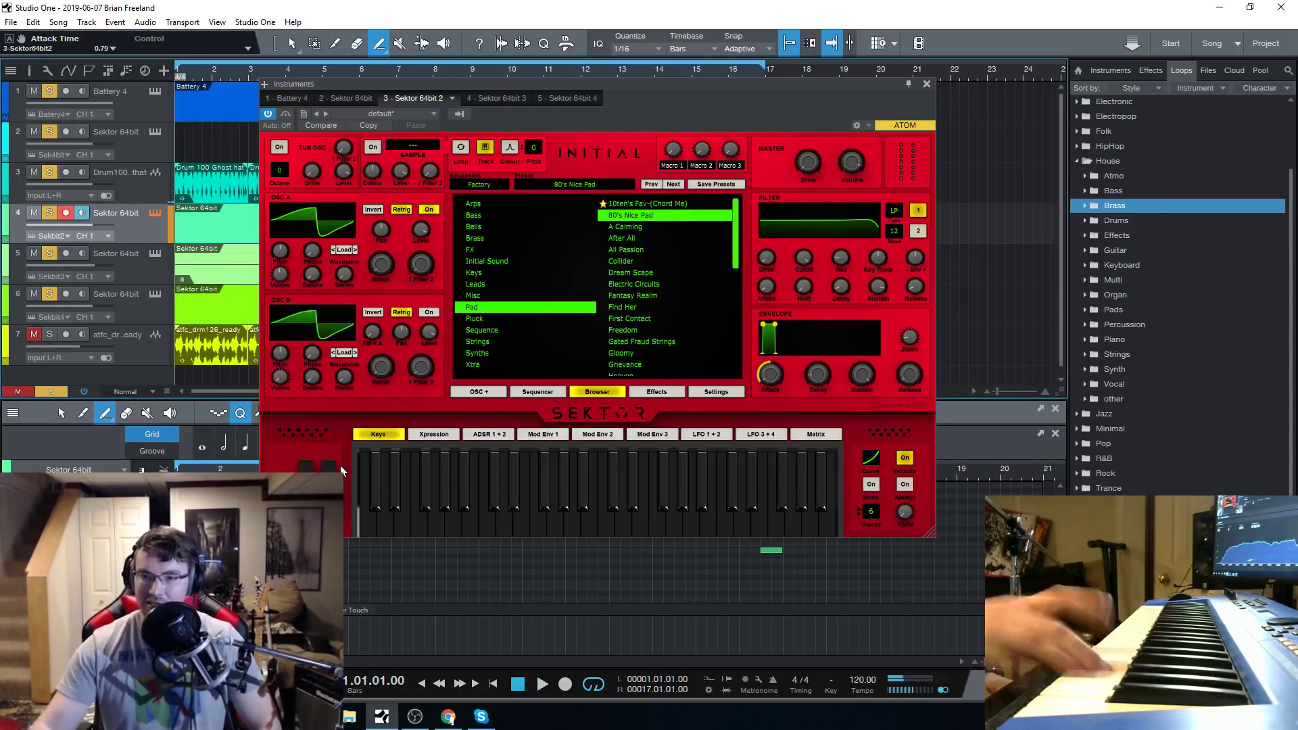
click(499, 284)
click(619, 286)
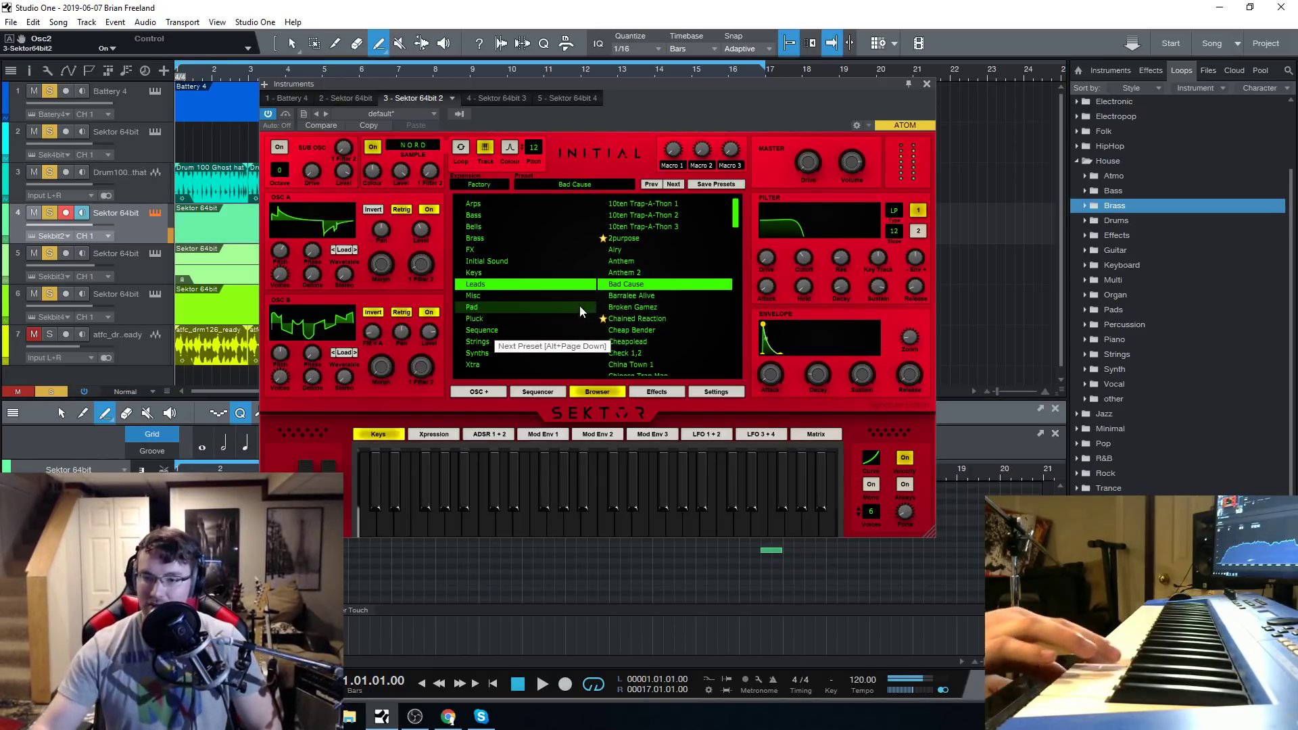
click(626, 319)
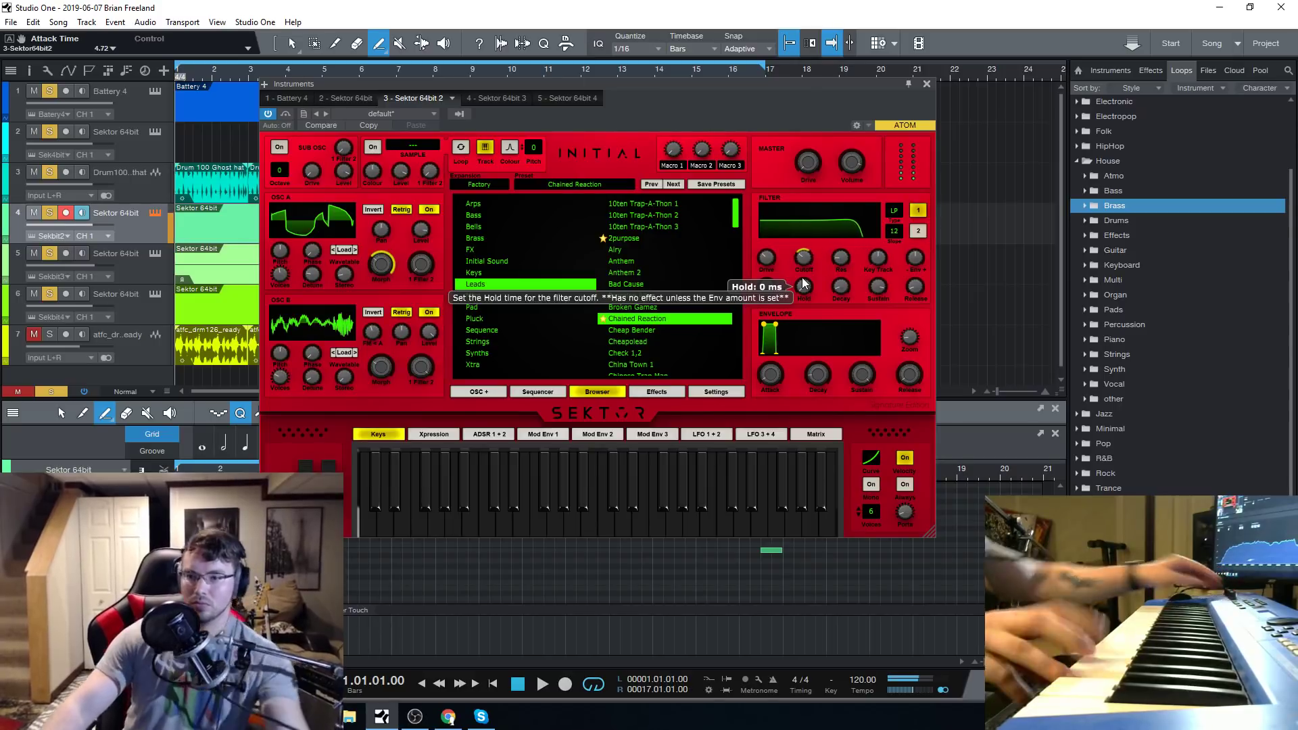
click(671, 533)
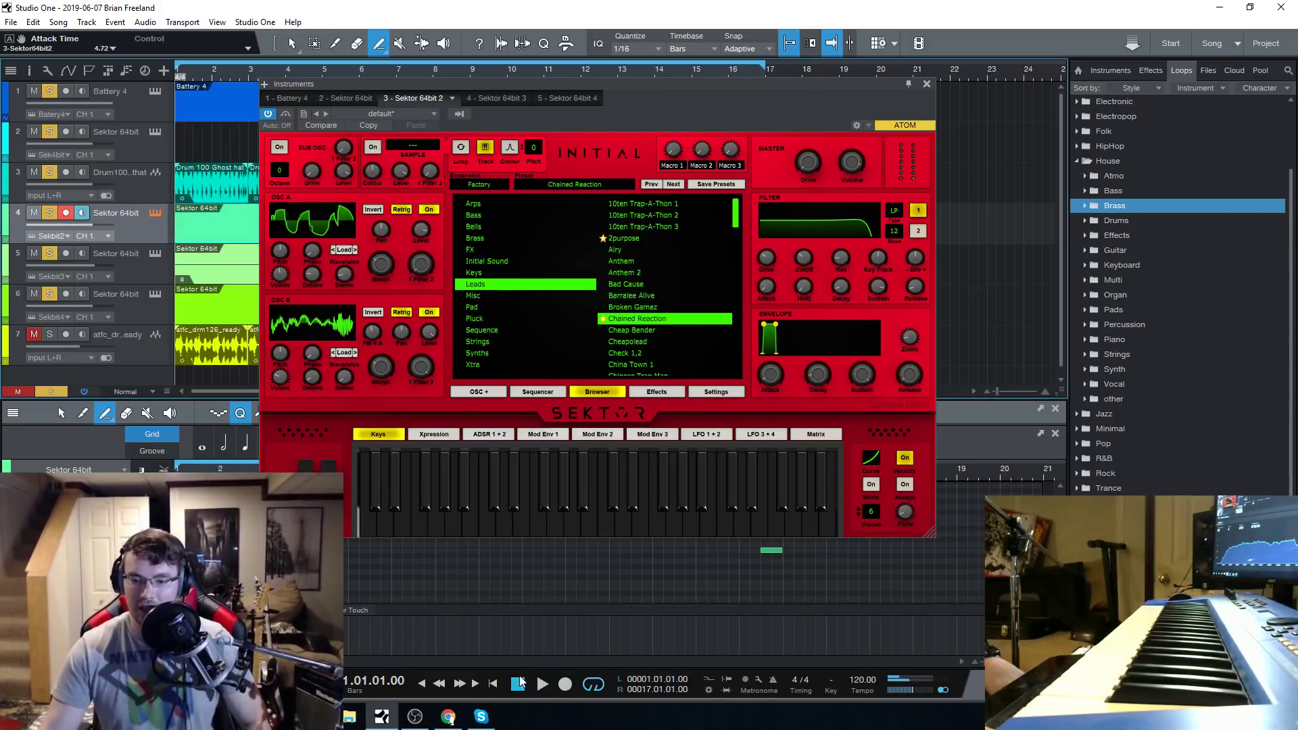
Lower the Sektor 64bit 2 channel volume to -7.7 dB in the mixer during playback, and stop.
click(542, 685)
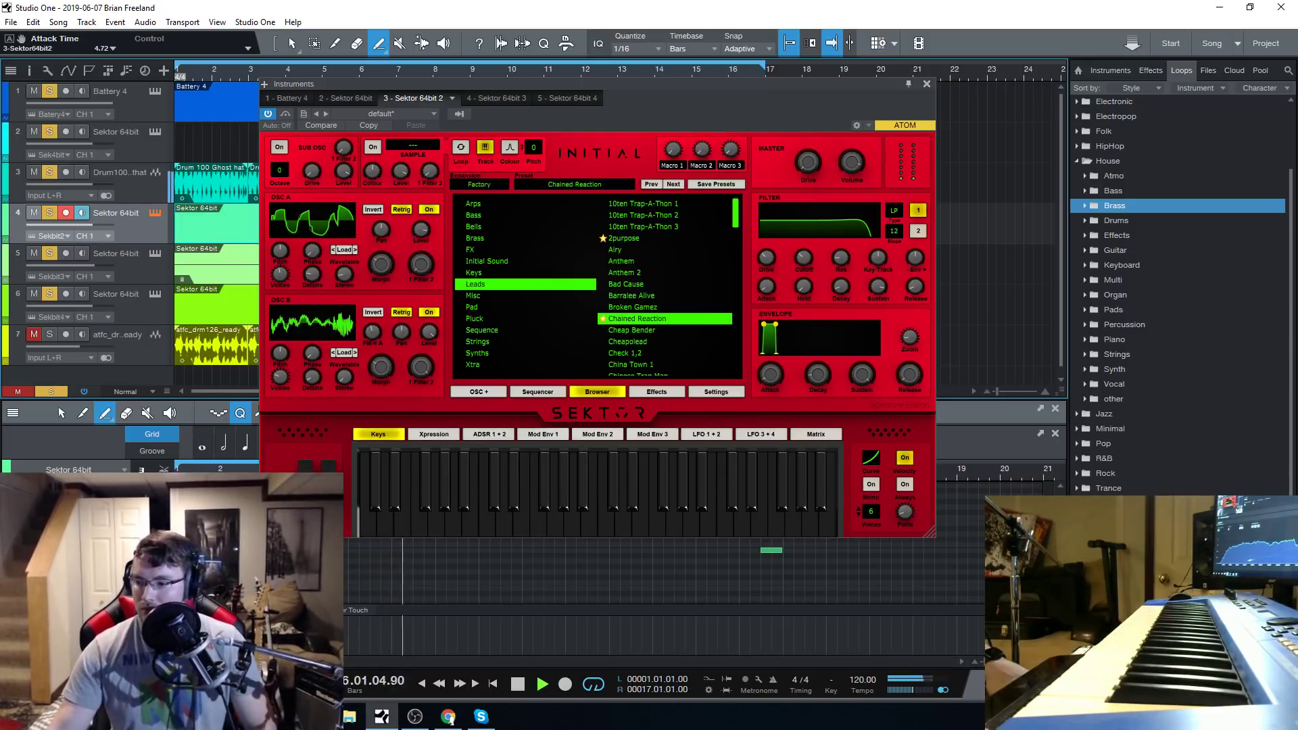
key(F3)
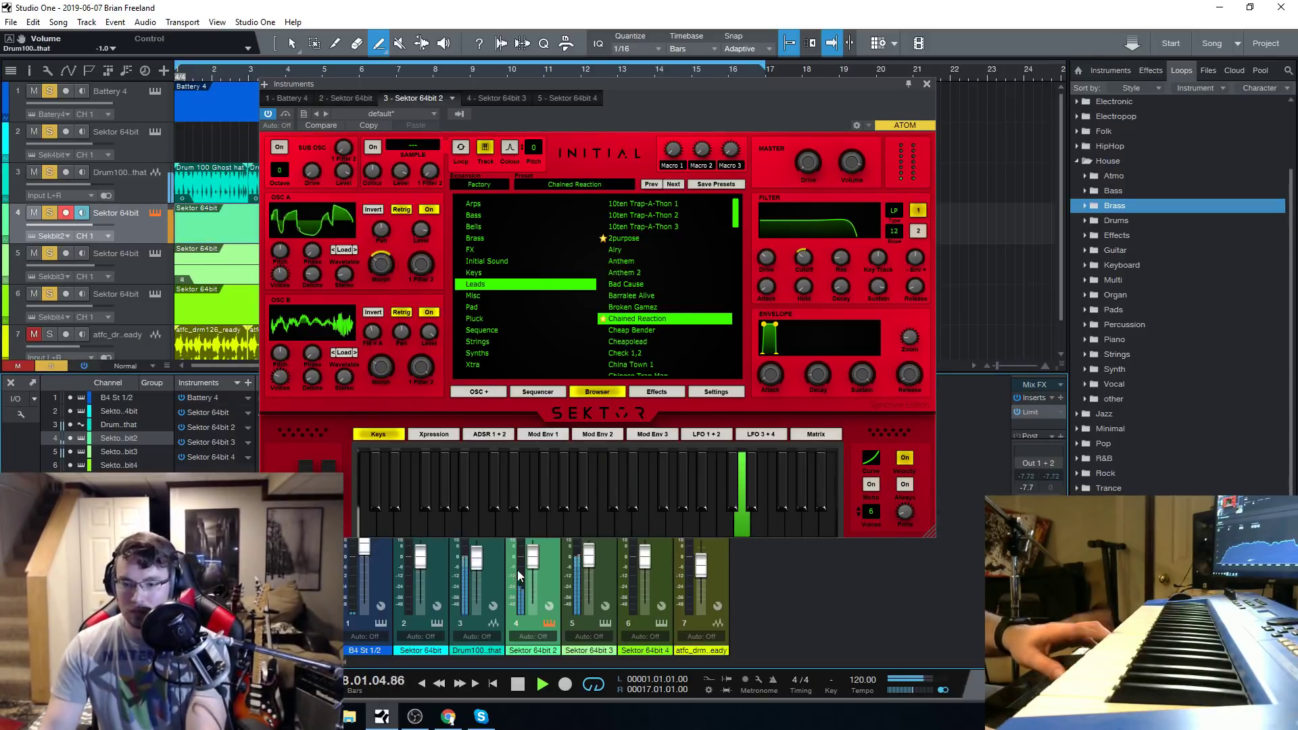
drag(533, 563, 541, 574)
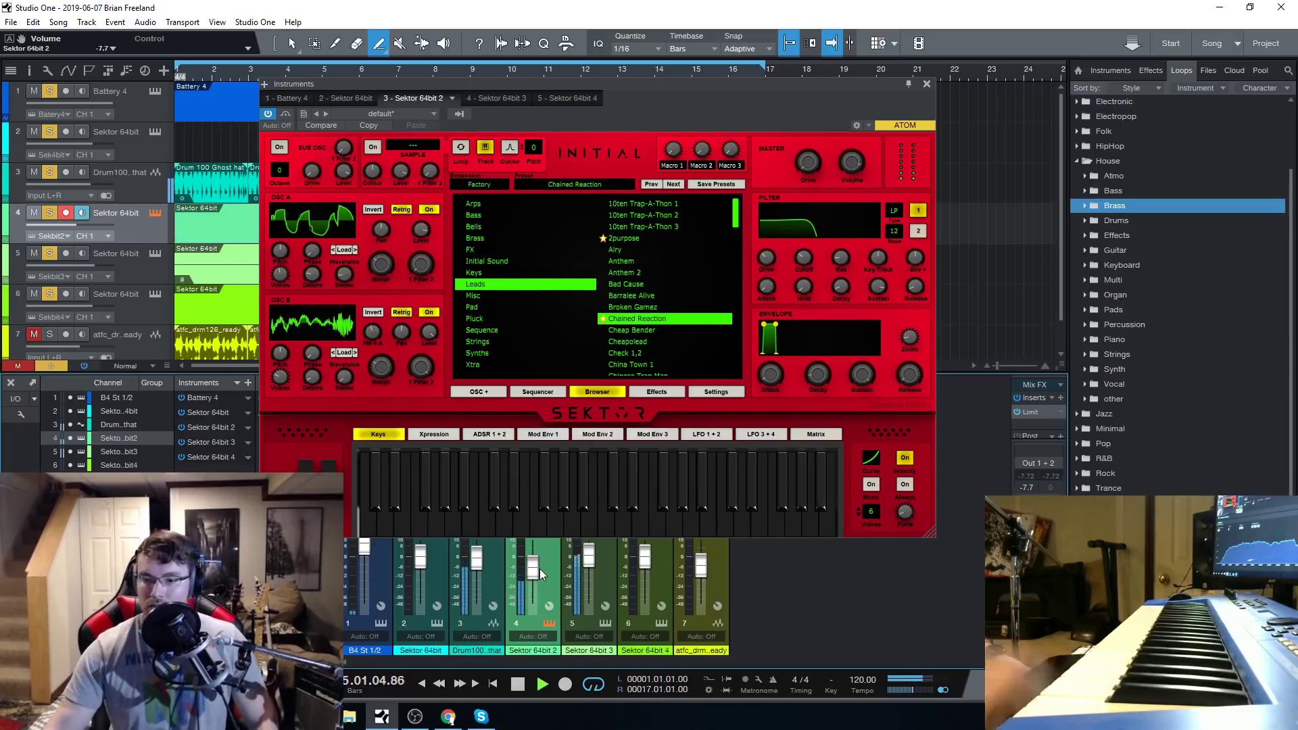
click(515, 684)
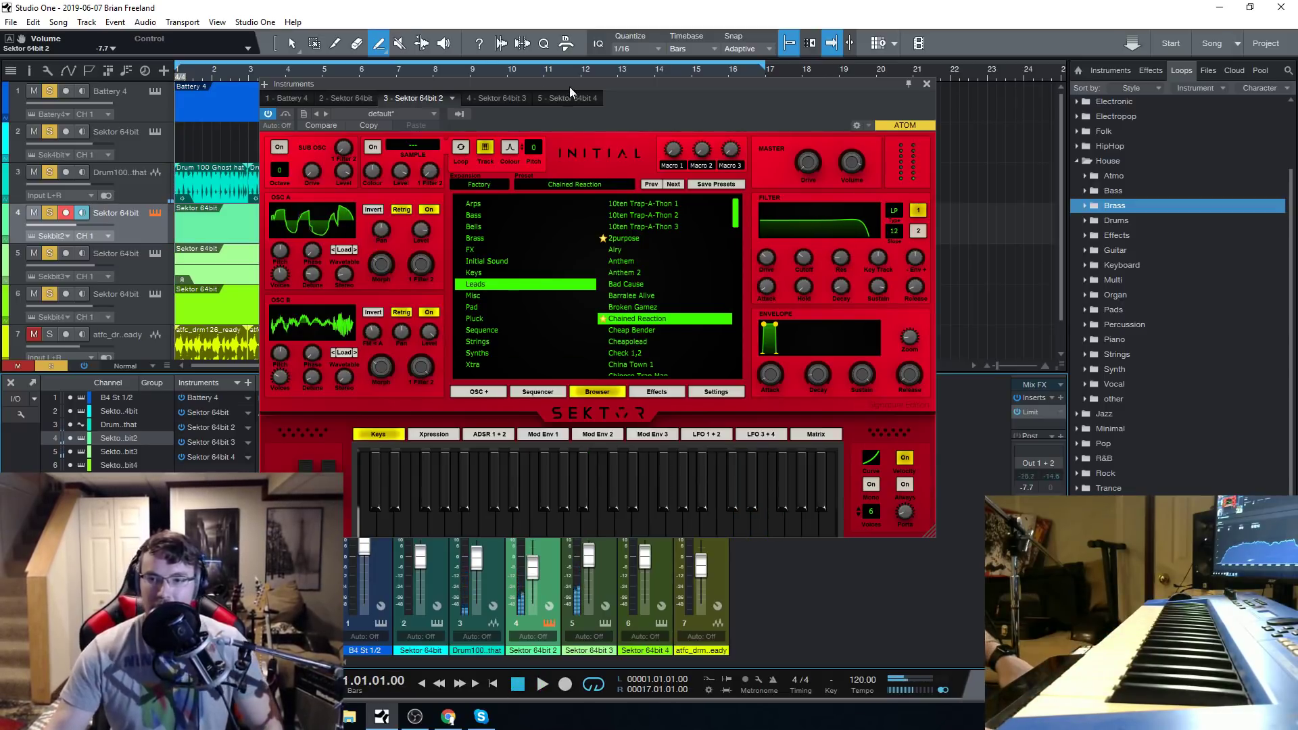
Load the Sequence preset Vanity into the Sektor of track 5 and play the song from the start.
drag(569, 86, 607, 76)
click(157, 254)
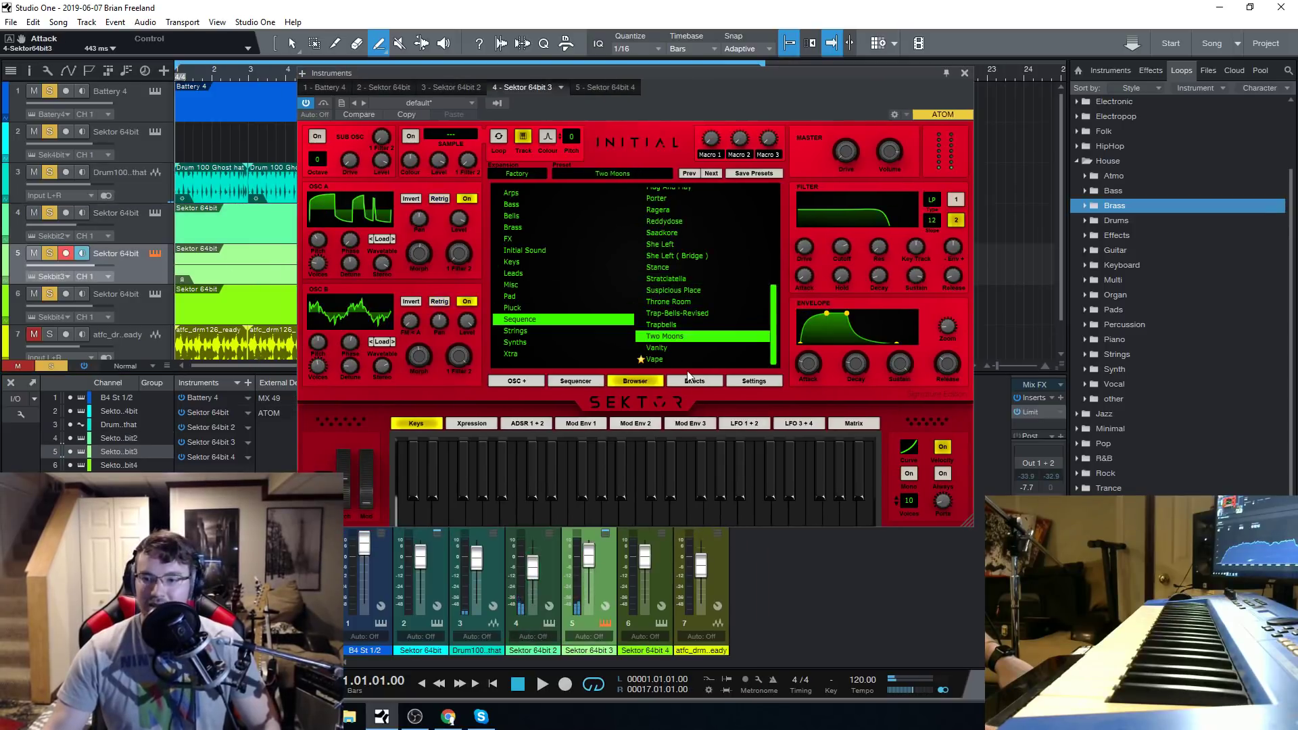
click(681, 348)
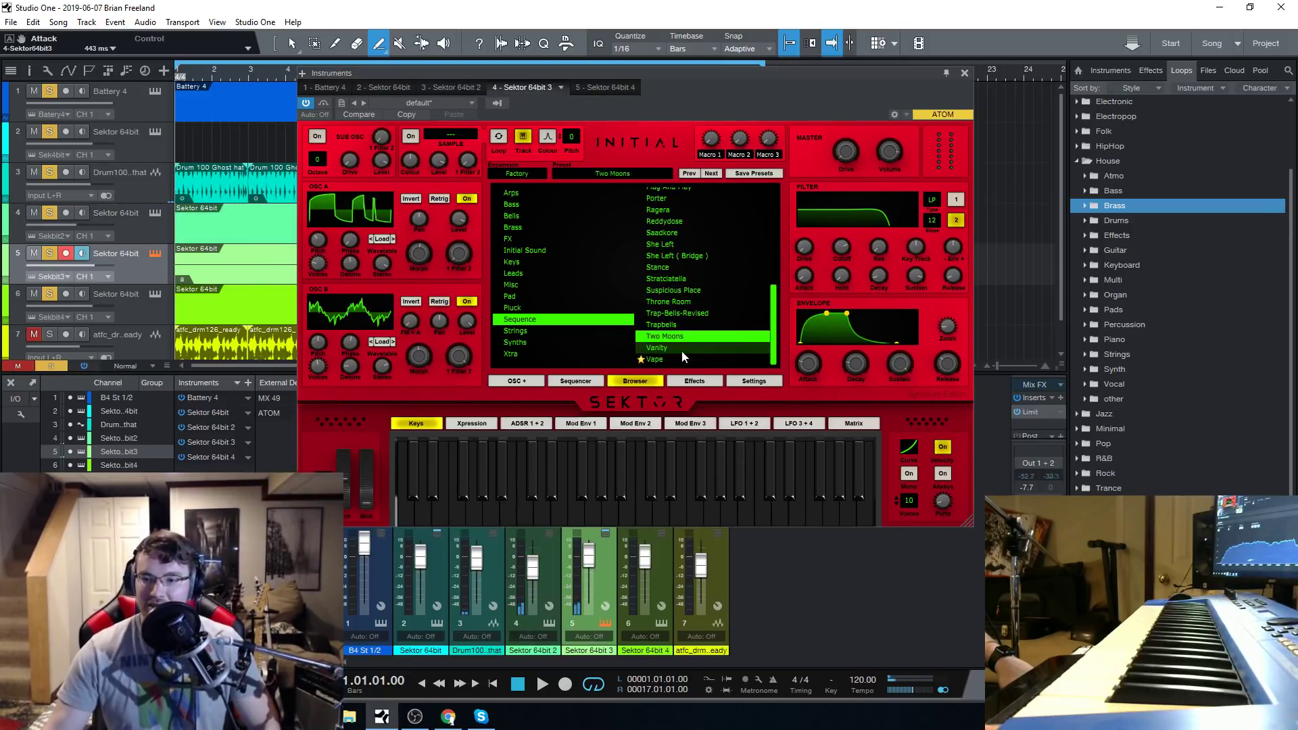
click(542, 684)
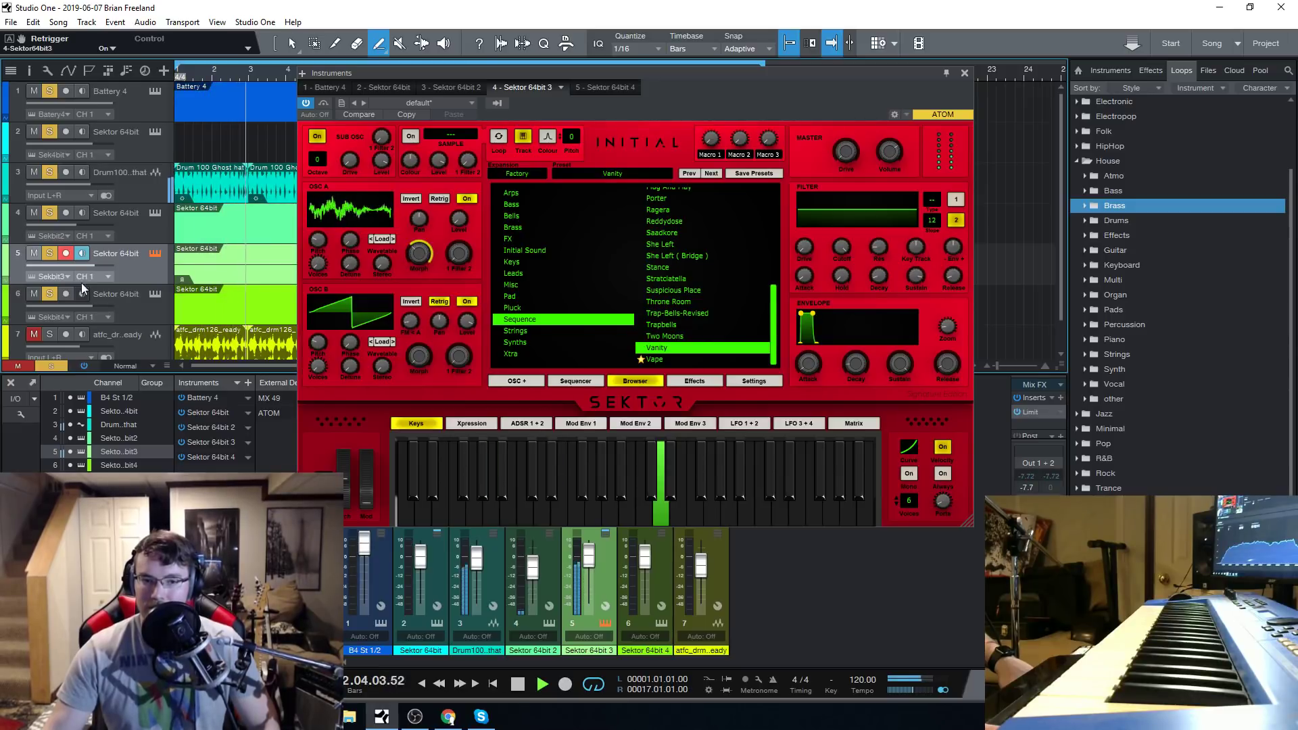
Set the portamento time to 278 ms in the Chained Reaction Sektor during playback, stop the song, and select track 4.
click(152, 216)
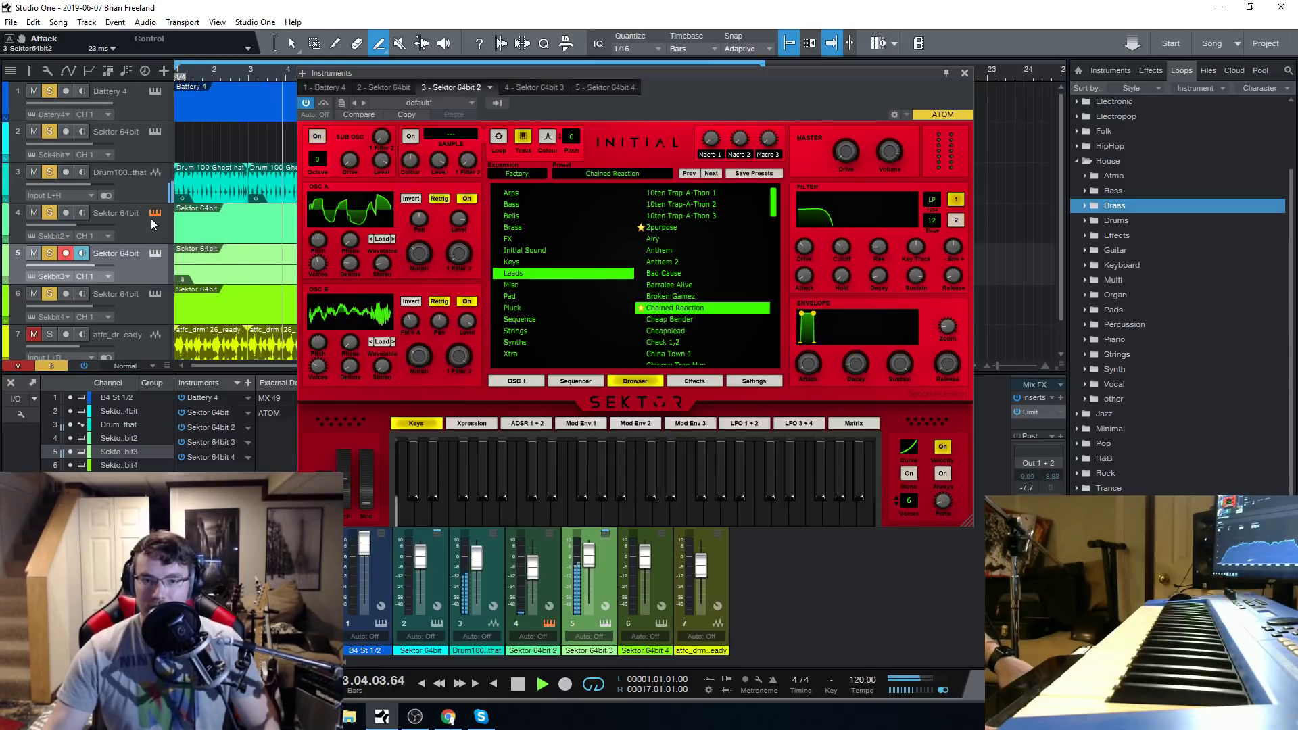
click(909, 475)
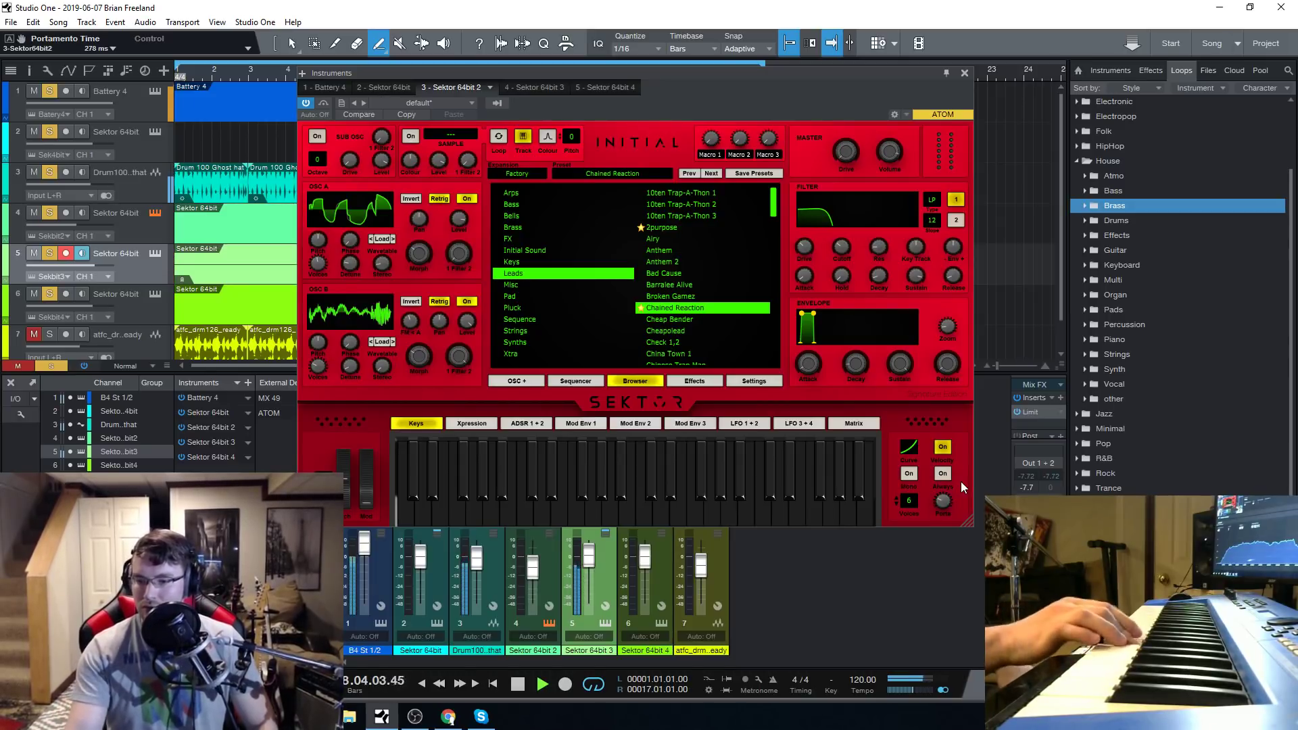
click(517, 683)
click(148, 224)
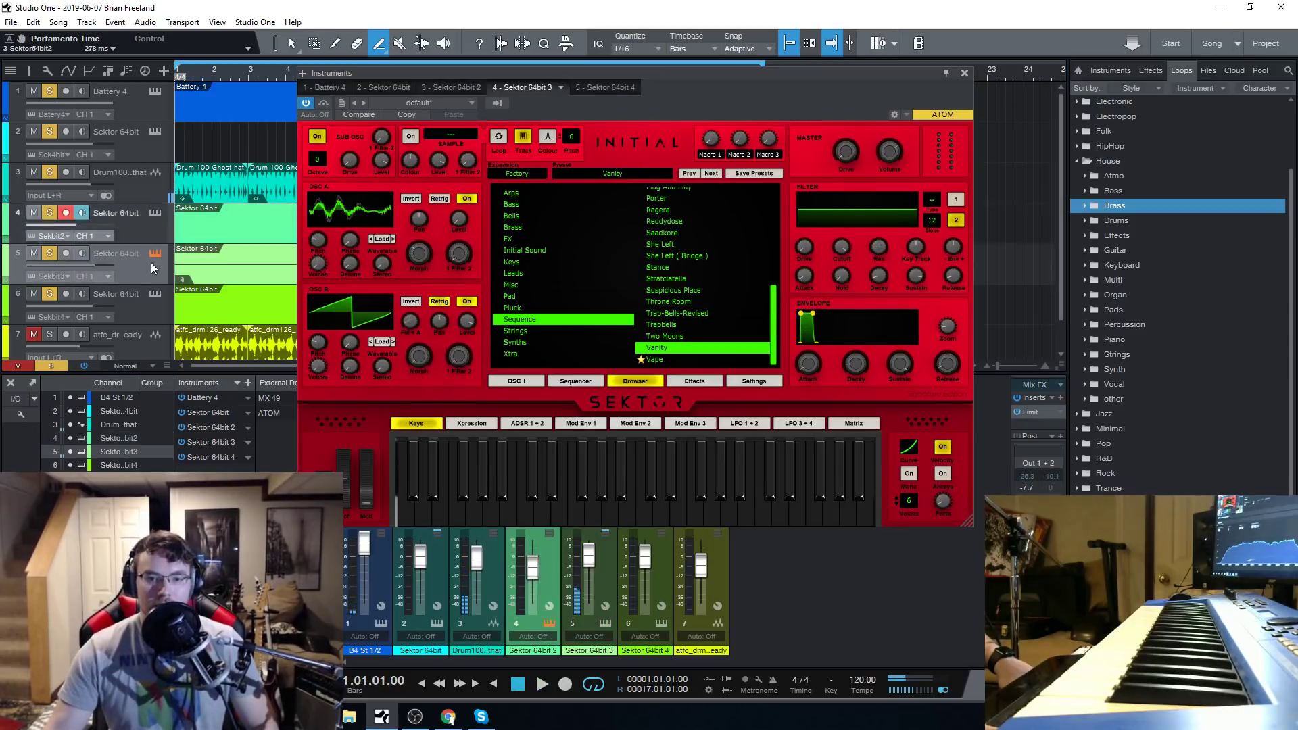
Open the Sektor of track 4, set its portamento time to 50 ms during playback, and stop the song.
click(156, 214)
click(156, 213)
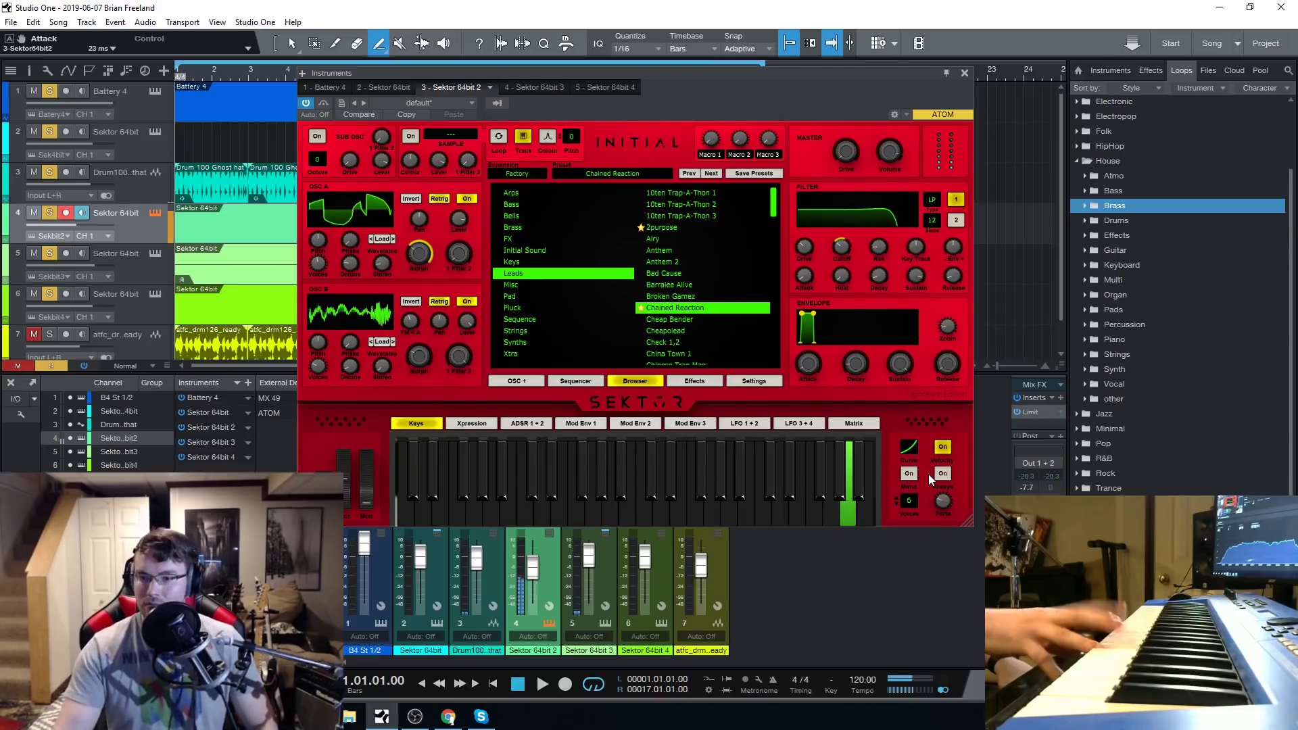
click(543, 684)
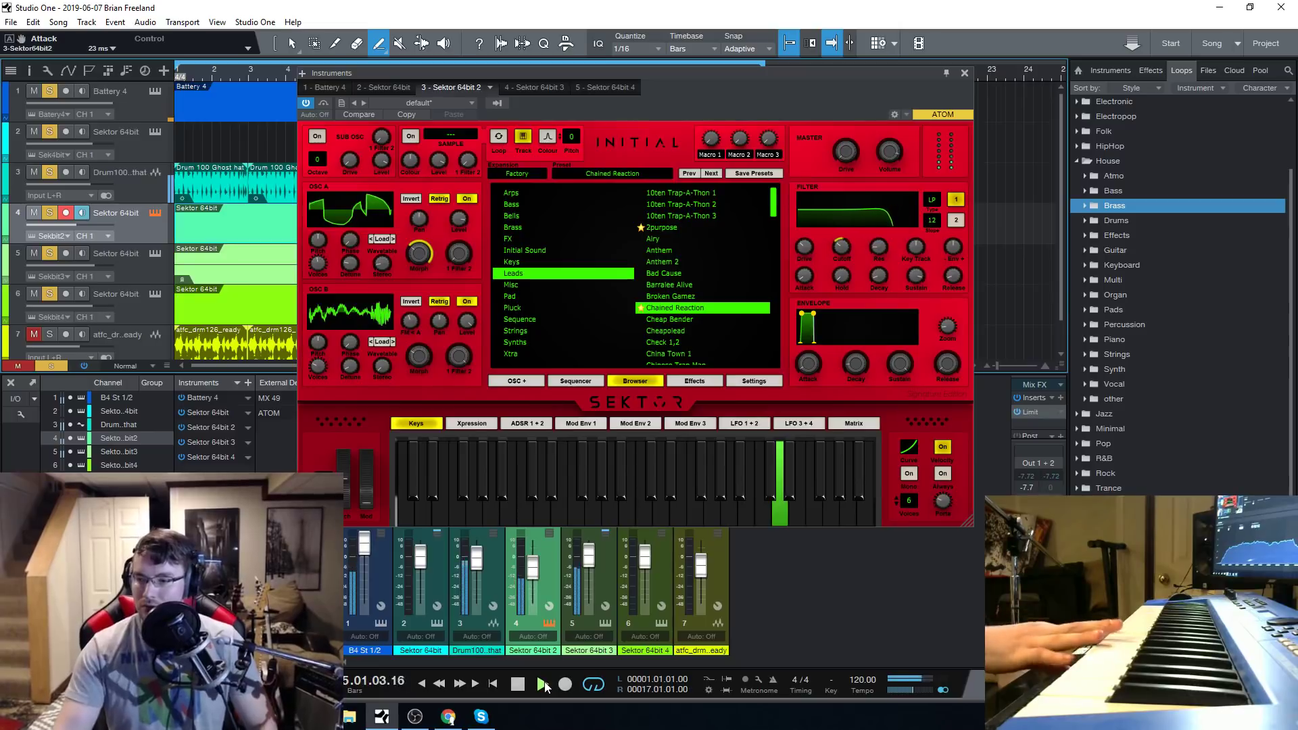
mouse_move(934, 502)
drag(933, 501, 940, 509)
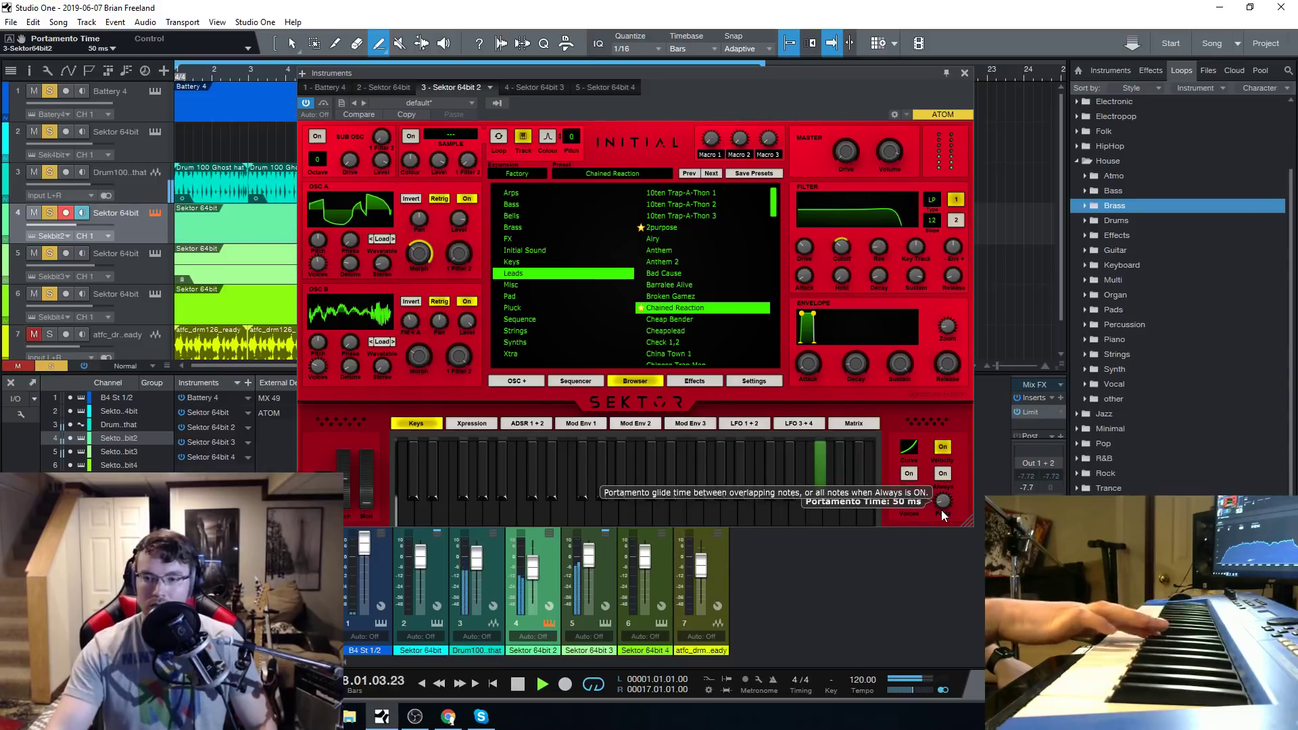
click(517, 685)
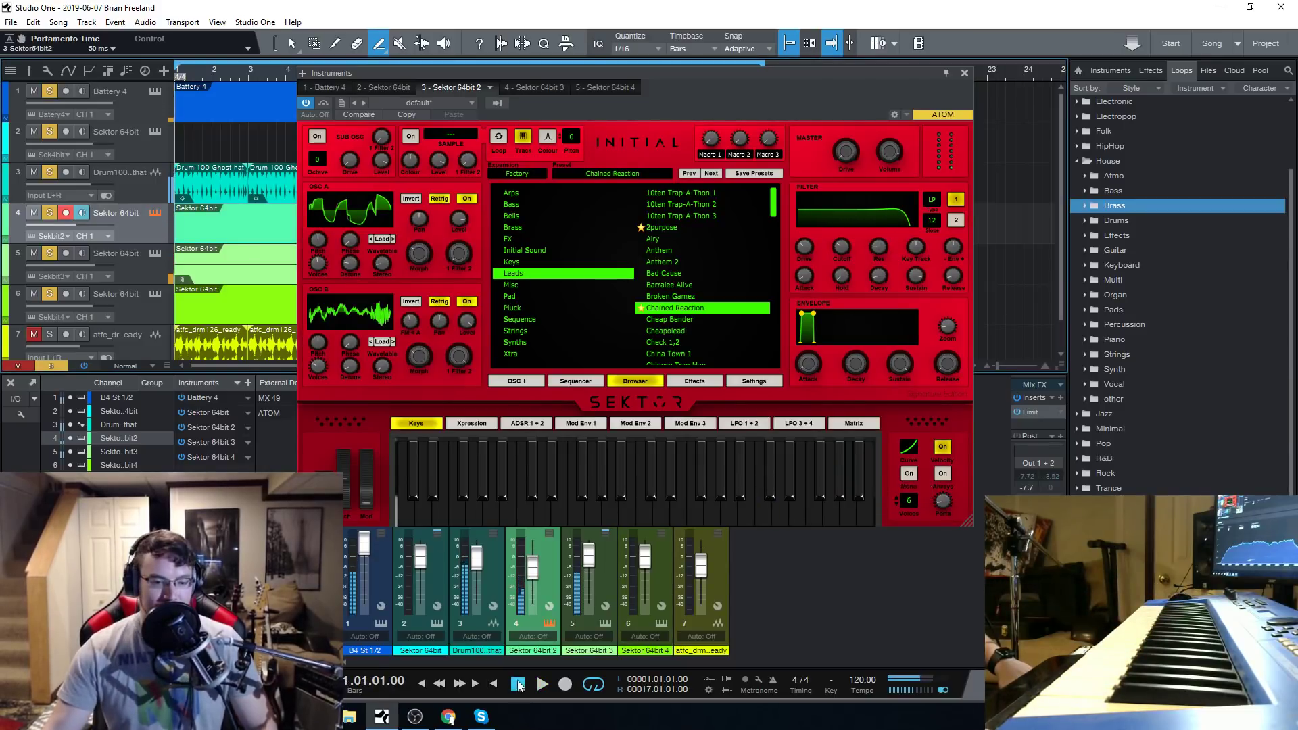
Select track 5 and audition the Strings presets Busy Pizz Minor and Major Strumer in its Sektor.
drag(634, 73, 623, 61)
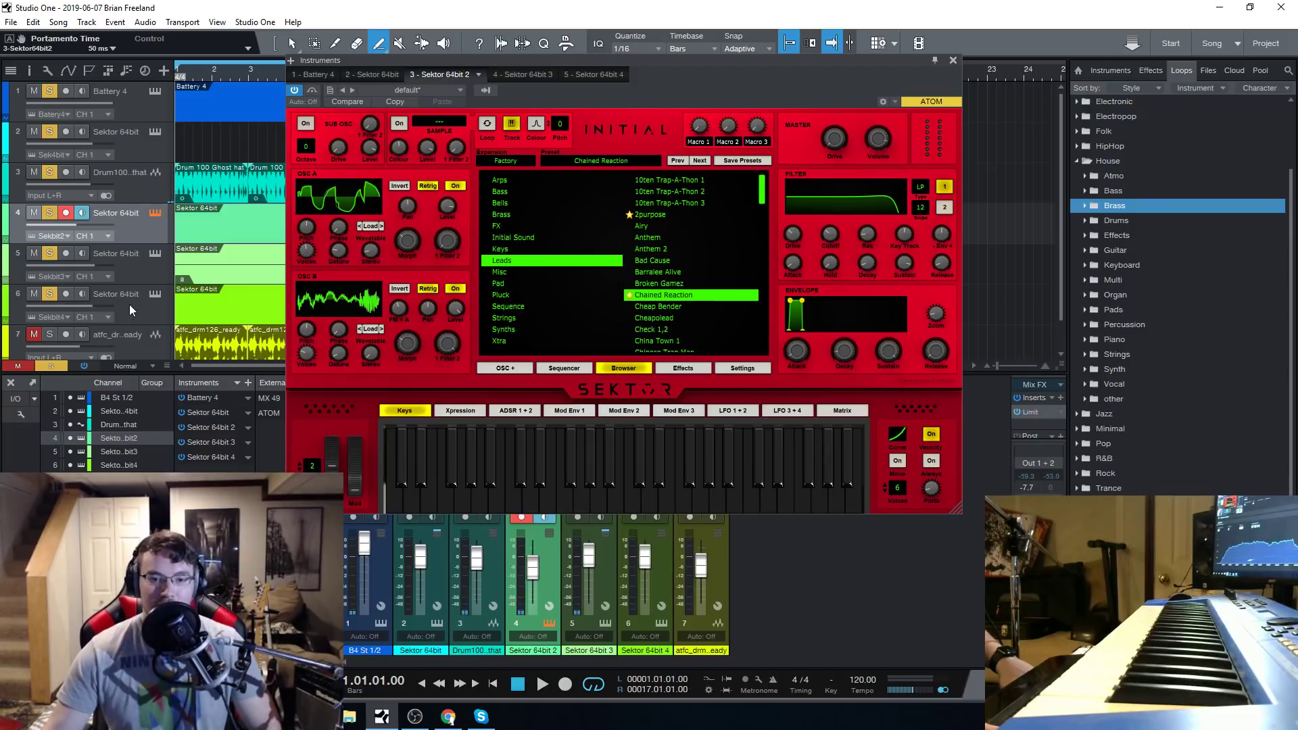
click(146, 263)
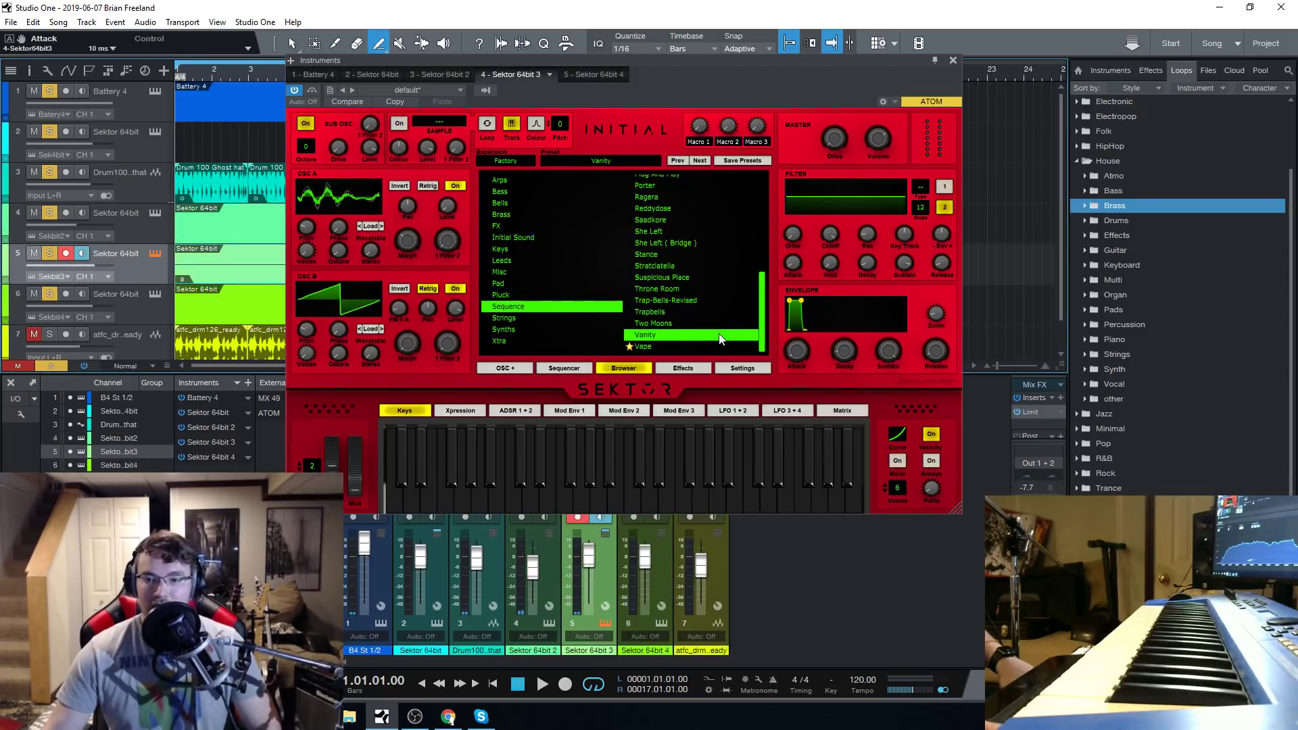
click(512, 319)
click(679, 249)
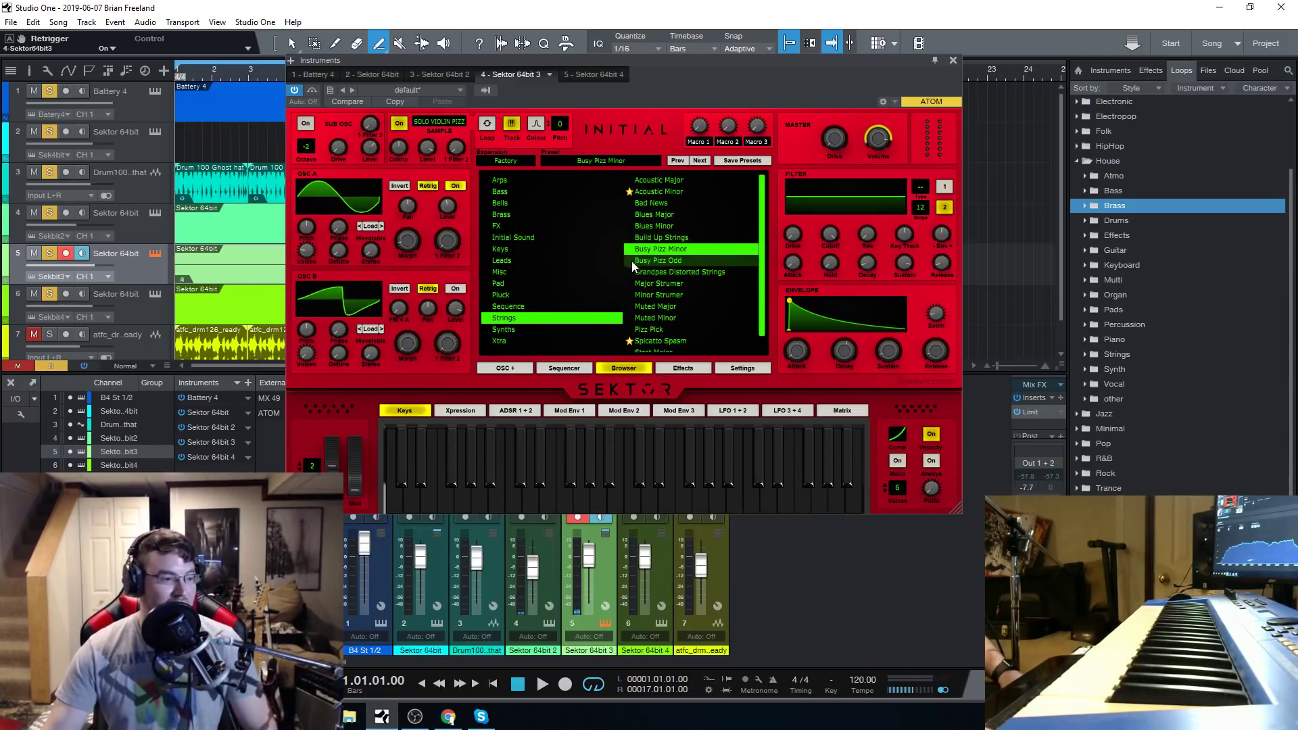
scroll(672, 274, down, 1)
click(675, 265)
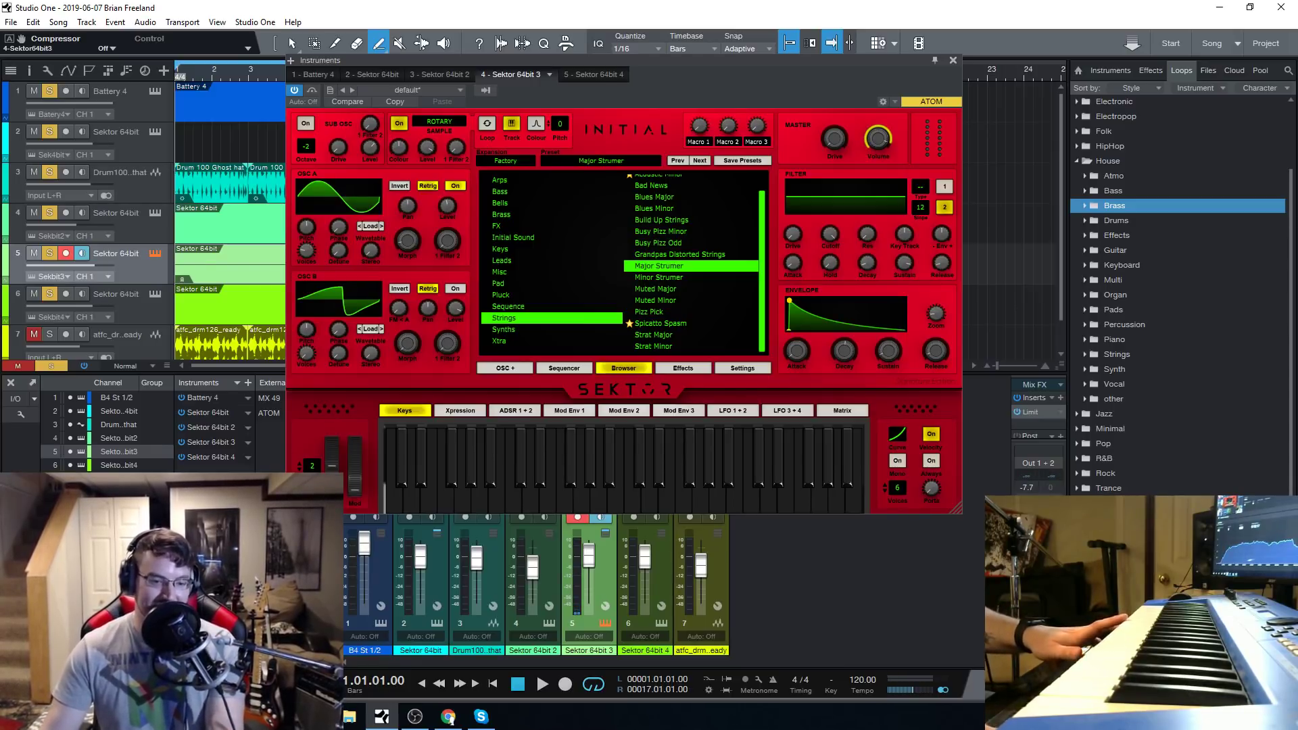
Audition the Strings presets Muted Major, Spicatto Spasm, Pizz Pick, Strat Major and Grandpas Distorted Strings on track 5.
click(687, 290)
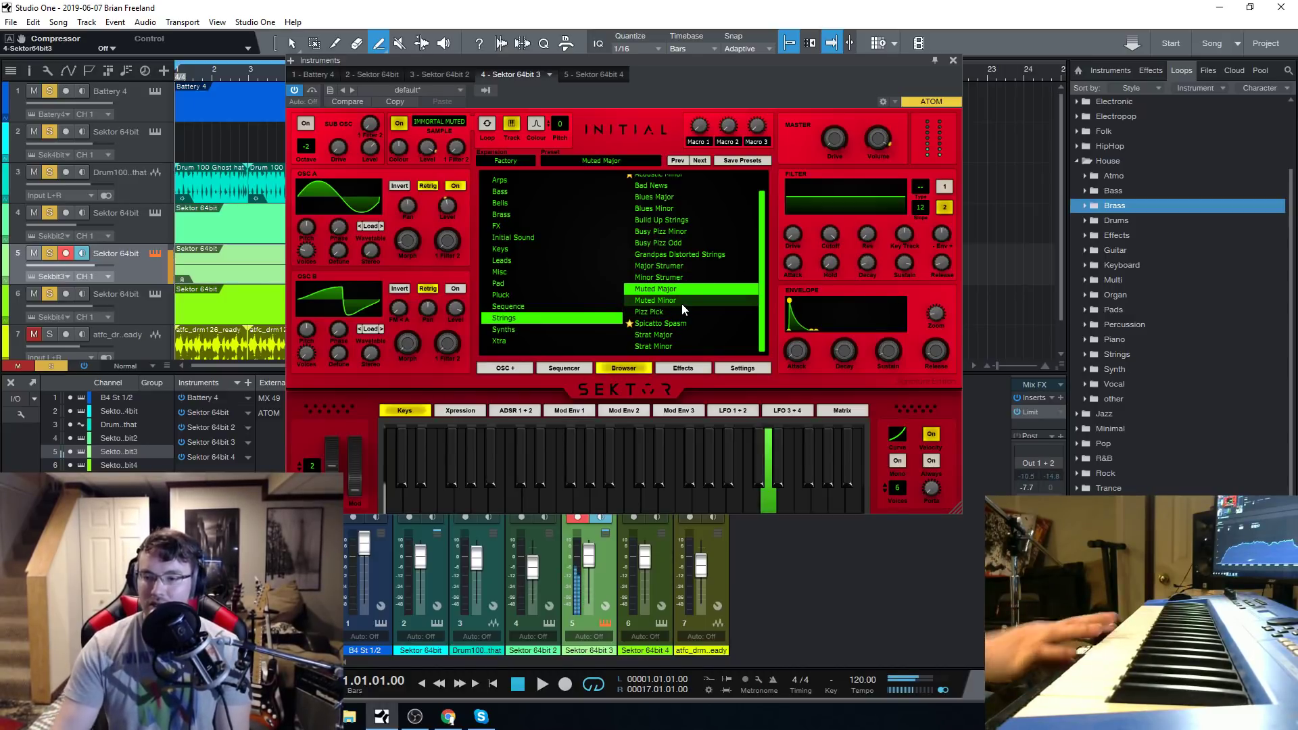
click(675, 322)
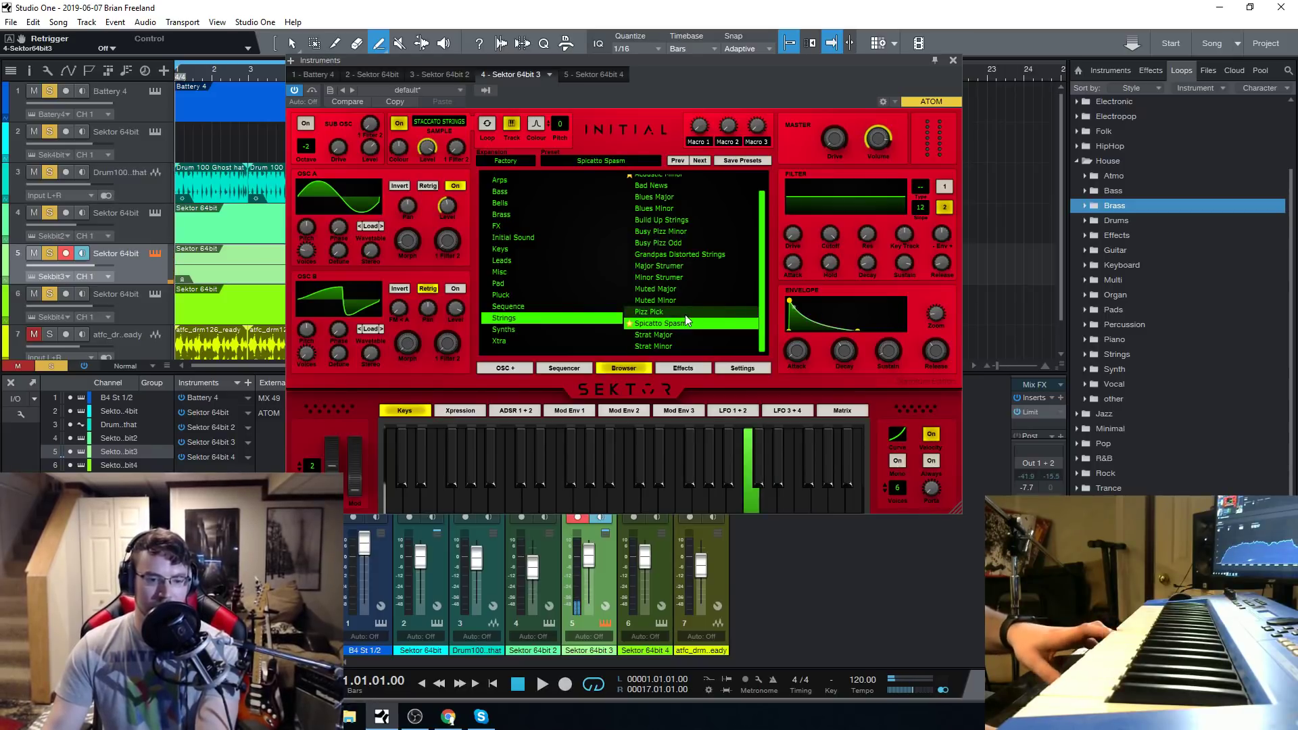
click(688, 314)
click(681, 335)
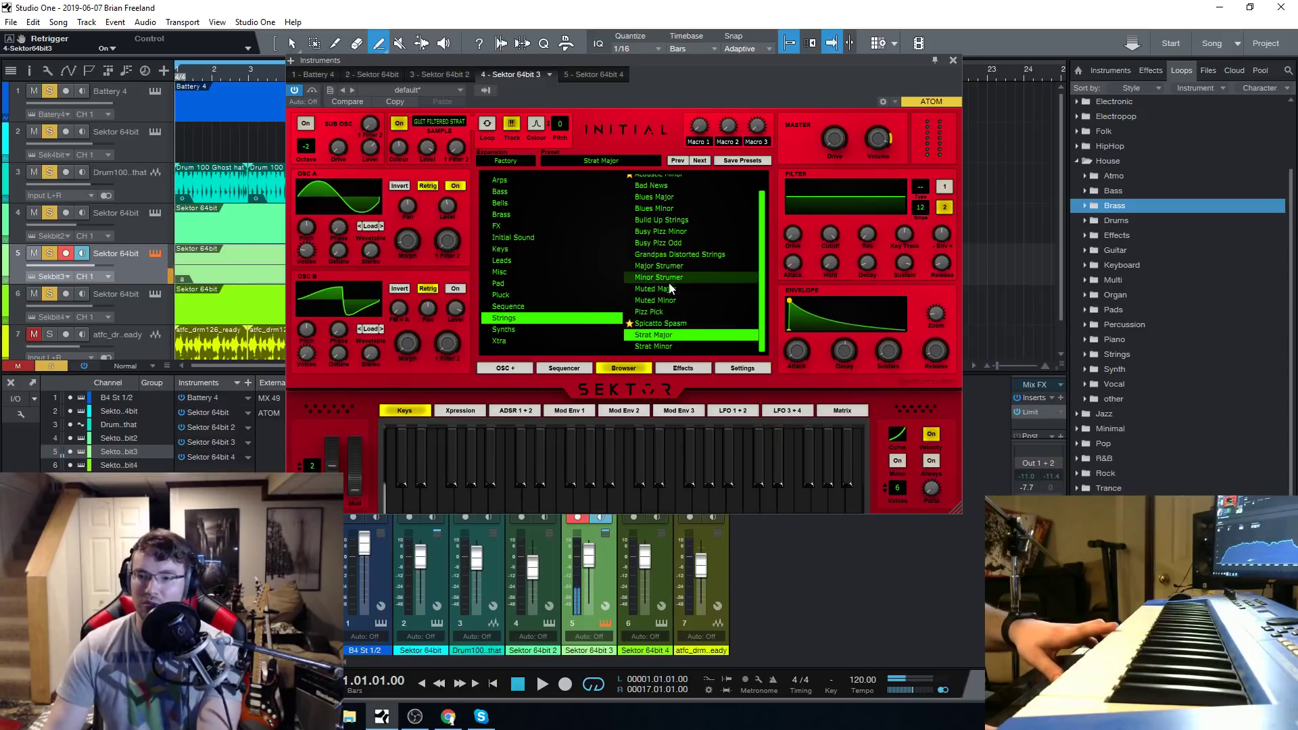
click(694, 256)
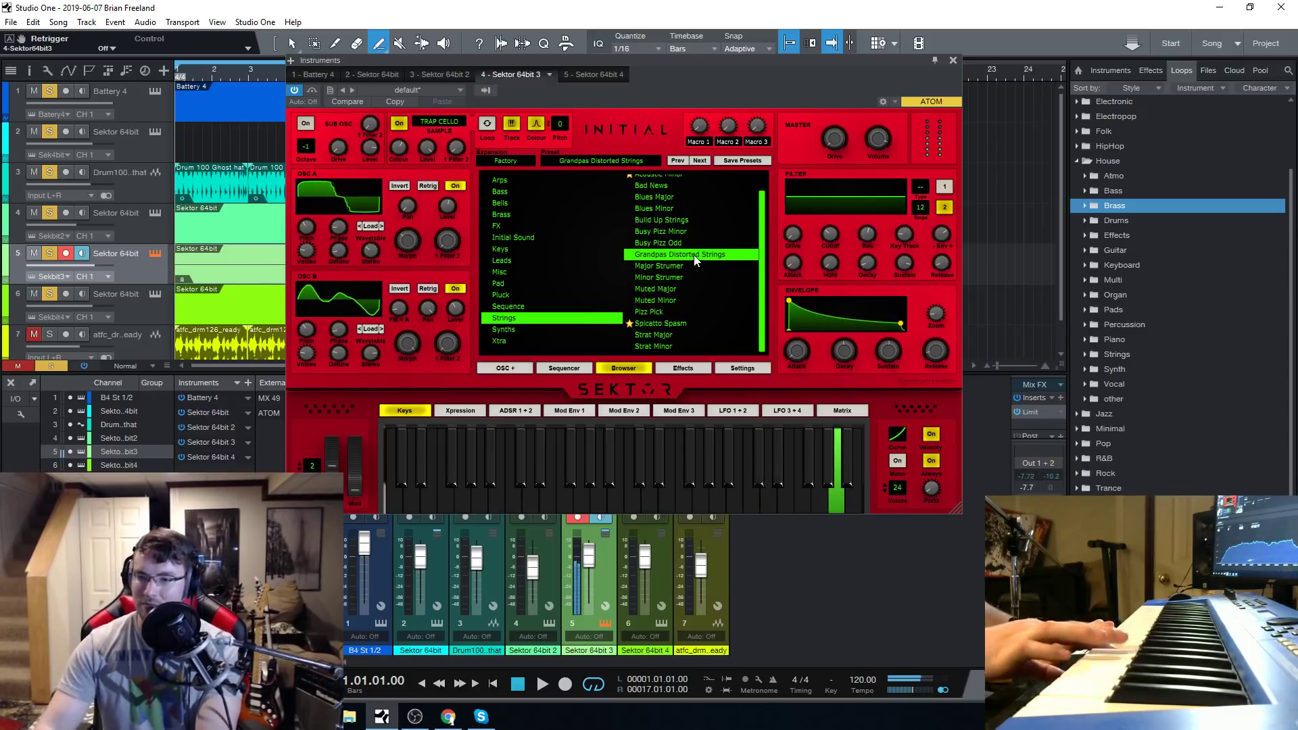
Audition the Synths presets Excited and Annoying Bird in the Sektor of track 5.
click(567, 329)
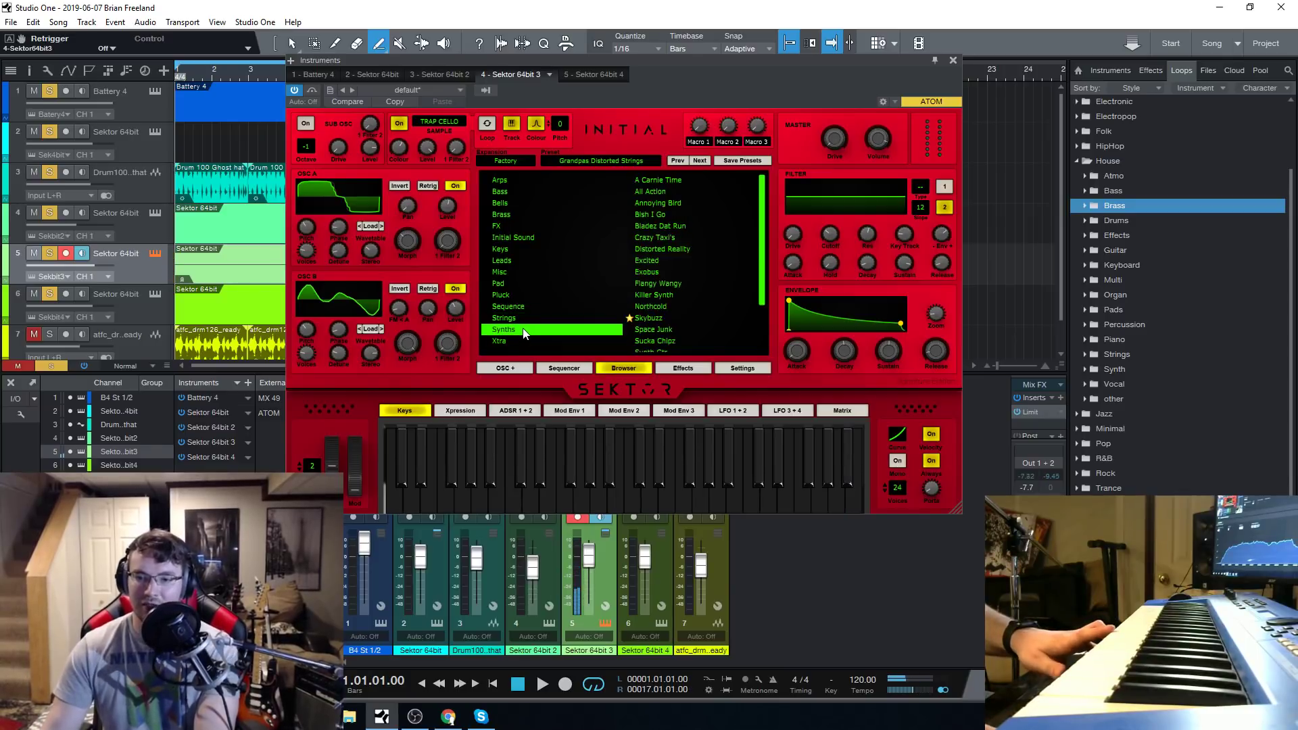
click(671, 261)
click(679, 201)
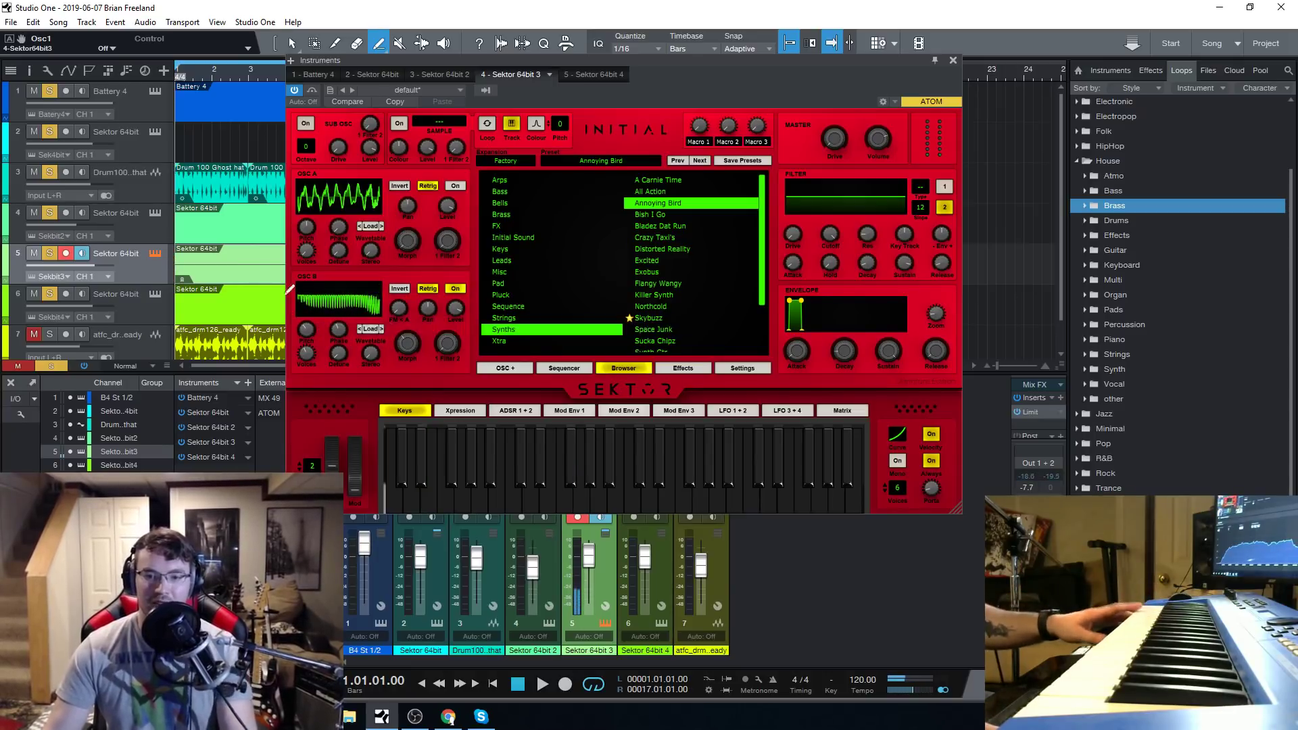
drag(645, 68, 653, 59)
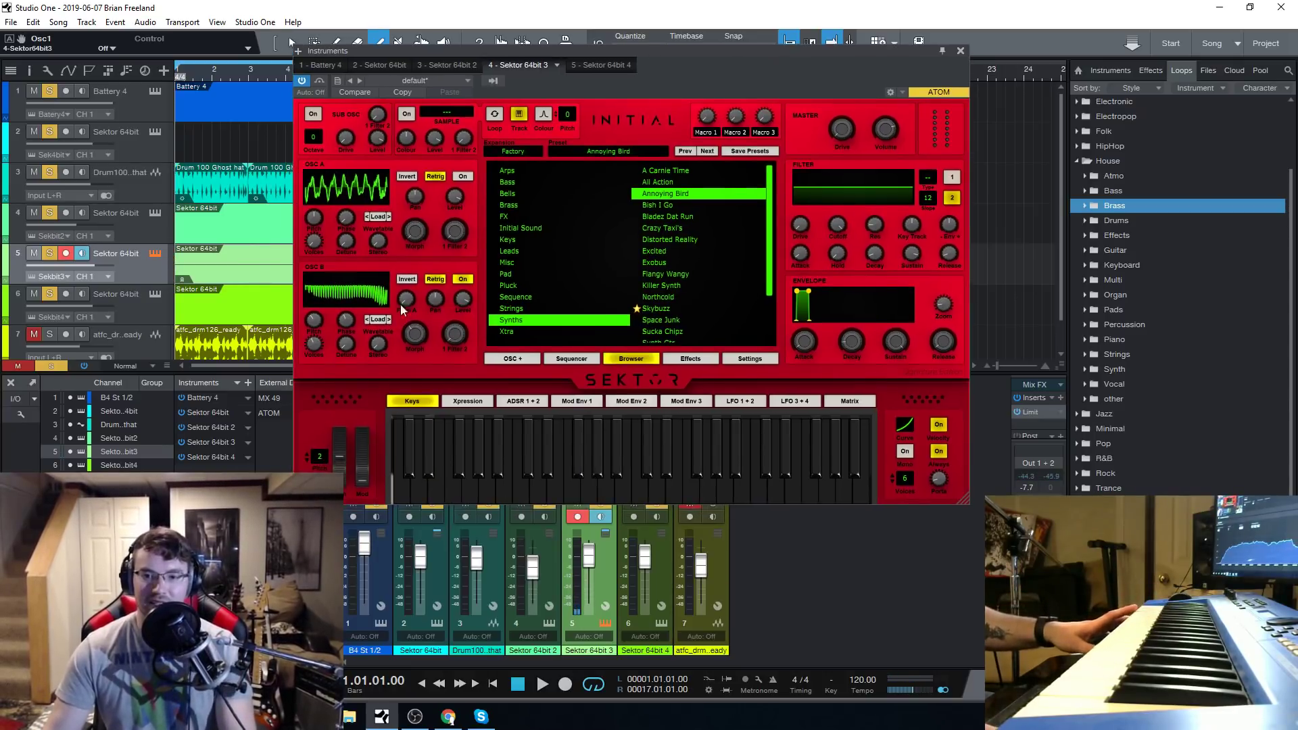
Inspect the oscillator B wavetable of Annoying Bird in its editor and set the WT position to 73.7%.
click(383, 285)
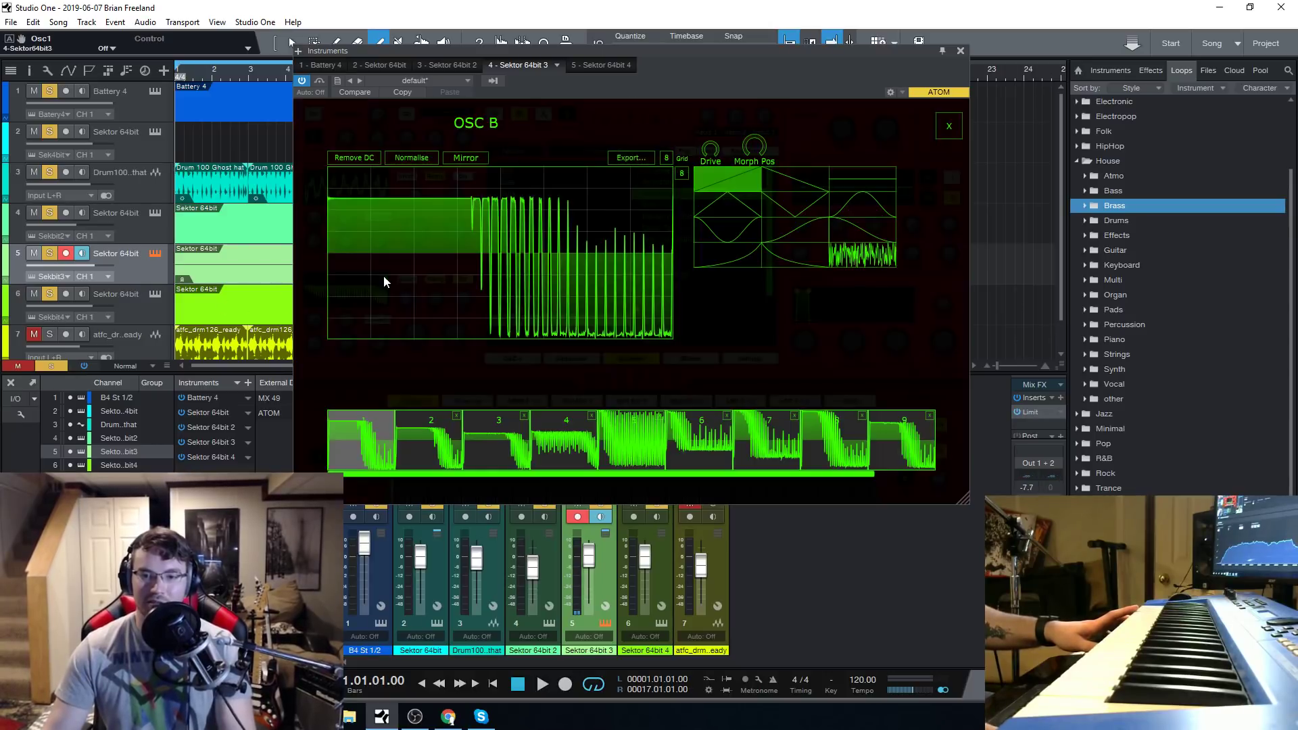
click(949, 126)
click(380, 292)
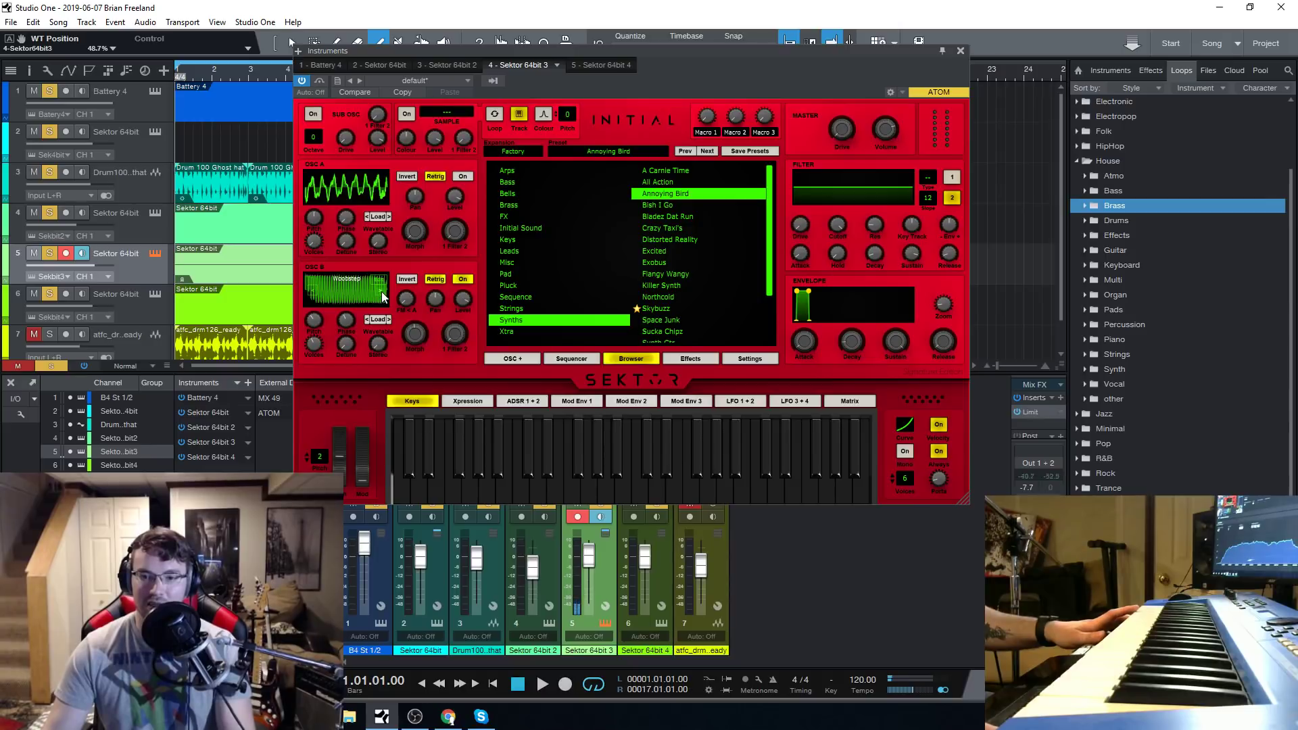
click(381, 292)
click(380, 292)
click(380, 289)
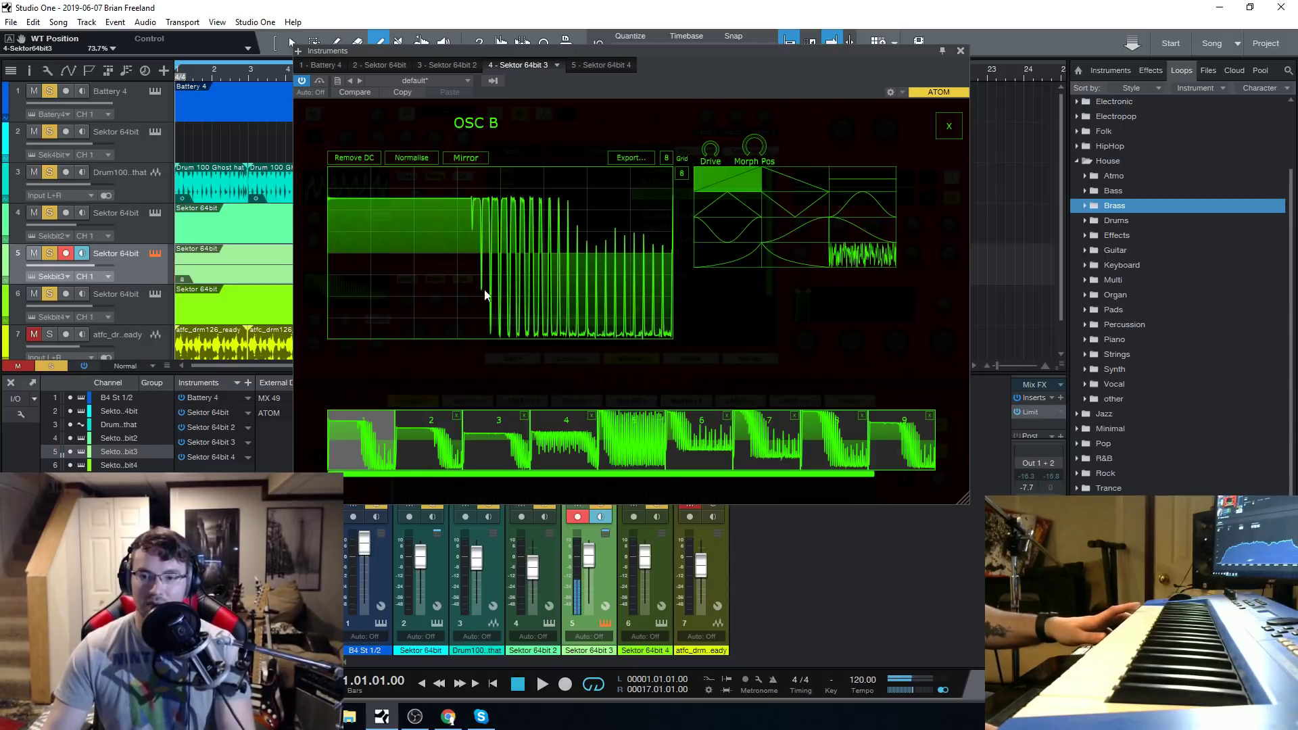
click(949, 126)
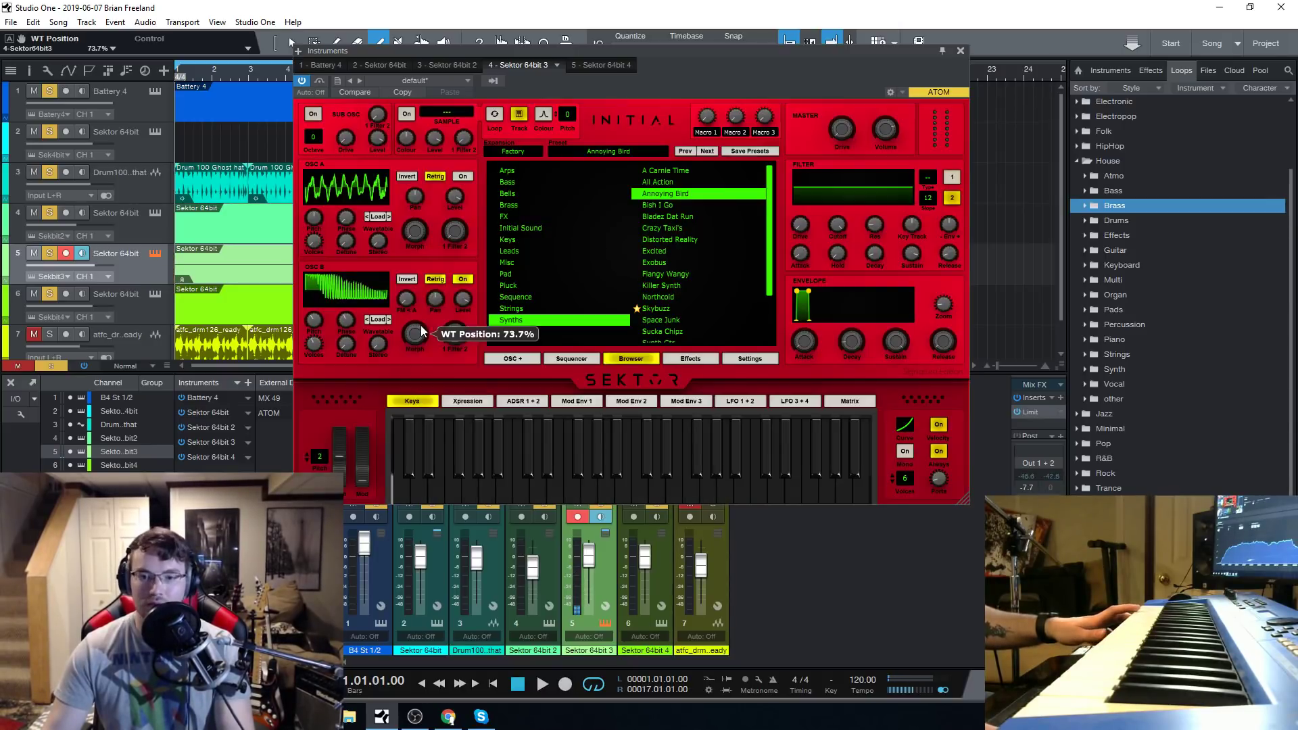
Load the Signature wavetable Leslie into oscillator B, and replace it with Lowlow.
click(377, 319)
mouse_move(410, 344)
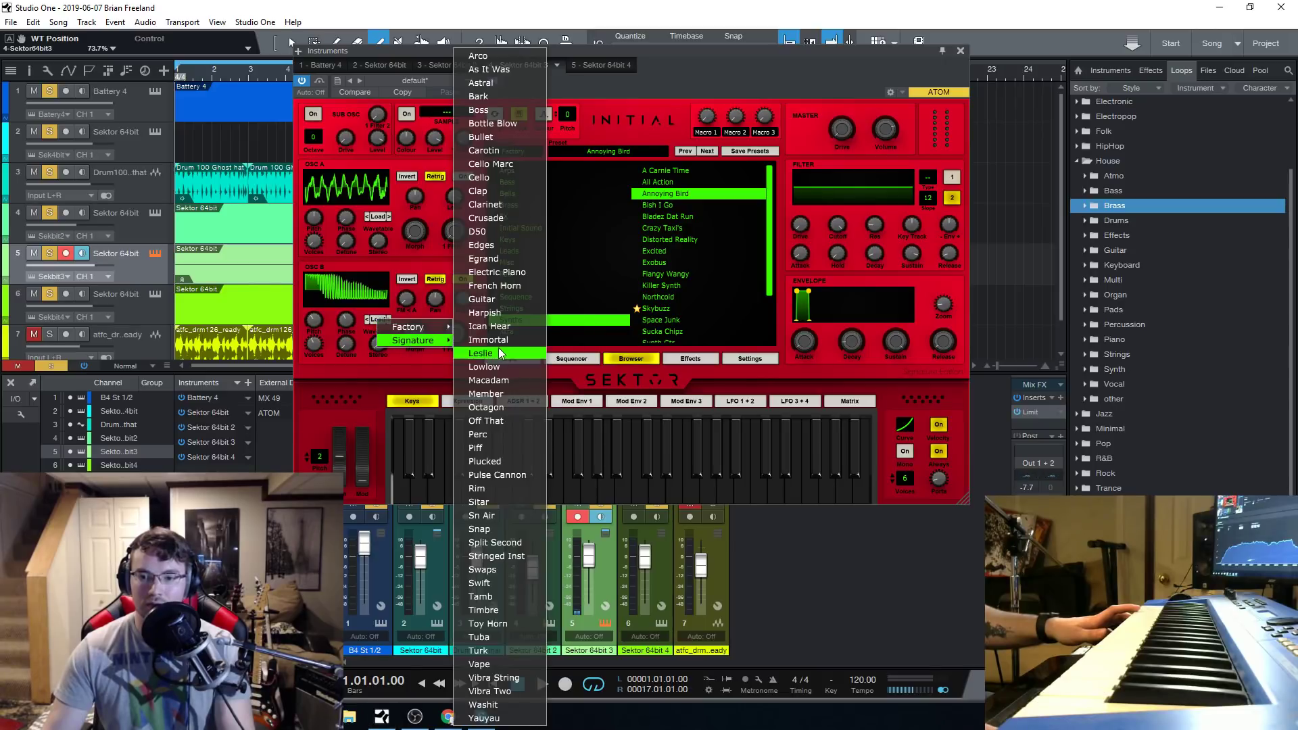
click(497, 354)
click(375, 320)
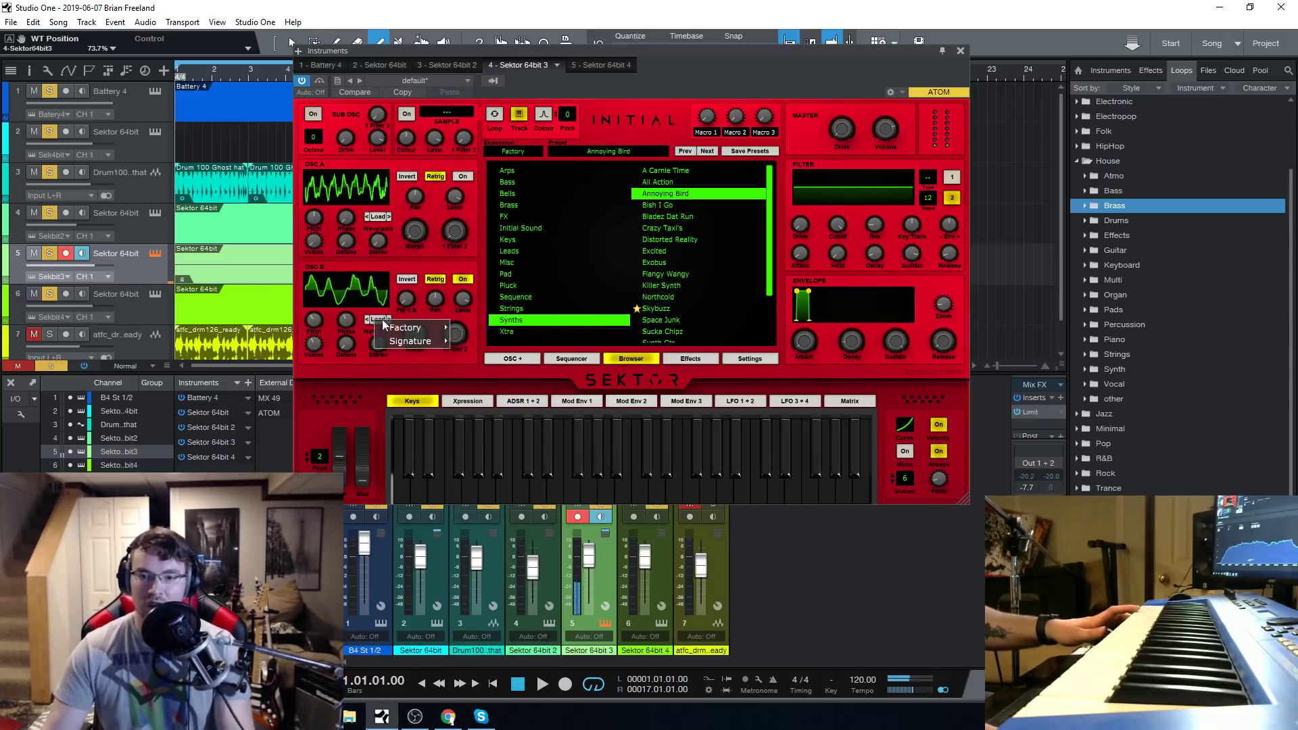
mouse_move(413, 342)
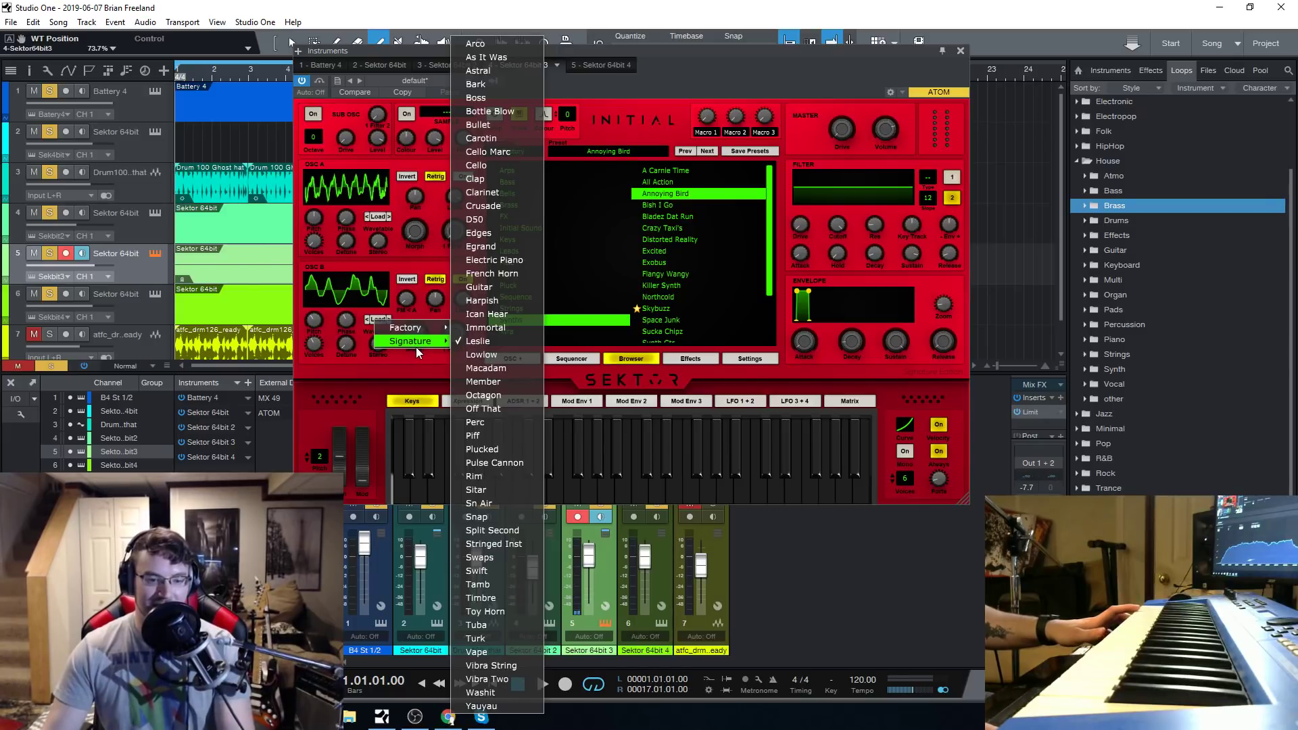
click(484, 354)
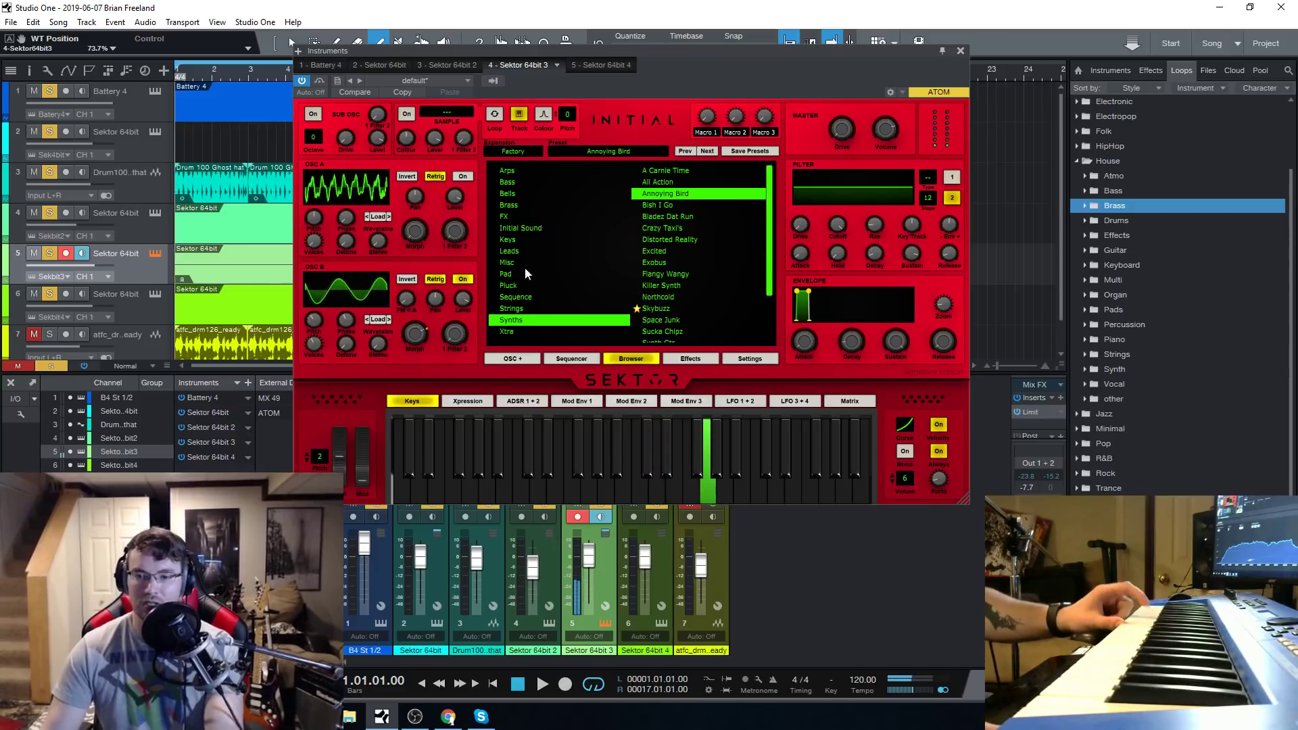
Load the Synths preset Distorted Reality on track 5 after auditioning Flangy Wangy, and enable the channel's Blackhole insert.
click(677, 274)
click(678, 242)
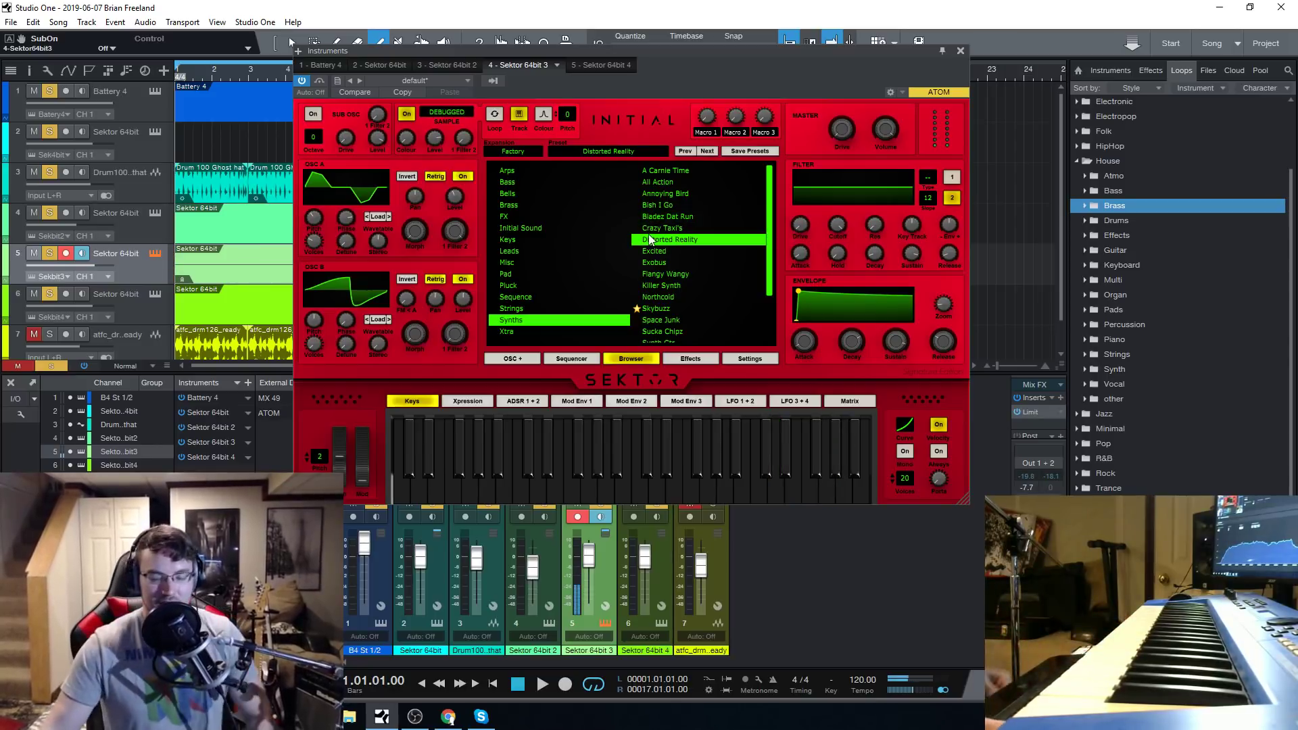
click(960, 50)
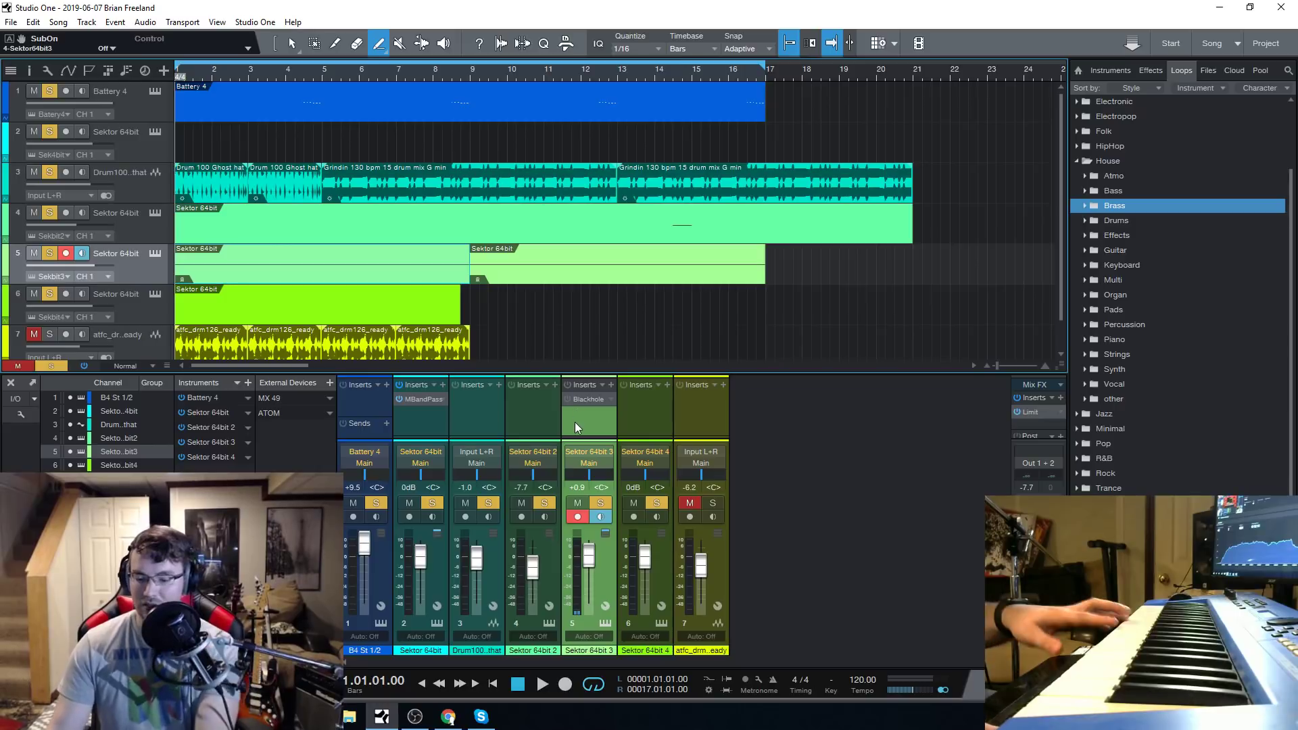
click(567, 400)
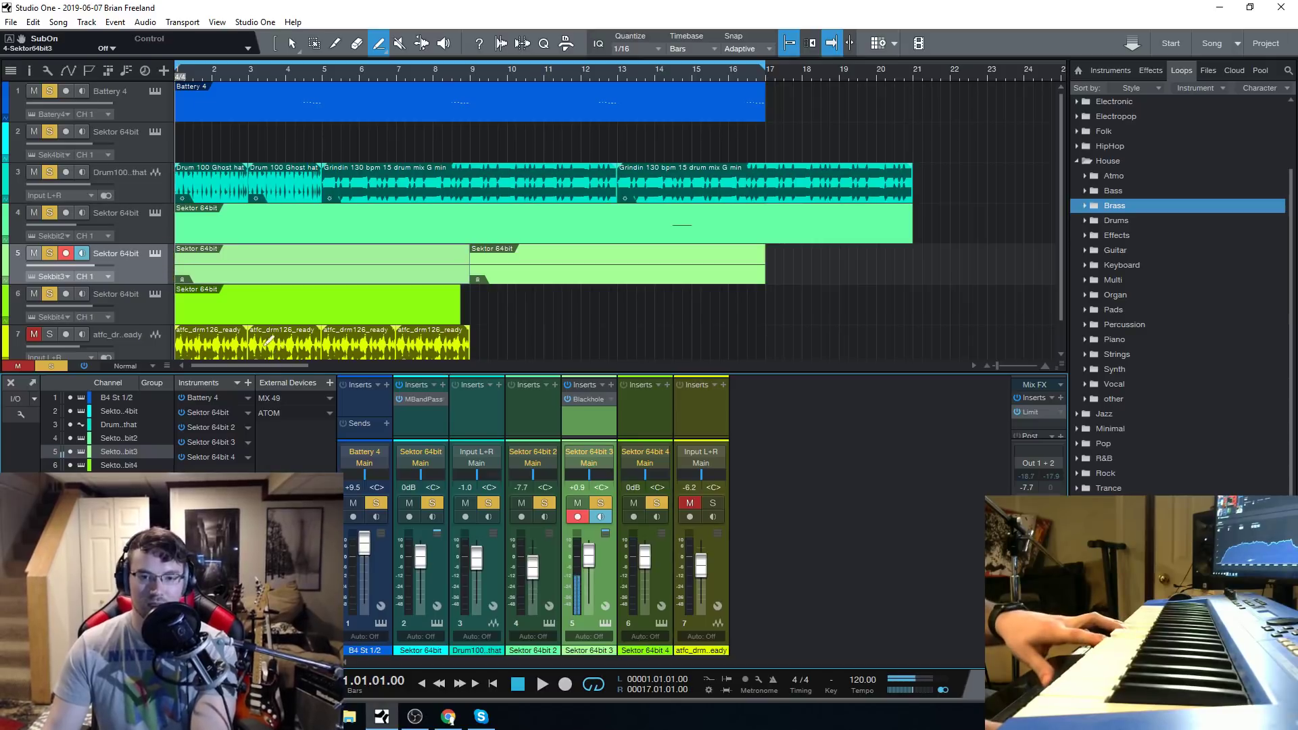
Erase all the drum loop clips on track 3 with the Eraser tool.
right_click(200, 168)
click(339, 152)
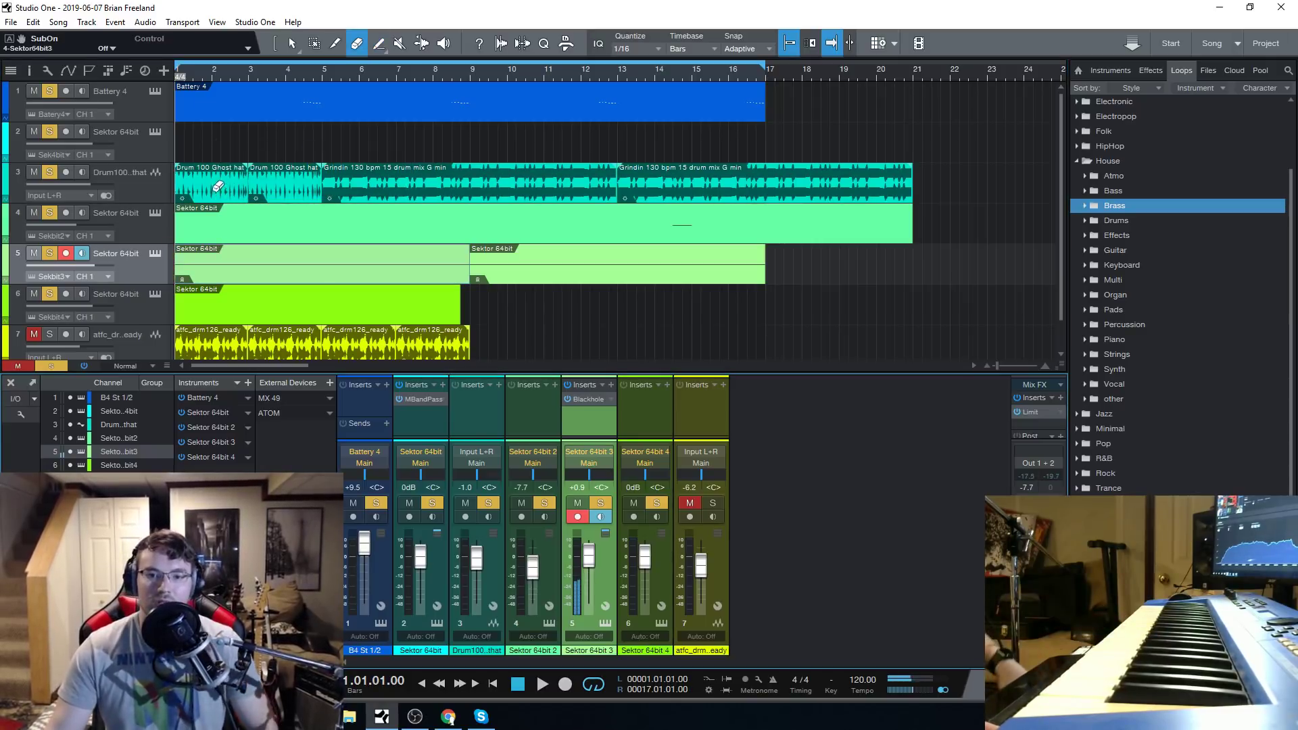
click(248, 181)
drag(250, 183, 379, 181)
click(702, 177)
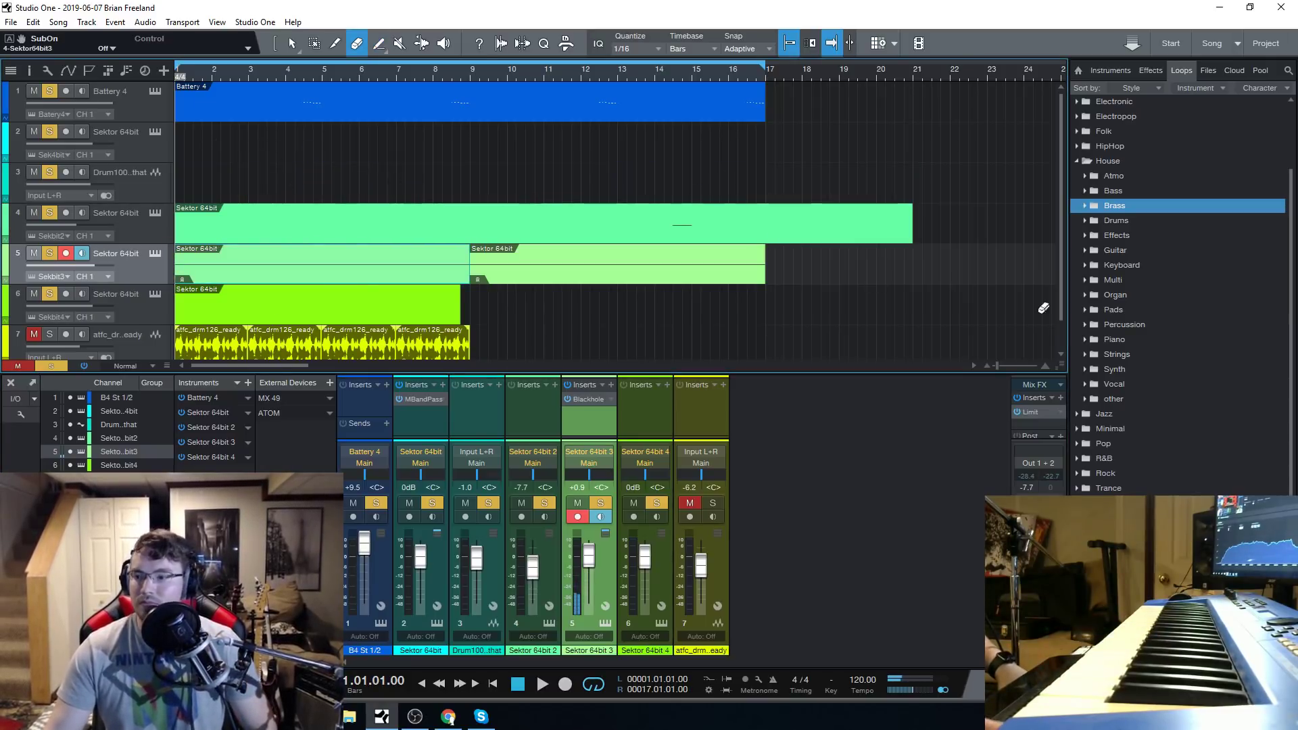
Browse the loop library's HipHop, House, R&B, Jazz and Minimal style folders for loop categories.
click(1076, 146)
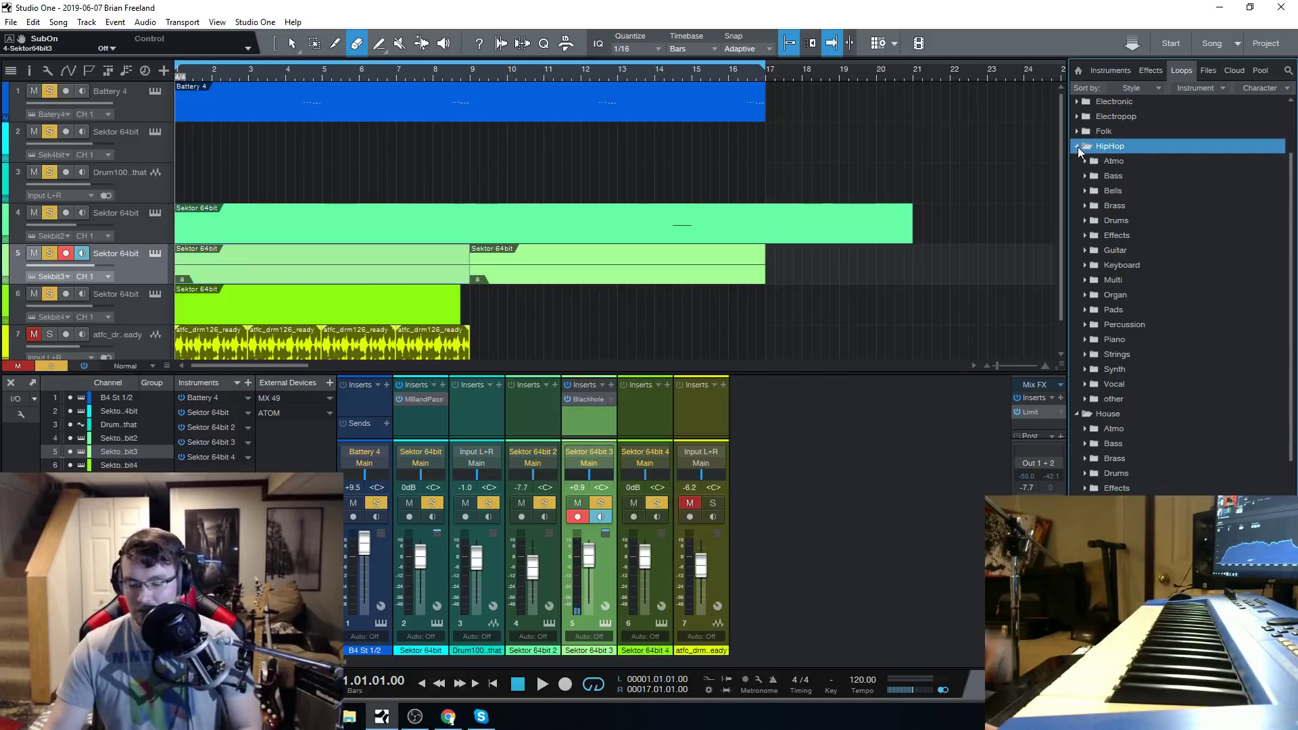
click(1148, 71)
click(1182, 70)
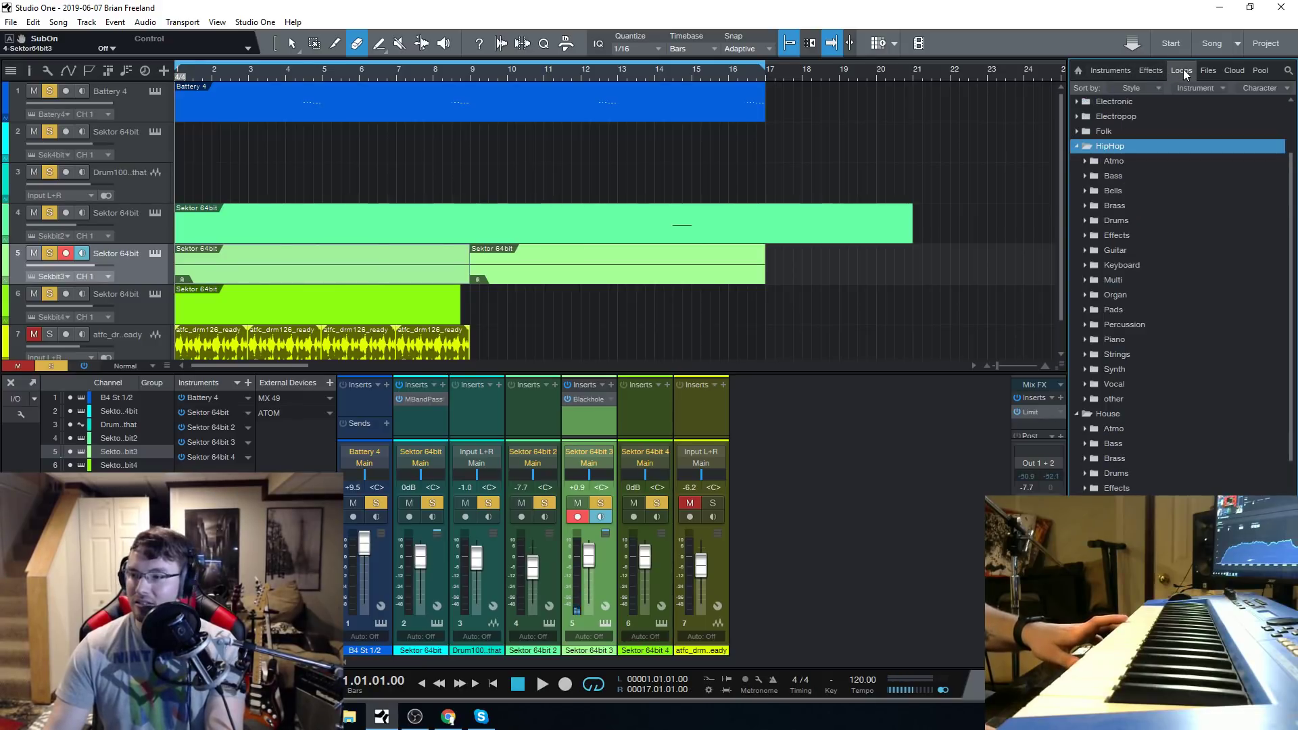
scroll(1129, 322, down, 2)
click(1076, 354)
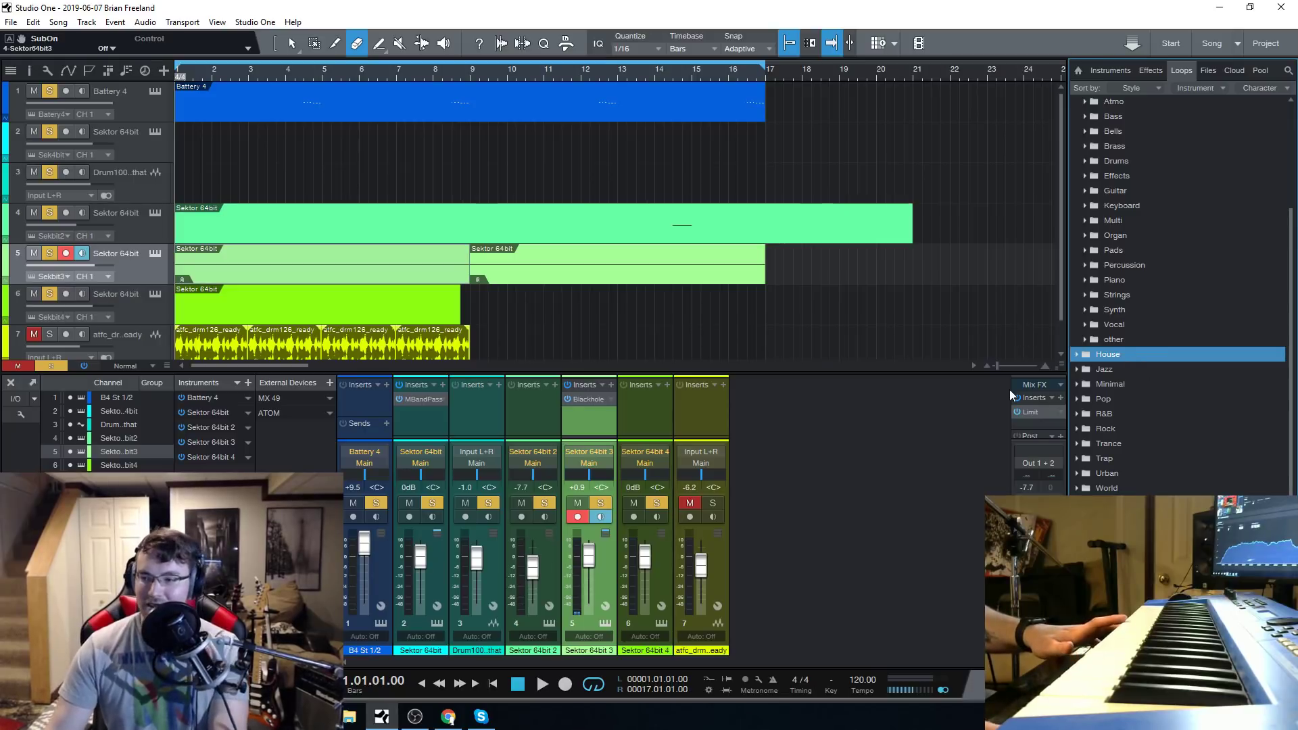
scroll(1162, 375, up, 5)
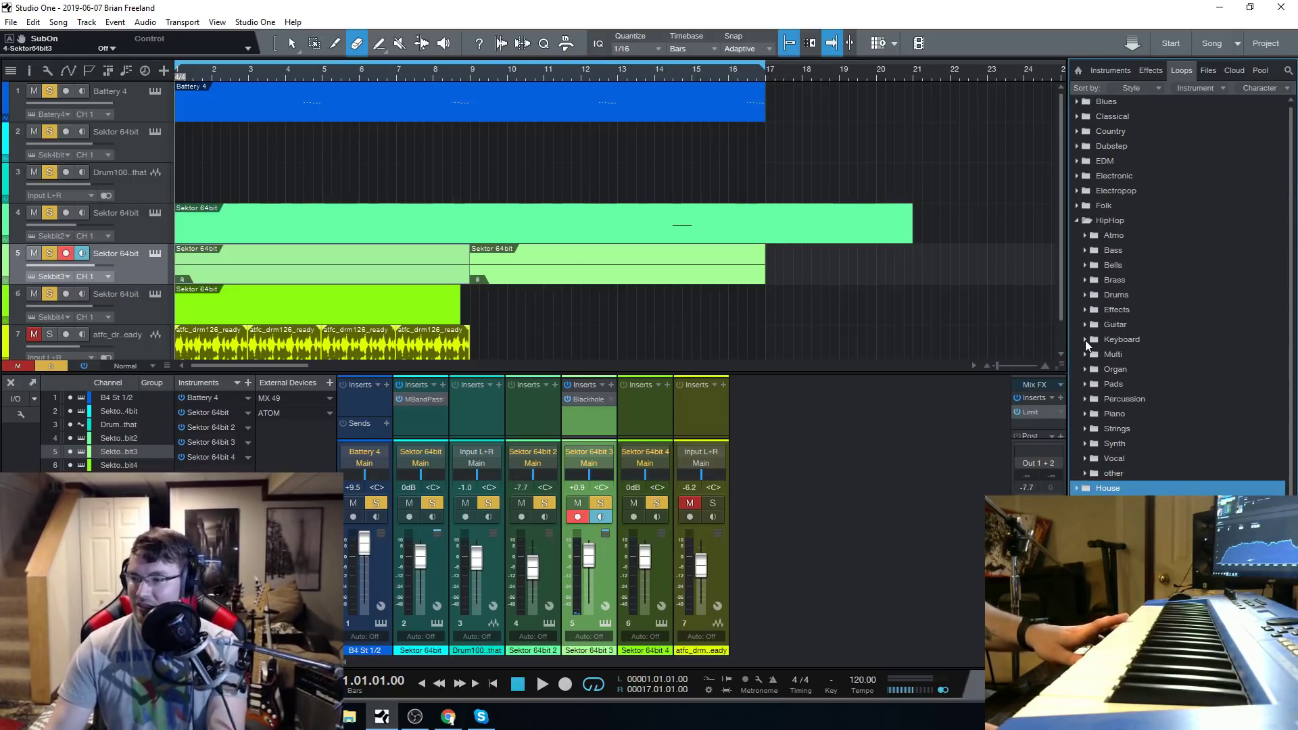
click(1076, 221)
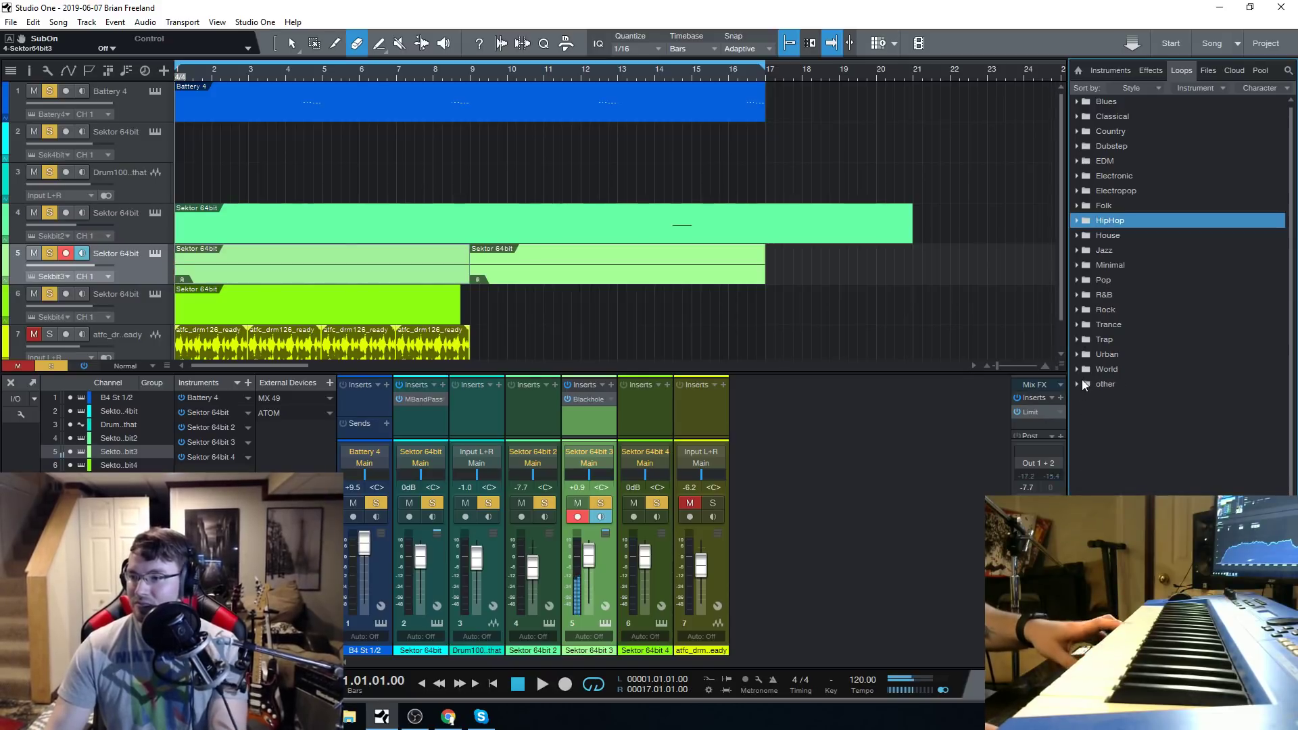
scroll(1115, 211, up, 1)
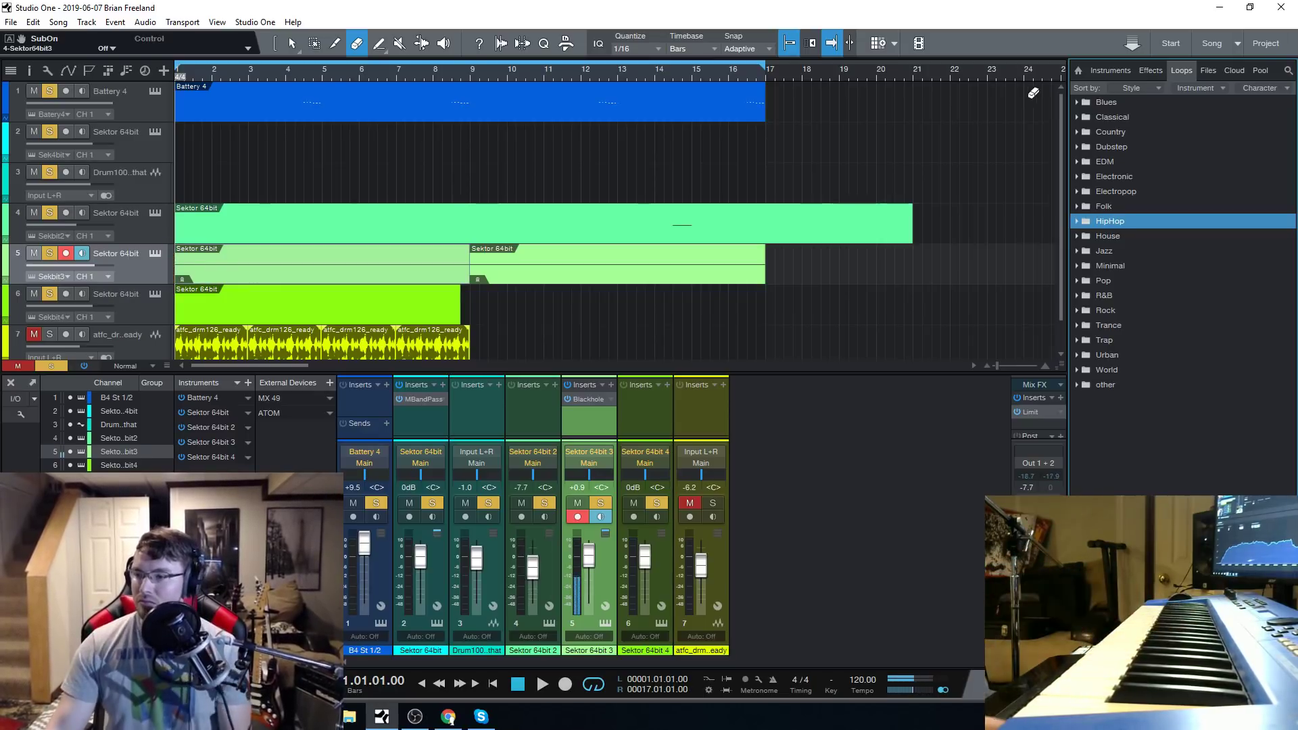
double_click(1113, 297)
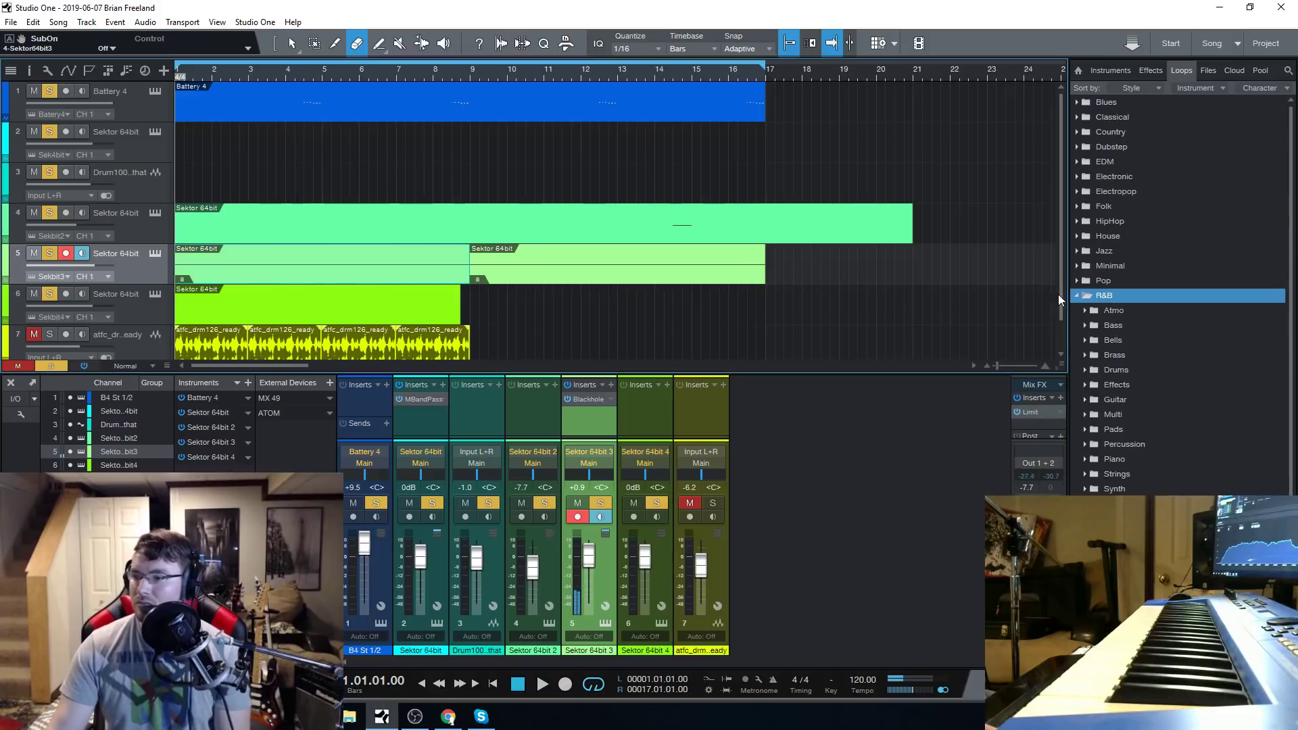
double_click(1077, 263)
scroll(1088, 265, down, 4)
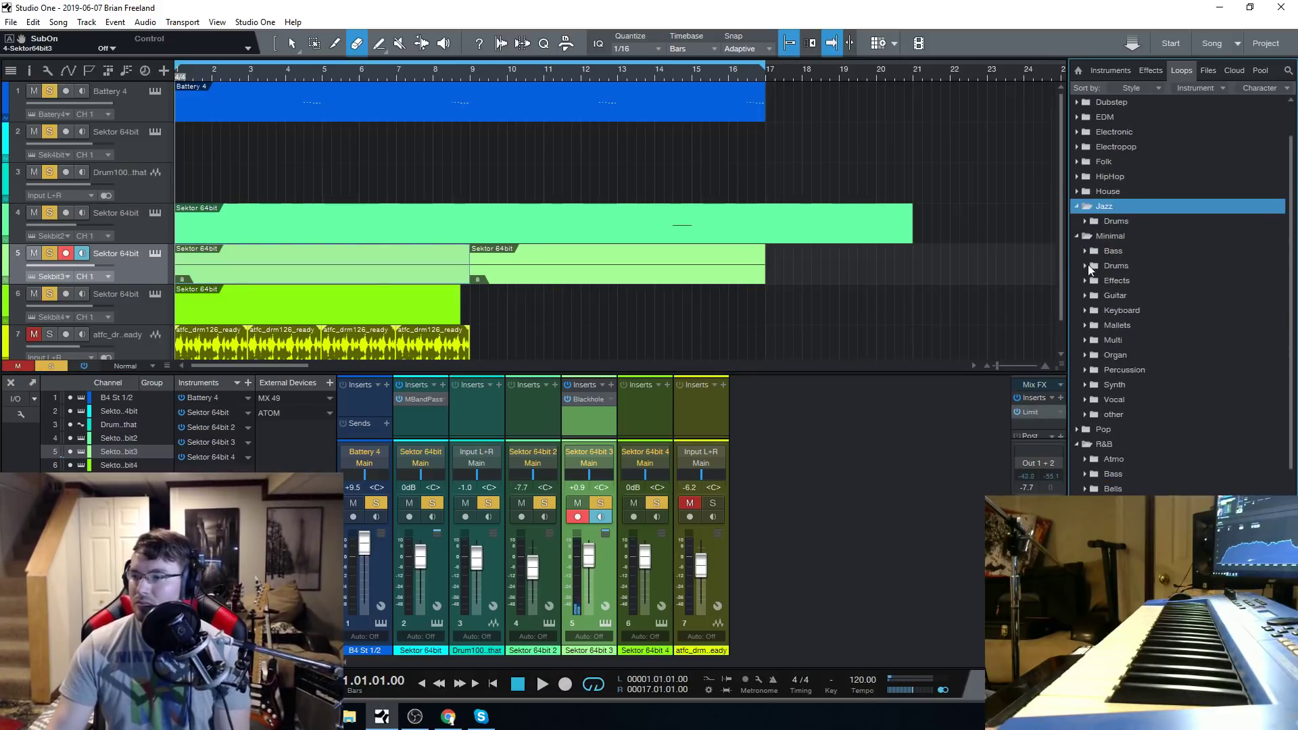
scroll(1099, 338, down, 1)
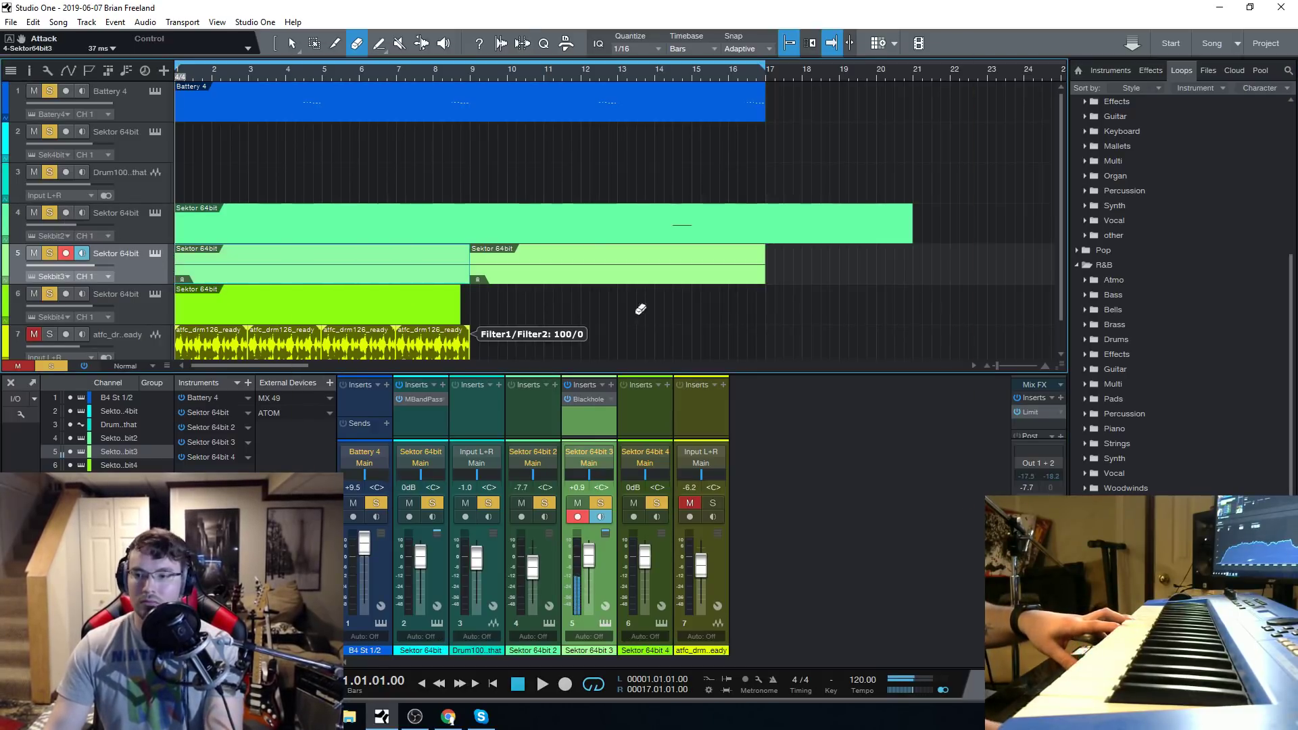
Load the Synths preset Flangy Wangy in track 5's Sektor and disable the LFO 3 modulation on filter 1's cutoff.
click(156, 256)
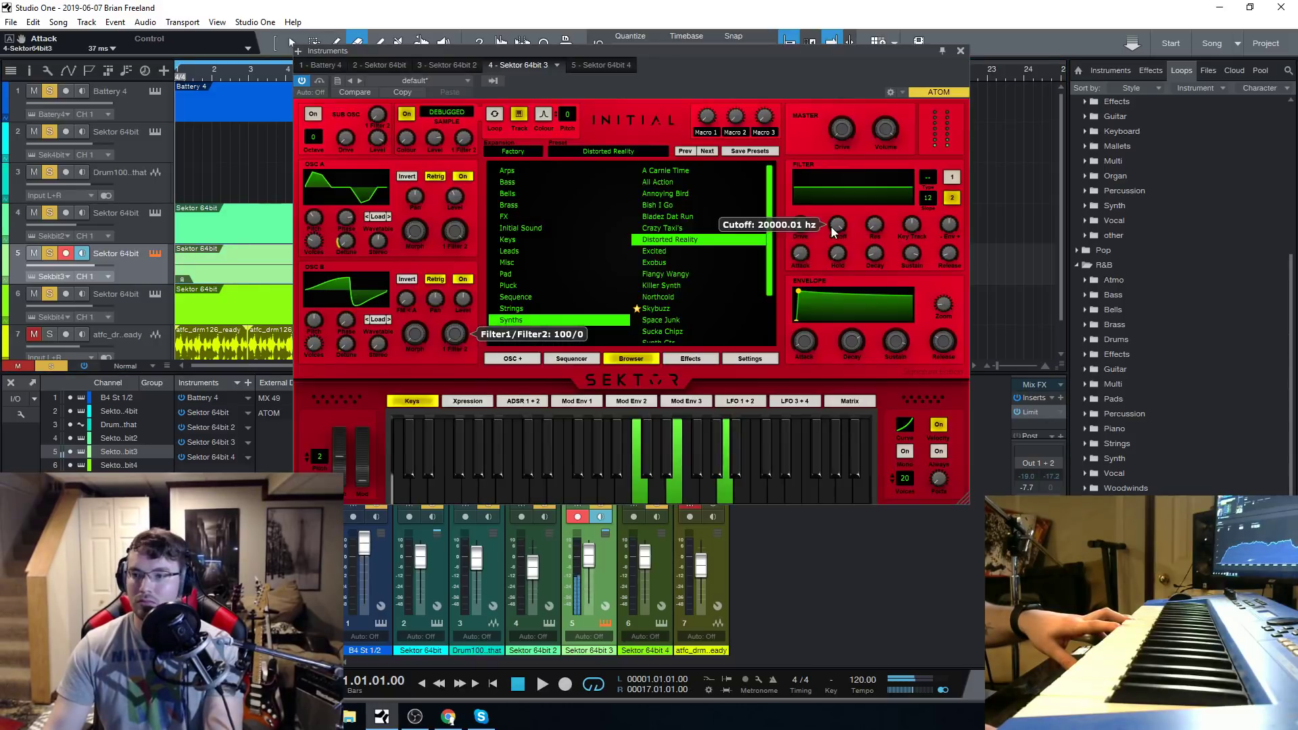
click(956, 178)
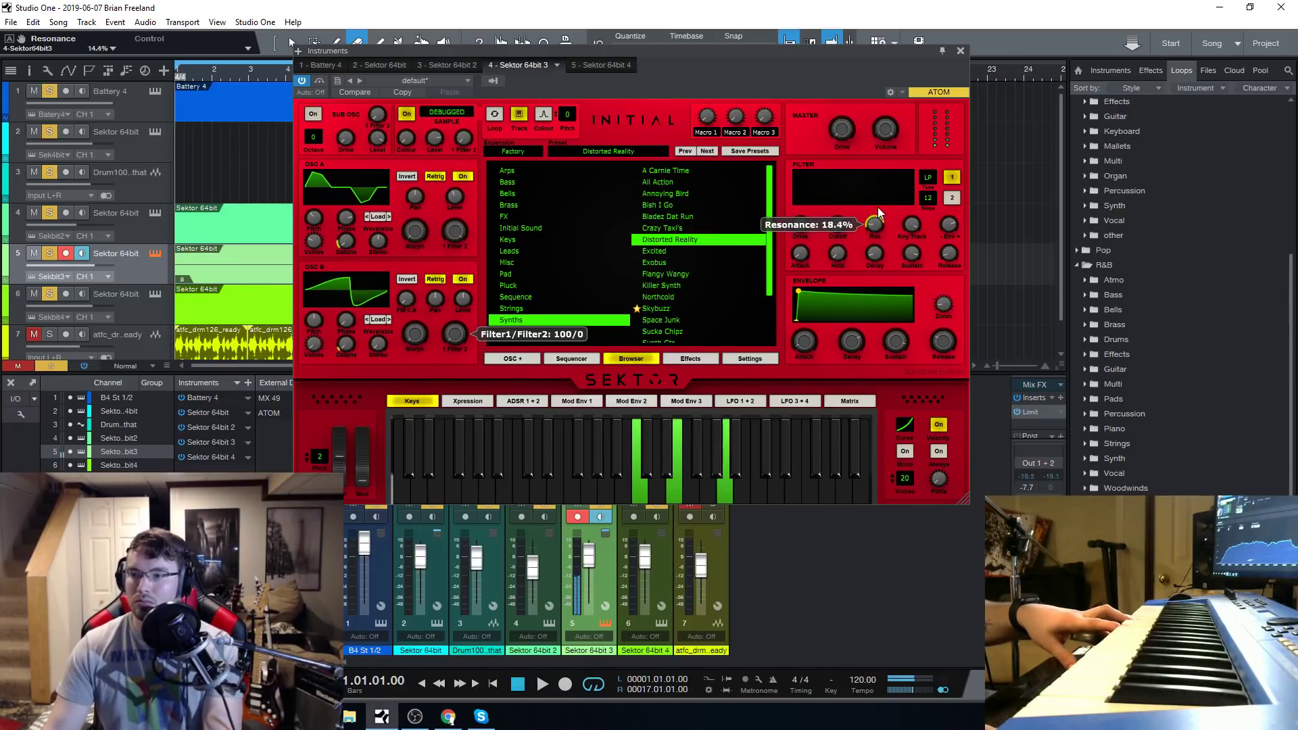
click(658, 276)
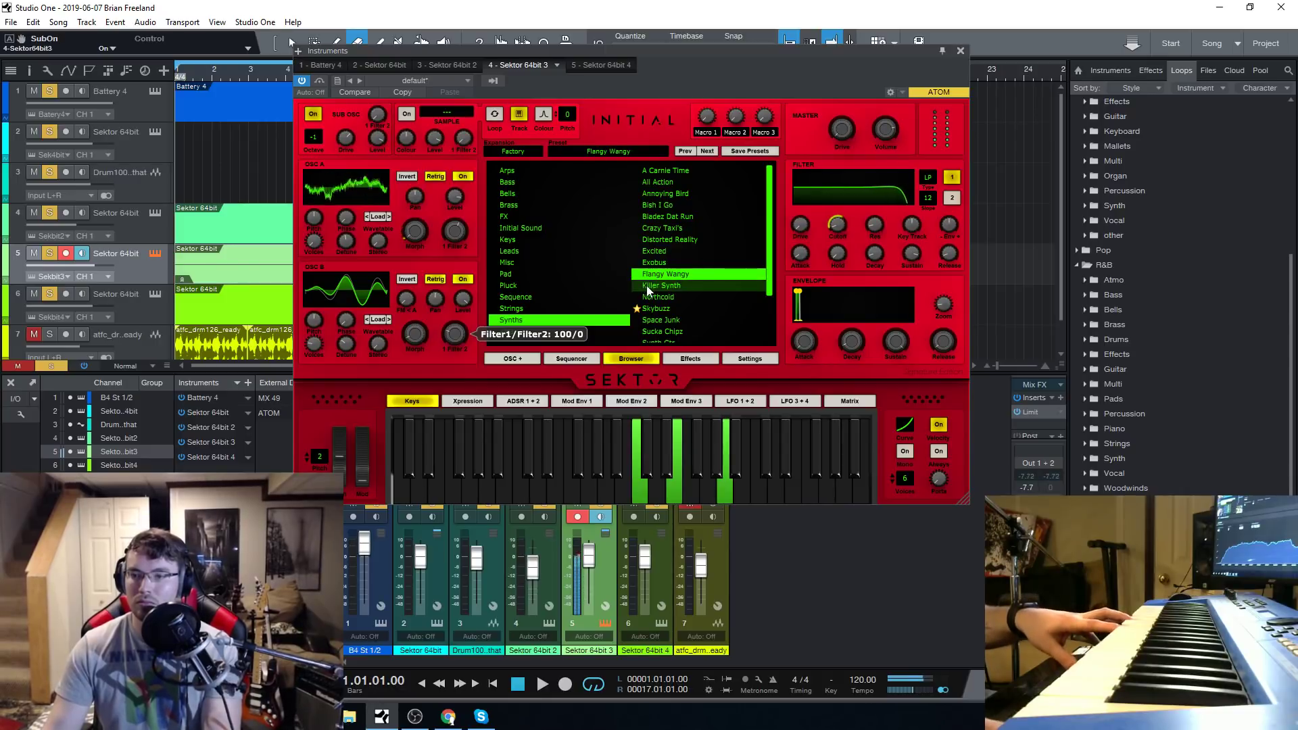
right_click(838, 231)
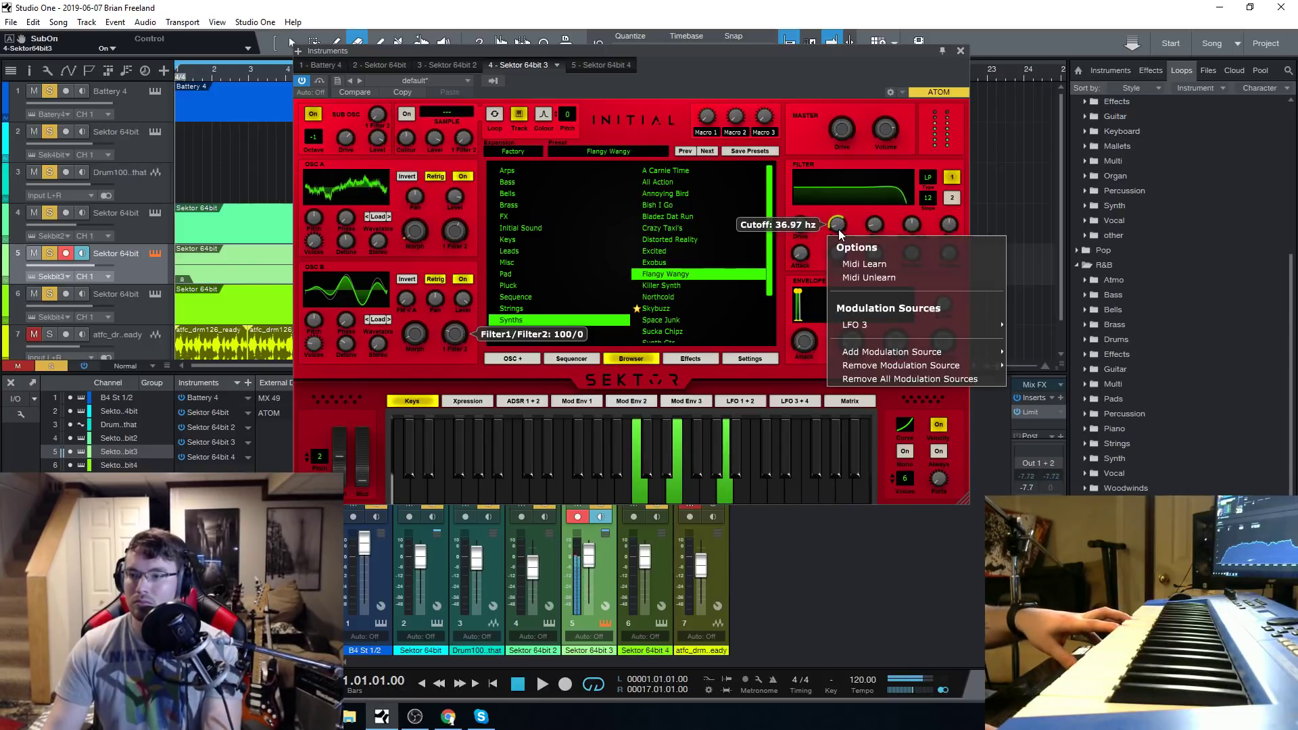
mouse_move(912, 323)
click(1024, 339)
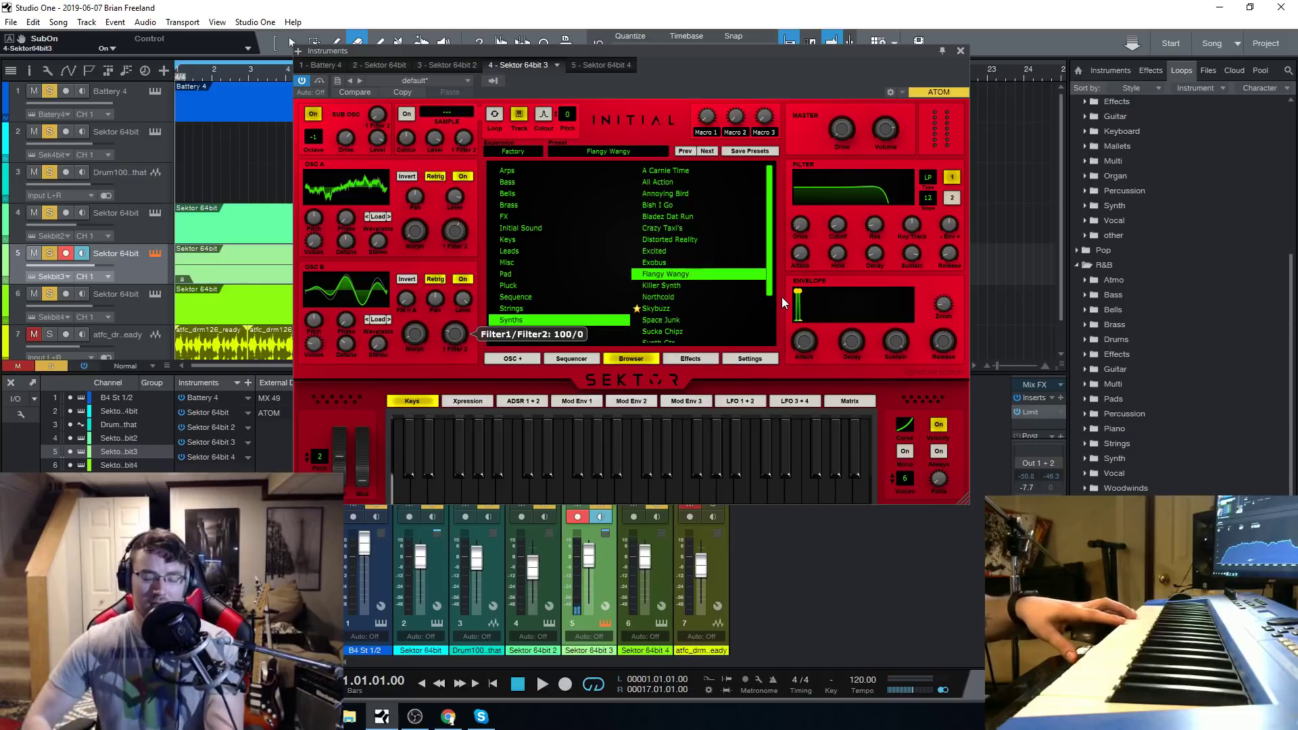
Enable LFO 3 as the modulation source of filter 1's cutoff and set its amount to 0.26.
right_click(834, 231)
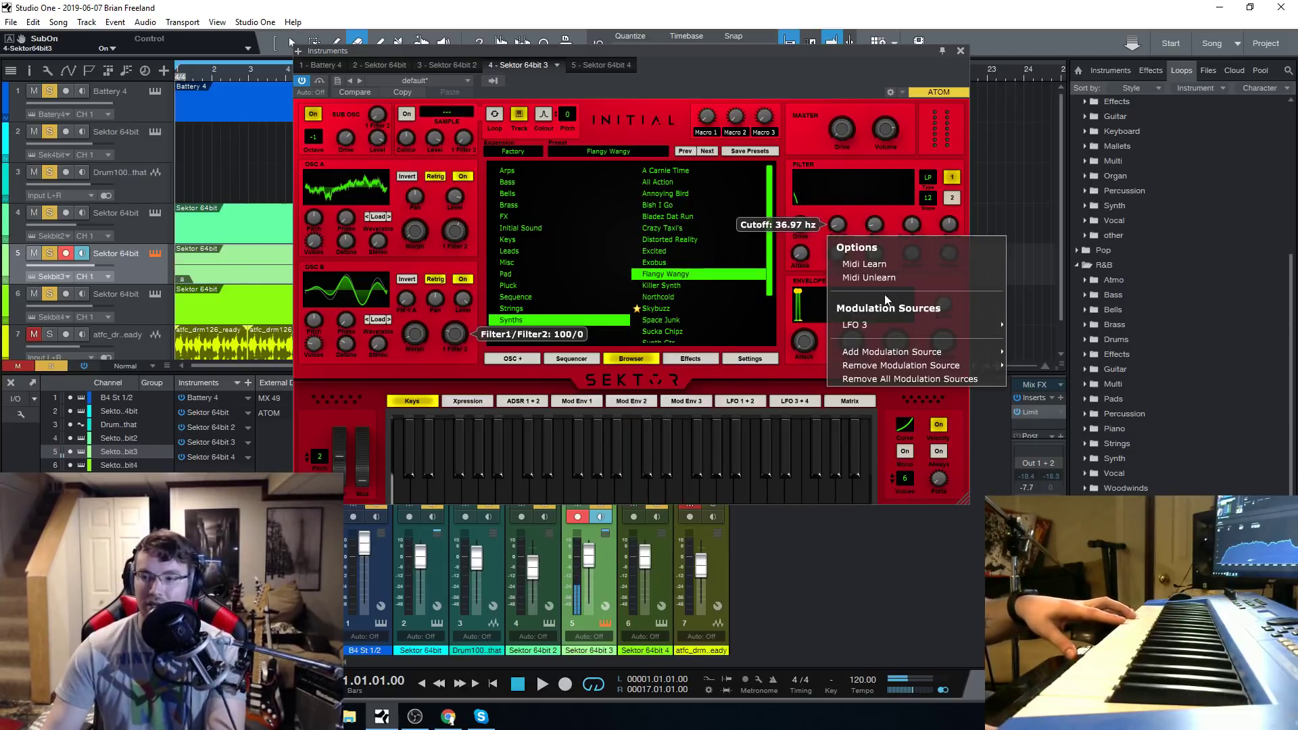
mouse_move(881, 330)
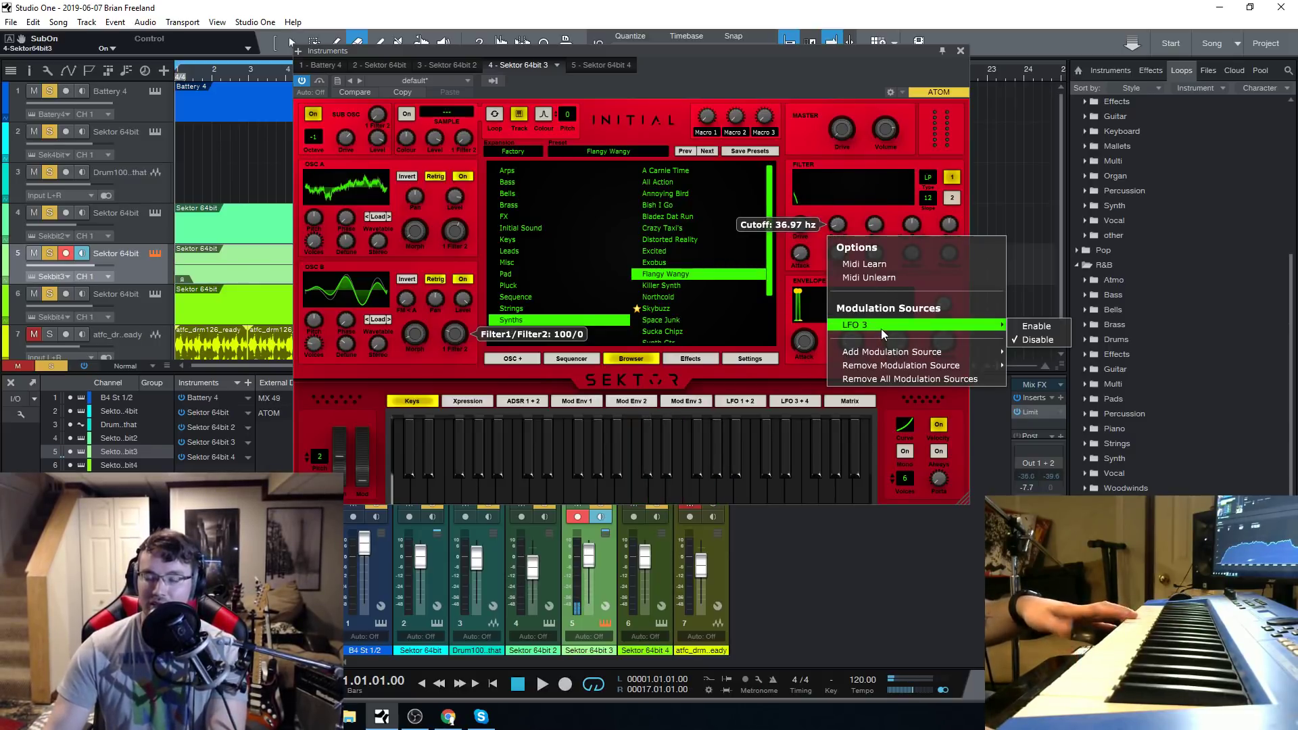
click(1034, 326)
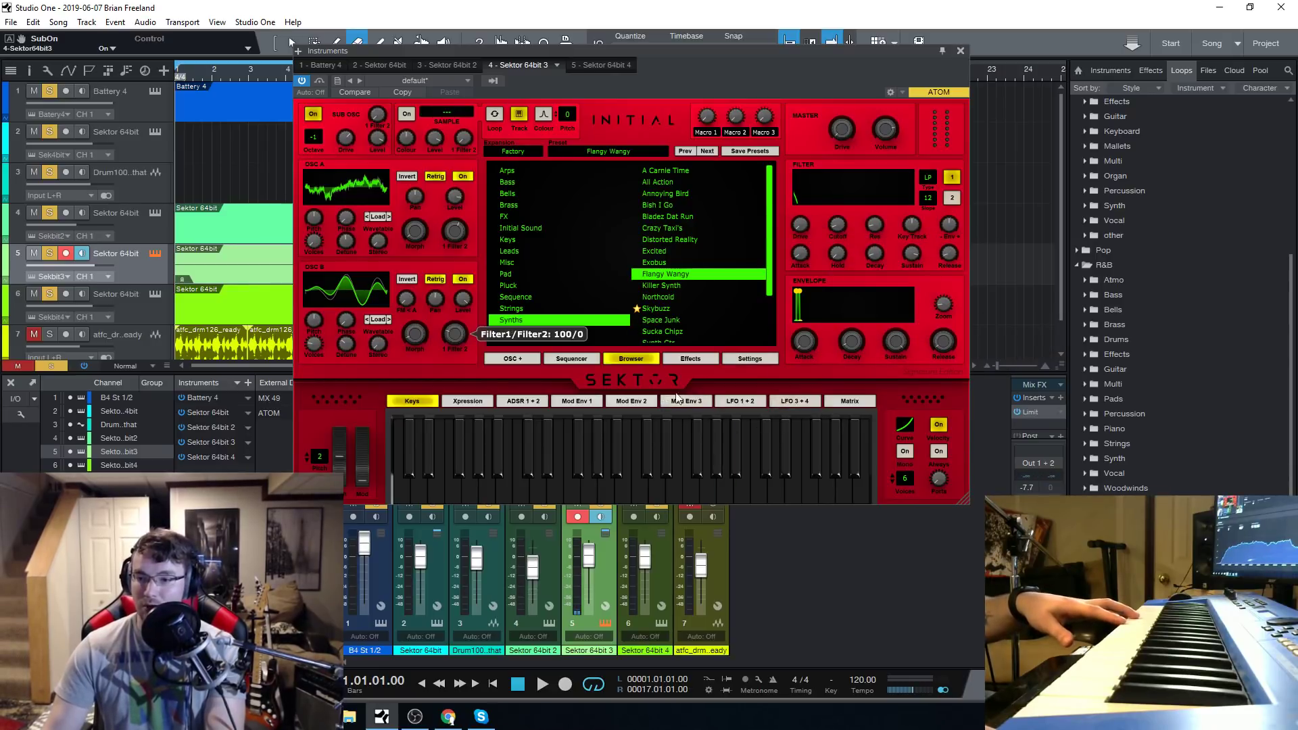
click(789, 401)
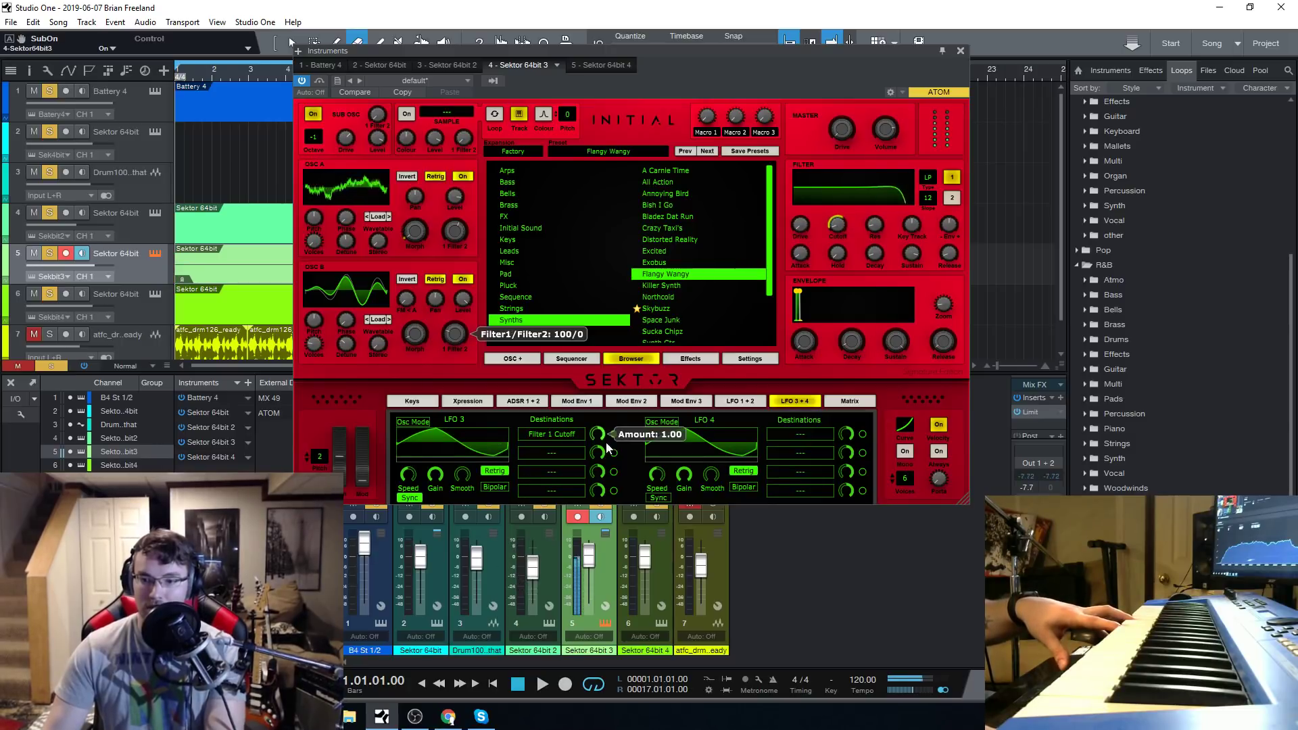
drag(599, 436, 621, 469)
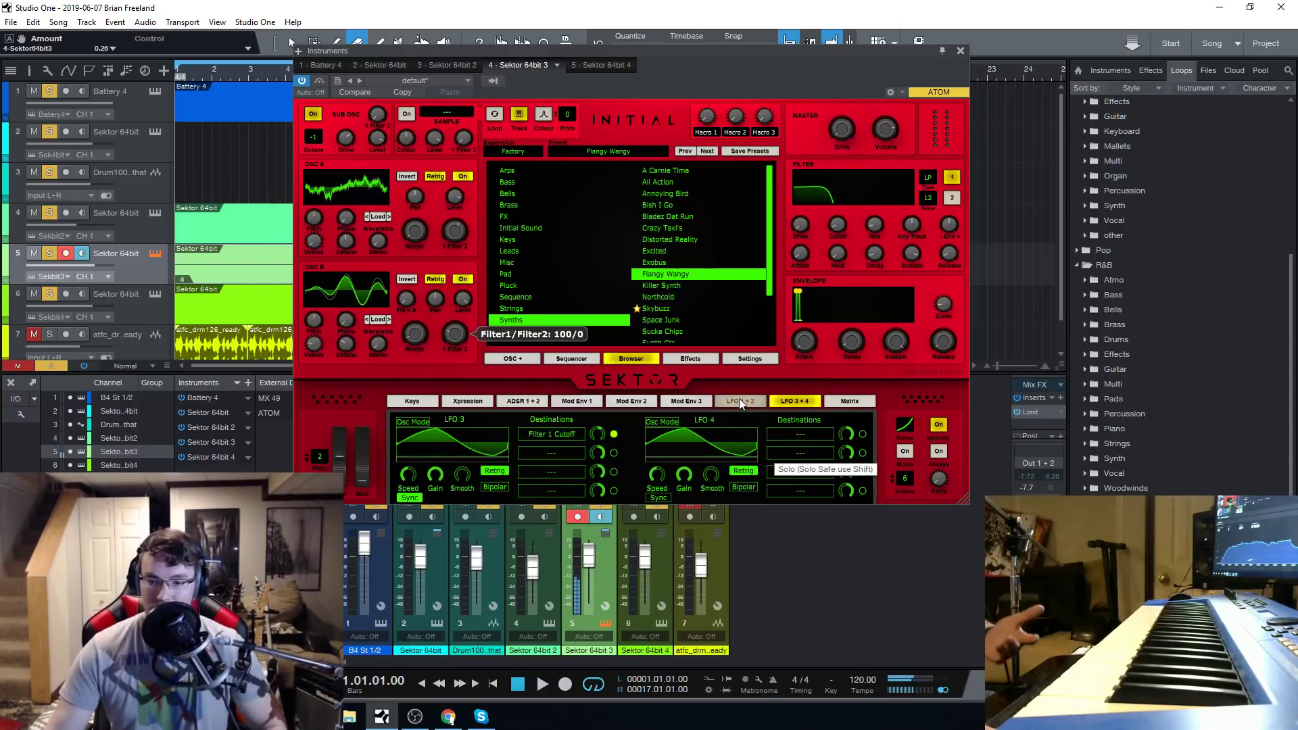
Examine Sektor's modulation matrix, the LFO 3 destinations and the modulation options of filter 1's cutoff.
click(853, 401)
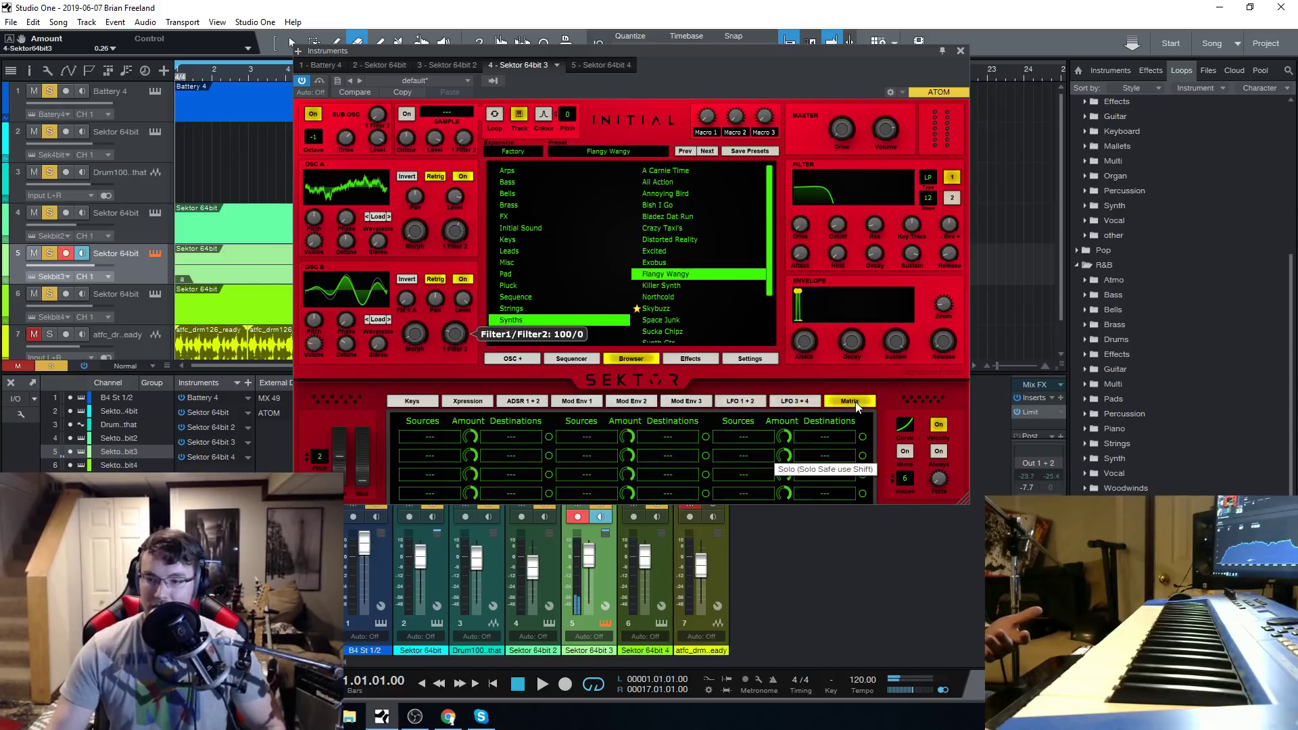
click(792, 401)
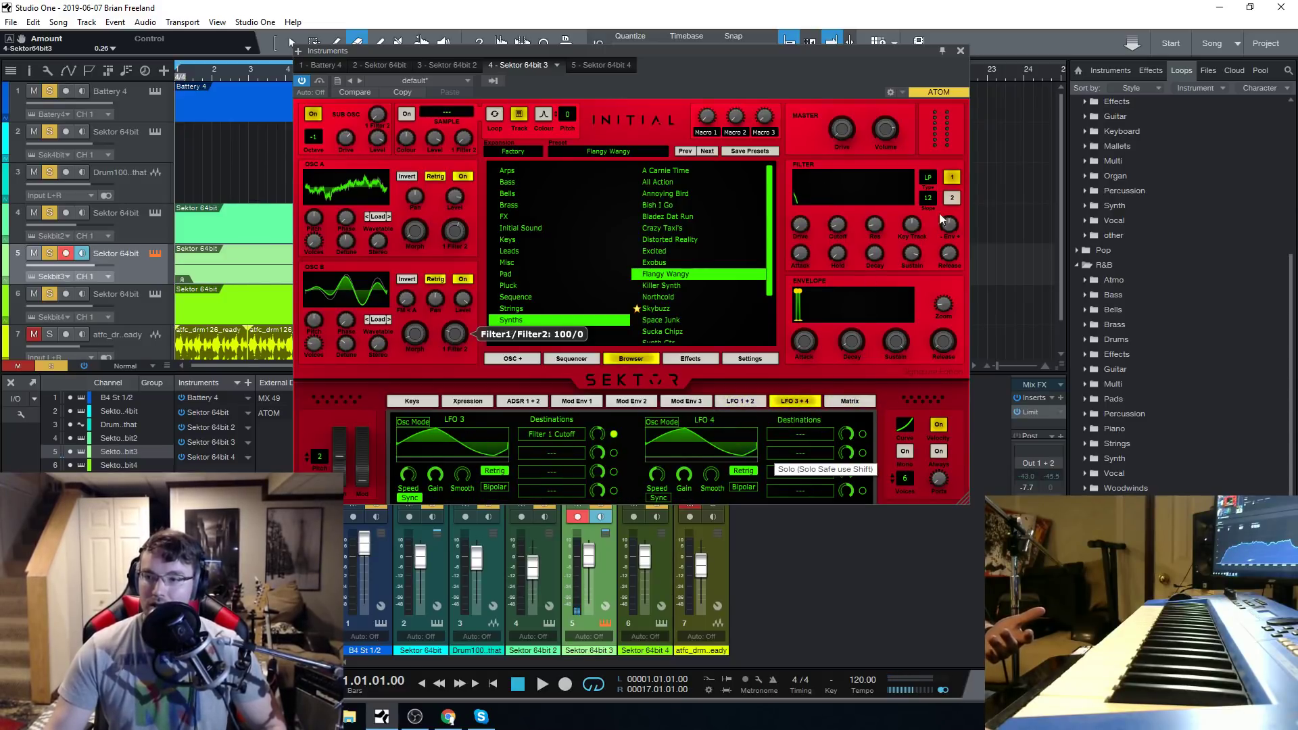
right_click(842, 237)
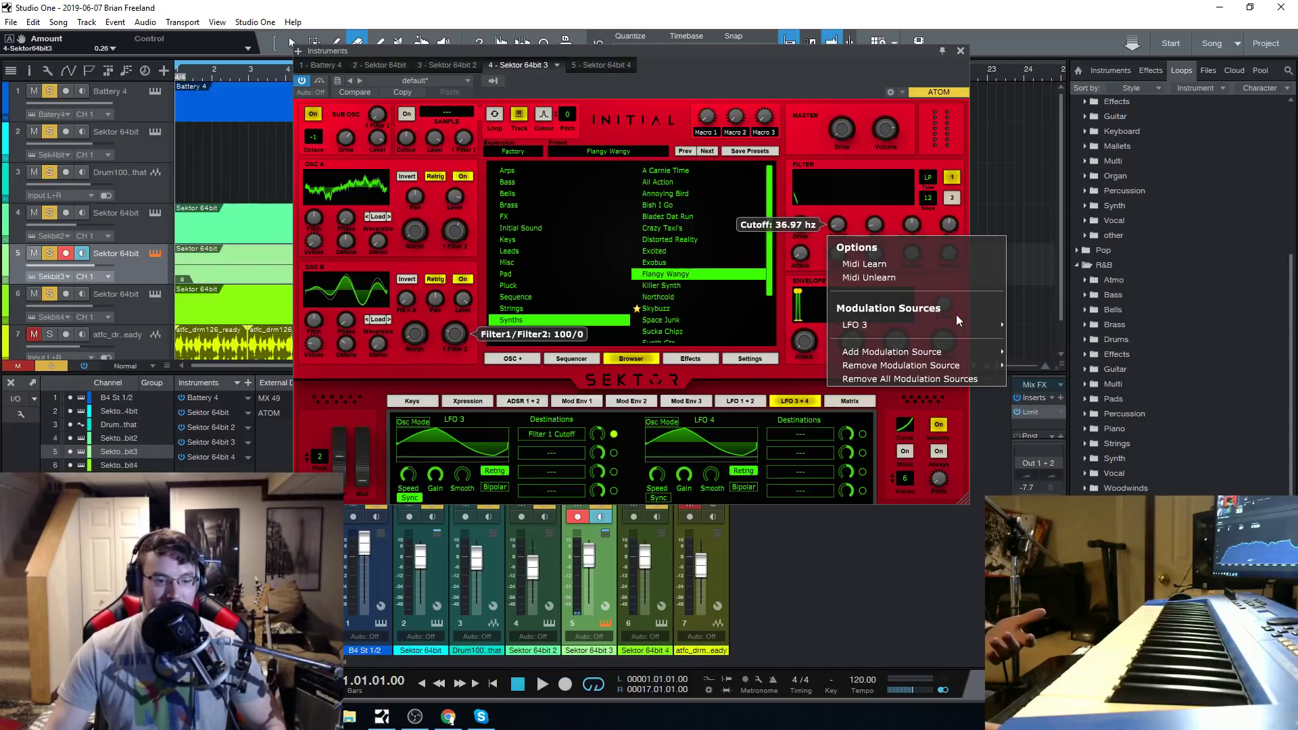
click(815, 63)
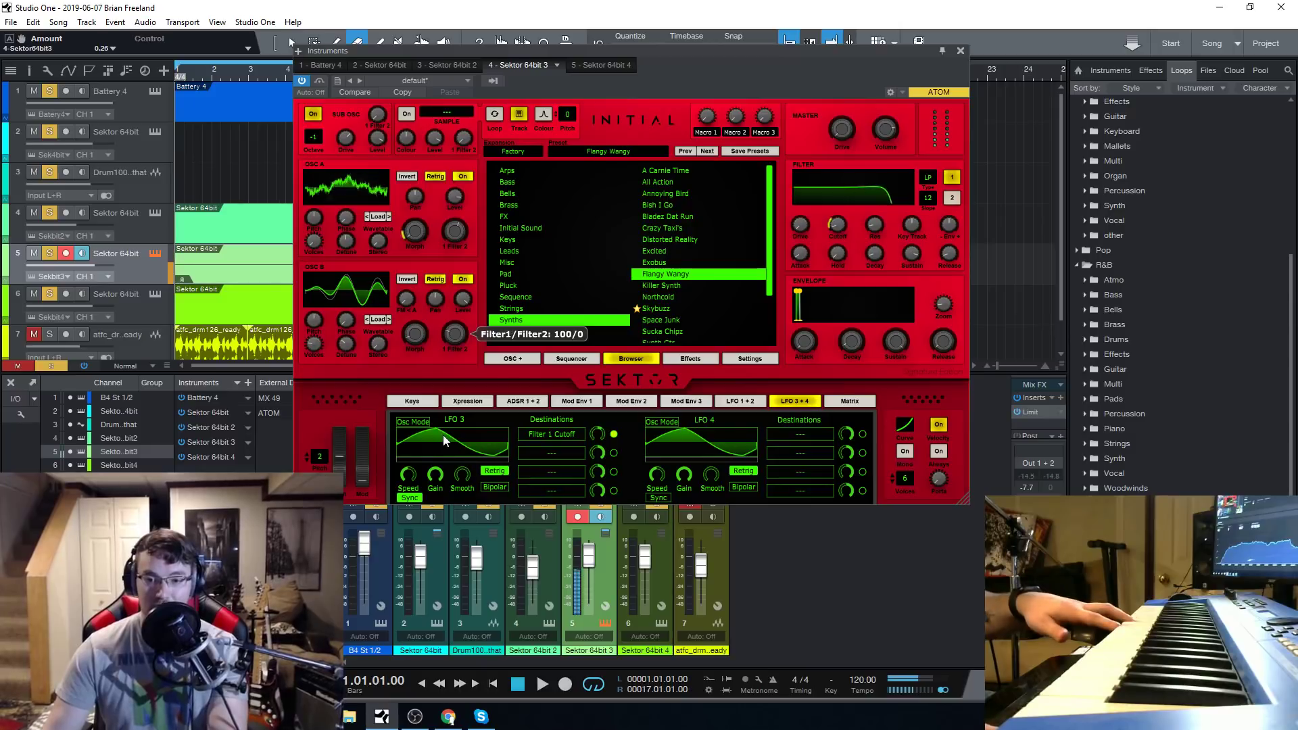
Change LFO 3's waveform to another factory shape and display Flangy Wangy's effect racks.
click(481, 451)
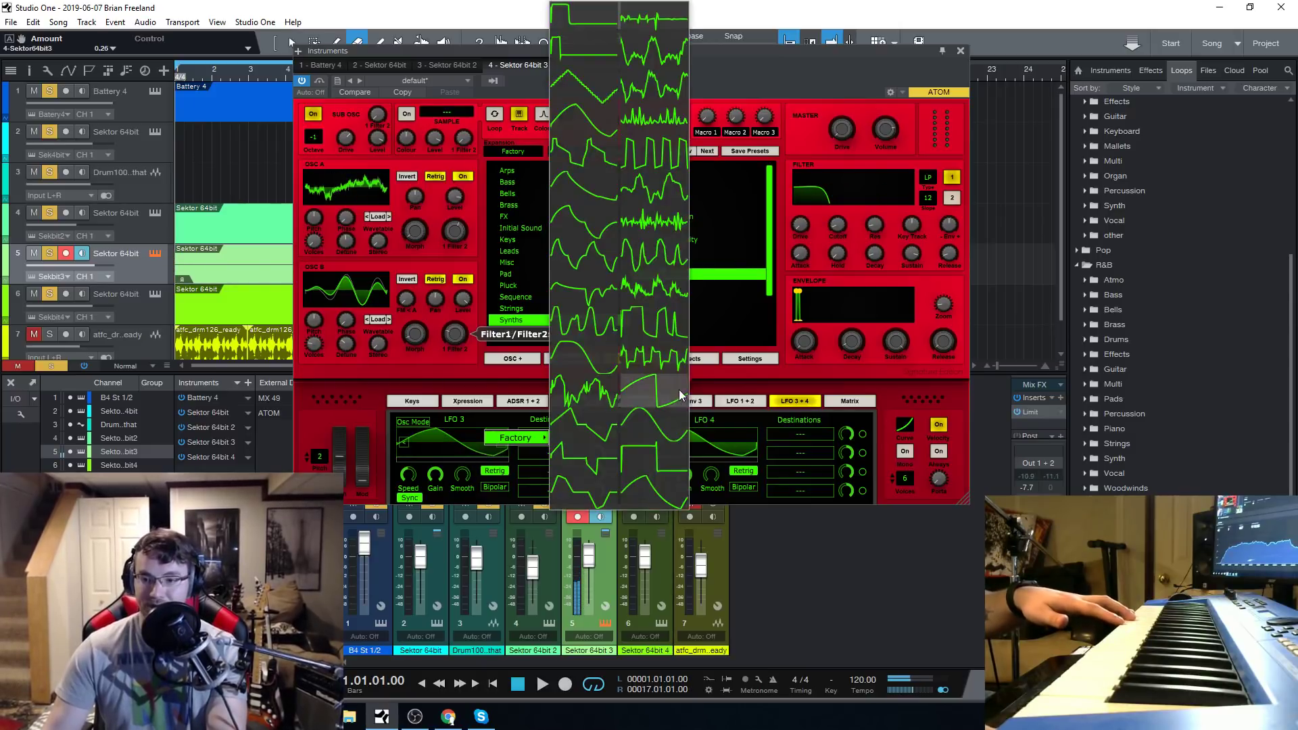
click(553, 402)
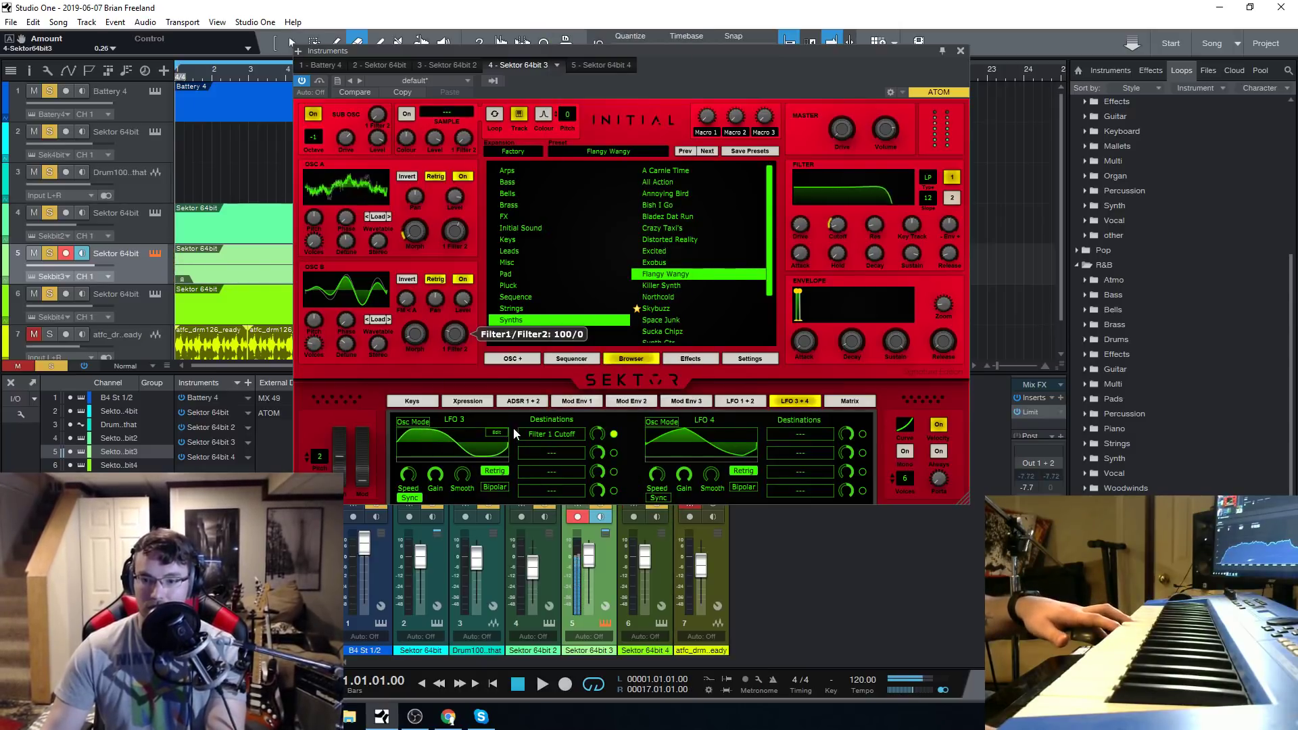
click(691, 363)
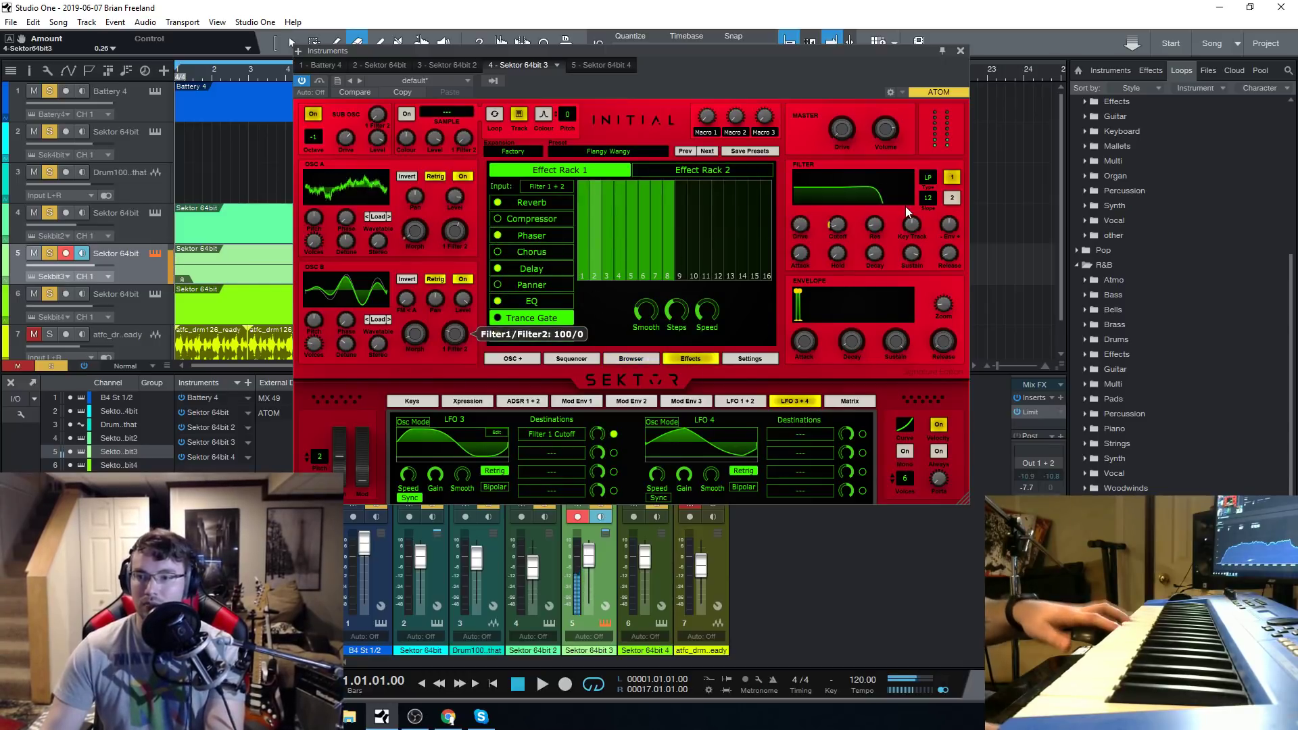
Load the Synths preset Killer Synth on track 5 and reposition the Sektor window over the arrangement.
click(609, 153)
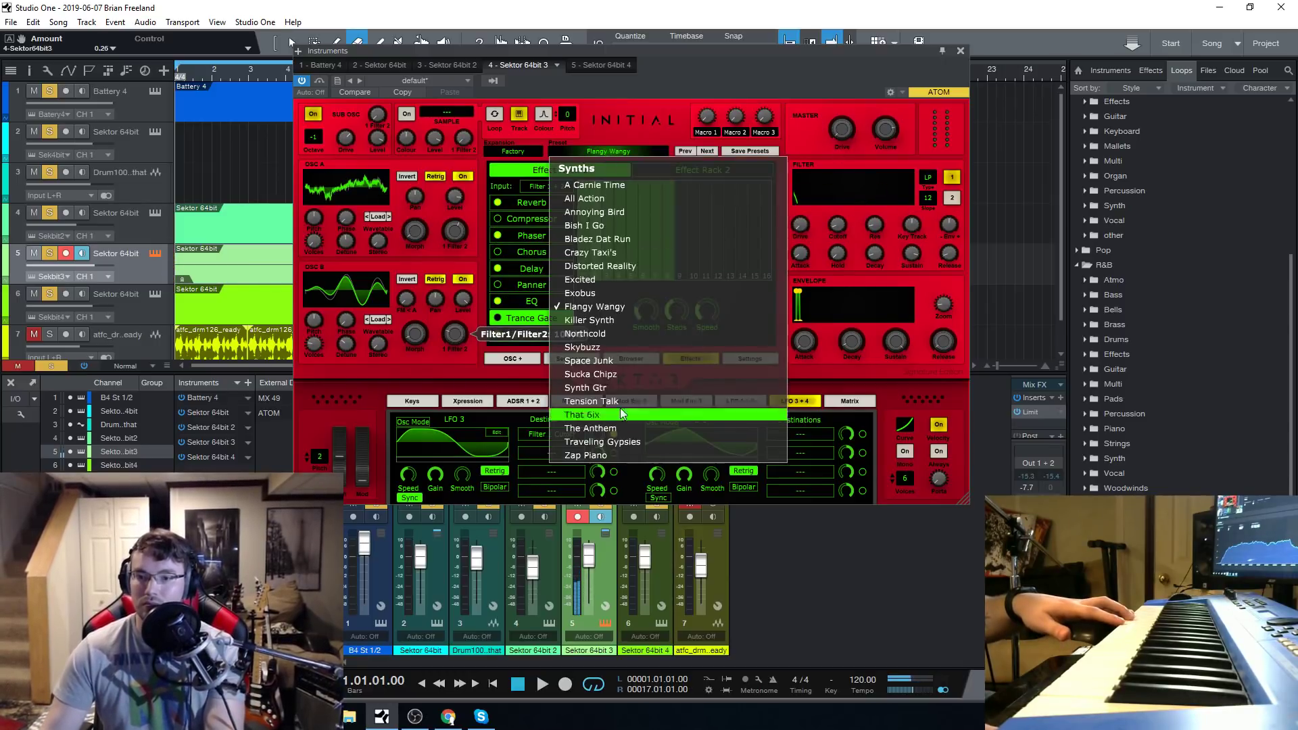
click(614, 320)
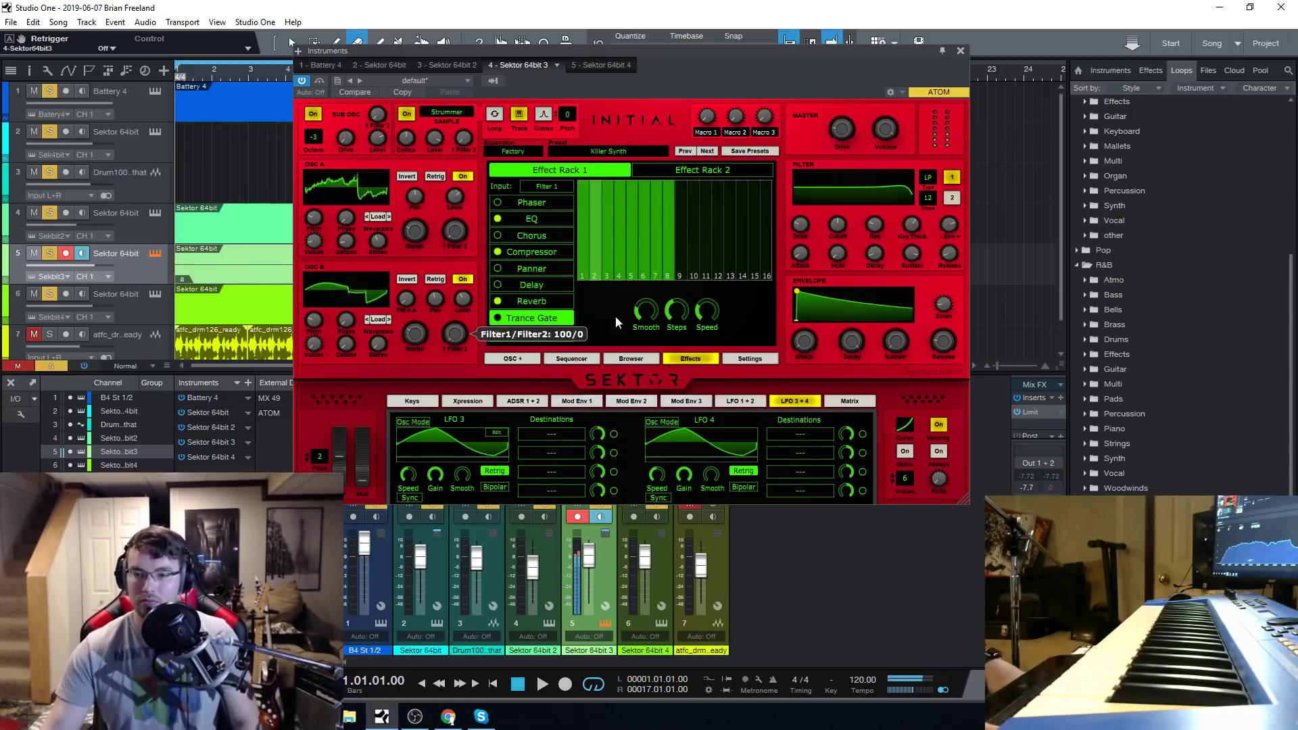
drag(904, 51, 1297, 179)
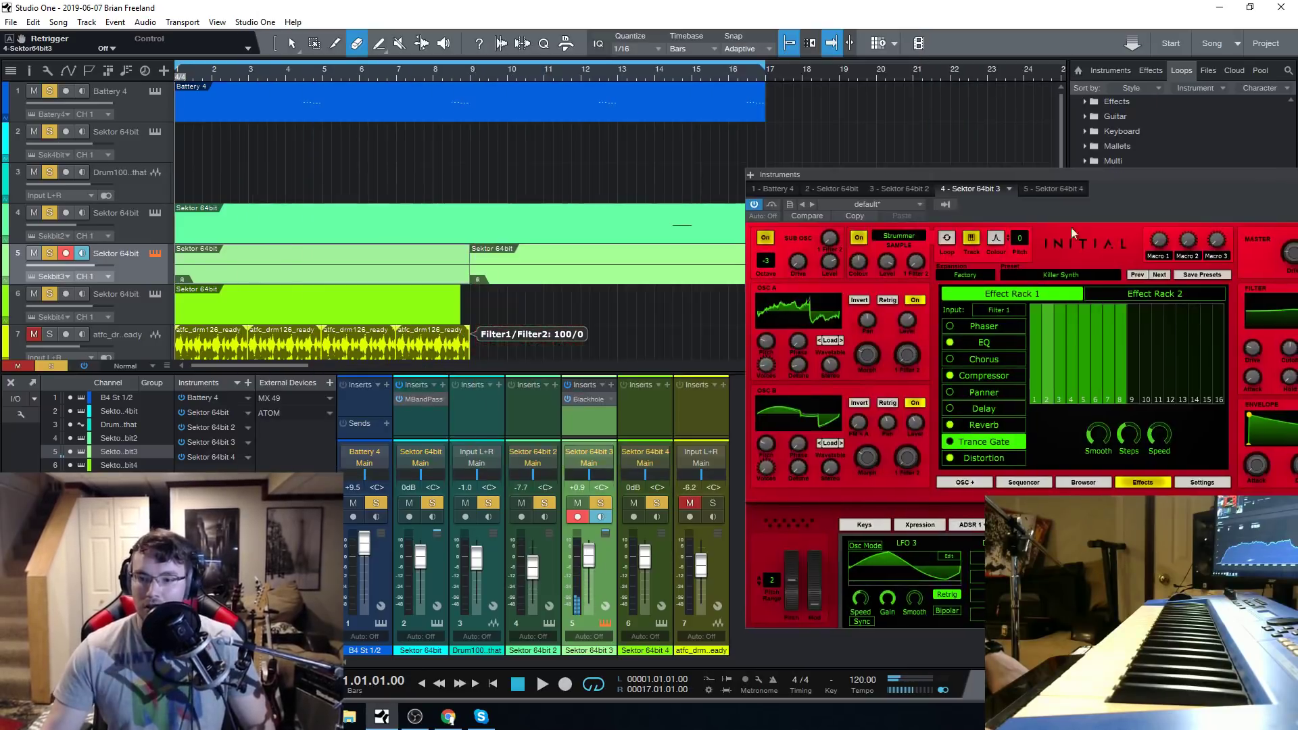
drag(1156, 177, 590, 69)
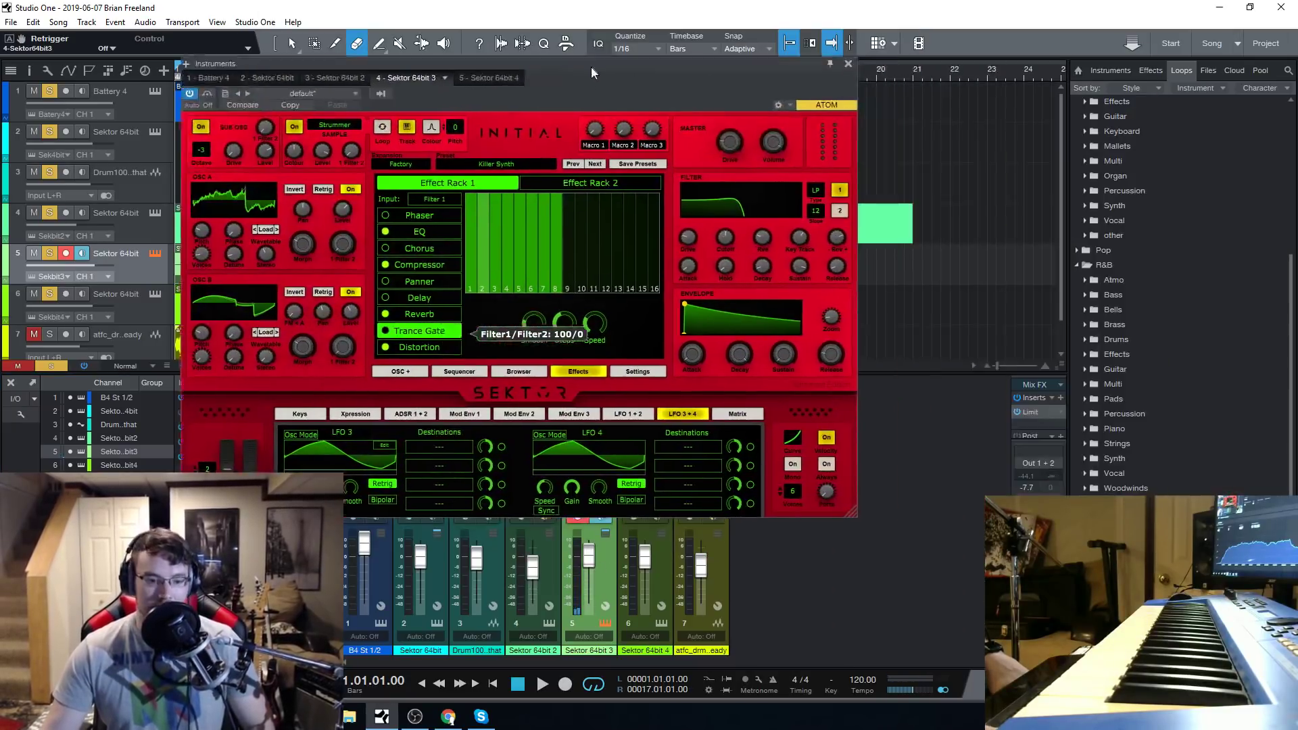
Load the Xtra preset PK DripDrap on track 5 after auditioning BS Start the dance and checking its cutoff modulation source.
click(517, 373)
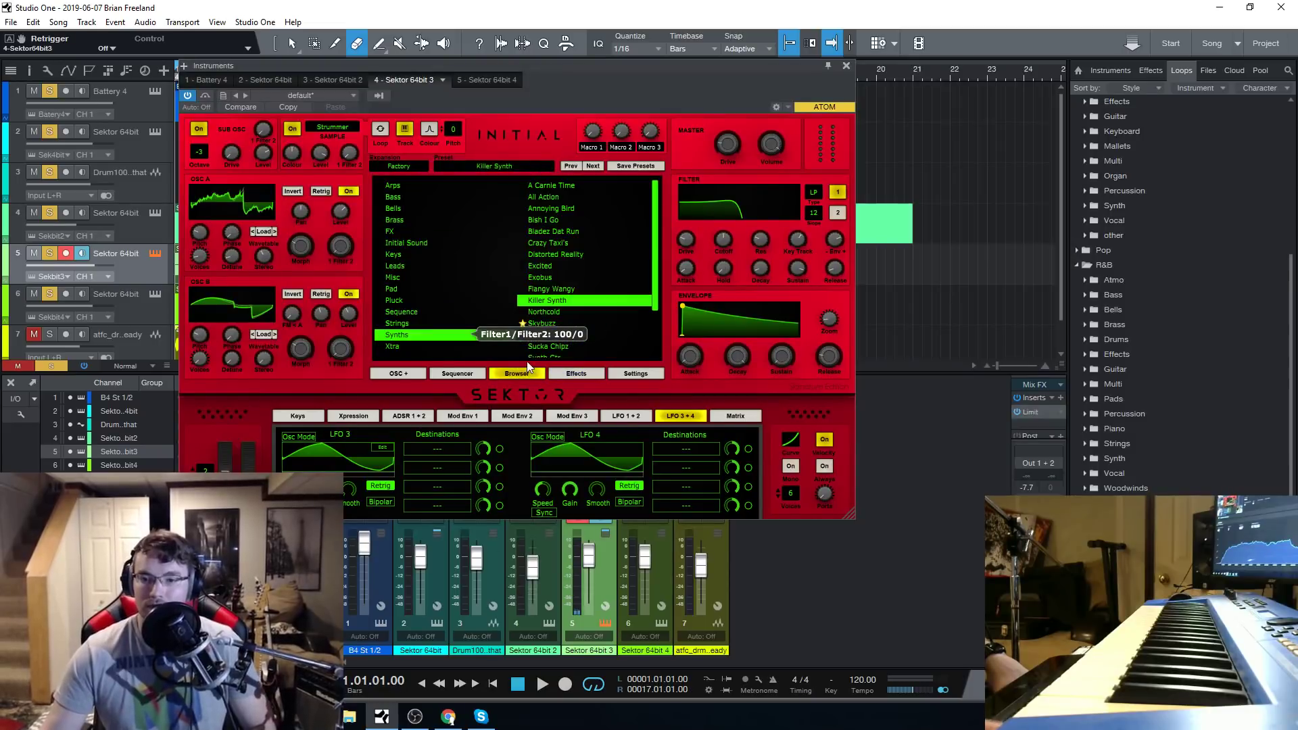
click(403, 346)
click(561, 243)
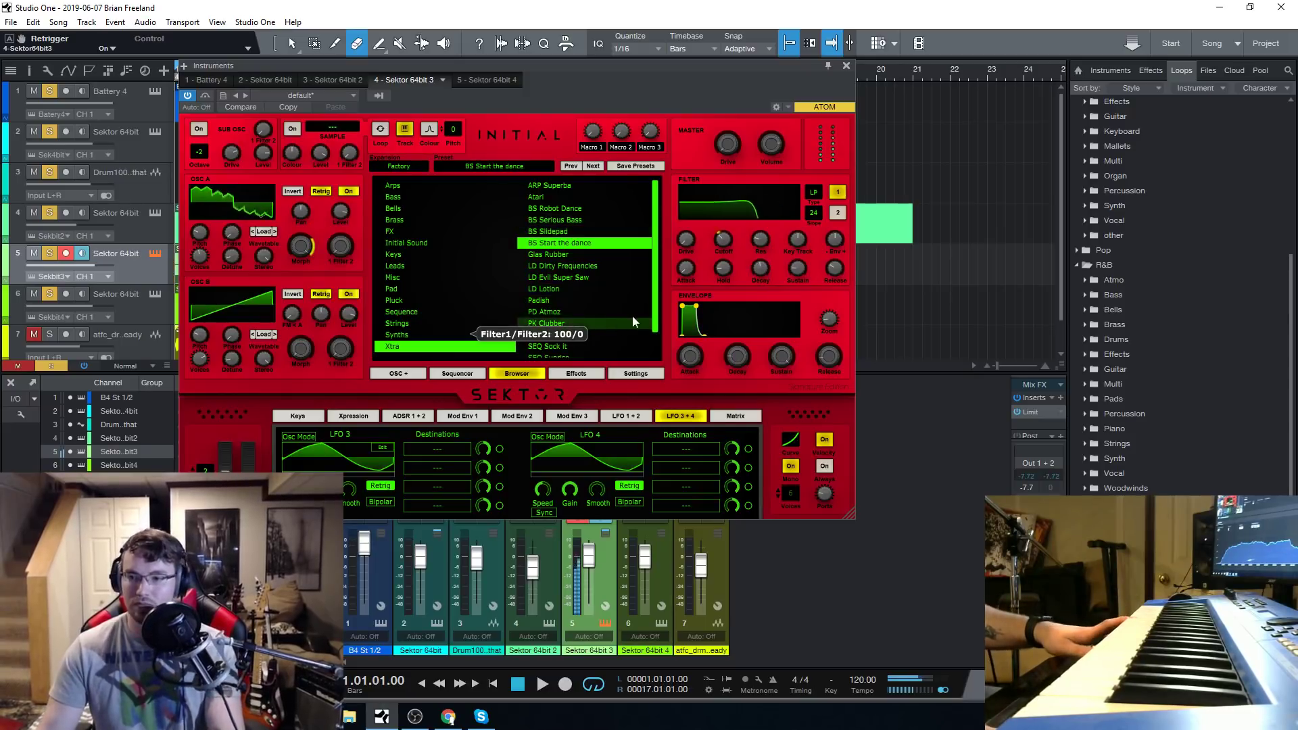
right_click(729, 240)
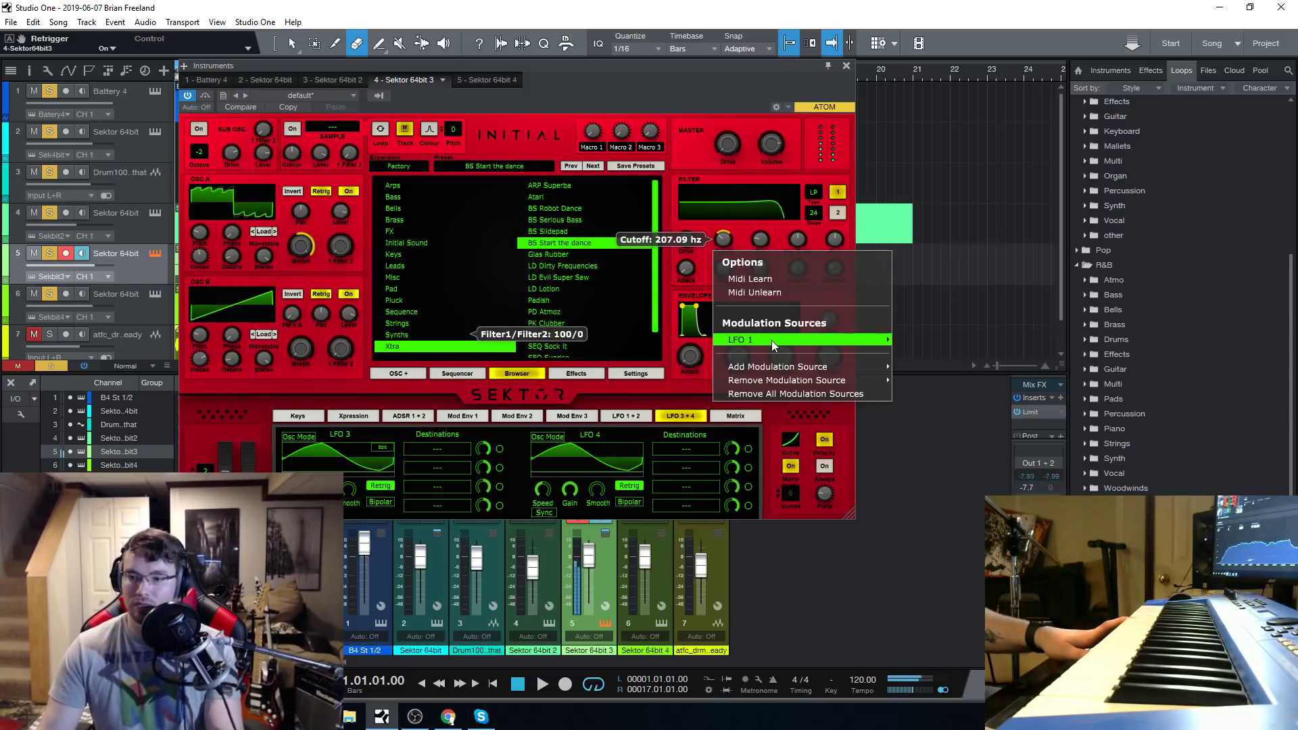
click(708, 62)
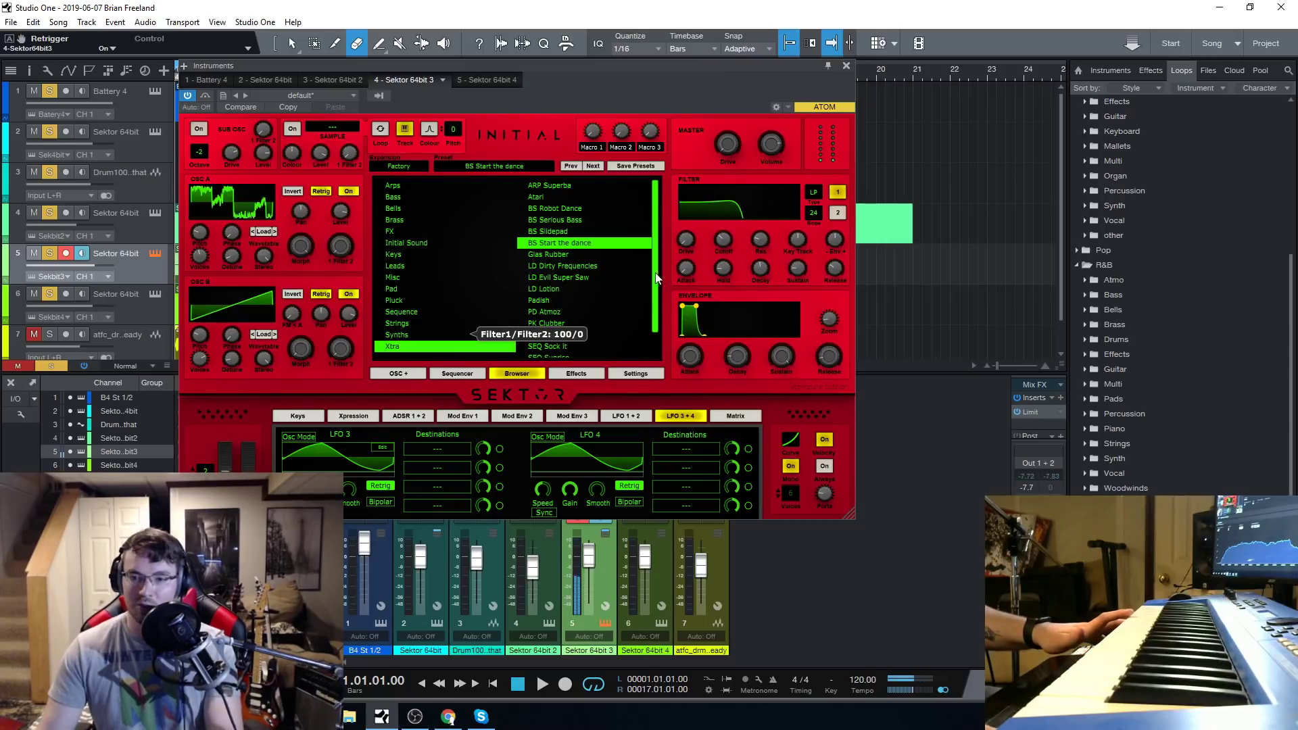
scroll(653, 311, down, 2)
click(544, 312)
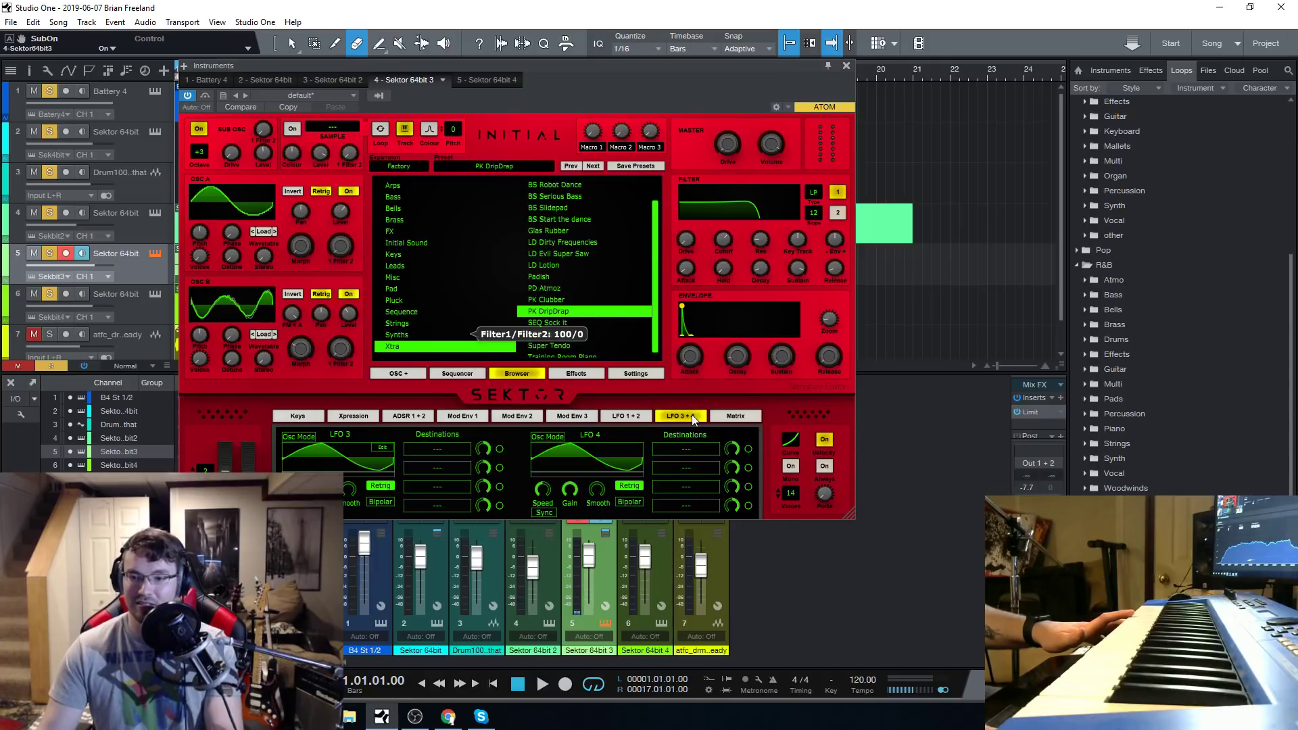
Reposition the Sektor window, load the Xtra preset LD Lotion on track 5, and close the instrument window.
drag(662, 67, 731, 72)
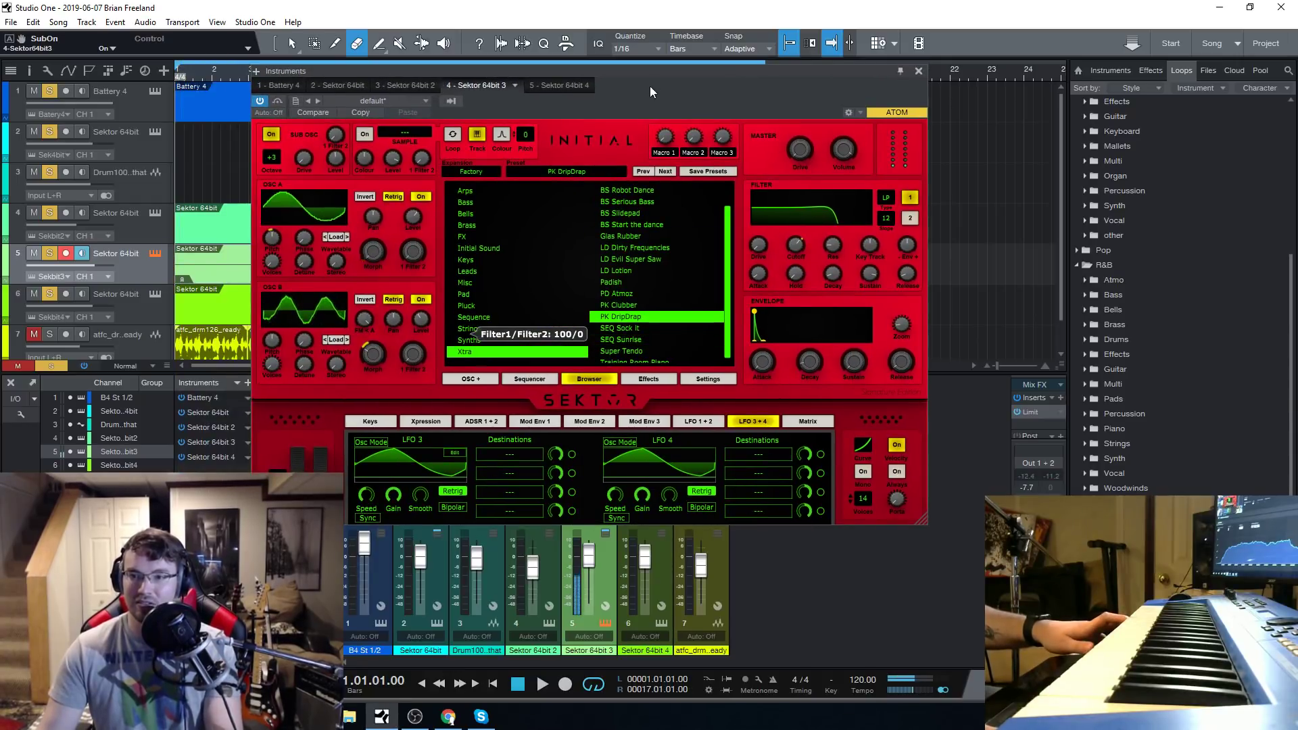
drag(650, 87, 1095, 84)
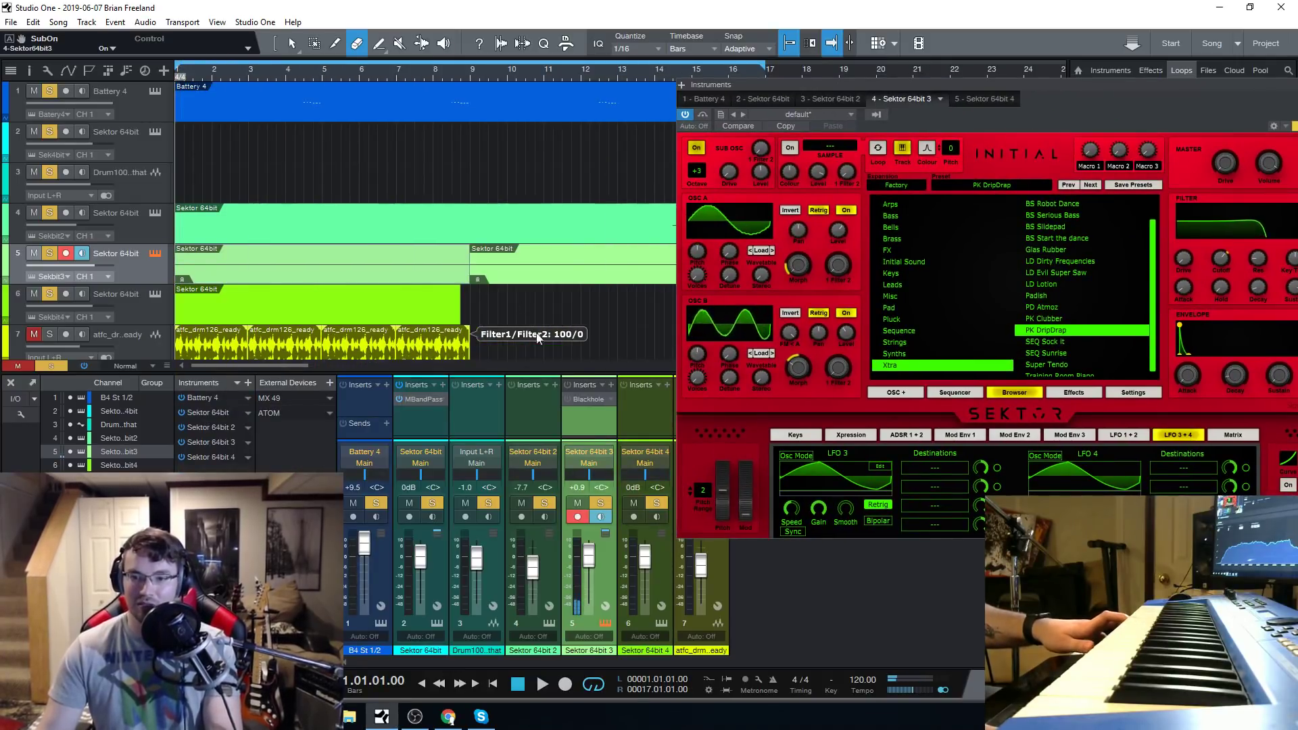
drag(1203, 95, 918, 27)
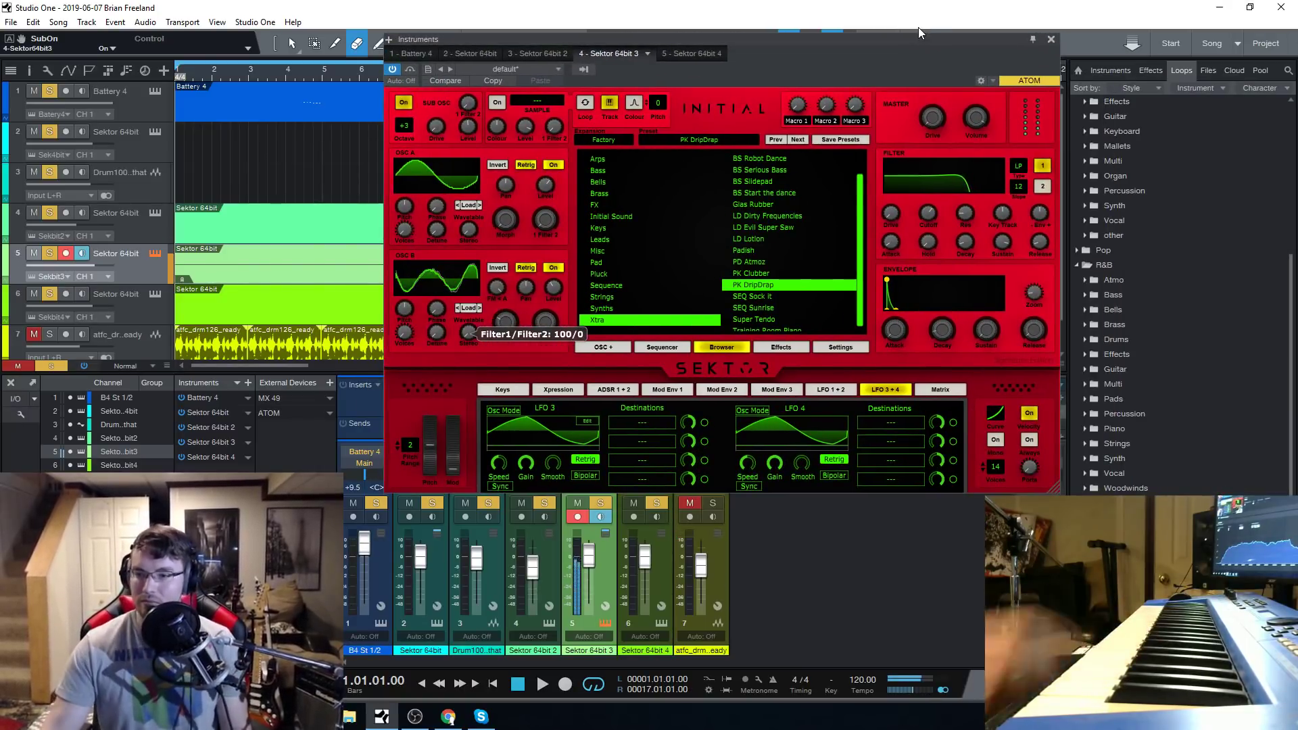
click(770, 237)
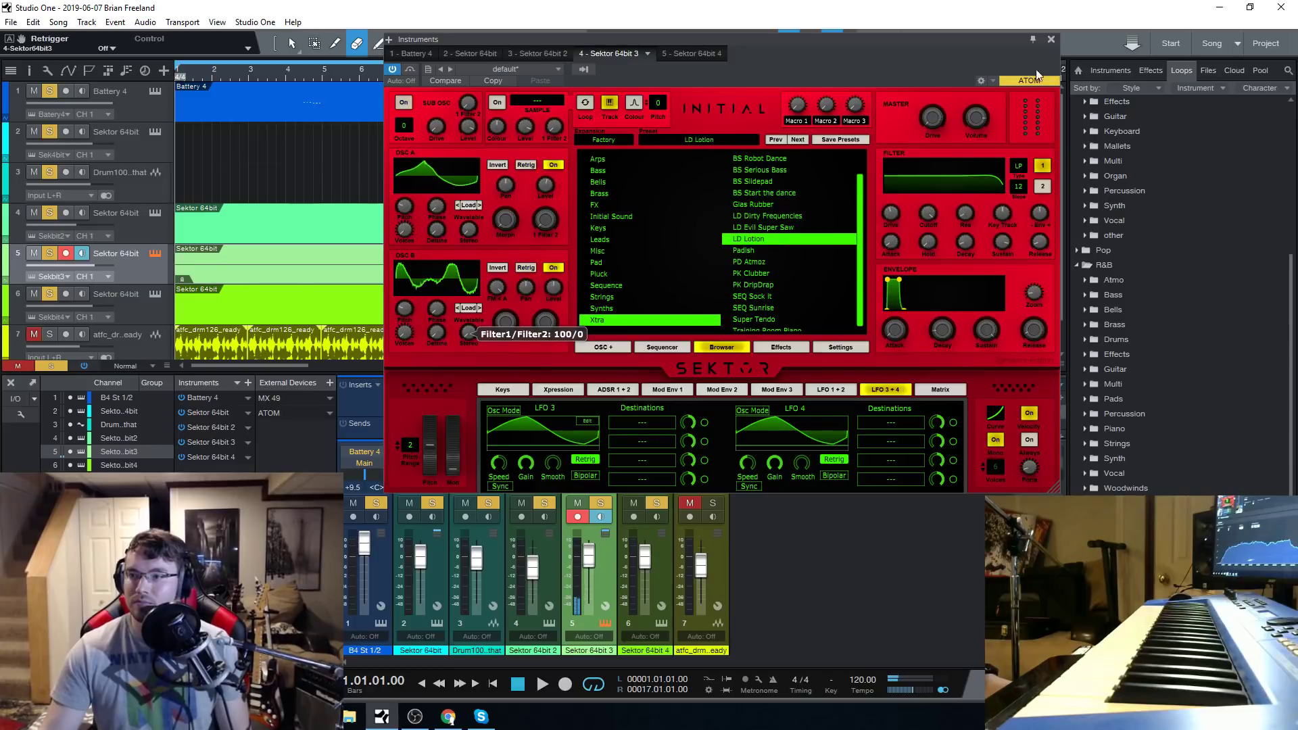
click(1052, 40)
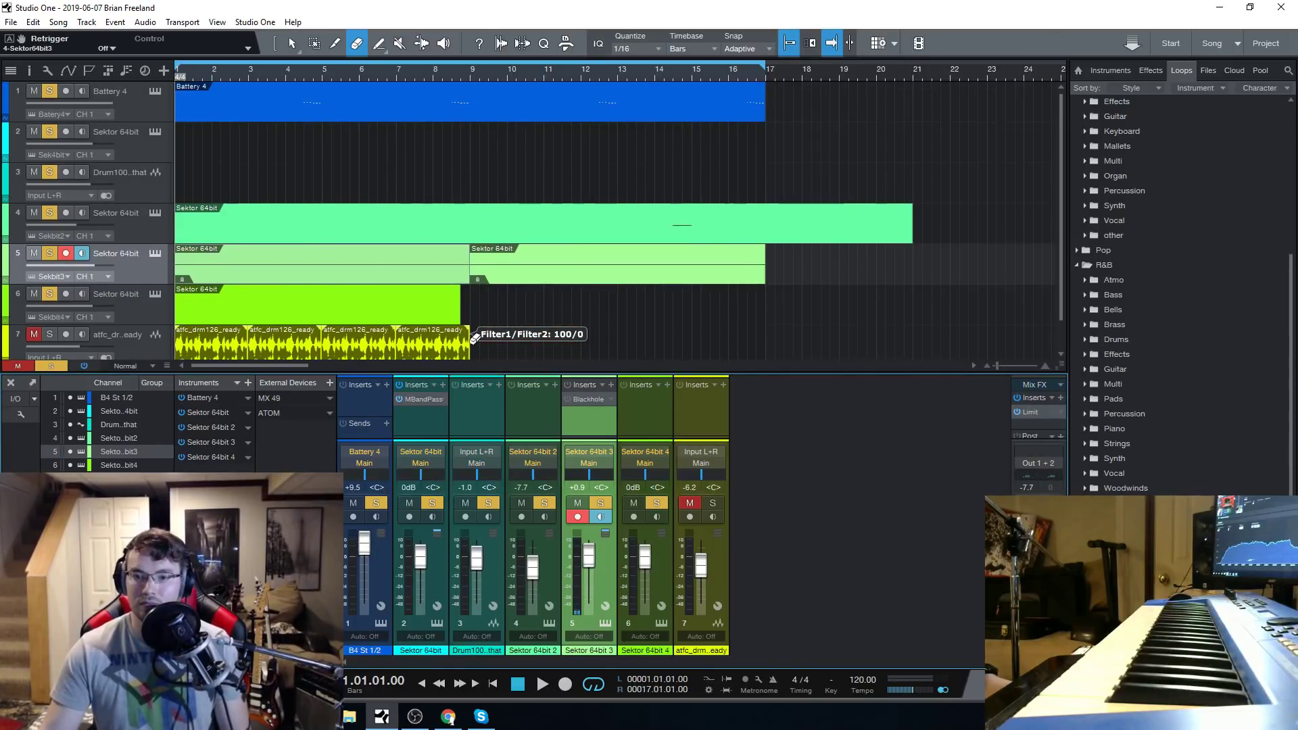
Reopen Sektor on track 5, load the Xtra preset LD Dirty Frequencies, and place its window over the middle of the arrangement.
click(156, 254)
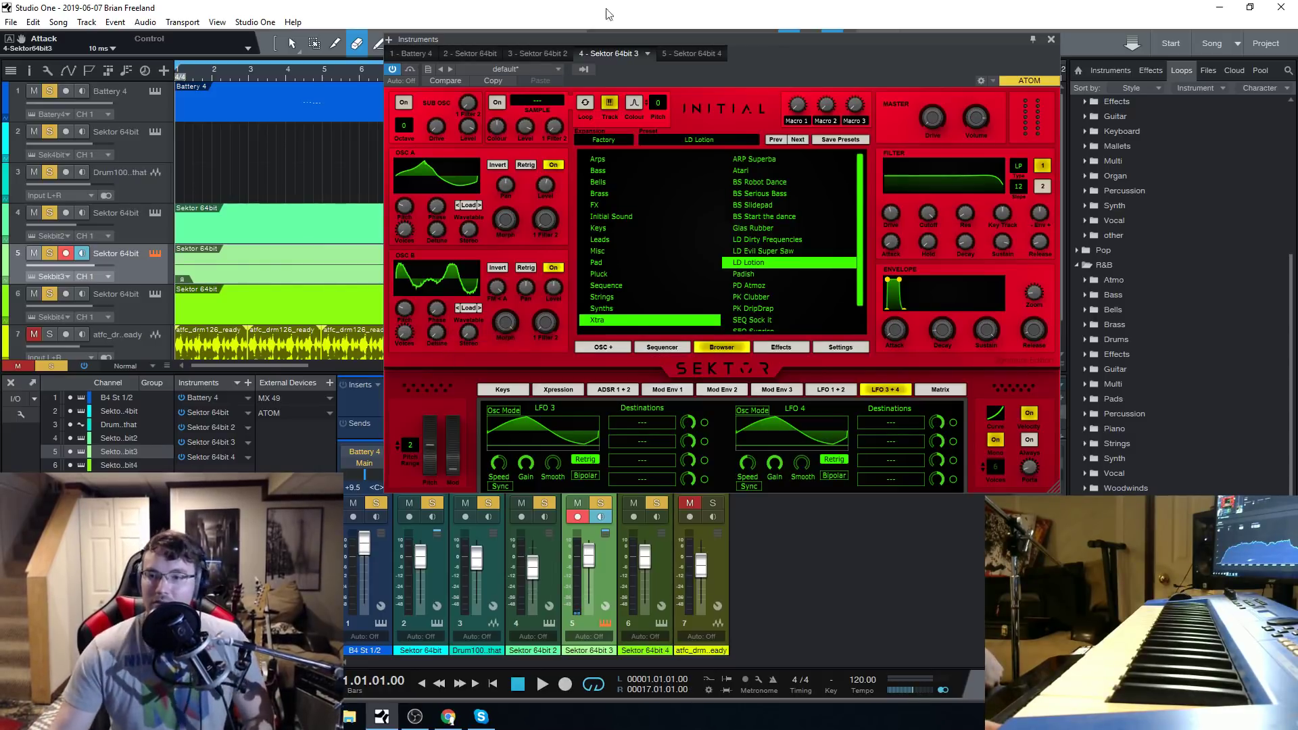
drag(795, 54, 686, 108)
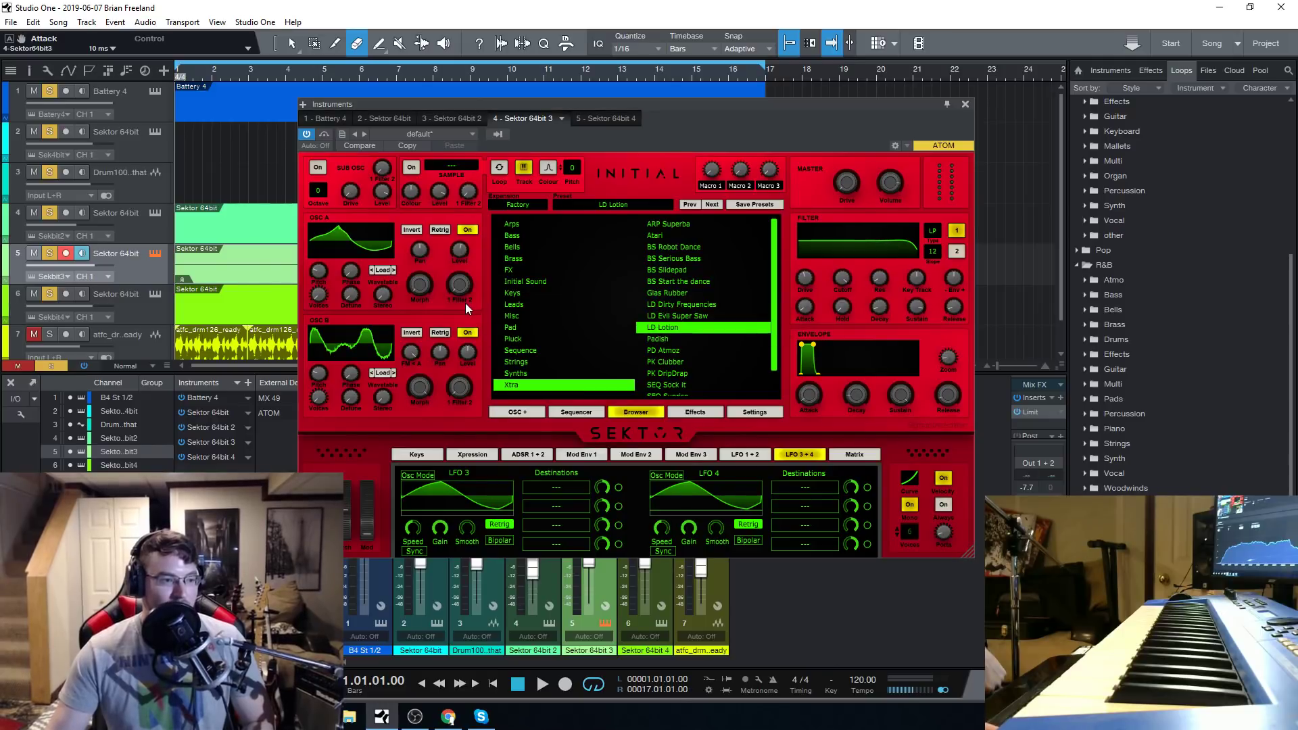
drag(741, 104, 707, 98)
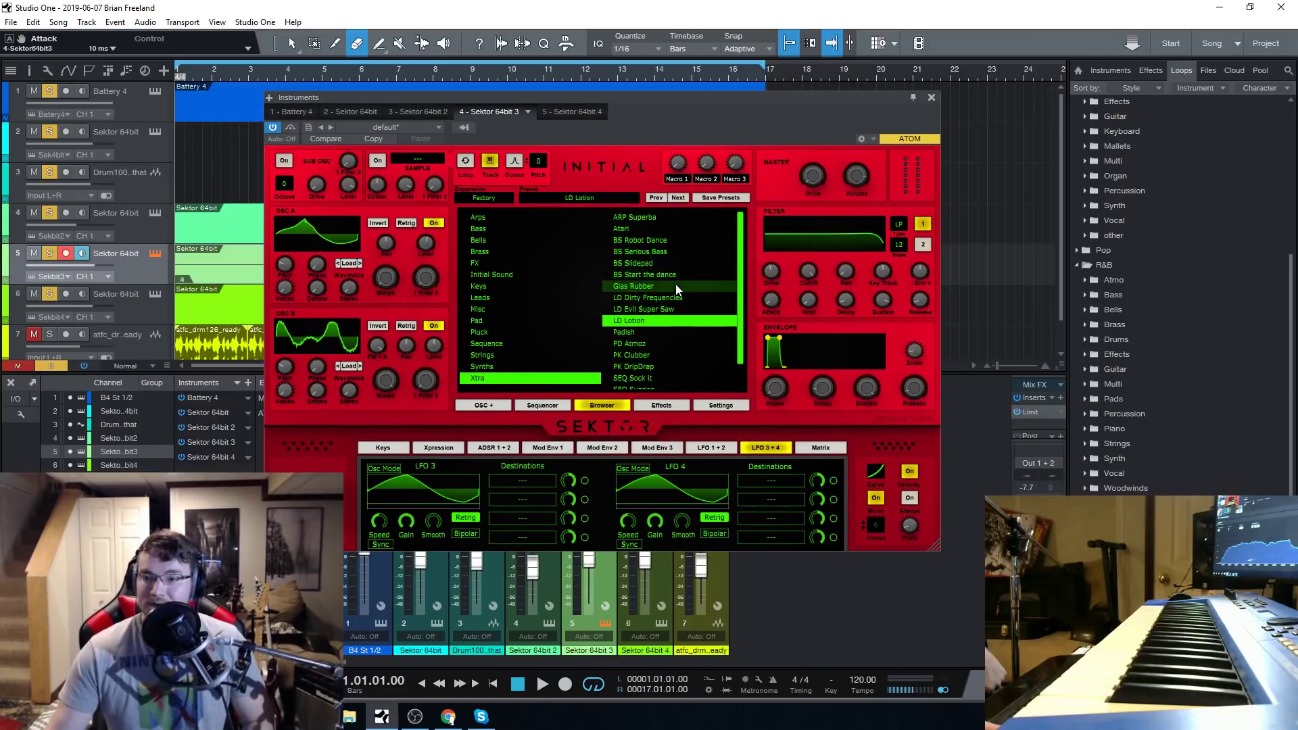
scroll(672, 287, down, 1)
scroll(676, 324, up, 1)
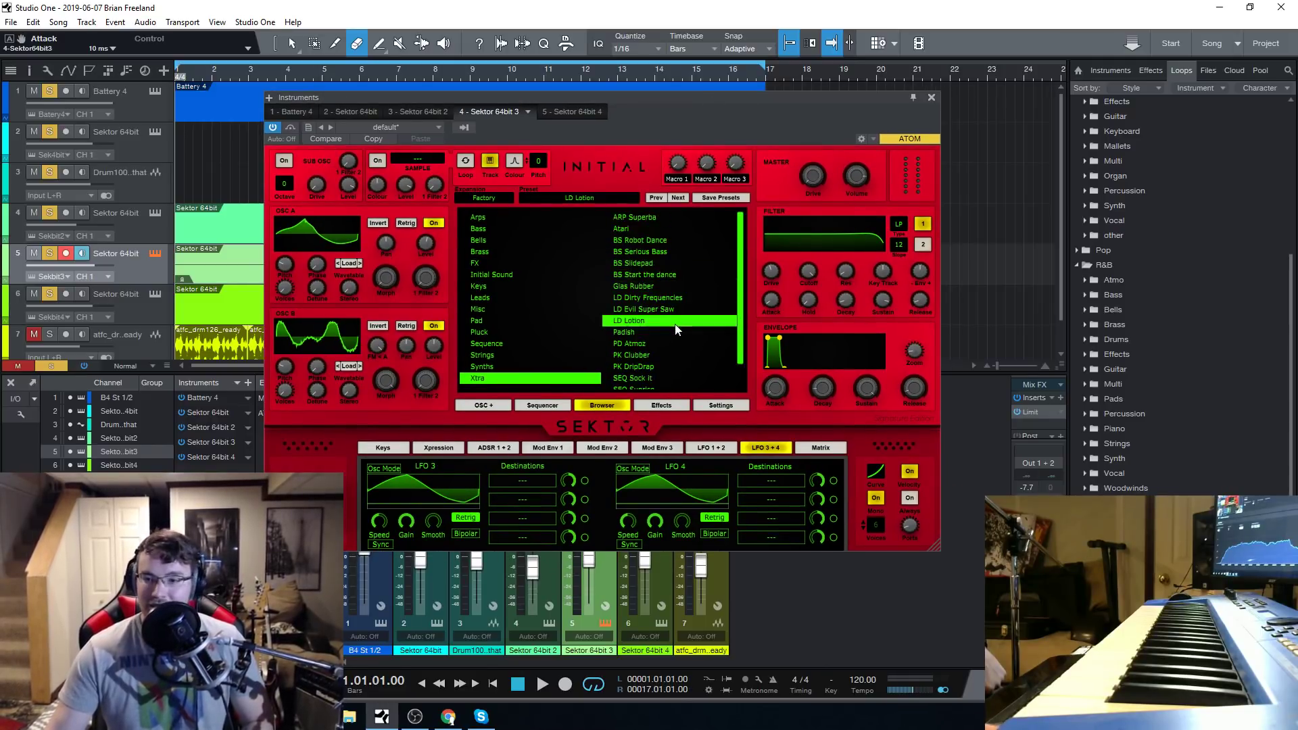
drag(638, 92, 596, 87)
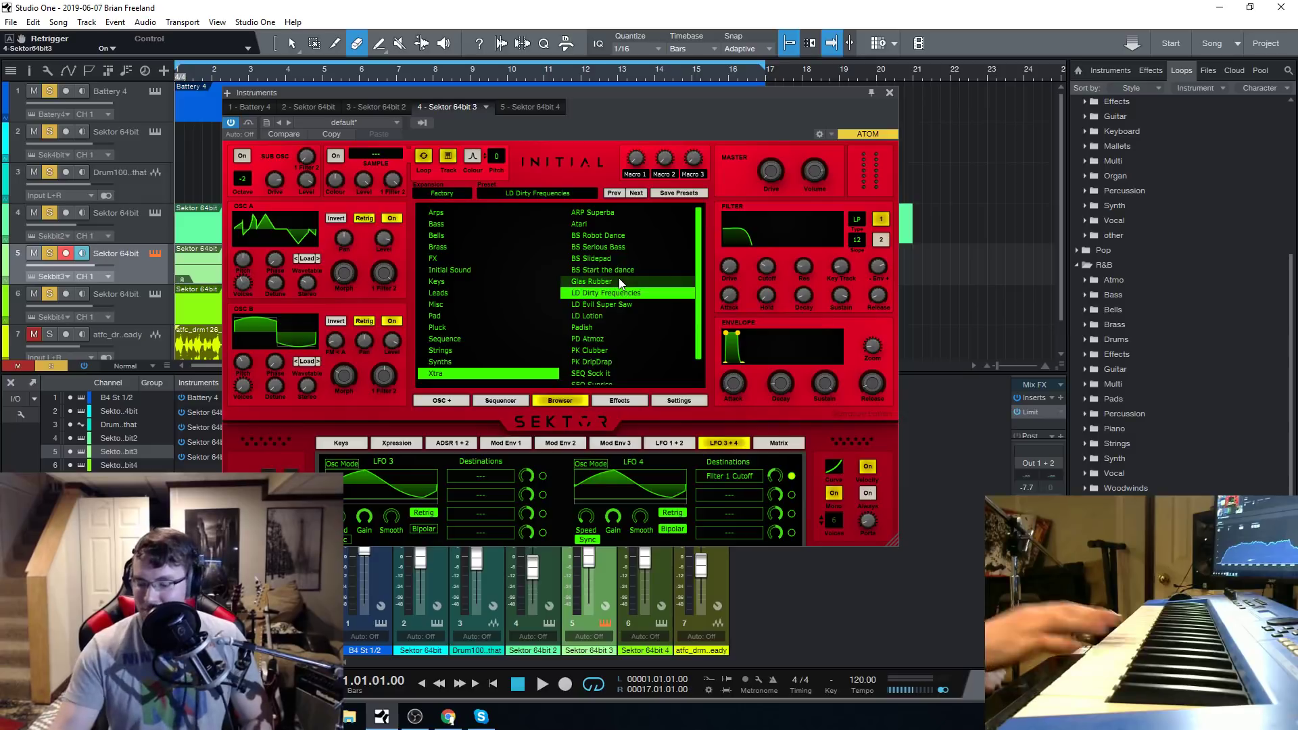
drag(611, 108, 630, 95)
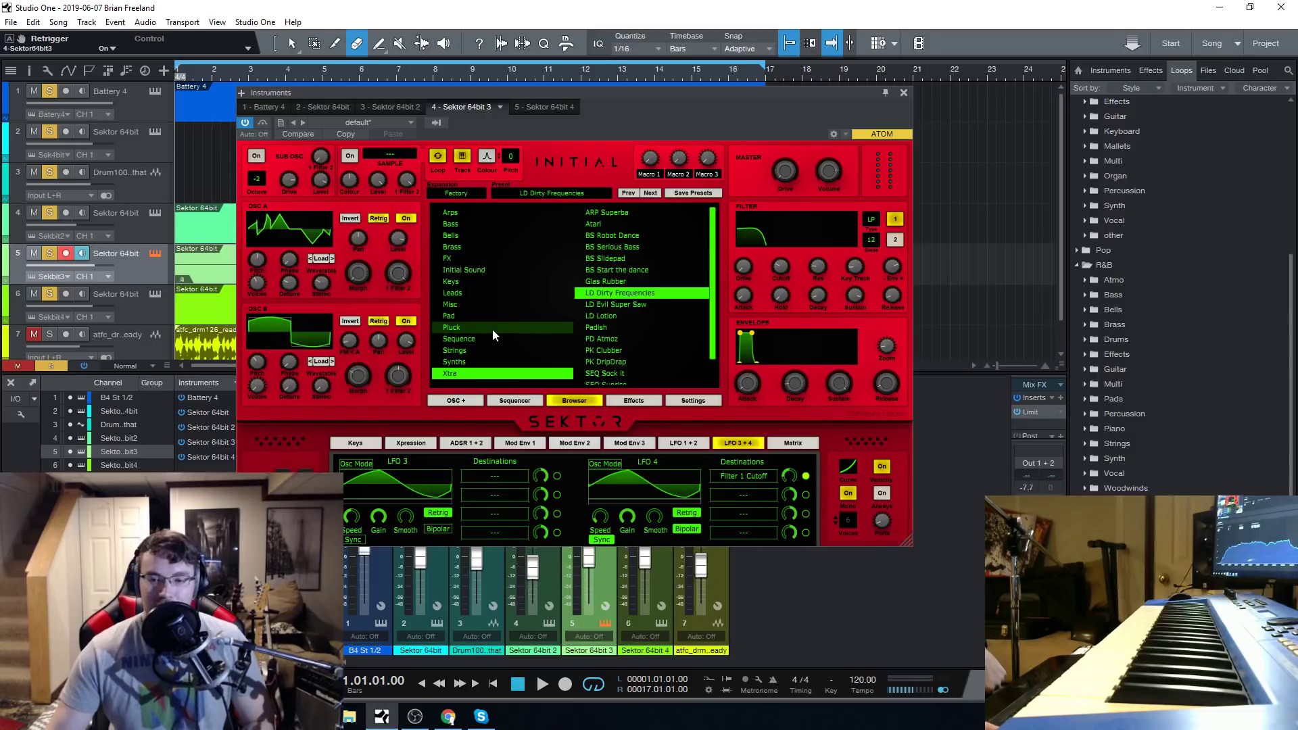
drag(613, 96, 624, 91)
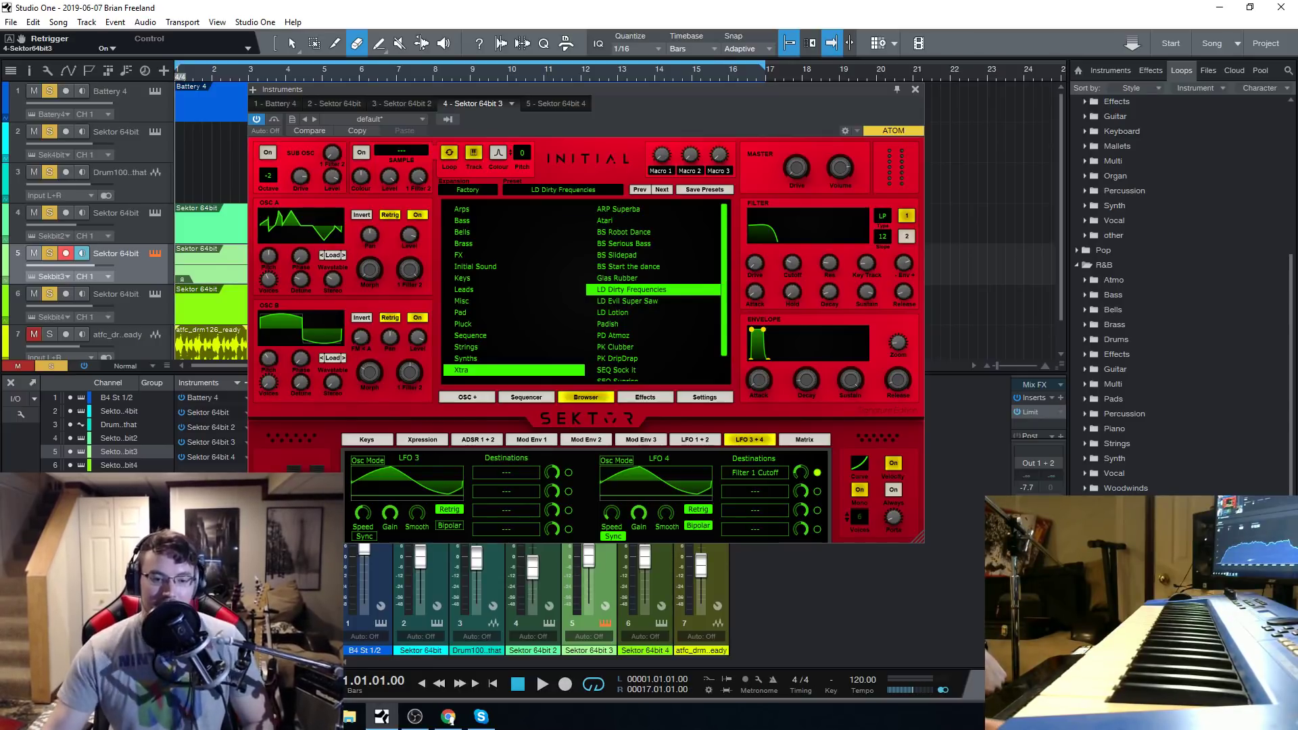
mouse_move(637, 91)
mouse_down()
mouse_move(651, 91)
mouse_move(637, 88)
mouse_up()
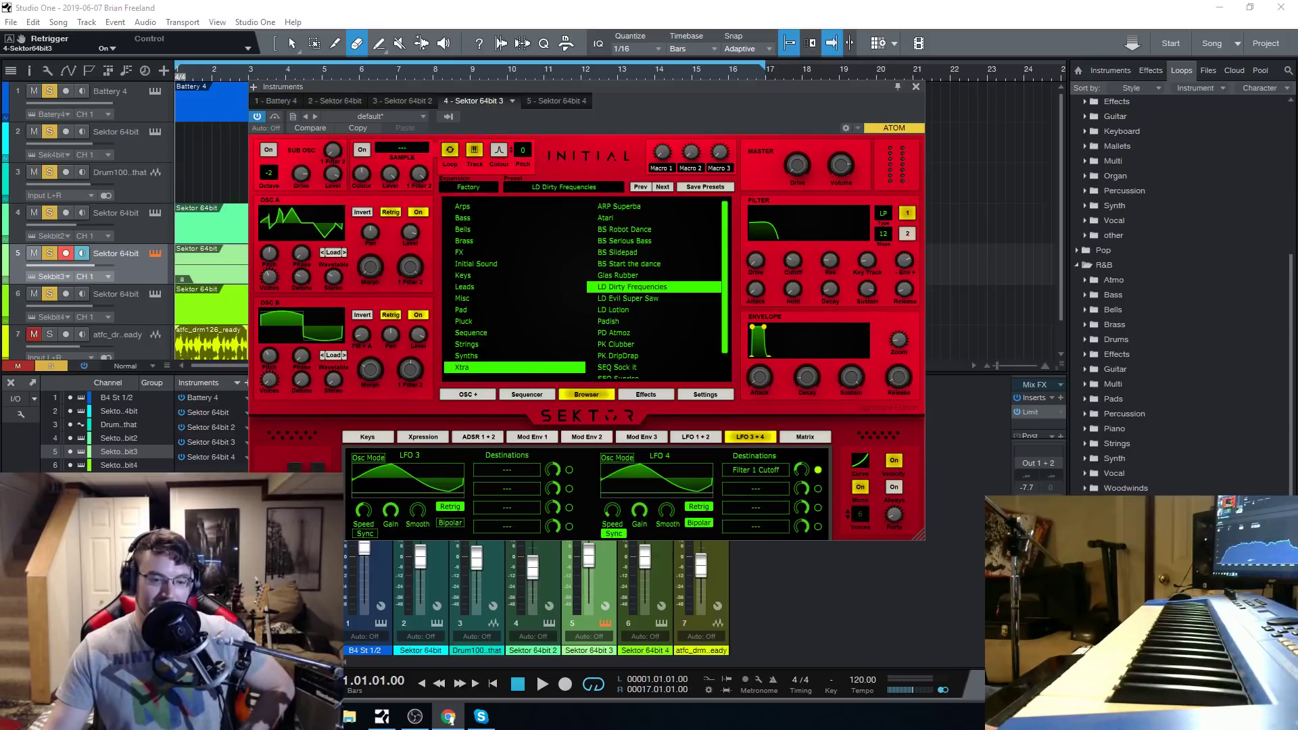
mouse_move(543, 86)
mouse_down()
mouse_move(588, 99)
mouse_move(562, 86)
mouse_up()
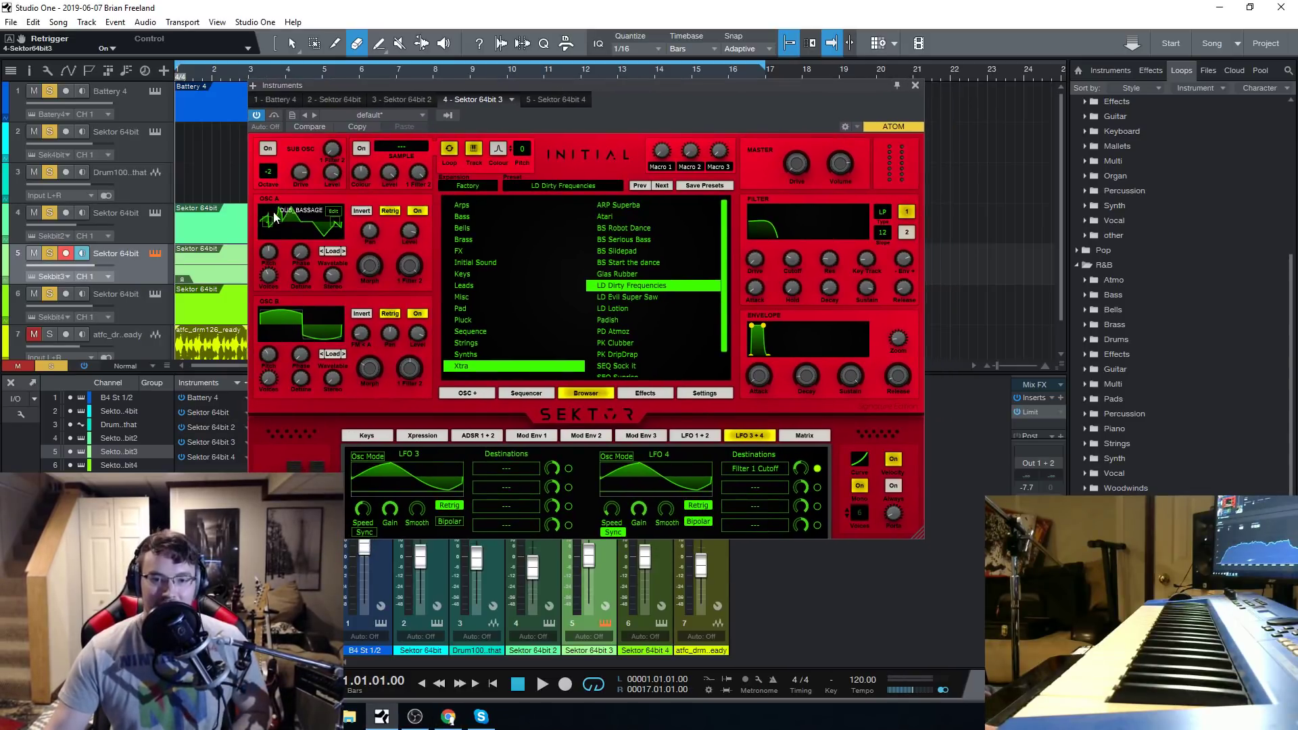
View the Sektor instance on track 2, and return to the Sektor instance on track 4.
click(149, 229)
click(143, 187)
click(140, 144)
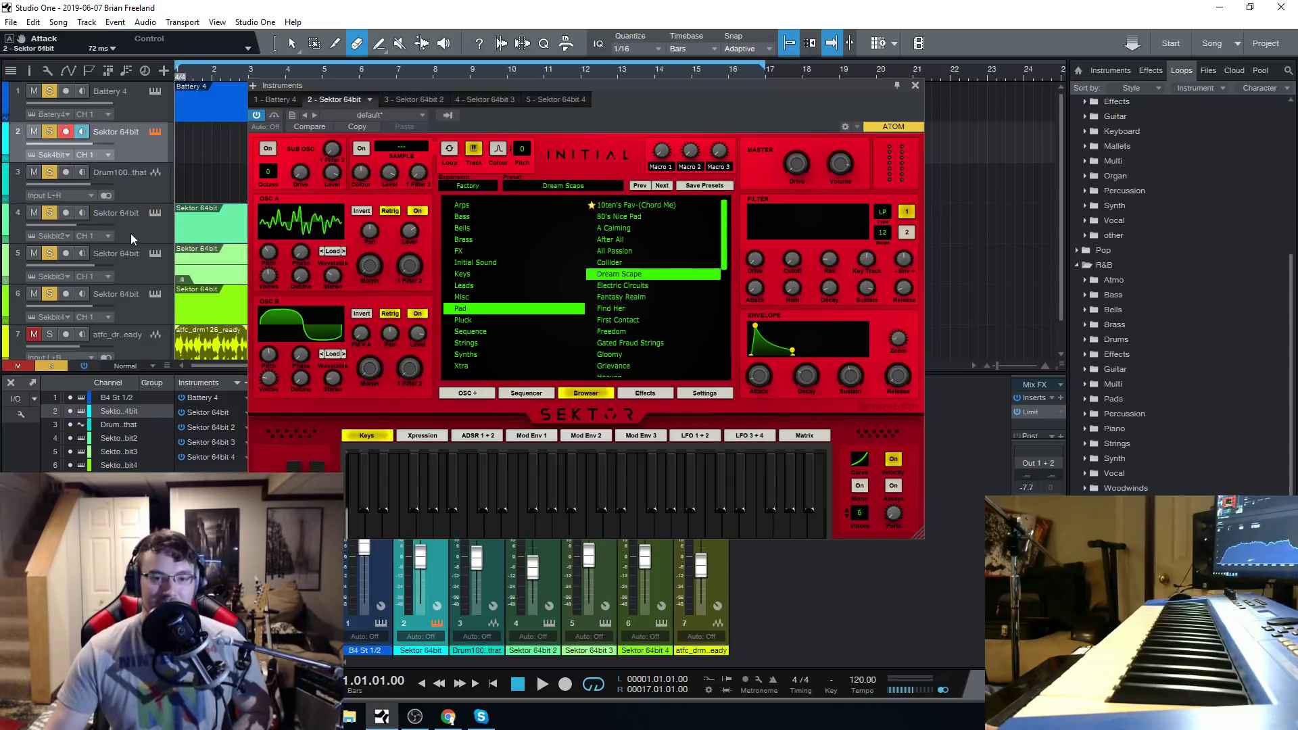
click(149, 228)
mouse_move(647, 84)
mouse_down()
mouse_move(647, 98)
mouse_move(642, 84)
mouse_move(626, 91)
mouse_up()
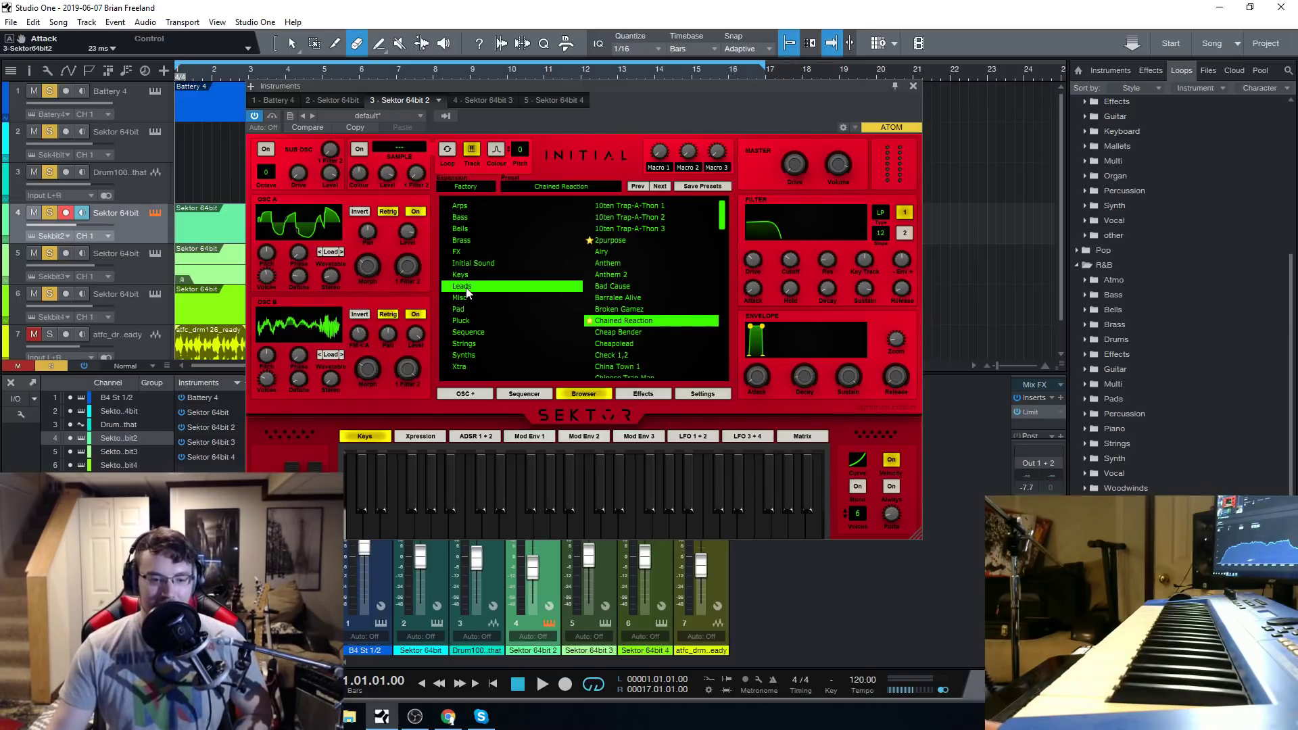
Reposition track 4's Sektor window and browse through its list of Leads presets.
key(alt+Tab)
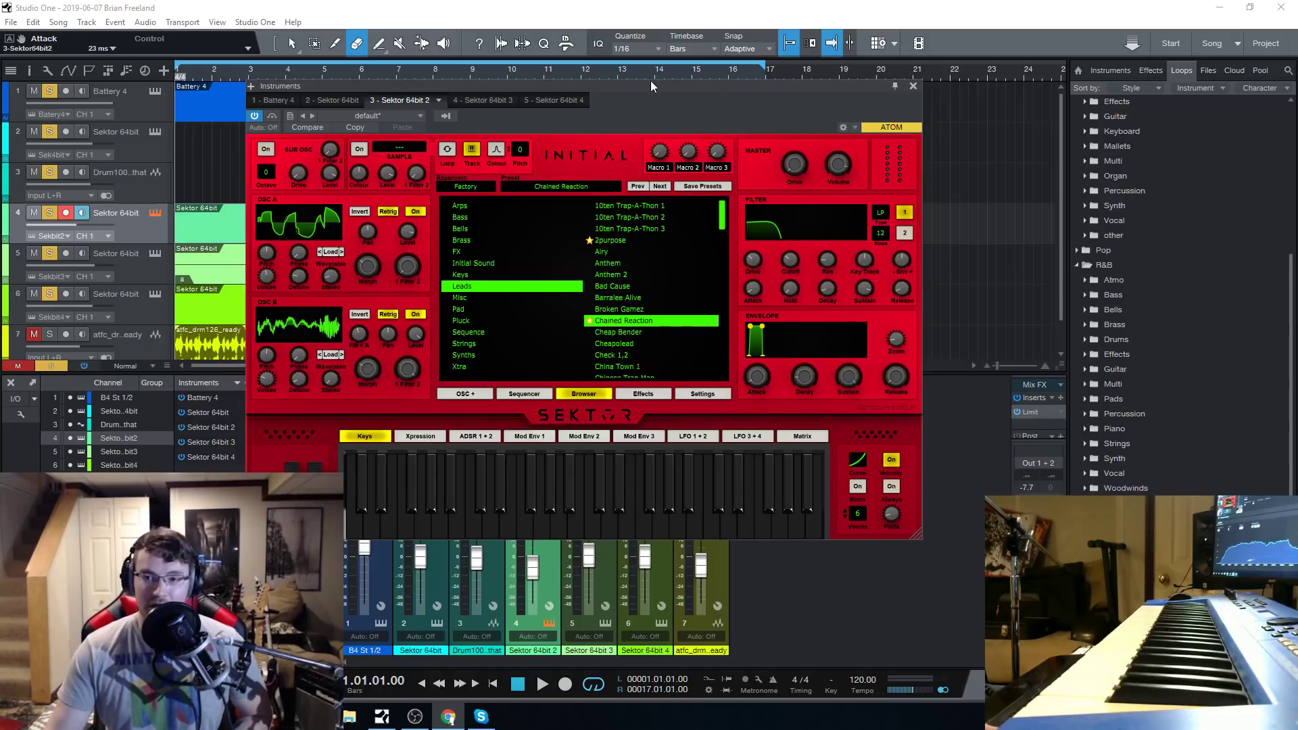
mouse_move(650, 81)
mouse_down()
mouse_move(667, 85)
mouse_move(624, 84)
mouse_up()
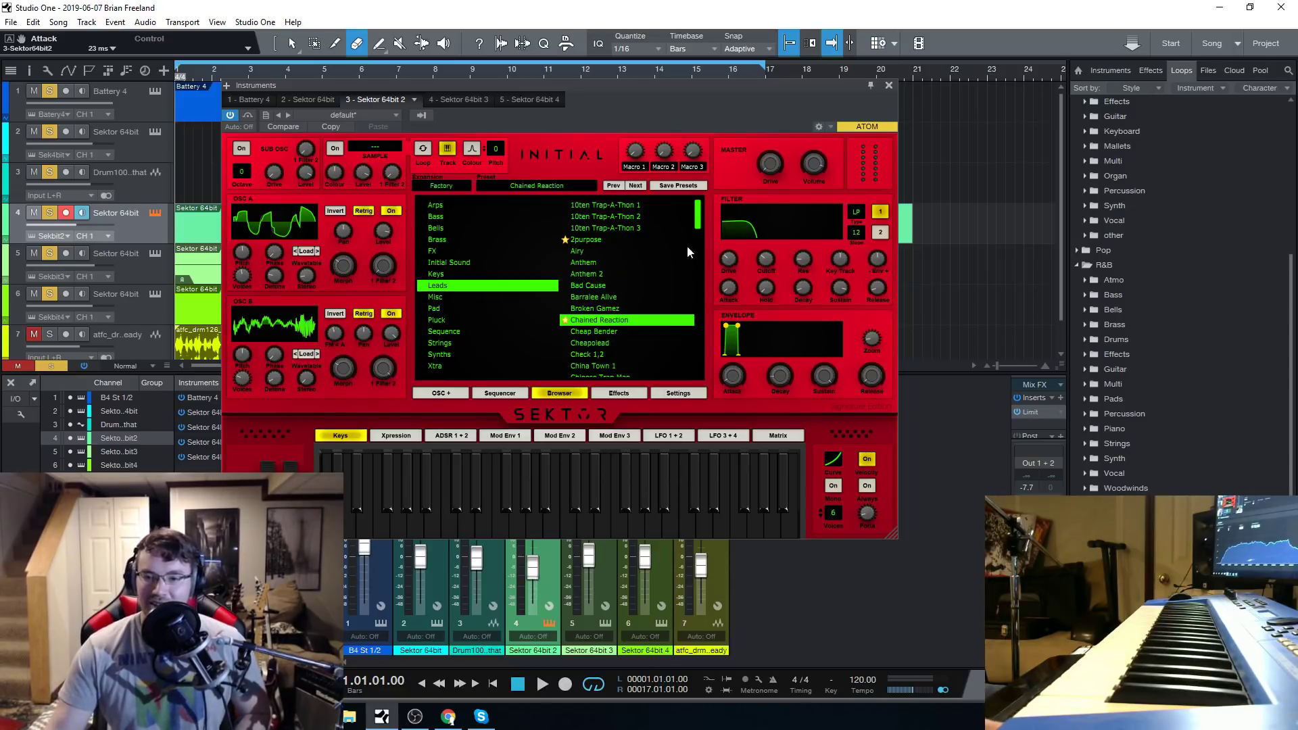
scroll(657, 290, down, 15)
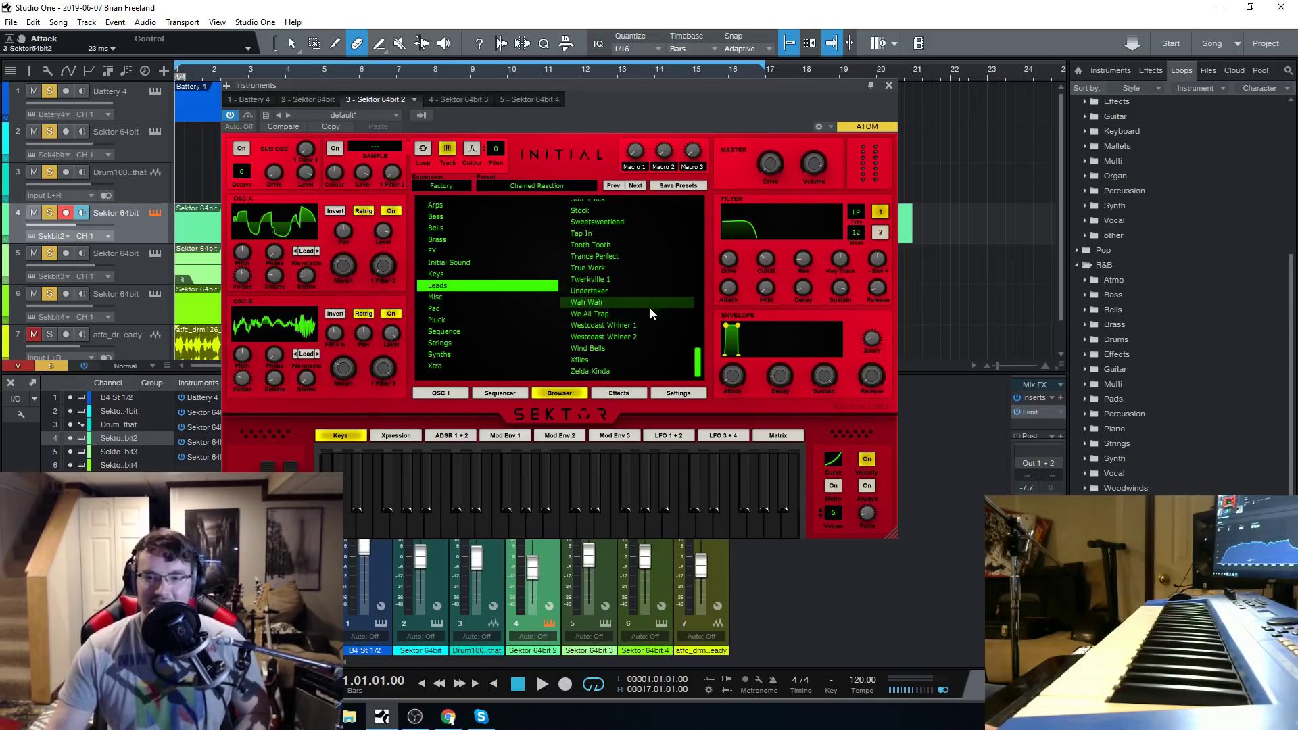
scroll(650, 310, up, 12)
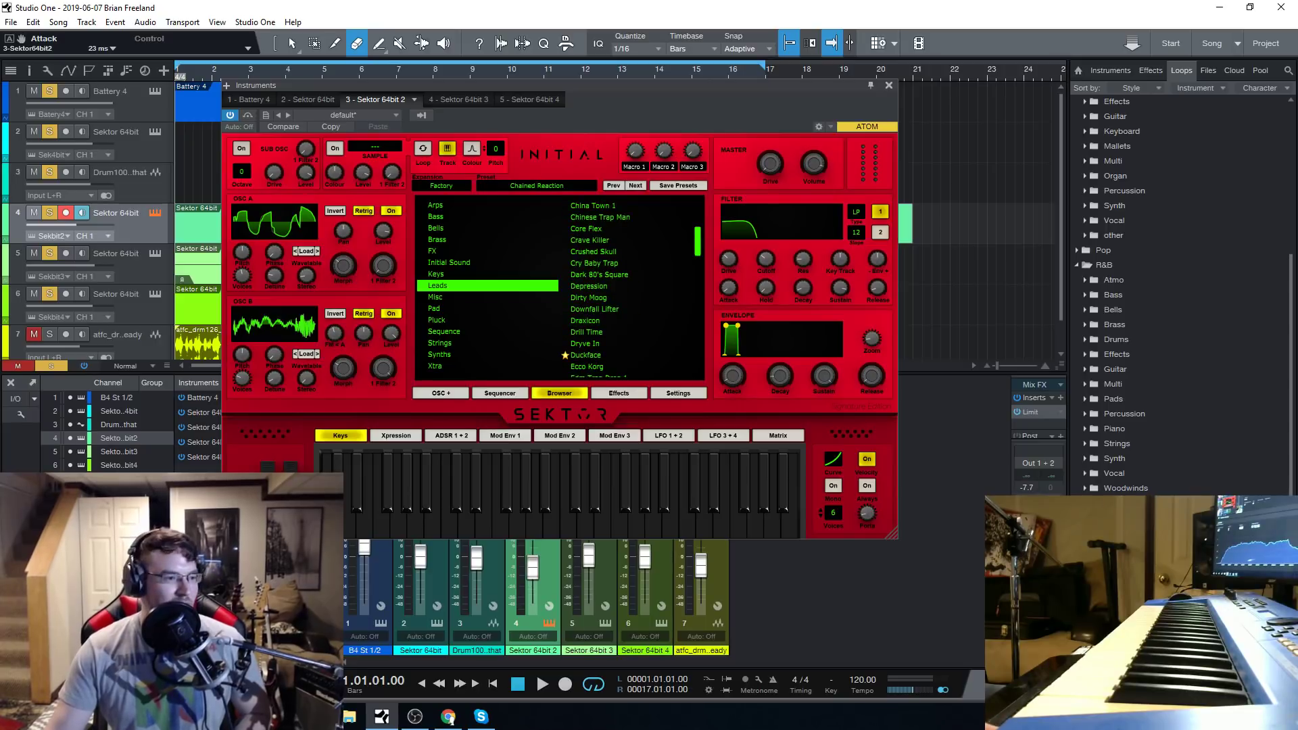